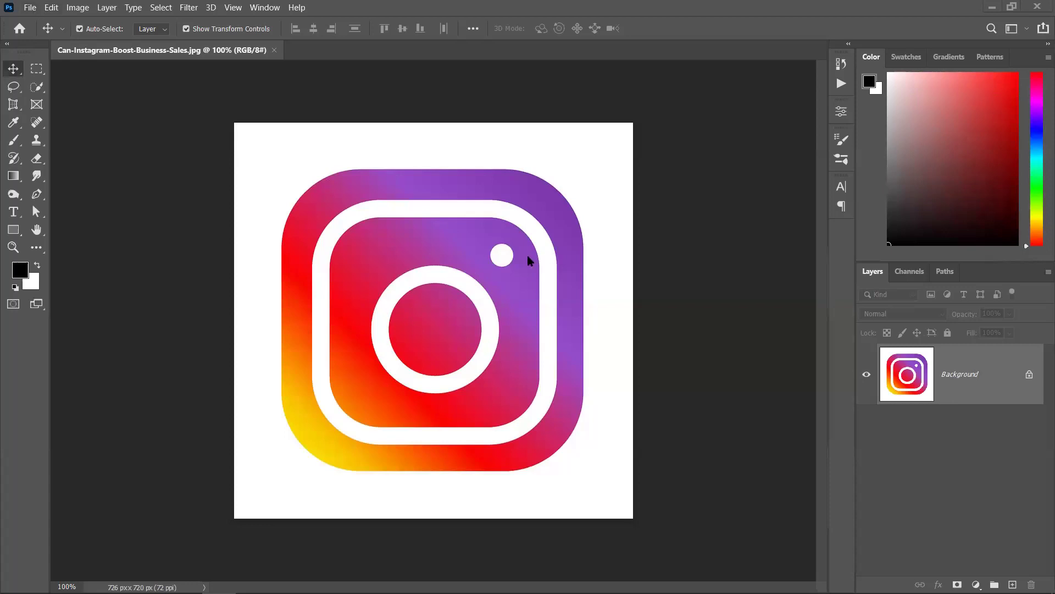
Widen the canvas to 1546 x 720 px with the Crop tool, adding white space beside the Instagram logo.
{"action": "left_click", "coordinate": [12, 107]}
{"action": "right_click", "coordinate": [13, 102]}
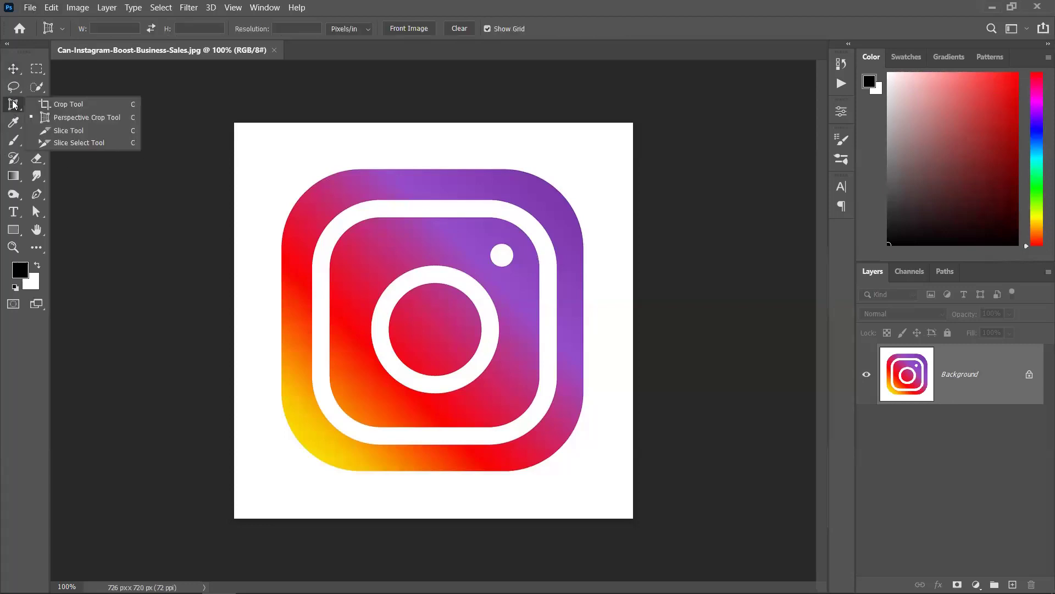
{"action": "left_click", "coordinate": [66, 104]}
{"action": "scroll", "coordinate": [113, 156], "scroll_direction": "down", "scroll_amount": 3}
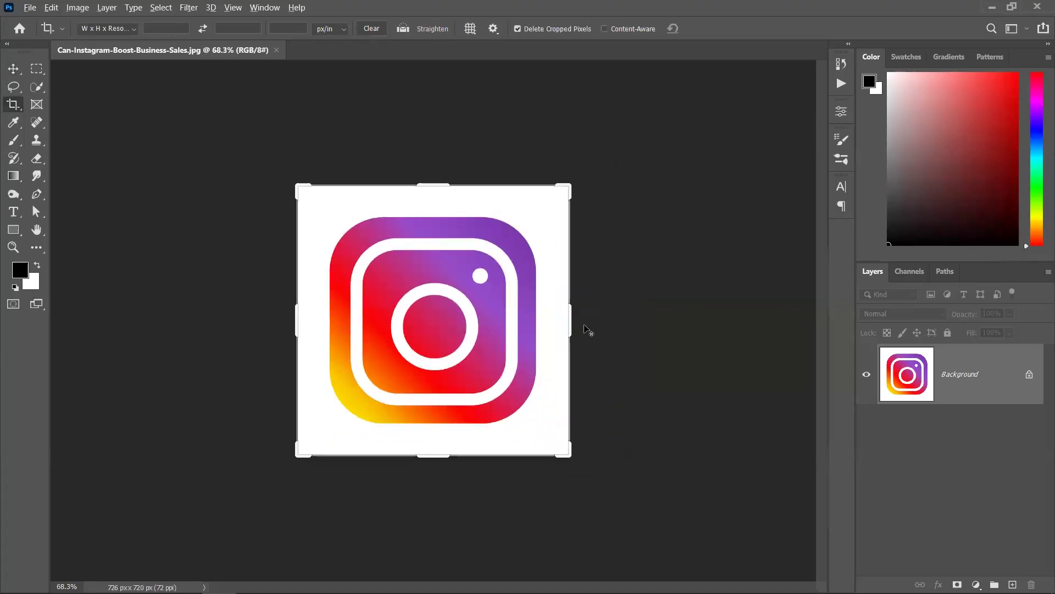
{"action": "left_click_drag", "start_coordinate": [575, 320], "coordinate": [725, 345]}
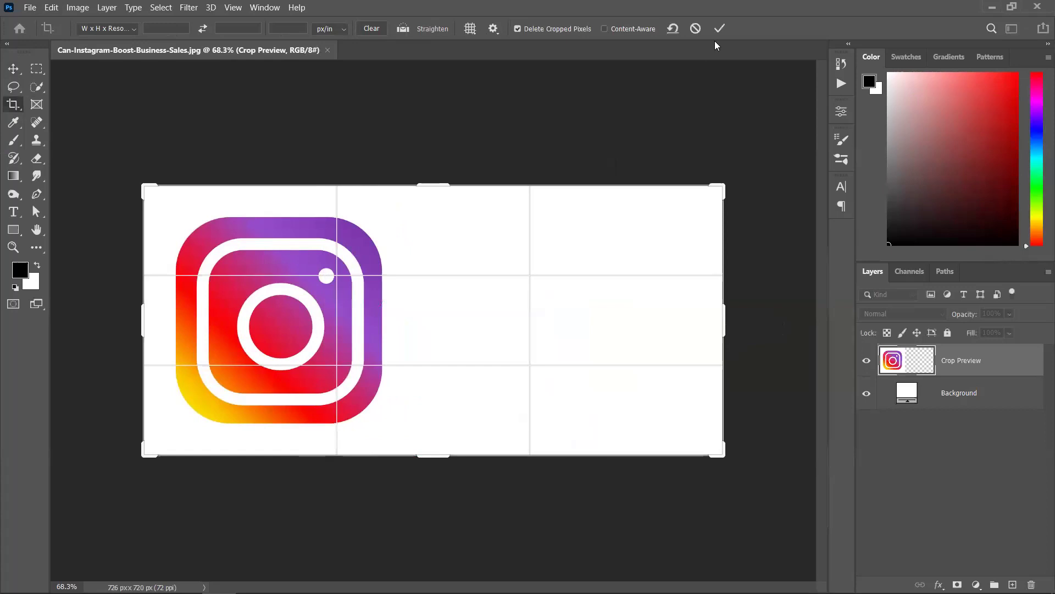
{"action": "left_click", "coordinate": [718, 29]}
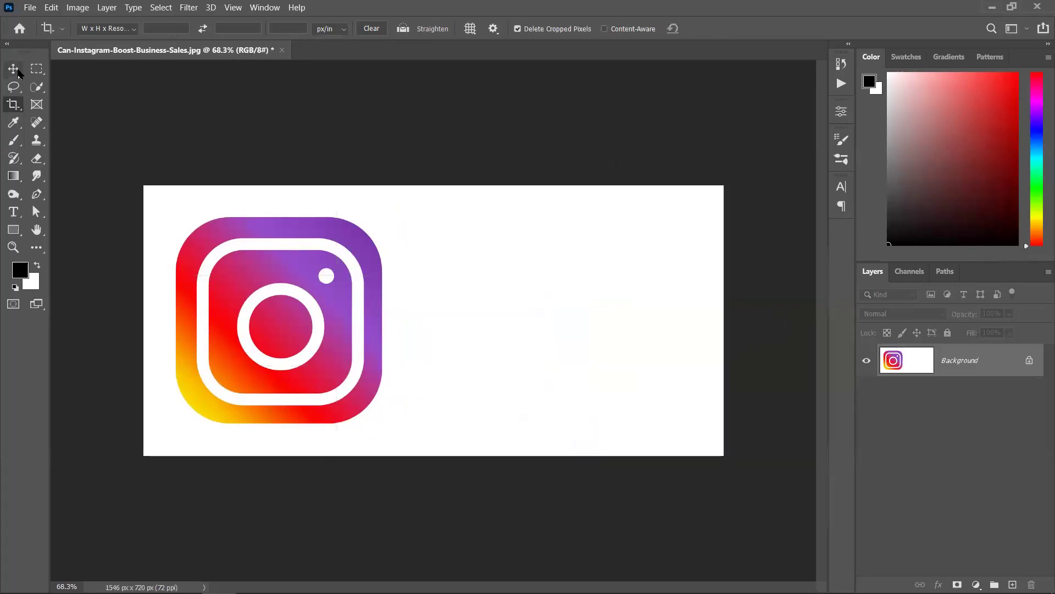
{"action": "left_click", "coordinate": [17, 72]}
{"action": "scroll", "coordinate": [358, 369], "scroll_direction": "up", "scroll_amount": 1}
{"action": "left_click", "coordinate": [80, 29]}
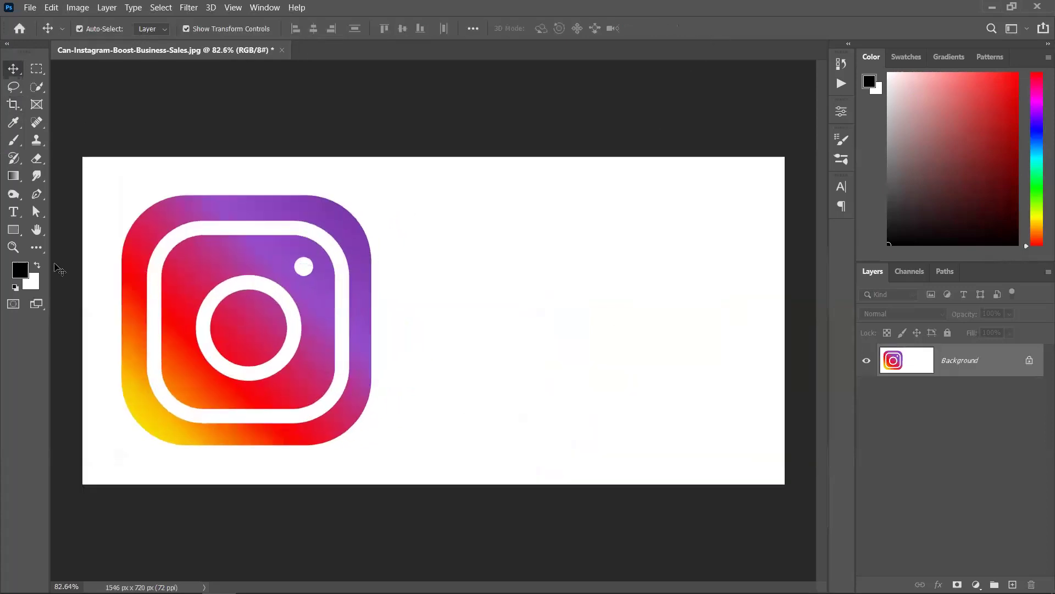
Draw a black rounded rectangle about 582 px square and move it into the empty area beside the logo.
{"action": "left_click", "coordinate": [15, 231]}
{"action": "left_click", "coordinate": [75, 242]}
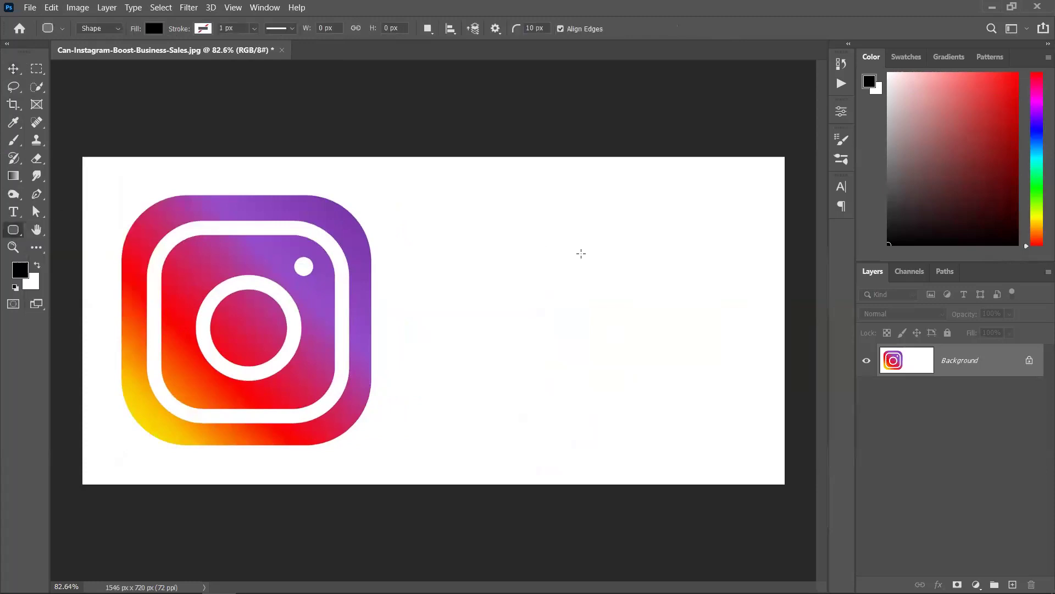
{"action": "mouse_move", "coordinate": [480, 233]}
{"action": "left_mouse_down"}
{"action": "mouse_move", "coordinate": [545, 346]}
{"action": "mouse_move", "coordinate": [714, 419]}
{"action": "mouse_move", "coordinate": [644, 320]}
{"action": "mouse_move", "coordinate": [662, 364]}
{"action": "left_mouse_up"}
{"action": "left_click", "coordinate": [807, 106]}
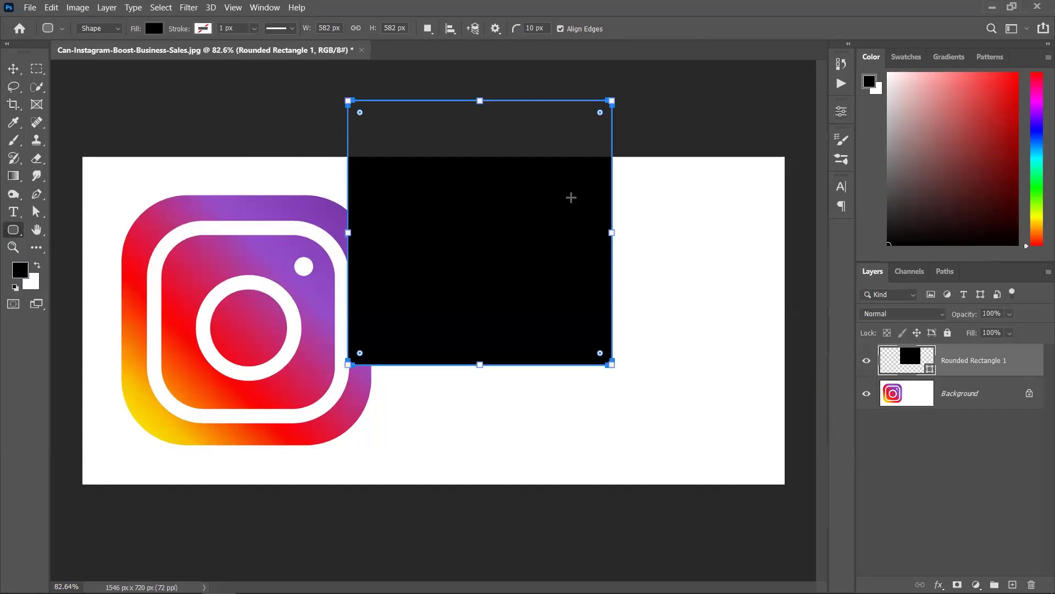
{"action": "left_click", "coordinate": [14, 69]}
{"action": "left_click_drag", "start_coordinate": [434, 278], "coordinate": [218, 359]}
{"action": "left_click_drag", "start_coordinate": [330, 329], "coordinate": [557, 331]}
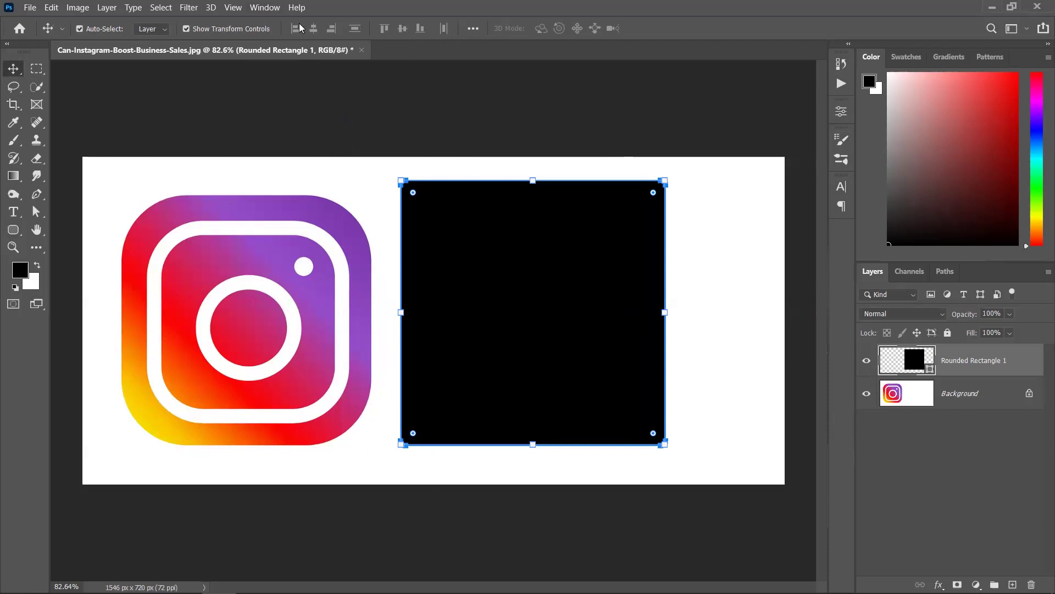
Show the black shape's properties, try a 30 px stroke width and undo it.
{"action": "left_click", "coordinate": [265, 7]}
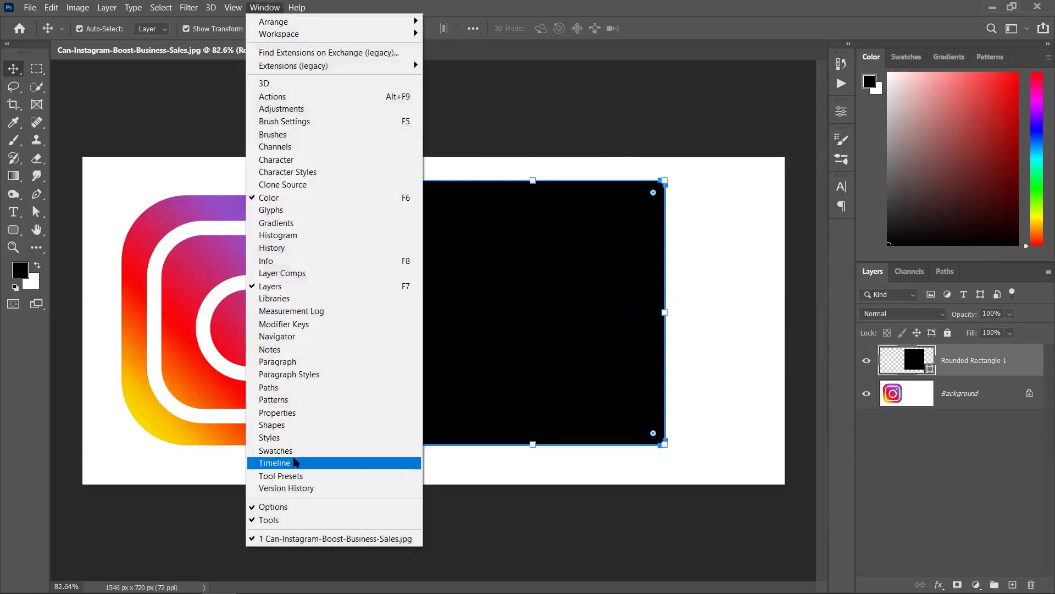
{"action": "left_click", "coordinate": [278, 413]}
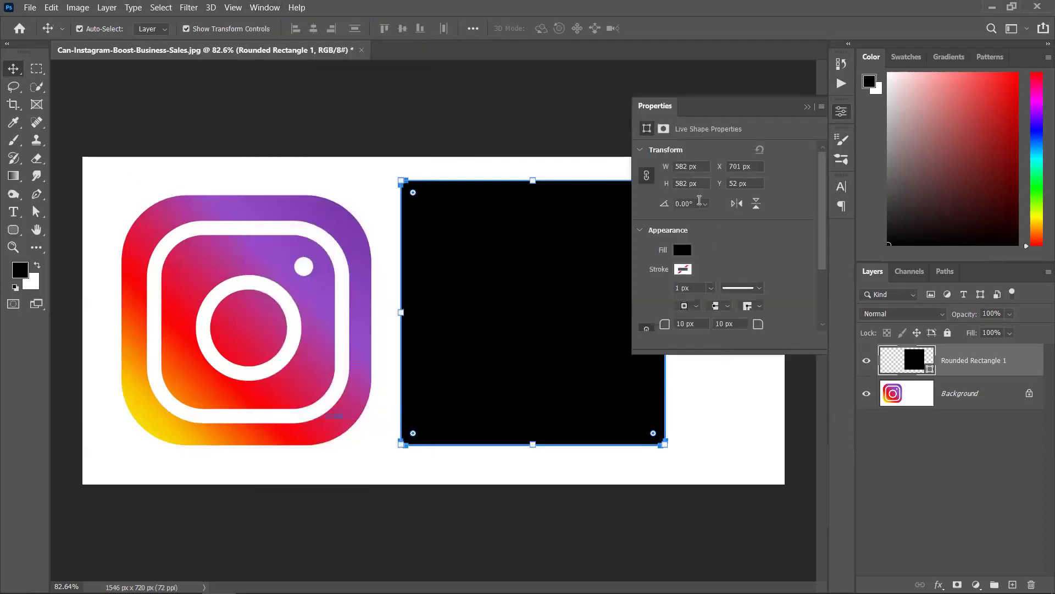
{"action": "left_click", "coordinate": [694, 288]}
{"action": "type", "text": "30"}
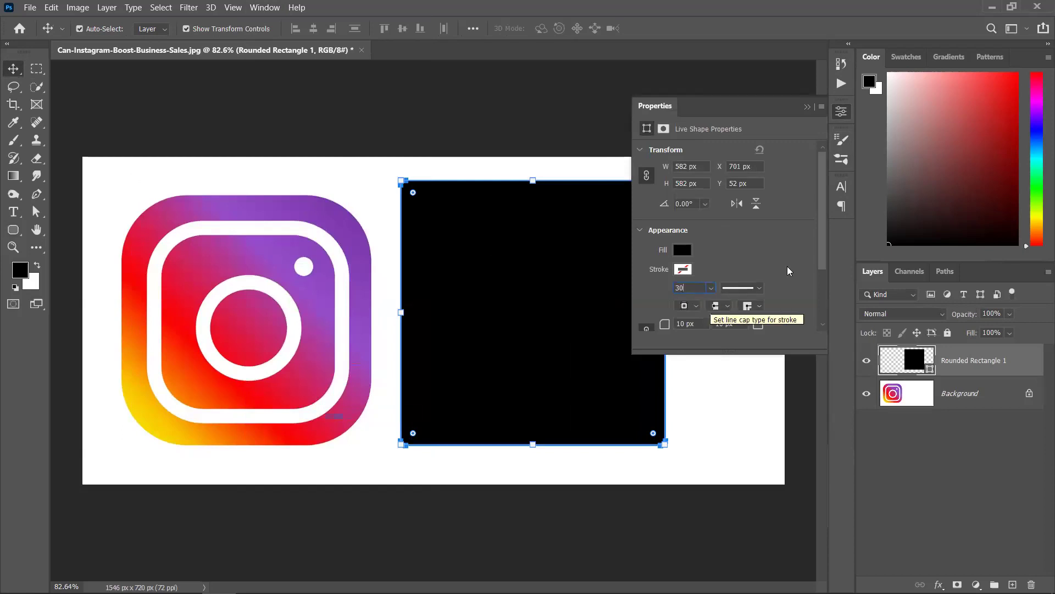
{"action": "key", "text": "Return"}
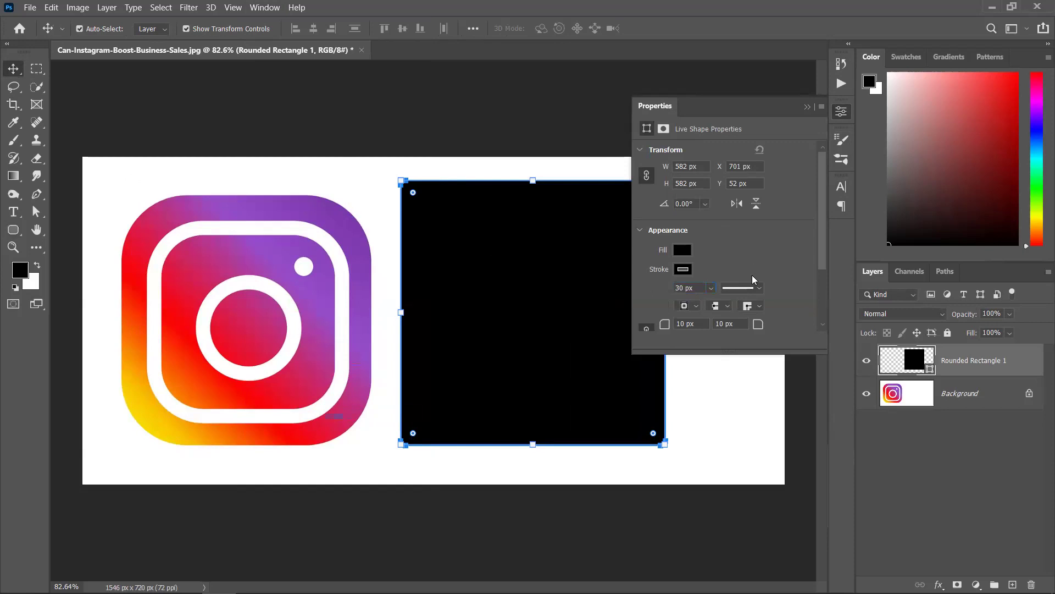
{"action": "key", "text": "ctrl+z"}
Try corner radii of 30 px and 50 px on the black shape, settling on 150 px for all corners.
{"action": "key", "text": "Tab"}
{"action": "type", "text": "30"}
{"action": "key", "text": "Return"}
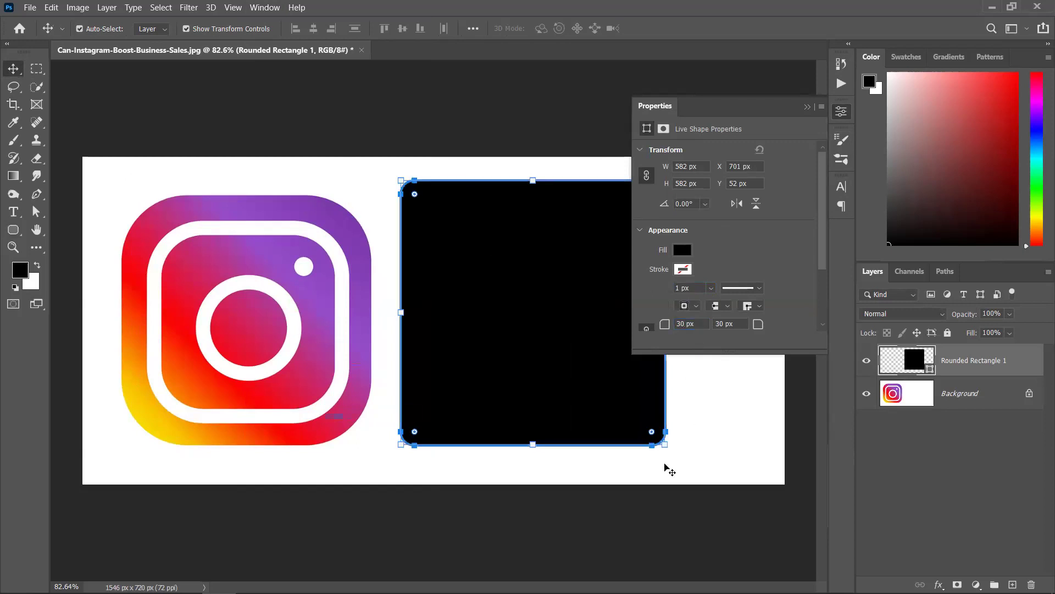
{"action": "left_click", "coordinate": [705, 325]}
{"action": "type", "text": "50"}
{"action": "key", "text": "Return"}
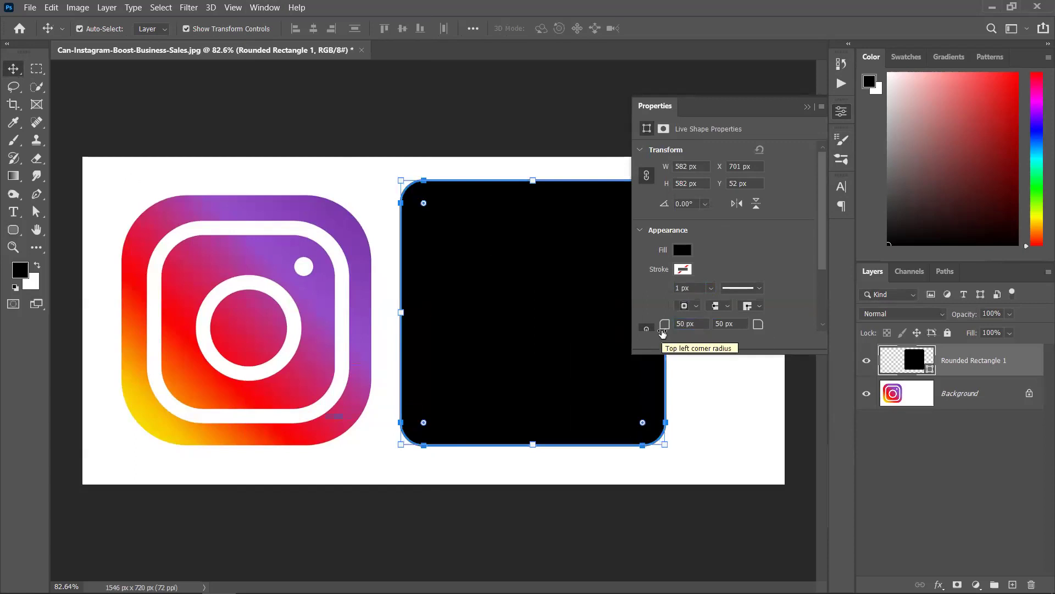
{"action": "double_click", "coordinate": [690, 324]}
{"action": "left_click", "coordinate": [642, 323]}
{"action": "type", "text": "150"}
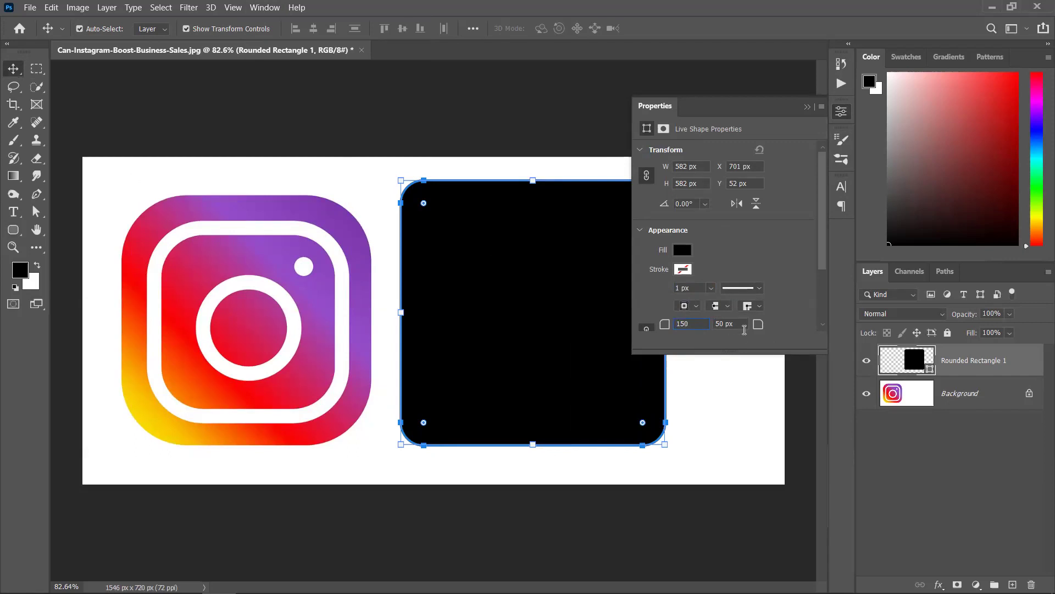
{"action": "key", "text": "Return"}
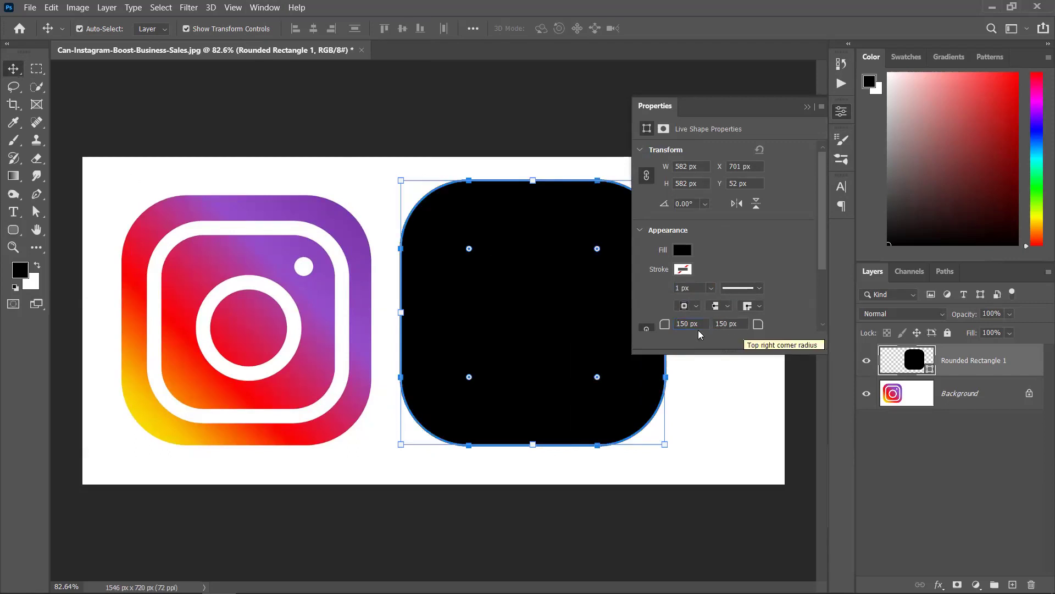
Move the rounded rectangle about 14 px left and 37 px down and put away its properties.
{"action": "left_click_drag", "start_coordinate": [522, 283], "coordinate": [513, 306]}
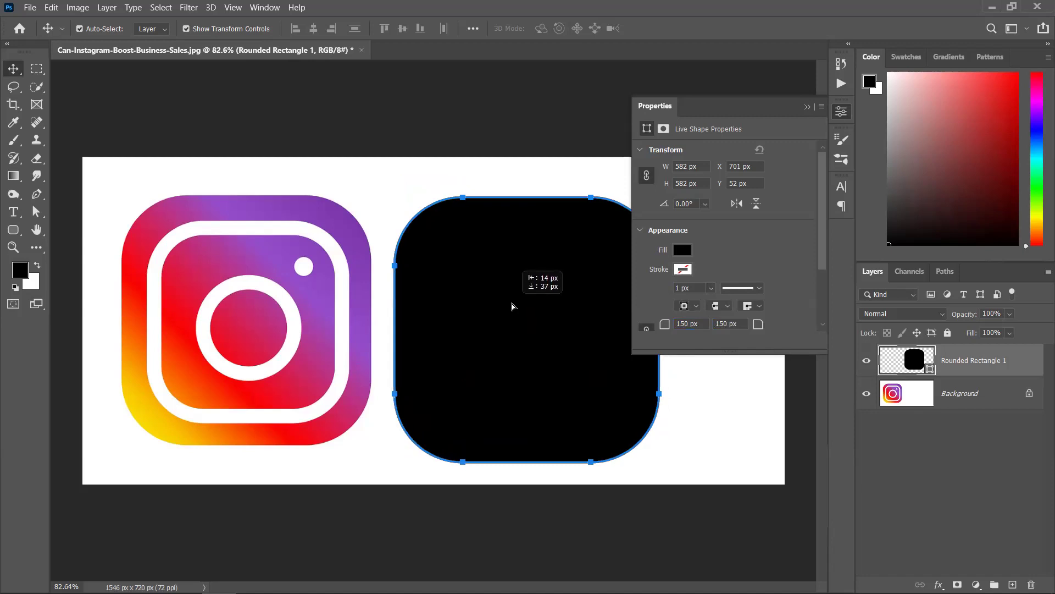
{"action": "left_click", "coordinate": [807, 106]}
{"action": "left_click", "coordinate": [734, 316]}
{"action": "left_click", "coordinate": [502, 344]}
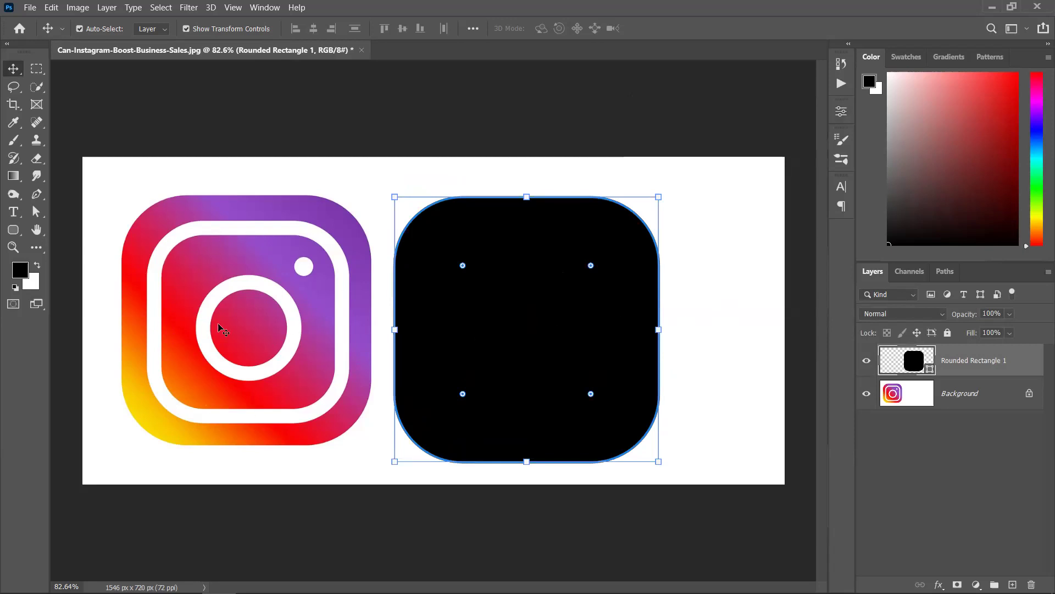
Duplicate the rounded rectangle layer and set the copy's fill to none.
{"action": "left_click", "coordinate": [715, 319]}
{"action": "left_click", "coordinate": [566, 307]}
{"action": "left_click_drag", "start_coordinate": [975, 365], "coordinate": [1013, 584]}
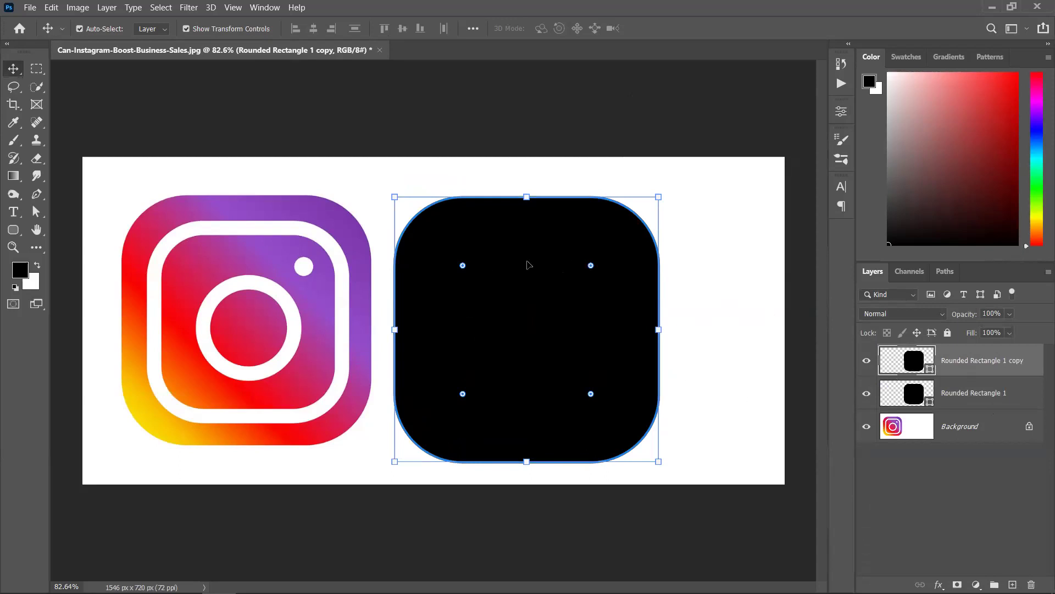
{"action": "left_click", "coordinate": [13, 229]}
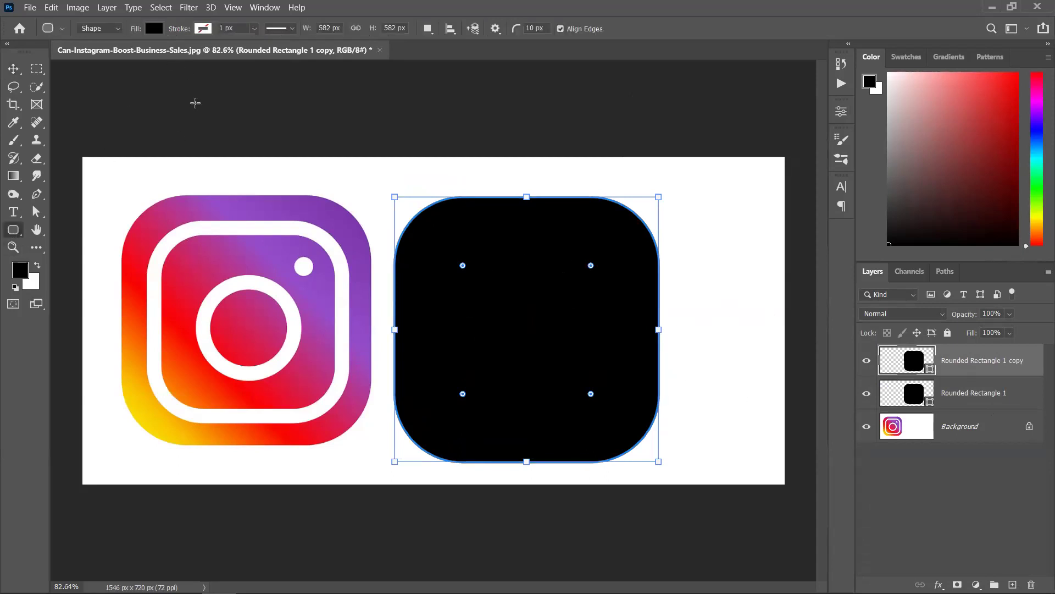
{"action": "left_click", "coordinate": [158, 30]}
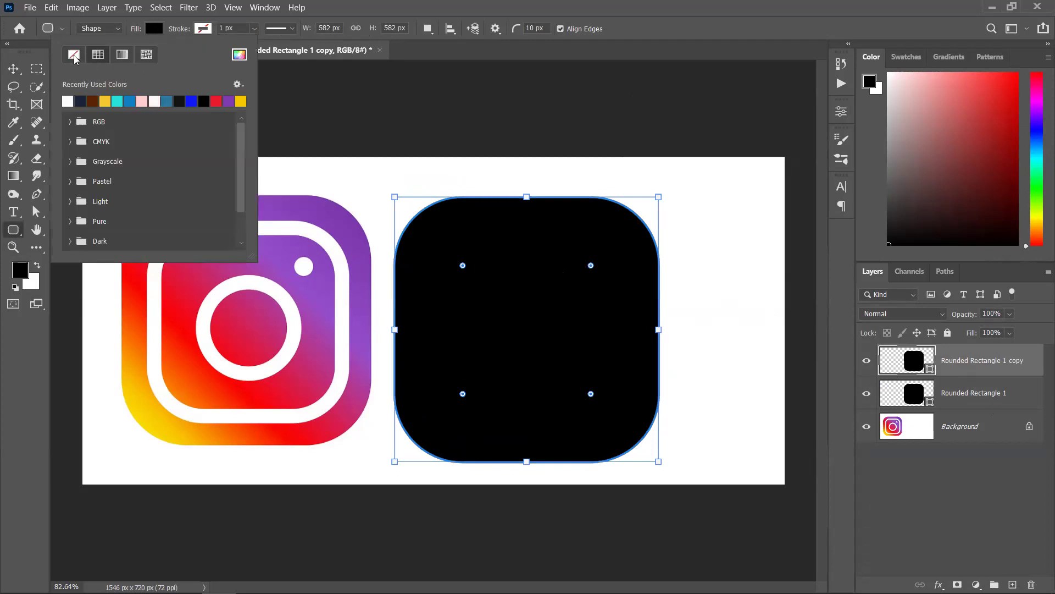
{"action": "left_click", "coordinate": [74, 56]}
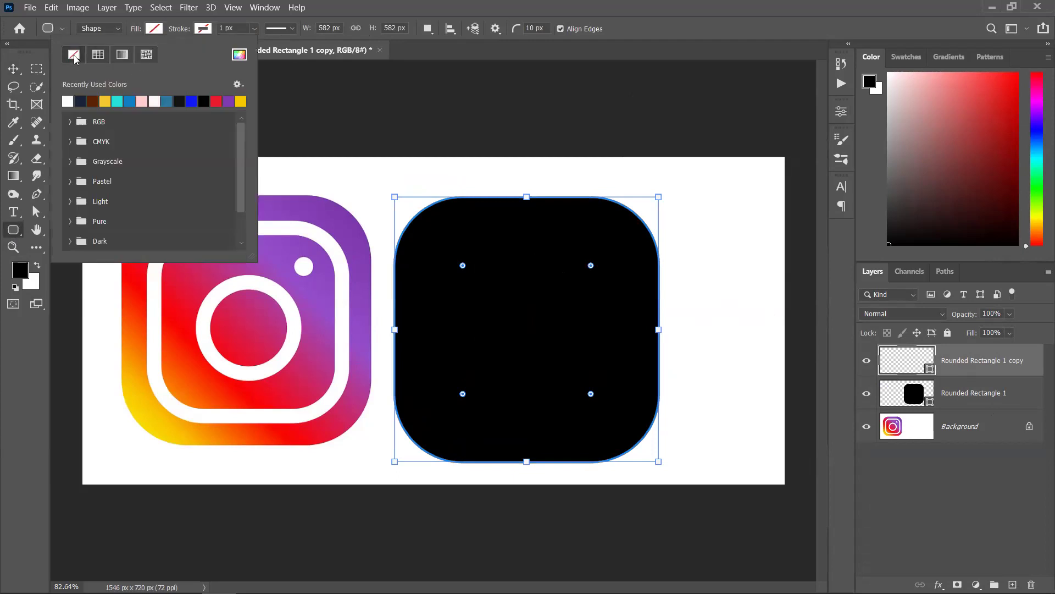
{"action": "left_click", "coordinate": [202, 29]}
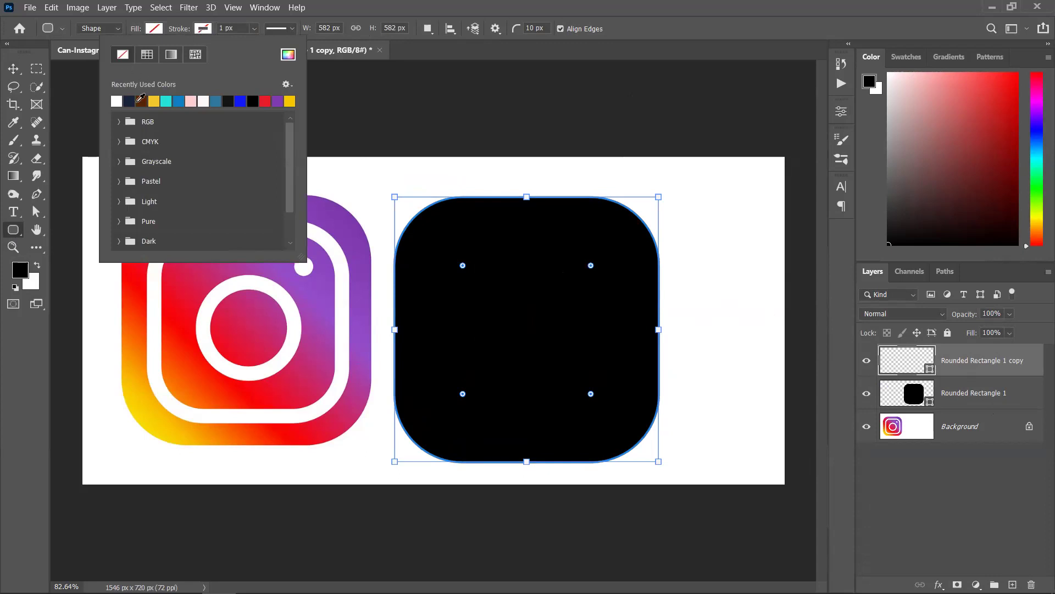
{"action": "left_click", "coordinate": [205, 30]}
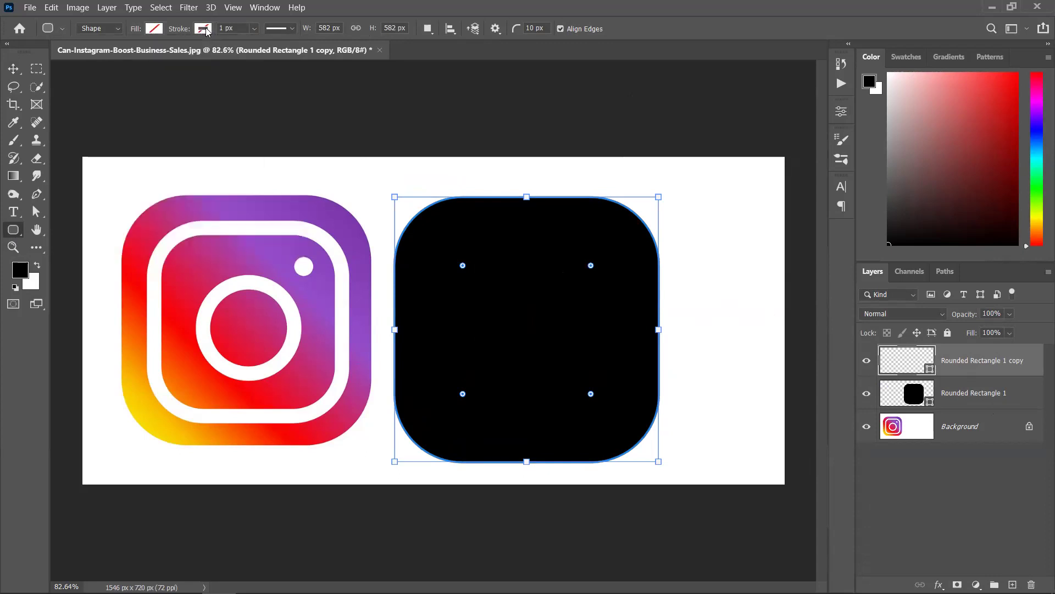
{"action": "left_click", "coordinate": [13, 69]}
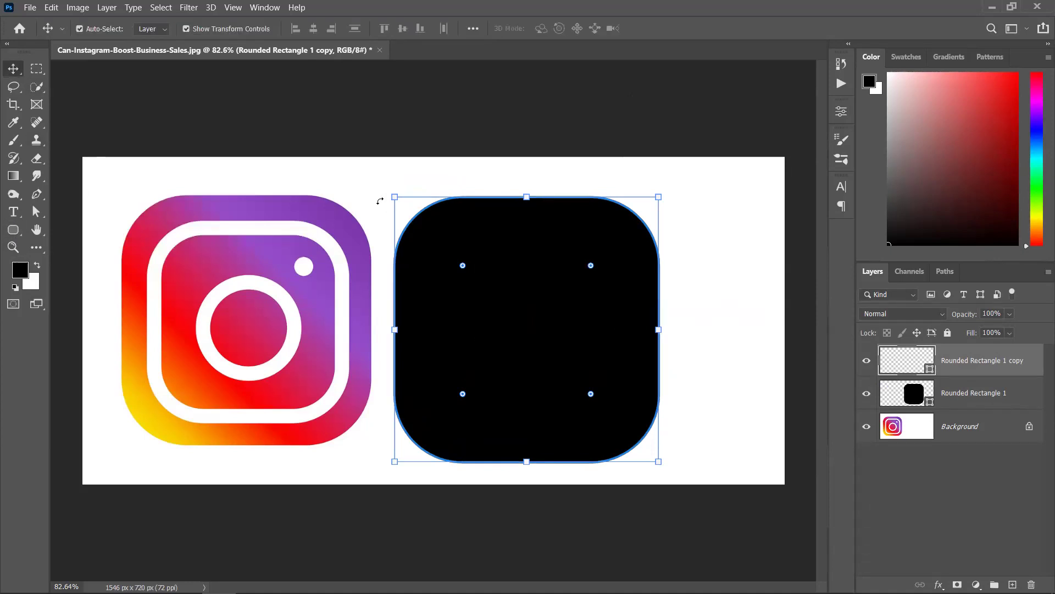
Undo the fill change, the layer copy and the rounded rectangle itself, back to only the Background layer.
{"action": "key", "text": "ctrl+z"}
{"action": "key", "text": "ctrl+z"}
{"action": "key", "text": "ctrl+z"}
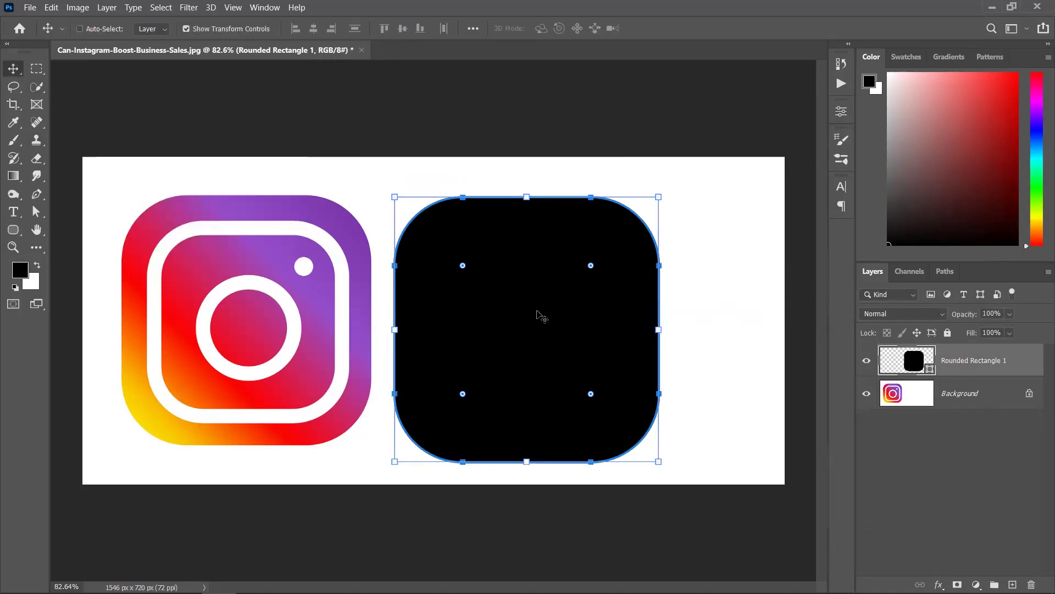
{"action": "key", "text": "ctrl+z"}
{"action": "key", "text": "ctrl+z"}
{"action": "key", "text": "ctrl+z"}
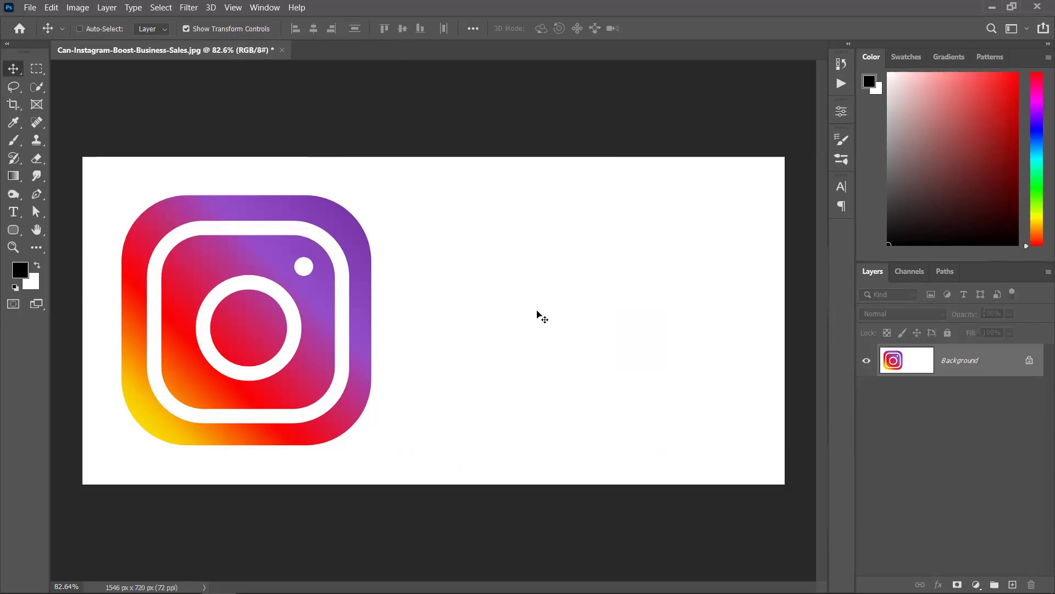
{"action": "key", "text": "ctrl+shift+z"}
Draw a black rounded rectangle about 532 px square in the white area beside the logo.
{"action": "left_click", "coordinate": [15, 235]}
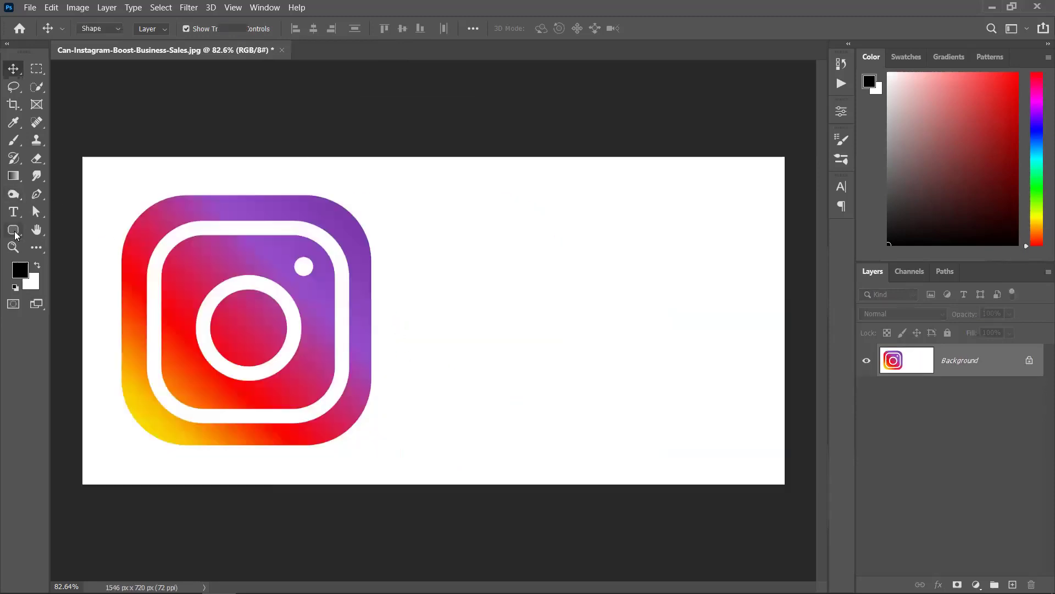
{"action": "right_click", "coordinate": [15, 233]}
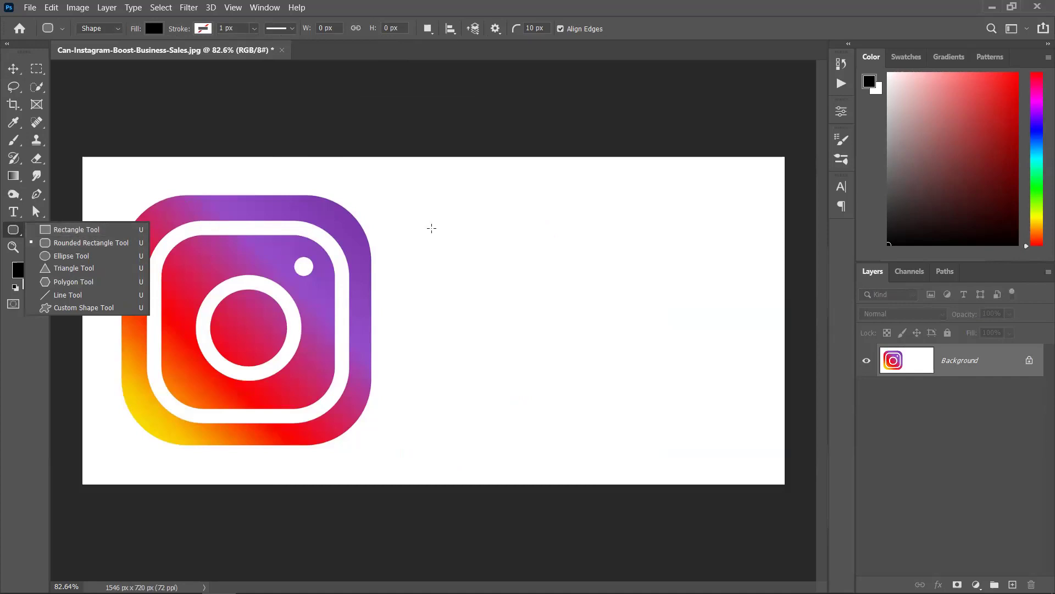
{"action": "mouse_move", "coordinate": [523, 312]}
{"action": "left_mouse_down"}
{"action": "mouse_move", "coordinate": [605, 381]}
{"action": "mouse_move", "coordinate": [641, 431]}
{"action": "mouse_move", "coordinate": [653, 420]}
{"action": "mouse_move", "coordinate": [660, 434]}
{"action": "mouse_move", "coordinate": [632, 436]}
{"action": "mouse_move", "coordinate": [650, 453]}
{"action": "mouse_move", "coordinate": [644, 433]}
{"action": "left_mouse_up"}
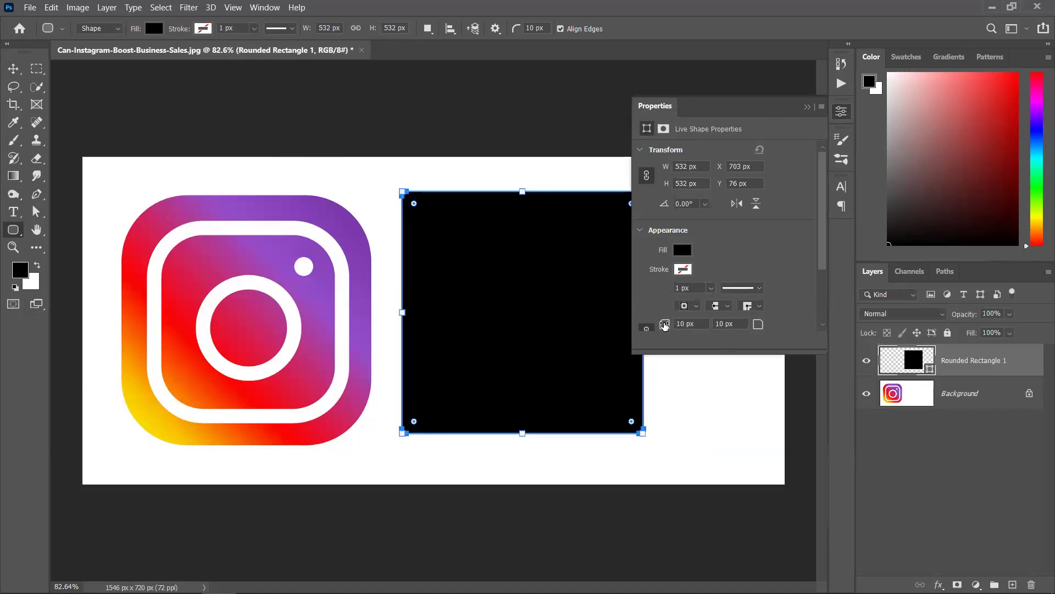
Set the corner radii of the new black rounded rectangle to 150 px.
{"action": "left_click", "coordinate": [701, 326]}
{"action": "key", "text": "Tab"}
{"action": "key", "text": "shift+Tab"}
{"action": "type", "text": "150"}
{"action": "left_click", "coordinate": [646, 328]}
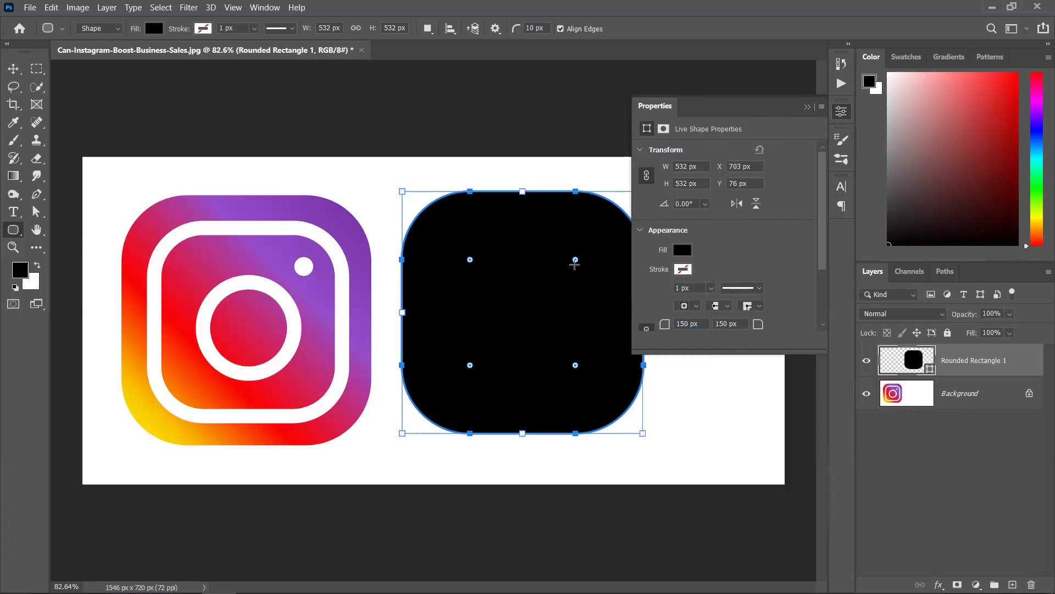
Try changing the corner rounding directly on the canvas, from square corners to a full circle and back to about 96 px.
{"action": "left_click_drag", "start_coordinate": [470, 260], "coordinate": [358, 160]}
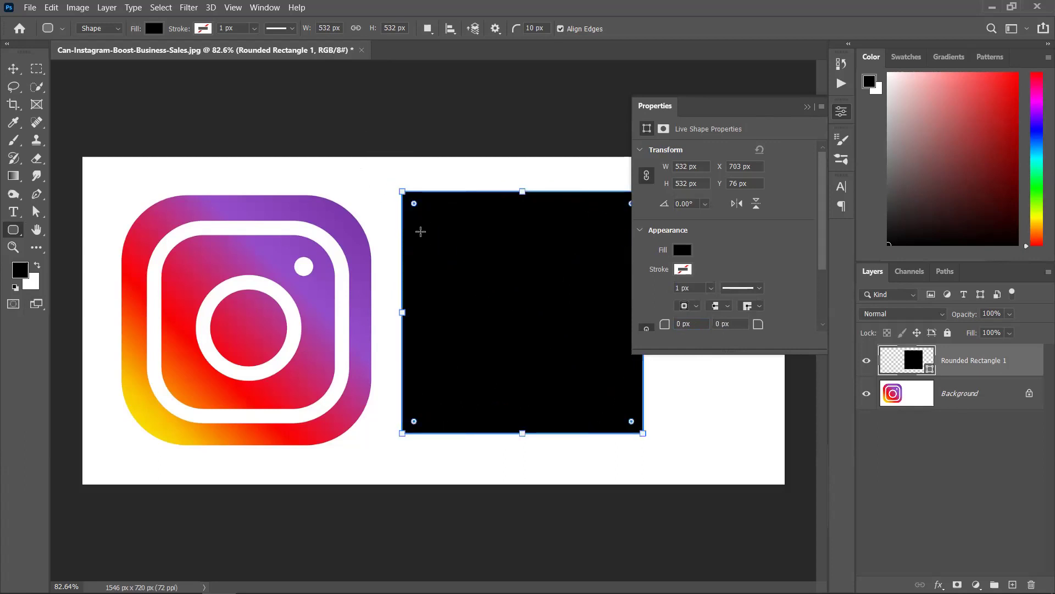
{"action": "left_click_drag", "start_coordinate": [414, 204], "coordinate": [578, 367]}
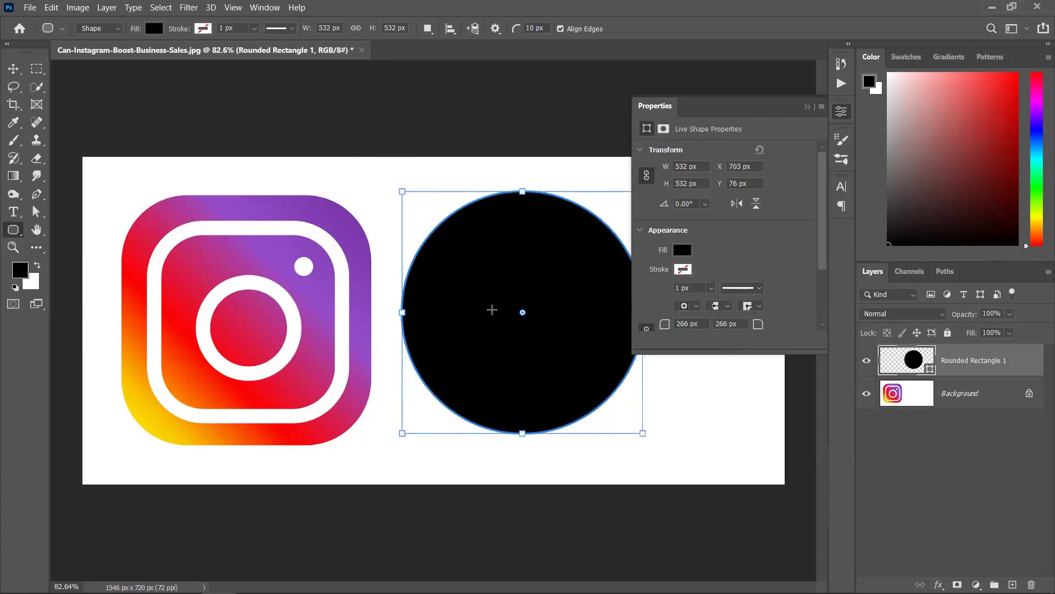
{"action": "left_click_drag", "start_coordinate": [530, 311], "coordinate": [432, 238]}
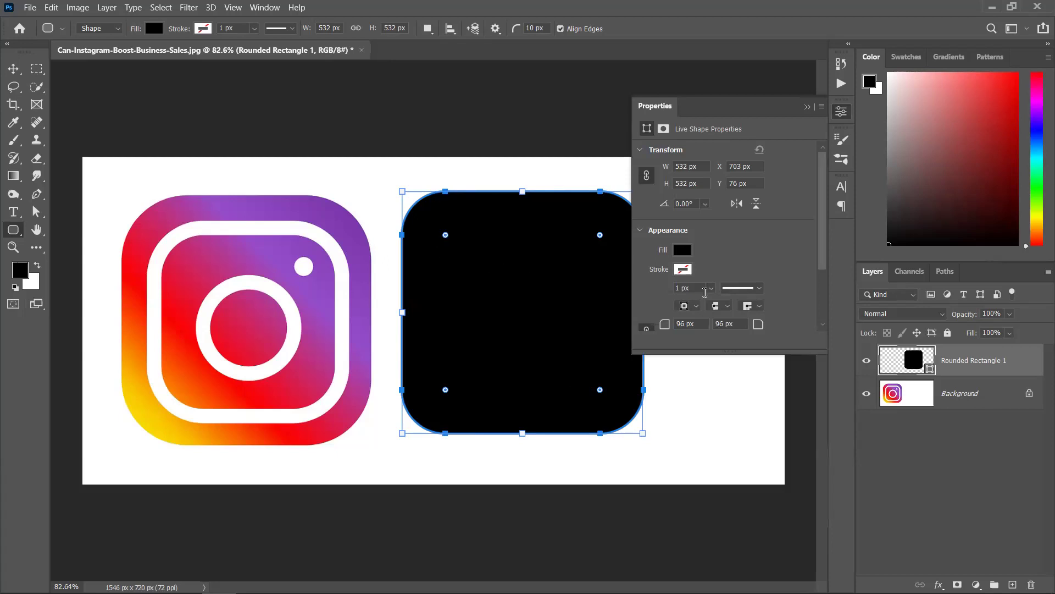
Enter an exact 150 px radius for all corners of the rounded rectangle.
{"action": "left_click", "coordinate": [696, 324]}
{"action": "type", "text": "1502"}
{"action": "key", "text": "BackSpace"}
{"action": "key", "text": "Return"}
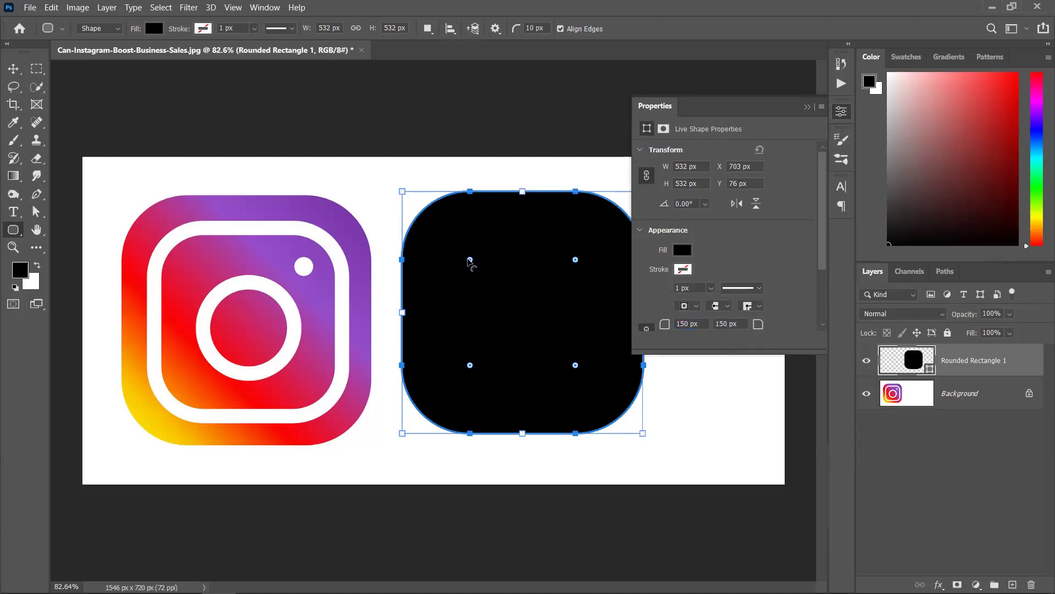
Reduce the rounding of all four corners directly on the canvas to about 128 px.
{"action": "left_click", "coordinate": [470, 259]}
{"action": "left_click_drag", "start_coordinate": [470, 260], "coordinate": [459, 250]}
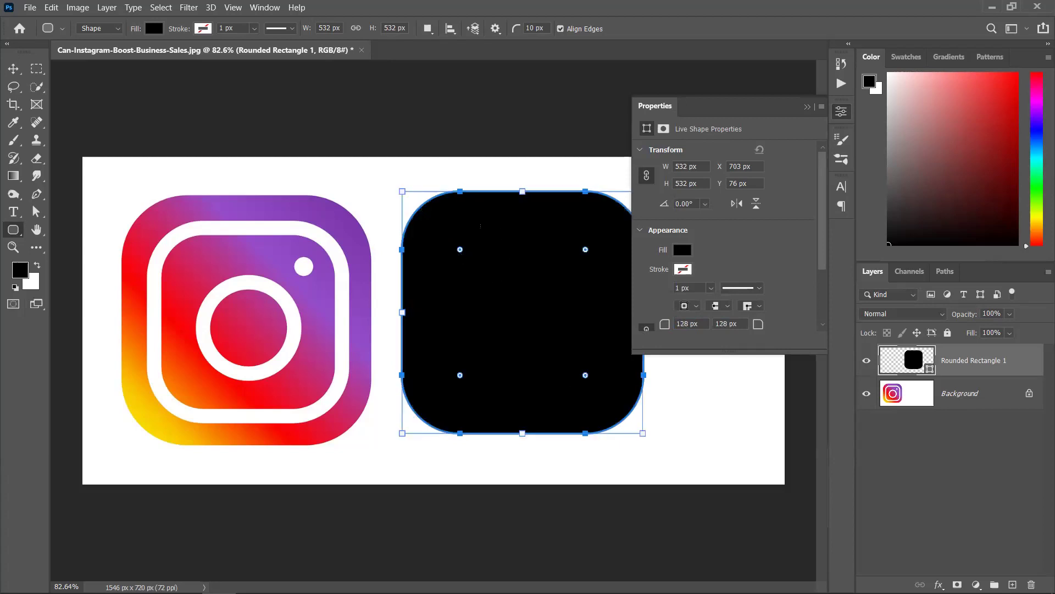
{"action": "left_click", "coordinate": [806, 108]}
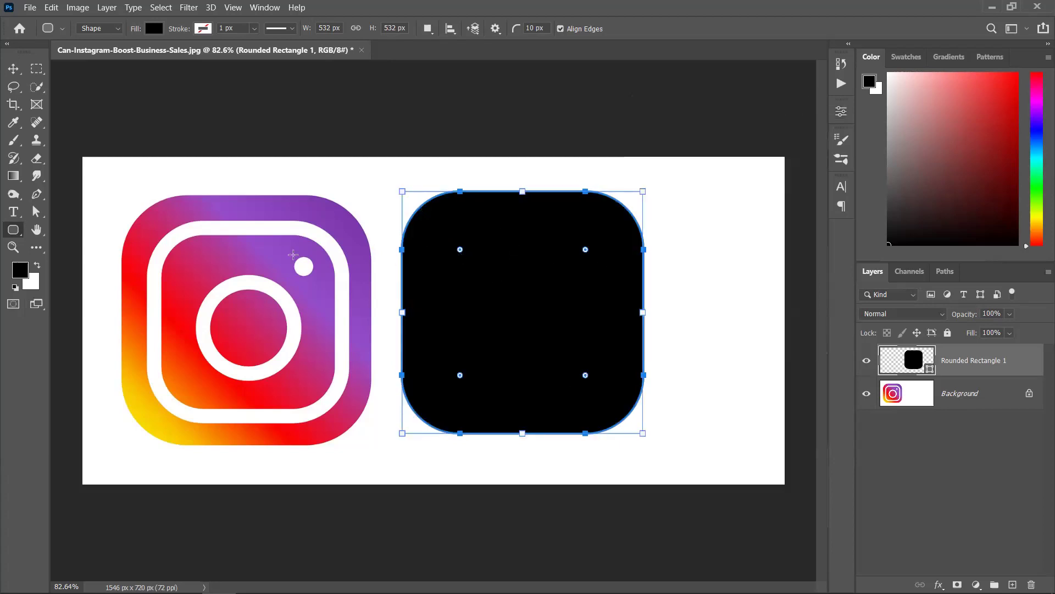
Try moving the black rounded rectangle slightly and reshaping its upper-right corner with the on-canvas corner handle.
{"action": "left_click", "coordinate": [13, 69]}
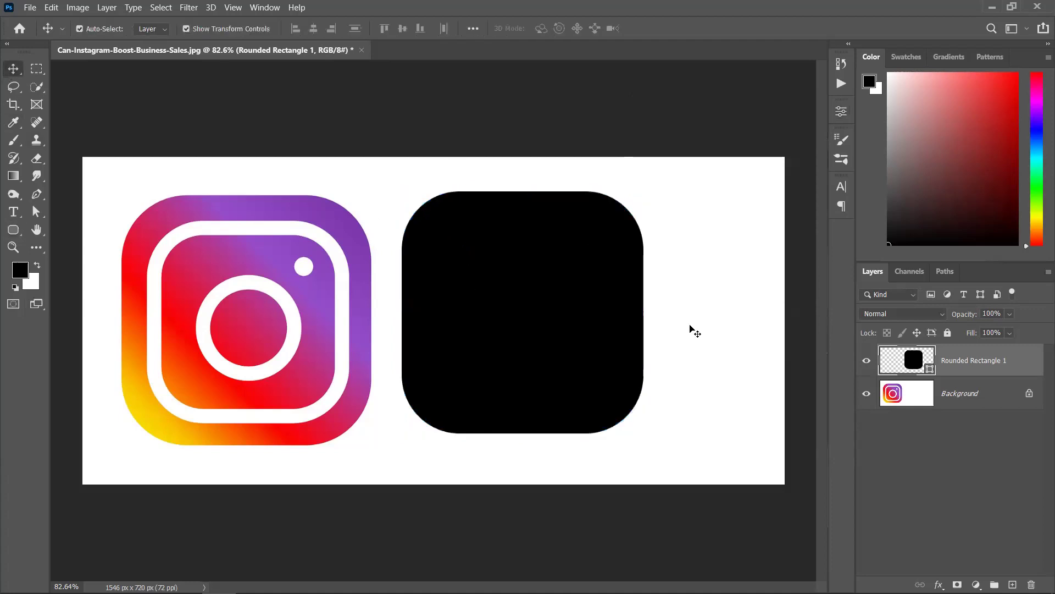
{"action": "left_click_drag", "start_coordinate": [537, 332], "coordinate": [554, 335]}
{"action": "left_click", "coordinate": [571, 315]}
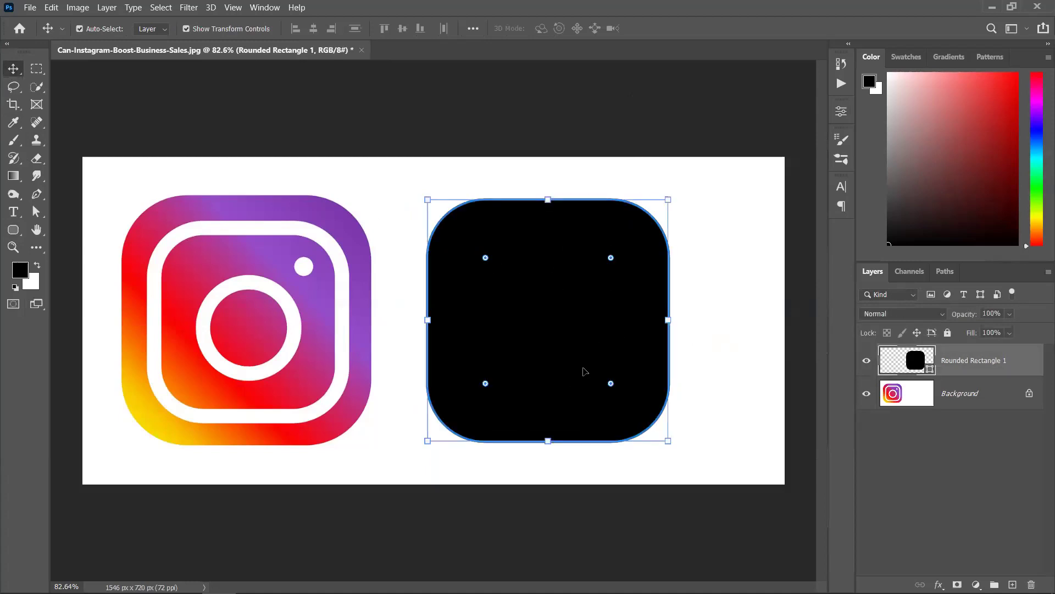
{"action": "left_click_drag", "start_coordinate": [611, 257], "coordinate": [594, 274]}
{"action": "key", "text": "ctrl+z"}
Try editing the upper-right corner's anchor with the Path Selection tool, and undo back to the shape's original position.
{"action": "left_click", "coordinate": [36, 212]}
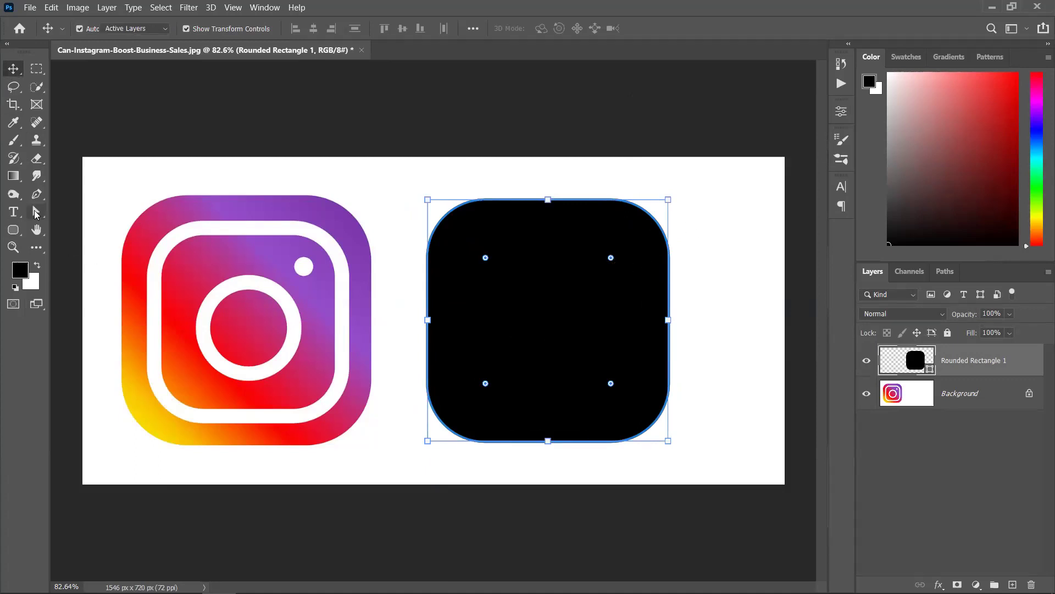
{"action": "left_click", "coordinate": [604, 276]}
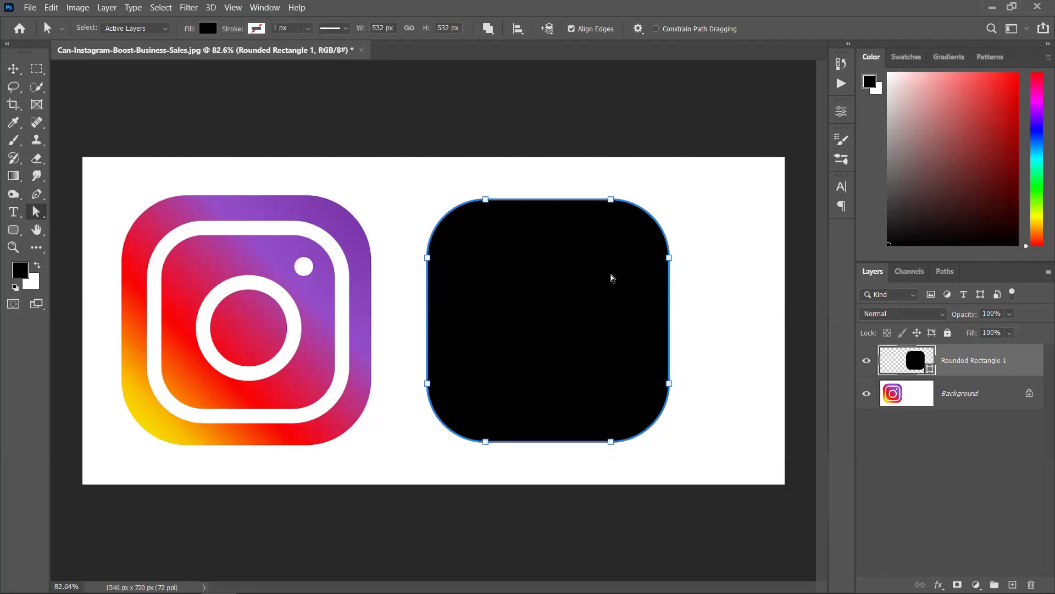
{"action": "left_click", "coordinate": [670, 258]}
{"action": "key", "text": "ctrl+z"}
{"action": "left_click", "coordinate": [13, 69]}
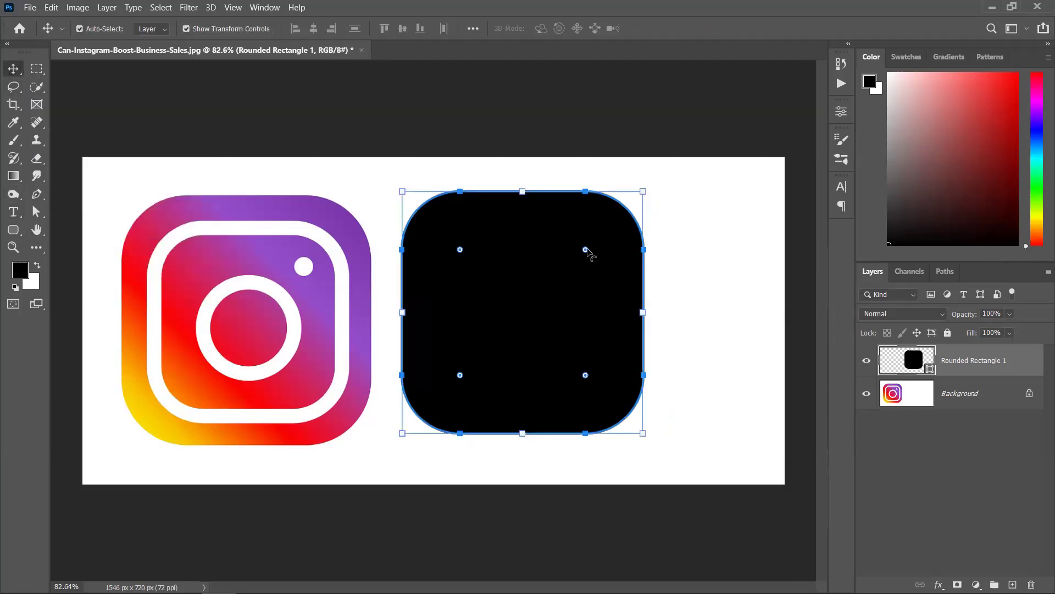
Unlink the corner radii of the black rounded rectangle and set only the top-left radius to 0 px.
{"action": "left_click", "coordinate": [841, 112]}
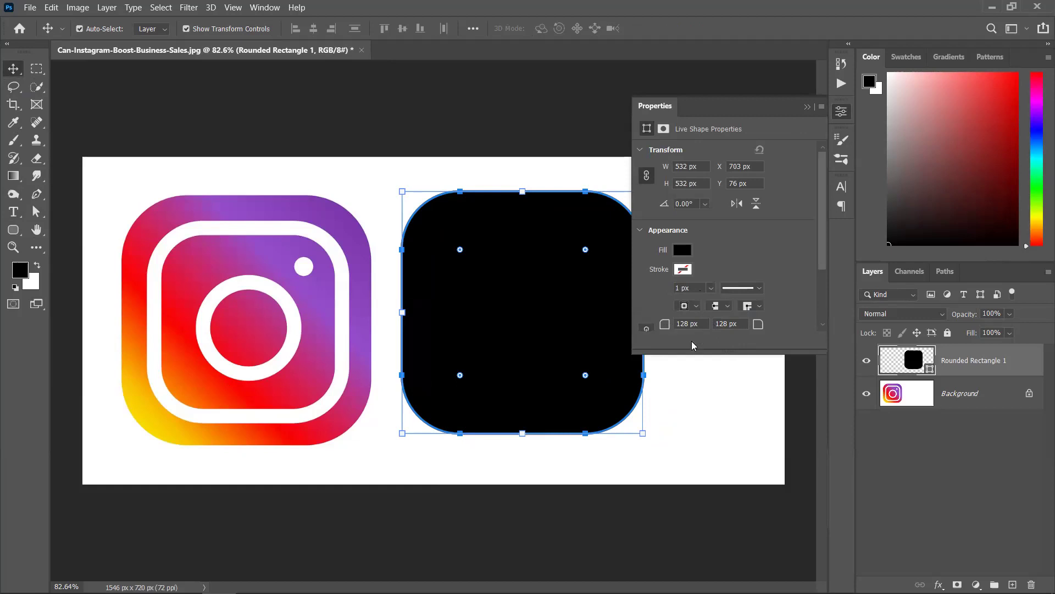
{"action": "left_click_drag", "start_coordinate": [716, 352], "coordinate": [717, 439]}
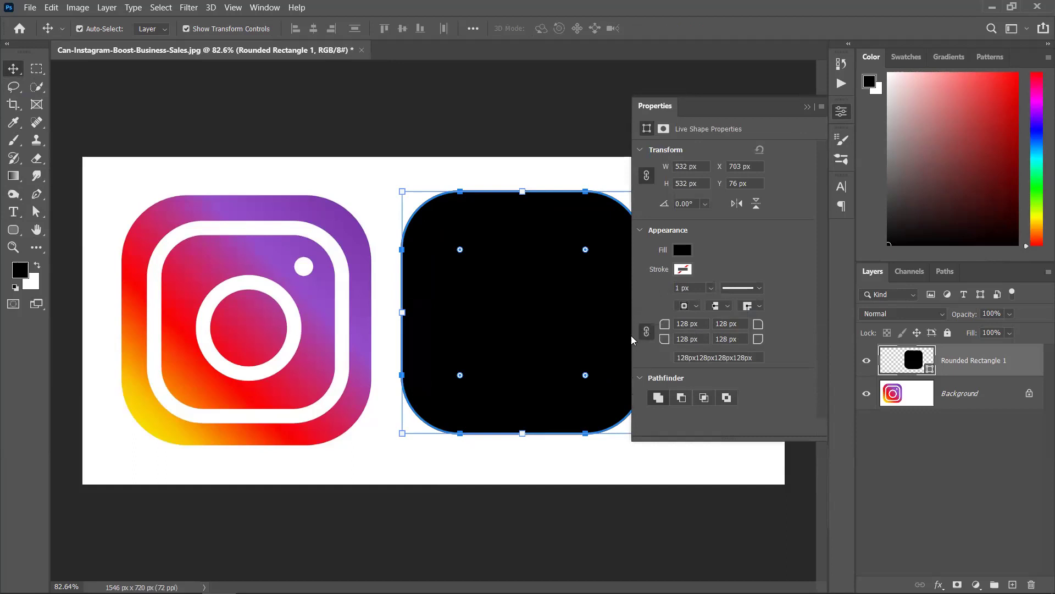
{"action": "left_click", "coordinate": [646, 332]}
{"action": "type", "text": "0"}
{"action": "key", "text": "Return"}
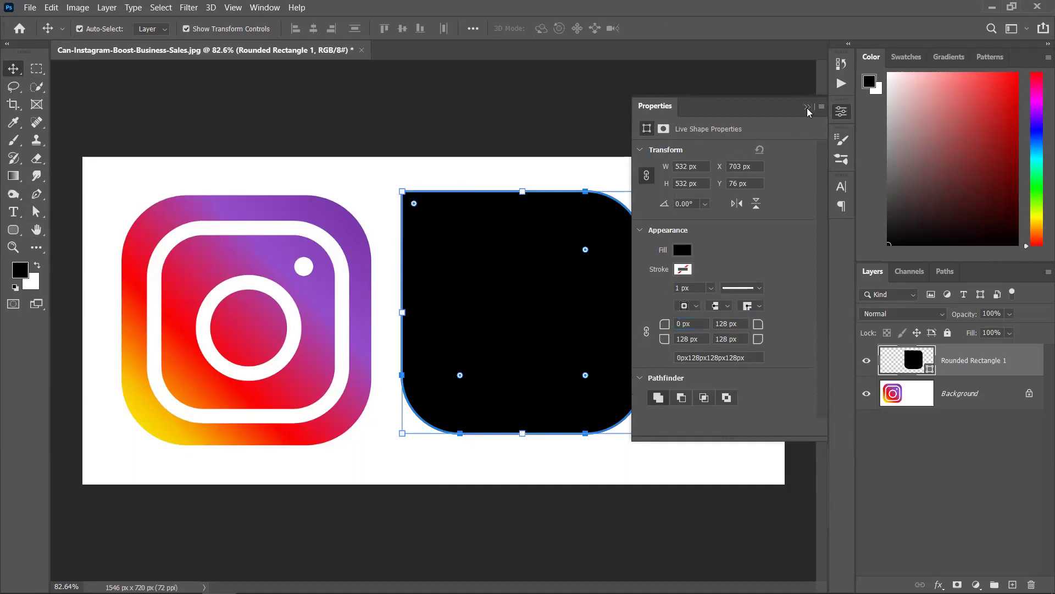
{"action": "left_click", "coordinate": [807, 107]}
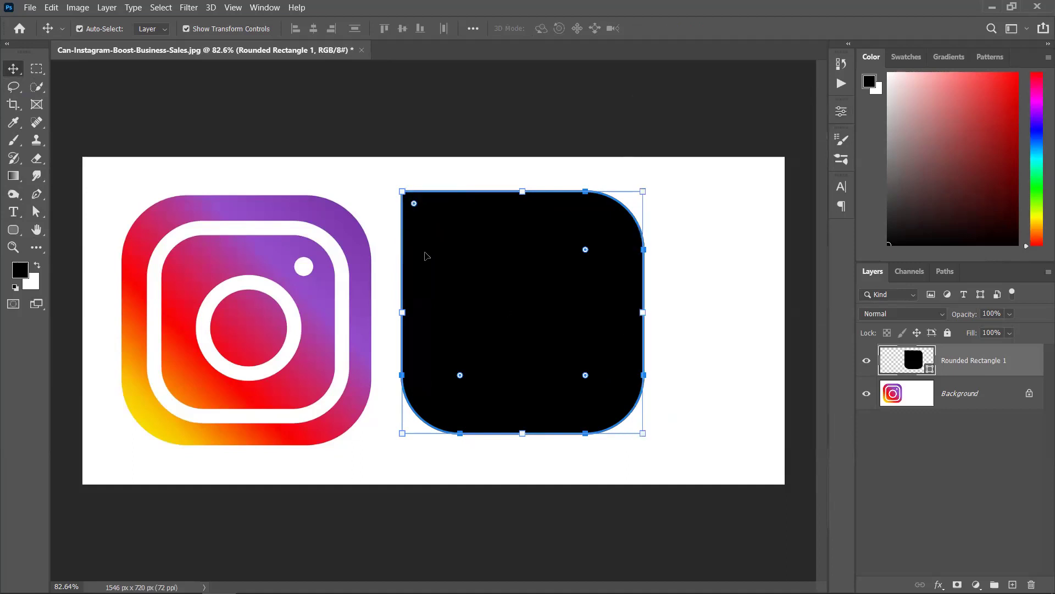
Set the bottom-right corner radius of the black shape to 0 px and deselect the shape.
{"action": "left_click", "coordinate": [841, 112]}
{"action": "left_click_drag", "start_coordinate": [739, 339], "coordinate": [700, 341]}
{"action": "type", "text": "0"}
{"action": "key", "text": "Return"}
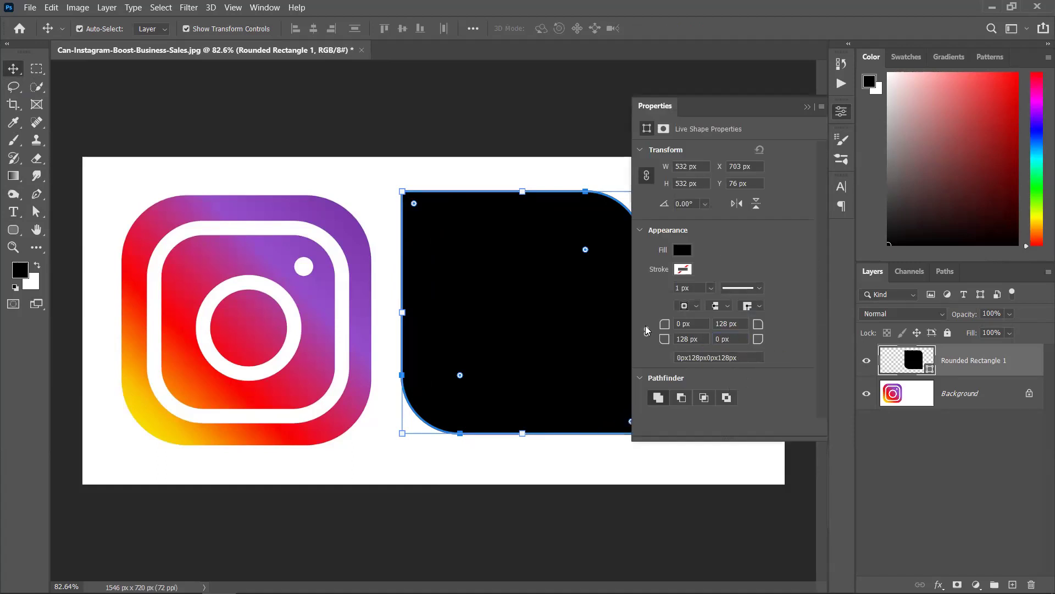
{"action": "left_click", "coordinate": [807, 107]}
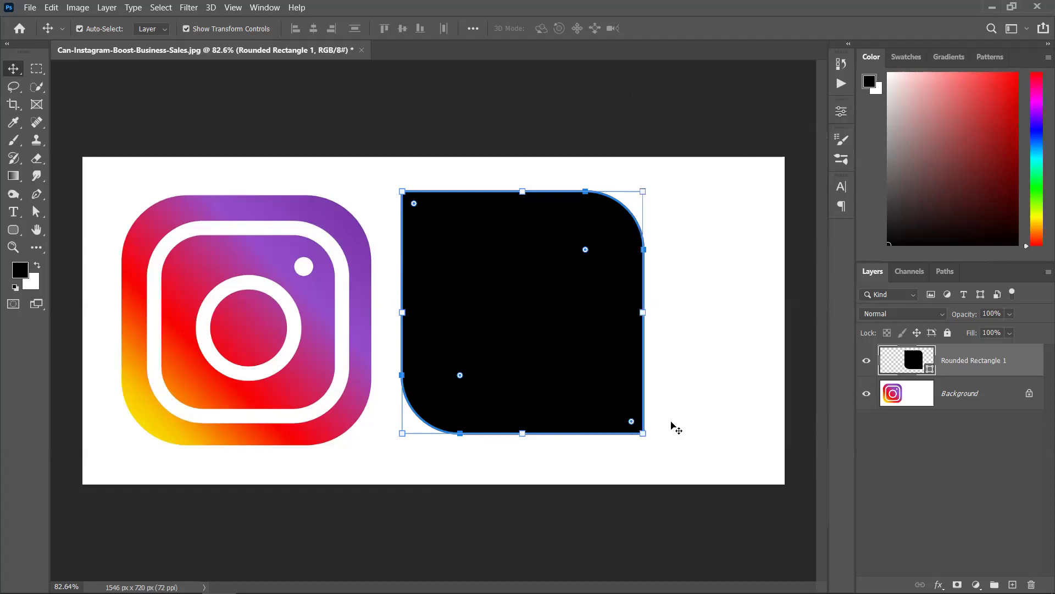
{"action": "left_click", "coordinate": [732, 308]}
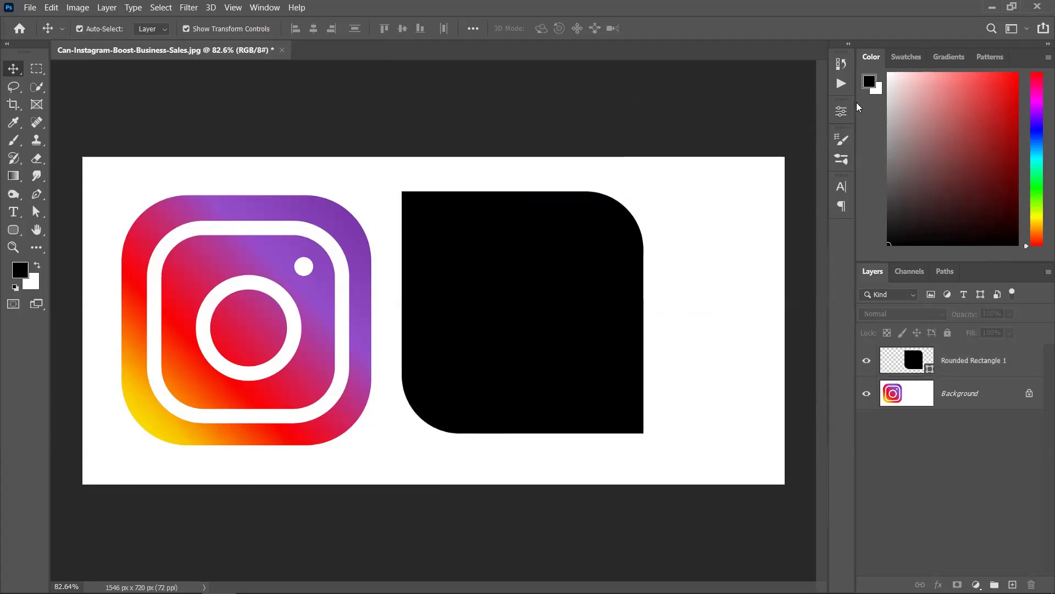
Try linking the corner radii of the black shape again and setting the top-left radius to 128 px.
{"action": "left_click", "coordinate": [841, 113]}
{"action": "left_click", "coordinate": [514, 286]}
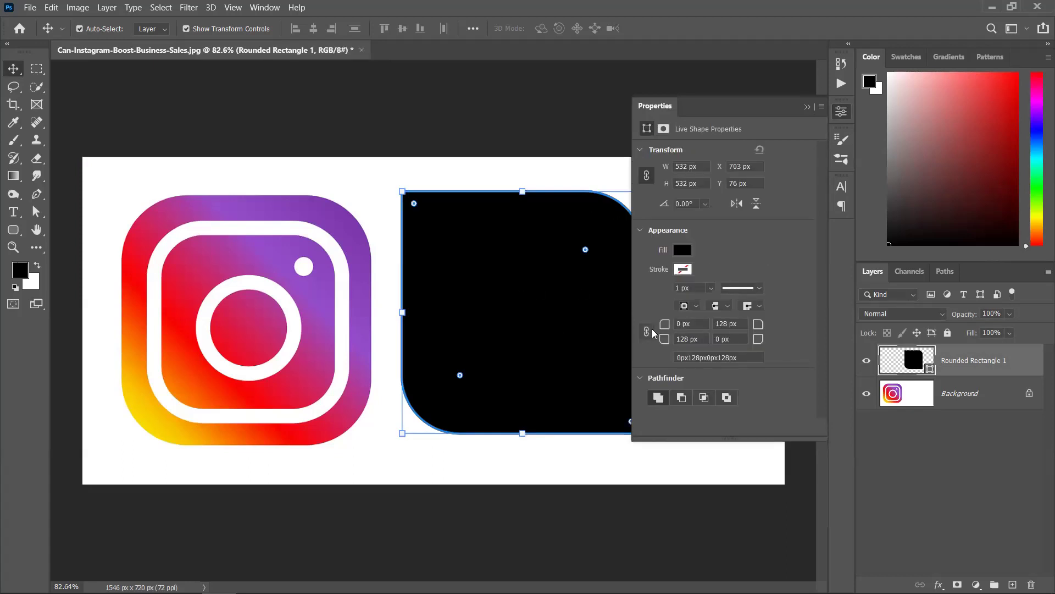
{"action": "left_click", "coordinate": [684, 323]}
{"action": "type", "text": "128 px"}
{"action": "key", "text": "Return"}
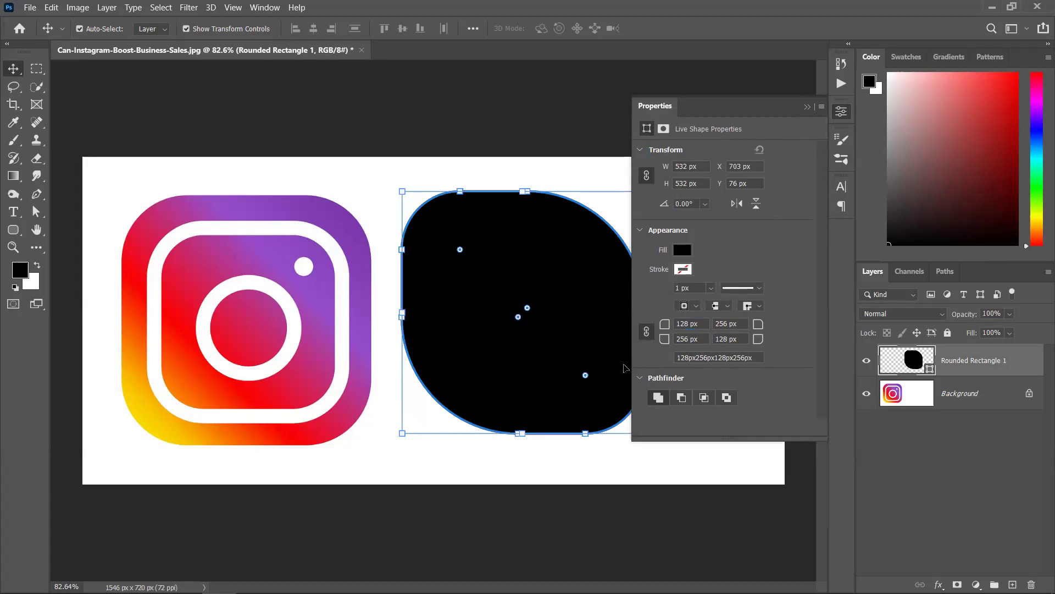
Undo the individual corner radius changes until all four corners of the black shape are rounded equally.
{"action": "key", "text": "ctrl+z"}
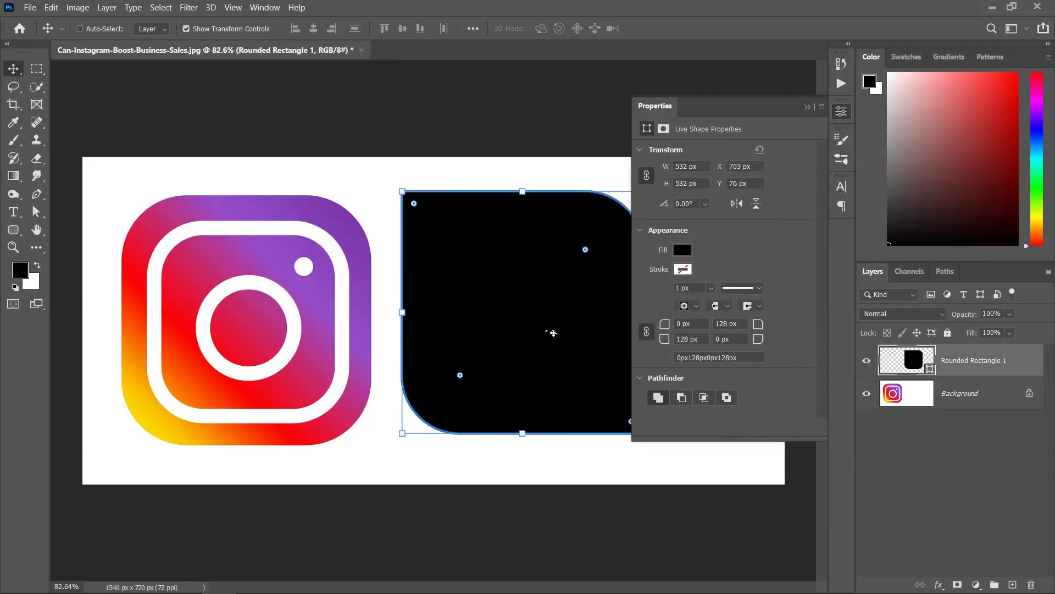
{"action": "key", "text": "ctrl+z"}
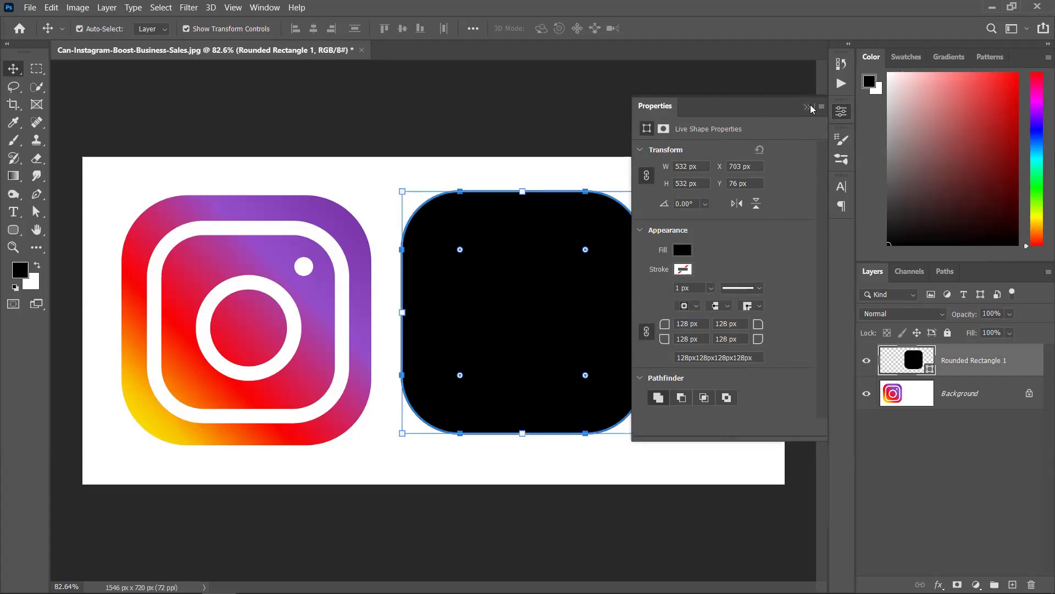
{"action": "left_click", "coordinate": [807, 107]}
{"action": "left_click", "coordinate": [471, 278]}
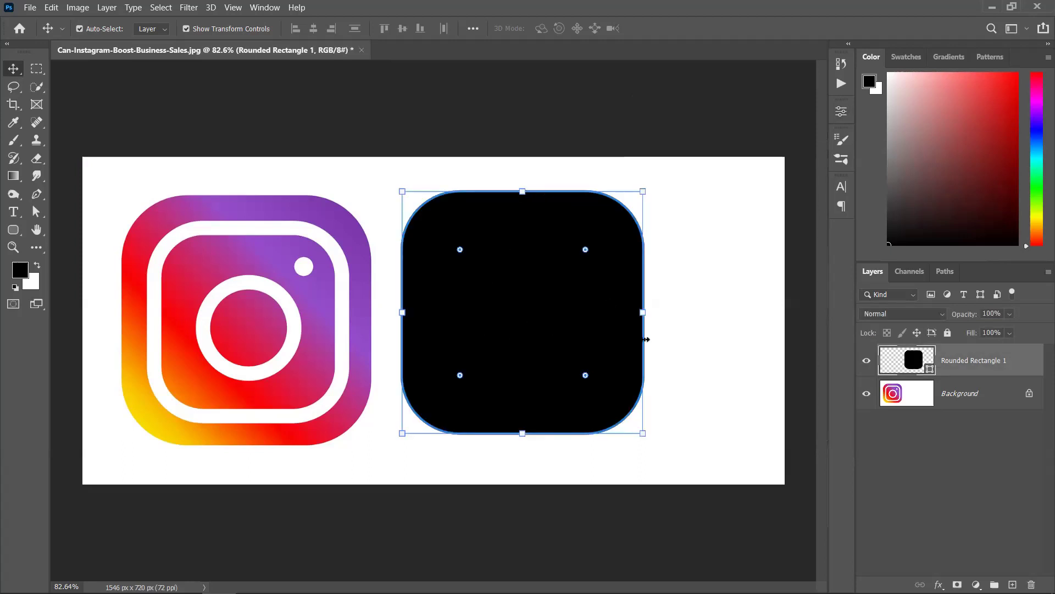
{"action": "left_click_drag", "start_coordinate": [650, 351], "coordinate": [761, 337]}
{"action": "key", "text": "ctrl+z"}
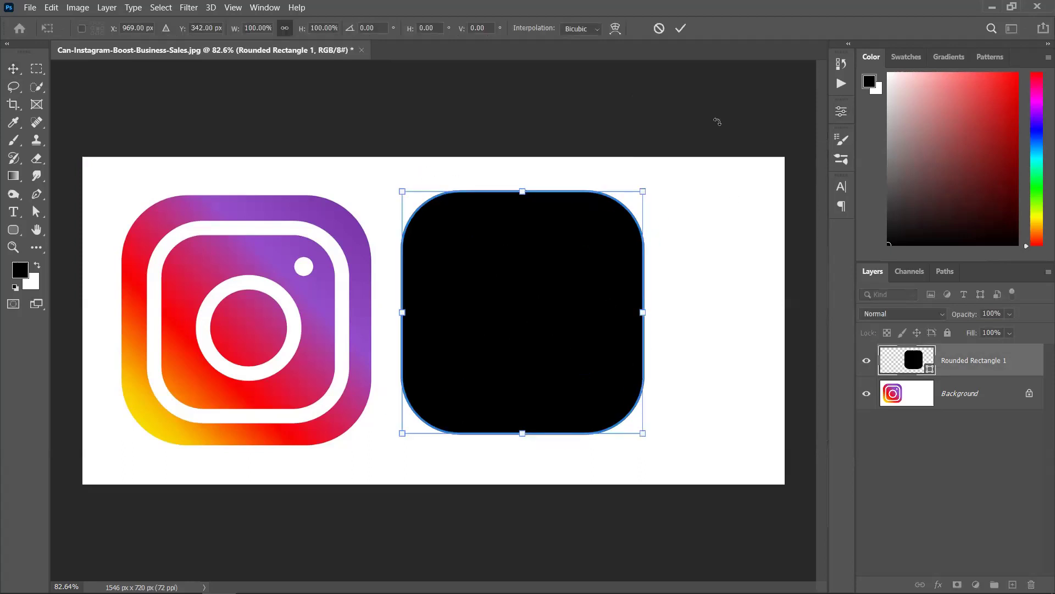
{"action": "left_click", "coordinate": [680, 29]}
Duplicate the Rounded Rectangle 1 layer, keeping the copy exactly over the original.
{"action": "left_click_drag", "start_coordinate": [1008, 362], "coordinate": [1013, 584]}
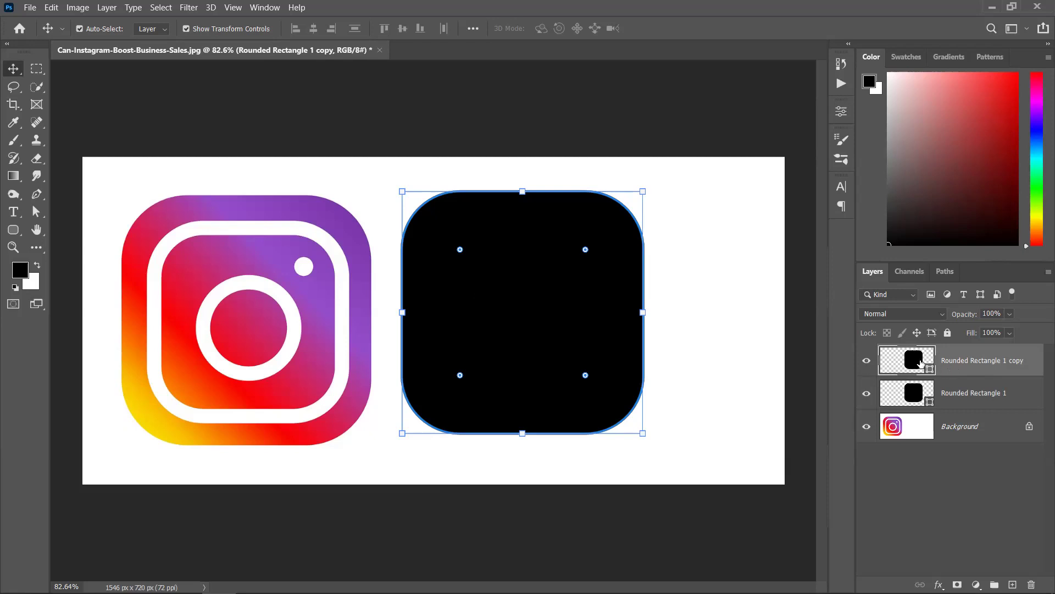
{"action": "left_click_drag", "start_coordinate": [510, 325], "coordinate": [671, 325]}
{"action": "key", "text": "ctrl+z"}
Give the duplicated rounded rectangle no fill and a white stroke about 35 px wide.
{"action": "left_click", "coordinate": [17, 229]}
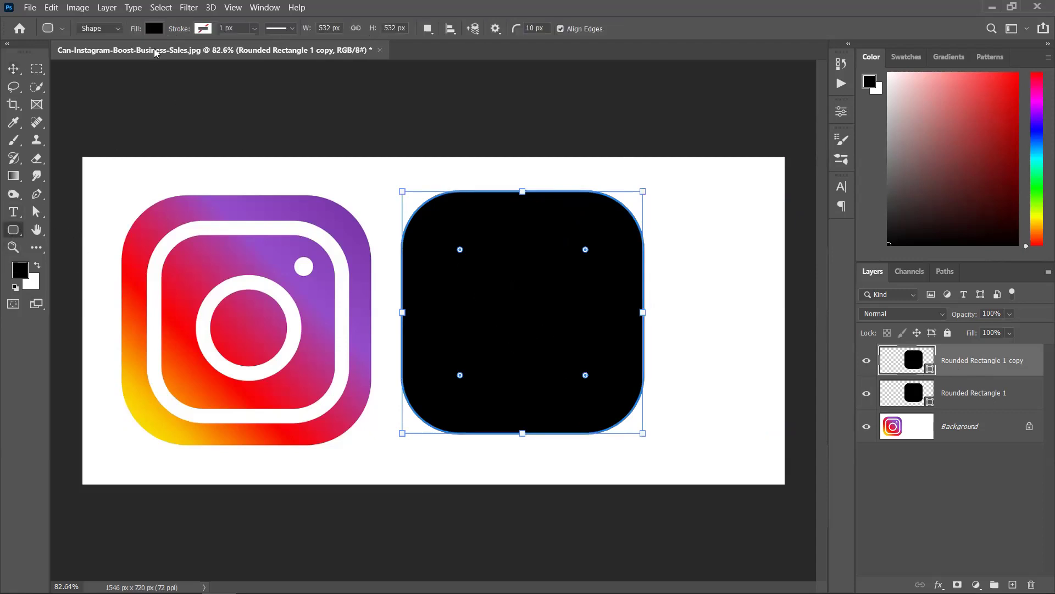
{"action": "left_click", "coordinate": [154, 28]}
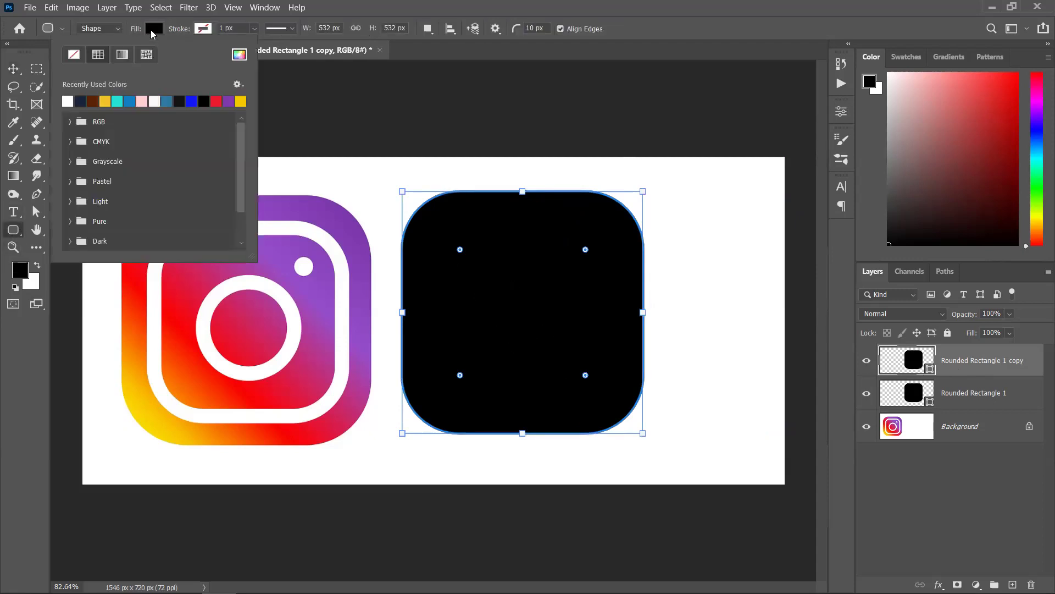
{"action": "left_click", "coordinate": [74, 54]}
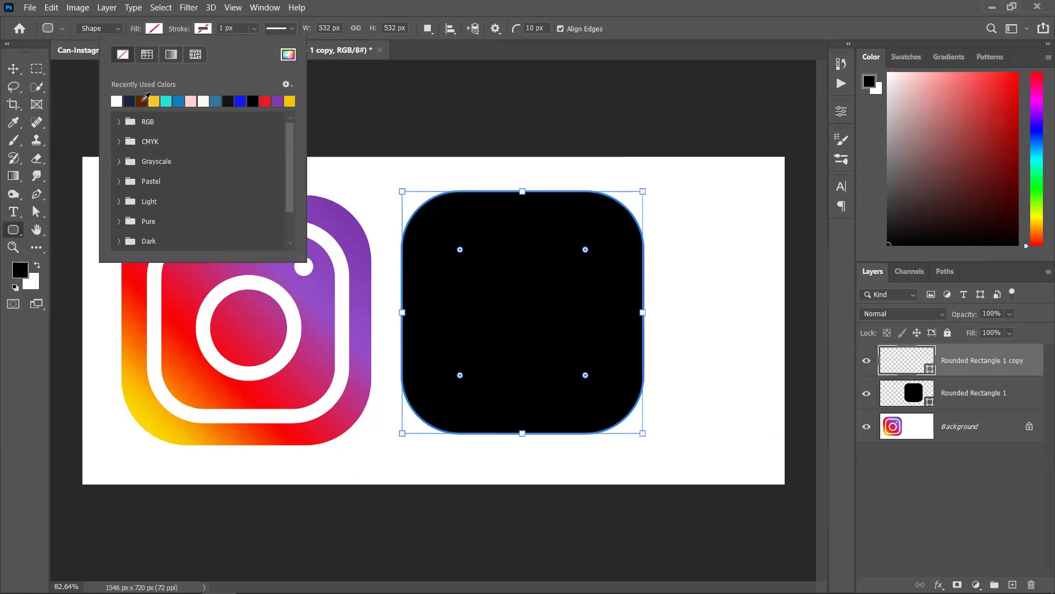
{"action": "left_click", "coordinate": [117, 99]}
{"action": "left_click", "coordinate": [254, 29]}
{"action": "left_click_drag", "start_coordinate": [254, 46], "coordinate": [295, 47]}
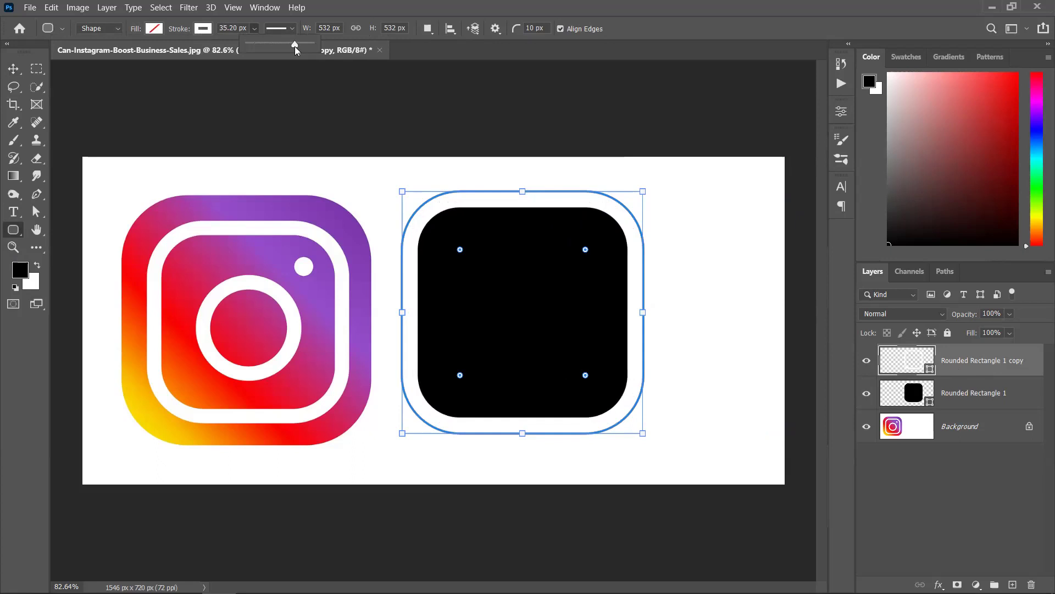
Scale the white outline down about its centre to about 80 % so it sits inside the black shape.
{"action": "left_click", "coordinate": [13, 69]}
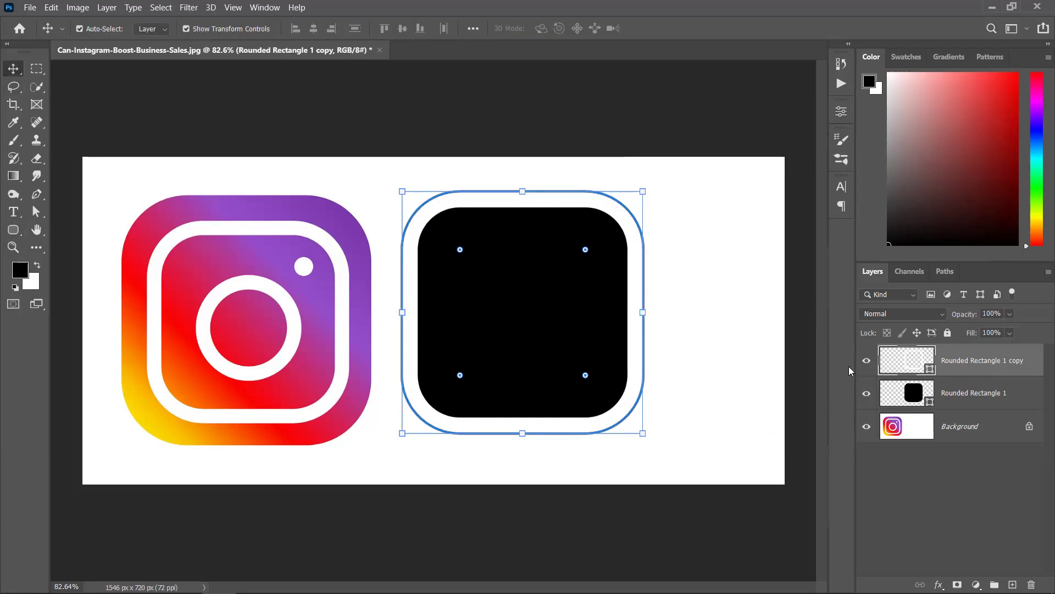
{"action": "left_click_drag", "start_coordinate": [642, 191], "coordinate": [620, 218]}
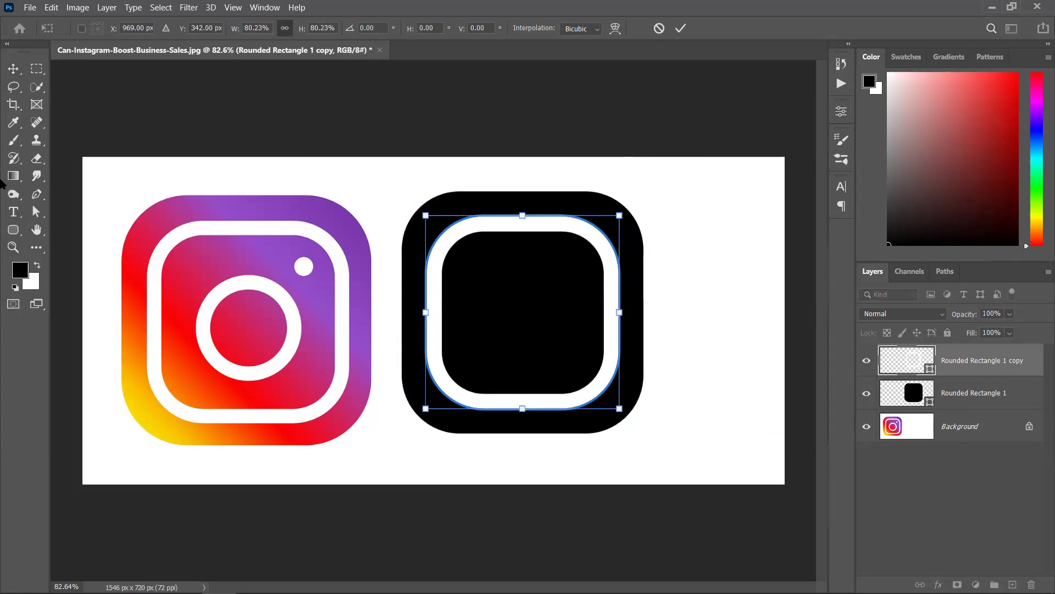
{"action": "left_click", "coordinate": [682, 28]}
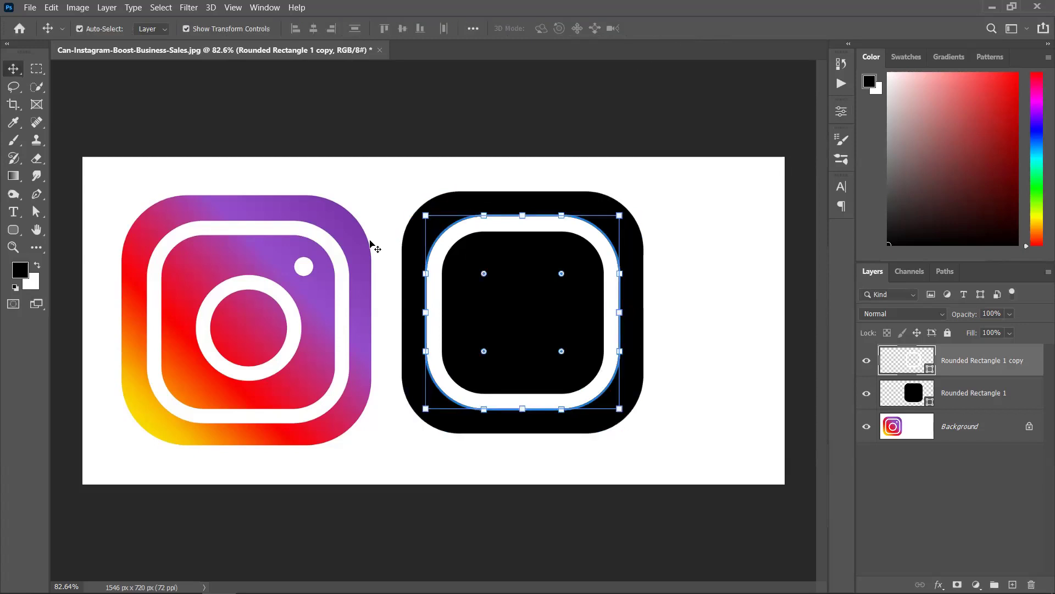
Thin the white outline's stroke to about 30.7 px and deselect the shape.
{"action": "left_click", "coordinate": [15, 229]}
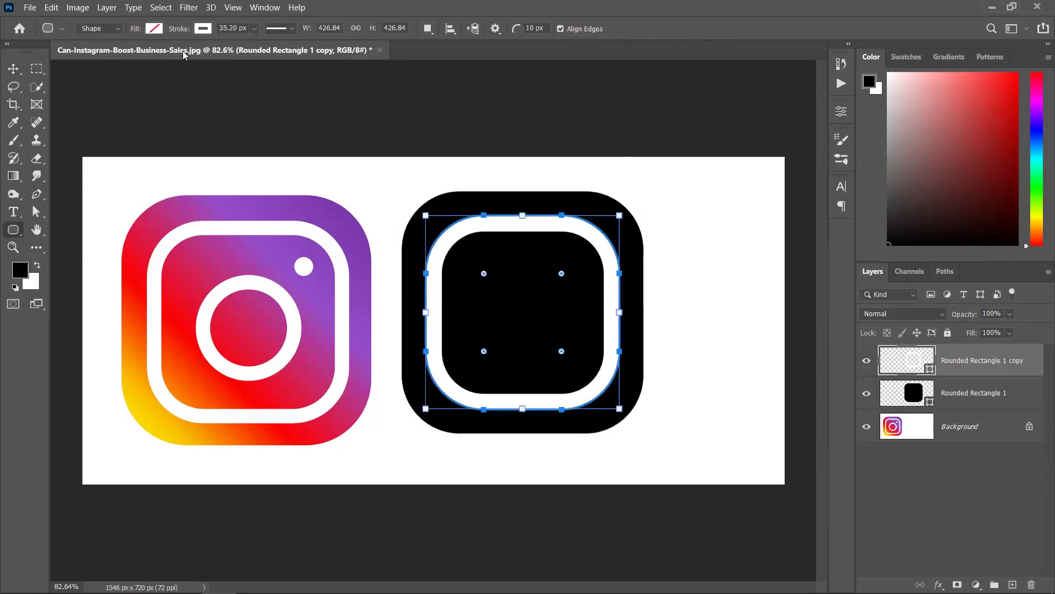
{"action": "left_click", "coordinate": [255, 29]}
{"action": "left_click_drag", "start_coordinate": [260, 41], "coordinate": [260, 45]}
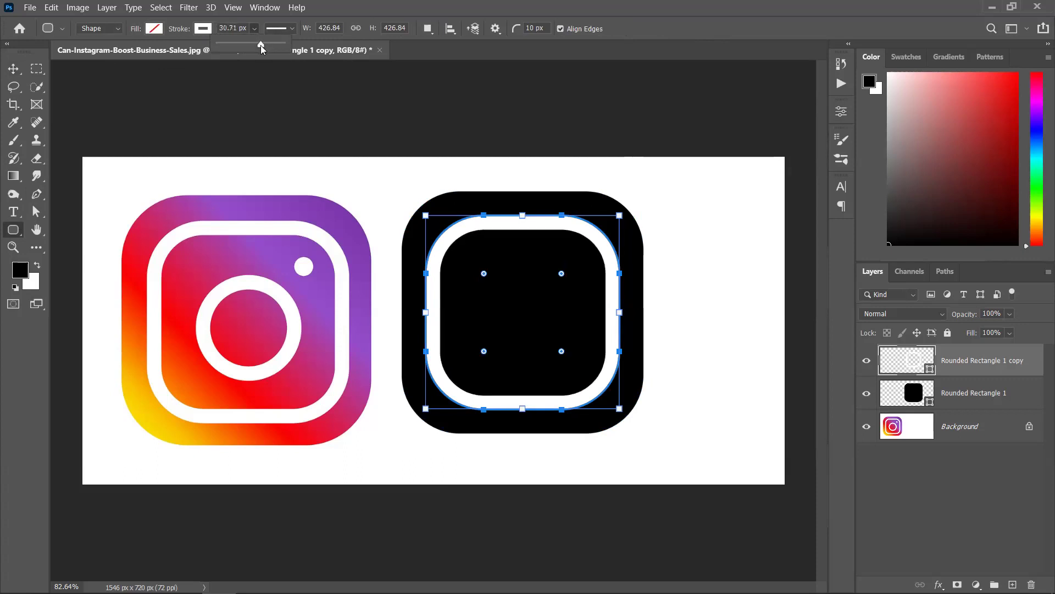
{"action": "left_click", "coordinate": [13, 69]}
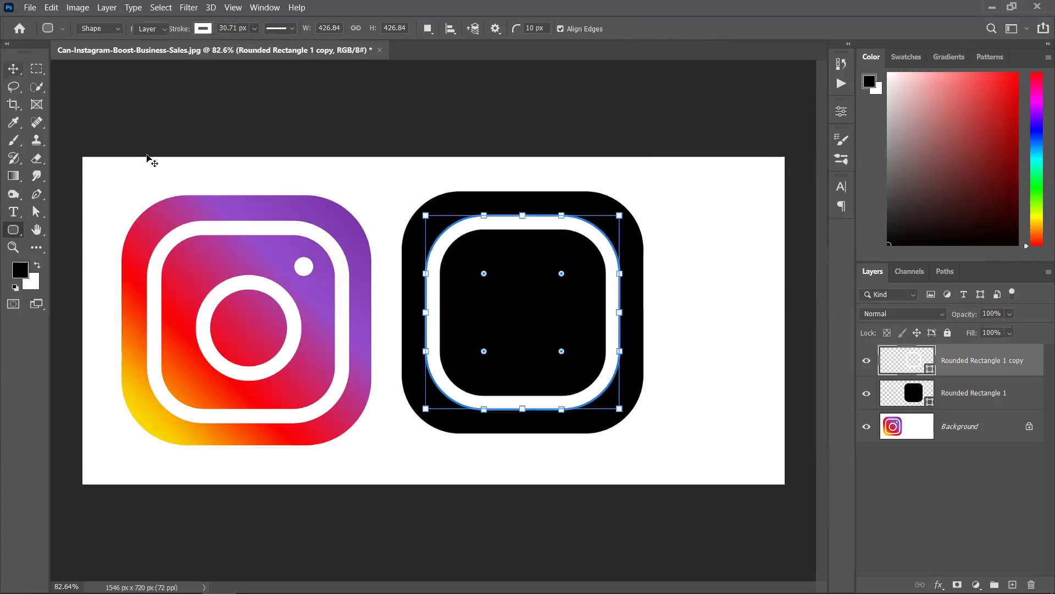
{"action": "left_click", "coordinate": [146, 155]}
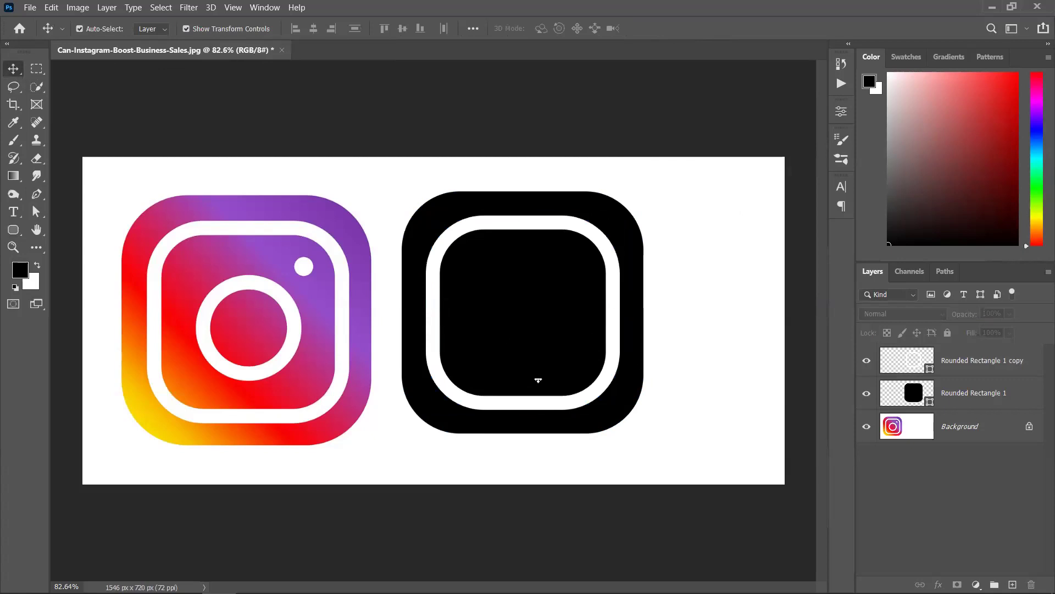
Hide the black Rounded Rectangle 1 layer and select the white outline layer, Rounded Rectangle 1 copy.
{"action": "left_click", "coordinate": [10, 237]}
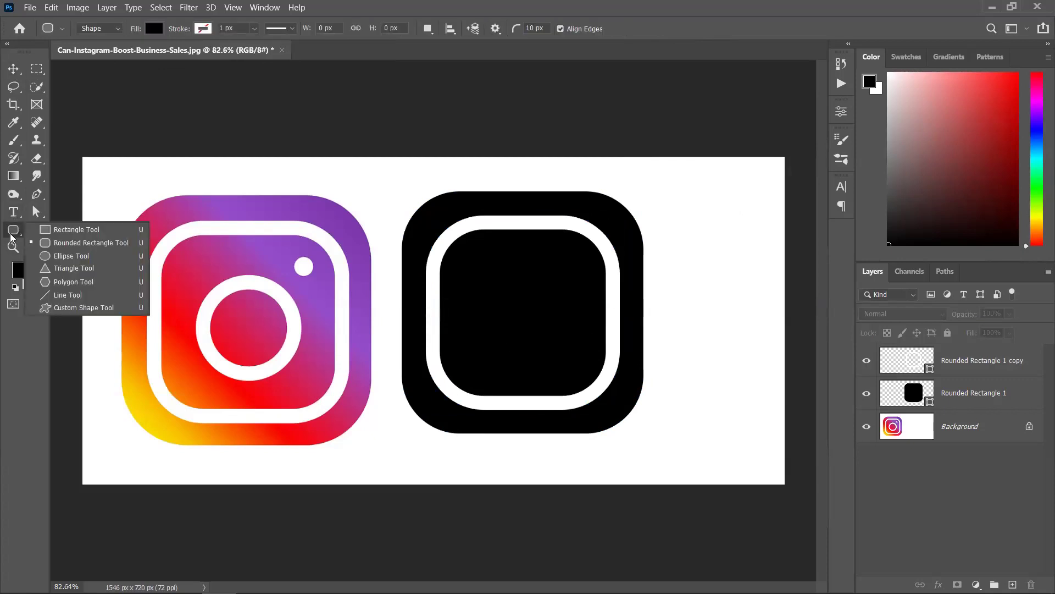
{"action": "left_click", "coordinate": [14, 69]}
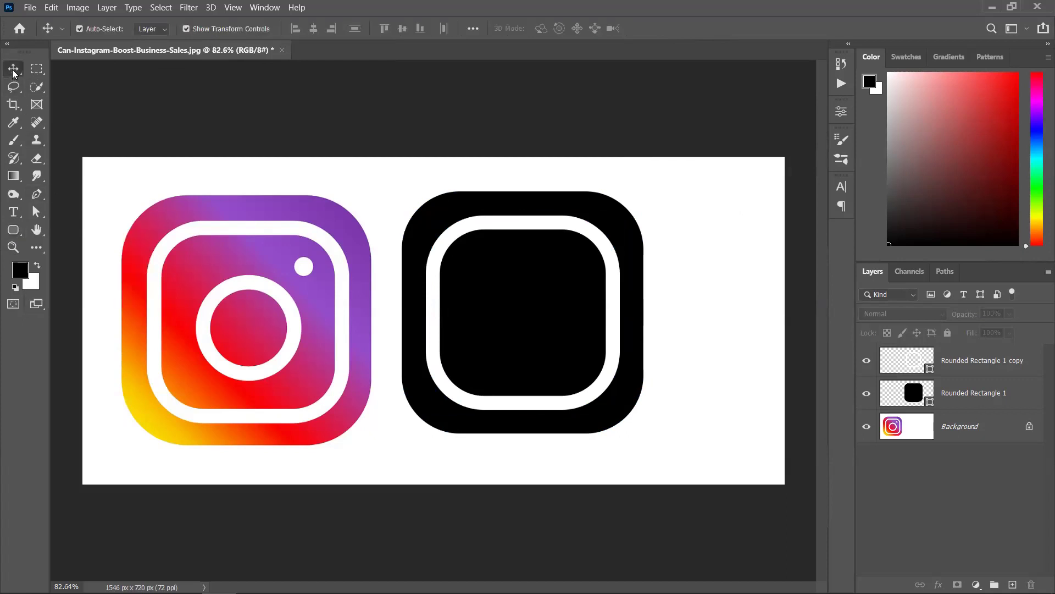
{"action": "left_click", "coordinate": [867, 393]}
{"action": "left_click", "coordinate": [935, 361]}
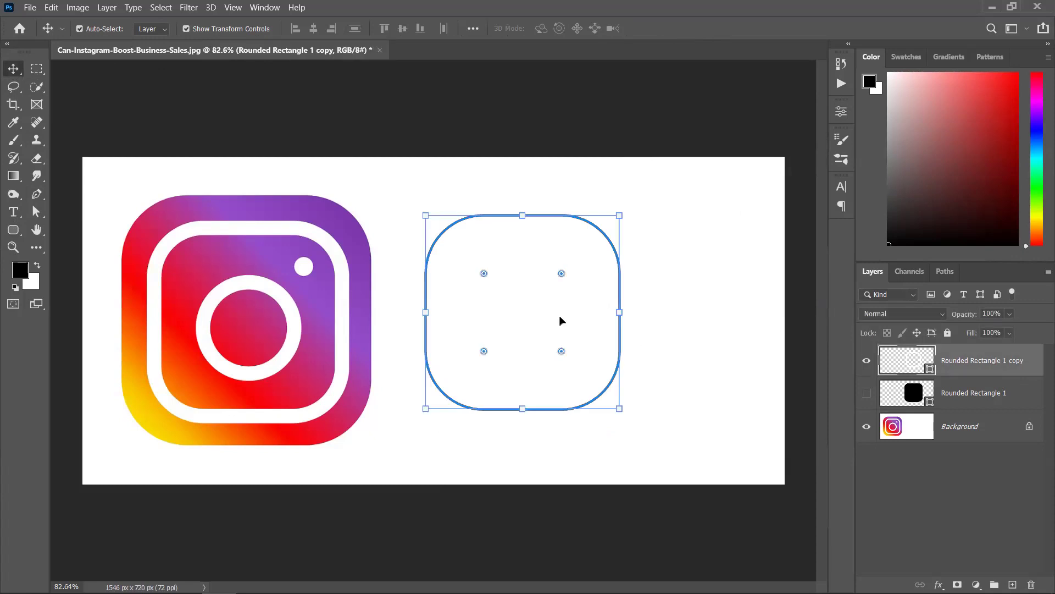
With the black Rounded Rectangle 1 layer shown again, duplicate the white outline layer and scale the copy about its centre to about 62 %.
{"action": "left_click", "coordinate": [867, 393]}
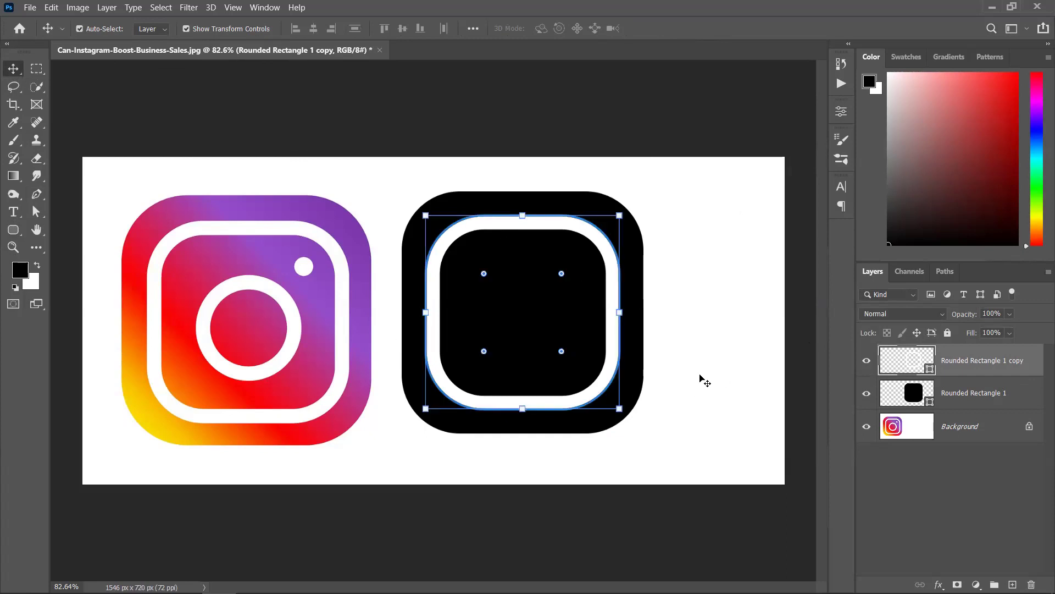
{"action": "left_click_drag", "start_coordinate": [1028, 374], "coordinate": [1012, 584]}
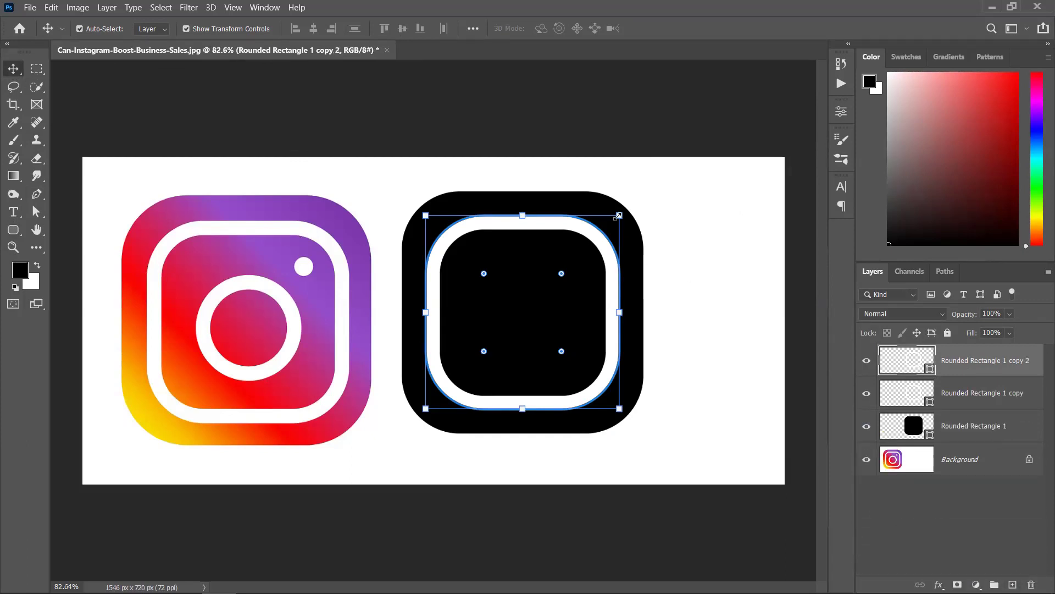
{"action": "left_click_drag", "start_coordinate": [613, 220], "coordinate": [582, 252]}
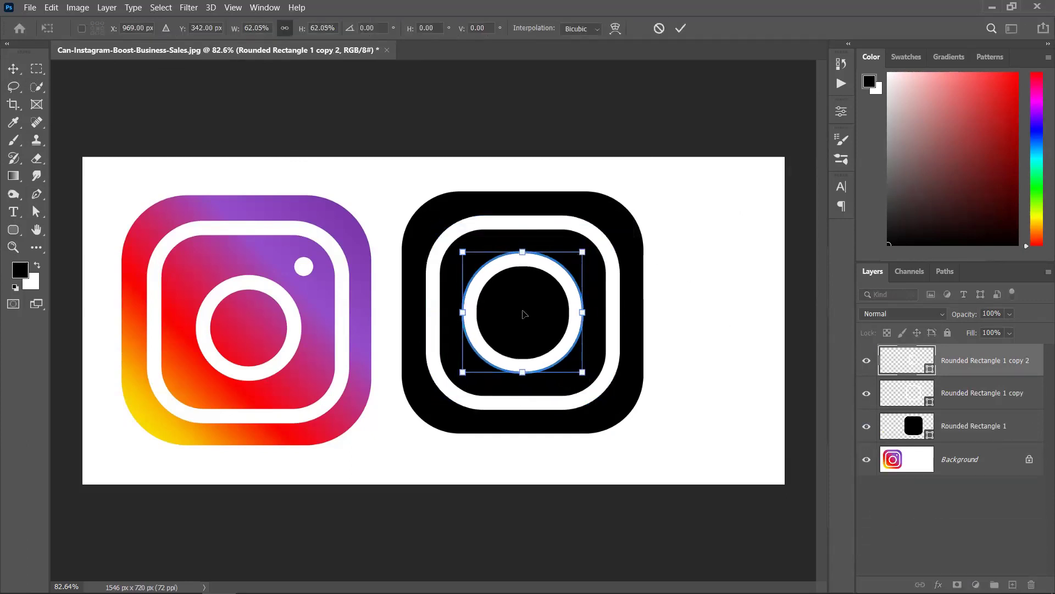
{"action": "left_click", "coordinate": [681, 28]}
Scale the inner white ring down about its centre to about 80 % and deselect it.
{"action": "scroll", "coordinate": [523, 312], "scroll_direction": "up", "scroll_amount": 5}
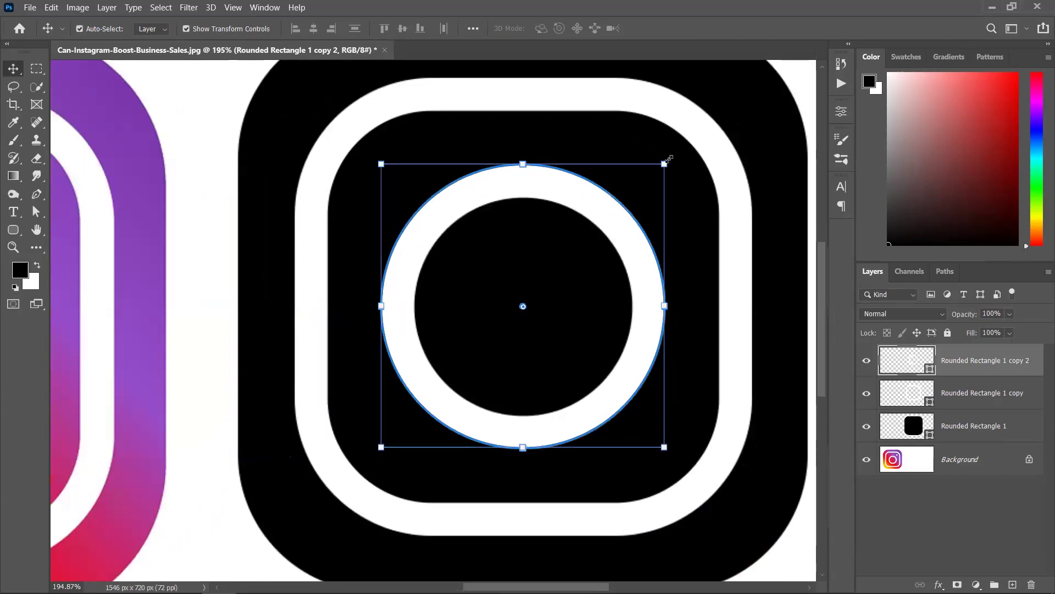
{"action": "left_click_drag", "start_coordinate": [664, 165], "coordinate": [612, 225]}
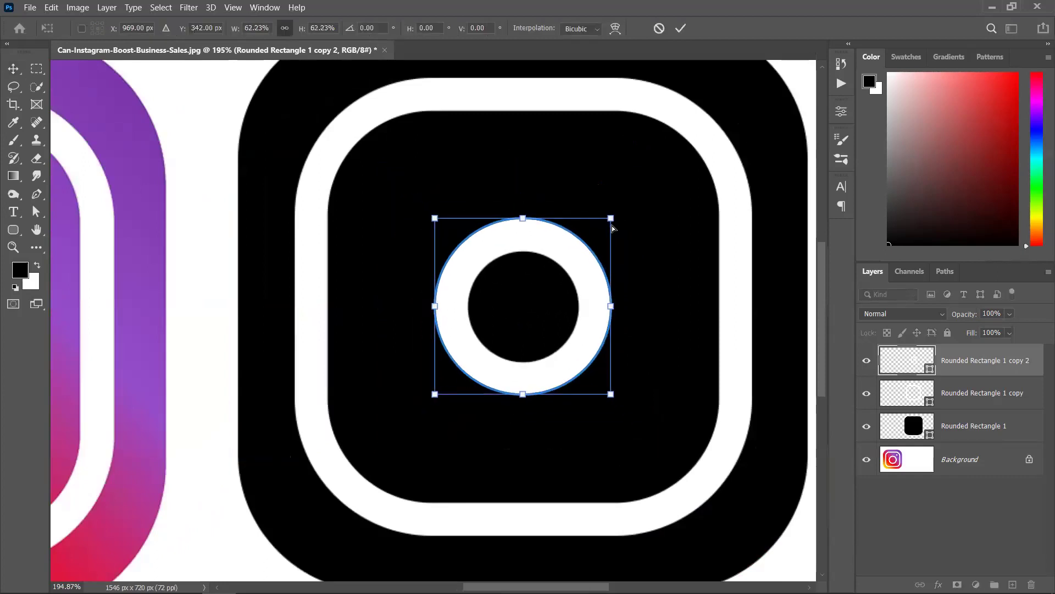
{"action": "scroll", "coordinate": [613, 228], "scroll_direction": "down", "scroll_amount": 2}
{"action": "scroll", "coordinate": [614, 228], "scroll_direction": "down", "scroll_amount": 3}
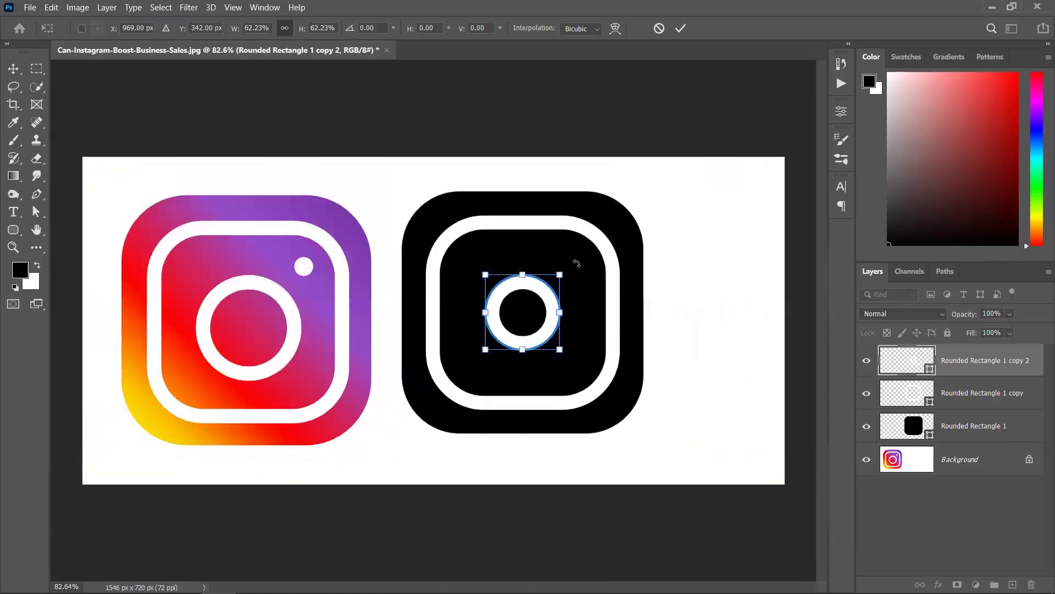
{"action": "left_click_drag", "start_coordinate": [560, 274], "coordinate": [572, 264]}
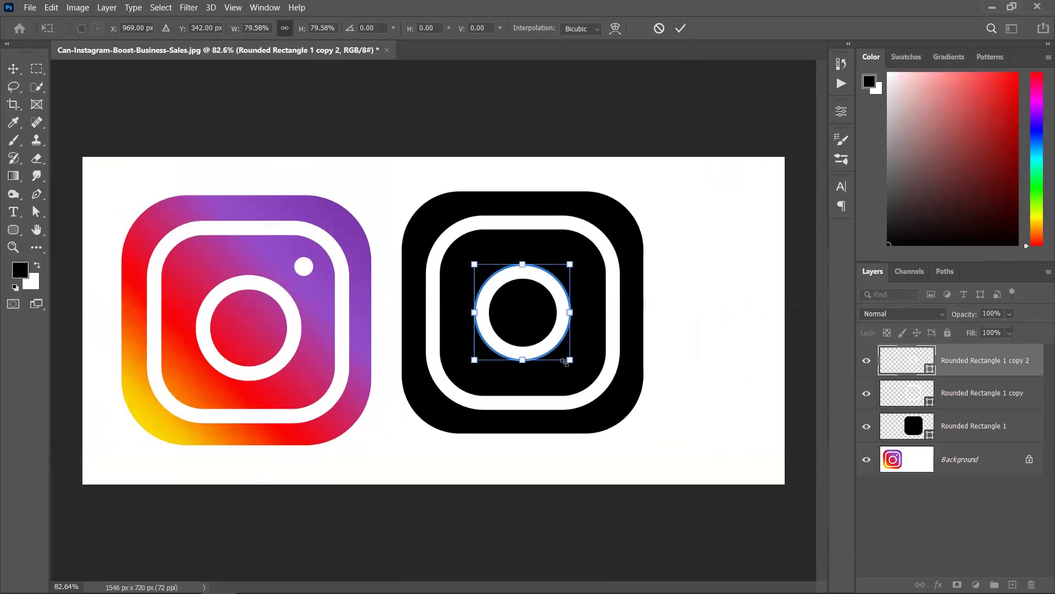
{"action": "left_click", "coordinate": [680, 28]}
{"action": "left_click", "coordinate": [702, 250]}
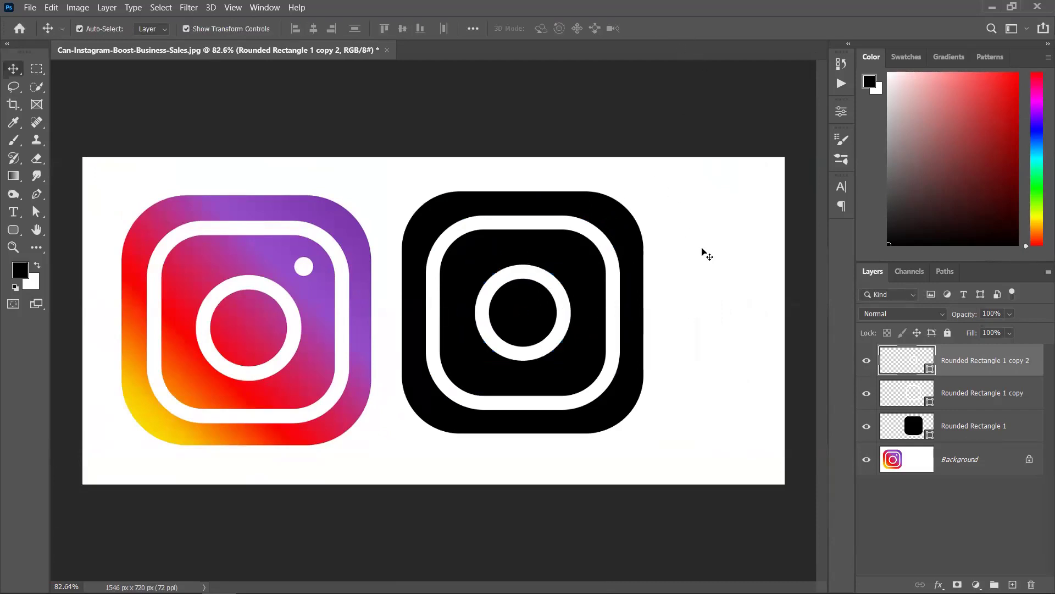
Duplicate the white ring and shrink the copy to a small solid dot above and to the right of the ring, inside the white outline.
{"action": "left_click", "coordinate": [552, 292]}
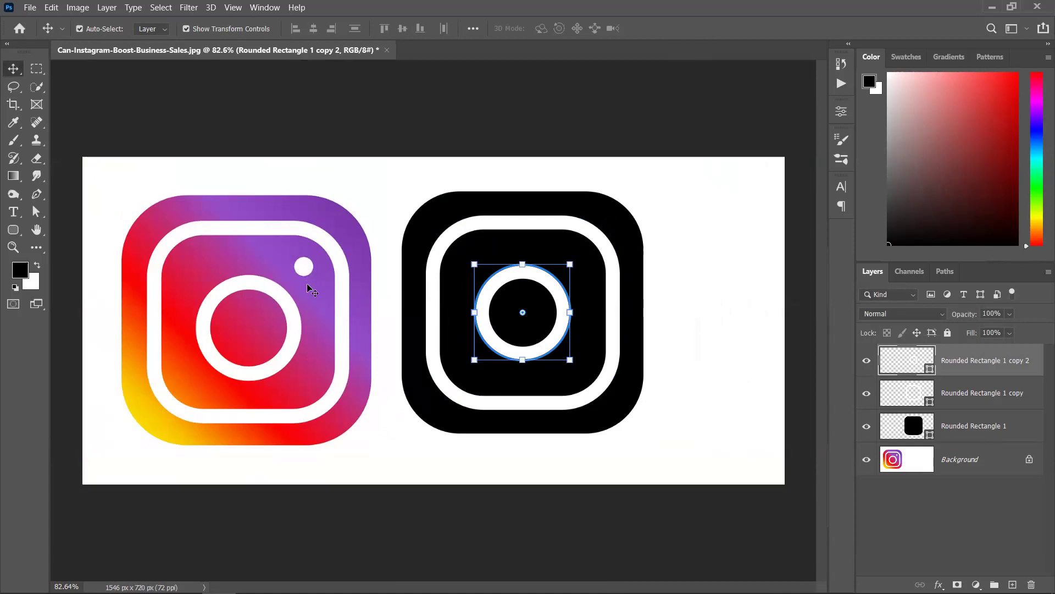
{"action": "left_click_drag", "start_coordinate": [1014, 376], "coordinate": [1013, 584]}
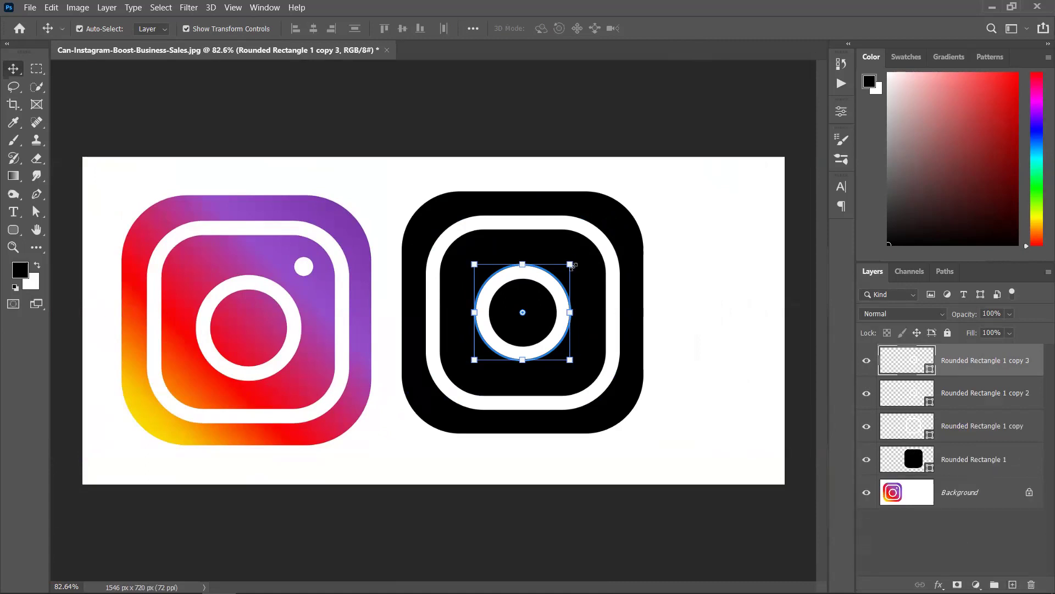
{"action": "mouse_move", "coordinate": [571, 265]}
{"action": "left_mouse_down"}
{"action": "mouse_move", "coordinate": [547, 313]}
{"action": "mouse_move", "coordinate": [529, 307]}
{"action": "mouse_move", "coordinate": [574, 258]}
{"action": "left_mouse_up"}
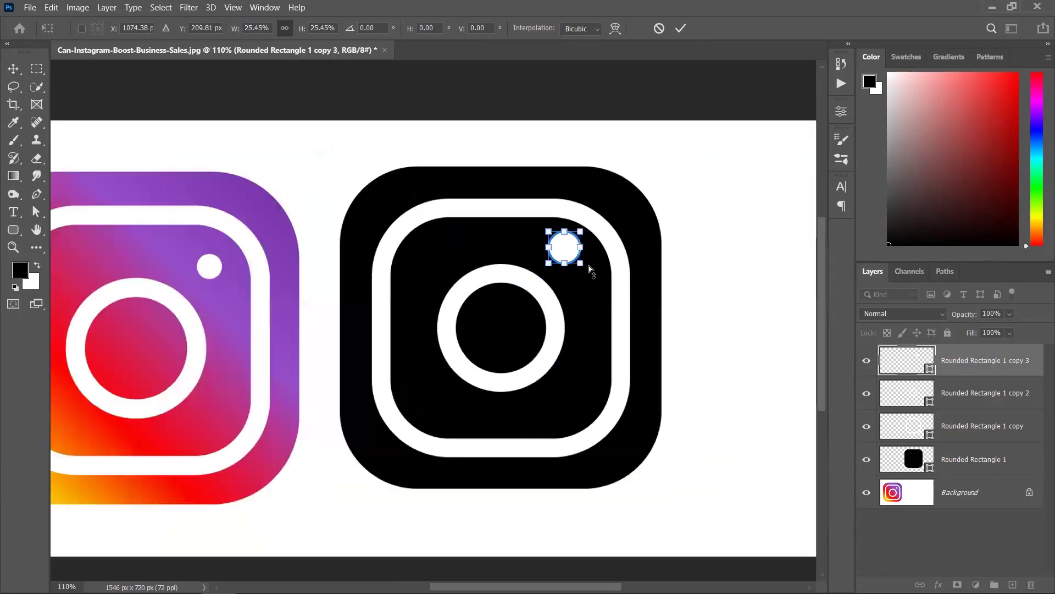
{"action": "scroll", "coordinate": [583, 261], "scroll_direction": "up", "scroll_amount": 3}
{"action": "left_click_drag", "start_coordinate": [577, 216], "coordinate": [571, 222]}
{"action": "left_click", "coordinate": [681, 28]}
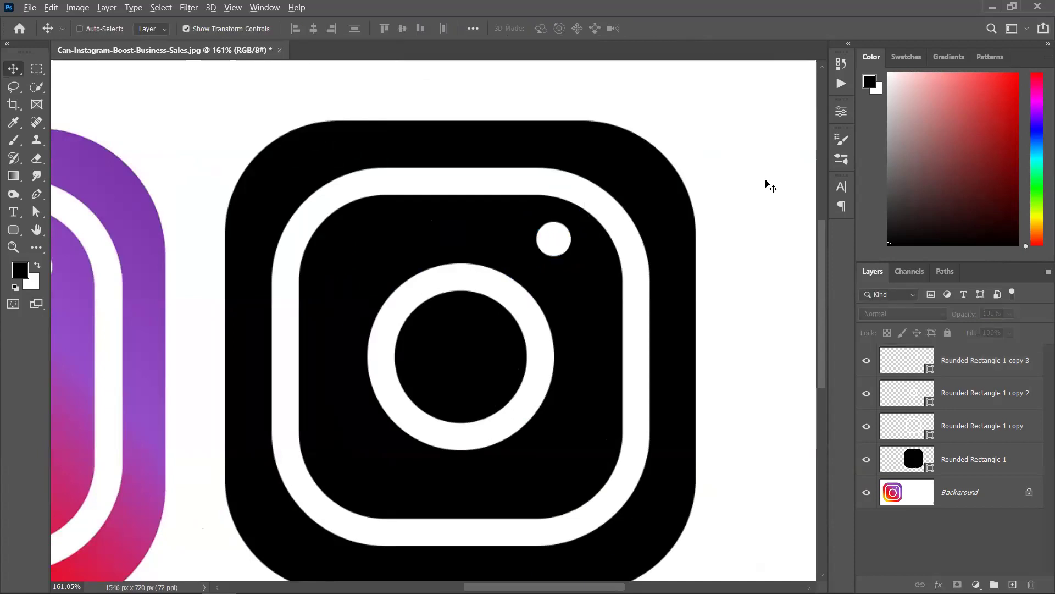
Enable a Gradient Overlay in the layer style of the black Rounded Rectangle 1 layer, leaving Drop Shadow off.
{"action": "scroll", "coordinate": [765, 182], "scroll_direction": "down", "scroll_amount": 3}
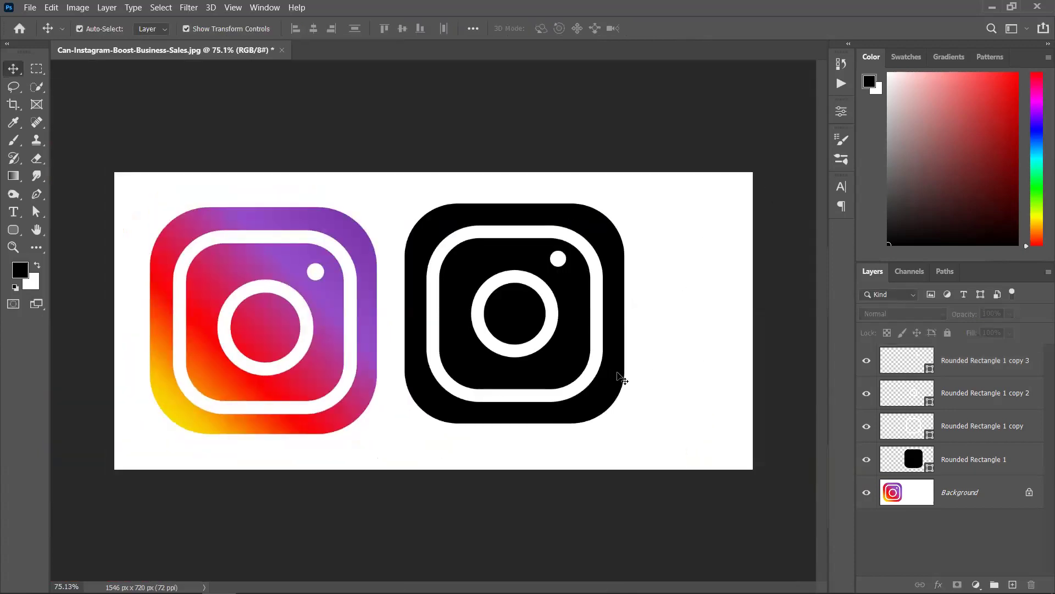
{"action": "left_click", "coordinate": [1013, 471]}
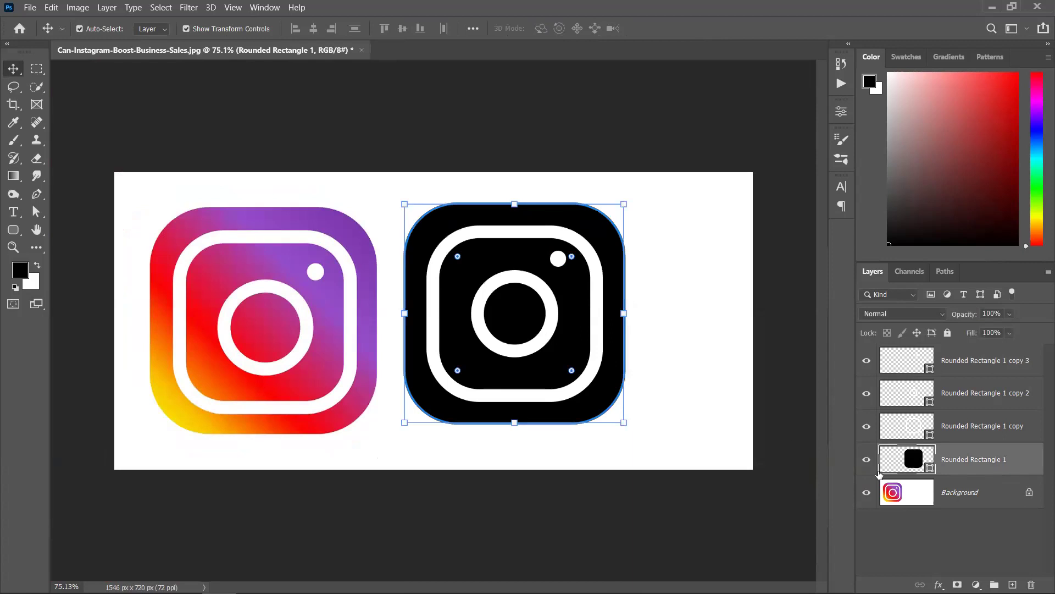
{"action": "double_click", "coordinate": [1032, 470]}
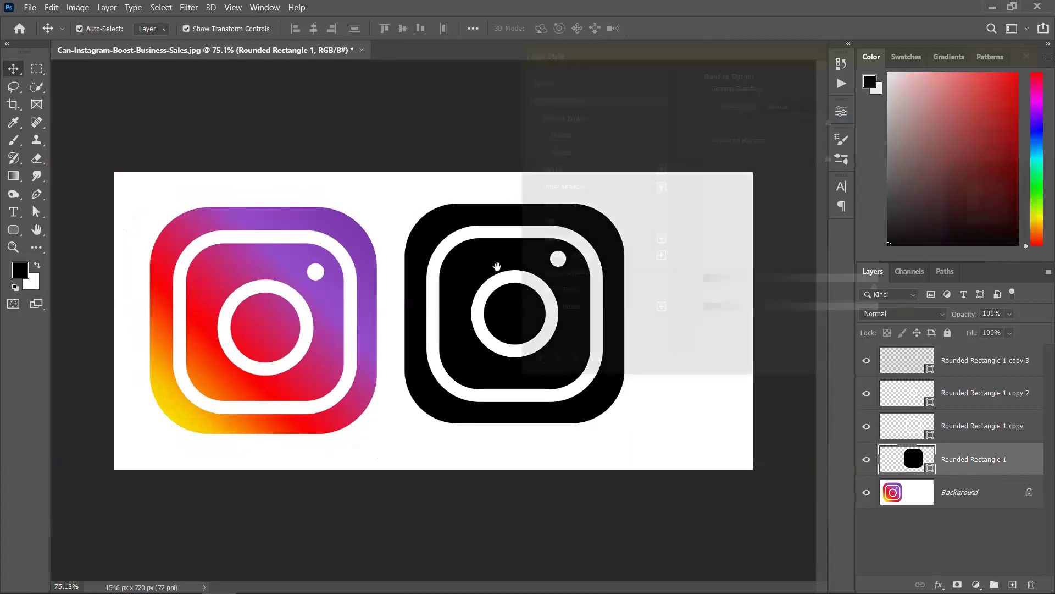
{"action": "left_click", "coordinate": [545, 311]}
{"action": "left_click", "coordinate": [527, 311]}
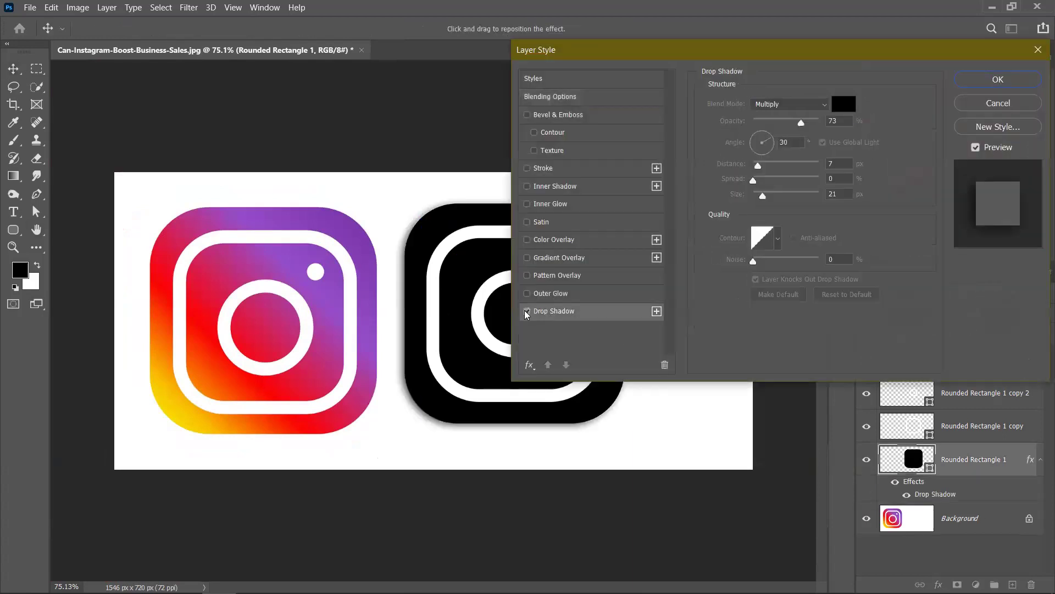
{"action": "left_click", "coordinate": [554, 259]}
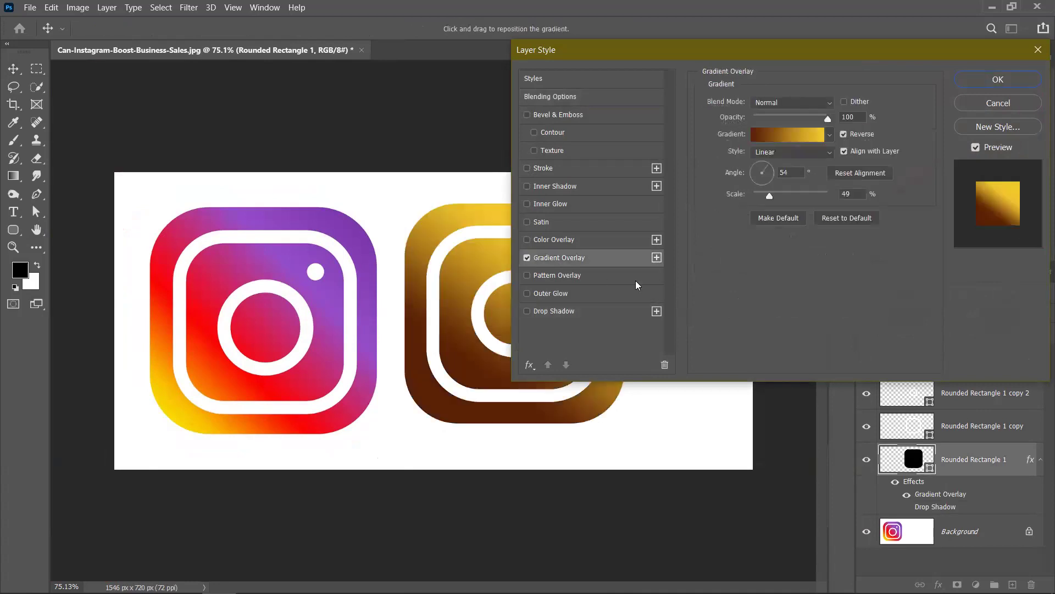
{"action": "left_click", "coordinate": [774, 137]}
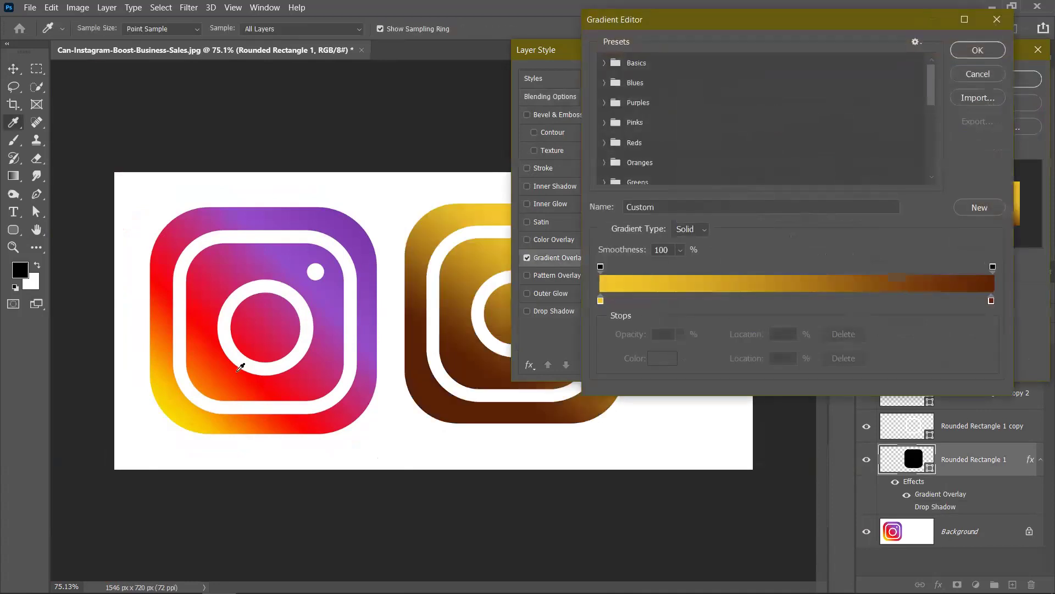
{"action": "double_click", "coordinate": [600, 301]}
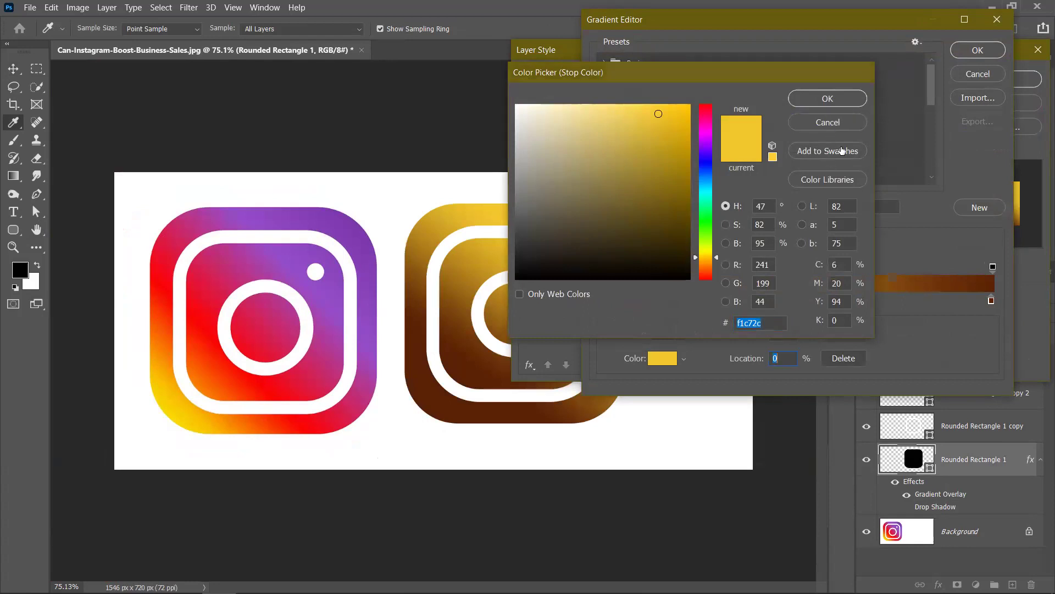
{"action": "left_click", "coordinate": [827, 124]}
{"action": "left_click", "coordinate": [982, 74]}
Turn off Reverse for the gradient overlay and set the gradient's start stop to the yellow sampled from the reference logo's lower-left corner.
{"action": "left_click", "coordinate": [844, 134]}
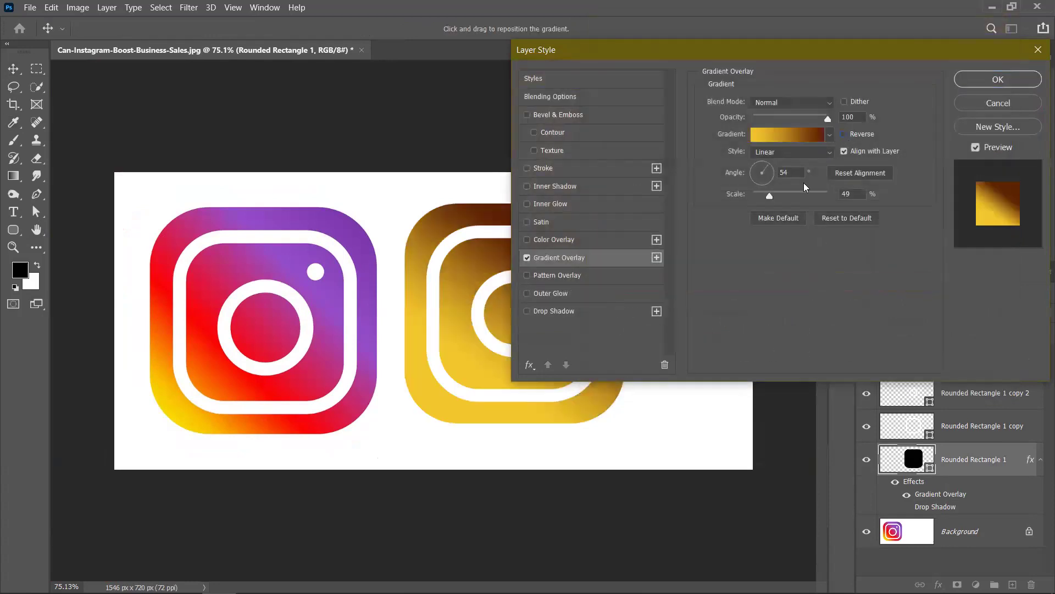
{"action": "left_click", "coordinate": [796, 133]}
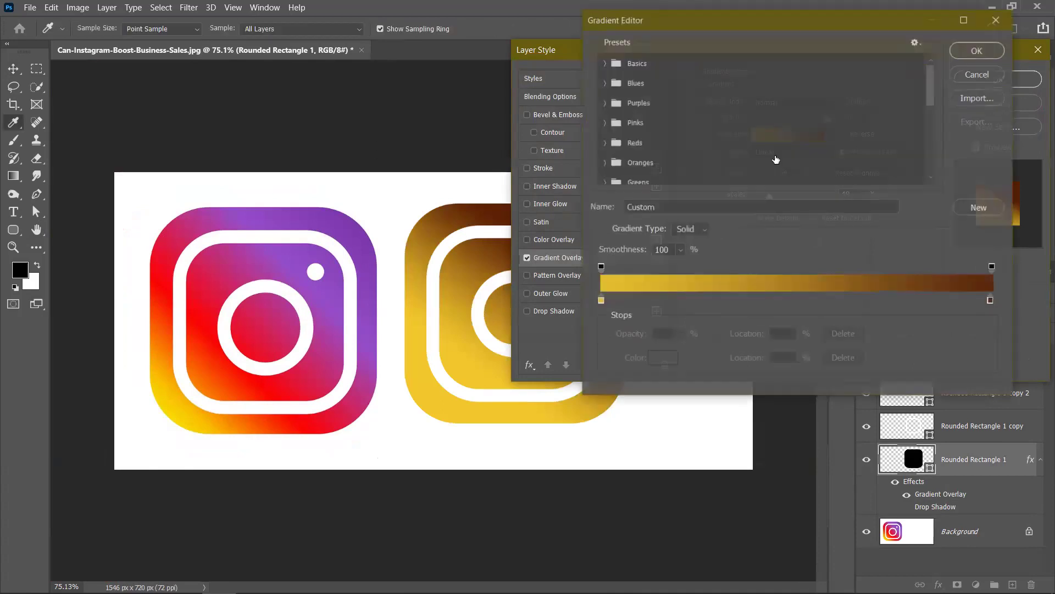
{"action": "double_click", "coordinate": [600, 300]}
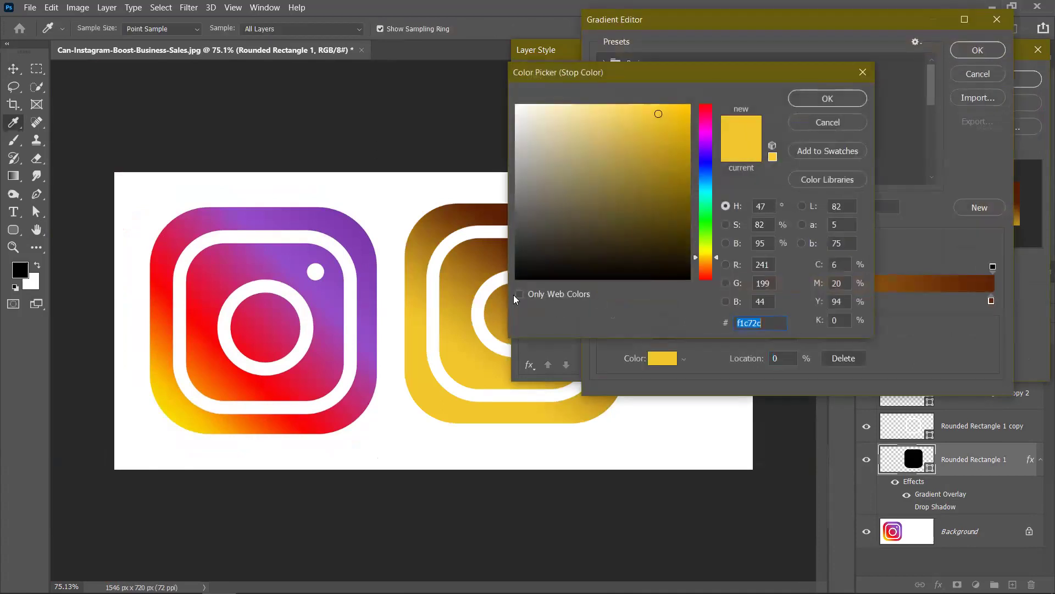
{"action": "left_click", "coordinate": [182, 405]}
{"action": "left_click", "coordinate": [804, 103]}
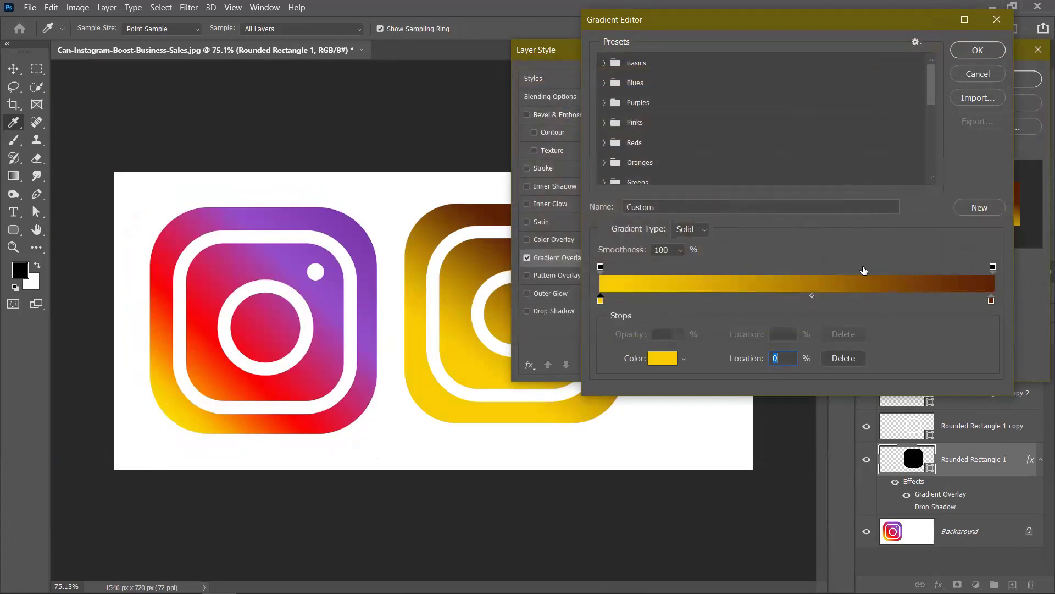
Set the gradient's end stop to purple 7c39ad, sampled from the reference logo's upper-right corner.
{"action": "left_click", "coordinate": [992, 301]}
{"action": "double_click", "coordinate": [992, 301]}
{"action": "left_click", "coordinate": [355, 223]}
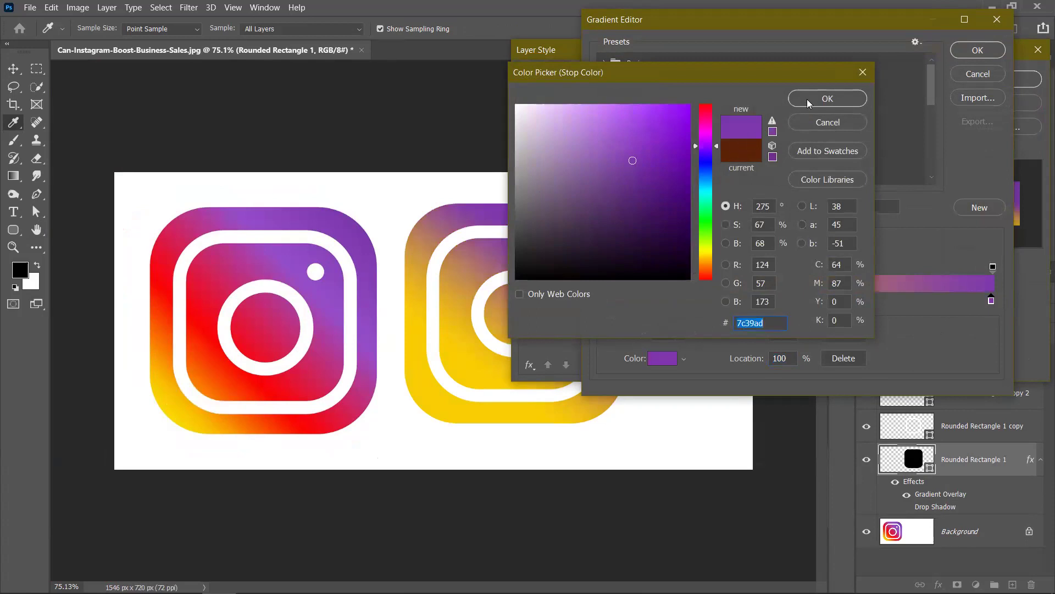
{"action": "left_click", "coordinate": [807, 99]}
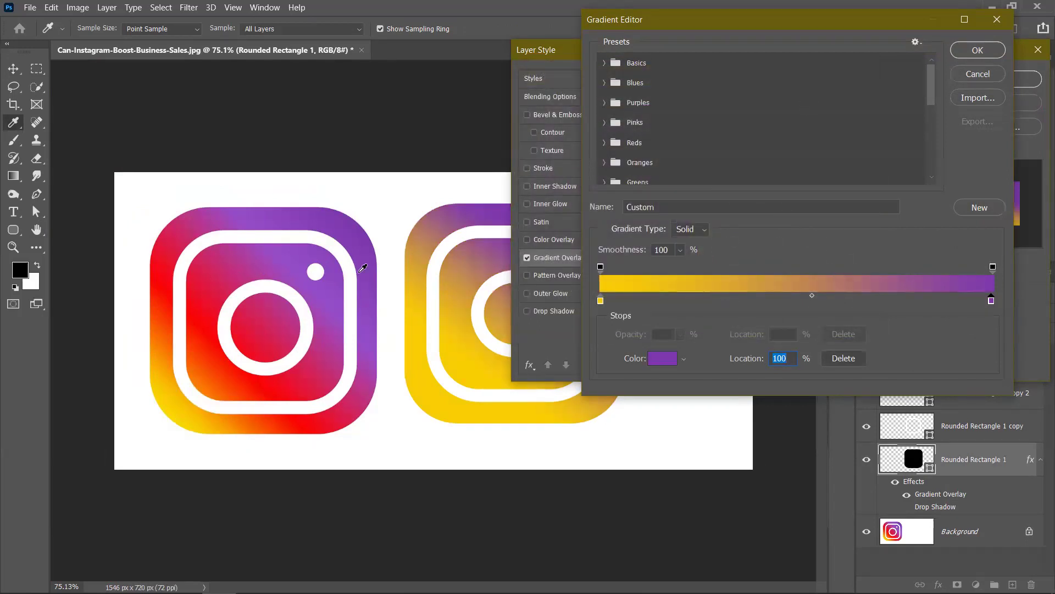
Add a gradient stop at 28 % in red f30b19, sampled from inside the reference logo's ring.
{"action": "left_click", "coordinate": [709, 298]}
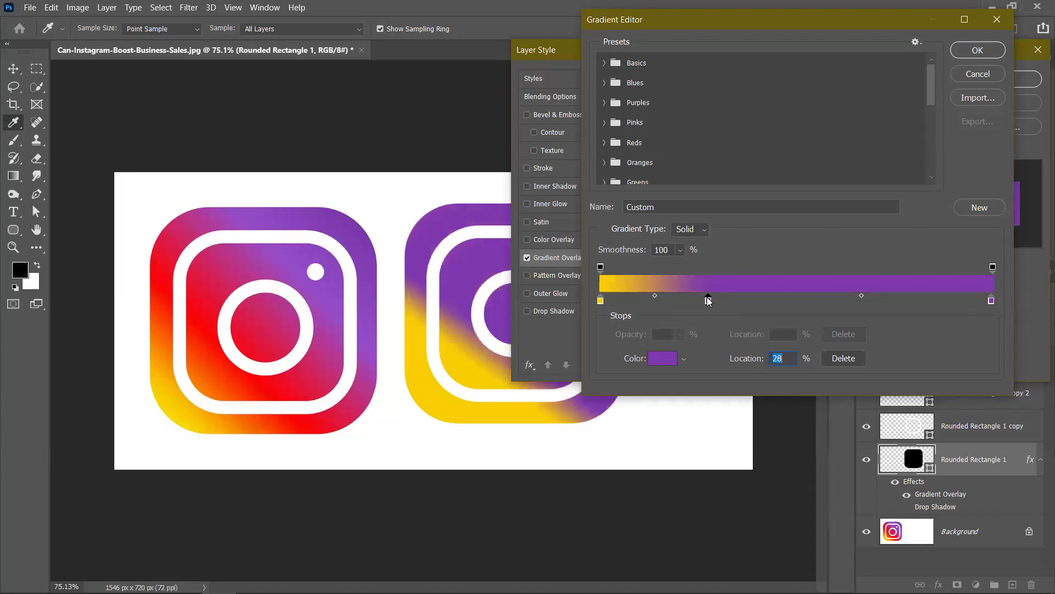
{"action": "double_click", "coordinate": [709, 298]}
{"action": "left_click", "coordinate": [271, 305]}
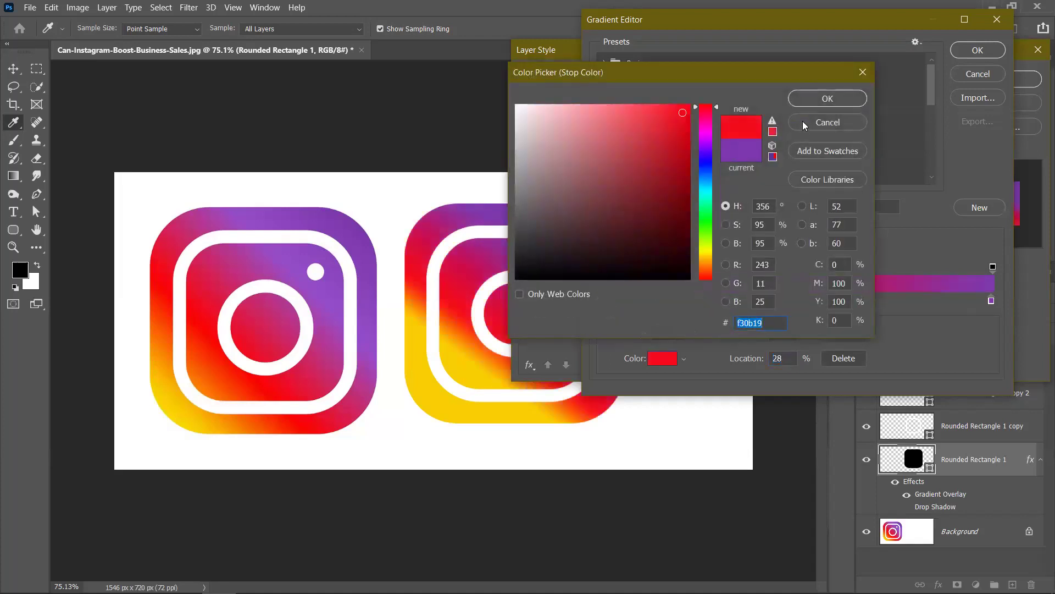
{"action": "left_click", "coordinate": [815, 102]}
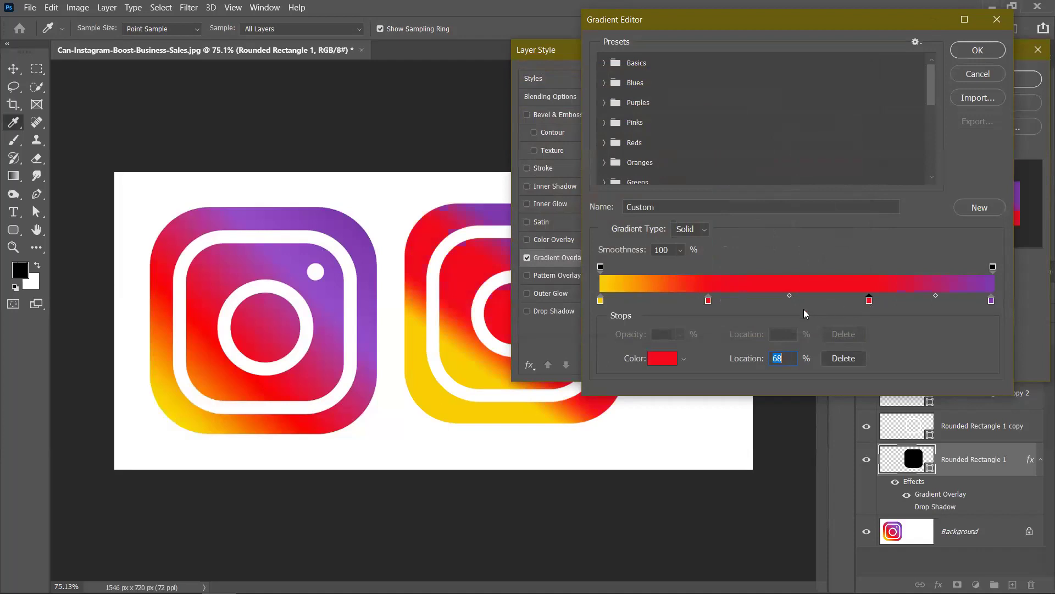
Colour a gradient stop at 68 % with the pink sampled above the reference logo's ring, and set the overlay's scale to 82 %.
{"action": "left_click", "coordinate": [247, 267]}
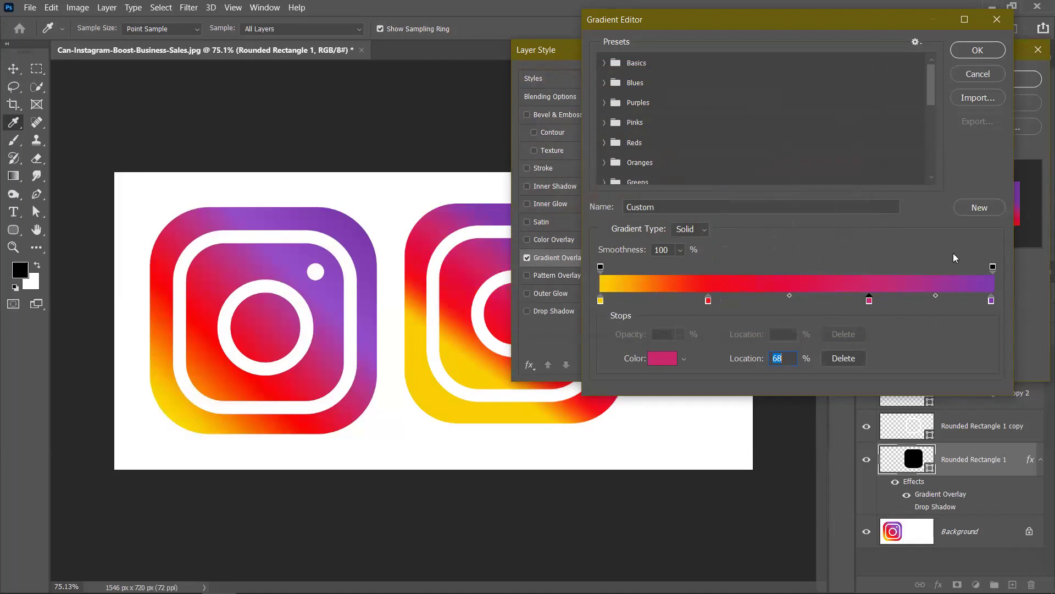
{"action": "left_click", "coordinate": [978, 51]}
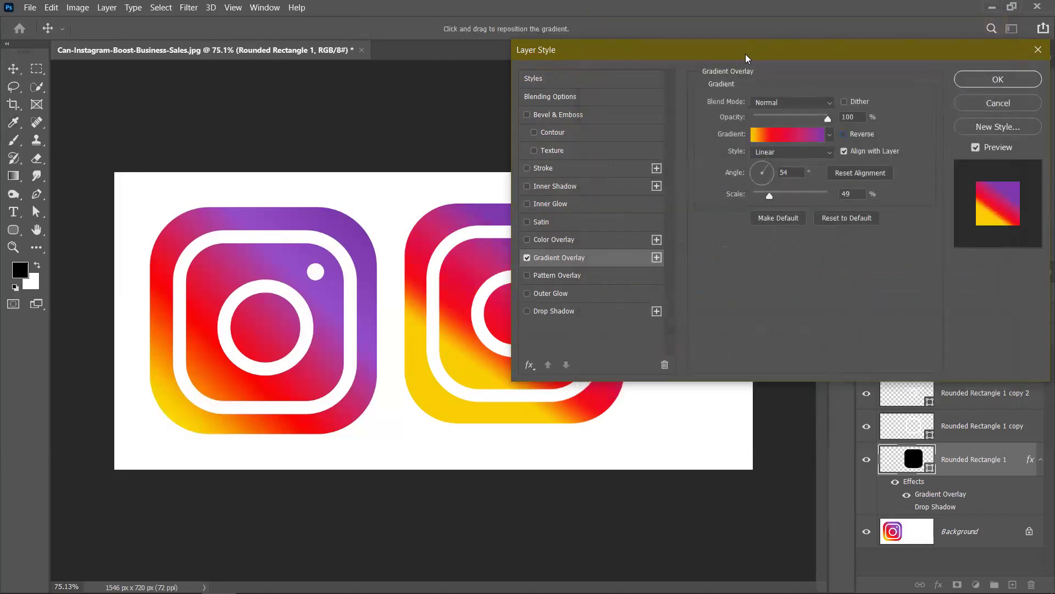
{"action": "left_click_drag", "start_coordinate": [745, 54], "coordinate": [854, 51]}
{"action": "mouse_move", "coordinate": [877, 193]}
{"action": "left_mouse_down"}
{"action": "mouse_move", "coordinate": [896, 193]}
{"action": "mouse_move", "coordinate": [859, 197]}
{"action": "mouse_move", "coordinate": [906, 197]}
{"action": "mouse_move", "coordinate": [884, 195]}
{"action": "mouse_move", "coordinate": [897, 190]}
{"action": "left_mouse_up"}
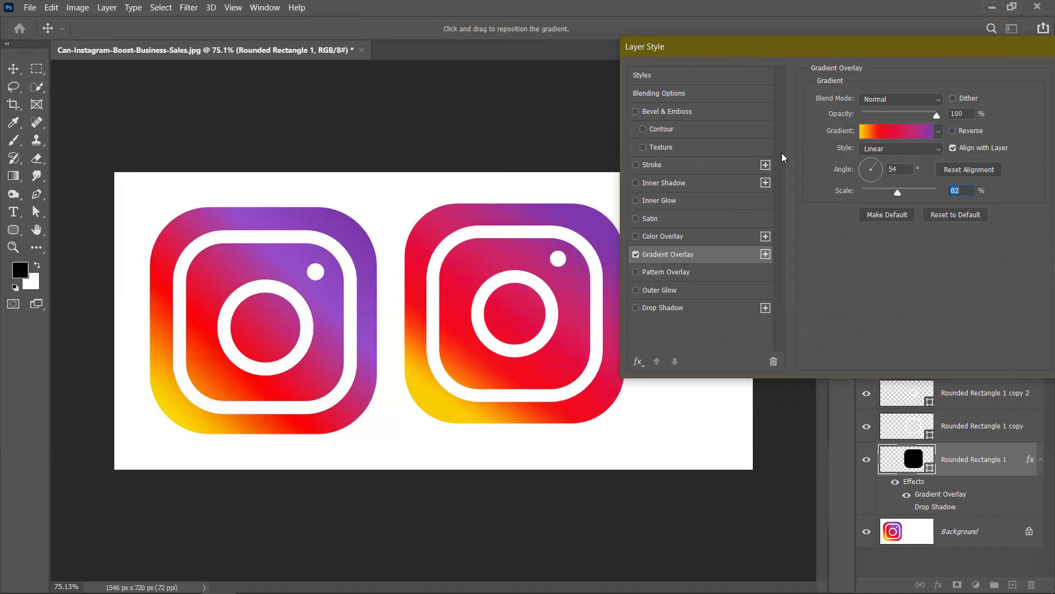
Move the gradient's red stop to 22 %, the pink stop to 52 % and the midpoint between pink and purple to 34 %.
{"action": "left_click", "coordinate": [891, 132]}
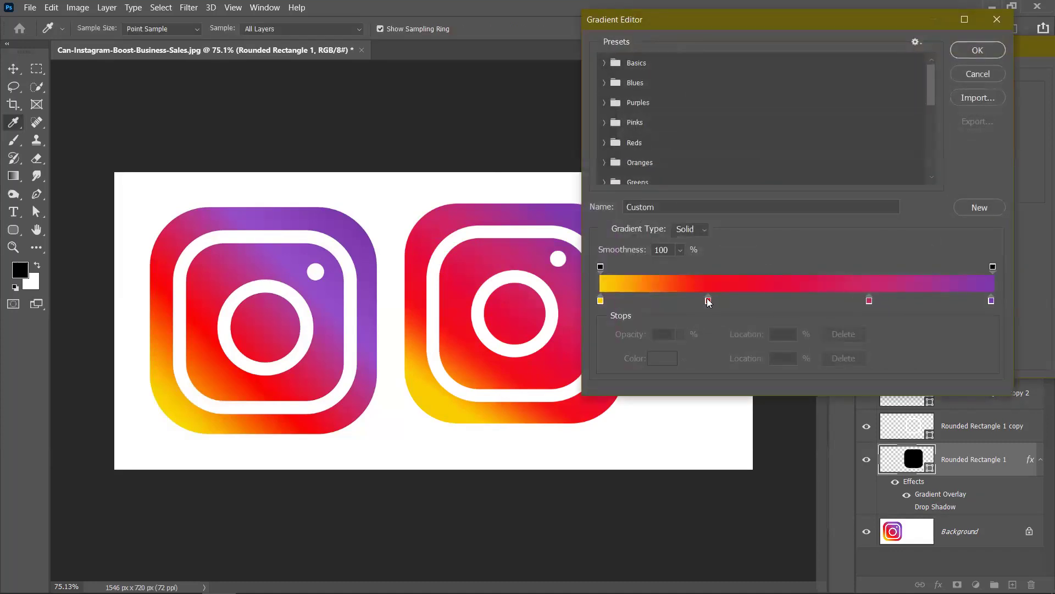
{"action": "left_click_drag", "start_coordinate": [708, 301], "coordinate": [689, 302]}
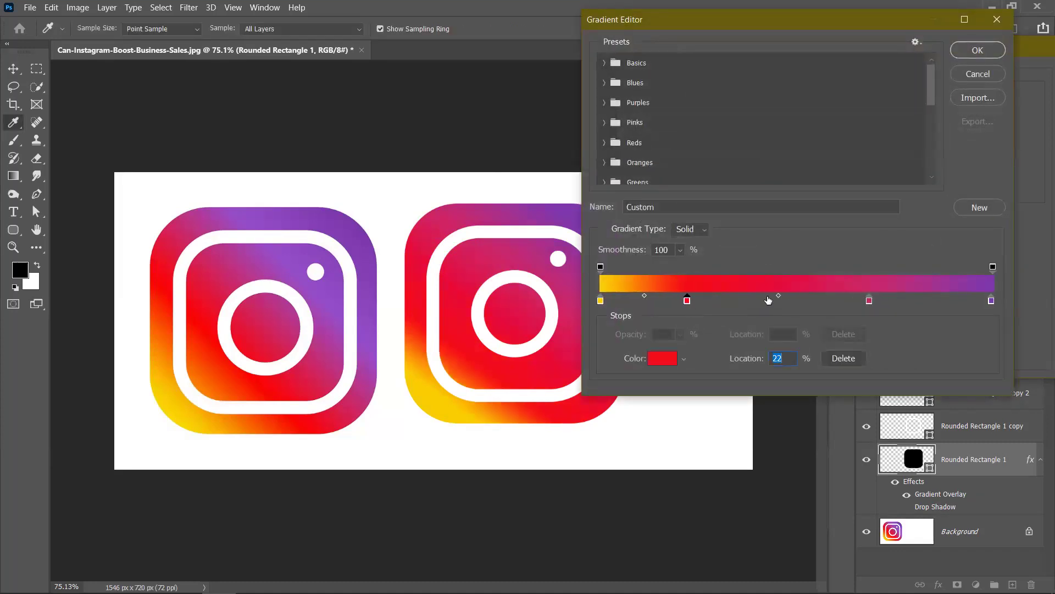
{"action": "left_click", "coordinate": [869, 301]}
{"action": "left_click_drag", "start_coordinate": [807, 304], "coordinate": [804, 302]}
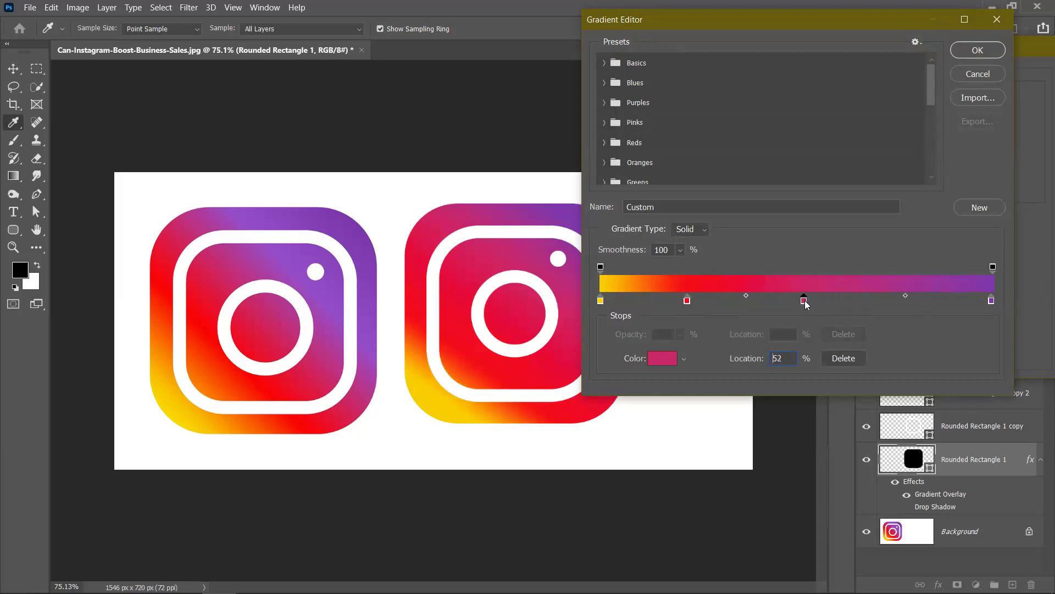
{"action": "left_click_drag", "start_coordinate": [907, 295], "coordinate": [870, 297]}
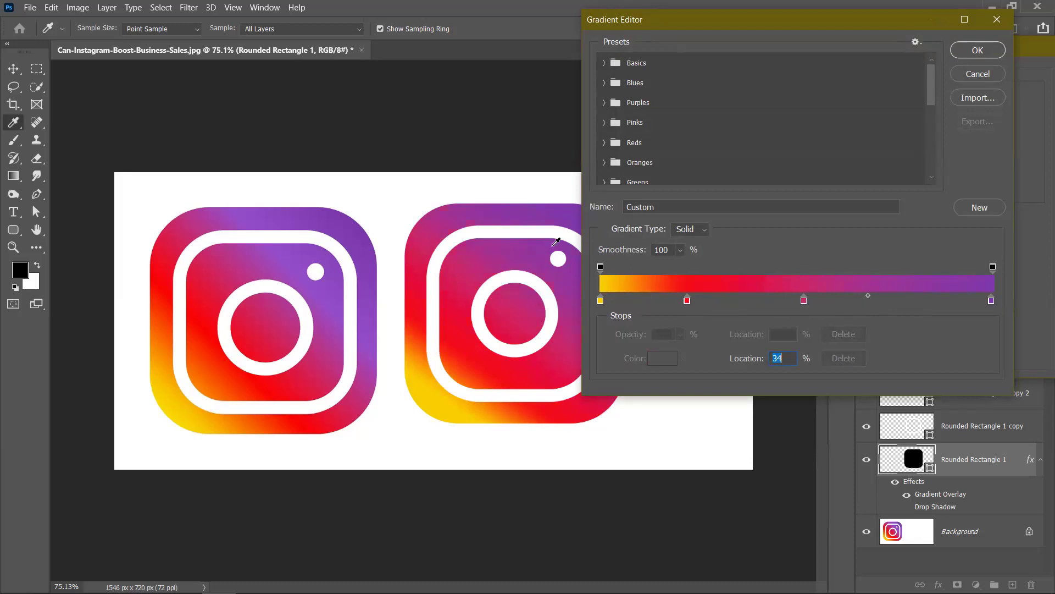
Move the gradient's red stop to 28 %, shift the pink stop slightly toward the purple end, and accept the gradient.
{"action": "left_click_drag", "start_coordinate": [688, 301], "coordinate": [710, 301]}
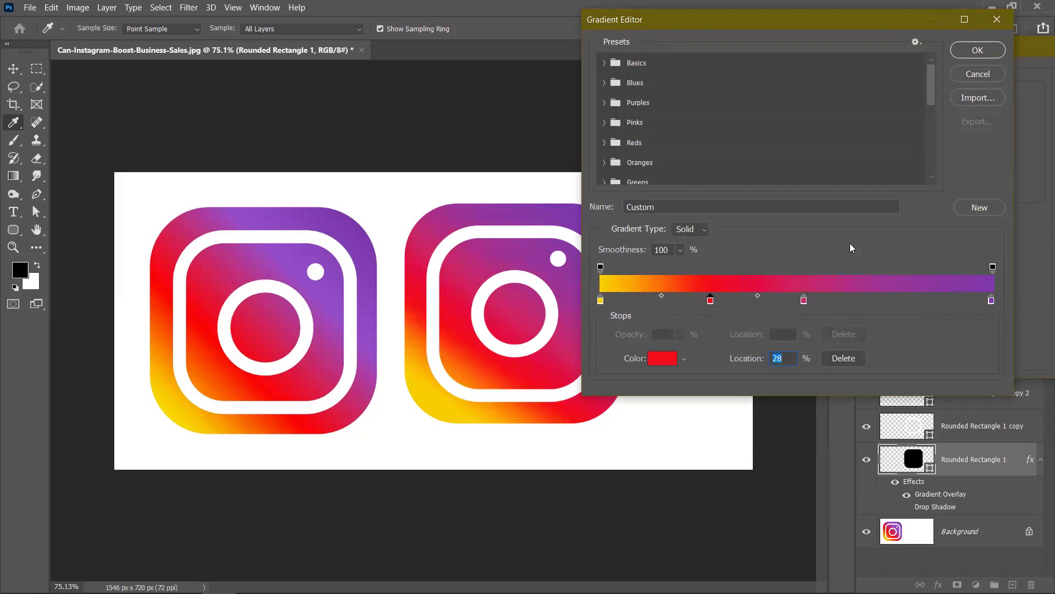
{"action": "left_click_drag", "start_coordinate": [807, 301], "coordinate": [815, 301]}
{"action": "left_click", "coordinate": [978, 51]}
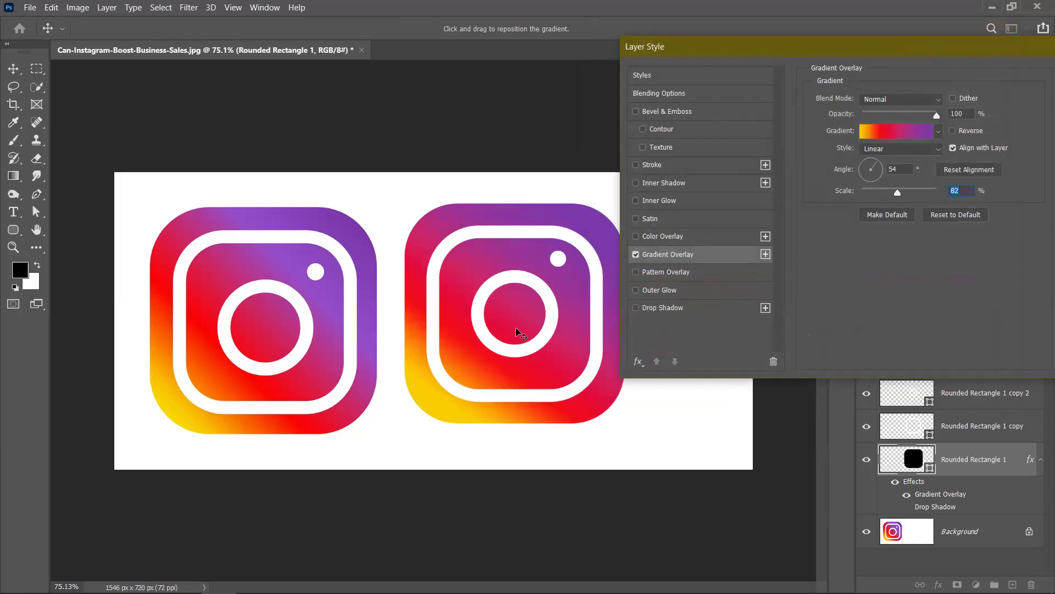
Reopen the overlay's gradient for editing and remove its red and pink colour stops.
{"action": "left_click", "coordinate": [889, 134]}
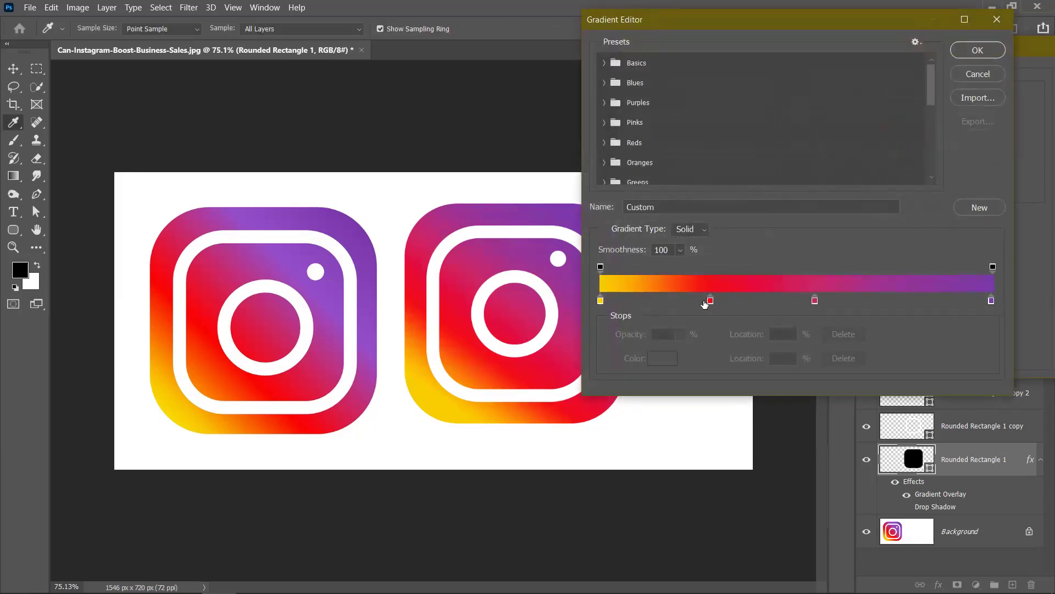
{"action": "left_click_drag", "start_coordinate": [709, 301], "coordinate": [724, 342]}
{"action": "left_click_drag", "start_coordinate": [816, 300], "coordinate": [841, 359]}
Recolour the gradient's start stop with yellow from the reference logo's lower-left corner and its end stop with purple from the upper-right corner.
{"action": "left_click", "coordinate": [991, 300]}
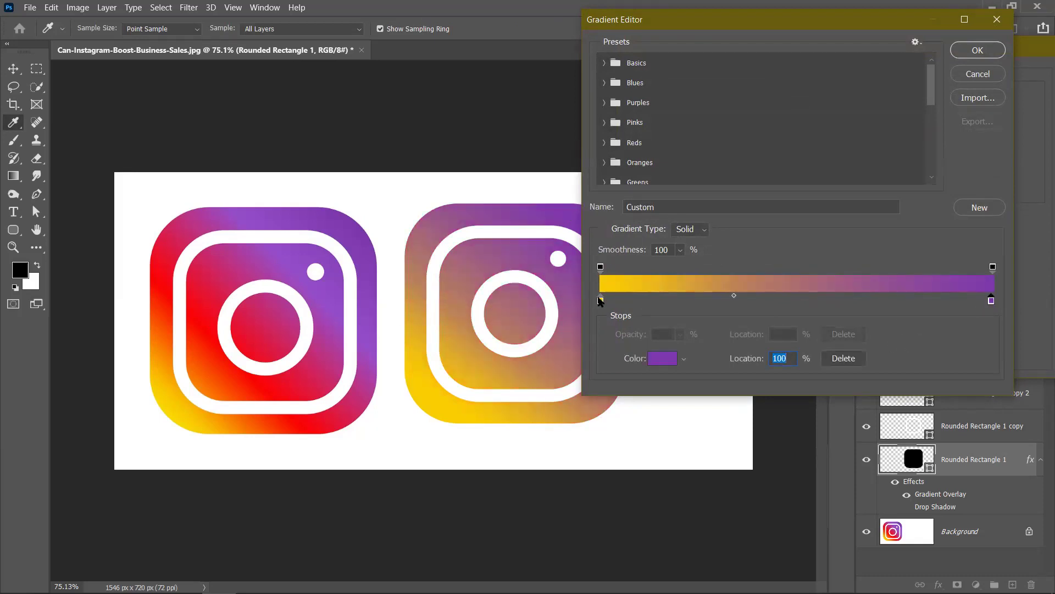
{"action": "double_click", "coordinate": [601, 299]}
{"action": "left_click", "coordinate": [182, 403]}
{"action": "left_click", "coordinate": [824, 99]}
{"action": "left_click", "coordinate": [991, 300]}
{"action": "double_click", "coordinate": [992, 301]}
{"action": "left_click", "coordinate": [350, 228]}
{"action": "left_click", "coordinate": [828, 99]}
Add a gradient stop at 29 % in red f70408, sampled between the reference logo's frame and the left side of its ring.
{"action": "left_click", "coordinate": [715, 298]}
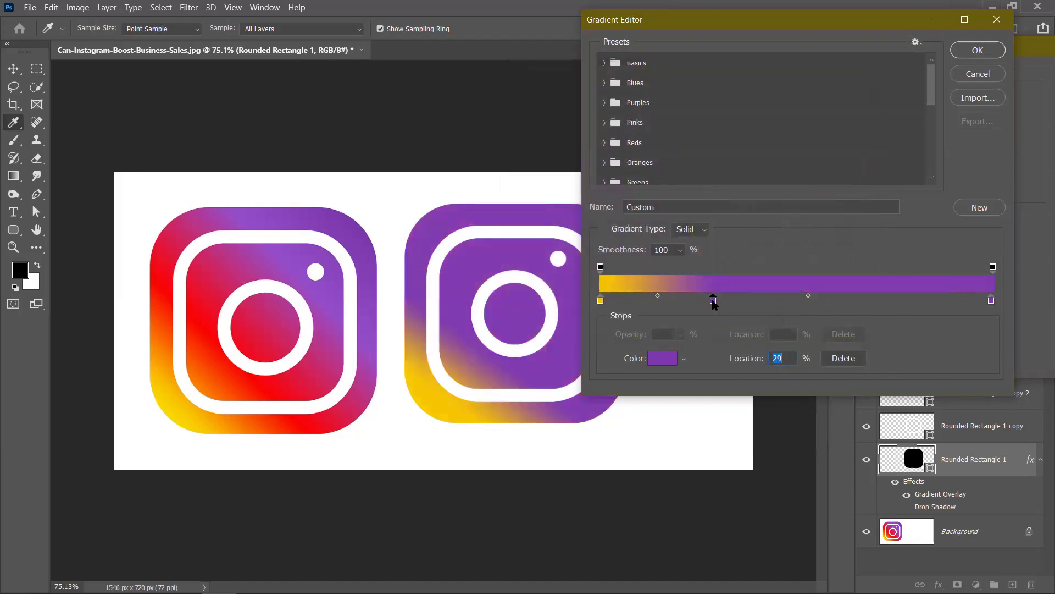
{"action": "double_click", "coordinate": [713, 301]}
{"action": "left_click", "coordinate": [200, 309]}
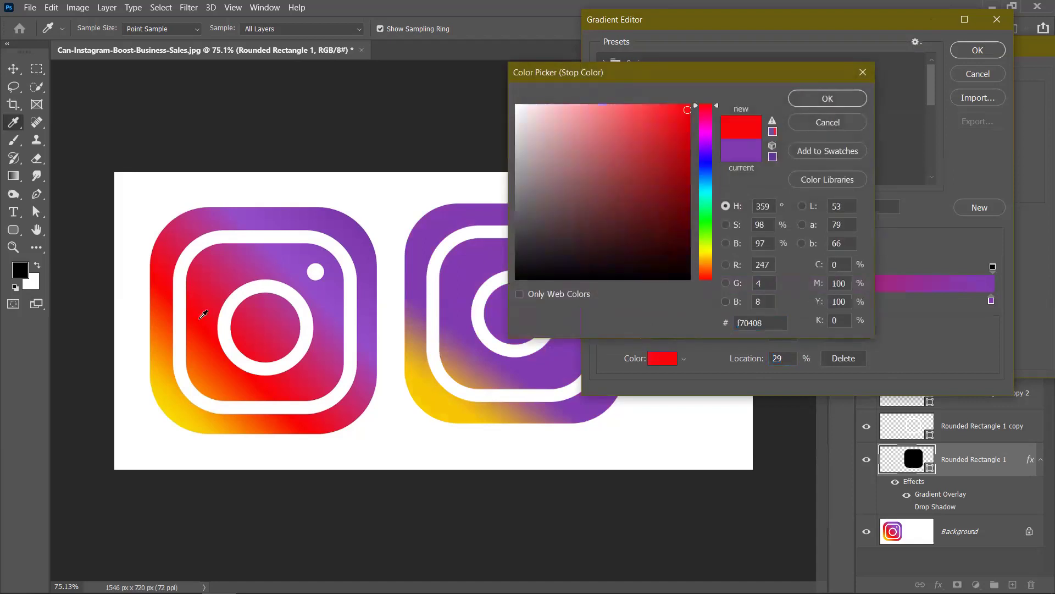
{"action": "left_click", "coordinate": [818, 98]}
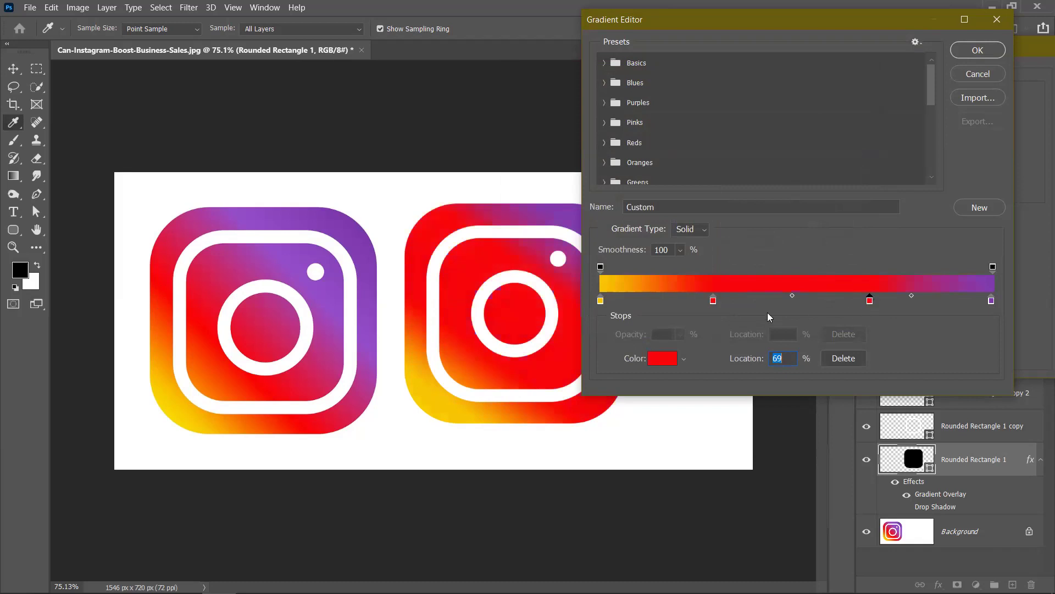
Add a gradient stop at 69 % and colour it with pink sampled just inside the top of the reference logo's ring.
{"action": "left_click", "coordinate": [234, 260]}
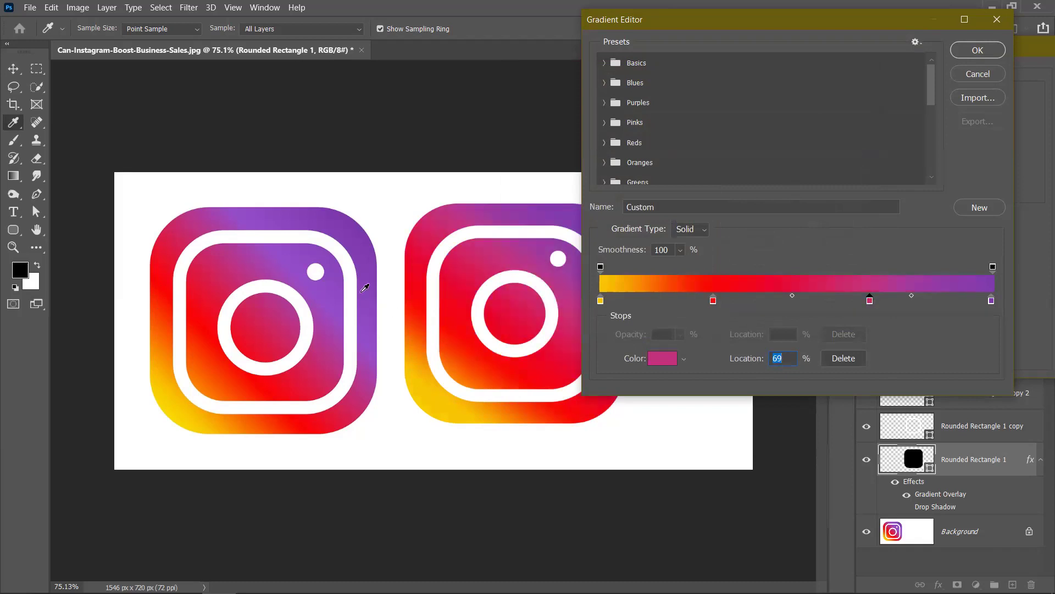
{"action": "left_click", "coordinate": [264, 306]}
{"action": "left_click_drag", "start_coordinate": [753, 23], "coordinate": [781, 21]}
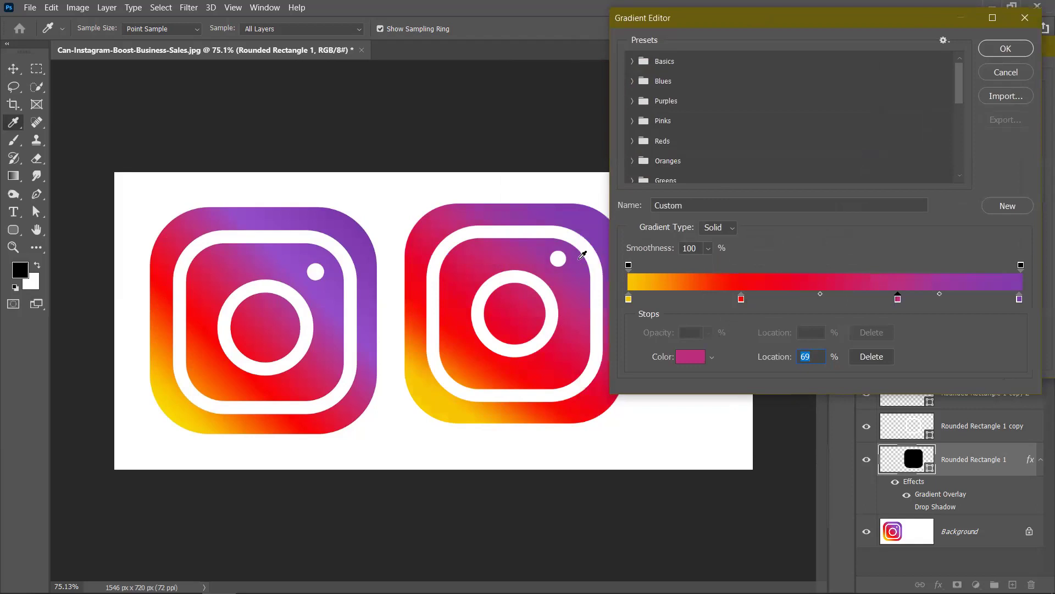
Move the gradient's red stop to 28 %, shift the pink stop slightly toward the red one, and accept the gradient.
{"action": "left_click", "coordinate": [737, 300]}
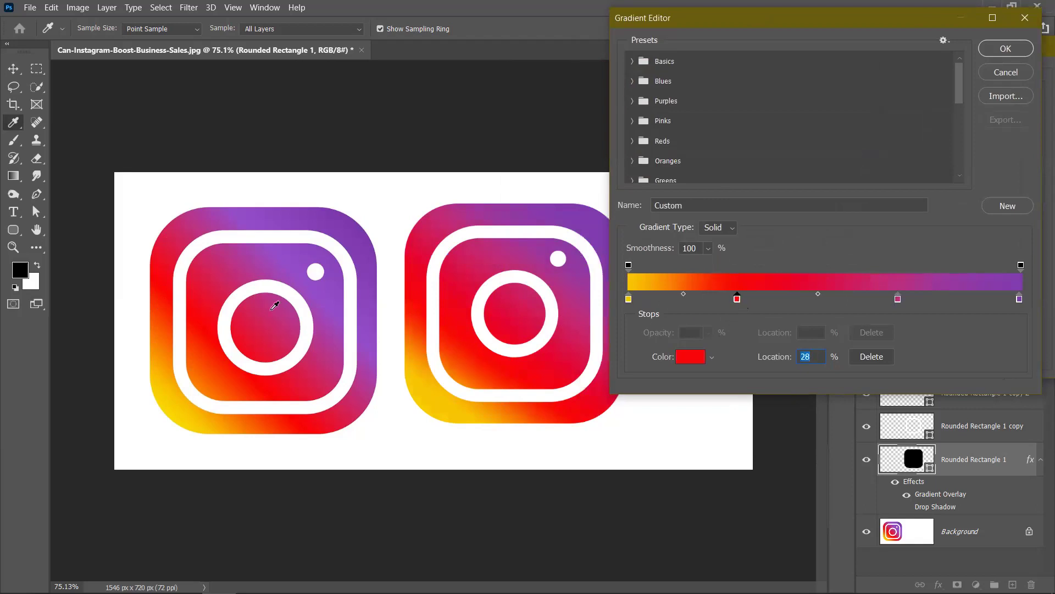
{"action": "left_click_drag", "start_coordinate": [897, 298], "coordinate": [865, 298]}
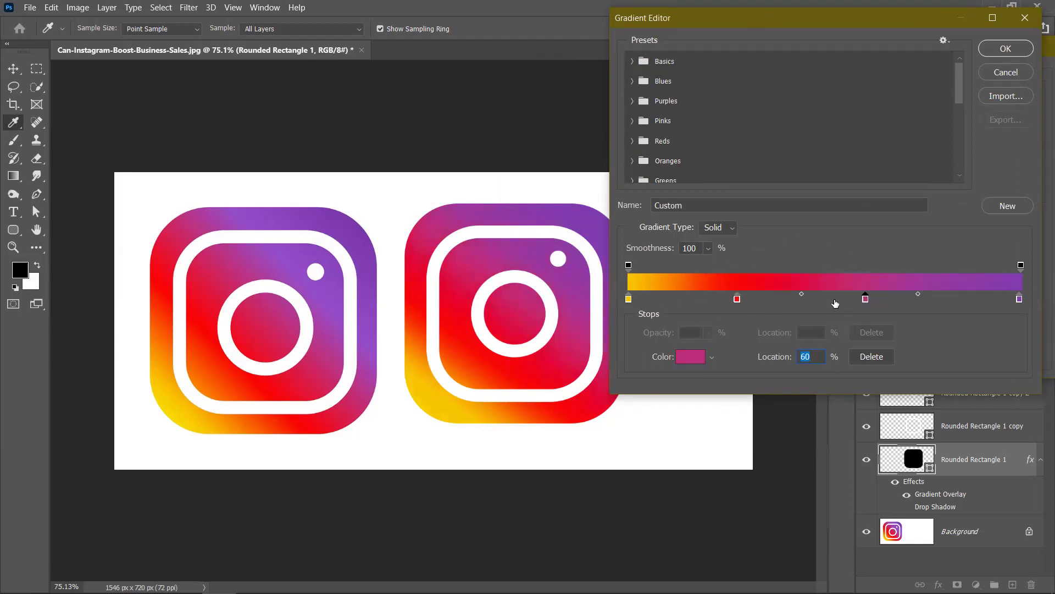
{"action": "left_click_drag", "start_coordinate": [867, 299], "coordinate": [878, 302]}
{"action": "left_click", "coordinate": [1006, 48]}
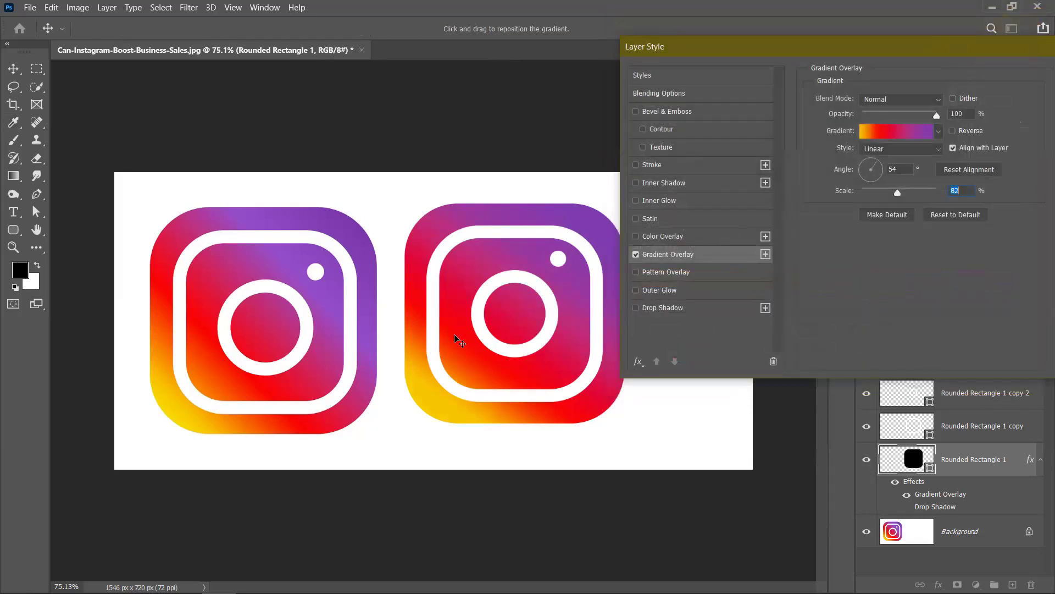
Set the gradient overlay's angle to 53° and its scale to 80 %, and apply the layer style.
{"action": "left_click_drag", "start_coordinate": [883, 195], "coordinate": [894, 199]}
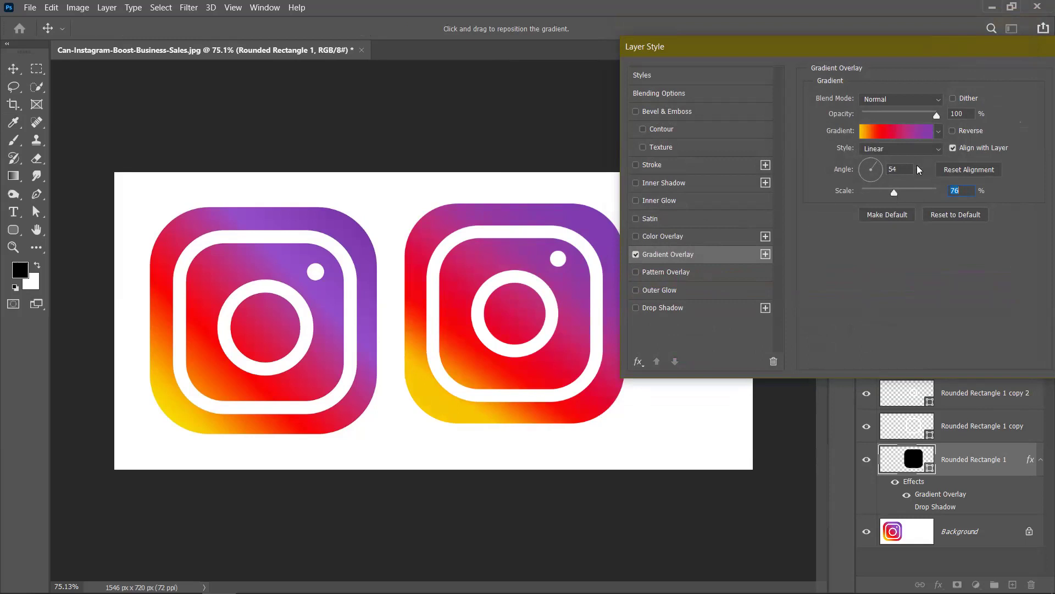
{"action": "left_click", "coordinate": [858, 173]}
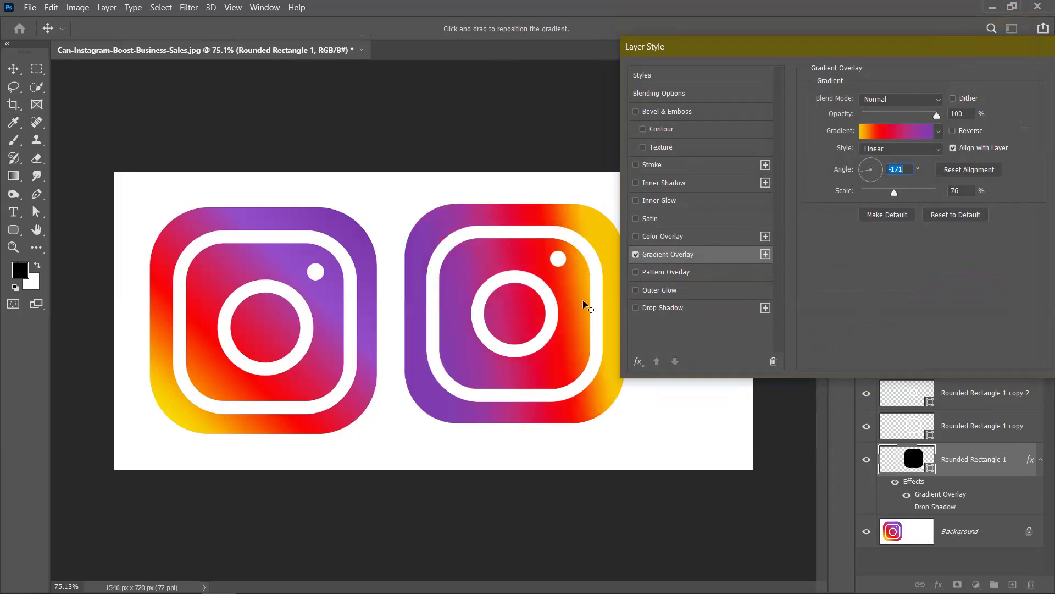
{"action": "left_click", "coordinate": [866, 182]}
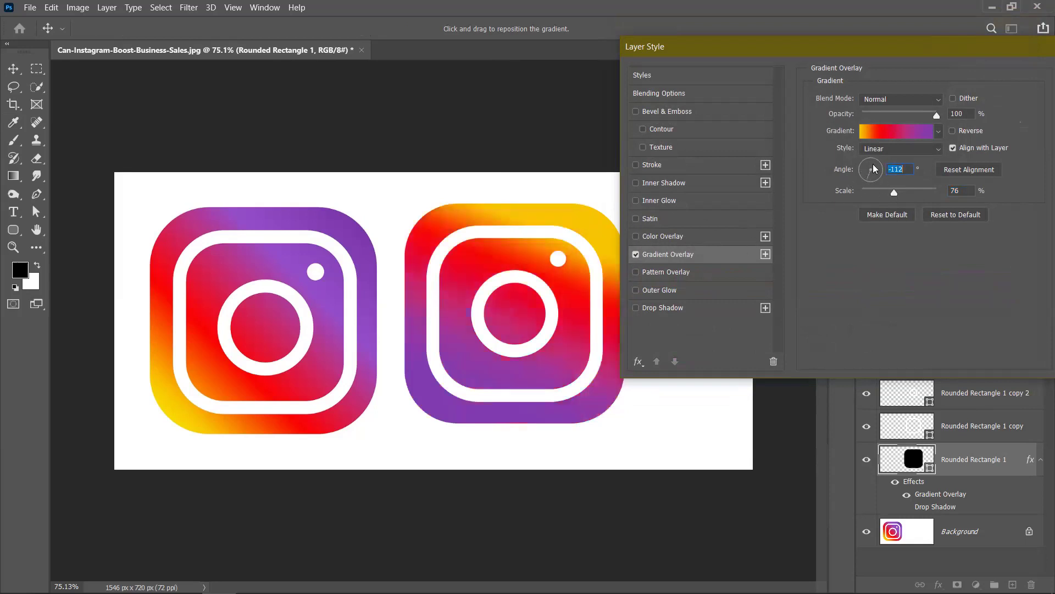
{"action": "left_click", "coordinate": [878, 167]}
{"action": "left_click", "coordinate": [878, 165]}
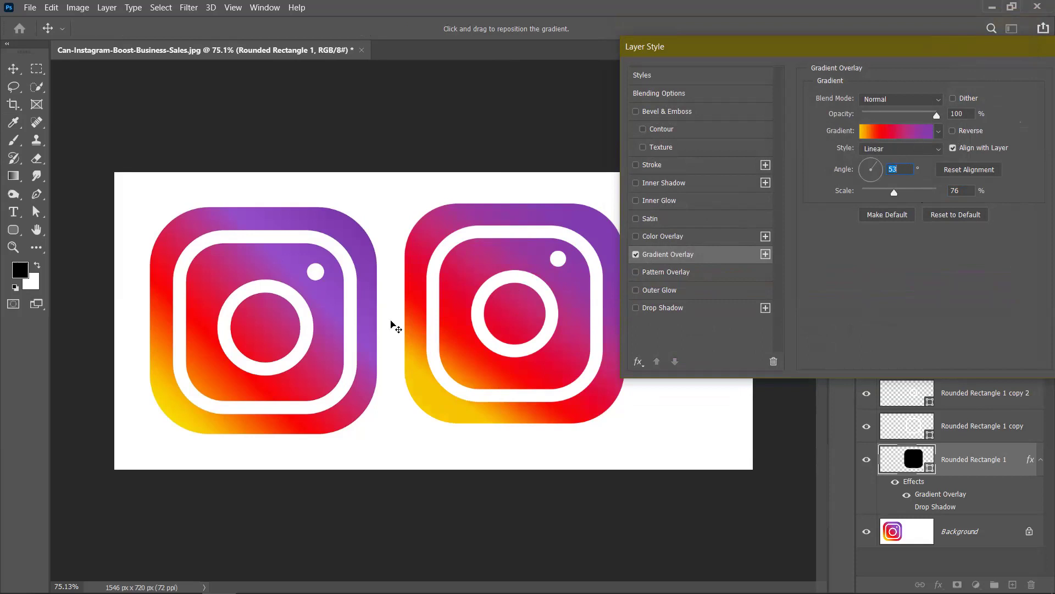
{"action": "mouse_move", "coordinate": [894, 192]}
{"action": "left_mouse_down"}
{"action": "mouse_move", "coordinate": [884, 197]}
{"action": "mouse_move", "coordinate": [896, 197]}
{"action": "left_mouse_up"}
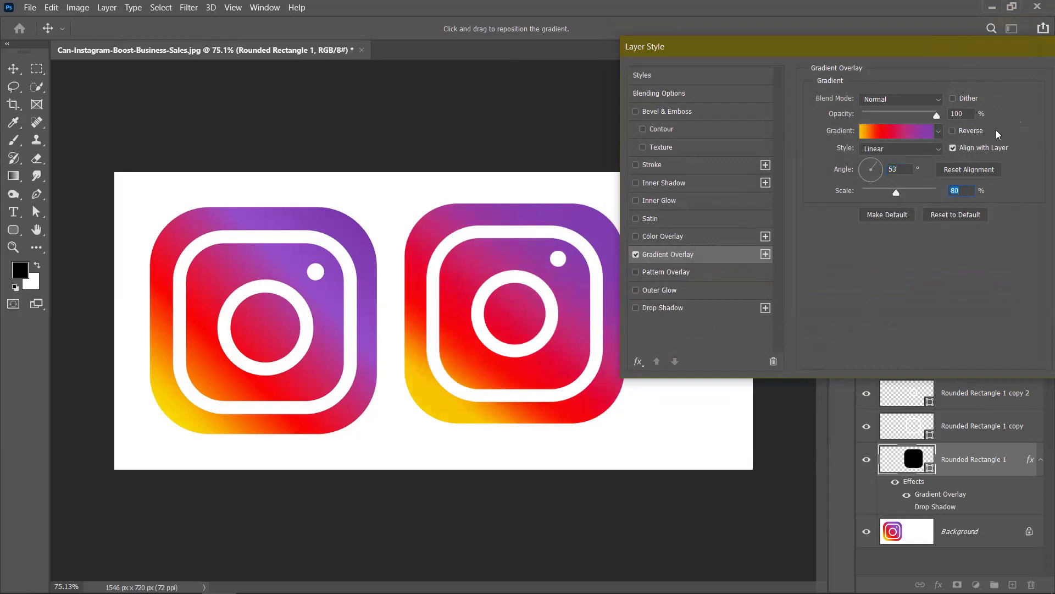
{"action": "left_click_drag", "start_coordinate": [968, 53], "coordinate": [842, 53]}
{"action": "left_click", "coordinate": [972, 84]}
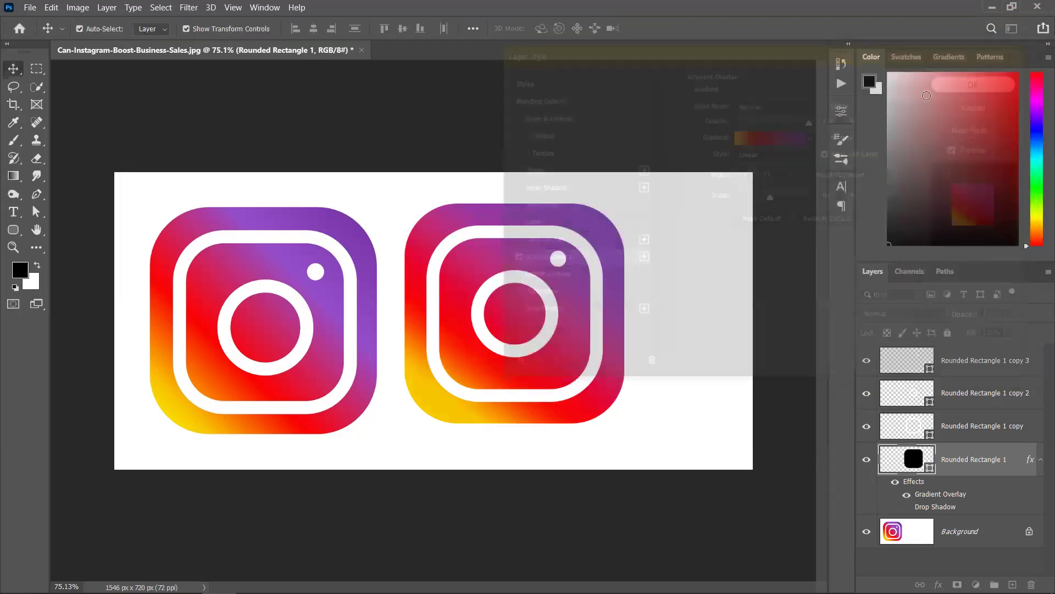
Undo the gradient overlay, the dot and the ring's resizing, back to the black logo with a white frame and ring.
{"action": "left_click", "coordinate": [735, 308]}
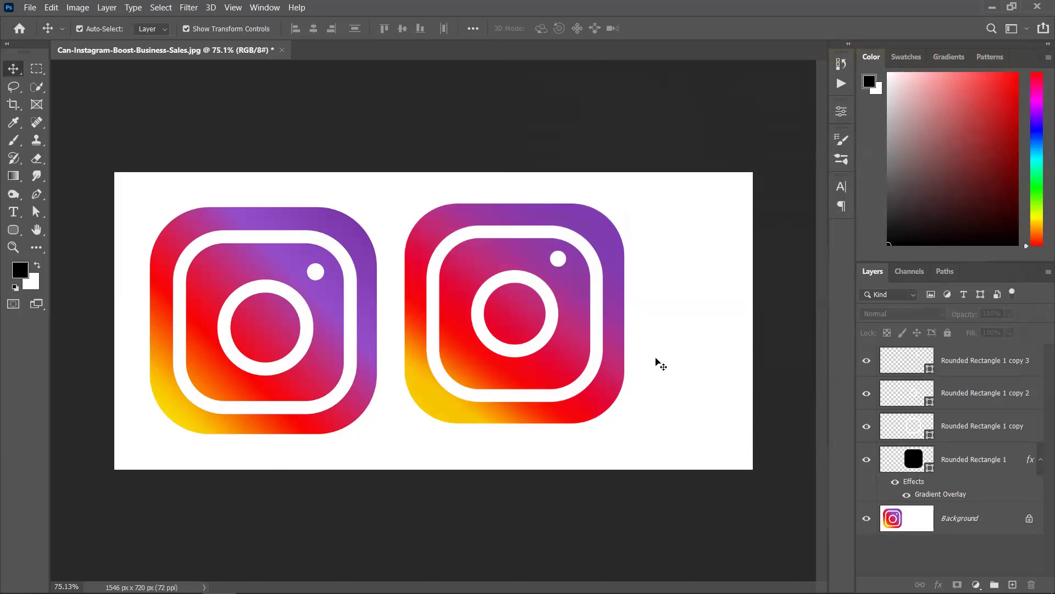
{"action": "key", "text": "ctrl+z"}
{"action": "key", "text": "ctrl+z"}
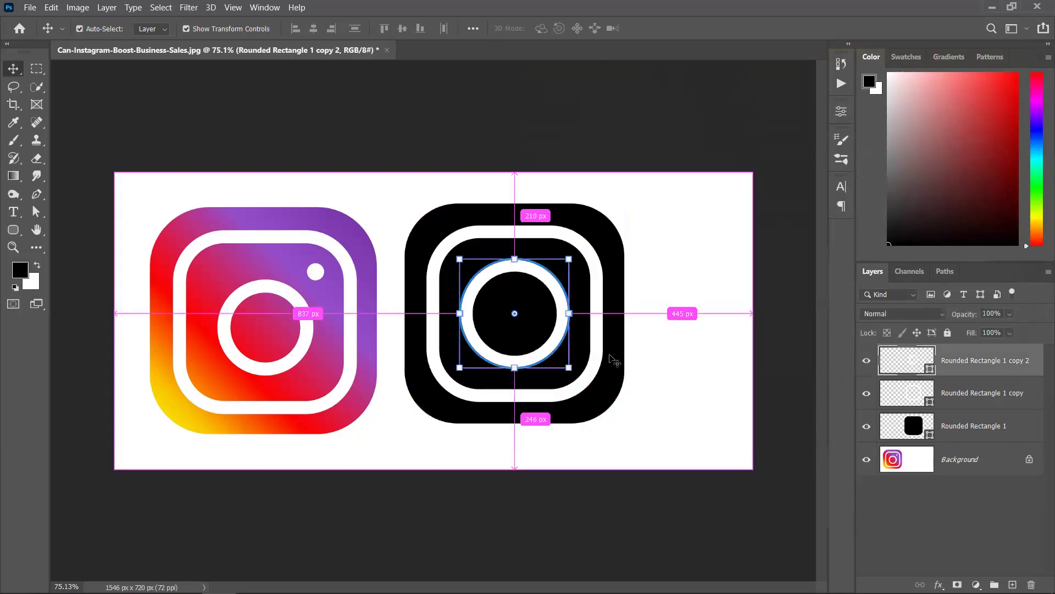
{"action": "left_click", "coordinate": [651, 344]}
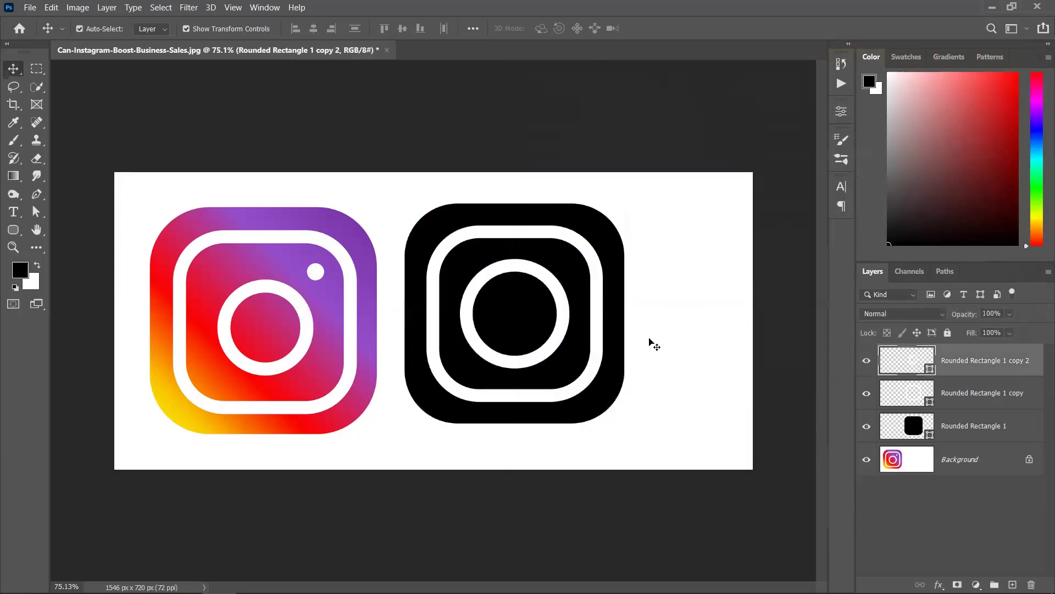
Scale the white inner ring down slightly about its centre and apply the transform.
{"action": "left_click", "coordinate": [559, 299], "text": "ctrl"}
{"action": "scroll", "coordinate": [559, 299], "scroll_direction": "up", "scroll_amount": 1}
{"action": "left_click_drag", "start_coordinate": [583, 250], "coordinate": [576, 258]}
{"action": "left_click", "coordinate": [681, 29]}
{"action": "scroll", "coordinate": [636, 372], "scroll_direction": "down", "scroll_amount": 1}
{"action": "scroll", "coordinate": [627, 386], "scroll_direction": "up", "scroll_amount": 1}
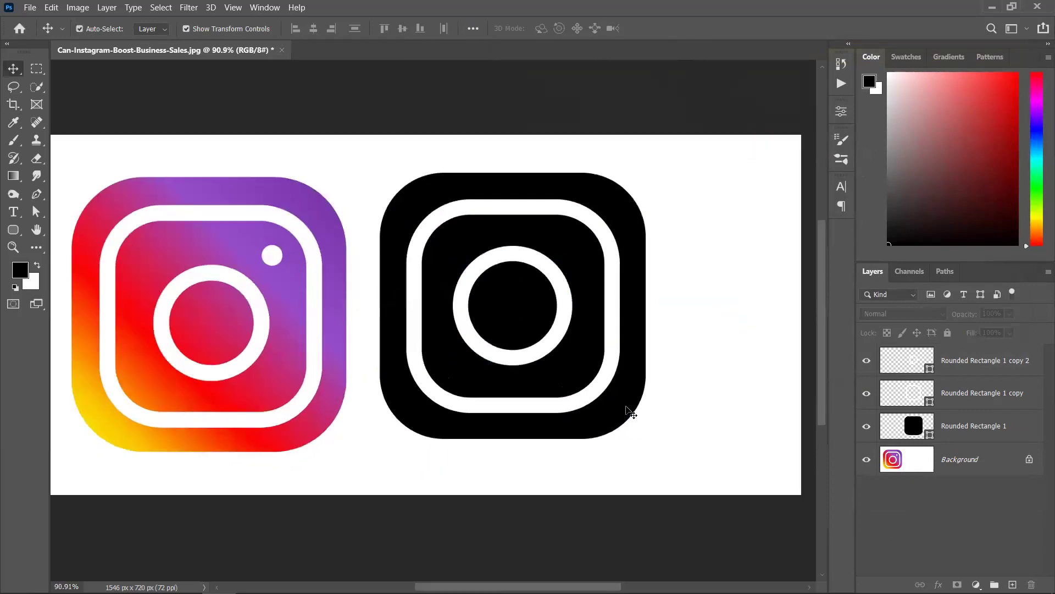
Merge the white frame layer and the ring layer down into the black rounded rectangle.
{"action": "left_click", "coordinate": [626, 407]}
{"action": "left_click", "coordinate": [598, 400], "text": "shift"}
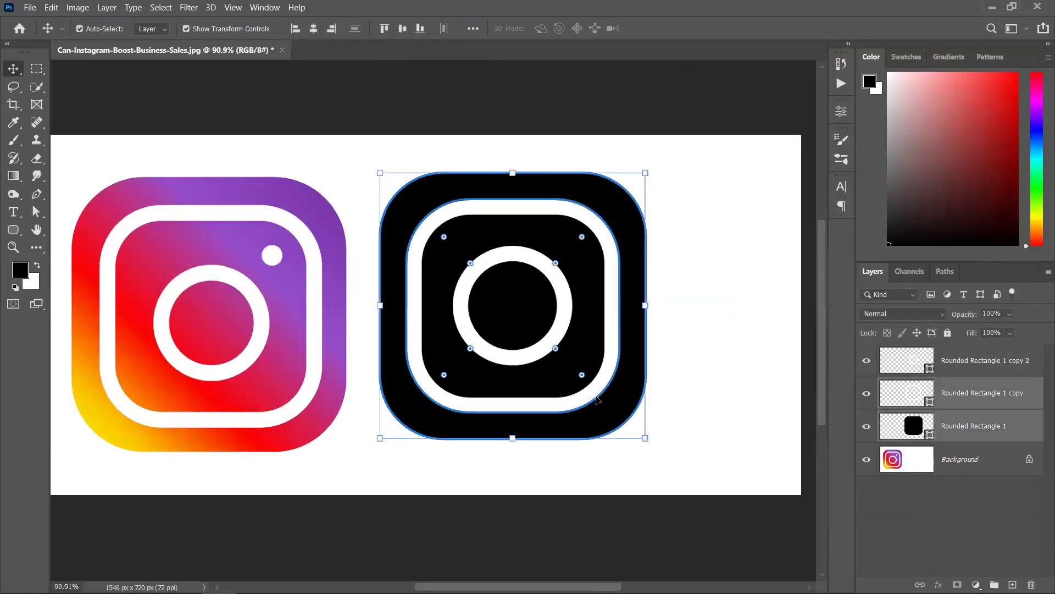
{"action": "left_click", "coordinate": [735, 401]}
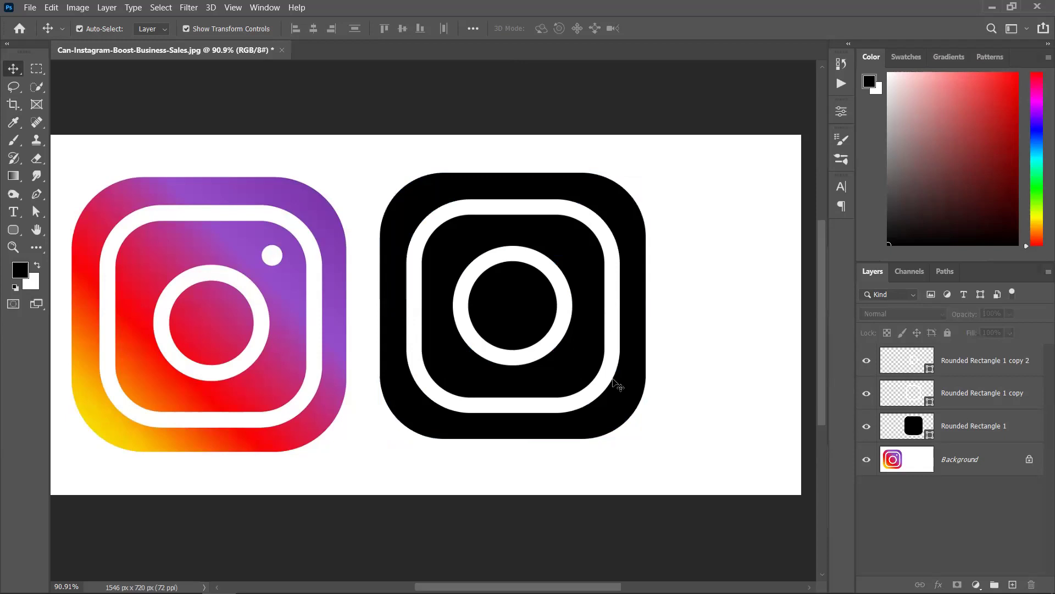
{"action": "left_click", "coordinate": [608, 380]}
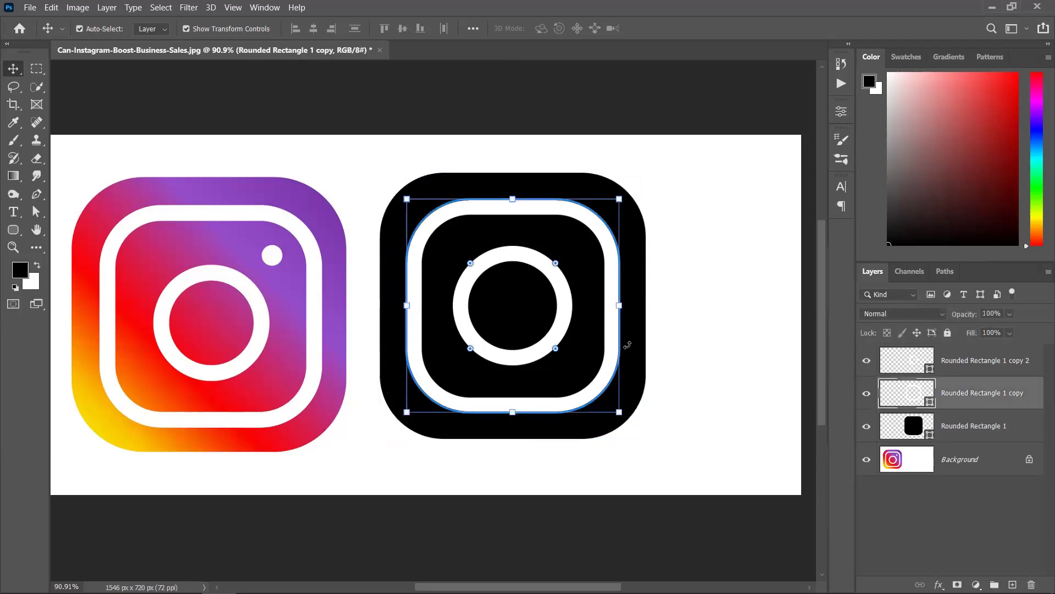
{"action": "key", "text": "ctrl+e"}
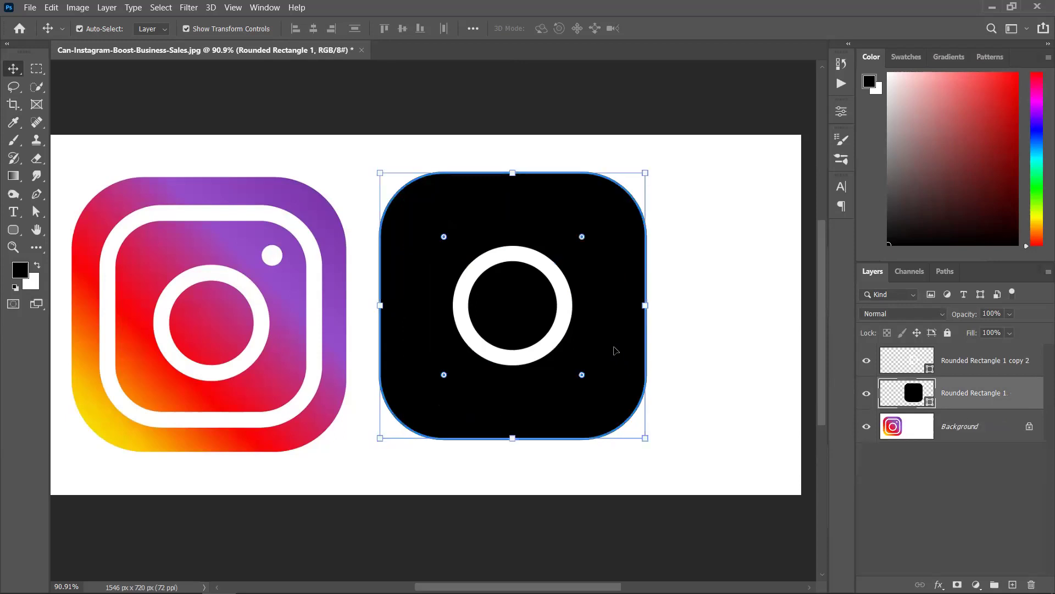
{"action": "left_click", "coordinate": [562, 318]}
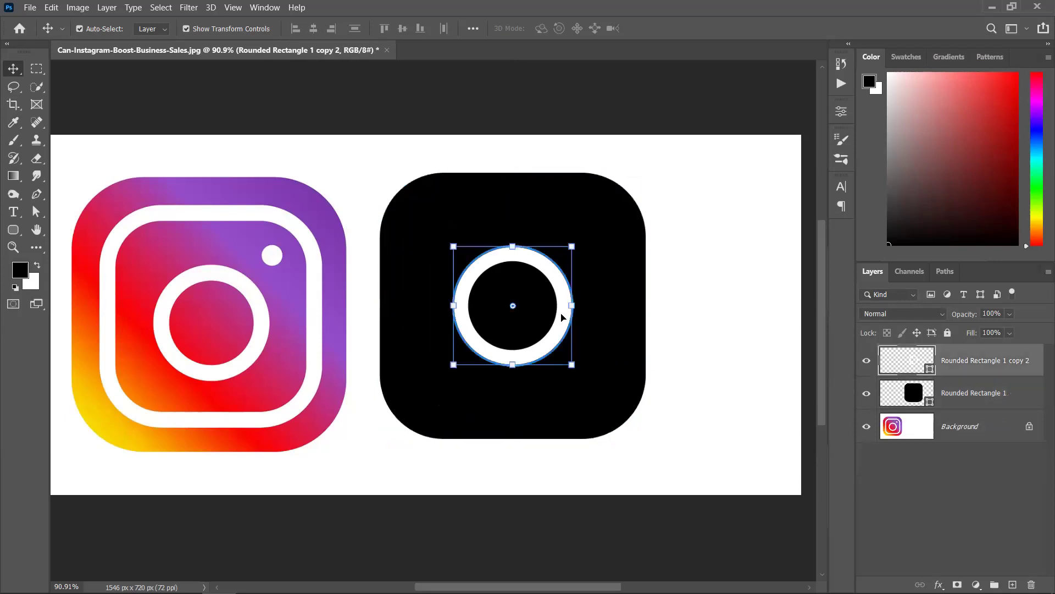
{"action": "key", "text": "ctrl+e"}
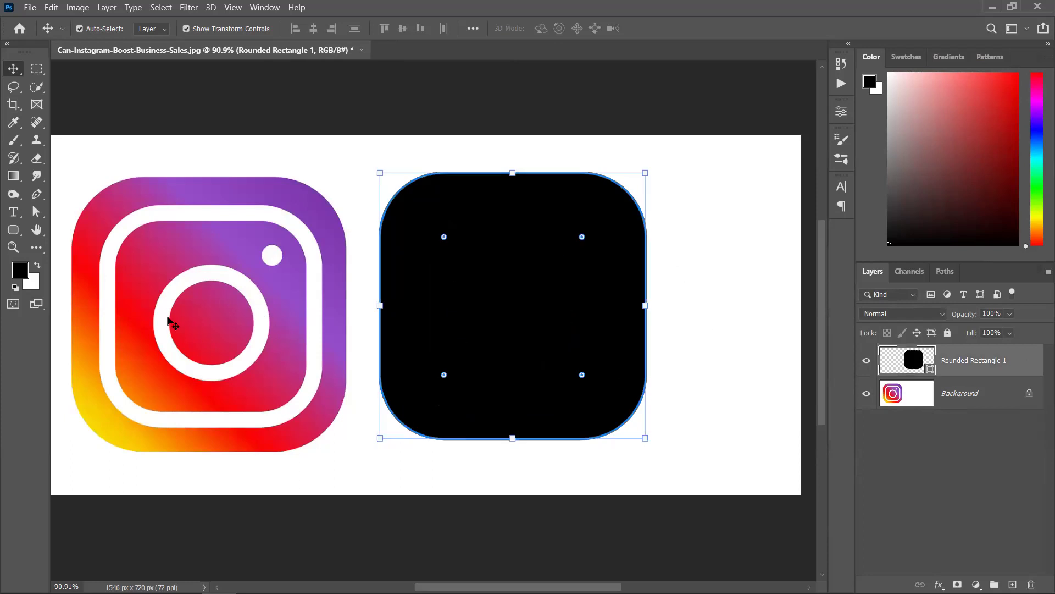
{"action": "scroll", "coordinate": [480, 364], "scroll_direction": "down", "scroll_amount": 2}
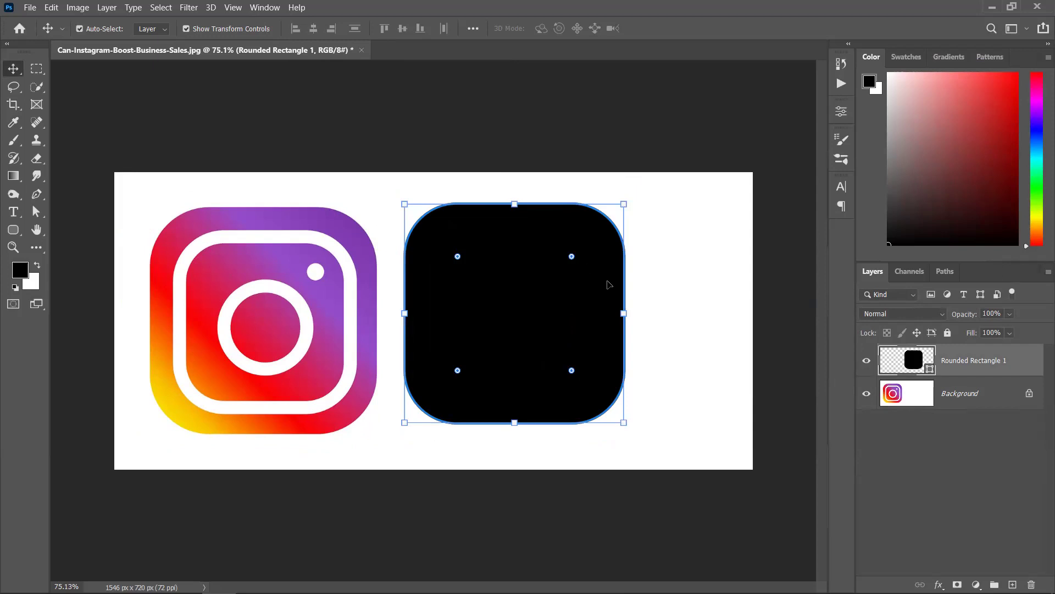
{"action": "left_click_drag", "start_coordinate": [624, 204], "coordinate": [610, 218]}
{"action": "key", "text": "ctrl+z"}
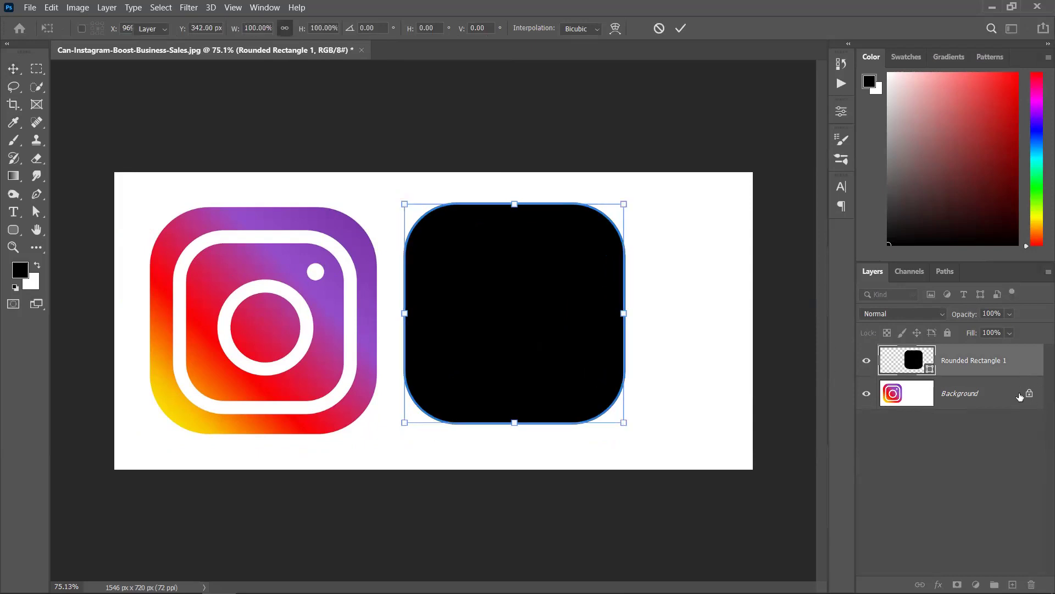
{"action": "key", "text": "Return"}
Duplicate the black rounded rectangle and scale the copy about its centre to 77.44 % width and 78.95 % height.
{"action": "key", "text": "ctrl+j"}
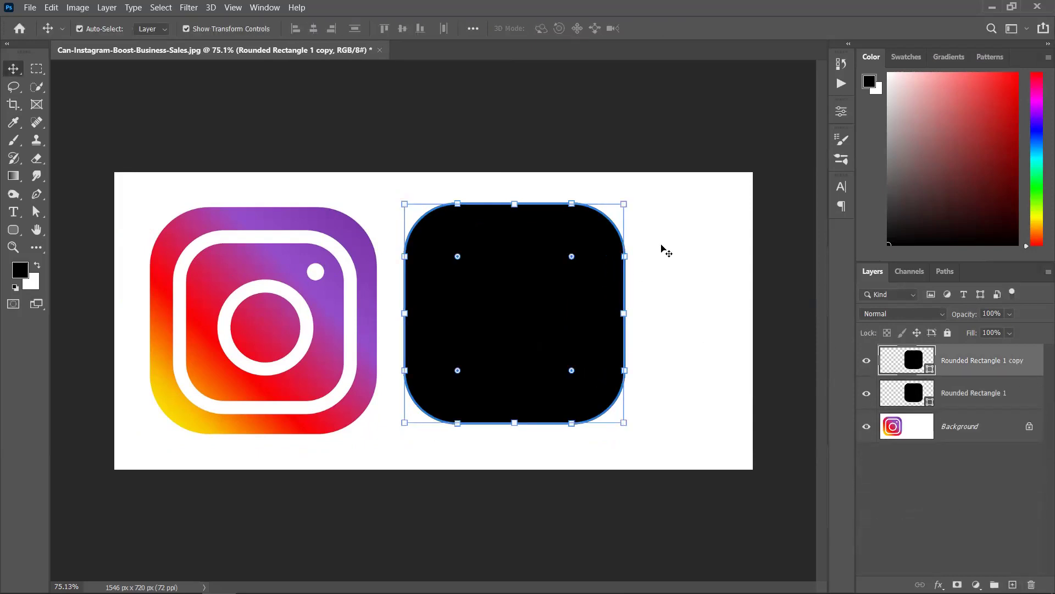
{"action": "key", "text": "ctrl+t"}
{"action": "left_click_drag", "start_coordinate": [624, 204], "coordinate": [599, 227]}
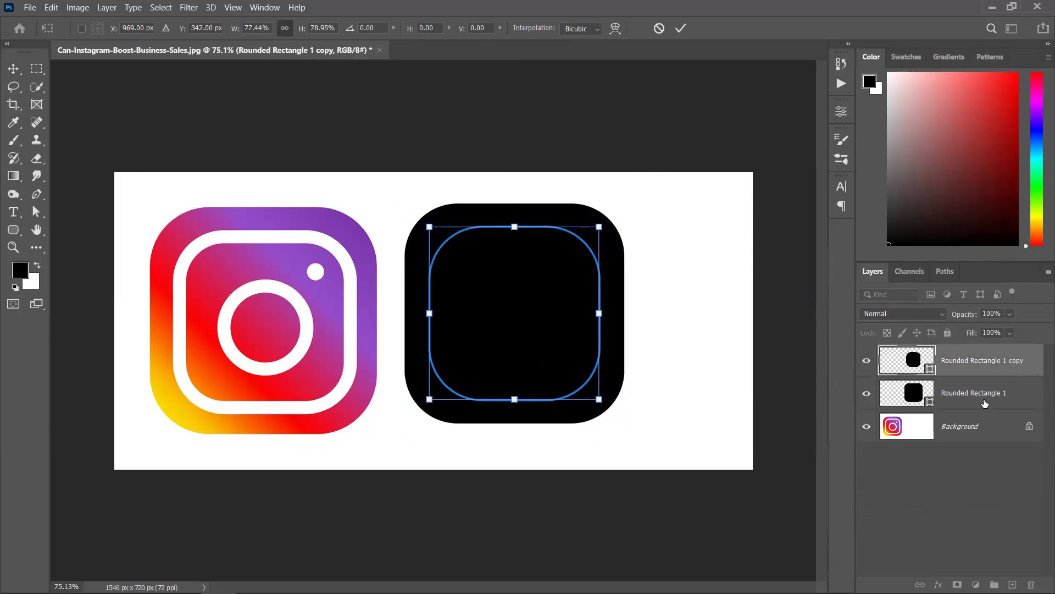
{"action": "key", "text": "Return"}
Change the smaller rounded rectangle's fill to white and duplicate its layer.
{"action": "double_click", "coordinate": [931, 368]}
{"action": "left_click_drag", "start_coordinate": [545, 118], "coordinate": [516, 104]}
{"action": "left_click", "coordinate": [851, 105]}
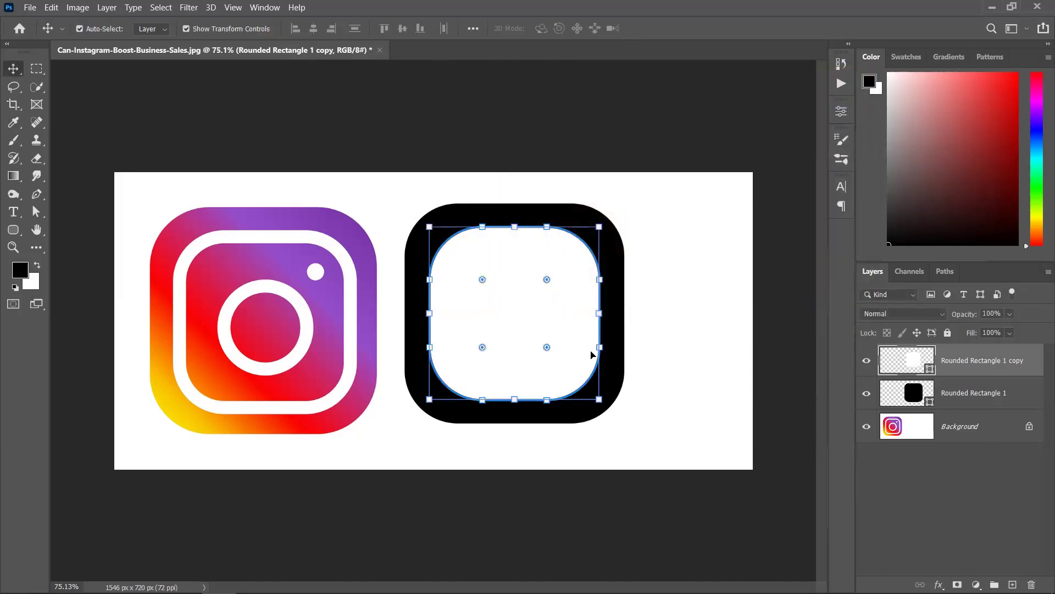
{"action": "left_click_drag", "start_coordinate": [1011, 375], "coordinate": [1009, 432]}
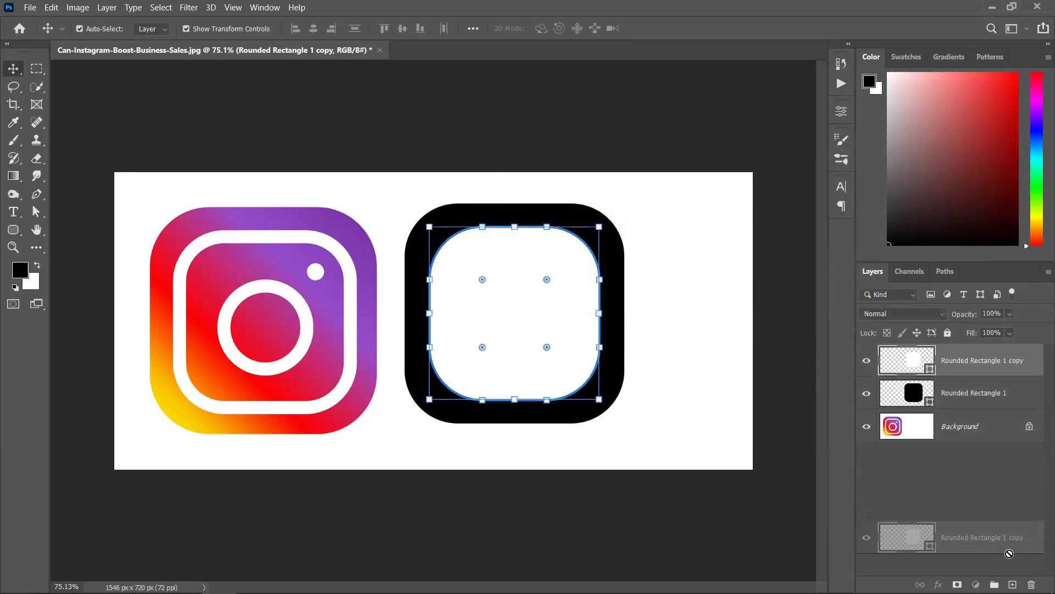
{"action": "key", "text": "ctrl+j"}
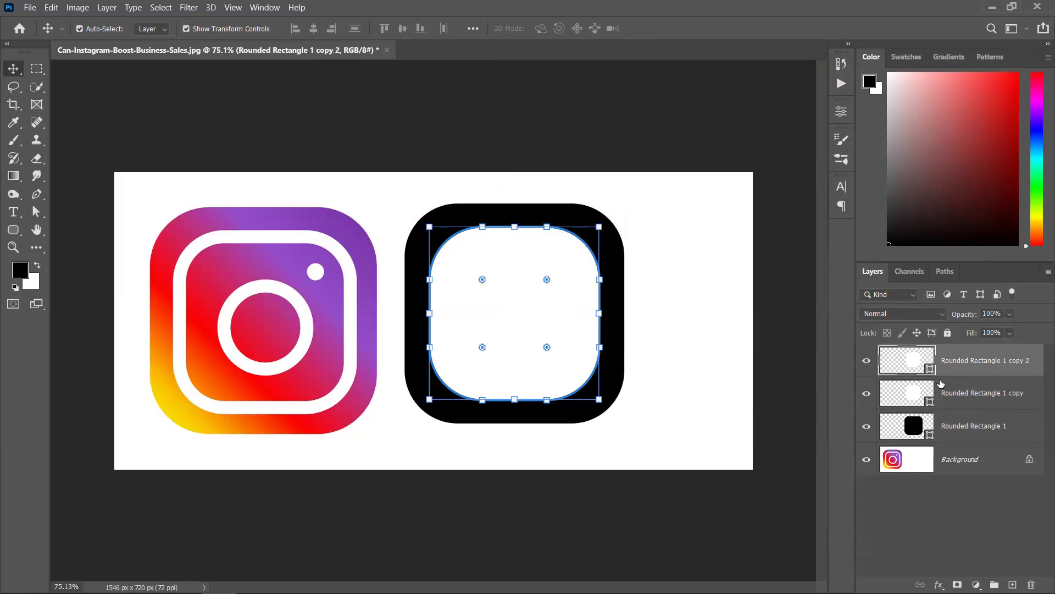
Change the duplicated rounded rectangle's fill to red df1515 and scale it about its centre to 85.90 %.
{"action": "double_click", "coordinate": [930, 368]}
{"action": "left_click", "coordinate": [1006, 94]}
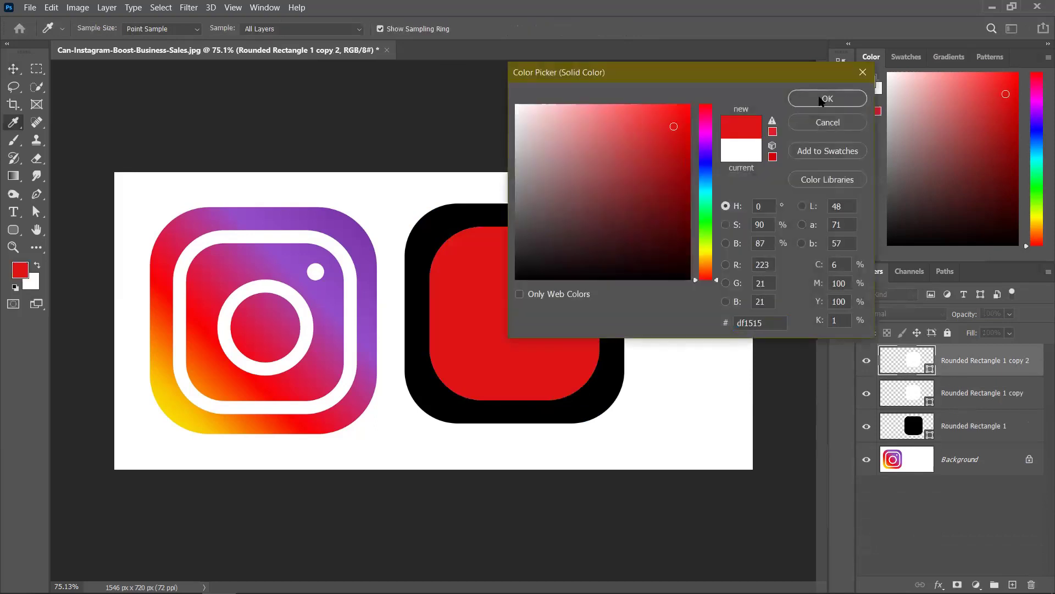
{"action": "key", "text": "Return"}
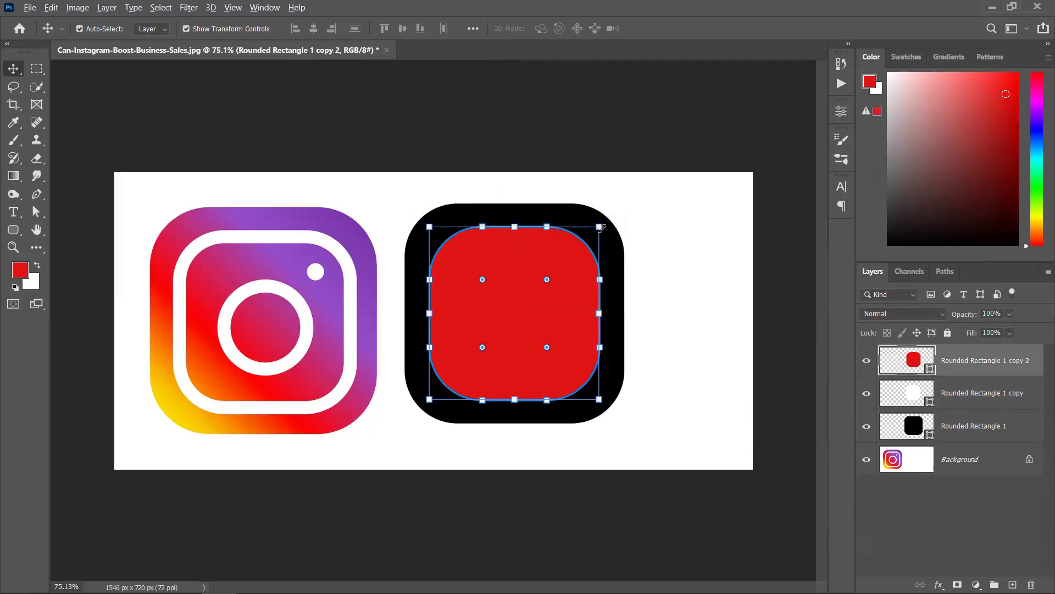
{"action": "key", "text": "ctrl+t"}
{"action": "left_click_drag", "start_coordinate": [601, 227], "coordinate": [593, 242]}
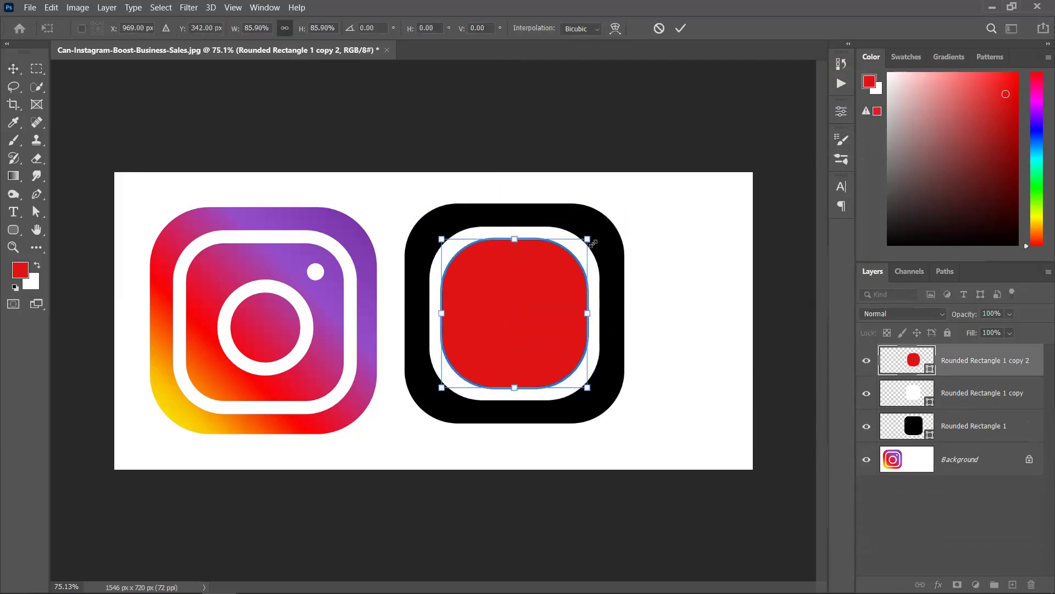
{"action": "key", "text": "Return"}
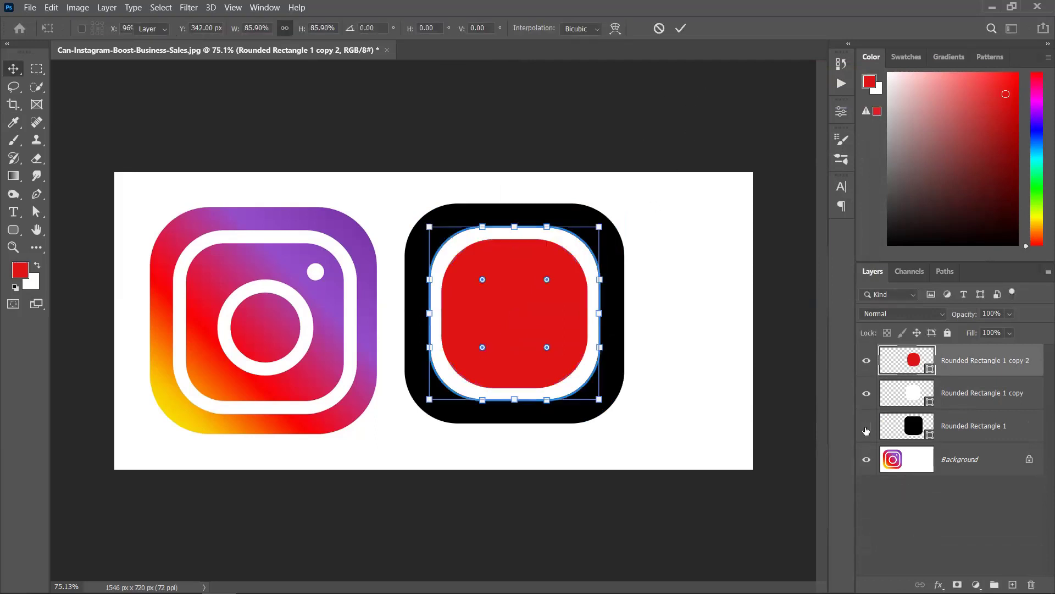
Hide the black rounded rectangle and subtract the red shape from the white one with Subtract Front Shape.
{"action": "left_click", "coordinate": [867, 427]}
{"action": "left_click", "coordinate": [957, 395]}
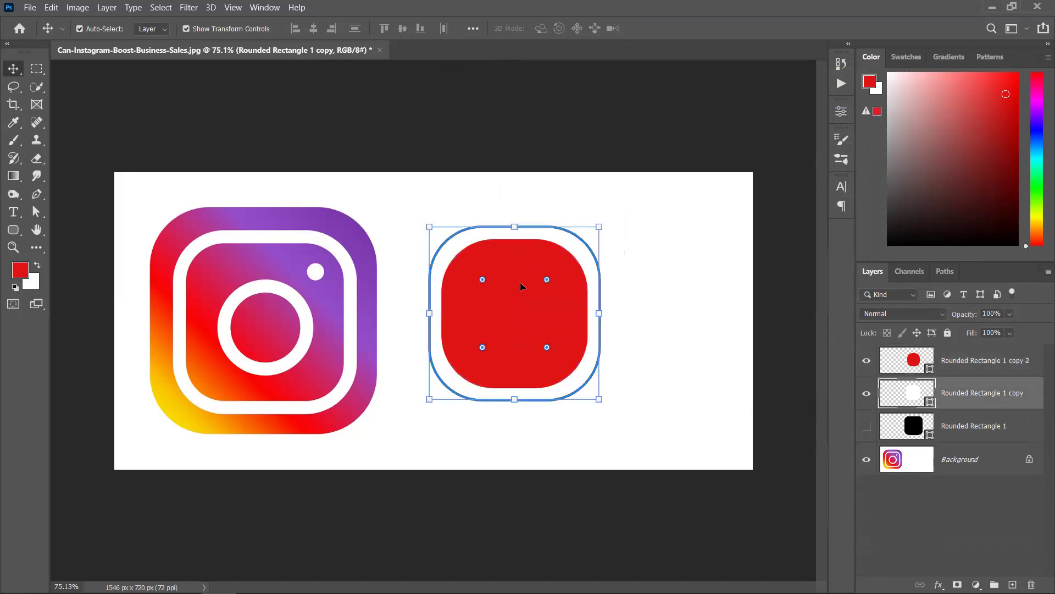
{"action": "left_click", "coordinate": [35, 210]}
{"action": "left_click", "coordinate": [544, 296]}
{"action": "left_click", "coordinate": [572, 349]}
{"action": "left_click", "coordinate": [1015, 373], "text": "shift"}
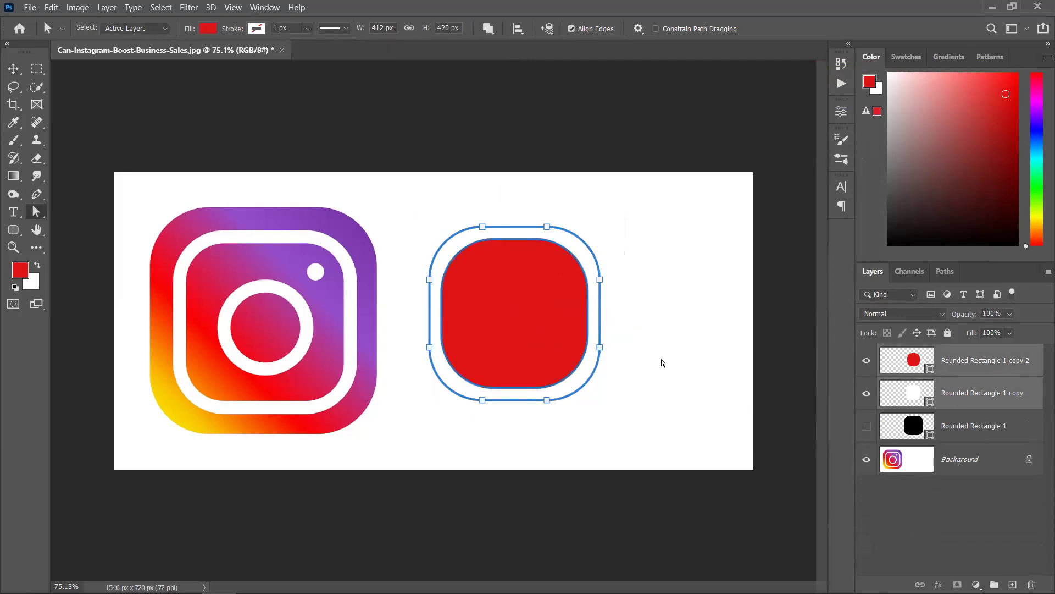
{"action": "right_click", "coordinate": [547, 328]}
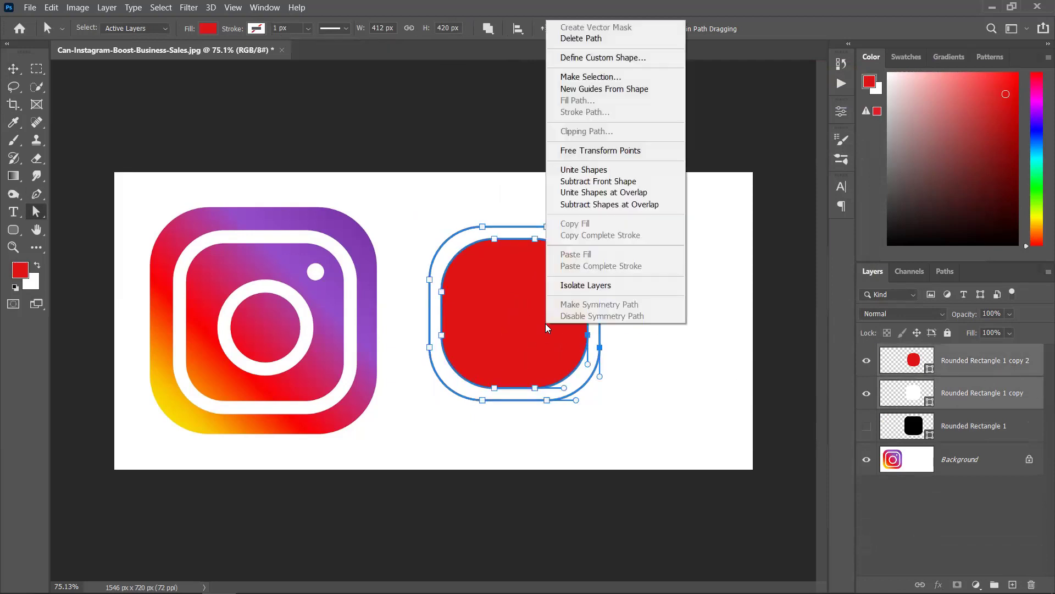
{"action": "left_click", "coordinate": [599, 183]}
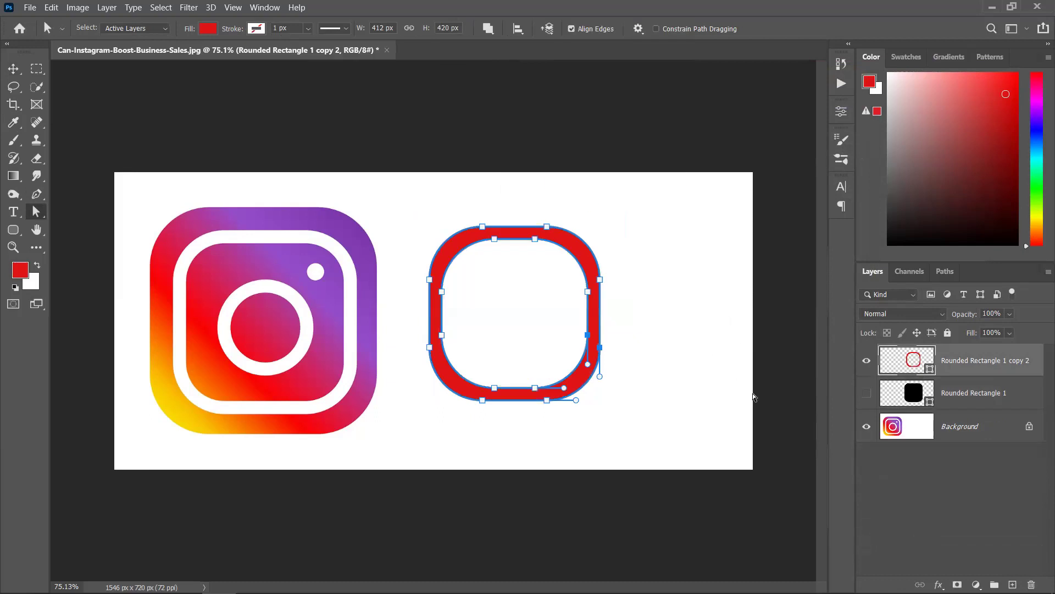
Show the black rounded rectangle again and change the red frame's fill to white.
{"action": "left_click", "coordinate": [867, 392]}
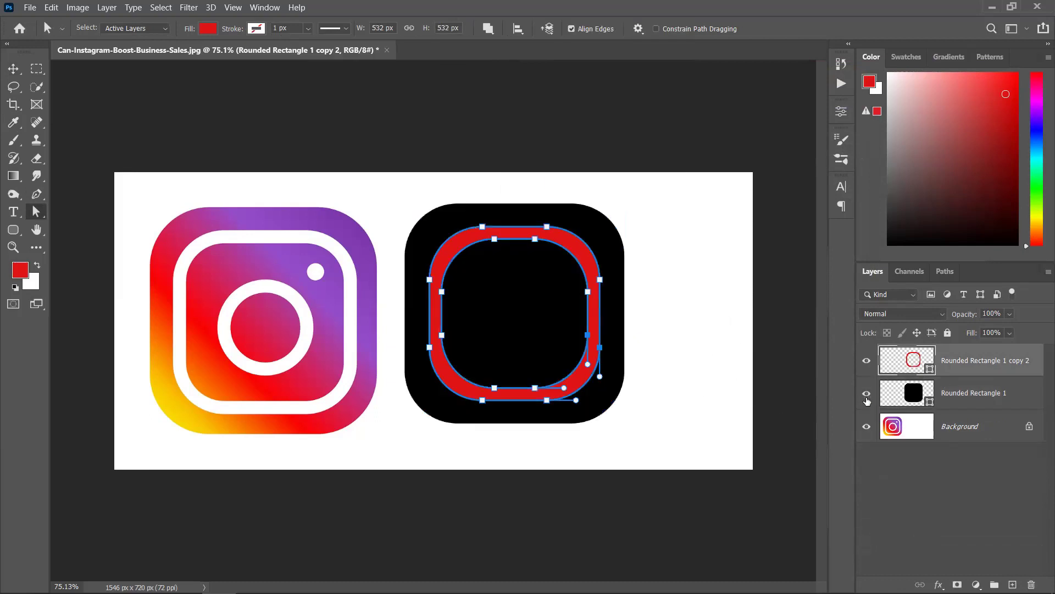
{"action": "double_click", "coordinate": [932, 371]}
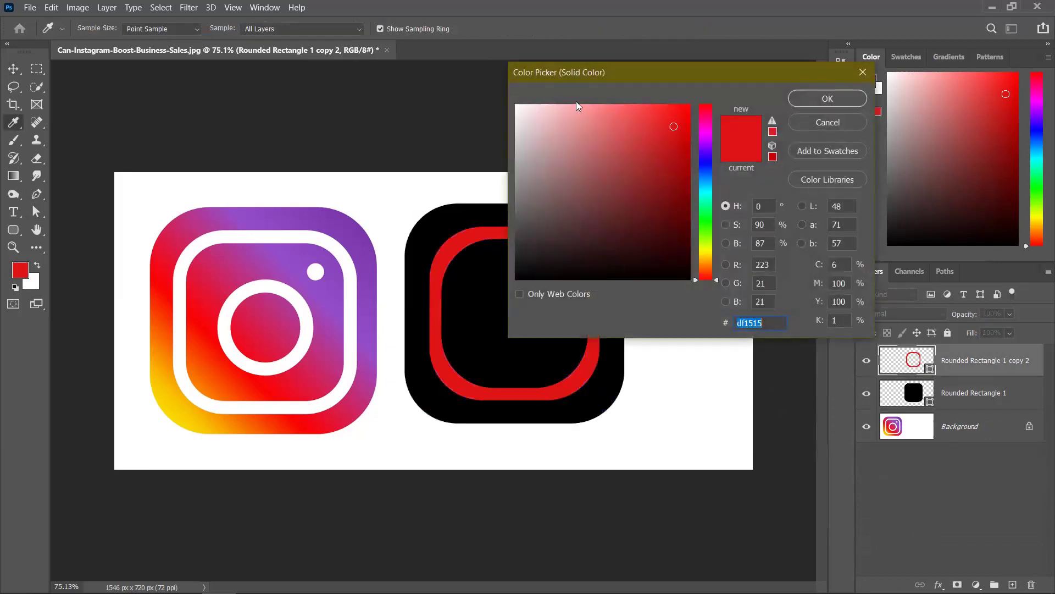
{"action": "left_click", "coordinate": [517, 105]}
{"action": "left_click", "coordinate": [849, 104]}
{"action": "key", "text": "a"}
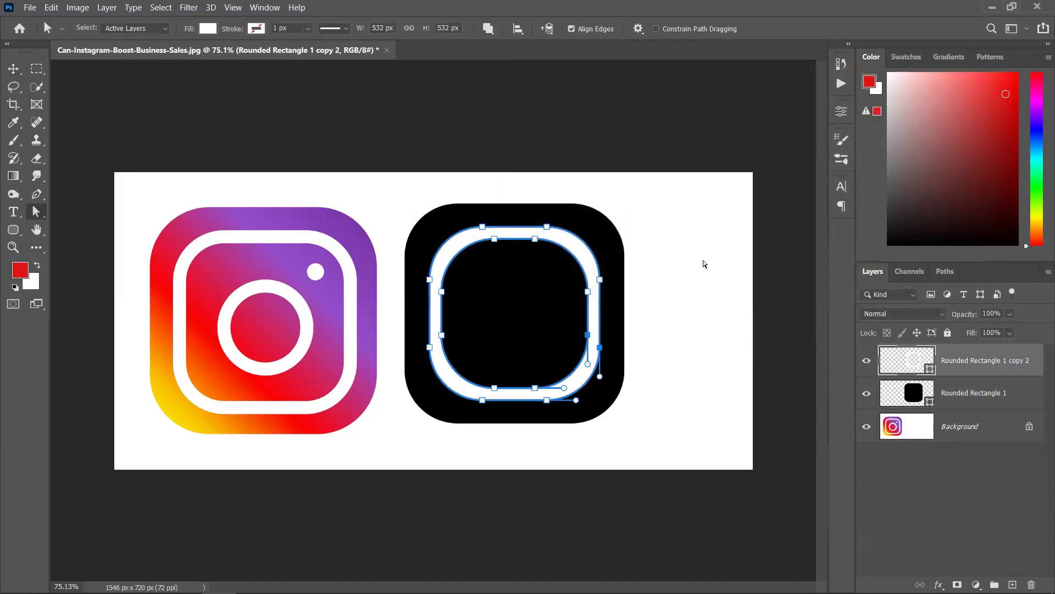
{"action": "left_click", "coordinate": [672, 245]}
{"action": "key", "text": "v"}
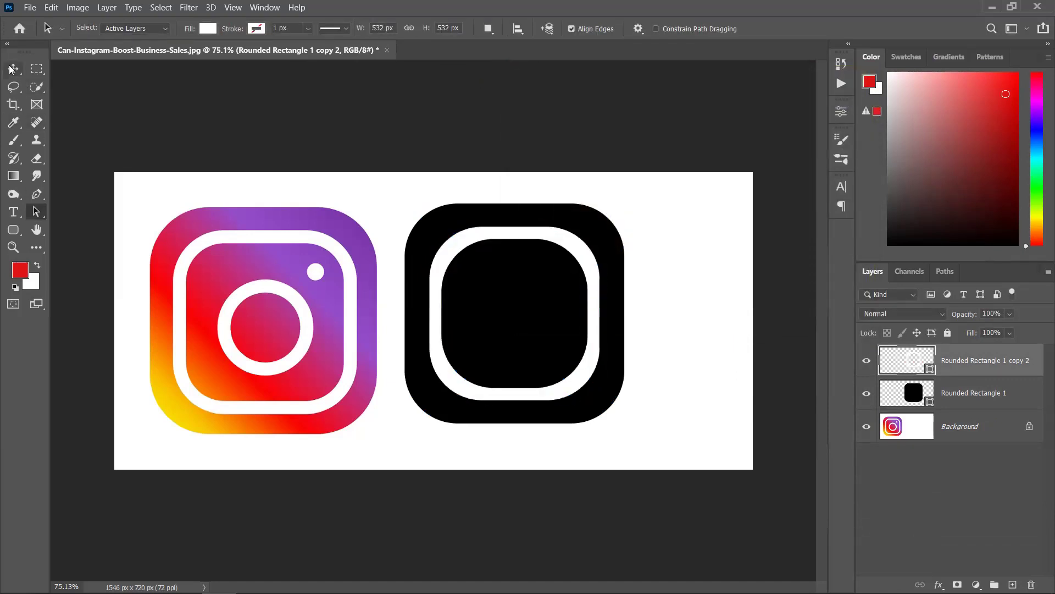
{"action": "left_click", "coordinate": [376, 158]}
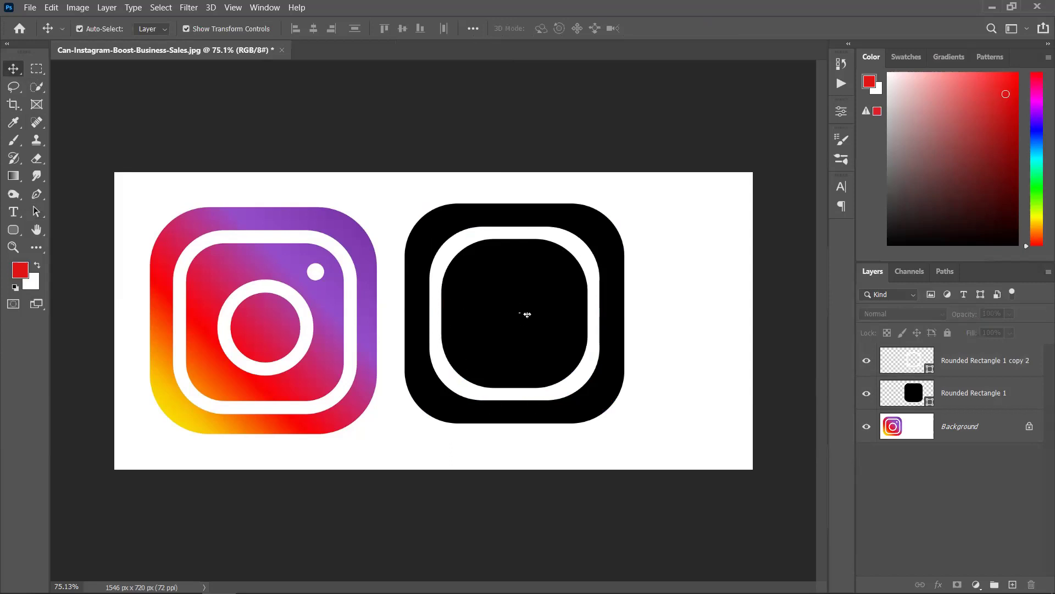
Sample white from the canvas and draw a circle about 292 px in diameter with the Ellipse tool, centred beside the black shape.
{"action": "scroll", "coordinate": [558, 246], "scroll_direction": "down", "scroll_amount": 1}
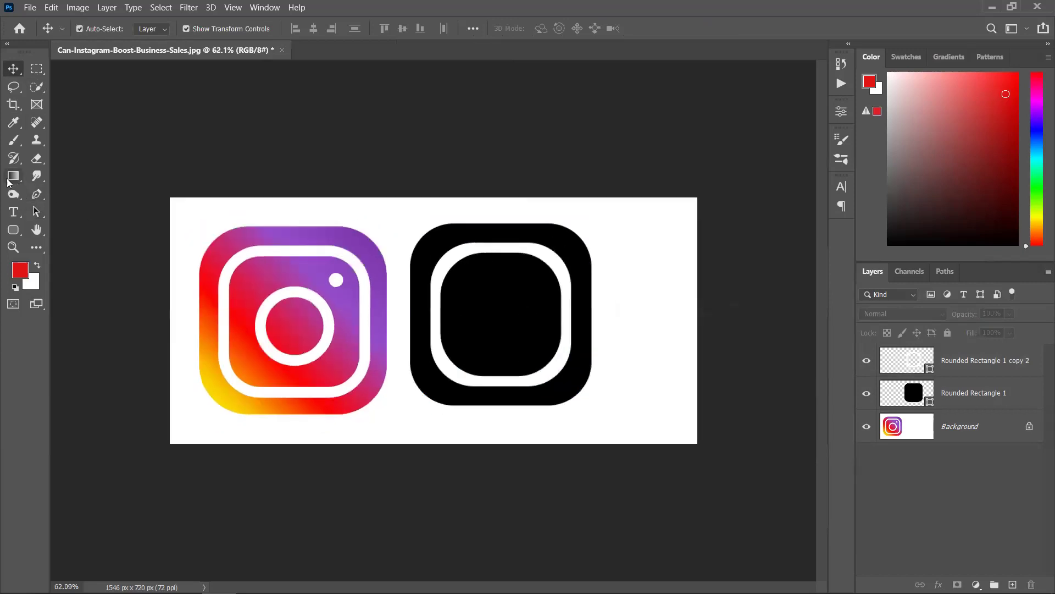
{"action": "left_click", "coordinate": [14, 234]}
{"action": "left_click", "coordinate": [57, 257]}
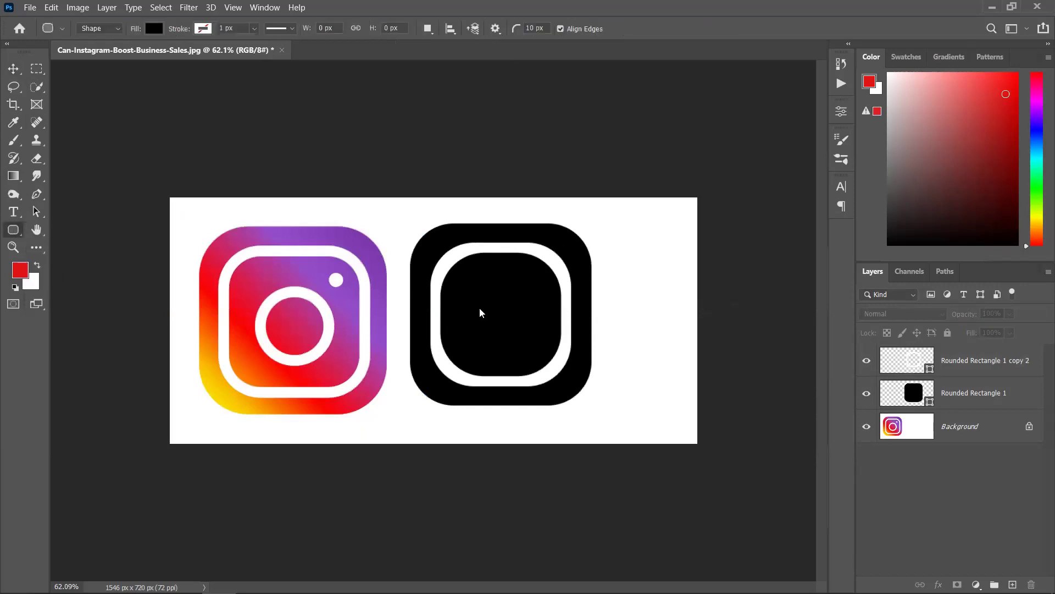
{"action": "left_click", "coordinate": [658, 348], "text": "alt"}
{"action": "left_click_drag", "start_coordinate": [619, 288], "coordinate": [668, 338]}
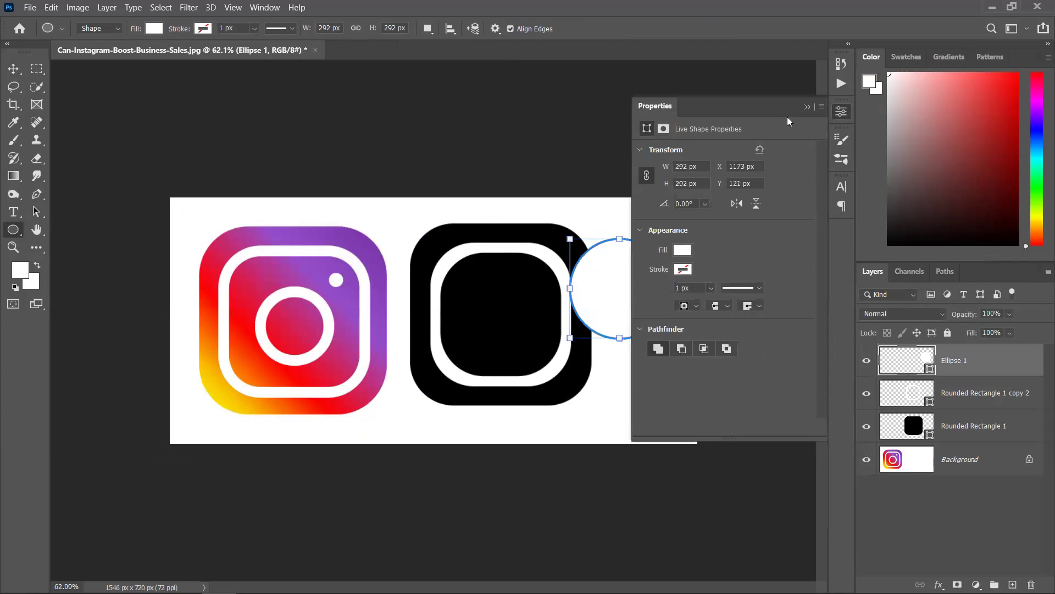
{"action": "left_click", "coordinate": [806, 107]}
Move the white circle to the middle of the frame and scale it about its centre to about 195 px.
{"action": "left_click_drag", "start_coordinate": [624, 292], "coordinate": [504, 318]}
{"action": "left_click_drag", "start_coordinate": [550, 265], "coordinate": [535, 284]}
{"action": "key", "text": "ctrl+plus"}
{"action": "key", "text": "ctrl+plus"}
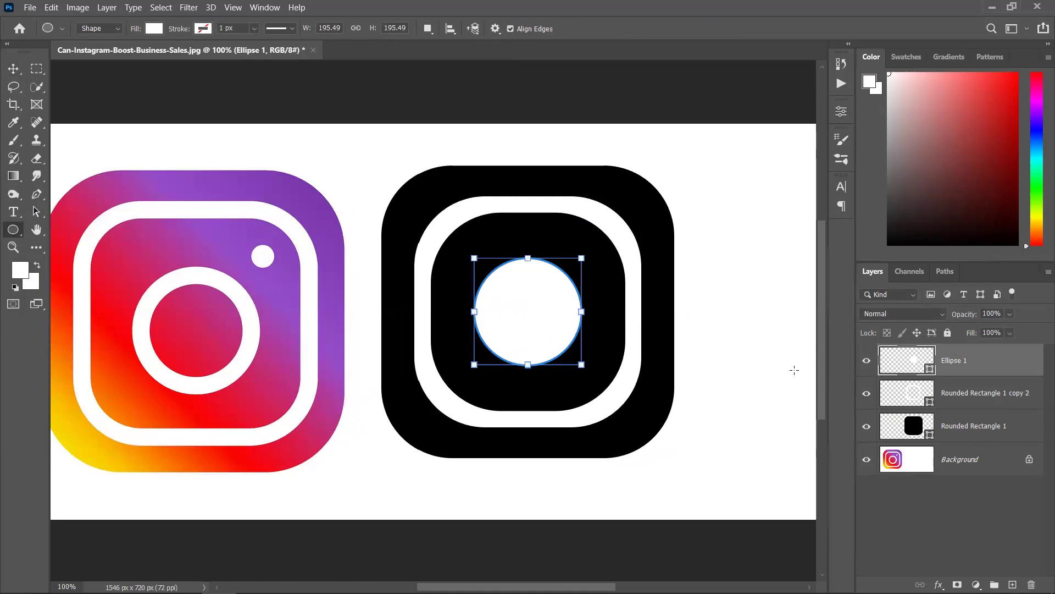
Duplicate the white circle and scale the copy about its centre to about 139 px.
{"action": "key", "text": "ctrl+j"}
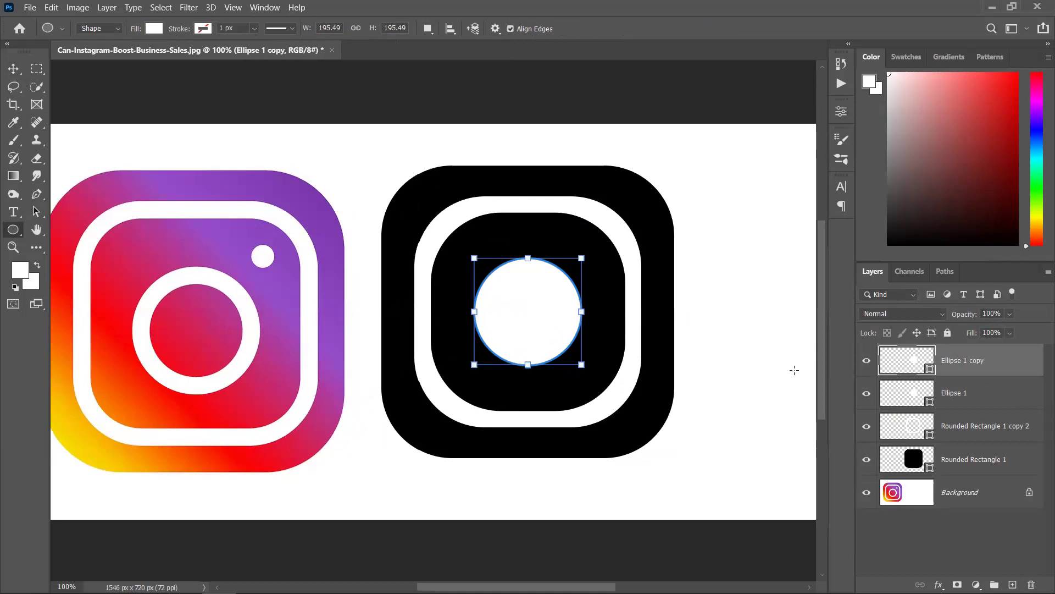
{"action": "left_click_drag", "start_coordinate": [582, 259], "coordinate": [565, 274]}
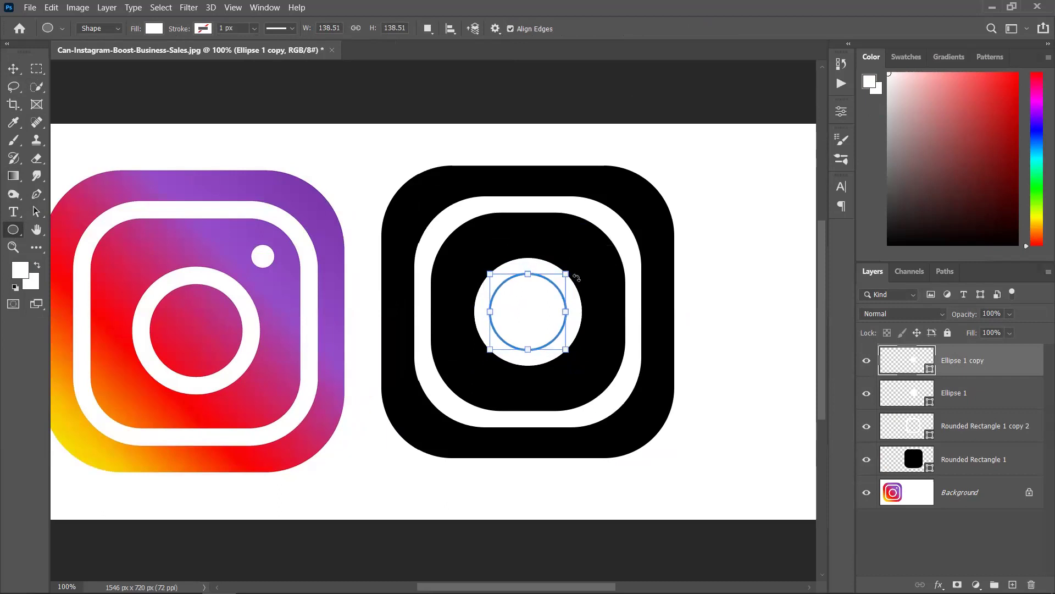
{"action": "left_click", "coordinate": [13, 68]}
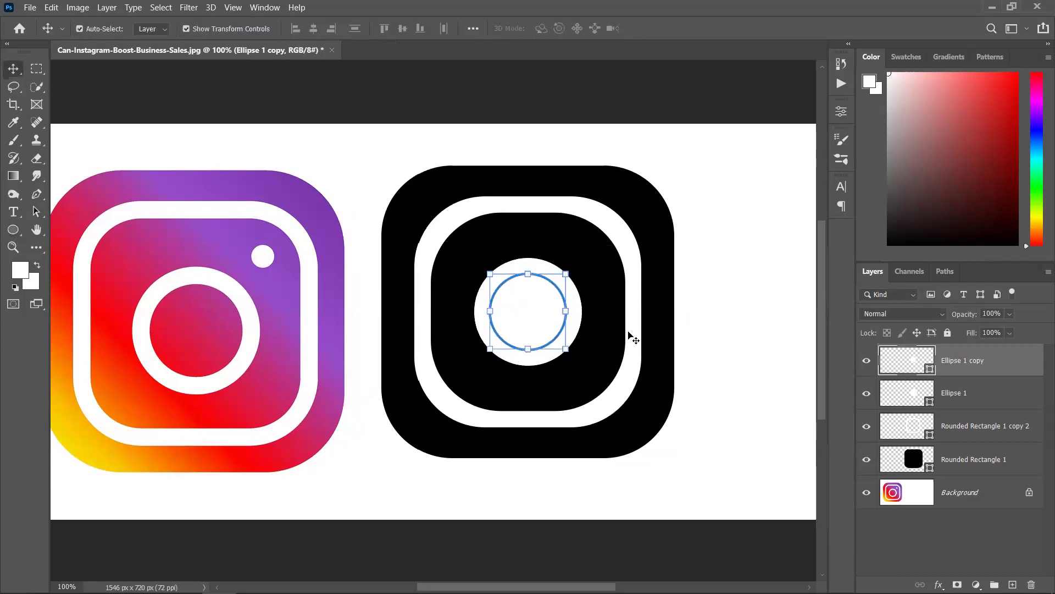
Hide both rounded rectangle layers and subtract the smaller circle from the larger one with Subtract Front Shape.
{"action": "left_click", "coordinate": [989, 391], "text": "shift"}
{"action": "left_click", "coordinate": [867, 427]}
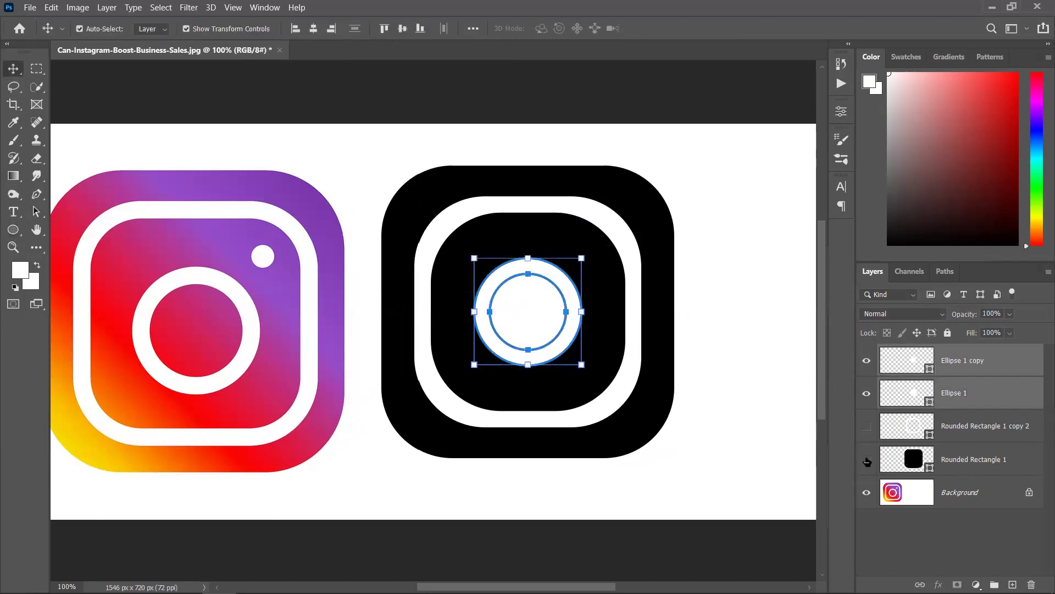
{"action": "left_click", "coordinate": [867, 459]}
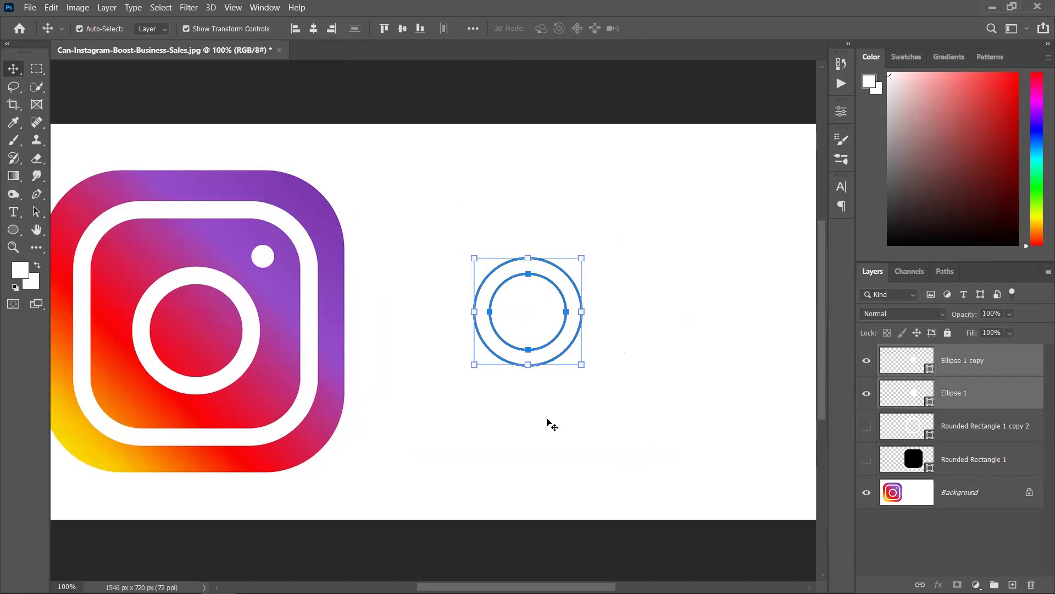
{"action": "right_click", "coordinate": [34, 209]}
{"action": "left_click", "coordinate": [53, 221]}
{"action": "left_click", "coordinate": [574, 254]}
{"action": "left_click", "coordinate": [527, 311]}
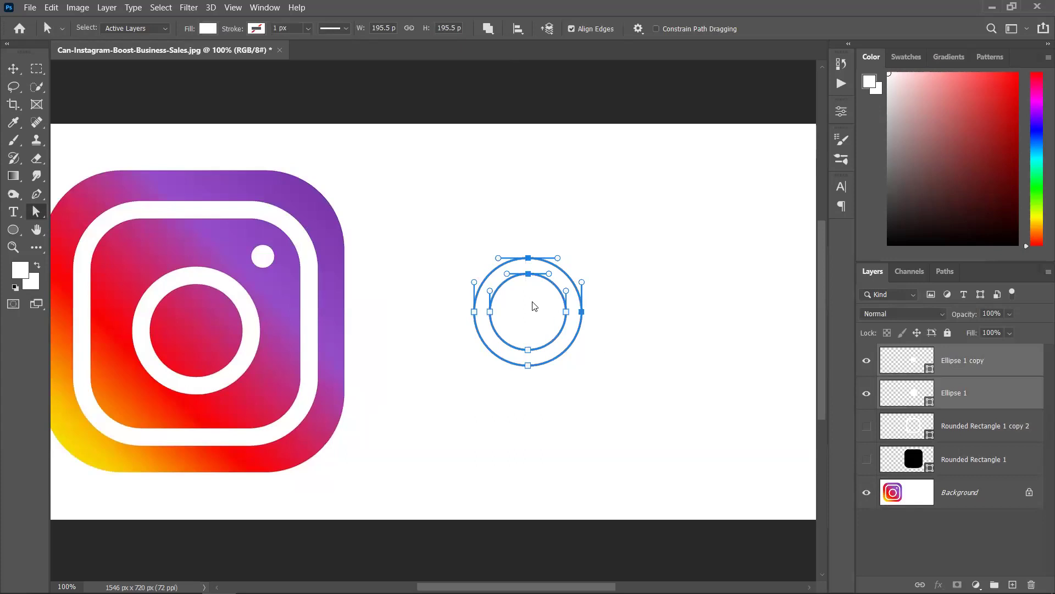
{"action": "right_click", "coordinate": [534, 305]}
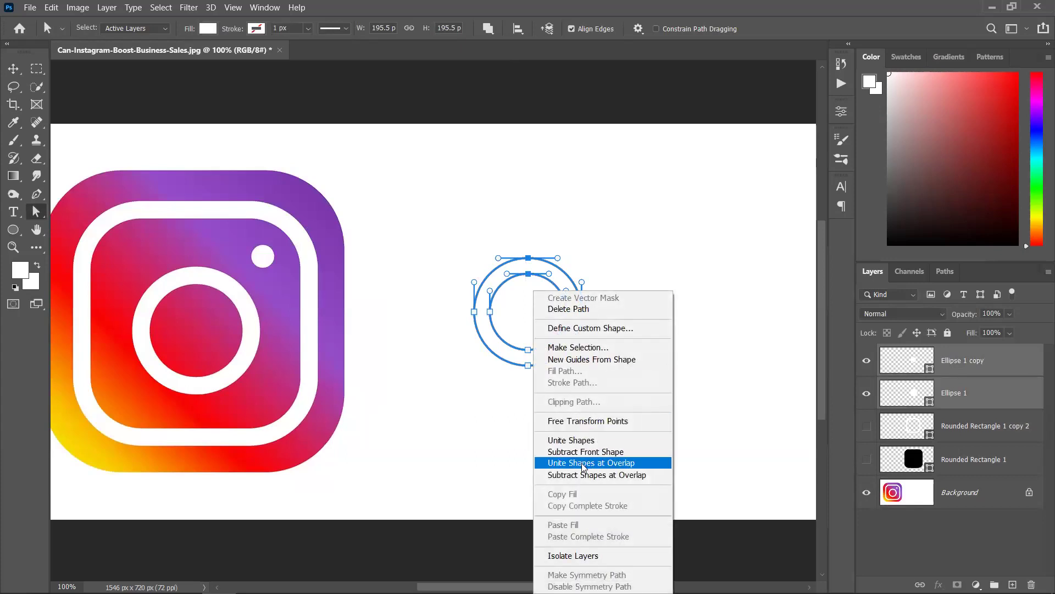
{"action": "left_click", "coordinate": [603, 455]}
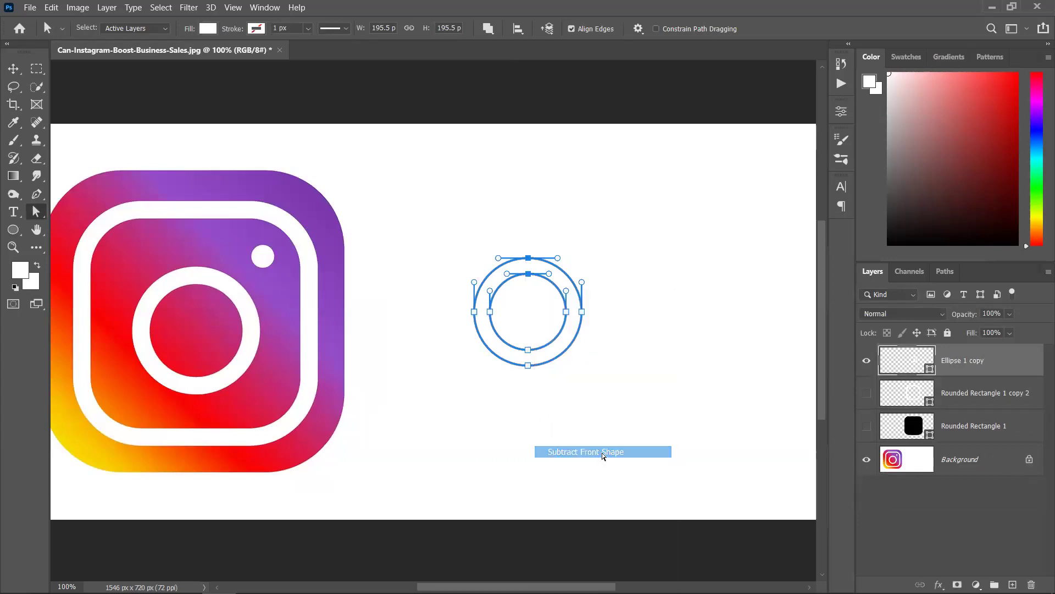
Show the white frame and black rounded rectangle layers again and deselect the ring's path.
{"action": "left_click", "coordinate": [867, 393]}
{"action": "left_click", "coordinate": [866, 426]}
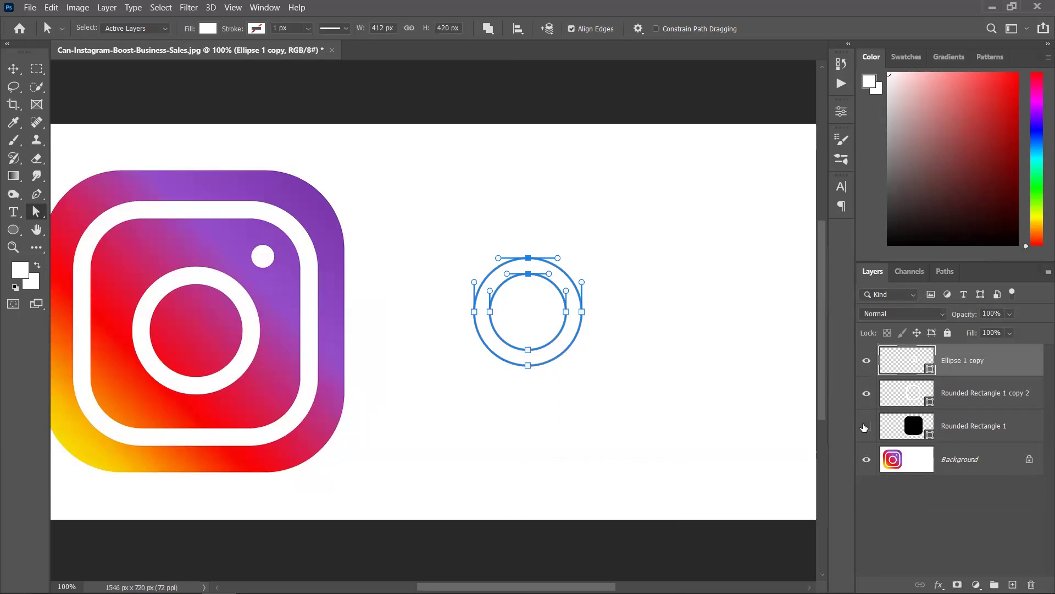
{"action": "left_click", "coordinate": [736, 325]}
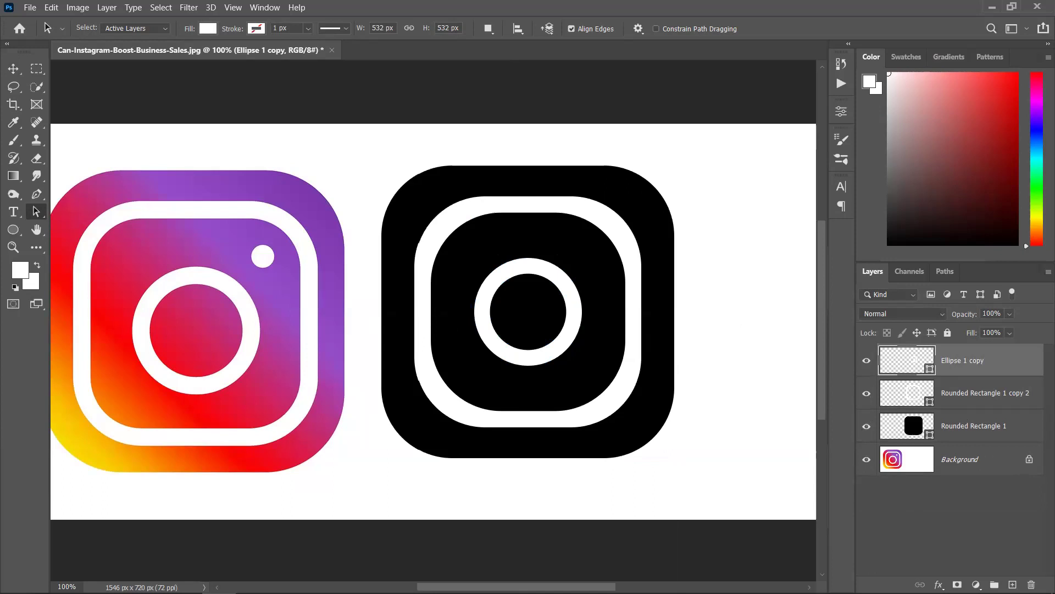
{"action": "key", "text": "ctrl+0"}
{"action": "left_click", "coordinate": [13, 69]}
{"action": "scroll", "coordinate": [352, 299], "scroll_direction": "down", "scroll_amount": 2}
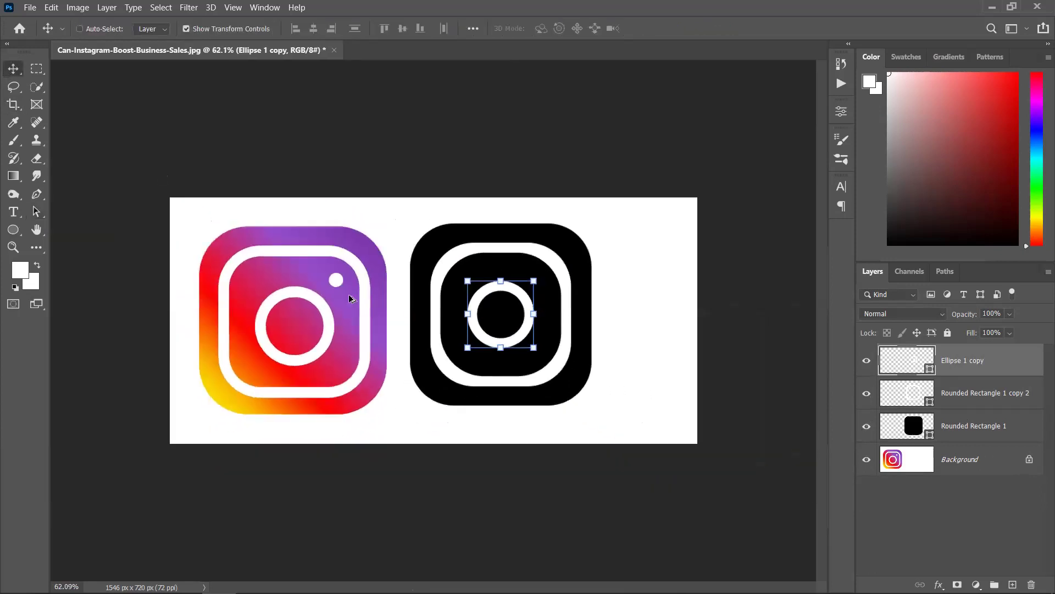
{"action": "left_click", "coordinate": [618, 301]}
{"action": "scroll", "coordinate": [600, 327], "scroll_direction": "down", "scroll_amount": 1}
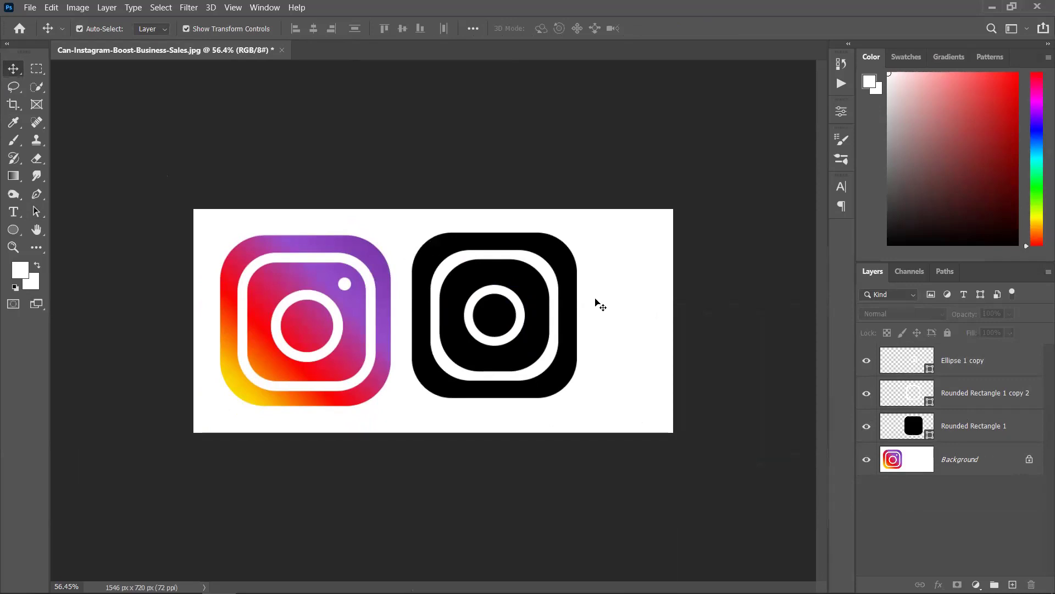
{"action": "mouse_move", "coordinate": [566, 288]}
{"action": "left_mouse_down"}
{"action": "mouse_move", "coordinate": [603, 301]}
{"action": "mouse_move", "coordinate": [683, 294]}
{"action": "mouse_move", "coordinate": [556, 288]}
{"action": "mouse_move", "coordinate": [551, 279]}
{"action": "left_mouse_up"}
{"action": "left_click", "coordinate": [646, 286]}
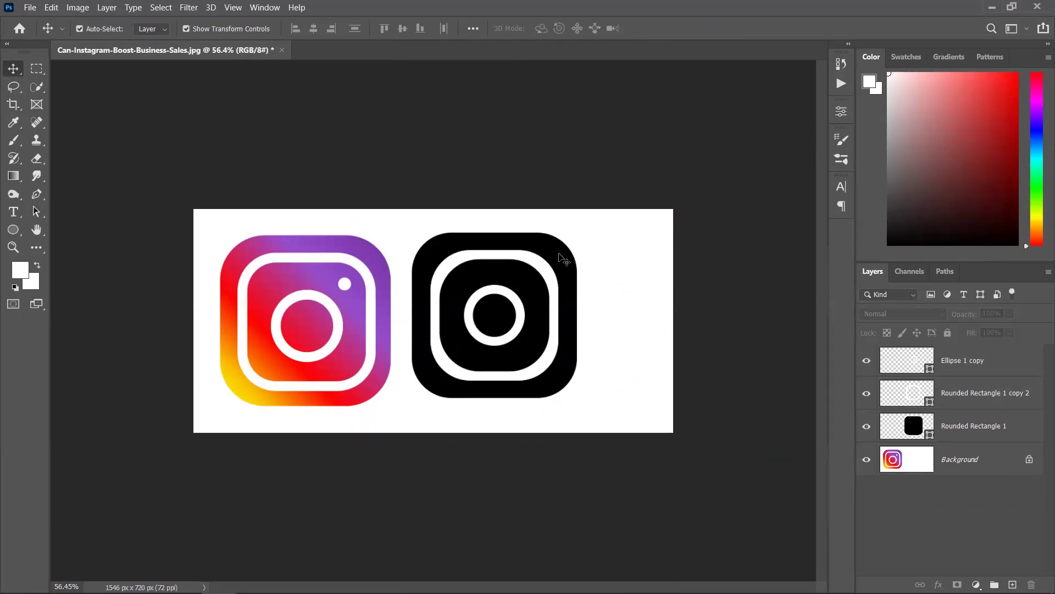
Delete the white frame and the white ring, keeping only the black rounded rectangle above the background.
{"action": "left_click", "coordinate": [566, 265]}
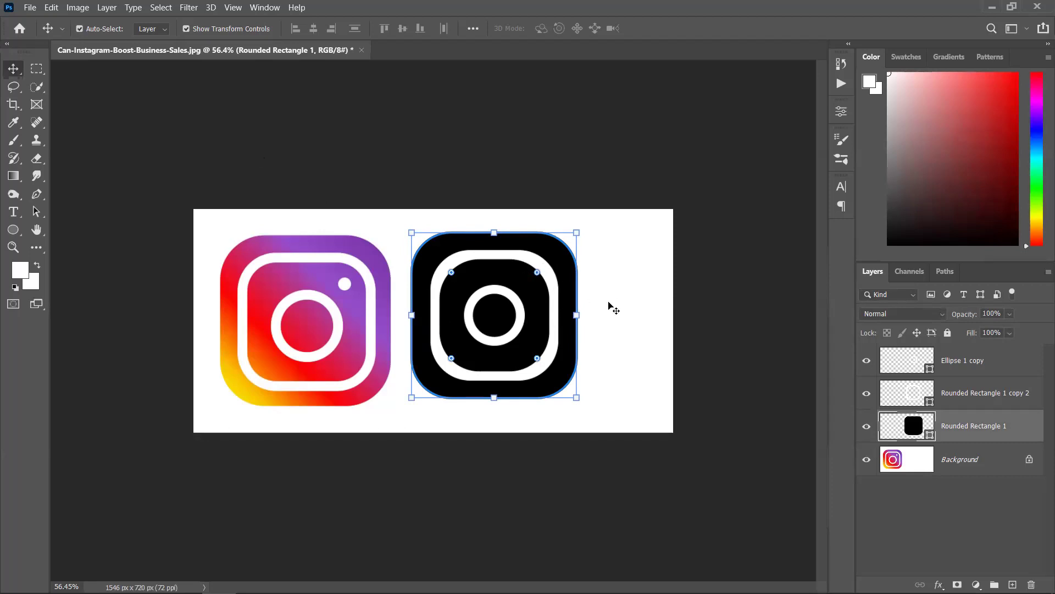
{"action": "left_click", "coordinate": [554, 312]}
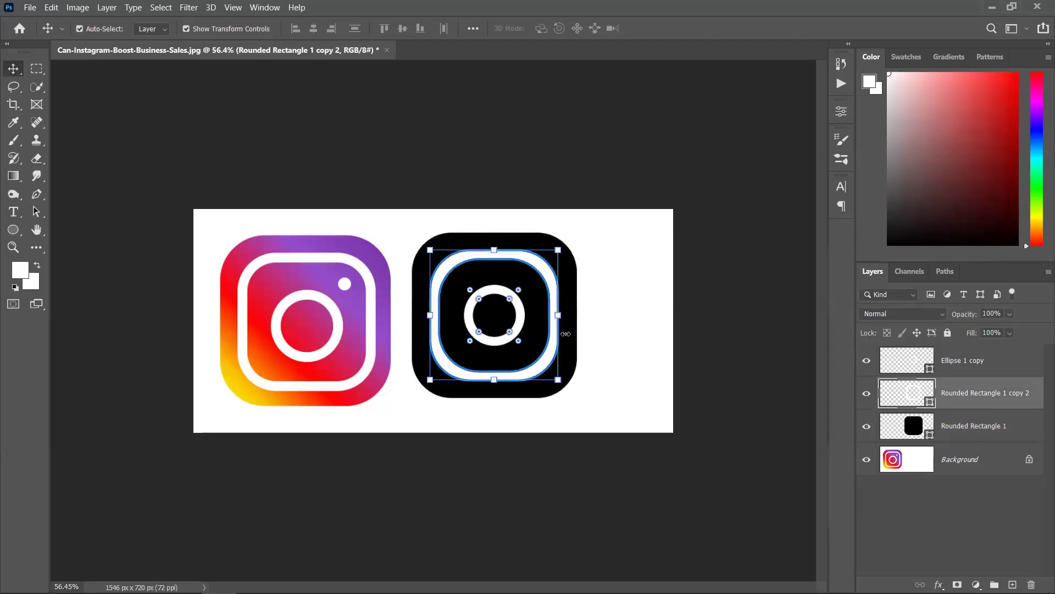
{"action": "key", "text": "Delete"}
{"action": "left_click", "coordinate": [520, 316]}
{"action": "key", "text": "Delete"}
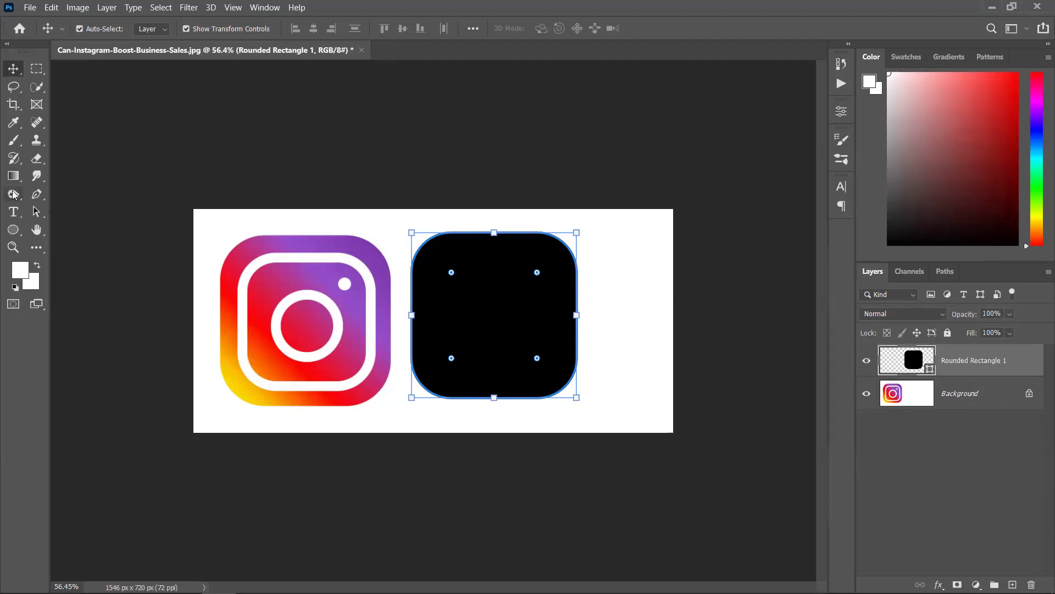
Fill the rounded rectangle with white and give its stroke a linear yellow, green and pink gradient.
{"action": "right_click", "coordinate": [13, 230]}
{"action": "left_click", "coordinate": [47, 230]}
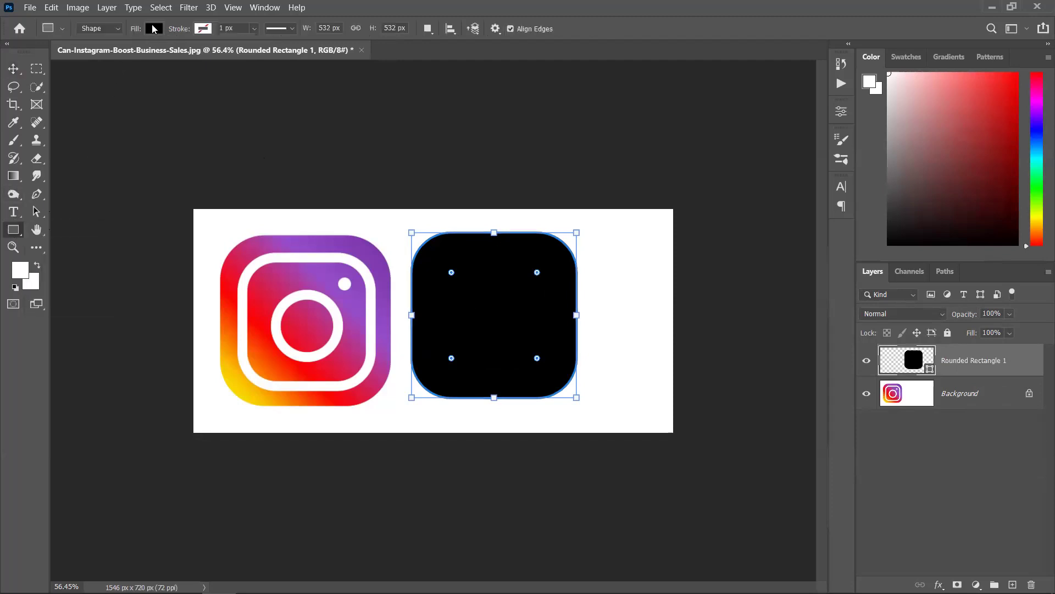
{"action": "left_click", "coordinate": [154, 29]}
{"action": "left_click", "coordinate": [67, 100]}
{"action": "left_click", "coordinate": [203, 29]}
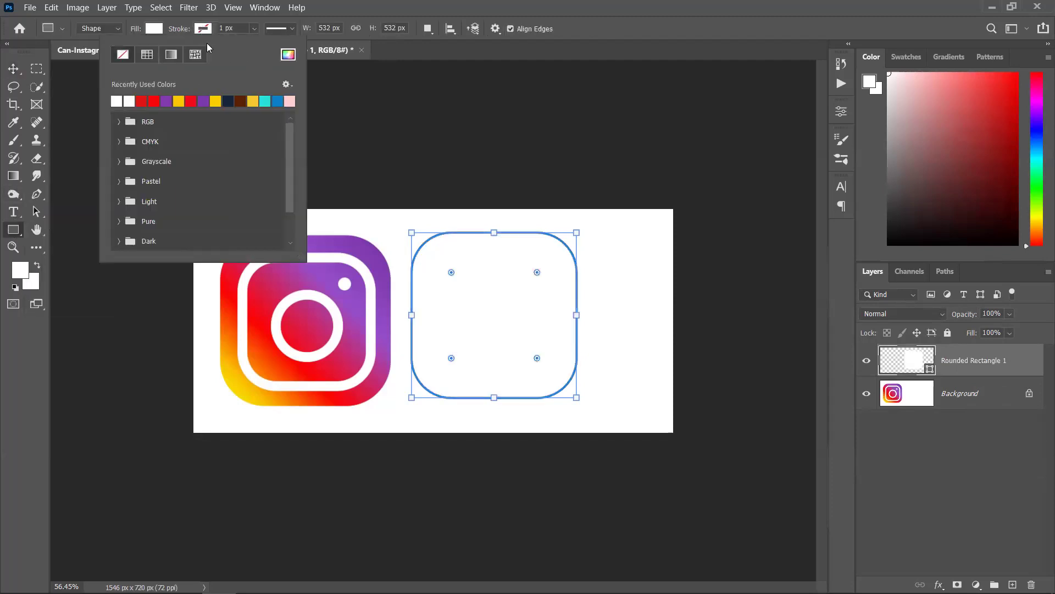
{"action": "left_click", "coordinate": [175, 54]}
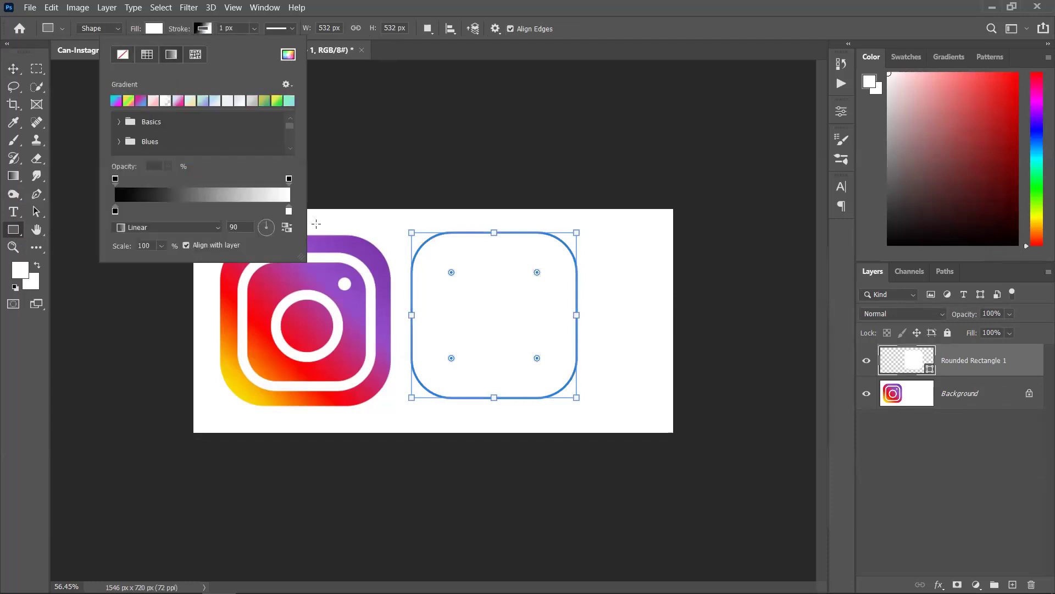
{"action": "left_click", "coordinate": [127, 101]}
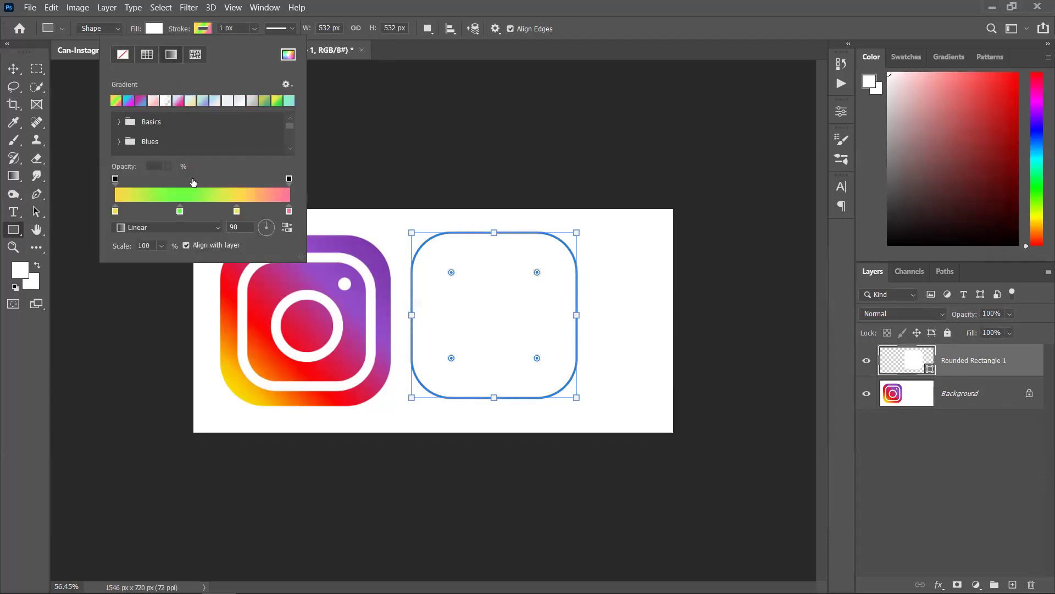
Widen the rounded rectangle's stroke to 66.46 px, then delete that layer.
{"action": "left_click", "coordinate": [279, 29]}
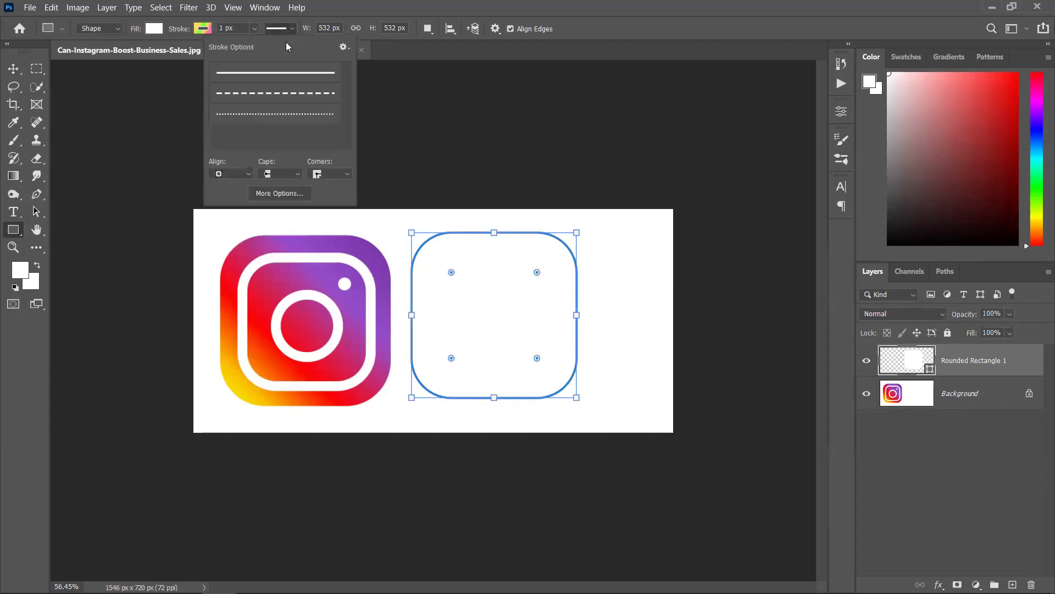
{"action": "left_click", "coordinate": [254, 28]}
{"action": "left_click_drag", "start_coordinate": [276, 43], "coordinate": [297, 46]}
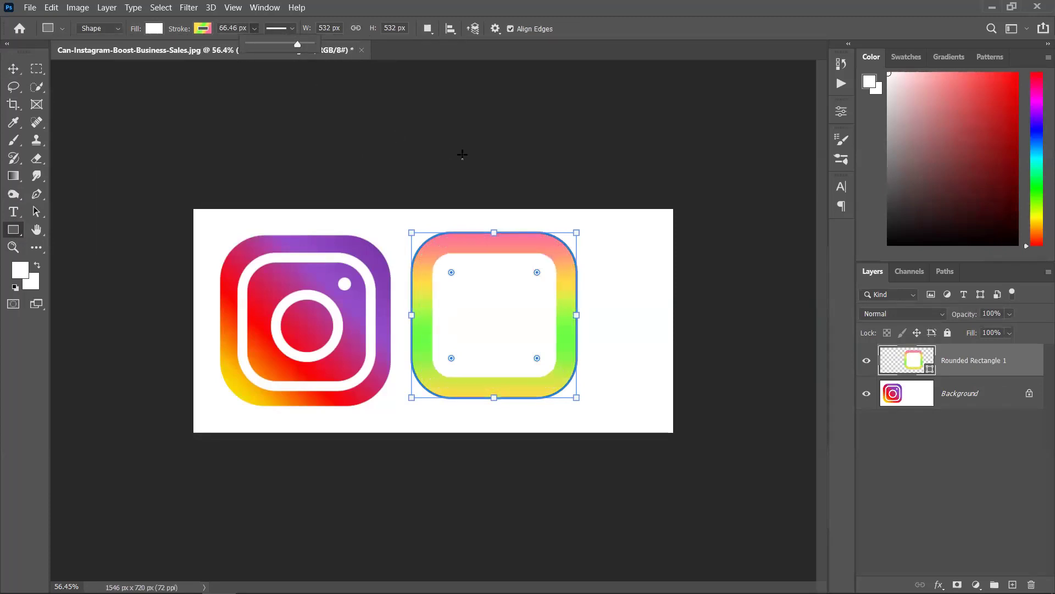
{"action": "left_click", "coordinate": [13, 68]}
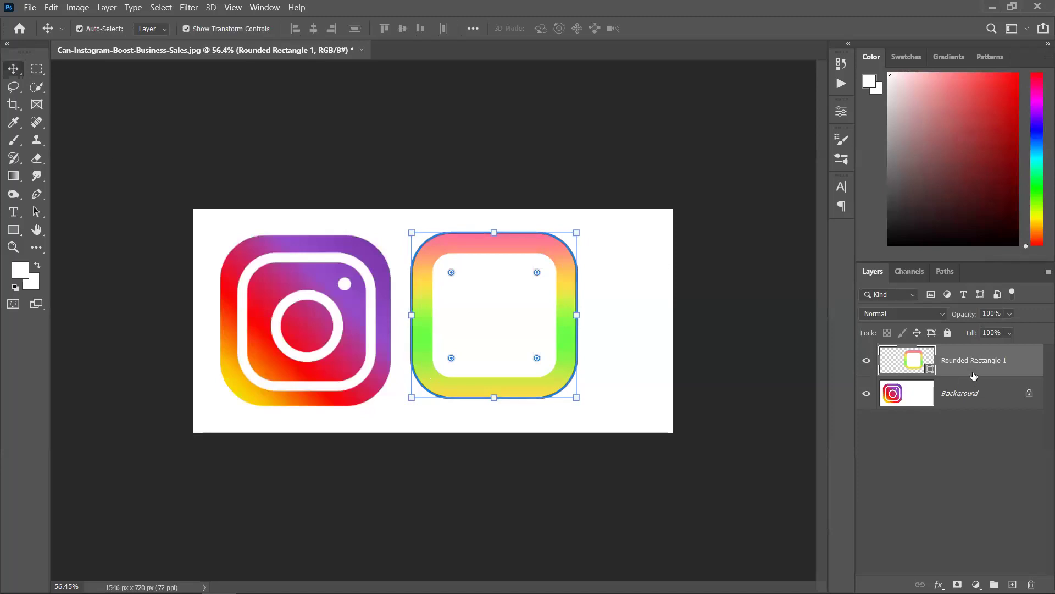
{"action": "key", "text": "Delete"}
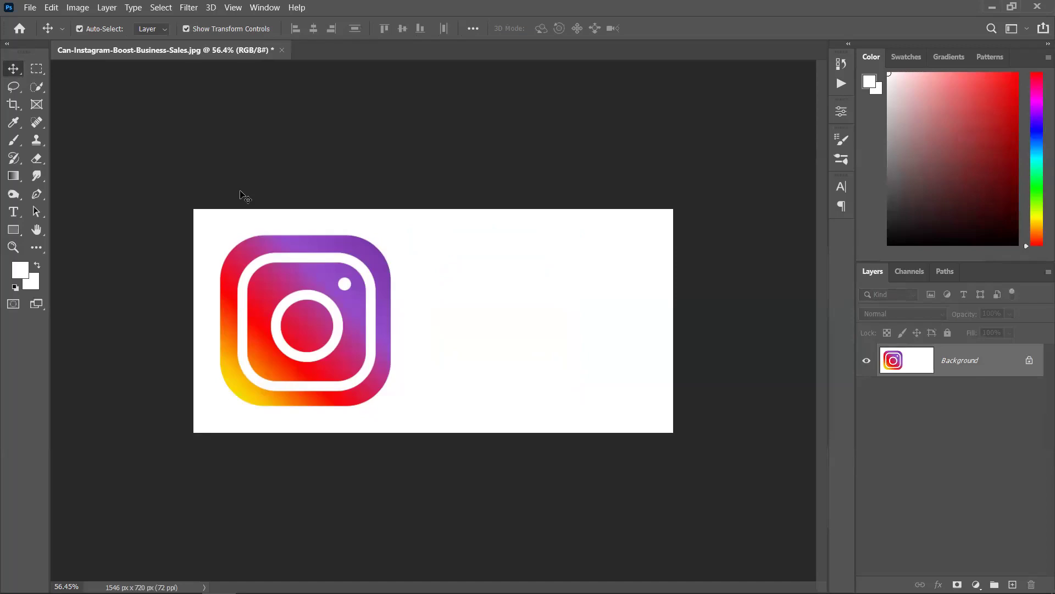
Switch to Chrome, look through the logo images shared in the GD 702 & 703 batch group chat, and return to Photoshop.
{"action": "left_click", "coordinate": [355, 580]}
{"action": "left_click", "coordinate": [355, 580]}
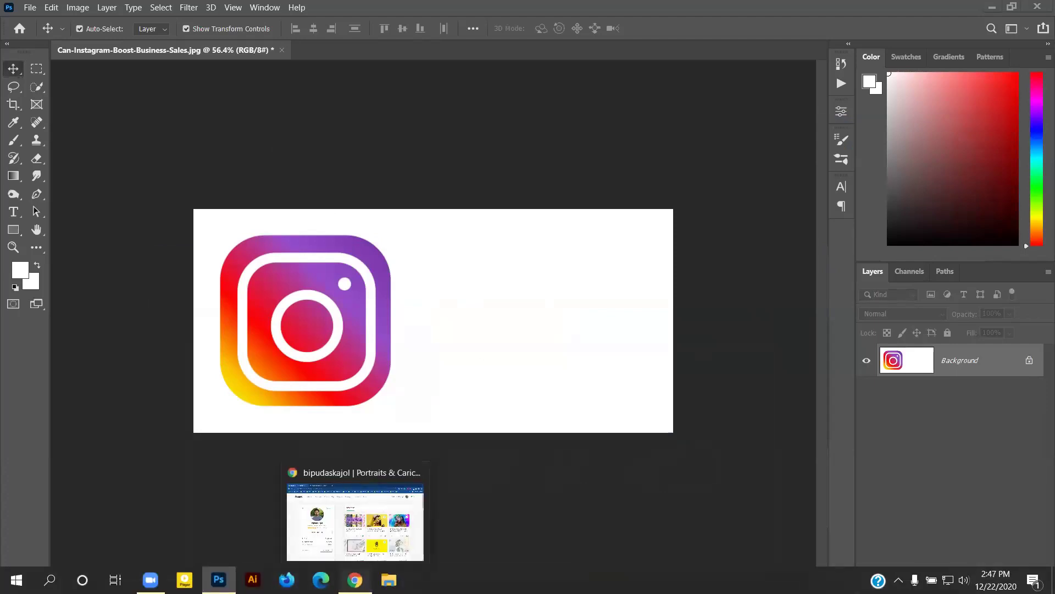
{"action": "left_click", "coordinate": [355, 584]}
{"action": "key", "text": "ctrl+Tab"}
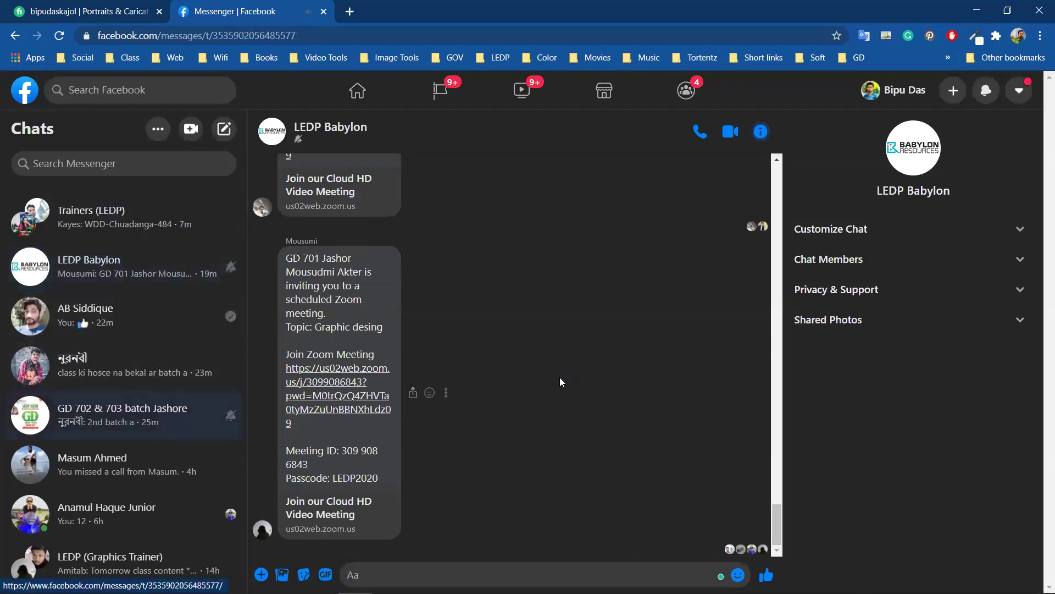
{"action": "left_click", "coordinate": [173, 407]}
{"action": "scroll", "coordinate": [591, 361], "scroll_direction": "up", "scroll_amount": 15}
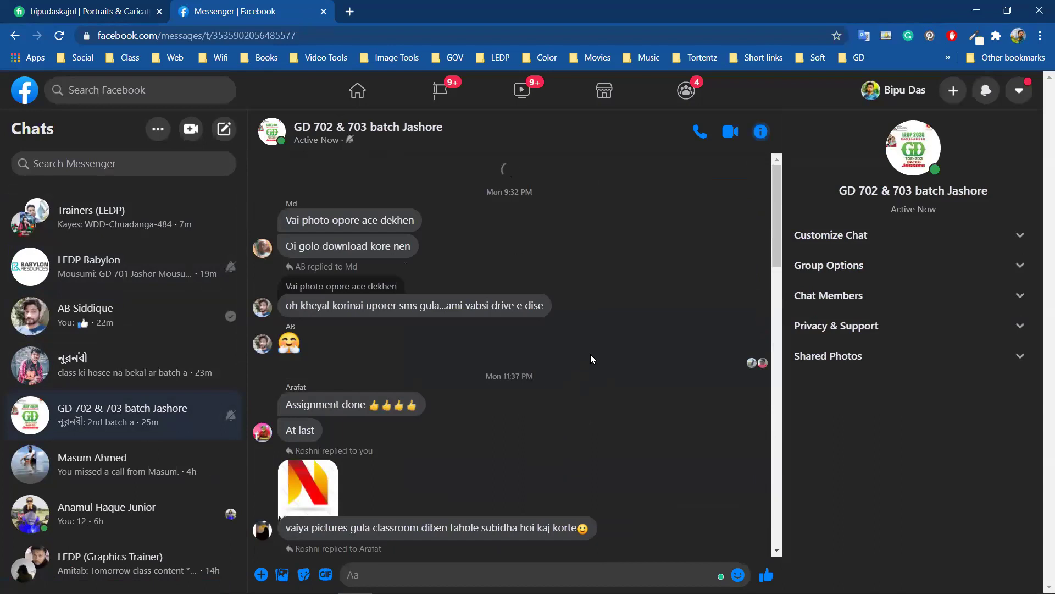
{"action": "scroll", "coordinate": [591, 358], "scroll_direction": "up", "scroll_amount": 15}
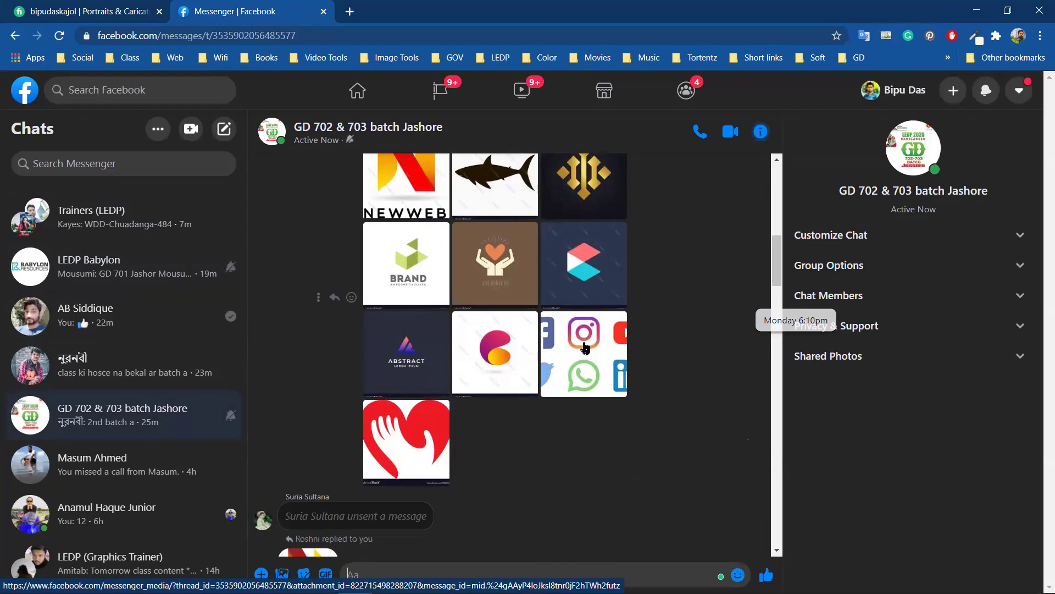
{"action": "left_click", "coordinate": [977, 10]}
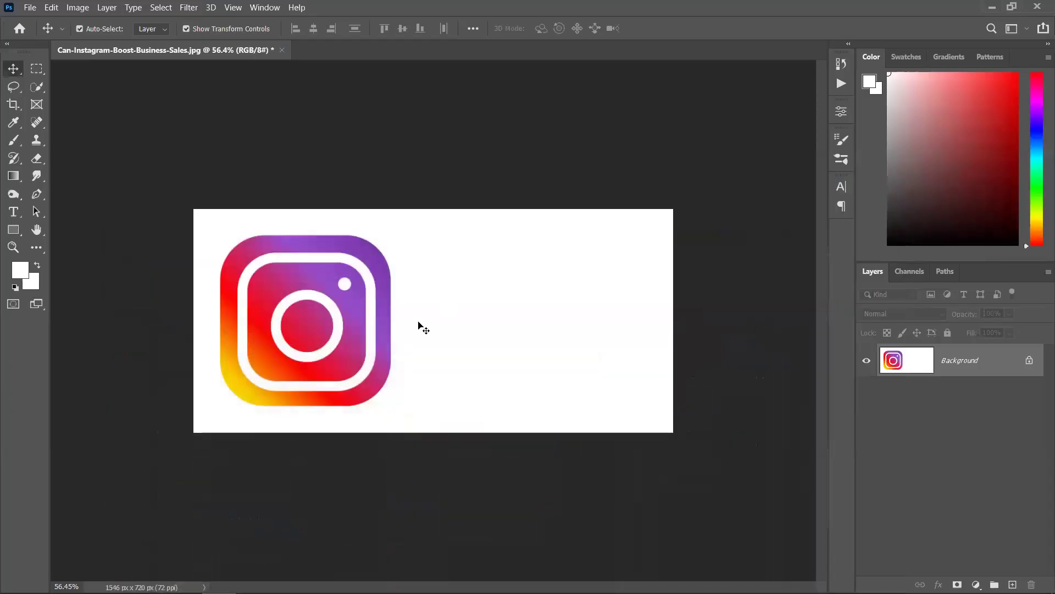
Step through the edit history to restore the black rounded rectangle with its white frame and white ring, and deselect everything.
{"action": "key", "text": "ctrl+v"}
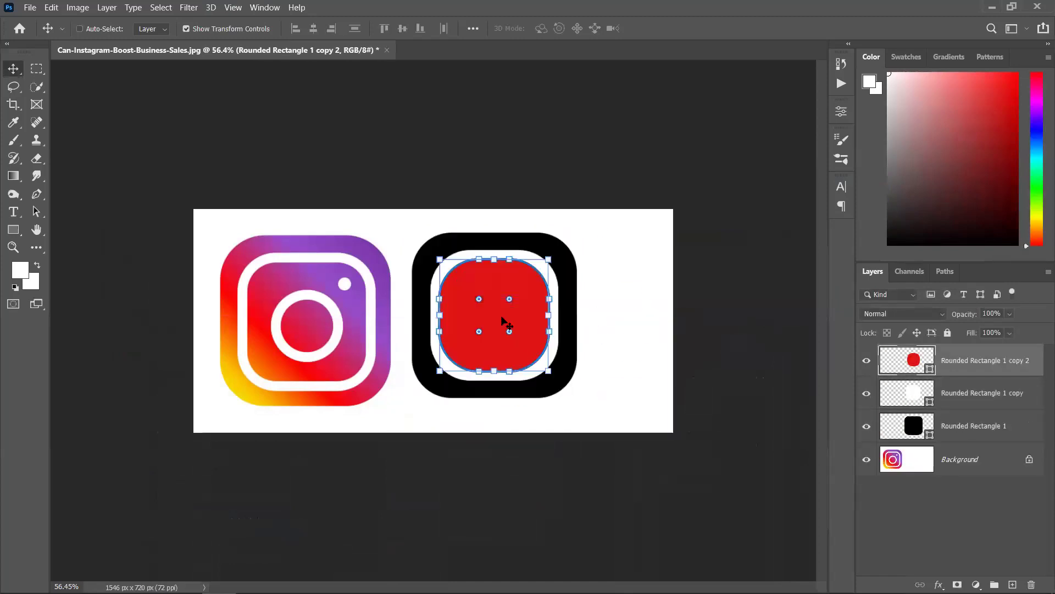
{"action": "key", "text": "ctrl+z"}
{"action": "key", "text": "ctrl+z"}
{"action": "key", "text": "ctrl+z"}
{"action": "key", "text": "ctrl+z"}
{"action": "key", "text": "ctrl+z"}
{"action": "key", "text": "ctrl+z"}
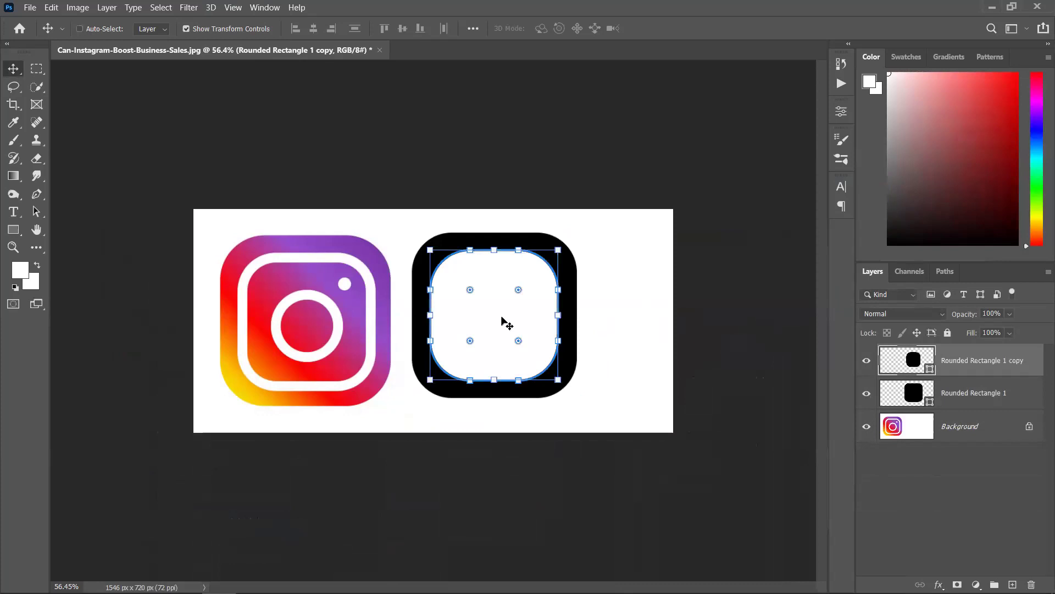
{"action": "key", "text": "ctrl+shift+z"}
{"action": "key", "text": "ctrl+shift+z"}
{"action": "key", "text": "ctrl+shift+z"}
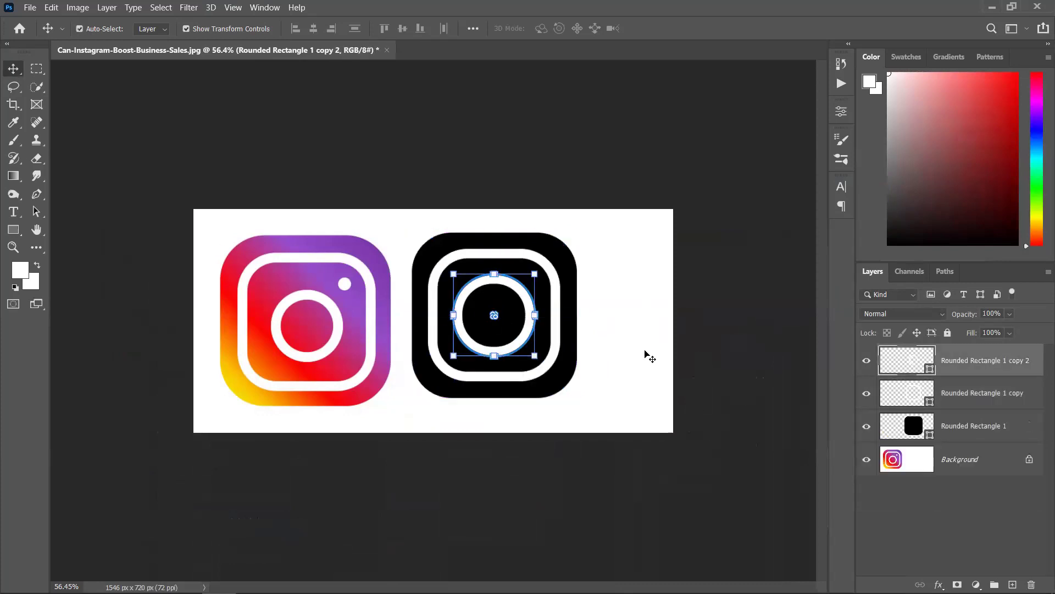
{"action": "left_click", "coordinate": [649, 357]}
{"action": "scroll", "coordinate": [537, 307], "scroll_direction": "down", "scroll_amount": 1}
{"action": "scroll", "coordinate": [539, 308], "scroll_direction": "up", "scroll_amount": 3}
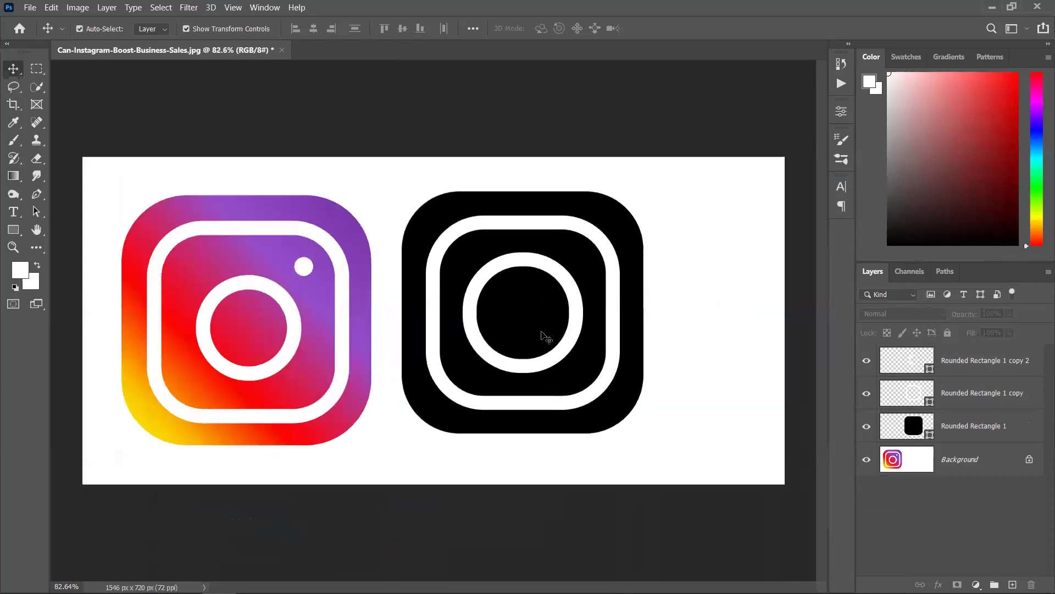
Hide the black rounded rectangle, try merging the white frame and ring layers, and undo back to the separate visible layers.
{"action": "left_click", "coordinate": [898, 436]}
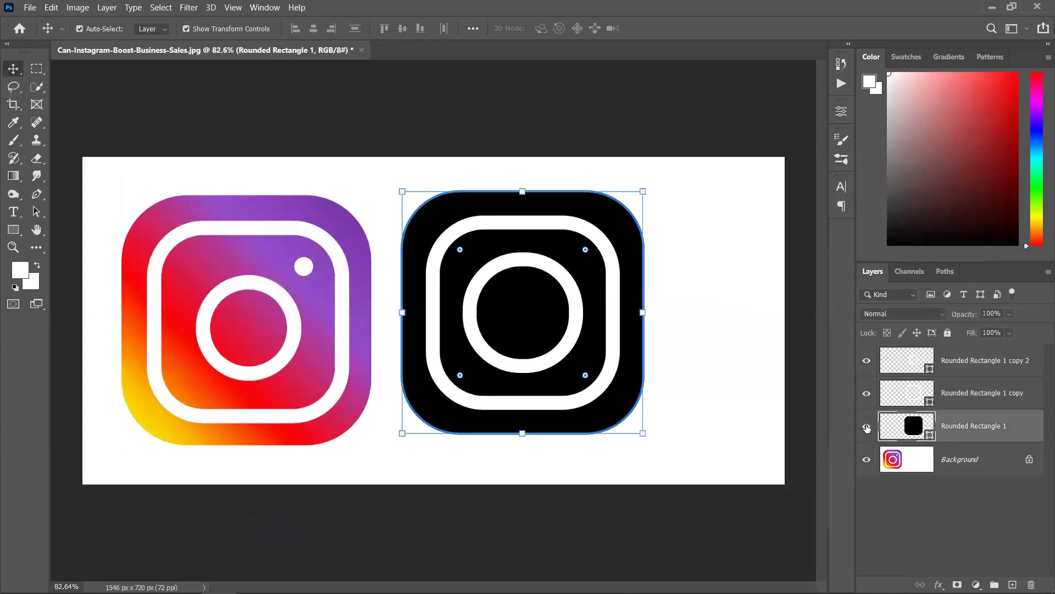
{"action": "left_click", "coordinate": [867, 427]}
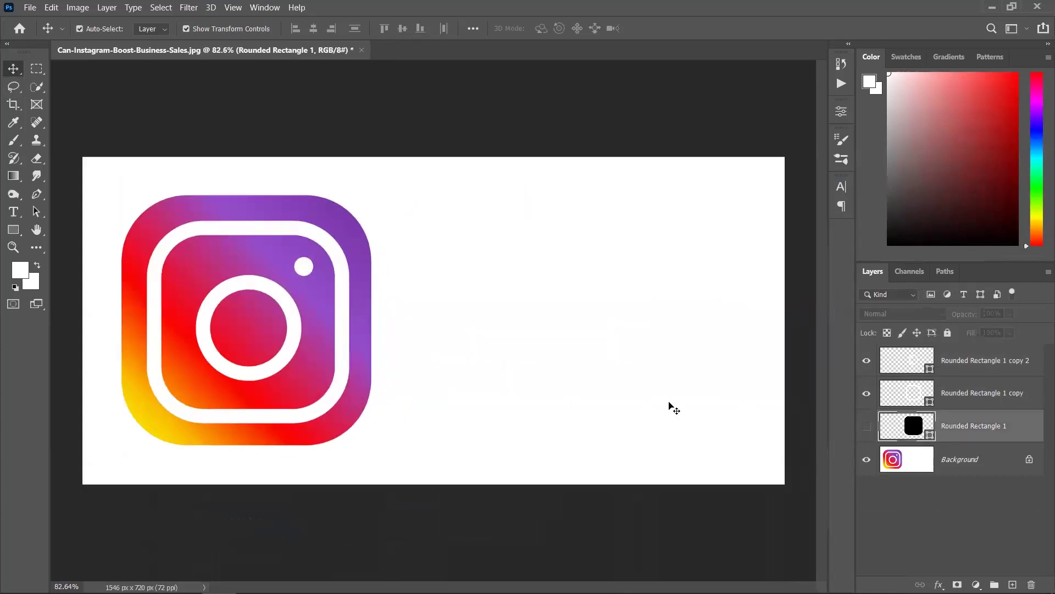
{"action": "left_click", "coordinate": [986, 394]}
{"action": "left_click", "coordinate": [985, 372], "text": "shift"}
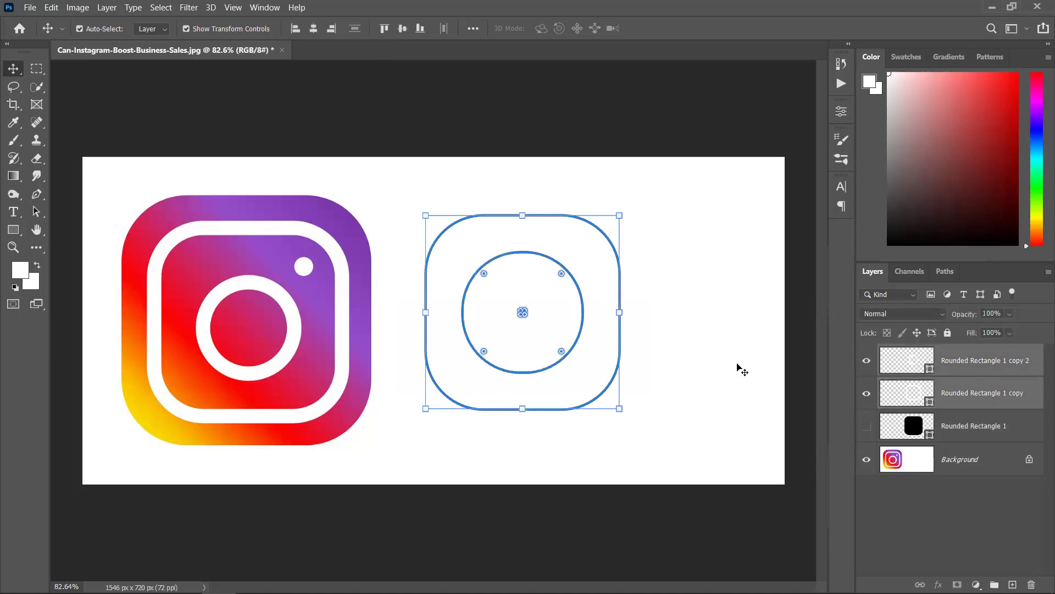
{"action": "key", "text": "ctrl+e"}
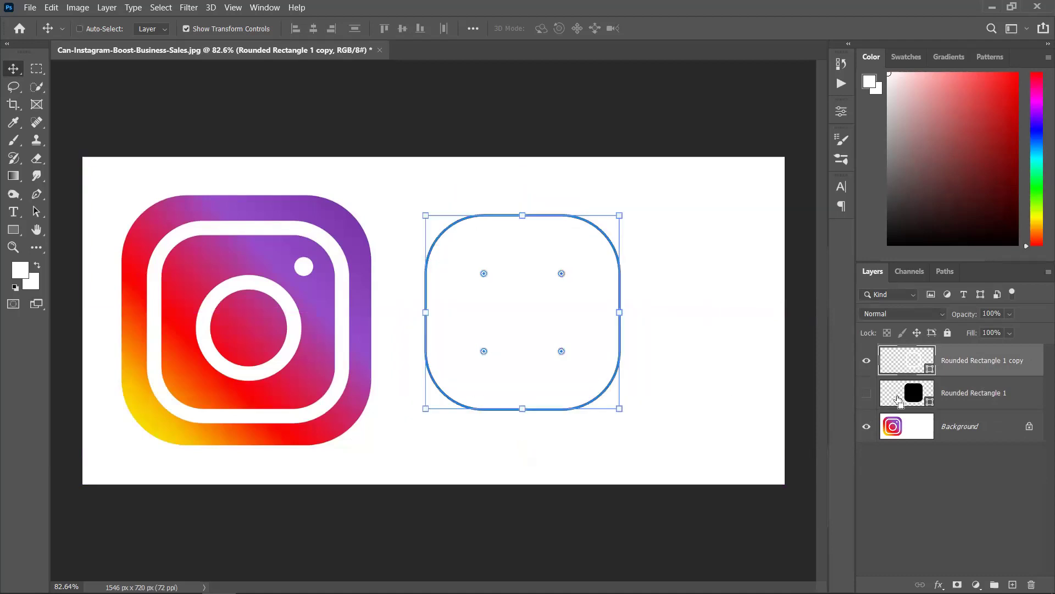
{"action": "key", "text": "ctrl+j"}
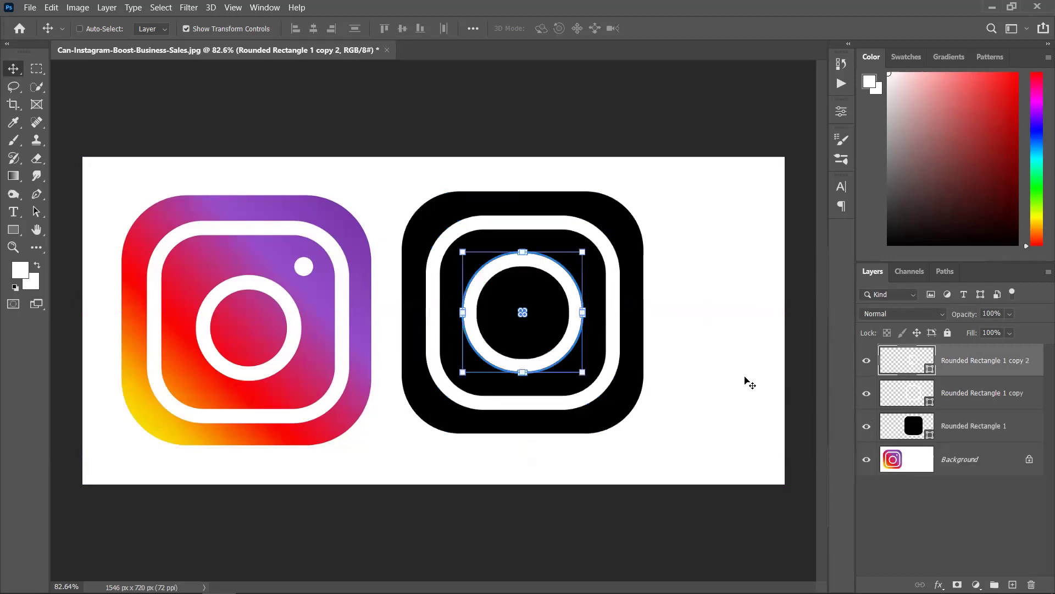
Scale the white ring down slightly about its centre inside the white frame.
{"action": "key", "text": "ctrl"}
{"action": "scroll", "coordinate": [523, 338], "scroll_direction": "up", "scroll_amount": 3}
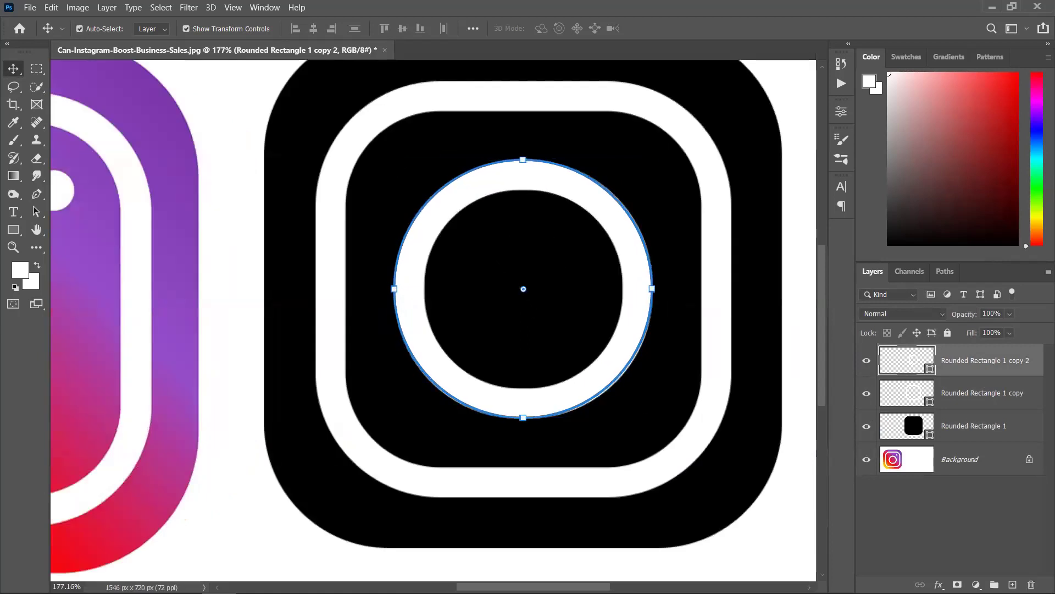
{"action": "scroll", "coordinate": [574, 320], "scroll_direction": "down", "scroll_amount": 2}
{"action": "key", "text": "ctrl+t"}
{"action": "left_click_drag", "start_coordinate": [622, 219], "coordinate": [605, 235]}
{"action": "left_click", "coordinate": [680, 28]}
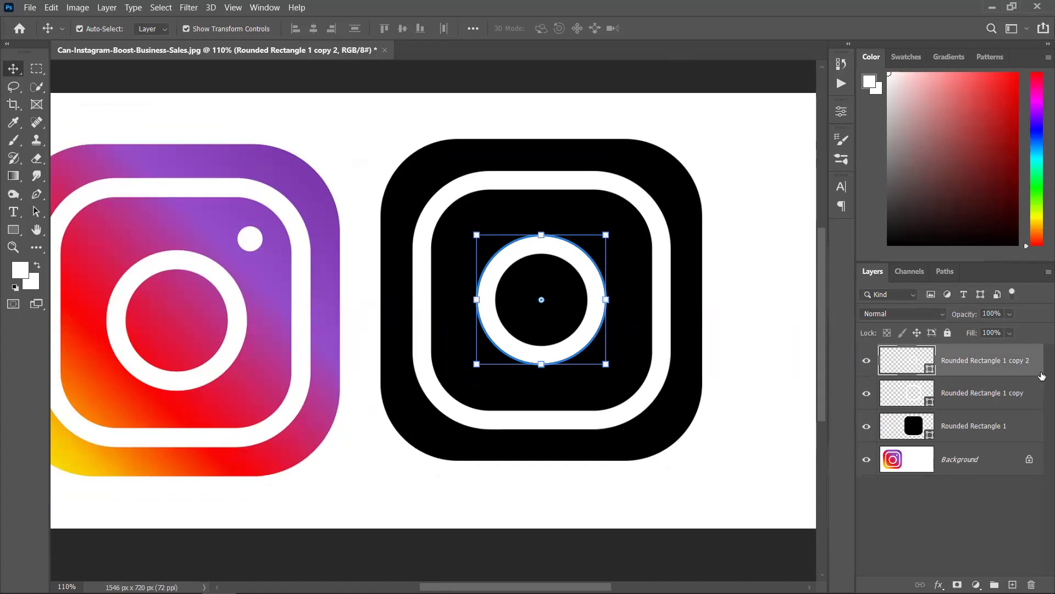
Duplicate the white ring, scale the copy to about 20.54%, and place it as a dot inside the frame's upper-right corner.
{"action": "key", "text": "ctrl+j"}
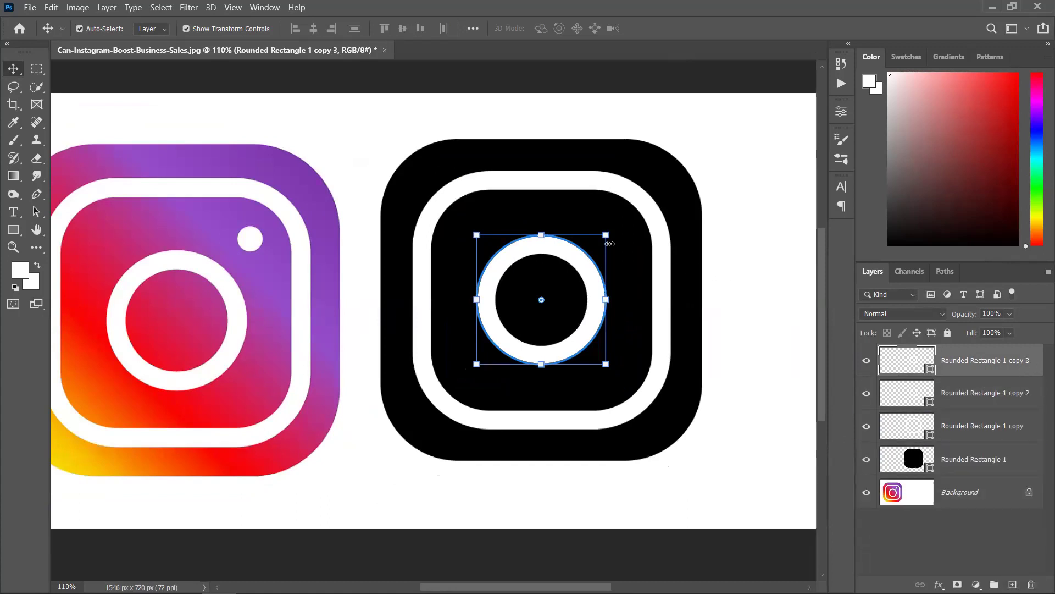
{"action": "key", "text": "ctrl+t"}
{"action": "mouse_move", "coordinate": [606, 235]}
{"action": "left_mouse_down"}
{"action": "mouse_move", "coordinate": [556, 286]}
{"action": "mouse_move", "coordinate": [572, 245]}
{"action": "mouse_move", "coordinate": [602, 215]}
{"action": "mouse_move", "coordinate": [604, 224]}
{"action": "left_mouse_up"}
{"action": "left_click", "coordinate": [681, 28]}
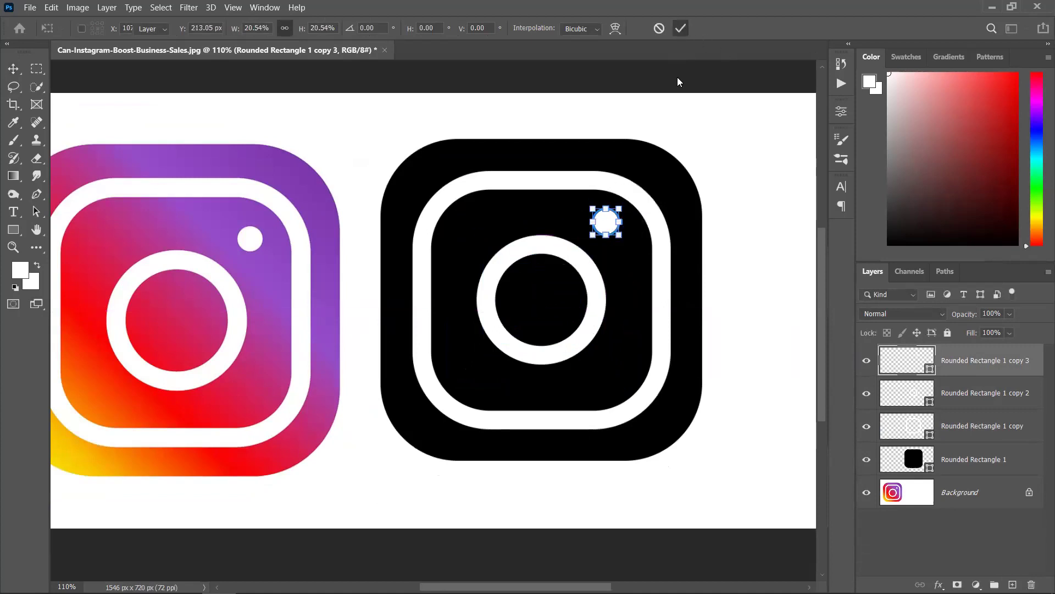
{"action": "left_click", "coordinate": [722, 161]}
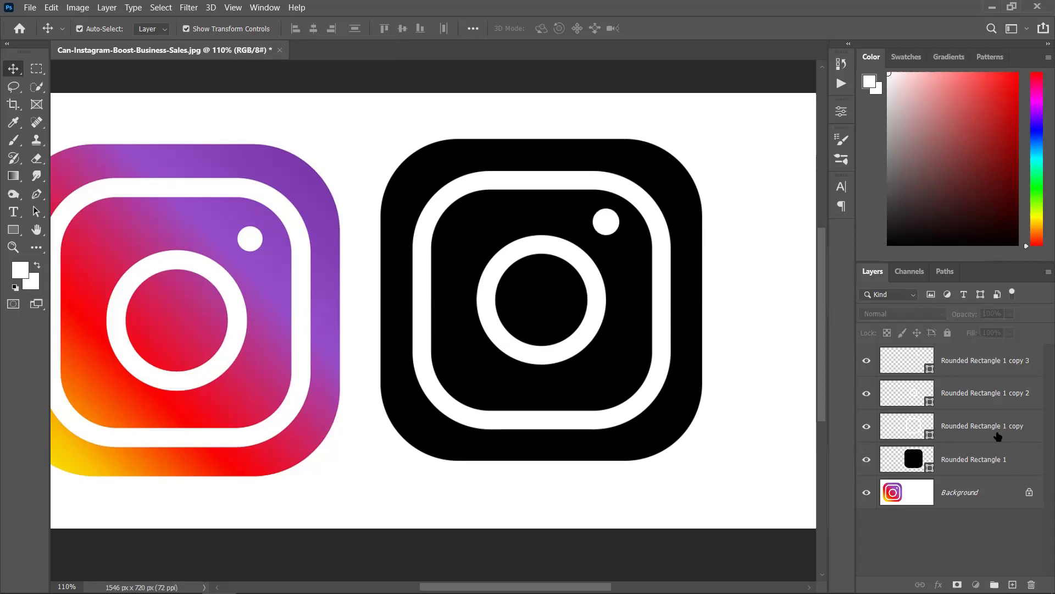
Select the white frame, ring and dot layers, try Merge Shapes on them, and undo the merge.
{"action": "left_click", "coordinate": [998, 433]}
{"action": "left_click", "coordinate": [981, 372], "text": "shift"}
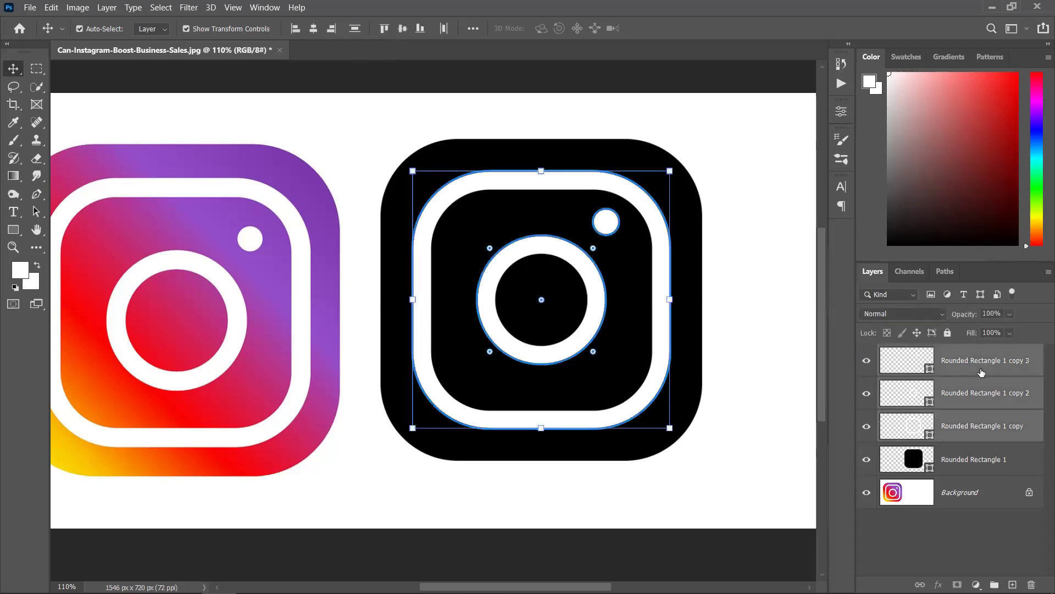
{"action": "right_click", "coordinate": [981, 372]}
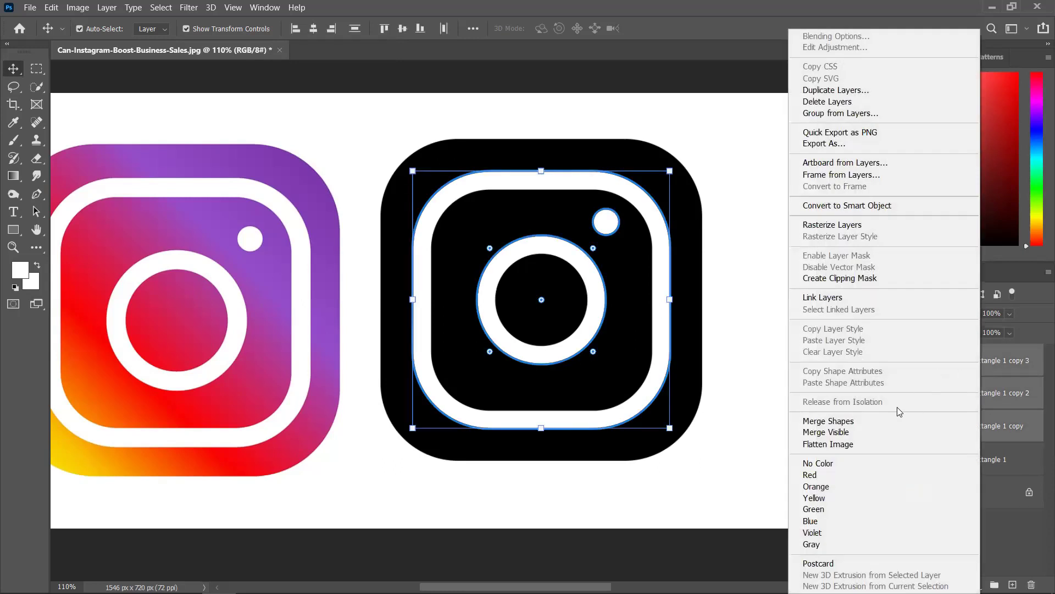
{"action": "left_click", "coordinate": [882, 416]}
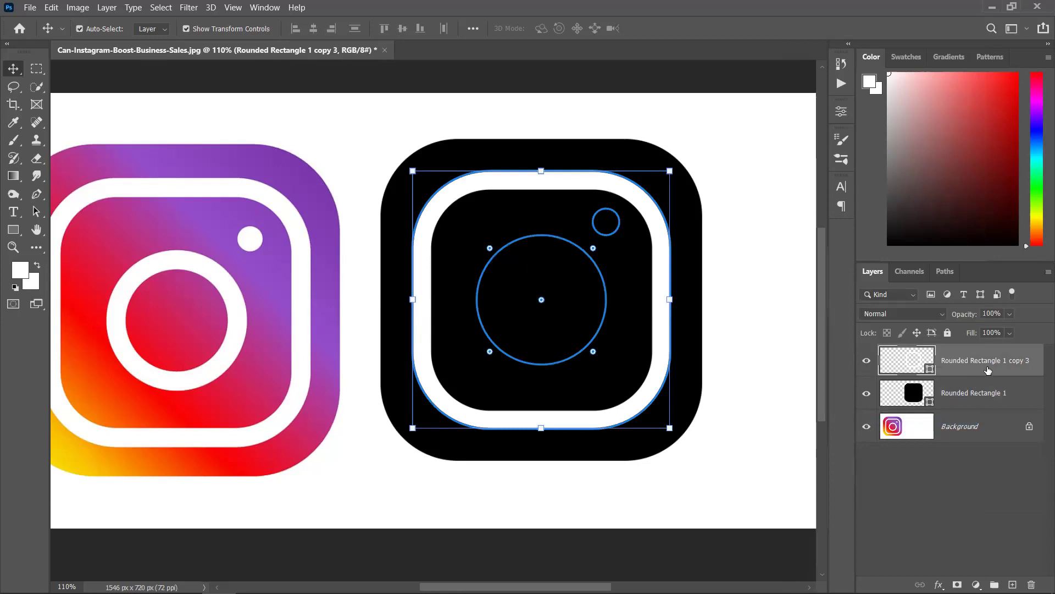
{"action": "key", "text": "ctrl+z"}
Rasterize the white frame, ring and dot layers and merge them into one layer.
{"action": "right_click", "coordinate": [988, 370]}
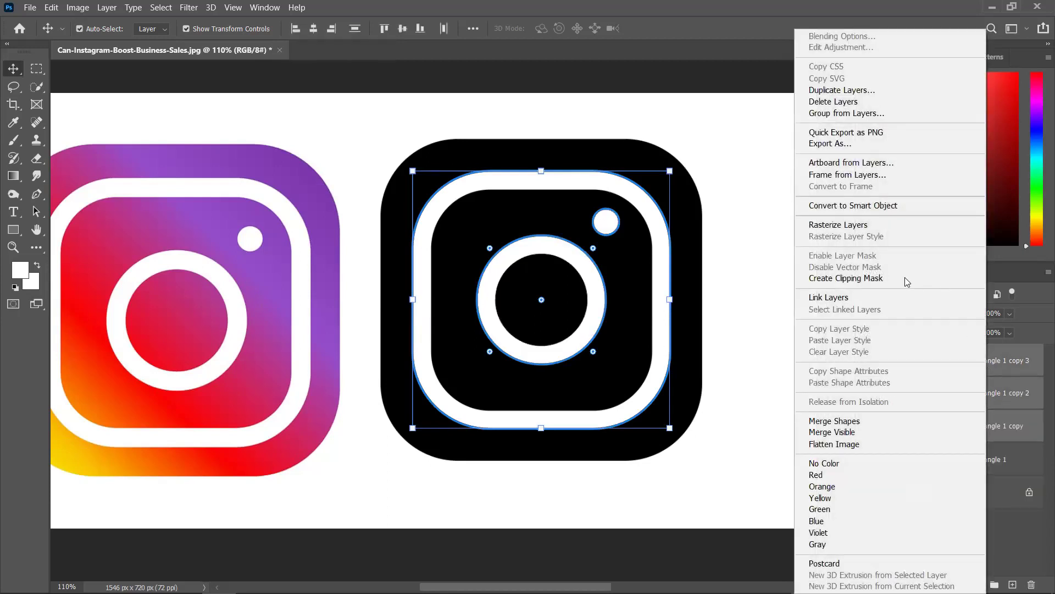
{"action": "left_click", "coordinate": [877, 225]}
{"action": "right_click", "coordinate": [968, 365]}
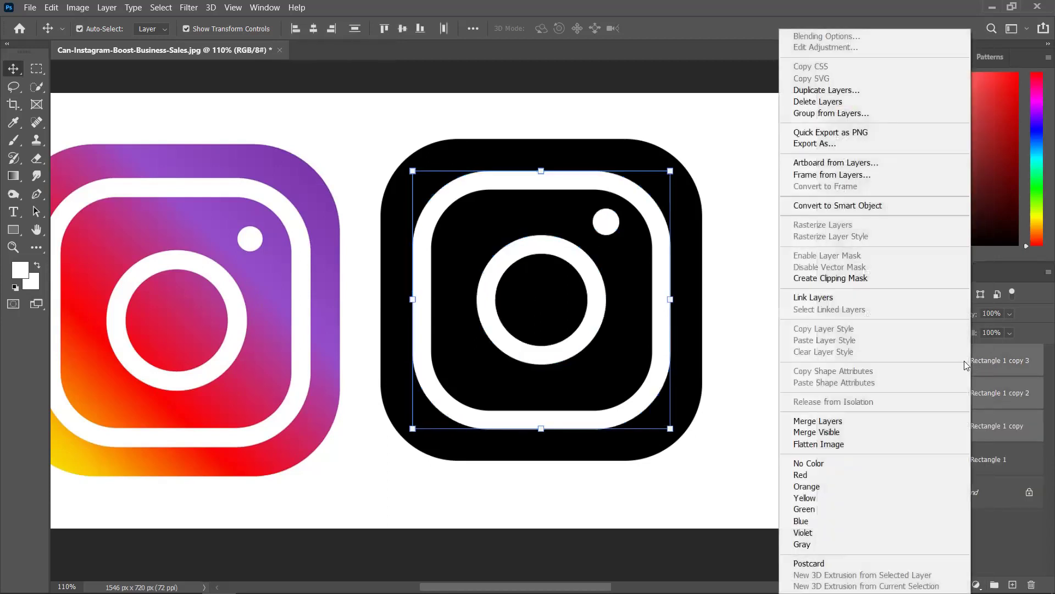
{"action": "left_click", "coordinate": [825, 421]}
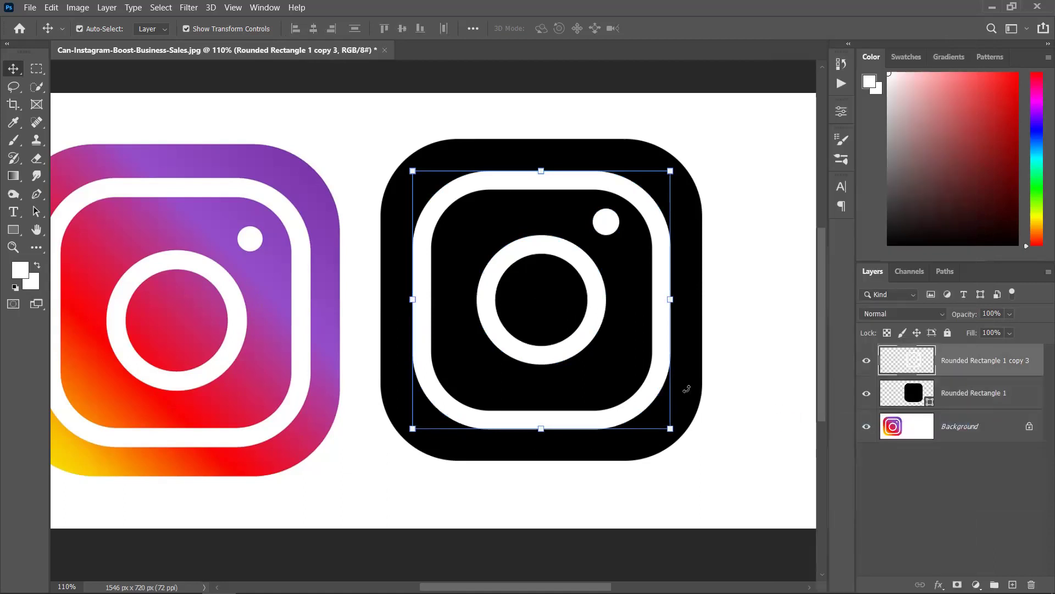
Deselect the merged white artwork and delete the black rounded rectangle beneath it.
{"action": "key", "text": "ctrl+t"}
{"action": "left_click", "coordinate": [680, 28]}
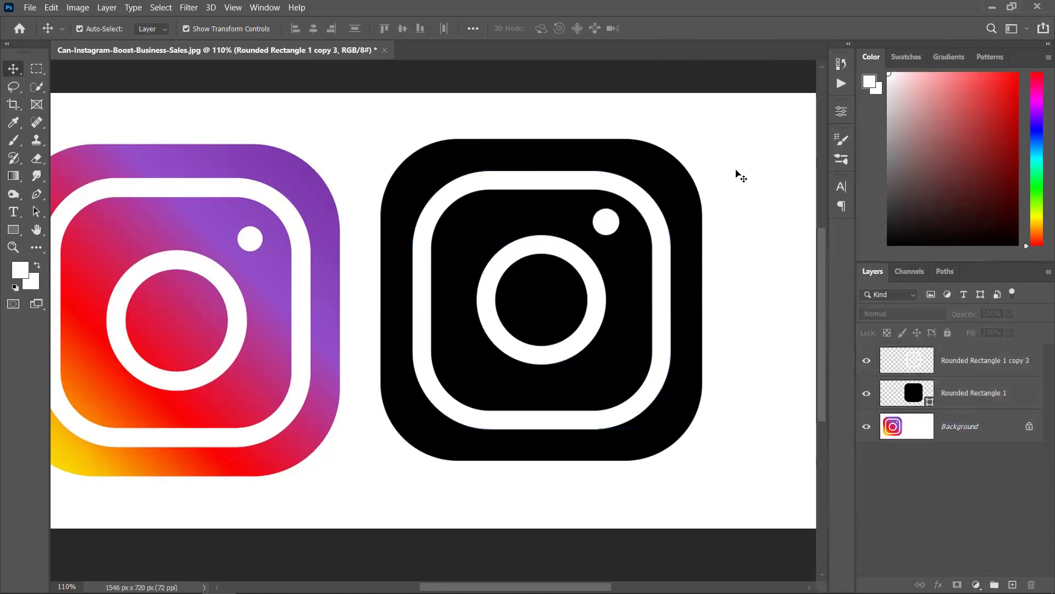
{"action": "left_click", "coordinate": [686, 256]}
{"action": "key", "text": "Delete"}
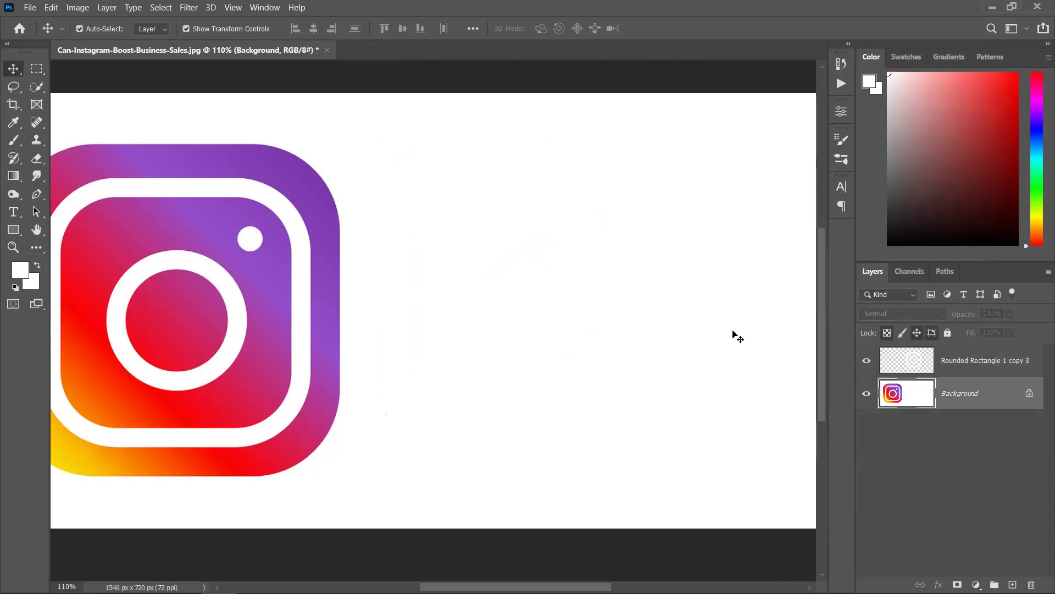
Undo the deletion of the black rounded rectangle layer and delete that layer again.
{"action": "key", "text": "ctrl+z"}
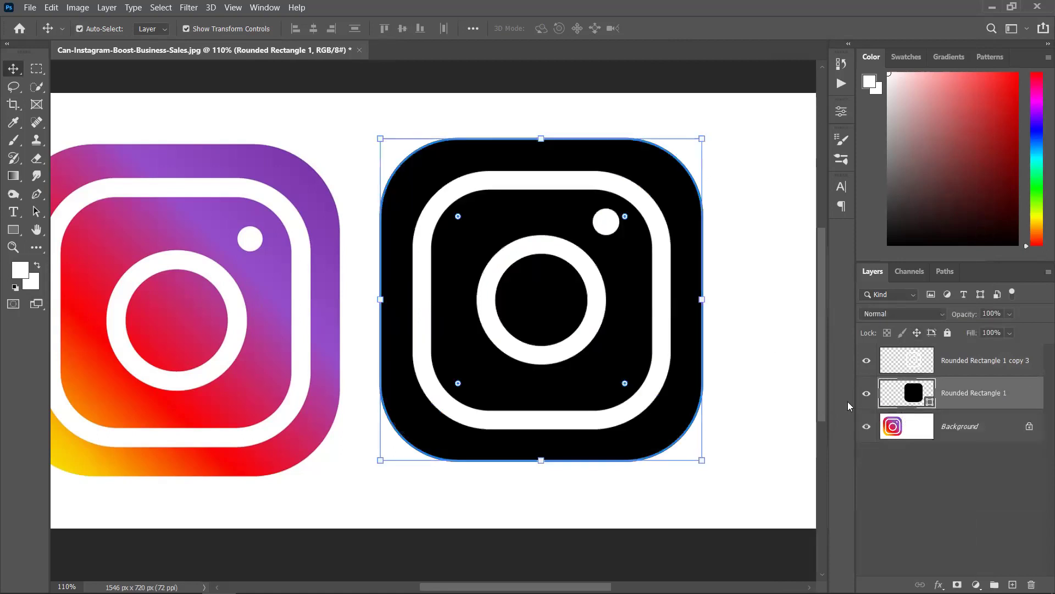
{"action": "left_click", "coordinate": [994, 369]}
{"action": "left_click", "coordinate": [905, 400]}
{"action": "key", "text": "Delete"}
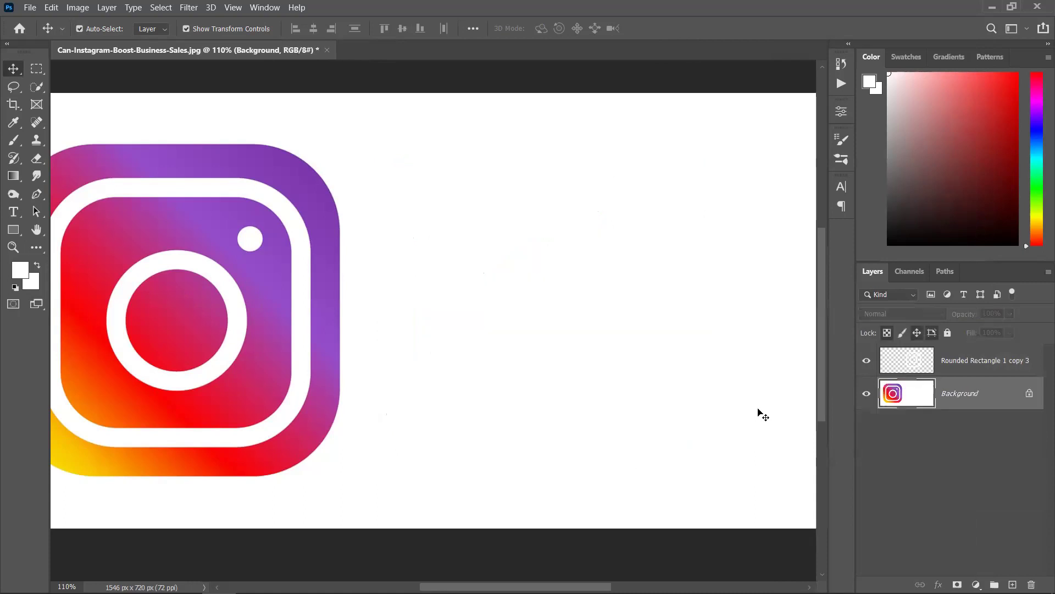
Load the merged white artwork's outline as a selection and add a Gradient fill layer masked to it.
{"action": "left_click", "coordinate": [1006, 374]}
{"action": "left_click", "coordinate": [976, 584]}
{"action": "left_click", "coordinate": [904, 494]}
{"action": "left_click", "coordinate": [917, 366], "text": "ctrl"}
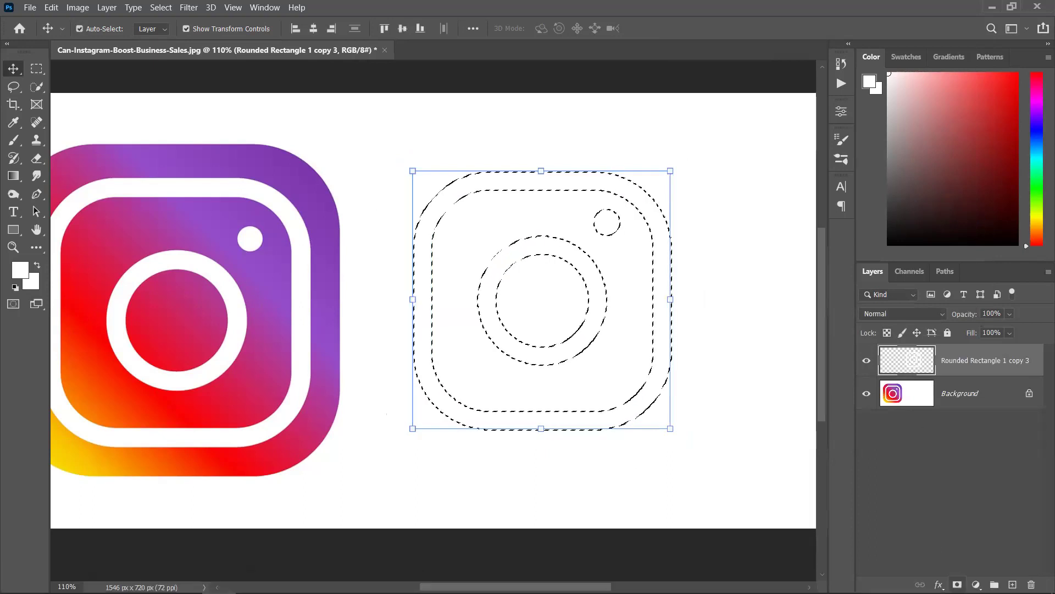
{"action": "left_click", "coordinate": [976, 584]}
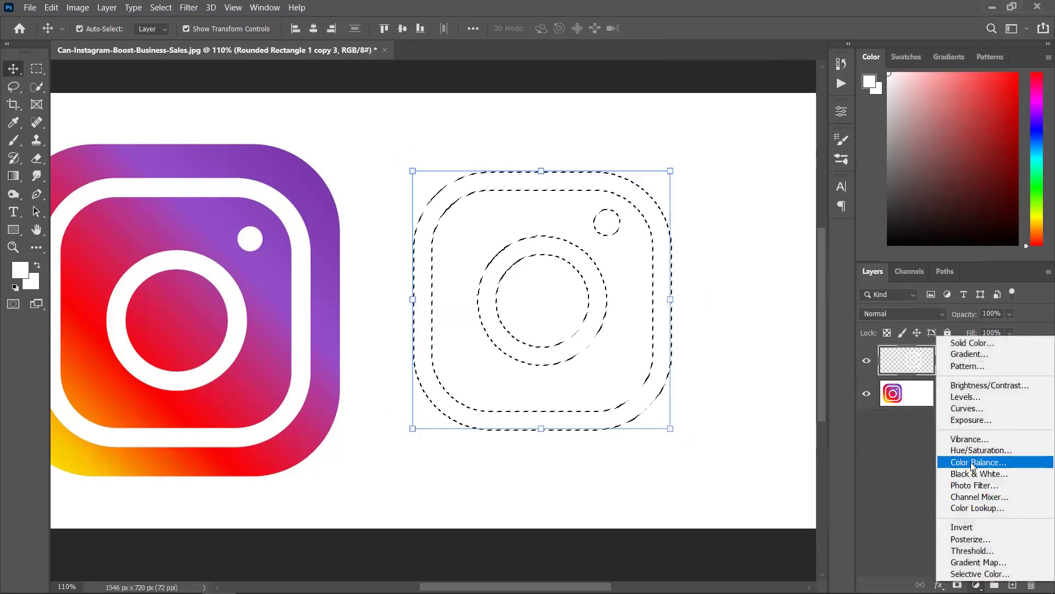
{"action": "left_click", "coordinate": [972, 355]}
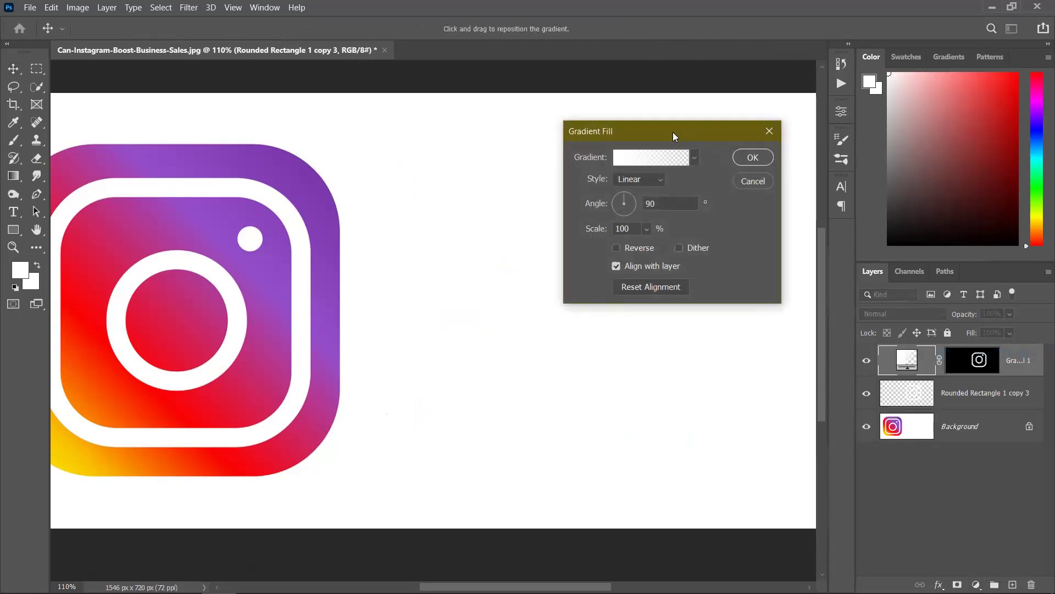
Edit the fill's gradient and set its start color stop to yellow f7c100, sampled from the reference logo's lower-left corner.
{"action": "left_click_drag", "start_coordinate": [675, 136], "coordinate": [853, 122]}
{"action": "left_click", "coordinate": [827, 143]}
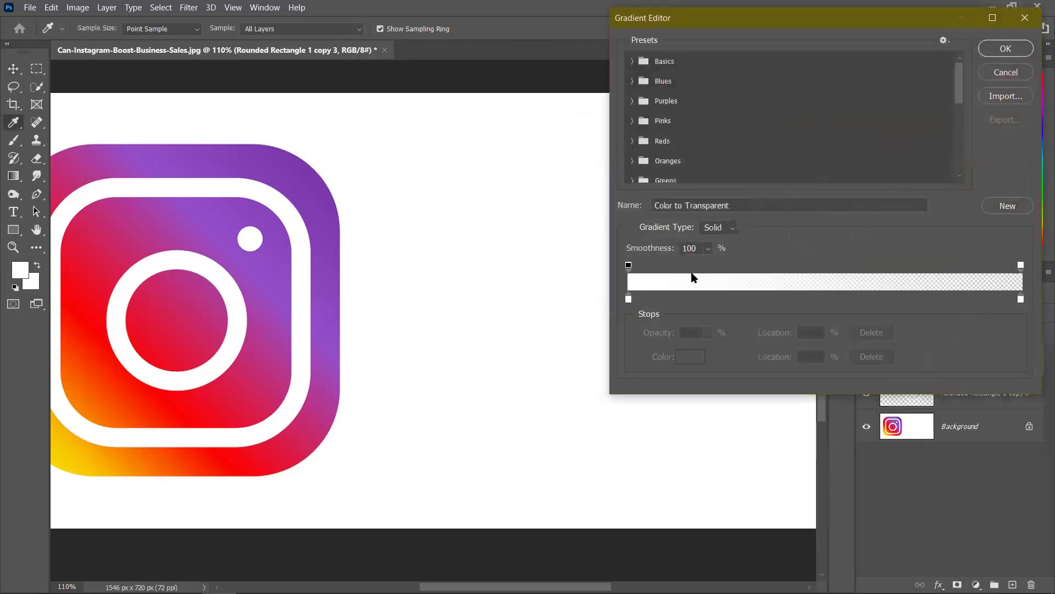
{"action": "left_click", "coordinate": [629, 299]}
{"action": "double_click", "coordinate": [629, 299]}
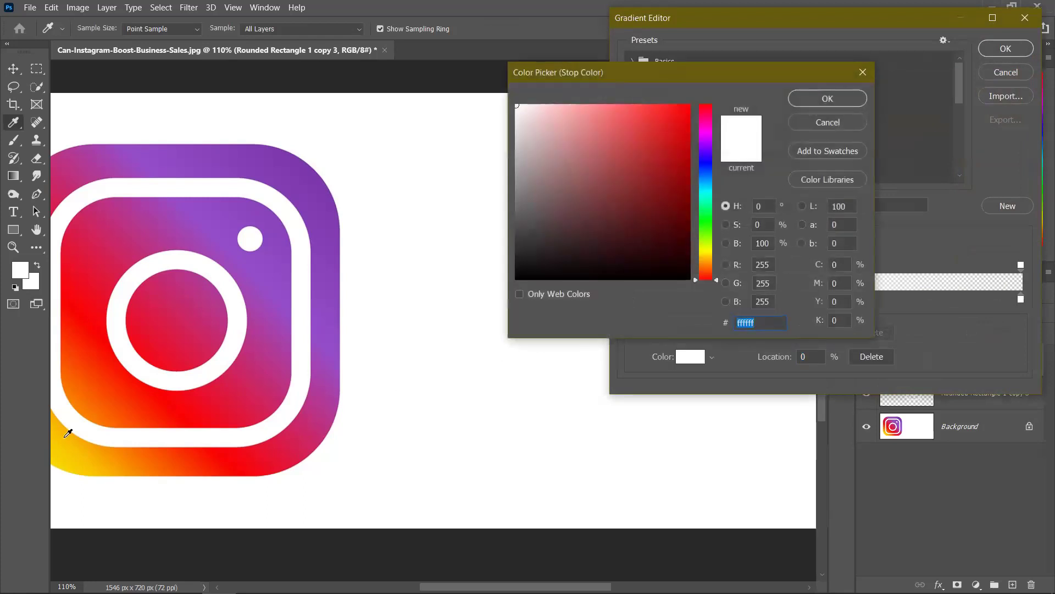
{"action": "left_click", "coordinate": [68, 433]}
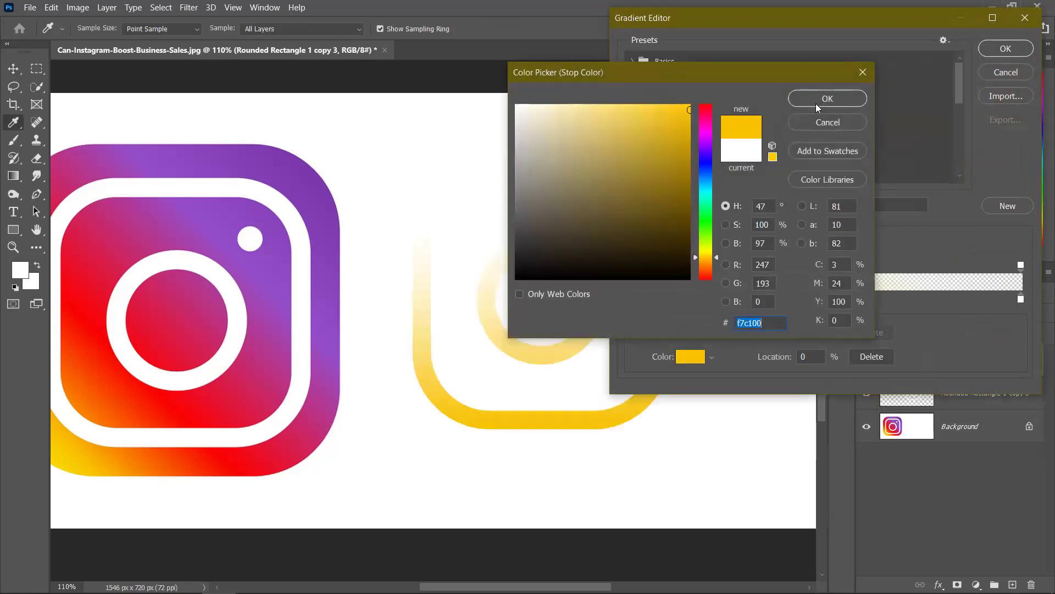
{"action": "left_click", "coordinate": [818, 104]}
Set the gradient's end color stop to purple 7b38ac, sampled from the reference logo, and raise the end opacity stop to 100%.
{"action": "double_click", "coordinate": [1021, 298]}
{"action": "left_click", "coordinate": [313, 169]}
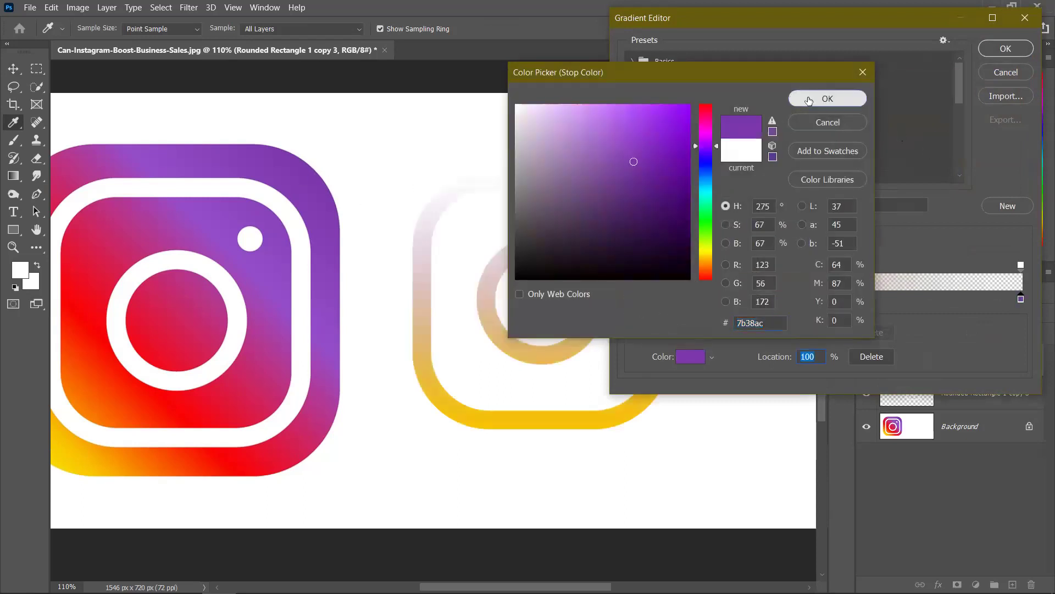
{"action": "left_click", "coordinate": [802, 102]}
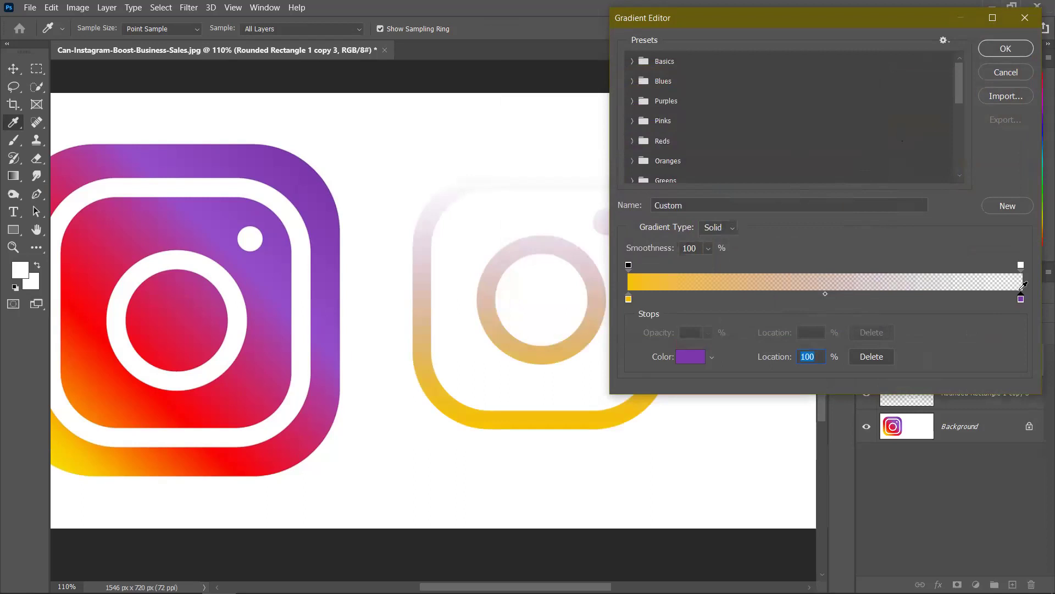
{"action": "left_click", "coordinate": [1021, 266]}
{"action": "left_click", "coordinate": [707, 334]}
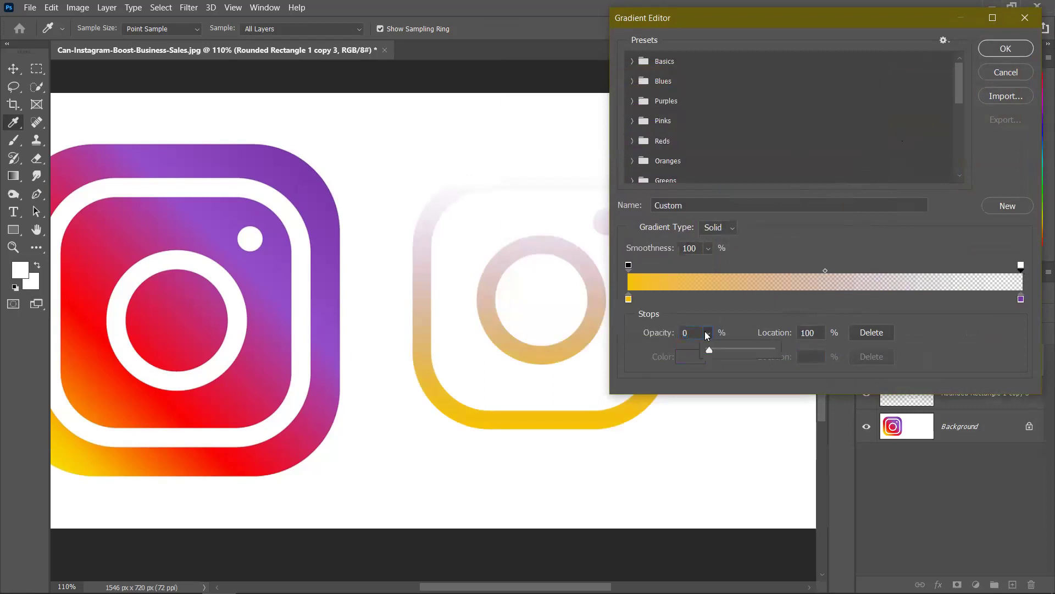
{"action": "left_click_drag", "start_coordinate": [713, 353], "coordinate": [852, 360]}
{"action": "left_click", "coordinate": [940, 327]}
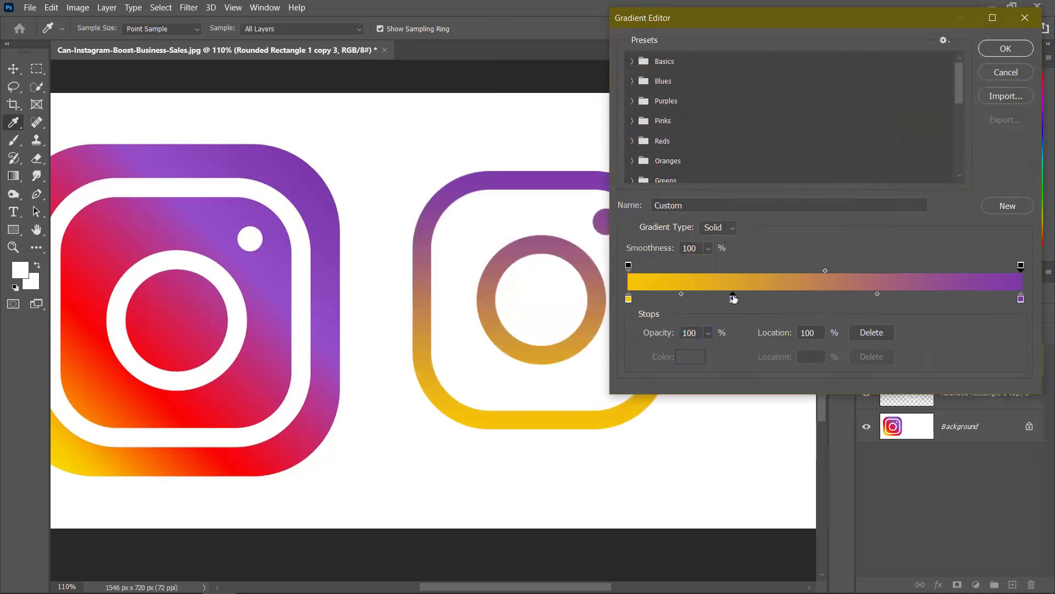
Add red and pink color stops sampled from the reference logo, placed at 31% and 72%, and accept the gradient.
{"action": "left_click", "coordinate": [734, 298]}
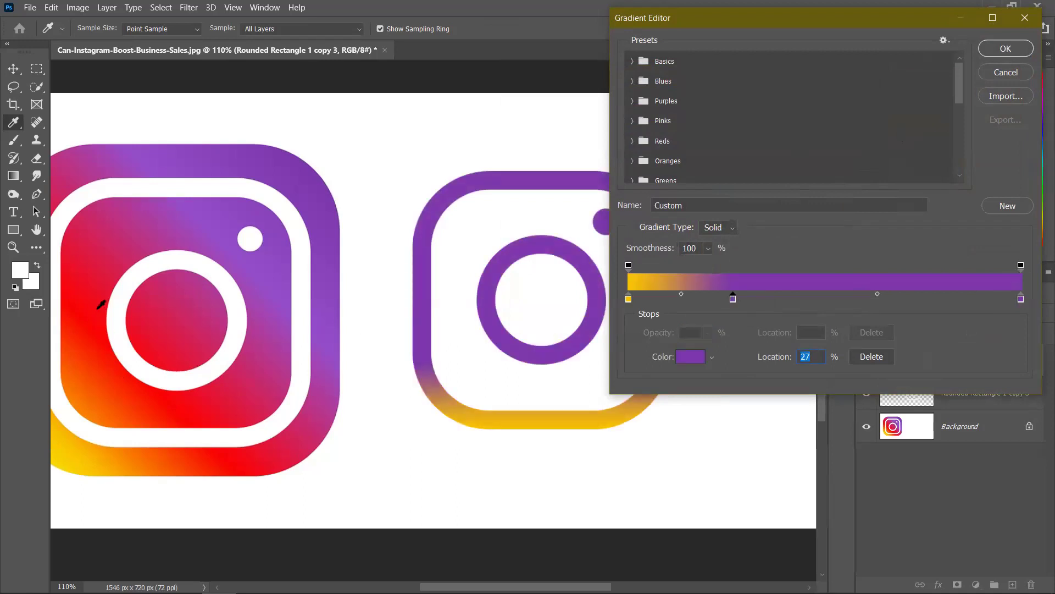
{"action": "left_click", "coordinate": [98, 308]}
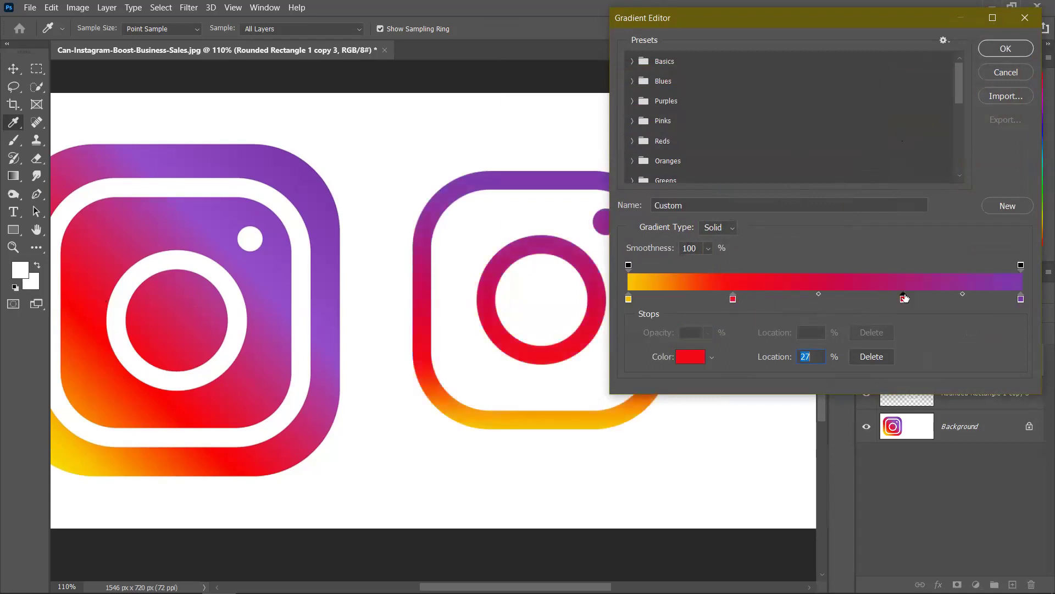
{"action": "left_click", "coordinate": [130, 240]}
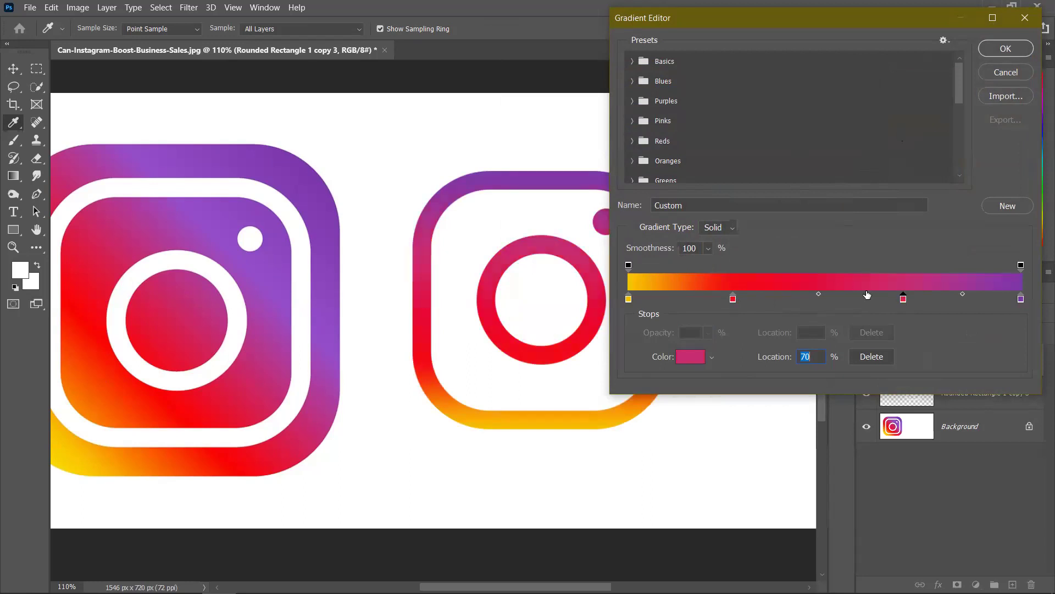
{"action": "left_click_drag", "start_coordinate": [733, 299], "coordinate": [750, 297]}
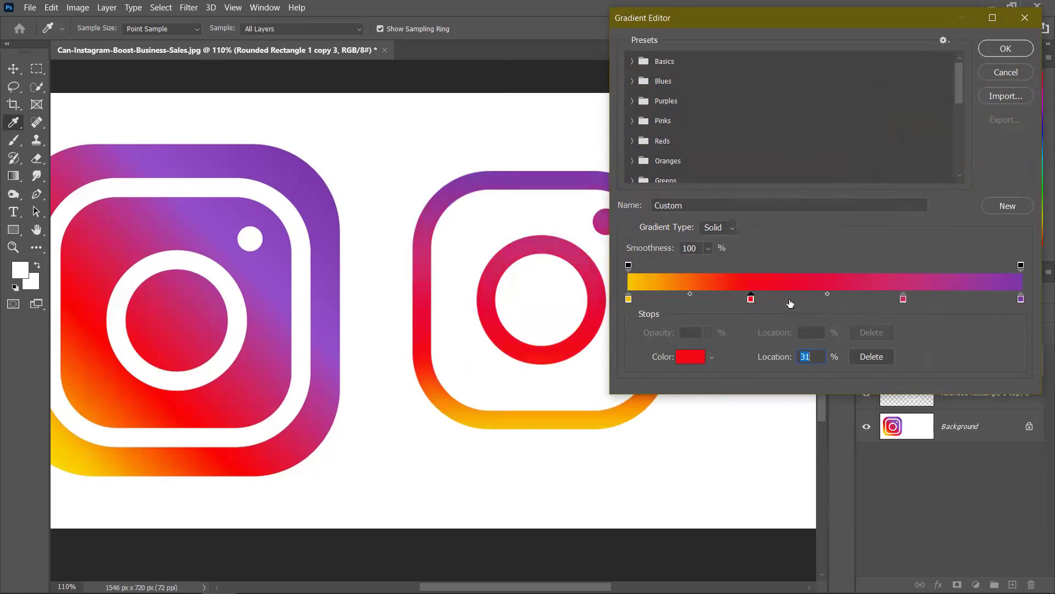
{"action": "left_click_drag", "start_coordinate": [903, 299], "coordinate": [912, 300]}
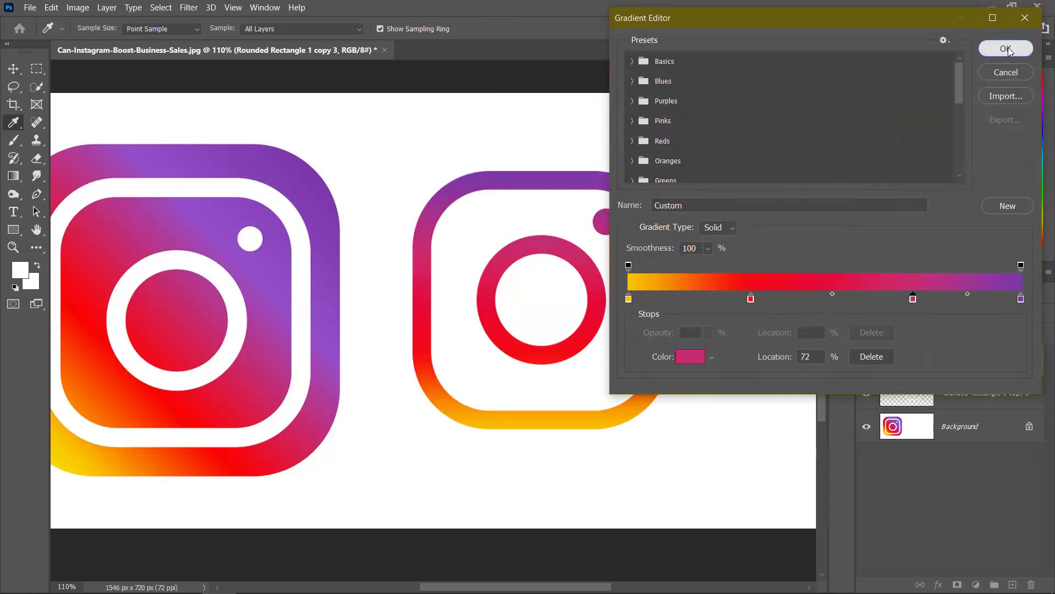
{"action": "left_click", "coordinate": [1005, 48]}
Set the gradient fill's angle to 60.14° and apply the fill.
{"action": "left_click_drag", "start_coordinate": [807, 187], "coordinate": [800, 200]}
{"action": "left_click", "coordinate": [806, 180]}
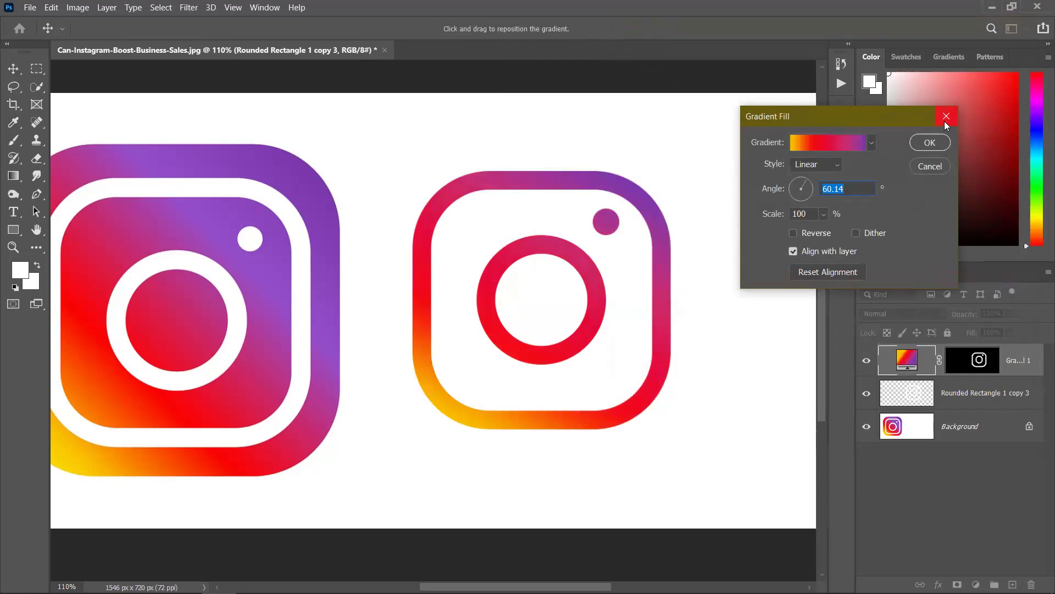
{"action": "left_click", "coordinate": [929, 143]}
Move the gradient-filled logo slightly down and to the right on the canvas, and deselect it.
{"action": "scroll", "coordinate": [568, 219], "scroll_direction": "down", "scroll_amount": 3}
{"action": "left_click", "coordinate": [677, 272]}
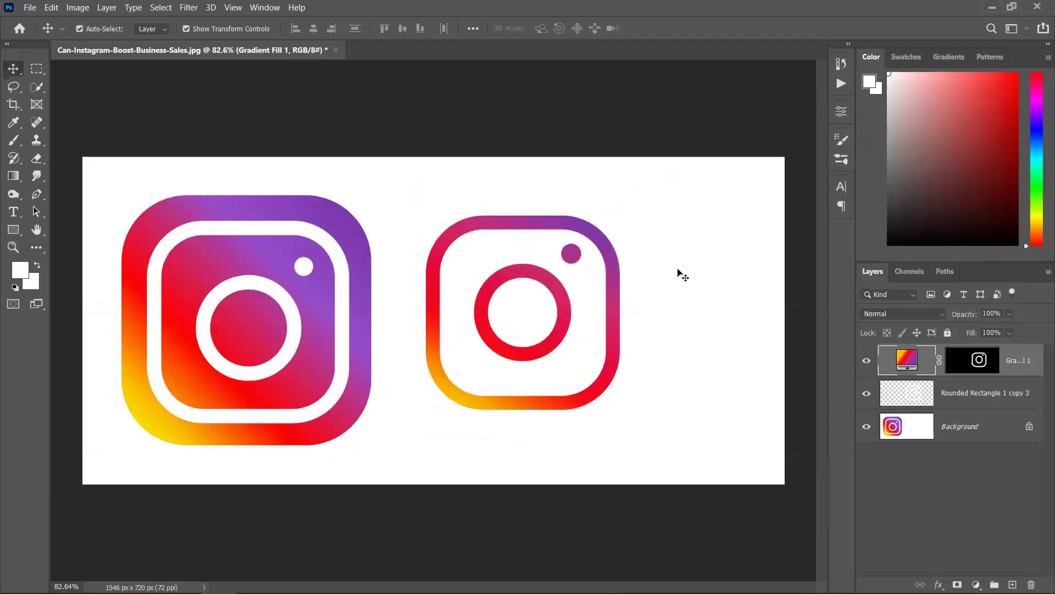
{"action": "left_click_drag", "start_coordinate": [561, 331], "coordinate": [579, 349]}
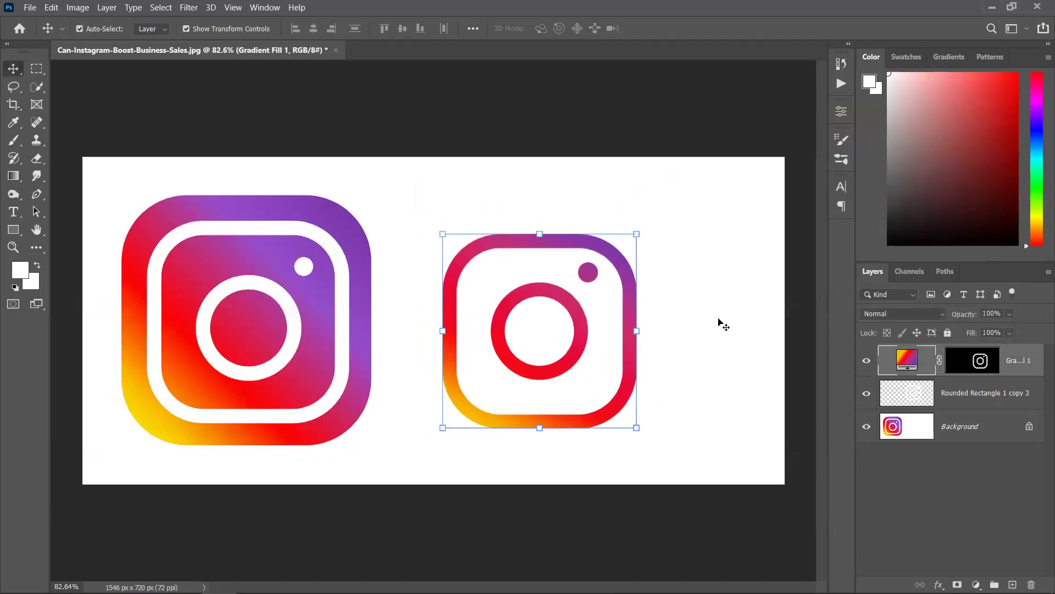
{"action": "left_click", "coordinate": [721, 323]}
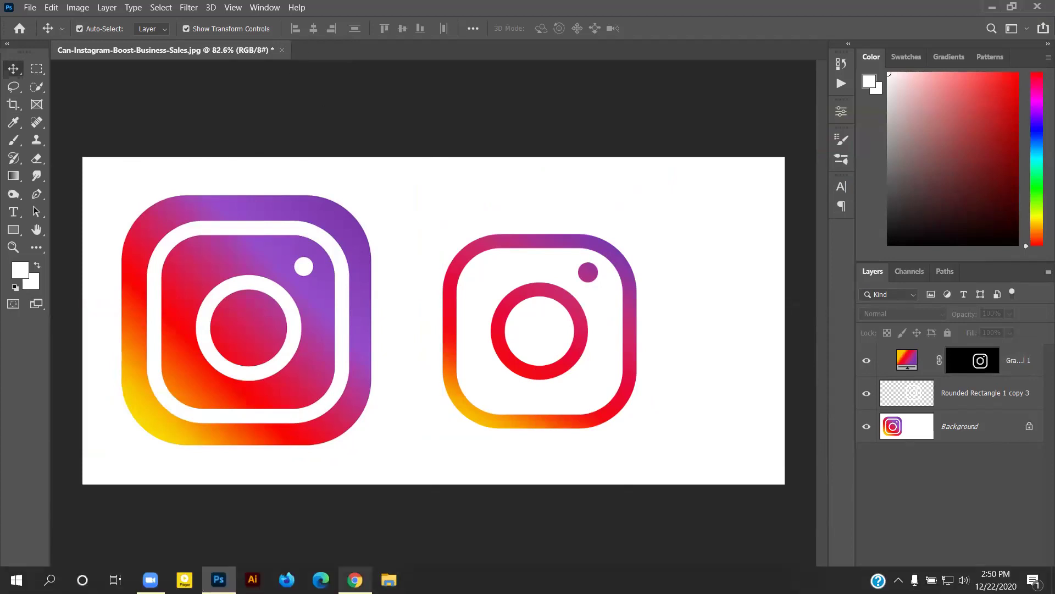
Switch to the Firefox browser, open the Batch-56-703 Jashore class in Google Classroom, and go to the home work post.
{"action": "left_click", "coordinate": [354, 580]}
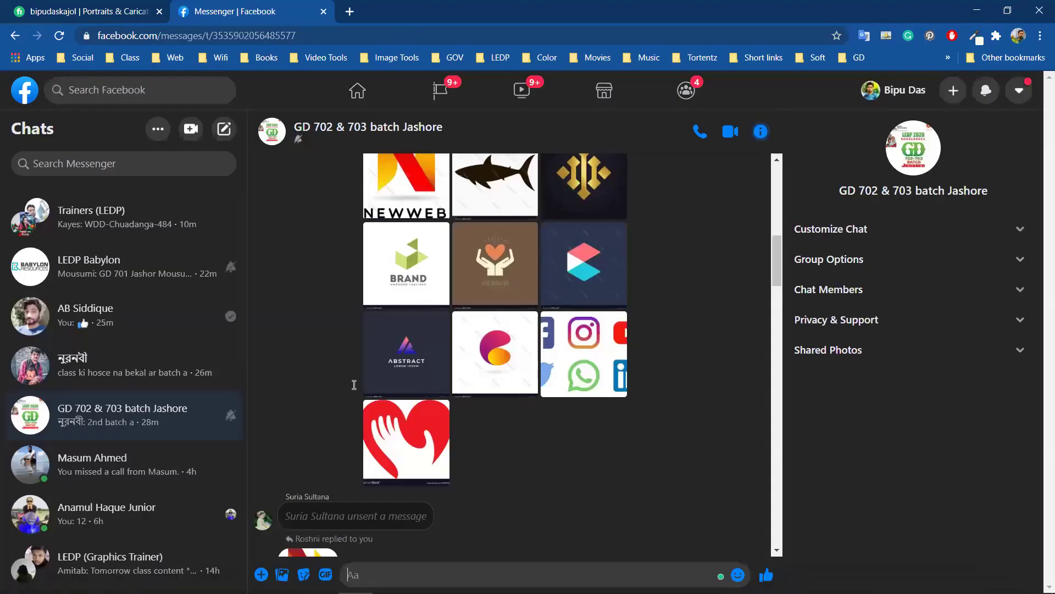
{"action": "left_click", "coordinate": [978, 11]}
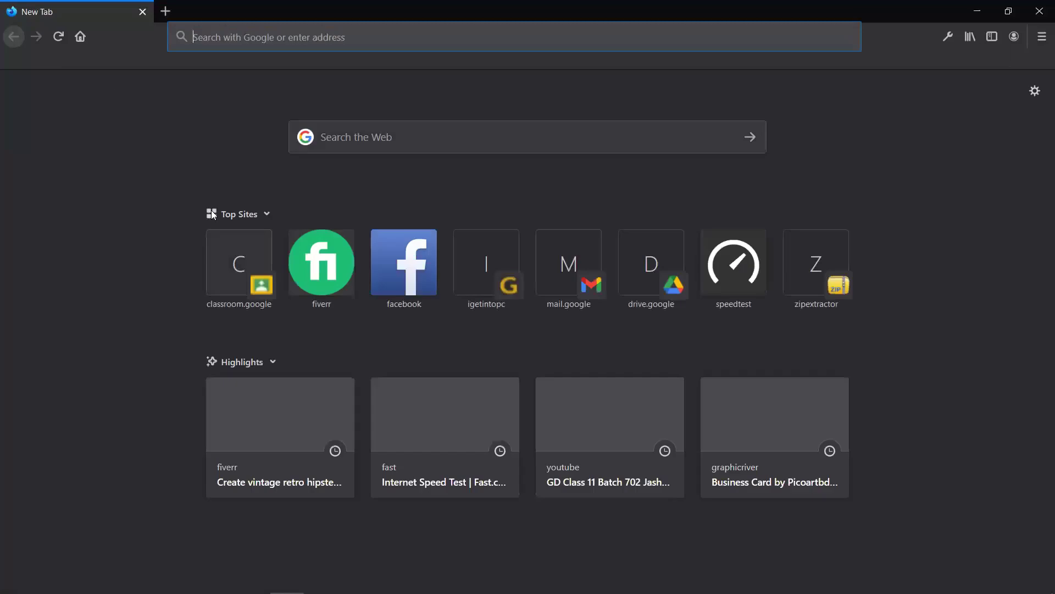
{"action": "left_click", "coordinate": [231, 266]}
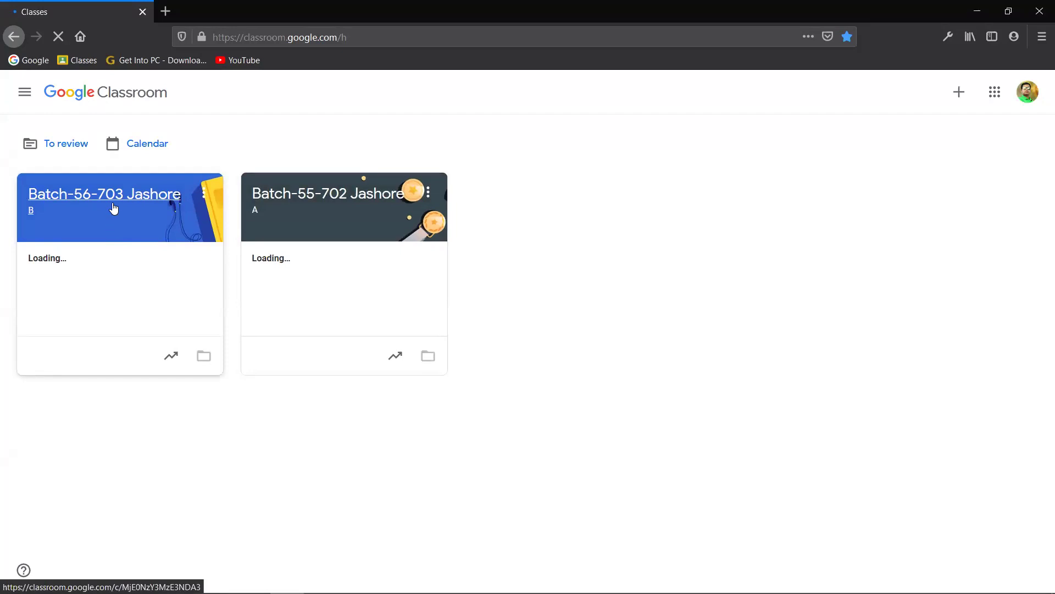
{"action": "left_click", "coordinate": [114, 207]}
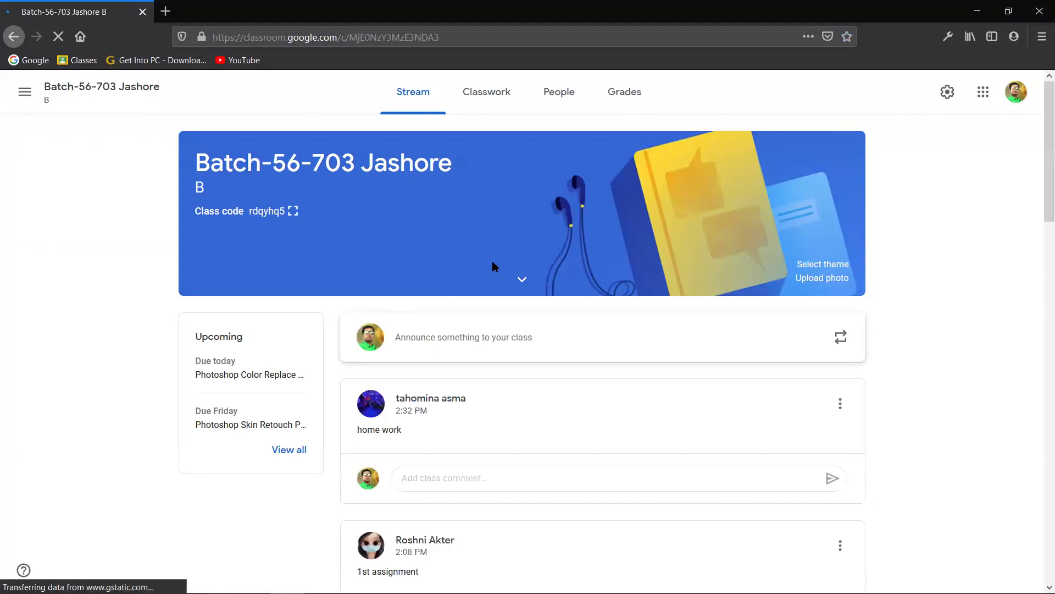
{"action": "scroll", "coordinate": [493, 268], "scroll_direction": "down", "scroll_amount": 4}
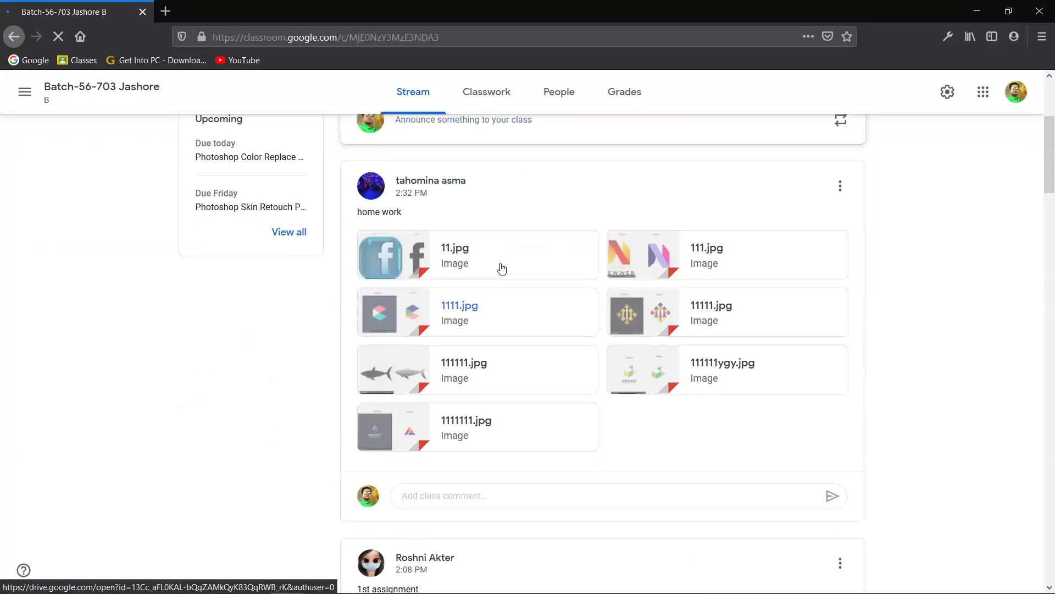
Examine the before-and-after images in the home work post one by one, from 11.jpg through 1111111.jpg, and close the preview.
{"action": "left_click", "coordinate": [526, 257]}
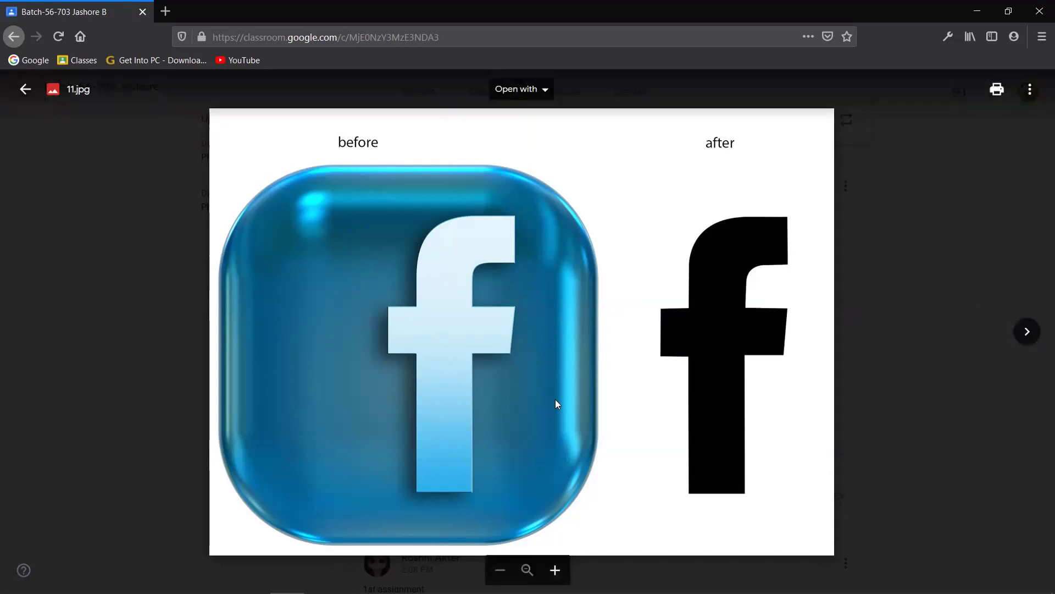
{"action": "left_click", "coordinate": [1028, 331]}
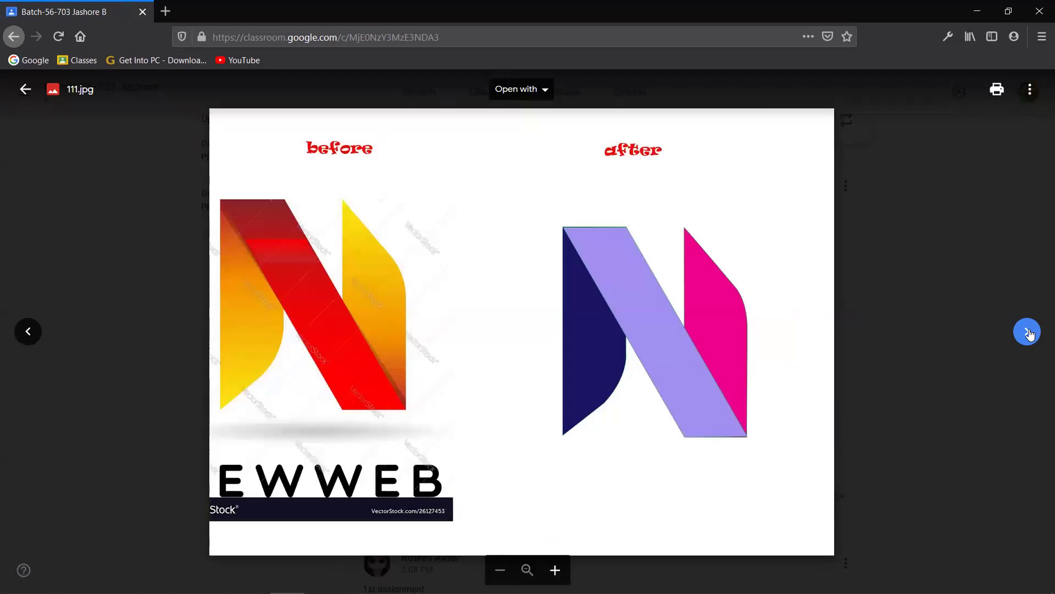
{"action": "left_click", "coordinate": [1028, 332]}
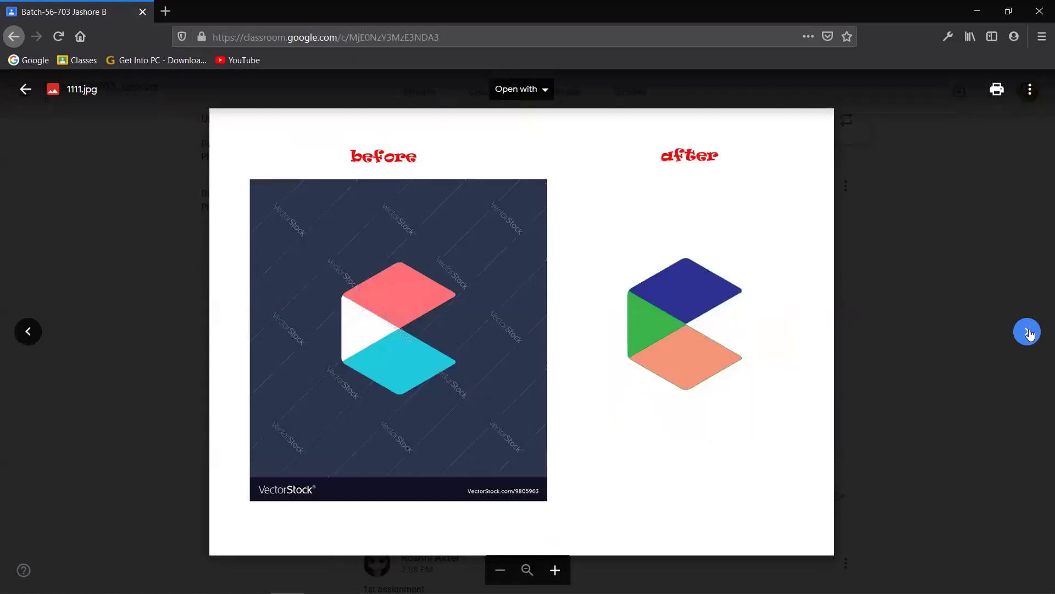
{"action": "left_click", "coordinate": [1028, 332]}
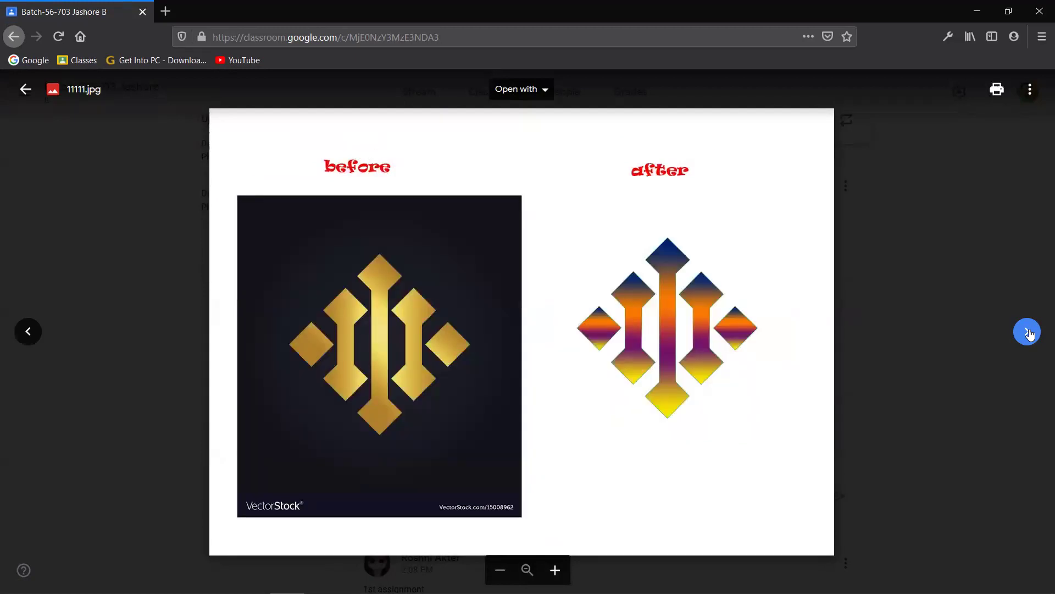
{"action": "left_click", "coordinate": [1028, 331]}
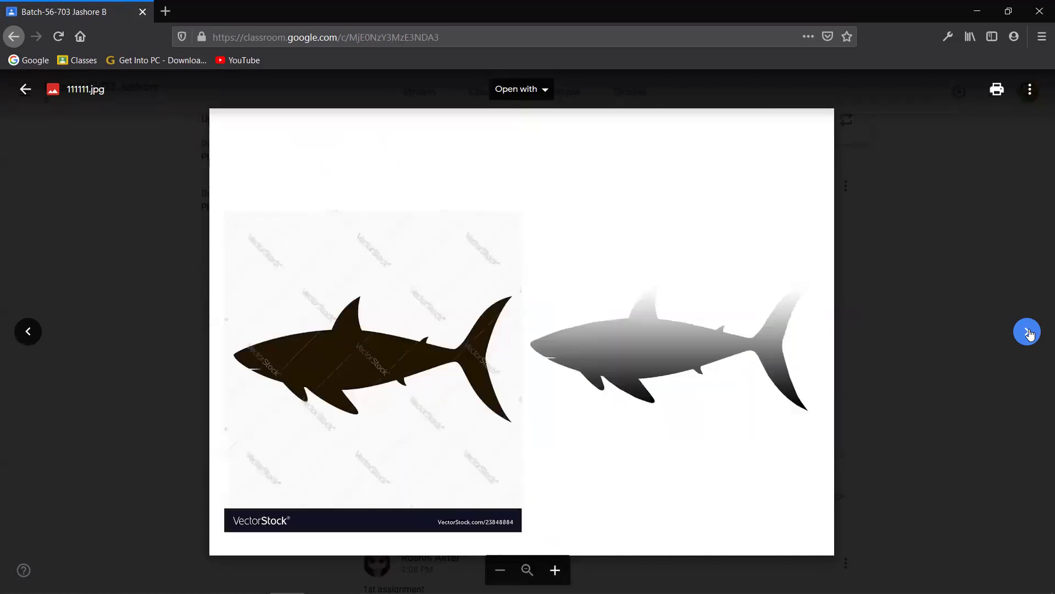
{"action": "left_click", "coordinate": [1028, 332]}
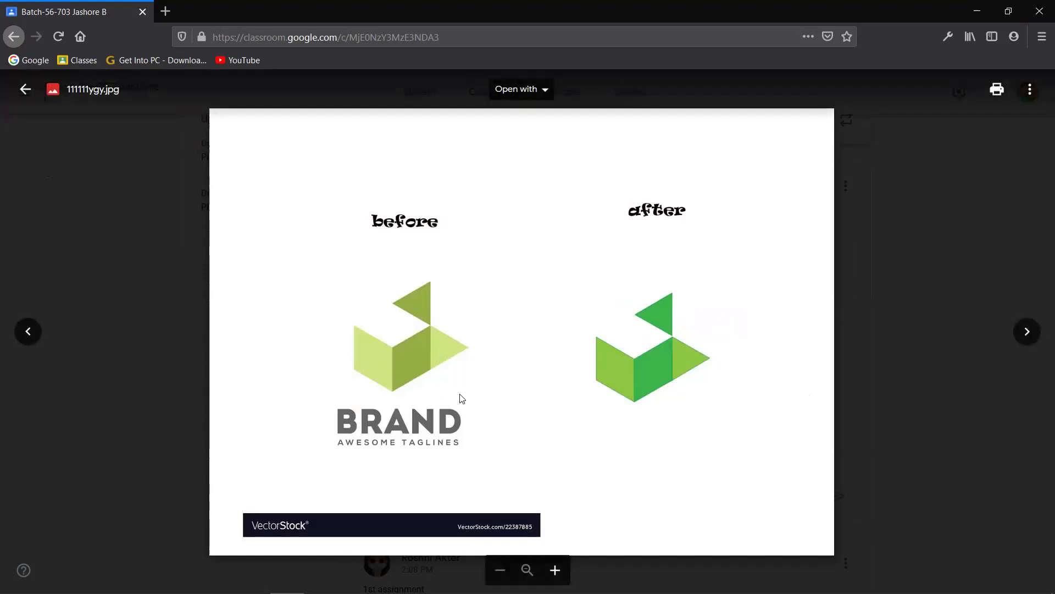
{"action": "left_click", "coordinate": [1027, 331]}
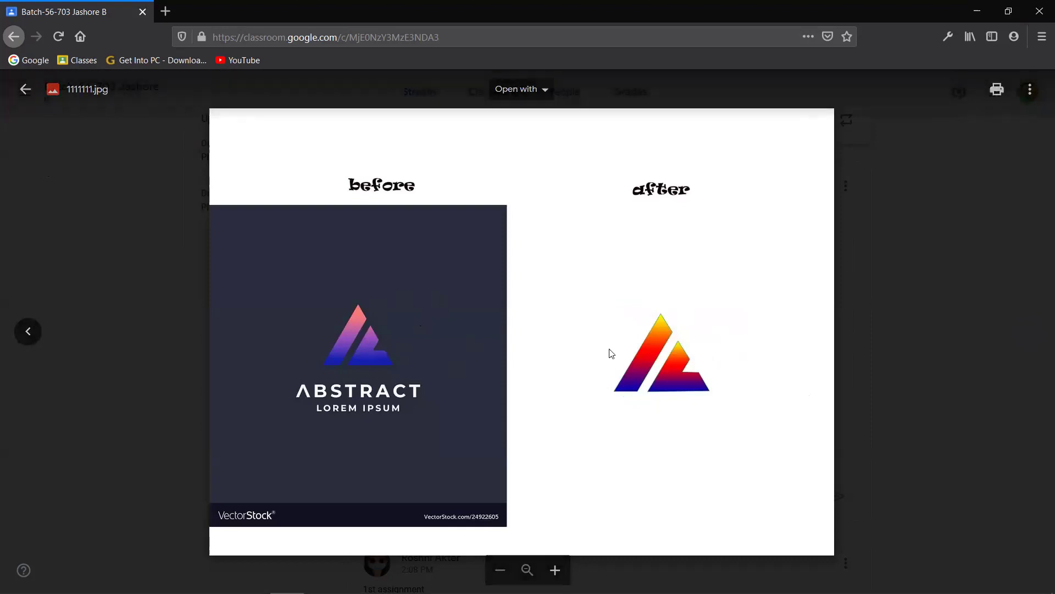
{"action": "left_click", "coordinate": [25, 89]}
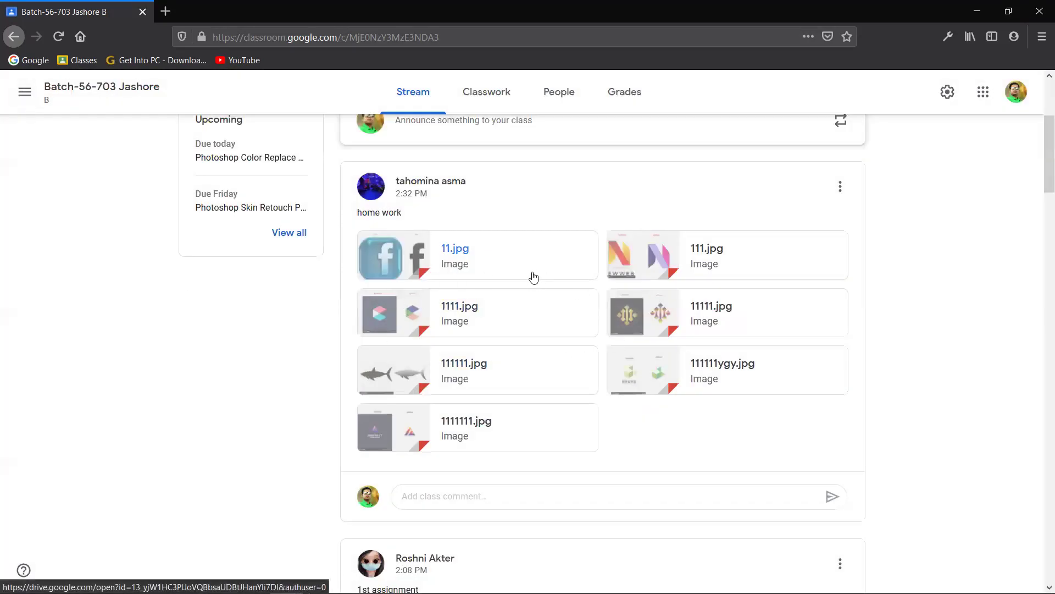
Examine the before-and-after images in the 1st assignment post one by one, from Untitled-1.png through Untitled-8.png, and close the preview.
{"action": "scroll", "coordinate": [487, 325], "scroll_direction": "down", "scroll_amount": 4}
{"action": "scroll", "coordinate": [491, 330], "scroll_direction": "down", "scroll_amount": 1}
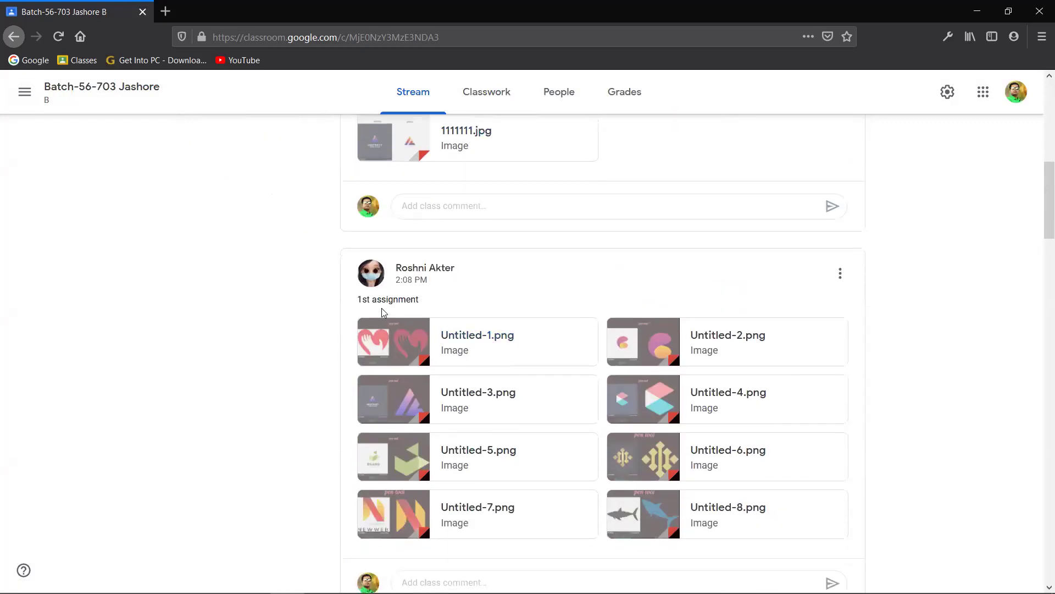
{"action": "left_click", "coordinate": [552, 351]}
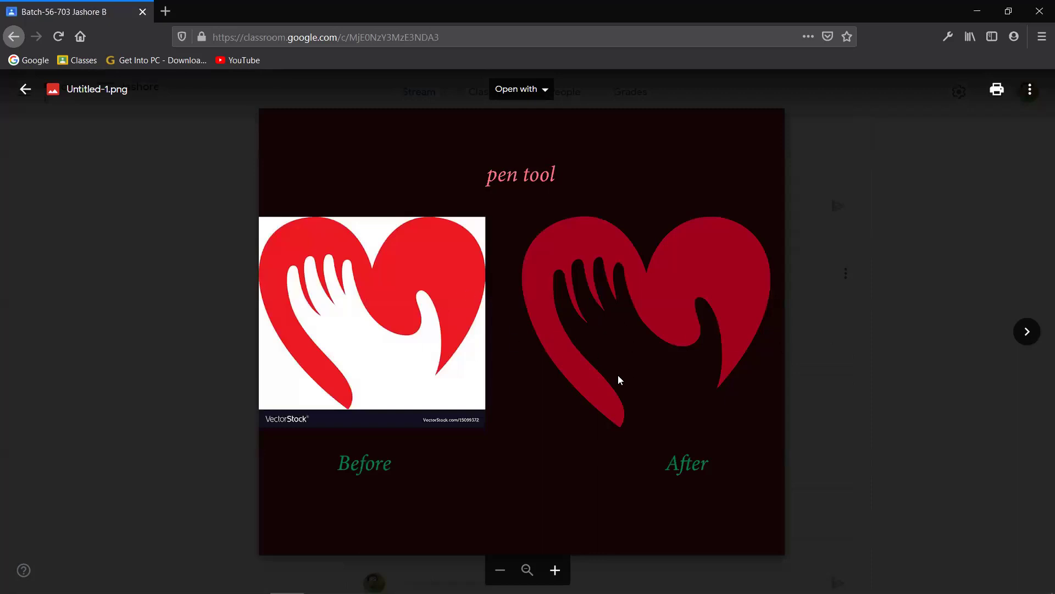
{"action": "left_click", "coordinate": [1040, 333]}
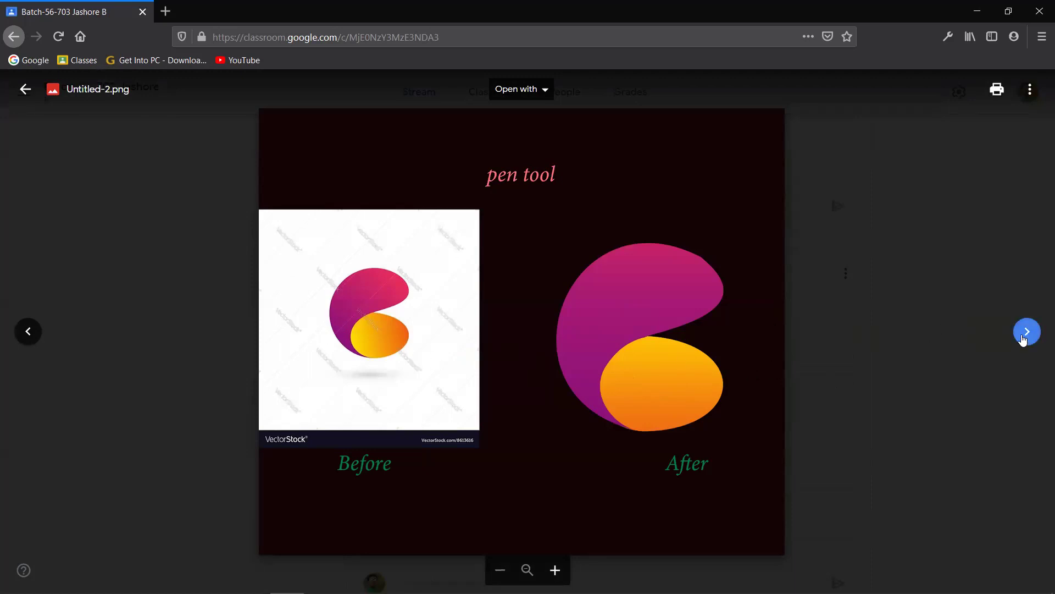
{"action": "left_click", "coordinate": [1023, 337]}
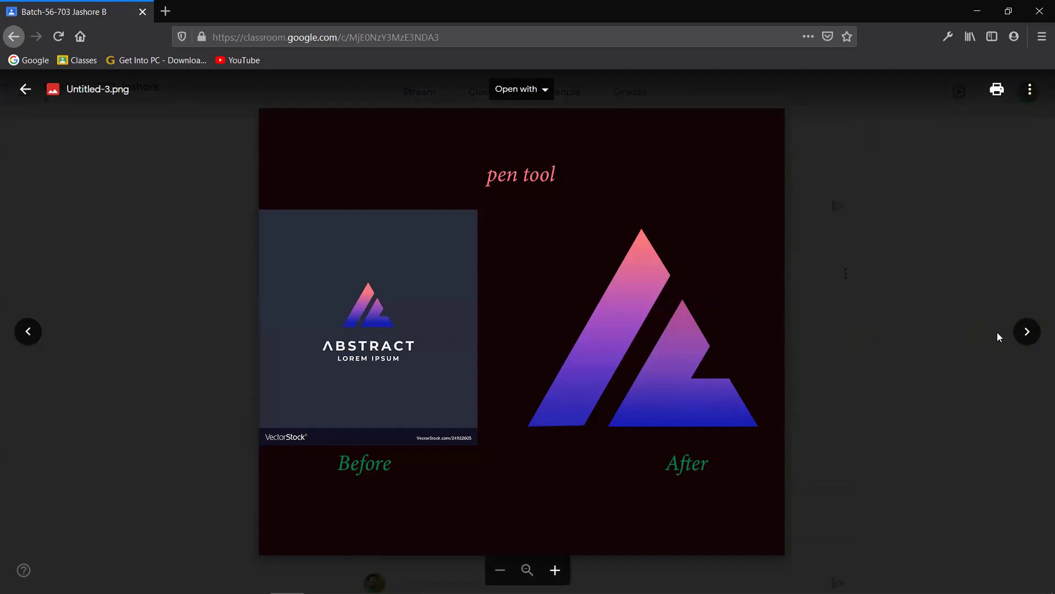
{"action": "left_click", "coordinate": [1026, 331]}
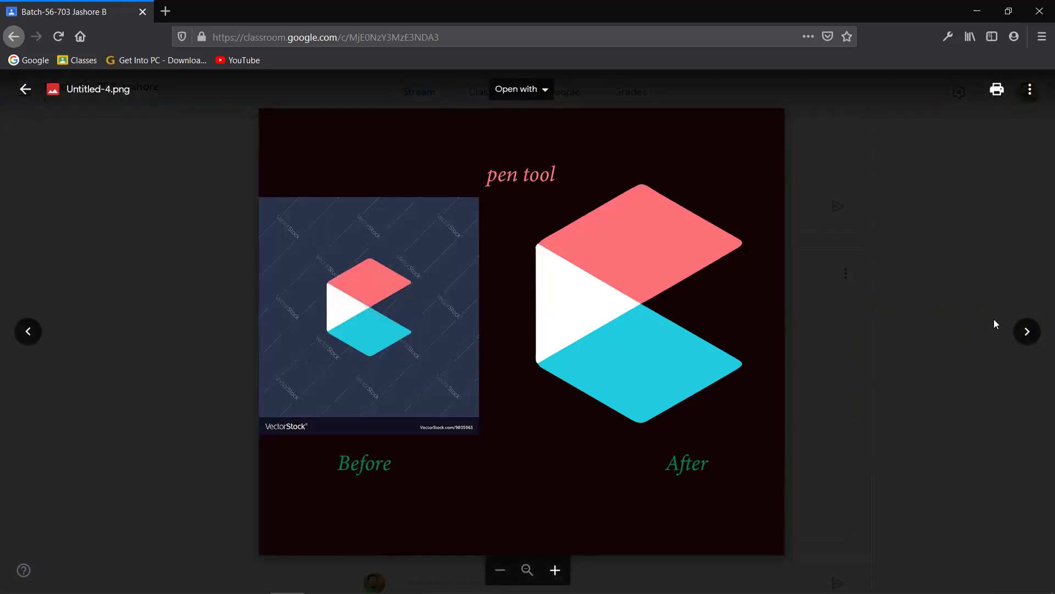
{"action": "left_click", "coordinate": [1026, 331]}
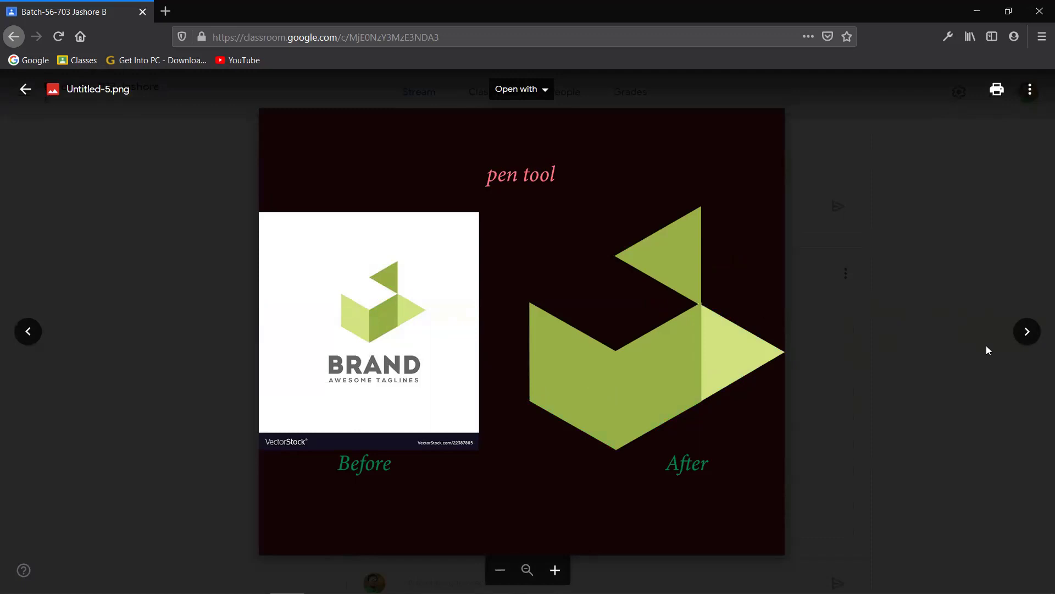
{"action": "left_click", "coordinate": [1026, 331]}
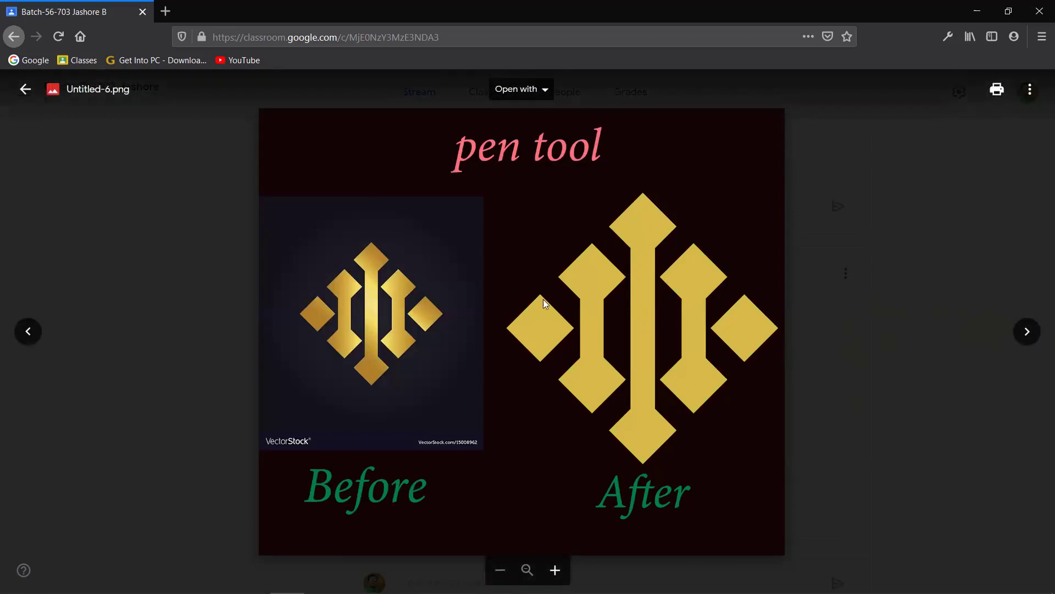
{"action": "left_click", "coordinate": [1026, 332]}
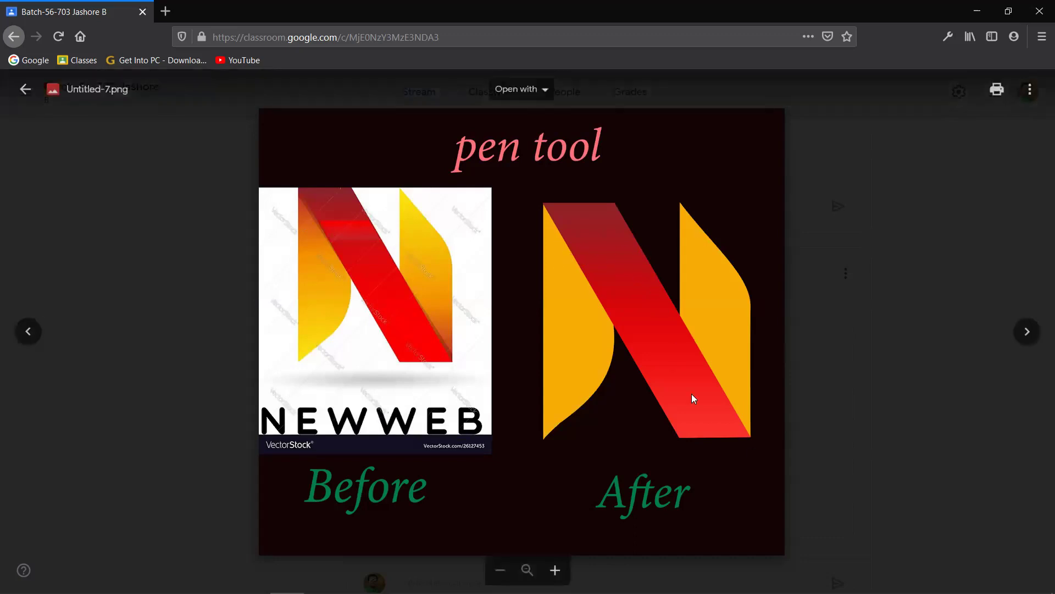
{"action": "left_click", "coordinate": [1028, 331]}
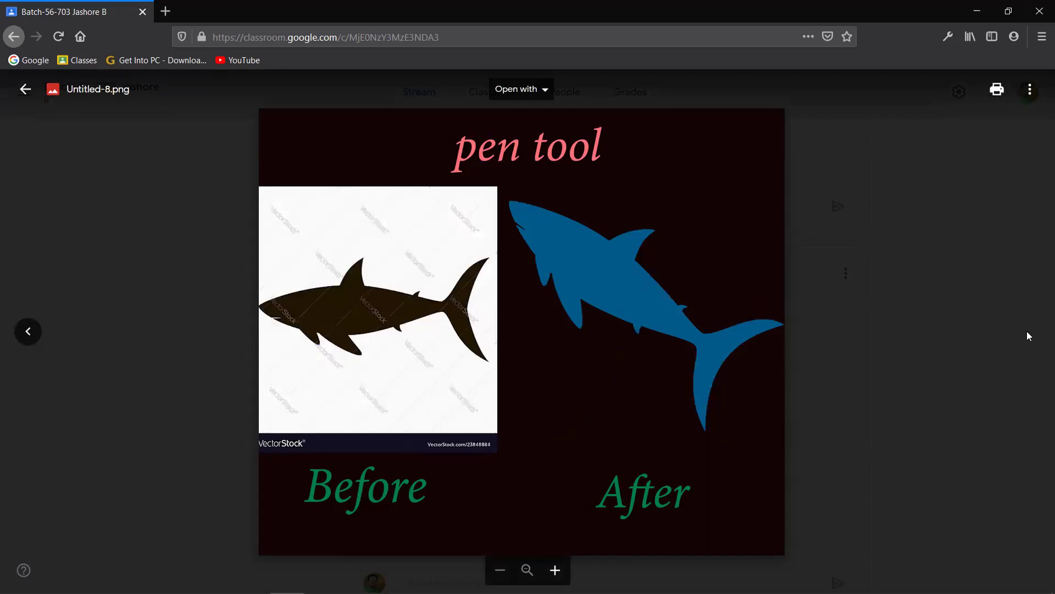
{"action": "left_click", "coordinate": [26, 89]}
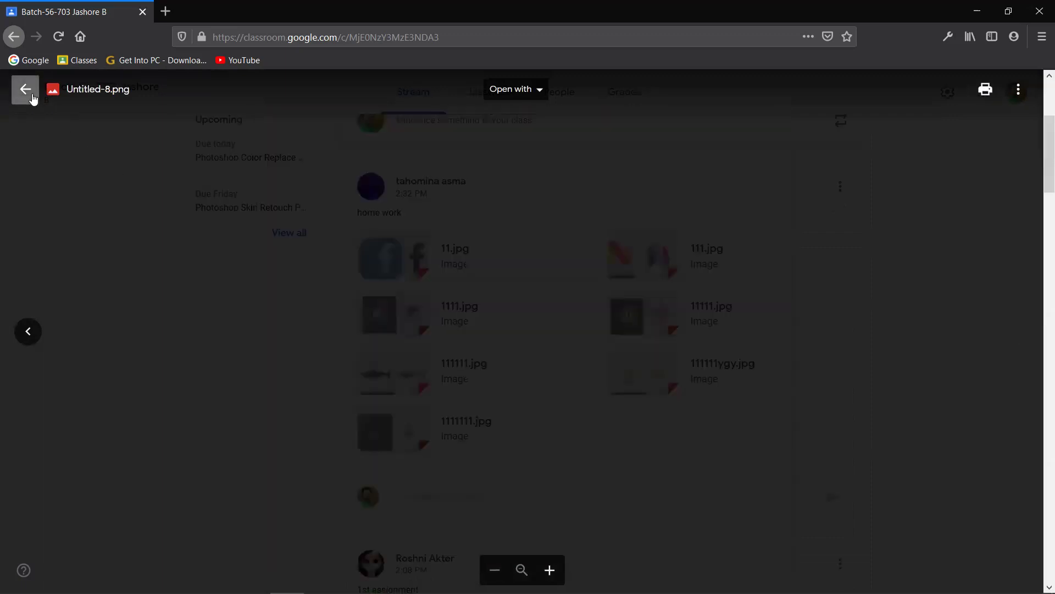
Preview netflixlogo.0.0.psd from the post about coloring the Netflix logo shape and check the apps available for opening it.
{"action": "scroll", "coordinate": [698, 384], "scroll_direction": "down", "scroll_amount": 4}
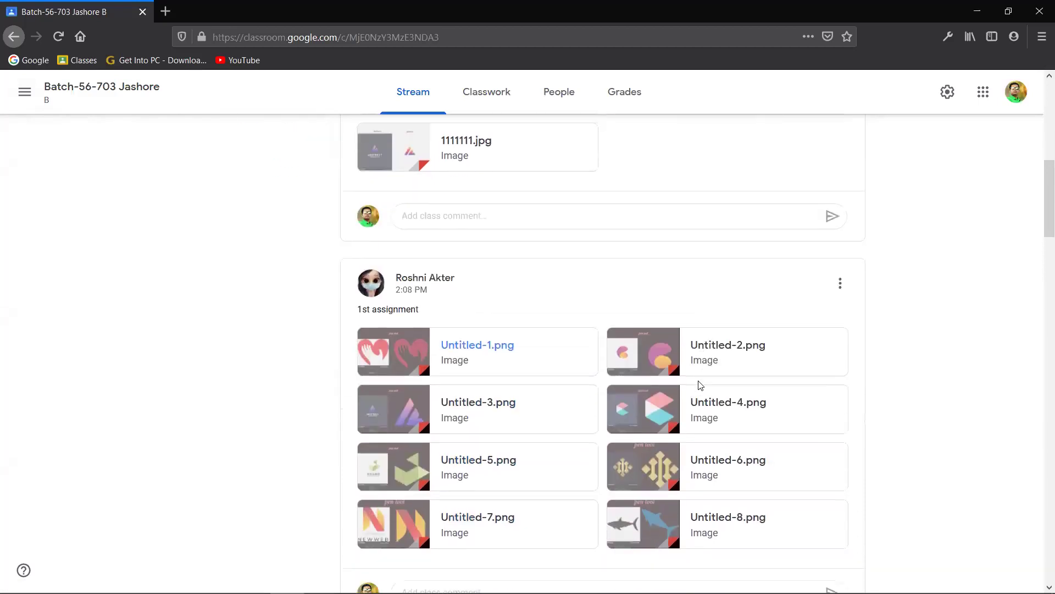
{"action": "scroll", "coordinate": [477, 374], "scroll_direction": "down", "scroll_amount": 5}
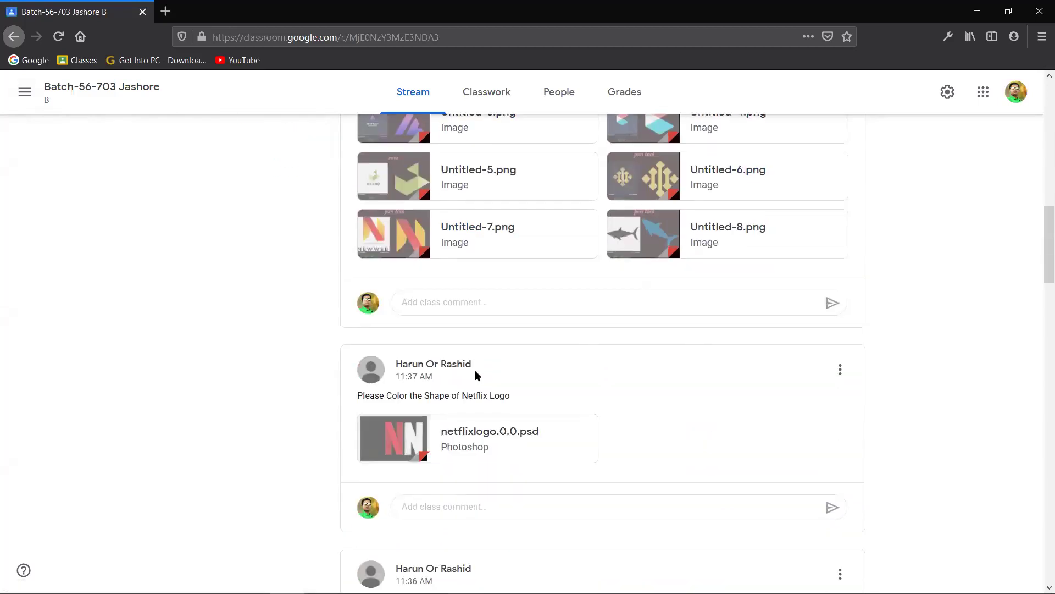
{"action": "scroll", "coordinate": [476, 374], "scroll_direction": "down", "scroll_amount": 1}
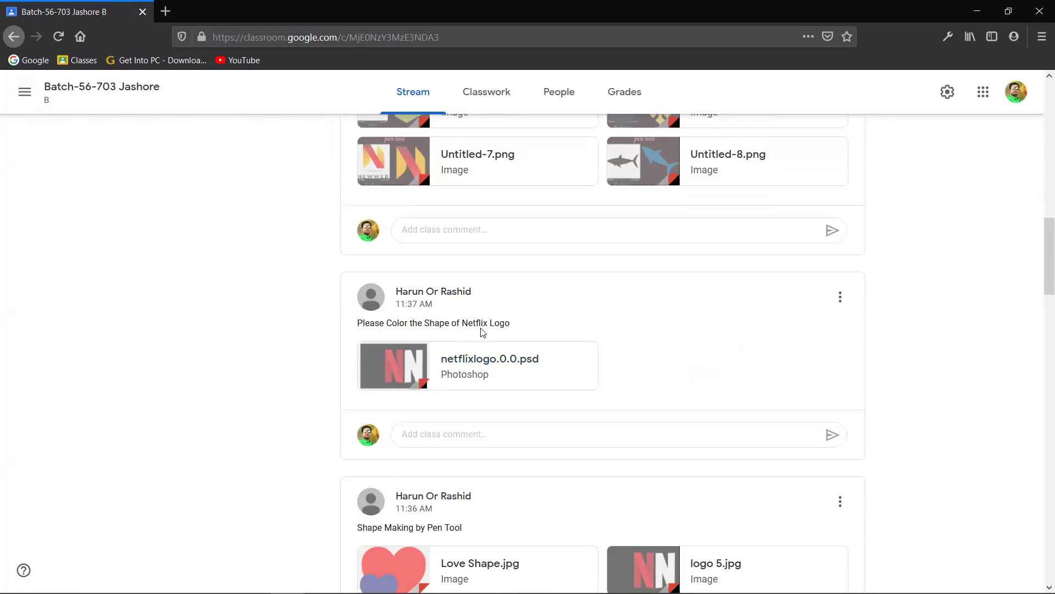
{"action": "left_click", "coordinate": [485, 359]}
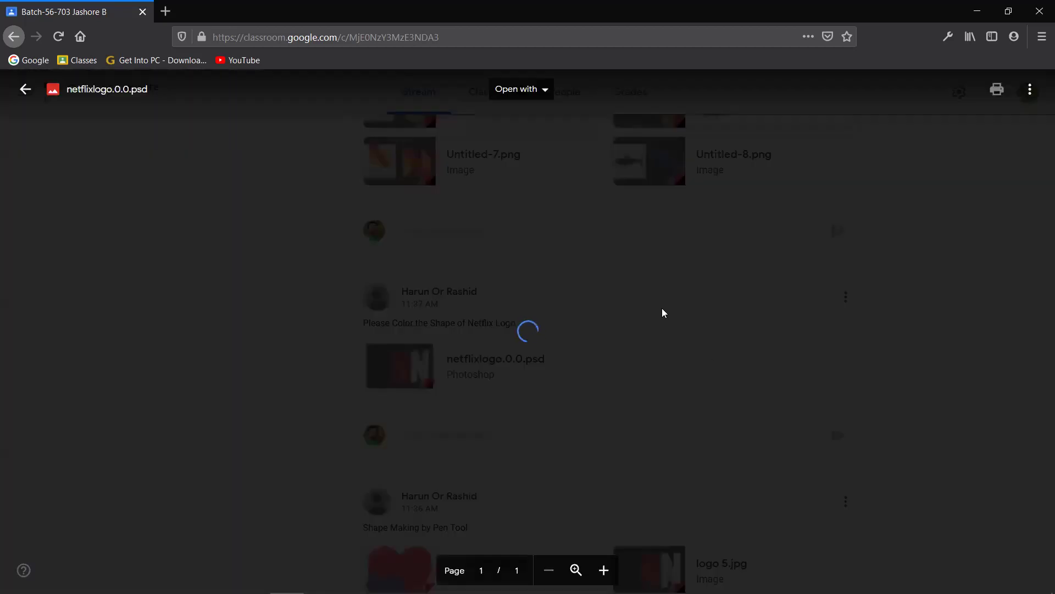
{"action": "left_click", "coordinate": [1030, 93]}
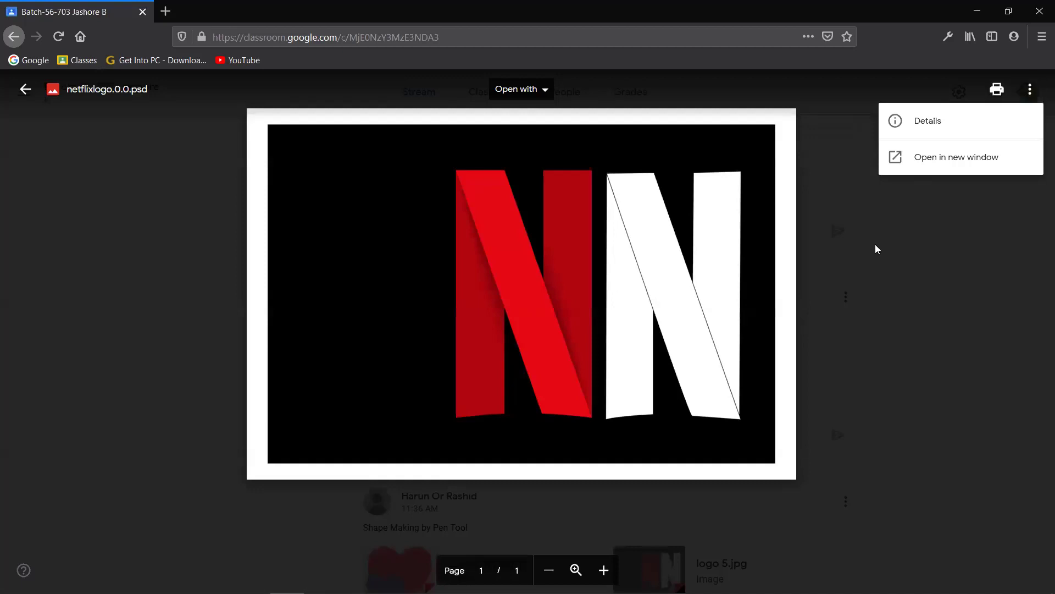
{"action": "left_click", "coordinate": [520, 97]}
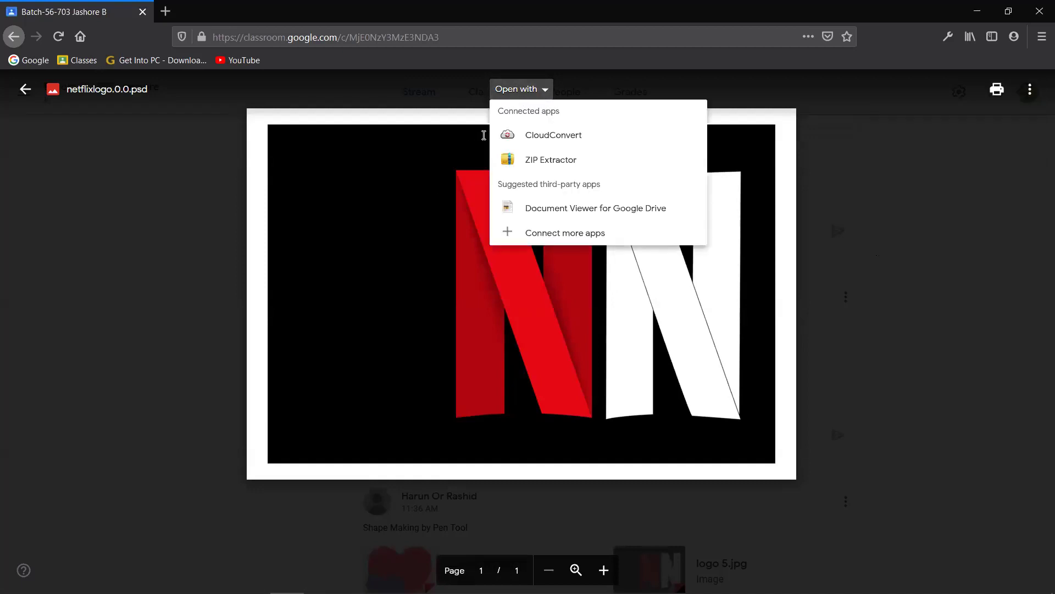
{"action": "left_click", "coordinate": [438, 195]}
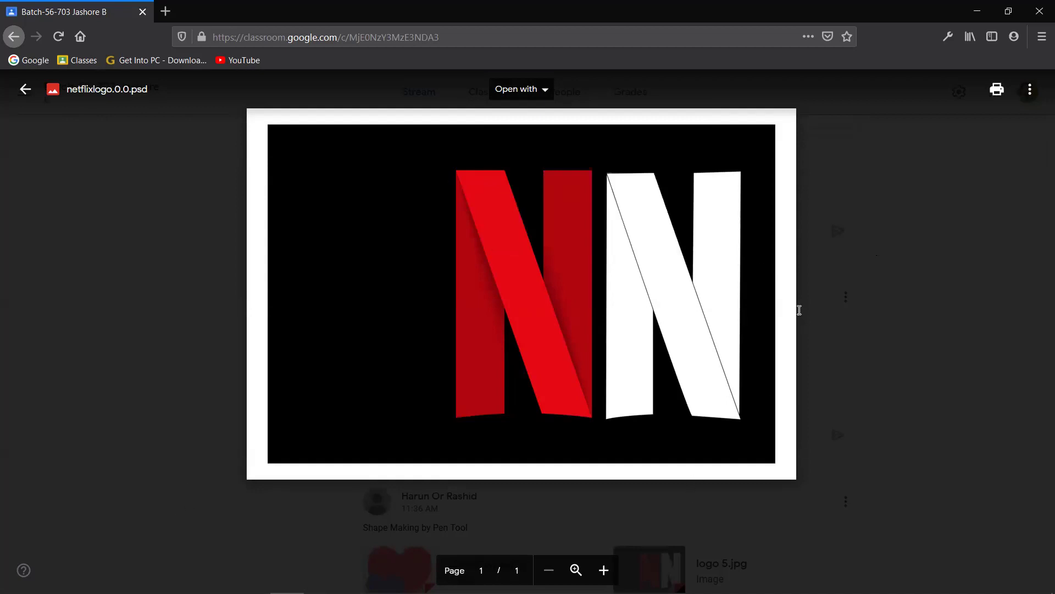
{"action": "left_click", "coordinate": [1001, 97]}
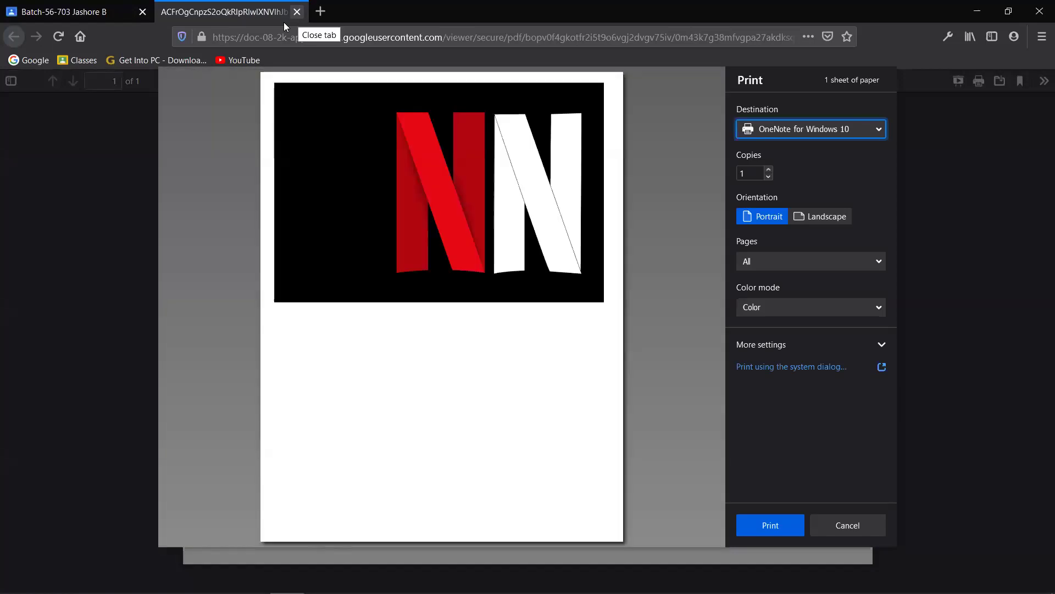
{"action": "left_click", "coordinate": [791, 128]}
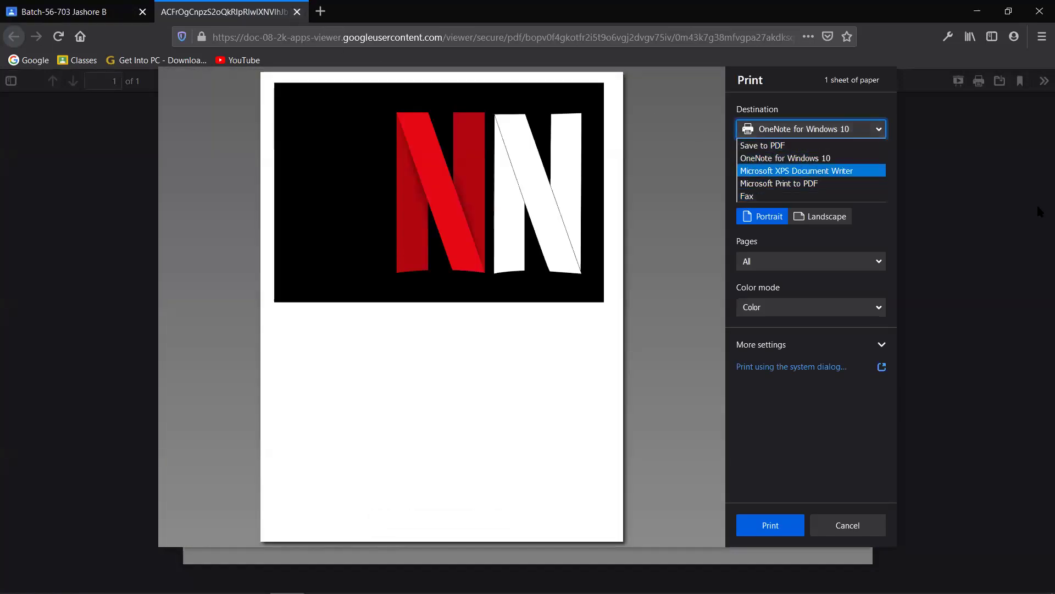
{"action": "left_click", "coordinate": [866, 529]}
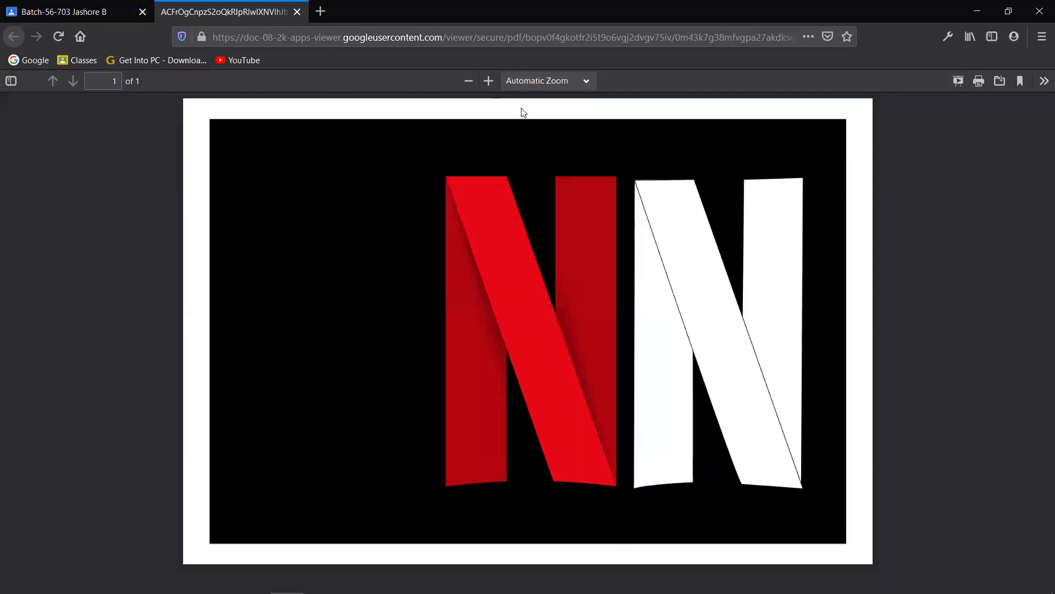
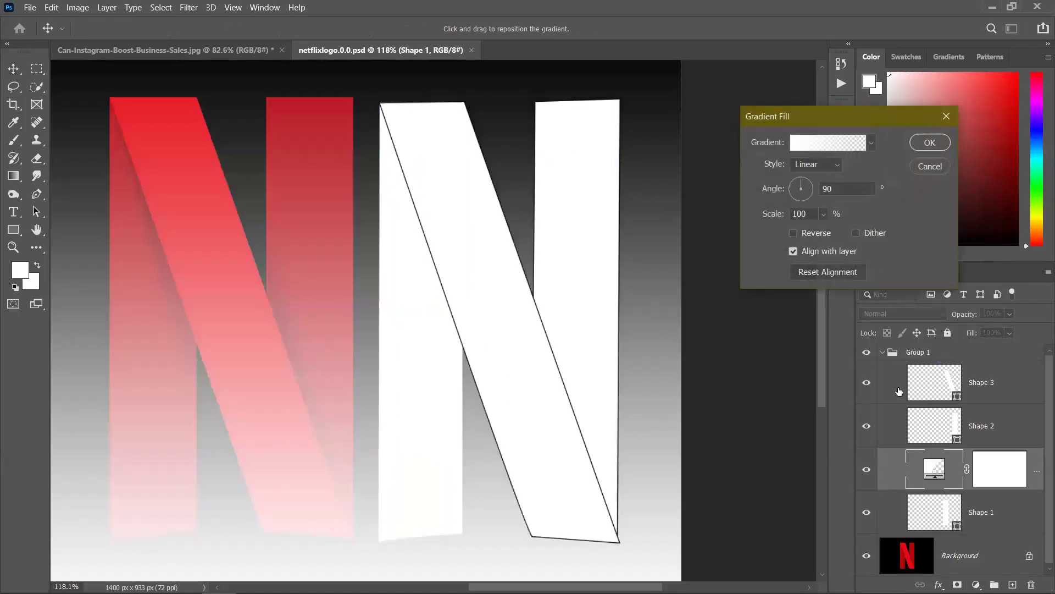
Cancel the gradient fill layer and add a Gradient Overlay layer style to the Shape 1 layer instead.
{"action": "left_click", "coordinate": [929, 166]}
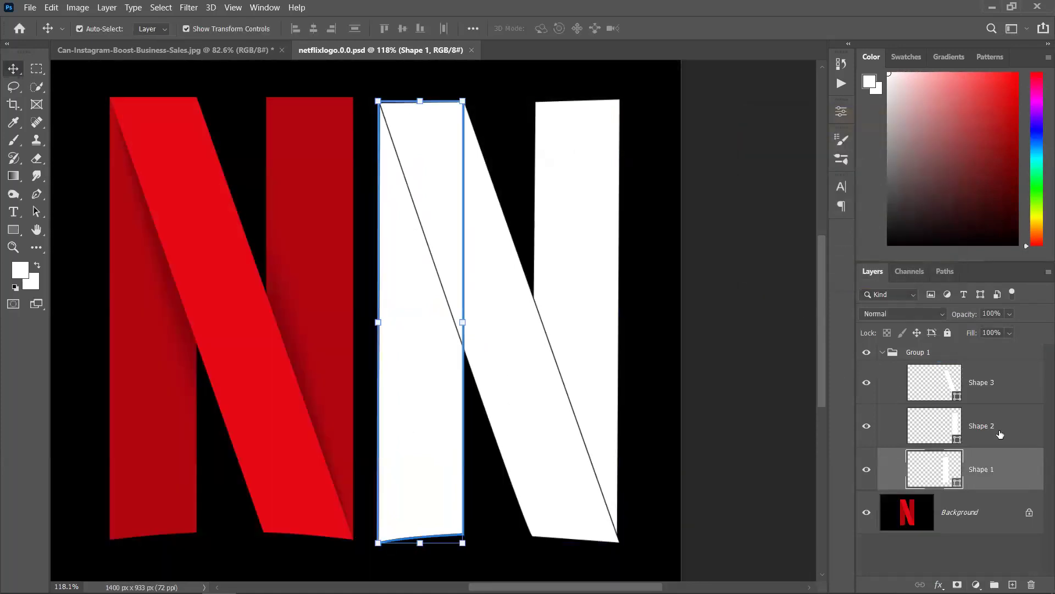
{"action": "right_click", "coordinate": [1023, 470]}
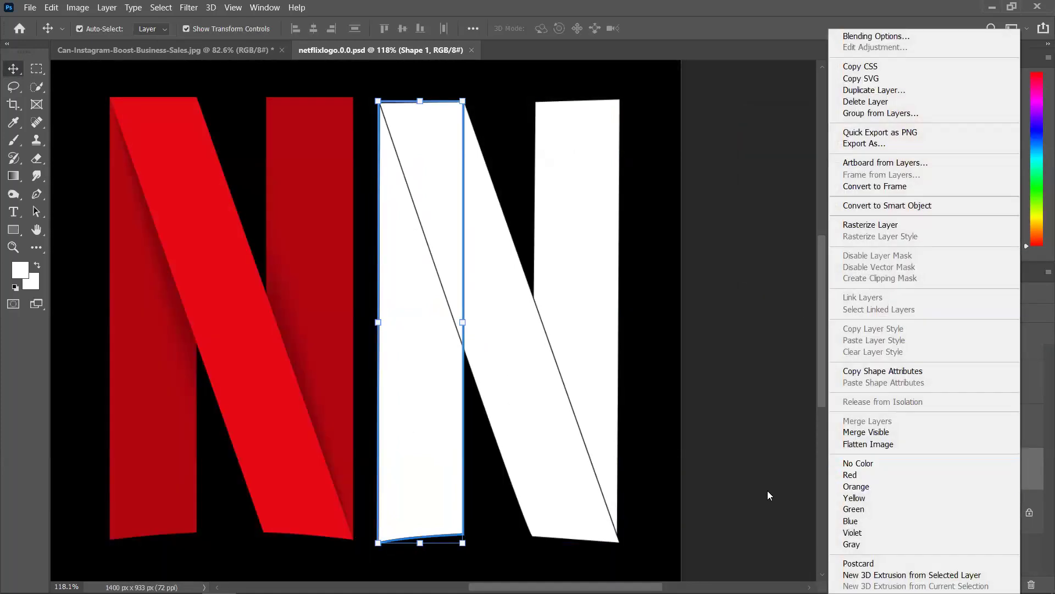
{"action": "left_click", "coordinate": [1039, 485]}
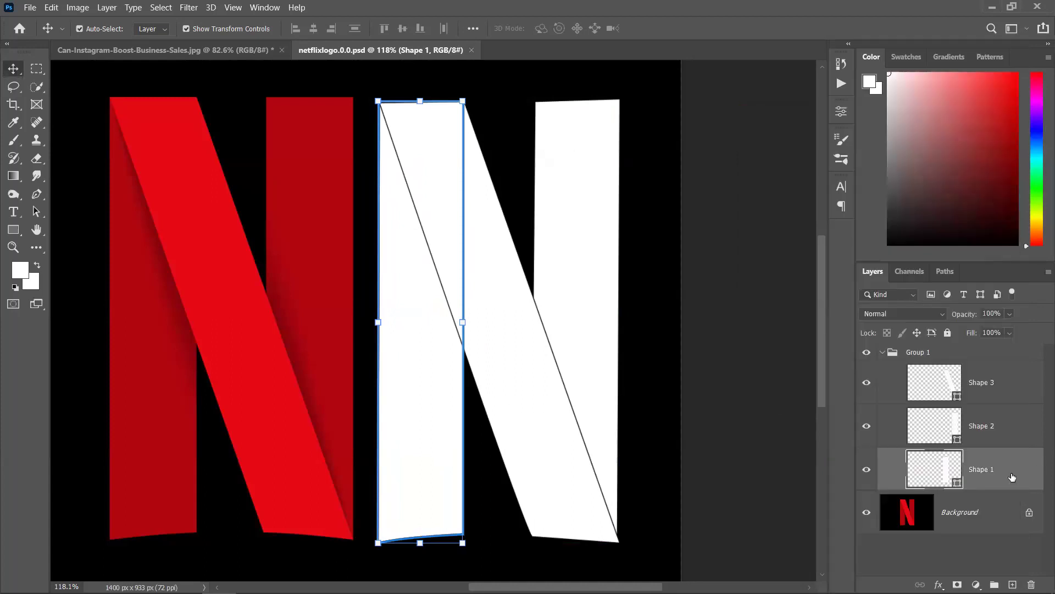
{"action": "double_click", "coordinate": [1012, 476]}
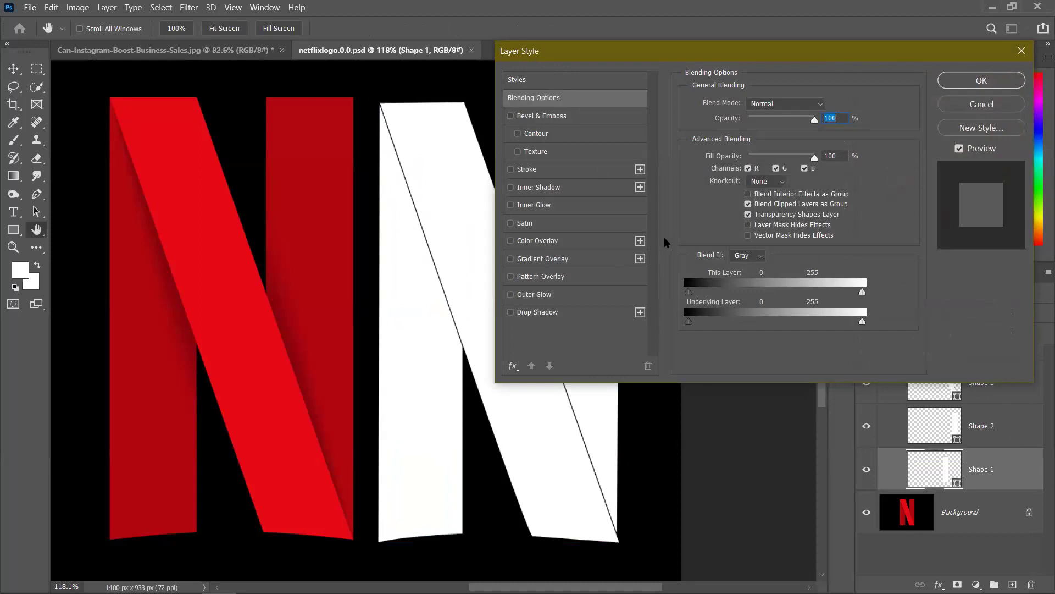
{"action": "left_click", "coordinate": [536, 259]}
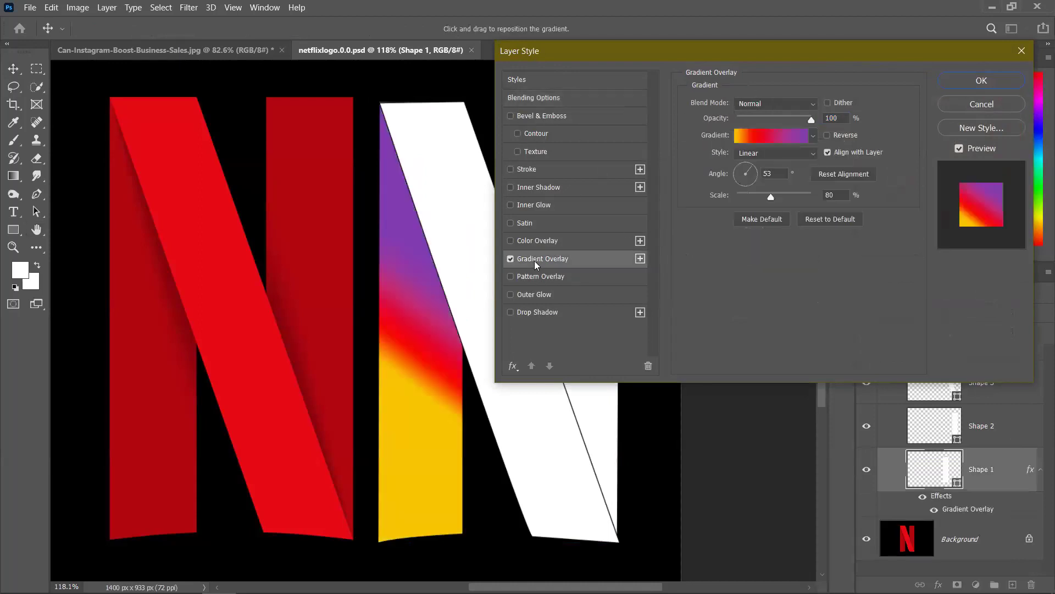
Remove the overlay gradient's middle red stop and set the 0% stop to #b1060f, sampled from the red logo's first vertical bar.
{"action": "left_click", "coordinate": [763, 139]}
{"action": "left_click_drag", "start_coordinate": [738, 298], "coordinate": [874, 327]}
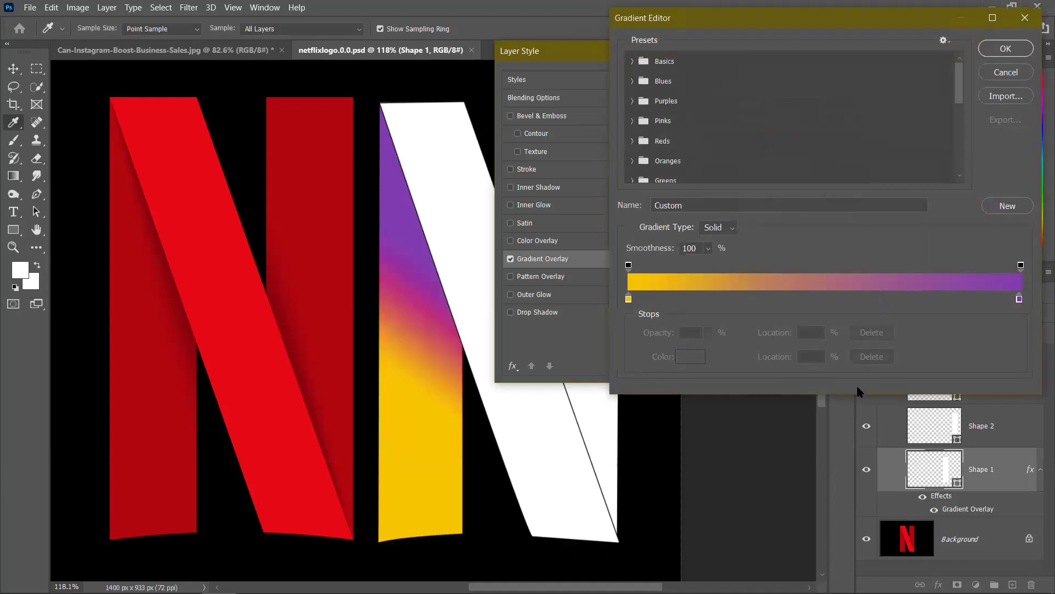
{"action": "left_click", "coordinate": [629, 300]}
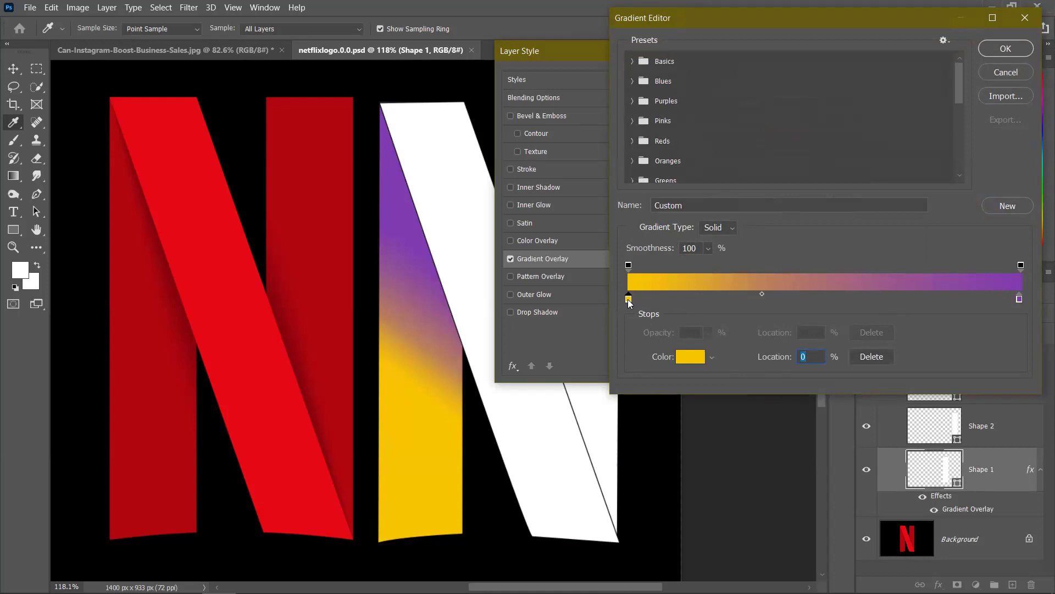
{"action": "double_click", "coordinate": [629, 300]}
{"action": "left_click", "coordinate": [162, 382]}
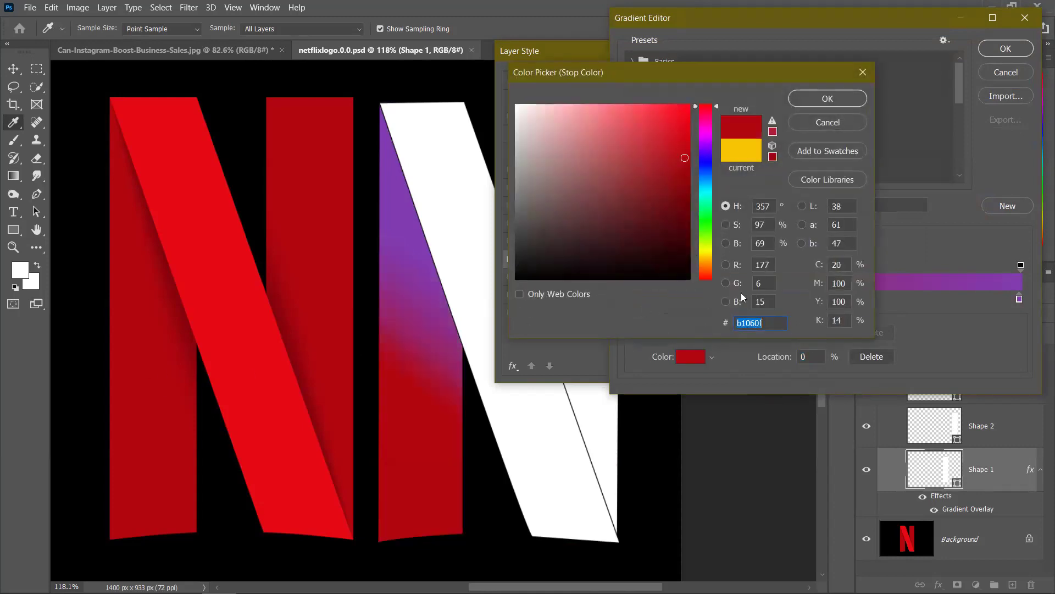
{"action": "left_click", "coordinate": [825, 100]}
Set the gradient's 100% stop to dark red #8b030d, sampled from the shadow beside the red logo's diagonal band.
{"action": "double_click", "coordinate": [1019, 299]}
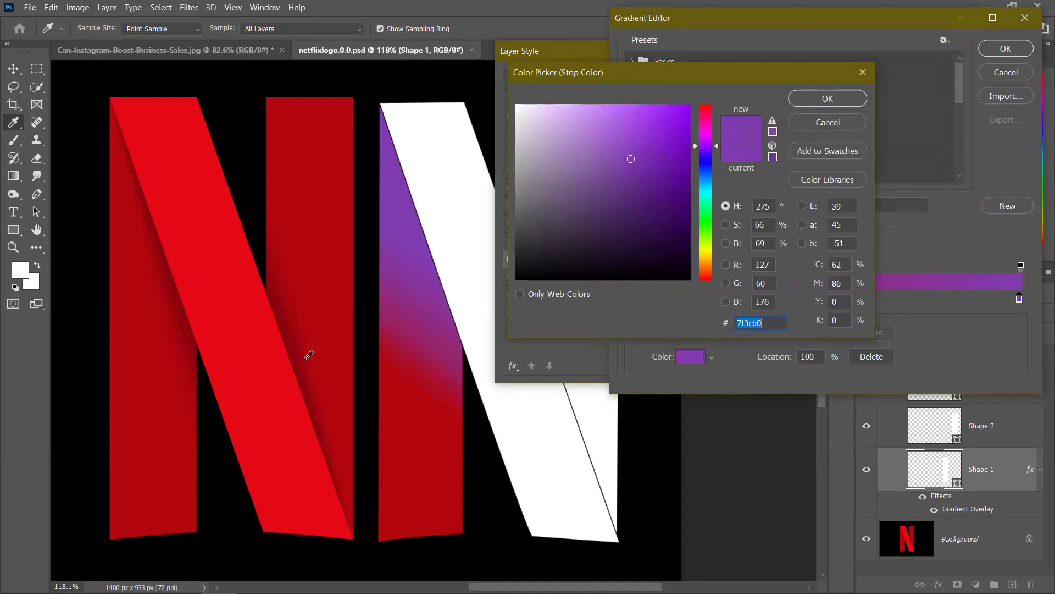
{"action": "left_click", "coordinate": [304, 376]}
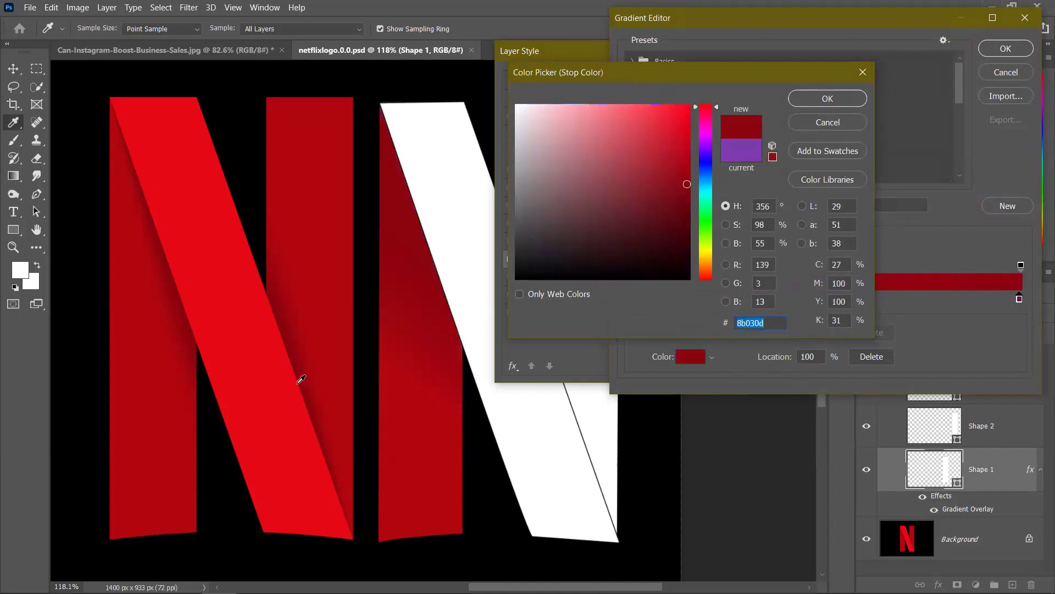
{"action": "left_click", "coordinate": [308, 376]}
{"action": "left_click", "coordinate": [307, 375]}
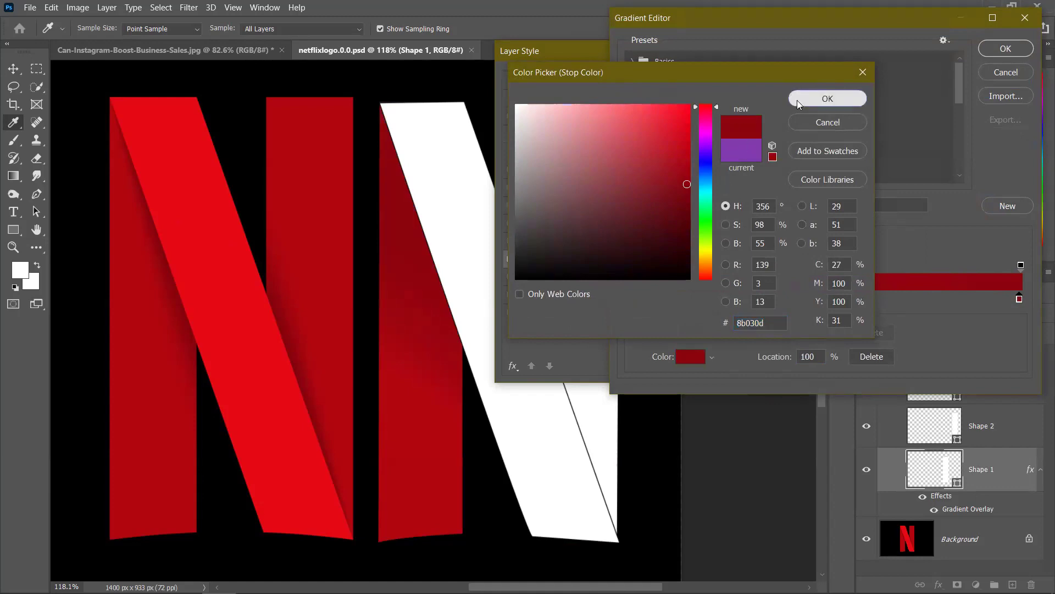
{"action": "left_click", "coordinate": [798, 102]}
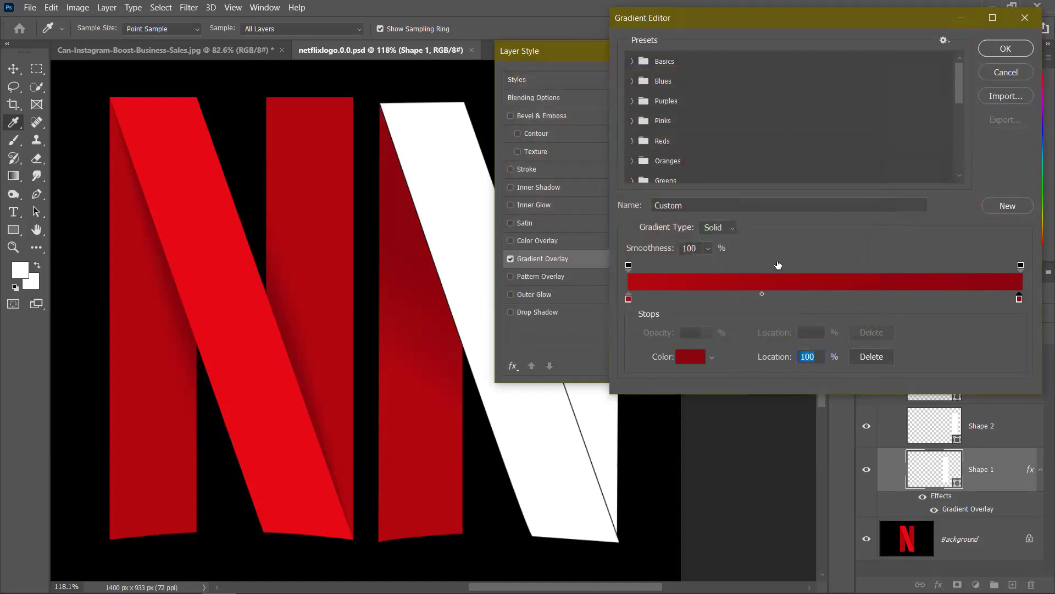
Shift the gradient's color midpoint toward the dark red 100% stop.
{"action": "left_click_drag", "start_coordinate": [762, 294], "coordinate": [839, 296]}
{"action": "left_click", "coordinate": [1019, 298]}
{"action": "left_click", "coordinate": [629, 300]}
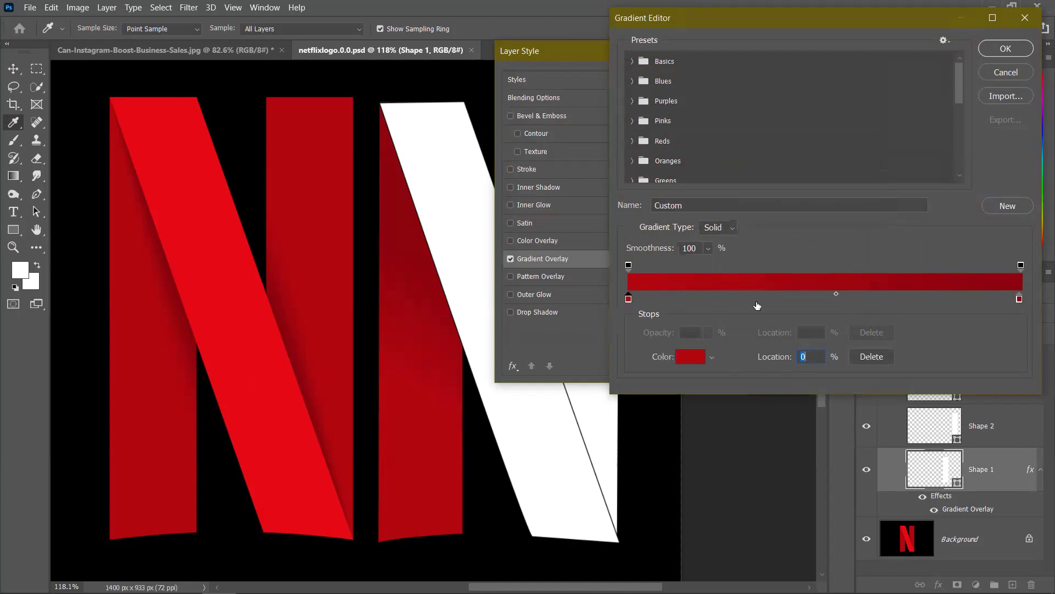
Try a bright red #e50913 0% stop sampled from the red logo's diagonal band, plus an extra color stop at 45%.
{"action": "double_click", "coordinate": [629, 299]}
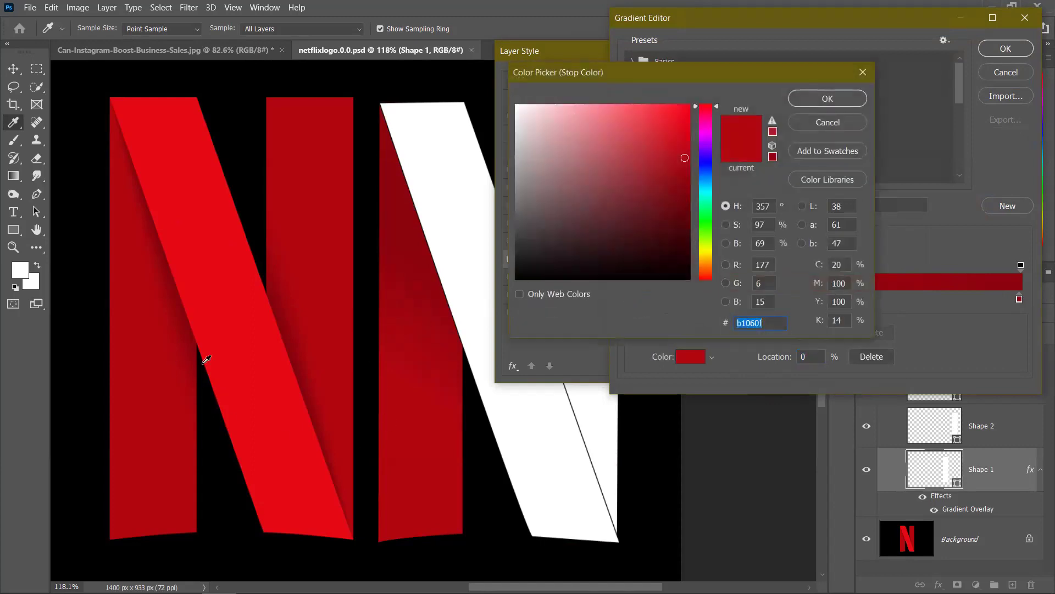
{"action": "left_click", "coordinate": [252, 351]}
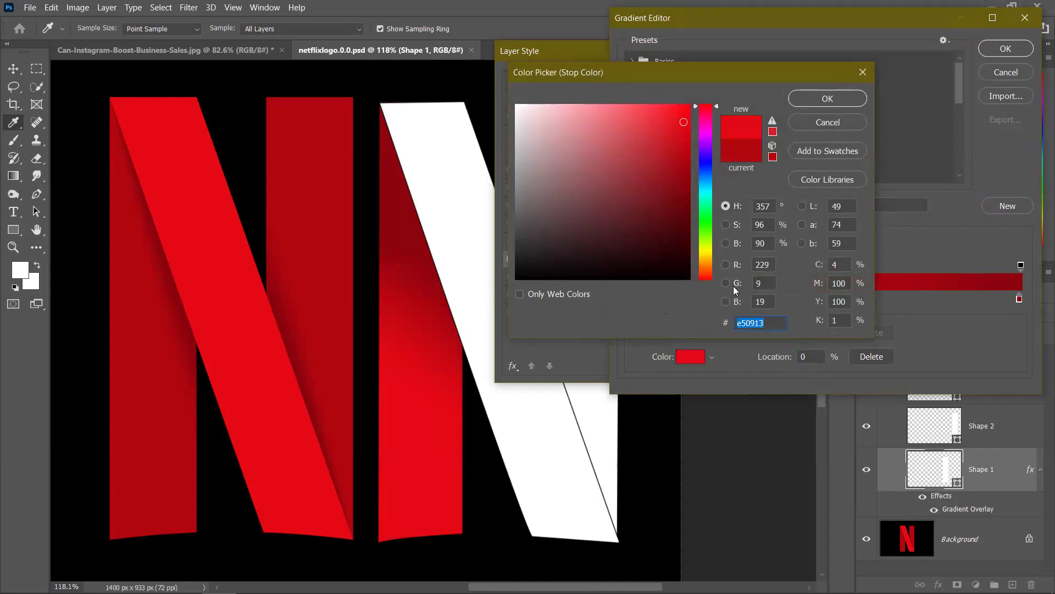
{"action": "left_click", "coordinate": [813, 101]}
{"action": "left_click_drag", "start_coordinate": [832, 298], "coordinate": [803, 297]}
{"action": "left_click", "coordinate": [804, 298]}
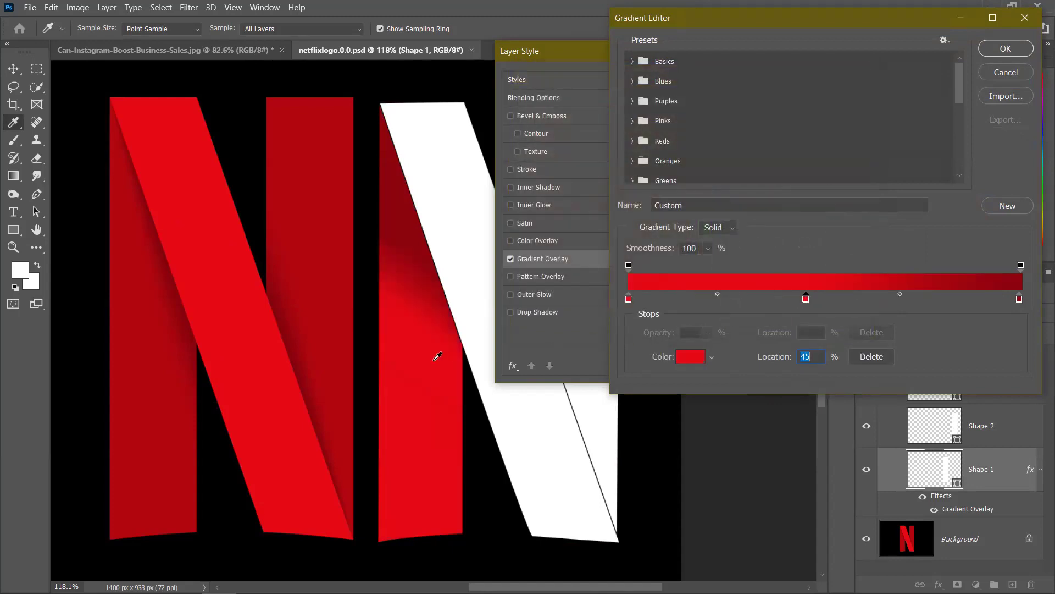
Return the 0% stop to #b1060f sampled from the first vertical bar and remove the extra 45% stop.
{"action": "double_click", "coordinate": [629, 299]}
{"action": "left_click", "coordinate": [160, 458]}
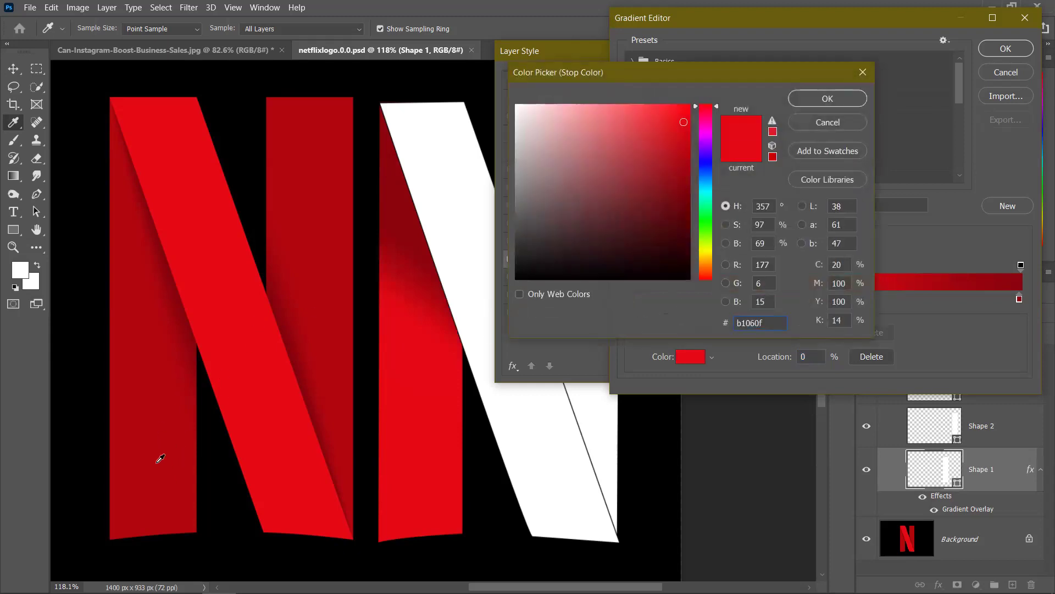
{"action": "left_click", "coordinate": [836, 101]}
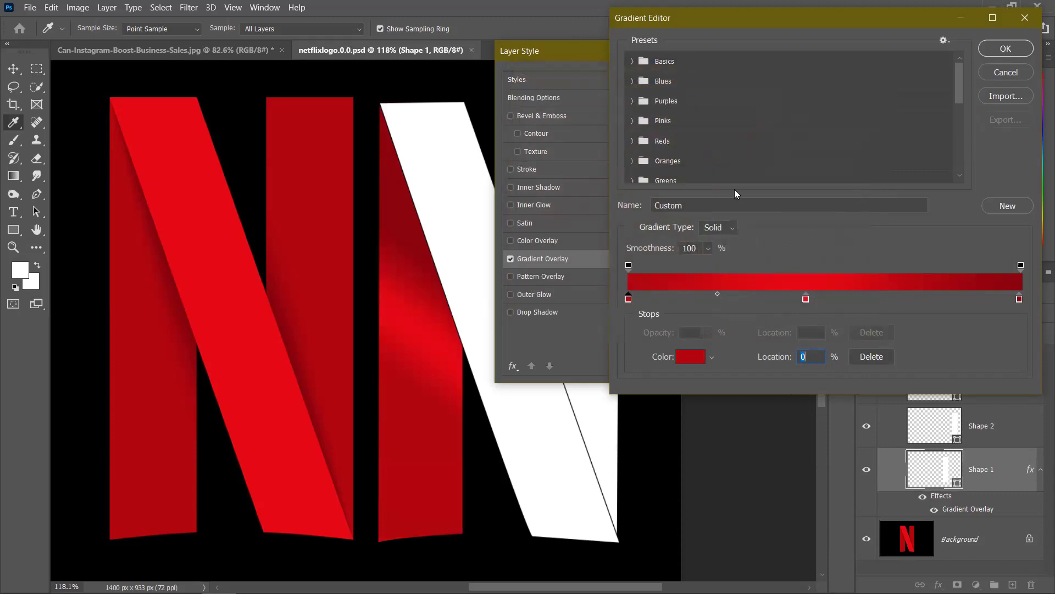
{"action": "left_click_drag", "start_coordinate": [806, 298], "coordinate": [801, 428]}
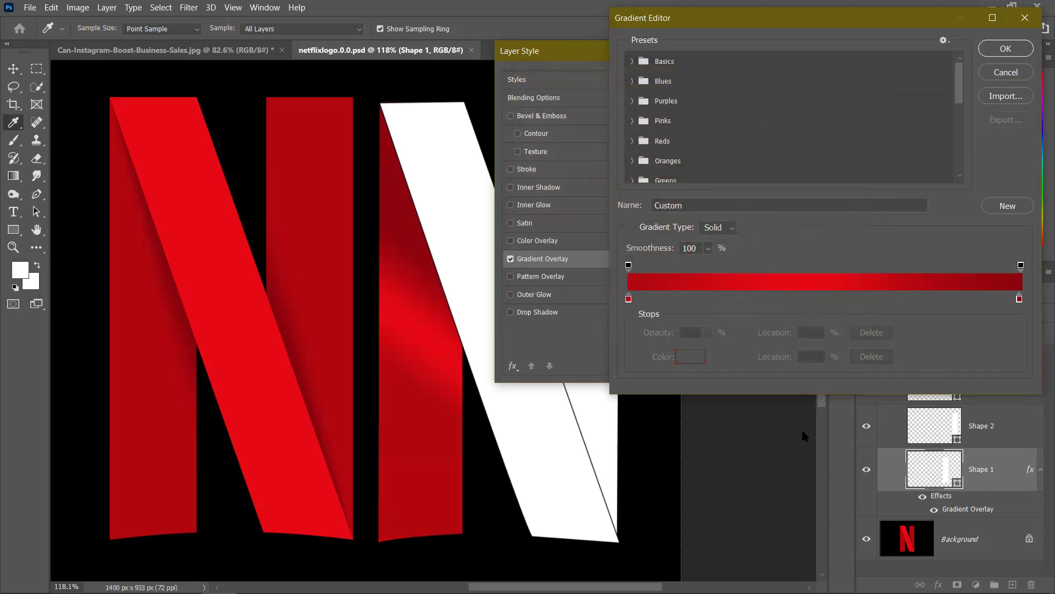
Keep #b1060f for the 0% stop, set the gradient's color midpoint to 45%, and accept the gradient.
{"action": "double_click", "coordinate": [629, 299]}
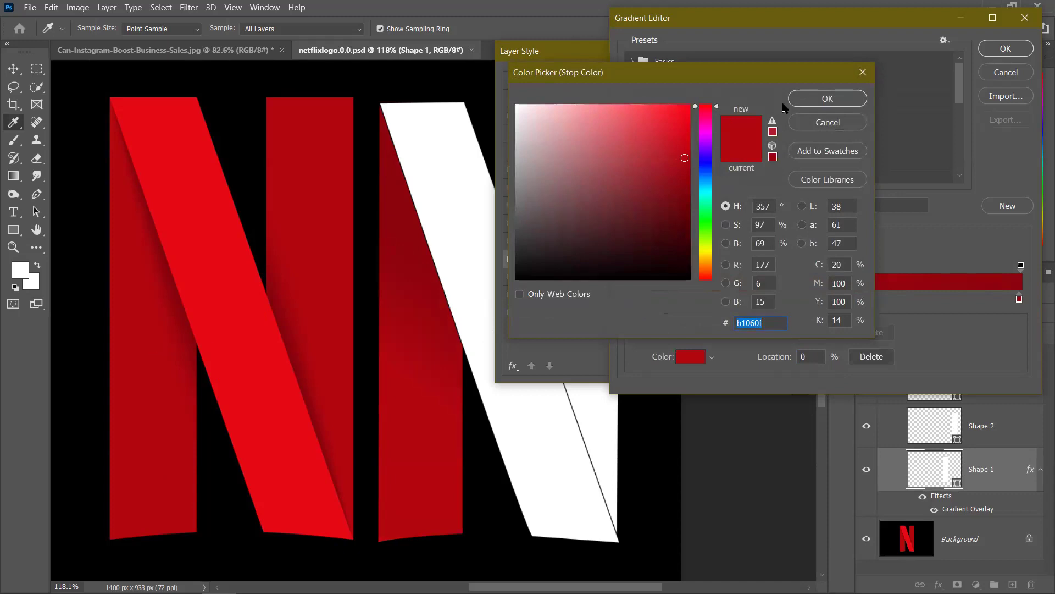
{"action": "left_click", "coordinate": [828, 98]}
{"action": "left_click", "coordinate": [806, 294]}
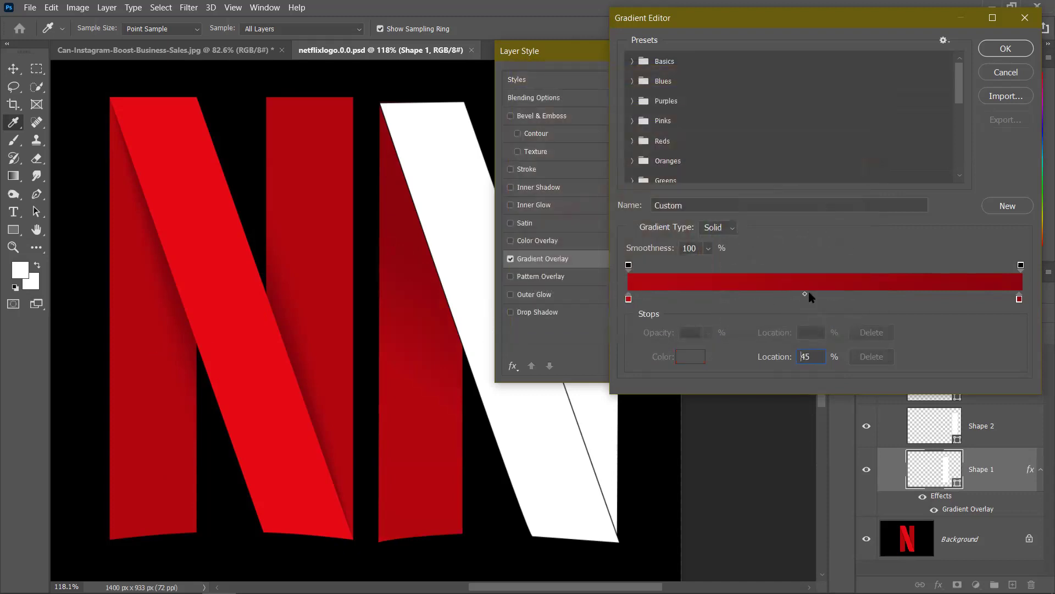
{"action": "left_click", "coordinate": [1006, 51]}
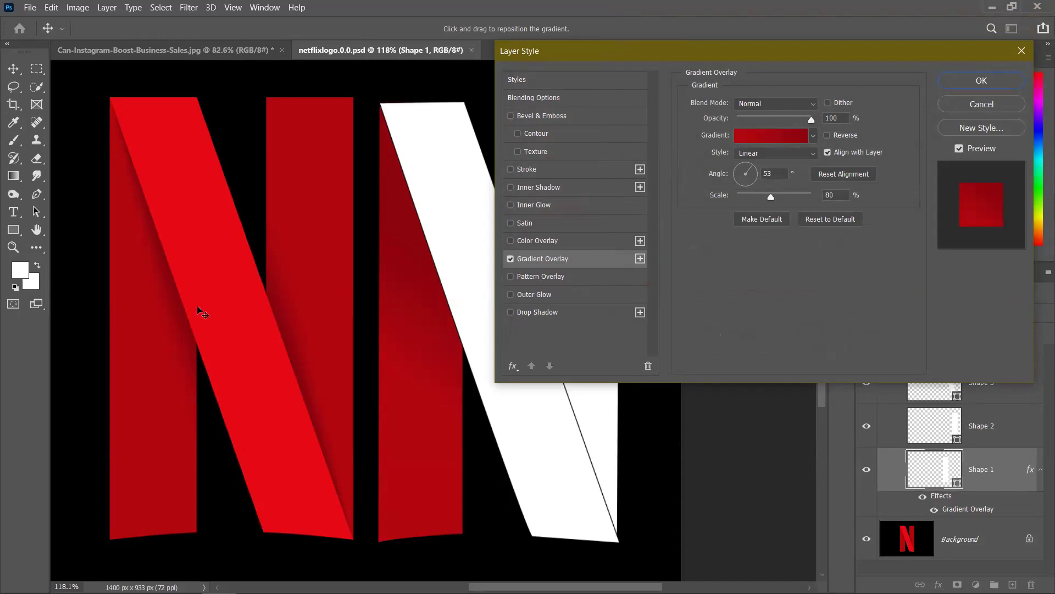
Set Shape 1's gradient overlay to a -90° angle, reversed, at 94% scale, and apply the layer style.
{"action": "mouse_move", "coordinate": [770, 197]}
{"action": "left_mouse_down"}
{"action": "mouse_move", "coordinate": [748, 197]}
{"action": "mouse_move", "coordinate": [784, 199]}
{"action": "left_mouse_up"}
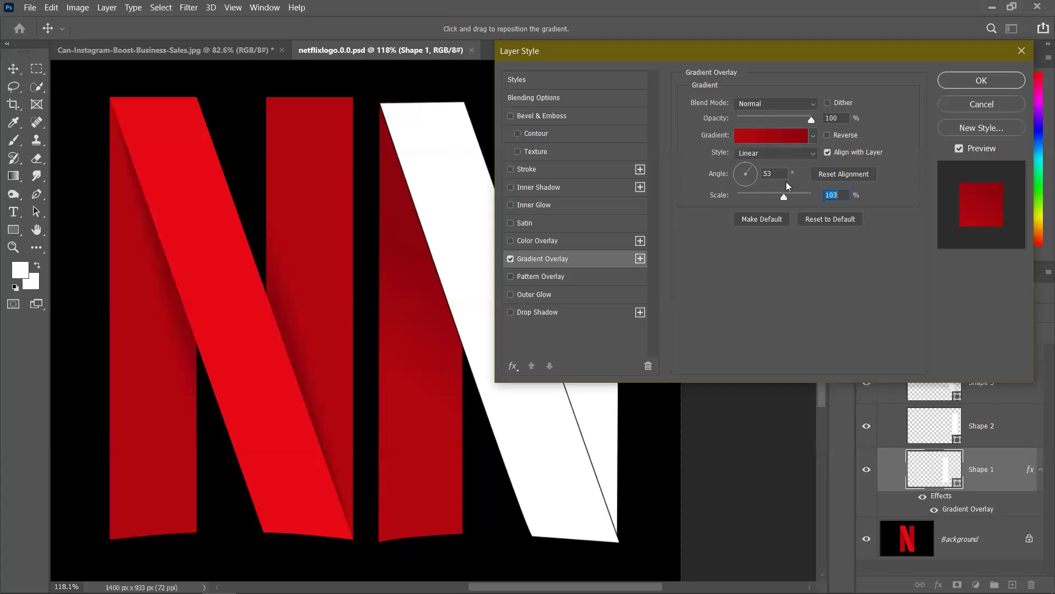
{"action": "left_click", "coordinate": [743, 165]}
{"action": "left_click_drag", "start_coordinate": [744, 162], "coordinate": [744, 192]}
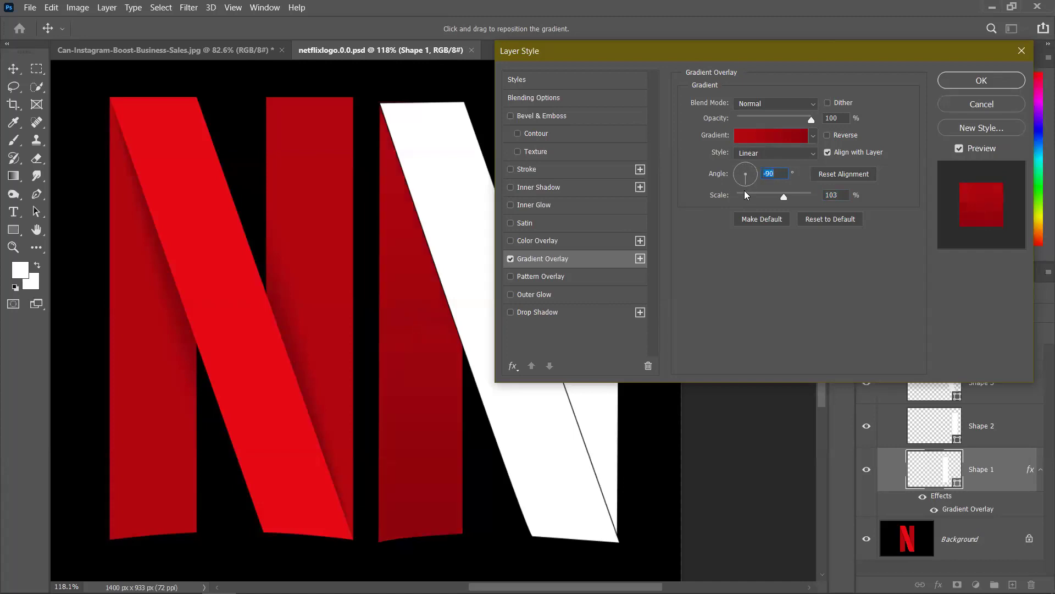
{"action": "left_click", "coordinate": [828, 136]}
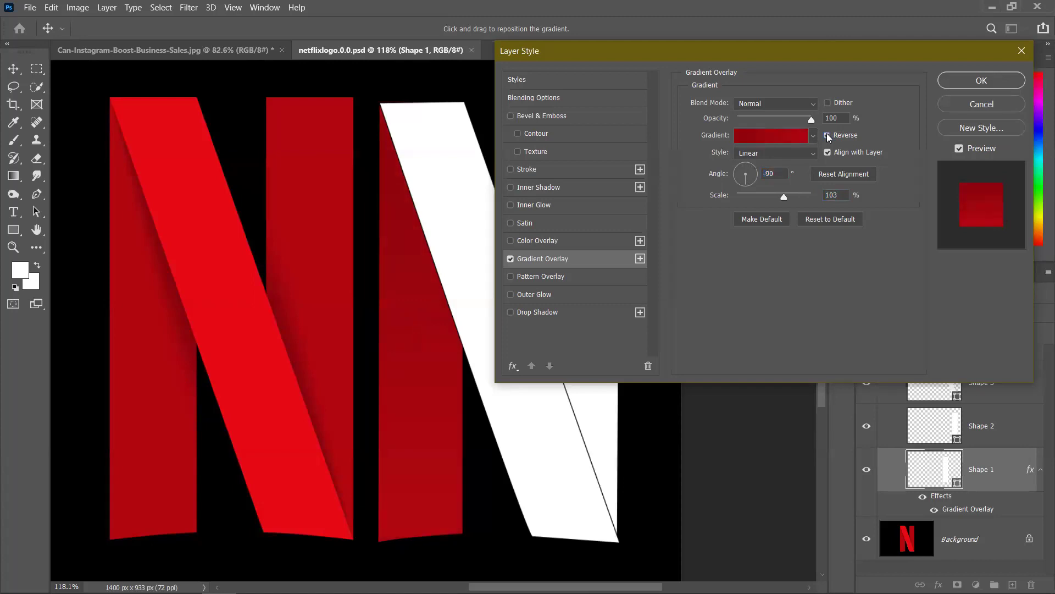
{"action": "left_click_drag", "start_coordinate": [783, 199], "coordinate": [779, 198]}
{"action": "left_click", "coordinate": [955, 83]}
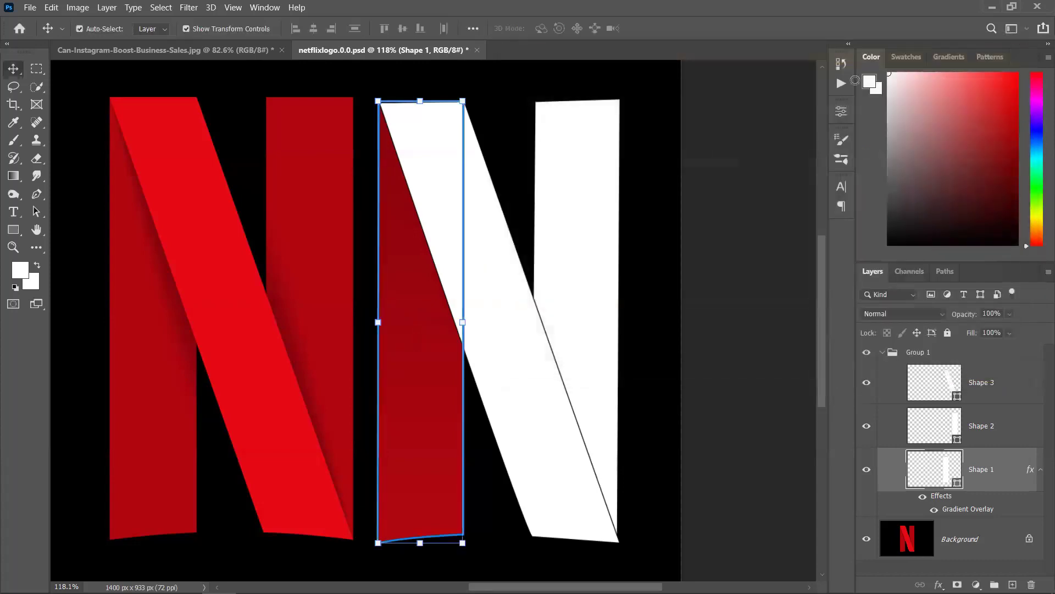
Add a Gradient Overlay with the same dark red gradient to the Shape 2 layer, turning Reverse off.
{"action": "left_click", "coordinate": [1011, 426]}
{"action": "double_click", "coordinate": [1014, 429]}
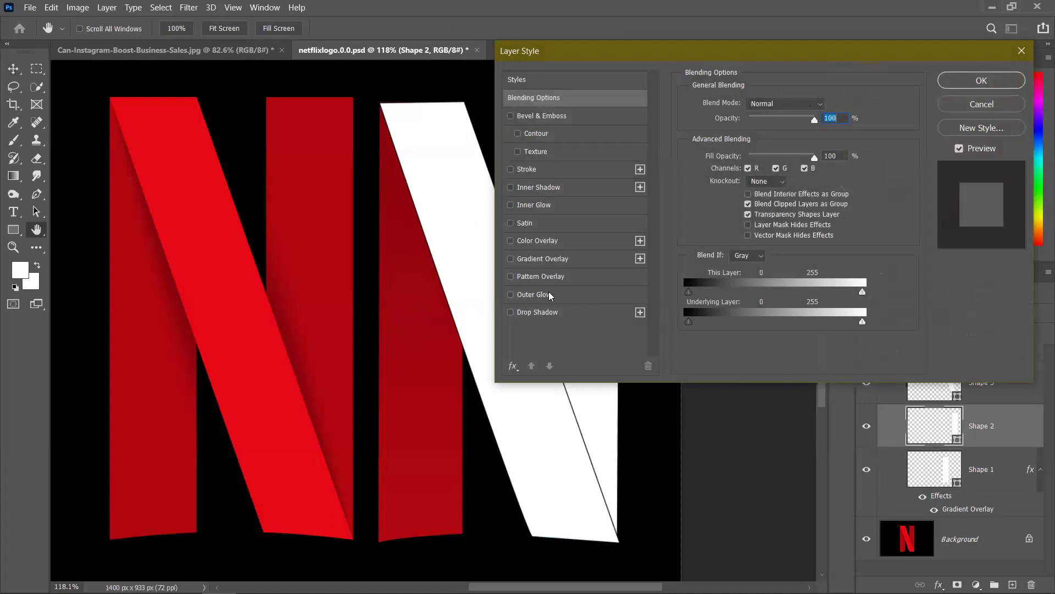
{"action": "left_click", "coordinate": [522, 261]}
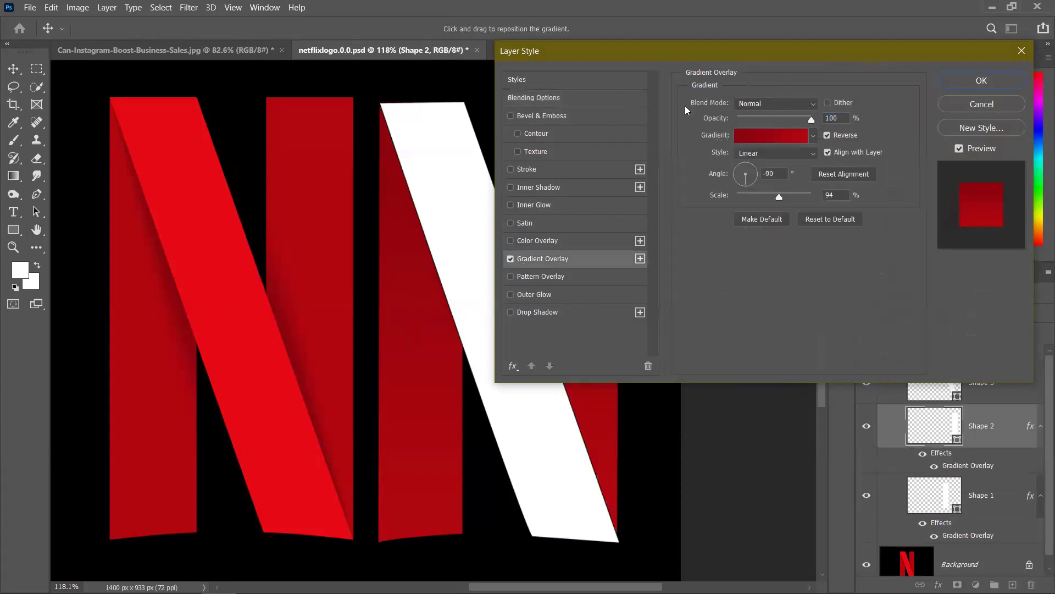
{"action": "left_click_drag", "start_coordinate": [664, 55], "coordinate": [666, 58]}
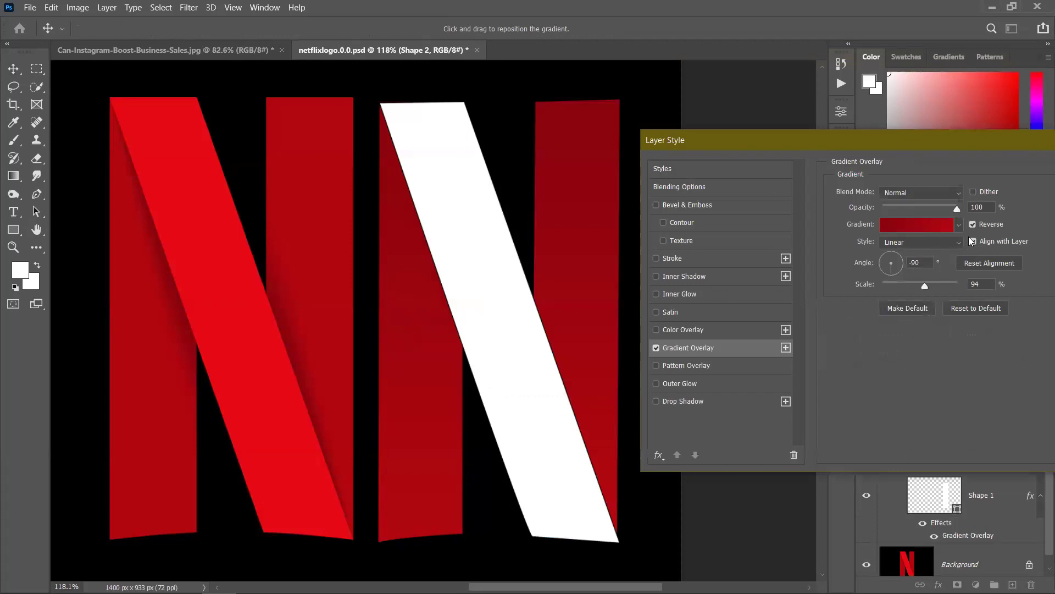
{"action": "left_click", "coordinate": [974, 225]}
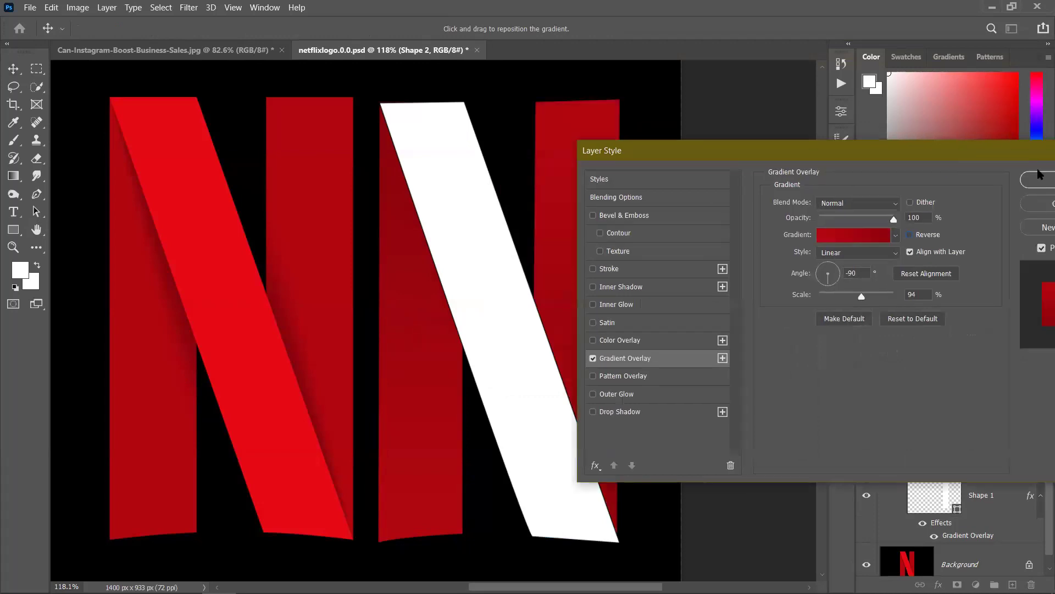
{"action": "left_click", "coordinate": [1041, 172]}
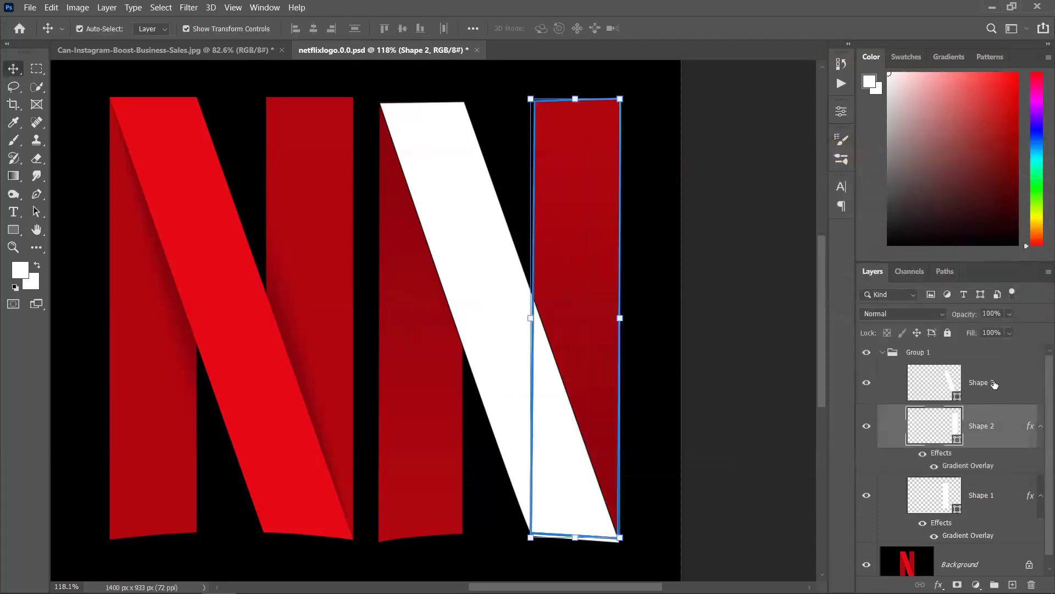
Add a Gradient Overlay to the Shape 3 layer and set its 0% stop to #e50913, sampled from the original diagonal band.
{"action": "left_click", "coordinate": [1018, 388]}
{"action": "double_click", "coordinate": [1020, 389]}
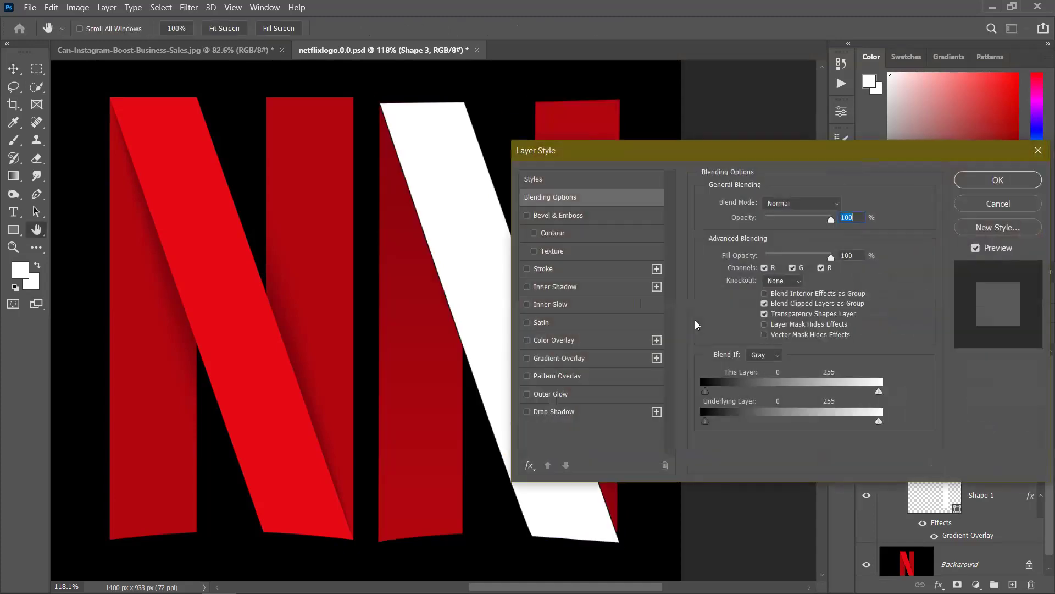
{"action": "left_click_drag", "start_coordinate": [641, 151], "coordinate": [732, 80]}
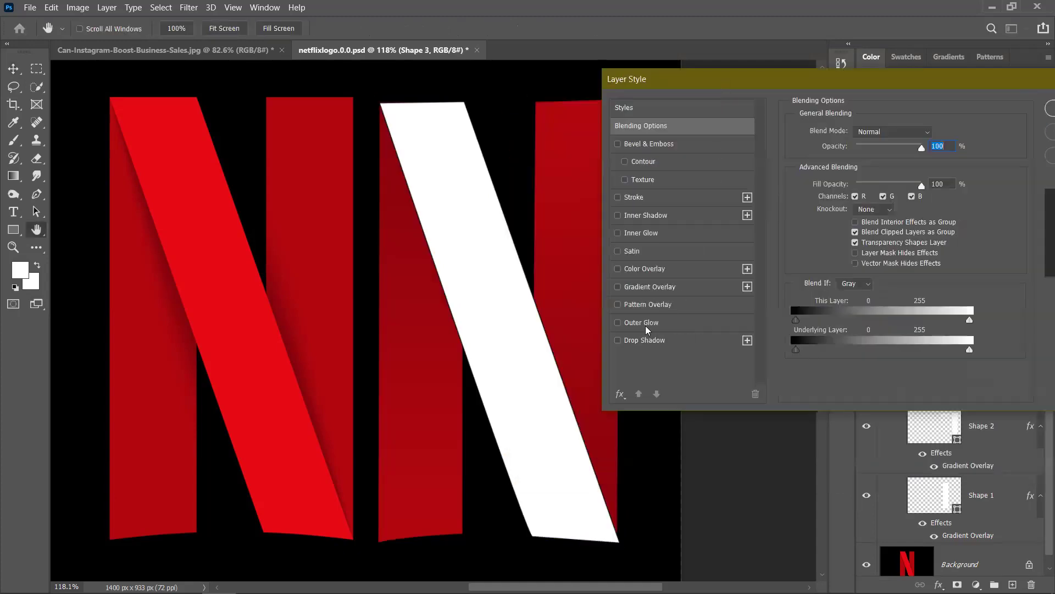
{"action": "left_click", "coordinate": [635, 290]}
{"action": "left_click", "coordinate": [881, 168]}
{"action": "double_click", "coordinate": [629, 300]}
{"action": "left_click", "coordinate": [279, 481]}
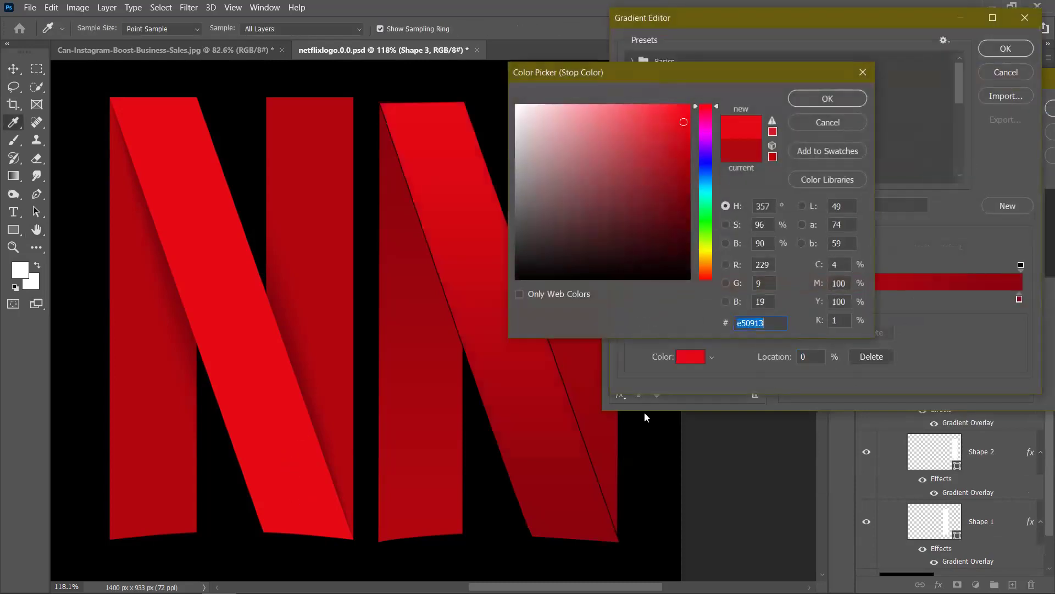
{"action": "left_click", "coordinate": [813, 100]}
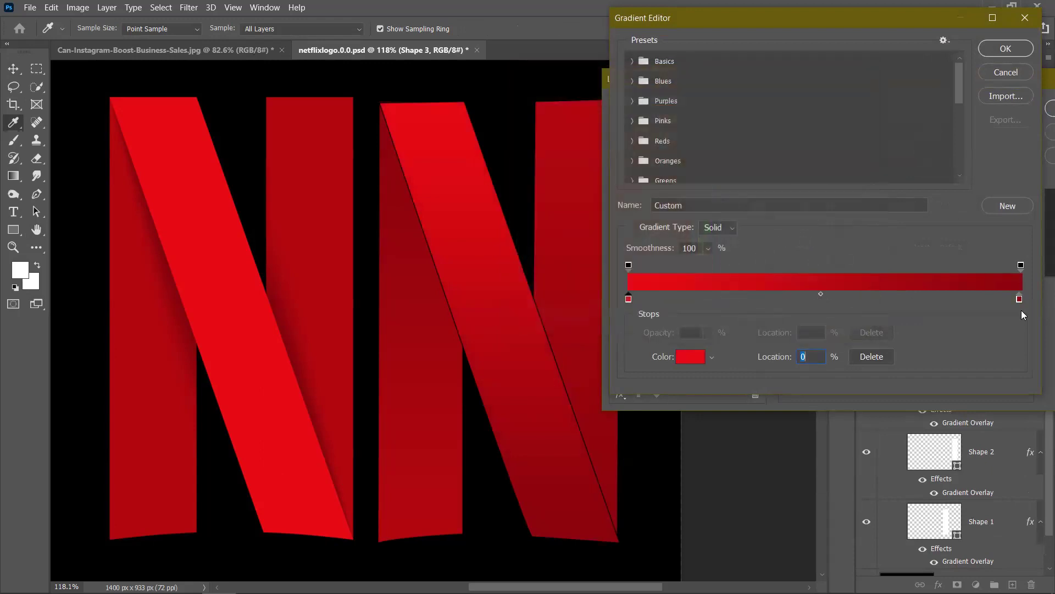
Set Shape 3's 100% gradient stop to the bright red at the top of the original diagonal band and apply the style.
{"action": "double_click", "coordinate": [1019, 300]}
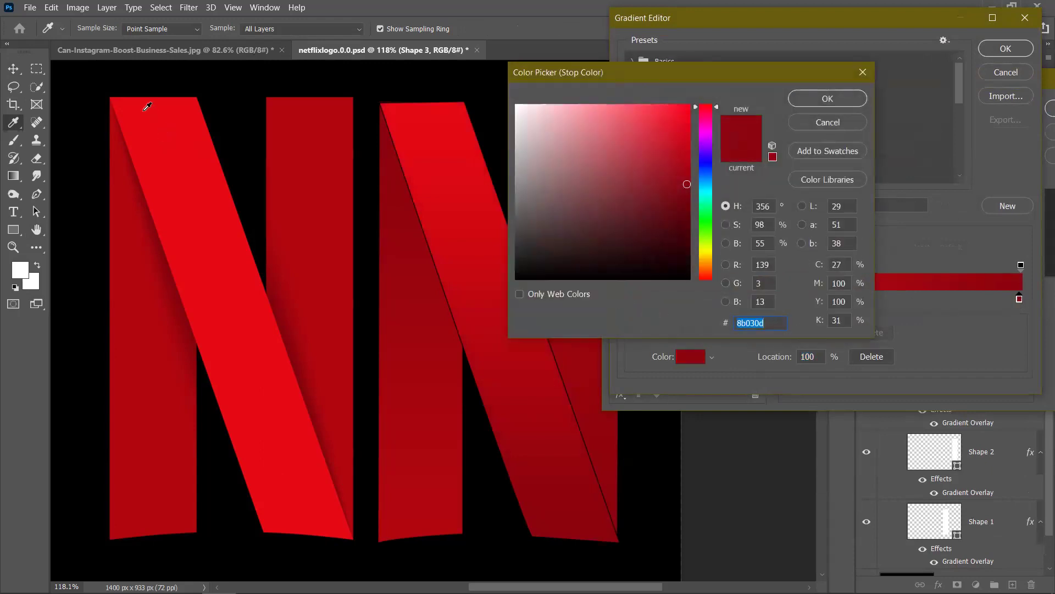
{"action": "left_click", "coordinate": [147, 107]}
{"action": "left_click", "coordinate": [808, 98]}
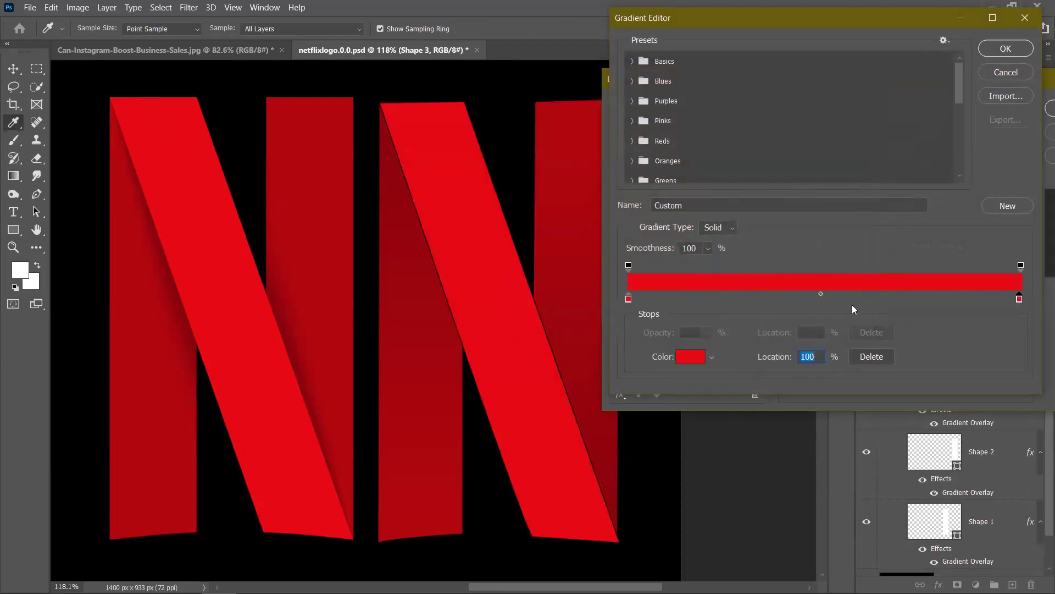
{"action": "left_click", "coordinate": [1005, 51]}
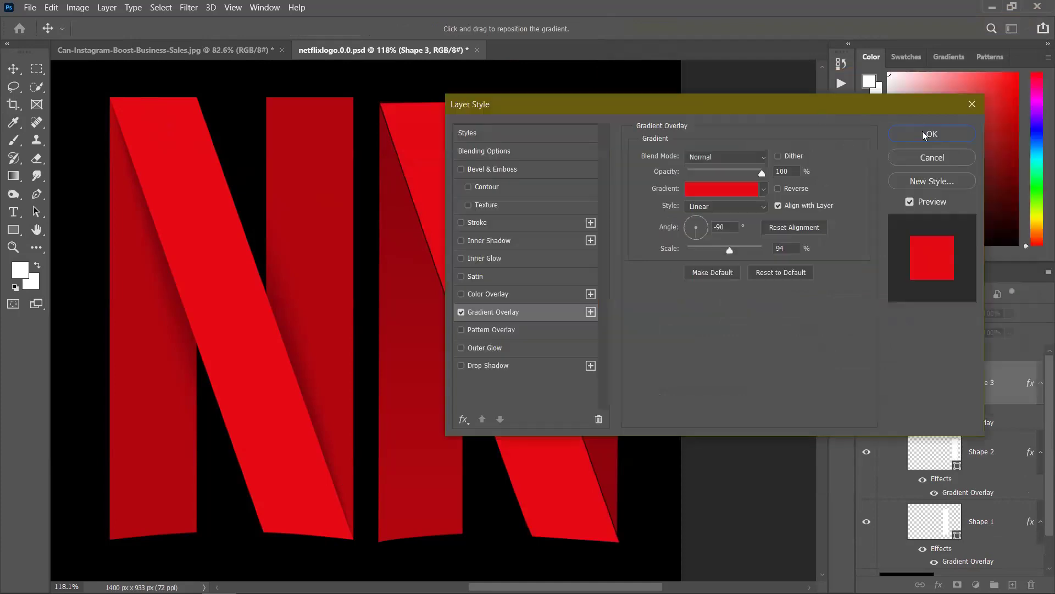
{"action": "left_click", "coordinate": [932, 133]}
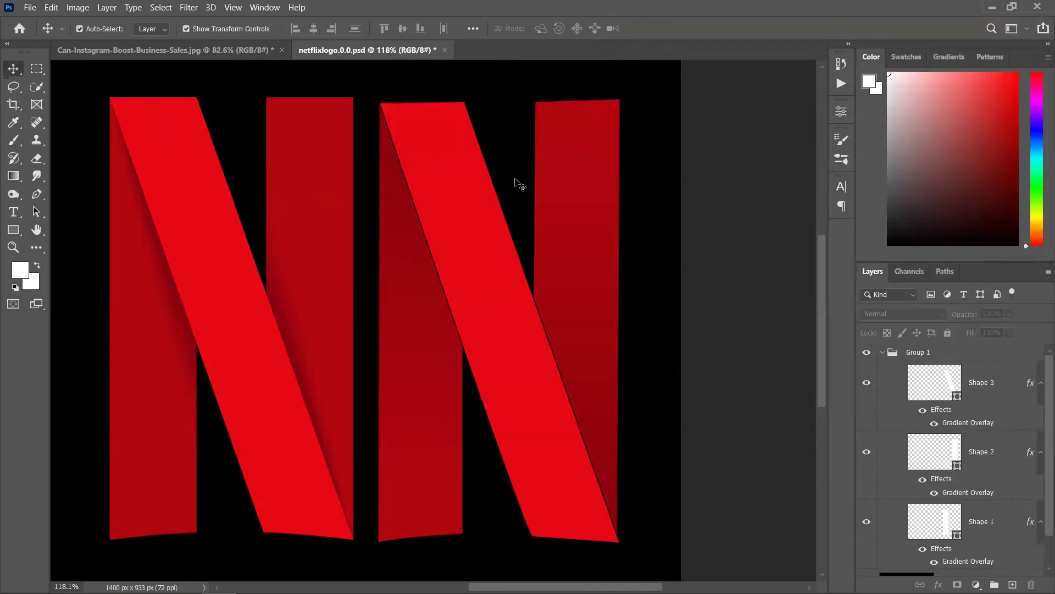
Close netflixlogo.0.0.psd without saving and switch to the Firefox browser.
{"action": "left_click", "coordinate": [445, 50]}
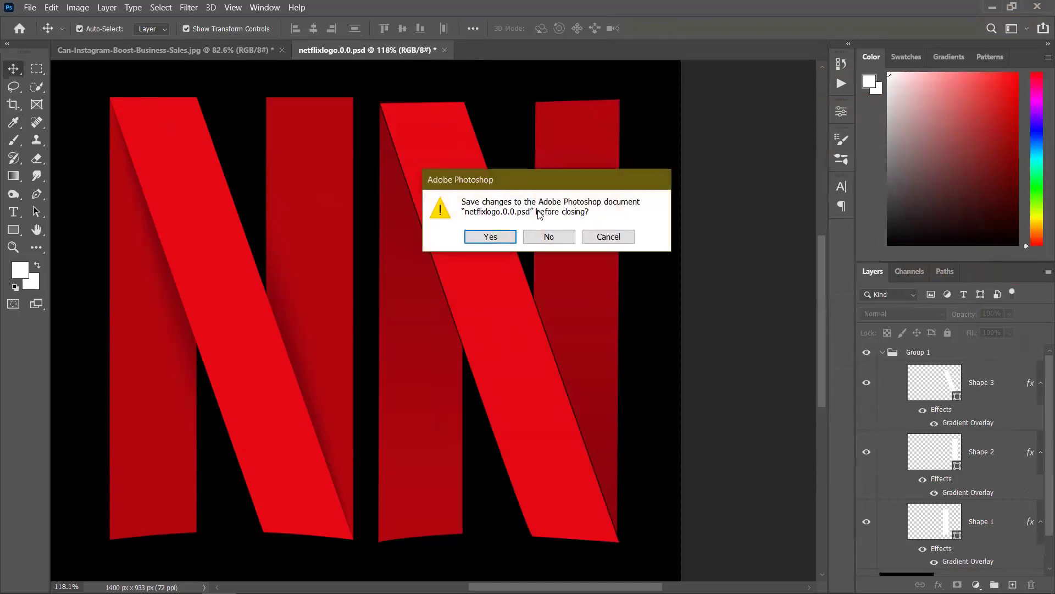
{"action": "left_click", "coordinate": [547, 236]}
{"action": "left_click", "coordinate": [992, 9]}
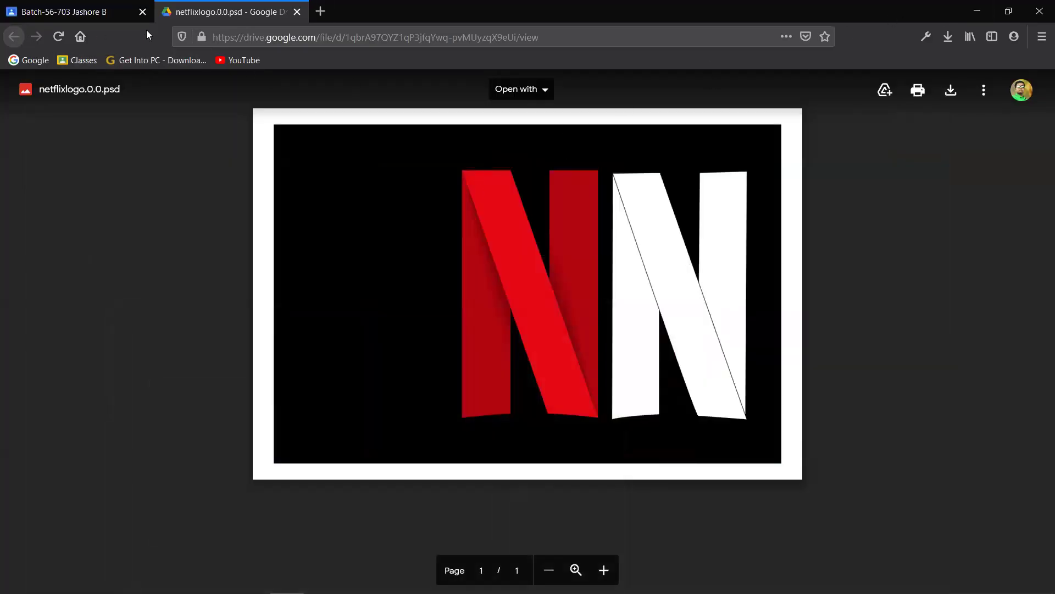
Close the netflixlogo.0.0.psd previews and view Love Shape.jpg from the "Shape Making by Pen Tool" post.
{"action": "left_click", "coordinate": [297, 12]}
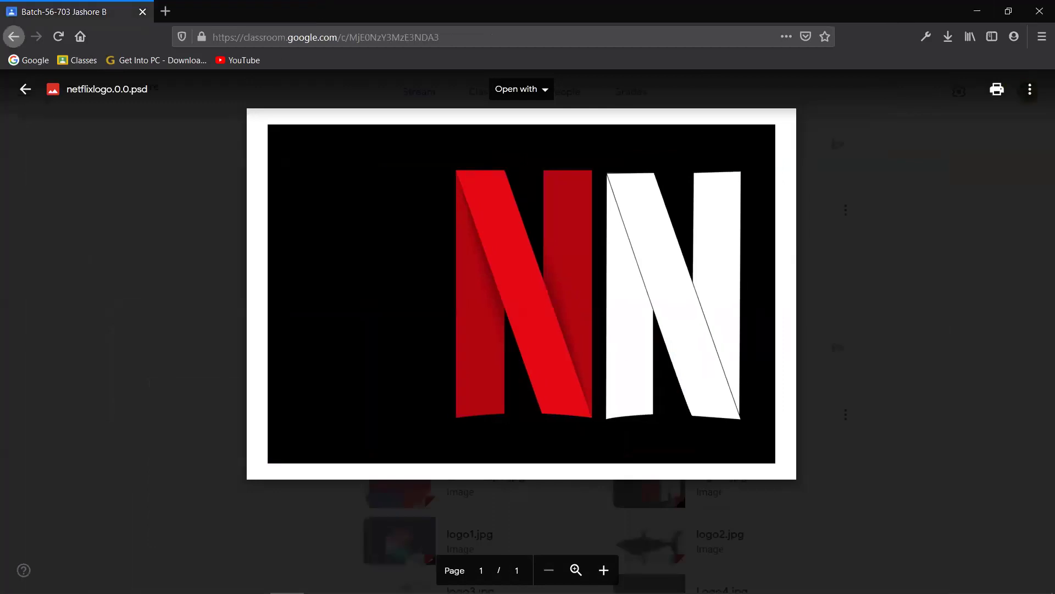
{"action": "left_click", "coordinate": [25, 89]}
{"action": "scroll", "coordinate": [467, 264], "scroll_direction": "down", "scroll_amount": 2}
{"action": "scroll", "coordinate": [448, 292], "scroll_direction": "down", "scroll_amount": 10}
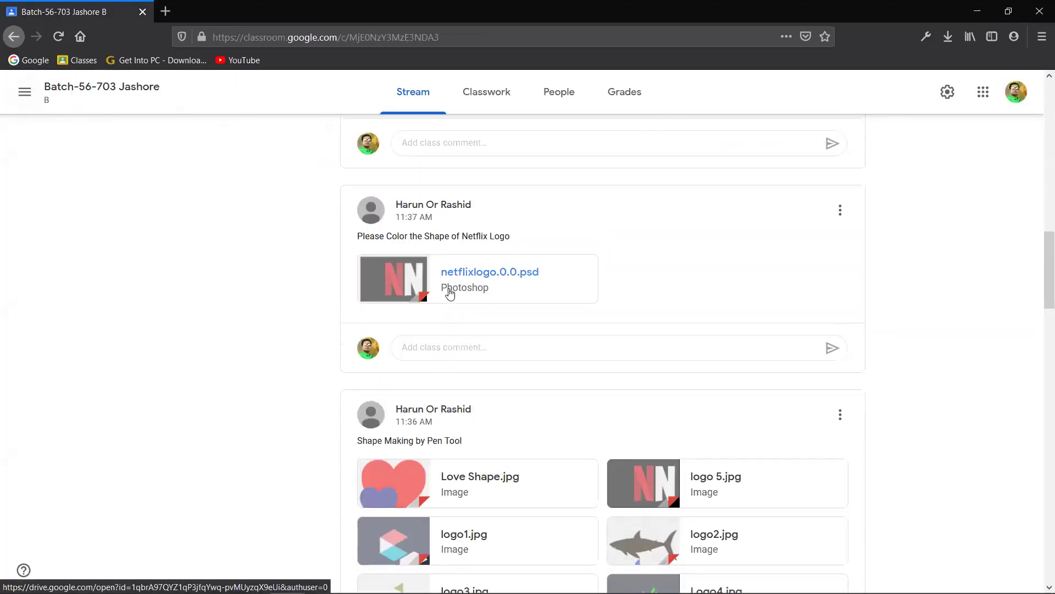
{"action": "scroll", "coordinate": [423, 252], "scroll_direction": "up", "scroll_amount": 1}
{"action": "scroll", "coordinate": [440, 236], "scroll_direction": "up", "scroll_amount": 2}
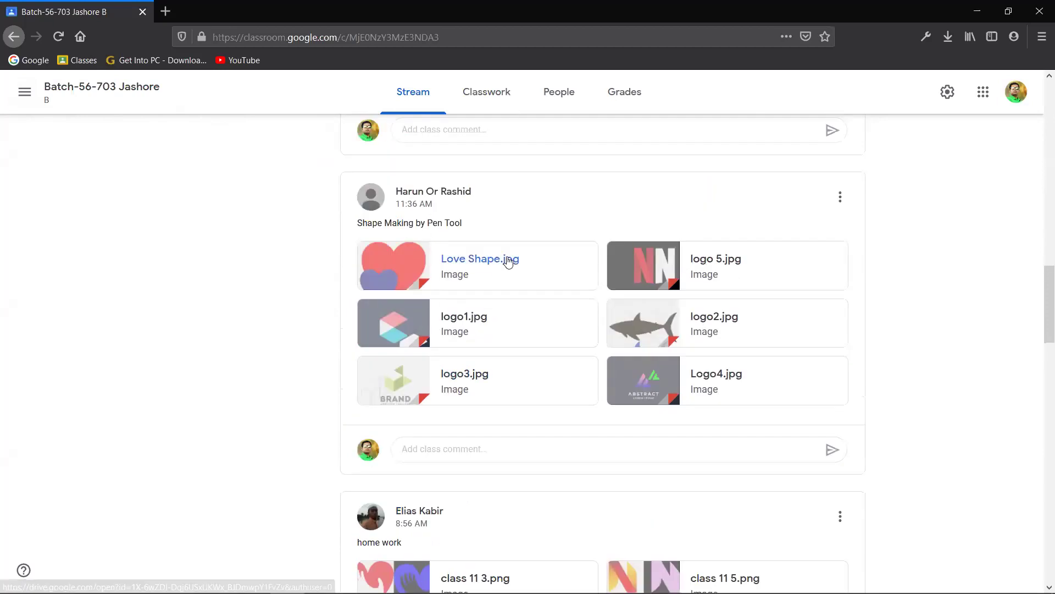
{"action": "left_click", "coordinate": [560, 266]}
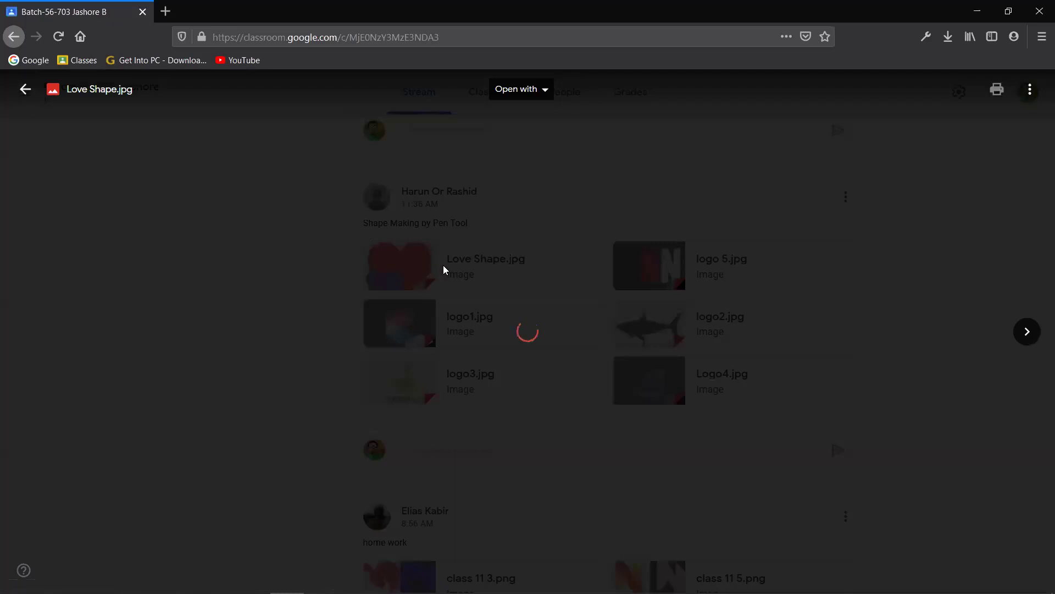
{"action": "left_click", "coordinate": [542, 292]}
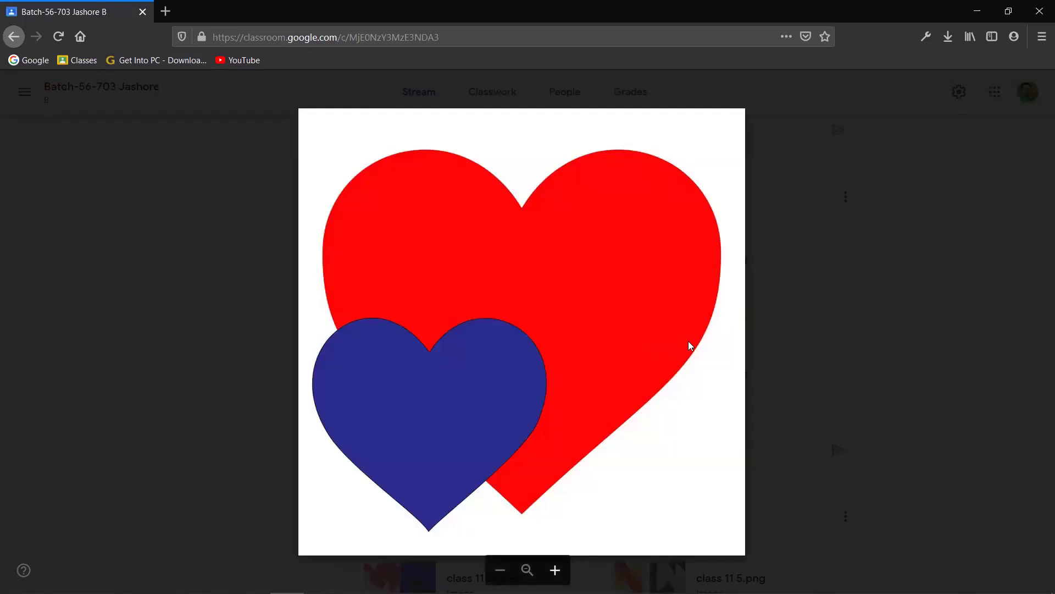
{"action": "mouse_move", "coordinate": [466, 384]}
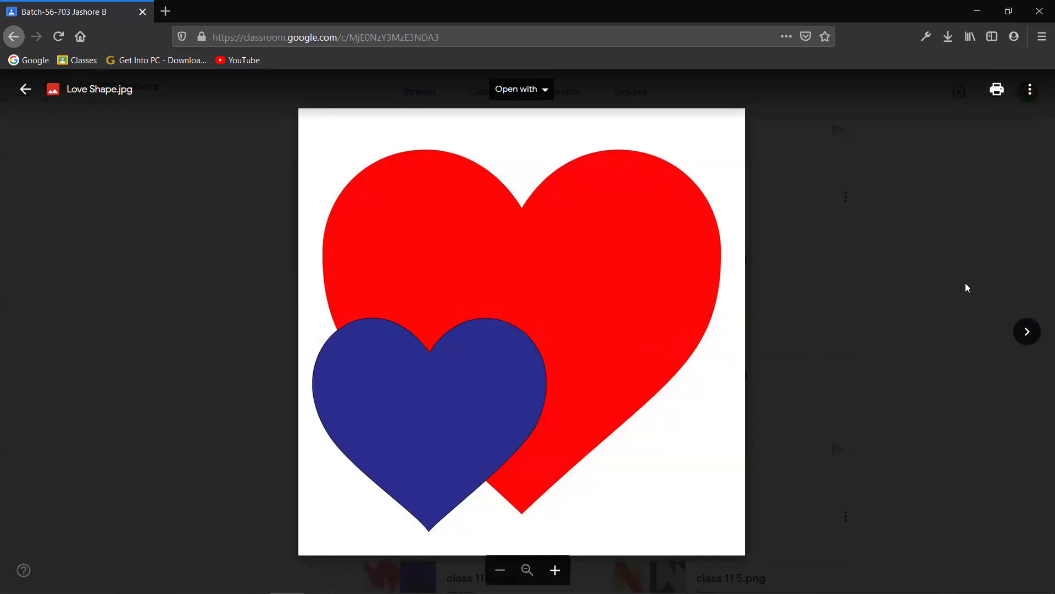
View the remaining images of the "Shape Making by Pen Tool" post from logo 5.jpg through Logo4.jpg and close the preview.
{"action": "left_click", "coordinate": [1026, 333]}
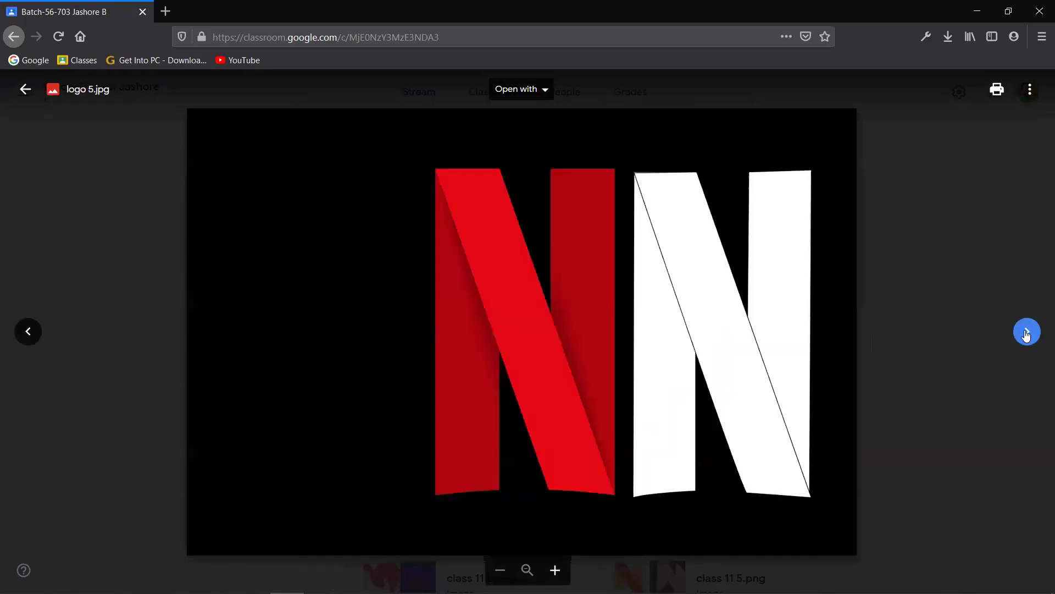
{"action": "left_click", "coordinate": [1026, 332]}
{"action": "left_click", "coordinate": [1026, 333]}
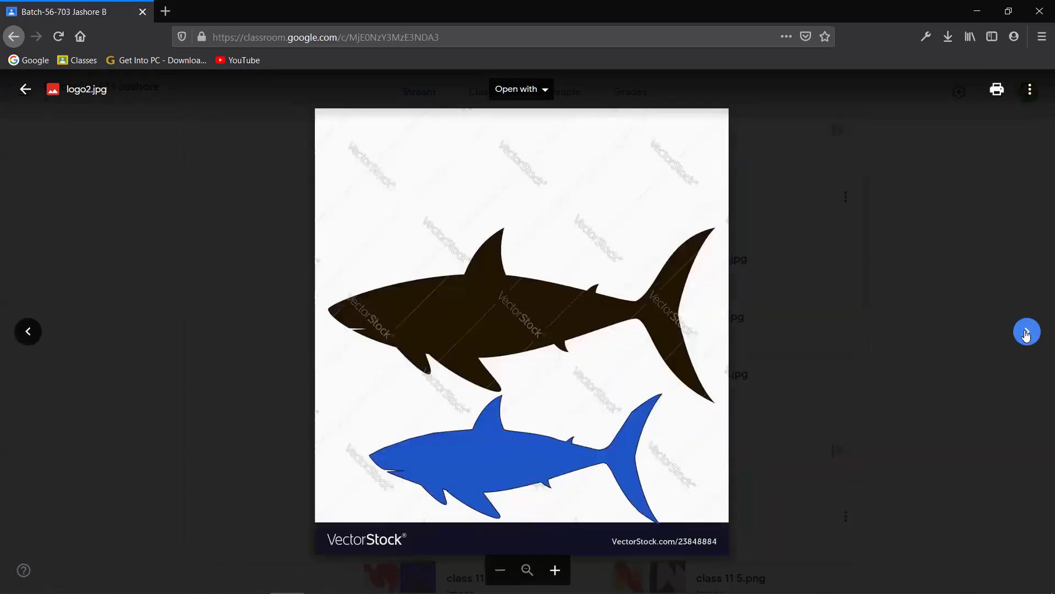
{"action": "left_click", "coordinate": [1027, 333]}
{"action": "left_click", "coordinate": [1026, 333]}
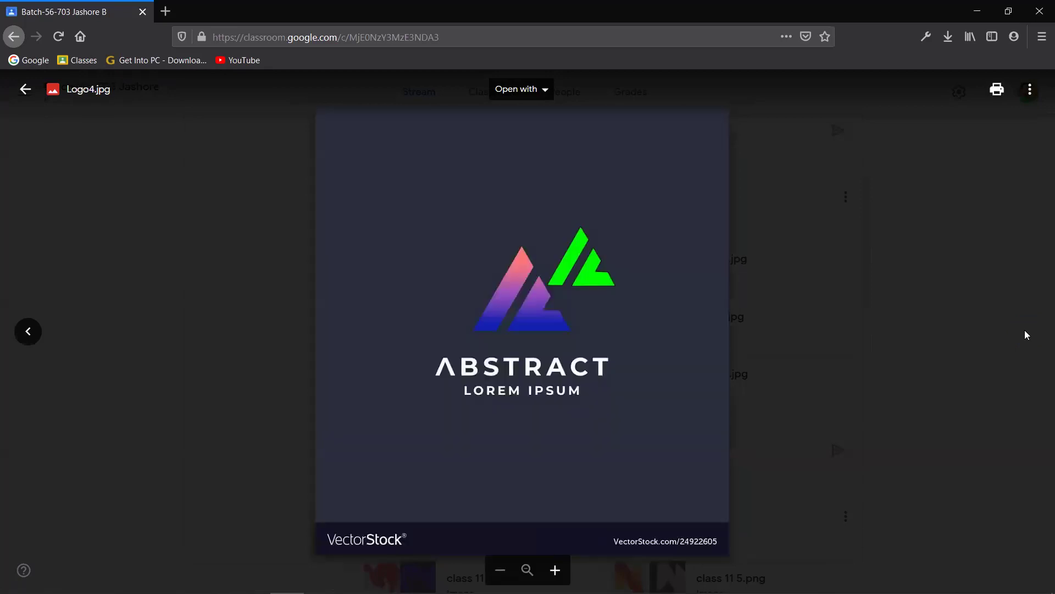
{"action": "left_click", "coordinate": [25, 89]}
Look through the next homework posts, view class 11 2.png from the 8:56 AM "home work" post and close it.
{"action": "scroll", "coordinate": [456, 322], "scroll_direction": "down", "scroll_amount": 5}
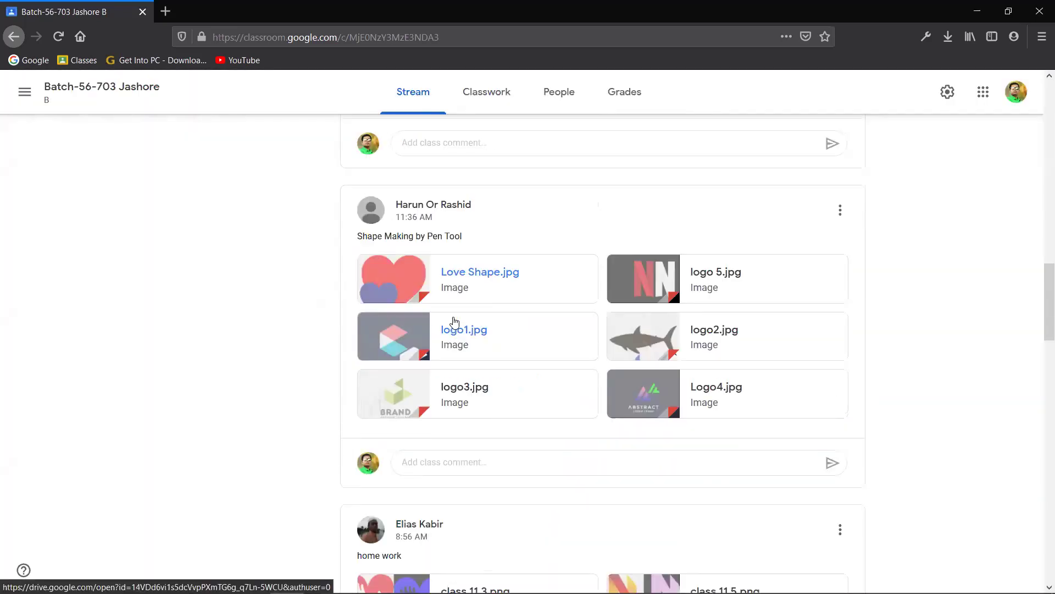
{"action": "scroll", "coordinate": [455, 322], "scroll_direction": "down", "scroll_amount": 9}
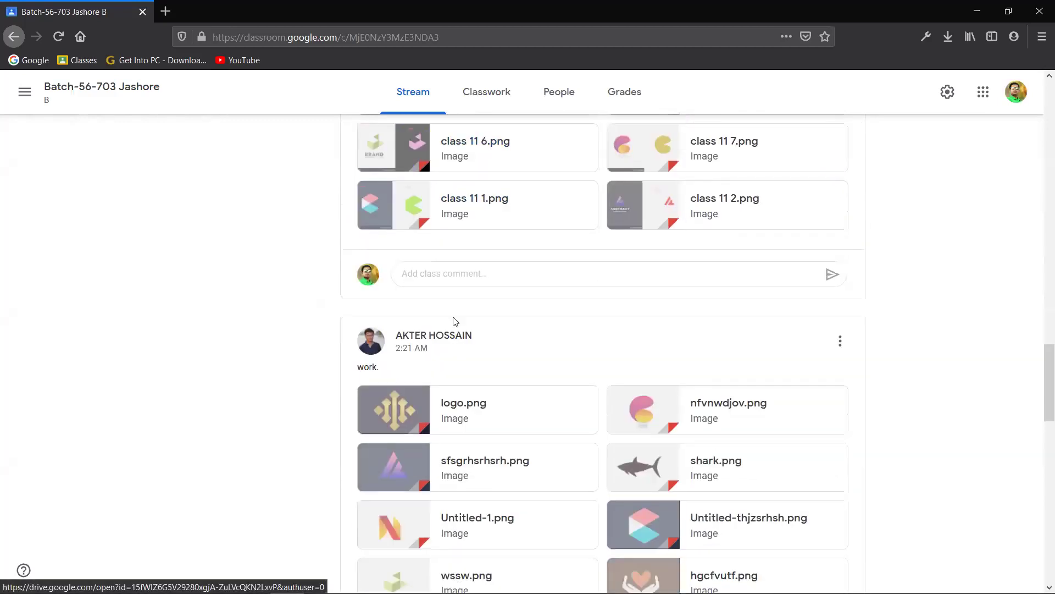
{"action": "scroll", "coordinate": [455, 322], "scroll_direction": "down", "scroll_amount": 4}
{"action": "scroll", "coordinate": [465, 274], "scroll_direction": "up", "scroll_amount": 5}
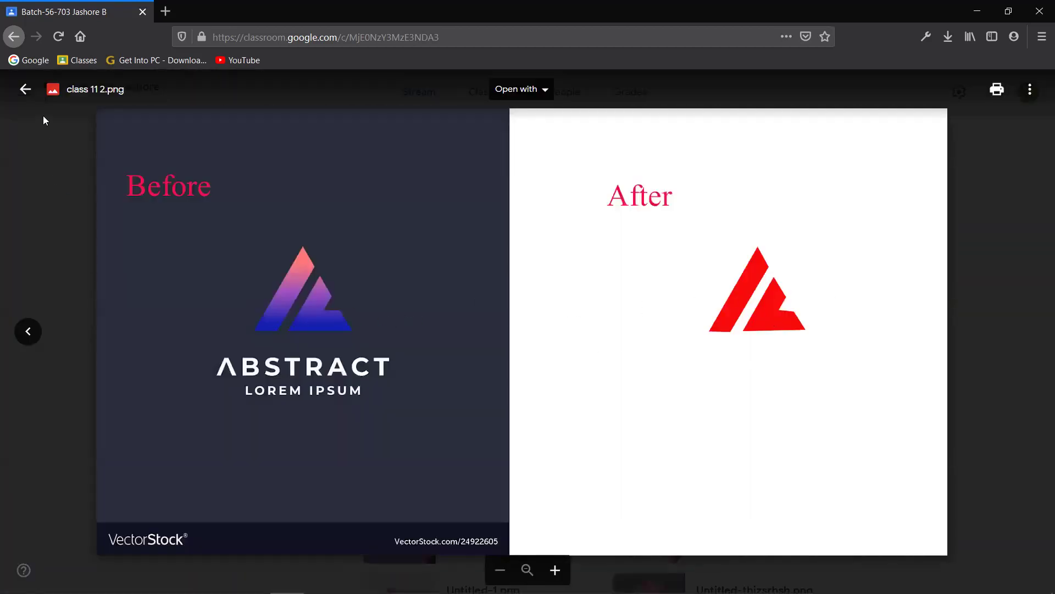
{"action": "left_click", "coordinate": [24, 87]}
View class 11 3.png from the 8:56 AM "home work" post and inspect the fingers of the blue heart tracing up close.
{"action": "scroll", "coordinate": [523, 332], "scroll_direction": "down", "scroll_amount": 3}
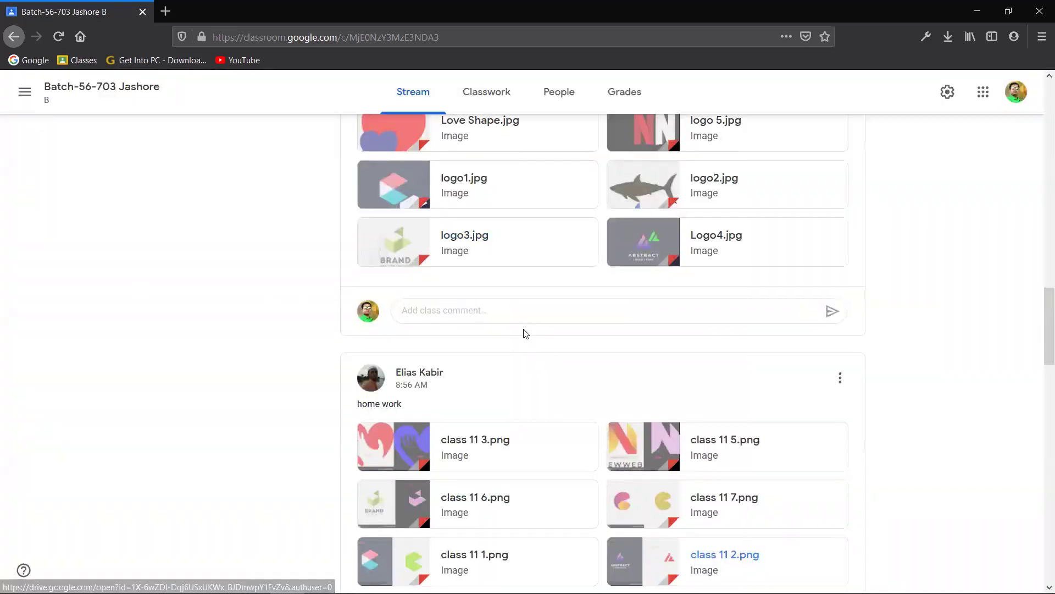
{"action": "left_click", "coordinate": [554, 317]}
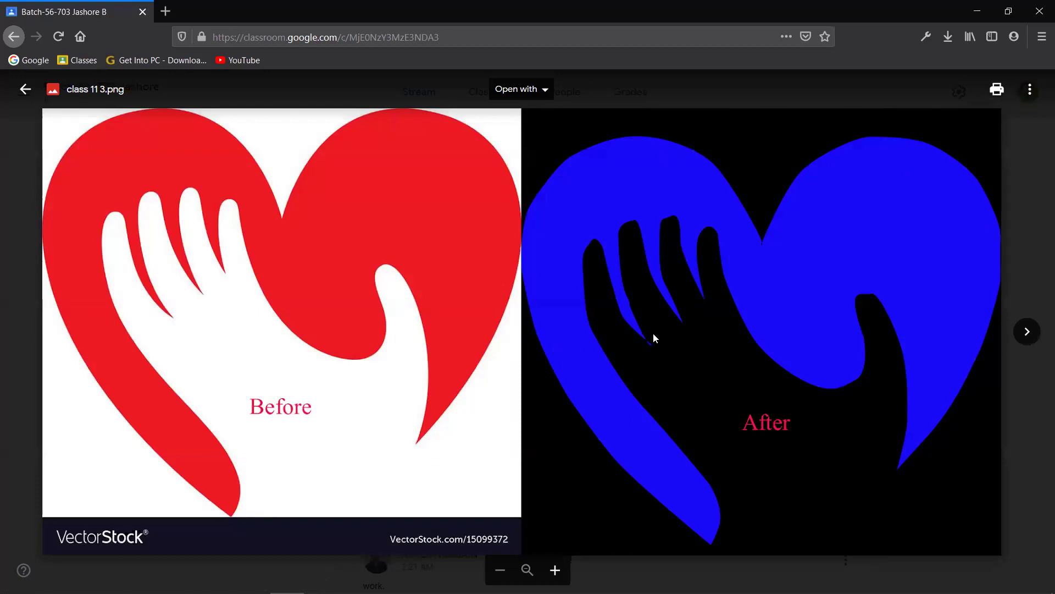
{"action": "key", "text": "plus"}
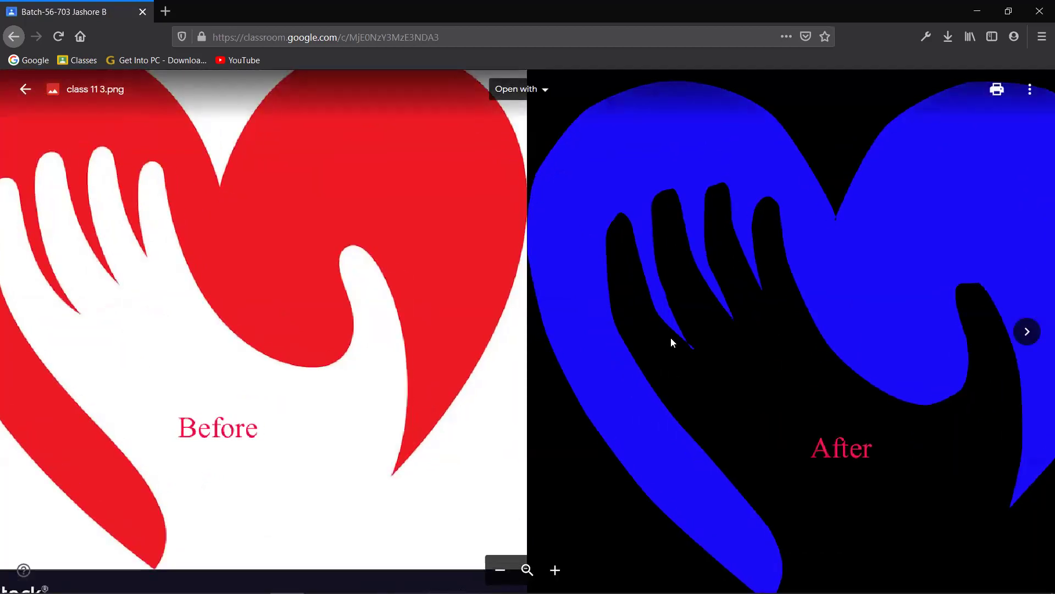
{"action": "scroll", "coordinate": [671, 337], "scroll_direction": "up", "scroll_amount": 2}
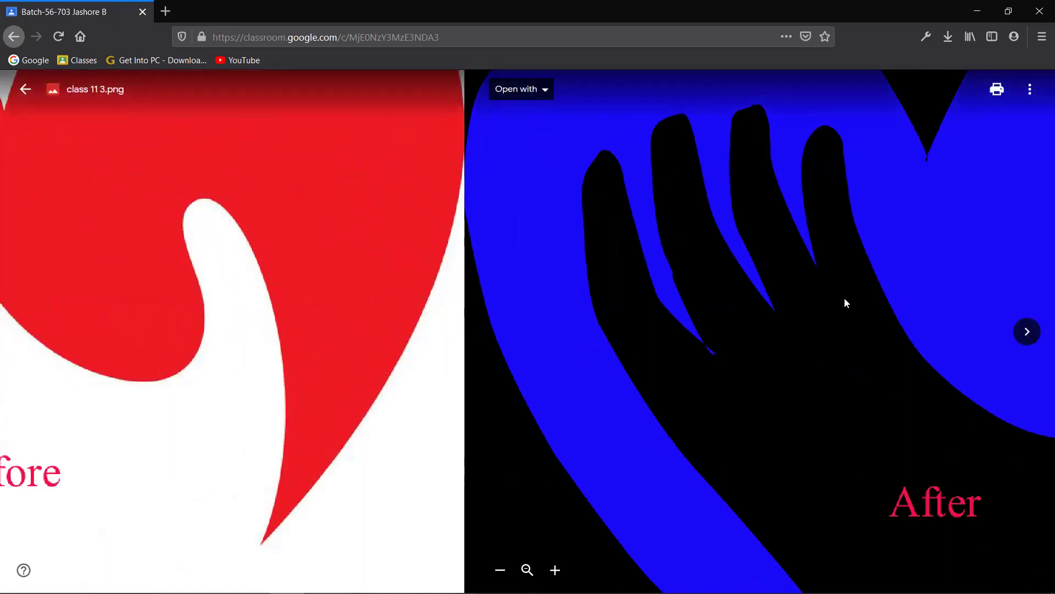
{"action": "scroll", "coordinate": [894, 252], "scroll_direction": "down", "scroll_amount": 3}
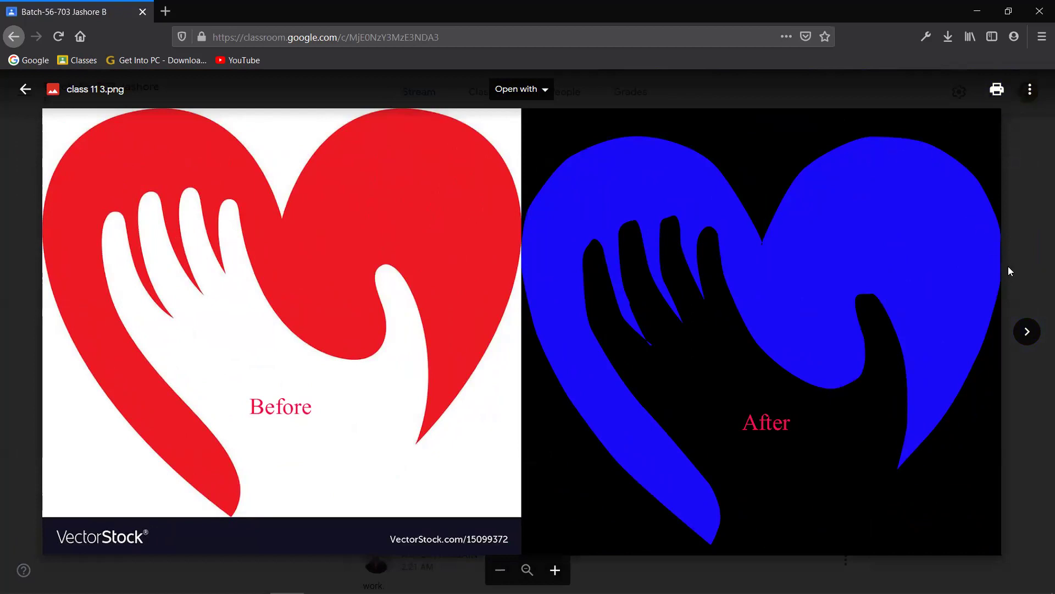
View class 11 5.png and examine the pink shape edges in class 11 6.png up close.
{"action": "left_click", "coordinate": [1027, 332]}
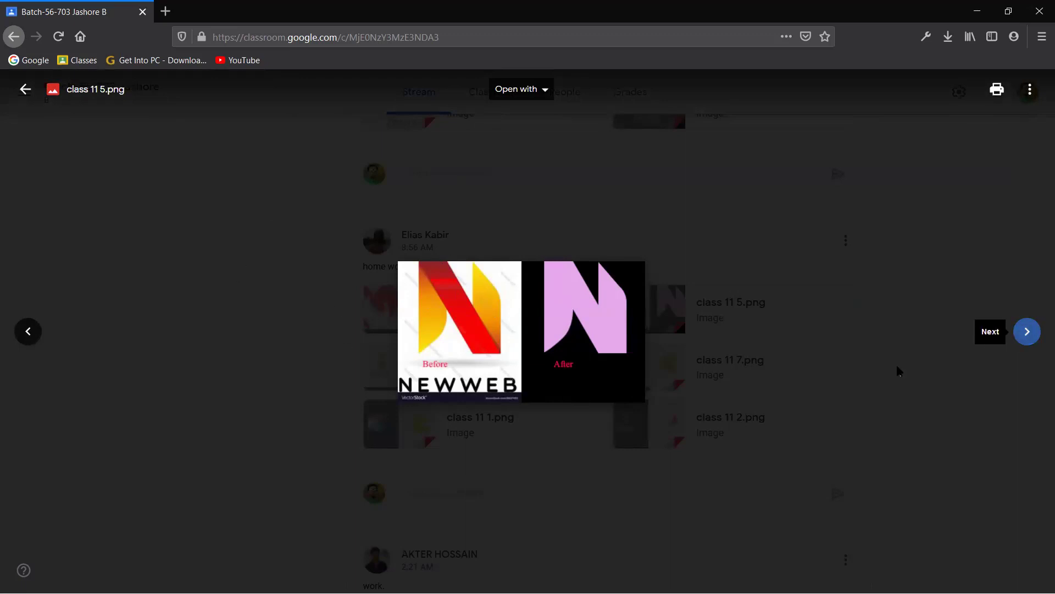
{"action": "left_click", "coordinate": [1028, 332]}
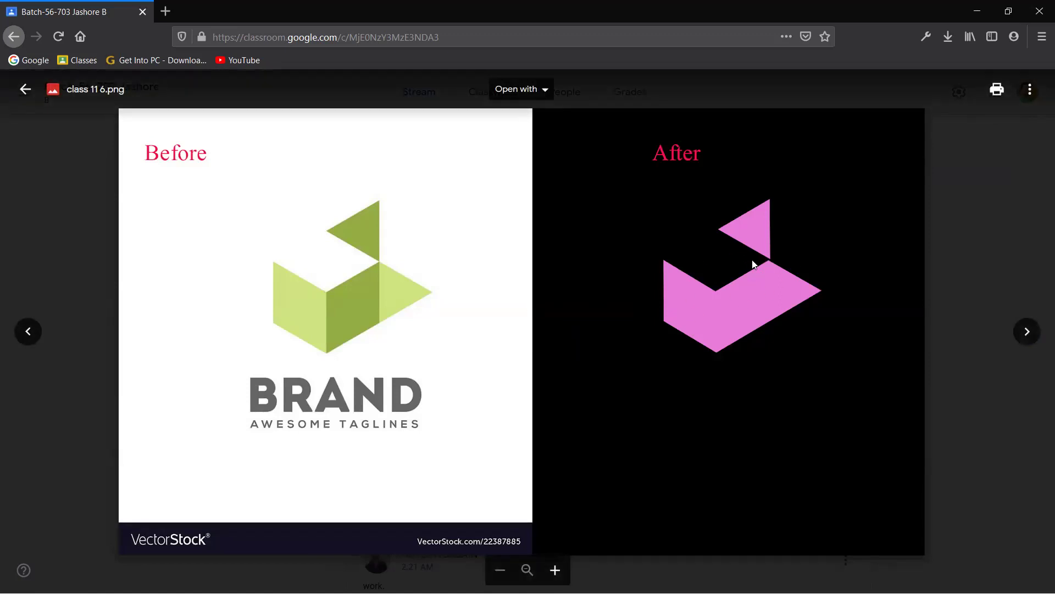
{"action": "scroll", "coordinate": [769, 257], "scroll_direction": "up", "scroll_amount": 5}
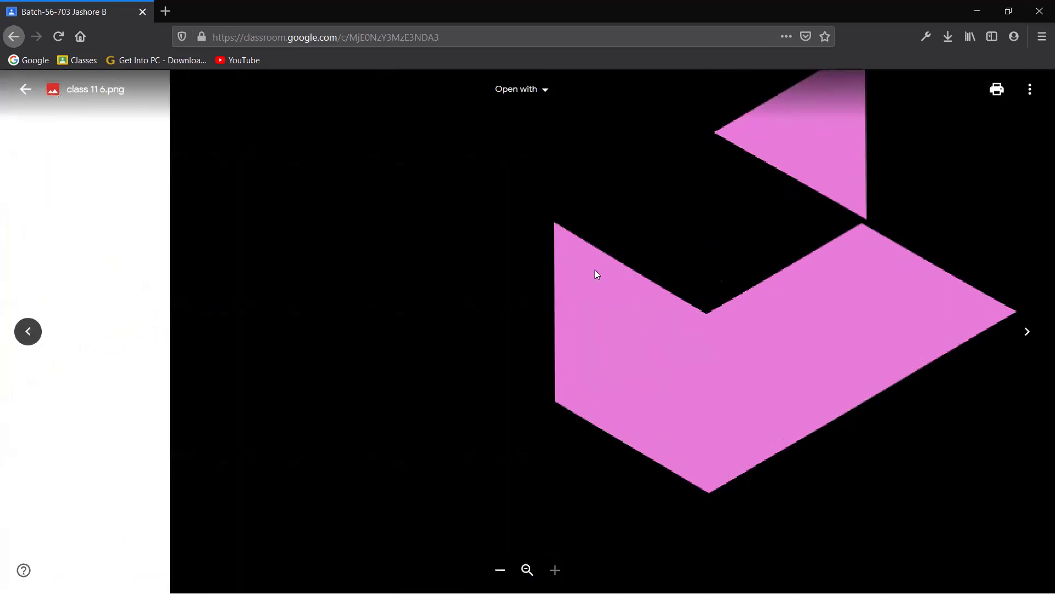
{"action": "scroll", "coordinate": [194, 311], "scroll_direction": "down", "scroll_amount": 1}
{"action": "scroll", "coordinate": [193, 311], "scroll_direction": "down", "scroll_amount": 3}
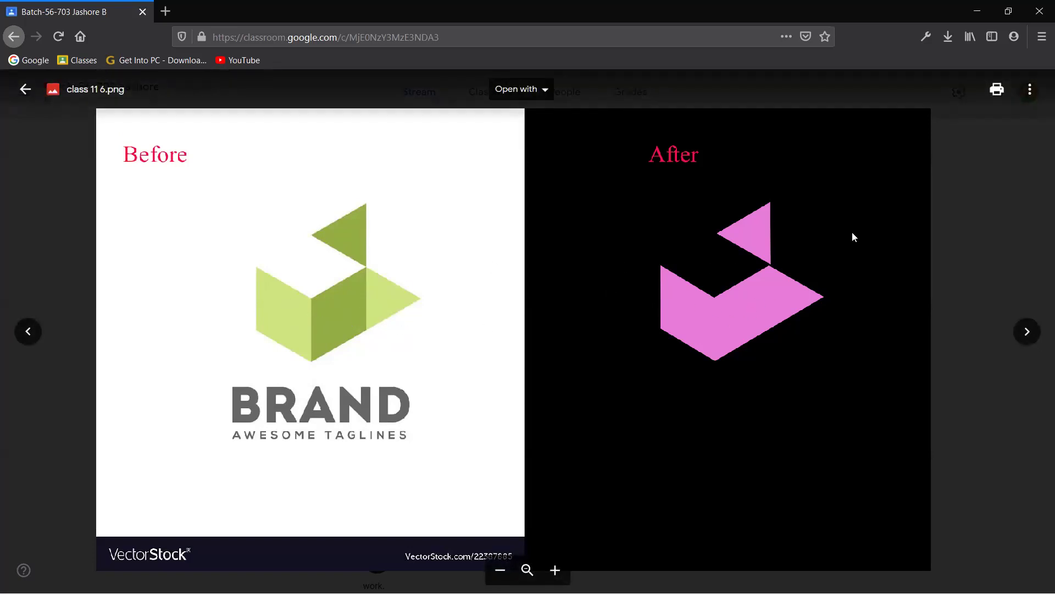
View class 11 7.png, class 11 1.png and class 11 2.png and close the preview.
{"action": "left_click", "coordinate": [1024, 331]}
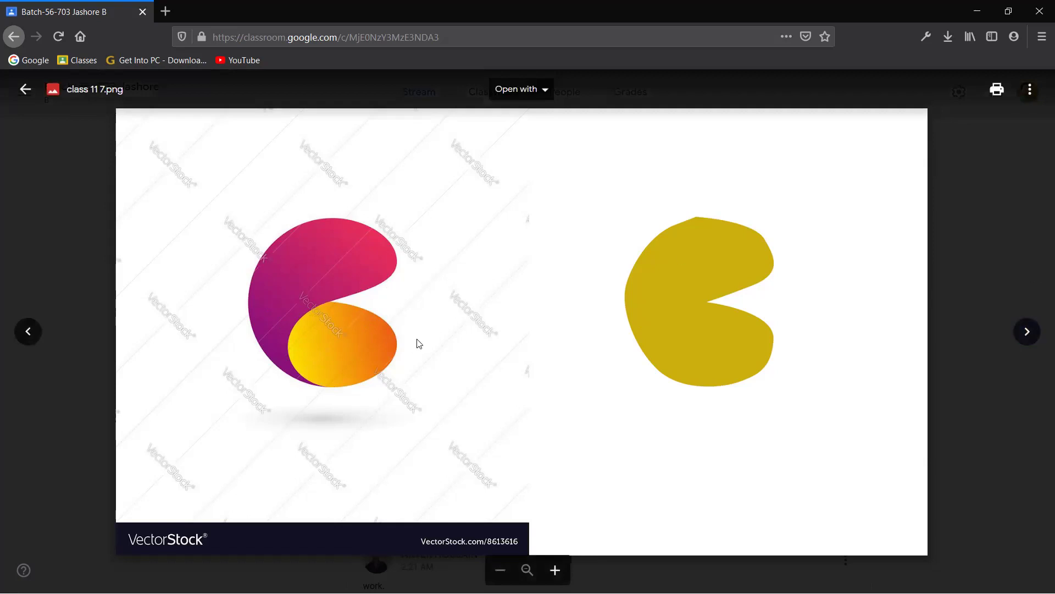
{"action": "left_click", "coordinate": [1033, 334]}
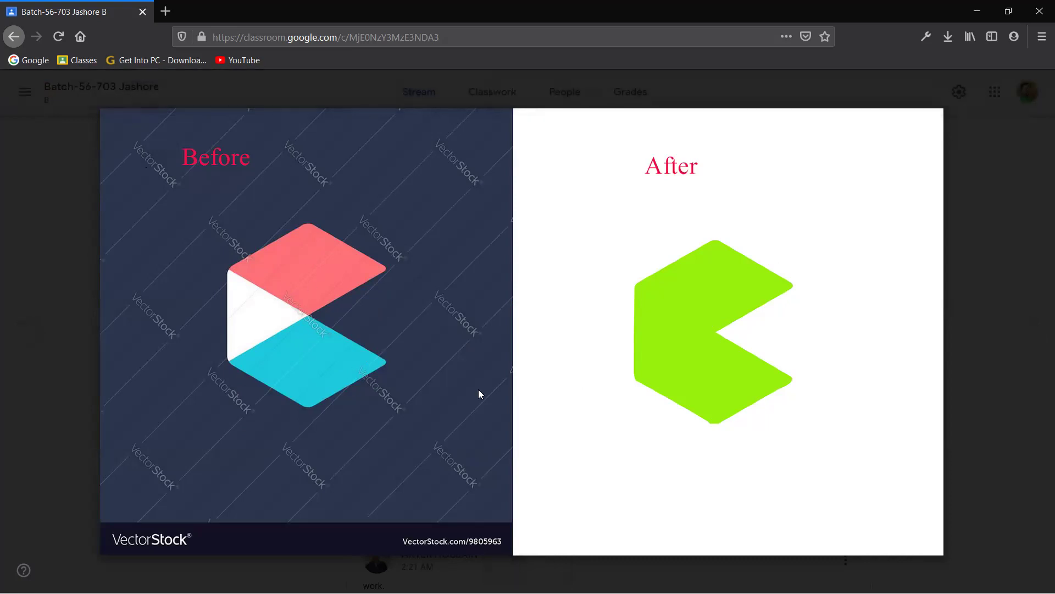
{"action": "left_click", "coordinate": [1026, 330]}
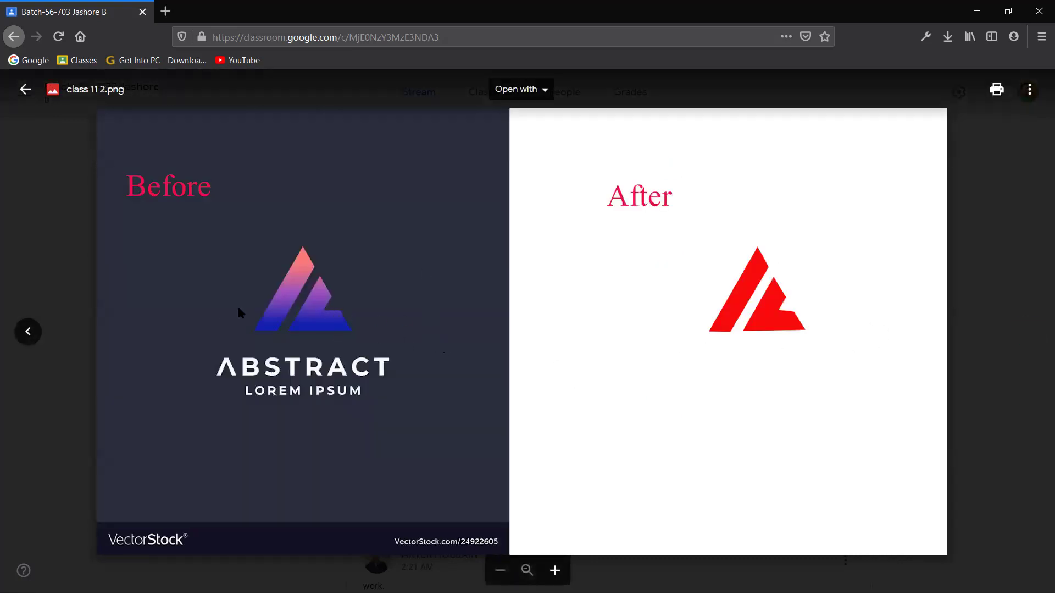
{"action": "left_click", "coordinate": [25, 89]}
Find the 2:21 AM "work." post in the class stream and view its logo.png.
{"action": "scroll", "coordinate": [592, 378], "scroll_direction": "down", "scroll_amount": 10}
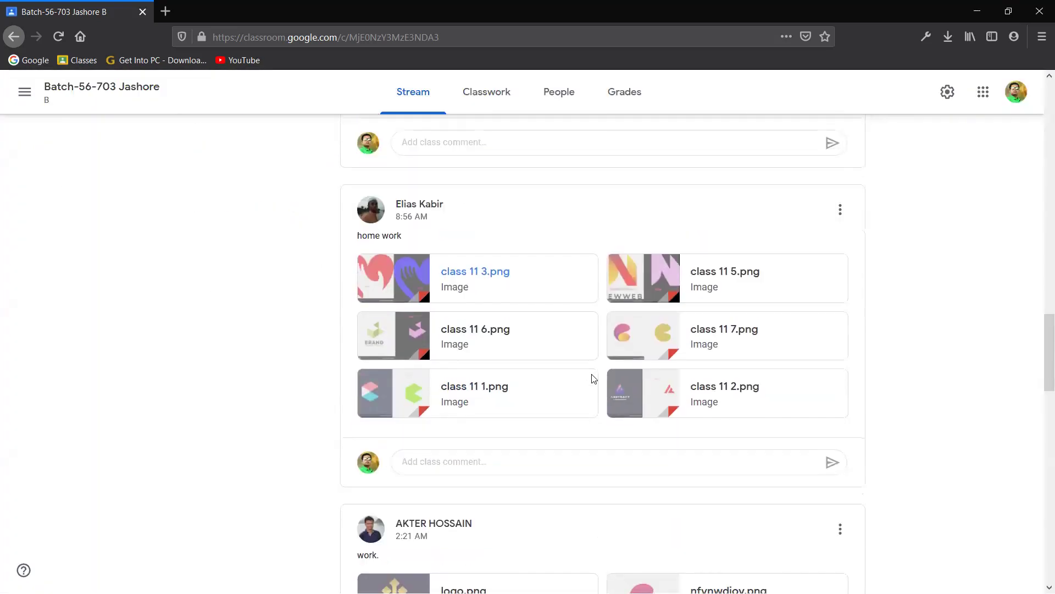
{"action": "scroll", "coordinate": [594, 378], "scroll_direction": "up", "scroll_amount": 3}
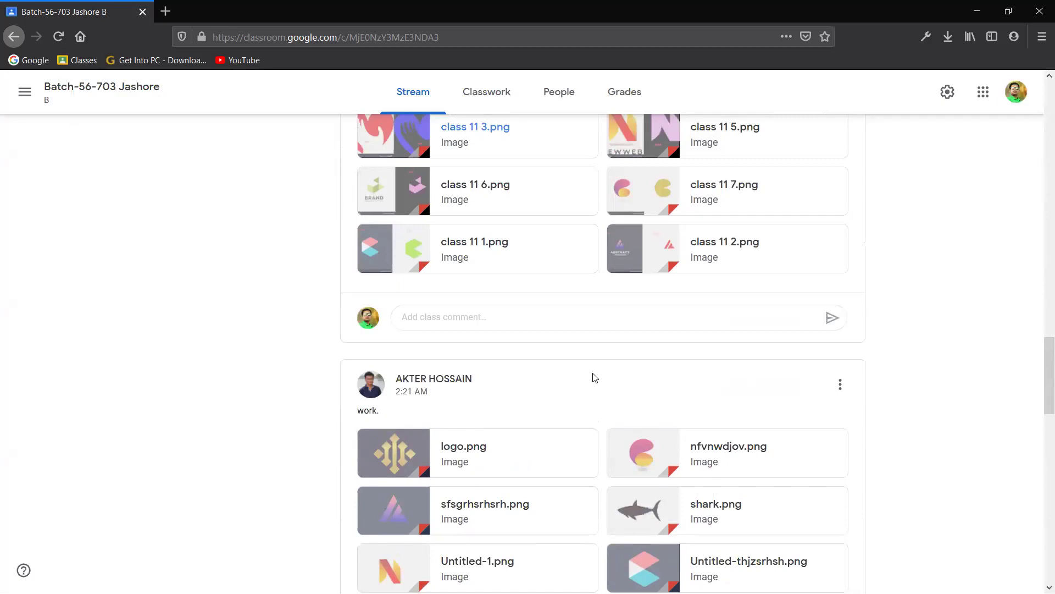
{"action": "scroll", "coordinate": [593, 379], "scroll_direction": "up", "scroll_amount": 3}
{"action": "scroll", "coordinate": [594, 378], "scroll_direction": "down", "scroll_amount": 5}
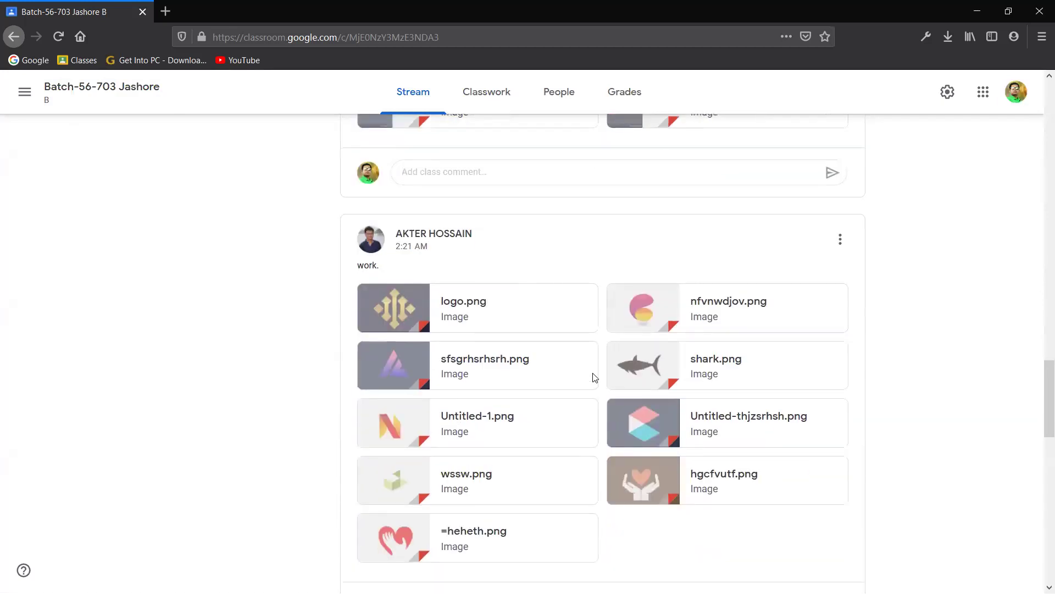
{"action": "scroll", "coordinate": [594, 377], "scroll_direction": "down", "scroll_amount": 3}
{"action": "left_click", "coordinate": [509, 175]}
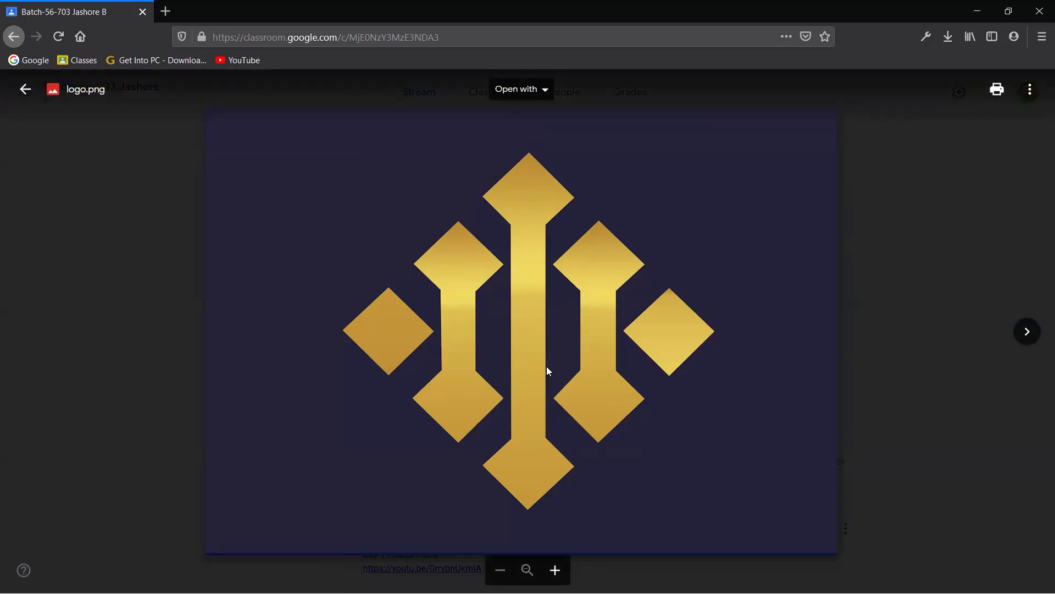
Review the next images of the "work." post from nfvnwdjov.png through Untitled-thjzsrhsh.png.
{"action": "left_click", "coordinate": [1027, 331]}
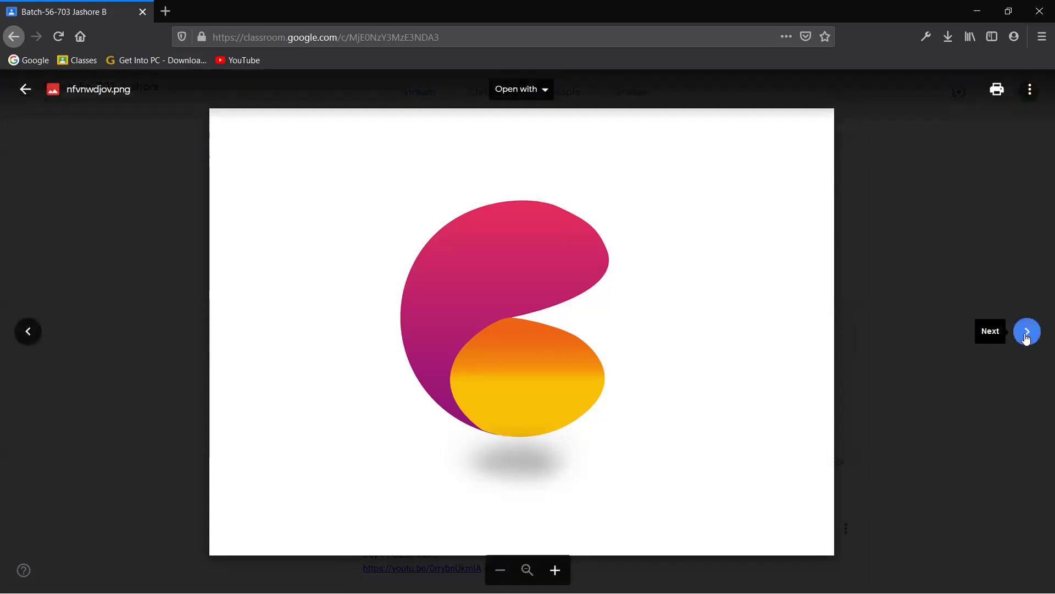
{"action": "left_click", "coordinate": [1027, 333]}
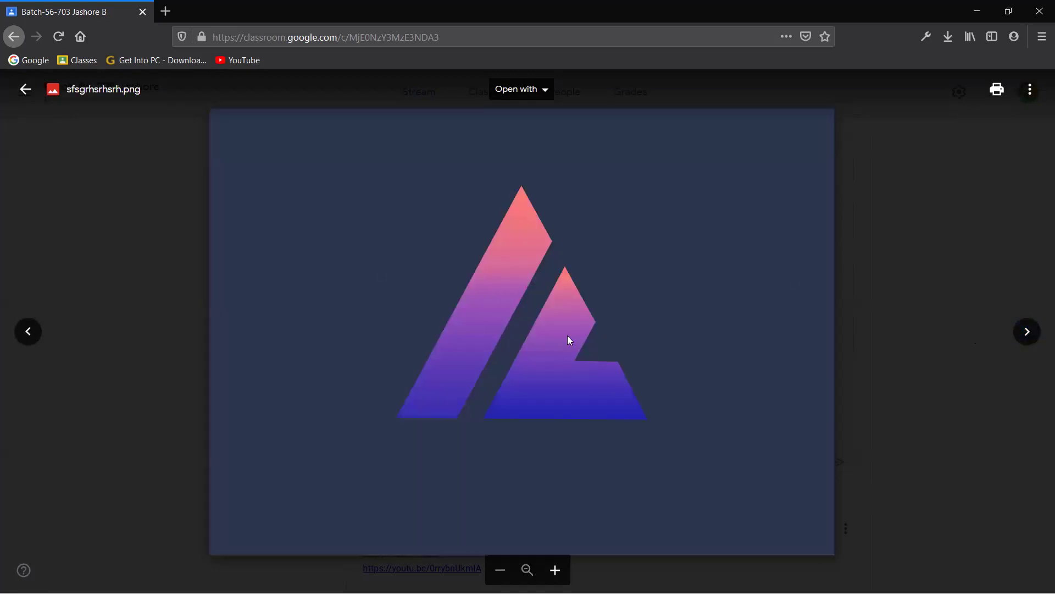
{"action": "left_click", "coordinate": [1030, 333]}
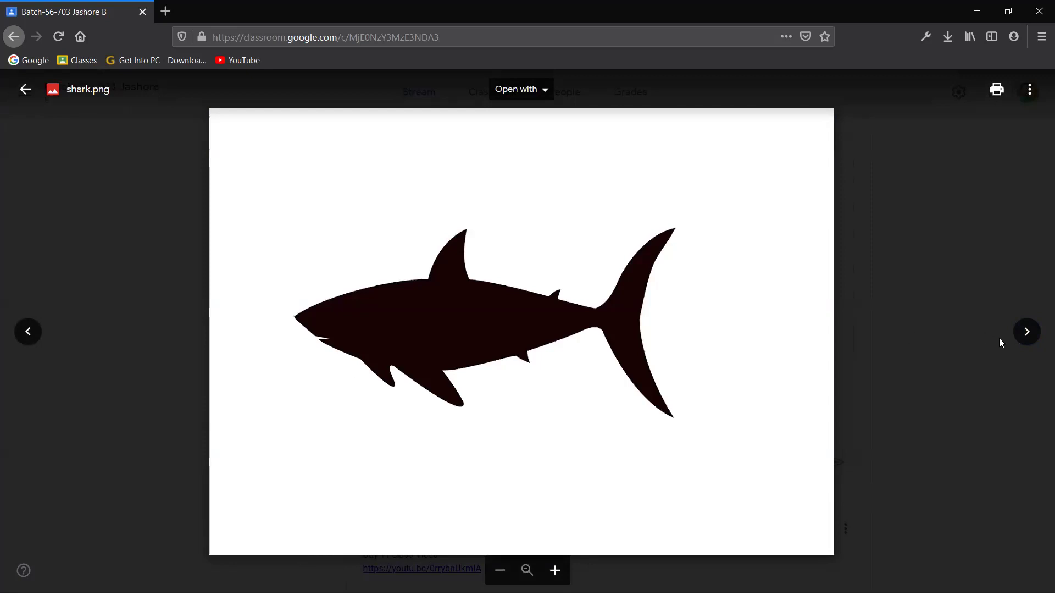
{"action": "left_click", "coordinate": [1028, 333]}
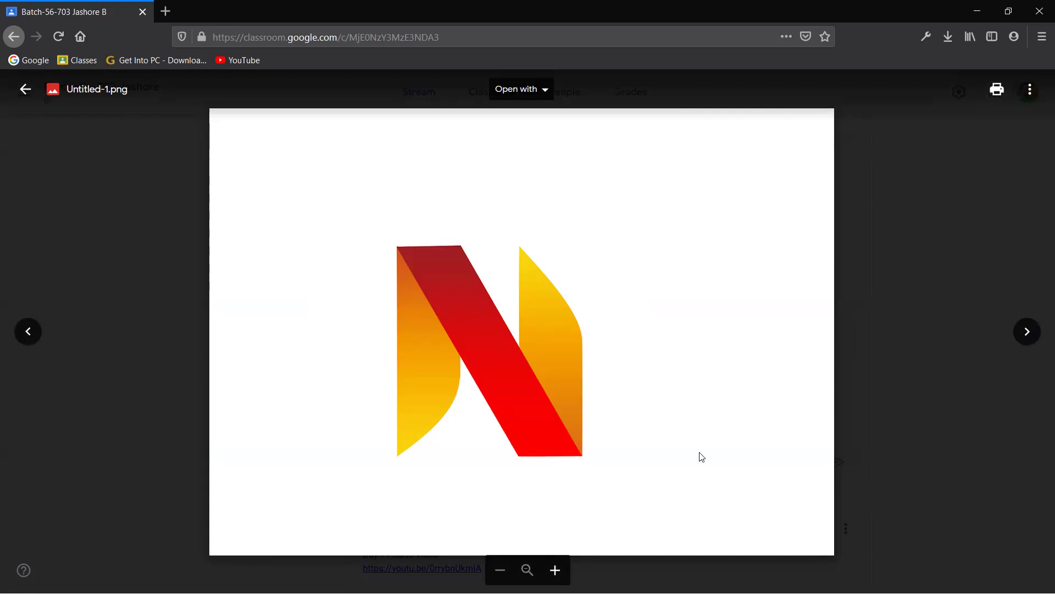
{"action": "left_click", "coordinate": [1028, 333]}
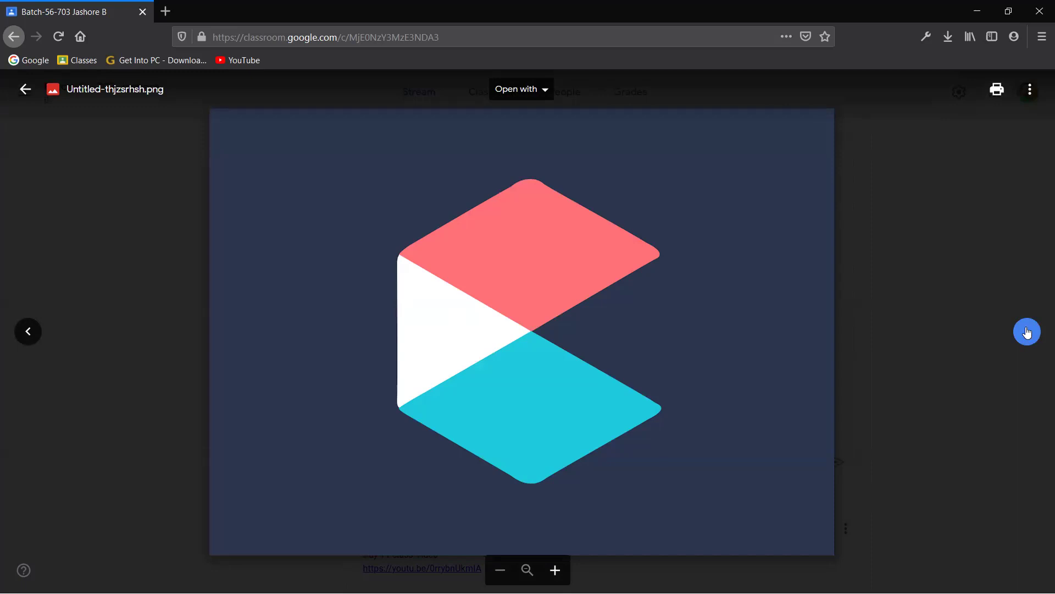
View wssw.png, hgcfvutf.png and the hand-in-heart image =heheth.png, and close the preview.
{"action": "left_click", "coordinate": [1027, 332]}
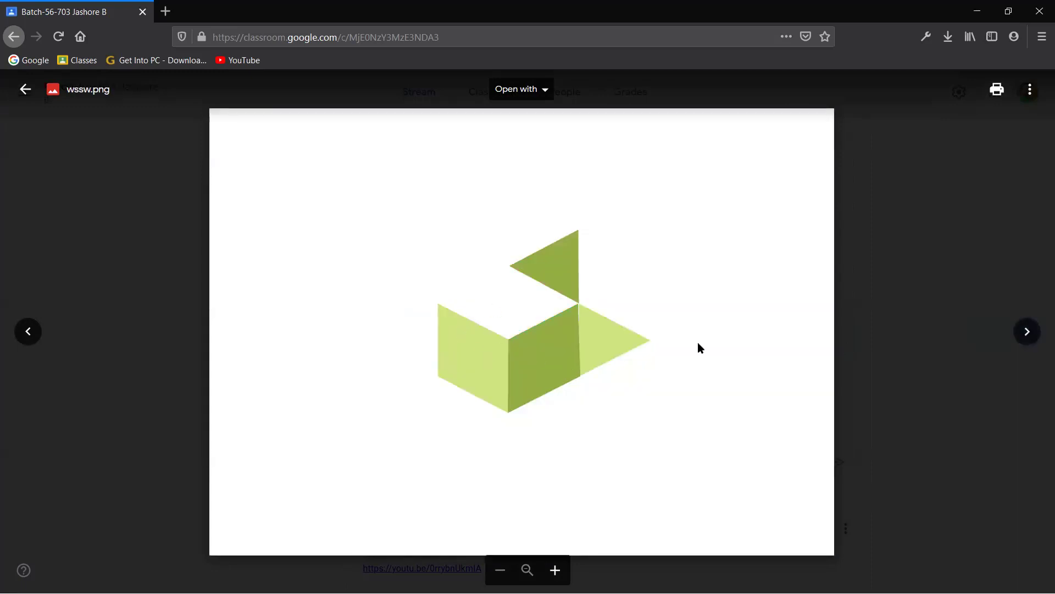
{"action": "left_click", "coordinate": [1027, 332]}
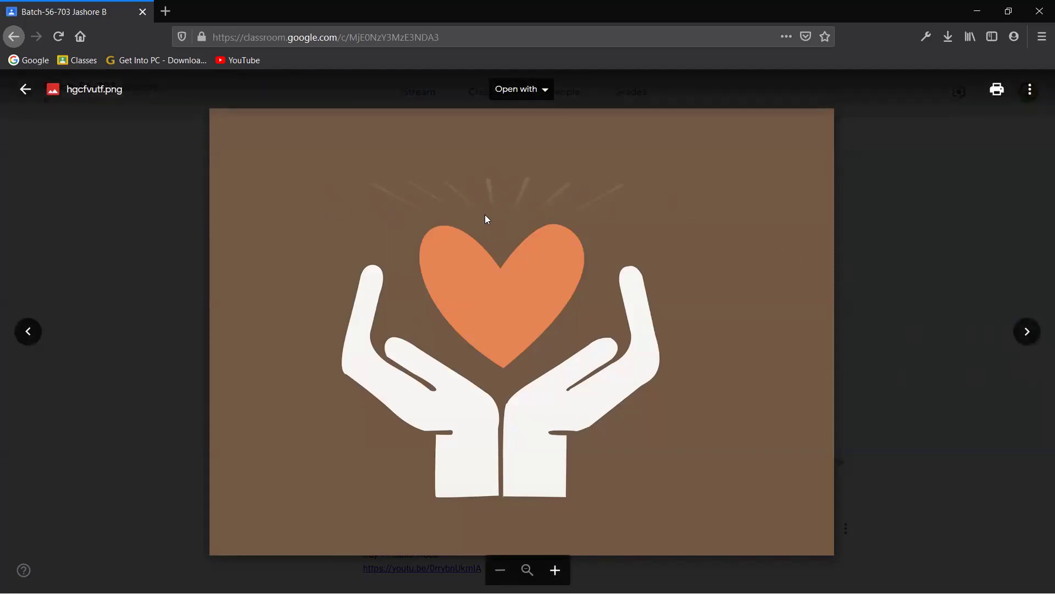
{"action": "left_click", "coordinate": [1027, 331]}
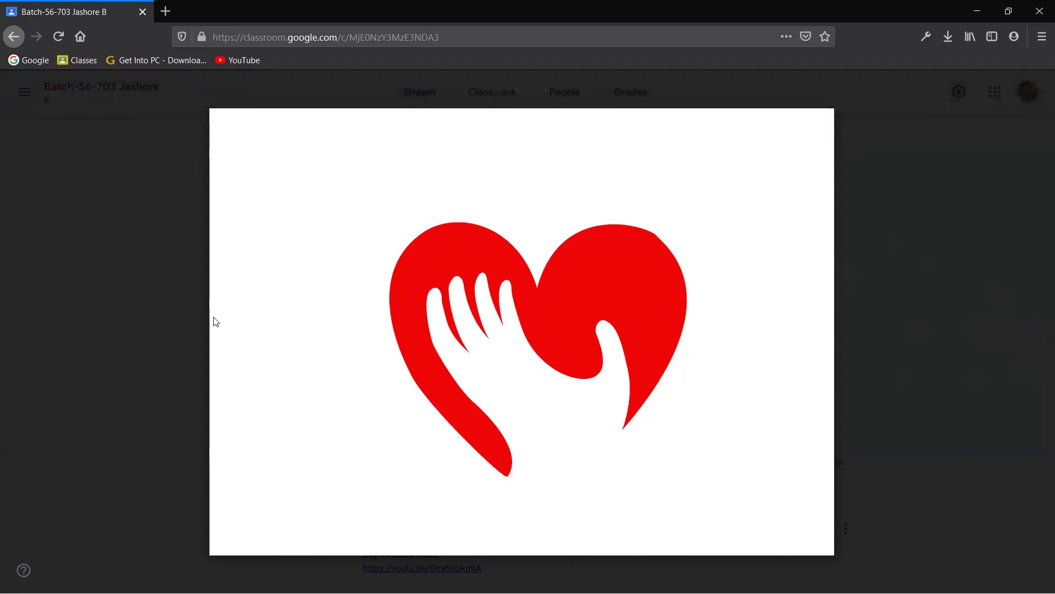
{"action": "left_click", "coordinate": [24, 91]}
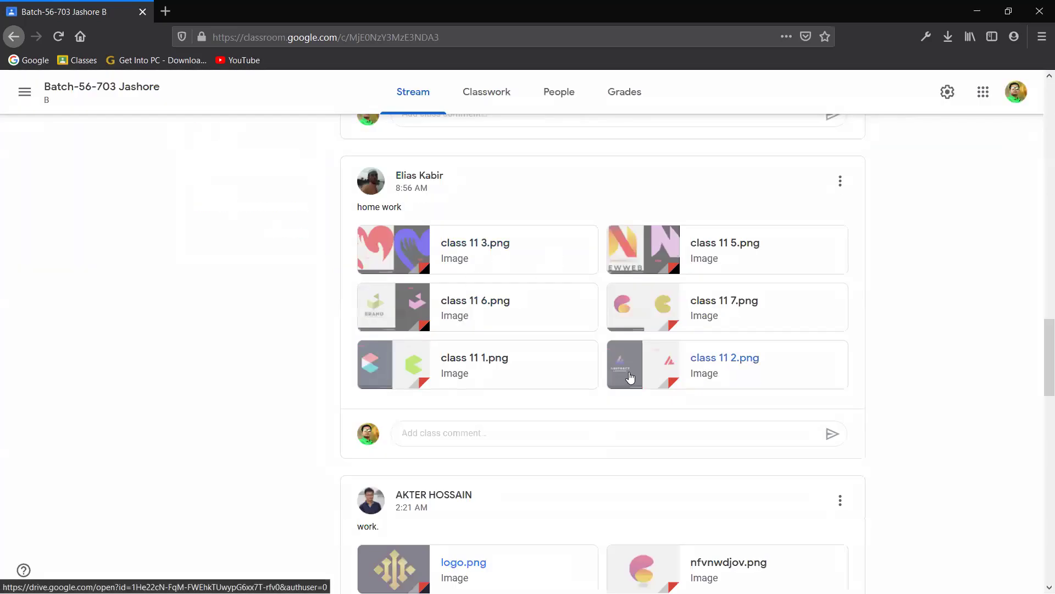
Check the class stream for further homework posts past the "work." post and return to the start of the stream.
{"action": "scroll", "coordinate": [629, 377], "scroll_direction": "down", "scroll_amount": 5}
{"action": "scroll", "coordinate": [630, 377], "scroll_direction": "down", "scroll_amount": 3}
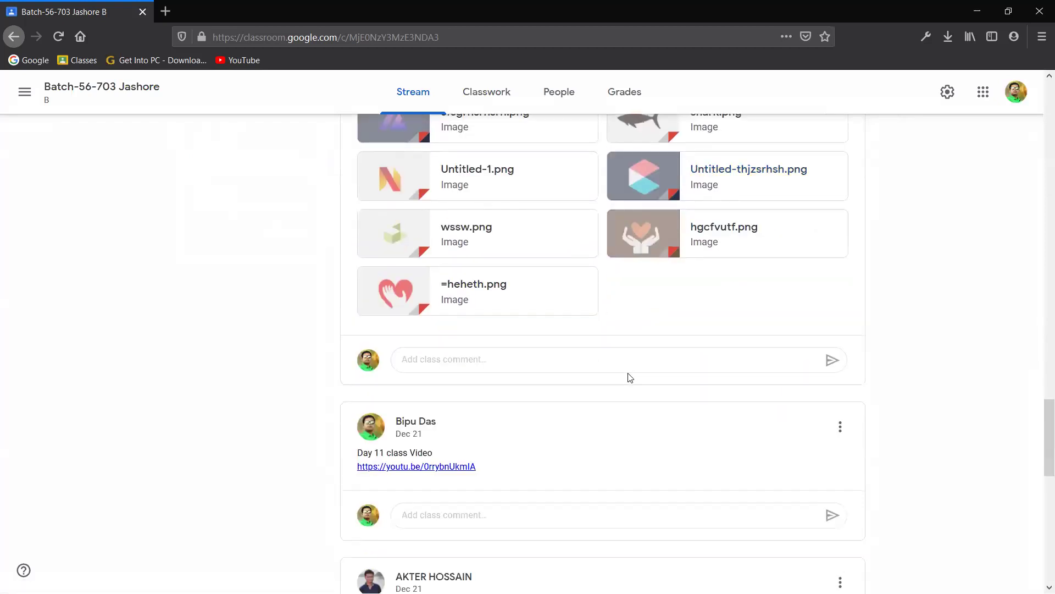
{"action": "scroll", "coordinate": [630, 377], "scroll_direction": "up", "scroll_amount": 5}
{"action": "scroll", "coordinate": [630, 379], "scroll_direction": "up", "scroll_amount": 15}
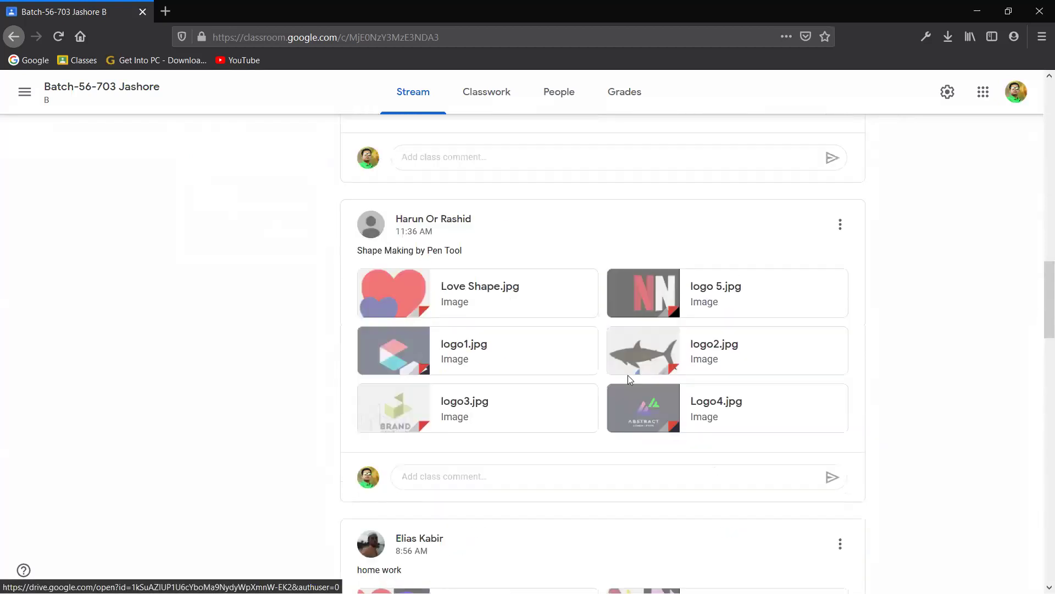
{"action": "scroll", "coordinate": [628, 380], "scroll_direction": "up", "scroll_amount": 8}
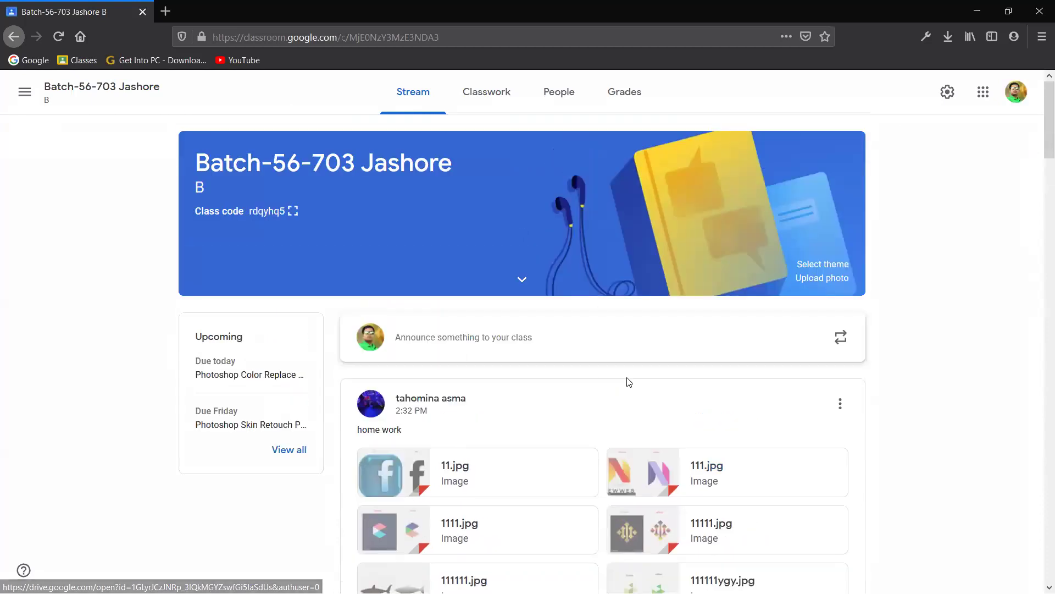
{"action": "scroll", "coordinate": [629, 382], "scroll_direction": "down", "scroll_amount": 6}
{"action": "scroll", "coordinate": [621, 383], "scroll_direction": "down", "scroll_amount": 1}
{"action": "scroll", "coordinate": [615, 384], "scroll_direction": "up", "scroll_amount": 7}
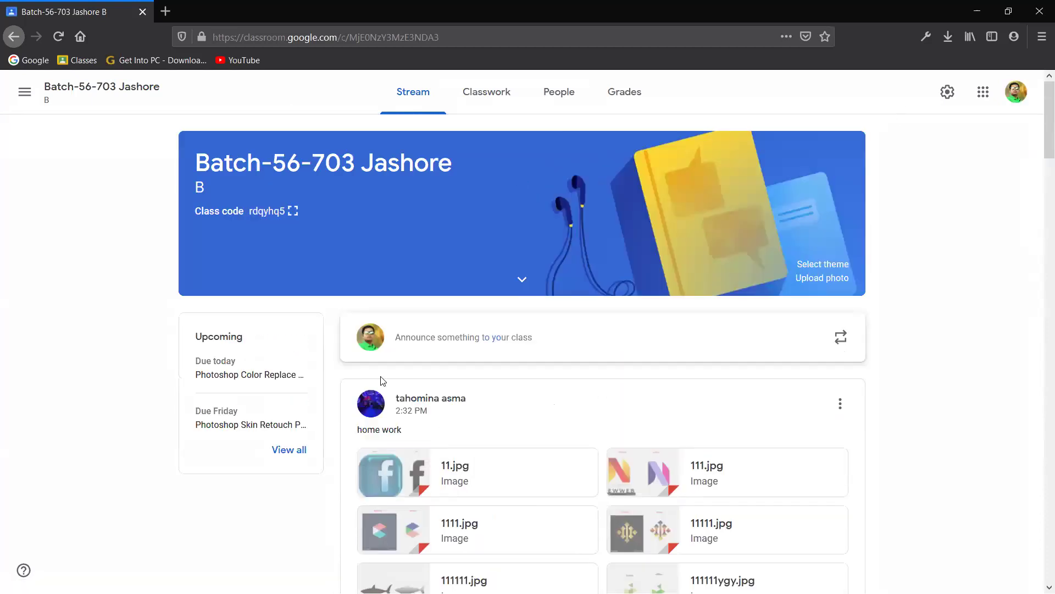
Find the 11:36 AM "Shape Making by Pen Tool" post, save its logo3.jpg image to the computer, and close the preview.
{"action": "scroll", "coordinate": [385, 380], "scroll_direction": "down", "scroll_amount": 10}
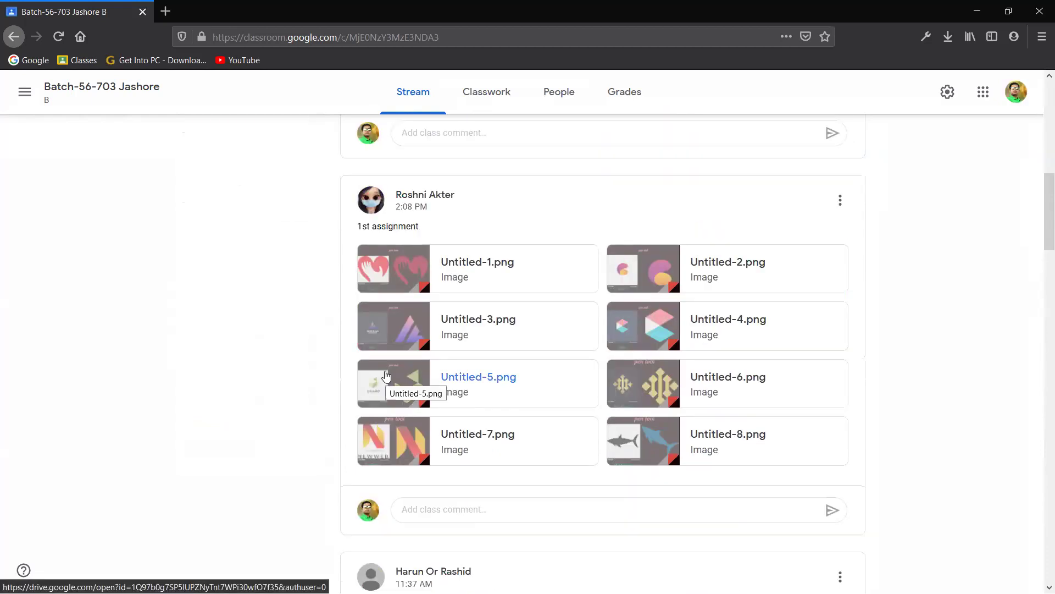
{"action": "scroll", "coordinate": [388, 373], "scroll_direction": "down", "scroll_amount": 2}
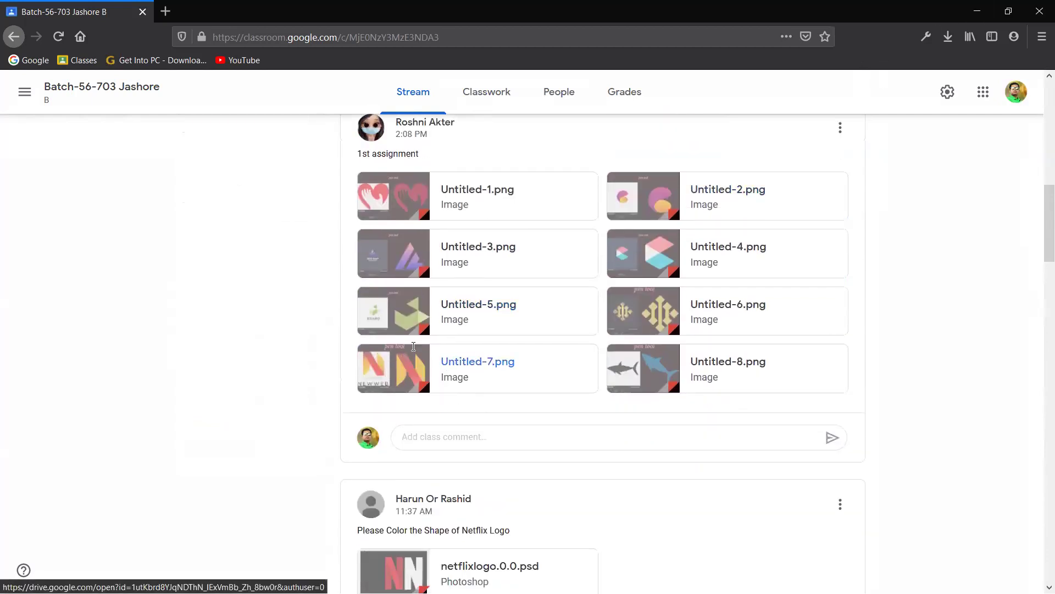
{"action": "scroll", "coordinate": [413, 346], "scroll_direction": "down", "scroll_amount": 10}
{"action": "left_click", "coordinate": [404, 303]}
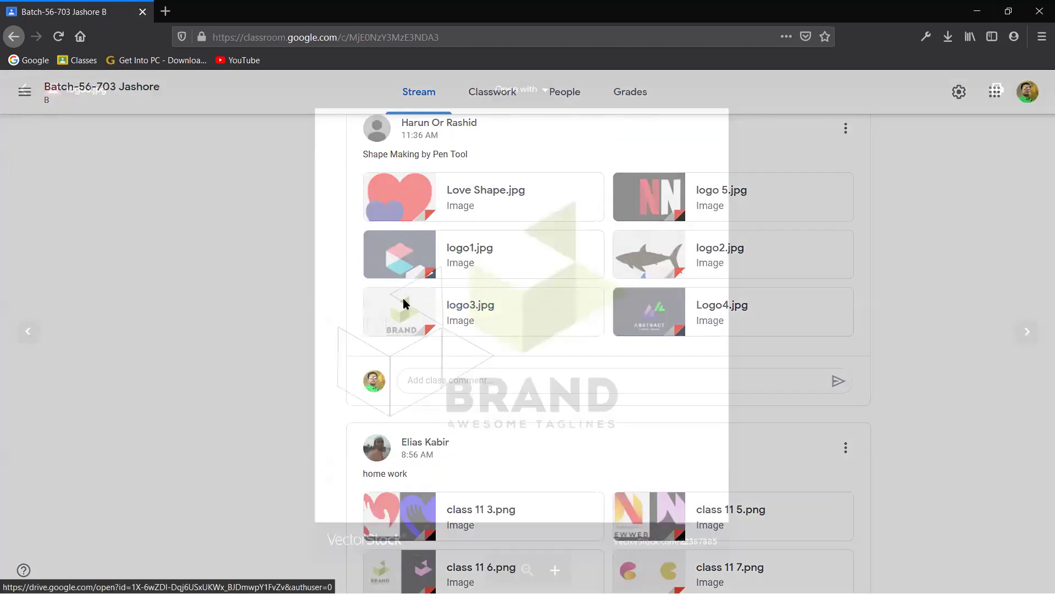
{"action": "right_click", "coordinate": [548, 279]}
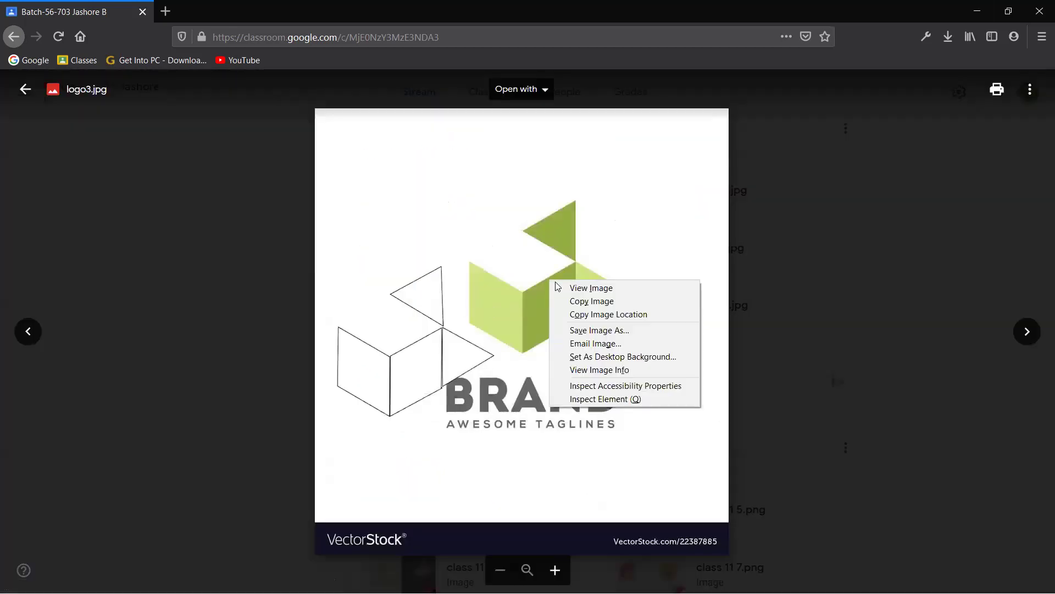
{"action": "left_click", "coordinate": [596, 333]}
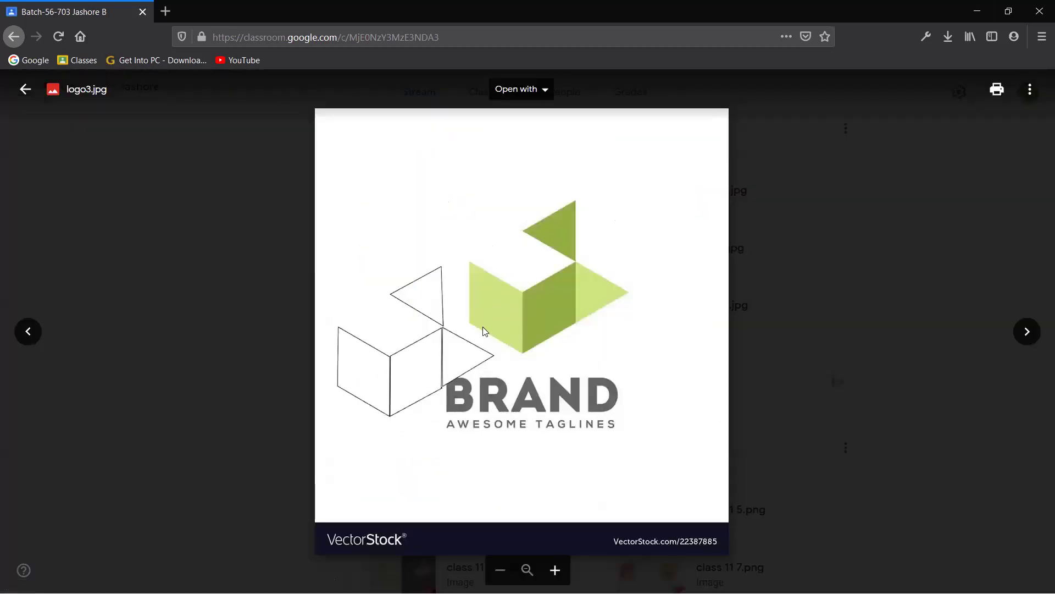
{"action": "left_click", "coordinate": [418, 308]}
{"action": "left_click", "coordinate": [25, 89]}
View the downloaded logo3.jpg, locate it in the Downloads folder, and close both the image and the folder.
{"action": "left_click", "coordinate": [949, 37]}
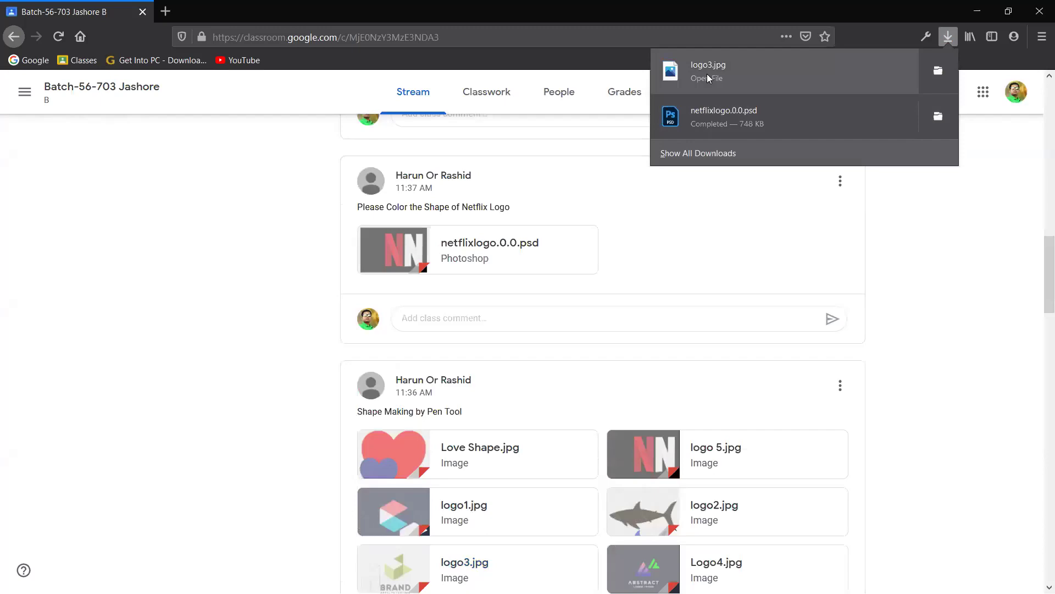
{"action": "left_click", "coordinate": [770, 70]}
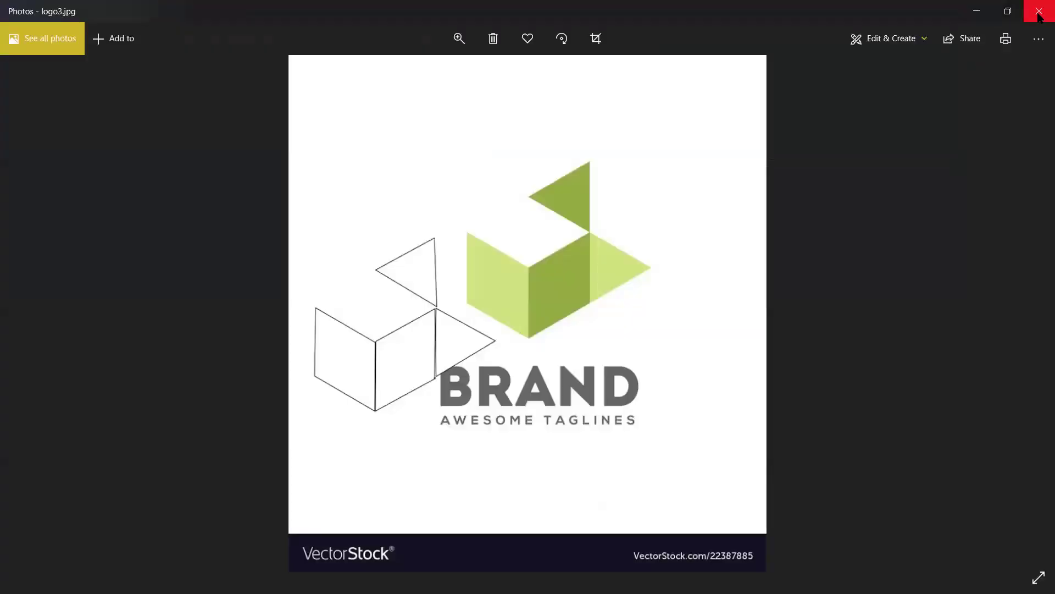
{"action": "left_click", "coordinate": [1040, 17]}
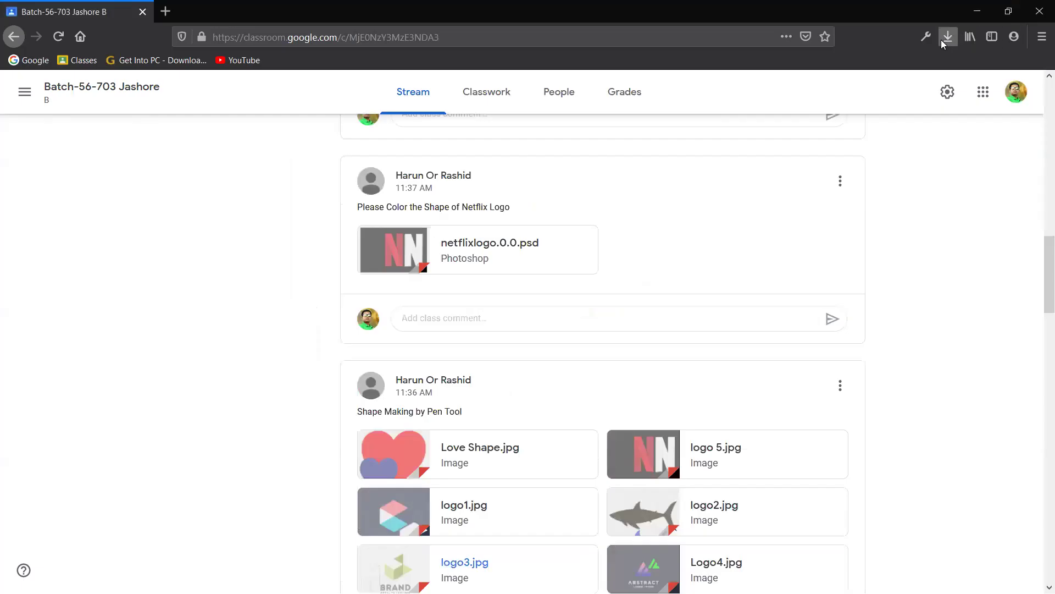
{"action": "left_click", "coordinate": [948, 37]}
{"action": "left_click", "coordinate": [938, 82]}
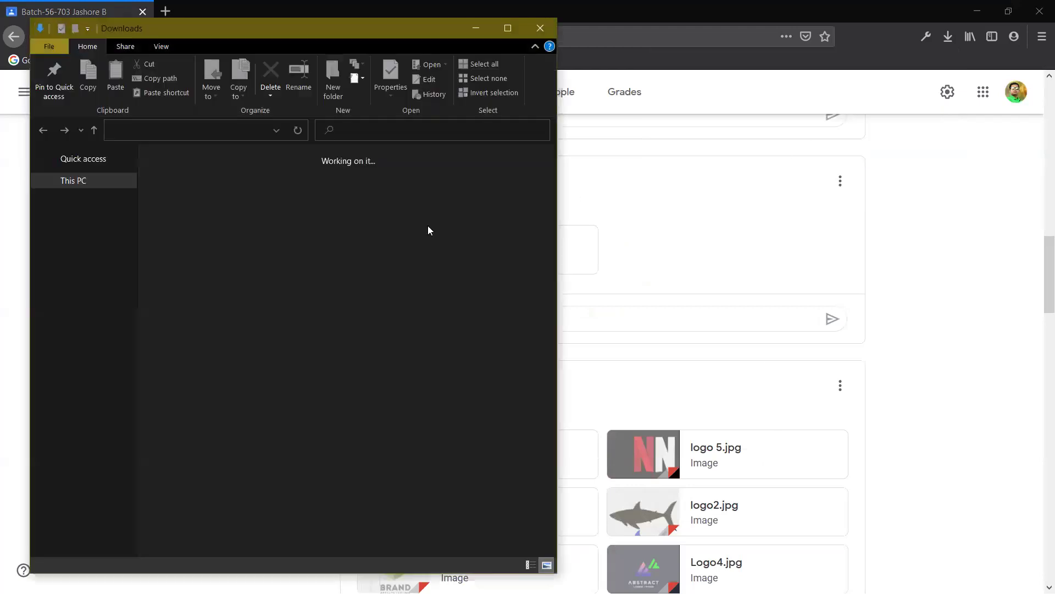
{"action": "left_click_drag", "start_coordinate": [199, 227], "coordinate": [217, 244]}
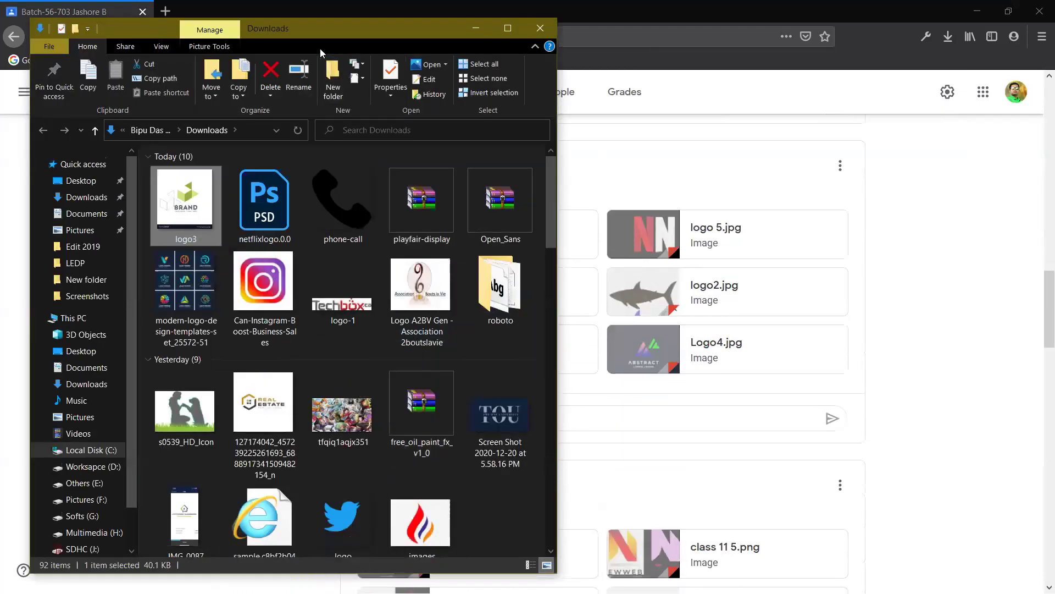
{"action": "left_click_drag", "start_coordinate": [332, 36], "coordinate": [497, 31]}
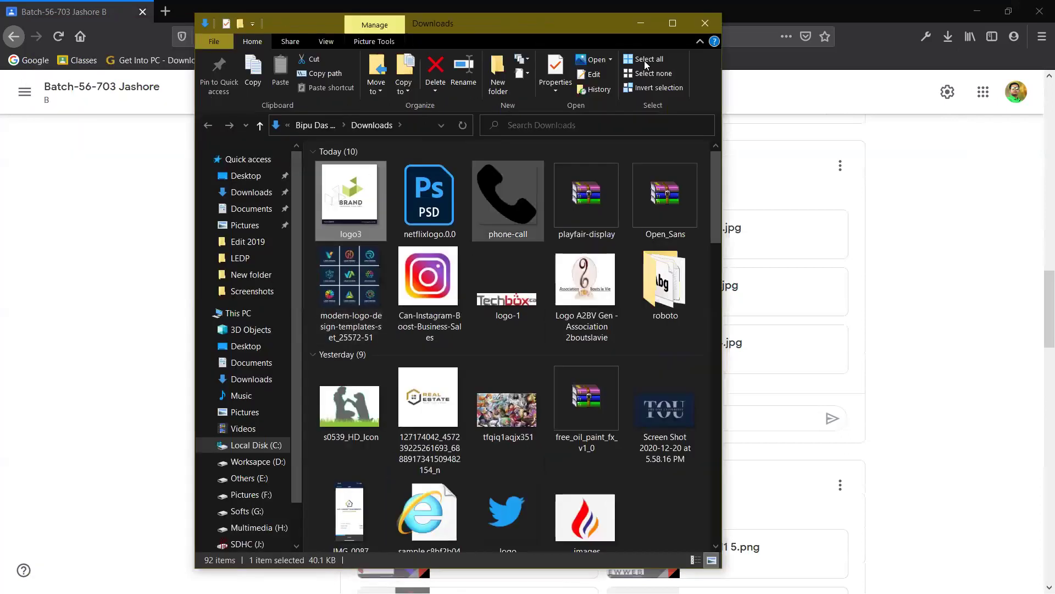
{"action": "left_click", "coordinate": [707, 28]}
Switch to Photoshop and open logo3.jpg from the Downloads folder.
{"action": "left_click", "coordinate": [976, 11]}
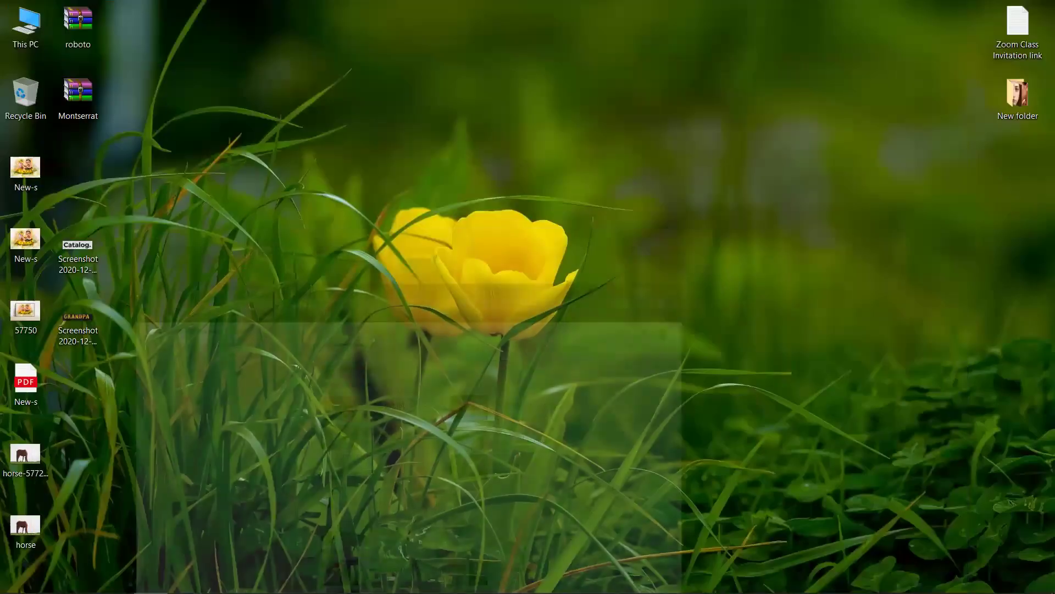
{"action": "left_click", "coordinate": [219, 579]}
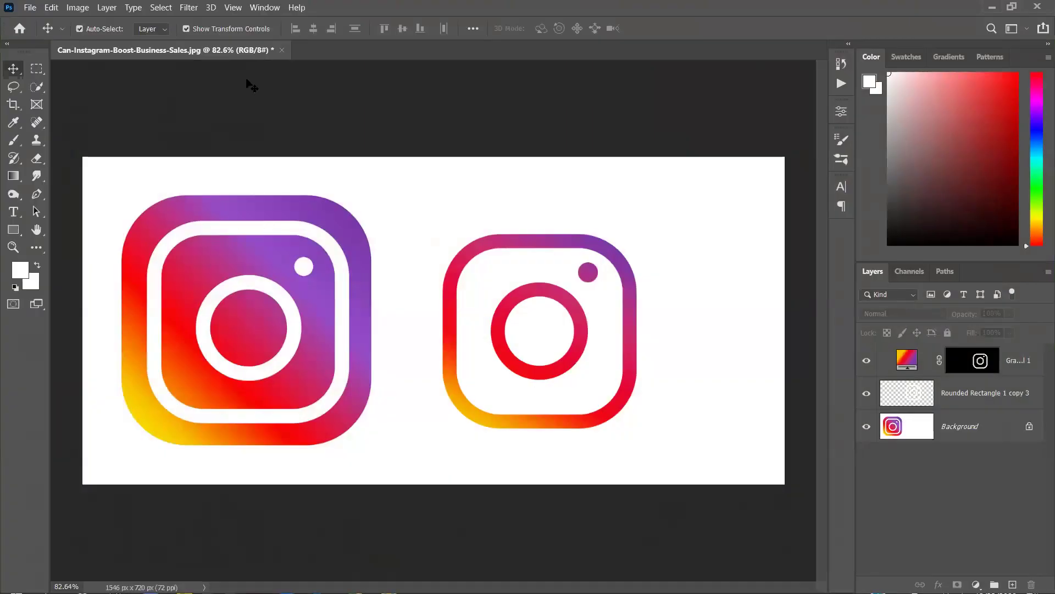
{"action": "left_click", "coordinate": [32, 9]}
{"action": "left_click", "coordinate": [41, 33]}
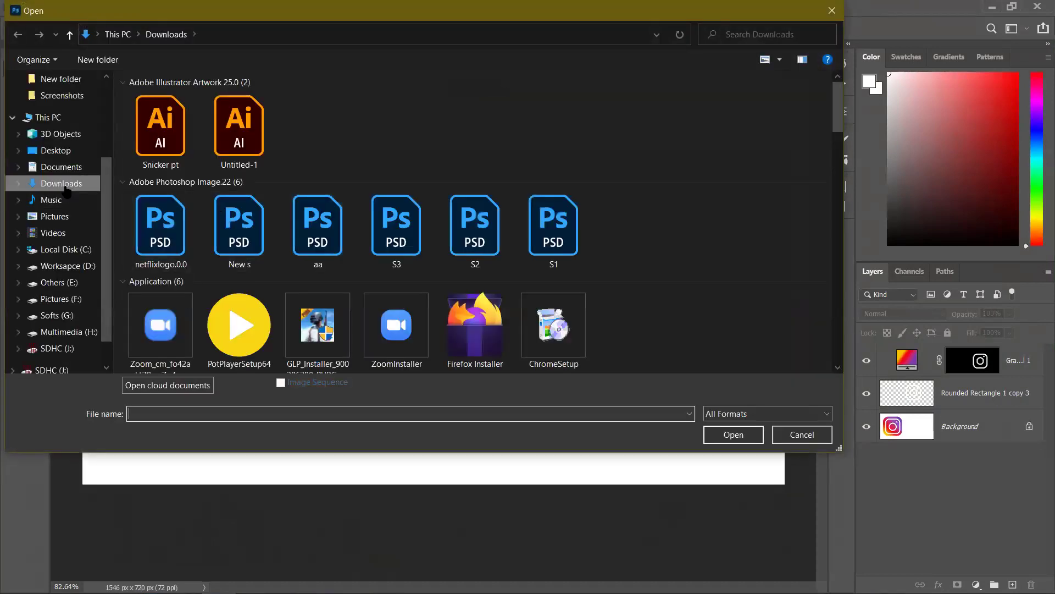
{"action": "scroll", "coordinate": [251, 222], "scroll_direction": "down", "scroll_amount": 5}
{"action": "scroll", "coordinate": [251, 222], "scroll_direction": "down", "scroll_amount": 5}
{"action": "left_click", "coordinate": [159, 182]}
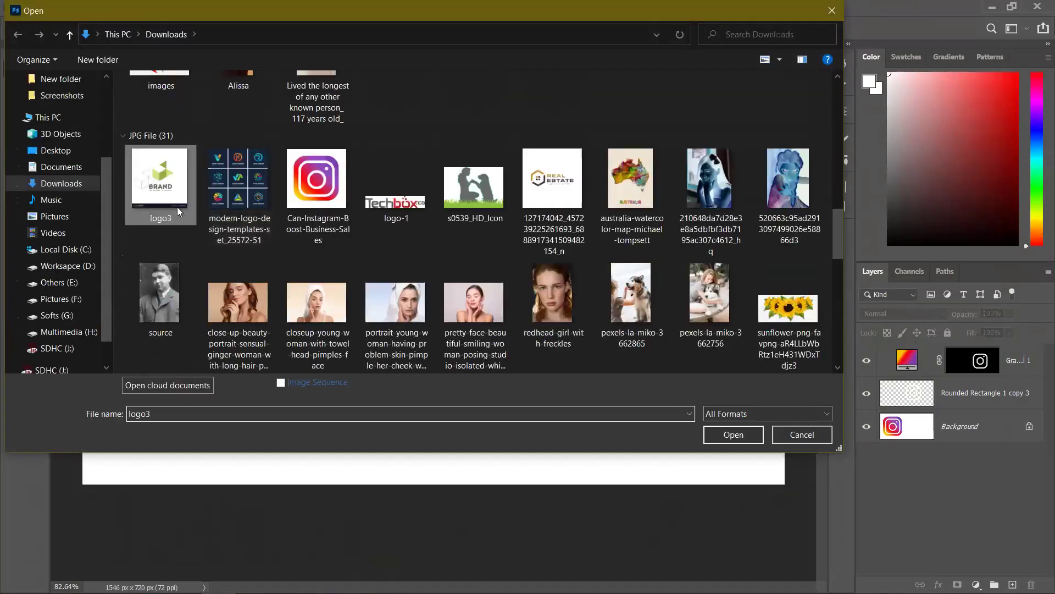
{"action": "left_click", "coordinate": [731, 432]}
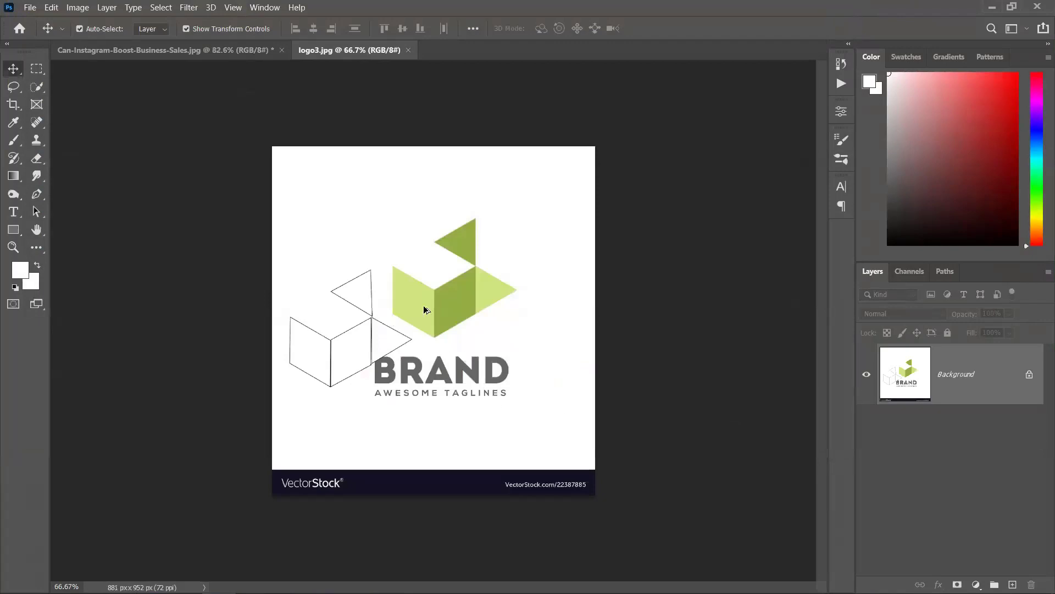
Draw a white rectangle shape about 113 x 195 px over the logo's light green cube face and activate the path selection tool.
{"action": "scroll", "coordinate": [427, 306], "scroll_direction": "up", "scroll_amount": 3}
{"action": "scroll", "coordinate": [430, 303], "scroll_direction": "up", "scroll_amount": 2}
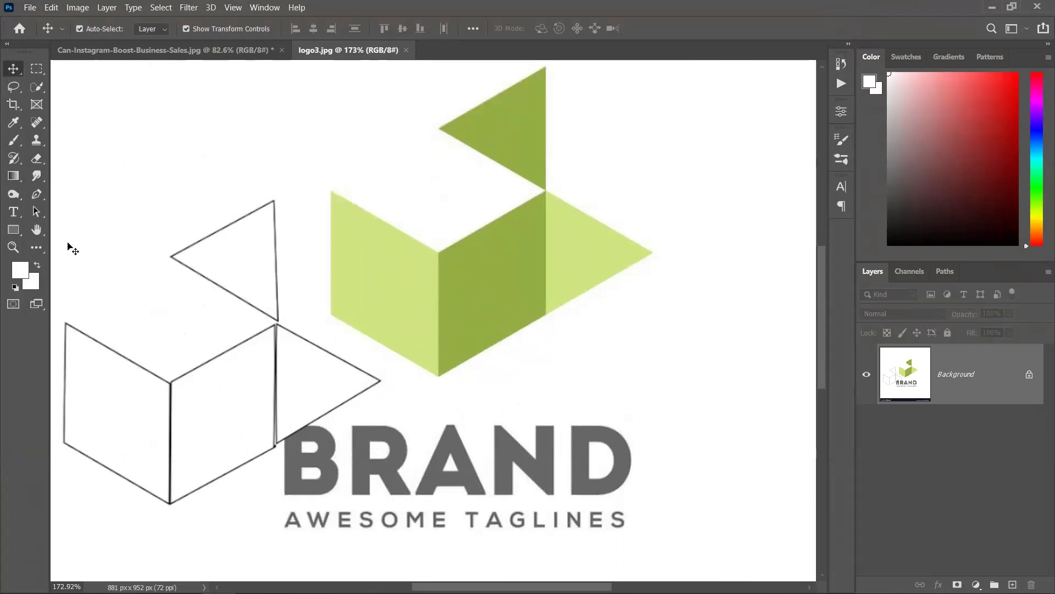
{"action": "left_click", "coordinate": [13, 232]}
{"action": "left_click_drag", "start_coordinate": [334, 195], "coordinate": [440, 380]}
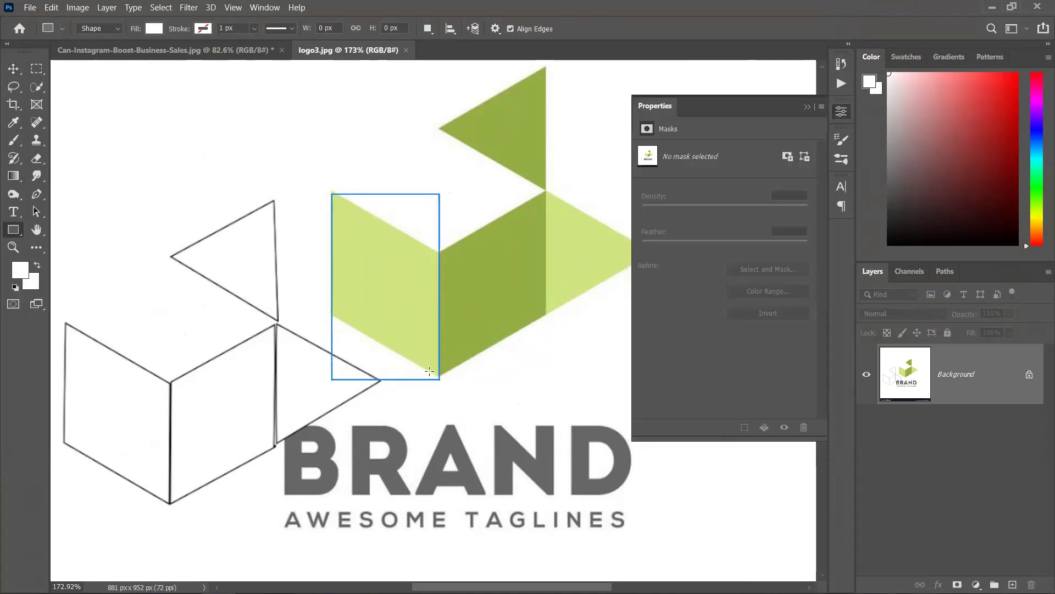
{"action": "left_click", "coordinate": [35, 213]}
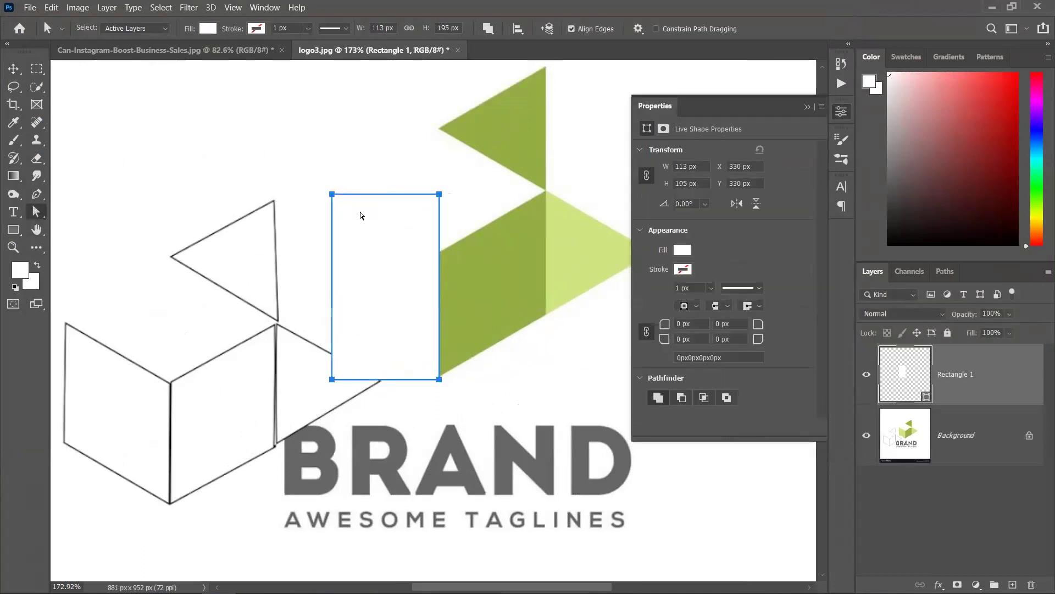
Set the rectangle layer's opacity to 52% and reshape its corners to match the logo's left pale-green face.
{"action": "left_click", "coordinate": [1010, 313]}
{"action": "left_click_drag", "start_coordinate": [1027, 329], "coordinate": [994, 329]}
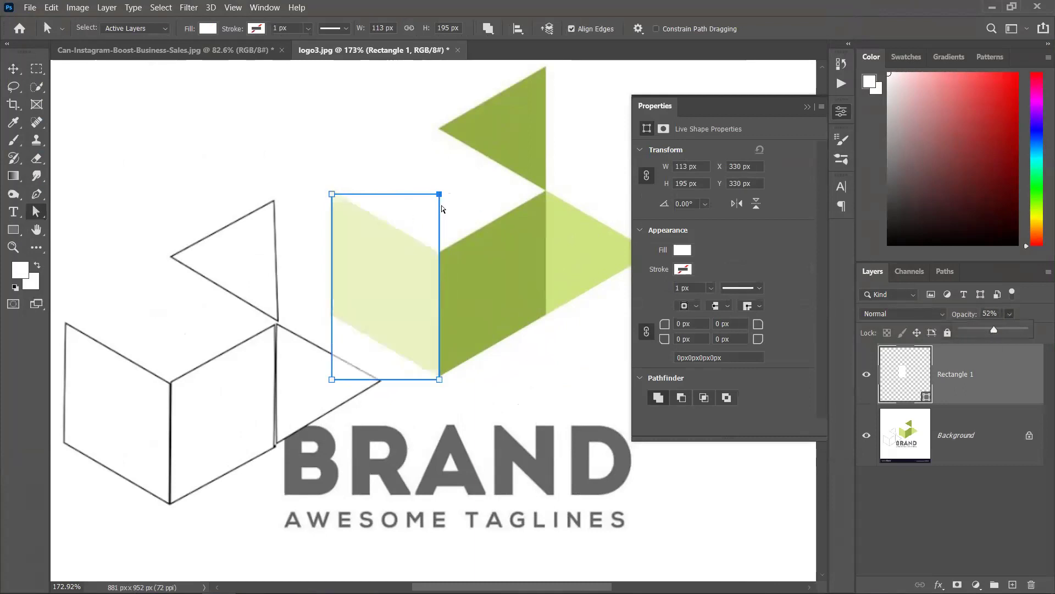
{"action": "left_click_drag", "start_coordinate": [440, 194], "coordinate": [440, 256]}
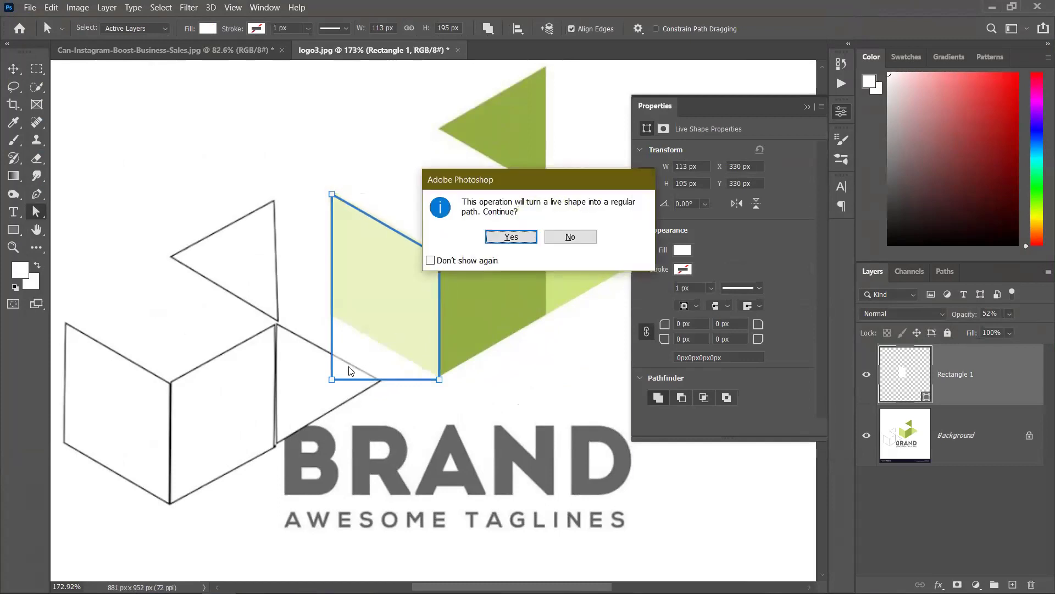
{"action": "left_click", "coordinate": [502, 236]}
{"action": "left_click_drag", "start_coordinate": [335, 379], "coordinate": [335, 319]}
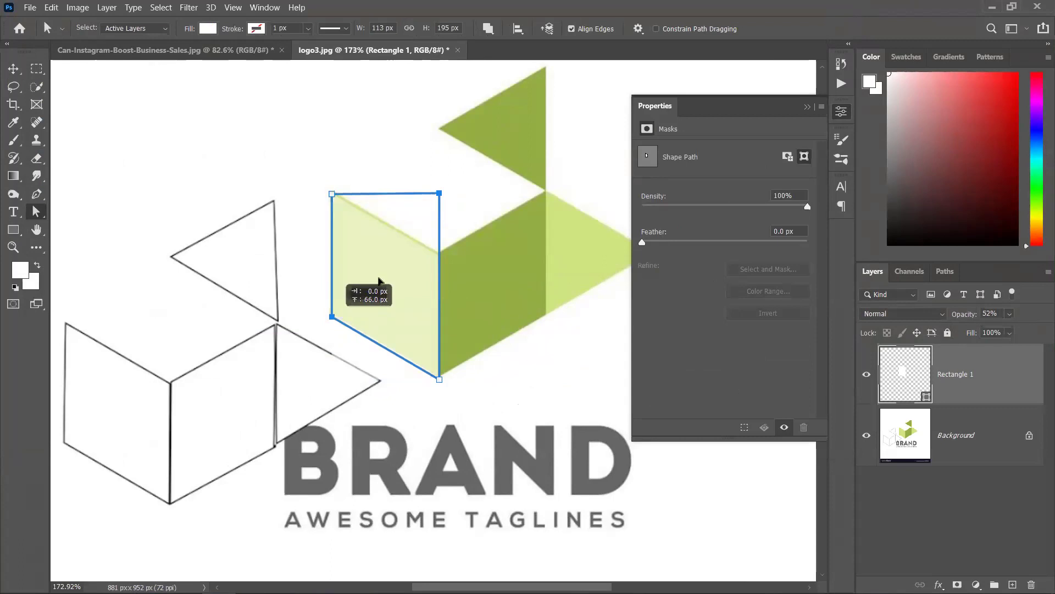
{"action": "left_click_drag", "start_coordinate": [379, 281], "coordinate": [380, 282]}
{"action": "left_click_drag", "start_coordinate": [440, 194], "coordinate": [438, 249]}
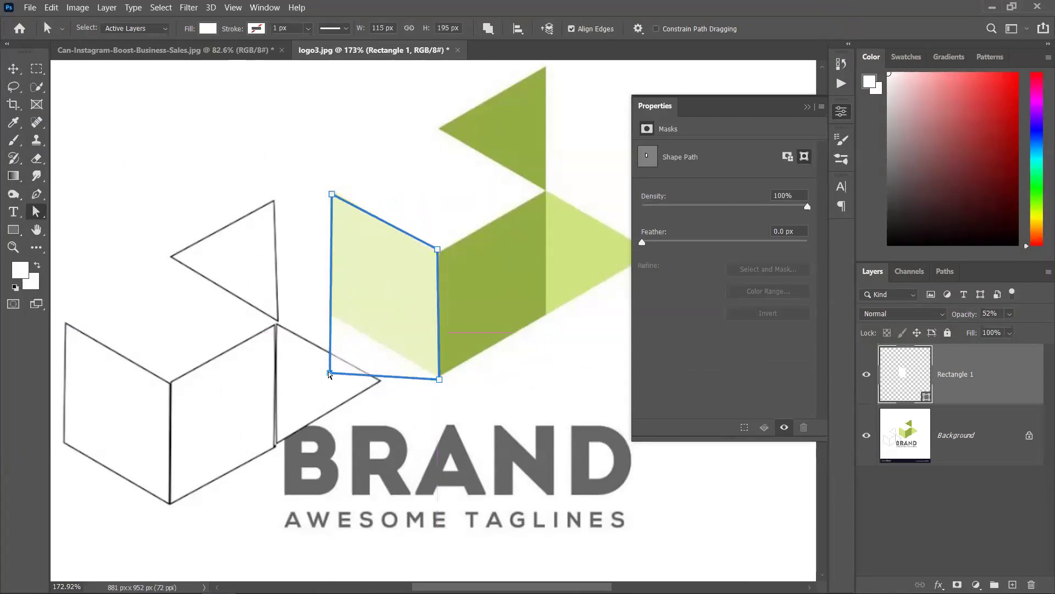
{"action": "left_click_drag", "start_coordinate": [330, 372], "coordinate": [328, 315]}
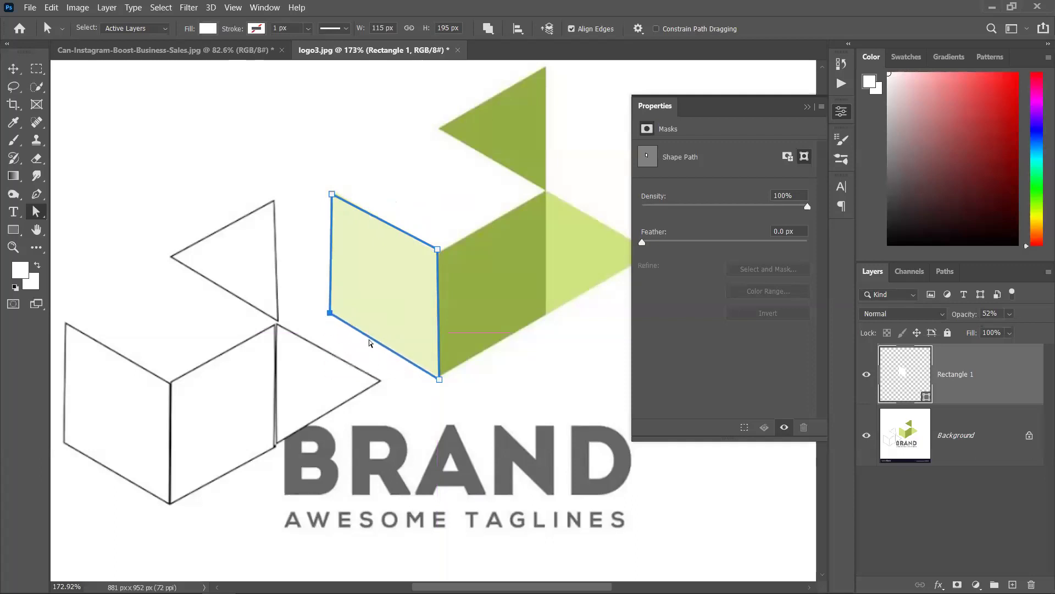
Fine-tune the reshaped rectangle's upper and lower-right corner points to the edges of the left pale-green face, and deselect the shape.
{"action": "scroll", "coordinate": [384, 346], "scroll_direction": "up", "scroll_amount": 3}
{"action": "scroll", "coordinate": [489, 226], "scroll_direction": "up", "scroll_amount": 4}
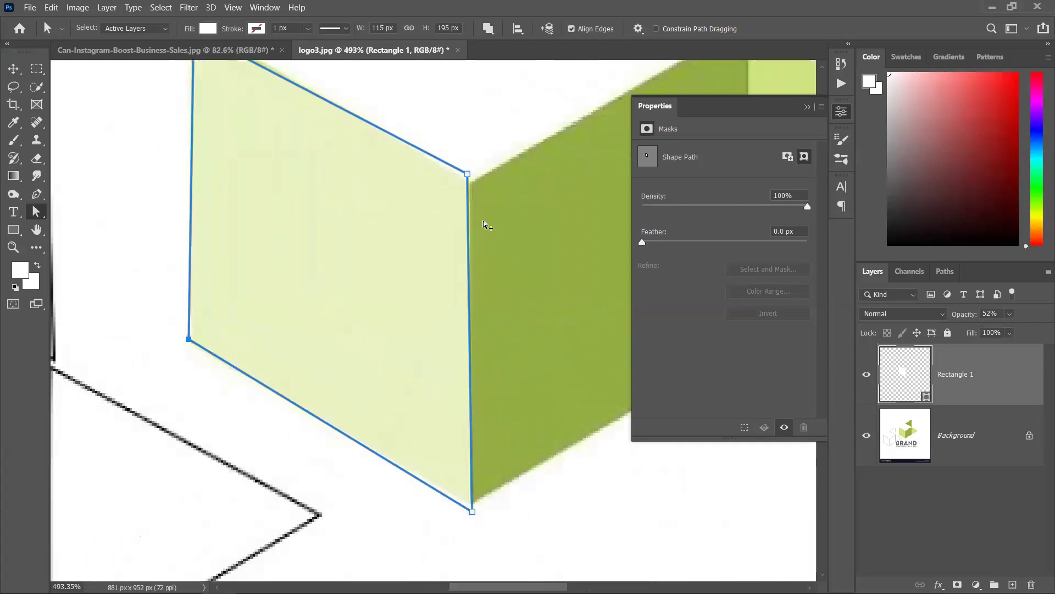
{"action": "left_click_drag", "start_coordinate": [464, 160], "coordinate": [468, 174]}
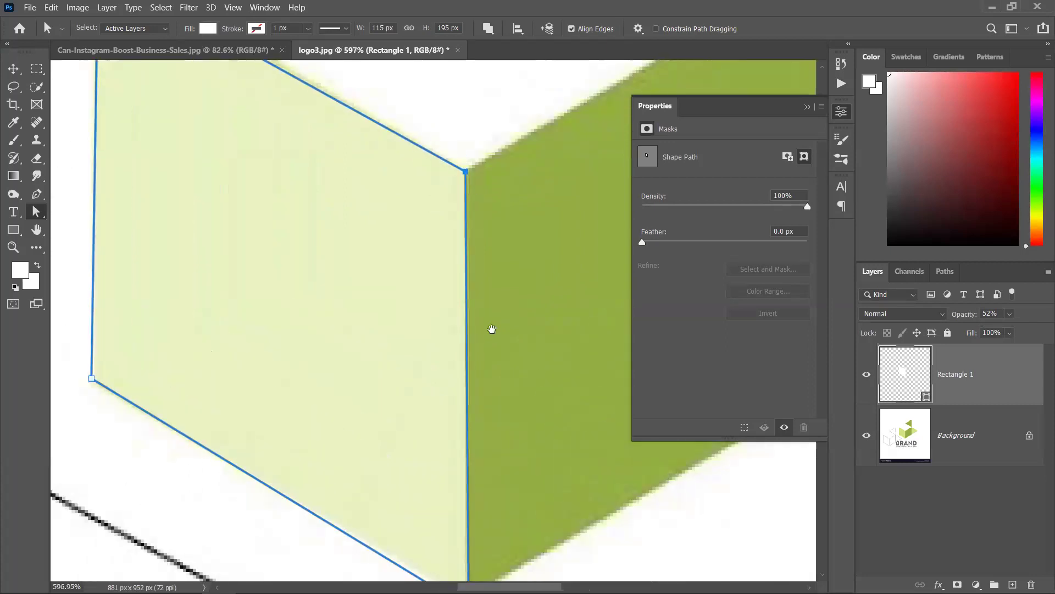
{"action": "left_click_drag", "start_coordinate": [493, 327], "coordinate": [490, 236]}
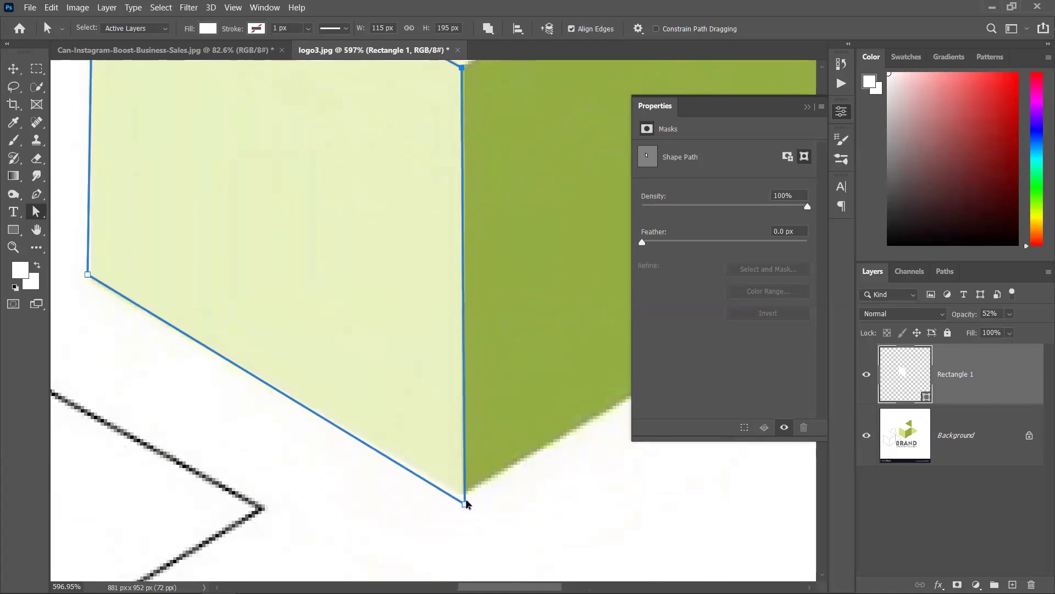
{"action": "left_click_drag", "start_coordinate": [464, 502], "coordinate": [464, 493]}
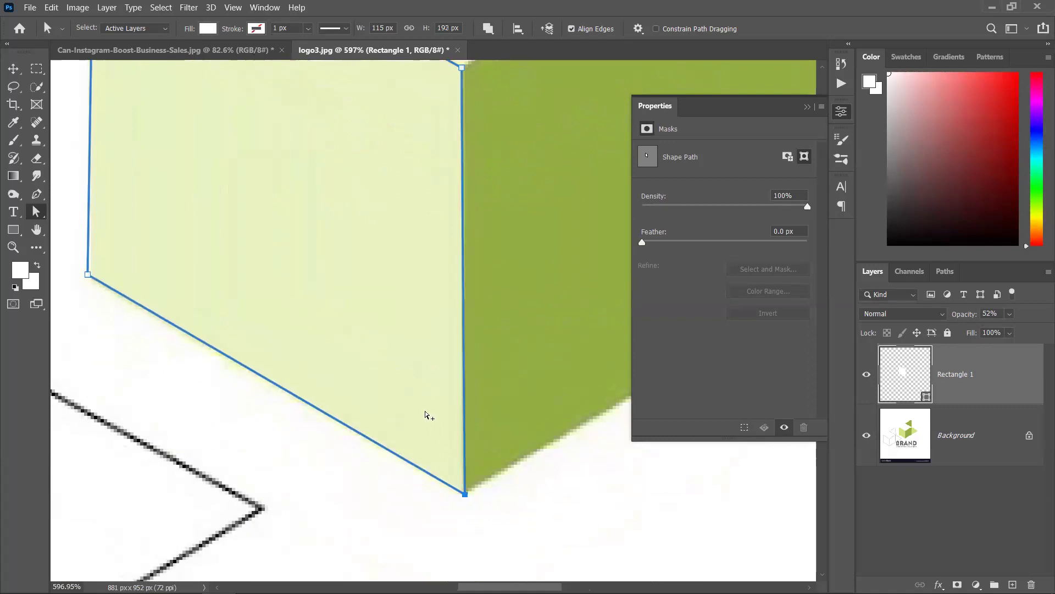
{"action": "scroll", "coordinate": [426, 414], "scroll_direction": "down", "scroll_amount": 3}
{"action": "scroll", "coordinate": [426, 406], "scroll_direction": "down", "scroll_amount": 1}
{"action": "scroll", "coordinate": [286, 170], "scroll_direction": "up", "scroll_amount": 2}
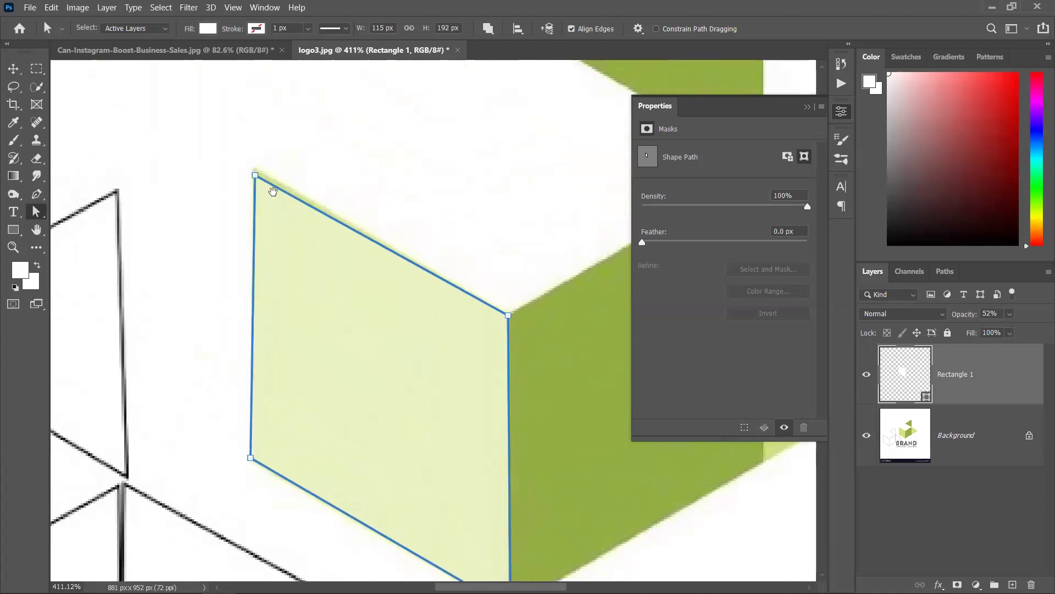
{"action": "left_click_drag", "start_coordinate": [250, 201], "coordinate": [250, 196]}
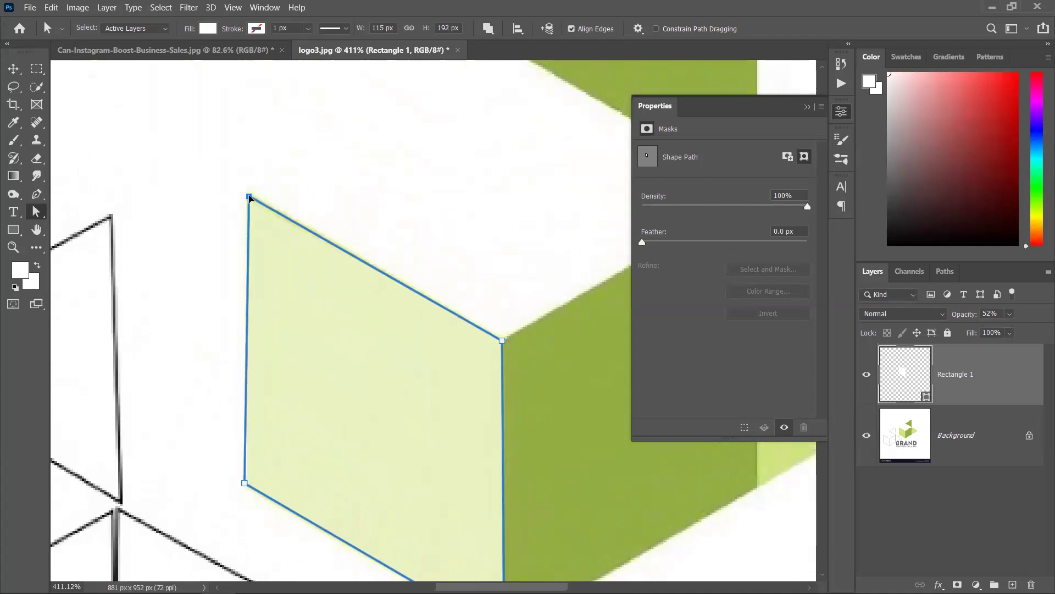
{"action": "scroll", "coordinate": [293, 236], "scroll_direction": "down", "scroll_amount": 4}
{"action": "key", "text": "v"}
{"action": "left_click", "coordinate": [182, 113]}
{"action": "scroll", "coordinate": [182, 113], "scroll_direction": "down", "scroll_amount": 1}
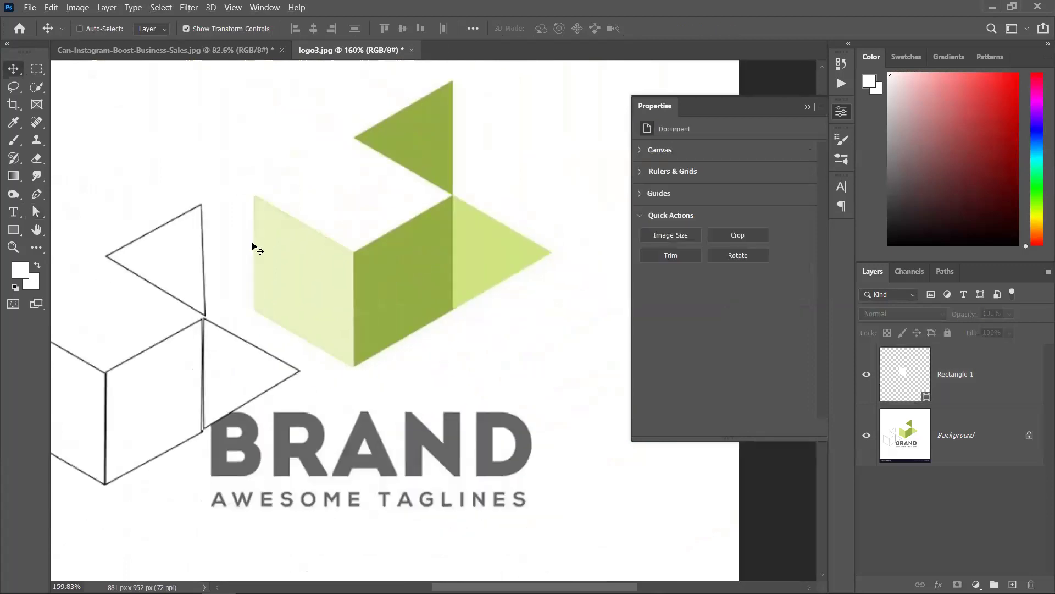
Duplicate the left face shape, rotate the copy about -121.5° and place it over the dark green middle face.
{"action": "left_click", "coordinate": [322, 284], "text": "ctrl"}
{"action": "left_click_drag", "start_coordinate": [319, 309], "coordinate": [447, 332]}
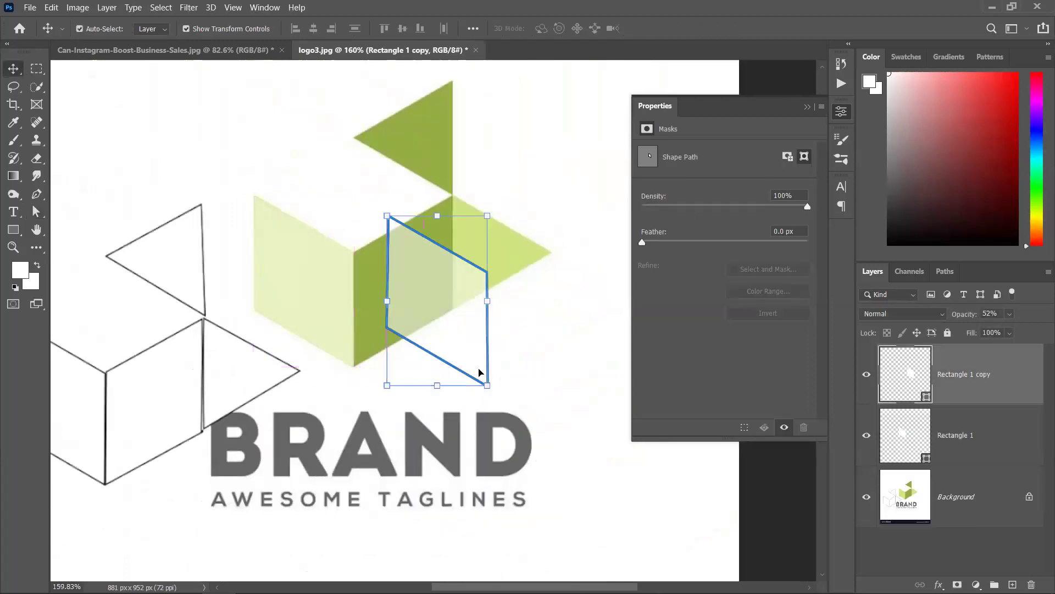
{"action": "left_click_drag", "start_coordinate": [495, 396], "coordinate": [481, 247]}
{"action": "left_click_drag", "start_coordinate": [416, 323], "coordinate": [379, 292]}
{"action": "scroll", "coordinate": [391, 304], "scroll_direction": "up", "scroll_amount": 5}
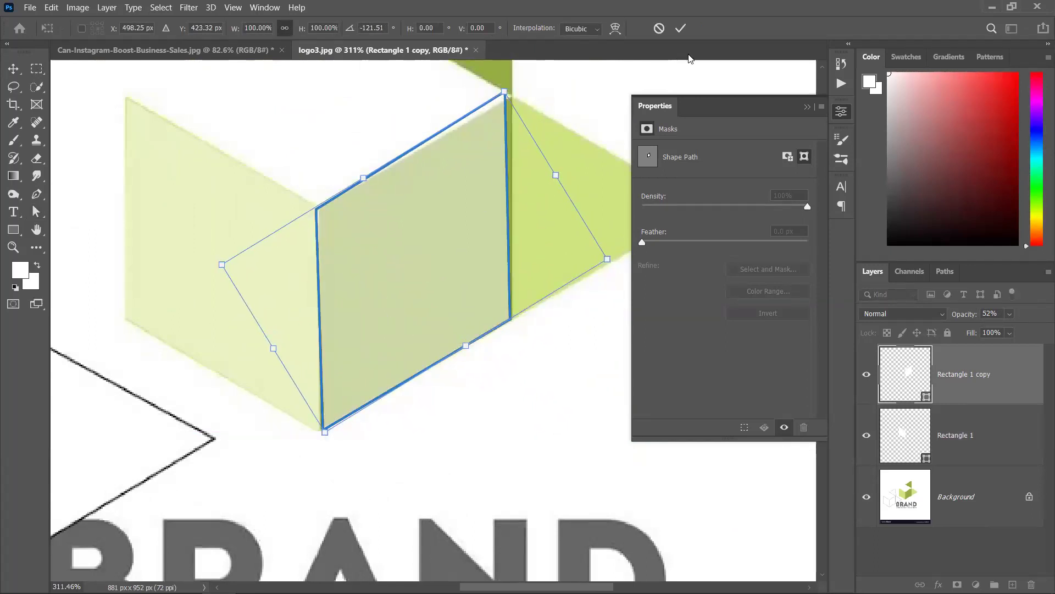
{"action": "left_click", "coordinate": [680, 28]}
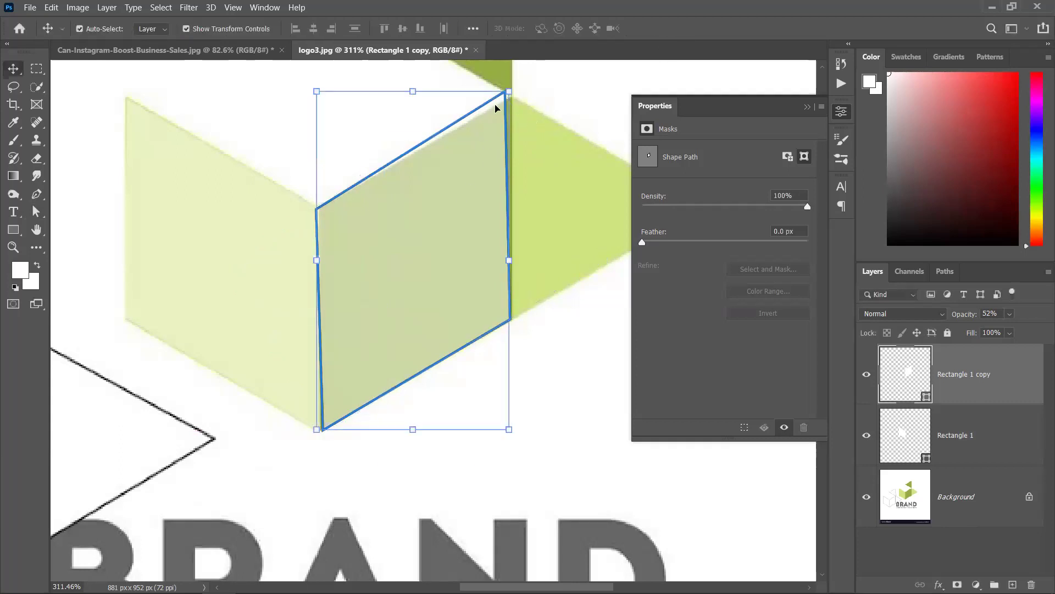
Move the copied shape's upper-right corner point onto the upper-right corner of the dark green middle face.
{"action": "key", "text": "ctrl+t"}
{"action": "scroll", "coordinate": [513, 113], "scroll_direction": "up", "scroll_amount": 3}
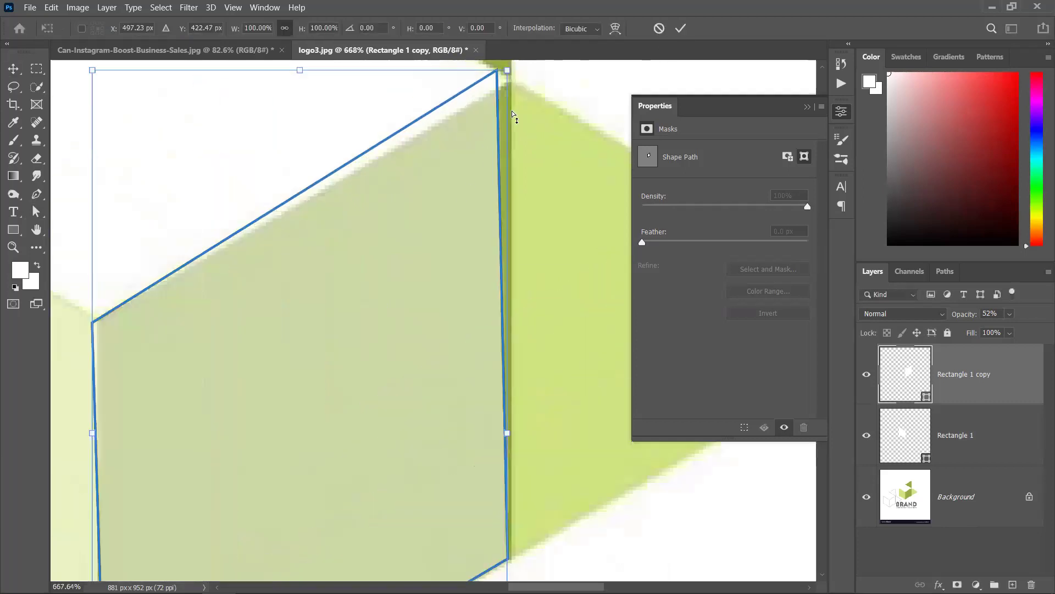
{"action": "scroll", "coordinate": [460, 182], "scroll_direction": "up", "scroll_amount": 3}
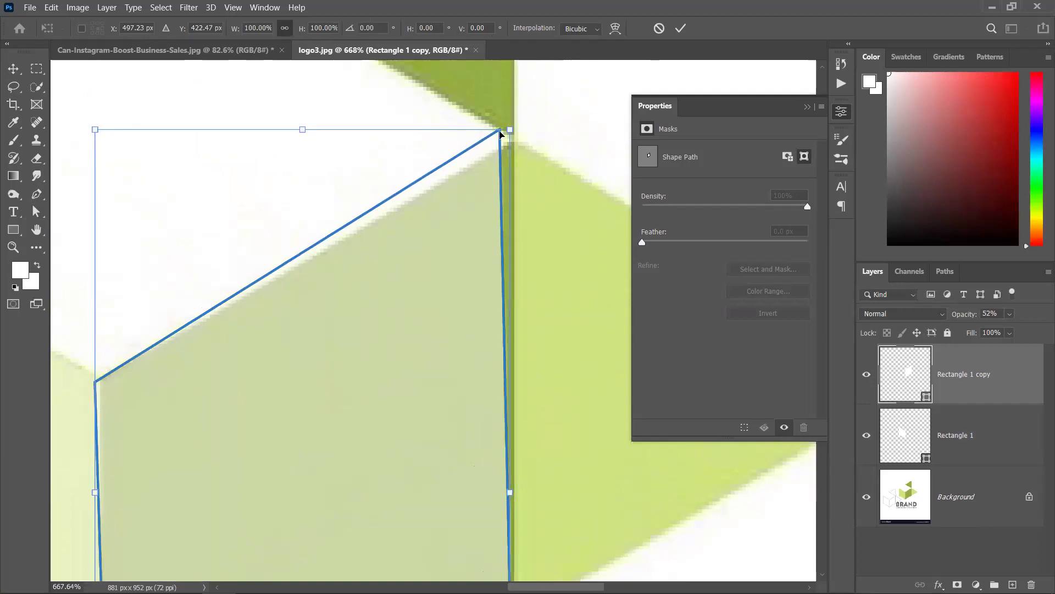
{"action": "left_click", "coordinate": [37, 212]}
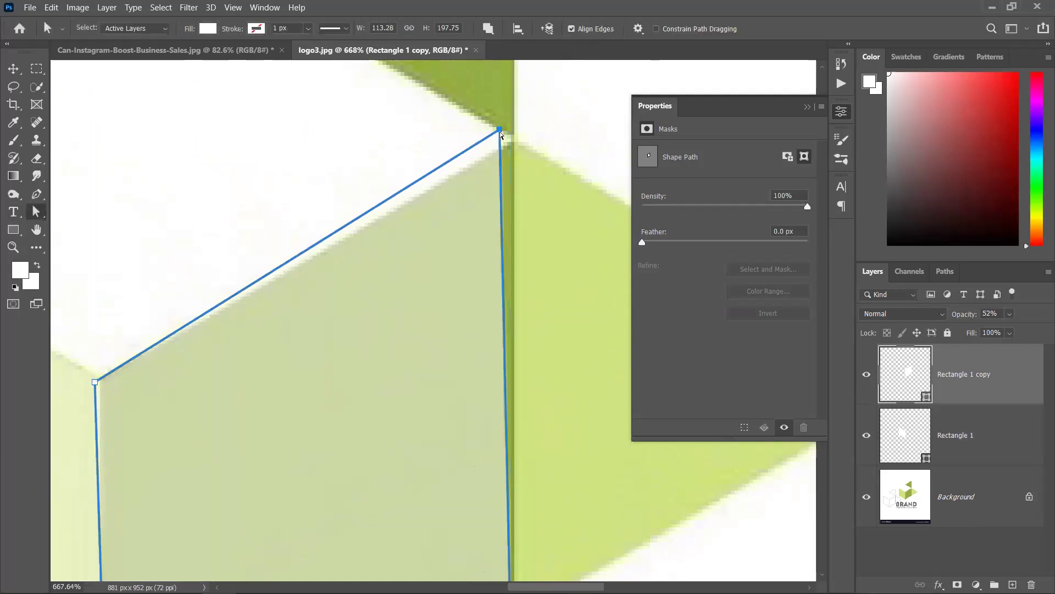
{"action": "left_click_drag", "start_coordinate": [501, 130], "coordinate": [515, 143]}
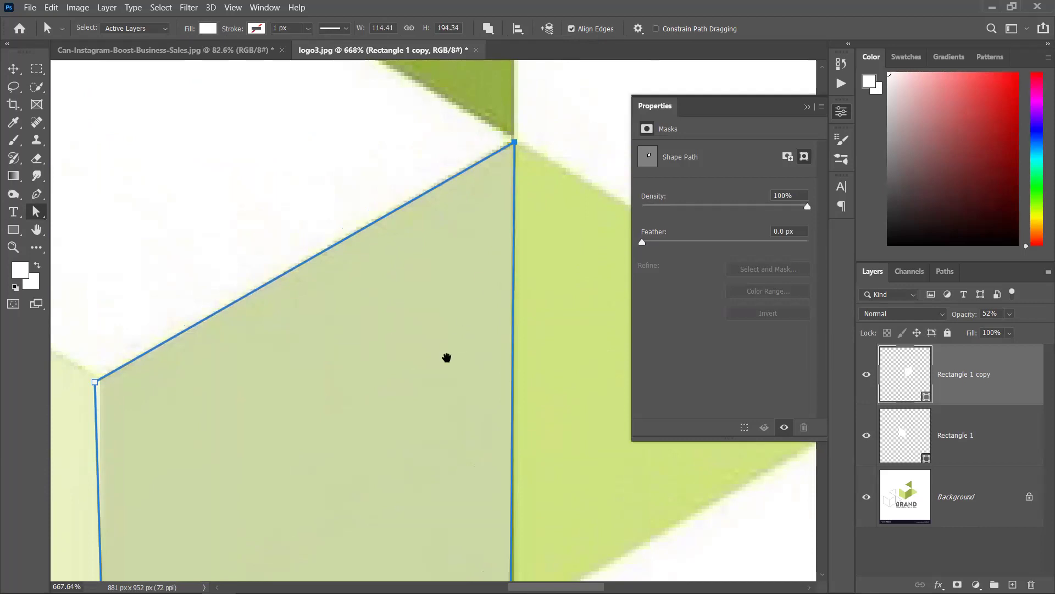
Align the copied shape's lower-left and upper-left corner points with the left edge of the dark green middle face.
{"action": "scroll", "coordinate": [445, 358], "scroll_direction": "down", "scroll_amount": 5}
{"action": "scroll", "coordinate": [363, 315], "scroll_direction": "left", "scroll_amount": 2}
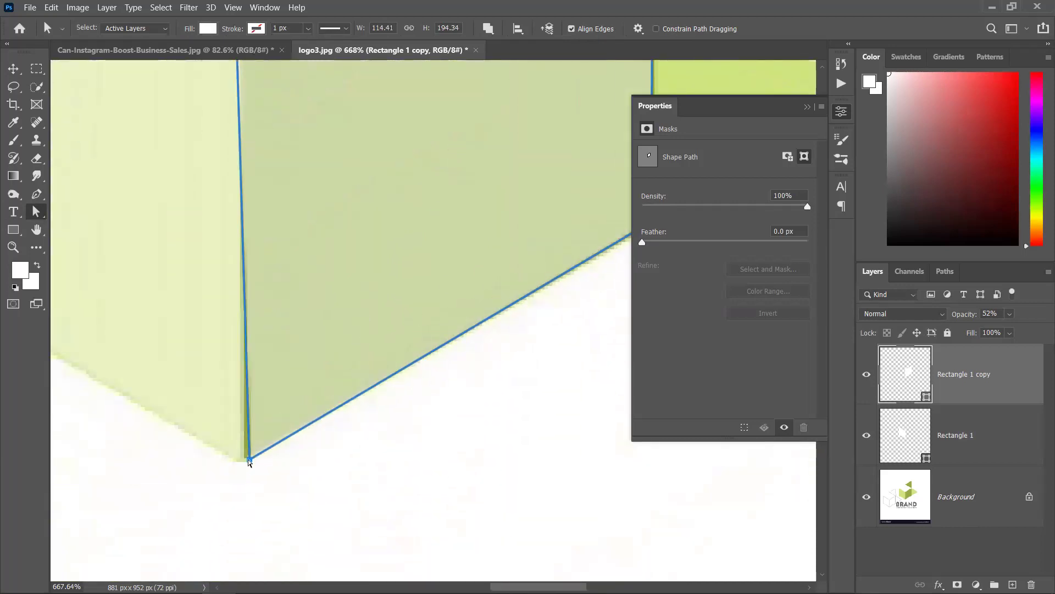
{"action": "mouse_move", "coordinate": [249, 462]}
{"action": "left_mouse_down"}
{"action": "mouse_move", "coordinate": [348, 436]}
{"action": "mouse_move", "coordinate": [378, 247]}
{"action": "mouse_move", "coordinate": [248, 457]}
{"action": "left_mouse_up"}
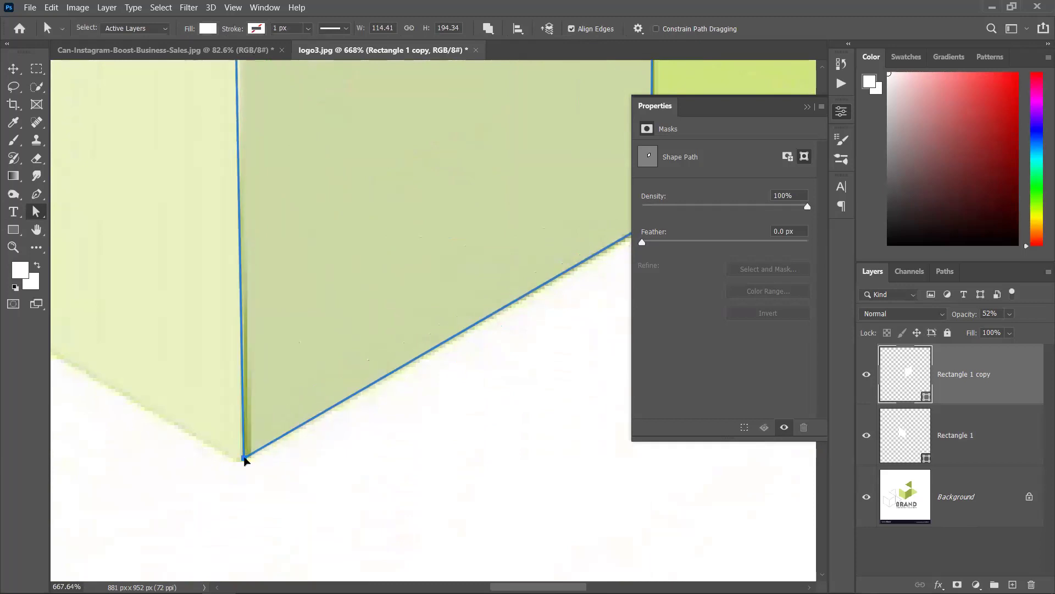
{"action": "left_click_drag", "start_coordinate": [365, 306], "coordinate": [216, 384]}
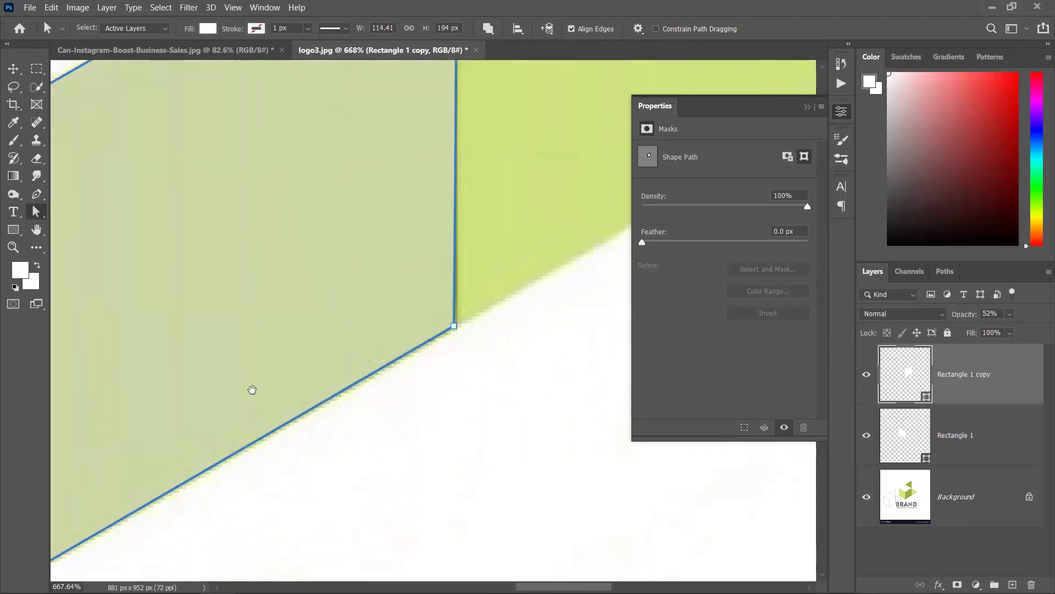
{"action": "scroll", "coordinate": [233, 273], "scroll_direction": "down", "scroll_amount": 3}
{"action": "scroll", "coordinate": [134, 184], "scroll_direction": "up", "scroll_amount": 6}
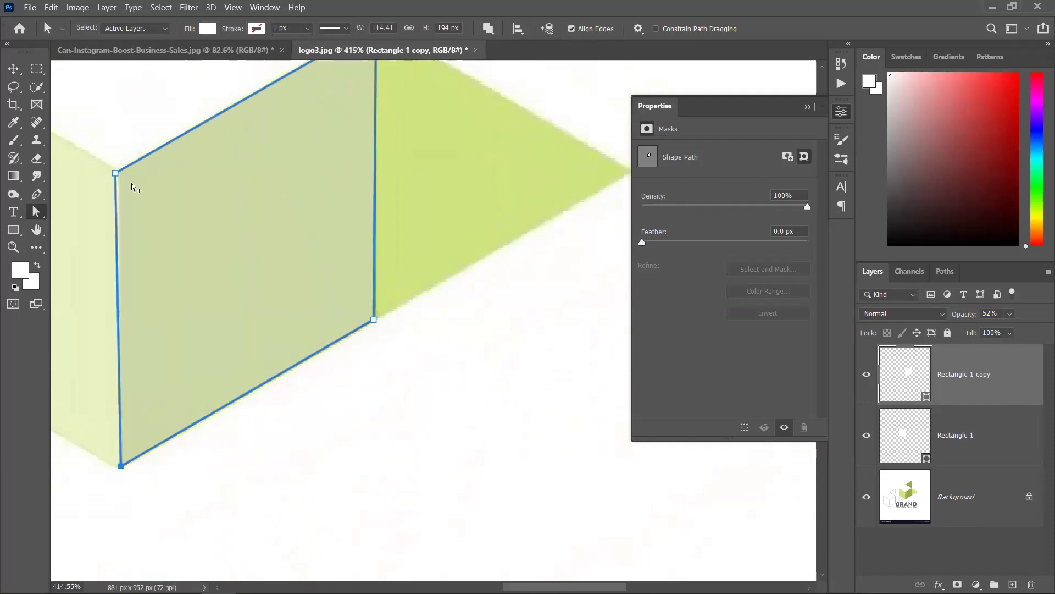
{"action": "scroll", "coordinate": [128, 196], "scroll_direction": "up", "scroll_amount": 2}
{"action": "left_click_drag", "start_coordinate": [129, 196], "coordinate": [311, 249]}
{"action": "left_click_drag", "start_coordinate": [279, 205], "coordinate": [288, 206]}
{"action": "scroll", "coordinate": [288, 213], "scroll_direction": "down", "scroll_amount": 3}
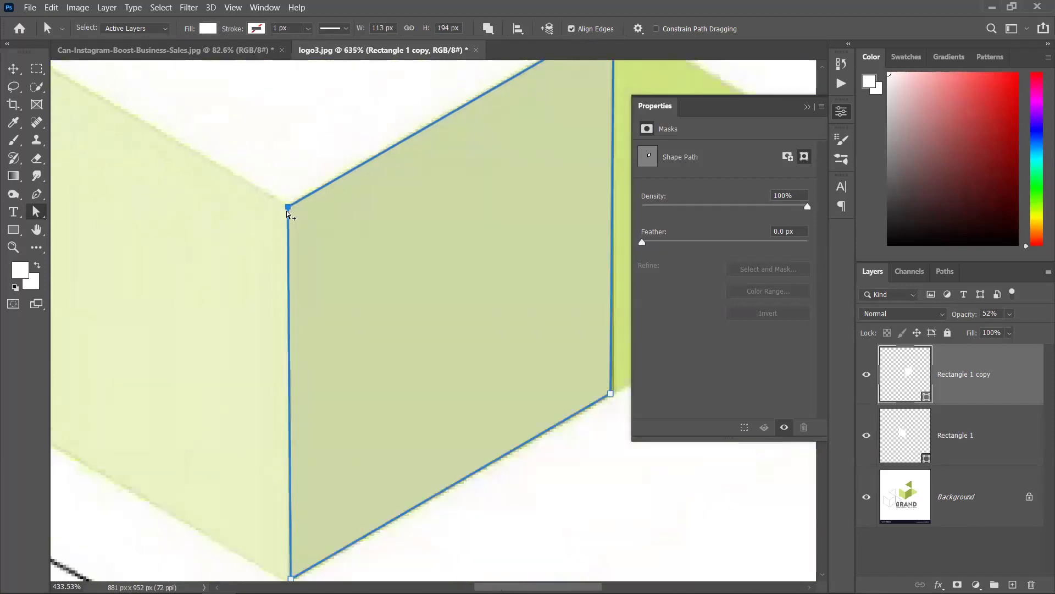
{"action": "scroll", "coordinate": [288, 214], "scroll_direction": "down", "scroll_amount": 2}
{"action": "scroll", "coordinate": [366, 341], "scroll_direction": "down", "scroll_amount": 2}
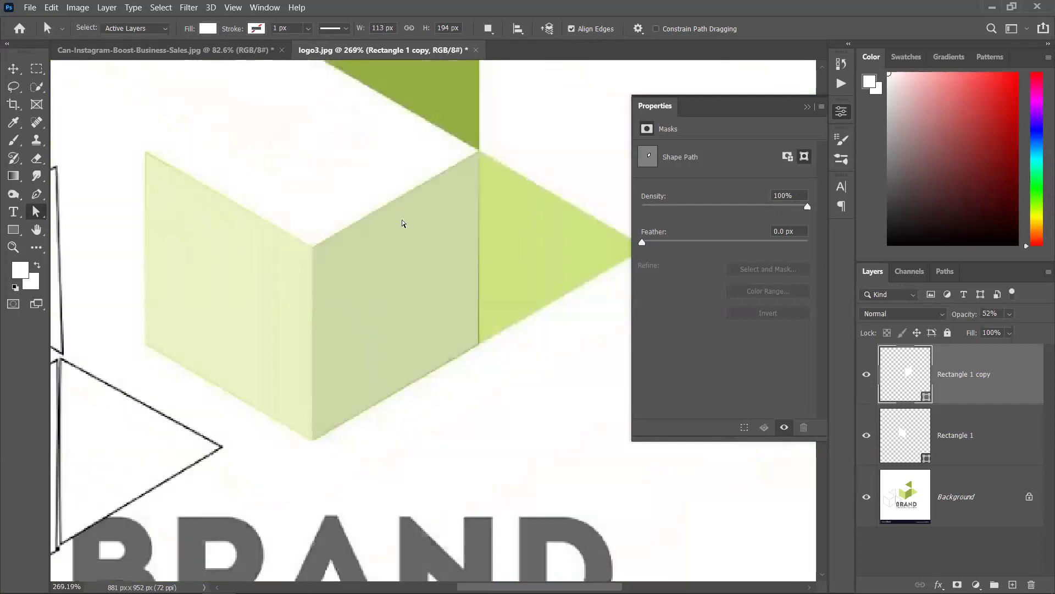
Activate the Triangle tool for tracing the light green triangle beside the middle face.
{"action": "left_click_drag", "start_coordinate": [401, 223], "coordinate": [350, 320]}
{"action": "scroll", "coordinate": [355, 322], "scroll_direction": "down", "scroll_amount": 1}
{"action": "left_click_drag", "start_coordinate": [511, 361], "coordinate": [387, 290]}
{"action": "left_click", "coordinate": [13, 230]}
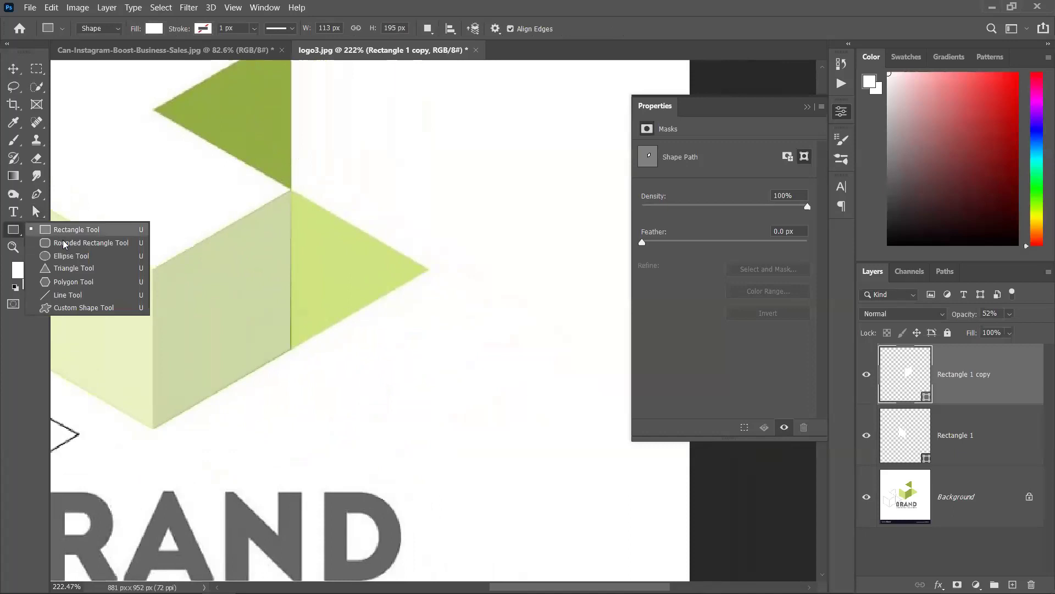
{"action": "key", "text": "shift+u"}
{"action": "key", "text": "shift+u"}
{"action": "left_click", "coordinate": [435, 239]}
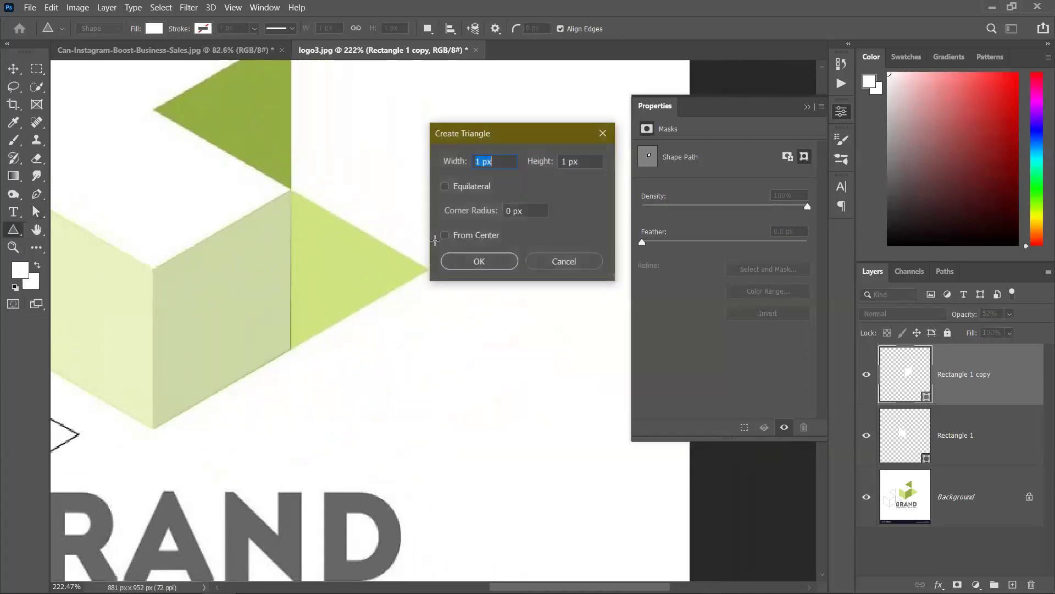
{"action": "left_click", "coordinate": [500, 266]}
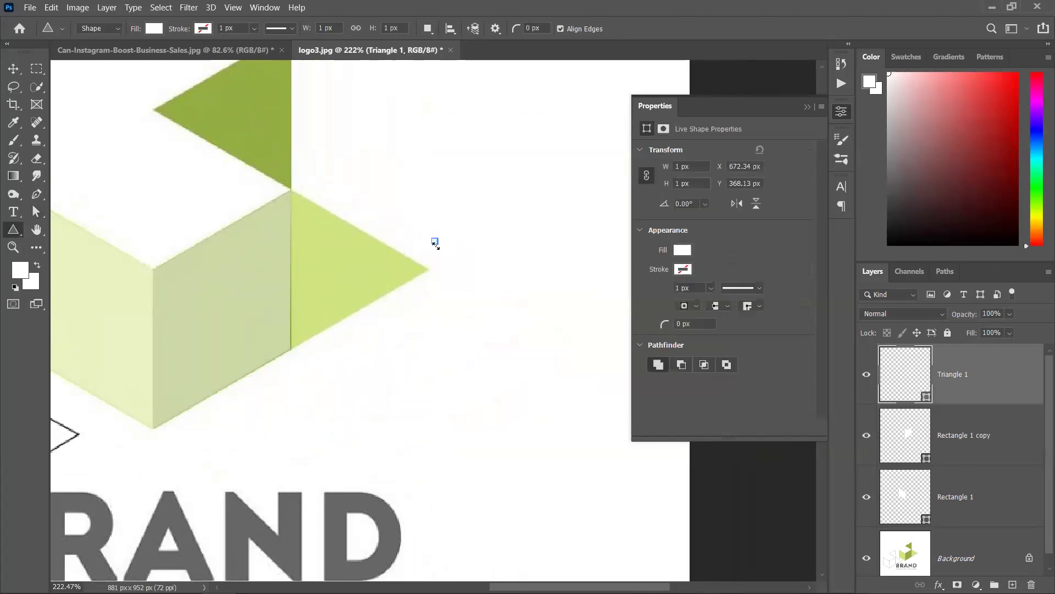
{"action": "key", "text": "ctrl+z"}
Draw a triangle about 132 by 114 px, rotate it about -18.3° and place it over the light green triangle.
{"action": "left_click_drag", "start_coordinate": [417, 188], "coordinate": [524, 281]}
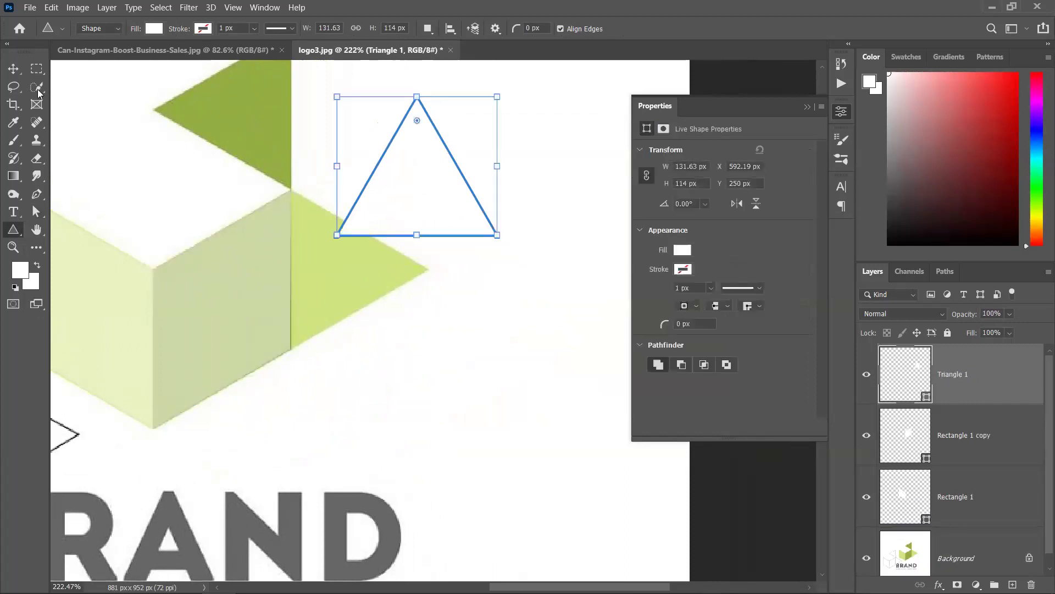
{"action": "left_click", "coordinate": [14, 69]}
{"action": "left_click_drag", "start_coordinate": [501, 244], "coordinate": [512, 219]}
{"action": "left_click_drag", "start_coordinate": [454, 198], "coordinate": [361, 297]}
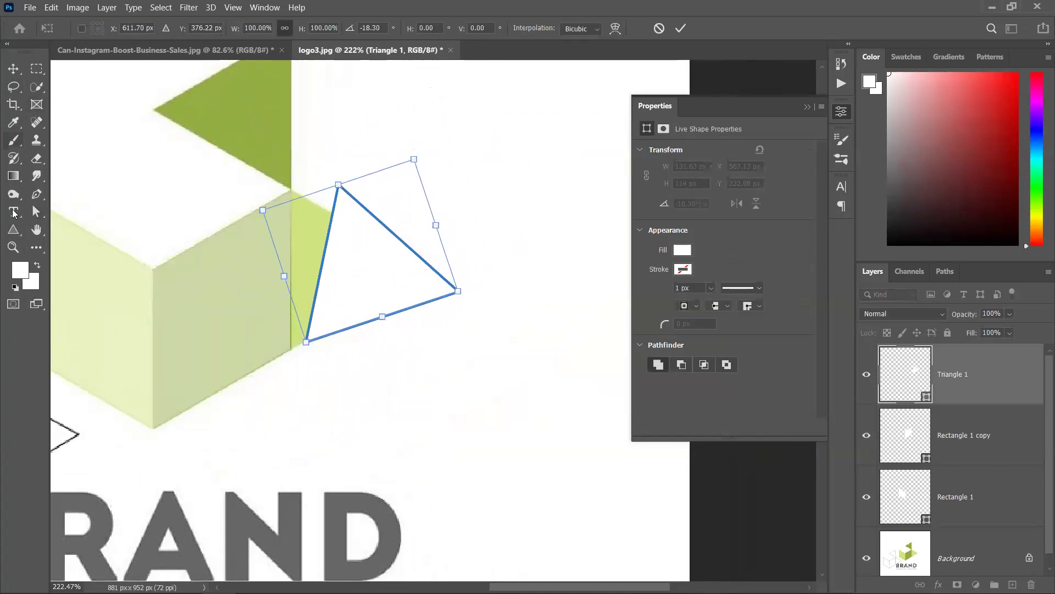
Move the white triangle's lower-left and upper corner points onto the left corners of the light green triangle, converting it to a regular path.
{"action": "left_click", "coordinate": [36, 212]}
{"action": "scroll", "coordinate": [282, 268], "scroll_direction": "up", "scroll_amount": 5}
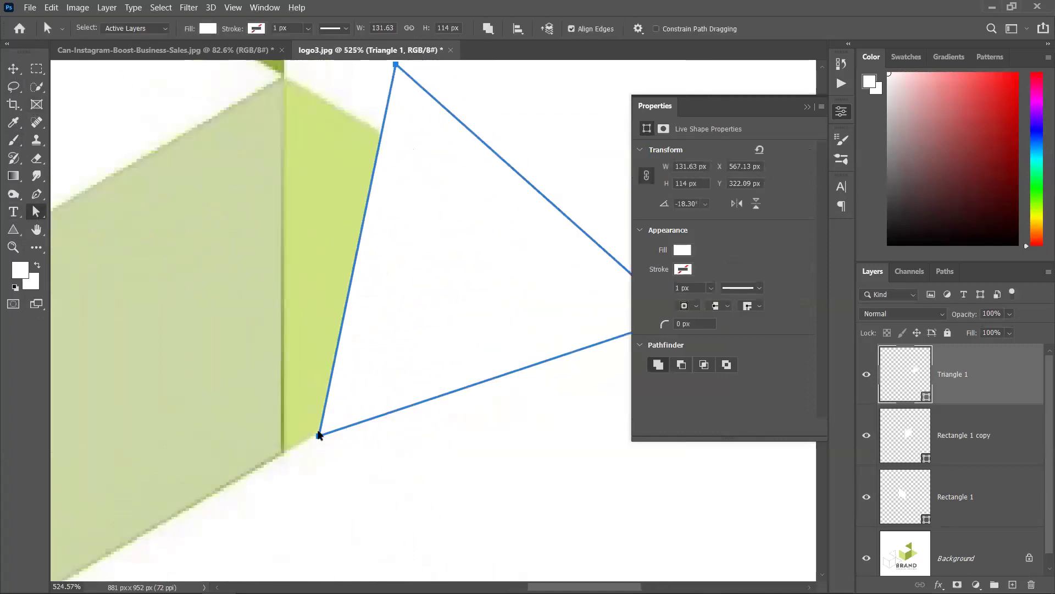
{"action": "left_click_drag", "start_coordinate": [317, 434], "coordinate": [284, 452]}
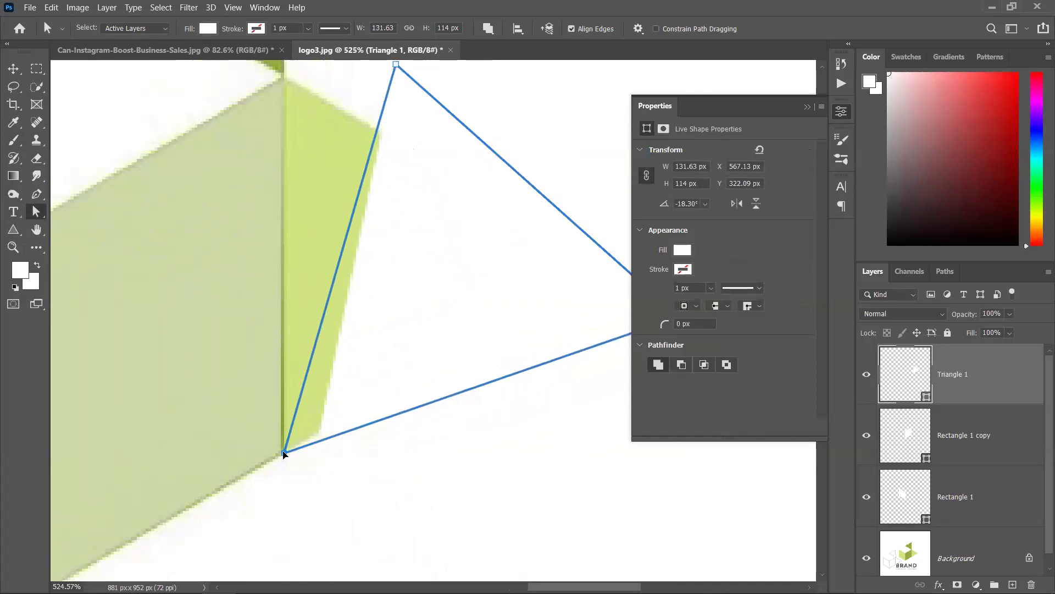
{"action": "left_click", "coordinate": [508, 237]}
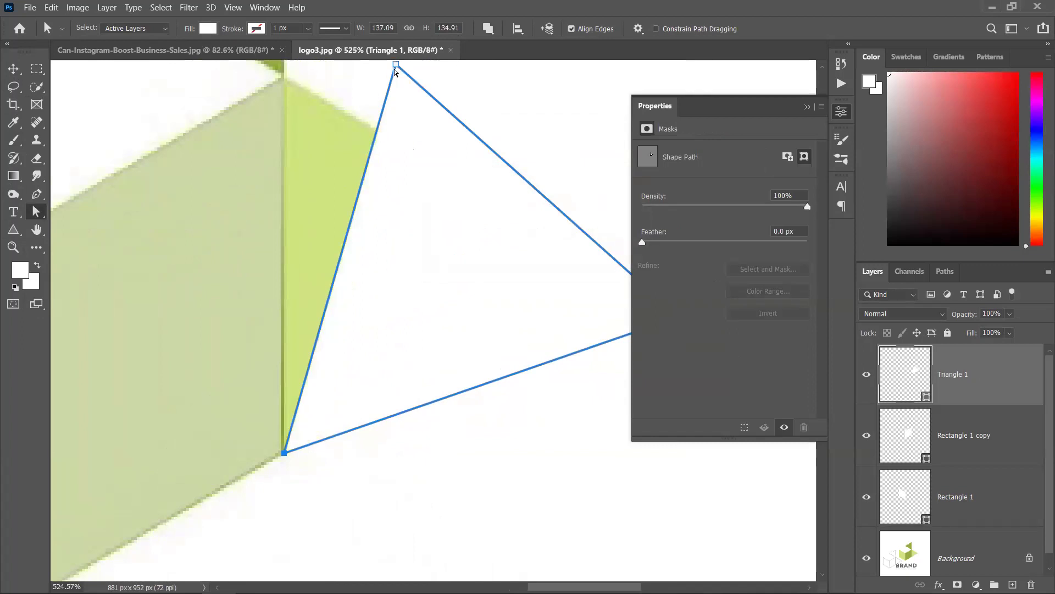
{"action": "left_click_drag", "start_coordinate": [395, 65], "coordinate": [285, 83]}
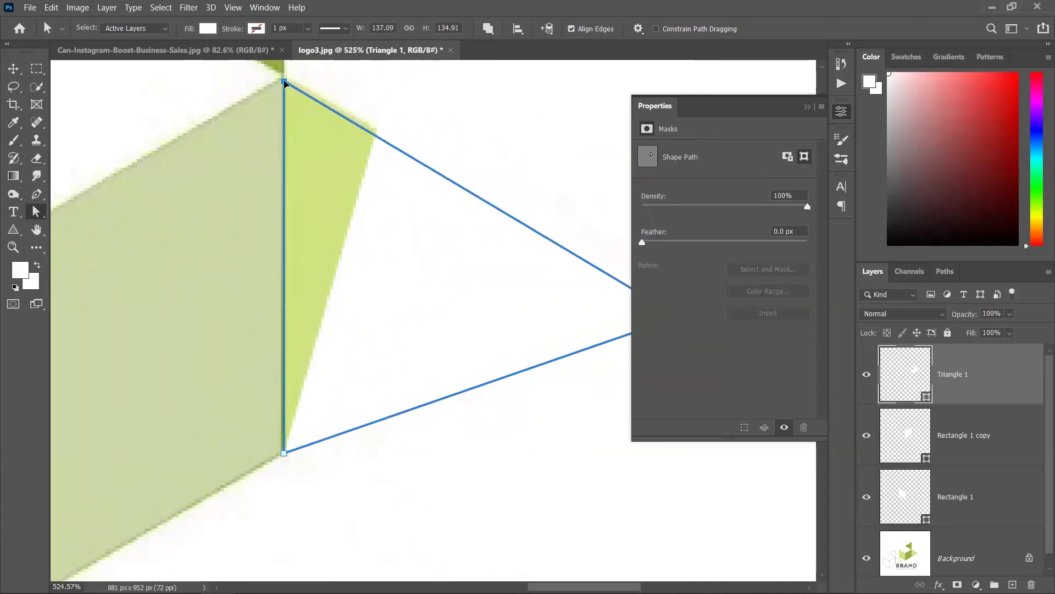
Lower the white triangle's opacity to 40% and move its right corner point onto the light green triangle's tip.
{"action": "left_click", "coordinate": [1009, 314]}
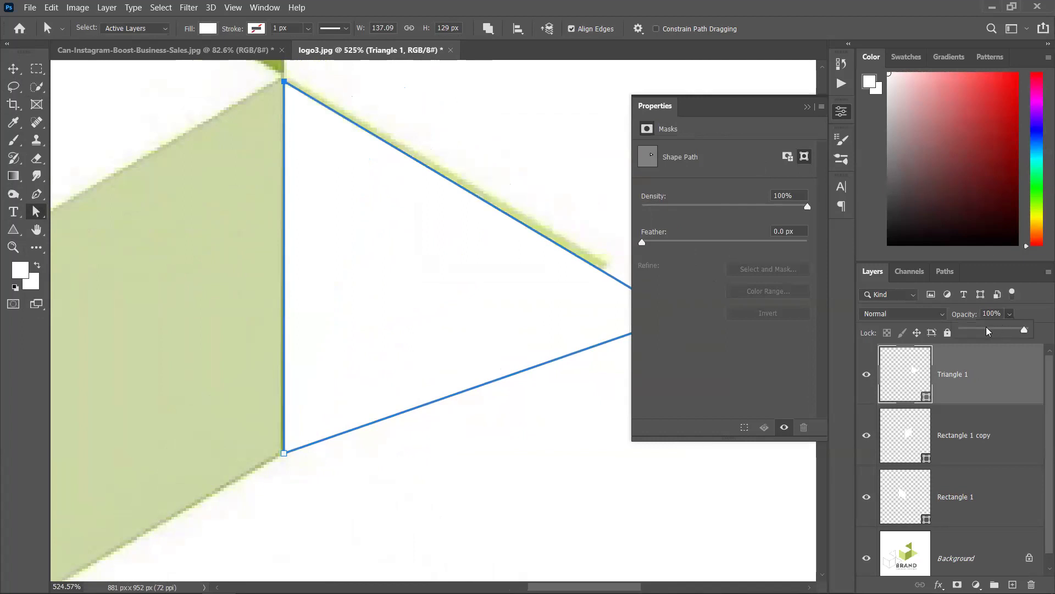
{"action": "left_click_drag", "start_coordinate": [1028, 332], "coordinate": [987, 332]}
{"action": "left_click_drag", "start_coordinate": [561, 380], "coordinate": [406, 370]}
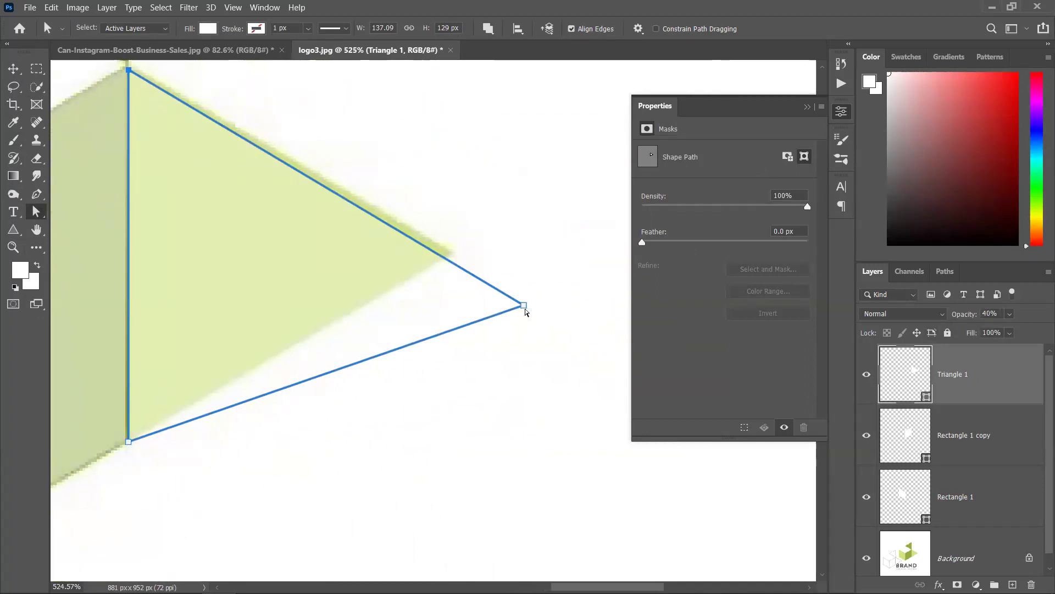
{"action": "left_click_drag", "start_coordinate": [525, 306], "coordinate": [450, 256]}
{"action": "scroll", "coordinate": [407, 309], "scroll_direction": "up", "scroll_amount": 3}
{"action": "scroll", "coordinate": [408, 308], "scroll_direction": "left", "scroll_amount": 2}
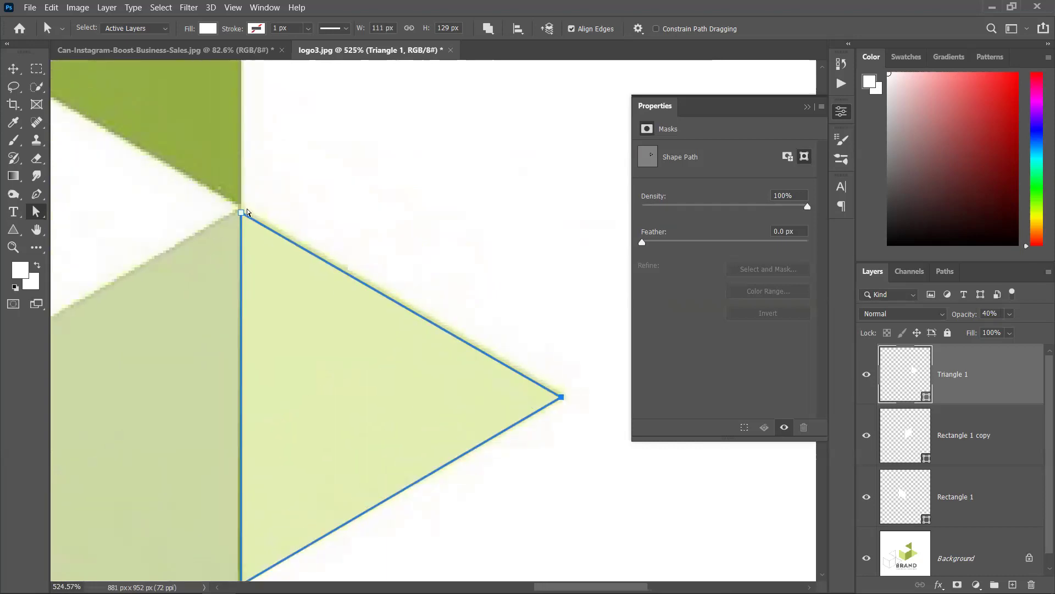
{"action": "scroll", "coordinate": [244, 214], "scroll_direction": "up", "scroll_amount": 2}
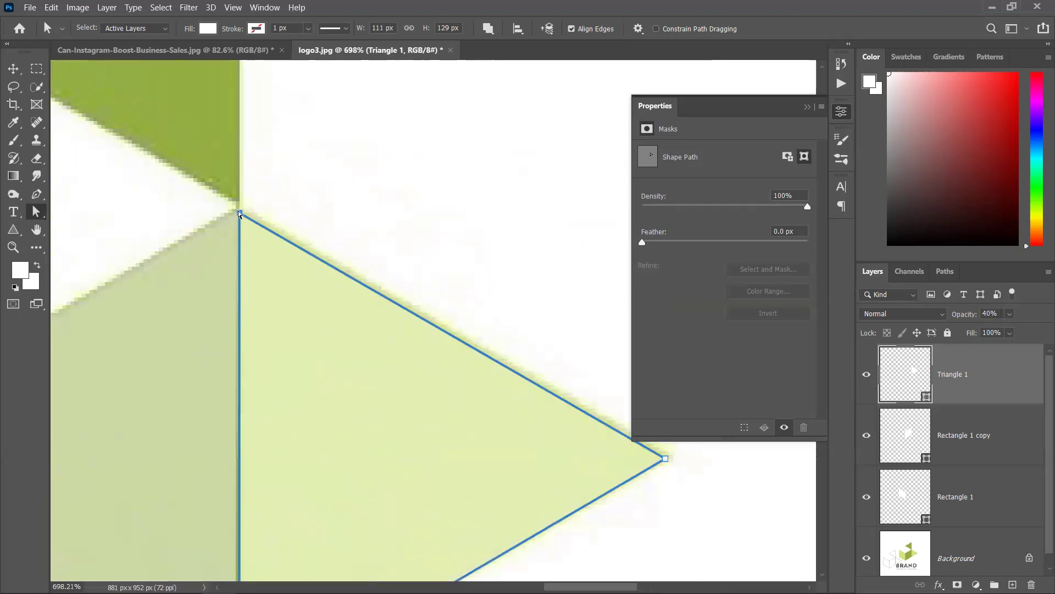
{"action": "scroll", "coordinate": [357, 203], "scroll_direction": "down", "scroll_amount": 5}
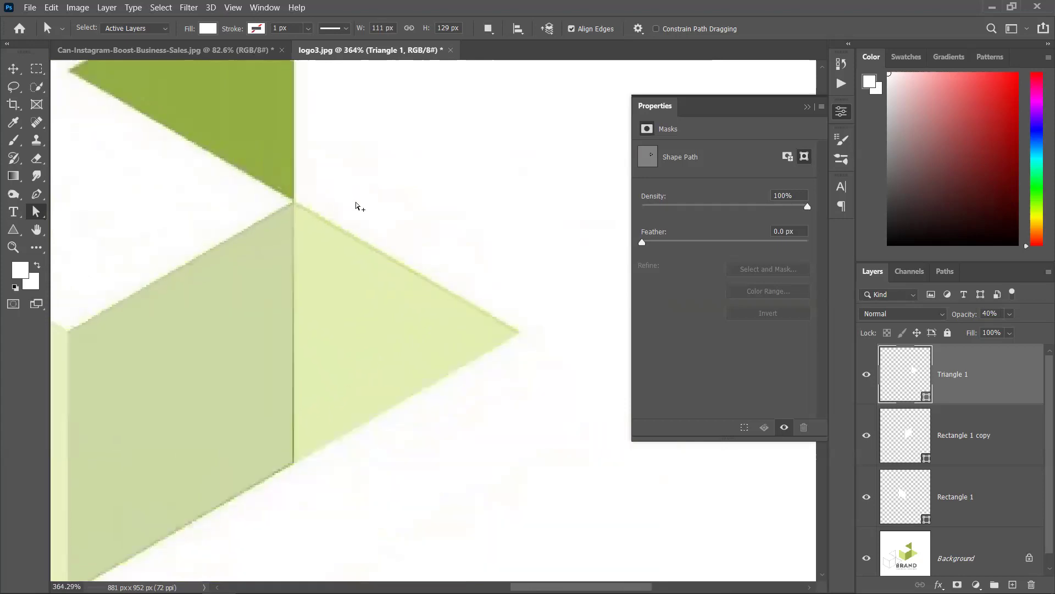
{"action": "scroll", "coordinate": [363, 302], "scroll_direction": "down", "scroll_amount": 2}
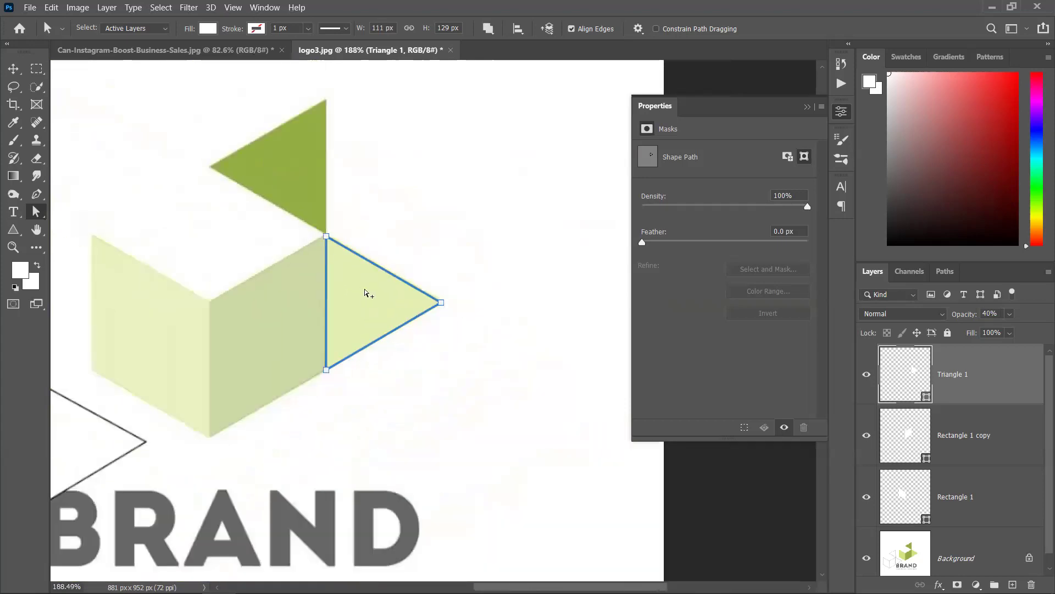
{"action": "key", "text": "v"}
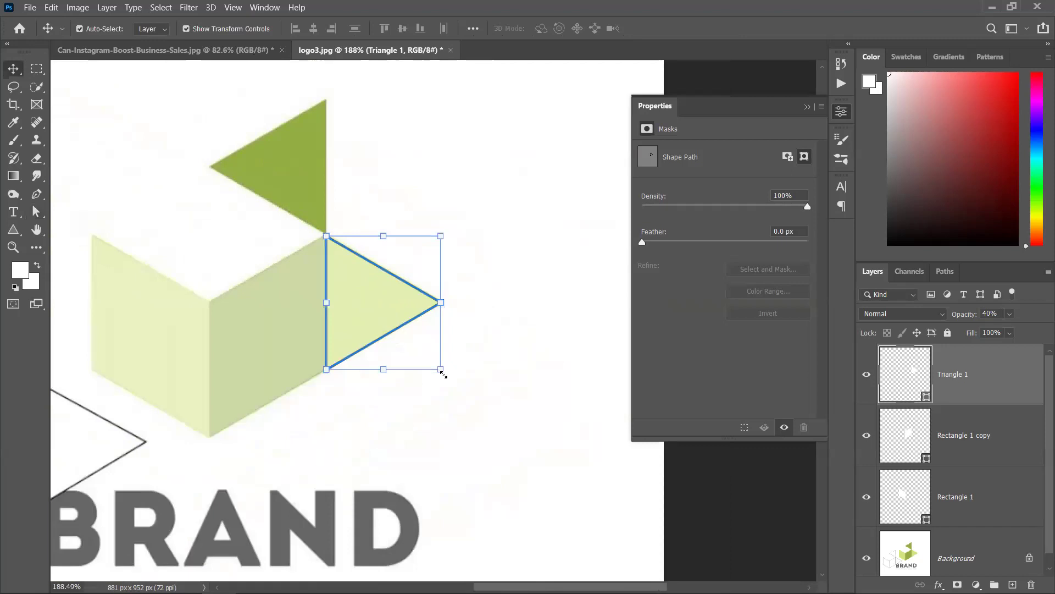
{"action": "left_click_drag", "start_coordinate": [457, 374], "coordinate": [488, 142]}
{"action": "key", "text": "ctrl+z"}
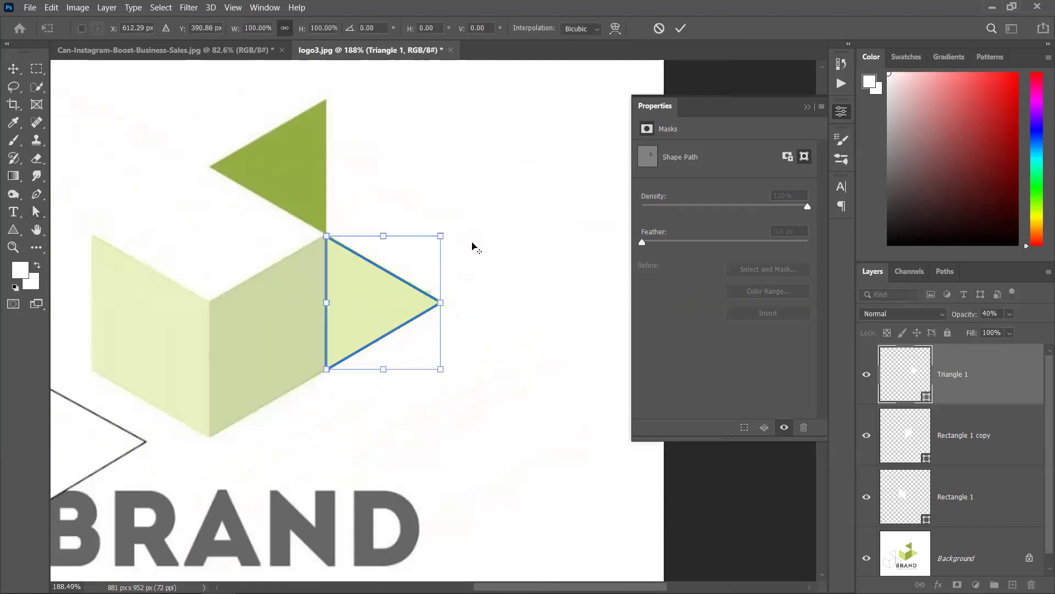
{"action": "left_click", "coordinate": [681, 28]}
{"action": "left_click", "coordinate": [566, 205]}
Duplicate the traced triangle, flip the copy horizontally and vertically, and place it over the dark green upper triangle.
{"action": "left_click", "coordinate": [376, 303]}
{"action": "left_click_drag", "start_coordinate": [376, 303], "coordinate": [481, 202]}
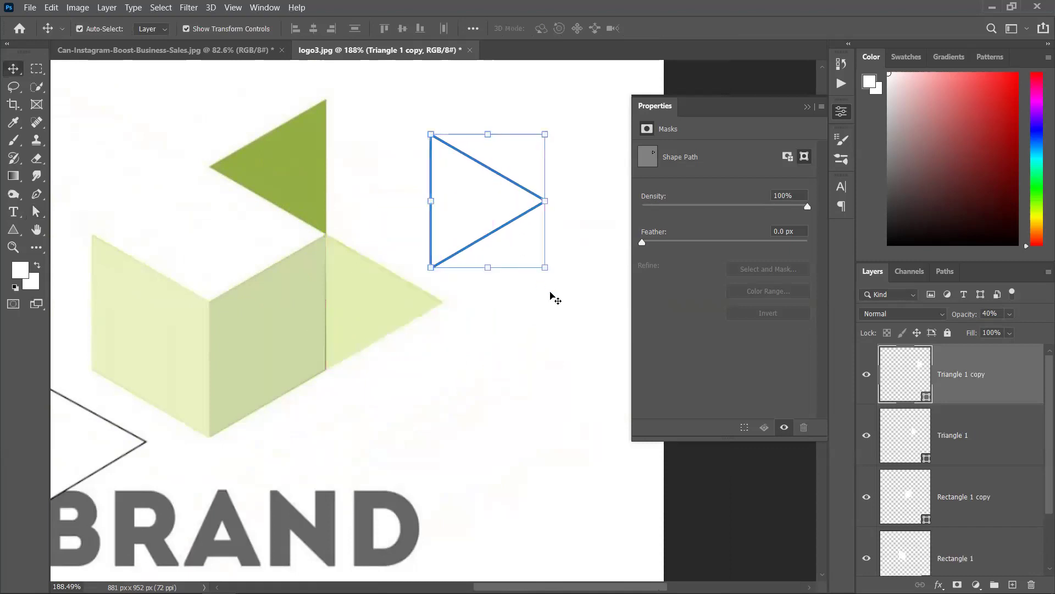
{"action": "left_click_drag", "start_coordinate": [553, 277], "coordinate": [408, 124]}
{"action": "key", "text": "ctrl+z"}
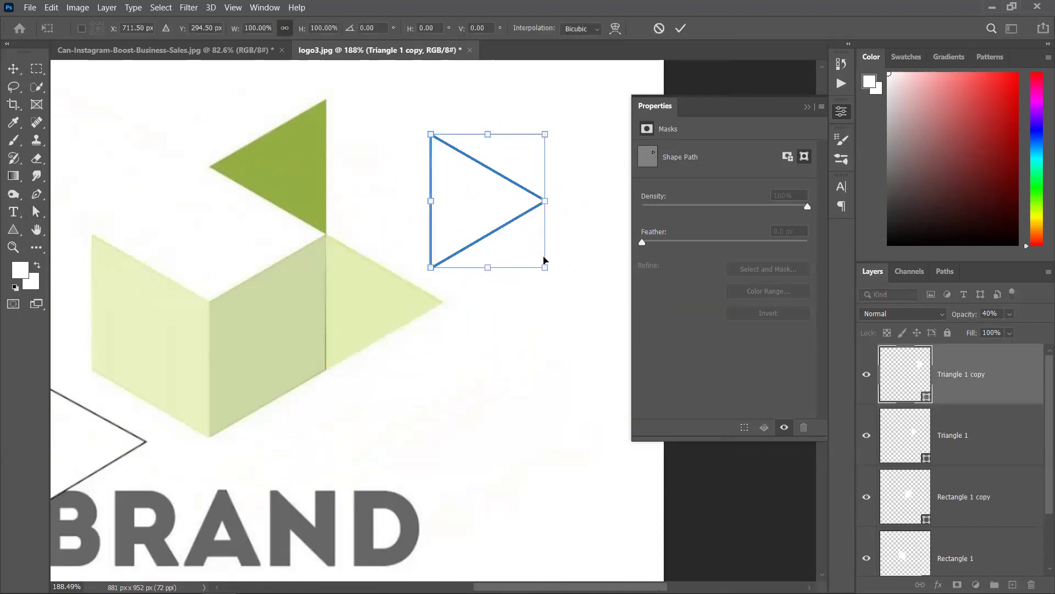
{"action": "left_click_drag", "start_coordinate": [551, 276], "coordinate": [399, 99]}
{"action": "left_click_drag", "start_coordinate": [506, 199], "coordinate": [295, 170]}
Nudge the flipped triangle up 2 px to match the dark green triangle's edges and apply the transform.
{"action": "scroll", "coordinate": [295, 170], "scroll_direction": "up", "scroll_amount": 3}
{"action": "scroll", "coordinate": [292, 203], "scroll_direction": "up", "scroll_amount": 2}
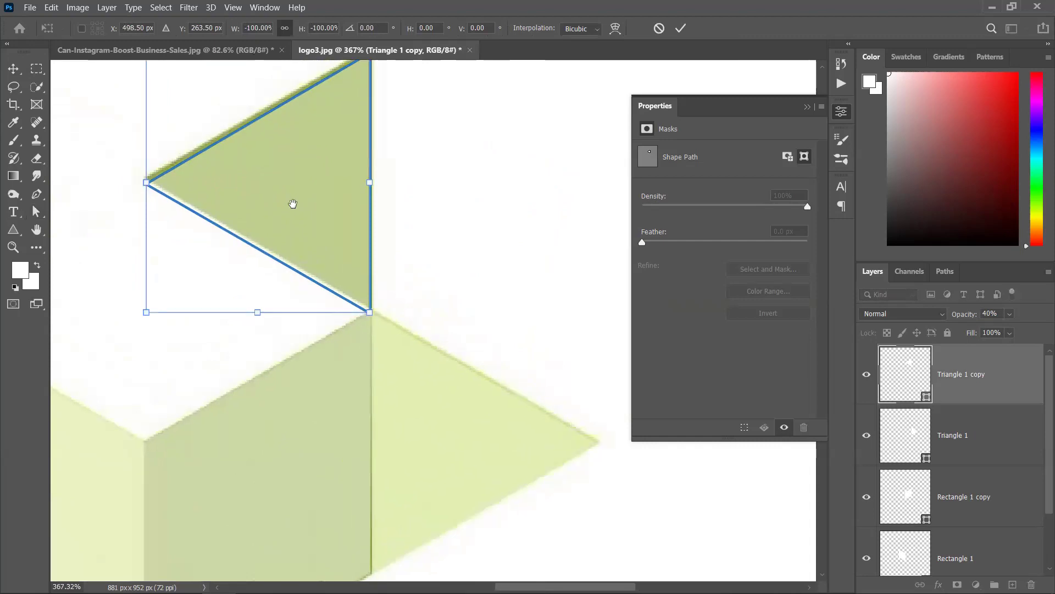
{"action": "key", "text": "Up"}
{"action": "key", "text": "Up"}
{"action": "key", "text": "Up"}
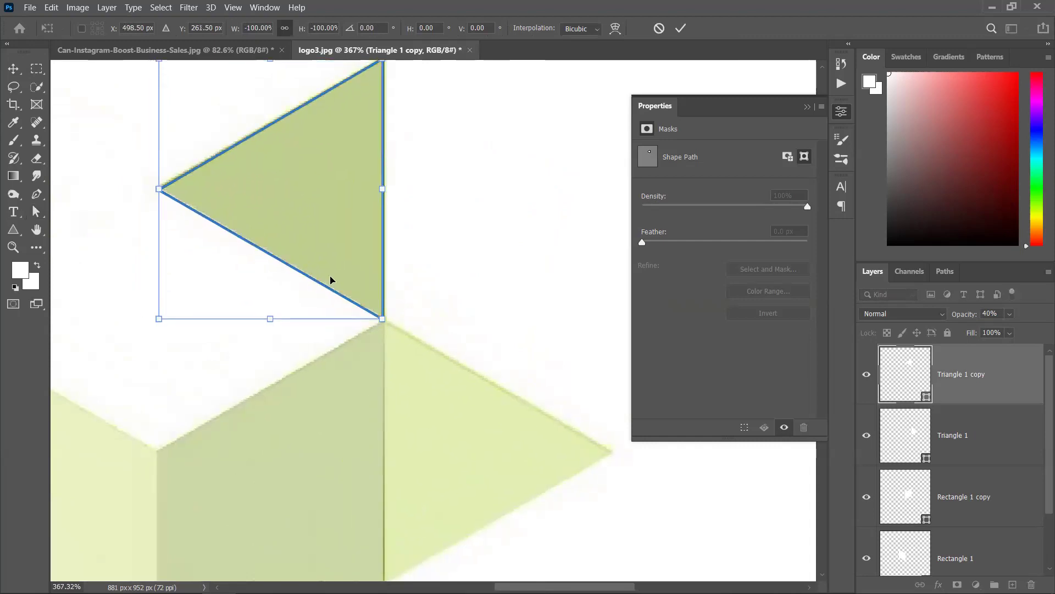
{"action": "left_click", "coordinate": [680, 28]}
{"action": "scroll", "coordinate": [525, 215], "scroll_direction": "down", "scroll_amount": 3}
{"action": "scroll", "coordinate": [525, 215], "scroll_direction": "down", "scroll_amount": 2}
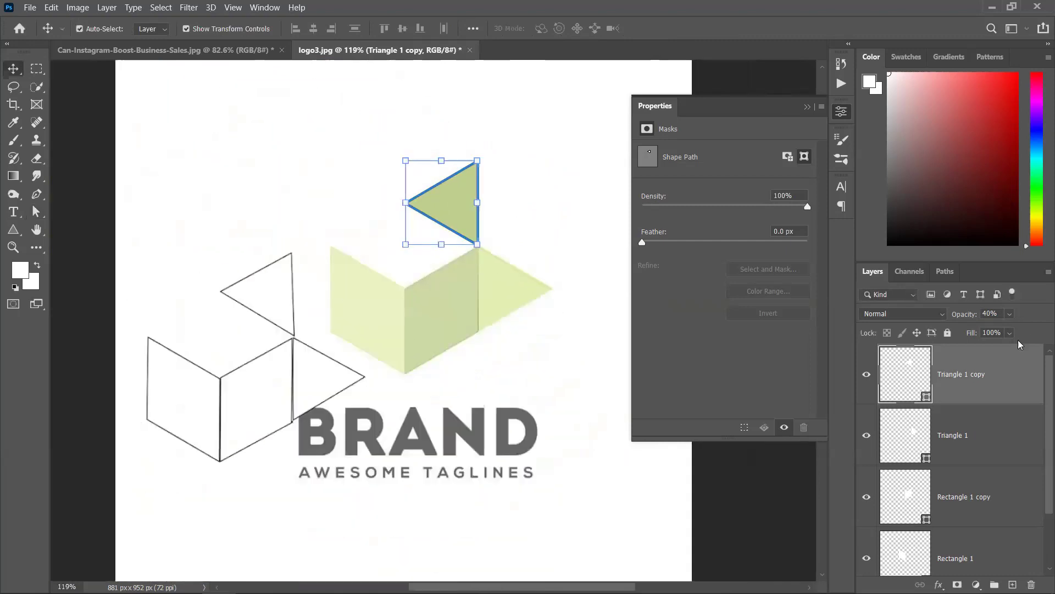
Restore the opacity of all four shape layers to 100%.
{"action": "left_click", "coordinate": [998, 547], "text": "shift"}
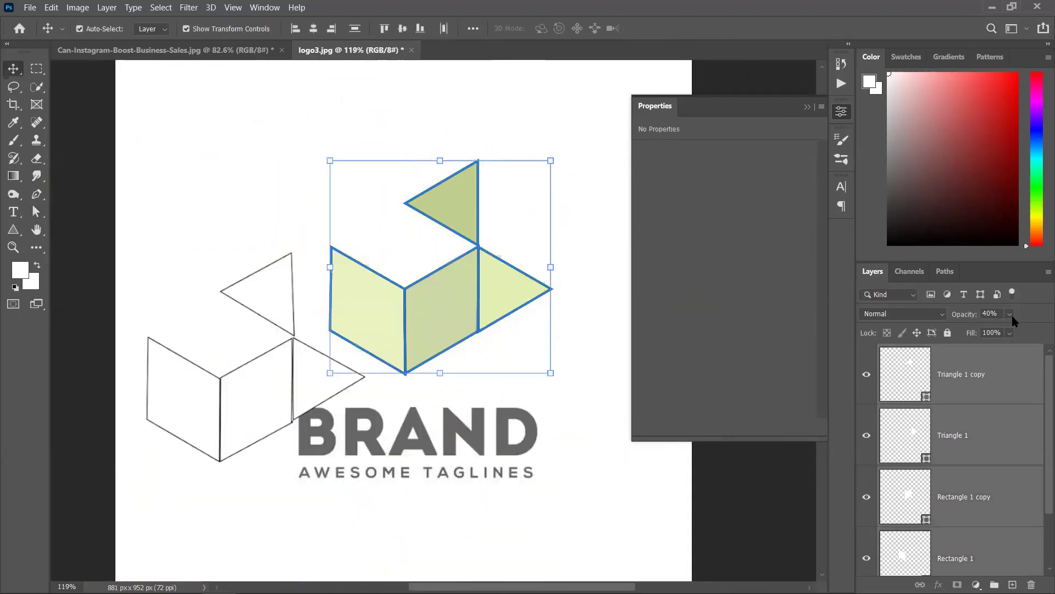
{"action": "left_click_drag", "start_coordinate": [1015, 330], "coordinate": [981, 329]}
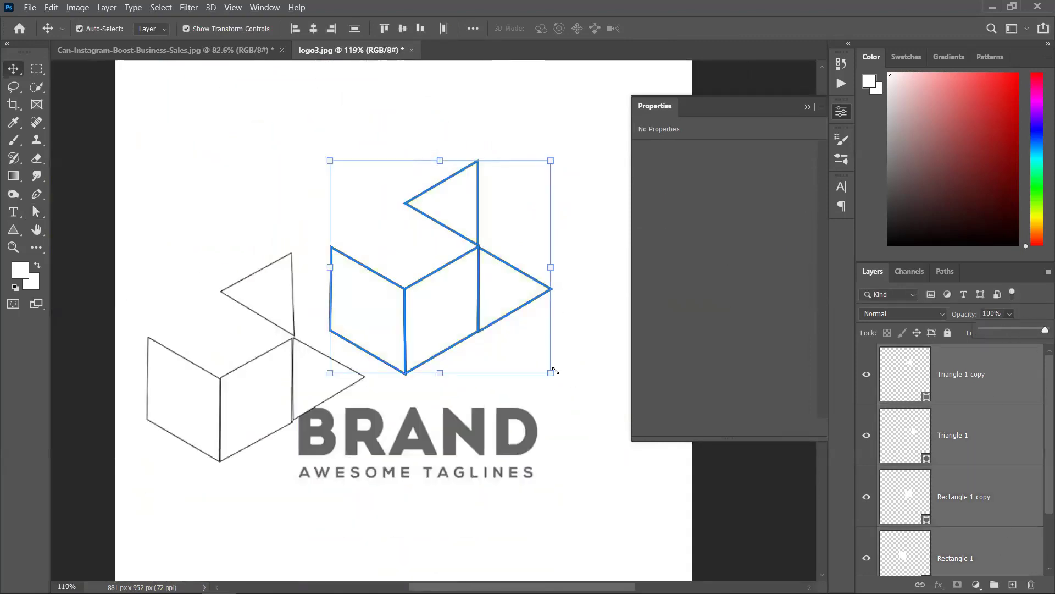
{"action": "left_click", "coordinate": [609, 342]}
{"action": "scroll", "coordinate": [584, 351], "scroll_direction": "down", "scroll_amount": 1}
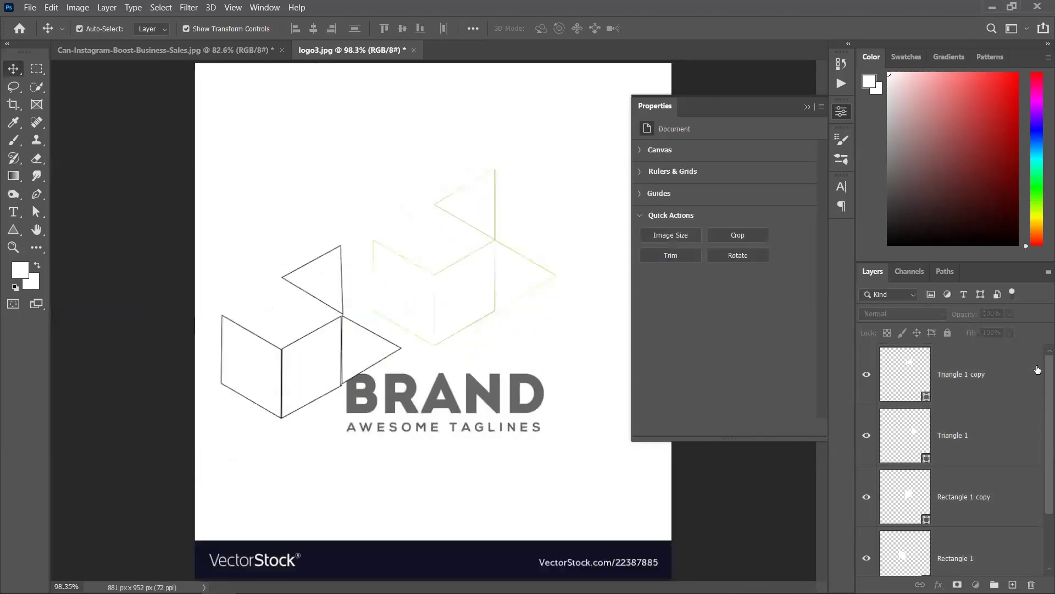
{"action": "left_click", "coordinate": [962, 374]}
{"action": "scroll", "coordinate": [984, 440], "scroll_direction": "down", "scroll_amount": 1}
{"action": "left_click", "coordinate": [997, 506], "text": "shift"}
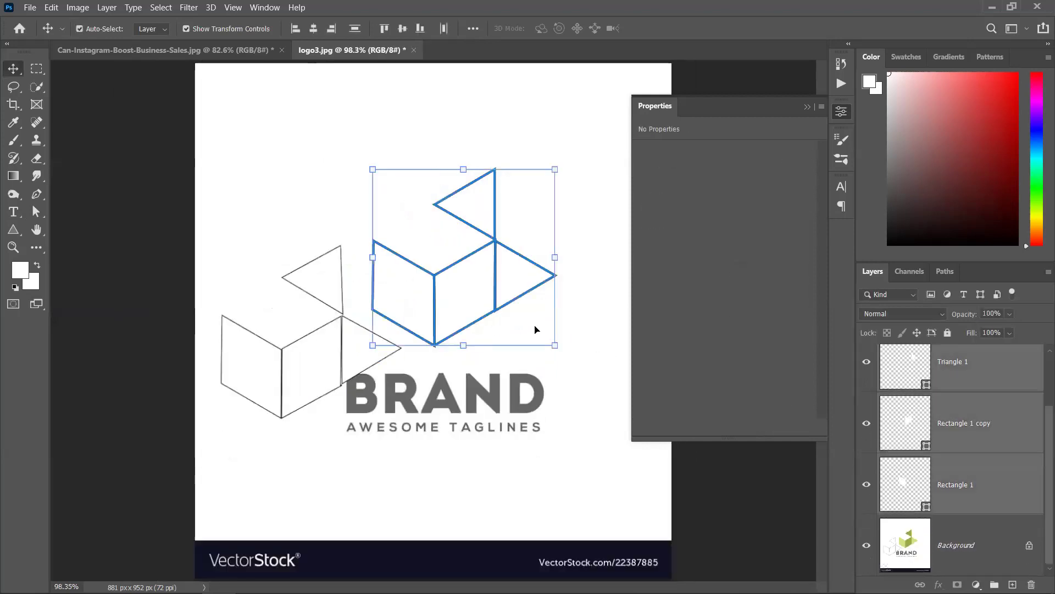
{"action": "scroll", "coordinate": [506, 309], "scroll_direction": "down", "scroll_amount": 2}
{"action": "scroll", "coordinate": [544, 362], "scroll_direction": "down", "scroll_amount": 2}
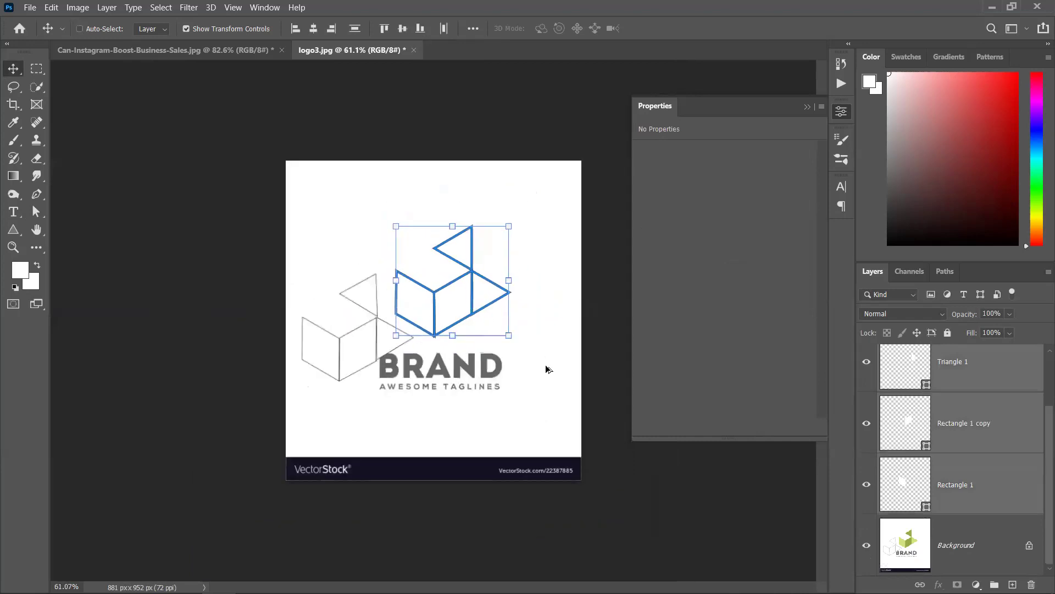
Collapse the Properties panel and extend the canvas evenly on both sides with the Crop tool to 1800 x 952 px.
{"action": "left_click", "coordinate": [807, 107]}
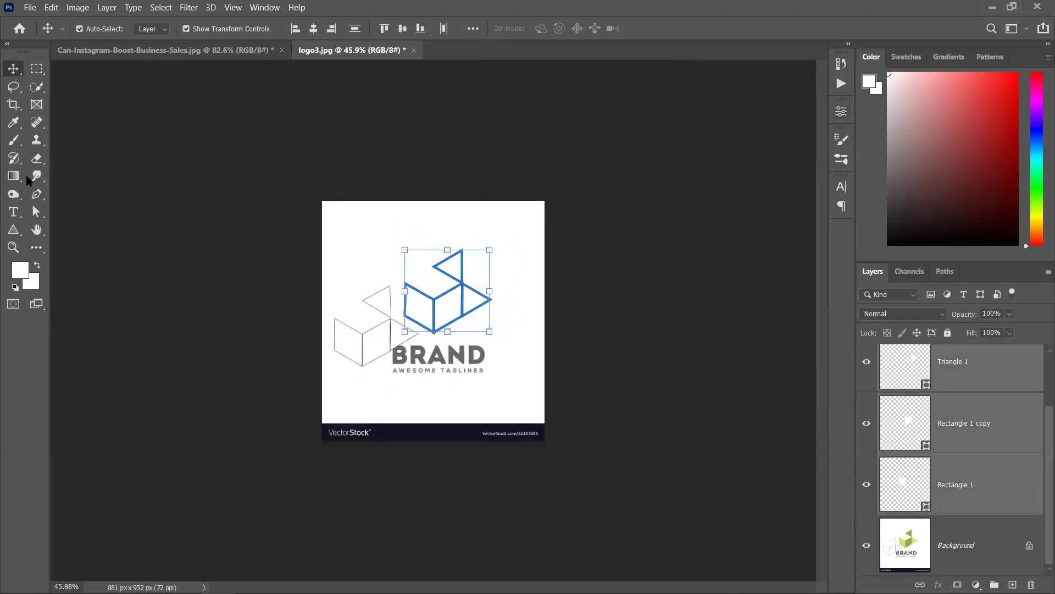
{"action": "left_click", "coordinate": [296, 140]}
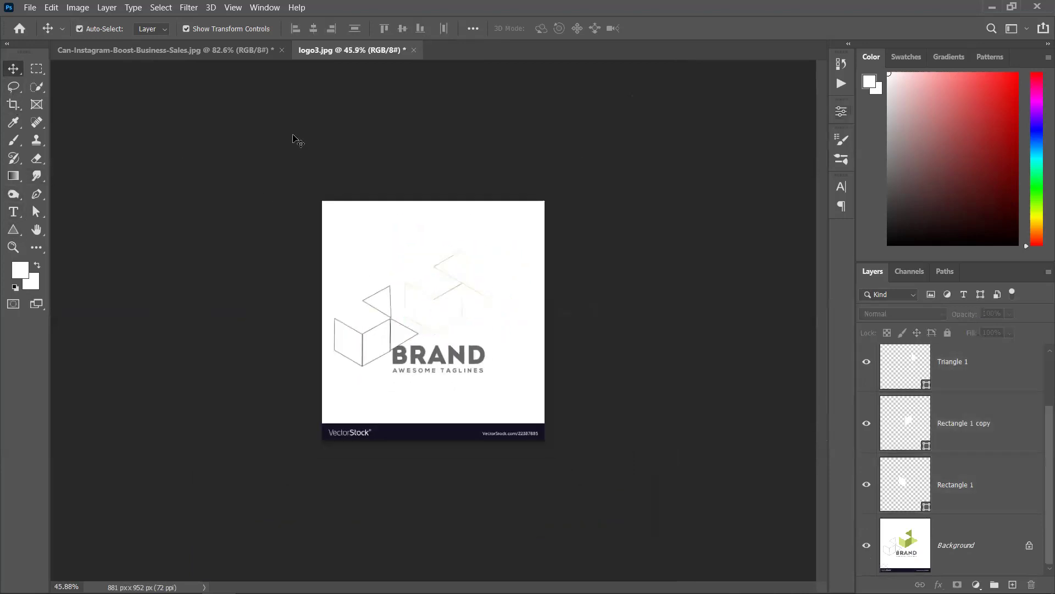
{"action": "left_click", "coordinate": [13, 104]}
{"action": "left_click_drag", "start_coordinate": [545, 312], "coordinate": [659, 313]}
{"action": "left_click", "coordinate": [720, 28]}
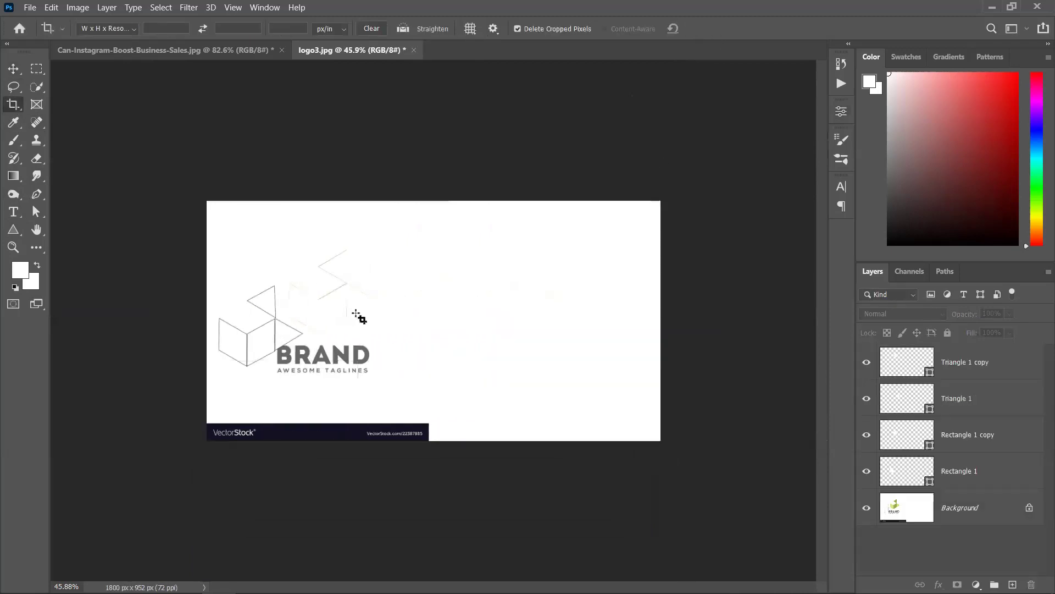
Select the four shape layers and move the traced mark off the logo onto the empty white canvas beside it.
{"action": "left_click", "coordinate": [1019, 352]}
{"action": "left_click", "coordinate": [993, 479], "text": "shift"}
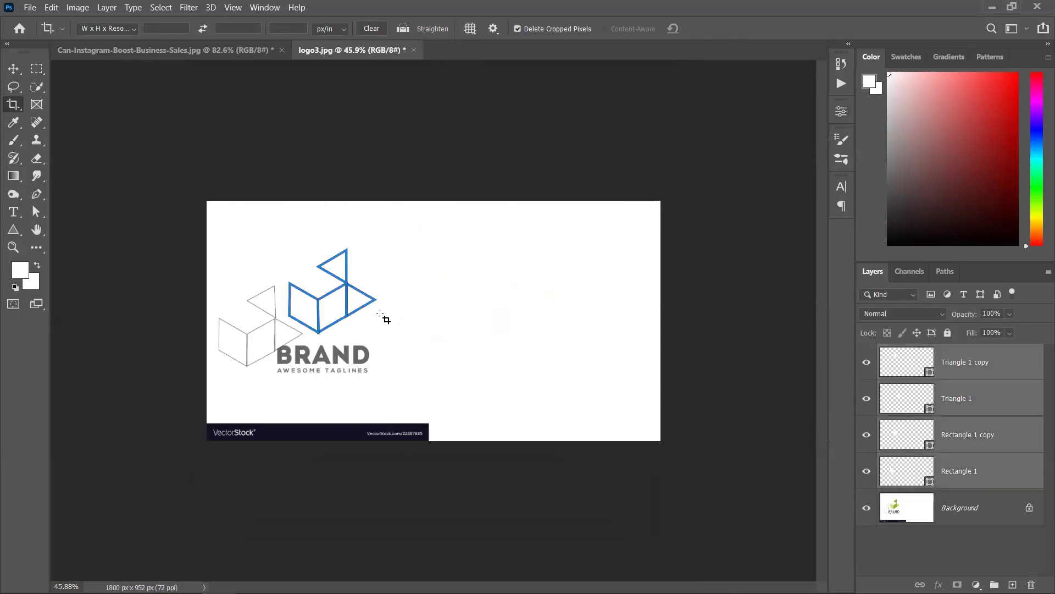
{"action": "left_click", "coordinate": [14, 68]}
{"action": "left_click_drag", "start_coordinate": [342, 309], "coordinate": [531, 325]}
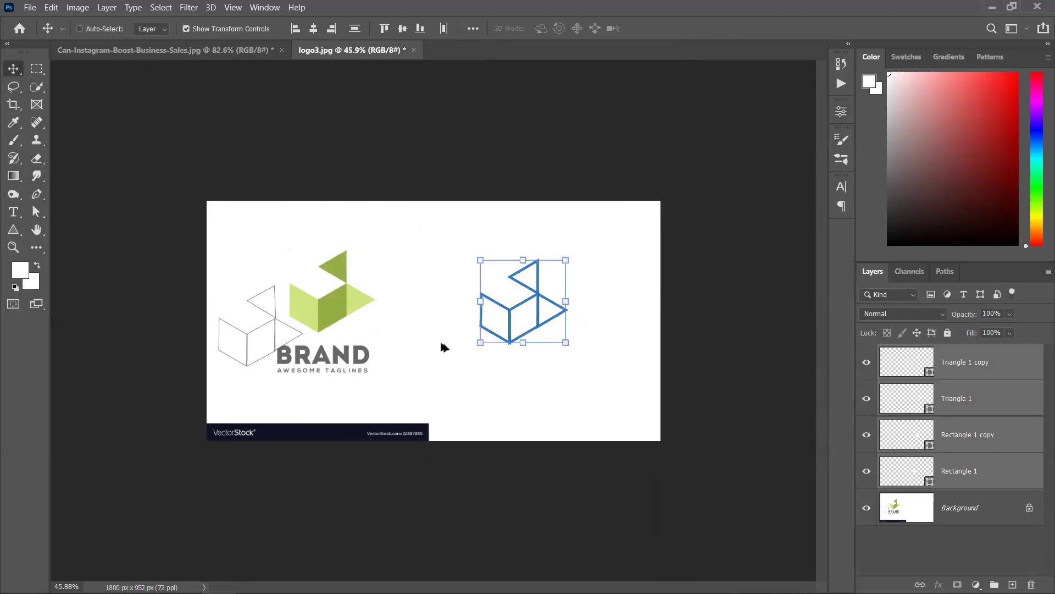
Fill the Rectangle 1 shape with the light green sampled from the original logo's left face.
{"action": "scroll", "coordinate": [444, 347], "scroll_direction": "up", "scroll_amount": 5}
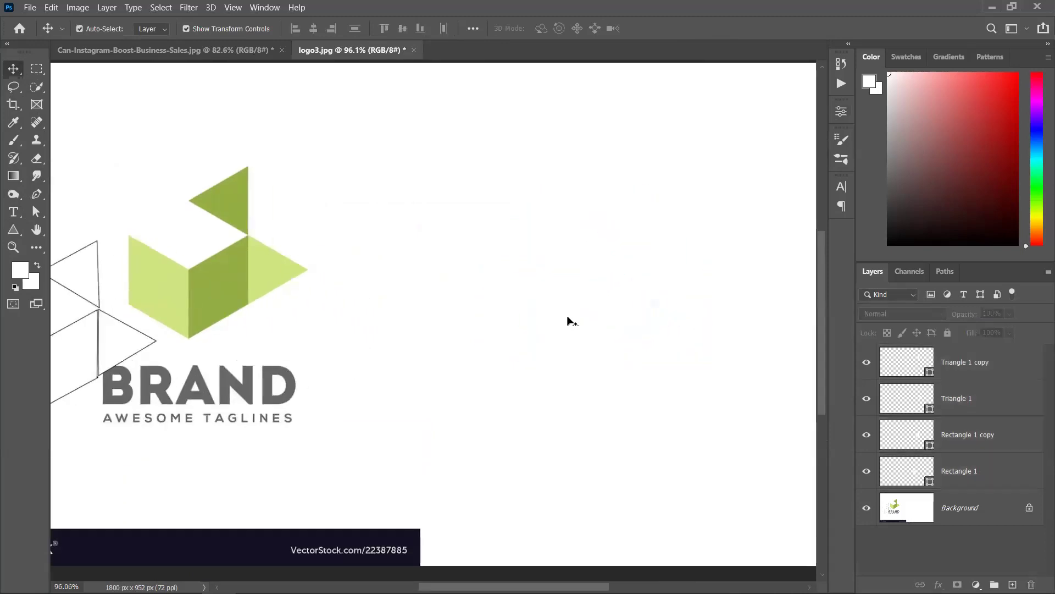
{"action": "left_click", "coordinate": [568, 319]}
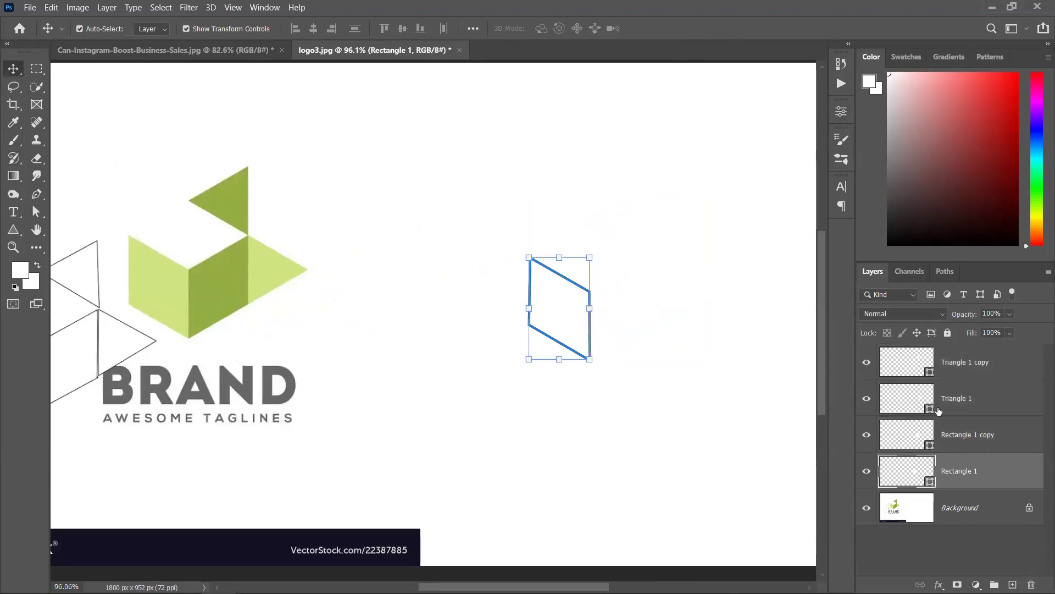
{"action": "double_click", "coordinate": [927, 487]}
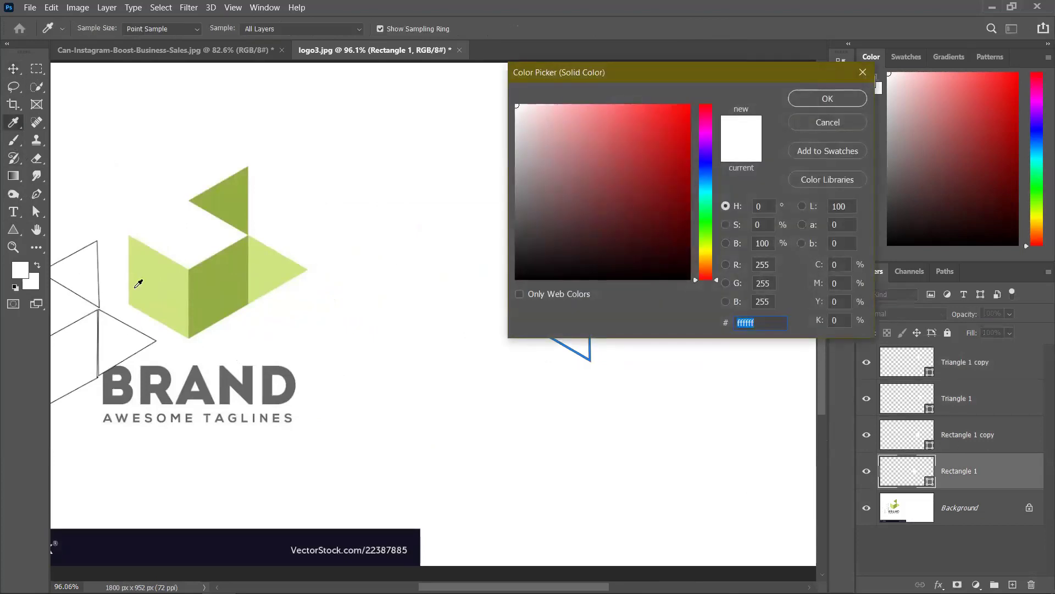
{"action": "left_click", "coordinate": [163, 282]}
{"action": "left_click", "coordinate": [819, 100]}
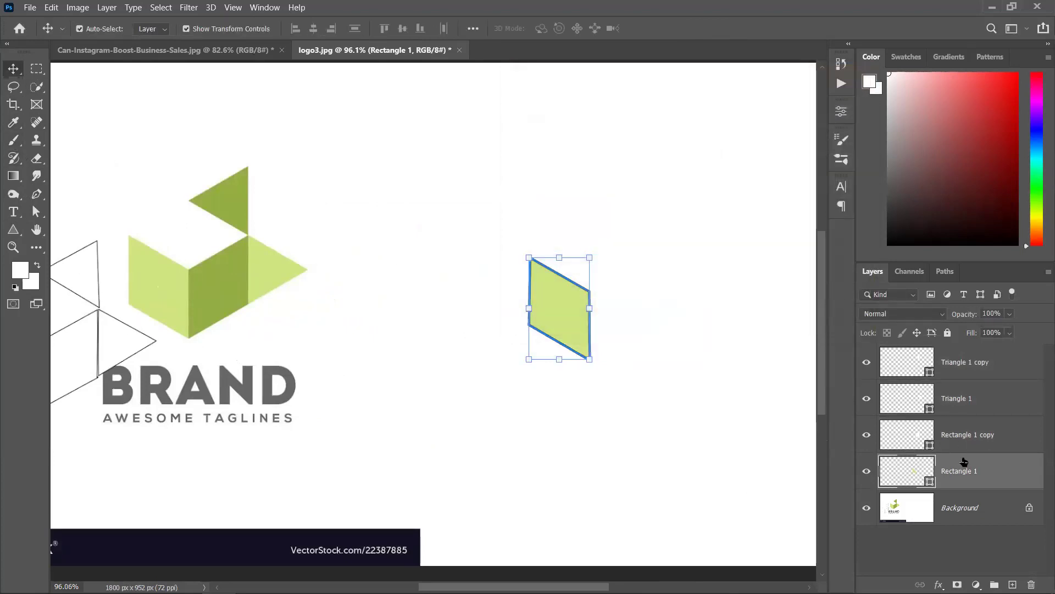
Fill the Rectangle 1 copy shape with the dark green sampled from the original logo's middle face.
{"action": "left_click", "coordinate": [929, 446]}
{"action": "double_click", "coordinate": [930, 447]}
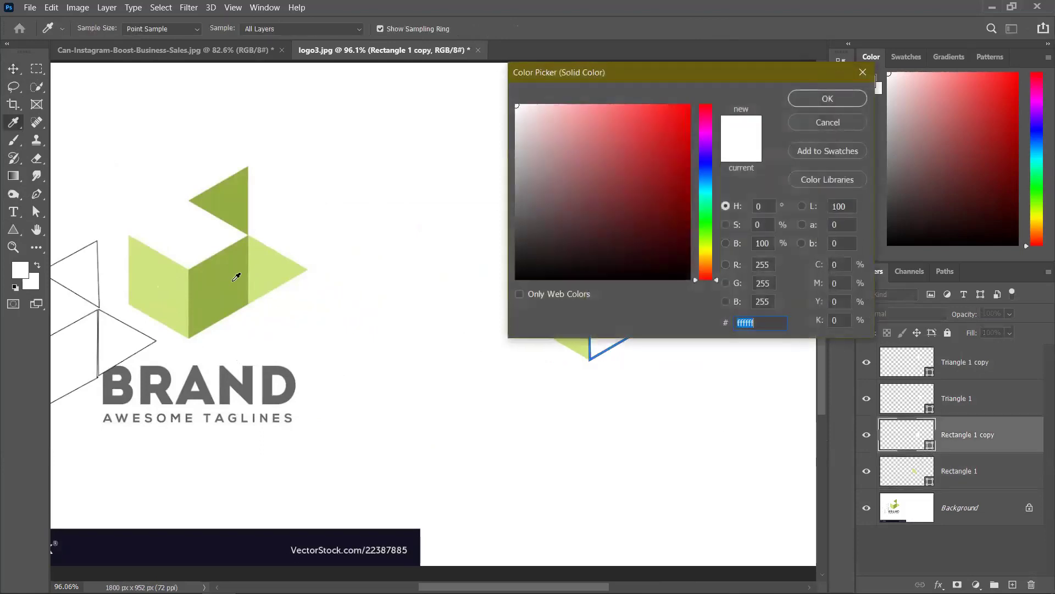
{"action": "left_click", "coordinate": [218, 270]}
{"action": "left_click", "coordinate": [819, 100]}
Fill the Triangle 1 shape with the light green d0e580 sampled from the original logo's right triangle.
{"action": "double_click", "coordinate": [929, 409]}
{"action": "left_click", "coordinate": [278, 267]}
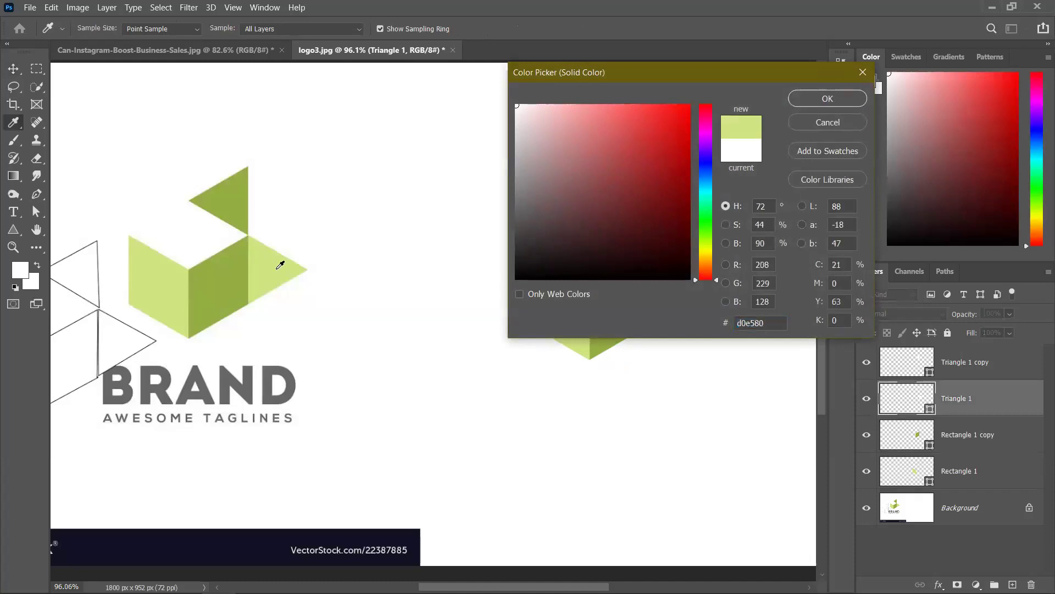
{"action": "left_click", "coordinate": [833, 98]}
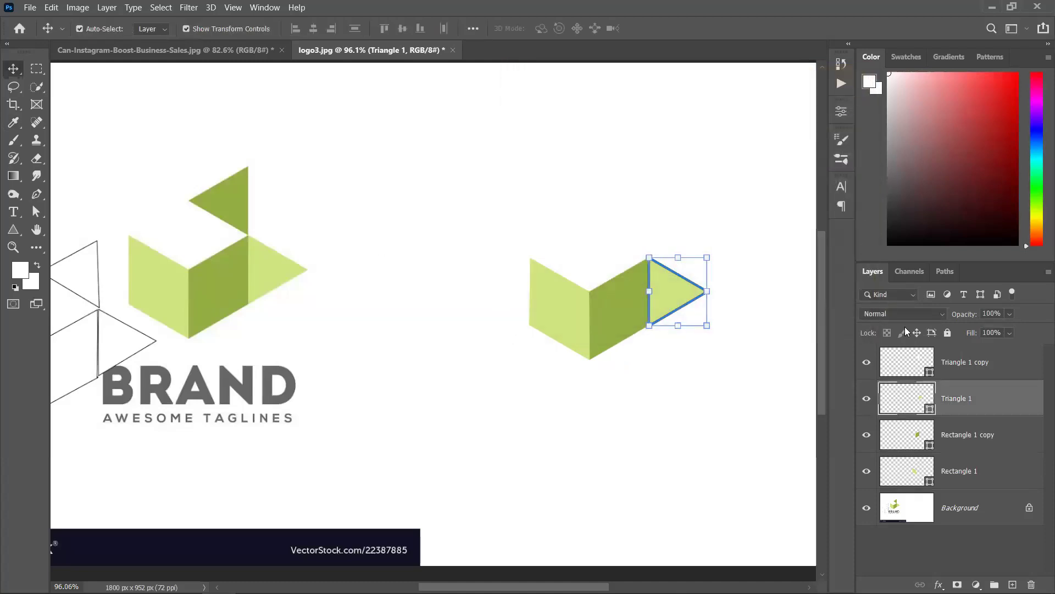
Fill the Triangle 1 copy shape with the dark green 94af44 sampled from the original logo and deselect it.
{"action": "double_click", "coordinate": [929, 371]}
{"action": "left_click", "coordinate": [258, 204]}
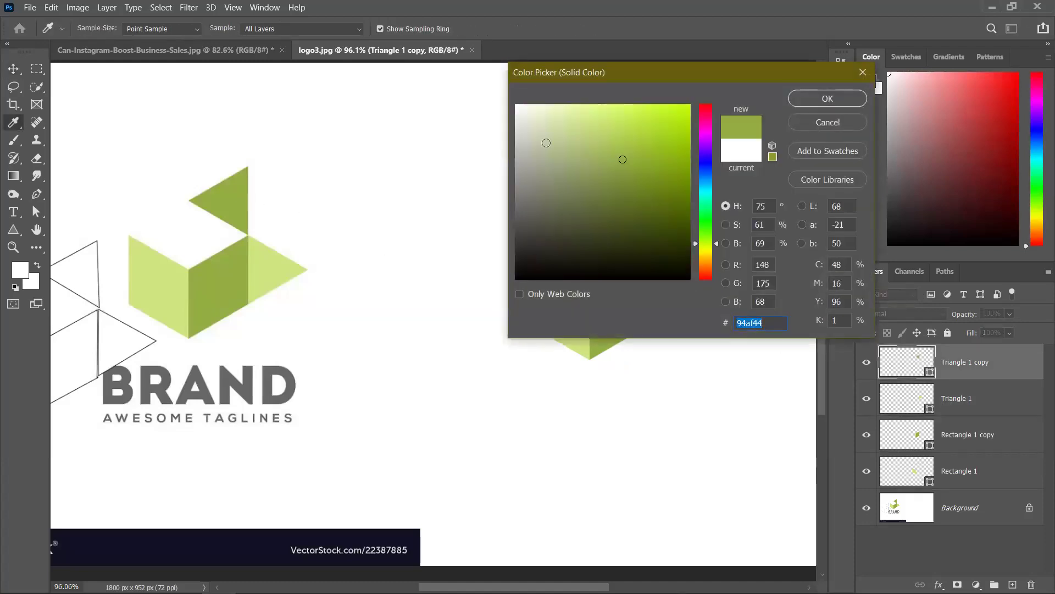
{"action": "left_click", "coordinate": [804, 101]}
{"action": "key", "text": "v"}
{"action": "left_click", "coordinate": [721, 325]}
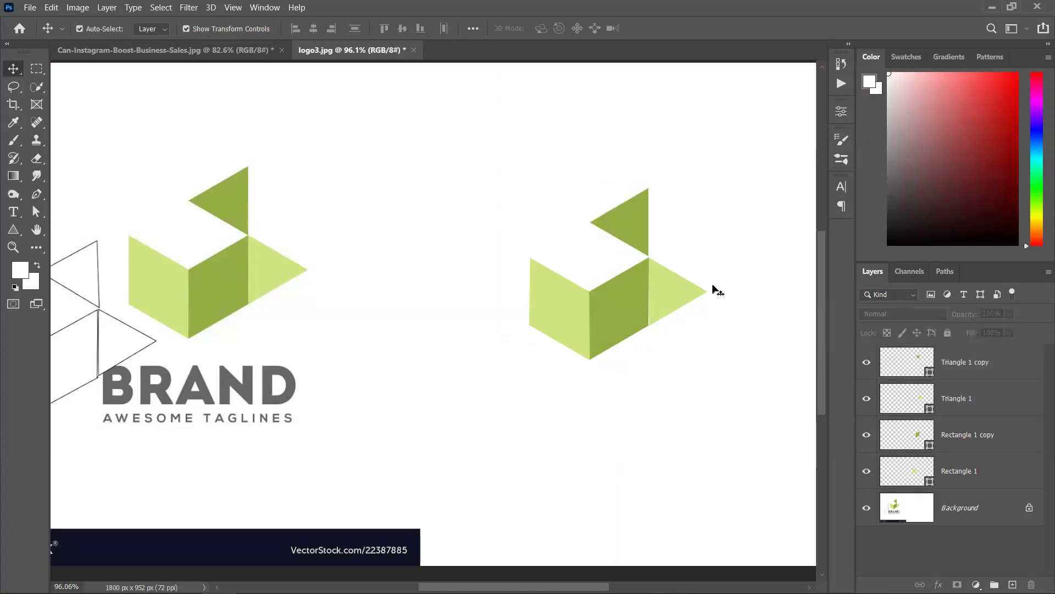
Move the light green triangle's lower-left corner point onto the dark green face's edge to close the white gap between them.
{"action": "scroll", "coordinate": [717, 289], "scroll_direction": "up", "scroll_amount": 15}
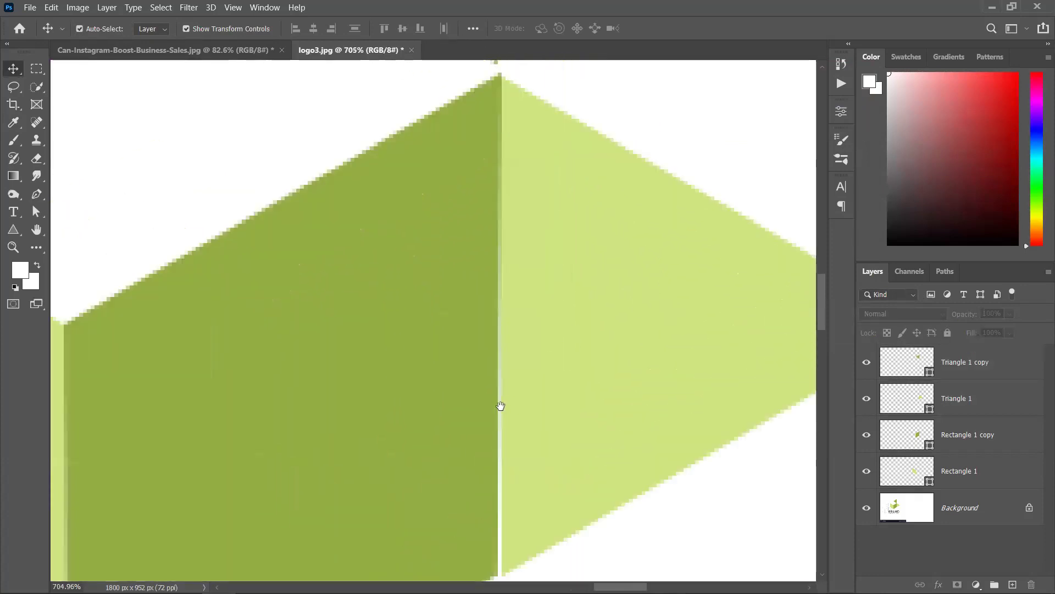
{"action": "left_click_drag", "start_coordinate": [500, 405], "coordinate": [530, 154]}
{"action": "scroll", "coordinate": [553, 242], "scroll_direction": "up", "scroll_amount": 3}
{"action": "left_click", "coordinate": [558, 274]}
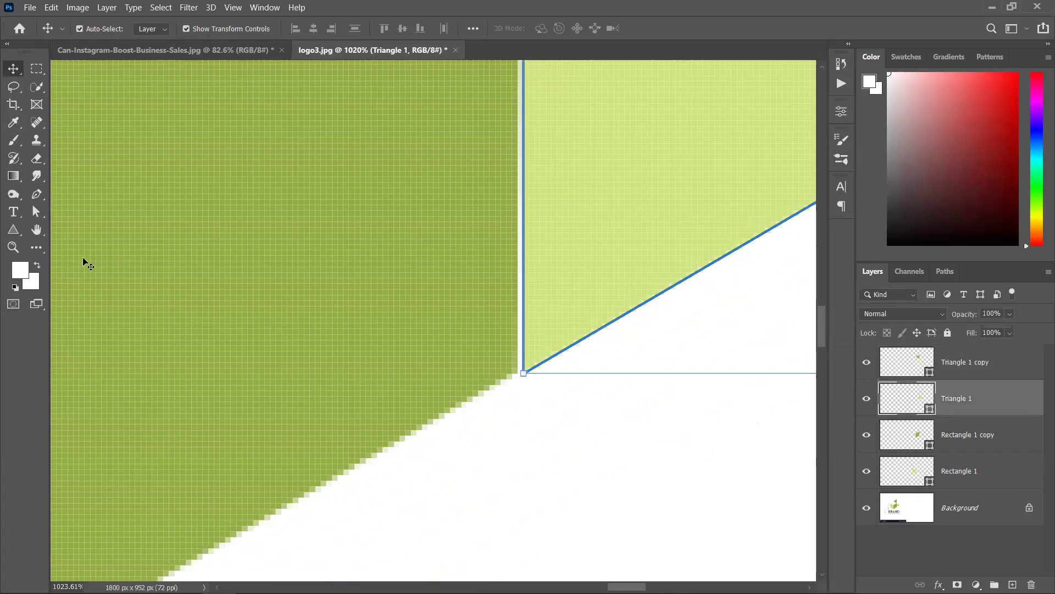
{"action": "left_click", "coordinate": [37, 212]}
{"action": "left_click", "coordinate": [558, 368]}
{"action": "left_click", "coordinate": [547, 364]}
{"action": "mouse_move", "coordinate": [523, 374]}
{"action": "left_mouse_down"}
{"action": "mouse_move", "coordinate": [517, 365]}
{"action": "mouse_move", "coordinate": [519, 374]}
{"action": "left_mouse_up"}
{"action": "scroll", "coordinate": [581, 368], "scroll_direction": "down", "scroll_amount": 8}
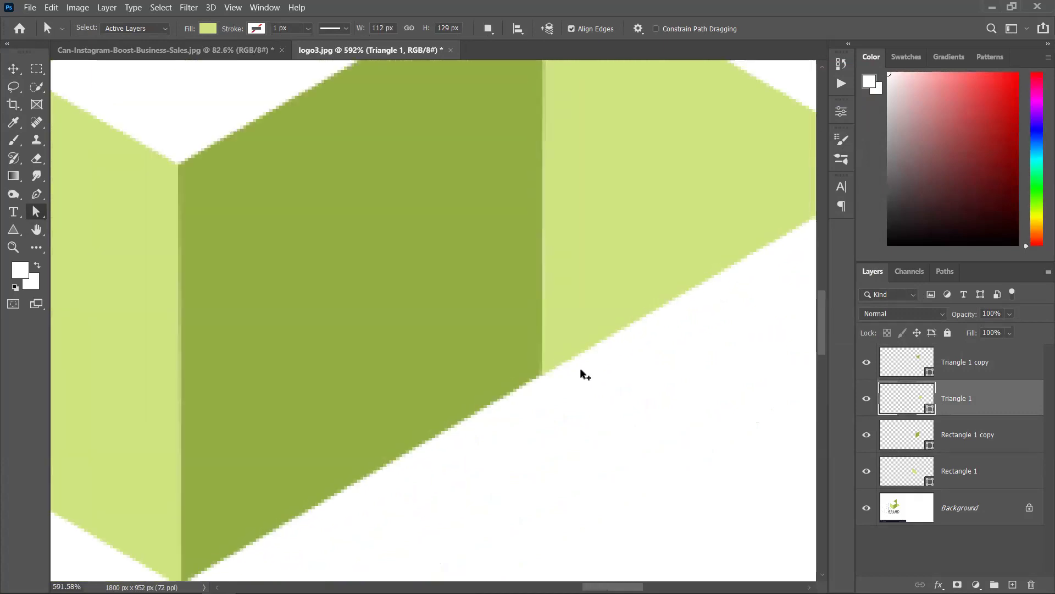
Add the text Brand beneath the recreated mark, enlarge it to about 728% and centre it roughly under the shapes.
{"action": "scroll", "coordinate": [587, 360], "scroll_direction": "down", "scroll_amount": 3}
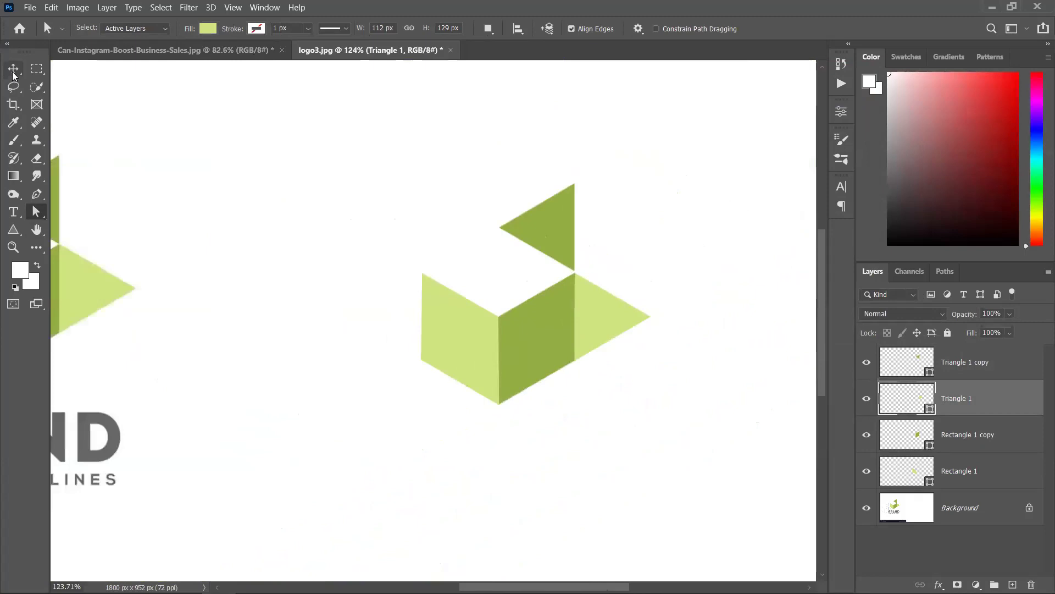
{"action": "left_click", "coordinate": [13, 69]}
{"action": "key", "text": "ctrl+0"}
{"action": "scroll", "coordinate": [280, 169], "scroll_direction": "down", "scroll_amount": 1}
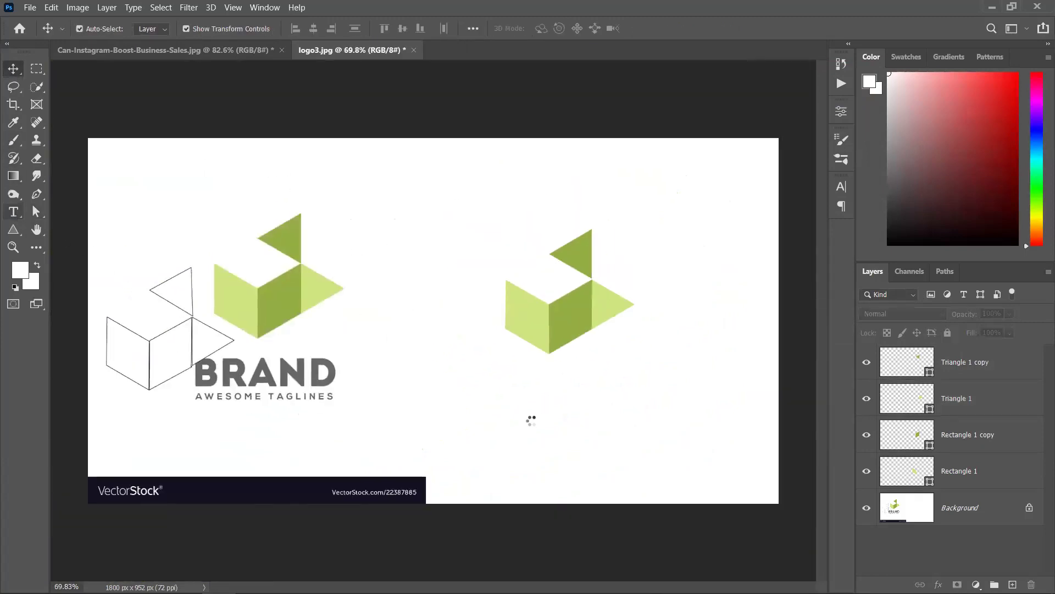
{"action": "left_click", "coordinate": [530, 419]}
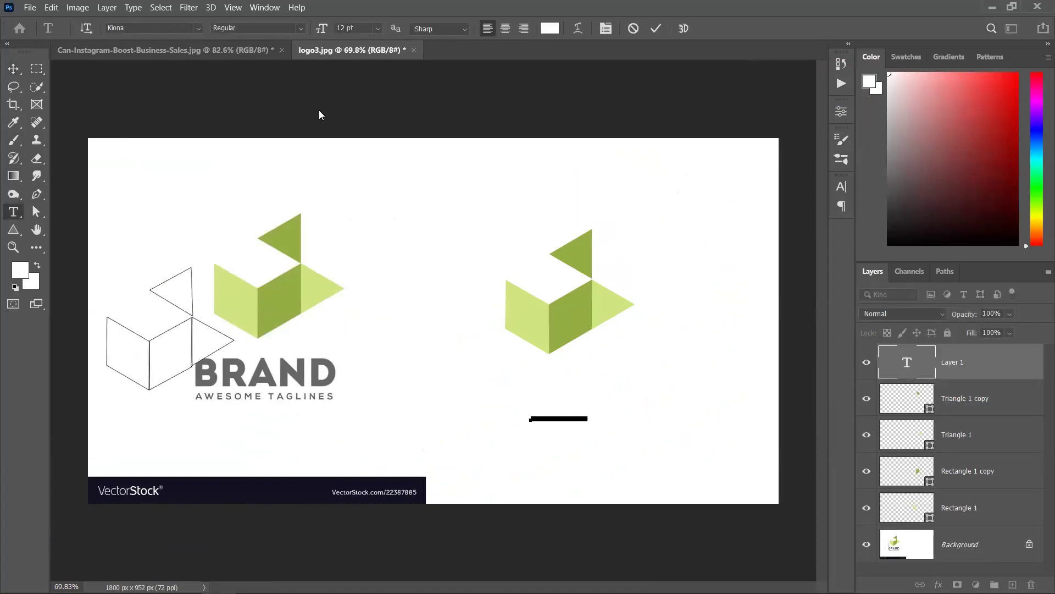
{"action": "key", "text": "BackSpace"}
{"action": "left_click", "coordinate": [13, 68]}
{"action": "left_click_drag", "start_coordinate": [567, 432], "coordinate": [631, 478]}
{"action": "left_click_drag", "start_coordinate": [571, 422], "coordinate": [630, 383]}
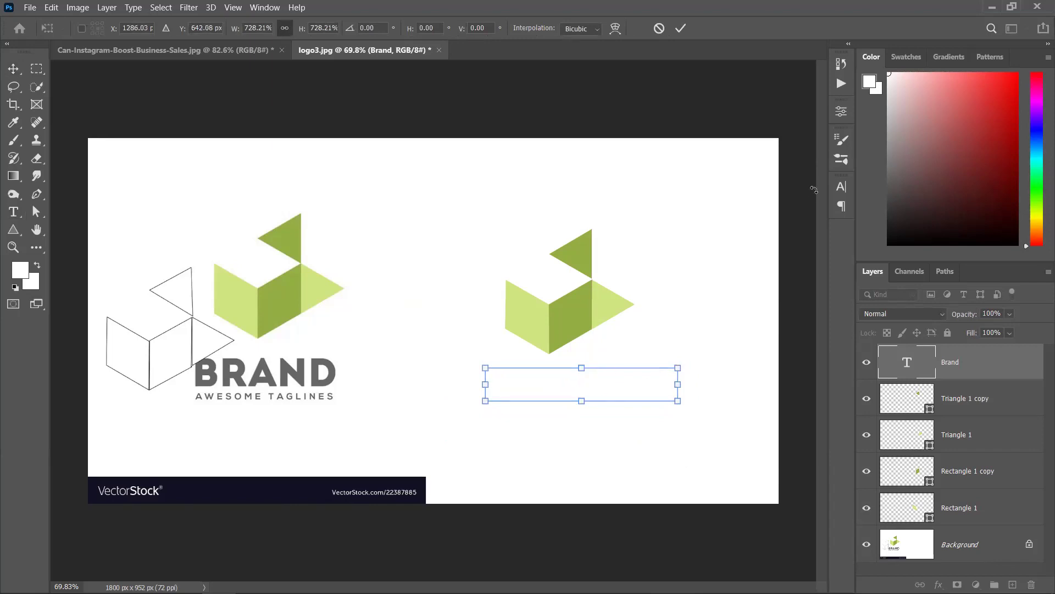
{"action": "left_click", "coordinate": [680, 28]}
Colour the Brand text with the dark grey 666666 sampled from the original logo's BRAND lettering.
{"action": "left_click", "coordinate": [841, 186]}
{"action": "left_click", "coordinate": [792, 266]}
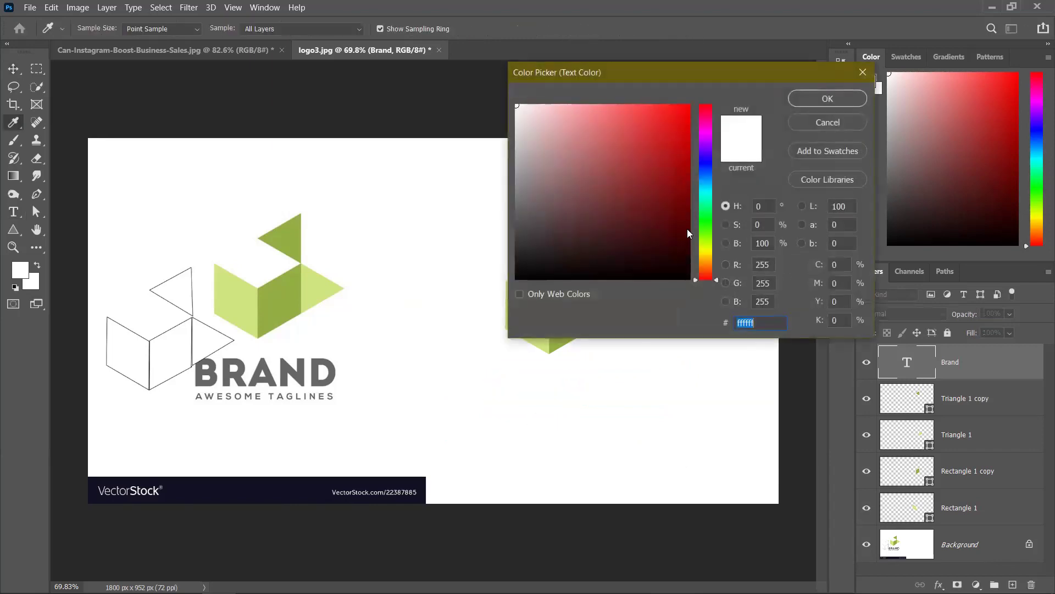
{"action": "left_click", "coordinate": [316, 357]}
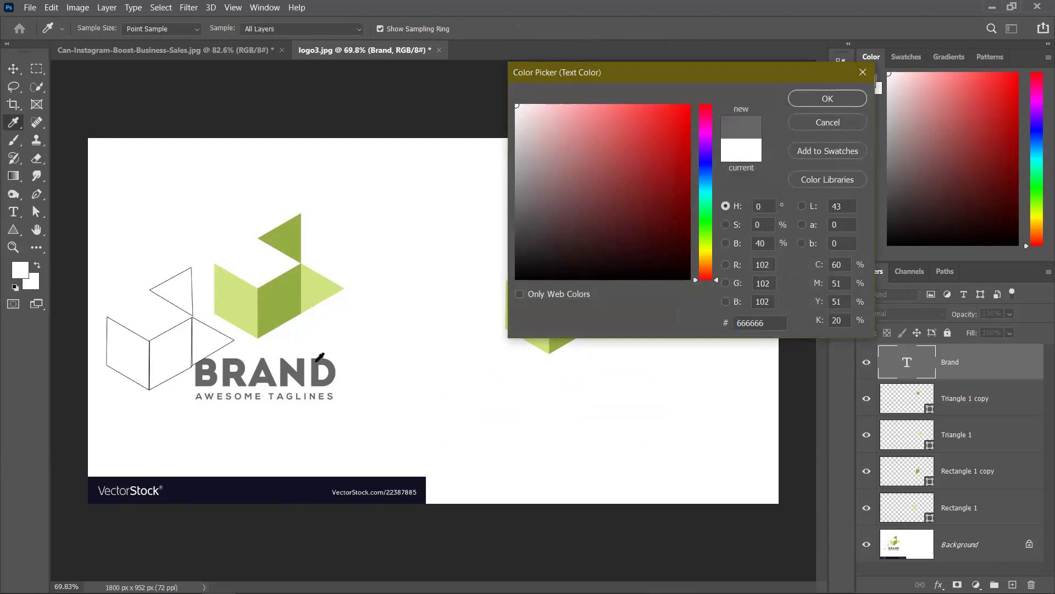
{"action": "left_click", "coordinate": [828, 98]}
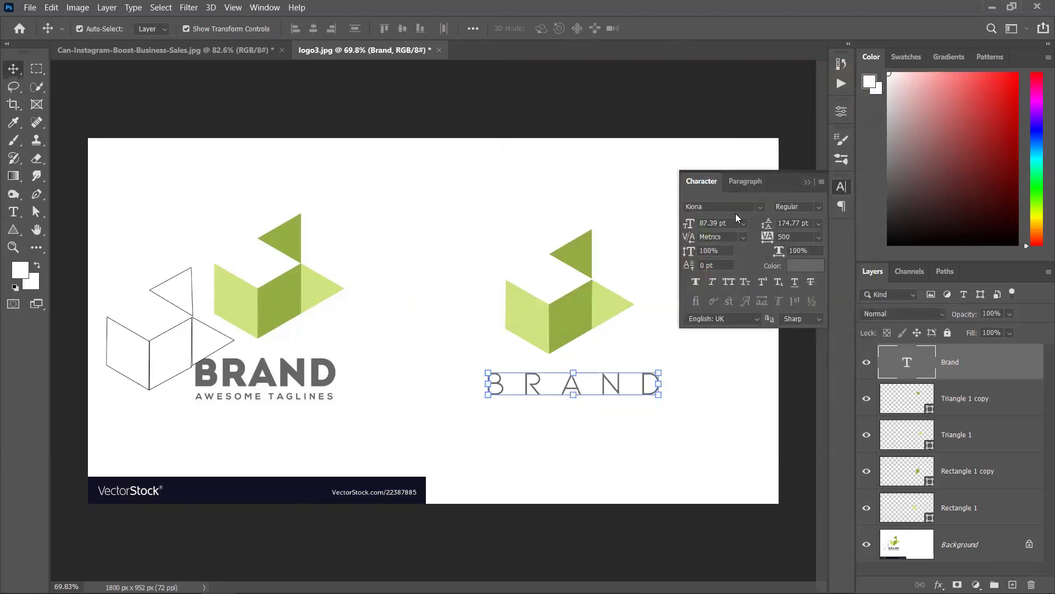
Set the Brand text's tracking to 0 and its font to Nexa Rust Sans Black.
{"action": "left_click", "coordinate": [809, 238]}
{"action": "left_click", "coordinate": [819, 237]}
{"action": "left_click", "coordinate": [799, 318]}
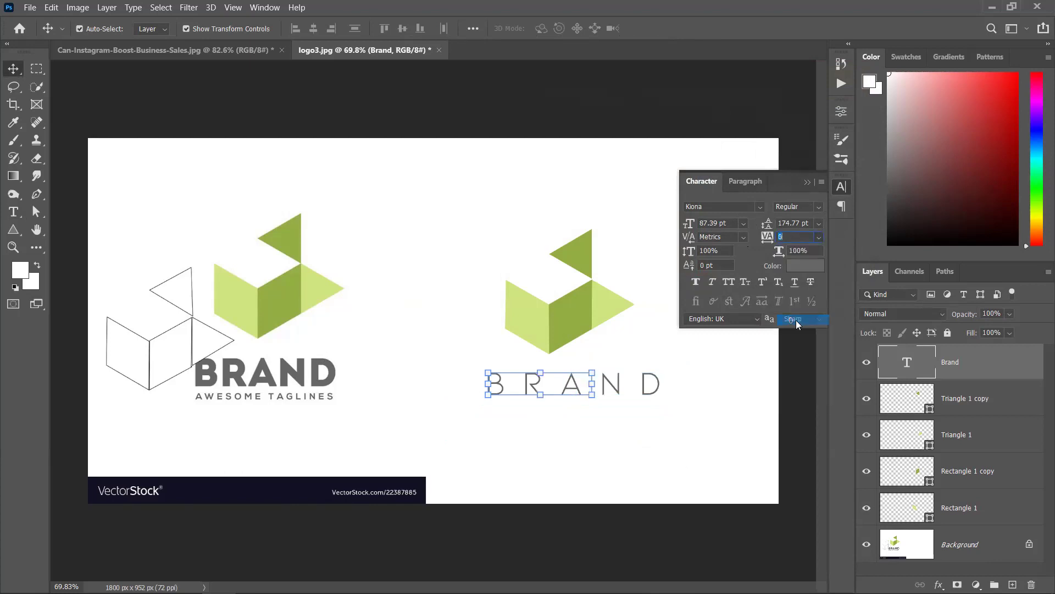
{"action": "left_click", "coordinate": [759, 208]}
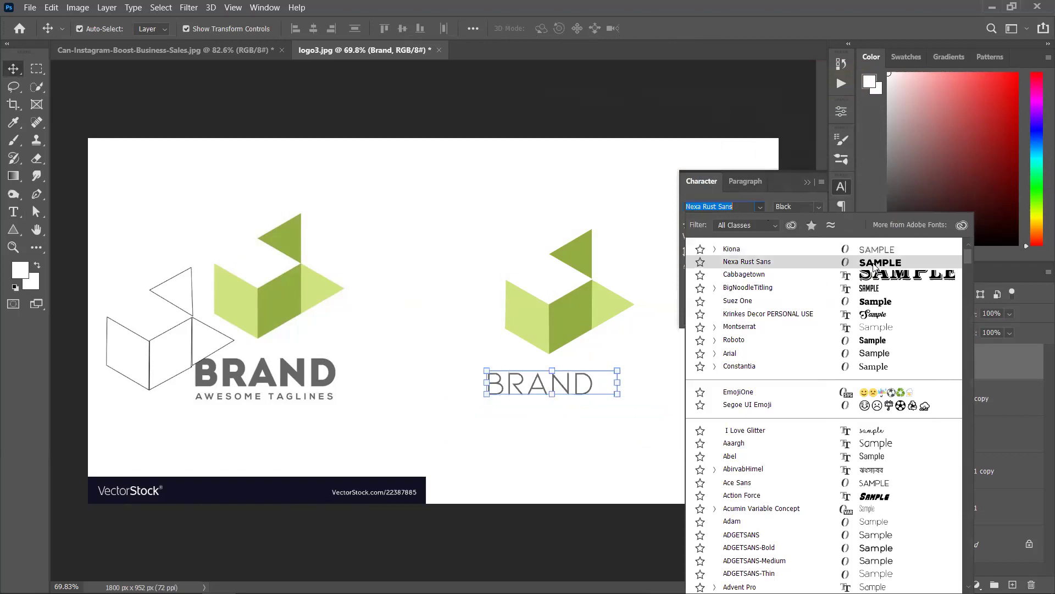
{"action": "left_click", "coordinate": [874, 262]}
Nudge the Brand text so it sits centred beneath the recreated mark, and deselect it.
{"action": "scroll", "coordinate": [599, 394], "scroll_direction": "up", "scroll_amount": 3}
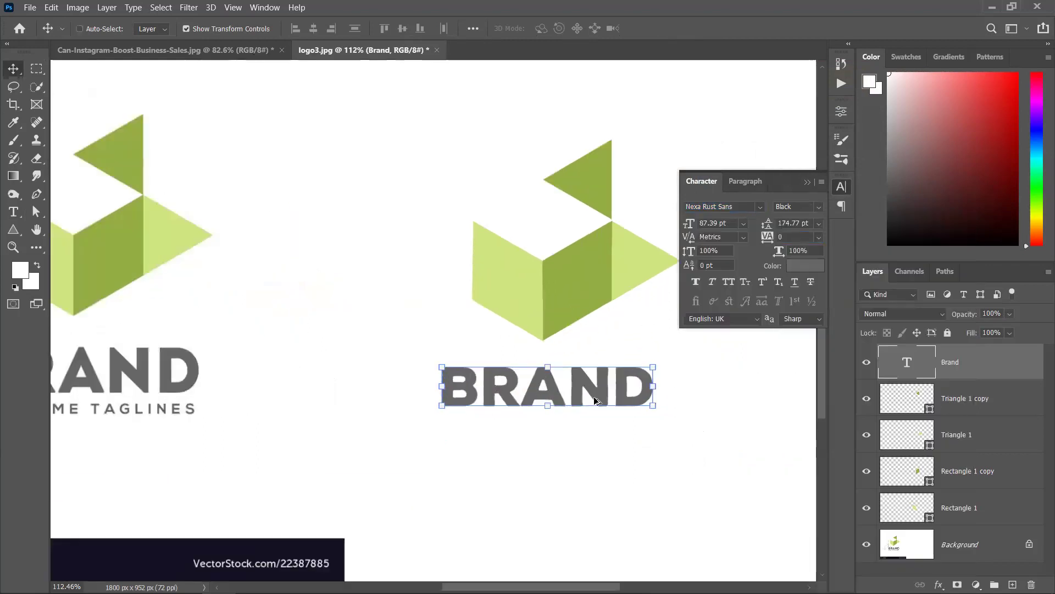
{"action": "scroll", "coordinate": [599, 395], "scroll_direction": "down", "scroll_amount": 2}
{"action": "left_click_drag", "start_coordinate": [597, 396], "coordinate": [613, 389]}
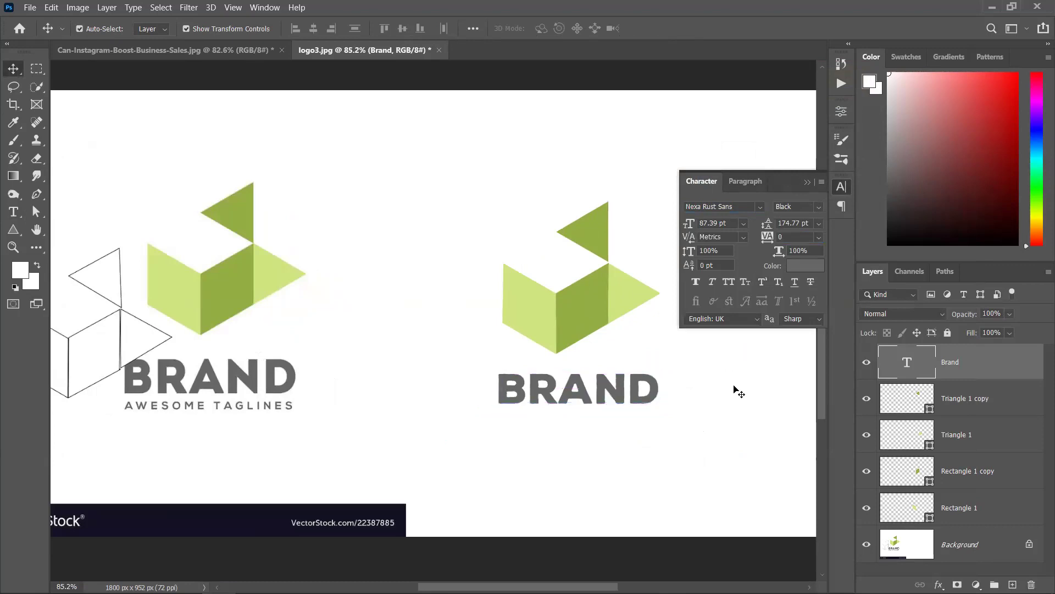
{"action": "left_click", "coordinate": [737, 390]}
Add the text Awesome Taglines in the blank area above the logos and enlarge it to about 636%.
{"action": "scroll", "coordinate": [495, 395], "scroll_direction": "down", "scroll_amount": 2}
{"action": "left_click", "coordinate": [14, 211]}
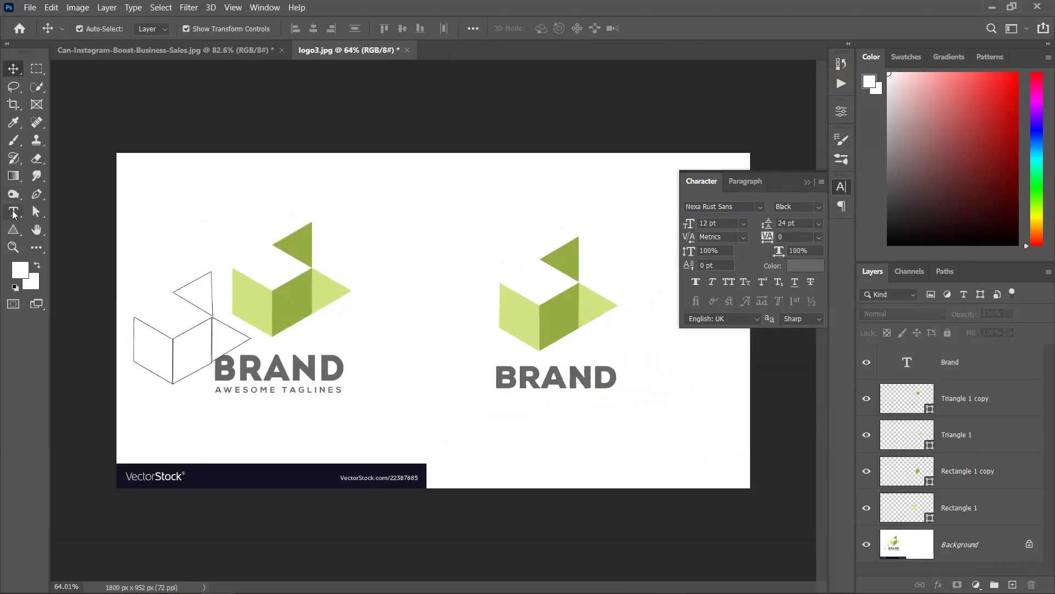
{"action": "left_click", "coordinate": [422, 205]}
{"action": "key", "text": "BackSpace"}
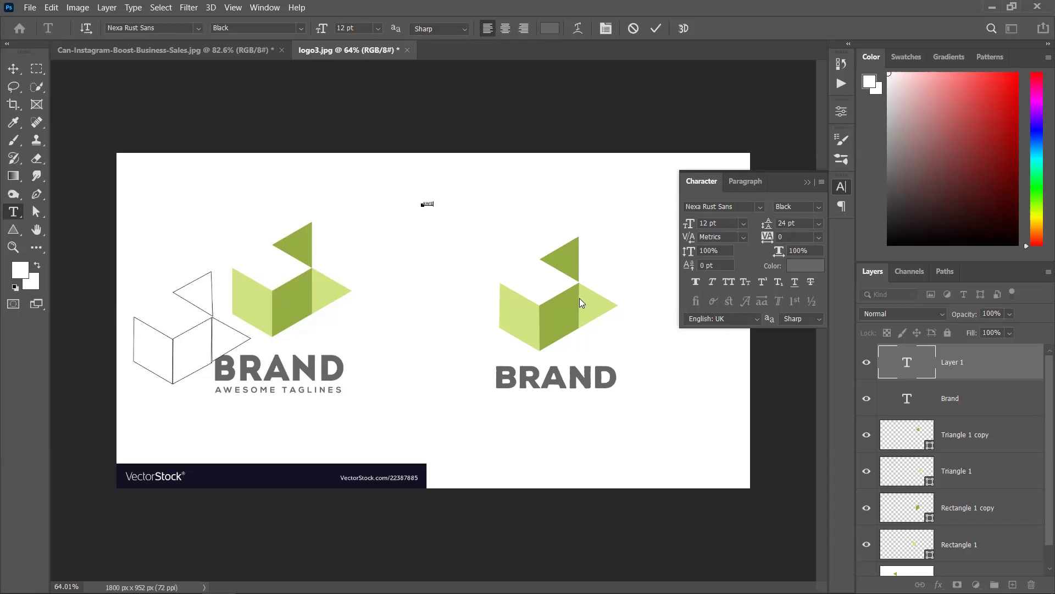
{"action": "type", "text": "ME"}
{"action": "left_click", "coordinate": [13, 69]}
{"action": "left_click", "coordinate": [471, 204]}
{"action": "left_click_drag", "start_coordinate": [505, 228], "coordinate": [594, 236]}
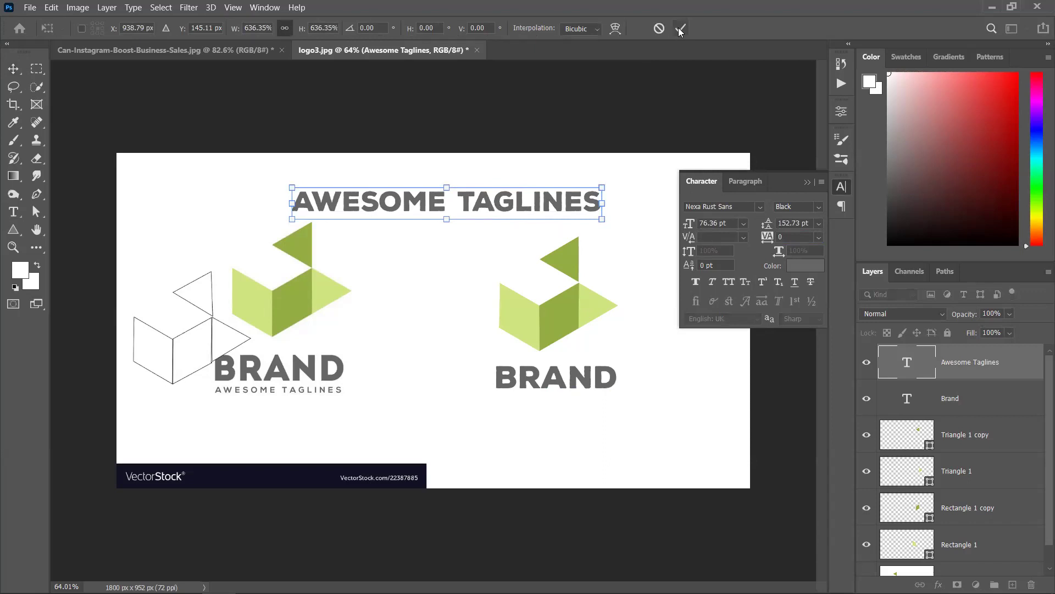
{"action": "left_click", "coordinate": [681, 29]}
Browse the fonts filtered by Slab Serif and Sans Serif, and set the tagline's font to Corbel Regular.
{"action": "left_click", "coordinate": [759, 207]}
{"action": "key", "text": "Down"}
{"action": "key", "text": "Down"}
{"action": "key", "text": "Down"}
{"action": "key", "text": "Down"}
{"action": "key", "text": "Down"}
{"action": "key", "text": "Down"}
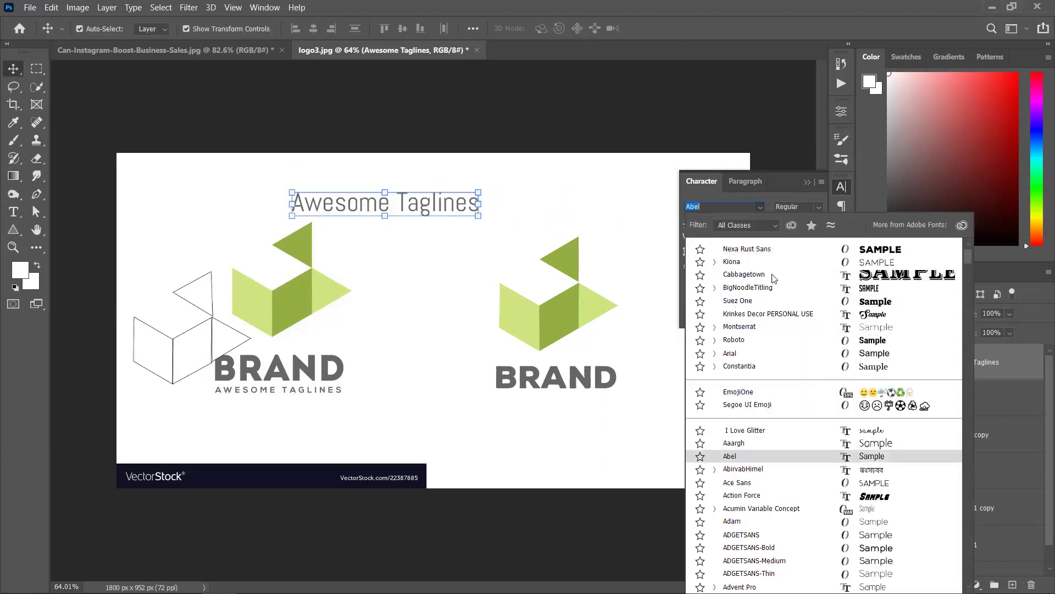
{"action": "left_click", "coordinate": [747, 225]}
{"action": "left_click", "coordinate": [742, 267]}
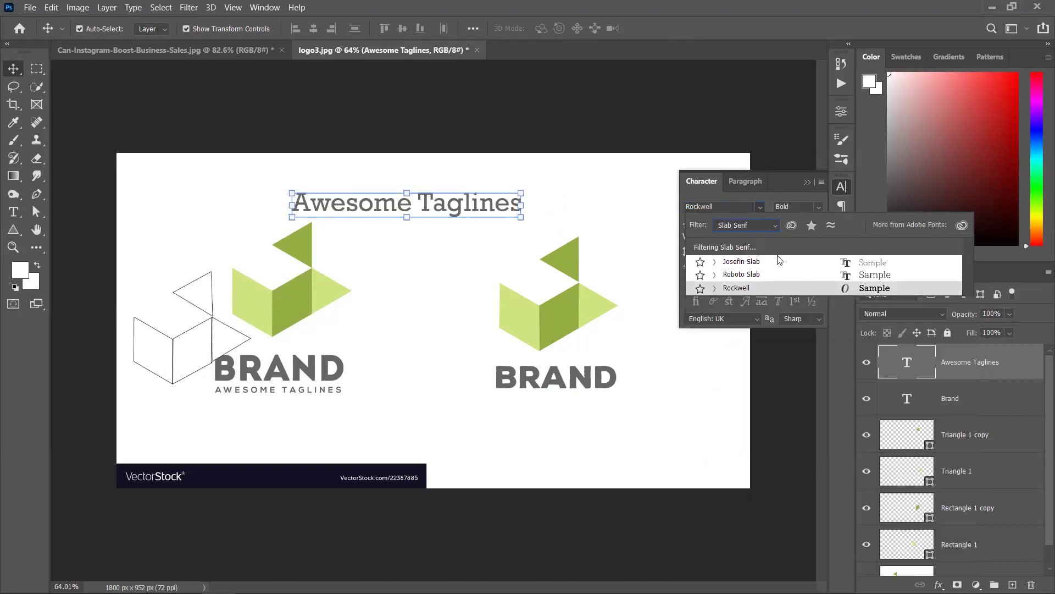
{"action": "left_click", "coordinate": [775, 224]}
{"action": "left_click", "coordinate": [764, 278]}
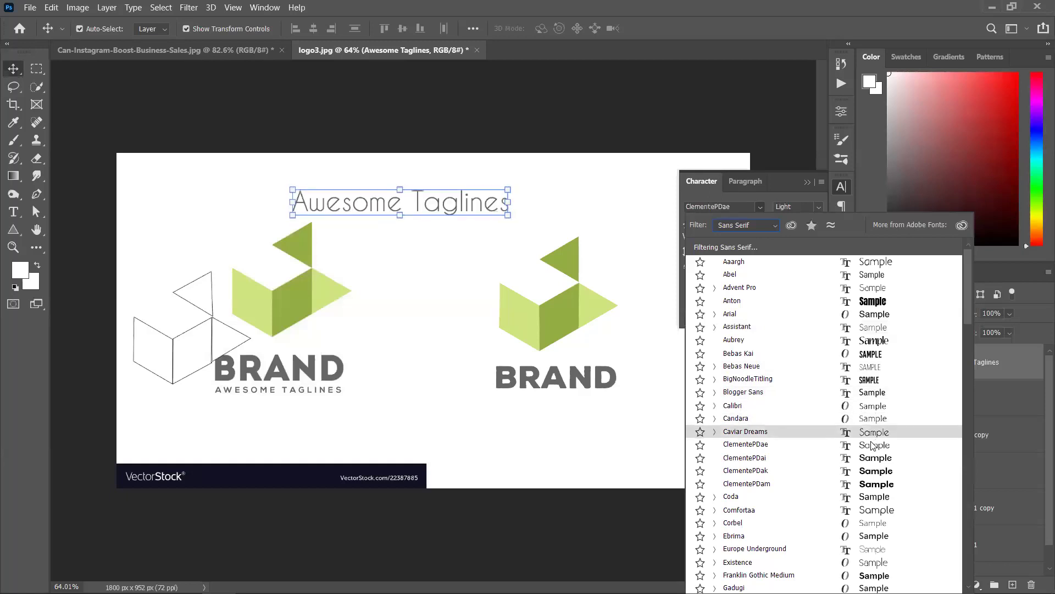
{"action": "left_click", "coordinate": [874, 528]}
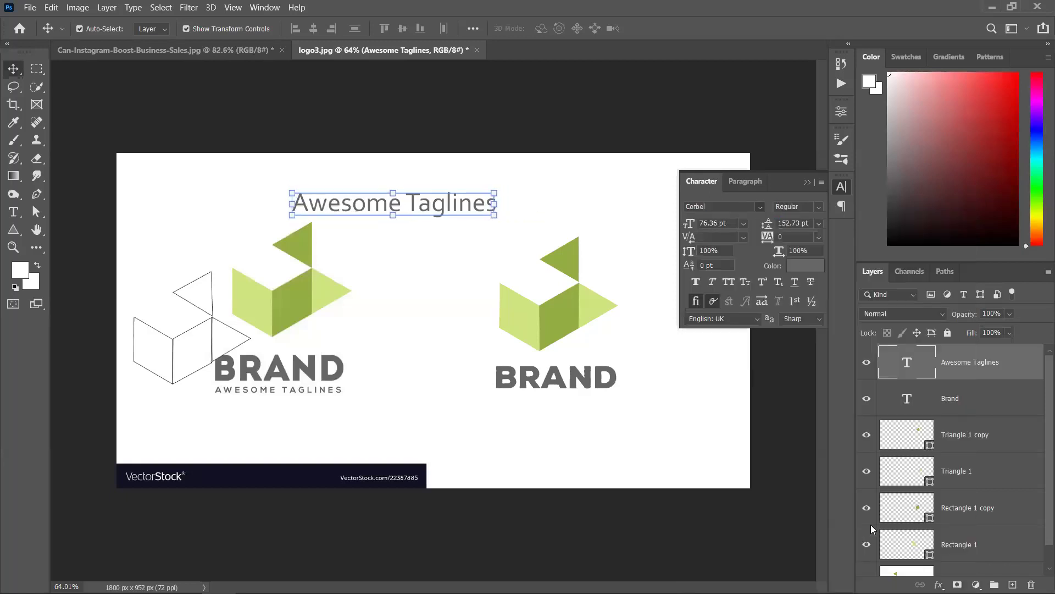
Turn on All Caps for the tagline and set its tracking to 200.
{"action": "left_click", "coordinate": [728, 282]}
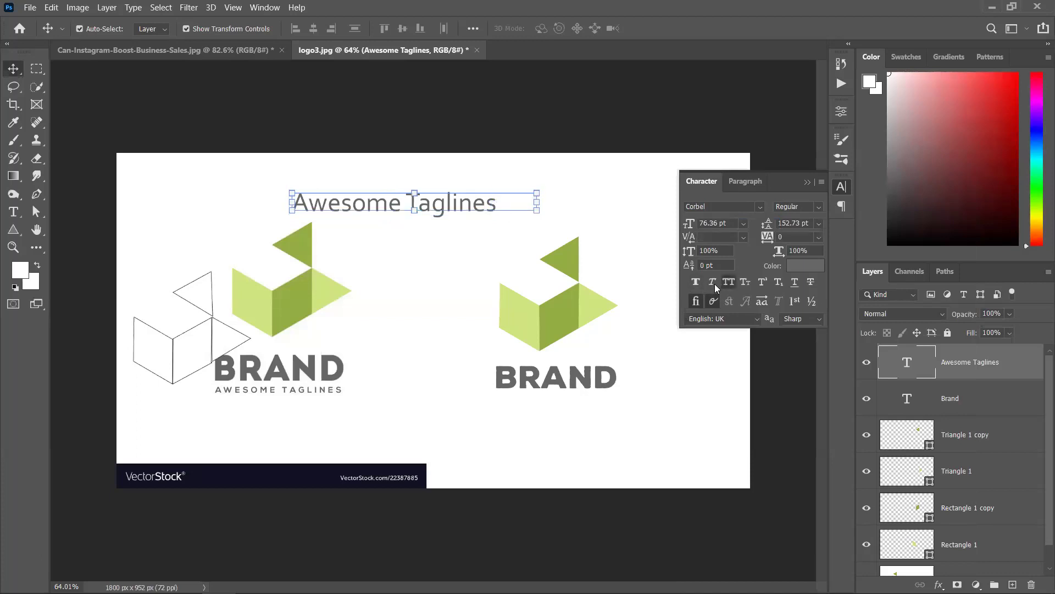
{"action": "left_click", "coordinate": [818, 237]}
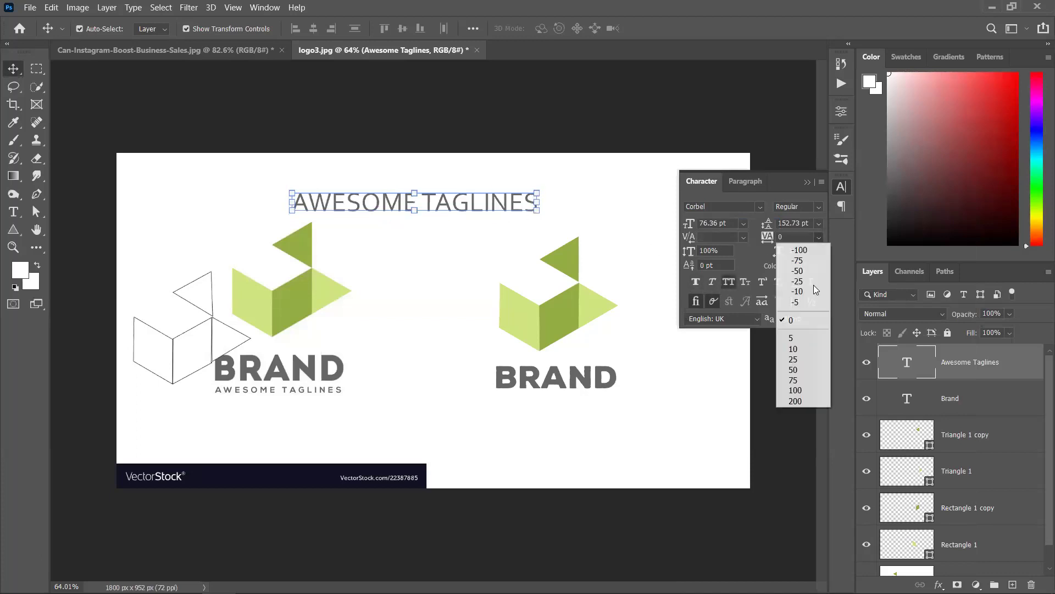
{"action": "left_click", "coordinate": [795, 401]}
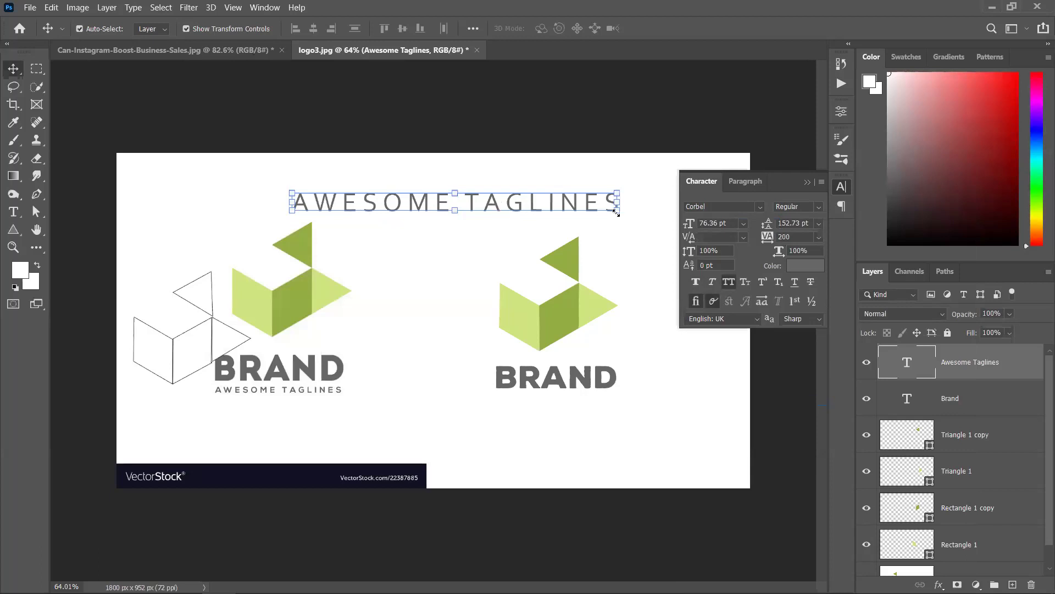
Scale the tagline down to 25 pt and place it directly beneath the recreated BRAND text.
{"action": "left_click", "coordinate": [598, 203]}
{"action": "left_click_drag", "start_coordinate": [624, 216], "coordinate": [502, 208]}
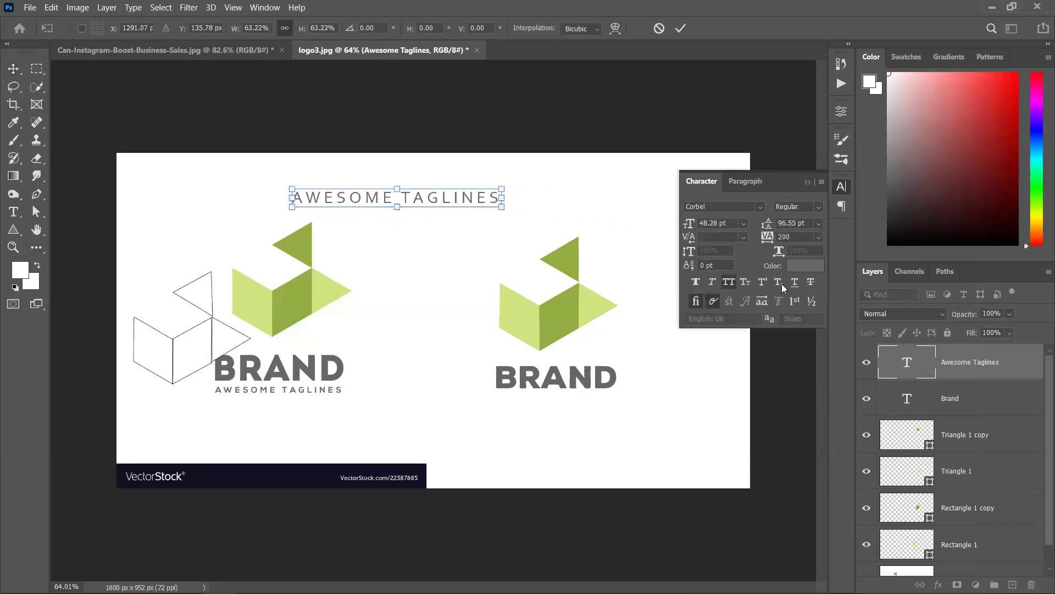
{"action": "left_click_drag", "start_coordinate": [430, 200], "coordinate": [593, 282]}
{"action": "scroll", "coordinate": [666, 433], "scroll_direction": "up", "scroll_amount": 2}
{"action": "scroll", "coordinate": [666, 433], "scroll_direction": "up", "scroll_amount": 2}
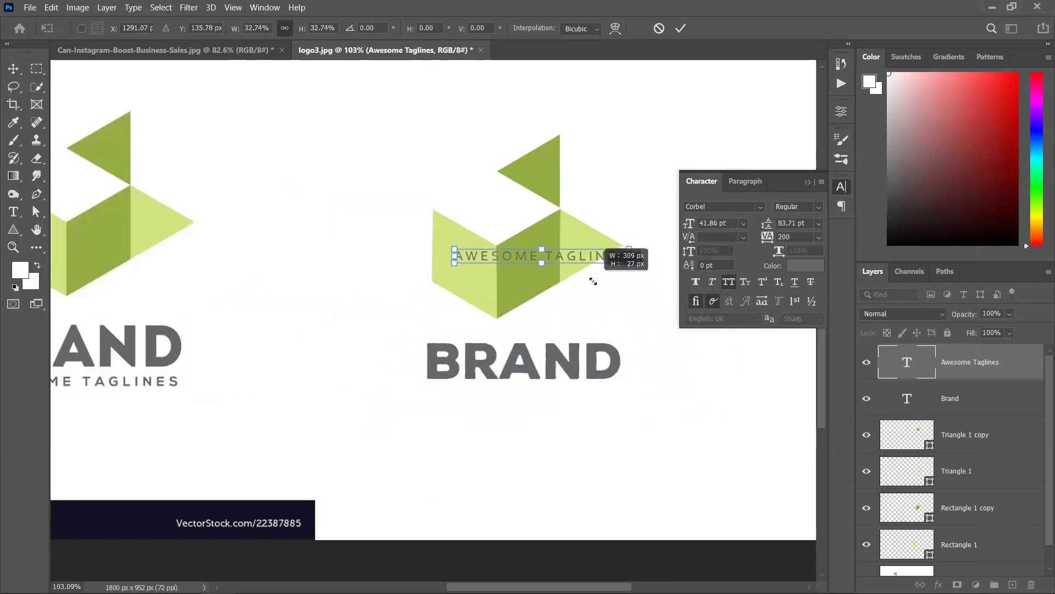
{"action": "left_click", "coordinate": [680, 28]}
{"action": "left_click_drag", "start_coordinate": [561, 258], "coordinate": [538, 385]}
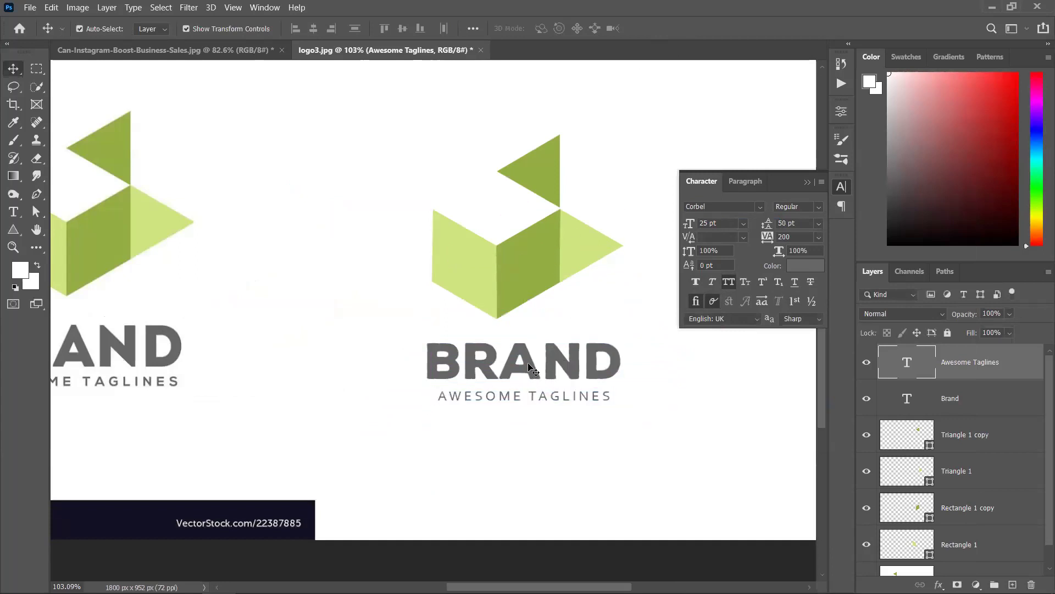
Try aligning the tagline and the BRAND text by their vertical centres, undo the alignment and deselect both.
{"action": "left_click", "coordinate": [534, 373], "text": "shift"}
{"action": "left_click", "coordinate": [402, 28]}
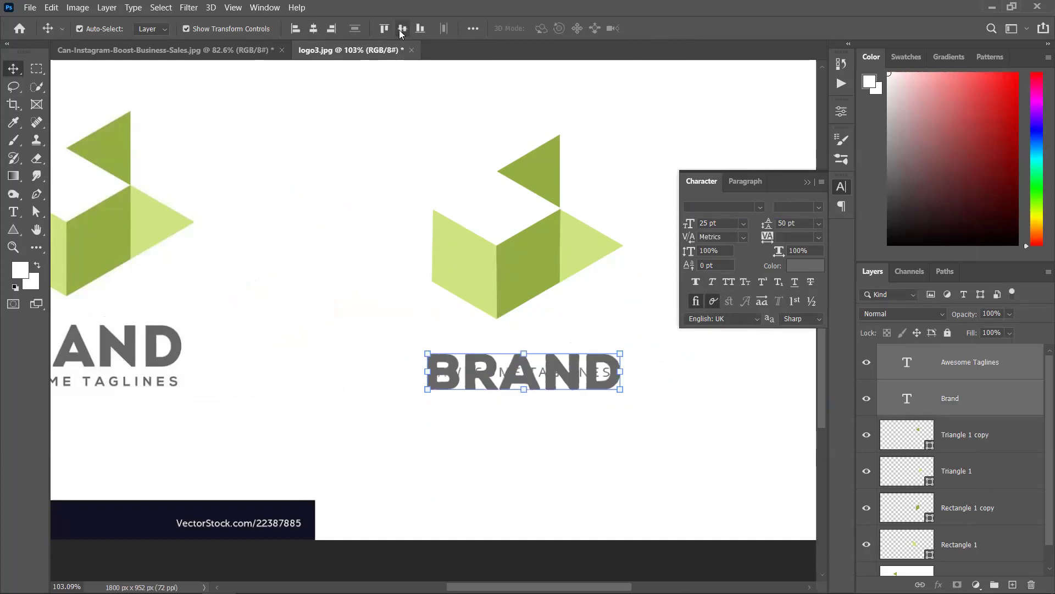
{"action": "key", "text": "ctrl+z"}
{"action": "left_click", "coordinate": [648, 370]}
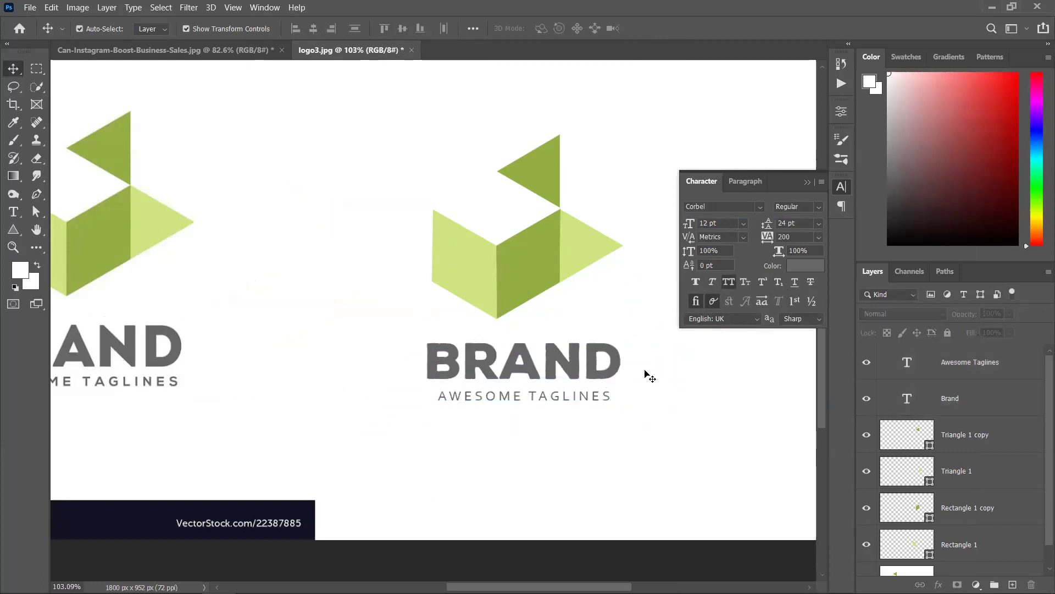
Group the two text layers and the four shape layers of the recreated logo.
{"action": "scroll", "coordinate": [648, 370], "scroll_direction": "down", "scroll_amount": 5}
{"action": "left_click", "coordinate": [807, 181]}
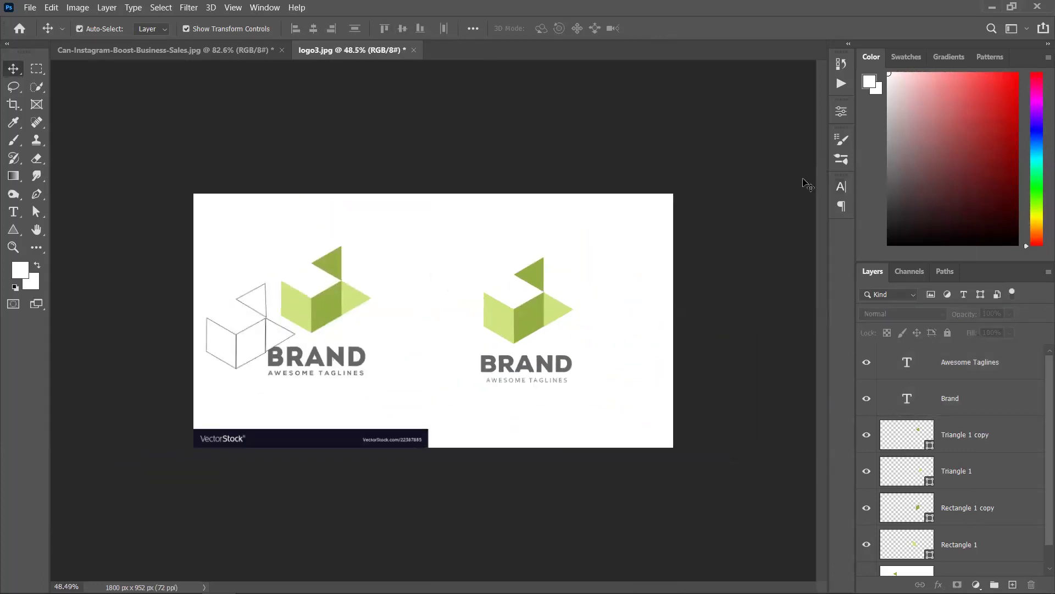
{"action": "scroll", "coordinate": [599, 354], "scroll_direction": "down", "scroll_amount": 2}
{"action": "key", "text": "ctrl"}
{"action": "scroll", "coordinate": [473, 349], "scroll_direction": "up", "scroll_amount": 2}
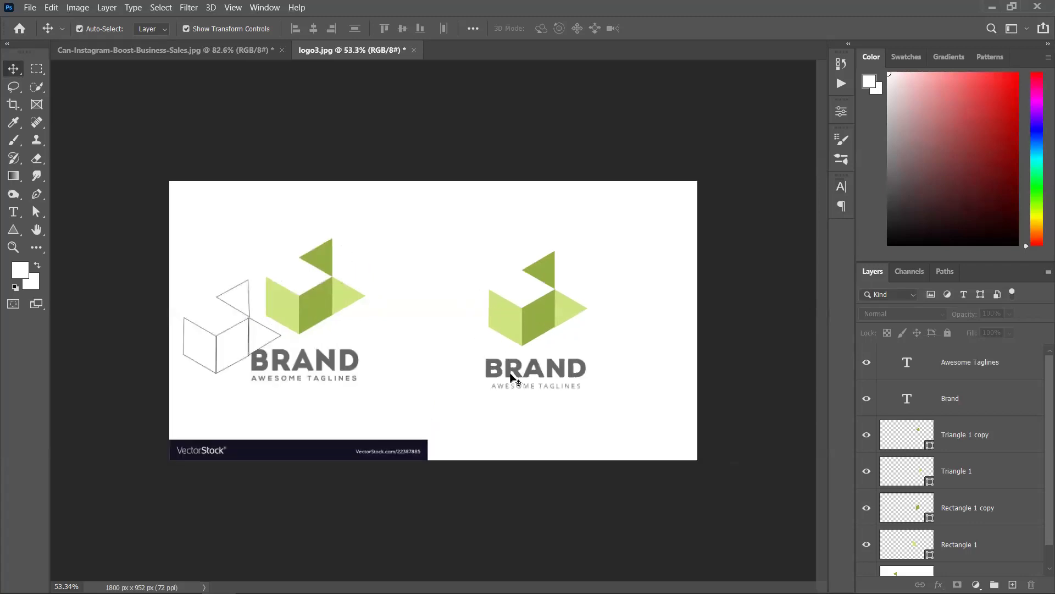
{"action": "left_click", "coordinate": [1003, 361]}
{"action": "scroll", "coordinate": [996, 451], "scroll_direction": "down", "scroll_amount": 1}
{"action": "left_click", "coordinate": [1004, 528], "text": "shift"}
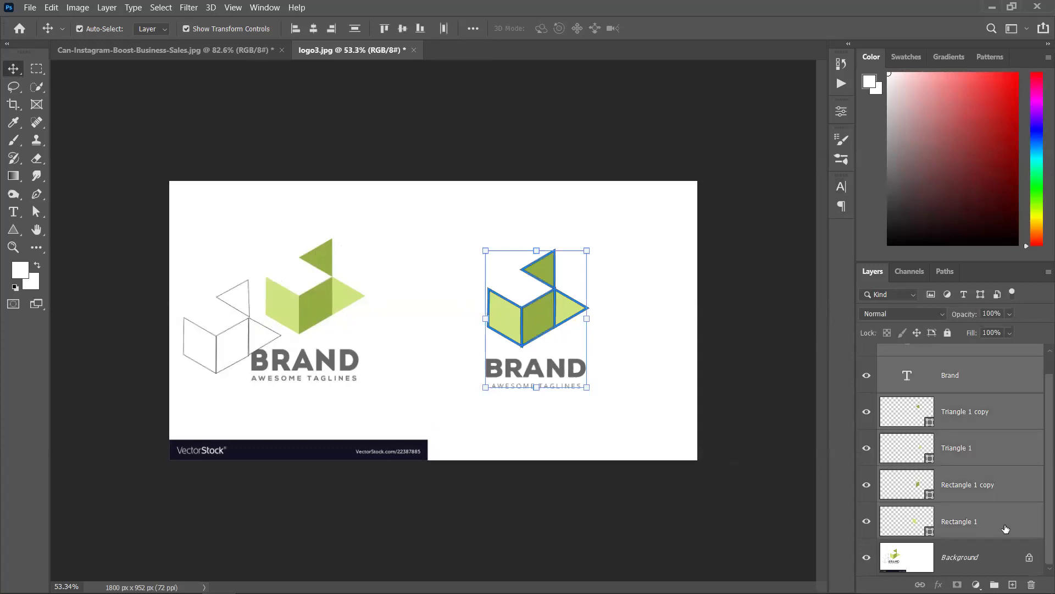
{"action": "key", "text": "ctrl+g"}
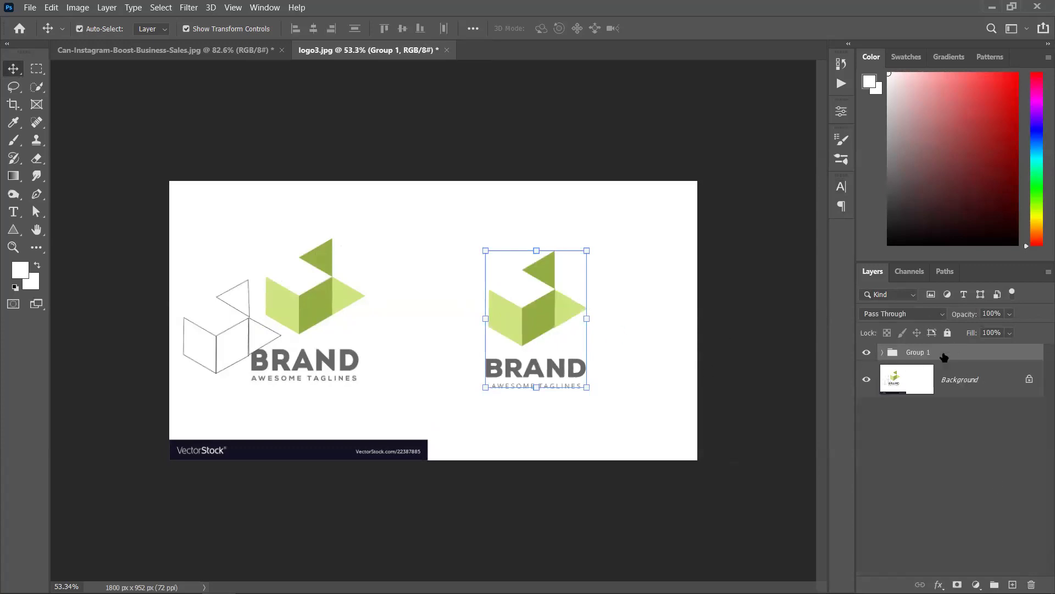
Move the grouped logo slightly farther from the original and a little lower, and deselect it.
{"action": "left_click_drag", "start_coordinate": [585, 319], "coordinate": [547, 317]}
{"action": "left_click", "coordinate": [736, 132]}
{"action": "scroll", "coordinate": [685, 428], "scroll_direction": "up", "scroll_amount": 2}
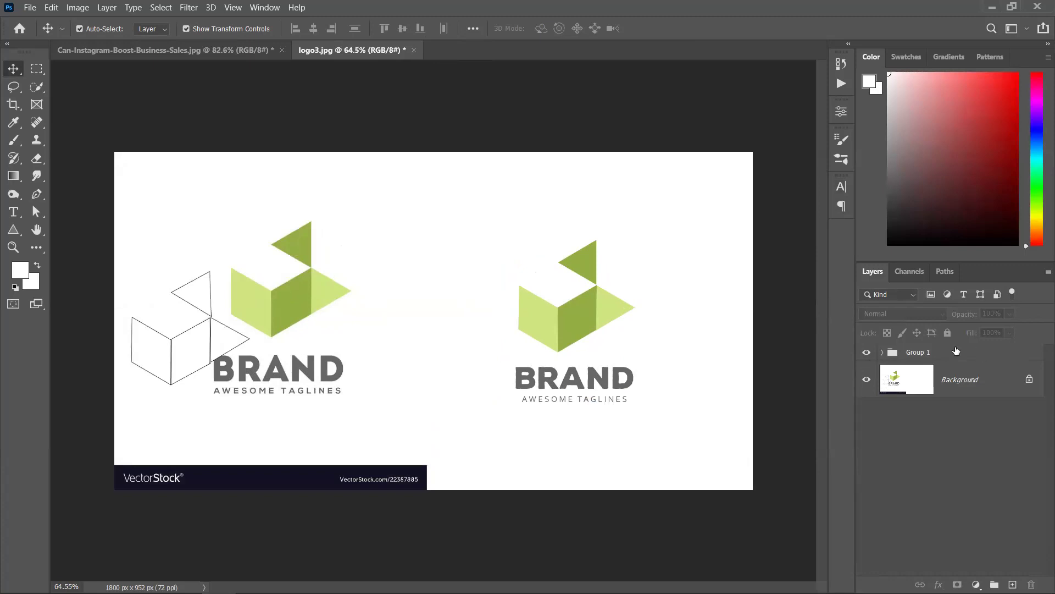
Turn off automatic layer selection, select Group 1 and move the whole recreated logo slightly up and towards the original.
{"action": "left_click", "coordinate": [885, 352]}
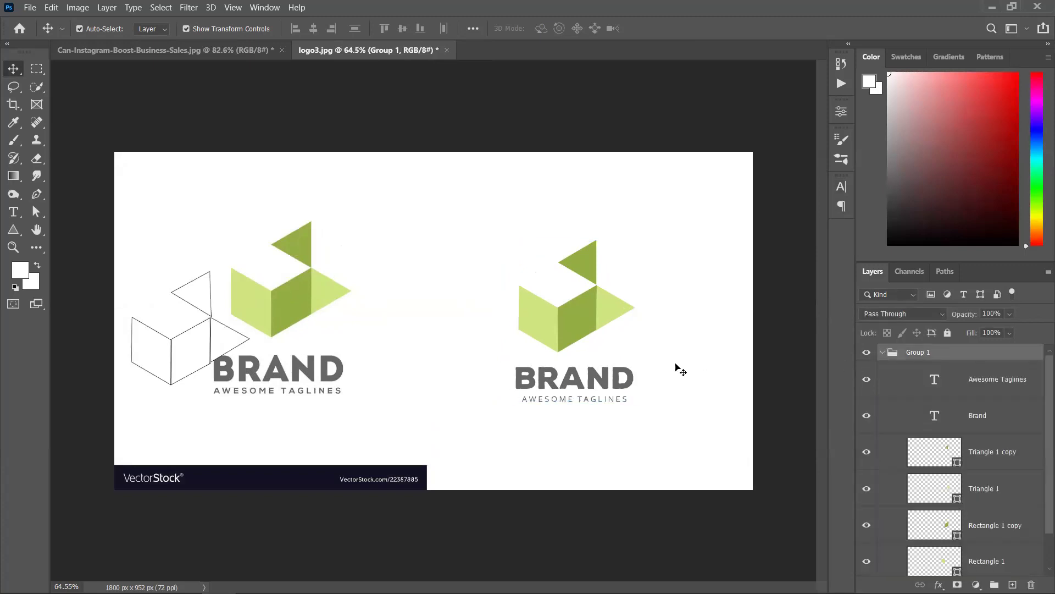
{"action": "left_click", "coordinate": [544, 306]}
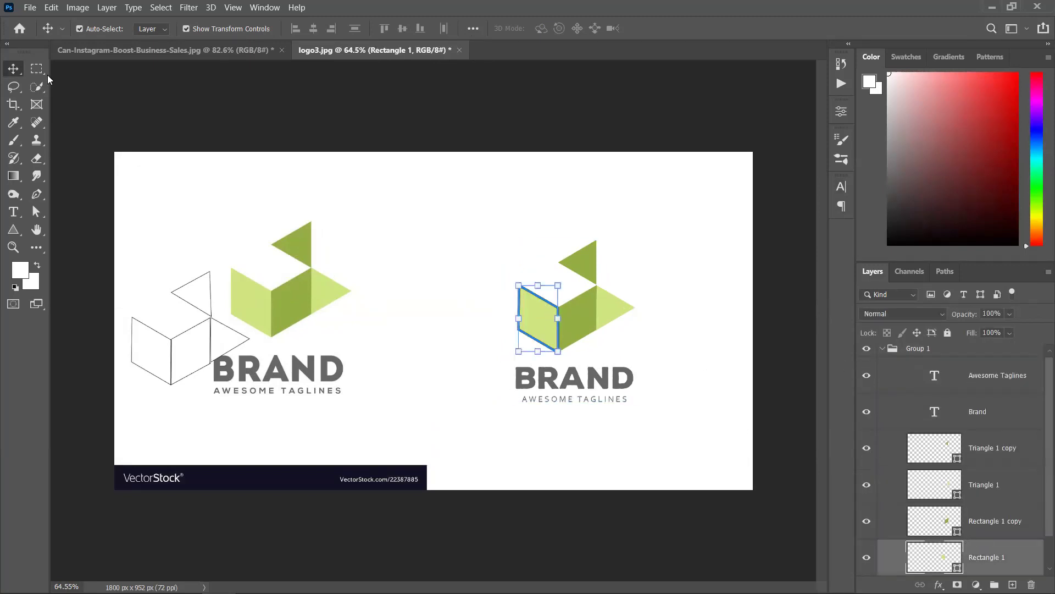
{"action": "left_click", "coordinate": [82, 30]}
{"action": "left_click", "coordinate": [889, 351]}
{"action": "left_click", "coordinate": [883, 352]}
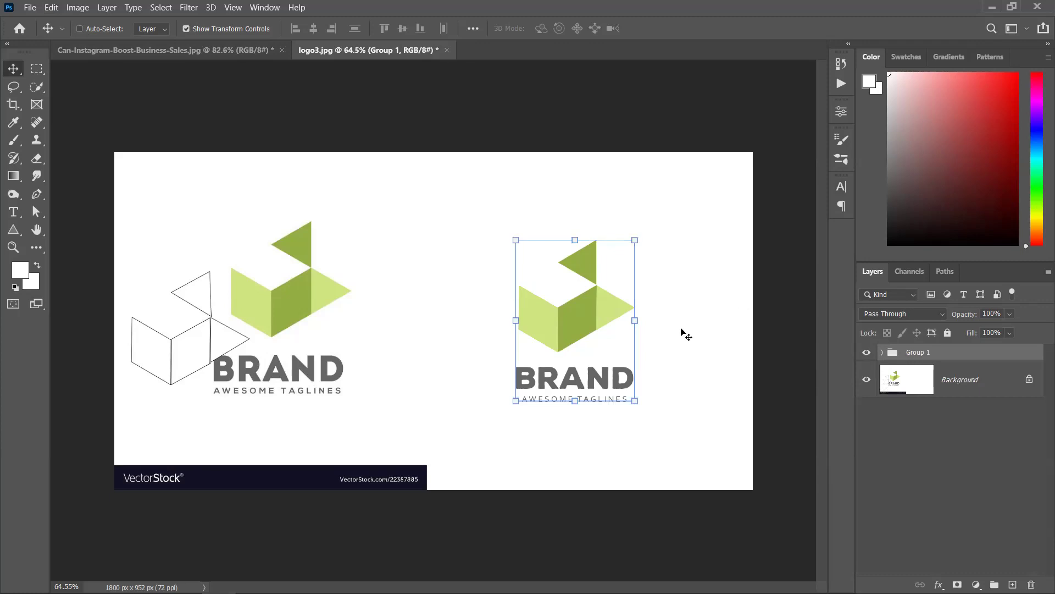
{"action": "left_click_drag", "start_coordinate": [579, 329], "coordinate": [642, 319]}
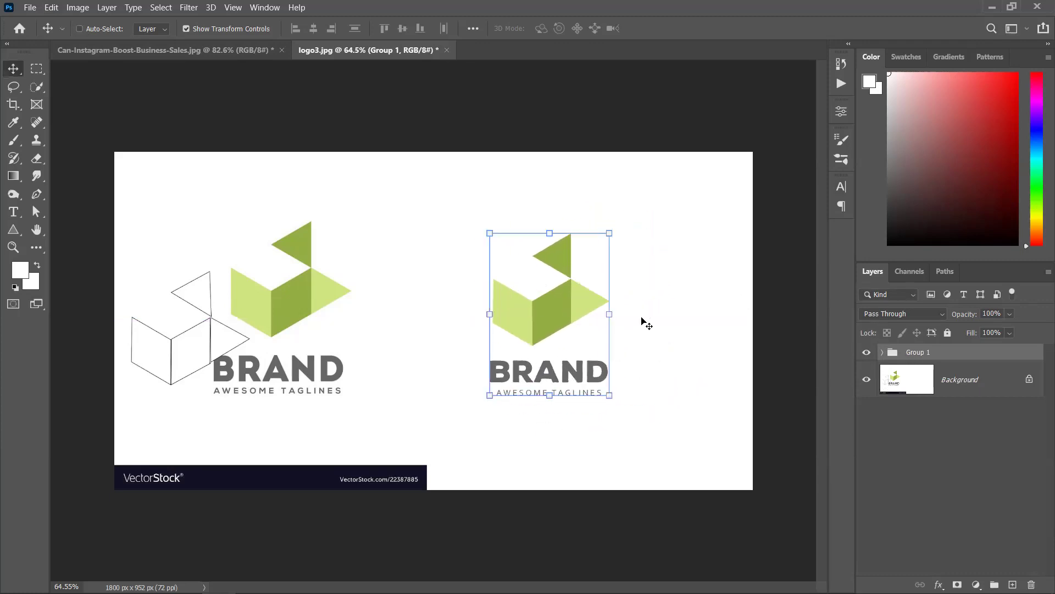
Move the grouped logo farther from the original, and try automatic layer selection on its dark green parallelogram.
{"action": "left_click_drag", "start_coordinate": [545, 320], "coordinate": [566, 319]}
{"action": "left_click", "coordinate": [79, 29]}
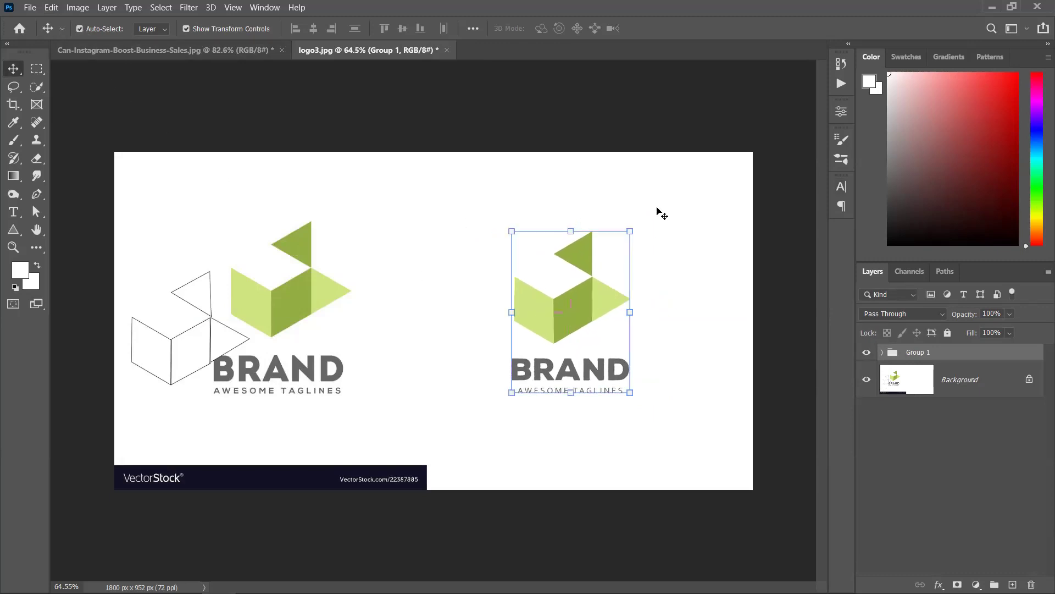
{"action": "left_click", "coordinate": [579, 310]}
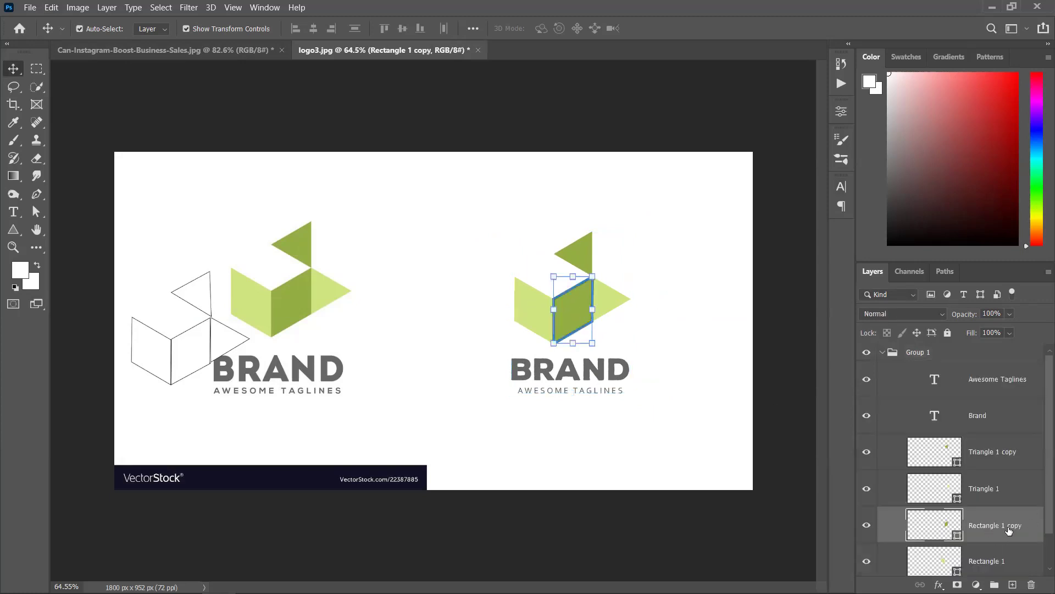
Collapse and select Group 1, move the recreated logo up and slightly closer to the original, and deselect it.
{"action": "left_click", "coordinate": [883, 353]}
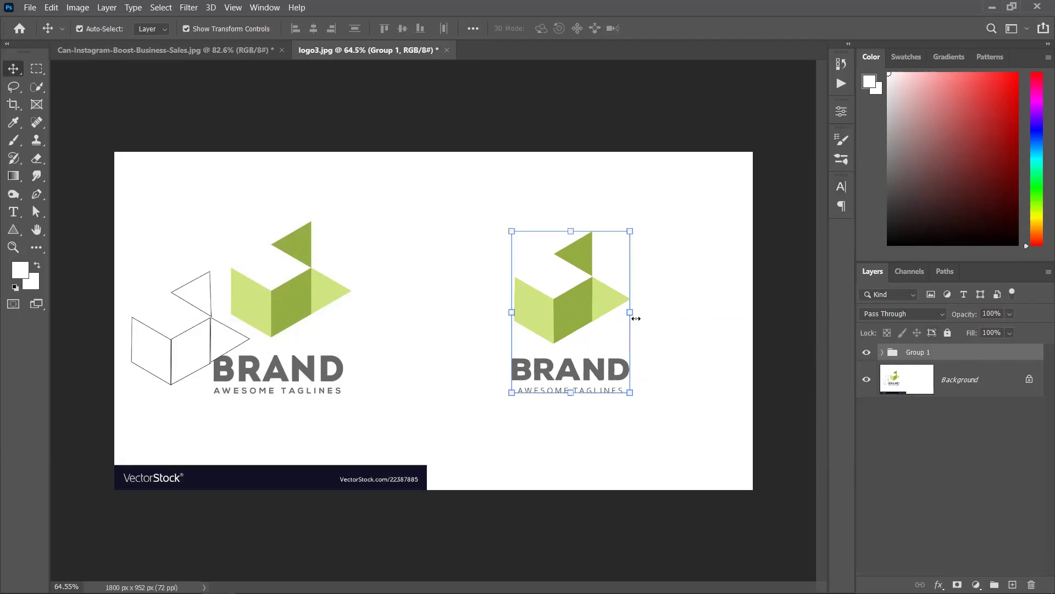
{"action": "left_click", "coordinate": [631, 312]}
{"action": "left_click_drag", "start_coordinate": [599, 264], "coordinate": [580, 295]}
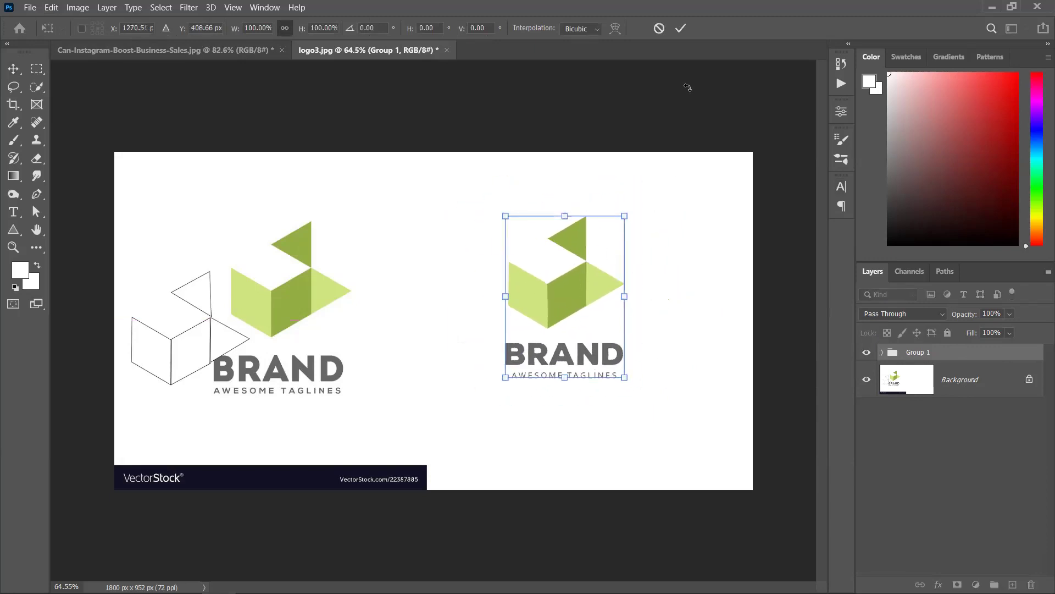
{"action": "left_click", "coordinate": [681, 28]}
{"action": "left_click", "coordinate": [746, 251]}
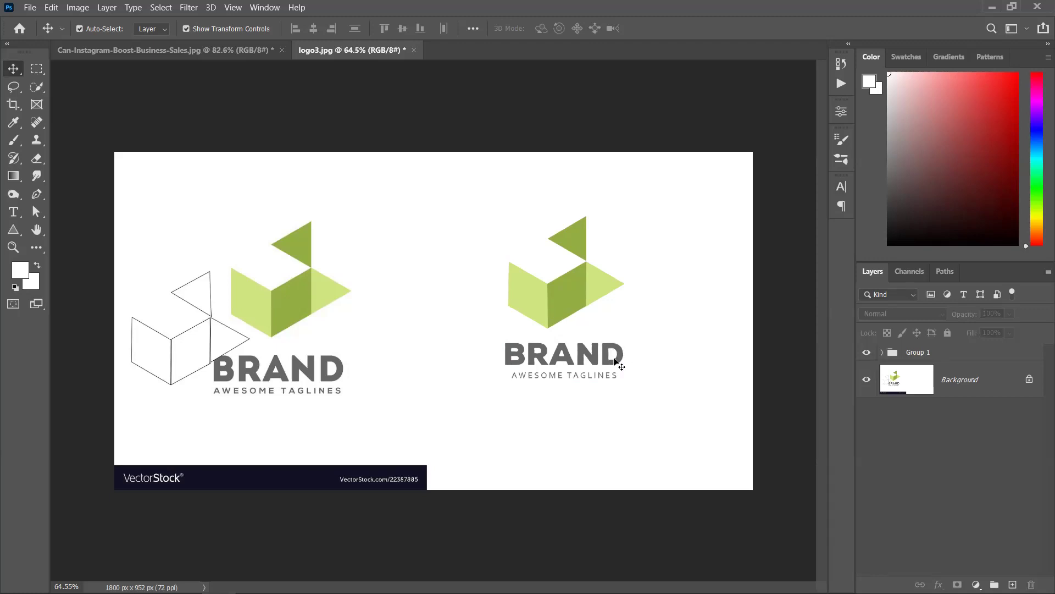
Close both open documents without saving and open the recent file modern-logo-design-templates-set_25572-51.jpg.
{"action": "left_click", "coordinate": [415, 50]}
{"action": "left_click", "coordinate": [550, 237]}
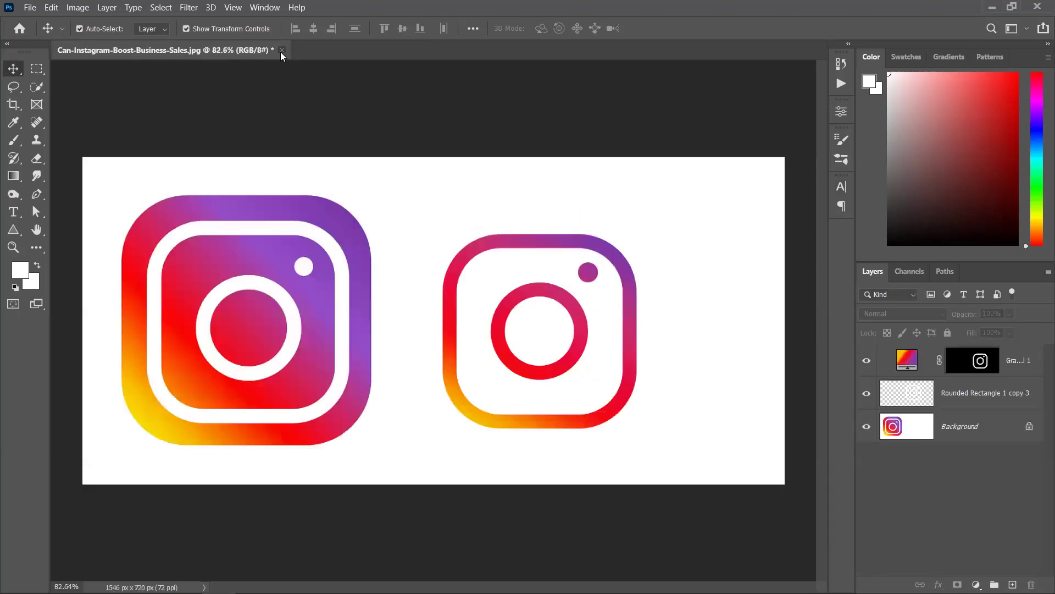
{"action": "left_click", "coordinate": [281, 50]}
{"action": "left_click", "coordinate": [548, 236]}
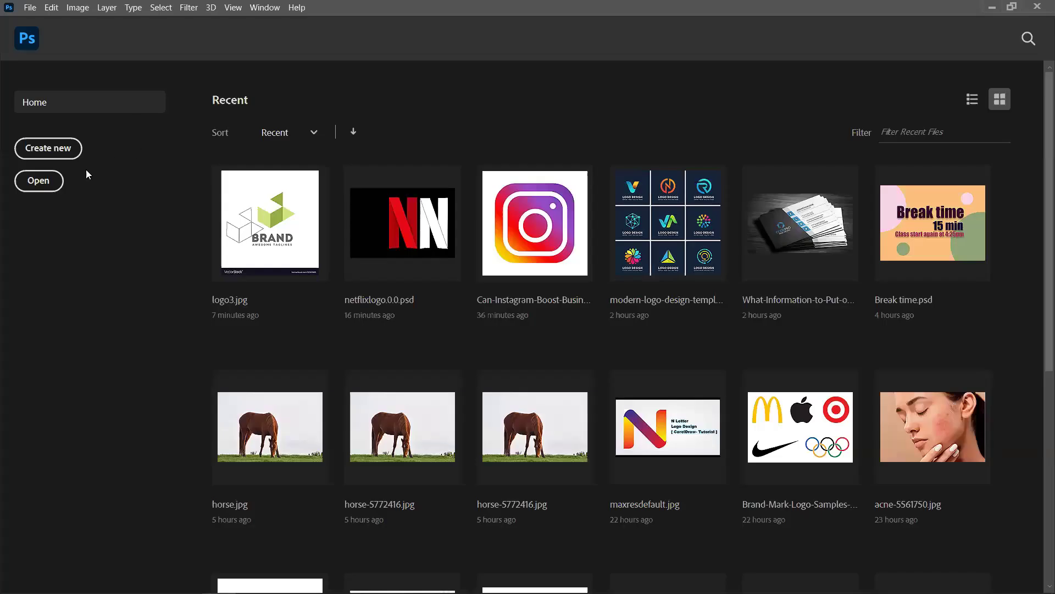
{"action": "left_click", "coordinate": [668, 223]}
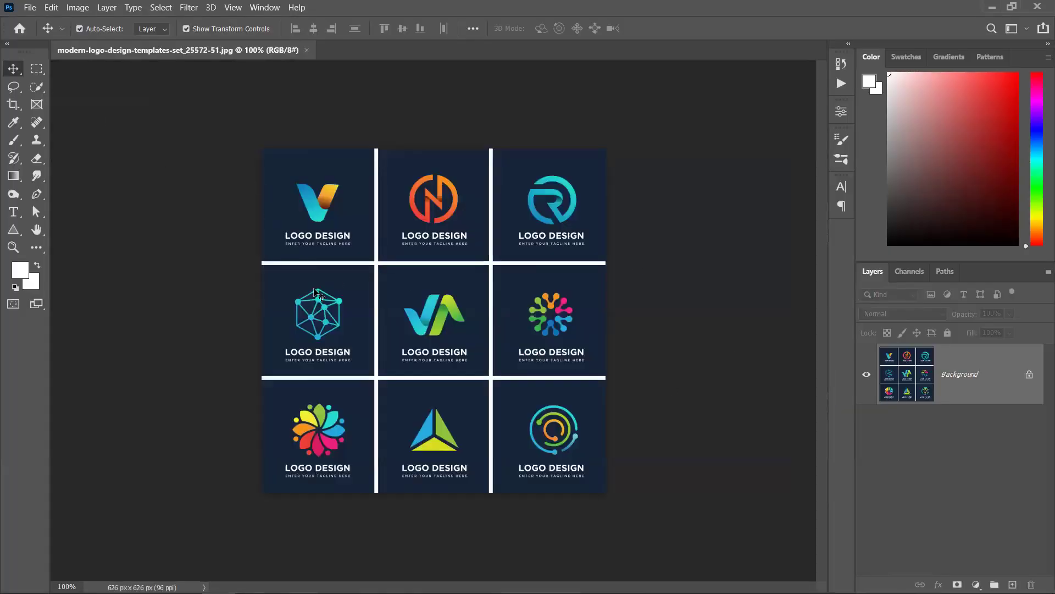
{"action": "left_click", "coordinate": [30, 7]}
{"action": "left_click", "coordinate": [33, 27]}
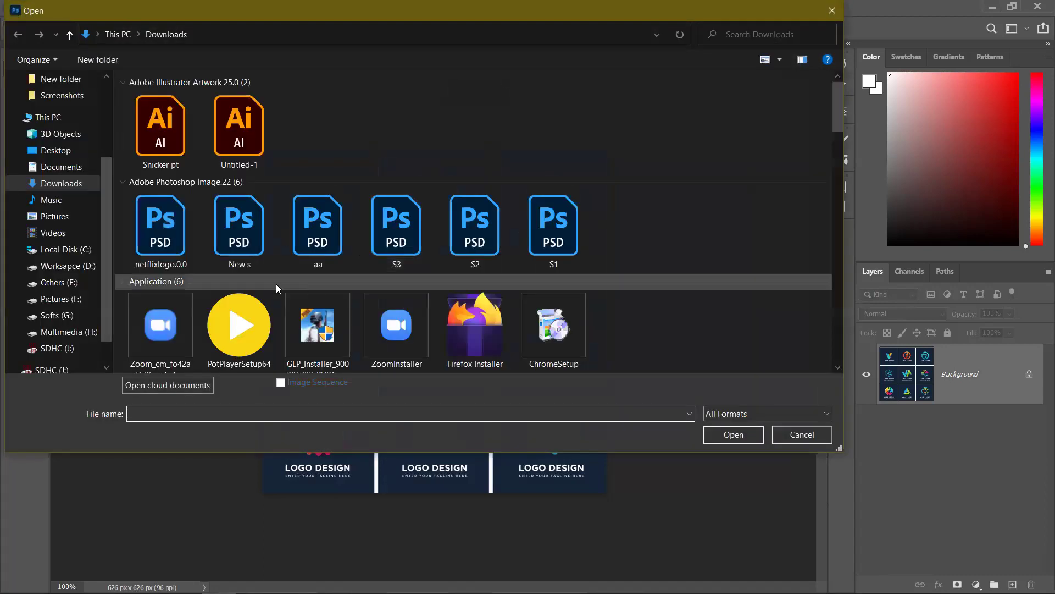
{"action": "scroll", "coordinate": [302, 280], "scroll_direction": "down", "scroll_amount": 5}
{"action": "left_click", "coordinate": [801, 434]}
{"action": "left_click", "coordinate": [30, 7]}
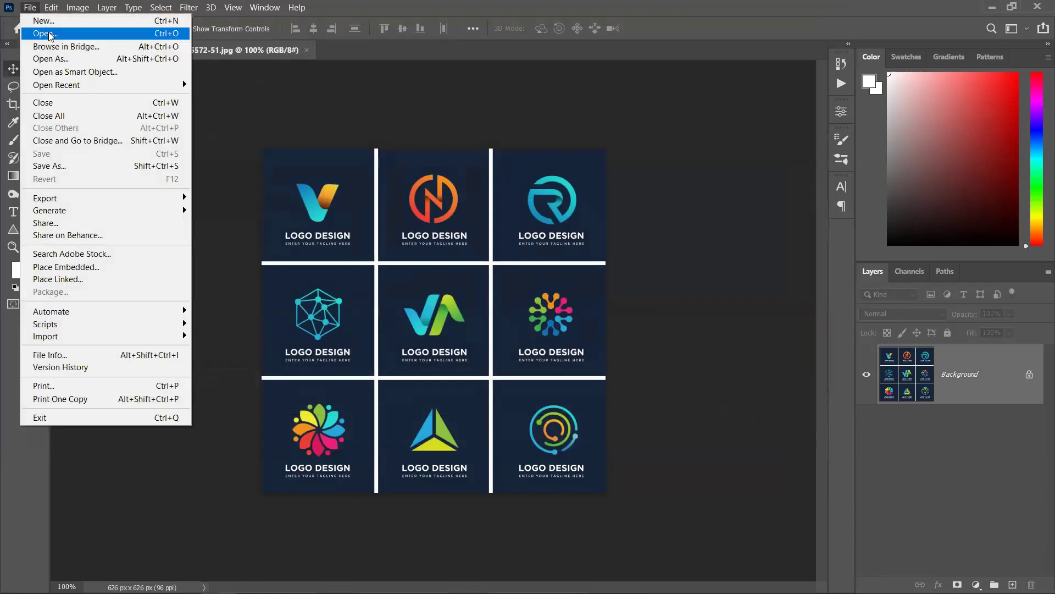
{"action": "left_click", "coordinate": [49, 34]}
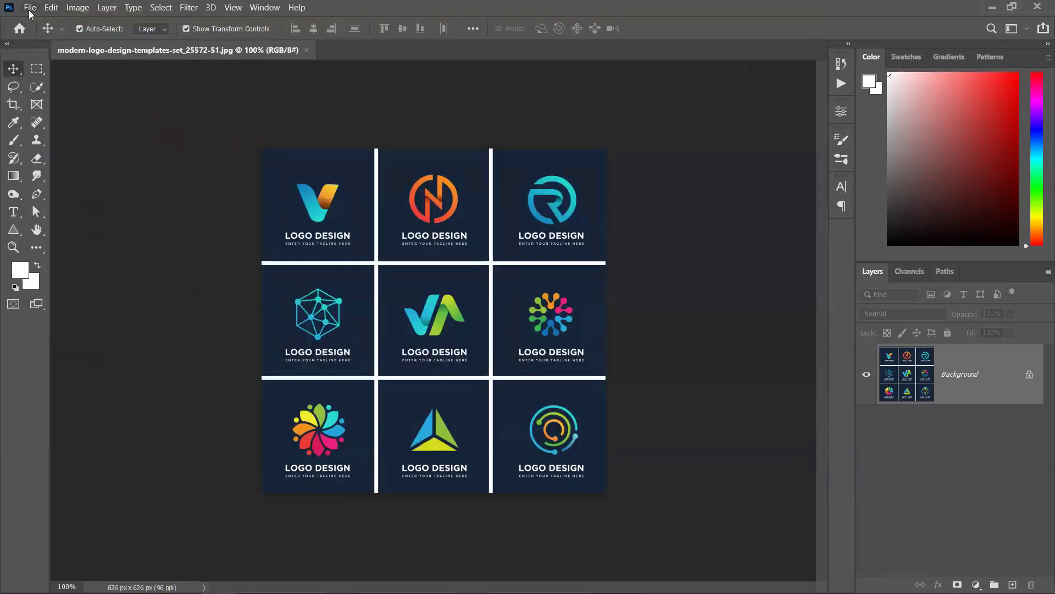
Create a new 7 x 5 inch RGB document at 300 pixels/inch with a white background.
{"action": "left_click", "coordinate": [29, 8]}
{"action": "left_click", "coordinate": [33, 18]}
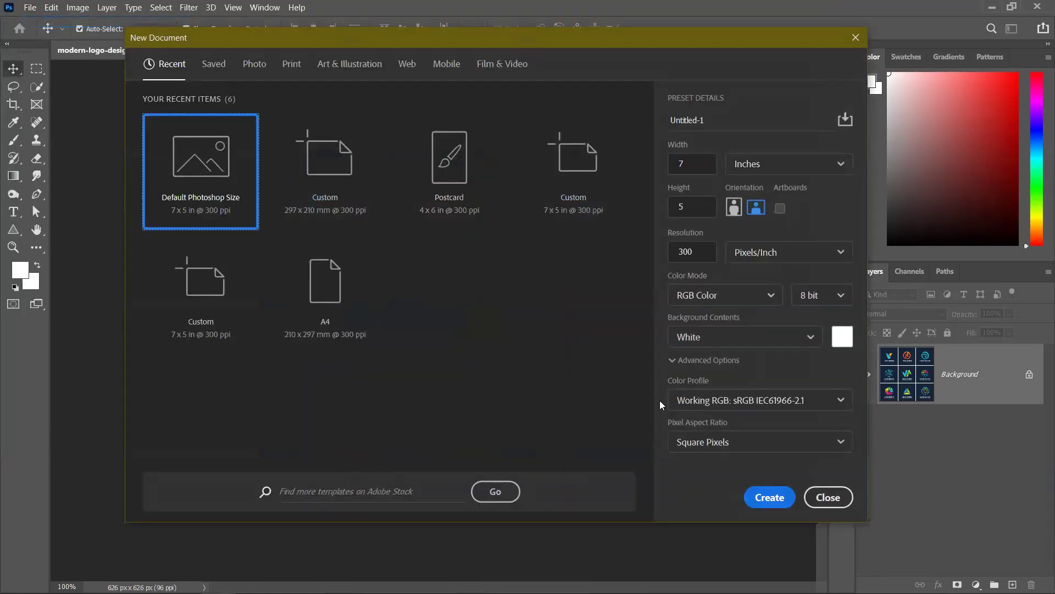
{"action": "left_click", "coordinate": [769, 497]}
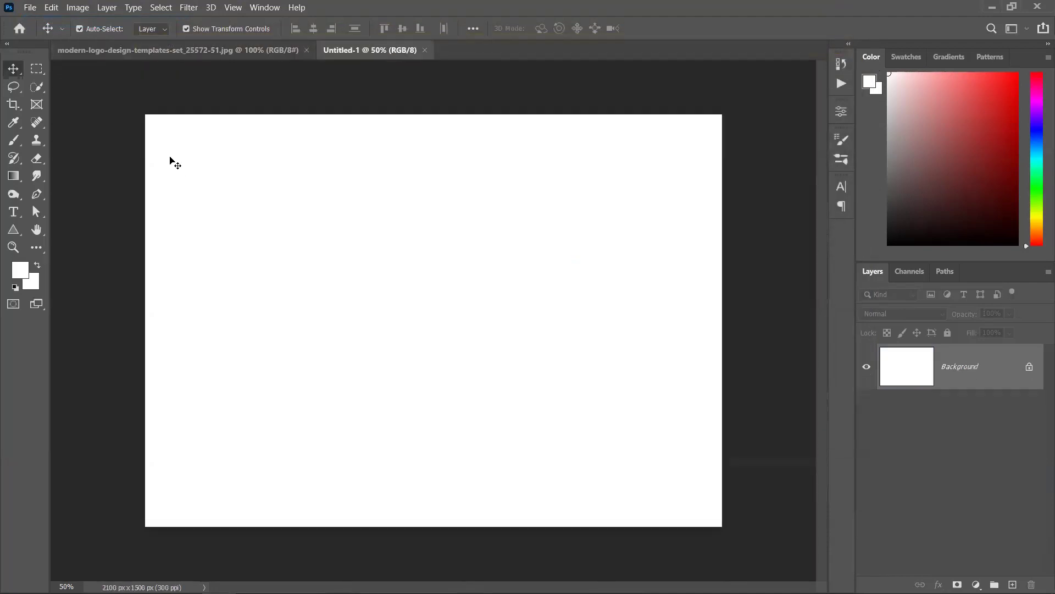
Select the V logo tile in the template image with a rectangular marquee and bring it into Untitled-1.
{"action": "left_click", "coordinate": [136, 52]}
{"action": "key", "text": "m"}
{"action": "left_click_drag", "start_coordinate": [263, 155], "coordinate": [376, 276]}
{"action": "left_click", "coordinate": [13, 68]}
{"action": "left_click_drag", "start_coordinate": [308, 186], "coordinate": [381, 216]}
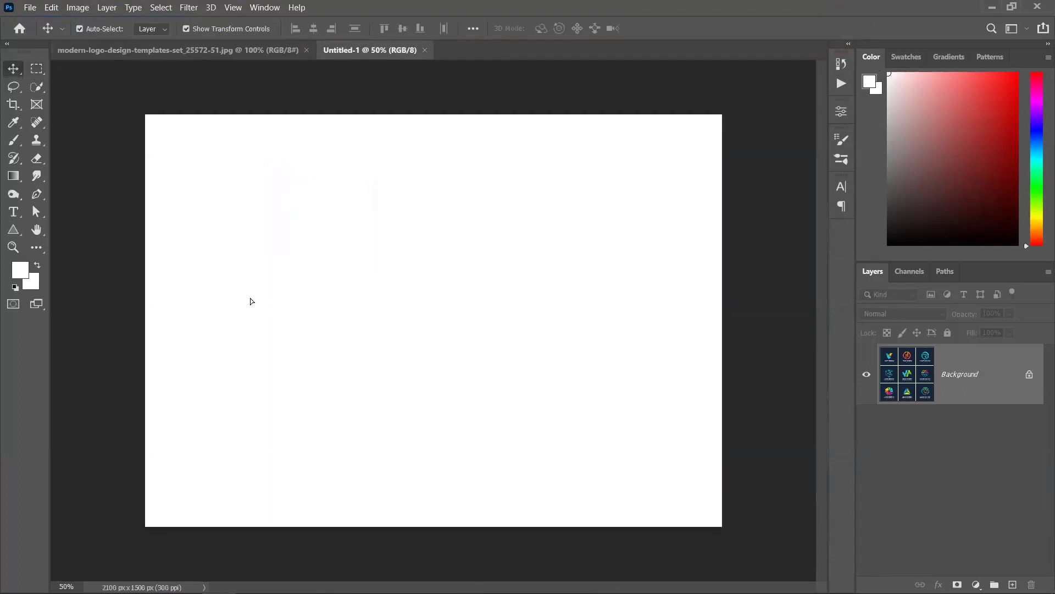
Enlarge the V logo tile to 491.49% and place it on the left half of the white canvas.
{"action": "left_click_drag", "start_coordinate": [286, 344], "coordinate": [525, 580]}
{"action": "left_click_drag", "start_coordinate": [399, 423], "coordinate": [328, 309]}
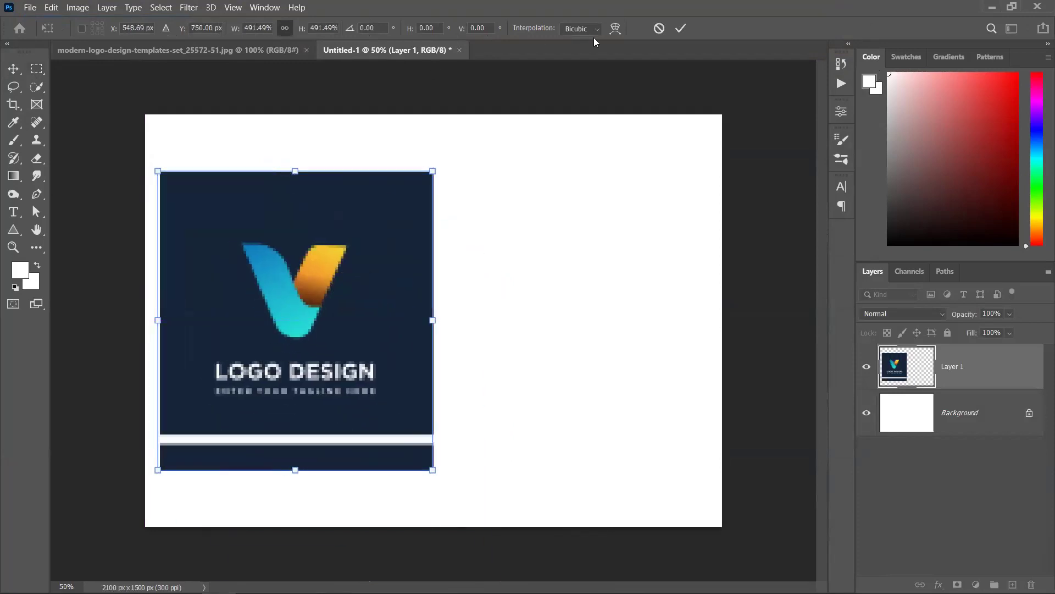
{"action": "left_click", "coordinate": [681, 28]}
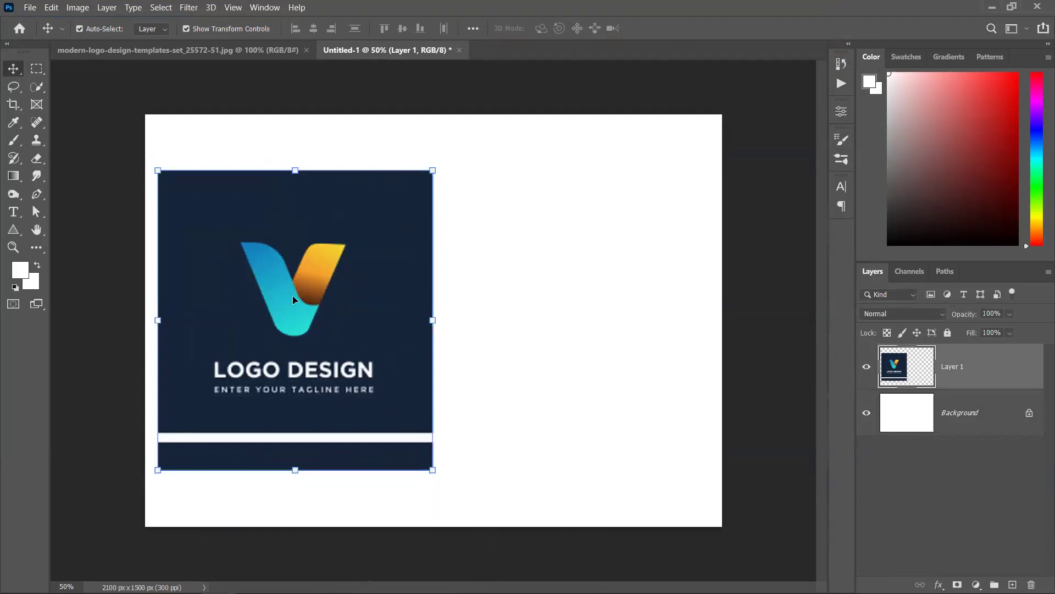
Choose the Pen tool for tracing the V, lock Layer 1 and add a new empty layer above it.
{"action": "scroll", "coordinate": [297, 302], "scroll_direction": "up", "scroll_amount": 4}
{"action": "scroll", "coordinate": [298, 302], "scroll_direction": "down", "scroll_amount": 2}
{"action": "scroll", "coordinate": [324, 314], "scroll_direction": "up", "scroll_amount": 1}
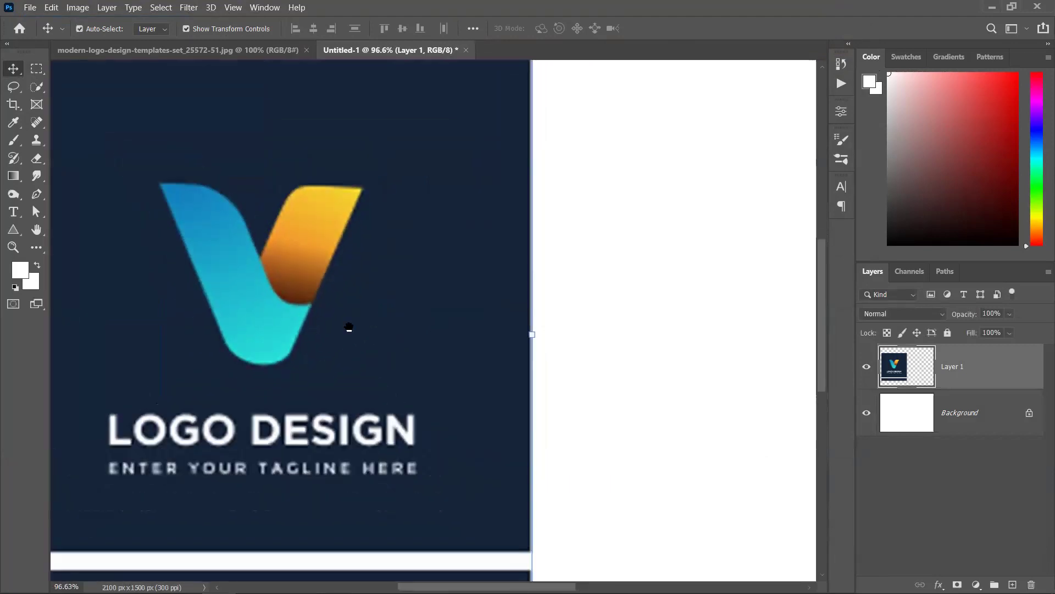
{"action": "left_click_drag", "start_coordinate": [349, 328], "coordinate": [365, 325]}
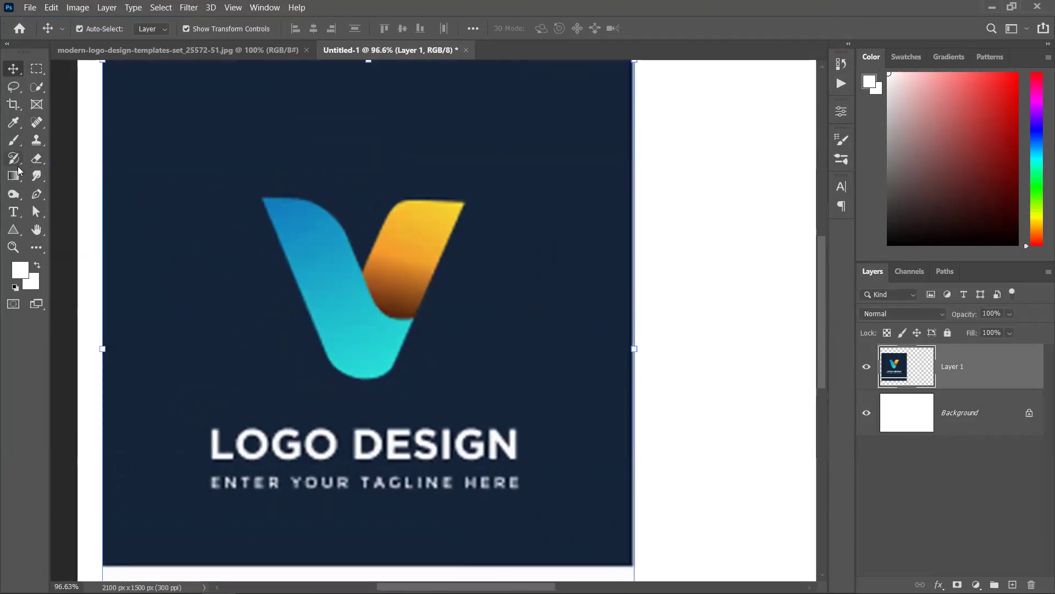
{"action": "left_click", "coordinate": [34, 194]}
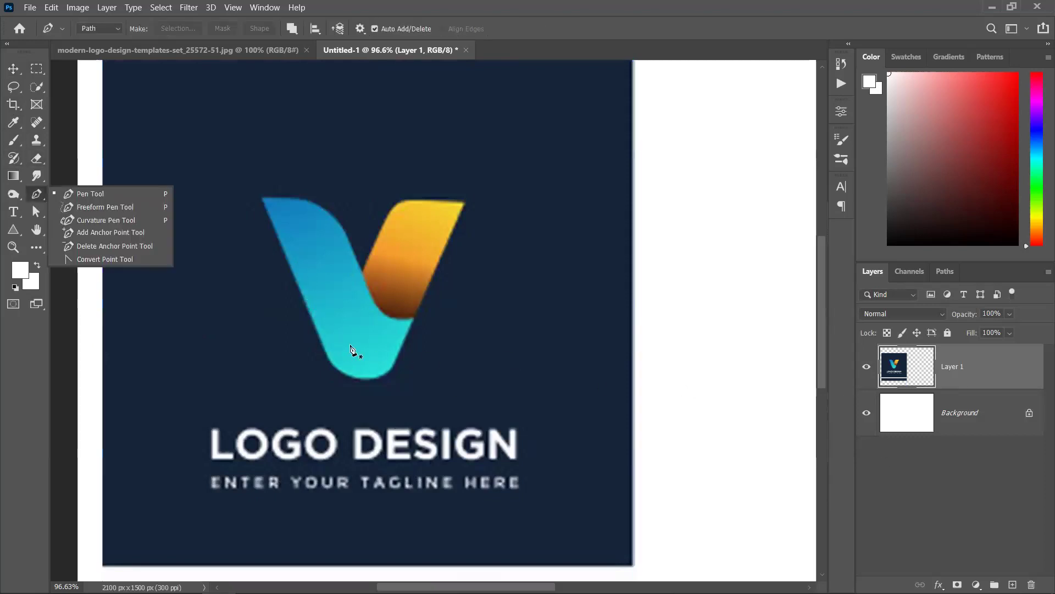
{"action": "scroll", "coordinate": [350, 348], "scroll_direction": "up", "scroll_amount": 2}
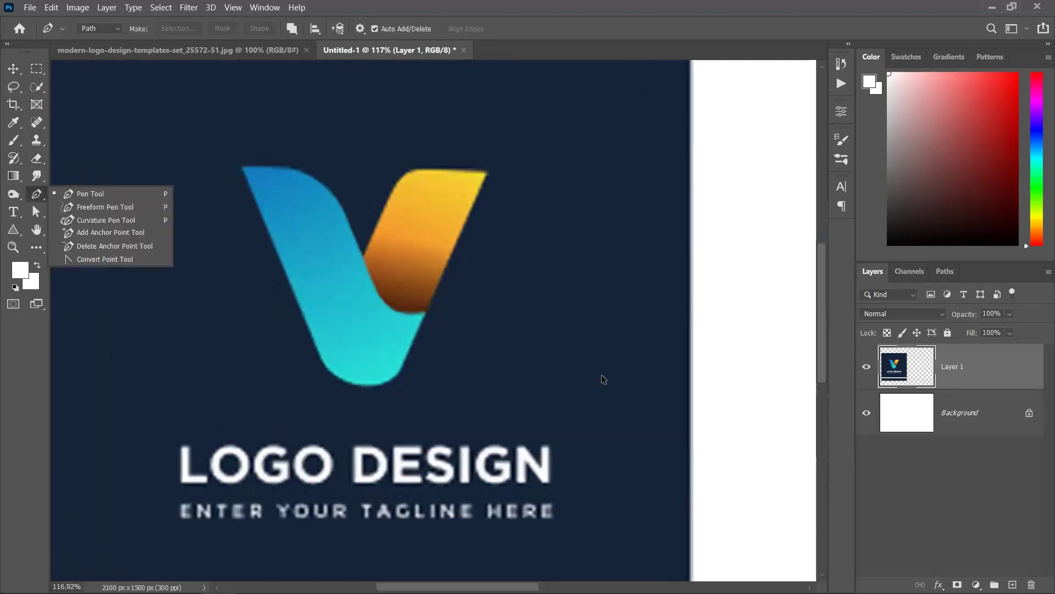
{"action": "left_click", "coordinate": [947, 332]}
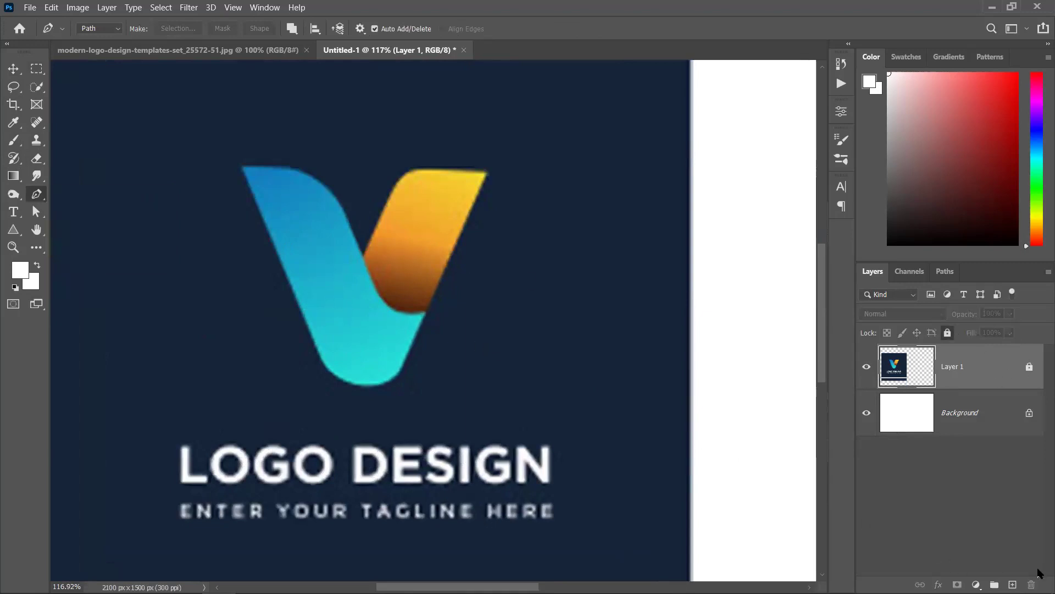
{"action": "left_click", "coordinate": [1013, 584]}
Start a Pen path on the outer left edge of the blue V stroke, just above its bottom curve, with handles following the edge.
{"action": "scroll", "coordinate": [350, 327], "scroll_direction": "up", "scroll_amount": 2}
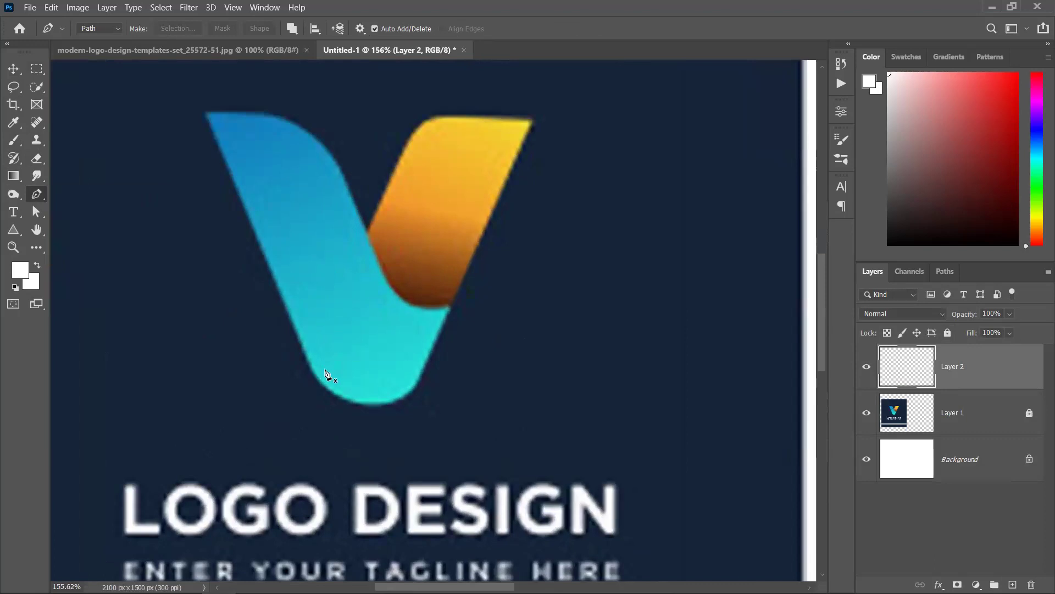
{"action": "left_click_drag", "start_coordinate": [307, 362], "coordinate": [271, 345]}
{"action": "left_click_drag", "start_coordinate": [266, 299], "coordinate": [304, 398]}
{"action": "left_click_drag", "start_coordinate": [312, 325], "coordinate": [268, 266]}
{"action": "left_click", "coordinate": [284, 321], "text": "ctrl"}
{"action": "left_click_drag", "start_coordinate": [292, 328], "coordinate": [178, 137]}
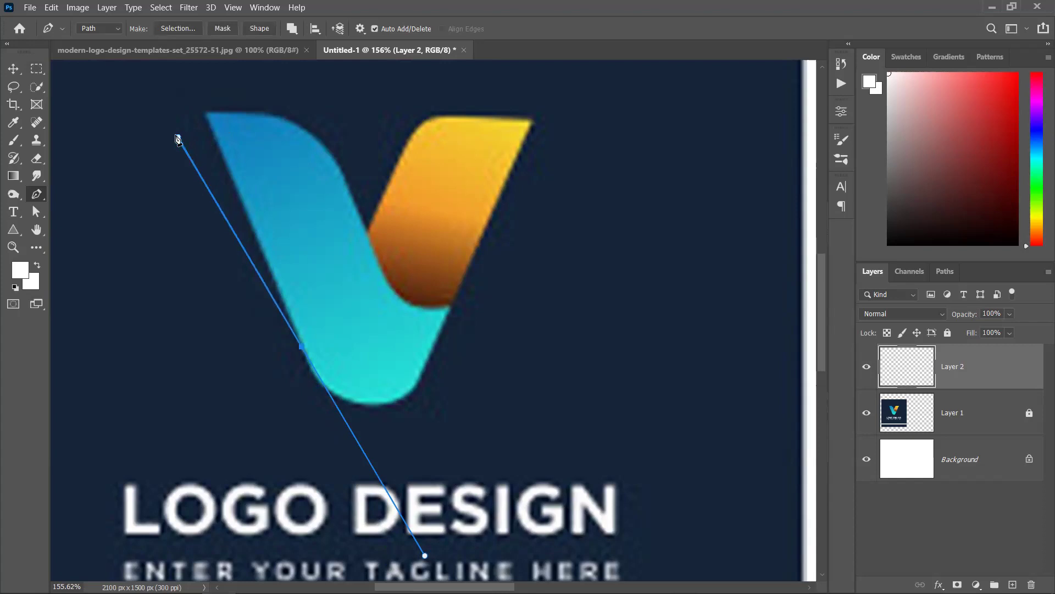
{"action": "left_click_drag", "start_coordinate": [179, 143], "coordinate": [203, 114]}
{"action": "left_click_drag", "start_coordinate": [202, 113], "coordinate": [183, 66]}
{"action": "left_click_drag", "start_coordinate": [290, 209], "coordinate": [340, 330]}
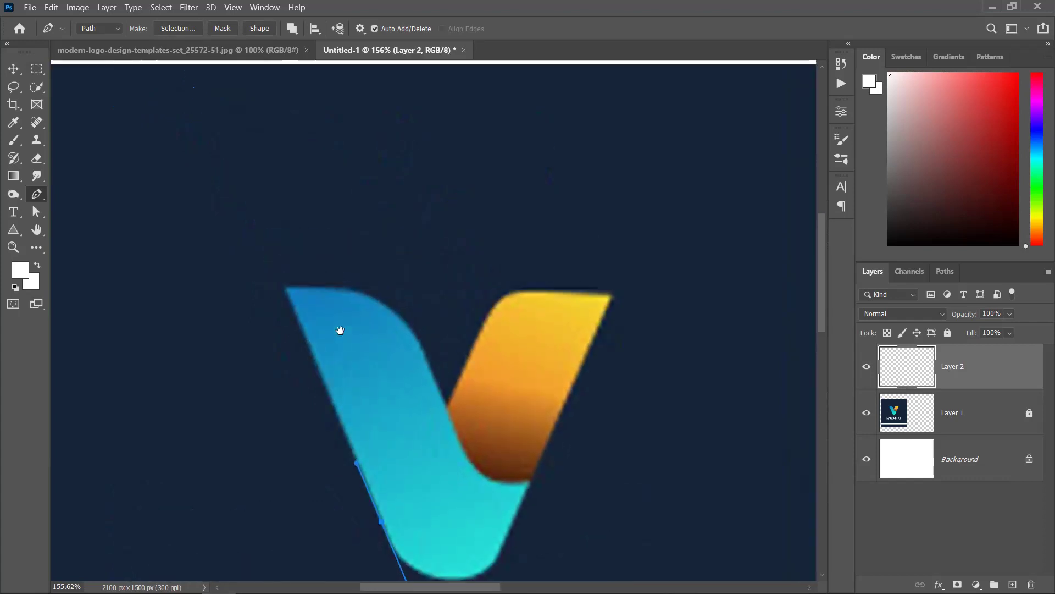
Extend the path to the upper-left tip of the blue stroke and curve it over the top to the inner edge.
{"action": "left_click_drag", "start_coordinate": [284, 287], "coordinate": [253, 217]}
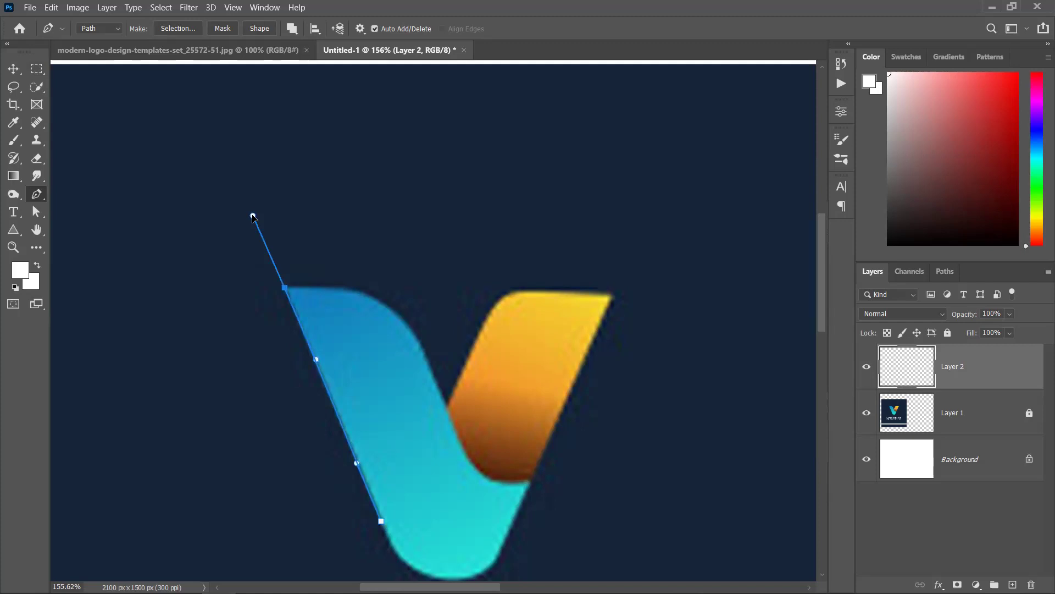
{"action": "left_click_drag", "start_coordinate": [256, 218], "coordinate": [340, 268]}
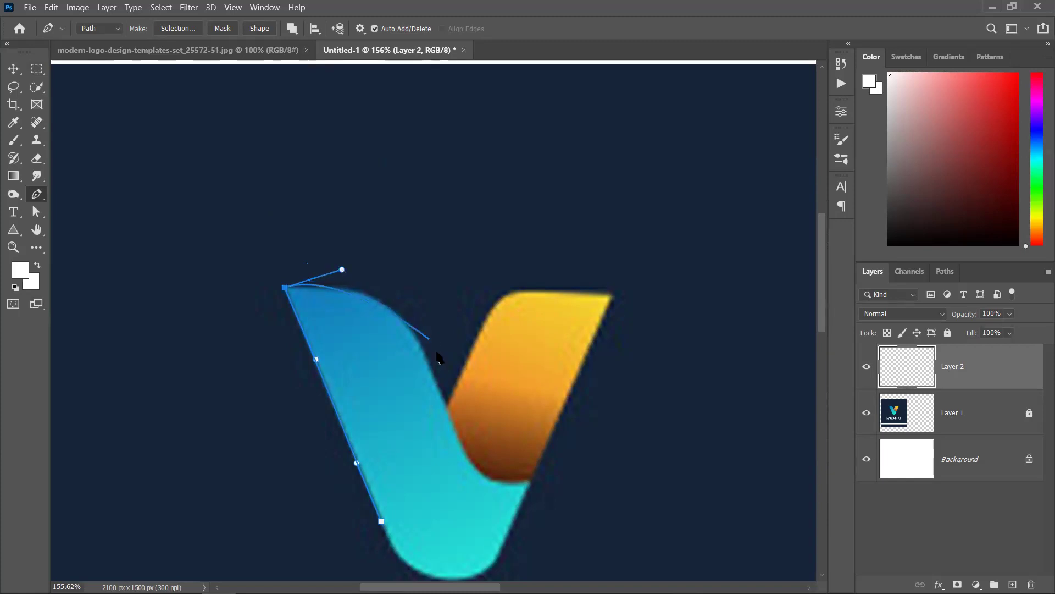
{"action": "left_click_drag", "start_coordinate": [432, 363], "coordinate": [455, 428]}
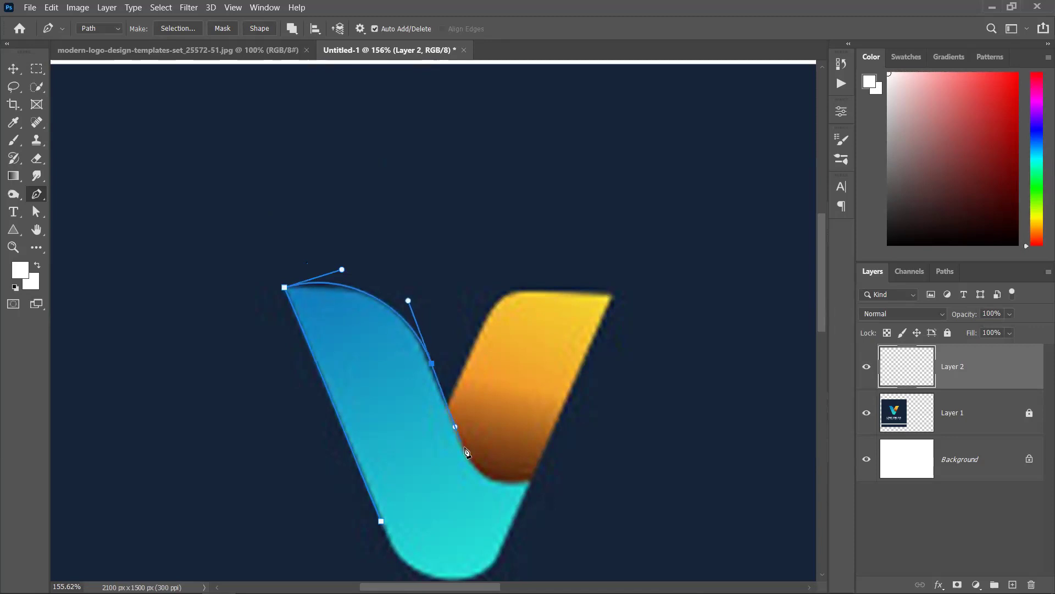
Continue the path under the orange shape to its lower corner, down the outer right edge, and close it at the starting anchor.
{"action": "scroll", "coordinate": [465, 470], "scroll_direction": "up", "scroll_amount": 5}
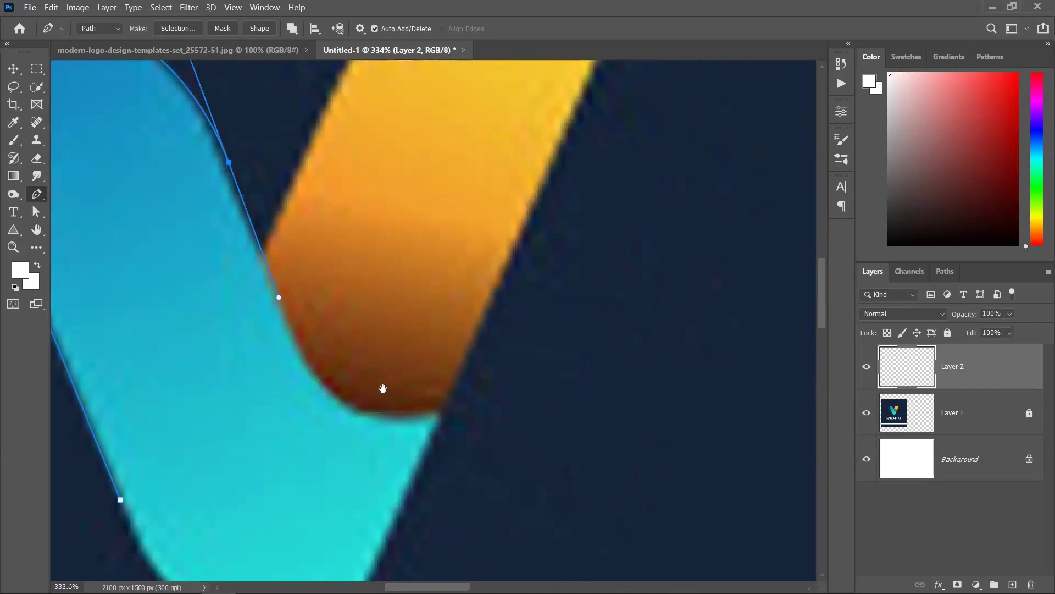
{"action": "left_click_drag", "start_coordinate": [439, 413], "coordinate": [424, 464]}
{"action": "scroll", "coordinate": [374, 330], "scroll_direction": "down", "scroll_amount": 5}
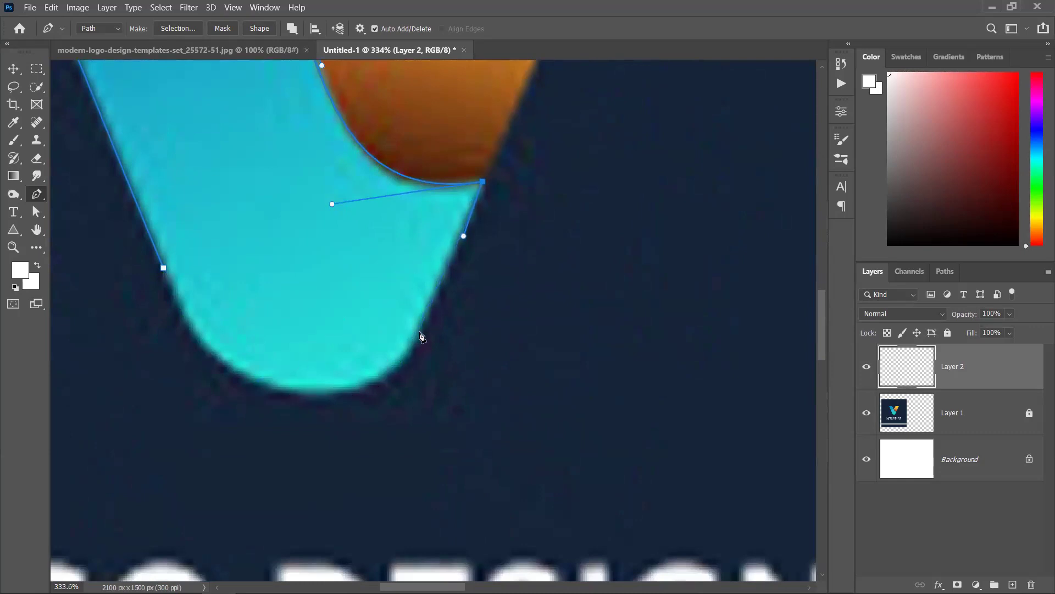
{"action": "left_click_drag", "start_coordinate": [419, 328], "coordinate": [391, 383]}
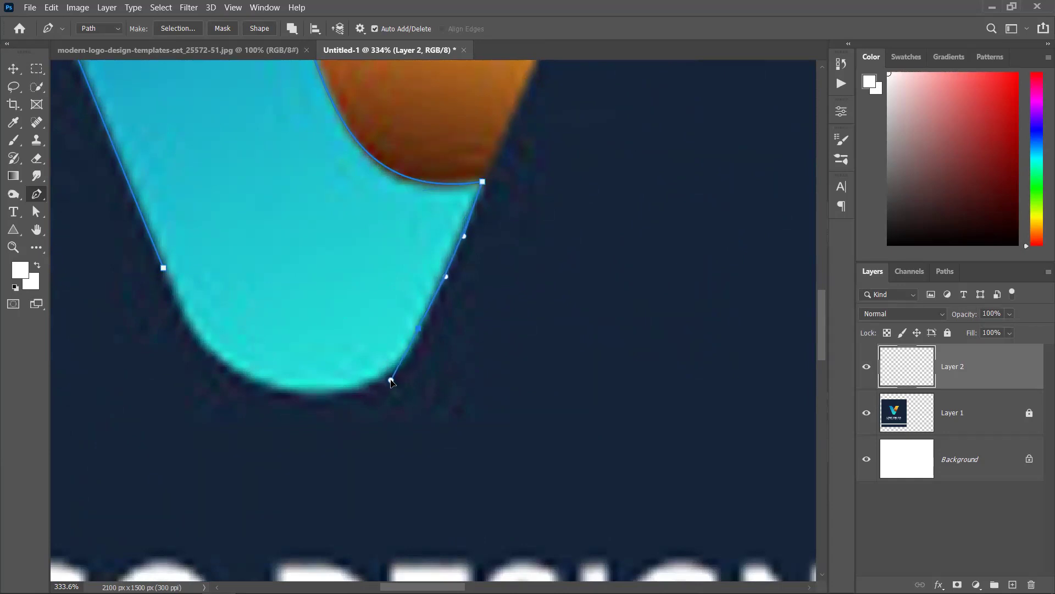
{"action": "left_click", "coordinate": [164, 270]}
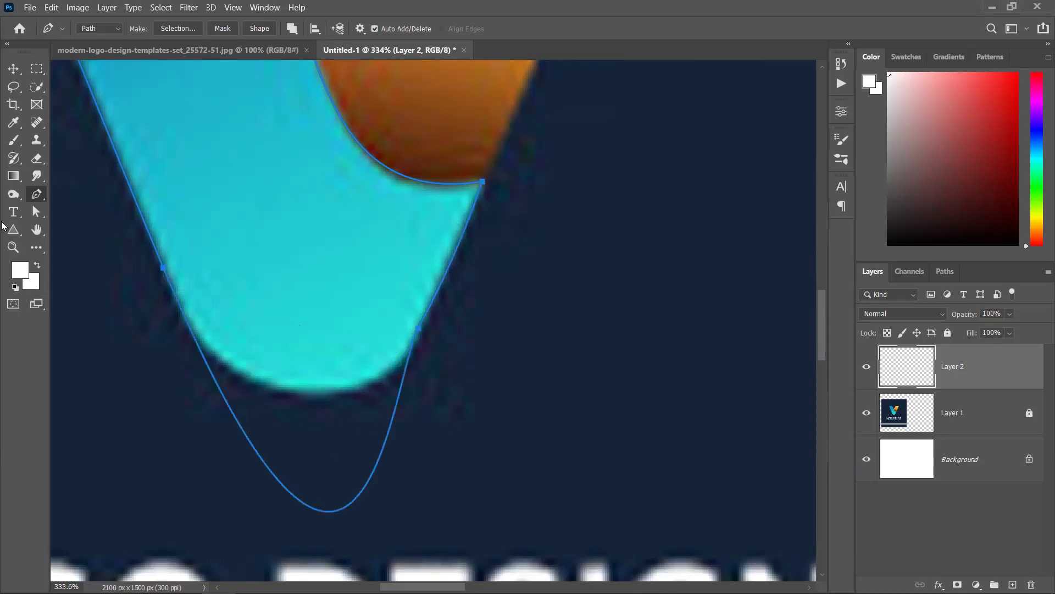
Shorten the starting anchor's lower direction handle so the closing segment follows the rounded bottom of the V.
{"action": "left_click_drag", "start_coordinate": [163, 268], "coordinate": [179, 335]}
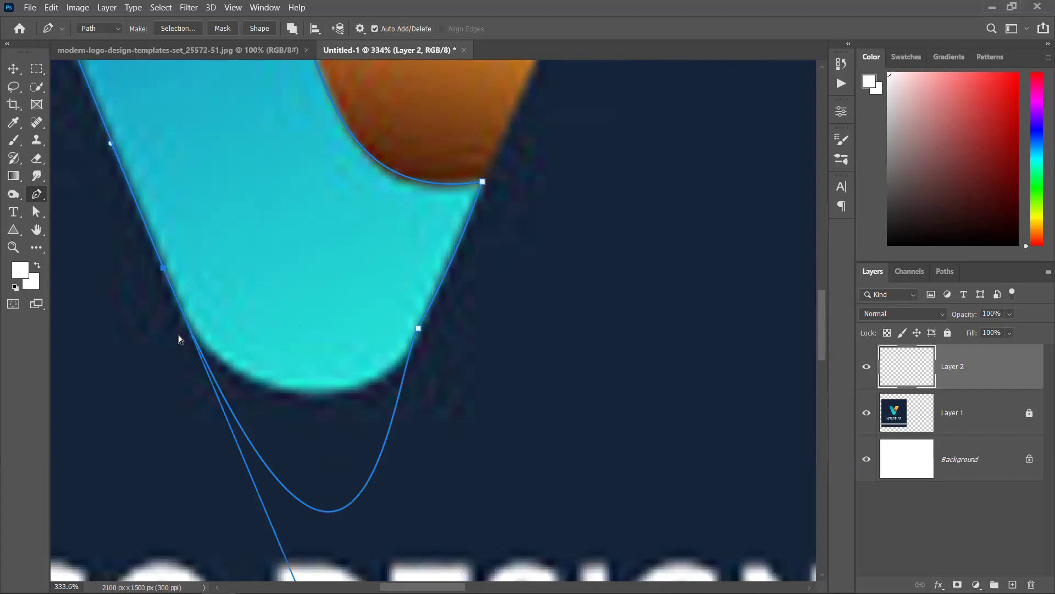
{"action": "scroll", "coordinate": [300, 447], "scroll_direction": "down", "scroll_amount": 8}
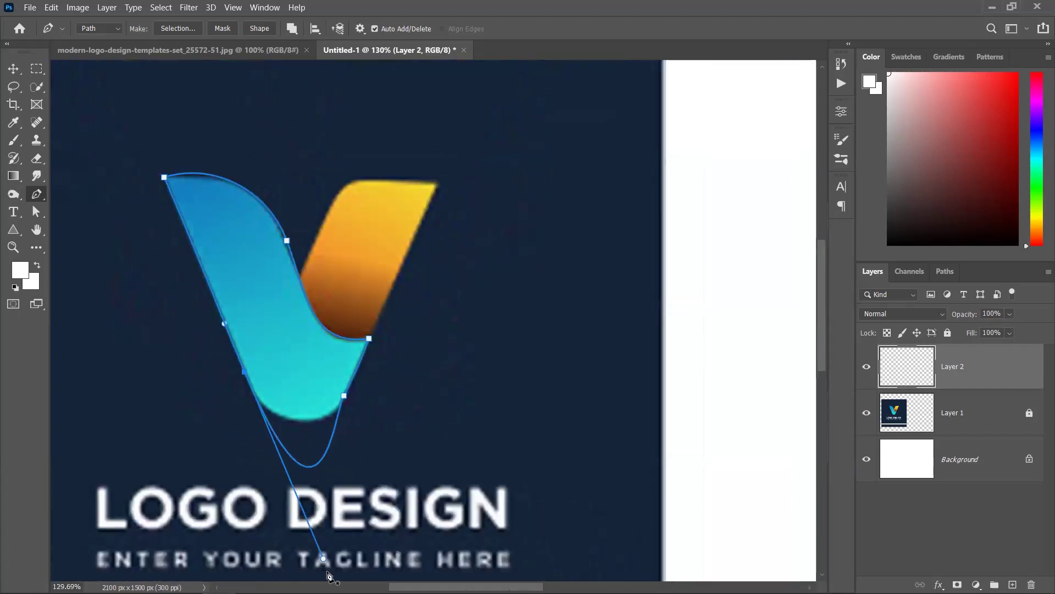
{"action": "left_click_drag", "start_coordinate": [322, 558], "coordinate": [281, 456]}
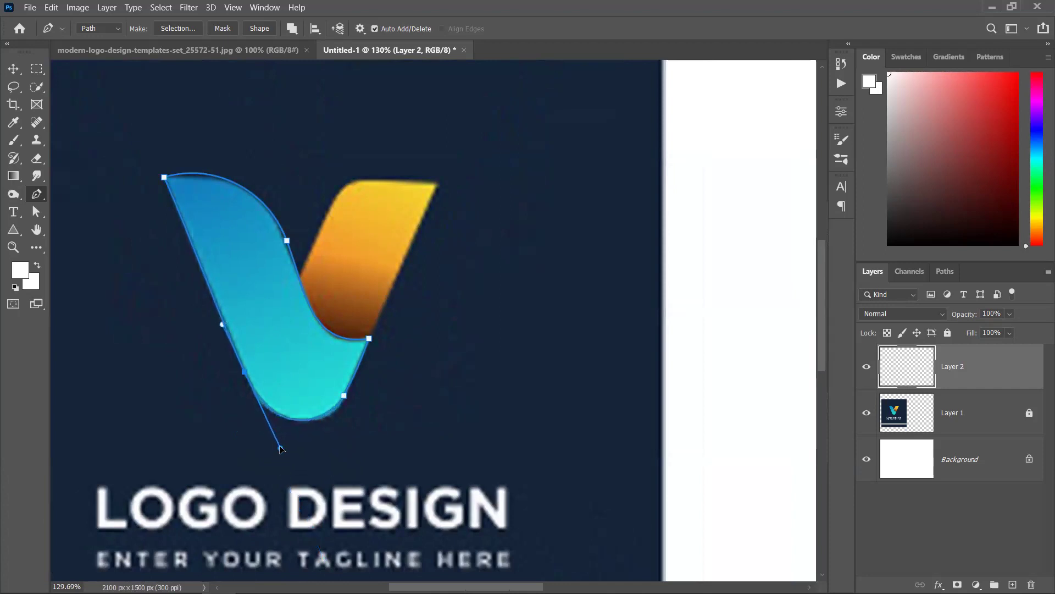
{"action": "scroll", "coordinate": [358, 405], "scroll_direction": "up", "scroll_amount": 3}
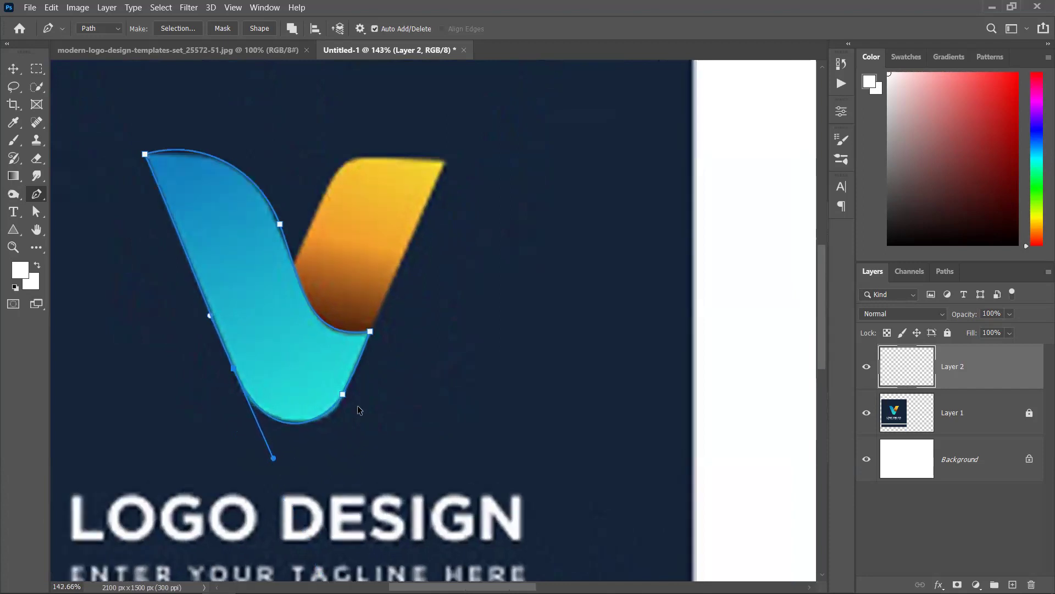
Convert the closed path around the blue V stroke into a white-filled shape layer and deselect it.
{"action": "scroll", "coordinate": [324, 345], "scroll_direction": "down", "scroll_amount": 4}
{"action": "scroll", "coordinate": [275, 292], "scroll_direction": "up", "scroll_amount": 1}
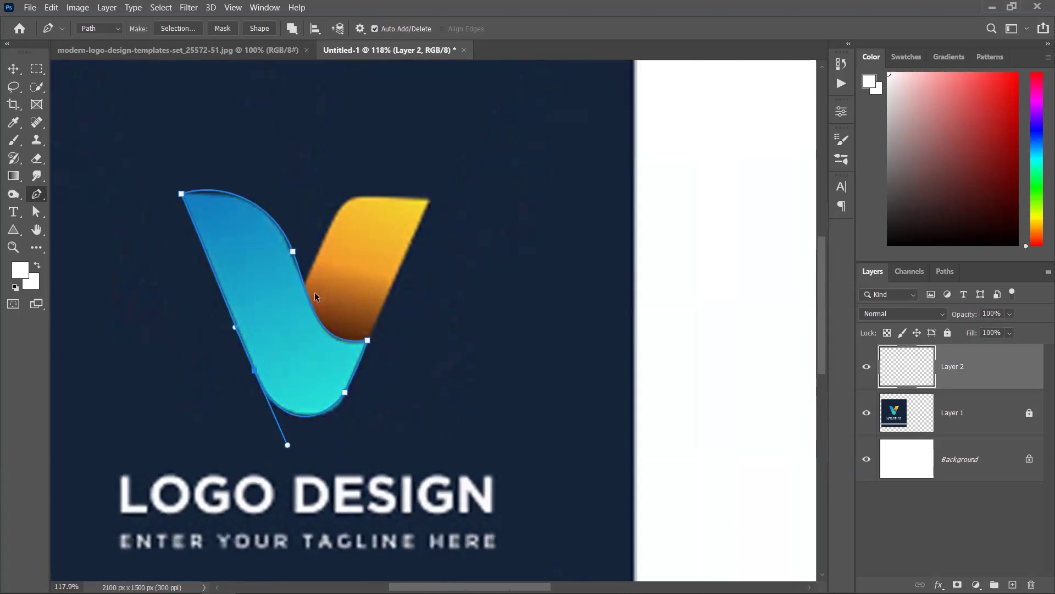
{"action": "left_click", "coordinate": [14, 69]}
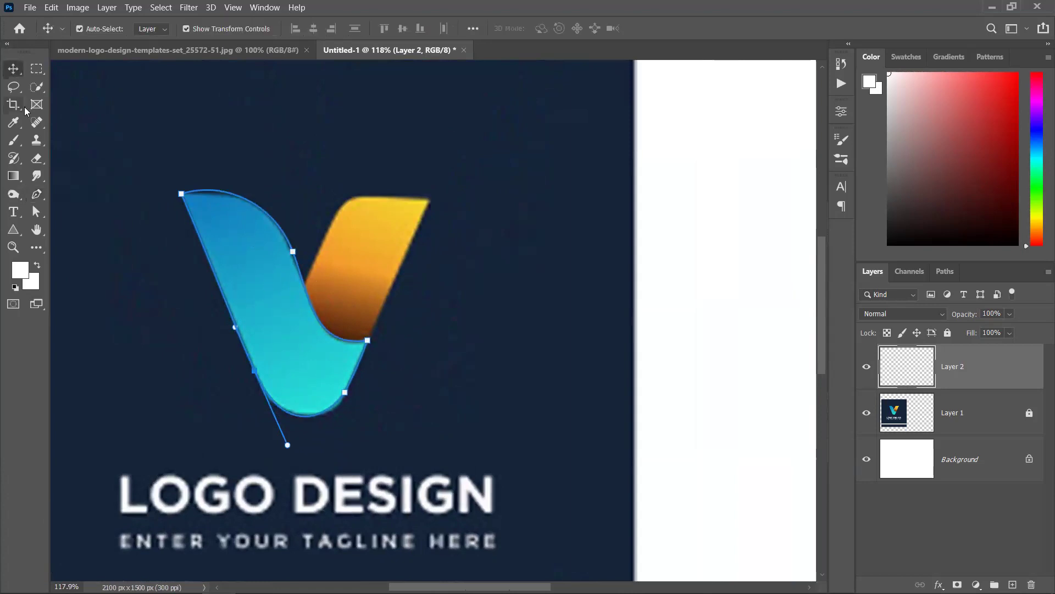
{"action": "left_click", "coordinate": [35, 195]}
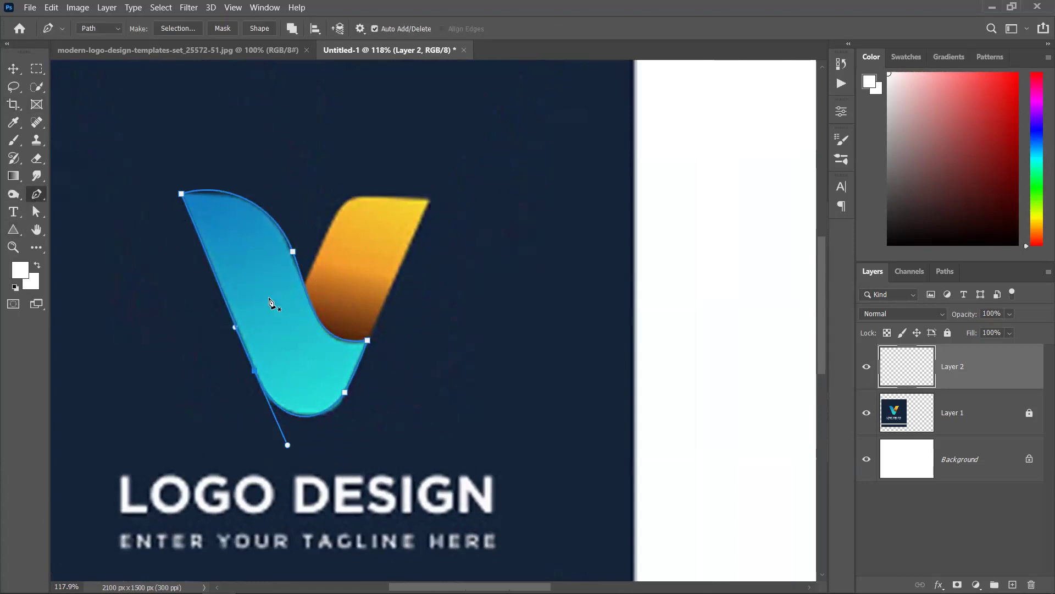
{"action": "left_click", "coordinate": [260, 29]}
{"action": "left_click", "coordinate": [14, 68]}
{"action": "left_click", "coordinate": [299, 165]}
{"action": "scroll", "coordinate": [280, 354], "scroll_direction": "up", "scroll_amount": 2}
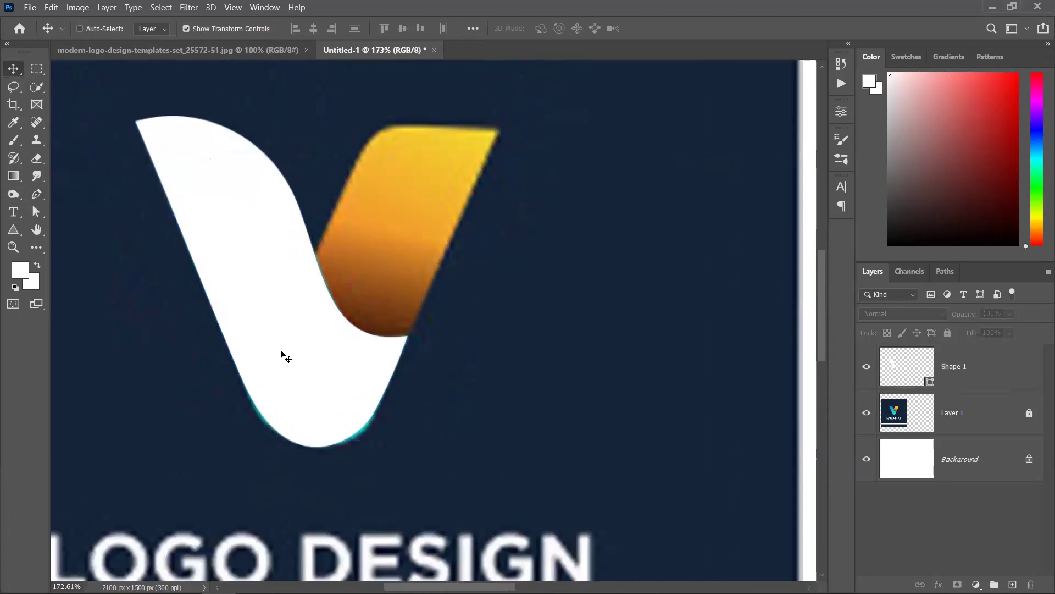
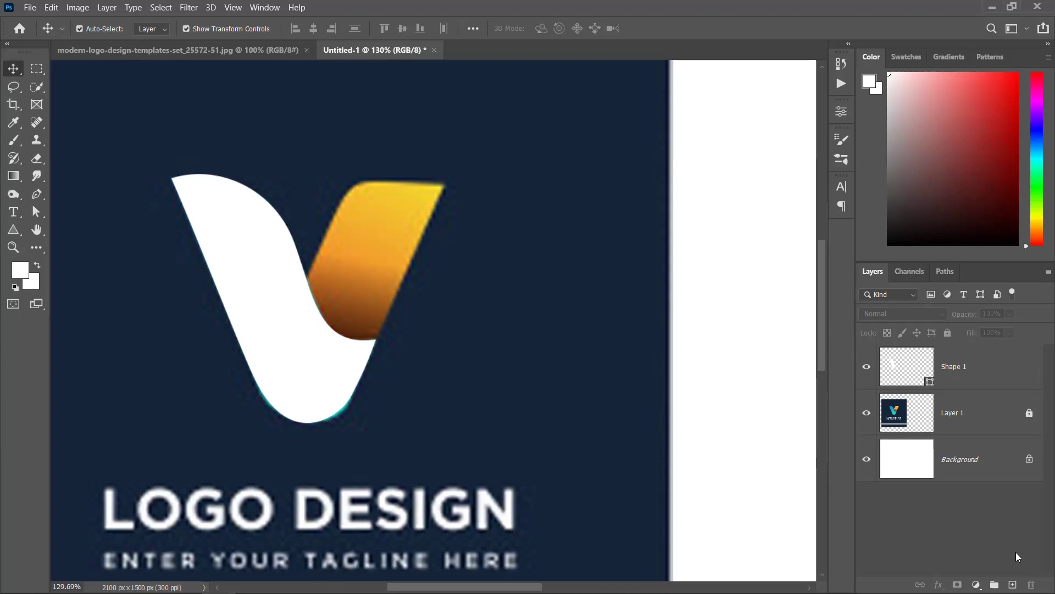
On a new layer, start a Pen path from the orange shape's upper-right tip straight down its right edge into the white V stroke.
{"action": "left_click", "coordinate": [1013, 585]}
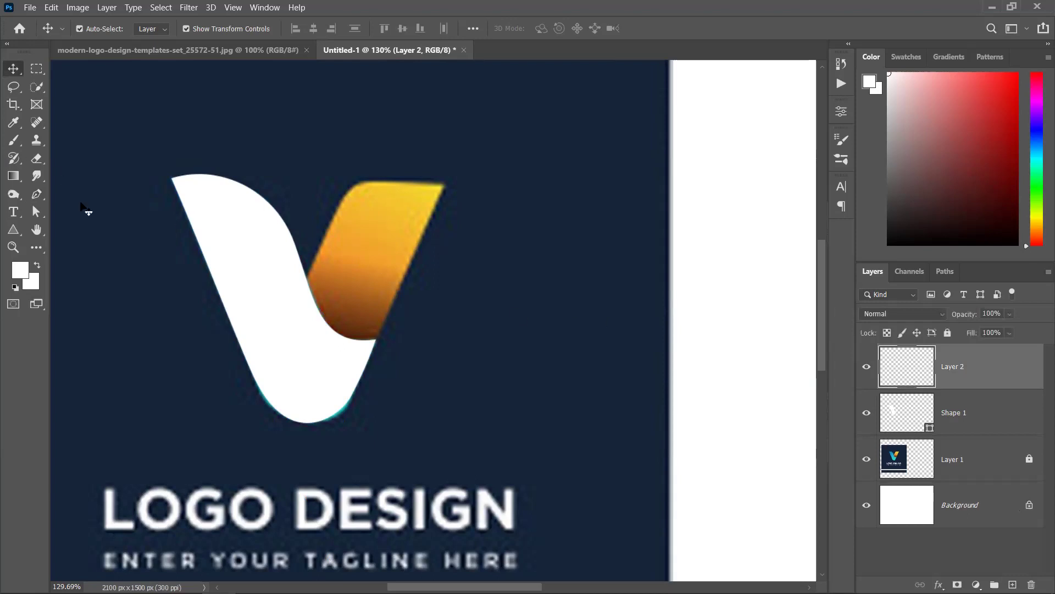
{"action": "left_click", "coordinate": [36, 194]}
{"action": "scroll", "coordinate": [350, 243], "scroll_direction": "up", "scroll_amount": 2}
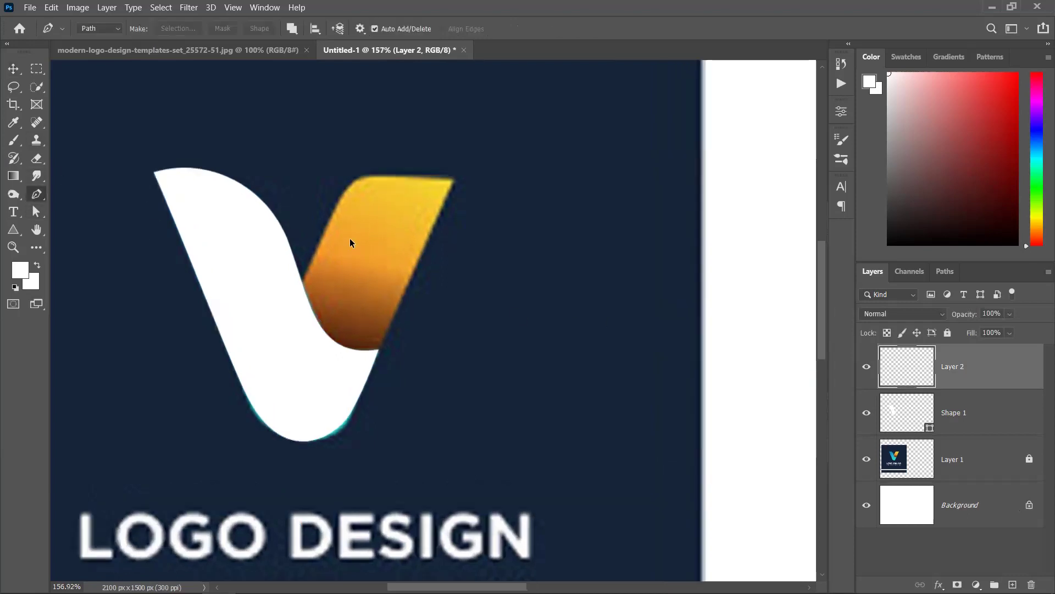
{"action": "scroll", "coordinate": [351, 243], "scroll_direction": "up", "scroll_amount": 2}
{"action": "scroll", "coordinate": [369, 416], "scroll_direction": "up", "scroll_amount": 2}
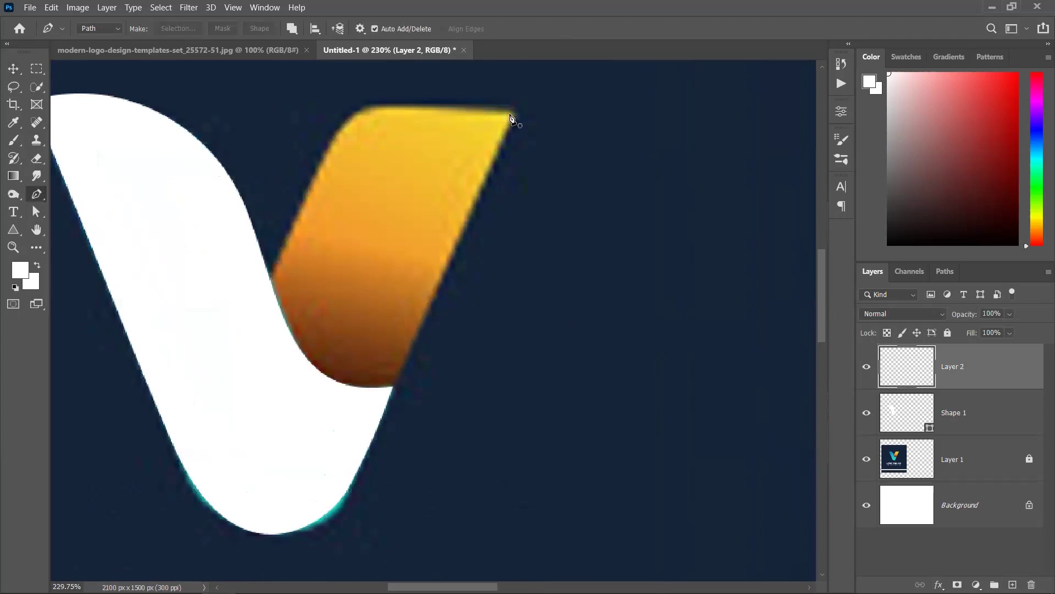
{"action": "left_click", "coordinate": [515, 114]}
{"action": "left_click", "coordinate": [366, 451]}
{"action": "left_click", "coordinate": [228, 473]}
{"action": "left_click", "coordinate": [220, 380]}
{"action": "left_click", "coordinate": [242, 366]}
{"action": "left_click", "coordinate": [308, 432]}
{"action": "left_click", "coordinate": [266, 428]}
{"action": "left_click_drag", "start_coordinate": [272, 438], "coordinate": [242, 452]}
{"action": "left_click", "coordinate": [240, 447]}
{"action": "left_click", "coordinate": [301, 410]}
{"action": "left_click", "coordinate": [273, 369]}
{"action": "left_click", "coordinate": [281, 357]}
{"action": "mouse_move", "coordinate": [321, 406]}
{"action": "left_mouse_down"}
{"action": "mouse_move", "coordinate": [324, 417]}
{"action": "mouse_move", "coordinate": [315, 415]}
{"action": "left_mouse_up"}
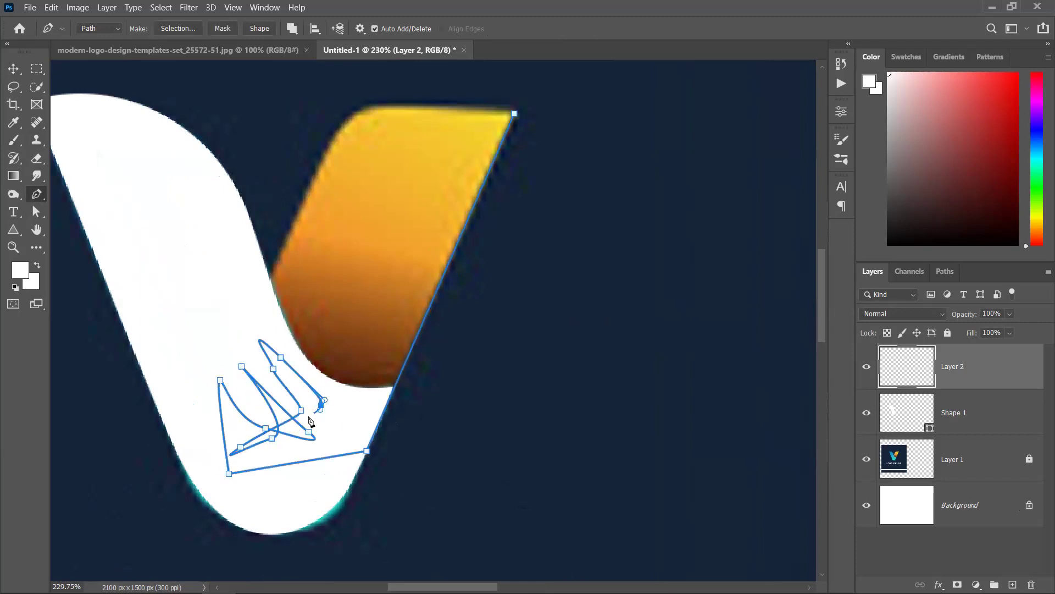
{"action": "key", "text": "ctrl+z"}
{"action": "key", "text": "ctrl+z"}
{"action": "key", "text": "ctrl+z"}
{"action": "key", "text": "ctrl+z"}
{"action": "key", "text": "ctrl+z"}
{"action": "key", "text": "ctrl+z"}
{"action": "key", "text": "ctrl+z"}
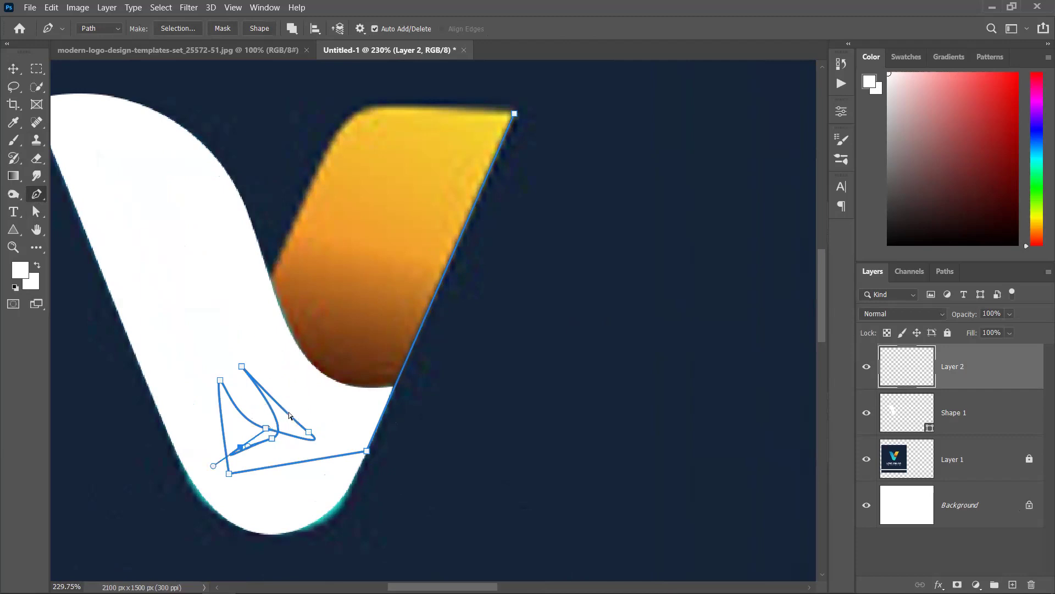
{"action": "key", "text": "ctrl+z"}
{"action": "key", "text": "ctrl+z"}
{"action": "key", "text": "ctrl+z"}
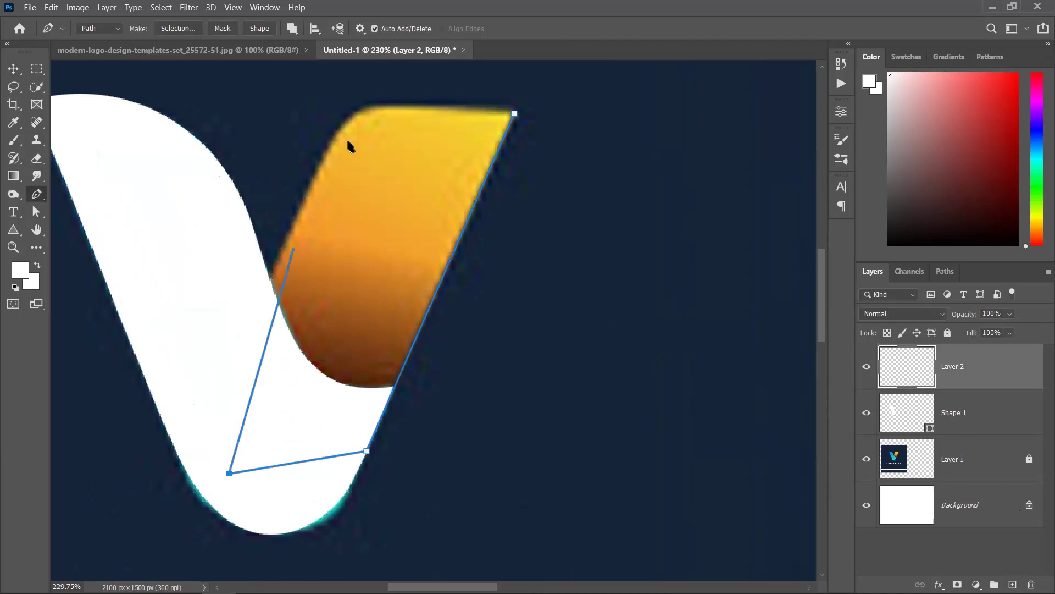
{"action": "key", "text": "ctrl+z"}
Continue the path inside the white stroke, up the orange shape's left edge and around its rounded corner, closing it at the upper-right tip.
{"action": "left_click", "coordinate": [272, 381]}
{"action": "left_click", "coordinate": [267, 286]}
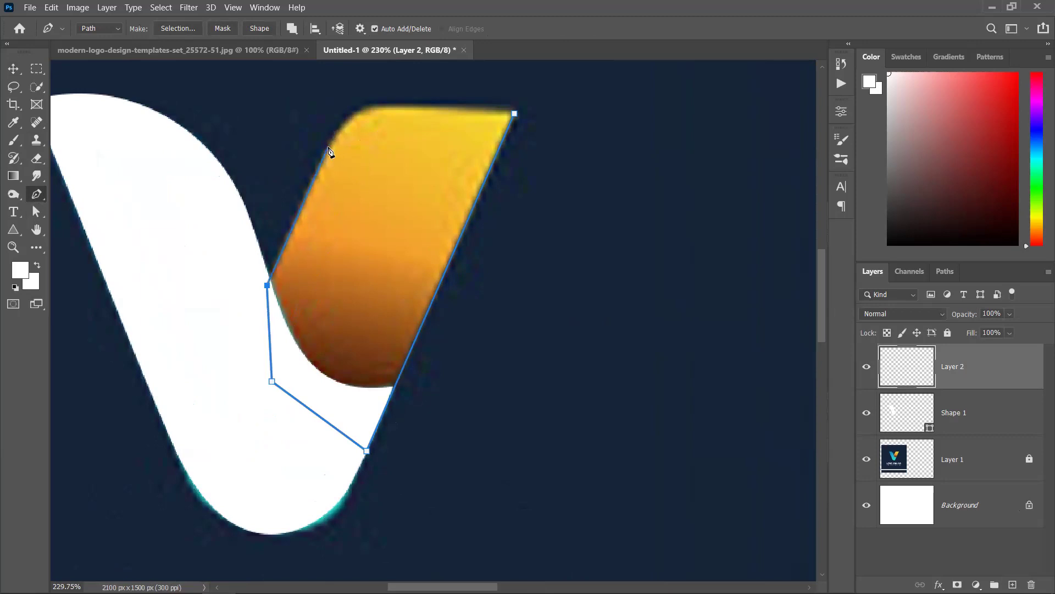
{"action": "left_click_drag", "start_coordinate": [339, 124], "coordinate": [348, 110]}
{"action": "left_click_drag", "start_coordinate": [365, 200], "coordinate": [292, 243]}
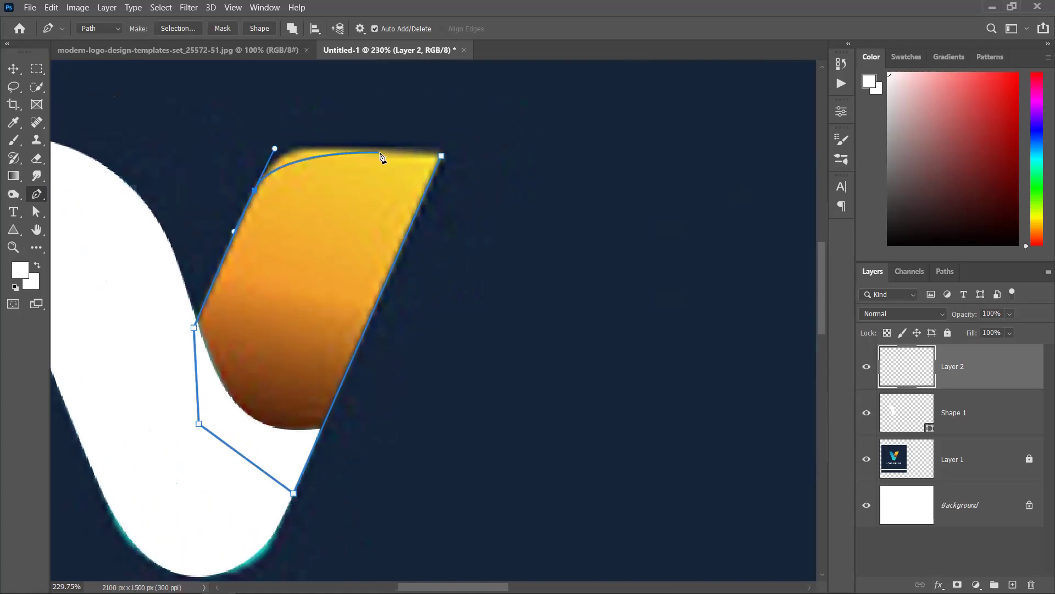
{"action": "left_click_drag", "start_coordinate": [441, 157], "coordinate": [589, 177]}
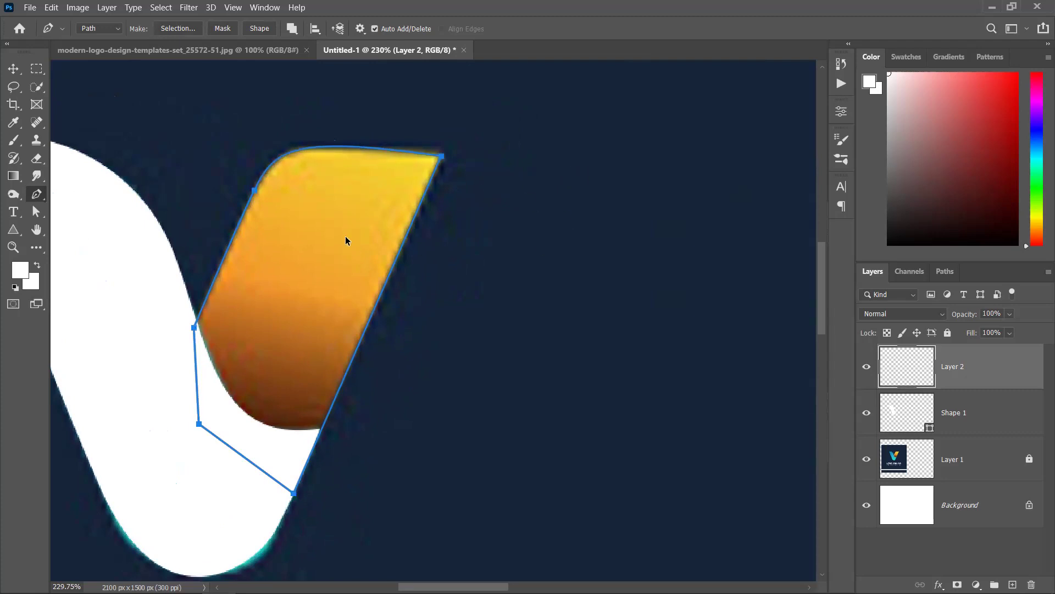
Convert the closed path around the orange part into a white-filled shape layer.
{"action": "scroll", "coordinate": [346, 236], "scroll_direction": "down", "scroll_amount": 3}
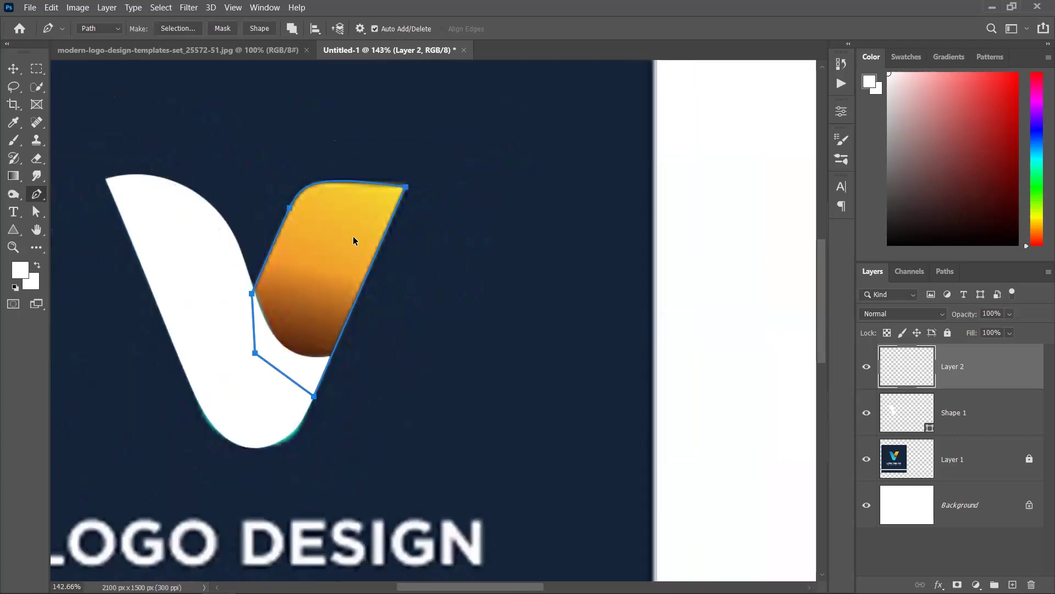
{"action": "left_click", "coordinate": [260, 28]}
{"action": "left_click", "coordinate": [14, 69]}
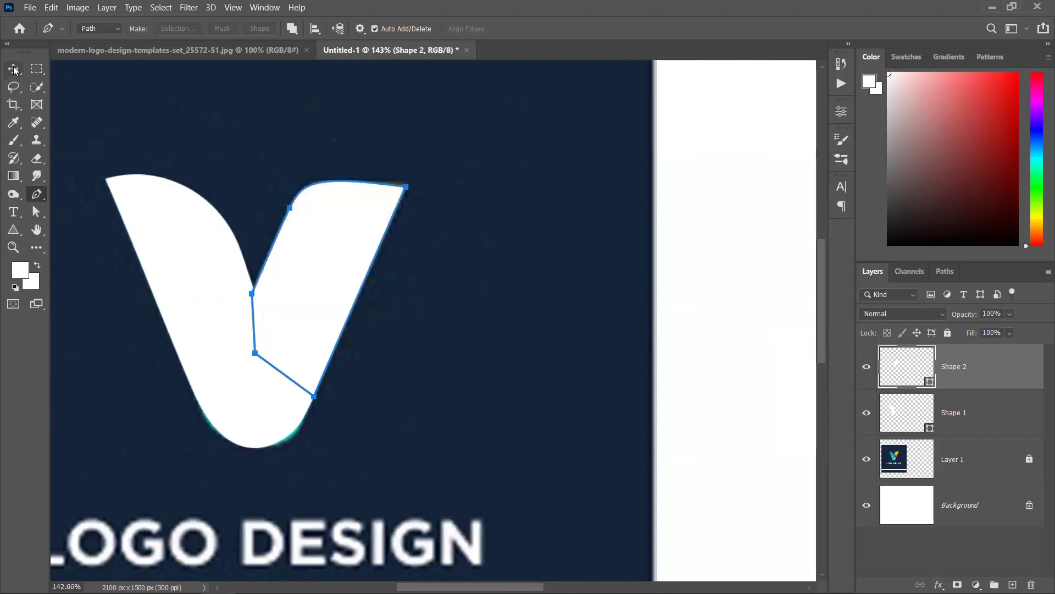
{"action": "left_click_drag", "start_coordinate": [996, 388], "coordinate": [996, 436]}
{"action": "left_click", "coordinate": [983, 377]}
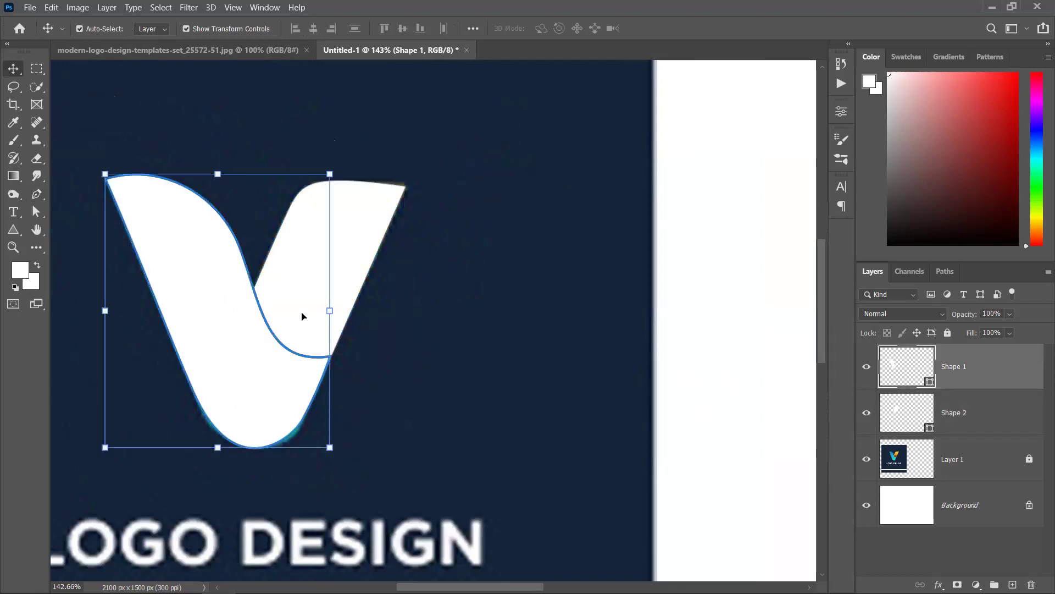
{"action": "left_click_drag", "start_coordinate": [999, 412], "coordinate": [998, 355]}
{"action": "left_click", "coordinate": [522, 324]}
{"action": "left_click_drag", "start_coordinate": [530, 358], "coordinate": [559, 320]}
Select both traced V shapes and move them together onto the white canvas area to the right of the reference logo.
{"action": "left_click", "coordinate": [1000, 416]}
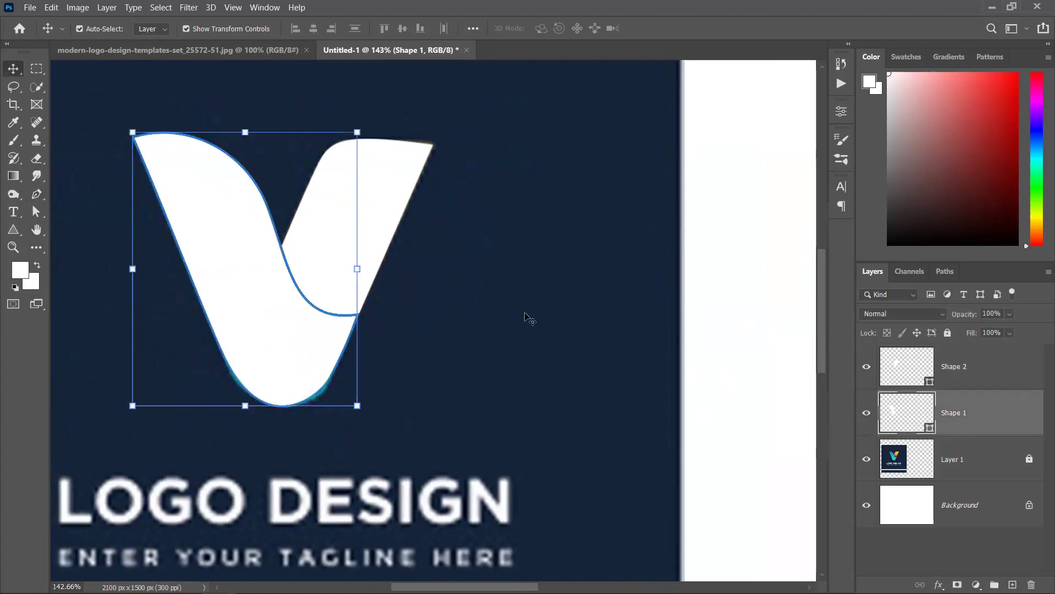
{"action": "scroll", "coordinate": [508, 362], "scroll_direction": "down", "scroll_amount": 4}
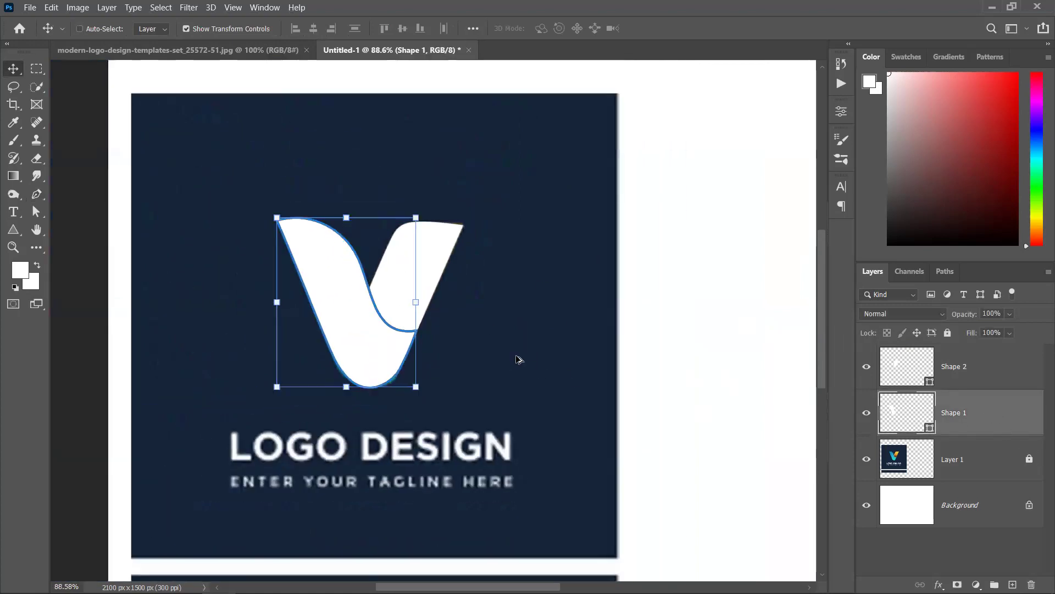
{"action": "left_click", "coordinate": [337, 306], "text": "shift"}
{"action": "scroll", "coordinate": [308, 297], "scroll_direction": "down", "scroll_amount": 2}
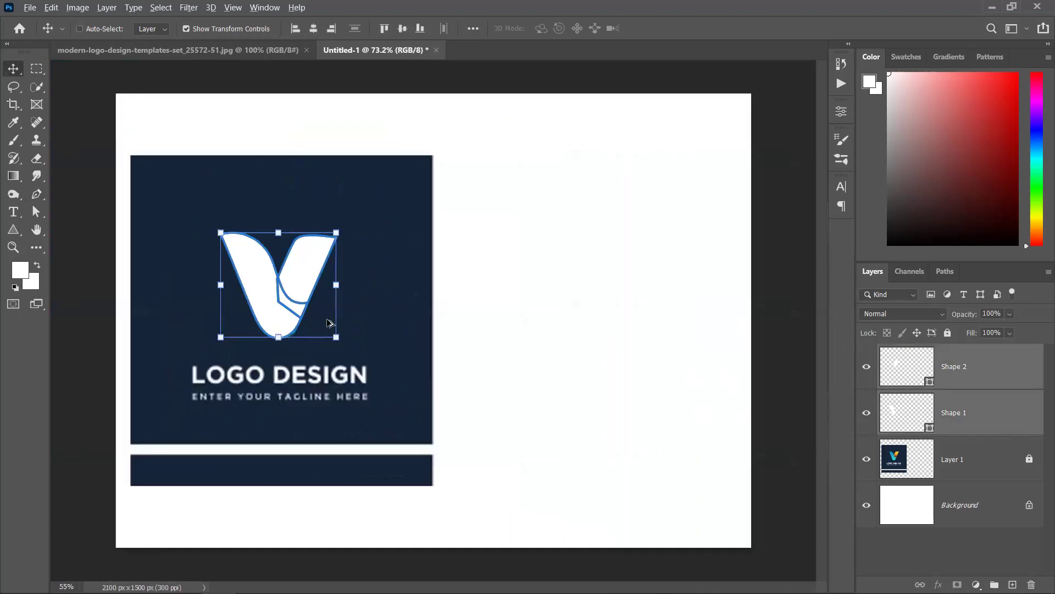
{"action": "left_click_drag", "start_coordinate": [302, 279], "coordinate": [610, 281]}
{"action": "left_click", "coordinate": [680, 388]}
{"action": "scroll", "coordinate": [589, 325], "scroll_direction": "up", "scroll_amount": 1}
Add a Gradient Overlay to the long V stroke with its start stop sampled from the reference's upper blue (#0b84c2).
{"action": "left_click", "coordinate": [572, 285]}
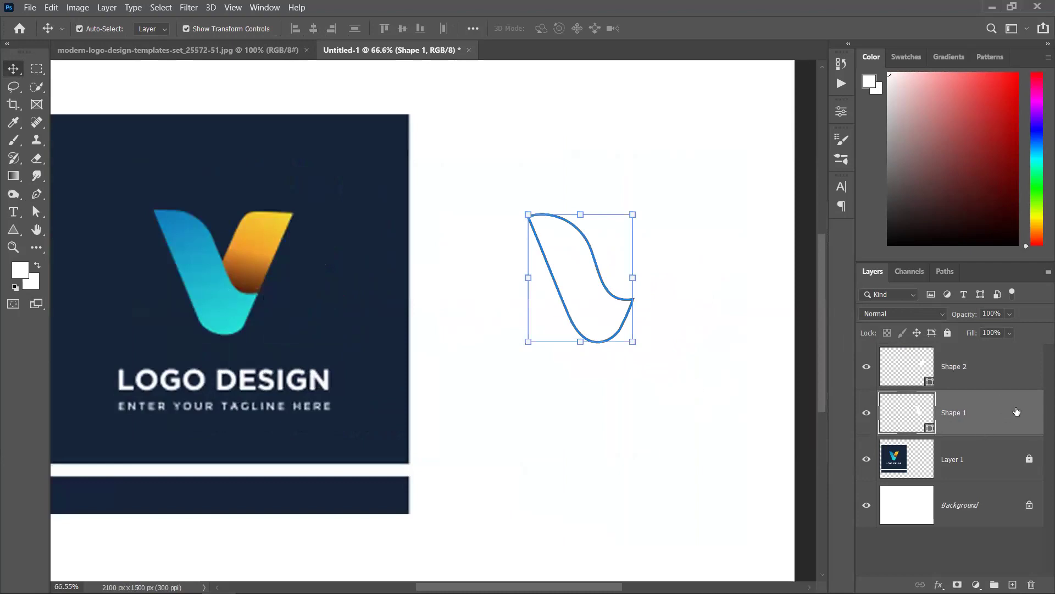
{"action": "double_click", "coordinate": [868, 428]}
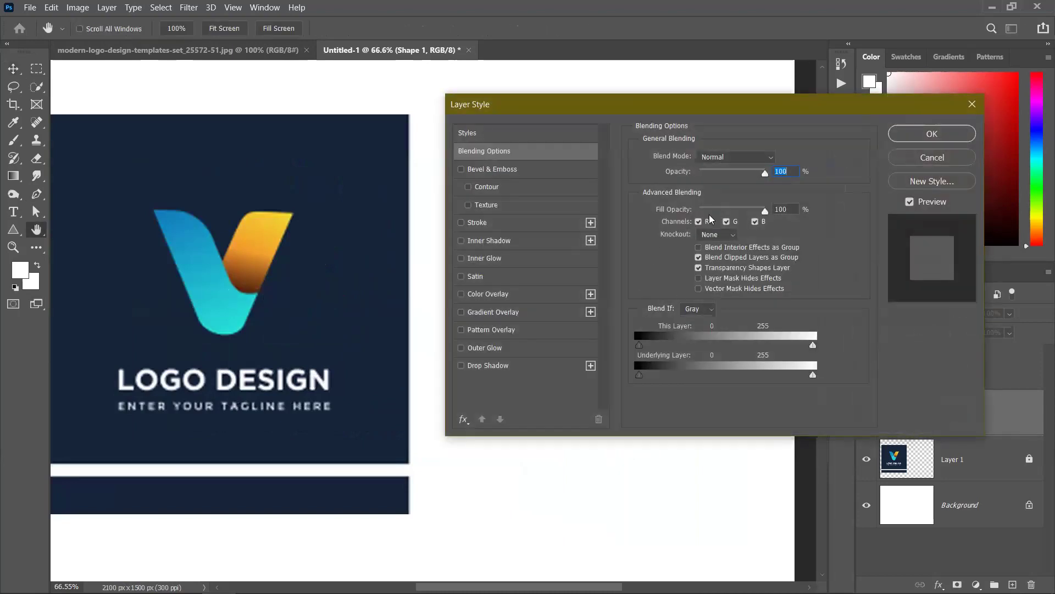
{"action": "left_click", "coordinate": [484, 313]}
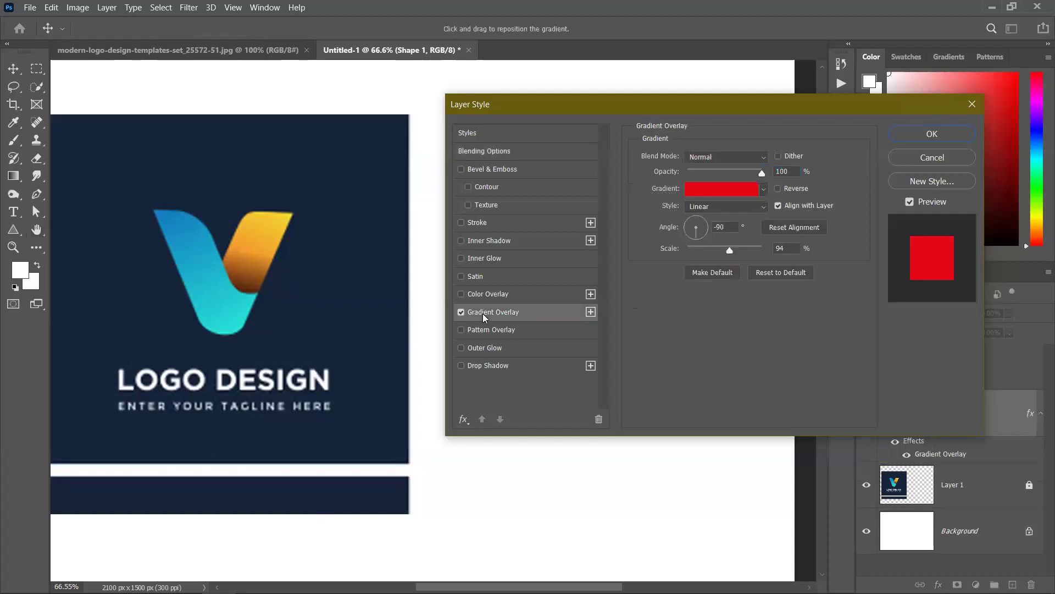
{"action": "left_click", "coordinate": [722, 189]}
{"action": "left_click", "coordinate": [628, 298]}
{"action": "double_click", "coordinate": [629, 298]}
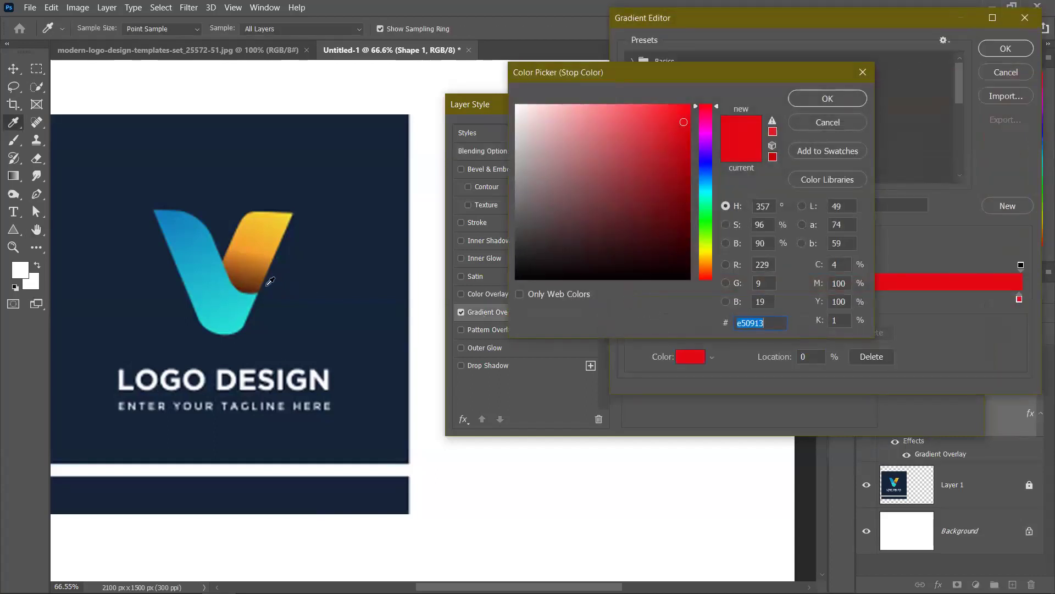
{"action": "left_click", "coordinate": [171, 211]}
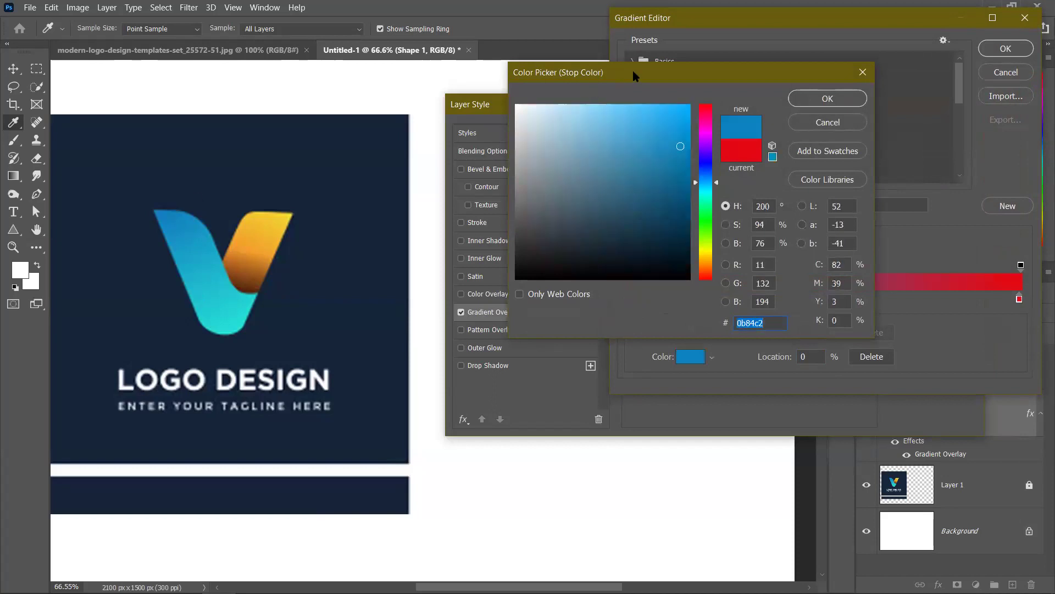
{"action": "left_click", "coordinate": [828, 99]}
Set the gradient's end stop to the turquoise sampled from the reference's lower curve (#22dbd5) and apply the overlay to the long stroke.
{"action": "double_click", "coordinate": [1019, 299]}
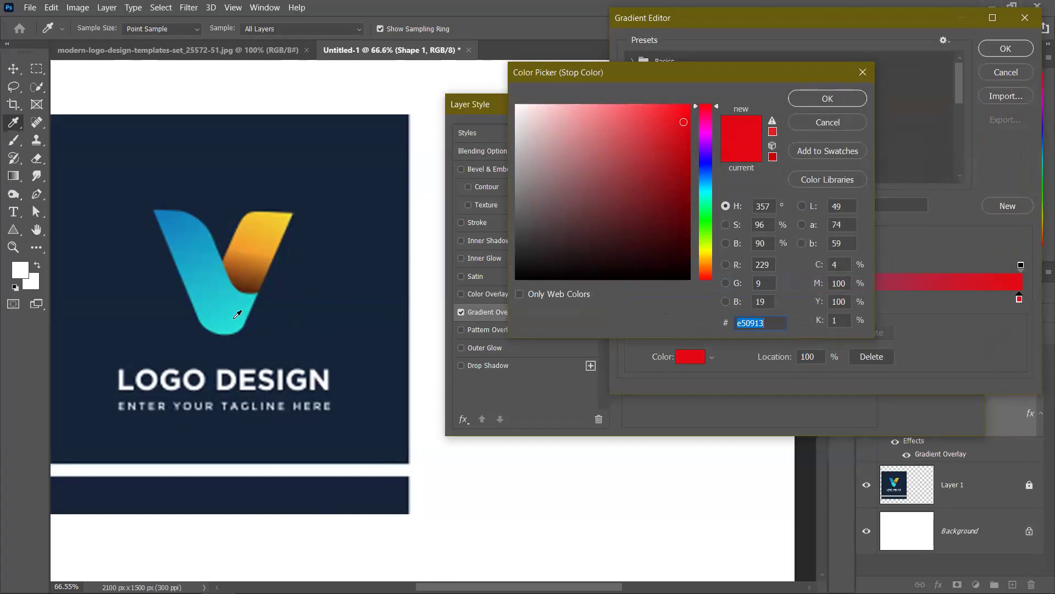
{"action": "left_click", "coordinate": [238, 314]}
{"action": "left_click", "coordinate": [827, 99]}
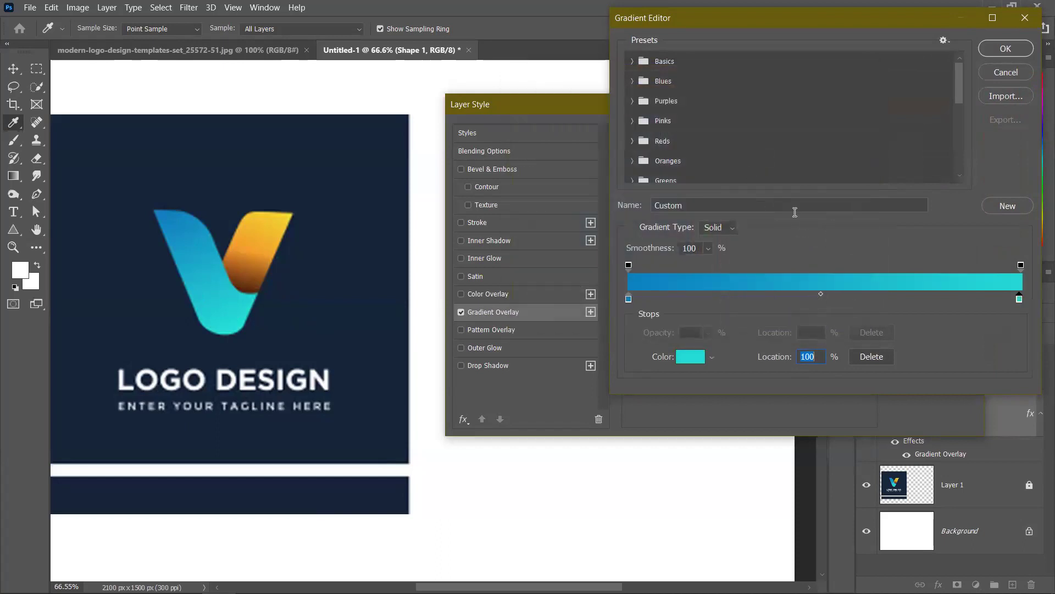
{"action": "left_click", "coordinate": [987, 53]}
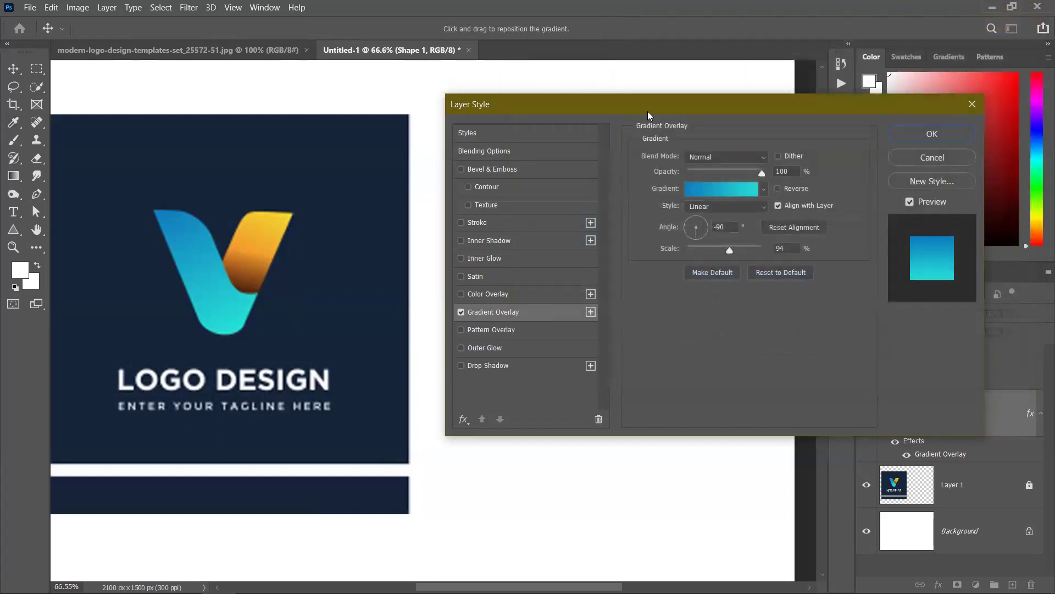
{"action": "left_click_drag", "start_coordinate": [647, 111], "coordinate": [829, 128]}
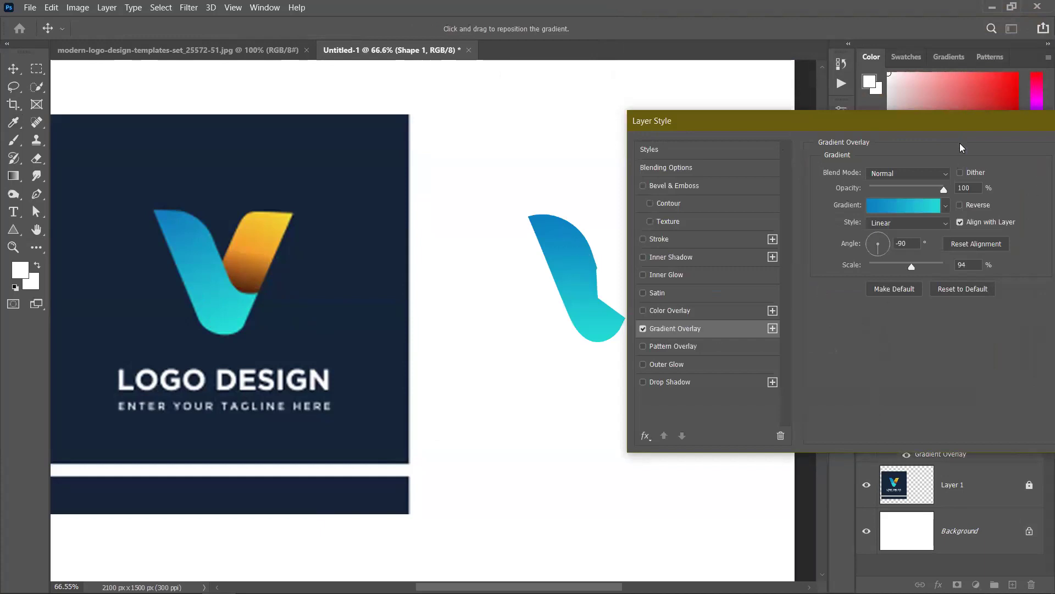
{"action": "left_click_drag", "start_coordinate": [929, 126], "coordinate": [679, 123]}
{"action": "left_click", "coordinate": [863, 165]}
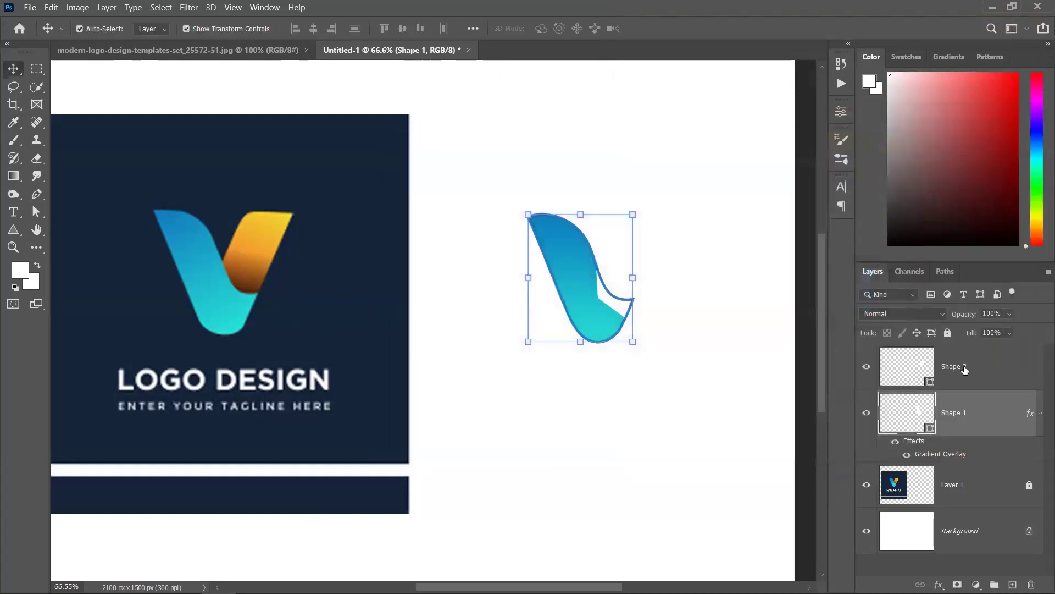
Add a Gradient Overlay to the short right-hand V shape with its start stop sampled from the reference's yellow tip.
{"action": "left_click", "coordinate": [995, 370]}
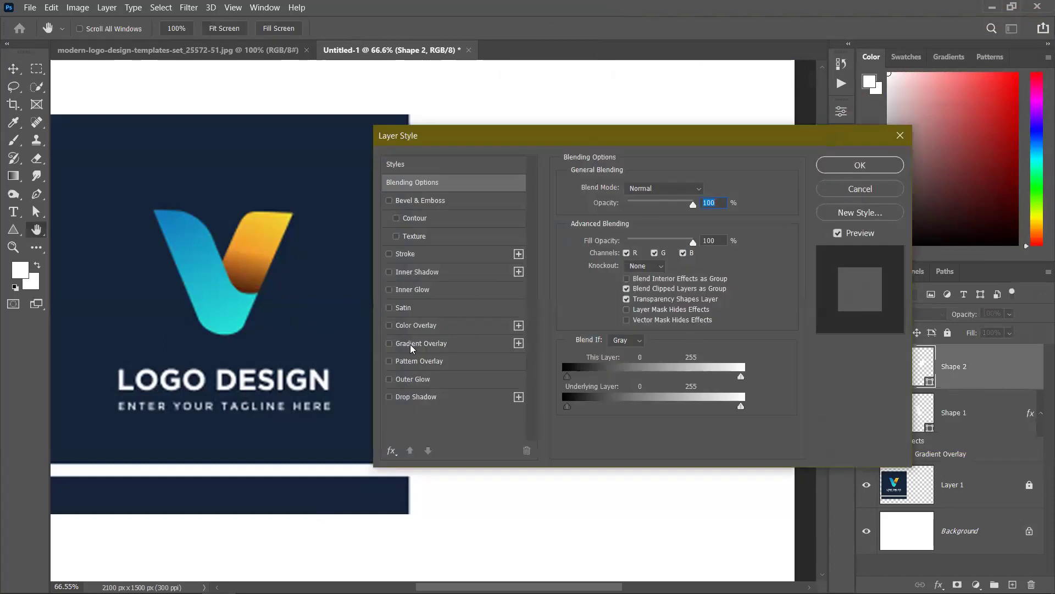
{"action": "left_click", "coordinate": [418, 344]}
{"action": "left_click", "coordinate": [654, 221]}
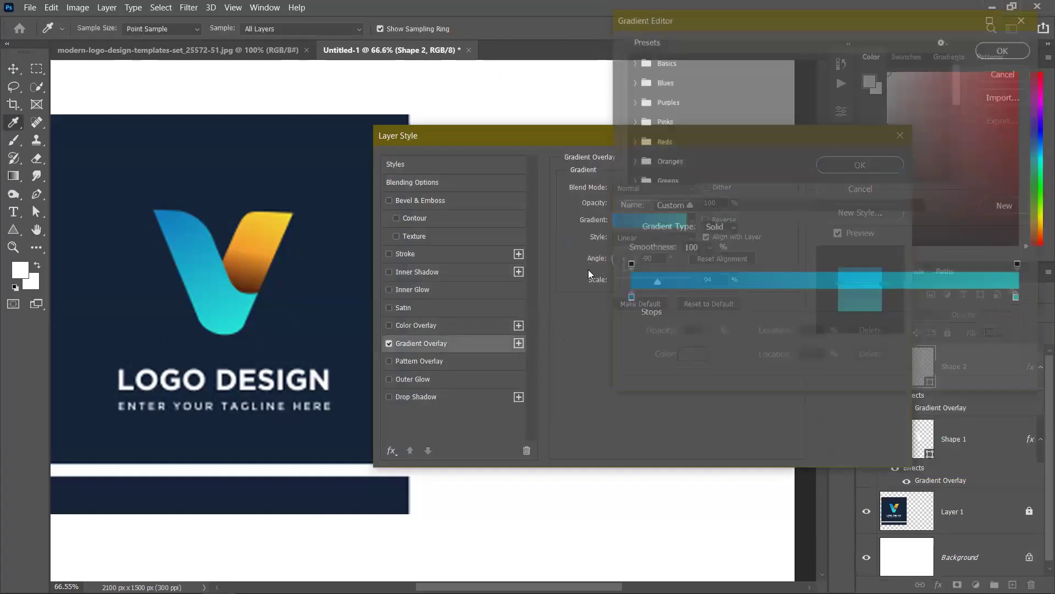
{"action": "double_click", "coordinate": [629, 299]}
{"action": "left_click", "coordinate": [283, 220]}
{"action": "left_click", "coordinate": [845, 100]}
Set the end stop of the short shape's gradient to the dark brown sampled from the reference's lower orange part and accept the gradient.
{"action": "left_click", "coordinate": [1020, 299]}
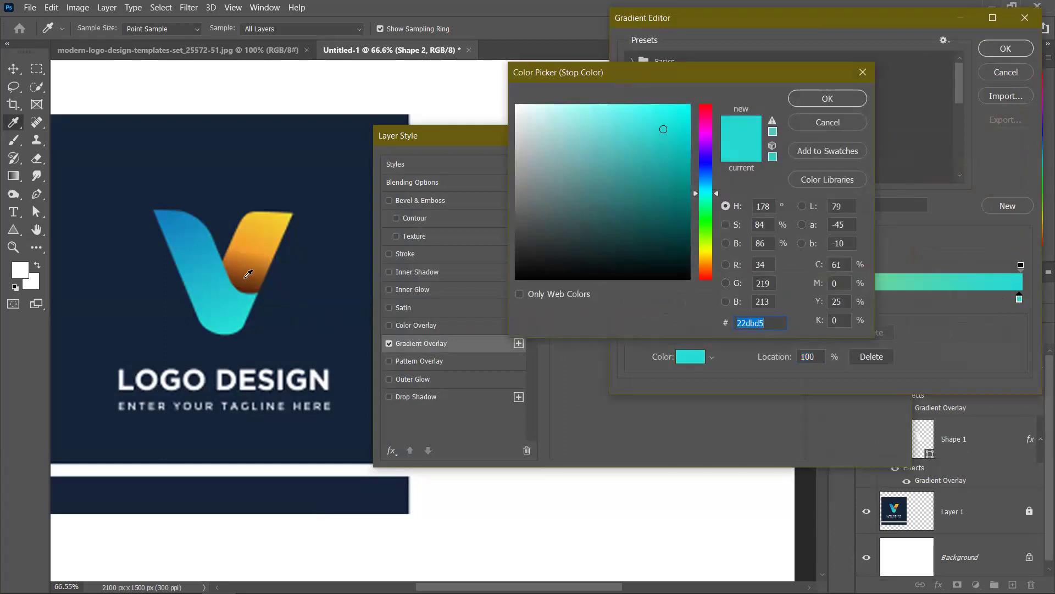
{"action": "left_click", "coordinate": [247, 279]}
{"action": "left_click", "coordinate": [819, 101]}
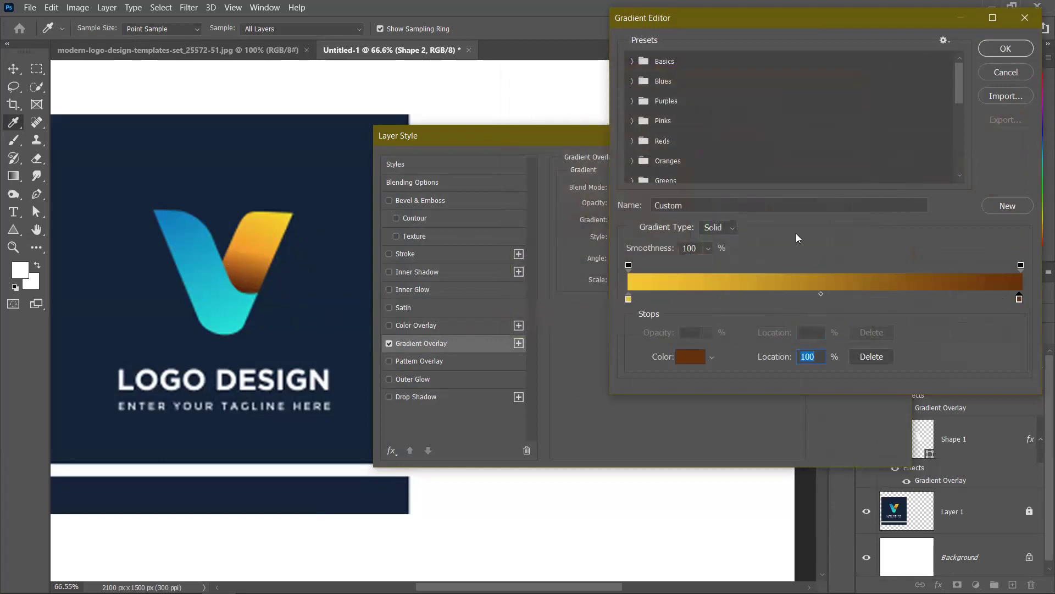
{"action": "left_click", "coordinate": [1006, 48]}
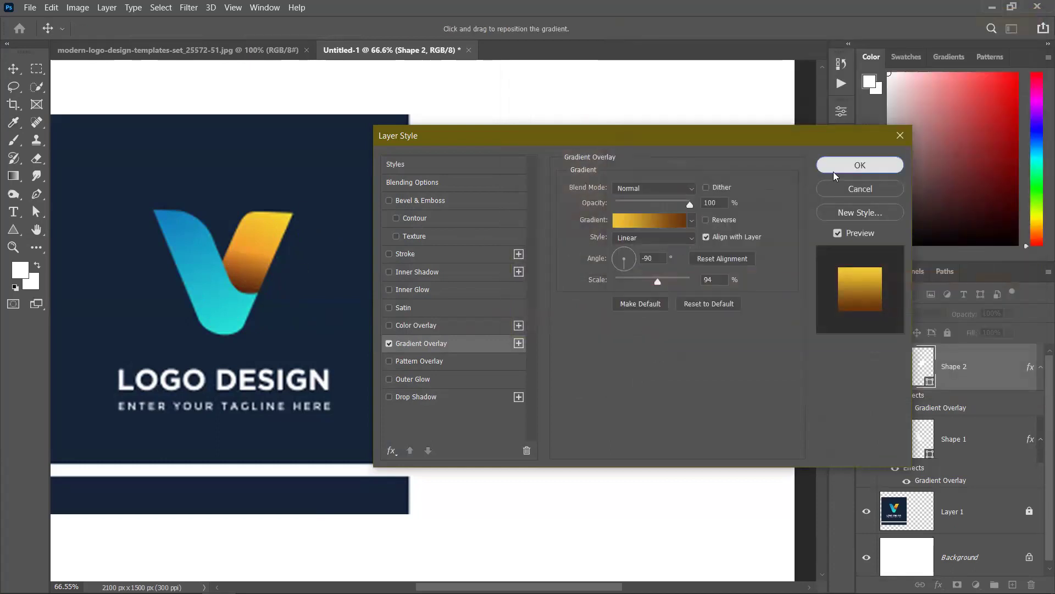
Apply the short shape's gradient overlay and move its layer beneath the long V stroke's layer.
{"action": "left_click", "coordinate": [836, 167]}
{"action": "left_click", "coordinate": [736, 384]}
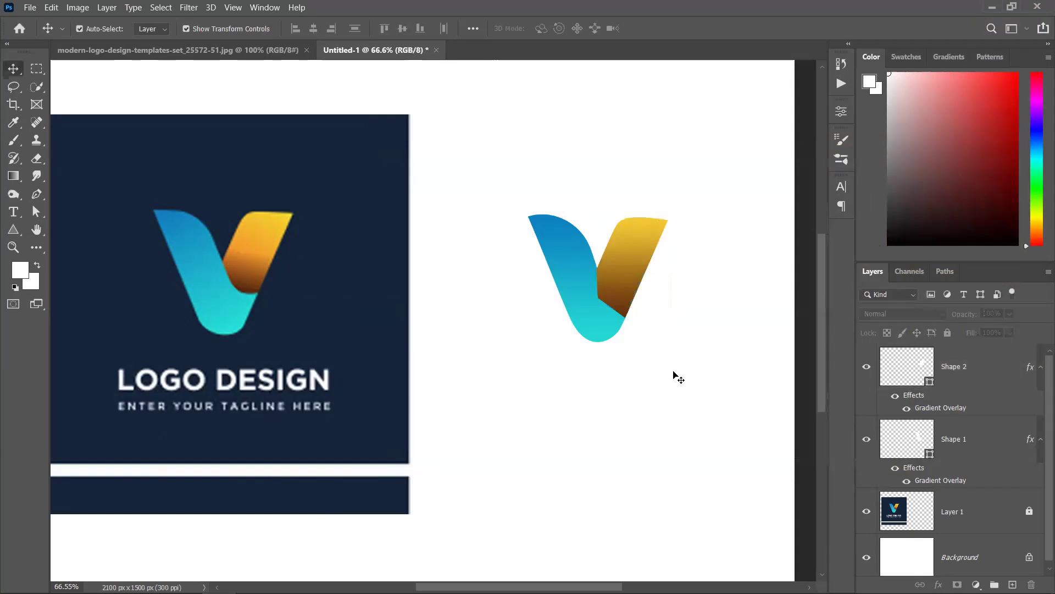
{"action": "scroll", "coordinate": [660, 301], "scroll_direction": "up", "scroll_amount": 3}
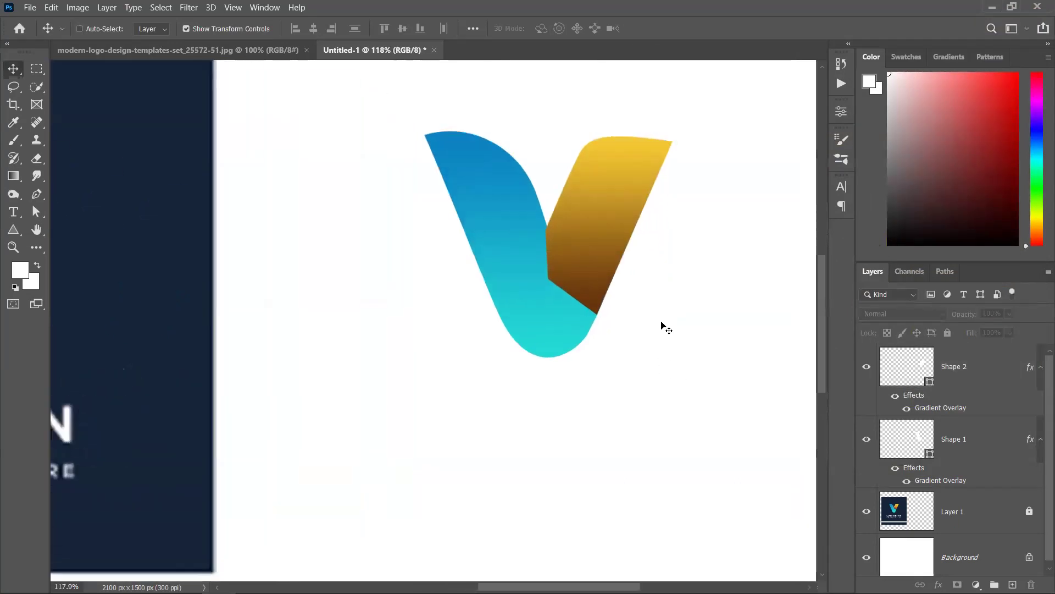
{"action": "scroll", "coordinate": [661, 323], "scroll_direction": "down", "scroll_amount": 1}
{"action": "left_click", "coordinate": [602, 297]}
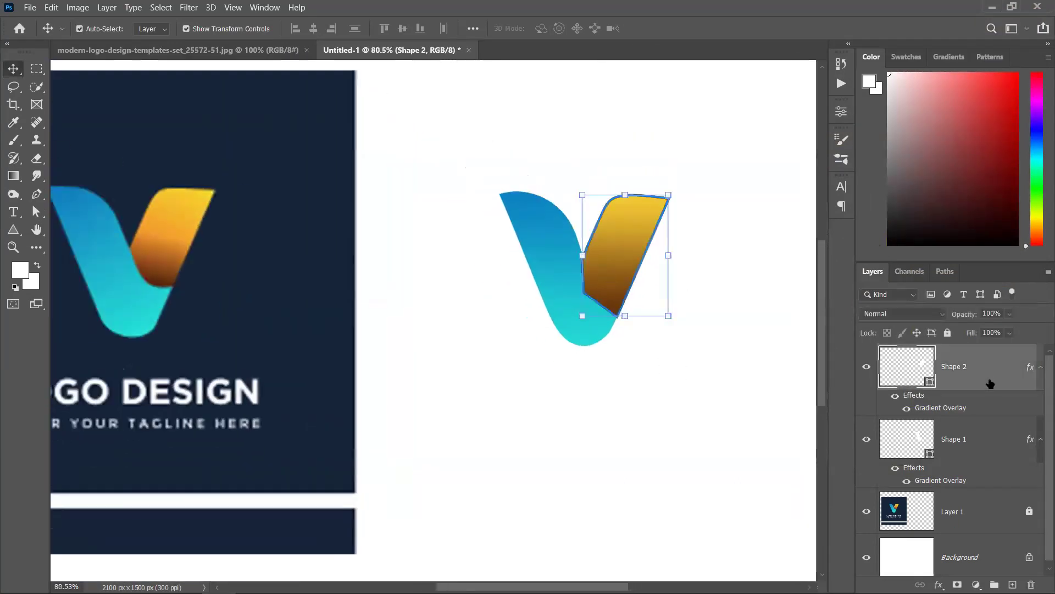
{"action": "left_click_drag", "start_coordinate": [998, 399], "coordinate": [985, 480]}
{"action": "left_click", "coordinate": [676, 350]}
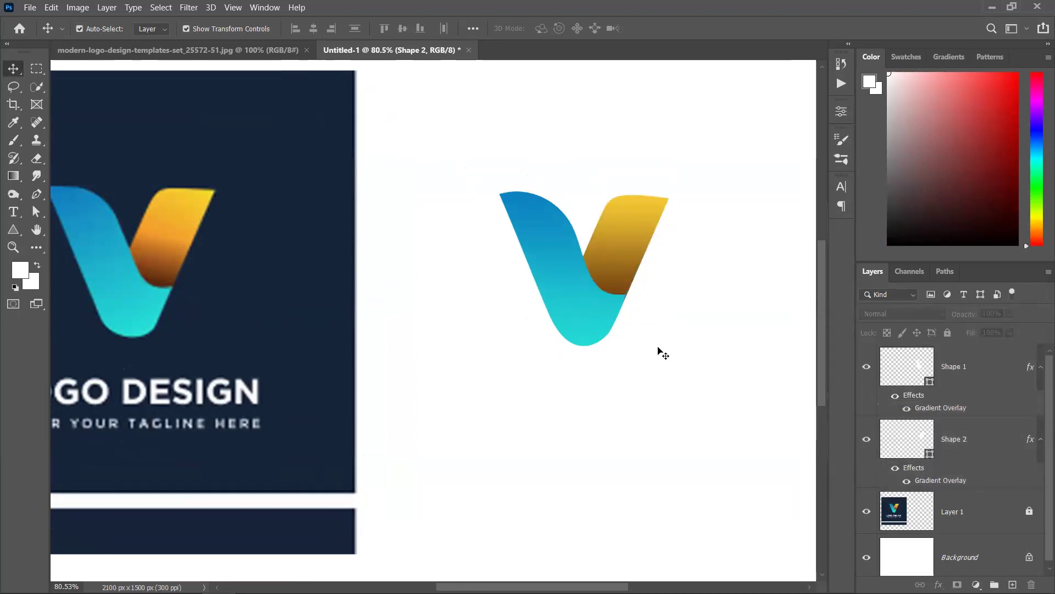
Examine the overlap between the blue stroke and the orange shape up close and compare the V with the reference.
{"action": "scroll", "coordinate": [601, 295], "scroll_direction": "up", "scroll_amount": 4}
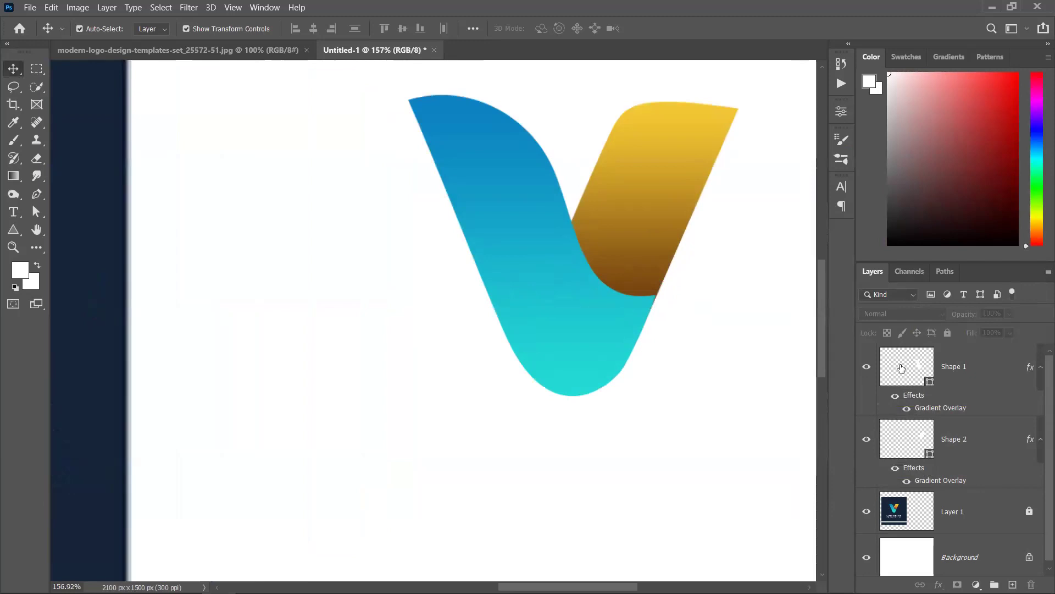
{"action": "left_click", "coordinate": [576, 304]}
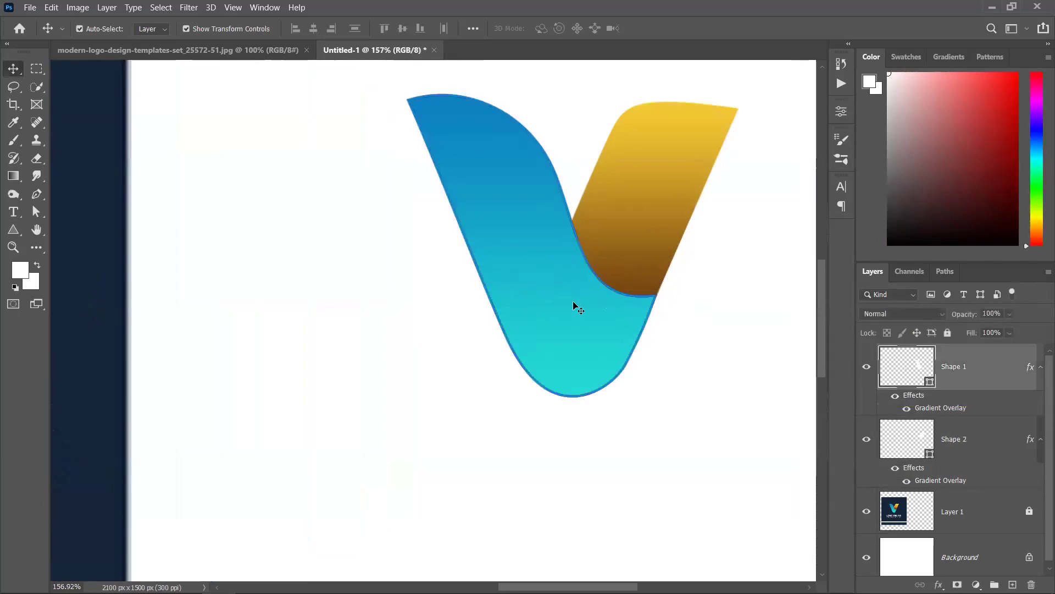
{"action": "left_click", "coordinate": [681, 194]}
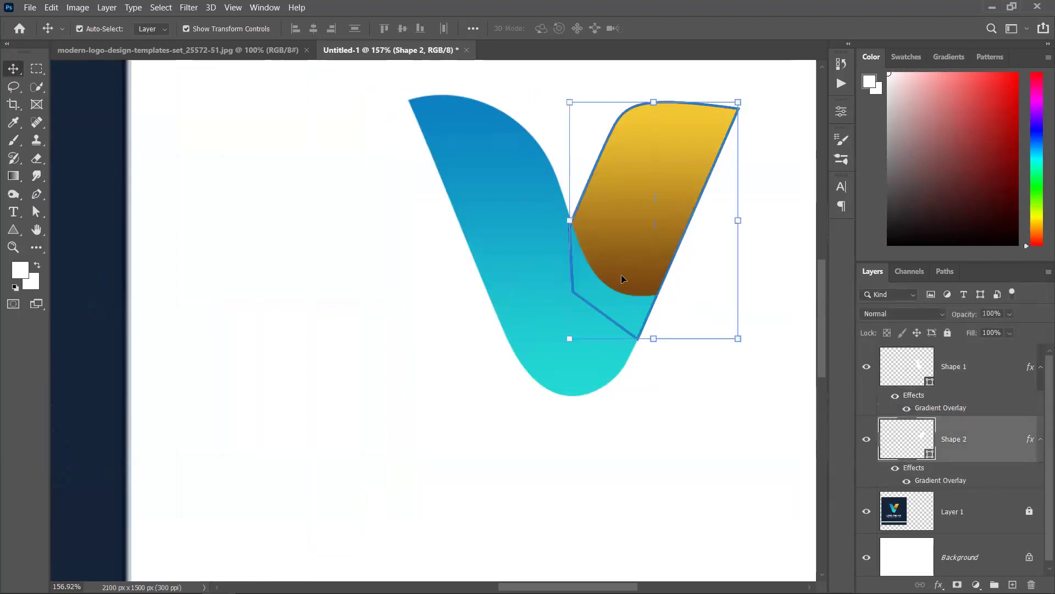
{"action": "left_click", "coordinate": [761, 417]}
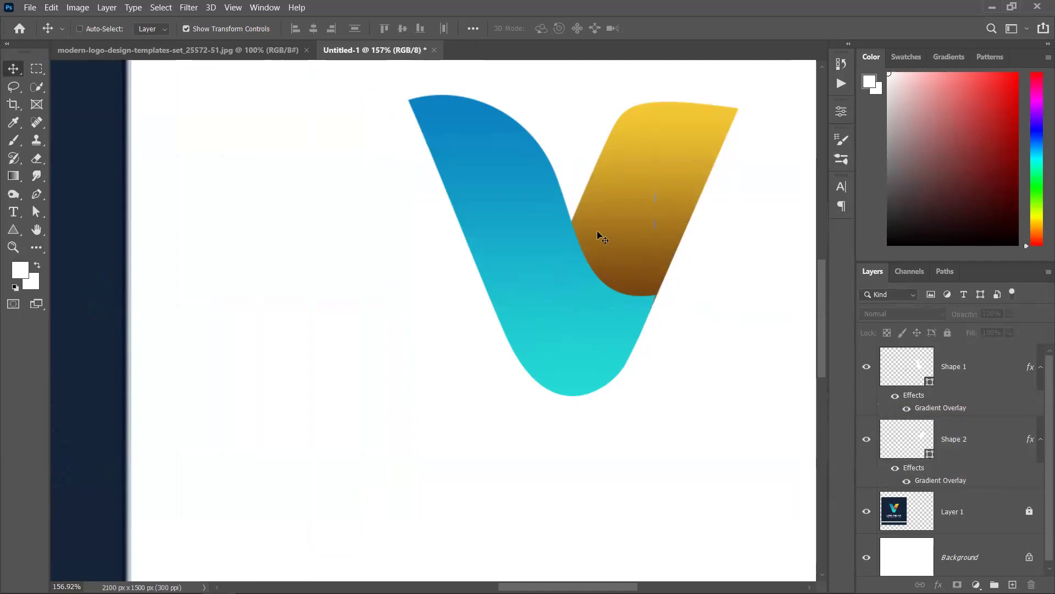
{"action": "scroll", "coordinate": [602, 237], "scroll_direction": "up", "scroll_amount": 1}
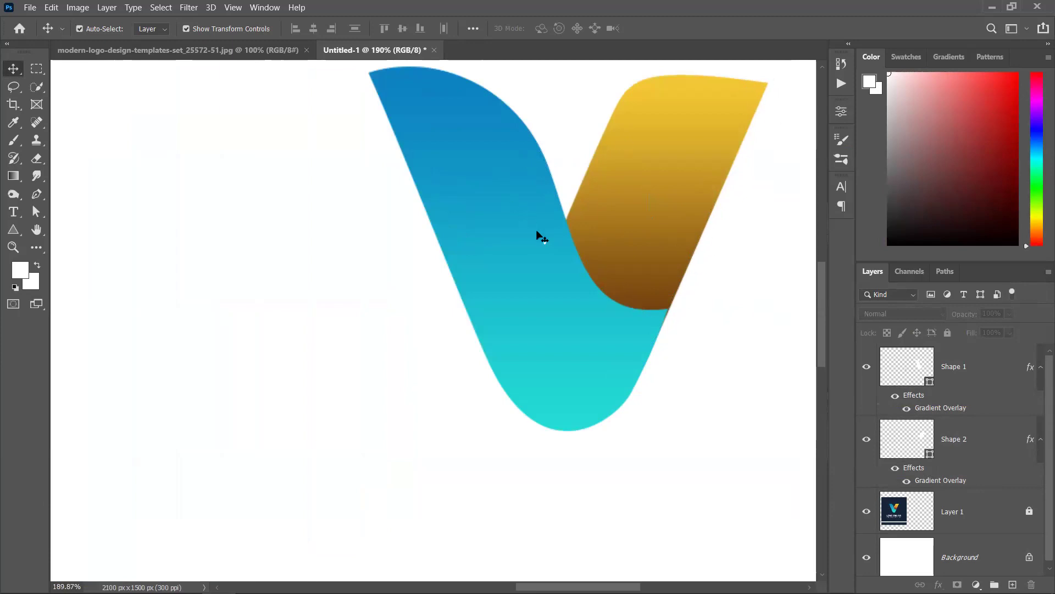
{"action": "scroll", "coordinate": [541, 237], "scroll_direction": "down", "scroll_amount": 3}
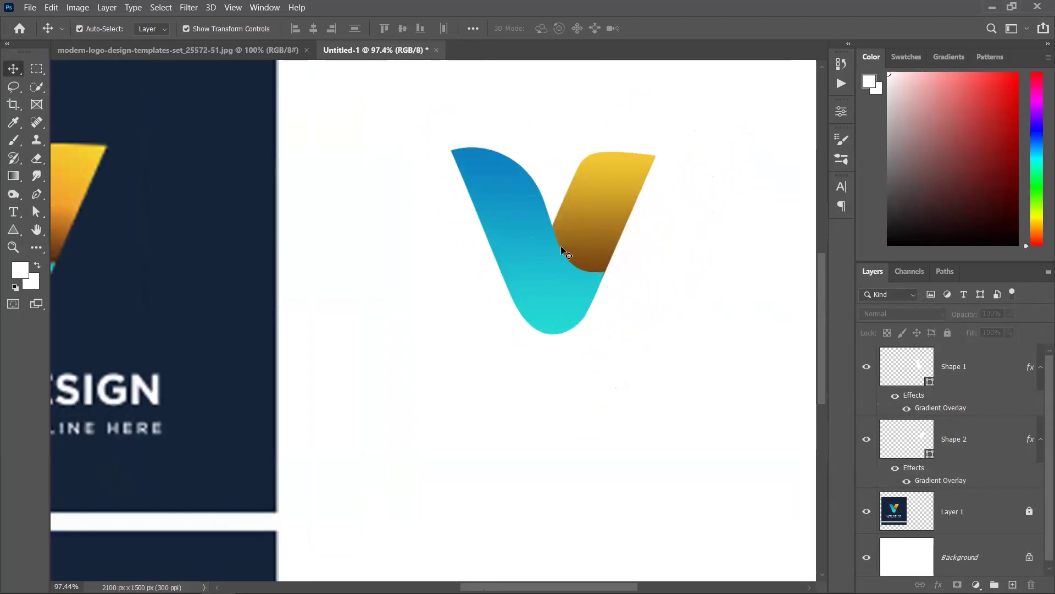
{"action": "scroll", "coordinate": [569, 186], "scroll_direction": "down", "scroll_amount": 1}
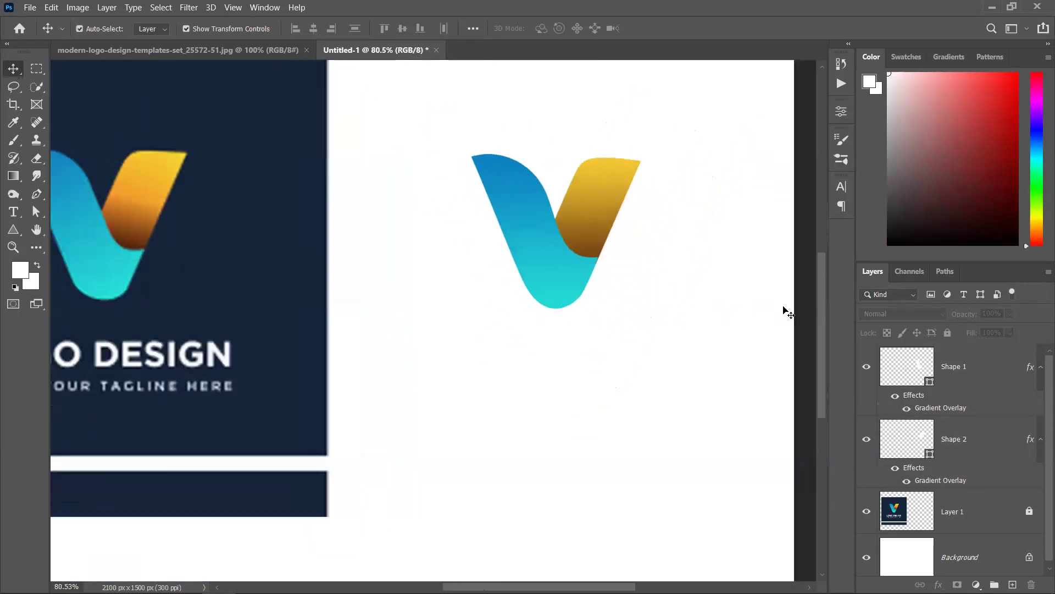
Try moving the short orange shape away from the blue stroke, and undo the move.
{"action": "left_click", "coordinate": [1000, 375]}
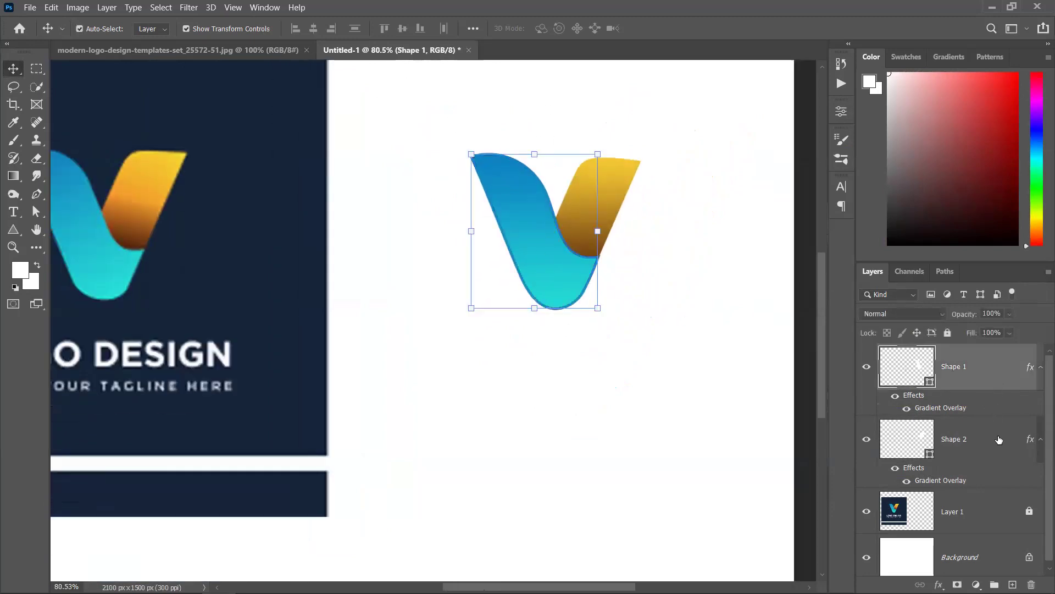
{"action": "left_click", "coordinate": [1010, 437]}
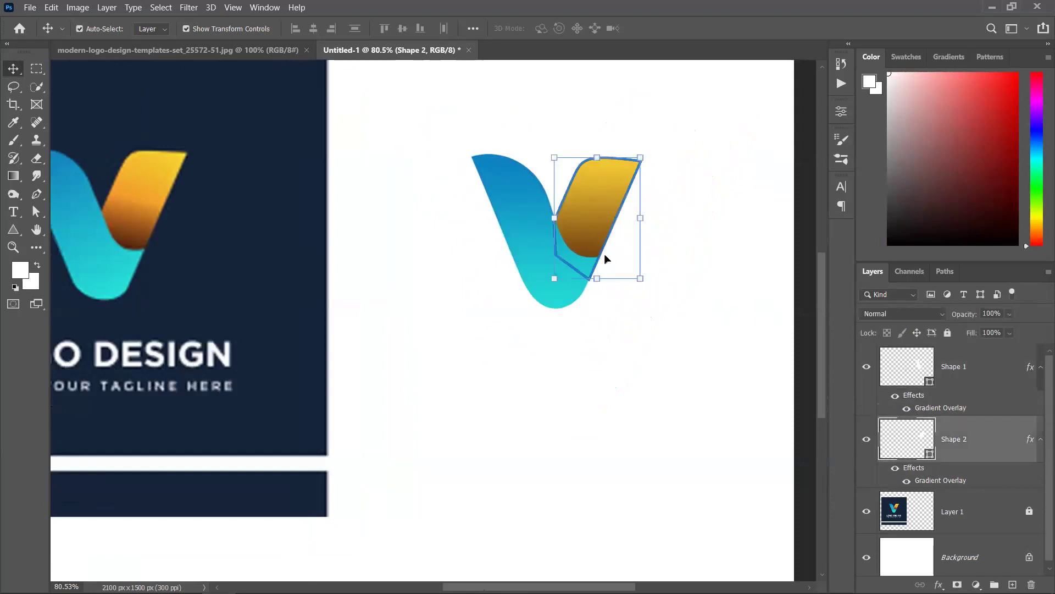
{"action": "left_click_drag", "start_coordinate": [601, 224], "coordinate": [710, 235]}
{"action": "key", "text": "ctrl+z"}
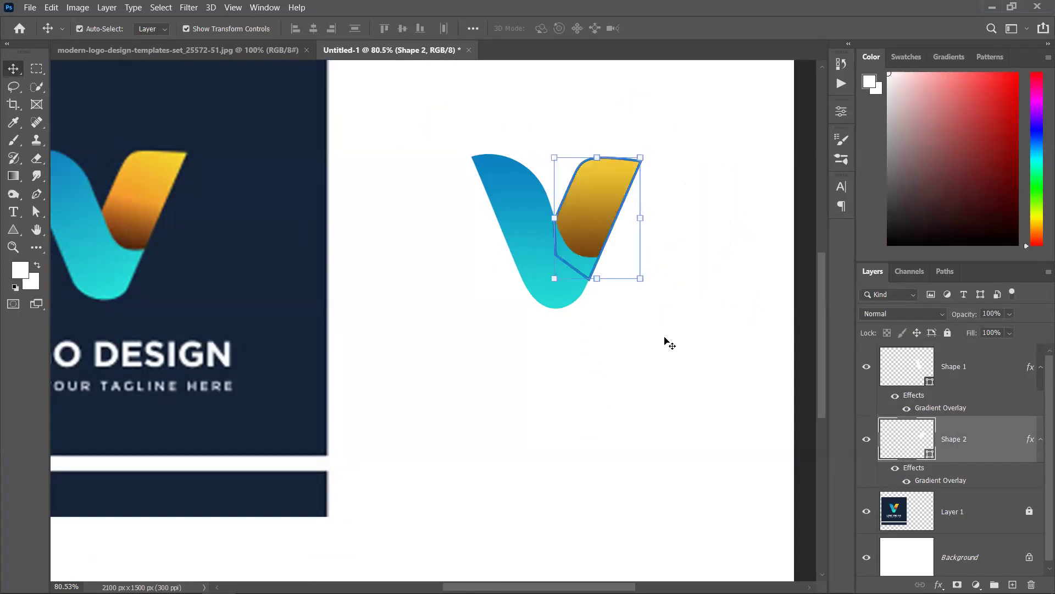
{"action": "left_click", "coordinate": [618, 344], "text": "ctrl"}
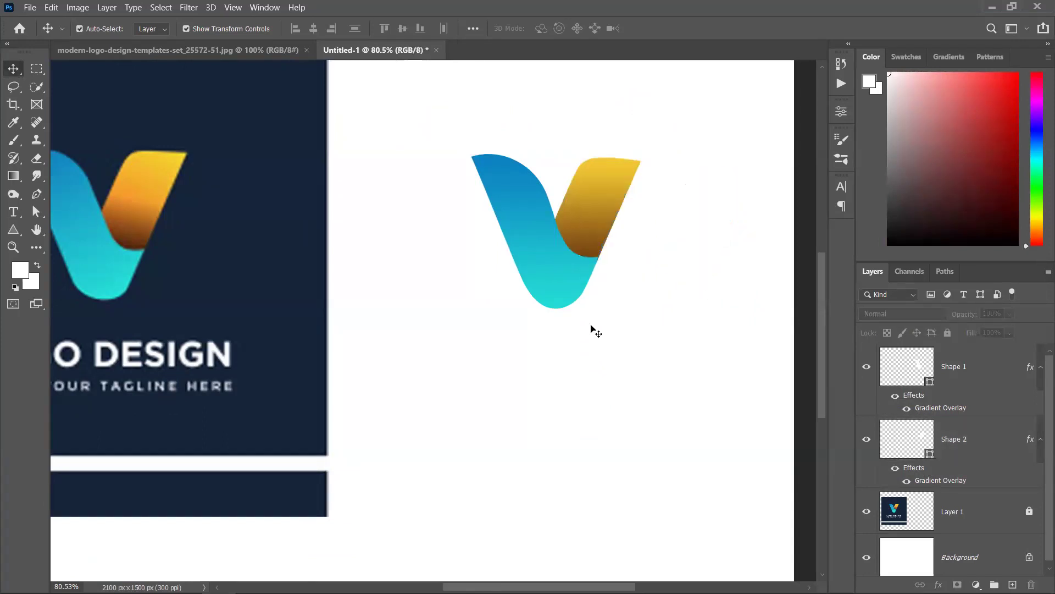
{"action": "left_click", "coordinate": [603, 214]}
{"action": "left_click", "coordinate": [325, 266]}
Draw a rectangle about 940 by 950 px over the traced V and fill it with the navy sampled from the reference background (#15263a).
{"action": "scroll", "coordinate": [504, 365], "scroll_direction": "down", "scroll_amount": 1}
{"action": "scroll", "coordinate": [499, 354], "scroll_direction": "down", "scroll_amount": 1}
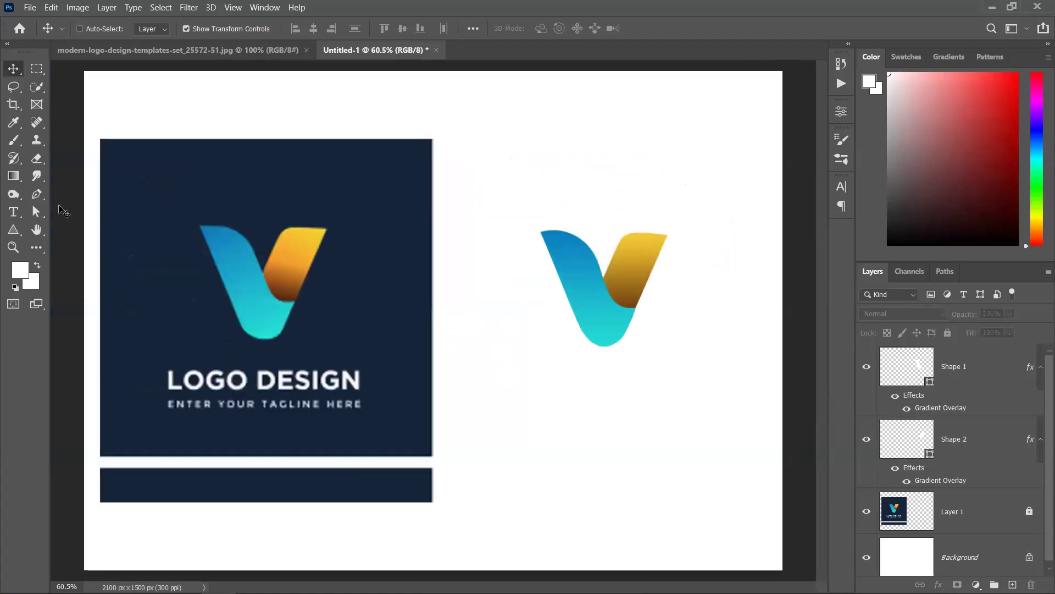
{"action": "right_click", "coordinate": [9, 227]}
{"action": "left_click", "coordinate": [72, 229]}
{"action": "left_click_drag", "start_coordinate": [455, 149], "coordinate": [767, 464]}
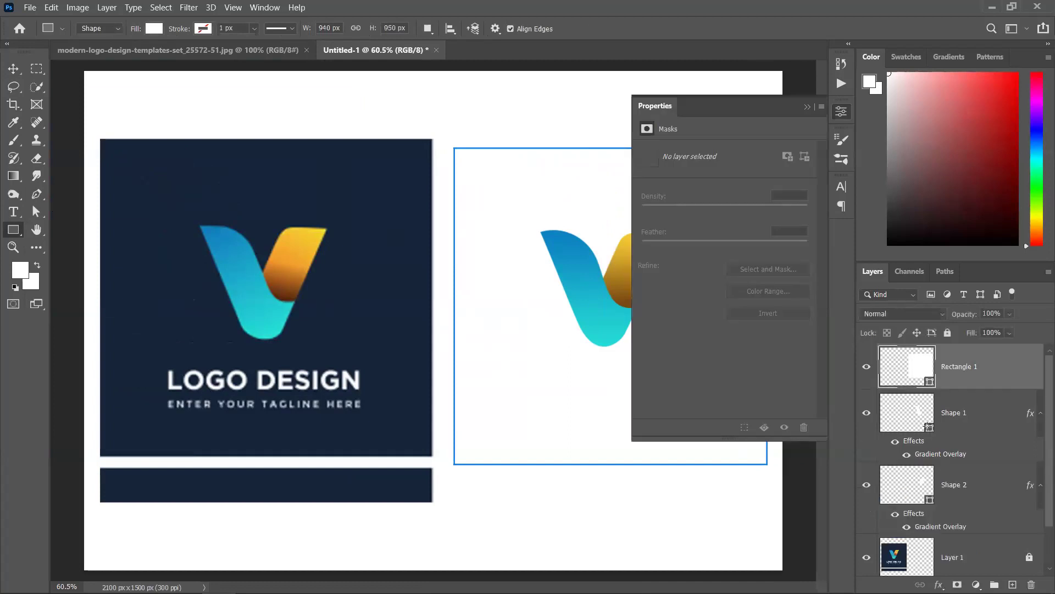
{"action": "double_click", "coordinate": [929, 384]}
{"action": "left_click", "coordinate": [372, 235]}
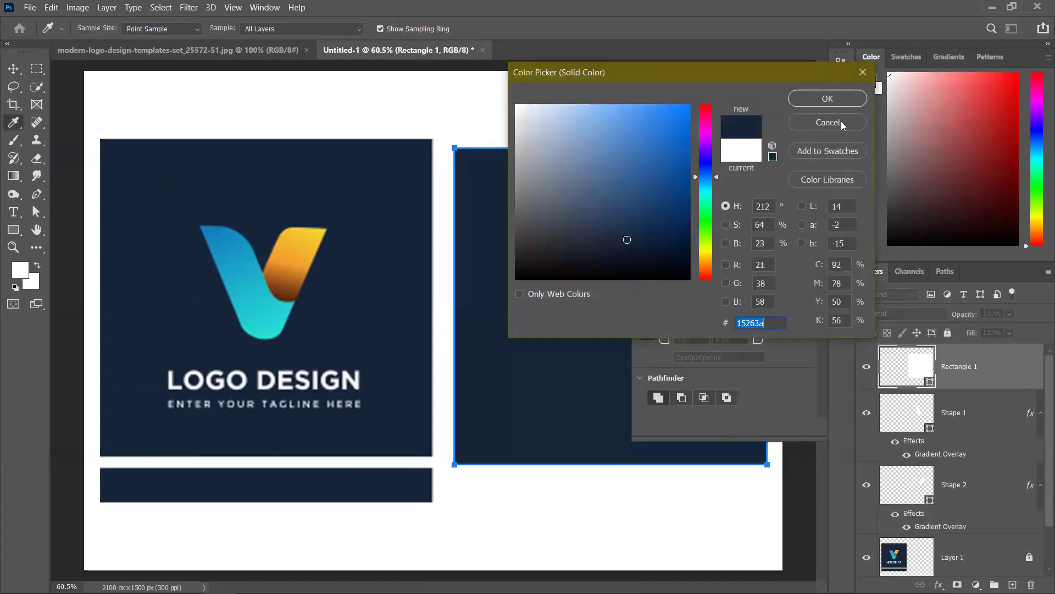
{"action": "left_click", "coordinate": [827, 97]}
Move the navy rectangle's layer beneath both V shape layers and deselect it.
{"action": "left_click_drag", "start_coordinate": [1018, 388], "coordinate": [1011, 536]}
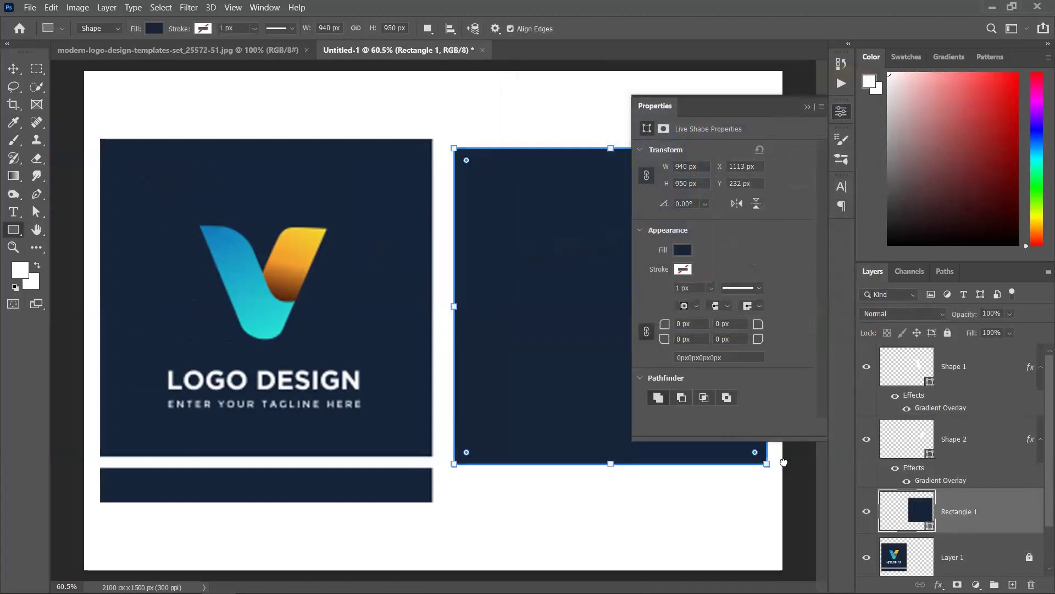
{"action": "left_click", "coordinate": [806, 107]}
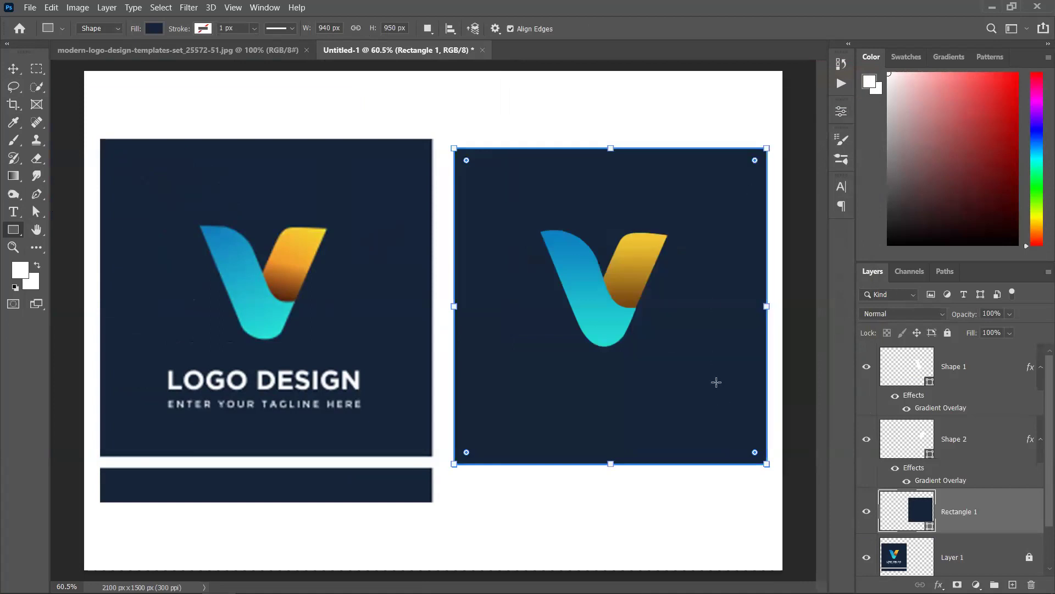
{"action": "left_click", "coordinate": [13, 69]}
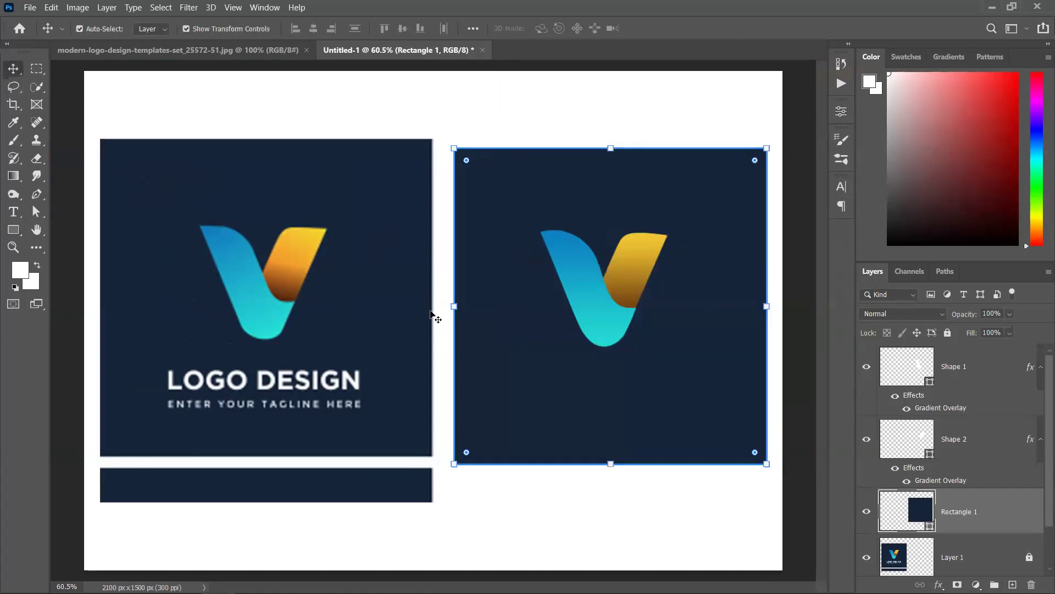
{"action": "left_click", "coordinate": [716, 535]}
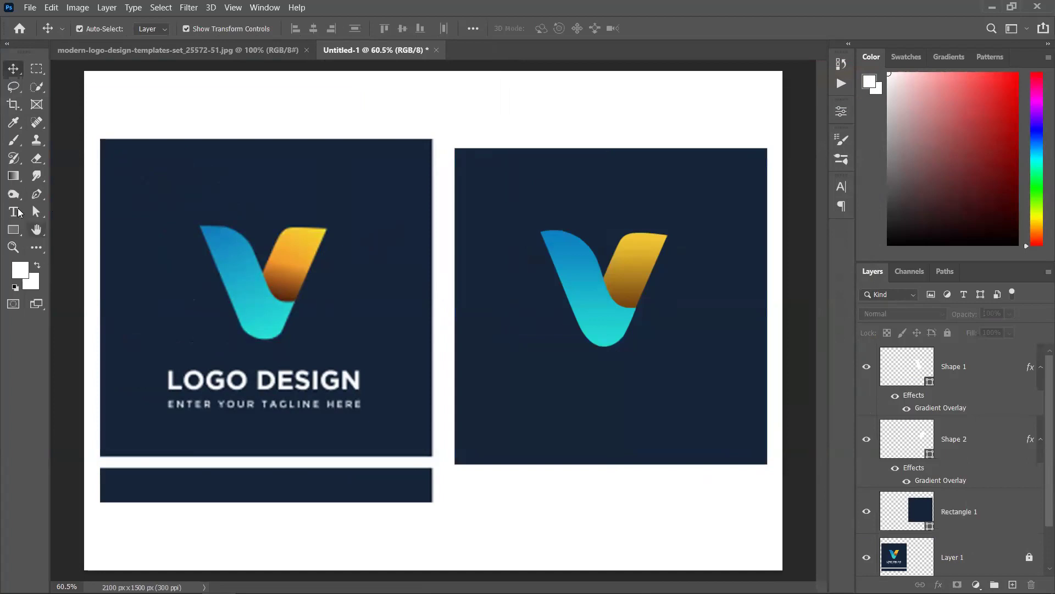
Add a LOREM IPSUM placeholder text line on the navy square just below the traced V.
{"action": "left_click", "coordinate": [13, 211]}
{"action": "left_click", "coordinate": [513, 374]}
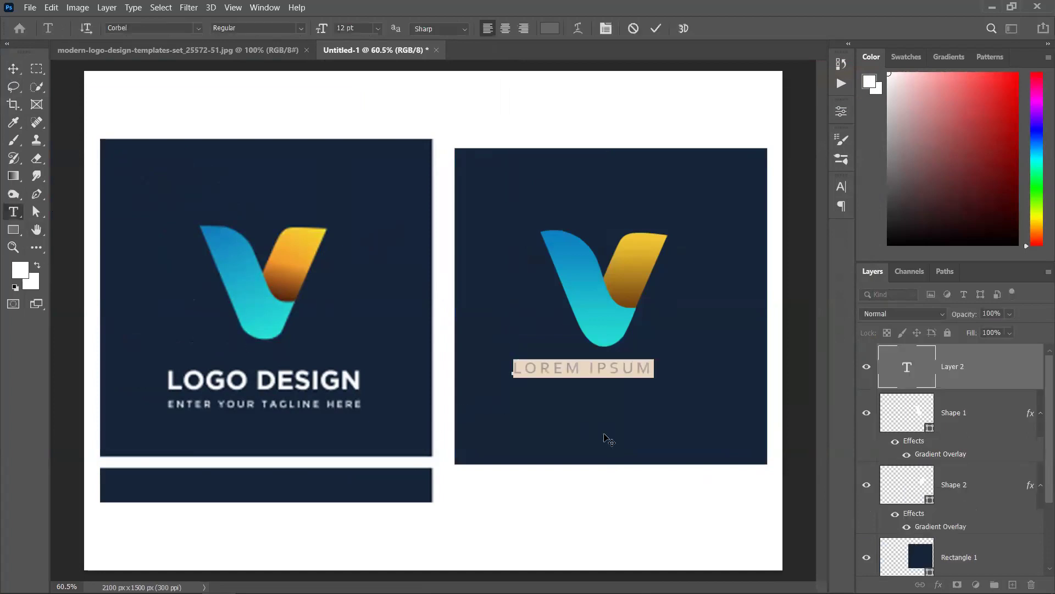
{"action": "left_click", "coordinate": [13, 68]}
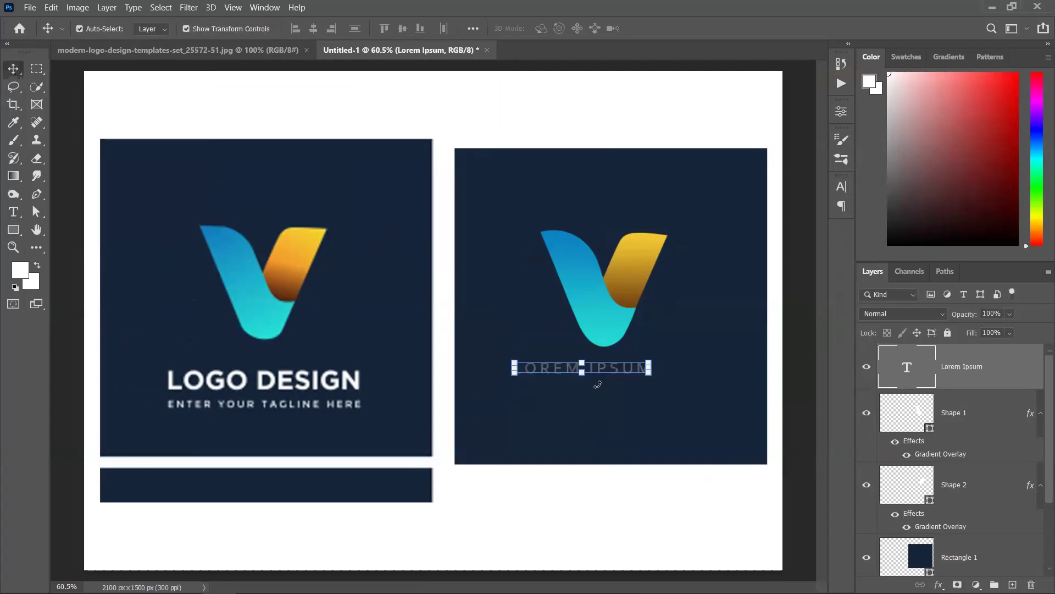
Set the placeholder text's colour to white (#ffffff) and centre the line beneath the V.
{"action": "left_click", "coordinate": [841, 186]}
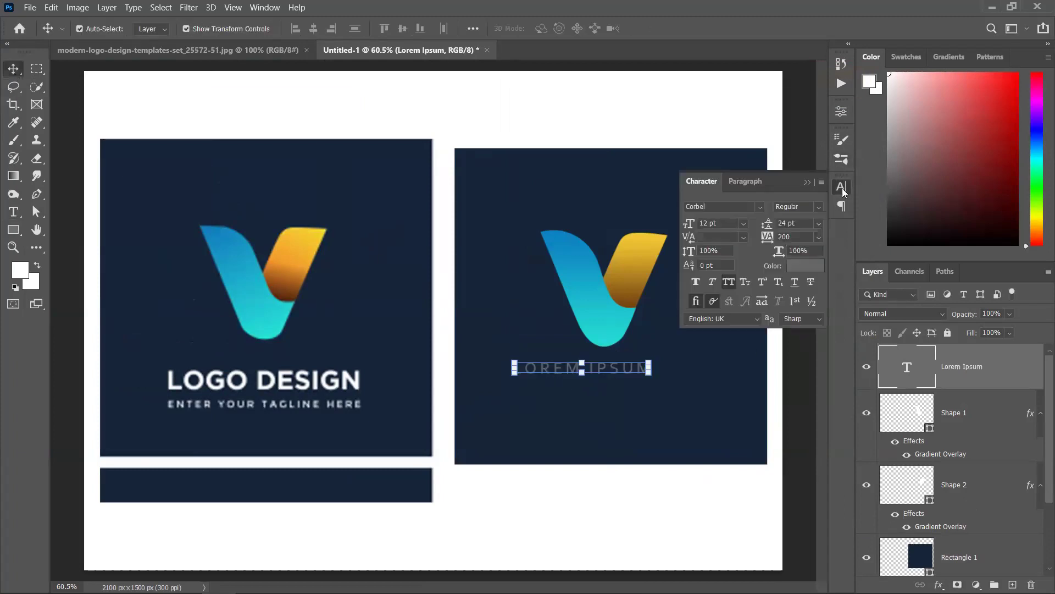
{"action": "left_click", "coordinate": [794, 257]}
{"action": "type", "text": "ffffff"}
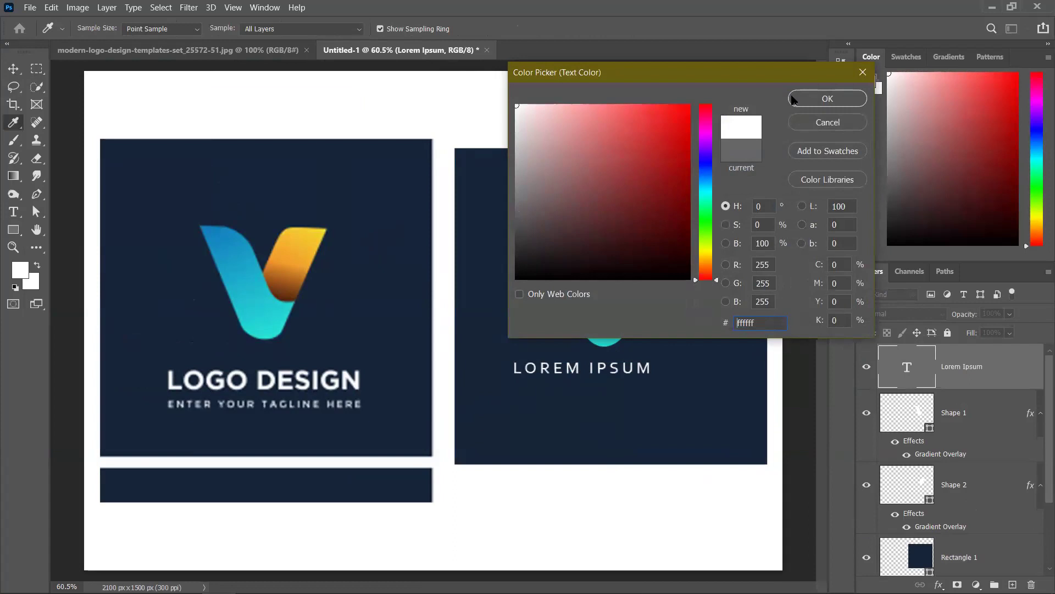
{"action": "left_click", "coordinate": [826, 99]}
{"action": "left_click", "coordinate": [807, 183]}
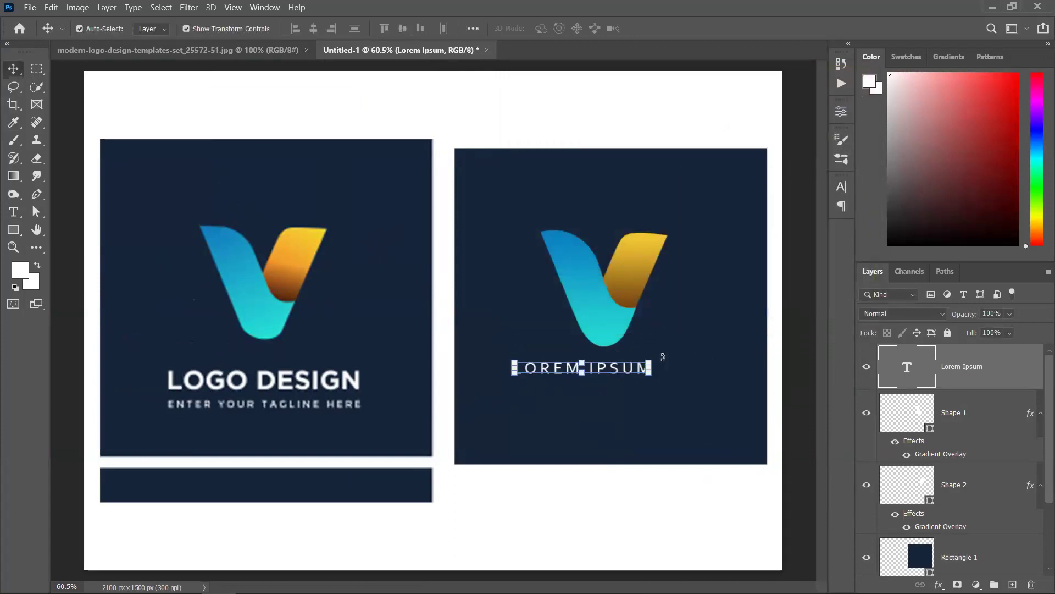
{"action": "left_click_drag", "start_coordinate": [631, 372], "coordinate": [660, 373]}
{"action": "left_click", "coordinate": [648, 492]}
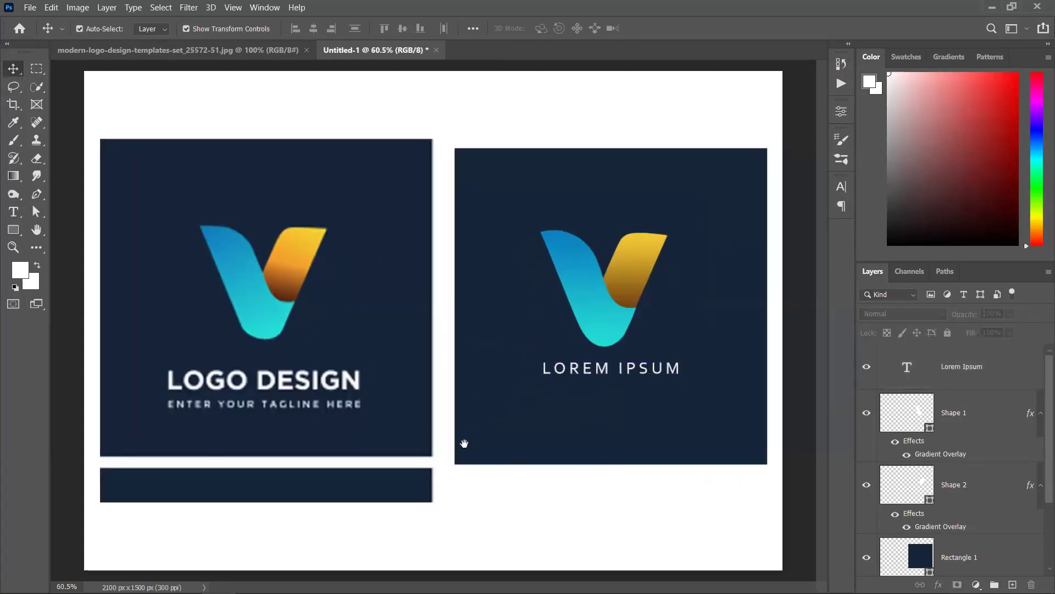
{"action": "left_click", "coordinate": [13, 212]}
{"action": "left_click", "coordinate": [381, 179]}
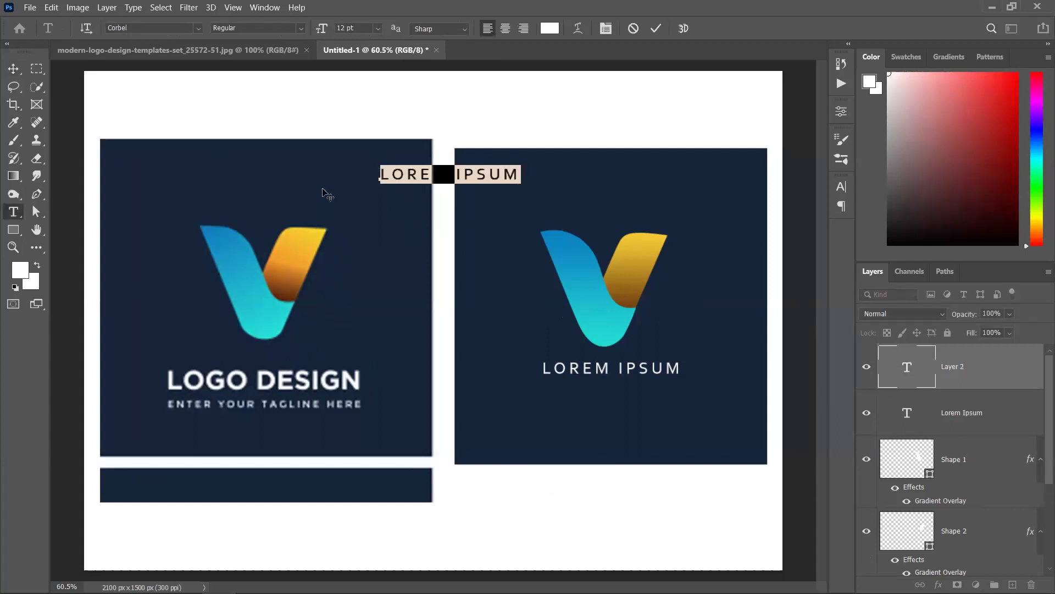
{"action": "key", "text": "BackSpace"}
{"action": "key", "text": "ctrl+z"}
{"action": "left_click", "coordinate": [13, 68]}
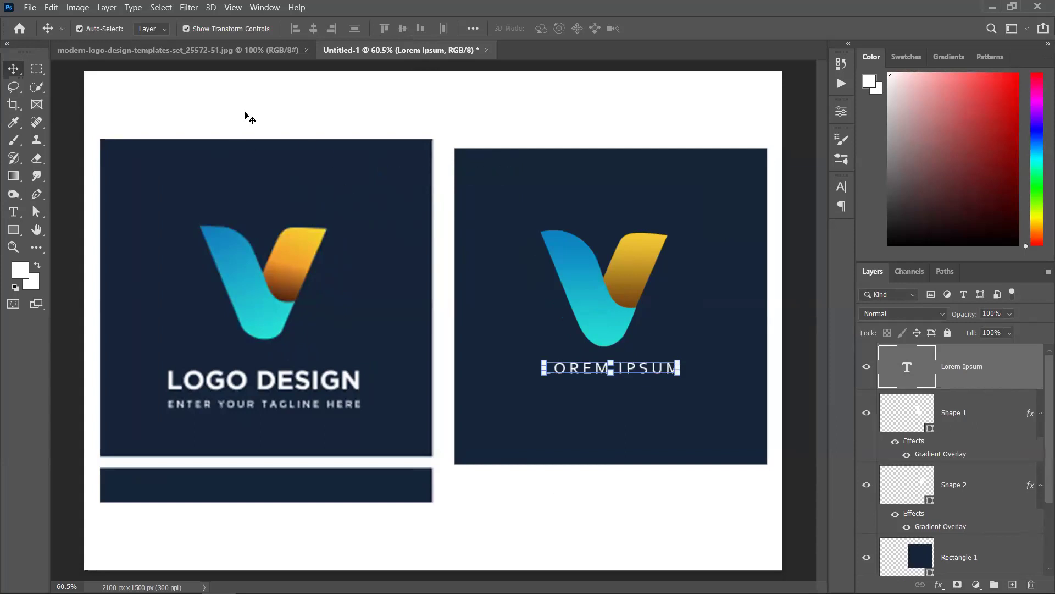
{"action": "left_click", "coordinate": [13, 212]}
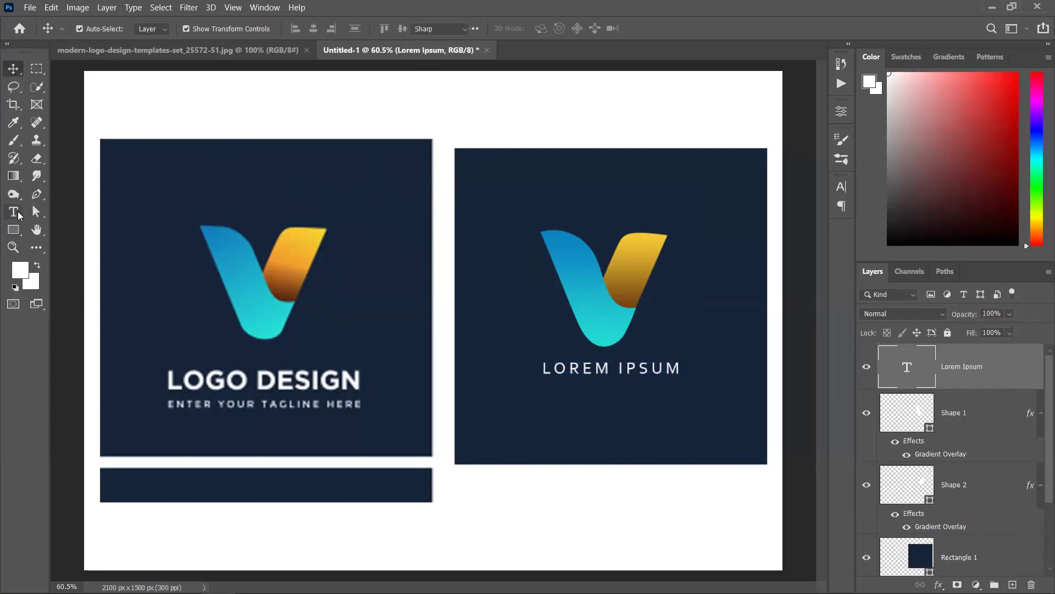
{"action": "left_click", "coordinate": [295, 118]}
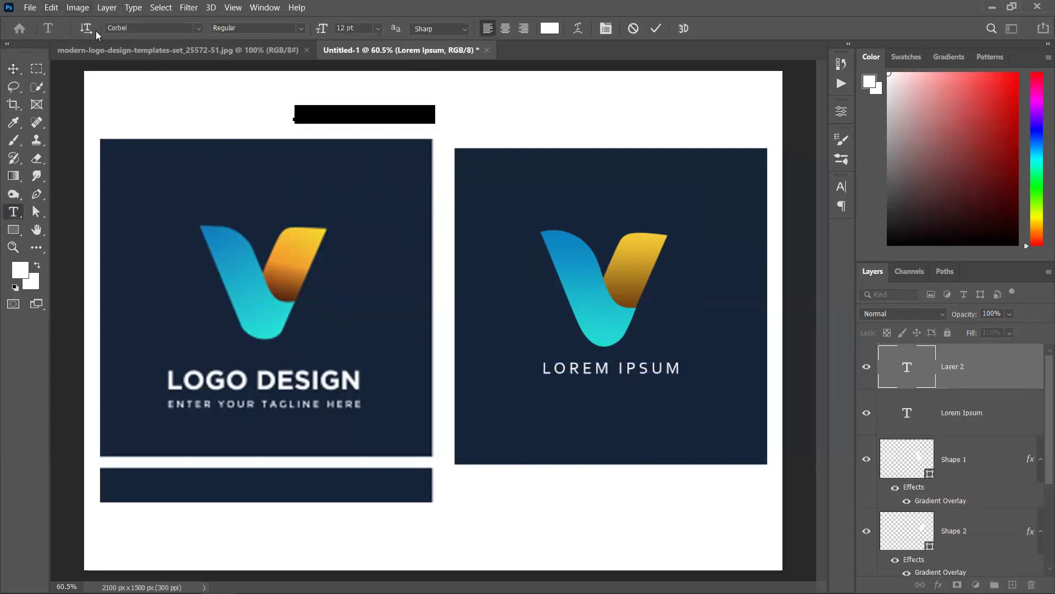
{"action": "left_click", "coordinate": [51, 8]}
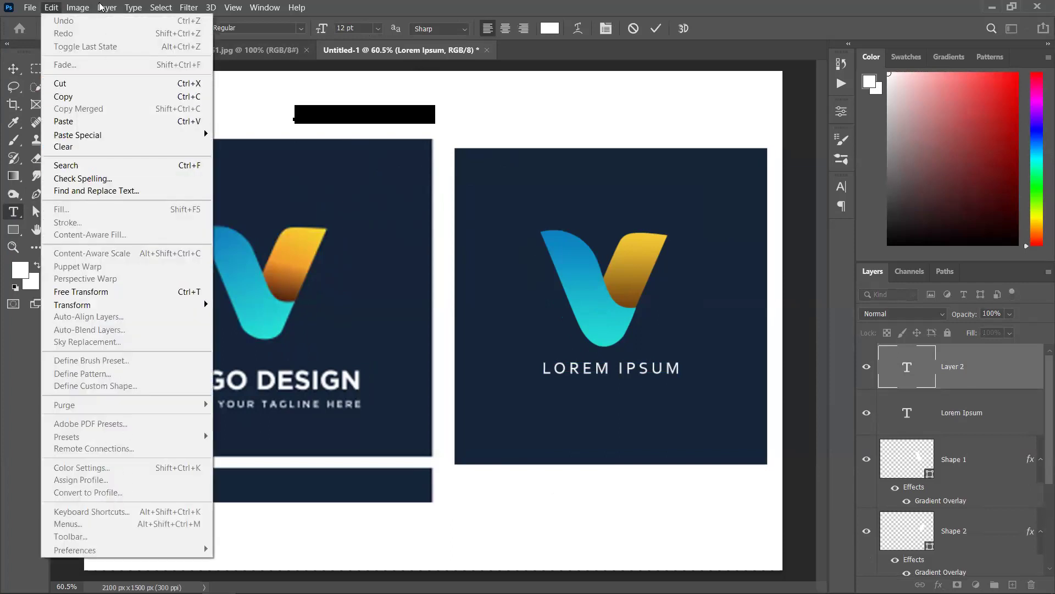
{"action": "mouse_move", "coordinate": [133, 7]}
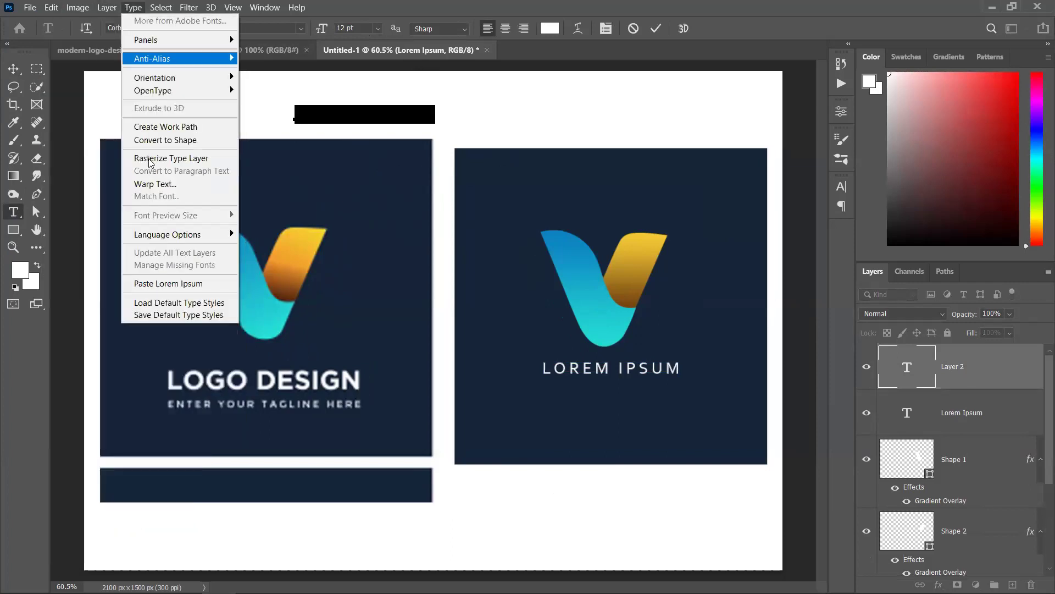
{"action": "left_click", "coordinate": [178, 284]}
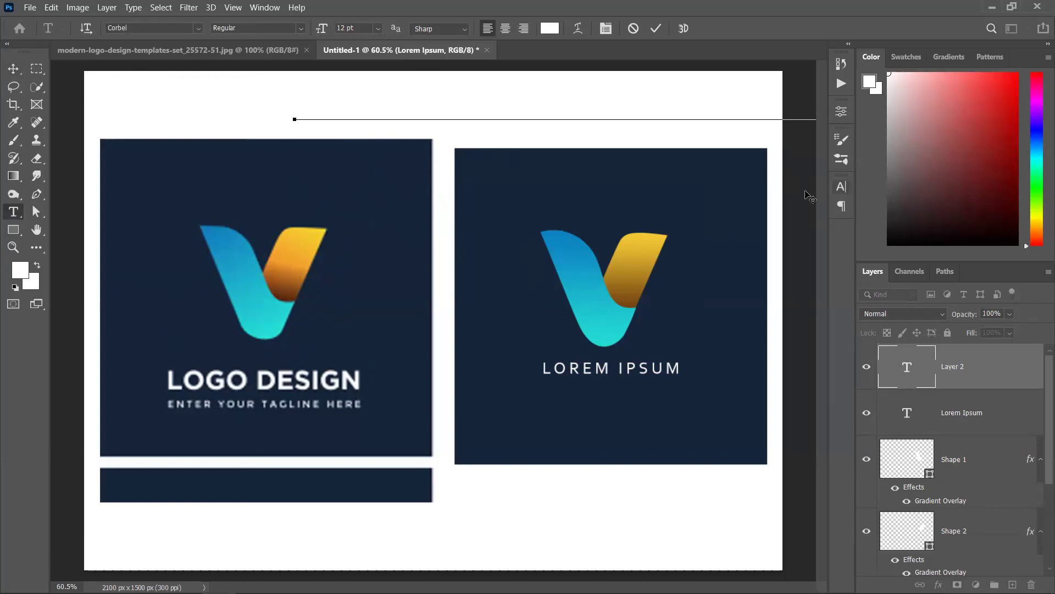
{"action": "left_click_drag", "start_coordinate": [296, 113], "coordinate": [435, 114]}
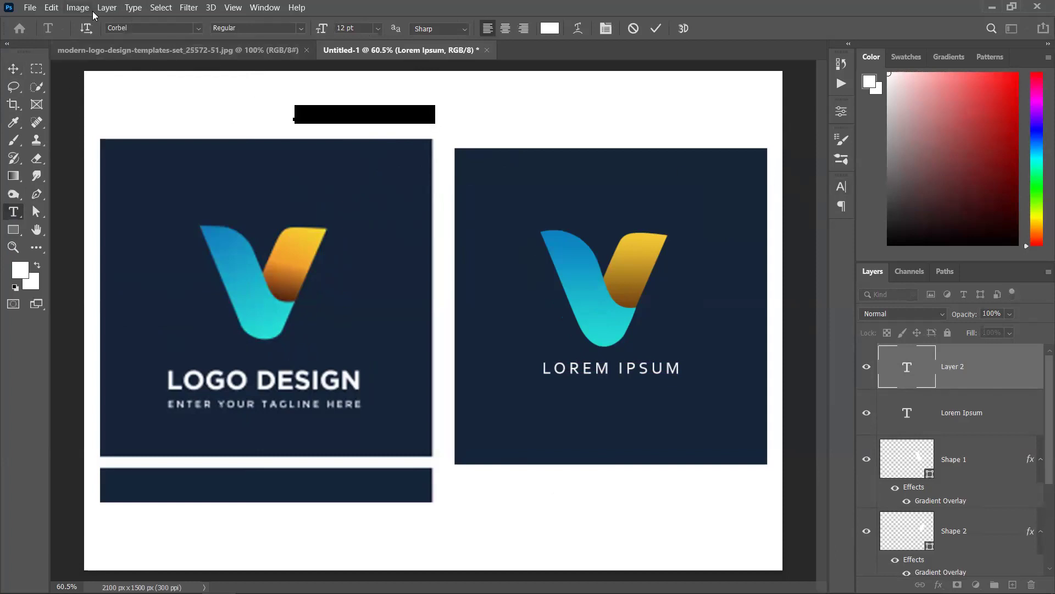
{"action": "left_click", "coordinate": [133, 8]}
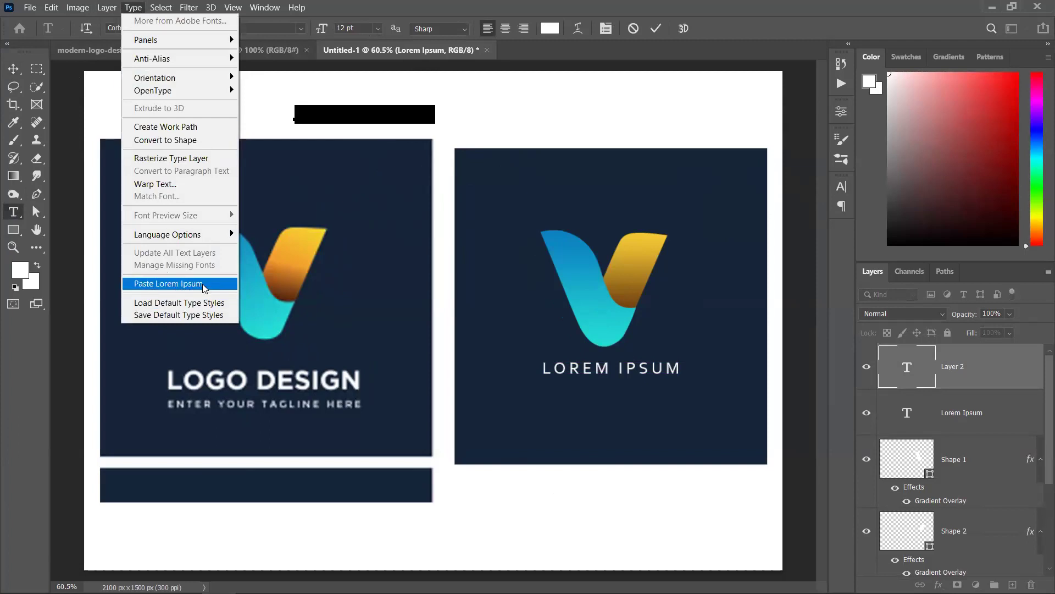
{"action": "left_click", "coordinate": [477, 106]}
{"action": "key", "text": "BackSpace"}
{"action": "left_click", "coordinate": [13, 68]}
{"action": "key", "text": "Delete"}
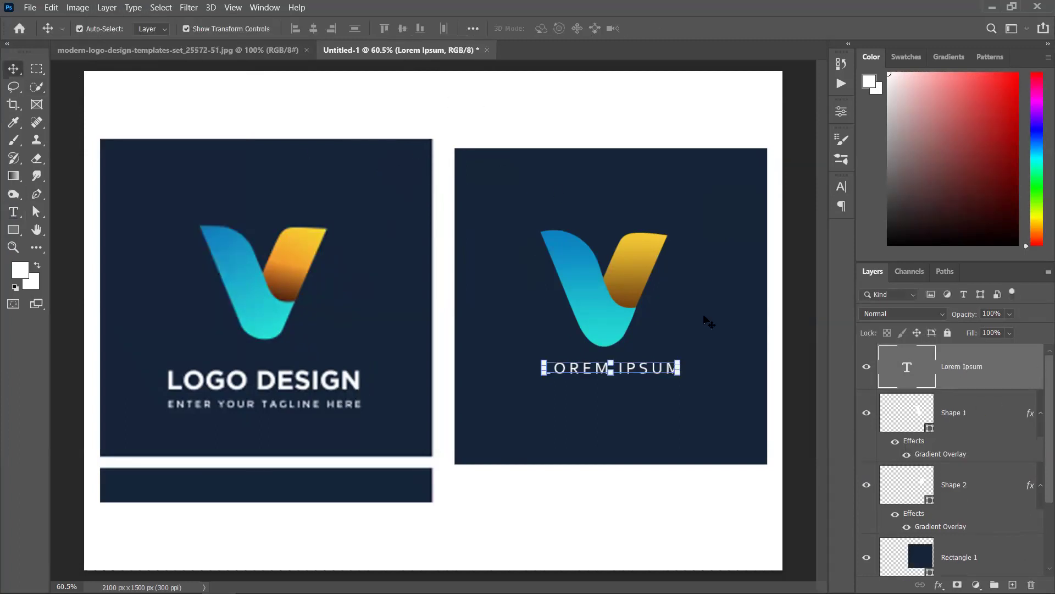
Duplicate the LOREM IPSUM line directly beneath the original as a second text line and deselect it.
{"action": "left_click_drag", "start_coordinate": [656, 370], "coordinate": [668, 400], "text": "alt"}
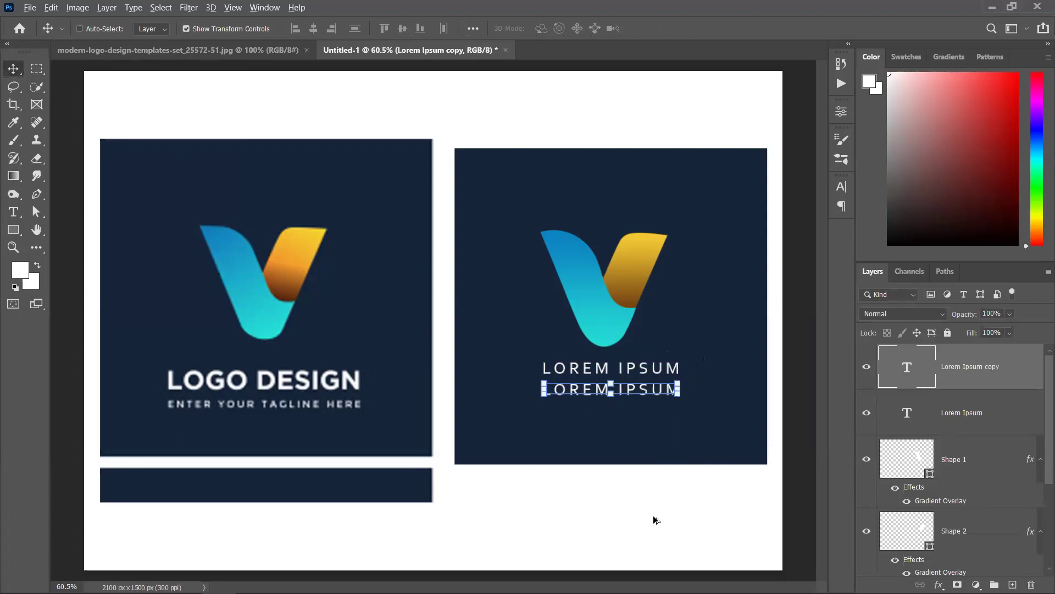
{"action": "left_click", "coordinate": [645, 537]}
{"action": "key", "text": "ctrl+minus"}
{"action": "key", "text": "ctrl+minus"}
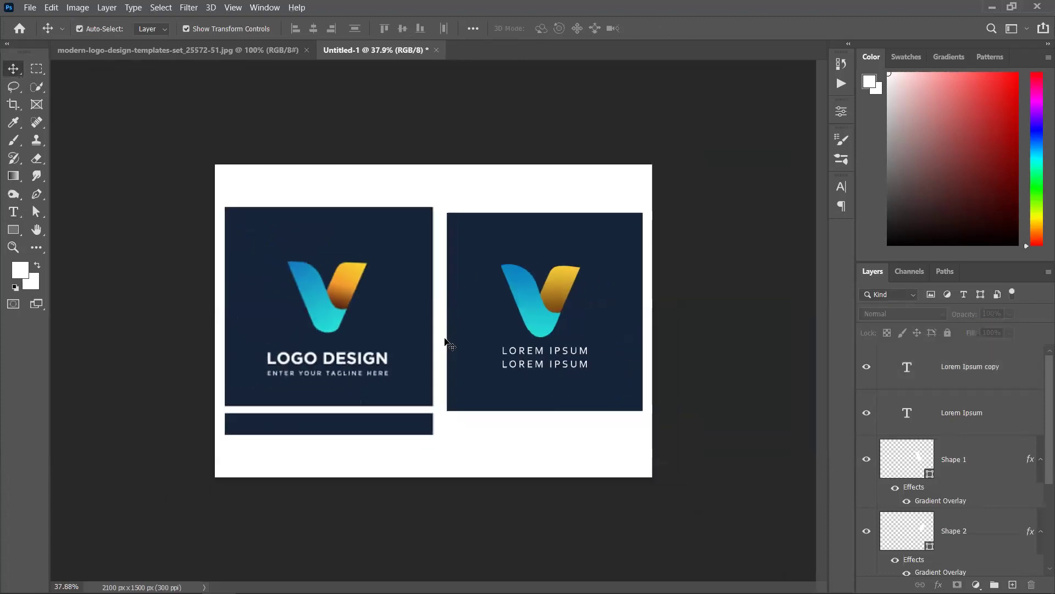
Select the circular R logo tile on the modern-logo-design-templates sheet with a rectangular marquee and move it into Untitled-1.
{"action": "left_click", "coordinate": [200, 52]}
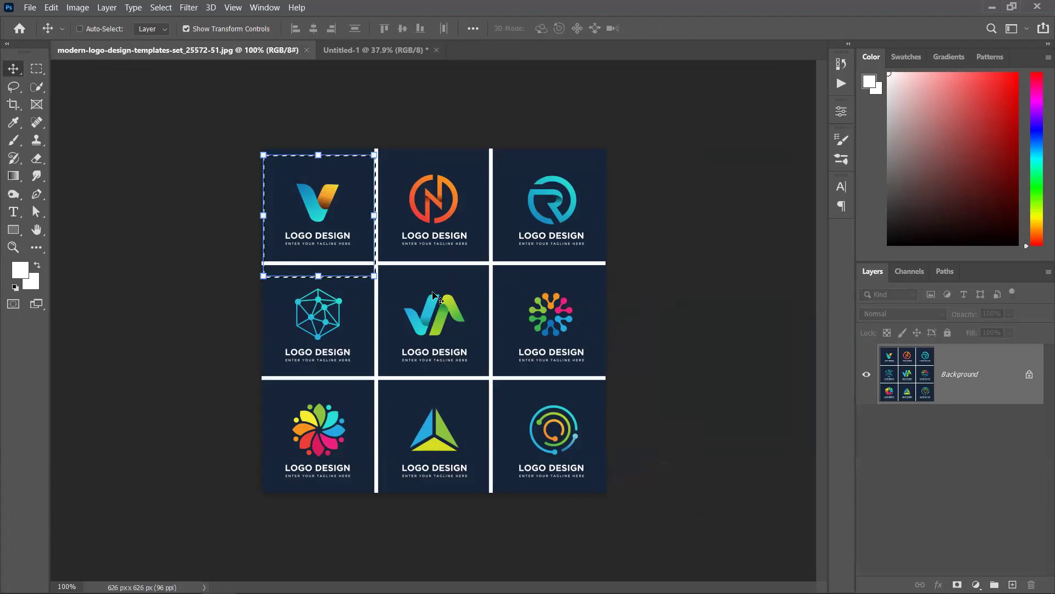
{"action": "scroll", "coordinate": [432, 294], "scroll_direction": "up", "scroll_amount": 3}
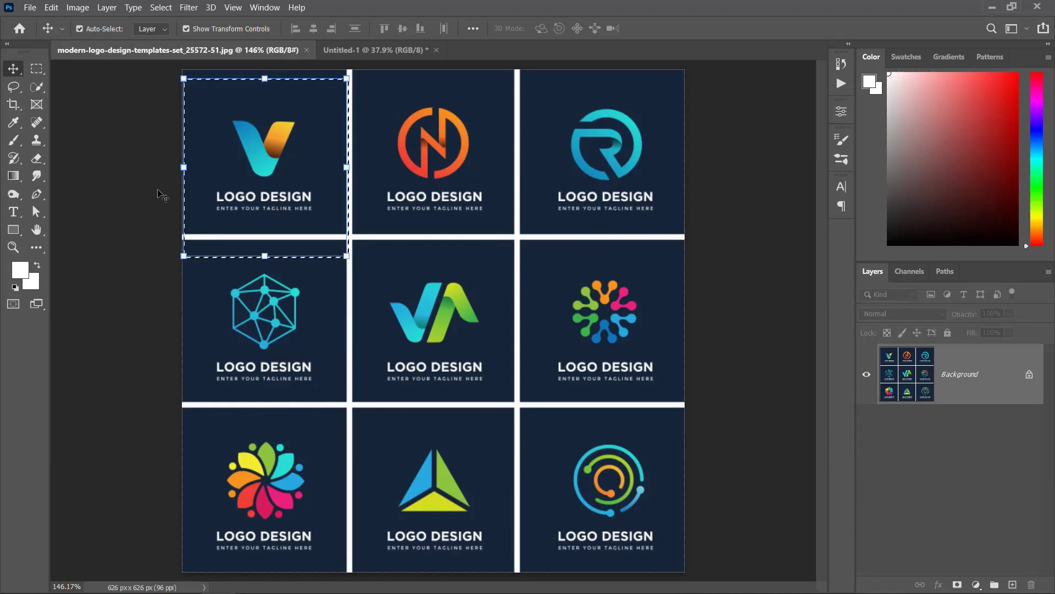
{"action": "left_click", "coordinate": [36, 73]}
{"action": "left_click_drag", "start_coordinate": [275, 198], "coordinate": [618, 185]}
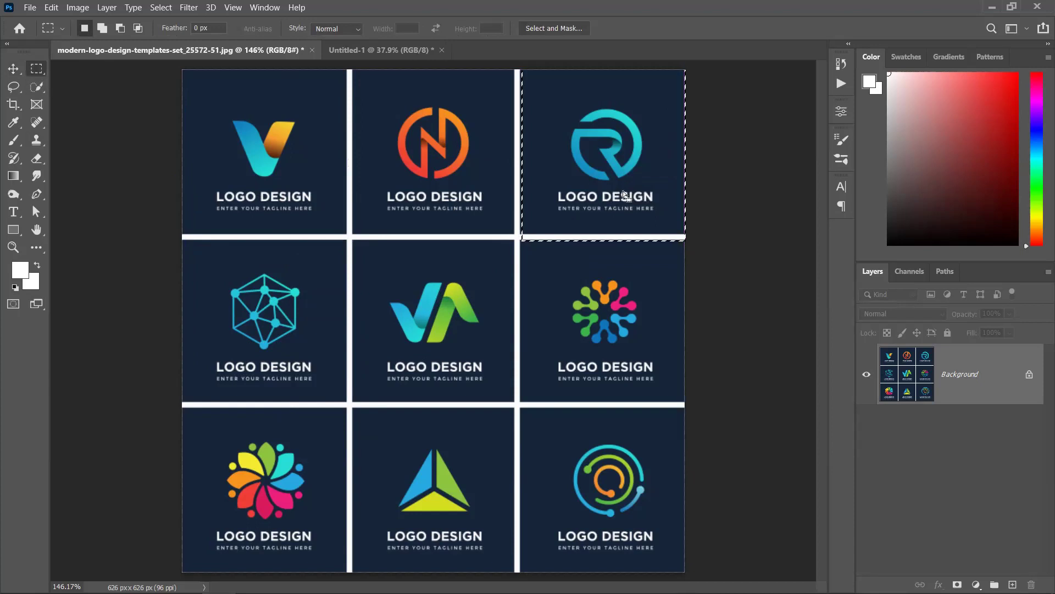
{"action": "left_click_drag", "start_coordinate": [661, 149], "coordinate": [365, 348]}
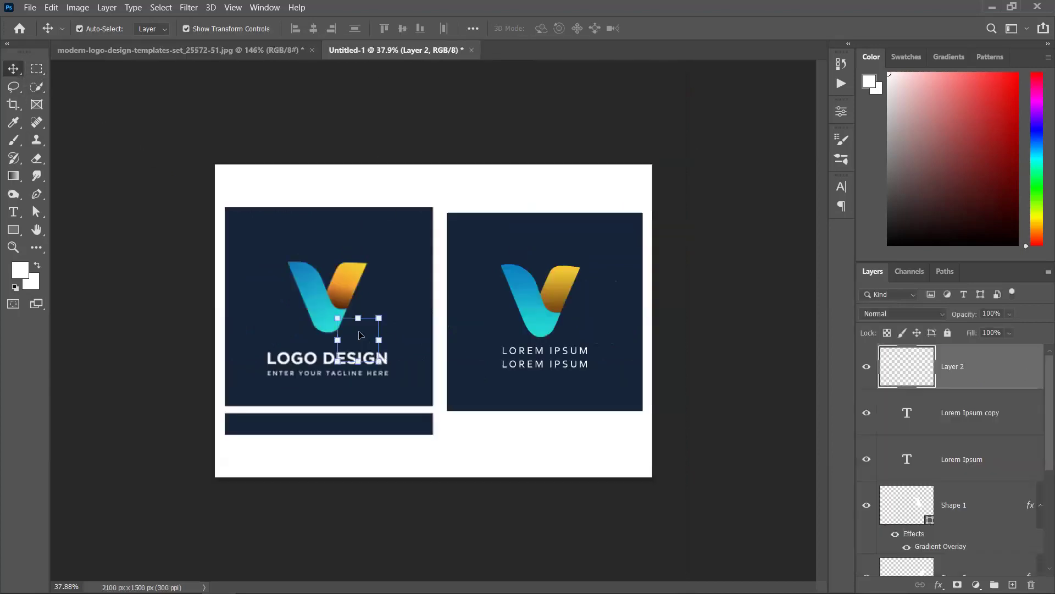
Delete both text layers, the V shapes, the navy rectangle and the locked V reference layer, keeping only the R tile and Background.
{"action": "left_click", "coordinate": [967, 414]}
{"action": "key", "text": "Delete"}
{"action": "key", "text": "Delete"}
{"action": "key", "text": "Delete"}
{"action": "key", "text": "Delete"}
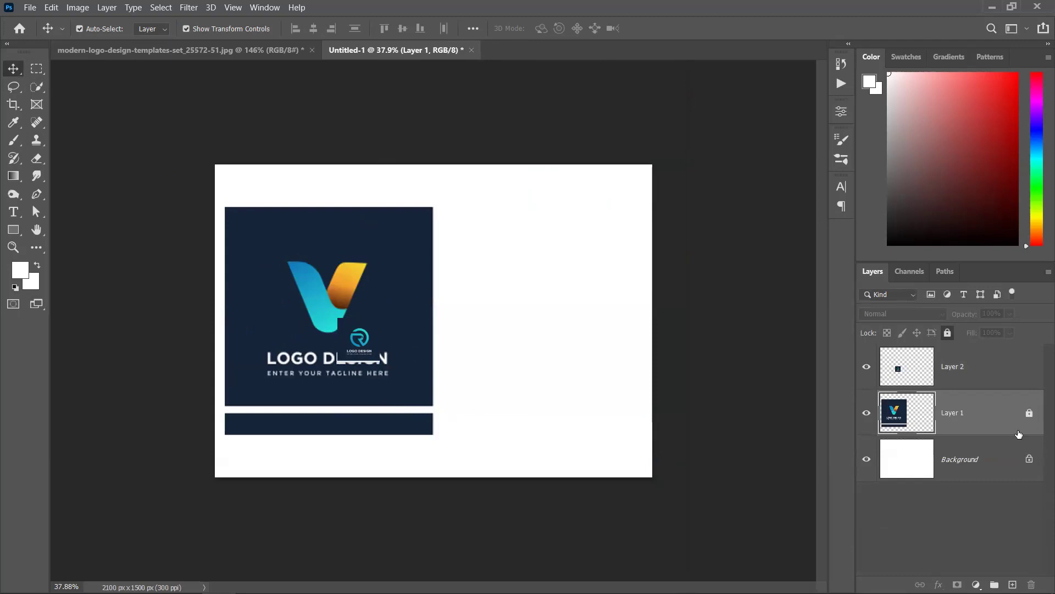
{"action": "left_click", "coordinate": [1031, 413]}
{"action": "key", "text": "Delete"}
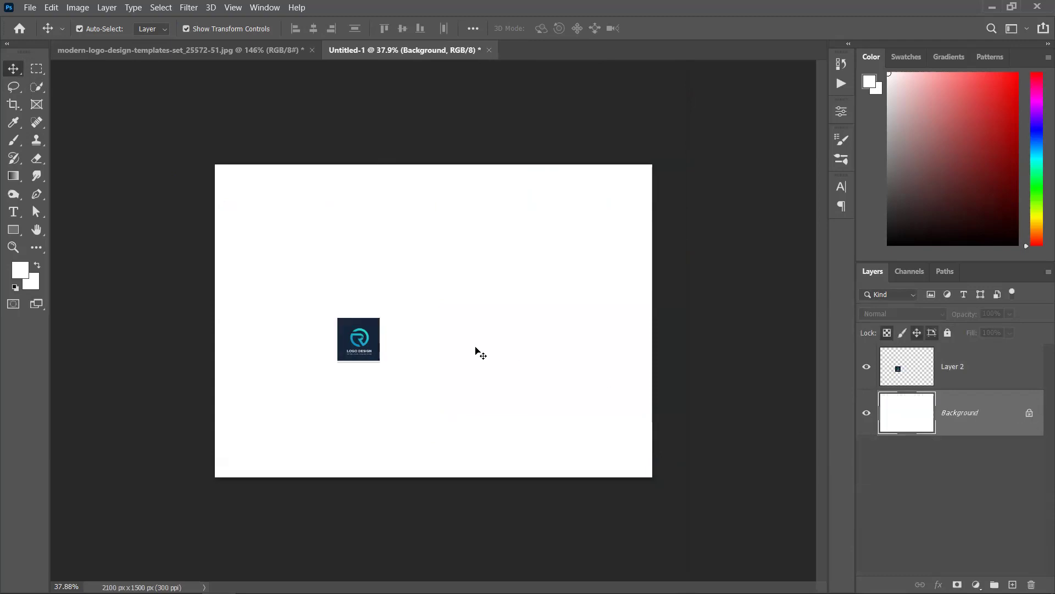
Scale up the R logo tile proportionally until it spans nearly the full canvas height, leaving white space beside it.
{"action": "left_click", "coordinate": [362, 349]}
{"action": "key", "text": "ctrl+t"}
{"action": "left_click_drag", "start_coordinate": [381, 377], "coordinate": [506, 465]}
{"action": "left_click_drag", "start_coordinate": [410, 316], "coordinate": [415, 294]}
{"action": "left_click_drag", "start_coordinate": [494, 464], "coordinate": [510, 464]}
{"action": "left_click", "coordinate": [681, 28]}
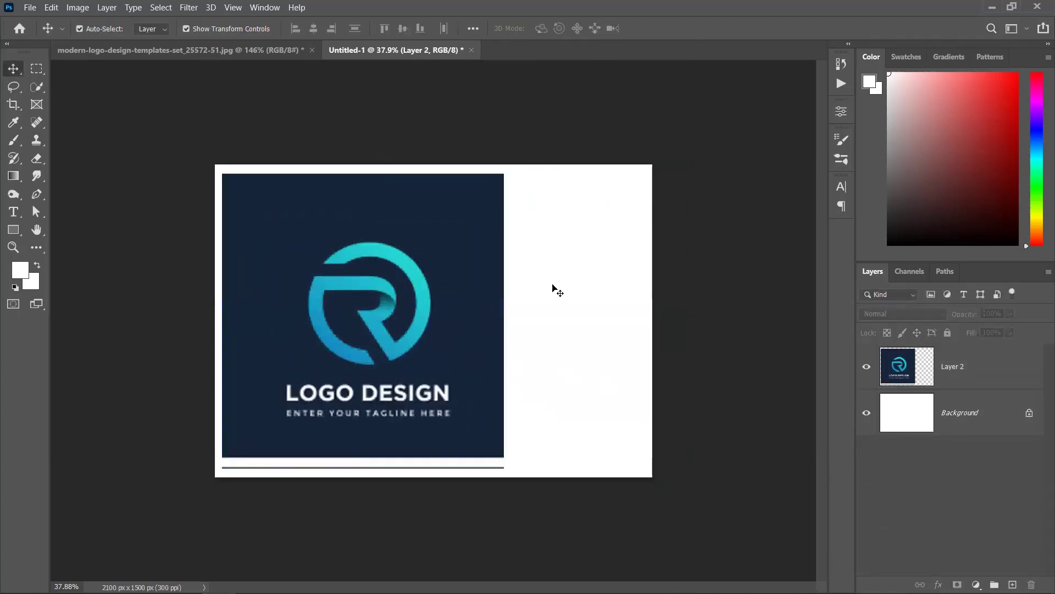
Lock the R logo reference layer completely.
{"action": "scroll", "coordinate": [474, 332], "scroll_direction": "up", "scroll_amount": 5}
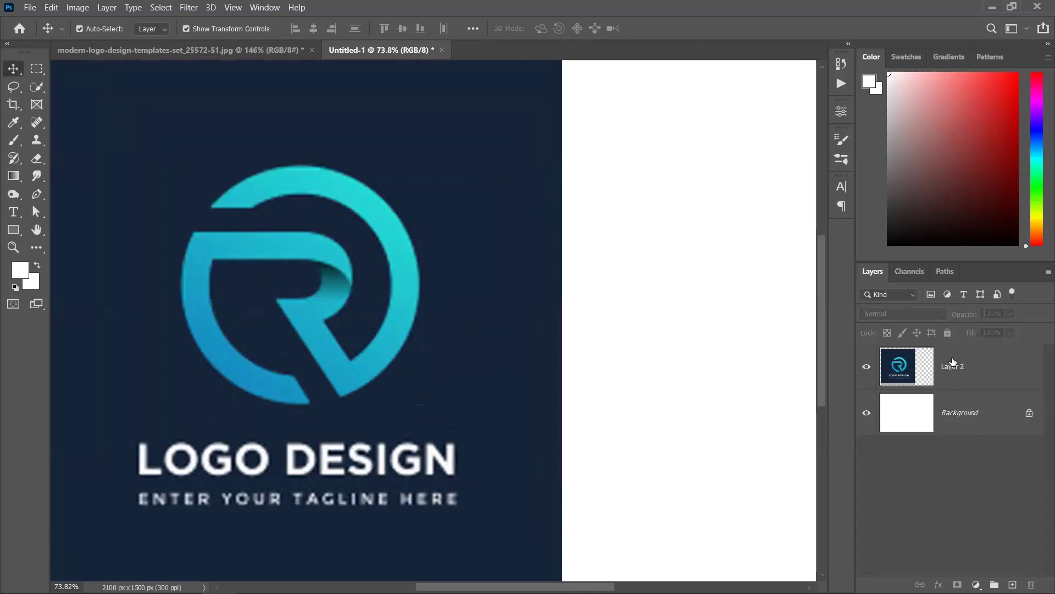
{"action": "left_click", "coordinate": [953, 363]}
{"action": "left_click", "coordinate": [948, 332]}
{"action": "scroll", "coordinate": [476, 349], "scroll_direction": "down", "scroll_amount": 1}
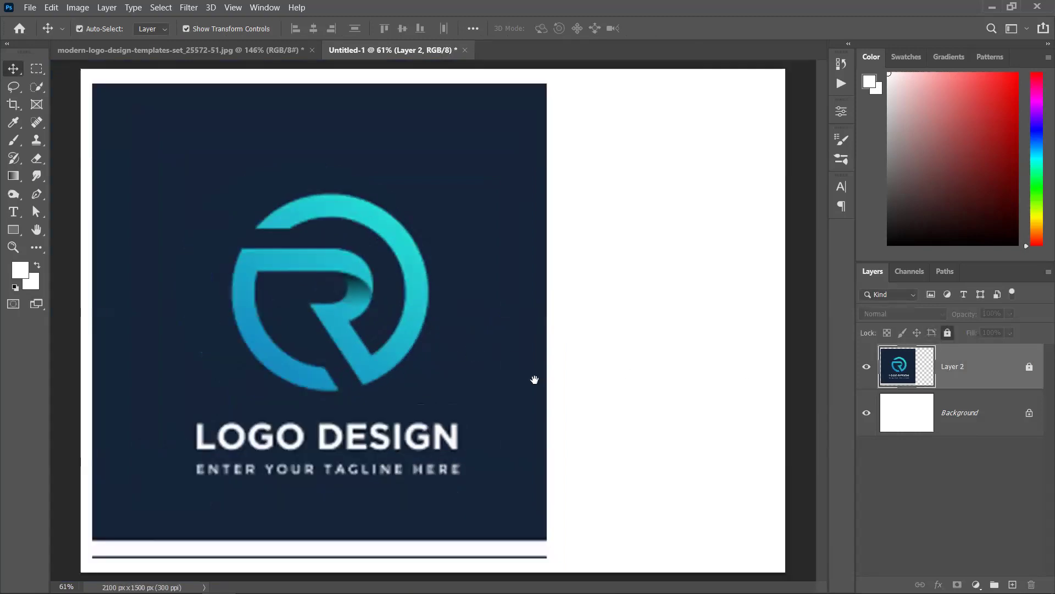
Draw a 560 px circle with the Ellipse tool over the R logo, filled with navy sampled from the reference background.
{"action": "scroll", "coordinate": [370, 352], "scroll_direction": "up", "scroll_amount": 2}
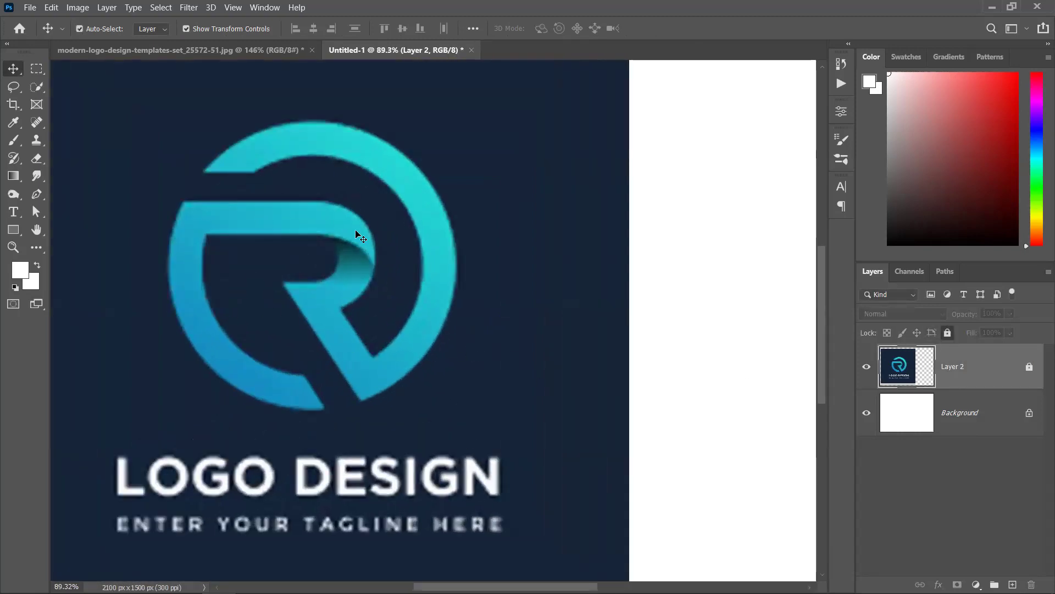
{"action": "scroll", "coordinate": [220, 288], "scroll_direction": "down", "scroll_amount": 2}
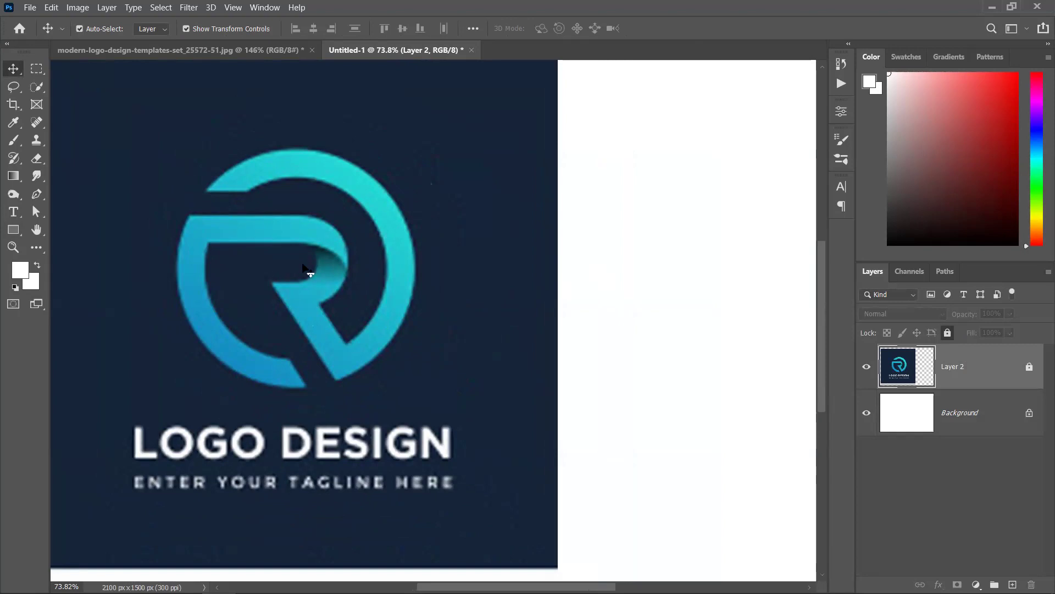
{"action": "left_click", "coordinate": [14, 231]}
{"action": "right_click", "coordinate": [16, 241]}
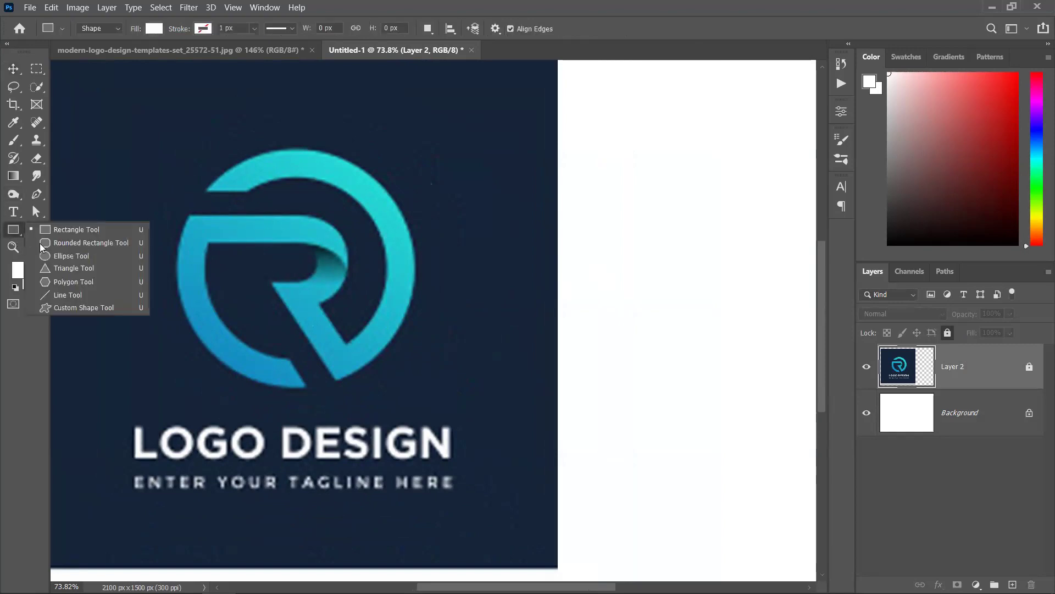
{"action": "left_click", "coordinate": [60, 254]}
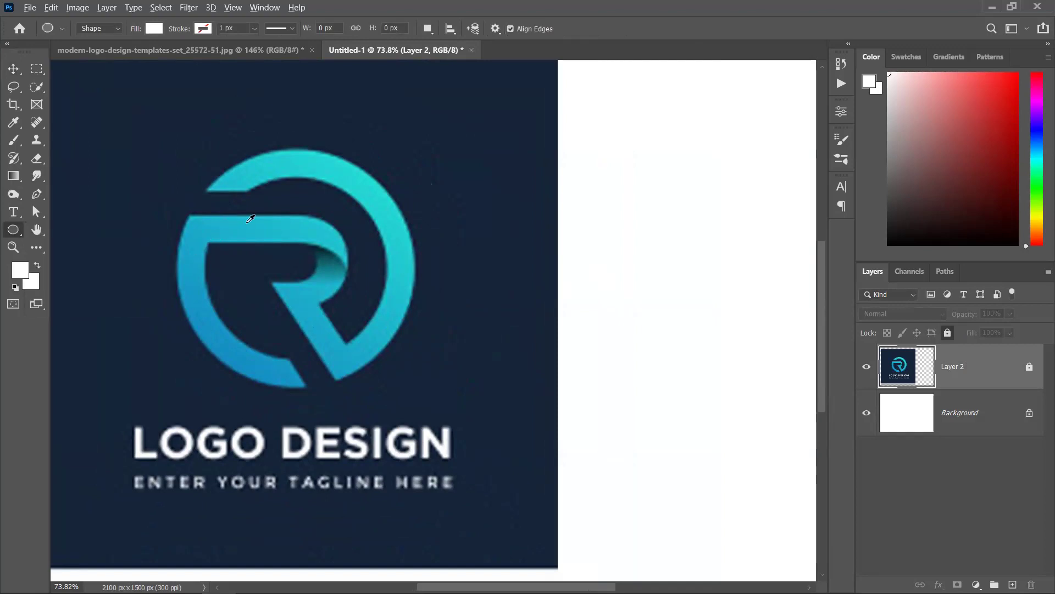
{"action": "left_click", "coordinate": [305, 268]}
{"action": "left_click_drag", "start_coordinate": [239, 232], "coordinate": [347, 361]}
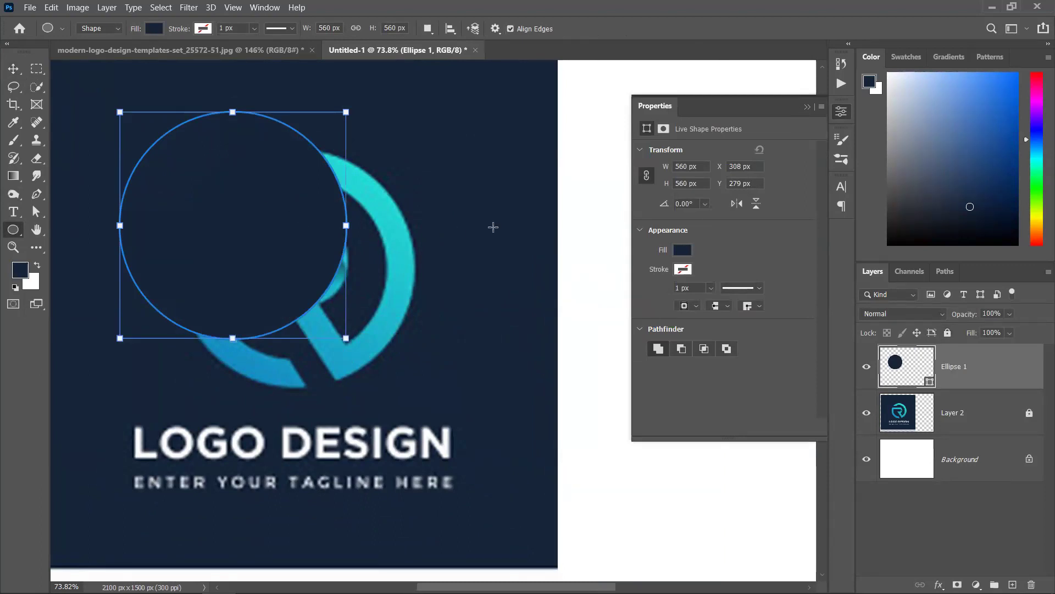
{"action": "left_click", "coordinate": [807, 107]}
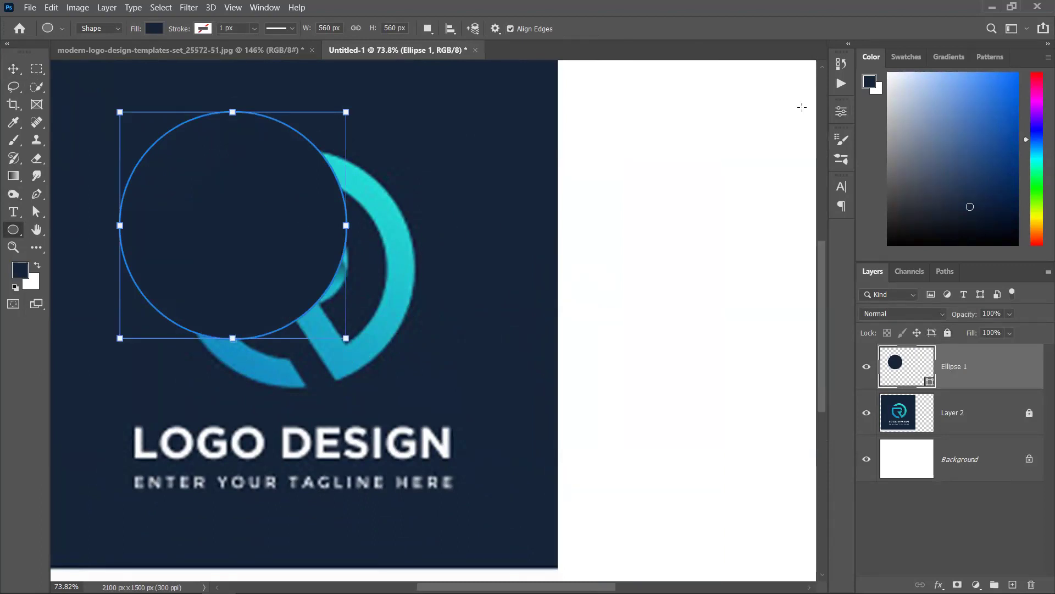
Move the navy circle onto the white area beside the reference tile and enlarge it to about 653 px.
{"action": "left_click", "coordinate": [13, 69]}
{"action": "left_click_drag", "start_coordinate": [249, 251], "coordinate": [676, 317]}
{"action": "left_click_drag", "start_coordinate": [576, 370], "coordinate": [346, 370]}
{"action": "scroll", "coordinate": [290, 353], "scroll_direction": "left", "scroll_amount": 2}
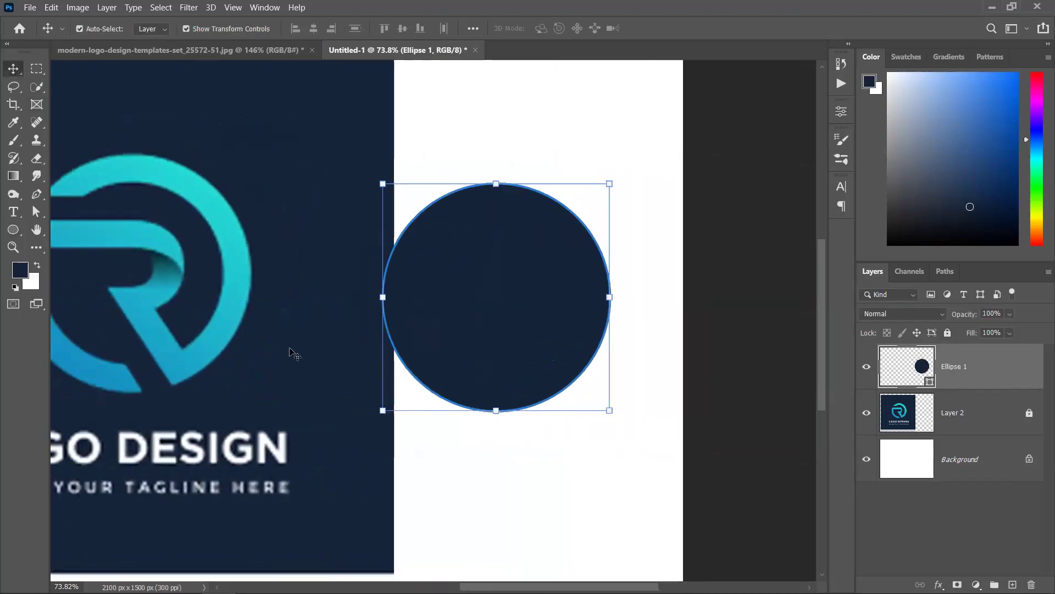
{"action": "scroll", "coordinate": [234, 328], "scroll_direction": "down", "scroll_amount": 2}
{"action": "left_click_drag", "start_coordinate": [614, 326], "coordinate": [685, 323]}
{"action": "left_click_drag", "start_coordinate": [748, 400], "coordinate": [765, 413]}
{"action": "left_click_drag", "start_coordinate": [668, 338], "coordinate": [670, 336]}
{"action": "left_click", "coordinate": [681, 28]}
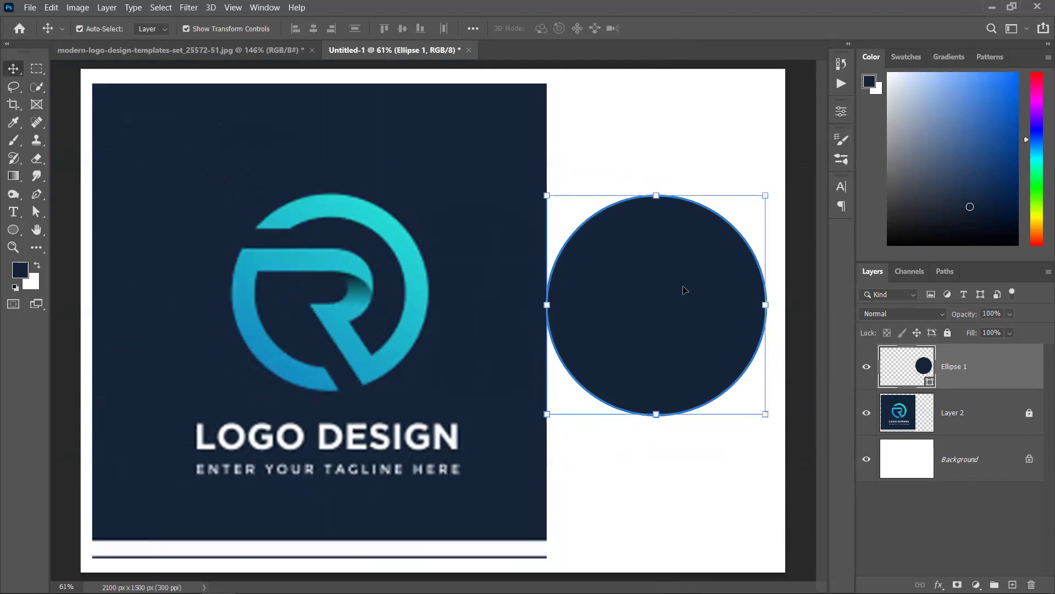
Duplicate the circle's layer and scale the copy down to 79.70% about its centre.
{"action": "left_click_drag", "start_coordinate": [1005, 390], "coordinate": [1013, 584]}
{"action": "left_click_drag", "start_coordinate": [761, 205], "coordinate": [750, 229]}
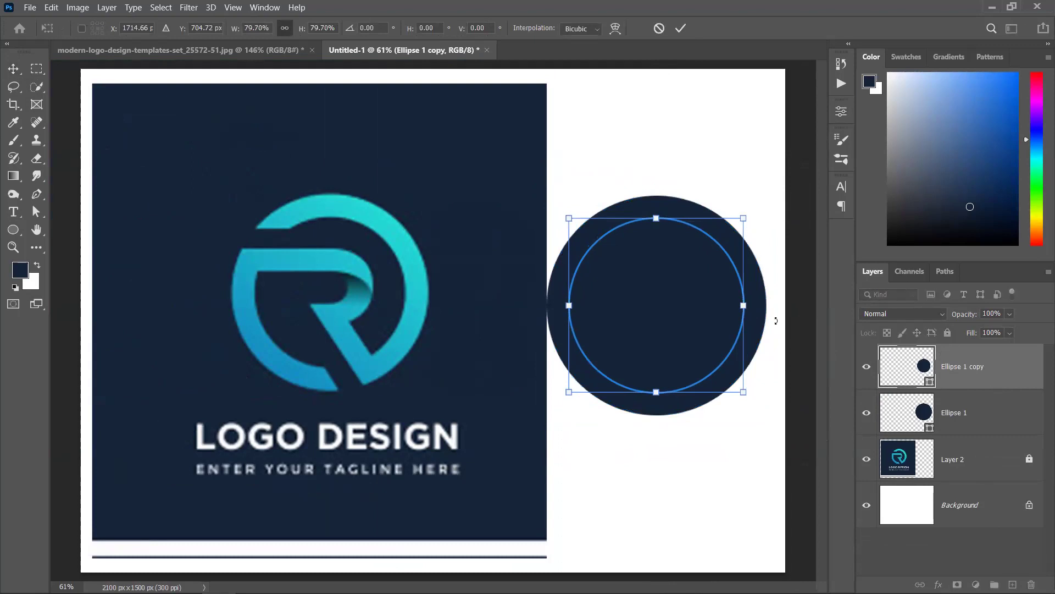
{"action": "left_click", "coordinate": [12, 67]}
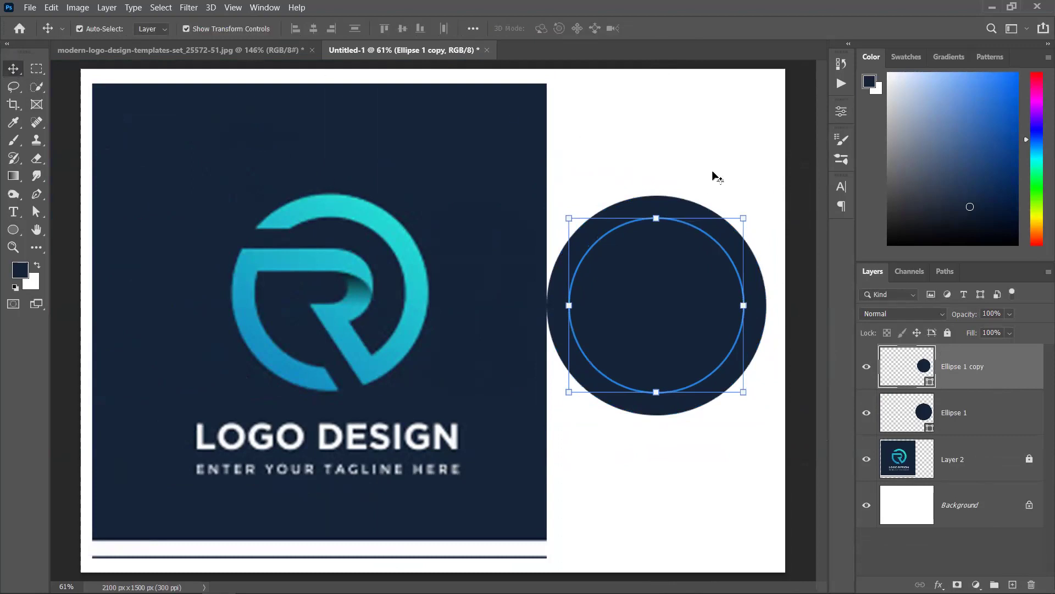
Subtract the smaller circle from the larger one with Subtract Front Shape to form a navy ring, and deselect it.
{"action": "left_click", "coordinate": [702, 216]}
{"action": "left_click", "coordinate": [948, 375], "text": "shift"}
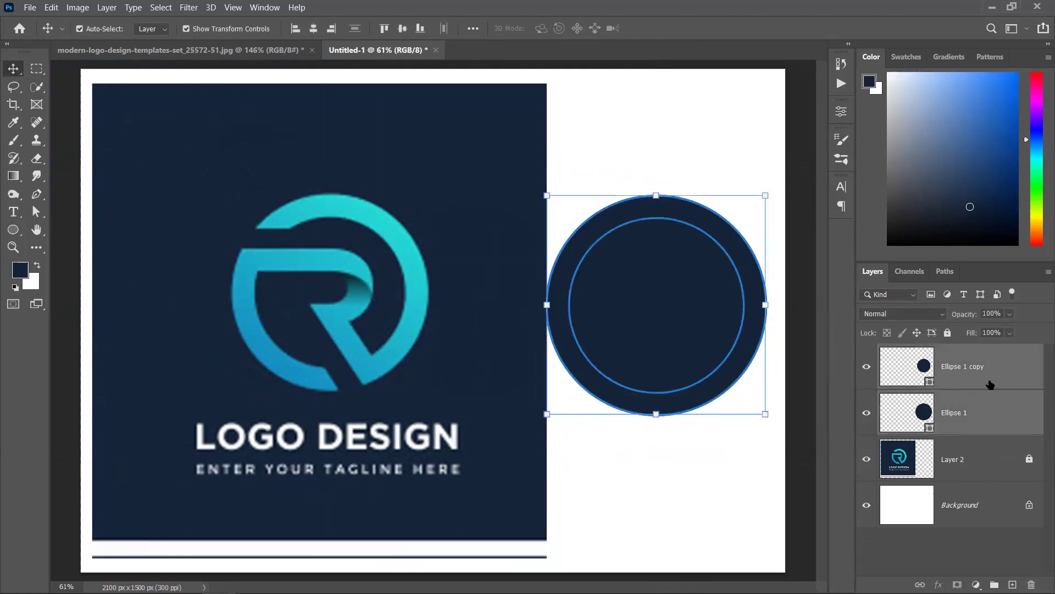
{"action": "left_click", "coordinate": [36, 212]}
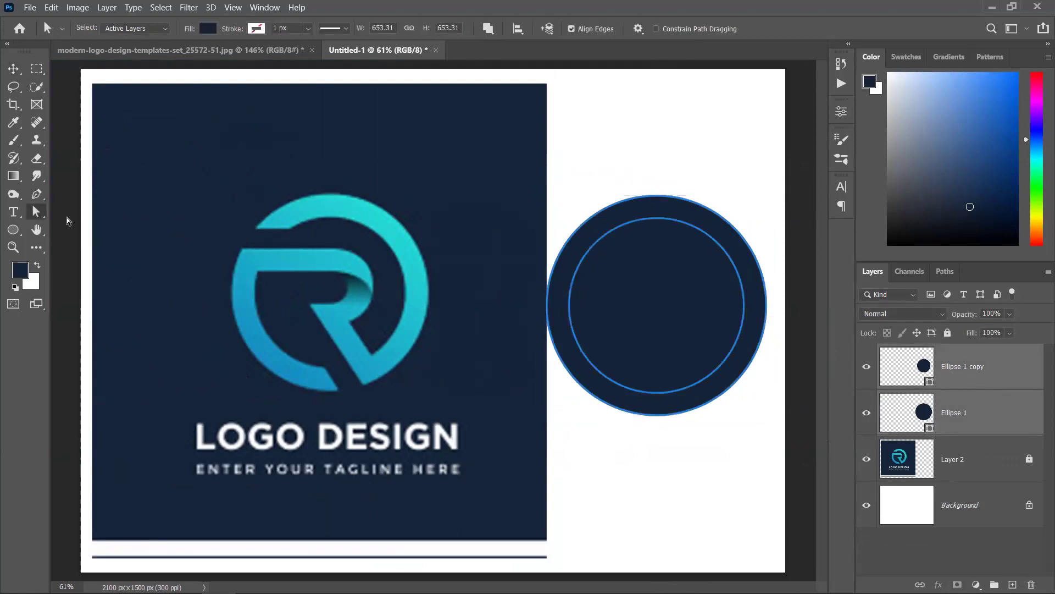
{"action": "left_click_drag", "start_coordinate": [657, 166], "coordinate": [678, 288]}
{"action": "right_click", "coordinate": [668, 270]}
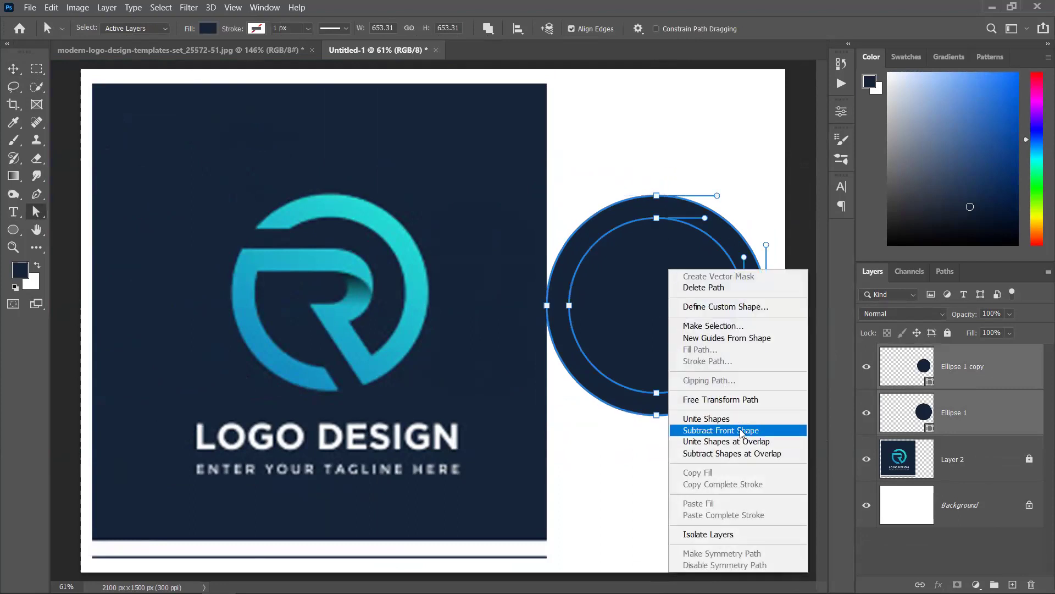
{"action": "left_click", "coordinate": [741, 432]}
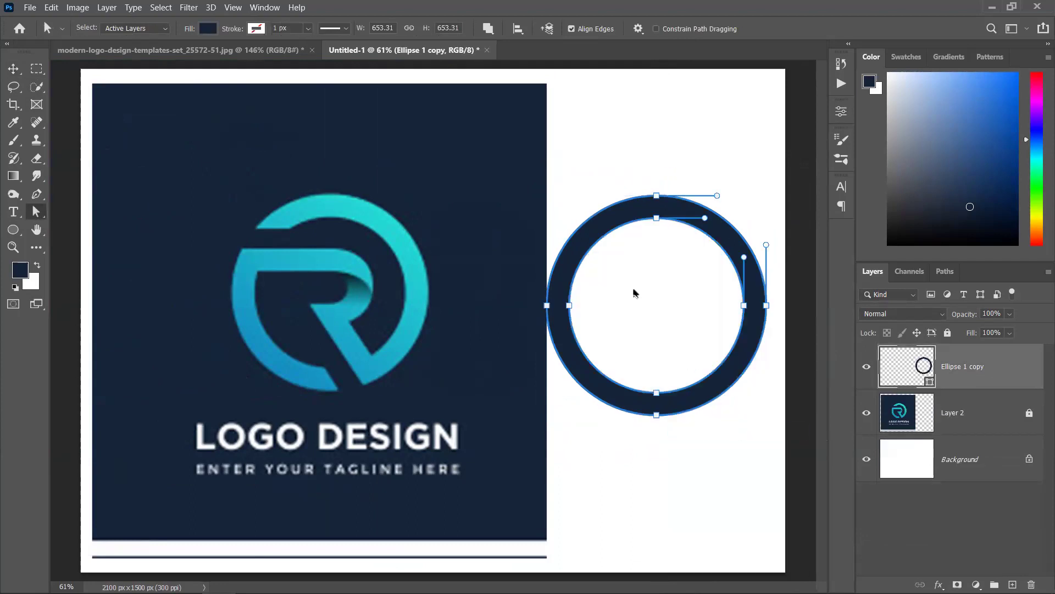
{"action": "left_click", "coordinate": [13, 70]}
{"action": "left_click", "coordinate": [676, 167]}
{"action": "left_click", "coordinate": [617, 292]}
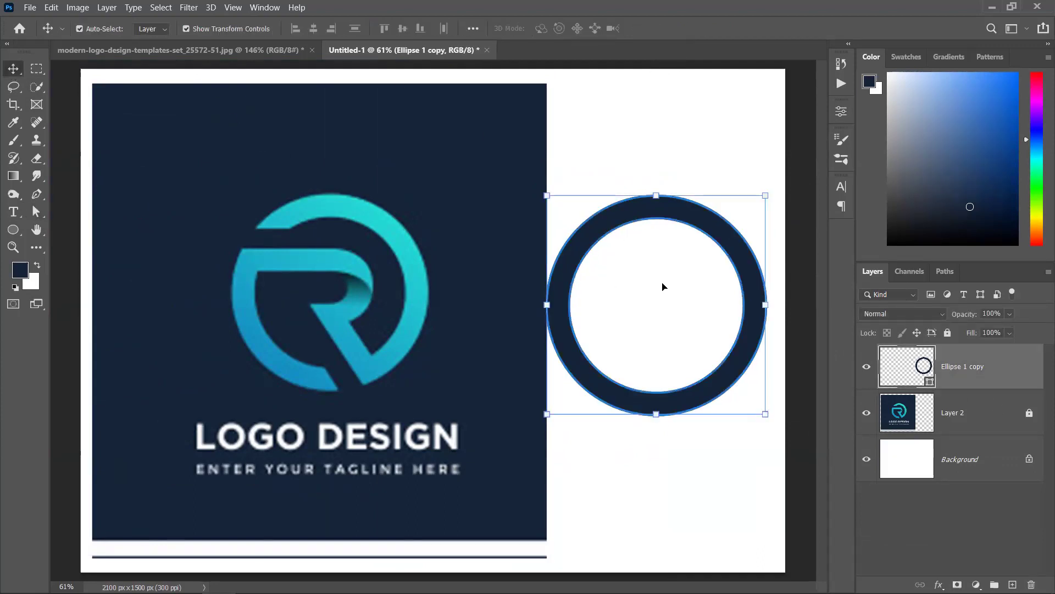
{"action": "left_click", "coordinate": [619, 179]}
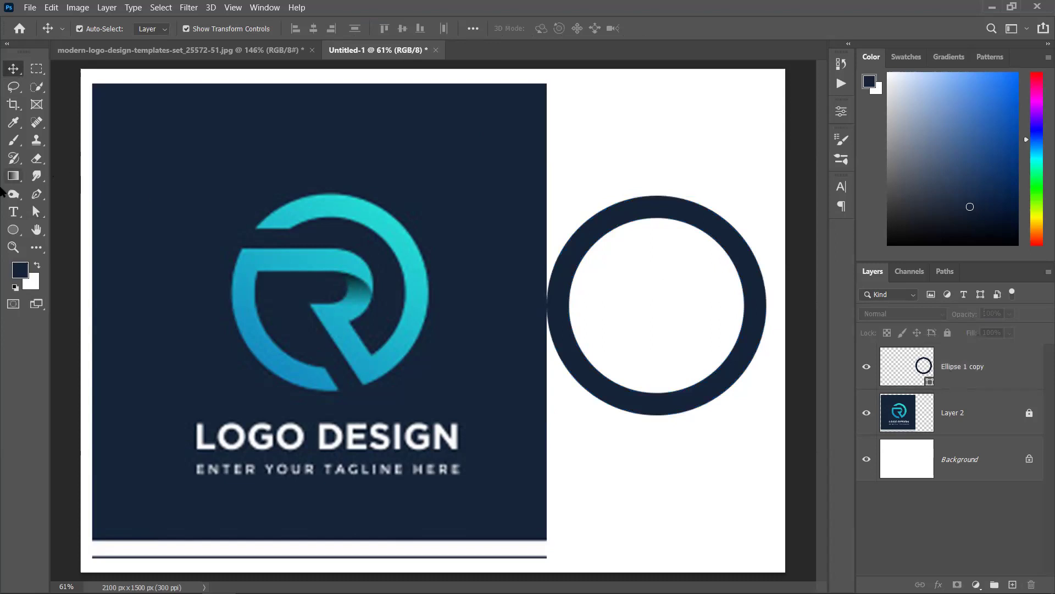
Draw a navy rectangle about 271 by 62 px over the gap above the reference R's bar.
{"action": "left_click", "coordinate": [13, 230]}
{"action": "left_click", "coordinate": [66, 231]}
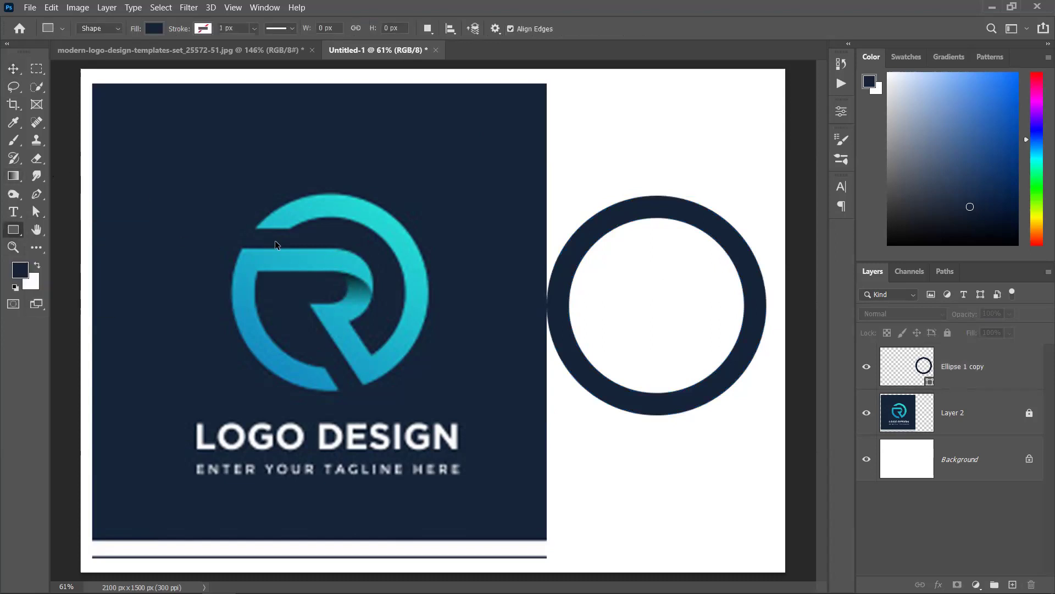
{"action": "scroll", "coordinate": [276, 245], "scroll_direction": "up", "scroll_amount": 3}
{"action": "left_click_drag", "start_coordinate": [238, 223], "coordinate": [358, 252]}
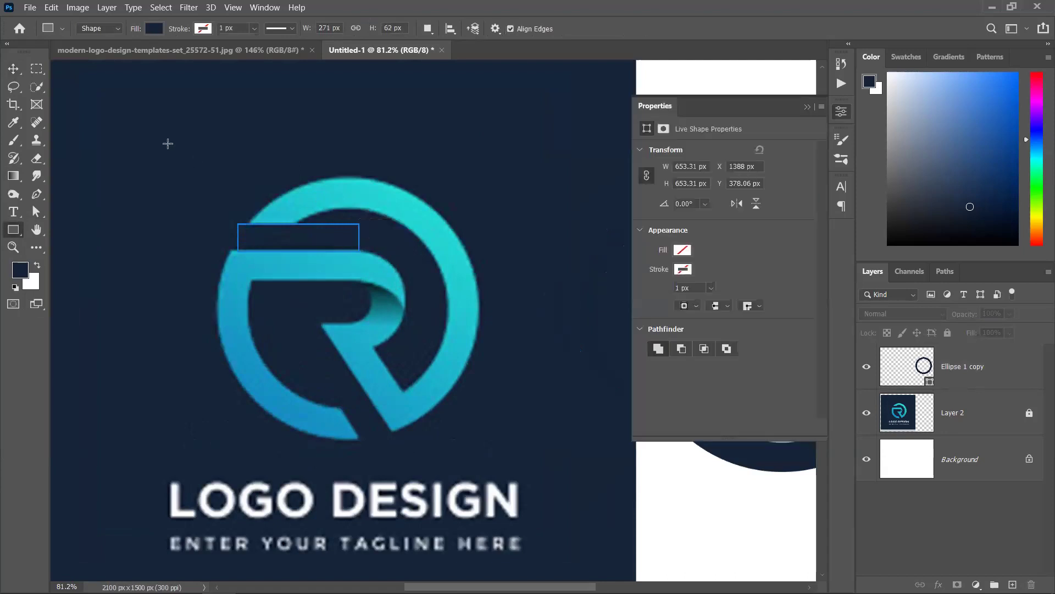
{"action": "key", "text": "v"}
{"action": "scroll", "coordinate": [385, 235], "scroll_direction": "down", "scroll_amount": 3}
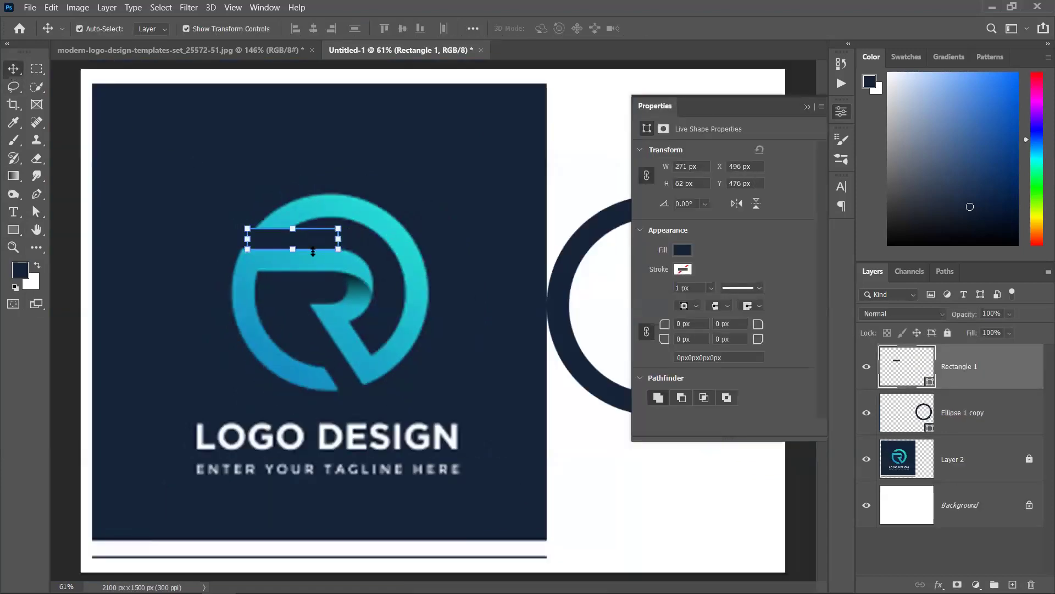
Move the rectangle across the upper-left part of the navy ring, its left end aligned with the ring's outer edge.
{"action": "left_click", "coordinate": [807, 106]}
{"action": "left_click_drag", "start_coordinate": [311, 248], "coordinate": [607, 253]}
{"action": "key", "text": "shift+Down"}
{"action": "key", "text": "shift+Down"}
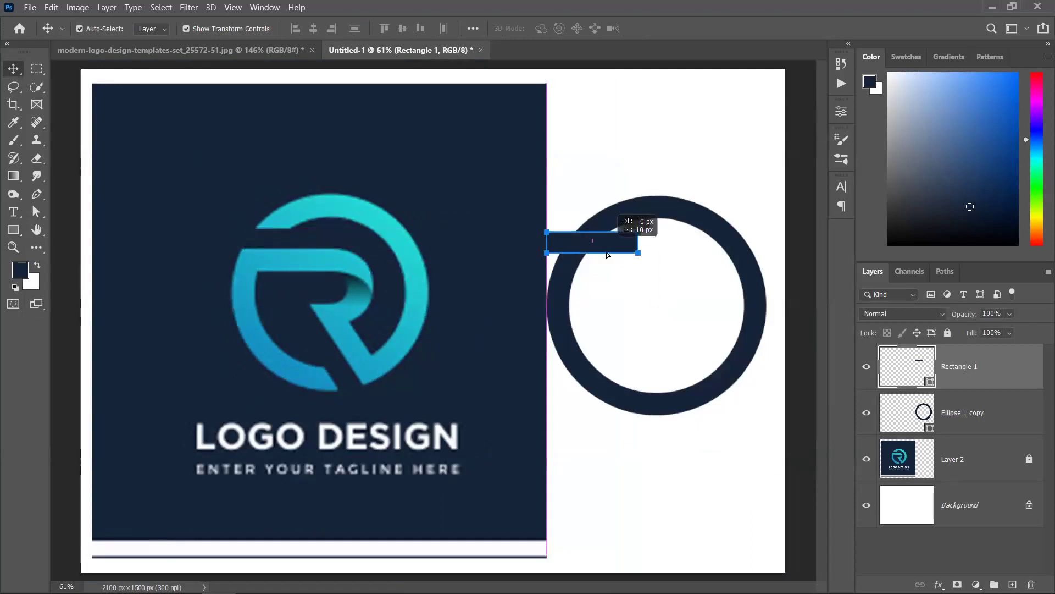
Subtract the rectangle from the ring with Subtract Front Shape to cut the gap, and deselect the result.
{"action": "left_click", "coordinate": [672, 213], "text": "shift"}
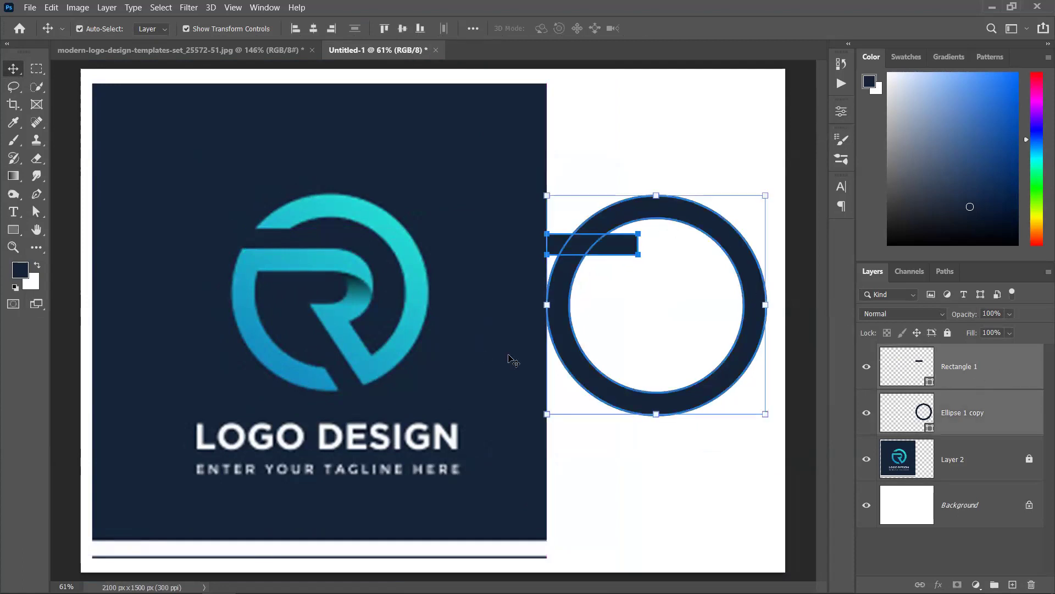
{"action": "left_click", "coordinate": [36, 212]}
{"action": "left_click_drag", "start_coordinate": [647, 182], "coordinate": [630, 214]}
{"action": "right_click", "coordinate": [629, 214]}
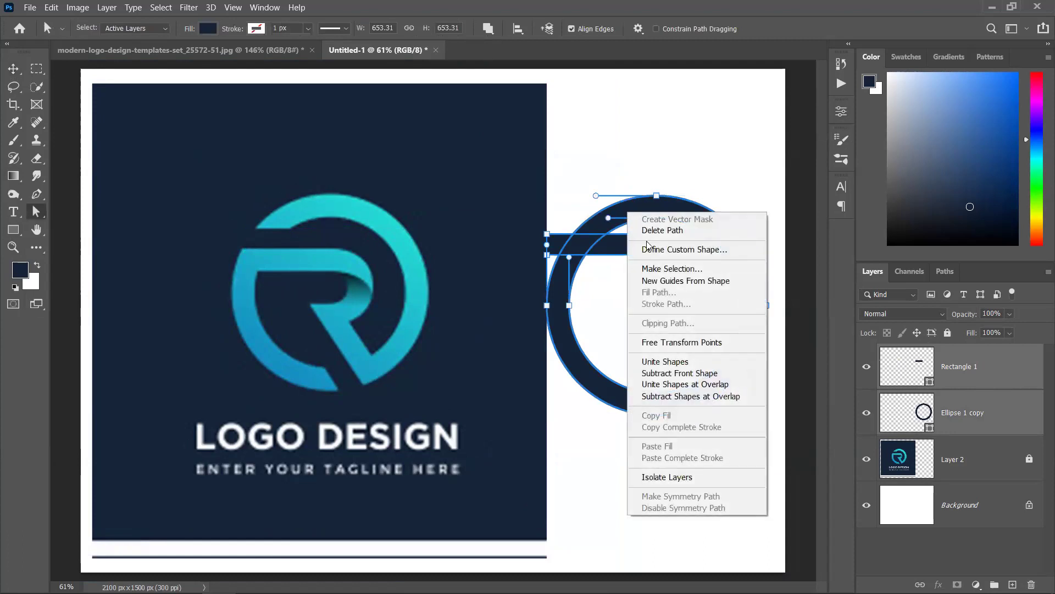
{"action": "left_click", "coordinate": [693, 374]}
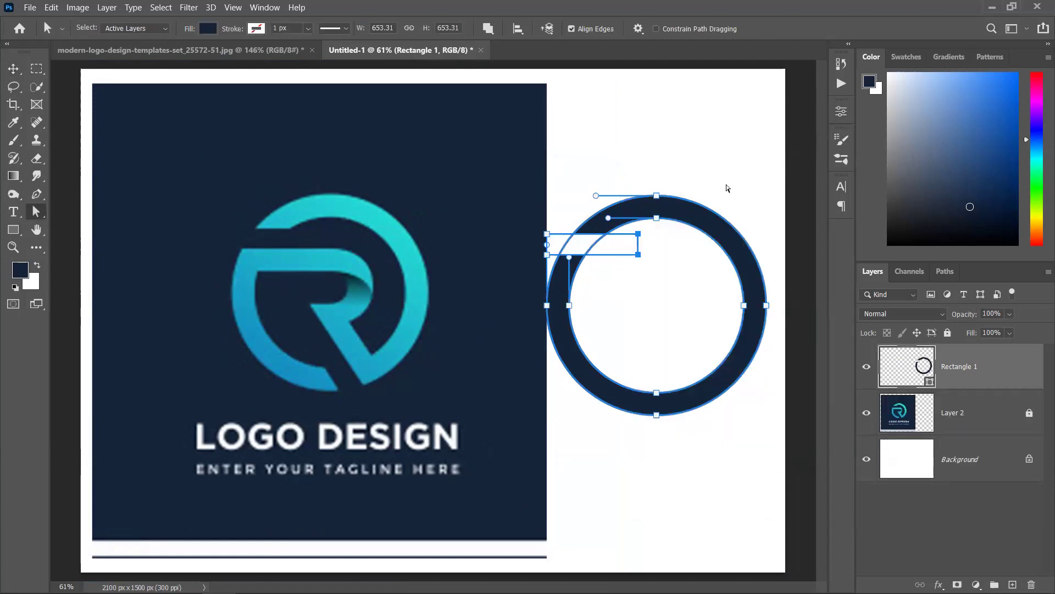
{"action": "key", "text": "Return"}
{"action": "left_click", "coordinate": [13, 69]}
{"action": "left_click", "coordinate": [592, 299]}
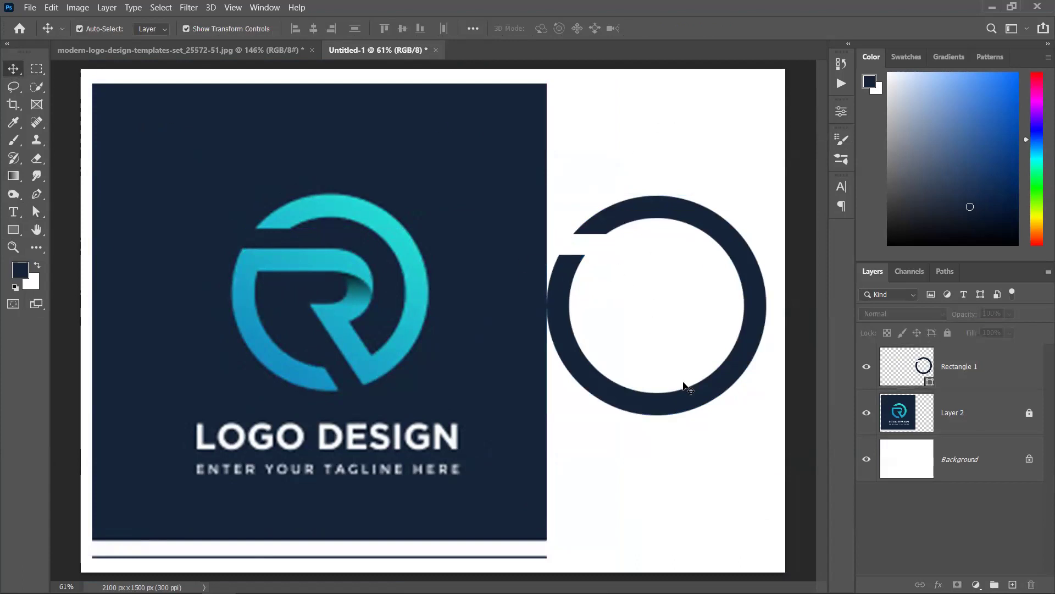
Start a Pen path along the top edge of the reference R's bar, with a smooth point where the bowl begins.
{"action": "left_click", "coordinate": [35, 211]}
{"action": "scroll", "coordinate": [309, 283], "scroll_direction": "up", "scroll_amount": 5}
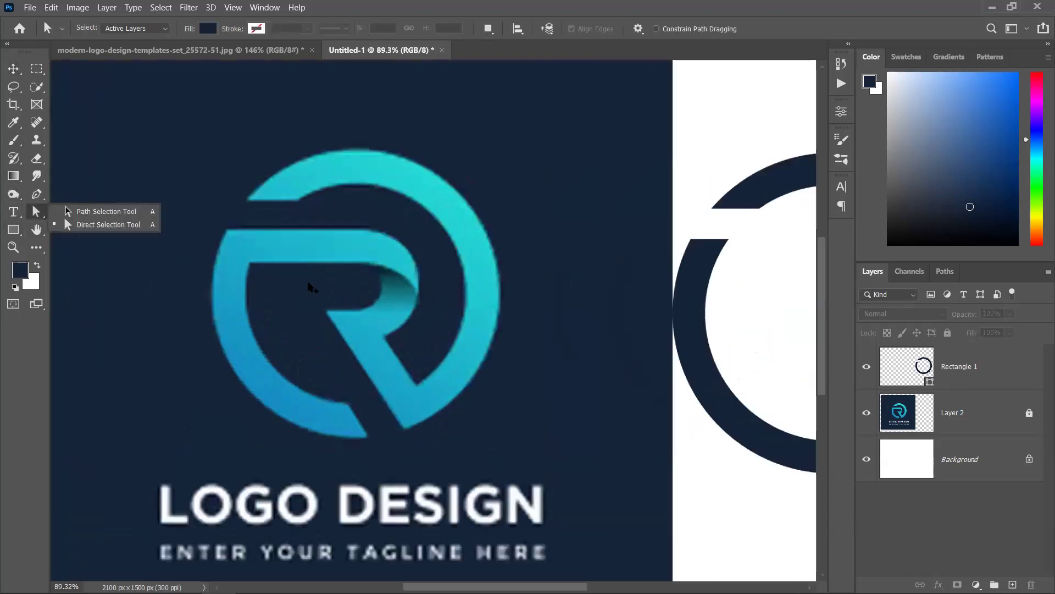
{"action": "left_click", "coordinate": [37, 194]}
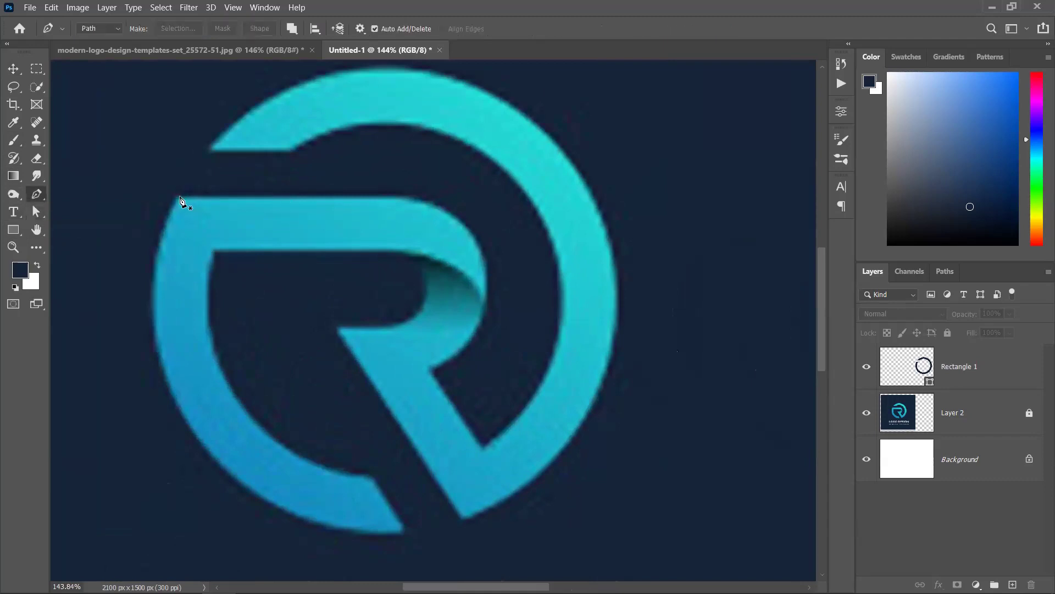
{"action": "left_click", "coordinate": [178, 196]}
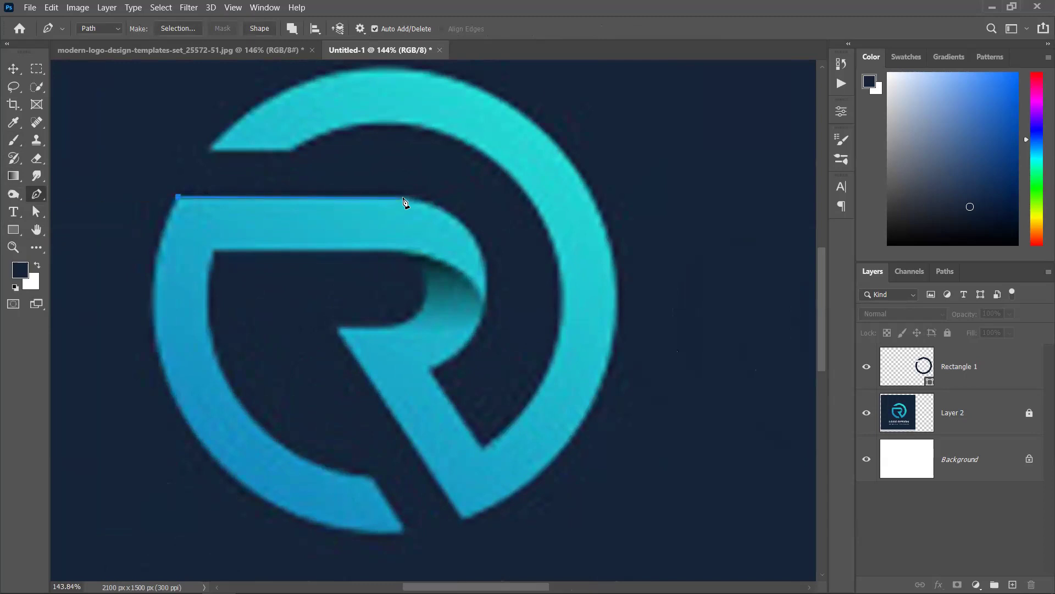
{"action": "left_click_drag", "start_coordinate": [410, 198], "coordinate": [465, 200]}
{"action": "left_click_drag", "start_coordinate": [485, 299], "coordinate": [481, 324]}
{"action": "key", "text": "ctrl+z"}
{"action": "scroll", "coordinate": [482, 307], "scroll_direction": "up", "scroll_amount": 3}
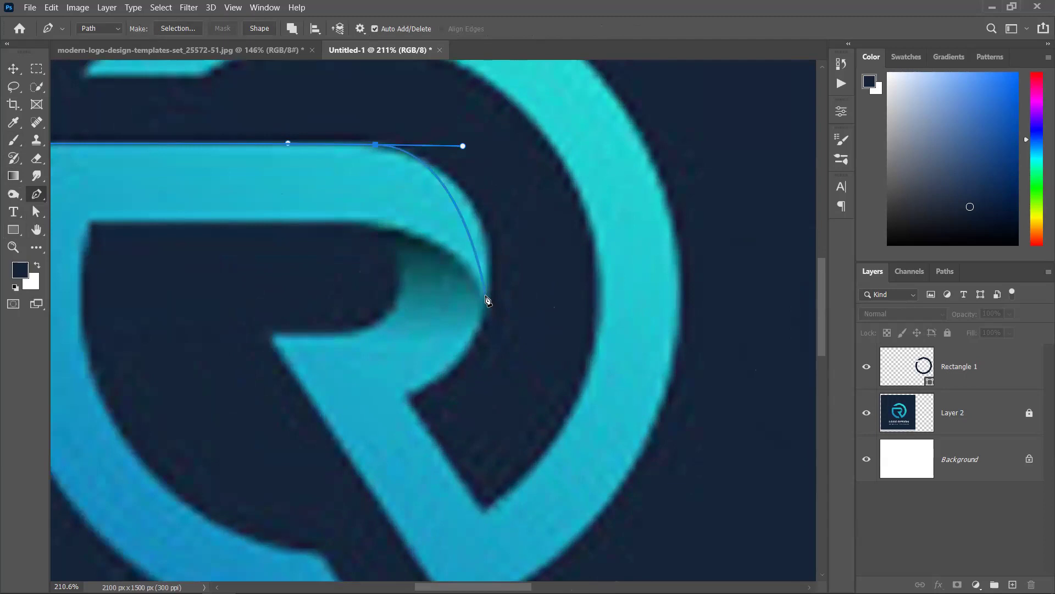
Trace the bowl's outer curve and the bar's underside, close the path, convert it to a navy shape and hide it.
{"action": "mouse_move", "coordinate": [488, 297]}
{"action": "left_mouse_down"}
{"action": "mouse_move", "coordinate": [478, 341]}
{"action": "mouse_move", "coordinate": [466, 345]}
{"action": "mouse_move", "coordinate": [473, 362]}
{"action": "mouse_move", "coordinate": [477, 293]}
{"action": "left_mouse_up"}
{"action": "left_click_drag", "start_coordinate": [350, 223], "coordinate": [255, 225]}
{"action": "scroll", "coordinate": [242, 220], "scroll_direction": "left", "scroll_amount": 5}
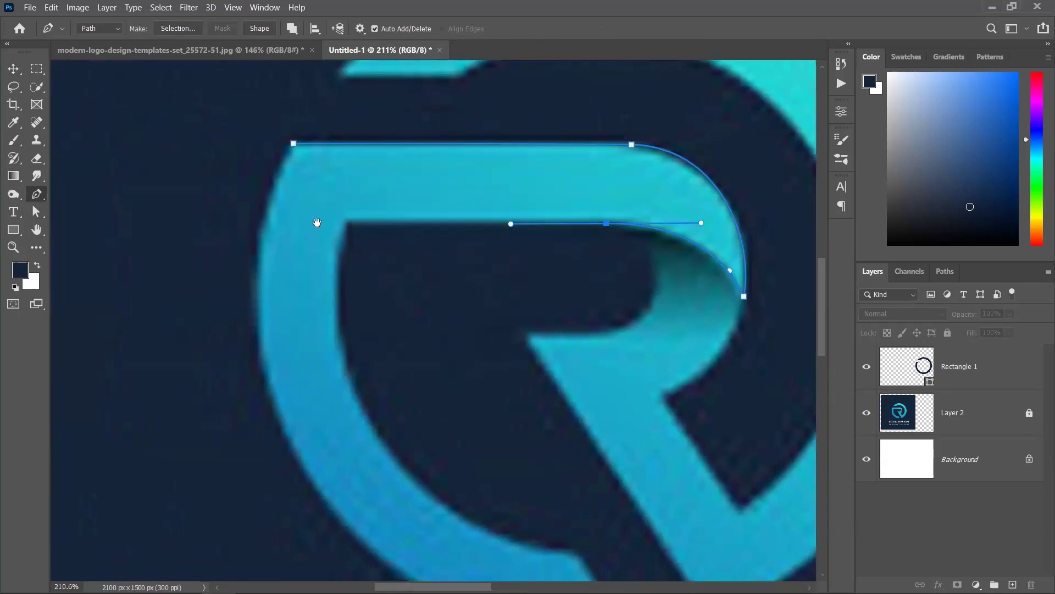
{"action": "left_click", "coordinate": [329, 218]}
{"action": "left_click", "coordinate": [308, 143]}
{"action": "left_click_drag", "start_coordinate": [666, 302], "coordinate": [487, 250]}
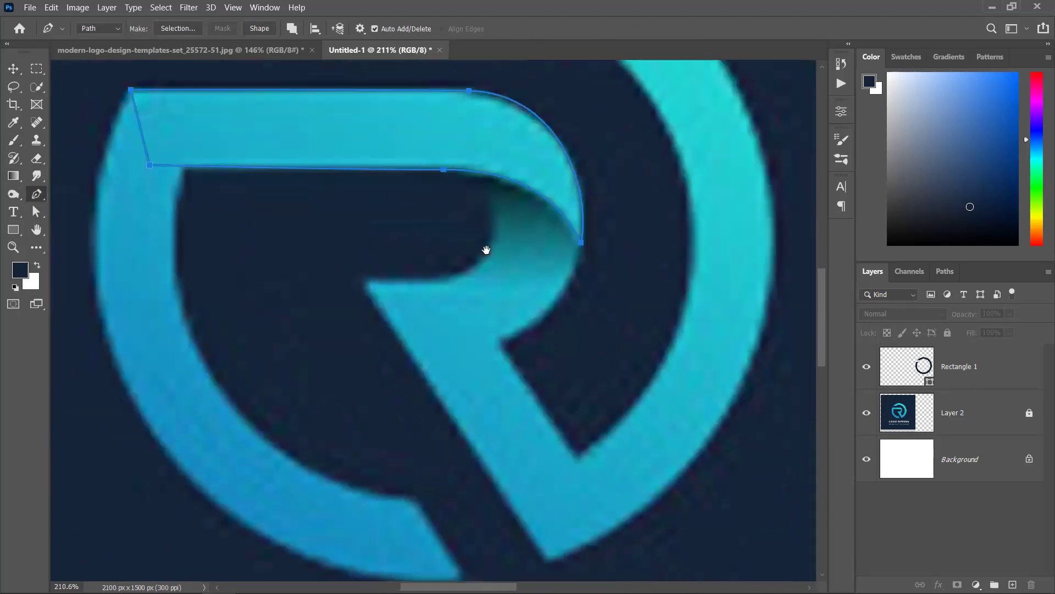
{"action": "left_click", "coordinate": [258, 29]}
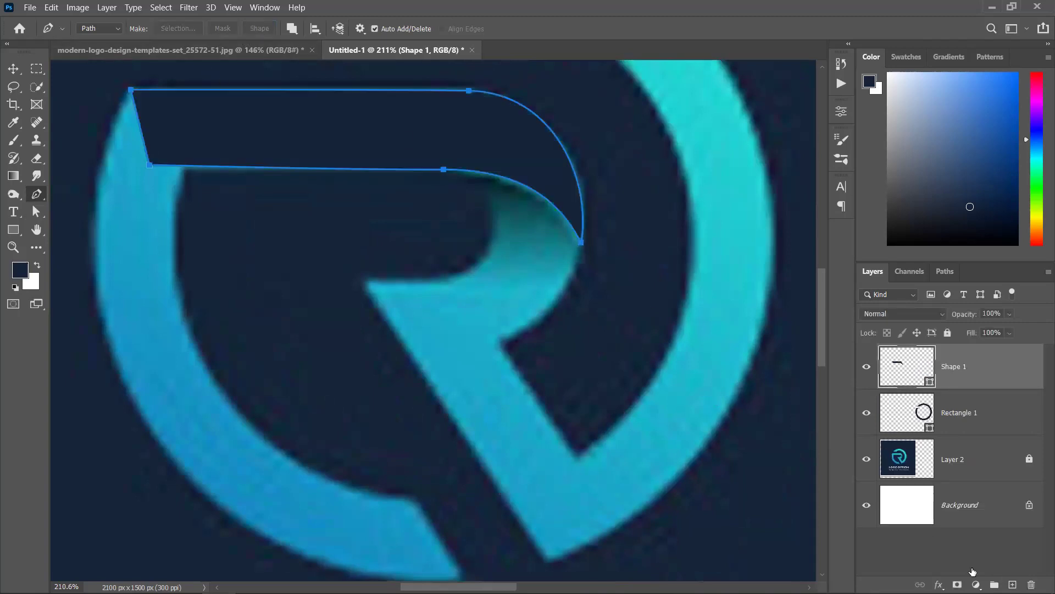
{"action": "left_click", "coordinate": [866, 366]}
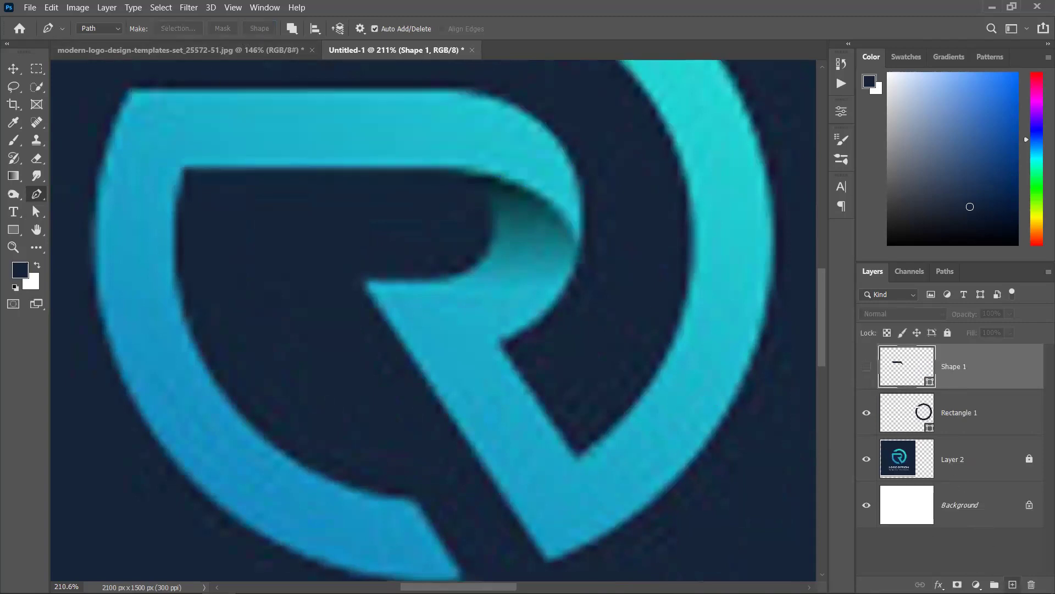
On a new layer, trace the R's inner bowl curve from the bar to the leg's upper-left corner, ending in a corner point.
{"action": "left_click", "coordinate": [1013, 584]}
{"action": "left_click", "coordinate": [466, 159]}
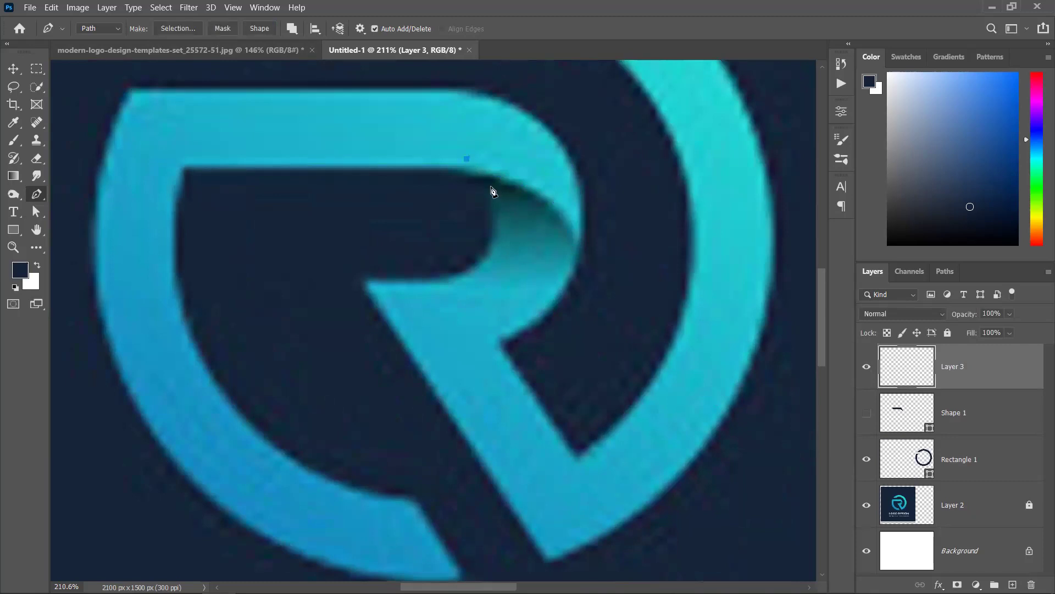
{"action": "left_click_drag", "start_coordinate": [486, 254], "coordinate": [456, 296]}
{"action": "key", "text": "ctrl+z"}
{"action": "left_click_drag", "start_coordinate": [368, 283], "coordinate": [165, 261]}
{"action": "left_click", "coordinate": [366, 280], "text": "alt"}
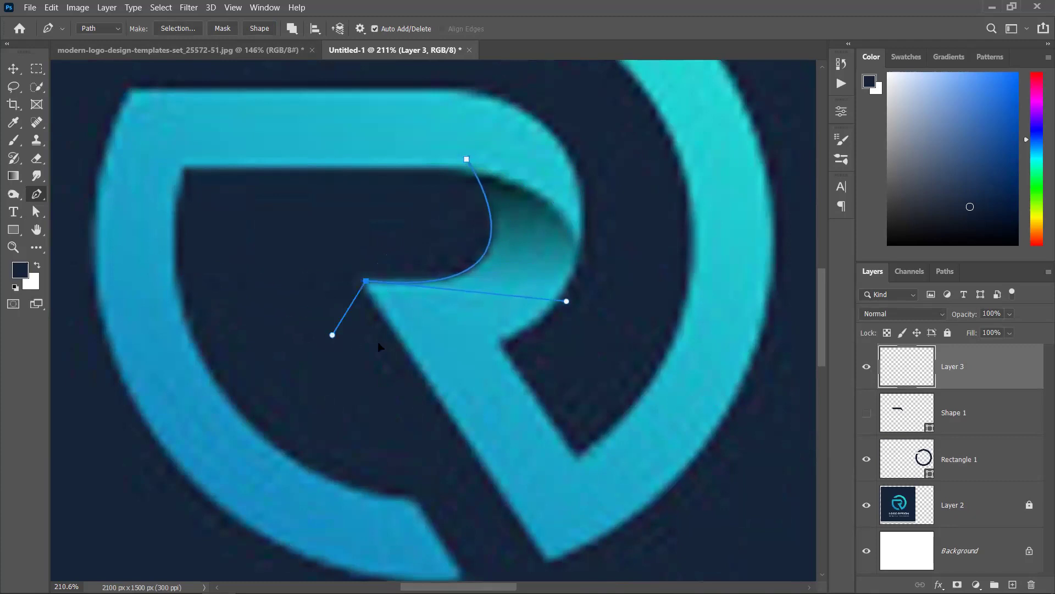
Trace the R's leg and the bowl's outer curve, close the path, convert it to a navy shape and hide it.
{"action": "left_click", "coordinate": [548, 559]}
{"action": "left_click", "coordinate": [616, 453]}
{"action": "left_click", "coordinate": [578, 458]}
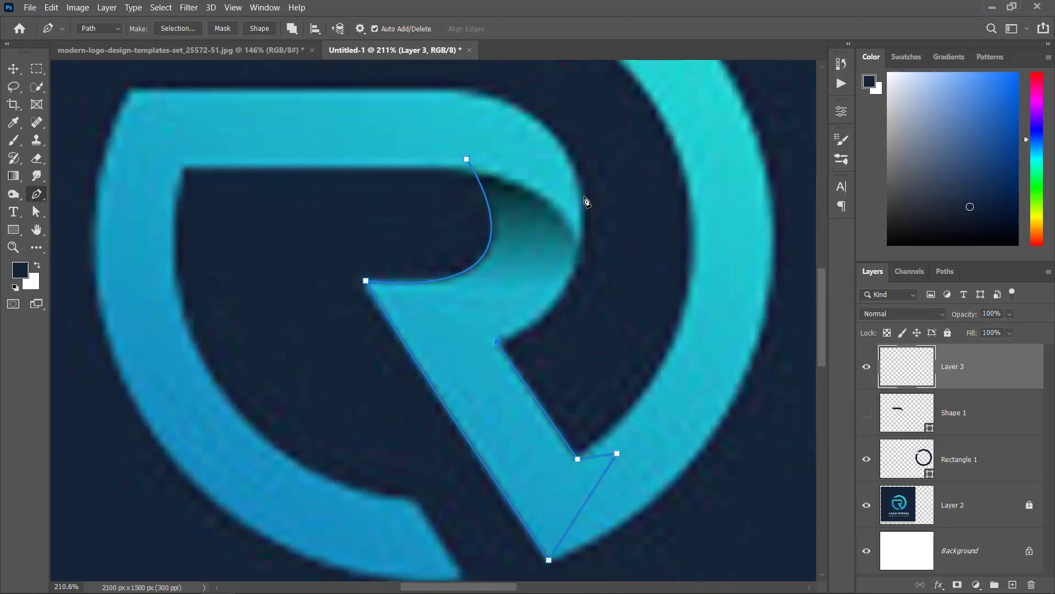
{"action": "left_click_drag", "start_coordinate": [582, 197], "coordinate": [493, 134]}
{"action": "left_click", "coordinate": [467, 159]}
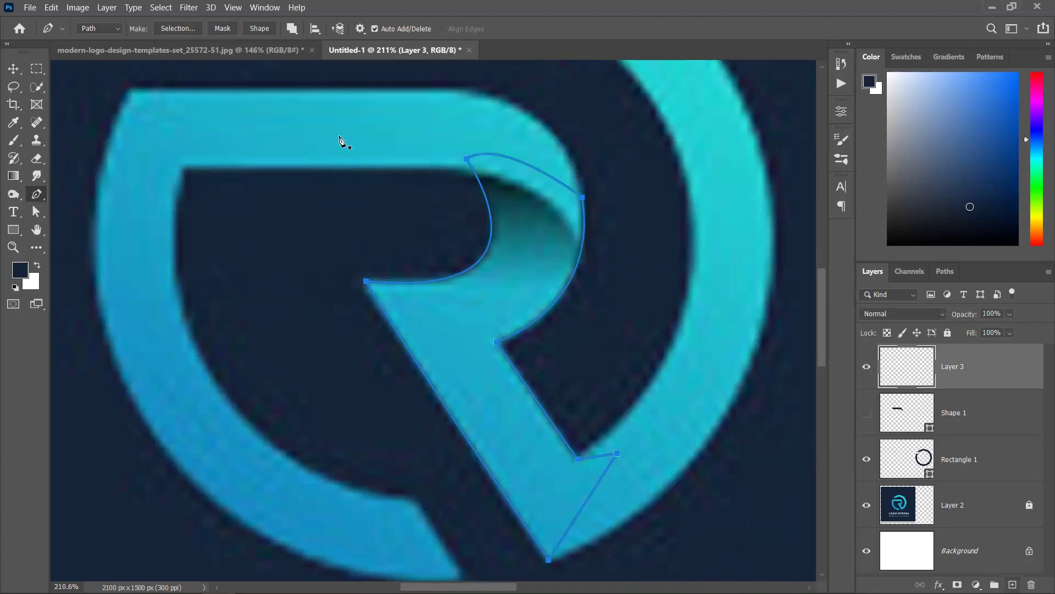
{"action": "left_click", "coordinate": [260, 28]}
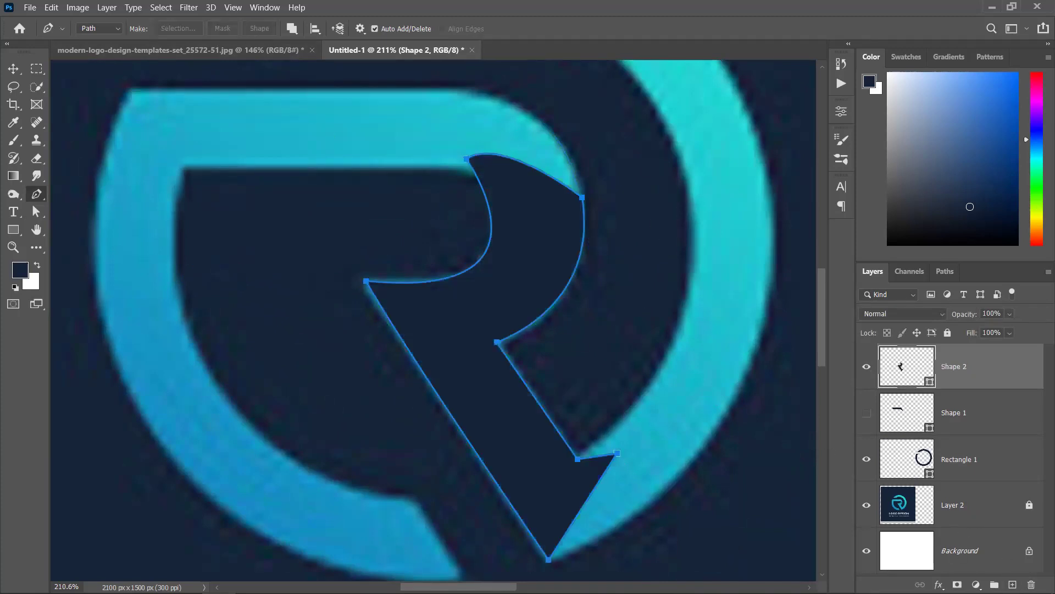
{"action": "scroll", "coordinate": [571, 363], "scroll_direction": "down", "scroll_amount": 2}
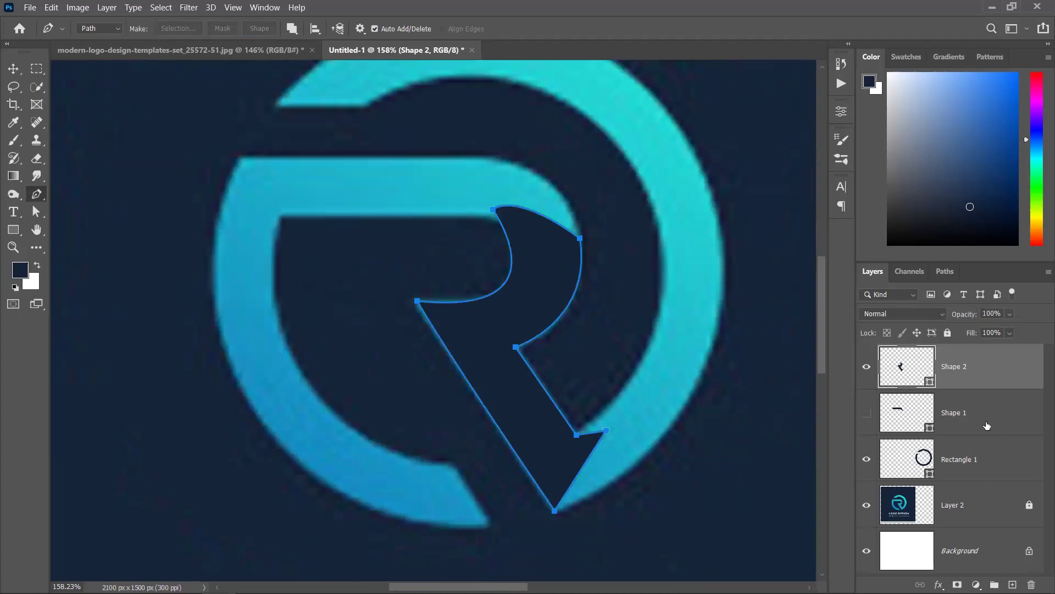
{"action": "left_click", "coordinate": [865, 368]}
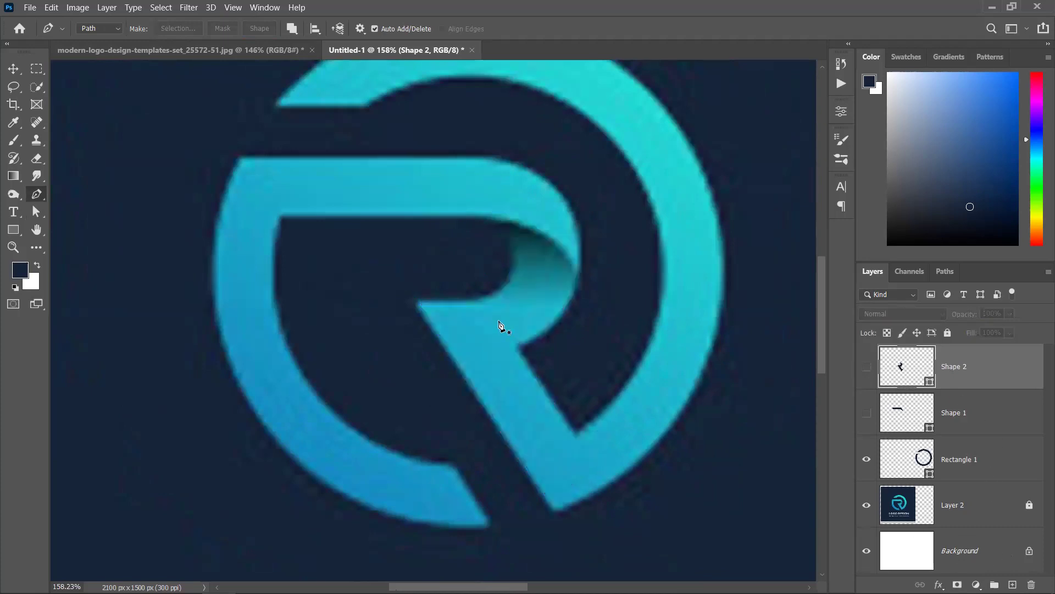
Show the R's bar and leg shapes and move them together onto the white area below the ring.
{"action": "scroll", "coordinate": [419, 357], "scroll_direction": "down", "scroll_amount": 3}
{"action": "left_click", "coordinate": [13, 69]}
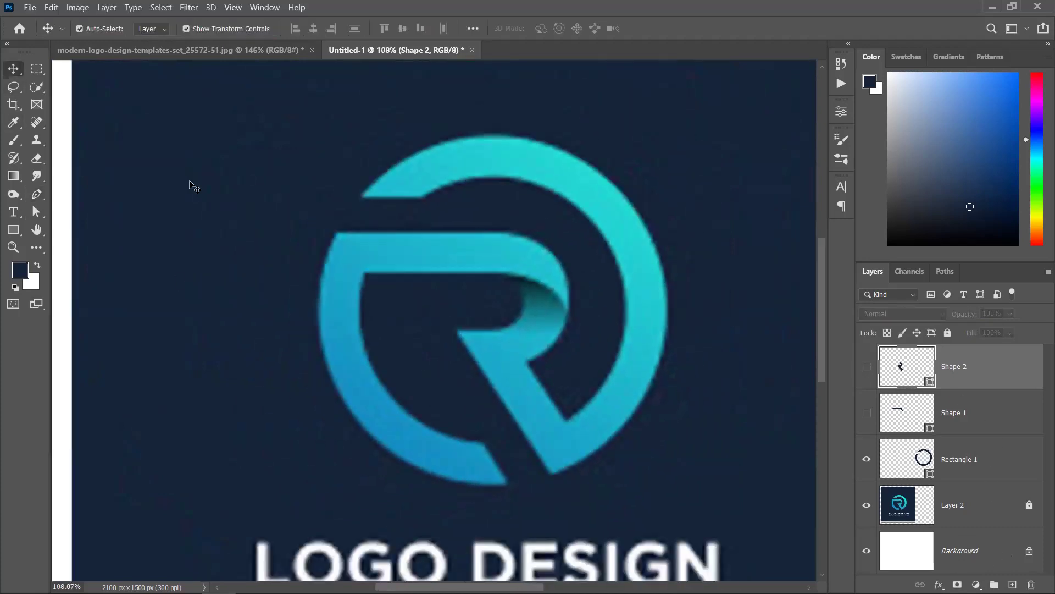
{"action": "scroll", "coordinate": [467, 257], "scroll_direction": "down", "scroll_amount": 2}
{"action": "scroll", "coordinate": [712, 388], "scroll_direction": "right", "scroll_amount": 5}
{"action": "scroll", "coordinate": [471, 318], "scroll_direction": "down", "scroll_amount": 2}
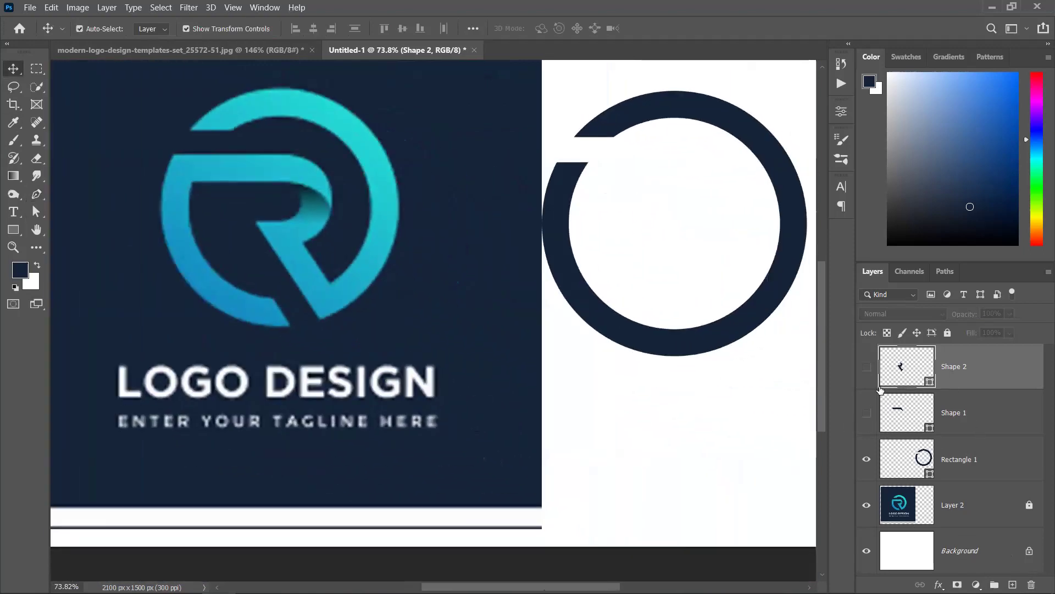
{"action": "left_click", "coordinate": [867, 368]}
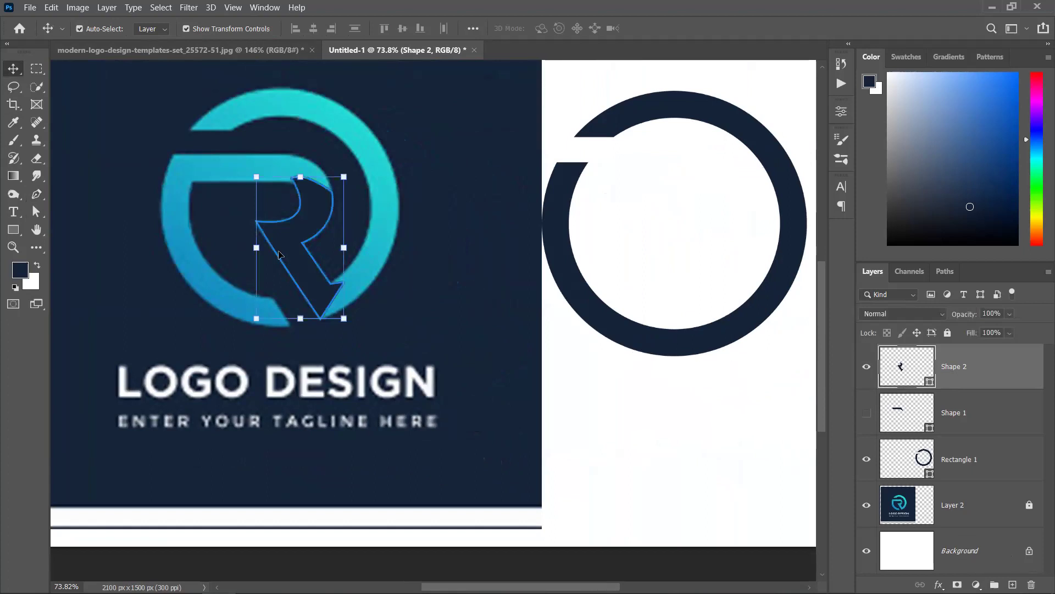
{"action": "left_click", "coordinate": [955, 408], "text": "shift"}
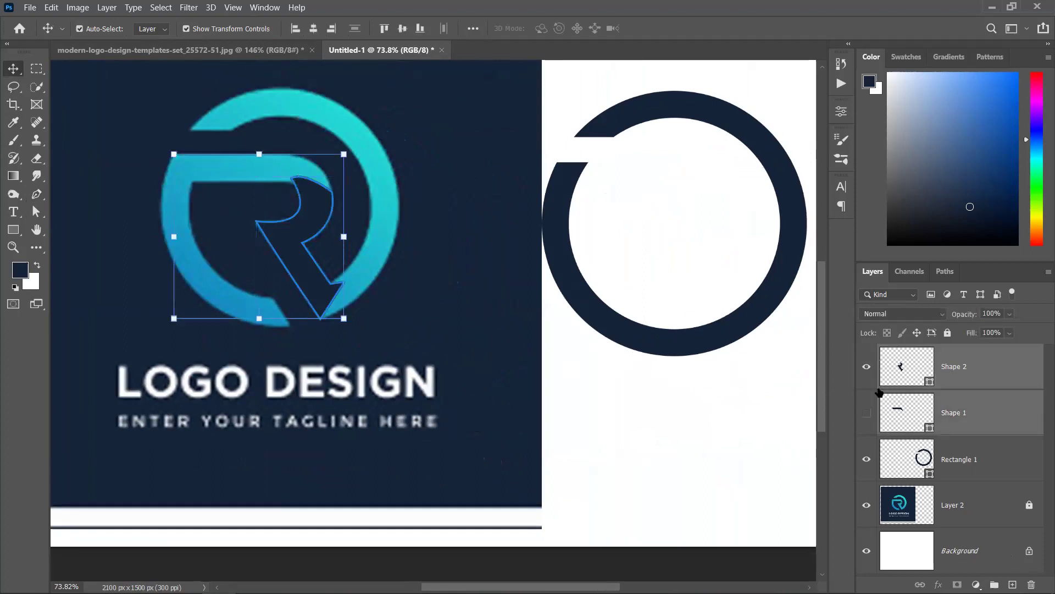
{"action": "left_click", "coordinate": [862, 413]}
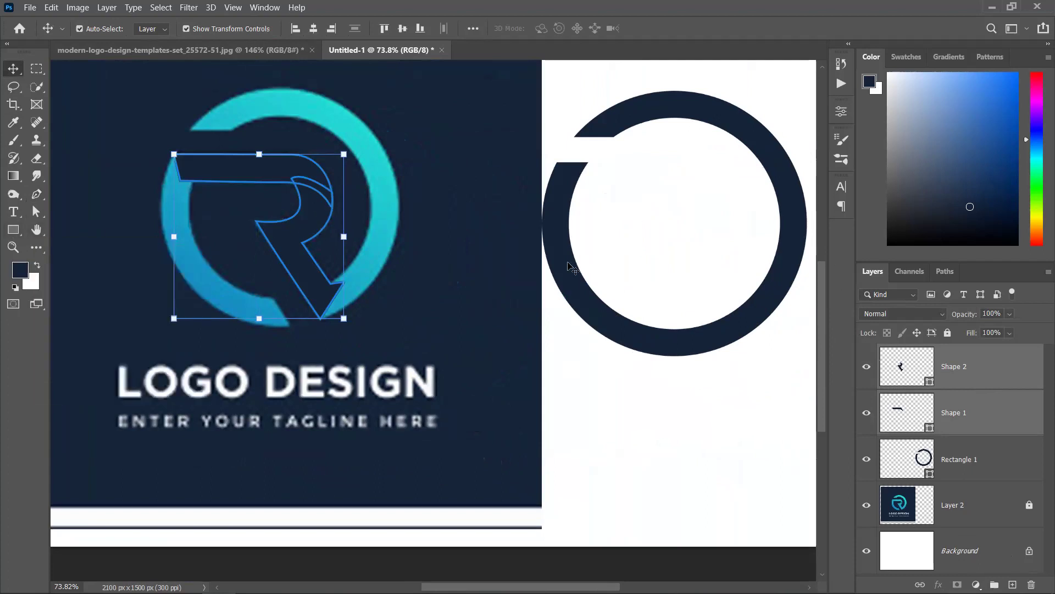
{"action": "left_click_drag", "start_coordinate": [332, 218], "coordinate": [672, 417]}
{"action": "scroll", "coordinate": [660, 426], "scroll_direction": "right", "scroll_amount": 5}
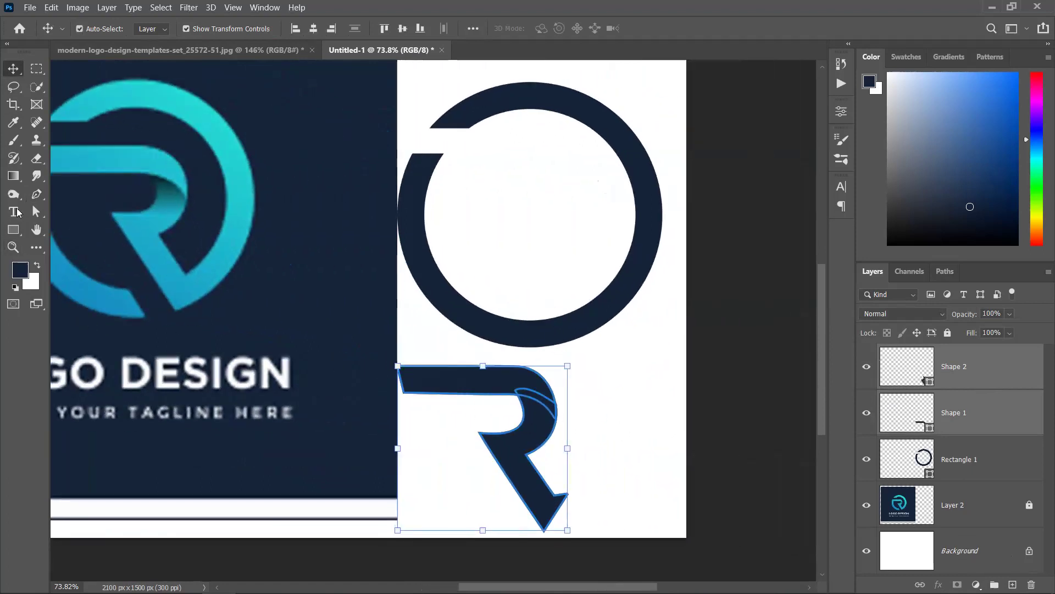
Try merging the R's bar and leg shapes with Unite Shapes, and undo the merge.
{"action": "left_click", "coordinate": [36, 212]}
{"action": "left_click", "coordinate": [522, 426]}
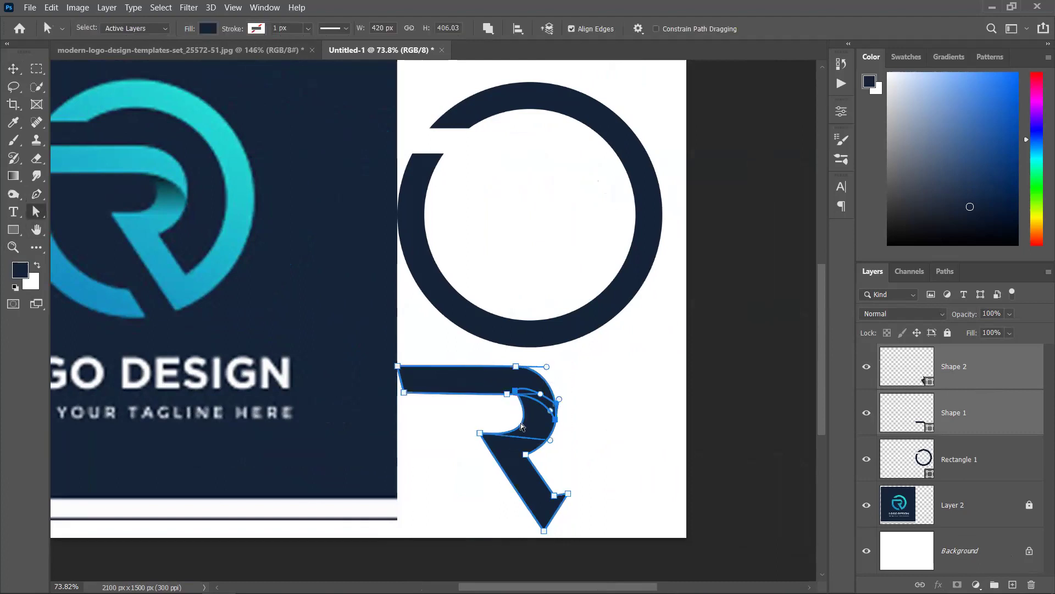
{"action": "right_click", "coordinate": [531, 406]}
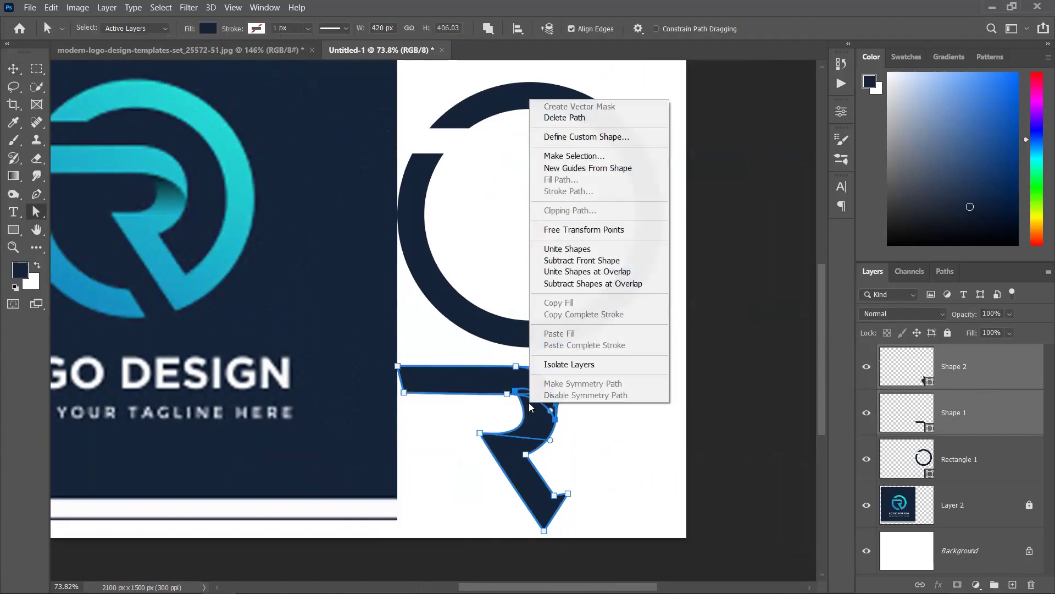
{"action": "left_click", "coordinate": [569, 249]}
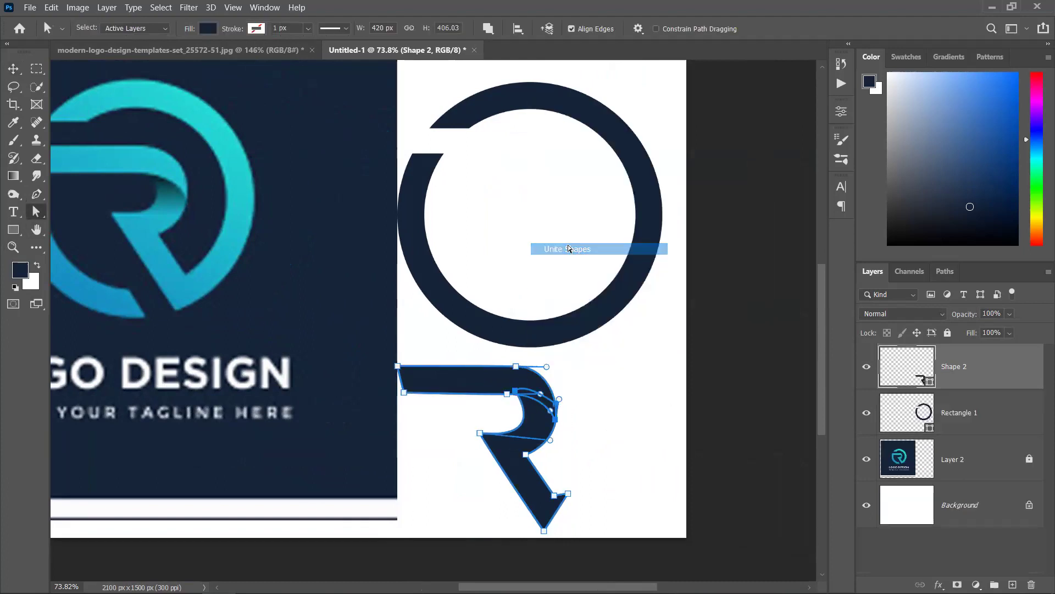
{"action": "left_click", "coordinate": [678, 445]}
{"action": "scroll", "coordinate": [540, 414], "scroll_direction": "up", "scroll_amount": 2}
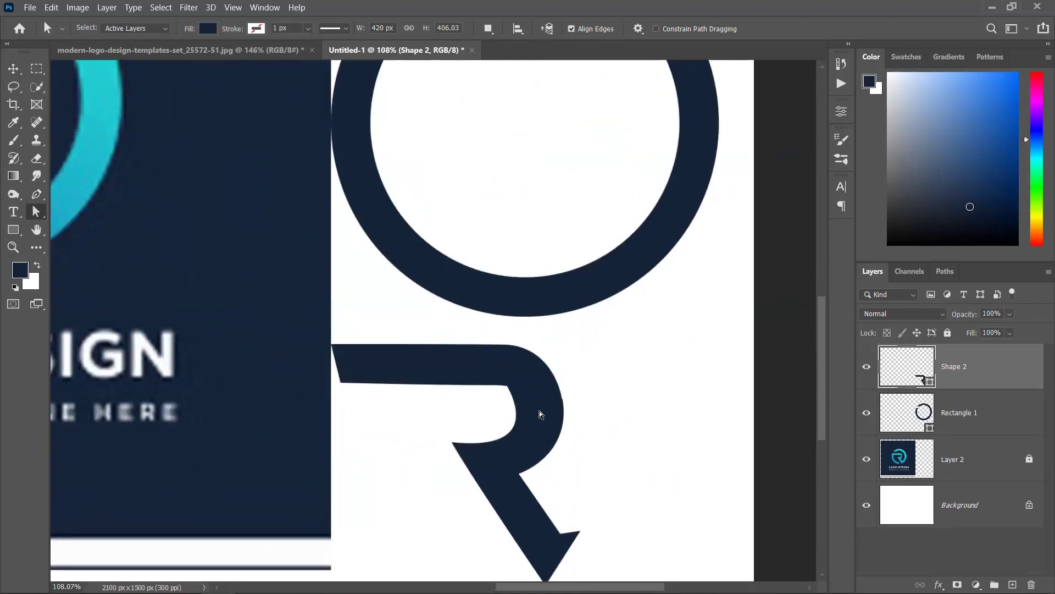
{"action": "key", "text": "ctrl+z"}
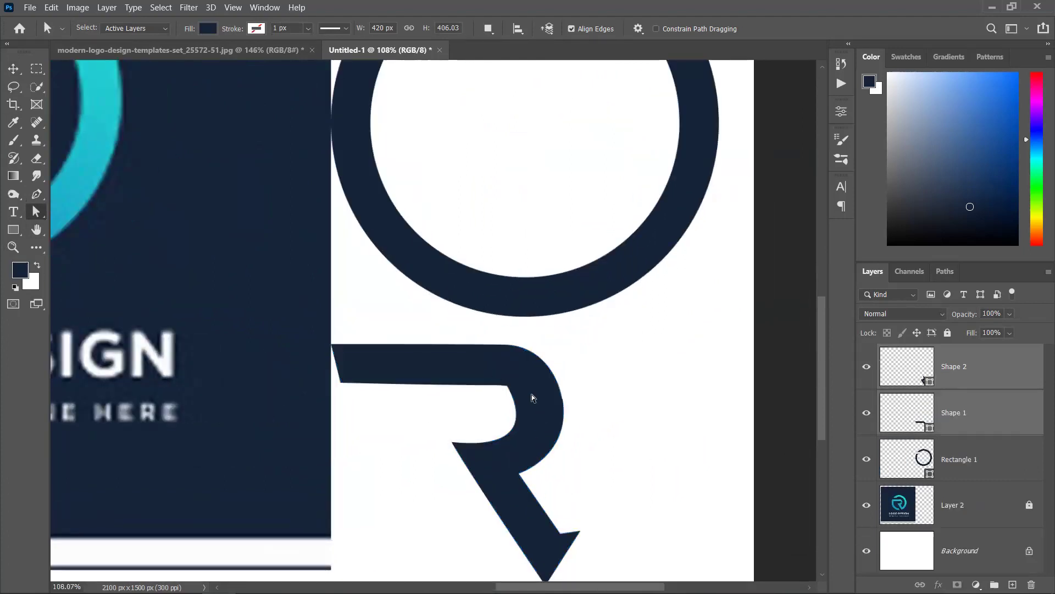
{"action": "scroll", "coordinate": [532, 398], "scroll_direction": "down", "scroll_amount": 1}
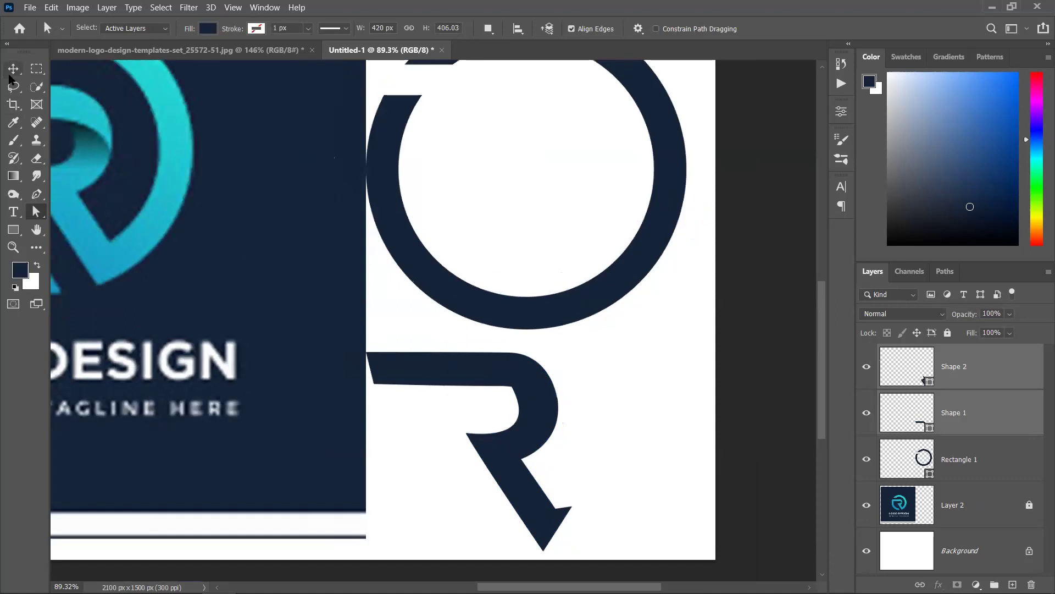
Move the R's bar shape onto the ring, aligning its top edge with the lower edge of the ring's gap.
{"action": "key", "text": "v"}
{"action": "left_click", "coordinate": [705, 365]}
{"action": "left_click", "coordinate": [522, 396]}
{"action": "left_click_drag", "start_coordinate": [587, 401], "coordinate": [700, 483]}
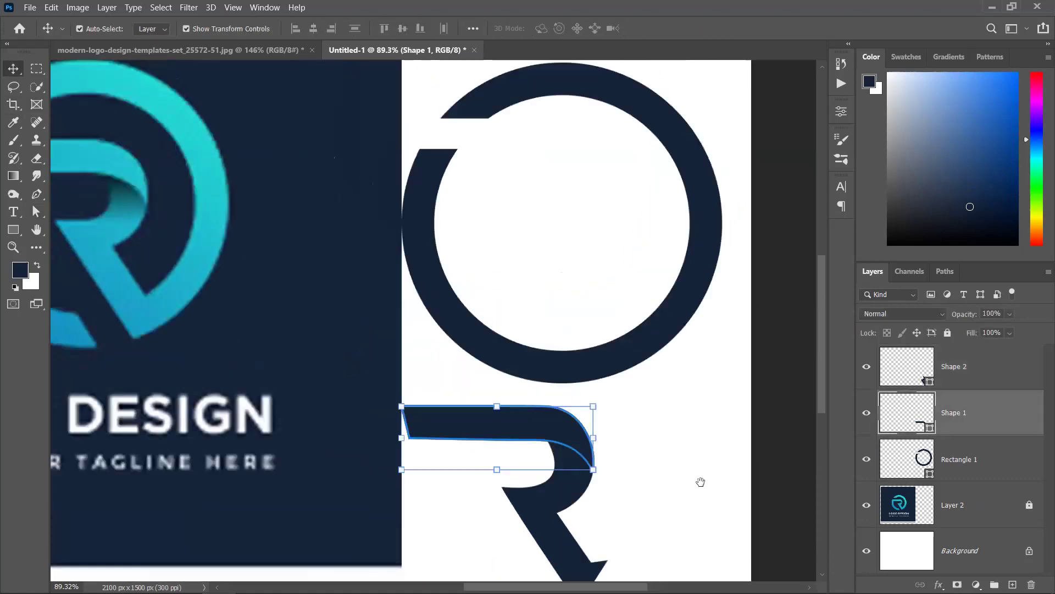
{"action": "left_click_drag", "start_coordinate": [470, 482], "coordinate": [491, 311]}
{"action": "left_click_drag", "start_coordinate": [452, 242], "coordinate": [448, 237]}
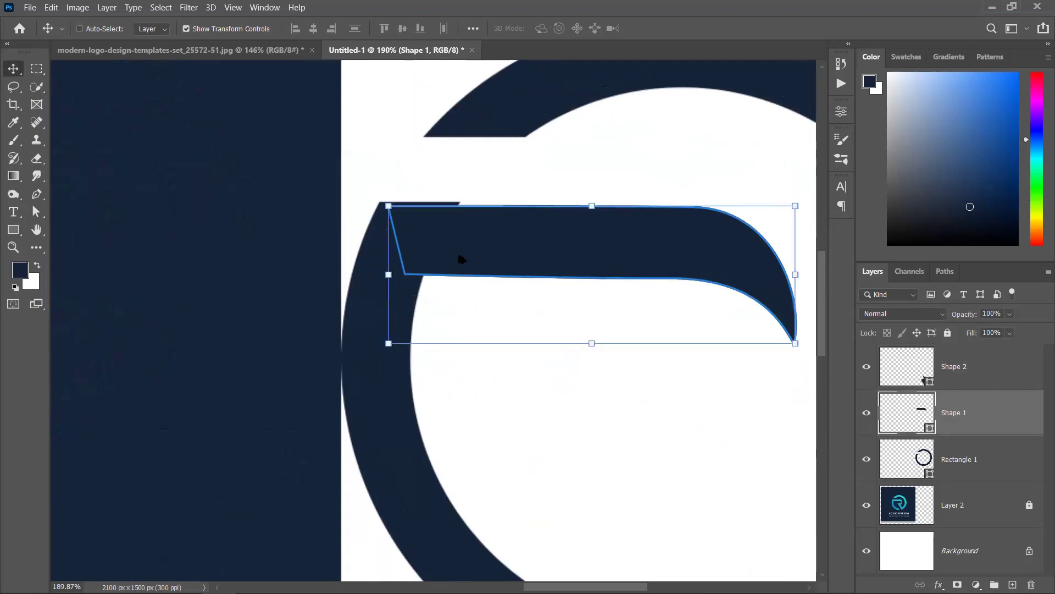
{"action": "scroll", "coordinate": [457, 250], "scroll_direction": "up", "scroll_amount": 5}
{"action": "scroll", "coordinate": [431, 294], "scroll_direction": "up", "scroll_amount": 3}
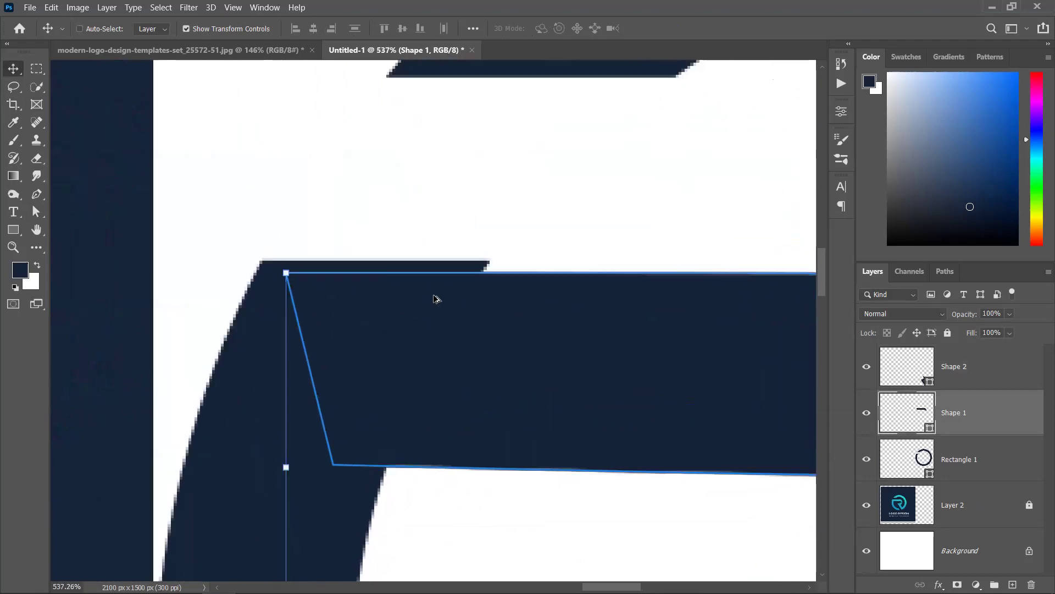
{"action": "left_click_drag", "start_coordinate": [408, 301], "coordinate": [407, 286]}
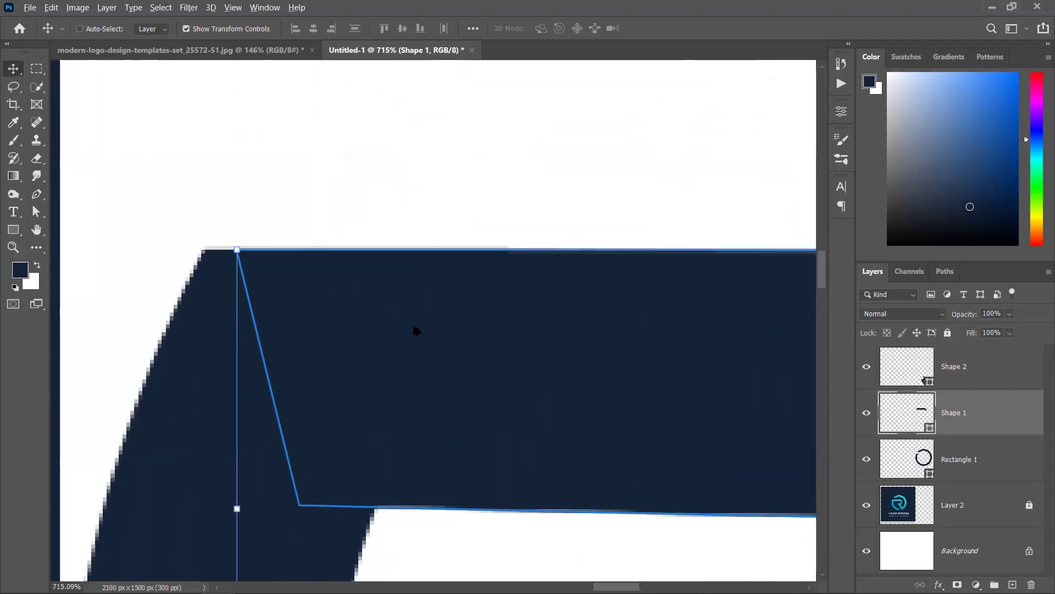
Move the R's leg shape inside the ring, placing its bowl directly beneath the bar's curved end.
{"action": "scroll", "coordinate": [415, 321], "scroll_direction": "down", "scroll_amount": 6}
{"action": "scroll", "coordinate": [511, 427], "scroll_direction": "down", "scroll_amount": 2}
{"action": "left_click", "coordinate": [523, 429], "text": "ctrl"}
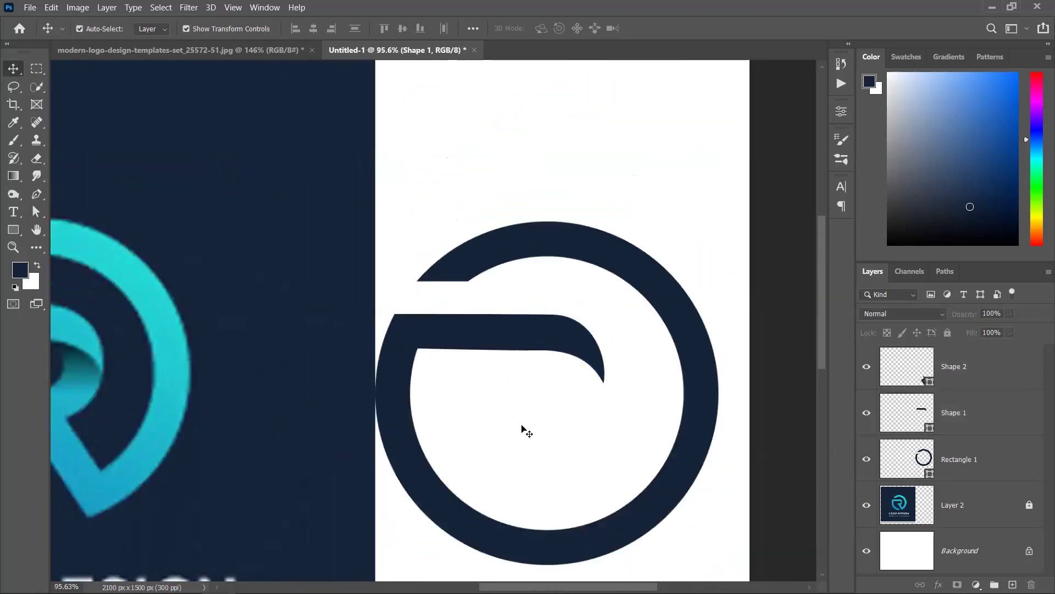
{"action": "scroll", "coordinate": [549, 439], "scroll_direction": "down", "scroll_amount": 3}
{"action": "left_click_drag", "start_coordinate": [639, 470], "coordinate": [655, 312]}
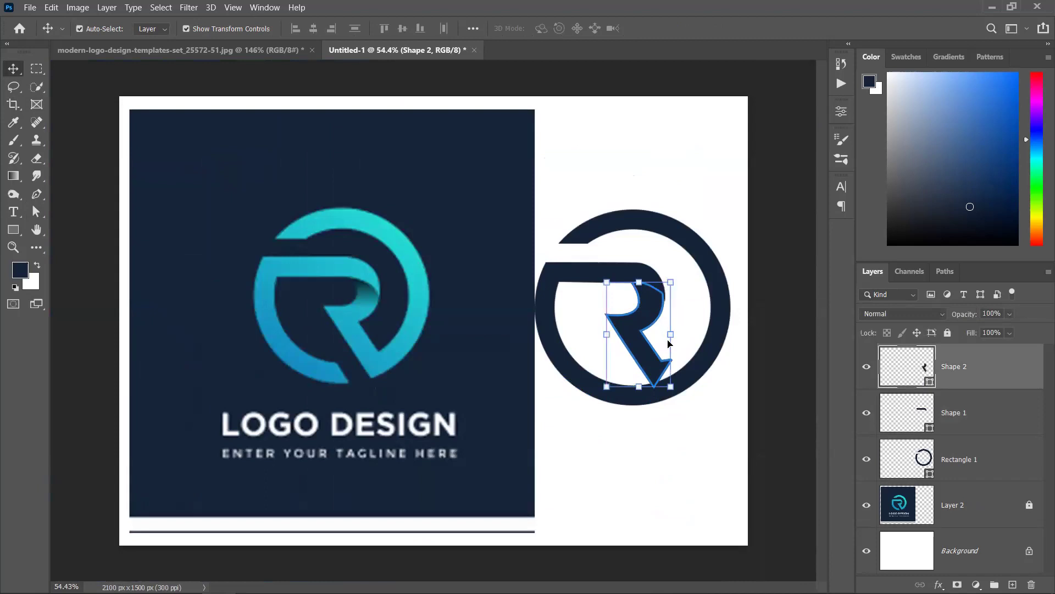
{"action": "scroll", "coordinate": [668, 342], "scroll_direction": "up", "scroll_amount": 4}
{"action": "scroll", "coordinate": [646, 342], "scroll_direction": "up", "scroll_amount": 2}
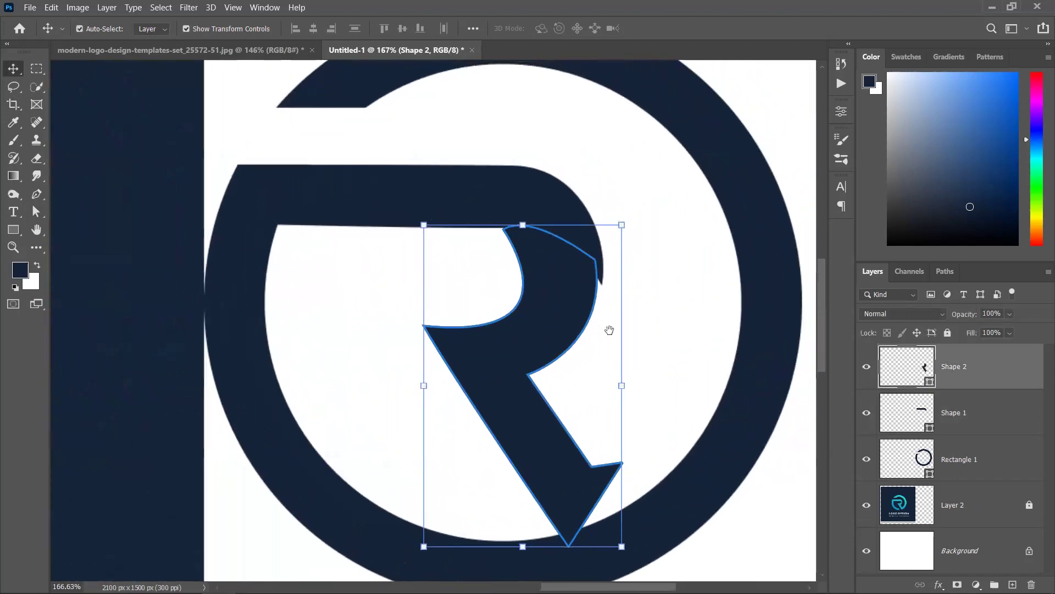
Try enlarging the R's leg shape from its lower-right corner, and undo the scaling.
{"action": "scroll", "coordinate": [594, 462], "scroll_direction": "down", "scroll_amount": 3}
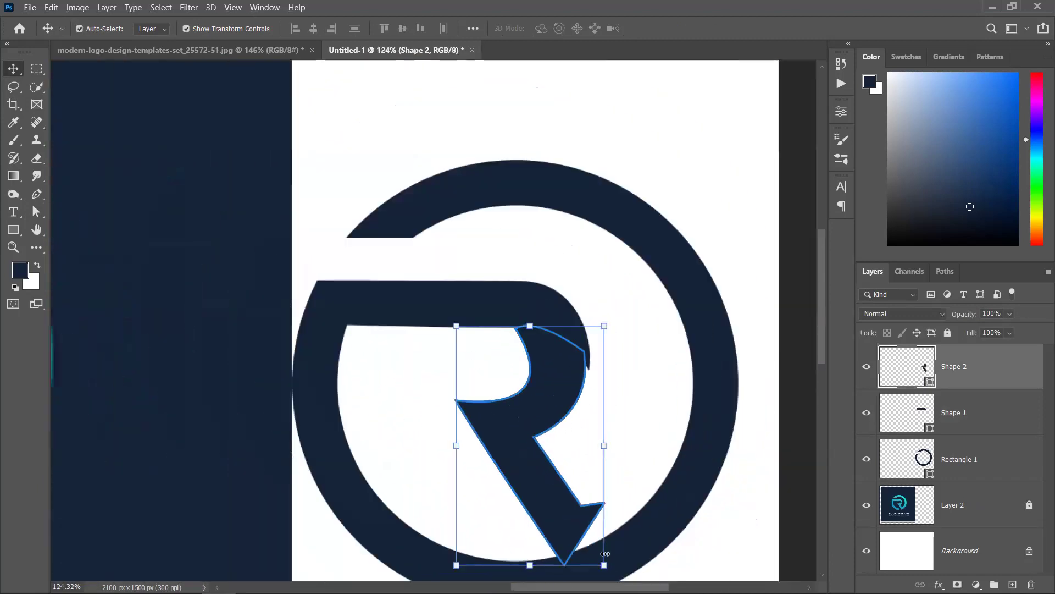
{"action": "left_click", "coordinate": [605, 565]}
{"action": "scroll", "coordinate": [616, 550], "scroll_direction": "down", "scroll_amount": 3}
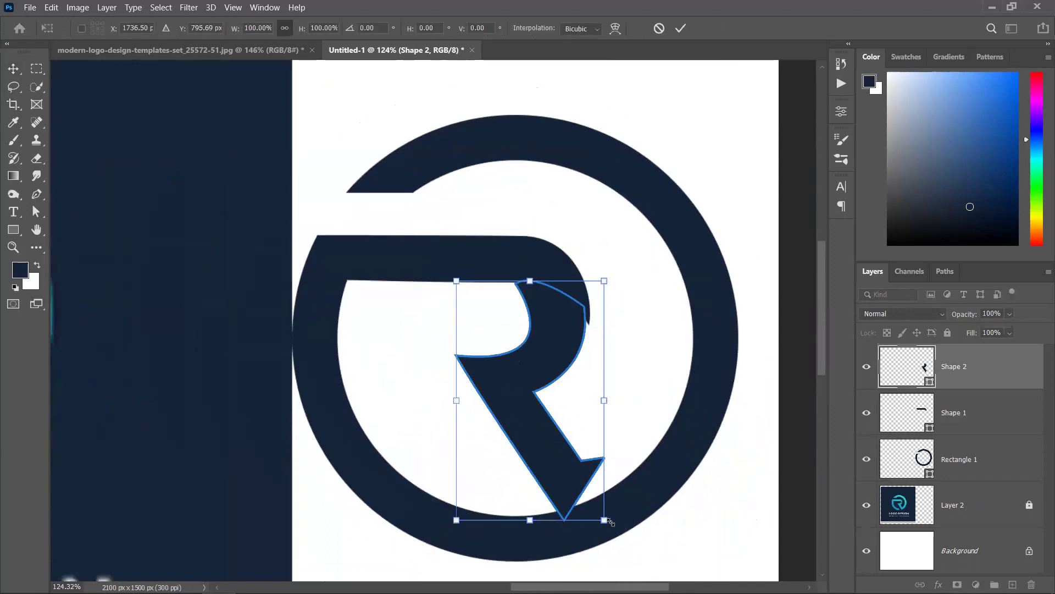
{"action": "left_click_drag", "start_coordinate": [608, 522], "coordinate": [633, 546]}
{"action": "key", "text": "ctrl+z"}
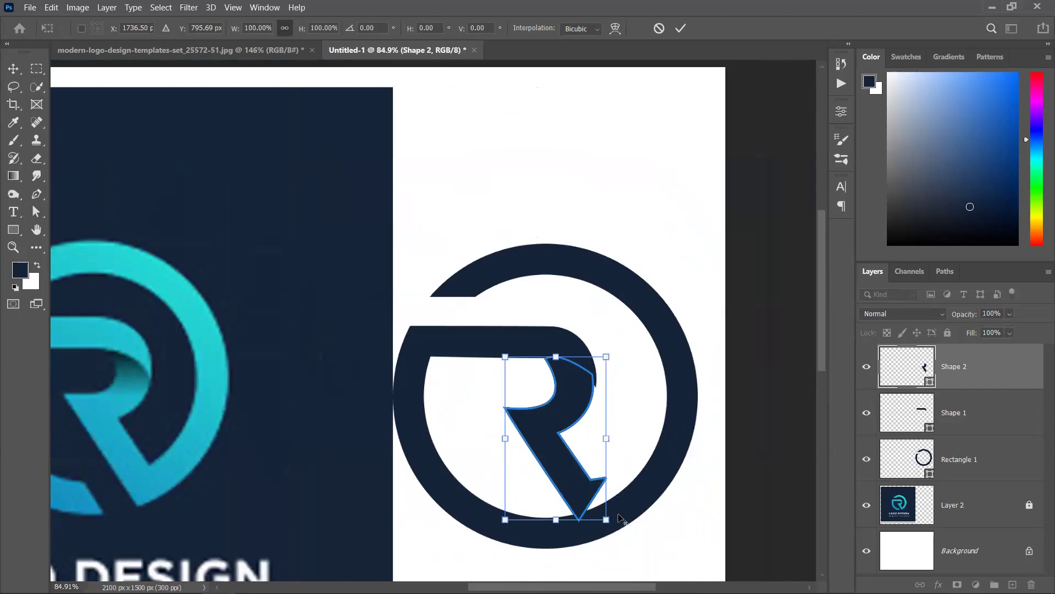
Place the leg shape's layer below the bar's layer and shift the leg right to meet the bar's outer curve.
{"action": "scroll", "coordinate": [621, 519], "scroll_direction": "up", "scroll_amount": 3}
{"action": "scroll", "coordinate": [558, 333], "scroll_direction": "up", "scroll_amount": 5}
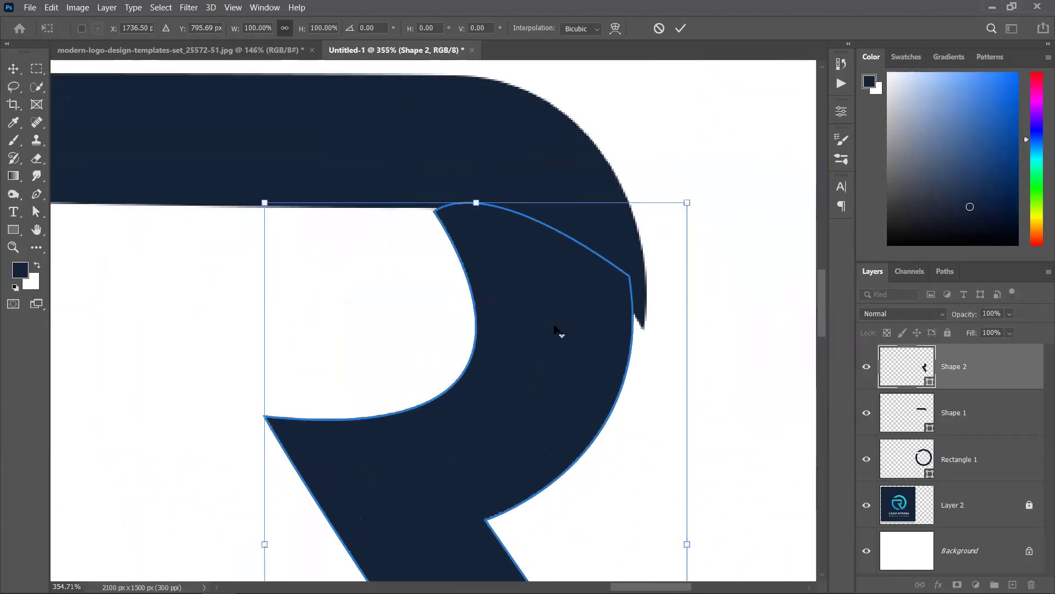
{"action": "scroll", "coordinate": [593, 332], "scroll_direction": "up", "scroll_amount": 2}
{"action": "left_click_drag", "start_coordinate": [1003, 380], "coordinate": [945, 440]}
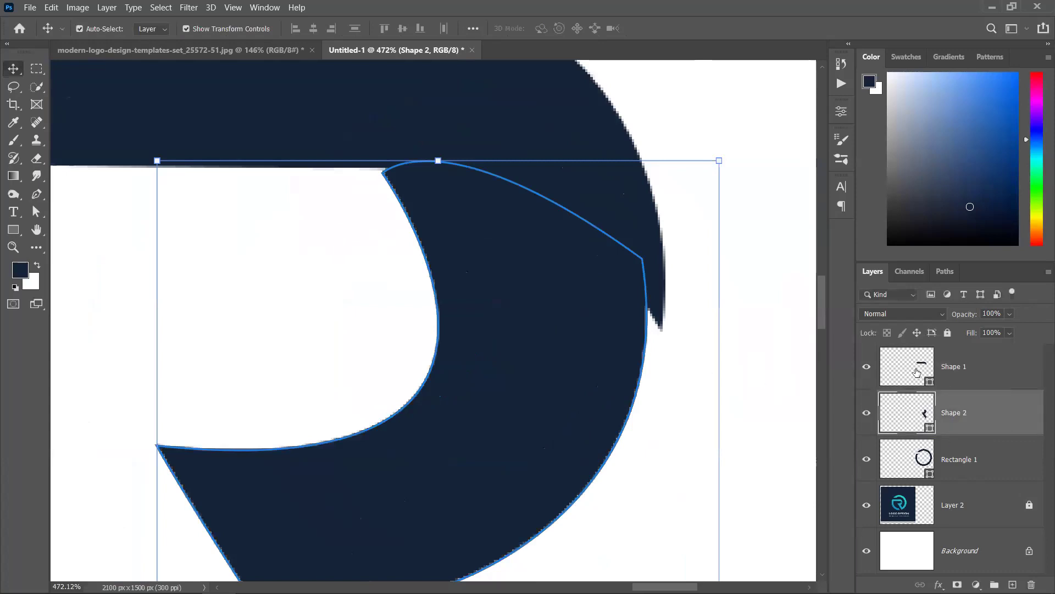
{"action": "left_click", "coordinate": [1022, 369]}
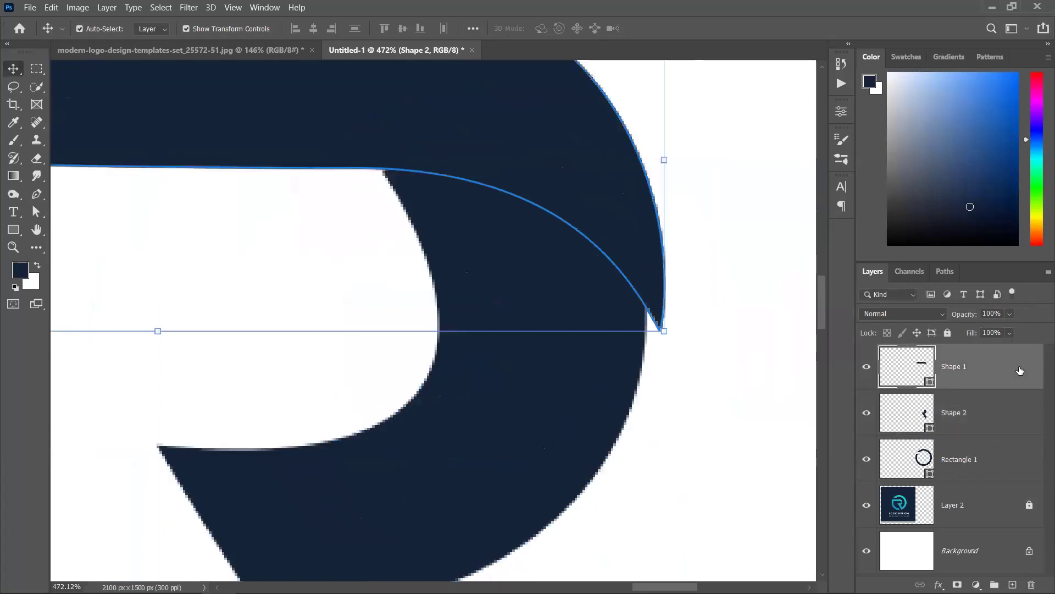
{"action": "left_click", "coordinate": [989, 419]}
{"action": "left_click_drag", "start_coordinate": [563, 363], "coordinate": [572, 348]}
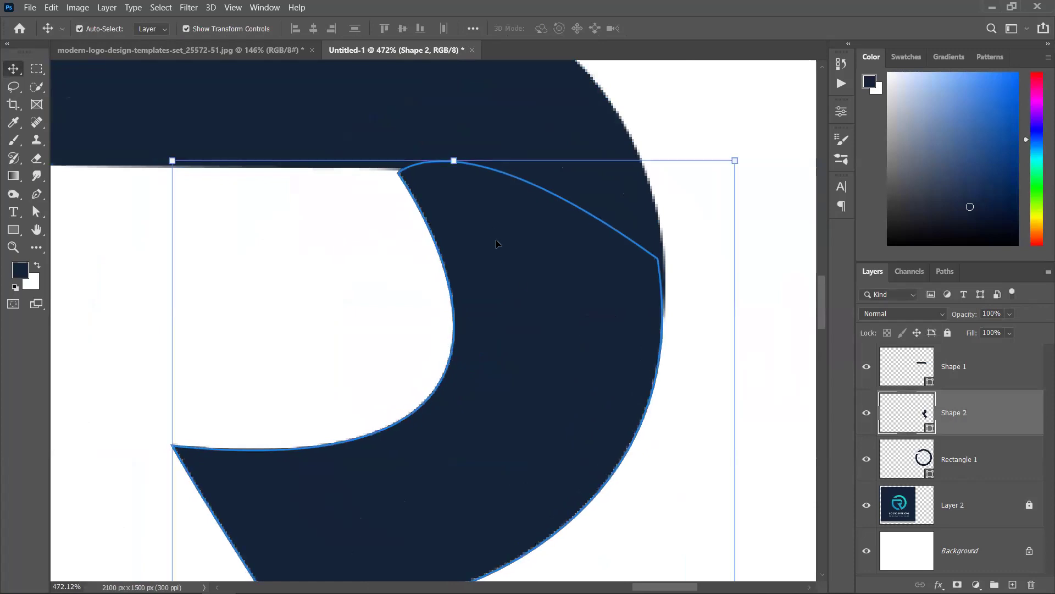
Move the top anchor of the R's inner bowl curve slightly up and left into the bar.
{"action": "left_click", "coordinate": [36, 212]}
{"action": "left_click", "coordinate": [398, 175]}
{"action": "left_click_drag", "start_coordinate": [398, 175], "coordinate": [390, 156]}
{"action": "scroll", "coordinate": [618, 344], "scroll_direction": "down", "scroll_amount": 5}
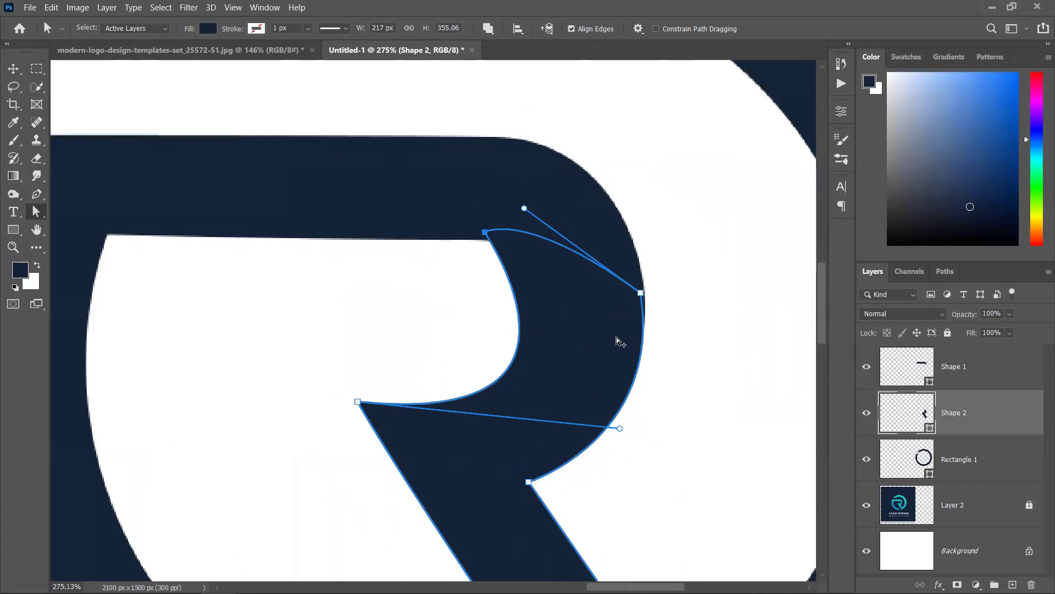
Pull the leg's protruding end corner down into the ring so the leg's right edge runs straight.
{"action": "scroll", "coordinate": [618, 228], "scroll_direction": "down", "scroll_amount": 3}
{"action": "scroll", "coordinate": [519, 326], "scroll_direction": "up", "scroll_amount": 5}
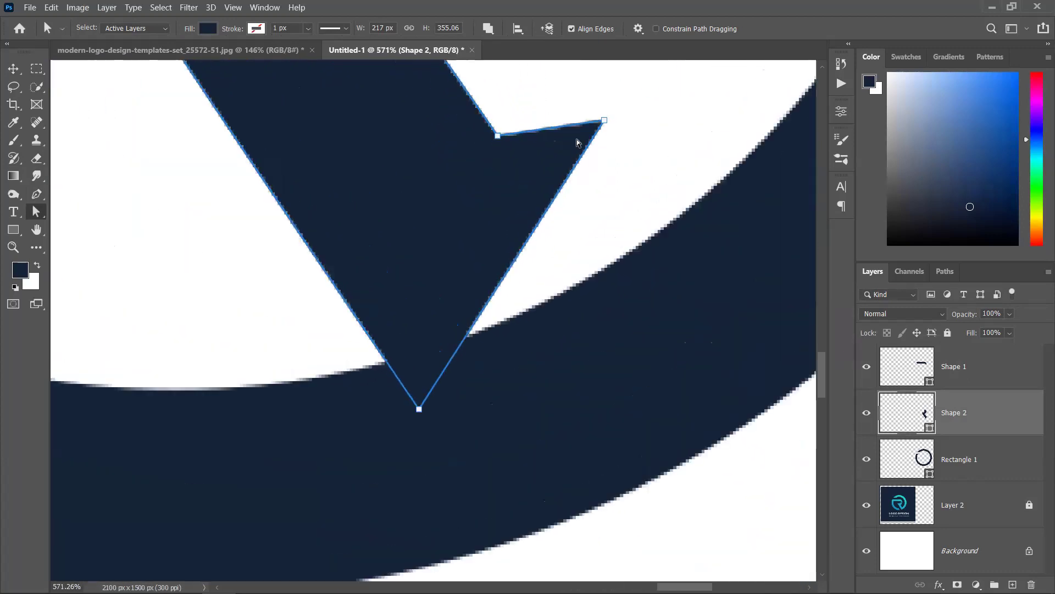
{"action": "left_click_drag", "start_coordinate": [604, 121], "coordinate": [680, 387]}
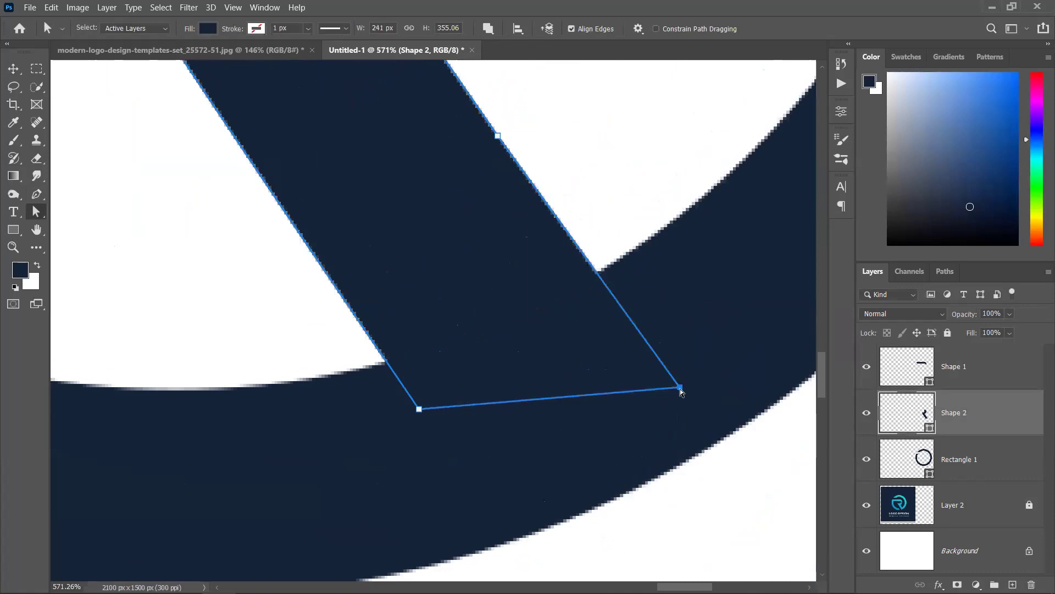
{"action": "scroll", "coordinate": [596, 173], "scroll_direction": "down", "scroll_amount": 3}
{"action": "scroll", "coordinate": [596, 174], "scroll_direction": "down", "scroll_amount": 5}
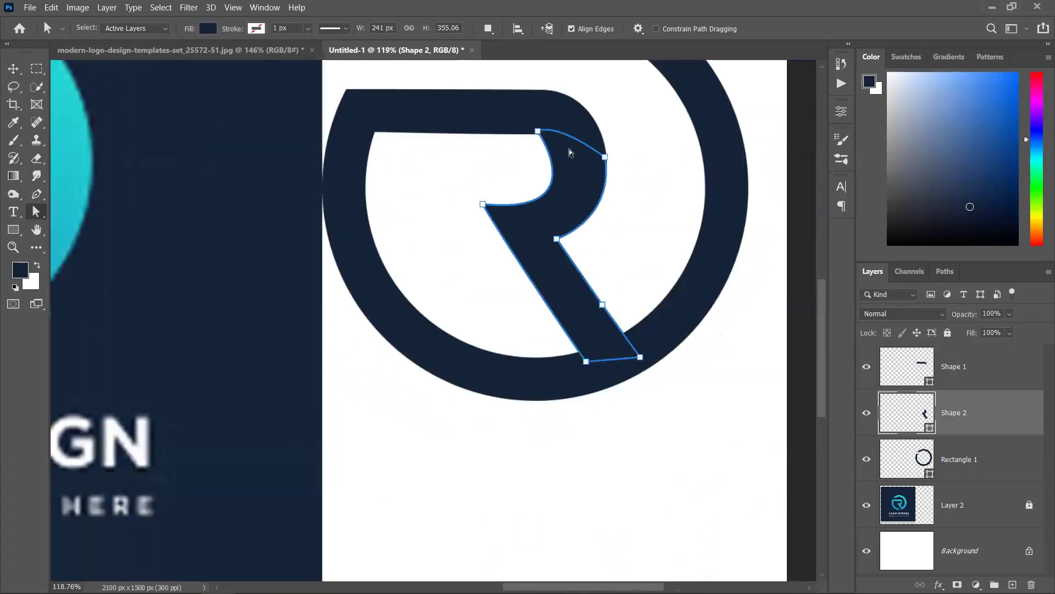
Convert the inner bowl's top corner anchor to a smooth point with short handles, rounding the curve below the bar.
{"action": "scroll", "coordinate": [550, 165], "scroll_direction": "up", "scroll_amount": 3}
{"action": "left_click", "coordinate": [529, 106]}
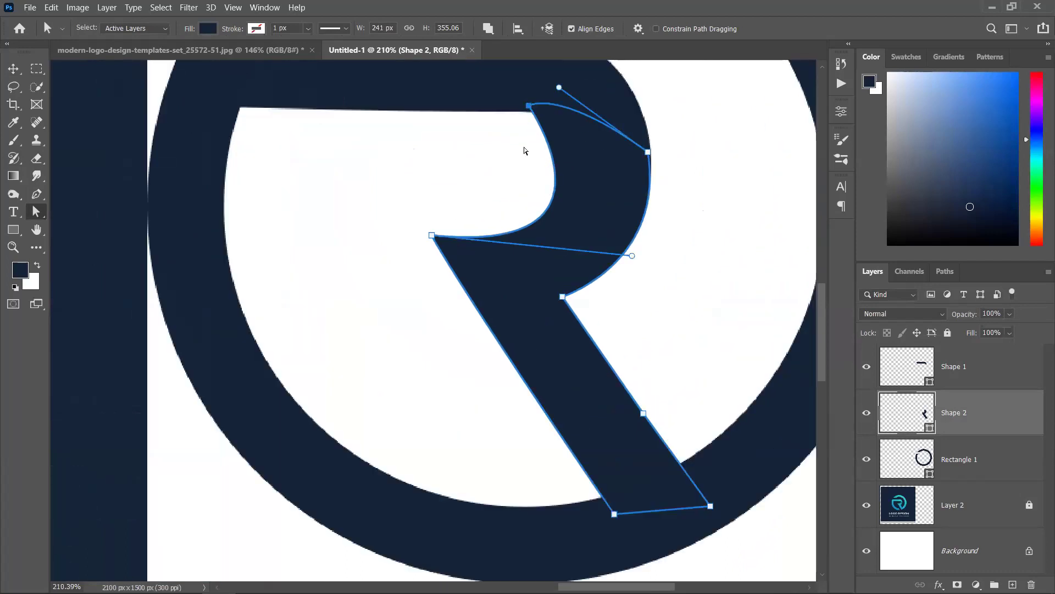
{"action": "left_click", "coordinate": [529, 107], "text": "alt"}
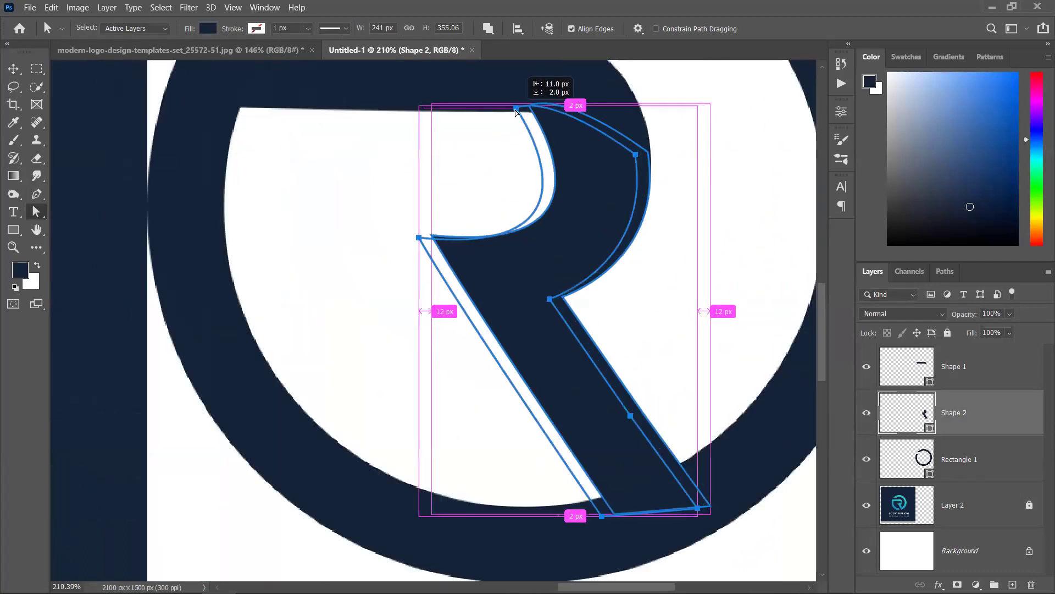
{"action": "left_click", "coordinate": [529, 106]}
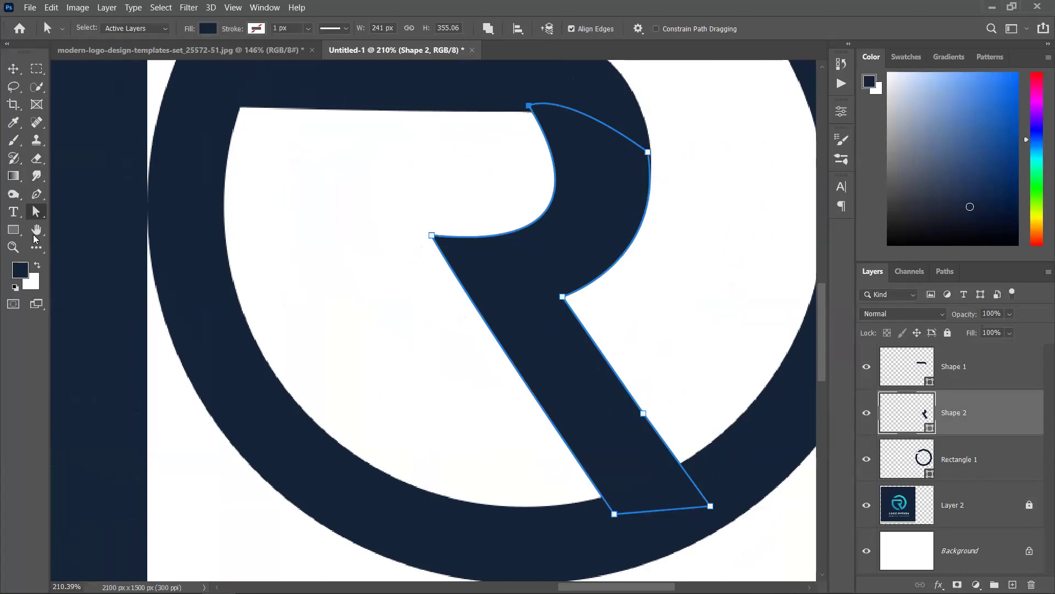
{"action": "left_click", "coordinate": [36, 193]}
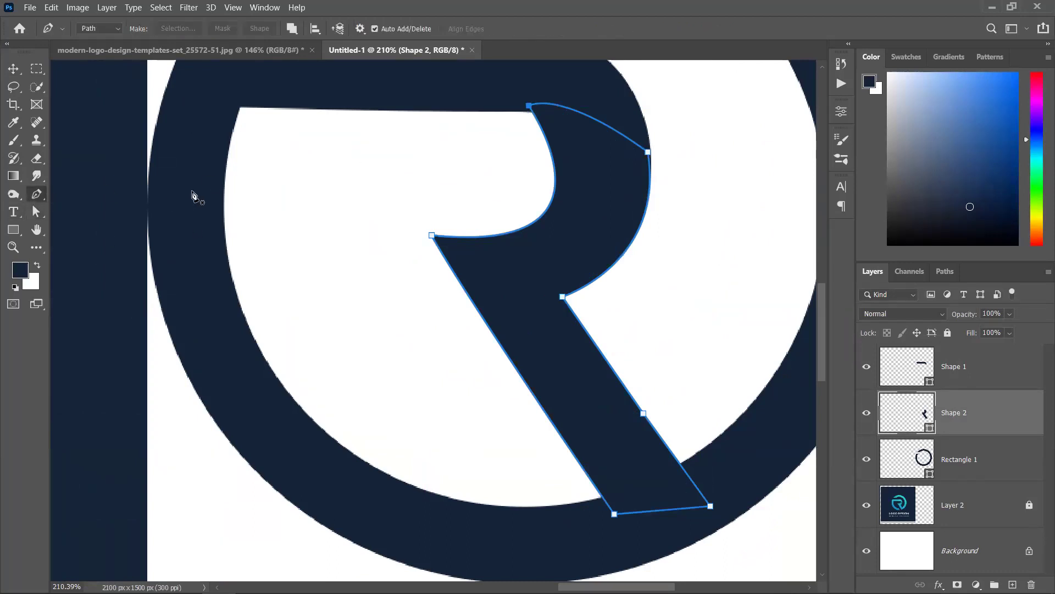
{"action": "left_click_drag", "start_coordinate": [529, 107], "coordinate": [559, 116]}
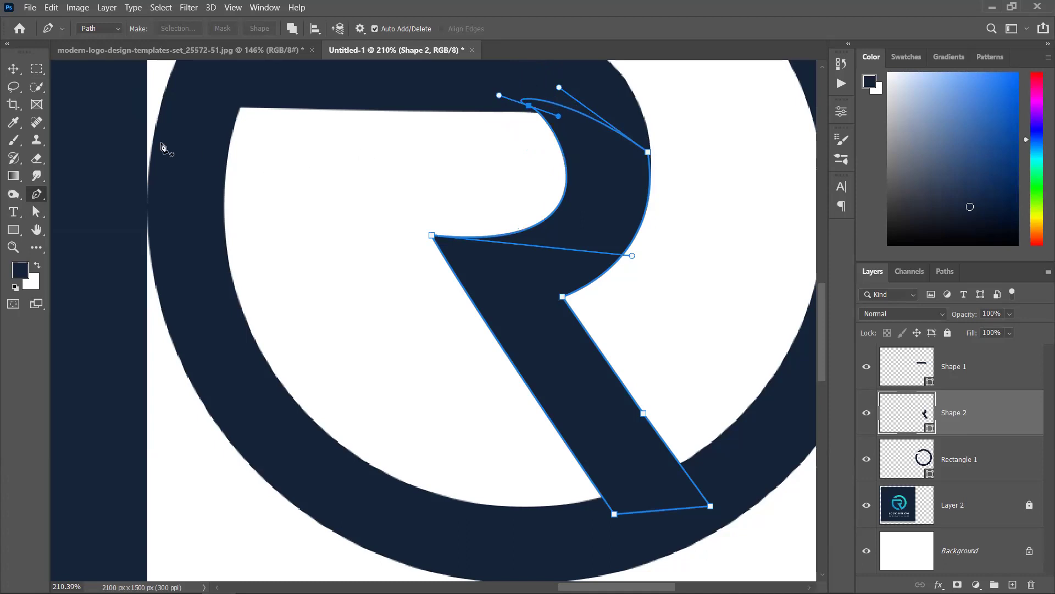
{"action": "left_click", "coordinate": [14, 68]}
{"action": "left_click", "coordinate": [250, 176]}
Trace a closed four-point path over the slanted gap beside the R's leg in the reference logo with the Pen tool.
{"action": "scroll", "coordinate": [499, 353], "scroll_direction": "down", "scroll_amount": 3}
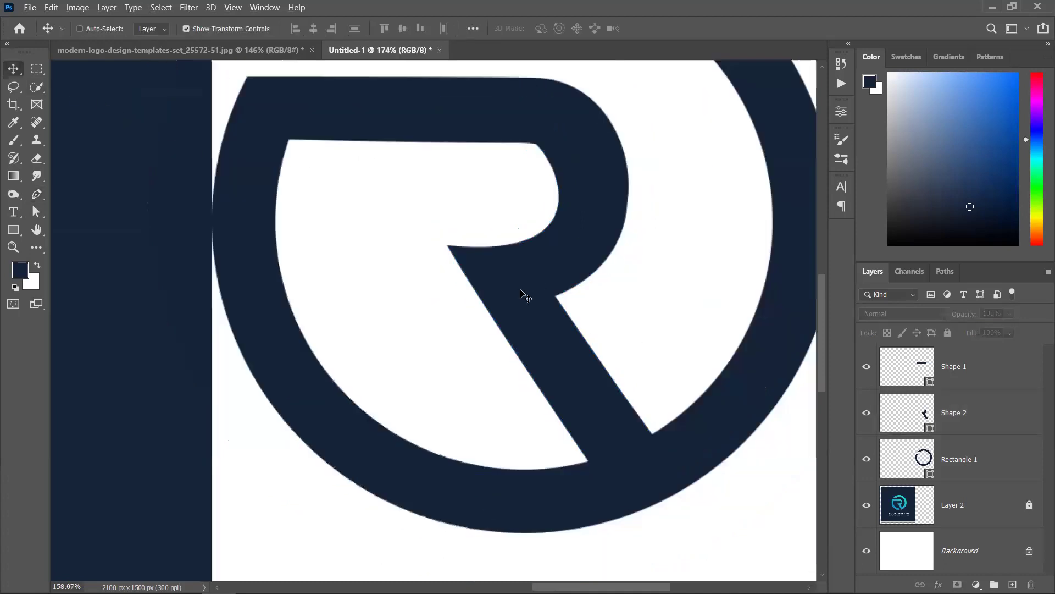
{"action": "left_click_drag", "start_coordinate": [392, 332], "coordinate": [414, 332]}
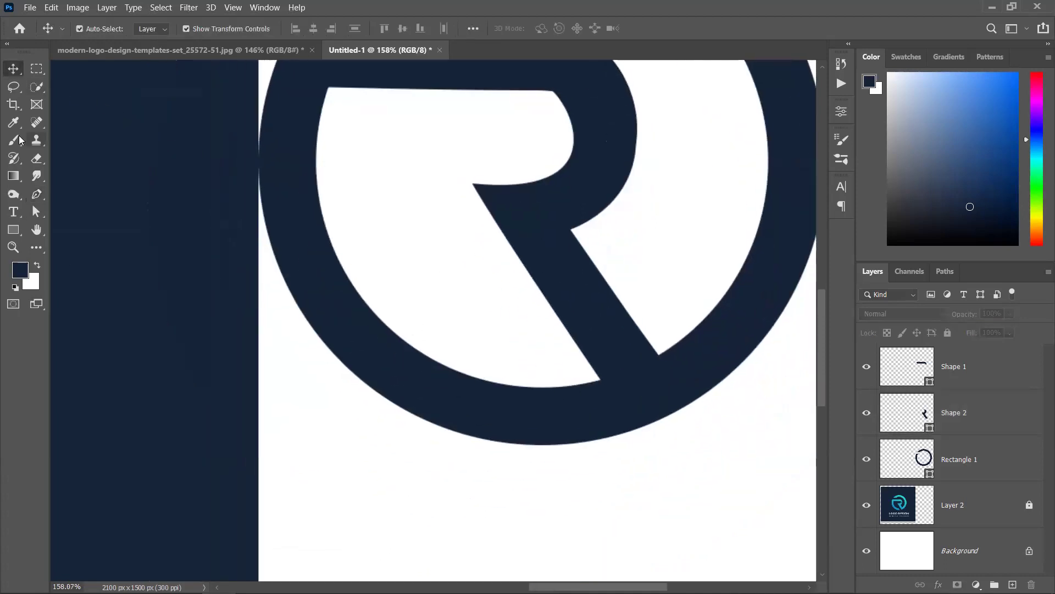
{"action": "left_click", "coordinate": [14, 230]}
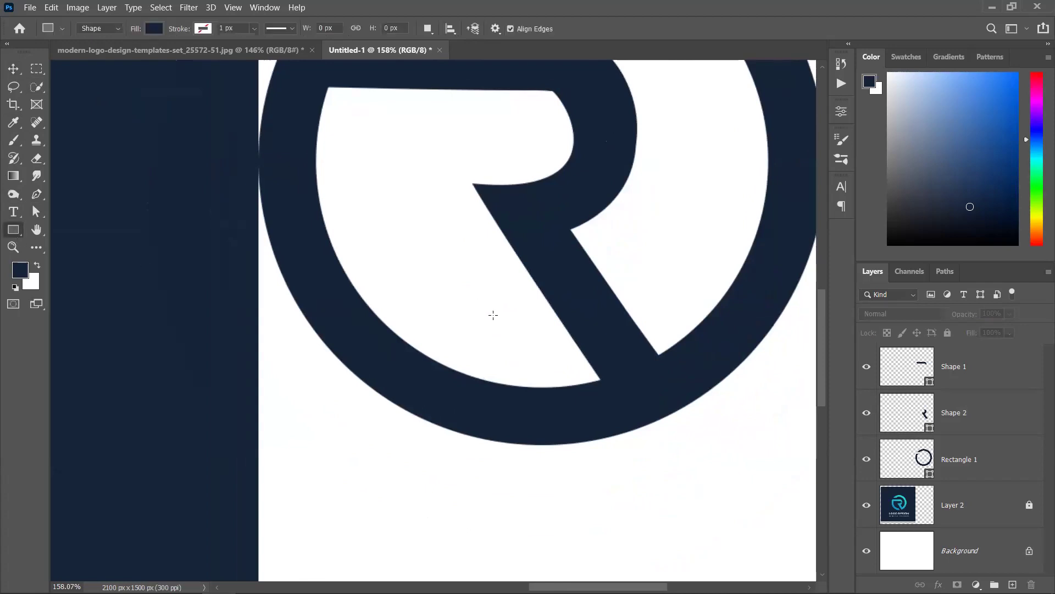
{"action": "scroll", "coordinate": [205, 271], "scroll_direction": "down", "scroll_amount": 3}
{"action": "scroll", "coordinate": [473, 292], "scroll_direction": "left", "scroll_amount": 5}
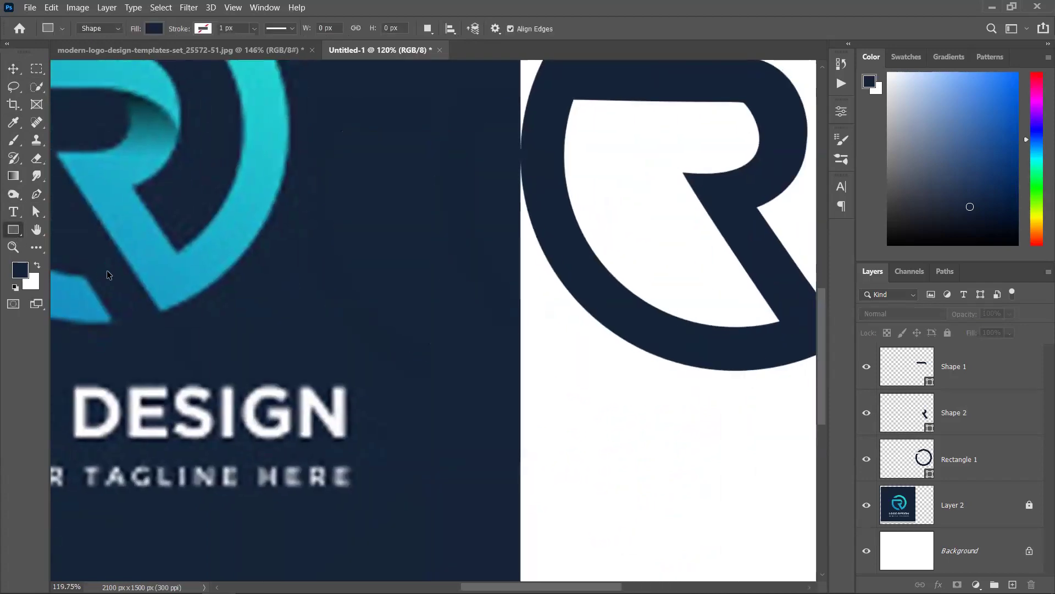
{"action": "scroll", "coordinate": [106, 270], "scroll_direction": "up", "scroll_amount": 2}
{"action": "scroll", "coordinate": [200, 262], "scroll_direction": "left", "scroll_amount": 2}
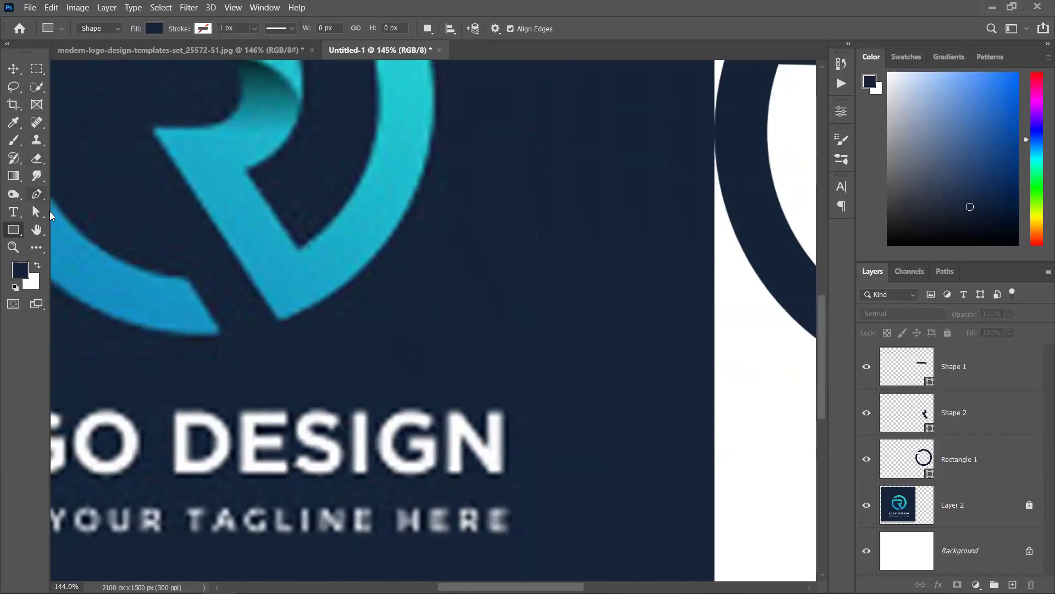
{"action": "left_click", "coordinate": [36, 194]}
{"action": "left_click", "coordinate": [164, 232]}
{"action": "left_click", "coordinate": [231, 350]}
{"action": "left_click", "coordinate": [282, 331]}
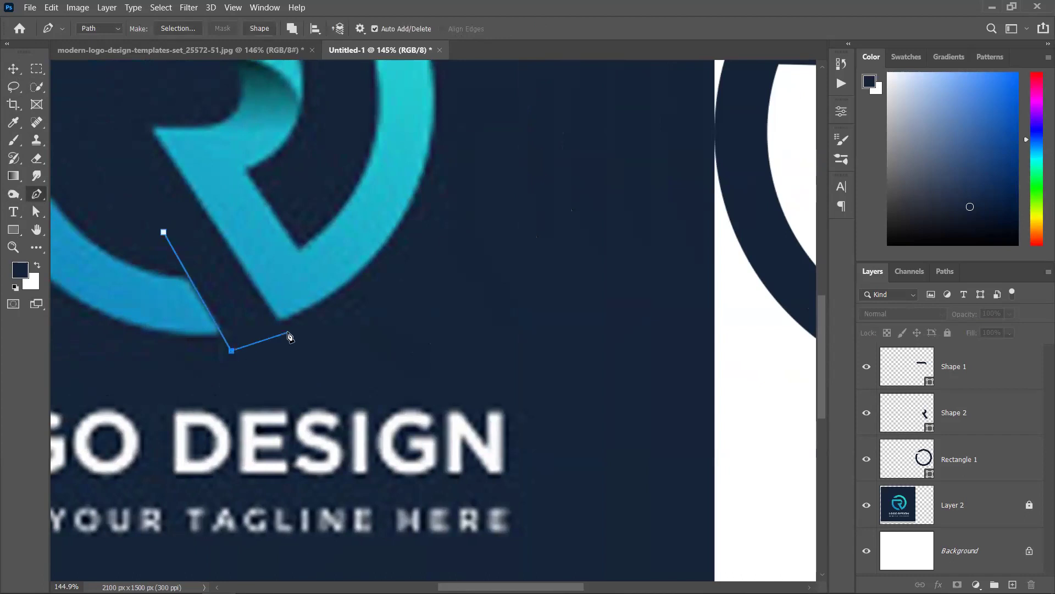
{"action": "left_click", "coordinate": [202, 200]}
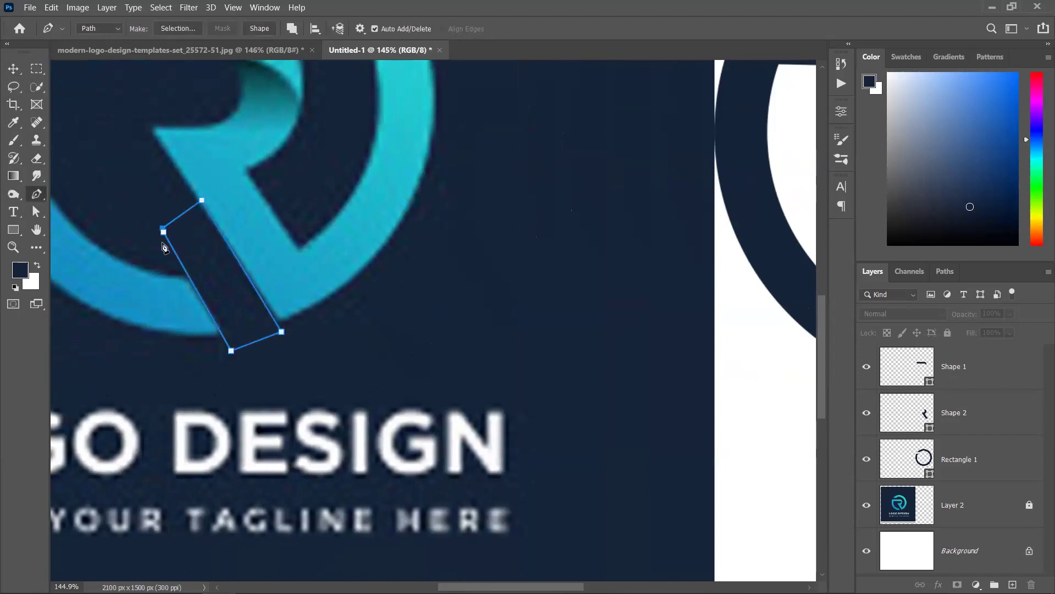
{"action": "left_click", "coordinate": [164, 232]}
Try to move the traced gap path from the reference logo onto the recreated ring with the Move tool.
{"action": "left_click", "coordinate": [13, 69]}
{"action": "scroll", "coordinate": [220, 268], "scroll_direction": "down", "scroll_amount": 3}
{"action": "left_click_drag", "start_coordinate": [237, 296], "coordinate": [650, 339]}
{"action": "left_click_drag", "start_coordinate": [589, 448], "coordinate": [501, 444]}
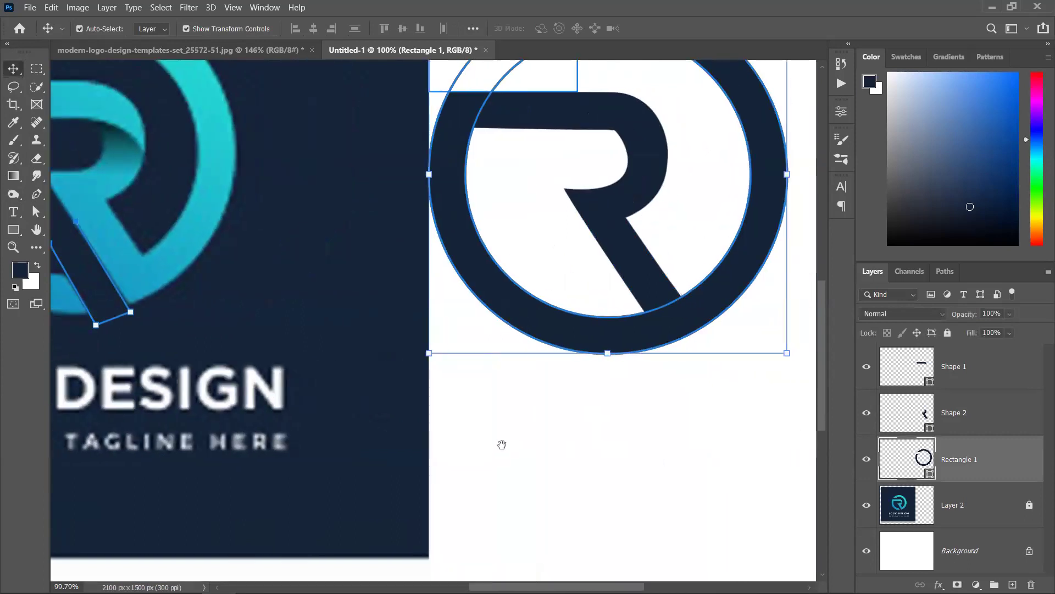
{"action": "left_click_drag", "start_coordinate": [95, 278], "coordinate": [291, 313]}
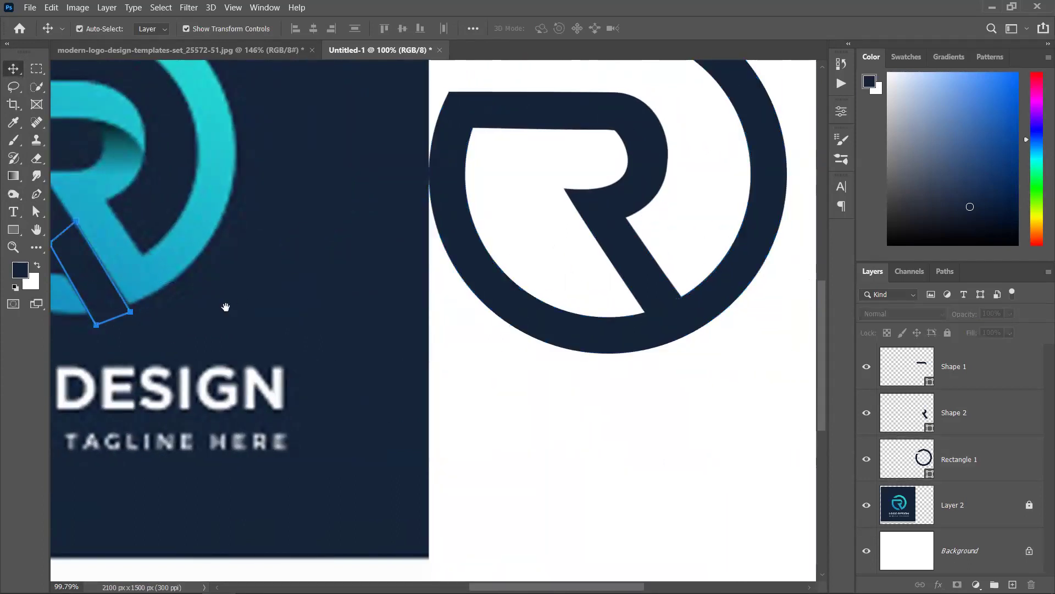
{"action": "left_click_drag", "start_coordinate": [225, 306], "coordinate": [295, 306]}
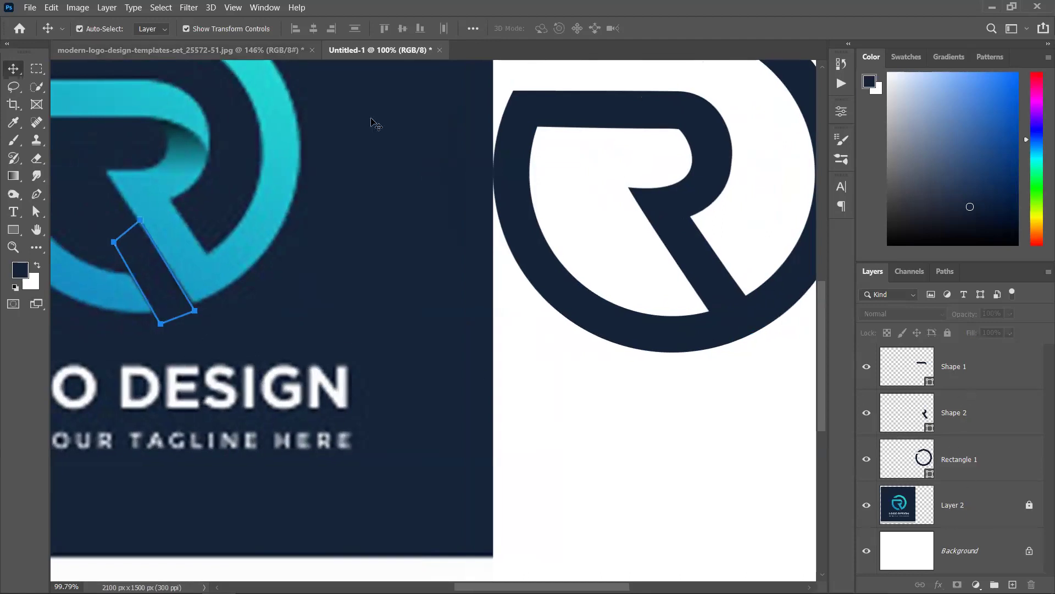
Convert the traced gap path into a filled shape on a new layer and place it over the ring beside the R's leg.
{"action": "left_click", "coordinate": [1013, 584]}
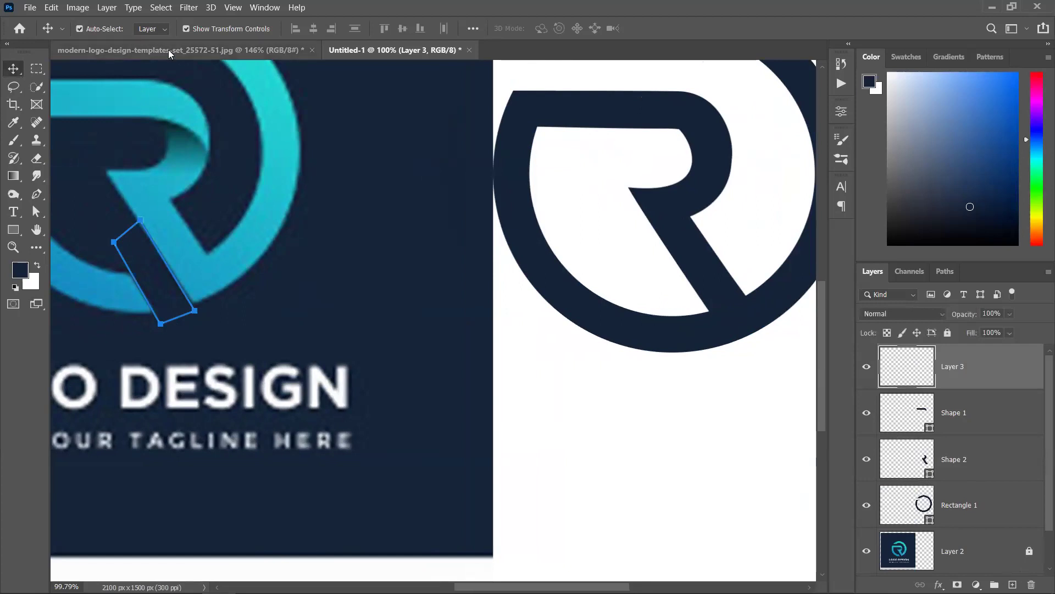
{"action": "left_click", "coordinate": [40, 195]}
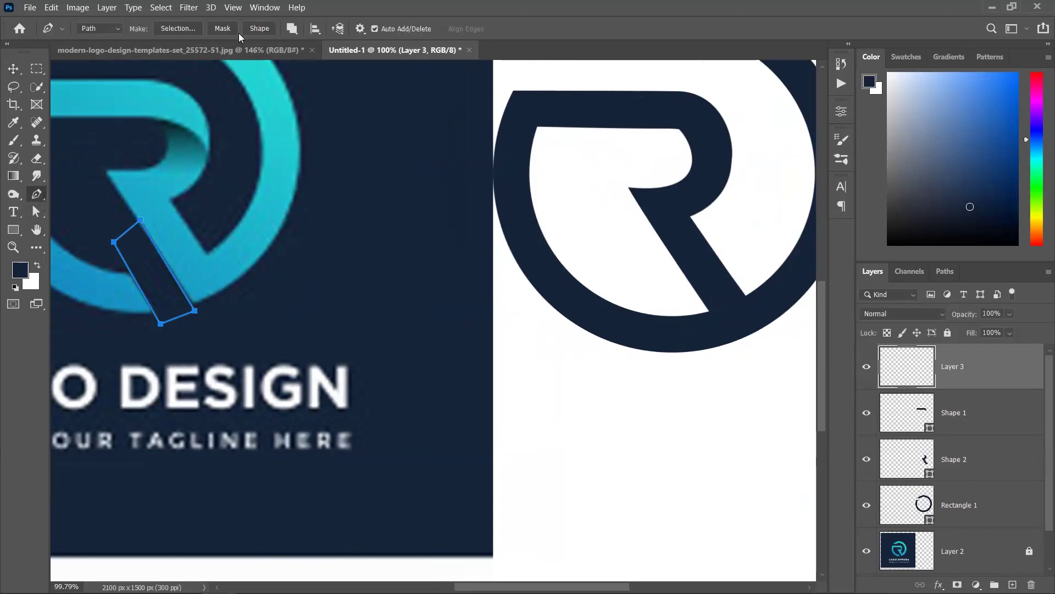
{"action": "left_click", "coordinate": [259, 29]}
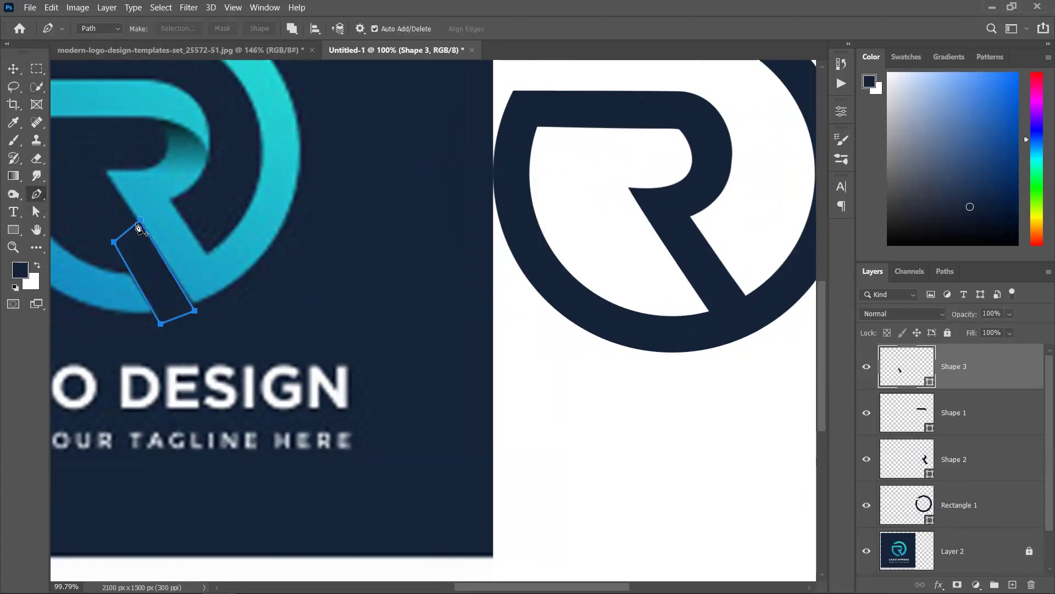
{"action": "left_click", "coordinate": [13, 68]}
{"action": "left_click_drag", "start_coordinate": [148, 287], "coordinate": [707, 350]}
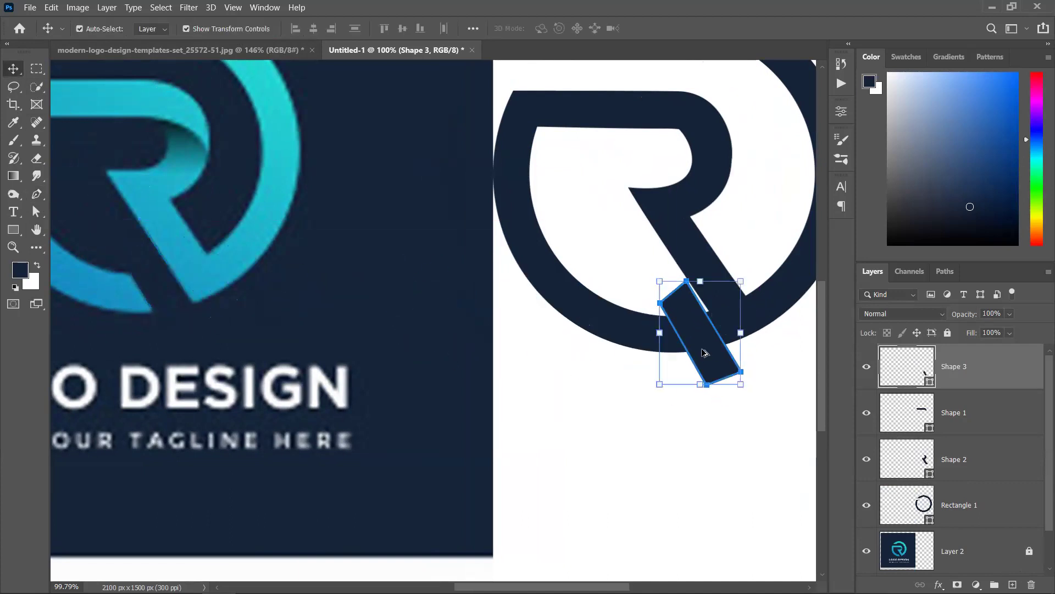
{"action": "scroll", "coordinate": [707, 349], "scroll_direction": "up", "scroll_amount": 3}
{"action": "scroll", "coordinate": [706, 353], "scroll_direction": "up", "scroll_amount": 2}
{"action": "left_click_drag", "start_coordinate": [549, 330], "coordinate": [550, 328]}
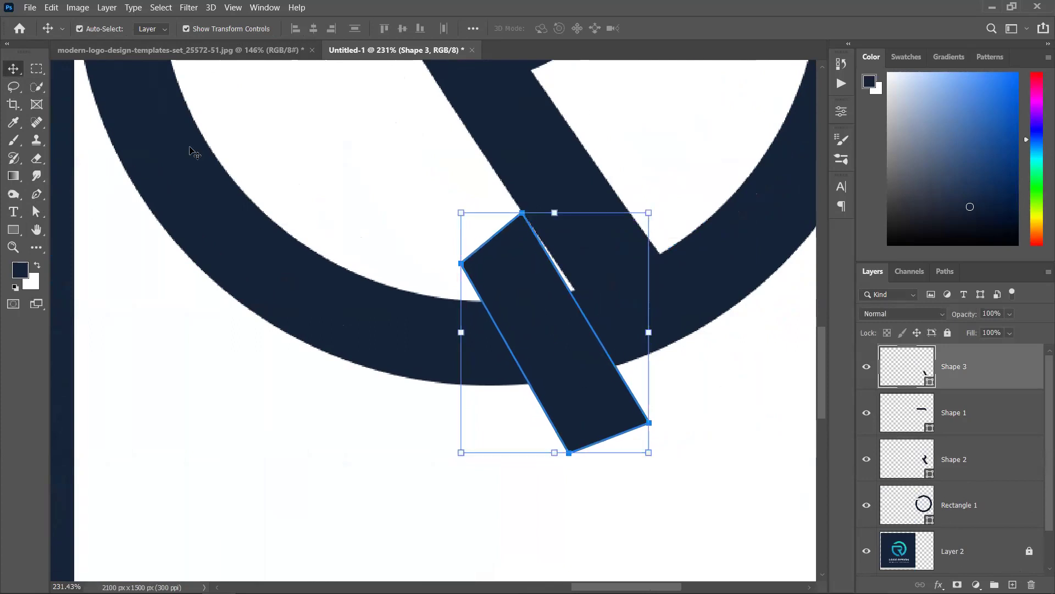
Shift the gap shape's two lower corner anchors outward so its long edges run parallel to the R's leg.
{"action": "left_click", "coordinate": [36, 213]}
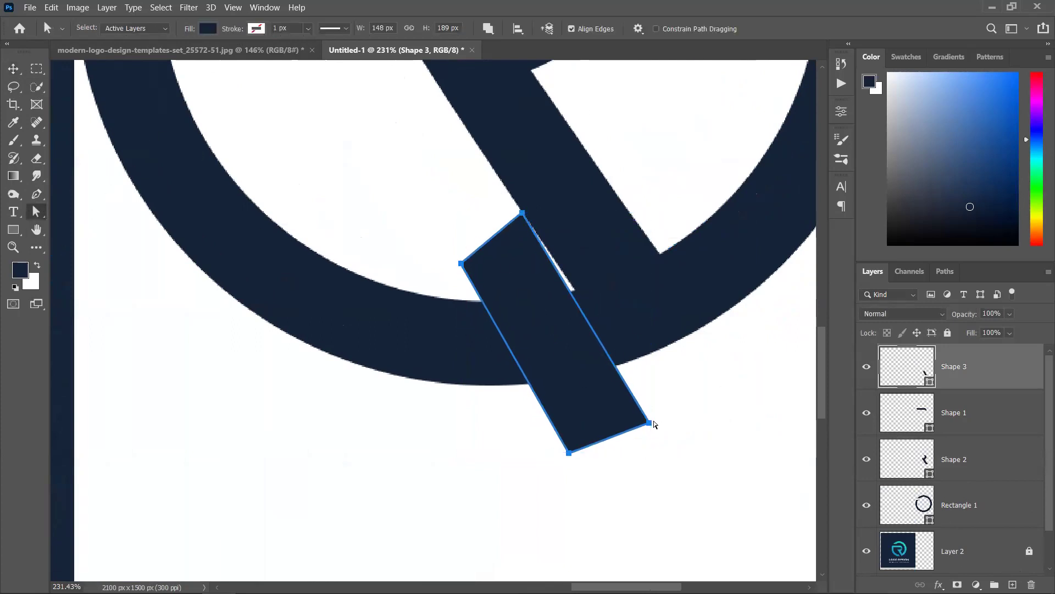
{"action": "left_click_drag", "start_coordinate": [655, 422], "coordinate": [666, 421]}
{"action": "left_click_drag", "start_coordinate": [569, 454], "coordinate": [587, 460]}
{"action": "left_click", "coordinate": [686, 377]}
{"action": "scroll", "coordinate": [619, 337], "scroll_direction": "down", "scroll_amount": 3}
{"action": "scroll", "coordinate": [603, 342], "scroll_direction": "up", "scroll_amount": 4}
{"action": "scroll", "coordinate": [601, 341], "scroll_direction": "up", "scroll_amount": 2}
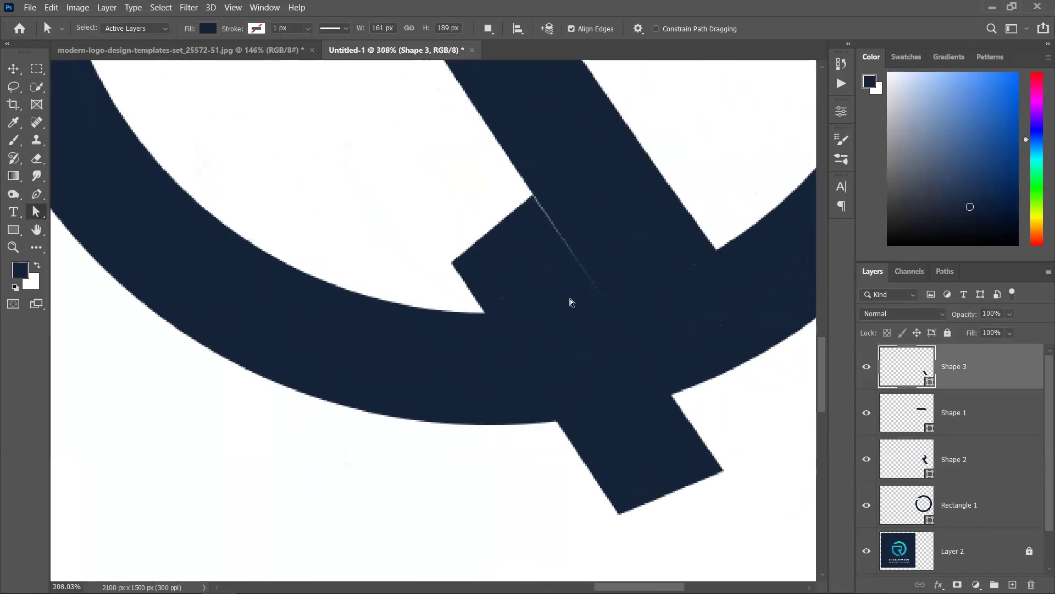
{"action": "left_click", "coordinate": [13, 68]}
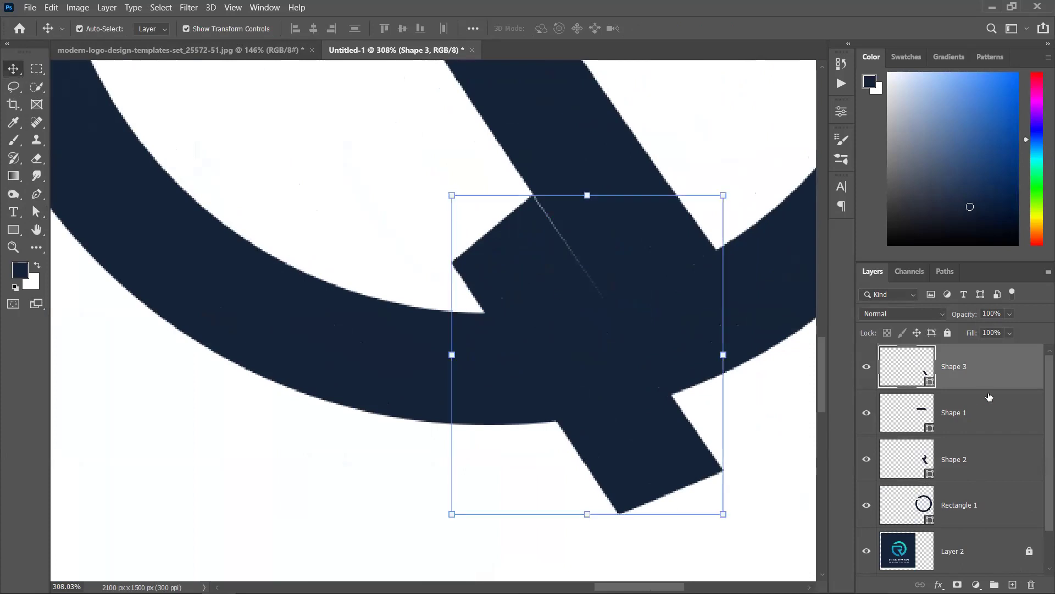
{"action": "scroll", "coordinate": [544, 363], "scroll_direction": "down", "scroll_amount": 4}
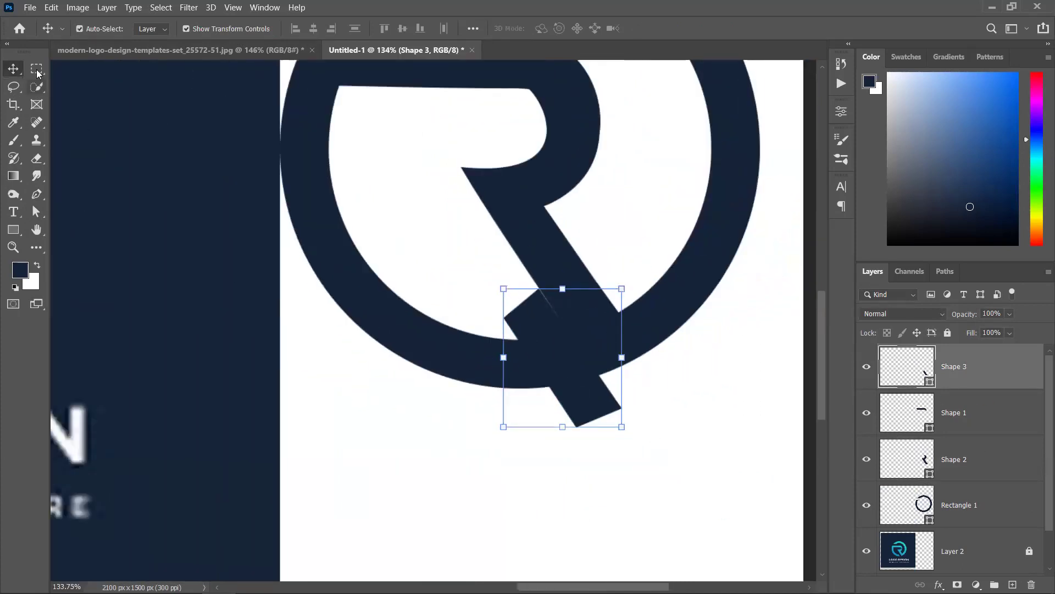
{"action": "left_click", "coordinate": [36, 211]}
{"action": "scroll", "coordinate": [353, 237], "scroll_direction": "down", "scroll_amount": 3}
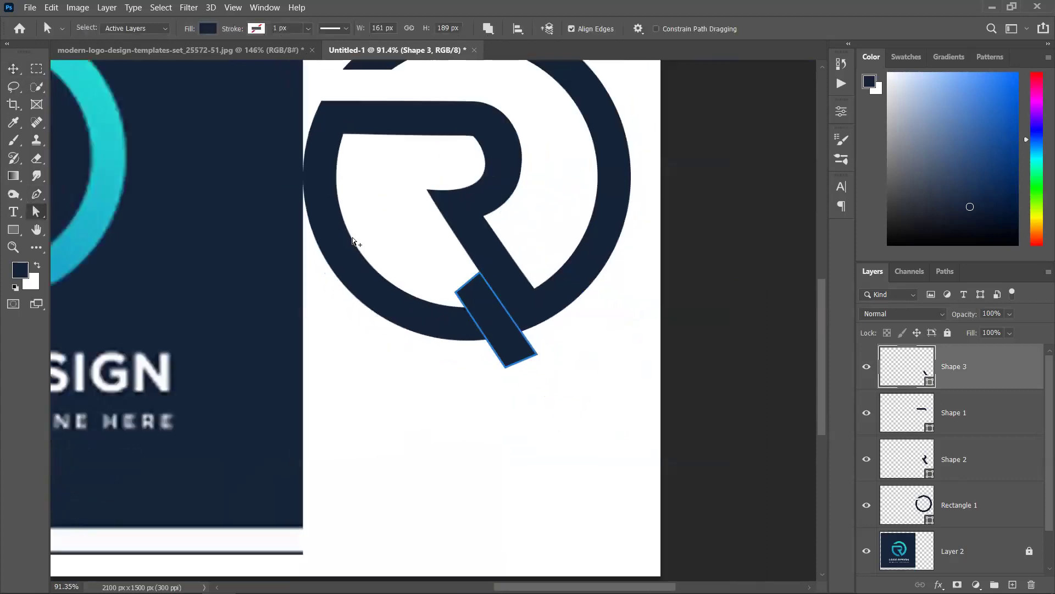
{"action": "left_click", "coordinate": [408, 316]}
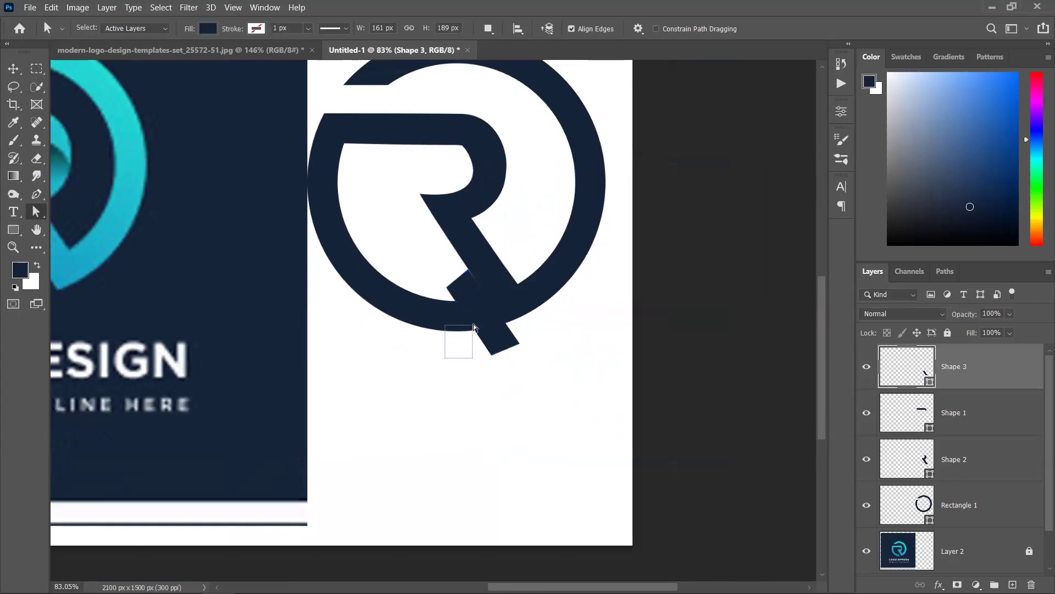
{"action": "left_click", "coordinate": [474, 330]}
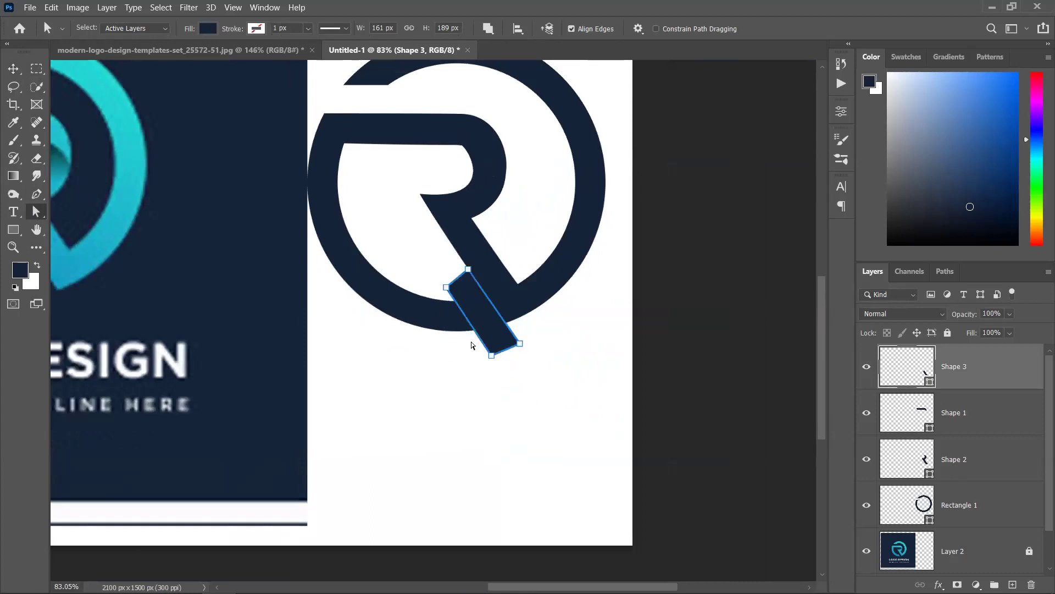
{"action": "left_click", "coordinate": [975, 512]}
{"action": "left_click", "coordinate": [976, 368], "text": "shift"}
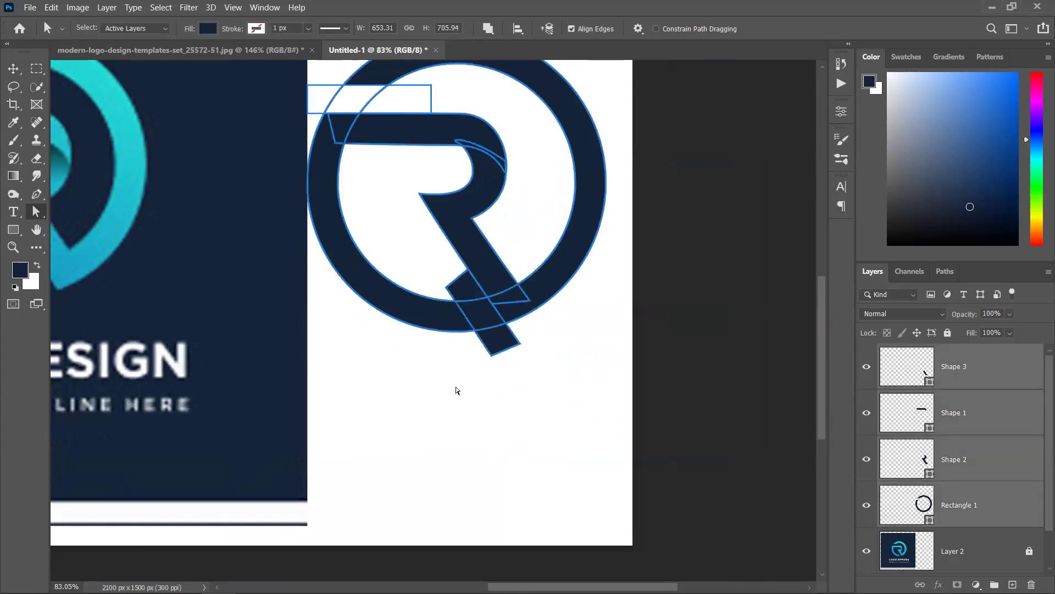
Subtract the slanted gap shape from the ring using Subtract Front Shape on Shape 3 and Rectangle 1.
{"action": "left_click", "coordinate": [953, 381]}
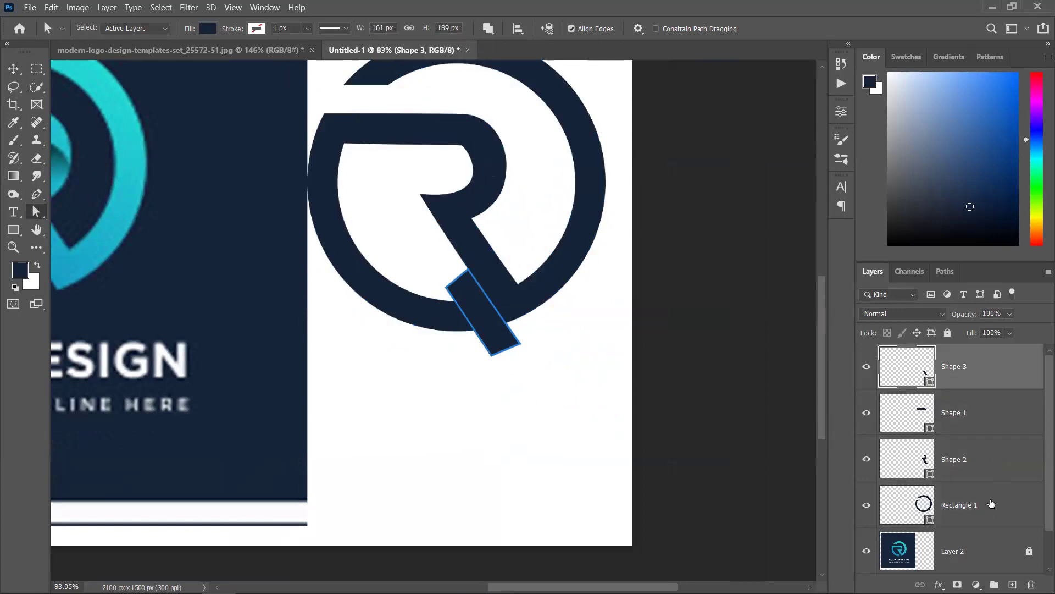
{"action": "left_click", "coordinate": [992, 510], "text": "ctrl"}
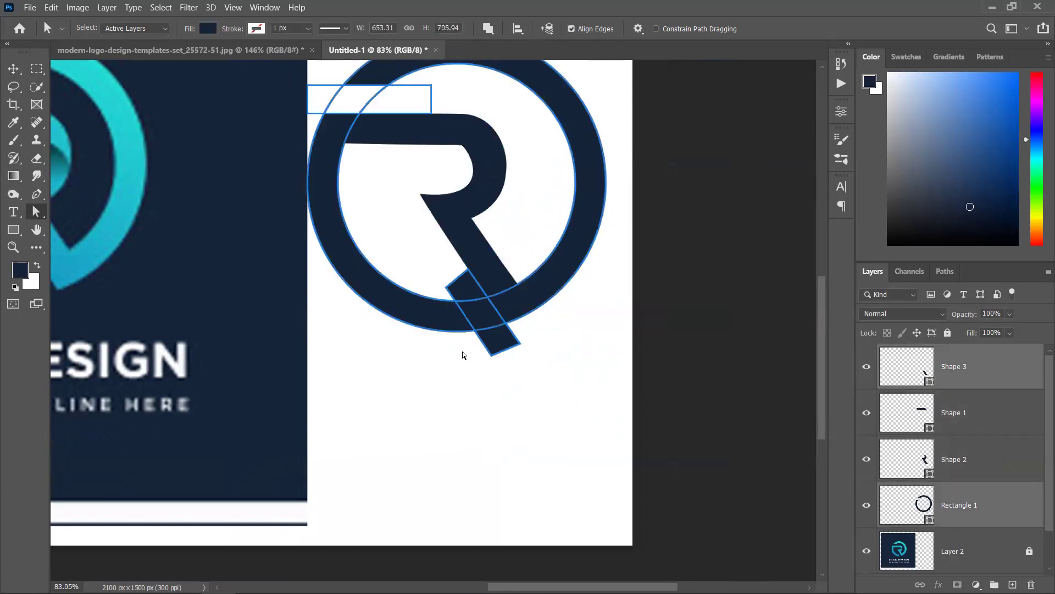
{"action": "left_click_drag", "start_coordinate": [463, 352], "coordinate": [479, 316]}
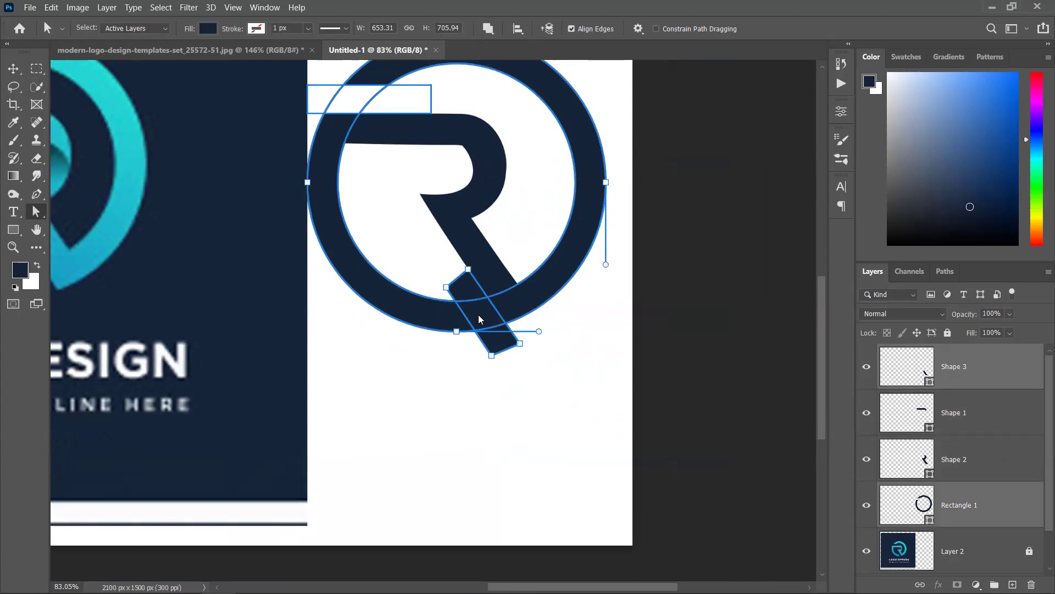
{"action": "right_click", "coordinate": [478, 316]}
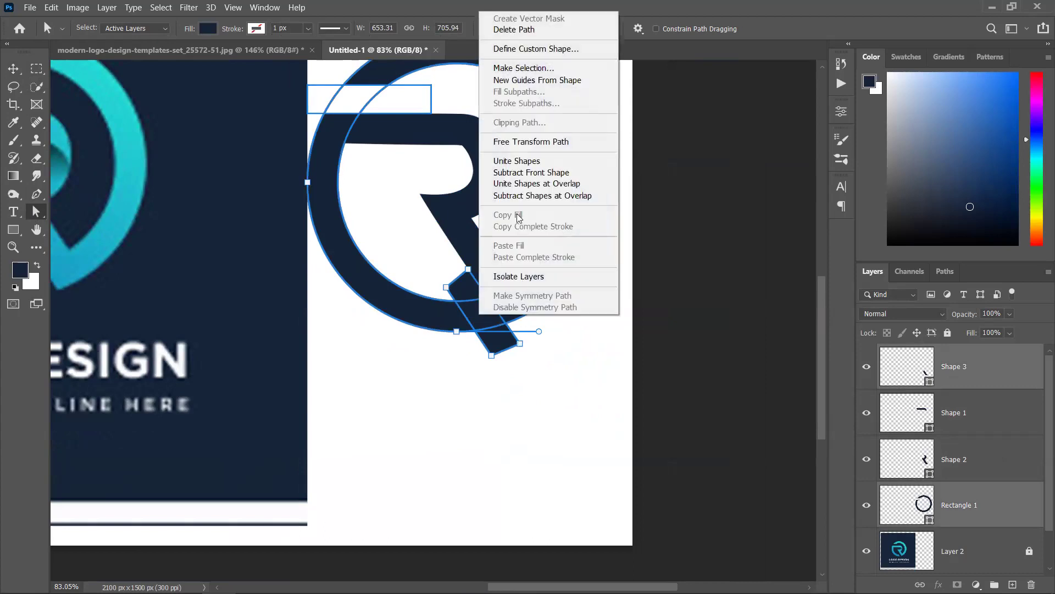
{"action": "left_click", "coordinate": [530, 173]}
{"action": "left_click", "coordinate": [554, 370]}
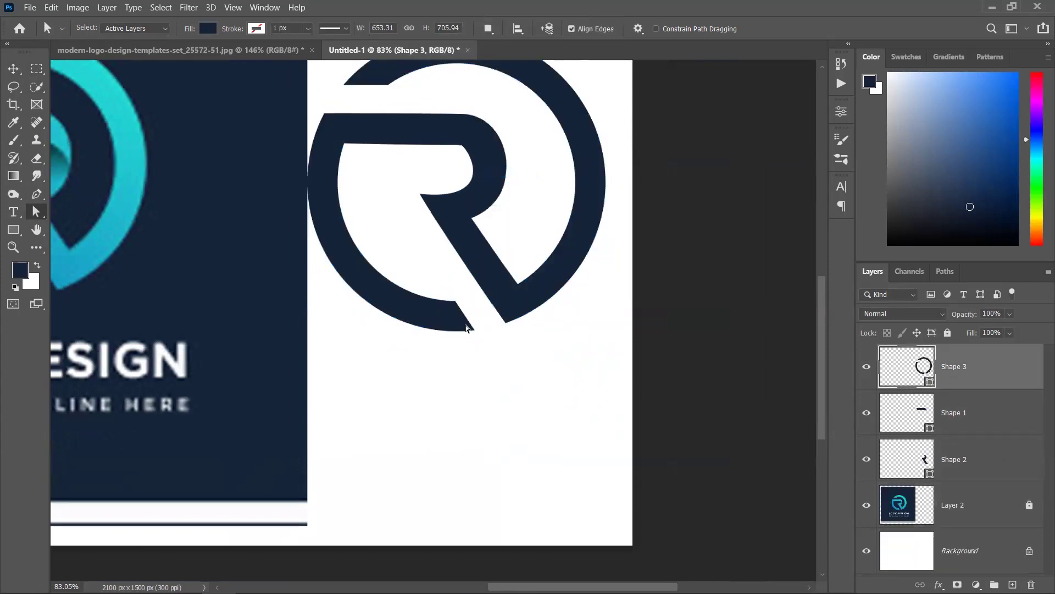
Try to unite the R's top bar with the cut ring using Unite Shapes.
{"action": "key", "text": "v"}
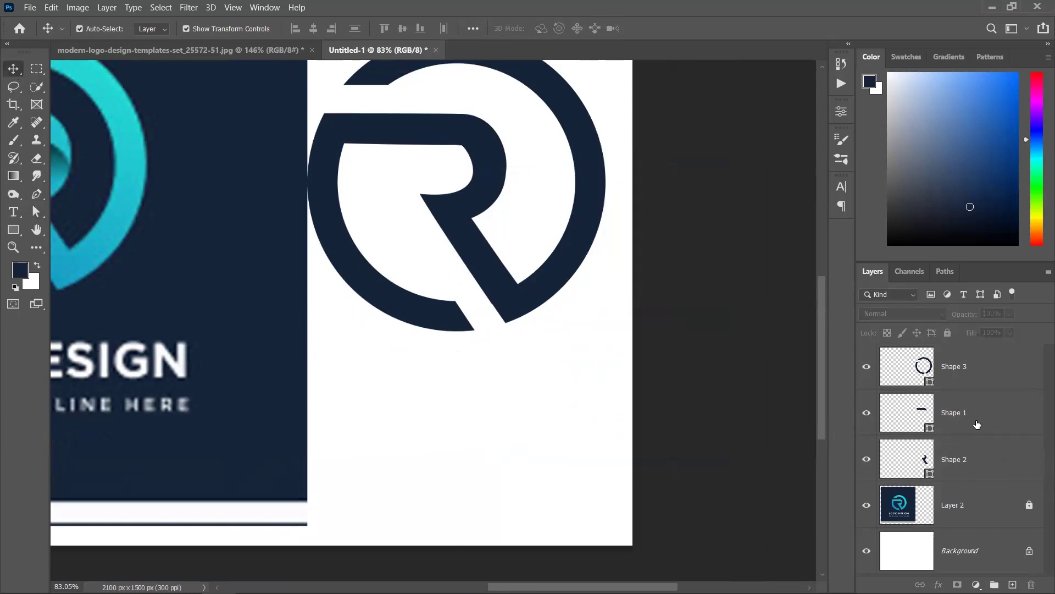
{"action": "left_click", "coordinate": [1000, 415]}
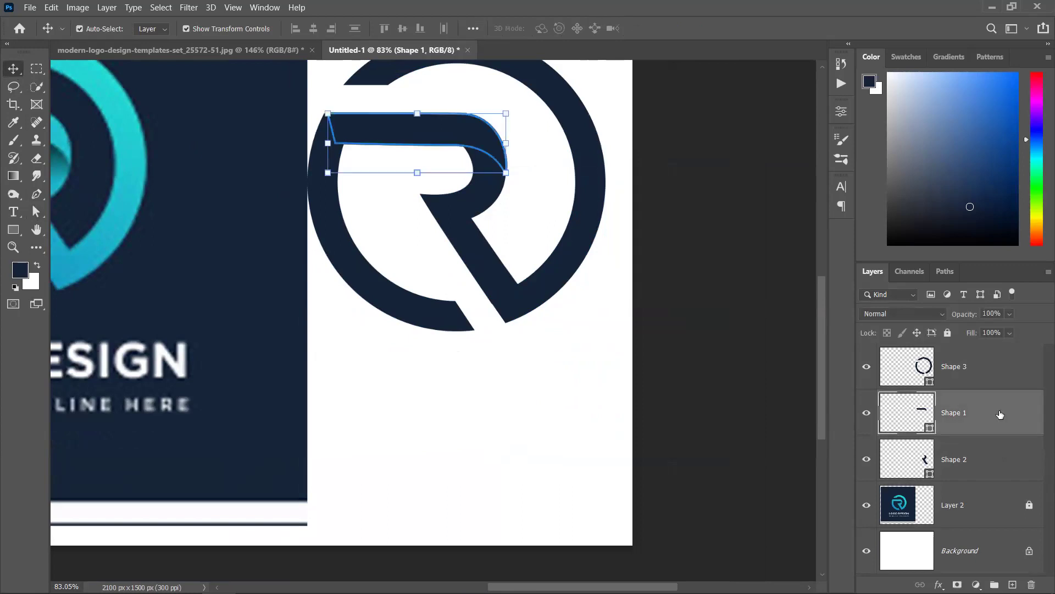
{"action": "left_click", "coordinate": [990, 372], "text": "ctrl"}
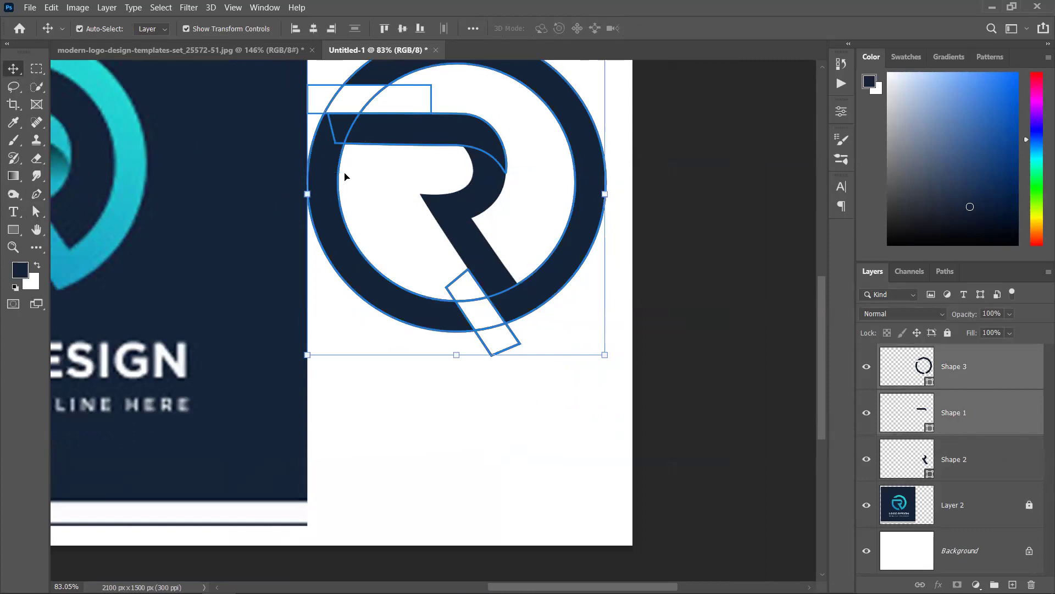
{"action": "left_click", "coordinate": [35, 208]}
{"action": "left_click_drag", "start_coordinate": [380, 342], "coordinate": [481, 422]}
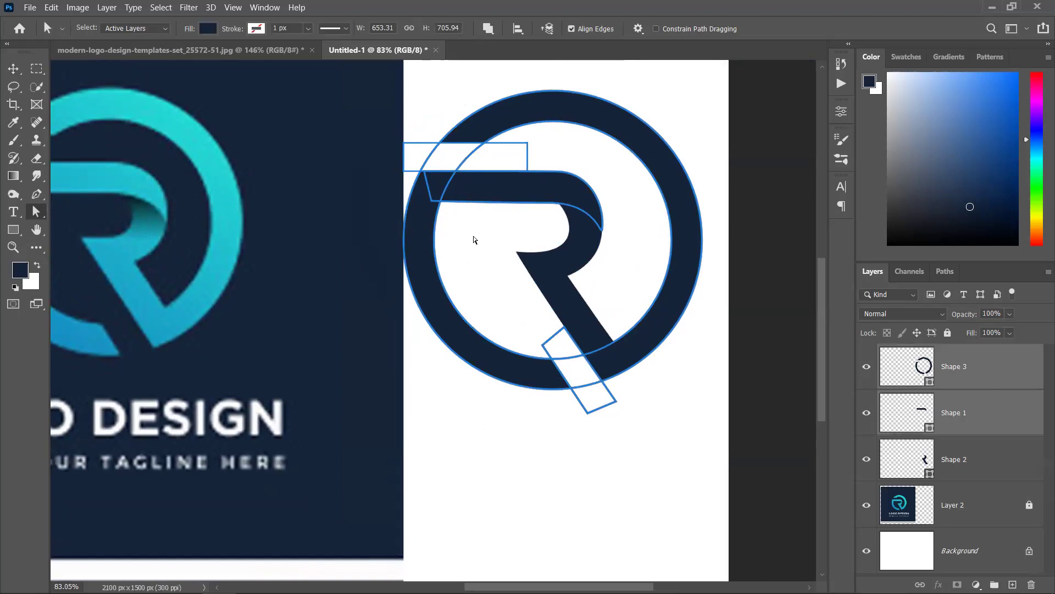
{"action": "left_click", "coordinate": [453, 193]}
{"action": "right_click", "coordinate": [452, 193]}
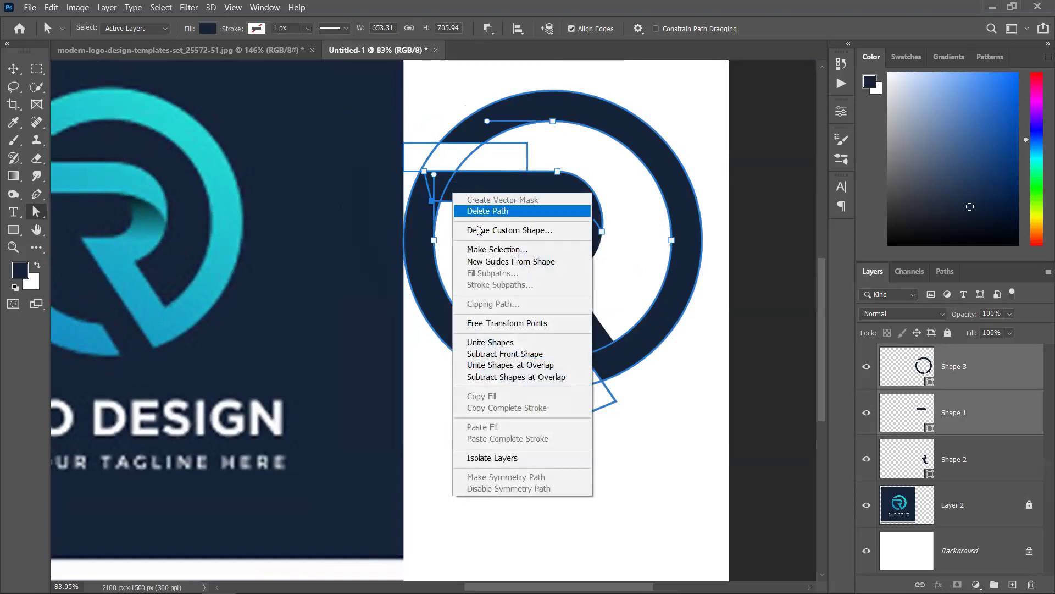
{"action": "left_click", "coordinate": [495, 343]}
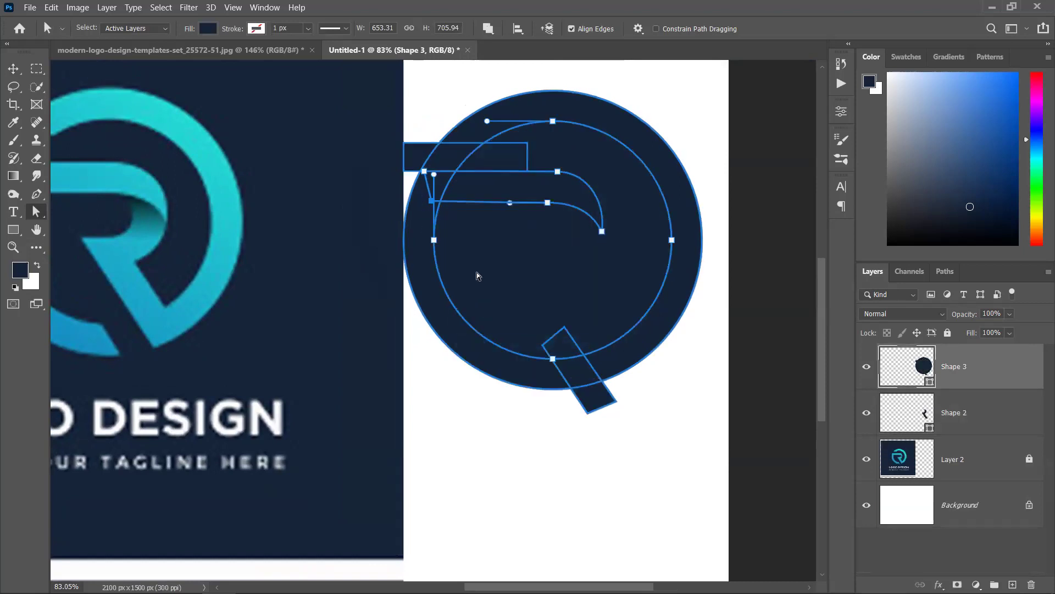
{"action": "key", "text": "ctrl+z"}
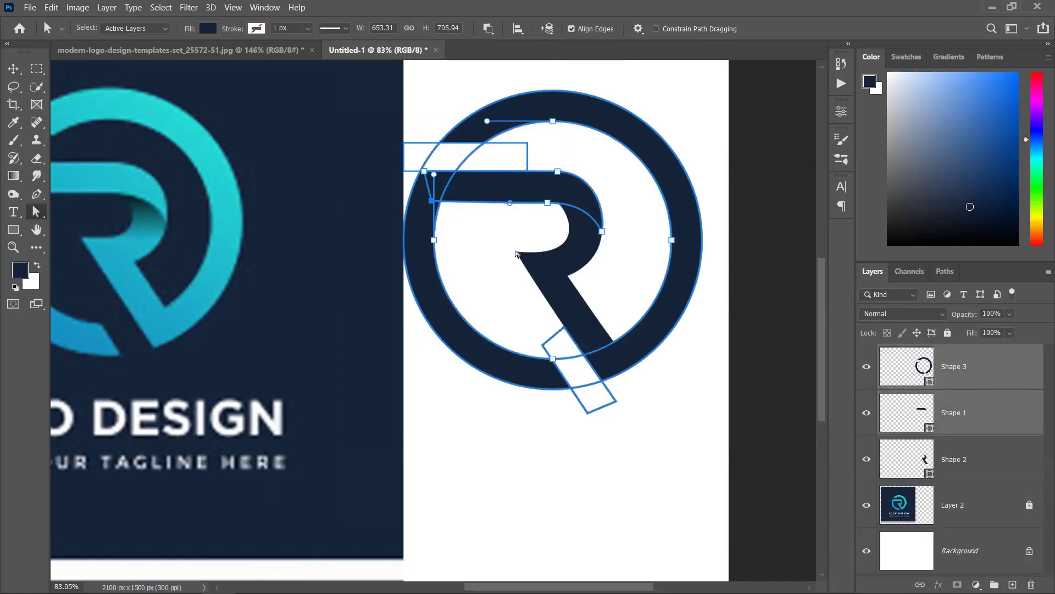
{"action": "left_click", "coordinate": [506, 384]}
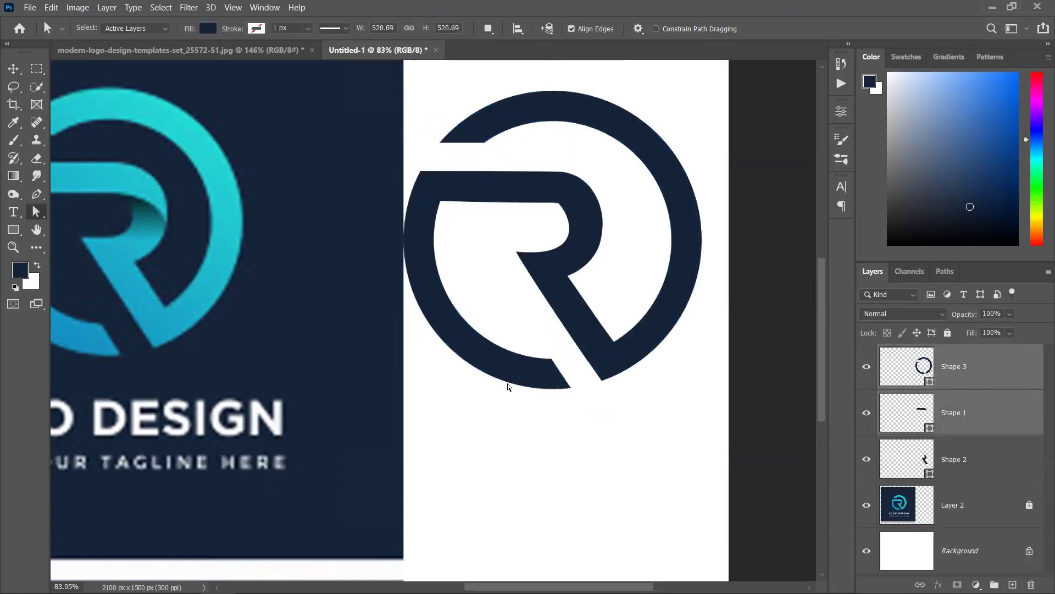
{"action": "scroll", "coordinate": [494, 377], "scroll_direction": "down", "scroll_amount": 3}
{"action": "left_click", "coordinate": [14, 69]}
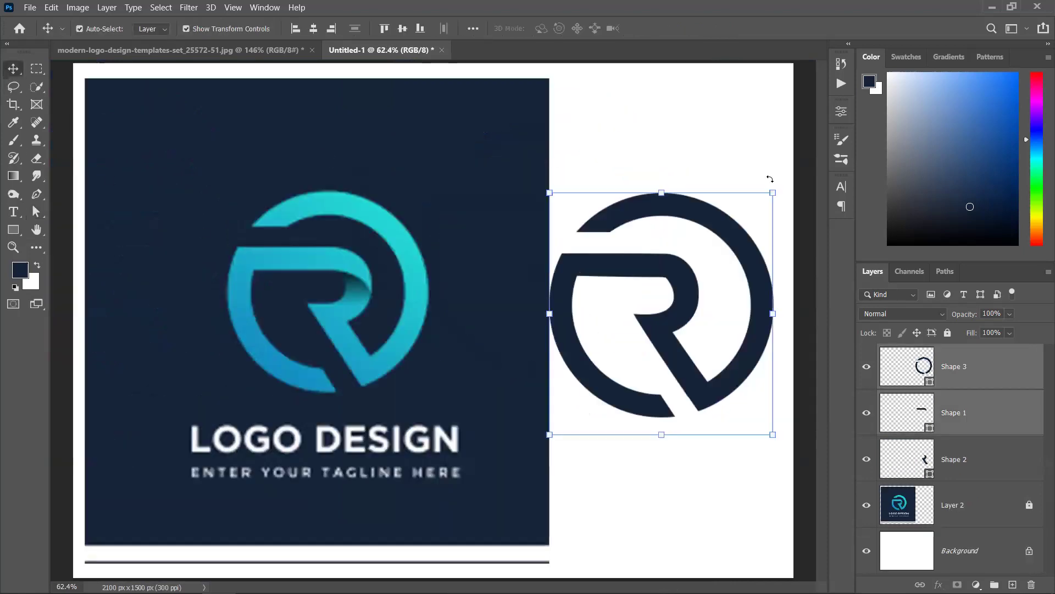
{"action": "left_click", "coordinate": [649, 256]}
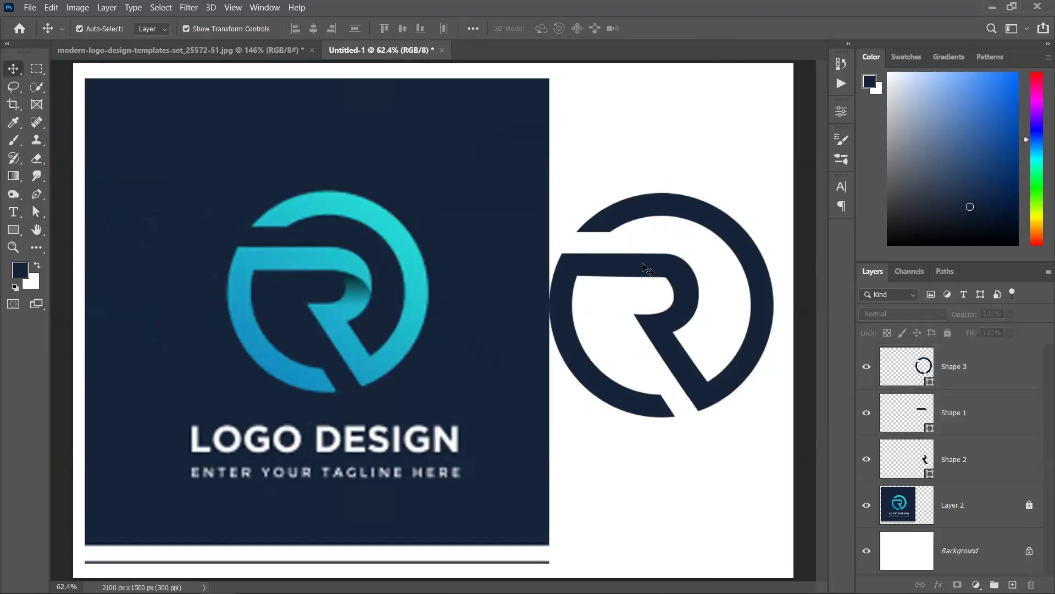
{"action": "left_click", "coordinate": [646, 268]}
{"action": "left_click", "coordinate": [598, 381], "text": "shift"}
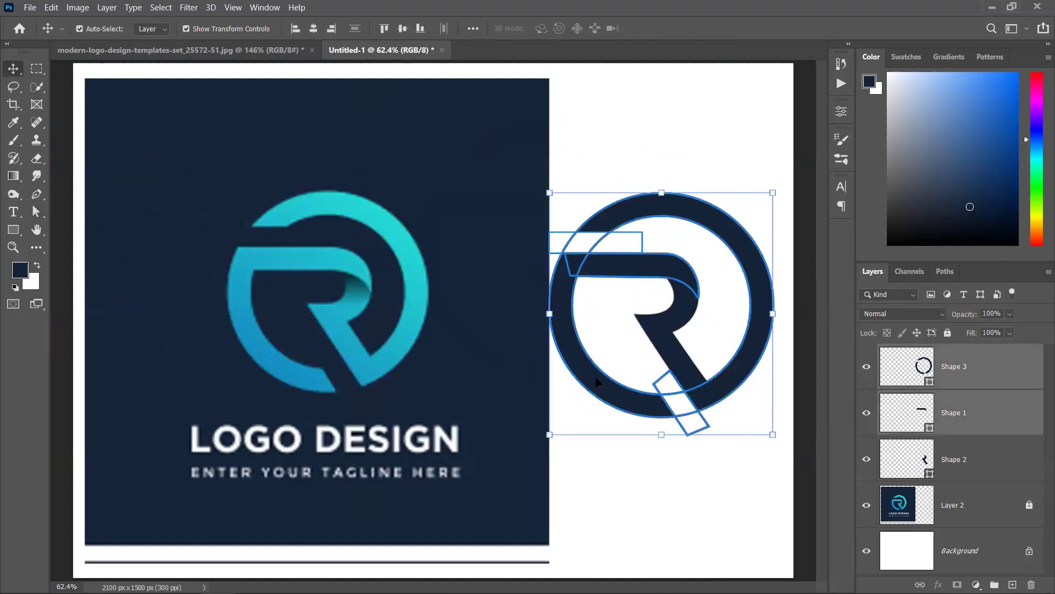
{"action": "left_click", "coordinate": [717, 354]}
Recolor the R's bowl-and-leg shape on the Shape 2 layer to light blue.
{"action": "left_click", "coordinate": [673, 346]}
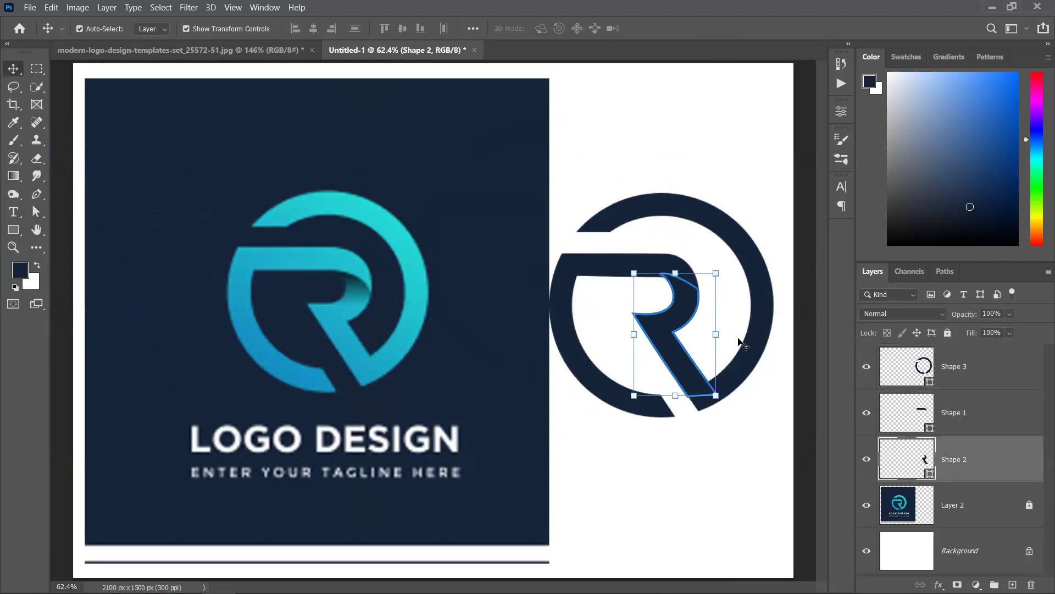
{"action": "double_click", "coordinate": [929, 474]}
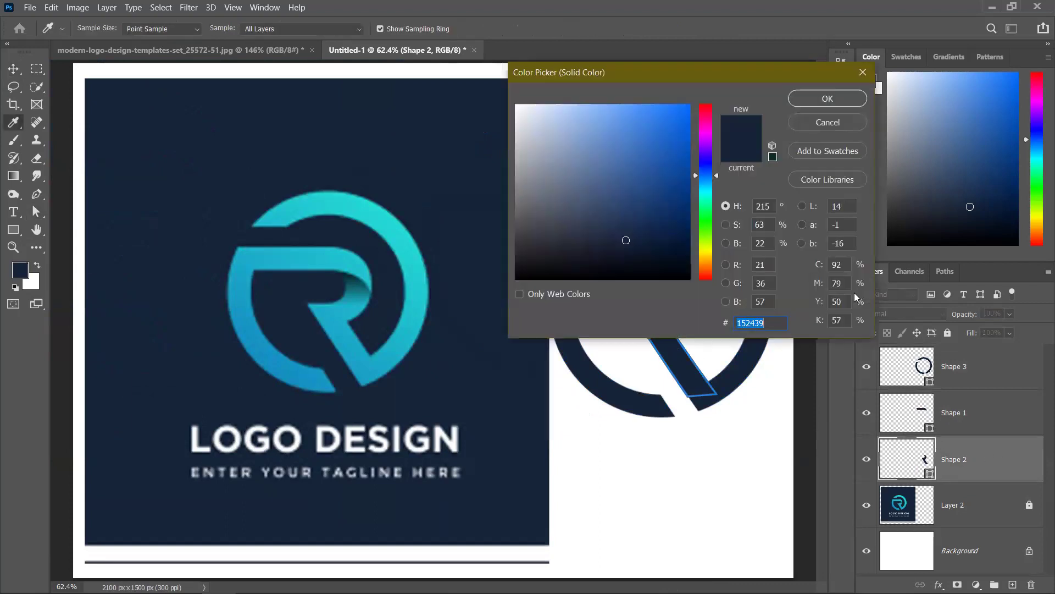
{"action": "left_click", "coordinate": [592, 114]}
{"action": "left_click", "coordinate": [823, 105]}
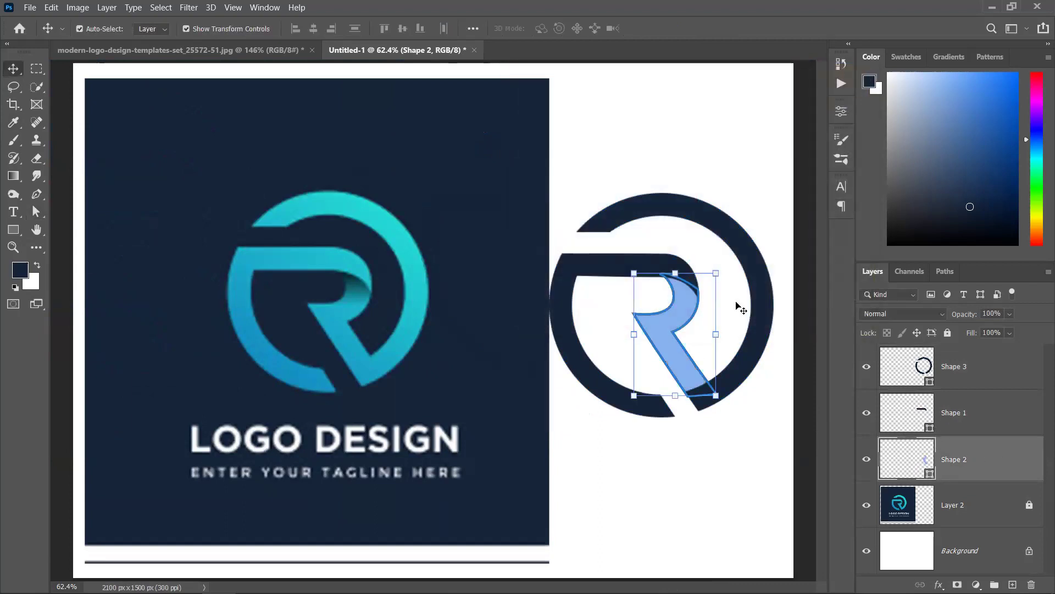
{"action": "key", "text": "ctrl+t"}
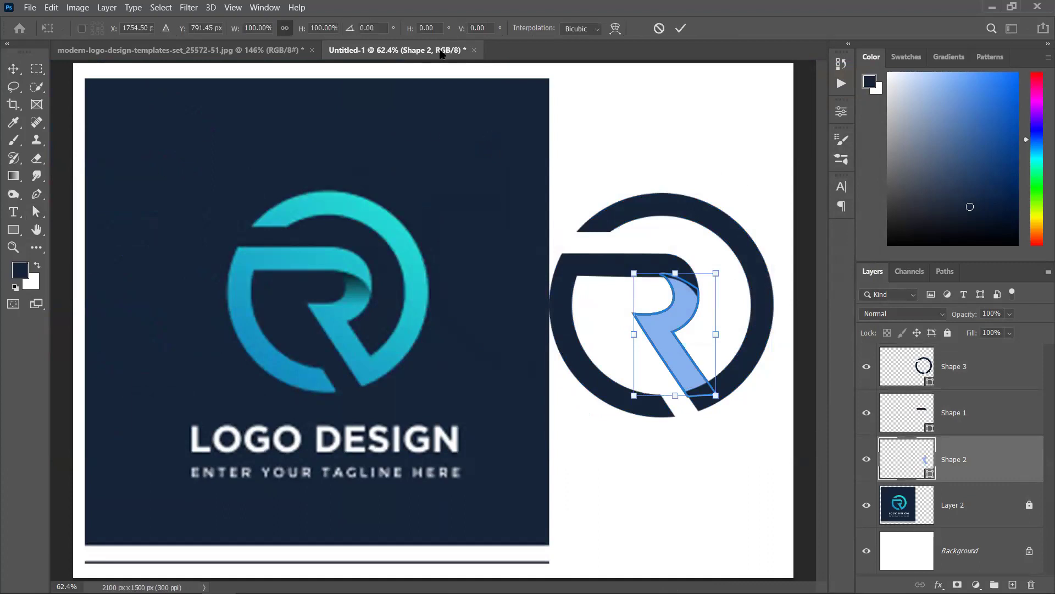
{"action": "left_click", "coordinate": [681, 29]}
{"action": "left_click", "coordinate": [737, 101]}
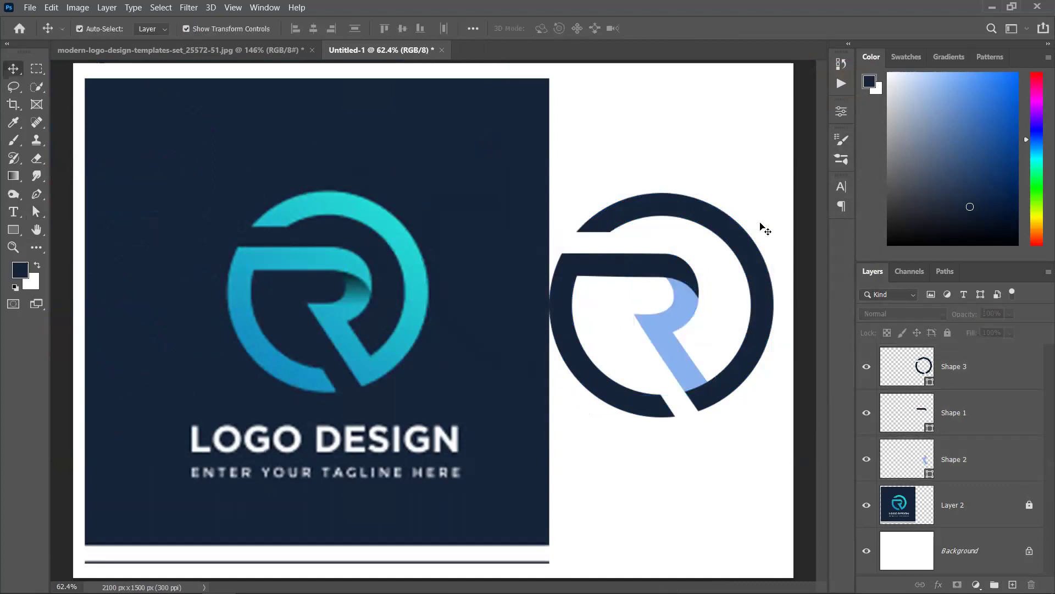
{"action": "left_click", "coordinate": [752, 257]}
{"action": "left_click", "coordinate": [707, 143]}
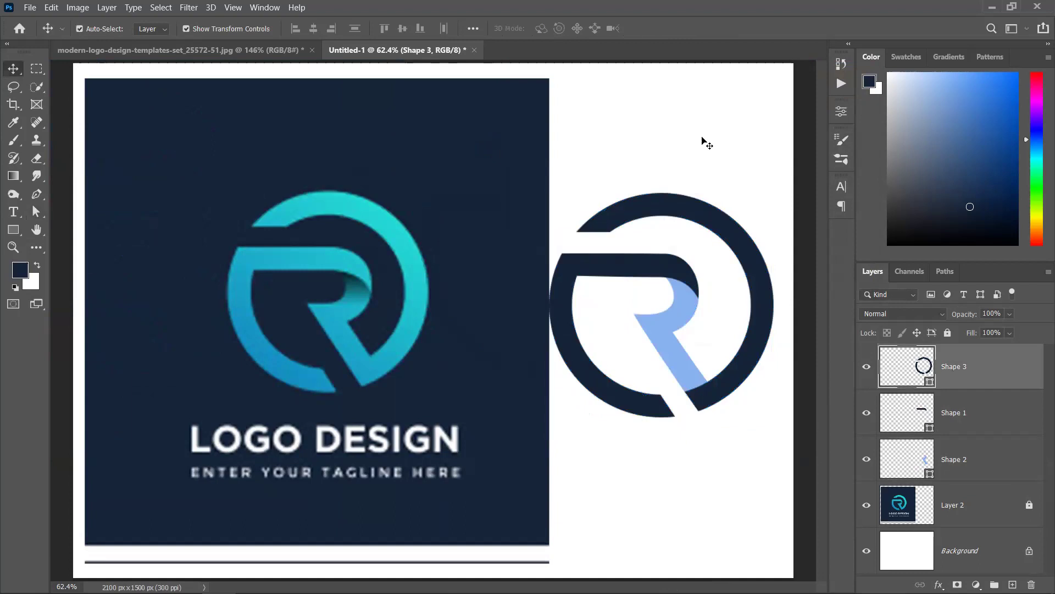
{"action": "scroll", "coordinate": [703, 142], "scroll_direction": "down", "scroll_amount": 3}
{"action": "scroll", "coordinate": [680, 330], "scroll_direction": "up", "scroll_amount": 4}
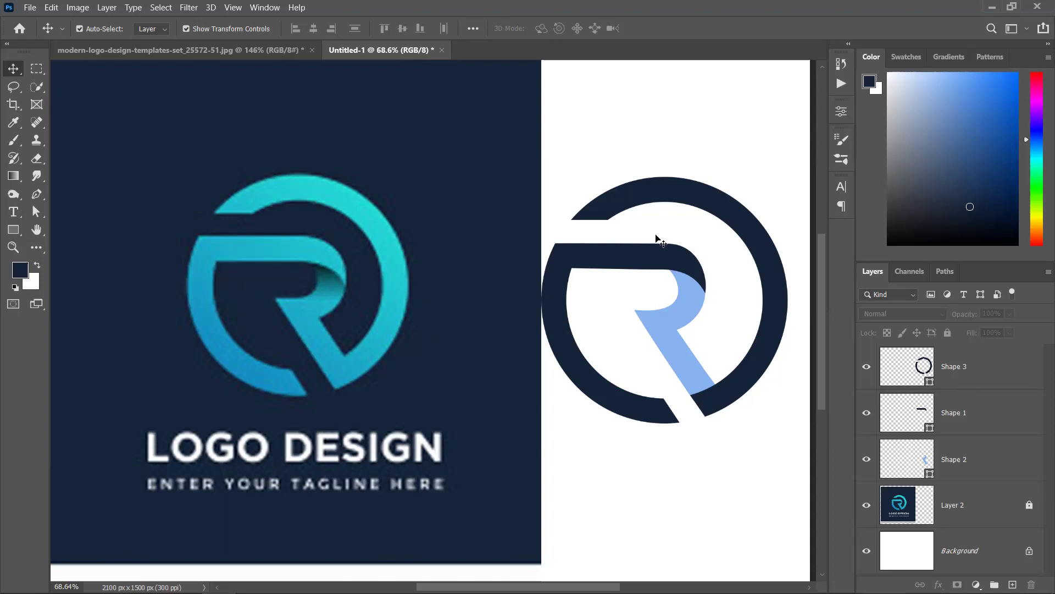
{"action": "scroll", "coordinate": [658, 237], "scroll_direction": "down", "scroll_amount": 2}
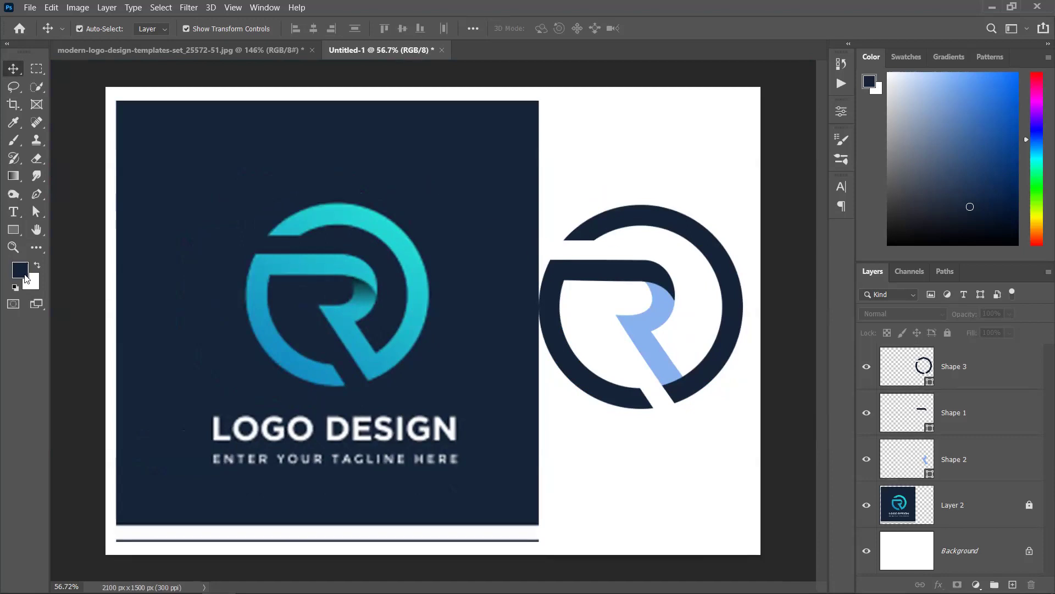
{"action": "left_click", "coordinate": [37, 193]}
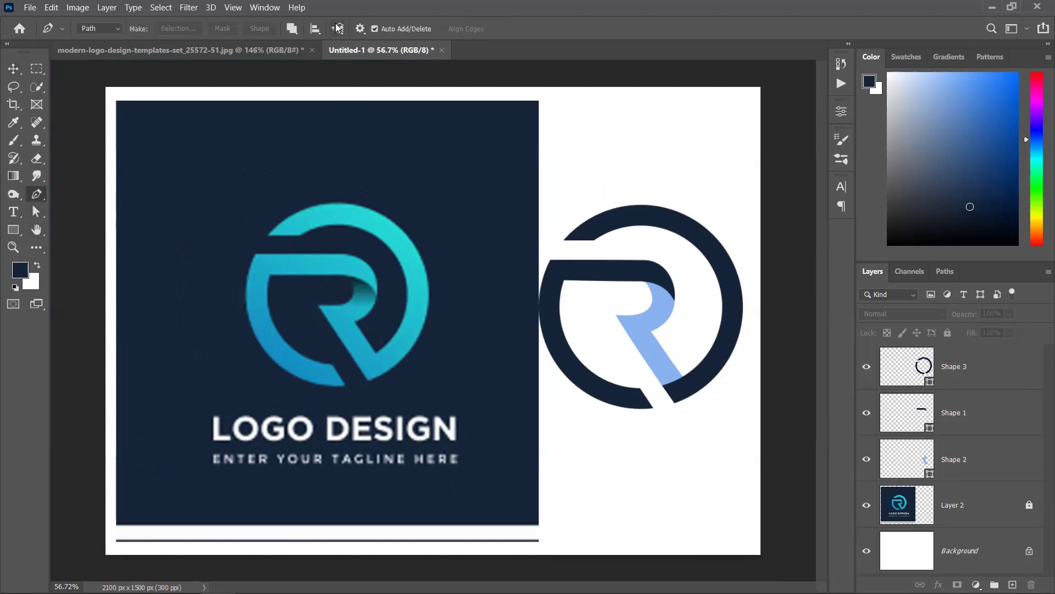
{"action": "left_click", "coordinate": [290, 31]}
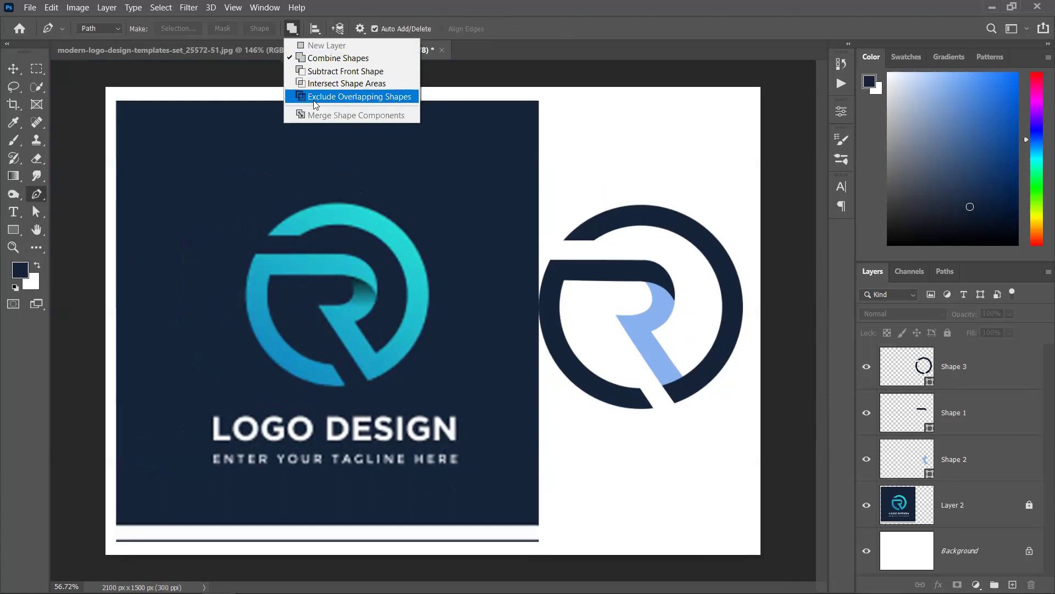
{"action": "left_click", "coordinate": [32, 216]}
{"action": "left_click", "coordinate": [35, 213]}
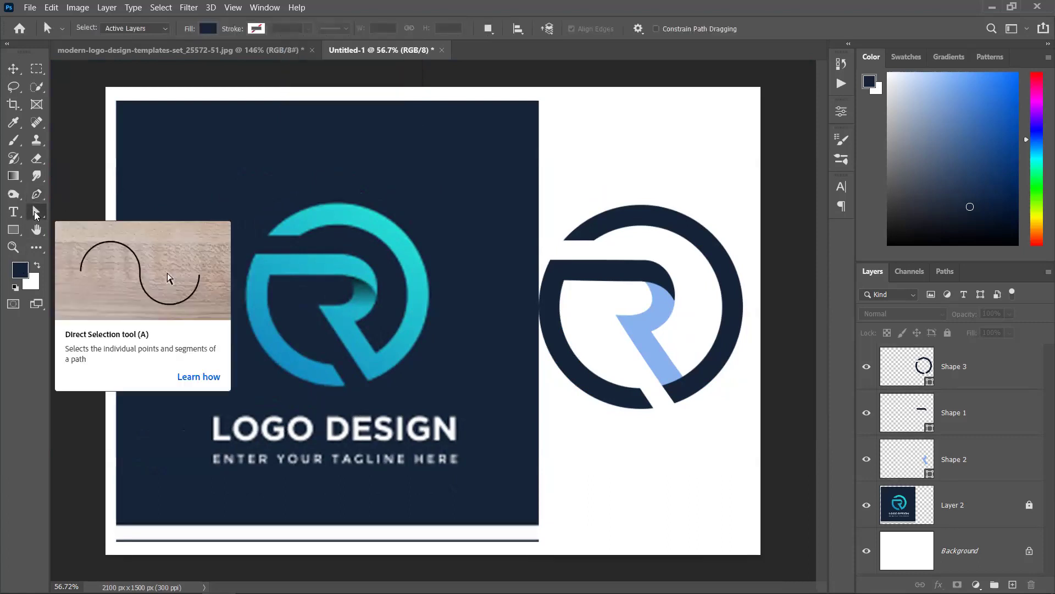
{"action": "left_click", "coordinate": [488, 29]}
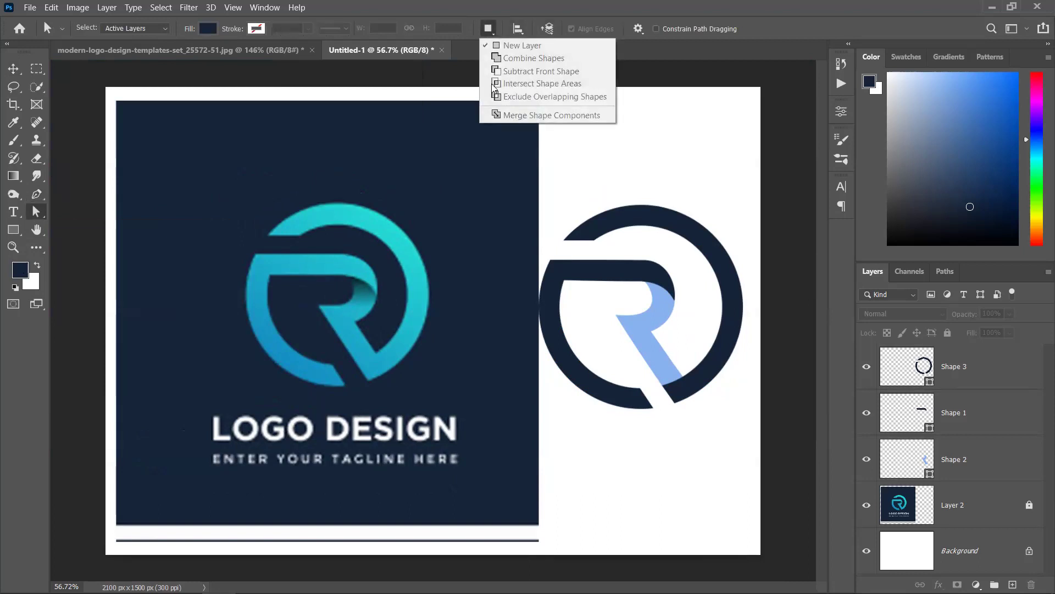
{"action": "left_click", "coordinate": [702, 55]}
{"action": "left_click", "coordinate": [15, 70]}
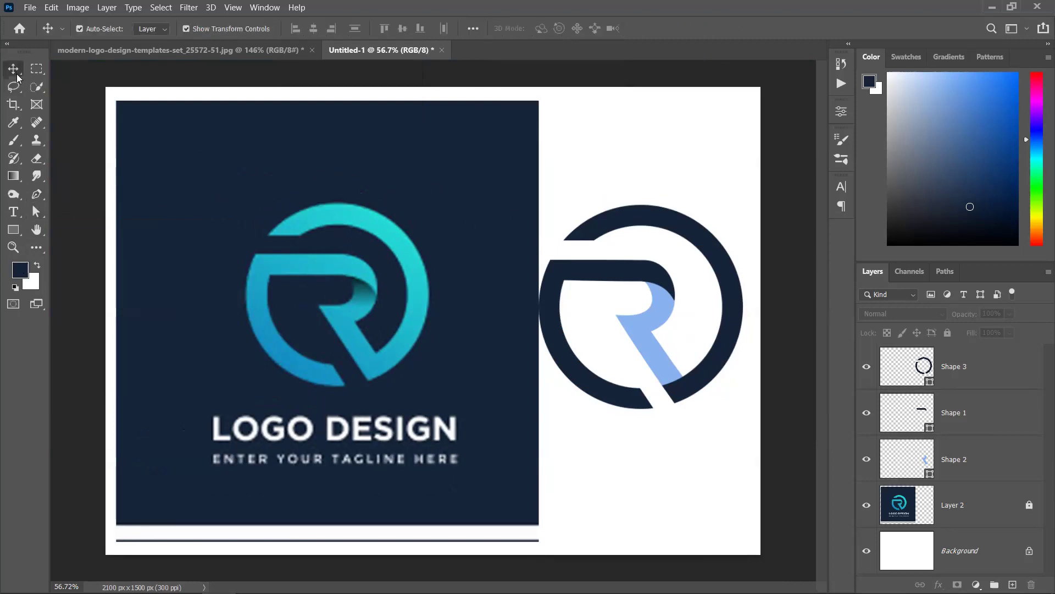
Delete the three redrawn logo layers, Shape 1, Shape 2 and Shape 3, beside the reference image.
{"action": "scroll", "coordinate": [607, 297], "scroll_direction": "down", "scroll_amount": 2}
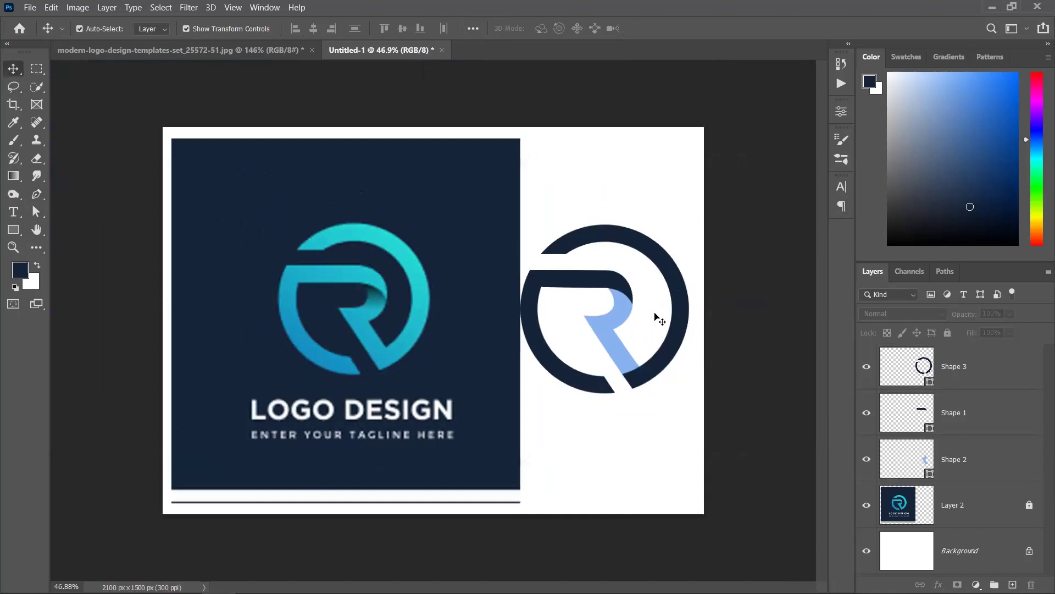
{"action": "left_click_drag", "start_coordinate": [583, 219], "coordinate": [676, 456]}
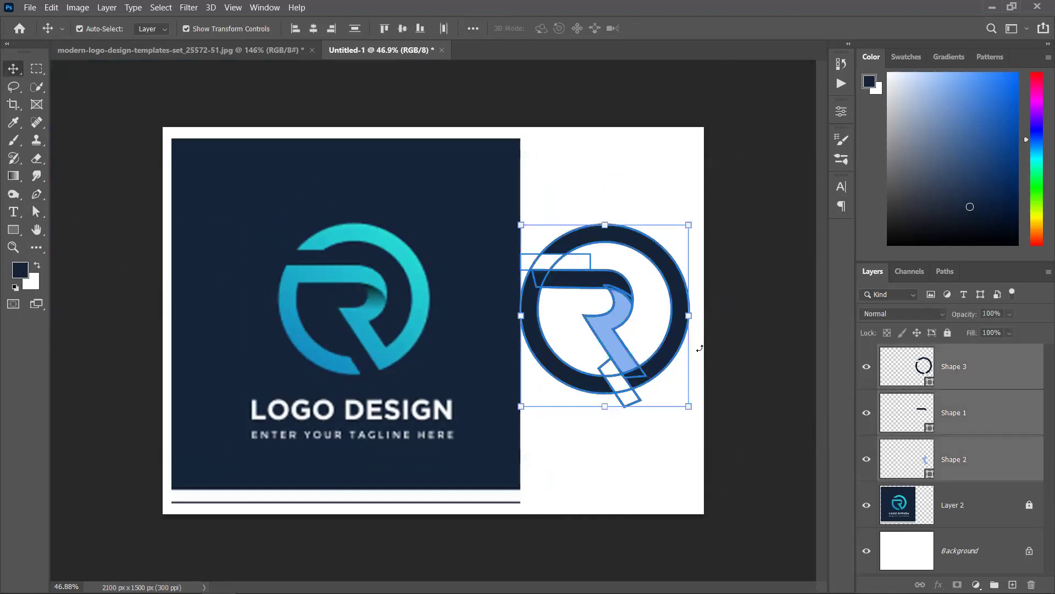
{"action": "key", "text": "Delete"}
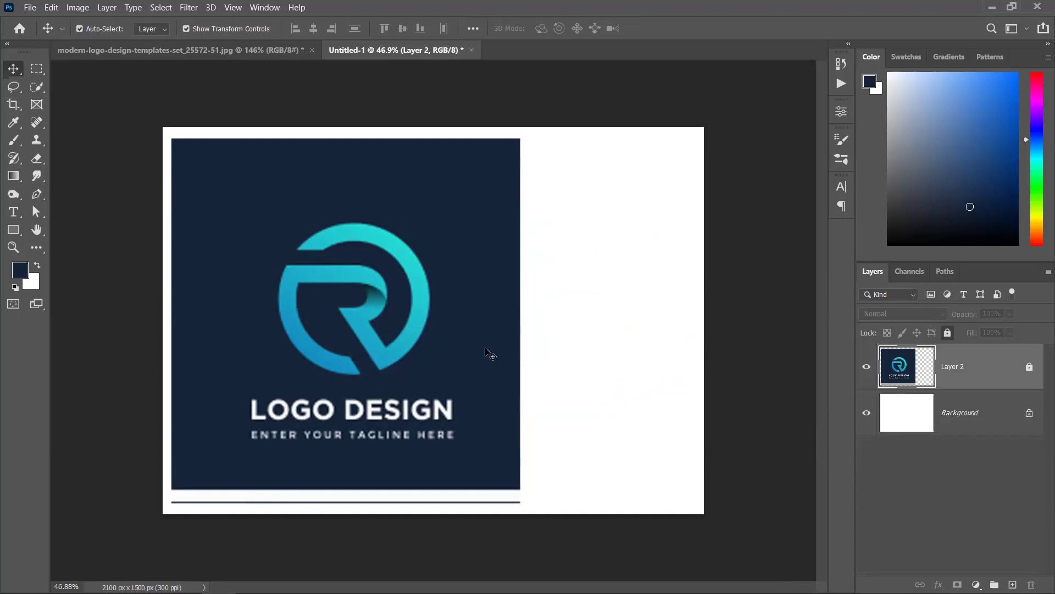
Start a Pen path on the reference logo, tracing the ring's lower-left gap end and its inner left arc up to the inner corner.
{"action": "left_click", "coordinate": [36, 194]}
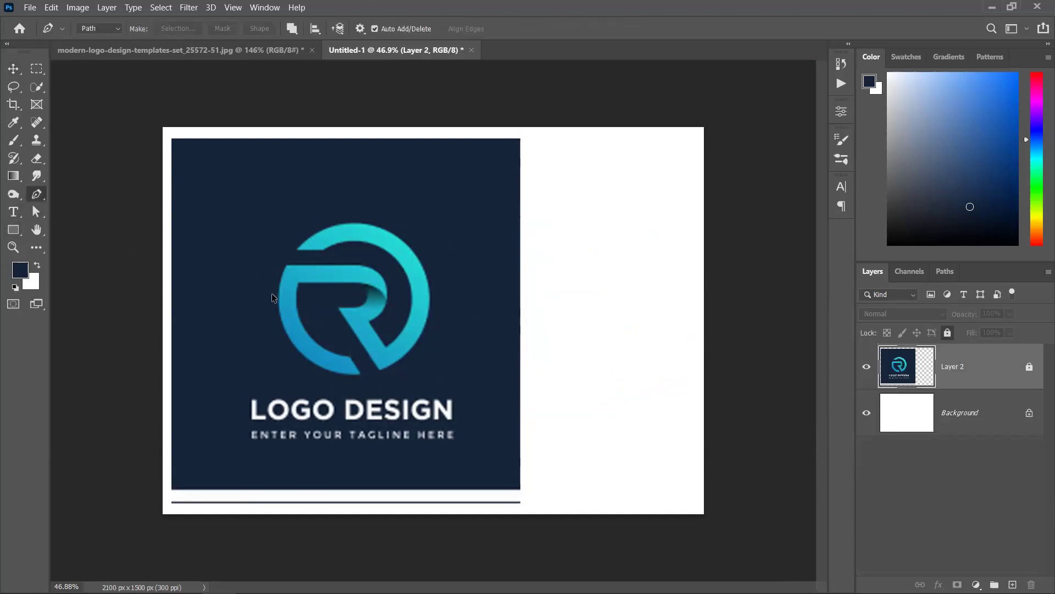
{"action": "scroll", "coordinate": [272, 292], "scroll_direction": "up", "scroll_amount": 3}
{"action": "scroll", "coordinate": [355, 444], "scroll_direction": "up", "scroll_amount": 2}
{"action": "left_click", "coordinate": [371, 435]}
{"action": "left_click", "coordinate": [340, 382]}
{"action": "left_click_drag", "start_coordinate": [194, 177], "coordinate": [206, 235]}
{"action": "scroll", "coordinate": [217, 58], "scroll_direction": "down", "scroll_amount": 2}
{"action": "scroll", "coordinate": [206, 235], "scroll_direction": "down", "scroll_amount": 2}
{"action": "key", "text": "ctrl+z"}
Continue the path along the underside of the R's top bar and around the bowl's inner curve to the leg's upper corner.
{"action": "left_click_drag", "start_coordinate": [267, 272], "coordinate": [322, 327]}
{"action": "scroll", "coordinate": [363, 283], "scroll_direction": "up", "scroll_amount": 5}
{"action": "key", "text": "ctrl+z"}
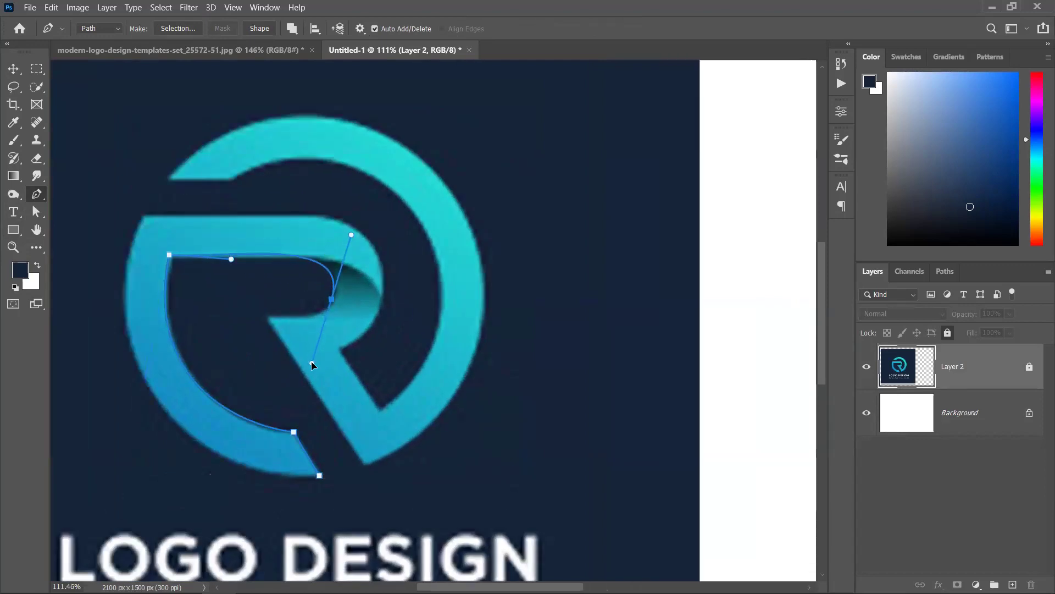
{"action": "mouse_move", "coordinate": [313, 259]}
{"action": "left_mouse_down"}
{"action": "mouse_move", "coordinate": [299, 259]}
{"action": "mouse_move", "coordinate": [326, 259]}
{"action": "left_mouse_up"}
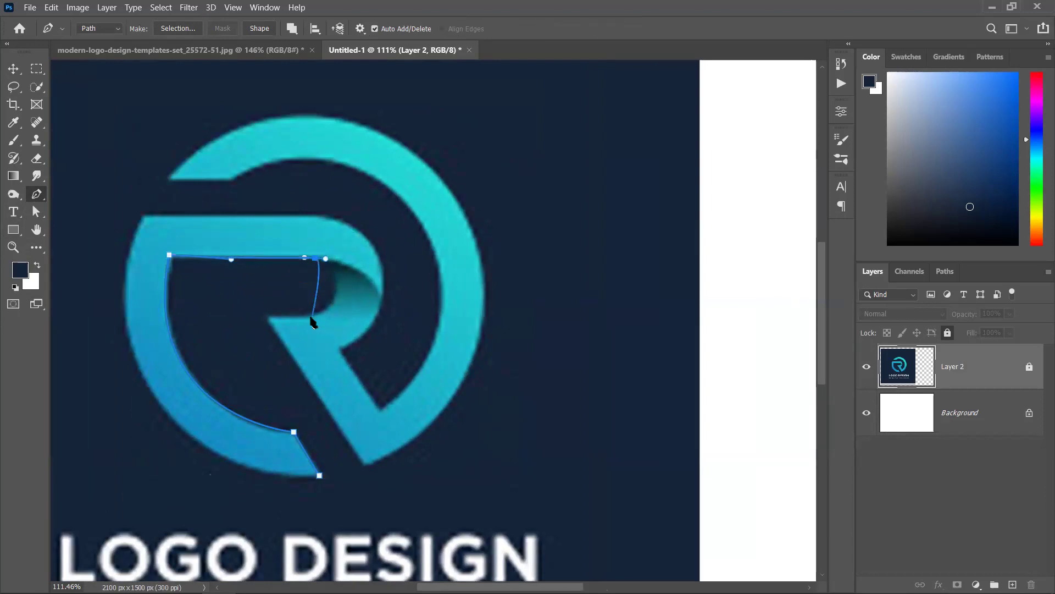
{"action": "left_click_drag", "start_coordinate": [311, 314], "coordinate": [267, 320]}
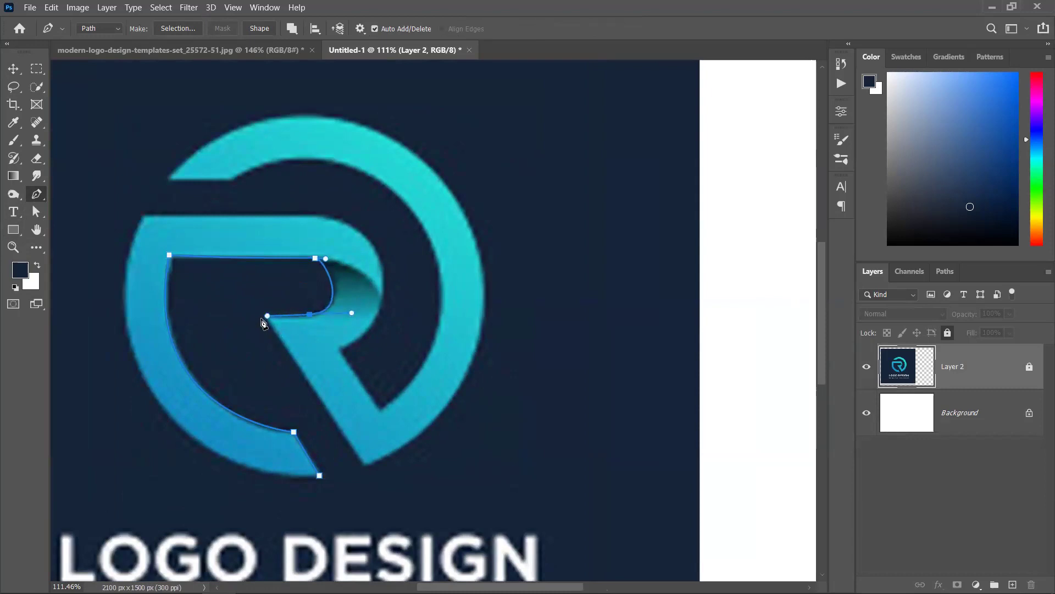
{"action": "left_click", "coordinate": [266, 317]}
Extend the path down the outer edge of the R's leg and up the ring's outer right arc with a curved anchor.
{"action": "left_click", "coordinate": [366, 466]}
{"action": "left_click", "coordinate": [484, 322]}
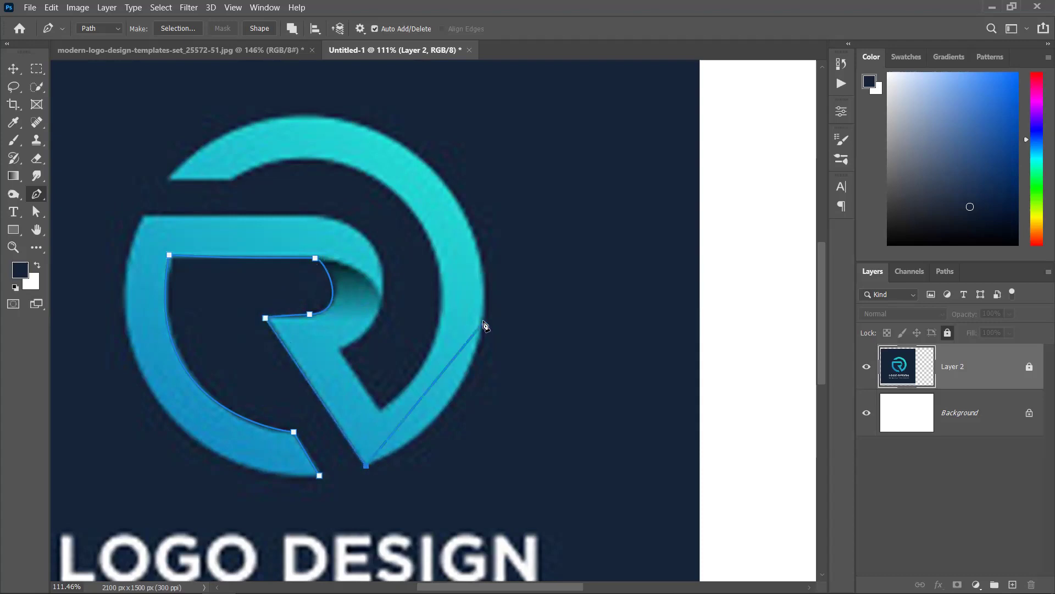
{"action": "left_click_drag", "start_coordinate": [484, 311], "coordinate": [489, 219]}
{"action": "key", "text": "ctrl+z"}
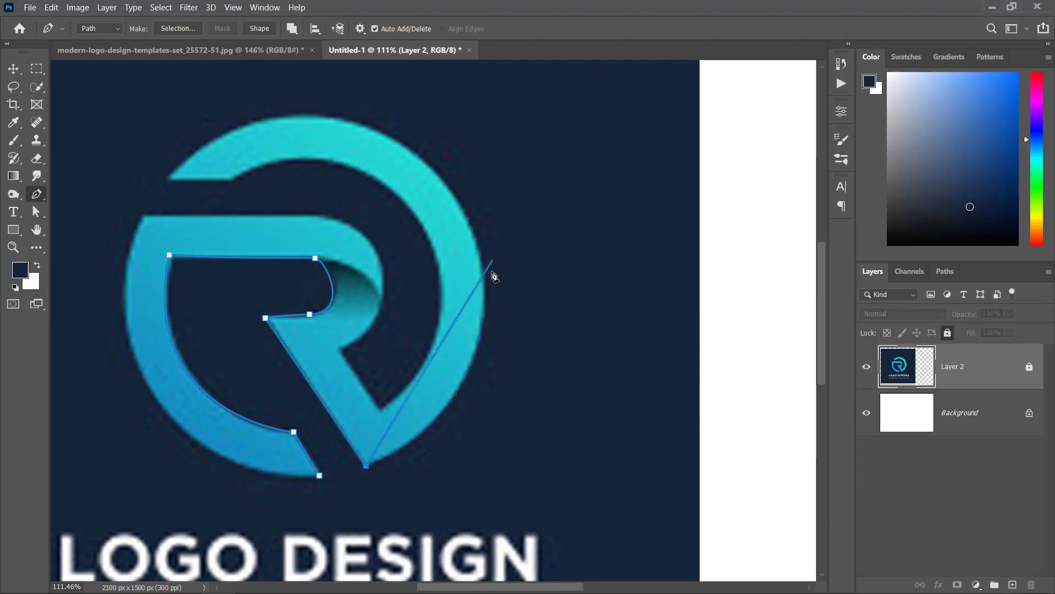
{"action": "left_click_drag", "start_coordinate": [485, 269], "coordinate": [478, 108]}
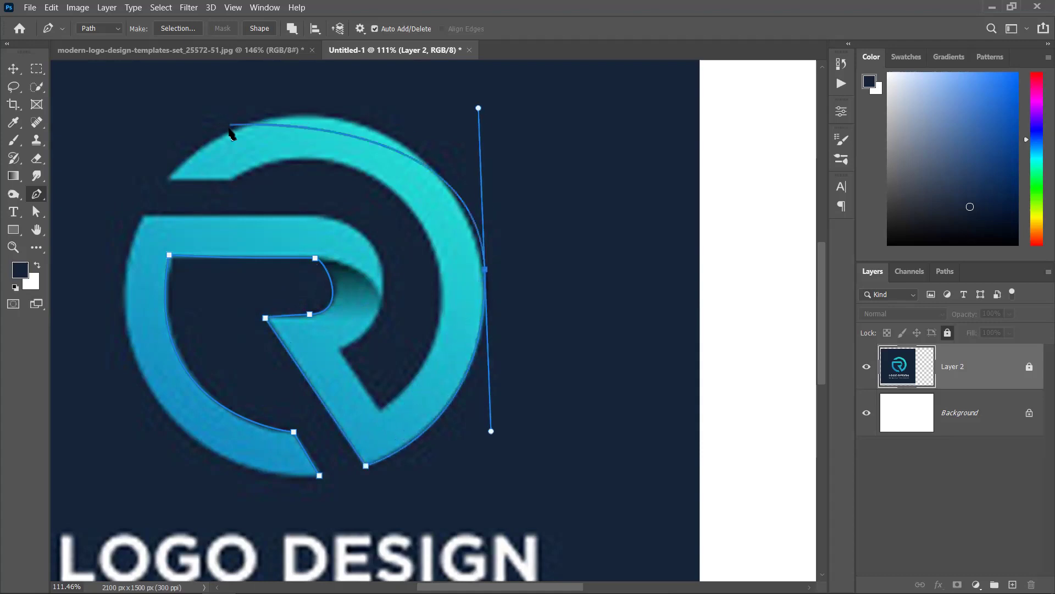
Trace the ring's outer top arc to its pointed upper-left tip, adjusting the curve handles, and continue along the flat cut edge.
{"action": "left_click_drag", "start_coordinate": [228, 133], "coordinate": [152, 184]}
{"action": "left_click_drag", "start_coordinate": [478, 109], "coordinate": [476, 146]}
{"action": "left_click_drag", "start_coordinate": [148, 185], "coordinate": [236, 127]}
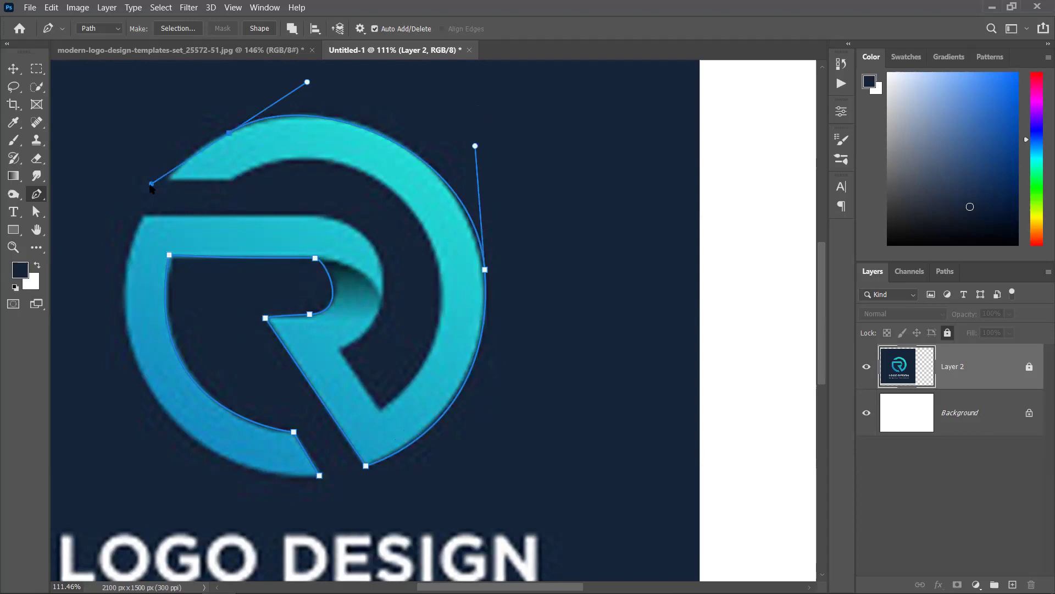
{"action": "left_click_drag", "start_coordinate": [157, 181], "coordinate": [177, 163]}
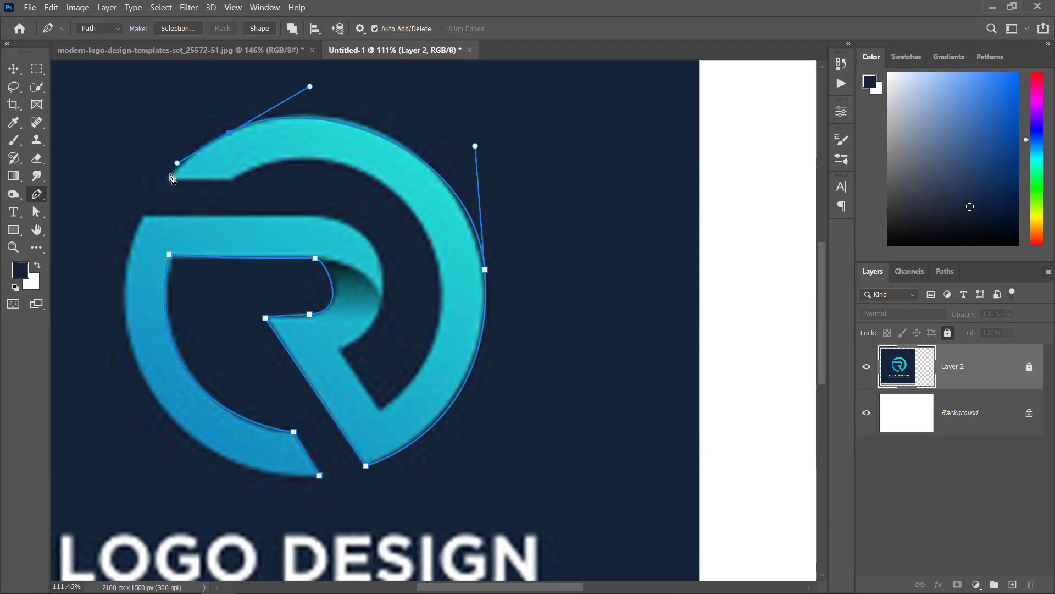
{"action": "left_click", "coordinate": [171, 179]}
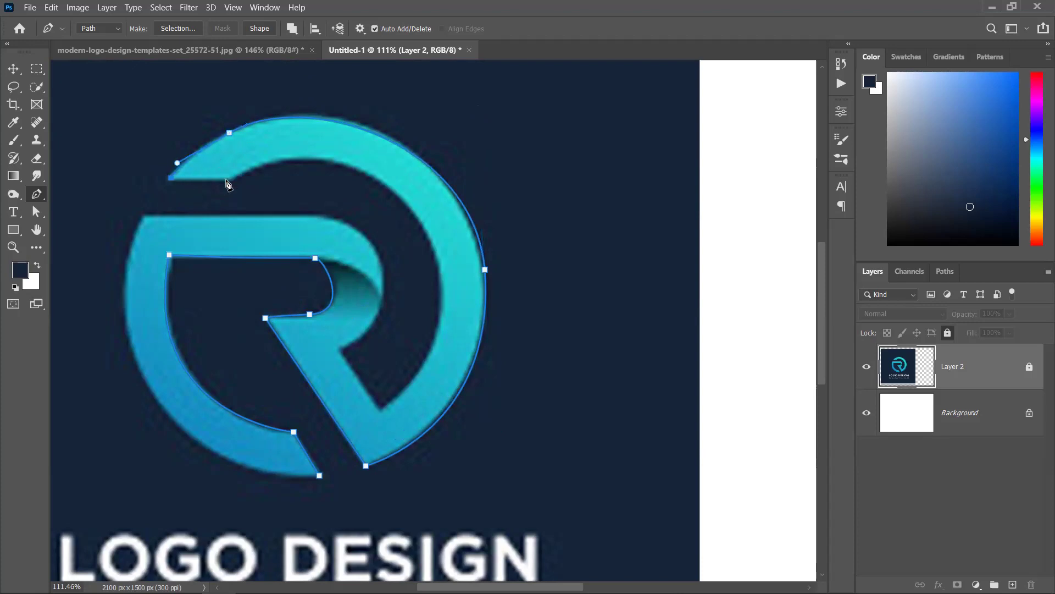
{"action": "left_click", "coordinate": [233, 180]}
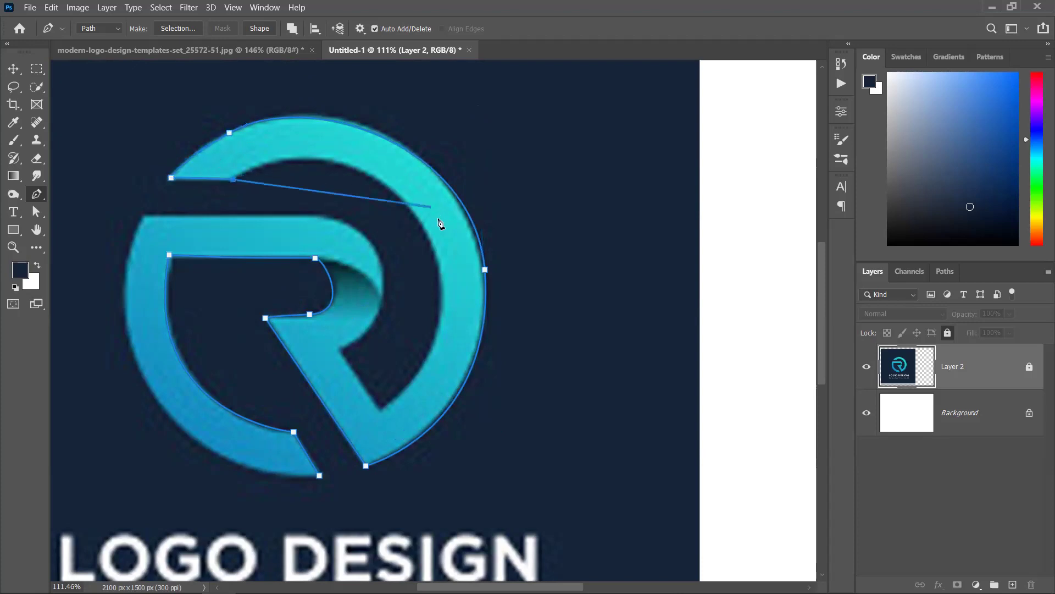
Continue the Pen path along the inner edge of the outer ring, down to the inner corners of the R's leg.
{"action": "left_click", "coordinate": [427, 242]}
{"action": "left_click_drag", "start_coordinate": [448, 284], "coordinate": [494, 376]}
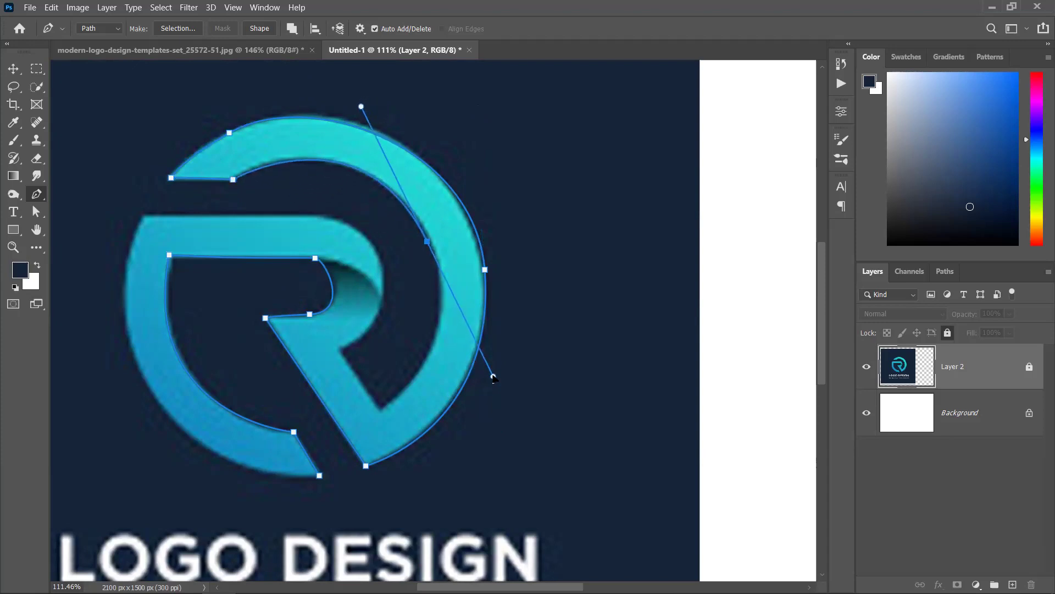
{"action": "left_click_drag", "start_coordinate": [382, 407], "coordinate": [479, 353]}
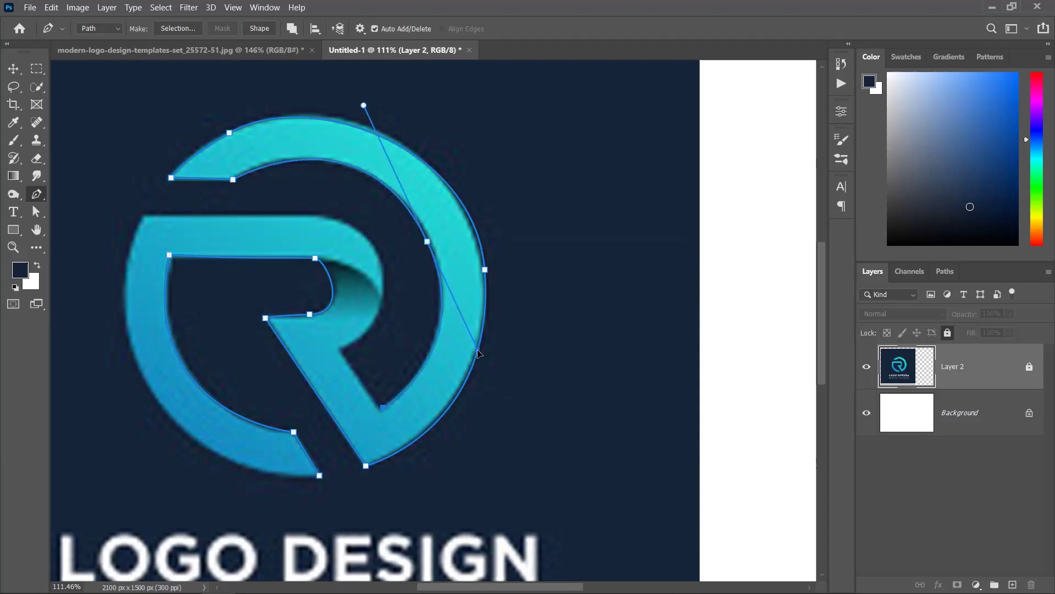
{"action": "left_click", "coordinate": [341, 349]}
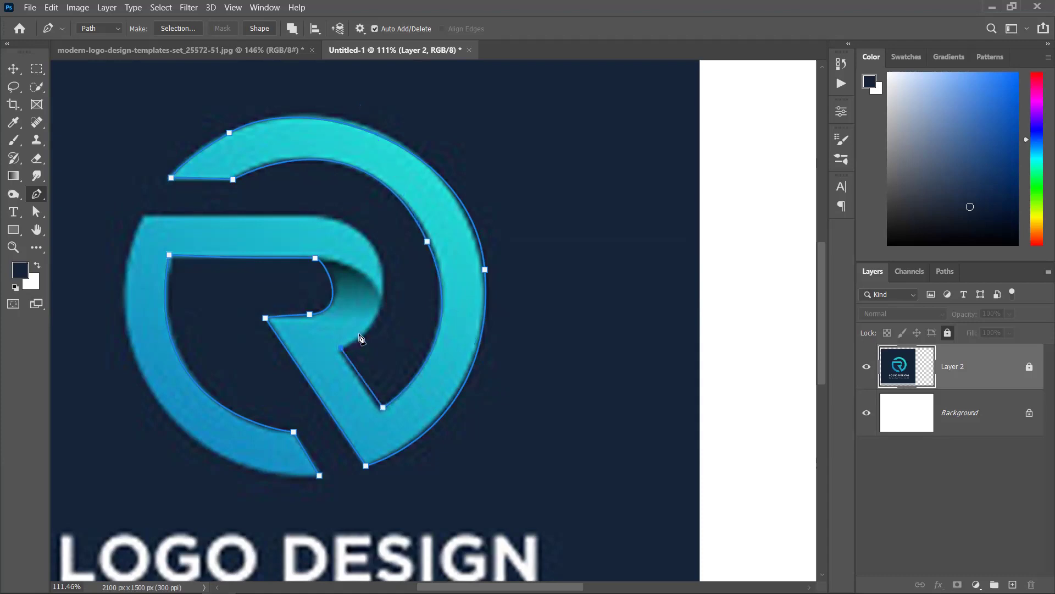
Trace the R's bowl, top edge and outer left arc with the Pen tool, and close the path at the lower end.
{"action": "left_click_drag", "start_coordinate": [384, 291], "coordinate": [378, 246]}
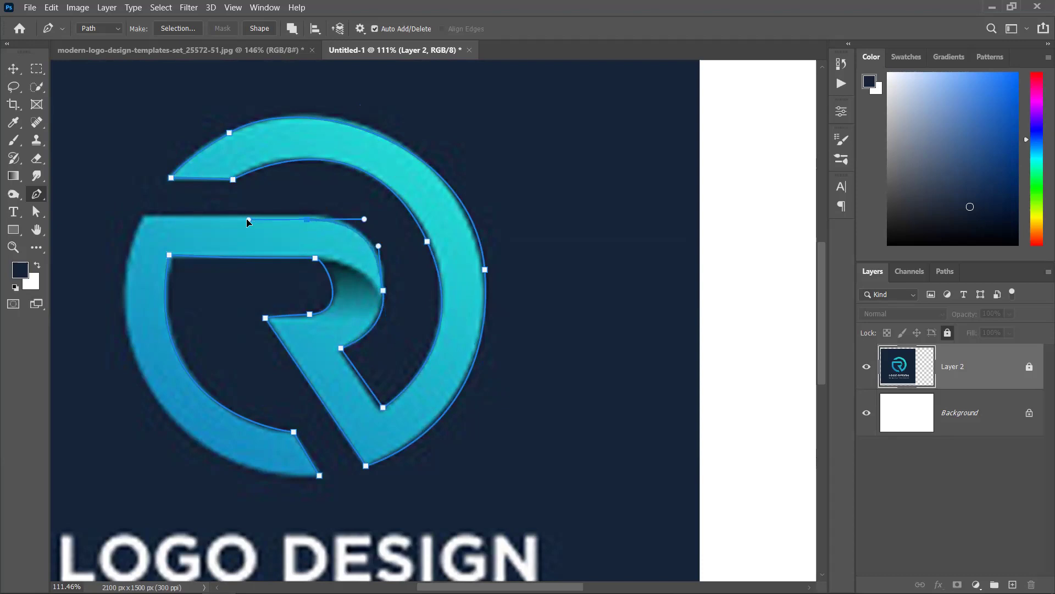
{"action": "left_click_drag", "start_coordinate": [303, 215], "coordinate": [245, 217]}
{"action": "left_click", "coordinate": [145, 214]}
{"action": "scroll", "coordinate": [162, 264], "scroll_direction": "down", "scroll_amount": 3}
{"action": "left_click_drag", "start_coordinate": [160, 316], "coordinate": [221, 403]}
{"action": "left_click", "coordinate": [330, 402]}
{"action": "left_click", "coordinate": [13, 70]}
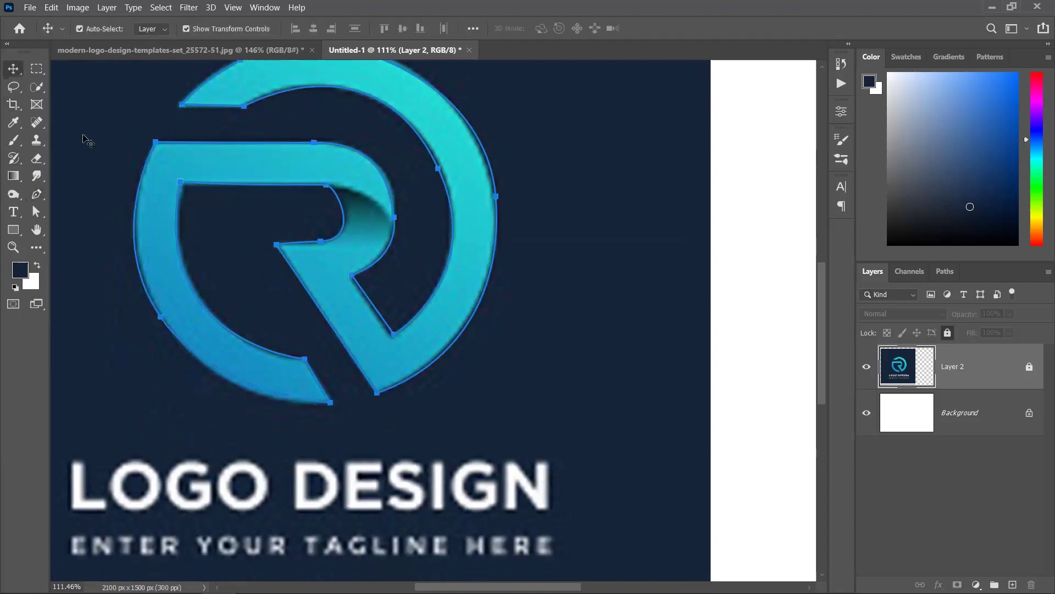
{"action": "left_click", "coordinate": [264, 214]}
{"action": "scroll", "coordinate": [264, 214], "scroll_direction": "down", "scroll_amount": 3}
{"action": "scroll", "coordinate": [248, 205], "scroll_direction": "down", "scroll_amount": 3}
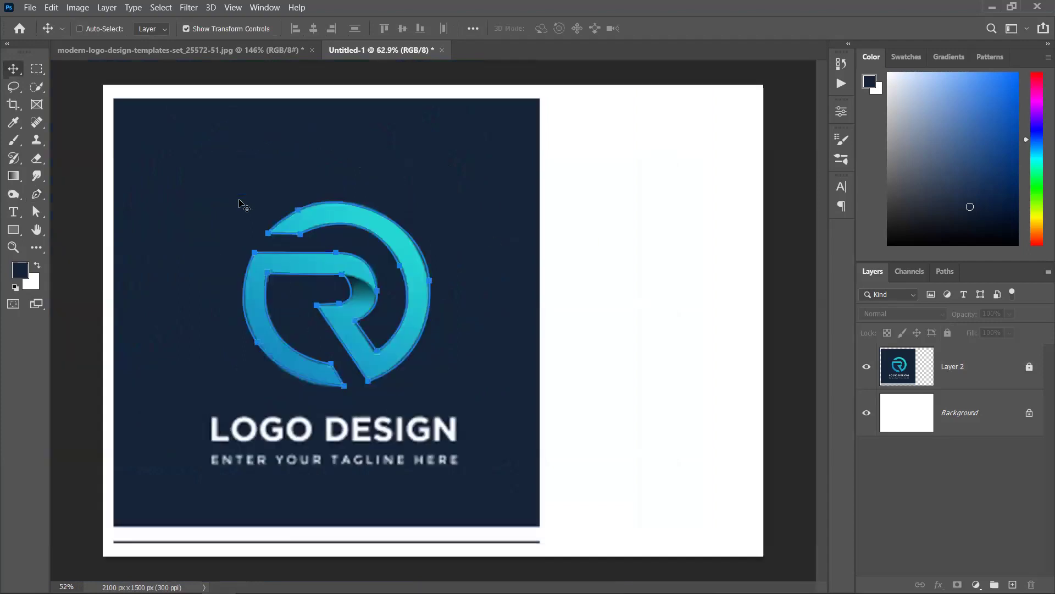
Switch to the logo template sheet and draw a circle about 14 px wide over the hexagonal network logo's upper-left node.
{"action": "left_click", "coordinate": [115, 52]}
{"action": "scroll", "coordinate": [324, 309], "scroll_direction": "up", "scroll_amount": 4}
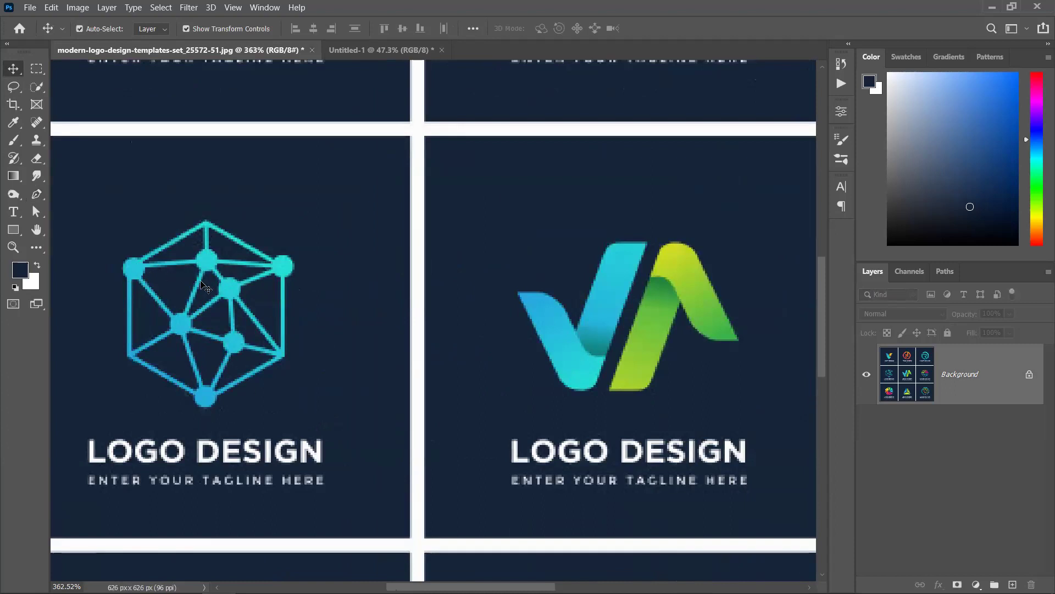
{"action": "left_click", "coordinate": [13, 230]}
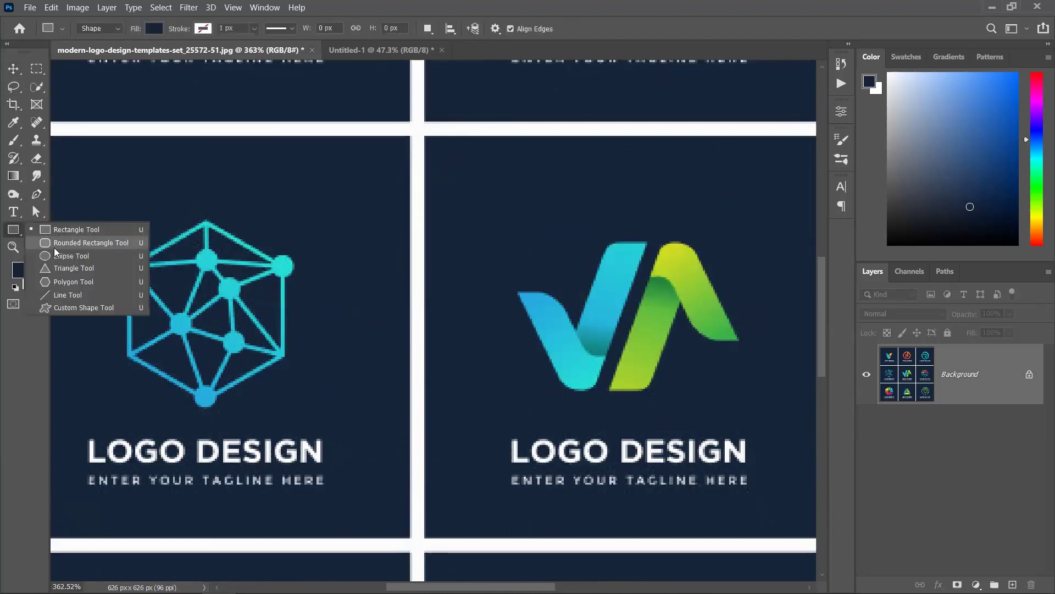
{"action": "left_click", "coordinate": [58, 256]}
{"action": "scroll", "coordinate": [146, 297], "scroll_direction": "up", "scroll_amount": 3}
{"action": "mouse_move", "coordinate": [110, 234]}
{"action": "left_mouse_down"}
{"action": "mouse_move", "coordinate": [134, 256]}
{"action": "mouse_move", "coordinate": [123, 250]}
{"action": "left_mouse_up"}
{"action": "key", "text": "v"}
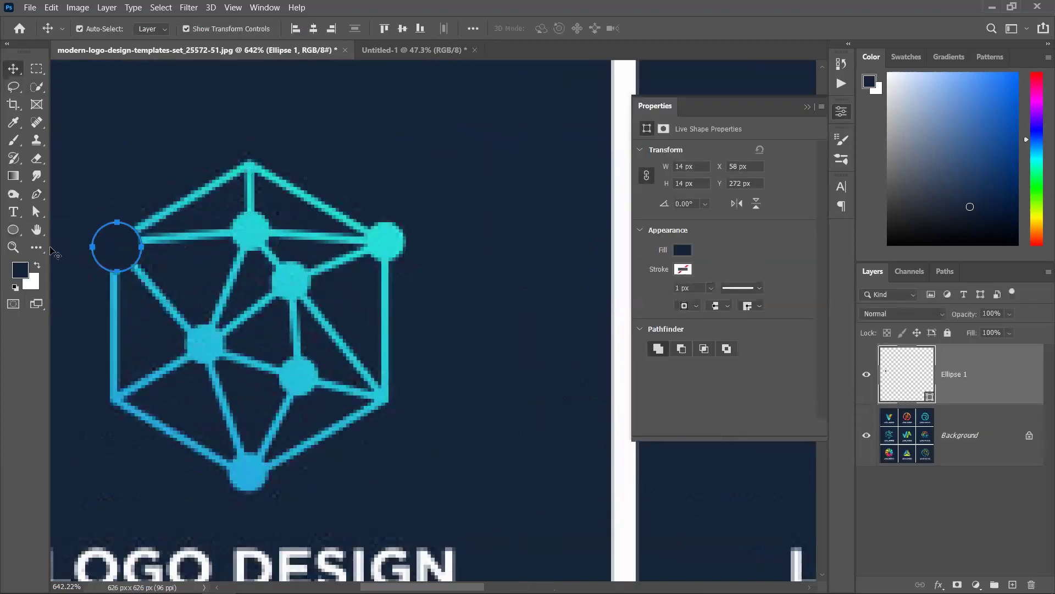
Draw a vertical line about 41 px long along the left side of the hexagonal network logo.
{"action": "left_click_drag", "start_coordinate": [13, 229], "coordinate": [57, 257]}
{"action": "left_click", "coordinate": [67, 295]}
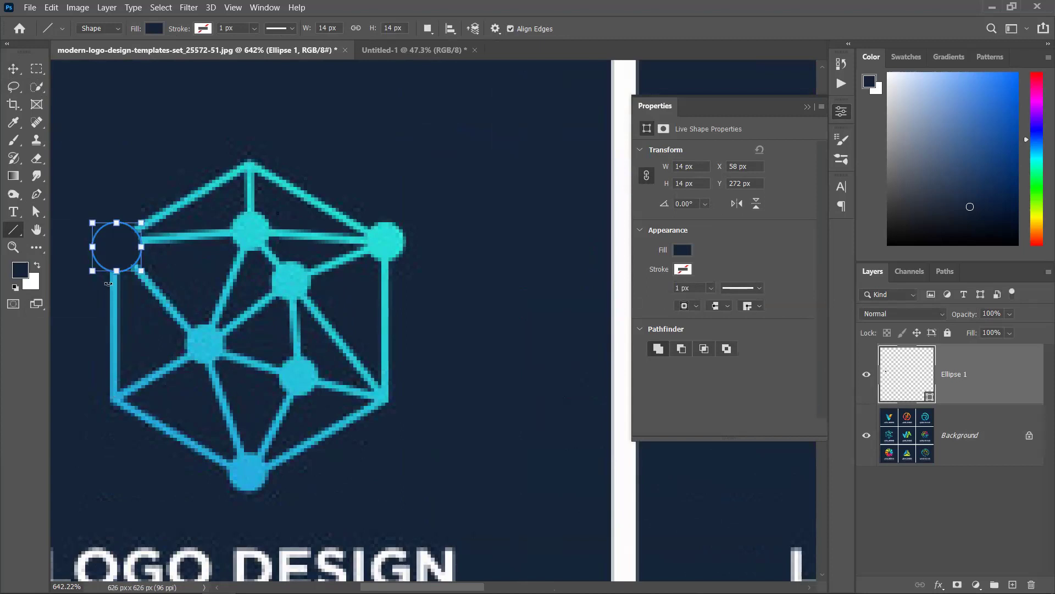
{"action": "left_click_drag", "start_coordinate": [115, 396], "coordinate": [118, 254]}
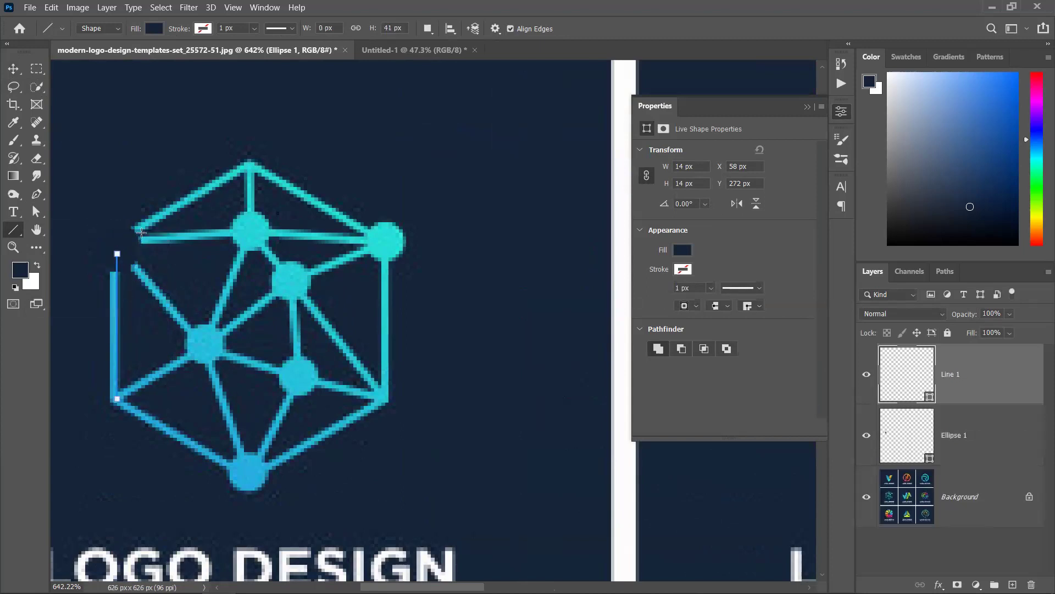
Set the line to no fill with a white stroke 44.34 px wide.
{"action": "left_click", "coordinate": [155, 28]}
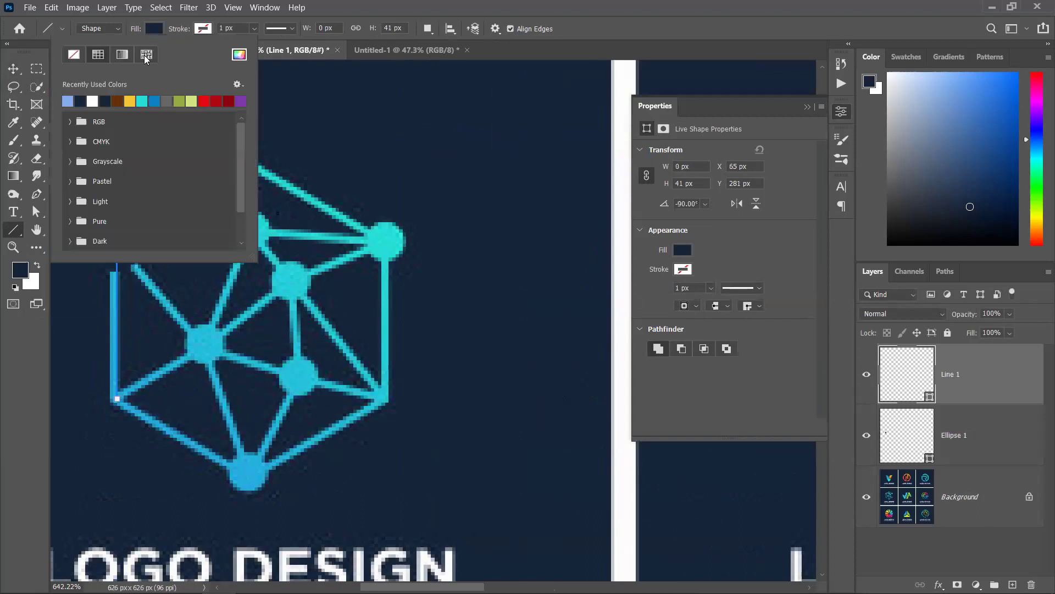
{"action": "left_click", "coordinate": [80, 54]}
{"action": "left_click", "coordinate": [203, 30]}
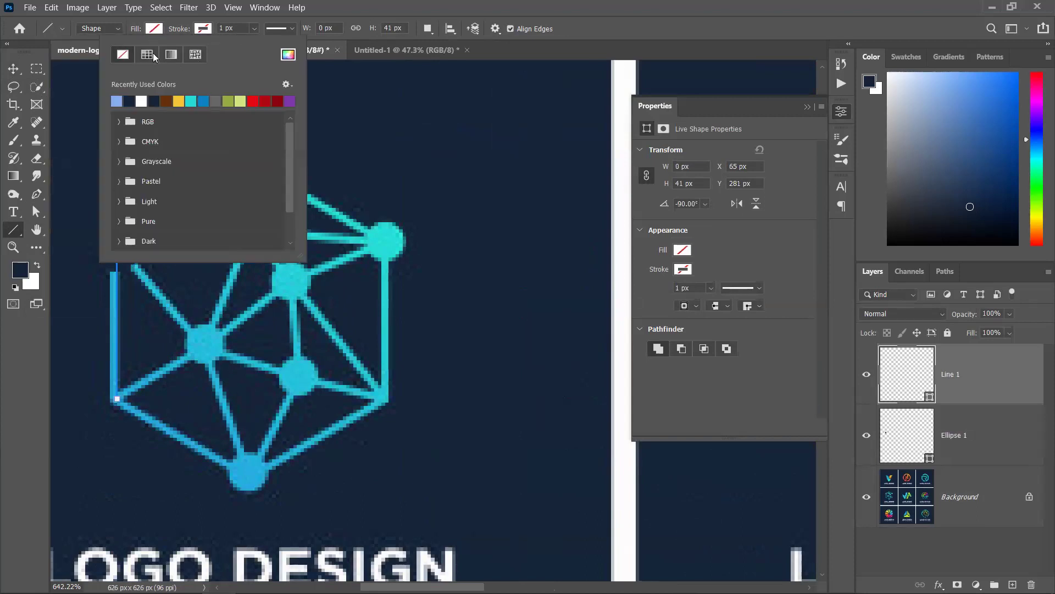
{"action": "left_click", "coordinate": [193, 100]}
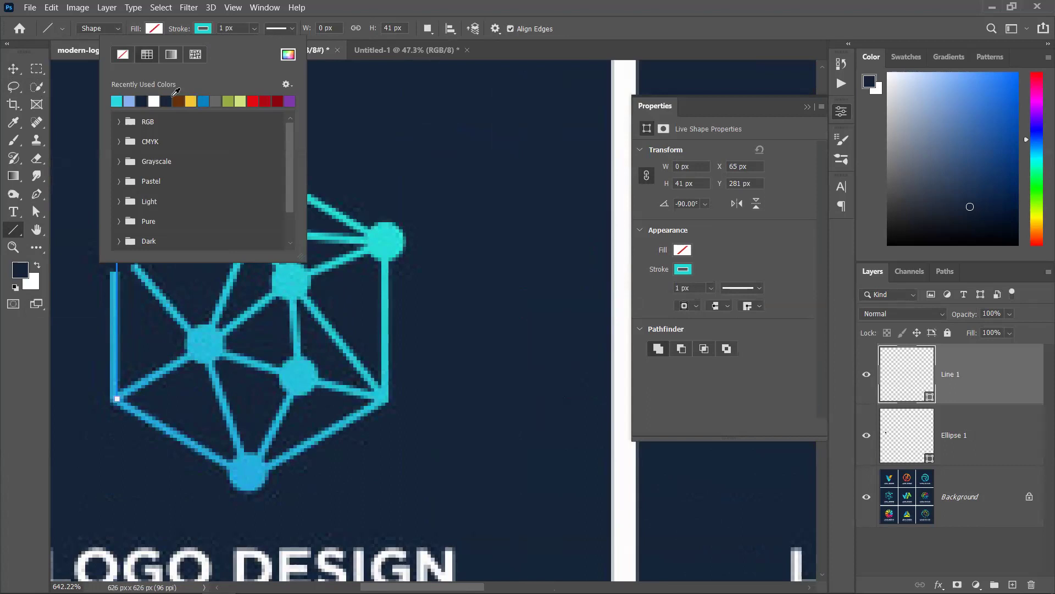
{"action": "left_click", "coordinate": [154, 101]}
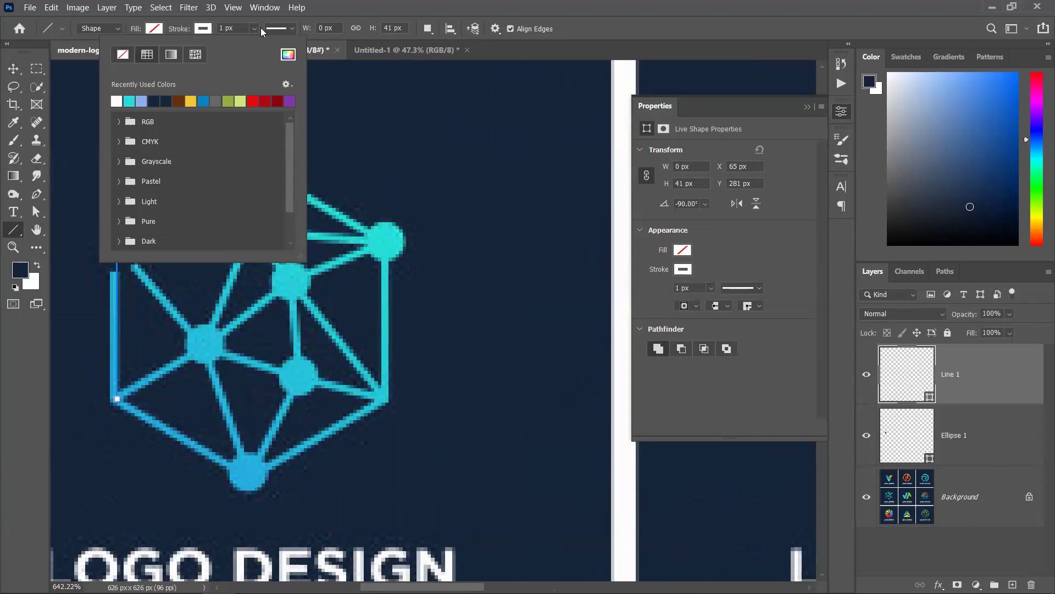
{"action": "left_click", "coordinate": [254, 28]}
{"action": "left_click_drag", "start_coordinate": [258, 43], "coordinate": [292, 43]}
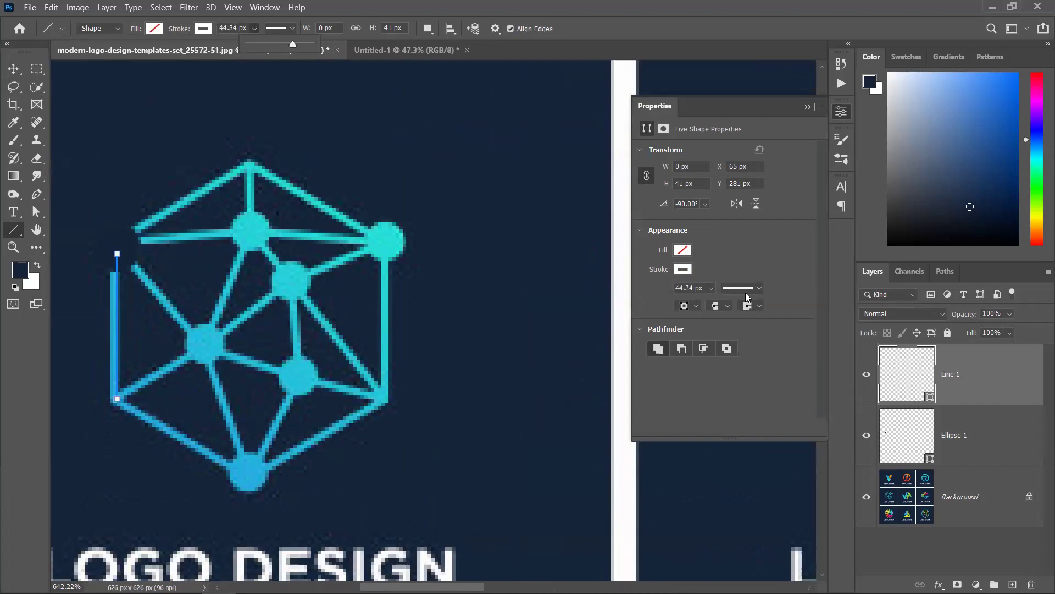
Delete the practice line and circle from the template sheet.
{"action": "left_click", "coordinate": [14, 69]}
{"action": "key", "text": "Delete"}
{"action": "key", "text": "Delete"}
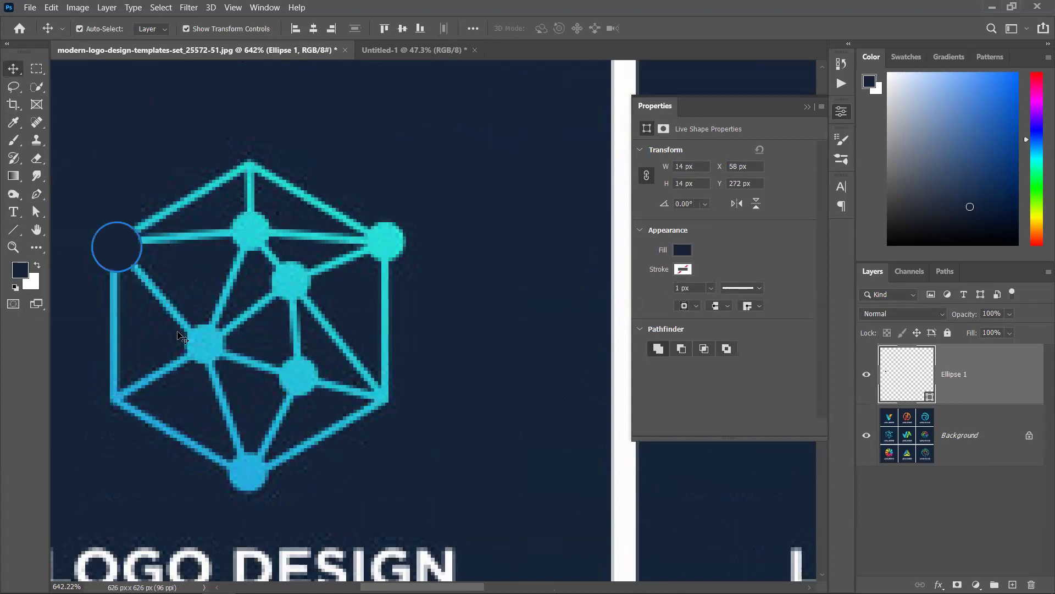
{"action": "left_click", "coordinate": [527, 237]}
{"action": "left_click_drag", "start_coordinate": [170, 263], "coordinate": [229, 264]}
{"action": "key", "text": "Delete"}
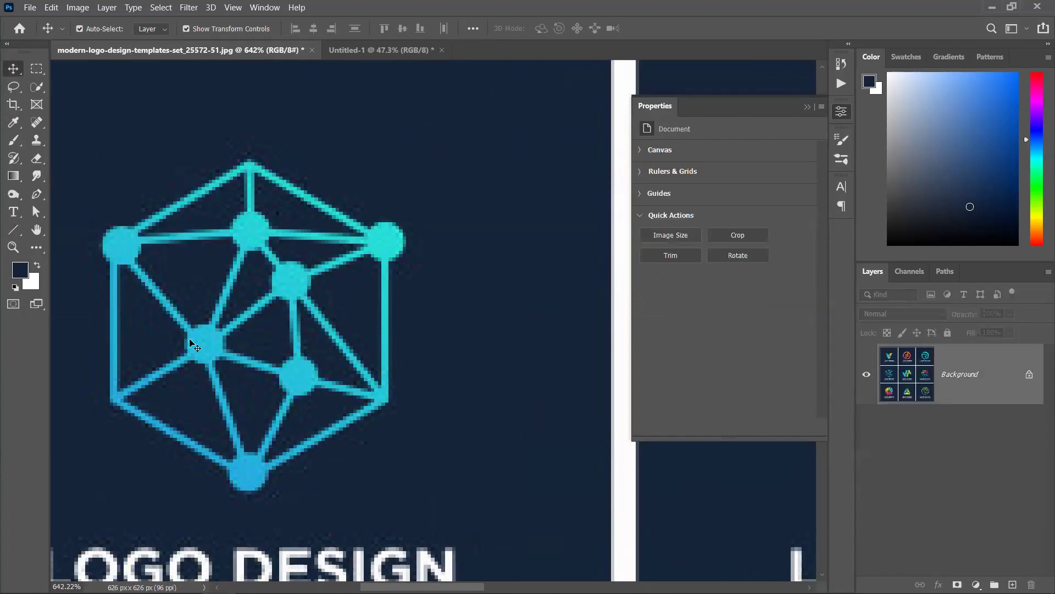
Examine the network, VA and other logos on the template sheet as shapes for Pen tool tracing.
{"action": "left_click", "coordinate": [35, 199]}
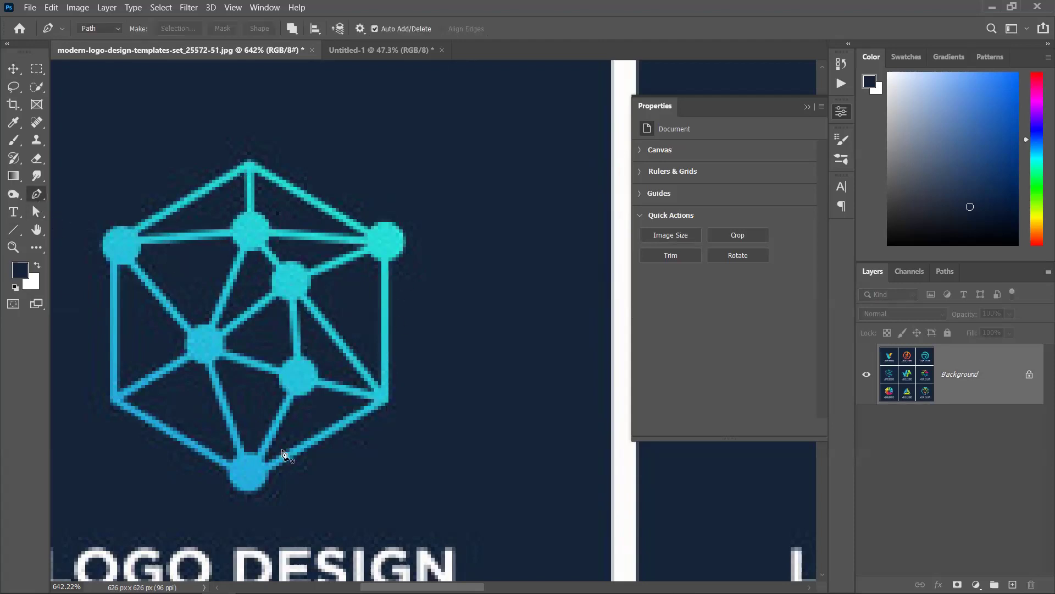
{"action": "scroll", "coordinate": [210, 410], "scroll_direction": "down", "scroll_amount": 5}
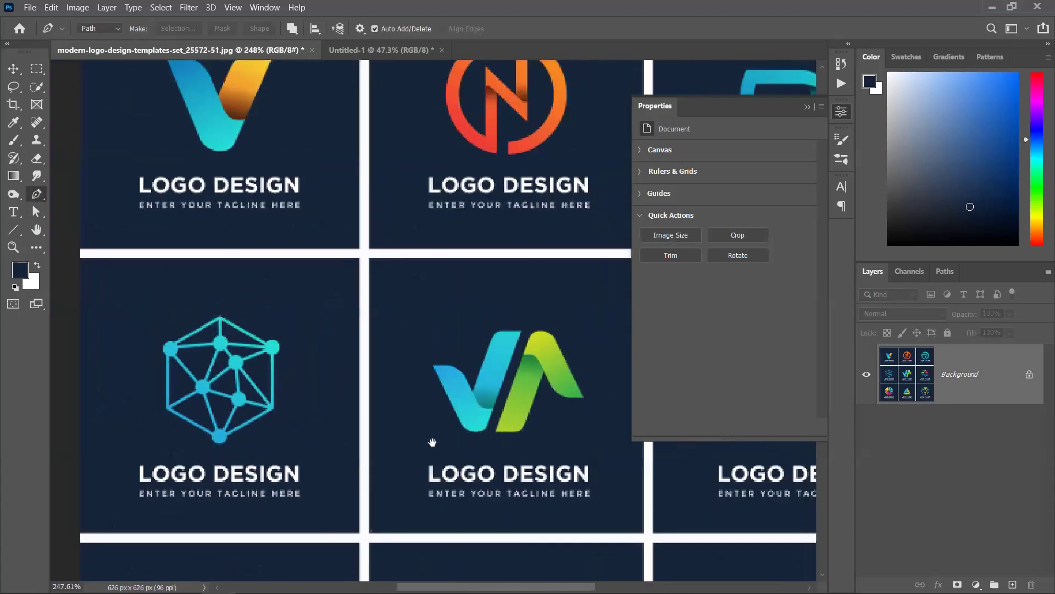
{"action": "scroll", "coordinate": [431, 440], "scroll_direction": "up", "scroll_amount": 5}
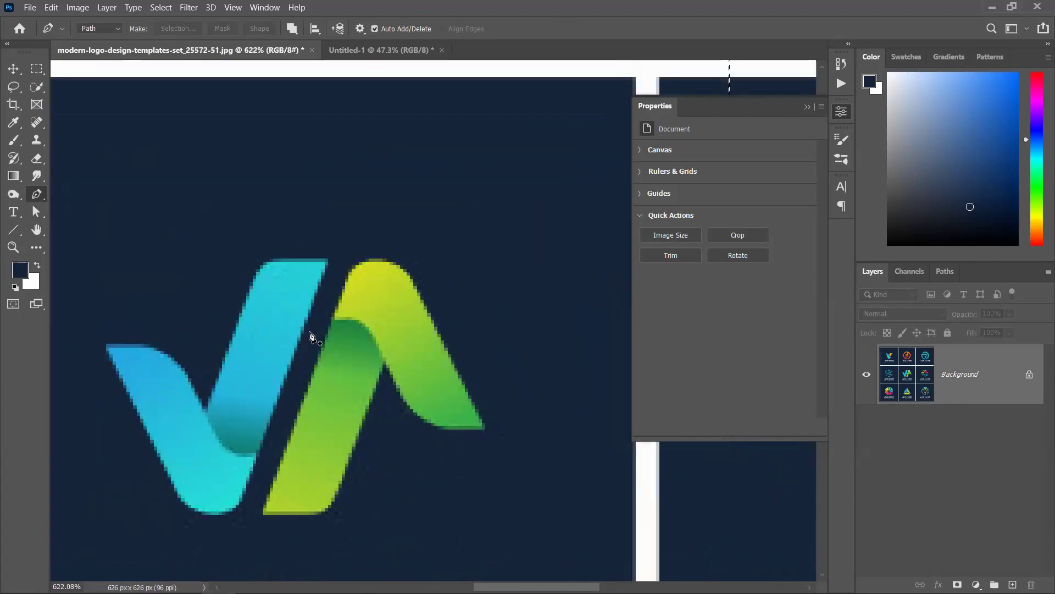
{"action": "scroll", "coordinate": [216, 382], "scroll_direction": "down", "scroll_amount": 5}
{"action": "scroll", "coordinate": [350, 419], "scroll_direction": "down", "scroll_amount": 1}
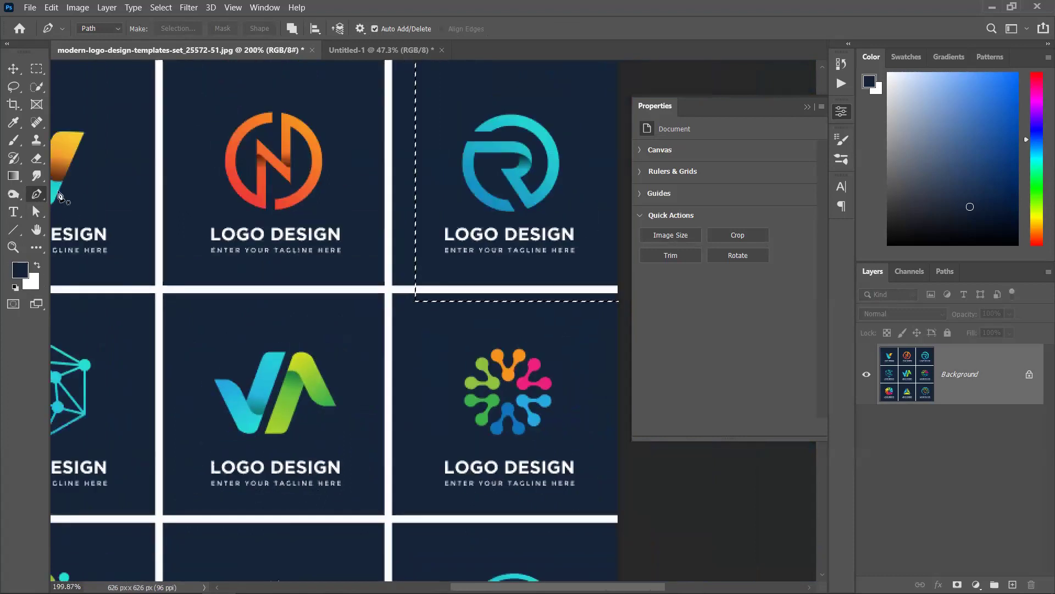
{"action": "scroll", "coordinate": [146, 216], "scroll_direction": "left", "scroll_amount": 2}
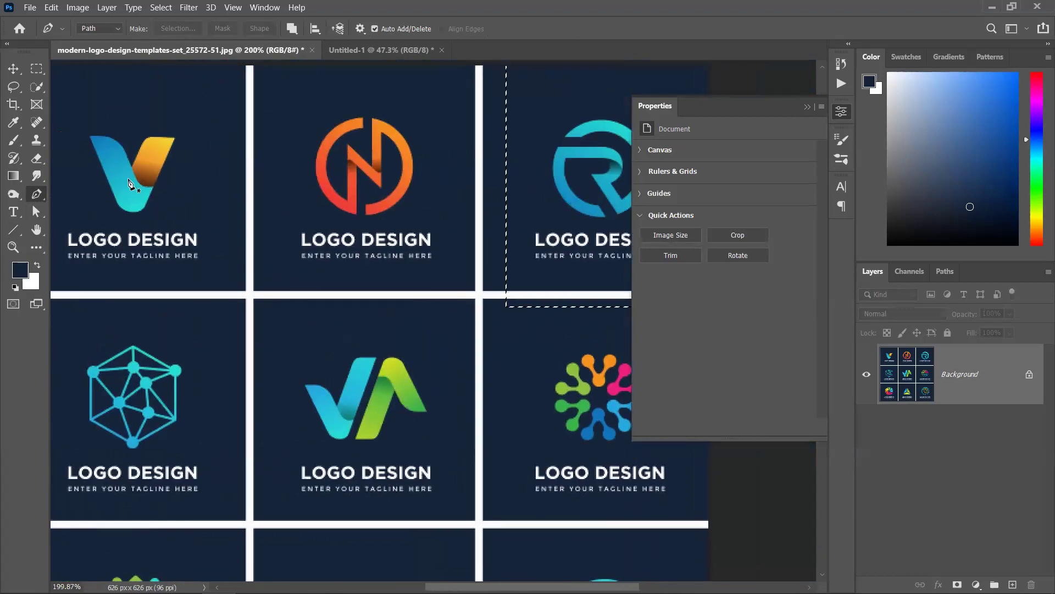
{"action": "scroll", "coordinate": [379, 435], "scroll_direction": "down", "scroll_amount": 3}
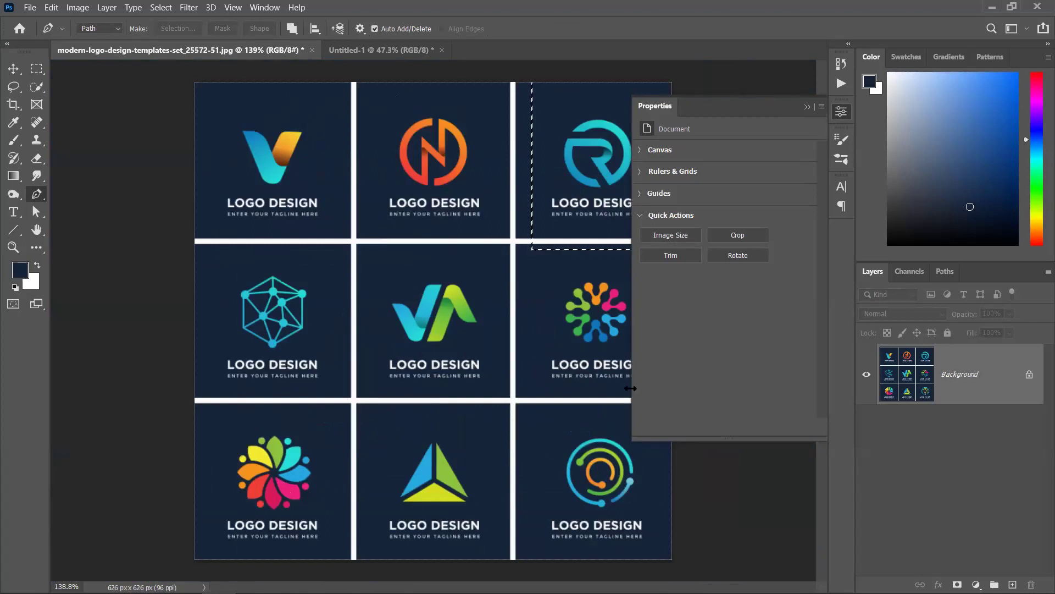
Clear the selection on the template sheet, and close it and the Untitled-1 document without saving changes.
{"action": "left_click", "coordinate": [809, 108]}
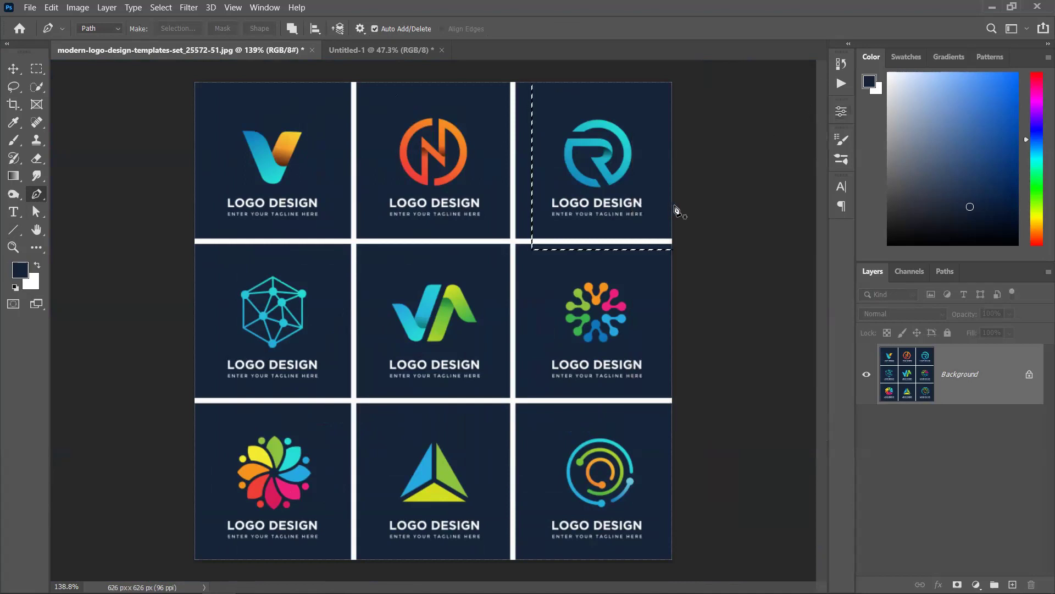
{"action": "key", "text": "ctrl+d"}
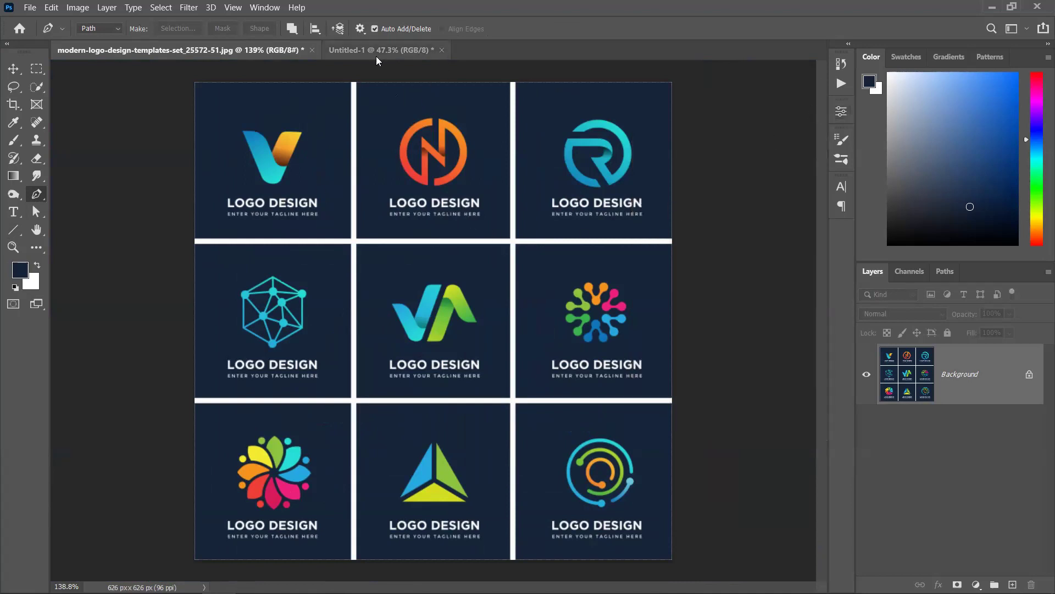
{"action": "left_click", "coordinate": [312, 50]}
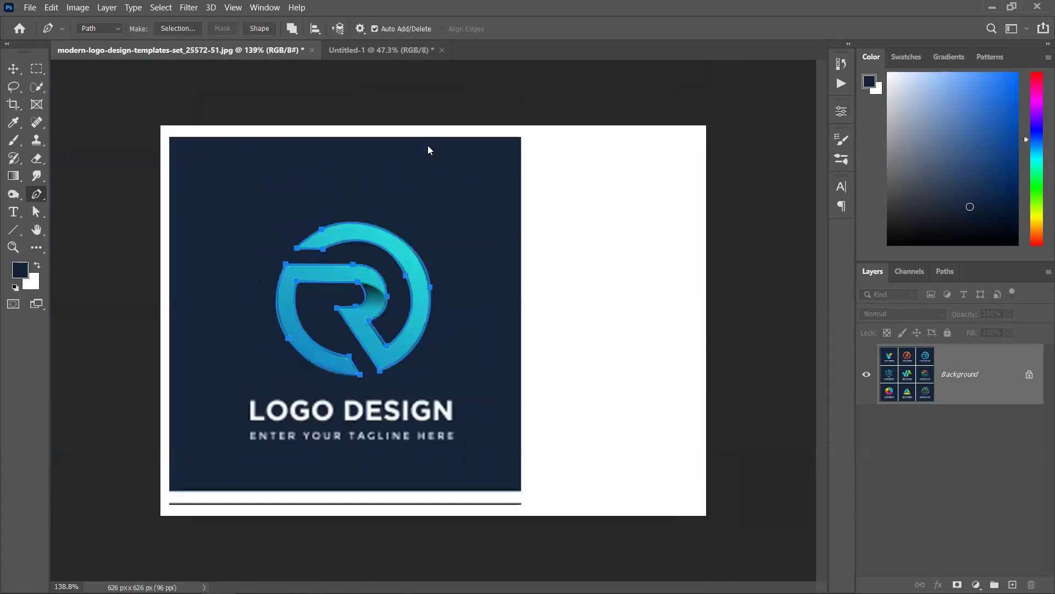
{"action": "left_click", "coordinate": [171, 50]}
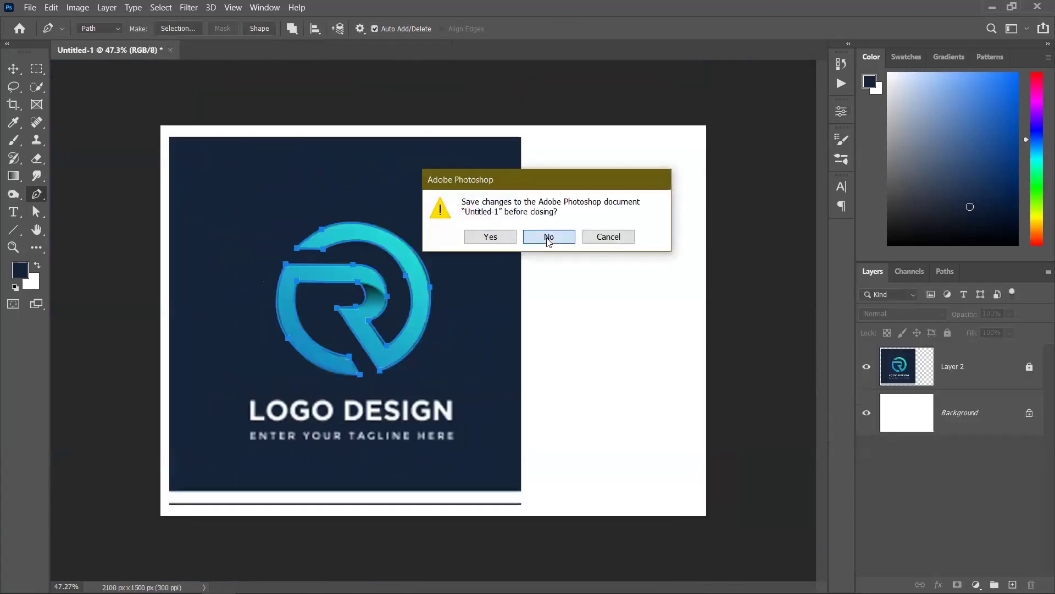
{"action": "left_click", "coordinate": [548, 238]}
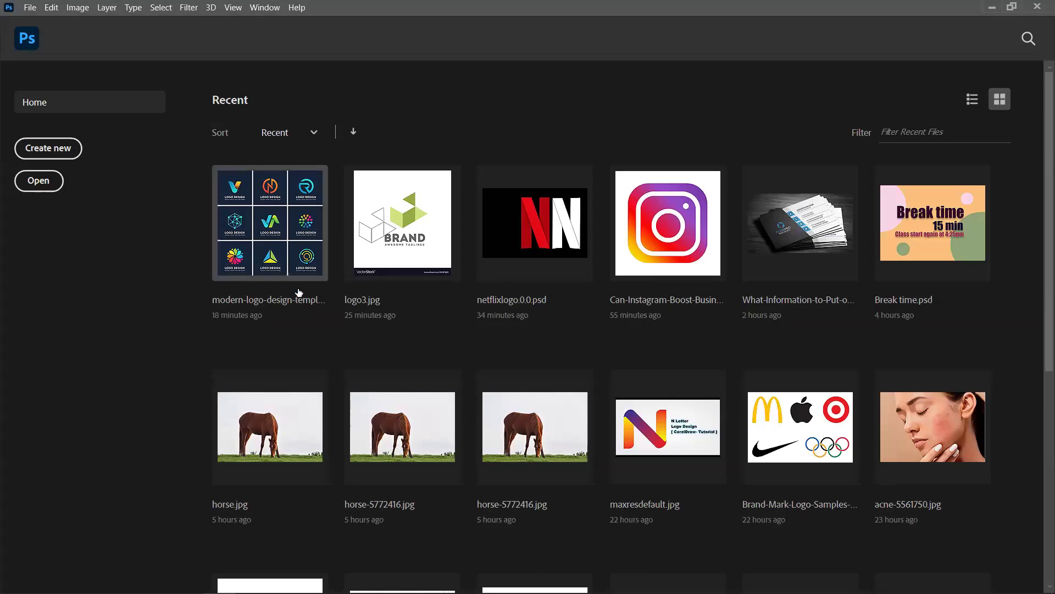
Bring up the dialog for opening an image and browse to New folder on the Desktop.
{"action": "left_click", "coordinate": [49, 181]}
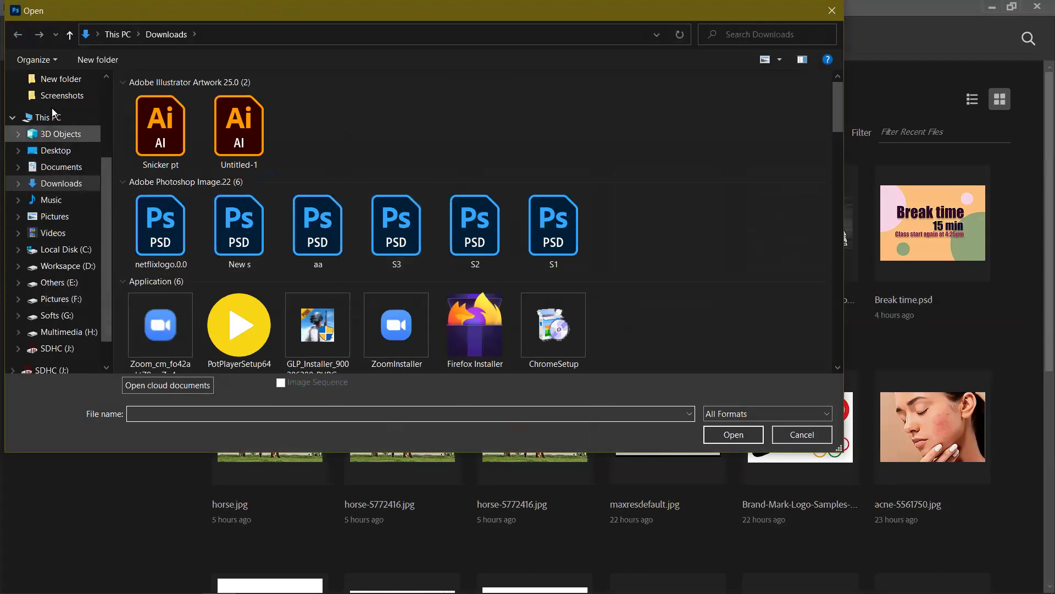
{"action": "scroll", "coordinate": [52, 116], "scroll_direction": "up", "scroll_amount": 2}
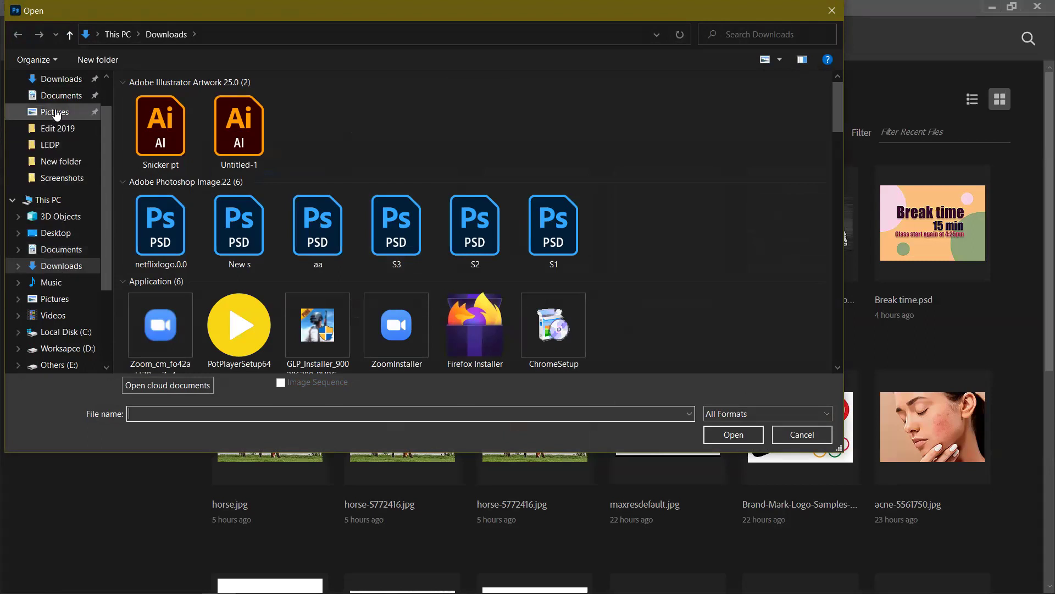
{"action": "left_click", "coordinate": [55, 235]}
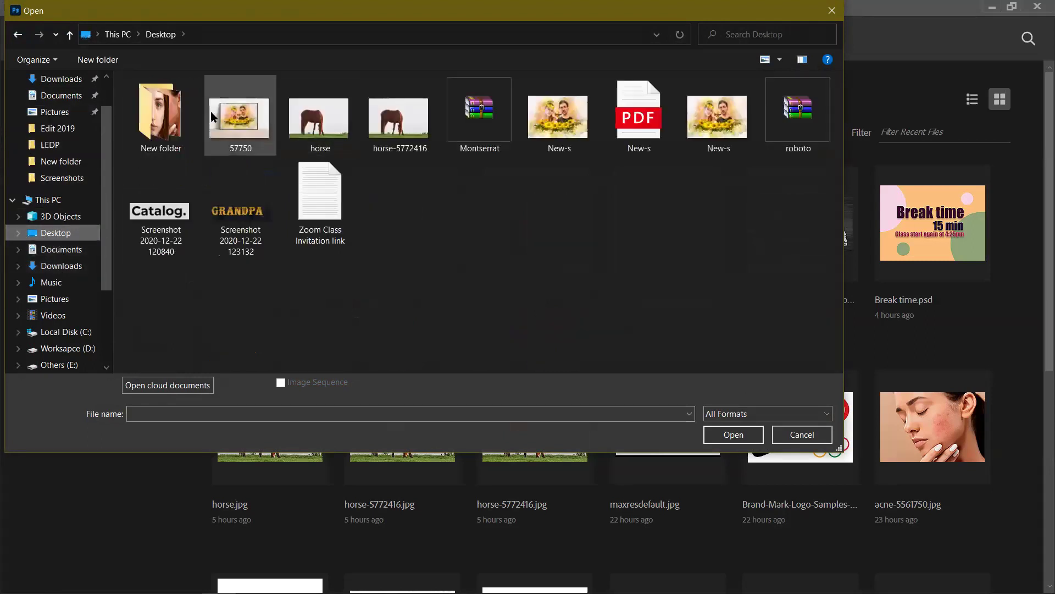
{"action": "double_click", "coordinate": [182, 115]}
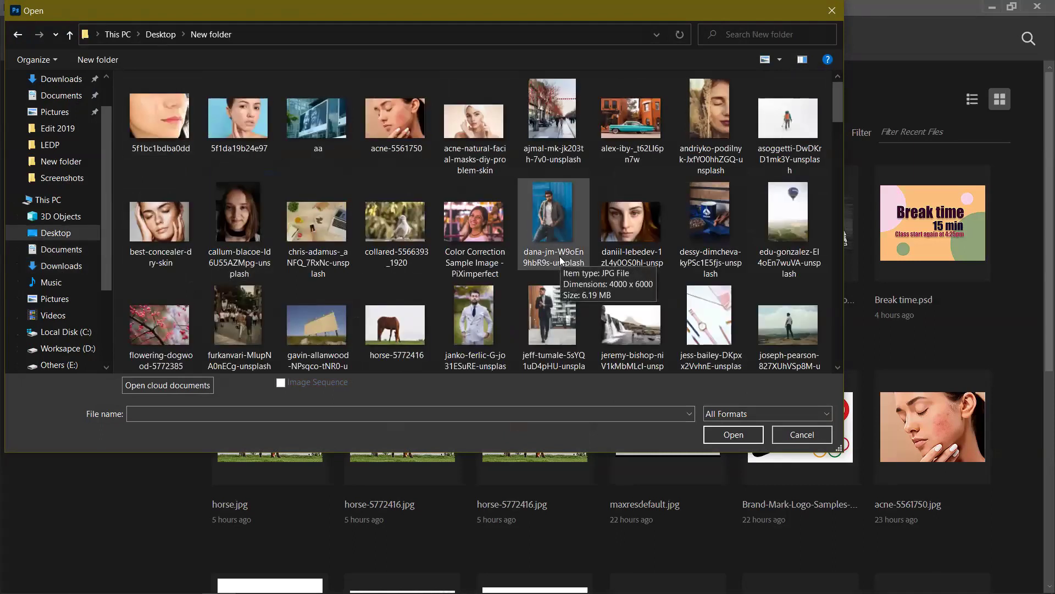
Find and open the full-length photo of the man in a grey blazer standing in the brick alley.
{"action": "scroll", "coordinate": [564, 256], "scroll_direction": "down", "scroll_amount": 10}
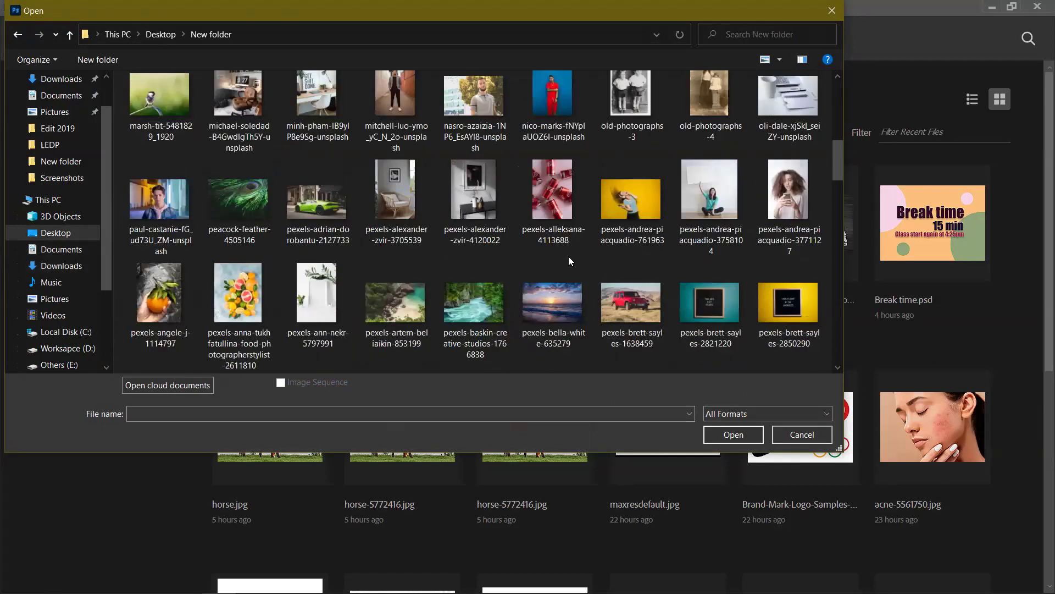
{"action": "scroll", "coordinate": [473, 275], "scroll_direction": "down", "scroll_amount": 3}
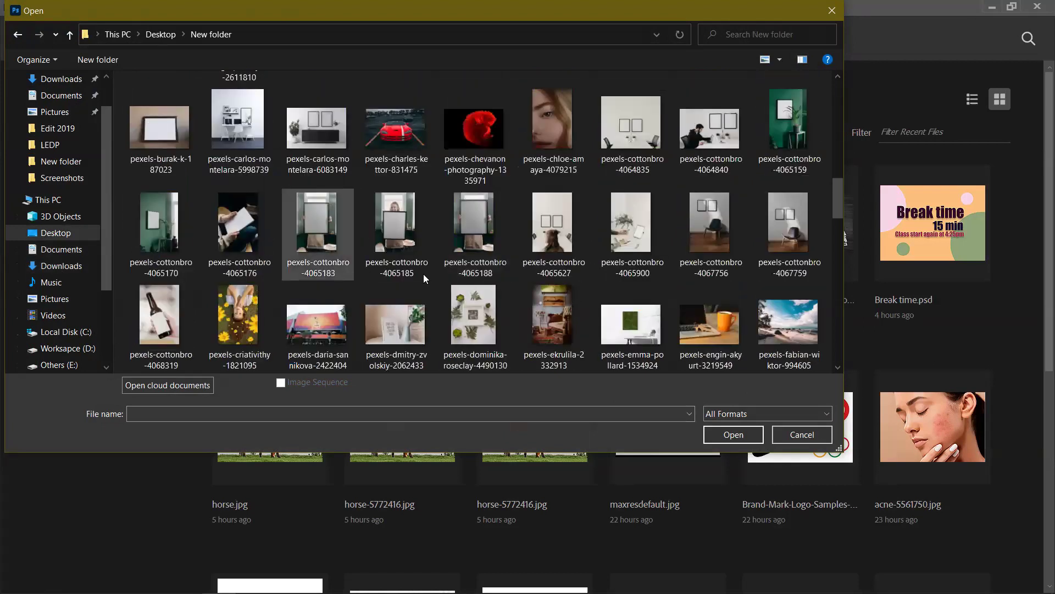
{"action": "scroll", "coordinate": [705, 242], "scroll_direction": "down", "scroll_amount": 5}
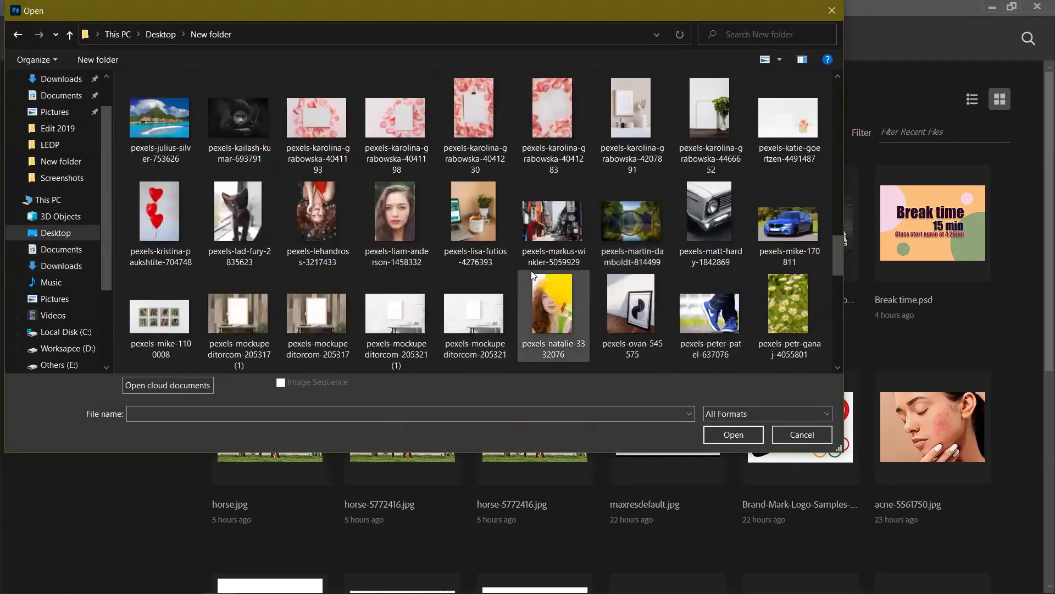
{"action": "scroll", "coordinate": [376, 285], "scroll_direction": "up", "scroll_amount": 3}
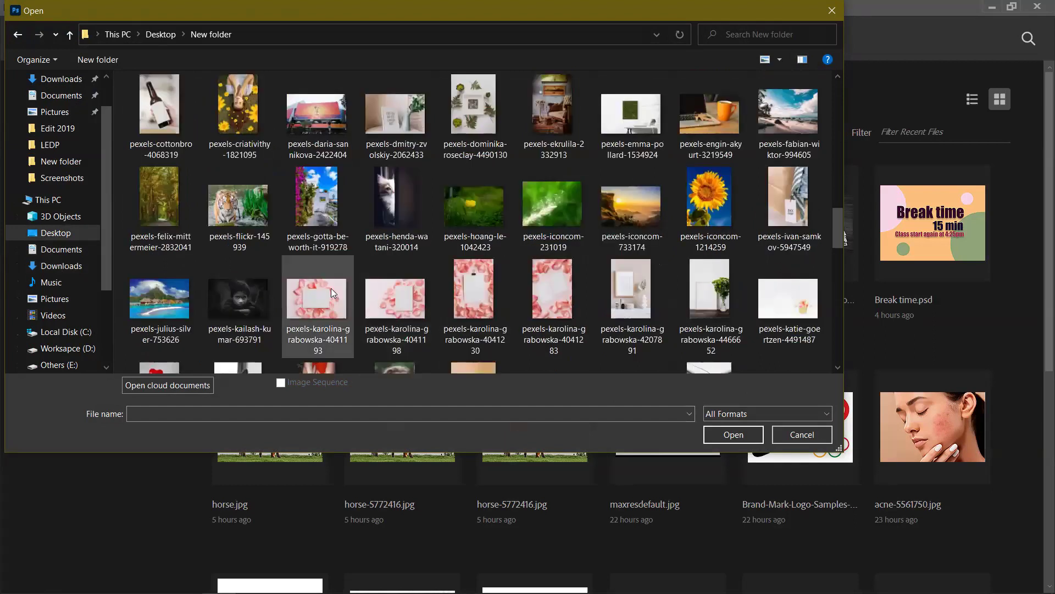
{"action": "scroll", "coordinate": [617, 221], "scroll_direction": "down", "scroll_amount": 3}
{"action": "scroll", "coordinate": [616, 221], "scroll_direction": "down", "scroll_amount": 3}
{"action": "scroll", "coordinate": [648, 228], "scroll_direction": "down", "scroll_amount": 3}
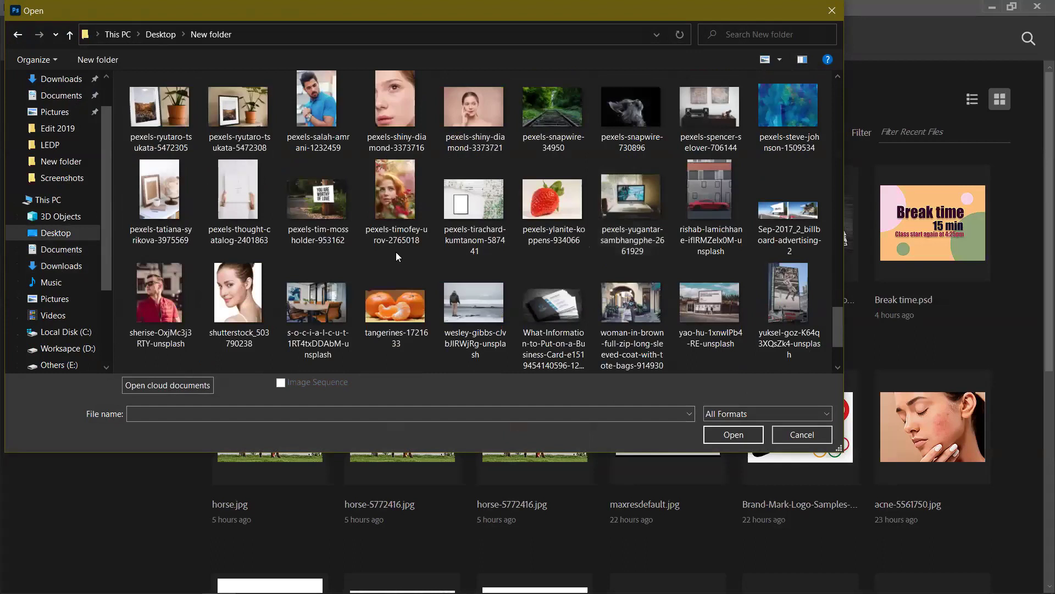
{"action": "scroll", "coordinate": [395, 256], "scroll_direction": "down", "scroll_amount": 1}
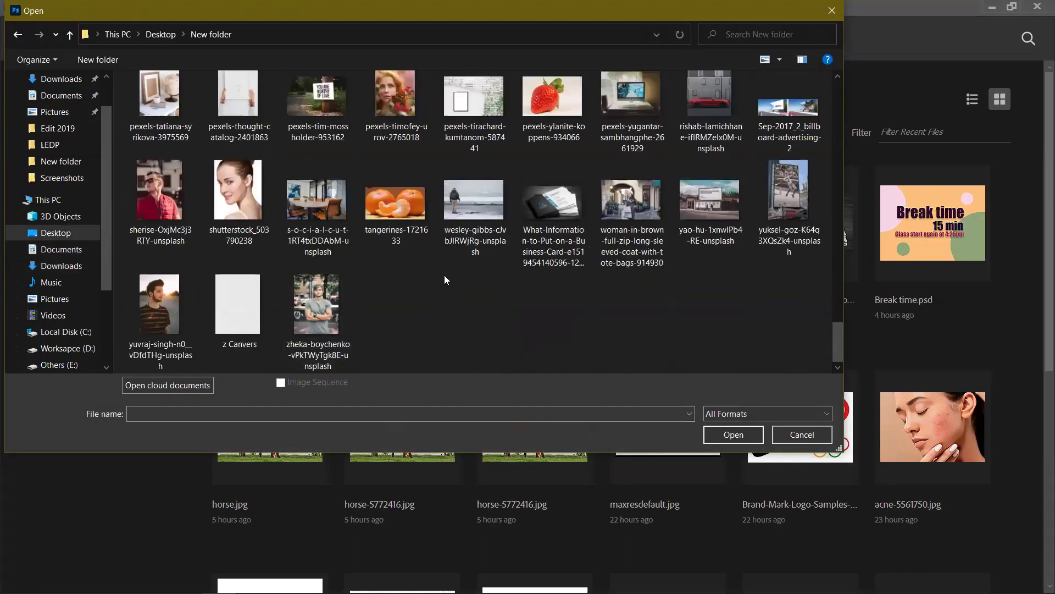
{"action": "scroll", "coordinate": [447, 274], "scroll_direction": "up", "scroll_amount": 15}
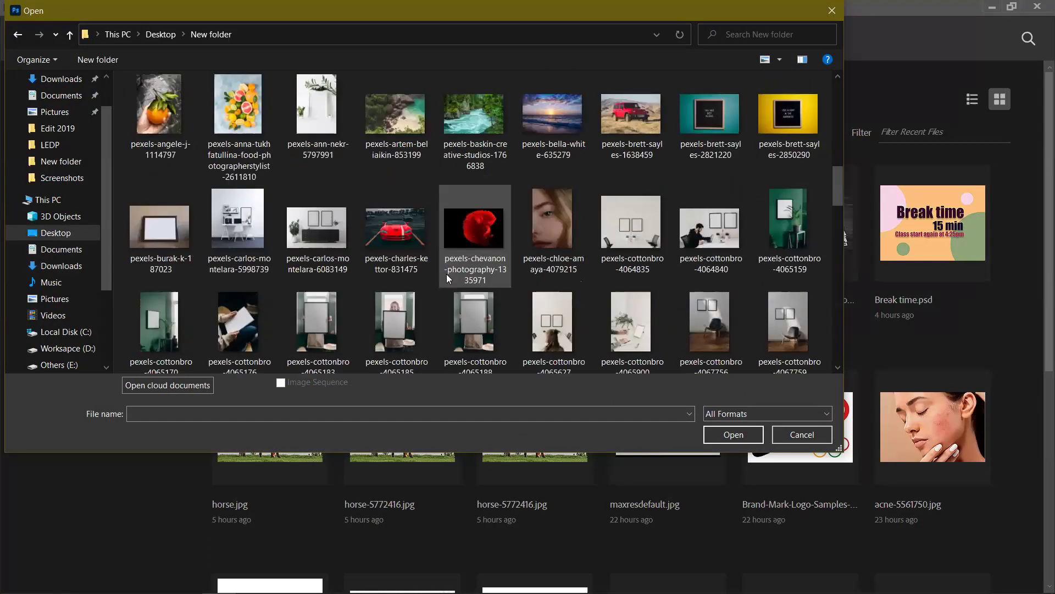
{"action": "scroll", "coordinate": [446, 274], "scroll_direction": "down", "scroll_amount": 2}
{"action": "scroll", "coordinate": [446, 273], "scroll_direction": "up", "scroll_amount": 2}
{"action": "scroll", "coordinate": [446, 273], "scroll_direction": "up", "scroll_amount": 2}
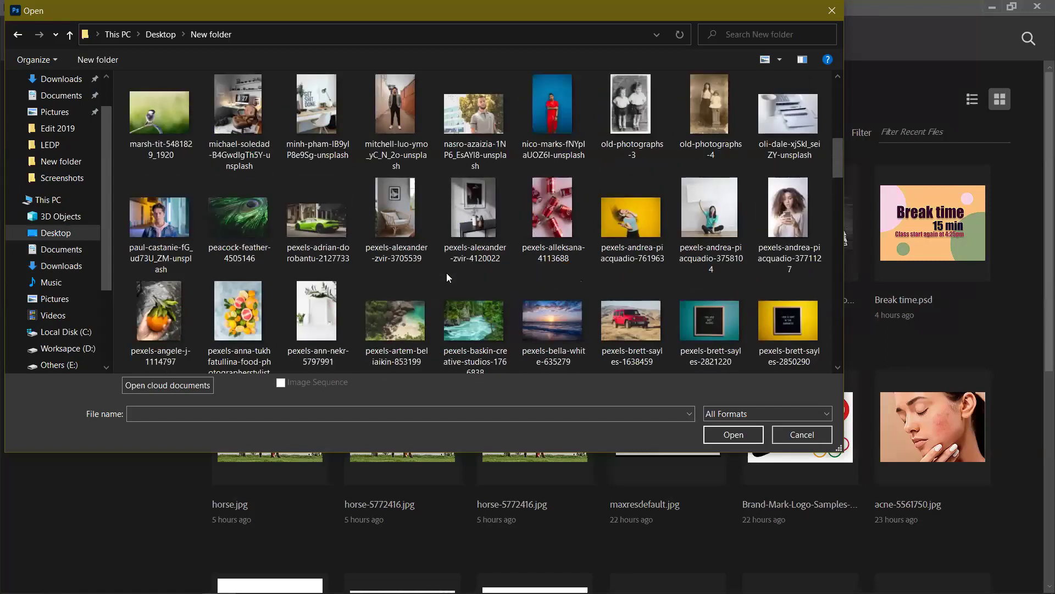
{"action": "left_click", "coordinate": [393, 137]}
{"action": "left_click", "coordinate": [728, 434]}
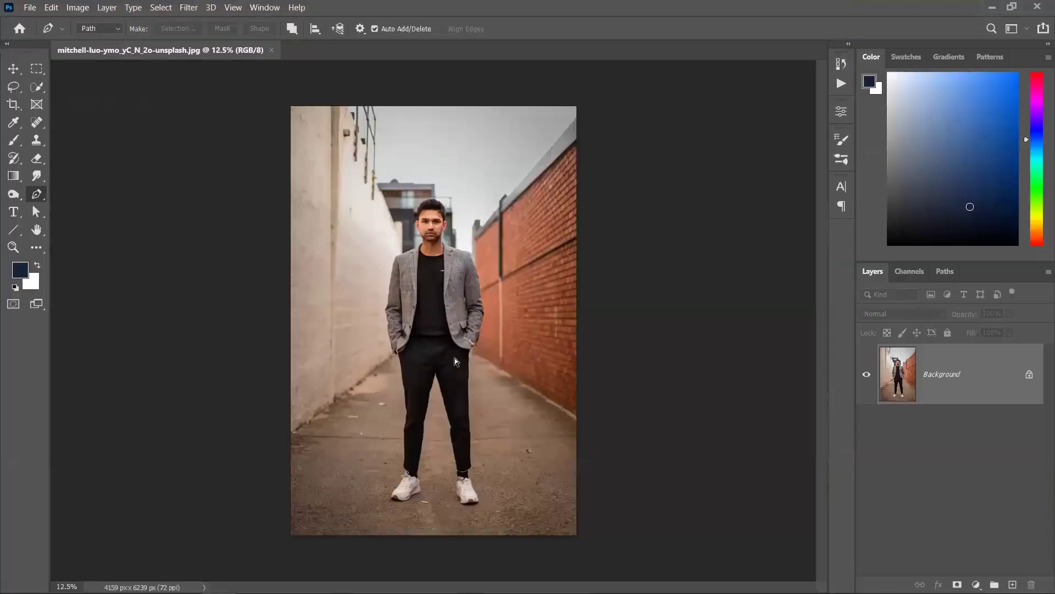
{"action": "scroll", "coordinate": [455, 358], "scroll_direction": "up", "scroll_amount": 1}
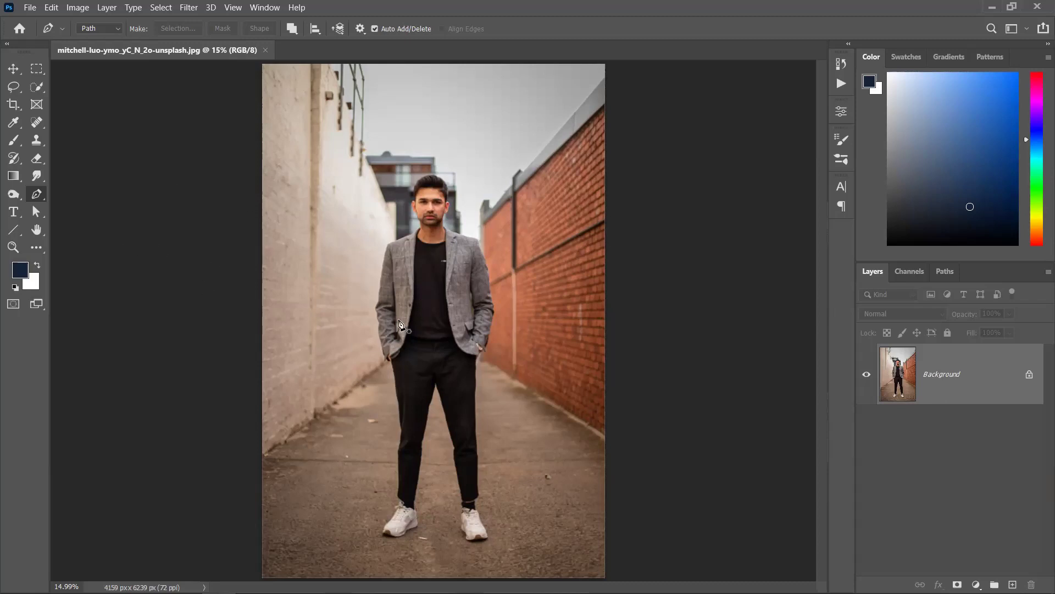
{"action": "left_click", "coordinate": [12, 89]}
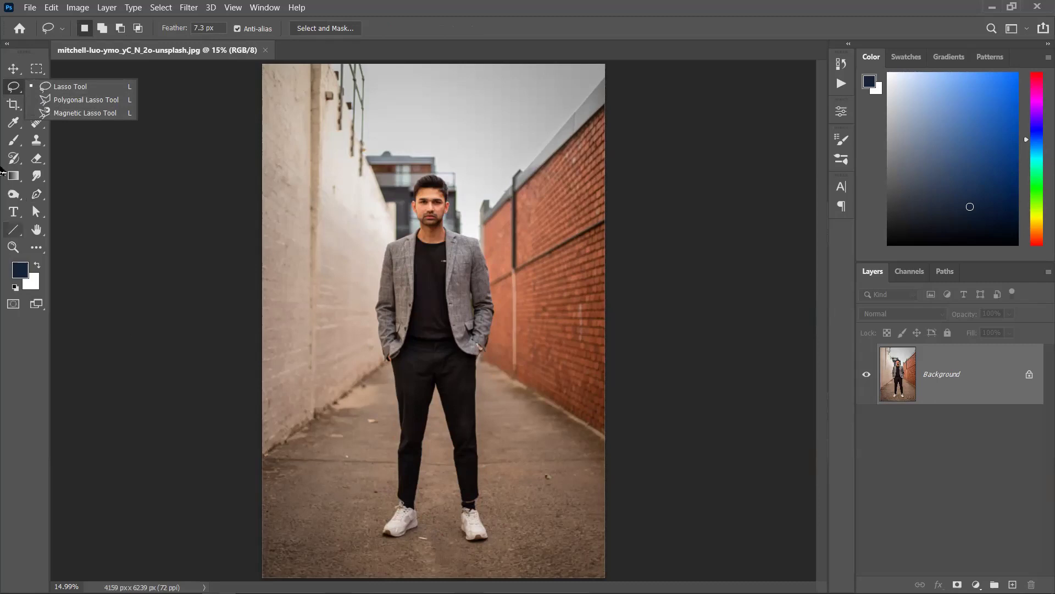
{"action": "left_click", "coordinate": [37, 69]}
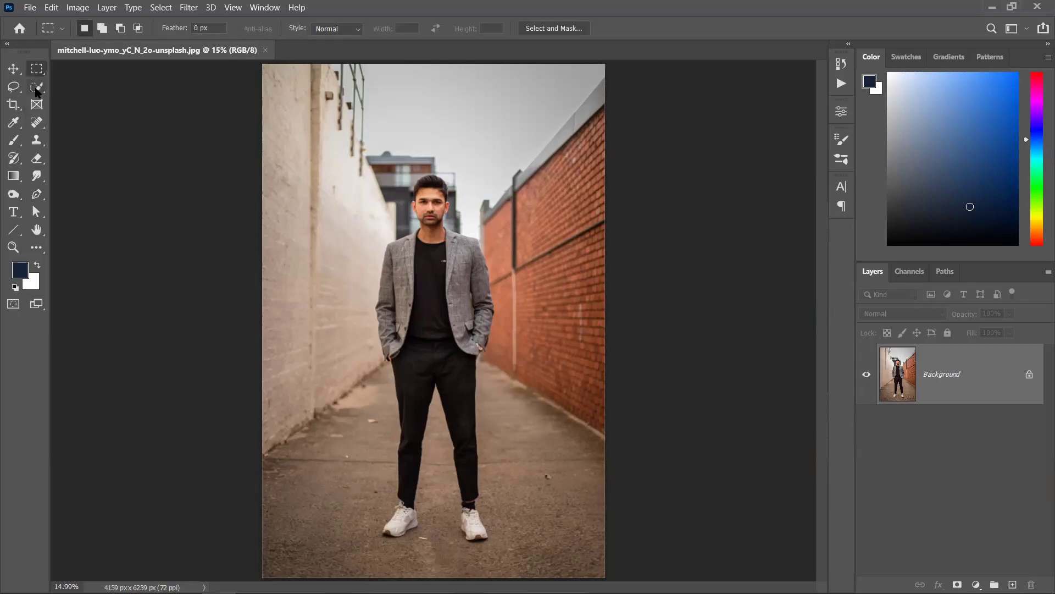
{"action": "left_click", "coordinate": [37, 90]}
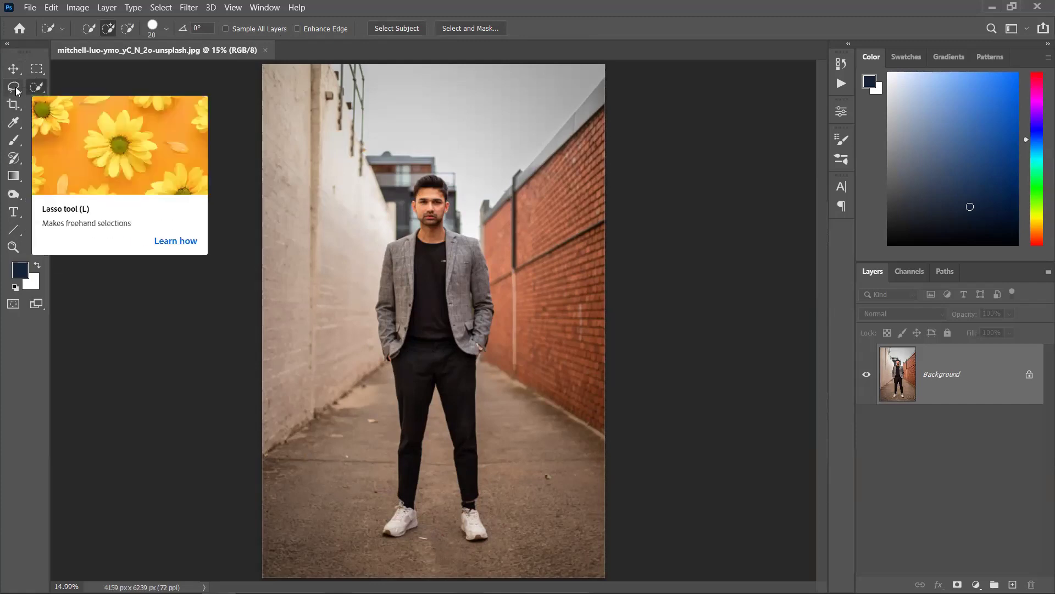
{"action": "left_click", "coordinate": [12, 68]}
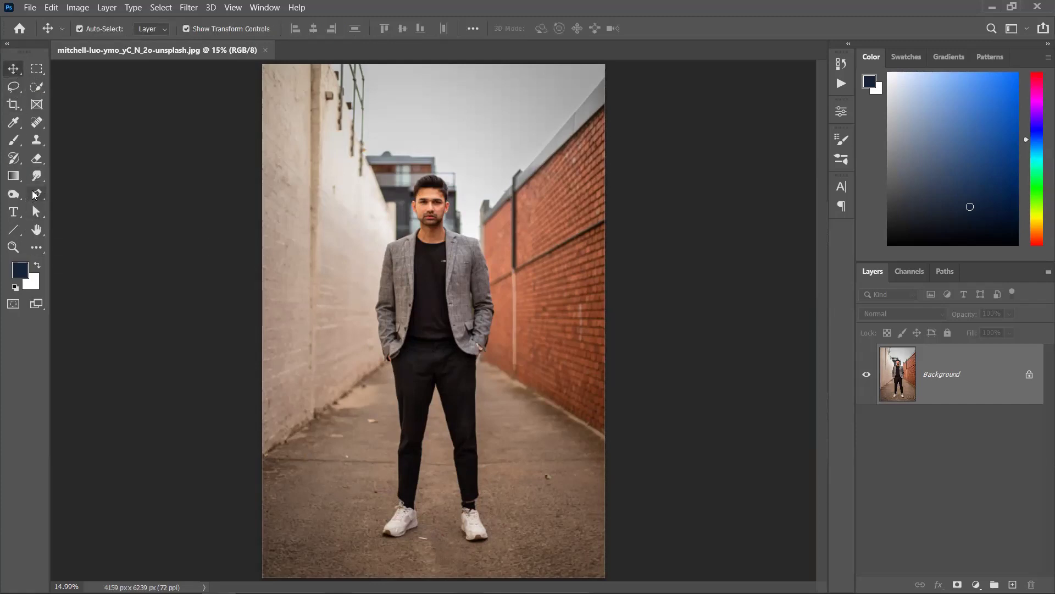
With the Pen tool in Path mode, start a path at the blazer cuff's tip beside the watch on the brick-wall side.
{"action": "left_click", "coordinate": [36, 194]}
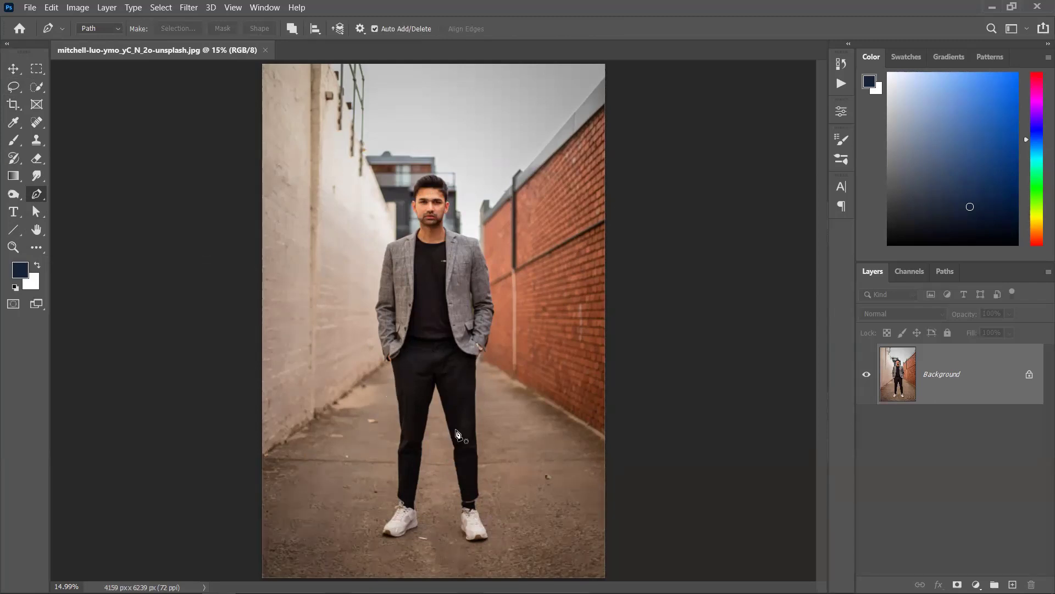
{"action": "scroll", "coordinate": [458, 330], "scroll_direction": "up", "scroll_amount": 5}
{"action": "scroll", "coordinate": [459, 330], "scroll_direction": "up", "scroll_amount": 5}
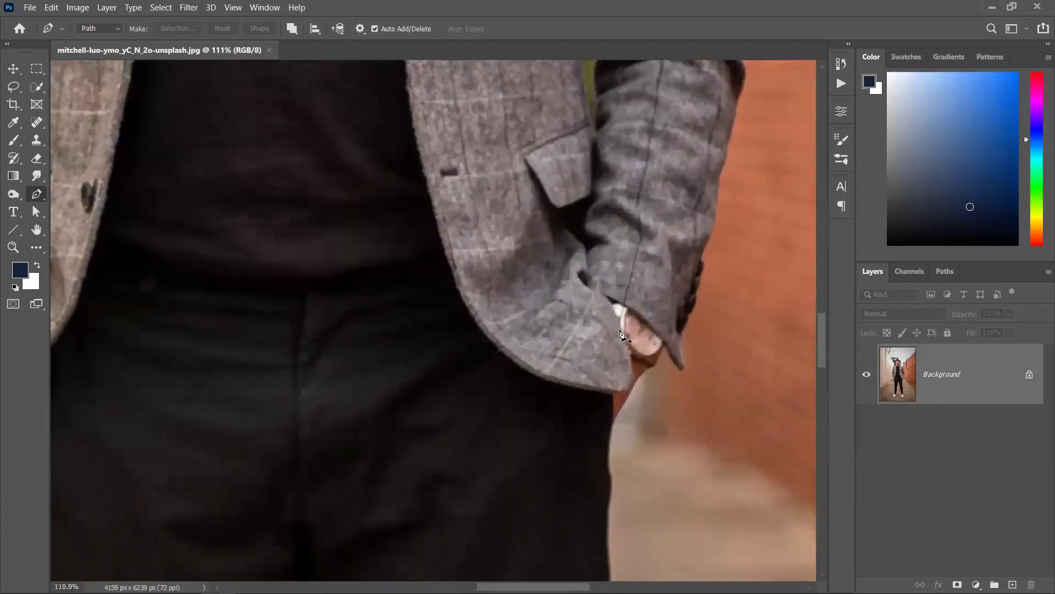
{"action": "left_click_drag", "start_coordinate": [626, 337], "coordinate": [511, 374]}
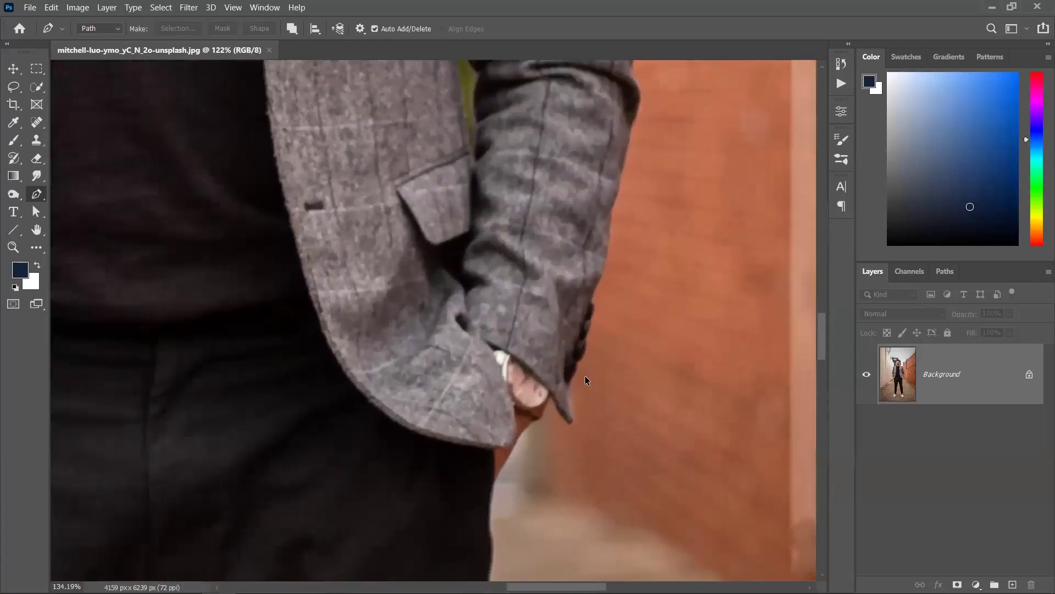
{"action": "scroll", "coordinate": [584, 377], "scroll_direction": "up", "scroll_amount": 1}
{"action": "scroll", "coordinate": [540, 372], "scroll_direction": "up", "scroll_amount": 2}
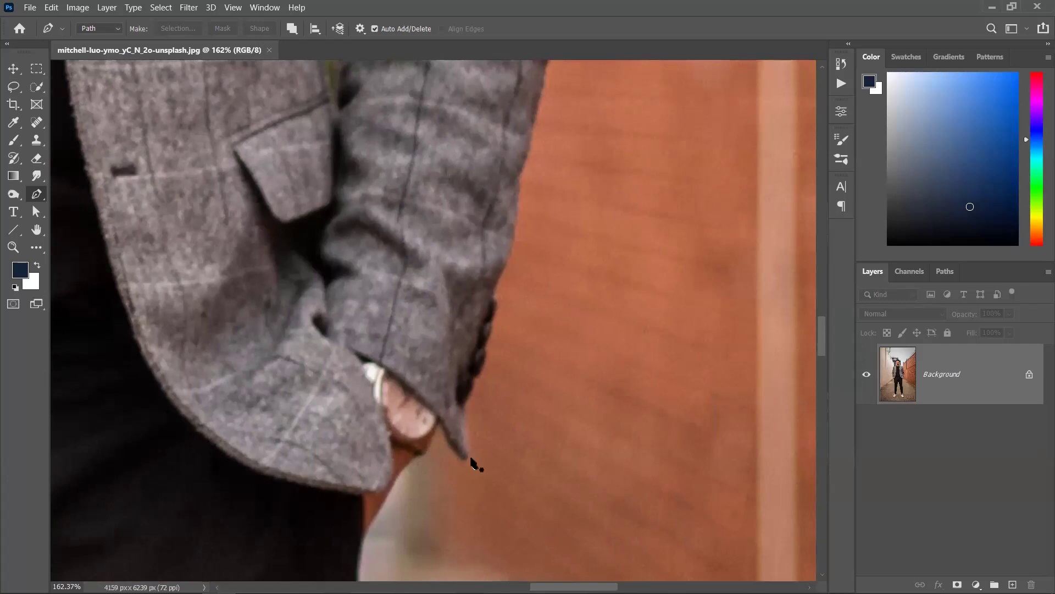
{"action": "left_click", "coordinate": [467, 457]}
{"action": "left_click_drag", "start_coordinate": [465, 406], "coordinate": [468, 399]}
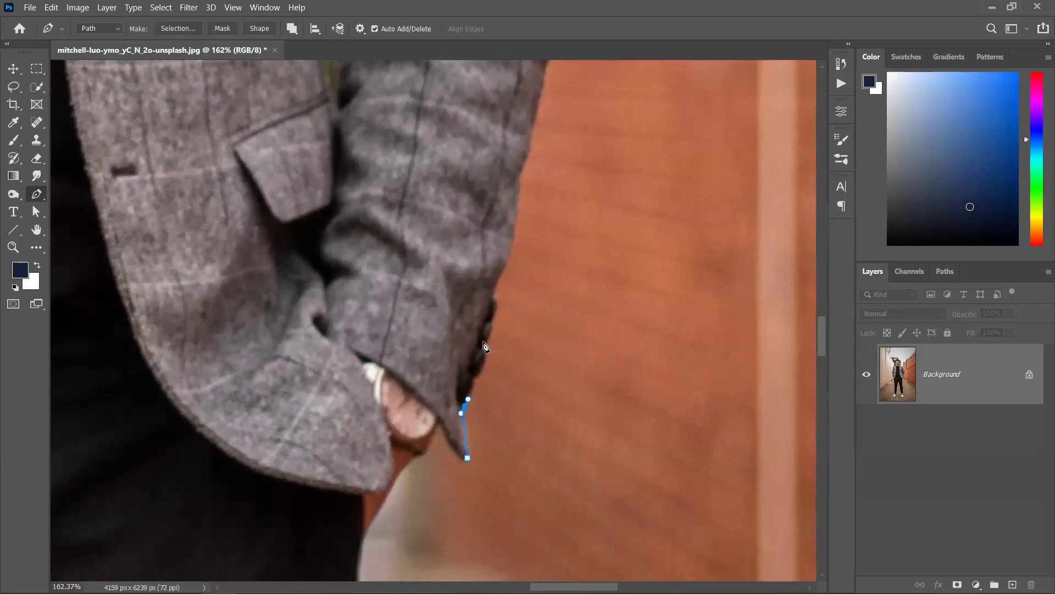
Continue the path up past the cuff buttons and along the outer edge of the lower sleeve.
{"action": "left_click_drag", "start_coordinate": [487, 346], "coordinate": [407, 456]}
{"action": "left_click", "coordinate": [408, 461]}
{"action": "left_click", "coordinate": [413, 436]}
{"action": "left_click", "coordinate": [416, 424]}
{"action": "left_click", "coordinate": [415, 400]}
{"action": "left_click_drag", "start_coordinate": [419, 388], "coordinate": [424, 383]}
{"action": "left_click_drag", "start_coordinate": [428, 348], "coordinate": [377, 398]}
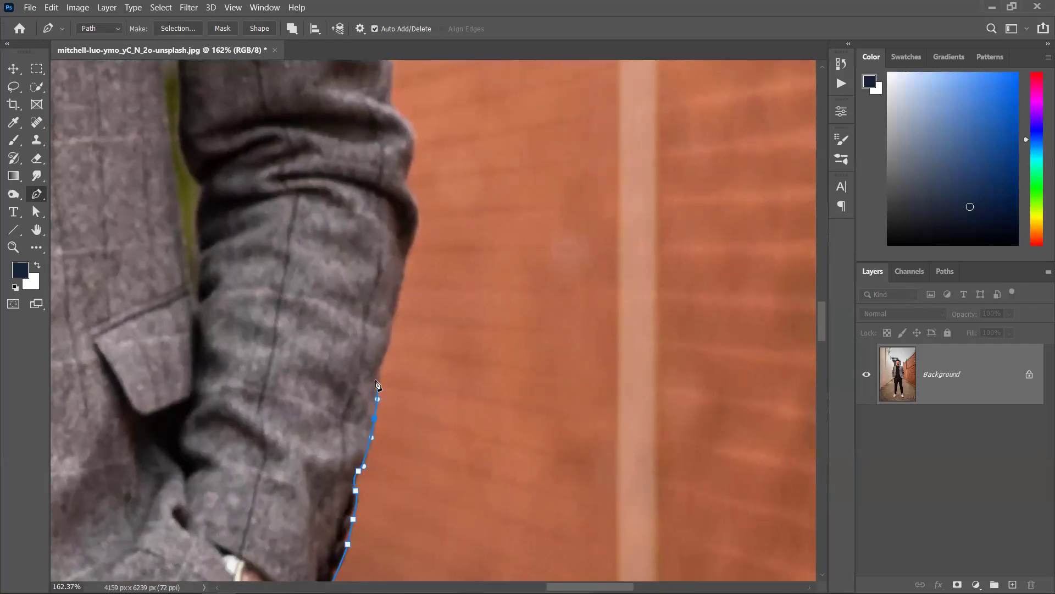
Extend the path with curved anchor points along the sleeve's outer edge and around the elbow folds.
{"action": "left_click_drag", "start_coordinate": [392, 324], "coordinate": [417, 234]}
{"action": "scroll", "coordinate": [394, 285], "scroll_direction": "up", "scroll_amount": 5}
{"action": "scroll", "coordinate": [371, 541], "scroll_direction": "up", "scroll_amount": 3}
{"action": "left_click_drag", "start_coordinate": [375, 389], "coordinate": [359, 374]}
{"action": "left_click_drag", "start_coordinate": [387, 332], "coordinate": [348, 393]}
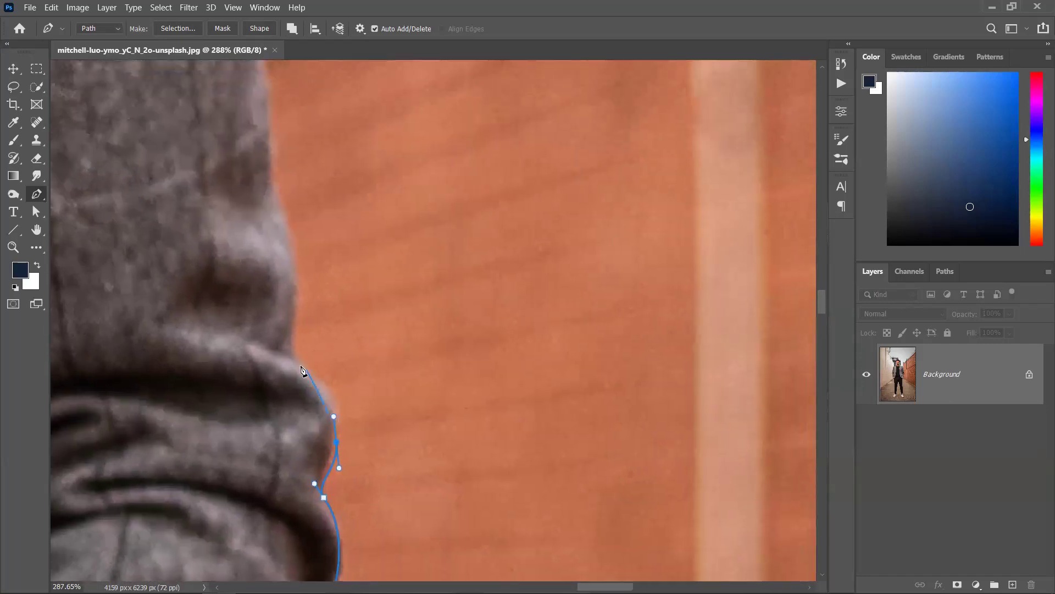
Continue the curved path from the elbow folds up the outer edge of the upper sleeve to the shoulder.
{"action": "left_click_drag", "start_coordinate": [294, 360], "coordinate": [283, 332]}
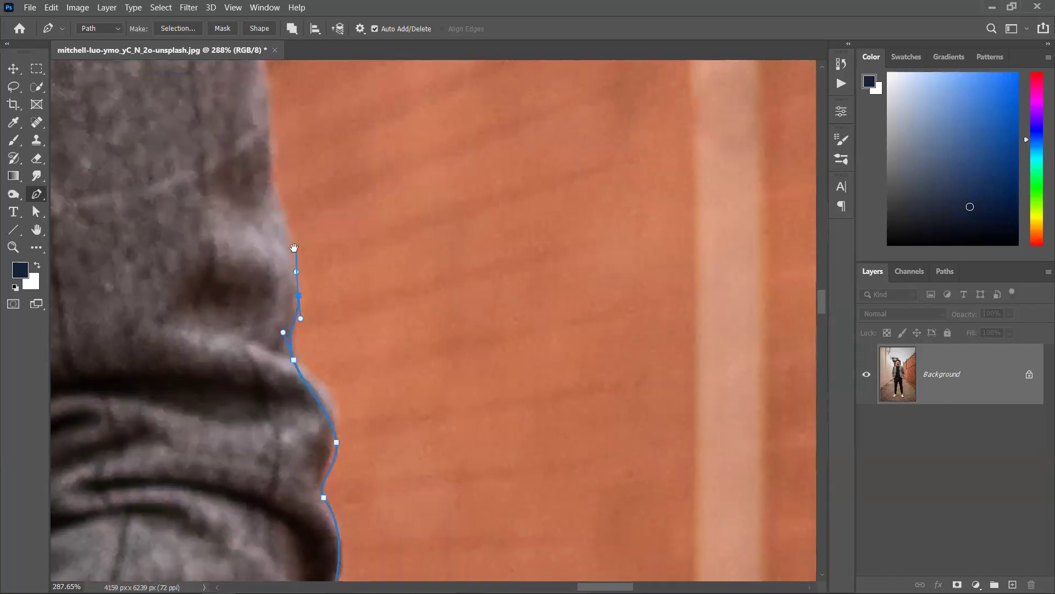
{"action": "left_click_drag", "start_coordinate": [300, 300], "coordinate": [293, 421]}
{"action": "left_click_drag", "start_coordinate": [274, 374], "coordinate": [250, 500]}
{"action": "scroll", "coordinate": [261, 268], "scroll_direction": "down", "scroll_amount": 5}
{"action": "scroll", "coordinate": [251, 500], "scroll_direction": "down", "scroll_amount": 2}
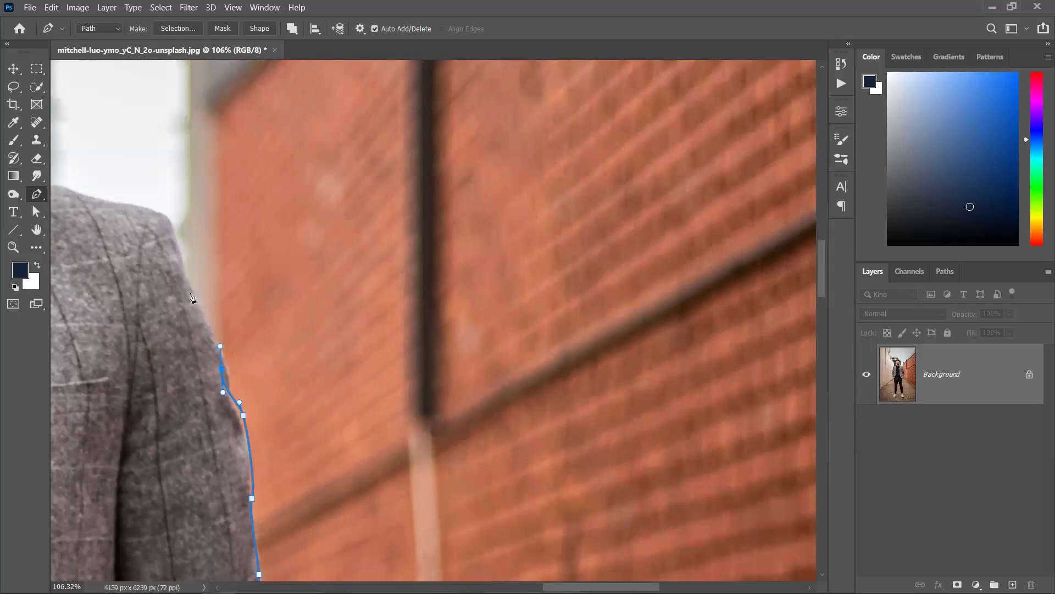
{"action": "left_click_drag", "start_coordinate": [180, 256], "coordinate": [360, 374]}
{"action": "scroll", "coordinate": [308, 341], "scroll_direction": "up", "scroll_amount": 3}
{"action": "left_click_drag", "start_coordinate": [268, 316], "coordinate": [160, 264]}
{"action": "key", "text": "ctrl+z"}
{"action": "key", "text": "ctrl+z"}
{"action": "key", "text": "ctrl+z"}
Trace the top of the blazer's shoulder with curved anchor points up to where the collar meets the neck.
{"action": "left_click_drag", "start_coordinate": [291, 328], "coordinate": [262, 316]}
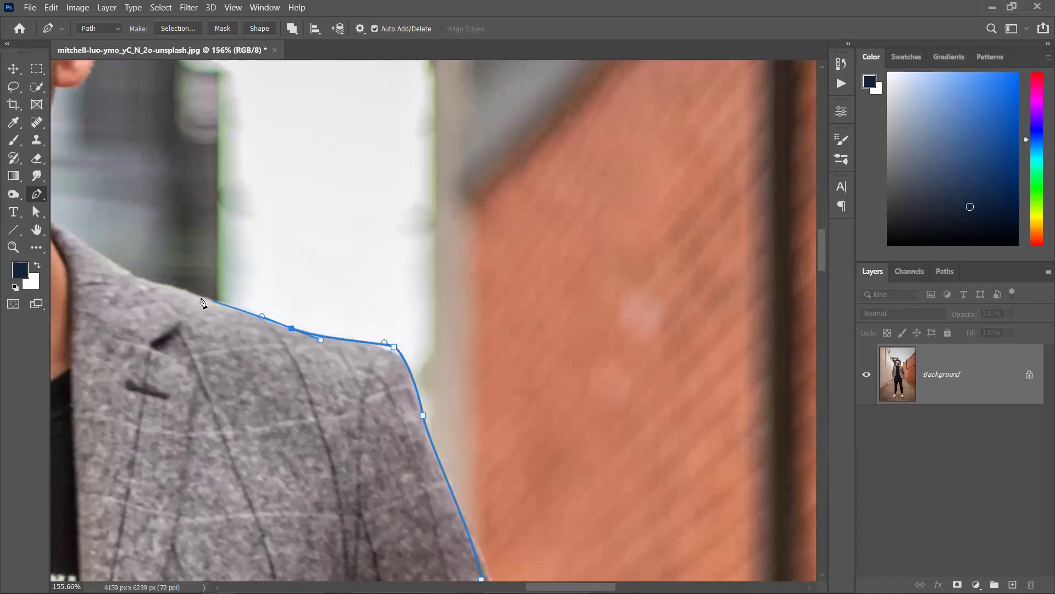
{"action": "left_click_drag", "start_coordinate": [181, 288], "coordinate": [157, 283]}
{"action": "scroll", "coordinate": [267, 322], "scroll_direction": "up", "scroll_amount": 3}
{"action": "left_click_drag", "start_coordinate": [248, 315], "coordinate": [228, 302]}
{"action": "scroll", "coordinate": [215, 301], "scroll_direction": "up", "scroll_amount": 3}
{"action": "left_click_drag", "start_coordinate": [153, 245], "coordinate": [143, 233]}
{"action": "left_click_drag", "start_coordinate": [83, 207], "coordinate": [77, 208]}
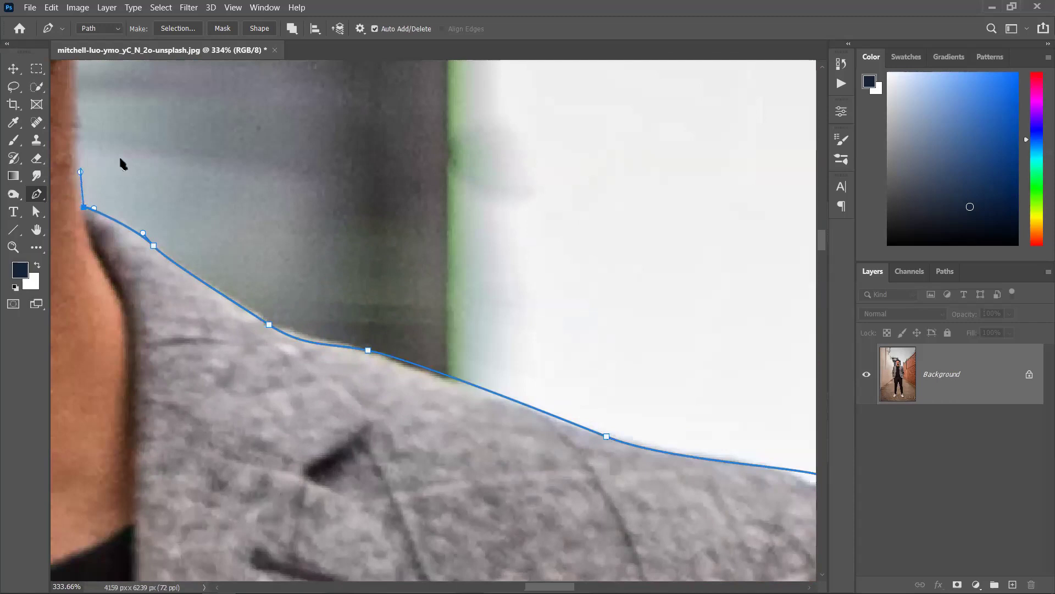
Continue the path up the side of the neck and jaw to the base of the earlobe.
{"action": "scroll", "coordinate": [122, 163], "scroll_direction": "up", "scroll_amount": 5}
{"action": "left_click_drag", "start_coordinate": [144, 297], "coordinate": [148, 280]}
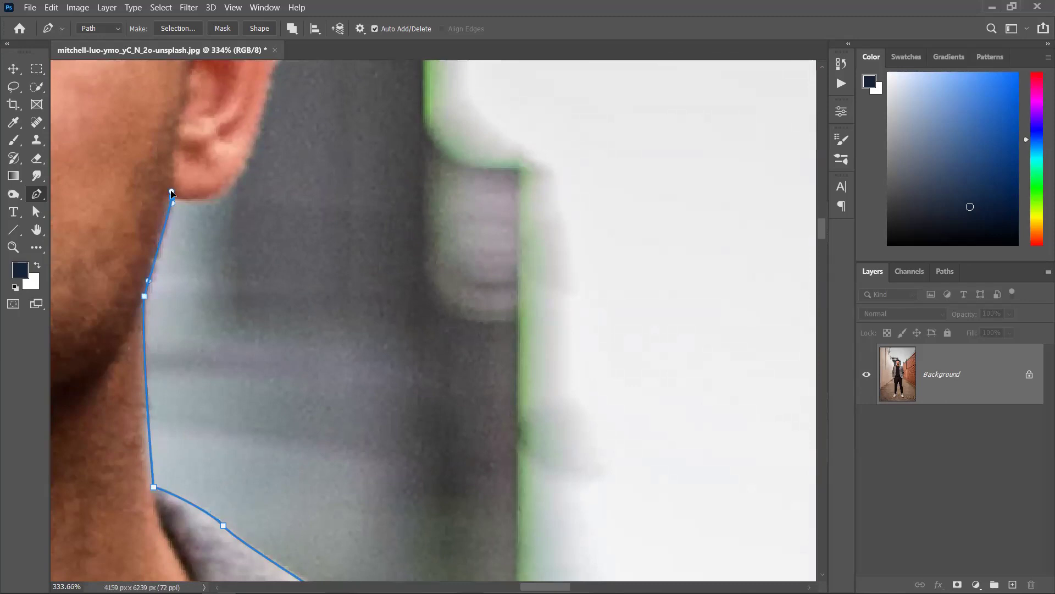
{"action": "left_click_drag", "start_coordinate": [202, 189], "coordinate": [177, 307]}
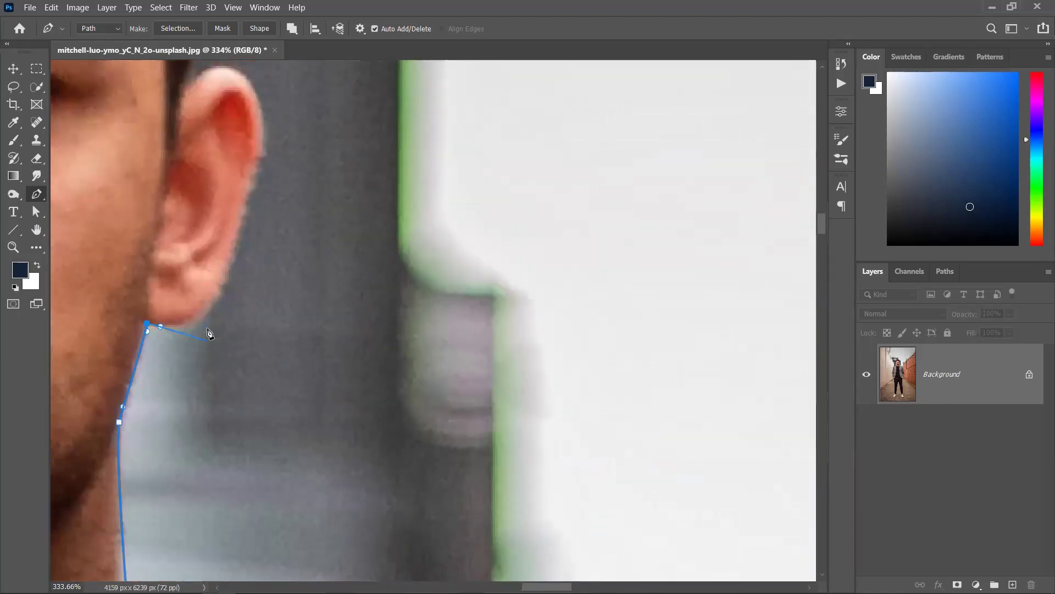
Trace the outer contour of the ear from the earlobe around its top to the hairline.
{"action": "left_click_drag", "start_coordinate": [215, 299], "coordinate": [229, 263]}
{"action": "left_click", "coordinate": [244, 210]}
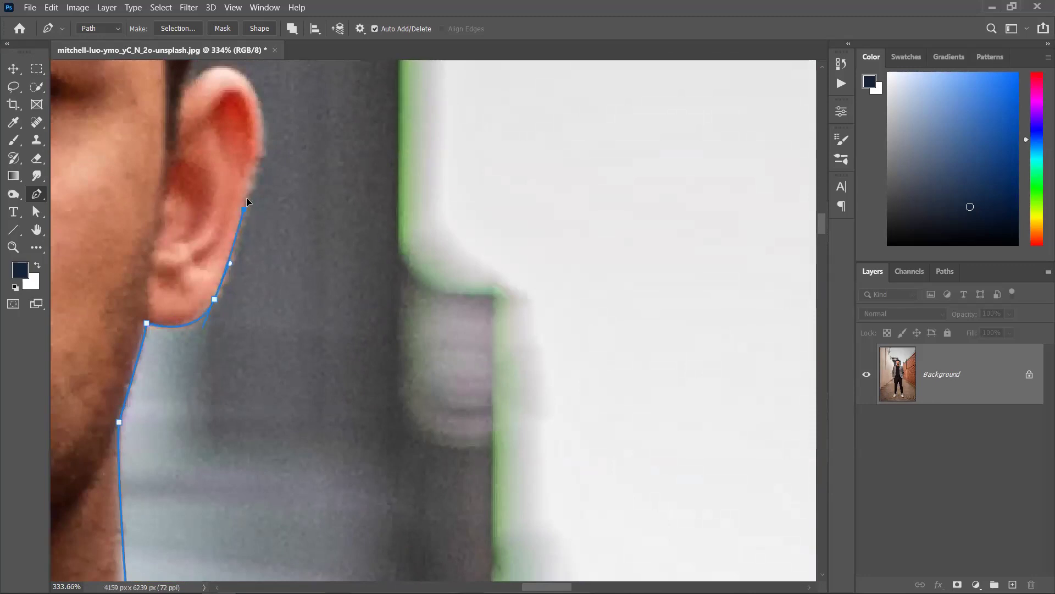
{"action": "left_click_drag", "start_coordinate": [262, 161], "coordinate": [266, 149]}
{"action": "scroll", "coordinate": [266, 151], "scroll_direction": "up", "scroll_amount": 5}
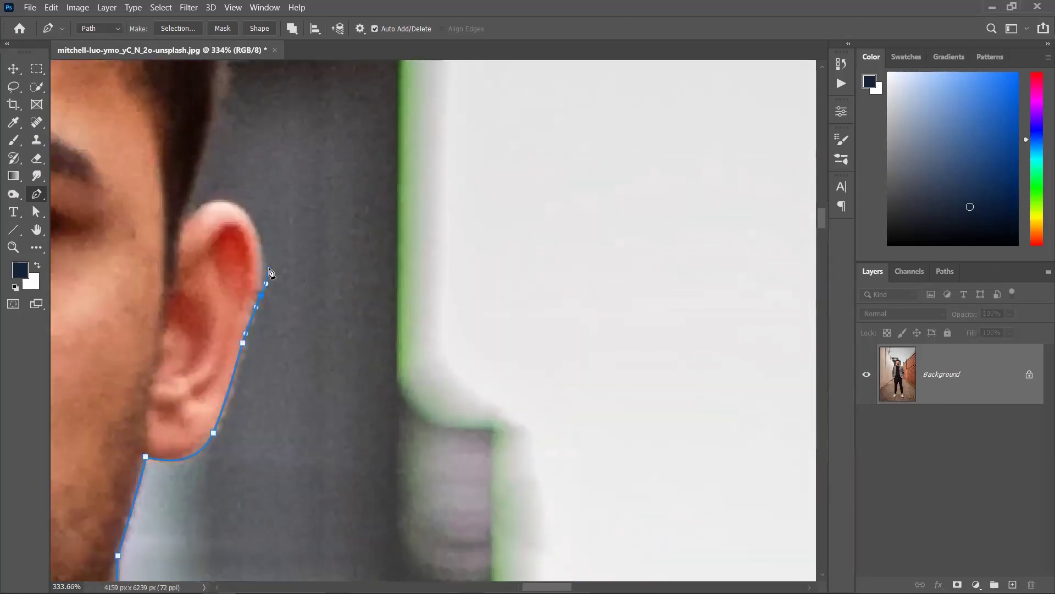
{"action": "left_click_drag", "start_coordinate": [246, 209], "coordinate": [222, 198]}
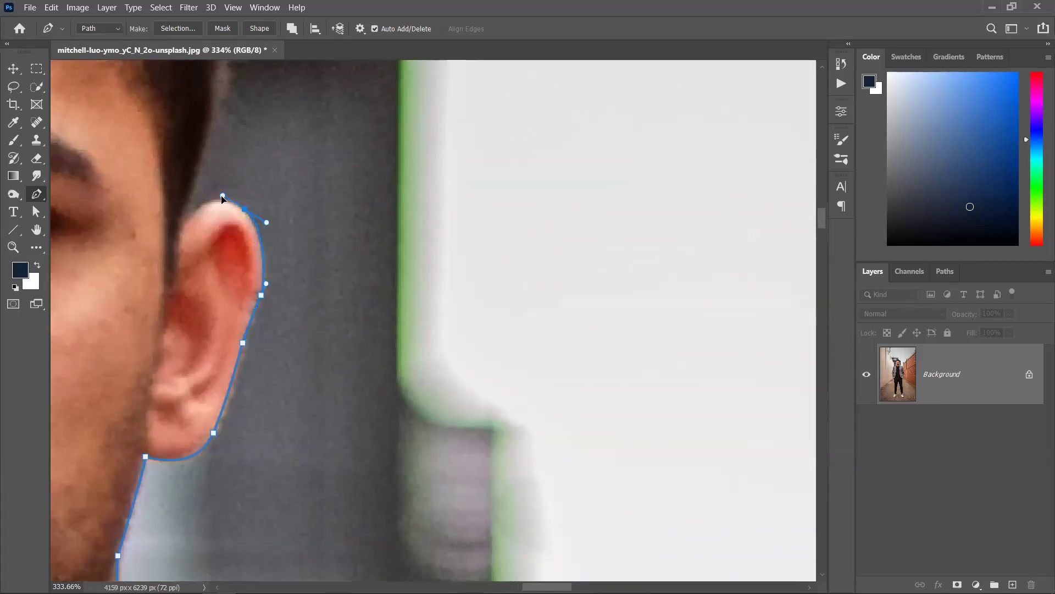
{"action": "left_click_drag", "start_coordinate": [182, 226], "coordinate": [190, 205]}
Continue the curved path from the top of the ear up the side of the hair to the crown, undoing misplaced anchors.
{"action": "left_click_drag", "start_coordinate": [203, 160], "coordinate": [162, 330]}
{"action": "left_click_drag", "start_coordinate": [190, 256], "coordinate": [213, 331]}
{"action": "left_click_drag", "start_coordinate": [220, 276], "coordinate": [220, 233]}
{"action": "left_click_drag", "start_coordinate": [212, 181], "coordinate": [266, 242]}
{"action": "left_click_drag", "start_coordinate": [207, 215], "coordinate": [306, 329]}
{"action": "left_click_drag", "start_coordinate": [281, 290], "coordinate": [245, 289]}
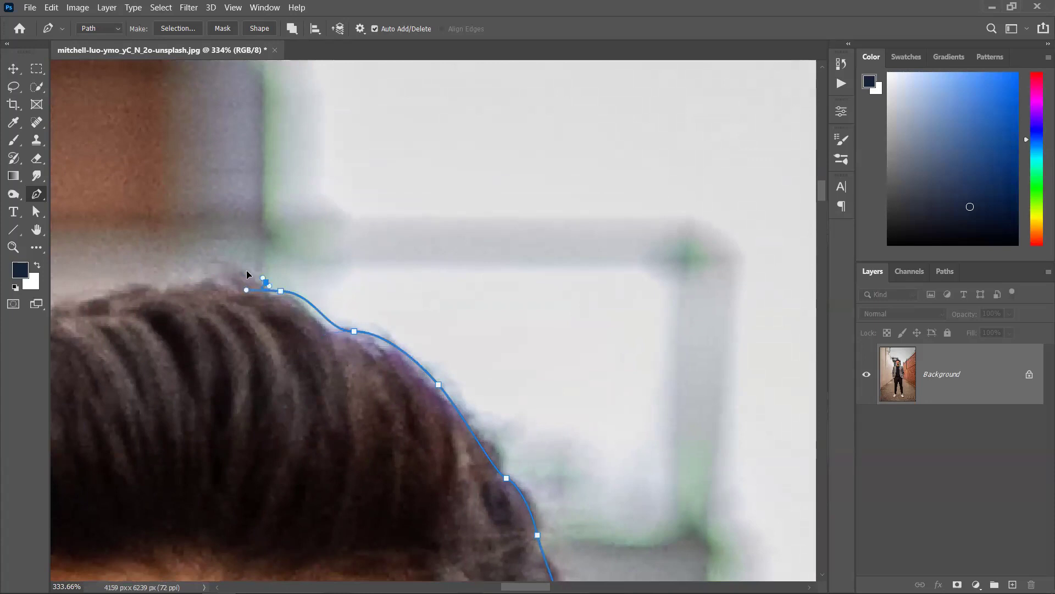
{"action": "key", "text": "ctrl+z"}
{"action": "left_click_drag", "start_coordinate": [275, 294], "coordinate": [252, 278]}
{"action": "key", "text": "ctrl+z"}
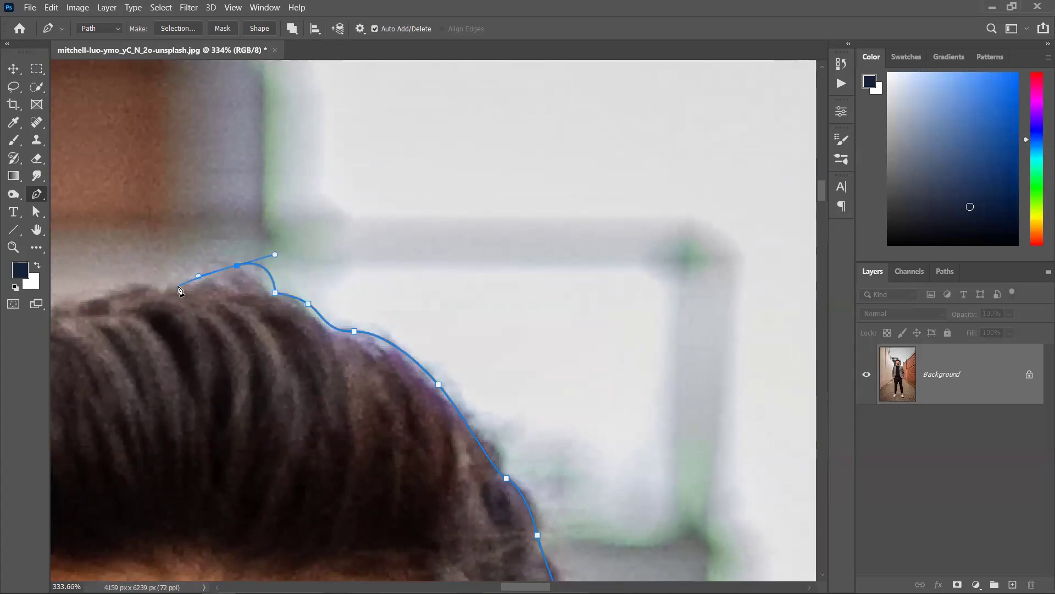
Trace the top of the hair across to its other side and down to where it meets the second ear.
{"action": "left_click_drag", "start_coordinate": [239, 266], "coordinate": [167, 290]}
{"action": "left_click_drag", "start_coordinate": [140, 290], "coordinate": [124, 341]}
{"action": "left_click_drag", "start_coordinate": [70, 385], "coordinate": [136, 378]}
{"action": "left_click_drag", "start_coordinate": [127, 431], "coordinate": [123, 443]}
{"action": "left_click_drag", "start_coordinate": [85, 505], "coordinate": [203, 353]}
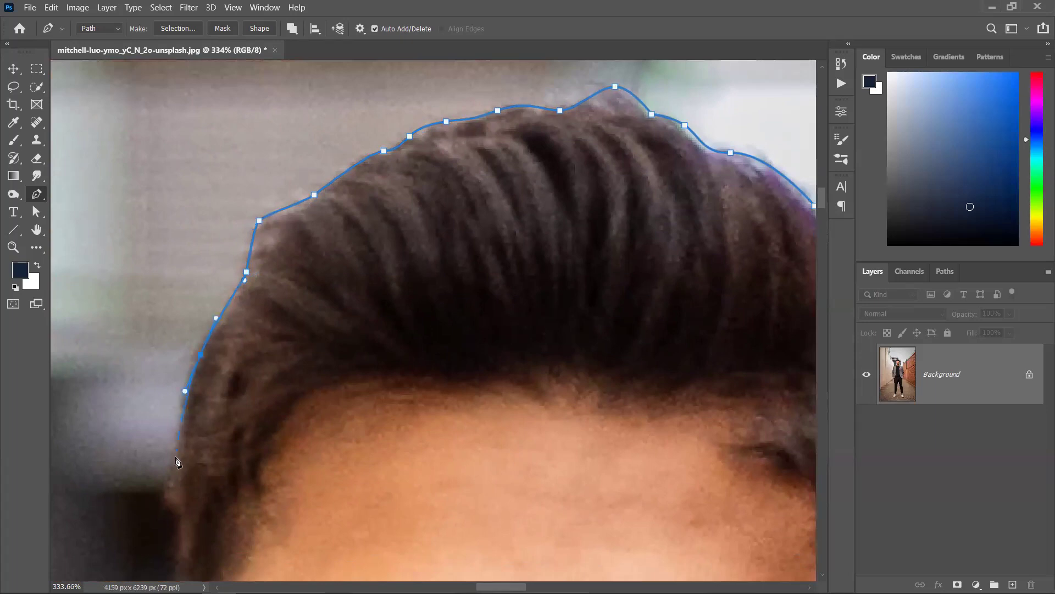
{"action": "left_click_drag", "start_coordinate": [170, 506], "coordinate": [225, 382]}
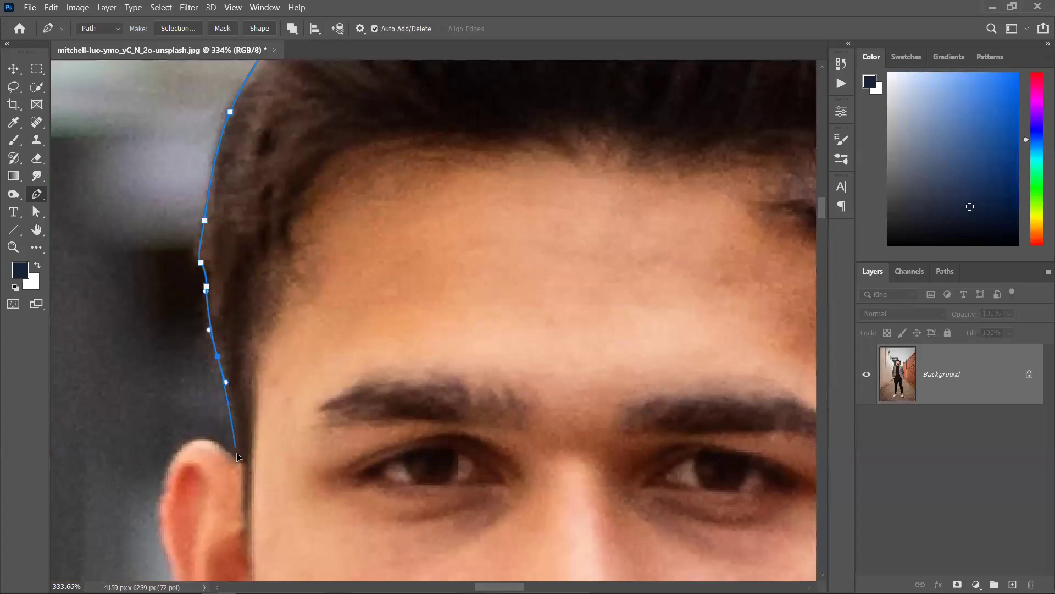
Trace the outer contour of the second ear from its top around to the base of the earlobe.
{"action": "left_click_drag", "start_coordinate": [186, 448], "coordinate": [163, 462]}
{"action": "scroll", "coordinate": [189, 356], "scroll_direction": "up", "scroll_amount": 3}
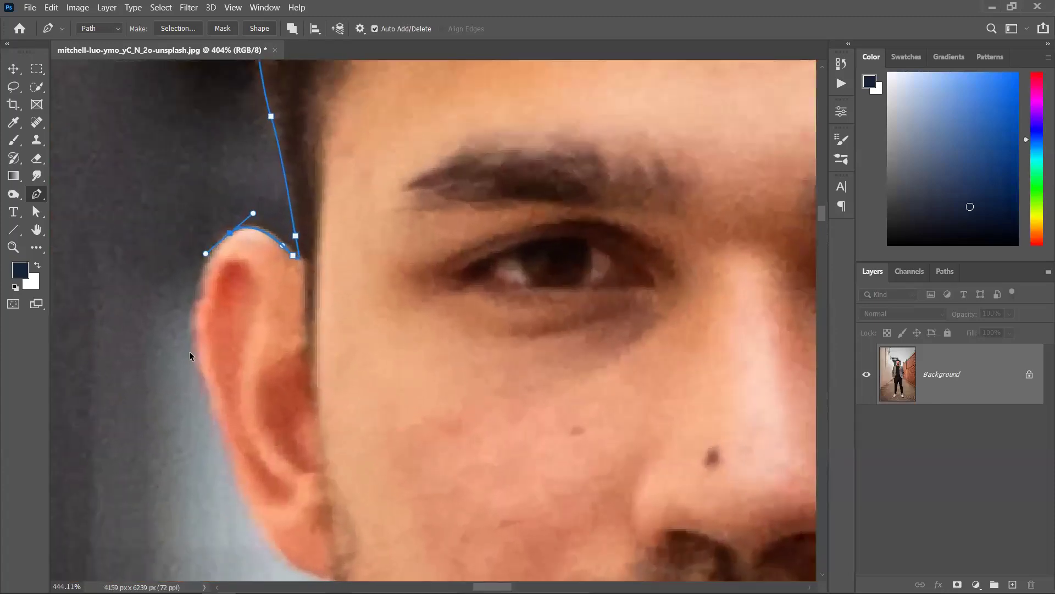
{"action": "left_click_drag", "start_coordinate": [192, 328], "coordinate": [192, 339]}
{"action": "left_click", "coordinate": [222, 442]}
{"action": "left_click_drag", "start_coordinate": [270, 474], "coordinate": [225, 323]}
{"action": "left_click_drag", "start_coordinate": [232, 394], "coordinate": [211, 137]}
{"action": "key", "text": "ctrl+z"}
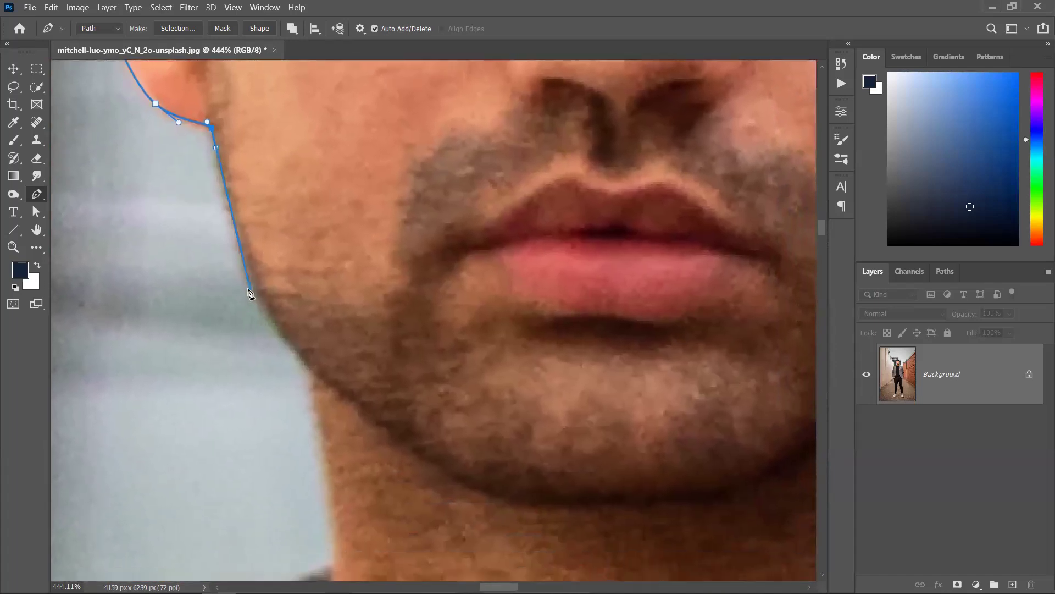
Continue the path down the jaw and the side of the neck to the blazer's collar.
{"action": "left_click", "coordinate": [253, 288]}
{"action": "left_click_drag", "start_coordinate": [330, 556], "coordinate": [312, 338]}
{"action": "left_click", "coordinate": [316, 344]}
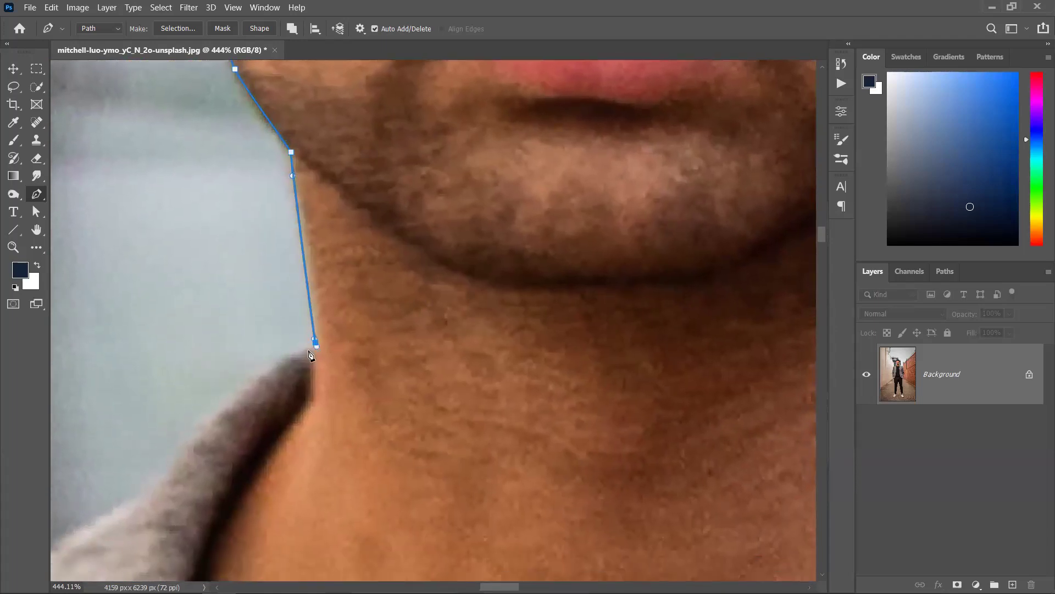
Trace the blazer's collar with curved anchor points from the neck onto the slope of the shoulder.
{"action": "left_click_drag", "start_coordinate": [213, 416], "coordinate": [157, 472]}
{"action": "key", "text": "ctrl+z"}
{"action": "left_click_drag", "start_coordinate": [174, 433], "coordinate": [329, 238]}
{"action": "left_click_drag", "start_coordinate": [258, 271], "coordinate": [362, 219]}
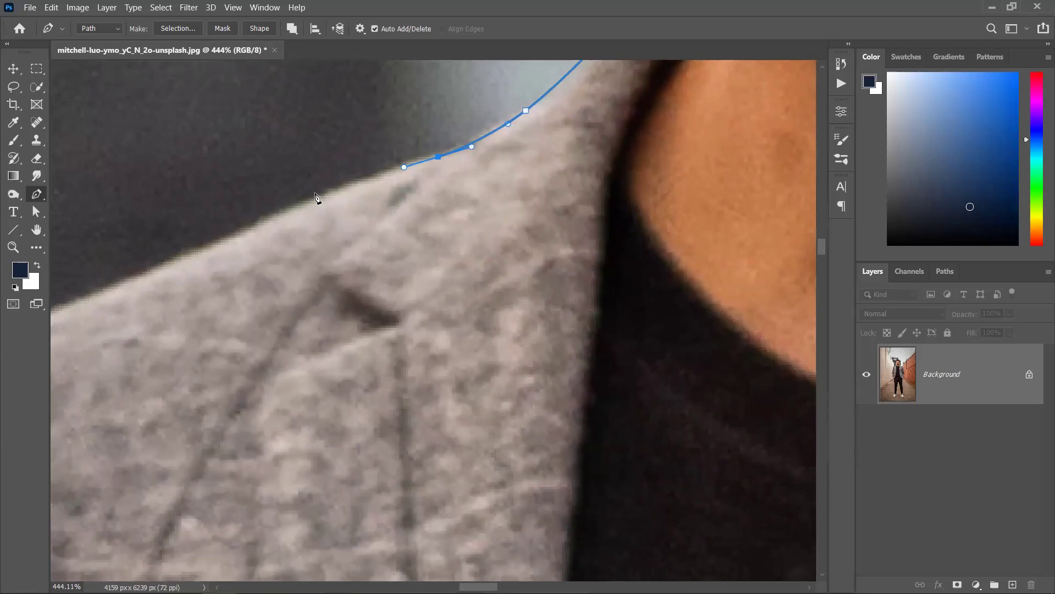
{"action": "left_click_drag", "start_coordinate": [216, 242], "coordinate": [177, 263]}
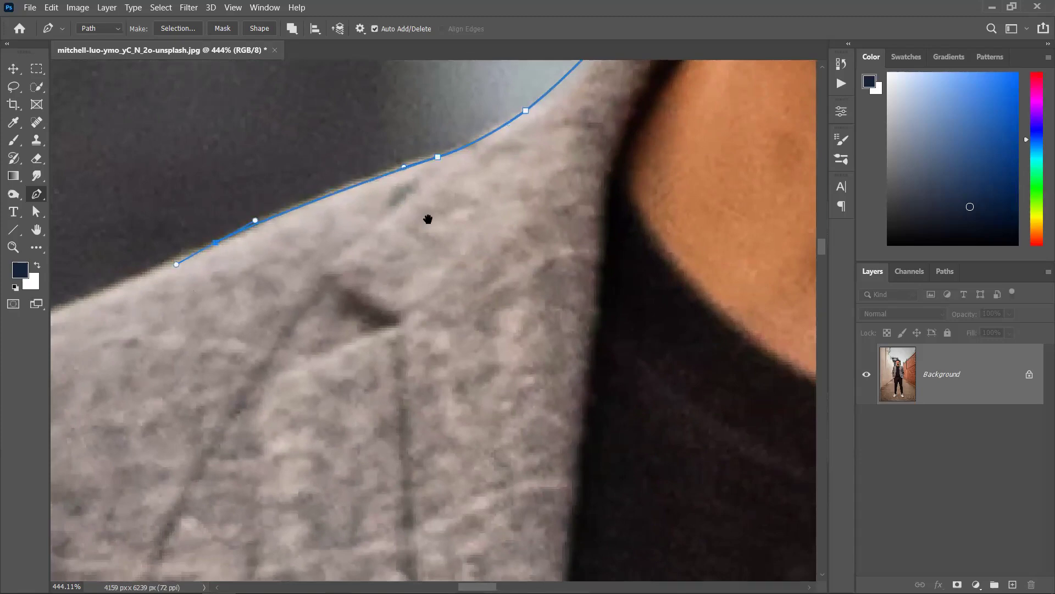
Continue along the shoulder seam and curve the path around the shoulder's outer corner onto the sleeve.
{"action": "scroll", "coordinate": [427, 219], "scroll_direction": "left", "scroll_amount": 5}
{"action": "left_click", "coordinate": [254, 244]}
{"action": "mouse_move", "coordinate": [266, 250]}
{"action": "left_mouse_down"}
{"action": "mouse_move", "coordinate": [227, 264]}
{"action": "mouse_move", "coordinate": [262, 257]}
{"action": "left_mouse_up"}
{"action": "scroll", "coordinate": [373, 212], "scroll_direction": "left", "scroll_amount": 5}
{"action": "scroll", "coordinate": [372, 212], "scroll_direction": "down", "scroll_amount": 2}
{"action": "left_click_drag", "start_coordinate": [231, 289], "coordinate": [229, 305]}
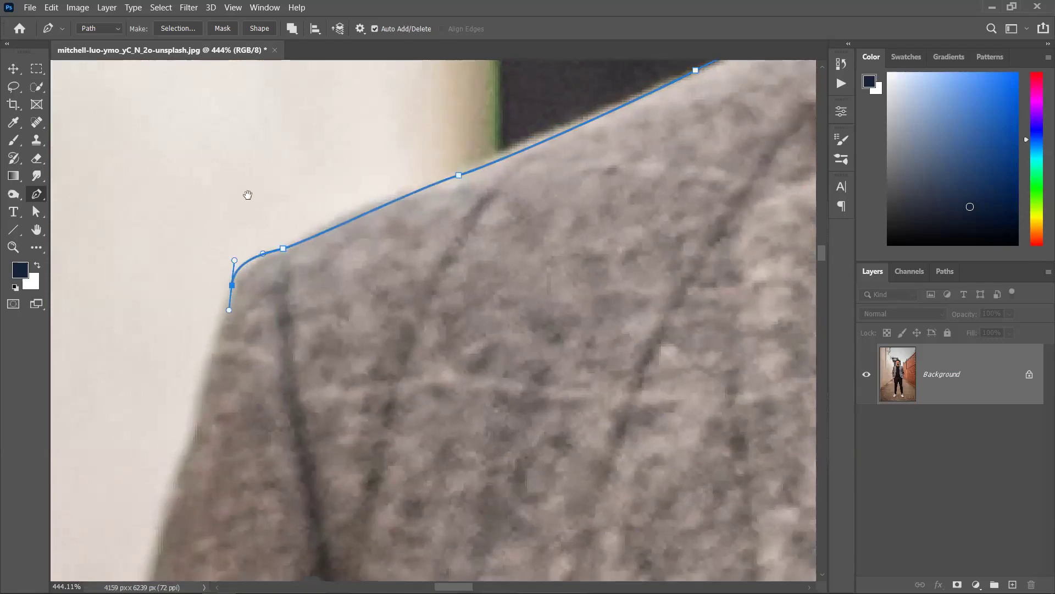
{"action": "scroll", "coordinate": [249, 187], "scroll_direction": "down", "scroll_amount": 3}
{"action": "left_click_drag", "start_coordinate": [246, 117], "coordinate": [241, 149]}
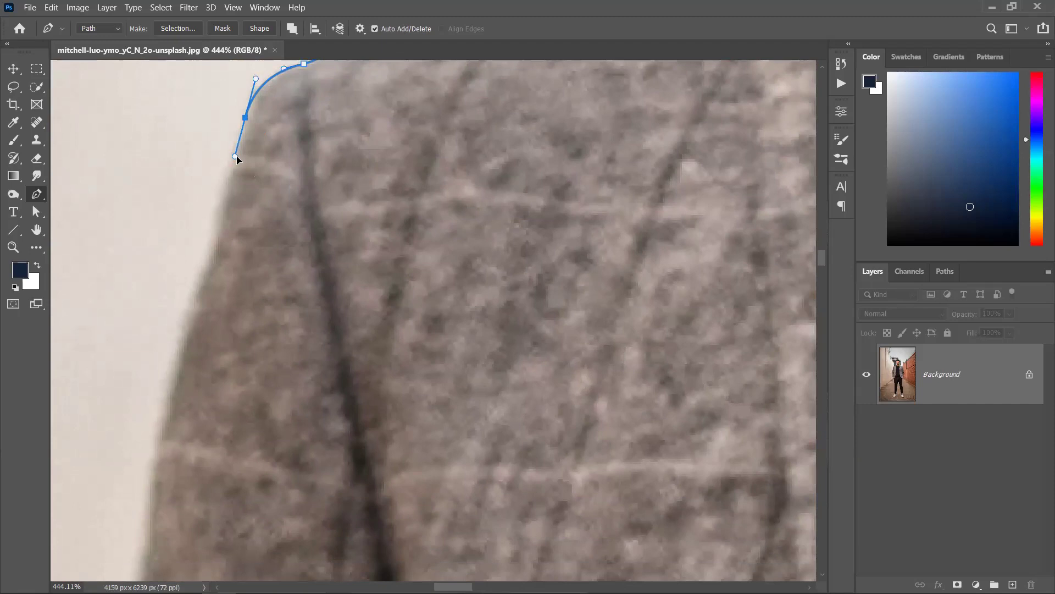
Trace the outer edge of the upper sleeve downward from the shoulder with curved anchor points.
{"action": "scroll", "coordinate": [266, 206], "scroll_direction": "down", "scroll_amount": 4}
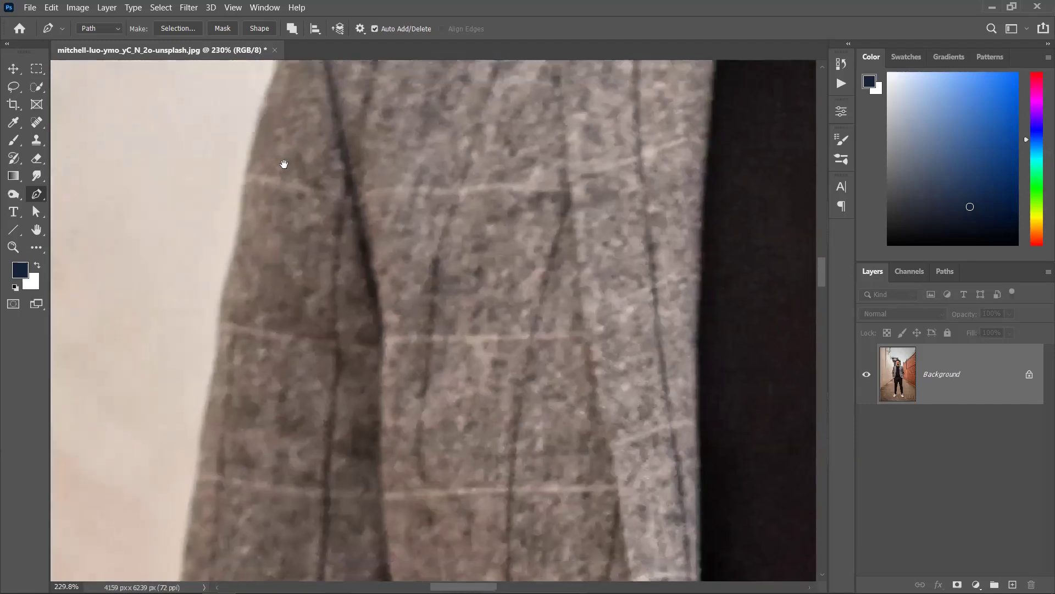
{"action": "left_click_drag", "start_coordinate": [285, 165], "coordinate": [271, 188]}
{"action": "left_click_drag", "start_coordinate": [232, 224], "coordinate": [230, 254]}
{"action": "left_click_drag", "start_coordinate": [213, 310], "coordinate": [209, 326]}
{"action": "left_click_drag", "start_coordinate": [215, 408], "coordinate": [244, 271]}
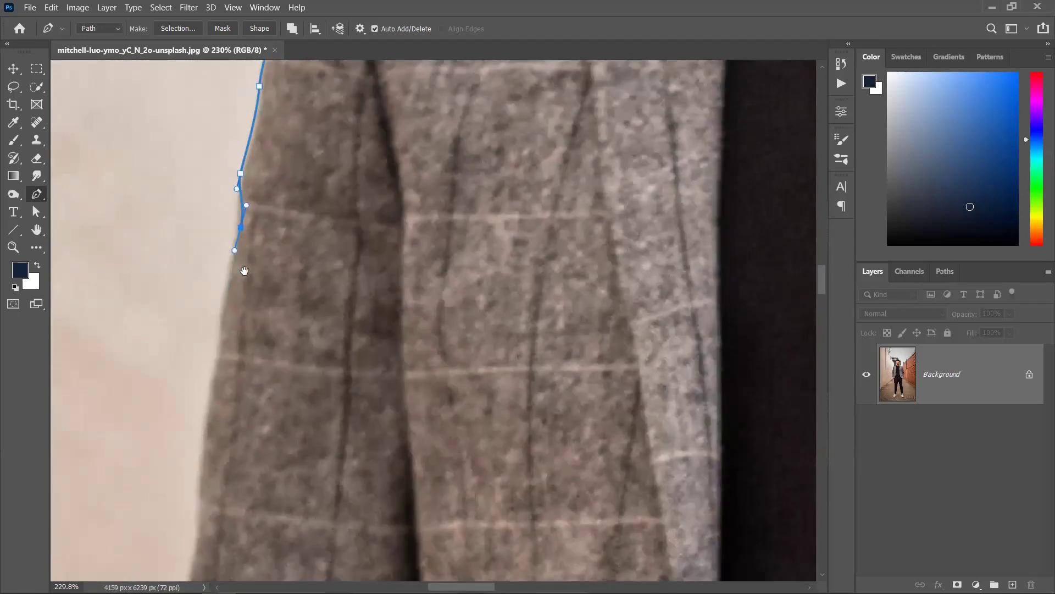
{"action": "left_click_drag", "start_coordinate": [221, 321], "coordinate": [239, 284]}
{"action": "left_click_drag", "start_coordinate": [199, 364], "coordinate": [175, 250]}
Trace the sleeve's outer edge around the elbow bulge and into the folds below it.
{"action": "left_click_drag", "start_coordinate": [169, 349], "coordinate": [155, 379]}
{"action": "left_click_drag", "start_coordinate": [112, 493], "coordinate": [111, 312]}
{"action": "left_click_drag", "start_coordinate": [119, 310], "coordinate": [119, 332]}
{"action": "left_click_drag", "start_coordinate": [141, 375], "coordinate": [144, 318]}
{"action": "left_click_drag", "start_coordinate": [114, 365], "coordinate": [126, 389]}
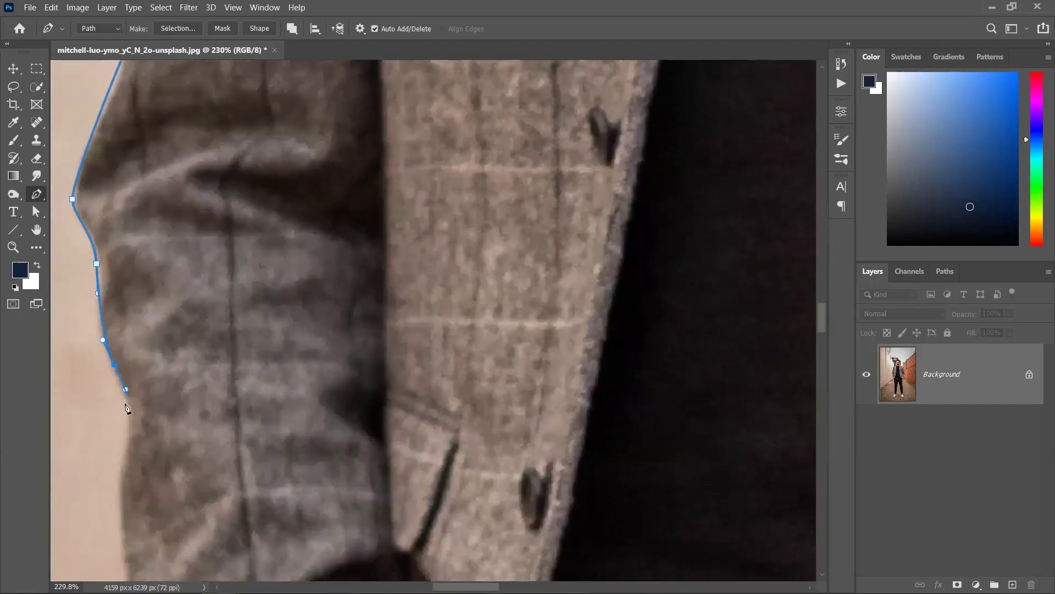
Continue the path down the outer edge of the lower sleeve to the tip of the cuff.
{"action": "left_click_drag", "start_coordinate": [114, 471], "coordinate": [103, 509]}
{"action": "left_click_drag", "start_coordinate": [111, 532], "coordinate": [122, 331]}
{"action": "left_click_drag", "start_coordinate": [146, 426], "coordinate": [154, 455]}
{"action": "left_click_drag", "start_coordinate": [160, 388], "coordinate": [155, 304]}
{"action": "left_click_drag", "start_coordinate": [176, 481], "coordinate": [204, 306]}
{"action": "left_click_drag", "start_coordinate": [200, 364], "coordinate": [218, 418]}
{"action": "left_click_drag", "start_coordinate": [218, 494], "coordinate": [218, 502]}
Trace the underside of the cuff and the wrist area to the edge of the trousers.
{"action": "left_click", "coordinate": [253, 451]}
{"action": "left_click", "coordinate": [260, 471]}
{"action": "left_click_drag", "start_coordinate": [299, 494], "coordinate": [316, 489]}
{"action": "left_click", "coordinate": [324, 510]}
{"action": "scroll", "coordinate": [339, 525], "scroll_direction": "down", "scroll_amount": 4}
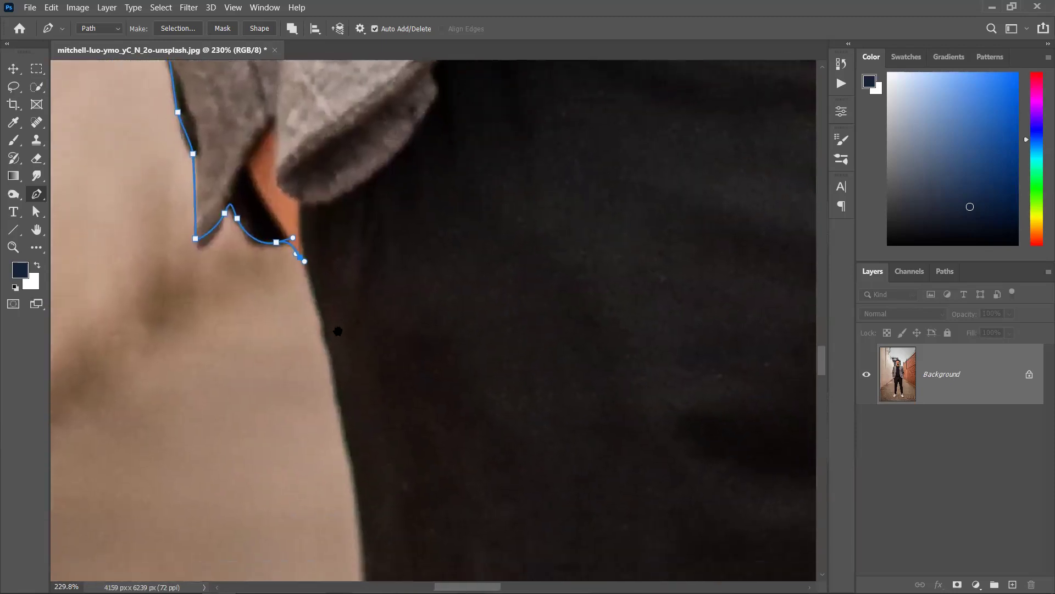
Trace the outer edge of the trousers from the wrist down the thigh to just above the knee.
{"action": "scroll", "coordinate": [394, 450], "scroll_direction": "down", "scroll_amount": 5}
{"action": "left_click", "coordinate": [314, 195]}
{"action": "left_click_drag", "start_coordinate": [337, 334], "coordinate": [342, 388]}
{"action": "left_click_drag", "start_coordinate": [367, 518], "coordinate": [369, 545]}
{"action": "scroll", "coordinate": [398, 473], "scroll_direction": "down", "scroll_amount": 3}
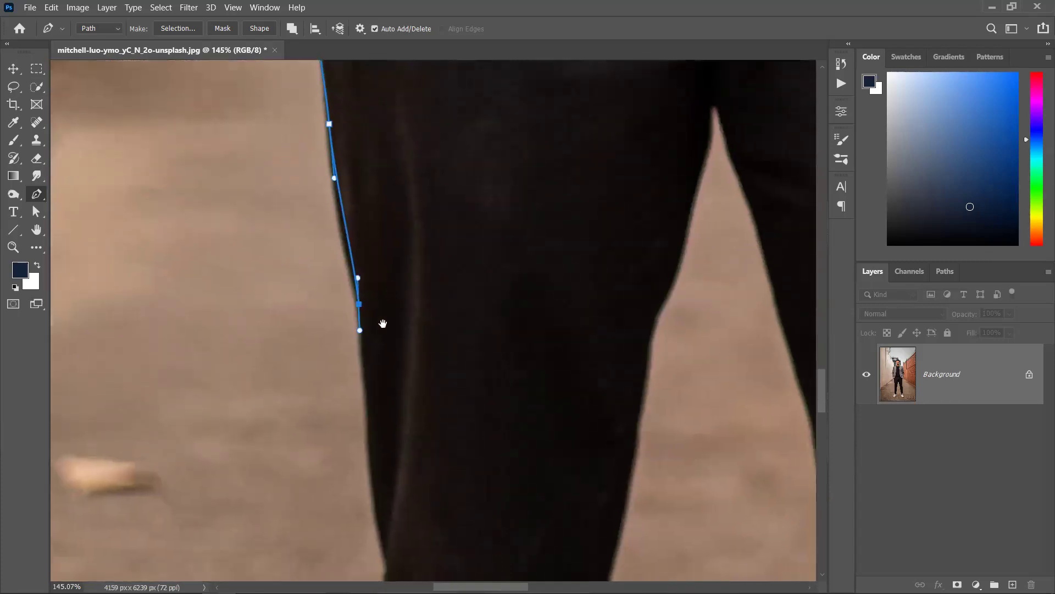
{"action": "left_click_drag", "start_coordinate": [361, 413], "coordinate": [390, 352]}
{"action": "left_click_drag", "start_coordinate": [359, 428], "coordinate": [385, 443]}
{"action": "scroll", "coordinate": [385, 443], "scroll_direction": "down", "scroll_amount": 3}
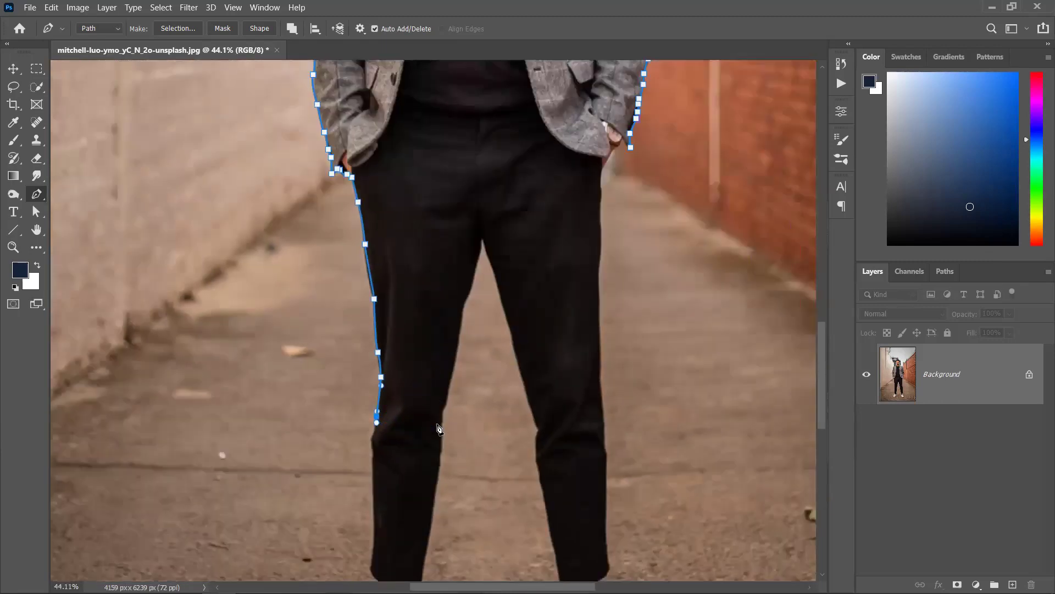
Continue the path around the outer knee folds and down the lower leg to the trouser hem.
{"action": "scroll", "coordinate": [392, 484], "scroll_direction": "down", "scroll_amount": 3}
{"action": "scroll", "coordinate": [398, 317], "scroll_direction": "up", "scroll_amount": 3}
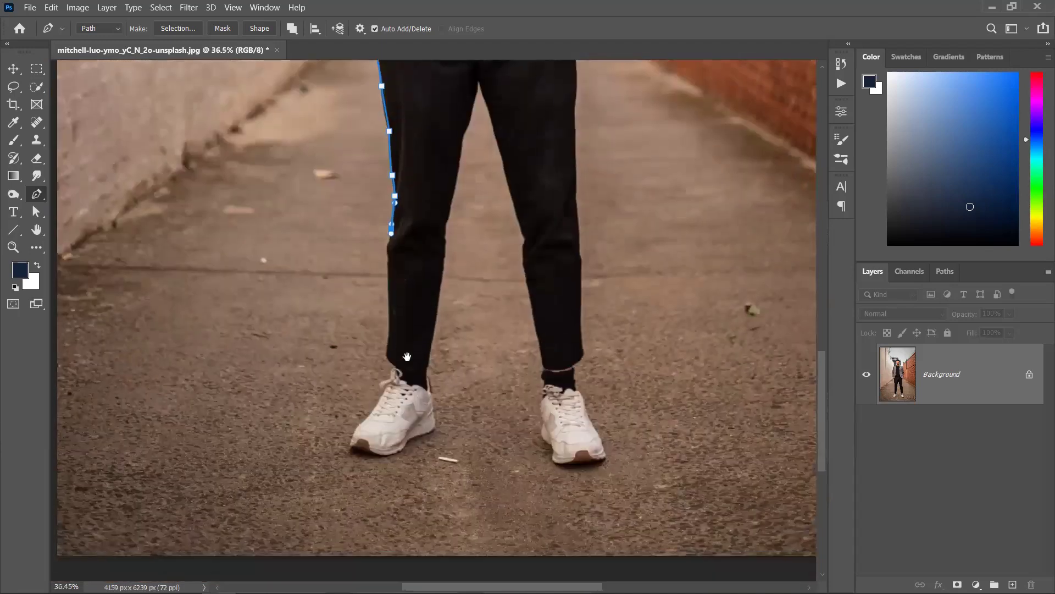
{"action": "scroll", "coordinate": [391, 282], "scroll_direction": "up", "scroll_amount": 2}
{"action": "scroll", "coordinate": [409, 179], "scroll_direction": "up", "scroll_amount": 3}
{"action": "left_click_drag", "start_coordinate": [371, 77], "coordinate": [340, 161]}
{"action": "left_click_drag", "start_coordinate": [319, 194], "coordinate": [310, 213]}
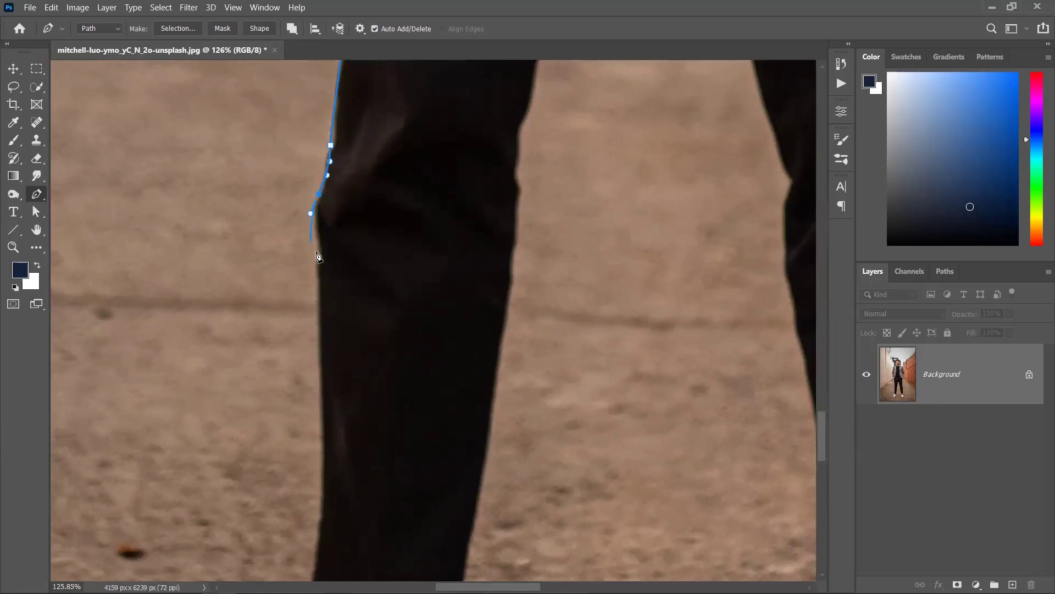
{"action": "left_click_drag", "start_coordinate": [334, 349], "coordinate": [337, 265]}
{"action": "left_click_drag", "start_coordinate": [321, 174], "coordinate": [321, 187]}
{"action": "left_click", "coordinate": [324, 222]}
{"action": "left_click_drag", "start_coordinate": [328, 354], "coordinate": [330, 404]}
{"action": "left_click_drag", "start_coordinate": [319, 469], "coordinate": [356, 378]}
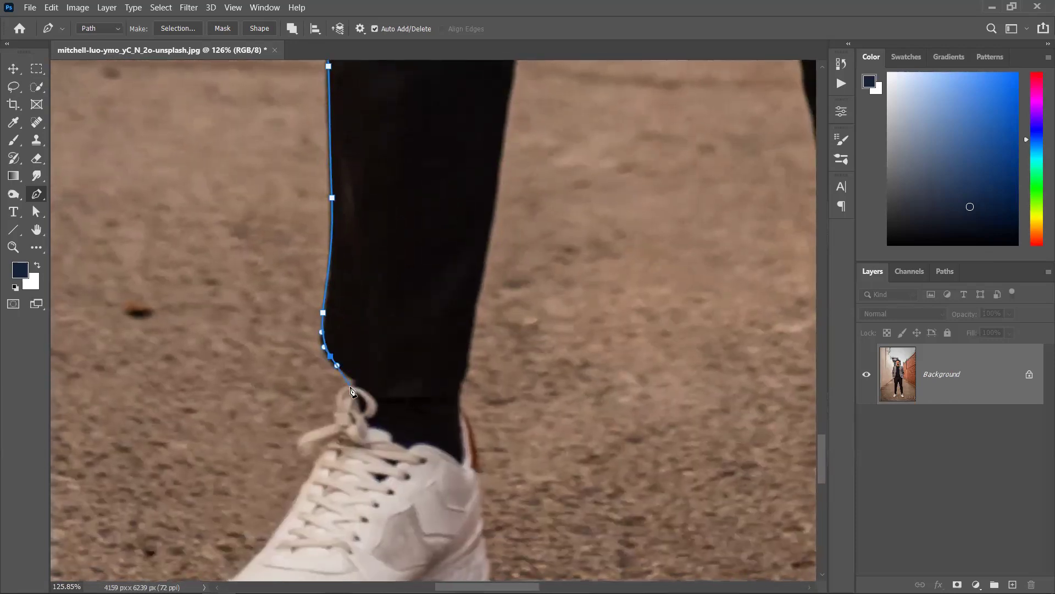
Trace around the protruding shoelace loop and along the shoe's upper toward the toe.
{"action": "left_click", "coordinate": [297, 441]}
{"action": "left_click_drag", "start_coordinate": [311, 455], "coordinate": [344, 409]}
{"action": "left_click", "coordinate": [330, 429]}
{"action": "left_click_drag", "start_coordinate": [305, 463], "coordinate": [252, 524]}
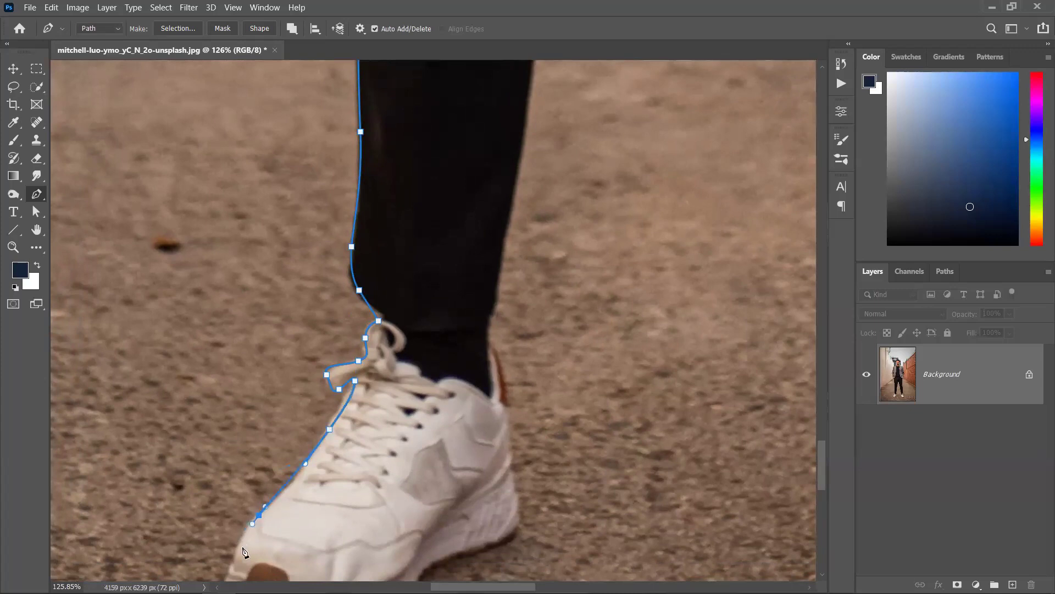
Trace the shoe's toe, sole and heel up to the back of the ankle.
{"action": "scroll", "coordinate": [246, 549], "scroll_direction": "down", "scroll_amount": 3}
{"action": "left_click_drag", "start_coordinate": [231, 467], "coordinate": [339, 527]}
{"action": "left_click_drag", "start_coordinate": [401, 513], "coordinate": [410, 503]}
{"action": "left_click_drag", "start_coordinate": [473, 471], "coordinate": [479, 442]}
{"action": "left_click_drag", "start_coordinate": [466, 365], "coordinate": [452, 426]}
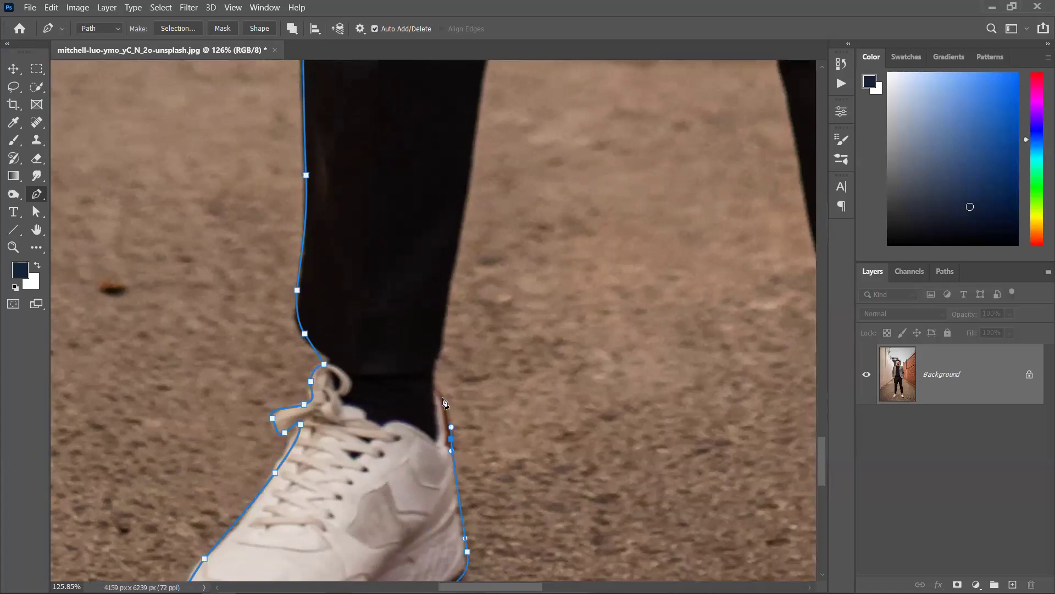
Continue the path from the heel up the inner edge of the lower leg to below the knee.
{"action": "left_click_drag", "start_coordinate": [448, 315], "coordinate": [448, 292]}
{"action": "left_click_drag", "start_coordinate": [458, 232], "coordinate": [330, 478]}
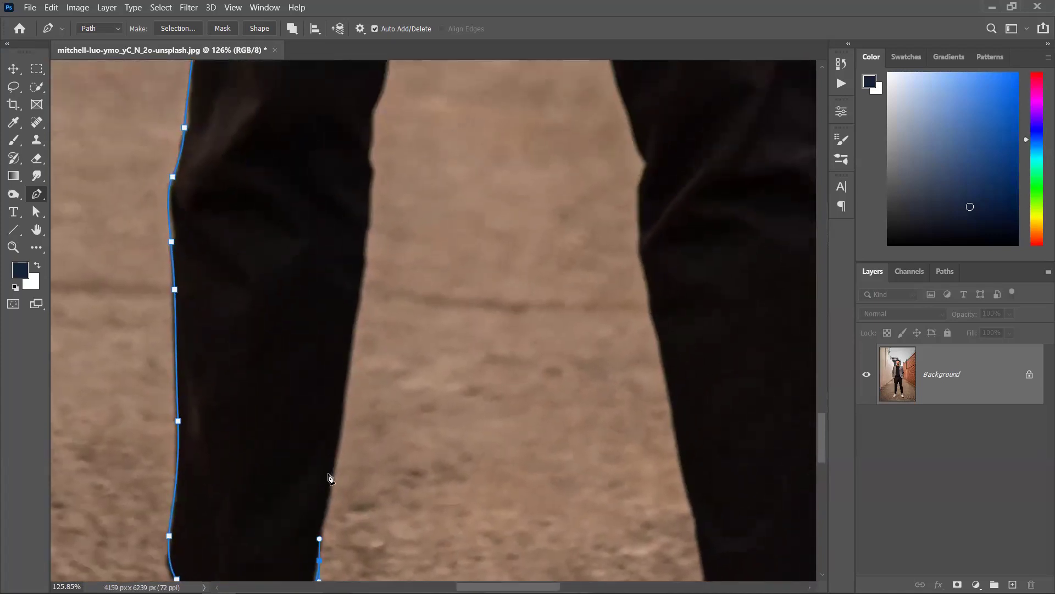
{"action": "left_click_drag", "start_coordinate": [348, 368], "coordinate": [354, 349]}
{"action": "left_click_drag", "start_coordinate": [368, 261], "coordinate": [320, 448]}
Trace the small fabric folds along the inner edge of the knee with closely spaced anchor points.
{"action": "left_click", "coordinate": [319, 442]}
{"action": "left_click", "coordinate": [321, 412]}
{"action": "left_click_drag", "start_coordinate": [325, 376], "coordinate": [320, 362]}
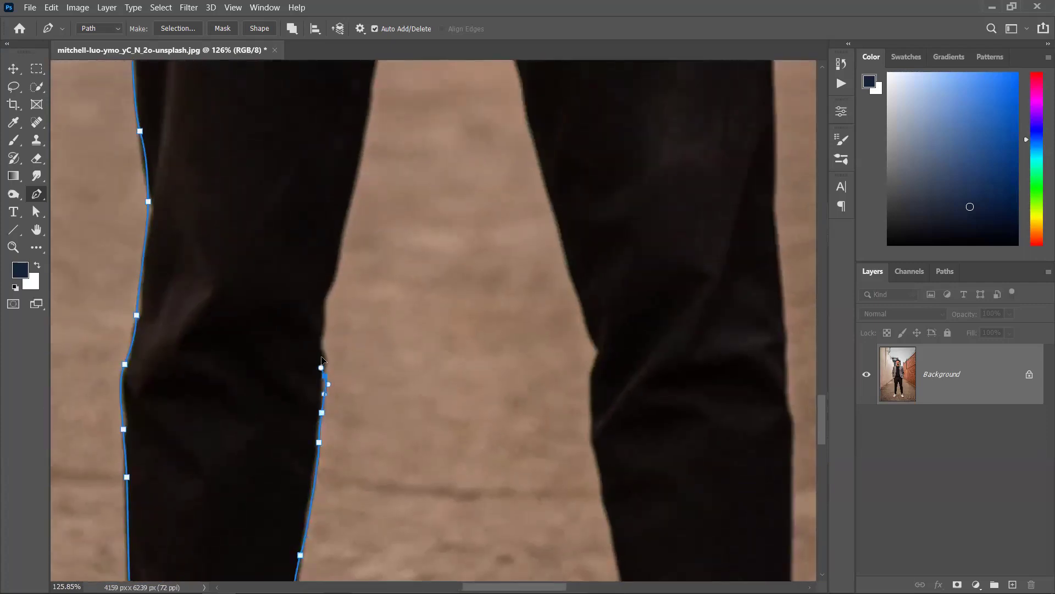
{"action": "left_click", "coordinate": [325, 336]}
{"action": "left_click_drag", "start_coordinate": [323, 303], "coordinate": [302, 388]}
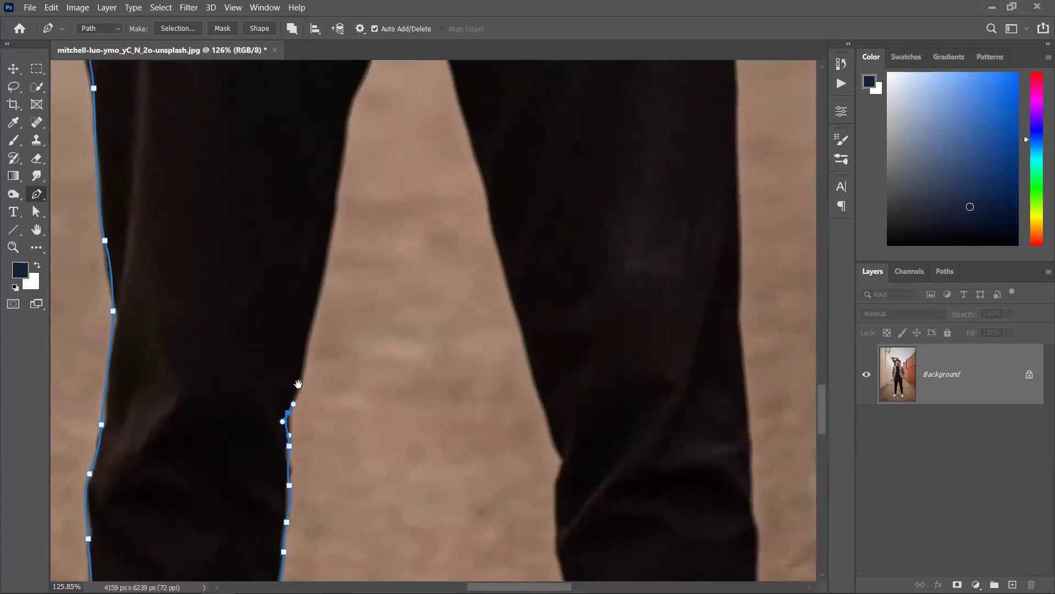
Trace the inner thigh upward from the knee to the crotch point between the legs.
{"action": "left_click_drag", "start_coordinate": [309, 337], "coordinate": [314, 315]}
{"action": "left_click_drag", "start_coordinate": [327, 235], "coordinate": [287, 460]}
{"action": "left_click_drag", "start_coordinate": [305, 367], "coordinate": [306, 353]}
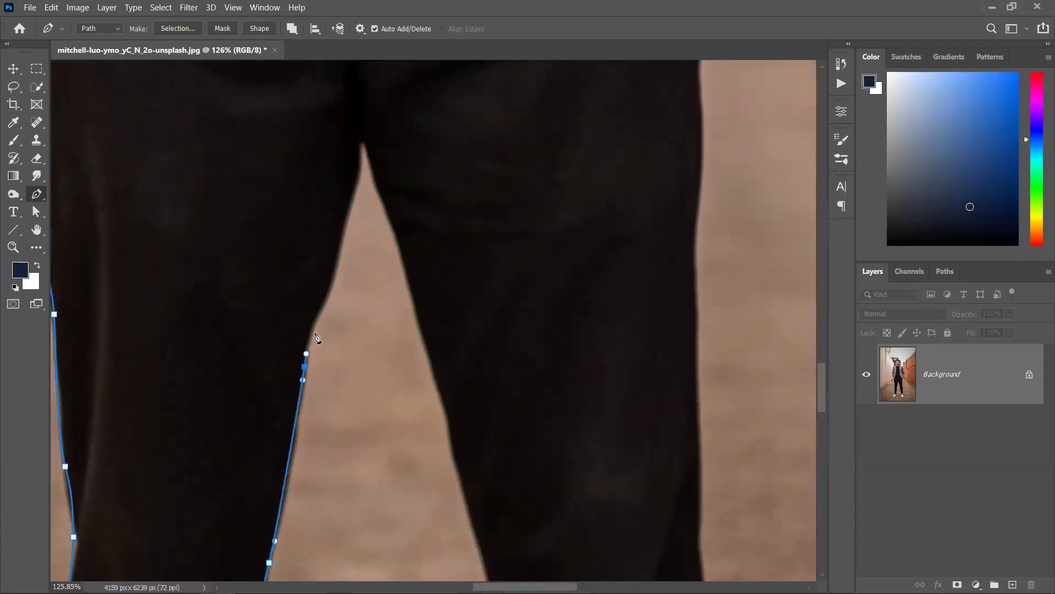
{"action": "left_click_drag", "start_coordinate": [332, 295], "coordinate": [330, 288]}
{"action": "left_click_drag", "start_coordinate": [324, 242], "coordinate": [335, 191]}
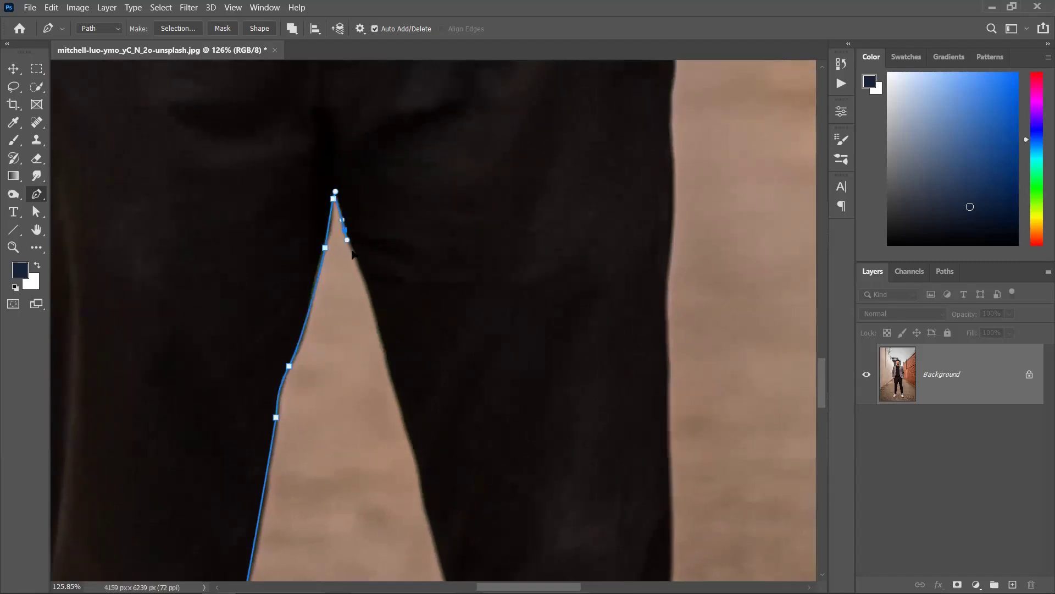
Turn the path at the crotch and trace down the other leg's inner thigh to the knee folds.
{"action": "mouse_move", "coordinate": [377, 330]}
{"action": "left_mouse_down"}
{"action": "mouse_move", "coordinate": [391, 370]}
{"action": "mouse_move", "coordinate": [381, 346]}
{"action": "left_mouse_up"}
{"action": "left_click_drag", "start_coordinate": [381, 346], "coordinate": [331, 319]}
{"action": "left_click_drag", "start_coordinate": [350, 395], "coordinate": [360, 420]}
{"action": "left_click_drag", "start_coordinate": [387, 468], "coordinate": [367, 321]}
{"action": "left_click_drag", "start_coordinate": [383, 437], "coordinate": [346, 364]}
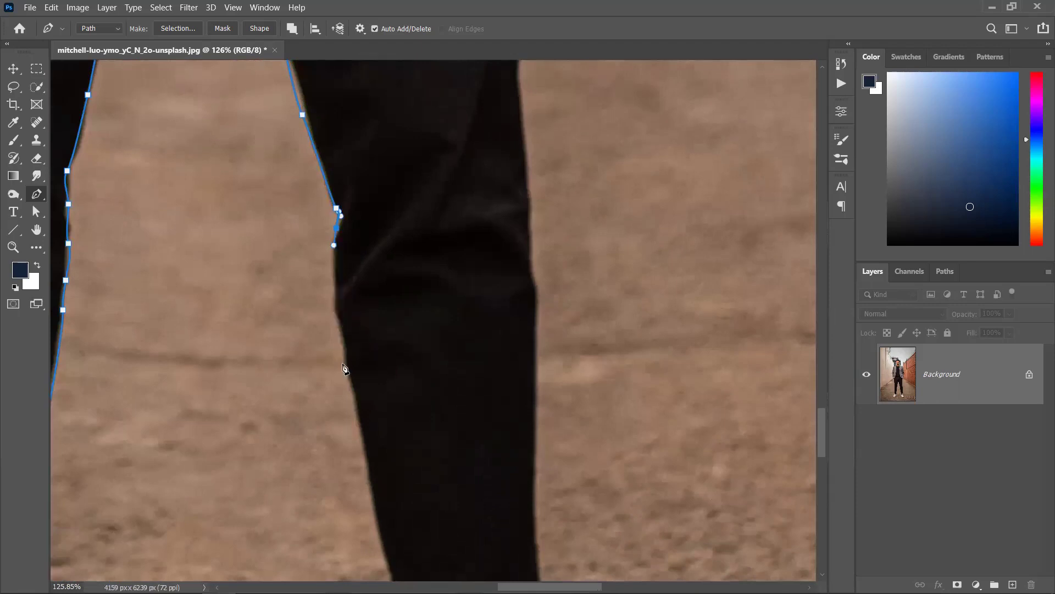
Trace the second leg's inner edge from the knee past the trouser hem to the sock.
{"action": "left_click_drag", "start_coordinate": [387, 424], "coordinate": [370, 279]}
{"action": "left_click_drag", "start_coordinate": [356, 328], "coordinate": [367, 368]}
{"action": "left_click_drag", "start_coordinate": [377, 406], "coordinate": [403, 288]}
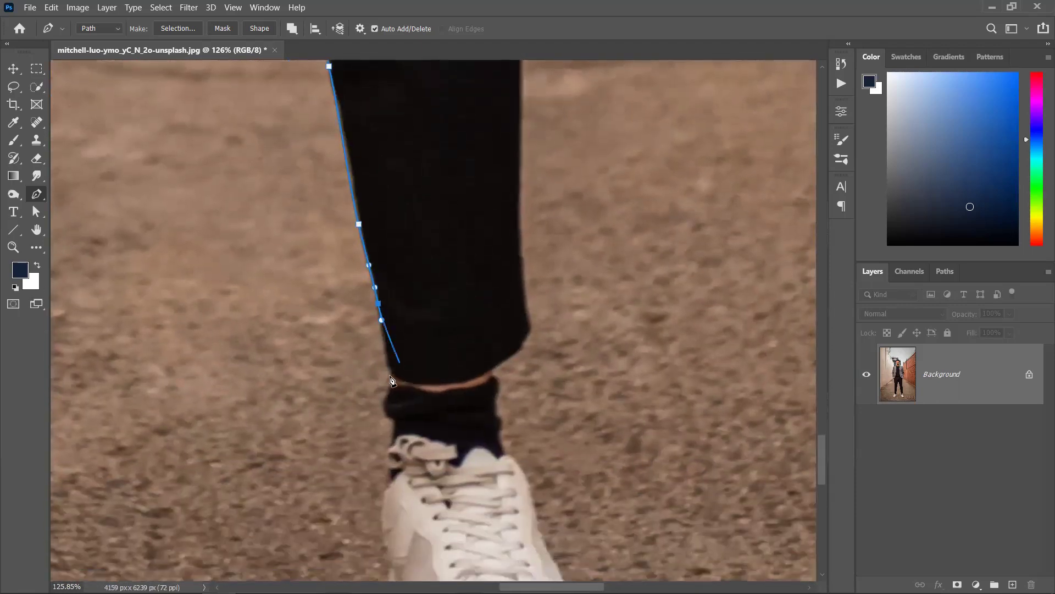
{"action": "left_click", "coordinate": [392, 384]}
{"action": "left_click", "coordinate": [385, 394]}
{"action": "left_click_drag", "start_coordinate": [380, 413], "coordinate": [404, 315]}
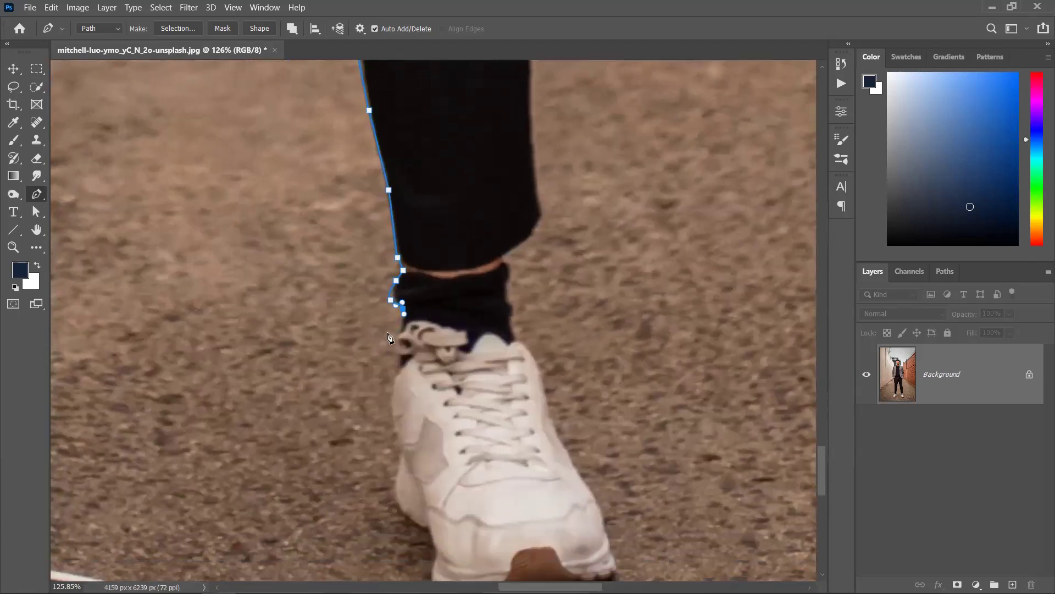
Trace the second shoe from the laces down its inner side and around the sole and toe.
{"action": "left_click", "coordinate": [402, 335]}
{"action": "left_click", "coordinate": [397, 354]}
{"action": "left_click_drag", "start_coordinate": [390, 387], "coordinate": [390, 422]}
{"action": "left_click_drag", "start_coordinate": [392, 495], "coordinate": [431, 539]}
{"action": "left_click_drag", "start_coordinate": [435, 495], "coordinate": [392, 365]}
{"action": "left_click_drag", "start_coordinate": [389, 451], "coordinate": [438, 495]}
{"action": "key", "text": "ctrl+z"}
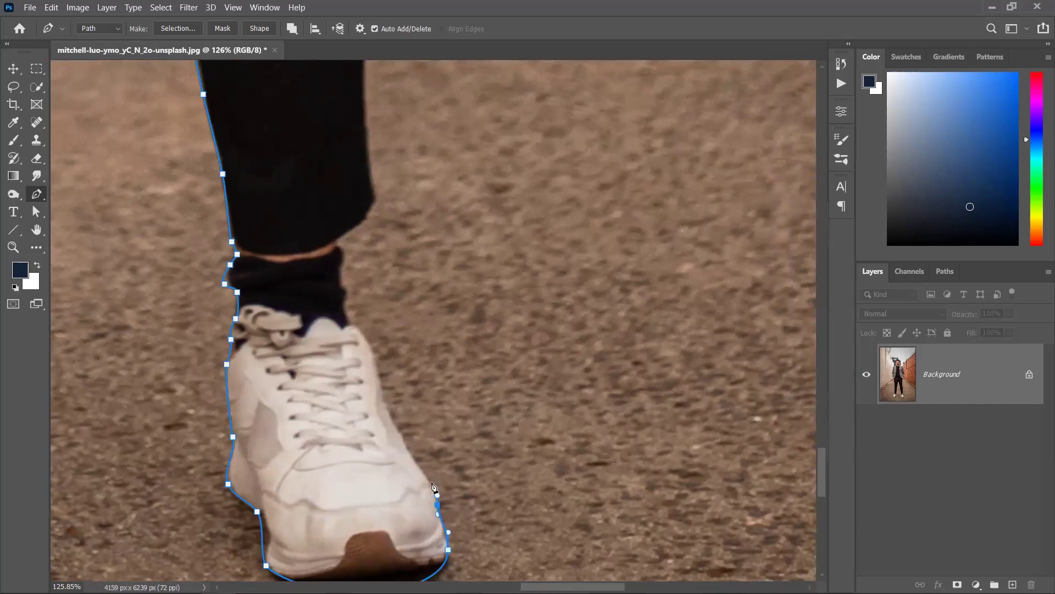
Continue the path up the outer side of the second shoe to the ankle opening.
{"action": "left_click", "coordinate": [409, 449]}
{"action": "left_click", "coordinate": [384, 408]}
{"action": "left_click_drag", "start_coordinate": [376, 370], "coordinate": [375, 361]}
{"action": "left_click_drag", "start_coordinate": [357, 325], "coordinate": [311, 468]}
{"action": "scroll", "coordinate": [360, 323], "scroll_direction": "up", "scroll_amount": 3}
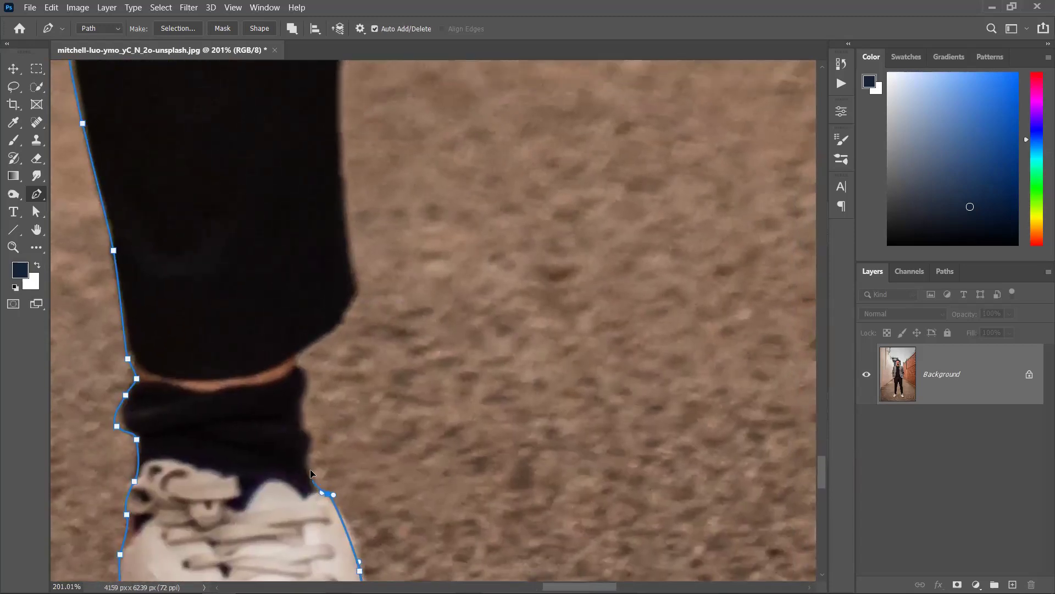
Trace the outer edge of the sock and the corner of the second leg's trouser hem.
{"action": "left_click", "coordinate": [307, 441]}
{"action": "left_click", "coordinate": [302, 421]}
{"action": "left_click_drag", "start_coordinate": [302, 376], "coordinate": [306, 378]}
{"action": "left_click", "coordinate": [294, 360]}
{"action": "left_click", "coordinate": [339, 314]}
{"action": "left_click_drag", "start_coordinate": [353, 287], "coordinate": [327, 565]}
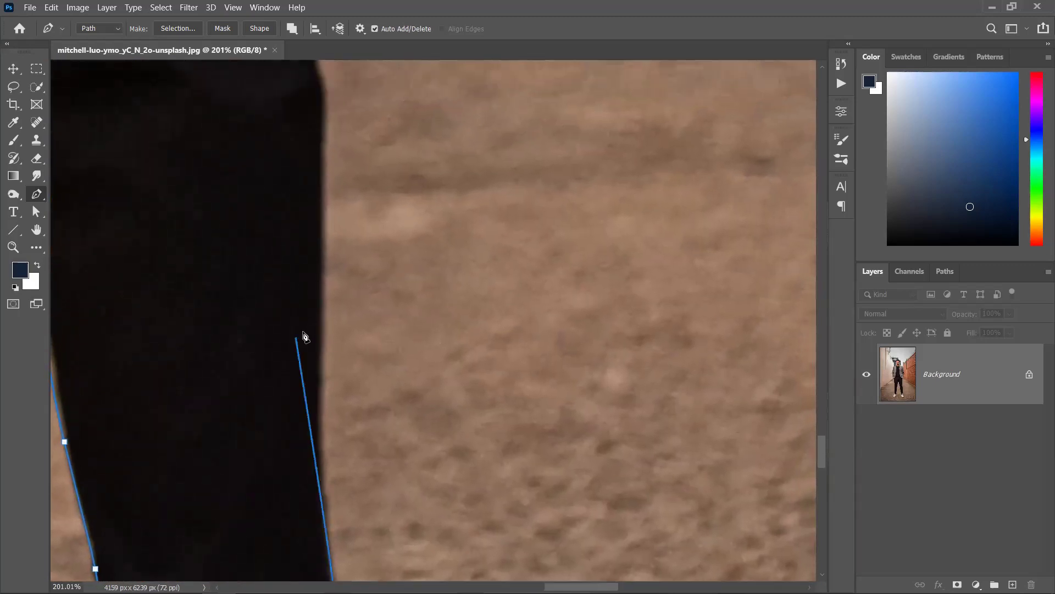
Continue the path up the outer edge of the second lower leg to the knee.
{"action": "scroll", "coordinate": [323, 403], "scroll_direction": "down", "scroll_amount": 1}
{"action": "left_click_drag", "start_coordinate": [321, 396], "coordinate": [321, 378]}
{"action": "left_click_drag", "start_coordinate": [303, 304], "coordinate": [275, 440]}
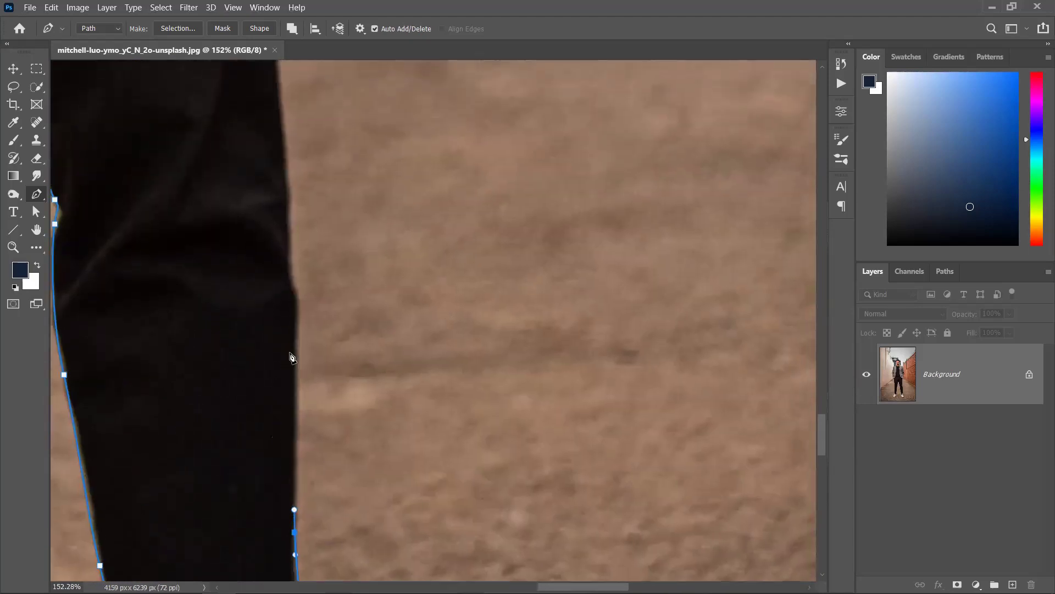
{"action": "left_click_drag", "start_coordinate": [296, 310], "coordinate": [285, 243]}
Continue the path up the outer edge of the second leg's thigh to just below the jacket hem.
{"action": "left_click_drag", "start_coordinate": [293, 144], "coordinate": [256, 351]}
{"action": "left_click_drag", "start_coordinate": [236, 295], "coordinate": [226, 389]}
{"action": "left_click_drag", "start_coordinate": [226, 272], "coordinate": [212, 339]}
{"action": "scroll", "coordinate": [213, 339], "scroll_direction": "down", "scroll_amount": 3}
{"action": "left_click_drag", "start_coordinate": [215, 211], "coordinate": [202, 359]}
{"action": "key", "text": "ctrl+z"}
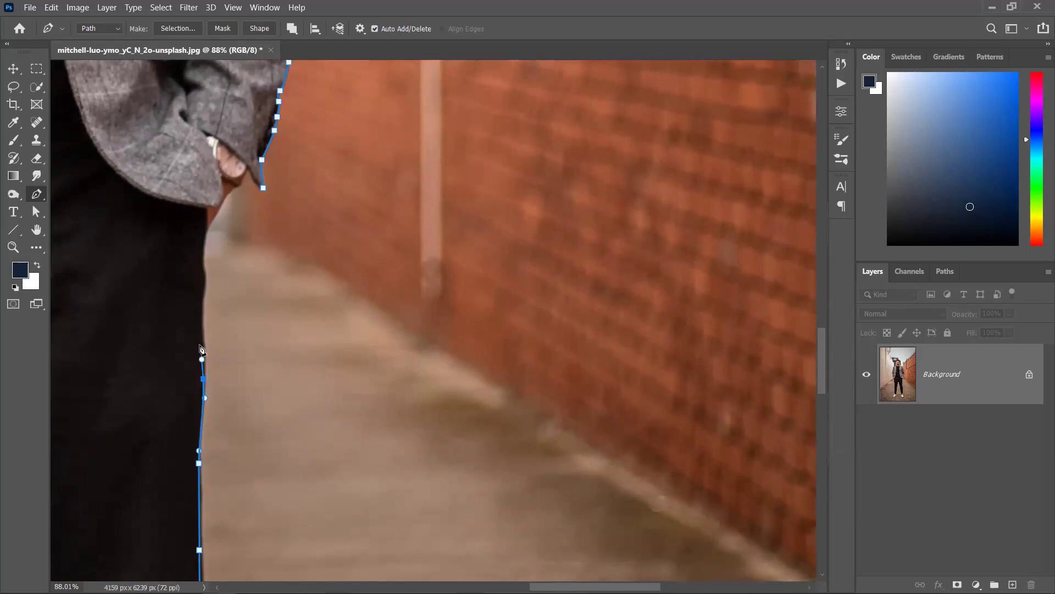
{"action": "left_click_drag", "start_coordinate": [200, 319], "coordinate": [203, 228]}
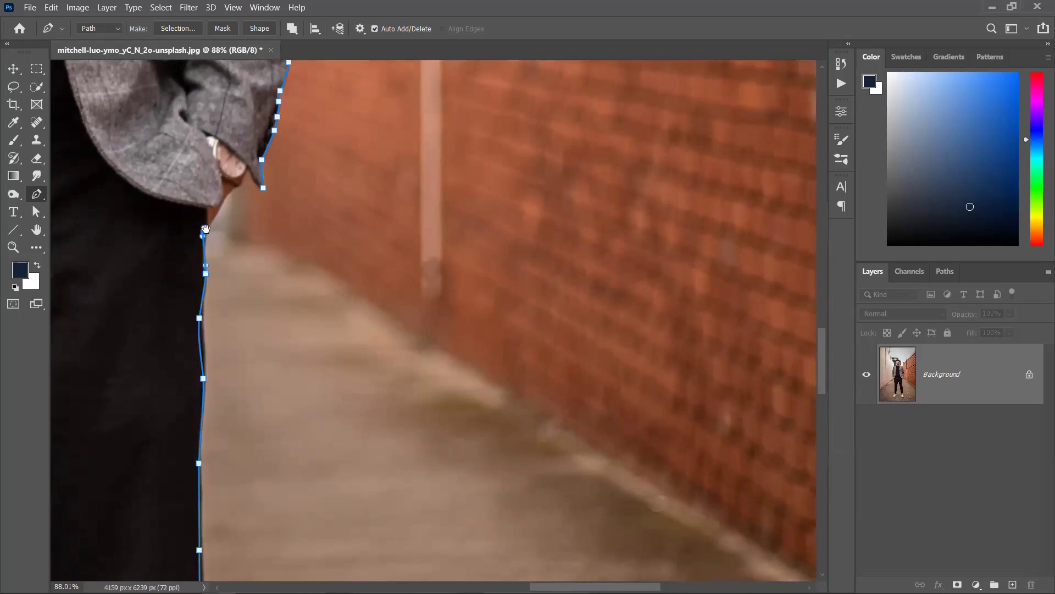
Trace around the exposed wrist below the jacket and close the path at the sleeve cuff's starting anchor.
{"action": "scroll", "coordinate": [204, 231], "scroll_direction": "up", "scroll_amount": 3}
{"action": "scroll", "coordinate": [192, 353], "scroll_direction": "up", "scroll_amount": 1}
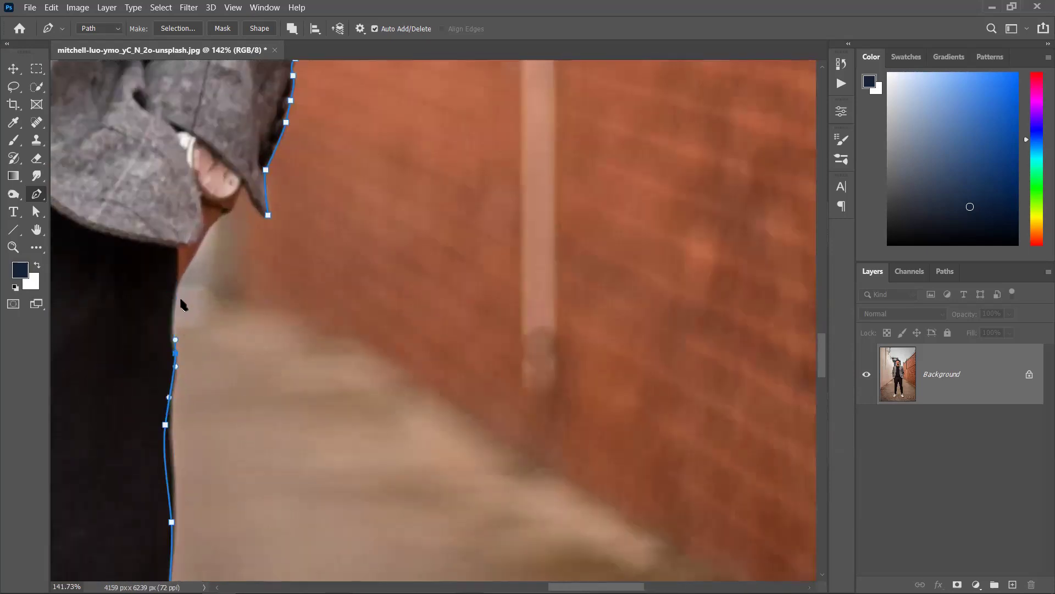
{"action": "left_click_drag", "start_coordinate": [177, 286], "coordinate": [186, 271]}
{"action": "left_click", "coordinate": [198, 250]}
{"action": "left_click", "coordinate": [217, 217]}
{"action": "left_click_drag", "start_coordinate": [233, 207], "coordinate": [236, 195]}
{"action": "left_click", "coordinate": [246, 186]}
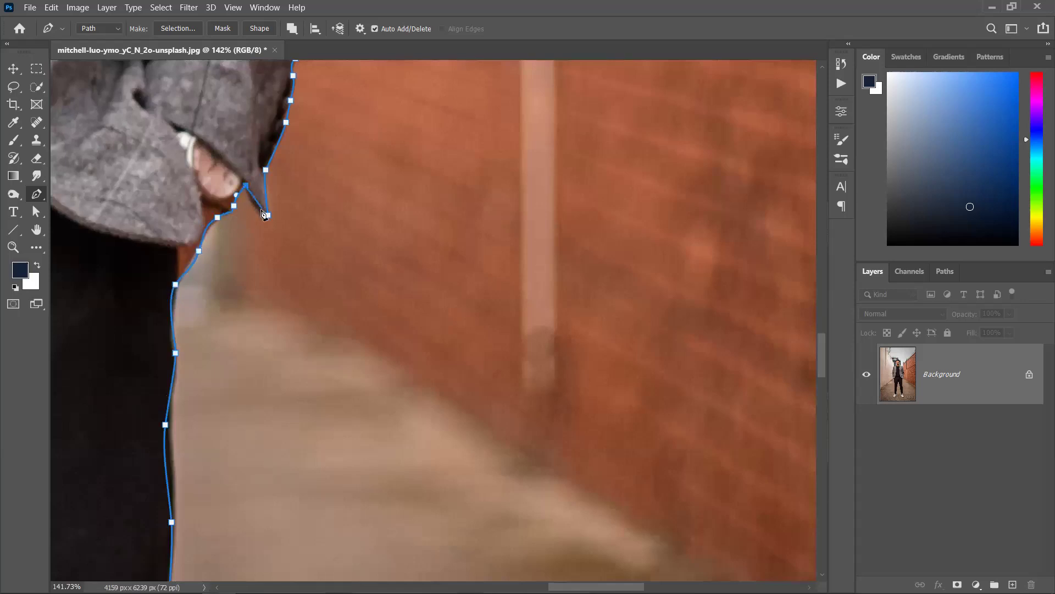
{"action": "left_click", "coordinate": [268, 215]}
{"action": "scroll", "coordinate": [245, 301], "scroll_direction": "down", "scroll_amount": 10}
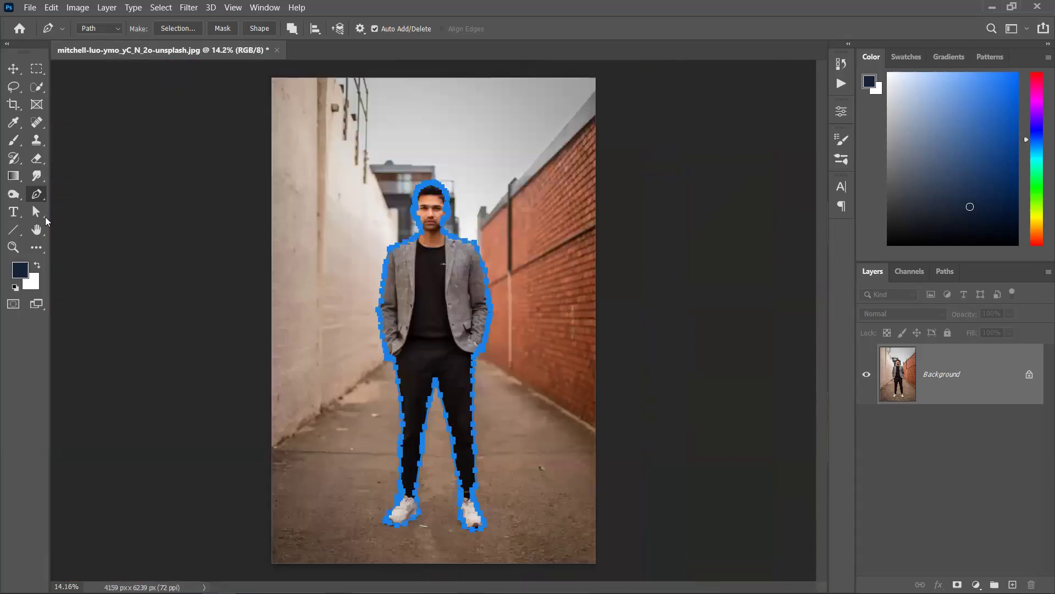
Switch to the Move tool and unlock the Background layer.
{"action": "left_click", "coordinate": [16, 67]}
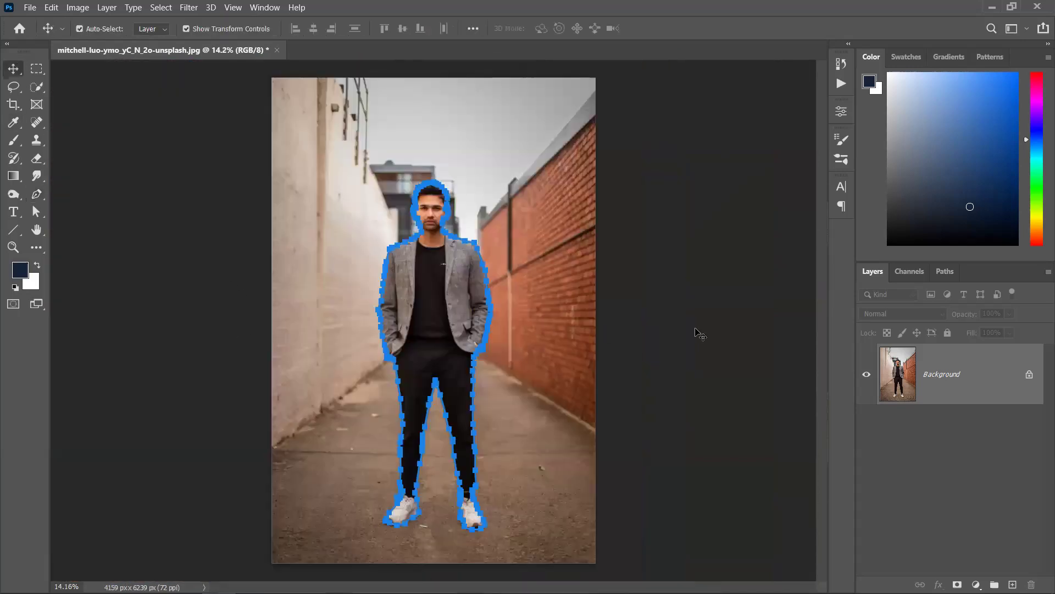
{"action": "key", "text": "ctrl+h"}
{"action": "key", "text": "ctrl+h"}
{"action": "scroll", "coordinate": [473, 340], "scroll_direction": "up", "scroll_amount": 4}
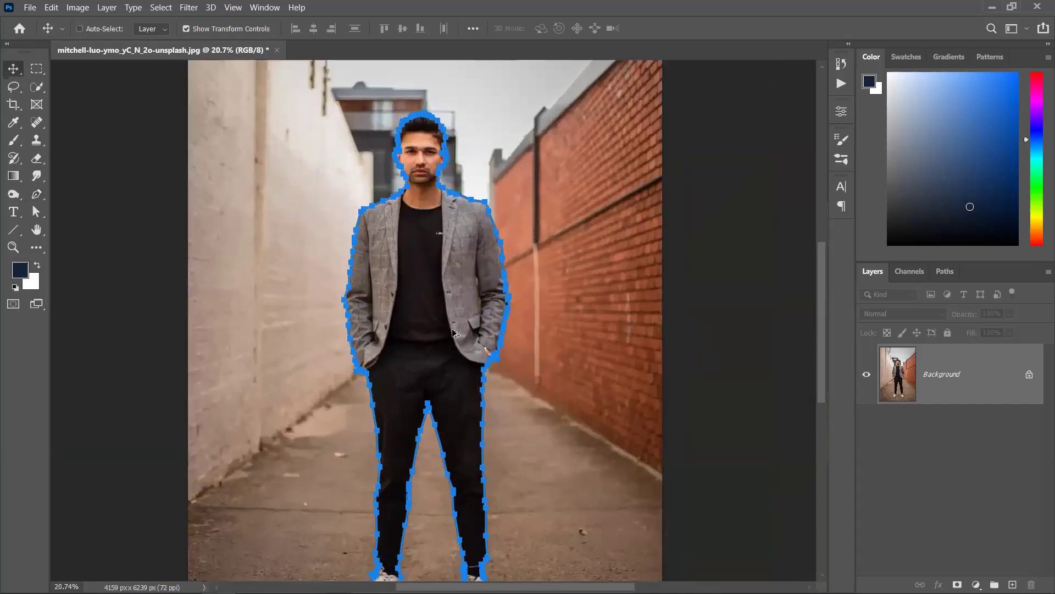
{"action": "scroll", "coordinate": [452, 333], "scroll_direction": "down", "scroll_amount": 4}
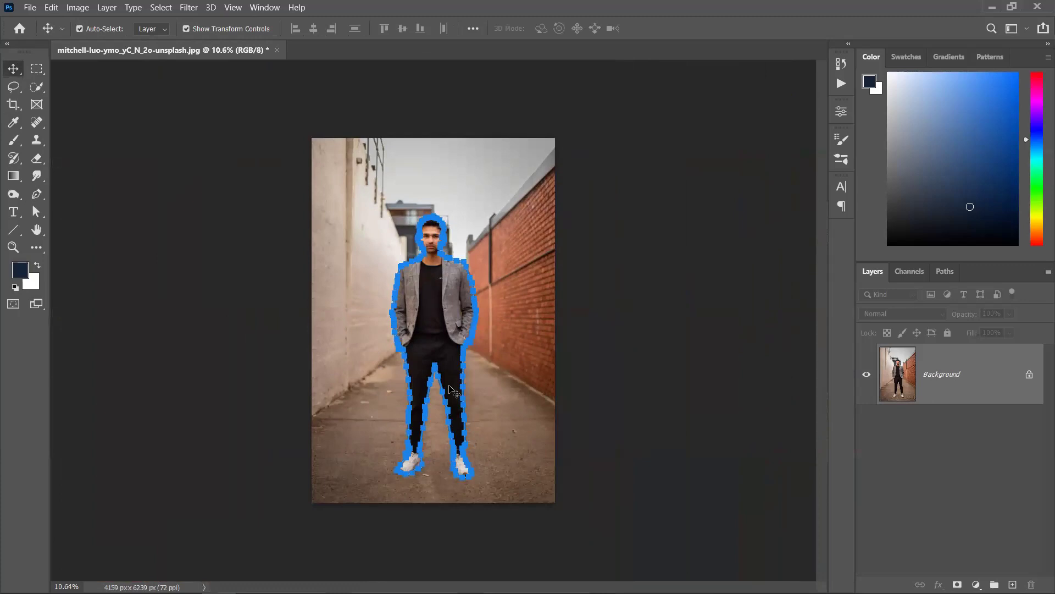
{"action": "left_click", "coordinate": [1029, 376]}
{"action": "left_click", "coordinate": [698, 399]}
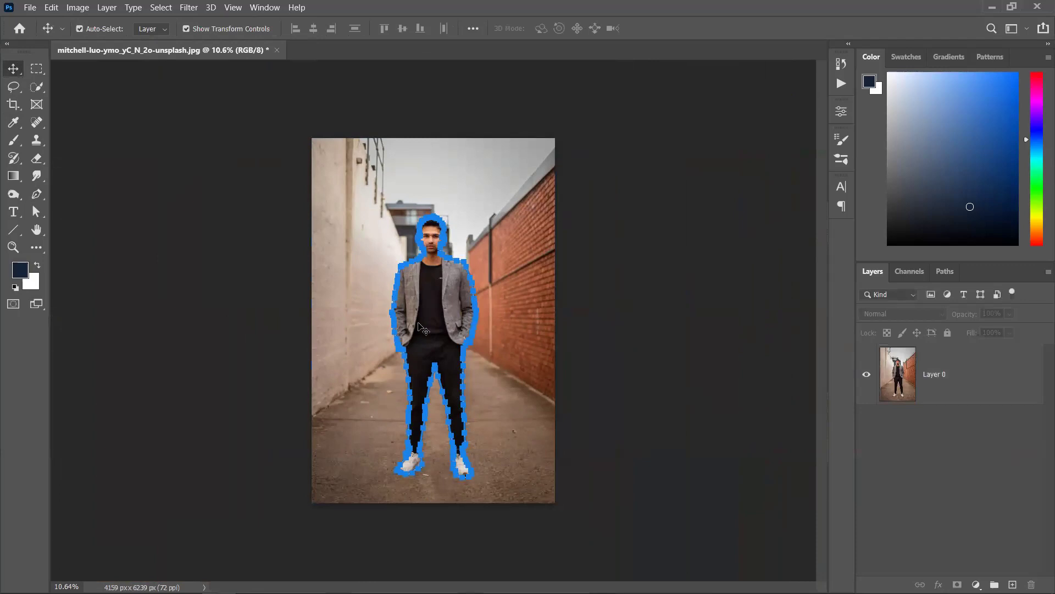
Inspect the closed path around the man's jacket, legs and shoes for accuracy.
{"action": "scroll", "coordinate": [413, 324], "scroll_direction": "up", "scroll_amount": 5}
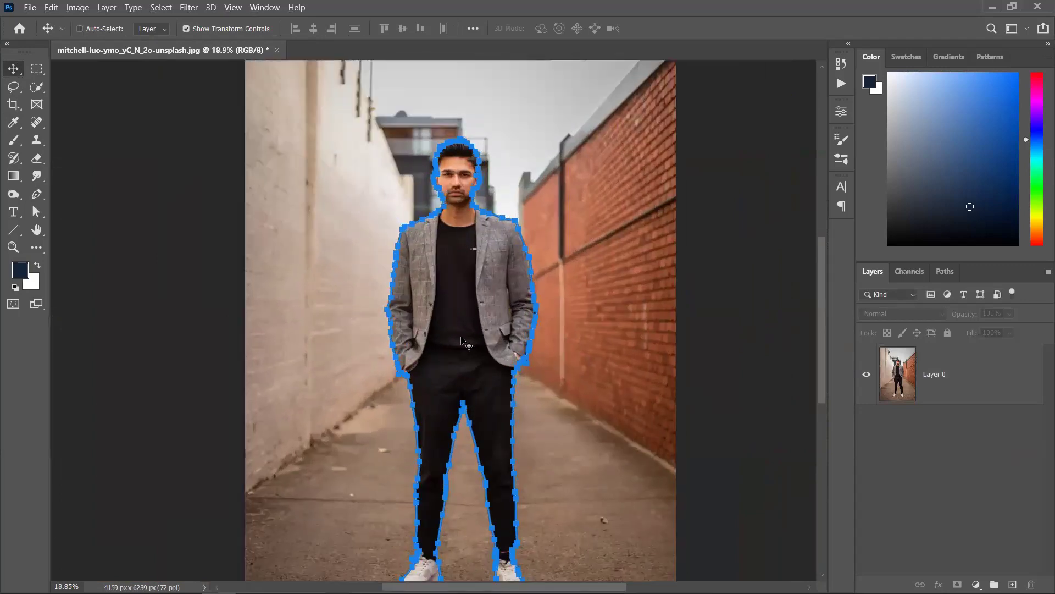
{"action": "scroll", "coordinate": [464, 447], "scroll_direction": "up", "scroll_amount": 4}
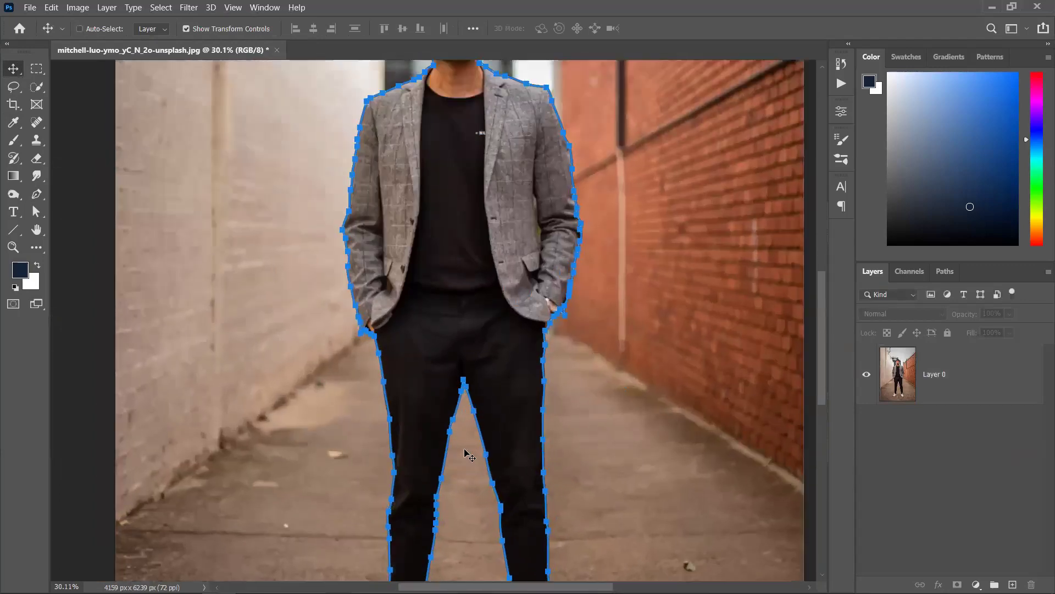
{"action": "scroll", "coordinate": [523, 431], "scroll_direction": "down", "scroll_amount": 4}
{"action": "left_click_drag", "start_coordinate": [586, 431], "coordinate": [385, 399]}
{"action": "scroll", "coordinate": [289, 329], "scroll_direction": "up", "scroll_amount": 3}
{"action": "scroll", "coordinate": [289, 330], "scroll_direction": "down", "scroll_amount": 3}
{"action": "left_click_drag", "start_coordinate": [97, 252], "coordinate": [214, 261]}
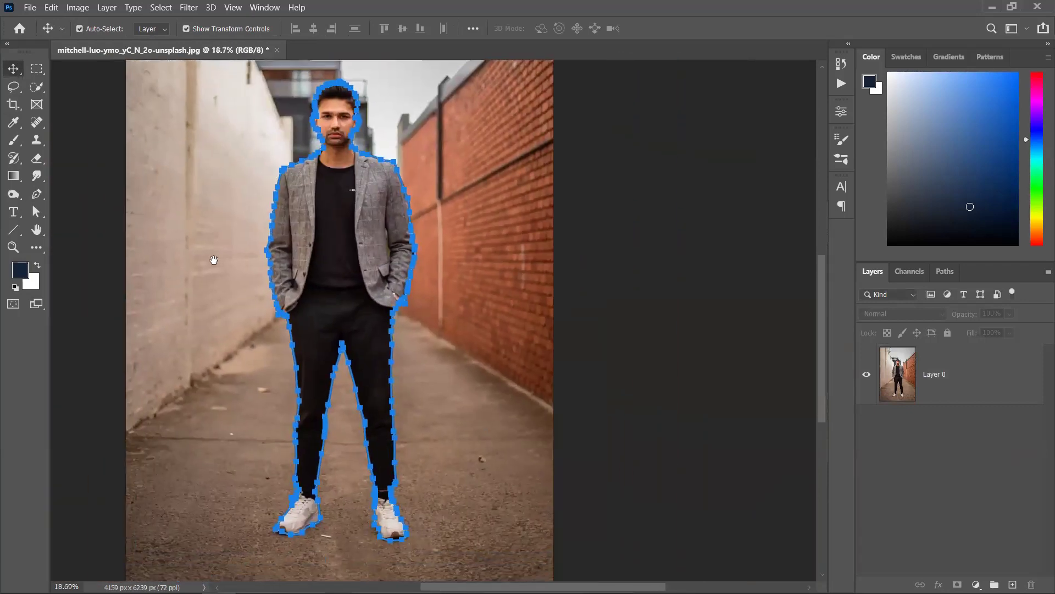
{"action": "scroll", "coordinate": [335, 451], "scroll_direction": "up", "scroll_amount": 2}
{"action": "scroll", "coordinate": [336, 451], "scroll_direction": "down", "scroll_amount": 2}
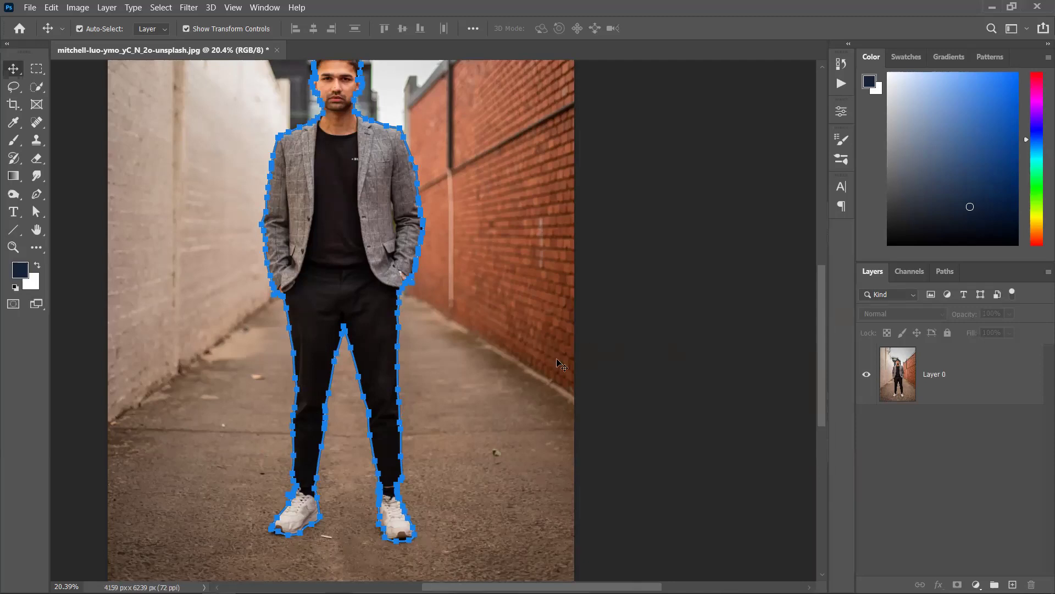
{"action": "scroll", "coordinate": [334, 445], "scroll_direction": "up", "scroll_amount": 3}
{"action": "scroll", "coordinate": [400, 425], "scroll_direction": "down", "scroll_amount": 3}
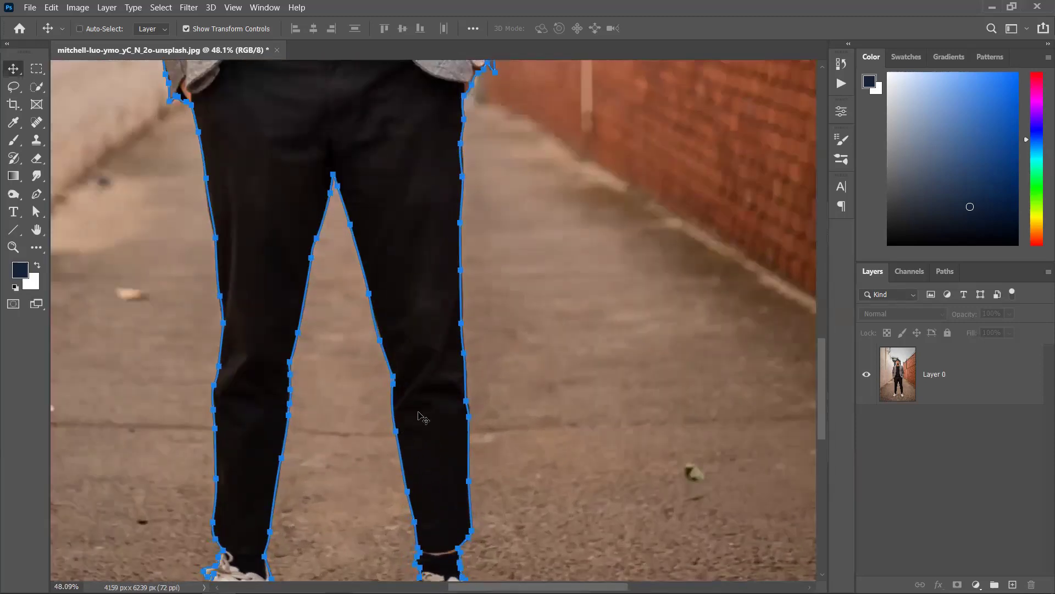
{"action": "left_click_drag", "start_coordinate": [453, 324], "coordinate": [495, 443]}
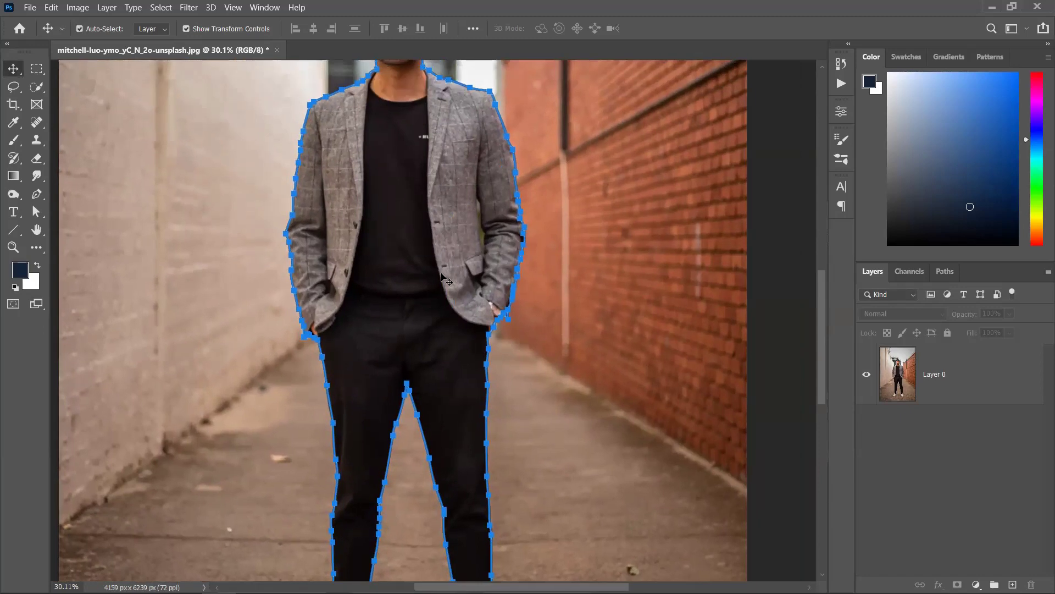
{"action": "scroll", "coordinate": [409, 351], "scroll_direction": "down", "scroll_amount": 5}
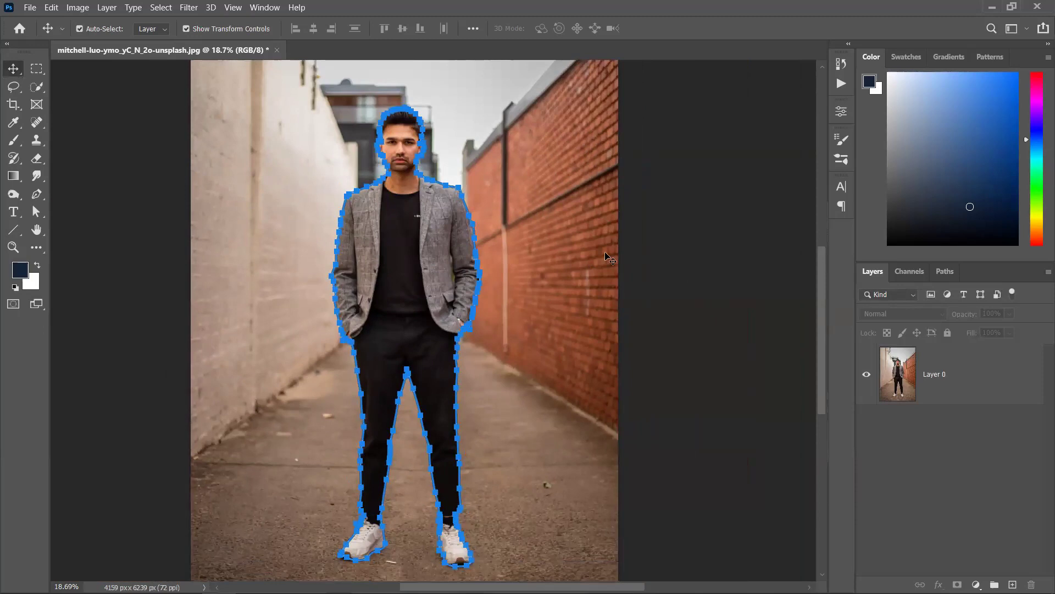
{"action": "left_click", "coordinate": [36, 194]}
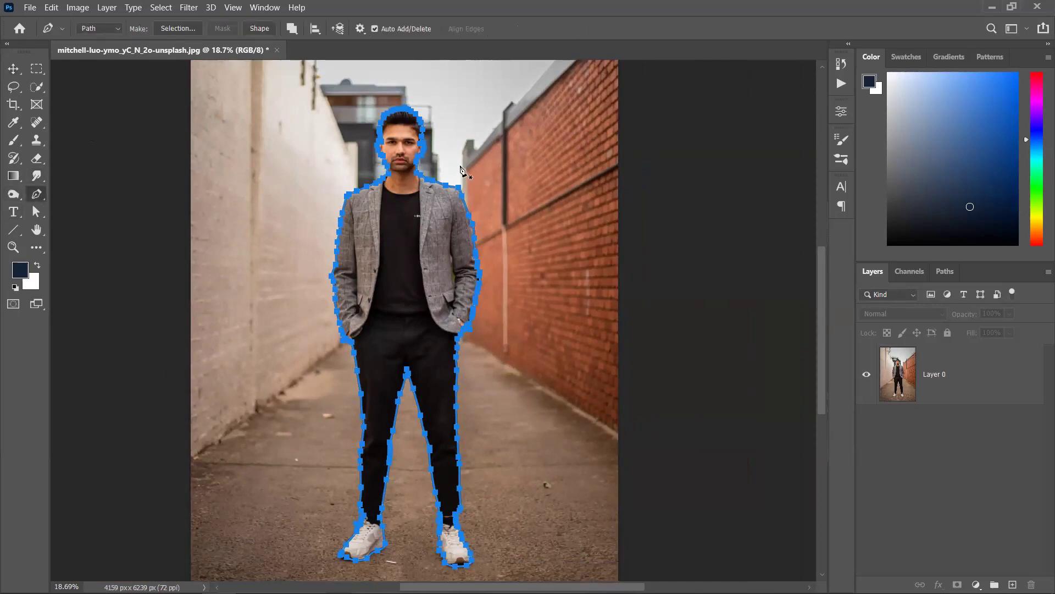
{"action": "left_click", "coordinate": [14, 69]}
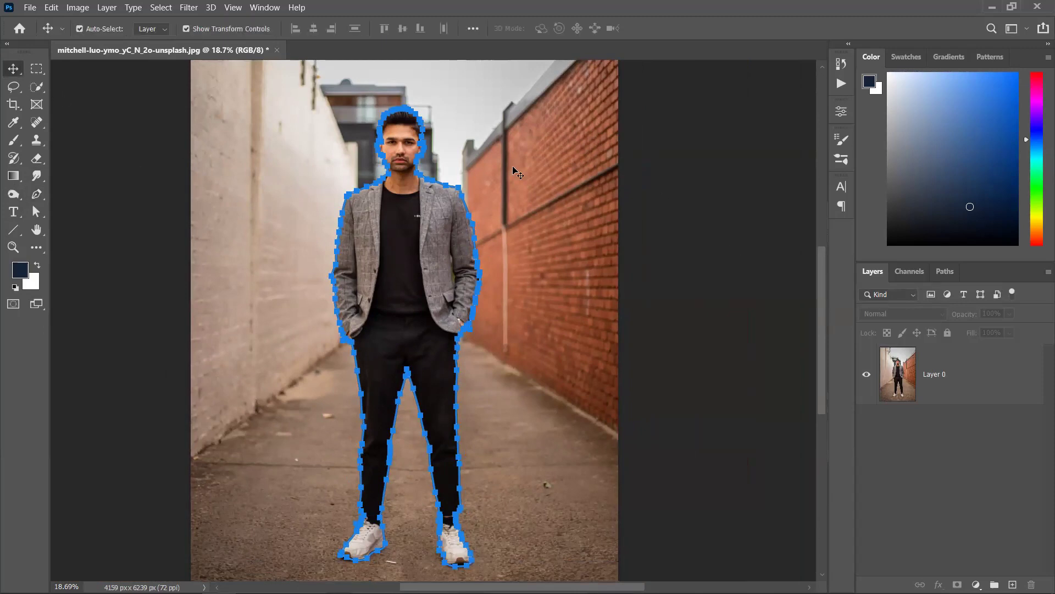
Save the work path under the name "man".
{"action": "left_click", "coordinate": [952, 271]}
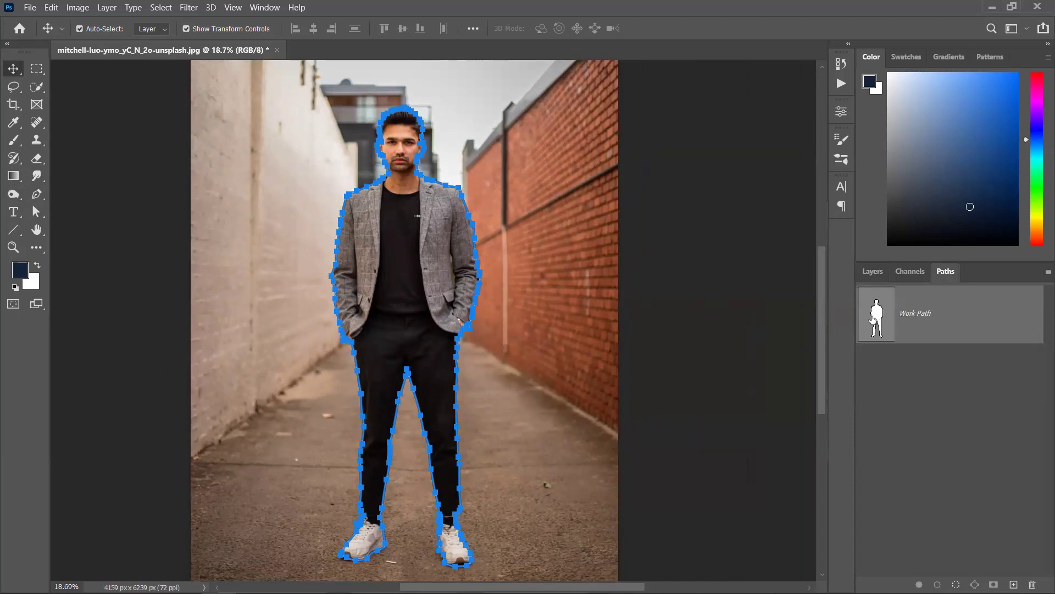
{"action": "double_click", "coordinate": [923, 313]}
{"action": "type", "text": "man"}
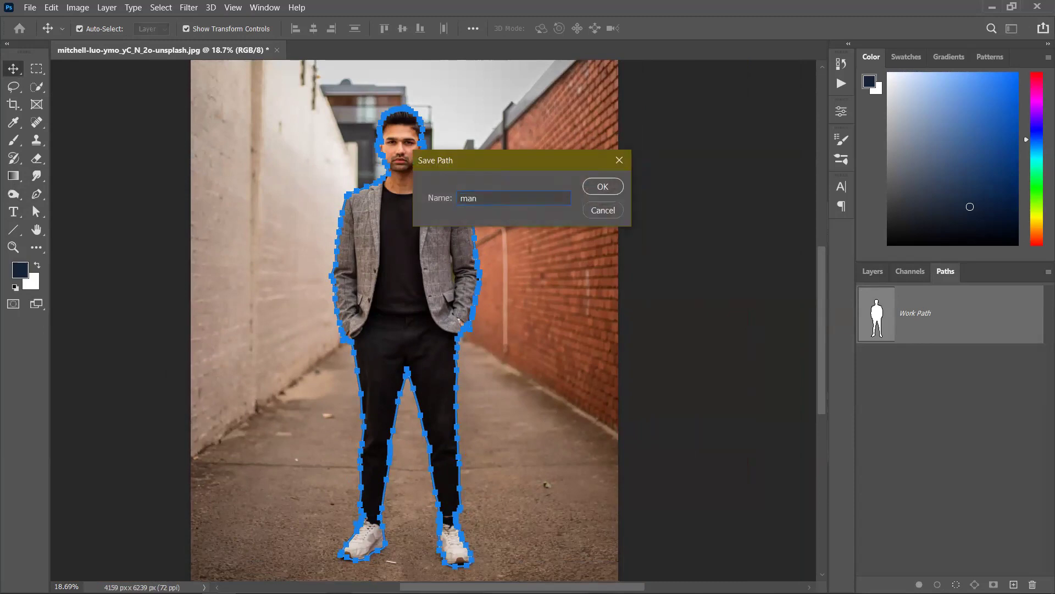
{"action": "key", "text": "Return"}
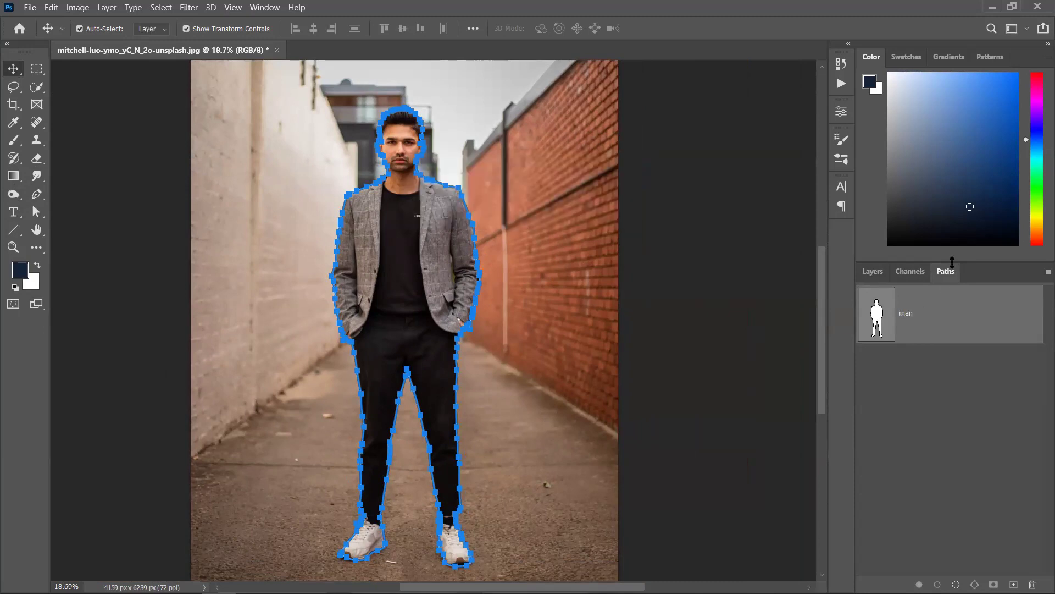
Deselect the saved "man" path, and select it again to display its outline on the photo.
{"action": "left_click", "coordinate": [927, 382]}
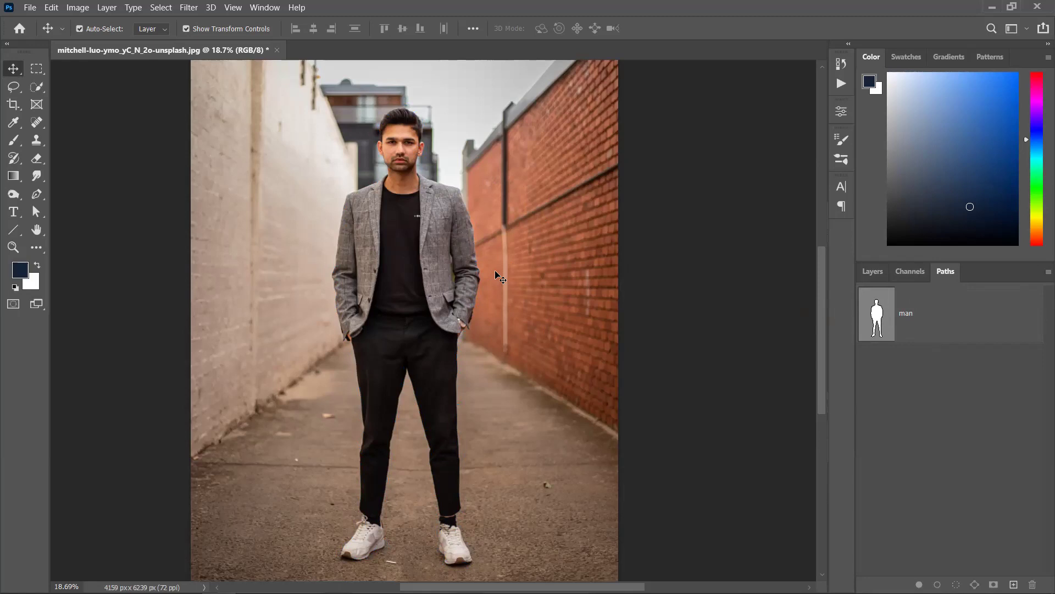
{"action": "left_click", "coordinate": [894, 336]}
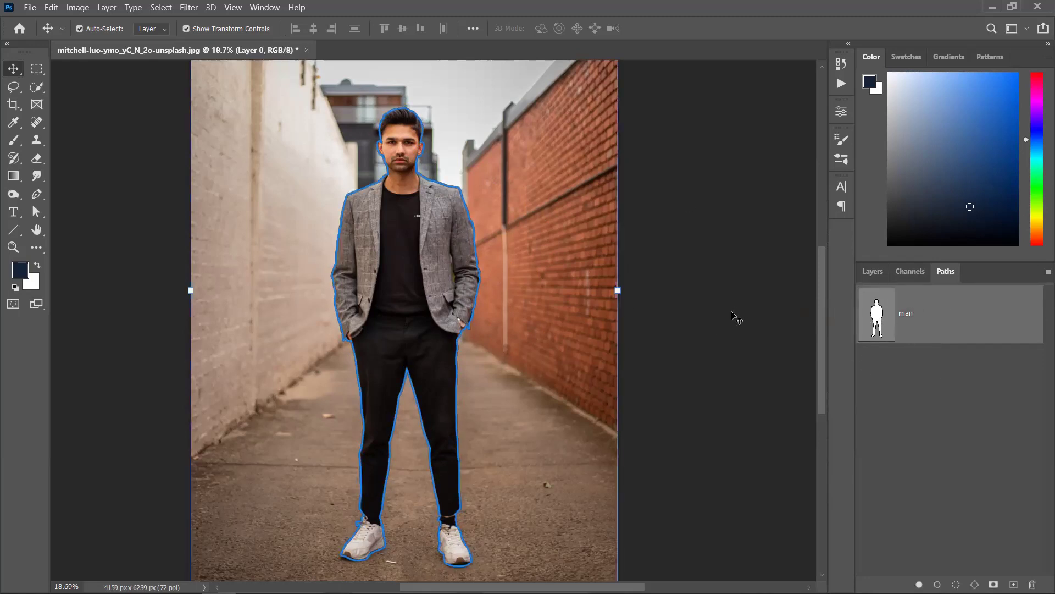
{"action": "key", "text": "ctrl+minus"}
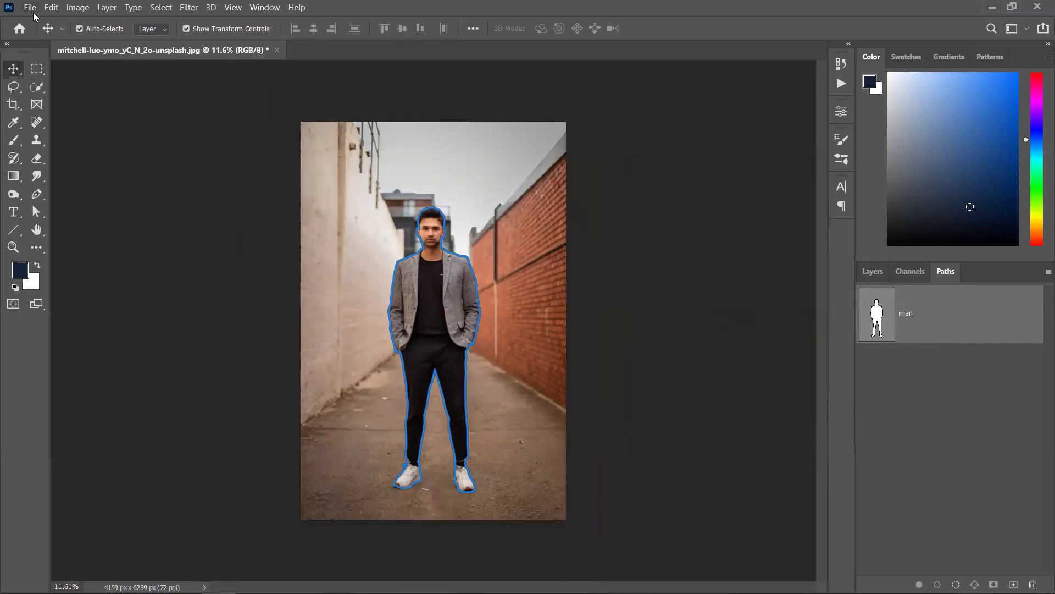
{"action": "left_click", "coordinate": [30, 8]}
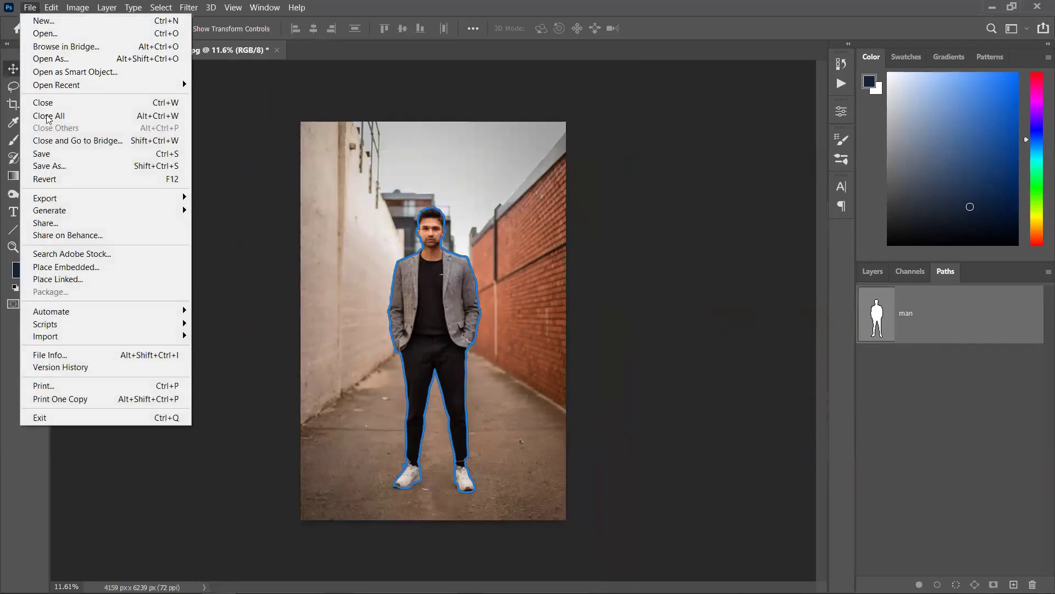
{"action": "left_click", "coordinate": [49, 165]}
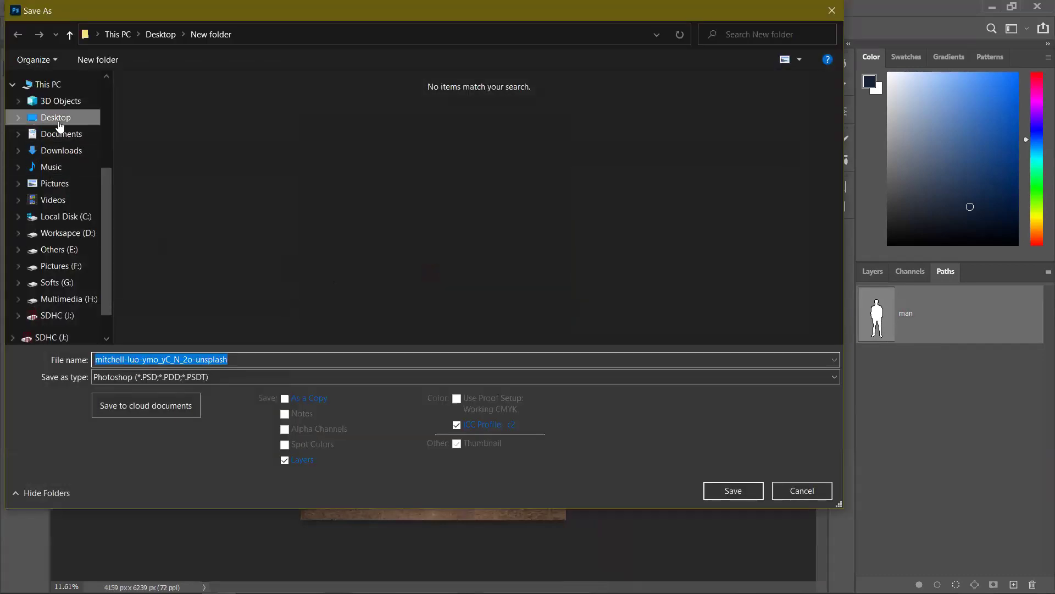
{"action": "left_click", "coordinate": [56, 118]}
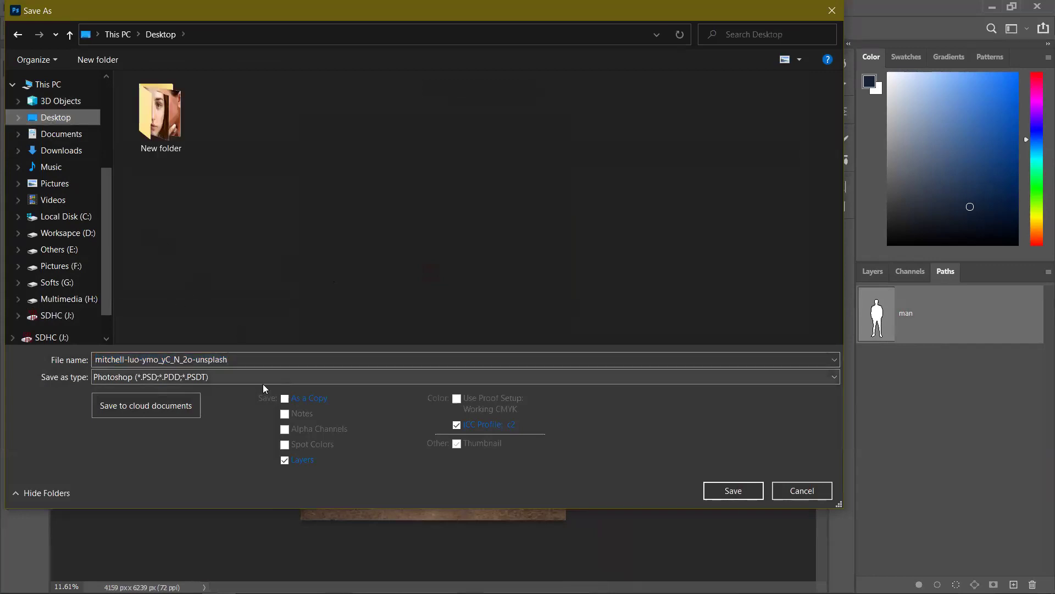
{"action": "left_click", "coordinate": [288, 360]}
{"action": "type", "text": "man"}
{"action": "left_click", "coordinate": [737, 492]}
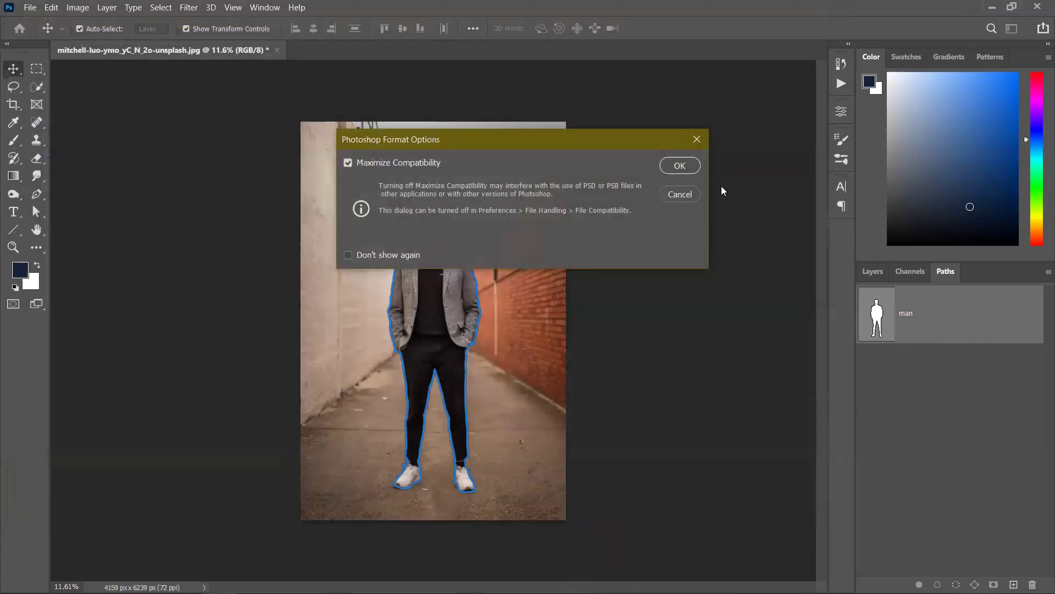
{"action": "left_click", "coordinate": [680, 195]}
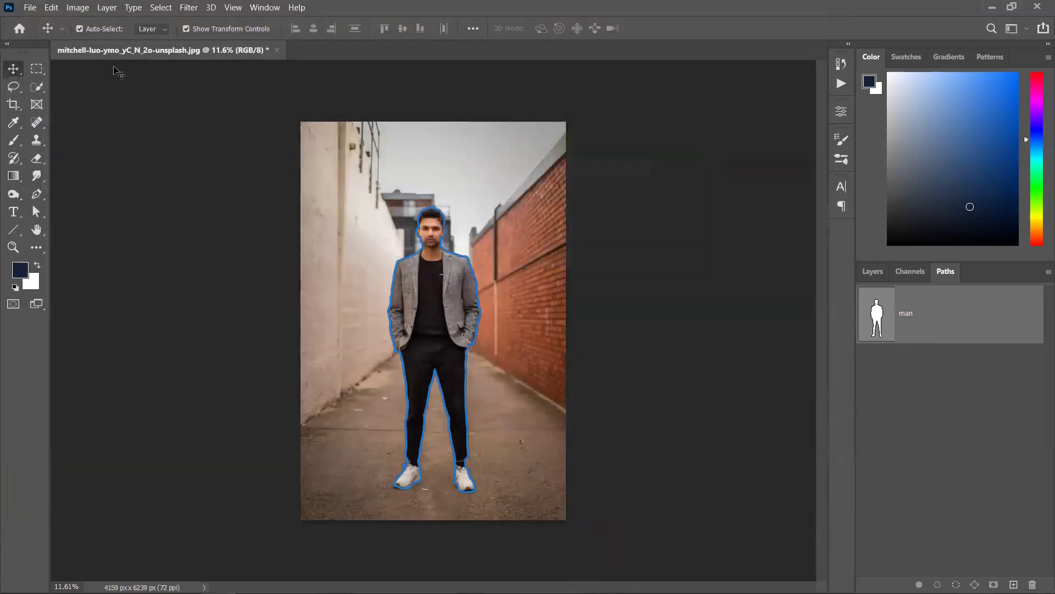
Save the image as a JPEG named "a" on the Desktop at quality 12, and close the document.
{"action": "key", "text": "ctrl+shift+s"}
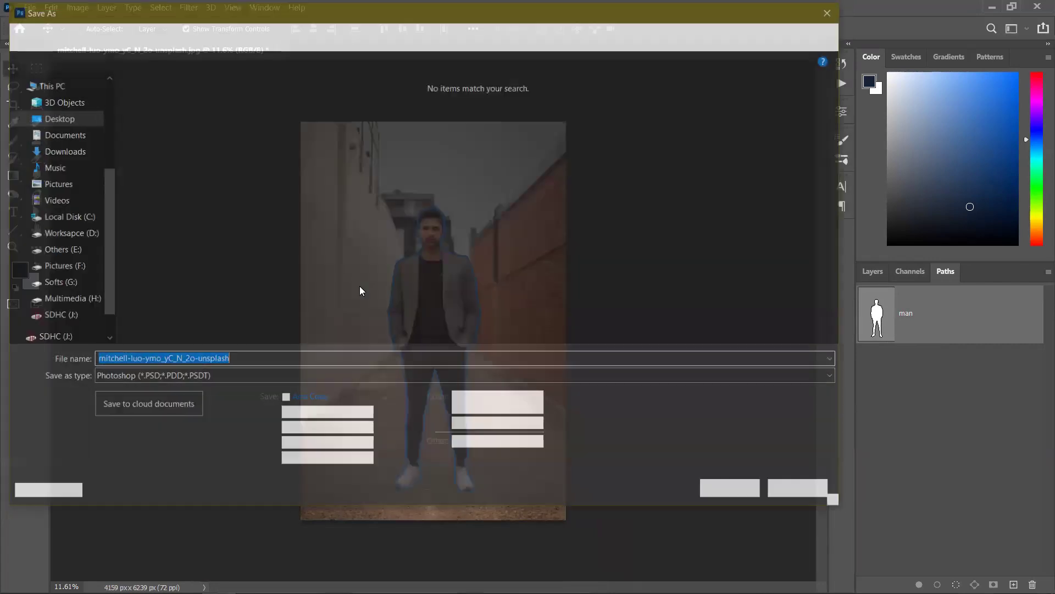
{"action": "left_click", "coordinate": [226, 377]}
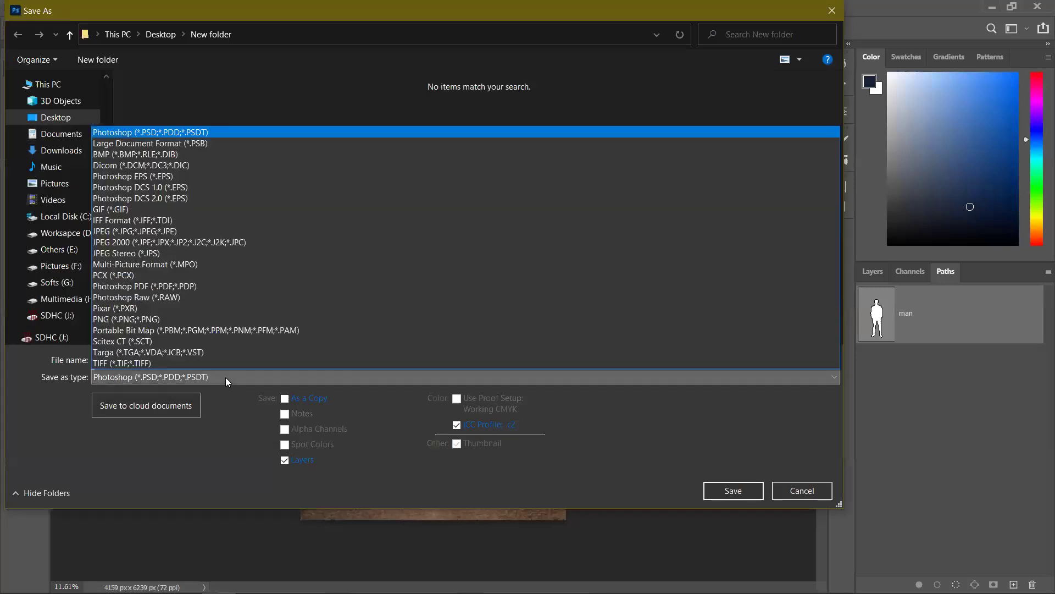
{"action": "left_click", "coordinate": [155, 231]}
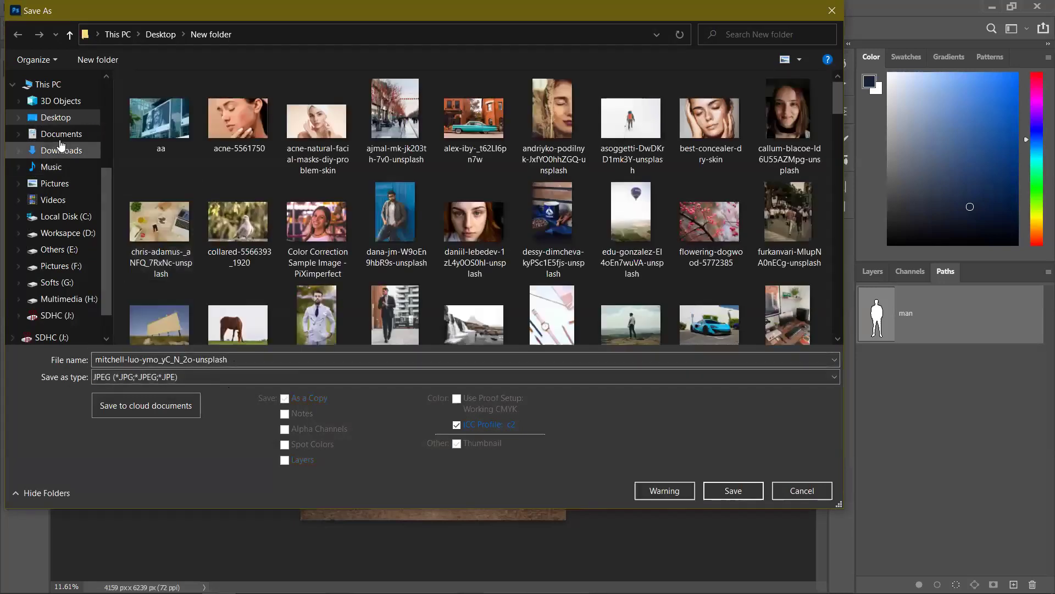
{"action": "left_click", "coordinate": [55, 120]}
{"action": "double_click", "coordinate": [243, 357]}
{"action": "type", "text": "a"}
{"action": "left_click", "coordinate": [746, 493]}
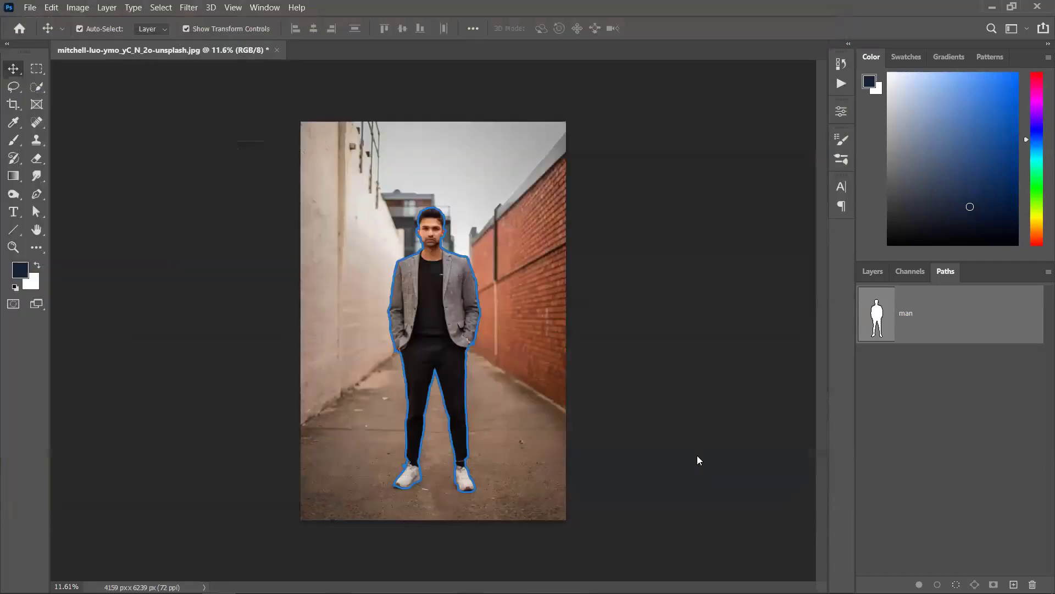
{"action": "left_click", "coordinate": [603, 142]}
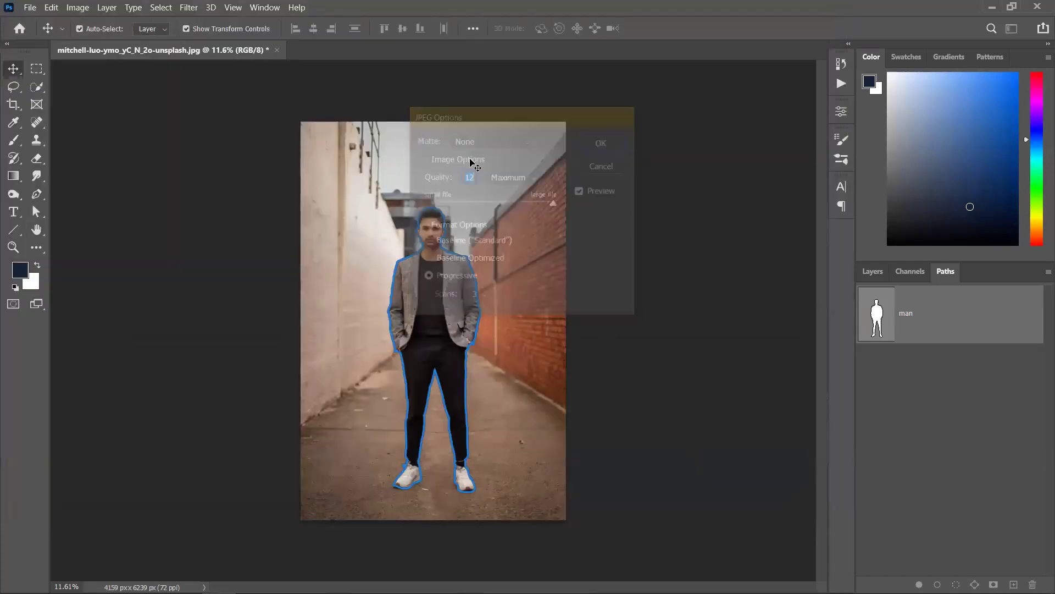
{"action": "left_click", "coordinate": [277, 50]}
{"action": "left_click", "coordinate": [541, 242]}
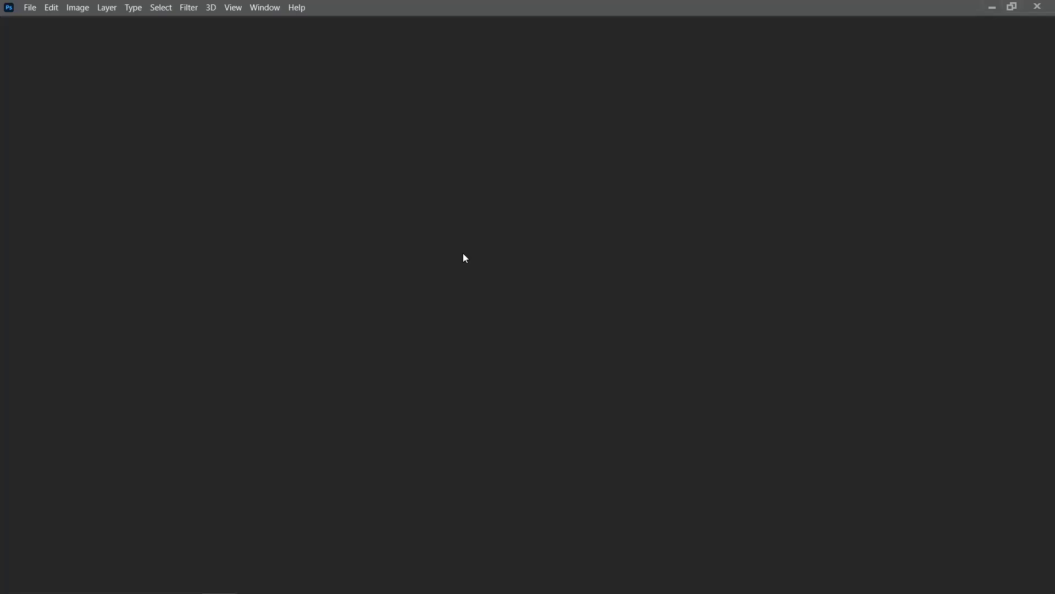
Open the image "a" from the Desktop.
{"action": "left_click", "coordinate": [38, 180]}
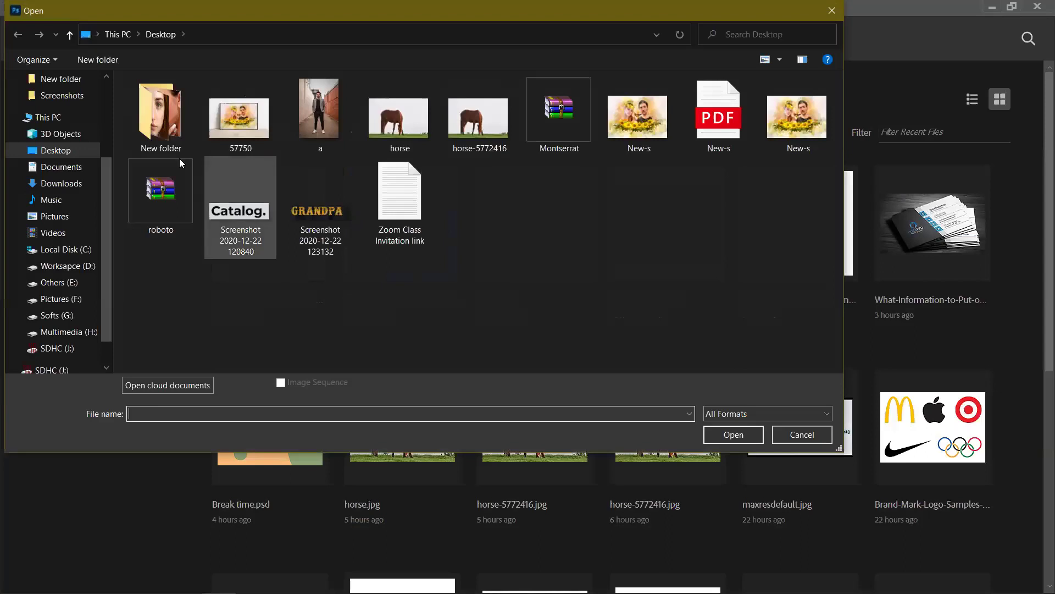
{"action": "left_click", "coordinate": [323, 142]}
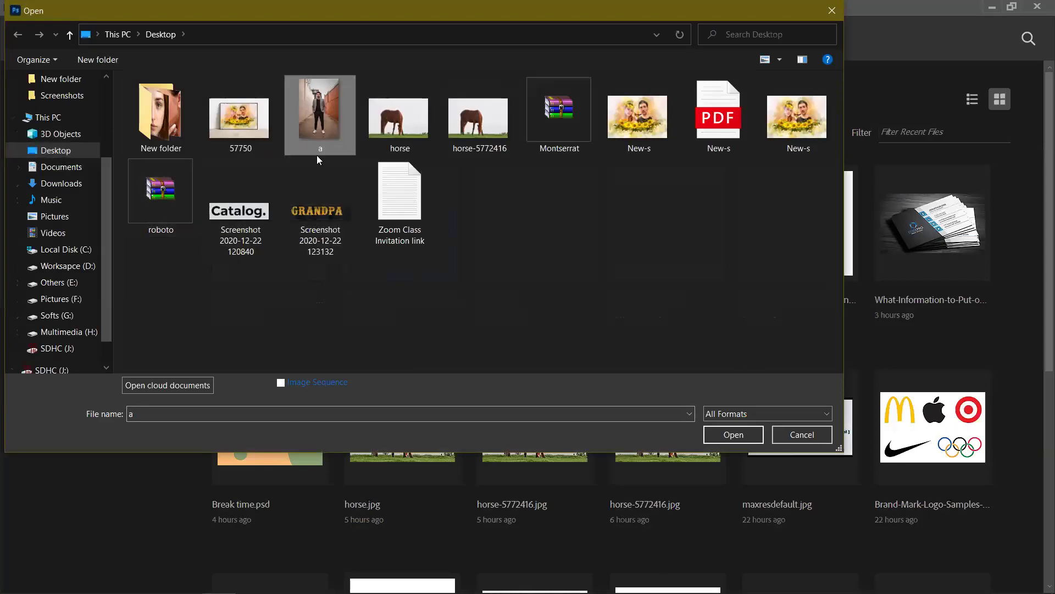
{"action": "left_click", "coordinate": [733, 434]}
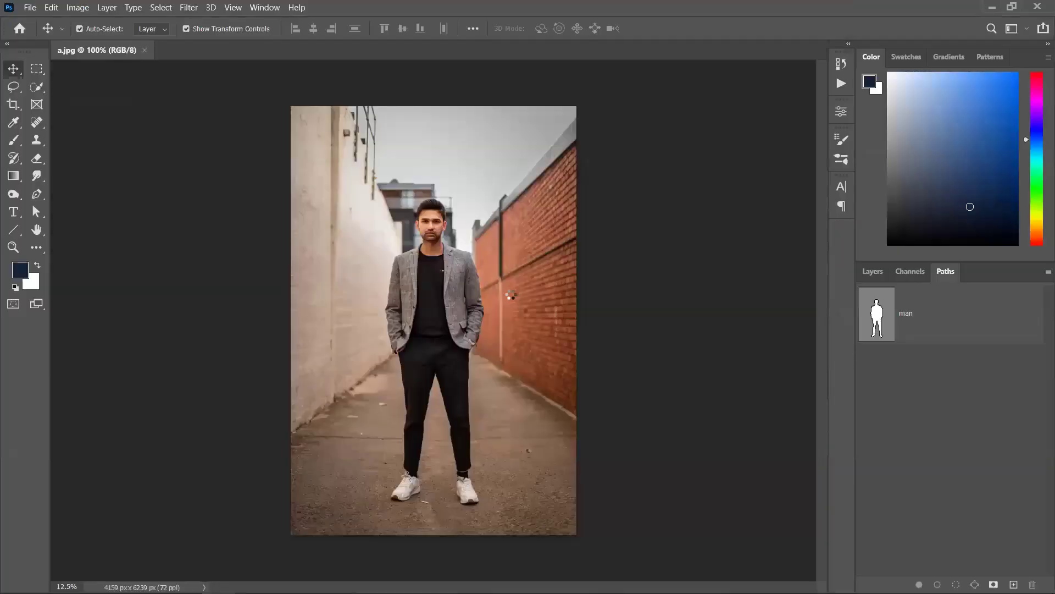
Display the saved "man" path's outline on the photo, and look through the image's layers, channels and paths.
{"action": "left_click", "coordinate": [872, 272]}
{"action": "left_click", "coordinate": [938, 274]}
{"action": "left_click", "coordinate": [872, 272]}
{"action": "left_click", "coordinate": [943, 273]}
{"action": "left_click", "coordinate": [894, 323]}
{"action": "left_click", "coordinate": [873, 273]}
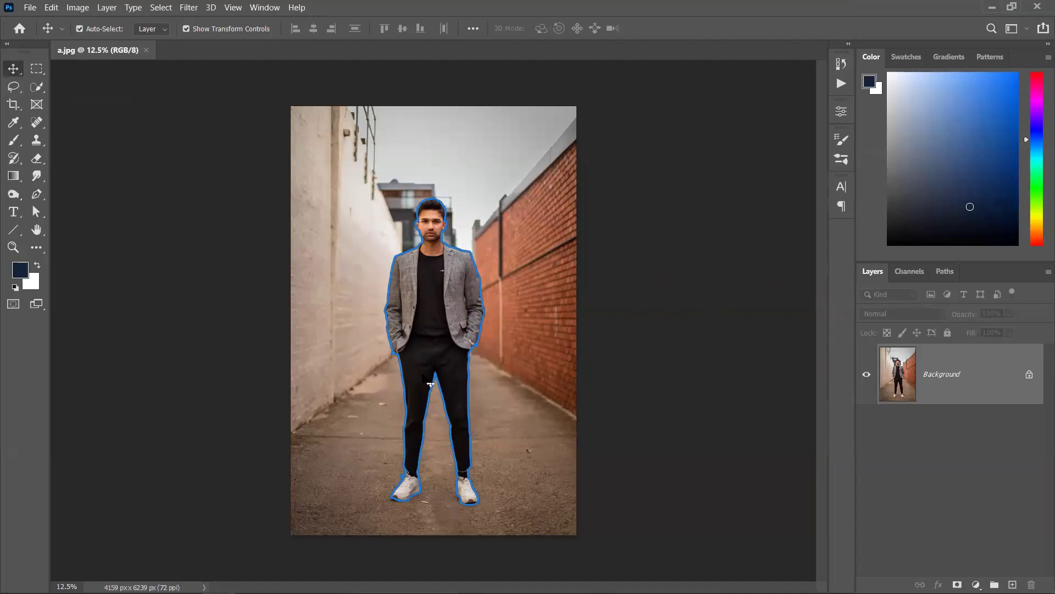
{"action": "left_click", "coordinate": [944, 271]}
{"action": "left_click", "coordinate": [909, 271]}
{"action": "left_click", "coordinate": [872, 271]}
{"action": "left_click", "coordinate": [944, 271]}
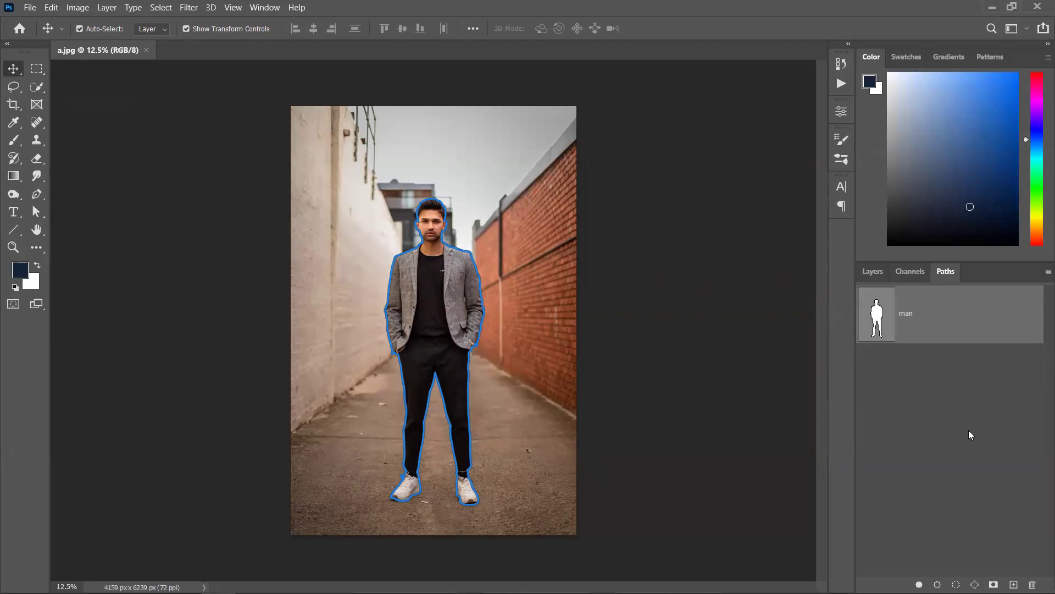
Try loading the "man" path as a selection and masking out the alley background, and inspect the cut-out's edges.
{"action": "left_click", "coordinate": [878, 319], "text": "ctrl"}
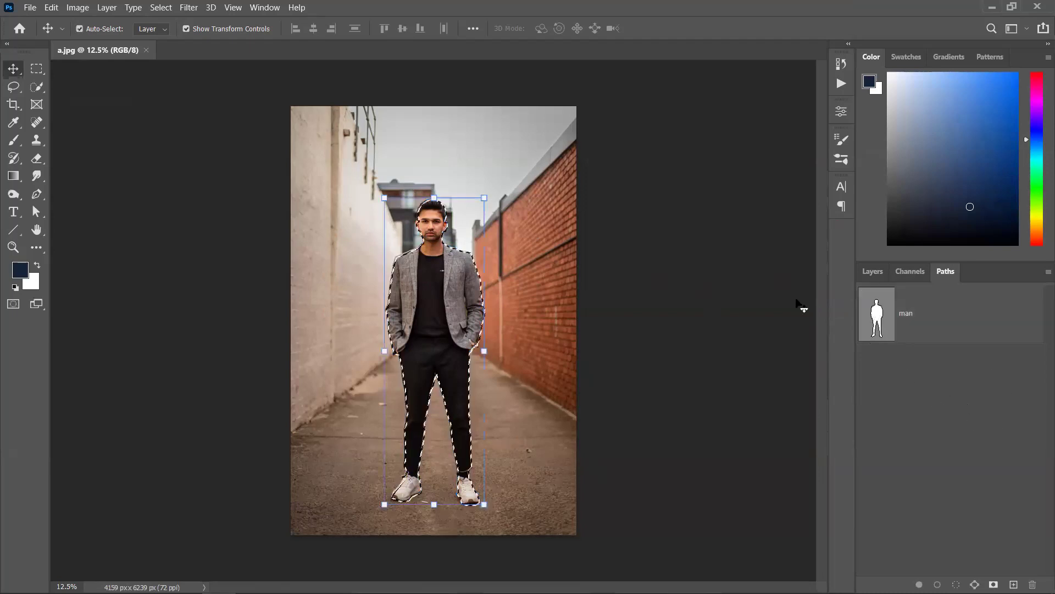
{"action": "left_click", "coordinate": [872, 272]}
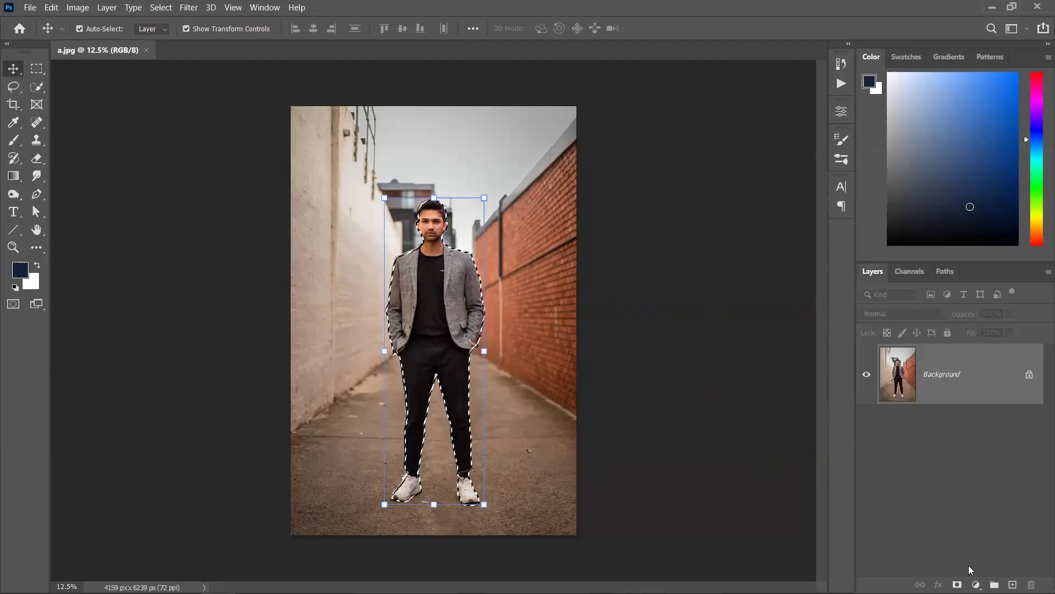
{"action": "left_click", "coordinate": [957, 584]}
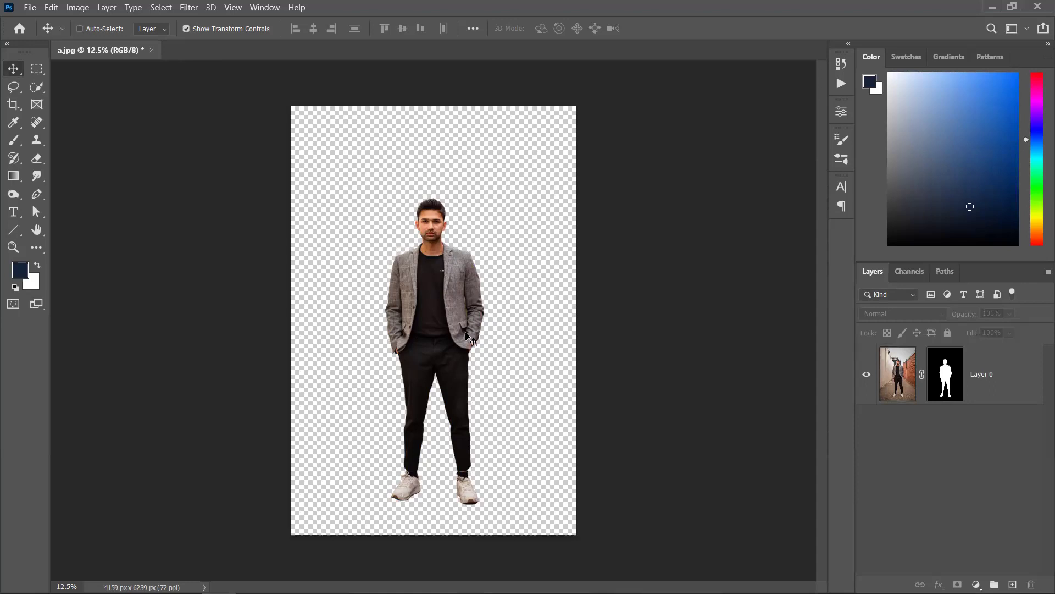
{"action": "scroll", "coordinate": [451, 338], "scroll_direction": "up", "scroll_amount": 4}
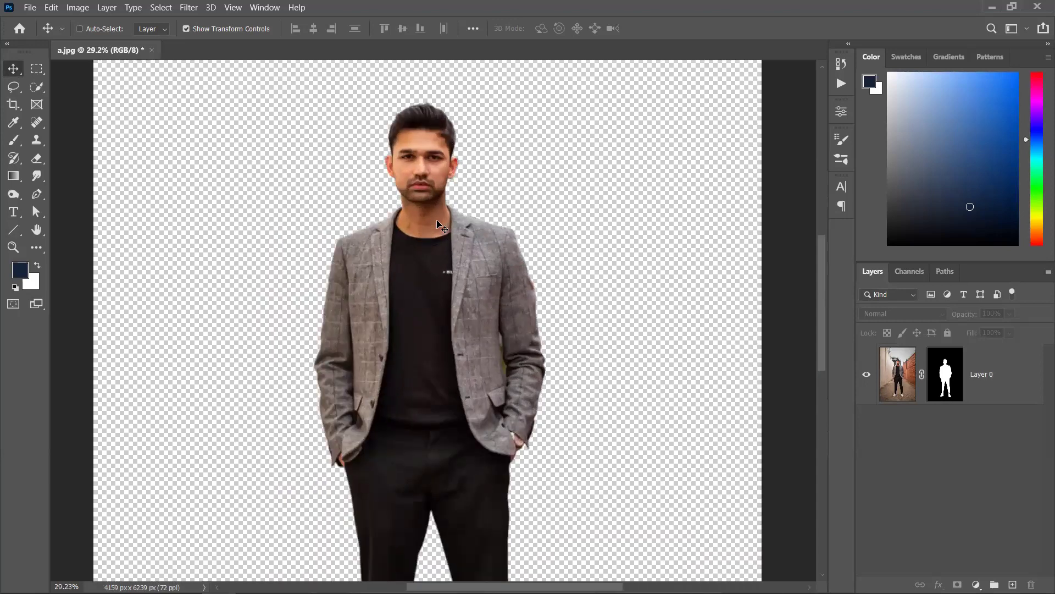
{"action": "scroll", "coordinate": [426, 285], "scroll_direction": "down", "scroll_amount": 4}
Try moving the cut-out man, and undo both the move and the layer mask.
{"action": "left_click_drag", "start_coordinate": [426, 285], "coordinate": [442, 249]}
{"action": "key", "text": "ctrl+z"}
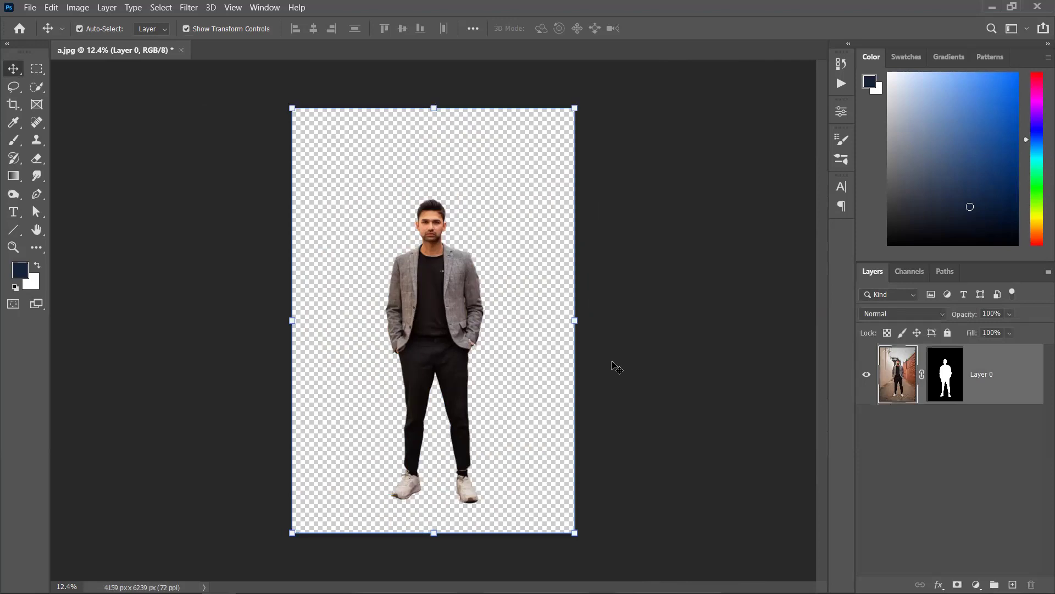
{"action": "key", "text": "ctrl+z"}
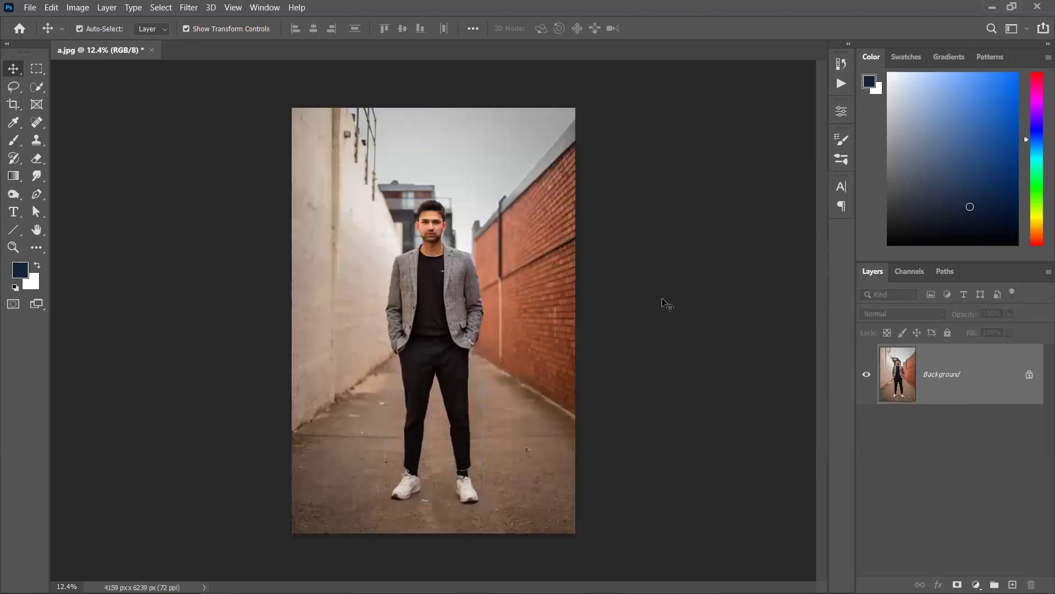
{"action": "left_click", "coordinate": [80, 28]}
{"action": "scroll", "coordinate": [466, 426], "scroll_direction": "up", "scroll_amount": 5}
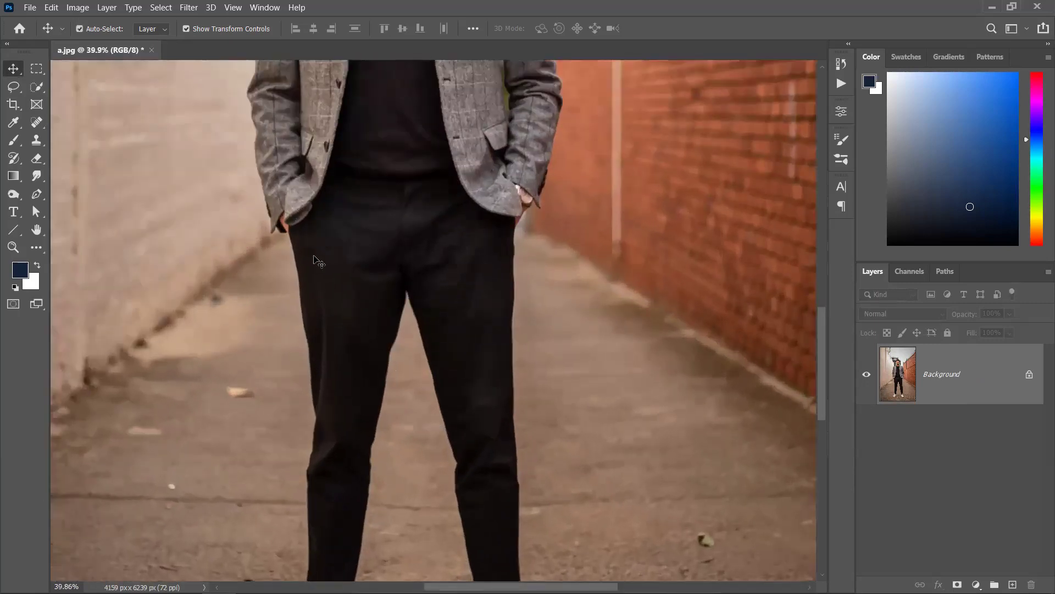
{"action": "left_click", "coordinate": [948, 271]}
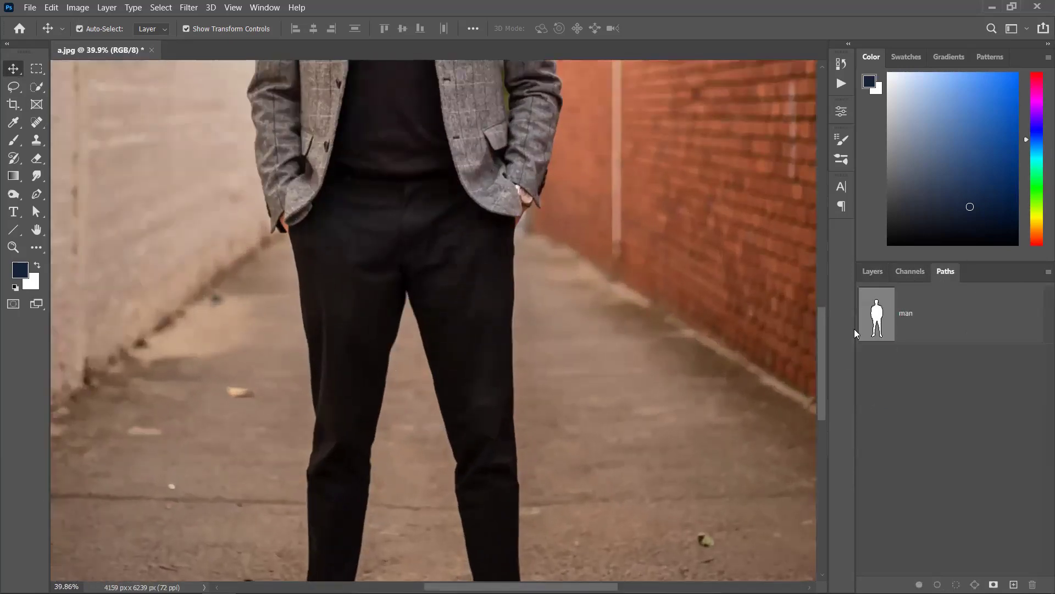
{"action": "key", "text": "ctrl+0"}
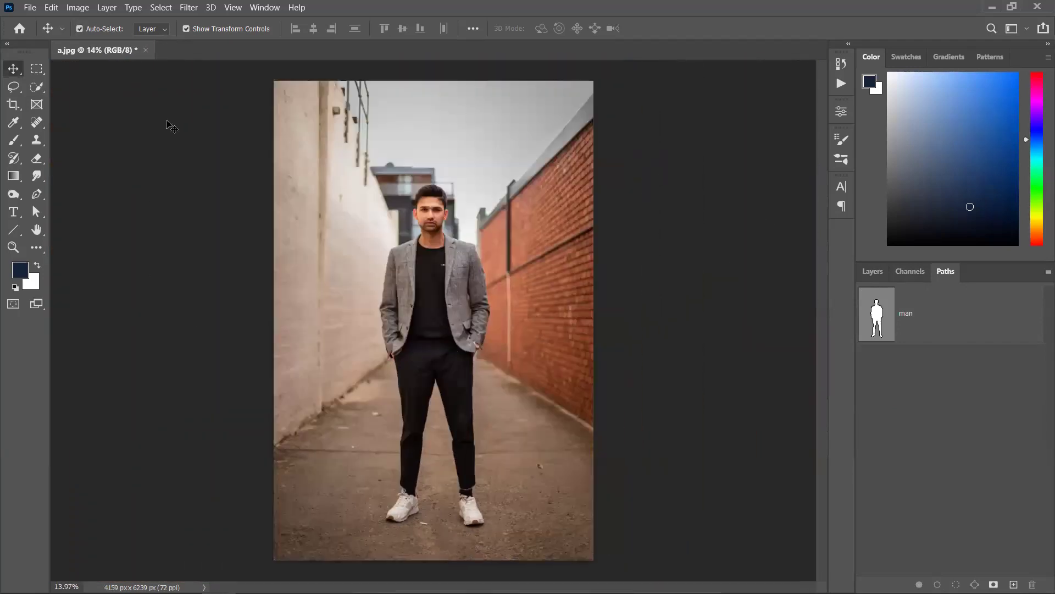
{"action": "left_click", "coordinate": [874, 273]}
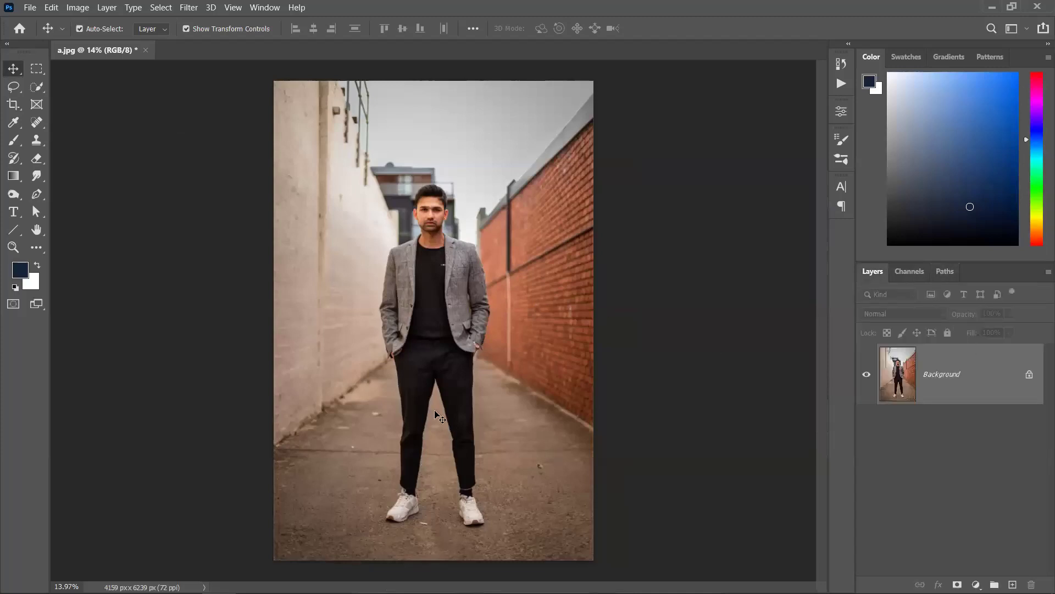
Load the "man" path as a selection and add a layer mask that hides everything around the man.
{"action": "left_click", "coordinate": [945, 273]}
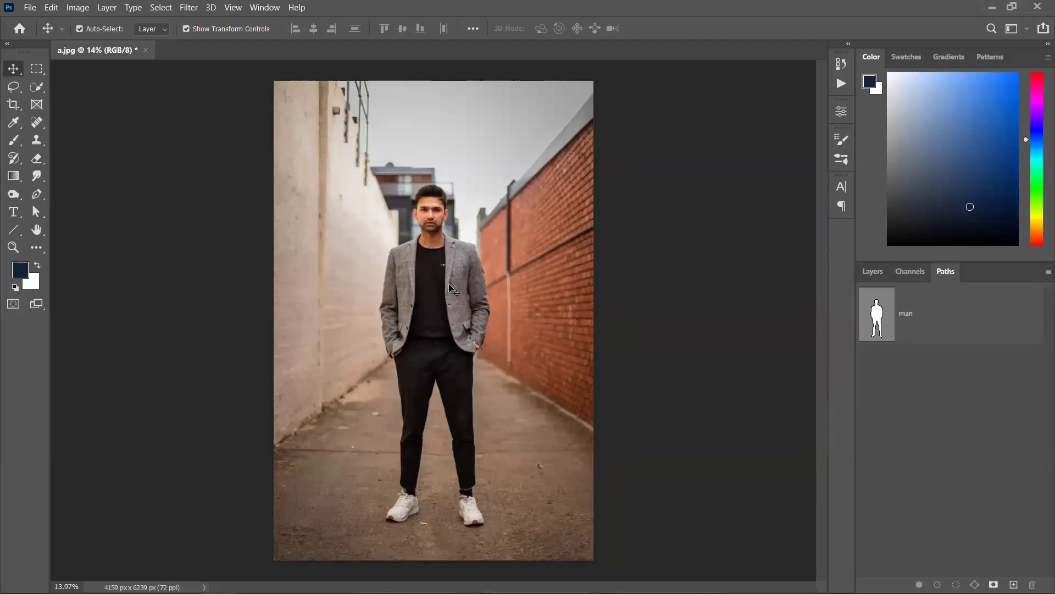
{"action": "left_click", "coordinate": [882, 321], "text": "ctrl"}
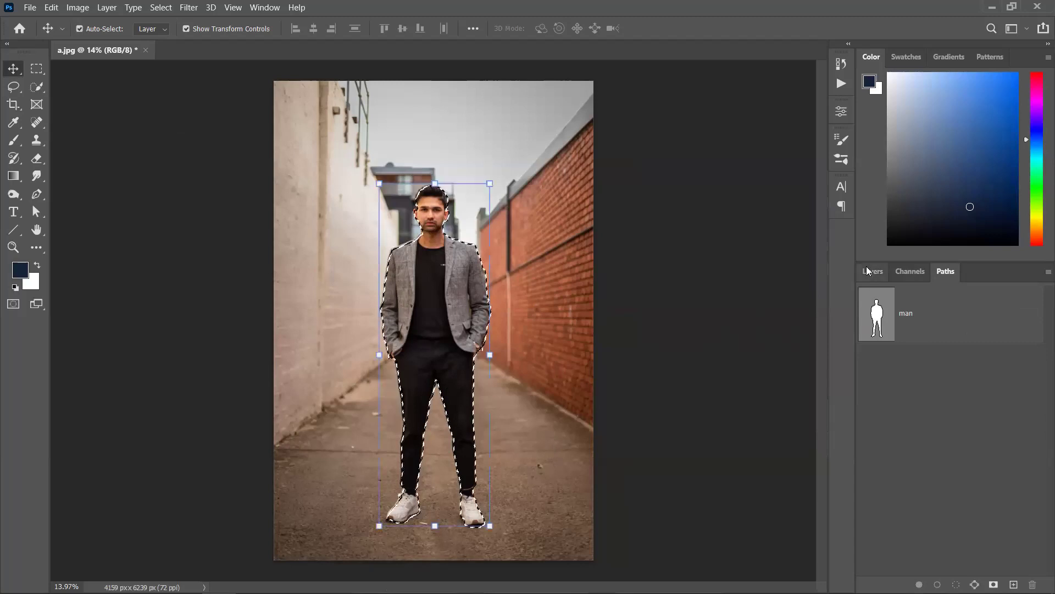
{"action": "left_click", "coordinate": [872, 271]}
{"action": "left_click", "coordinate": [957, 584]}
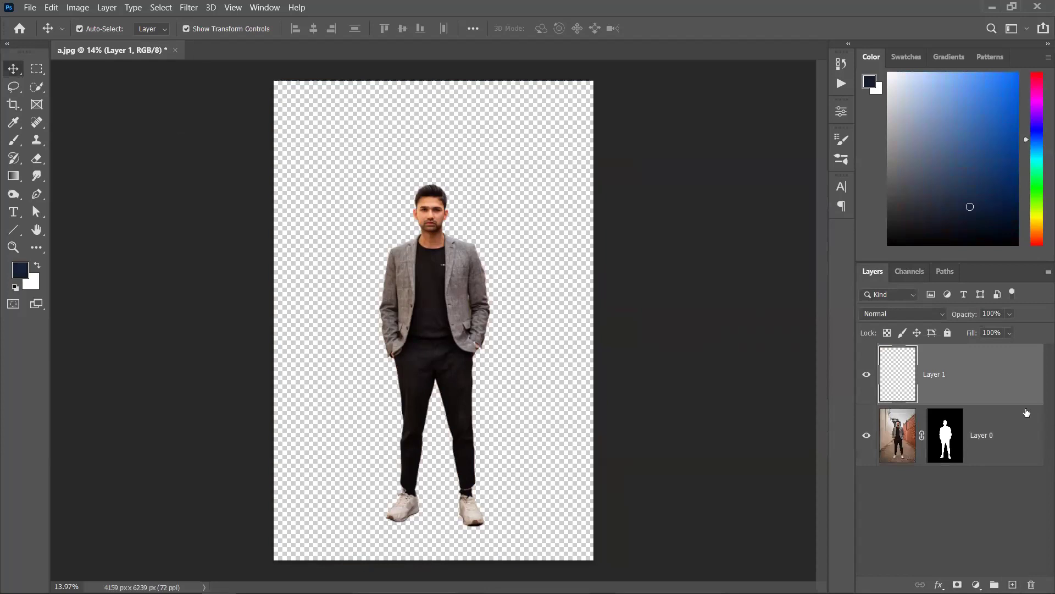
Place the blank Layer 1 beneath the masked man, and undo the mask added to it.
{"action": "left_click_drag", "start_coordinate": [1029, 410], "coordinate": [1013, 492]}
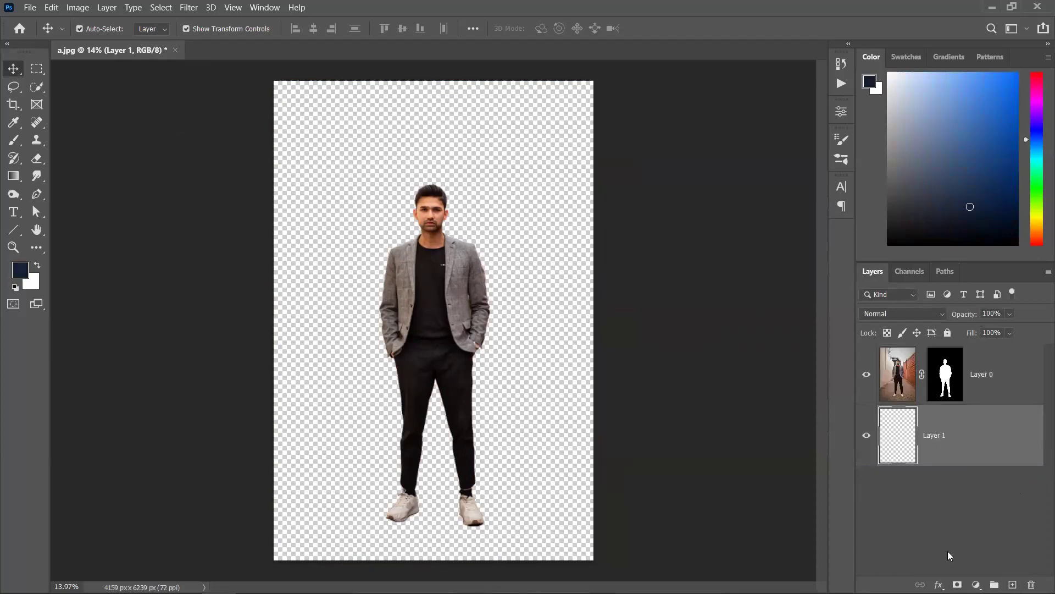
{"action": "left_click", "coordinate": [957, 584]}
{"action": "key", "text": "ctrl+z"}
Add a light blue Solid Color fill layer beneath the masked man.
{"action": "left_click", "coordinate": [976, 584]}
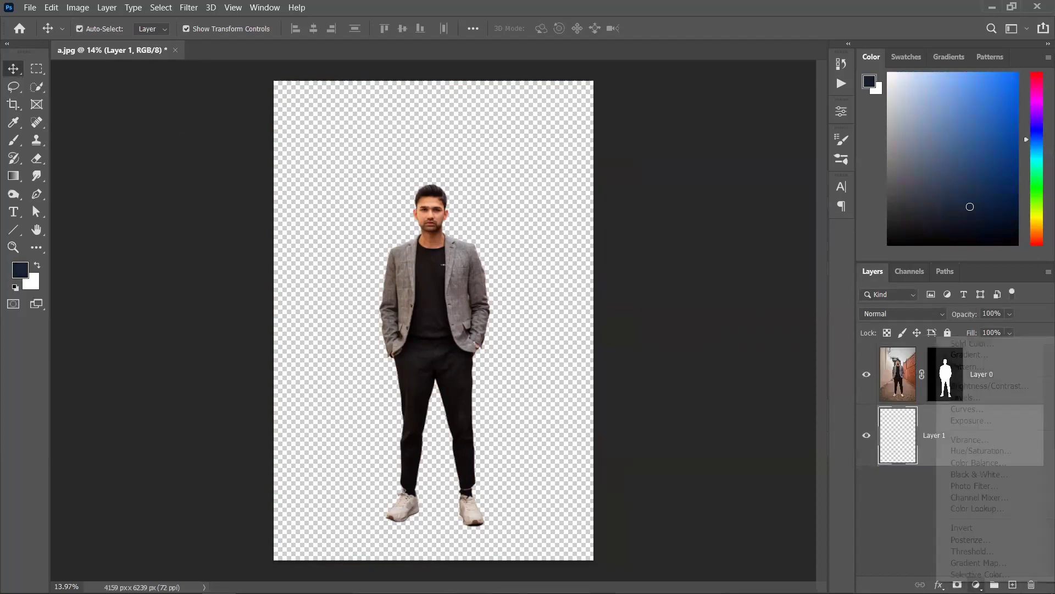
{"action": "left_click", "coordinate": [971, 345]}
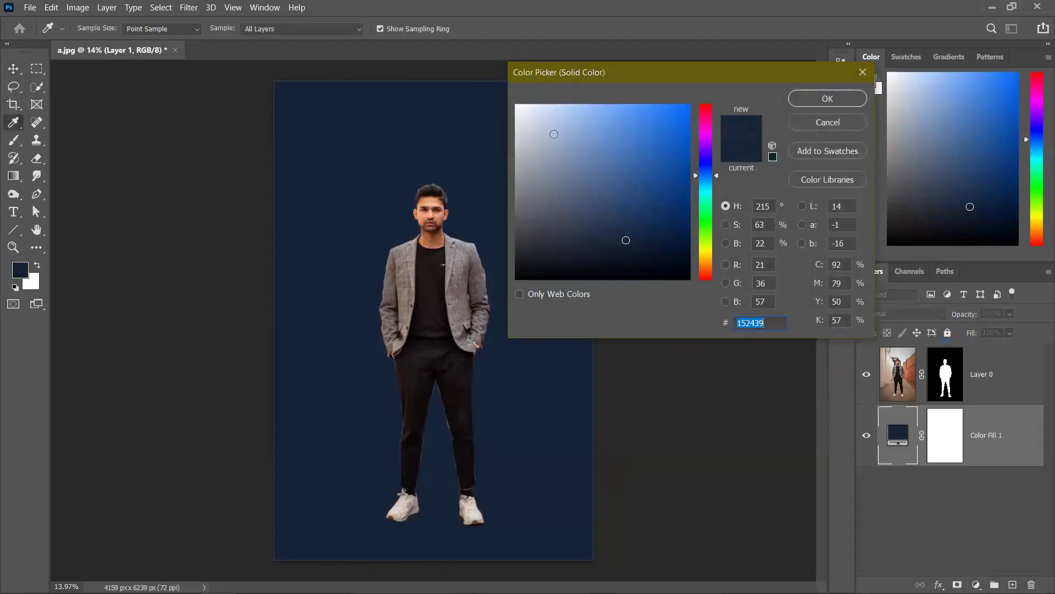
{"action": "left_click", "coordinate": [540, 119]}
{"action": "left_click", "coordinate": [808, 100]}
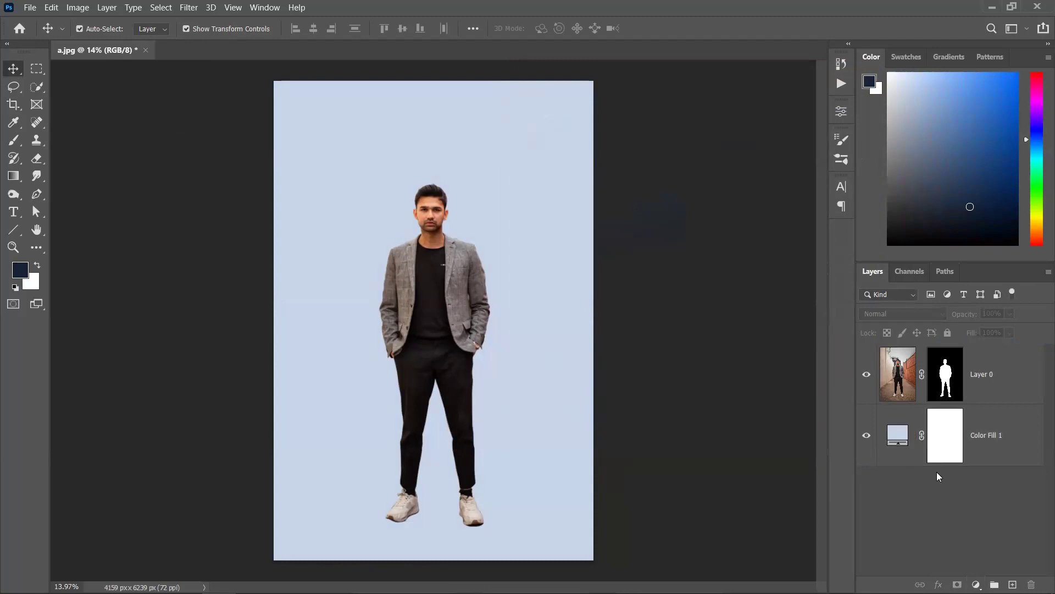
Try several other shades for the background fill layer, and set its colour to white.
{"action": "double_click", "coordinate": [893, 433]}
{"action": "left_click_drag", "start_coordinate": [624, 195], "coordinate": [639, 251]}
{"action": "left_click", "coordinate": [565, 141]}
{"action": "left_click", "coordinate": [636, 216]}
{"action": "left_click", "coordinate": [662, 250]}
{"action": "left_click_drag", "start_coordinate": [541, 130], "coordinate": [511, 98]}
{"action": "left_click", "coordinate": [828, 101]}
{"action": "key", "text": "v"}
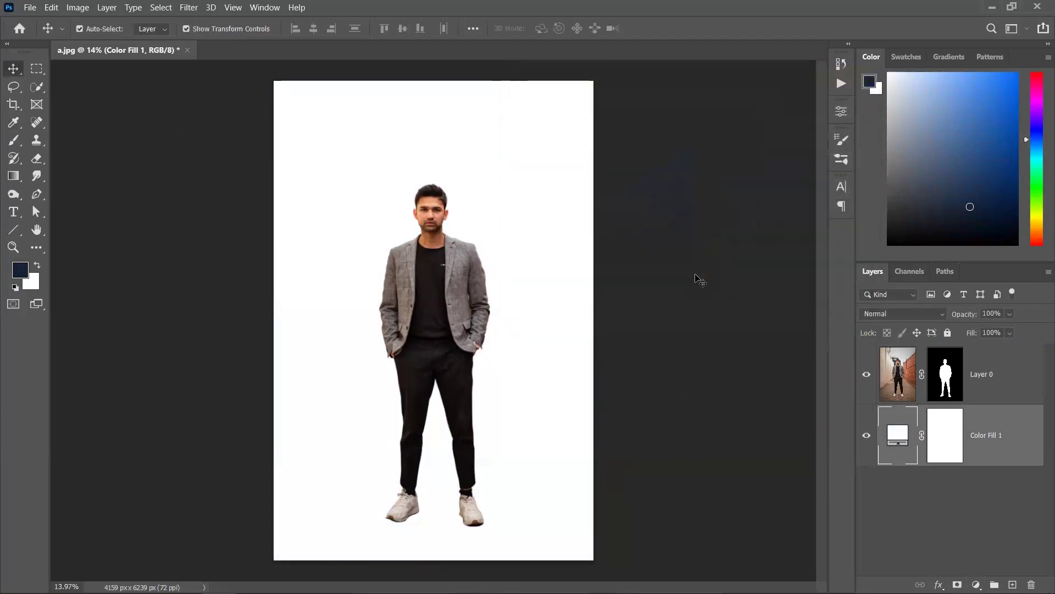
Try moving the cut-out man up and to the left over the white background, and undo the move.
{"action": "left_click", "coordinate": [698, 280]}
{"action": "left_click_drag", "start_coordinate": [474, 322], "coordinate": [456, 308]}
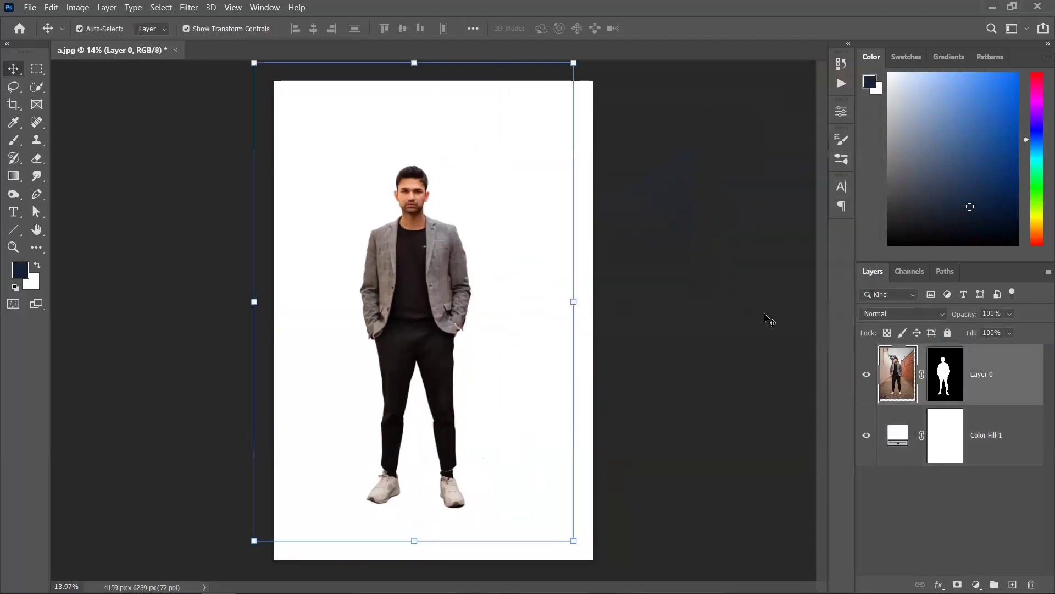
{"action": "key", "text": "ctrl+z"}
{"action": "left_click", "coordinate": [693, 339]}
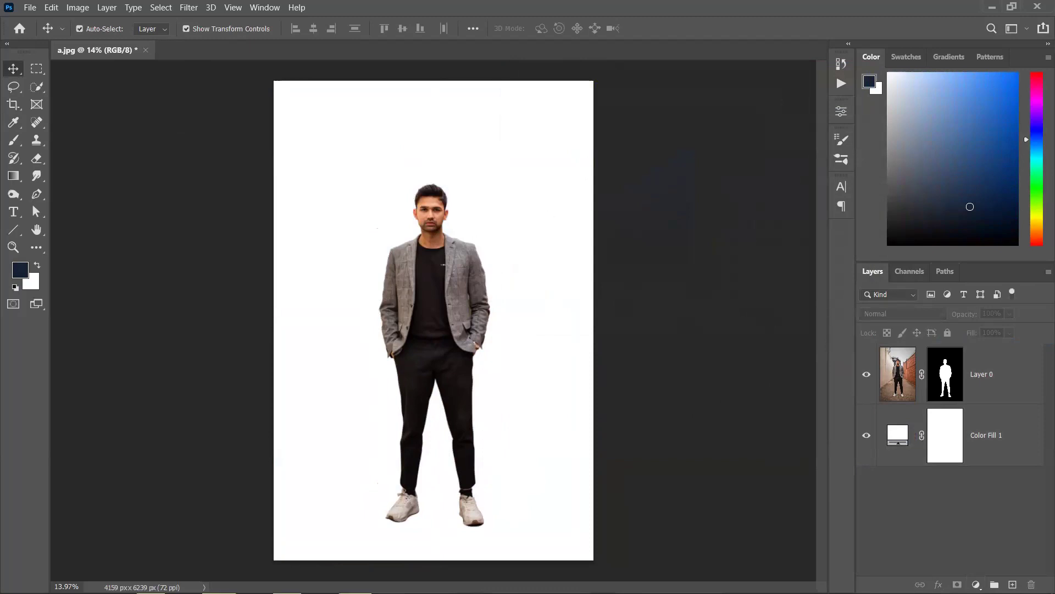
Minimize the image editor, switch to Firefox and open the Fiverr website from the top sites.
{"action": "left_click", "coordinate": [992, 7]}
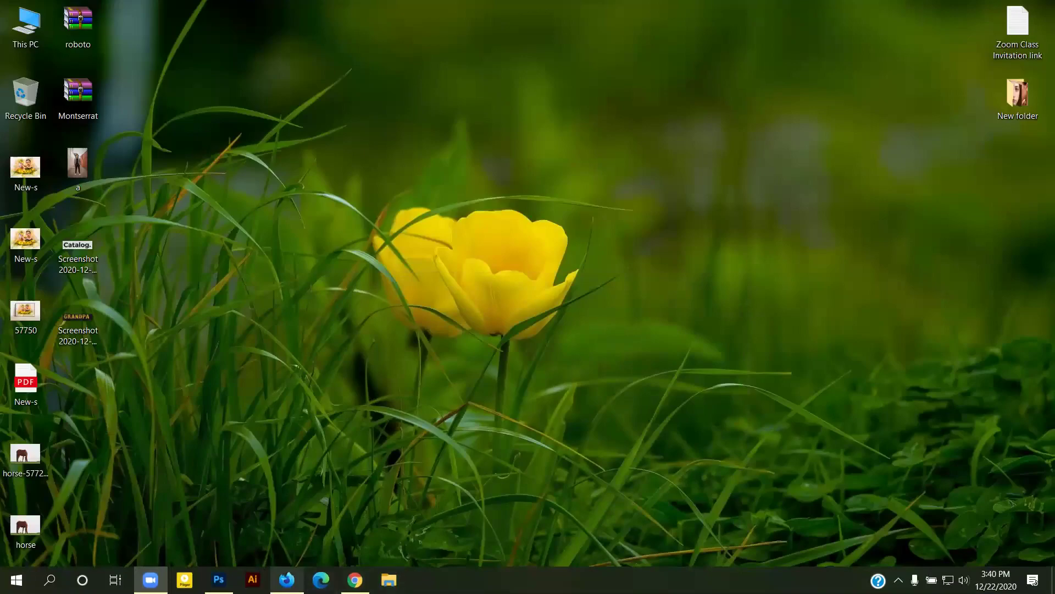
{"action": "left_click", "coordinate": [288, 582]}
{"action": "left_click", "coordinate": [166, 11]}
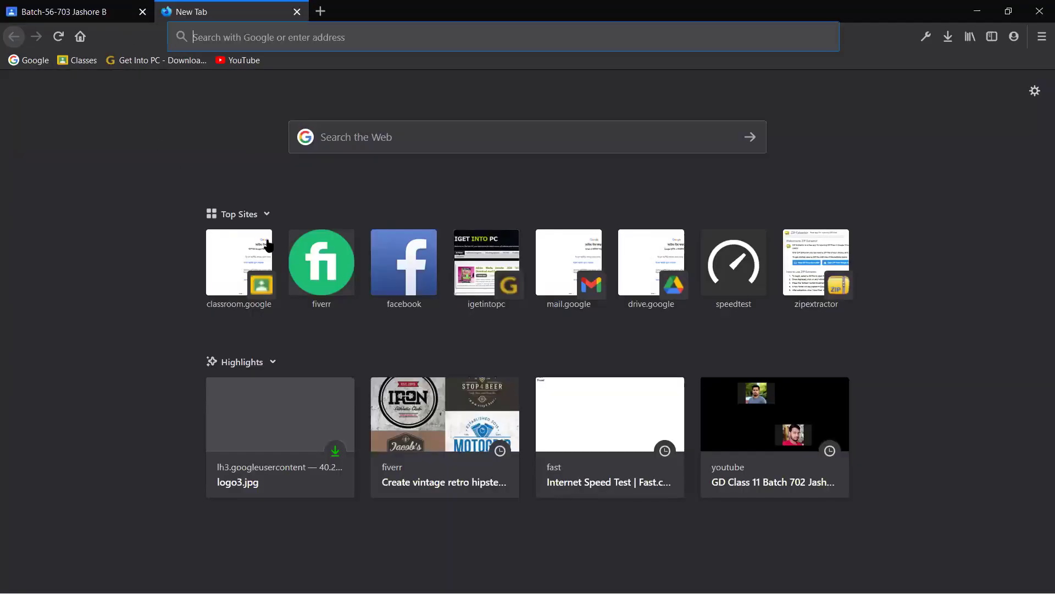
{"action": "left_click", "coordinate": [323, 264]}
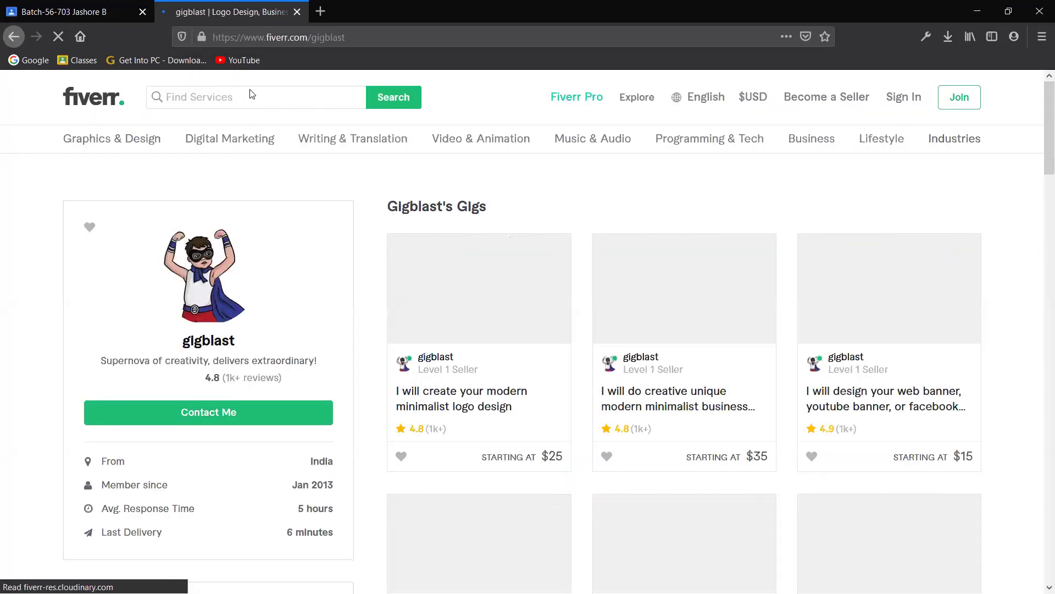
Search Fiverr for "clipping path" services.
{"action": "left_click", "coordinate": [251, 94]}
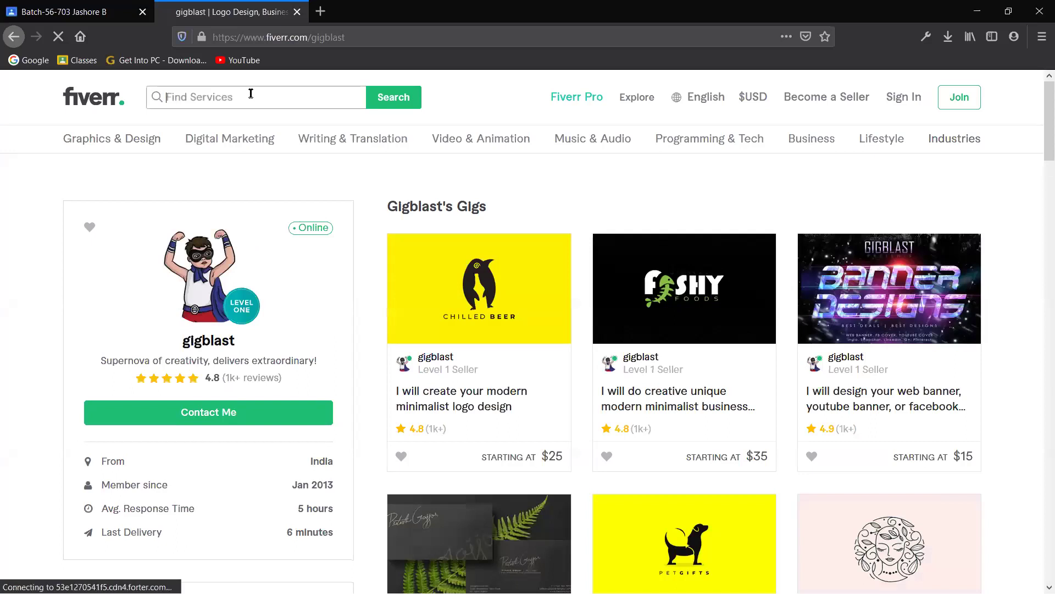
{"action": "type", "text": "cl"}
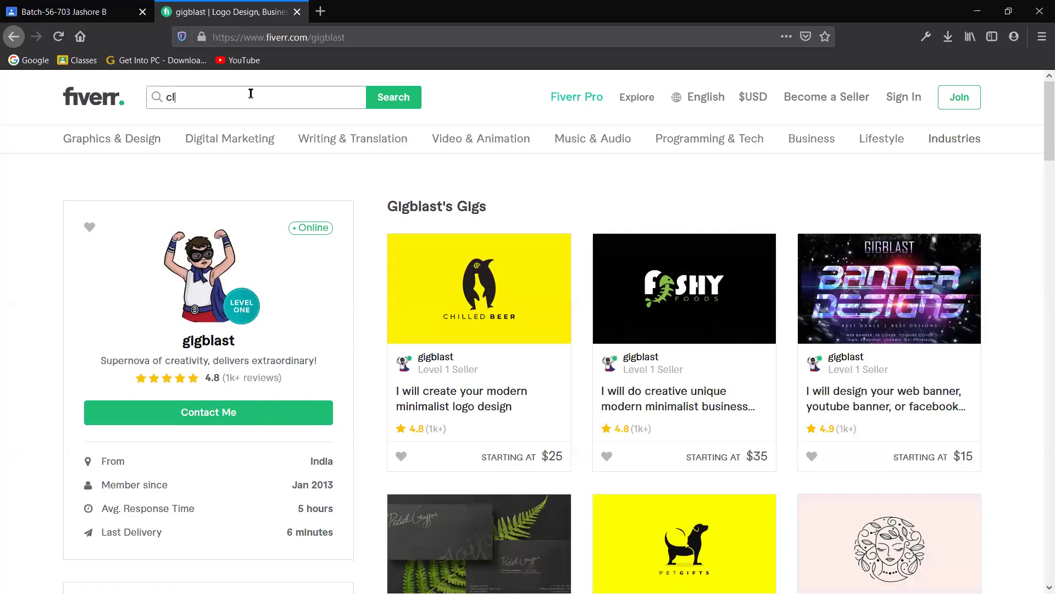
{"action": "type", "text": "ip"}
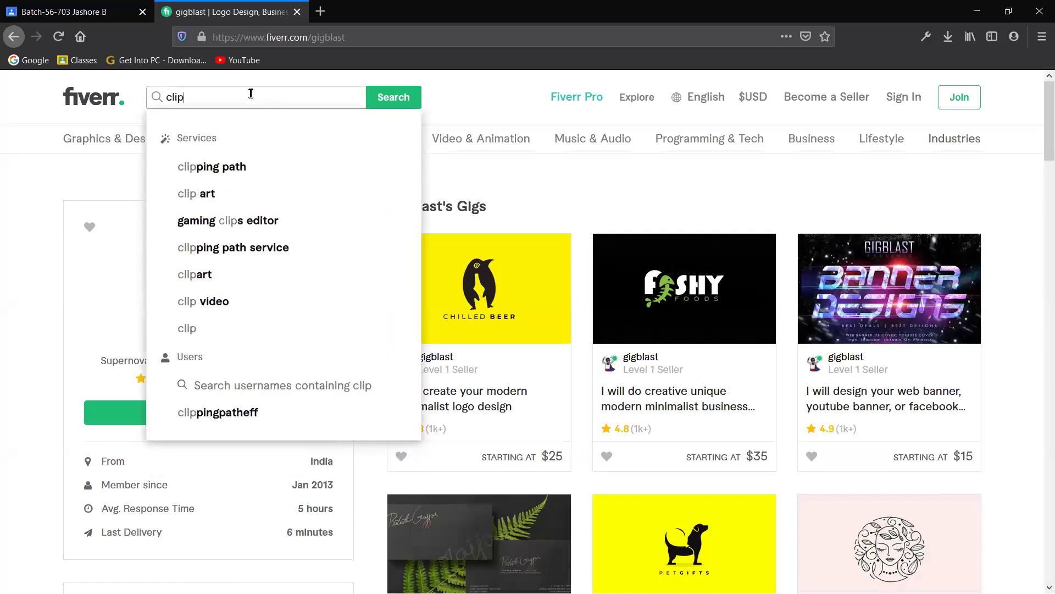
{"action": "left_click", "coordinate": [220, 170]}
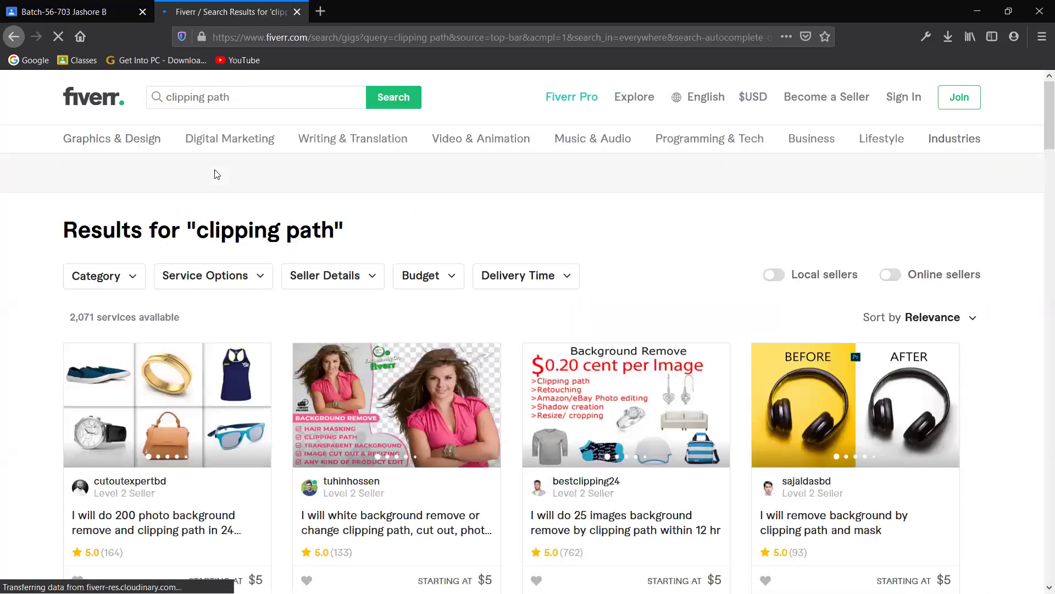
Browse the clipping path results and open the gig for white background removal, clipping path, cut-out and photo editing.
{"action": "scroll", "coordinate": [217, 175], "scroll_direction": "down", "scroll_amount": 4}
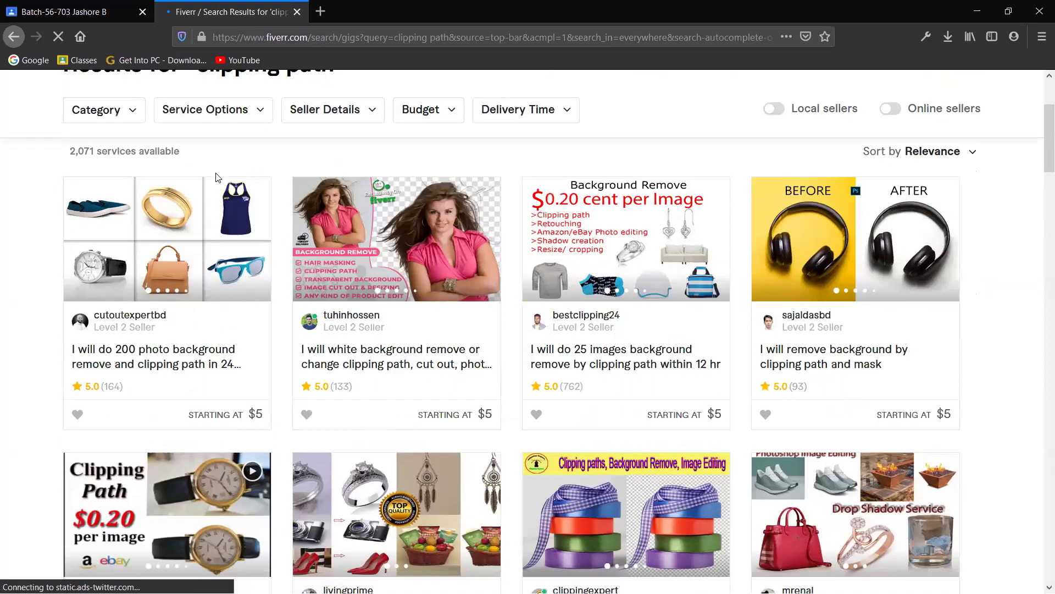
{"action": "scroll", "coordinate": [139, 342], "scroll_direction": "up", "scroll_amount": 3}
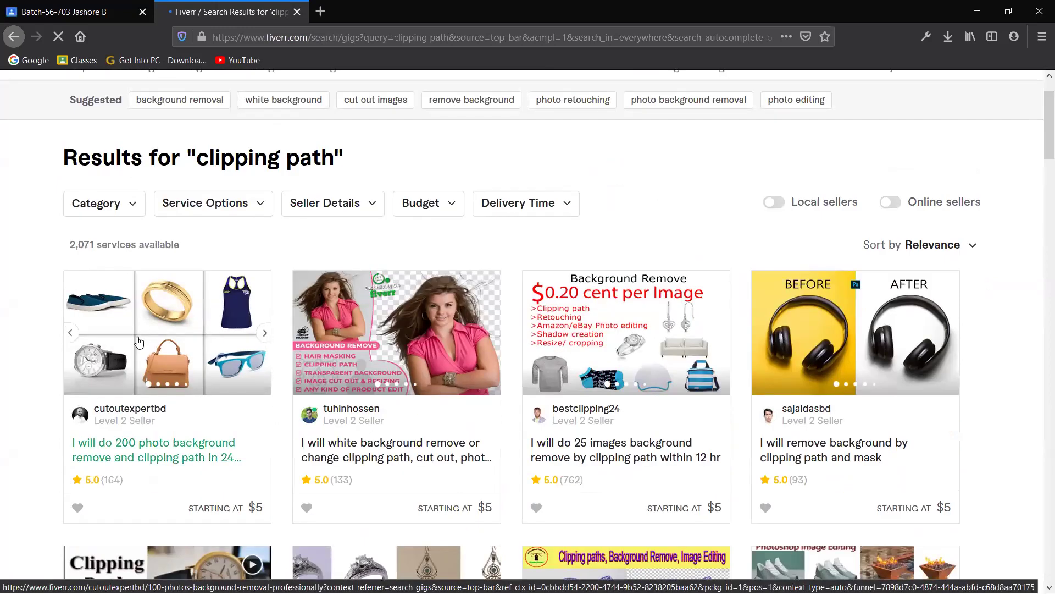
{"action": "left_click", "coordinate": [358, 447]}
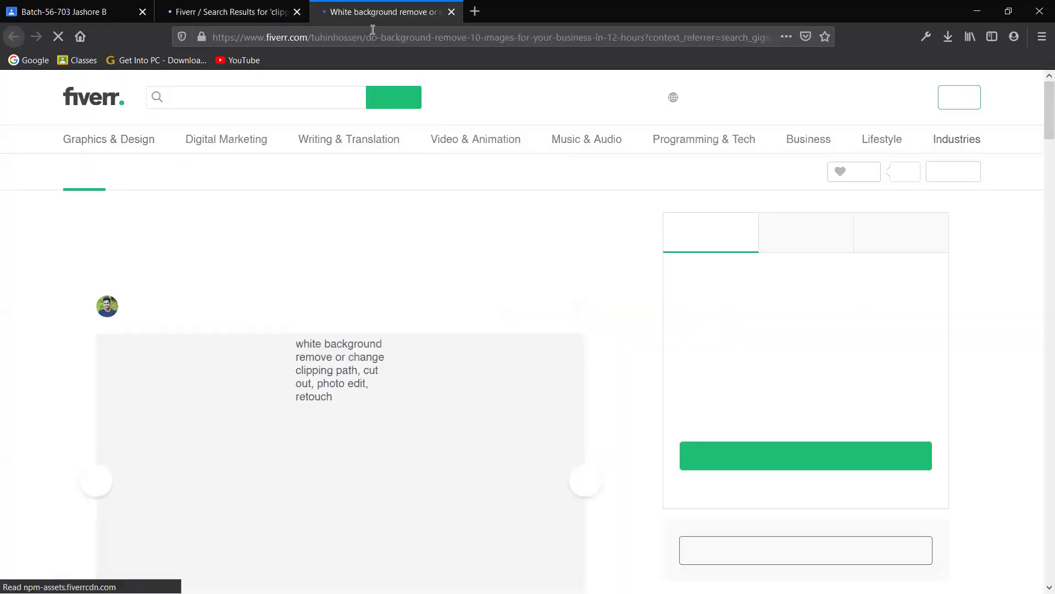
Look over the background removal gig's preview images and Basic package, and close the gig page.
{"action": "scroll", "coordinate": [308, 254], "scroll_direction": "down", "scroll_amount": 2}
{"action": "scroll", "coordinate": [308, 254], "scroll_direction": "down", "scroll_amount": 2}
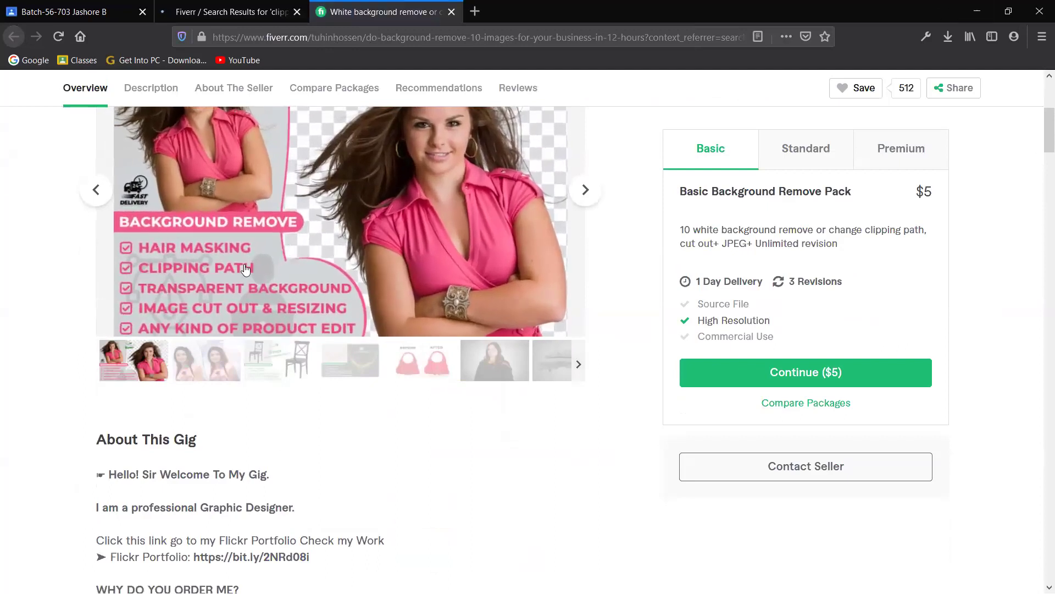
{"action": "scroll", "coordinate": [308, 269], "scroll_direction": "up", "scroll_amount": 2}
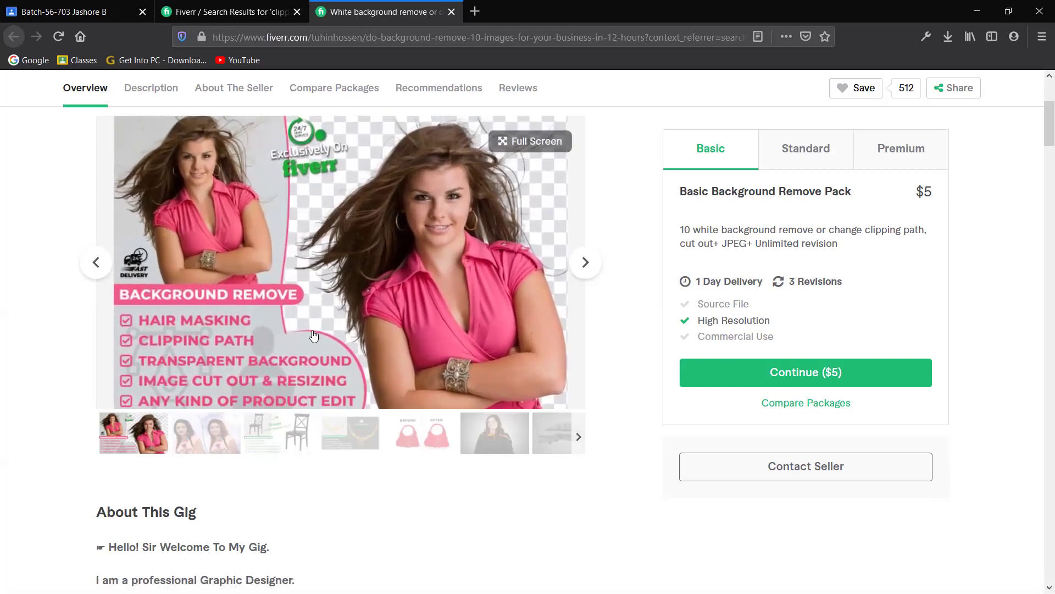
{"action": "scroll", "coordinate": [314, 335], "scroll_direction": "up", "scroll_amount": 3}
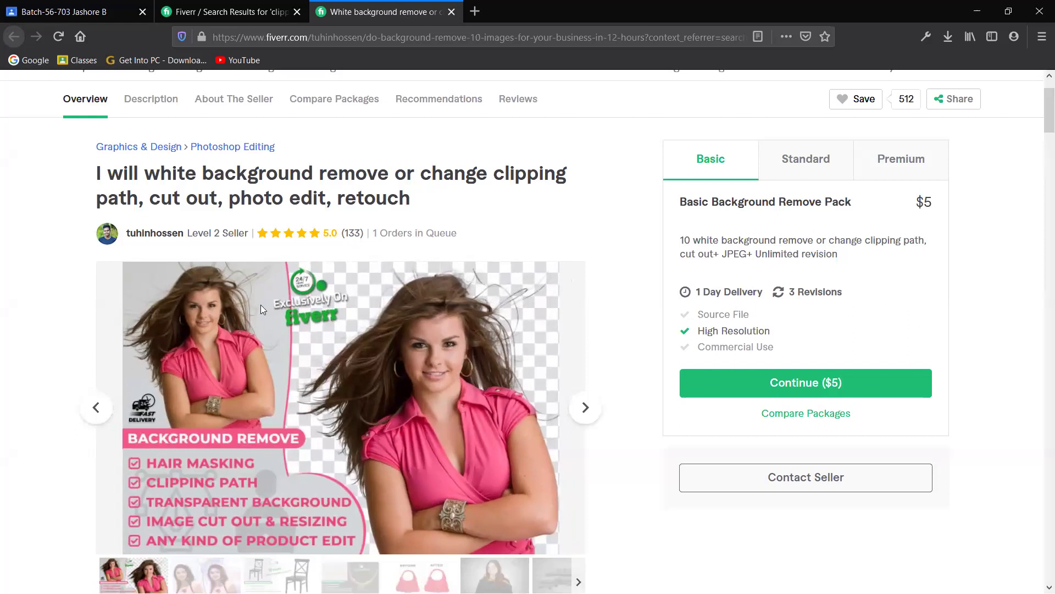
{"action": "key", "text": "ctrl+w"}
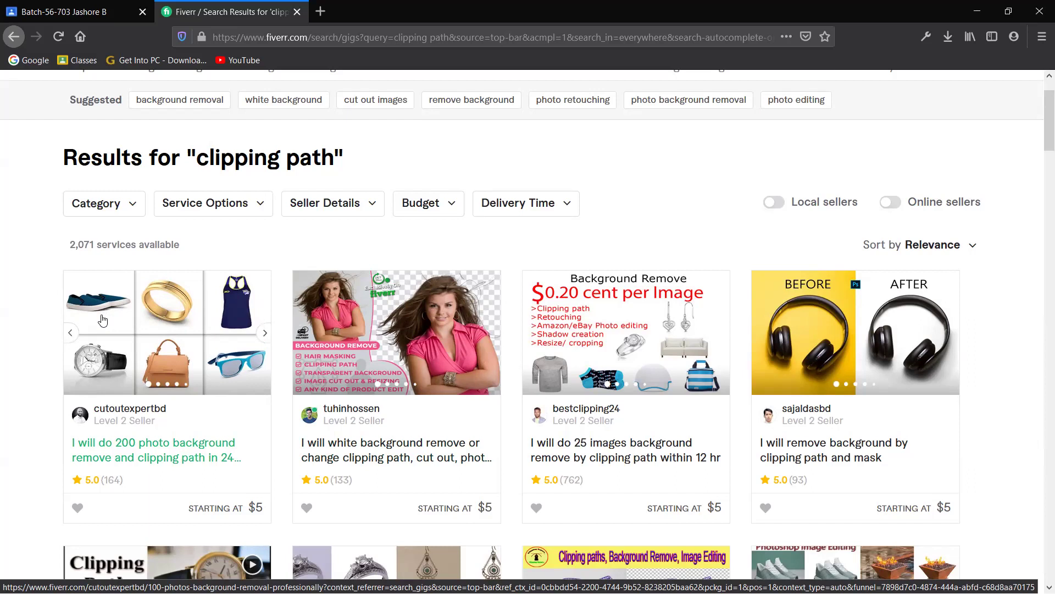
Switch back to Photoshop, hide the white Color Fill 1 layer and move the cut-out man slightly up and to the left.
{"action": "left_click", "coordinate": [980, 15]}
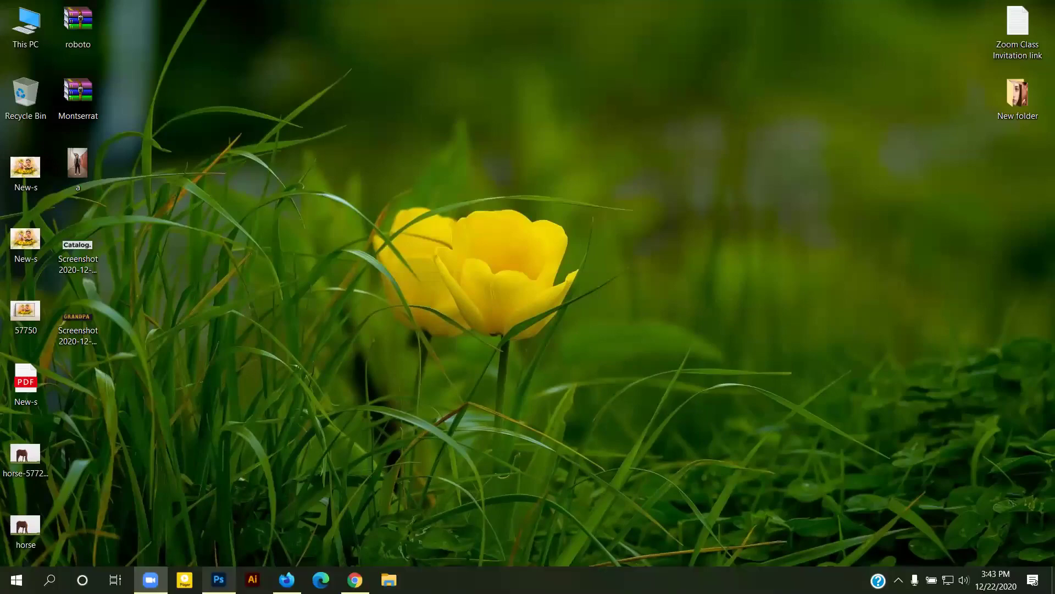
{"action": "left_click", "coordinate": [217, 577]}
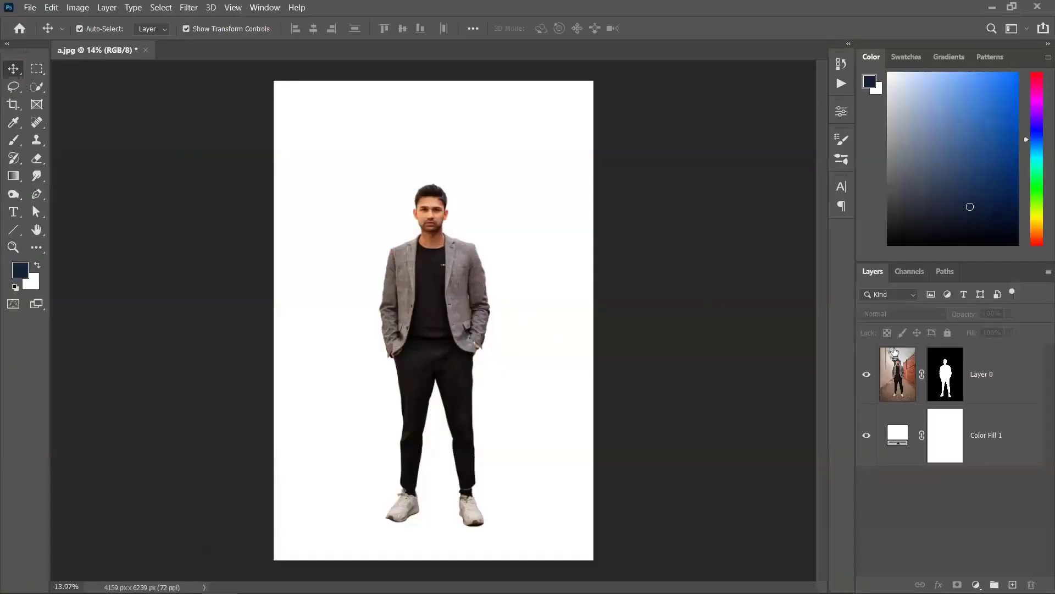
{"action": "left_click", "coordinate": [866, 437]}
{"action": "left_click_drag", "start_coordinate": [455, 295], "coordinate": [436, 277]}
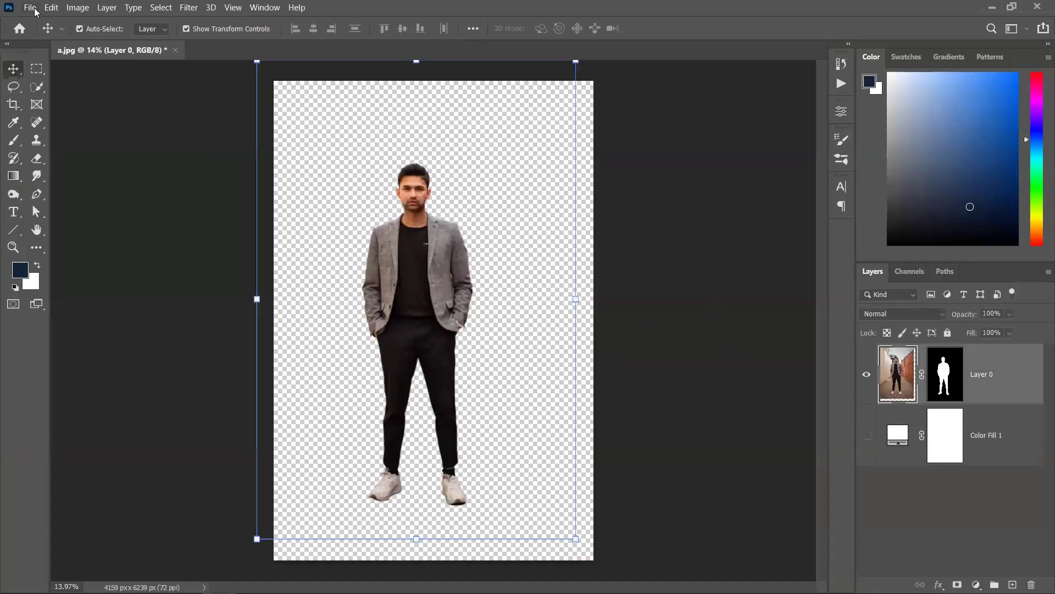
Save the cut-out man to the Desktop as a PNG with the large file size (fastest saving) option.
{"action": "left_click", "coordinate": [29, 8]}
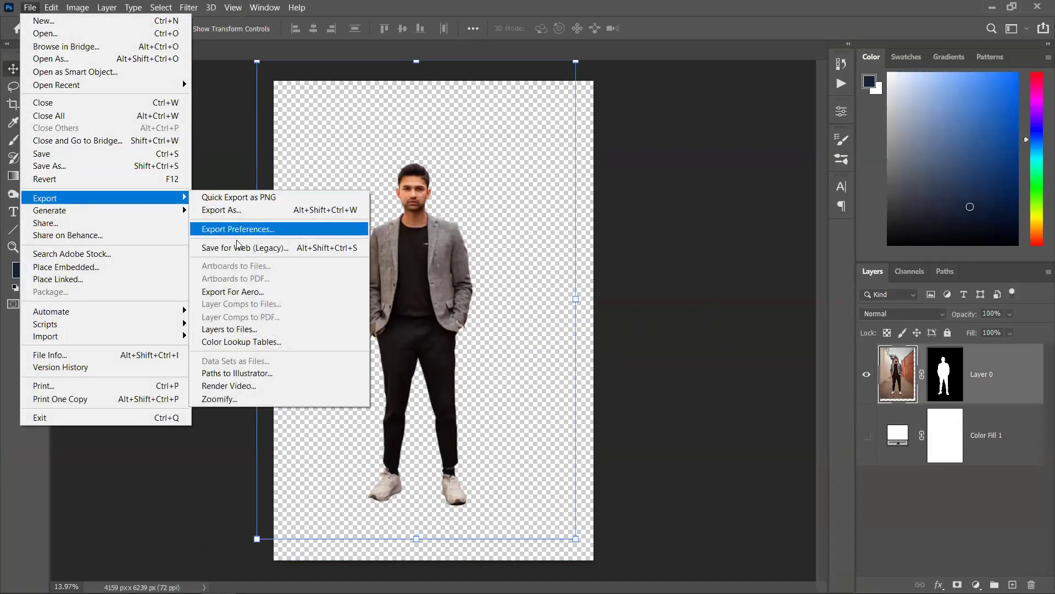
{"action": "left_click", "coordinate": [71, 164]}
{"action": "left_click", "coordinate": [133, 378]}
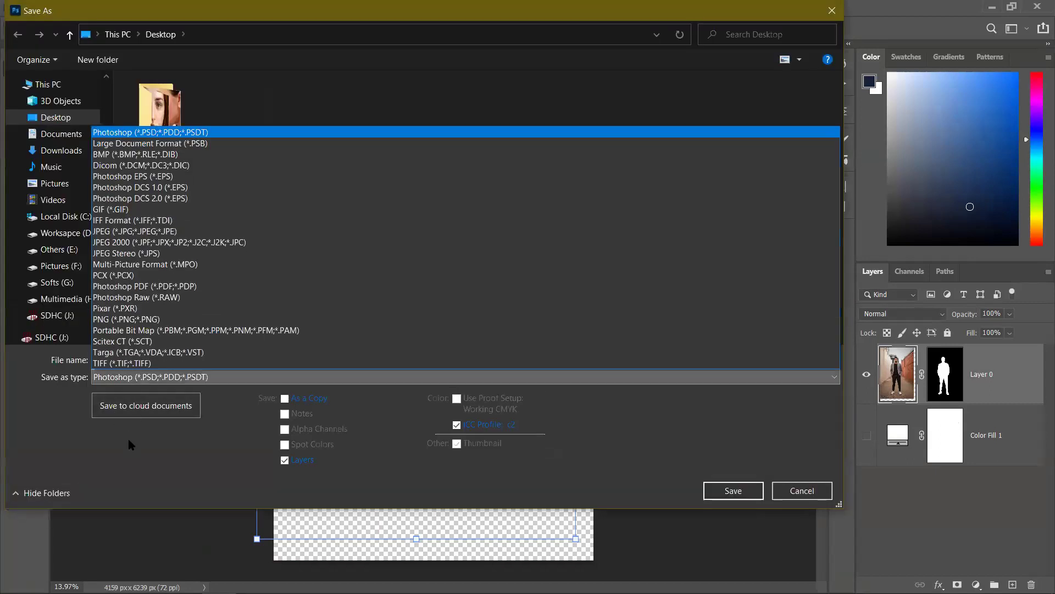
{"action": "left_click", "coordinate": [135, 319]}
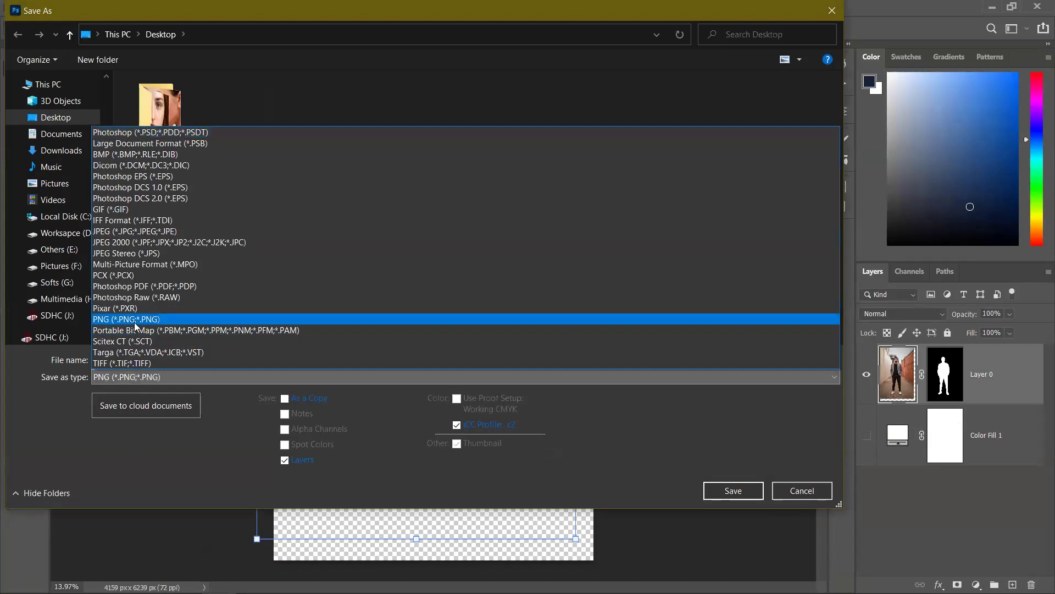
{"action": "left_click", "coordinate": [733, 490]}
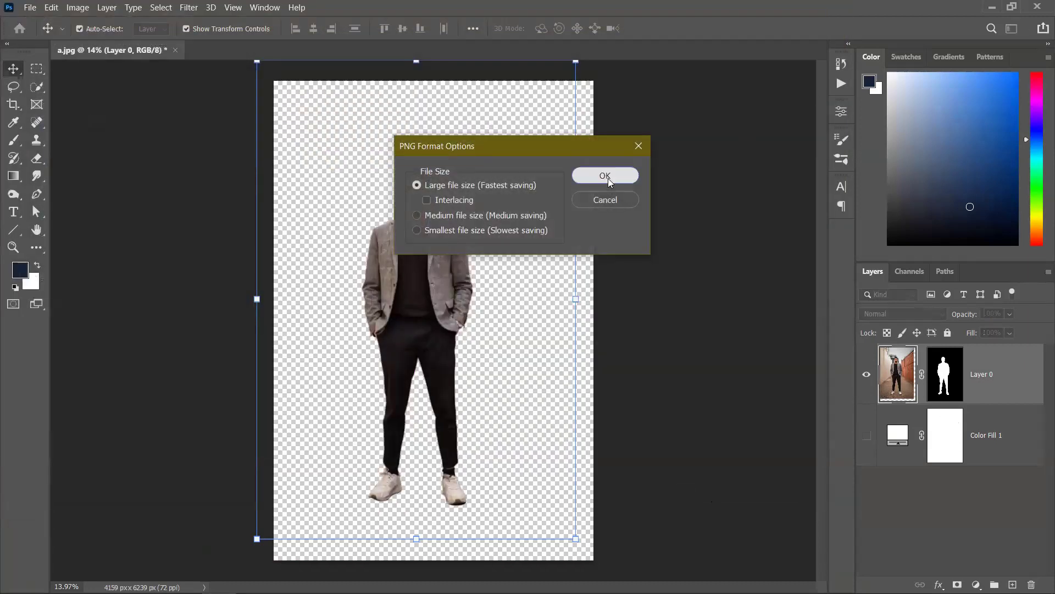
{"action": "left_click", "coordinate": [605, 175]}
Open the saved a.png from the desktop to check its transparent background, and close the viewer.
{"action": "left_click", "coordinate": [993, 6]}
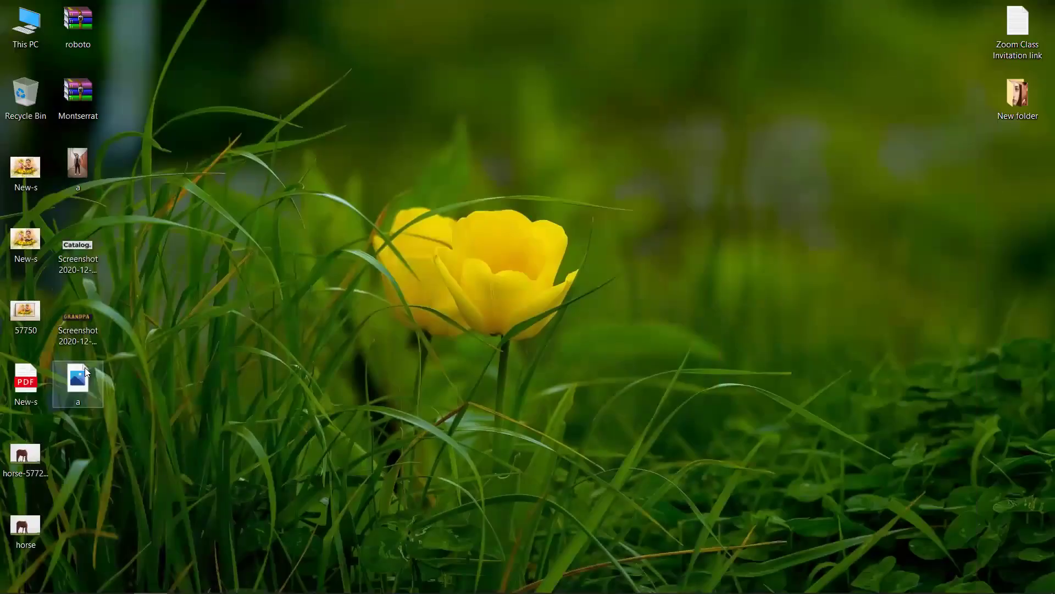
{"action": "double_click", "coordinate": [79, 384]}
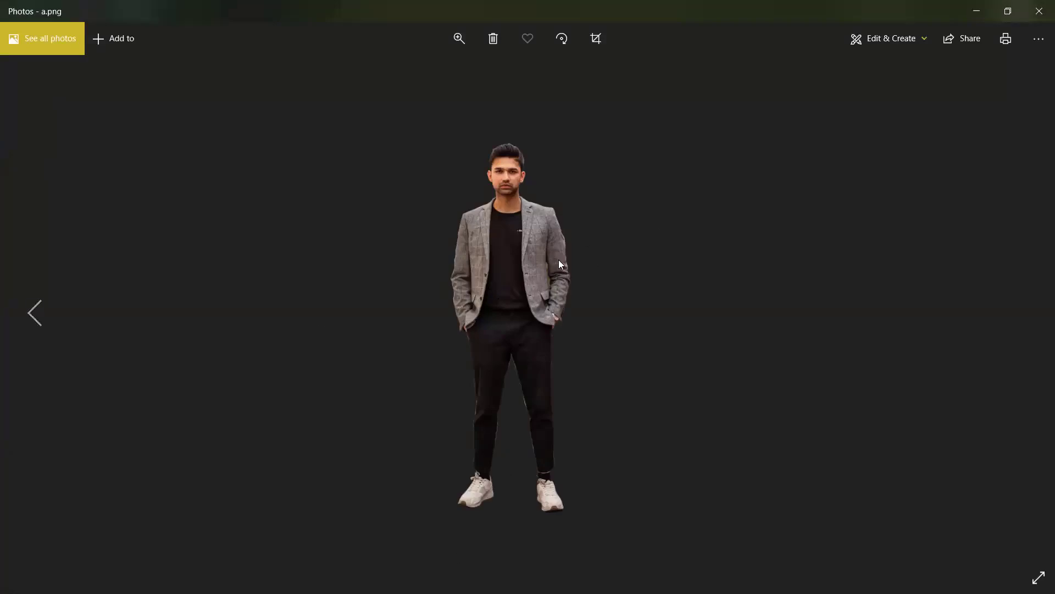
{"action": "left_click", "coordinate": [1039, 11]}
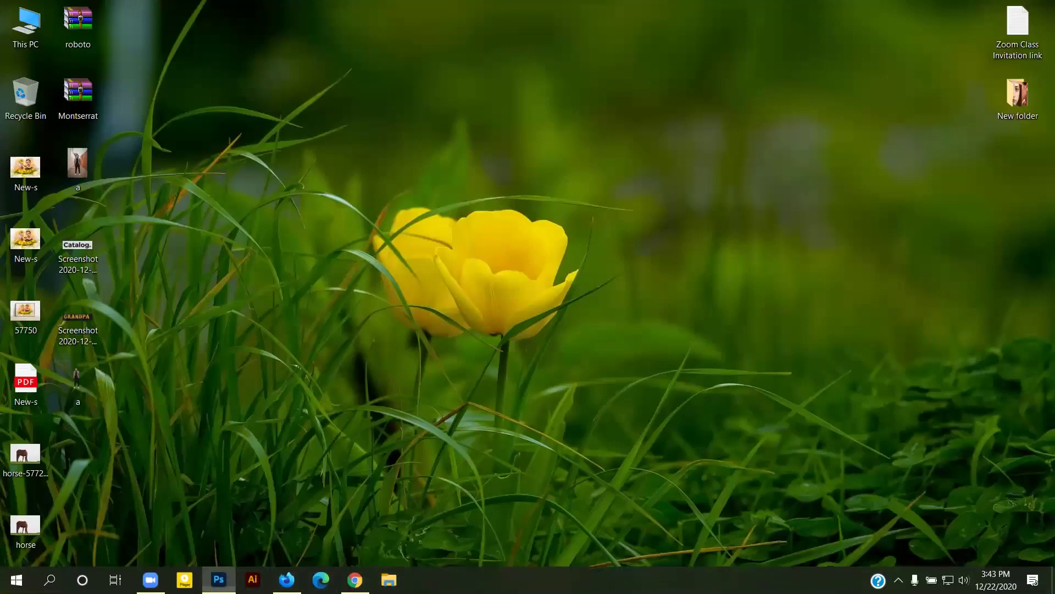
Return to Photoshop, show the white Color Fill 1 layer and move the cut-out man back to his original position.
{"action": "left_click", "coordinate": [218, 580]}
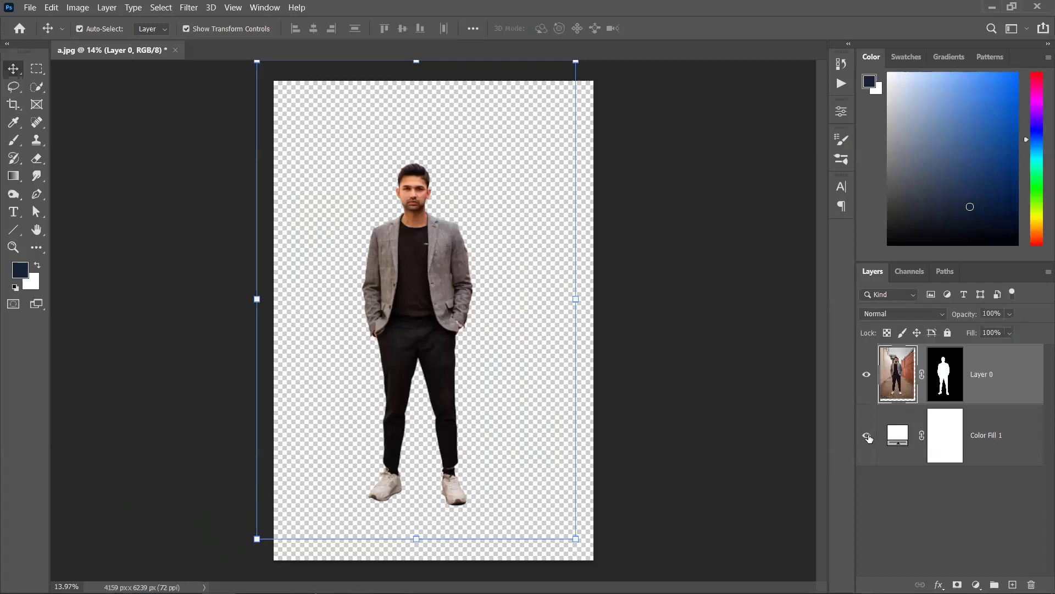
{"action": "left_click", "coordinate": [867, 437]}
{"action": "left_click_drag", "start_coordinate": [427, 331], "coordinate": [444, 352]}
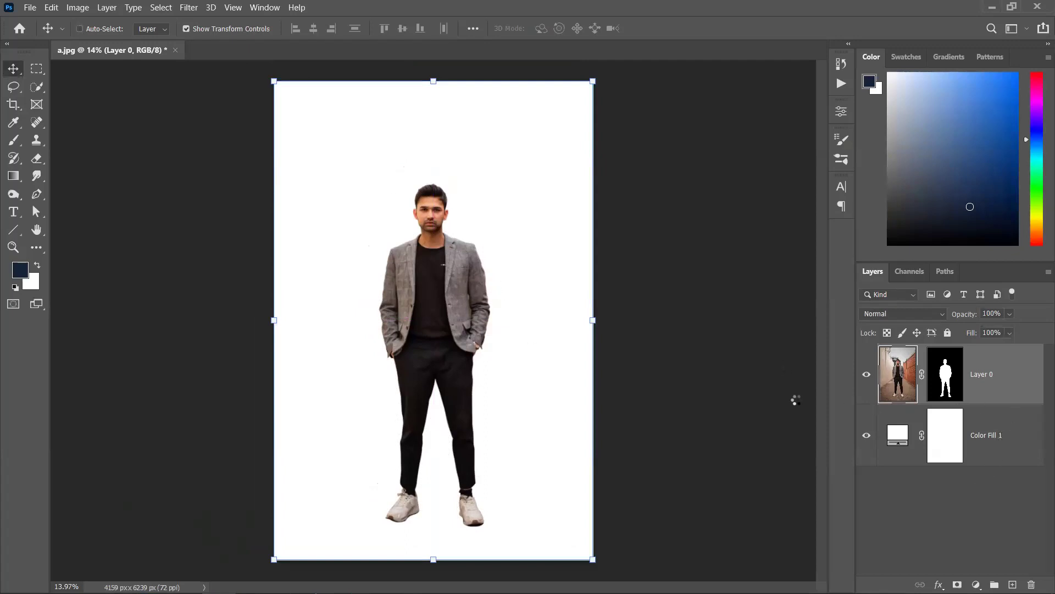
Stamp all visible layers into a new merged layer, and hide Layer 0 and Color Fill 1 below it.
{"action": "key", "text": "shift+ctrl+a"}
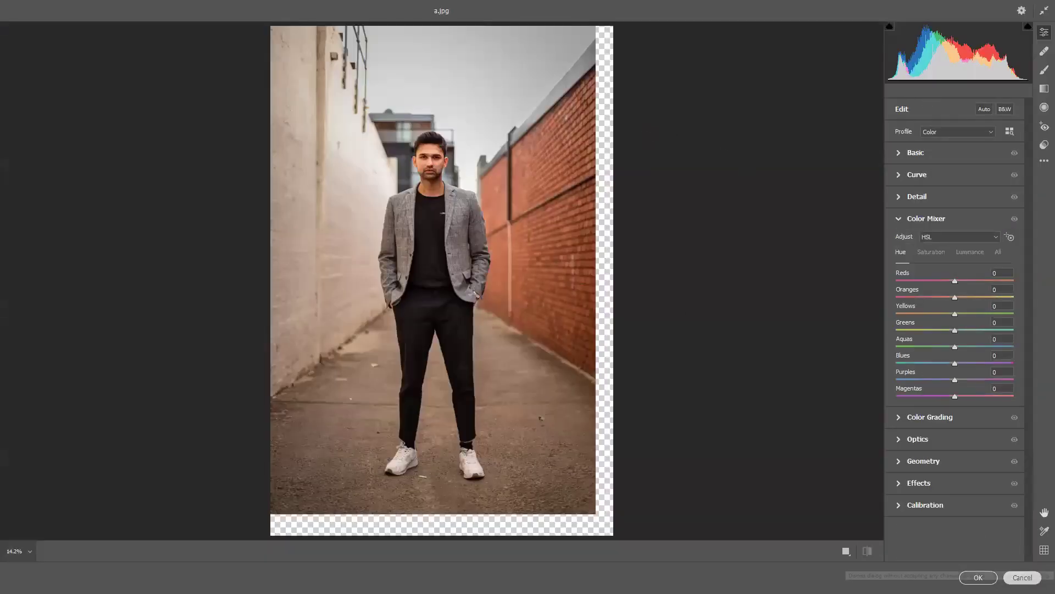
{"action": "left_click", "coordinate": [1022, 577]}
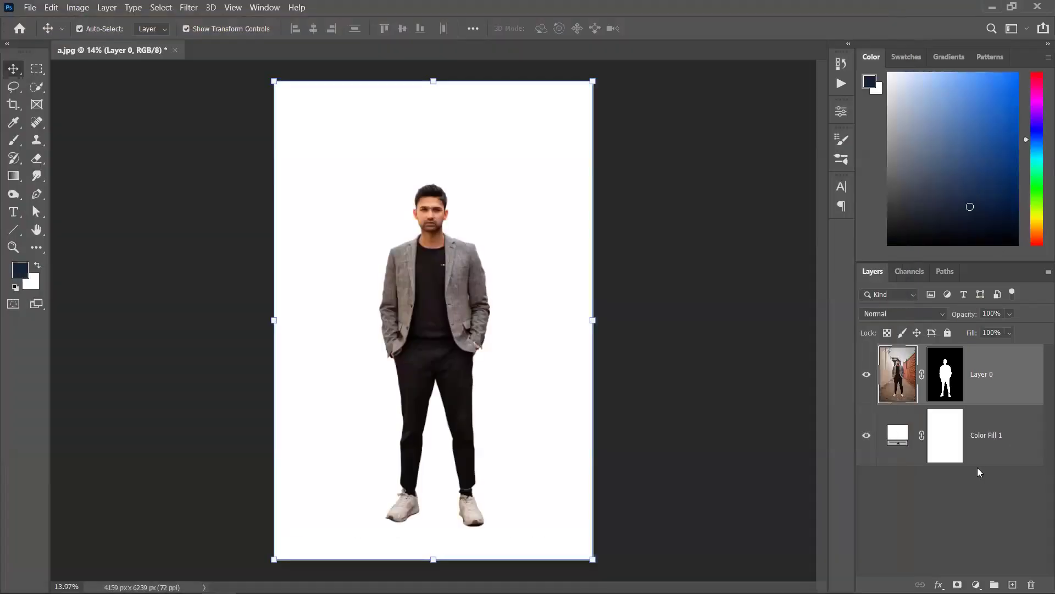
{"action": "key", "text": "ctrl+shift+alt+e"}
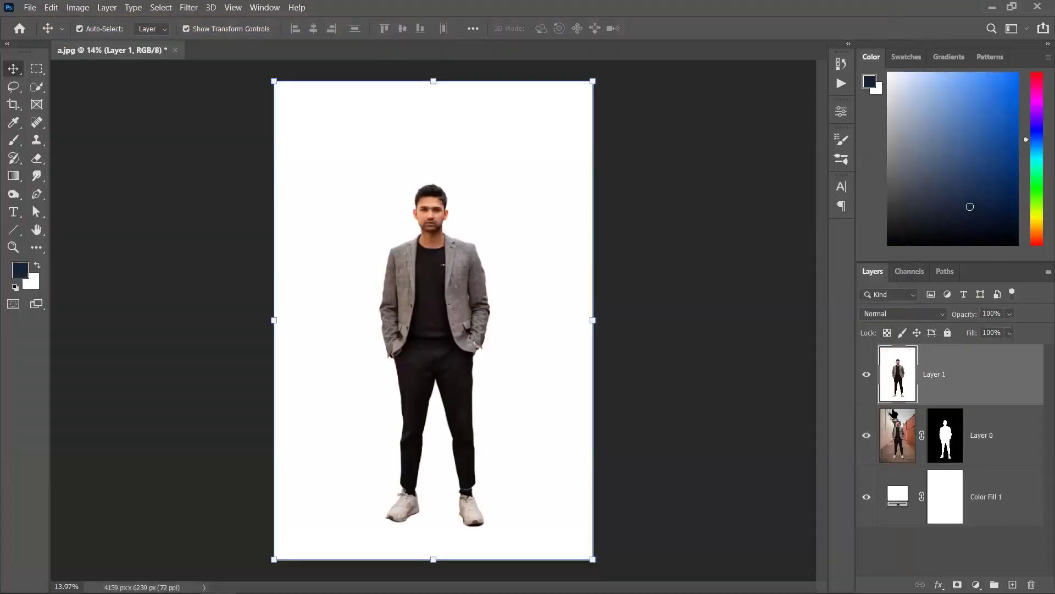
{"action": "left_click_drag", "start_coordinate": [867, 435], "coordinate": [867, 497]}
Try erasing the white background of the merged layer with the Magic Eraser at tolerance 32, and undo the erasure.
{"action": "left_click", "coordinate": [36, 158]}
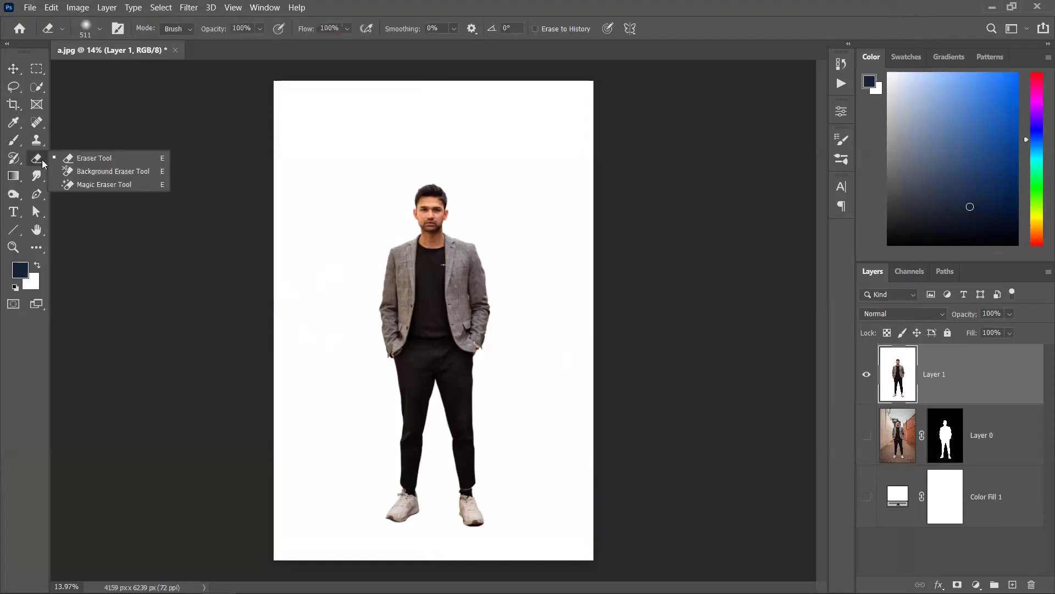
{"action": "left_click", "coordinate": [117, 185]}
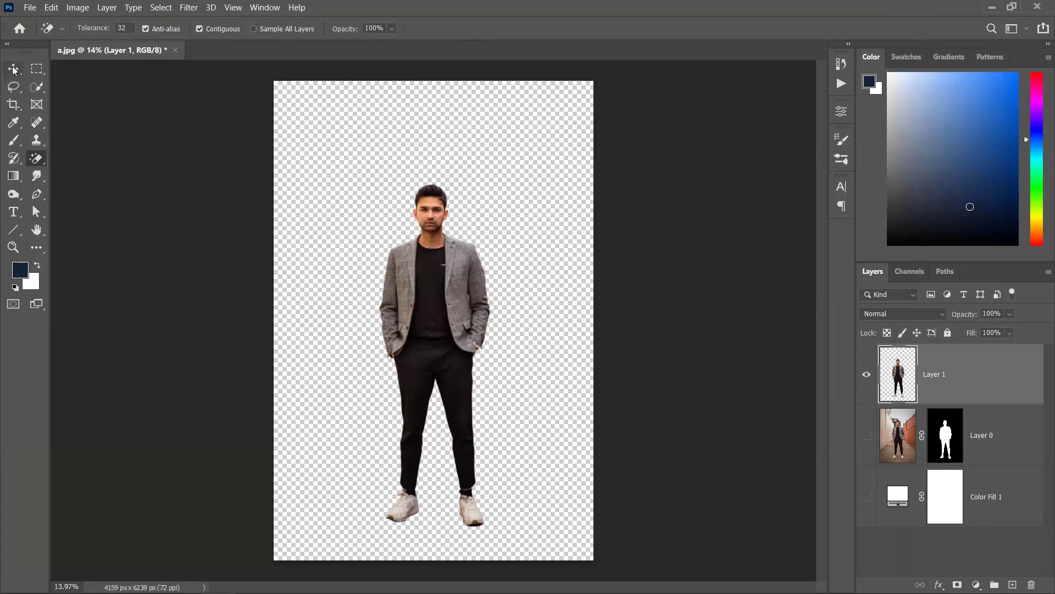
{"action": "key", "text": "ctrl+z"}
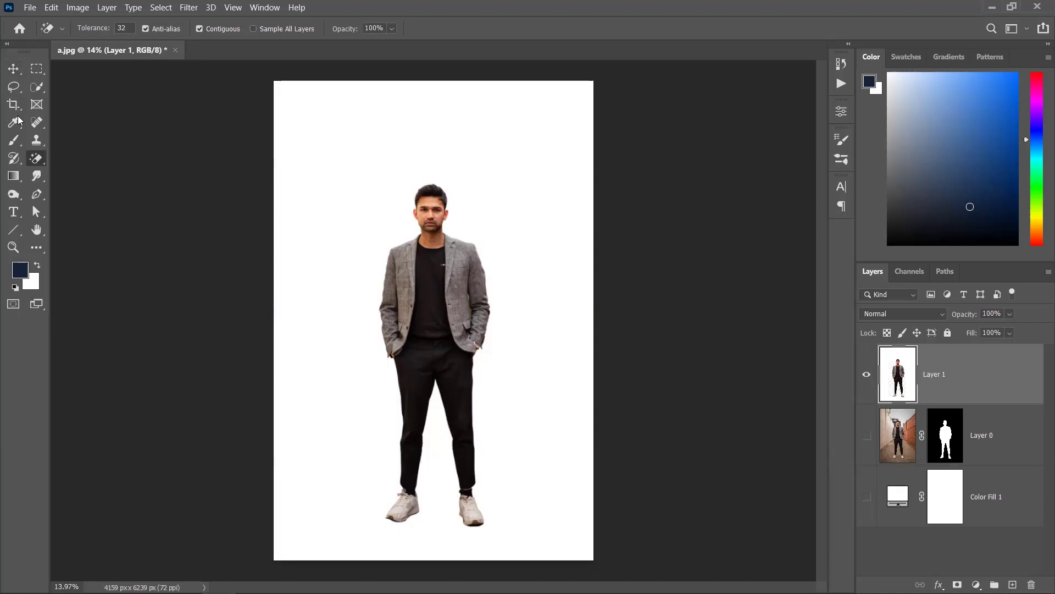
{"action": "left_click", "coordinate": [13, 70]}
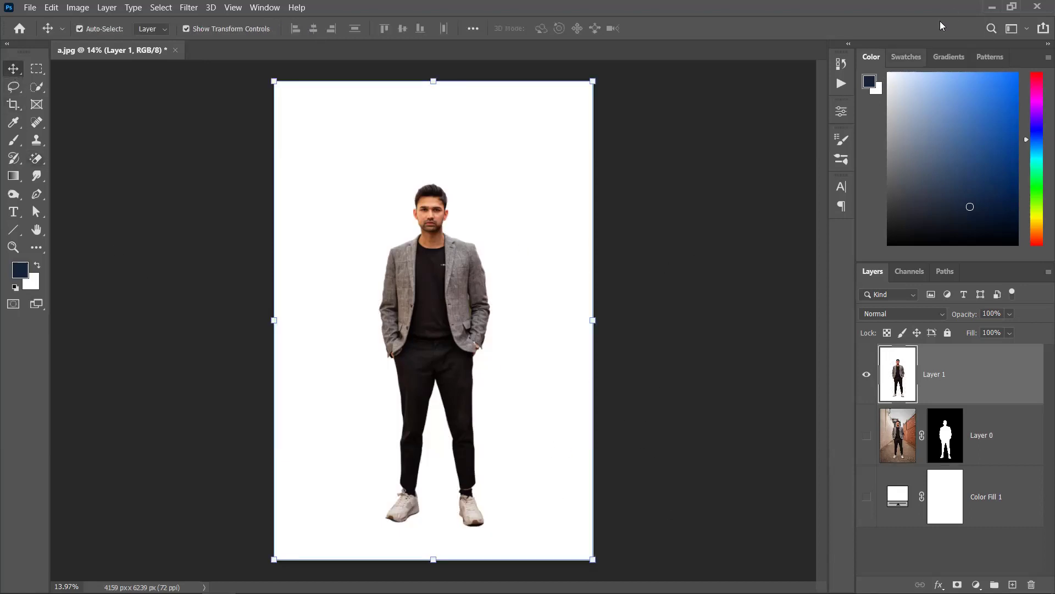
Switch to Firefox, browse the example images and prices in the Fiverr "clipping path" results, and minimize the browser.
{"action": "left_click", "coordinate": [992, 7]}
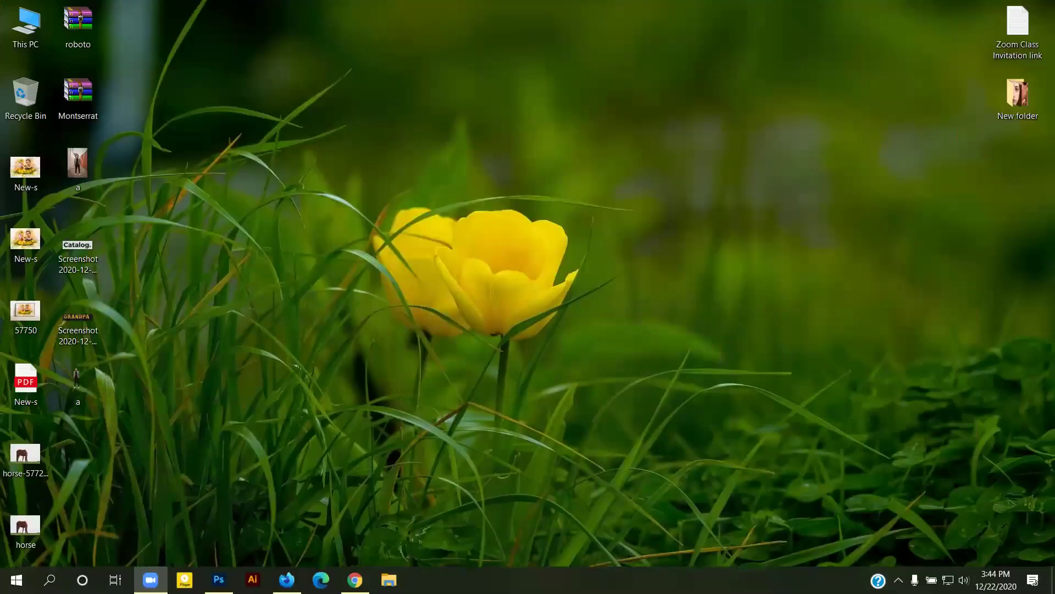
{"action": "left_click", "coordinate": [287, 579]}
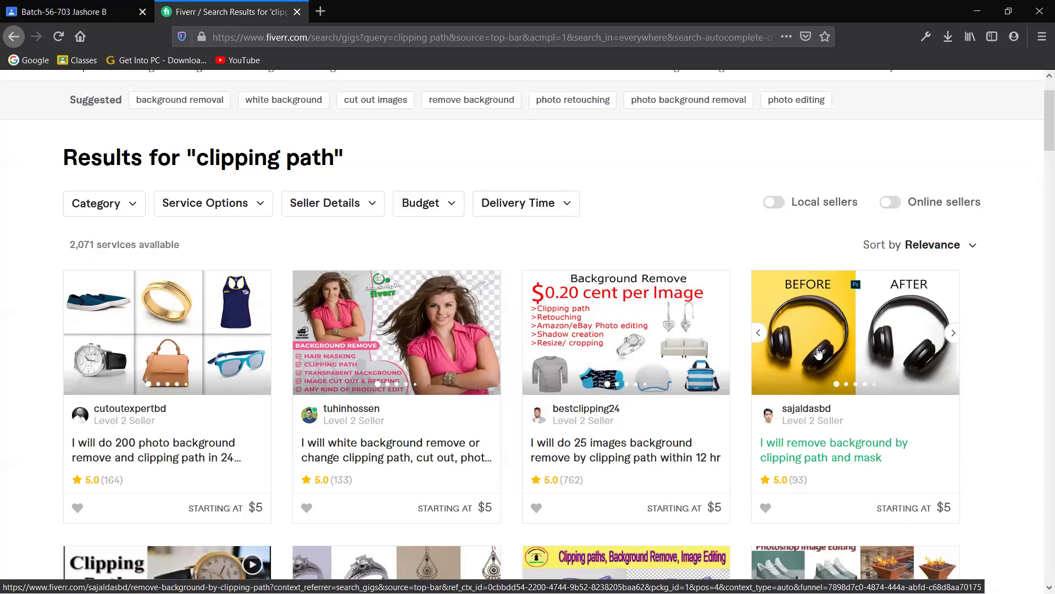
{"action": "scroll", "coordinate": [817, 356], "scroll_direction": "down", "scroll_amount": 3}
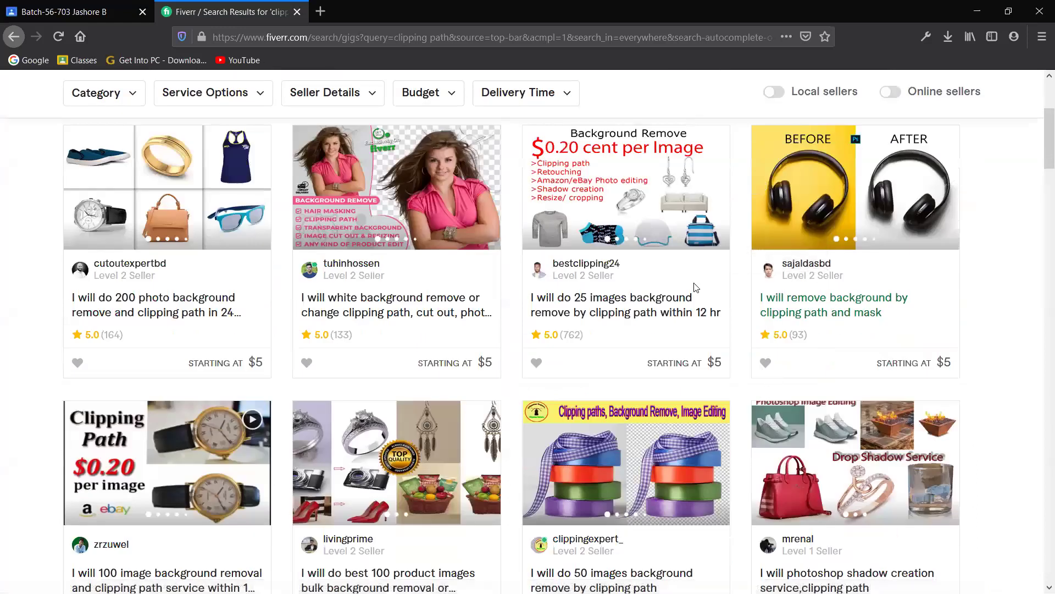
{"action": "scroll", "coordinate": [852, 452], "scroll_direction": "down", "scroll_amount": 3}
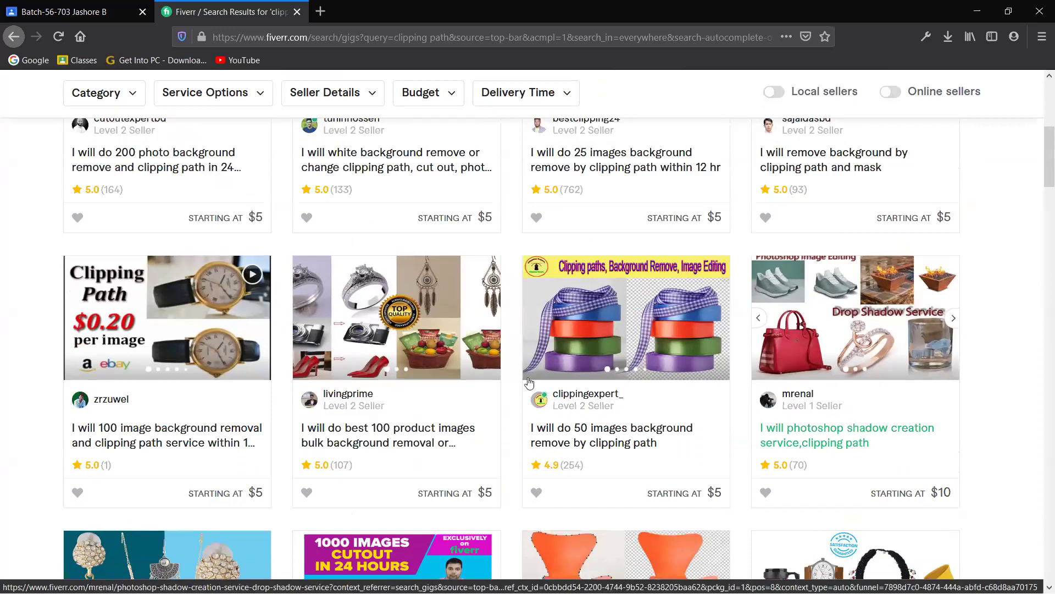
{"action": "scroll", "coordinate": [605, 349], "scroll_direction": "down", "scroll_amount": 3}
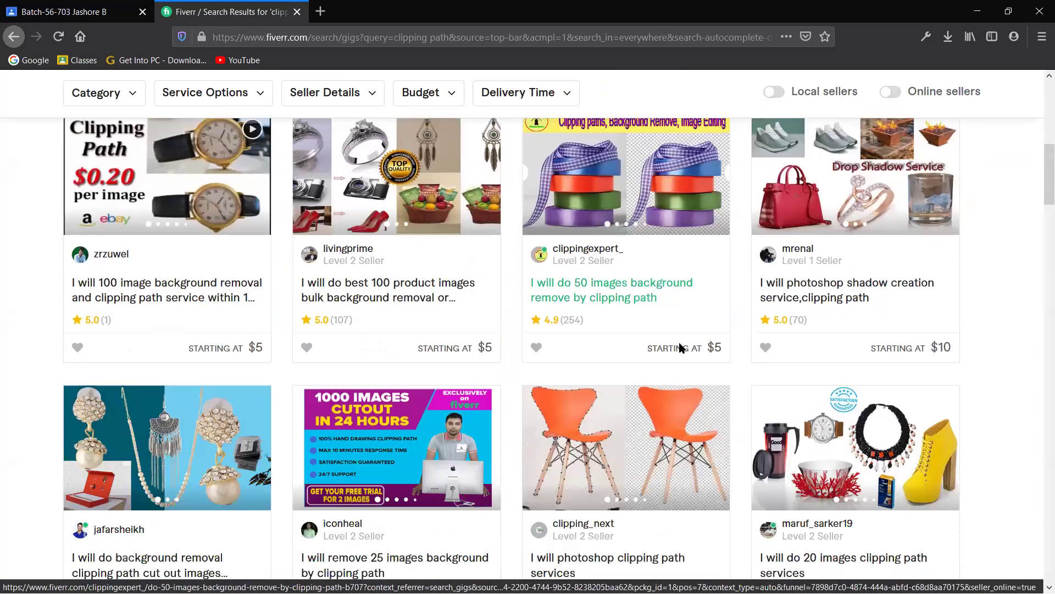
{"action": "scroll", "coordinate": [553, 332], "scroll_direction": "down", "scroll_amount": 3}
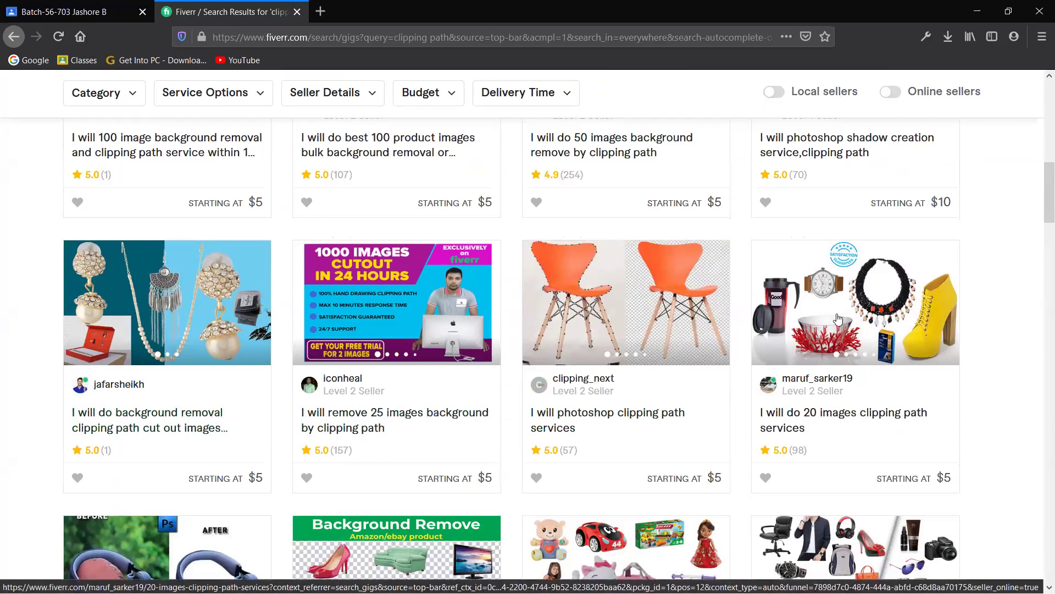
{"action": "scroll", "coordinate": [918, 316], "scroll_direction": "down", "scroll_amount": 3}
{"action": "scroll", "coordinate": [814, 329], "scroll_direction": "down", "scroll_amount": 3}
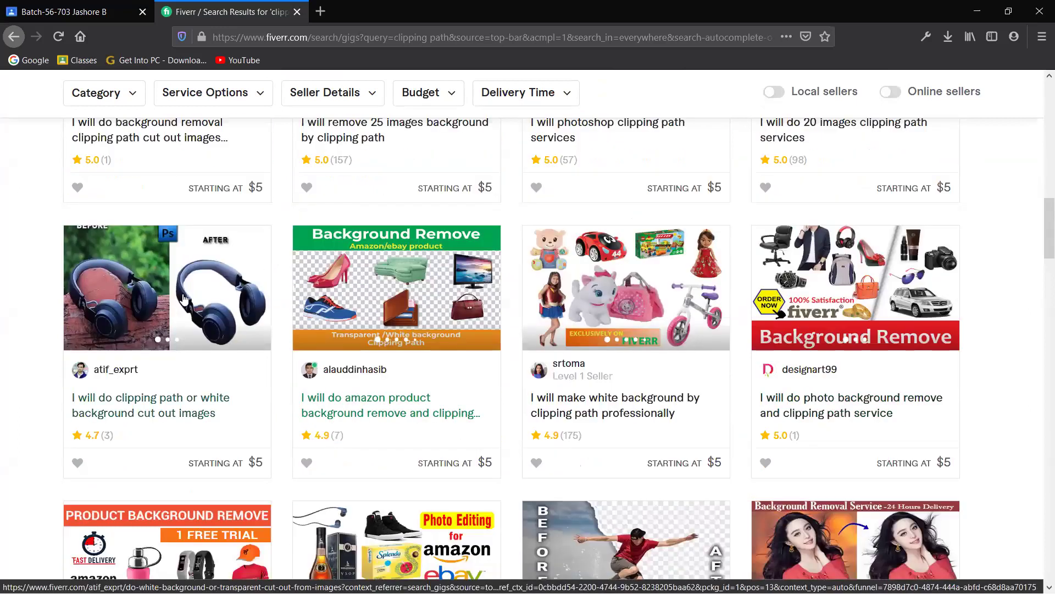
{"action": "scroll", "coordinate": [790, 271], "scroll_direction": "down", "scroll_amount": 3}
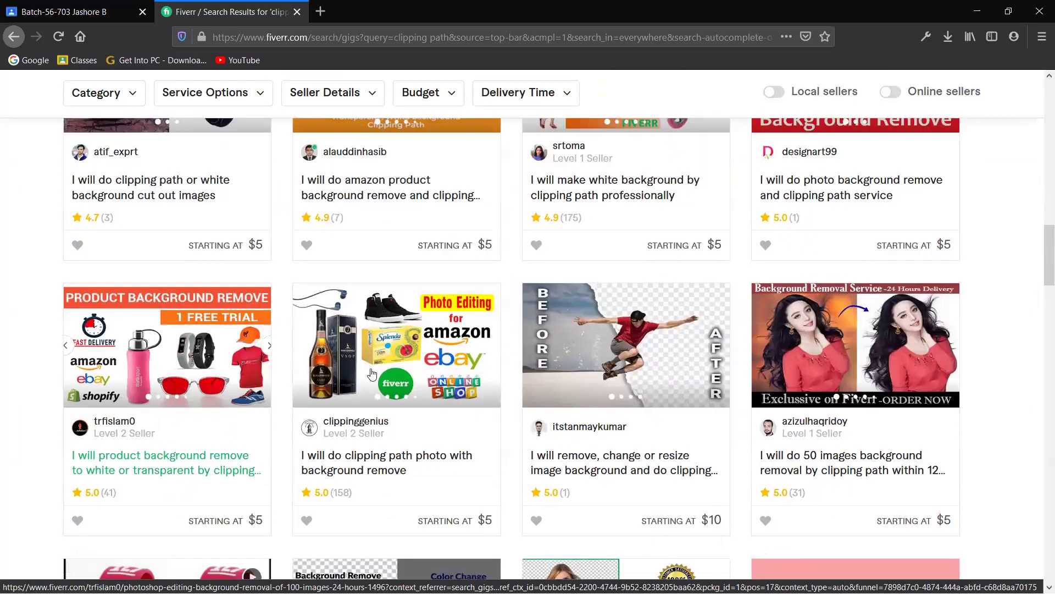
{"action": "scroll", "coordinate": [856, 373], "scroll_direction": "down", "scroll_amount": 10}
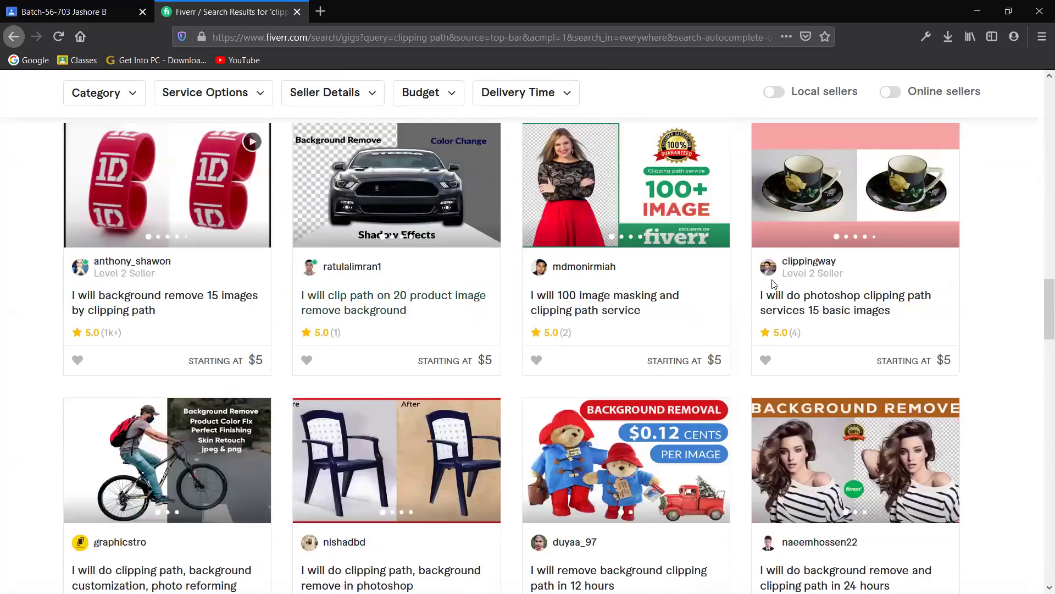
{"action": "scroll", "coordinate": [379, 328], "scroll_direction": "down", "scroll_amount": 1}
{"action": "scroll", "coordinate": [847, 428], "scroll_direction": "down", "scroll_amount": 4}
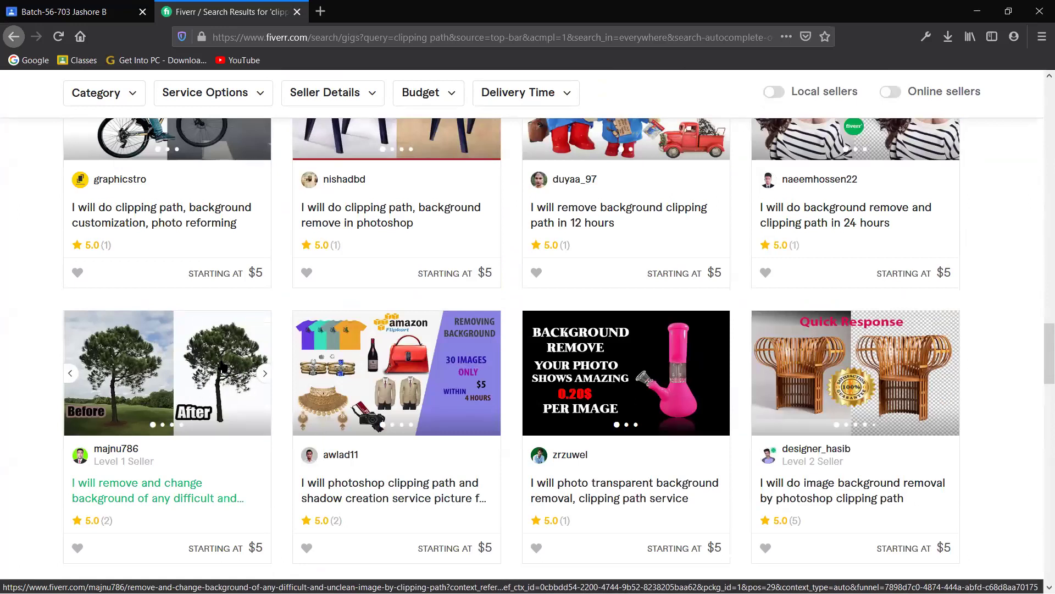
{"action": "scroll", "coordinate": [675, 388], "scroll_direction": "up", "scroll_amount": 18}
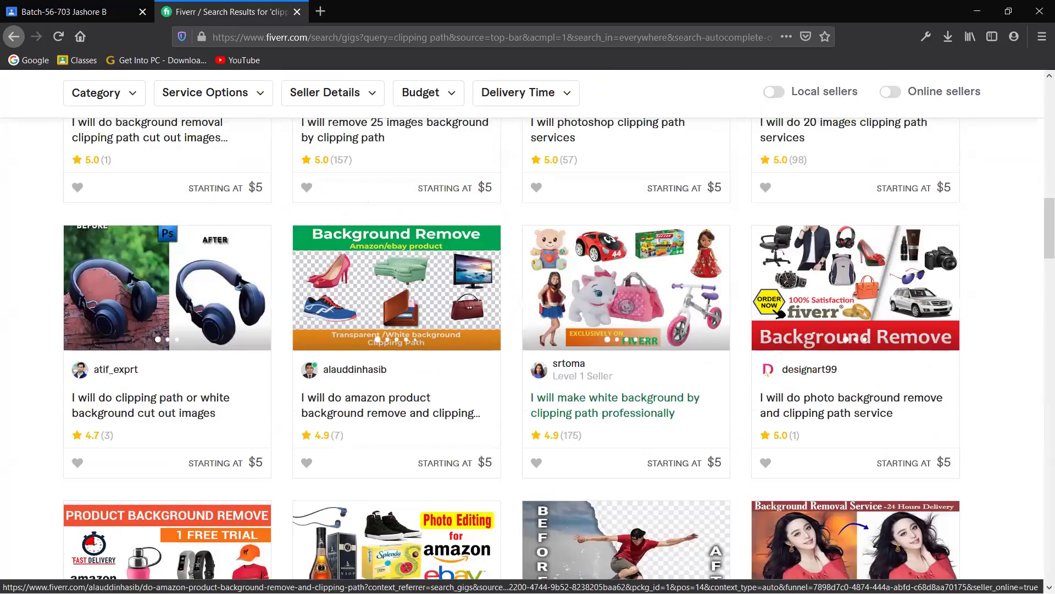
{"action": "left_click", "coordinate": [977, 11]}
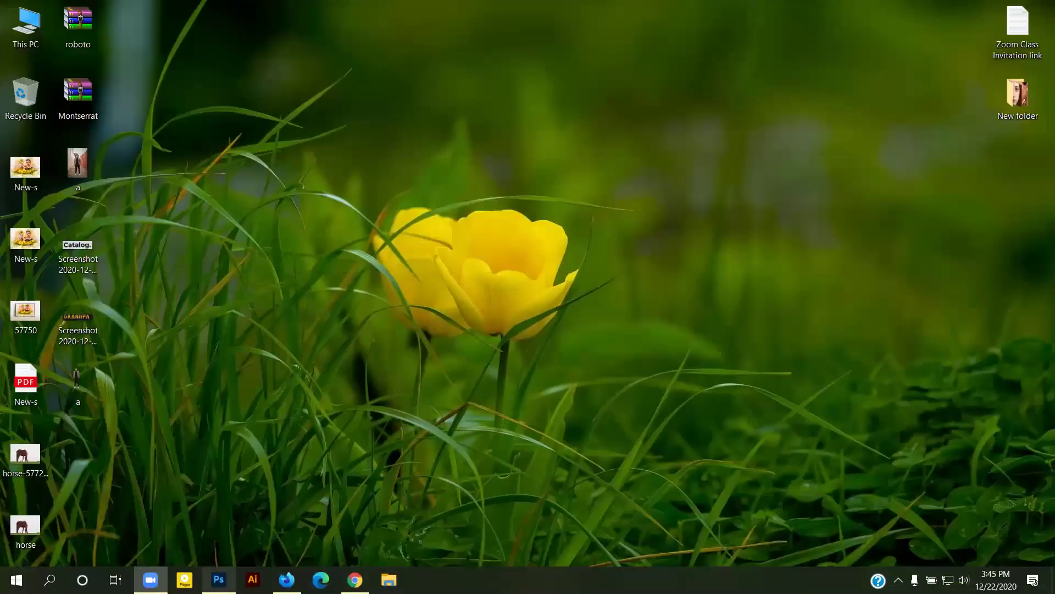
Return to Photoshop, delete the merged layer, and show Layer 0 and Color Fill 1.
{"action": "left_click", "coordinate": [217, 582]}
{"action": "key", "text": "Delete"}
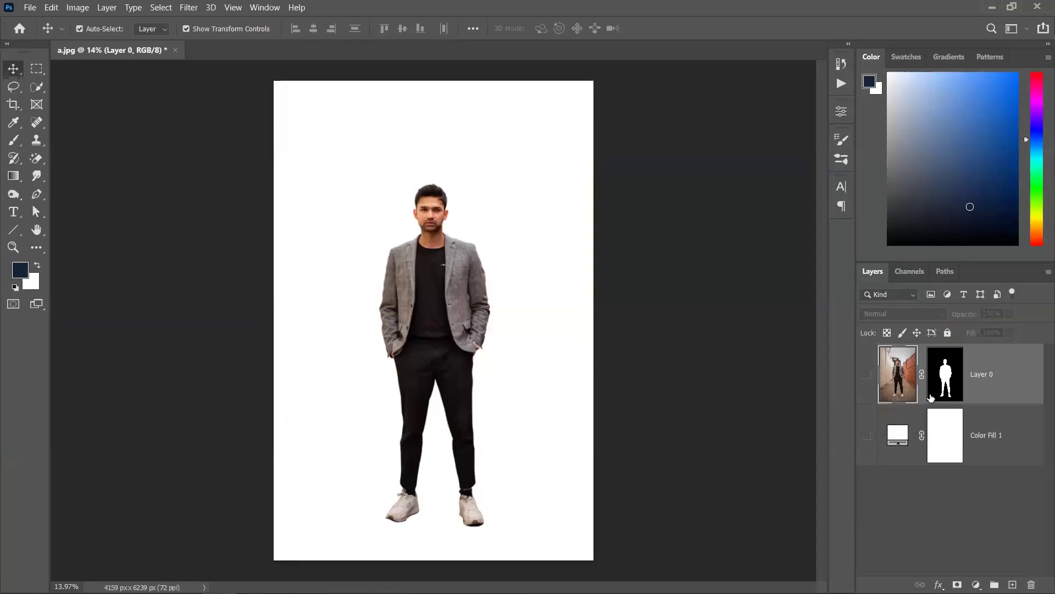
{"action": "left_click", "coordinate": [866, 376]}
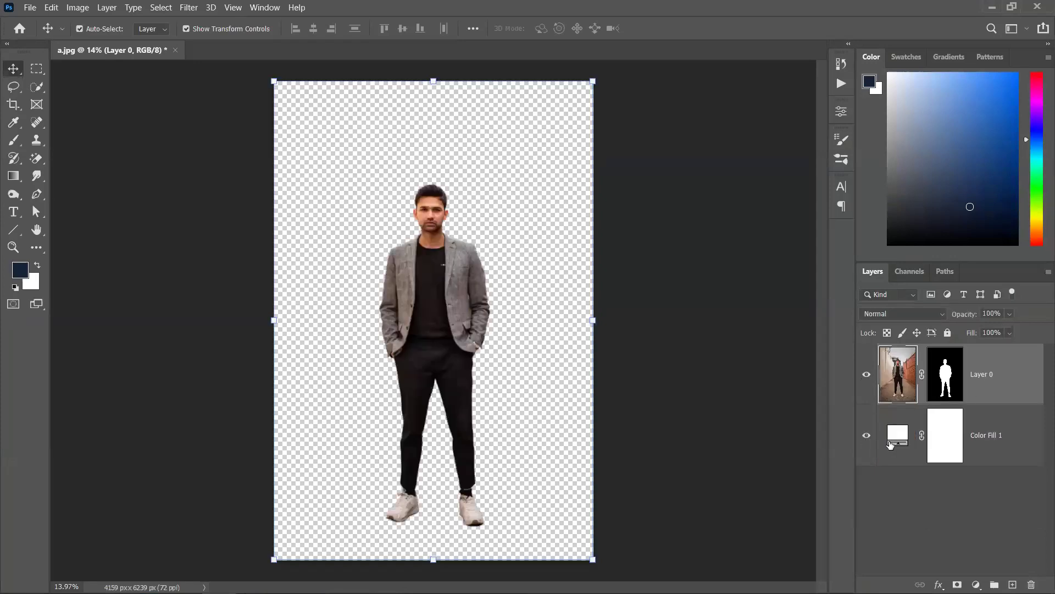
Open Select and Mask for the mask of Layer 0 and set the view mode to On Black.
{"action": "double_click", "coordinate": [939, 372]}
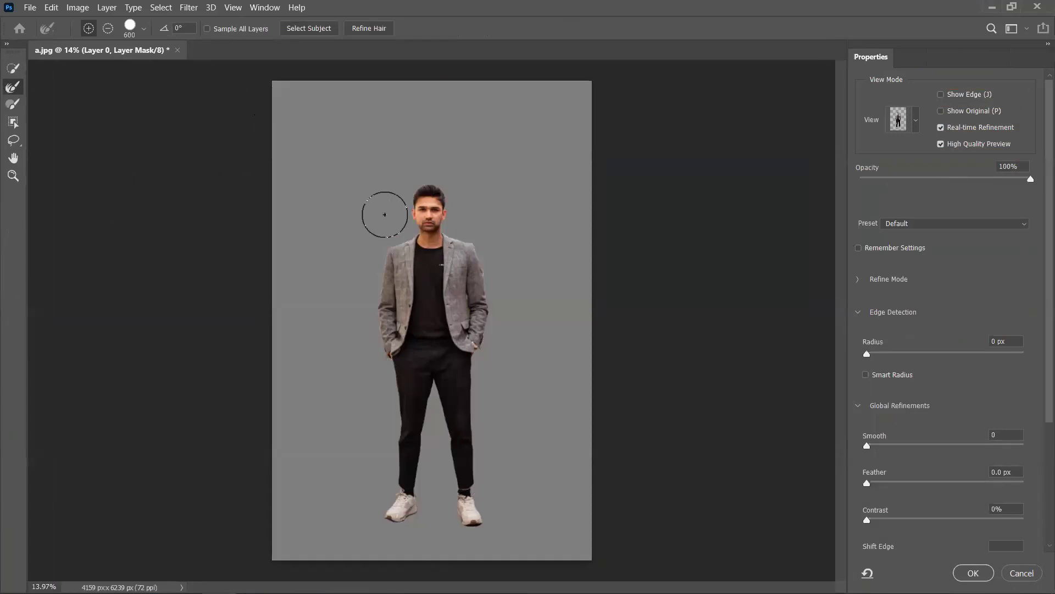
{"action": "scroll", "coordinate": [384, 215], "scroll_direction": "up", "scroll_amount": 1}
{"action": "left_click", "coordinate": [917, 117]}
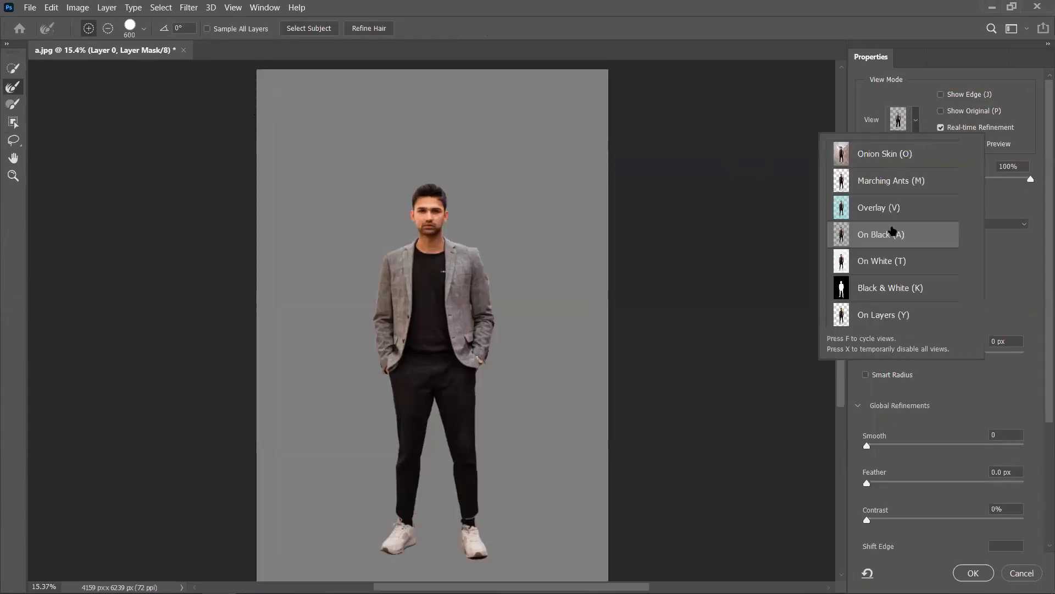
{"action": "left_click", "coordinate": [1004, 206]}
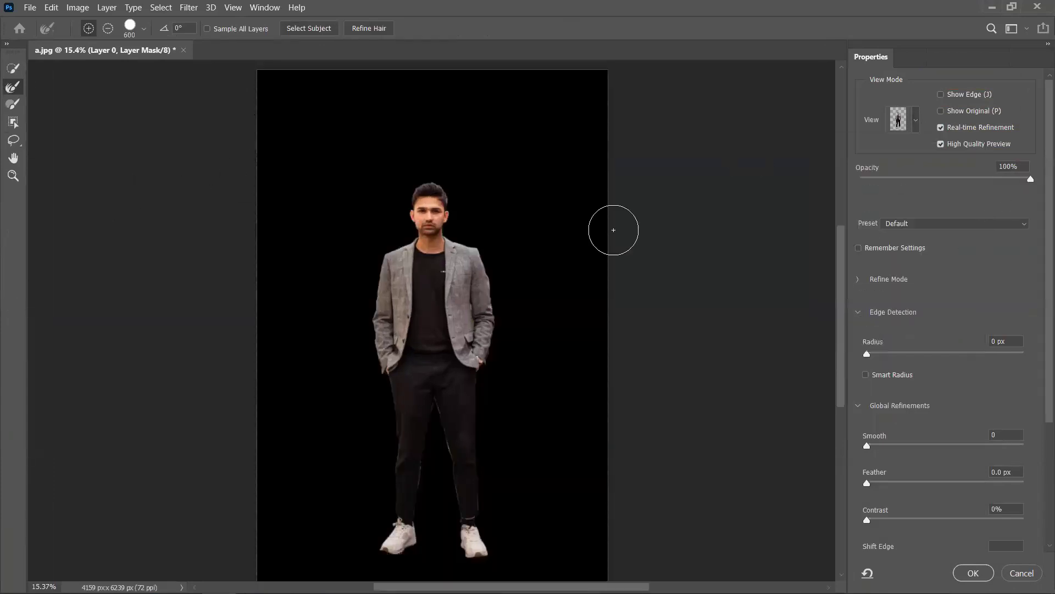
Brush along the man's hair edges with the Refine Edge Brush at size 45, and output the refined mask to a new layer.
{"action": "scroll", "coordinate": [431, 184], "scroll_direction": "up", "scroll_amount": 8}
{"action": "scroll", "coordinate": [430, 192], "scroll_direction": "up", "scroll_amount": 4}
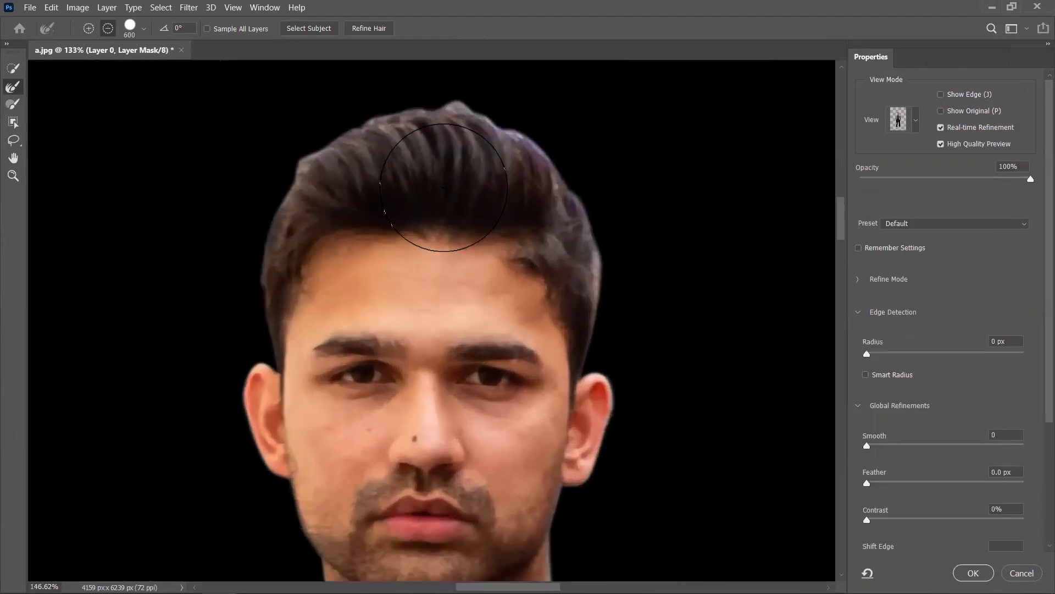
{"action": "key", "text": "bracketleft"}
{"action": "key", "text": "bracketleft"}
{"action": "key", "text": "bracketleft"}
{"action": "key", "text": "bracketleft"}
{"action": "key", "text": "bracketleft"}
{"action": "key", "text": "bracketleft"}
{"action": "key", "text": "bracketleft"}
{"action": "key", "text": "bracketleft"}
{"action": "key", "text": "bracketleft"}
{"action": "key", "text": "bracketleft"}
{"action": "key", "text": "bracketleft"}
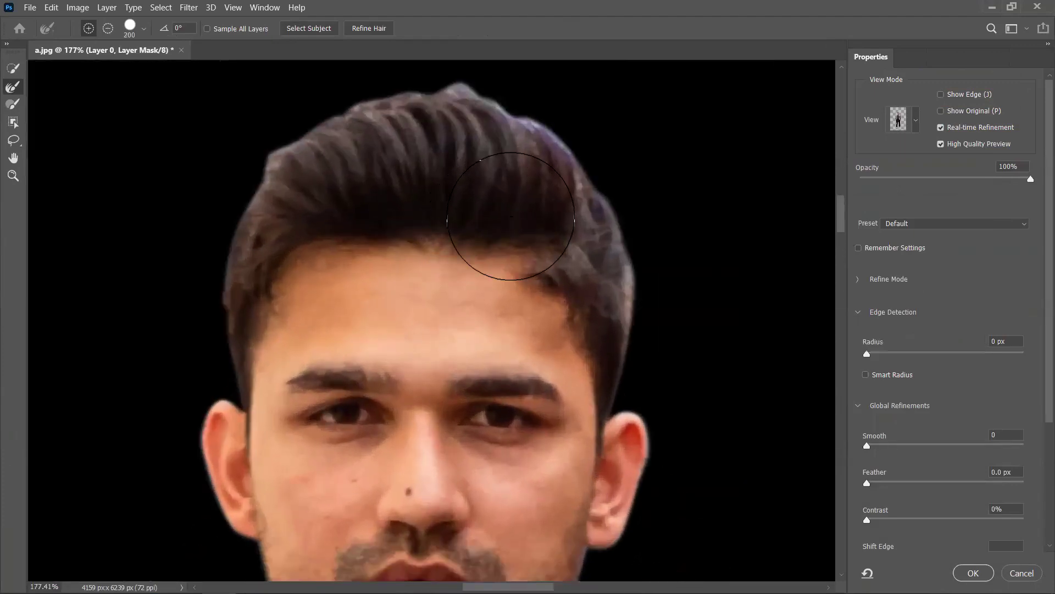
{"action": "key", "text": "bracketleft"}
{"action": "key", "text": "bracketleft"}
{"action": "key", "text": "bracketleft"}
{"action": "key", "text": "bracketleft"}
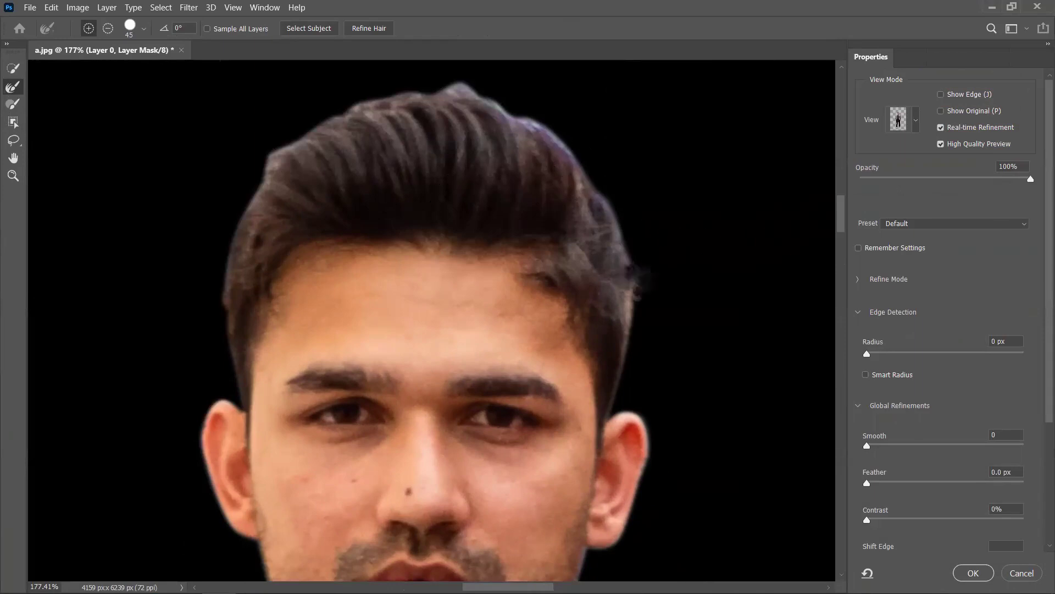
{"action": "left_click_drag", "start_coordinate": [528, 168], "coordinate": [543, 260]}
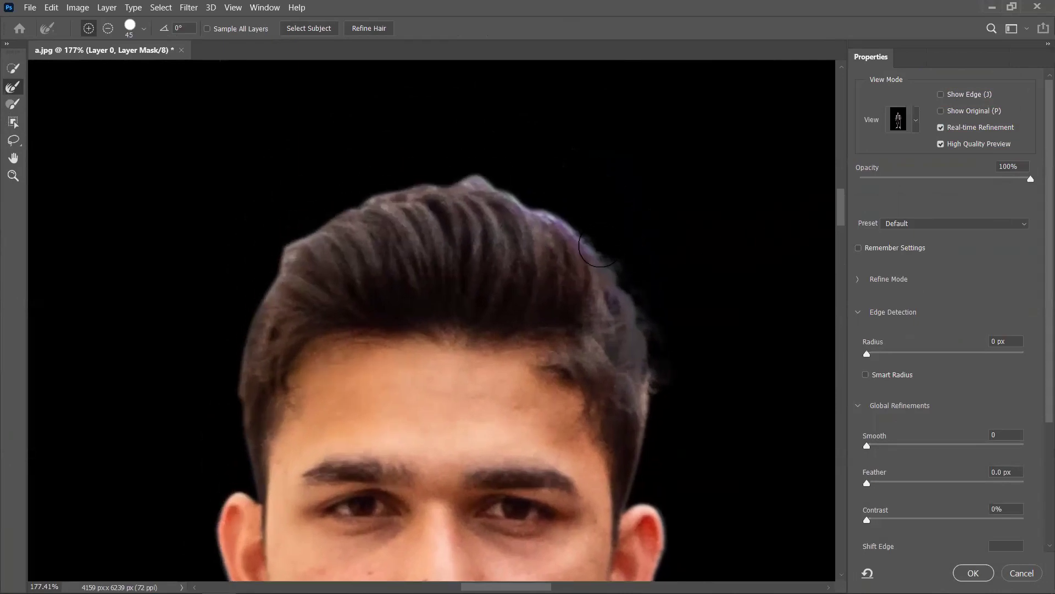
{"action": "mouse_move", "coordinate": [546, 212]}
{"action": "left_mouse_down"}
{"action": "mouse_move", "coordinate": [490, 190]}
{"action": "mouse_move", "coordinate": [536, 212]}
{"action": "mouse_move", "coordinate": [501, 187]}
{"action": "mouse_move", "coordinate": [407, 179]}
{"action": "mouse_move", "coordinate": [286, 246]}
{"action": "mouse_move", "coordinate": [395, 195]}
{"action": "mouse_move", "coordinate": [262, 294]}
{"action": "mouse_move", "coordinate": [275, 272]}
{"action": "mouse_move", "coordinate": [284, 260]}
{"action": "mouse_move", "coordinate": [250, 332]}
{"action": "mouse_move", "coordinate": [246, 419]}
{"action": "mouse_move", "coordinate": [242, 379]}
{"action": "mouse_move", "coordinate": [242, 406]}
{"action": "left_mouse_up"}
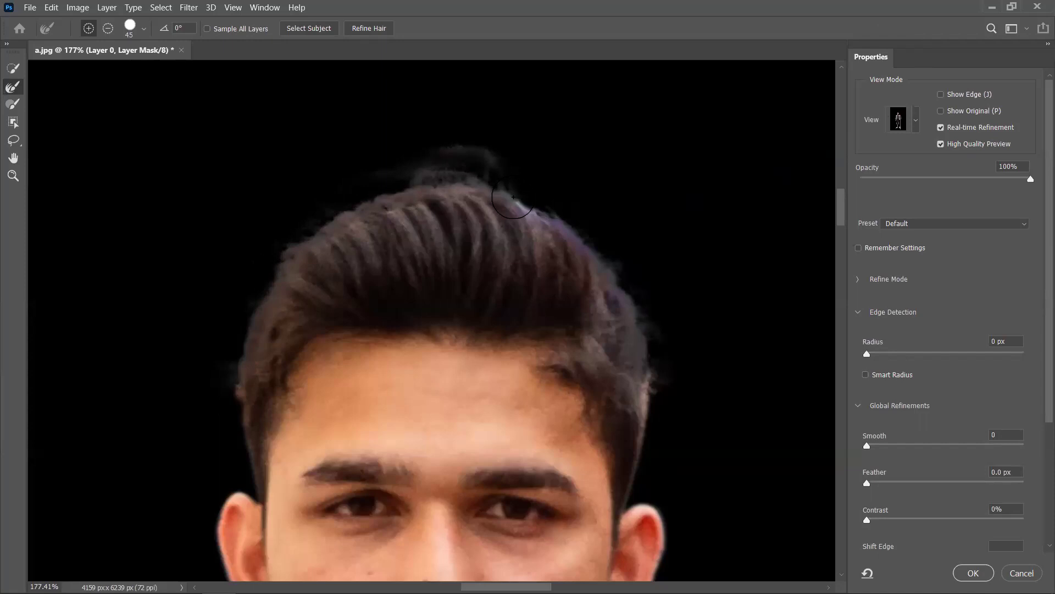
{"action": "left_click", "coordinate": [968, 569]}
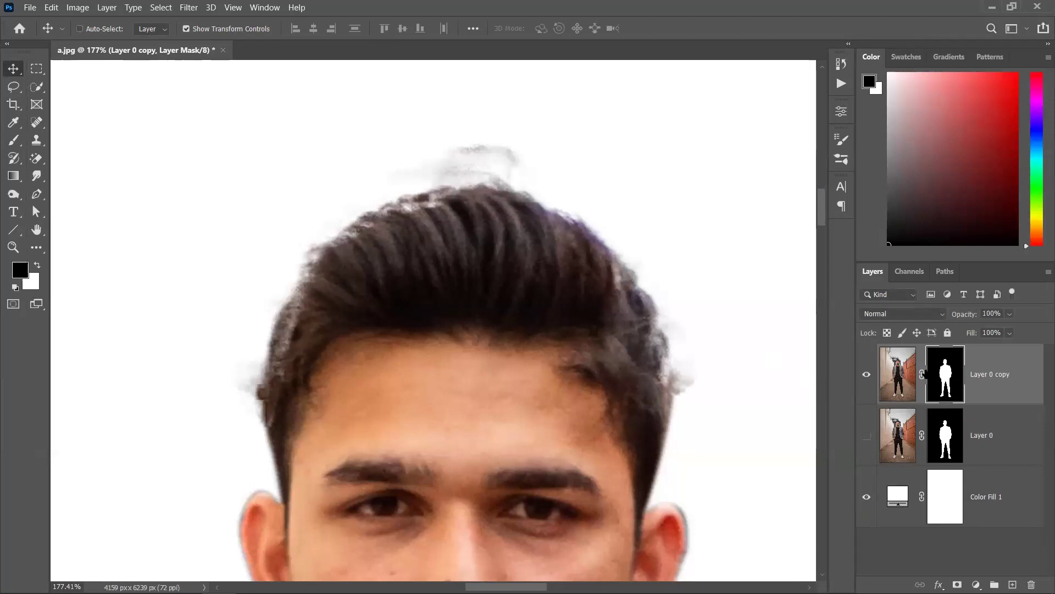
Step back through the edit history until the unmasked alley photo is the only layer, the locked Background.
{"action": "key", "text": "ctrl+z"}
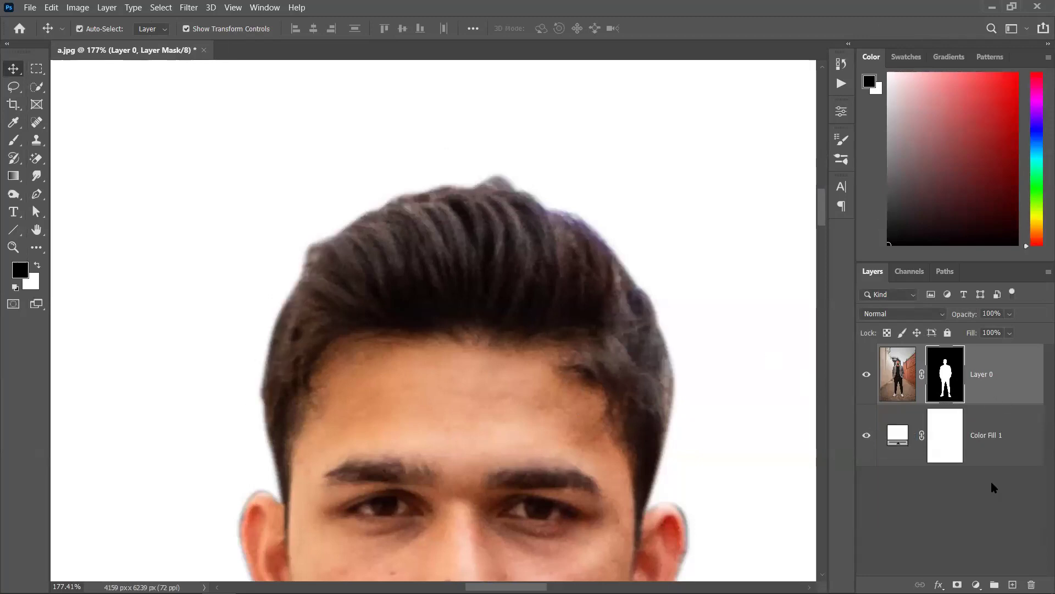
{"action": "key", "text": "ctrl+z"}
{"action": "key", "text": "ctrl+z"}
{"action": "key", "text": "ctrl+z"}
{"action": "key", "text": "ctrl+z"}
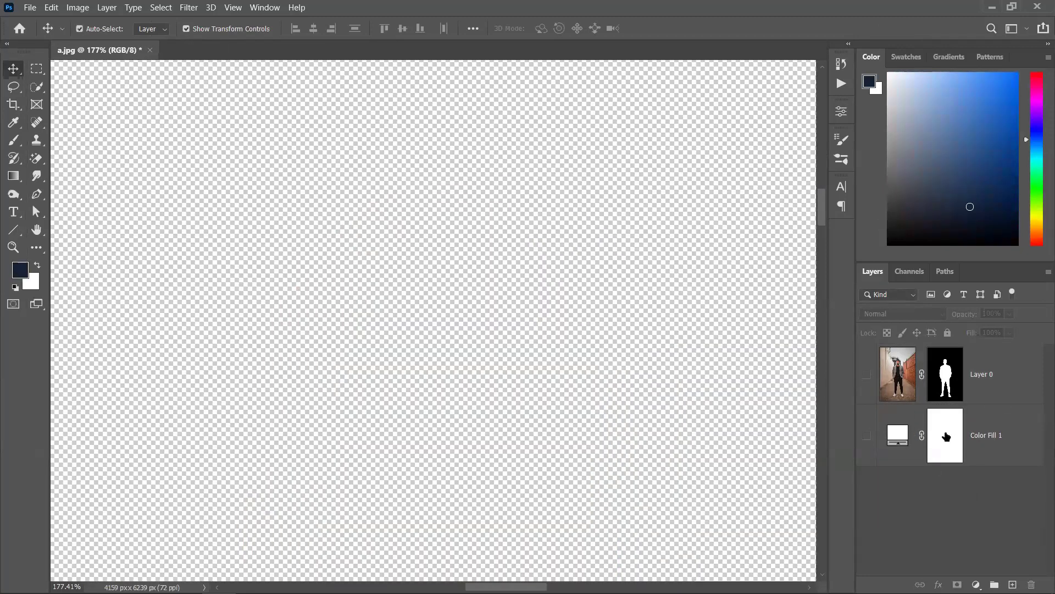
{"action": "left_click", "coordinate": [868, 375]}
{"action": "key", "text": "ctrl+shift+z"}
{"action": "key", "text": "ctrl+shift+z"}
{"action": "key", "text": "ctrl+shift+z"}
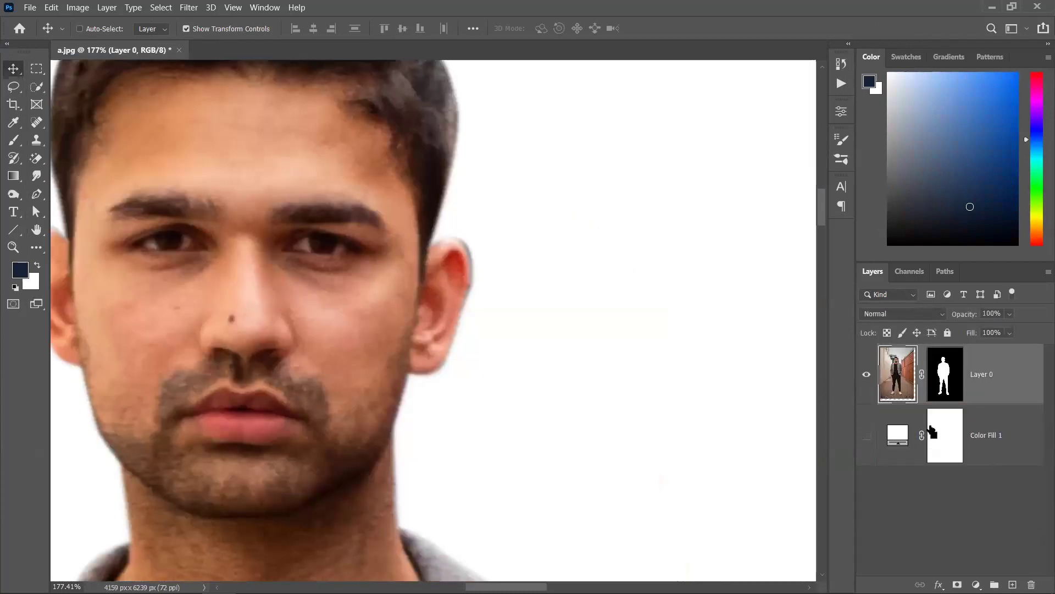
{"action": "key", "text": "ctrl+z"}
{"action": "key", "text": "ctrl+z"}
{"action": "key", "text": "ctrl+z"}
{"action": "key", "text": "ctrl+z"}
{"action": "key", "text": "ctrl+z"}
{"action": "key", "text": "ctrl+z"}
{"action": "key", "text": "ctrl+z"}
{"action": "key", "text": "ctrl+z"}
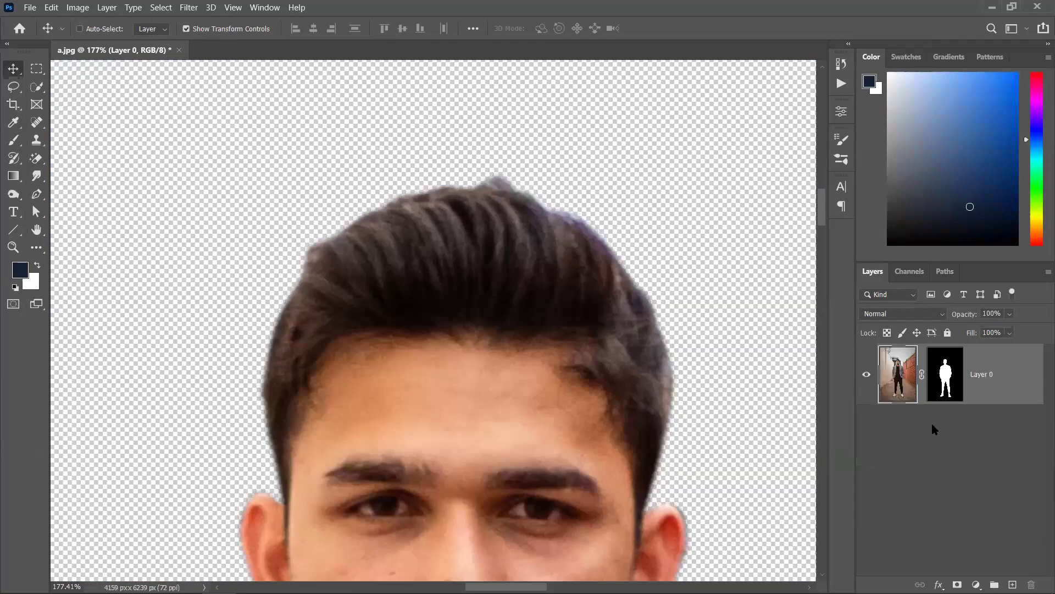
{"action": "key", "text": "ctrl+z"}
{"action": "key", "text": "ctrl+z"}
{"action": "scroll", "coordinate": [542, 329], "scroll_direction": "down", "scroll_amount": 3}
{"action": "scroll", "coordinate": [541, 330], "scroll_direction": "down", "scroll_amount": 5}
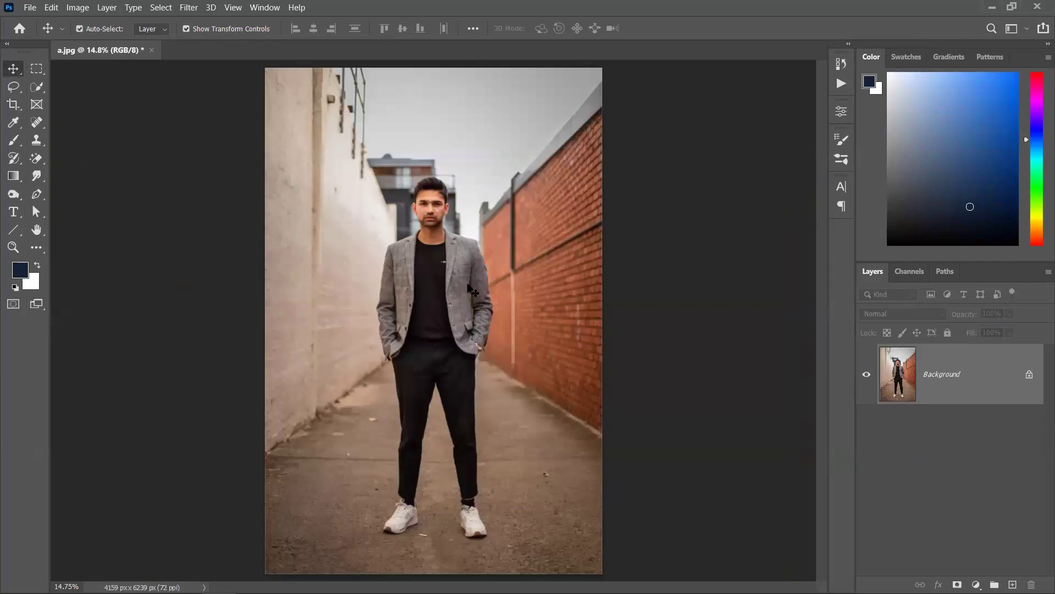
Load the man path as a selection on the Background layer, and deselect it.
{"action": "left_click", "coordinate": [949, 274]}
{"action": "left_click", "coordinate": [875, 315], "text": "ctrl"}
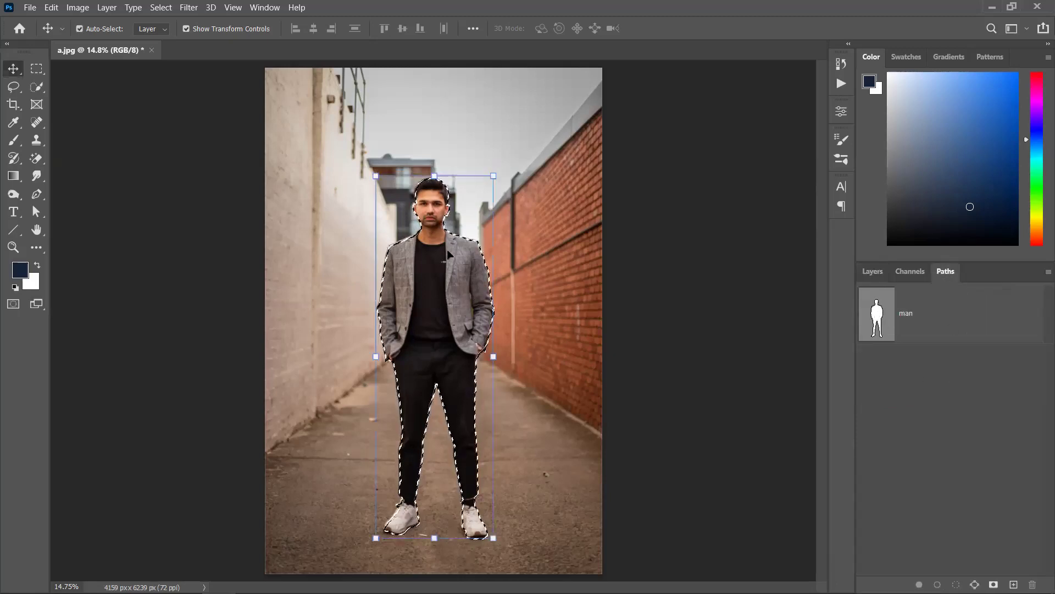
{"action": "left_click", "coordinate": [873, 273]}
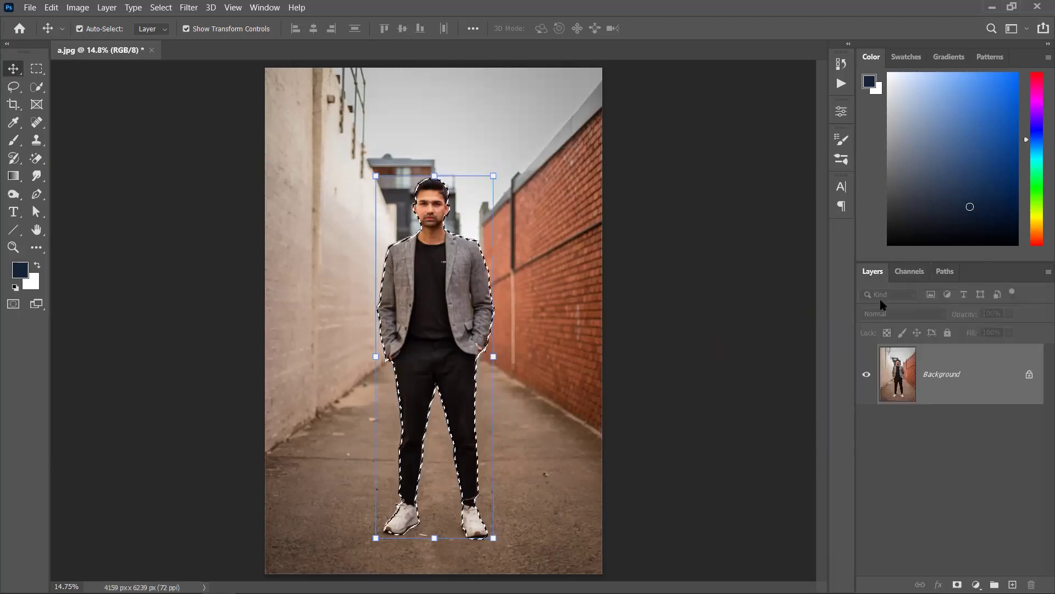
{"action": "key", "text": "ctrl+d"}
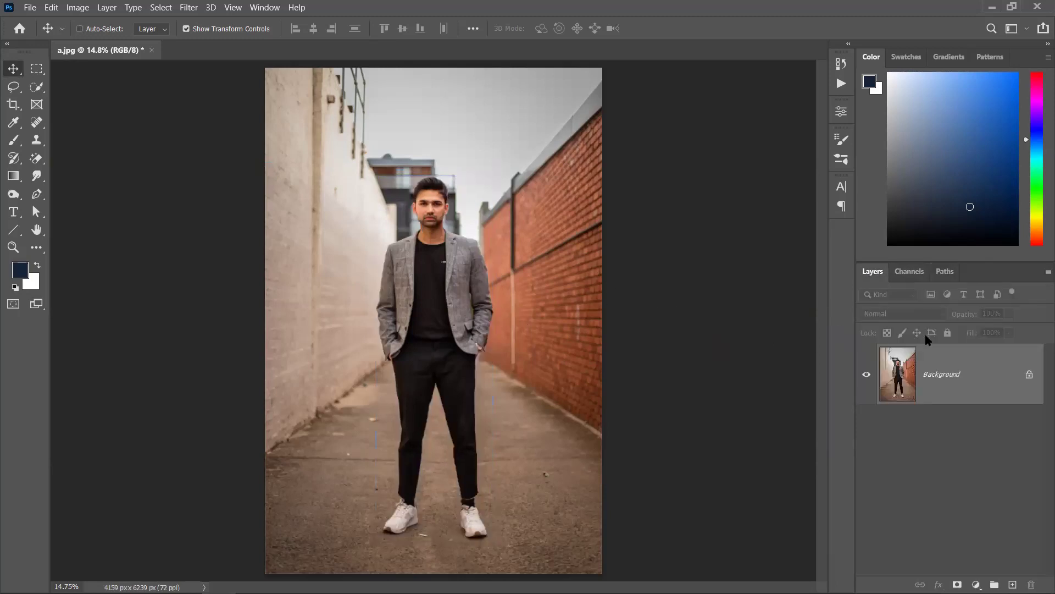
Display the man path over the photo, examine its outline around the jacket and legs, and hide the path.
{"action": "left_click", "coordinate": [945, 272]}
{"action": "left_click", "coordinate": [875, 315]}
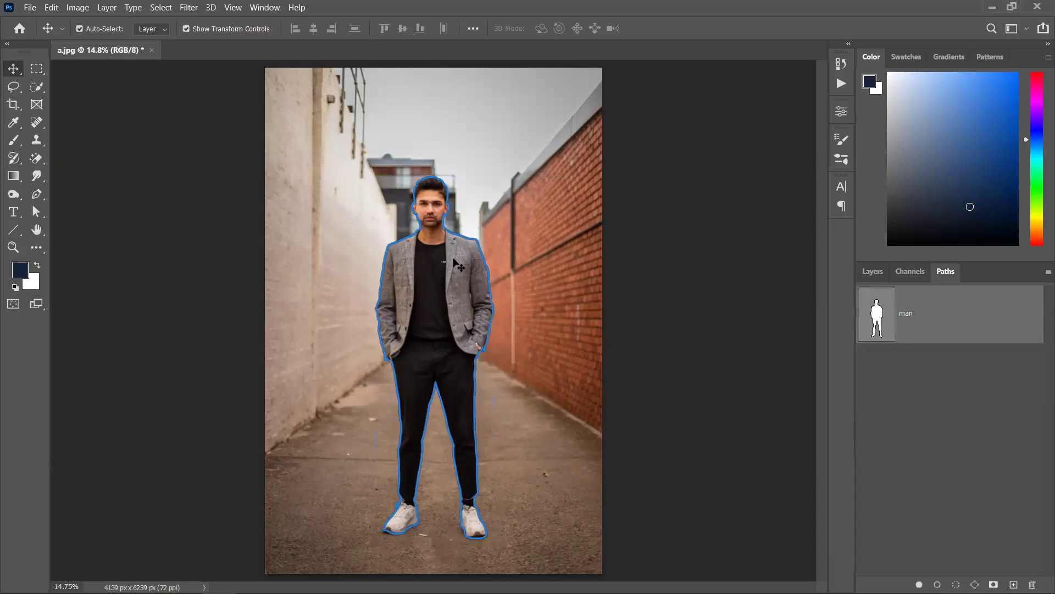
{"action": "left_click", "coordinate": [870, 275]}
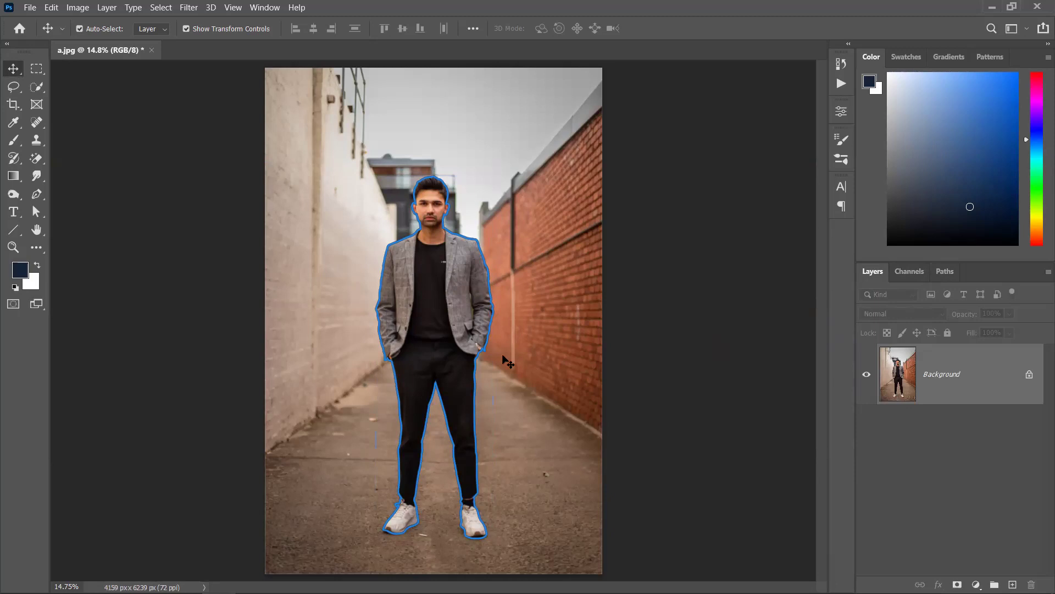
{"action": "scroll", "coordinate": [440, 368], "scroll_direction": "up", "scroll_amount": 5}
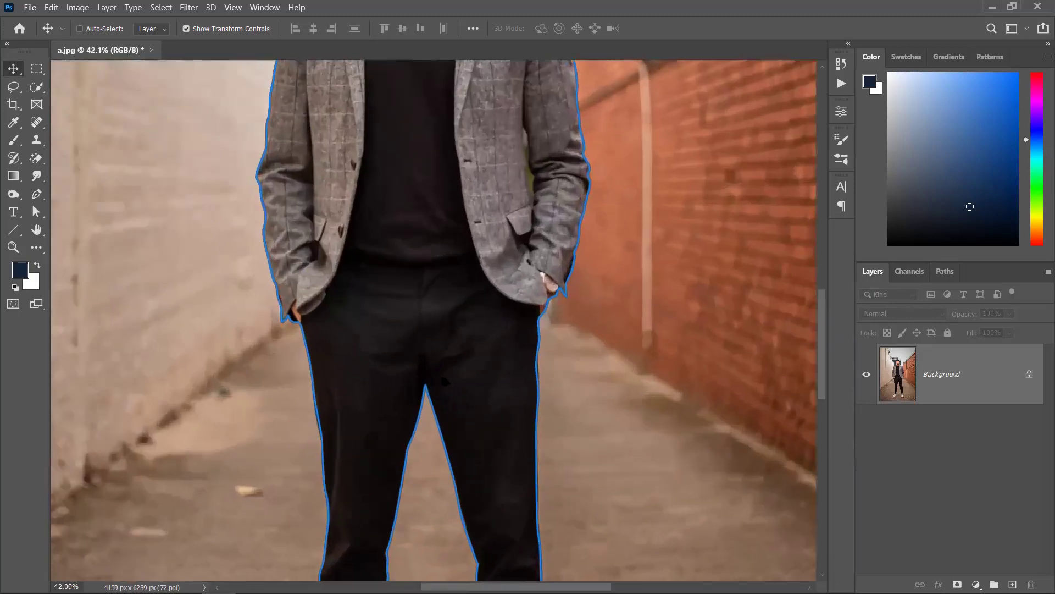
{"action": "scroll", "coordinate": [439, 368], "scroll_direction": "down", "scroll_amount": 5}
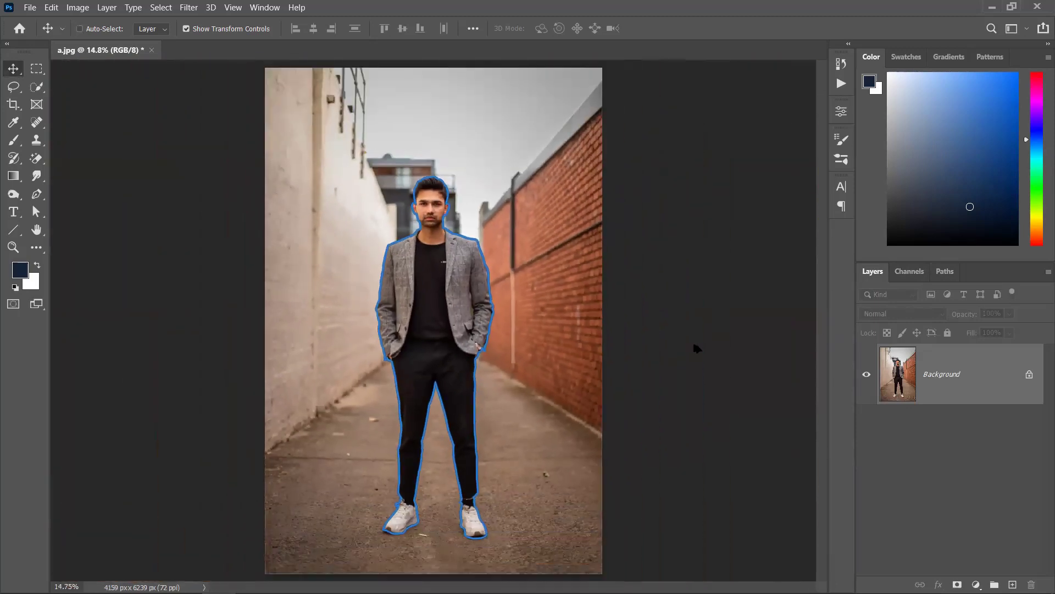
{"action": "left_click", "coordinate": [945, 271]}
{"action": "left_click", "coordinate": [918, 386]}
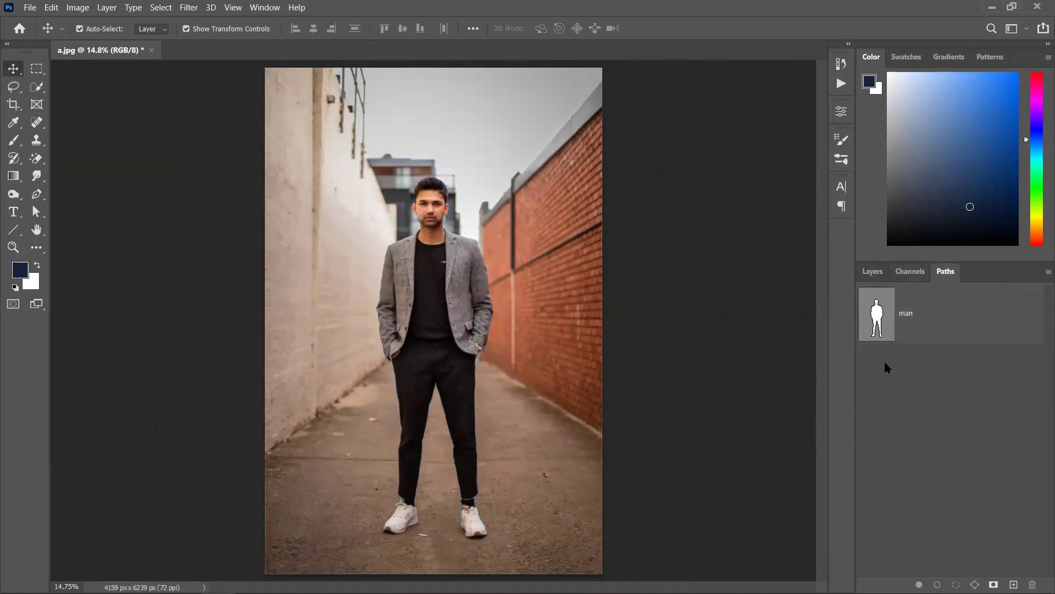
Load the man path as a selection and add it as a layer mask to the Background layer.
{"action": "left_click", "coordinate": [873, 271]}
{"action": "left_click", "coordinate": [938, 271]}
{"action": "left_click", "coordinate": [877, 313], "text": "ctrl"}
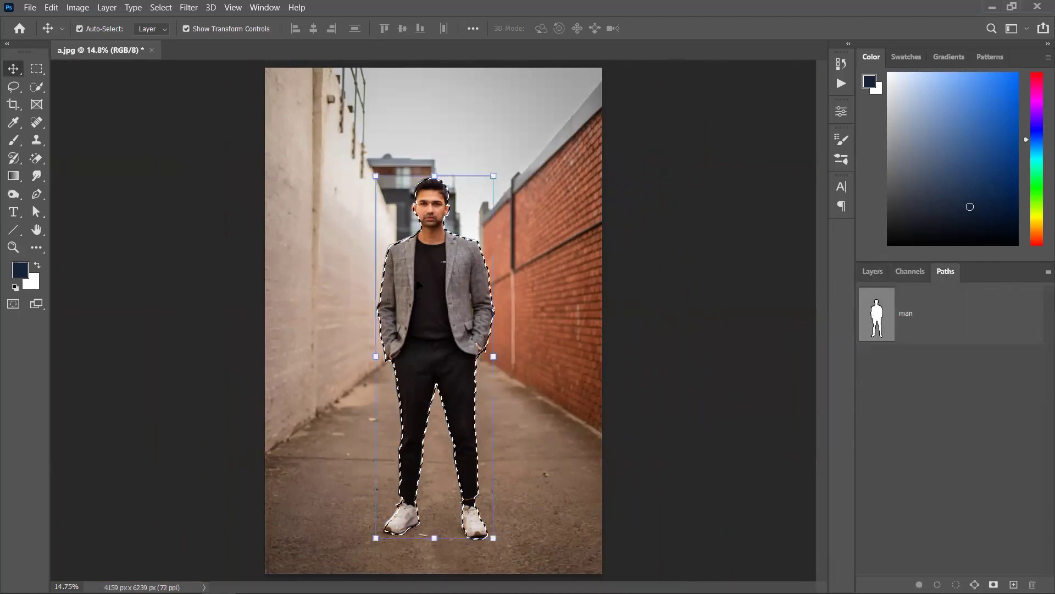
{"action": "left_click", "coordinate": [872, 271]}
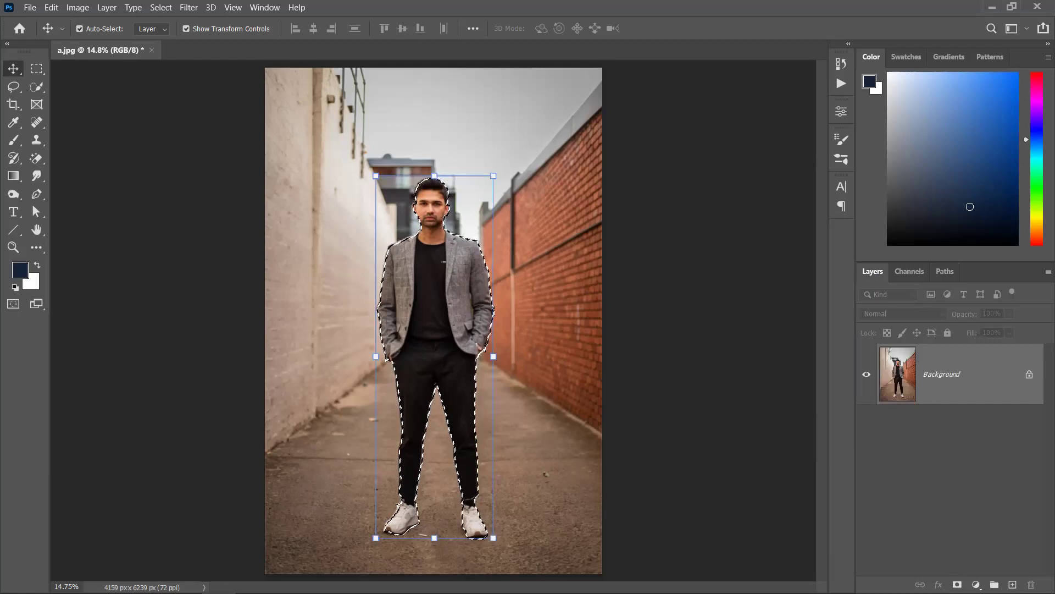
{"action": "left_click", "coordinate": [957, 584]}
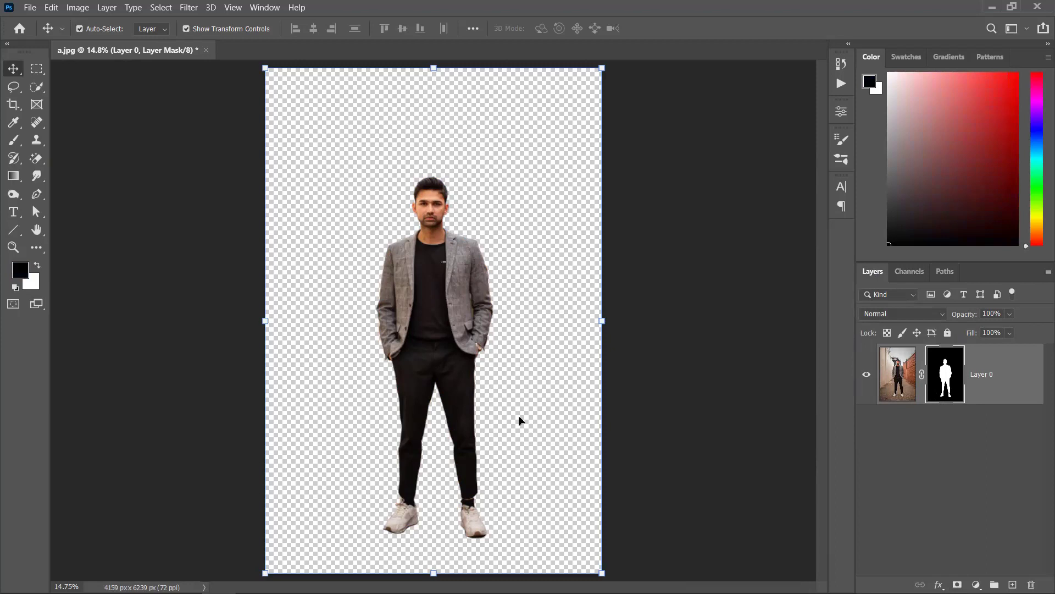
{"action": "left_click", "coordinate": [636, 309]}
{"action": "left_click", "coordinate": [348, 187]}
{"action": "left_click", "coordinate": [160, 9]}
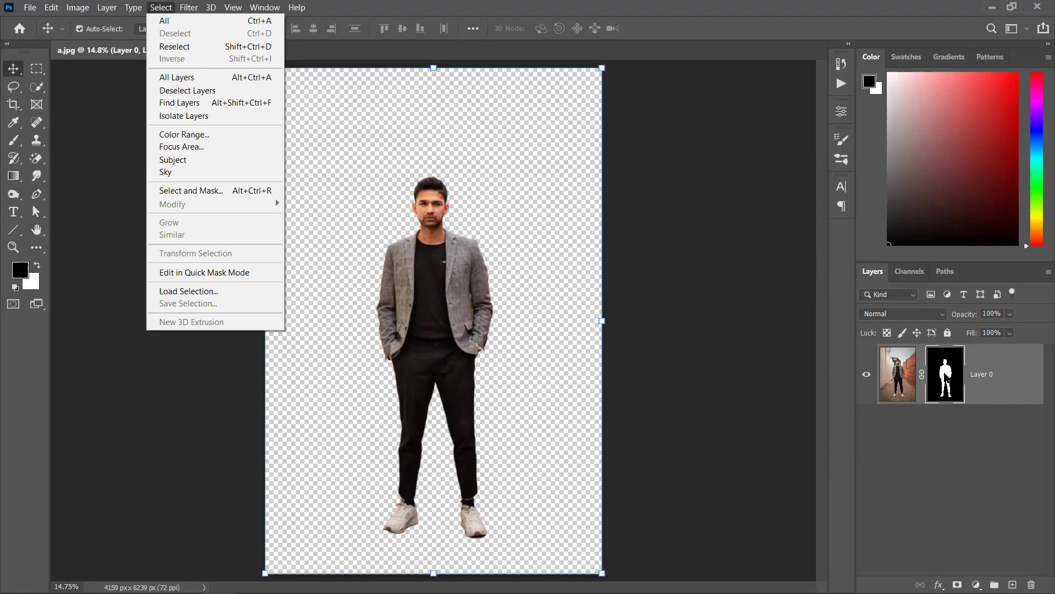
{"action": "left_click", "coordinate": [945, 378]}
{"action": "key", "text": "alt+ctrl+r"}
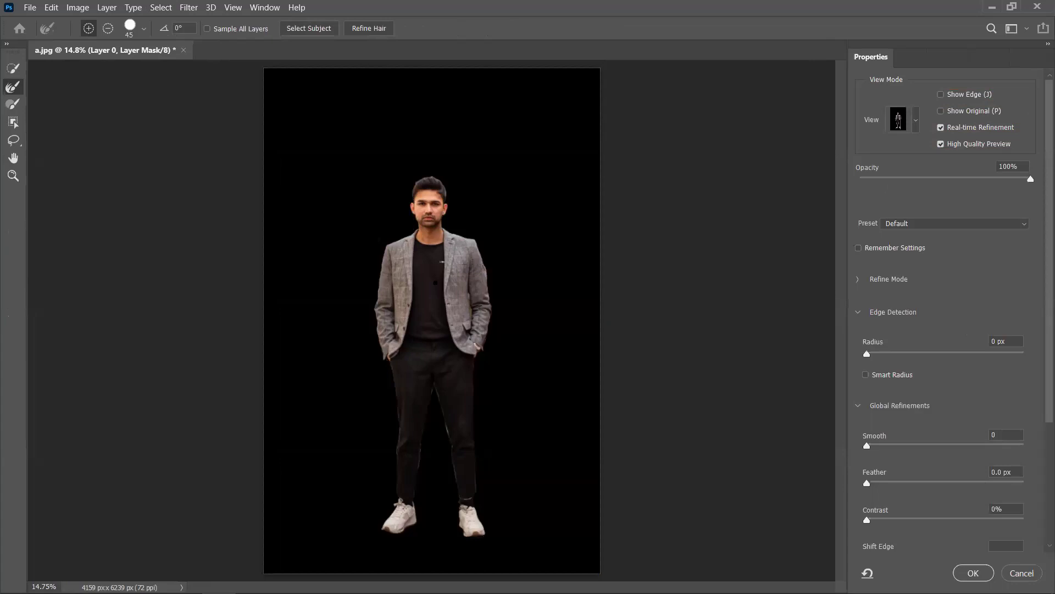
{"action": "left_click", "coordinate": [1018, 571]}
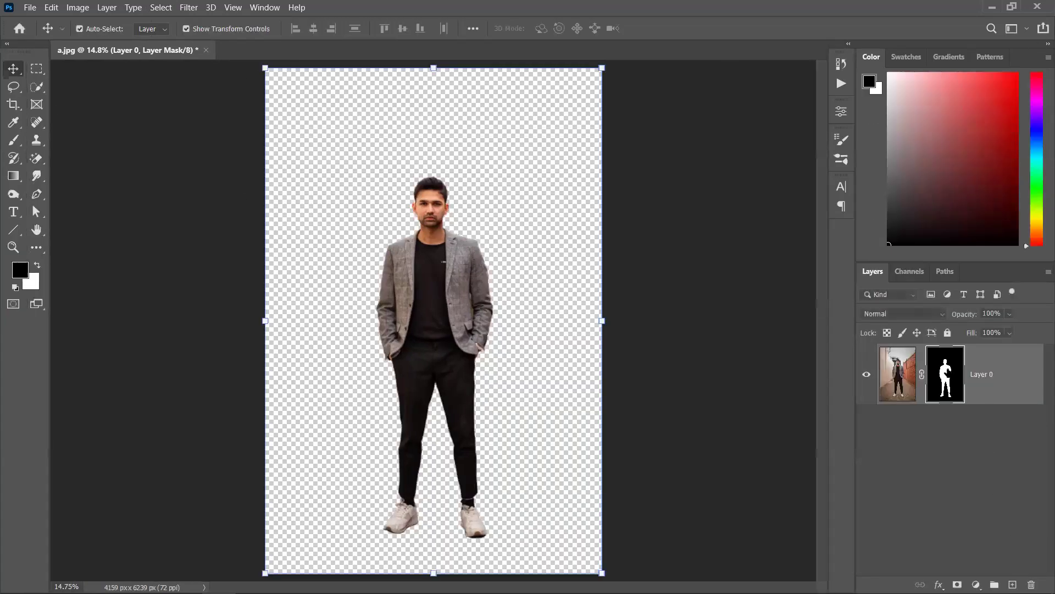
Open Select and Mask on the Layer 0 mask and brush around the man's hair outline with the Refine Edge Brush.
{"action": "key", "text": "alt+ctrl+r"}
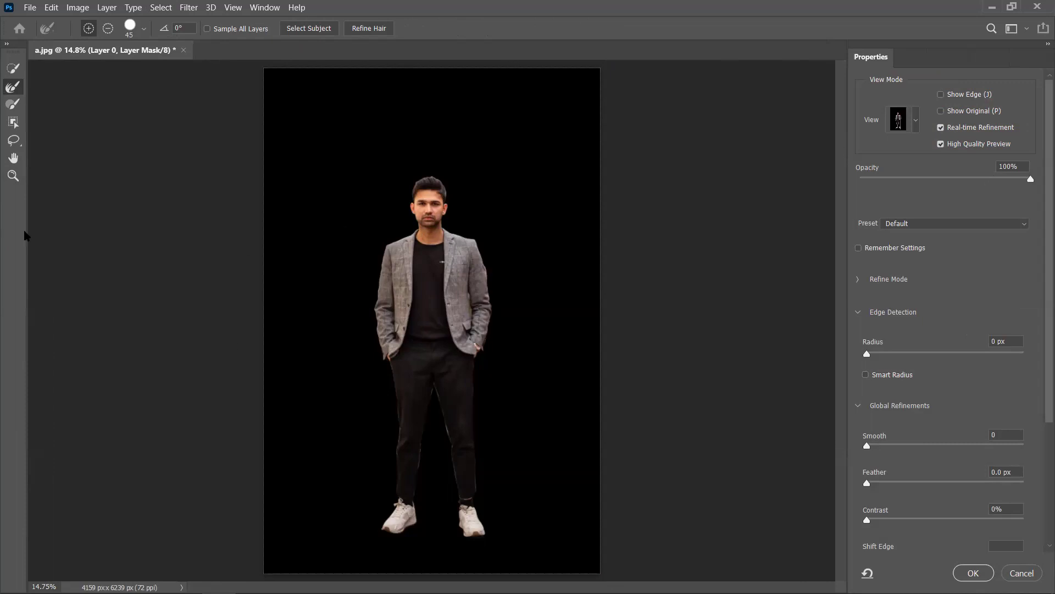
{"action": "left_click", "coordinate": [916, 123]}
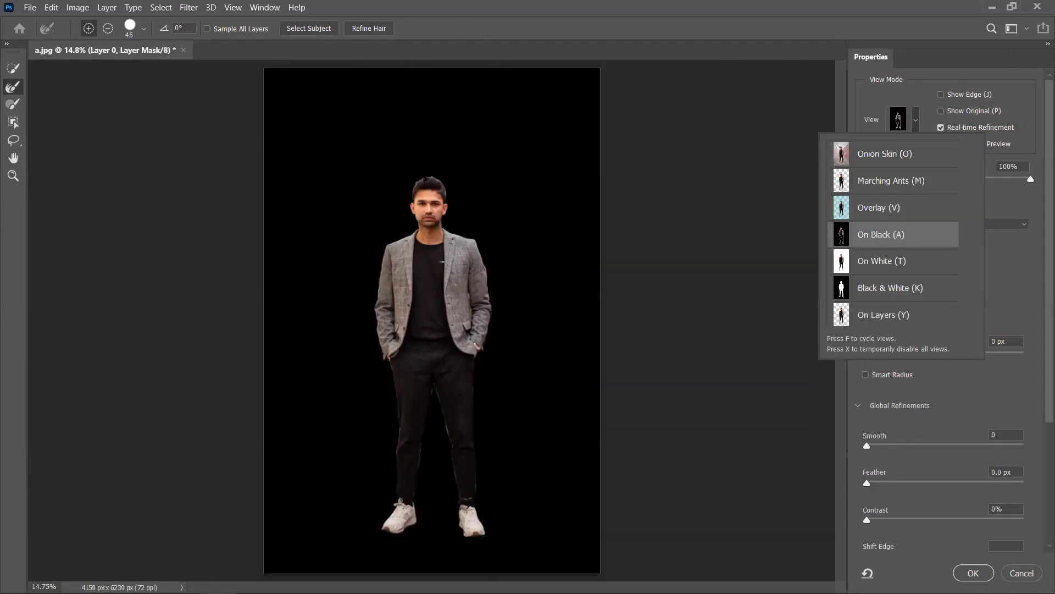
{"action": "scroll", "coordinate": [441, 179], "scroll_direction": "up", "scroll_amount": 10}
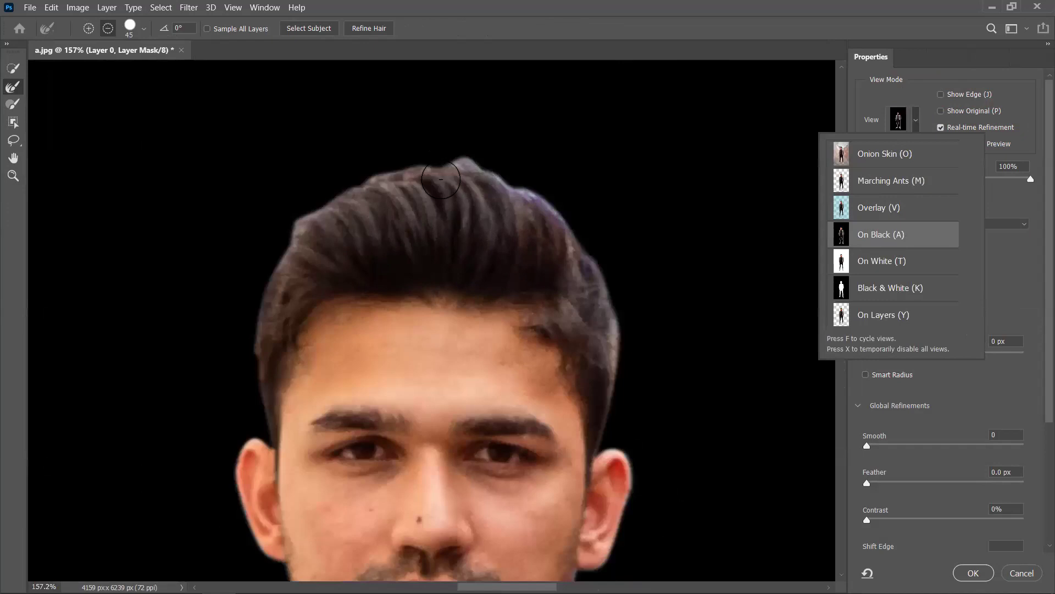
{"action": "scroll", "coordinate": [572, 242], "scroll_direction": "up", "scroll_amount": 2}
{"action": "left_click_drag", "start_coordinate": [556, 210], "coordinate": [539, 327]}
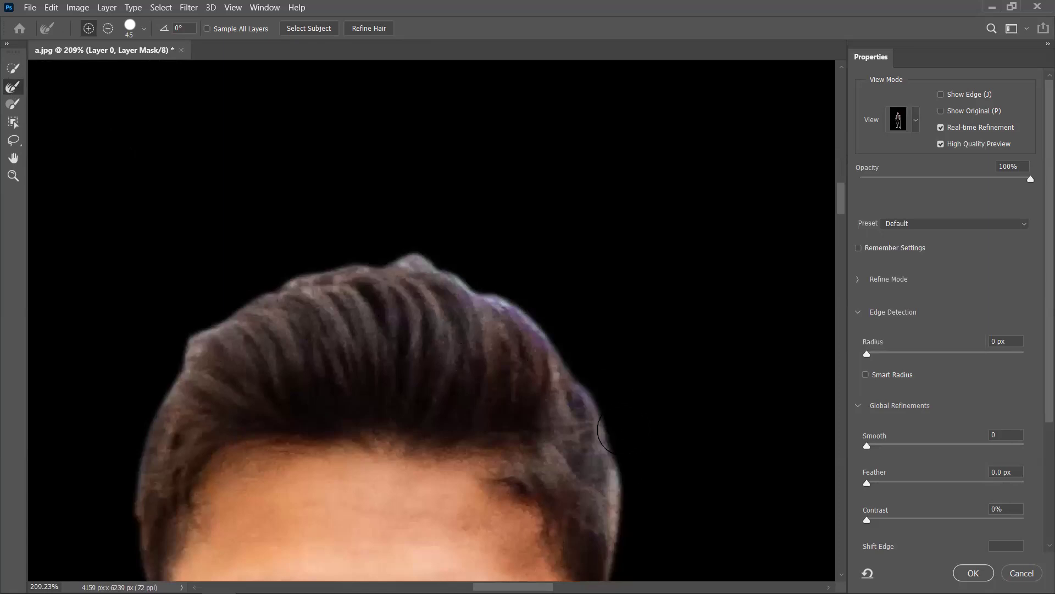
{"action": "left_click_drag", "start_coordinate": [607, 464], "coordinate": [575, 394]}
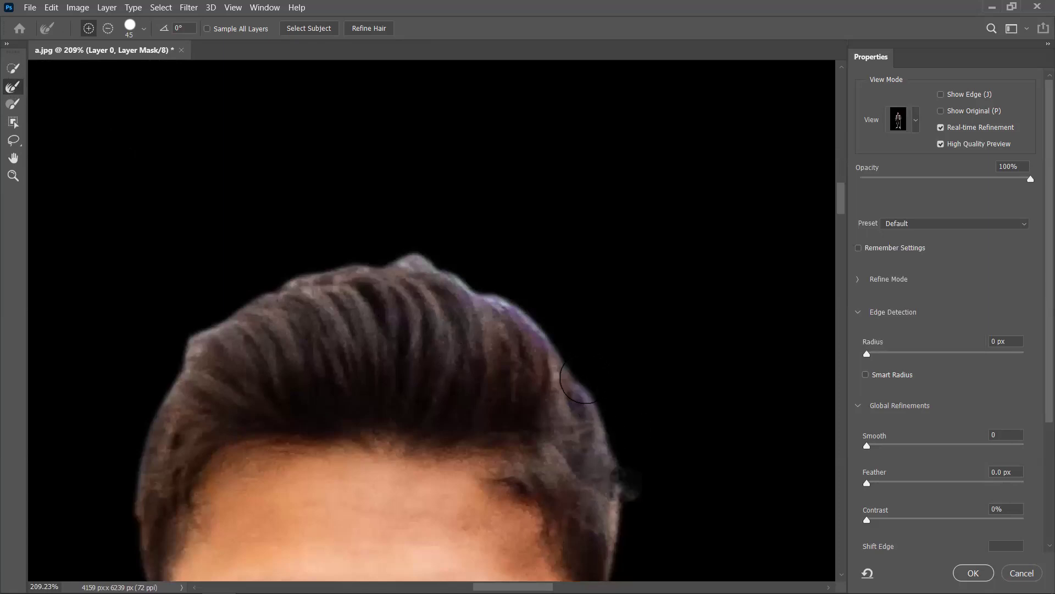
{"action": "mouse_move", "coordinate": [532, 317]}
{"action": "left_mouse_down"}
{"action": "mouse_move", "coordinate": [398, 259]}
{"action": "mouse_move", "coordinate": [410, 258]}
{"action": "mouse_move", "coordinate": [326, 269]}
{"action": "mouse_move", "coordinate": [195, 334]}
{"action": "mouse_move", "coordinate": [166, 388]}
{"action": "mouse_move", "coordinate": [214, 407]}
{"action": "mouse_move", "coordinate": [308, 346]}
{"action": "left_mouse_up"}
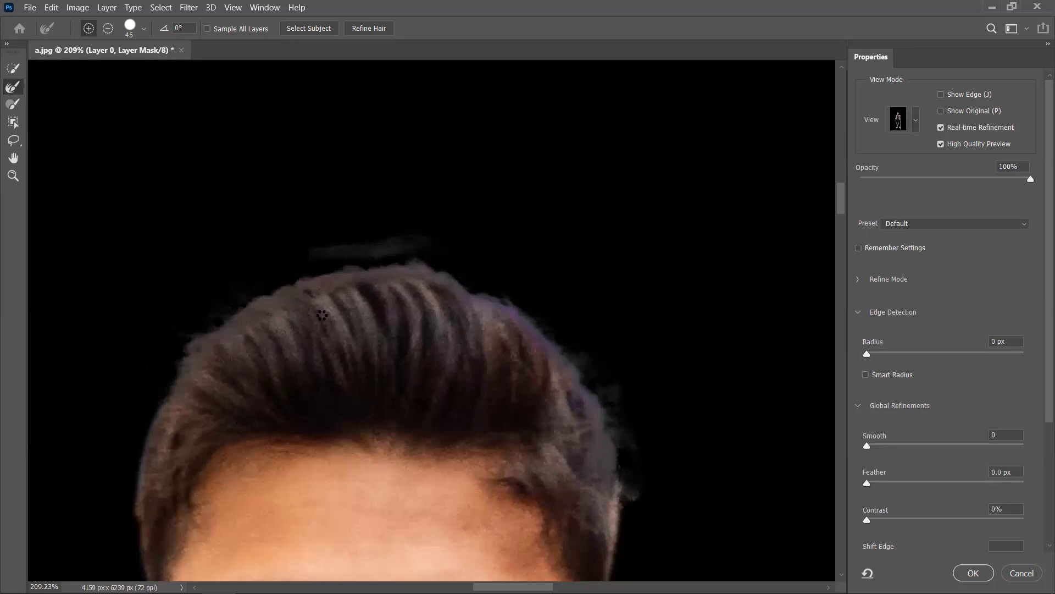
{"action": "scroll", "coordinate": [280, 344], "scroll_direction": "down", "scroll_amount": 3}
{"action": "scroll", "coordinate": [238, 308], "scroll_direction": "left", "scroll_amount": 2}
{"action": "mouse_move", "coordinate": [238, 285]}
{"action": "left_mouse_down"}
{"action": "mouse_move", "coordinate": [208, 458]}
{"action": "mouse_move", "coordinate": [218, 459]}
{"action": "left_mouse_up"}
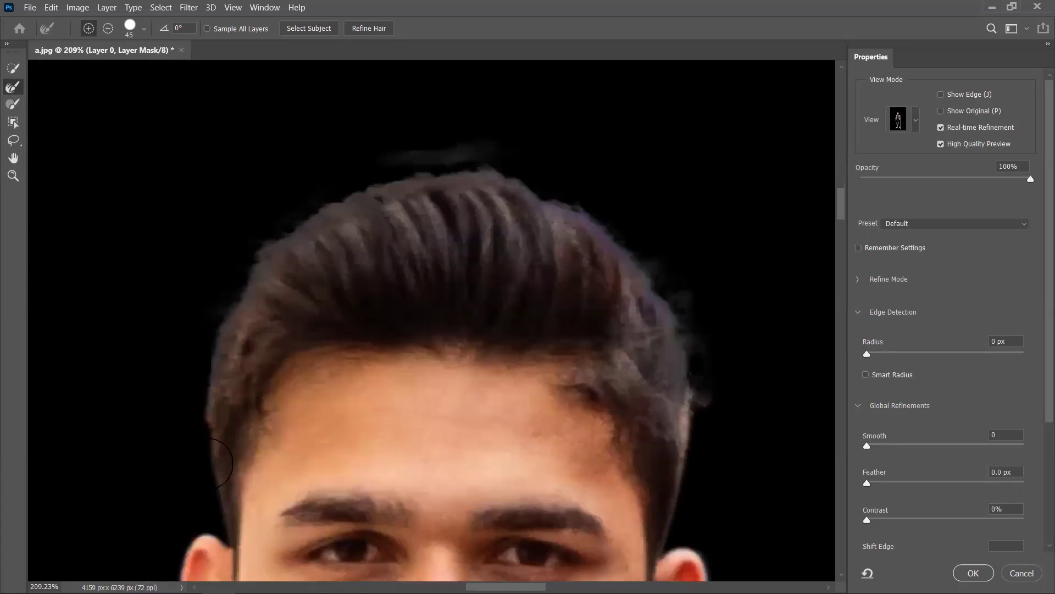
Set Feather to 3.5 px, Smooth to 11 and Shift Edge to -20%, and apply the refined mask.
{"action": "scroll", "coordinate": [962, 425], "scroll_direction": "down", "scroll_amount": 2}
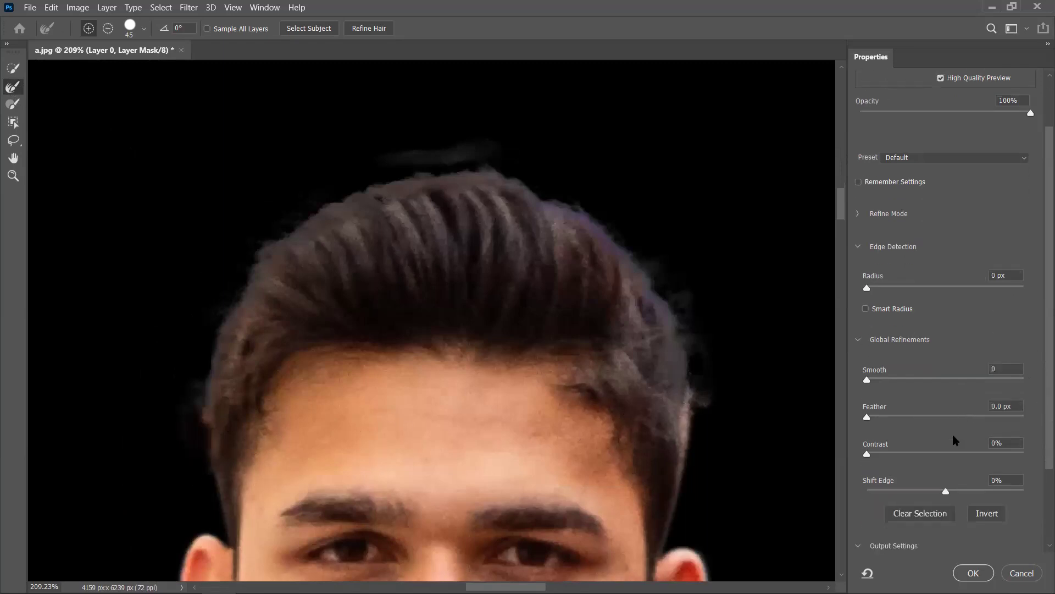
{"action": "left_click_drag", "start_coordinate": [868, 417], "coordinate": [896, 418]}
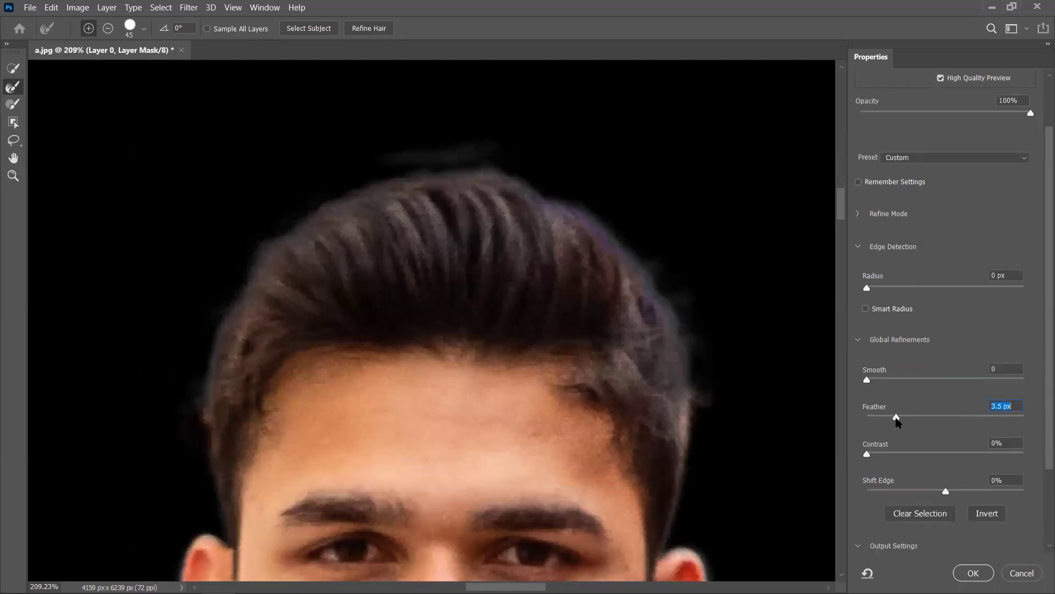
{"action": "left_click", "coordinate": [885, 379]}
{"action": "left_click", "coordinate": [930, 491]}
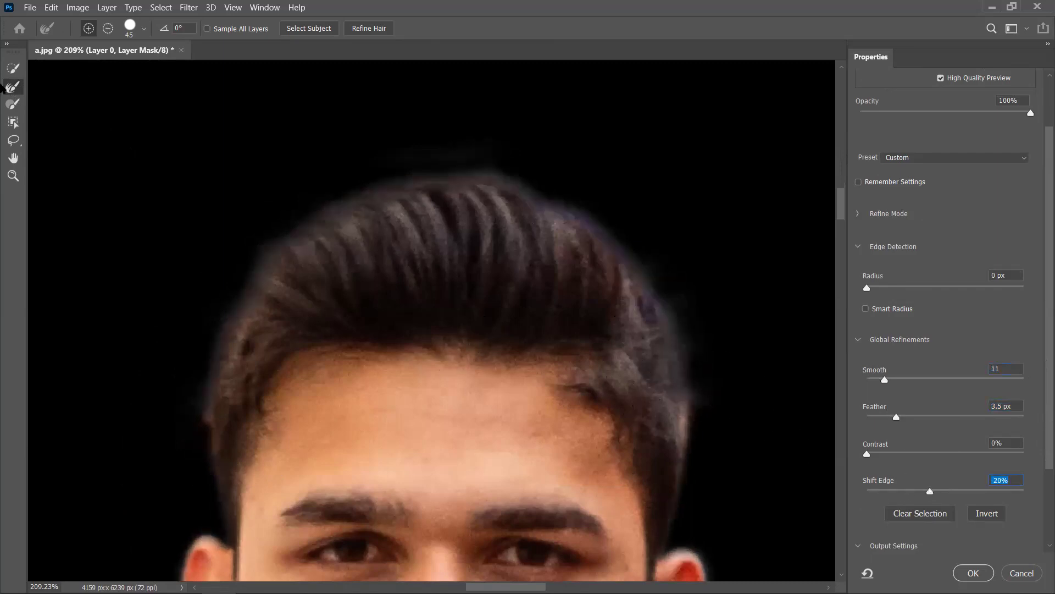
{"action": "left_click", "coordinate": [973, 573]}
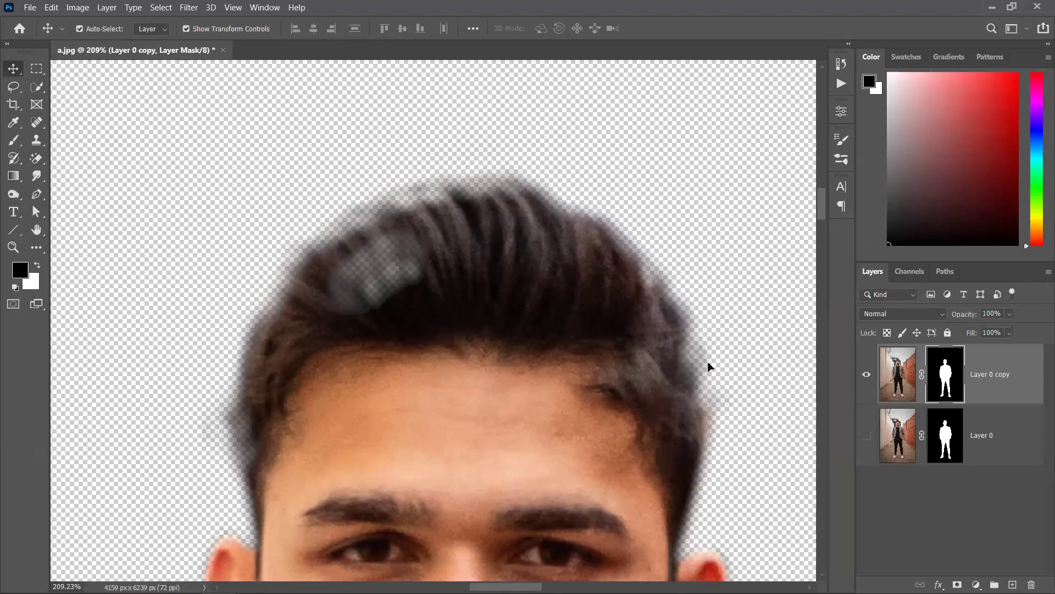
Reopen Select and Mask on the Layer 0 copy mask, paint back the semi-transparent patch in the hair, and apply it.
{"action": "key", "text": "ctrl+alt+r"}
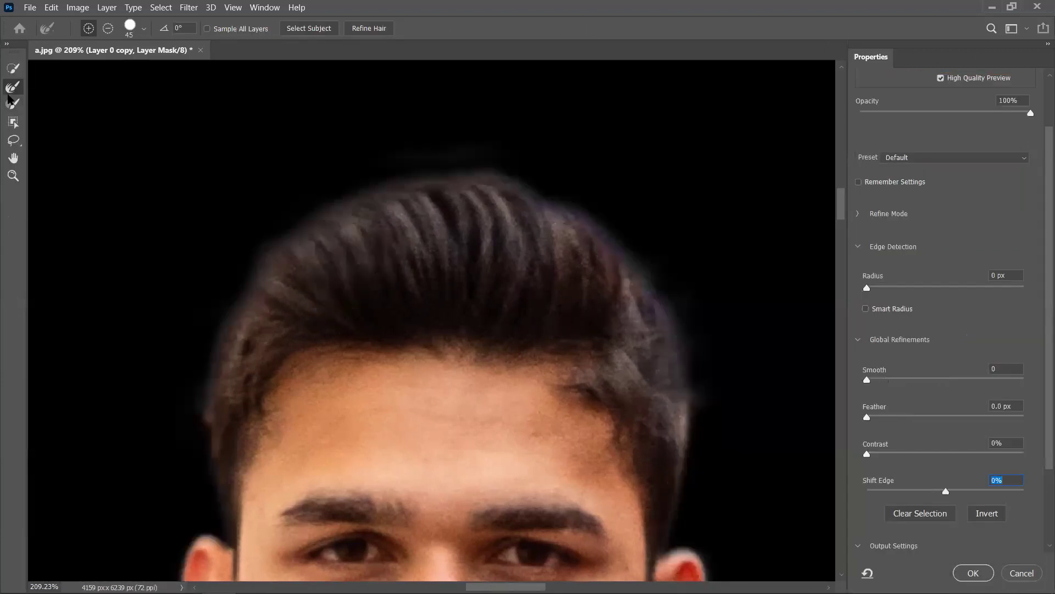
{"action": "left_click", "coordinate": [13, 103]}
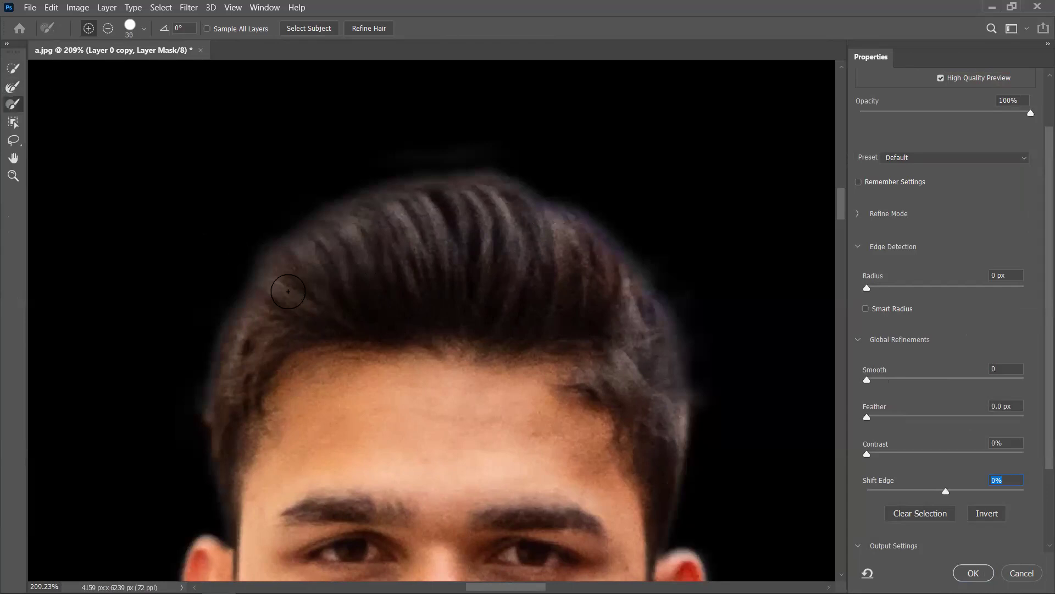
{"action": "mouse_move", "coordinate": [379, 242]}
{"action": "left_mouse_down"}
{"action": "mouse_move", "coordinate": [317, 288]}
{"action": "mouse_move", "coordinate": [393, 233]}
{"action": "mouse_move", "coordinate": [337, 245]}
{"action": "mouse_move", "coordinate": [372, 233]}
{"action": "mouse_move", "coordinate": [351, 234]}
{"action": "mouse_move", "coordinate": [372, 222]}
{"action": "mouse_move", "coordinate": [324, 263]}
{"action": "mouse_move", "coordinate": [346, 312]}
{"action": "mouse_move", "coordinate": [314, 295]}
{"action": "left_mouse_up"}
{"action": "mouse_move", "coordinate": [257, 267]}
{"action": "left_mouse_down"}
{"action": "mouse_move", "coordinate": [286, 297]}
{"action": "mouse_move", "coordinate": [280, 126]}
{"action": "mouse_move", "coordinate": [338, 142]}
{"action": "mouse_move", "coordinate": [385, 359]}
{"action": "left_mouse_up"}
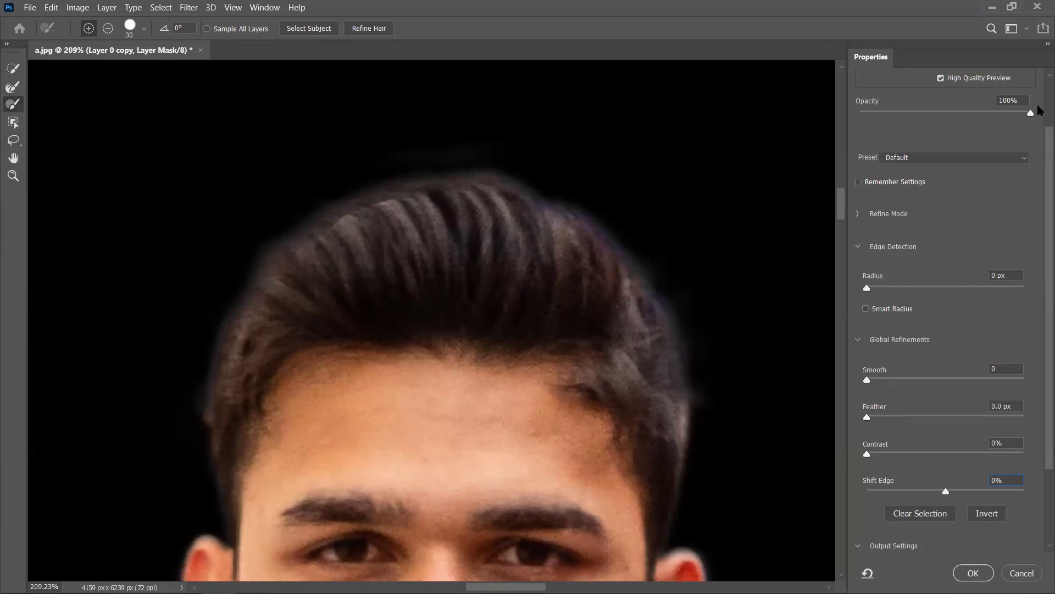
{"action": "left_click", "coordinate": [973, 573]}
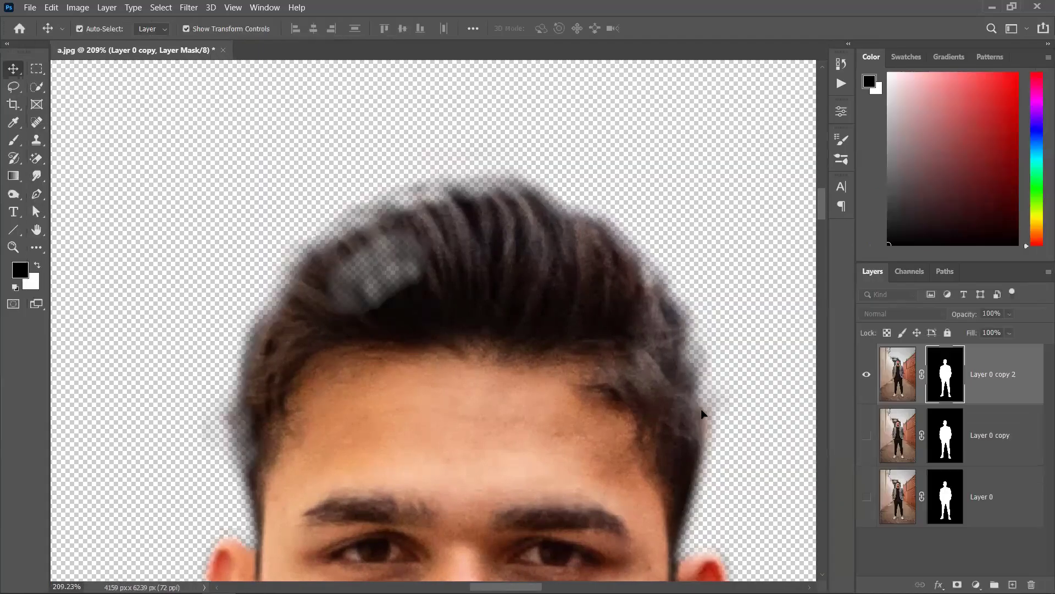
Undo the hair refinements and the layer mask, back to the unmasked photo as the locked Background.
{"action": "scroll", "coordinate": [405, 412], "scroll_direction": "down", "scroll_amount": 5}
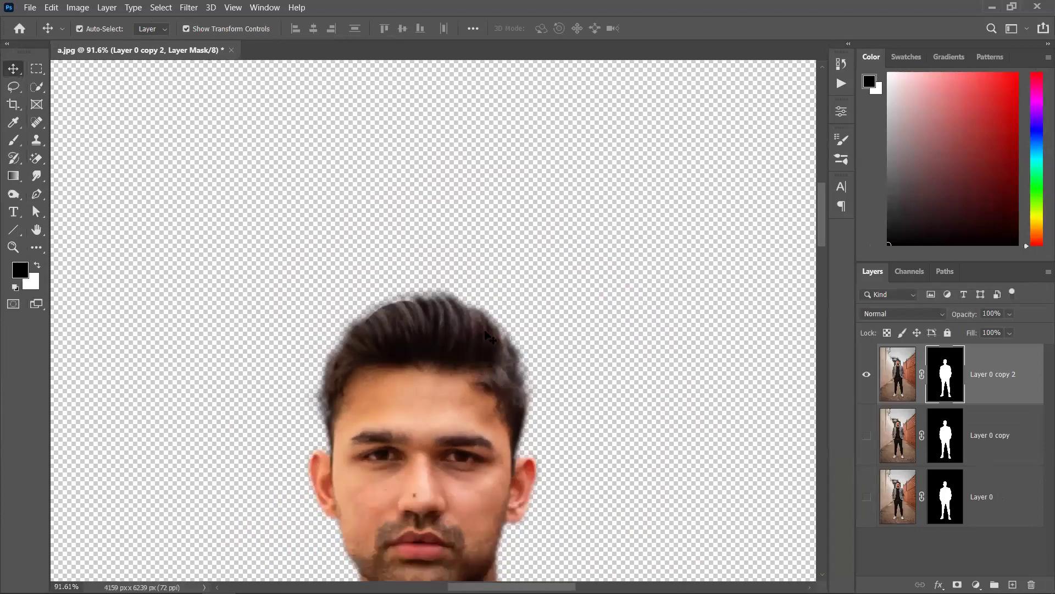
{"action": "scroll", "coordinate": [489, 336], "scroll_direction": "up", "scroll_amount": 4}
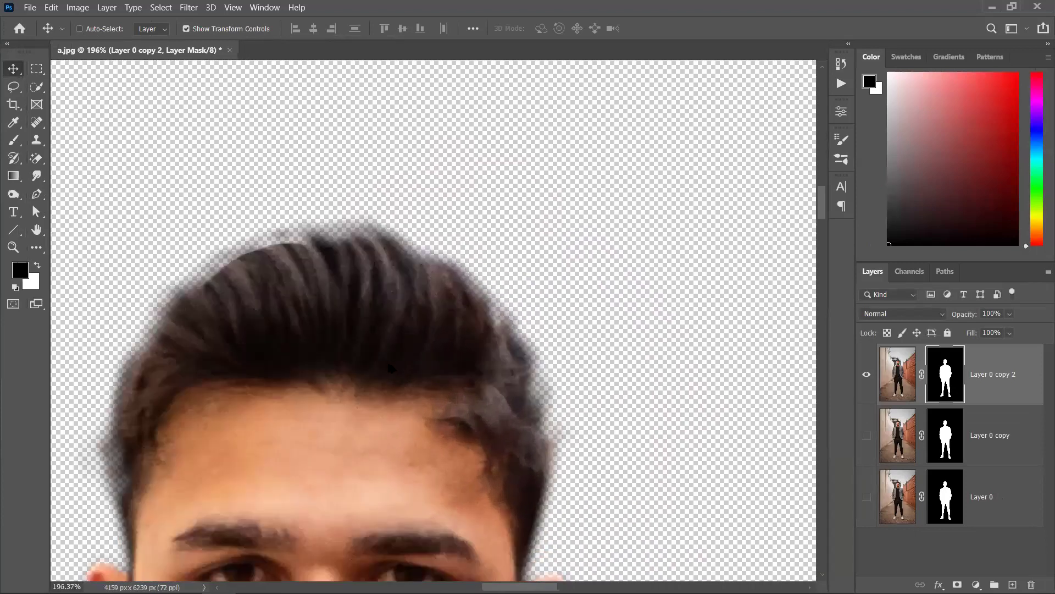
{"action": "key", "text": "ctrl+z"}
{"action": "key", "text": "ctrl+z"}
{"action": "key", "text": "ctrl+z"}
{"action": "key", "text": "ctrl+z"}
{"action": "key", "text": "ctrl+z"}
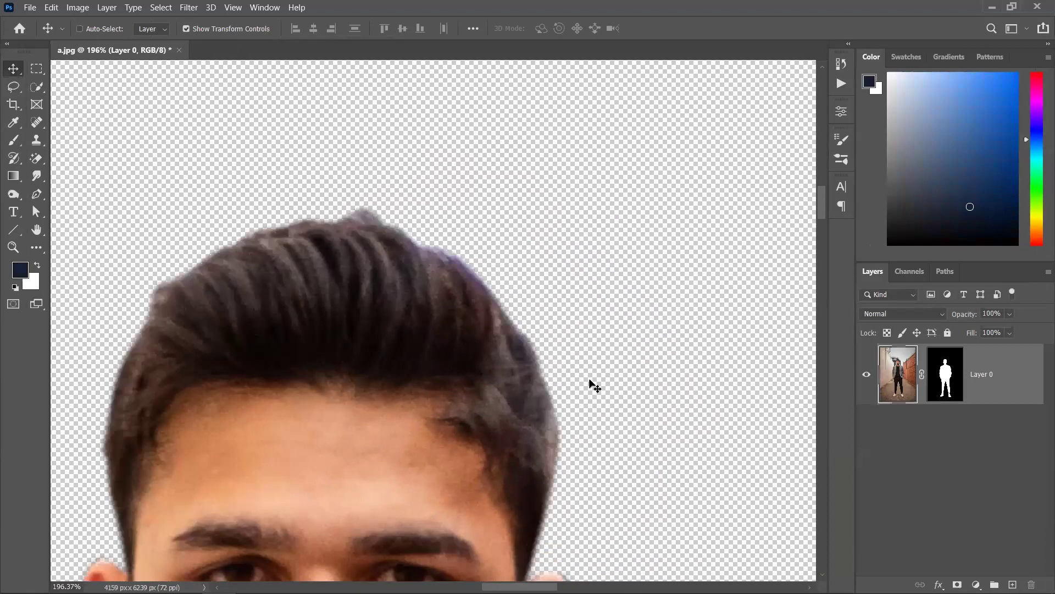
{"action": "scroll", "coordinate": [683, 403], "scroll_direction": "down", "scroll_amount": 1}
{"action": "scroll", "coordinate": [683, 403], "scroll_direction": "down", "scroll_amount": 2}
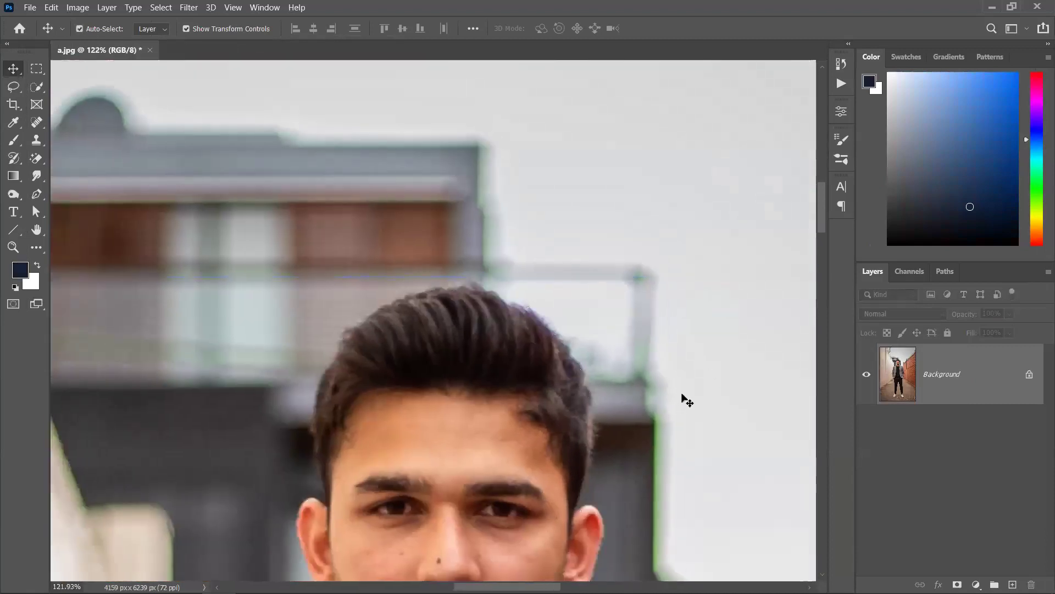
Pick the Hard Round brush and replace it with the 1600 px brush, sample a dark colour from the man's hair, and return to the Move tool.
{"action": "scroll", "coordinate": [509, 407], "scroll_direction": "down", "scroll_amount": 10}
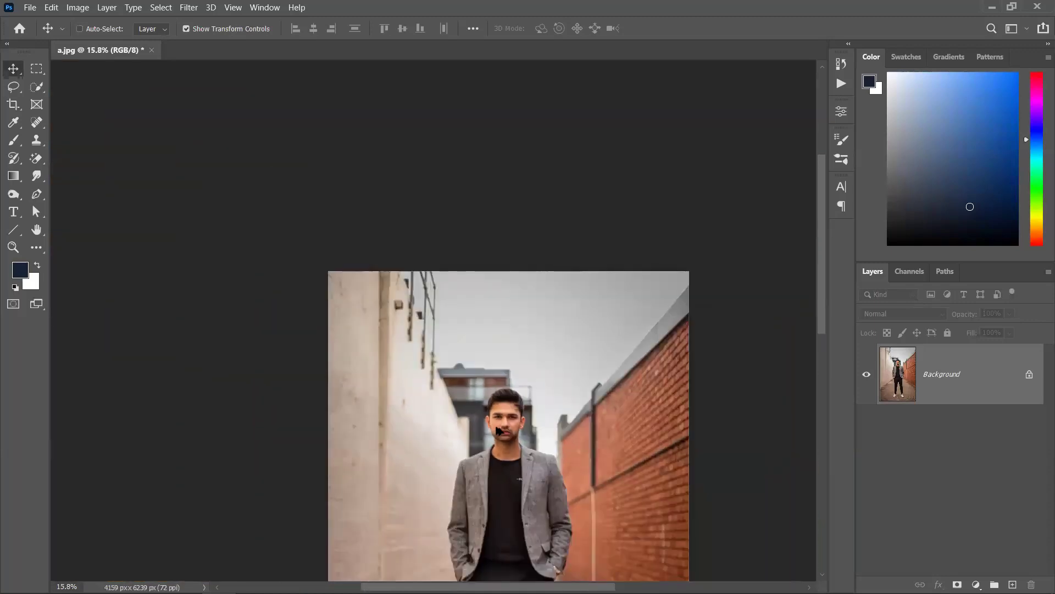
{"action": "scroll", "coordinate": [517, 363], "scroll_direction": "up", "scroll_amount": 3}
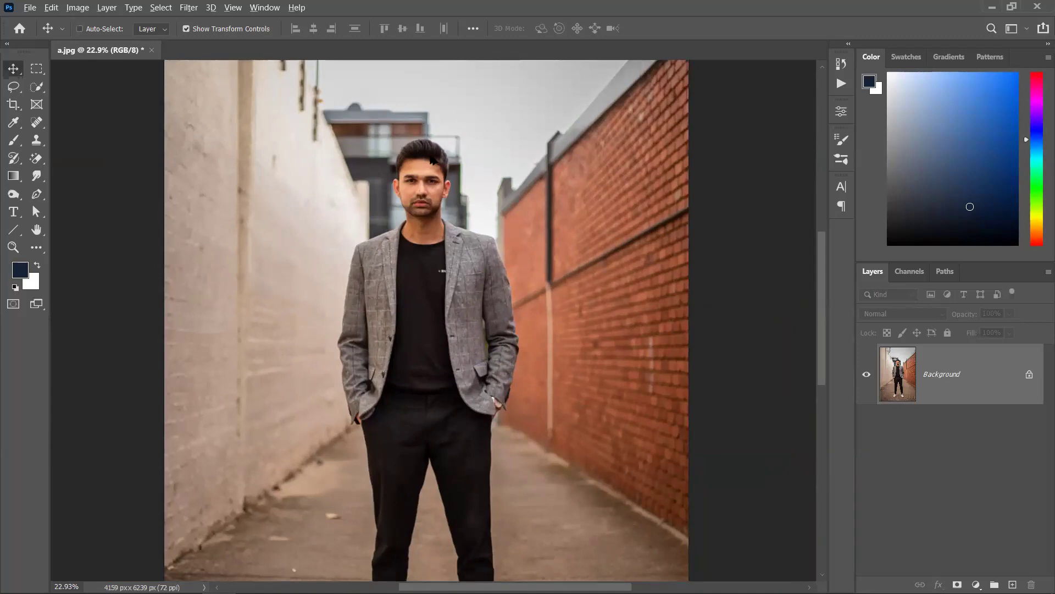
{"action": "scroll", "coordinate": [422, 156], "scroll_direction": "up", "scroll_amount": 8}
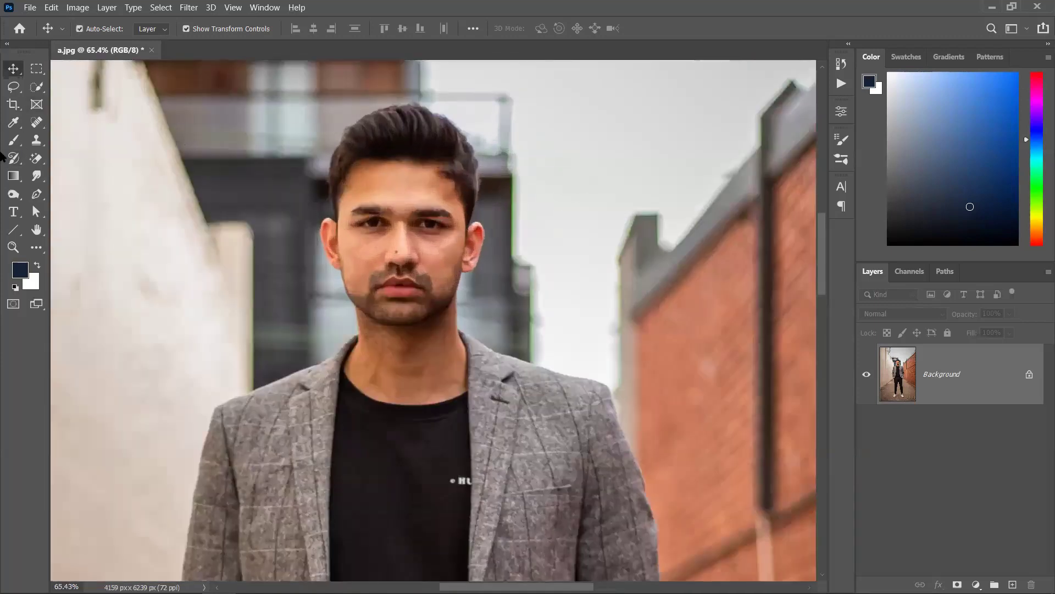
{"action": "left_click", "coordinate": [13, 140]}
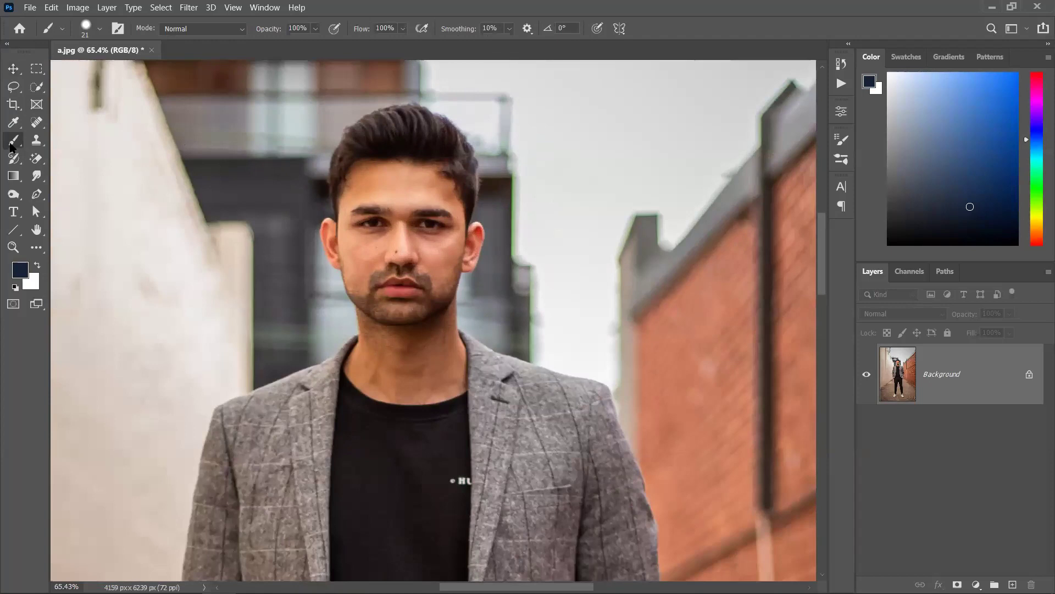
{"action": "left_click", "coordinate": [88, 27]}
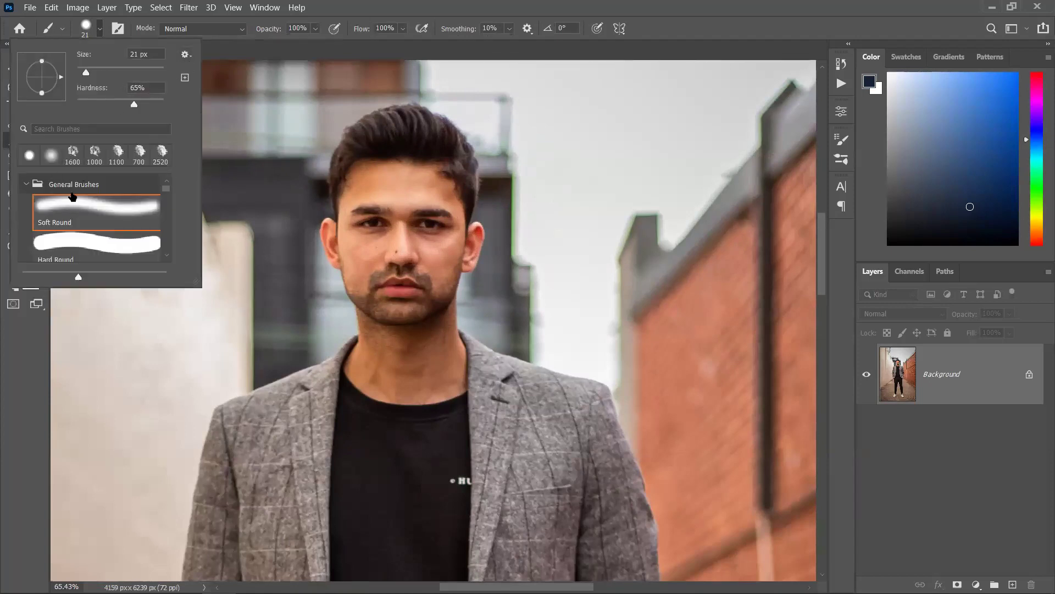
{"action": "left_click", "coordinate": [81, 243]}
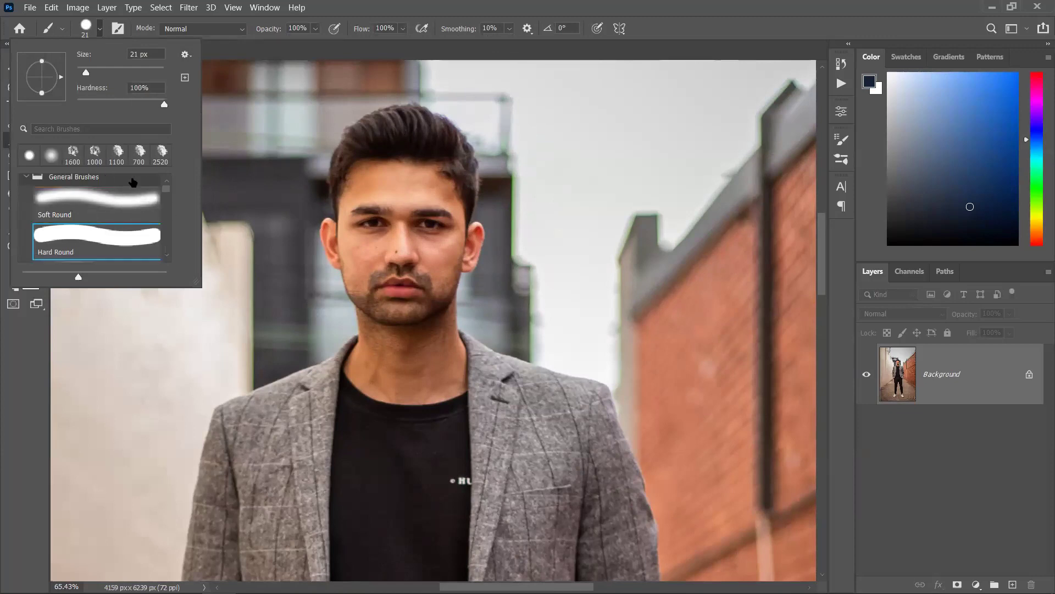
{"action": "left_click", "coordinate": [73, 153]}
{"action": "left_click", "coordinate": [424, 121]}
{"action": "left_click", "coordinate": [420, 119], "text": "alt"}
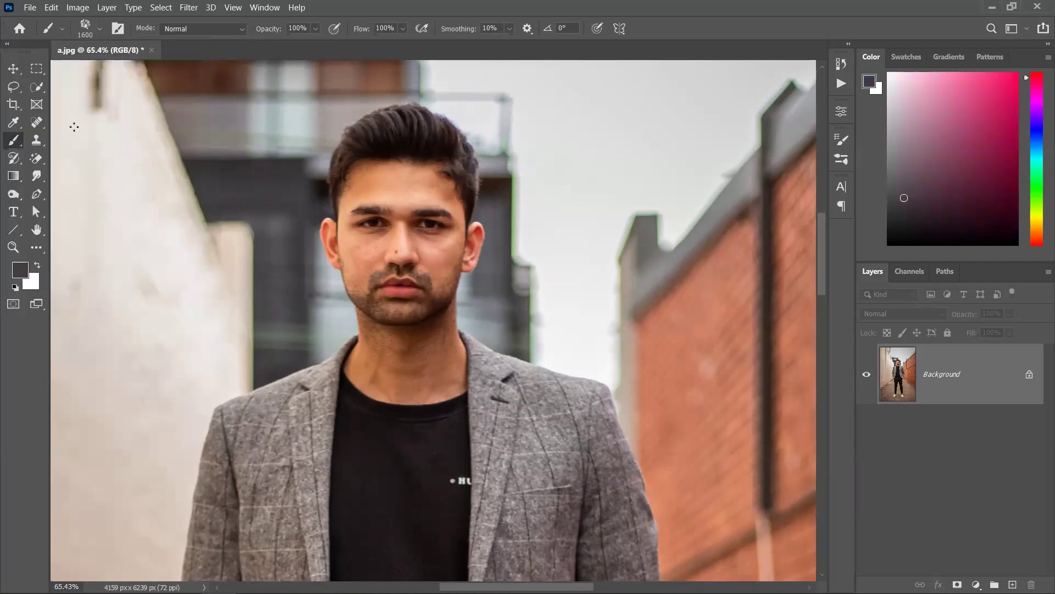
{"action": "left_click", "coordinate": [13, 68]}
Load the saved man path as a selection around the man on the Background photo and deselect it.
{"action": "scroll", "coordinate": [488, 137], "scroll_direction": "down", "scroll_amount": 3}
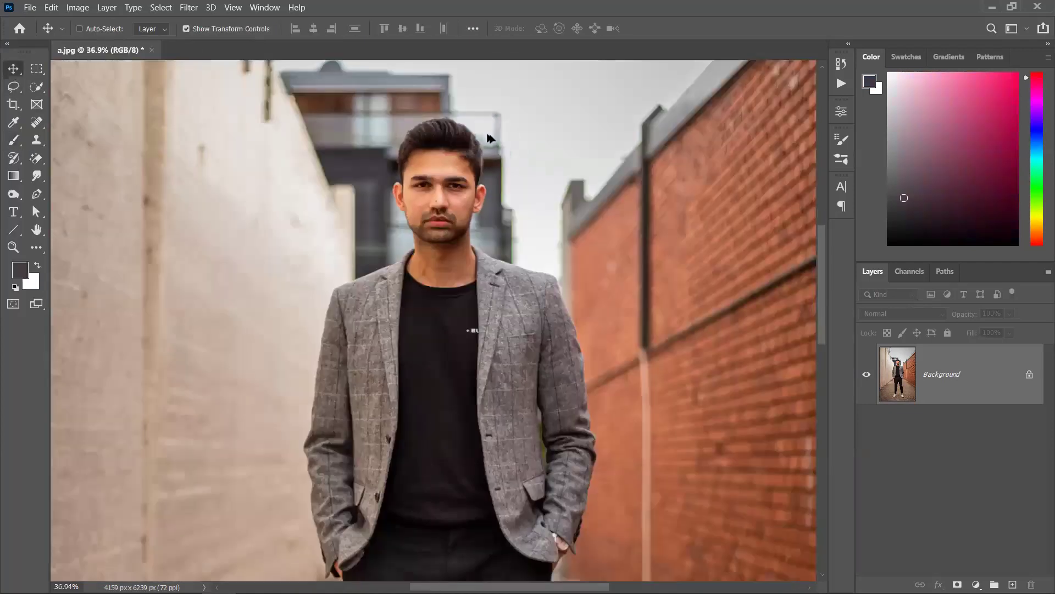
{"action": "scroll", "coordinate": [487, 137], "scroll_direction": "down", "scroll_amount": 4}
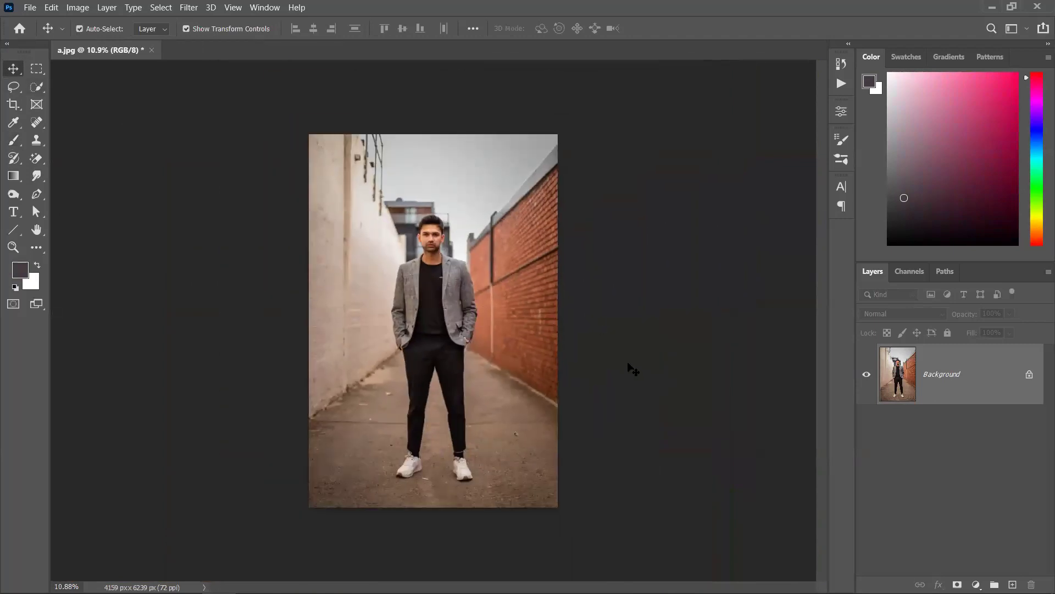
{"action": "scroll", "coordinate": [429, 273], "scroll_direction": "up", "scroll_amount": 3}
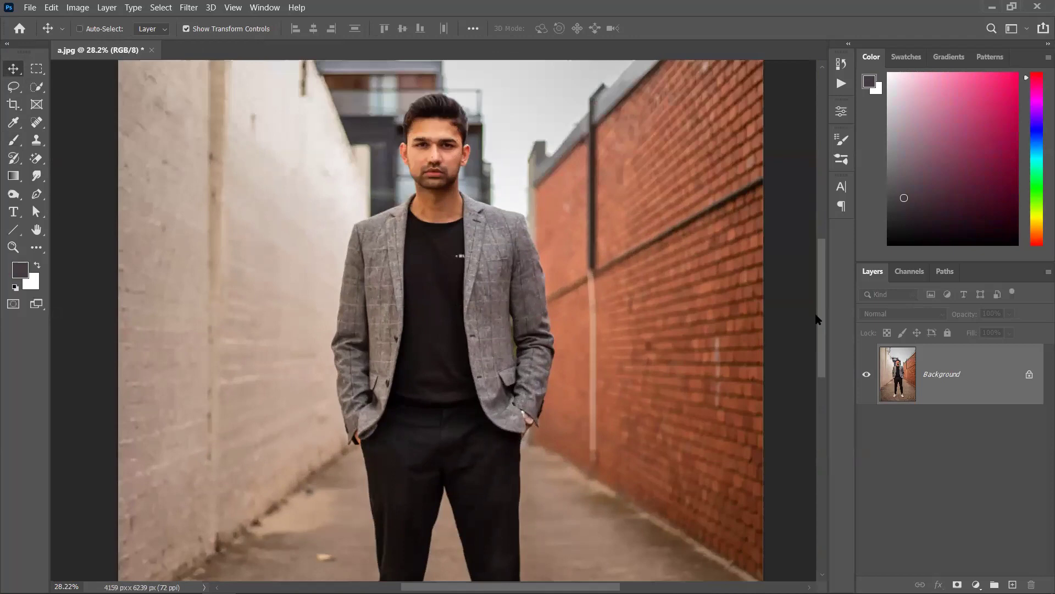
{"action": "left_click_drag", "start_coordinate": [820, 294], "coordinate": [818, 316]}
{"action": "left_click", "coordinate": [946, 272]}
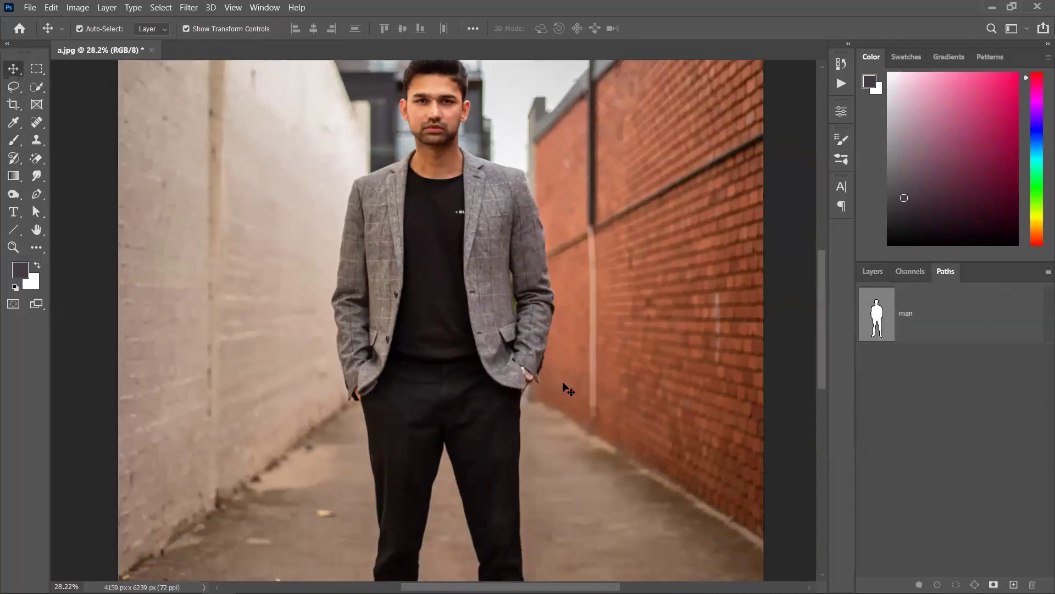
{"action": "scroll", "coordinate": [751, 310], "scroll_direction": "down", "scroll_amount": 2}
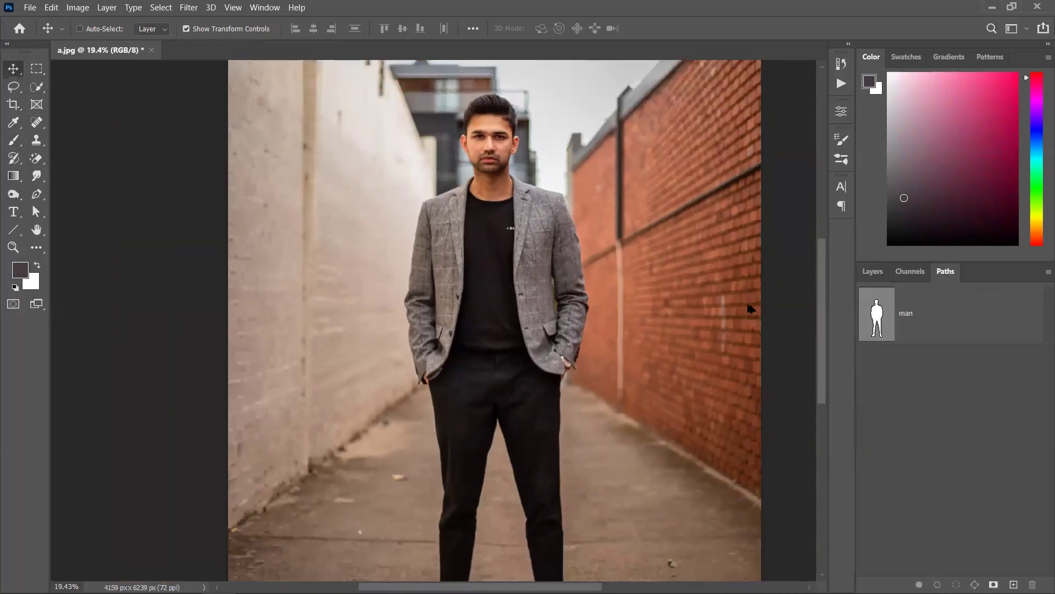
{"action": "left_click", "coordinate": [880, 325], "text": "ctrl"}
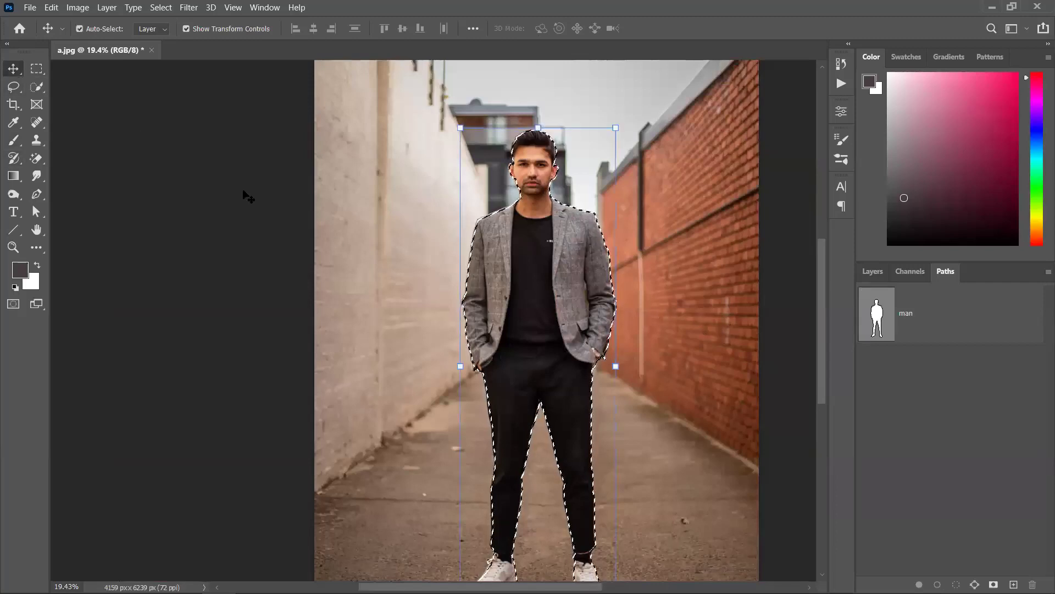
{"action": "key", "text": "ctrl+d"}
{"action": "key", "text": "ctrl+minus"}
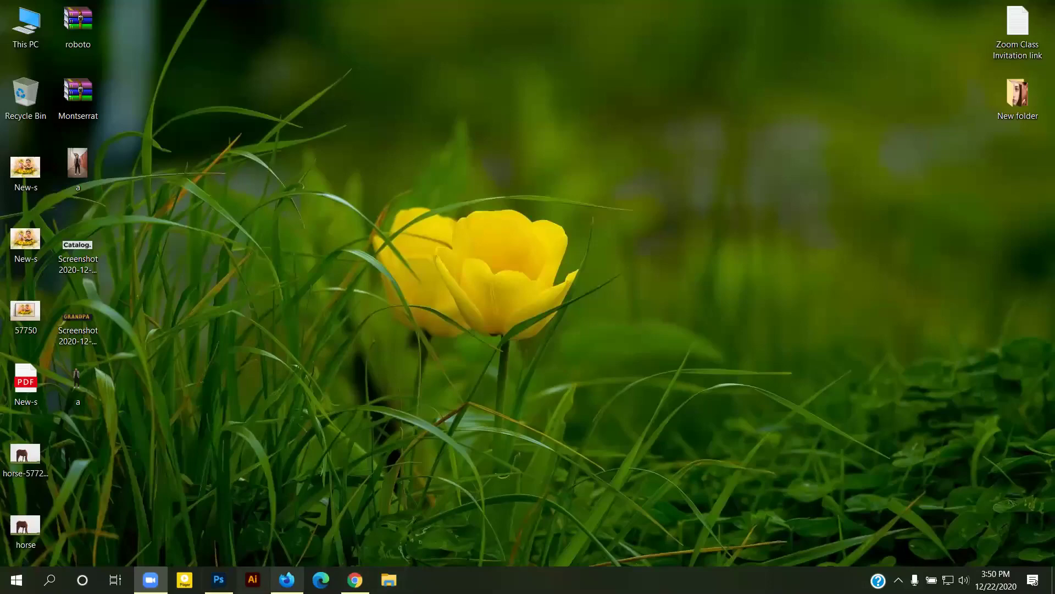
Switch to the Firefox window and look through the Fiverr "clipping path" search results, comparing the gigs' sample images, titles and starting prices.
{"action": "left_click", "coordinate": [286, 579]}
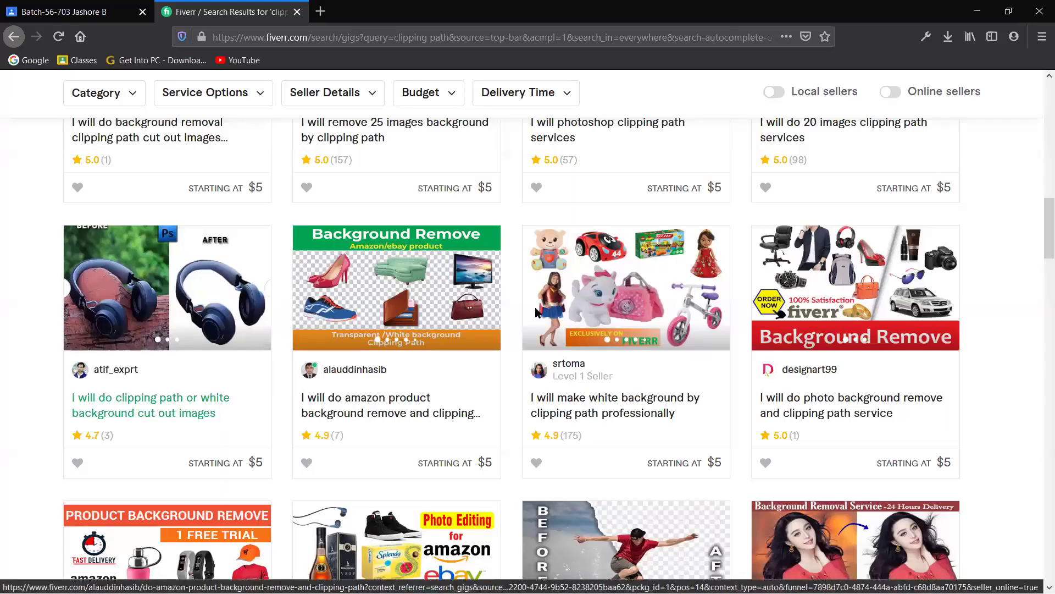
{"action": "scroll", "coordinate": [336, 346], "scroll_direction": "down", "scroll_amount": 3}
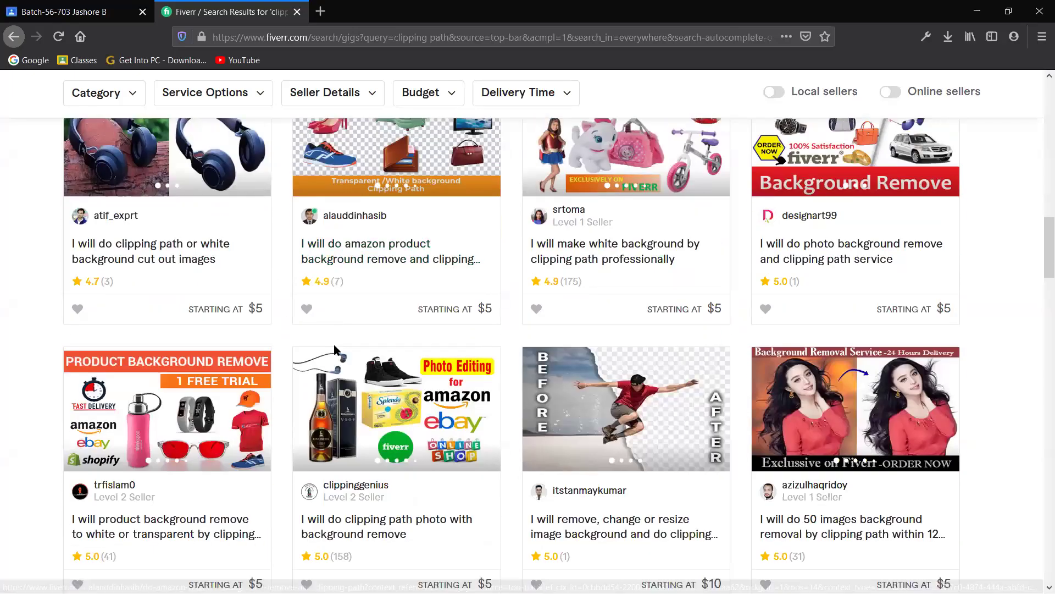
{"action": "scroll", "coordinate": [336, 350], "scroll_direction": "down", "scroll_amount": 3}
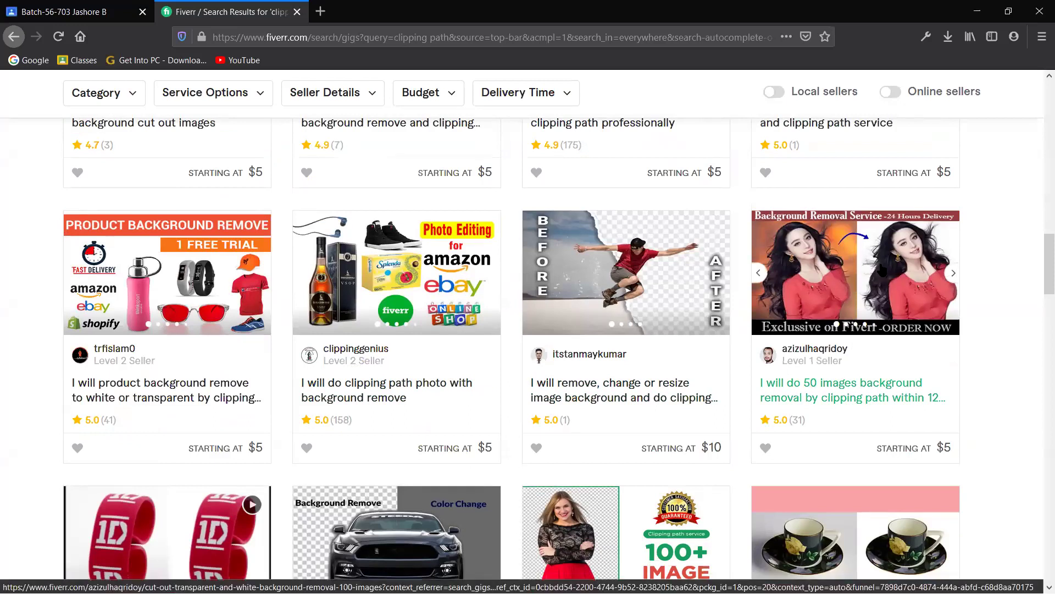
{"action": "scroll", "coordinate": [253, 275], "scroll_direction": "down", "scroll_amount": 3}
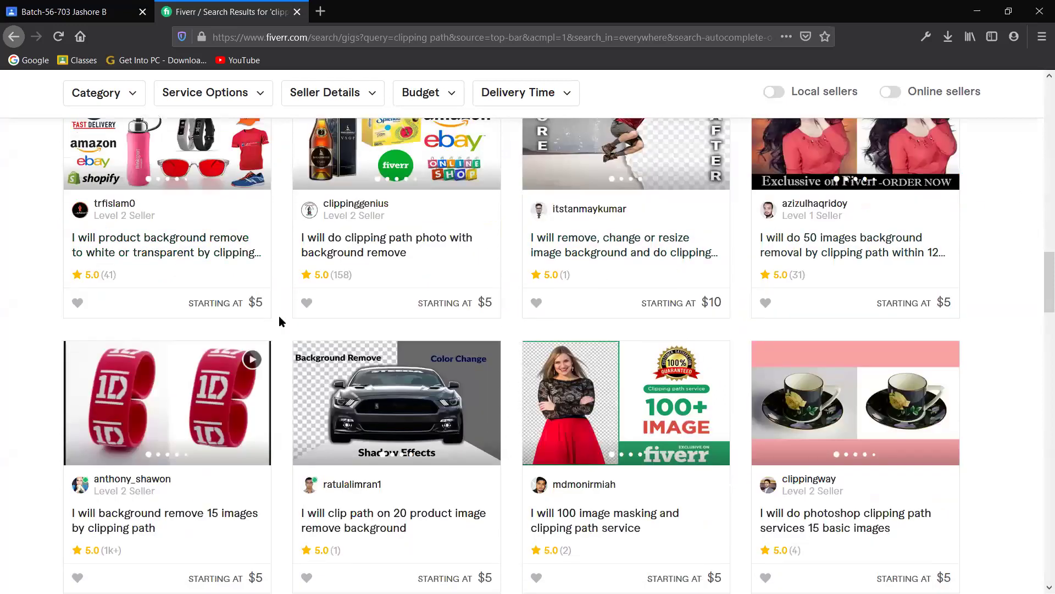
{"action": "scroll", "coordinate": [273, 321], "scroll_direction": "down", "scroll_amount": 3}
{"action": "scroll", "coordinate": [702, 267], "scroll_direction": "down", "scroll_amount": 3}
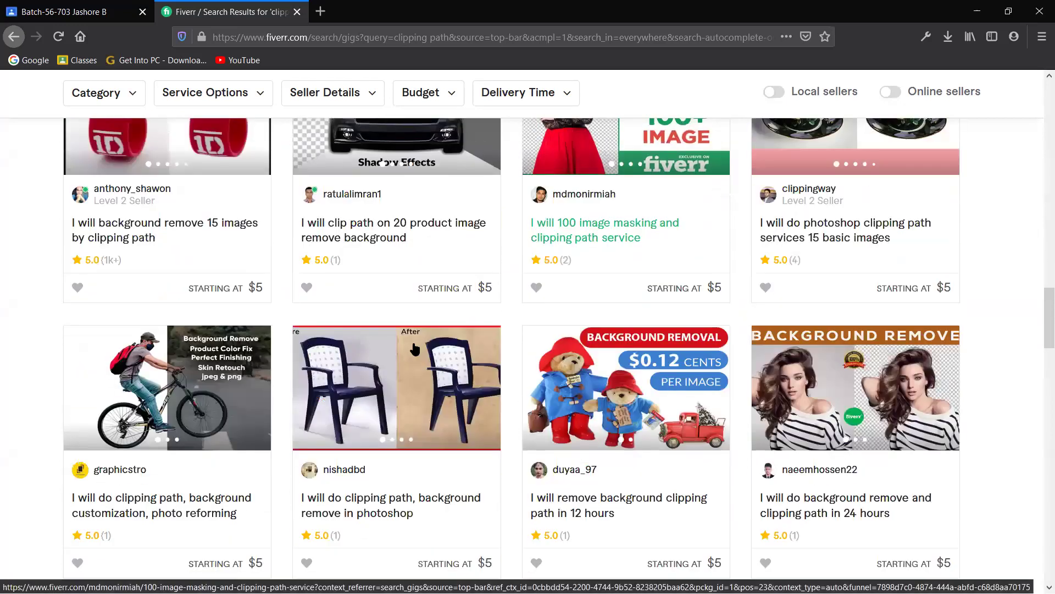
{"action": "scroll", "coordinate": [253, 370], "scroll_direction": "down", "scroll_amount": 3}
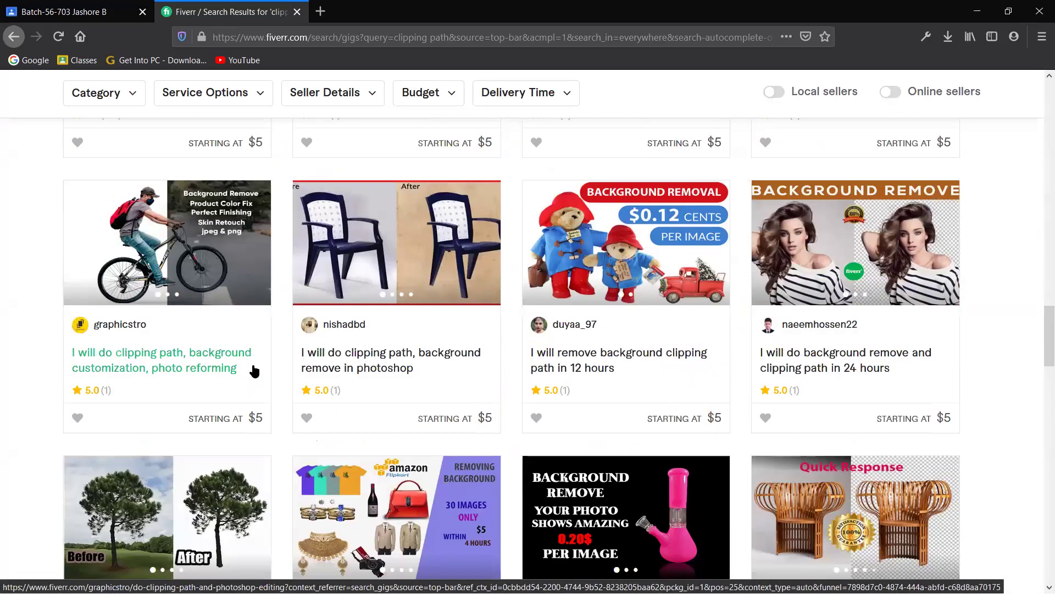
{"action": "scroll", "coordinate": [186, 374], "scroll_direction": "up", "scroll_amount": 5}
{"action": "scroll", "coordinate": [186, 374], "scroll_direction": "down", "scroll_amount": 7}
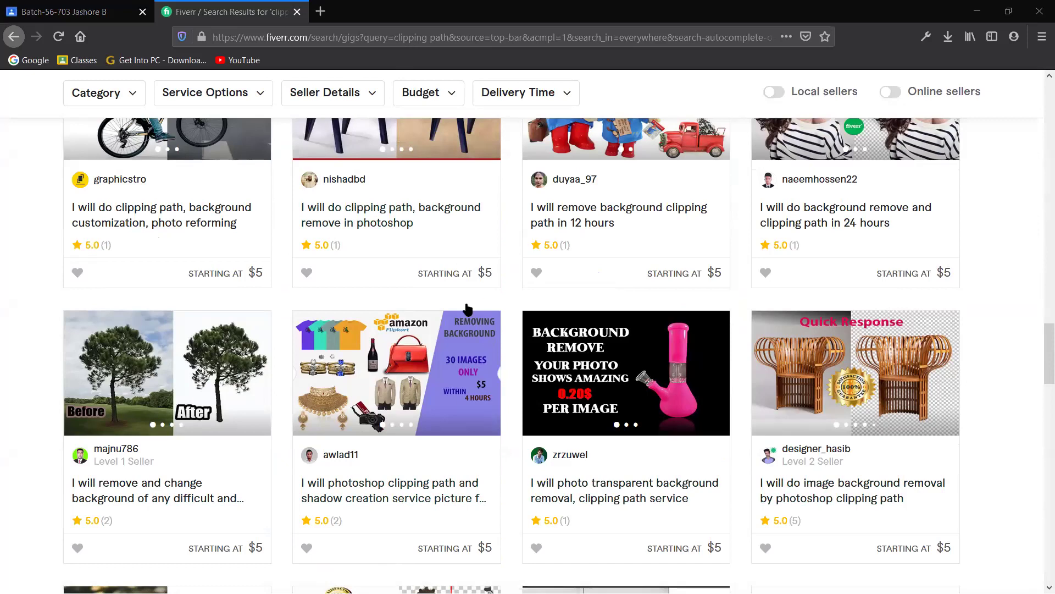
{"action": "scroll", "coordinate": [467, 309], "scroll_direction": "up", "scroll_amount": 15}
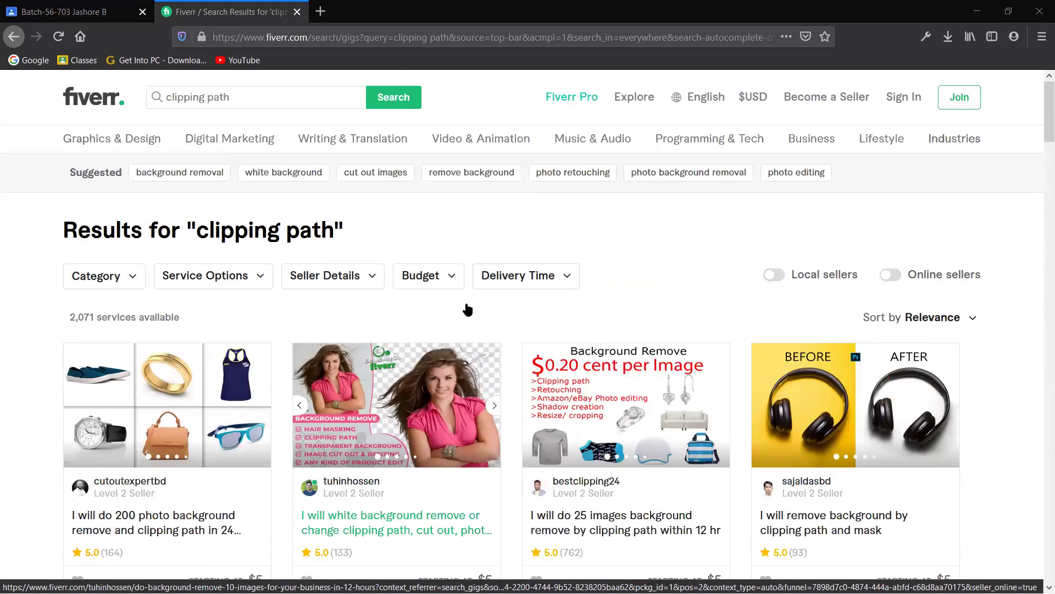
{"action": "scroll", "coordinate": [467, 309], "scroll_direction": "down", "scroll_amount": 12}
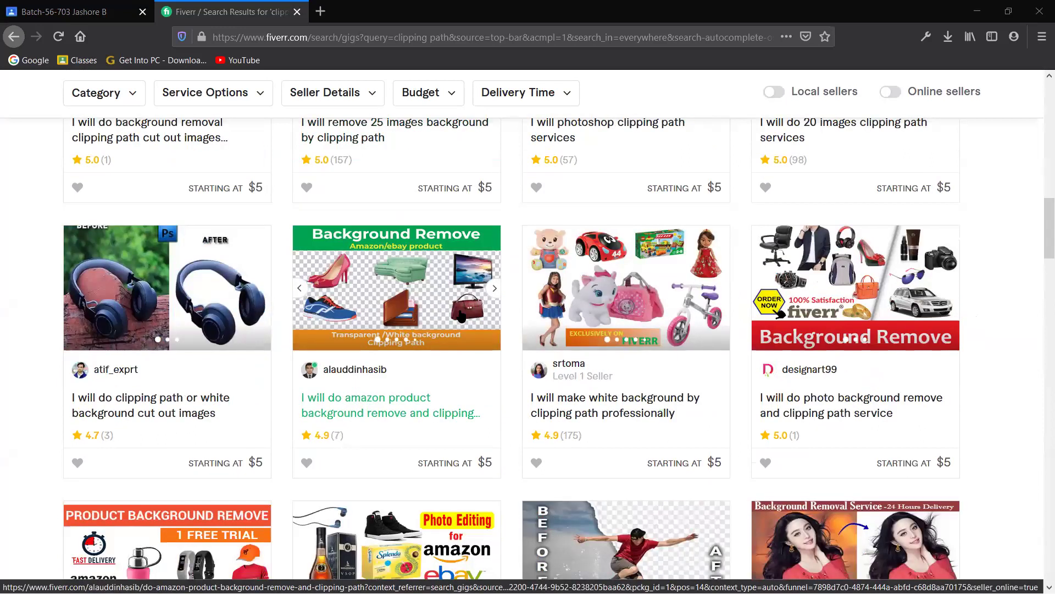
{"action": "scroll", "coordinate": [461, 316], "scroll_direction": "down", "scroll_amount": 5}
{"action": "scroll", "coordinate": [357, 314], "scroll_direction": "down", "scroll_amount": 6}
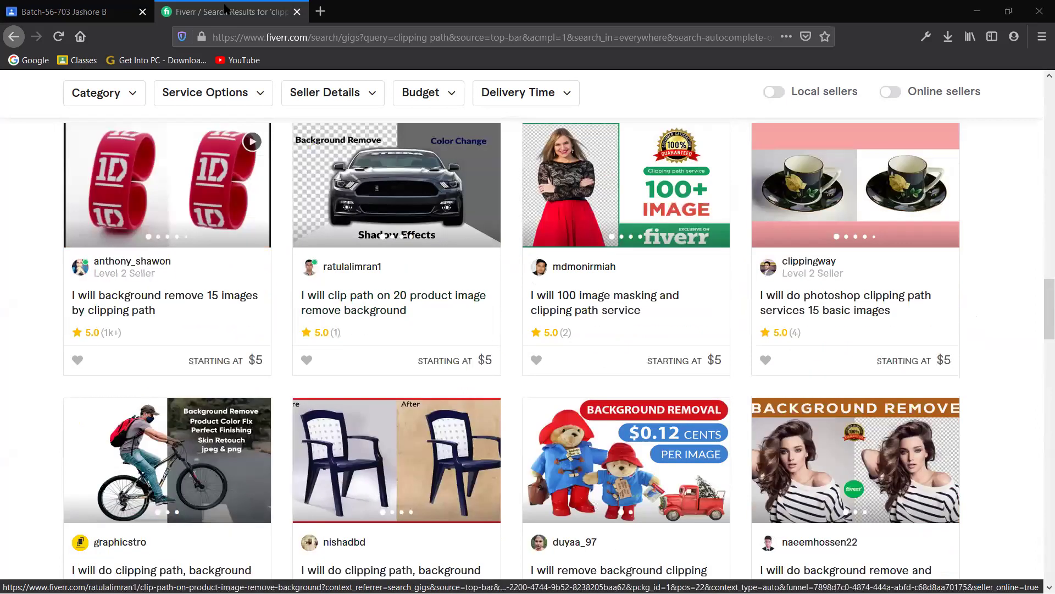
{"action": "scroll", "coordinate": [657, 440], "scroll_direction": "down", "scroll_amount": 6}
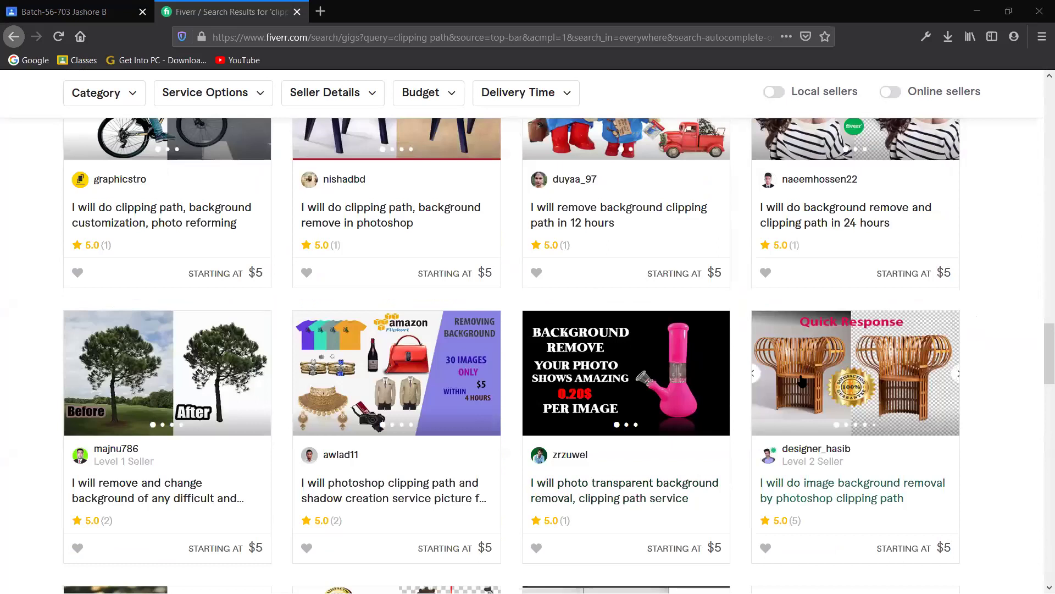
{"action": "scroll", "coordinate": [898, 371], "scroll_direction": "down", "scroll_amount": 1}
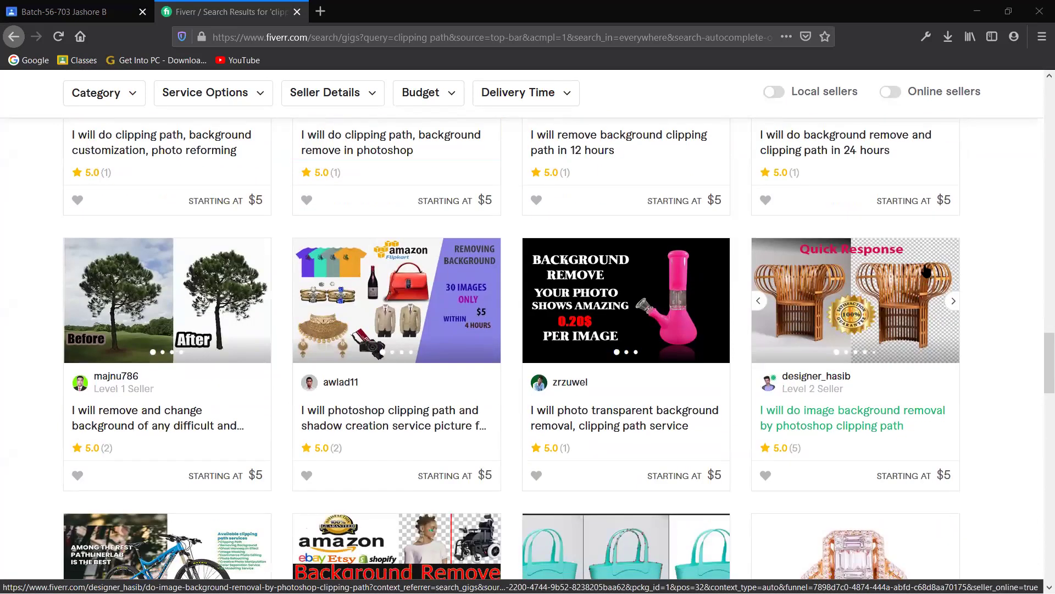
{"action": "scroll", "coordinate": [621, 418], "scroll_direction": "down", "scroll_amount": 3}
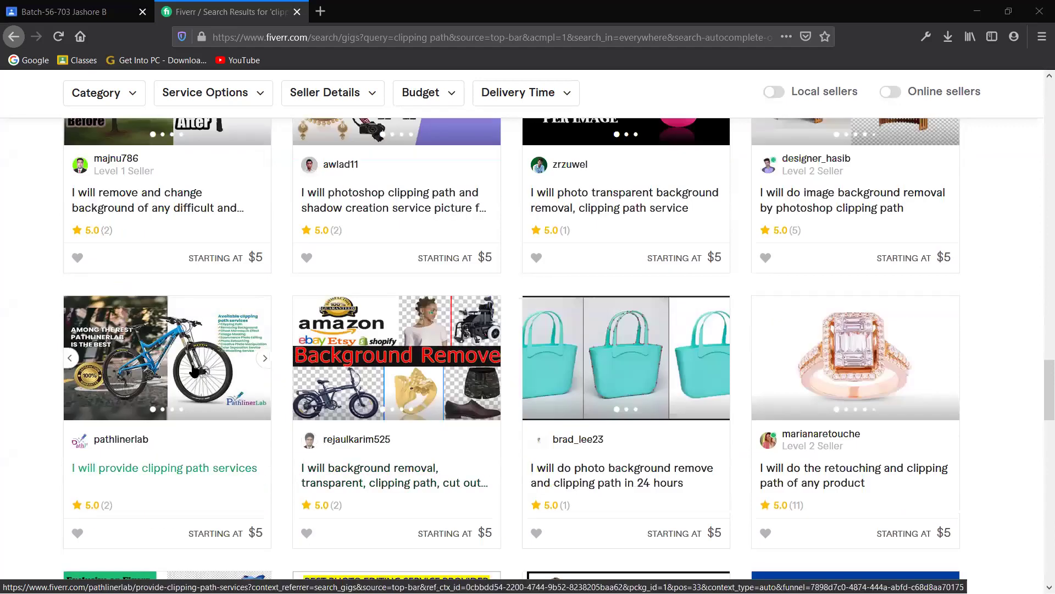
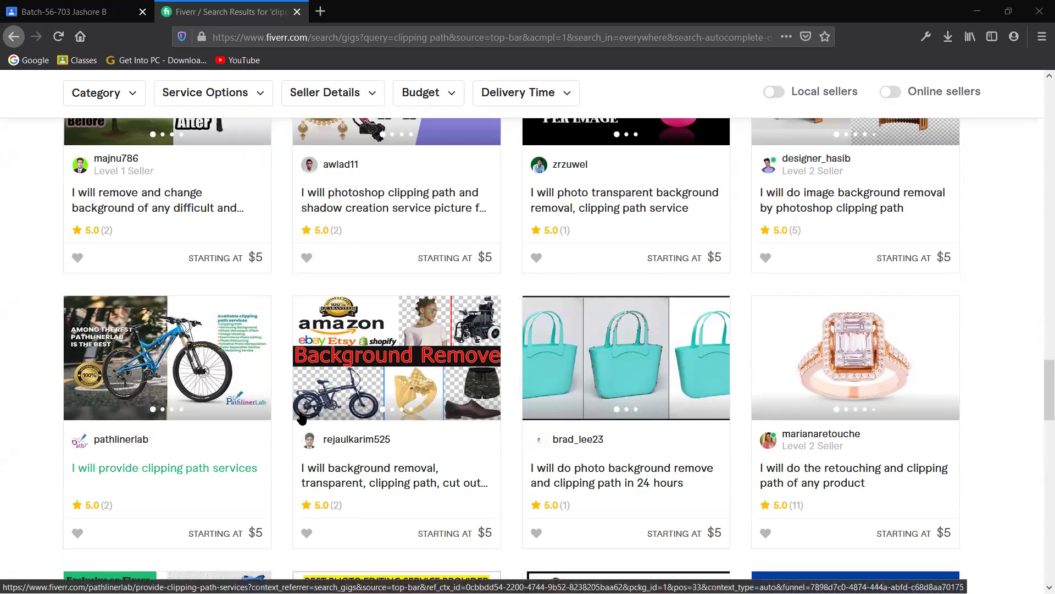
Open the "I will do clipping path, background remove in photoshop" gig, review its package and before/after images, and close it.
{"action": "scroll", "coordinate": [302, 419], "scroll_direction": "up", "scroll_amount": 6}
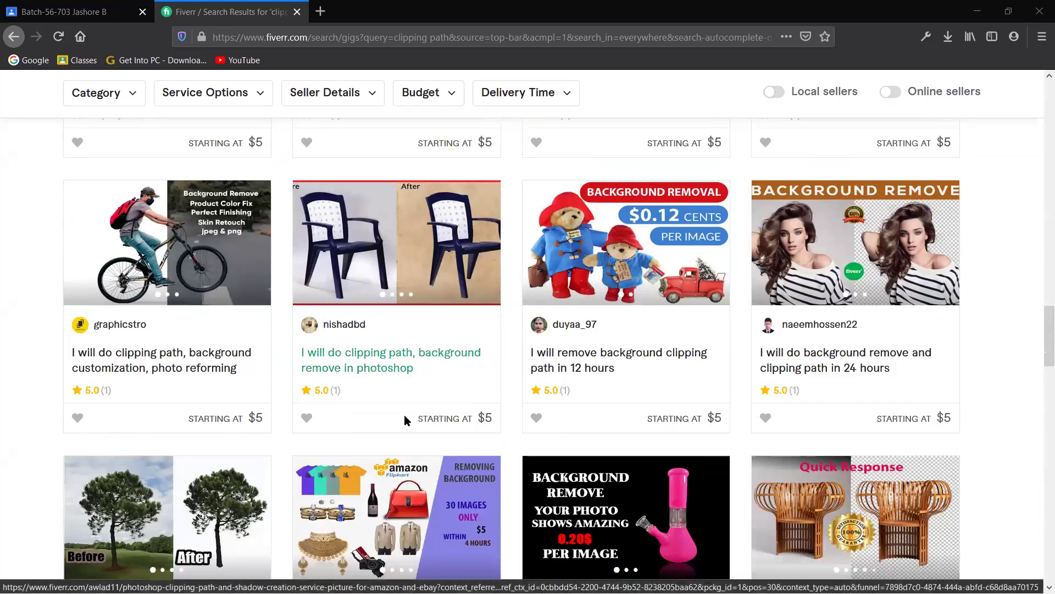
{"action": "scroll", "coordinate": [654, 337], "scroll_direction": "down", "scroll_amount": 2}
{"action": "scroll", "coordinate": [488, 384], "scroll_direction": "up", "scroll_amount": 4}
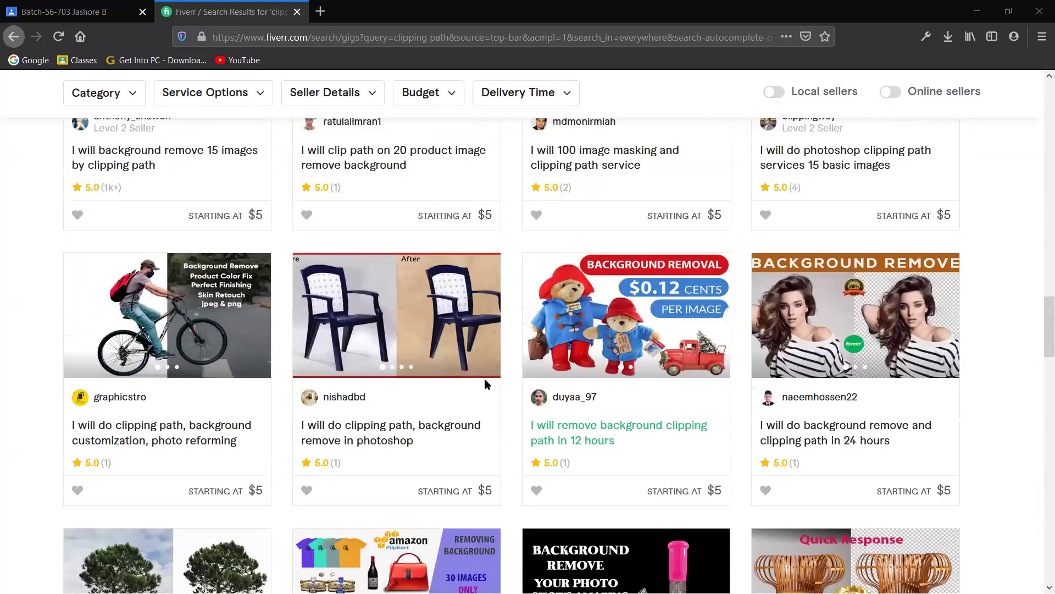
{"action": "left_click", "coordinate": [390, 430]}
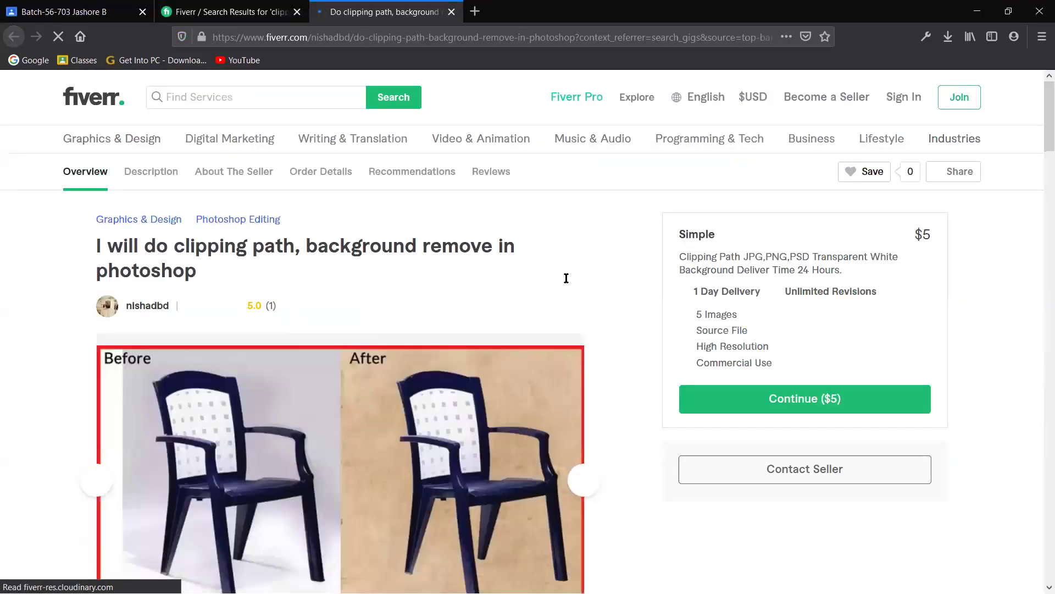
{"action": "scroll", "coordinate": [550, 358], "scroll_direction": "down", "scroll_amount": 3}
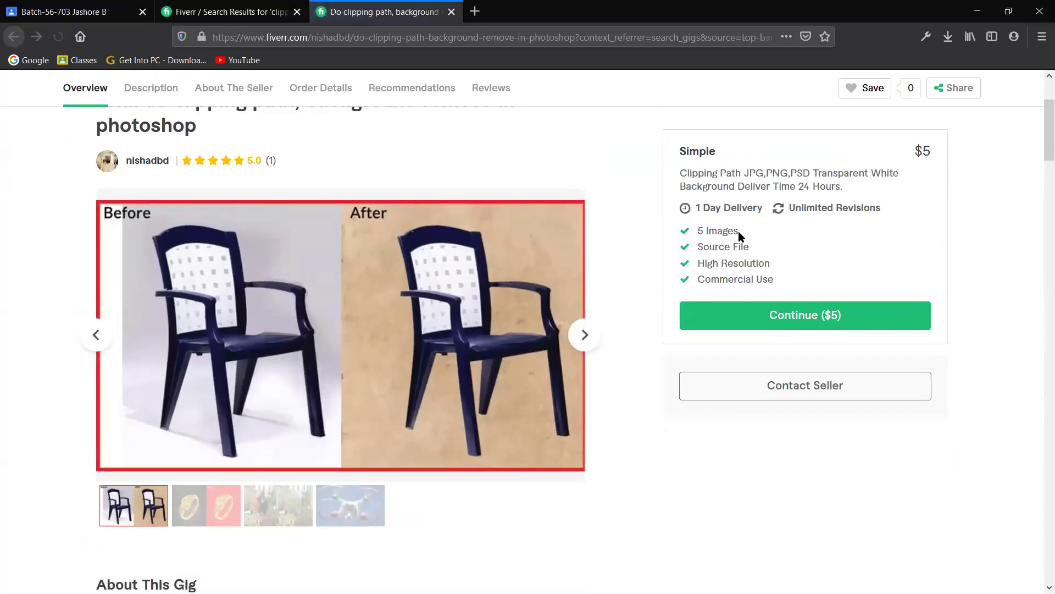
{"action": "scroll", "coordinate": [739, 232], "scroll_direction": "up", "scroll_amount": 3}
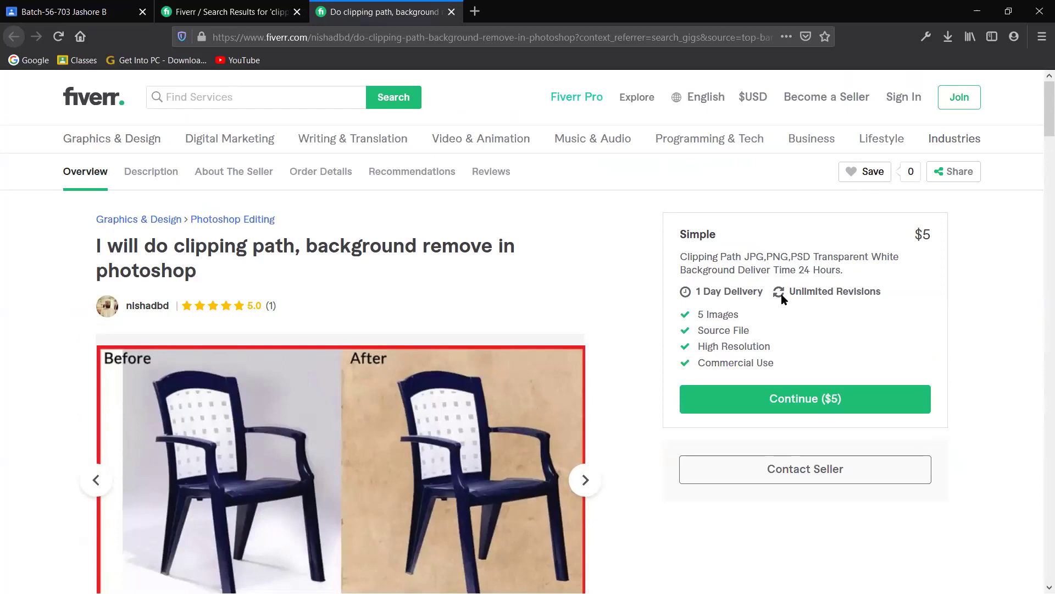
{"action": "scroll", "coordinate": [658, 302], "scroll_direction": "down", "scroll_amount": 3}
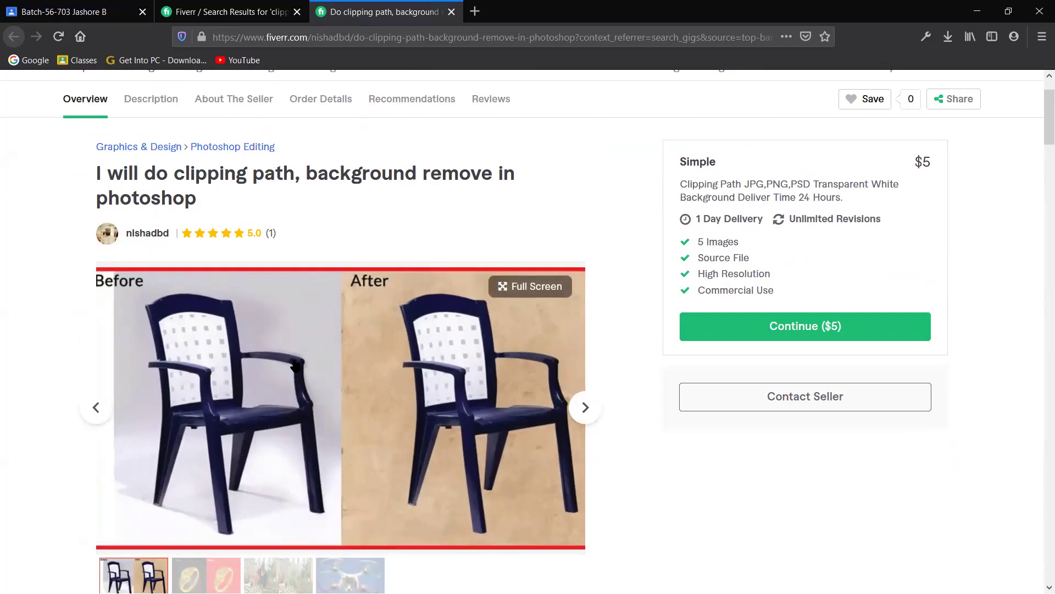
{"action": "scroll", "coordinate": [786, 256], "scroll_direction": "up", "scroll_amount": 3}
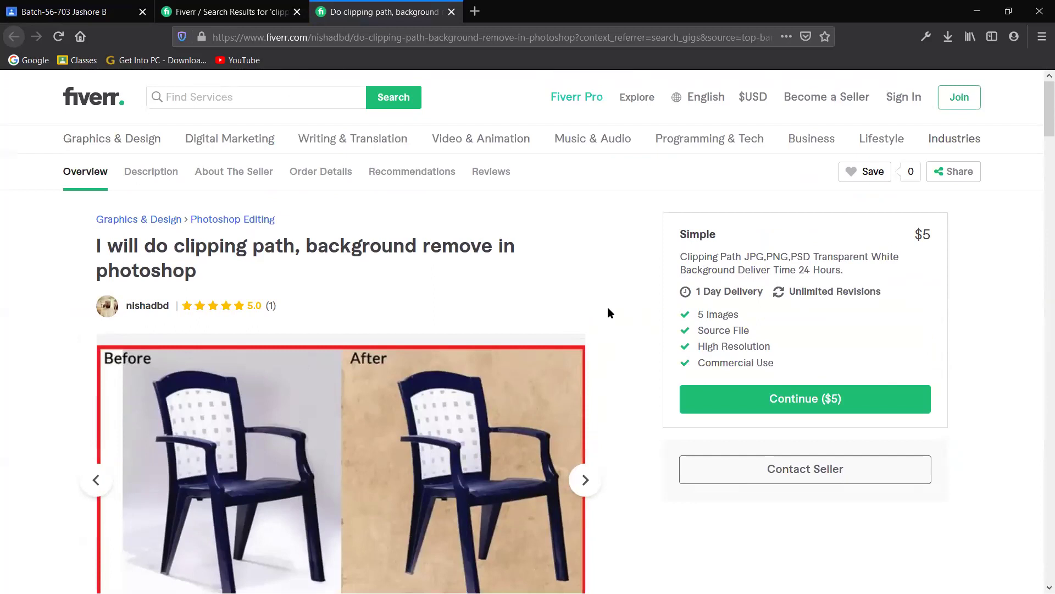
{"action": "scroll", "coordinate": [220, 315], "scroll_direction": "down", "scroll_amount": 5}
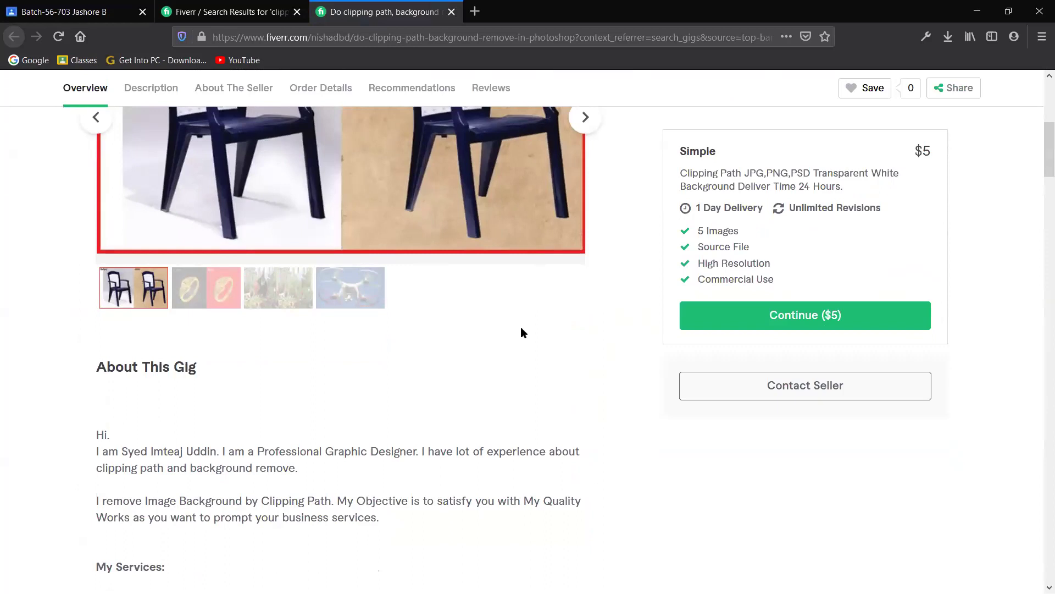
{"action": "key", "text": "ctrl+w"}
Open the "I will photoshop clipping path and shadow creation service picture for amazon and ebay" gig and examine its images and Basic package.
{"action": "scroll", "coordinate": [775, 374], "scroll_direction": "down", "scroll_amount": 5}
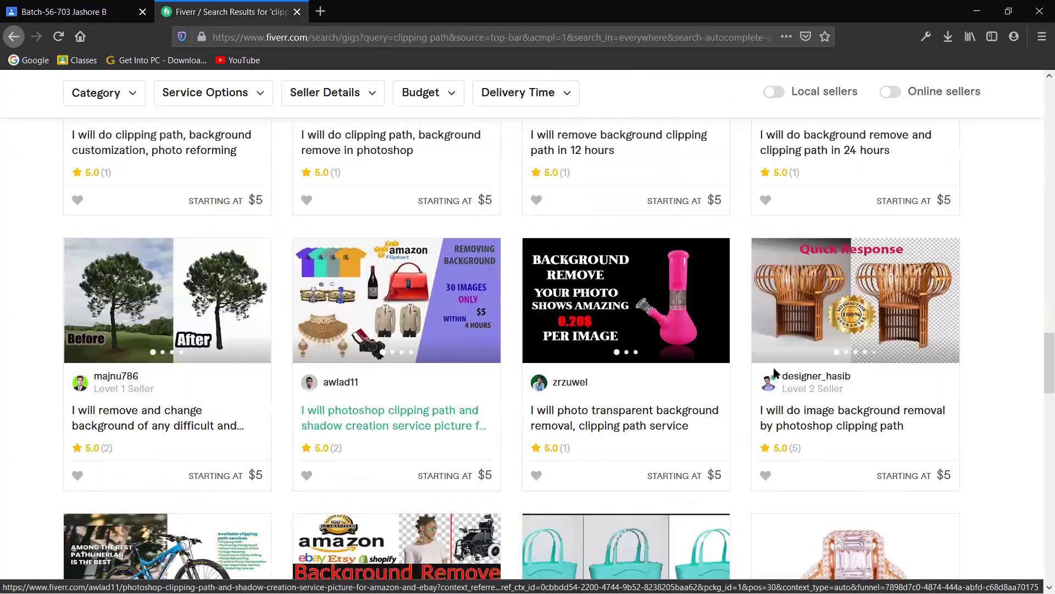
{"action": "left_click", "coordinate": [393, 416]}
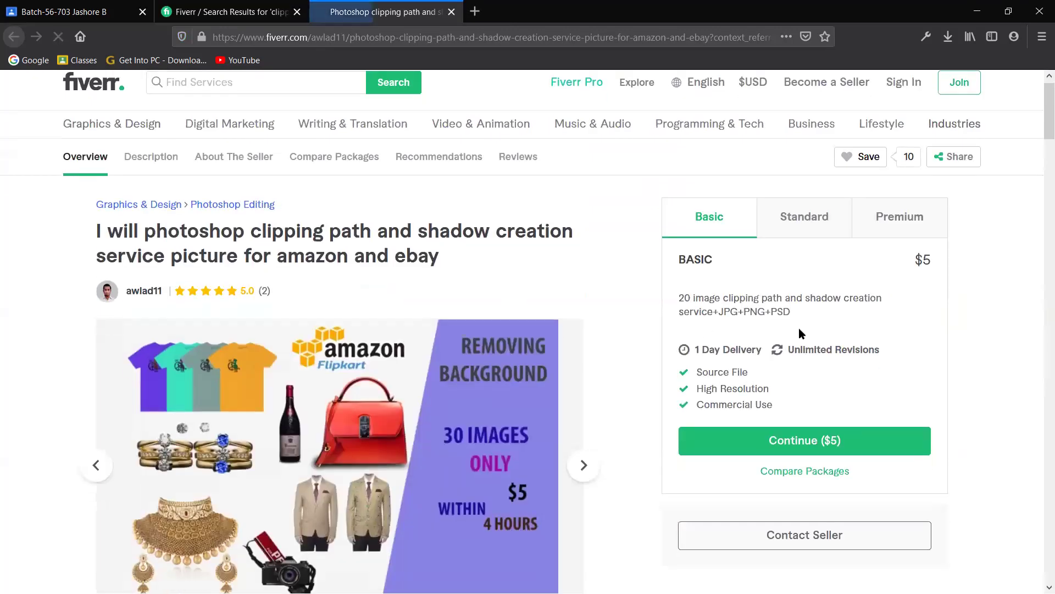
{"action": "scroll", "coordinate": [799, 327], "scroll_direction": "down", "scroll_amount": 2}
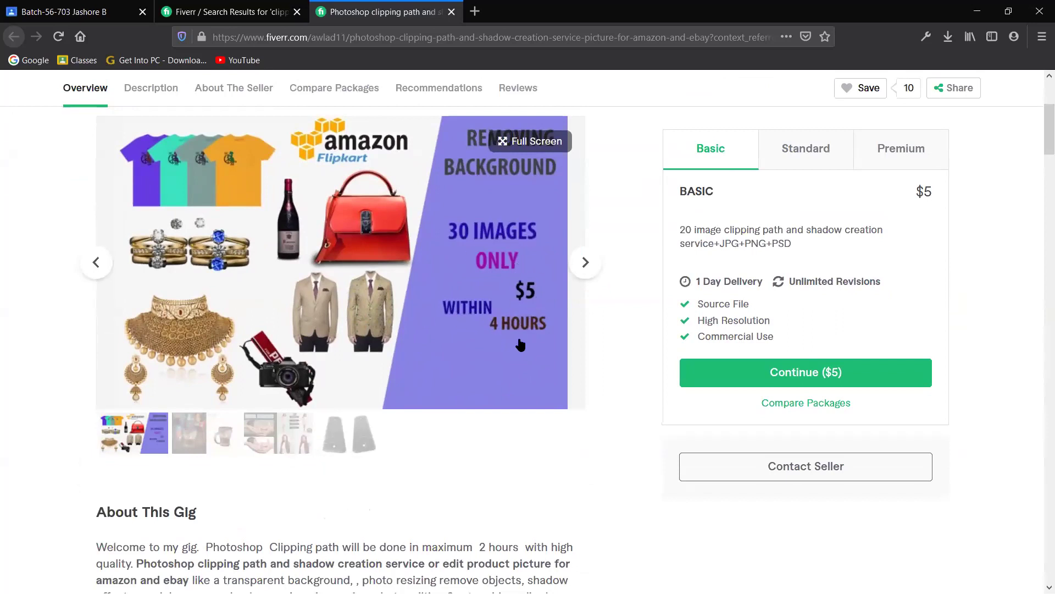
{"action": "scroll", "coordinate": [521, 344], "scroll_direction": "up", "scroll_amount": 3}
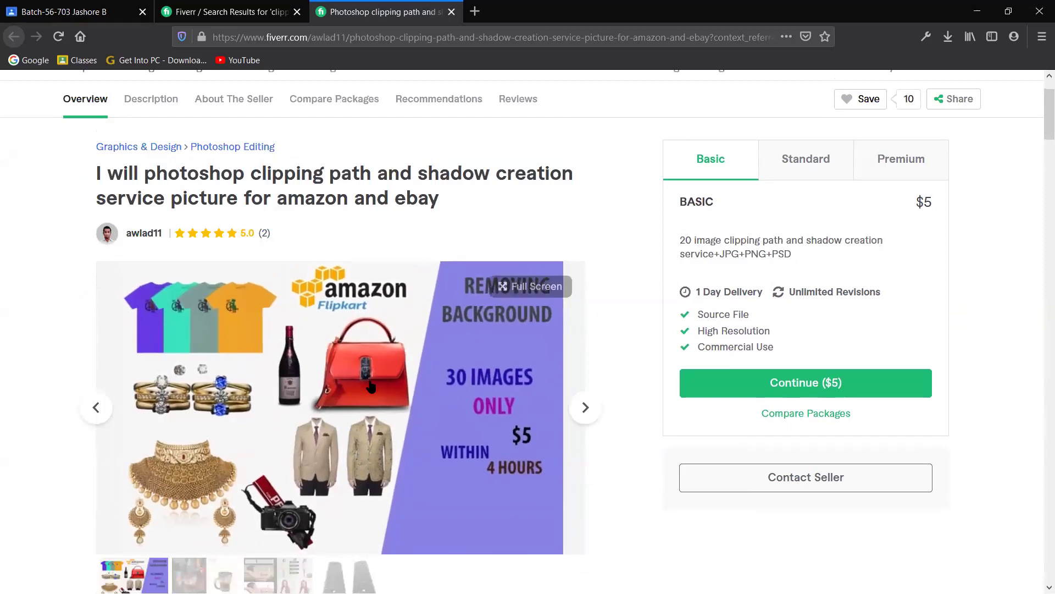
{"action": "scroll", "coordinate": [323, 344], "scroll_direction": "down", "scroll_amount": 3}
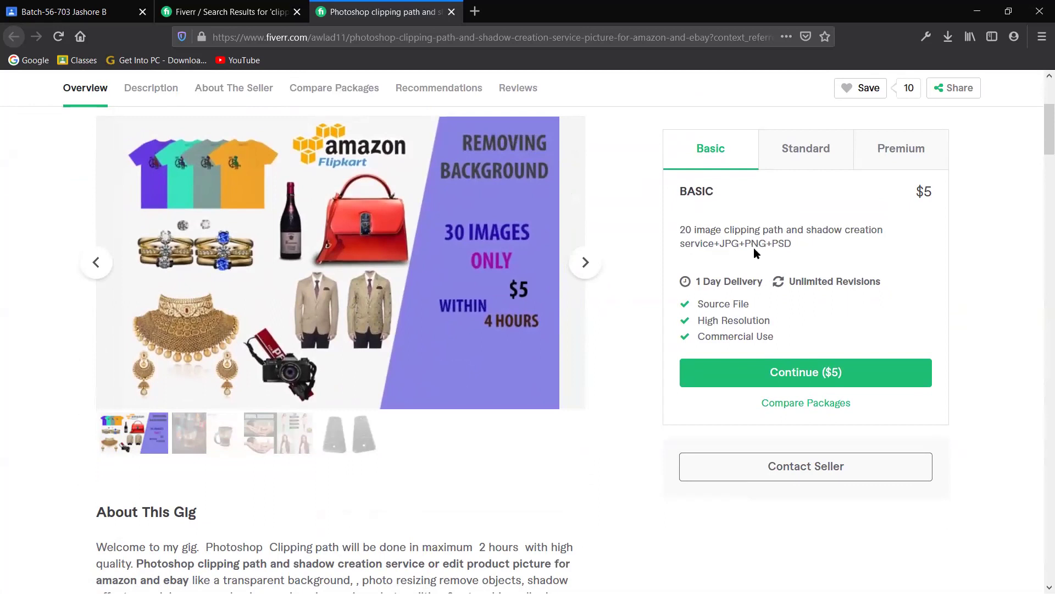
{"action": "scroll", "coordinate": [731, 275], "scroll_direction": "down", "scroll_amount": 2}
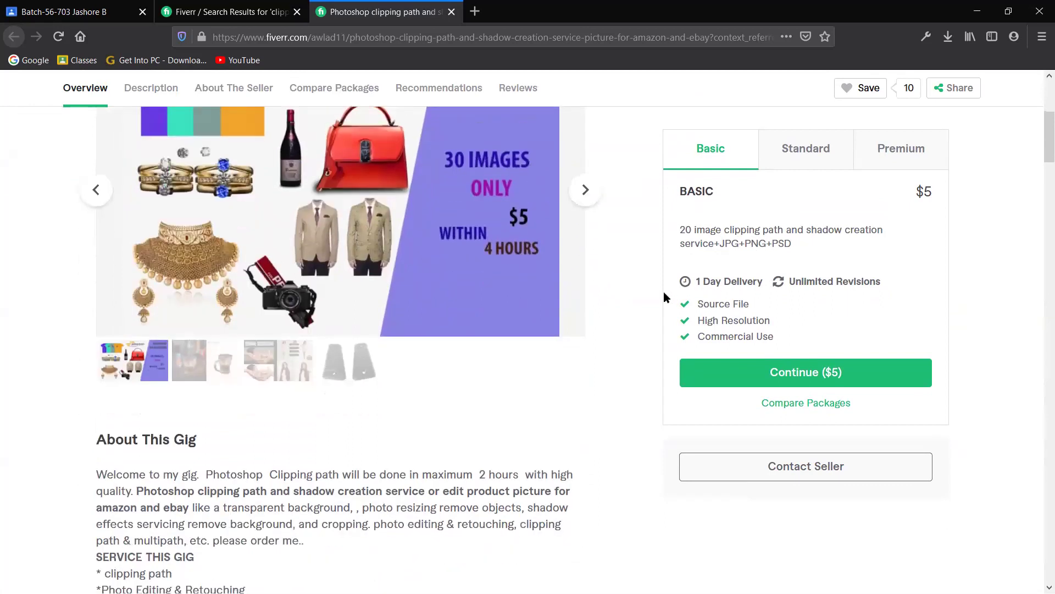
Compare the gig's Basic and Standard packages and show the Premium package's offer.
{"action": "left_click", "coordinate": [806, 147]}
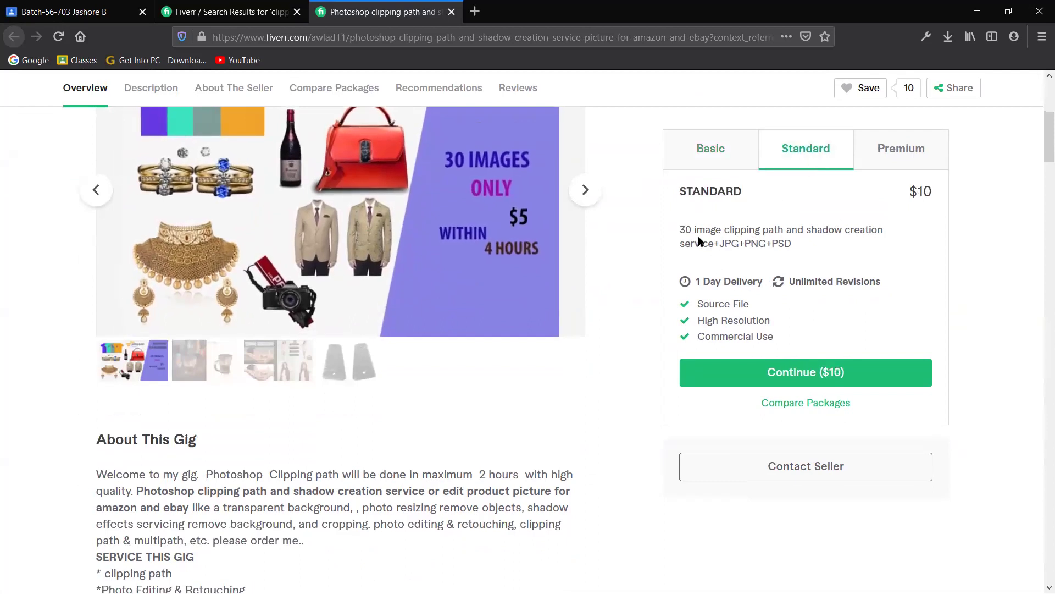
{"action": "left_click", "coordinate": [721, 151]}
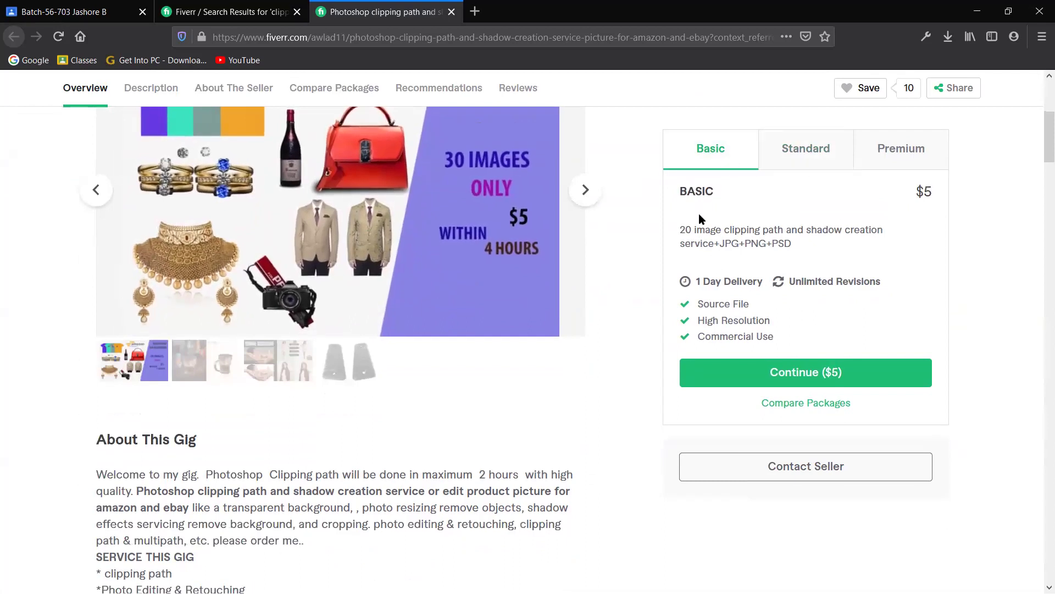
{"action": "left_click", "coordinate": [805, 144]}
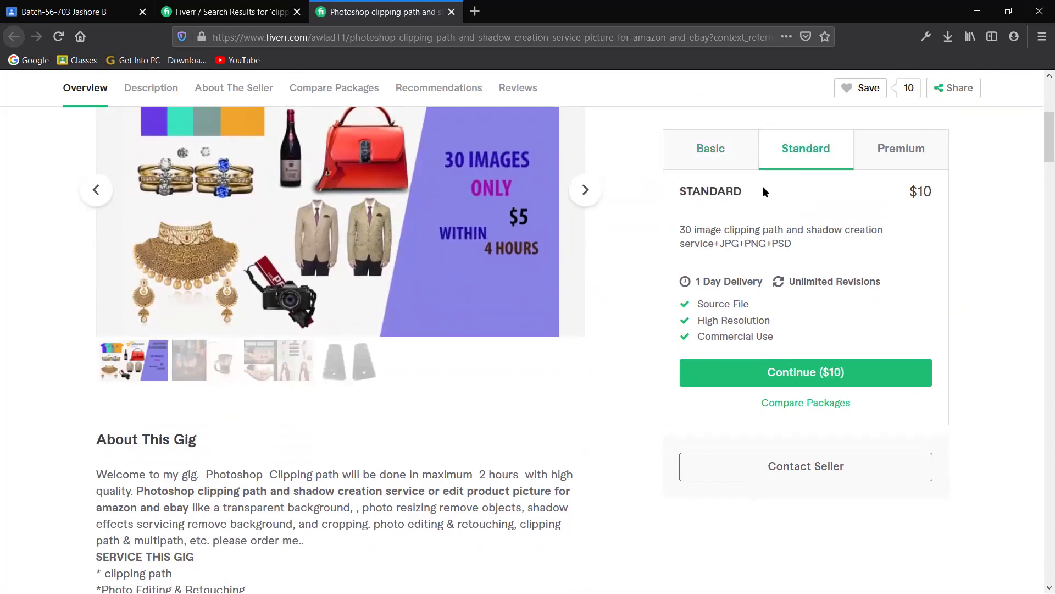
{"action": "left_click", "coordinate": [897, 153]}
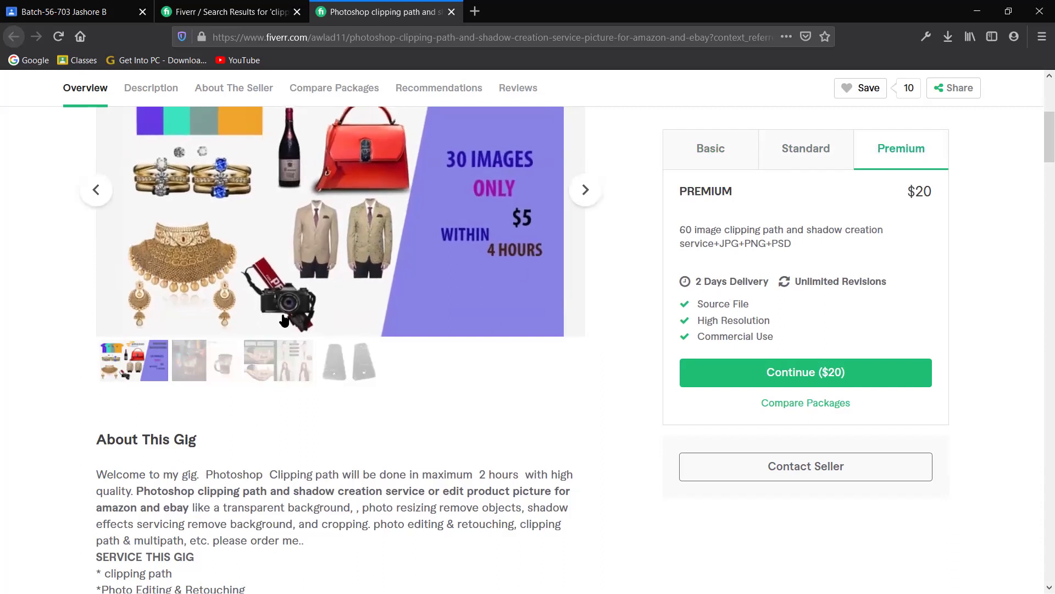
Read the gig's About This Gig description, including its listed services, features and file formats, and return to the gig title.
{"action": "scroll", "coordinate": [273, 317], "scroll_direction": "up", "scroll_amount": 2}
{"action": "scroll", "coordinate": [272, 319], "scroll_direction": "down", "scroll_amount": 5}
{"action": "scroll", "coordinate": [272, 319], "scroll_direction": "down", "scroll_amount": 5}
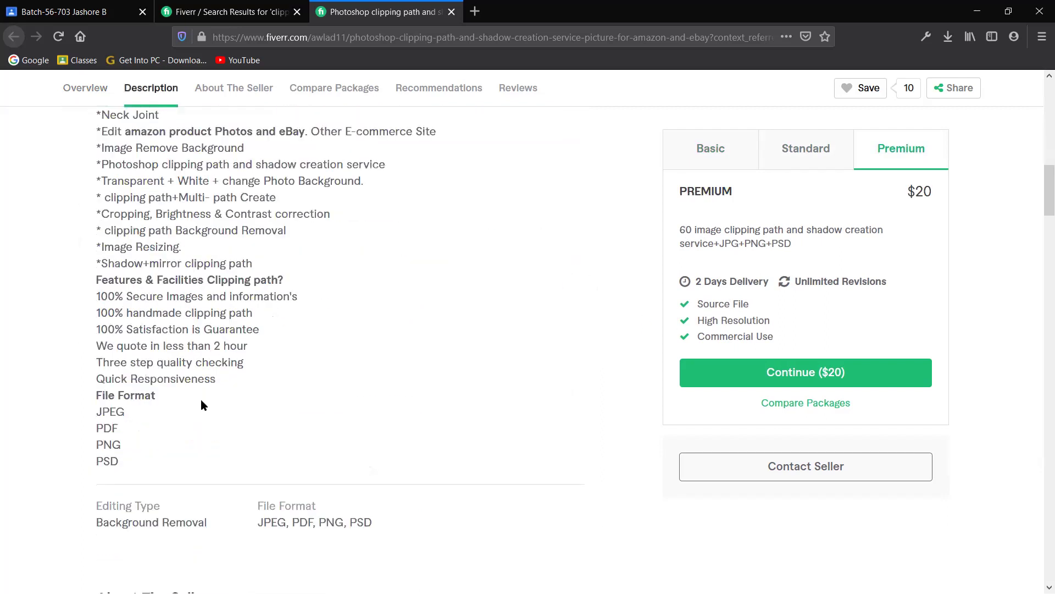
{"action": "scroll", "coordinate": [190, 378], "scroll_direction": "up", "scroll_amount": 10}
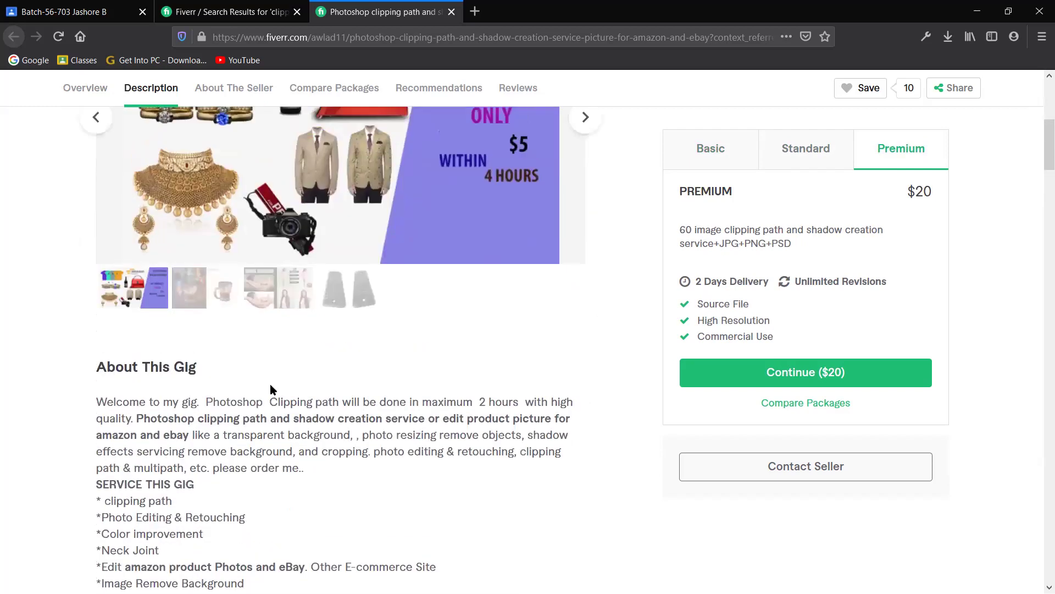
{"action": "scroll", "coordinate": [271, 372], "scroll_direction": "up", "scroll_amount": 1}
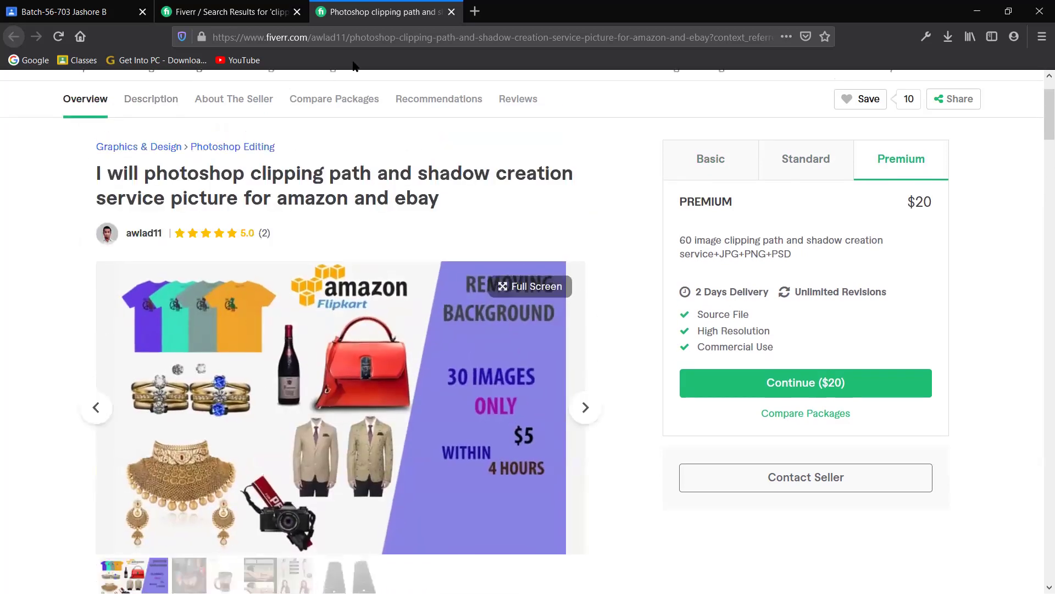
Return to the "clipping path" search results and browse the listed gigs back up to the start of the results.
{"action": "left_click", "coordinate": [225, 11]}
{"action": "scroll", "coordinate": [409, 325], "scroll_direction": "up", "scroll_amount": 9}
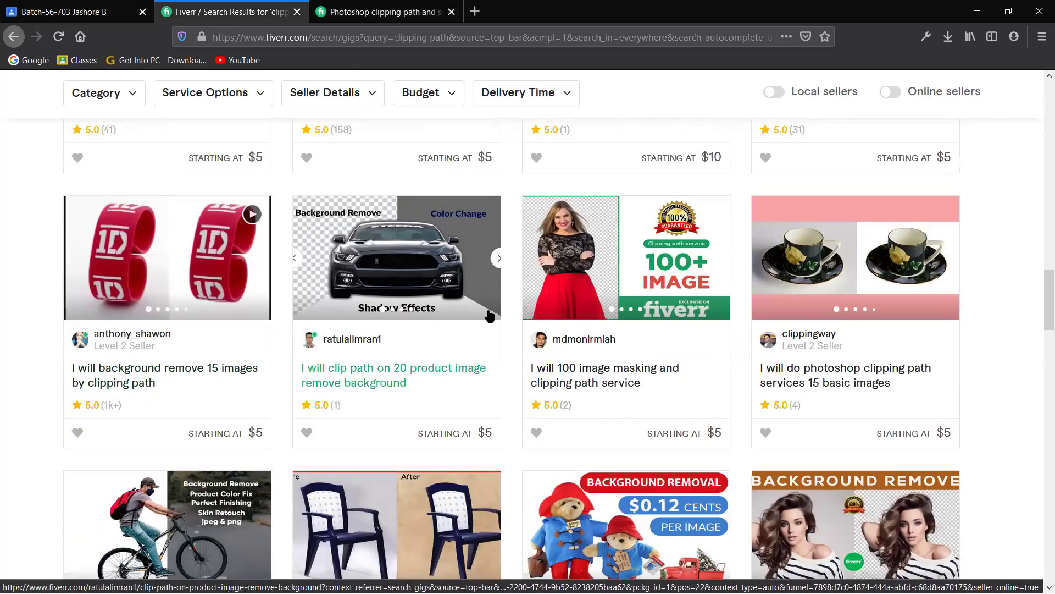
{"action": "scroll", "coordinate": [414, 314], "scroll_direction": "up", "scroll_amount": 3}
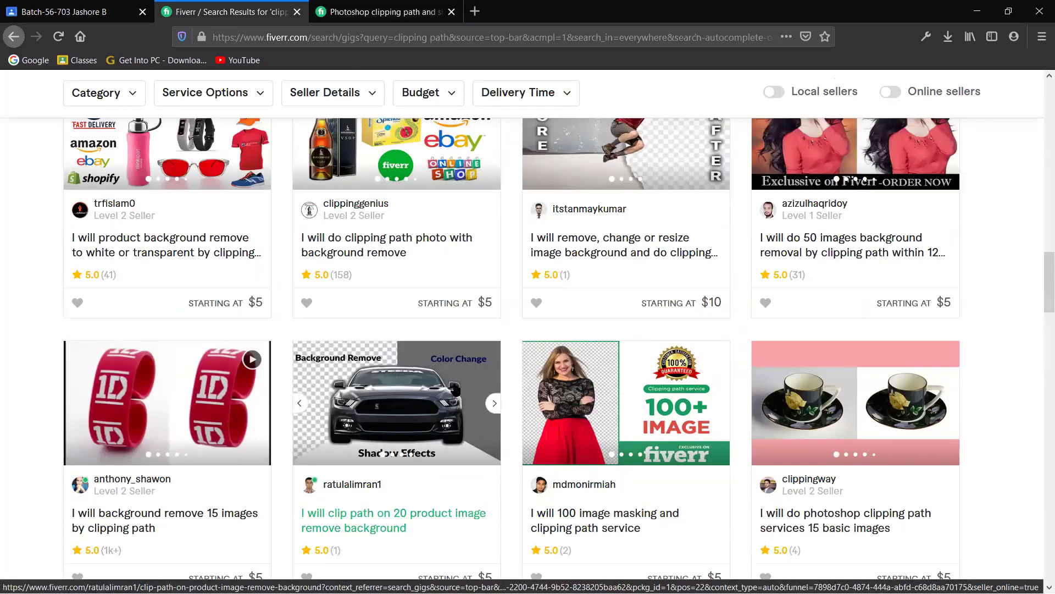
{"action": "scroll", "coordinate": [455, 389], "scroll_direction": "up", "scroll_amount": 3}
{"action": "scroll", "coordinate": [528, 424], "scroll_direction": "down", "scroll_amount": 3}
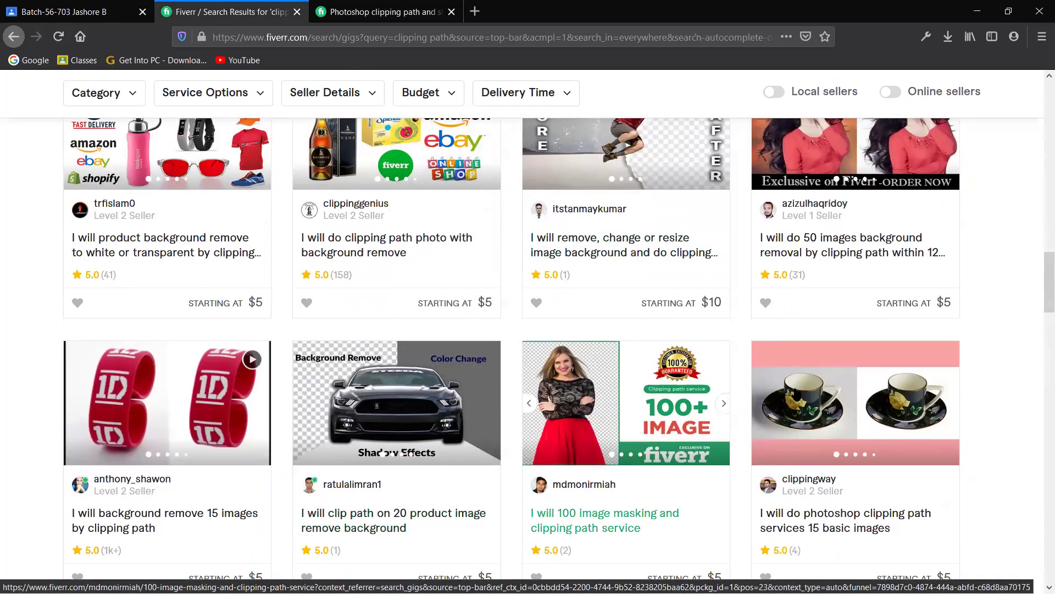
{"action": "scroll", "coordinate": [256, 393], "scroll_direction": "up", "scroll_amount": 15}
{"action": "scroll", "coordinate": [256, 392], "scroll_direction": "up", "scroll_amount": 5}
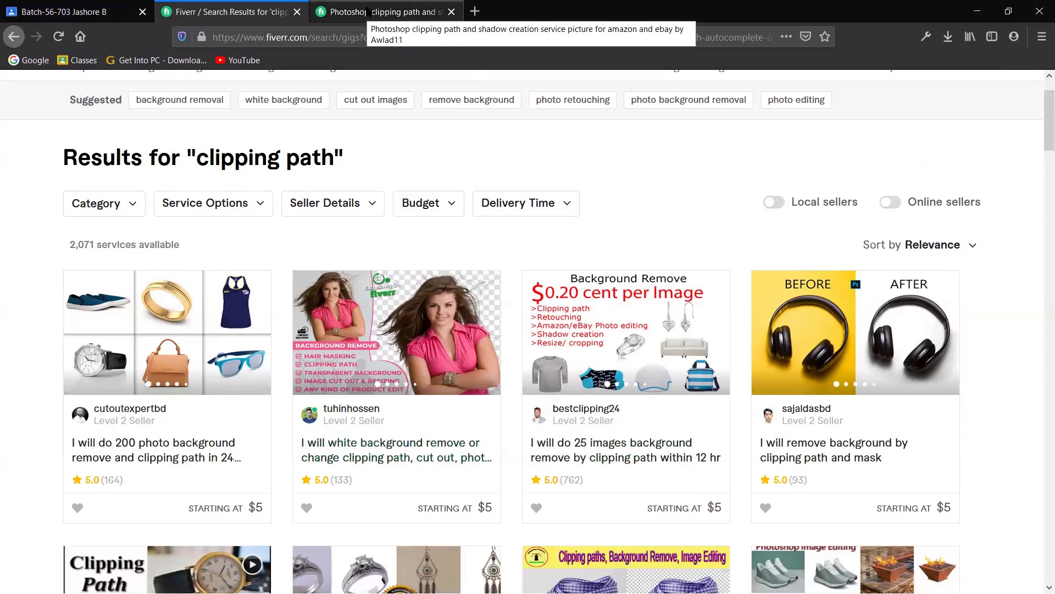
Close the clipping path and shadow creation gig, minimize the browser and switch to the cube logo image in Photoshop.
{"action": "left_click", "coordinate": [417, 7]}
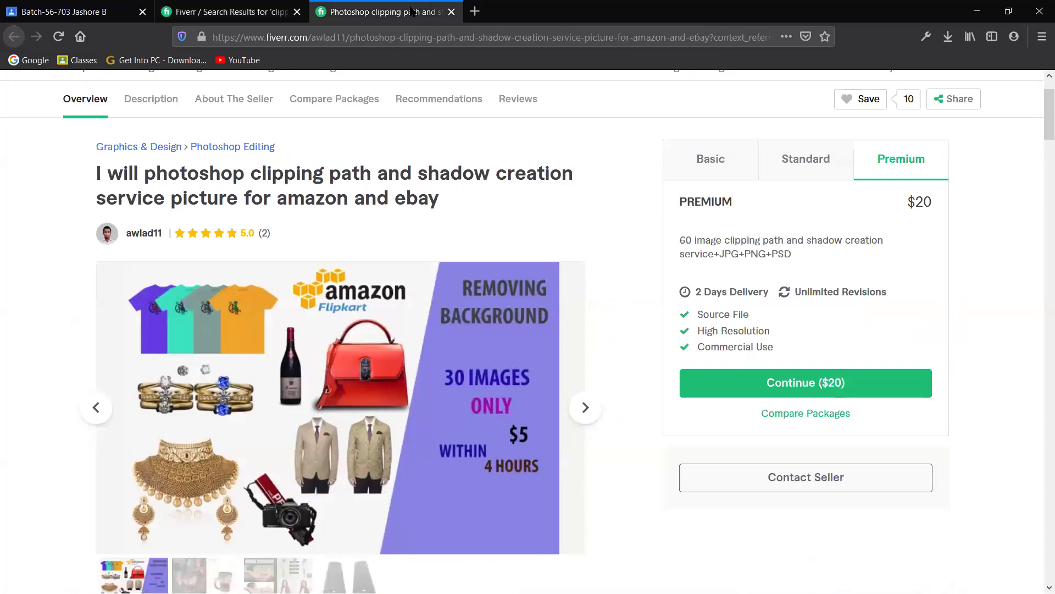
{"action": "left_click", "coordinate": [451, 11]}
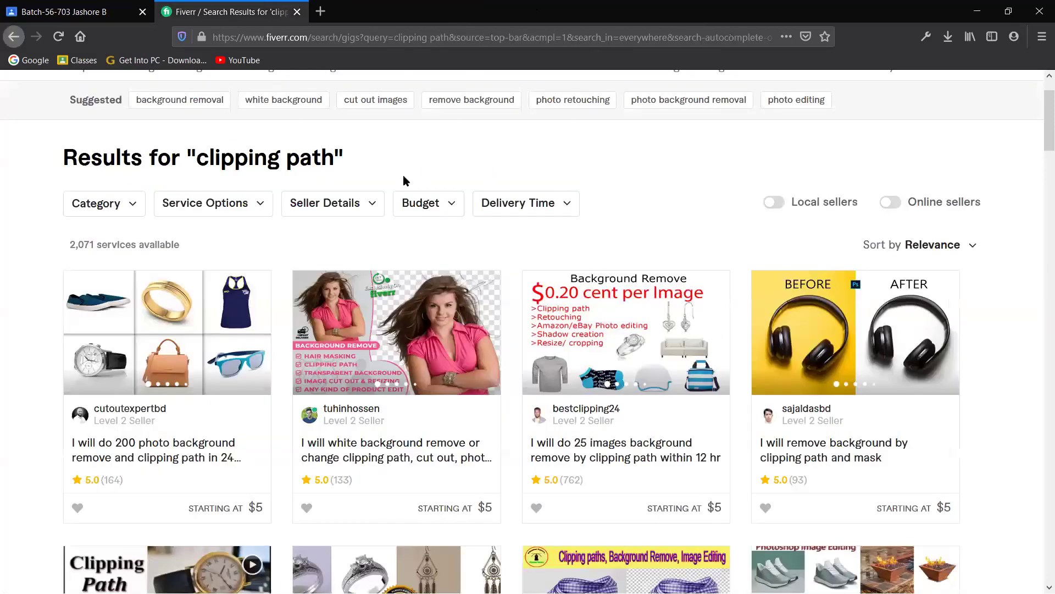
{"action": "left_click", "coordinate": [978, 11]}
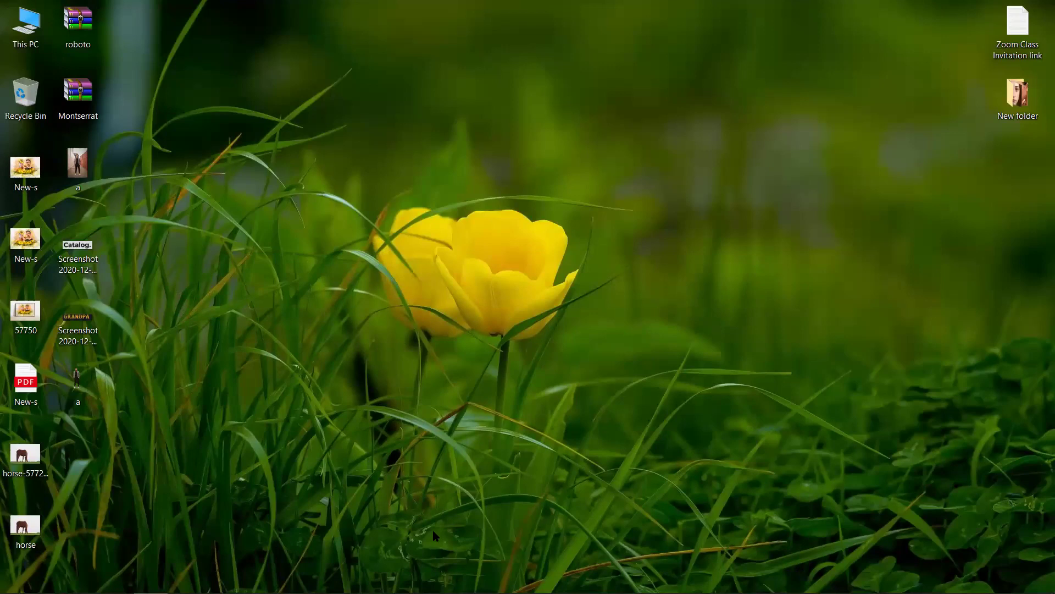
{"action": "mouse_move", "coordinate": [964, 588]}
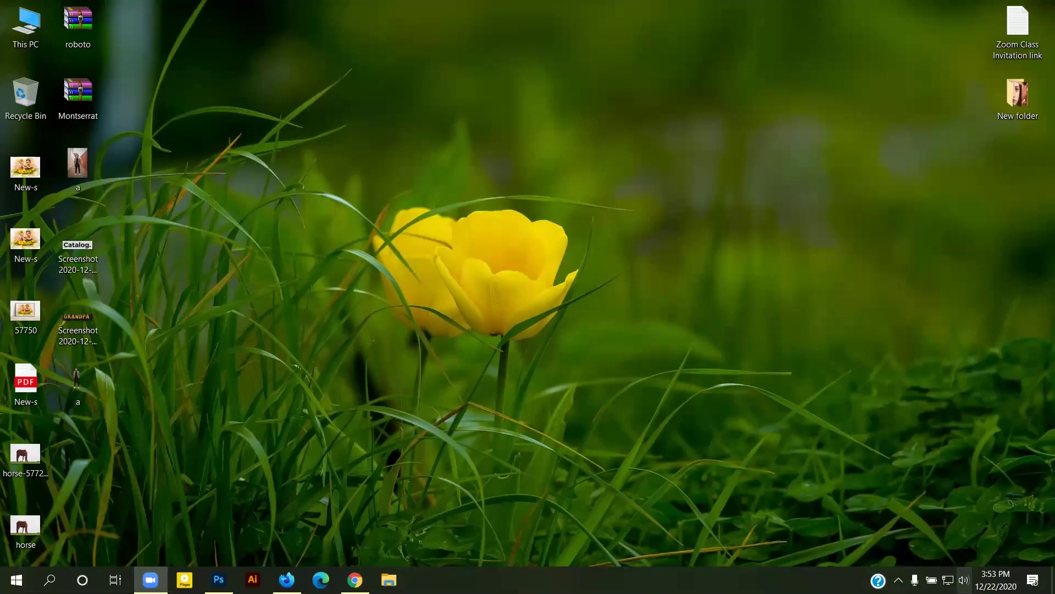
{"action": "key", "text": "alt+Tab"}
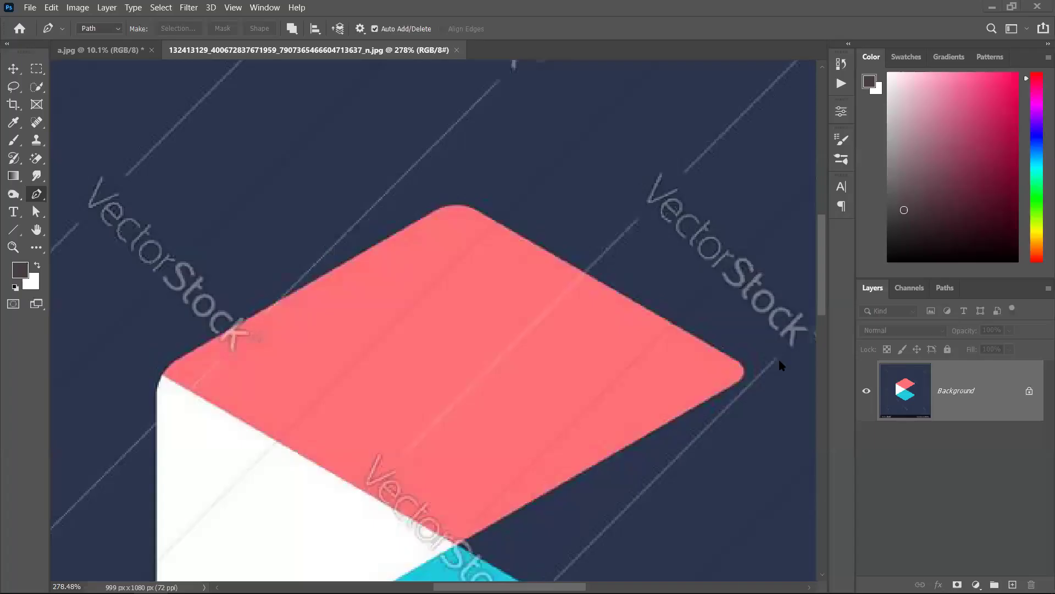
Try to trace the upper edges and rounded top corner of the cube's red face with the Pen tool.
{"action": "scroll", "coordinate": [212, 349], "scroll_direction": "up", "scroll_amount": 1}
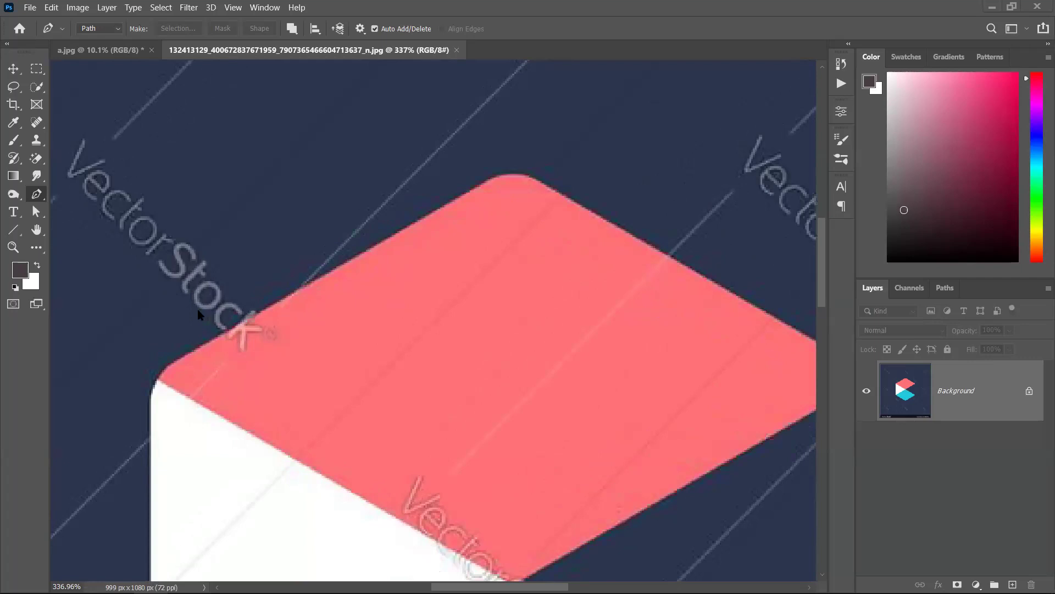
{"action": "left_click_drag", "start_coordinate": [361, 372], "coordinate": [315, 366]}
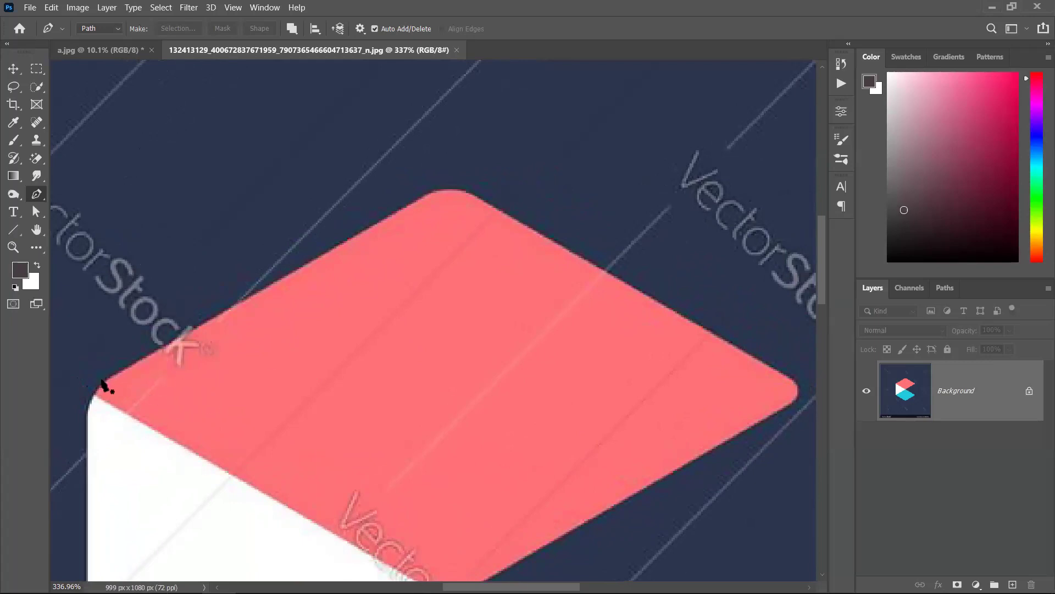
{"action": "left_click", "coordinate": [328, 253]}
{"action": "left_click", "coordinate": [376, 223]}
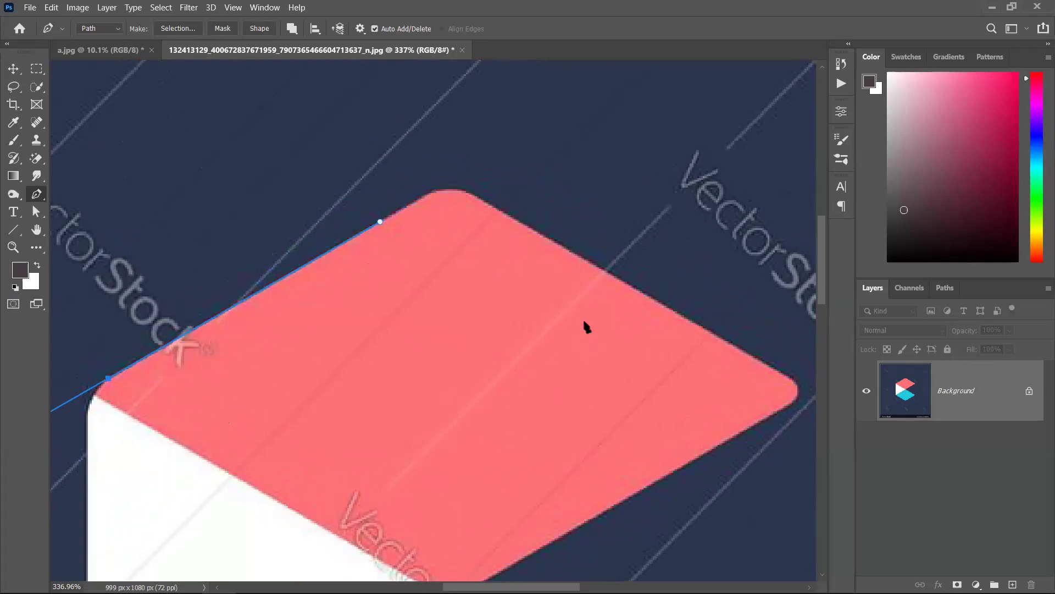
{"action": "left_click", "coordinate": [364, 460]}
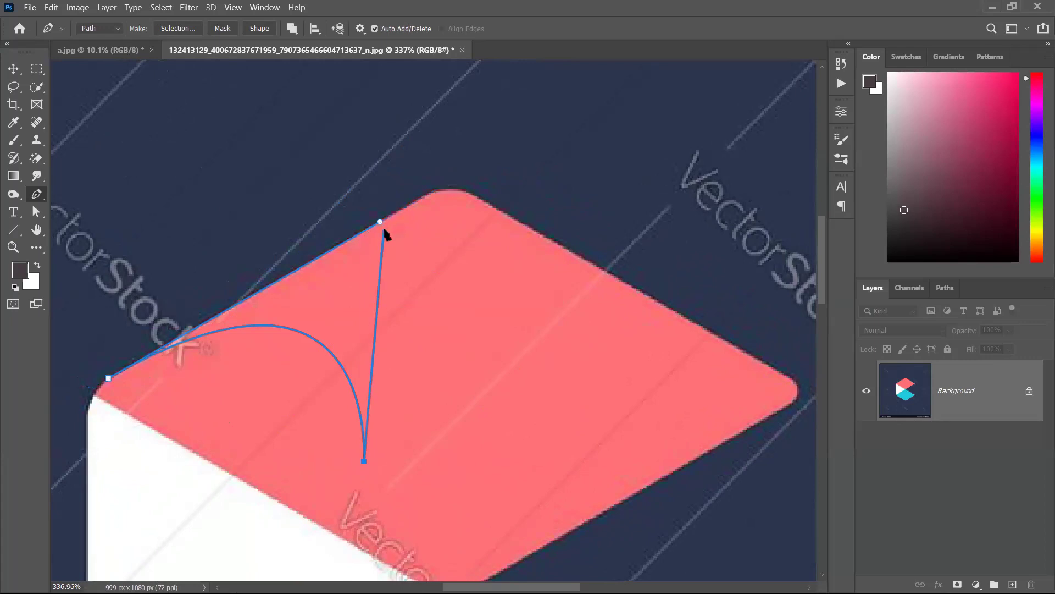
{"action": "key", "text": "ctrl+z"}
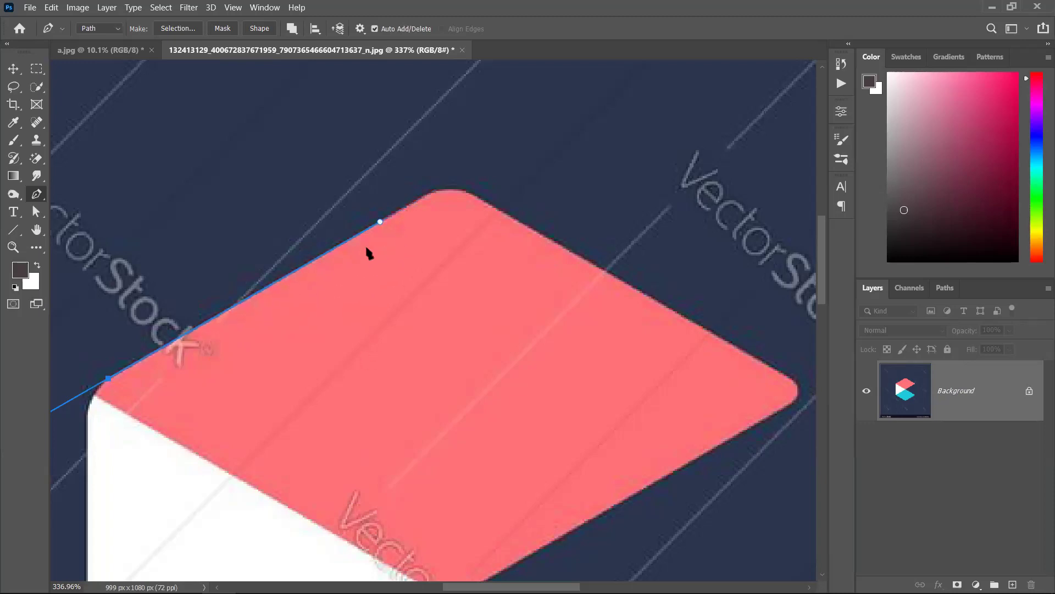
{"action": "left_click", "coordinate": [380, 221]}
{"action": "left_click_drag", "start_coordinate": [412, 203], "coordinate": [474, 169]}
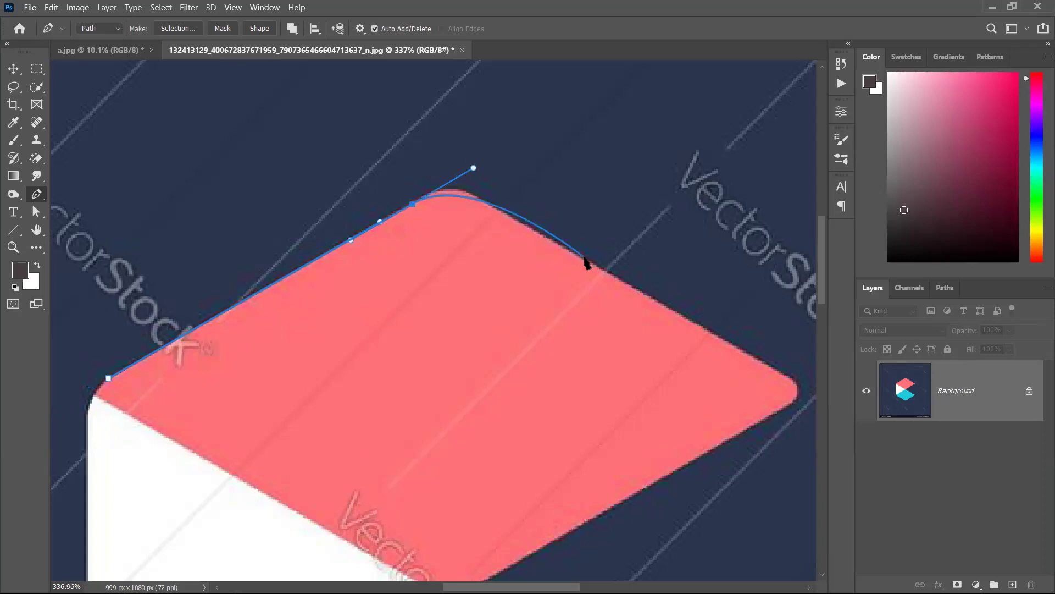
{"action": "left_click_drag", "start_coordinate": [589, 263], "coordinate": [639, 295]}
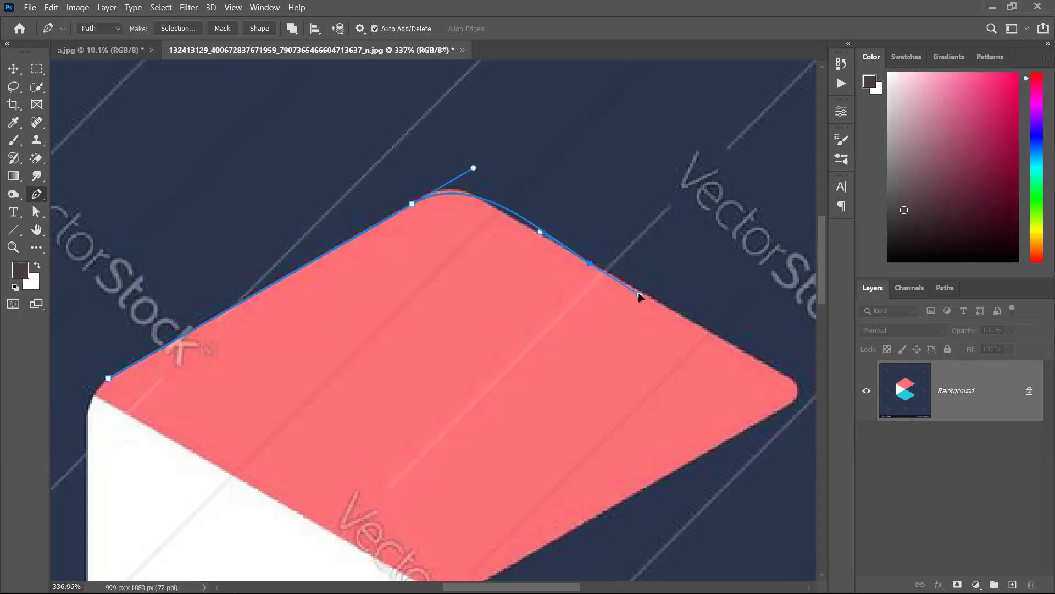
{"action": "key", "text": "Escape"}
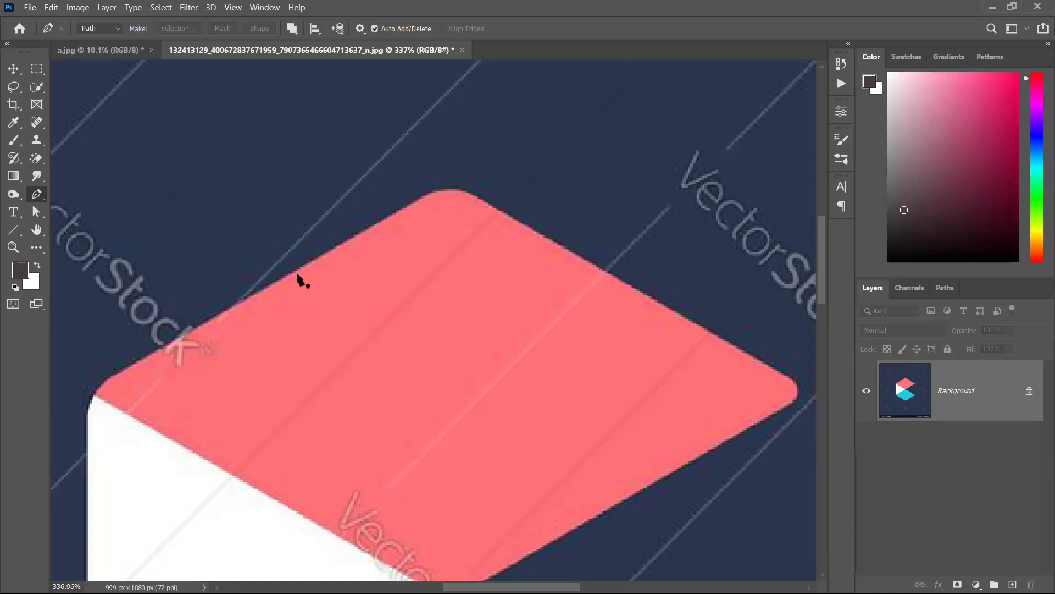
{"action": "left_click_drag", "start_coordinate": [123, 371], "coordinate": [220, 314]}
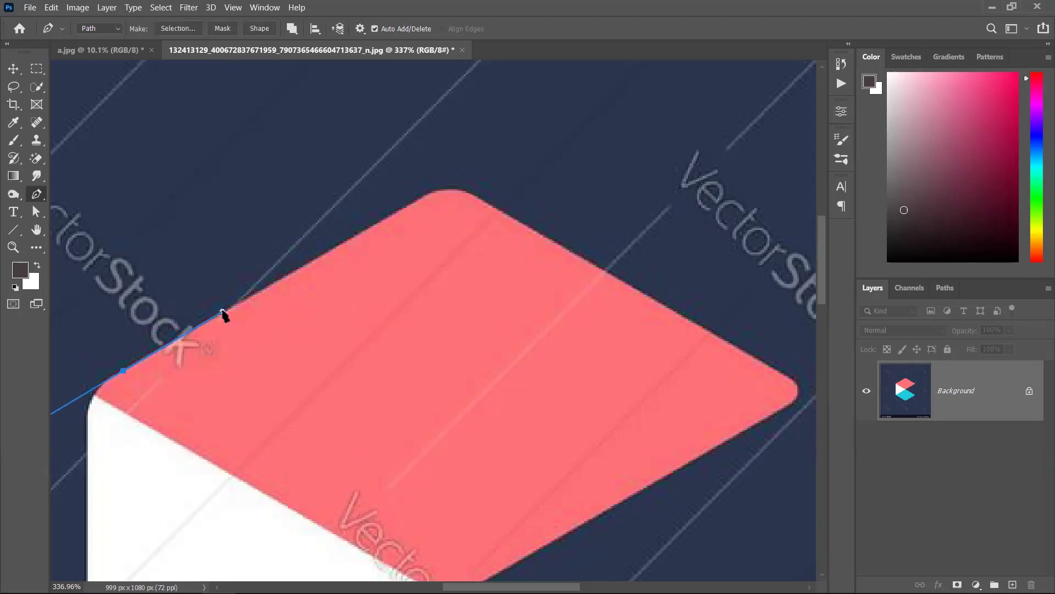
{"action": "key", "text": "ctrl+z"}
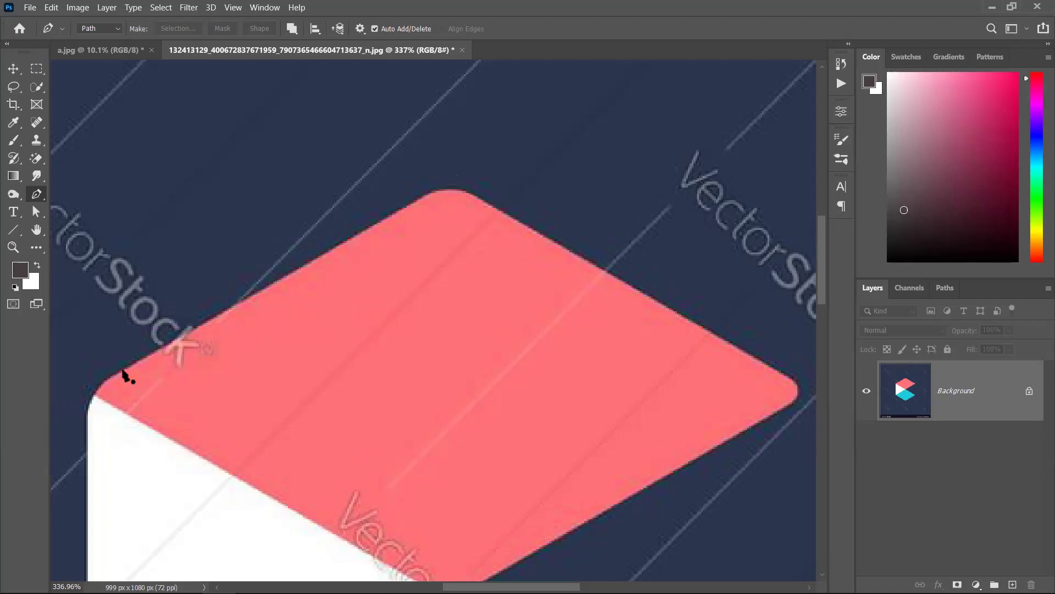
{"action": "left_click_drag", "start_coordinate": [116, 374], "coordinate": [167, 345]}
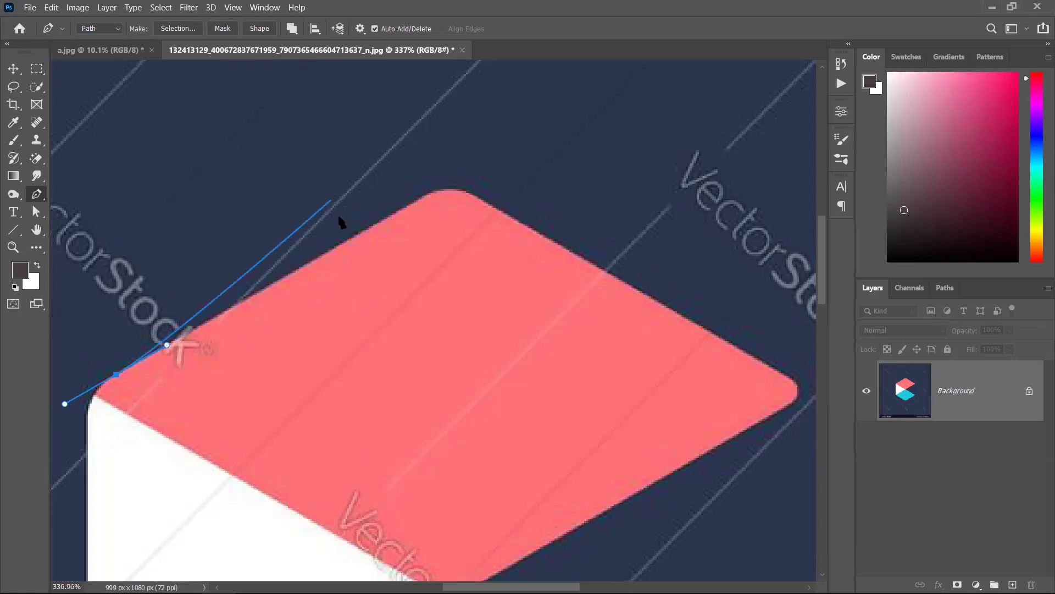
{"action": "key", "text": "Escape"}
{"action": "left_click_drag", "start_coordinate": [124, 370], "coordinate": [187, 334]}
{"action": "key", "text": "Escape"}
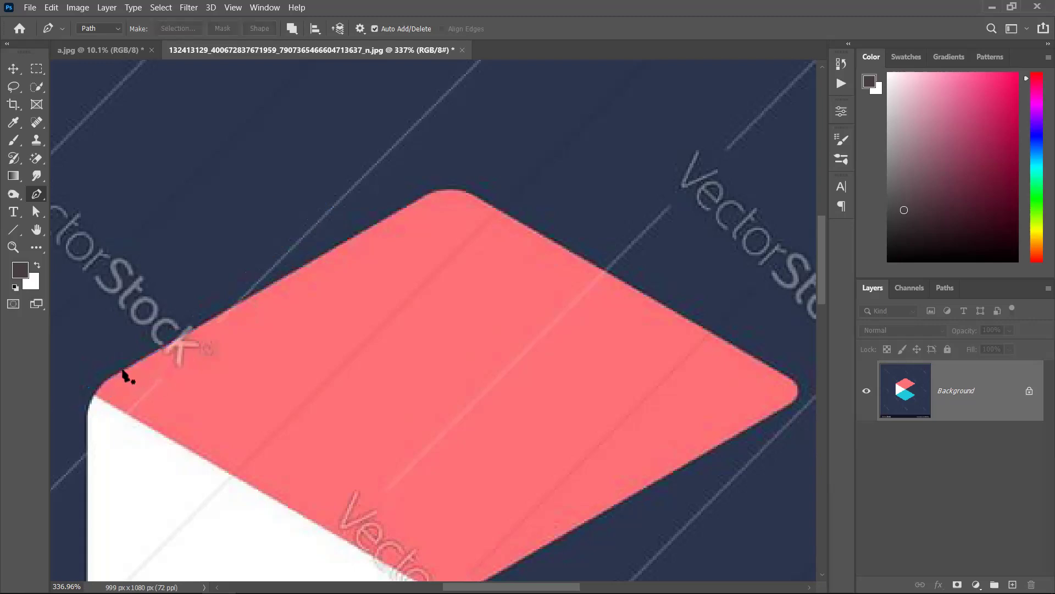
{"action": "left_click_drag", "start_coordinate": [155, 355], "coordinate": [181, 349]}
{"action": "key", "text": "Escape"}
{"action": "left_click_drag", "start_coordinate": [118, 375], "coordinate": [736, 60]}
{"action": "key", "text": "ctrl+z"}
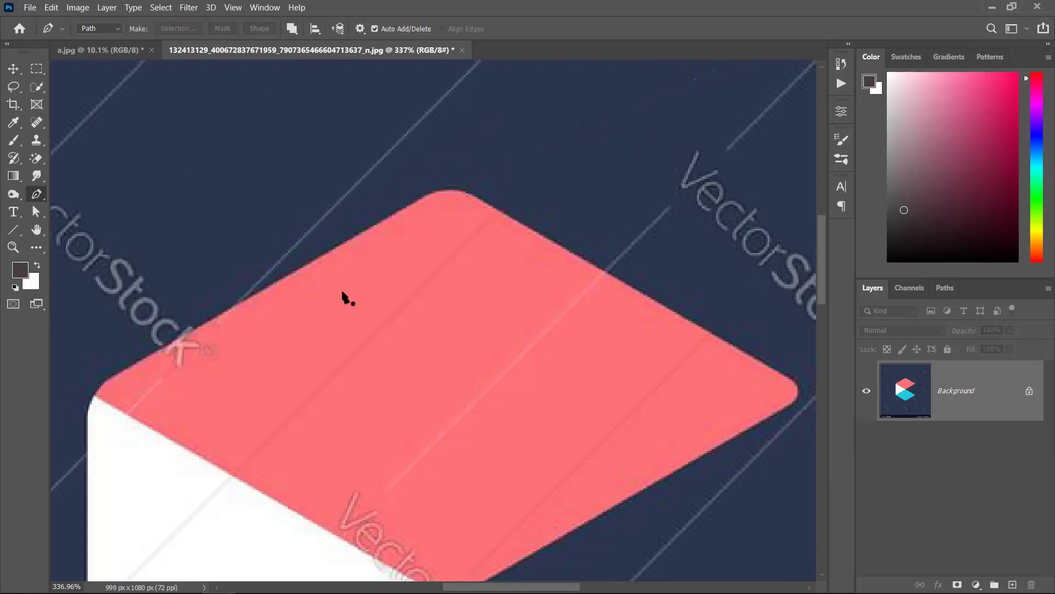
{"action": "mouse_move", "coordinate": [236, 304]}
{"action": "left_mouse_down"}
{"action": "mouse_move", "coordinate": [454, 207]}
{"action": "mouse_move", "coordinate": [470, 214]}
{"action": "mouse_move", "coordinate": [330, 258]}
{"action": "mouse_move", "coordinate": [257, 415]}
{"action": "mouse_move", "coordinate": [394, 209]}
{"action": "mouse_move", "coordinate": [394, 330]}
{"action": "mouse_move", "coordinate": [356, 259]}
{"action": "mouse_move", "coordinate": [358, 283]}
{"action": "mouse_move", "coordinate": [360, 234]}
{"action": "mouse_move", "coordinate": [379, 238]}
{"action": "mouse_move", "coordinate": [247, 322]}
{"action": "mouse_move", "coordinate": [306, 287]}
{"action": "mouse_move", "coordinate": [292, 207]}
{"action": "mouse_move", "coordinate": [254, 300]}
{"action": "left_mouse_up"}
{"action": "key", "text": "Escape"}
{"action": "left_click_drag", "start_coordinate": [134, 368], "coordinate": [175, 340]}
{"action": "left_click_drag", "start_coordinate": [368, 240], "coordinate": [161, 329]}
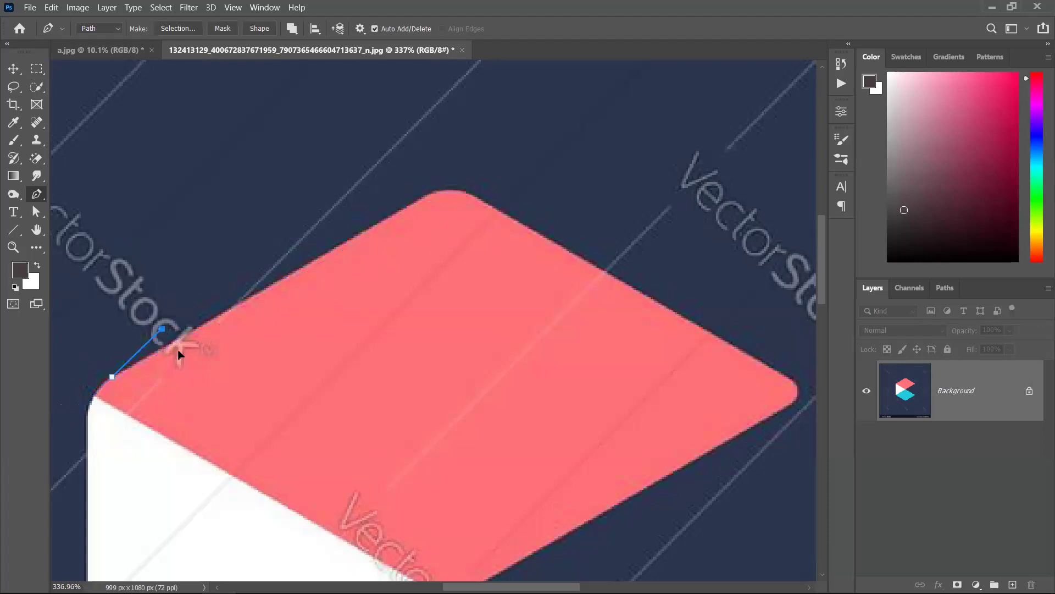
{"action": "key", "text": "ctrl+z"}
{"action": "left_click_drag", "start_coordinate": [127, 364], "coordinate": [200, 325]}
{"action": "key", "text": "ctrl+z"}
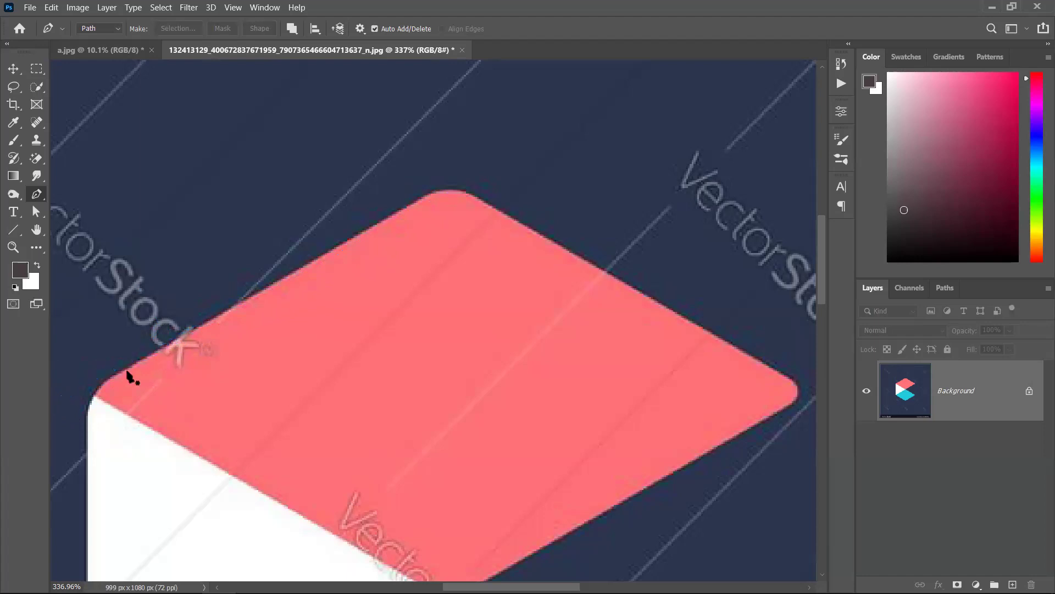
Trace a Pen path along the red face's outer edges, curving around its top and right corners to the cube's centre.
{"action": "left_click_drag", "start_coordinate": [168, 348], "coordinate": [177, 336]}
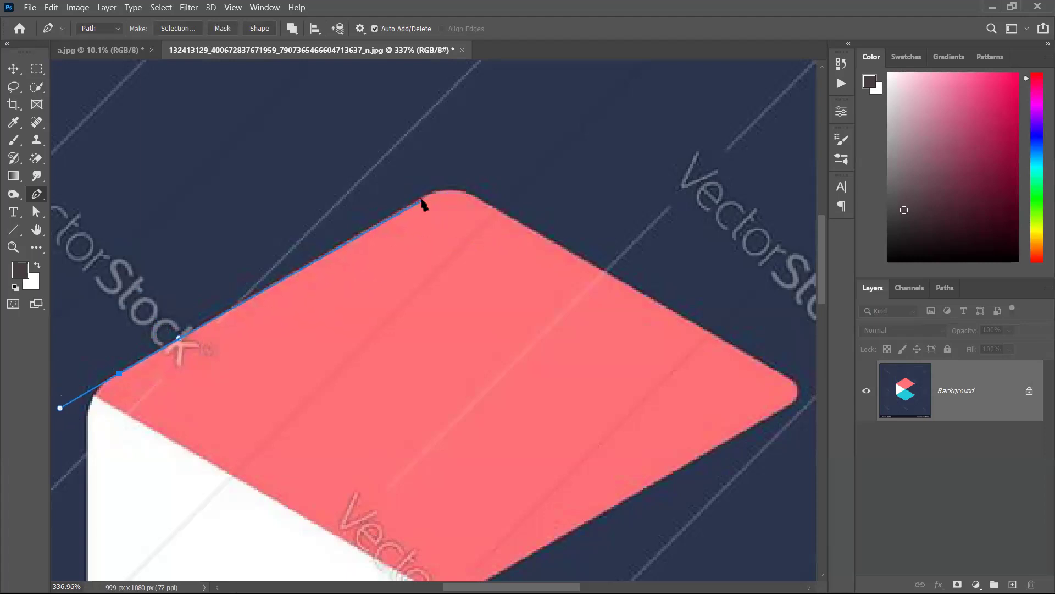
{"action": "left_click_drag", "start_coordinate": [422, 199], "coordinate": [460, 177]}
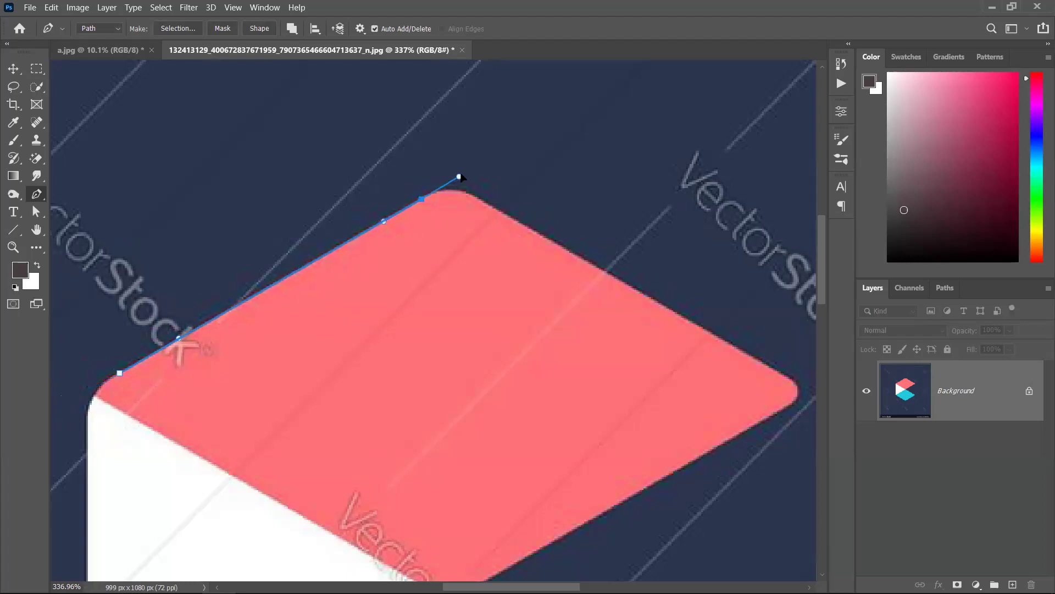
{"action": "left_click", "coordinate": [507, 216]}
{"action": "left_click_drag", "start_coordinate": [511, 218], "coordinate": [537, 231]}
{"action": "left_click_drag", "start_coordinate": [758, 371], "coordinate": [709, 337]}
{"action": "left_click_drag", "start_coordinate": [638, 368], "coordinate": [558, 346]}
{"action": "left_click_drag", "start_coordinate": [662, 306], "coordinate": [622, 328]}
{"action": "left_click_drag", "start_coordinate": [497, 393], "coordinate": [579, 291]}
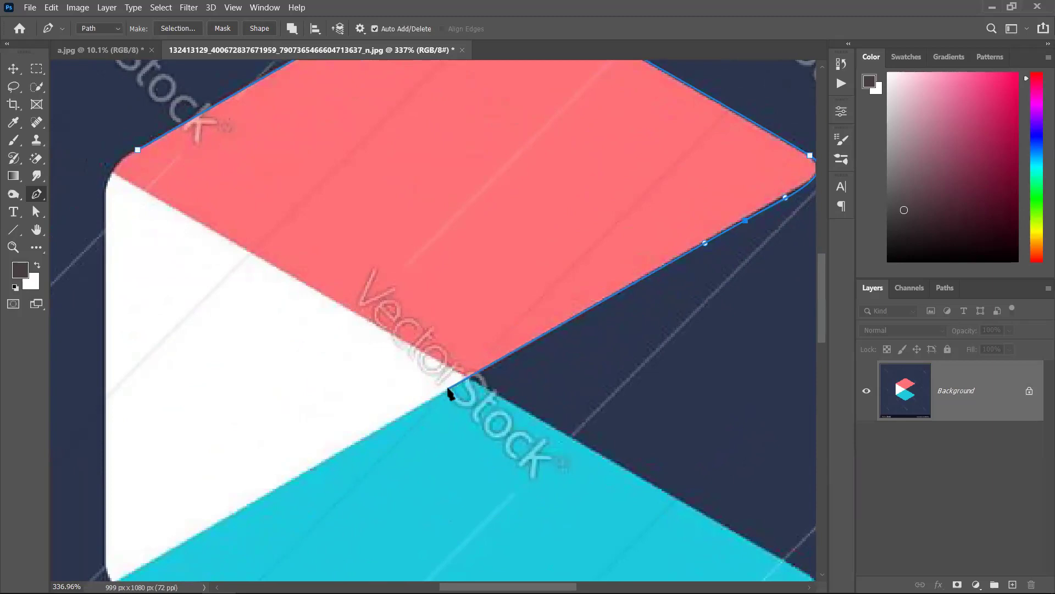
{"action": "left_click_drag", "start_coordinate": [440, 393], "coordinate": [413, 395]}
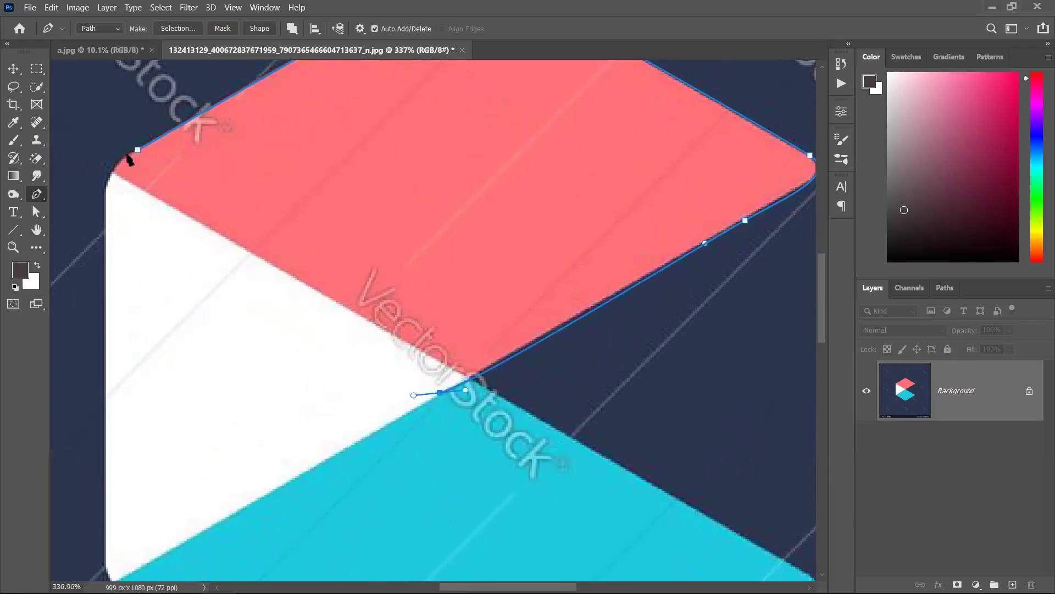
Continue the path through the white face just below the red edge and close it around the rounded left corner.
{"action": "scroll", "coordinate": [128, 155], "scroll_direction": "up", "scroll_amount": 3}
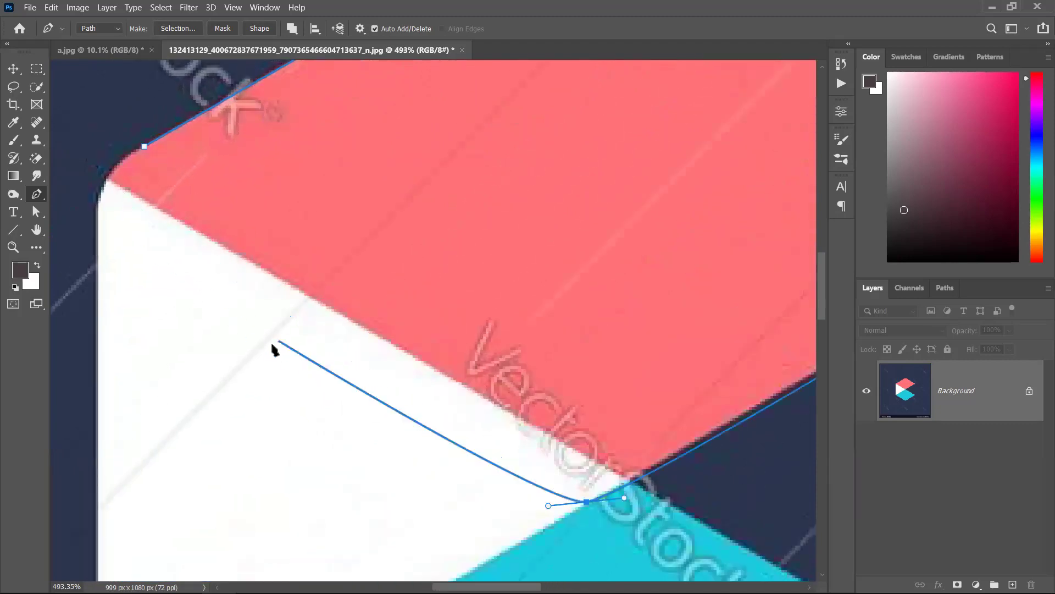
{"action": "left_click", "coordinate": [108, 220]}
{"action": "left_click_drag", "start_coordinate": [108, 220], "coordinate": [100, 210]}
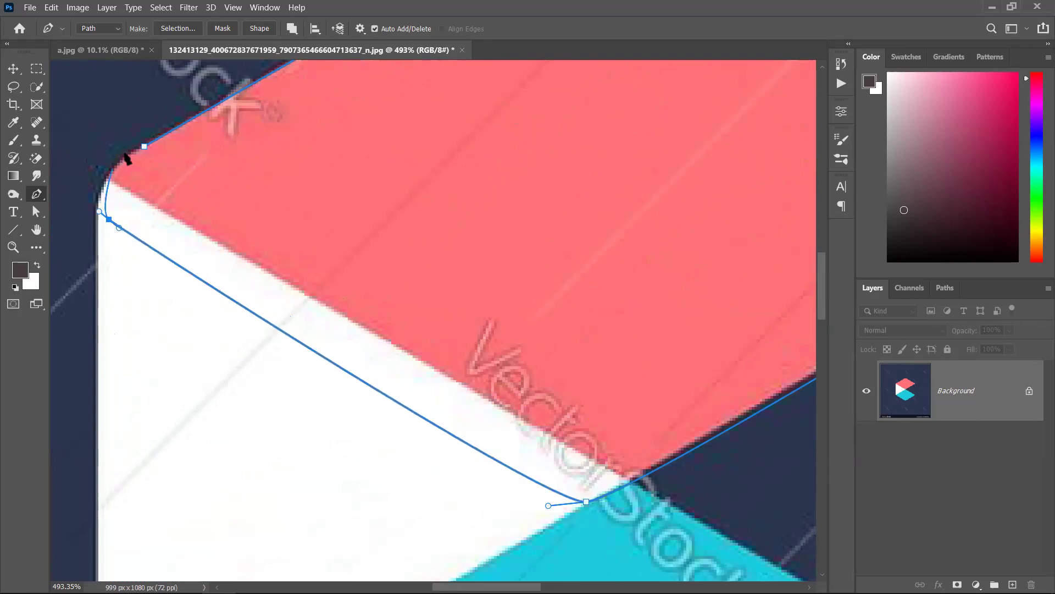
{"action": "left_click_drag", "start_coordinate": [143, 148], "coordinate": [209, 110]}
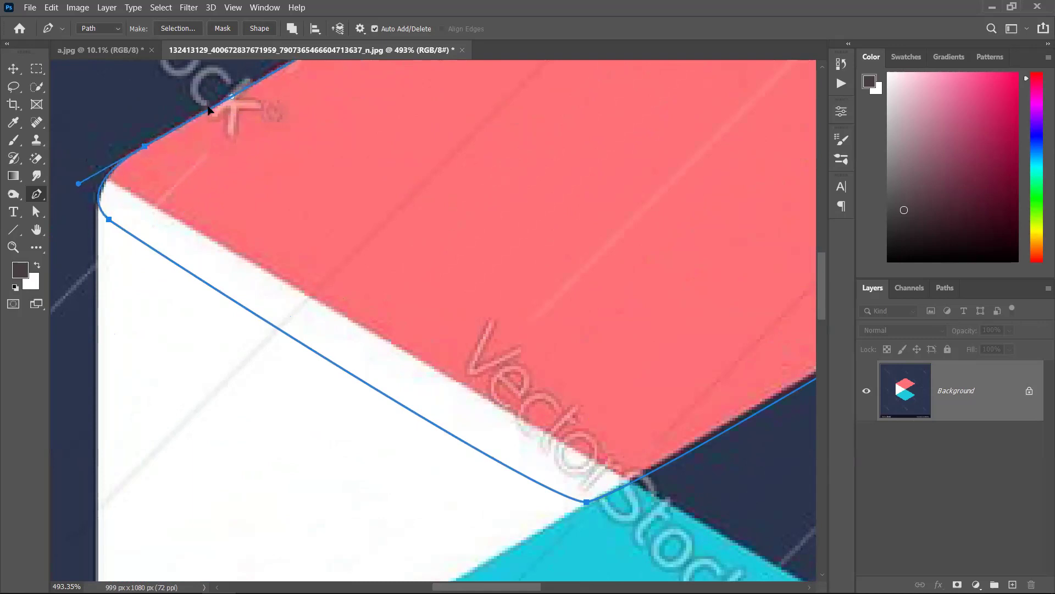
Convert the closed path around the red face into a filled shape layer.
{"action": "scroll", "coordinate": [159, 225], "scroll_direction": "down", "scroll_amount": 3}
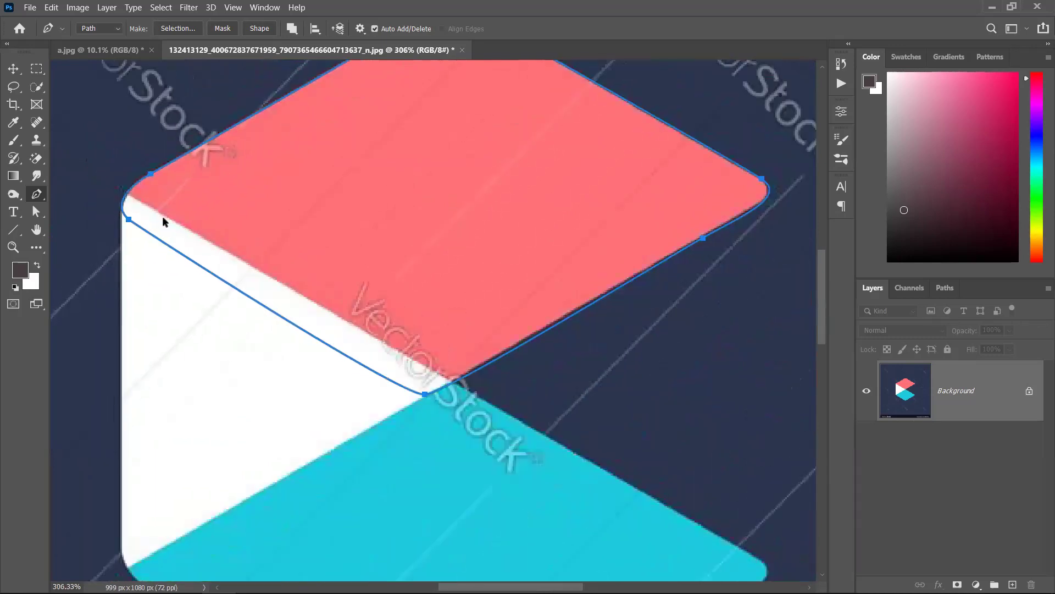
{"action": "left_click_drag", "start_coordinate": [412, 228], "coordinate": [358, 214]}
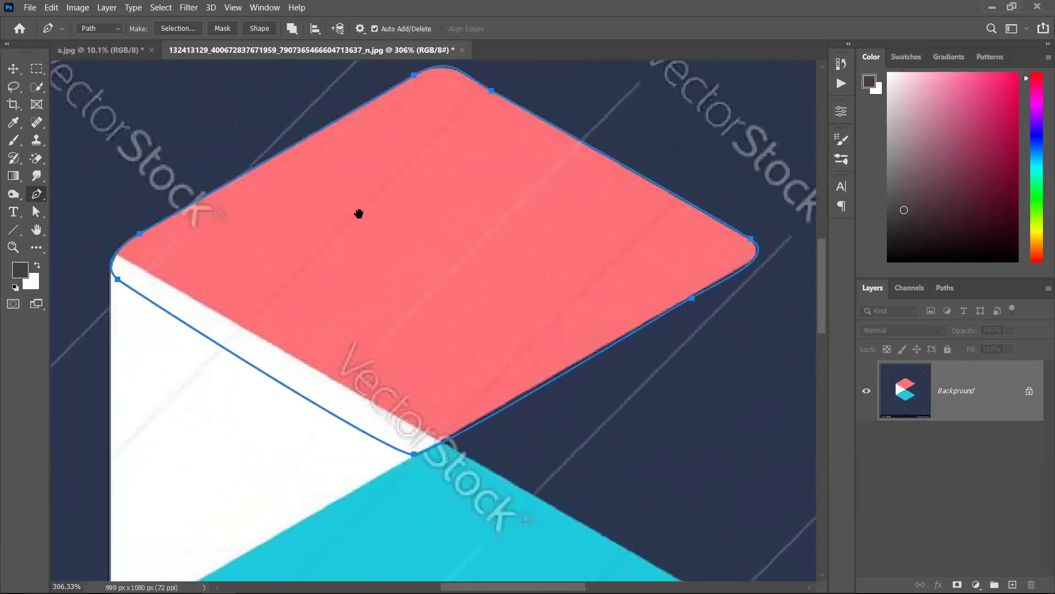
{"action": "scroll", "coordinate": [259, 285], "scroll_direction": "down", "scroll_amount": 1}
{"action": "left_click_drag", "start_coordinate": [292, 334], "coordinate": [276, 186]}
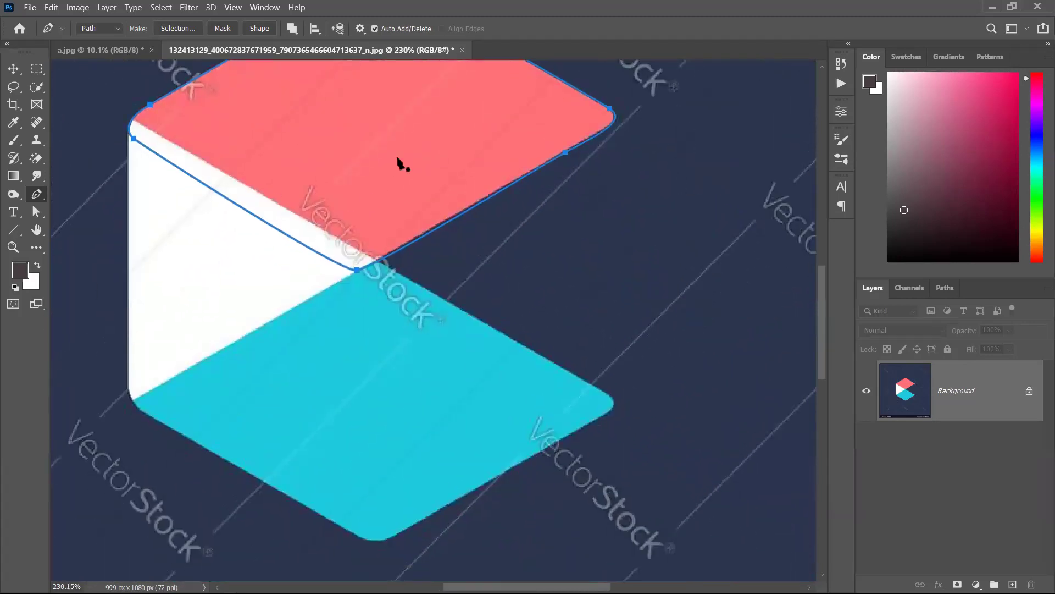
{"action": "left_click", "coordinate": [256, 29]}
{"action": "scroll", "coordinate": [396, 250], "scroll_direction": "down", "scroll_amount": 2}
{"action": "scroll", "coordinate": [382, 187], "scroll_direction": "up", "scroll_amount": 3}
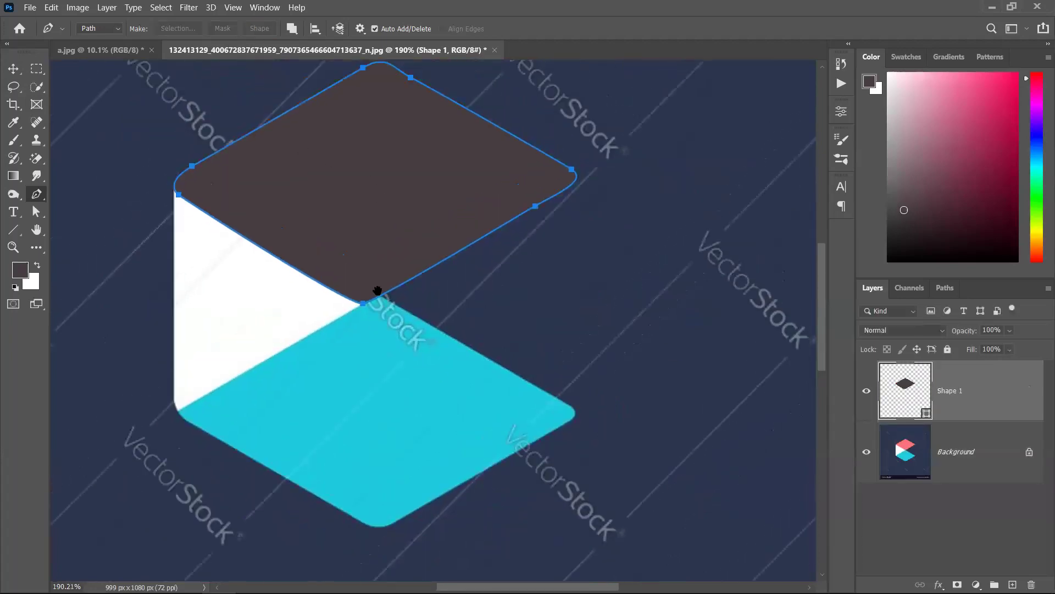
Duplicate the Shape 1 layer and position the copy over the cube's cyan face.
{"action": "key", "text": "v"}
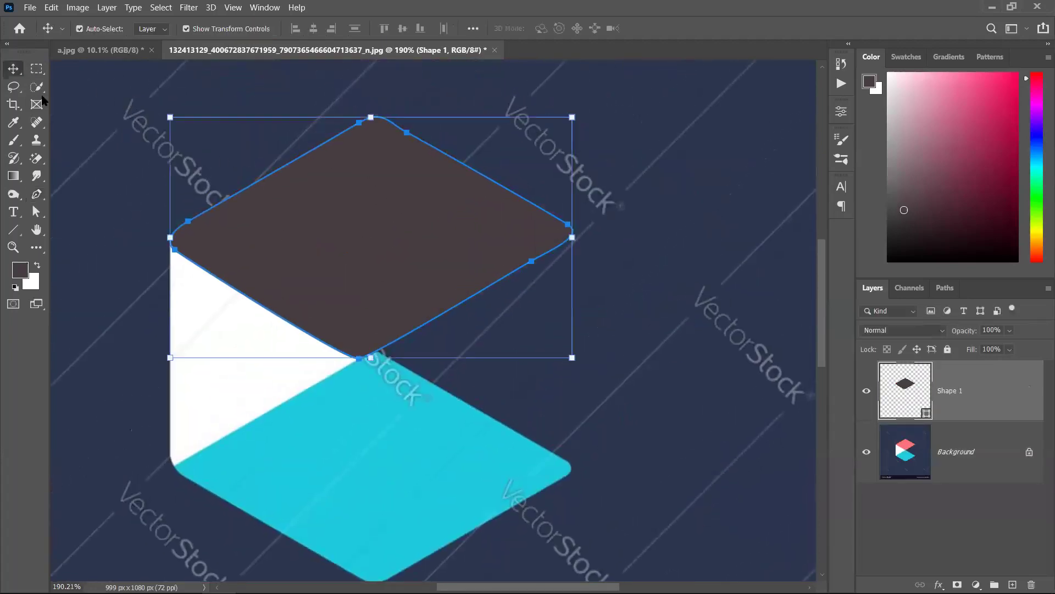
{"action": "left_click", "coordinate": [699, 272]}
{"action": "left_click", "coordinate": [389, 208]}
{"action": "left_click_drag", "start_coordinate": [1001, 417], "coordinate": [1001, 589]}
{"action": "left_click_drag", "start_coordinate": [998, 523], "coordinate": [947, 519]}
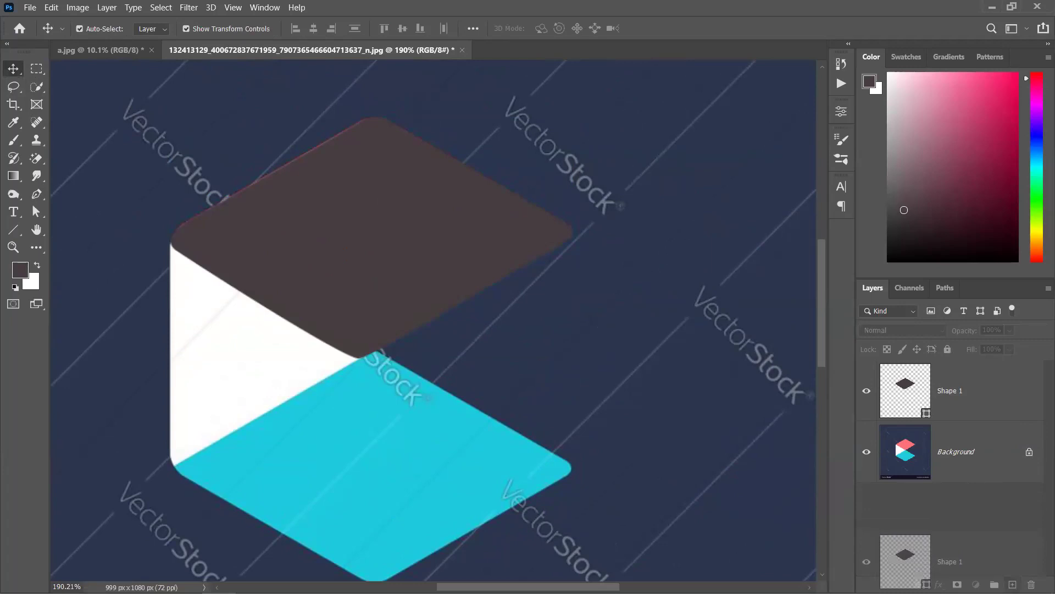
{"action": "left_click_drag", "start_coordinate": [1005, 578], "coordinate": [1013, 585]}
{"action": "left_click_drag", "start_coordinate": [346, 283], "coordinate": [351, 515]}
{"action": "scroll", "coordinate": [365, 462], "scroll_direction": "down", "scroll_amount": 3}
{"action": "left_click", "coordinate": [589, 374]}
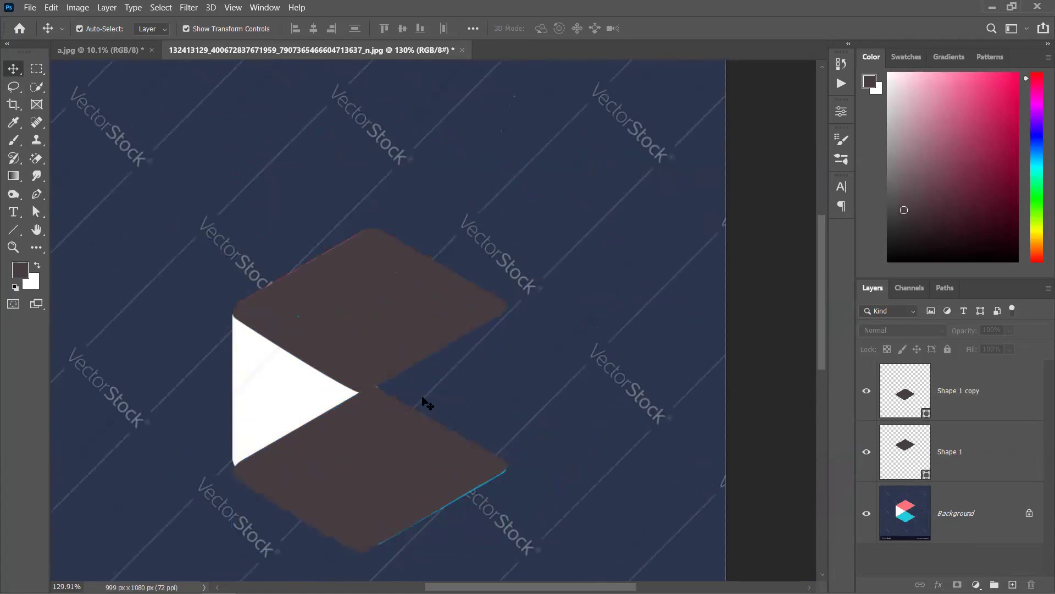
Hide both shape layers and start a Pen path down the white face's outer vertical edge.
{"action": "left_click", "coordinate": [868, 453]}
{"action": "left_click", "coordinate": [866, 390]}
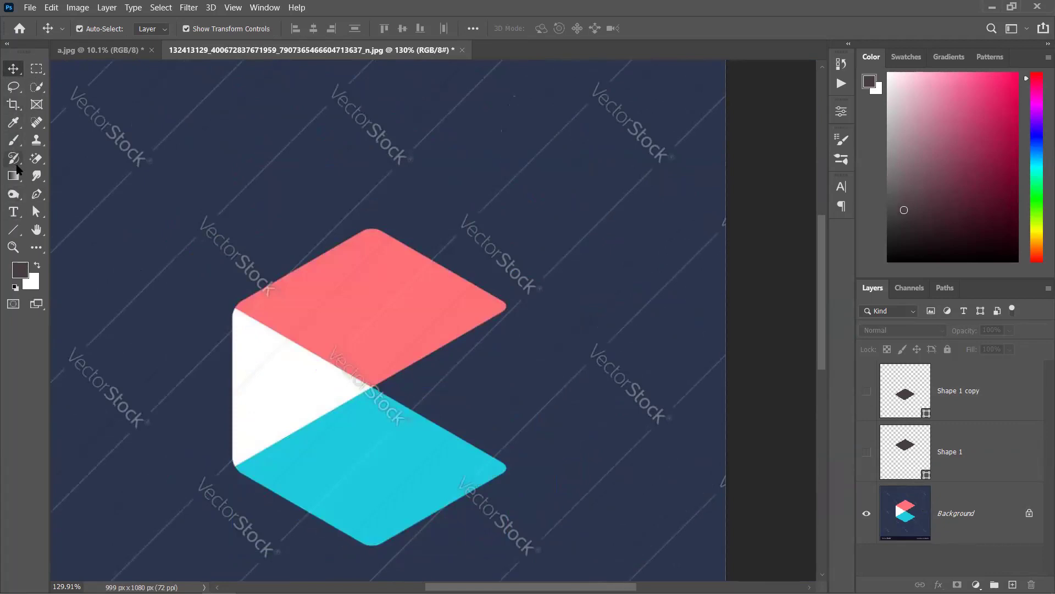
{"action": "left_click", "coordinate": [36, 194]}
{"action": "scroll", "coordinate": [274, 361], "scroll_direction": "up", "scroll_amount": 5}
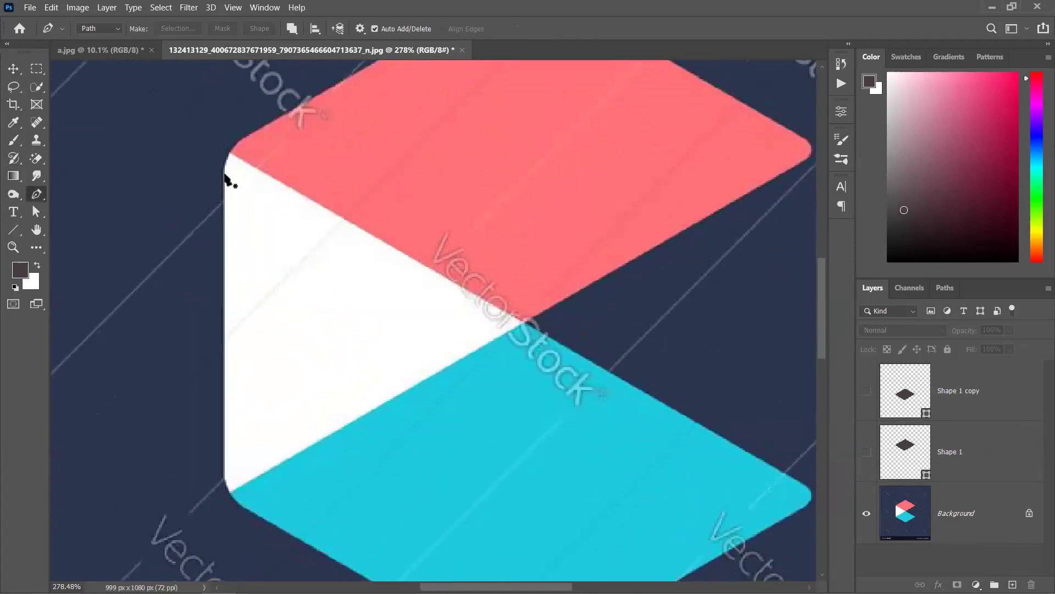
{"action": "left_click_drag", "start_coordinate": [222, 173], "coordinate": [225, 219]}
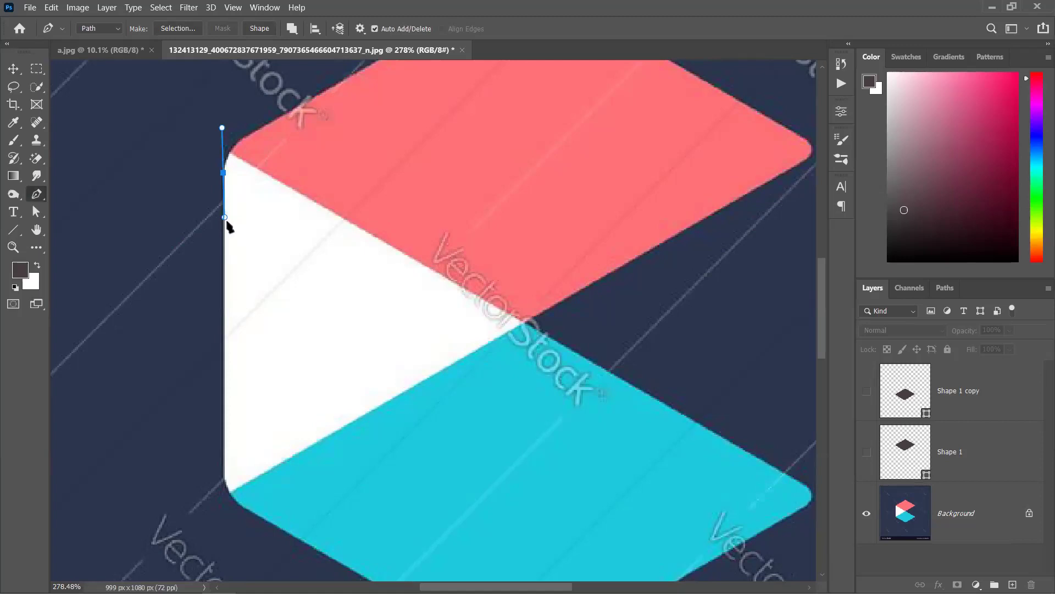
{"action": "left_click", "coordinate": [225, 471]}
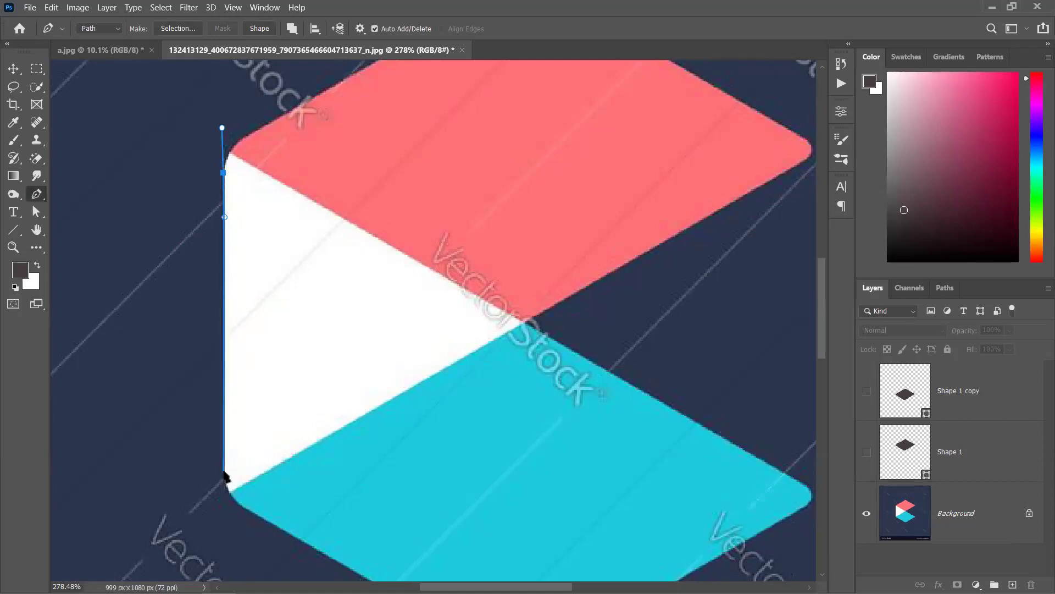
{"action": "key", "text": "ctrl+z"}
{"action": "left_click", "coordinate": [226, 476]}
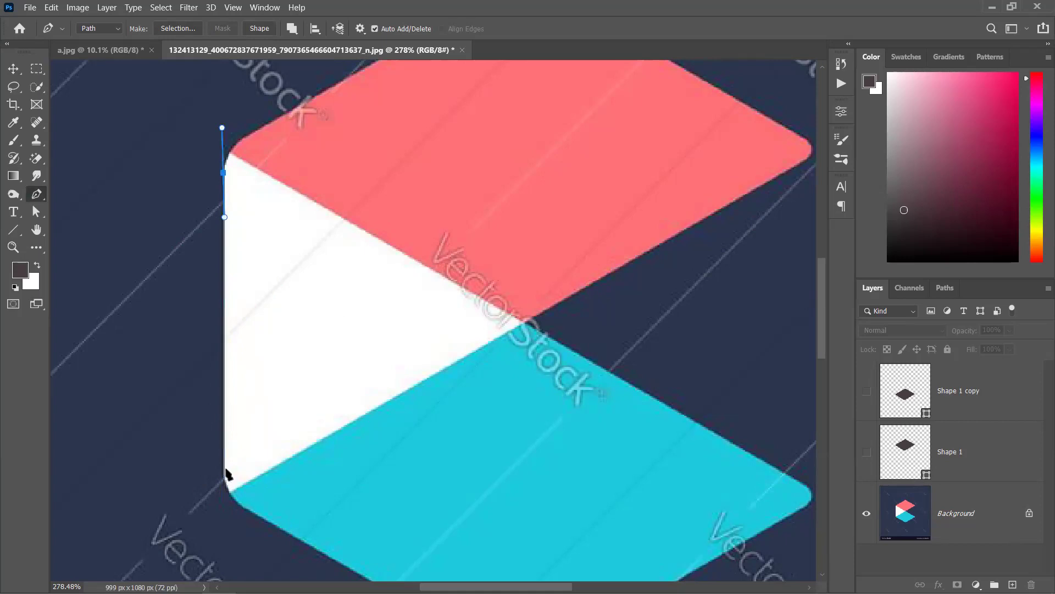
Continue the path around the lower rounded corner to the cube's centre, then through the red face, and close it around the upper rounded corner.
{"action": "left_click_drag", "start_coordinate": [223, 474], "coordinate": [284, 525]}
{"action": "left_click", "coordinate": [266, 518]}
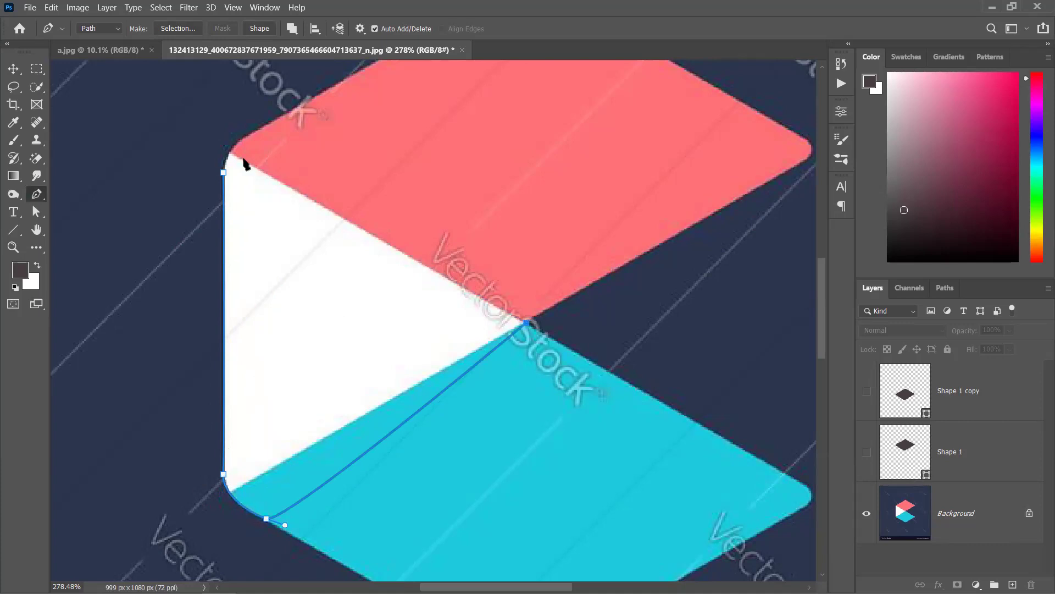
{"action": "left_click", "coordinate": [291, 156]}
{"action": "scroll", "coordinate": [288, 157], "scroll_direction": "up", "scroll_amount": 3}
{"action": "mouse_move", "coordinate": [184, 184]}
{"action": "left_mouse_down"}
{"action": "mouse_move", "coordinate": [184, 205]}
{"action": "mouse_move", "coordinate": [184, 187]}
{"action": "left_mouse_up"}
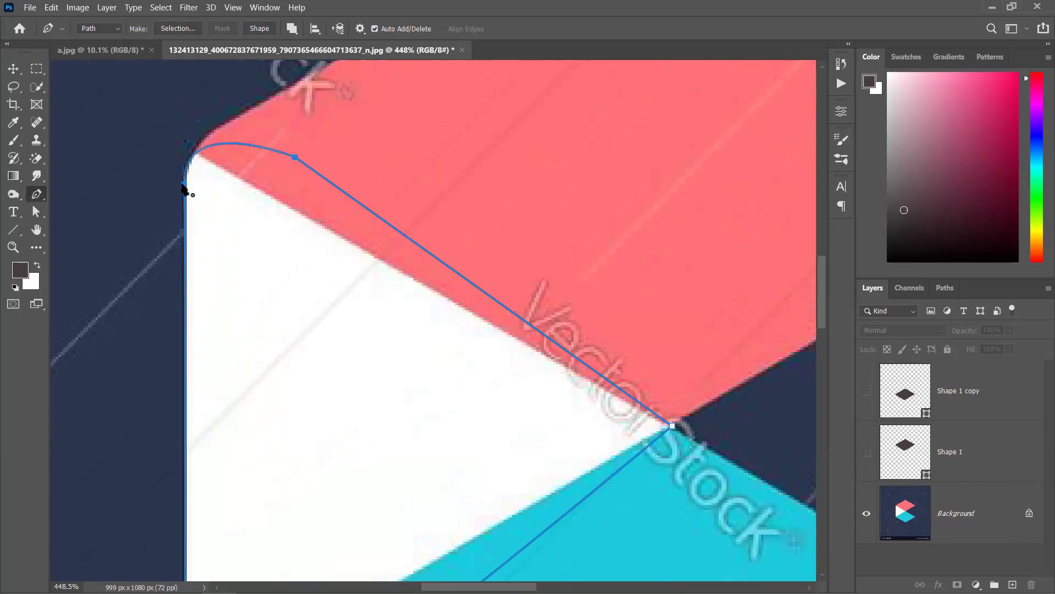
Convert the closed path around the white face into a filled shape layer and place it beneath Shape 1 copy.
{"action": "left_click", "coordinate": [13, 69]}
{"action": "scroll", "coordinate": [310, 284], "scroll_direction": "down", "scroll_amount": 3}
{"action": "scroll", "coordinate": [311, 283], "scroll_direction": "down", "scroll_amount": 2}
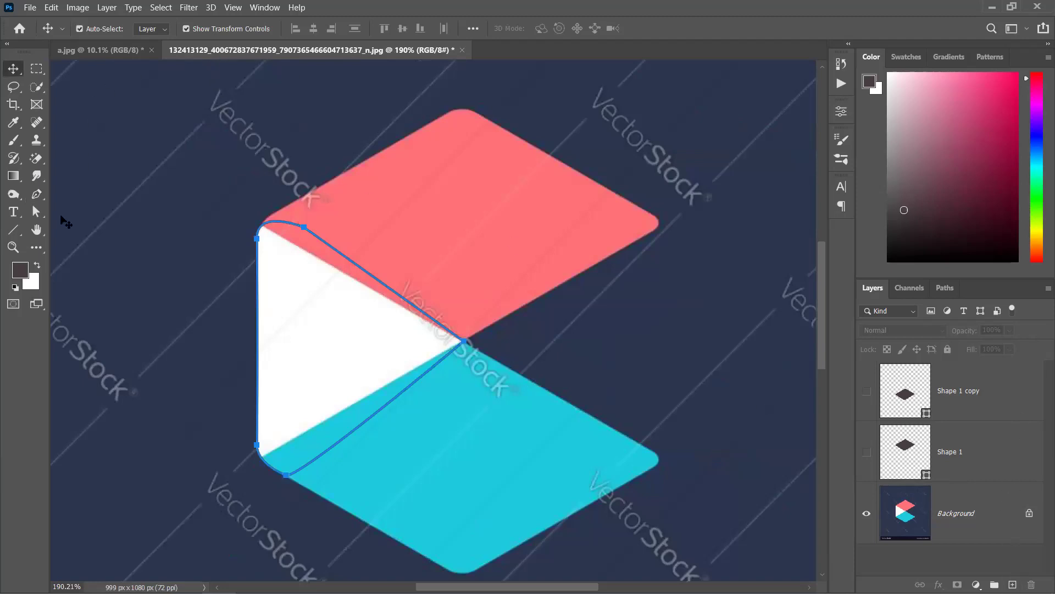
{"action": "left_click", "coordinate": [37, 193]}
{"action": "left_click", "coordinate": [260, 29]}
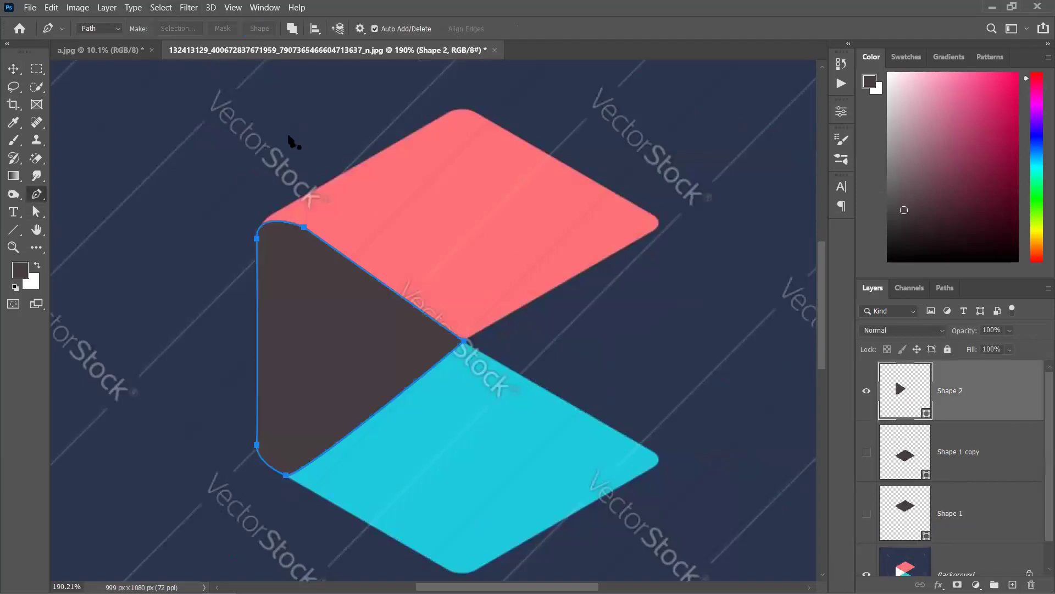
{"action": "left_click_drag", "start_coordinate": [1015, 432], "coordinate": [960, 503]}
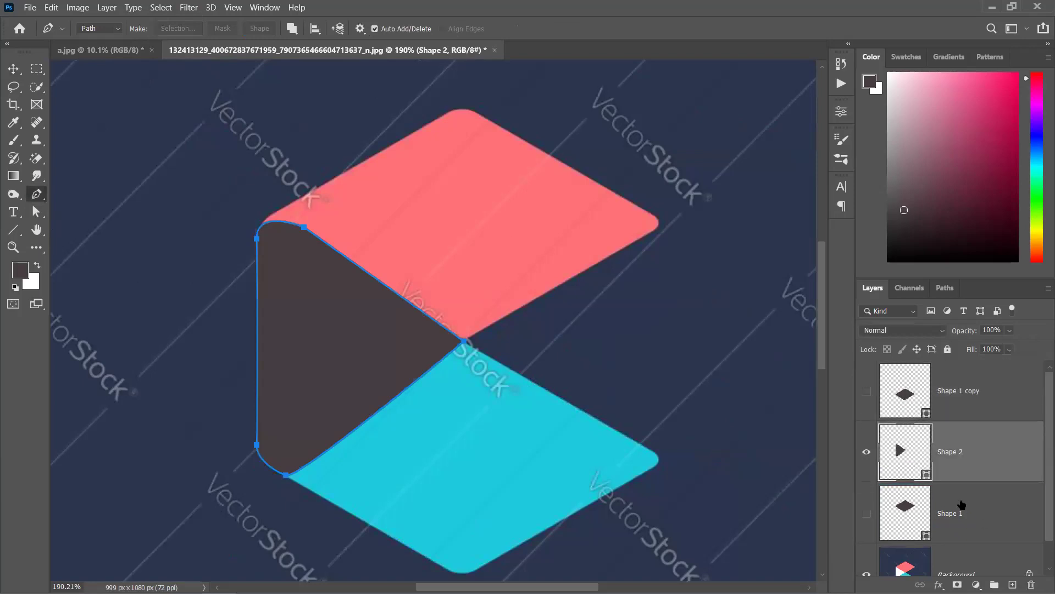
Show the hidden shape layers and move all three shapes together off the original logo toward the image's lower-right area.
{"action": "left_click", "coordinate": [867, 391]}
{"action": "left_click", "coordinate": [994, 405]}
{"action": "left_click", "coordinate": [968, 506], "text": "shift"}
{"action": "scroll", "coordinate": [741, 418], "scroll_direction": "down", "scroll_amount": 3}
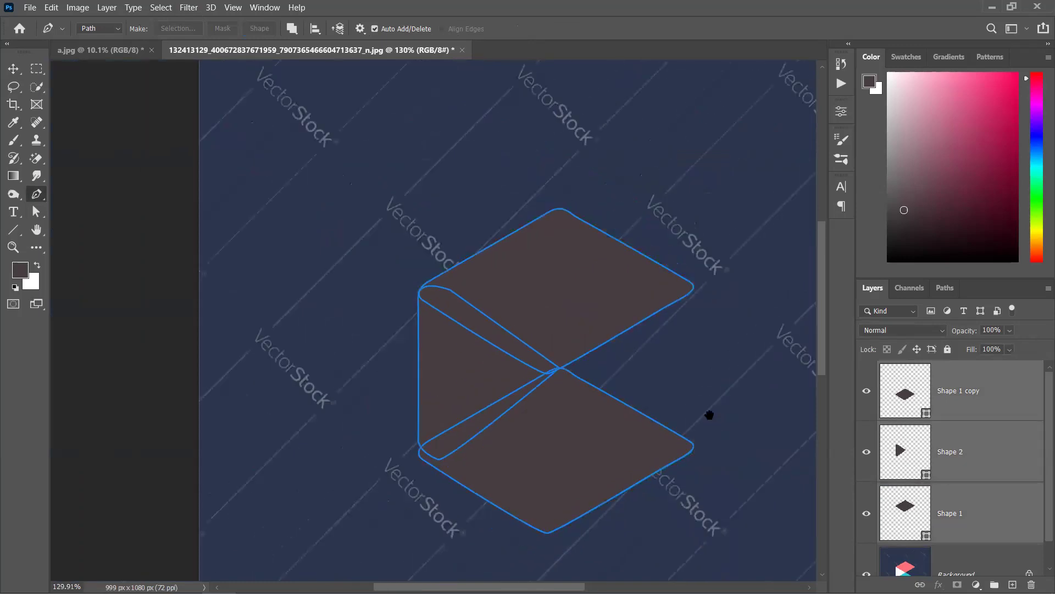
{"action": "left_click_drag", "start_coordinate": [707, 416], "coordinate": [443, 346]}
{"action": "left_click", "coordinate": [9, 65]}
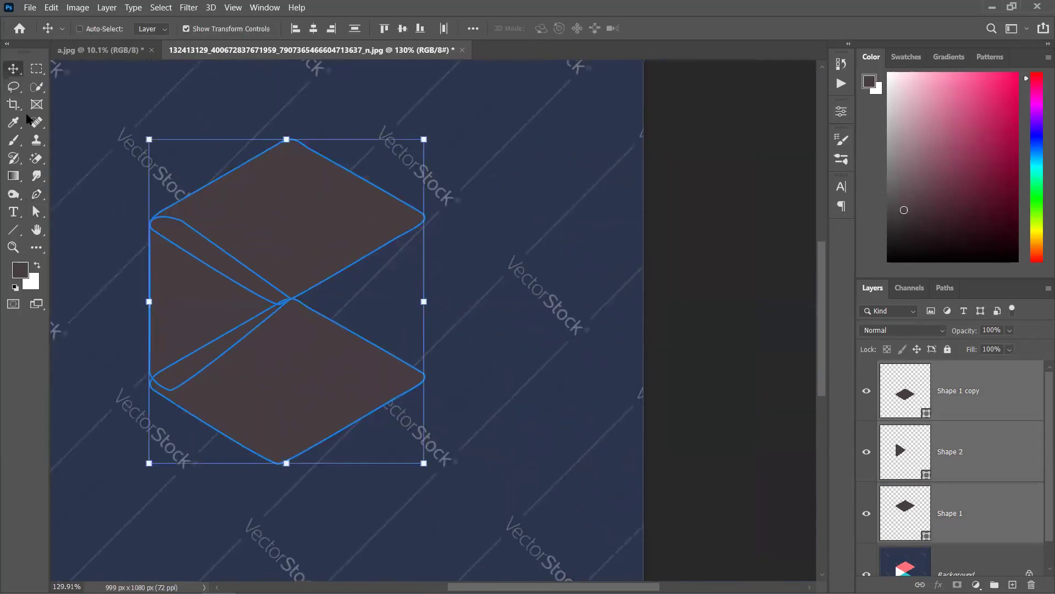
{"action": "scroll", "coordinate": [279, 390], "scroll_direction": "down", "scroll_amount": 2}
{"action": "left_click_drag", "start_coordinate": [349, 372], "coordinate": [478, 500]}
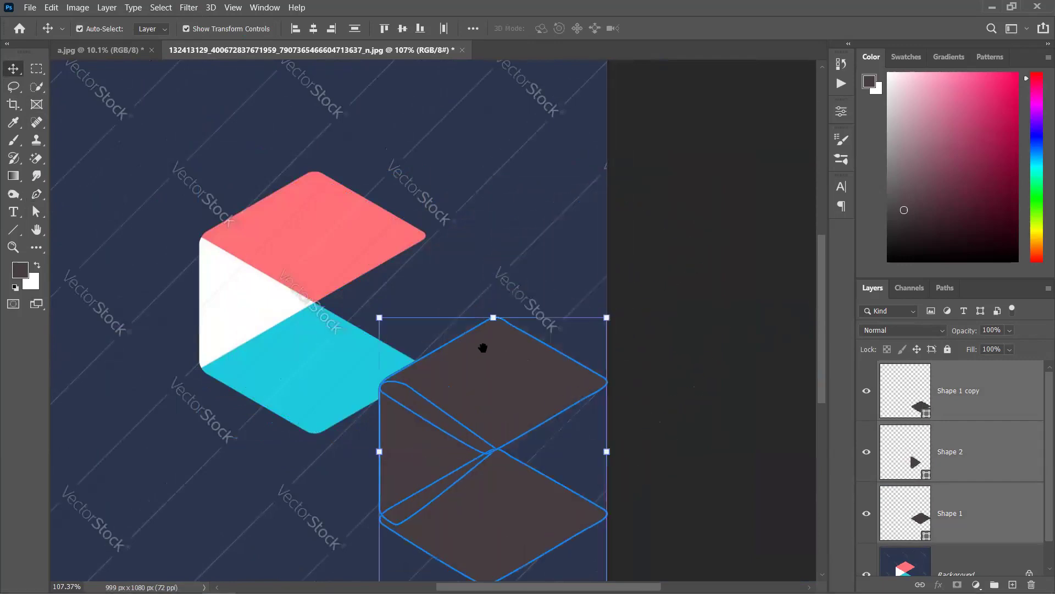
{"action": "left_click_drag", "start_coordinate": [483, 346], "coordinate": [523, 212]}
{"action": "left_click_drag", "start_coordinate": [486, 375], "coordinate": [495, 417]}
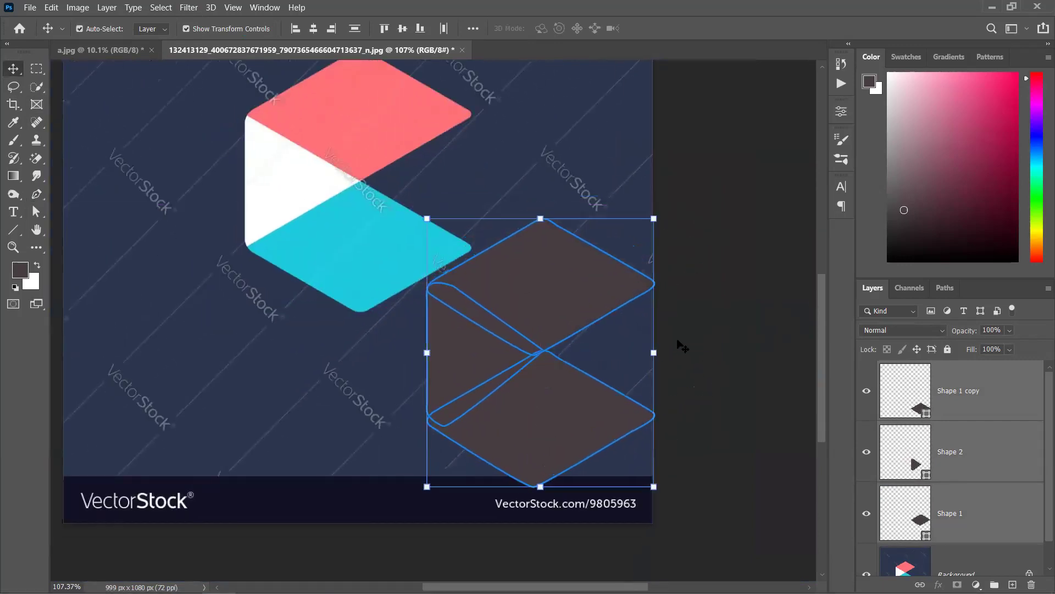
{"action": "left_click", "coordinate": [928, 415]}
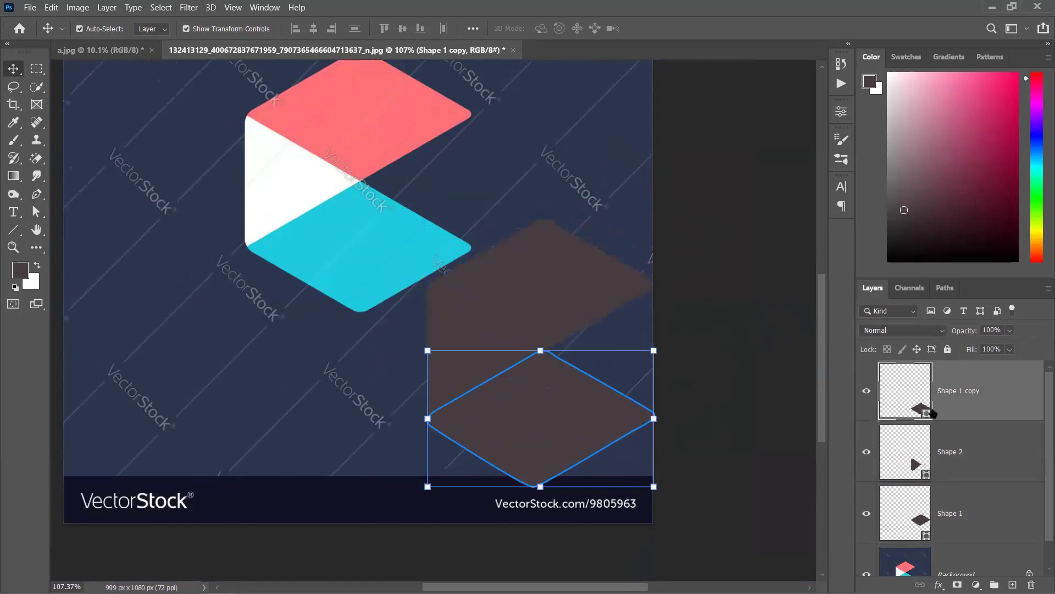
{"action": "double_click", "coordinate": [352, 238]}
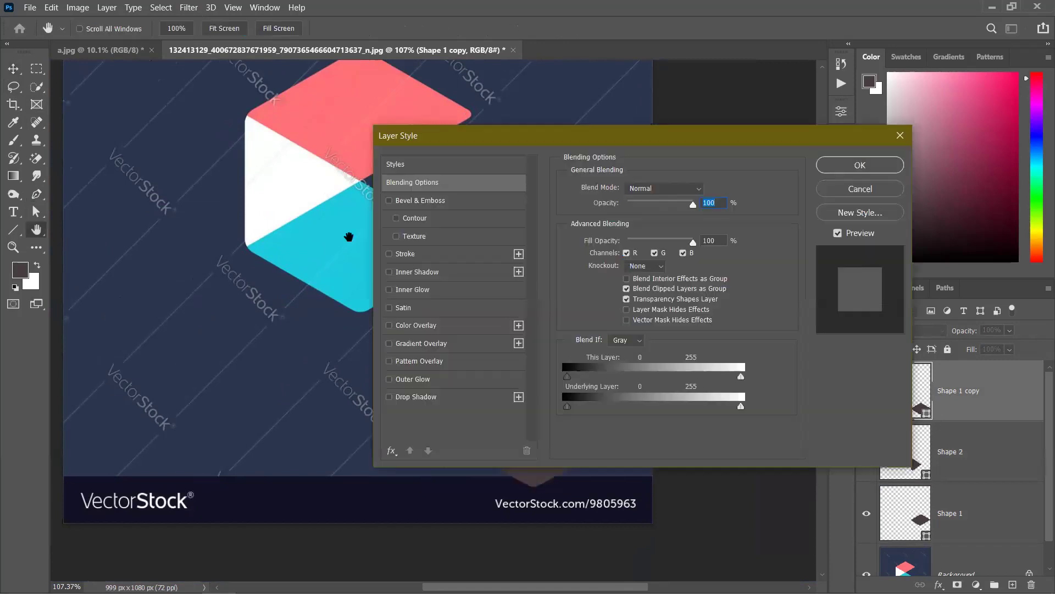
{"action": "left_click", "coordinate": [854, 191]}
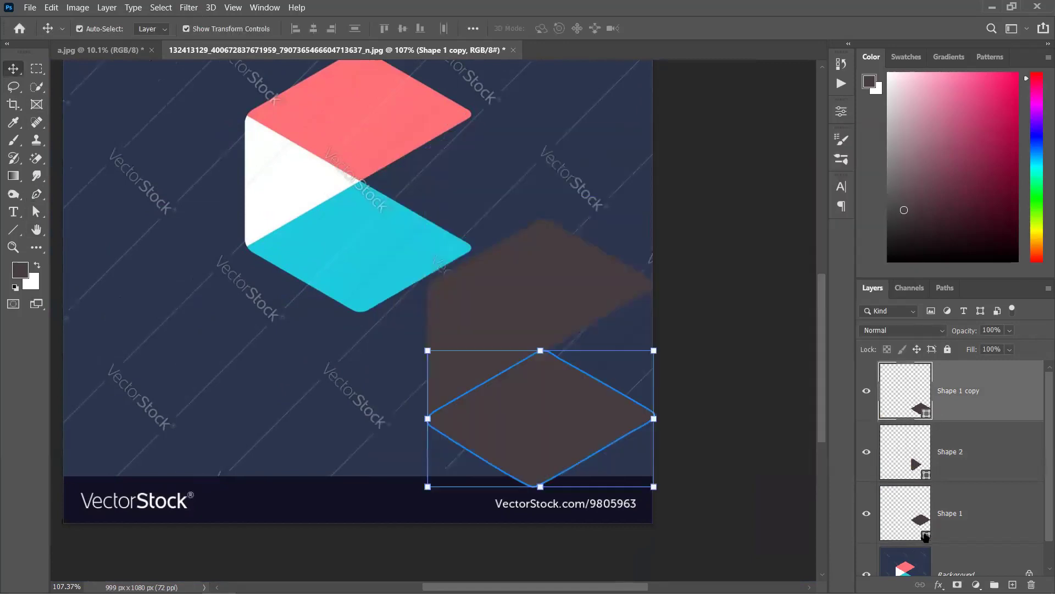
Recolour the upper face, Shape 1, with the red of the original logo's upper face.
{"action": "double_click", "coordinate": [927, 537]}
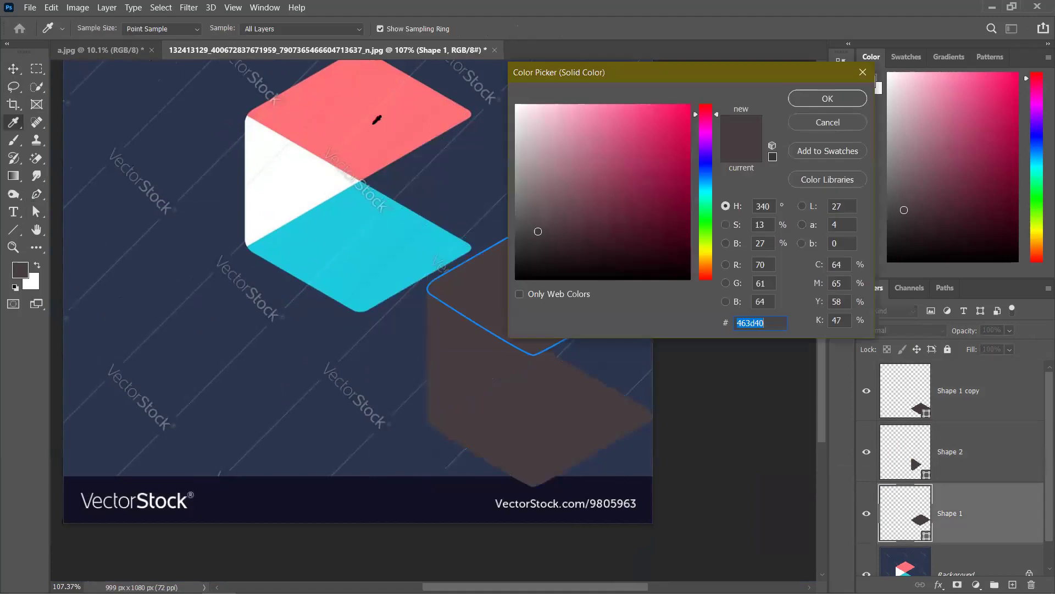
{"action": "key", "text": "ctrl+v"}
{"action": "left_click", "coordinate": [827, 99]}
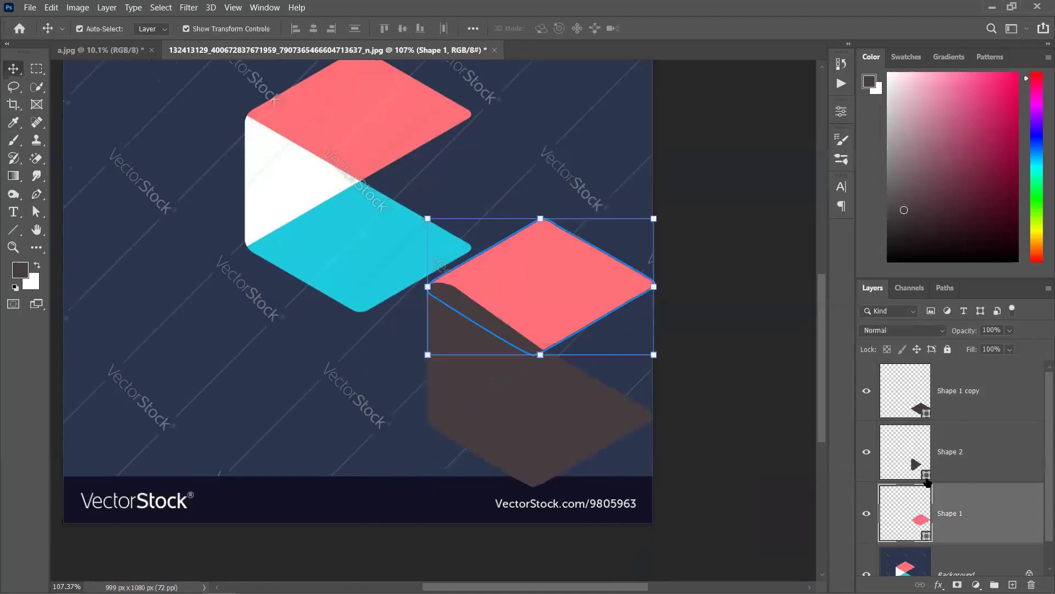
Recolour the lower face, Shape 1 copy, with cyan sampled from the original logo's lower face.
{"action": "left_click", "coordinate": [927, 411]}
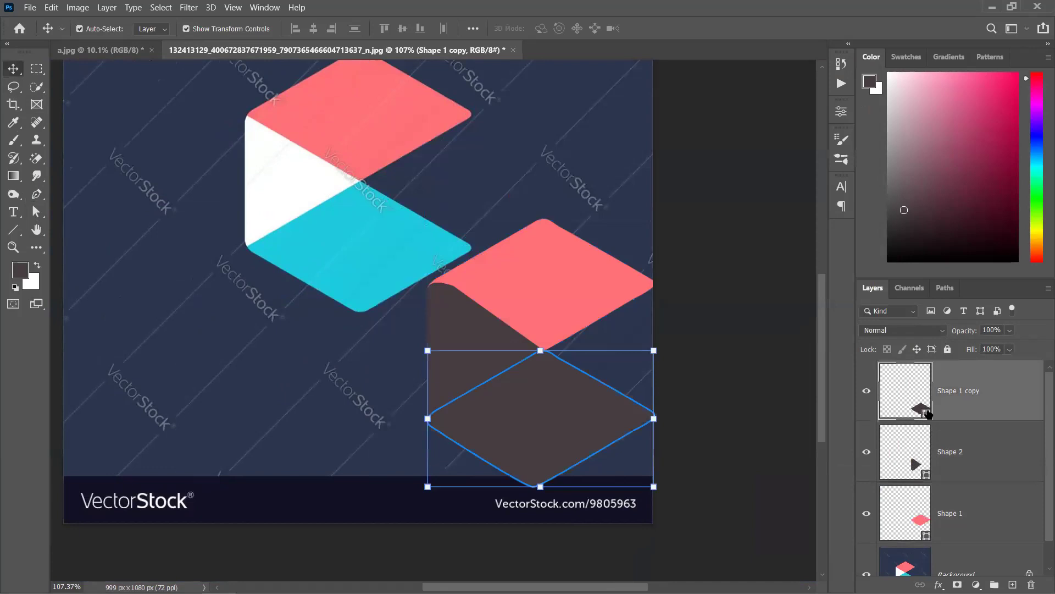
{"action": "double_click", "coordinate": [928, 414]}
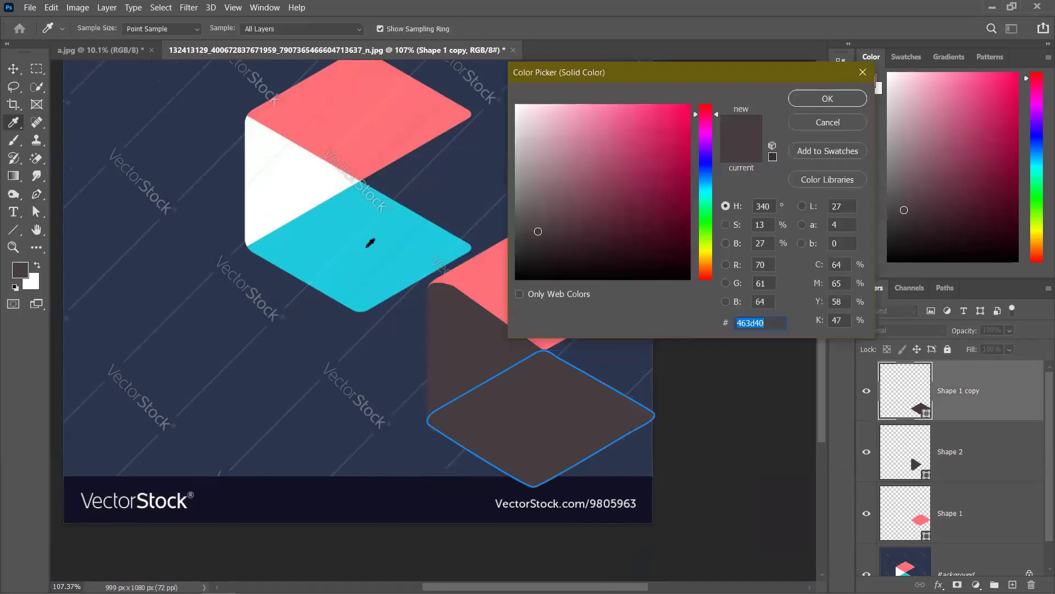
{"action": "left_click", "coordinate": [435, 238]}
{"action": "key", "text": "Return"}
Set the fill colour of the side face, Shape 2, to white (ffffff).
{"action": "left_click", "coordinate": [927, 476]}
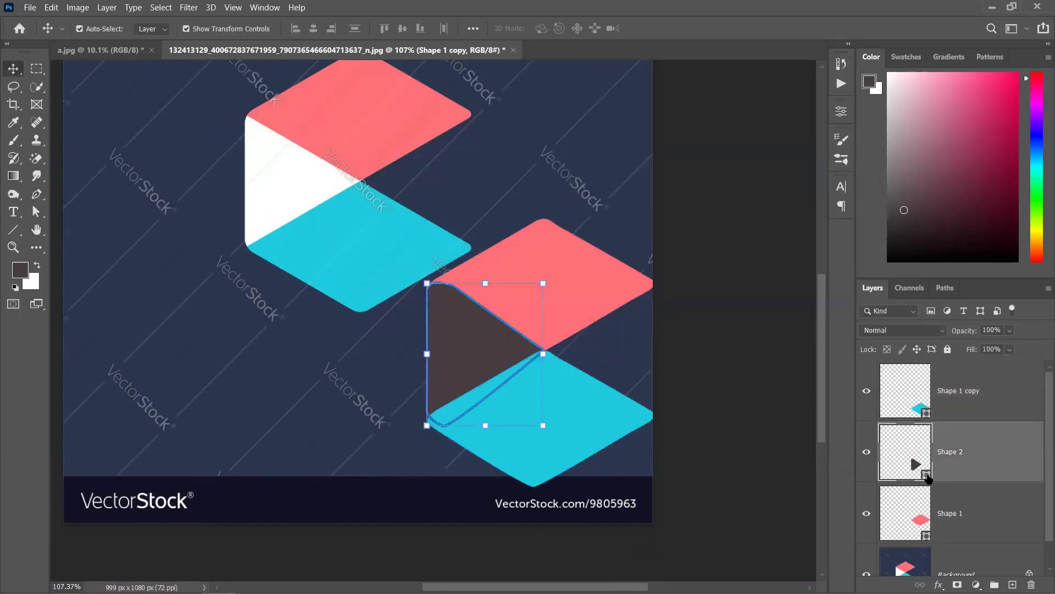
{"action": "double_click", "coordinate": [927, 476]}
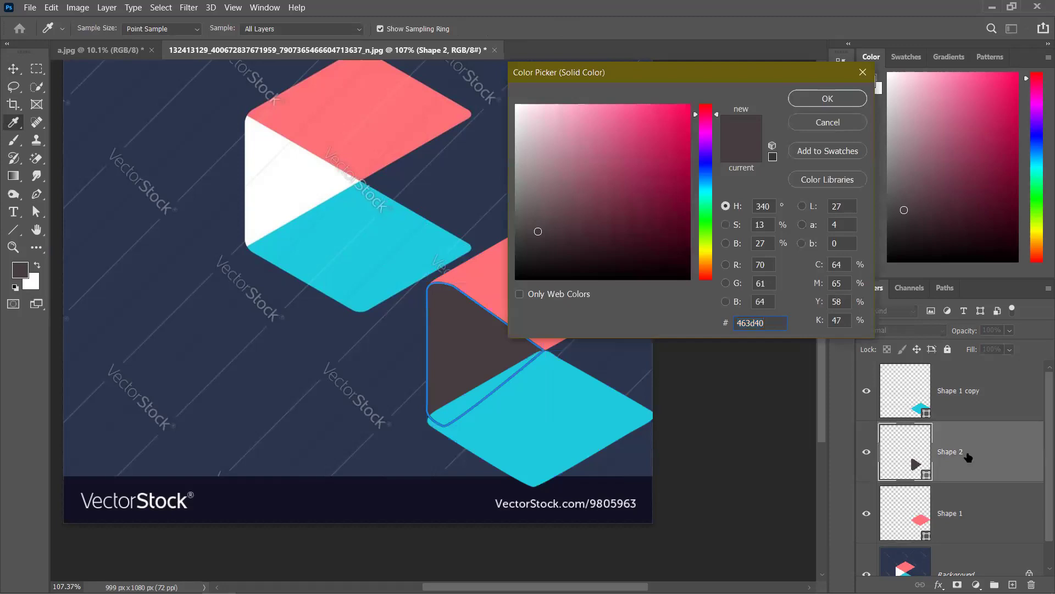
{"action": "type", "text": "ffffff"}
{"action": "key", "text": "Return"}
Move the white Shape 2 layer beneath the red Shape 1 layer and deselect the layers.
{"action": "key", "text": "alt+bracketleft"}
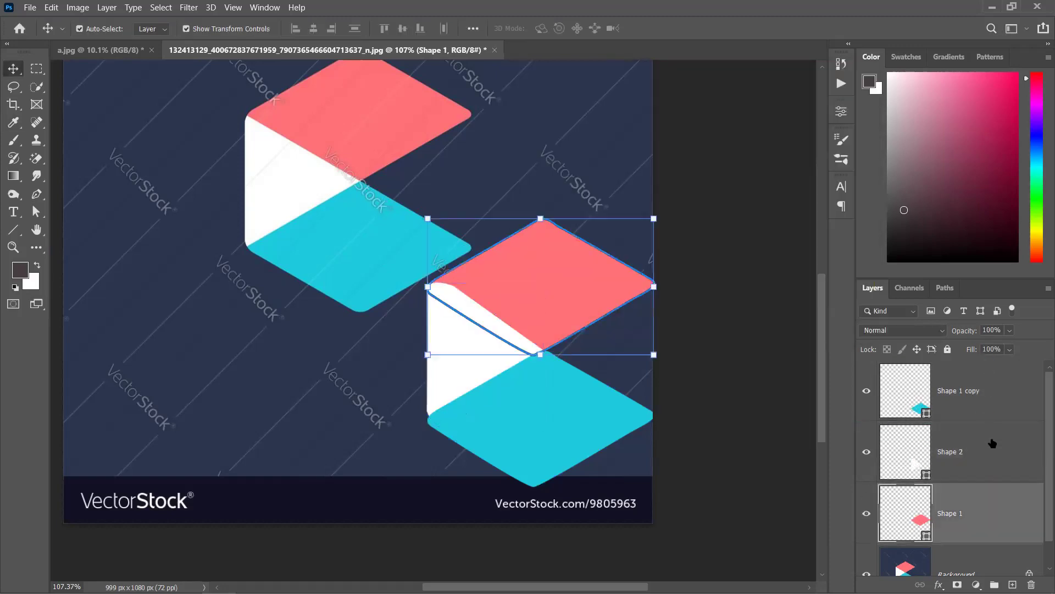
{"action": "left_click_drag", "start_coordinate": [991, 467], "coordinate": [987, 538]}
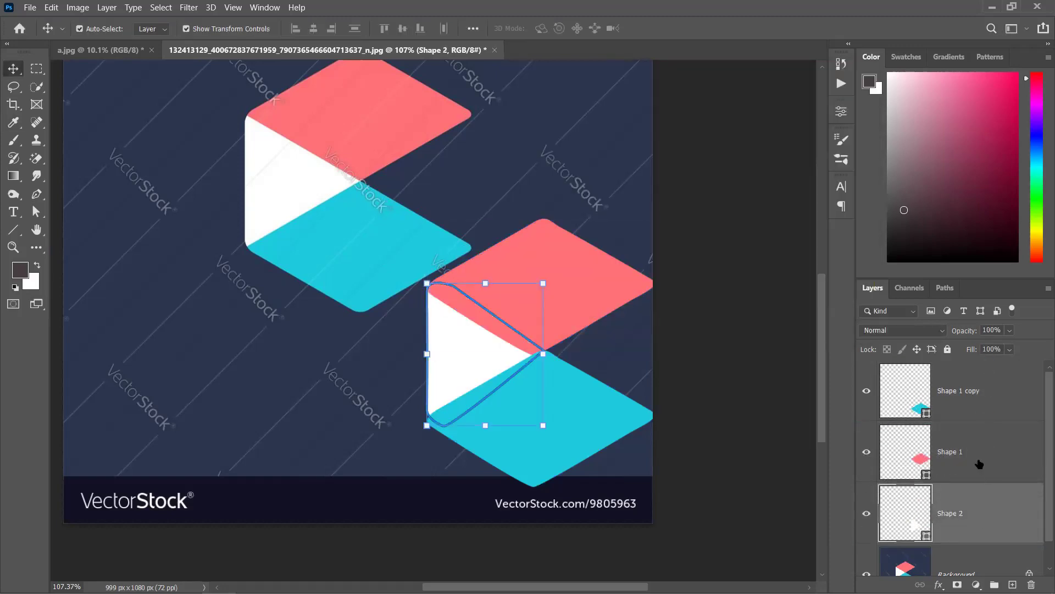
{"action": "left_click", "coordinate": [698, 380]}
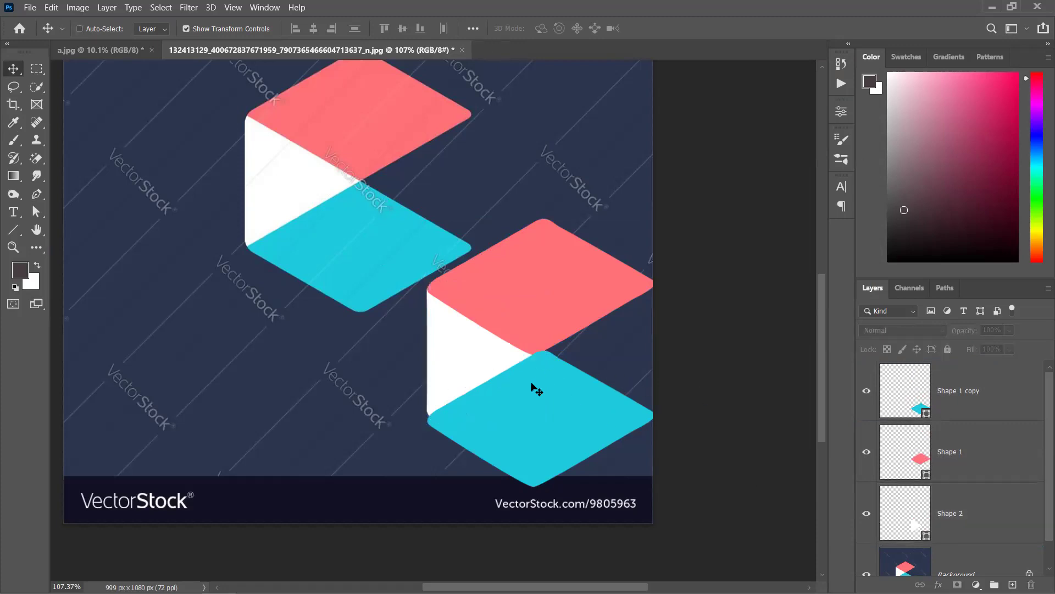
Reshape the lower-left corner curve of the white Shape 2 by extending its anchor's direction handle downward toward the blue rhombus's corner.
{"action": "scroll", "coordinate": [466, 389], "scroll_direction": "up", "scroll_amount": 4}
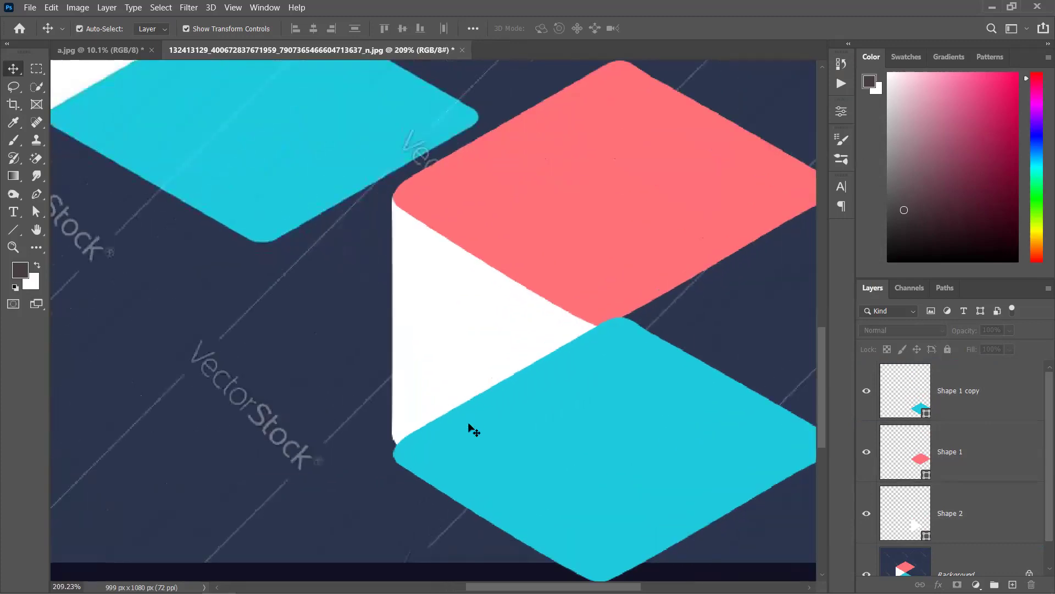
{"action": "left_click", "coordinate": [412, 437], "text": "ctrl"}
{"action": "scroll", "coordinate": [411, 453], "scroll_direction": "up", "scroll_amount": 2}
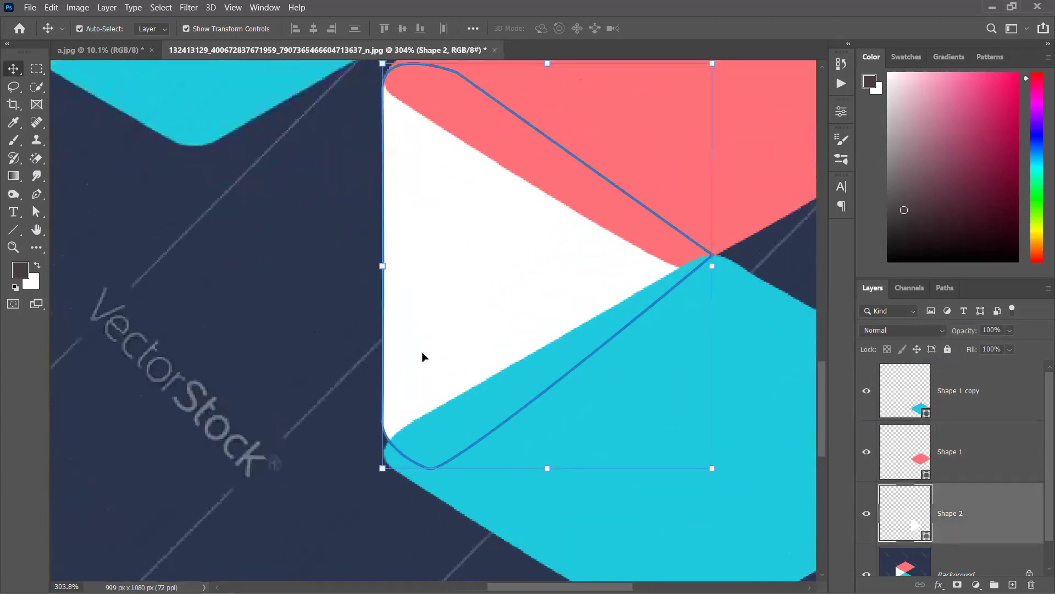
{"action": "scroll", "coordinate": [424, 358], "scroll_direction": "down", "scroll_amount": 3}
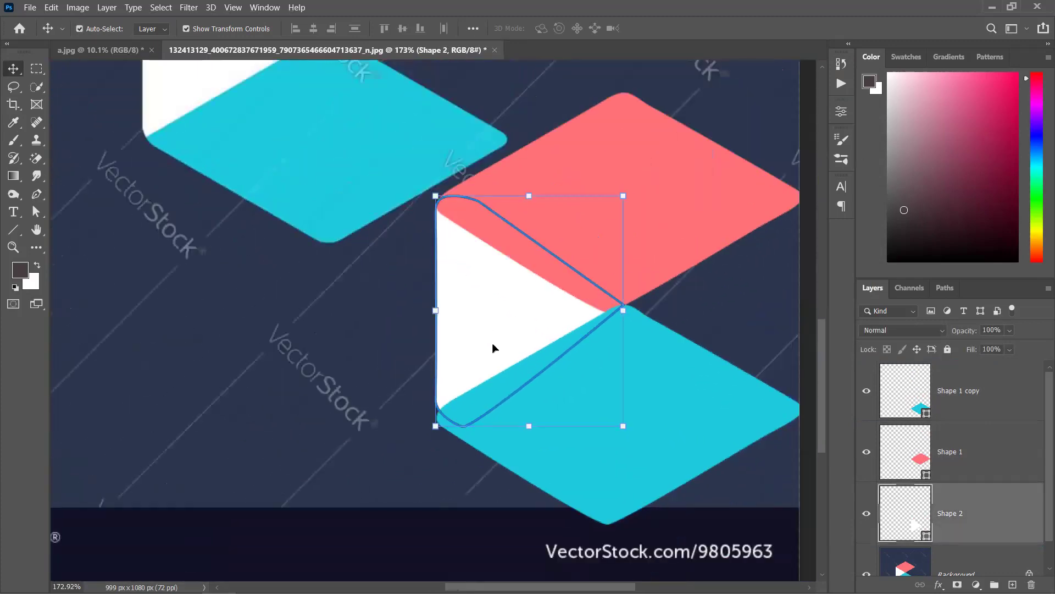
{"action": "left_click", "coordinate": [36, 211]}
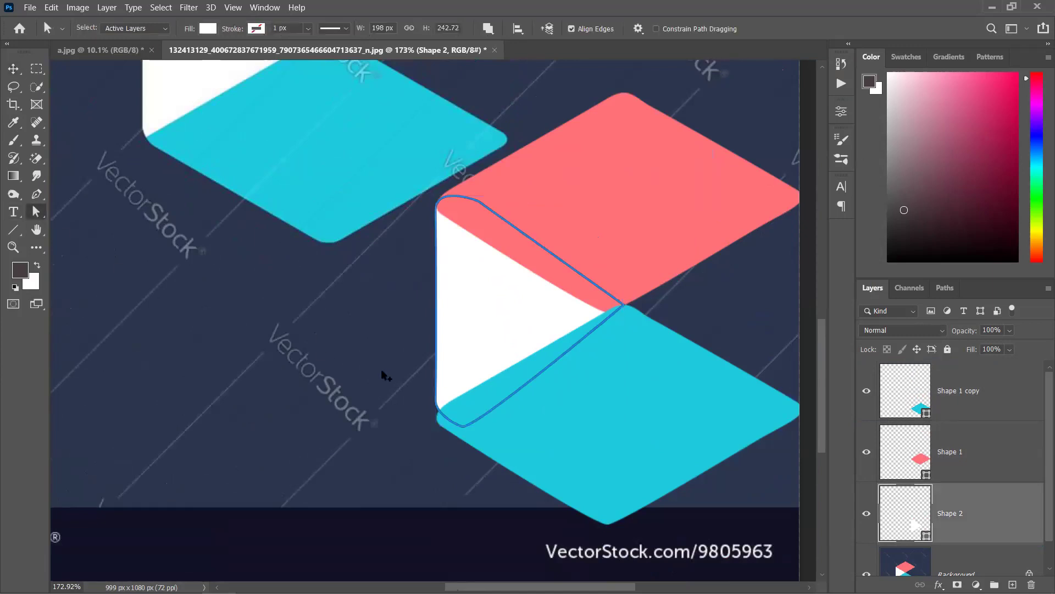
{"action": "scroll", "coordinate": [414, 379], "scroll_direction": "up", "scroll_amount": 4}
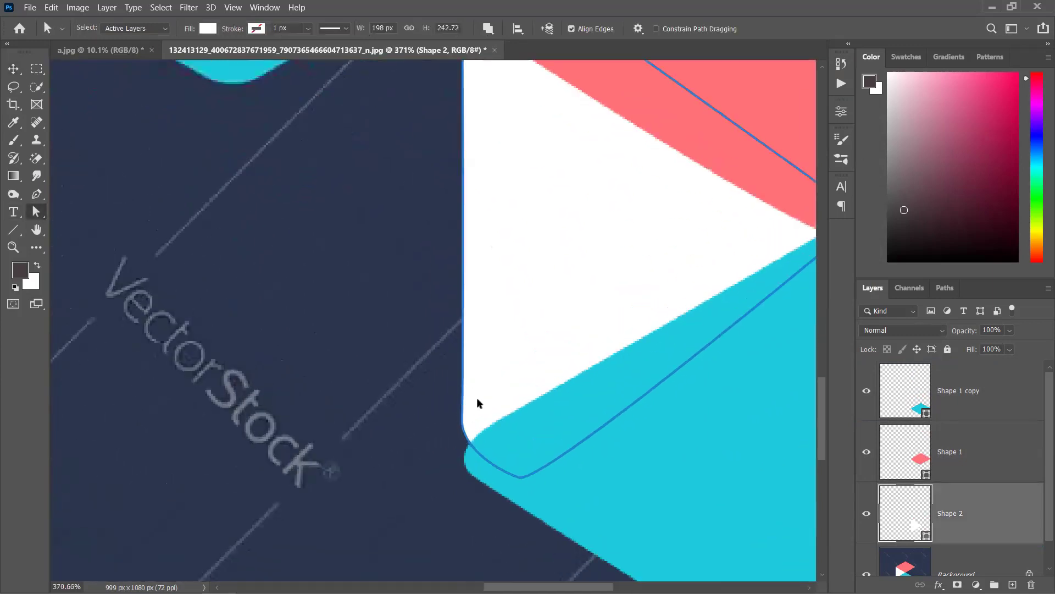
{"action": "left_click", "coordinate": [465, 436]}
{"action": "left_click_drag", "start_coordinate": [461, 446], "coordinate": [459, 506]}
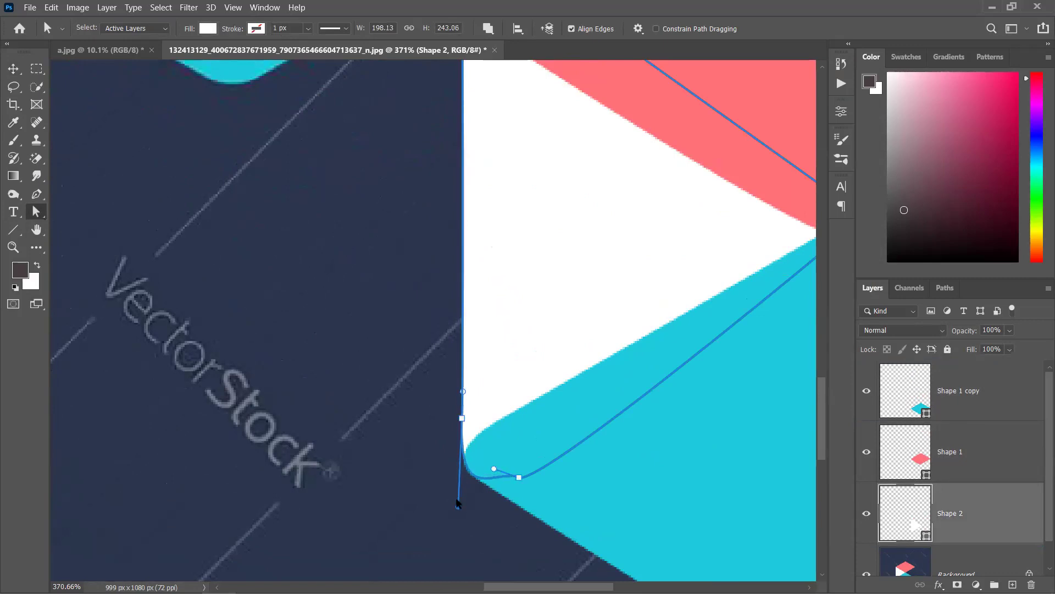
{"action": "left_click_drag", "start_coordinate": [548, 273], "coordinate": [542, 281]}
{"action": "left_click", "coordinate": [705, 380]}
Adjust the curve handles at the top corner of the blue rhombus in Shape 1 copy to refine its rounding.
{"action": "scroll", "coordinate": [615, 319], "scroll_direction": "down", "scroll_amount": 3}
{"action": "scroll", "coordinate": [611, 316], "scroll_direction": "right", "scroll_amount": 2}
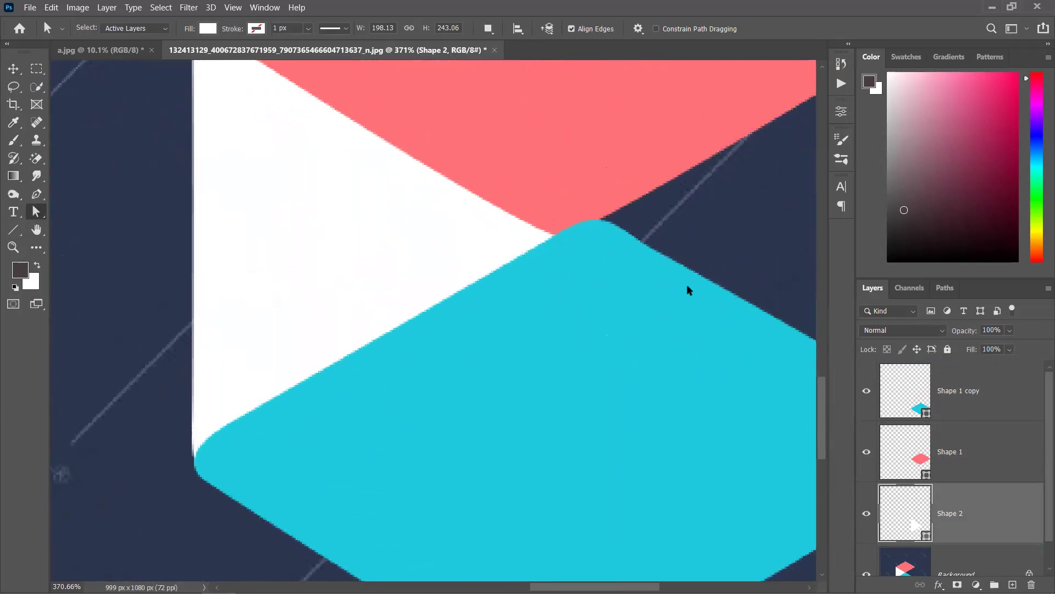
{"action": "left_click", "coordinate": [945, 391]}
{"action": "left_click", "coordinate": [630, 242]}
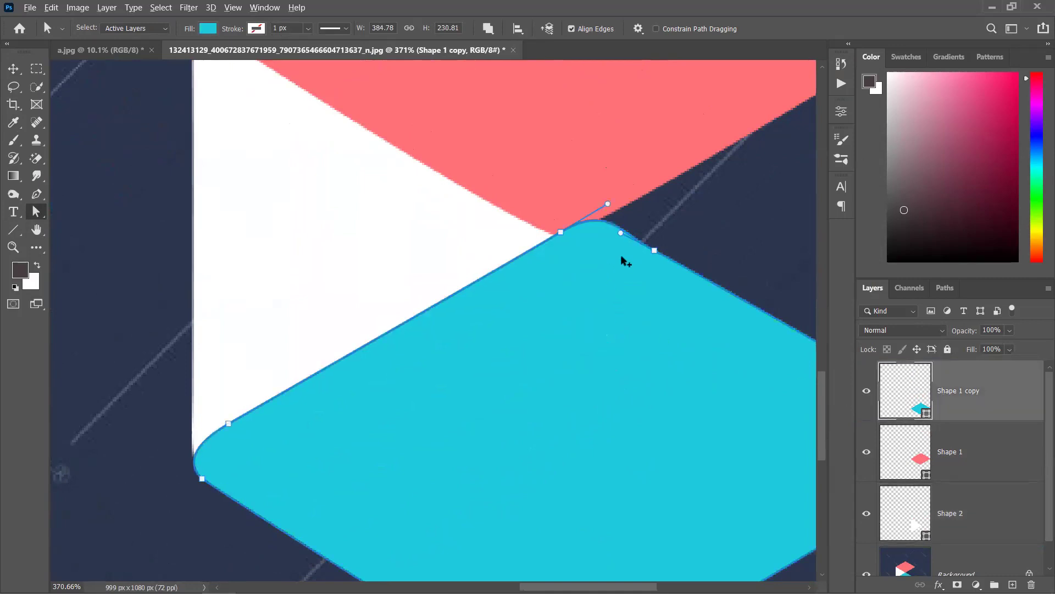
{"action": "scroll", "coordinate": [613, 245], "scroll_direction": "down", "scroll_amount": 1}
{"action": "left_click_drag", "start_coordinate": [608, 213], "coordinate": [561, 253]}
{"action": "left_click", "coordinate": [653, 251]}
{"action": "scroll", "coordinate": [560, 252], "scroll_direction": "down", "scroll_amount": 3}
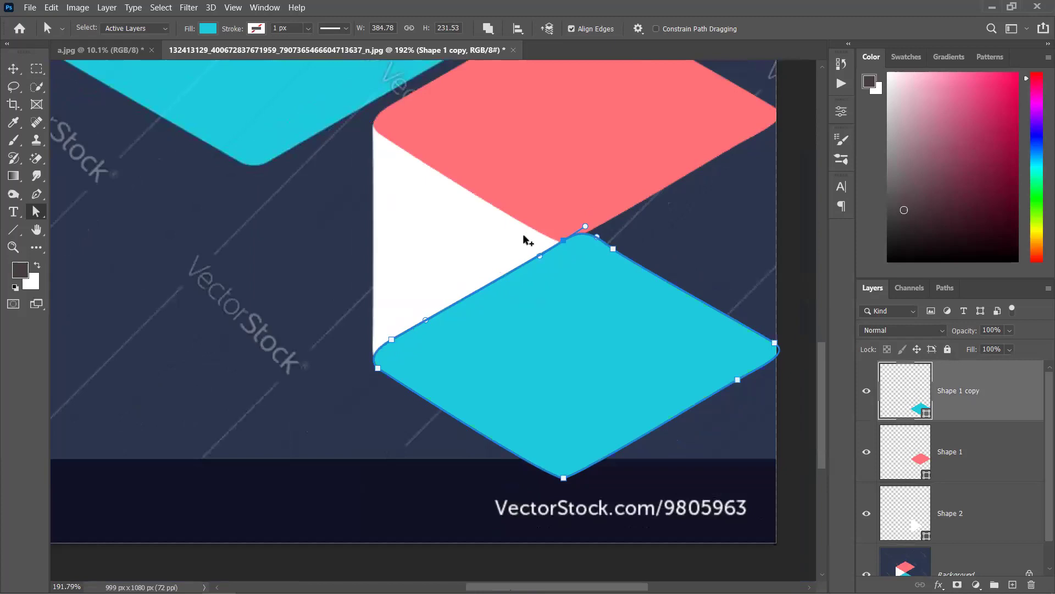
{"action": "scroll", "coordinate": [522, 235], "scroll_direction": "down", "scroll_amount": 2}
Nudge the blue Shape 1 copy rhombus slightly with the Move tool beneath the pink one.
{"action": "key", "text": "v"}
{"action": "scroll", "coordinate": [363, 122], "scroll_direction": "down", "scroll_amount": 2}
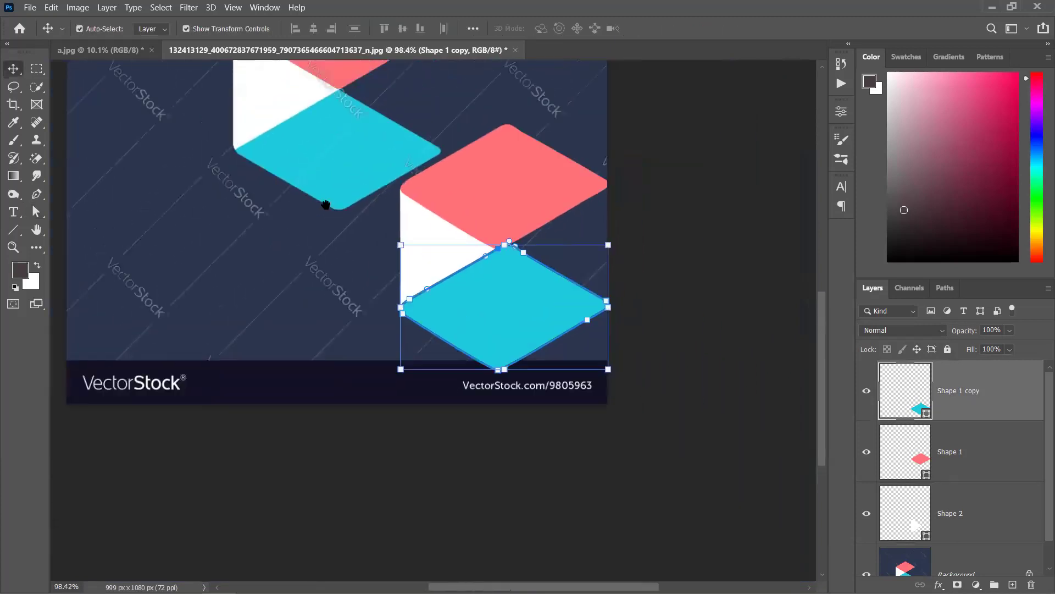
{"action": "left_click", "coordinate": [519, 311]}
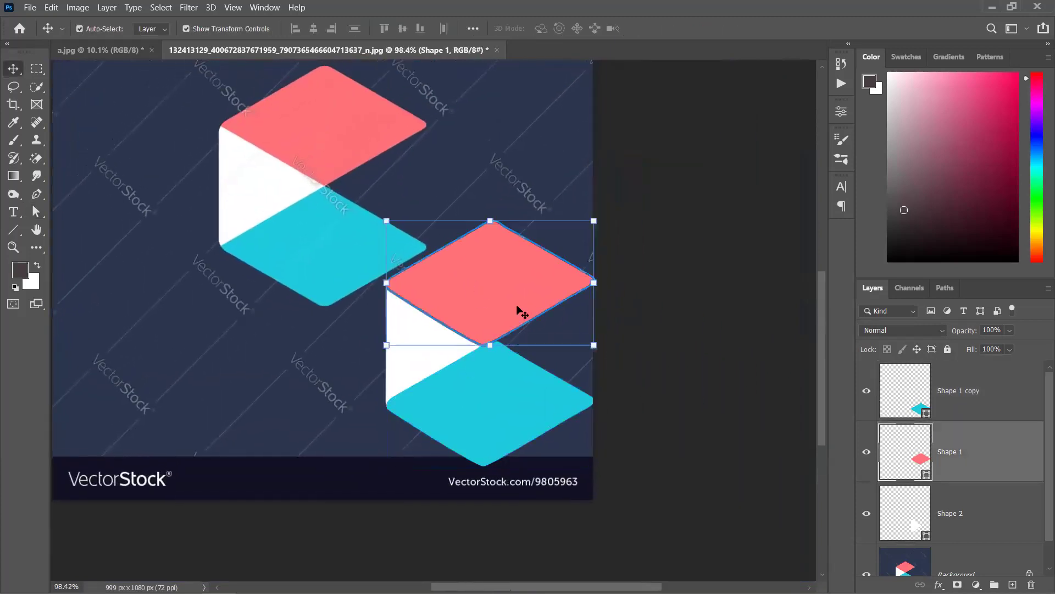
{"action": "mouse_move", "coordinate": [501, 388]}
{"action": "left_mouse_down"}
{"action": "mouse_move", "coordinate": [505, 451]}
{"action": "mouse_move", "coordinate": [513, 405]}
{"action": "mouse_move", "coordinate": [489, 382]}
{"action": "left_mouse_up"}
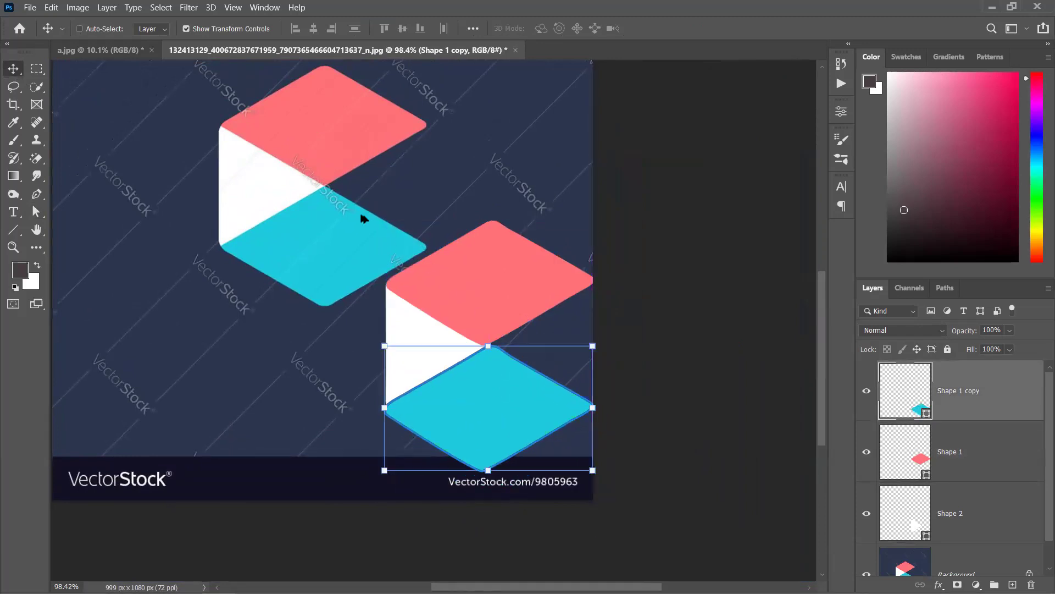
Trace the upper edges of the original image's pink face with the Pen tool, from its left corner over the top to the right corner.
{"action": "scroll", "coordinate": [359, 210], "scroll_direction": "up", "scroll_amount": 1}
{"action": "left_click_drag", "start_coordinate": [376, 188], "coordinate": [397, 344]}
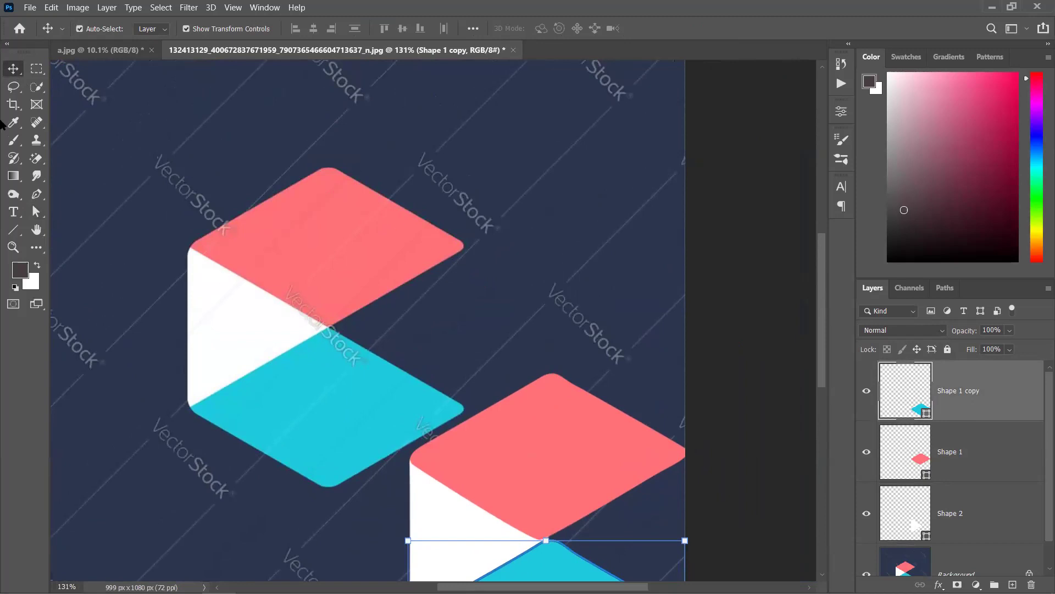
{"action": "left_click", "coordinate": [37, 193]}
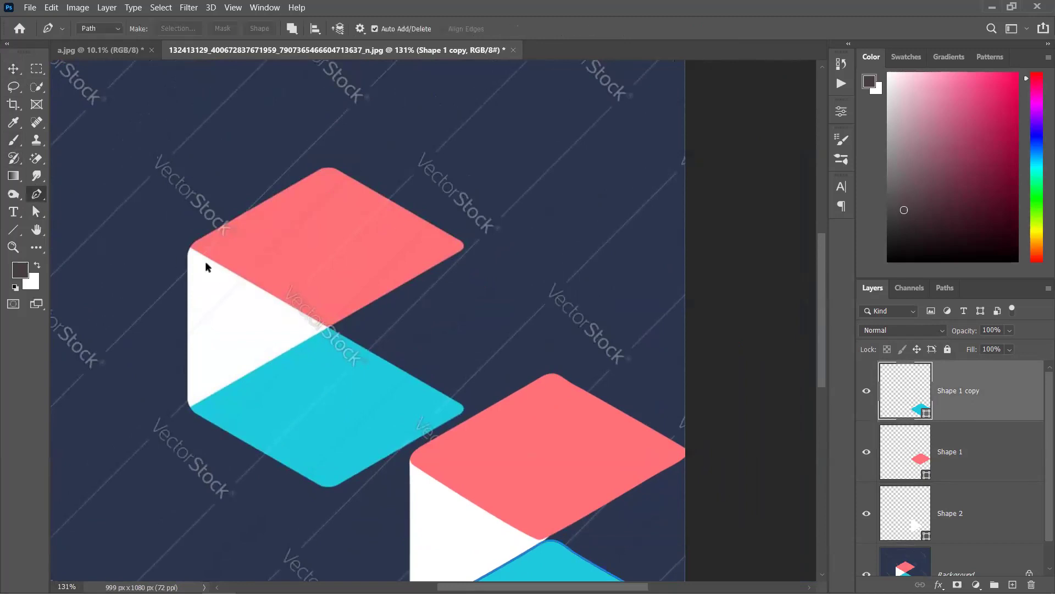
{"action": "scroll", "coordinate": [205, 262], "scroll_direction": "up", "scroll_amount": 5}
{"action": "left_click_drag", "start_coordinate": [214, 252], "coordinate": [439, 128]}
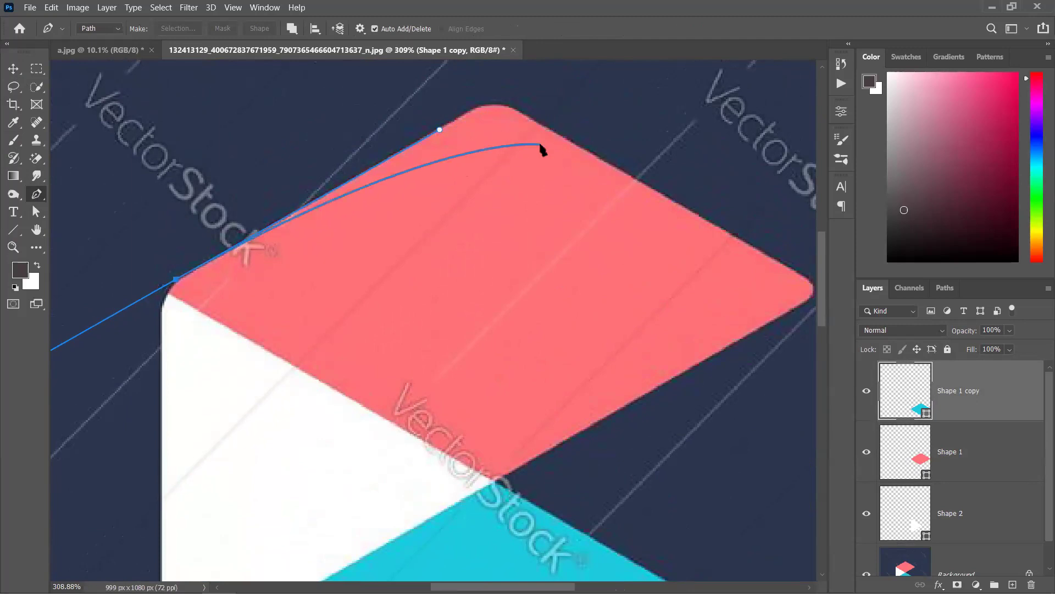
{"action": "key", "text": "Escape"}
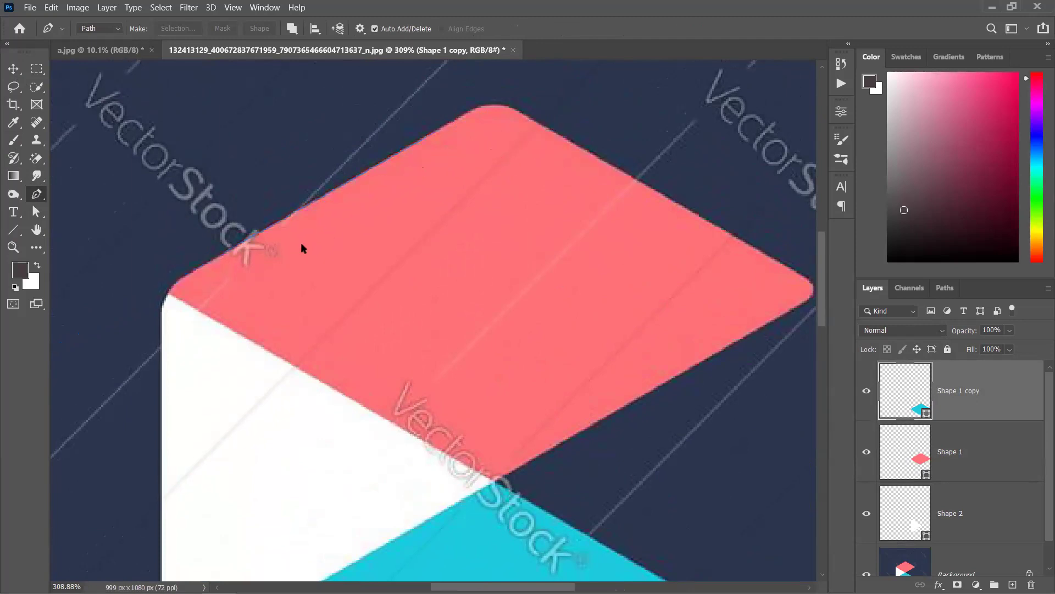
{"action": "left_click_drag", "start_coordinate": [191, 270], "coordinate": [258, 234]}
{"action": "left_click_drag", "start_coordinate": [458, 119], "coordinate": [499, 95]}
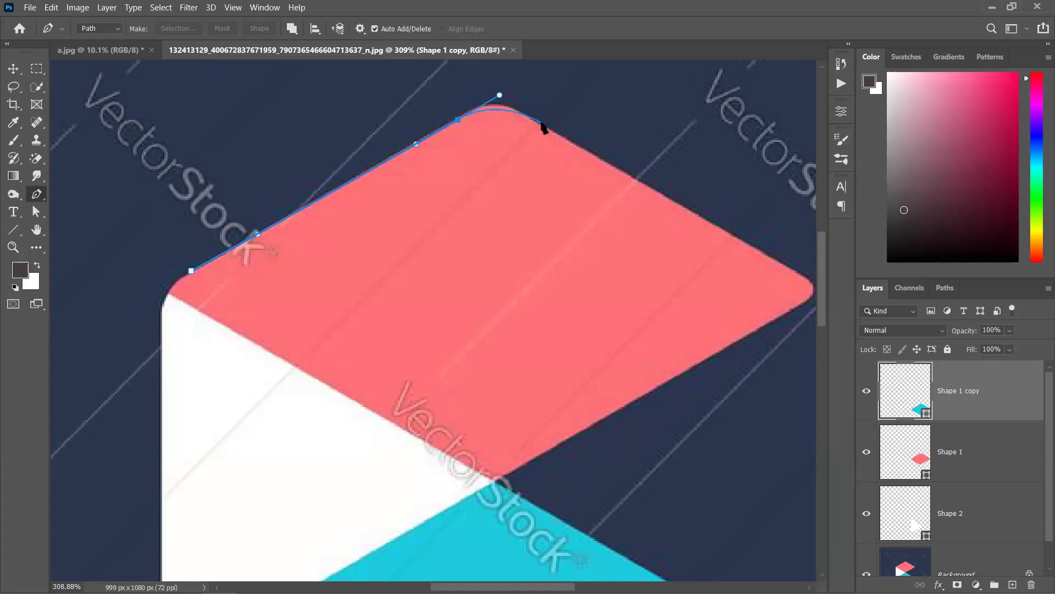
{"action": "left_click_drag", "start_coordinate": [543, 125], "coordinate": [572, 142]}
{"action": "scroll", "coordinate": [739, 254], "scroll_direction": "right", "scroll_amount": 3}
{"action": "scroll", "coordinate": [740, 254], "scroll_direction": "down", "scroll_amount": 1}
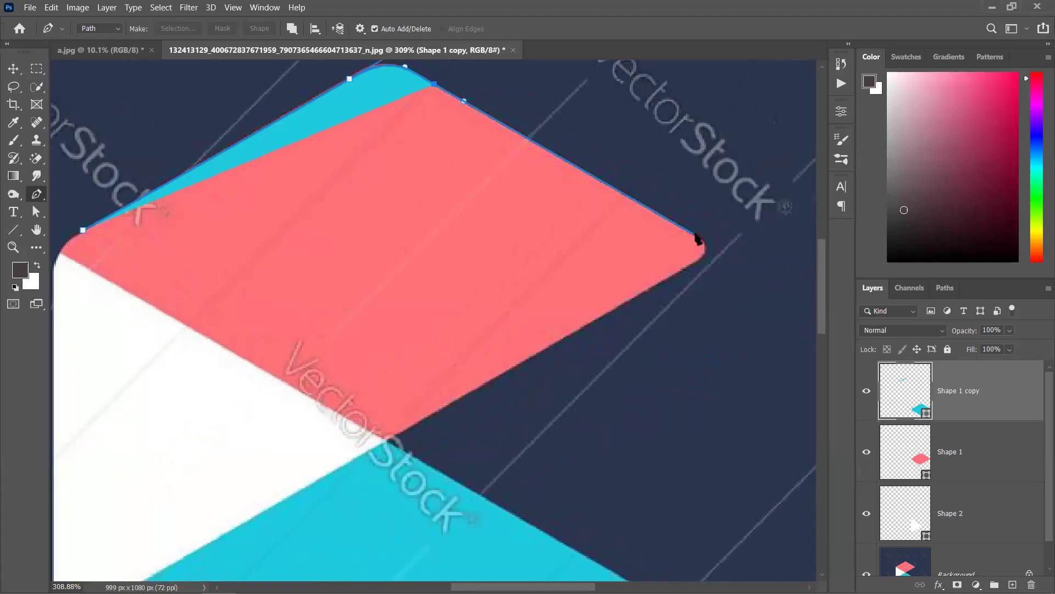
{"action": "left_click_drag", "start_coordinate": [698, 237], "coordinate": [722, 253]}
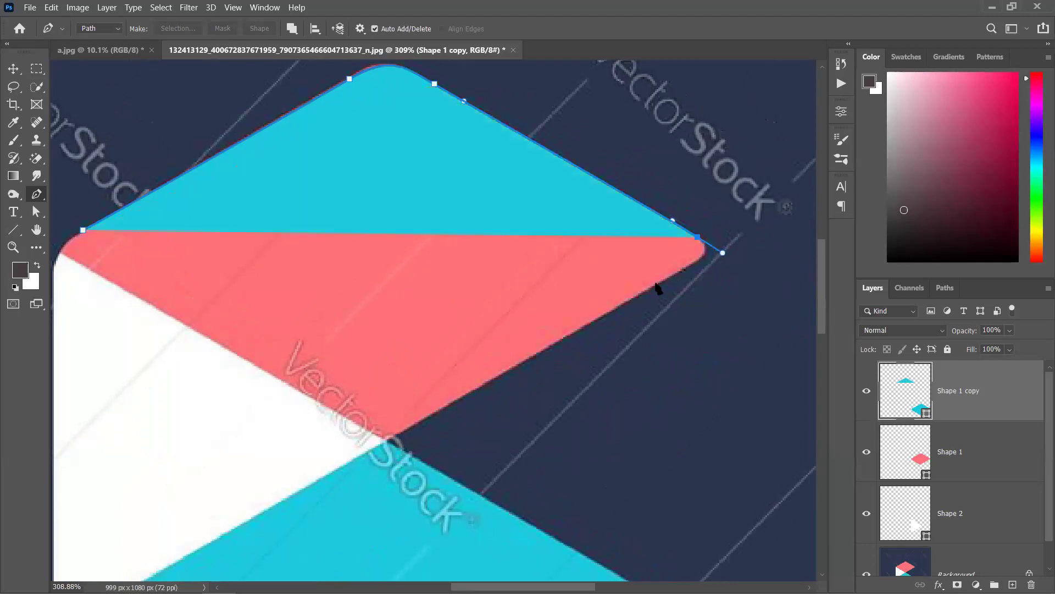
Try to add a smooth anchor with long handles on the pink face's lower-right edge, and undo it.
{"action": "left_click_drag", "start_coordinate": [635, 297], "coordinate": [570, 290]}
{"action": "left_click_drag", "start_coordinate": [651, 280], "coordinate": [453, 88]}
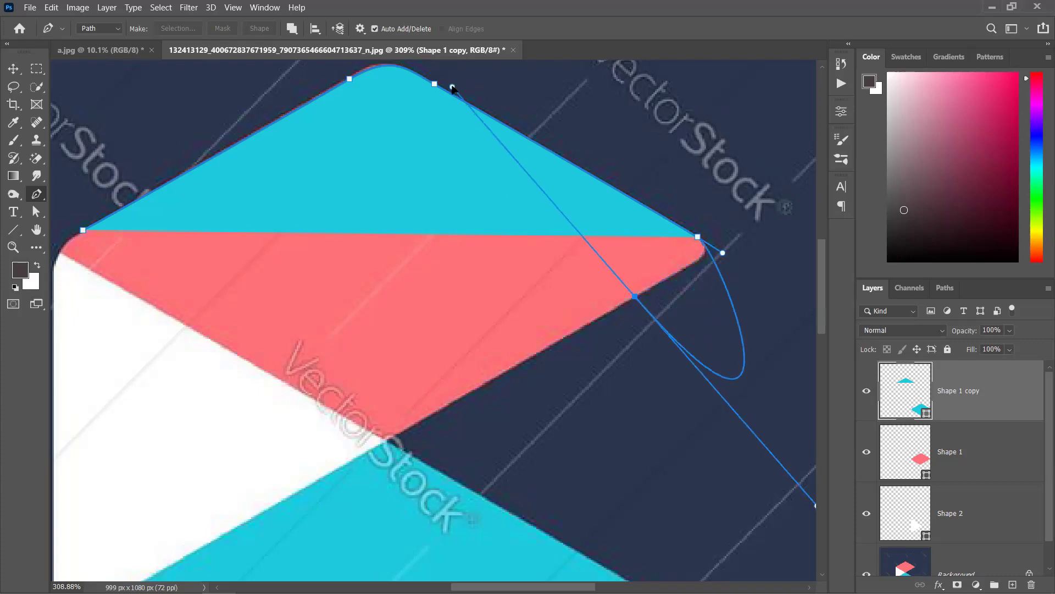
{"action": "left_click_drag", "start_coordinate": [474, 129], "coordinate": [510, 185]}
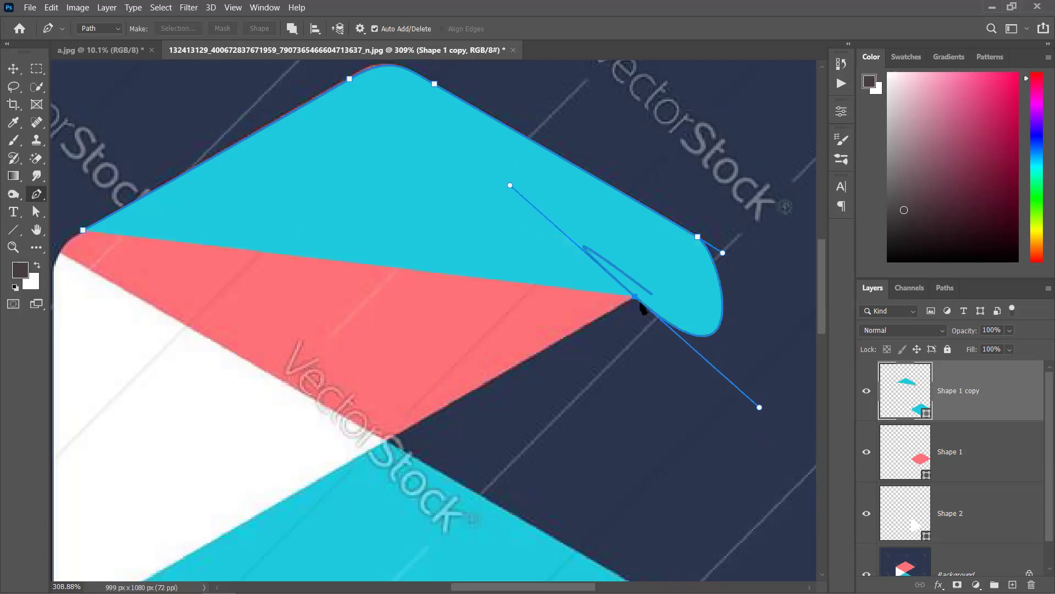
{"action": "key", "text": "ctrl+z"}
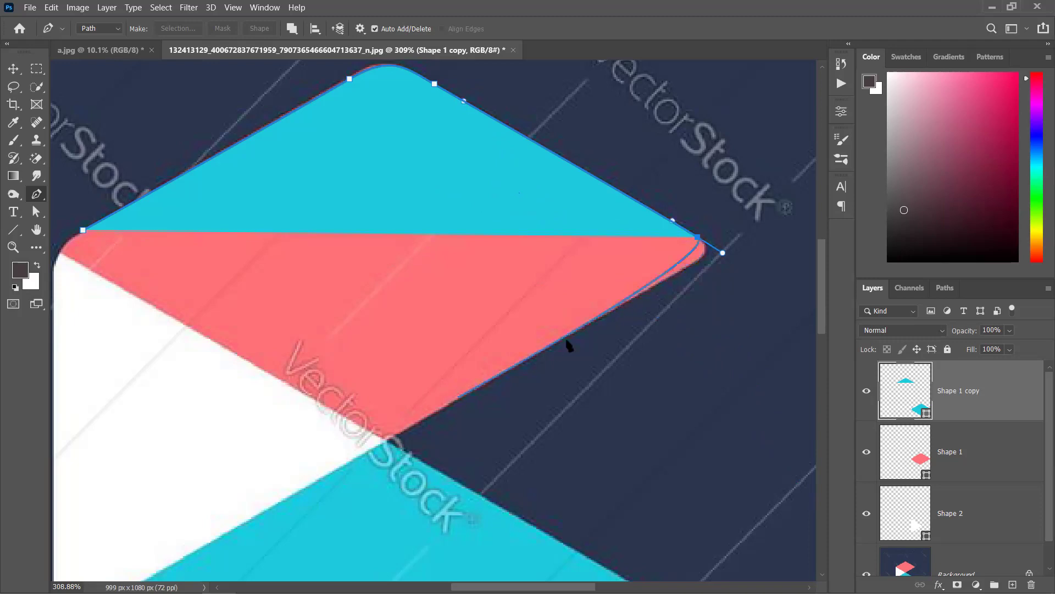
Continue the path along the pink face's lower-right edge and the white face's lower edge, and close it with a loose curve beyond the left side.
{"action": "left_click_drag", "start_coordinate": [633, 302], "coordinate": [447, 396]}
{"action": "scroll", "coordinate": [448, 396], "scroll_direction": "down", "scroll_amount": 3}
{"action": "scroll", "coordinate": [447, 396], "scroll_direction": "left", "scroll_amount": 5}
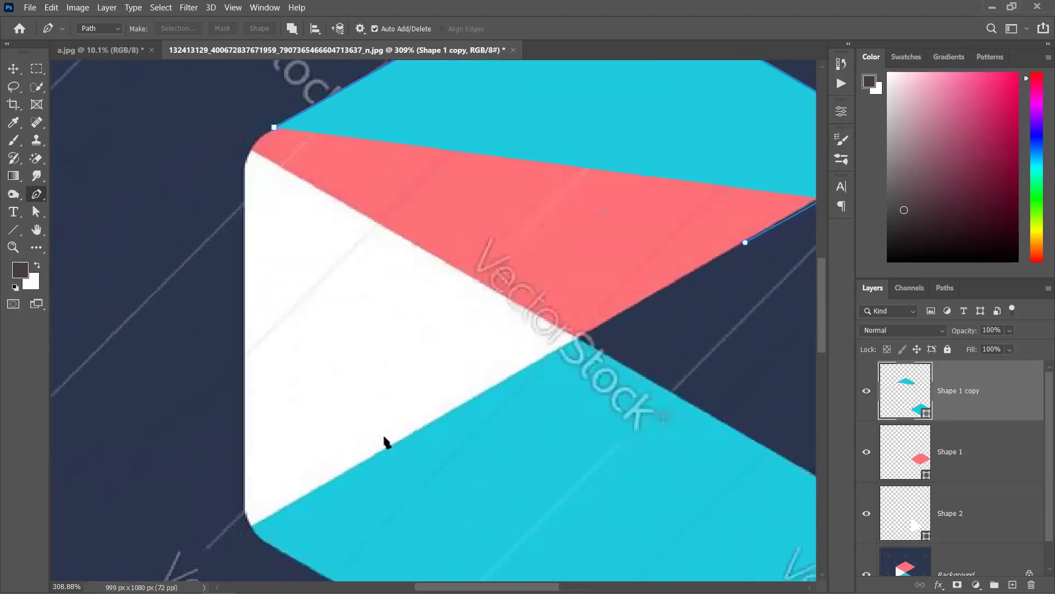
{"action": "left_click", "coordinate": [364, 460]}
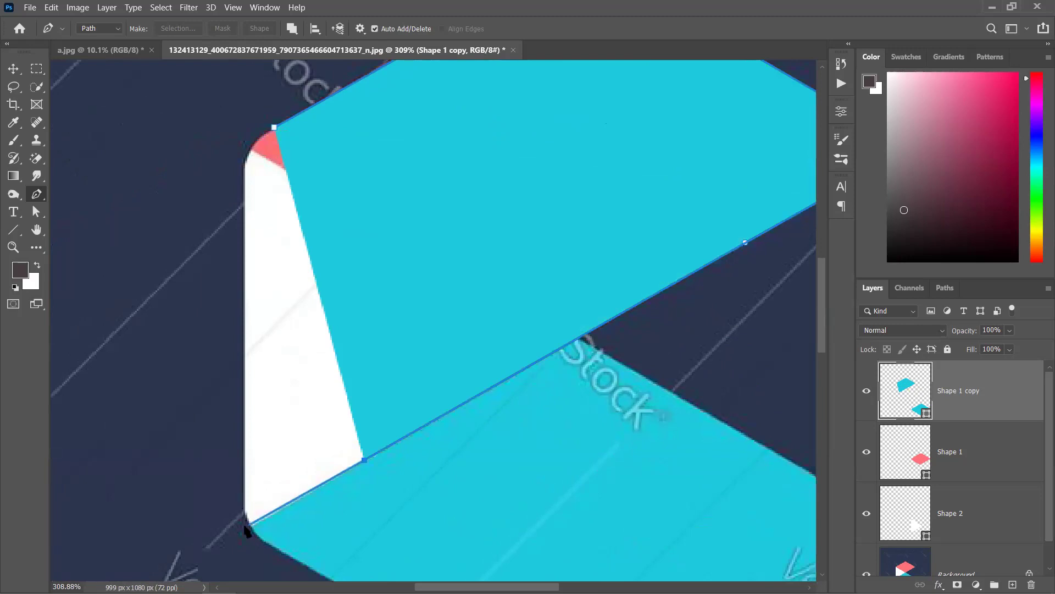
{"action": "left_click", "coordinate": [204, 501]}
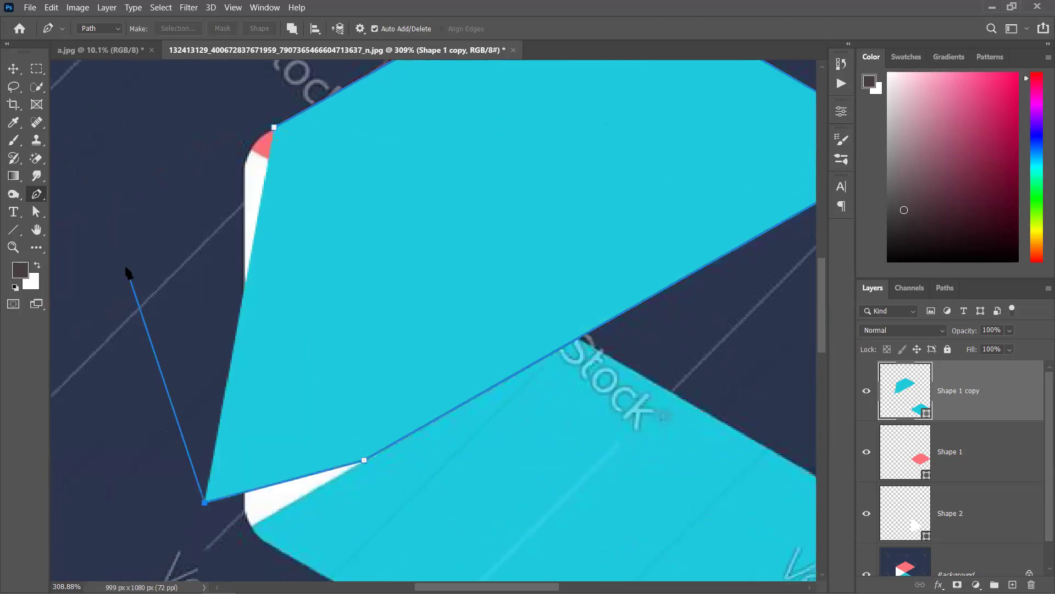
{"action": "left_click_drag", "start_coordinate": [126, 268], "coordinate": [217, 182]}
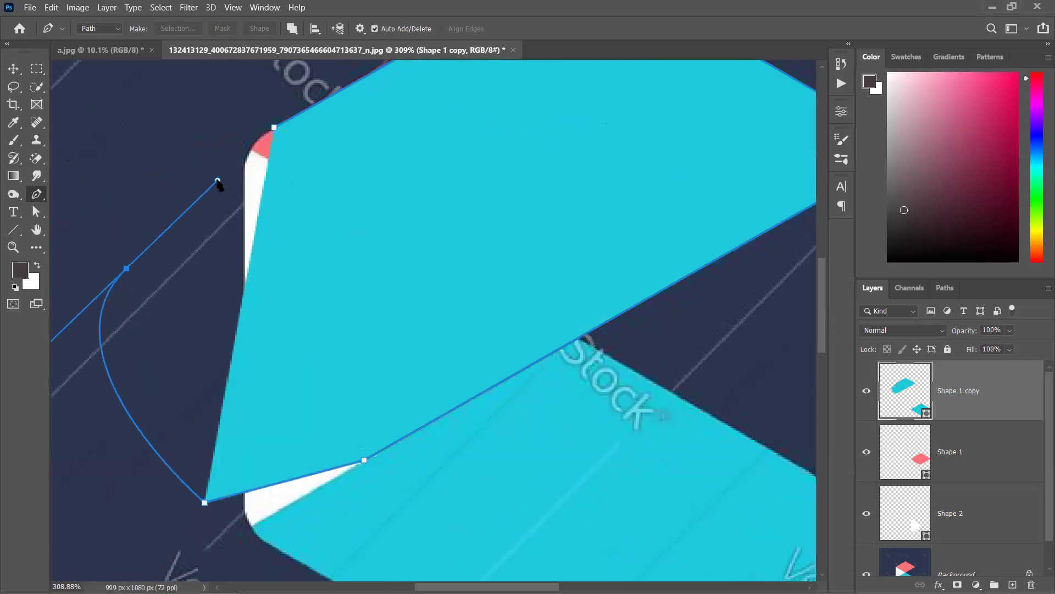
{"action": "left_click", "coordinate": [274, 132]}
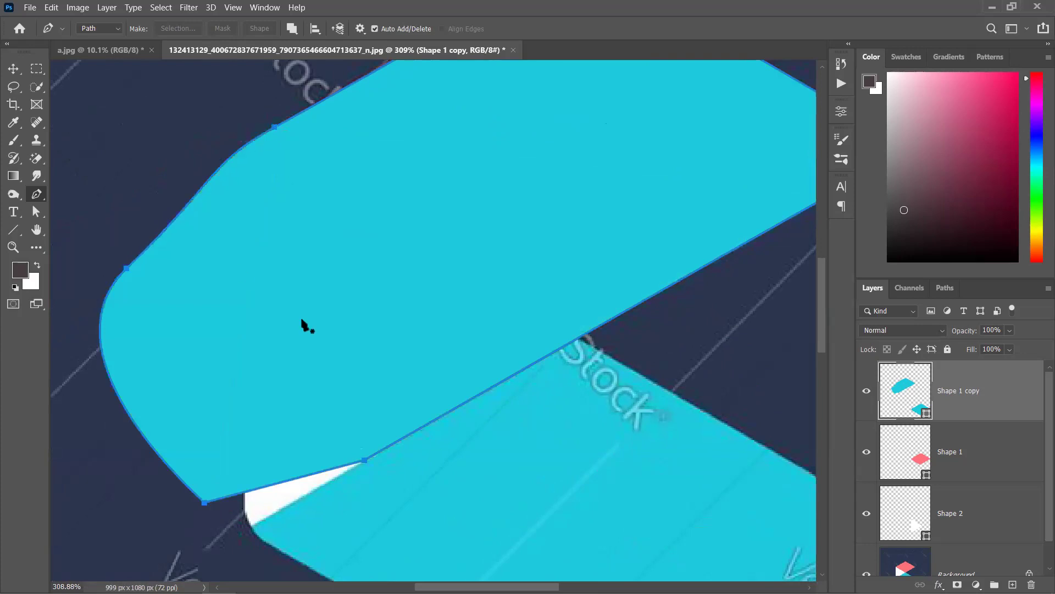
Undo the entire Pen path drawn over the original cube.
{"action": "scroll", "coordinate": [459, 265], "scroll_direction": "down", "scroll_amount": 2}
{"action": "key", "text": "ctrl+z"}
{"action": "key", "text": "ctrl+z"}
{"action": "key", "text": "ctrl+z"}
{"action": "key", "text": "ctrl+z"}
{"action": "key", "text": "ctrl+z"}
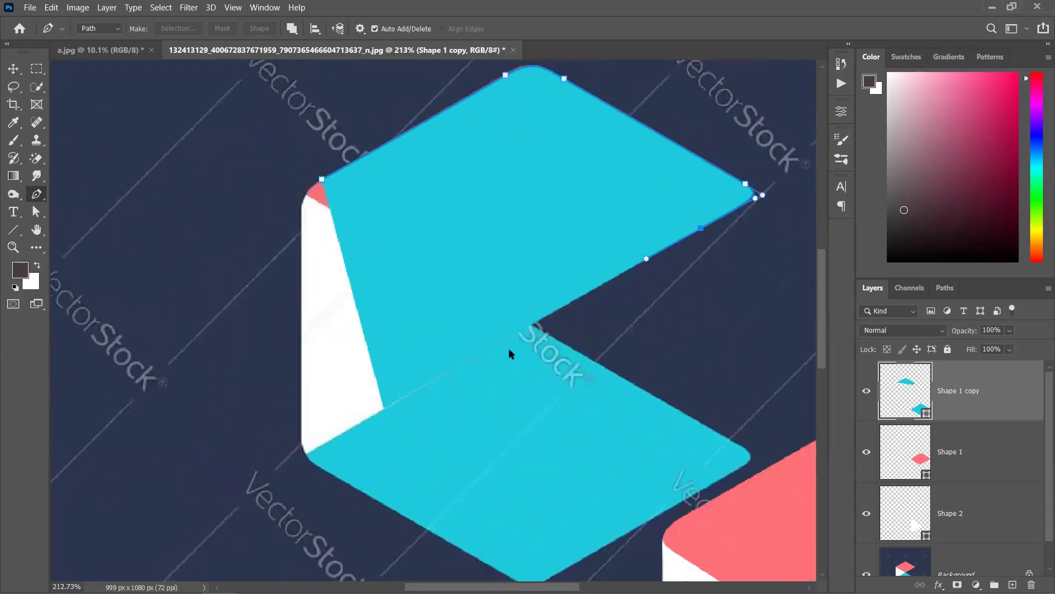
{"action": "key", "text": "ctrl+z"}
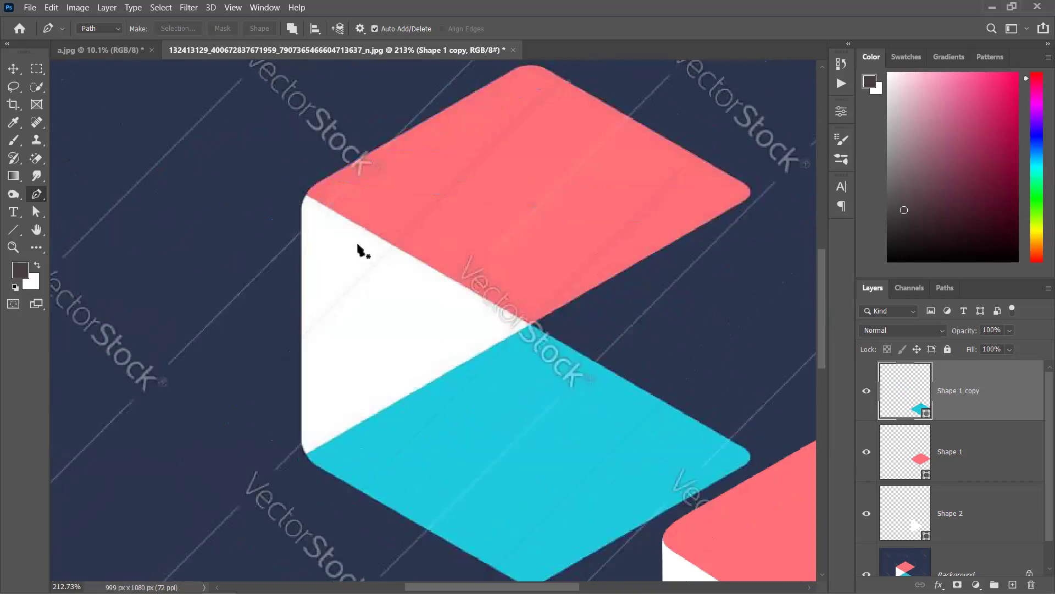
{"action": "scroll", "coordinate": [345, 260], "scroll_direction": "down", "scroll_amount": 1}
{"action": "key", "text": "ctrl+shift+z"}
{"action": "key", "text": "ctrl+z"}
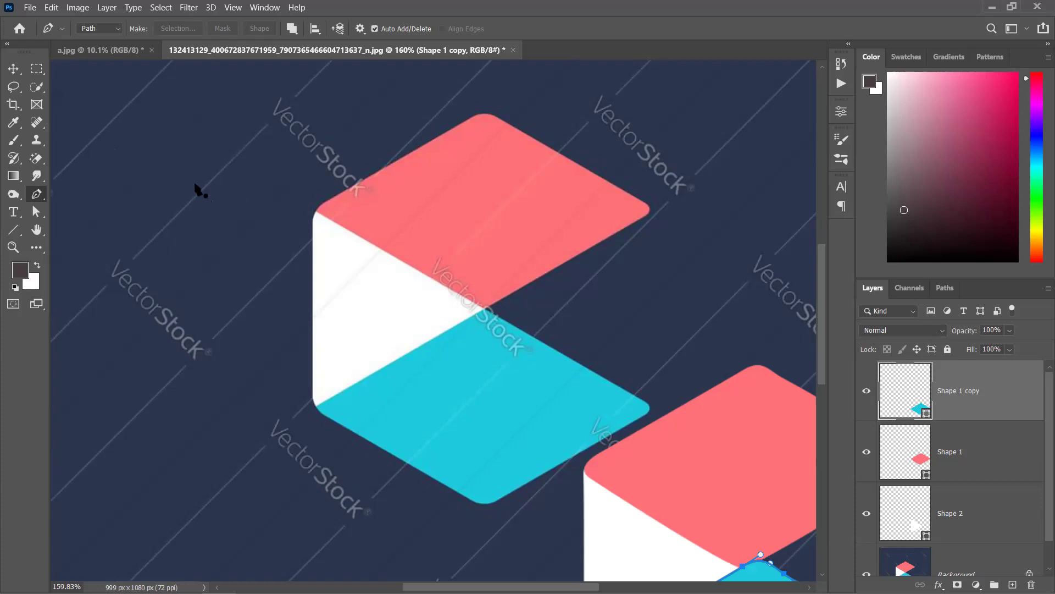
Try drawing a closed leaf-like shape with sharp-cornered curve anchors in the empty area above and left of the original cube, and undo it.
{"action": "left_click_drag", "start_coordinate": [150, 140], "coordinate": [262, 346]}
{"action": "left_click_drag", "start_coordinate": [175, 220], "coordinate": [252, 74]}
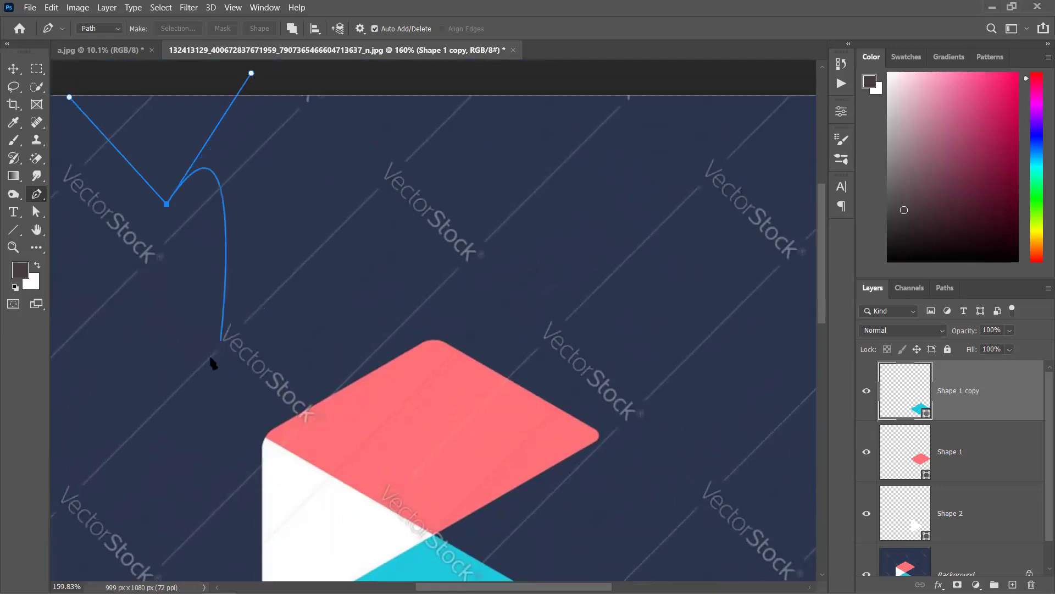
{"action": "left_click_drag", "start_coordinate": [204, 373], "coordinate": [89, 301]}
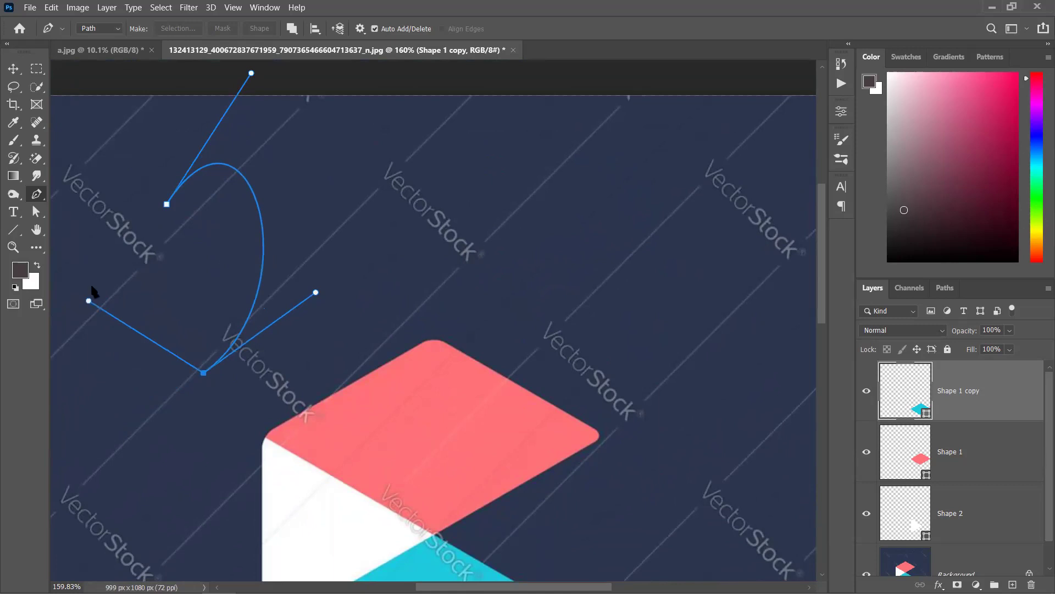
{"action": "left_click", "coordinate": [166, 204]}
{"action": "left_click_drag", "start_coordinate": [166, 204], "coordinate": [317, 244]}
{"action": "scroll", "coordinate": [298, 240], "scroll_direction": "down", "scroll_amount": 3}
{"action": "key", "text": "ctrl+z"}
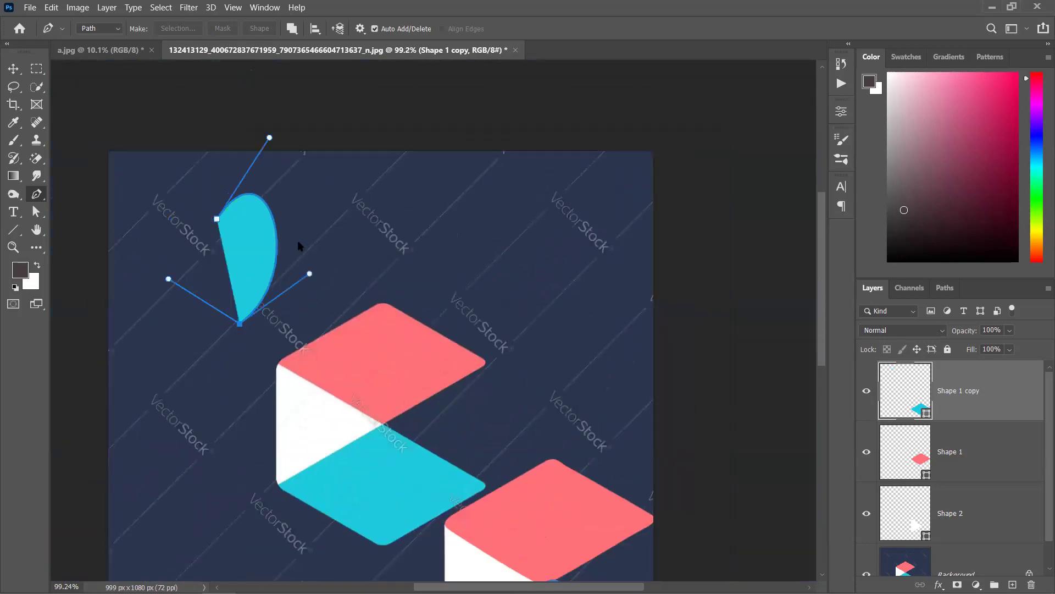
{"action": "key", "text": "ctrl+z"}
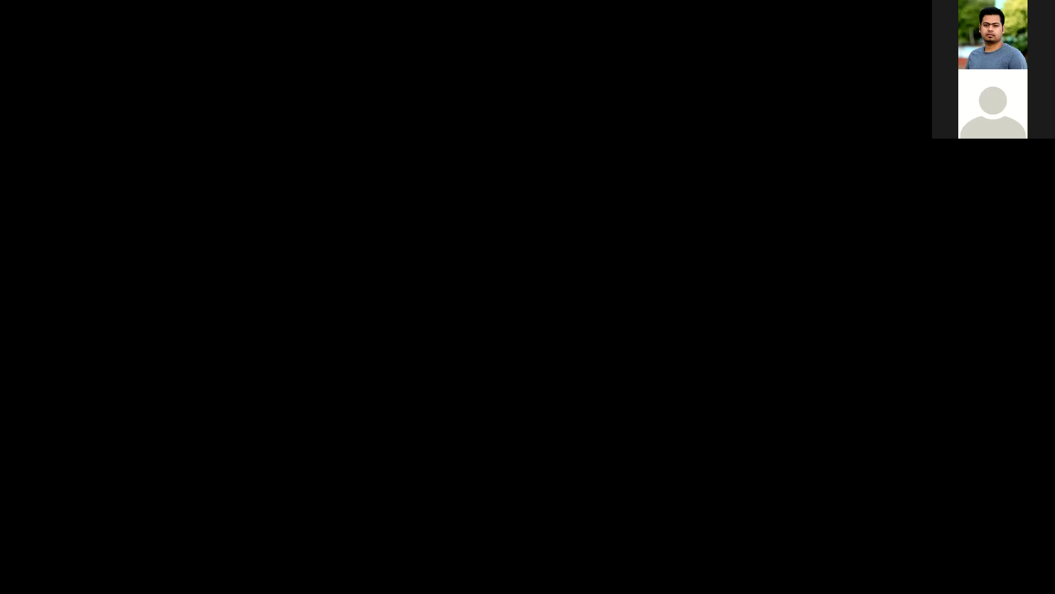
{"action": "scroll", "coordinate": [485, 131], "scroll_direction": "down", "scroll_amount": 2}
{"action": "scroll", "coordinate": [459, 188], "scroll_direction": "up", "scroll_amount": 2}
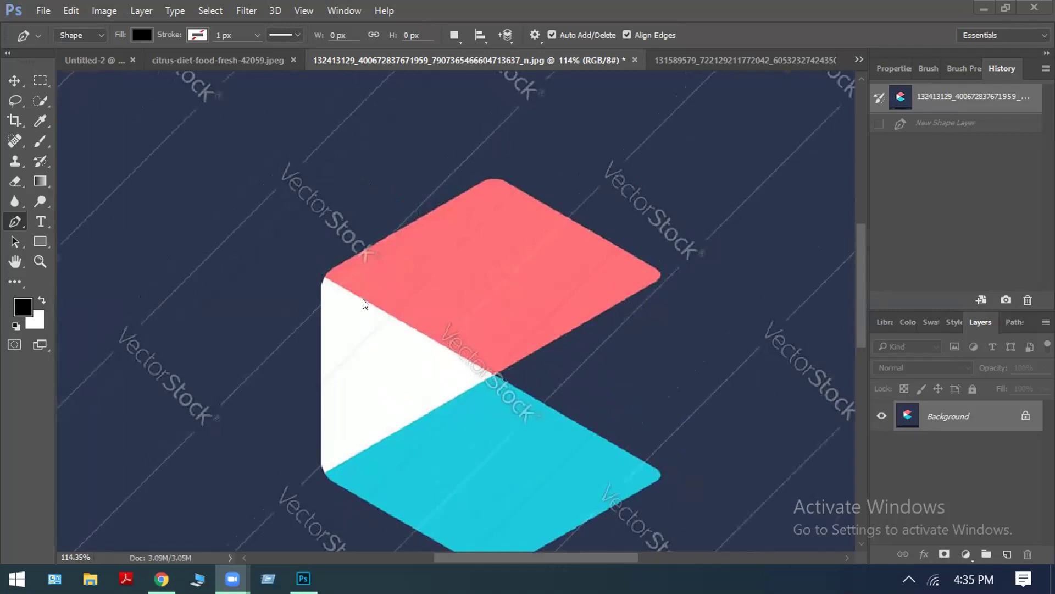
{"action": "scroll", "coordinate": [339, 277], "scroll_direction": "up", "scroll_amount": 1}
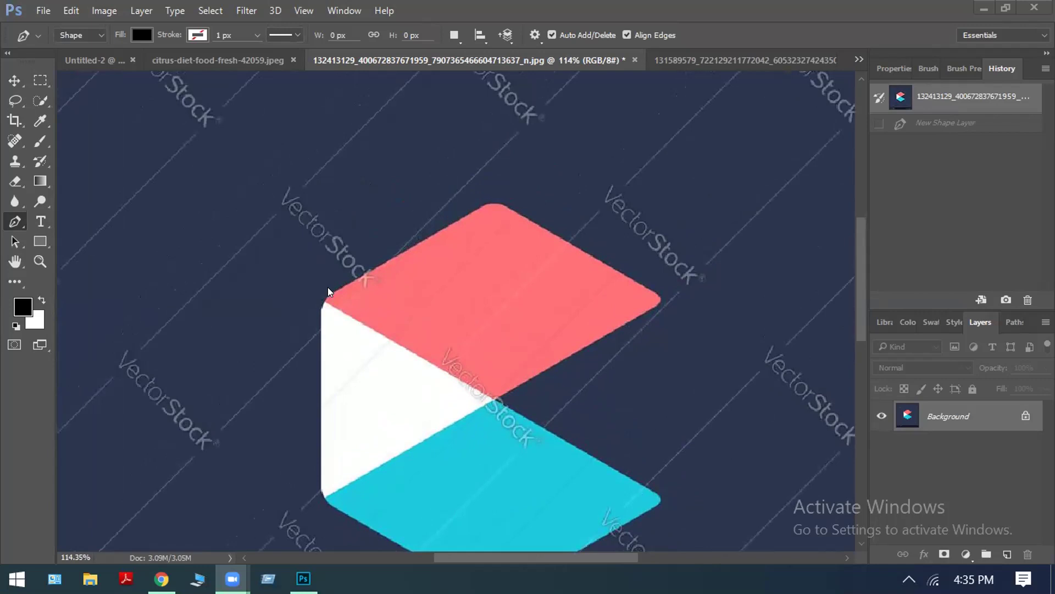
{"action": "scroll", "coordinate": [328, 287], "scroll_direction": "up", "scroll_amount": 1}
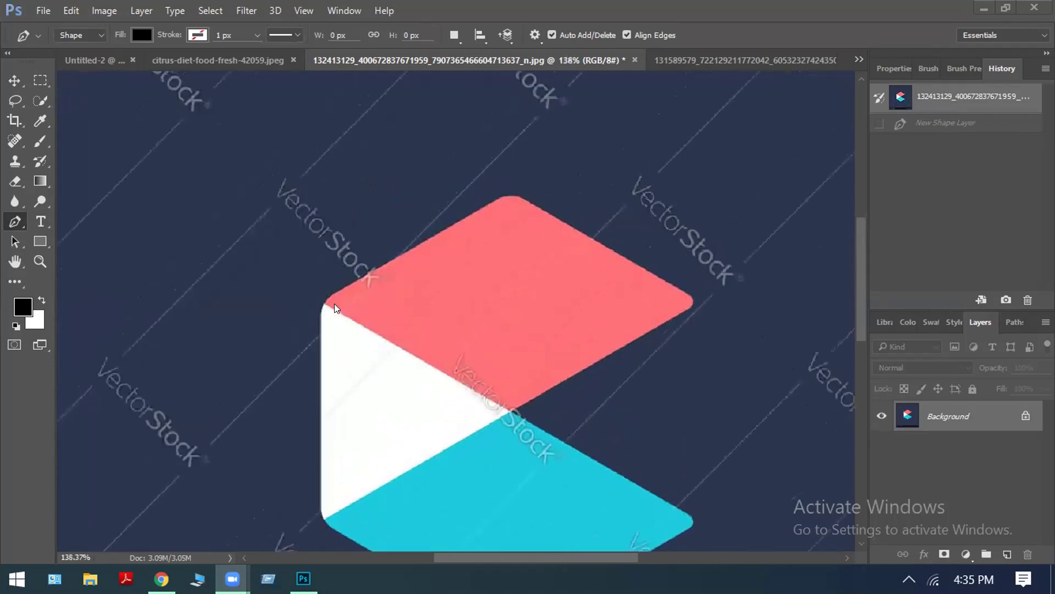
{"action": "scroll", "coordinate": [342, 295], "scroll_direction": "up", "scroll_amount": 1}
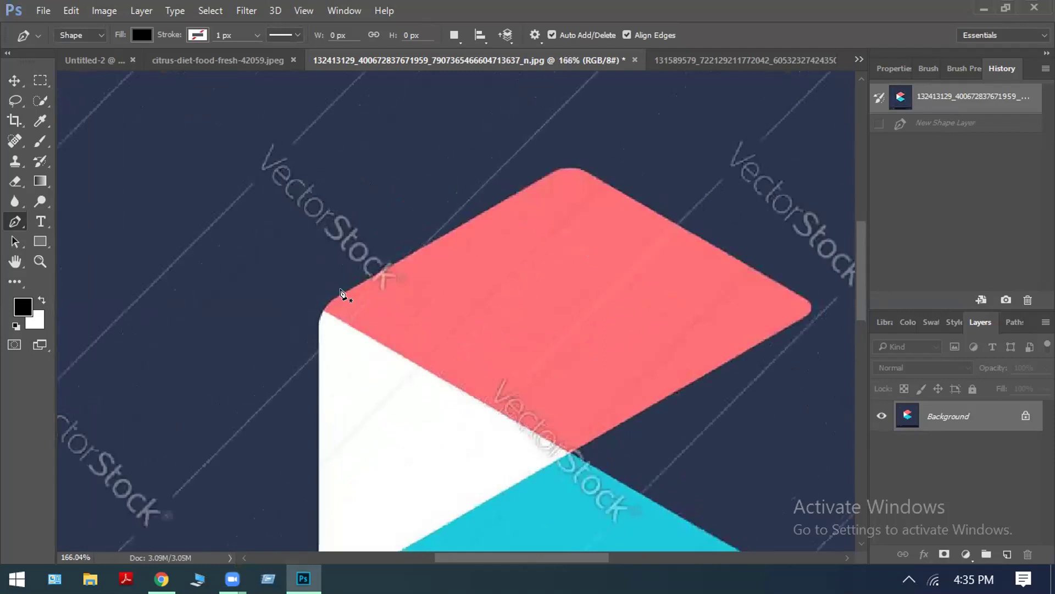
{"action": "left_click", "coordinate": [343, 292]}
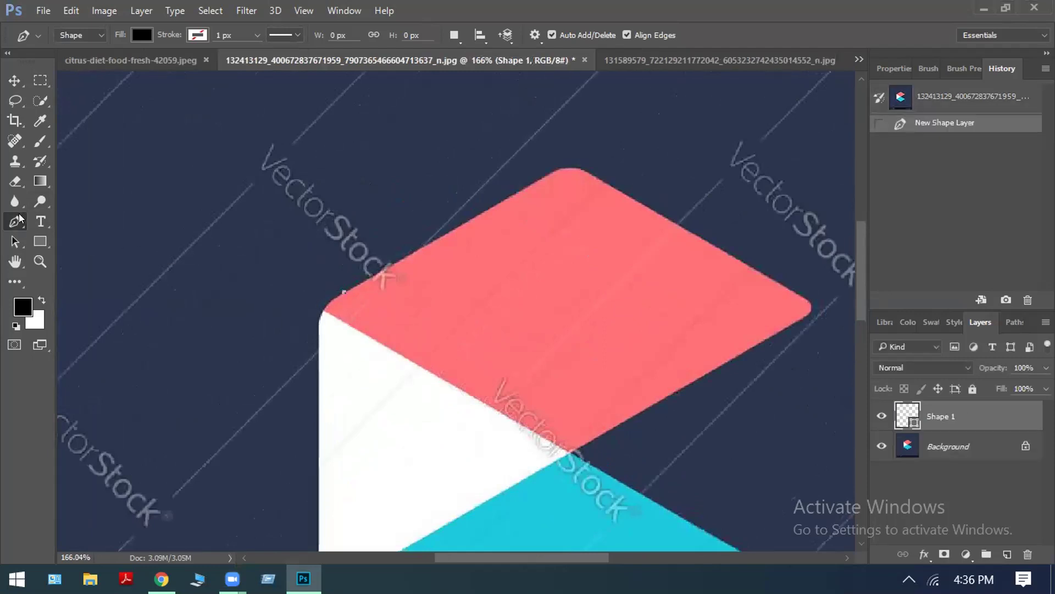
{"action": "key", "text": "ctrl+z"}
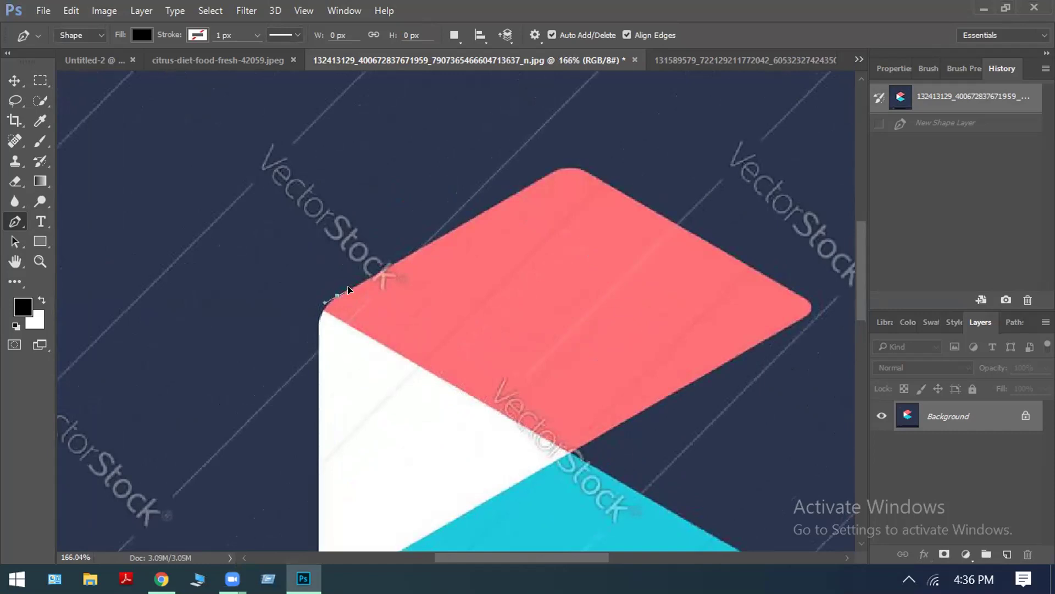
{"action": "left_click_drag", "start_coordinate": [348, 290], "coordinate": [371, 274]}
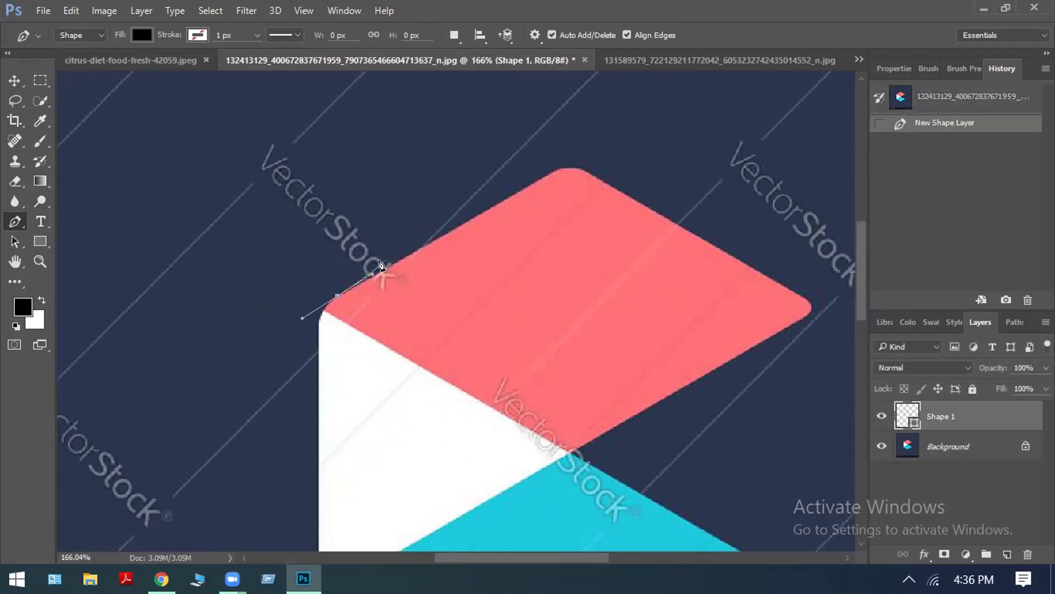
{"action": "key", "text": "ctrl+z"}
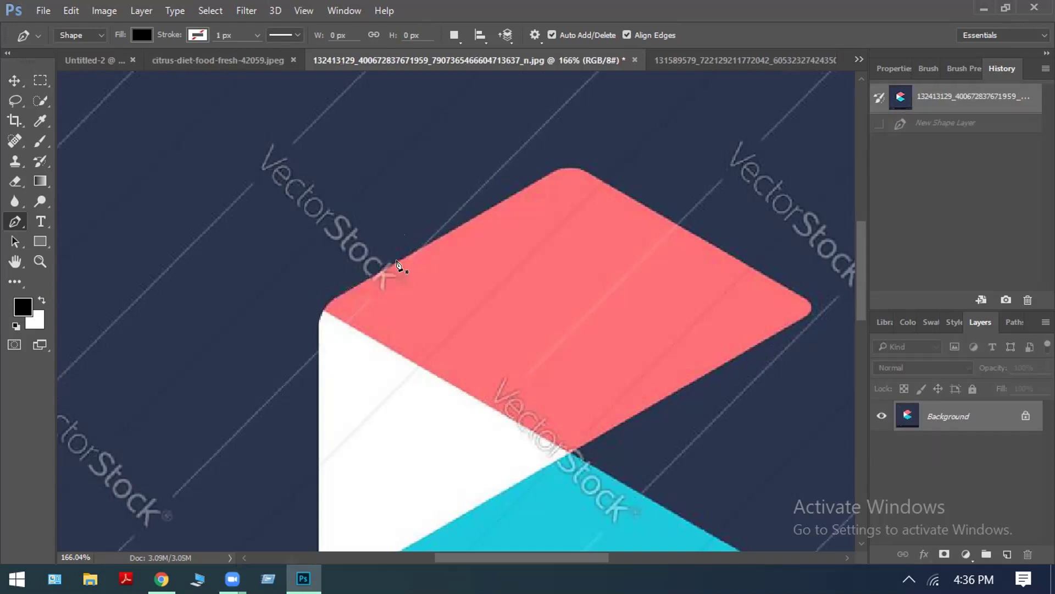
Try to trace the pink face's upper-left edge and rounded top corner with the Pen tool, and undo the whole path.
{"action": "scroll", "coordinate": [393, 268], "scroll_direction": "up", "scroll_amount": 3}
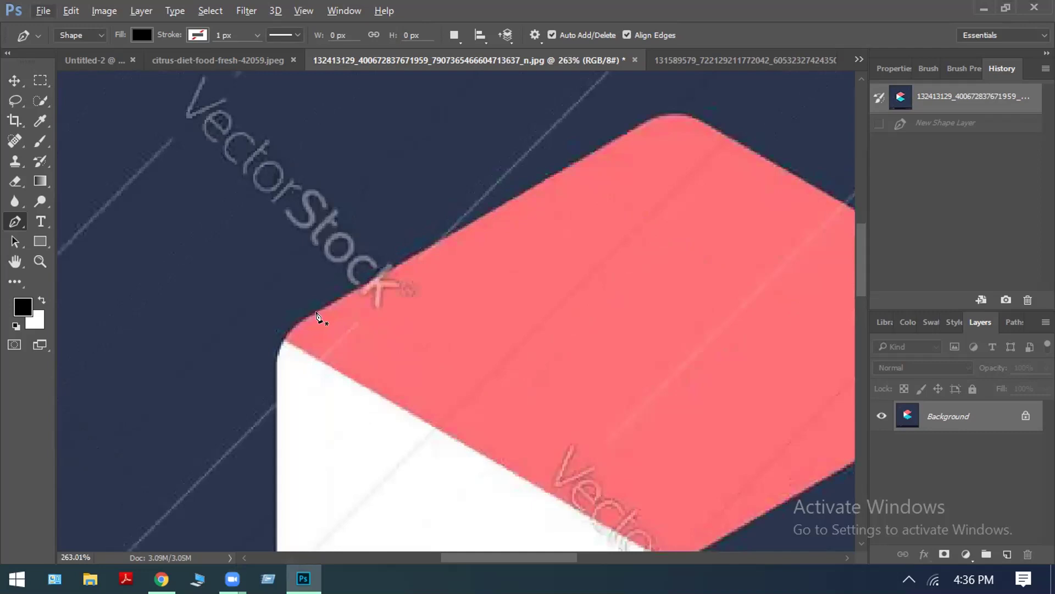
{"action": "left_click_drag", "start_coordinate": [334, 312], "coordinate": [335, 299]}
{"action": "left_click_drag", "start_coordinate": [337, 300], "coordinate": [357, 286]}
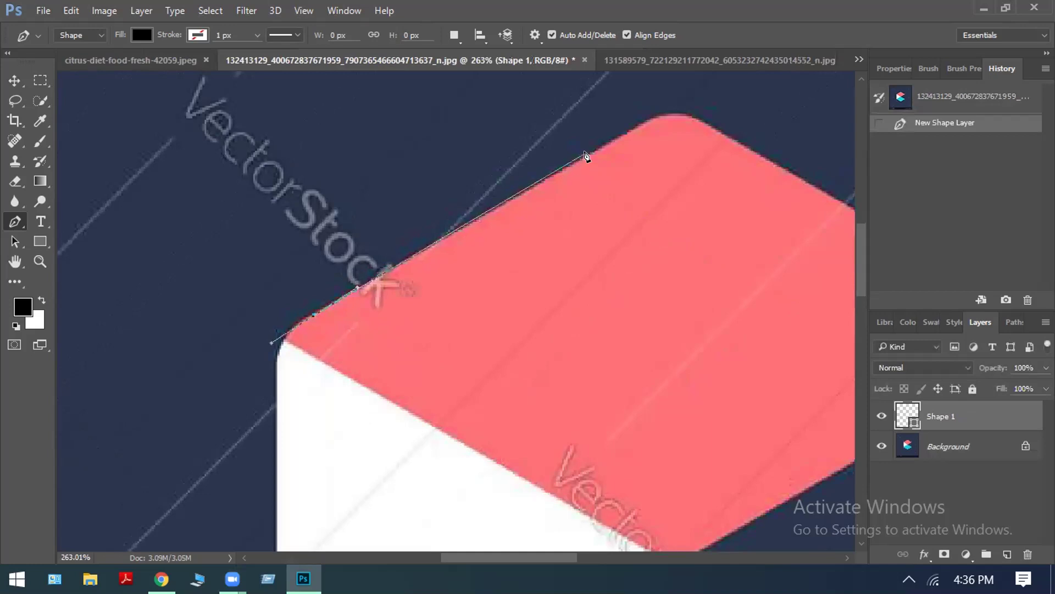
{"action": "left_click", "coordinate": [622, 133]}
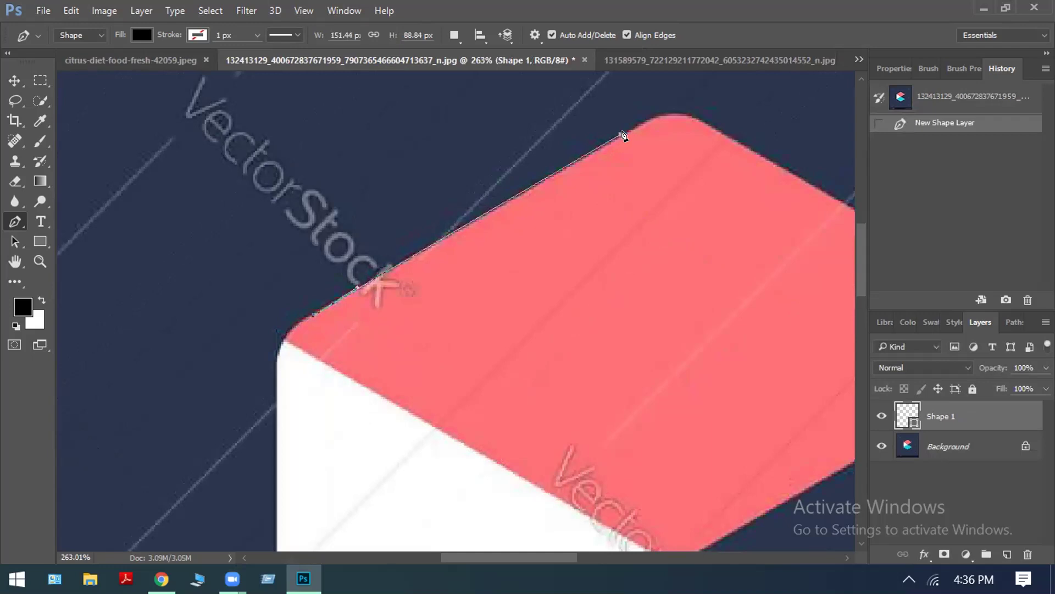
{"action": "left_click_drag", "start_coordinate": [623, 134], "coordinate": [683, 118]}
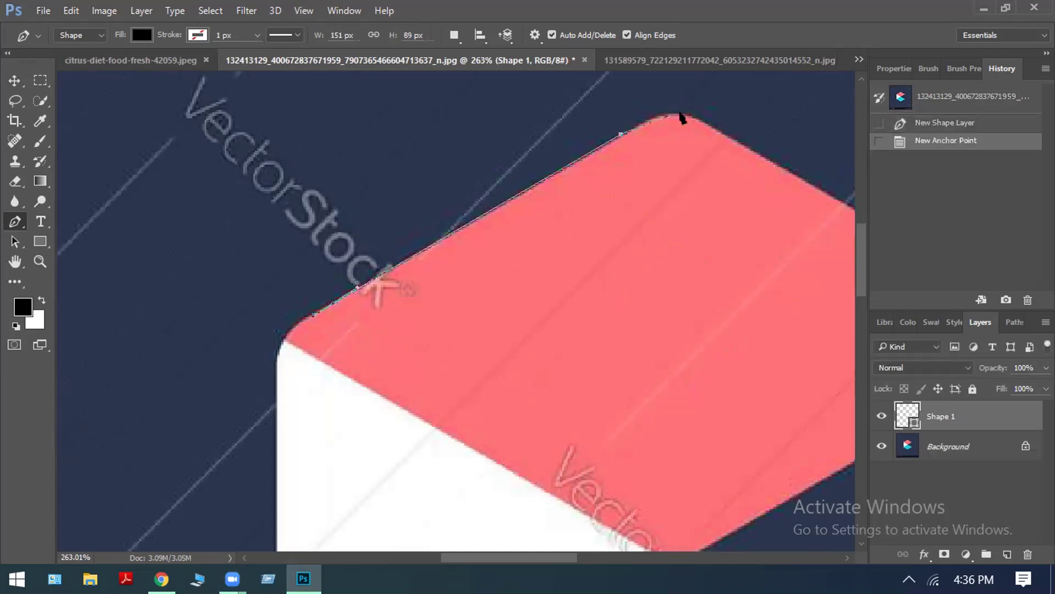
{"action": "left_click", "coordinate": [712, 131]}
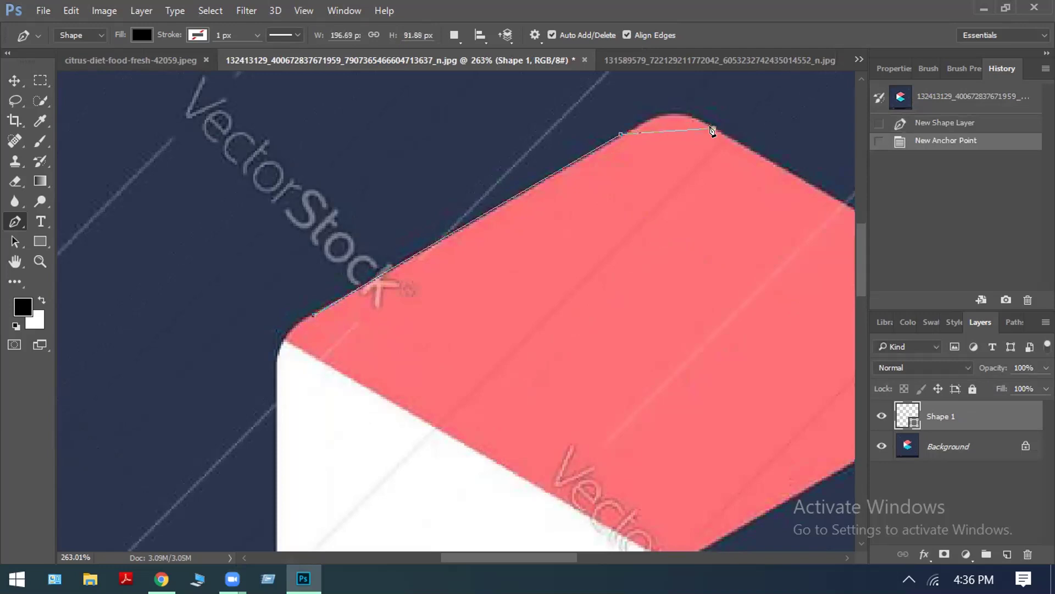
{"action": "left_click_drag", "start_coordinate": [718, 129], "coordinate": [760, 157]}
{"action": "mouse_move", "coordinate": [761, 159]}
{"action": "left_mouse_down"}
{"action": "mouse_move", "coordinate": [771, 166]}
{"action": "mouse_move", "coordinate": [758, 153]}
{"action": "left_mouse_up"}
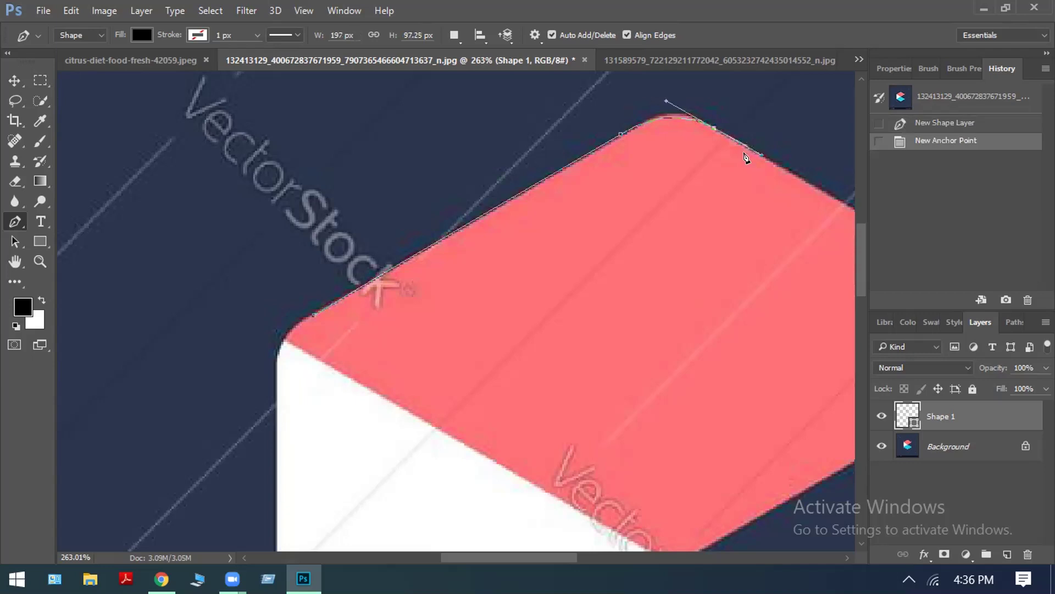
{"action": "key", "text": "ctrl+z"}
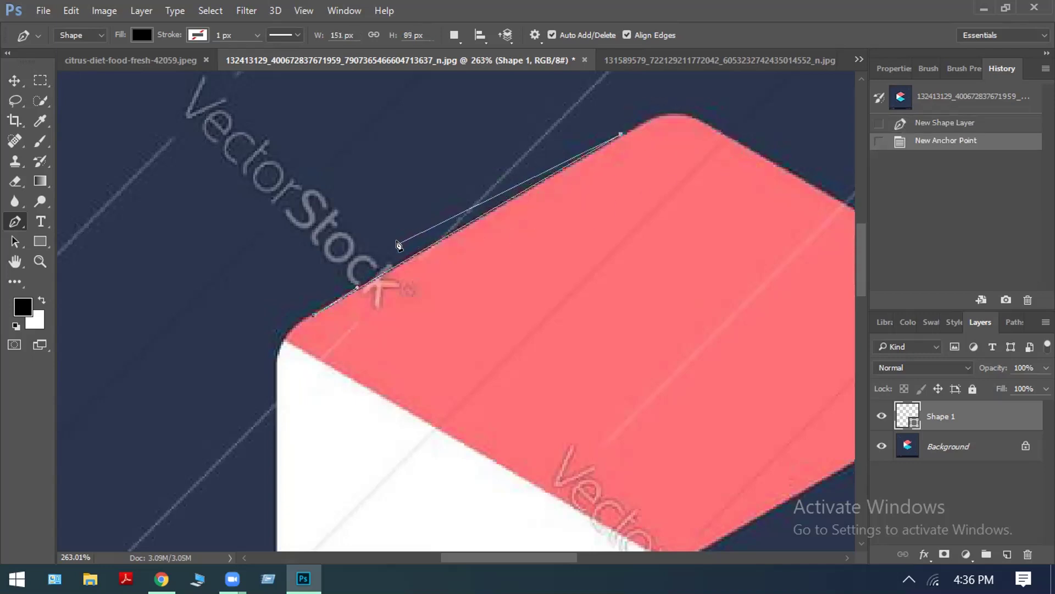
{"action": "left_click", "coordinate": [925, 91]}
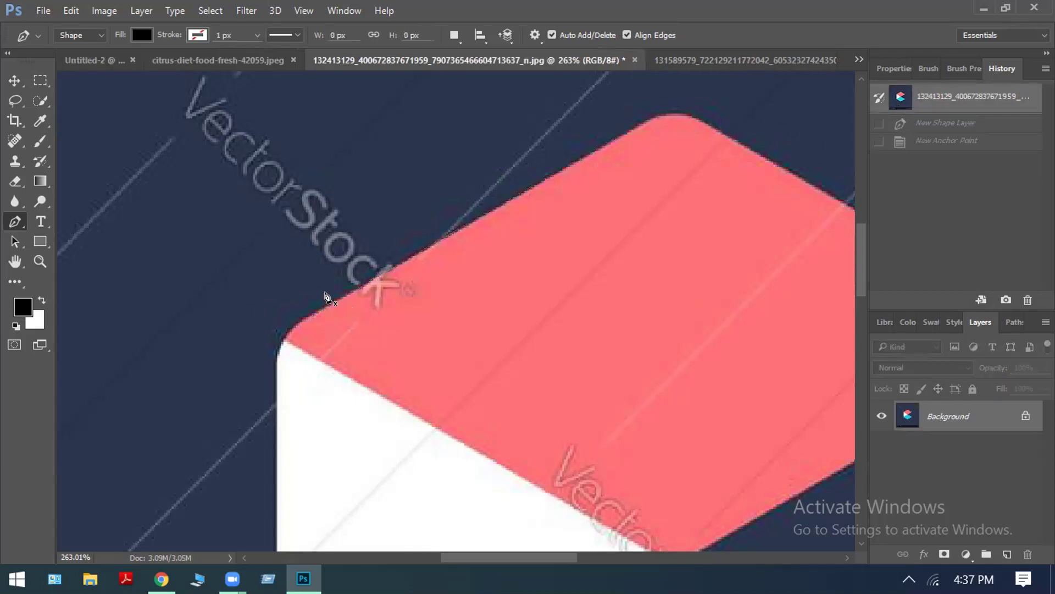
Try a second three-anchor path over the pink face's upper-left edge and top corner, and revert to the opened image.
{"action": "left_click_drag", "start_coordinate": [352, 298], "coordinate": [353, 286]}
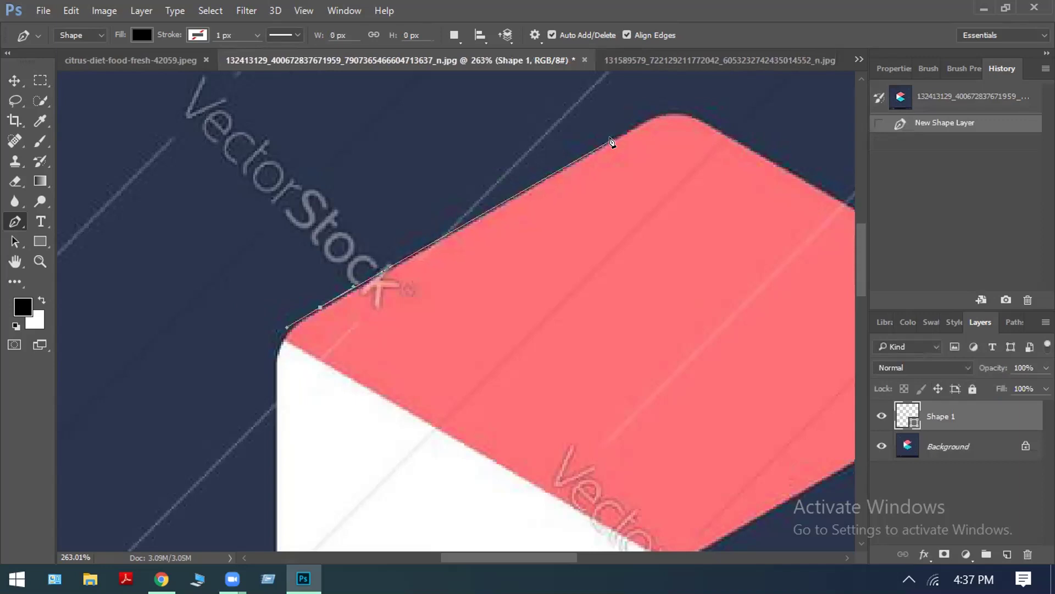
{"action": "left_click_drag", "start_coordinate": [612, 140], "coordinate": [627, 132]}
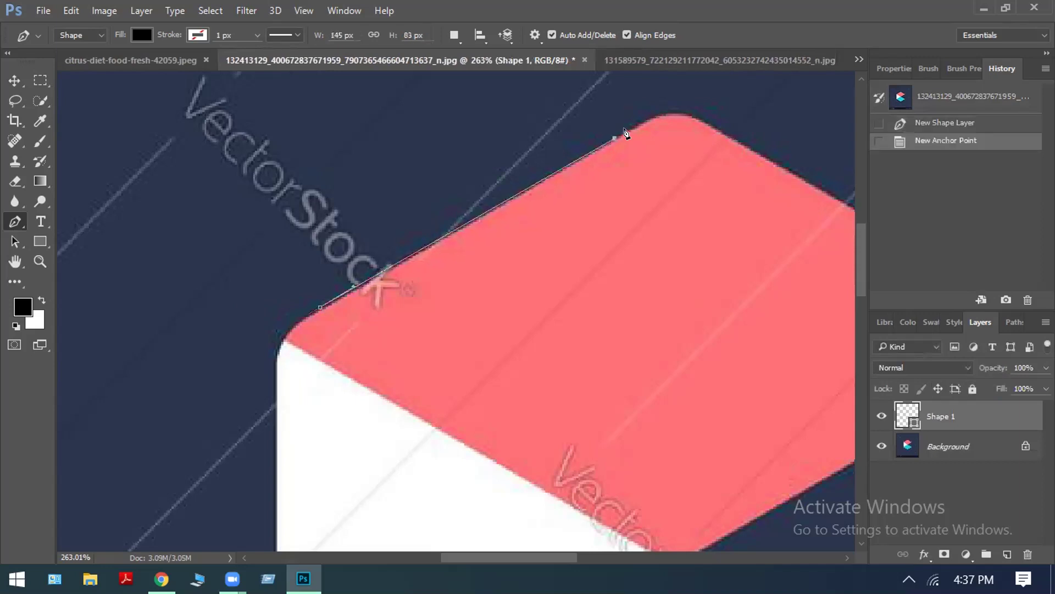
{"action": "left_click", "coordinate": [709, 123]}
{"action": "left_click_drag", "start_coordinate": [709, 123], "coordinate": [751, 149]}
{"action": "left_click", "coordinate": [913, 96]}
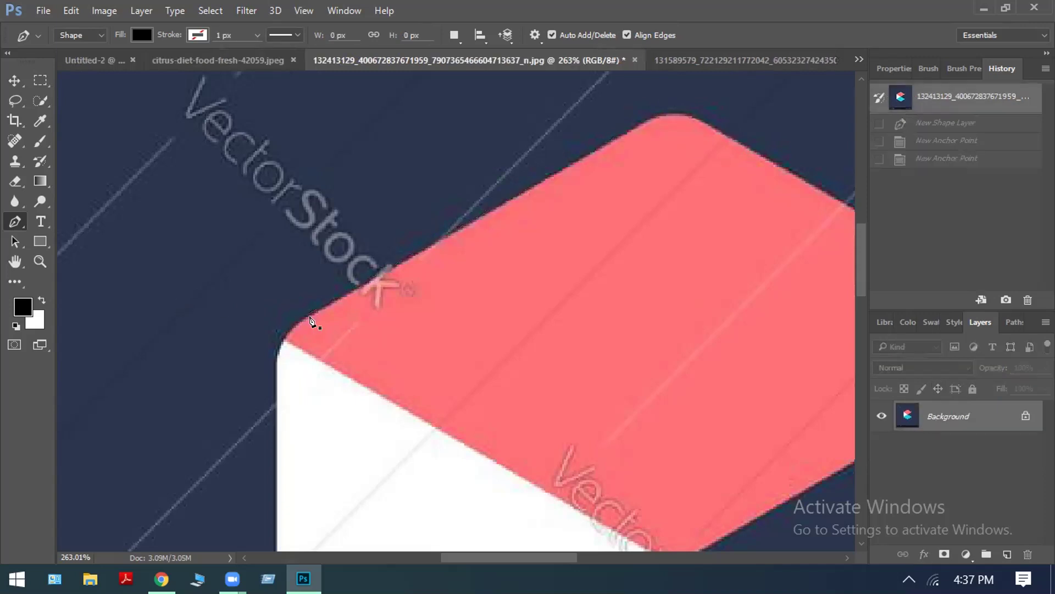
Start a Pen shape near the pink face's left corner and trace its upper-left edge and rounded top corner with curve handles.
{"action": "left_click_drag", "start_coordinate": [309, 315], "coordinate": [325, 303]}
{"action": "left_click_drag", "start_coordinate": [327, 304], "coordinate": [330, 303]}
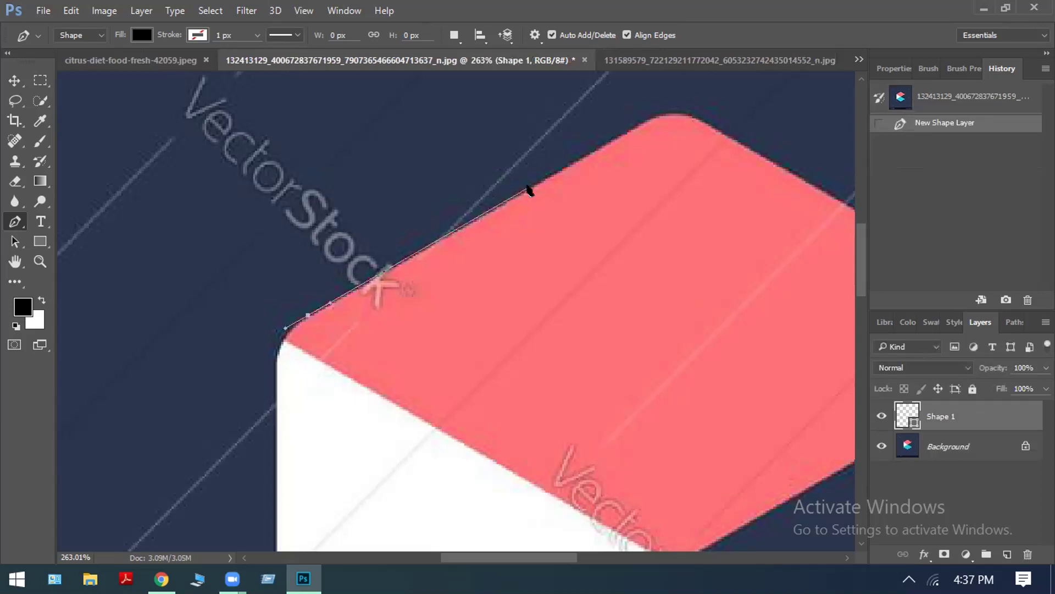
{"action": "left_click_drag", "start_coordinate": [585, 160], "coordinate": [599, 141]}
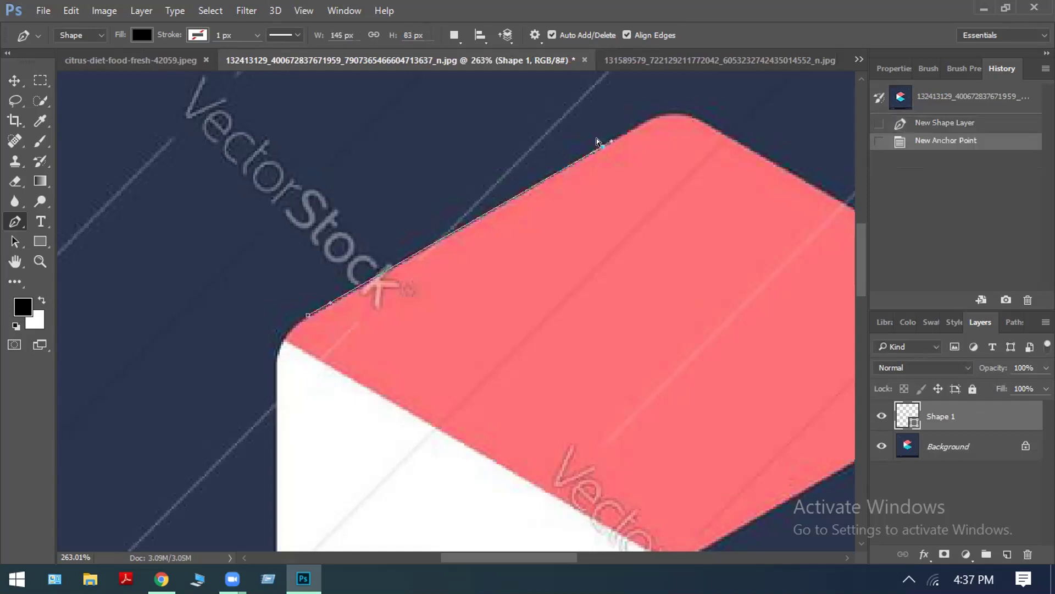
{"action": "key", "text": "ctrl+z"}
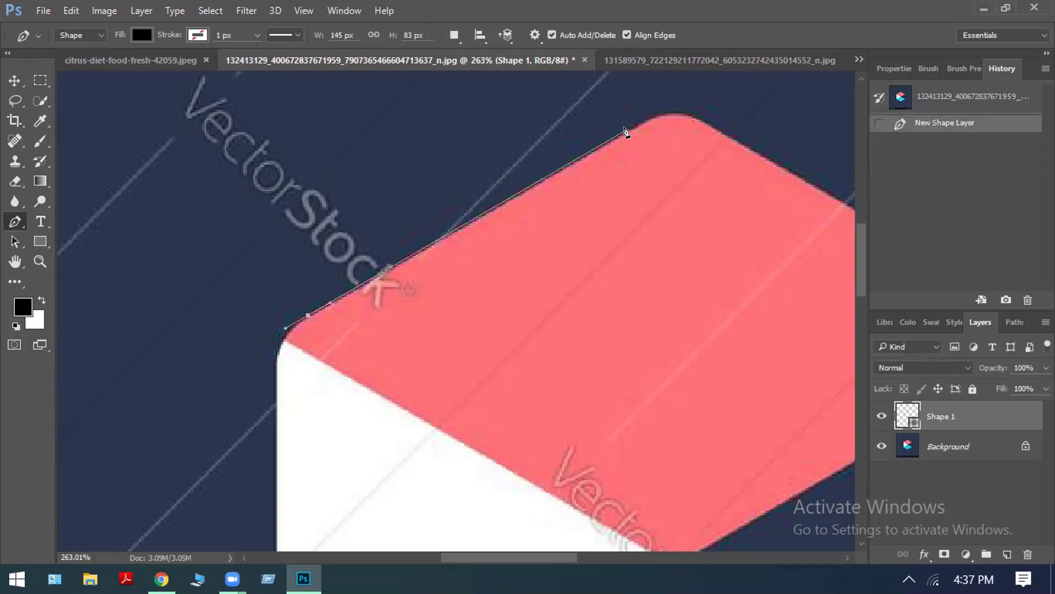
{"action": "left_click", "coordinate": [626, 132]}
{"action": "left_click_drag", "start_coordinate": [630, 129], "coordinate": [723, 134]}
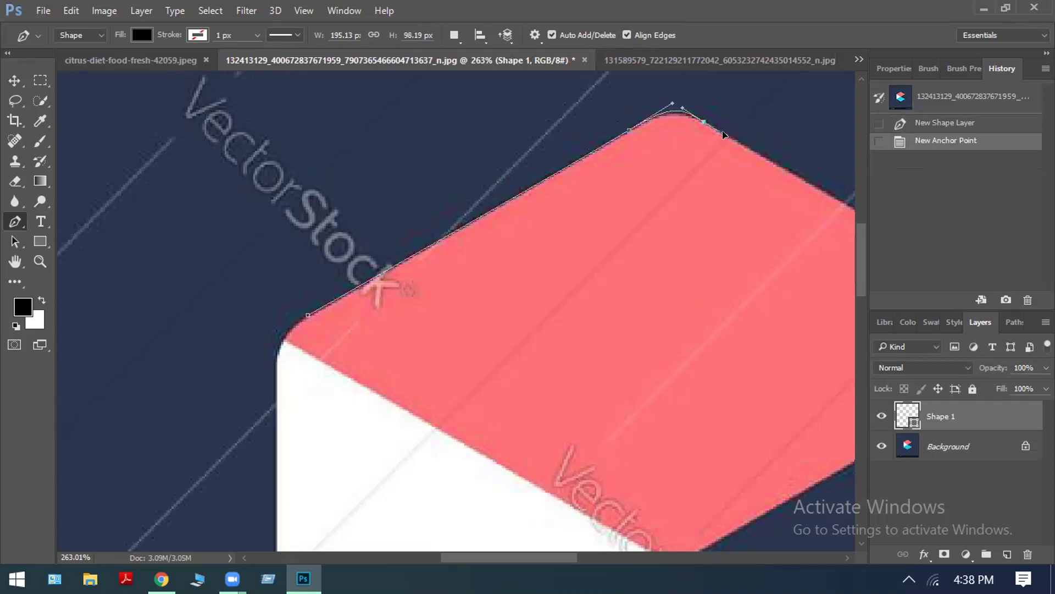
{"action": "left_click", "coordinate": [725, 135]}
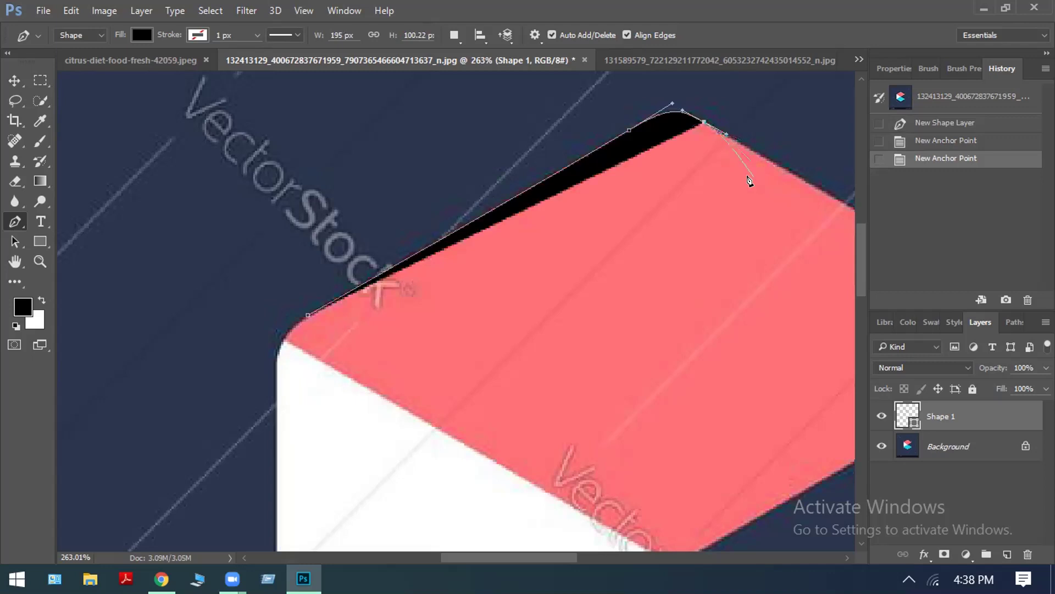
Extend the path along the pink face's upper-right edge and curve it around the rounded right corner using smooth anchors with handles.
{"action": "mouse_move", "coordinate": [866, 246]}
{"action": "left_mouse_down"}
{"action": "mouse_move", "coordinate": [858, 239]}
{"action": "mouse_move", "coordinate": [860, 255]}
{"action": "mouse_move", "coordinate": [859, 240]}
{"action": "left_mouse_up"}
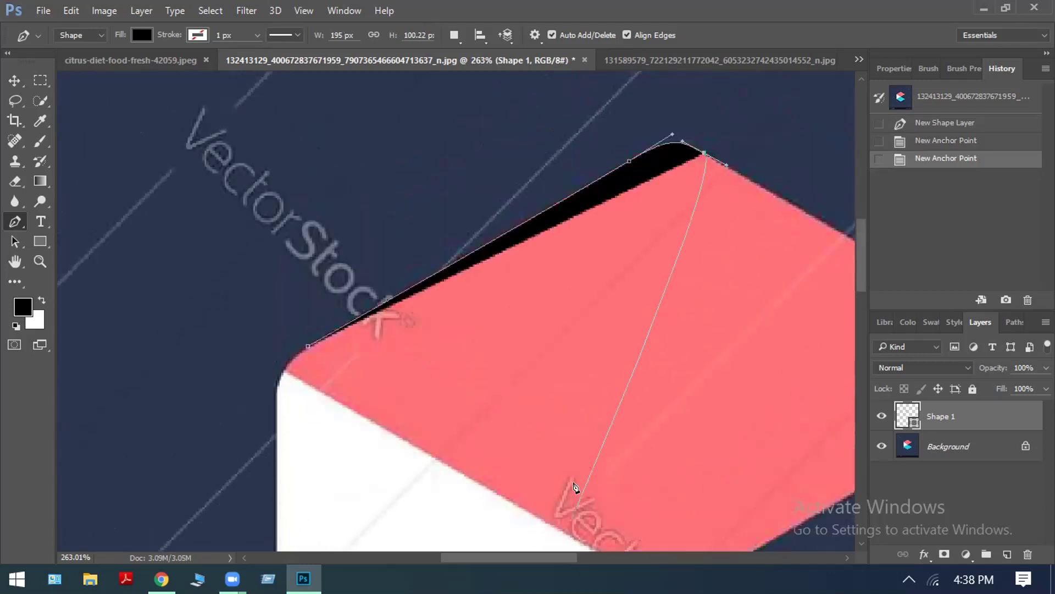
{"action": "scroll", "coordinate": [551, 346], "scroll_direction": "down", "scroll_amount": 1}
{"action": "scroll", "coordinate": [423, 306], "scroll_direction": "down", "scroll_amount": 1}
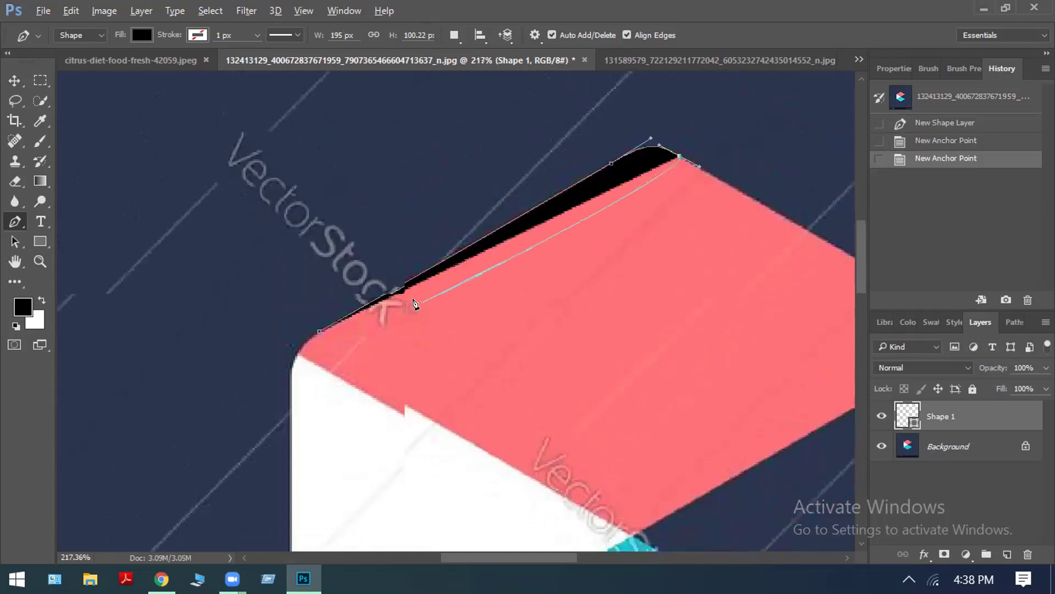
{"action": "scroll", "coordinate": [407, 302], "scroll_direction": "down", "scroll_amount": 1}
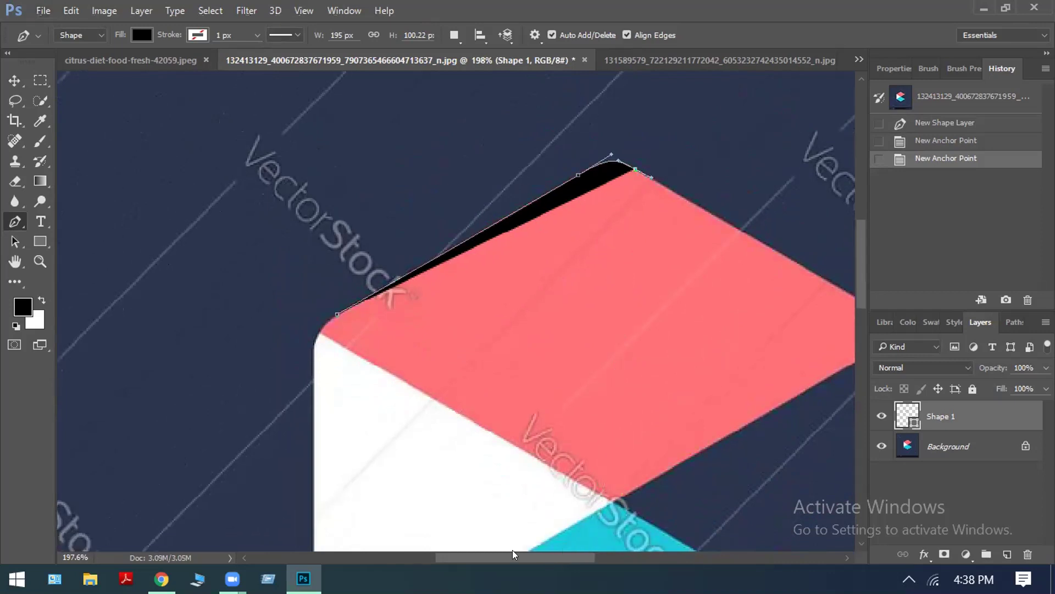
{"action": "scroll", "coordinate": [582, 550], "scroll_direction": "right", "scroll_amount": 5}
{"action": "scroll", "coordinate": [581, 550], "scroll_direction": "left", "scroll_amount": 4}
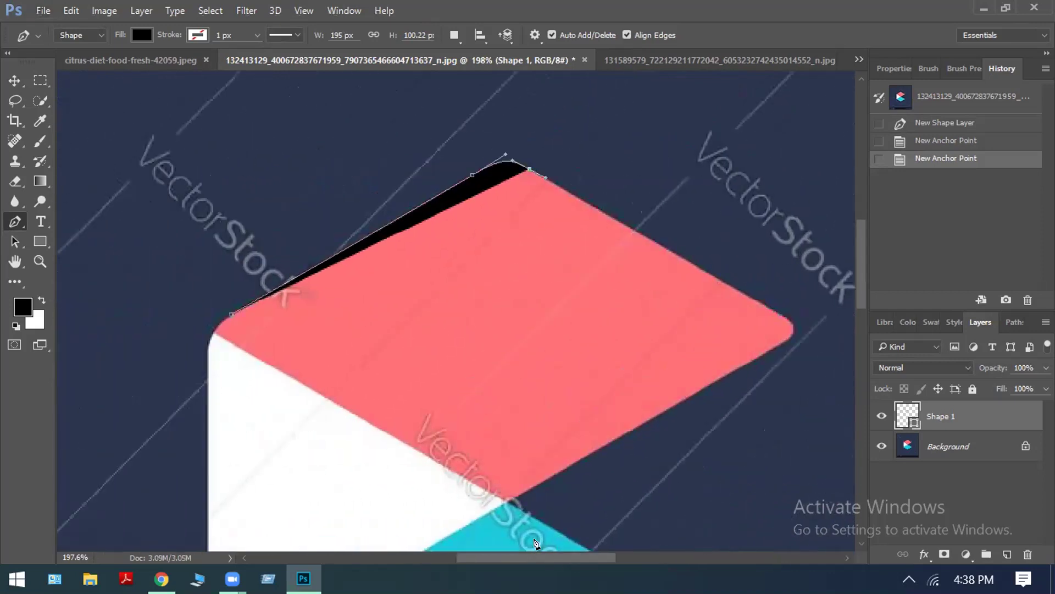
{"action": "scroll", "coordinate": [695, 209], "scroll_direction": "down", "scroll_amount": 1}
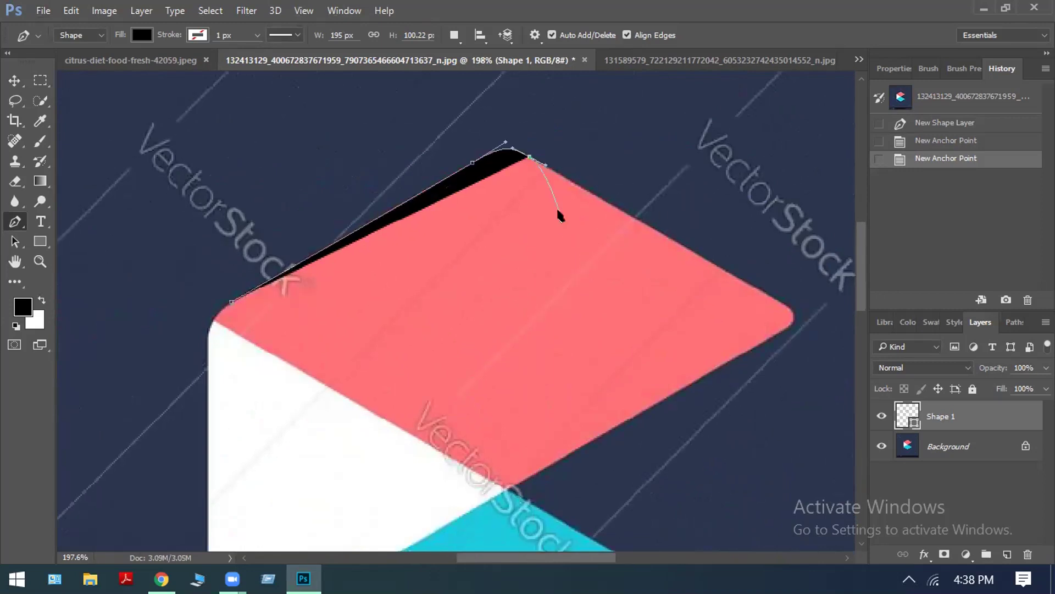
{"action": "scroll", "coordinate": [731, 275], "scroll_direction": "down", "scroll_amount": 1}
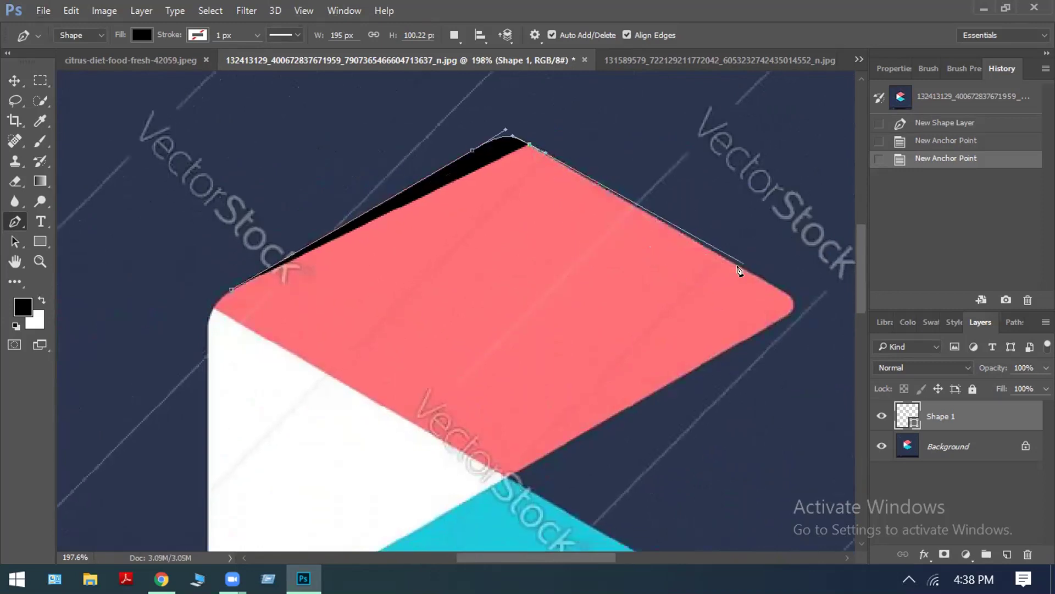
{"action": "scroll", "coordinate": [679, 249], "scroll_direction": "up", "scroll_amount": 1}
{"action": "scroll", "coordinate": [677, 248], "scroll_direction": "up", "scroll_amount": 2}
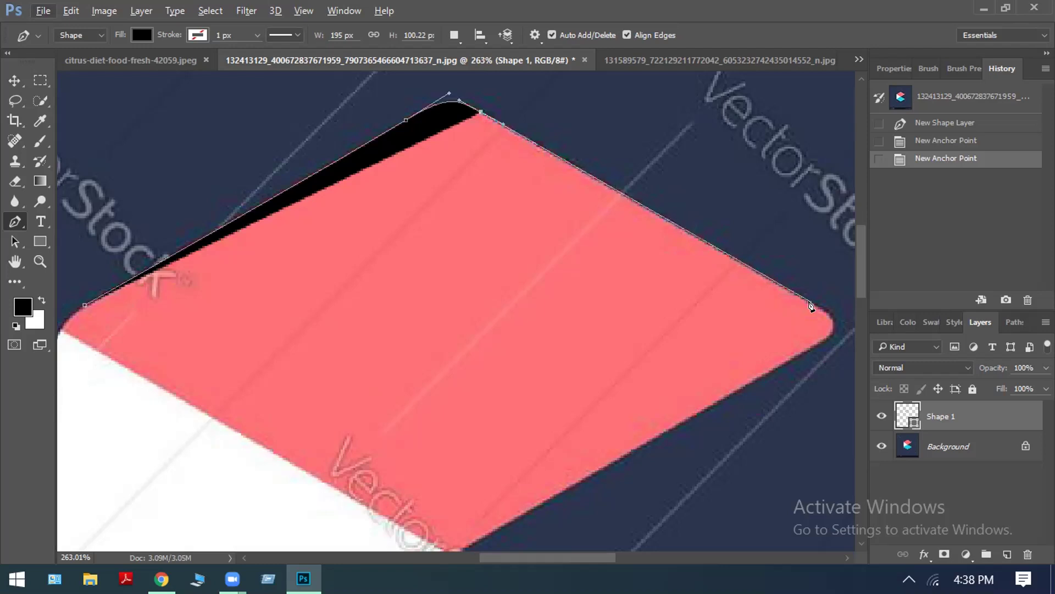
{"action": "mouse_move", "coordinate": [812, 303]}
{"action": "left_mouse_down"}
{"action": "mouse_move", "coordinate": [821, 325]}
{"action": "mouse_move", "coordinate": [805, 360]}
{"action": "mouse_move", "coordinate": [830, 317]}
{"action": "mouse_move", "coordinate": [813, 303]}
{"action": "left_mouse_up"}
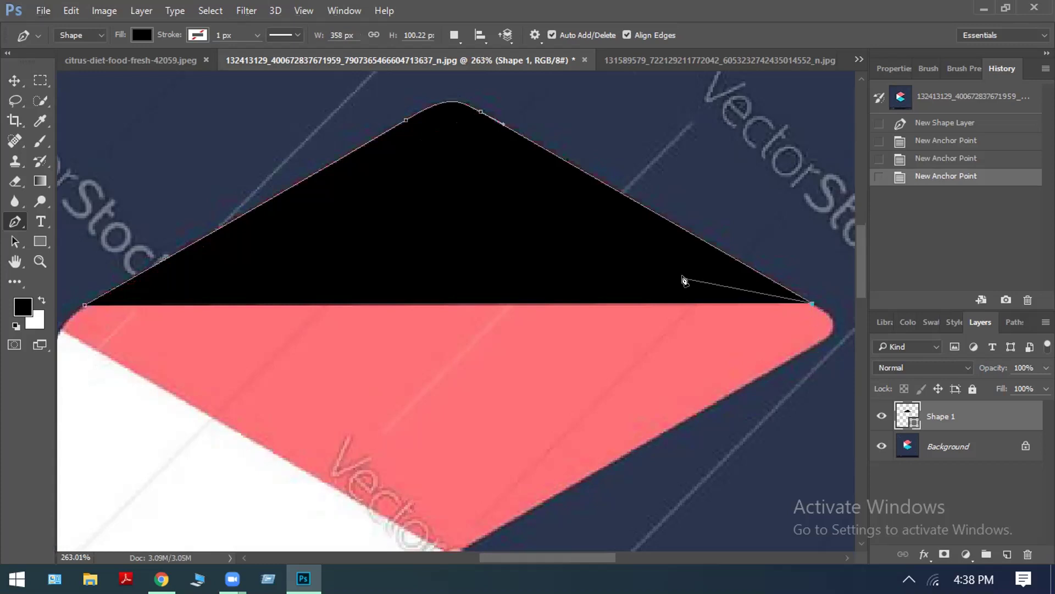
{"action": "key", "text": "ctrl+z"}
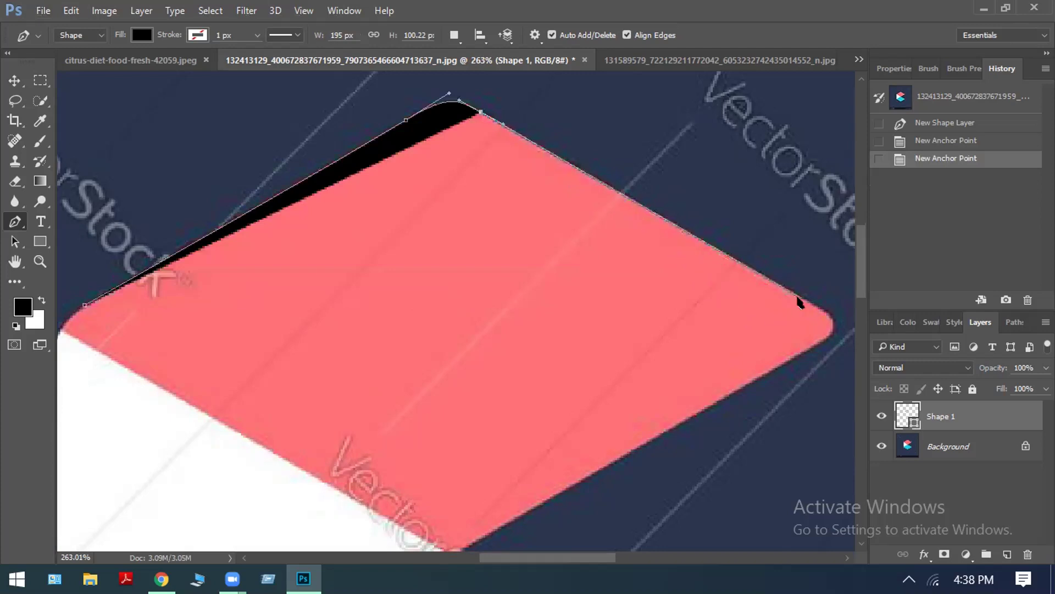
{"action": "left_click_drag", "start_coordinate": [806, 301], "coordinate": [853, 329]}
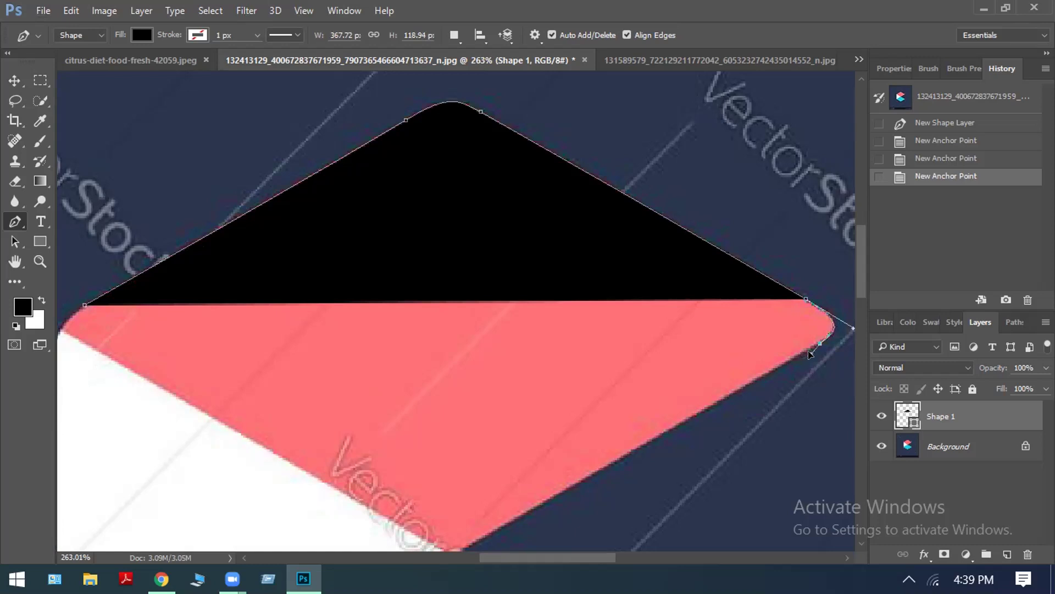
{"action": "left_click", "coordinate": [807, 350]}
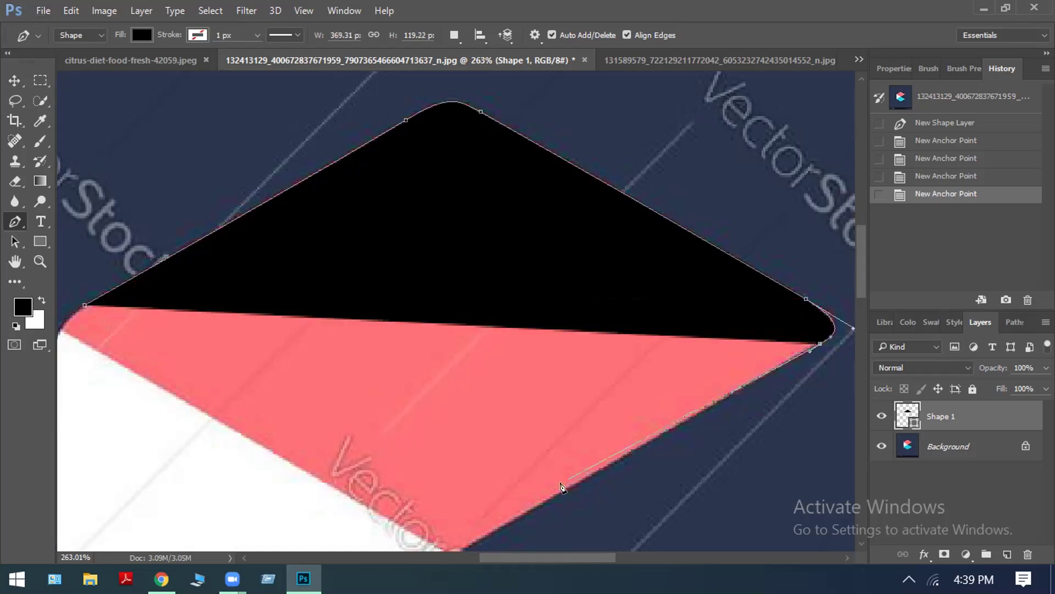
Extend the path along the pink face's lower-right edge to a corner anchor on the white-blue boundary just past the face's bottom corner.
{"action": "scroll", "coordinate": [502, 405], "scroll_direction": "down", "scroll_amount": 1}
{"action": "scroll", "coordinate": [502, 406], "scroll_direction": "down", "scroll_amount": 5}
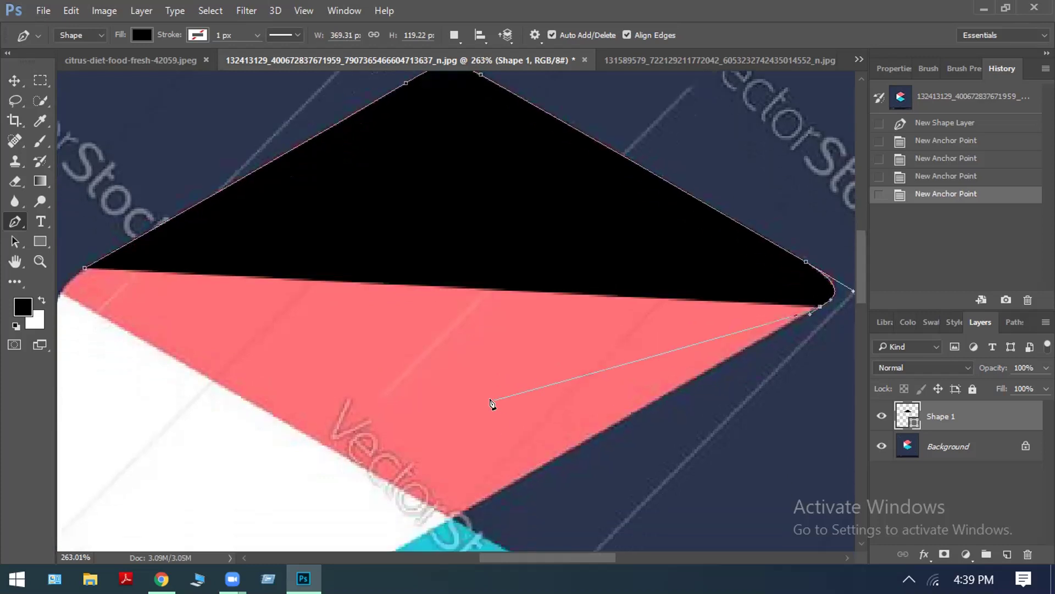
{"action": "scroll", "coordinate": [491, 401], "scroll_direction": "down", "scroll_amount": 1}
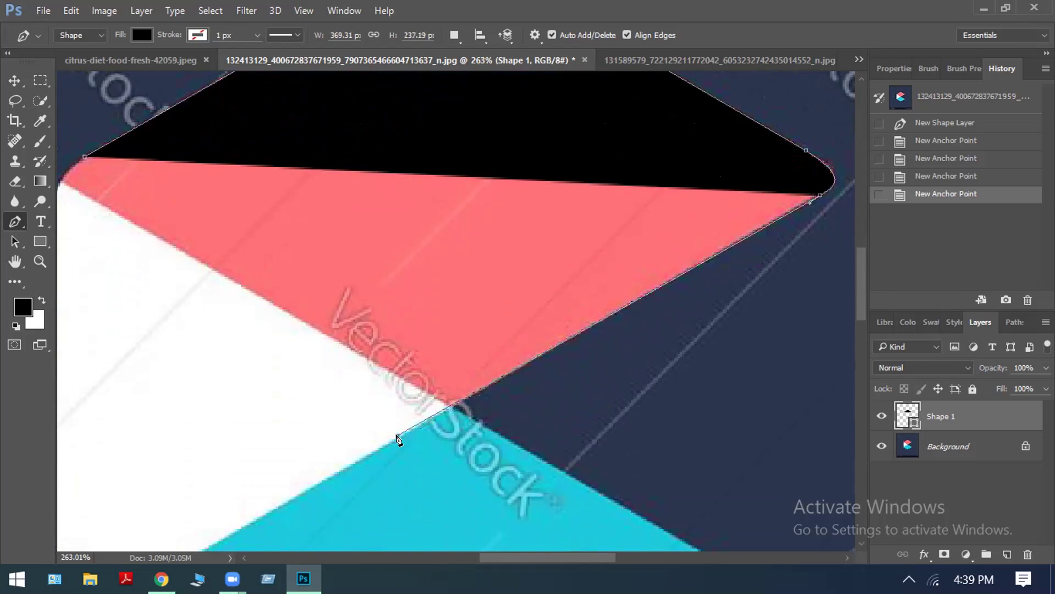
{"action": "left_click_drag", "start_coordinate": [397, 436], "coordinate": [265, 501]}
{"action": "left_click", "coordinate": [272, 506]}
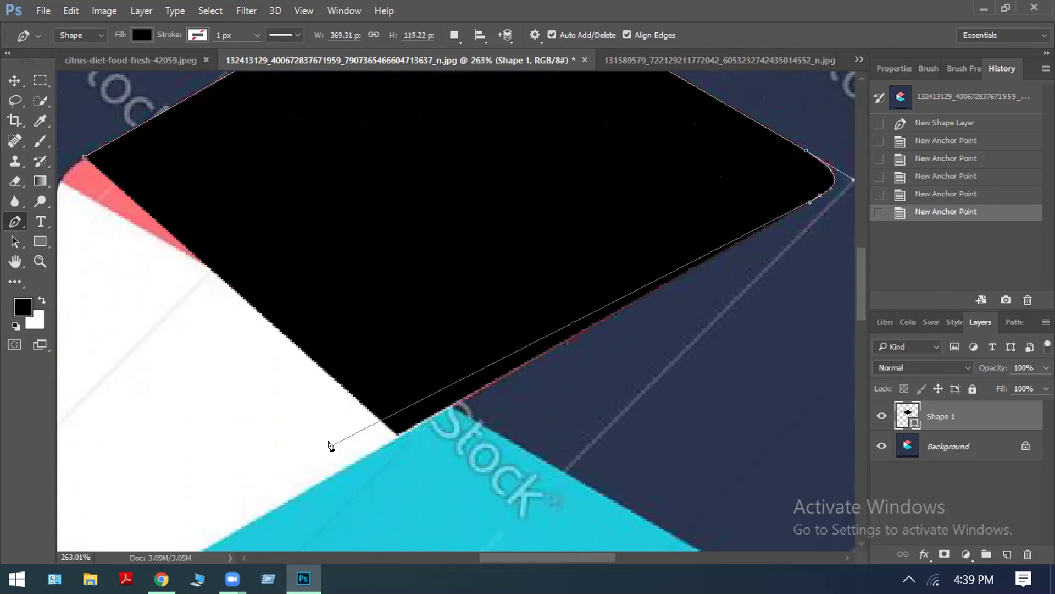
{"action": "key", "text": "BackSpace"}
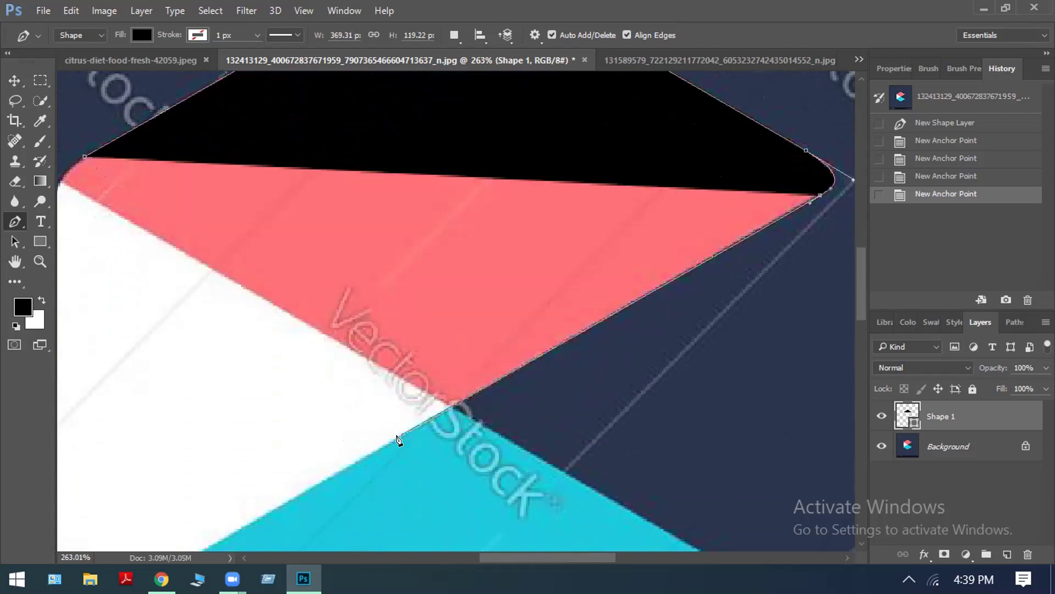
{"action": "left_click", "coordinate": [397, 437]}
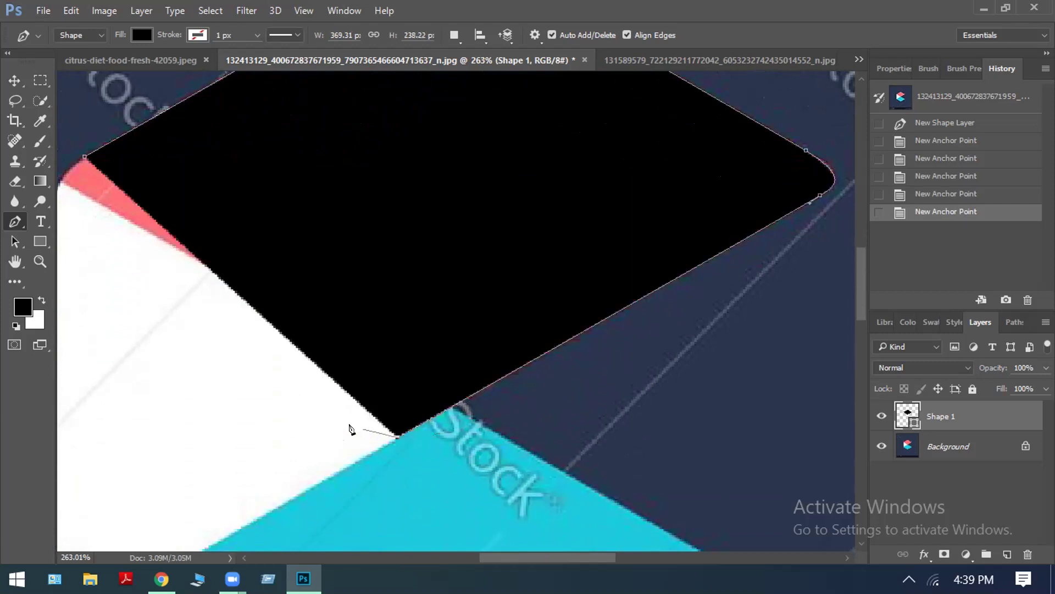
Add a curved anchor at the top of the white face's left edge and close the pink face's path at its starting anchor.
{"action": "scroll", "coordinate": [323, 306], "scroll_direction": "down", "scroll_amount": 3}
{"action": "scroll", "coordinate": [377, 318], "scroll_direction": "up", "scroll_amount": 2}
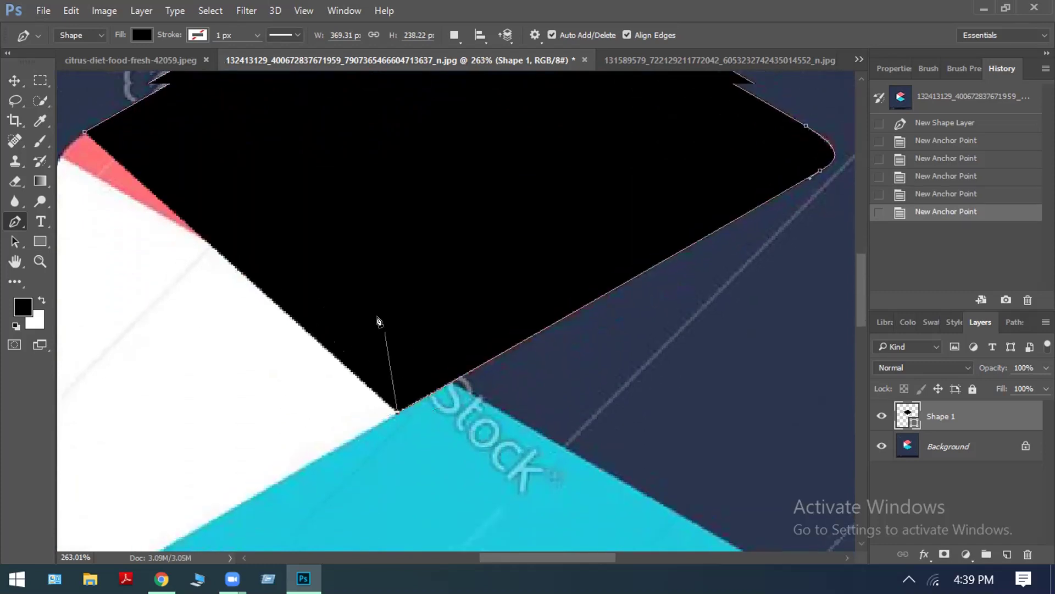
{"action": "scroll", "coordinate": [279, 358], "scroll_direction": "down", "scroll_amount": 2}
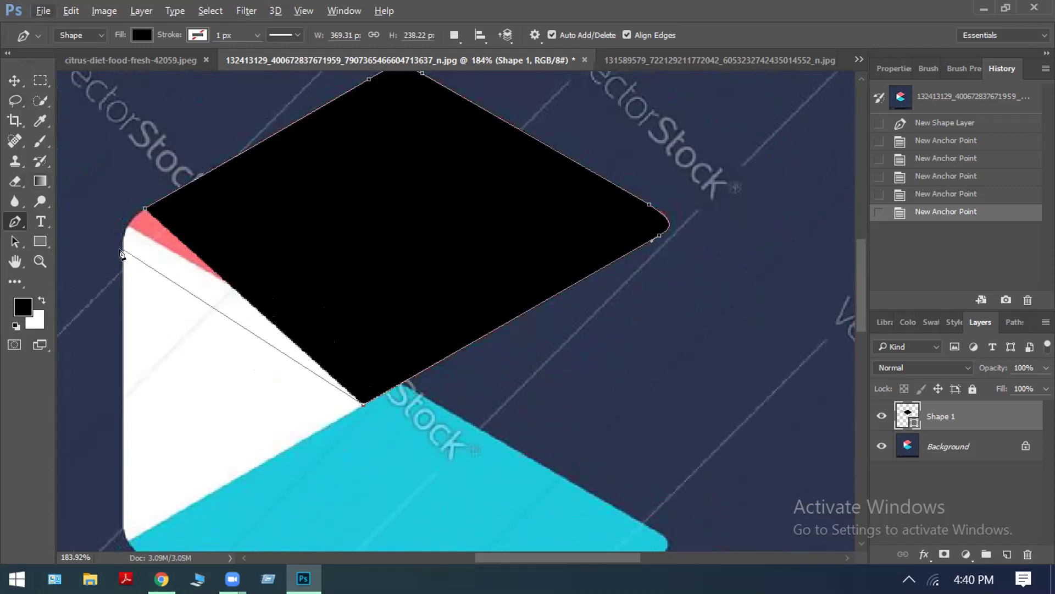
{"action": "key", "text": "alt"}
{"action": "mouse_move", "coordinate": [122, 248]}
{"action": "left_mouse_down"}
{"action": "mouse_move", "coordinate": [118, 226]}
{"action": "mouse_move", "coordinate": [137, 207]}
{"action": "mouse_move", "coordinate": [107, 227]}
{"action": "mouse_move", "coordinate": [119, 226]}
{"action": "mouse_move", "coordinate": [112, 243]}
{"action": "mouse_move", "coordinate": [104, 228]}
{"action": "mouse_move", "coordinate": [127, 209]}
{"action": "mouse_move", "coordinate": [103, 176]}
{"action": "mouse_move", "coordinate": [118, 234]}
{"action": "left_mouse_up"}
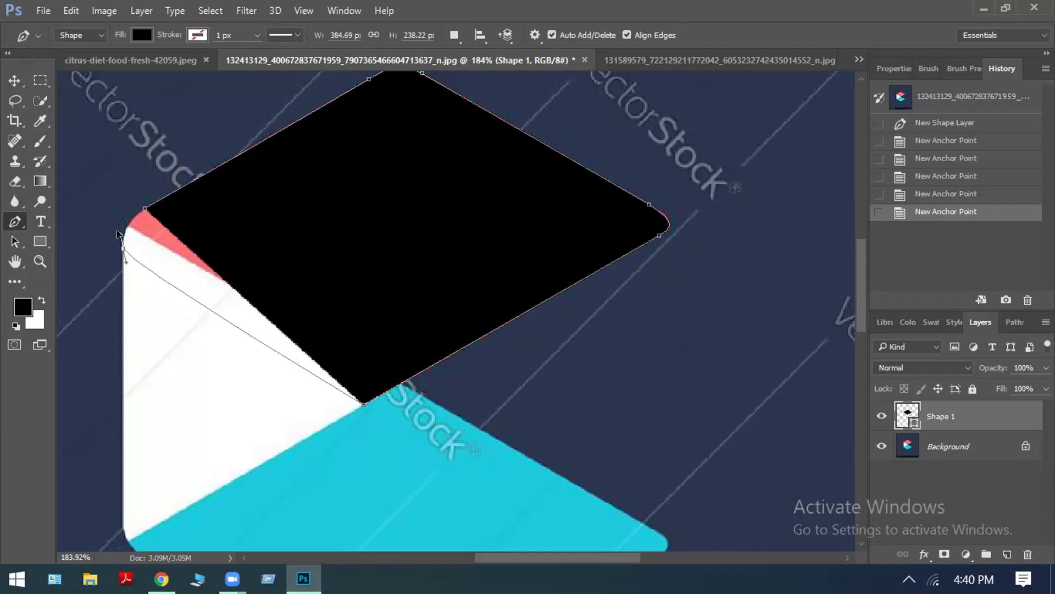
{"action": "left_click_drag", "start_coordinate": [117, 234], "coordinate": [140, 208]}
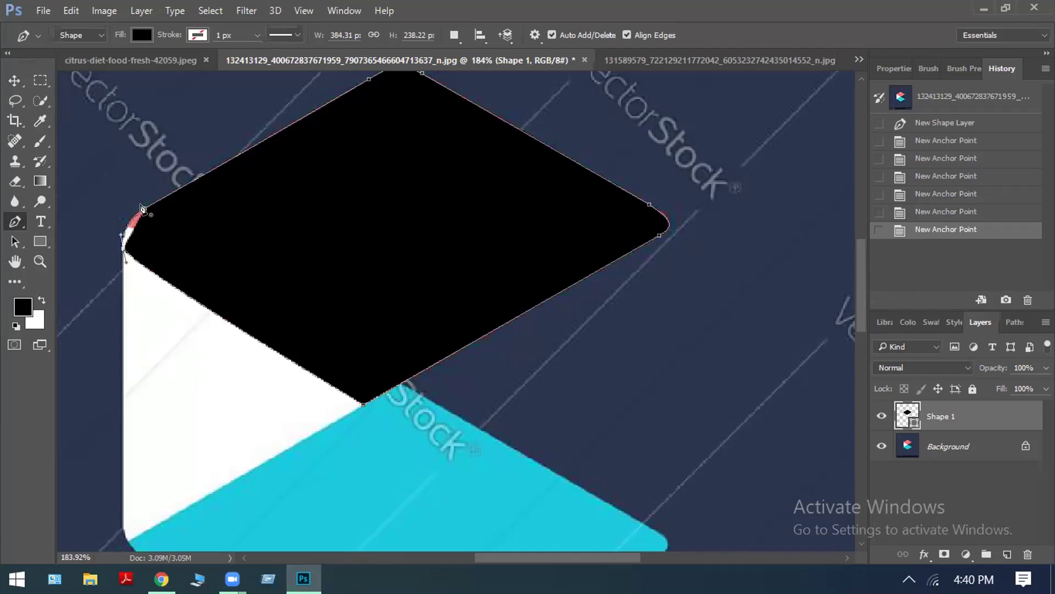
{"action": "left_click", "coordinate": [141, 208]}
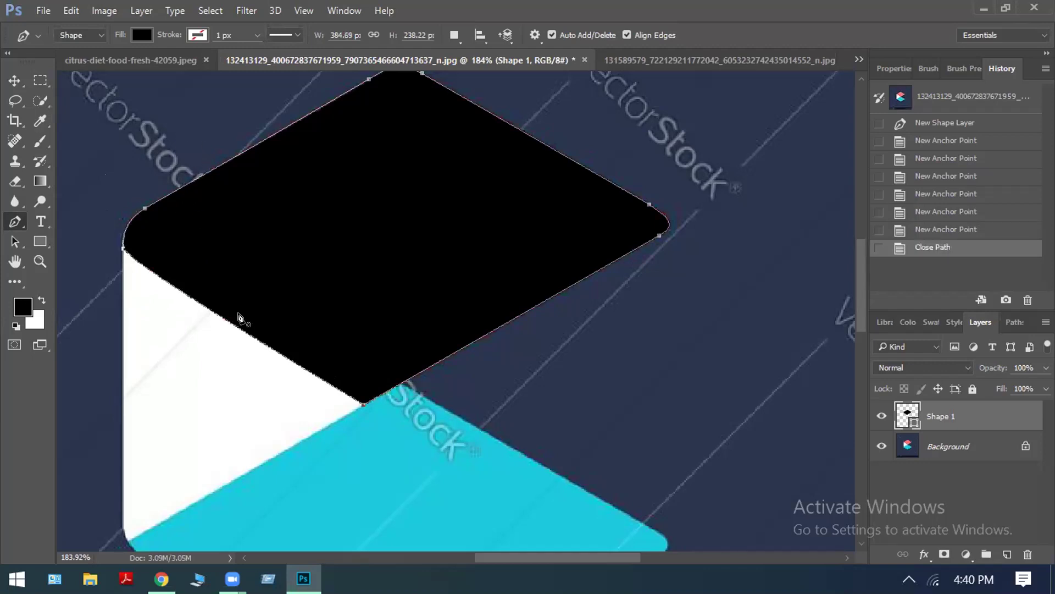
Examine the closed top-face shape and the outlines of the white and blue faces below it.
{"action": "scroll", "coordinate": [134, 286], "scroll_direction": "down", "scroll_amount": 1}
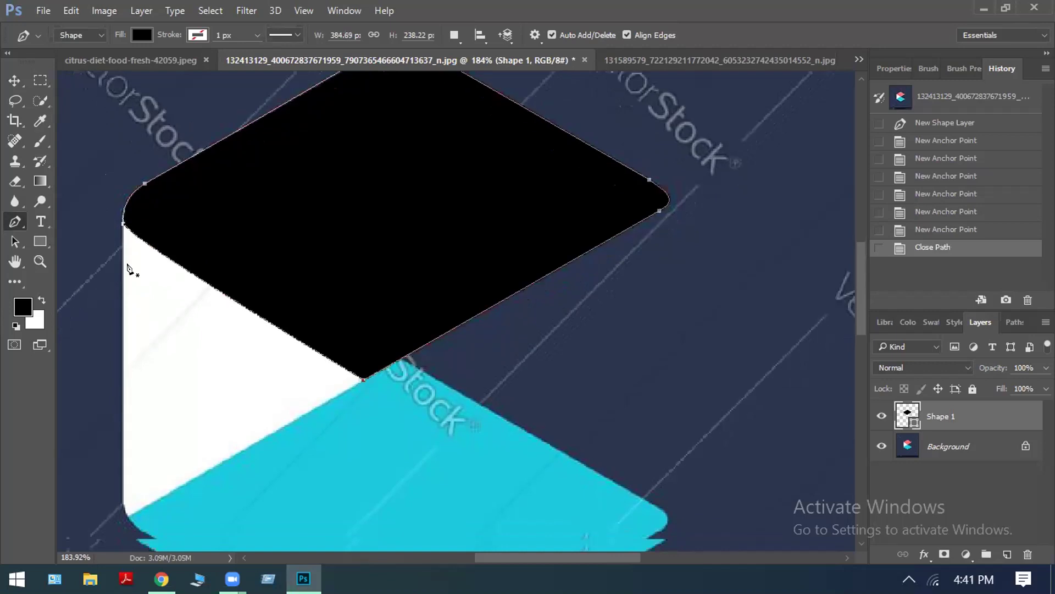
{"action": "scroll", "coordinate": [181, 286], "scroll_direction": "up", "scroll_amount": 1}
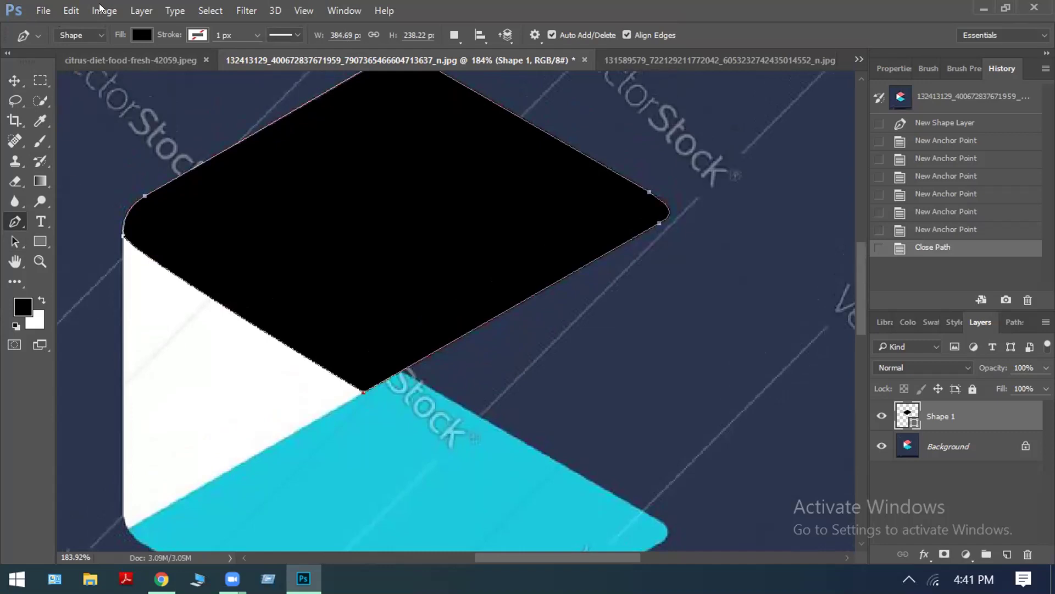
{"action": "scroll", "coordinate": [74, 138], "scroll_direction": "down", "scroll_amount": 2}
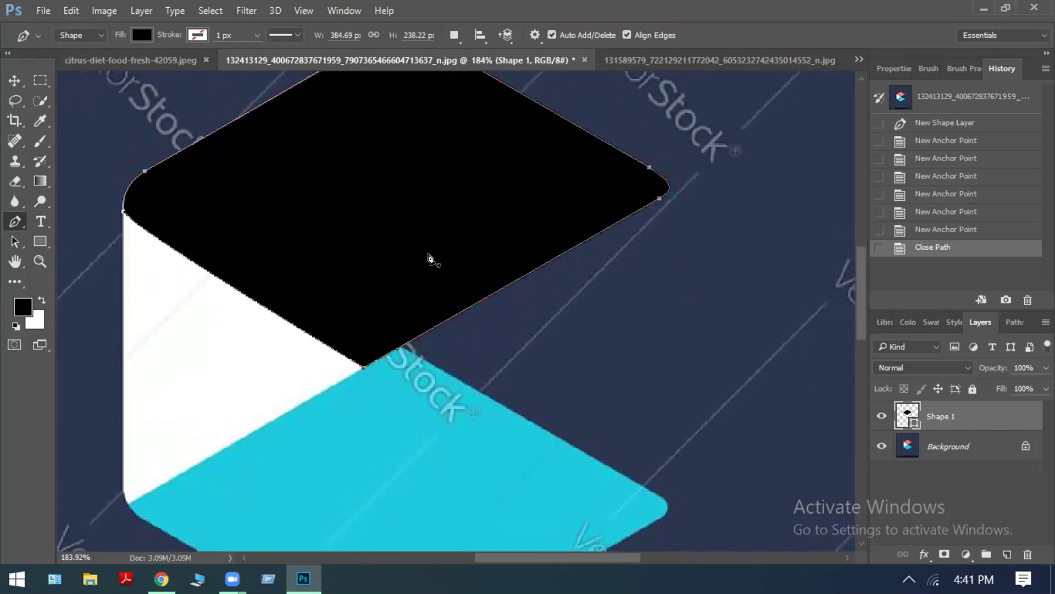
{"action": "scroll", "coordinate": [434, 264], "scroll_direction": "up", "scroll_amount": 2}
{"action": "scroll", "coordinate": [437, 272], "scroll_direction": "up", "scroll_amount": 1}
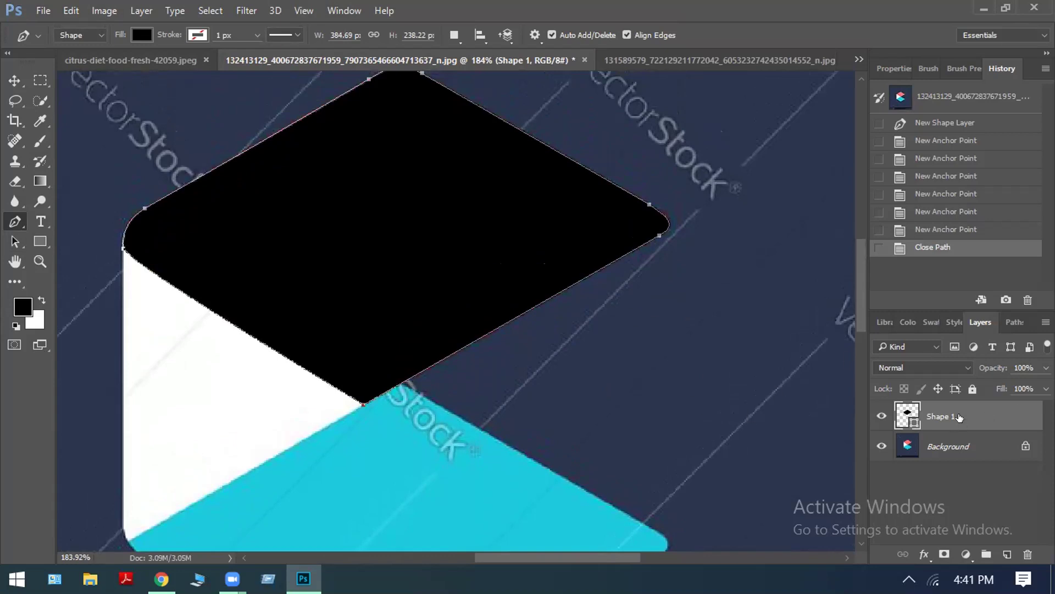
{"action": "scroll", "coordinate": [726, 492], "scroll_direction": "up", "scroll_amount": 2}
{"action": "scroll", "coordinate": [459, 509], "scroll_direction": "down", "scroll_amount": 3}
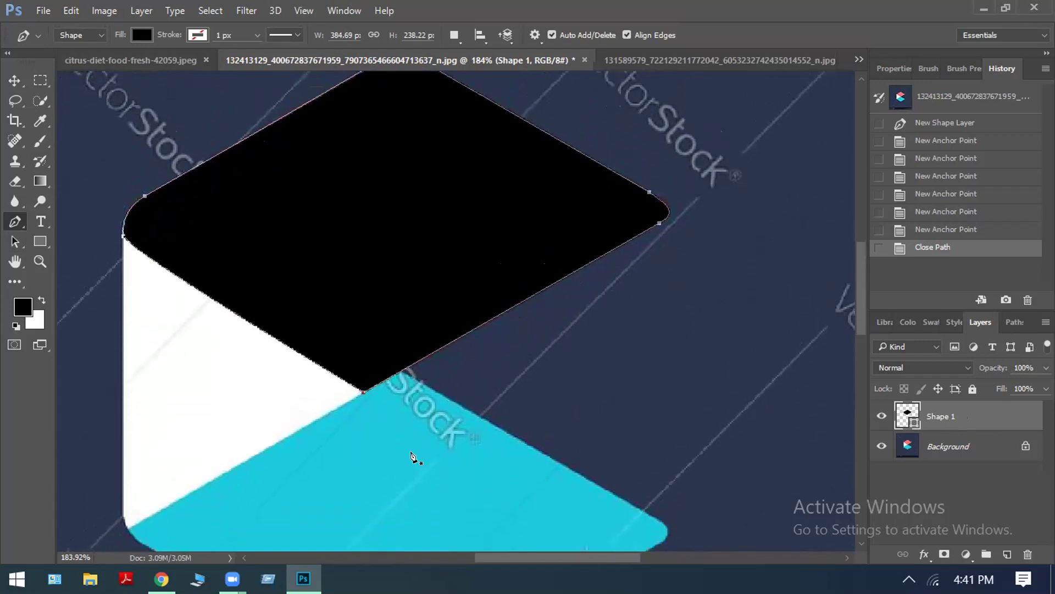
{"action": "scroll", "coordinate": [411, 458], "scroll_direction": "down", "scroll_amount": 2}
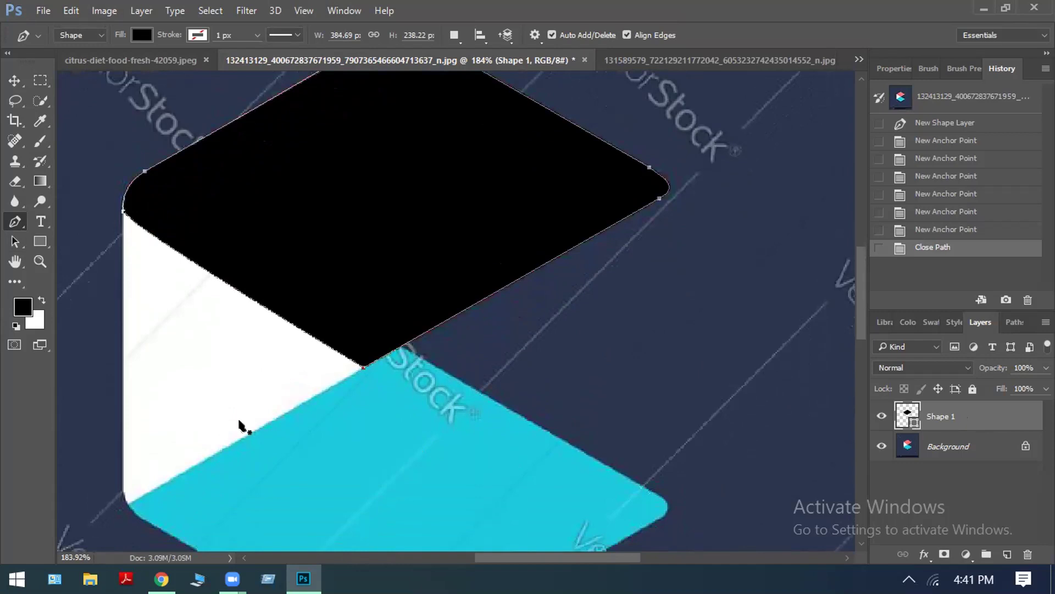
{"action": "scroll", "coordinate": [242, 426], "scroll_direction": "down", "scroll_amount": 1}
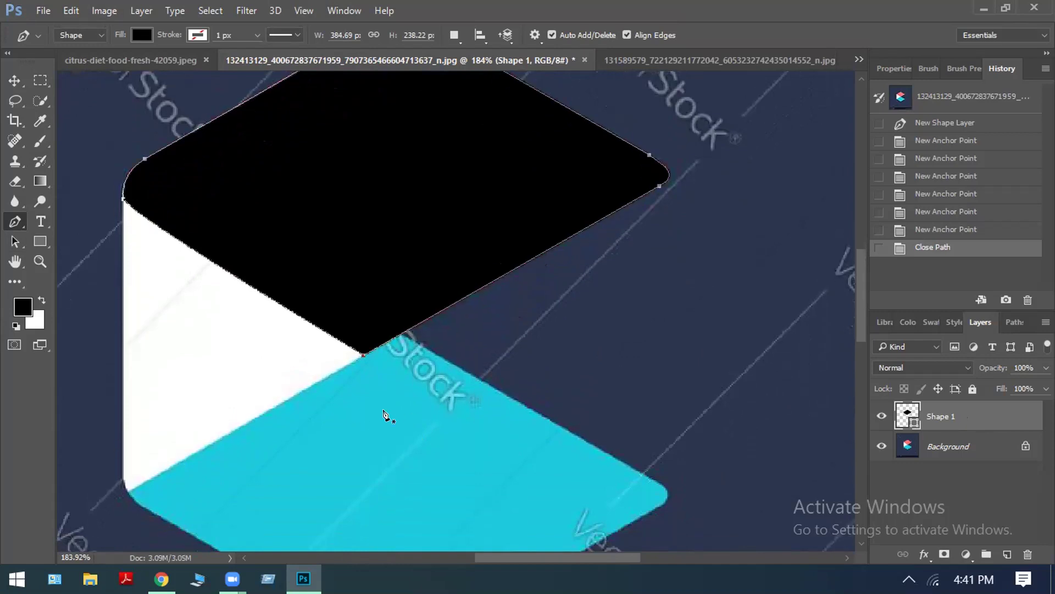
{"action": "scroll", "coordinate": [388, 407], "scroll_direction": "down", "scroll_amount": 2}
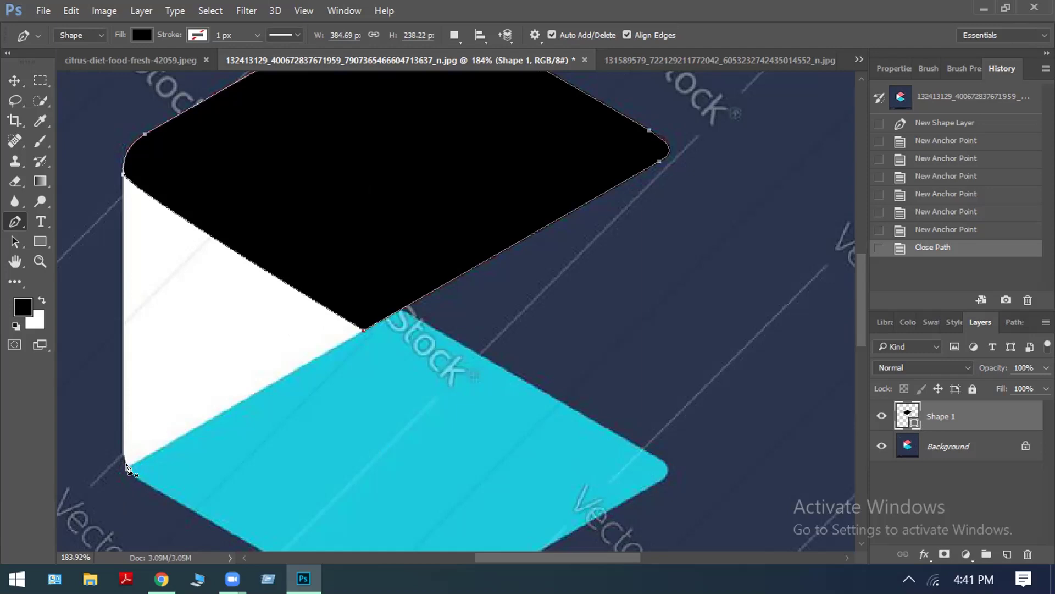
{"action": "scroll", "coordinate": [584, 382], "scroll_direction": "down", "scroll_amount": 3}
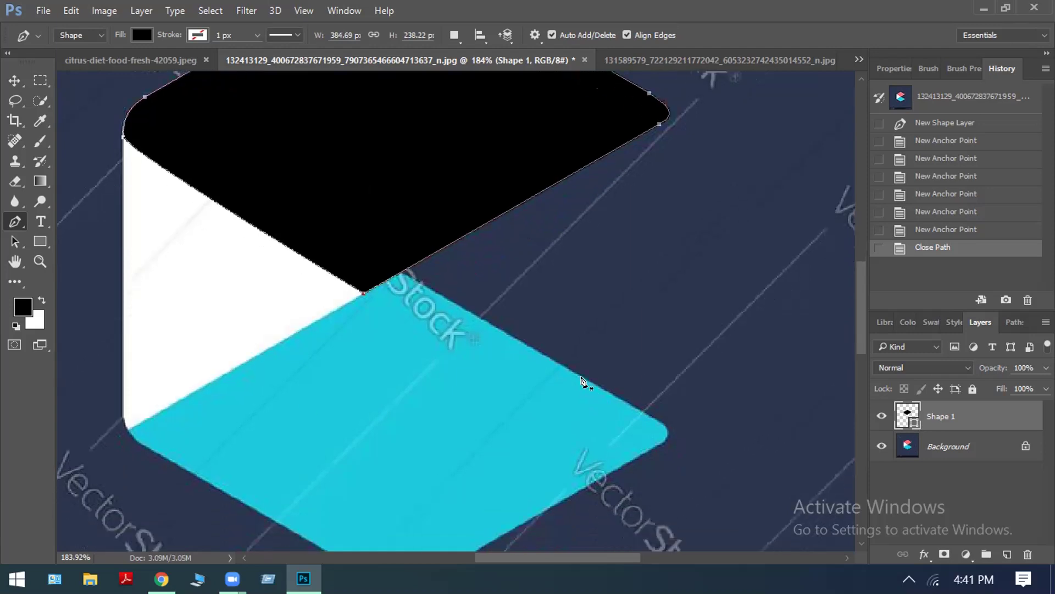
{"action": "scroll", "coordinate": [584, 318], "scroll_direction": "down", "scroll_amount": 2}
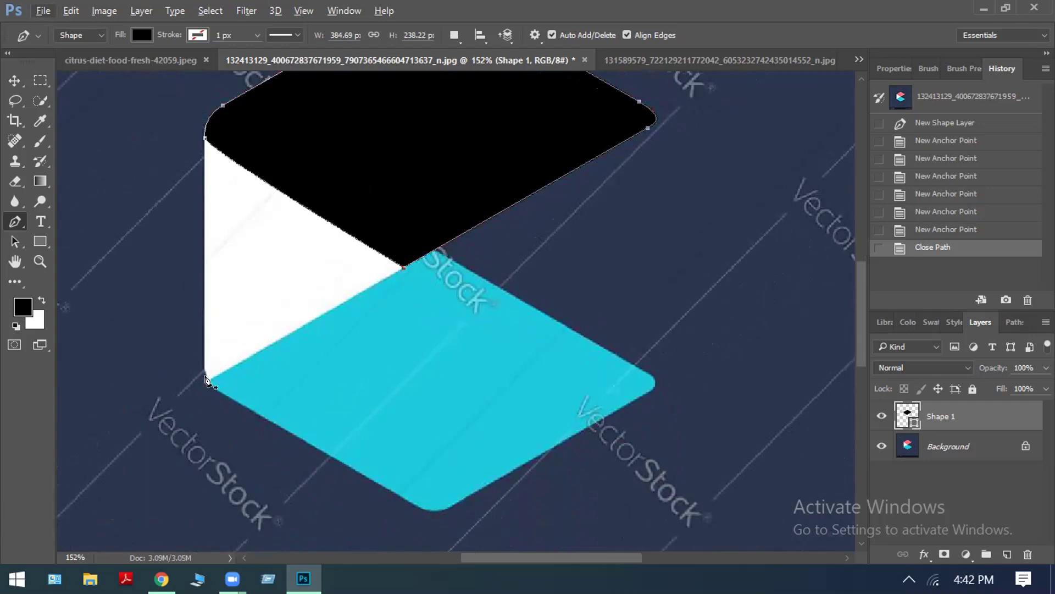
{"action": "key", "text": "Return"}
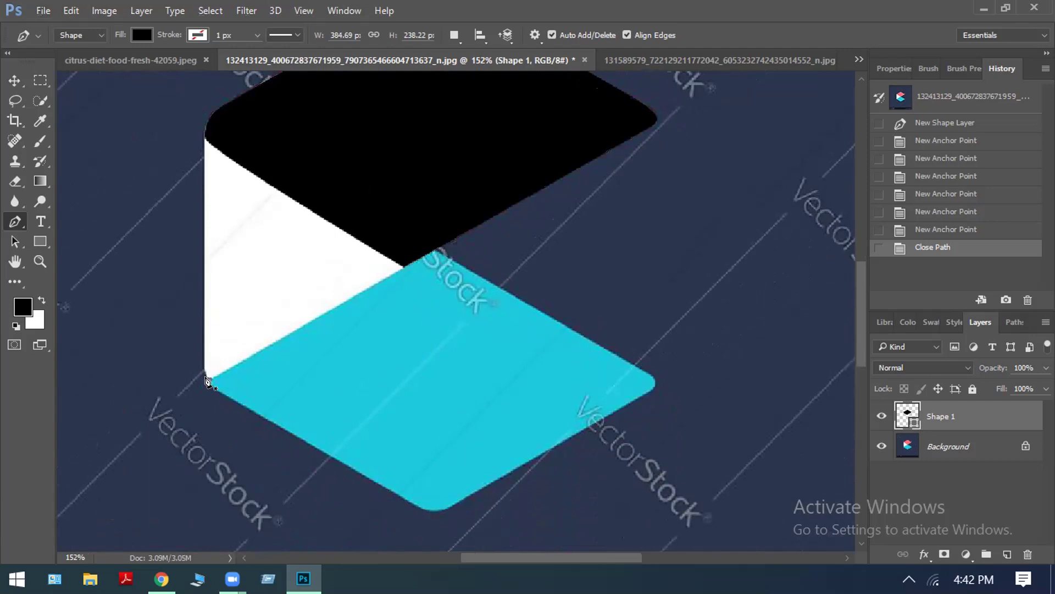
{"action": "left_click", "coordinate": [207, 380]}
{"action": "key", "text": "ctrl+z"}
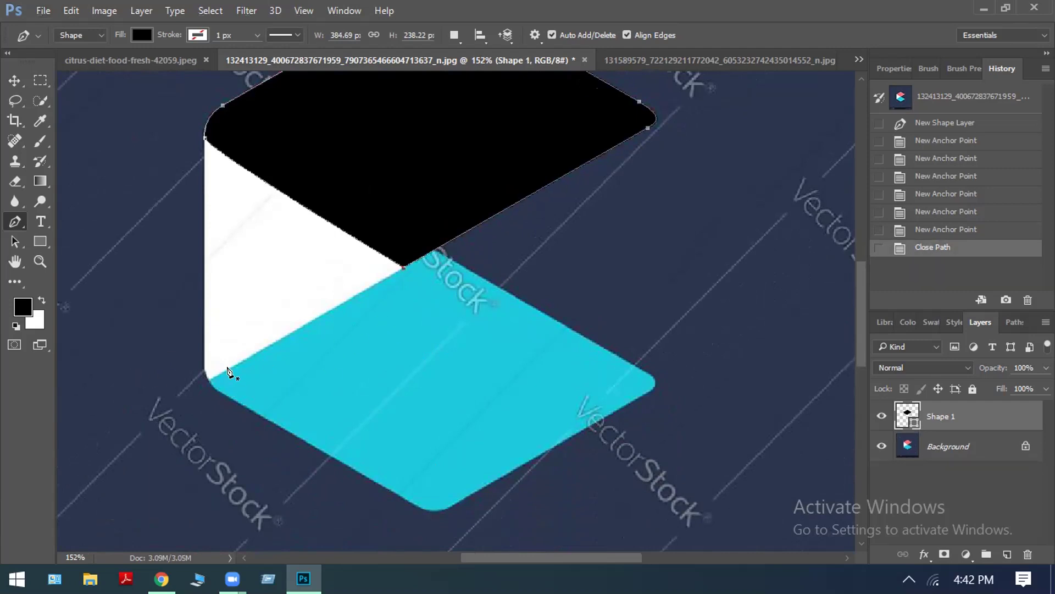
{"action": "scroll", "coordinate": [218, 368], "scroll_direction": "up", "scroll_amount": 3}
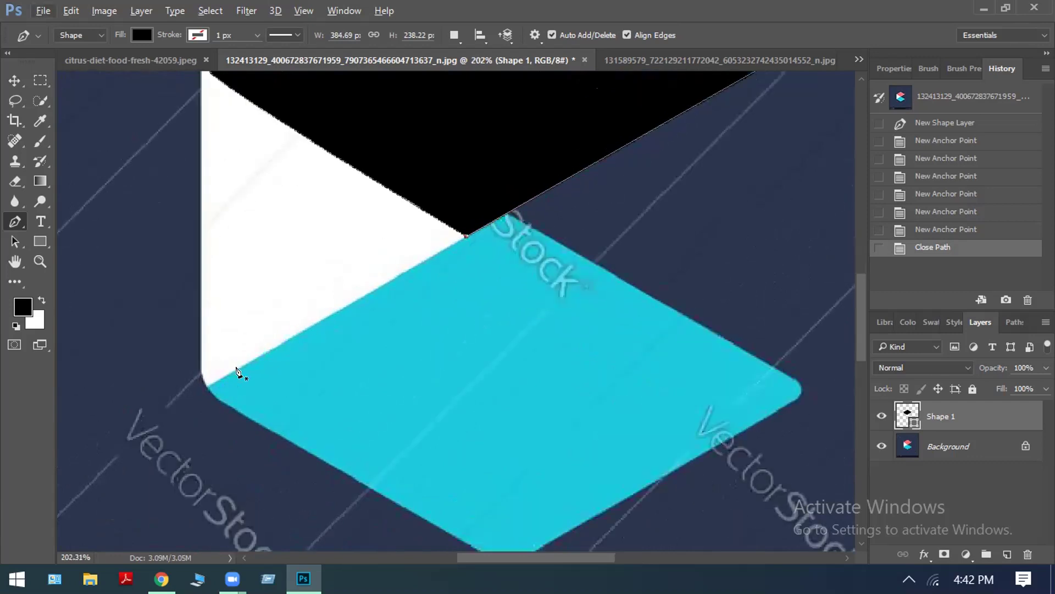
{"action": "mouse_move", "coordinate": [227, 375]}
{"action": "left_mouse_down"}
{"action": "mouse_move", "coordinate": [262, 353]}
{"action": "mouse_move", "coordinate": [245, 365]}
{"action": "left_mouse_up"}
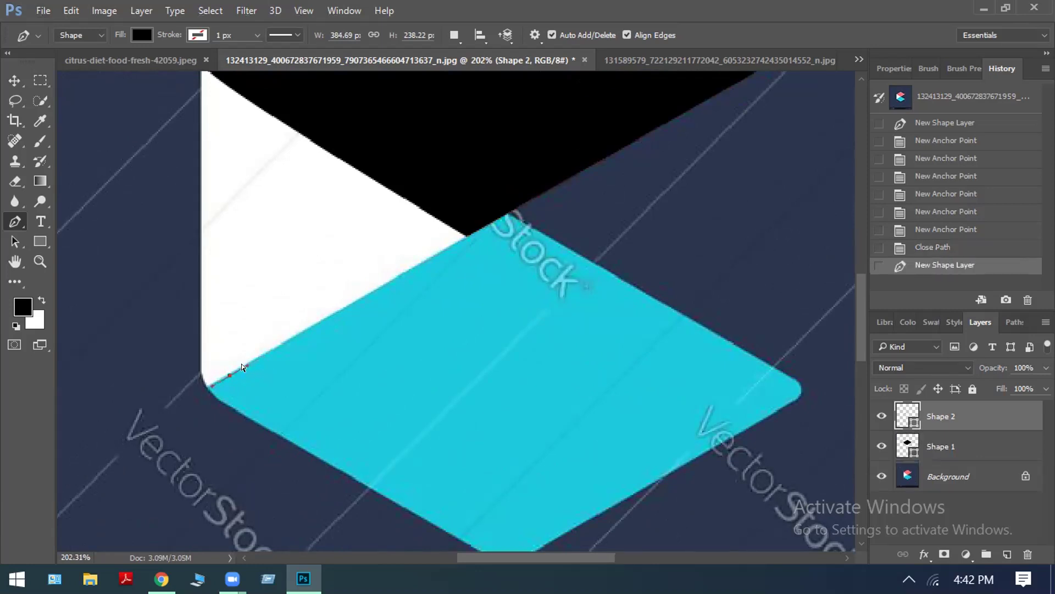
{"action": "key", "text": "ctrl+z"}
Start a new Pen shape near the blue face's left corner with a smooth anchor and run it to the face's top corner.
{"action": "scroll", "coordinate": [241, 364], "scroll_direction": "up", "scroll_amount": 1}
{"action": "scroll", "coordinate": [241, 364], "scroll_direction": "up", "scroll_amount": 1}
{"action": "scroll", "coordinate": [247, 379], "scroll_direction": "up", "scroll_amount": 3}
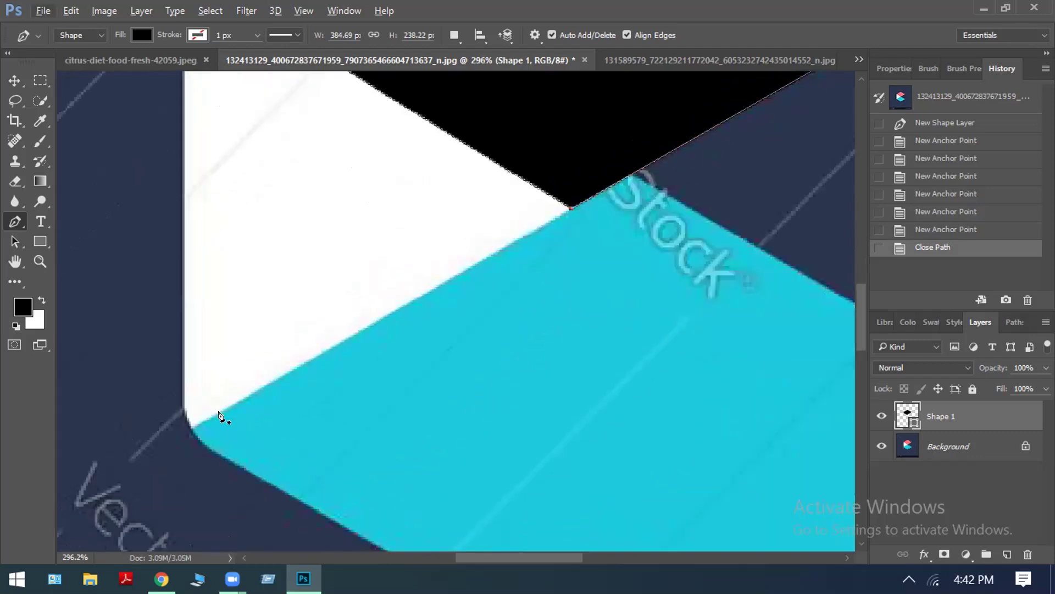
{"action": "scroll", "coordinate": [219, 412], "scroll_direction": "down", "scroll_amount": 1}
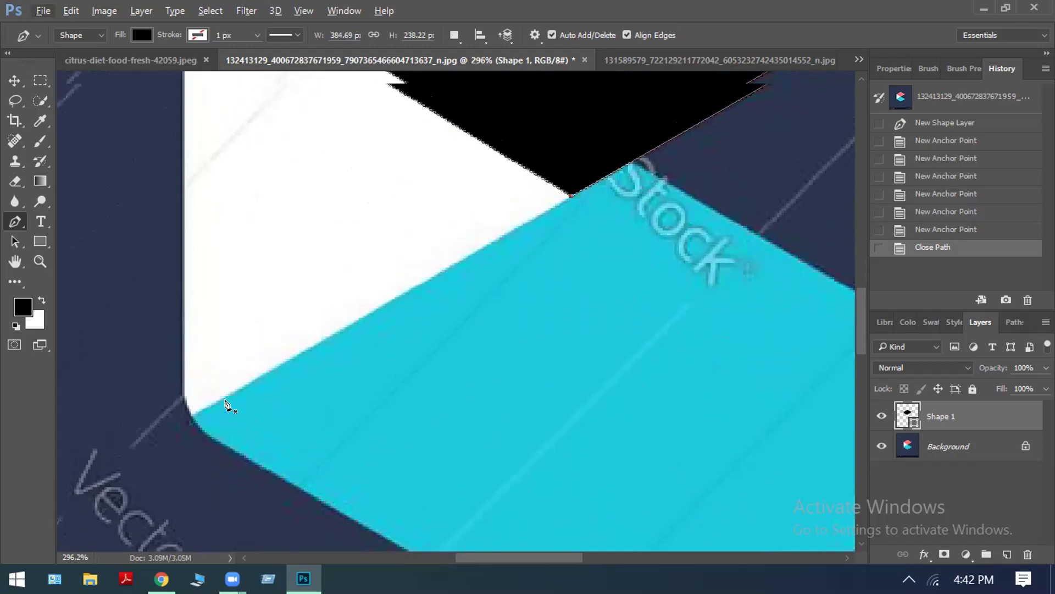
{"action": "scroll", "coordinate": [225, 405], "scroll_direction": "down", "scroll_amount": 4}
{"action": "scroll", "coordinate": [226, 405], "scroll_direction": "up", "scroll_amount": 2}
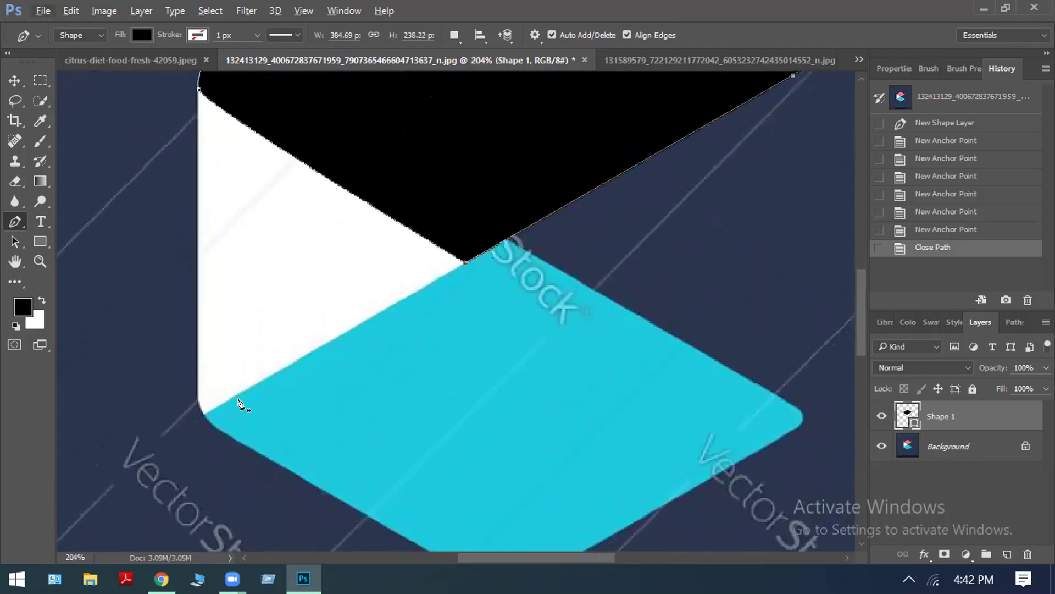
{"action": "key", "text": "Return"}
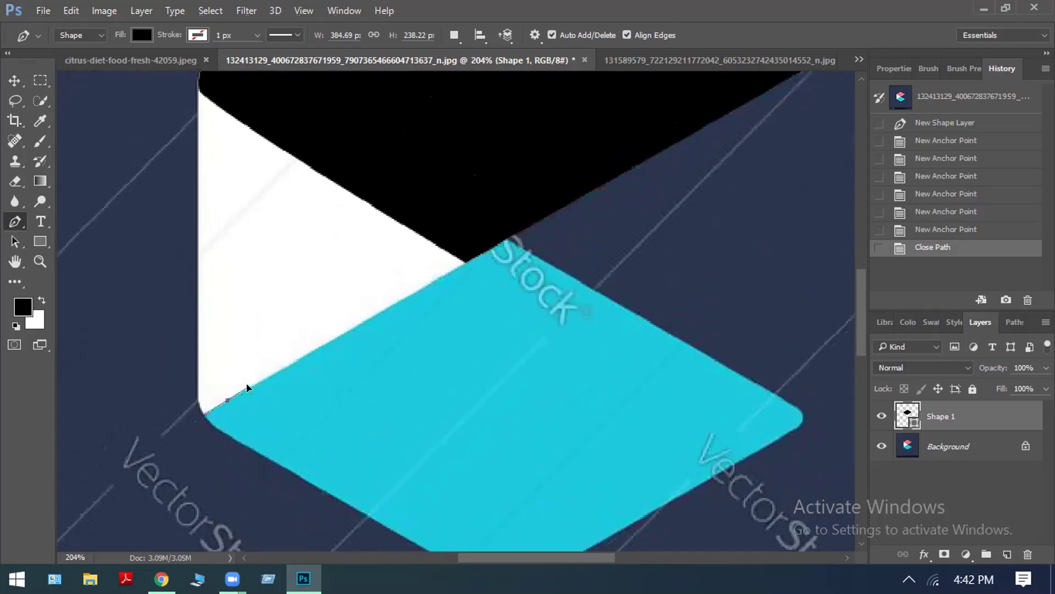
{"action": "left_click", "coordinate": [243, 391]}
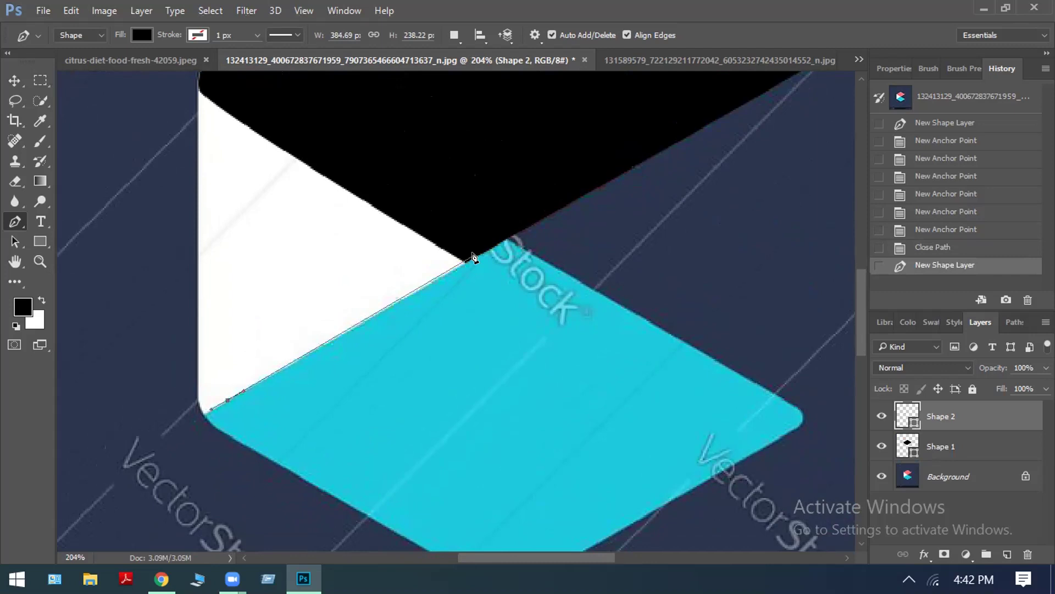
{"action": "left_click", "coordinate": [504, 240]}
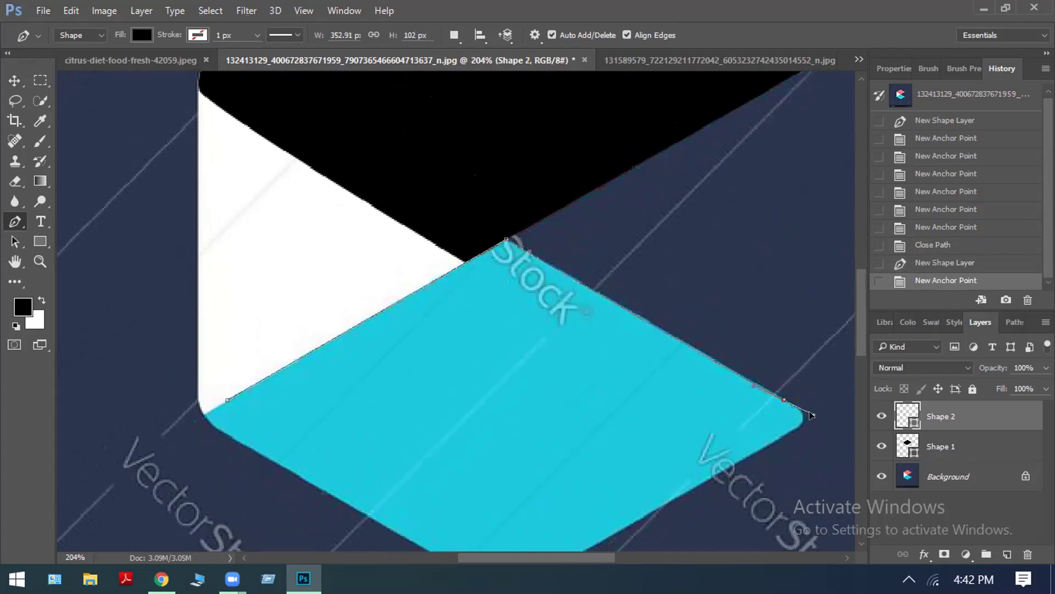
Trace the blue face's upper-right edge and curve the path around its rounded right corner using smooth anchors with handles.
{"action": "left_click", "coordinate": [807, 416]}
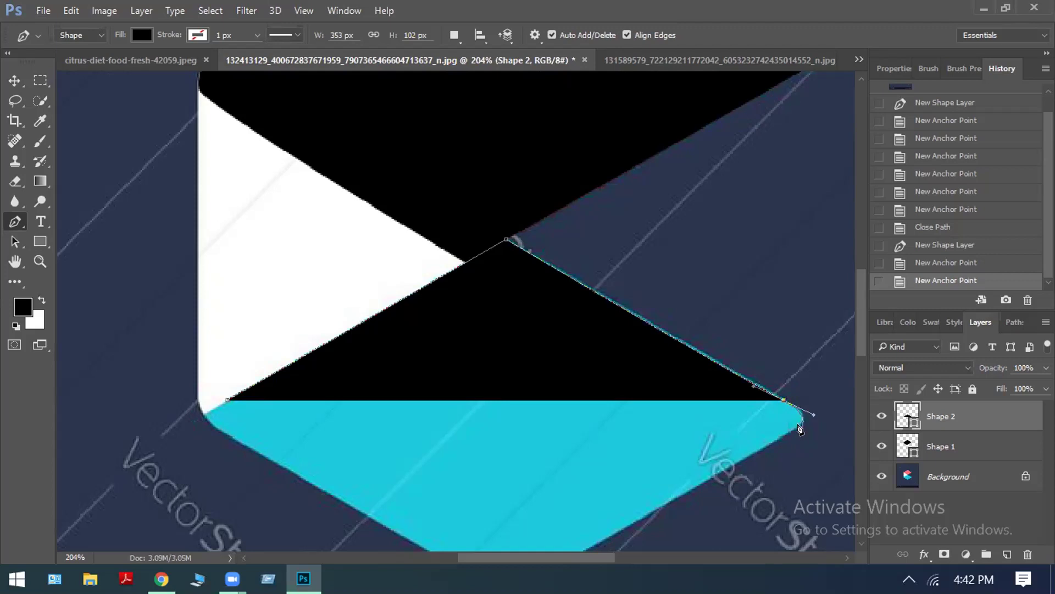
{"action": "left_click_drag", "start_coordinate": [801, 426], "coordinate": [800, 424]}
{"action": "scroll", "coordinate": [723, 420], "scroll_direction": "down", "scroll_amount": 1}
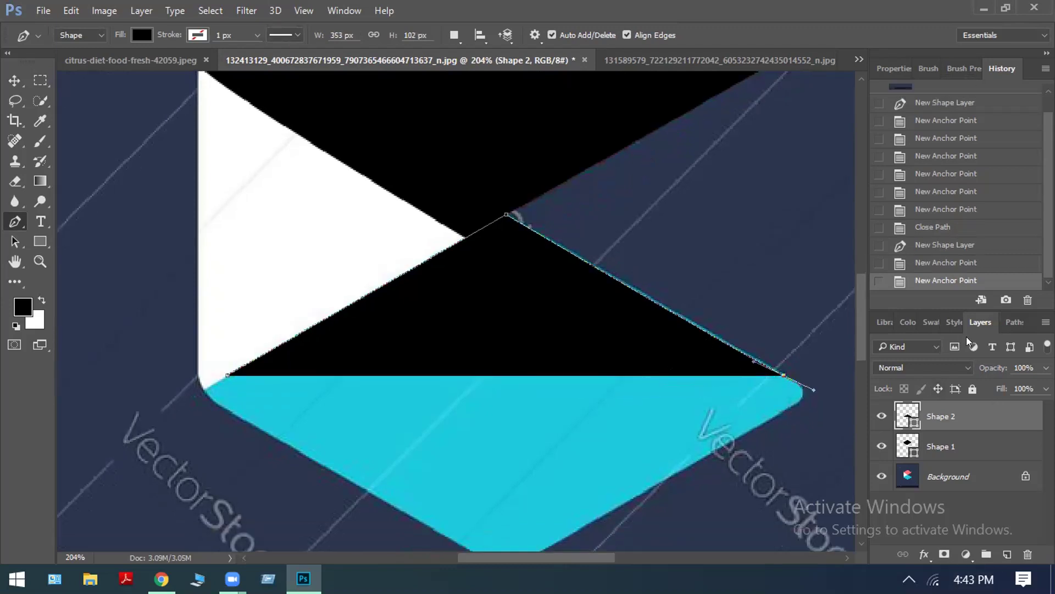
{"action": "left_click_drag", "start_coordinate": [535, 552], "coordinate": [575, 548]}
{"action": "scroll", "coordinate": [566, 482], "scroll_direction": "up", "scroll_amount": 3}
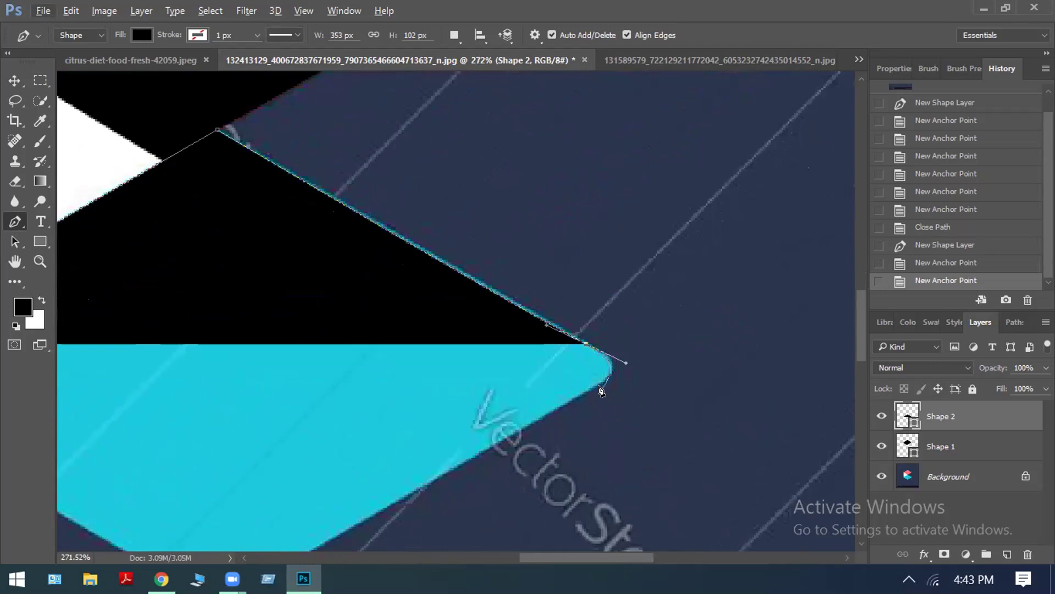
{"action": "left_click_drag", "start_coordinate": [601, 388], "coordinate": [559, 407]}
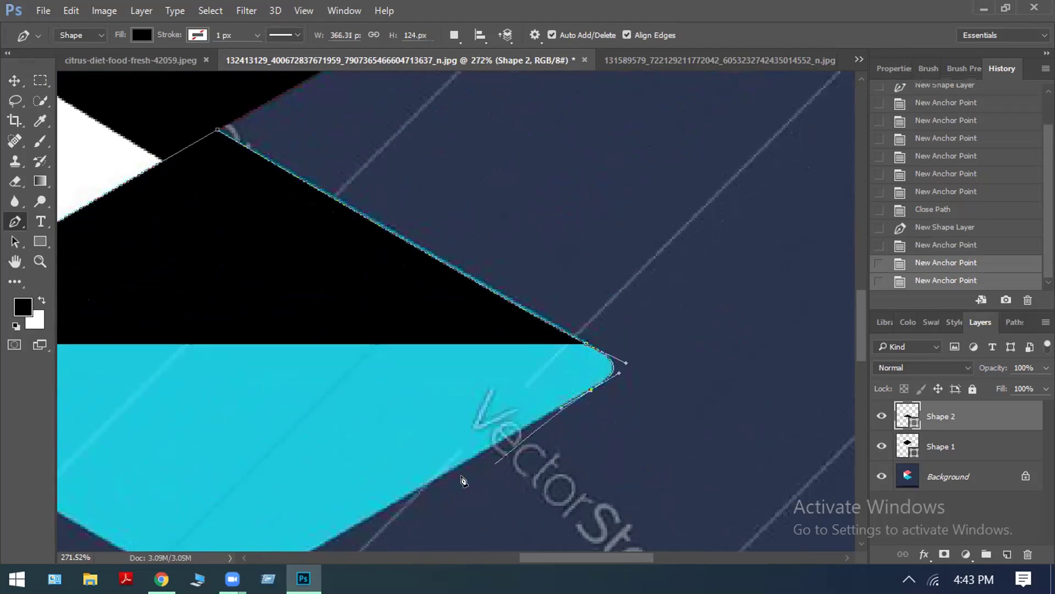
{"action": "scroll", "coordinate": [404, 477], "scroll_direction": "down", "scroll_amount": 1}
{"action": "scroll", "coordinate": [434, 440], "scroll_direction": "down", "scroll_amount": 2}
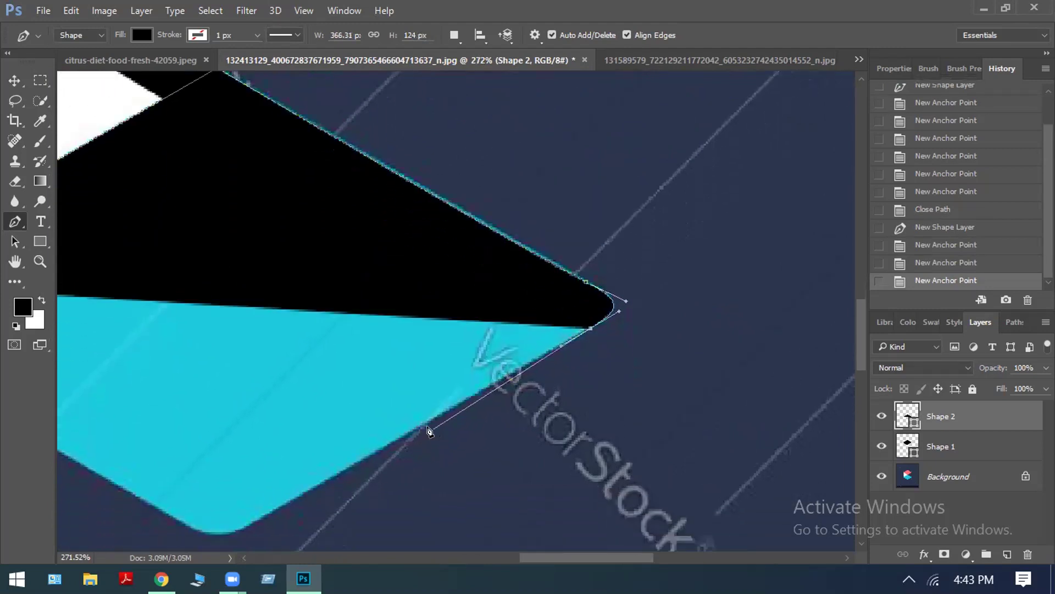
Extend the blue face's path along its lower-right edge to the bottom corner with a smooth anchor, and shorten that anchor's outgoing handle.
{"action": "scroll", "coordinate": [418, 429], "scroll_direction": "down", "scroll_amount": 2}
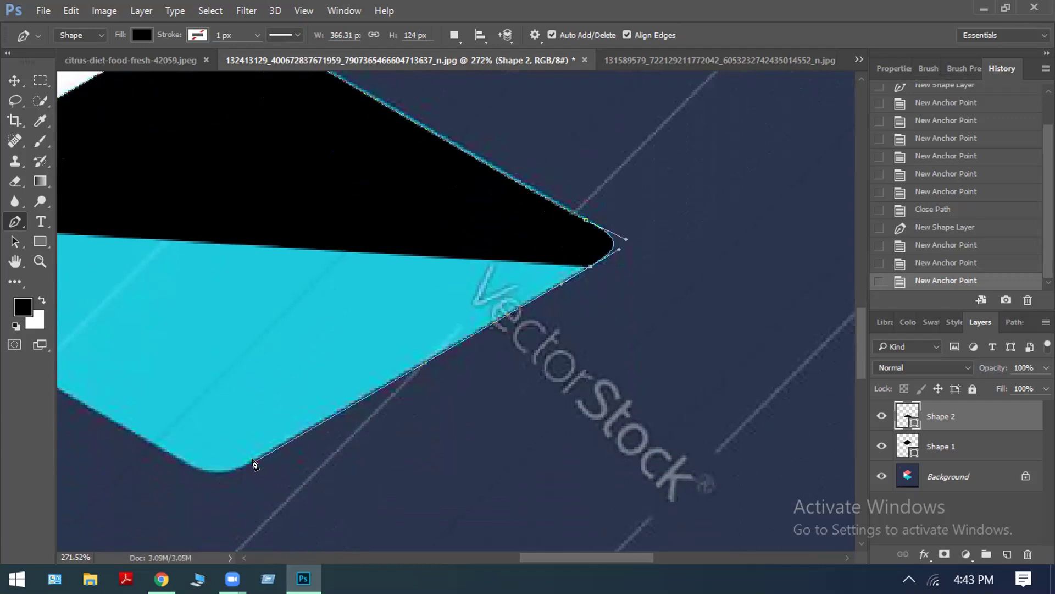
{"action": "left_click", "coordinate": [255, 463]}
{"action": "left_click_drag", "start_coordinate": [239, 468], "coordinate": [195, 497]}
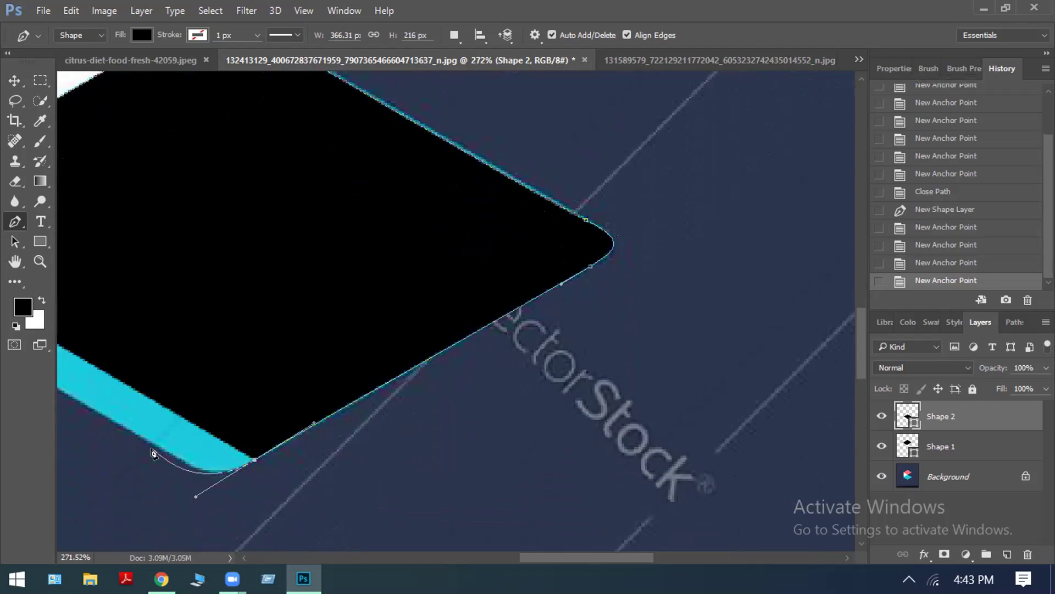
{"action": "scroll", "coordinate": [357, 437], "scroll_direction": "down", "scroll_amount": 1}
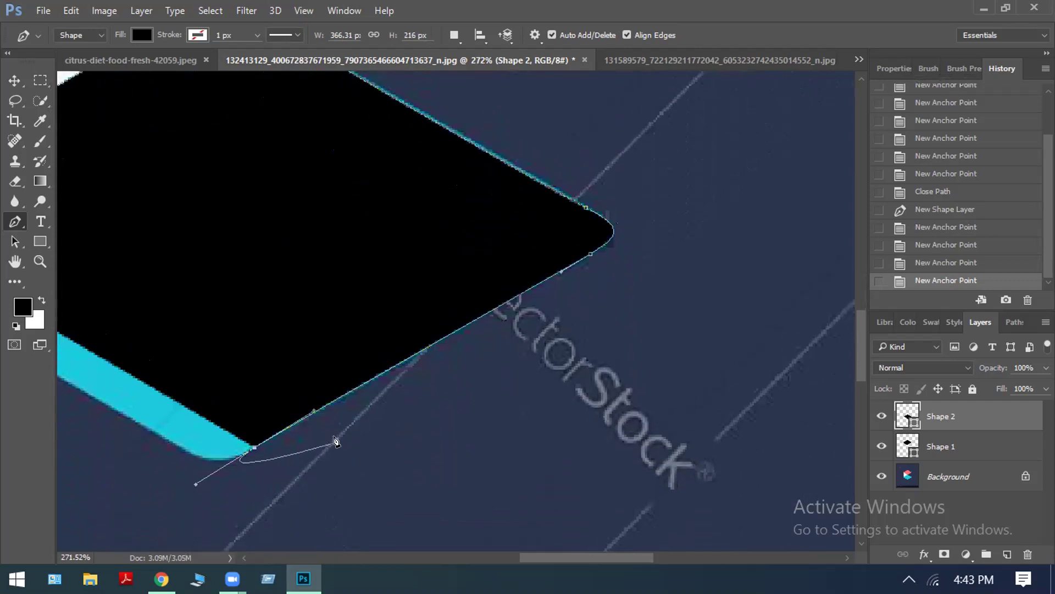
{"action": "left_click_drag", "start_coordinate": [531, 556], "coordinate": [464, 557]}
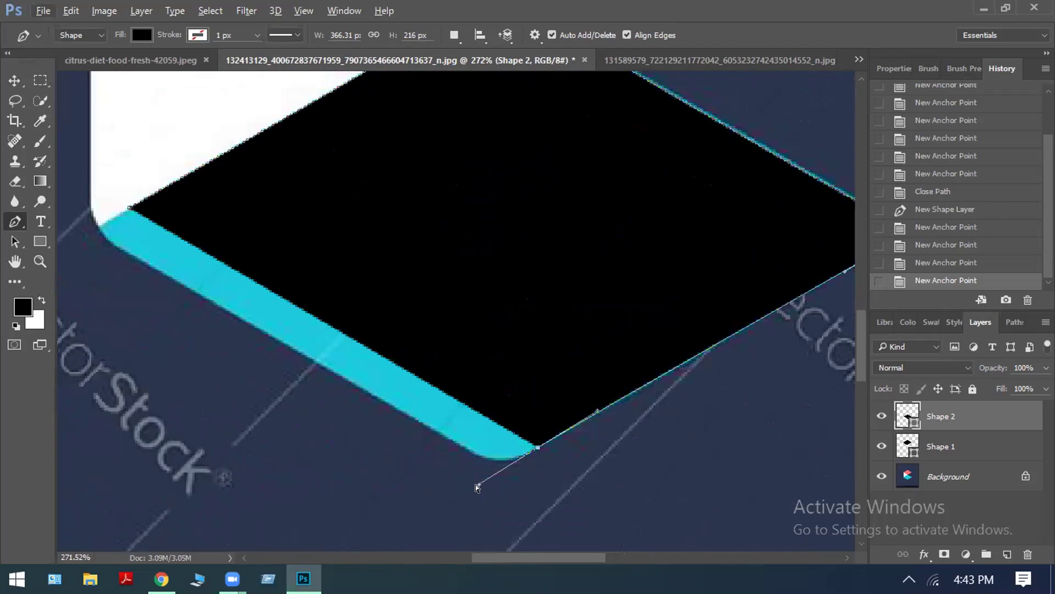
{"action": "left_click_drag", "start_coordinate": [476, 485], "coordinate": [500, 471]}
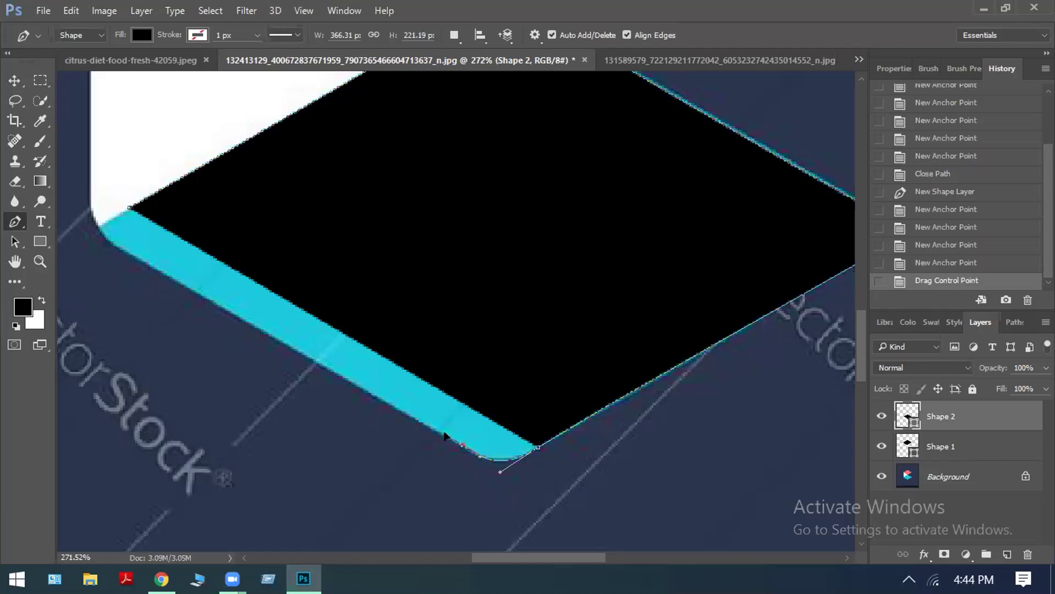
Round the blue face's bottom corner with a smooth anchor on its far side, deleting the first attempt and resuming from the preceding anchor.
{"action": "left_click", "coordinate": [463, 444]}
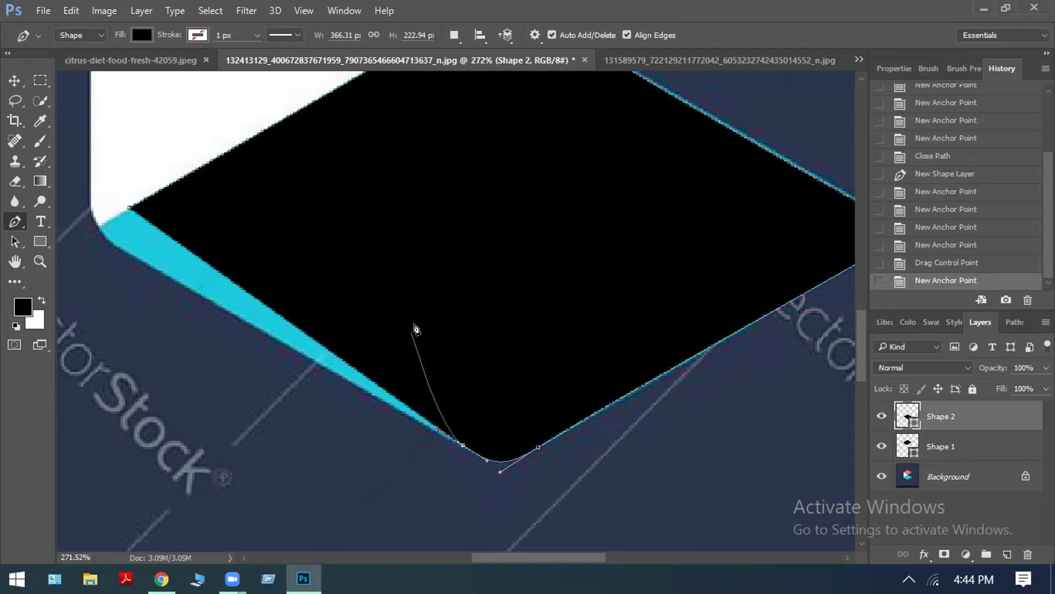
{"action": "key", "text": "Delete"}
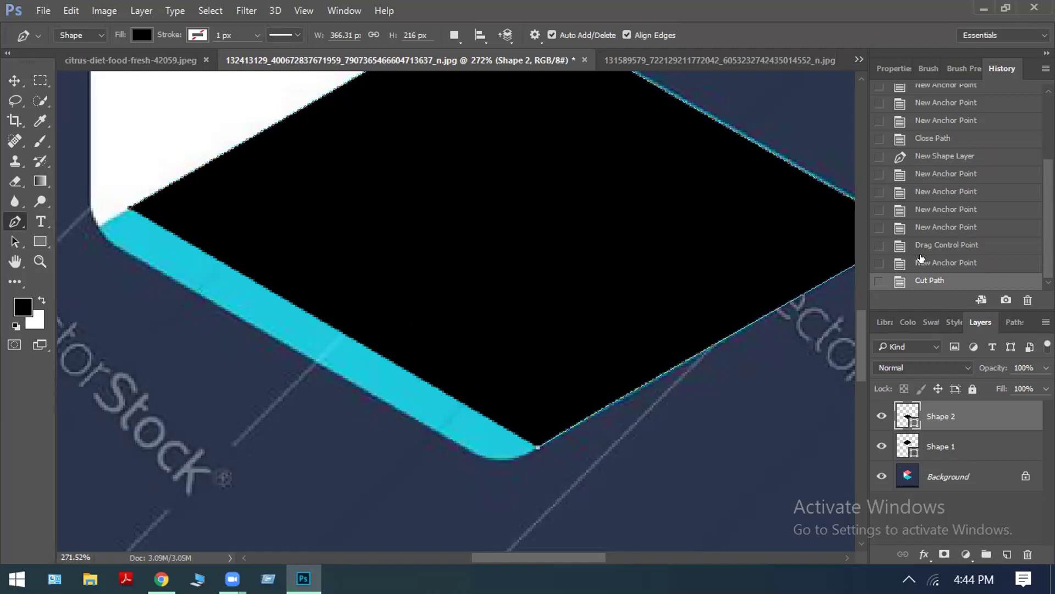
{"action": "left_click", "coordinate": [536, 451]}
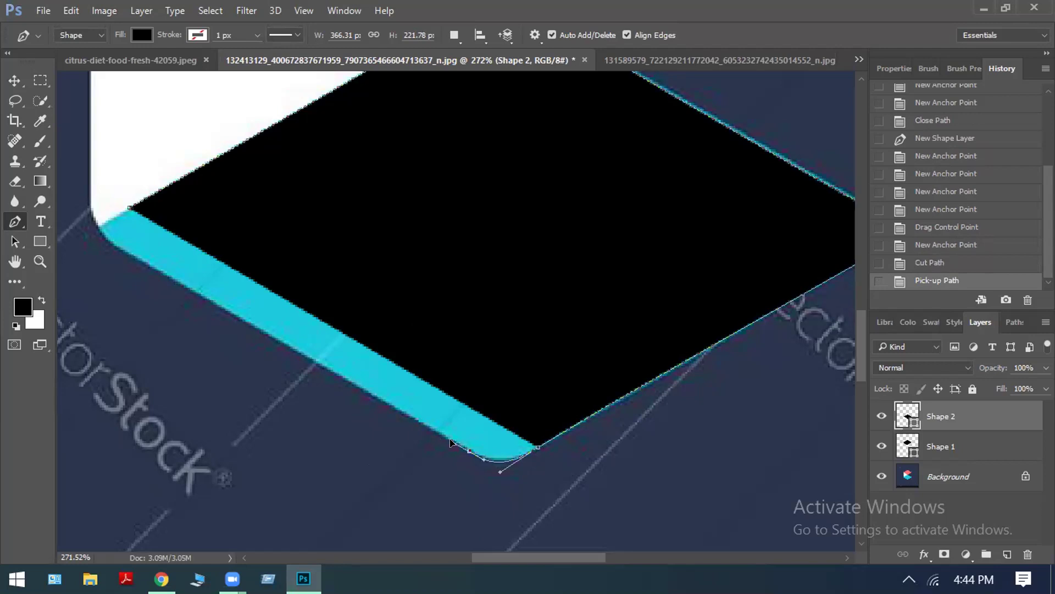
{"action": "left_click", "coordinate": [452, 448]}
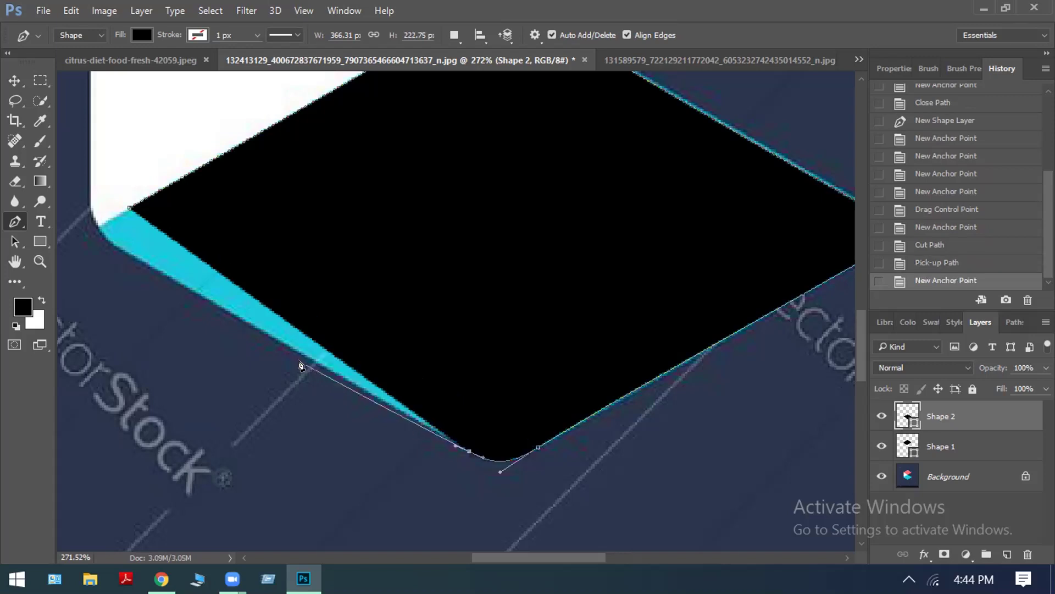
Try ending the blue face's lower-left edge with a plain anchor at the left corner, and undo it.
{"action": "left_click", "coordinate": [115, 248]}
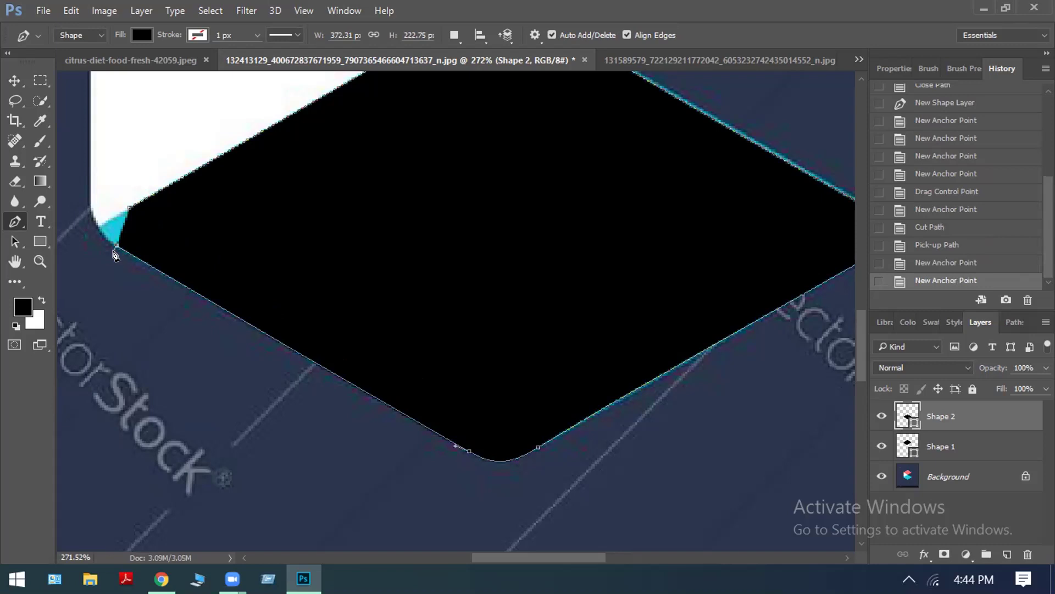
{"action": "scroll", "coordinate": [242, 217], "scroll_direction": "down", "scroll_amount": 1}
{"action": "scroll", "coordinate": [304, 240], "scroll_direction": "up", "scroll_amount": 3}
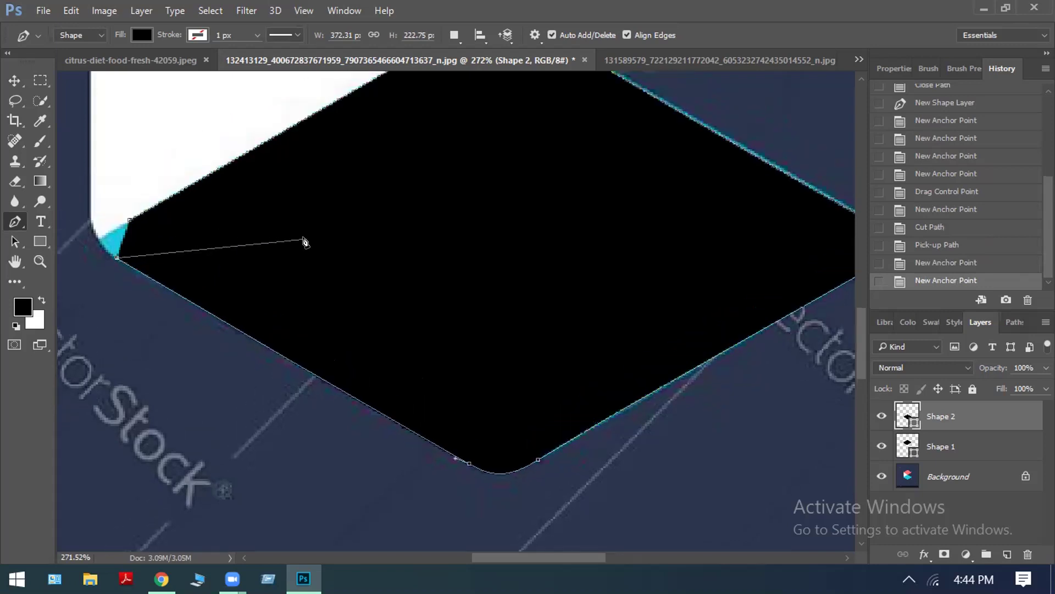
{"action": "scroll", "coordinate": [203, 307], "scroll_direction": "up", "scroll_amount": 2}
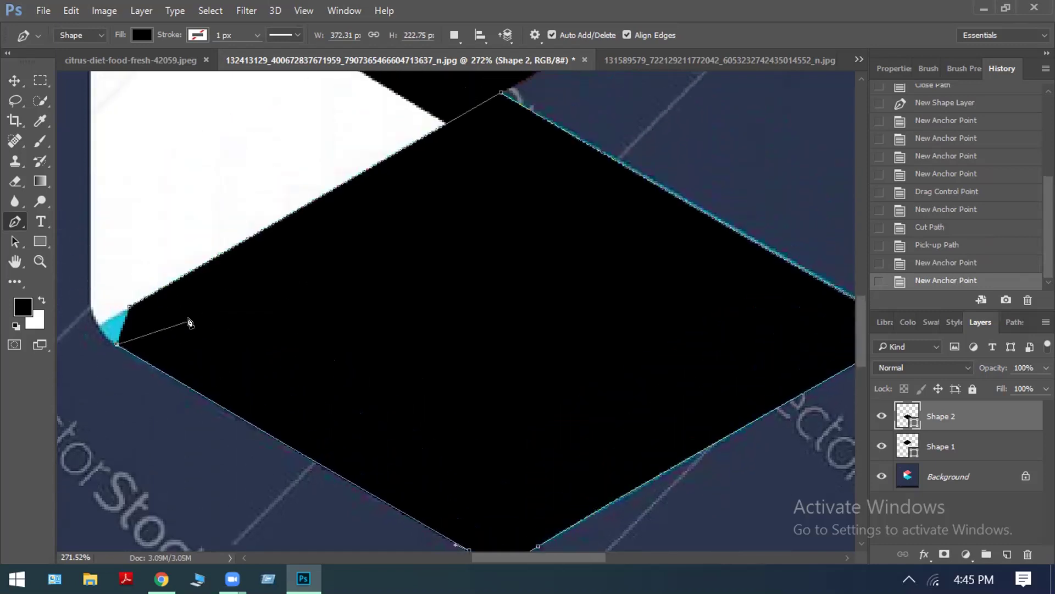
{"action": "key", "text": "ctrl+z"}
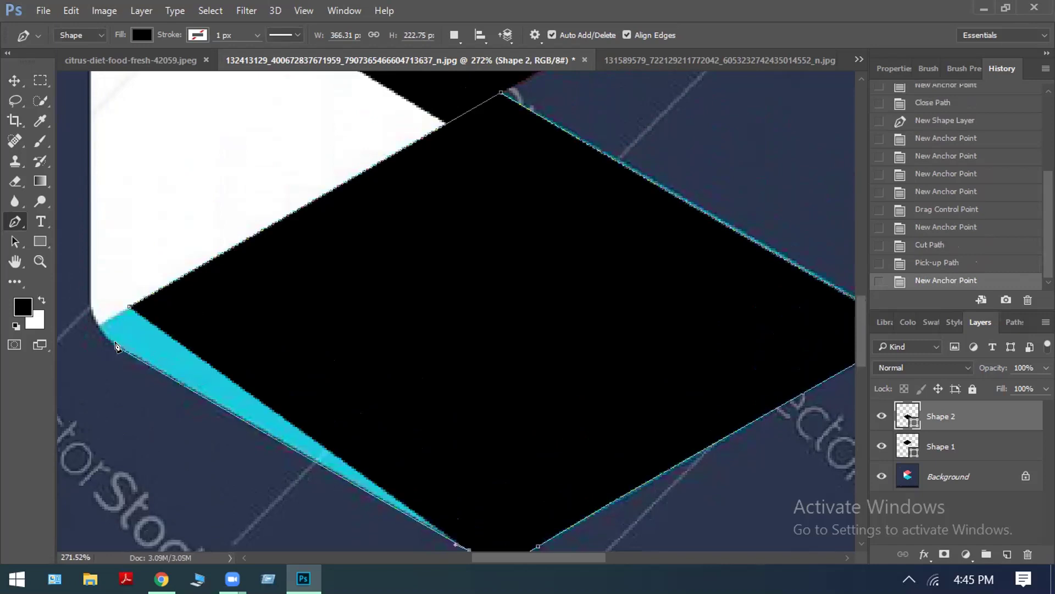
Place a smooth anchor at the lower end of the blue face's rounded left corner and adjust its curve handle.
{"action": "left_click", "coordinate": [67, 318]}
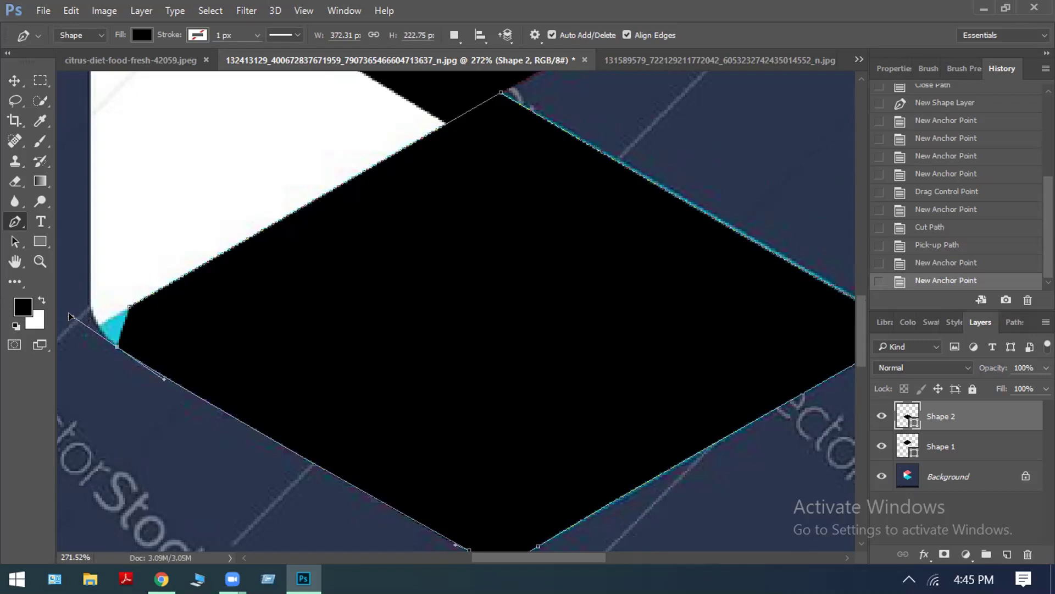
{"action": "left_click_drag", "start_coordinate": [73, 316], "coordinate": [91, 289]}
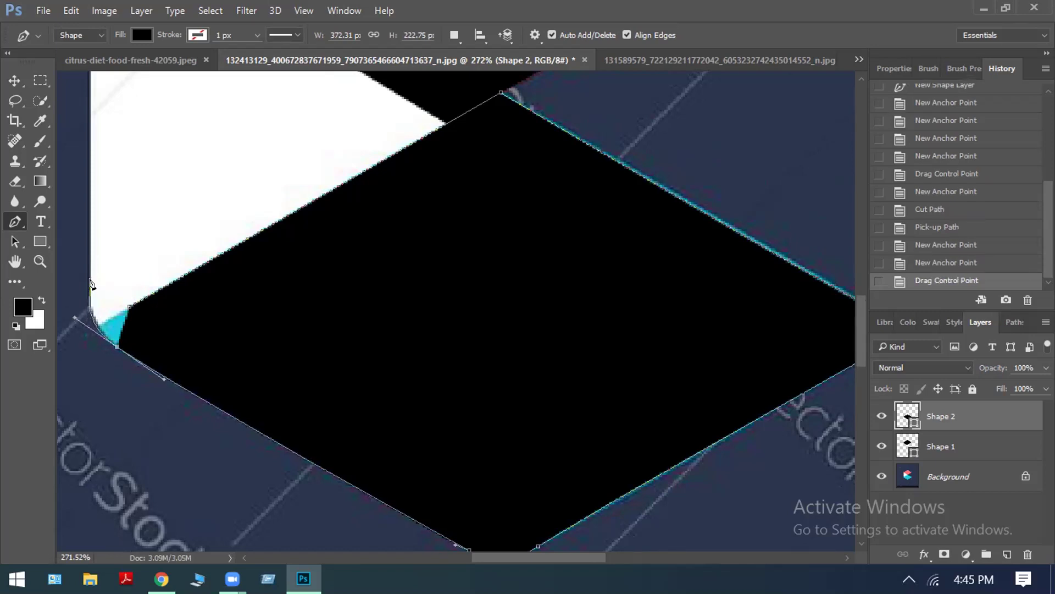
Try continuing the path up the white face's left edge with additional anchors, and undo the uppermost one.
{"action": "left_click", "coordinate": [92, 268]}
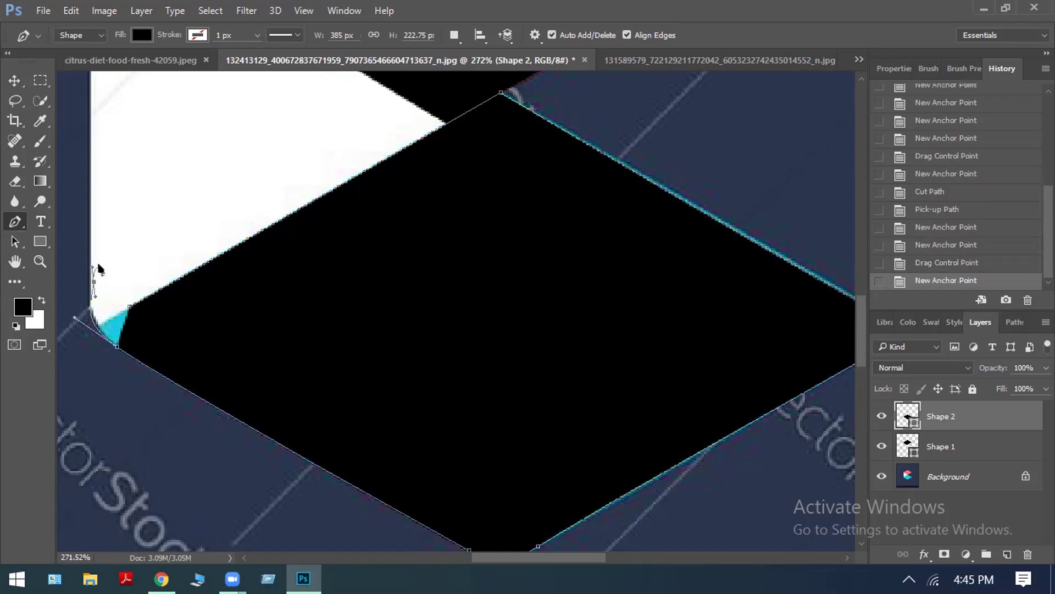
{"action": "left_click_drag", "start_coordinate": [100, 268], "coordinate": [88, 234]}
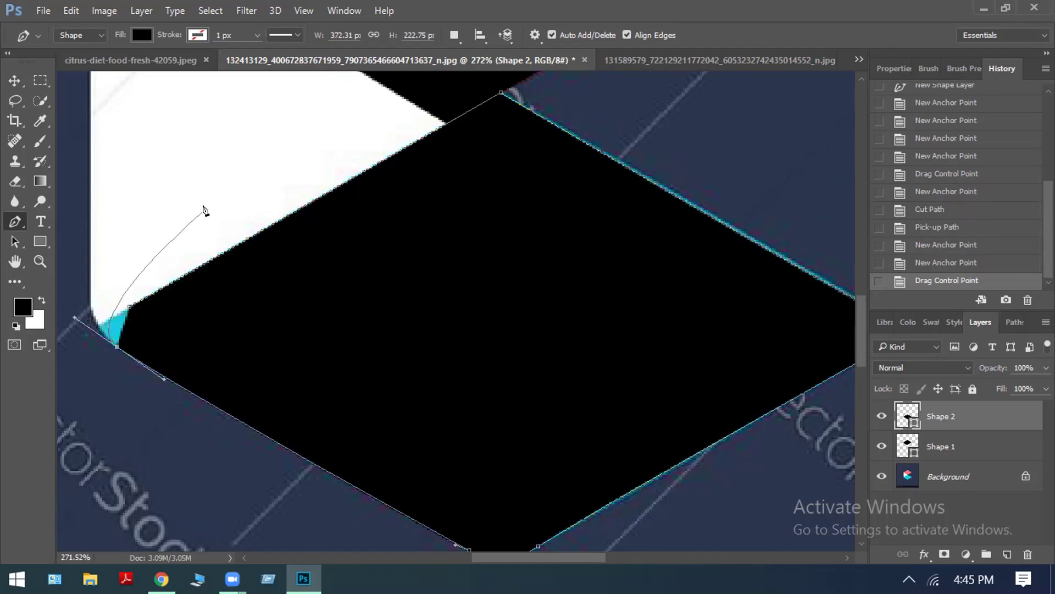
{"action": "scroll", "coordinate": [195, 248], "scroll_direction": "up", "scroll_amount": 1}
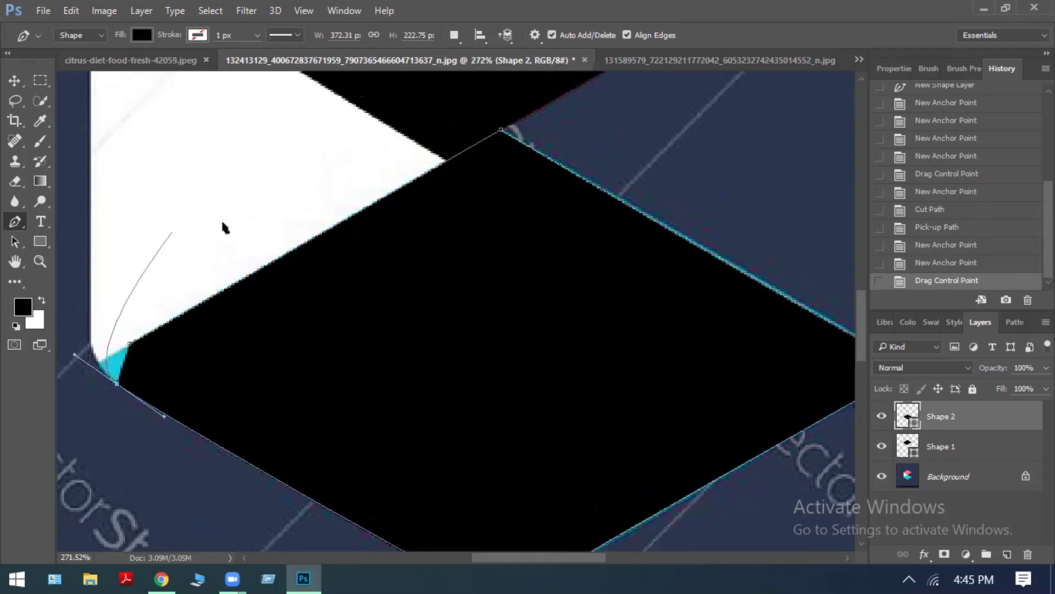
{"action": "left_click_drag", "start_coordinate": [535, 560], "coordinate": [500, 557]}
{"action": "scroll", "coordinate": [459, 240], "scroll_direction": "down", "scroll_amount": 2}
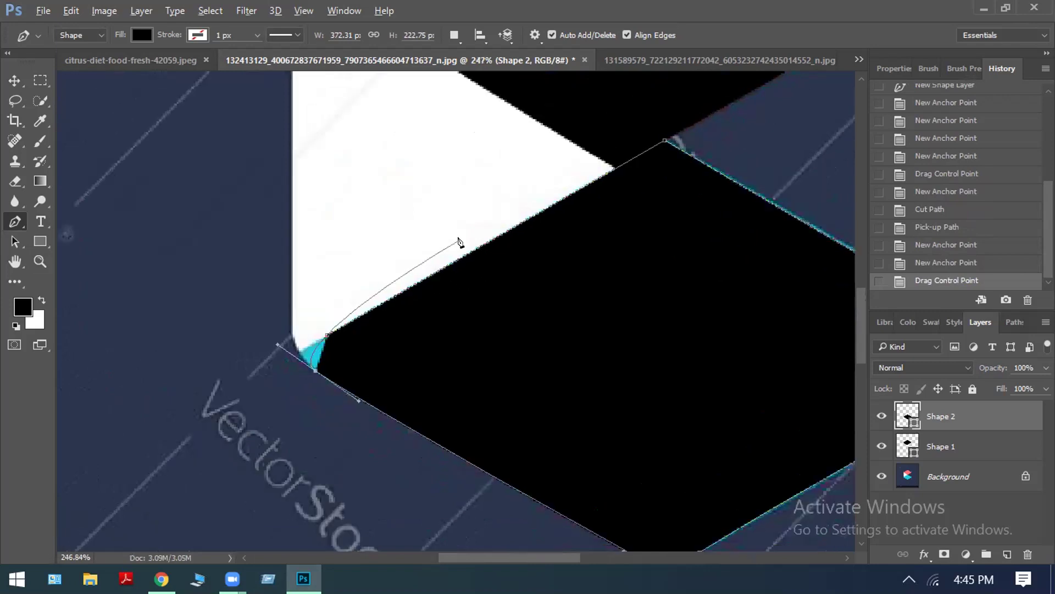
{"action": "left_click", "coordinate": [307, 295]}
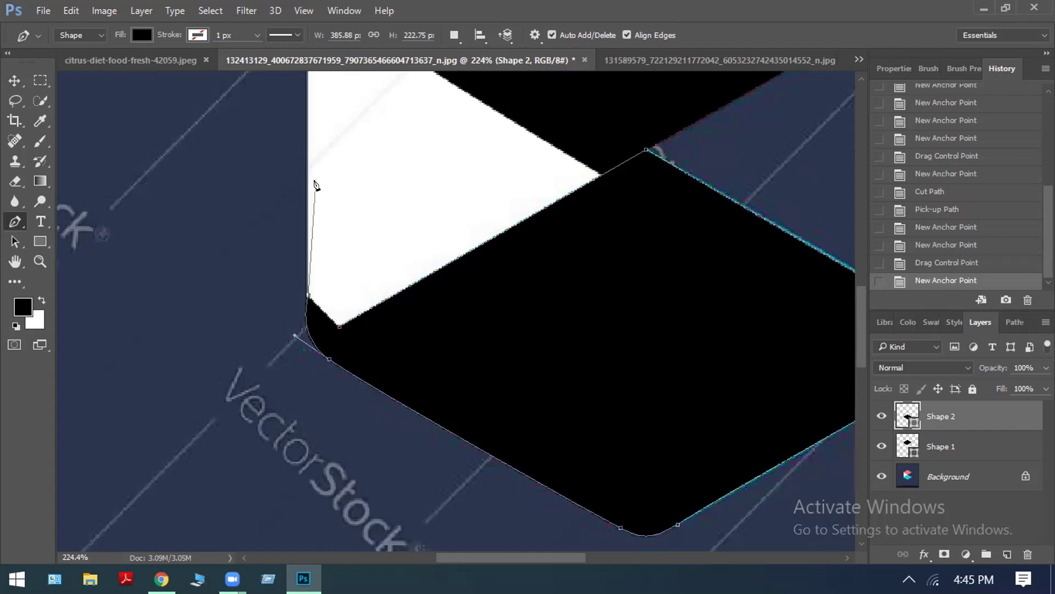
{"action": "left_click", "coordinate": [303, 134]}
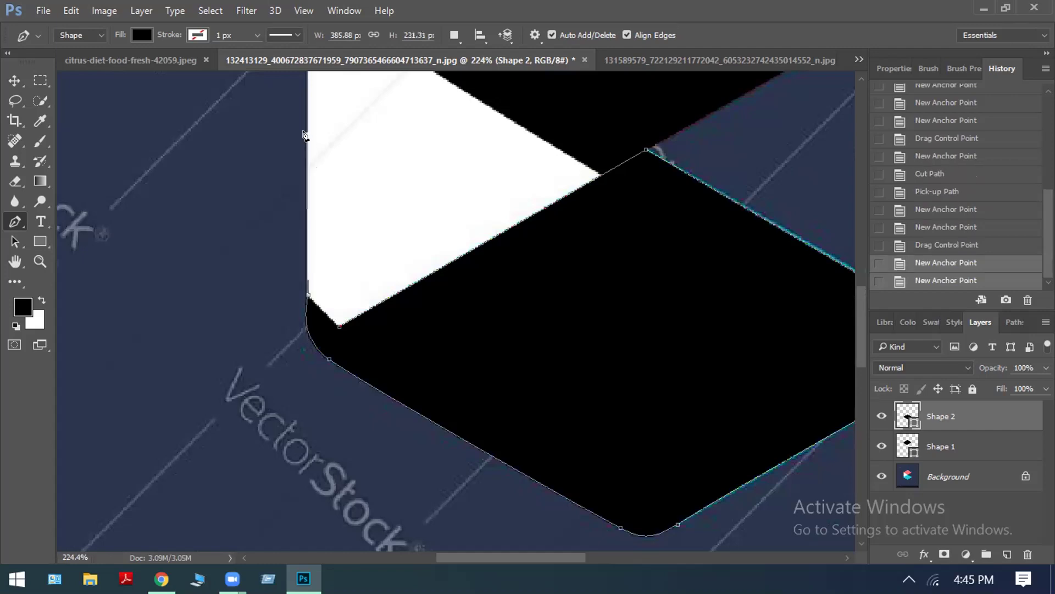
{"action": "scroll", "coordinate": [318, 136], "scroll_direction": "up", "scroll_amount": 5}
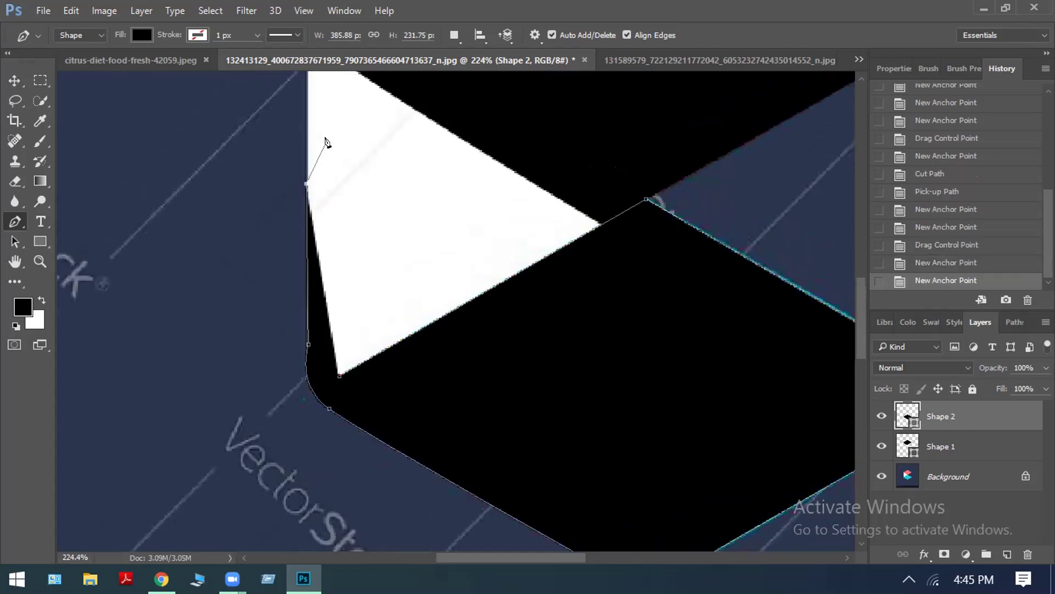
{"action": "scroll", "coordinate": [326, 144], "scroll_direction": "down", "scroll_amount": 2}
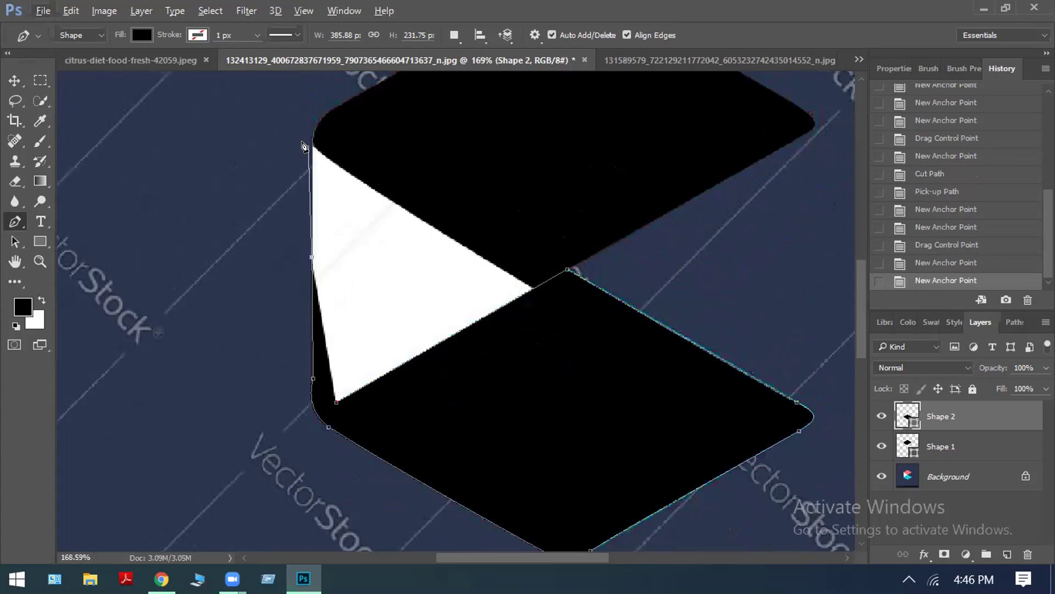
{"action": "key", "text": "z"}
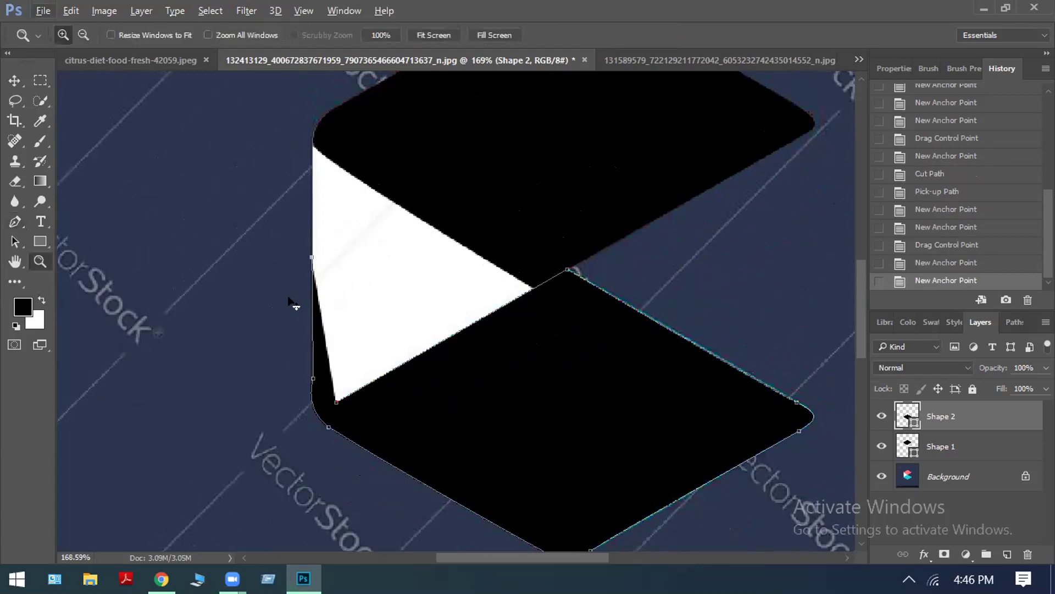
{"action": "key", "text": "ctrl+z"}
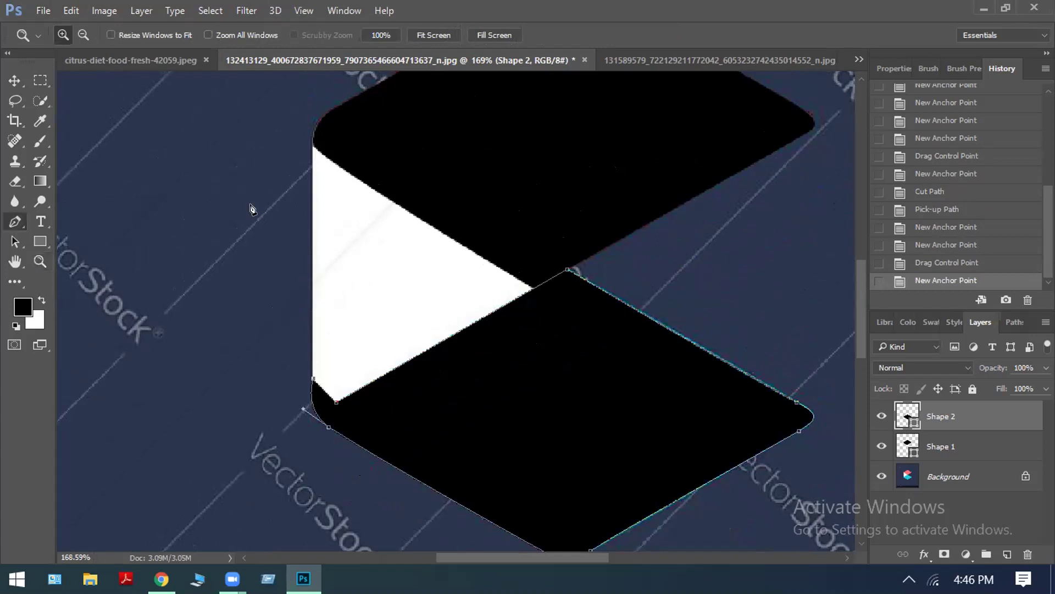
Retry the anchor midway up the white face's left edge, and undo back to the blue face's left corner anchor.
{"action": "key", "text": "p"}
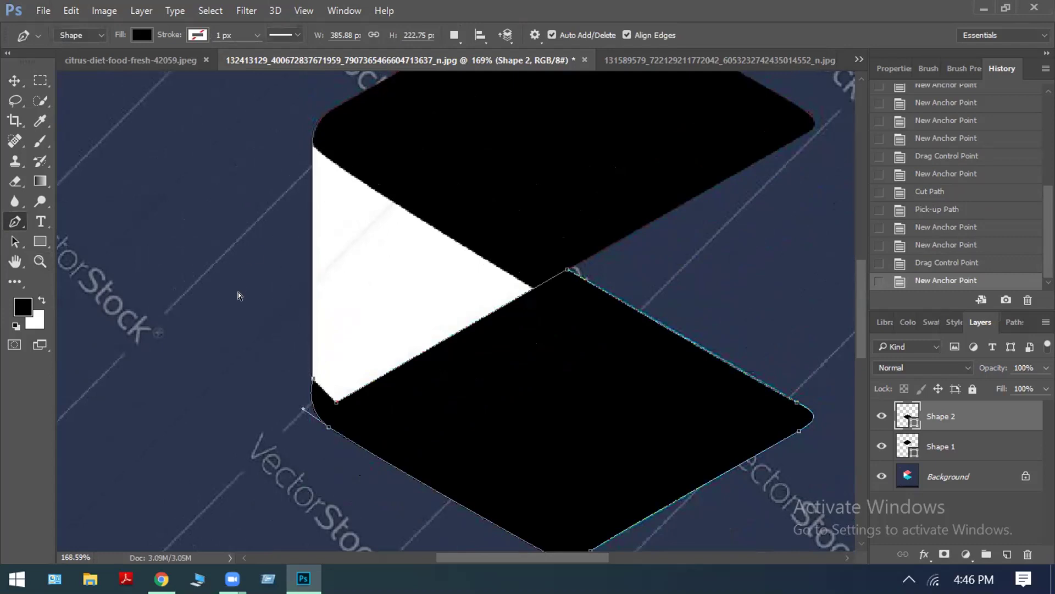
{"action": "left_click_drag", "start_coordinate": [312, 257], "coordinate": [258, 303]}
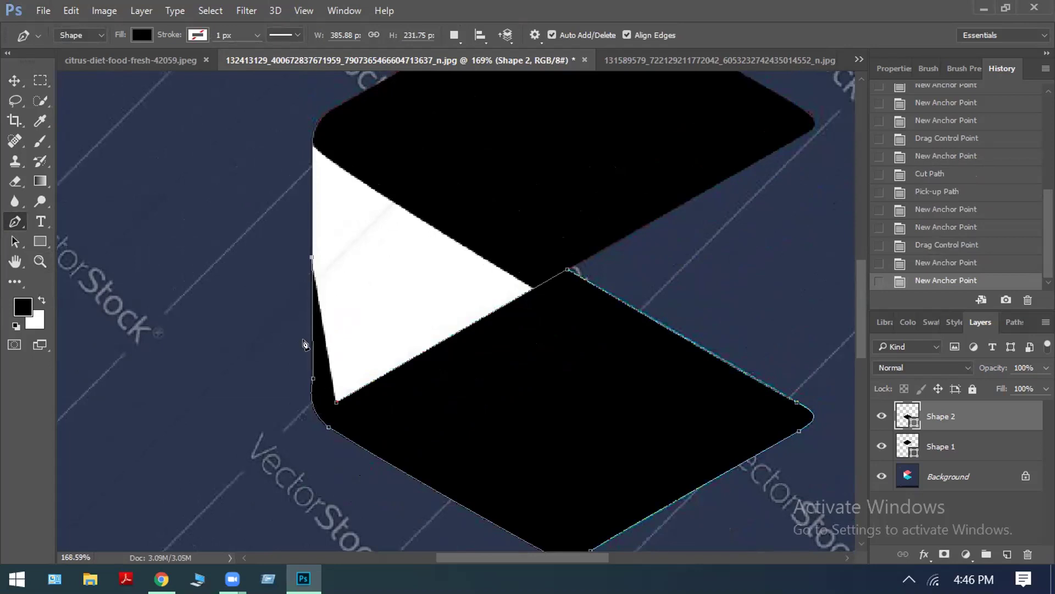
{"action": "key", "text": "ctrl+z"}
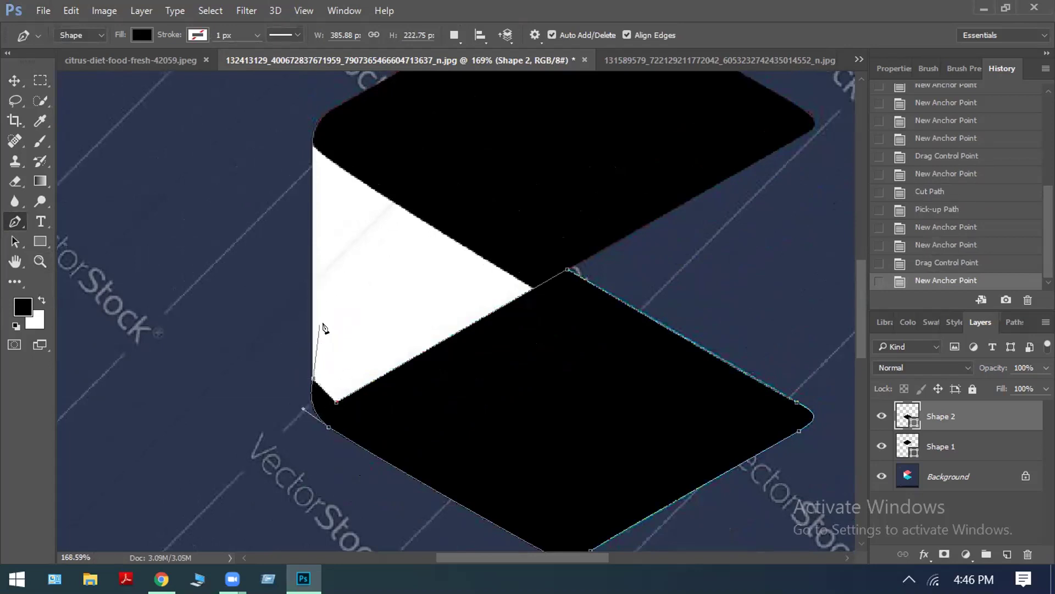
{"action": "left_click_drag", "start_coordinate": [312, 256], "coordinate": [298, 377]}
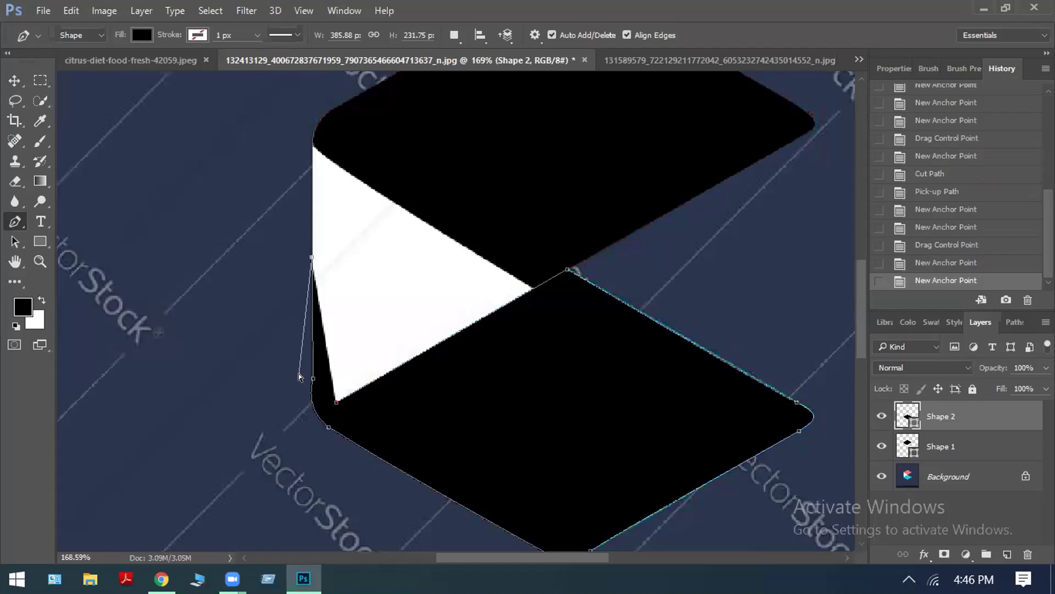
{"action": "key", "text": "ctrl+z"}
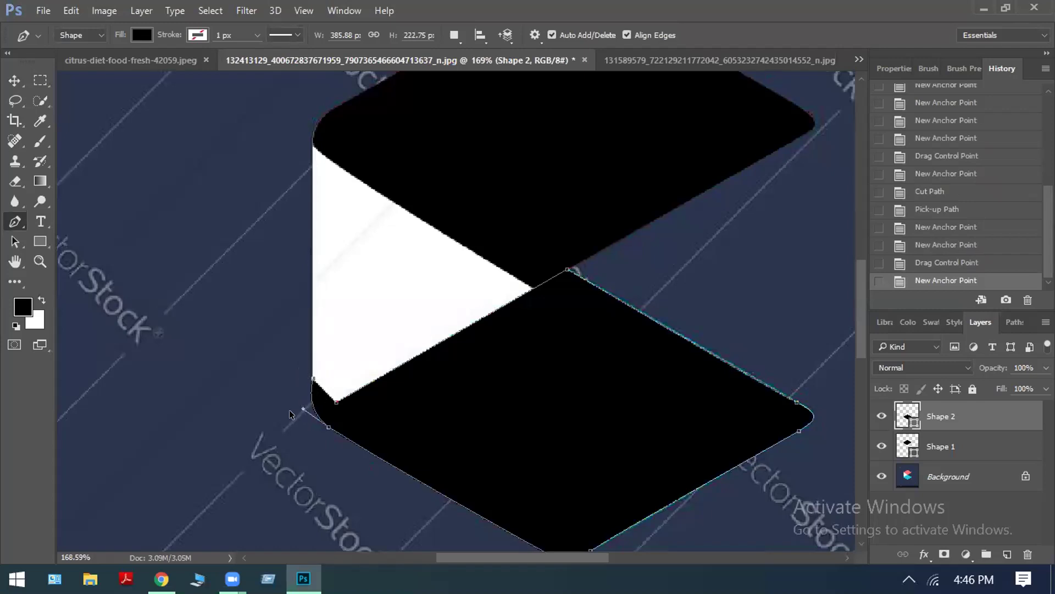
{"action": "key", "text": "ctrl+z"}
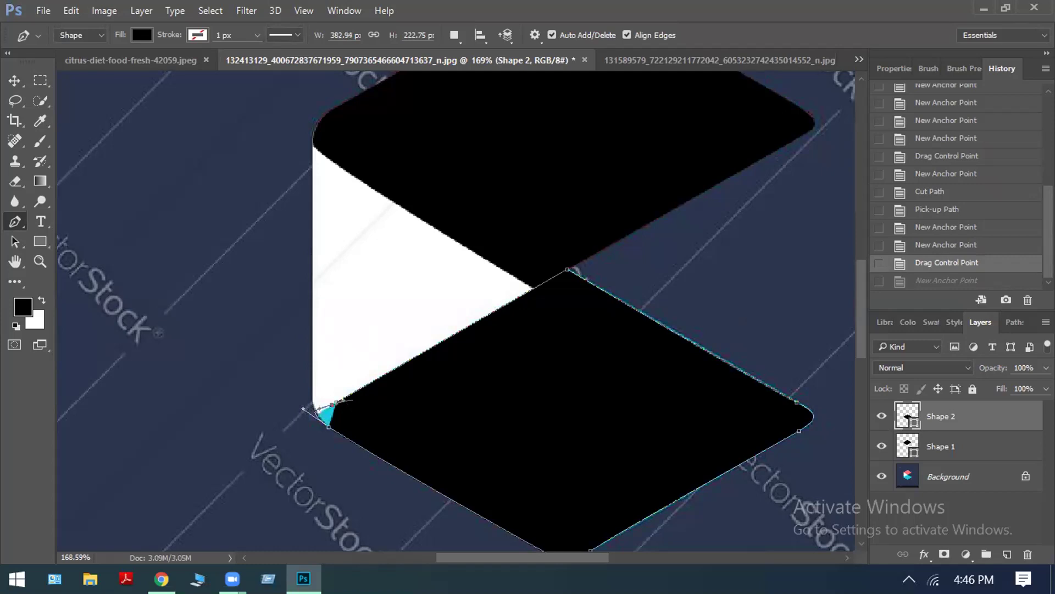
Close the blue face's path at its starting anchor near the left corner, undoing a stray anchor first.
{"action": "left_click", "coordinate": [350, 402]}
{"action": "key", "text": "ctrl+z"}
{"action": "left_click", "coordinate": [331, 410]}
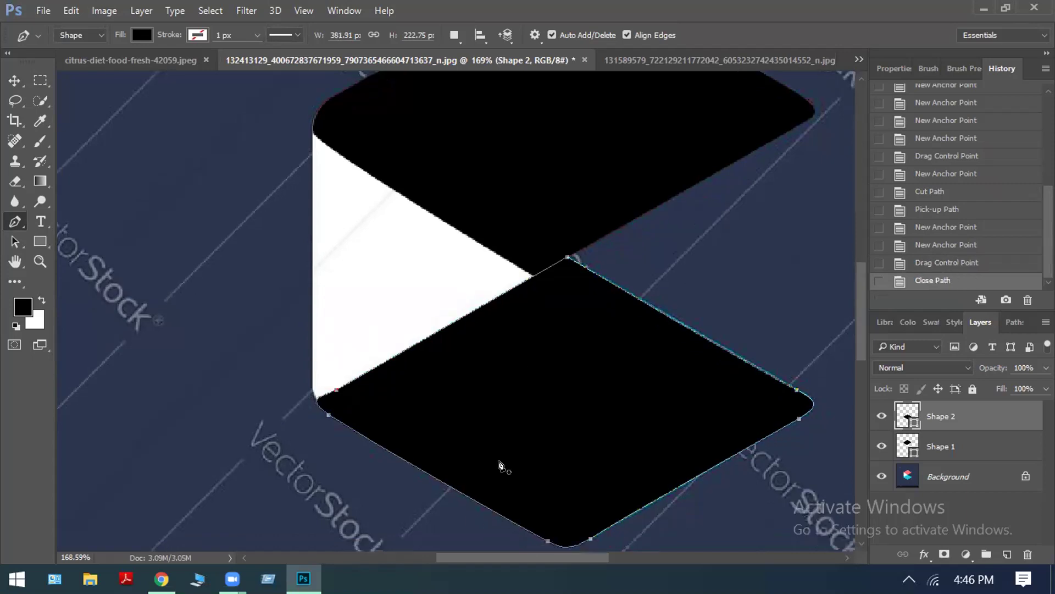
Hide the Shape 2 and Shape 1 layers to uncover the original coloured logo.
{"action": "scroll", "coordinate": [577, 294], "scroll_direction": "down", "scroll_amount": 1}
{"action": "scroll", "coordinate": [605, 319], "scroll_direction": "up", "scroll_amount": 3}
{"action": "scroll", "coordinate": [577, 330], "scroll_direction": "up", "scroll_amount": 1}
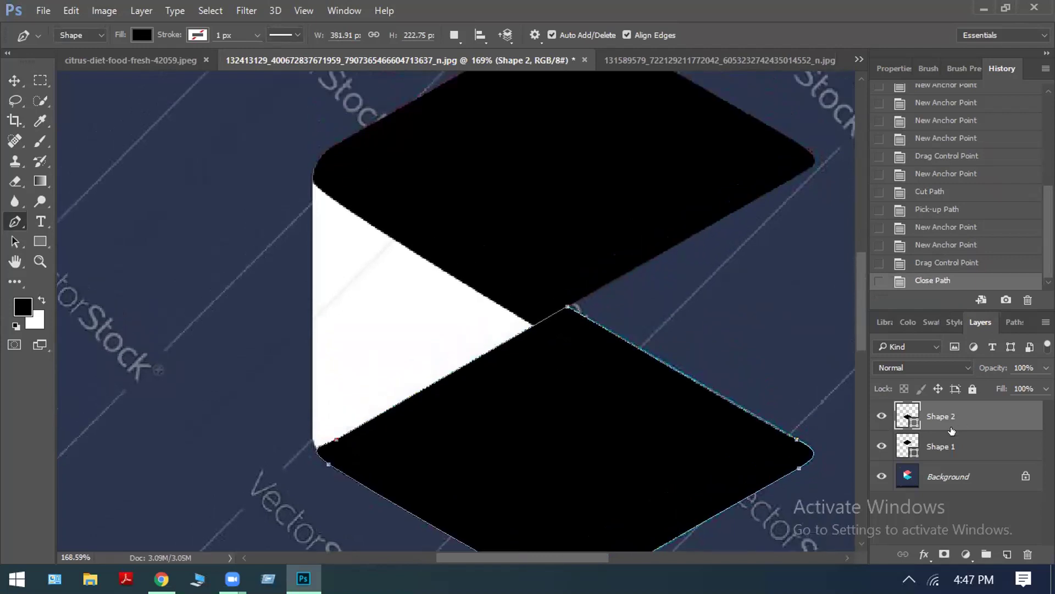
{"action": "left_click_drag", "start_coordinate": [880, 416], "coordinate": [880, 446]}
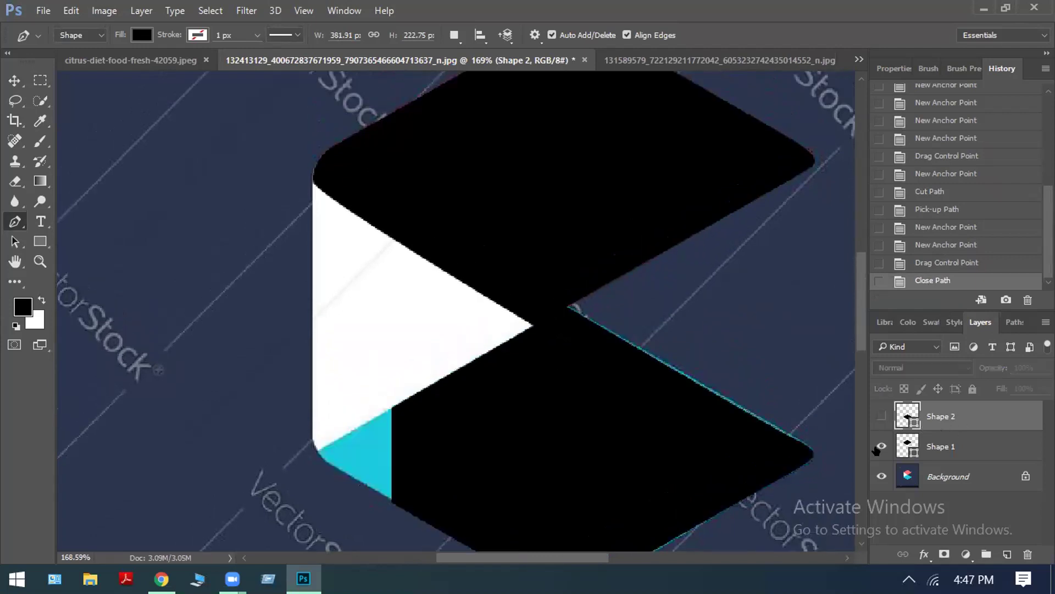
{"action": "scroll", "coordinate": [278, 216], "scroll_direction": "down", "scroll_amount": 2}
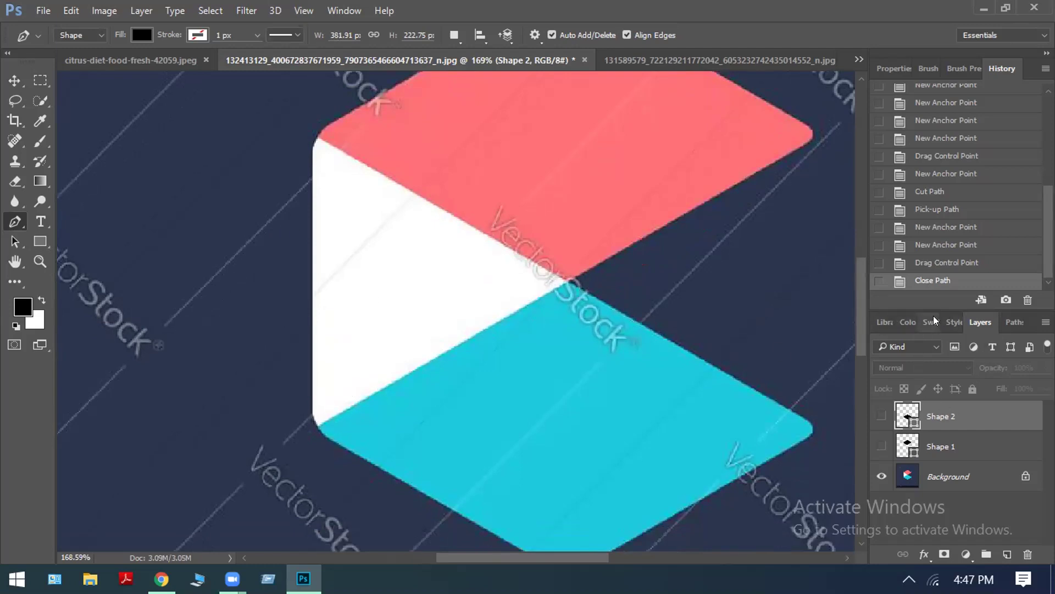
Set the Pen tool to Path mode and trace the white face's left edge, ending with a curved anchor near the upper corner.
{"action": "left_click", "coordinate": [1016, 316]}
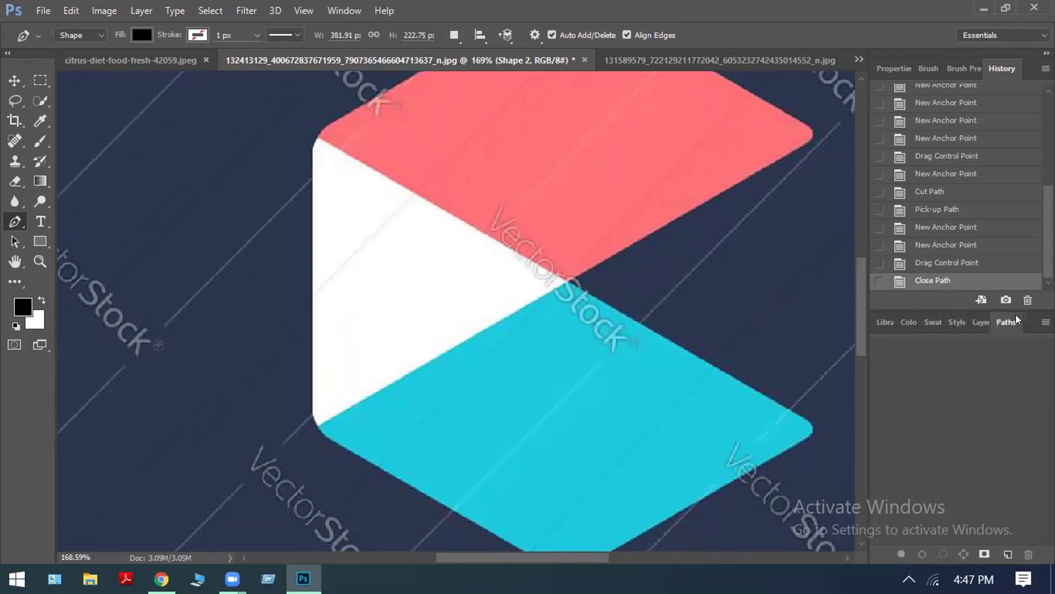
{"action": "left_click", "coordinate": [981, 320]}
{"action": "left_click", "coordinate": [81, 36]}
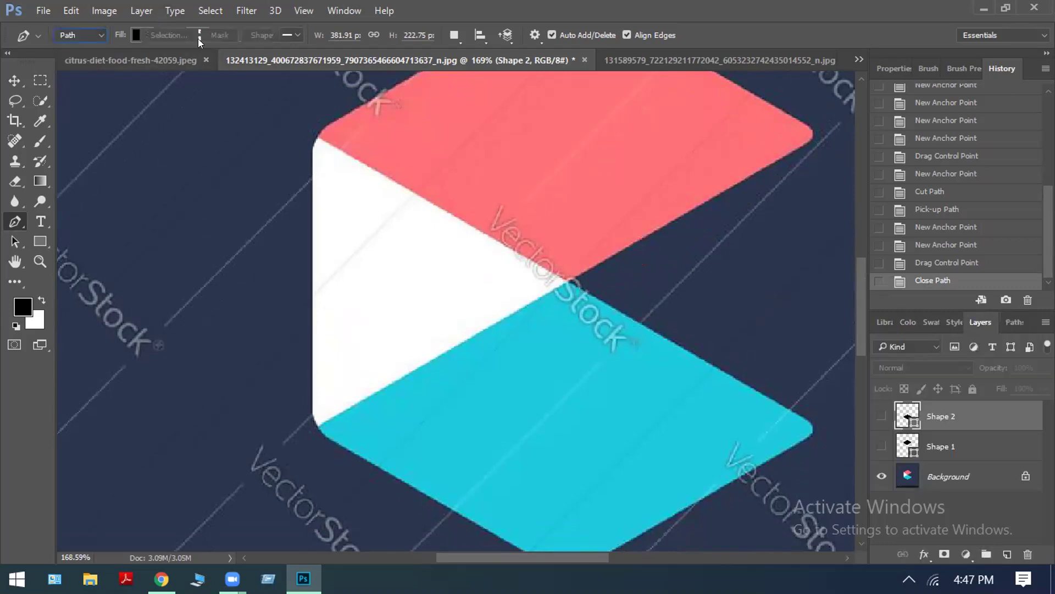
{"action": "scroll", "coordinate": [325, 297], "scroll_direction": "down", "scroll_amount": 1}
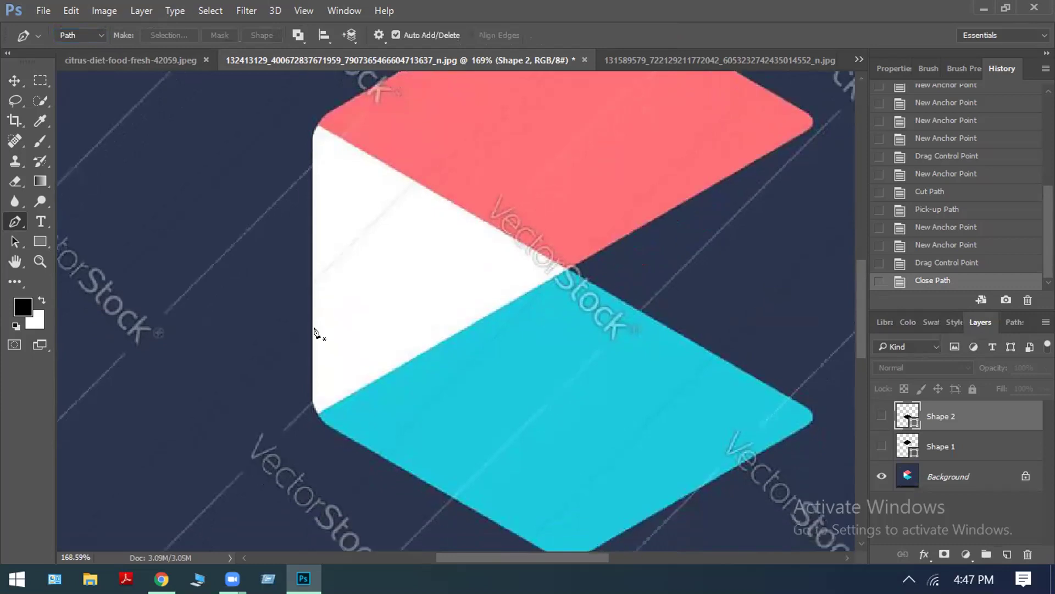
{"action": "left_click", "coordinate": [313, 387]}
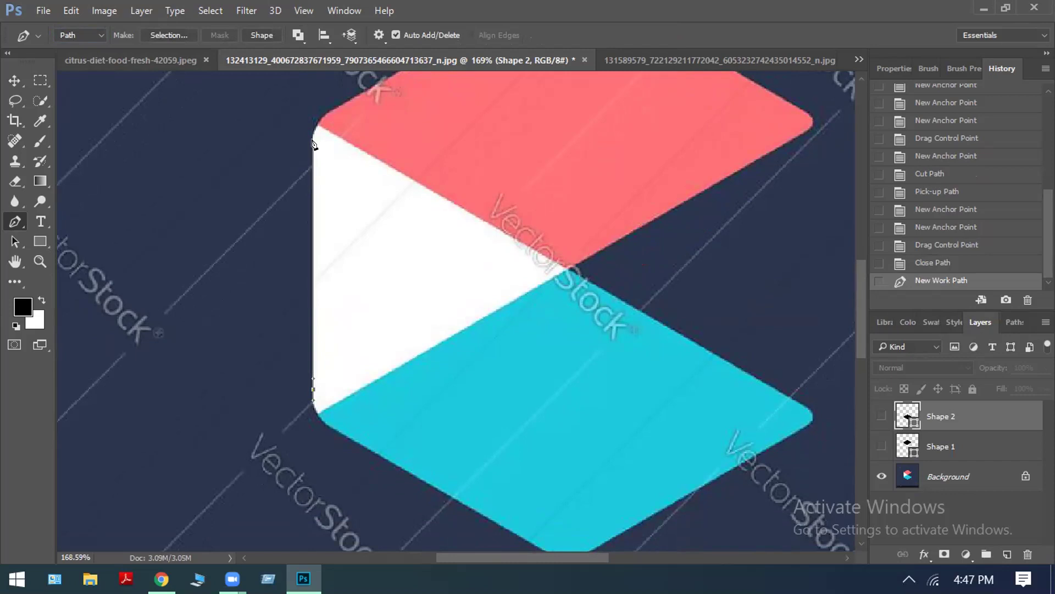
{"action": "left_click_drag", "start_coordinate": [313, 143], "coordinate": [312, 91]}
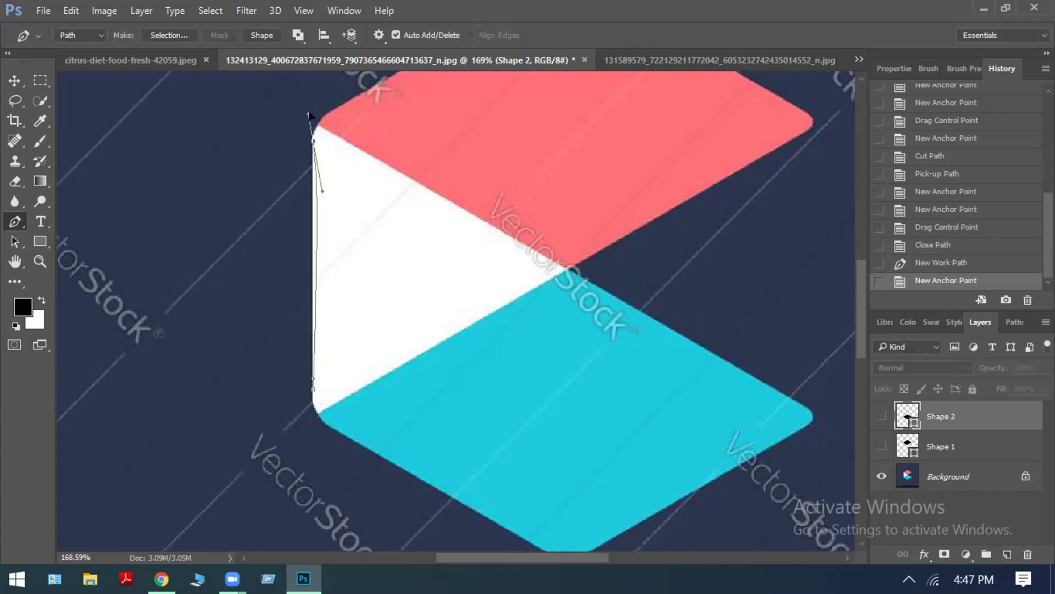
{"action": "left_click_drag", "start_coordinate": [311, 119], "coordinate": [412, 160]}
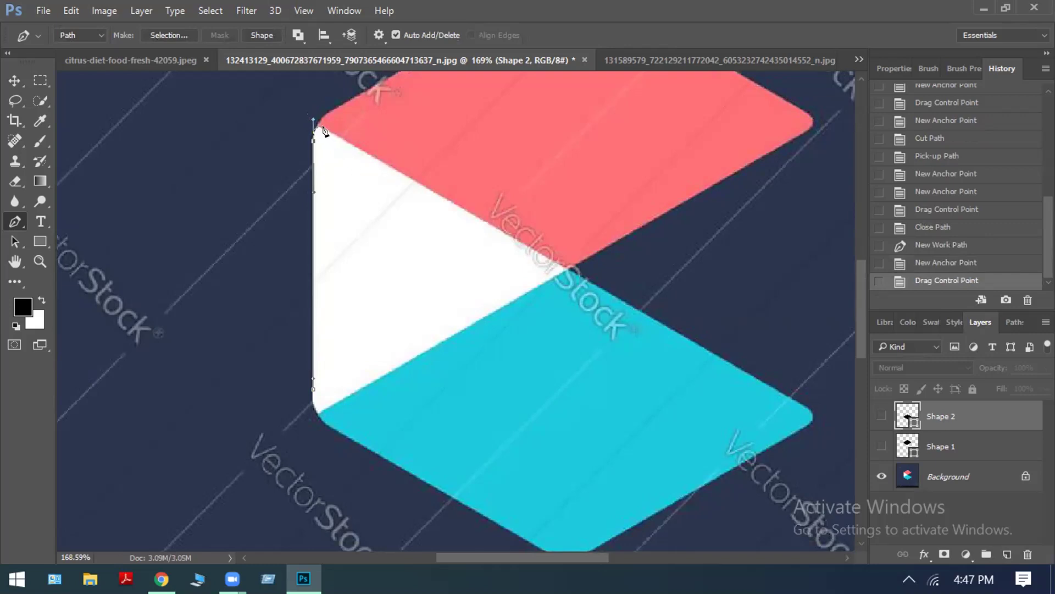
Continue the path around the white face's upper corner, centre point and lower corner, and close it at the starting anchor.
{"action": "mouse_move", "coordinate": [323, 131]}
{"action": "left_mouse_down"}
{"action": "mouse_move", "coordinate": [351, 147]}
{"action": "mouse_move", "coordinate": [328, 132]}
{"action": "mouse_move", "coordinate": [337, 134]}
{"action": "left_mouse_up"}
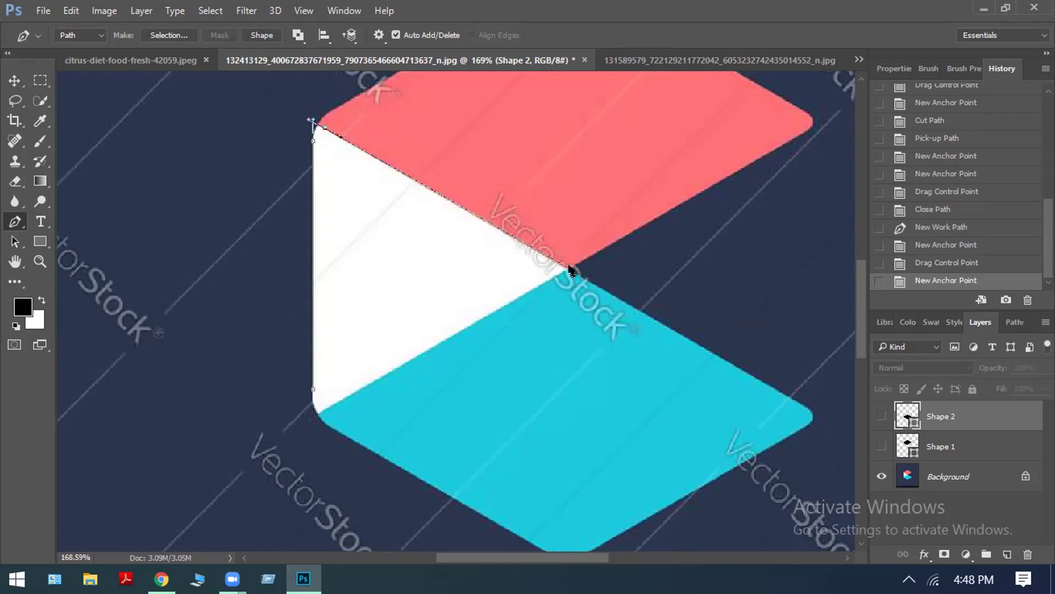
{"action": "left_click", "coordinate": [571, 270]}
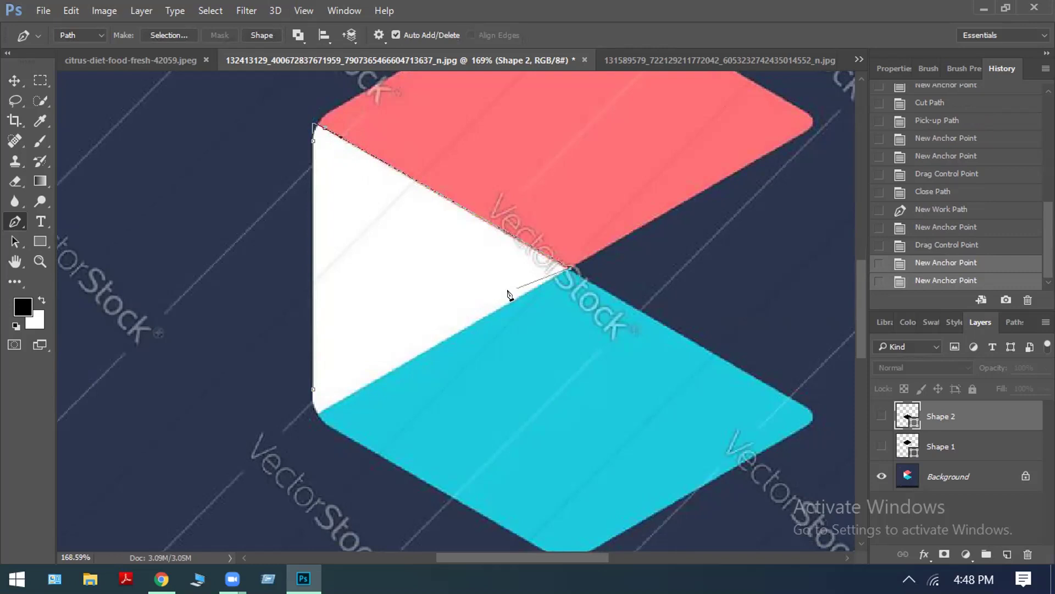
{"action": "left_click", "coordinate": [319, 415]}
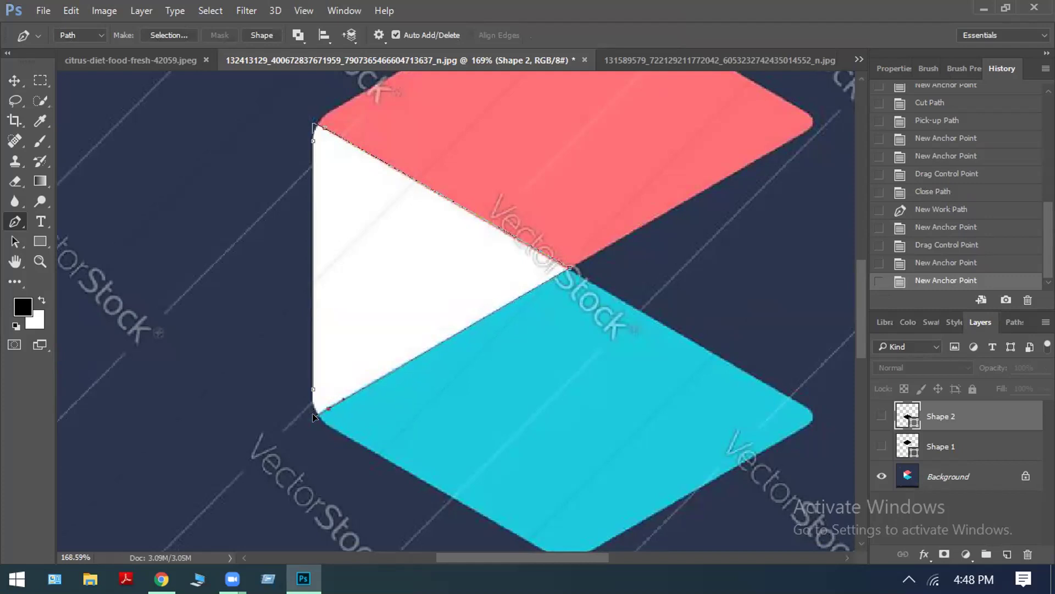
{"action": "mouse_move", "coordinate": [312, 416]}
{"action": "left_mouse_down"}
{"action": "mouse_move", "coordinate": [291, 431]}
{"action": "mouse_move", "coordinate": [312, 416]}
{"action": "left_mouse_up"}
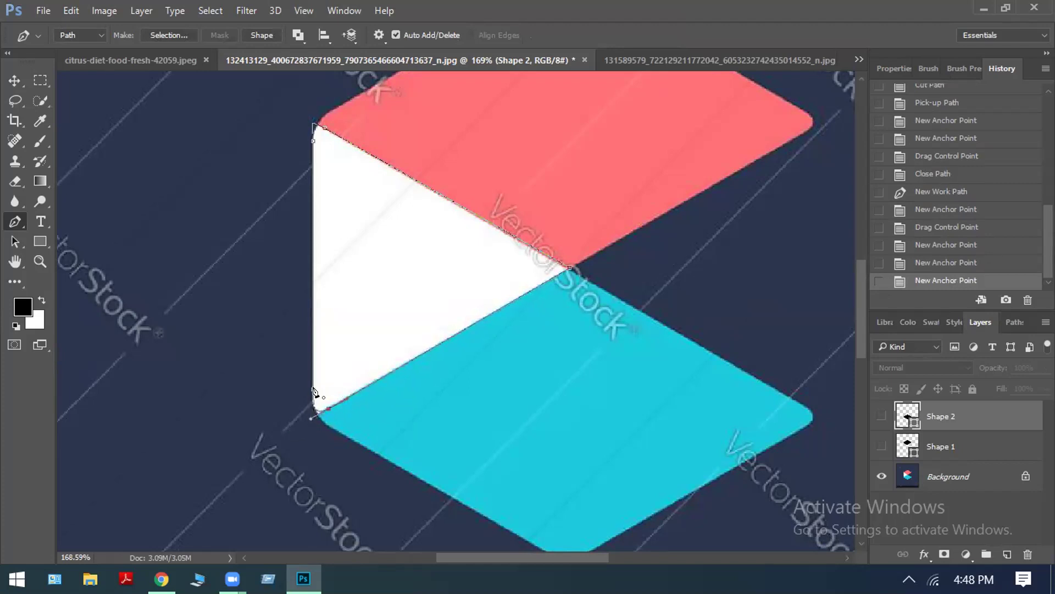
{"action": "left_click", "coordinate": [311, 389]}
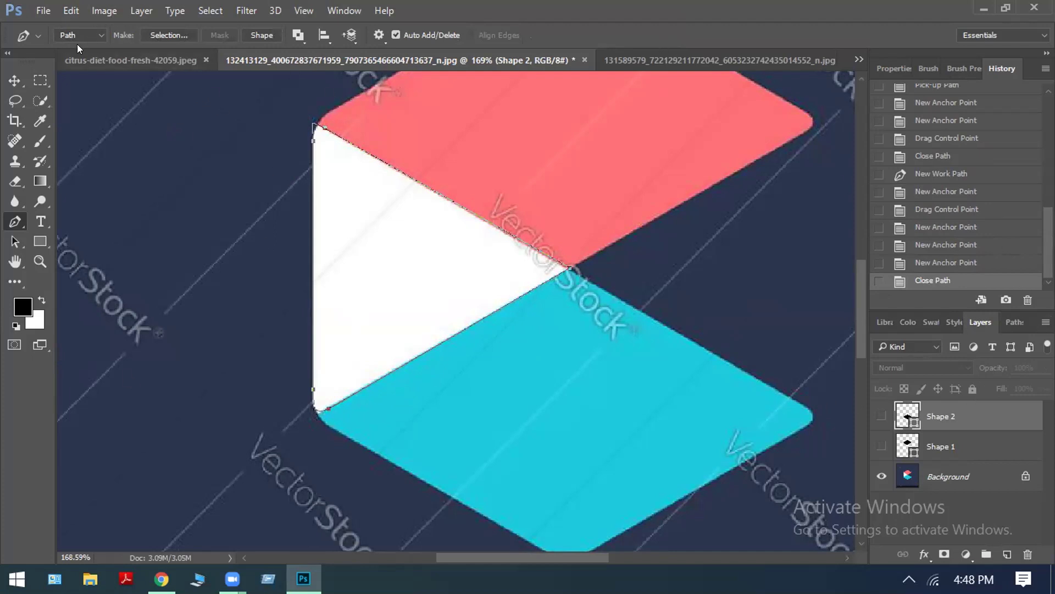
Convert the closed path around the white face into a filled shape layer.
{"action": "left_click", "coordinate": [99, 34]}
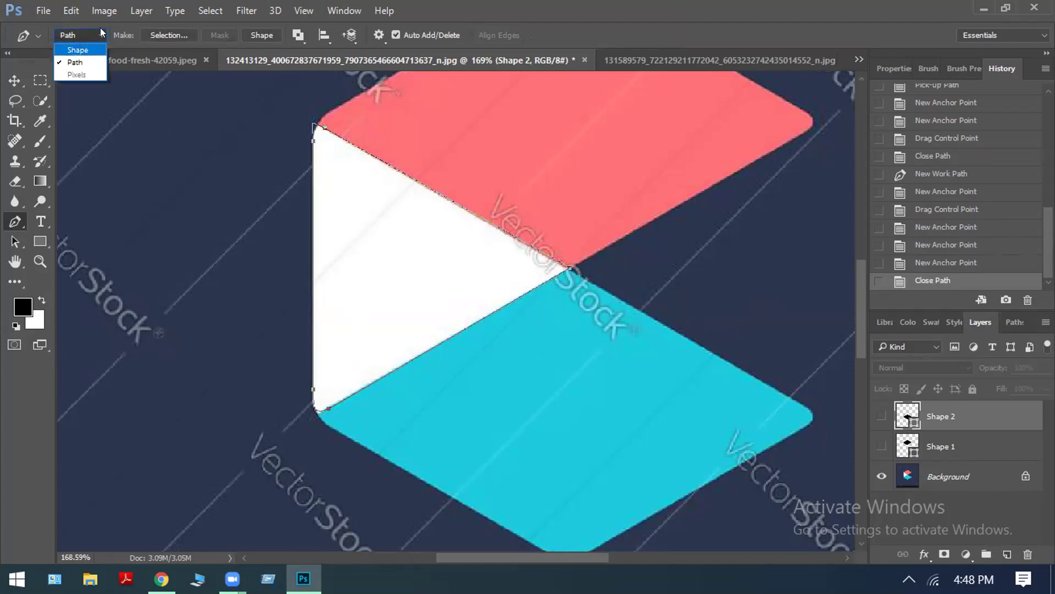
{"action": "left_click", "coordinate": [951, 412]}
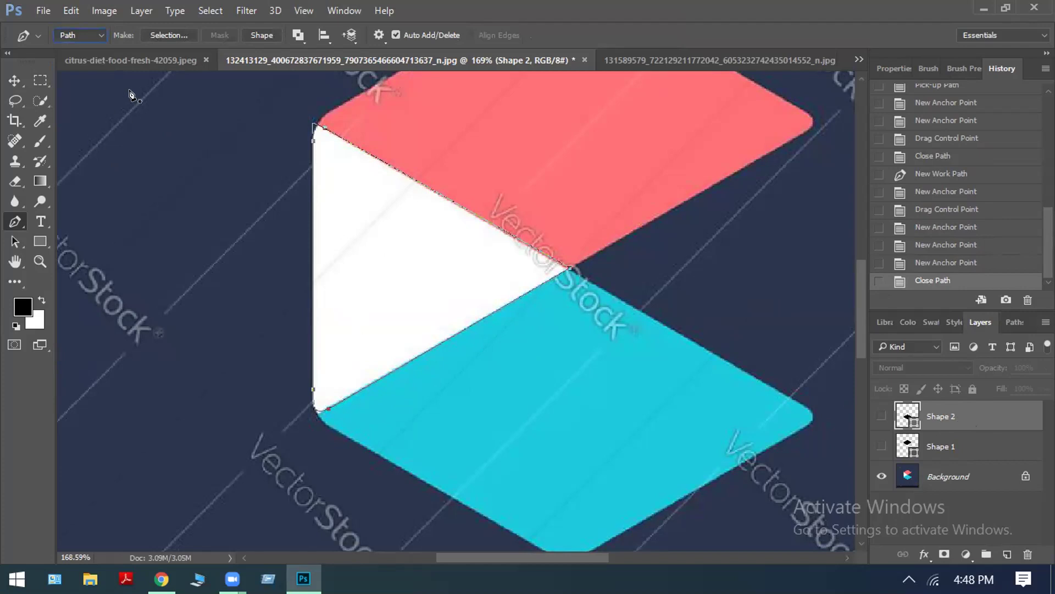
{"action": "left_click", "coordinate": [262, 34]}
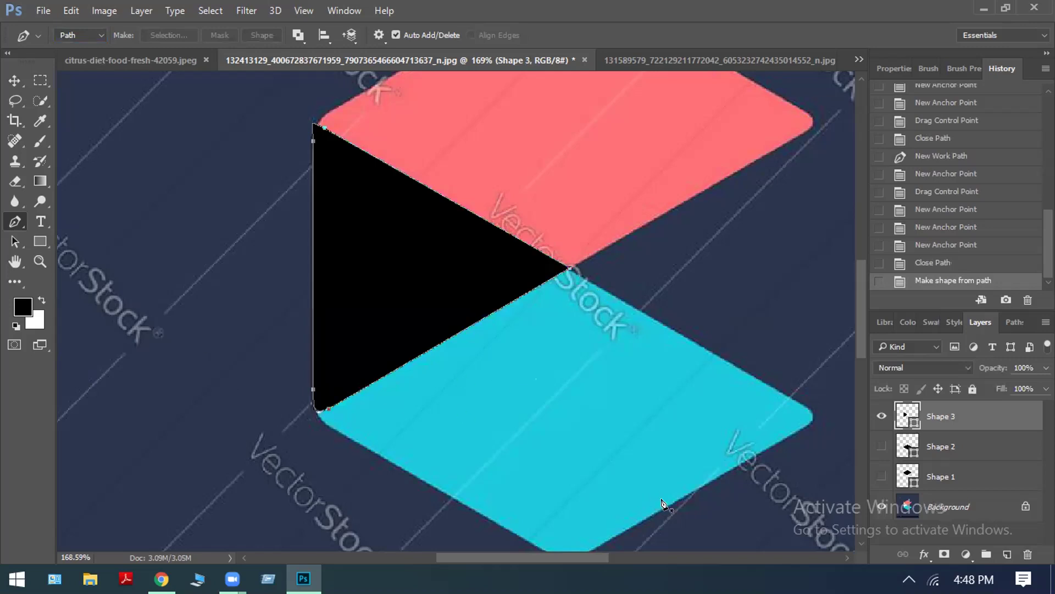
{"action": "scroll", "coordinate": [627, 361], "scroll_direction": "up", "scroll_amount": 2}
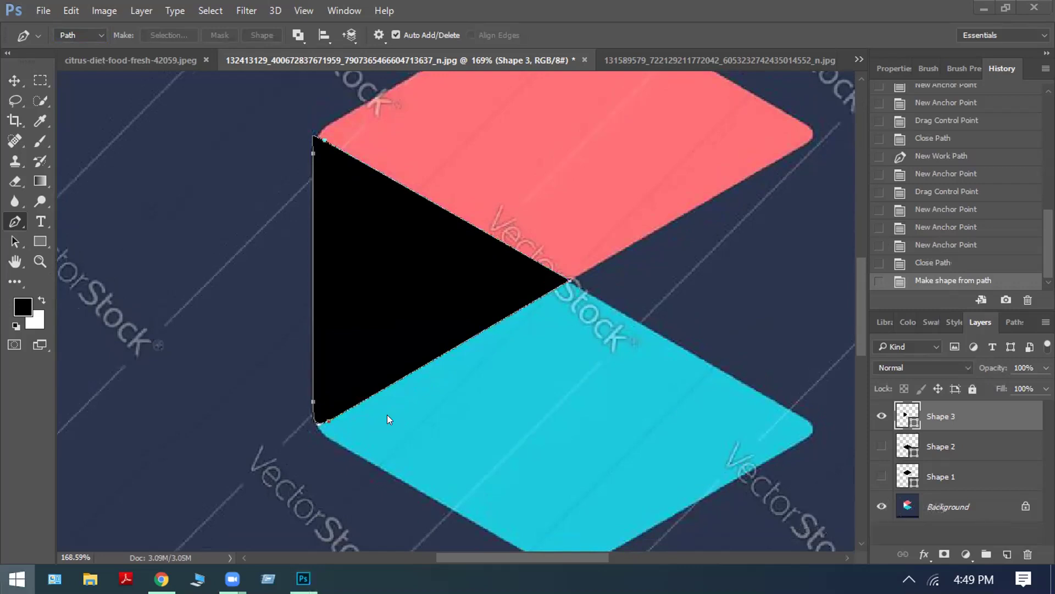
{"action": "key", "text": "super"}
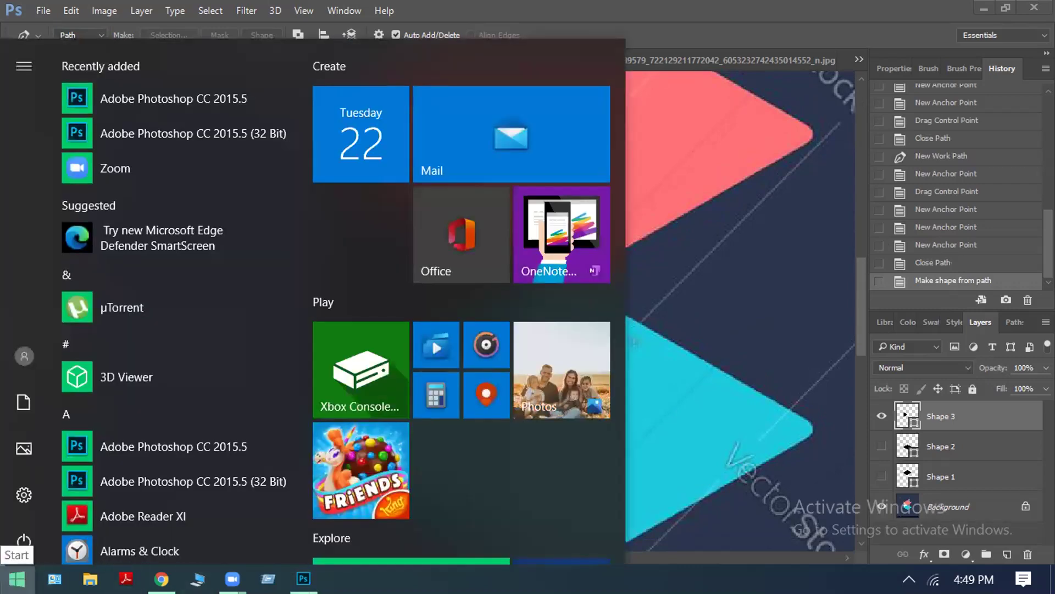
{"action": "key", "text": "super"}
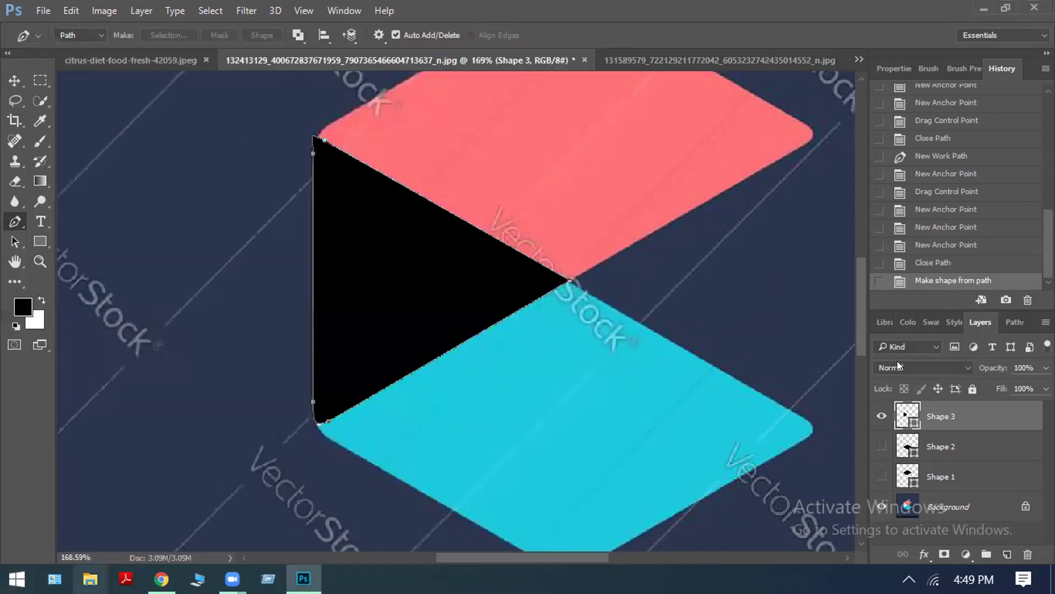
{"action": "left_click", "coordinate": [14, 81]}
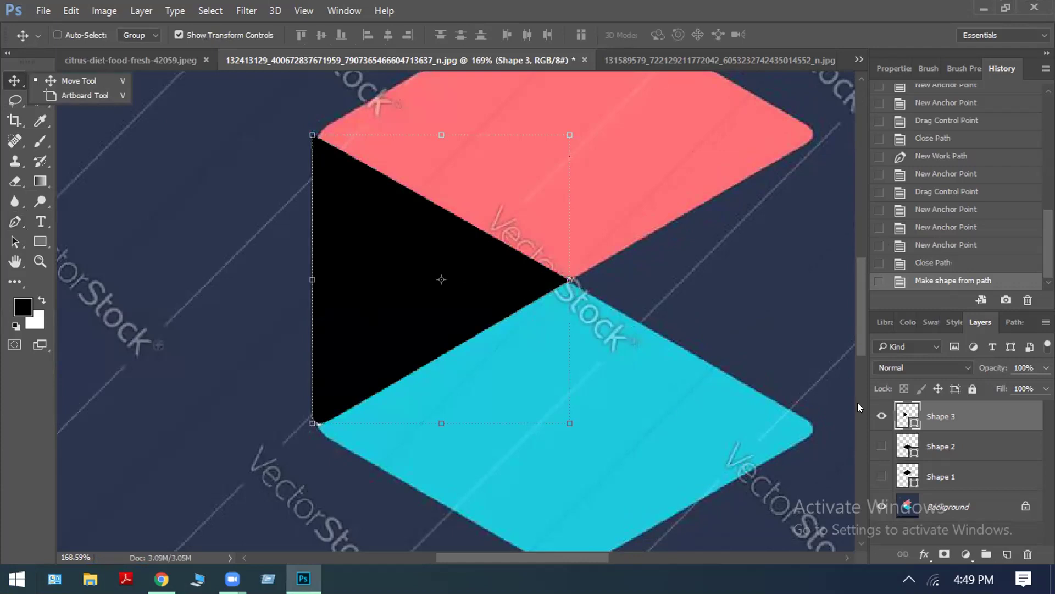
{"action": "left_click", "coordinate": [910, 421]}
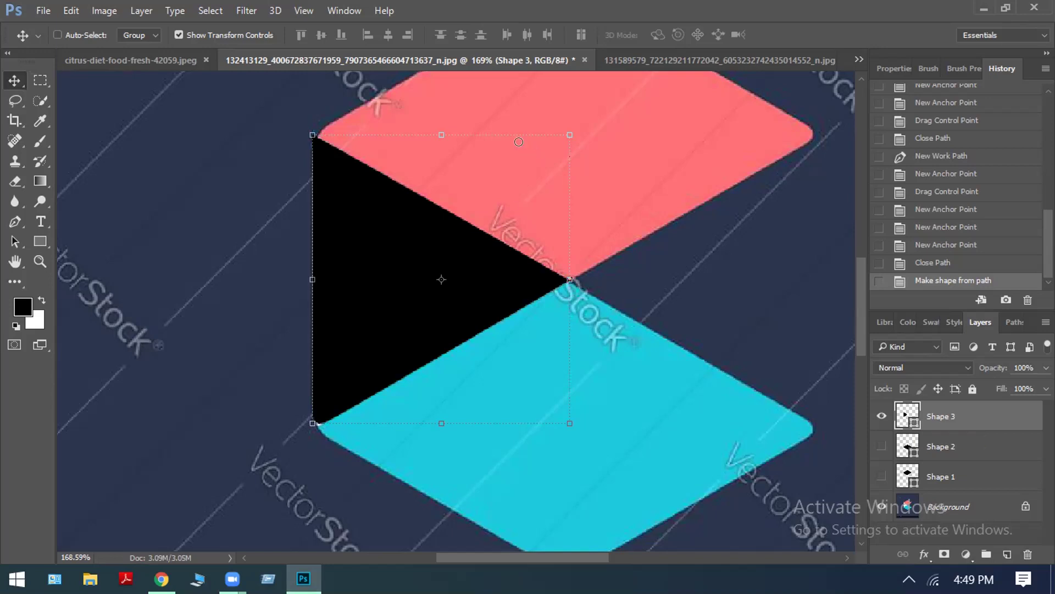
{"action": "double_click", "coordinate": [491, 315]}
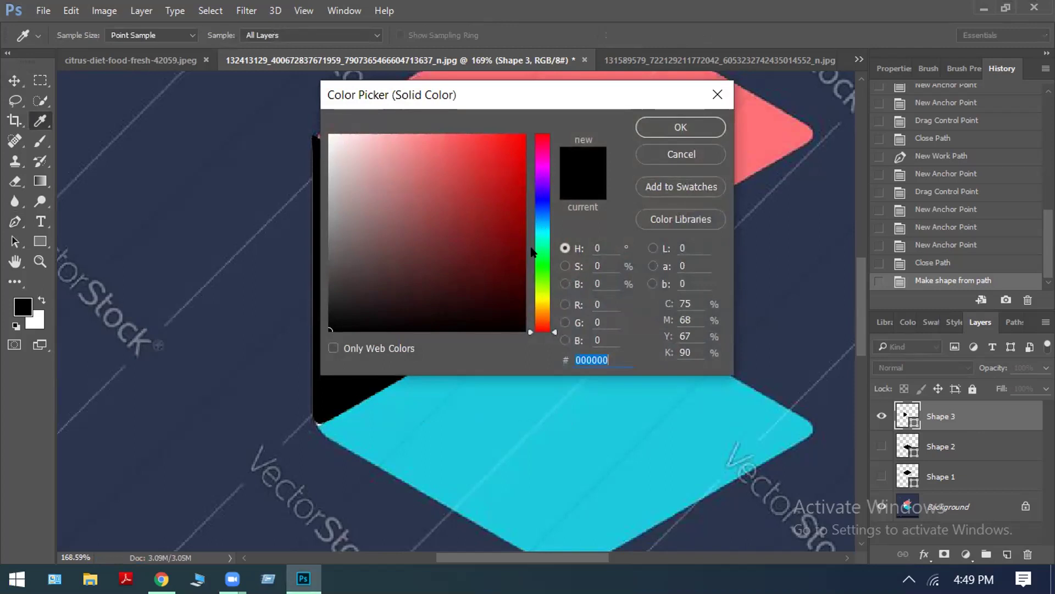
{"action": "left_click_drag", "start_coordinate": [548, 283], "coordinate": [512, 193]}
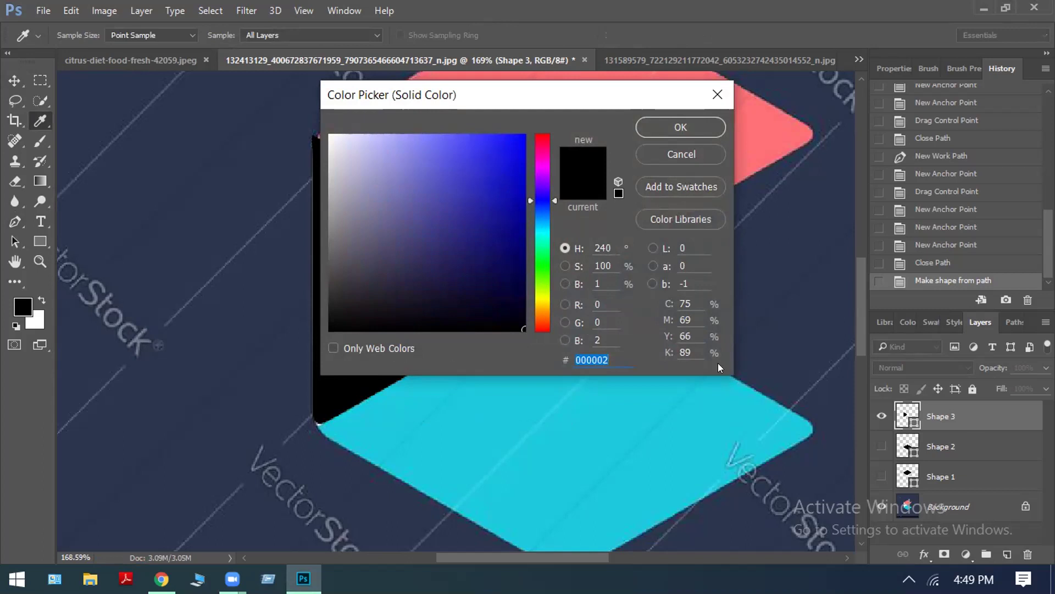
{"action": "left_click", "coordinate": [650, 149]}
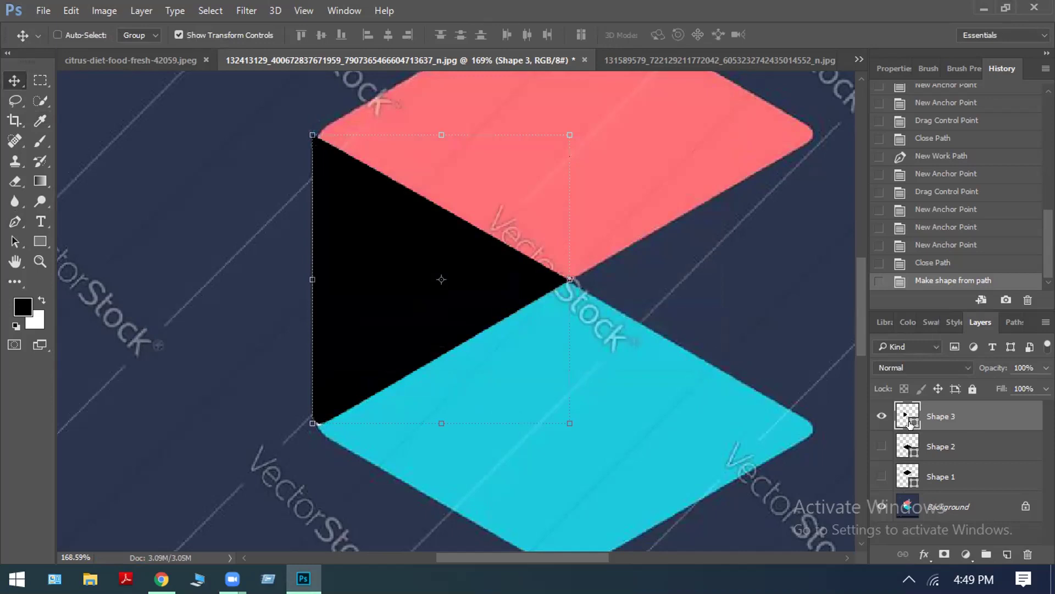
Set the Shape 3 layer's fill colour to the off-white f7eeee.
{"action": "double_click", "coordinate": [908, 417]}
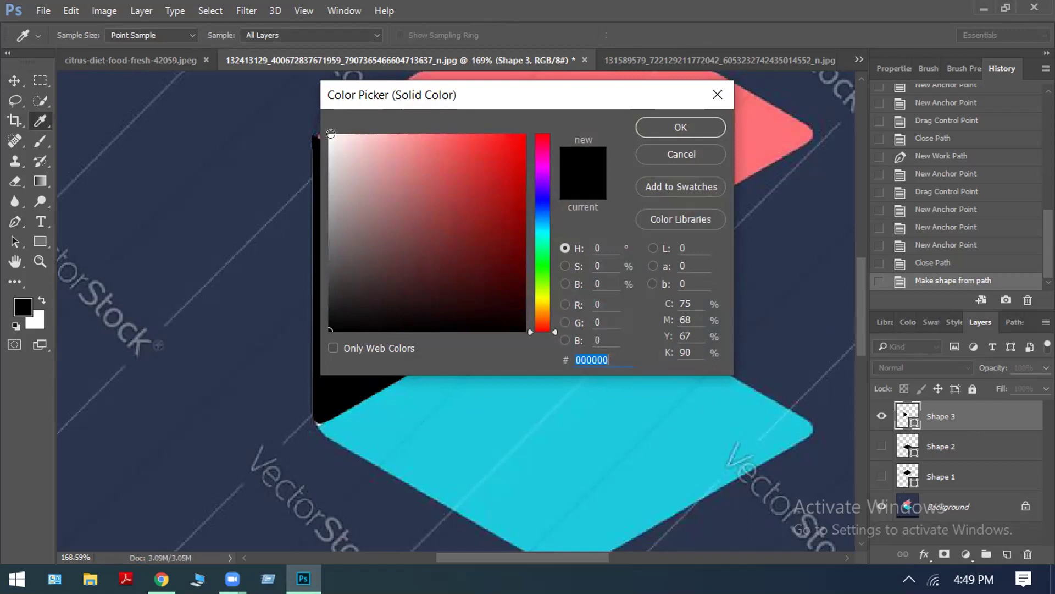
{"action": "left_click", "coordinate": [335, 140]}
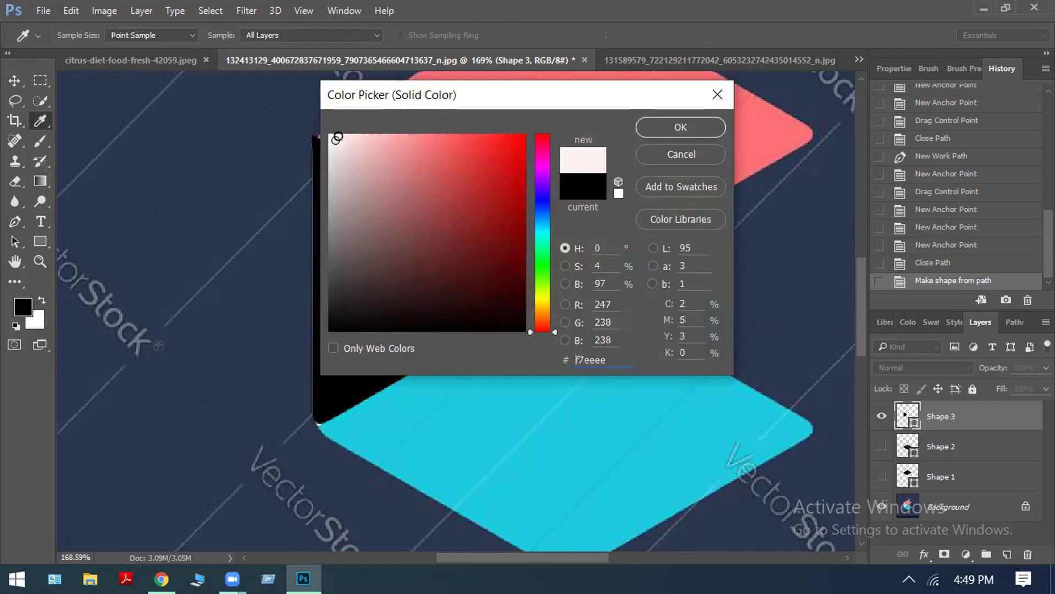
{"action": "left_click", "coordinate": [658, 119]}
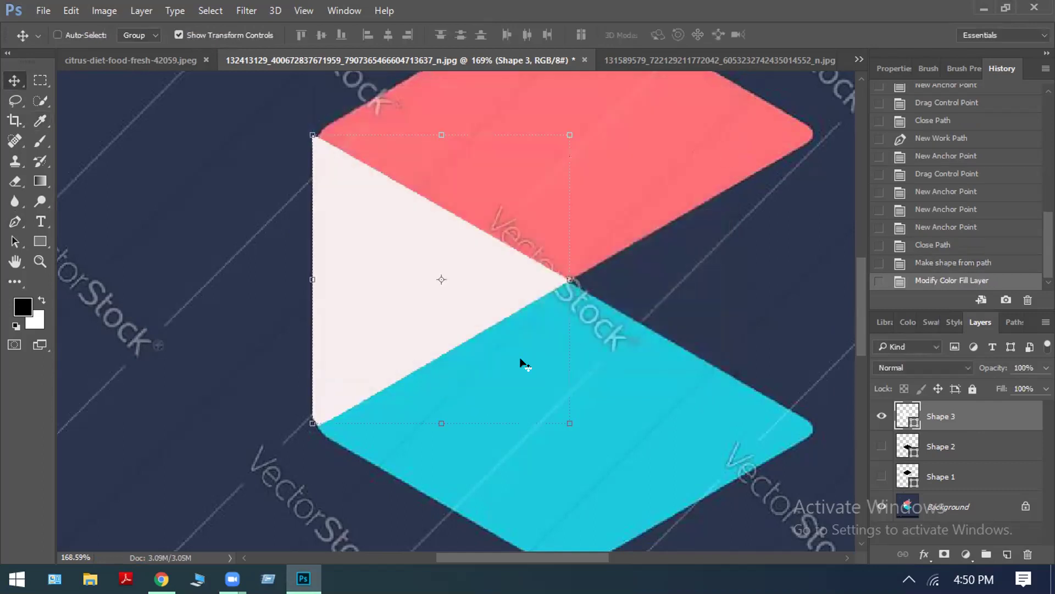
Show the Shape 2 and Shape 1 layers, toggling Shape 3 off and on again so all three shapes are displayed.
{"action": "scroll", "coordinate": [497, 346], "scroll_direction": "up", "scroll_amount": 1}
{"action": "scroll", "coordinate": [536, 283], "scroll_direction": "up", "scroll_amount": 3}
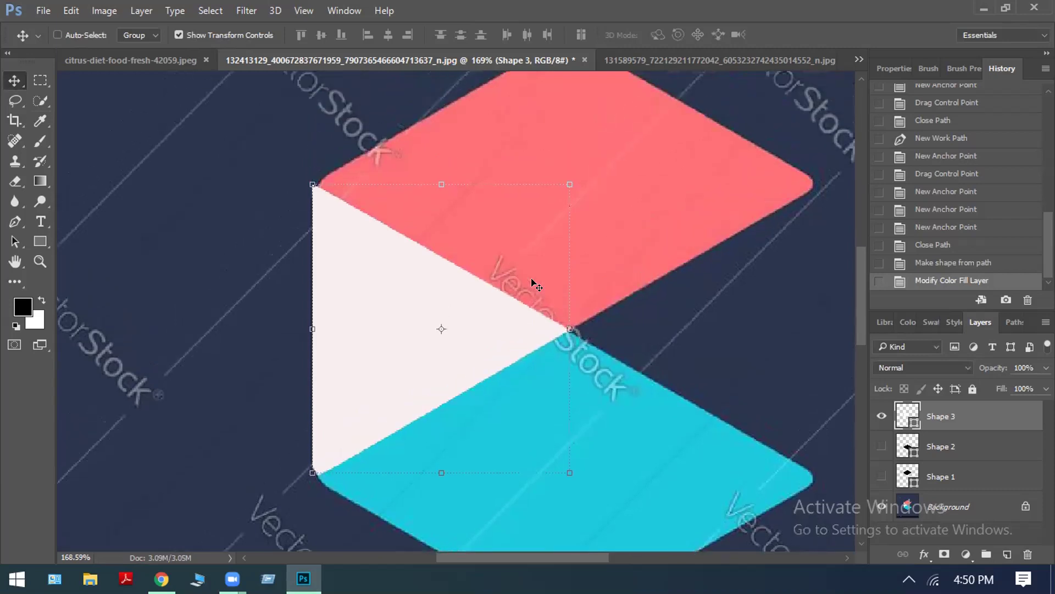
{"action": "scroll", "coordinate": [495, 347], "scroll_direction": "down", "scroll_amount": 1}
{"action": "scroll", "coordinate": [622, 356], "scroll_direction": "down", "scroll_amount": 1}
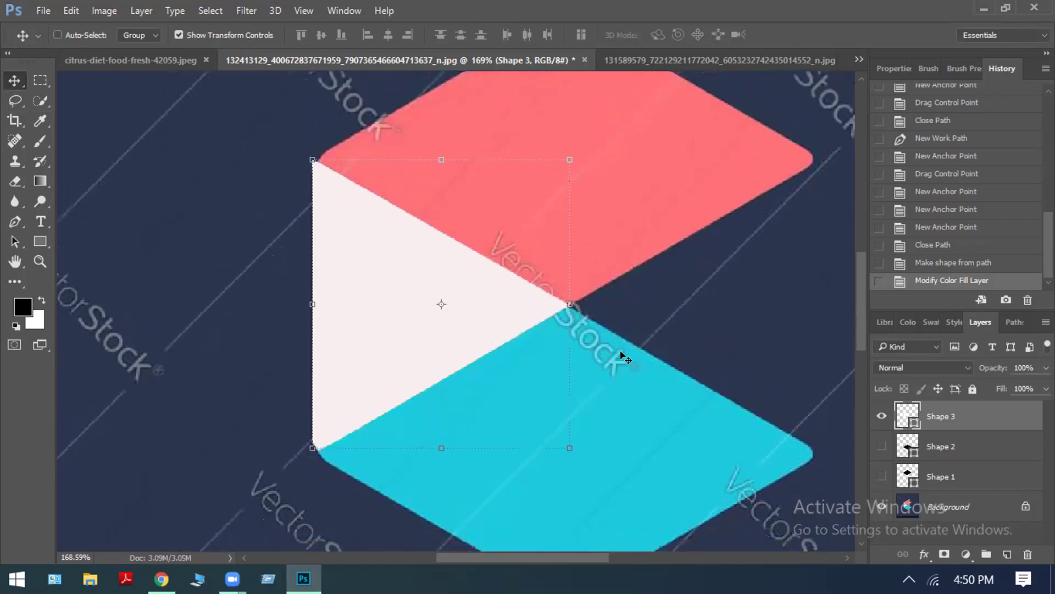
{"action": "left_click", "coordinate": [882, 416]}
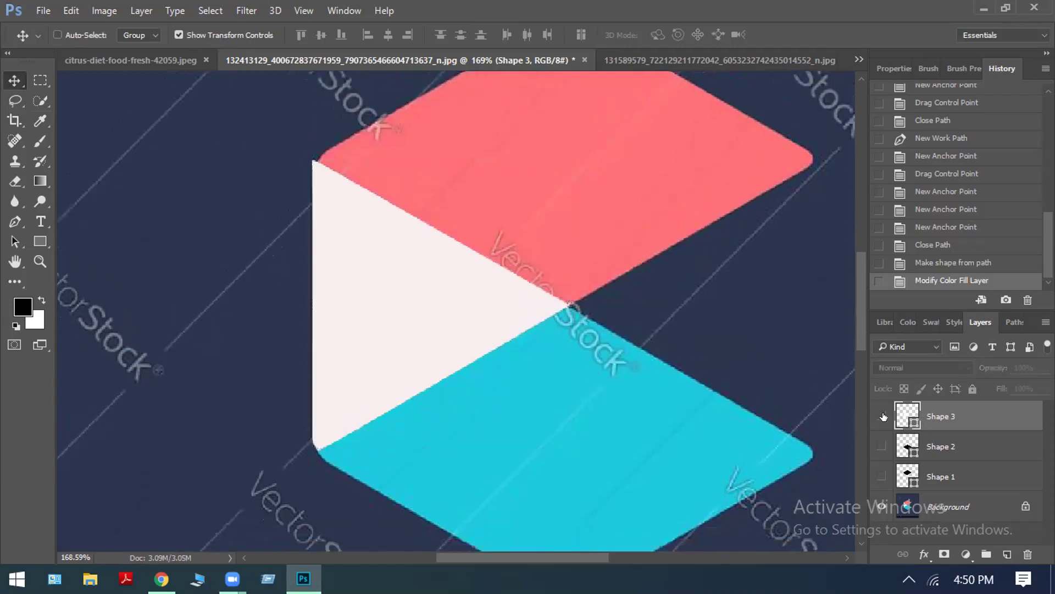
{"action": "left_click", "coordinate": [875, 449]}
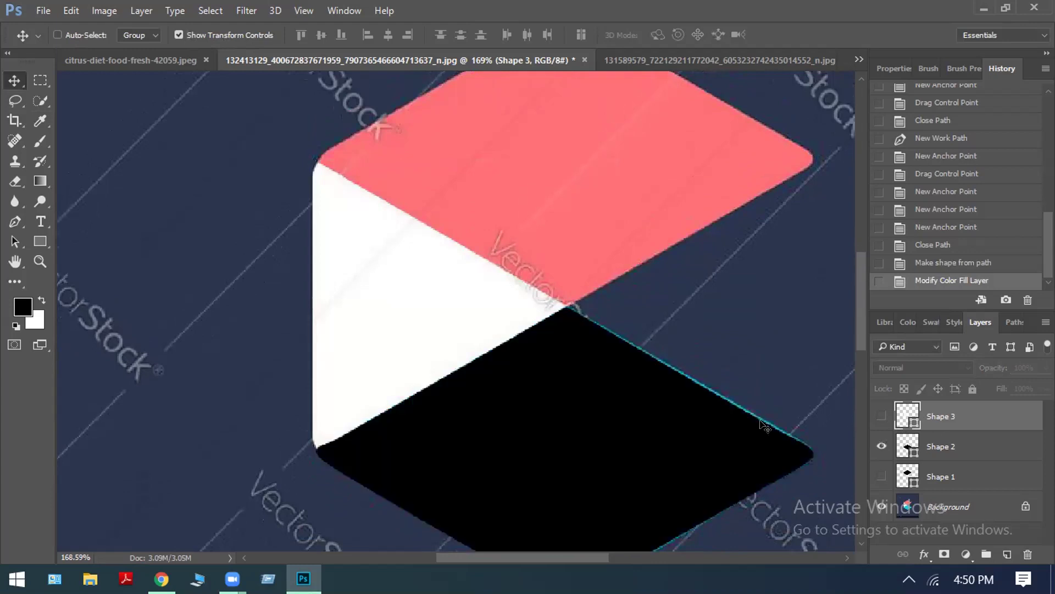
{"action": "scroll", "coordinate": [760, 409], "scroll_direction": "down", "scroll_amount": 2}
{"action": "scroll", "coordinate": [760, 410], "scroll_direction": "down", "scroll_amount": 2}
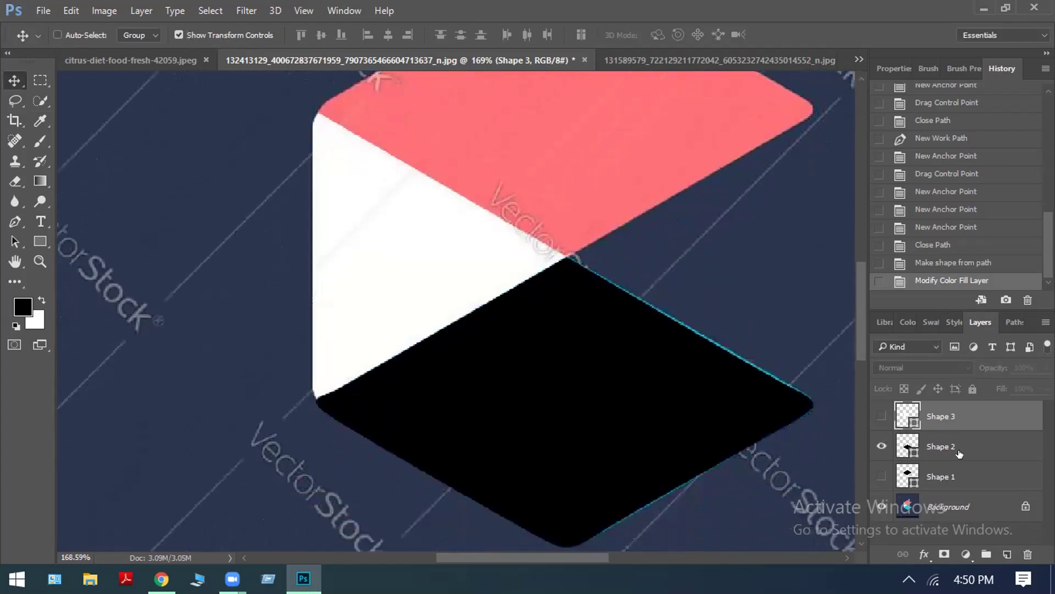
{"action": "left_click", "coordinate": [882, 476]}
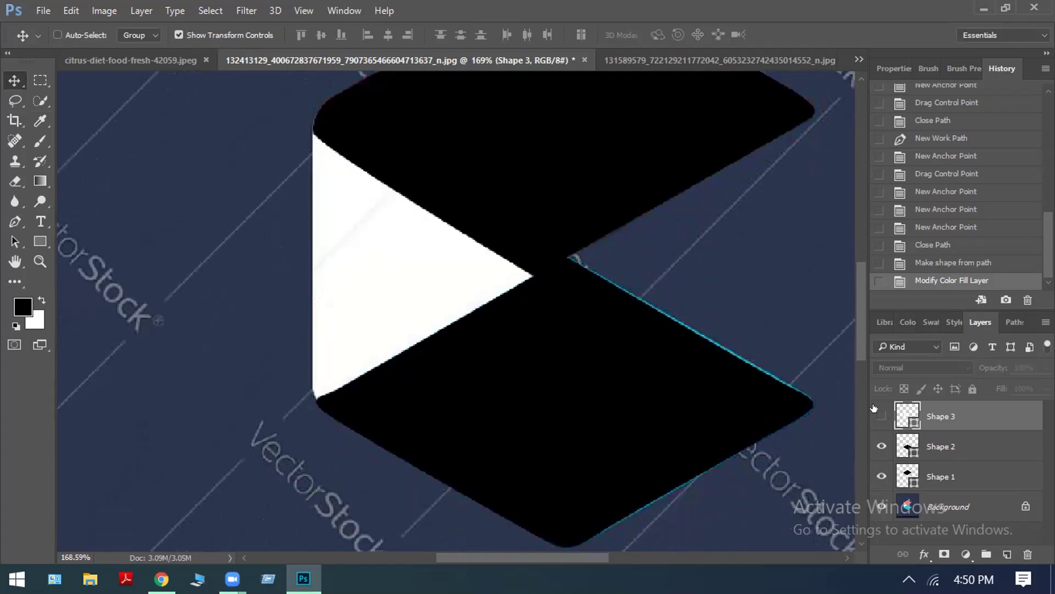
{"action": "left_click", "coordinate": [875, 410]}
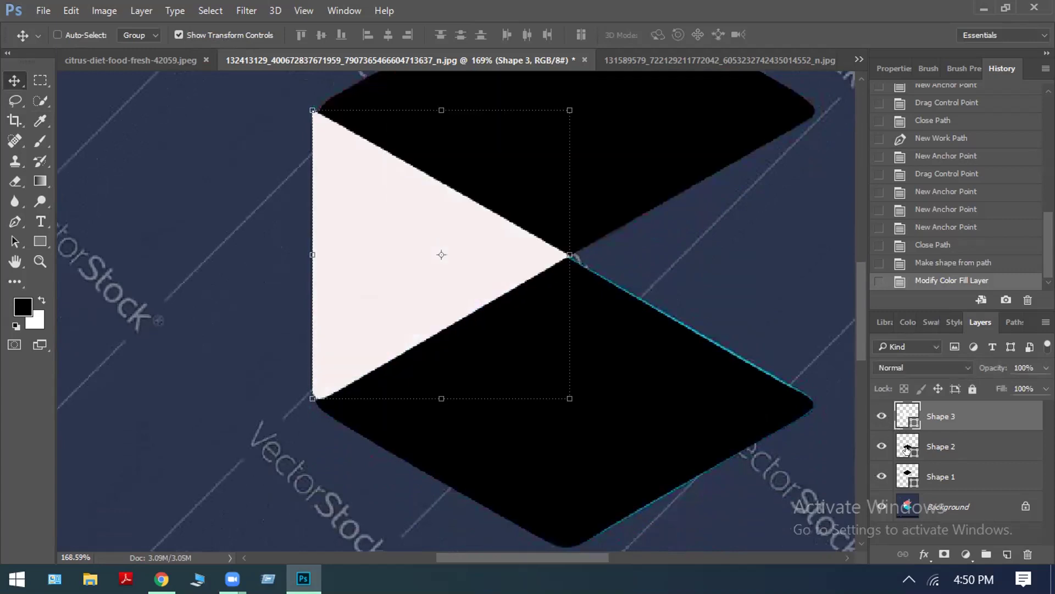
{"action": "scroll", "coordinate": [514, 266], "scroll_direction": "up", "scroll_amount": 2}
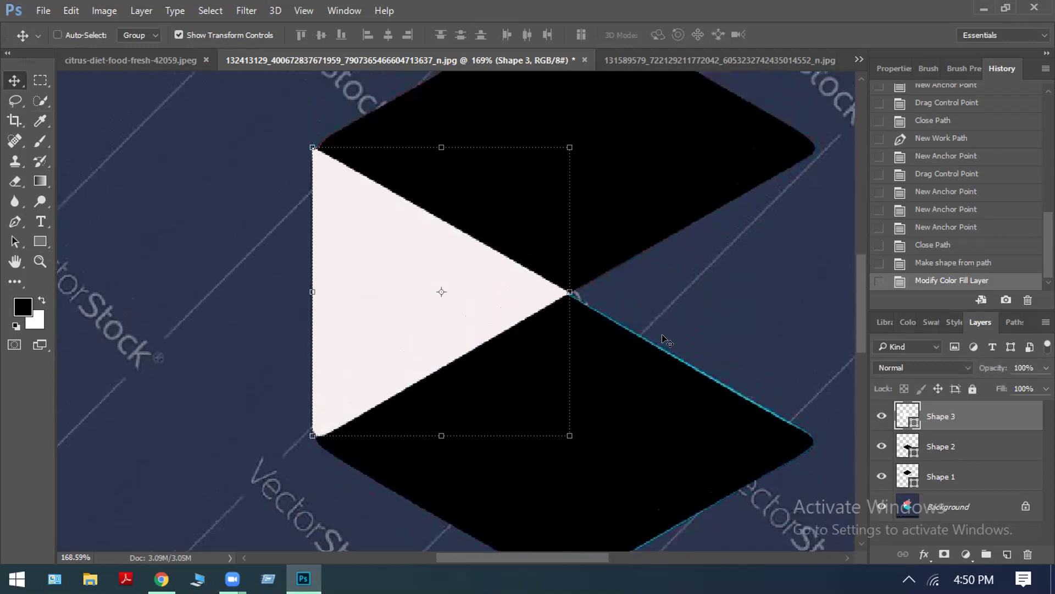
{"action": "scroll", "coordinate": [513, 256], "scroll_direction": "down", "scroll_amount": 4}
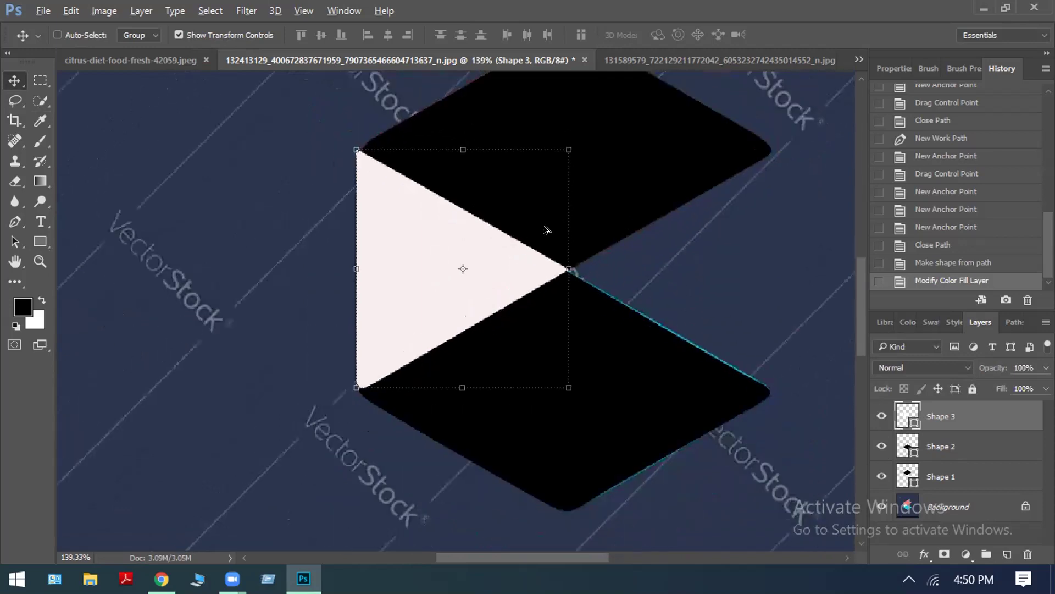
{"action": "scroll", "coordinate": [528, 239], "scroll_direction": "down", "scroll_amount": 1}
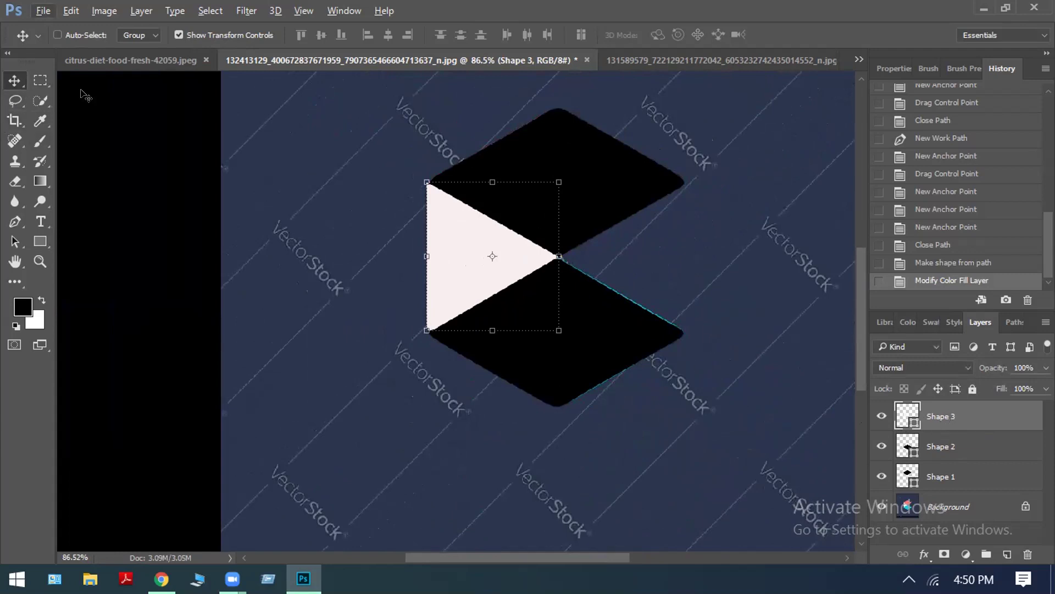
{"action": "key", "text": "ctrl"}
{"action": "key", "text": "ctrl+t"}
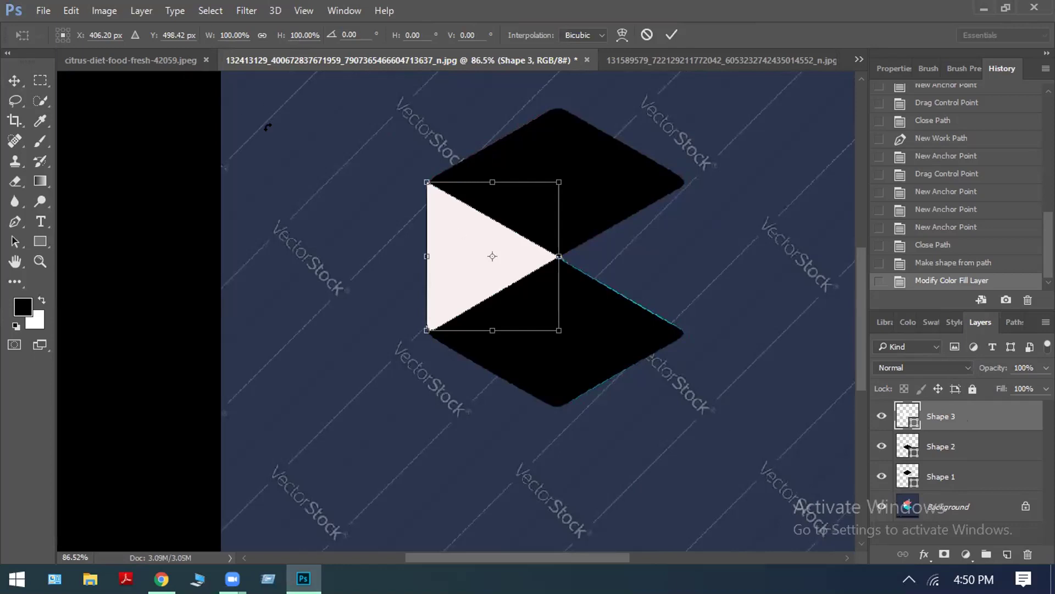
{"action": "key", "text": "Return"}
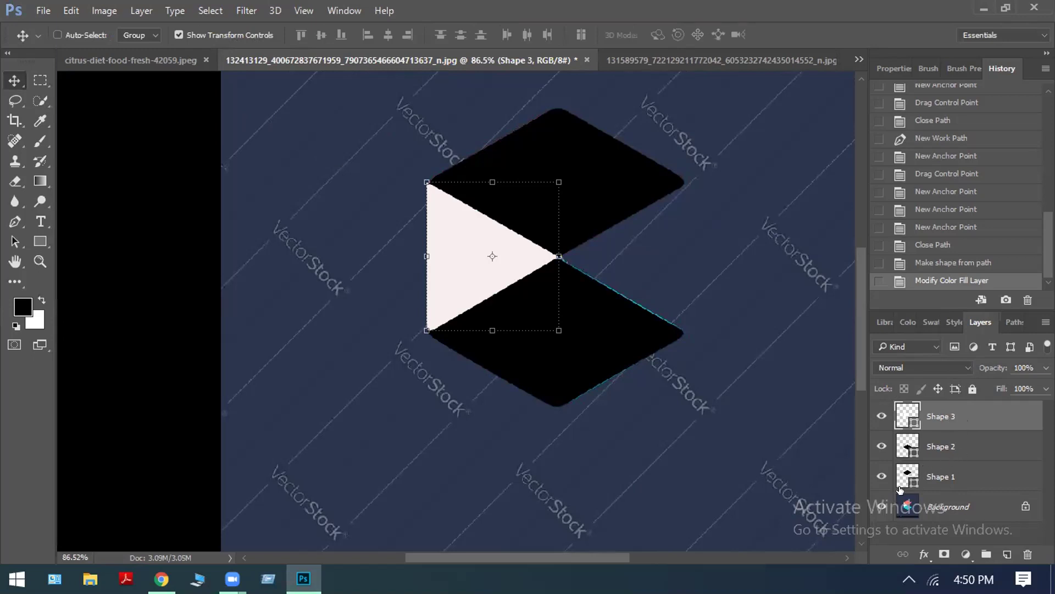
Move the Shape 1, 2 and 3 layers together below and right of the original logo and scale them to about 86% width and 85% height.
{"action": "left_click", "coordinate": [958, 477], "text": "shift"}
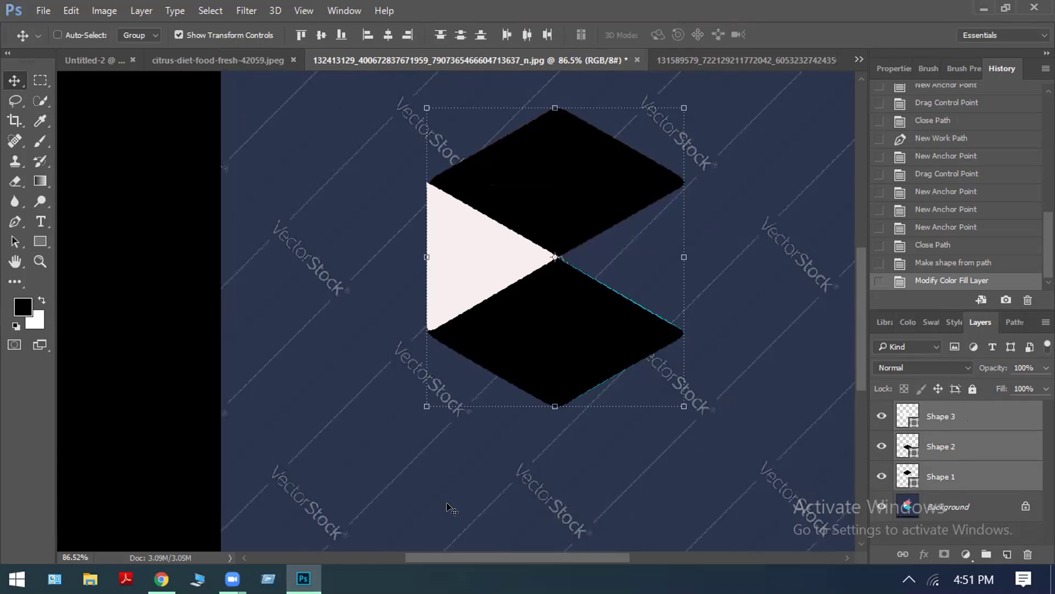
{"action": "key", "text": "ctrl"}
{"action": "key", "text": "ctrl+t"}
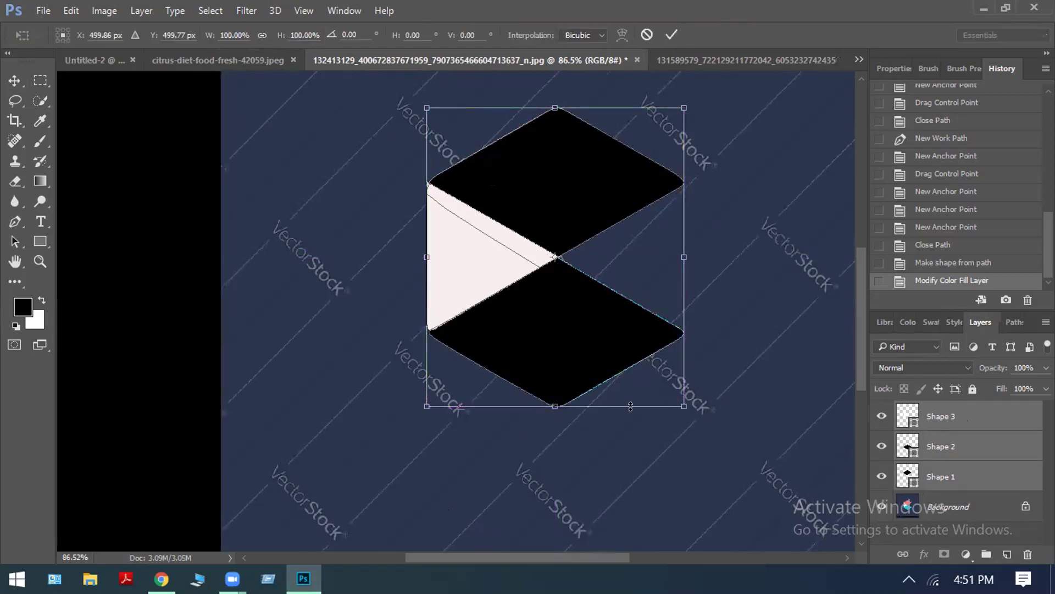
{"action": "left_click_drag", "start_coordinate": [564, 243], "coordinate": [698, 365]}
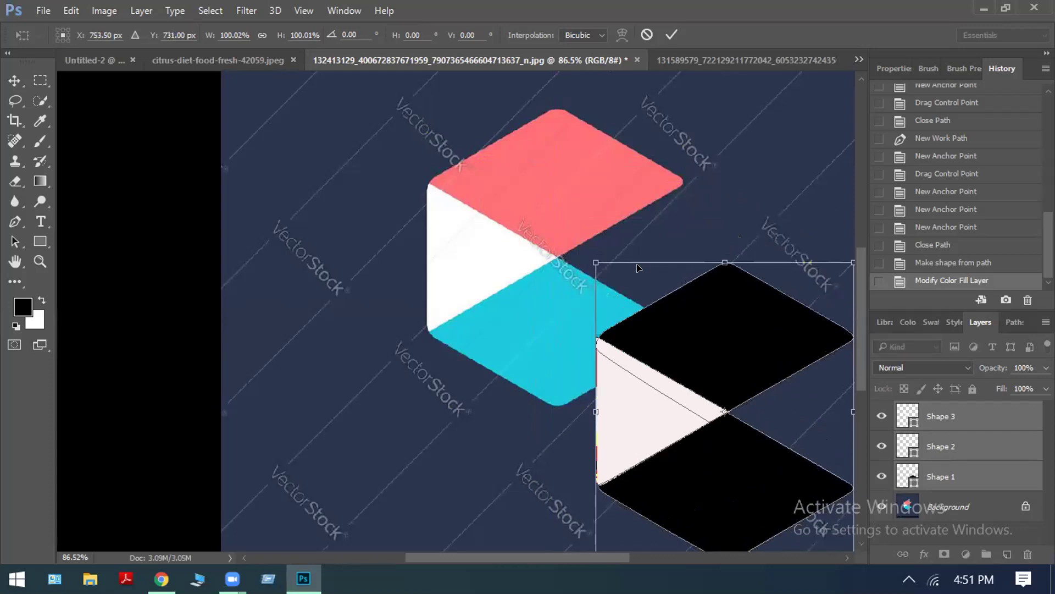
{"action": "left_click_drag", "start_coordinate": [596, 263], "coordinate": [627, 301]}
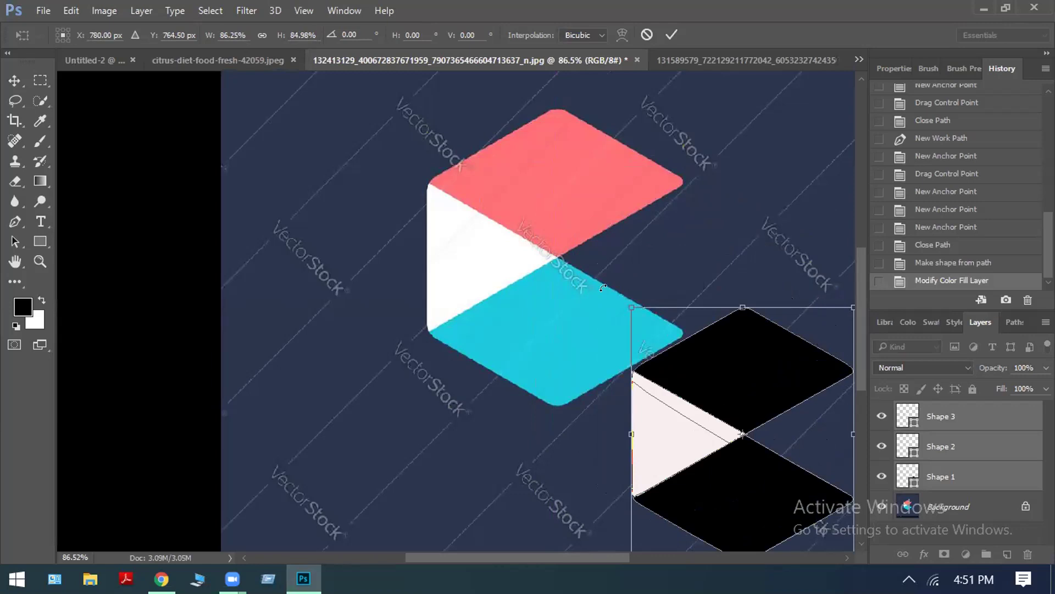
{"action": "scroll", "coordinate": [674, 241], "scroll_direction": "down", "scroll_amount": 1}
{"action": "key", "text": "Return"}
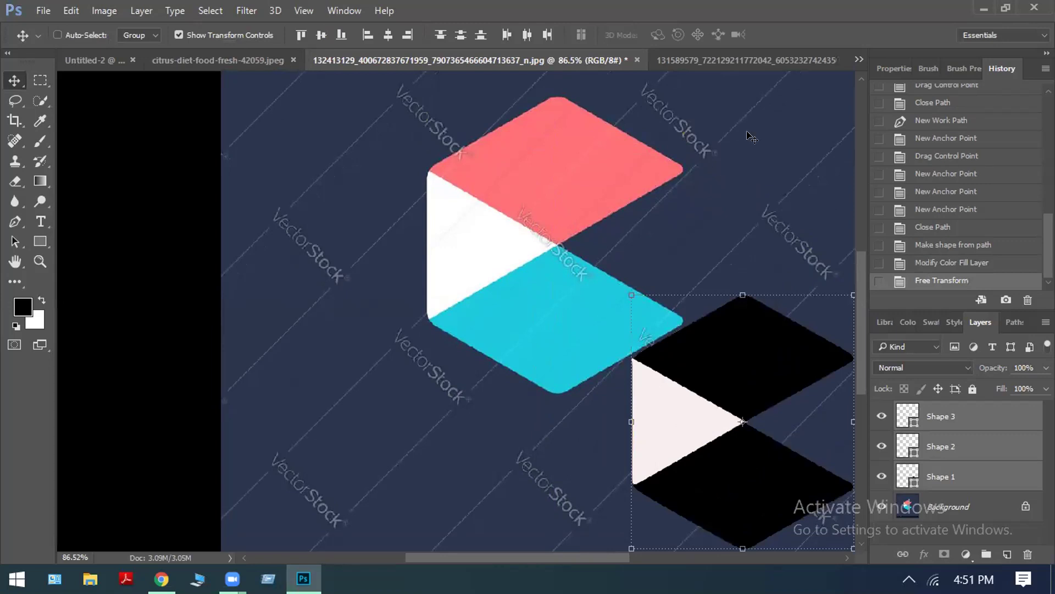
{"action": "scroll", "coordinate": [758, 118], "scroll_direction": "down", "scroll_amount": 1}
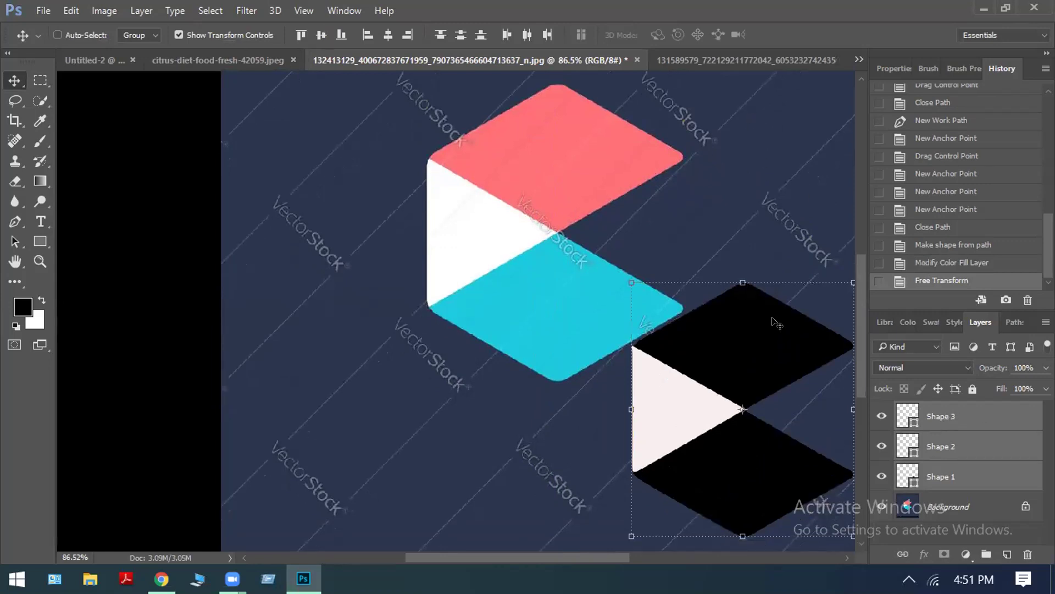
Hide the Shape 2 and Shape 3 layers so that only Shape 1 is displayed over the background.
{"action": "left_click", "coordinate": [879, 446]}
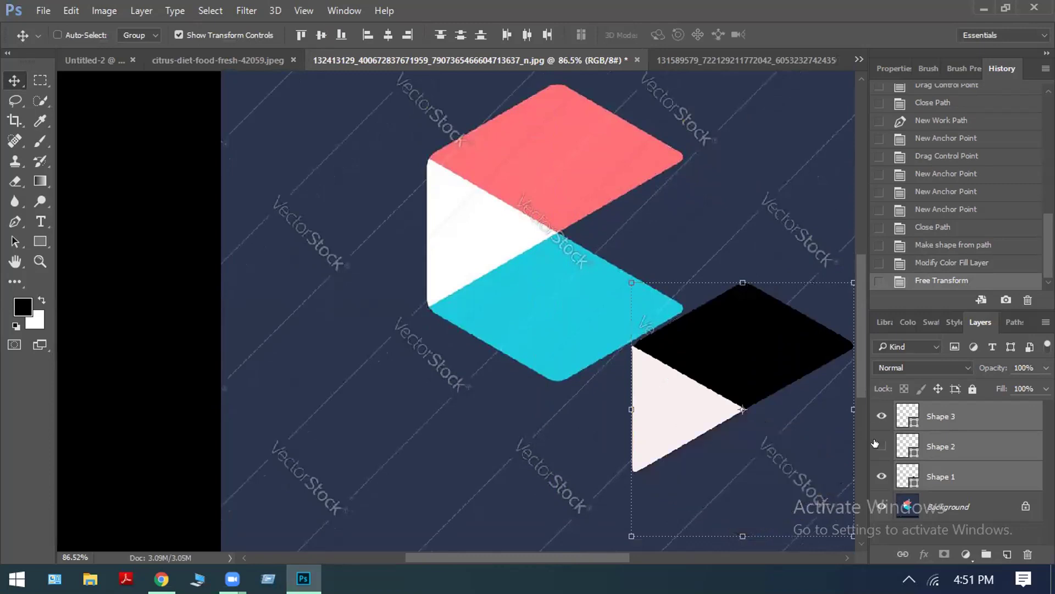
{"action": "left_click", "coordinate": [878, 470]}
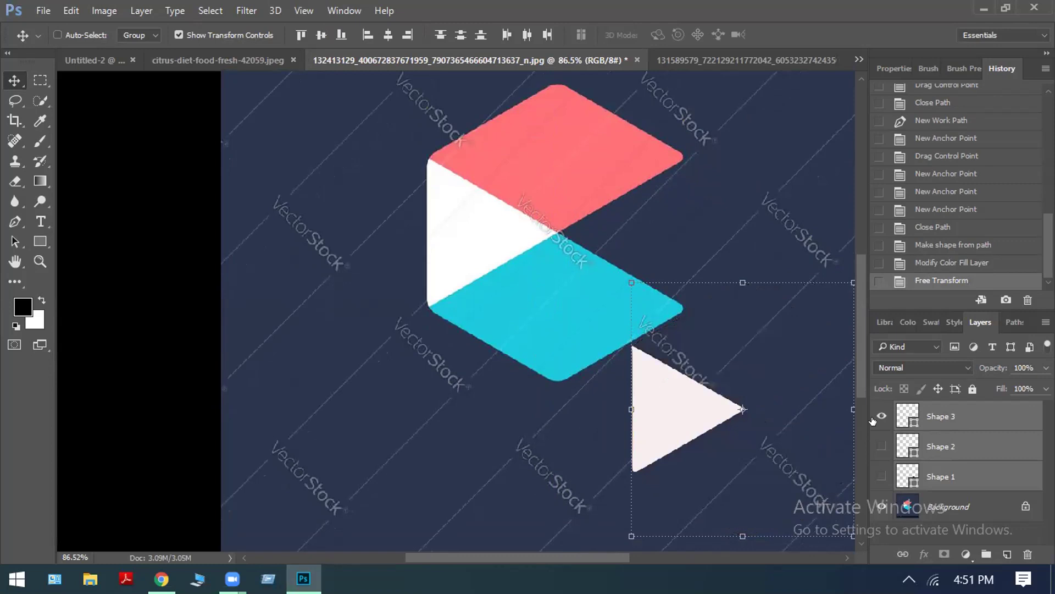
{"action": "left_click", "coordinate": [880, 476]}
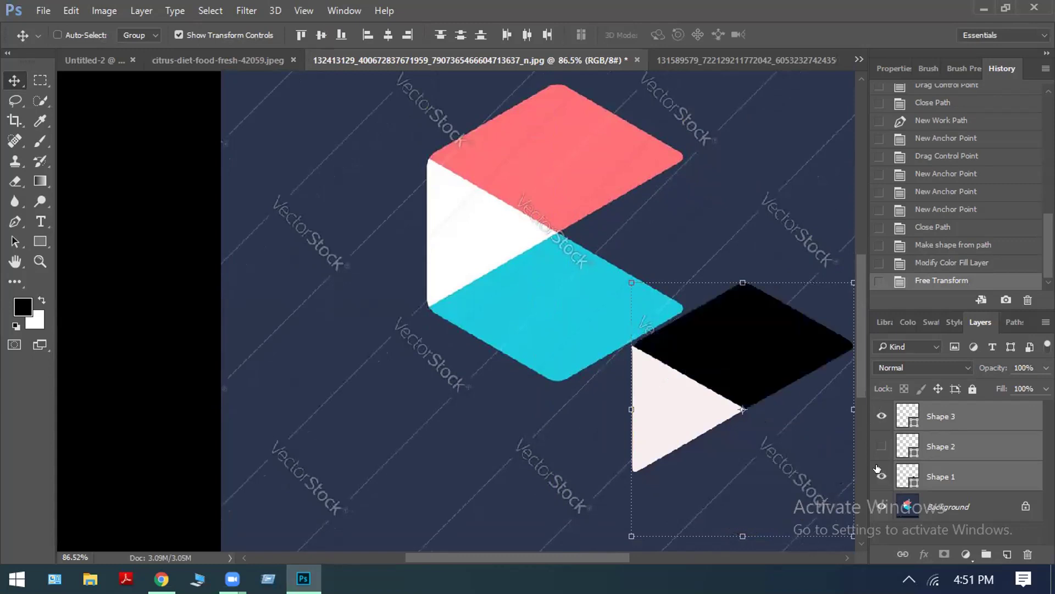
{"action": "left_click", "coordinate": [878, 417]}
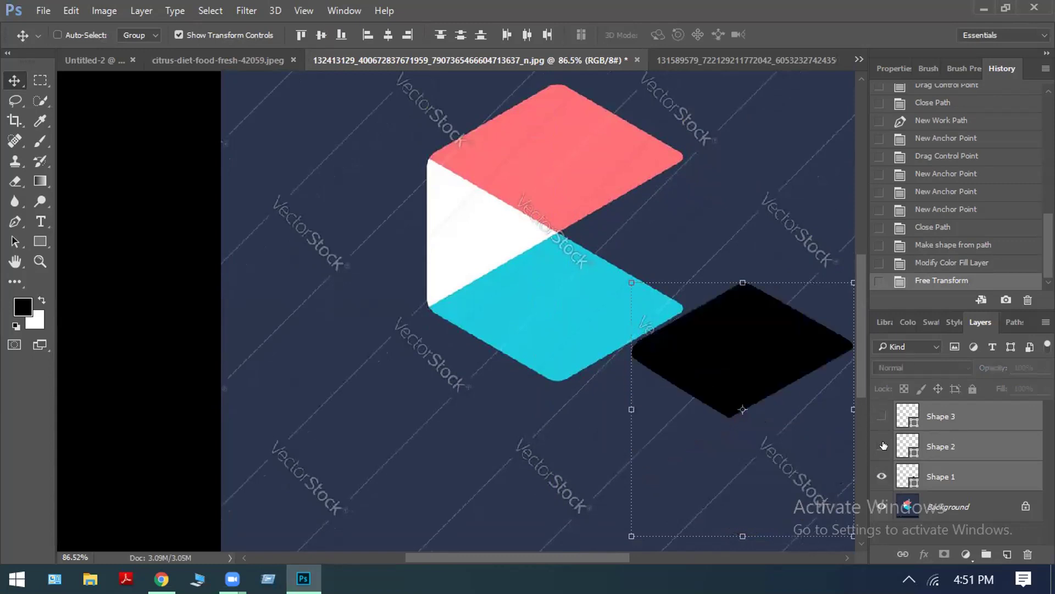
{"action": "scroll", "coordinate": [775, 448], "scroll_direction": "up", "scroll_amount": 1}
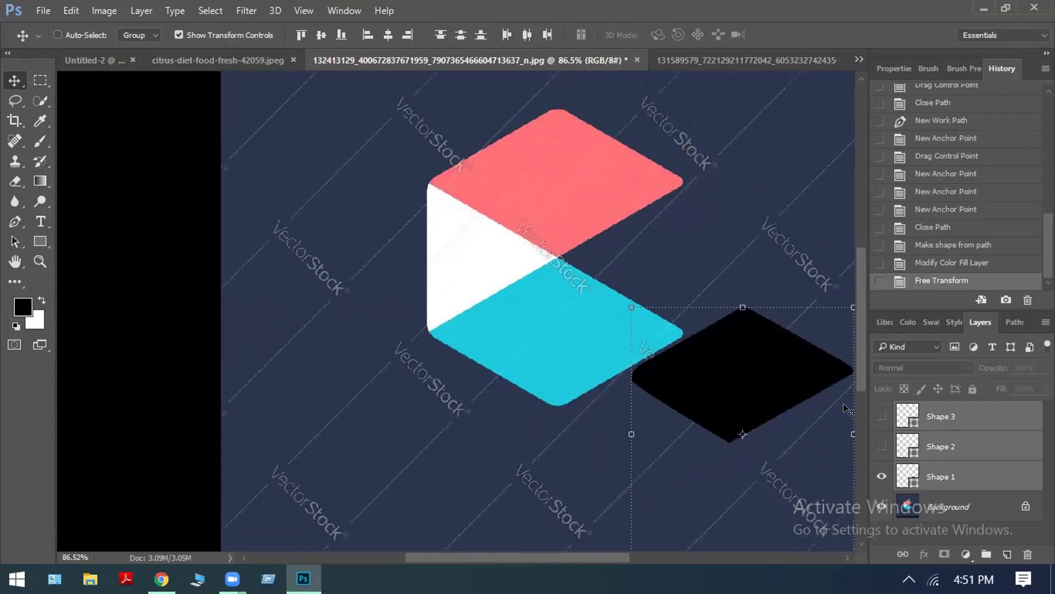
Set the Shape 1 layer's fill colour to ff7177, sampled from the original logo's pink face.
{"action": "left_click", "coordinate": [912, 480]}
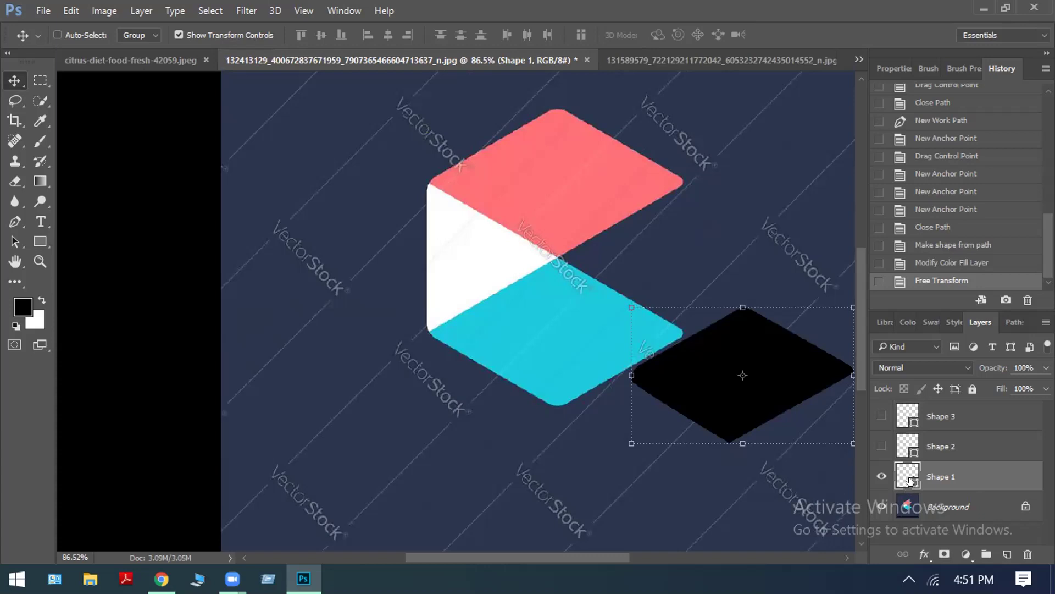
{"action": "double_click", "coordinate": [910, 481]}
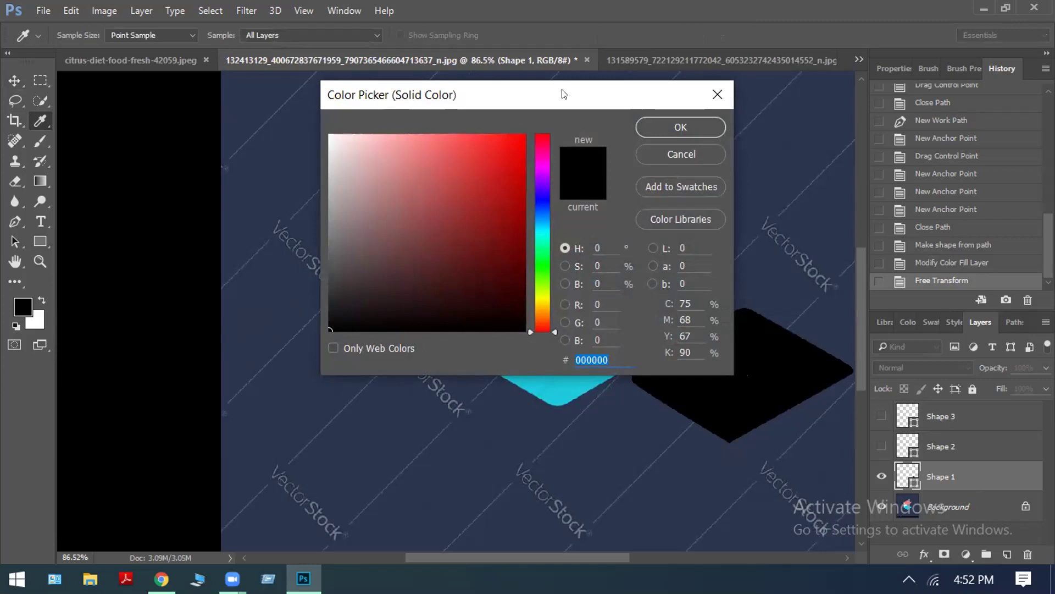
{"action": "left_click_drag", "start_coordinate": [563, 93], "coordinate": [919, 14]}
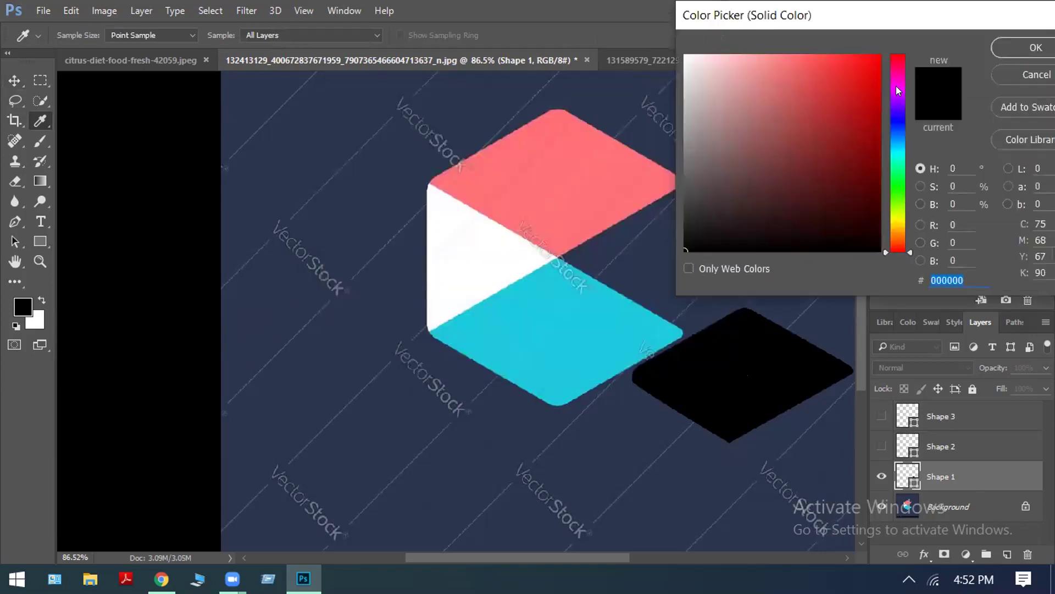
{"action": "left_click", "coordinate": [899, 120]}
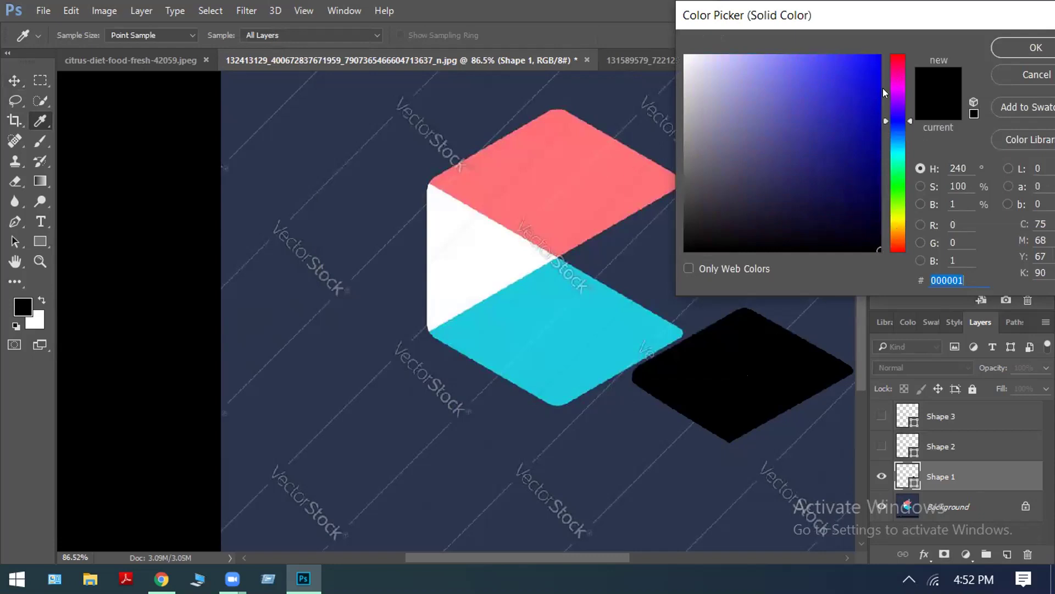
{"action": "left_click", "coordinate": [537, 180]}
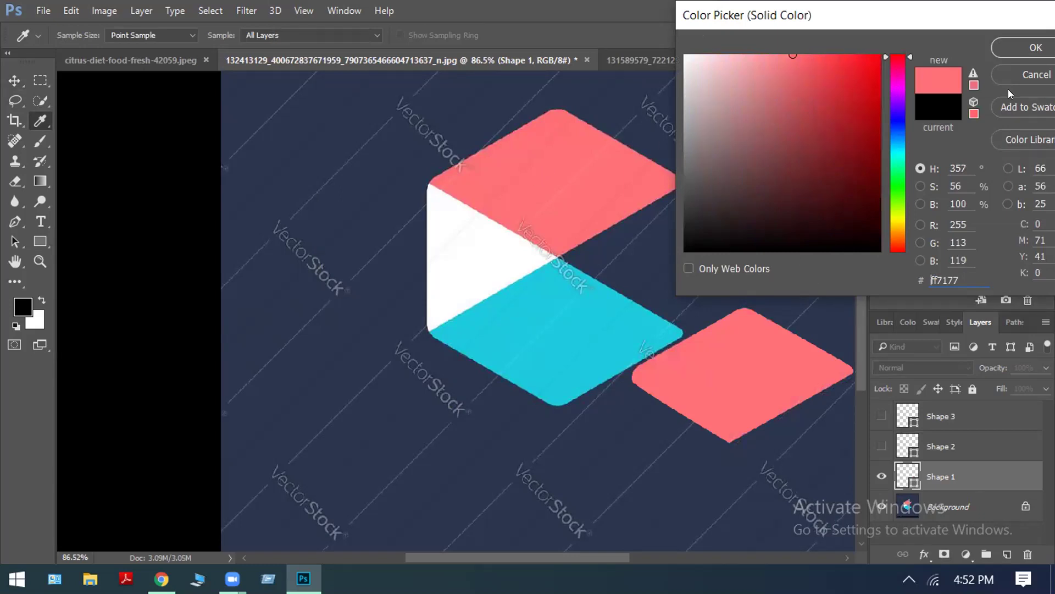
{"action": "left_click", "coordinate": [1034, 49]}
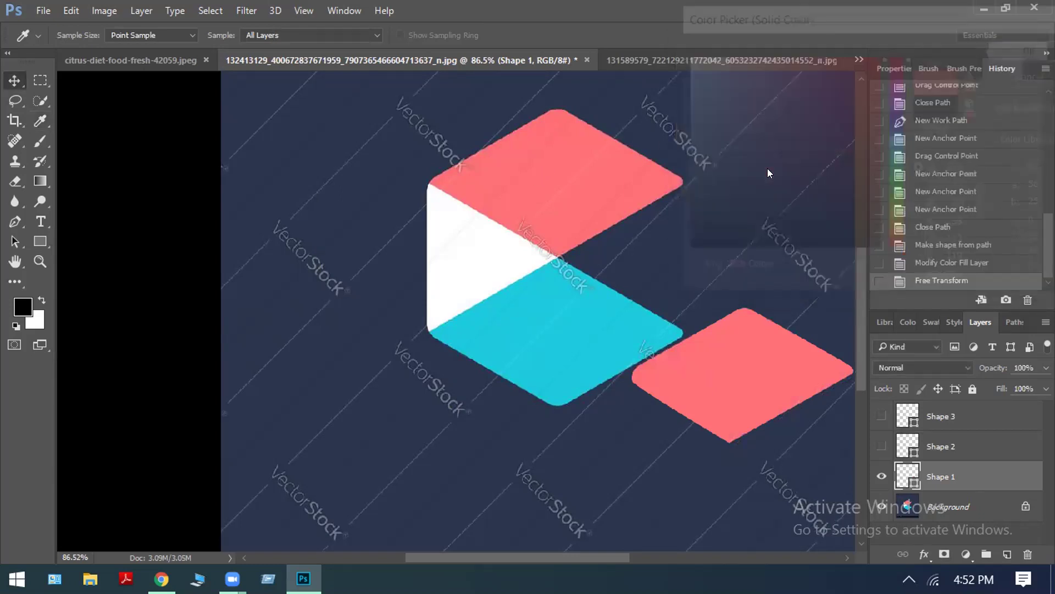
Show the Shape 2 and Shape 3 layers again.
{"action": "scroll", "coordinate": [802, 346], "scroll_direction": "down", "scroll_amount": 2}
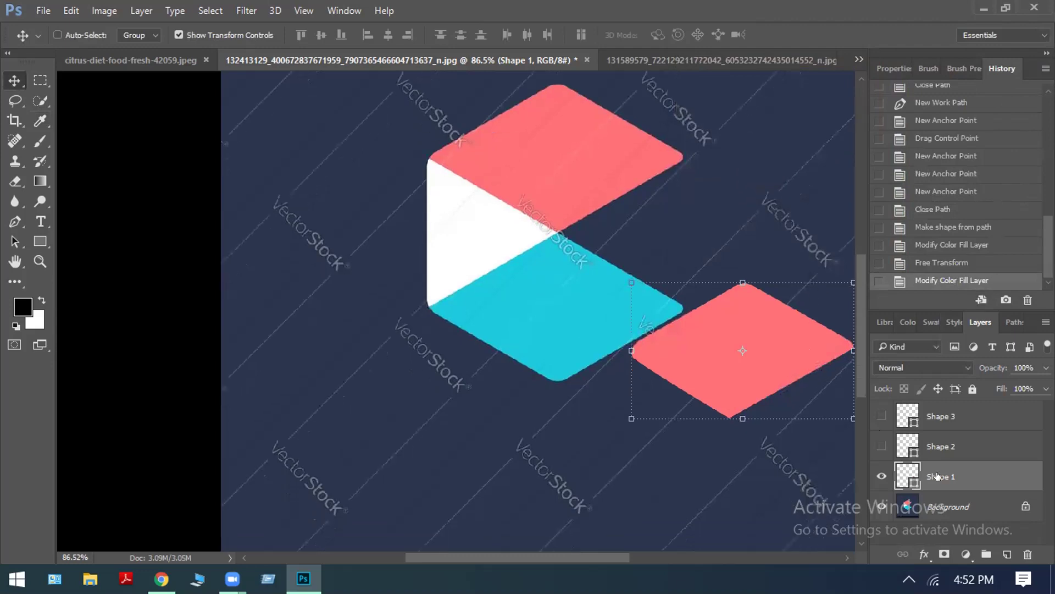
{"action": "scroll", "coordinate": [816, 401], "scroll_direction": "down", "scroll_amount": 1}
{"action": "scroll", "coordinate": [836, 412], "scroll_direction": "down", "scroll_amount": 2}
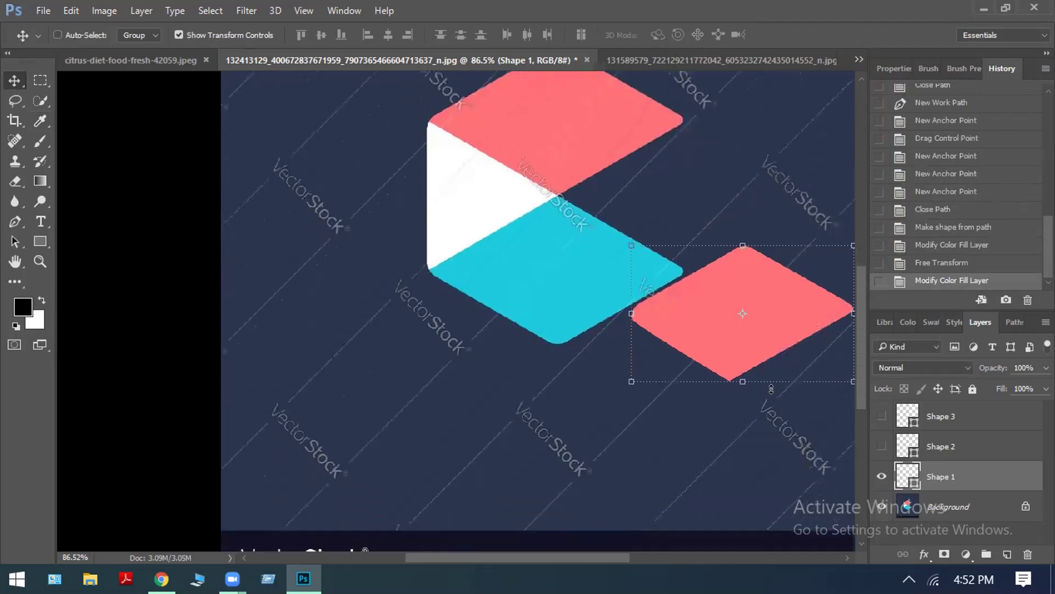
{"action": "left_click", "coordinate": [880, 446]}
{"action": "left_click", "coordinate": [880, 416]}
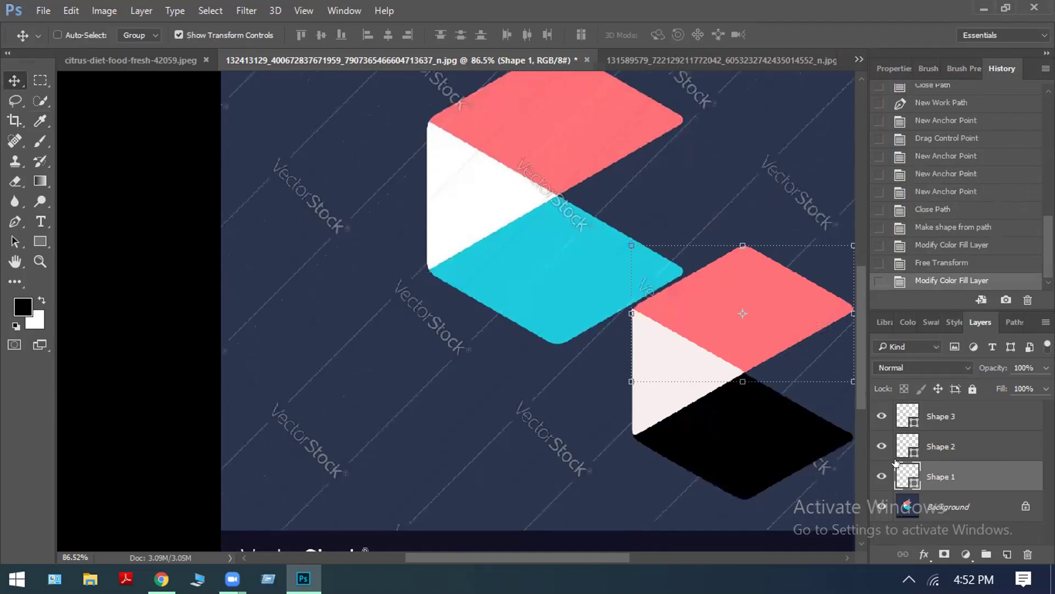
Set the Shape 2 layer's fill colour to 1ccbde, sampled from the original logo's blue face.
{"action": "left_click", "coordinate": [984, 451]}
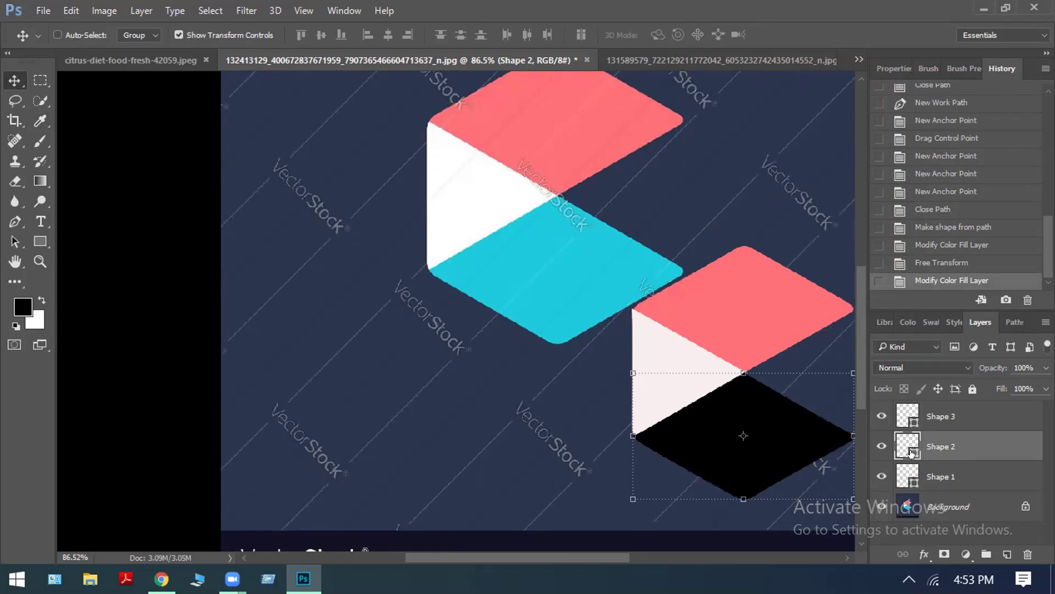
{"action": "double_click", "coordinate": [910, 454]}
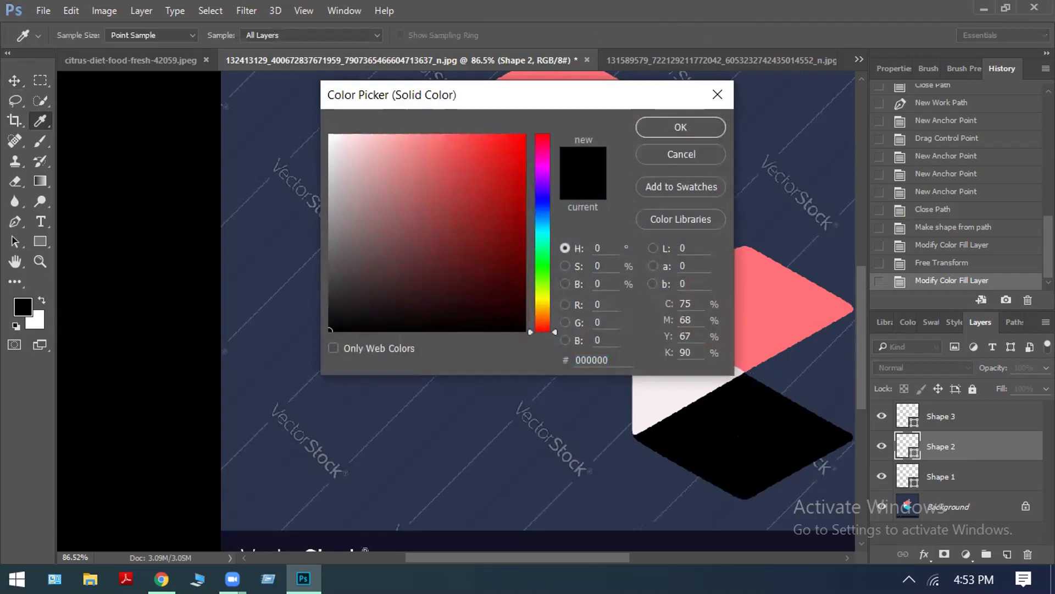
{"action": "left_click_drag", "start_coordinate": [612, 94], "coordinate": [521, 88]}
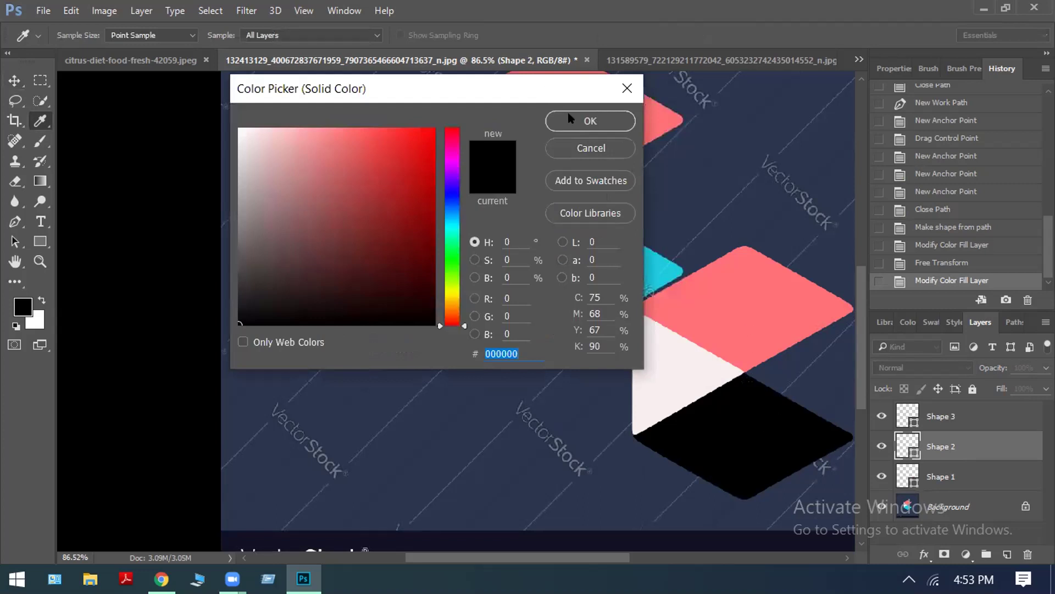
{"action": "left_click_drag", "start_coordinate": [440, 89], "coordinate": [925, 69]}
{"action": "left_click", "coordinate": [531, 254]}
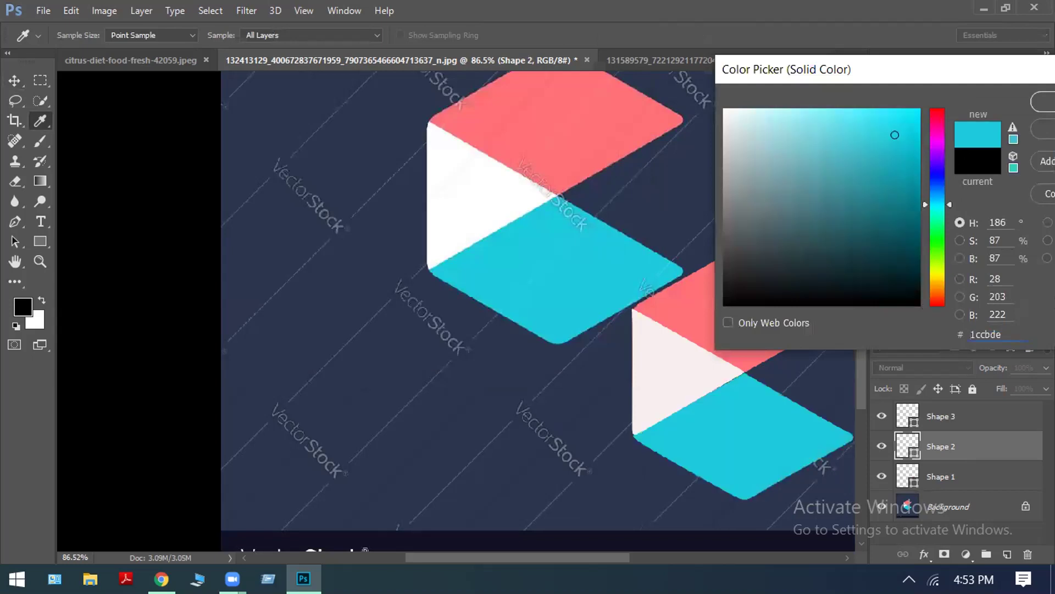
{"action": "left_click", "coordinate": [1043, 101]}
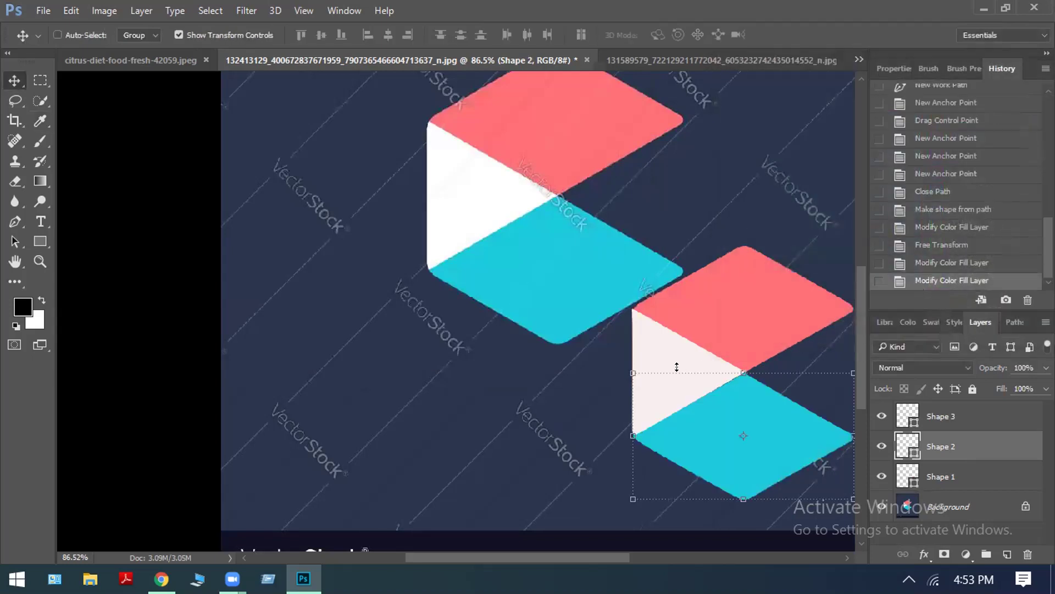
Stamp all visible layers into a new merged layer above Shape 2, and delete that merged layer.
{"action": "scroll", "coordinate": [697, 307], "scroll_direction": "down", "scroll_amount": 2}
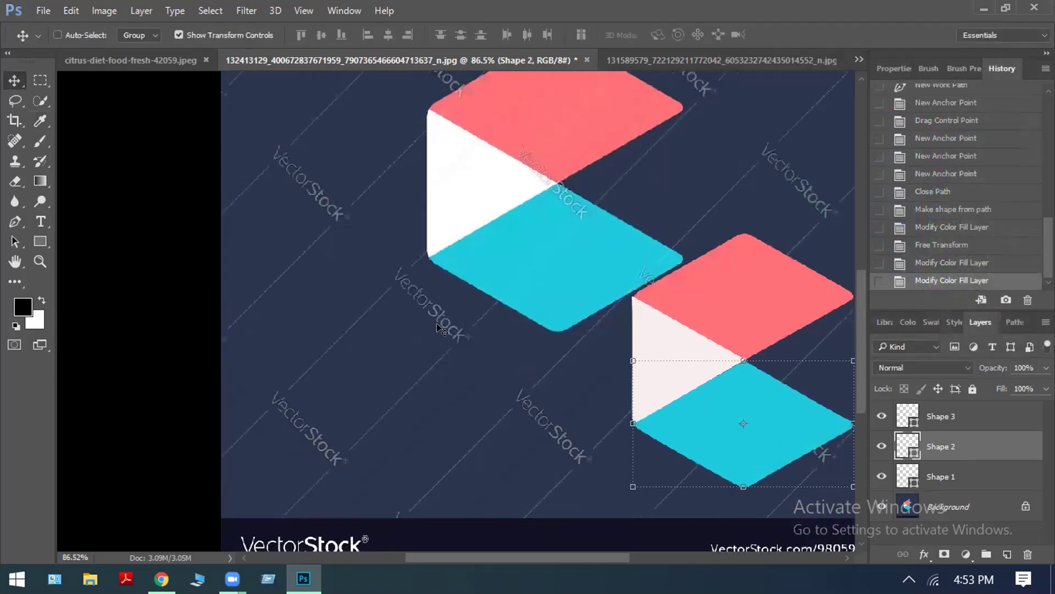
{"action": "scroll", "coordinate": [440, 329], "scroll_direction": "up", "scroll_amount": 2}
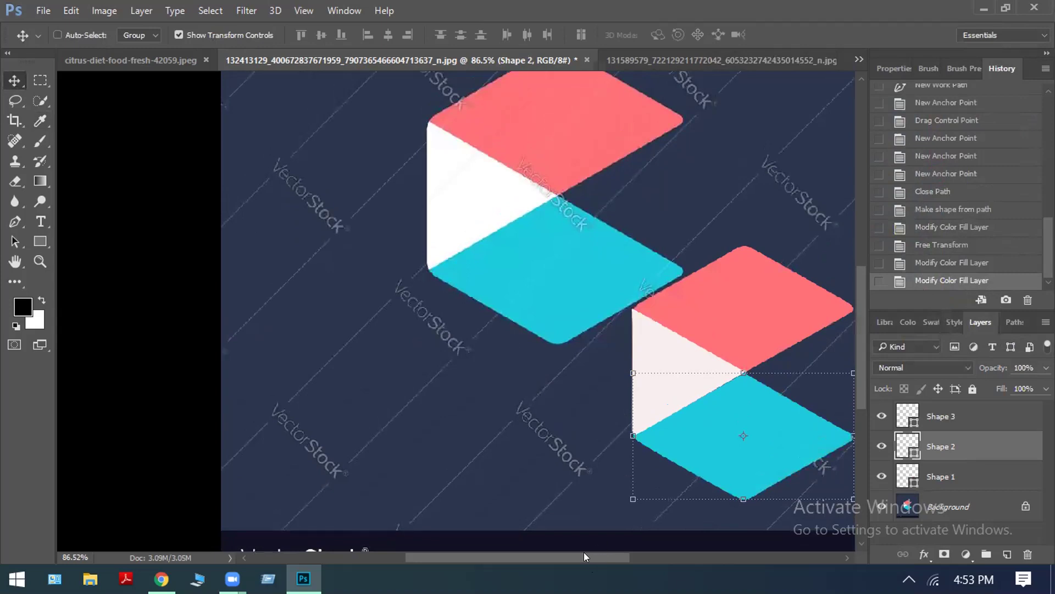
{"action": "left_click_drag", "start_coordinate": [588, 550], "coordinate": [608, 548]}
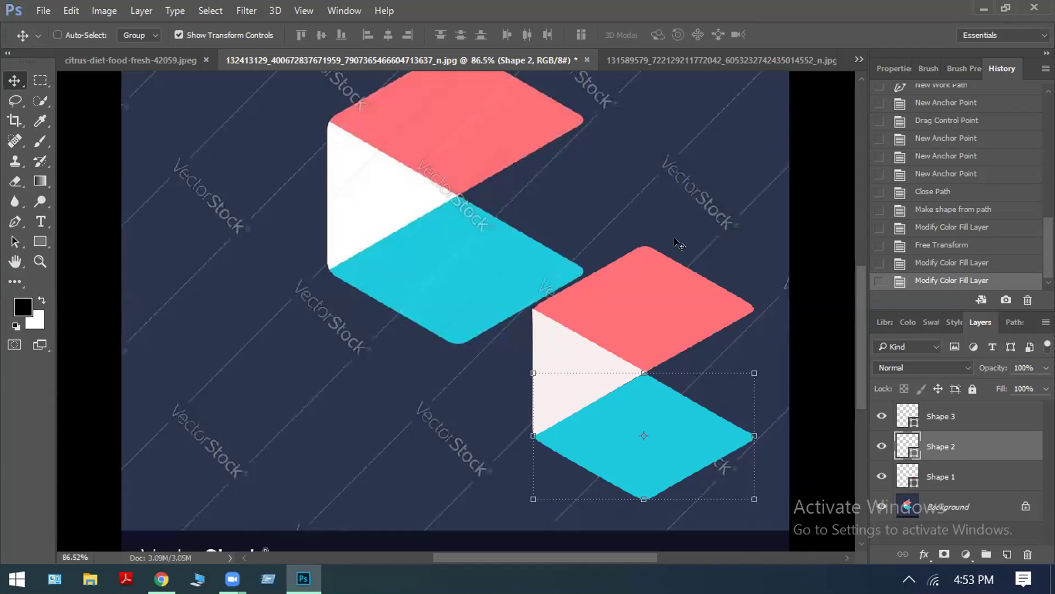
{"action": "scroll", "coordinate": [646, 212], "scroll_direction": "up", "scroll_amount": 1}
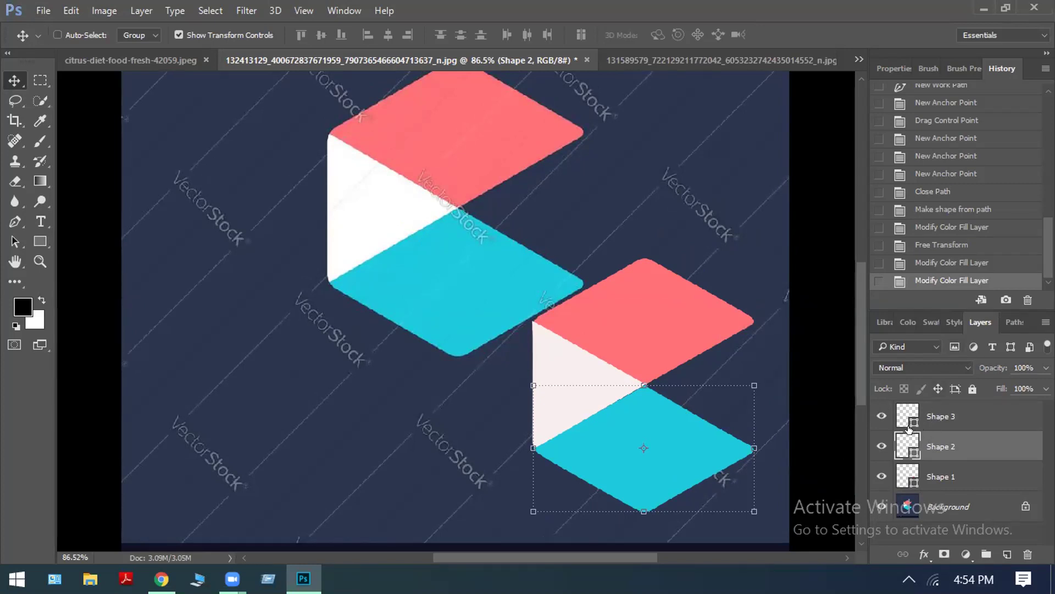
{"action": "key", "text": "ctrl"}
{"action": "key", "text": "ctrl"}
{"action": "key", "text": "ctrl+shift+alt+e"}
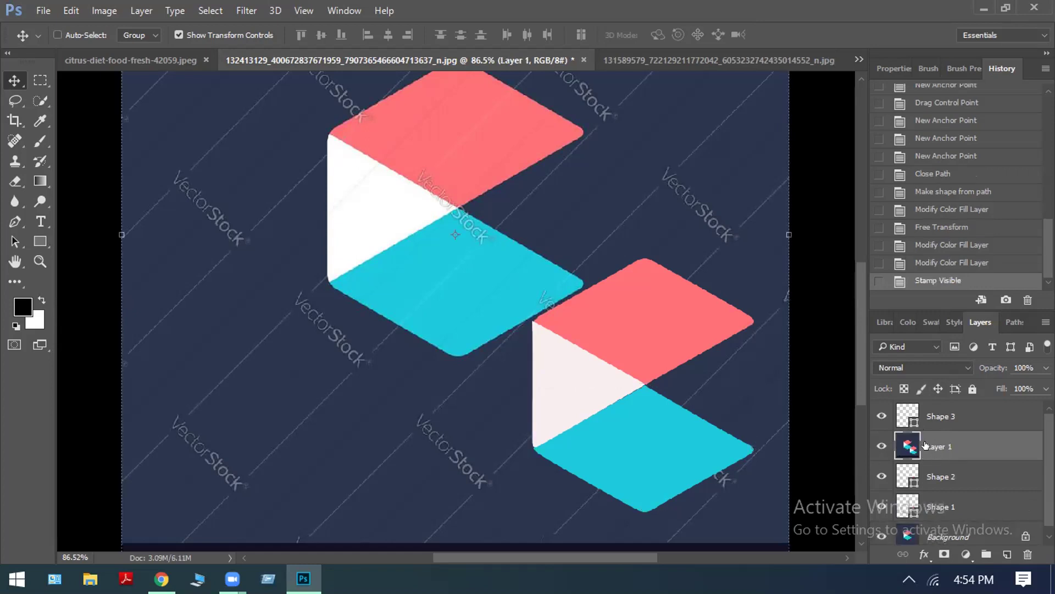
{"action": "left_click_drag", "start_coordinate": [927, 444], "coordinate": [1021, 552]}
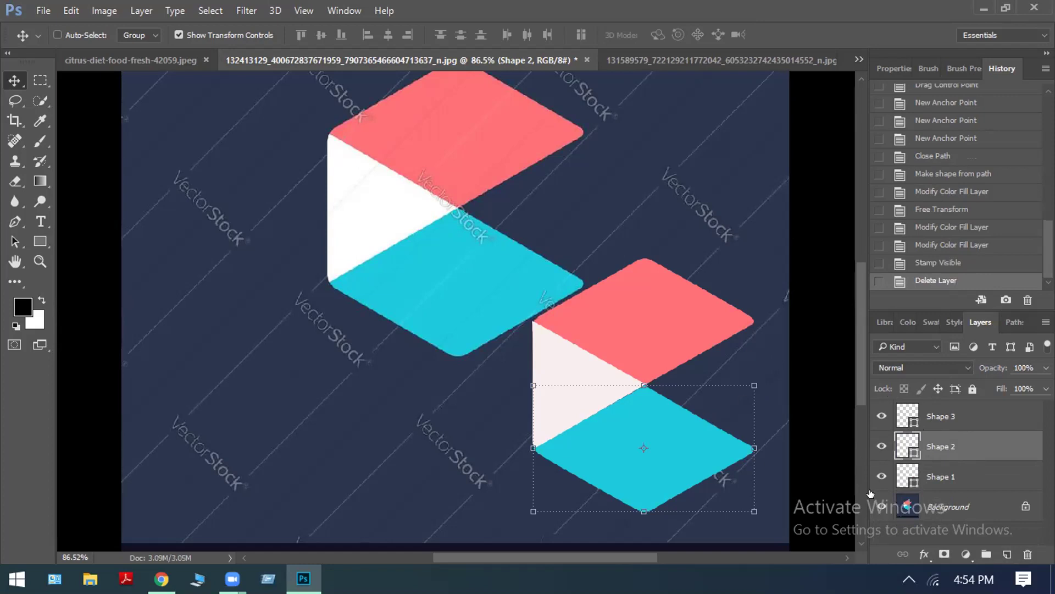
Put the Shape 2 layer into a group and delete the group with its contents.
{"action": "key", "text": "ctrl"}
{"action": "key", "text": "ctrl+g"}
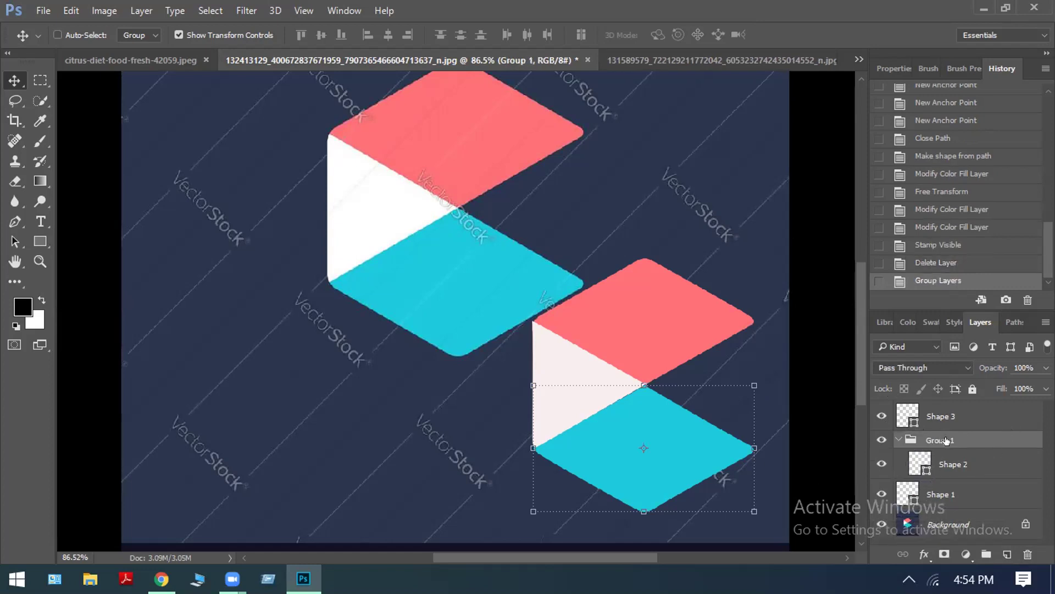
{"action": "left_click_drag", "start_coordinate": [926, 441], "coordinate": [1026, 554]}
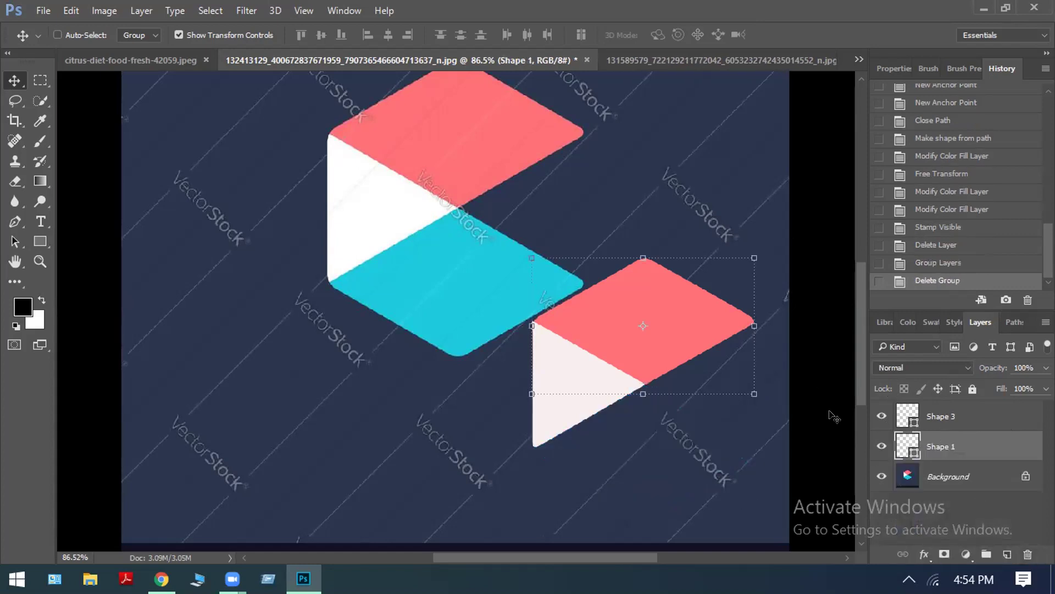
Undo the group deletion and the grouping of the Shape 2 layer.
{"action": "left_click", "coordinate": [911, 263]}
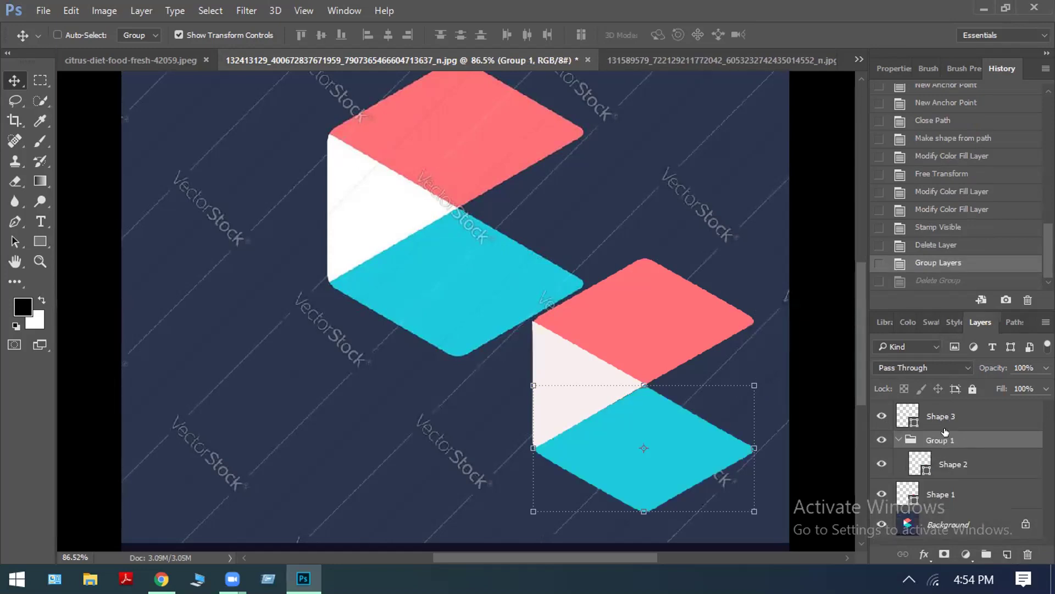
{"action": "key", "text": "ctrl"}
{"action": "key", "text": "ctrl+z"}
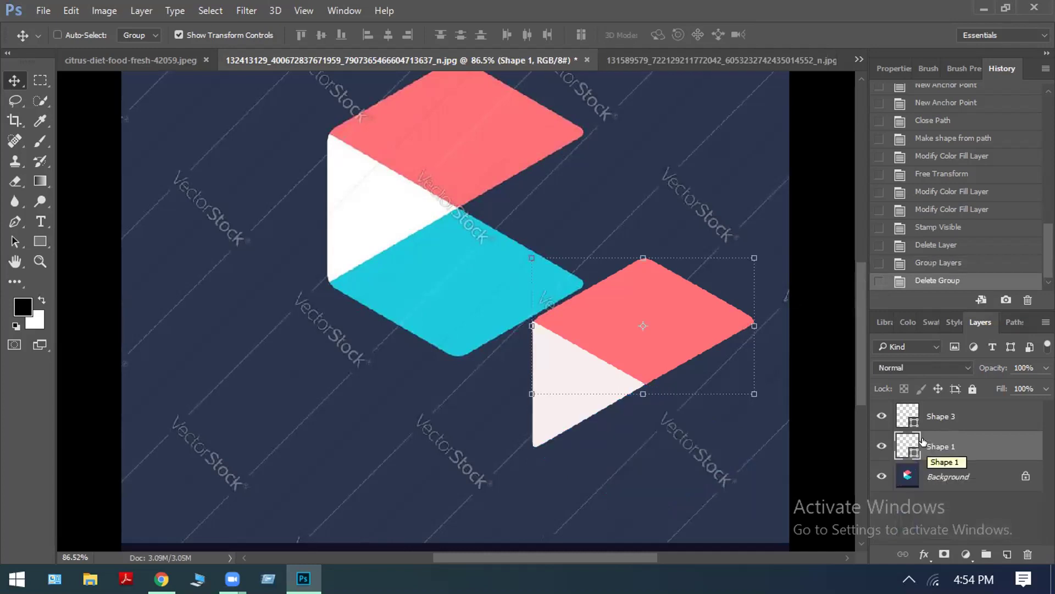
{"action": "key", "text": "ctrl+z"}
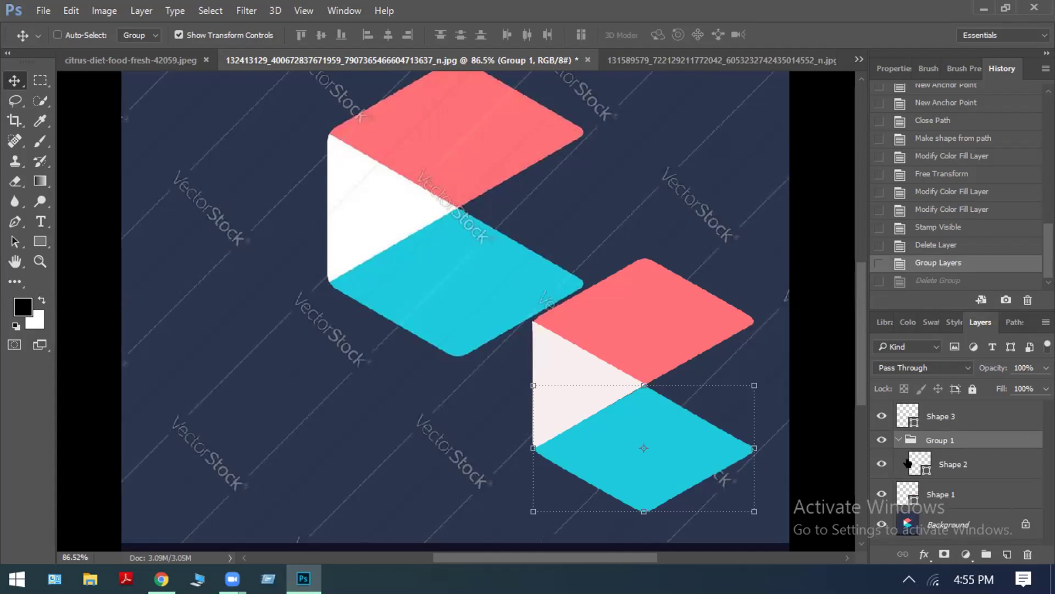
{"action": "key", "text": "ctrl"}
{"action": "scroll", "coordinate": [913, 467], "scroll_direction": "down", "scroll_amount": 1}
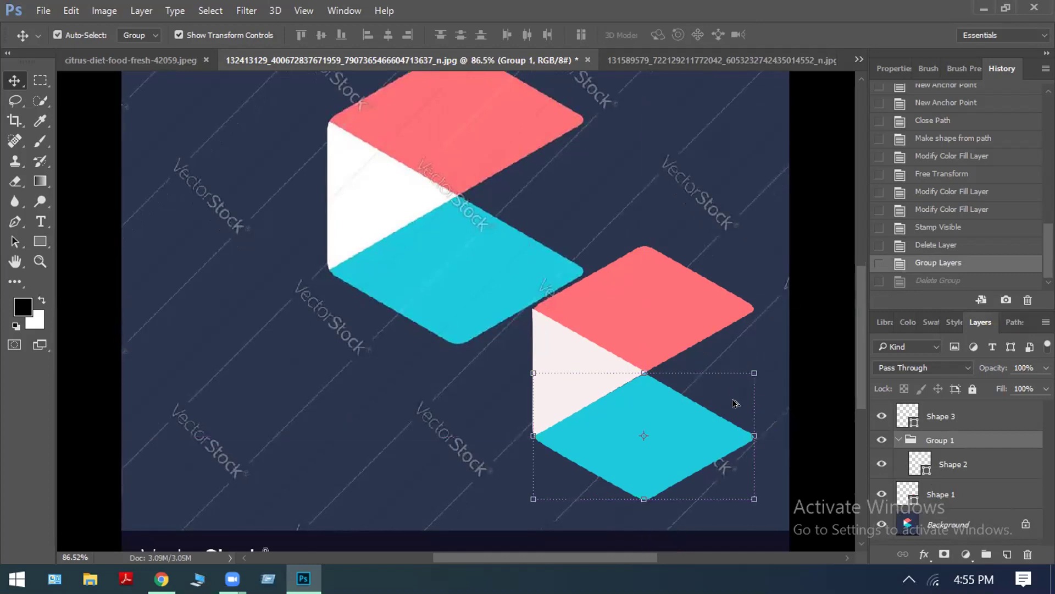
{"action": "key", "text": "ctrl+alt+z"}
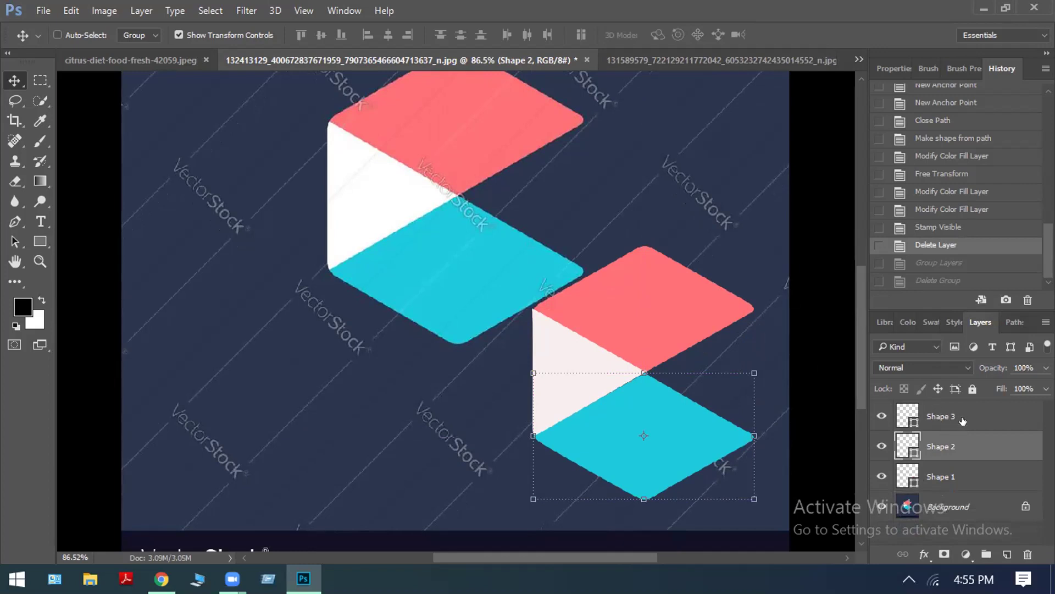
Group the Shape 1, Shape 2 and Shape 3 layers and shift the group slightly away from the original logo.
{"action": "key", "text": "ctrl"}
{"action": "key", "text": "ctrl"}
{"action": "key", "text": "ctrl"}
{"action": "left_click", "coordinate": [949, 416], "text": "ctrl"}
{"action": "left_click", "coordinate": [949, 469], "text": "ctrl"}
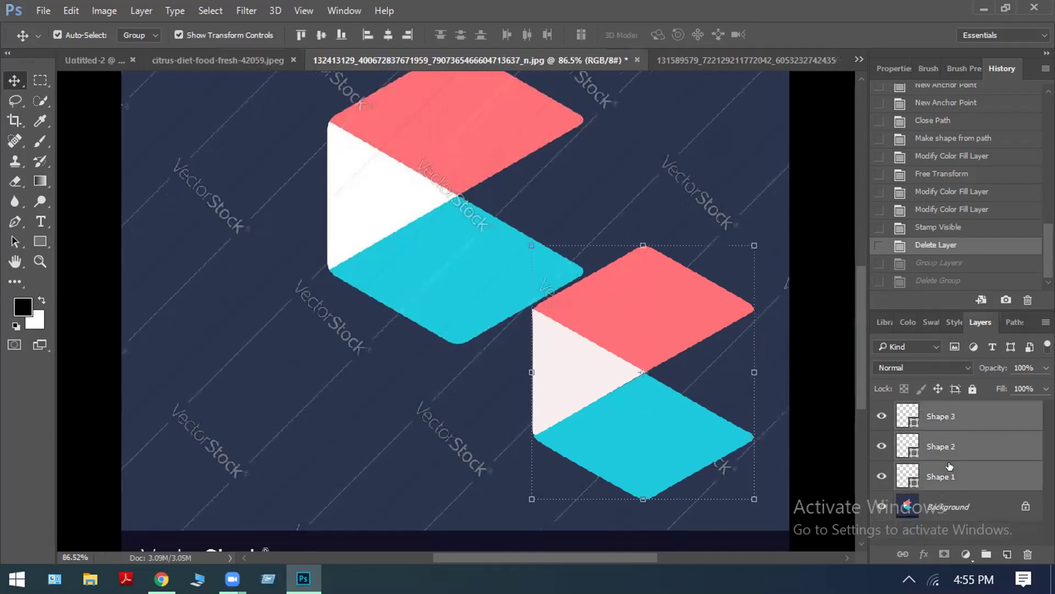
{"action": "scroll", "coordinate": [959, 428], "scroll_direction": "down", "scroll_amount": 1}
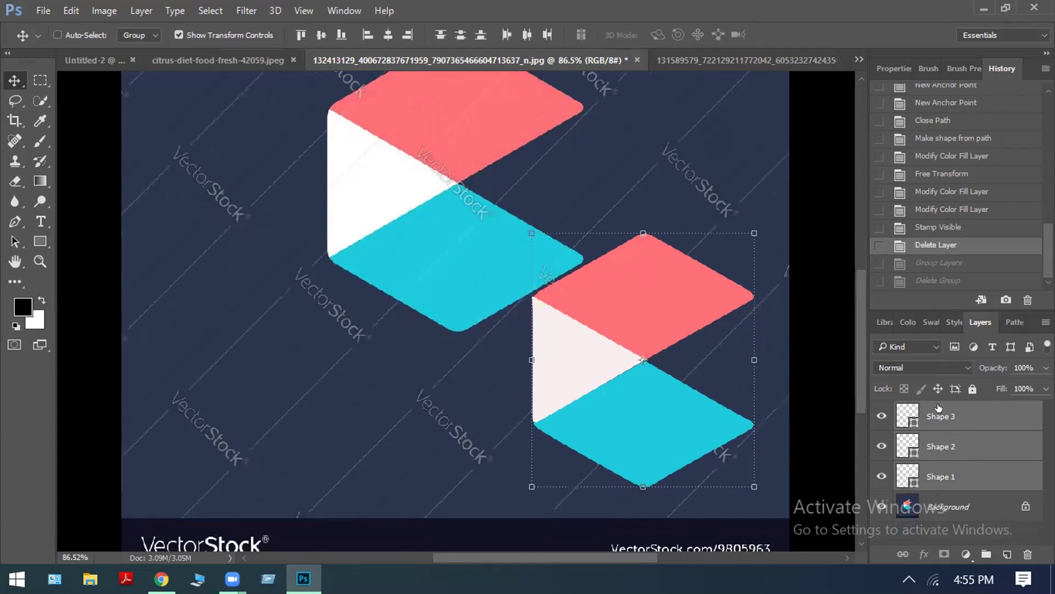
{"action": "key", "text": "ctrl"}
{"action": "key", "text": "ctrl"}
{"action": "key", "text": "ctrl+g"}
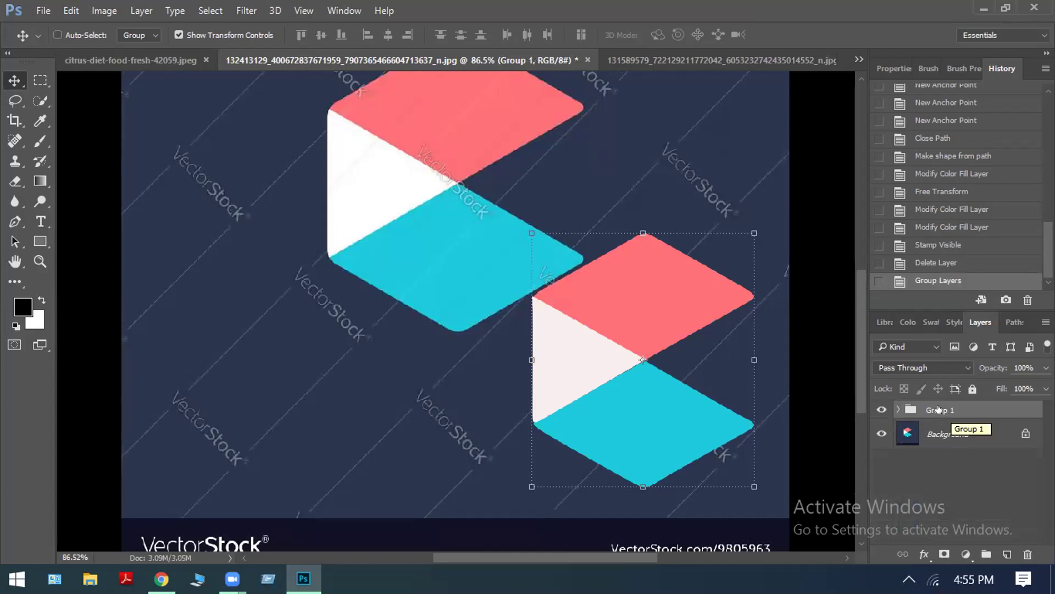
{"action": "mouse_move", "coordinate": [688, 353]}
{"action": "left_mouse_down"}
{"action": "mouse_move", "coordinate": [635, 352]}
{"action": "mouse_move", "coordinate": [681, 242]}
{"action": "mouse_move", "coordinate": [648, 387]}
{"action": "mouse_move", "coordinate": [664, 411]}
{"action": "mouse_move", "coordinate": [712, 366]}
{"action": "mouse_move", "coordinate": [697, 347]}
{"action": "left_mouse_up"}
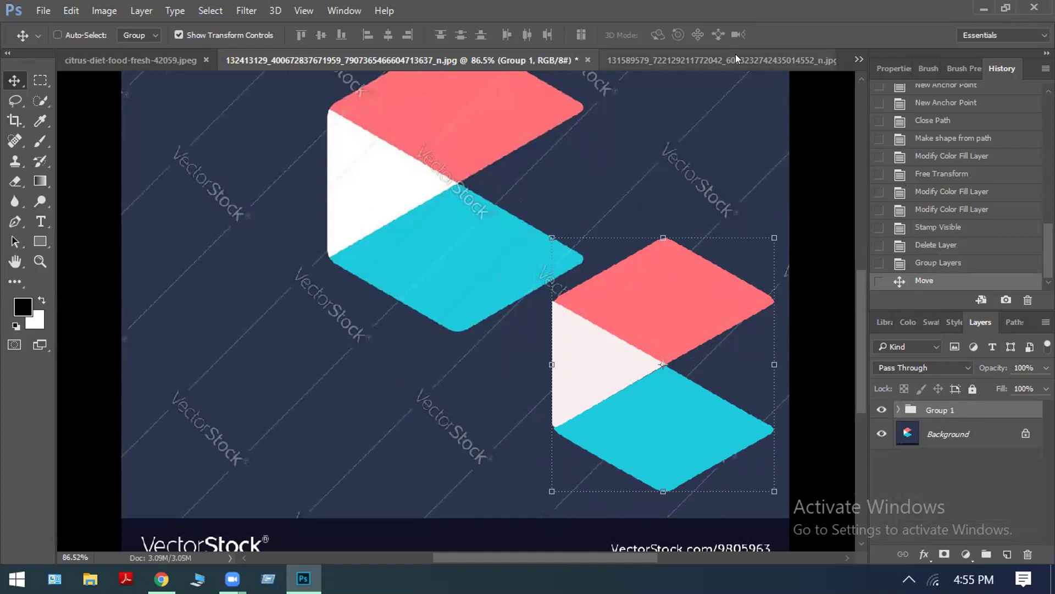
Create a new blank document and return to the cube logo image.
{"action": "left_click", "coordinate": [43, 10]}
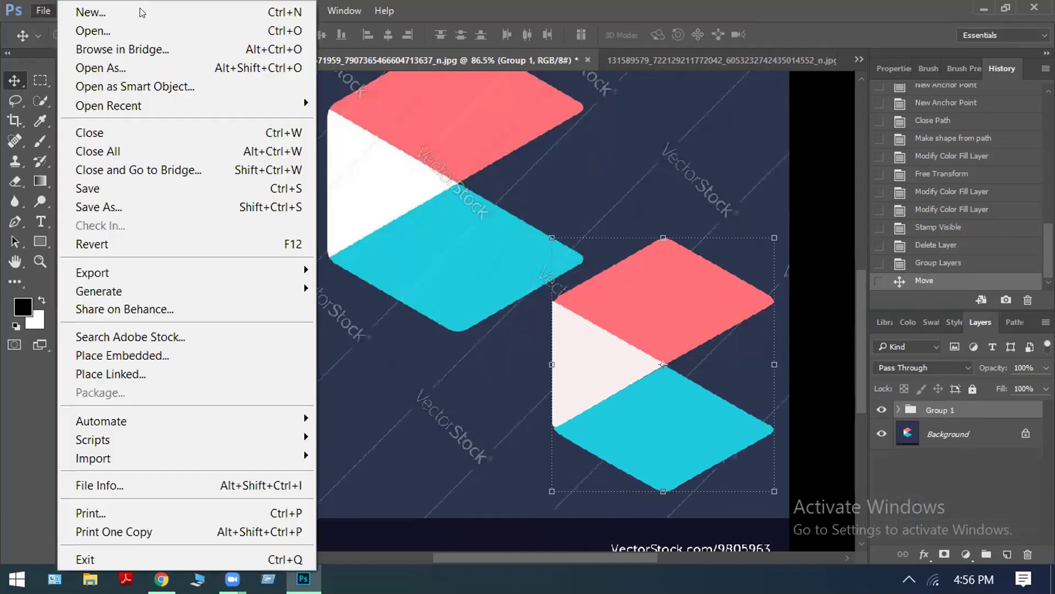
{"action": "left_click", "coordinate": [140, 12]}
{"action": "left_click", "coordinate": [687, 119]}
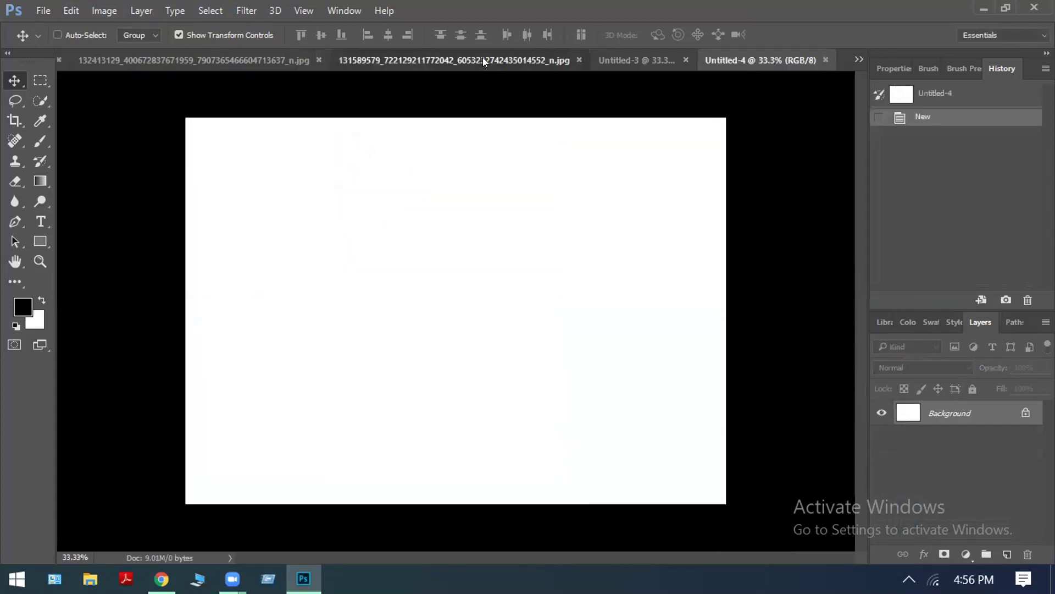
{"action": "left_click", "coordinate": [483, 57]}
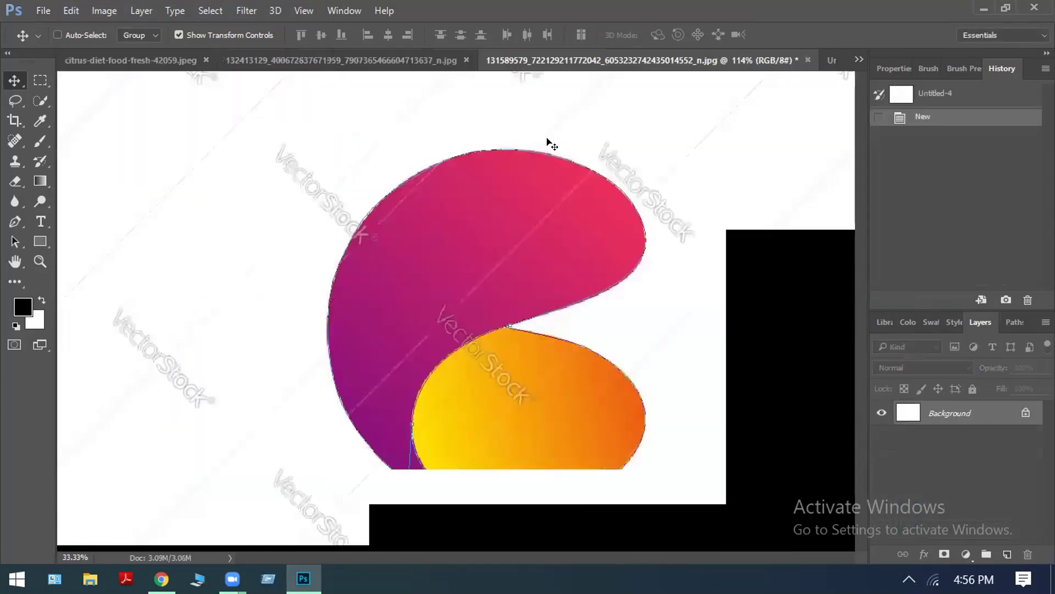
{"action": "left_click", "coordinate": [389, 61]}
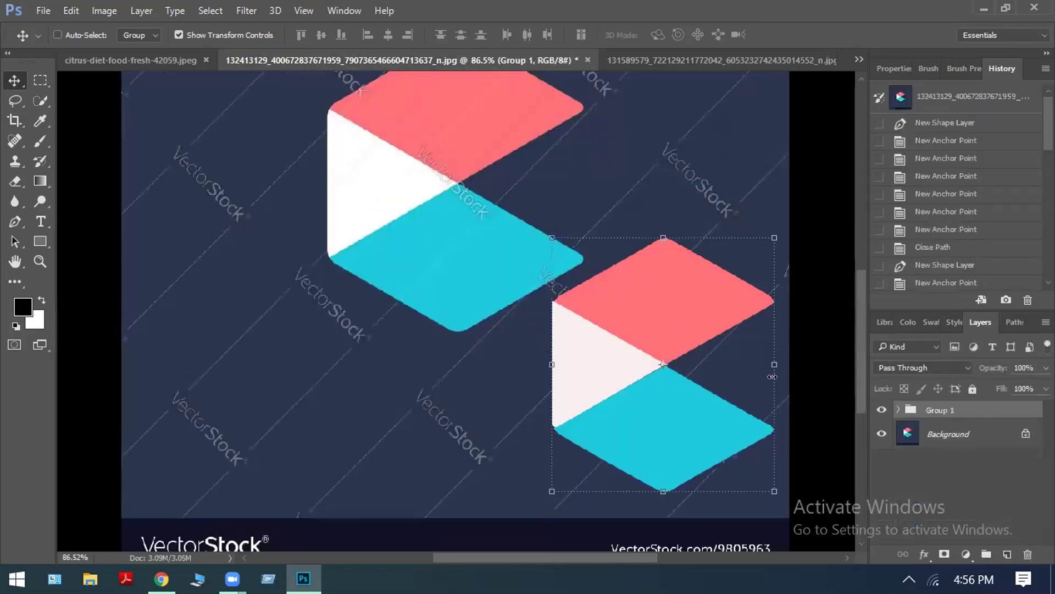
Close the purple and orange logo image without saving, and place a copy of the cube group in the Untitled-3 document.
{"action": "left_click_drag", "start_coordinate": [660, 236], "coordinate": [399, 57]}
{"action": "left_click_drag", "start_coordinate": [676, 307], "coordinate": [647, 334]}
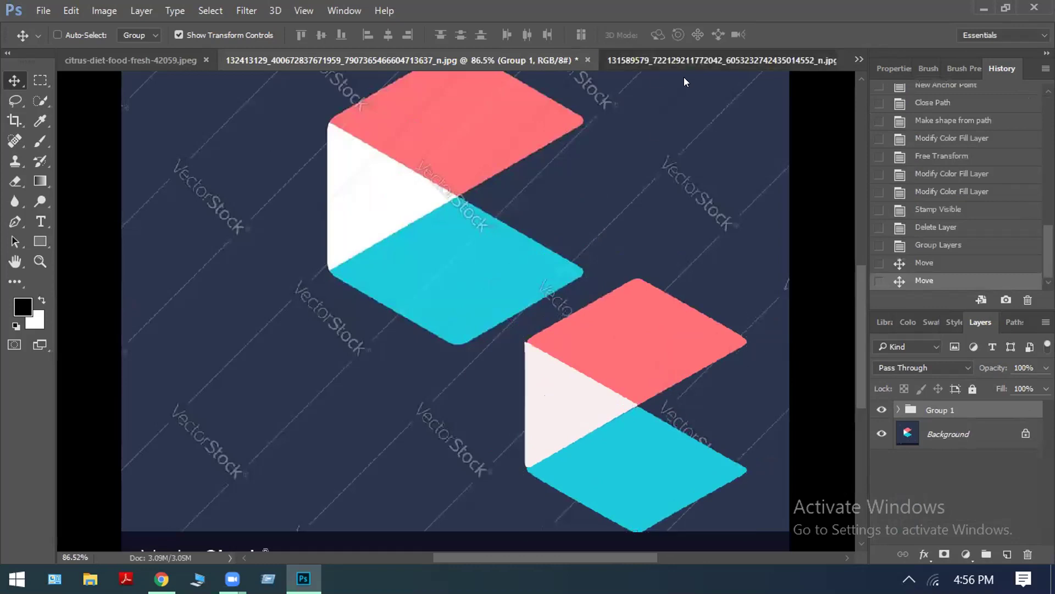
{"action": "left_click", "coordinate": [684, 60]}
{"action": "left_click", "coordinate": [825, 60]}
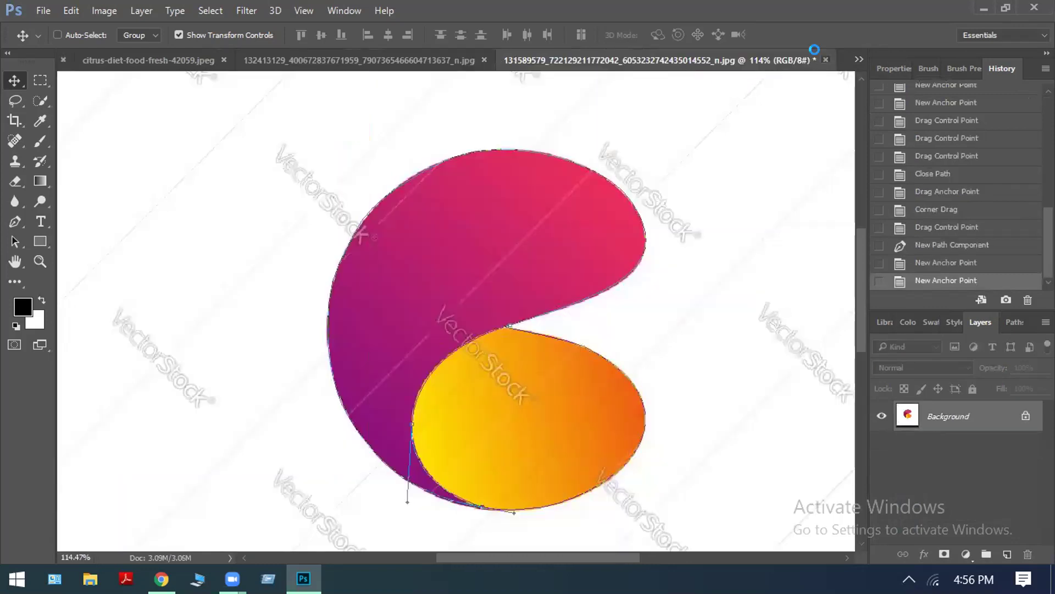
{"action": "left_click", "coordinate": [510, 238]}
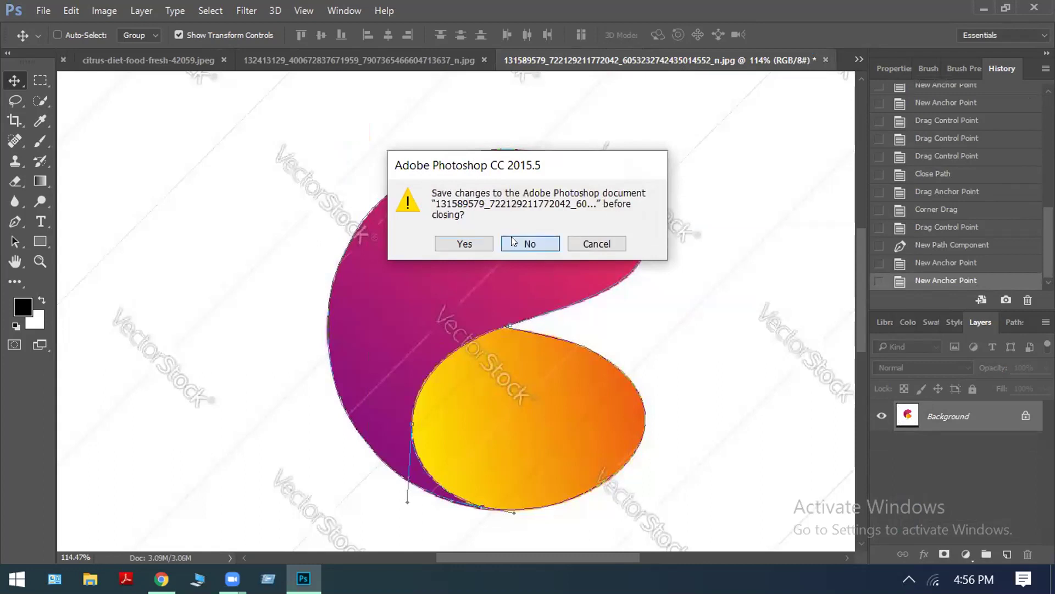
{"action": "left_click_drag", "start_coordinate": [625, 368], "coordinate": [530, 254]}
{"action": "left_click_drag", "start_coordinate": [587, 313], "coordinate": [690, 419]}
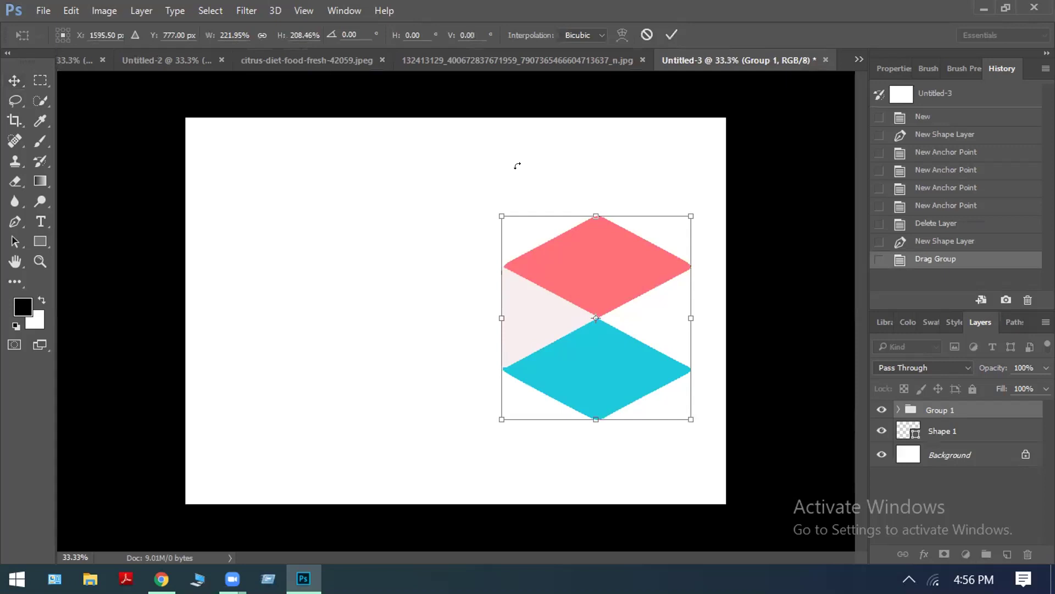
{"action": "mouse_move", "coordinate": [498, 205]}
{"action": "left_mouse_down"}
{"action": "mouse_move", "coordinate": [500, 170]}
{"action": "mouse_move", "coordinate": [498, 194]}
{"action": "left_mouse_up"}
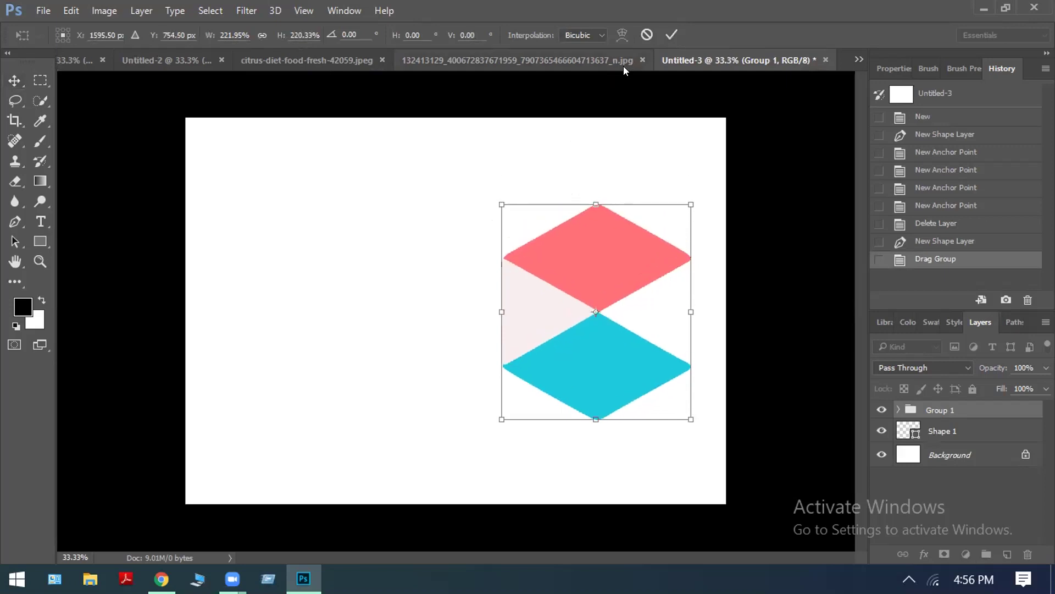
{"action": "left_click", "coordinate": [647, 35]}
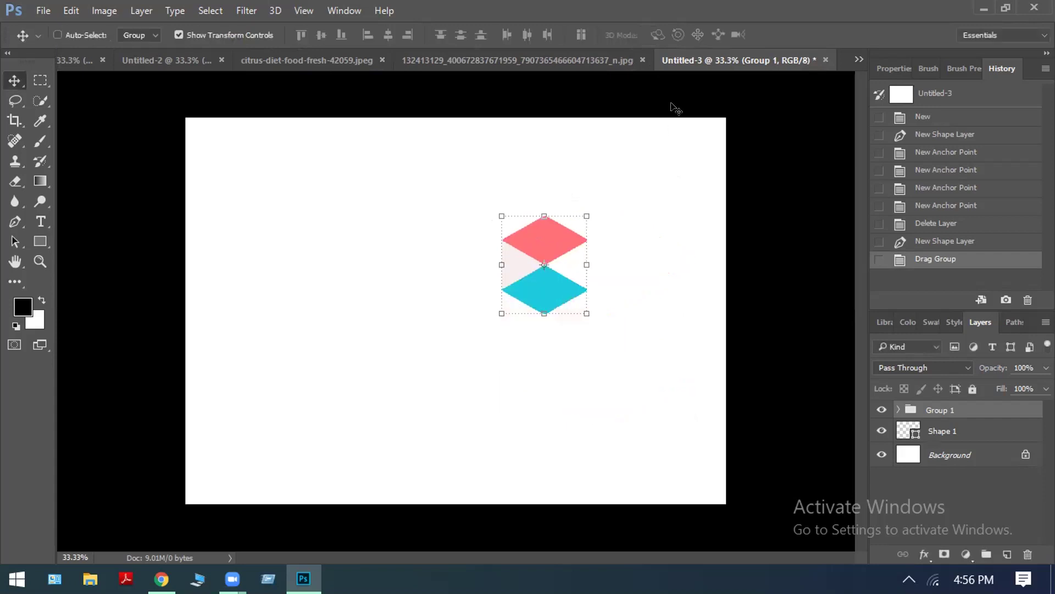
Scale the copied cube group up to nearly twice its size in Untitled-3, and return to the cube logo image.
{"action": "left_click_drag", "start_coordinate": [578, 308], "coordinate": [676, 394]}
{"action": "key", "text": "Return"}
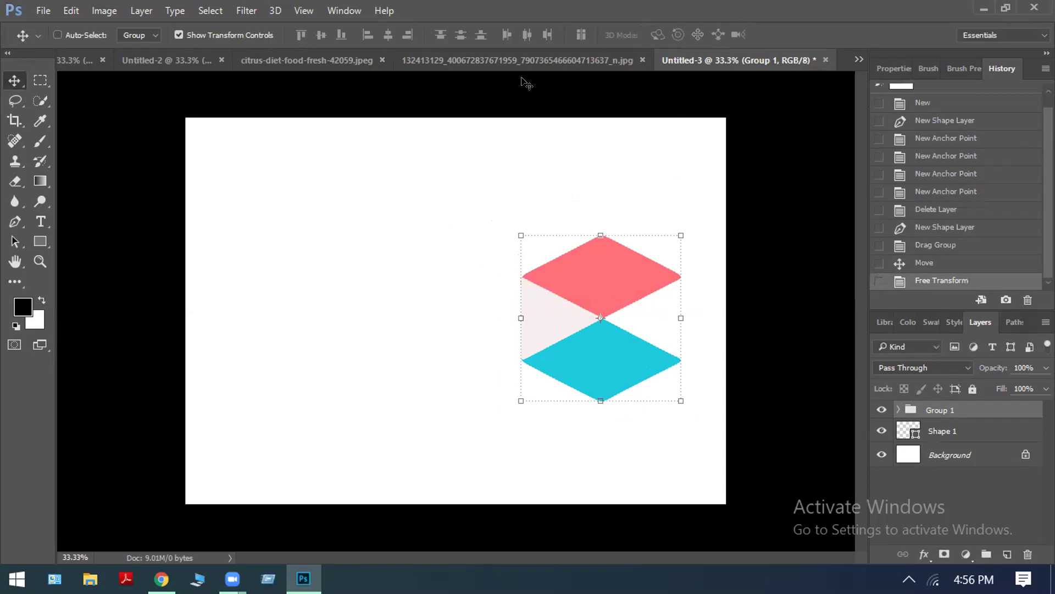
{"action": "left_click", "coordinate": [522, 56]}
{"action": "left_click_drag", "start_coordinate": [521, 55], "coordinate": [574, 321]}
{"action": "scroll", "coordinate": [549, 291], "scroll_direction": "up", "scroll_amount": 2}
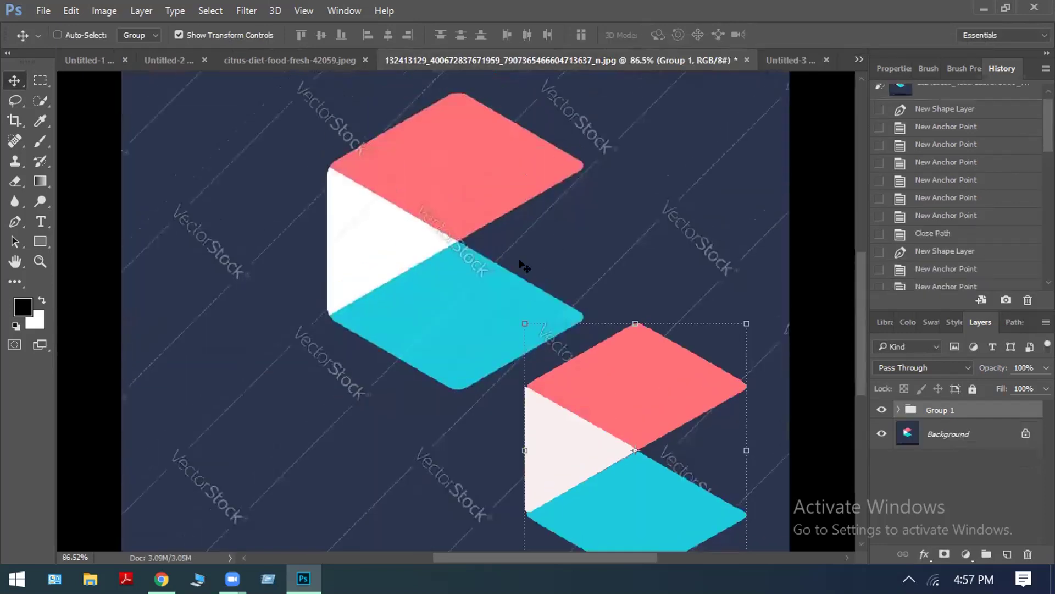
{"action": "scroll", "coordinate": [418, 258], "scroll_direction": "up", "scroll_amount": 3}
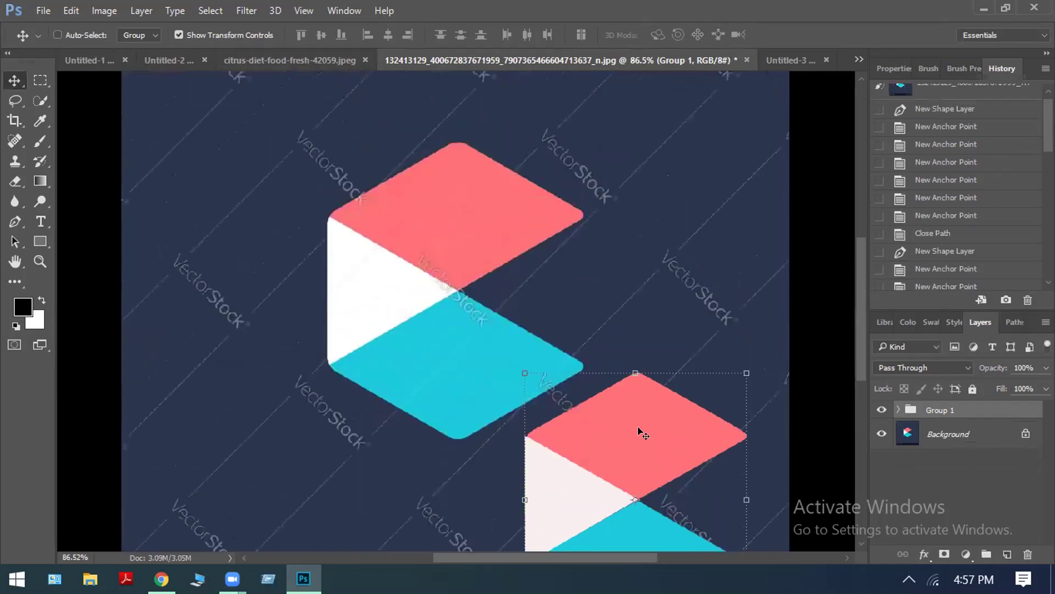
{"action": "scroll", "coordinate": [659, 286], "scroll_direction": "down", "scroll_amount": 1}
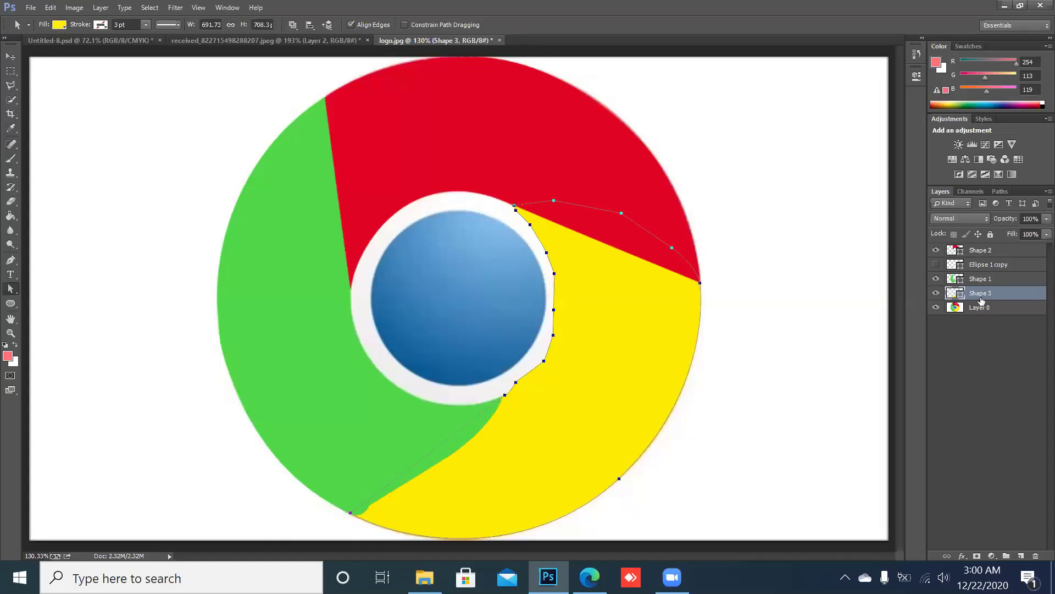
Reorder the Chrome logo's layers so that the yellow Shape 3 lies above the green Shape 1 and below Shape 2.
{"action": "mouse_move", "coordinate": [981, 301]}
{"action": "left_mouse_down"}
{"action": "mouse_move", "coordinate": [977, 252]}
{"action": "mouse_move", "coordinate": [993, 290]}
{"action": "left_mouse_up"}
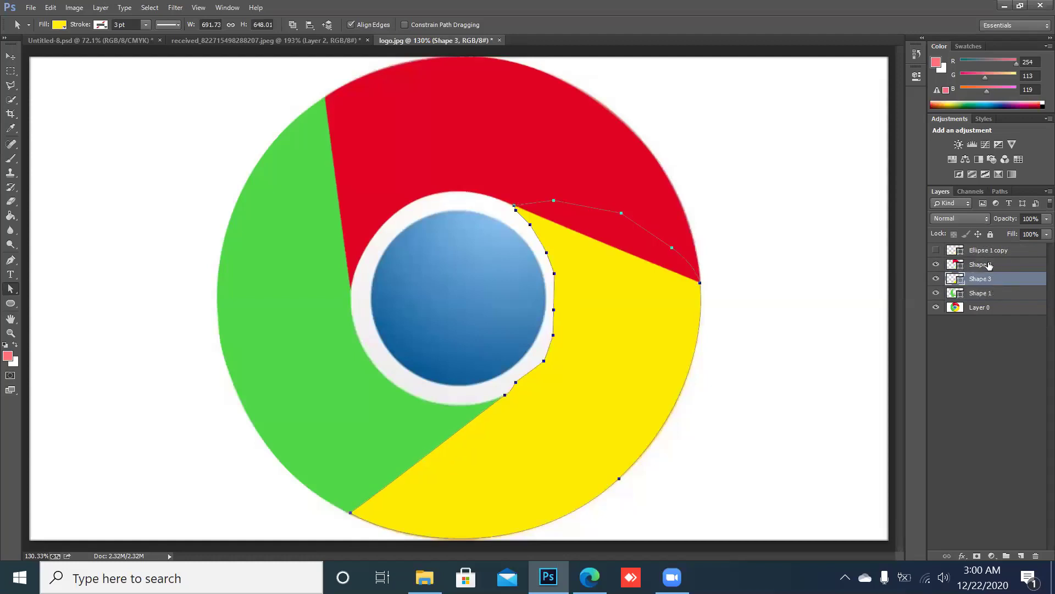
{"action": "left_click", "coordinate": [987, 279]}
{"action": "key", "text": "ctrl+z"}
{"action": "left_click_drag", "start_coordinate": [990, 294], "coordinate": [986, 286]}
{"action": "left_click", "coordinate": [984, 280]}
{"action": "key", "text": "ctrl+z"}
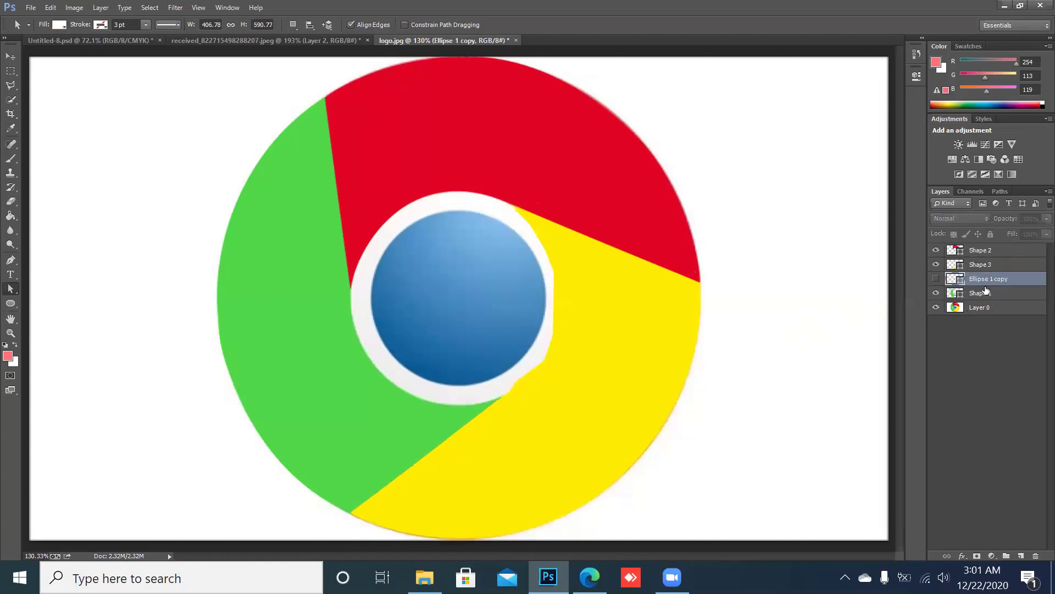
Move the Ellipse 1 copy layer to the top of the layer stack and make it visible.
{"action": "left_click_drag", "start_coordinate": [984, 247], "coordinate": [982, 246]}
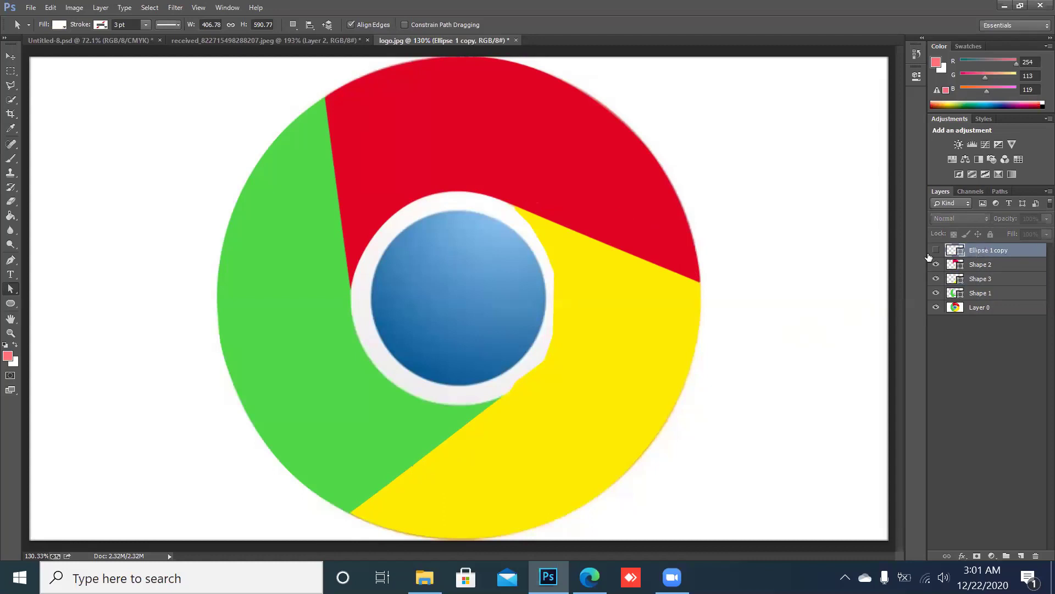
{"action": "left_click", "coordinate": [936, 250]}
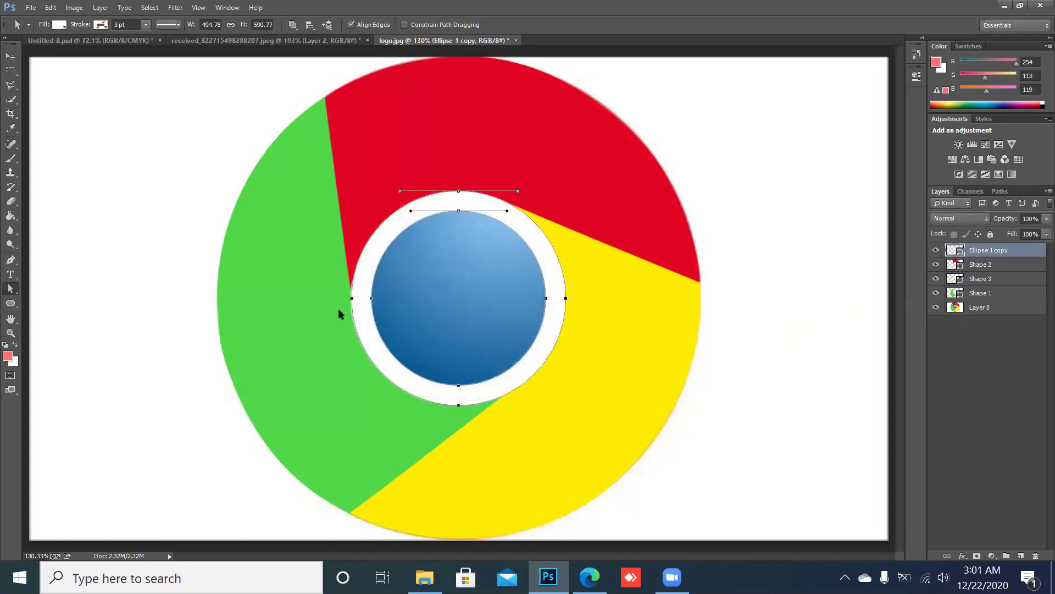
{"action": "left_click", "coordinate": [628, 324]}
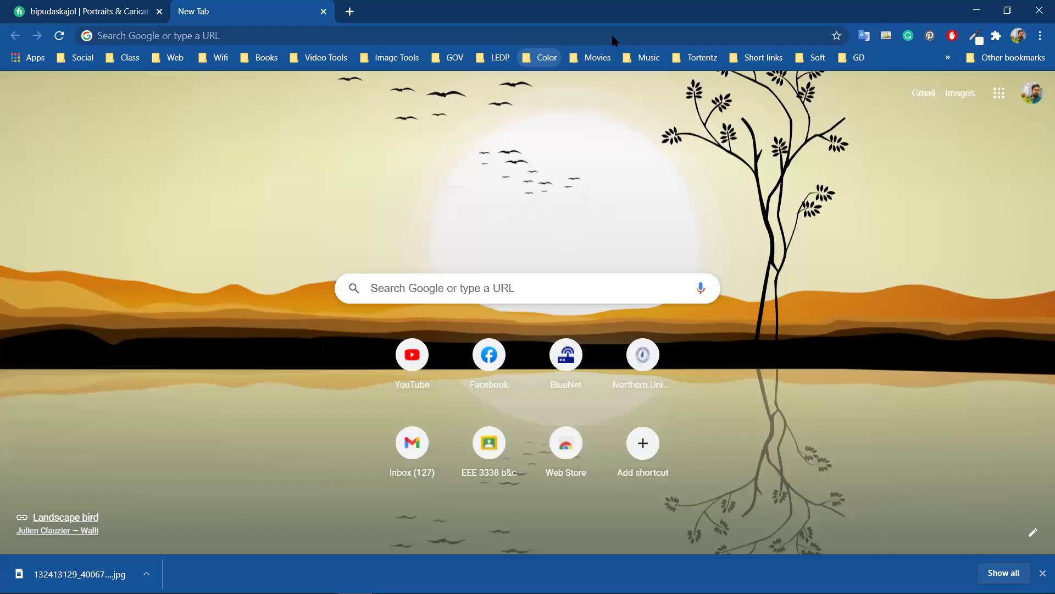
In Chrome, open the bookmarked GraphicRiver stationery and design templates page and dismiss the downloads bar.
{"action": "left_click", "coordinate": [857, 58]}
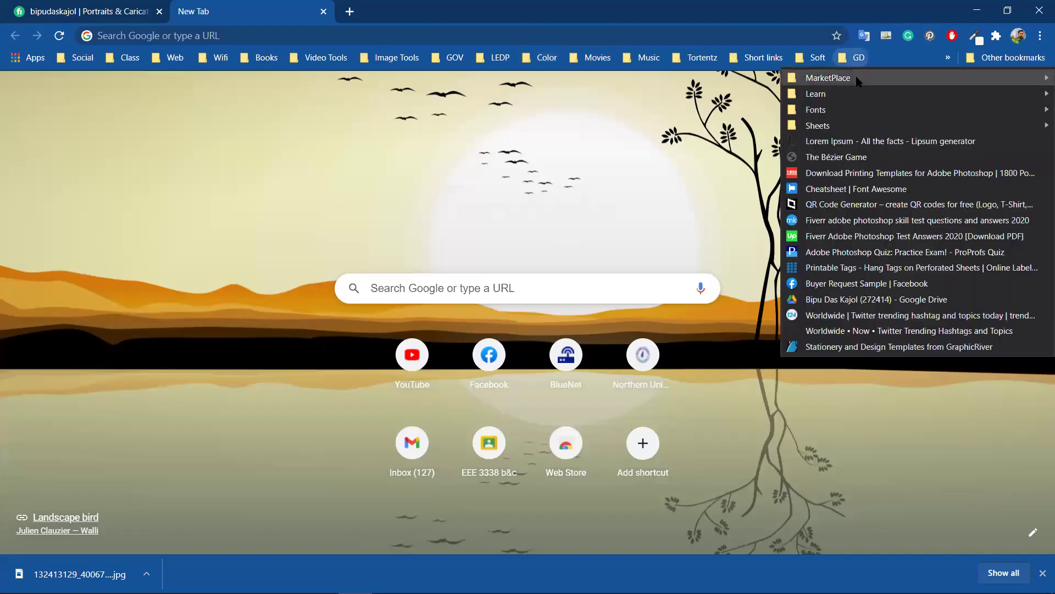
{"action": "mouse_move", "coordinate": [857, 77]}
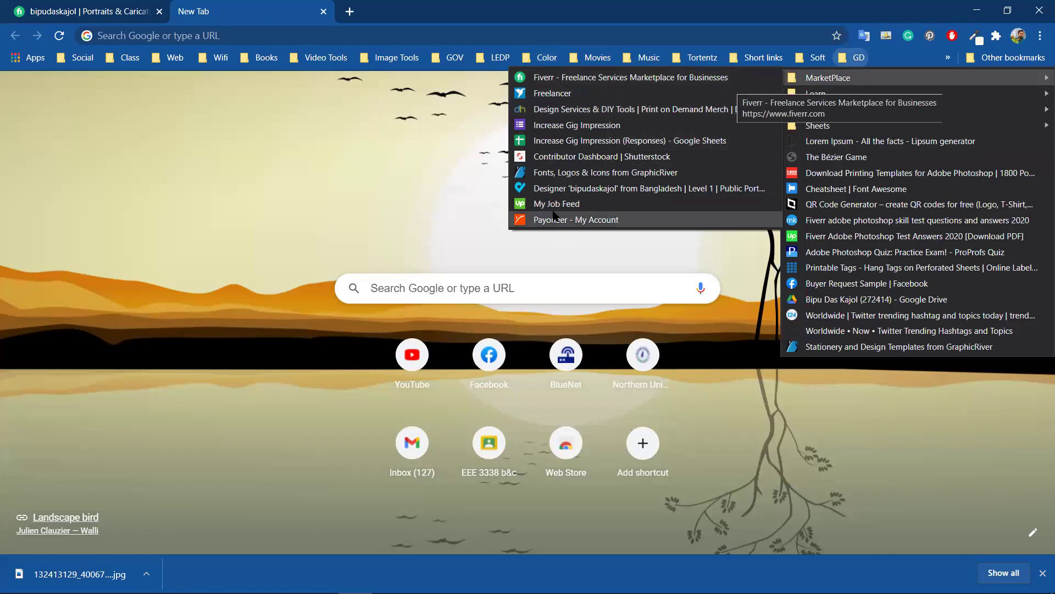
{"action": "left_click", "coordinate": [822, 346]}
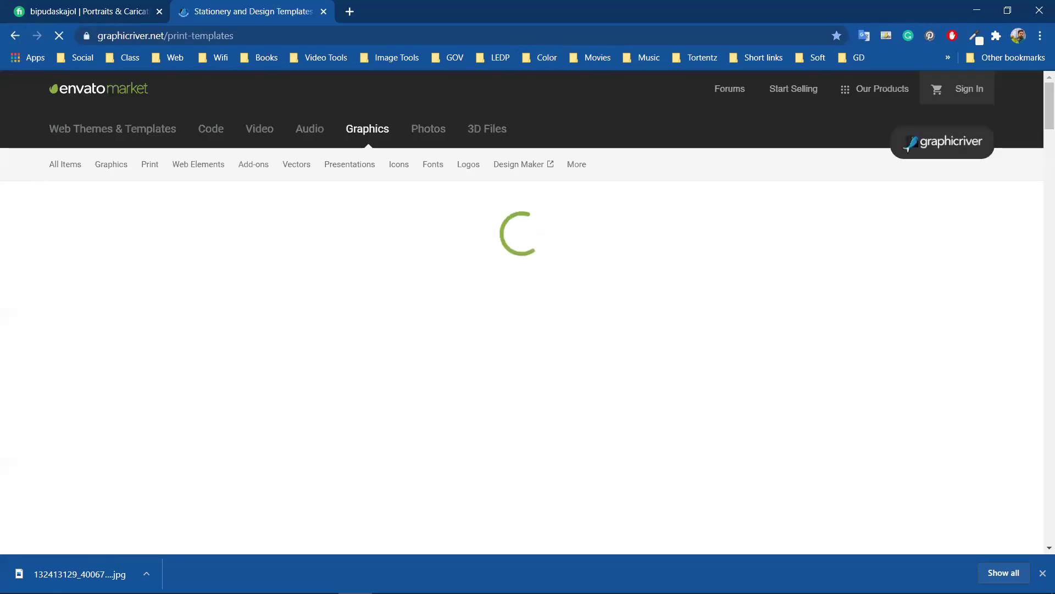
{"action": "left_click", "coordinate": [1043, 573]}
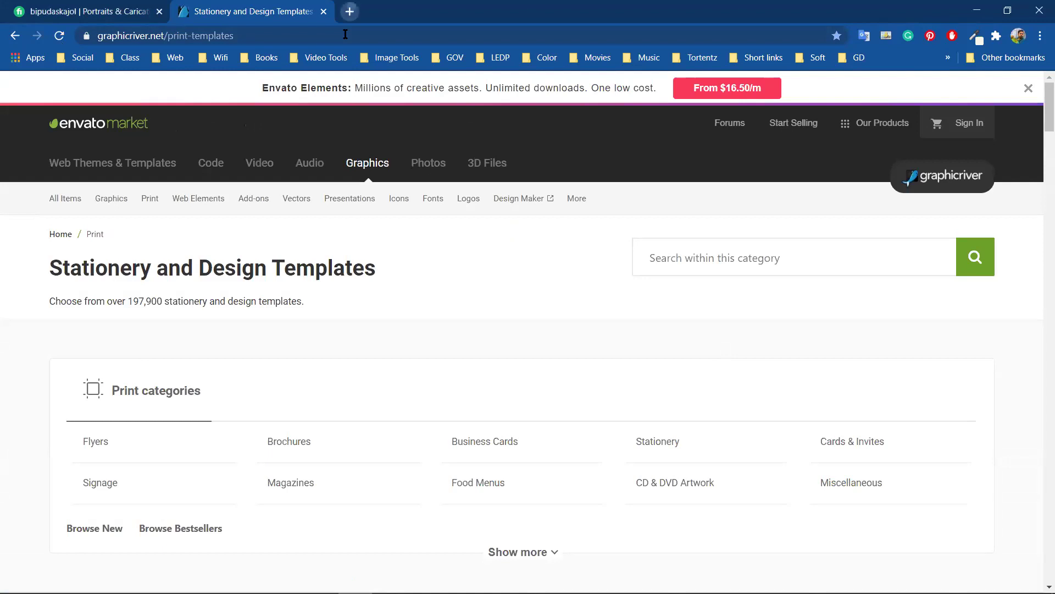
Open the bookmarked 99designs article on the 7 types of logos in a new tab and view its logo examples.
{"action": "left_click", "coordinate": [349, 11]}
{"action": "left_click", "coordinate": [854, 57]}
{"action": "mouse_move", "coordinate": [835, 94]}
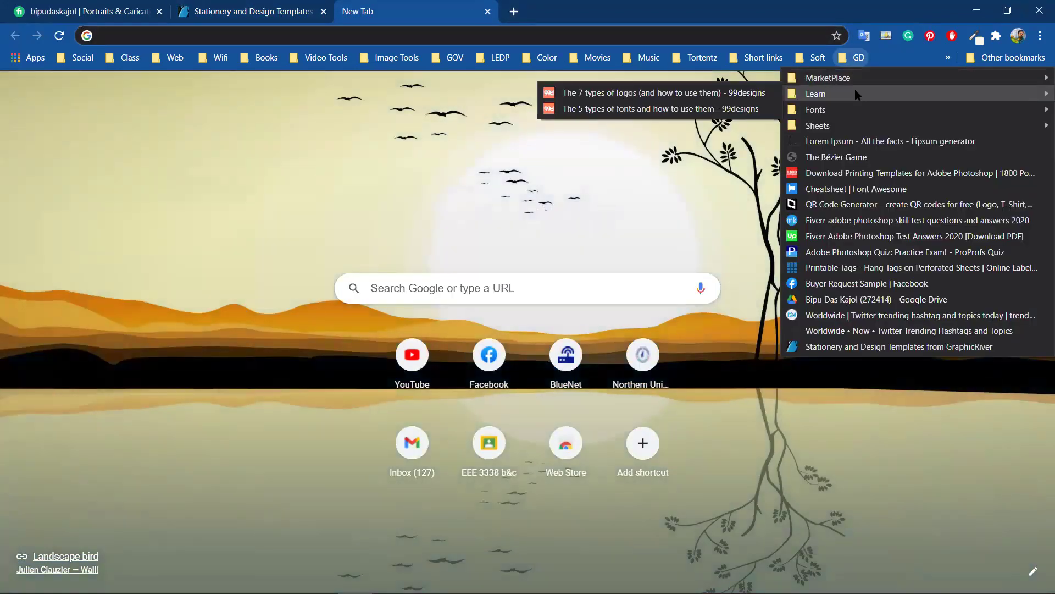
{"action": "left_click", "coordinate": [549, 94]}
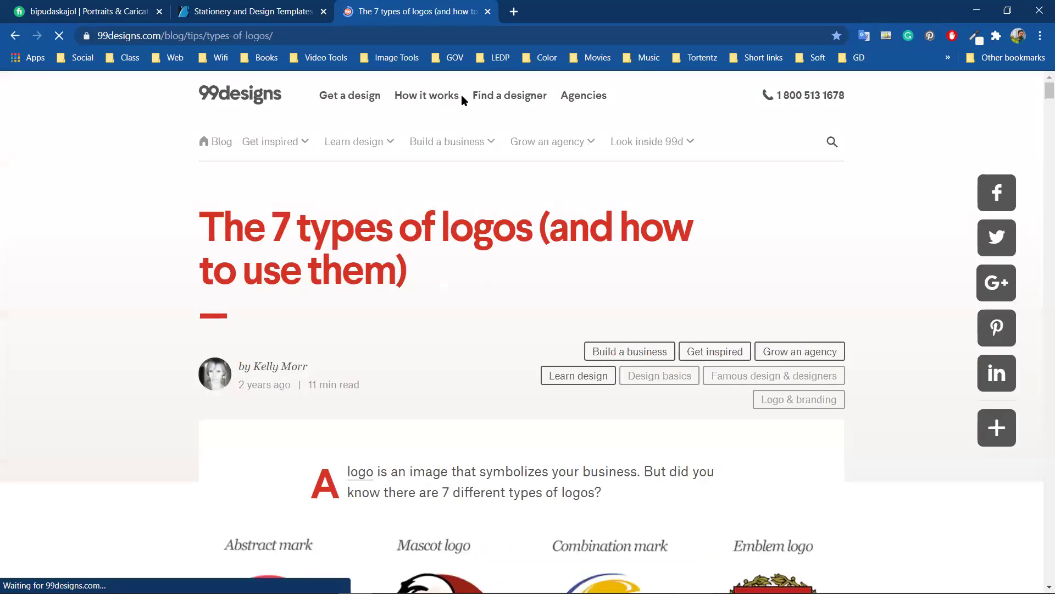
{"action": "scroll", "coordinate": [460, 94], "scroll_direction": "down", "scroll_amount": 3}
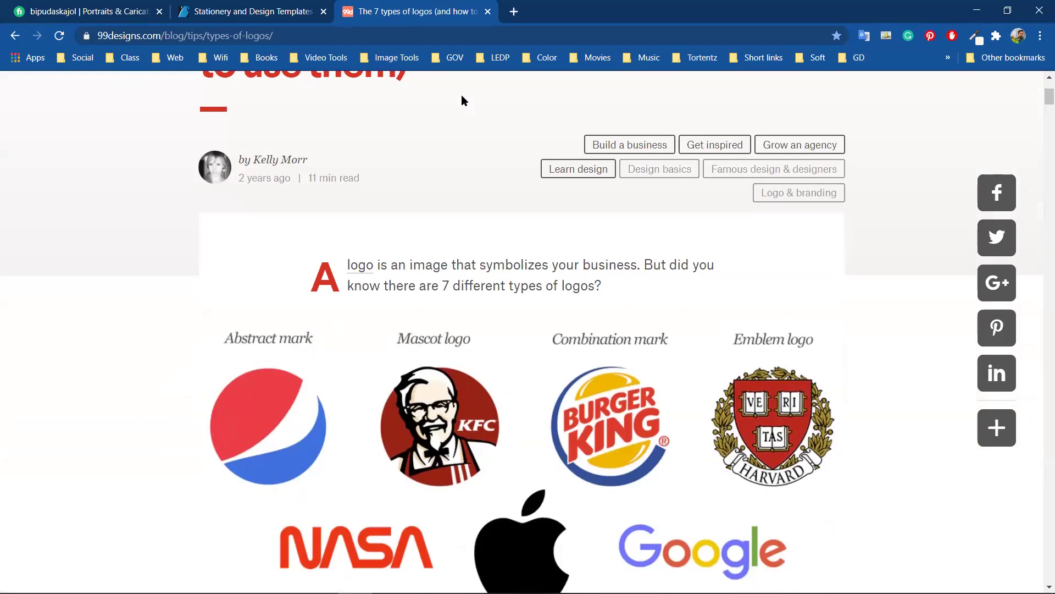
Examine the title of the 99designs article and its overview of the seven logo types, from abstract mark to wordmark.
{"action": "scroll", "coordinate": [461, 95], "scroll_direction": "down", "scroll_amount": 3}
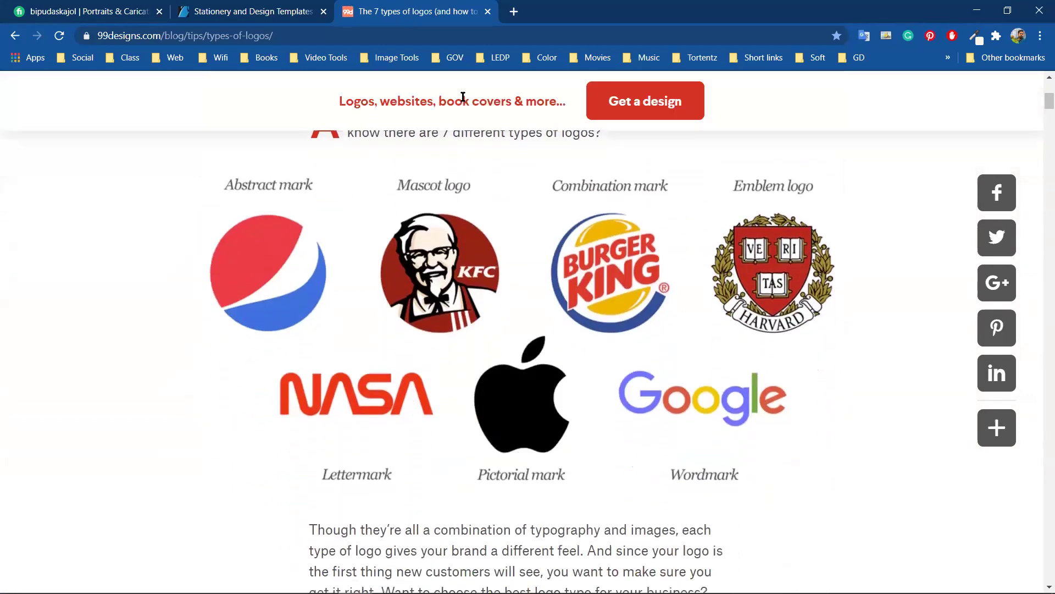
{"action": "scroll", "coordinate": [462, 97], "scroll_direction": "up", "scroll_amount": 2}
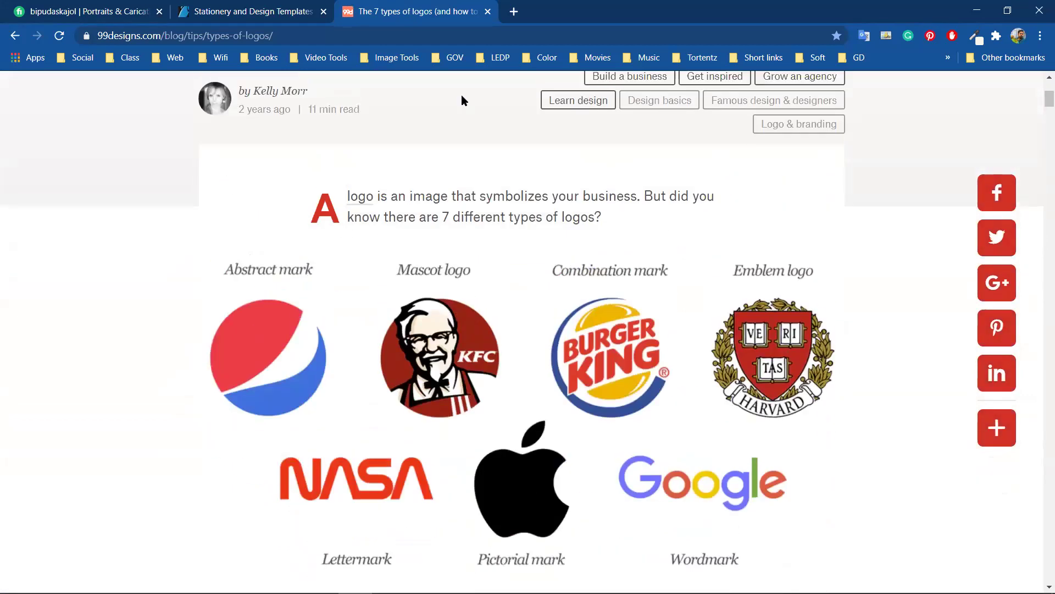
{"action": "scroll", "coordinate": [483, 130], "scroll_direction": "down", "scroll_amount": 1}
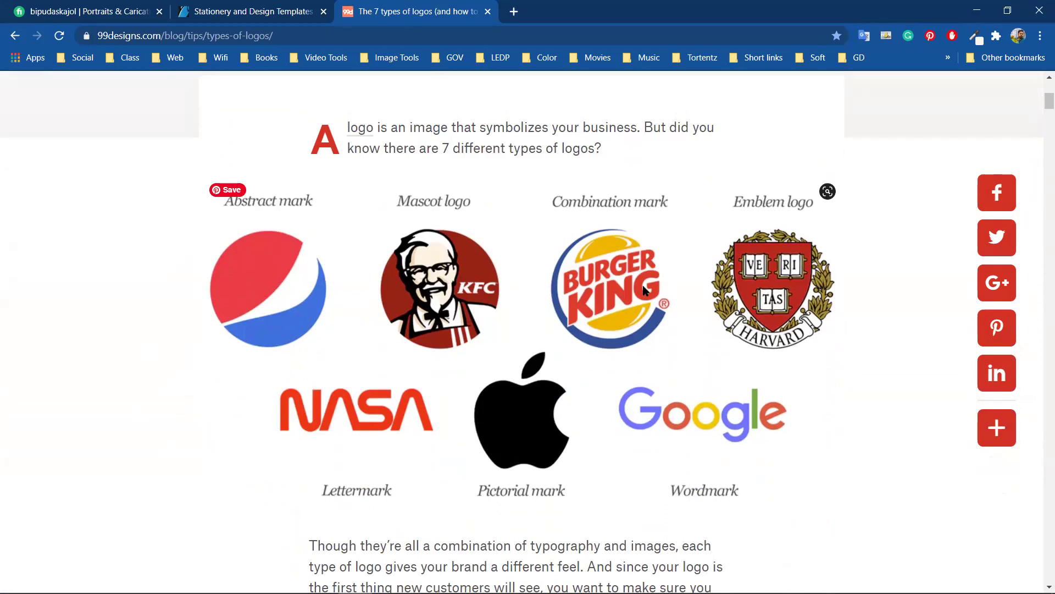
{"action": "scroll", "coordinate": [364, 322], "scroll_direction": "up", "scroll_amount": 3}
{"action": "scroll", "coordinate": [352, 308], "scroll_direction": "up", "scroll_amount": 1}
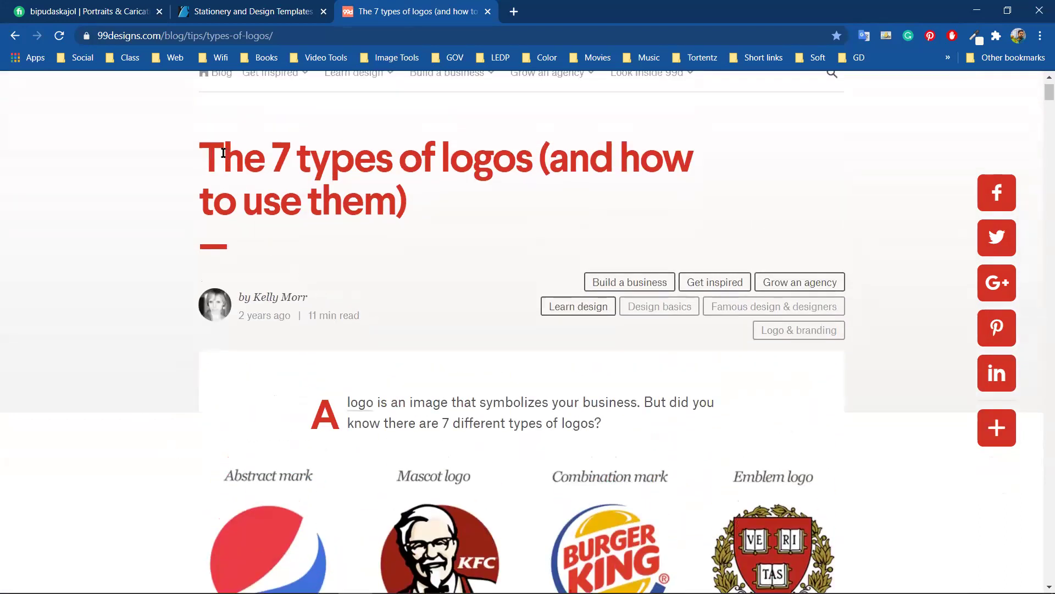
{"action": "left_click_drag", "start_coordinate": [215, 163], "coordinate": [460, 163]}
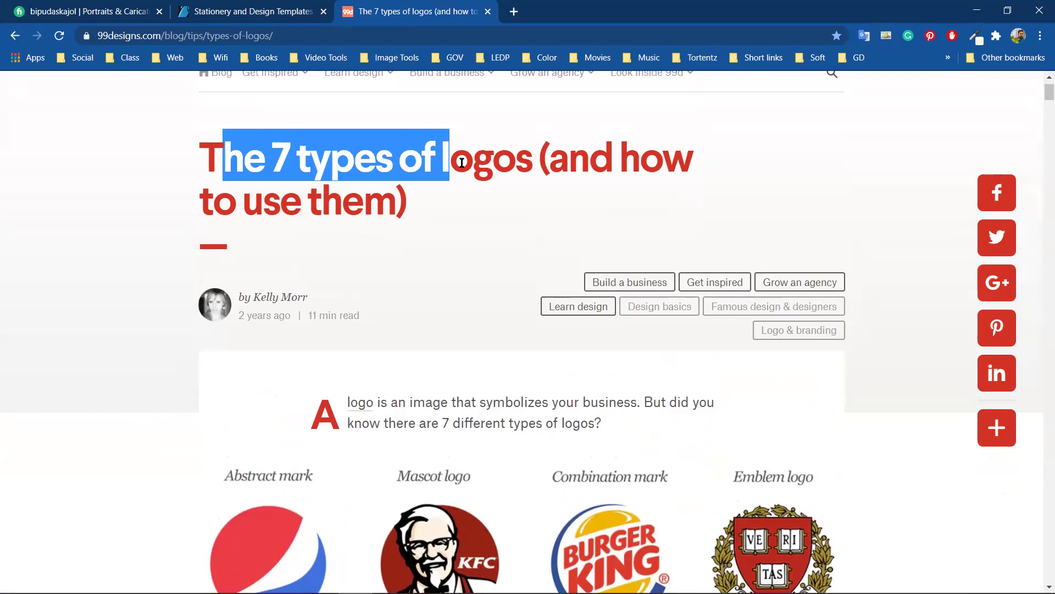
{"action": "left_click", "coordinate": [147, 442]}
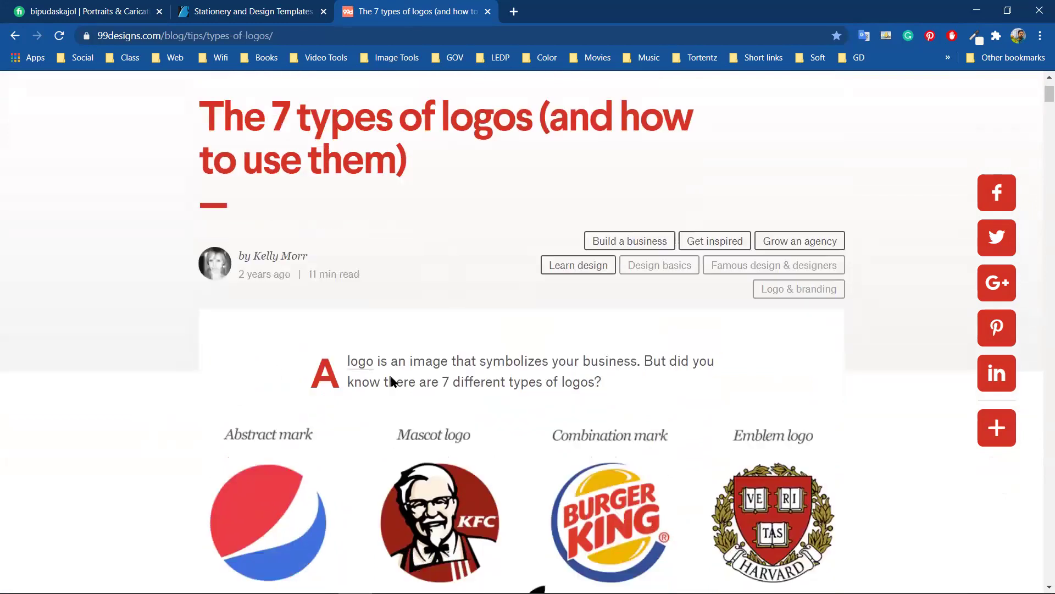
{"action": "scroll", "coordinate": [481, 363], "scroll_direction": "down", "scroll_amount": 3}
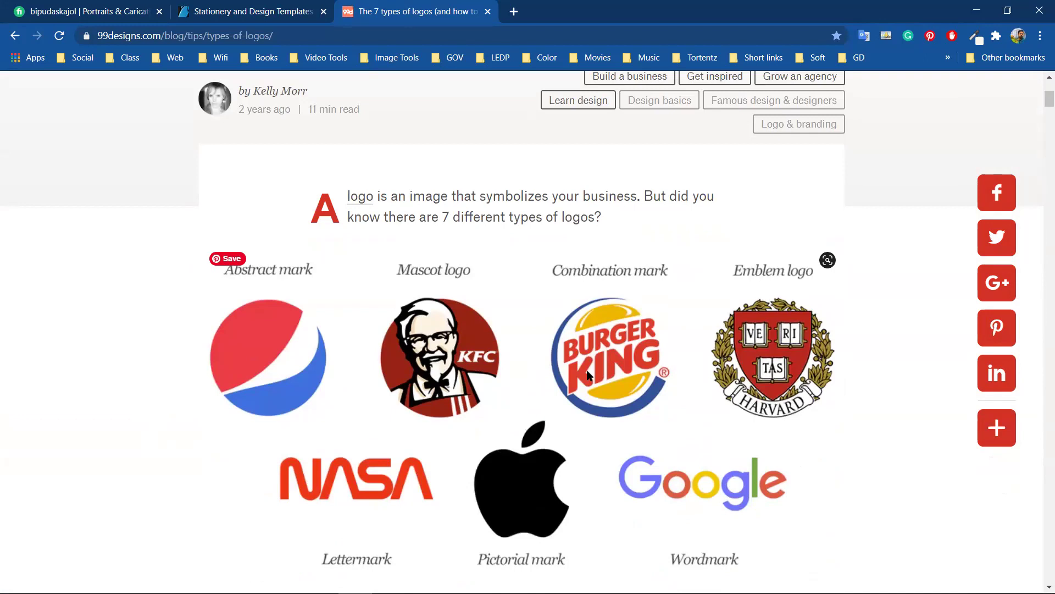
{"action": "scroll", "coordinate": [587, 373], "scroll_direction": "down", "scroll_amount": 1}
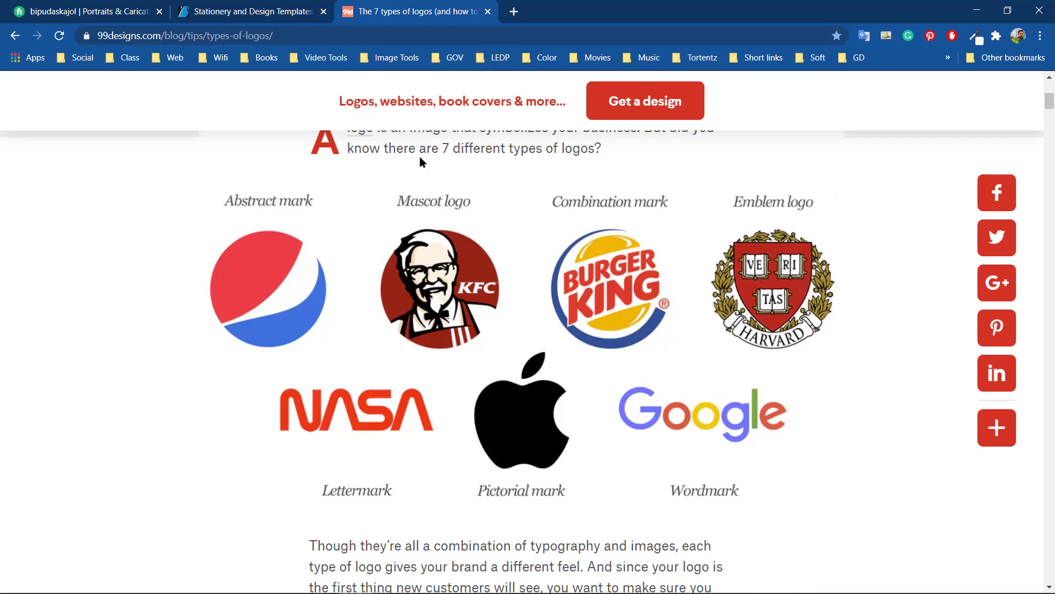
Search Google for "mascot logo" in a new tab and show the image results.
{"action": "key", "text": "ctrl+t"}
{"action": "type", "text": "masc"}
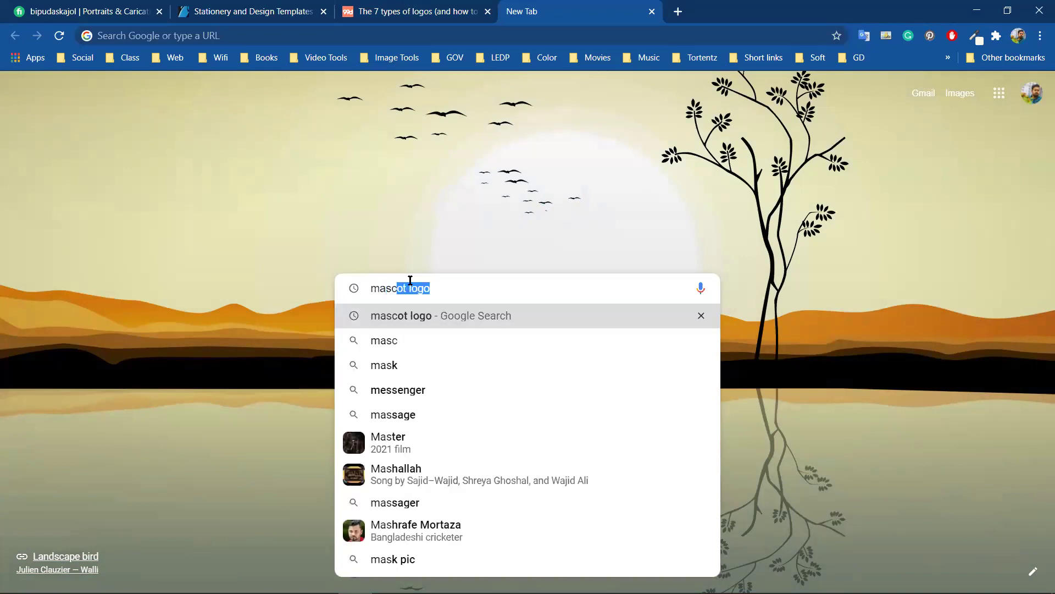
{"action": "type", "text": "ot logo"}
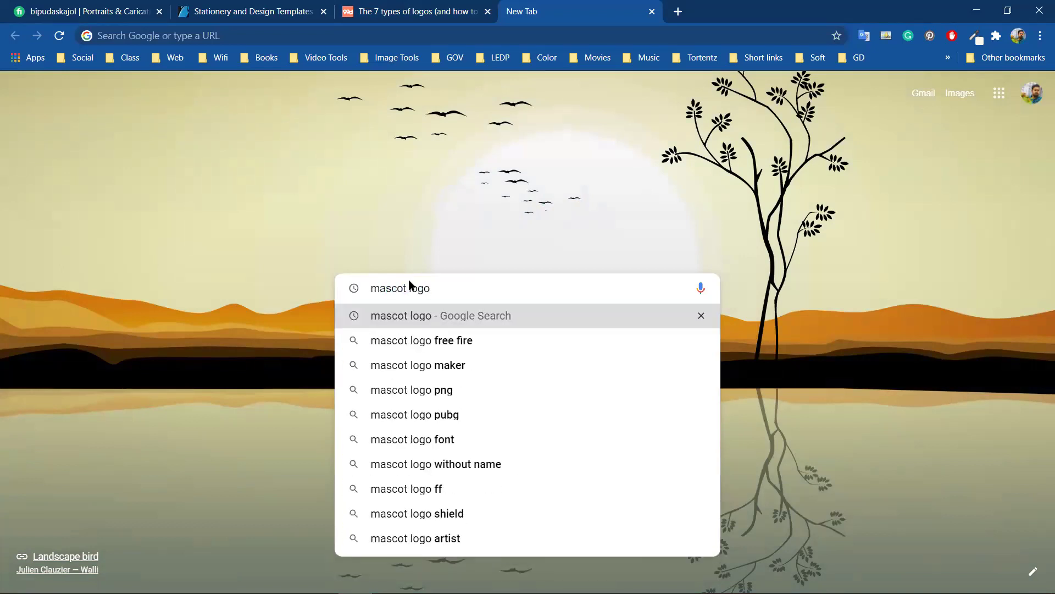
{"action": "key", "text": "Return"}
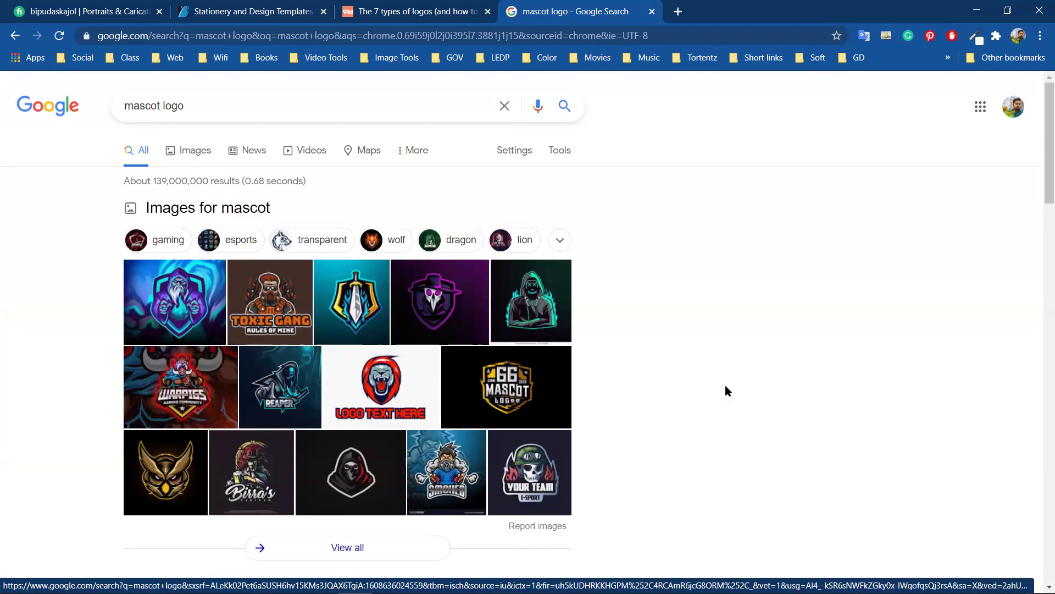
{"action": "left_click", "coordinate": [677, 11]}
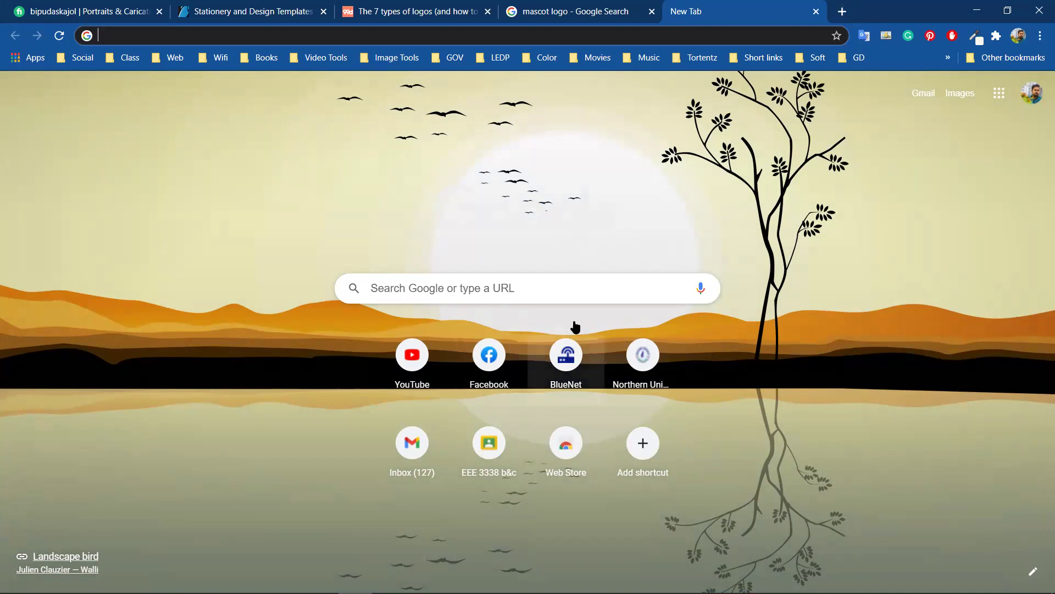
{"action": "left_click", "coordinate": [558, 8]}
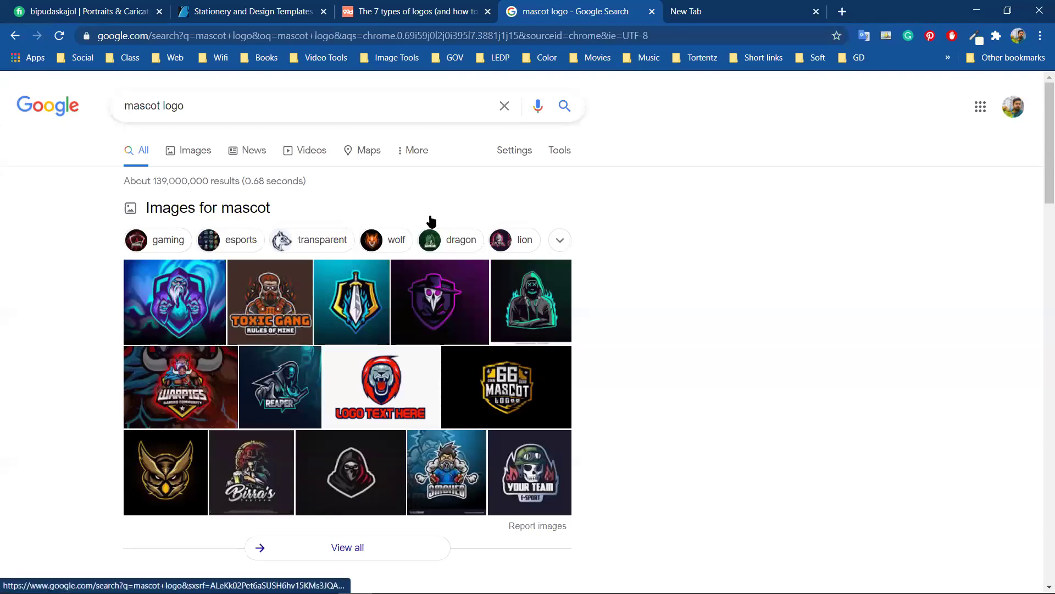
{"action": "left_click", "coordinate": [757, 9]}
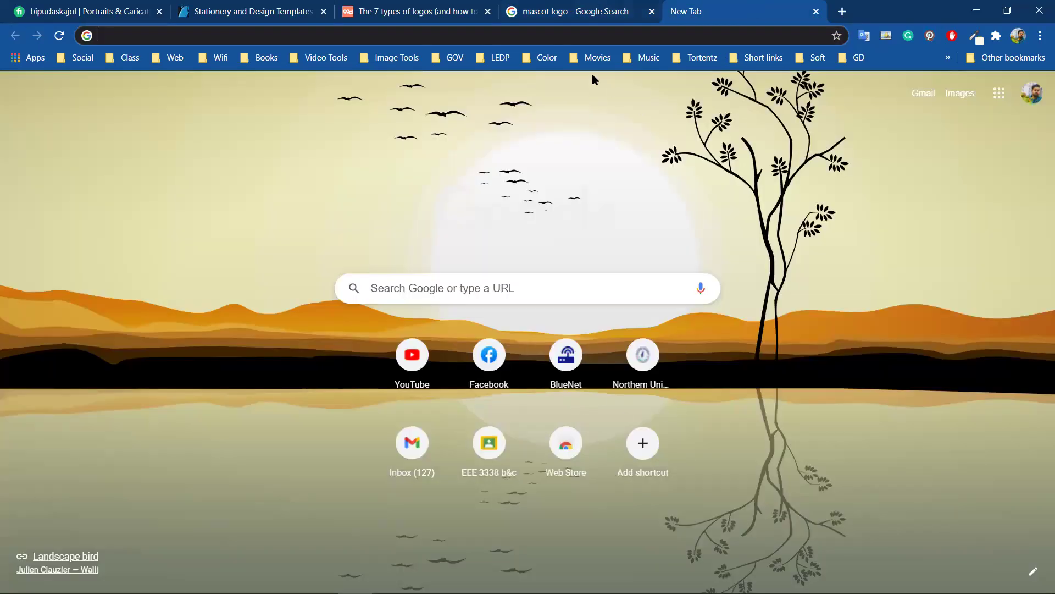
{"action": "left_click", "coordinate": [578, 21]}
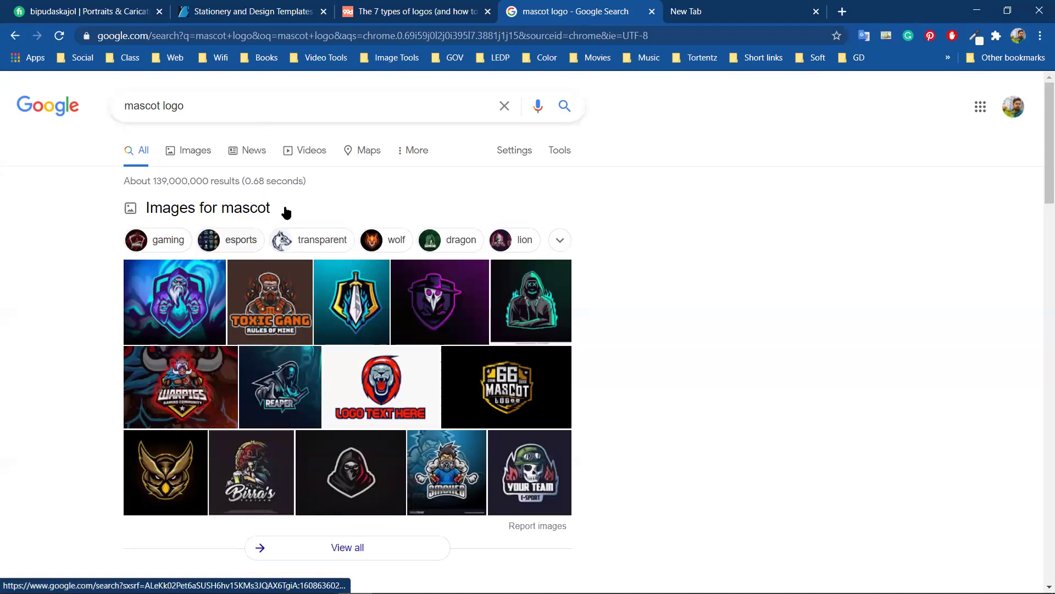
{"action": "left_click", "coordinate": [192, 156]}
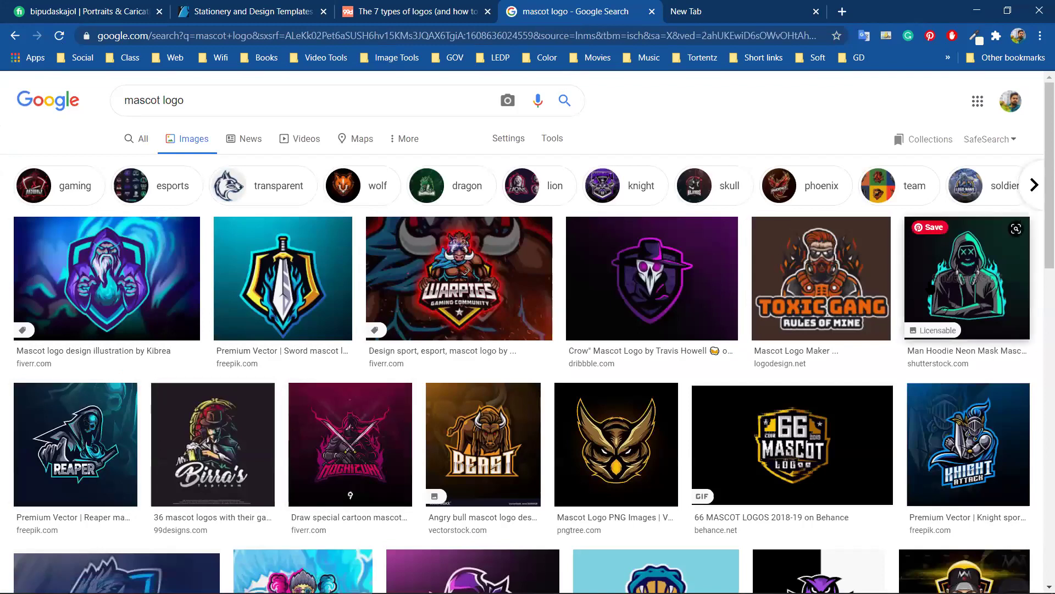
Browse the mascot logo image results, previewing the golden owl logo and the Reaper logo.
{"action": "scroll", "coordinate": [905, 315], "scroll_direction": "down", "scroll_amount": 4}
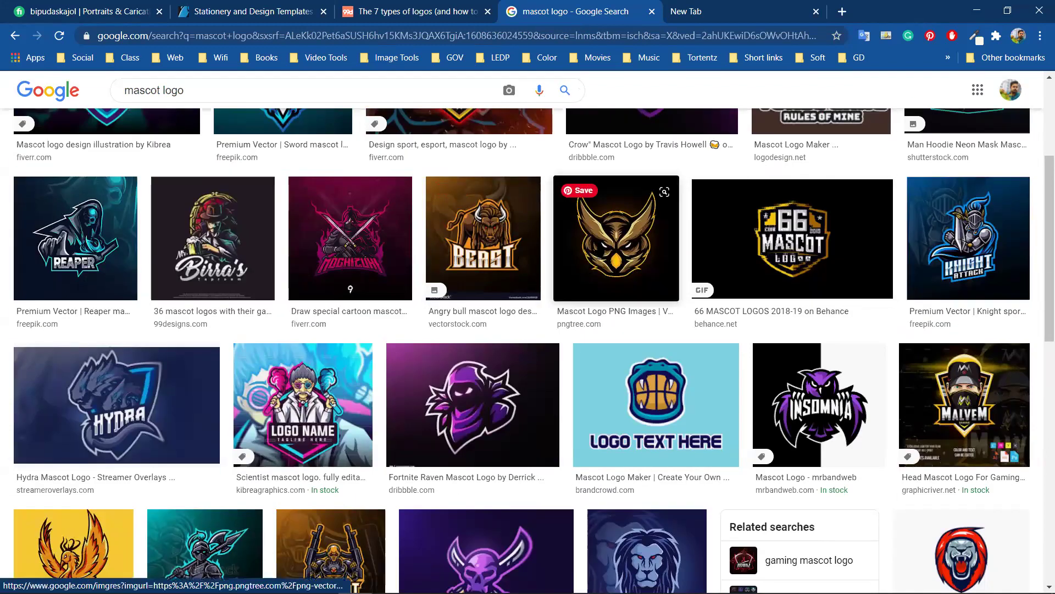
{"action": "left_click", "coordinate": [616, 242]}
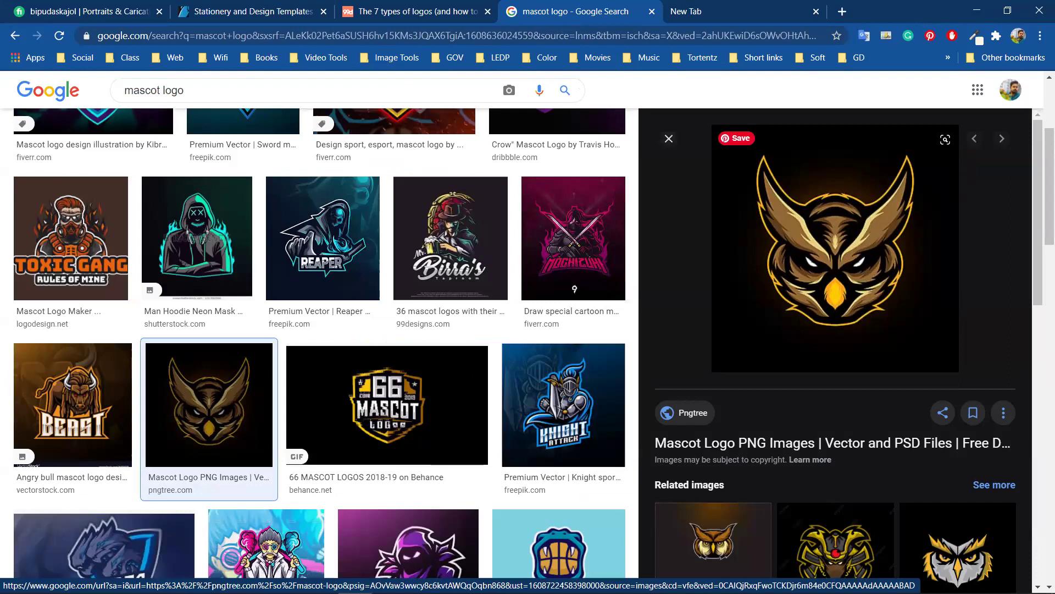
{"action": "left_click", "coordinate": [324, 242]}
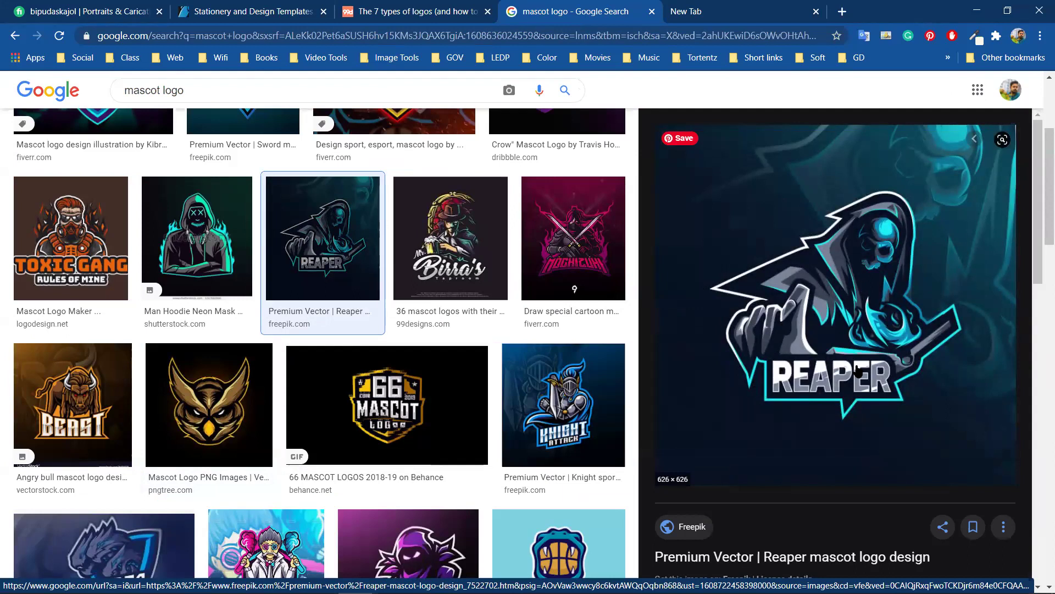
{"action": "scroll", "coordinate": [387, 382], "scroll_direction": "down", "scroll_amount": 1}
{"action": "scroll", "coordinate": [388, 379], "scroll_direction": "down", "scroll_amount": 6}
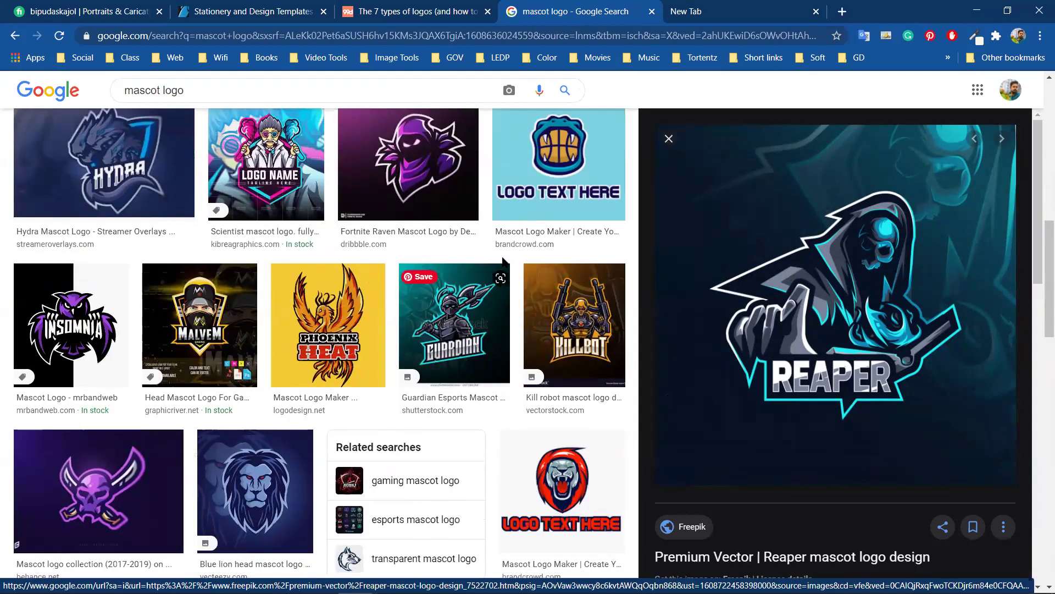
{"action": "scroll", "coordinate": [221, 313], "scroll_direction": "up", "scroll_amount": 4}
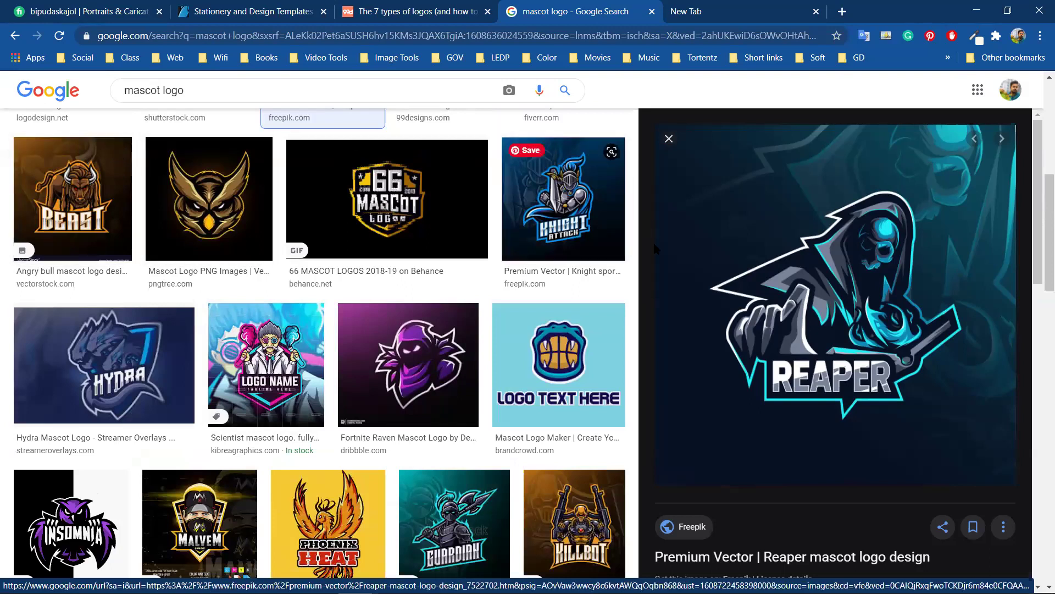
{"action": "scroll", "coordinate": [536, 329], "scroll_direction": "up", "scroll_amount": 6}
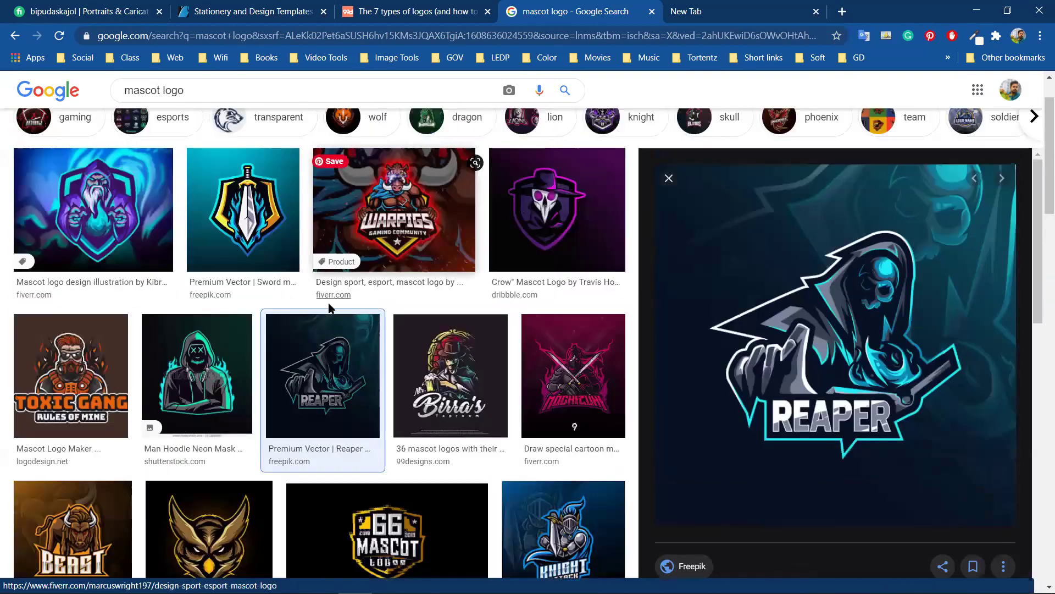
{"action": "scroll", "coordinate": [536, 329], "scroll_direction": "up", "scroll_amount": 2}
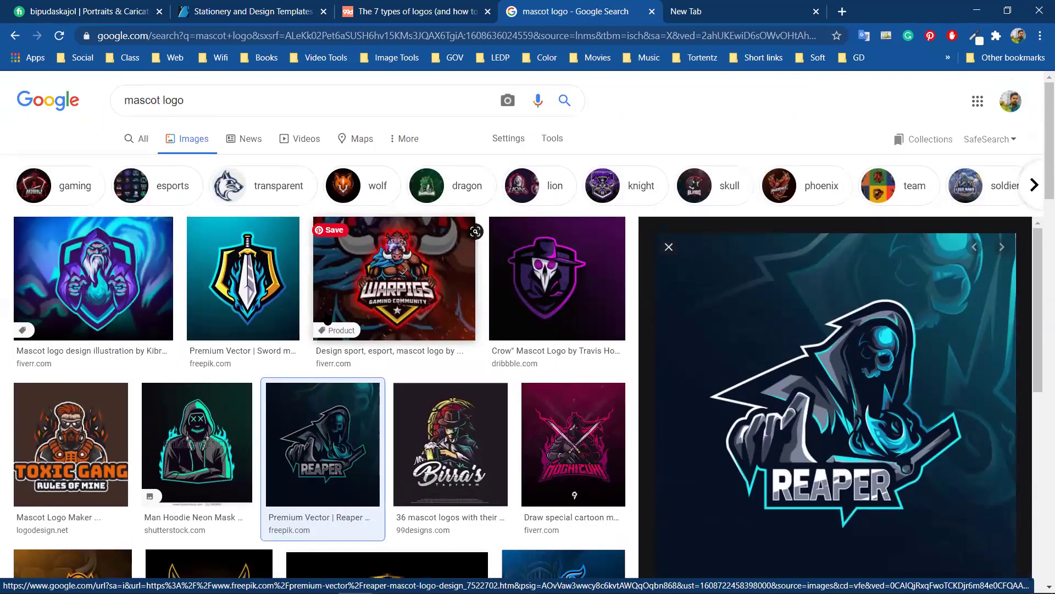
Return to the 99designs article and compare its mascot, combination mark and emblem logo examples.
{"action": "key", "text": "ctrl+shift+Tab"}
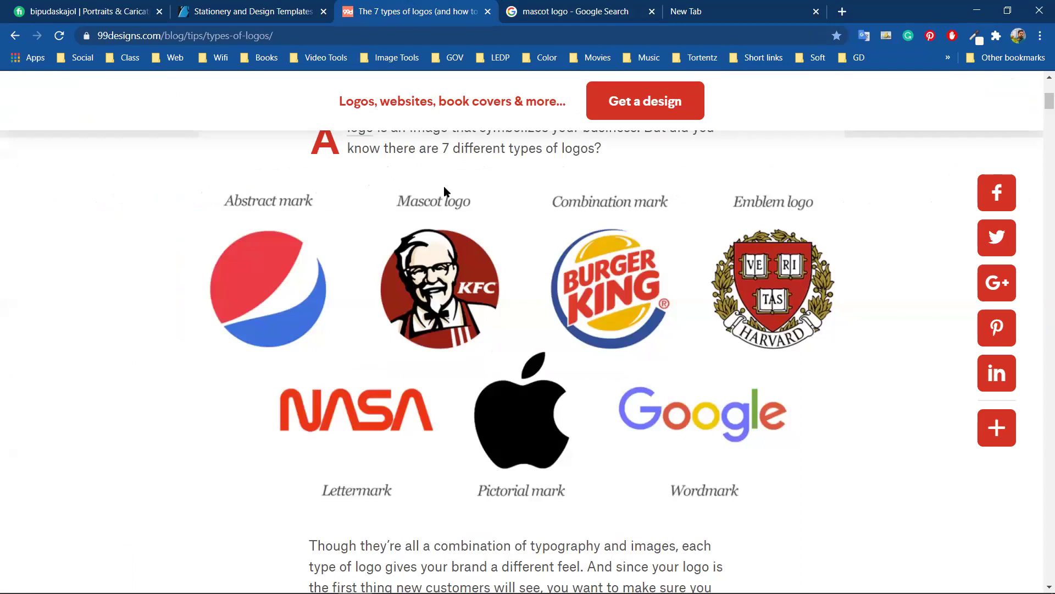
{"action": "left_click", "coordinate": [568, 8]}
{"action": "left_click", "coordinate": [415, 12]}
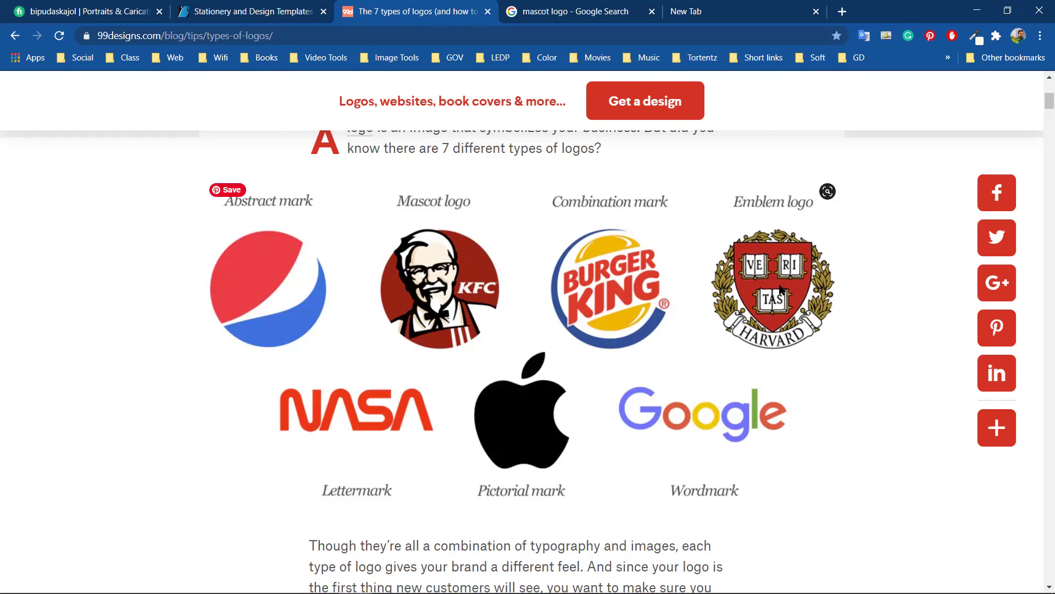
Go back to the mascot logo image results and search for "emblem logo" instead.
{"action": "left_click", "coordinate": [555, 10]}
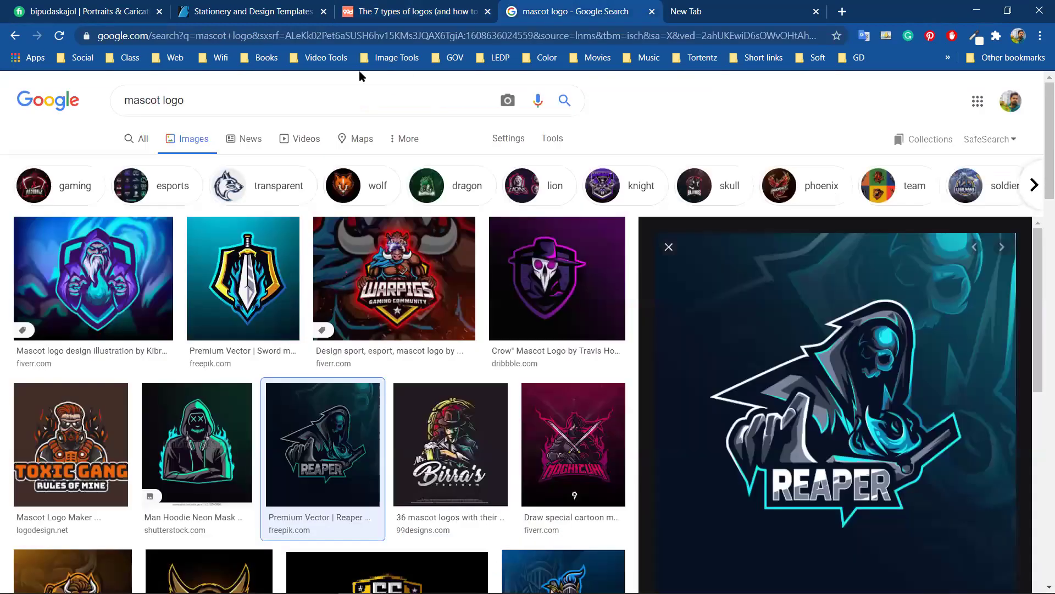
{"action": "triple_click", "coordinate": [160, 102]}
{"action": "type", "text": "em logo"}
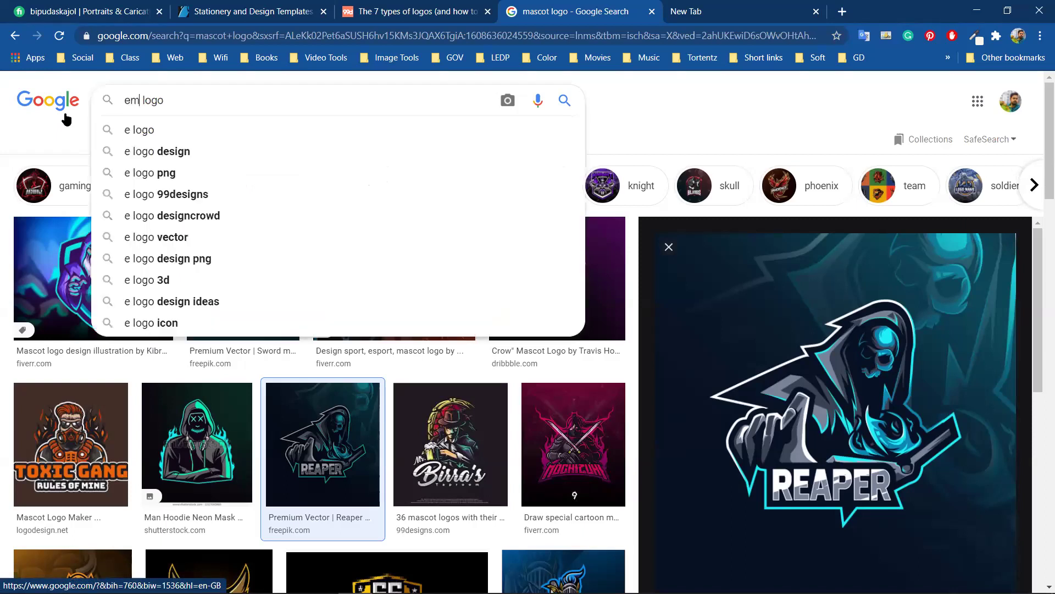
{"action": "type", "text": "blem"}
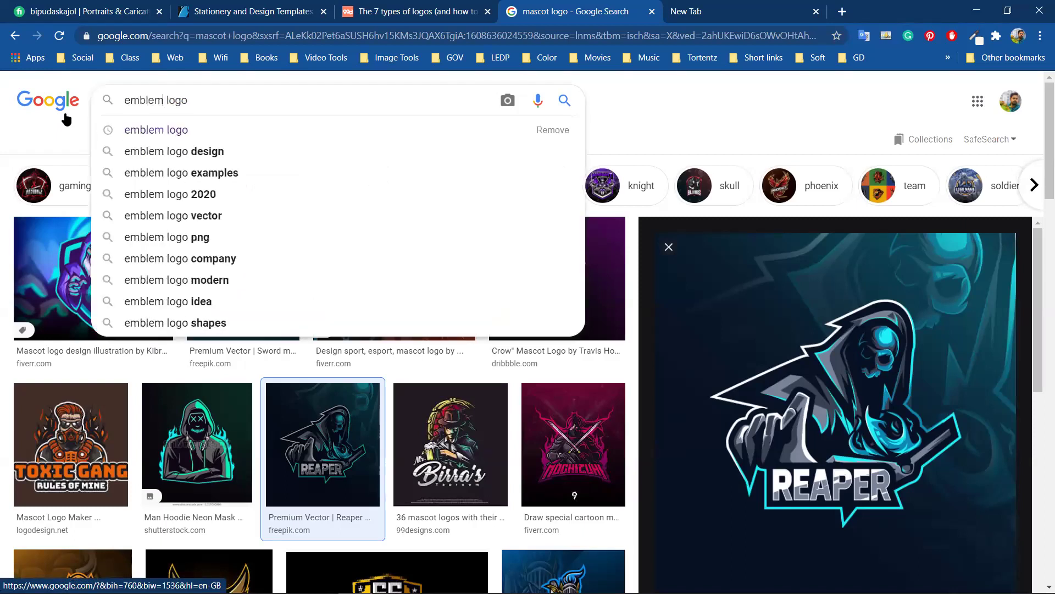
{"action": "key", "text": "Return"}
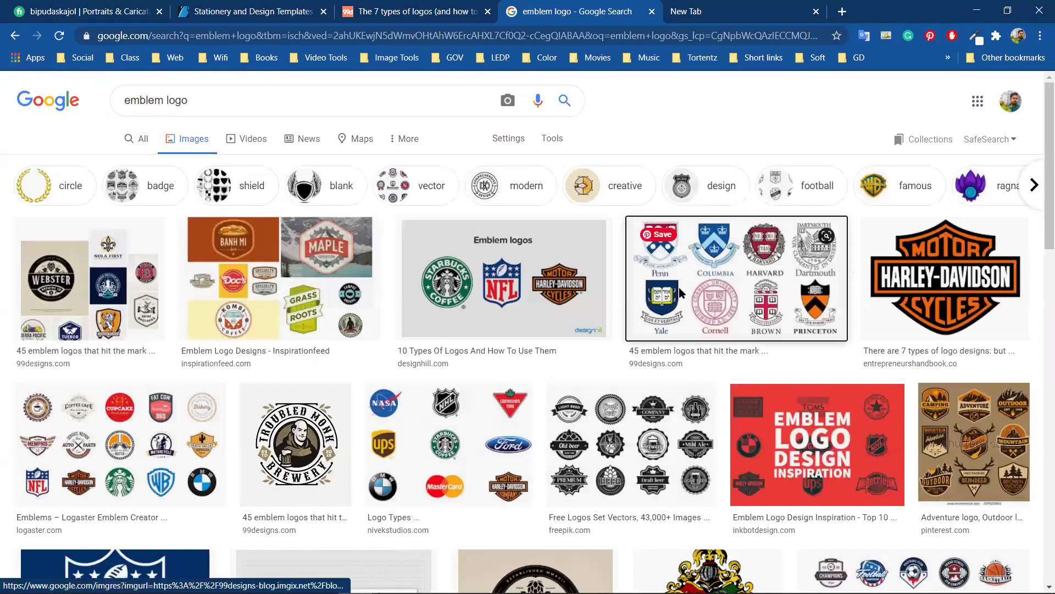
Browse the emblem logo image results, previewing the university crests, the outdoor adventure badges and the classic and vintage emblem set.
{"action": "left_click", "coordinate": [746, 286]}
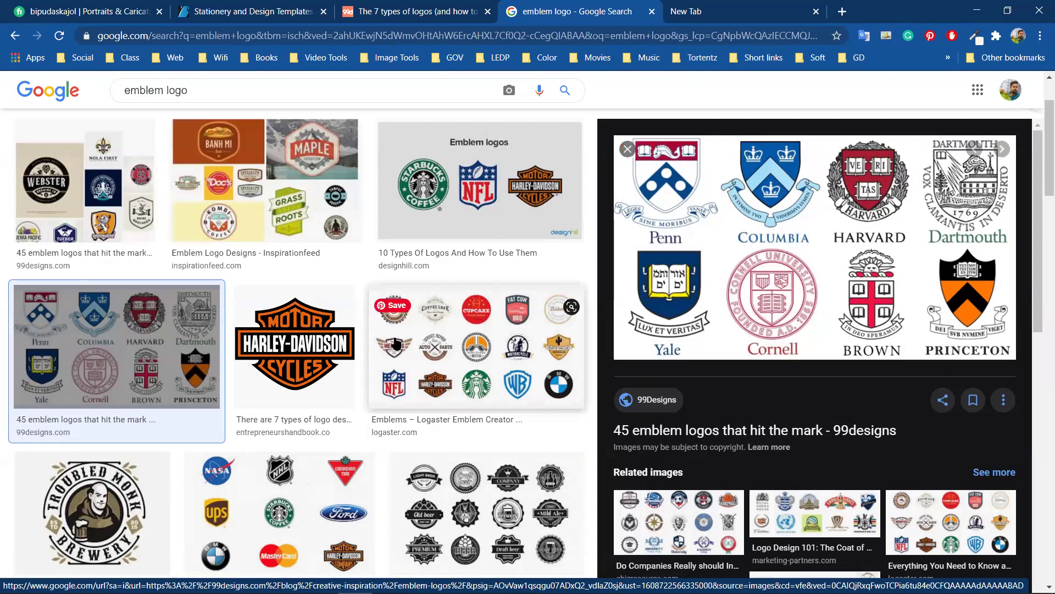
{"action": "scroll", "coordinate": [376, 361], "scroll_direction": "down", "scroll_amount": 4}
{"action": "scroll", "coordinate": [377, 360], "scroll_direction": "down", "scroll_amount": 1}
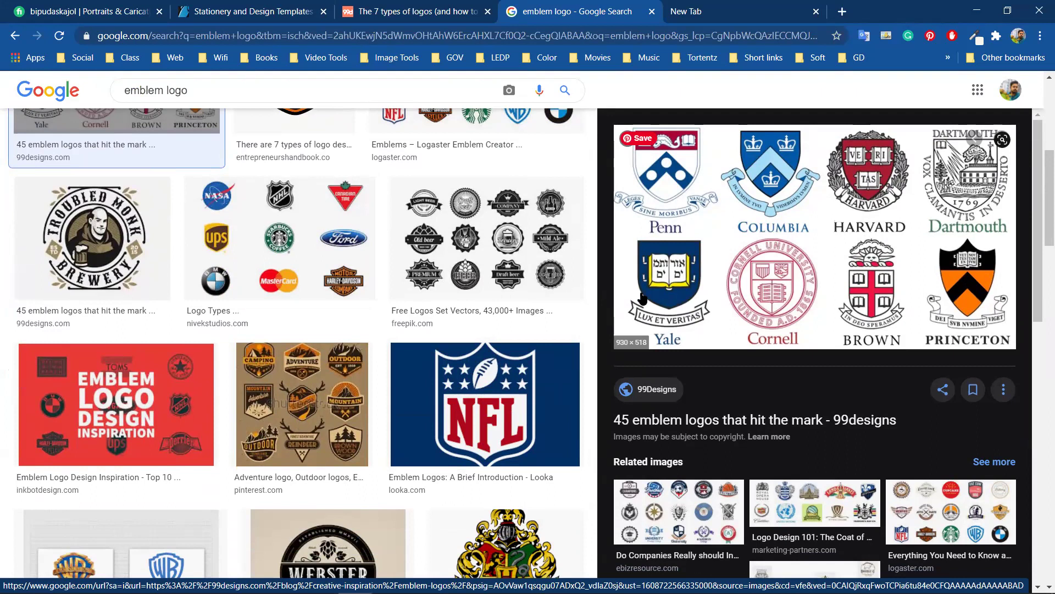
{"action": "left_click", "coordinate": [242, 391]}
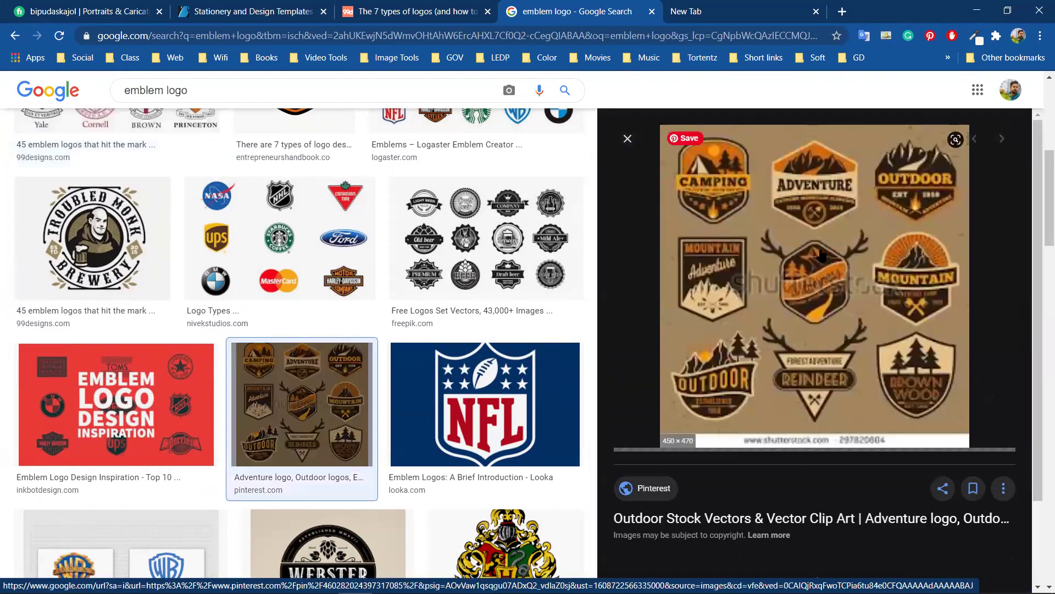
{"action": "scroll", "coordinate": [453, 295], "scroll_direction": "down", "scroll_amount": 3}
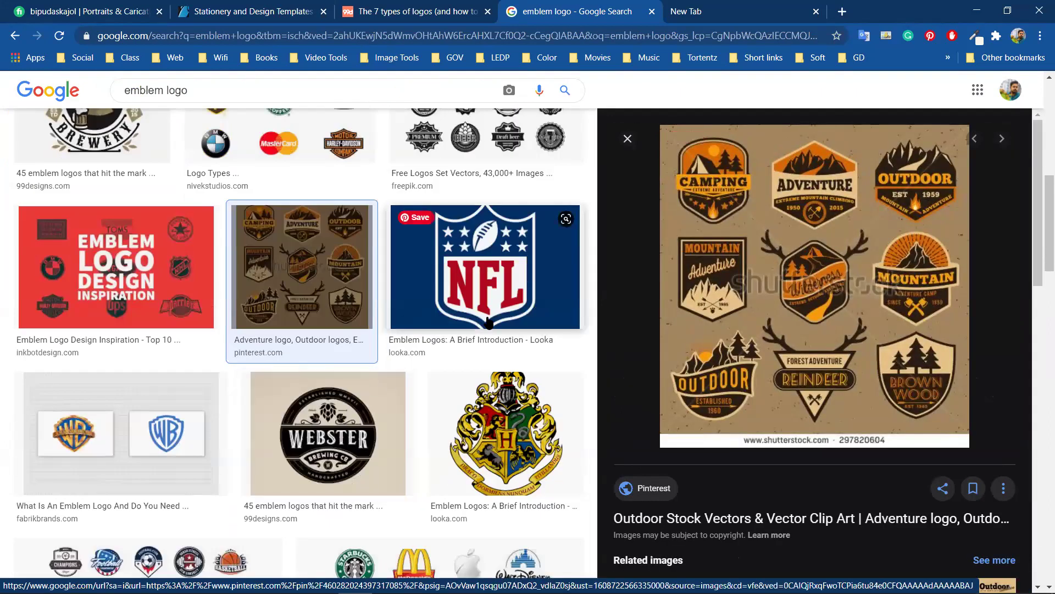
{"action": "scroll", "coordinate": [444, 347], "scroll_direction": "down", "scroll_amount": 5}
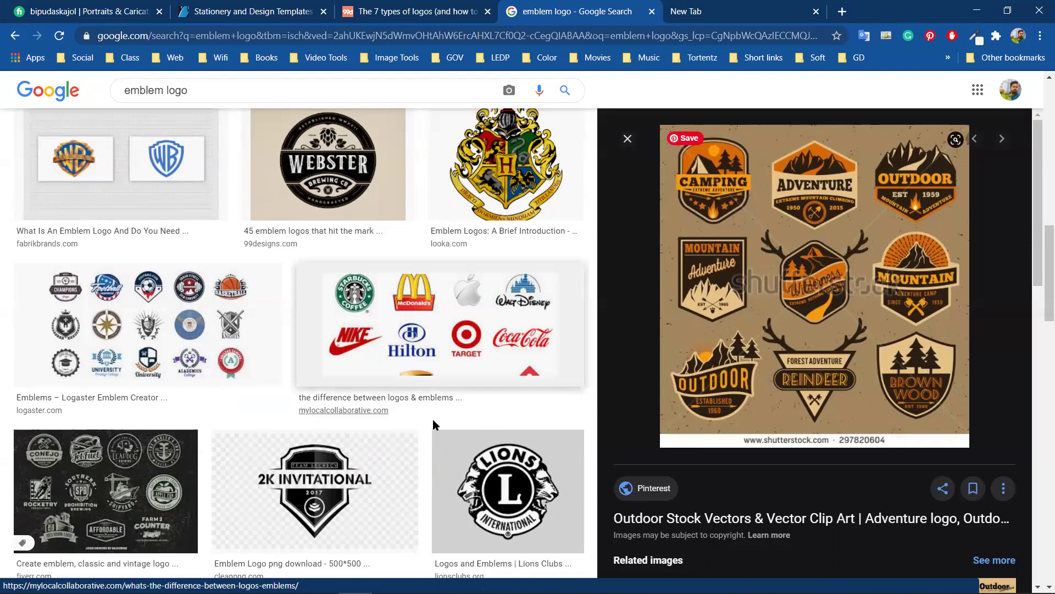
{"action": "left_click", "coordinate": [92, 517]}
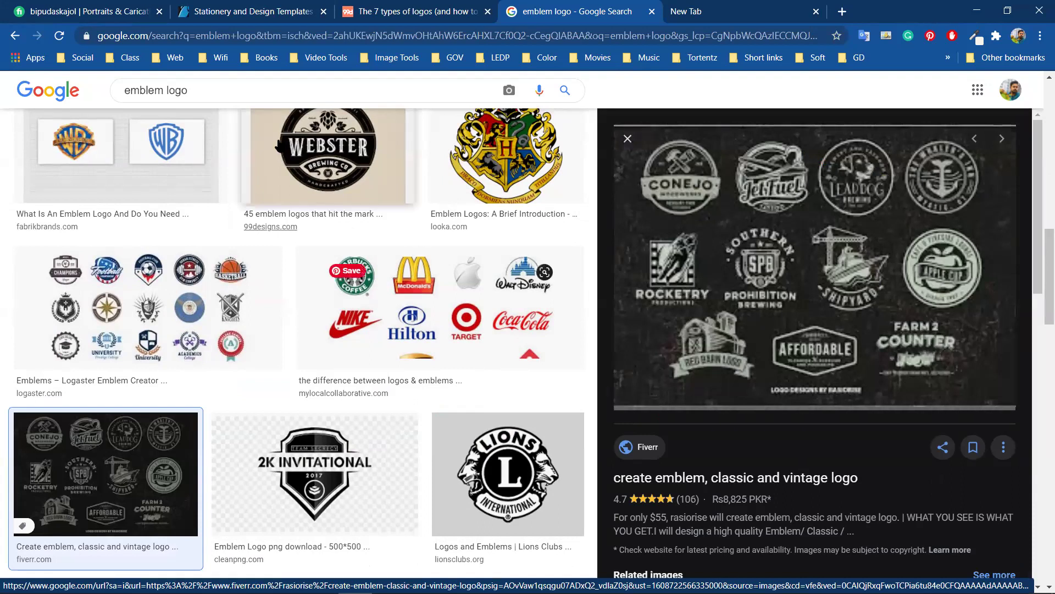
Preview the Webster Brewing Co emblem logo and return to the 99designs article's overview of the seven logo types.
{"action": "left_click", "coordinate": [328, 160]}
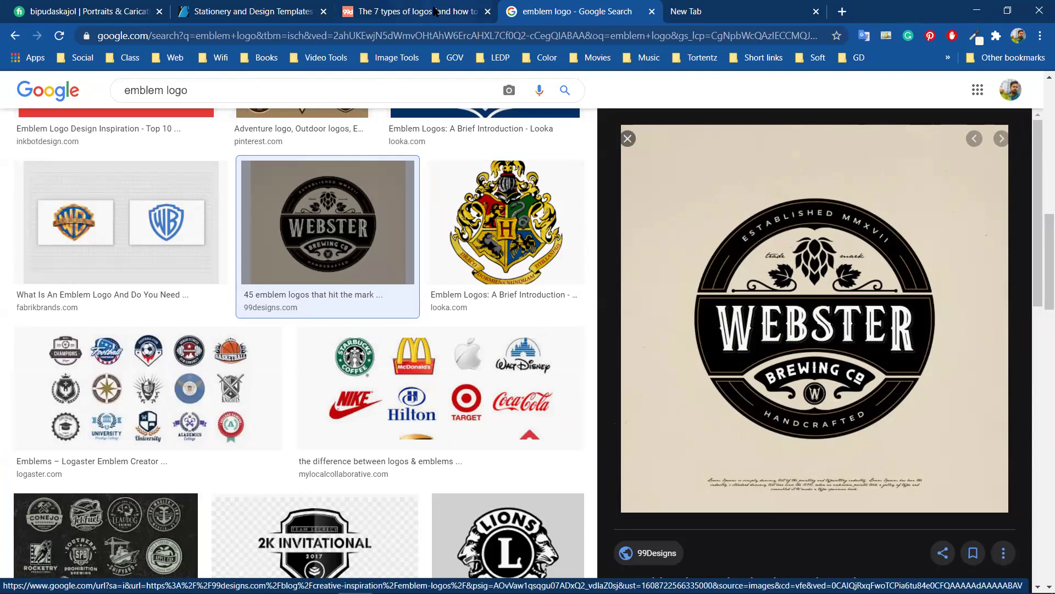
{"action": "key", "text": "ctrl+shift+Tab"}
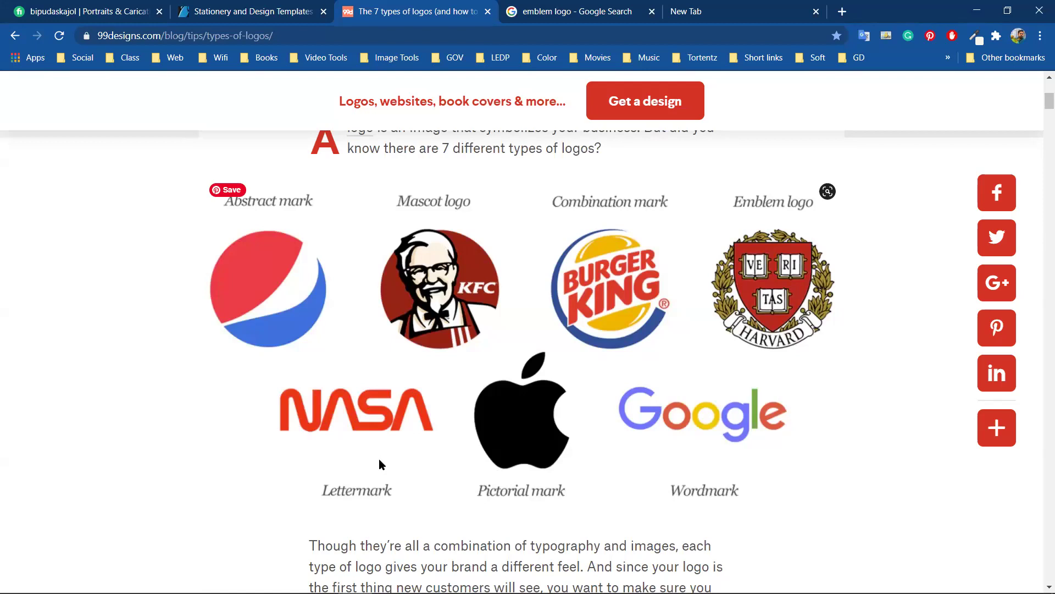
{"action": "scroll", "coordinate": [378, 459], "scroll_direction": "down", "scroll_amount": 2}
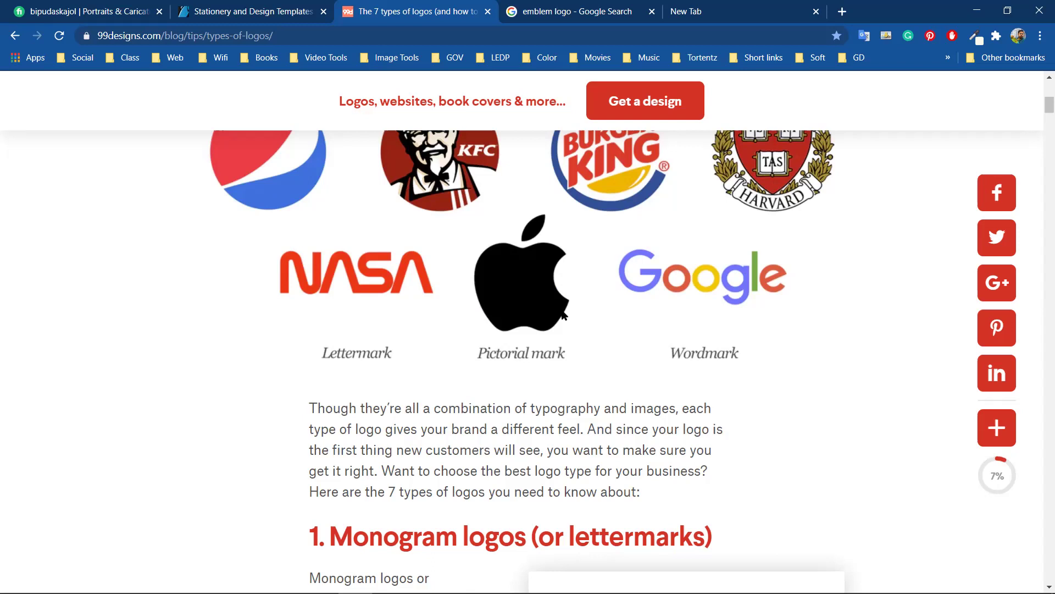
Review the article's monogram and wordmark sections, including the HBO, IBM, NASA, Visa, Coca-Cola and Google examples.
{"action": "scroll", "coordinate": [564, 315], "scroll_direction": "down", "scroll_amount": 10}
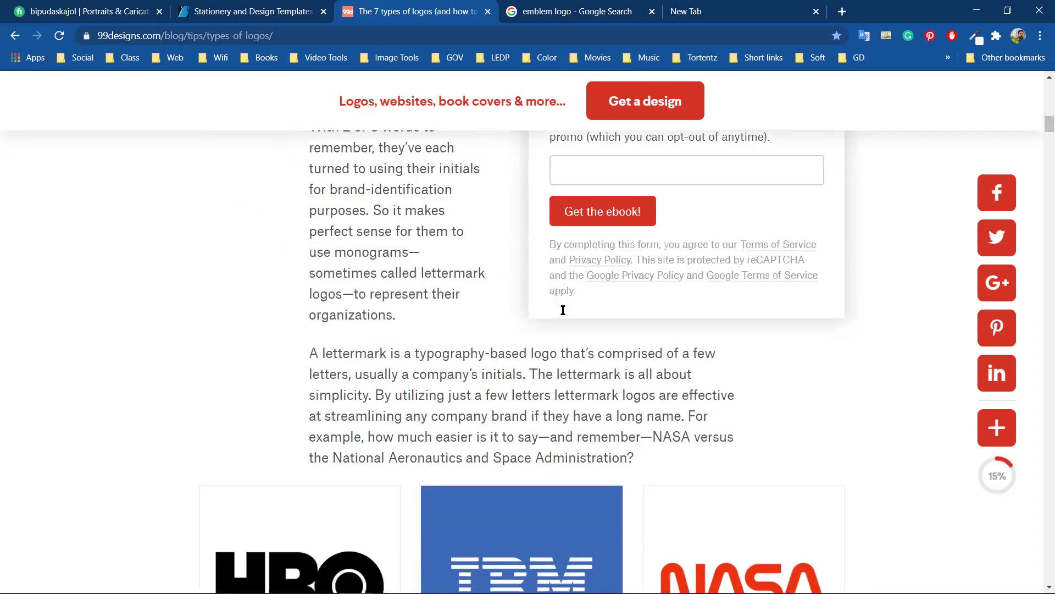
{"action": "scroll", "coordinate": [563, 310], "scroll_direction": "down", "scroll_amount": 5}
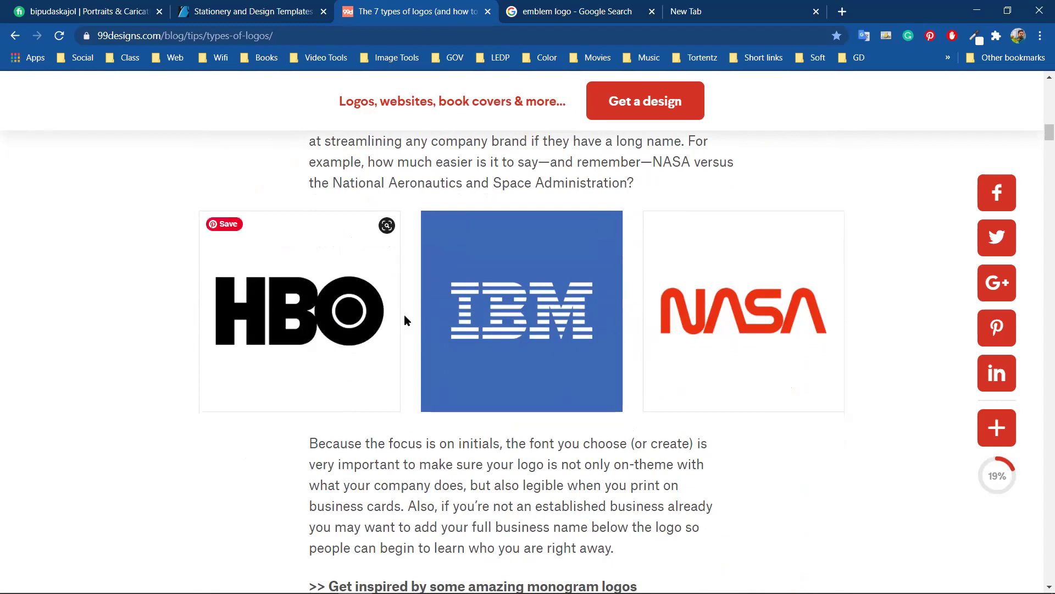
{"action": "scroll", "coordinate": [737, 320], "scroll_direction": "down", "scroll_amount": 7}
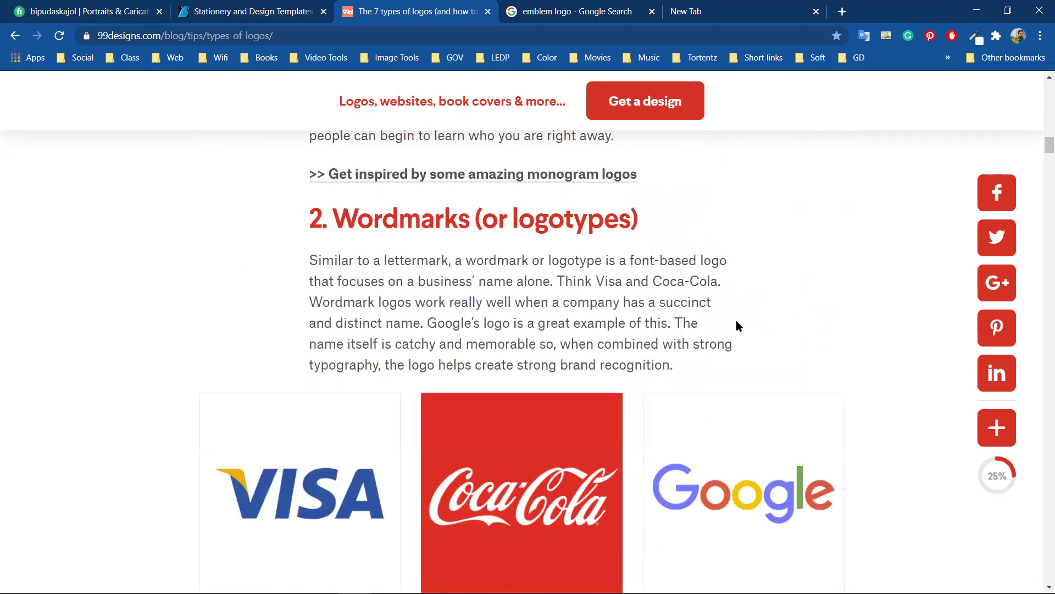
{"action": "scroll", "coordinate": [736, 326], "scroll_direction": "down", "scroll_amount": 3}
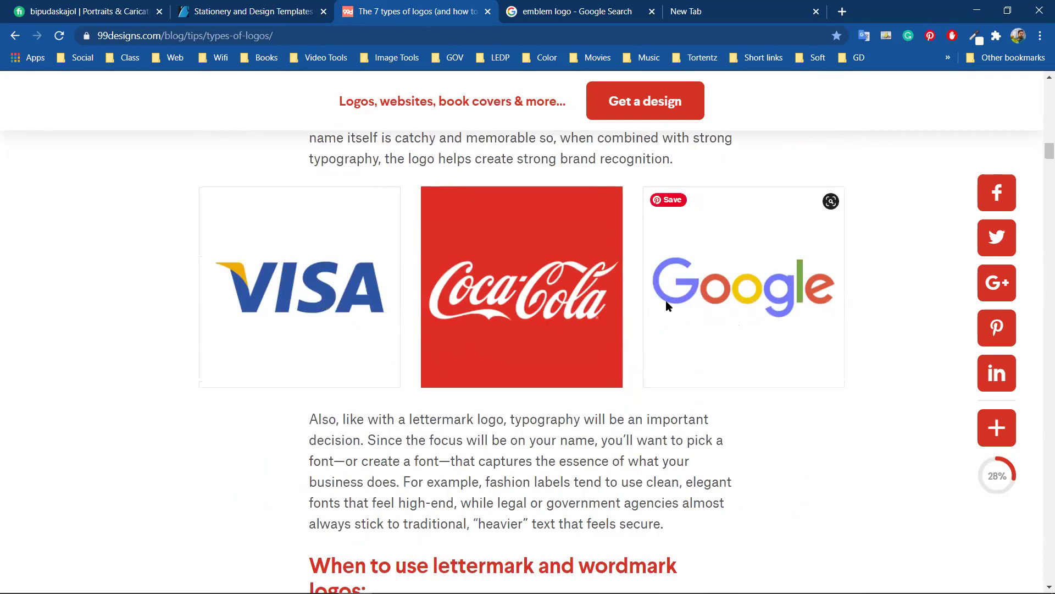
{"action": "scroll", "coordinate": [666, 303], "scroll_direction": "down", "scroll_amount": 10}
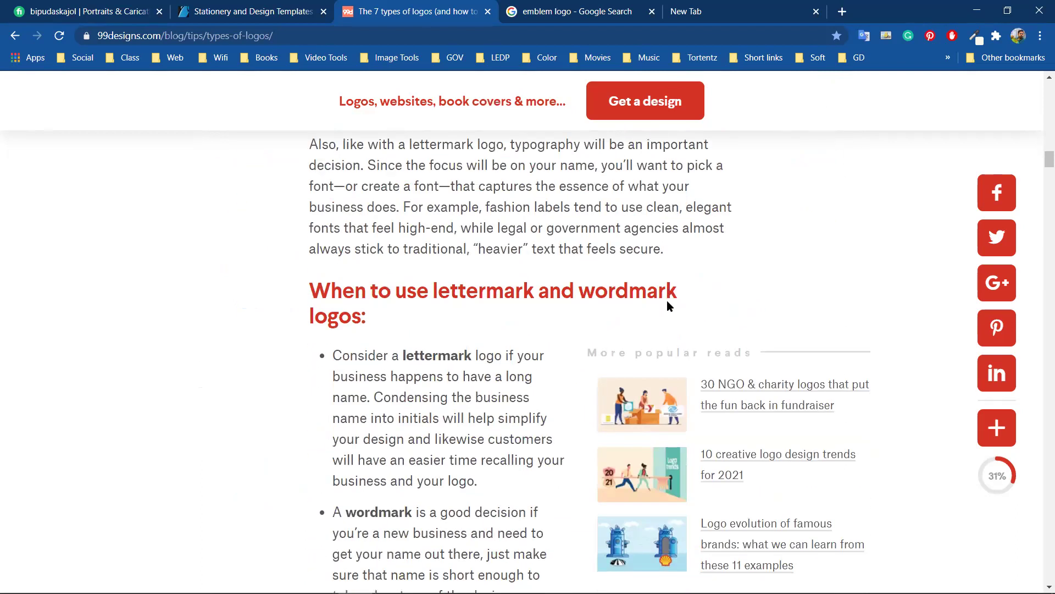
Read through the article's pictorial mark, abstract mark and mascot sections with their example logos.
{"action": "scroll", "coordinate": [669, 308], "scroll_direction": "down", "scroll_amount": 12}
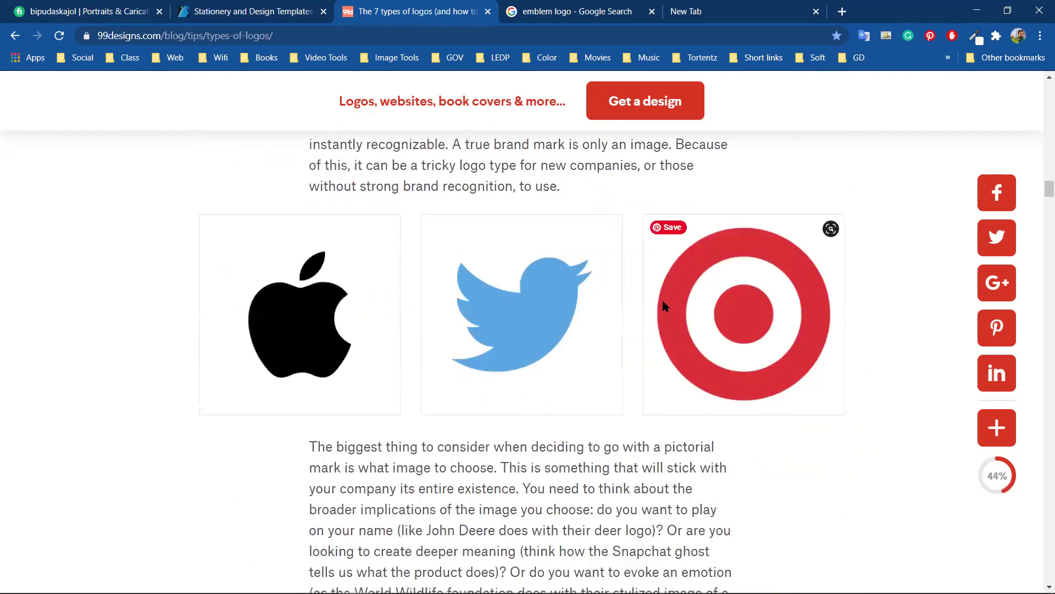
{"action": "scroll", "coordinate": [477, 338], "scroll_direction": "up", "scroll_amount": 3}
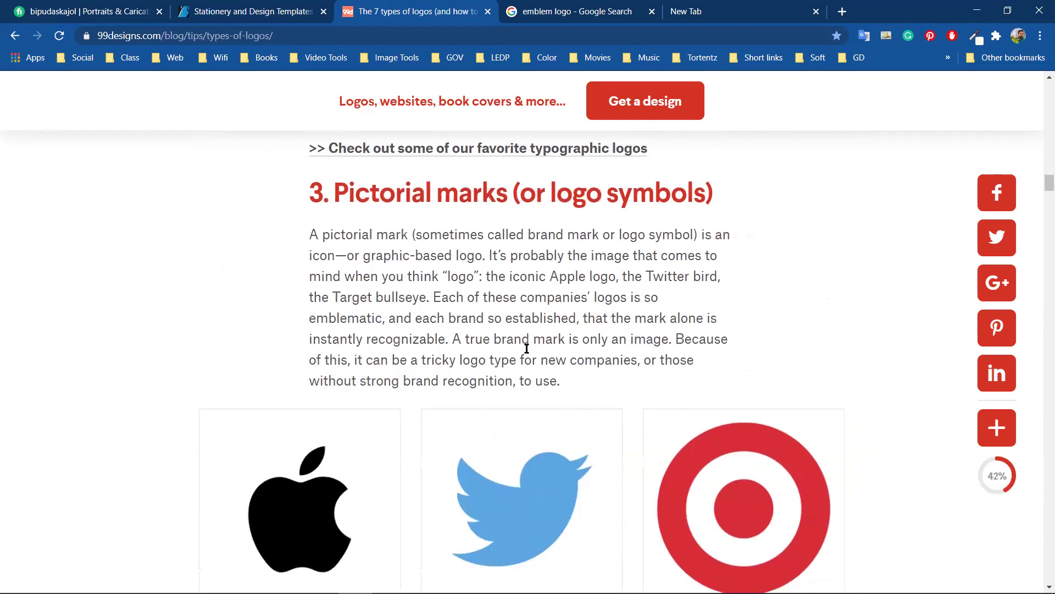
{"action": "scroll", "coordinate": [533, 346], "scroll_direction": "down", "scroll_amount": 2}
{"action": "scroll", "coordinate": [750, 370], "scroll_direction": "down", "scroll_amount": 7}
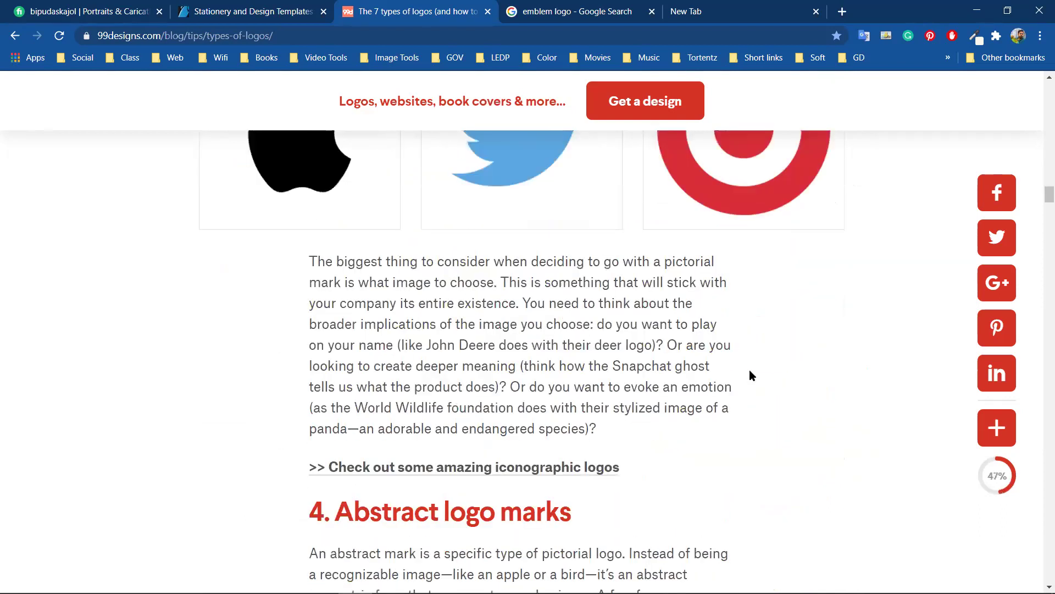
{"action": "scroll", "coordinate": [751, 375], "scroll_direction": "down", "scroll_amount": 6}
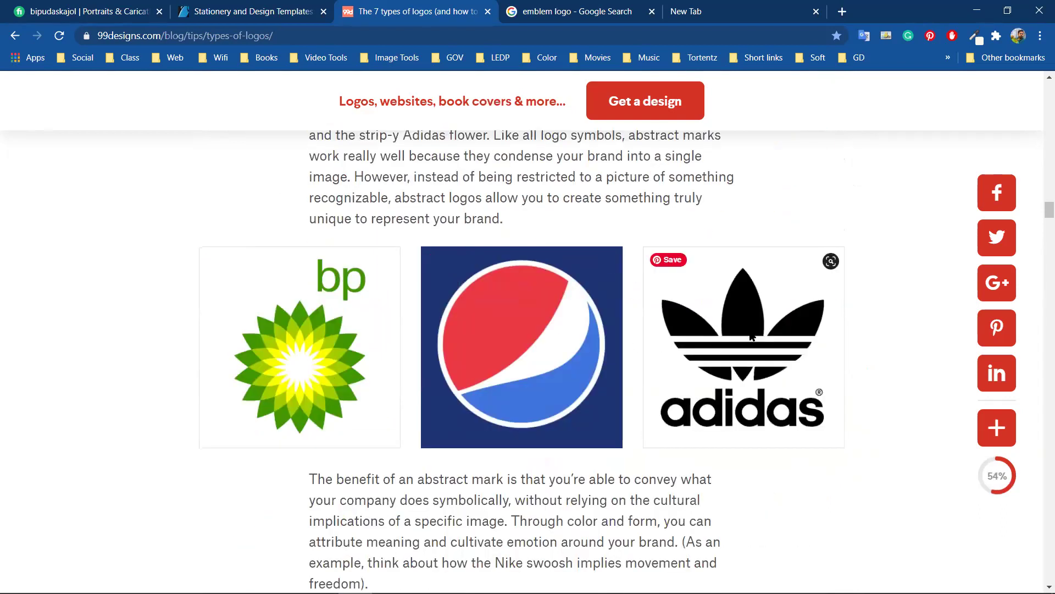
{"action": "scroll", "coordinate": [747, 354], "scroll_direction": "down", "scroll_amount": 8}
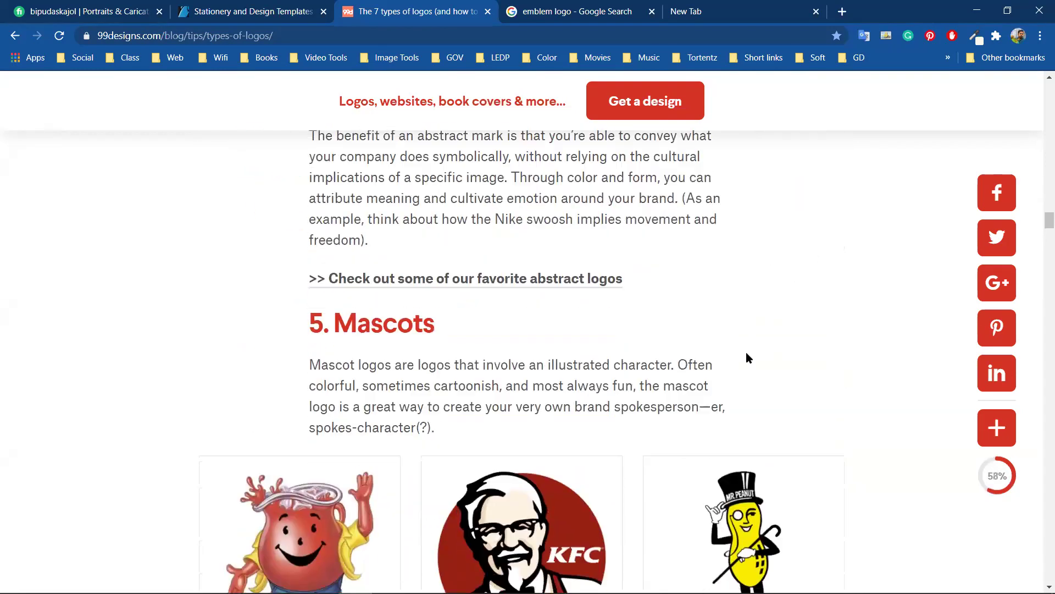
{"action": "scroll", "coordinate": [746, 352], "scroll_direction": "down", "scroll_amount": 3}
{"action": "scroll", "coordinate": [710, 385], "scroll_direction": "down", "scroll_amount": 14}
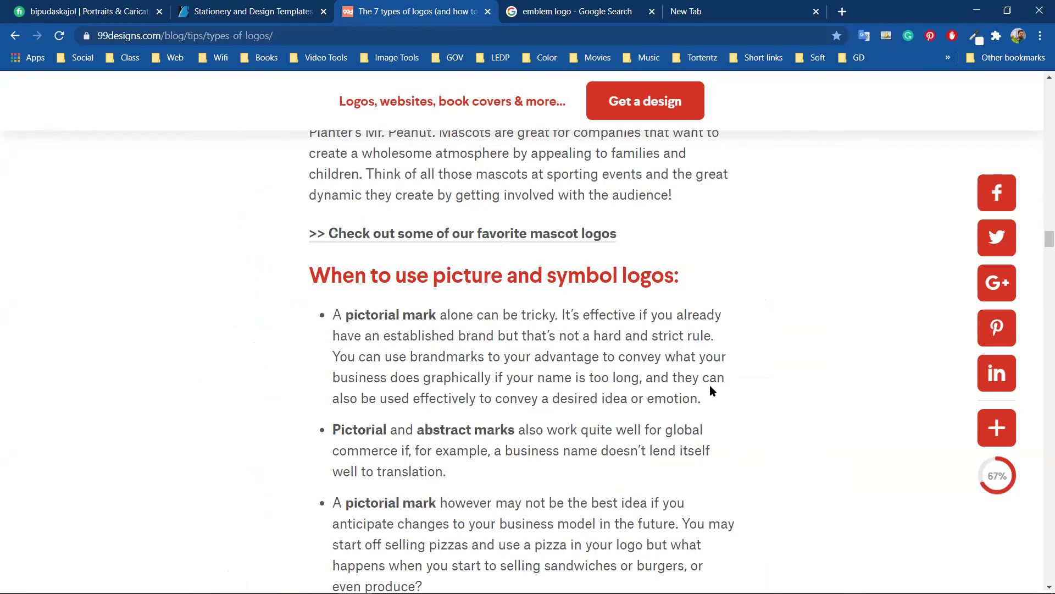
Review the combination mark and emblem sections through to the end of the article.
{"action": "scroll", "coordinate": [601, 400], "scroll_direction": "down", "scroll_amount": 9}
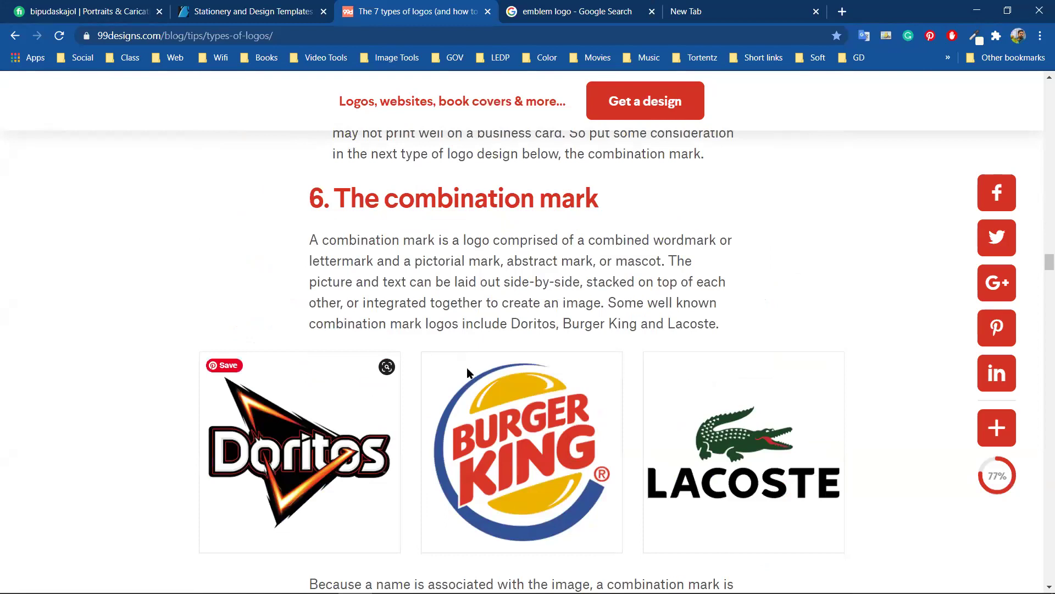
{"action": "scroll", "coordinate": [460, 377], "scroll_direction": "down", "scroll_amount": 2}
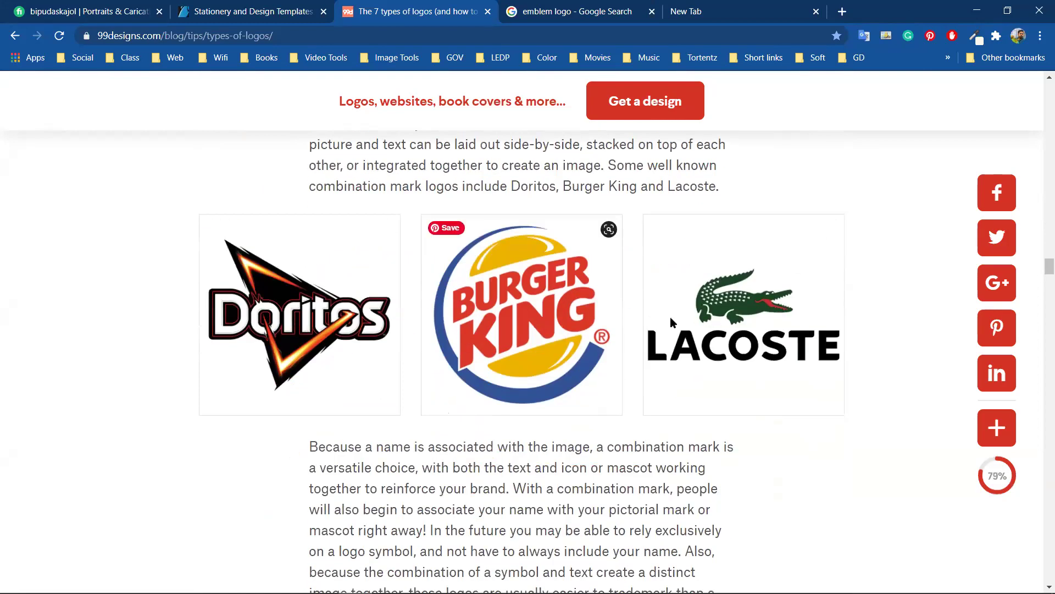
{"action": "scroll", "coordinate": [671, 317], "scroll_direction": "down", "scroll_amount": 10}
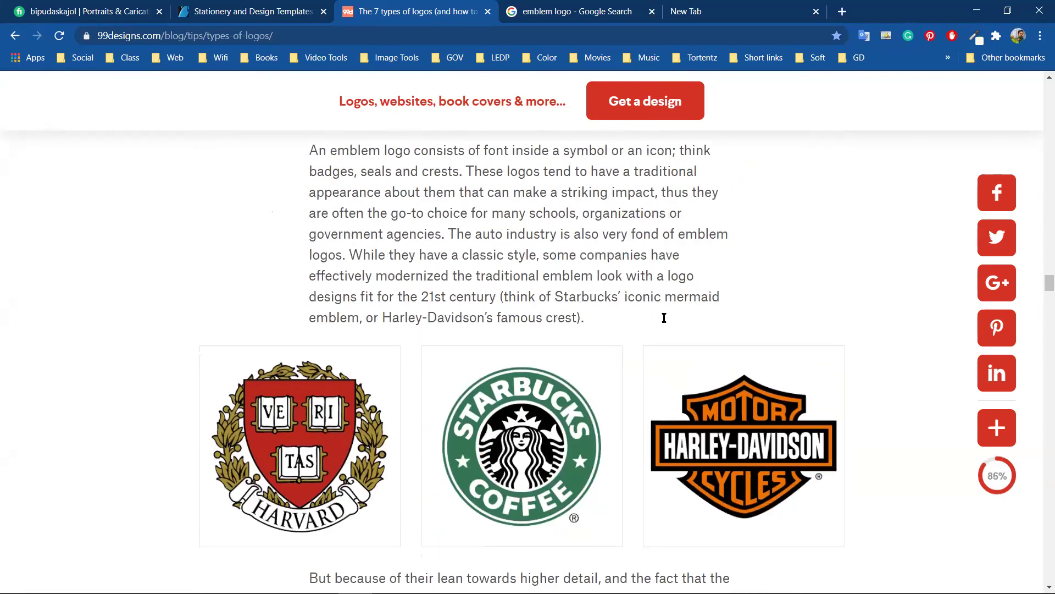
{"action": "scroll", "coordinate": [681, 327], "scroll_direction": "down", "scroll_amount": 11}
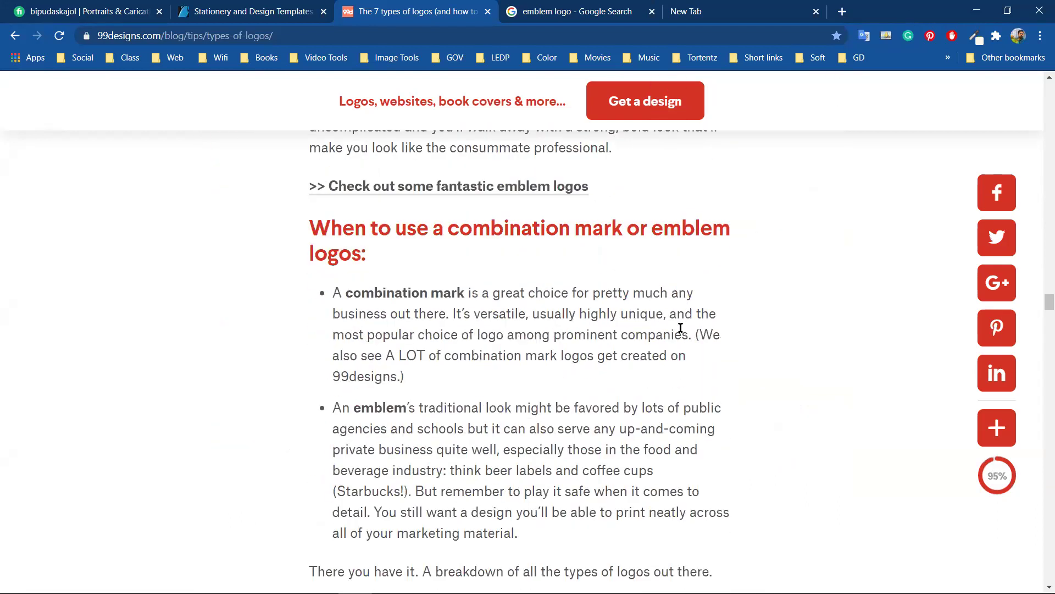
{"action": "scroll", "coordinate": [288, 408], "scroll_direction": "down", "scroll_amount": 6}
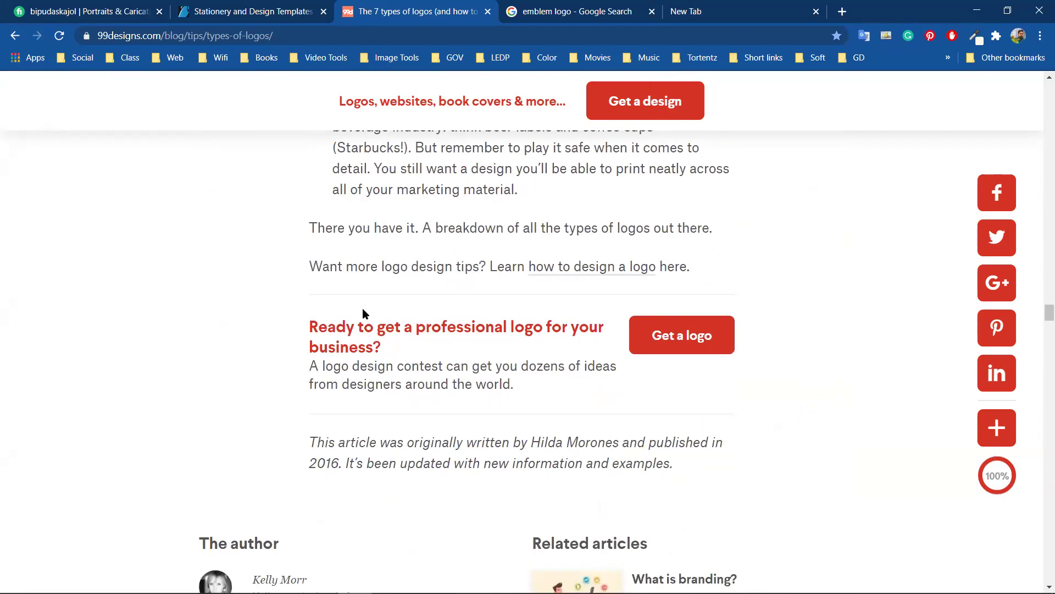
Go back through the article from its closing section to the mascot logo examples.
{"action": "scroll", "coordinate": [374, 285], "scroll_direction": "up", "scroll_amount": 6}
{"action": "scroll", "coordinate": [426, 298], "scroll_direction": "up", "scroll_amount": 5}
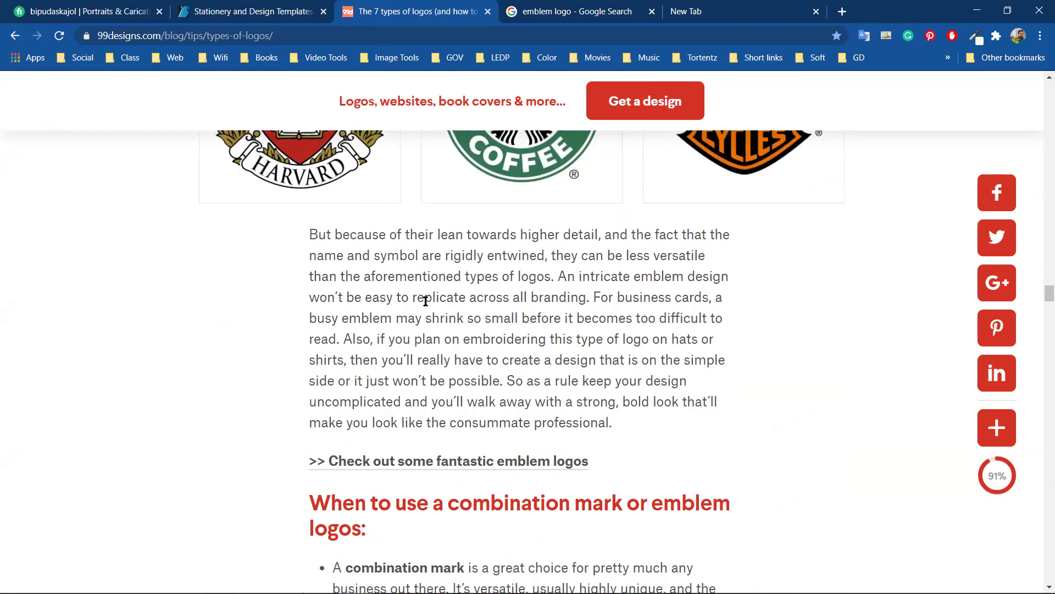
{"action": "scroll", "coordinate": [396, 341], "scroll_direction": "up", "scroll_amount": 6}
{"action": "scroll", "coordinate": [424, 419], "scroll_direction": "up", "scroll_amount": 6}
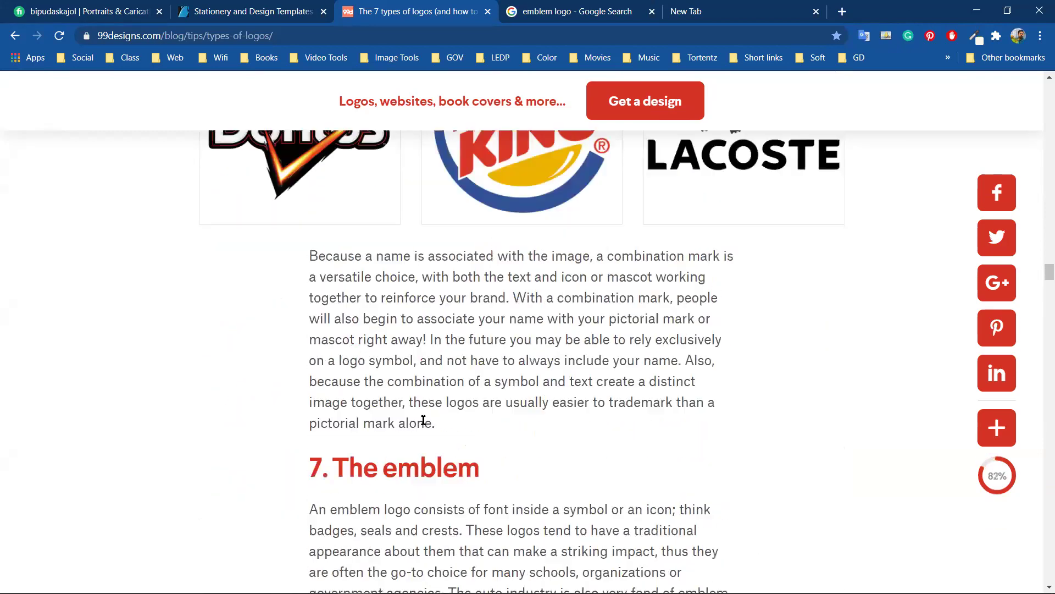
{"action": "scroll", "coordinate": [481, 442], "scroll_direction": "up", "scroll_amount": 11}
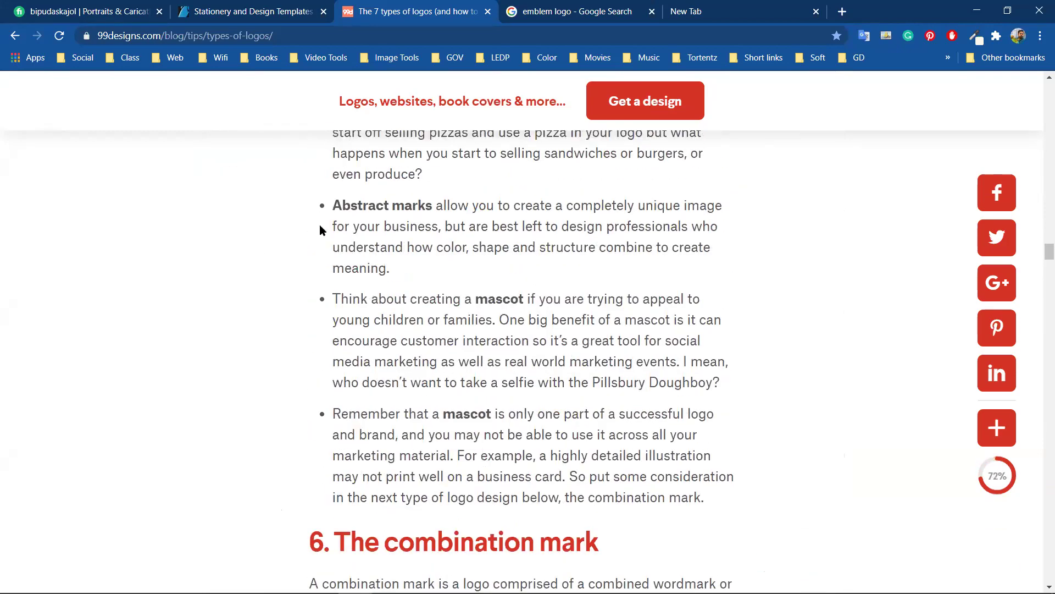
{"action": "scroll", "coordinate": [440, 303], "scroll_direction": "up", "scroll_amount": 12}
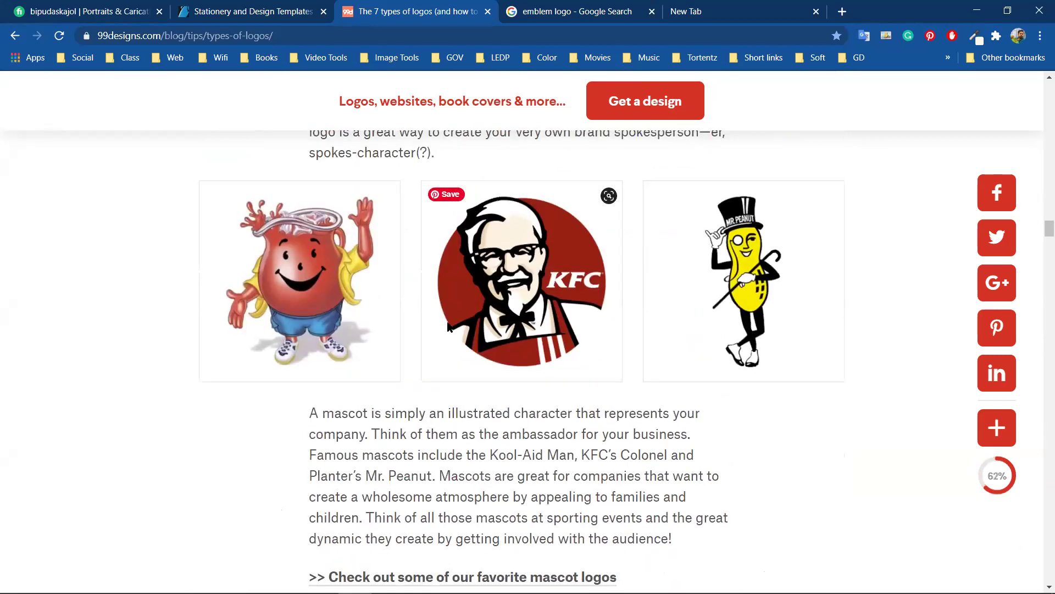
Return to the emblem logo image results and search for "vintage logo" instead.
{"action": "key", "text": "ctrl+Tab"}
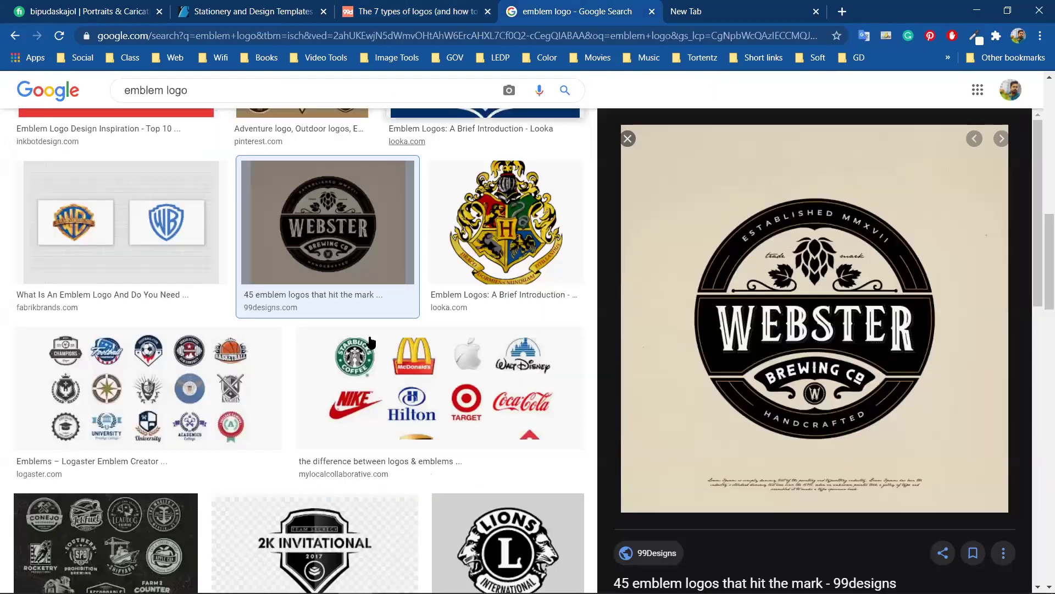
{"action": "scroll", "coordinate": [237, 316], "scroll_direction": "up", "scroll_amount": 10}
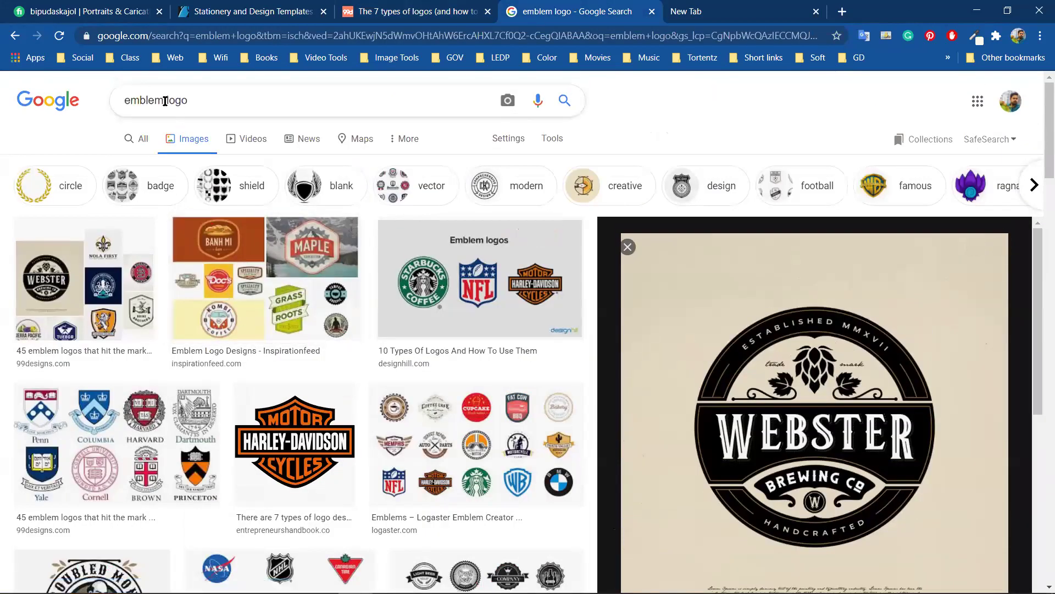
{"action": "left_click_drag", "start_coordinate": [165, 101], "coordinate": [94, 109]}
{"action": "type", "text": "vintage"}
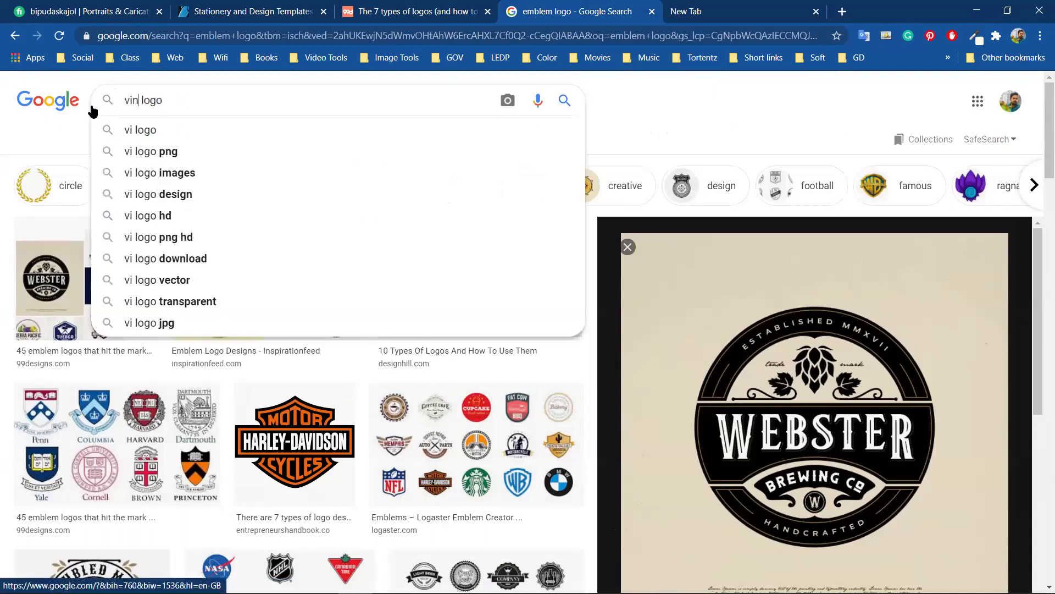
{"action": "key", "text": "Return"}
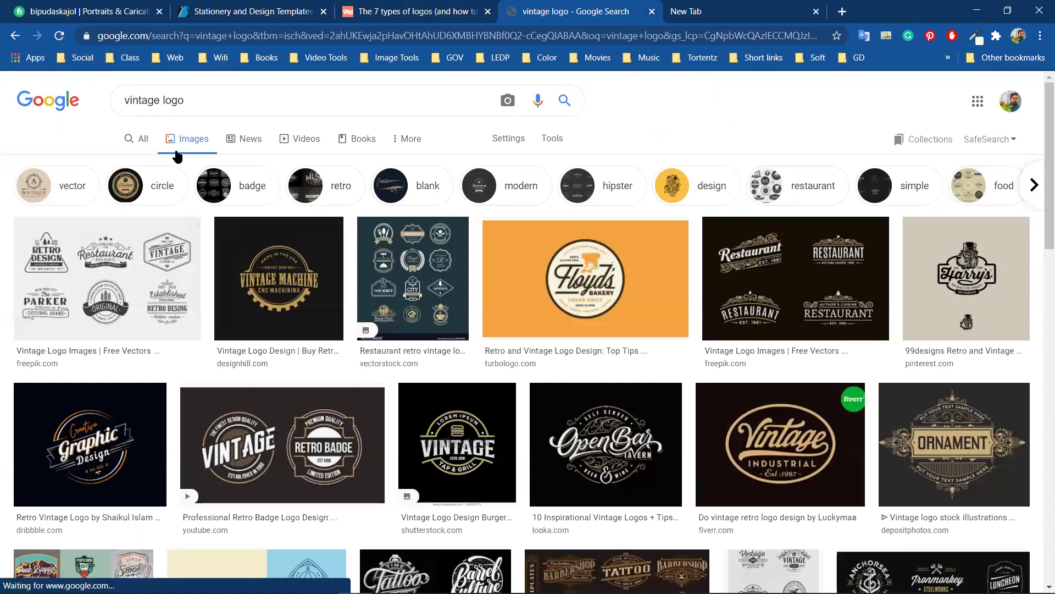
Browse the vintage logo image results, previewing the Restaurant set, Ornament, Creative Alys templates, The Winslow and the related brewing company logo.
{"action": "left_click", "coordinate": [852, 249]}
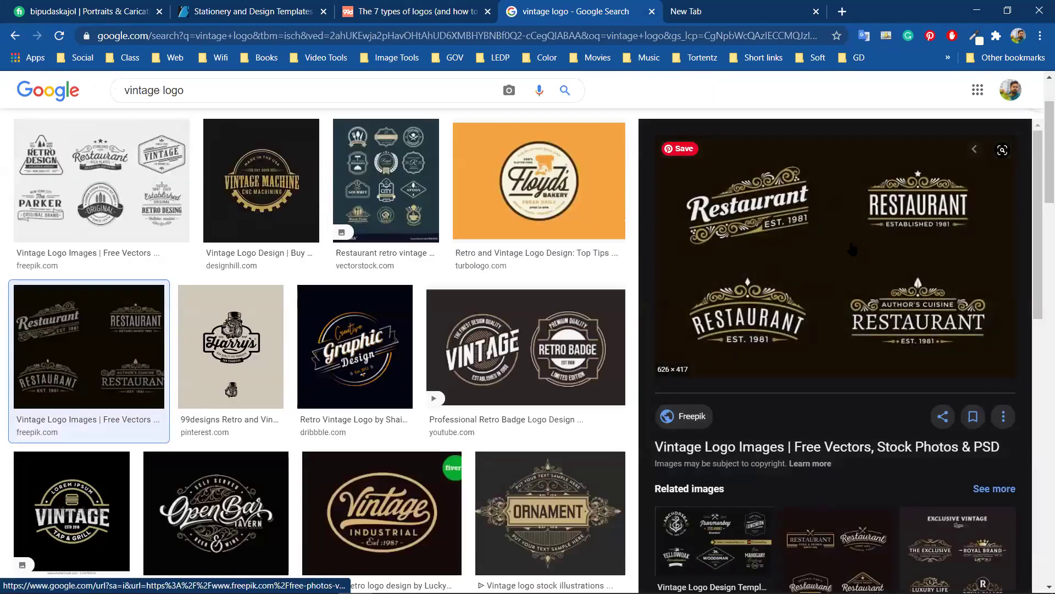
{"action": "scroll", "coordinate": [549, 317], "scroll_direction": "down", "scroll_amount": 4}
{"action": "left_click", "coordinate": [577, 297]}
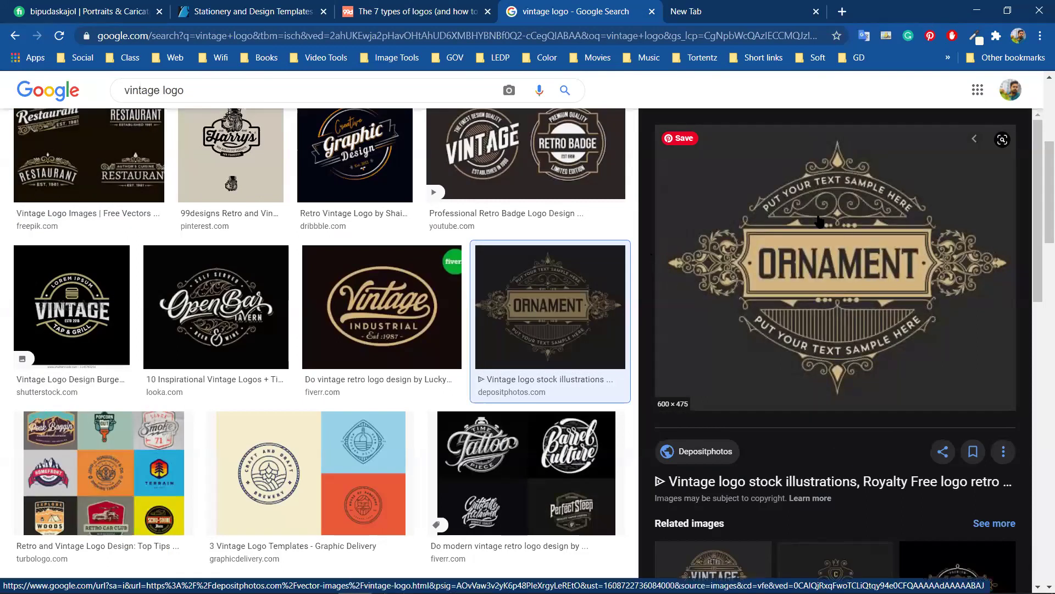
{"action": "scroll", "coordinate": [783, 259], "scroll_direction": "down", "scroll_amount": 3}
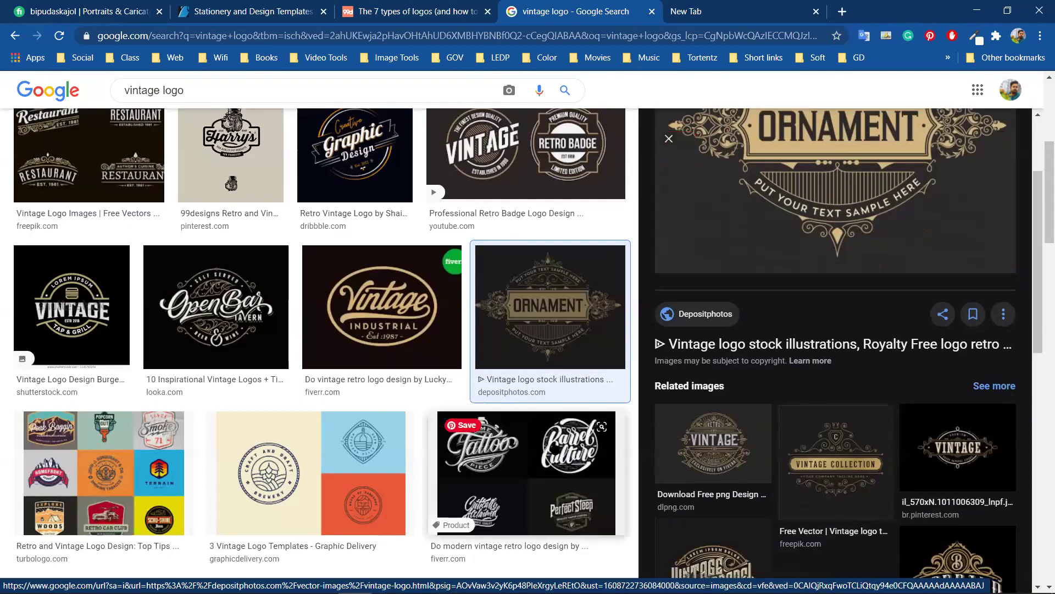
{"action": "scroll", "coordinate": [511, 302], "scroll_direction": "down", "scroll_amount": 6}
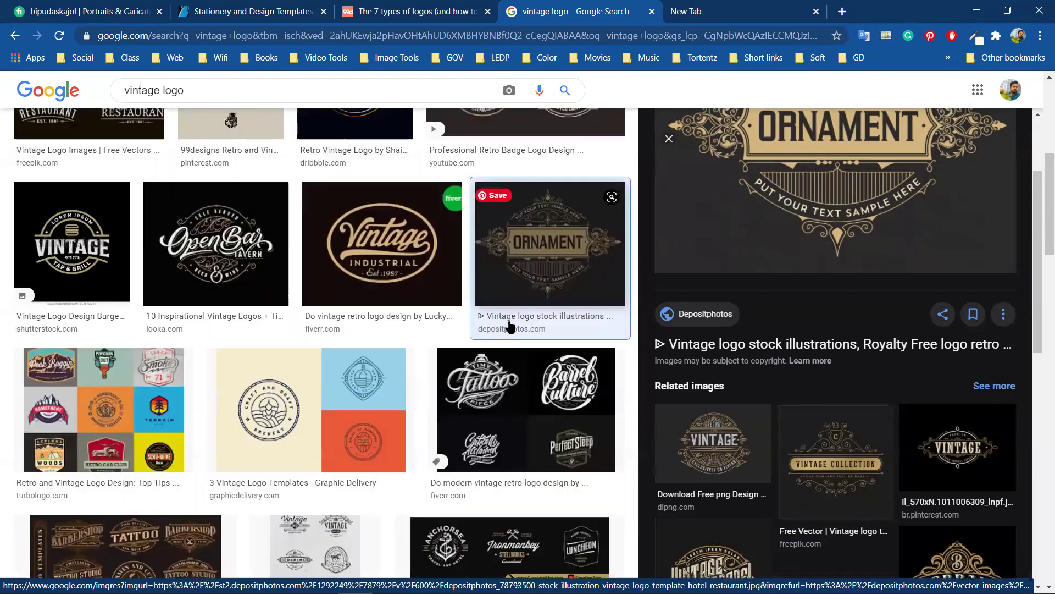
{"action": "left_click", "coordinate": [497, 304]}
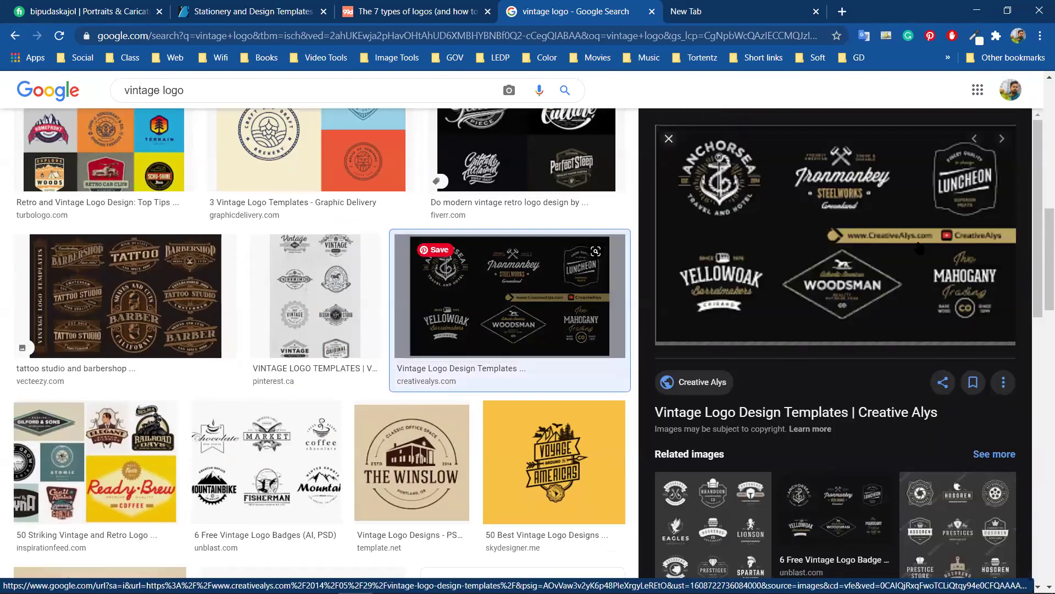
{"action": "left_click", "coordinate": [419, 454]}
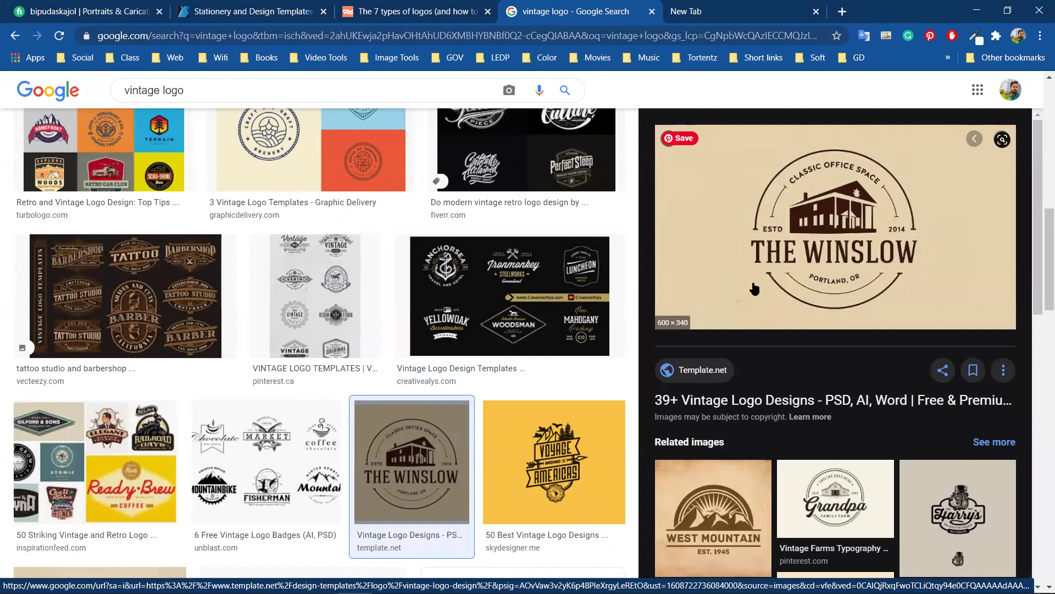
{"action": "scroll", "coordinate": [715, 495], "scroll_direction": "down", "scroll_amount": 4}
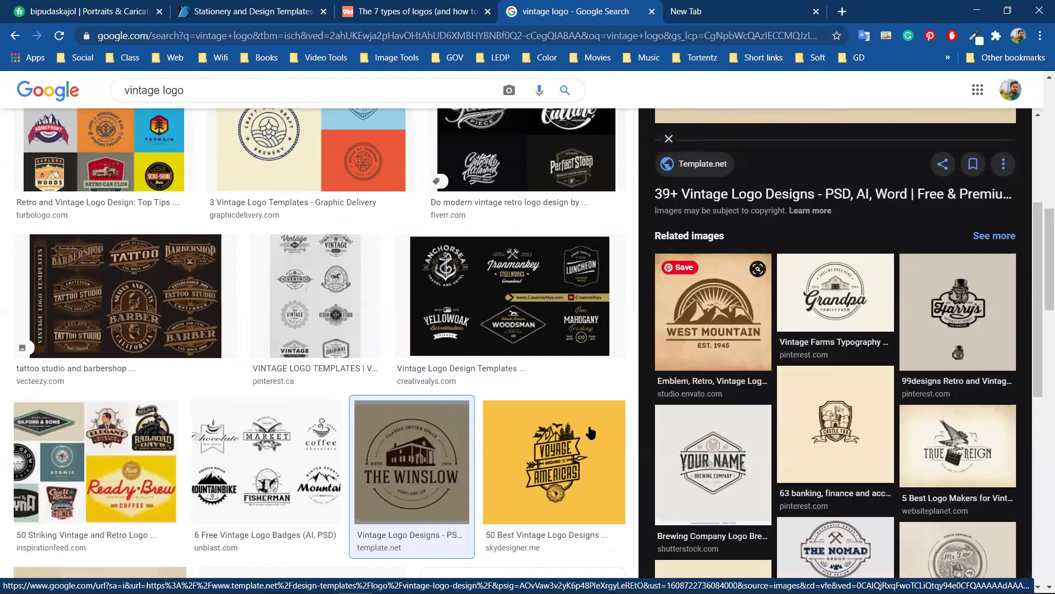
{"action": "left_click", "coordinate": [714, 462]}
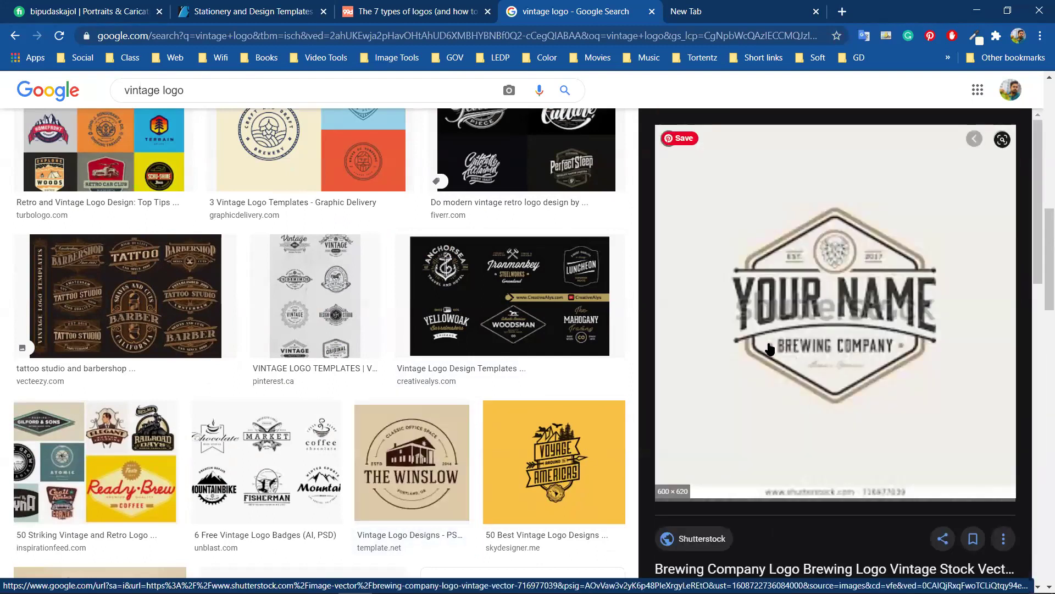
Browse further vintage logo results, previewing the Behance logomarks, the Vecteezy badge set and the related Fiverr retro logo design.
{"action": "scroll", "coordinate": [816, 299], "scroll_direction": "down", "scroll_amount": 3}
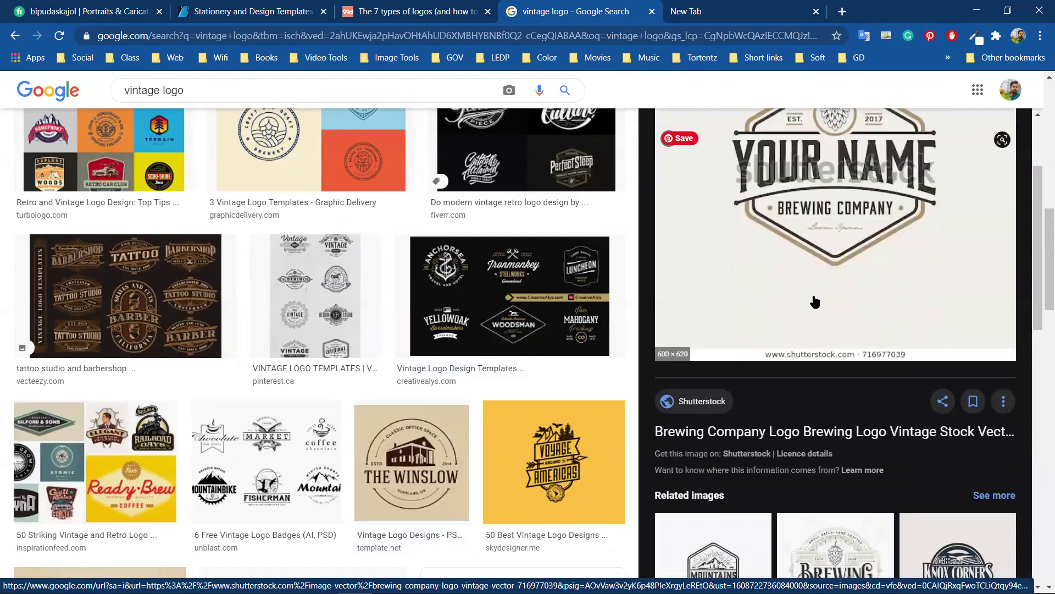
{"action": "scroll", "coordinate": [802, 299], "scroll_direction": "up", "scroll_amount": 2}
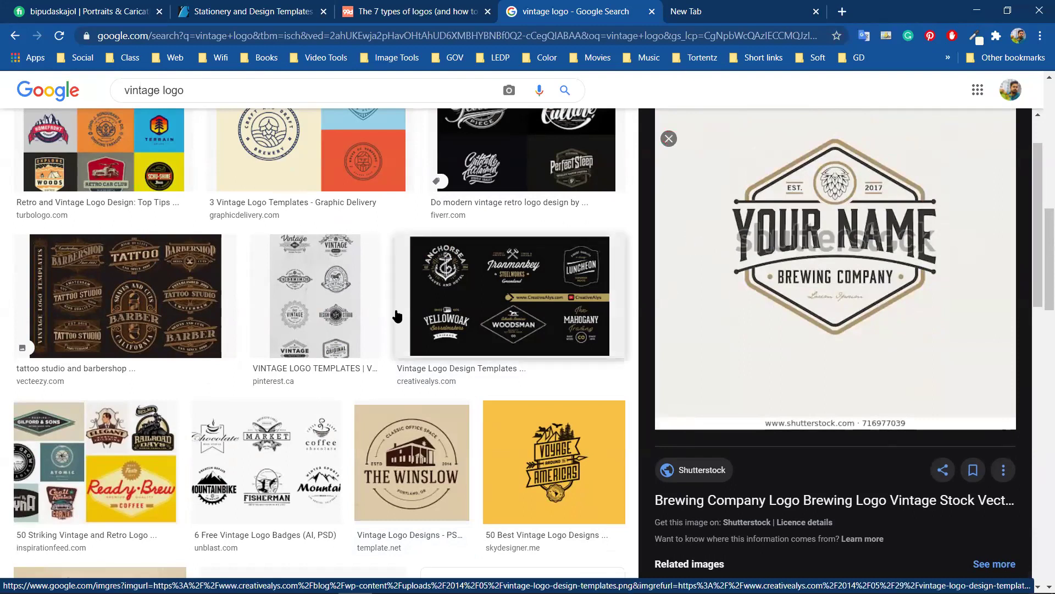
{"action": "scroll", "coordinate": [330, 312], "scroll_direction": "down", "scroll_amount": 6}
{"action": "left_click", "coordinate": [306, 311]}
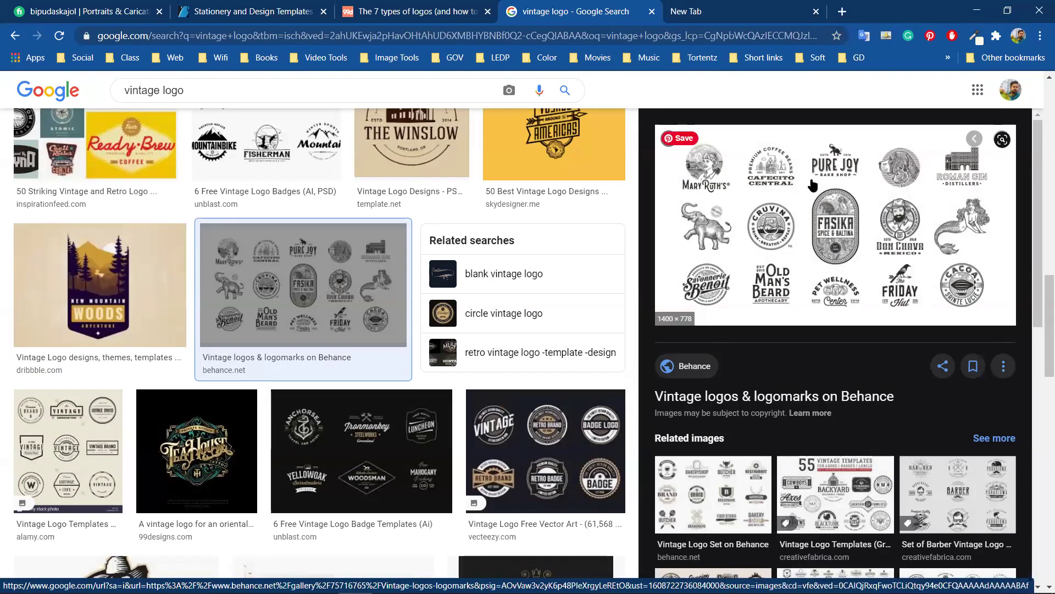
{"action": "left_click", "coordinate": [561, 436]}
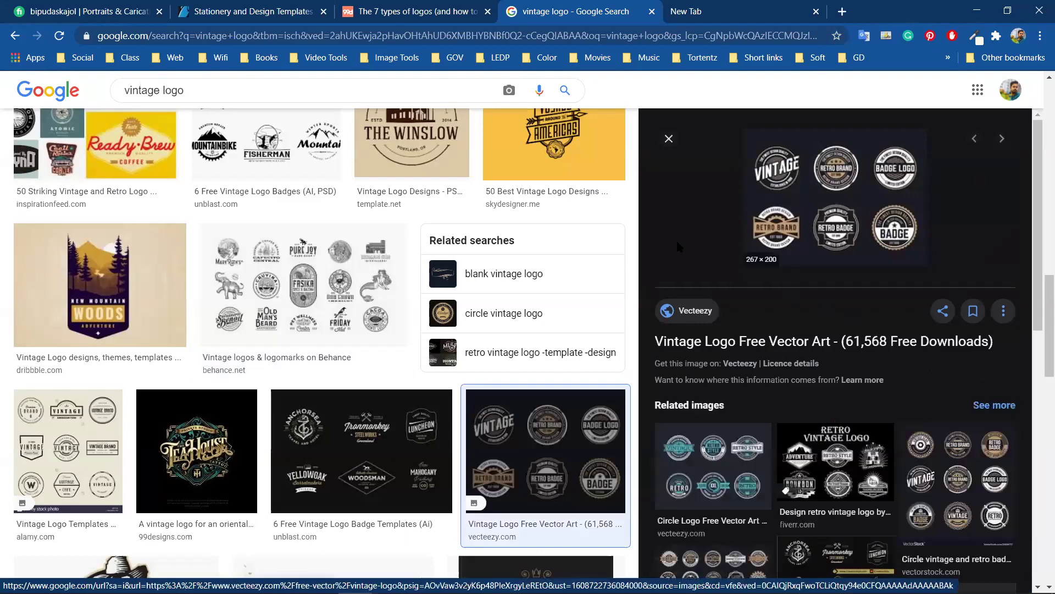
{"action": "scroll", "coordinate": [649, 454], "scroll_direction": "down", "scroll_amount": 6}
{"action": "left_click", "coordinate": [682, 448]}
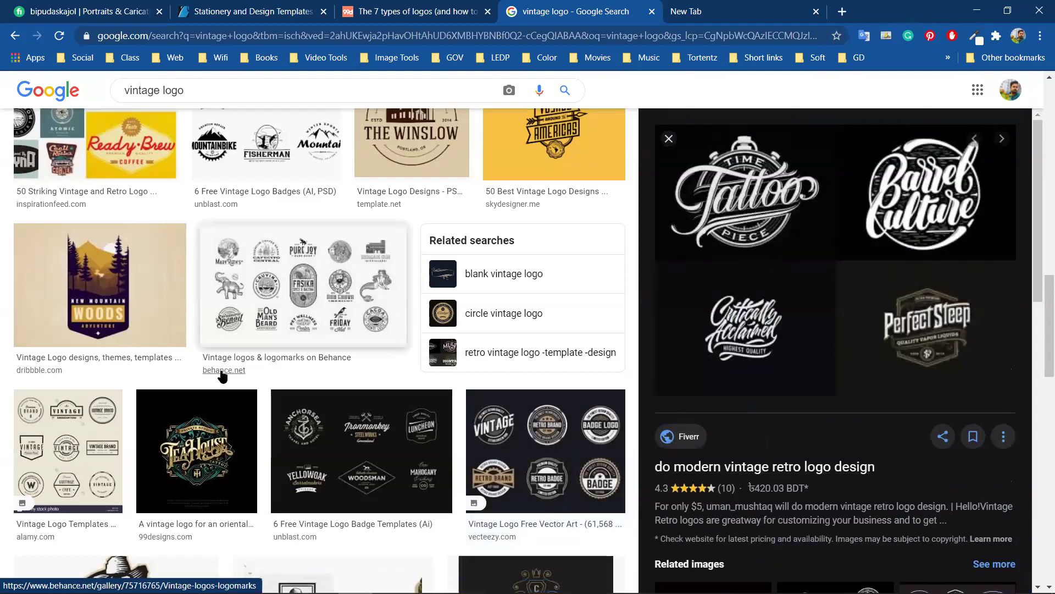
{"action": "scroll", "coordinate": [220, 329], "scroll_direction": "down", "scroll_amount": 5}
Change the image search from vintage logos to the suggested "flat minimalist logo".
{"action": "scroll", "coordinate": [614, 301], "scroll_direction": "up", "scroll_amount": 3}
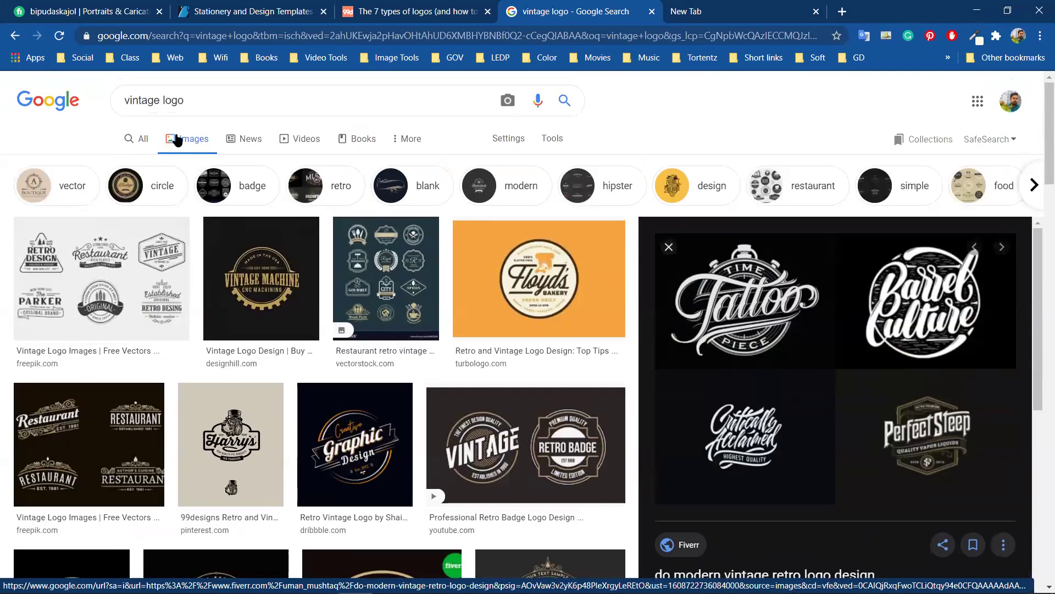
{"action": "left_click_drag", "start_coordinate": [161, 101], "coordinate": [97, 115]}
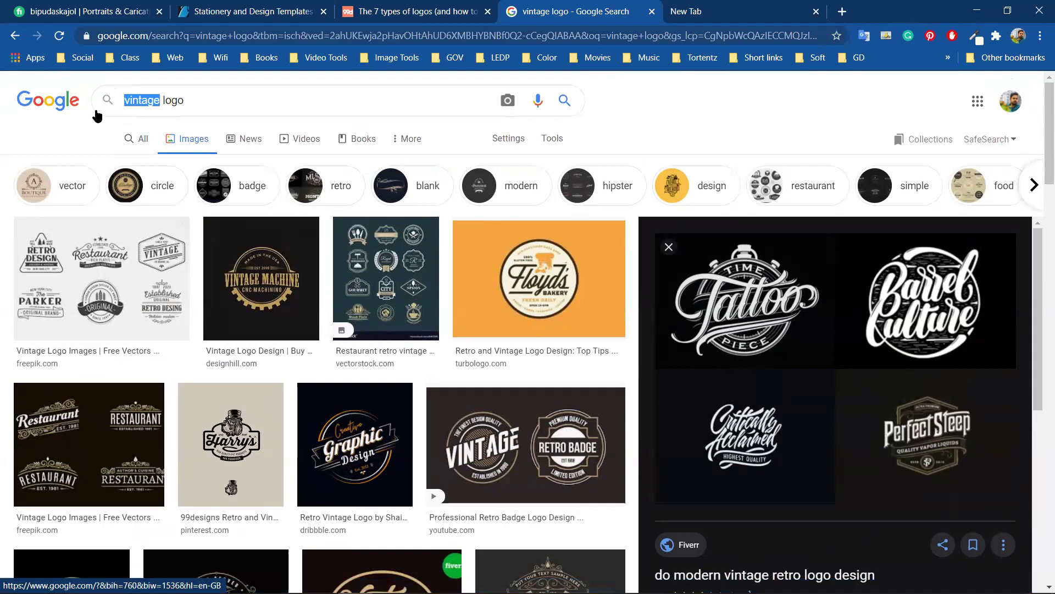
{"action": "type", "text": "flat m"}
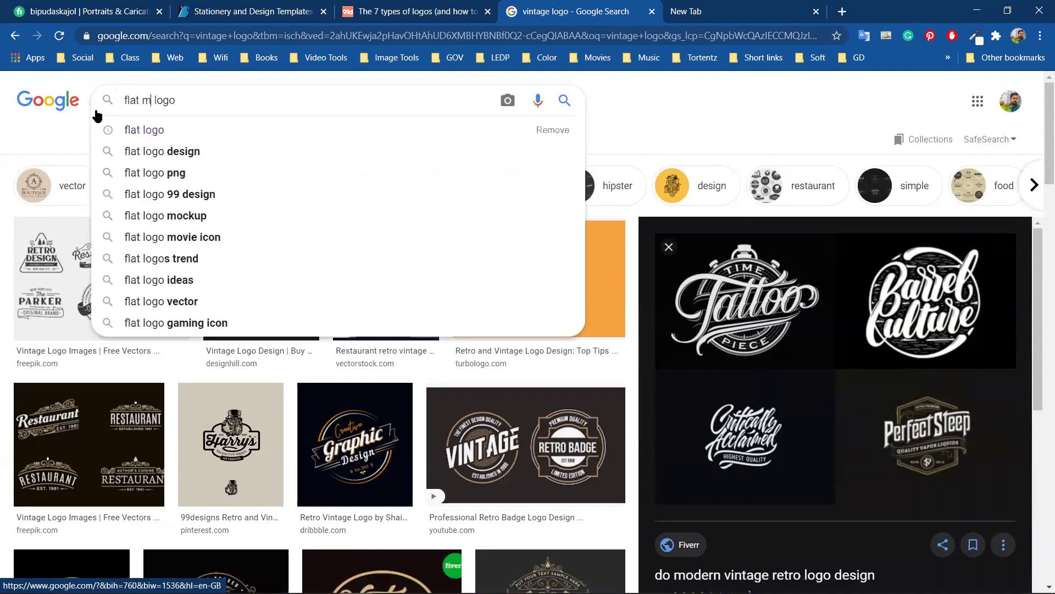
{"action": "type", "text": "i"}
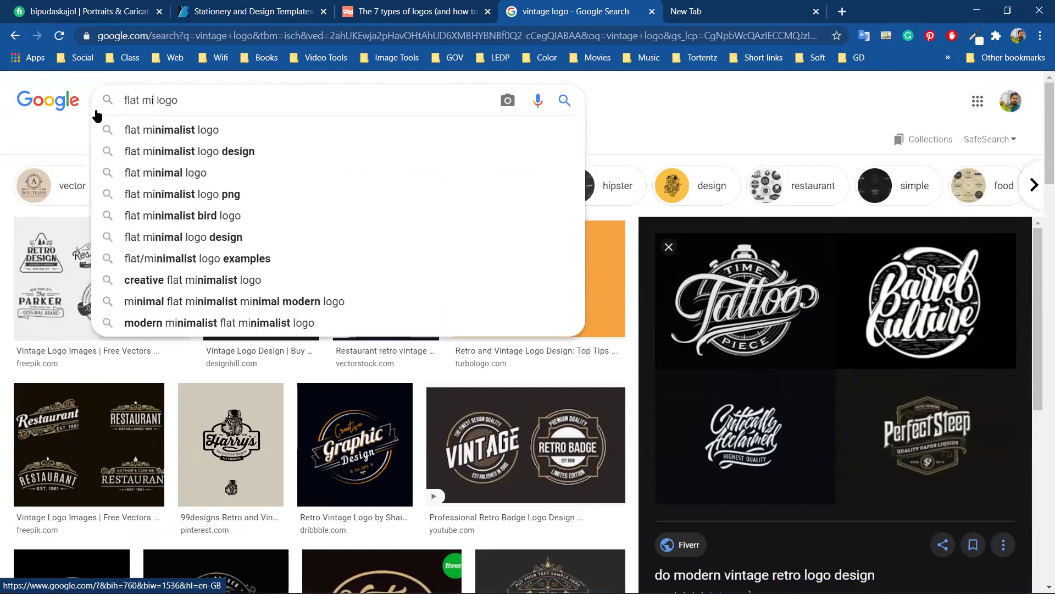
{"action": "left_click", "coordinate": [127, 131]}
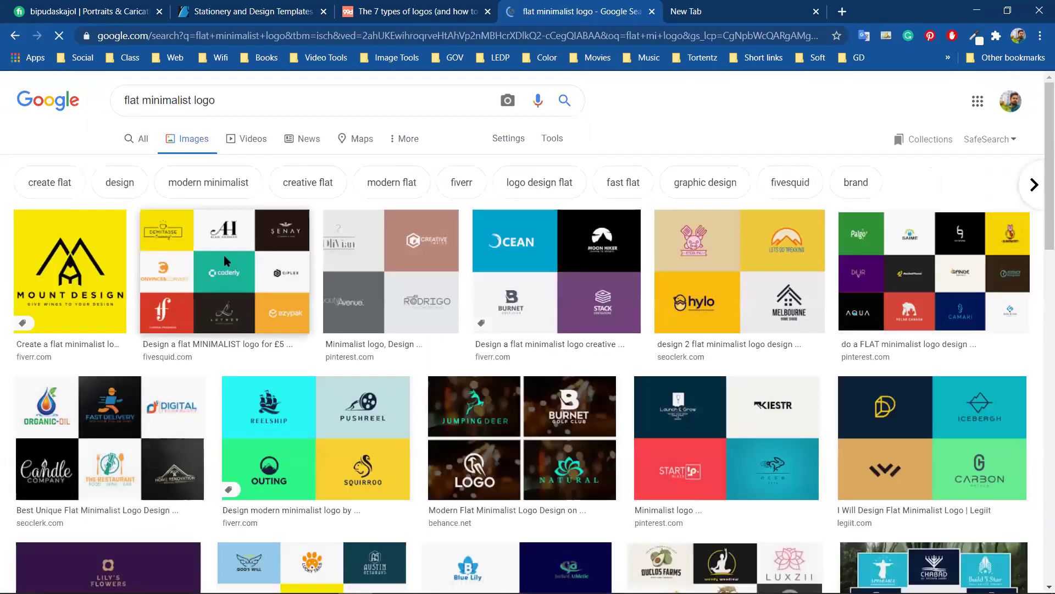
Open the Fivesquid flat minimalist logo result in a new tab and preview its related Pinterest logo set with Palgo and Saime.
{"action": "right_click", "coordinate": [205, 248]}
{"action": "left_click", "coordinate": [245, 257]}
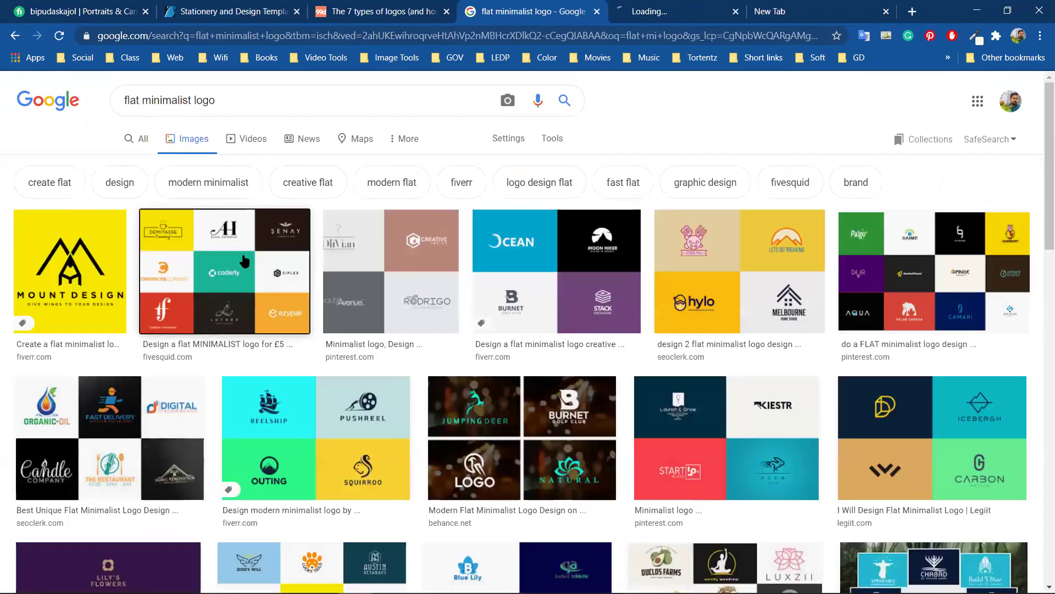
{"action": "left_click", "coordinate": [642, 8]}
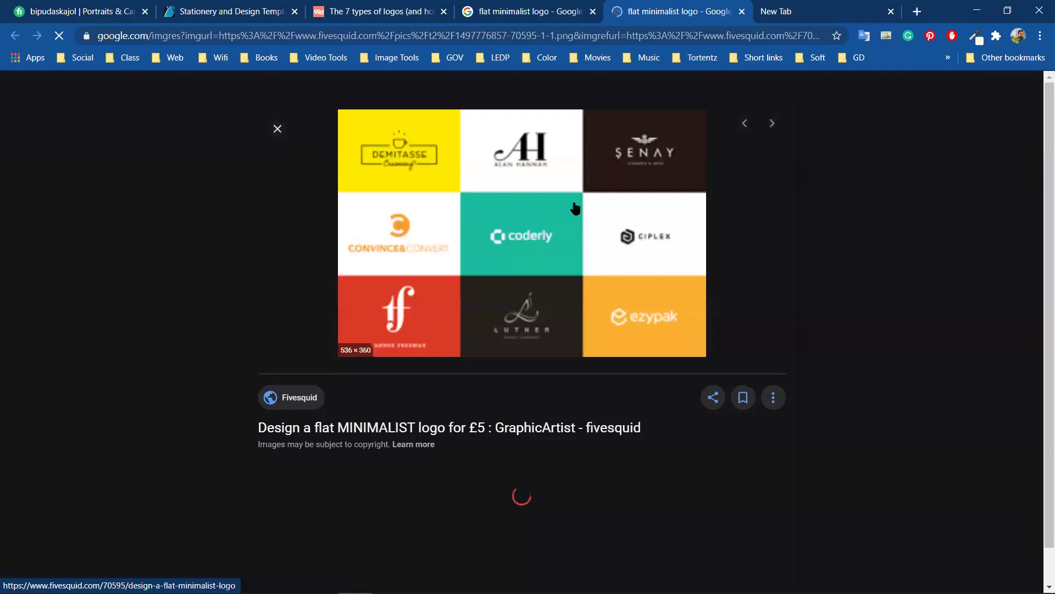
{"action": "scroll", "coordinate": [507, 323], "scroll_direction": "down", "scroll_amount": 4}
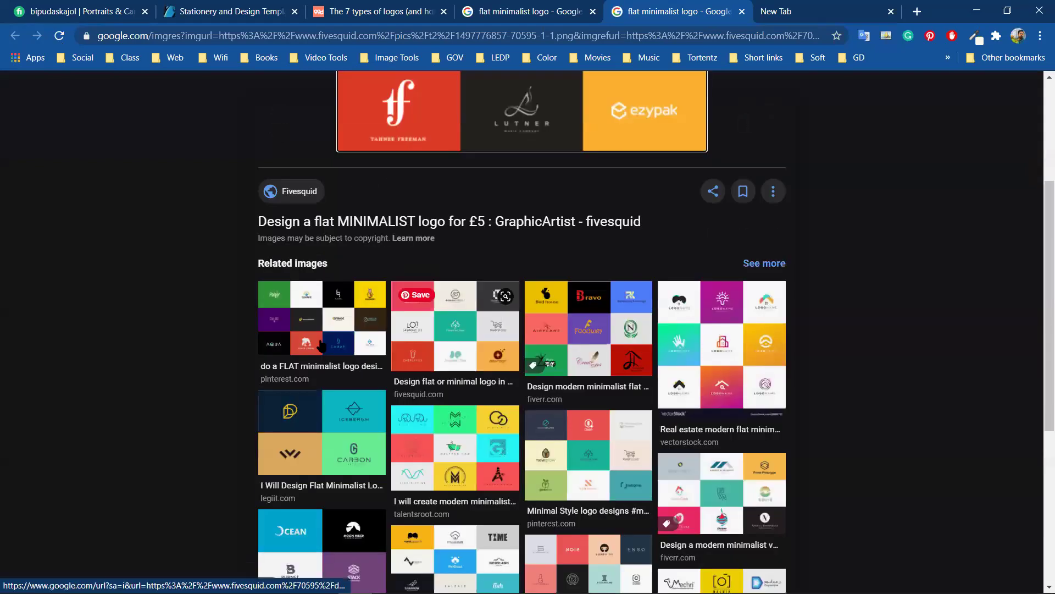
{"action": "left_click", "coordinate": [322, 316]}
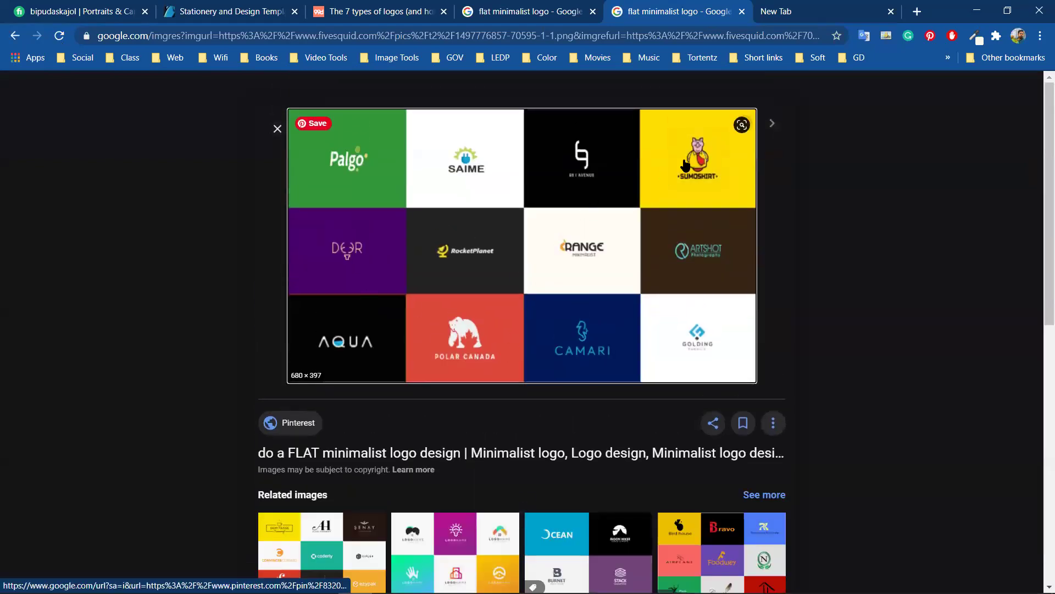
Return to the flat minimalist logo results and preview the Fiverr Reelship set, the SEOClerks set and the VectorStock real estate logos.
{"action": "left_click", "coordinate": [525, 11]}
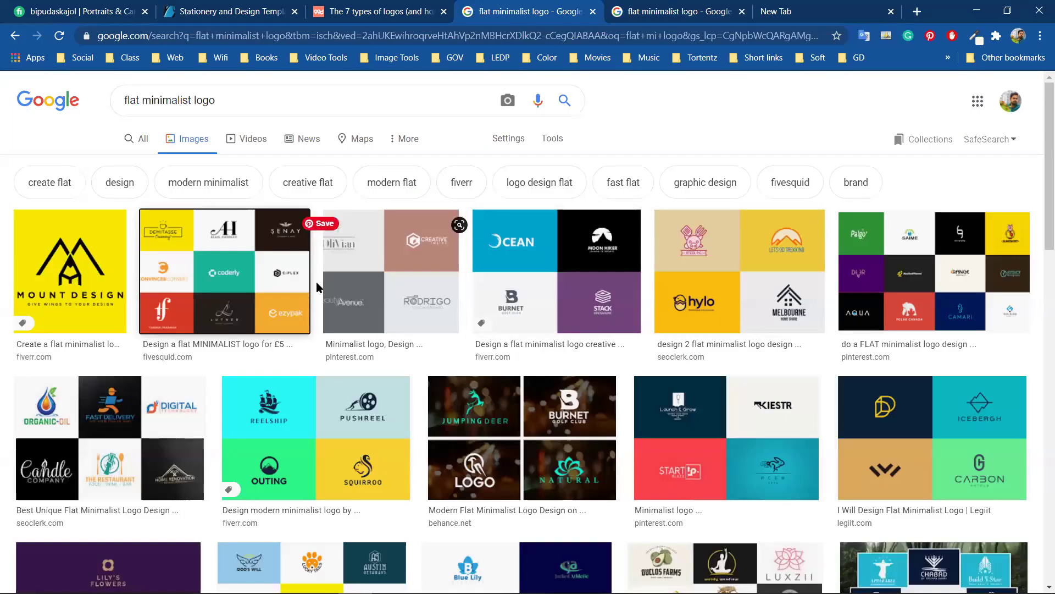
{"action": "scroll", "coordinate": [879, 286], "scroll_direction": "down", "scroll_amount": 1}
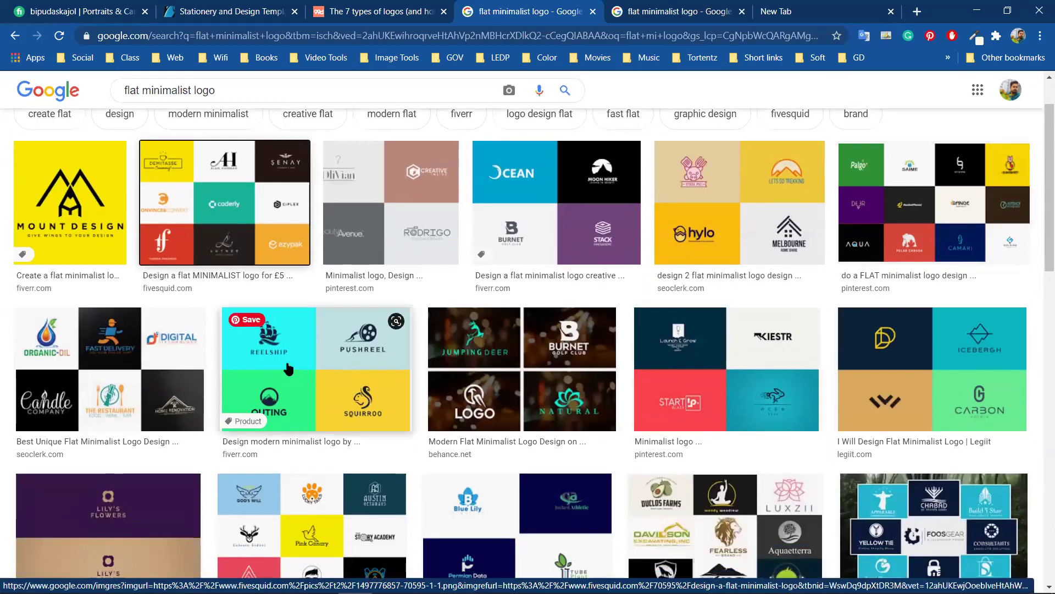
{"action": "left_click", "coordinate": [286, 415]}
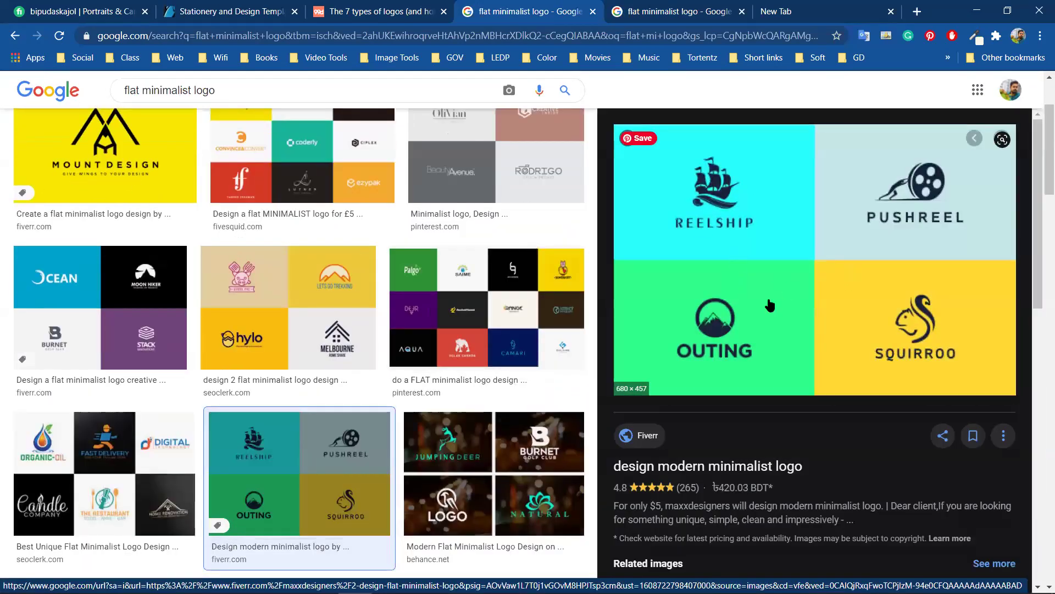
{"action": "scroll", "coordinate": [925, 330], "scroll_direction": "down", "scroll_amount": 2}
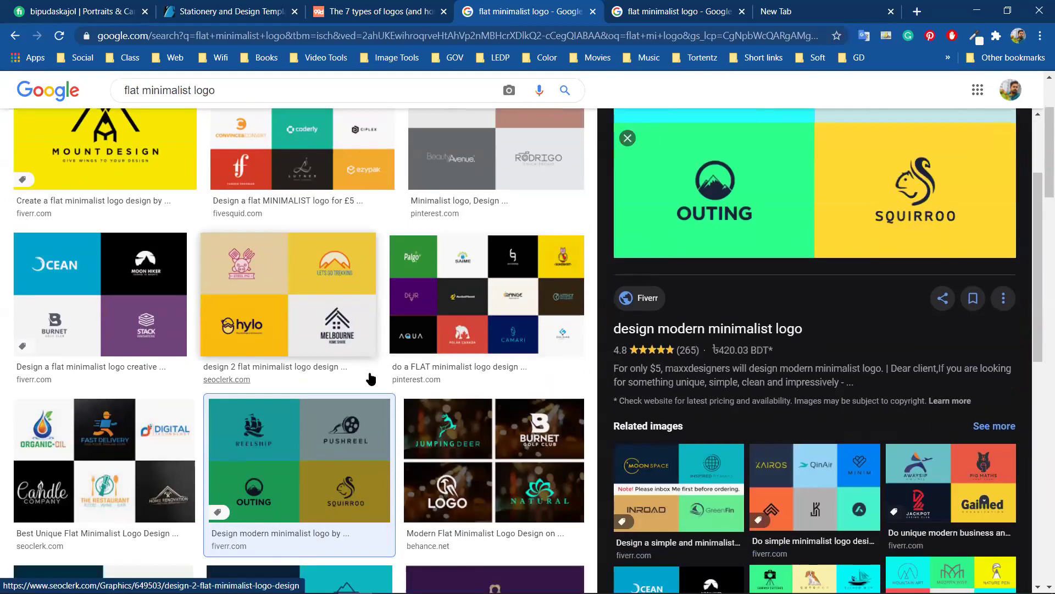
{"action": "scroll", "coordinate": [368, 372], "scroll_direction": "down", "scroll_amount": 5}
{"action": "scroll", "coordinate": [294, 385], "scroll_direction": "down", "scroll_amount": 3}
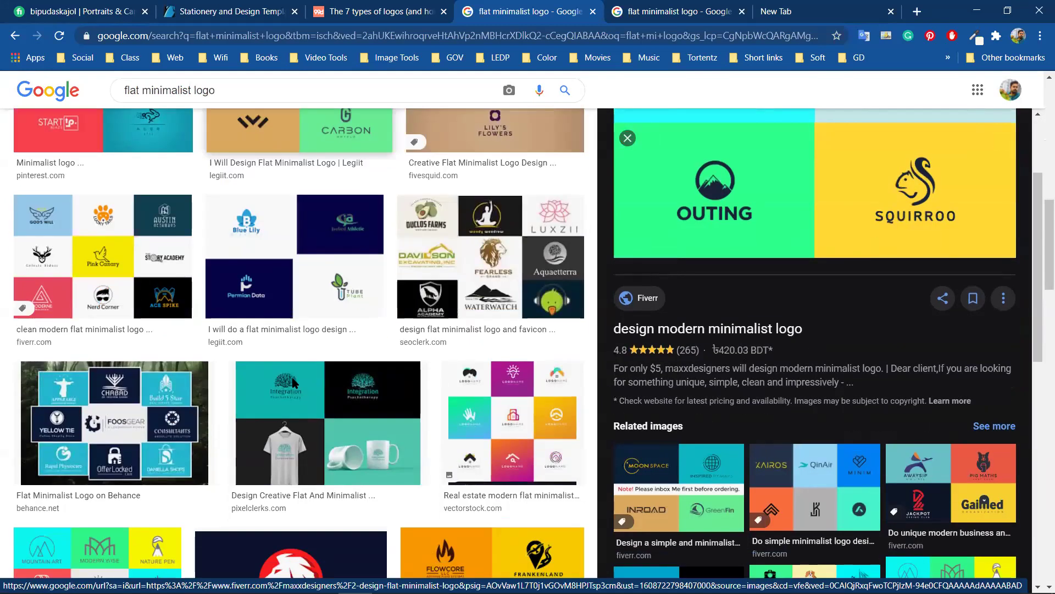
{"action": "left_click", "coordinate": [487, 279]}
{"action": "scroll", "coordinate": [470, 343], "scroll_direction": "down", "scroll_amount": 1}
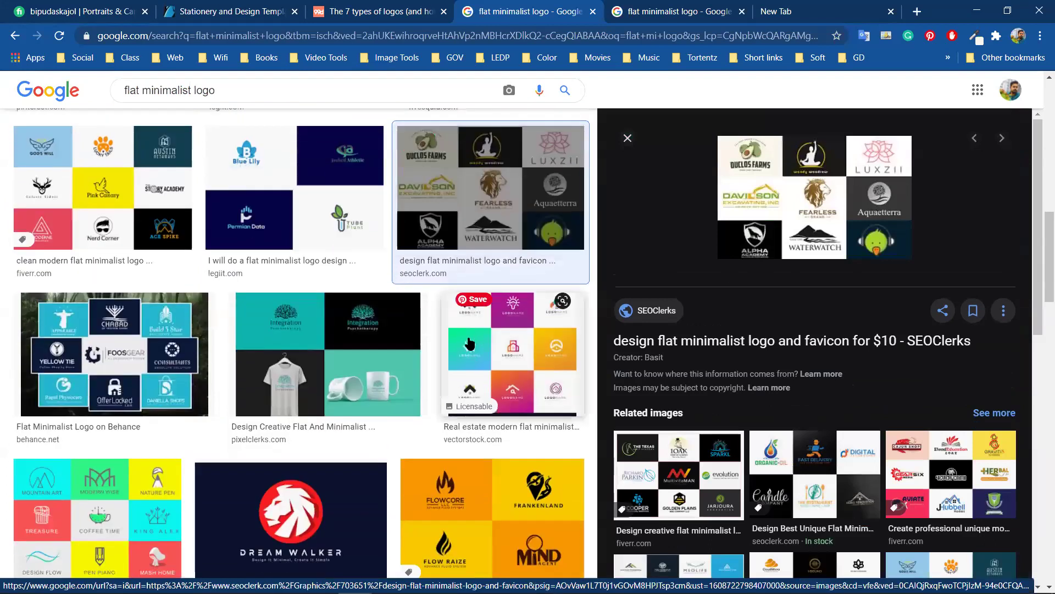
{"action": "left_click", "coordinate": [498, 342]}
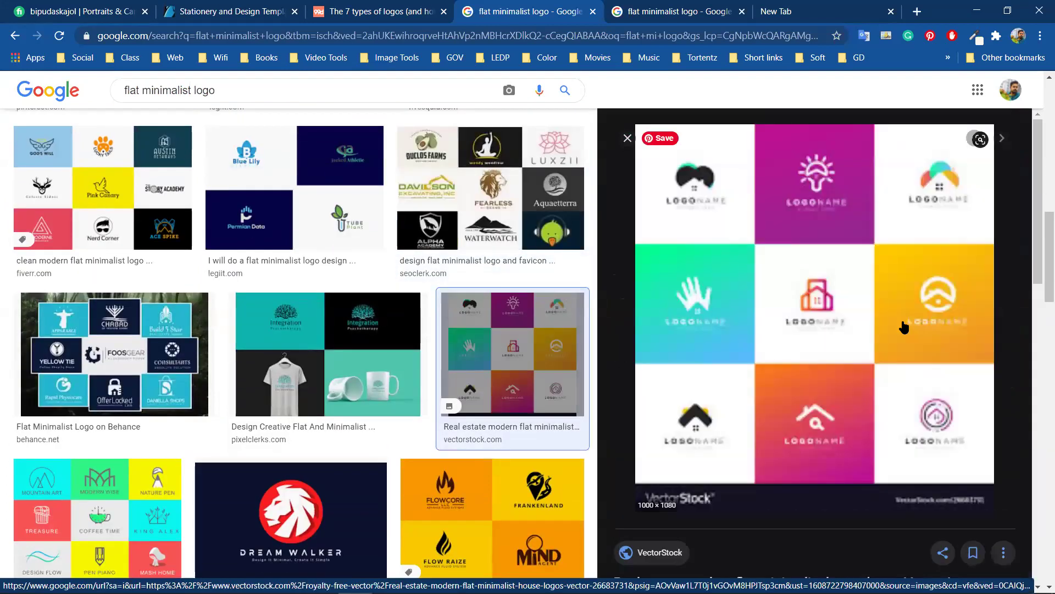
Open the bookmarked GraphicRiver print templates page in the empty tab and search it for "logo".
{"action": "left_click", "coordinate": [781, 11]}
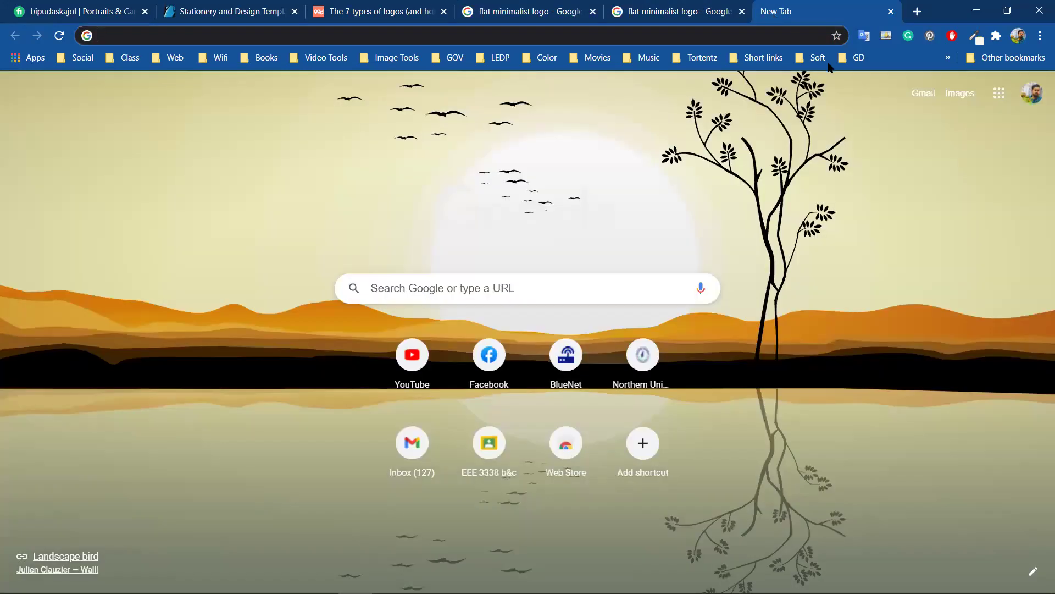
{"action": "left_click", "coordinate": [856, 58]}
{"action": "left_click", "coordinate": [822, 347]}
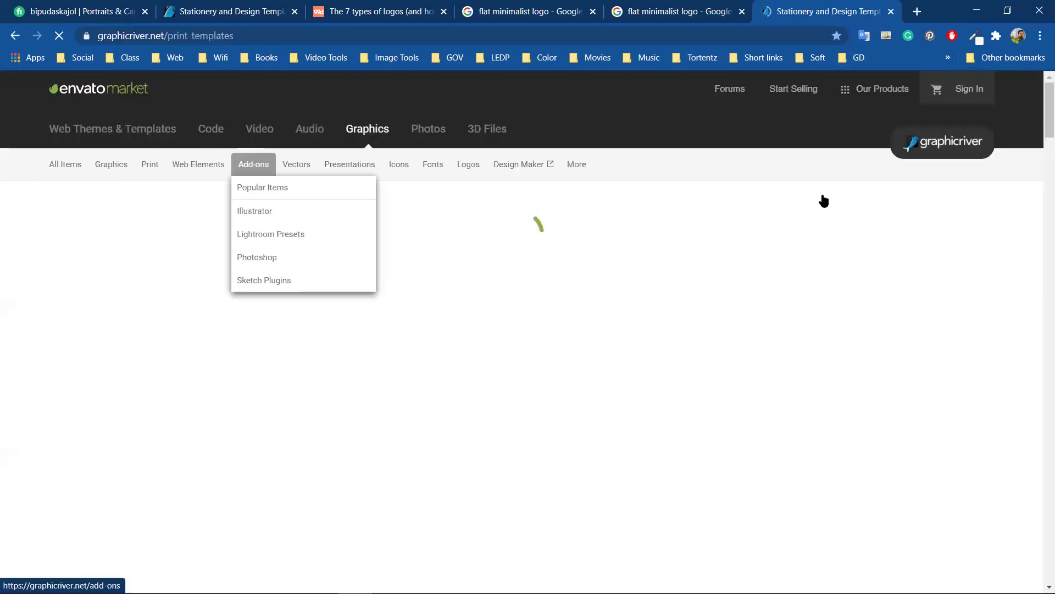
{"action": "left_click", "coordinate": [696, 247]}
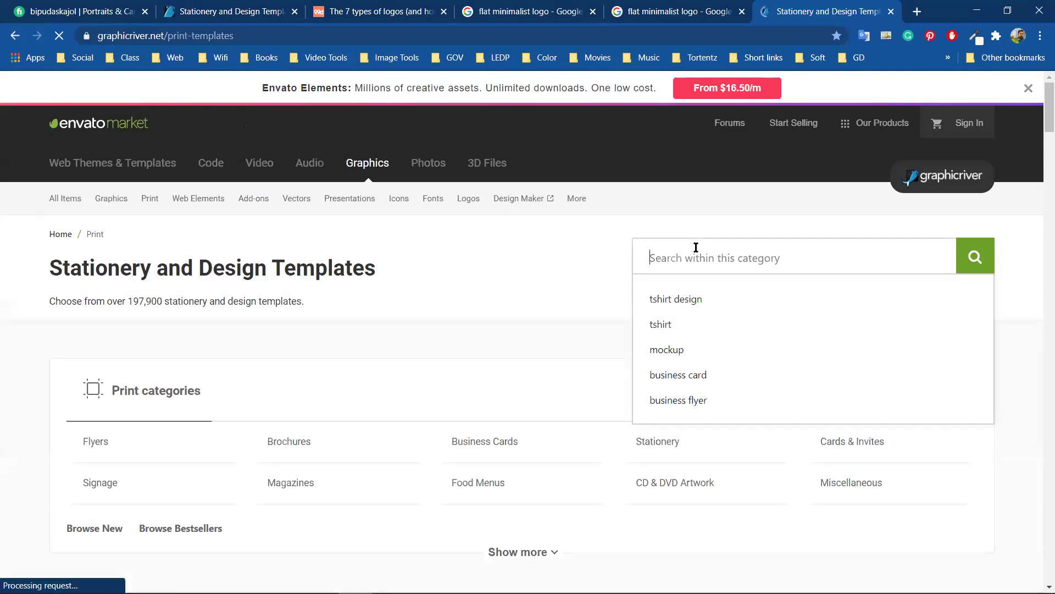
{"action": "type", "text": "logo"}
{"action": "key", "text": "Return"}
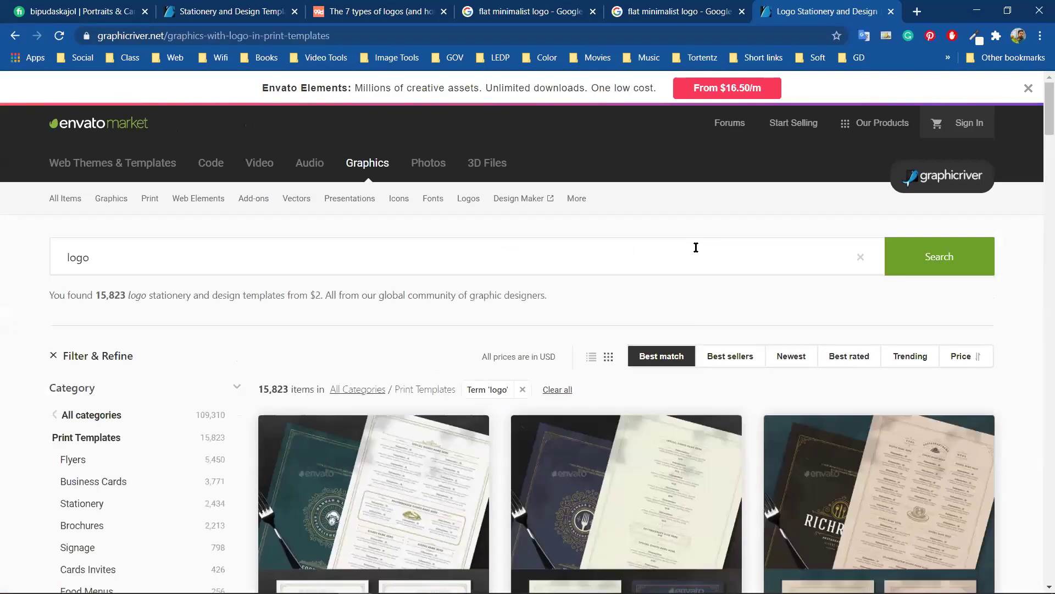
Refine the GraphicRiver search to "logo design" and browse the listed templates down to the K Logo & Card Design row.
{"action": "left_click", "coordinate": [122, 258]}
{"action": "type", "text": "design"}
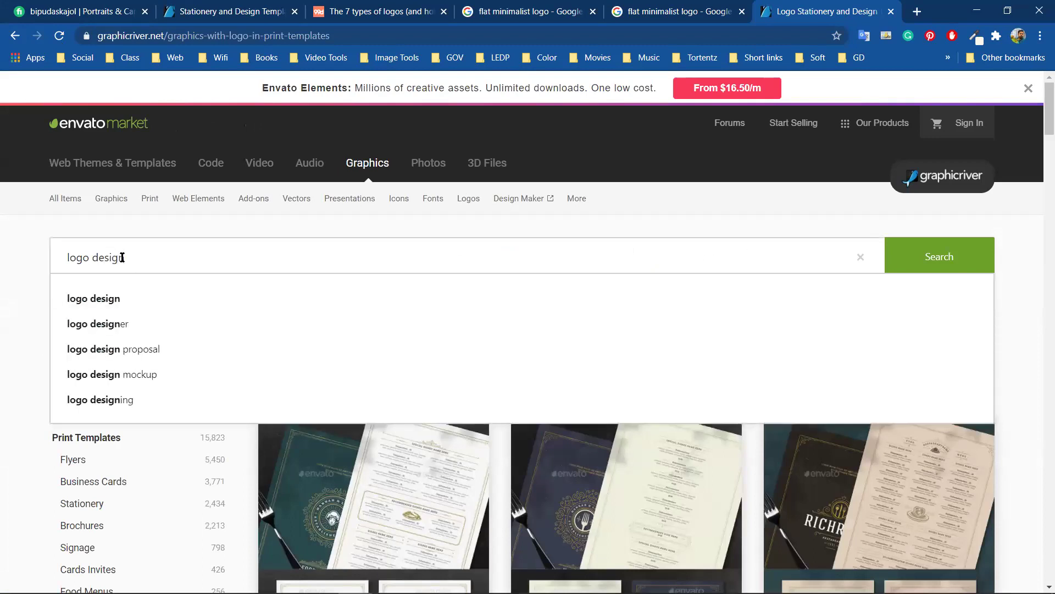
{"action": "key", "text": "Return"}
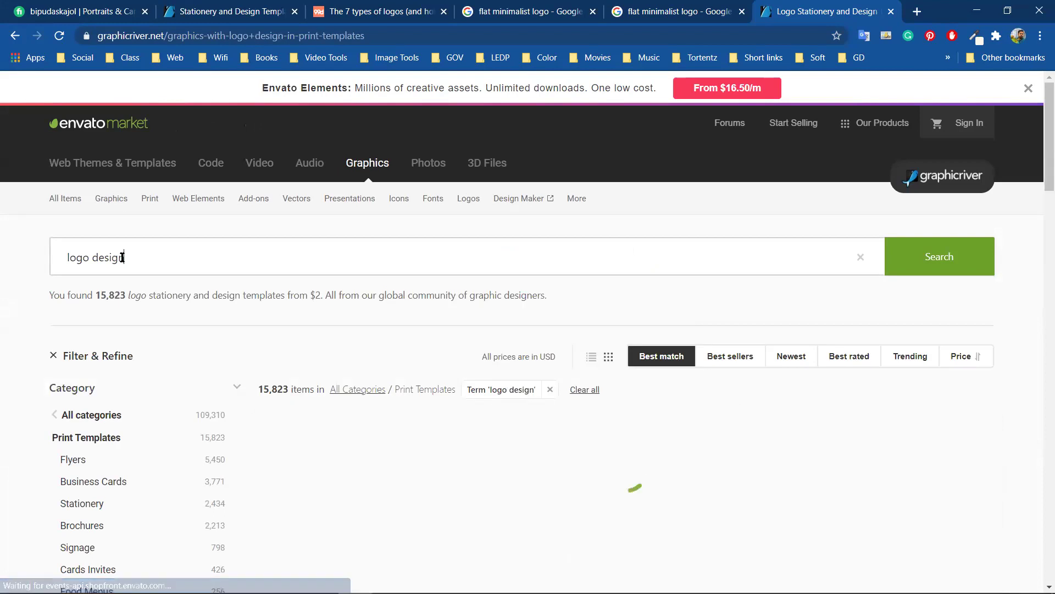
{"action": "scroll", "coordinate": [536, 361], "scroll_direction": "down", "scroll_amount": 6}
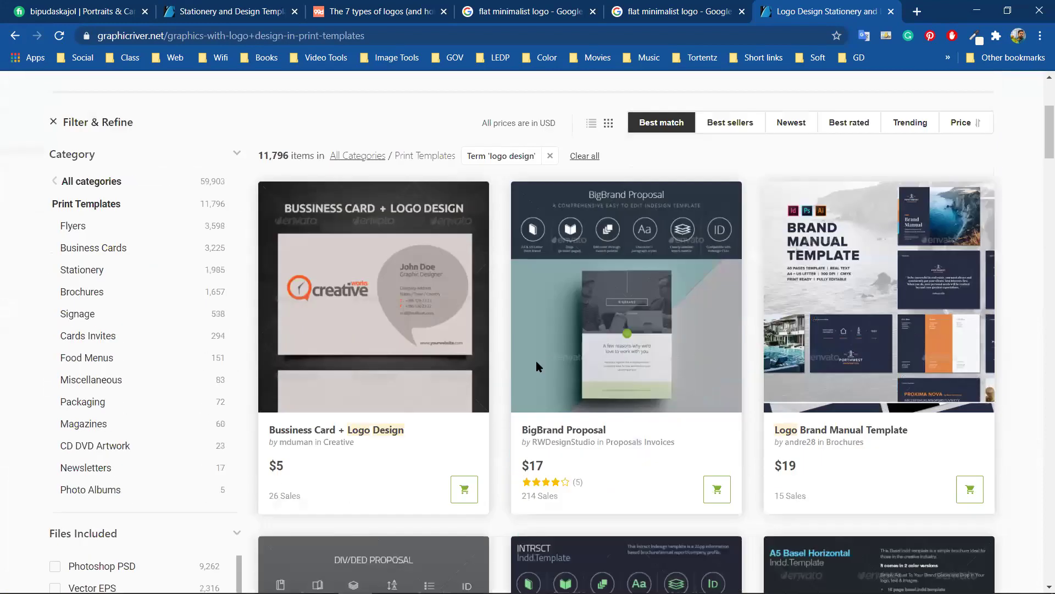
{"action": "scroll", "coordinate": [660, 341], "scroll_direction": "down", "scroll_amount": 5}
{"action": "scroll", "coordinate": [695, 330], "scroll_direction": "down", "scroll_amount": 5}
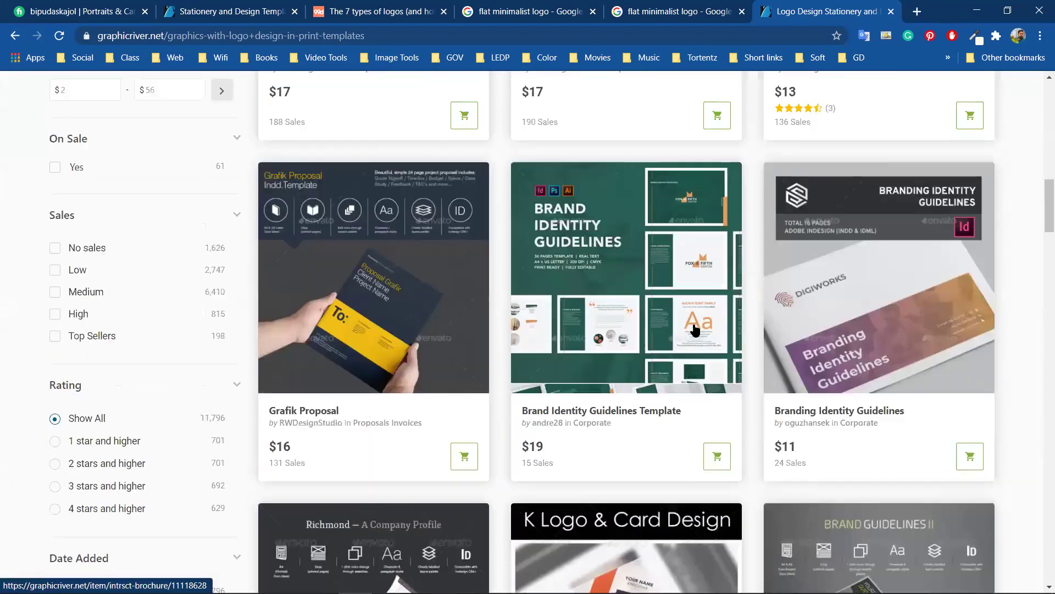
{"action": "scroll", "coordinate": [470, 267], "scroll_direction": "down", "scroll_amount": 6}
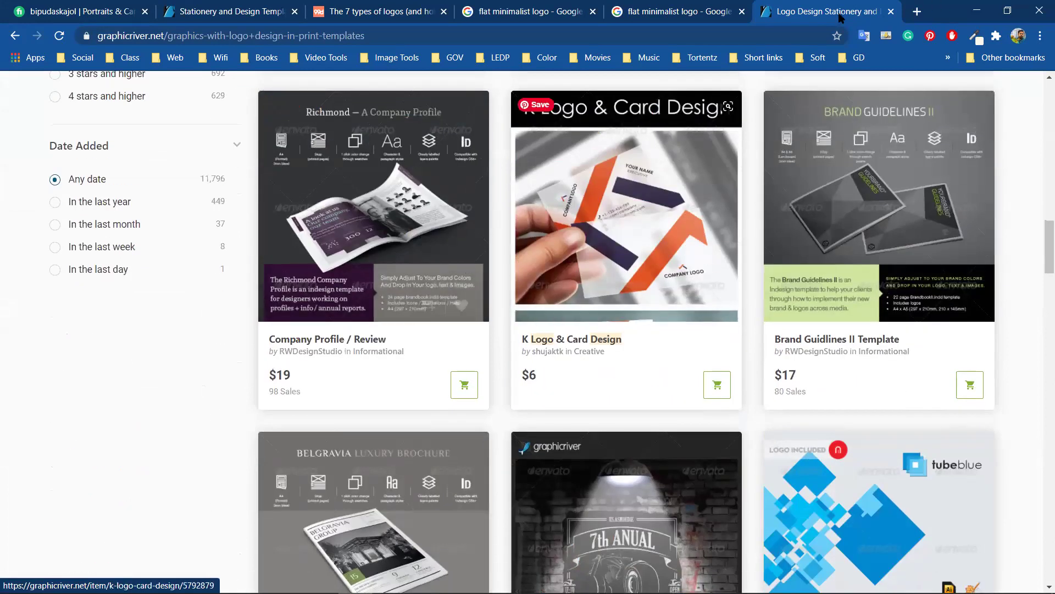
Close the GraphicRiver page and preview the related Pinterest logo set with Black Coyote and Royal Army.
{"action": "left_click", "coordinate": [891, 12]}
{"action": "scroll", "coordinate": [562, 316], "scroll_direction": "down", "scroll_amount": 12}
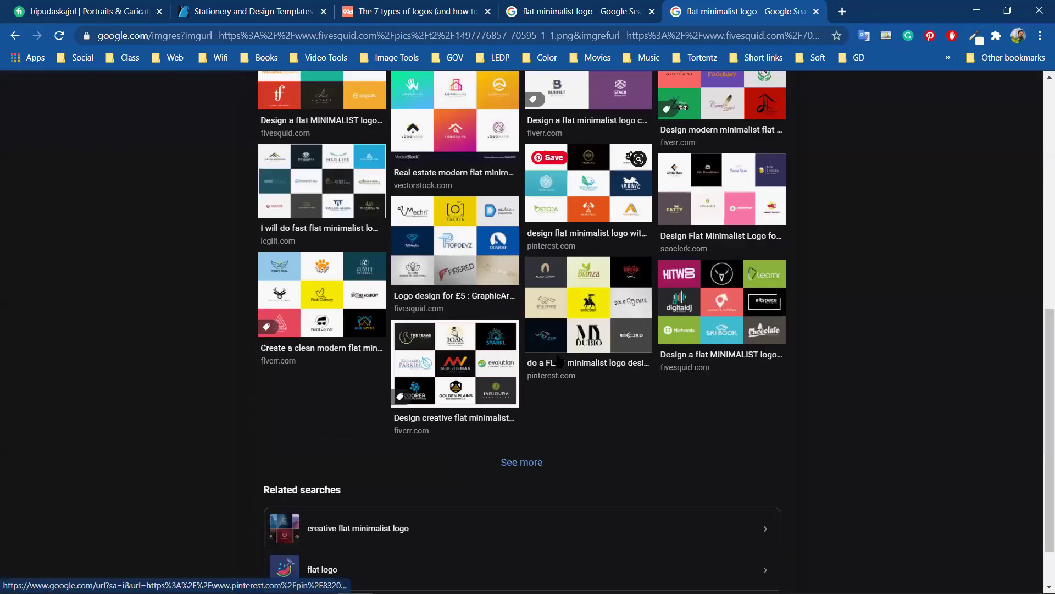
{"action": "left_click", "coordinate": [583, 258]}
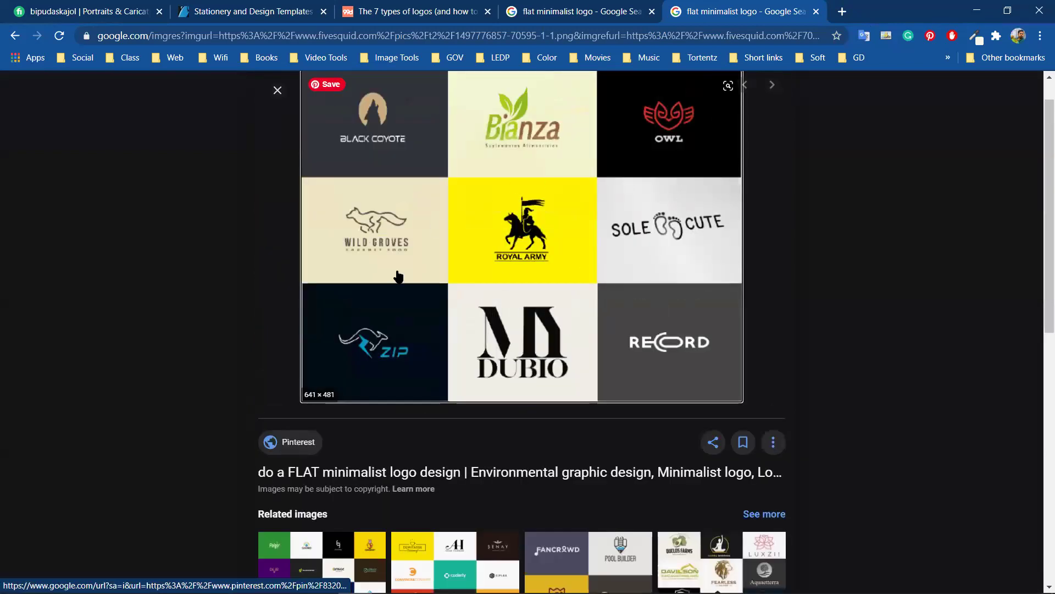
Switch back to the main flat minimalist logo results and review them back up to the first images.
{"action": "key", "text": "ctrl+Page_Up"}
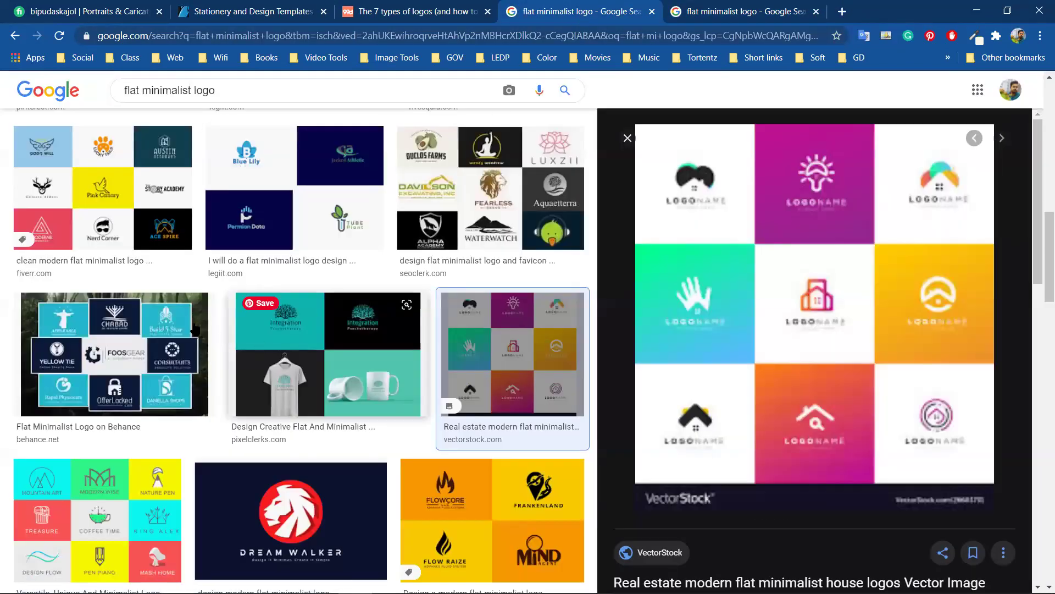
{"action": "scroll", "coordinate": [79, 312], "scroll_direction": "up", "scroll_amount": 6}
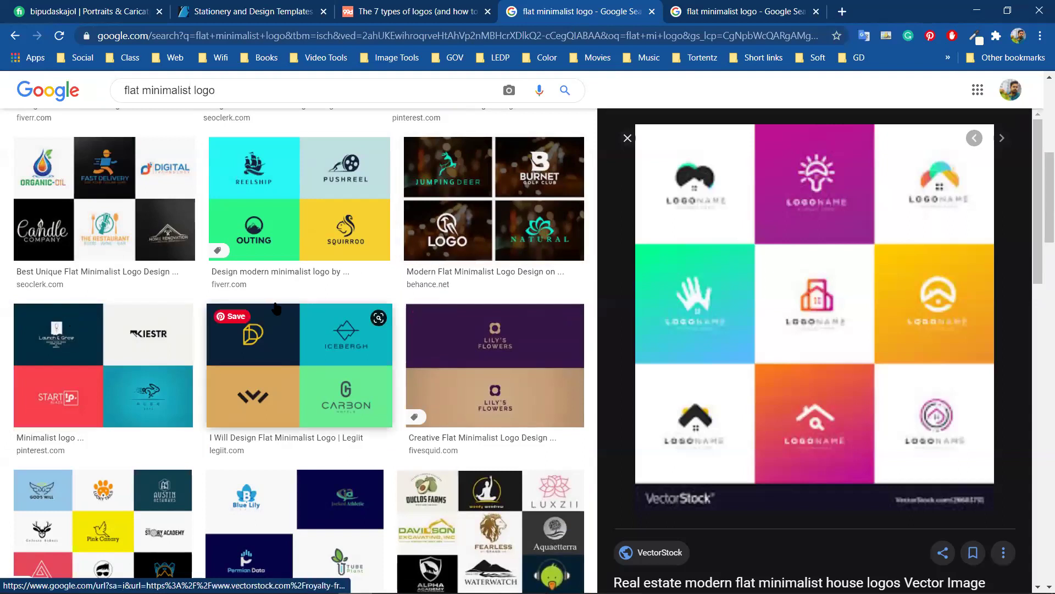
{"action": "scroll", "coordinate": [270, 347], "scroll_direction": "up", "scroll_amount": 7}
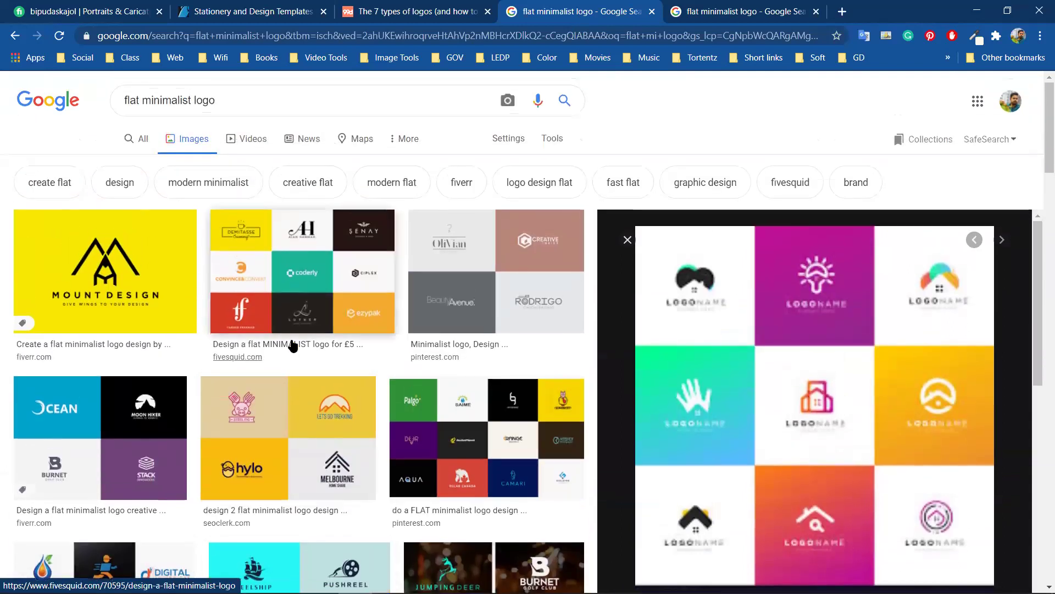
Browse the flat minimalist logo results and preview the SEOClerks set with Steel Pig, Hylo and Melbourne Home Share.
{"action": "scroll", "coordinate": [326, 351], "scroll_direction": "down", "scroll_amount": 8}
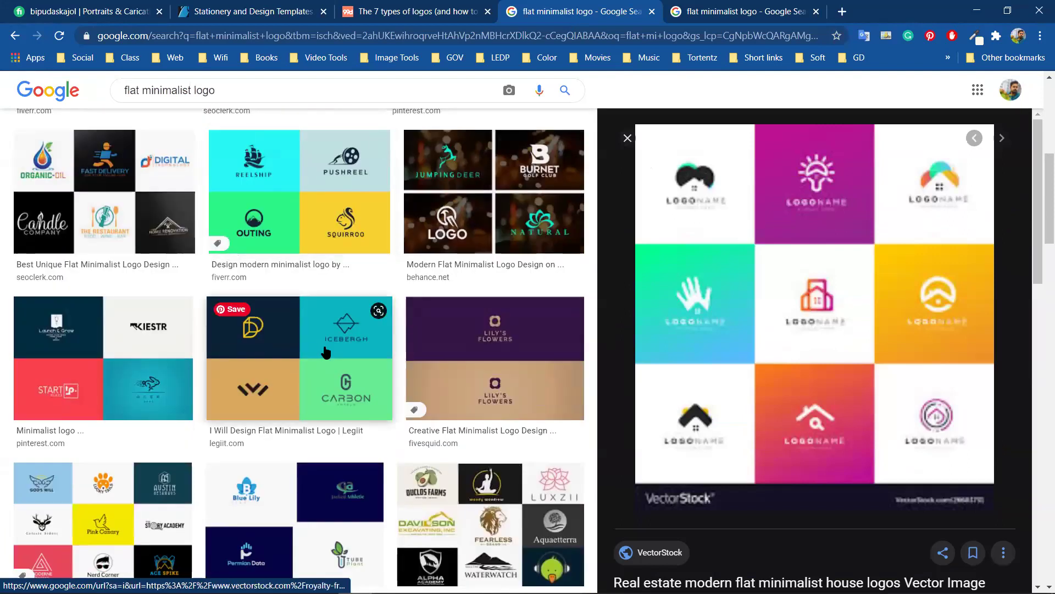
{"action": "scroll", "coordinate": [326, 352], "scroll_direction": "down", "scroll_amount": 5}
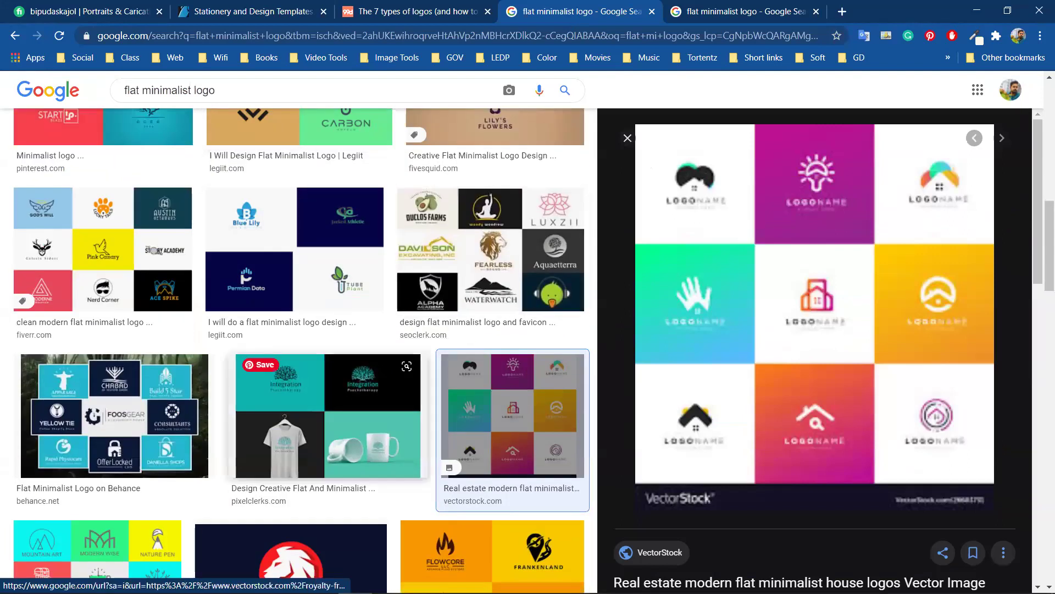
{"action": "scroll", "coordinate": [385, 366], "scroll_direction": "up", "scroll_amount": 13}
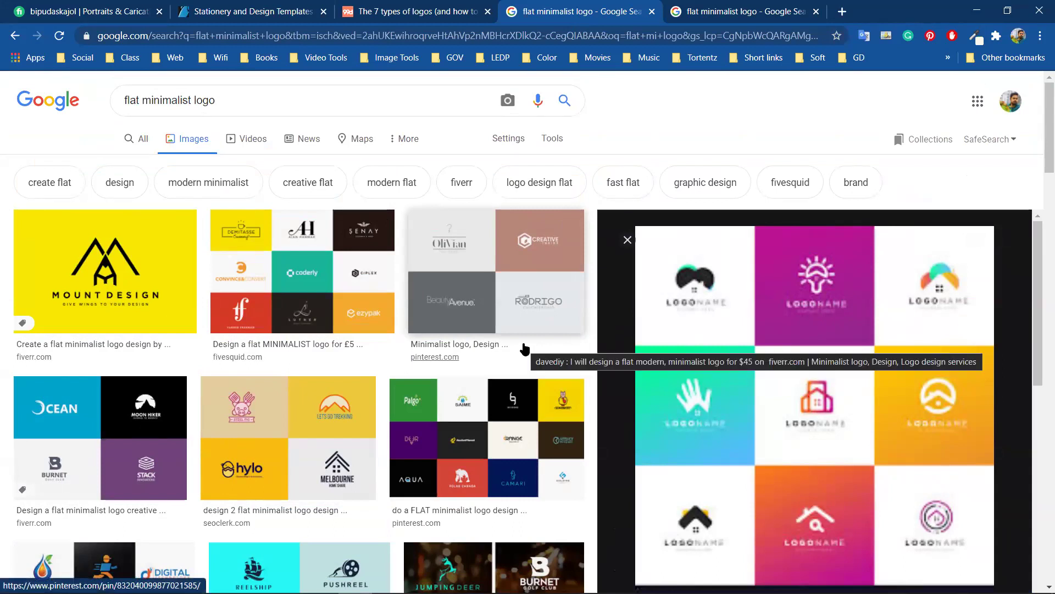
{"action": "left_click", "coordinate": [365, 453]}
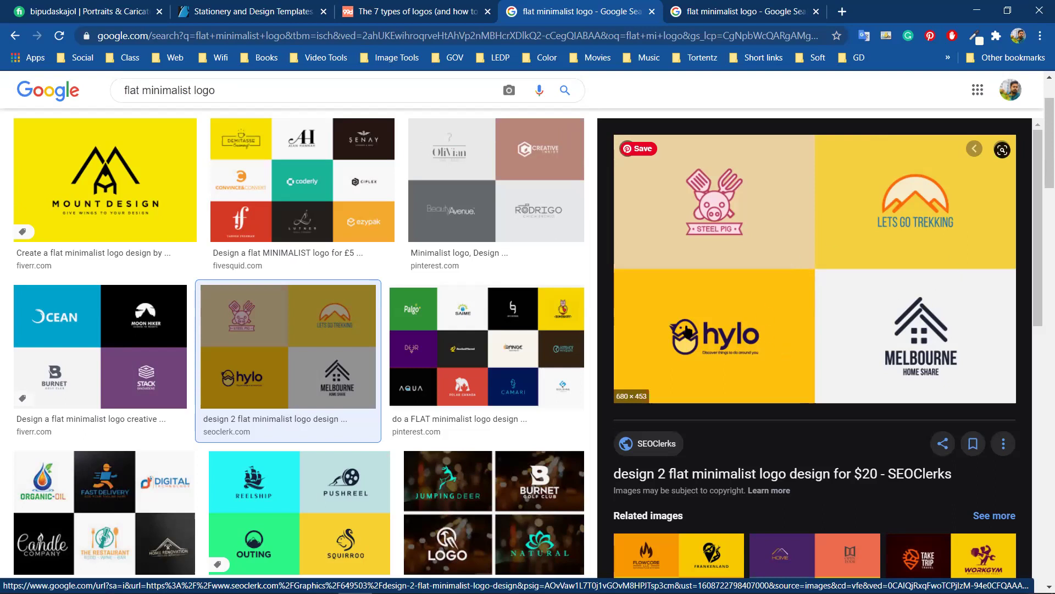
{"action": "scroll", "coordinate": [165, 138], "scroll_direction": "up", "scroll_amount": 2}
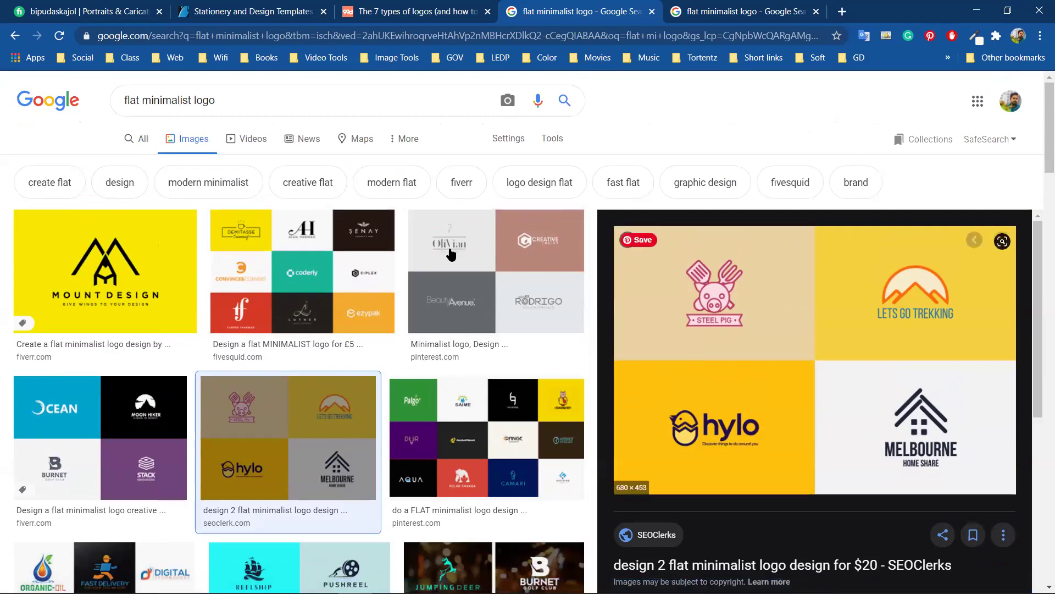
Close the main flat minimalist logo results page, minimize the browser and switch to Photoshop with 50786.pic.jpg.
{"action": "left_click", "coordinate": [652, 12]}
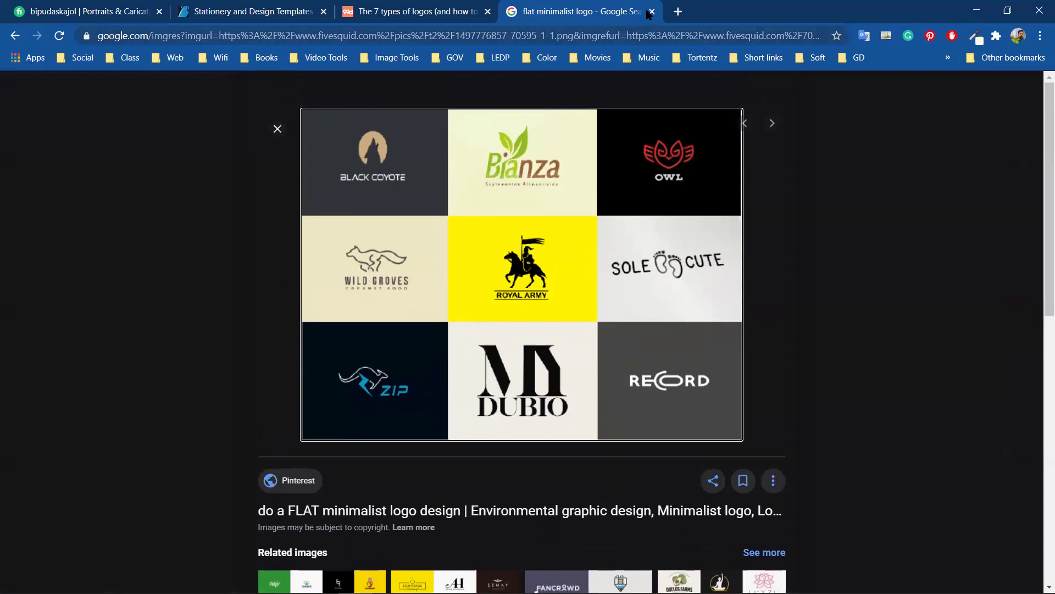
{"action": "left_click", "coordinate": [979, 11]}
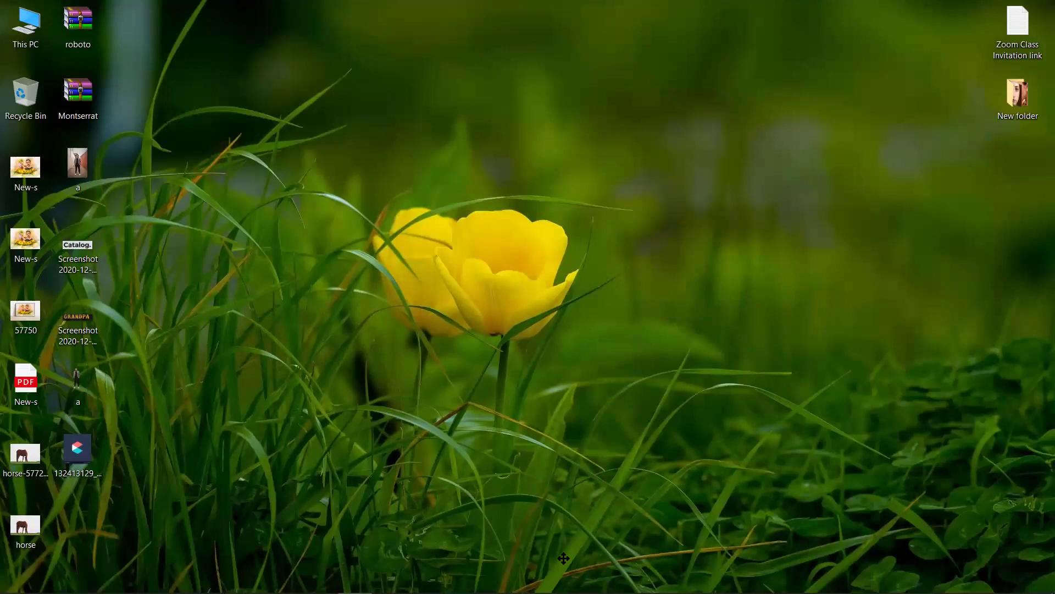
{"action": "key", "text": "alt+Tab"}
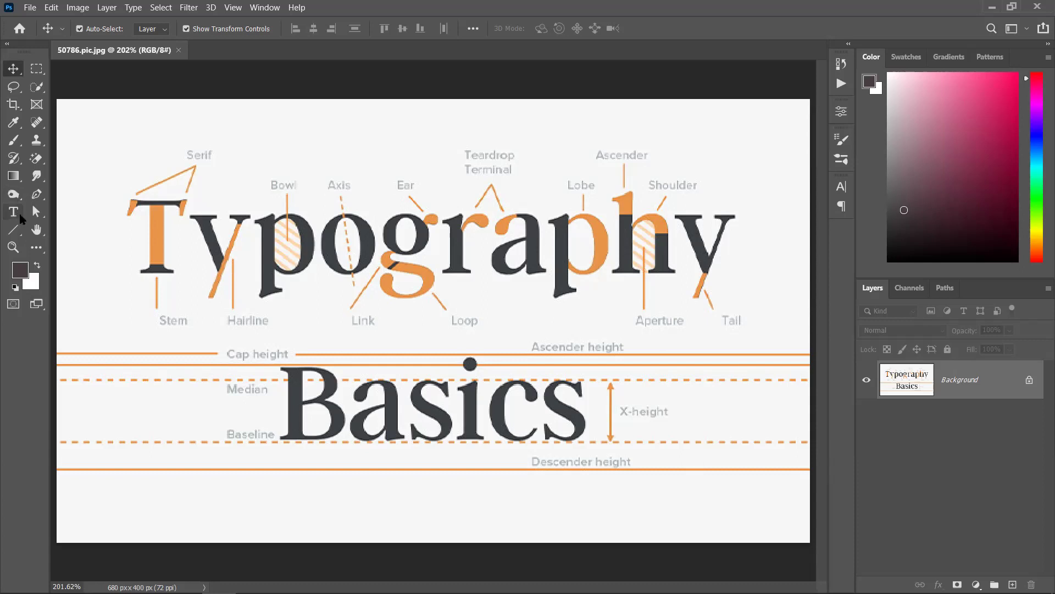
Add a "Lorem Ipsum" placeholder text layer above the word Typography and scale it up to about 477%.
{"action": "left_click", "coordinate": [15, 213]}
{"action": "left_click", "coordinate": [323, 150]}
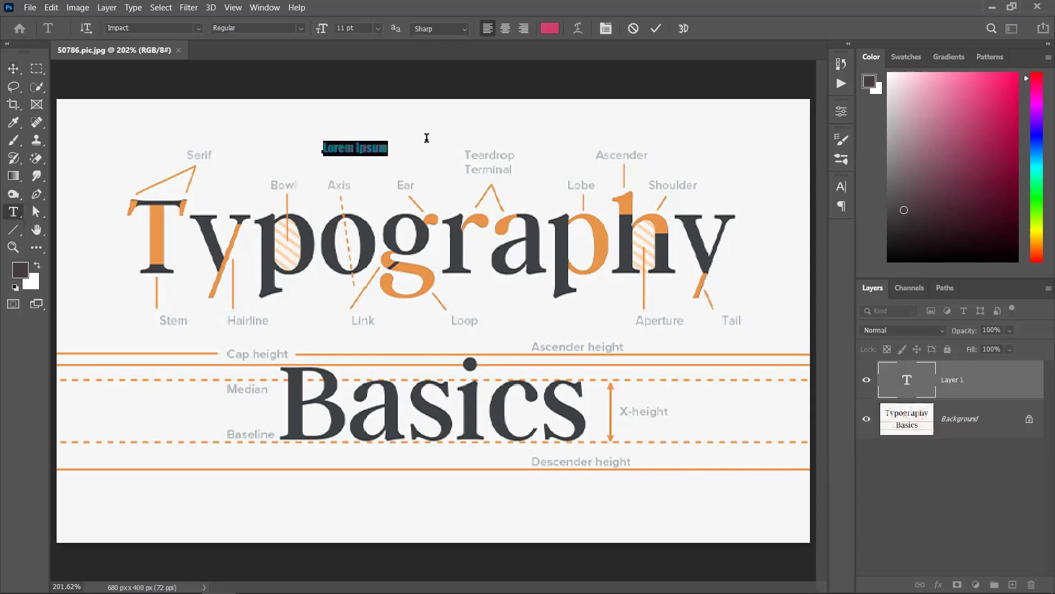
{"action": "key", "text": "Escape"}
{"action": "key", "text": "v"}
{"action": "left_click_drag", "start_coordinate": [385, 154], "coordinate": [691, 240]}
{"action": "left_click", "coordinate": [681, 29]}
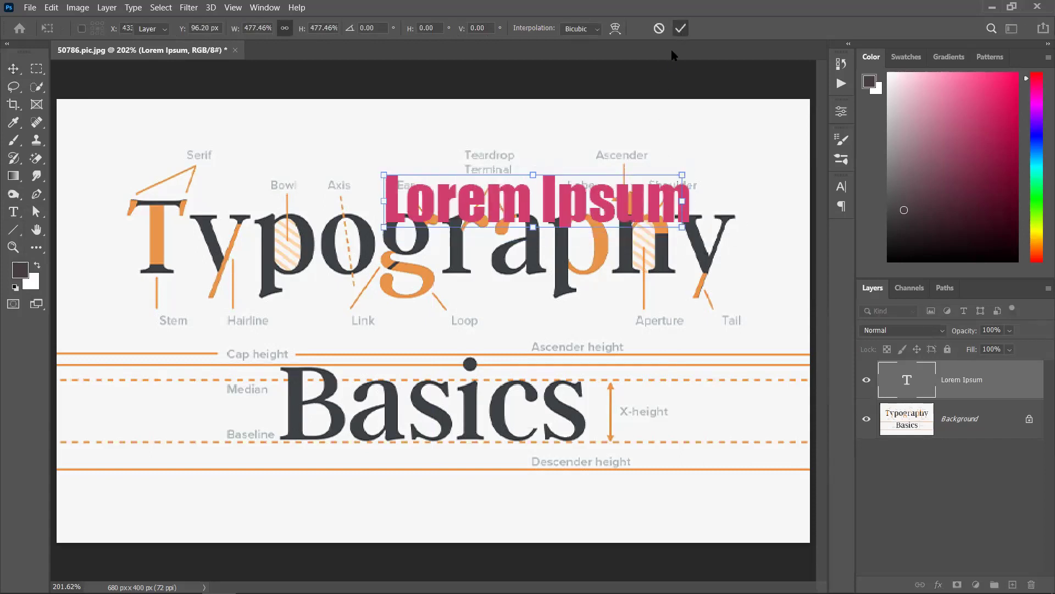
Move the placeholder text below the word Typography, over the Cap height line, and replace its wording with "Typ".
{"action": "left_click_drag", "start_coordinate": [513, 210], "coordinate": [242, 352]}
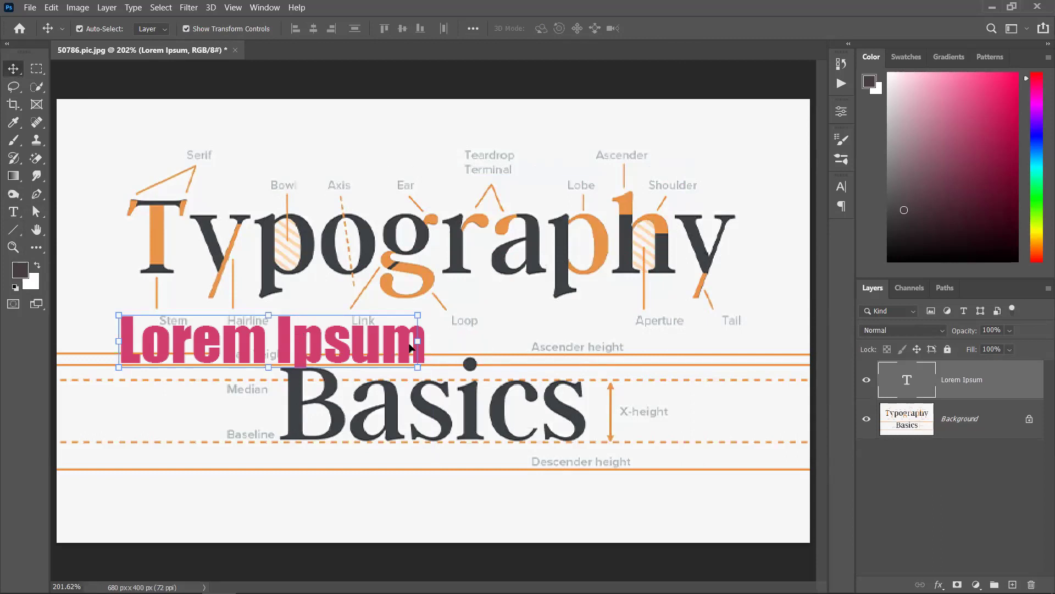
{"action": "double_click", "coordinate": [368, 353]}
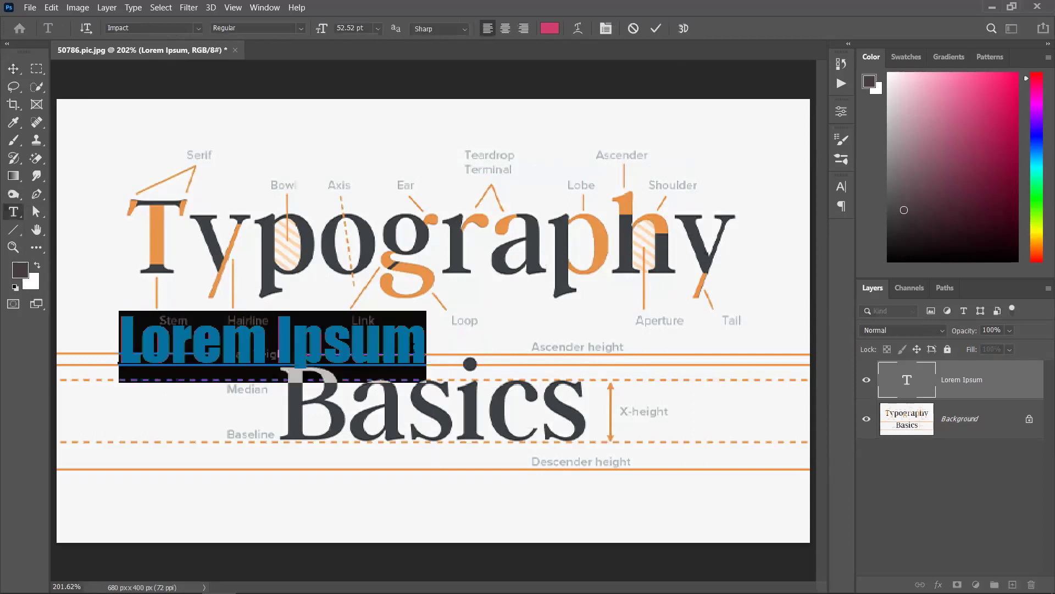
{"action": "type", "text": "T"}
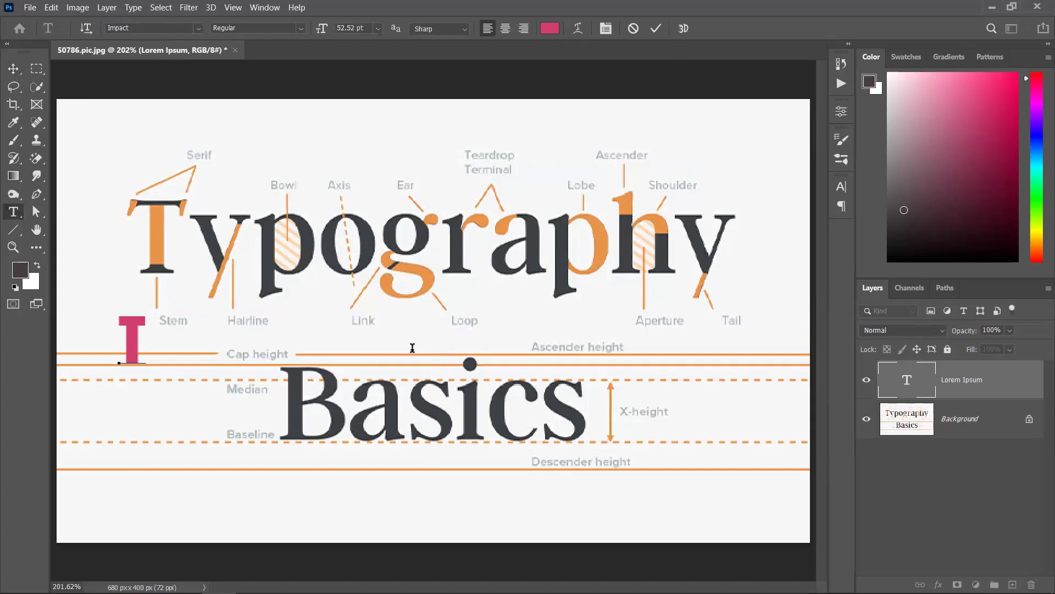
{"action": "type", "text": "yp"}
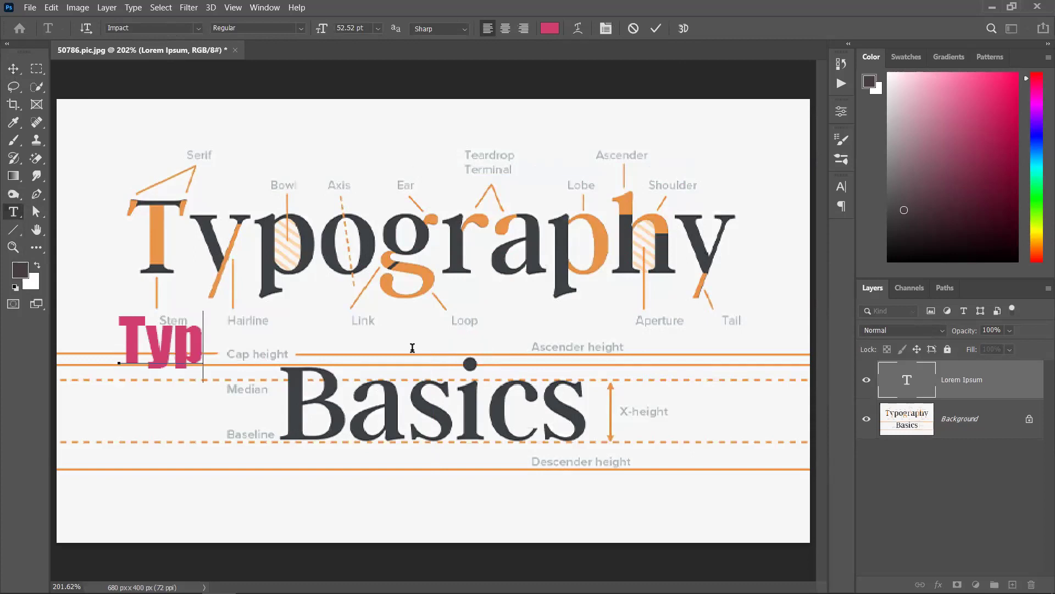
Finish replacing the placeholder text with "Typography" on one line and move the text layer to just above the word Basics.
{"action": "type", "text": "ogra"}
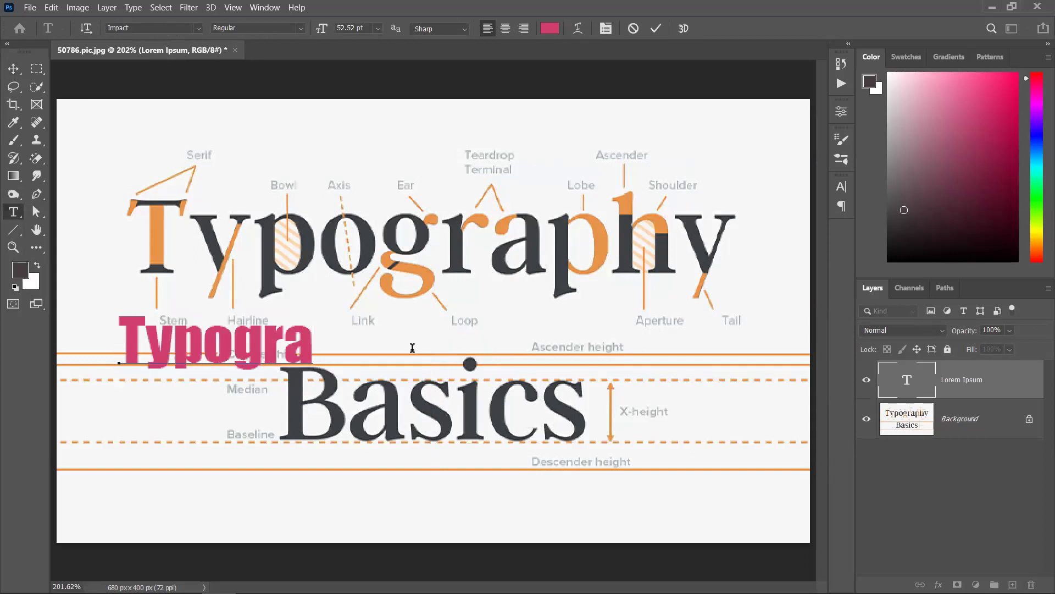
{"action": "type", "text": "phy"}
{"action": "key", "text": "Return"}
{"action": "key", "text": "ctrl+z"}
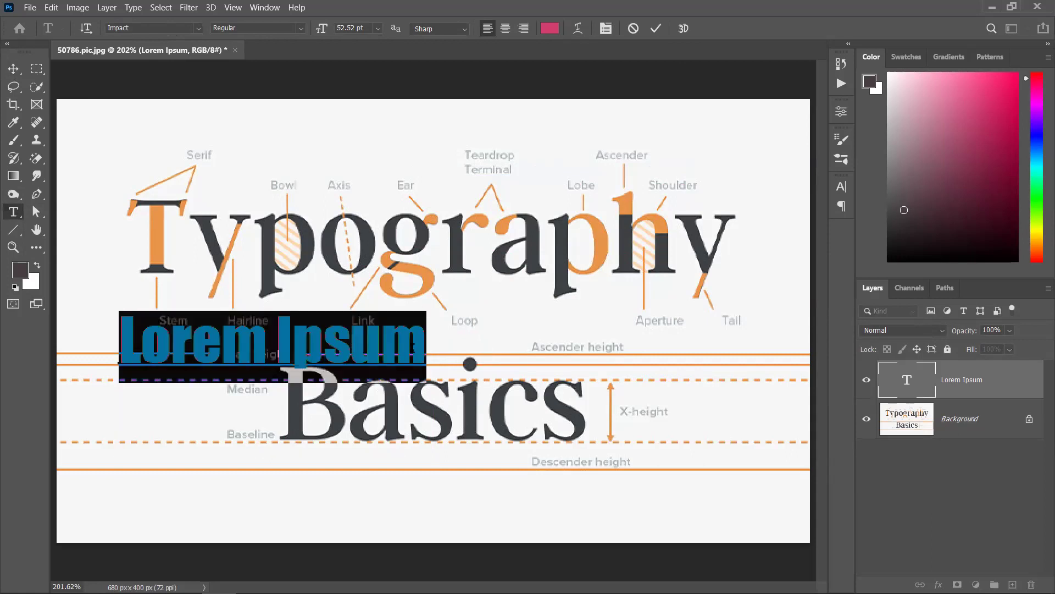
{"action": "key", "text": "ctrl+shift+z"}
{"action": "key", "text": "BackSpace"}
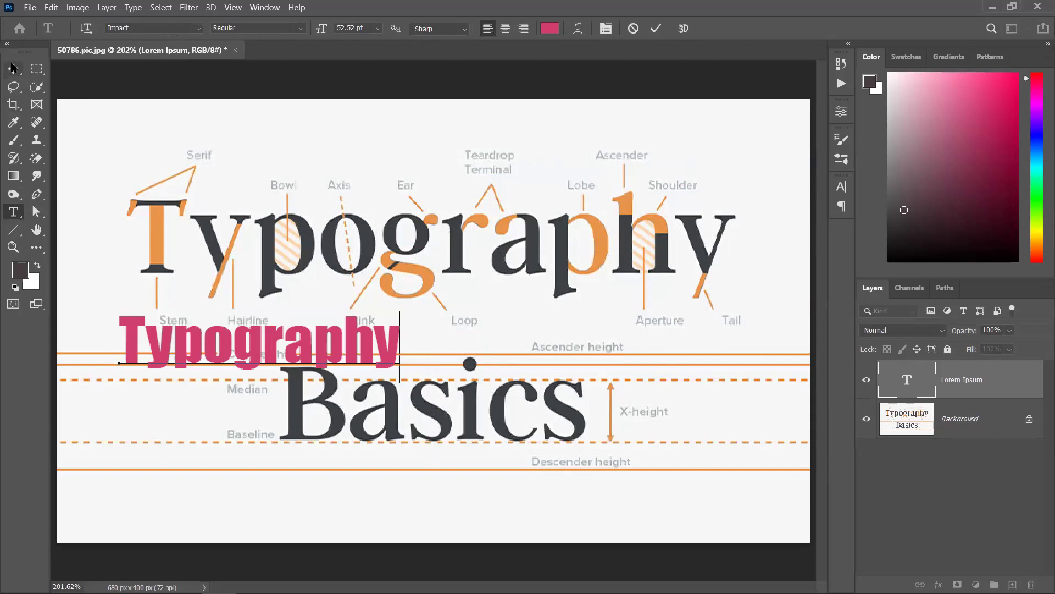
{"action": "key", "text": "ctrl+Return"}
{"action": "left_click_drag", "start_coordinate": [380, 349], "coordinate": [544, 333]}
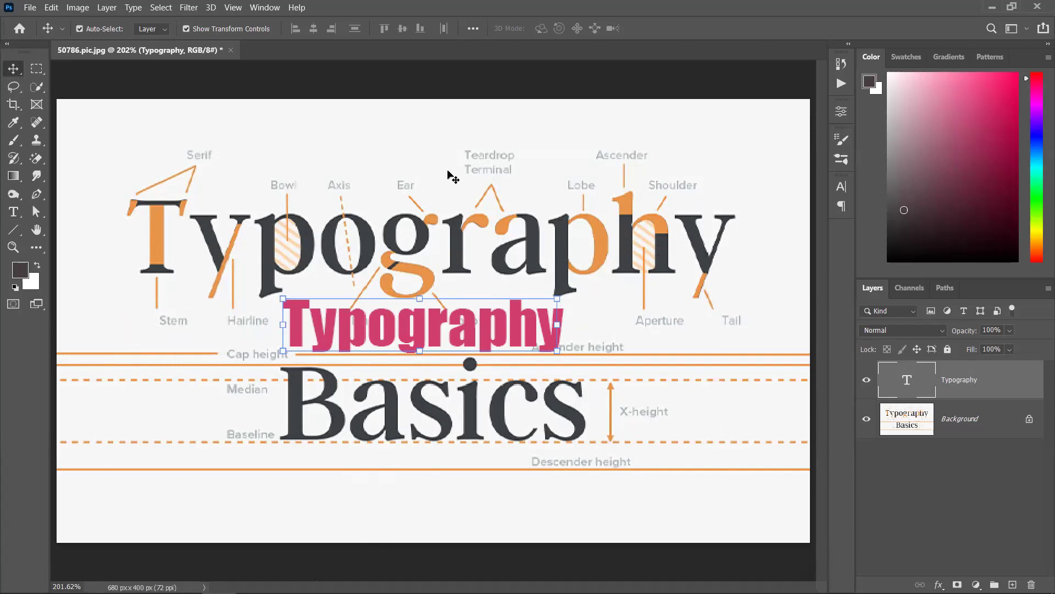
Switch to the browser's Beginning Graphic Design typography page and copy its web address.
{"action": "left_click", "coordinate": [355, 579]}
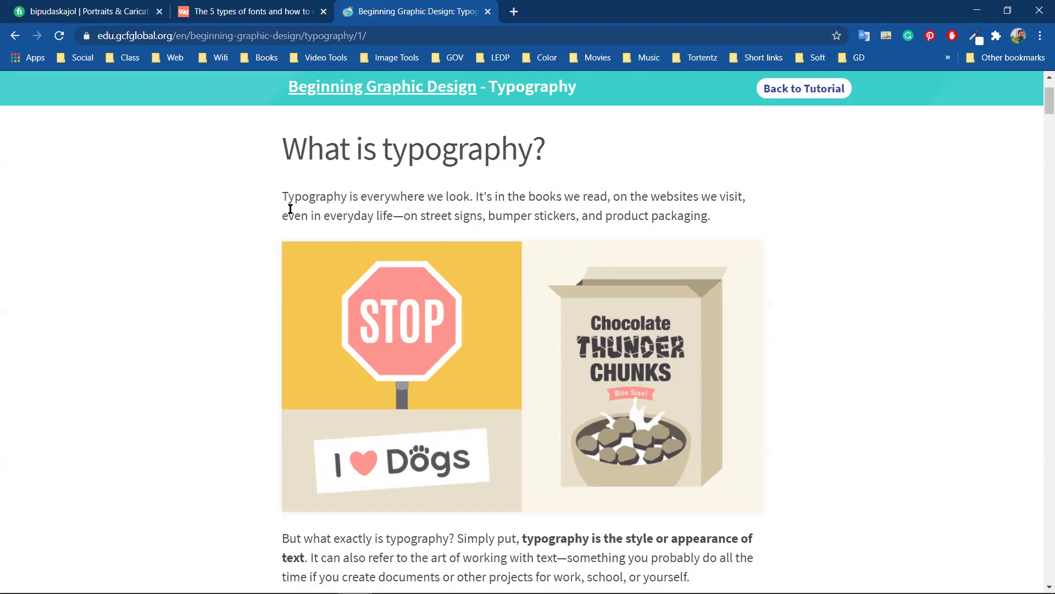
{"action": "left_click", "coordinate": [246, 42]}
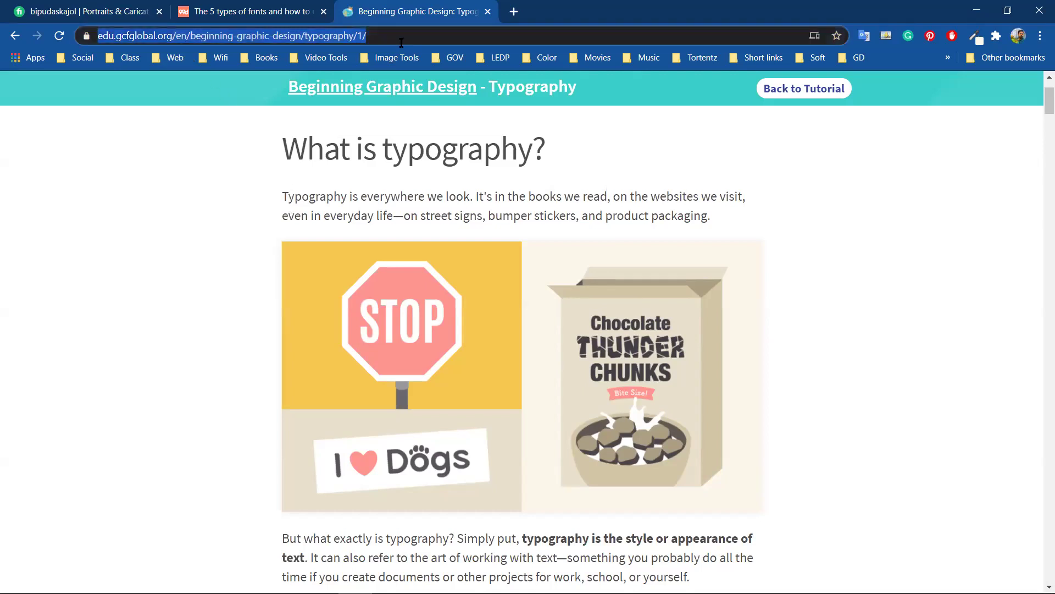
{"action": "left_click_drag", "start_coordinate": [319, 36], "coordinate": [397, 36]}
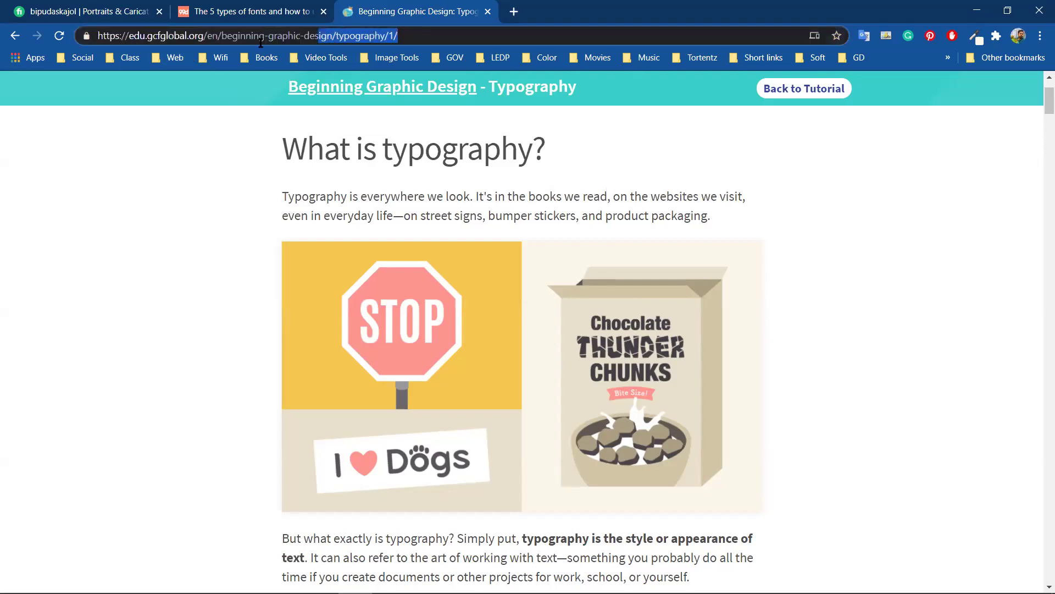
{"action": "right_click", "coordinate": [168, 36]}
{"action": "left_click", "coordinate": [228, 134]}
{"action": "left_click", "coordinate": [156, 170]}
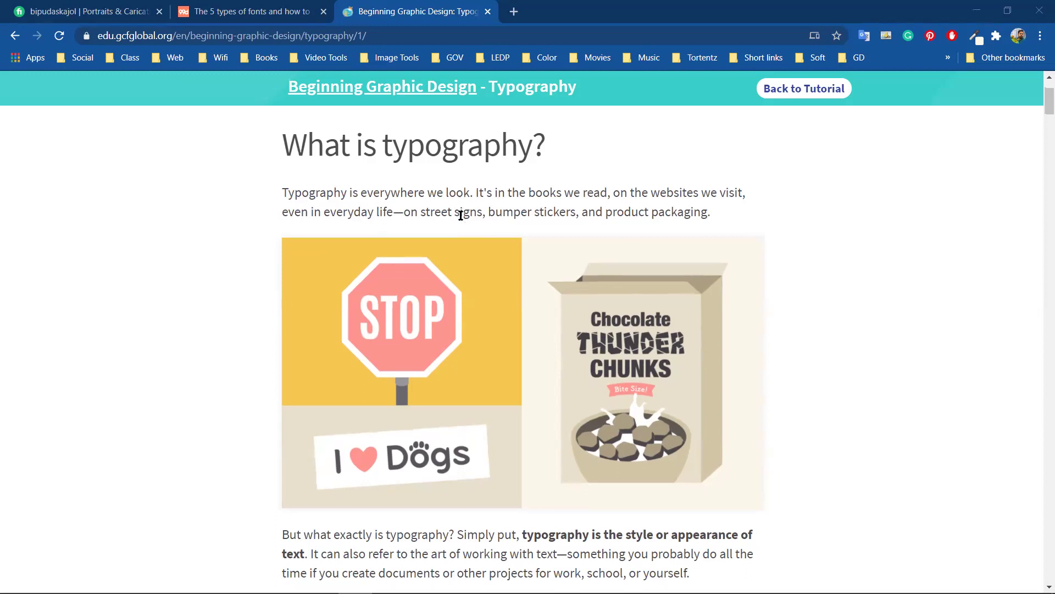
Read the "What is typography?" introduction and go on to the "Common types of fonts" section.
{"action": "scroll", "coordinate": [460, 217], "scroll_direction": "down", "scroll_amount": 1}
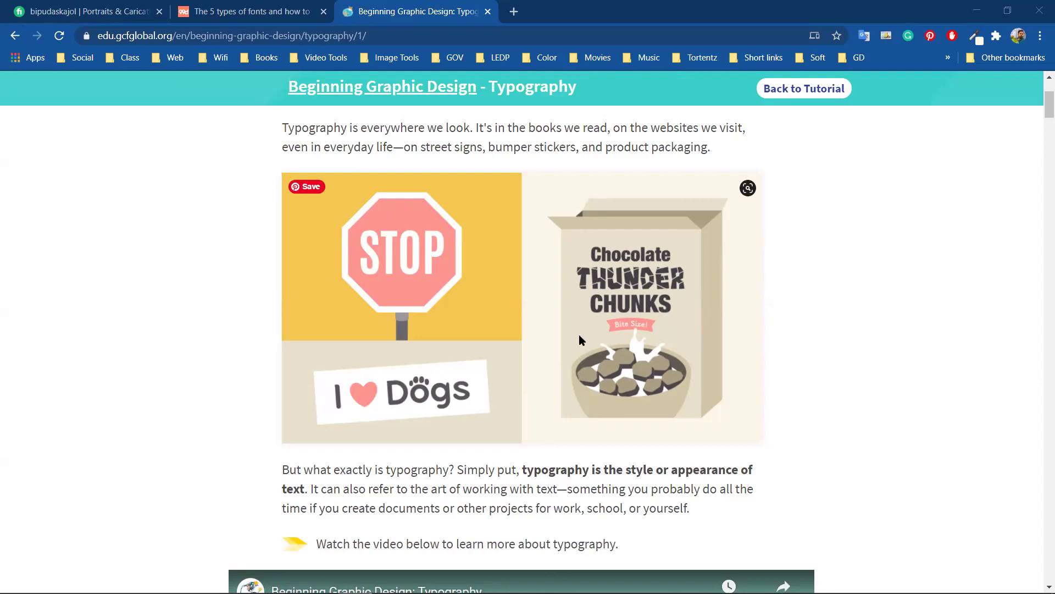
{"action": "scroll", "coordinate": [581, 339], "scroll_direction": "down", "scroll_amount": 1}
{"action": "scroll", "coordinate": [578, 334], "scroll_direction": "down", "scroll_amount": 10}
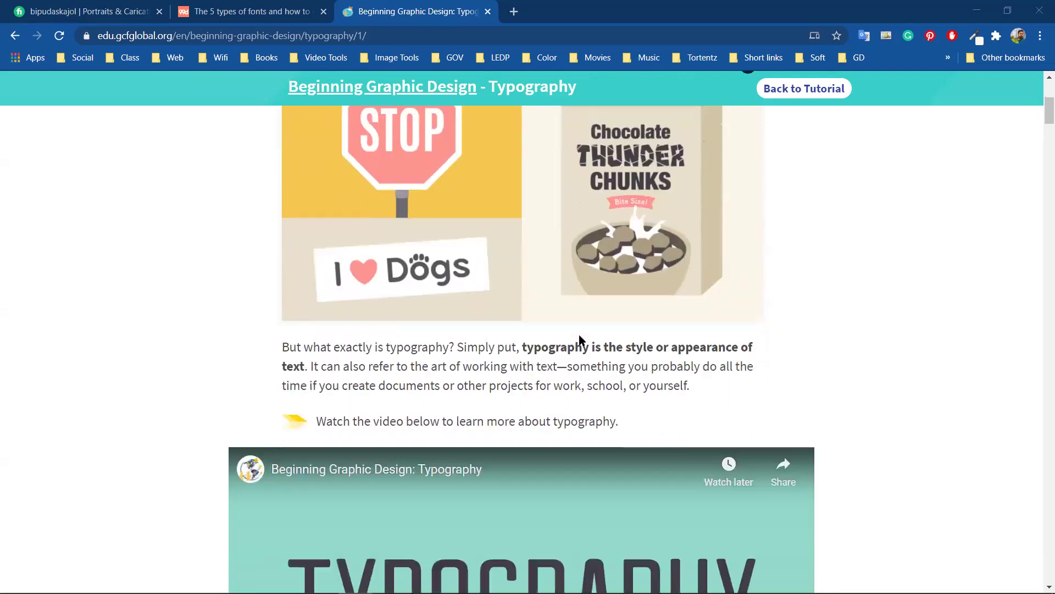
{"action": "scroll", "coordinate": [581, 337], "scroll_direction": "down", "scroll_amount": 5}
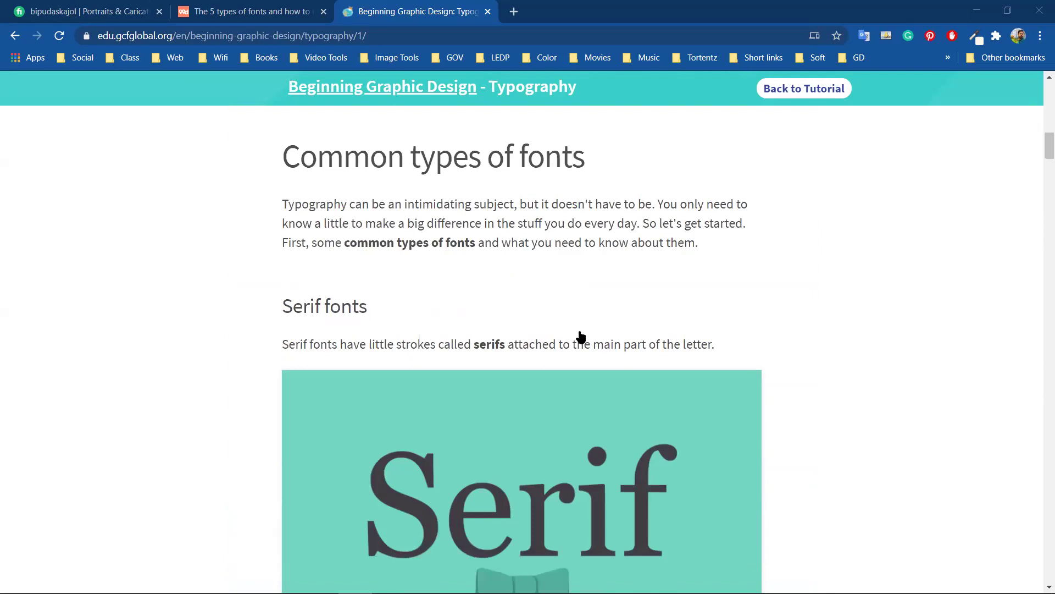
{"action": "scroll", "coordinate": [580, 335], "scroll_direction": "up", "scroll_amount": 1}
{"action": "scroll", "coordinate": [393, 277], "scroll_direction": "up", "scroll_amount": 2}
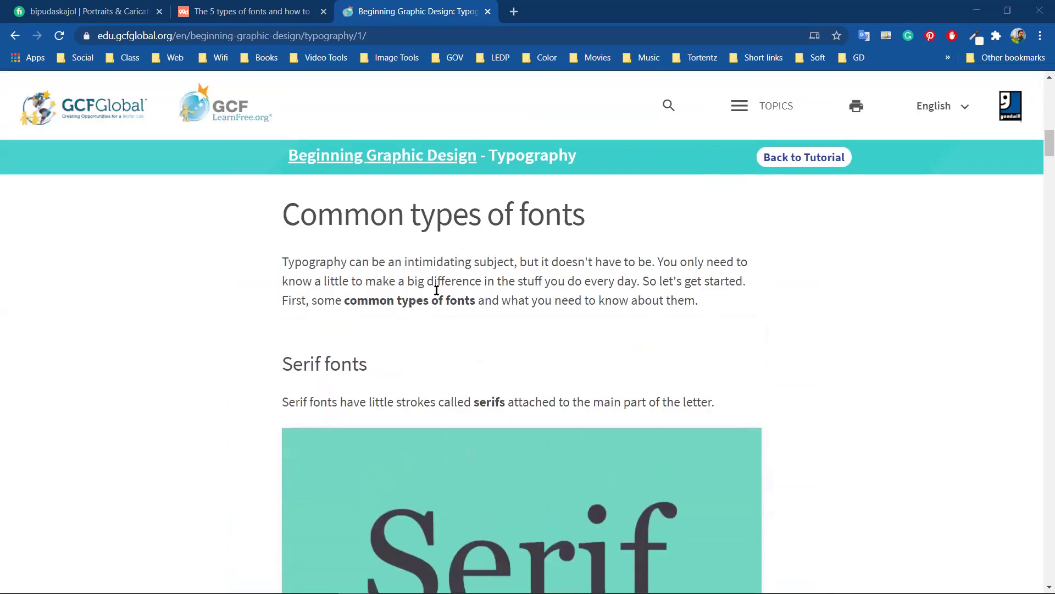
Highlight the "Serif fonts" heading, picking out the word "fonts", and clear the selection.
{"action": "left_click_drag", "start_coordinate": [283, 374], "coordinate": [431, 372]}
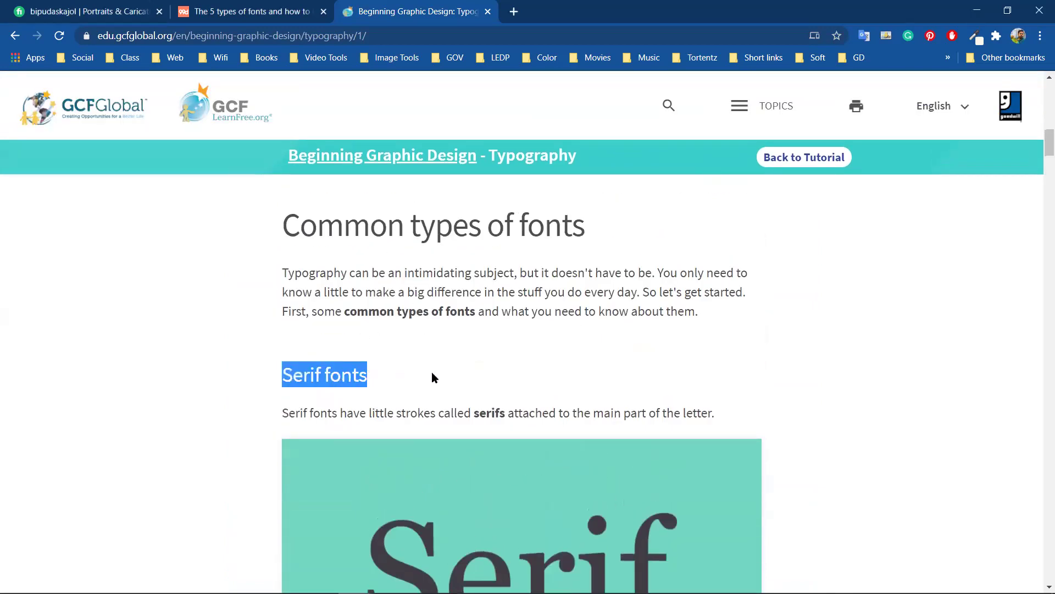
{"action": "left_click_drag", "start_coordinate": [330, 376], "coordinate": [377, 376]}
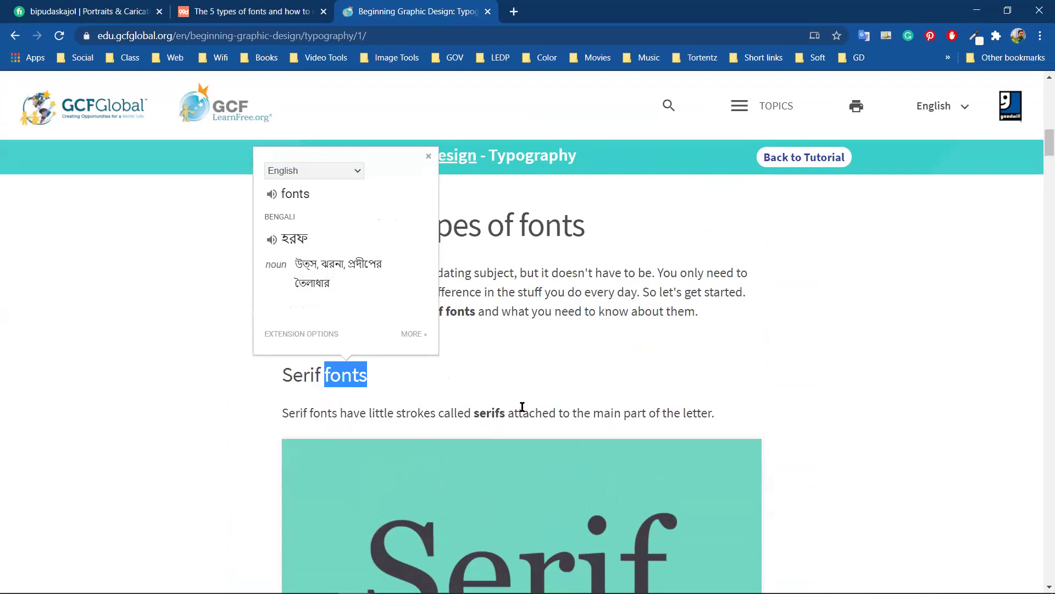
{"action": "left_click", "coordinate": [520, 362]}
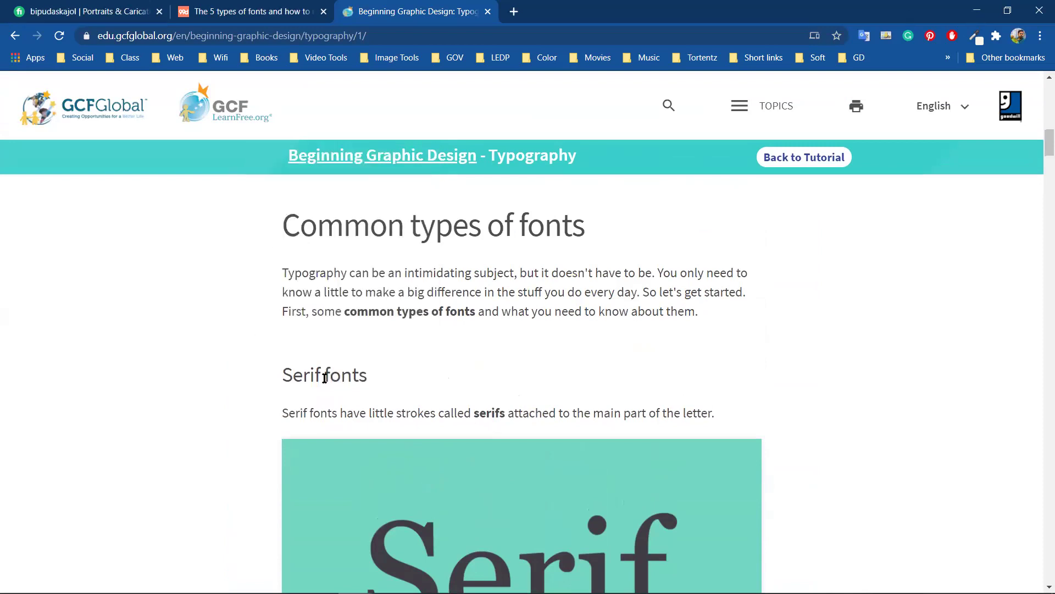
{"action": "left_click_drag", "start_coordinate": [323, 375], "coordinate": [370, 378]}
{"action": "left_click", "coordinate": [427, 373]}
Highlight the "Common types of fonts" title and its introductory paragraph for reading, closing the translation pop-up.
{"action": "left_click_drag", "start_coordinate": [284, 272], "coordinate": [708, 314]}
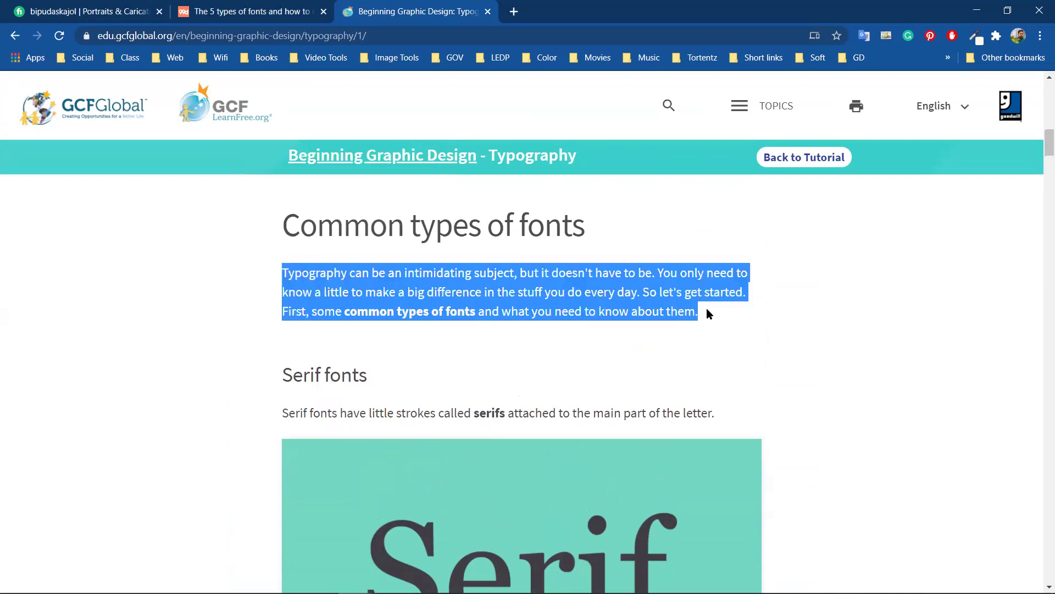
{"action": "left_click", "coordinate": [581, 341]}
{"action": "left_click_drag", "start_coordinate": [276, 232], "coordinate": [602, 234]}
{"action": "left_click", "coordinate": [789, 244]}
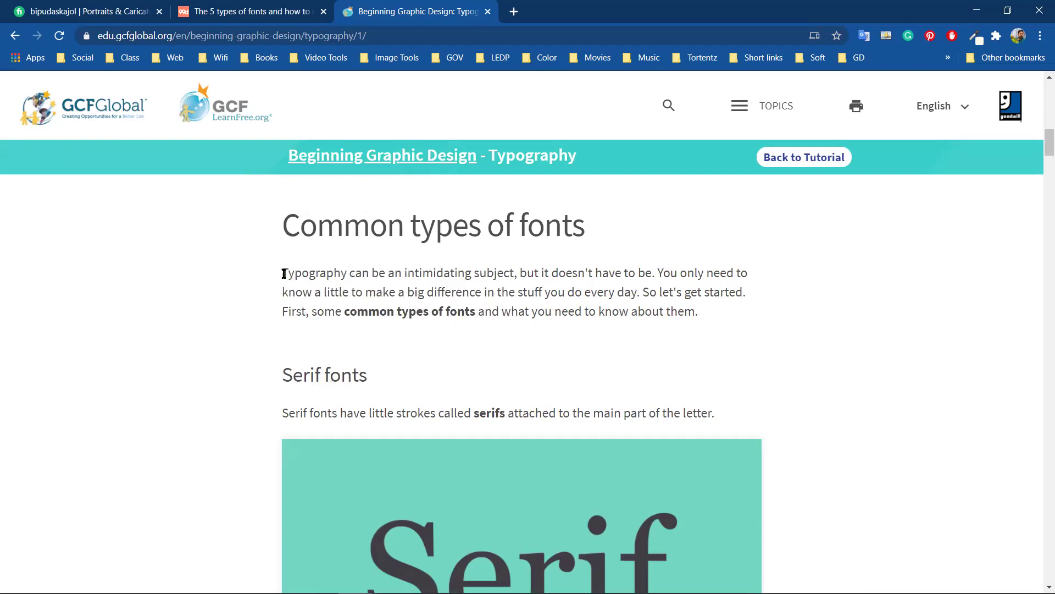
{"action": "left_click_drag", "start_coordinate": [288, 272], "coordinate": [690, 309]}
{"action": "left_click", "coordinate": [740, 327]}
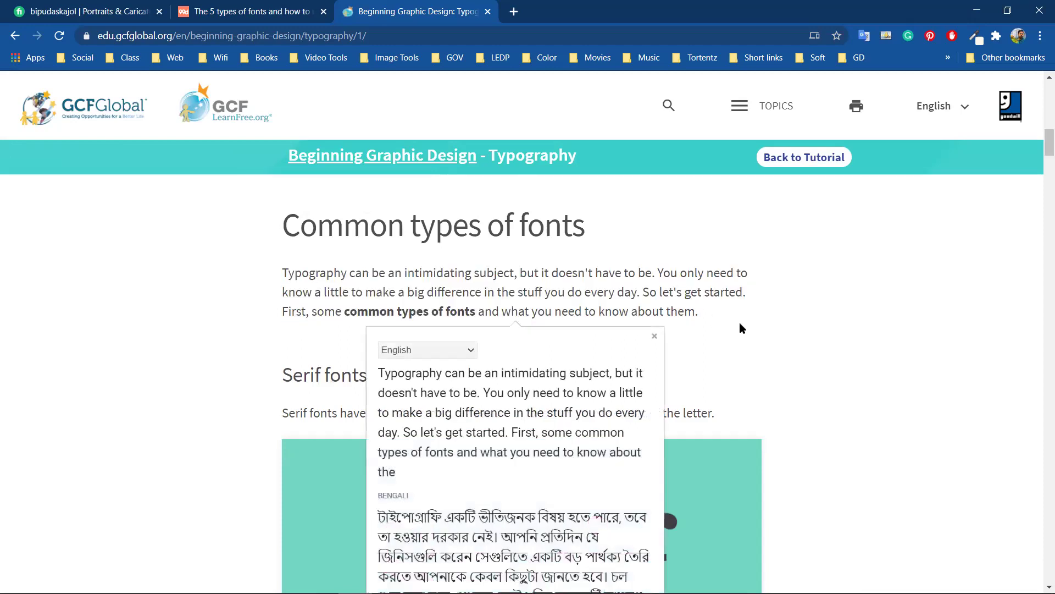
{"action": "left_click", "coordinate": [418, 279]}
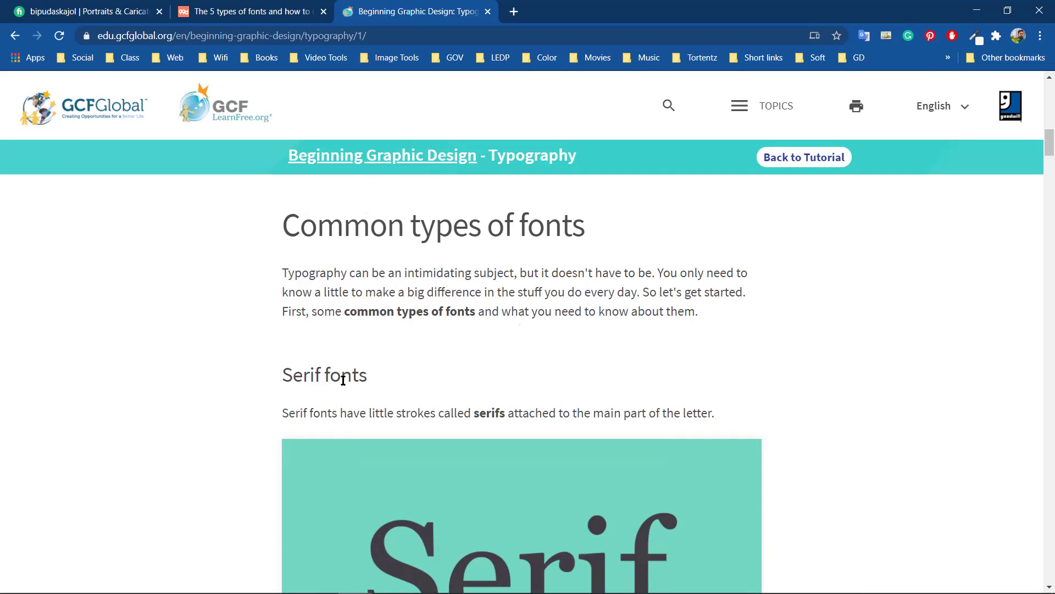
Highlight "fonts" in the serif heading again and examine the description and large sample image of serif lettering.
{"action": "left_click_drag", "start_coordinate": [325, 376], "coordinate": [369, 377]}
{"action": "left_click", "coordinate": [436, 367]}
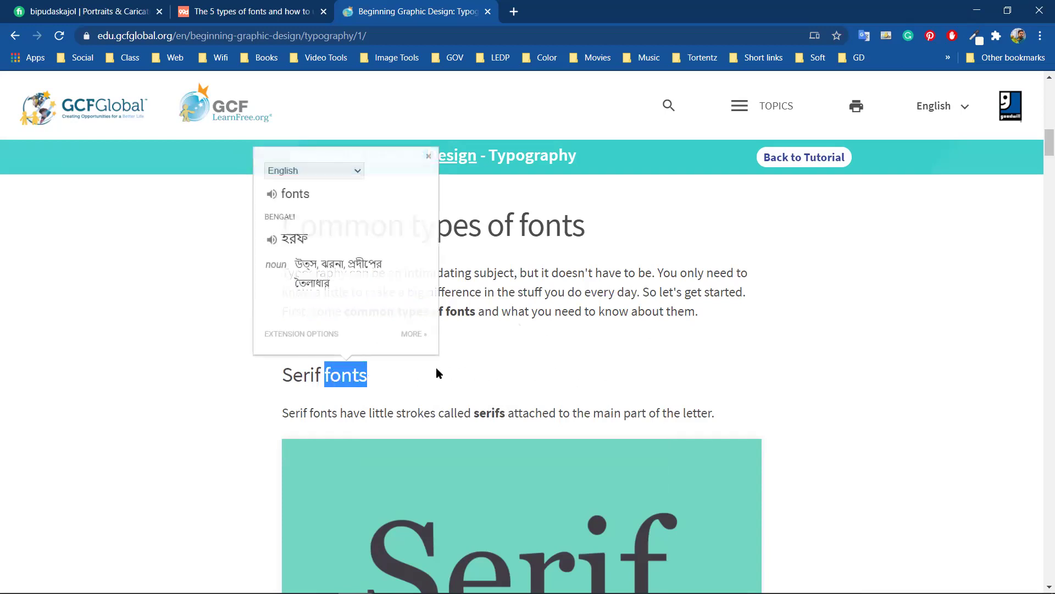
{"action": "left_click", "coordinate": [553, 335]}
{"action": "left_click_drag", "start_coordinate": [328, 378], "coordinate": [367, 378]}
{"action": "left_click", "coordinate": [476, 364]}
{"action": "scroll", "coordinate": [476, 364], "scroll_direction": "down", "scroll_amount": 1}
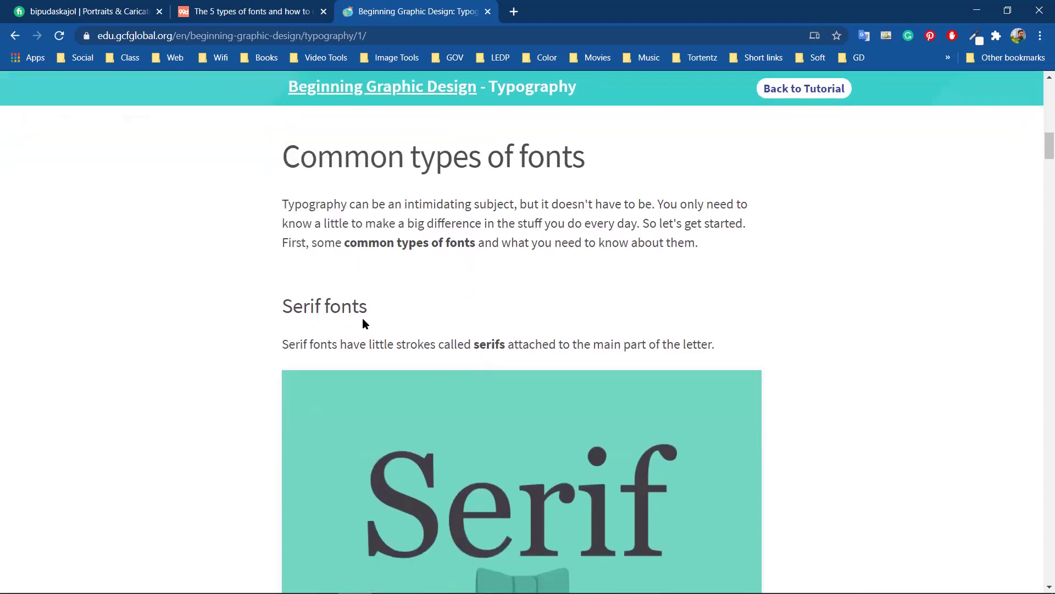
{"action": "scroll", "coordinate": [363, 323], "scroll_direction": "down", "scroll_amount": 1}
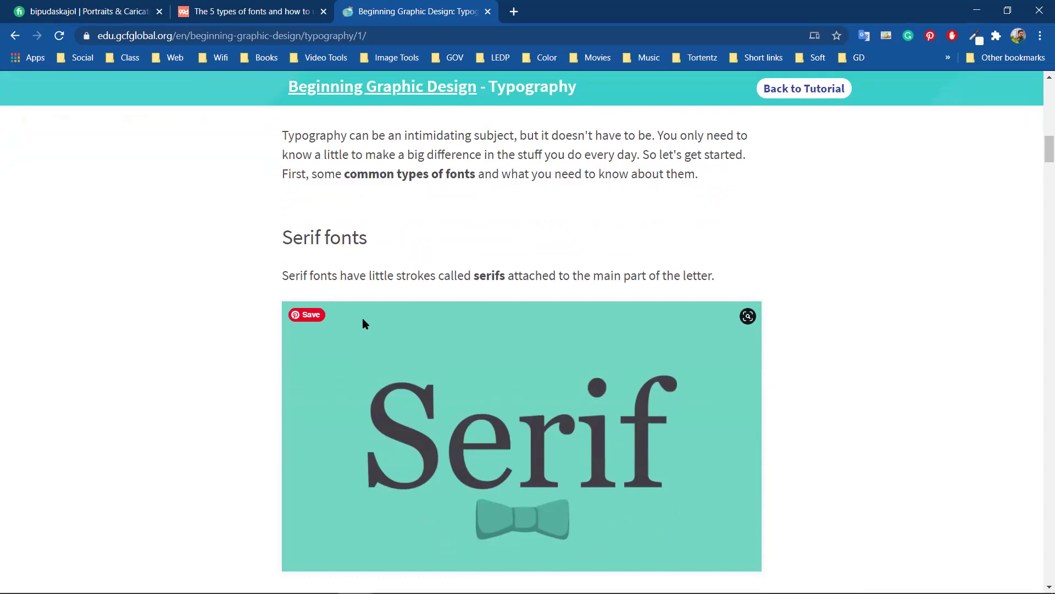
{"action": "scroll", "coordinate": [363, 323], "scroll_direction": "down", "scroll_amount": 1}
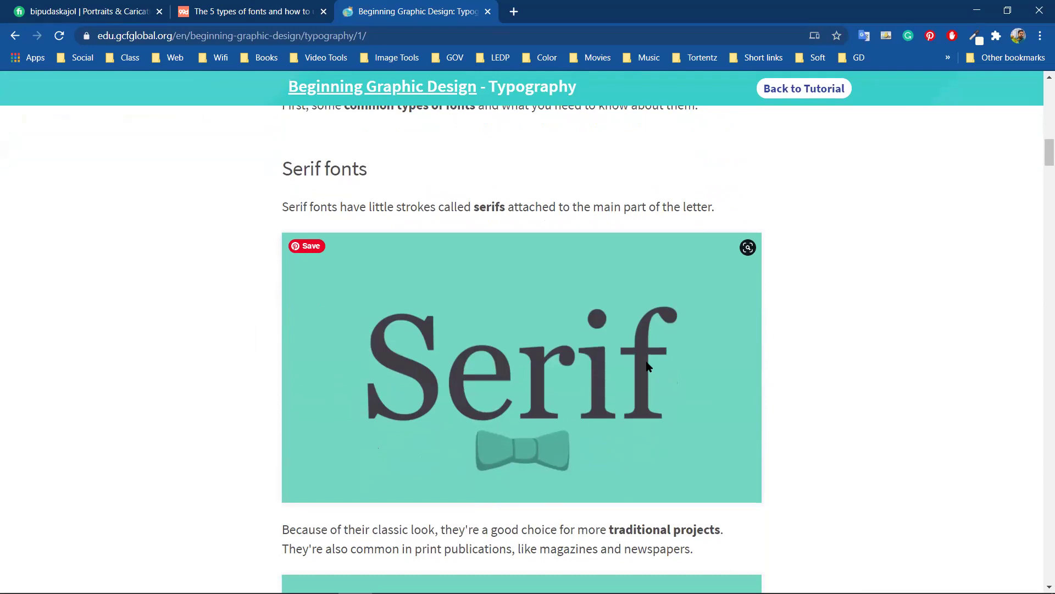
{"action": "scroll", "coordinate": [647, 363], "scroll_direction": "down", "scroll_amount": 1}
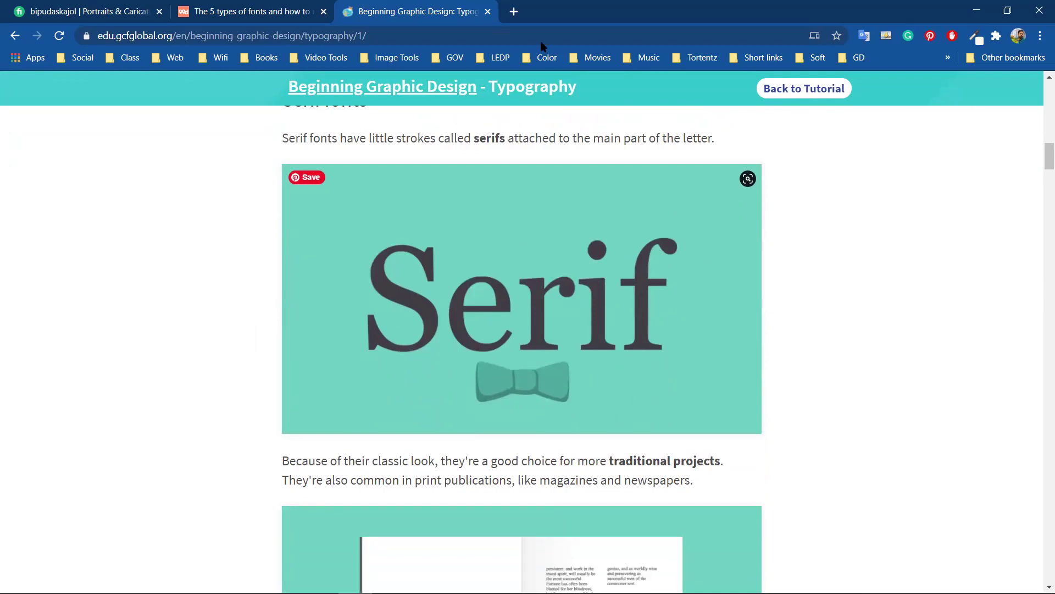
Annotate the Serif sample image with the screen pen, circling the small strokes on the letters and the whole word.
{"action": "key", "text": "ctrl+2"}
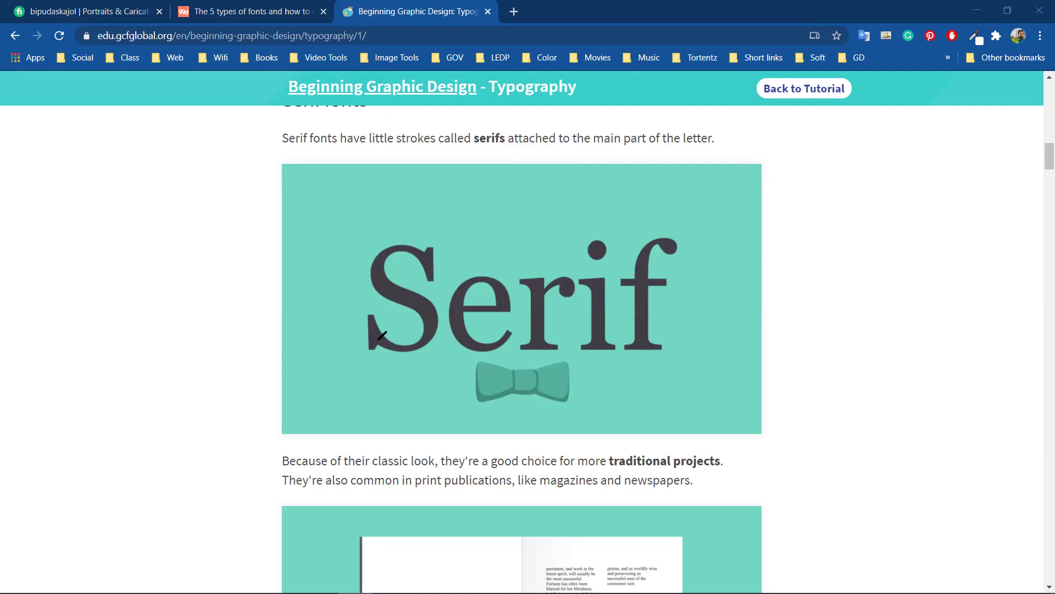
{"action": "left_click_drag", "start_coordinate": [367, 342], "coordinate": [381, 350]}
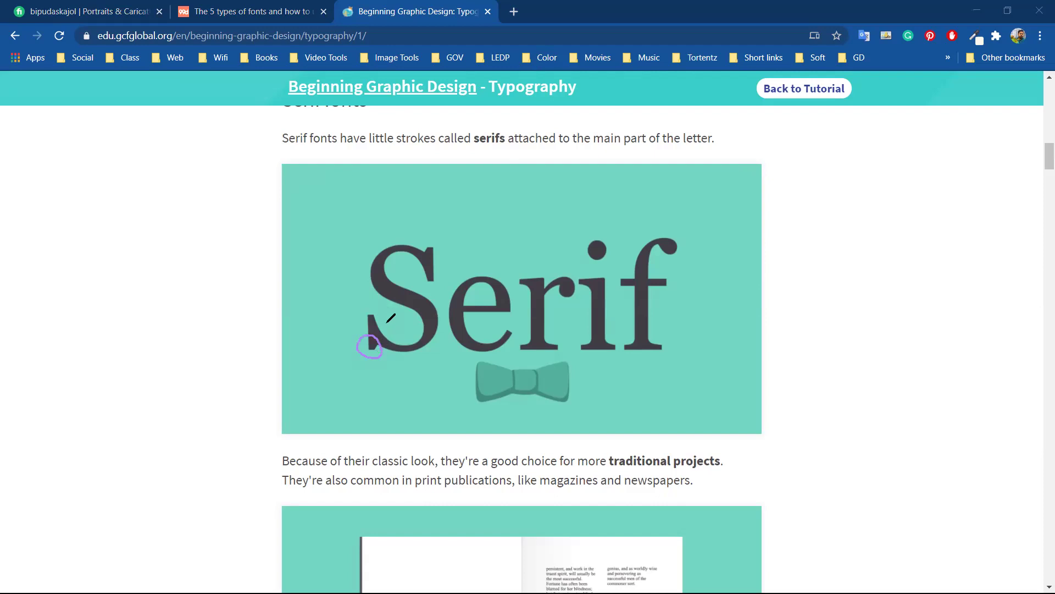
{"action": "left_click_drag", "start_coordinate": [426, 274], "coordinate": [434, 245]}
{"action": "mouse_move", "coordinate": [529, 286]}
{"action": "left_mouse_down"}
{"action": "mouse_move", "coordinate": [518, 272]}
{"action": "mouse_move", "coordinate": [582, 287]}
{"action": "mouse_move", "coordinate": [588, 278]}
{"action": "left_mouse_up"}
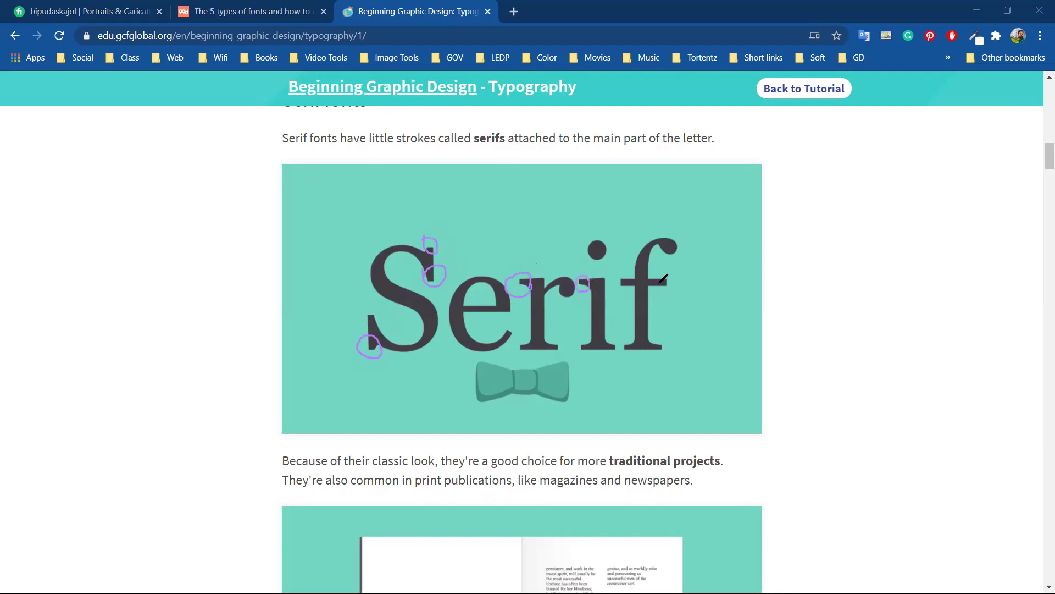
{"action": "mouse_move", "coordinate": [658, 360]}
{"action": "left_mouse_down"}
{"action": "mouse_move", "coordinate": [673, 335]}
{"action": "mouse_move", "coordinate": [657, 364]}
{"action": "mouse_move", "coordinate": [635, 337]}
{"action": "mouse_move", "coordinate": [622, 343]}
{"action": "mouse_move", "coordinate": [635, 356]}
{"action": "mouse_move", "coordinate": [614, 337]}
{"action": "mouse_move", "coordinate": [615, 352]}
{"action": "mouse_move", "coordinate": [613, 337]}
{"action": "mouse_move", "coordinate": [591, 351]}
{"action": "mouse_move", "coordinate": [578, 344]}
{"action": "mouse_move", "coordinate": [589, 355]}
{"action": "mouse_move", "coordinate": [560, 338]}
{"action": "mouse_move", "coordinate": [544, 344]}
{"action": "mouse_move", "coordinate": [561, 358]}
{"action": "mouse_move", "coordinate": [555, 336]}
{"action": "mouse_move", "coordinate": [534, 351]}
{"action": "left_mouse_up"}
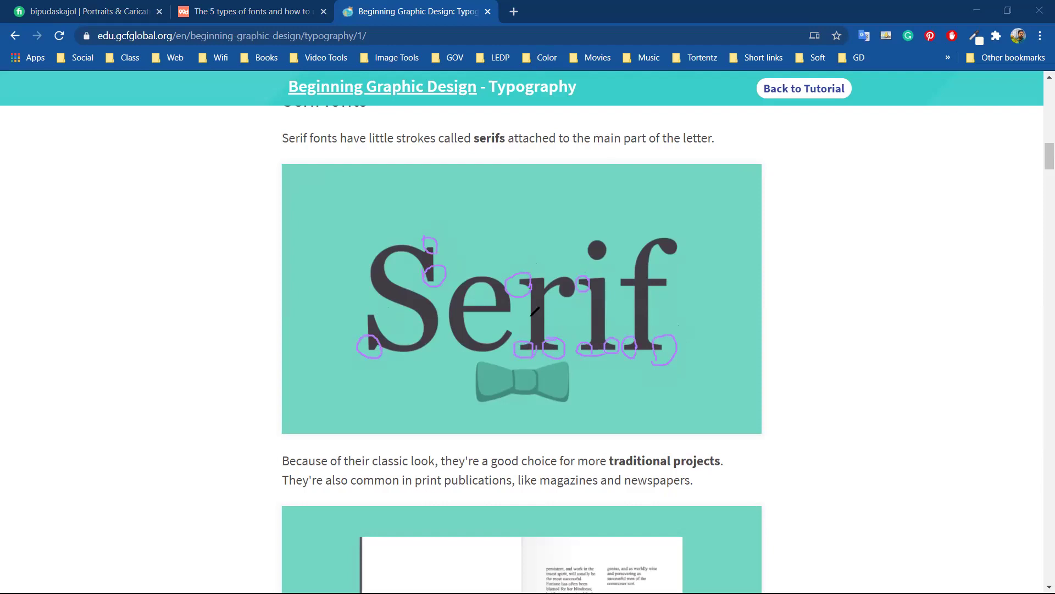
{"action": "mouse_move", "coordinate": [405, 204]}
{"action": "left_mouse_down"}
{"action": "mouse_move", "coordinate": [702, 358]}
{"action": "mouse_move", "coordinate": [349, 259]}
{"action": "mouse_move", "coordinate": [315, 288]}
{"action": "left_mouse_up"}
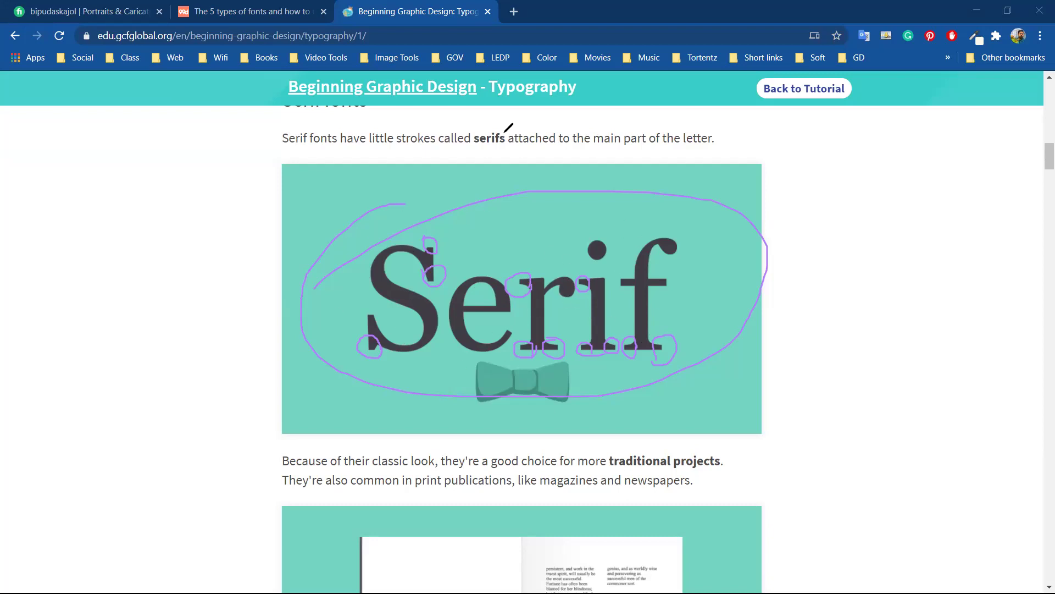
Undo all the pen circles drawn over the Serif sample image.
{"action": "key", "text": "ctrl+z"}
{"action": "key", "text": "ctrl+z"}
{"action": "key", "text": "ctrl+z"}
{"action": "key", "text": "ctrl+z"}
{"action": "key", "text": "ctrl+z"}
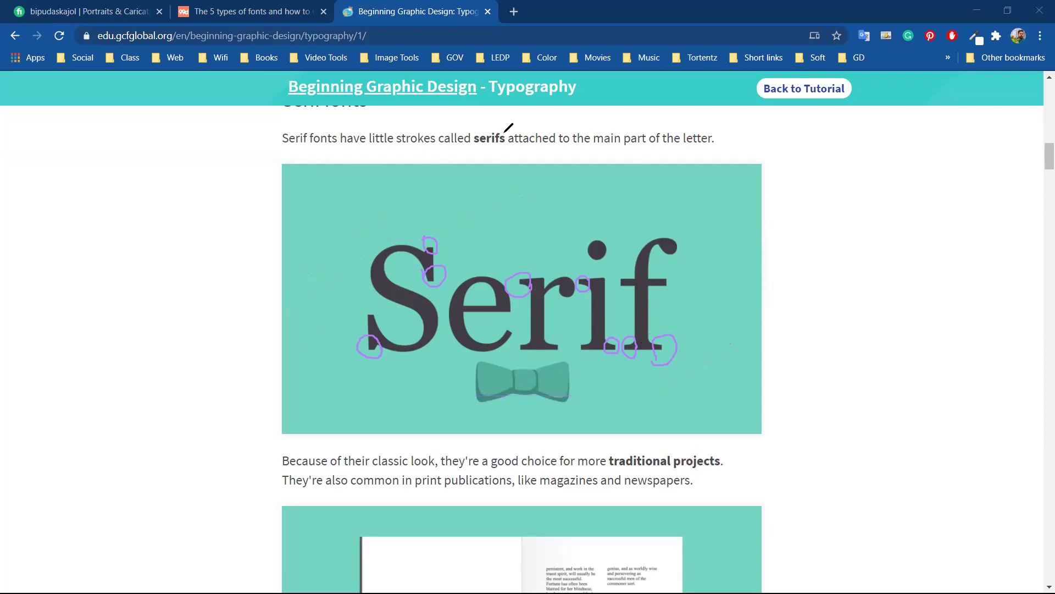
{"action": "key", "text": "ctrl+z"}
{"action": "key", "text": "ctrl+z"}
{"action": "key", "text": "ctrl+z"}
{"action": "key", "text": "ctrl+z"}
{"action": "key", "text": "ctrl+z"}
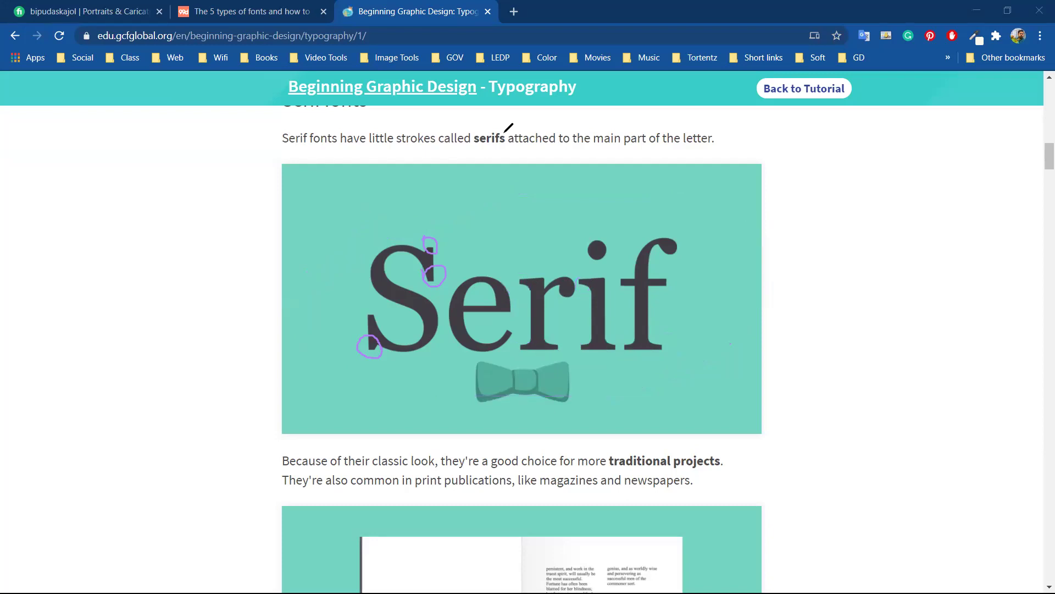
{"action": "key", "text": "ctrl+z"}
{"action": "key", "text": "ctrl+z"}
Examine the Serif sample image again and the magazine spread example beneath it.
{"action": "scroll", "coordinate": [515, 262], "scroll_direction": "down", "scroll_amount": 1}
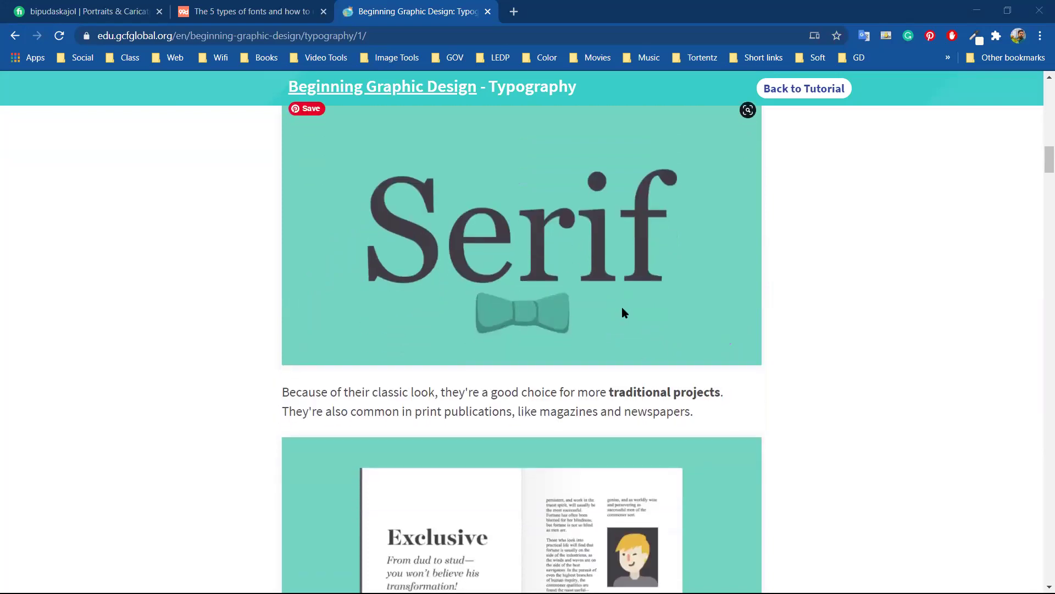
{"action": "scroll", "coordinate": [631, 319], "scroll_direction": "up", "scroll_amount": 1}
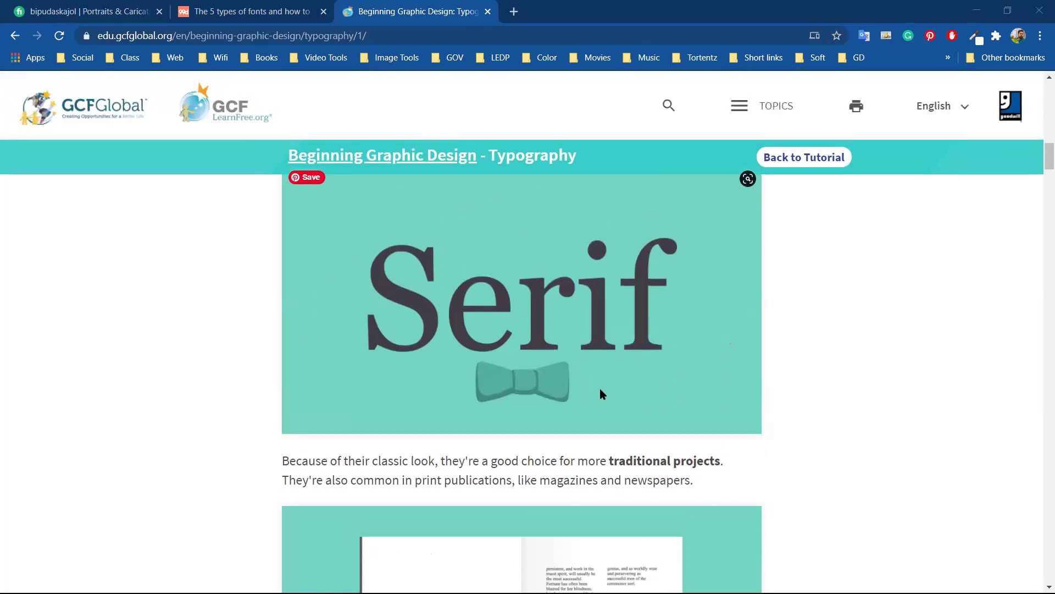
{"action": "scroll", "coordinate": [600, 394], "scroll_direction": "down", "scroll_amount": 3}
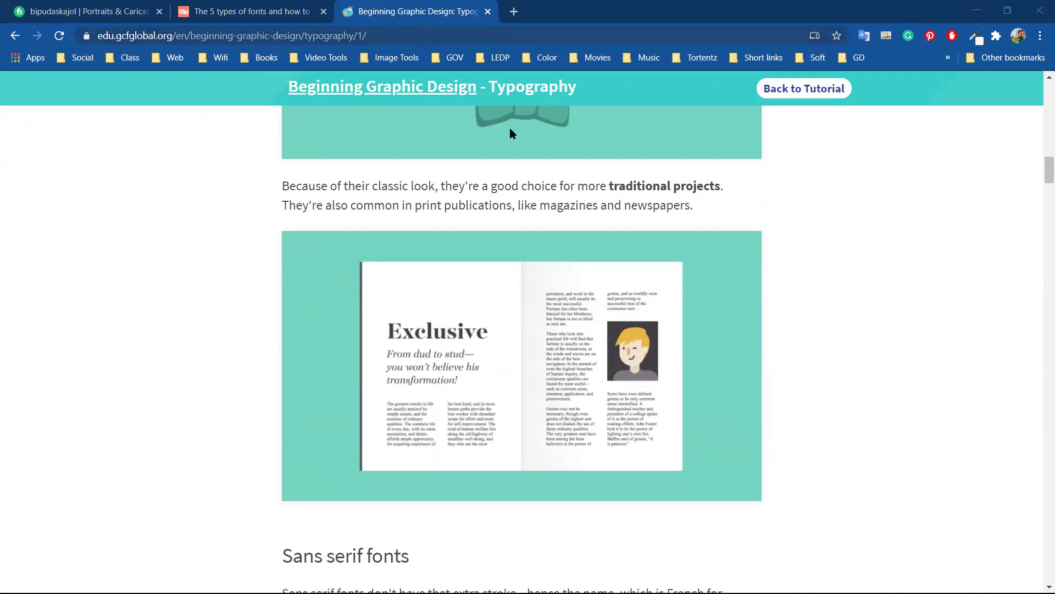
Search Google Images for "royal logo" in a new browser tab.
{"action": "key", "text": "ctrl+t"}
{"action": "type", "text": "r"}
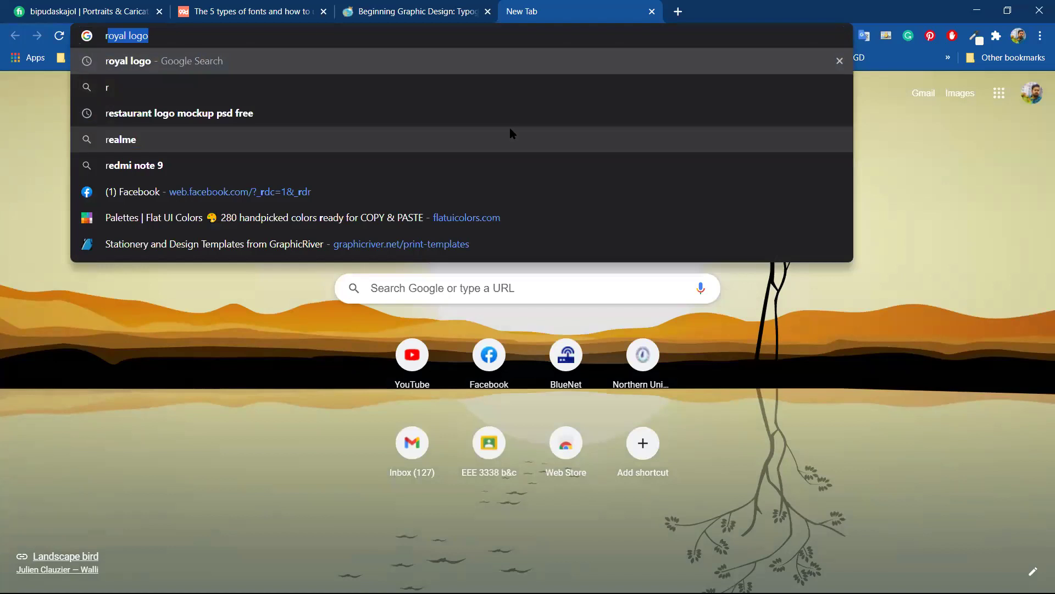
{"action": "type", "text": "oyal"}
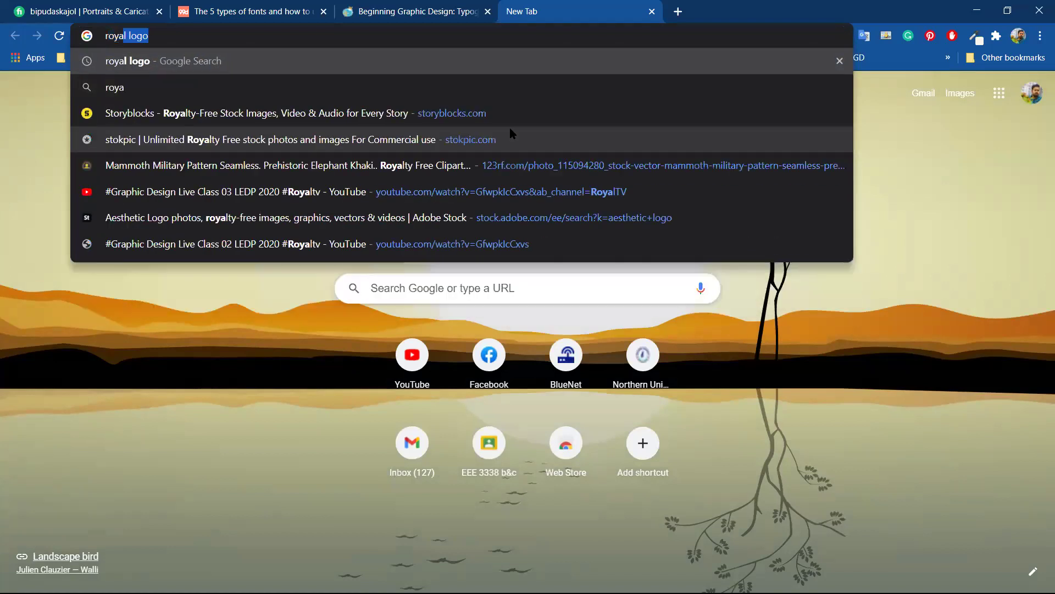
{"action": "left_click", "coordinate": [315, 59]}
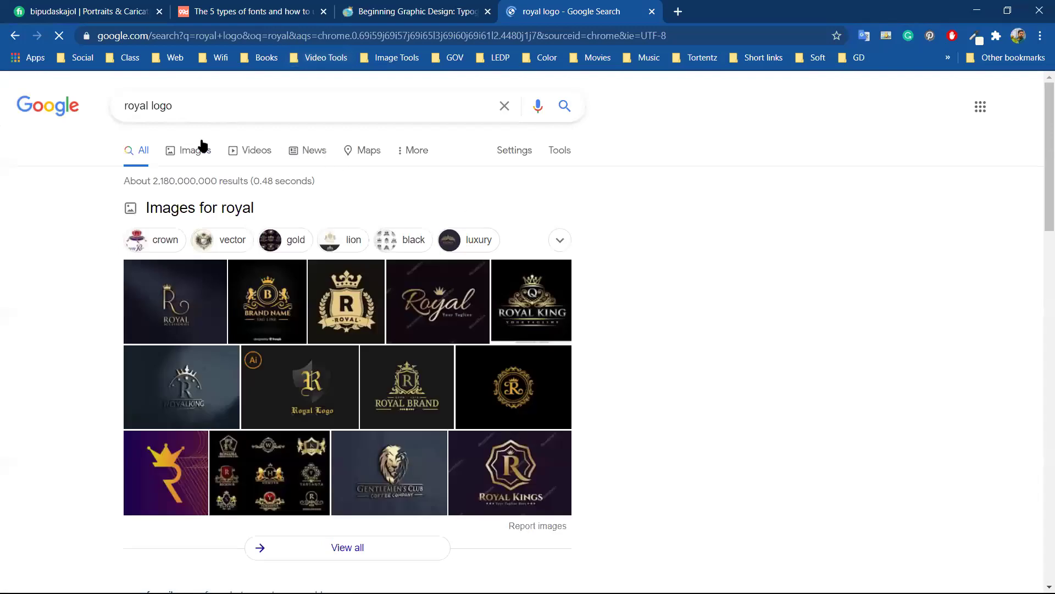
{"action": "left_click", "coordinate": [202, 152]}
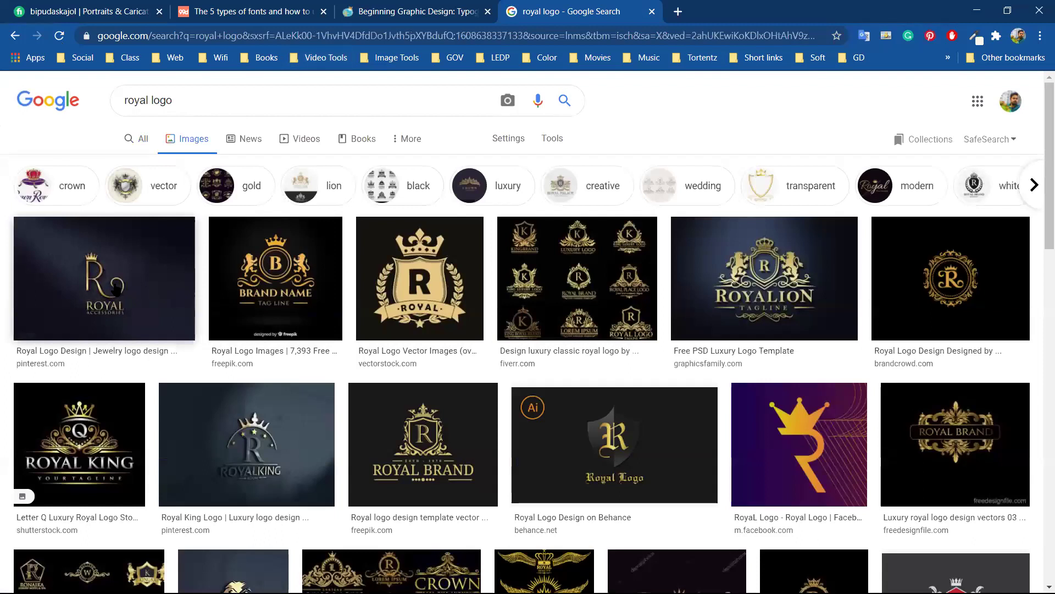
Preview the Royal Accessories and Royal King logos, plus the Royal Orchid Flowers logo among the related images.
{"action": "left_click", "coordinate": [113, 307]}
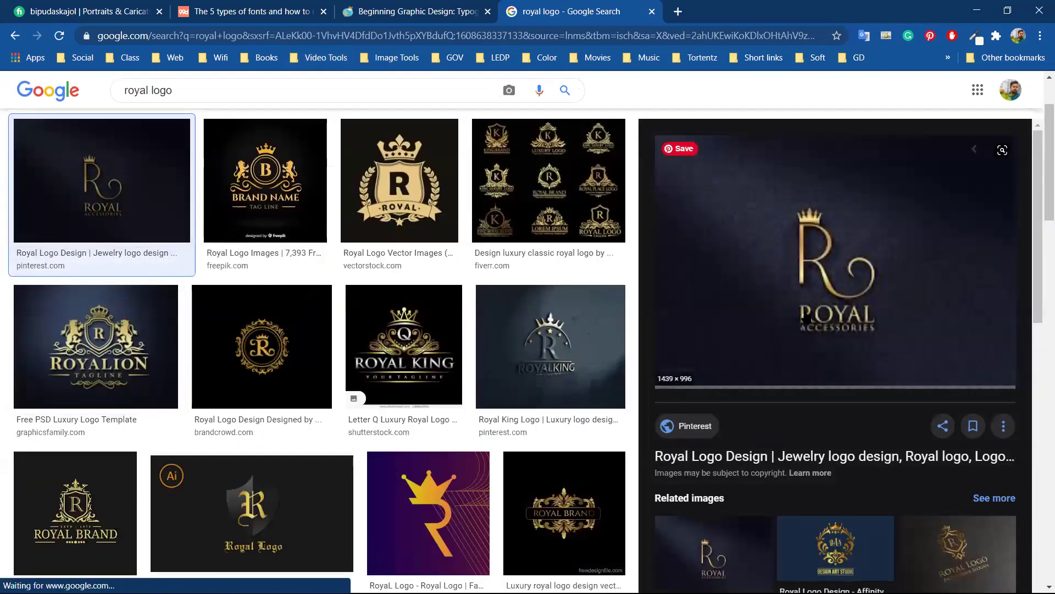
{"action": "left_click", "coordinate": [404, 343]}
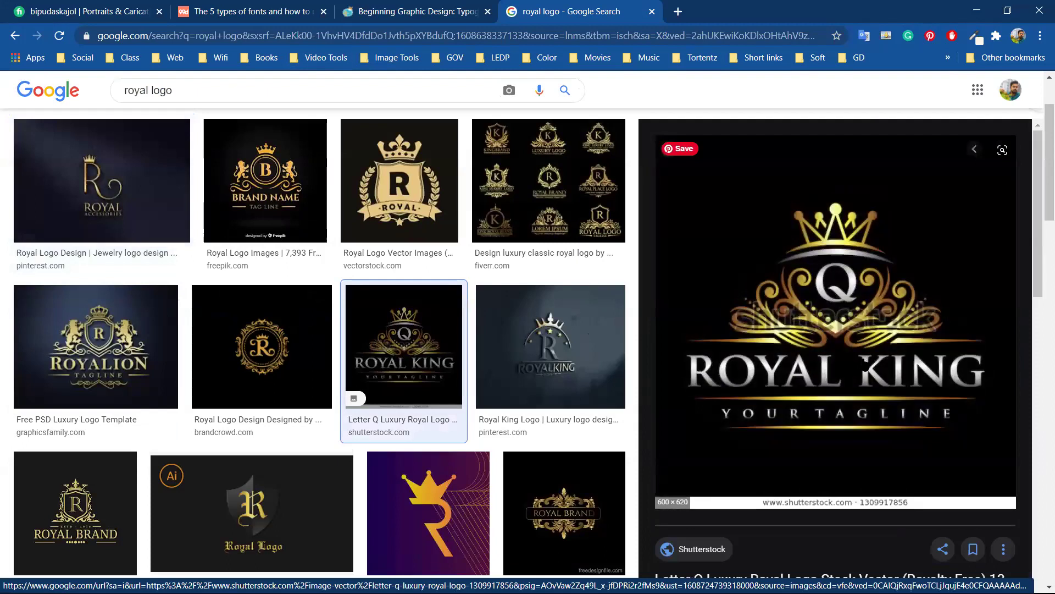
{"action": "scroll", "coordinate": [865, 364], "scroll_direction": "down", "scroll_amount": 9}
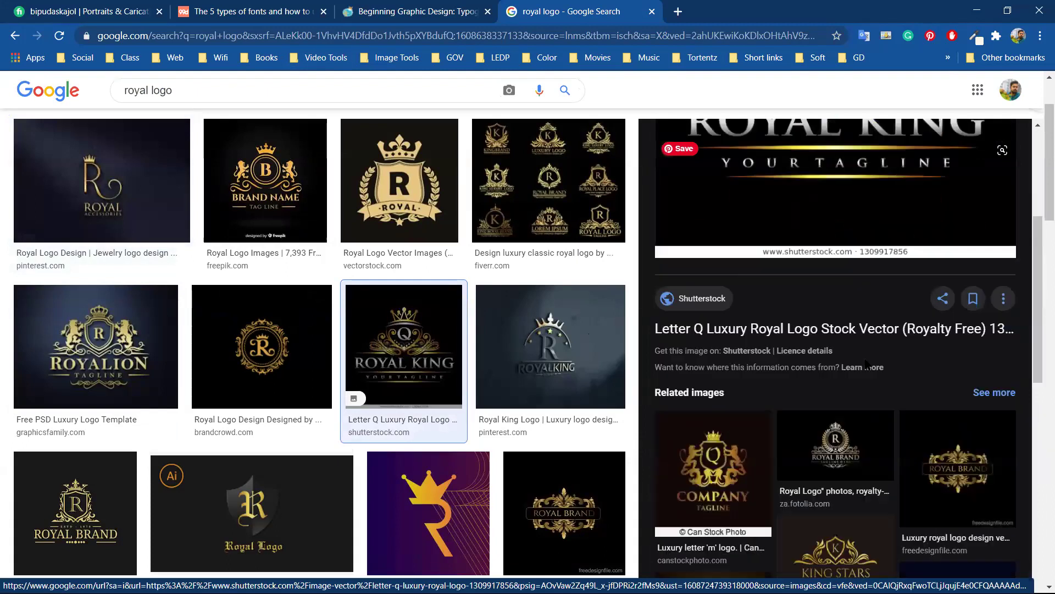
{"action": "scroll", "coordinate": [867, 363], "scroll_direction": "down", "scroll_amount": 6}
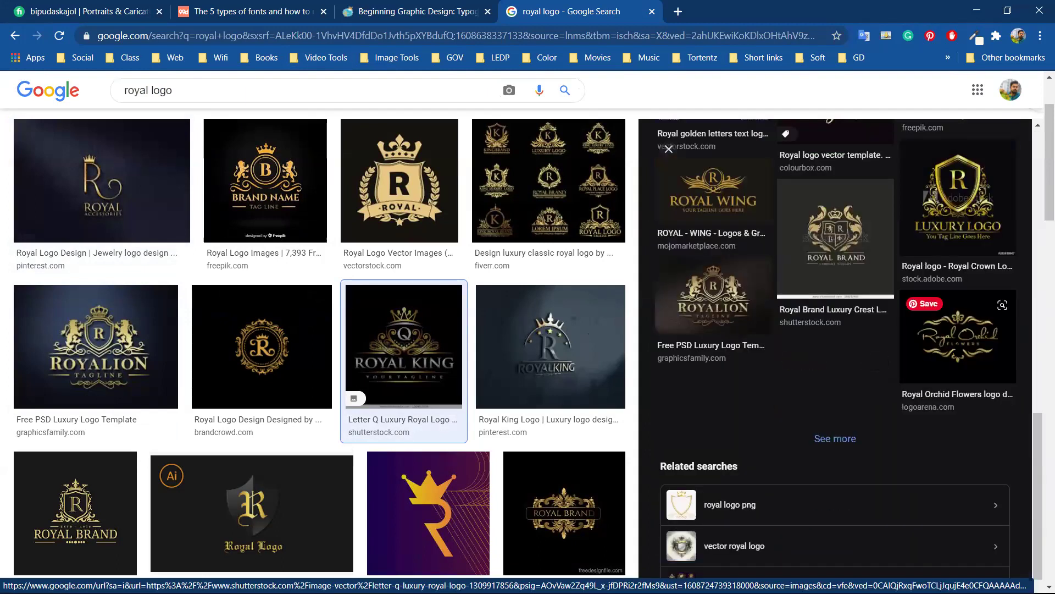
{"action": "left_click", "coordinate": [954, 338]}
Browse further down the royal logo results and preview the "Luxurious" logo from GraphicRiver.
{"action": "scroll", "coordinate": [418, 473], "scroll_direction": "down", "scroll_amount": 4}
{"action": "scroll", "coordinate": [329, 428], "scroll_direction": "down", "scroll_amount": 2}
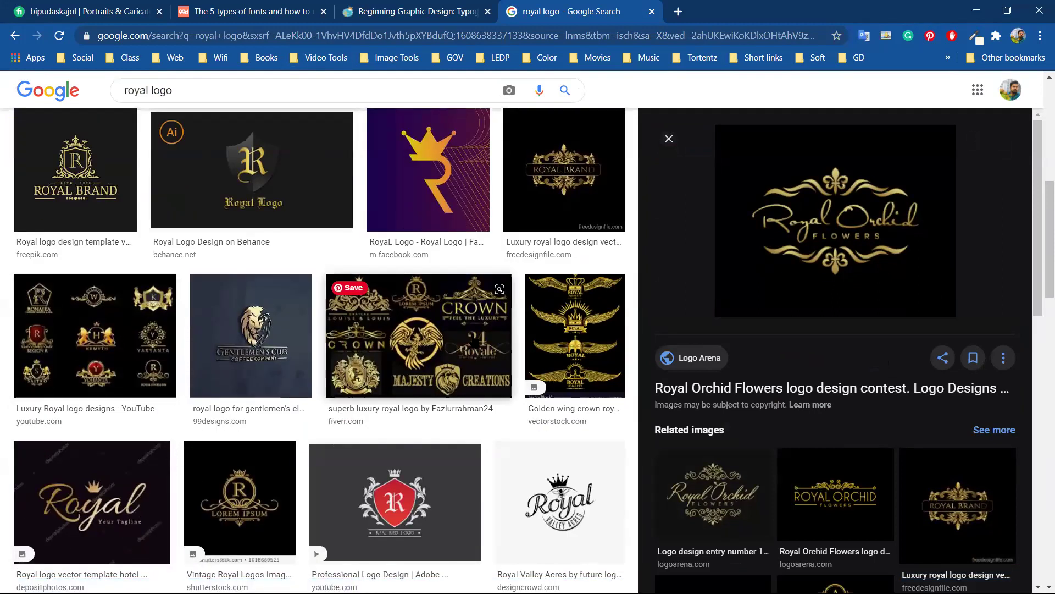
{"action": "scroll", "coordinate": [320, 351], "scroll_direction": "down", "scroll_amount": 1}
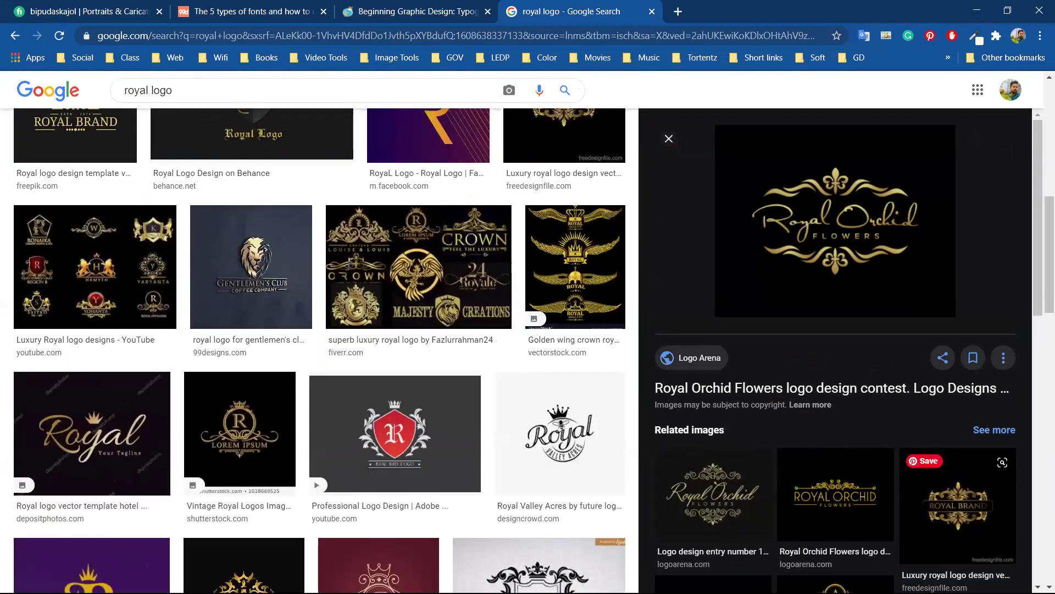
{"action": "scroll", "coordinate": [384, 435], "scroll_direction": "down", "scroll_amount": 1}
{"action": "scroll", "coordinate": [385, 435], "scroll_direction": "down", "scroll_amount": 2}
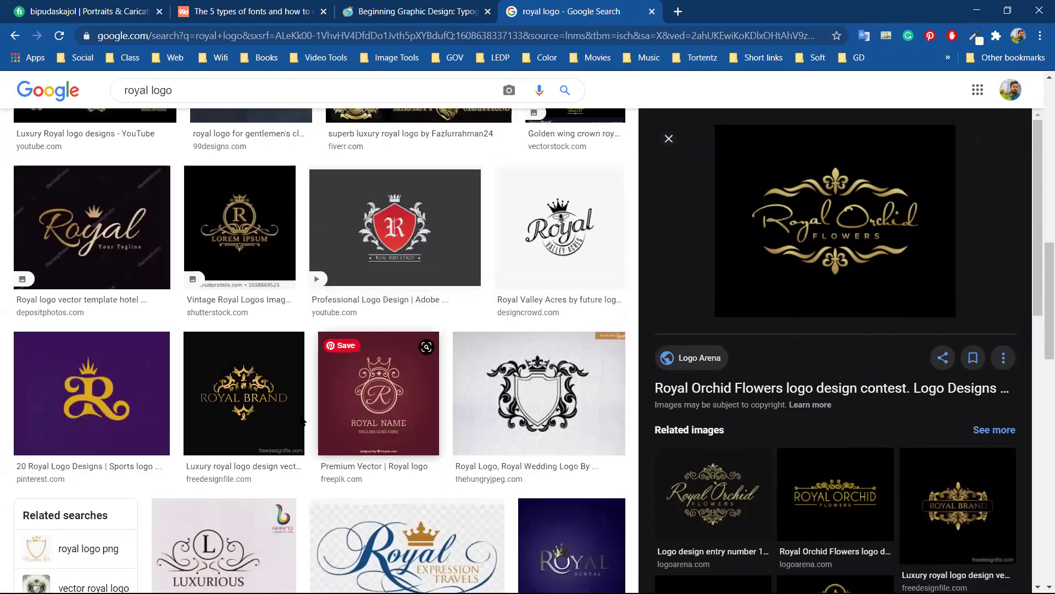
{"action": "scroll", "coordinate": [296, 388], "scroll_direction": "down", "scroll_amount": 3}
{"action": "scroll", "coordinate": [304, 396], "scroll_direction": "down", "scroll_amount": 2}
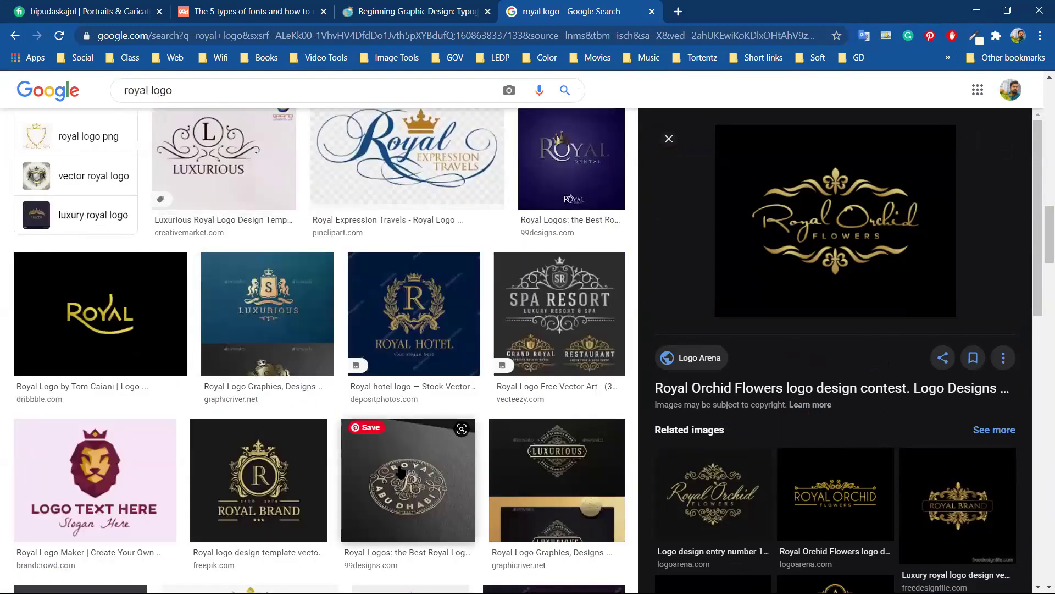
{"action": "scroll", "coordinate": [560, 396], "scroll_direction": "down", "scroll_amount": 1}
{"action": "left_click", "coordinate": [570, 388]}
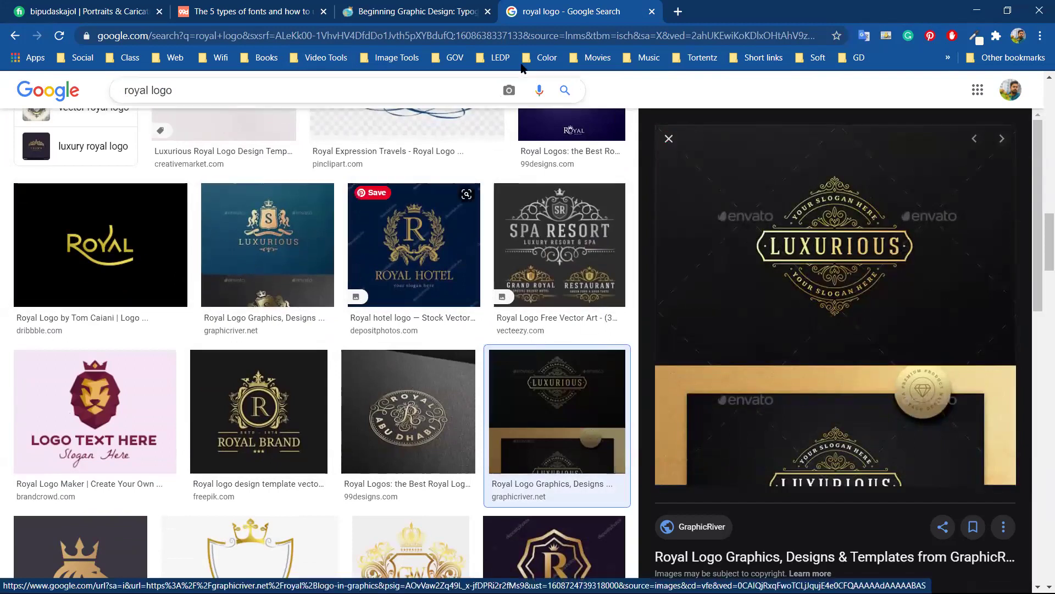
Return to the GCFGlobal typography tutorial and examine the Sans serif fonts section with its "Sans" sample image.
{"action": "key", "text": "ctrl+shift+Tab"}
{"action": "scroll", "coordinate": [443, 289], "scroll_direction": "down", "scroll_amount": 5}
{"action": "scroll", "coordinate": [444, 289], "scroll_direction": "down", "scroll_amount": 3}
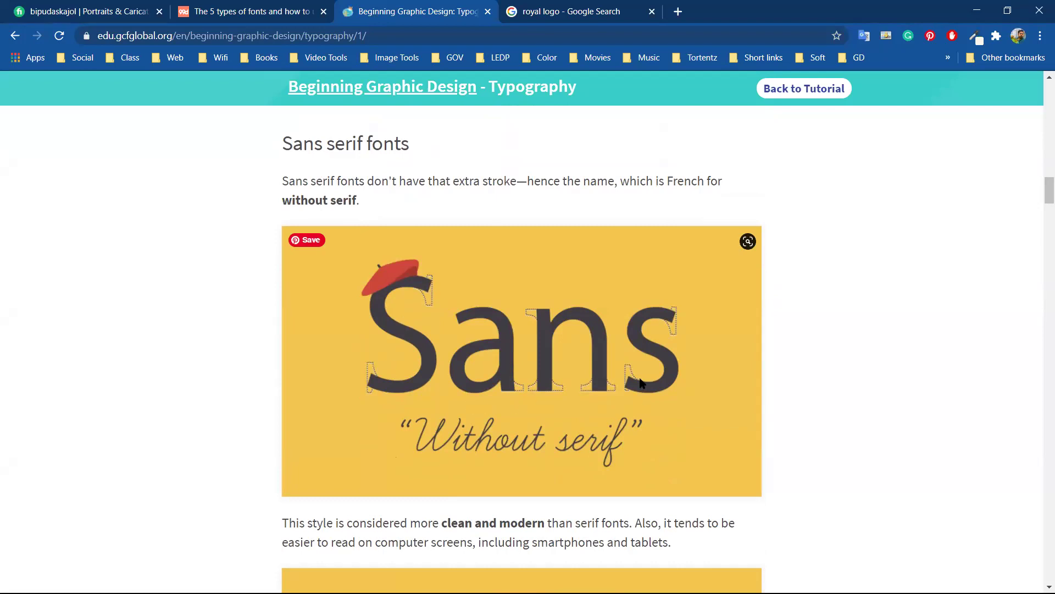
Switch back to the Google Images results and search for "serif font and sans serif font" instead.
{"action": "left_click", "coordinate": [594, 8]}
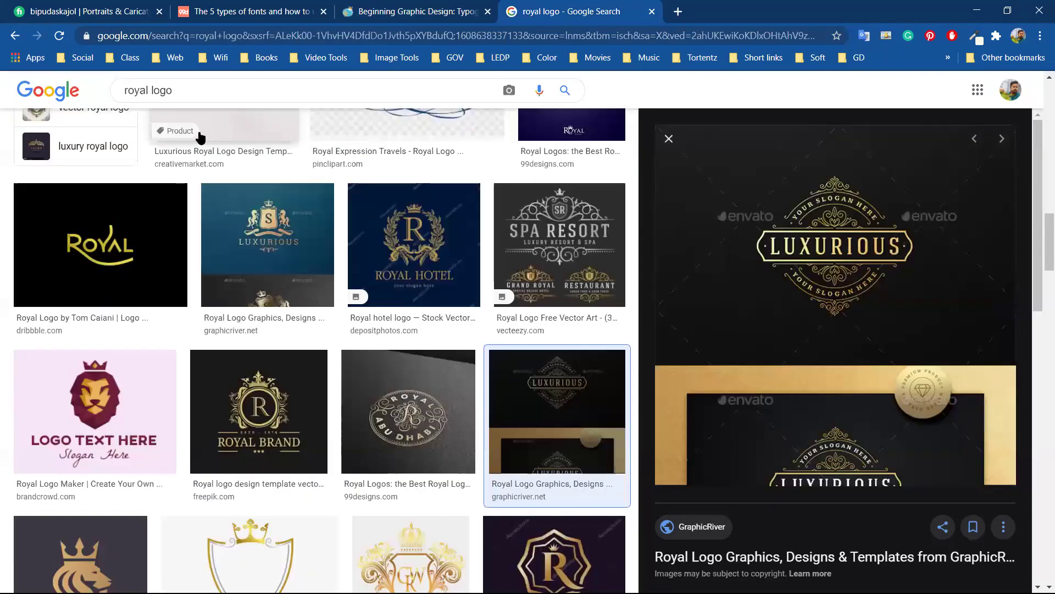
{"action": "left_click_drag", "start_coordinate": [193, 91], "coordinate": [50, 98]}
{"action": "type", "text": "serif"}
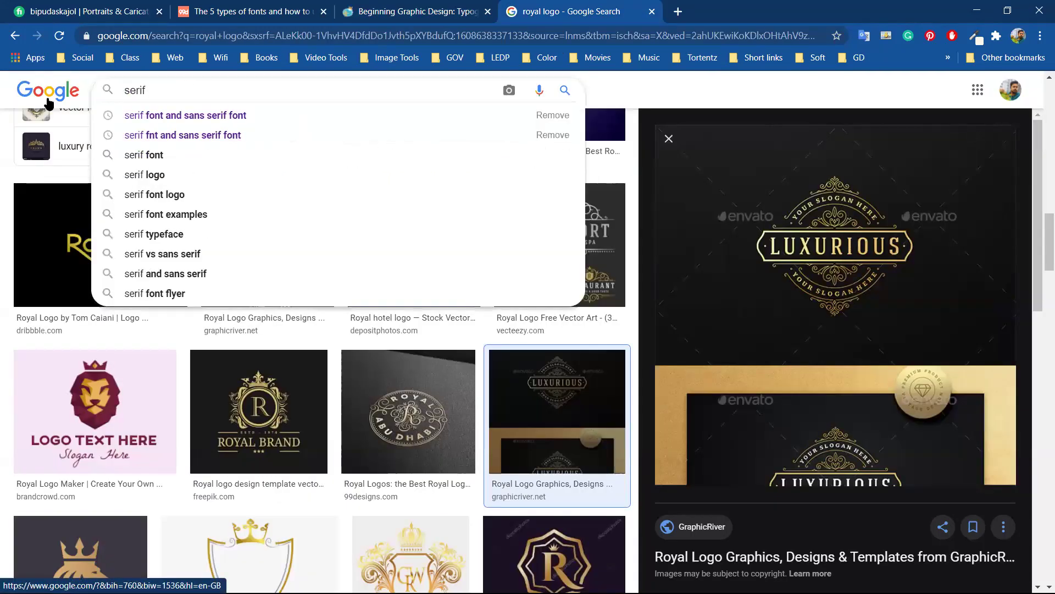
{"action": "left_click", "coordinate": [172, 116]}
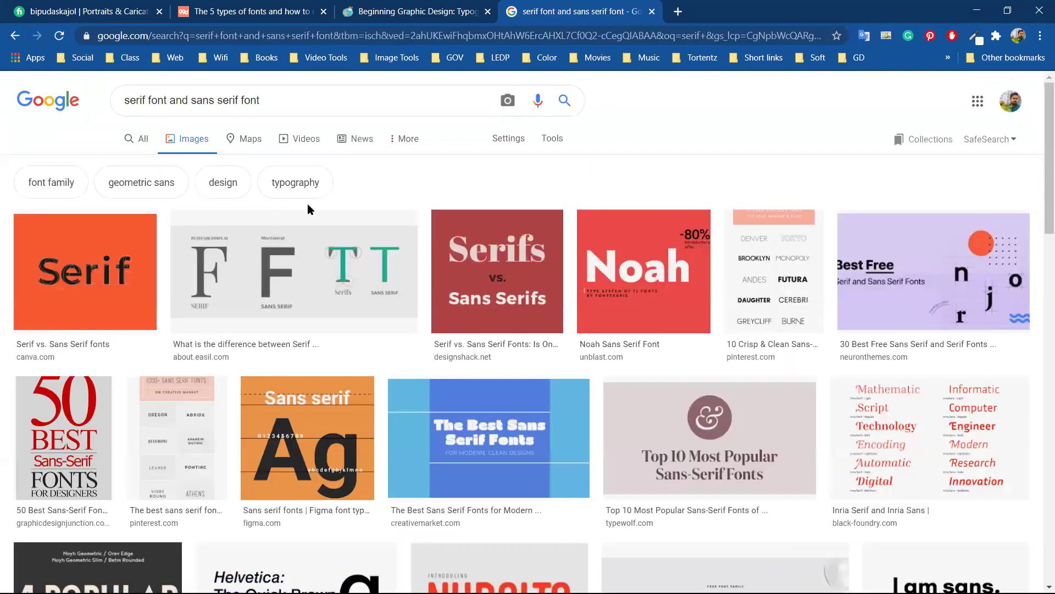
Preview the Easil serif versus sans serif comparison, the list of 10 clean sans-serif fonts and the "50 Best Sans-Serif Fonts" poster.
{"action": "left_click", "coordinate": [306, 275]}
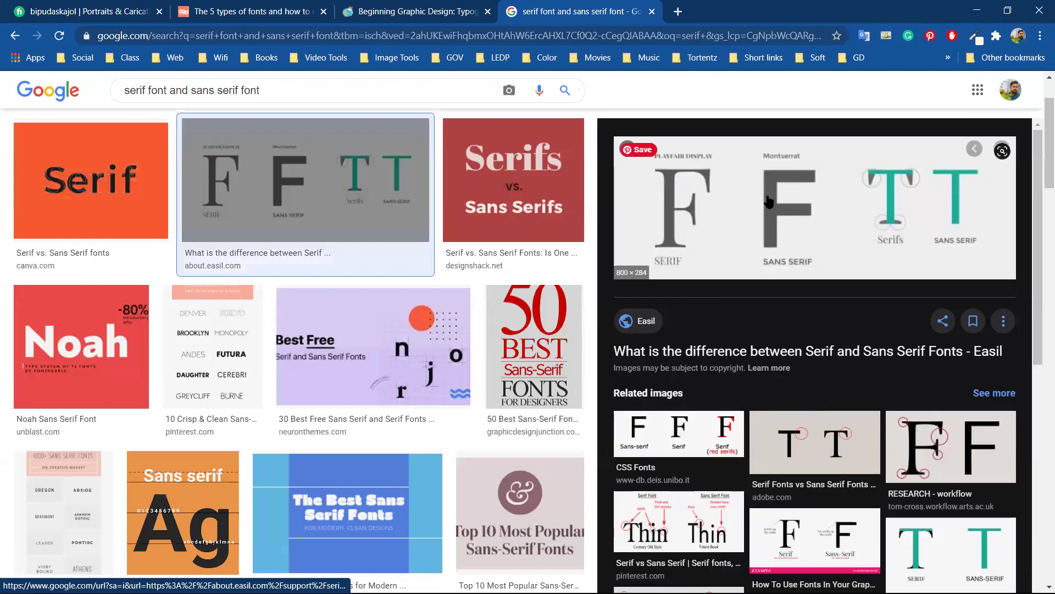
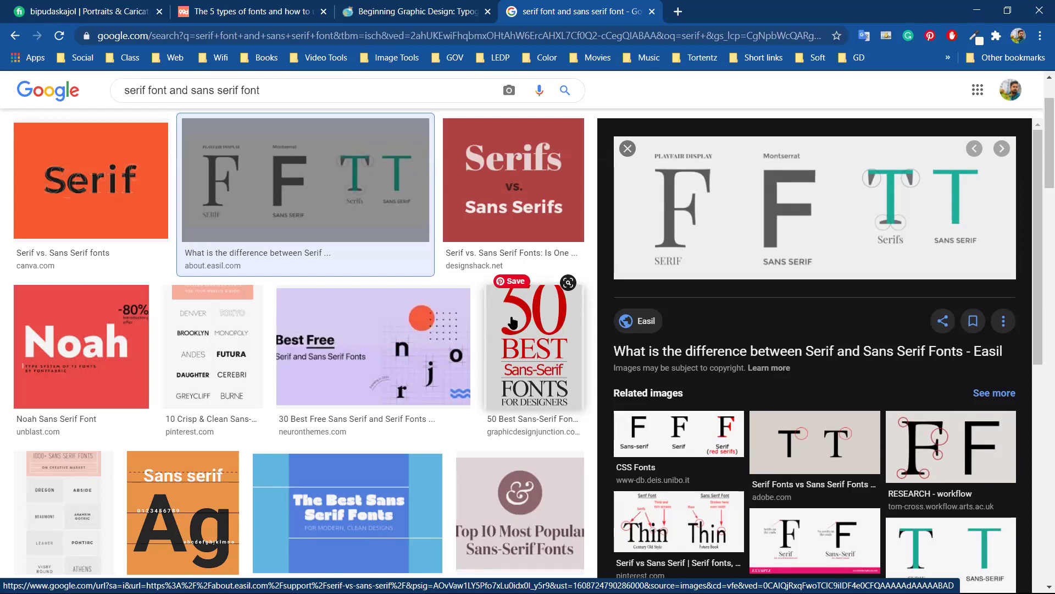
{"action": "left_click", "coordinate": [223, 338]}
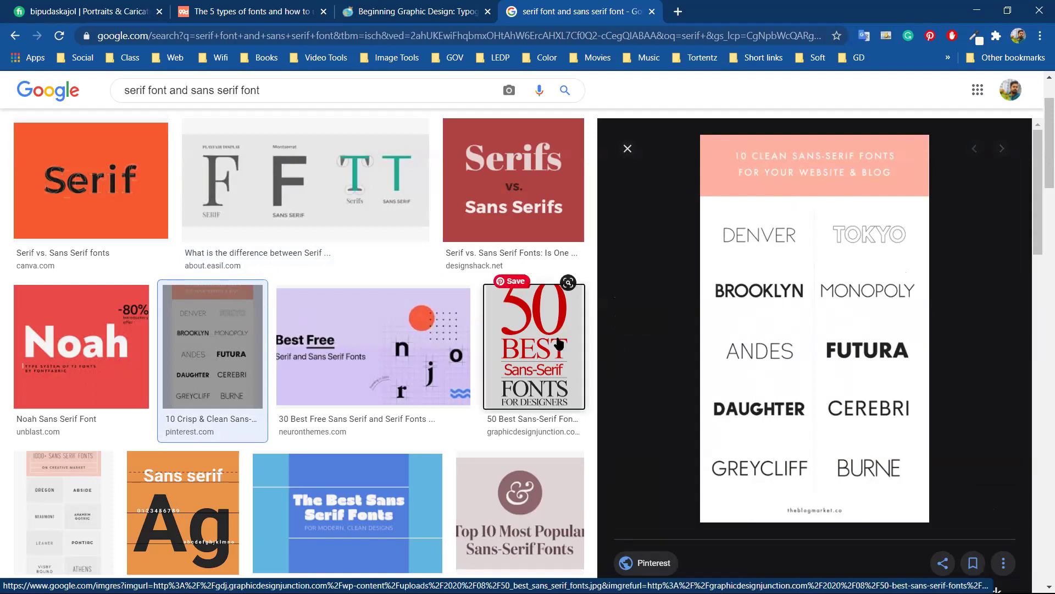
{"action": "left_click", "coordinate": [531, 352]}
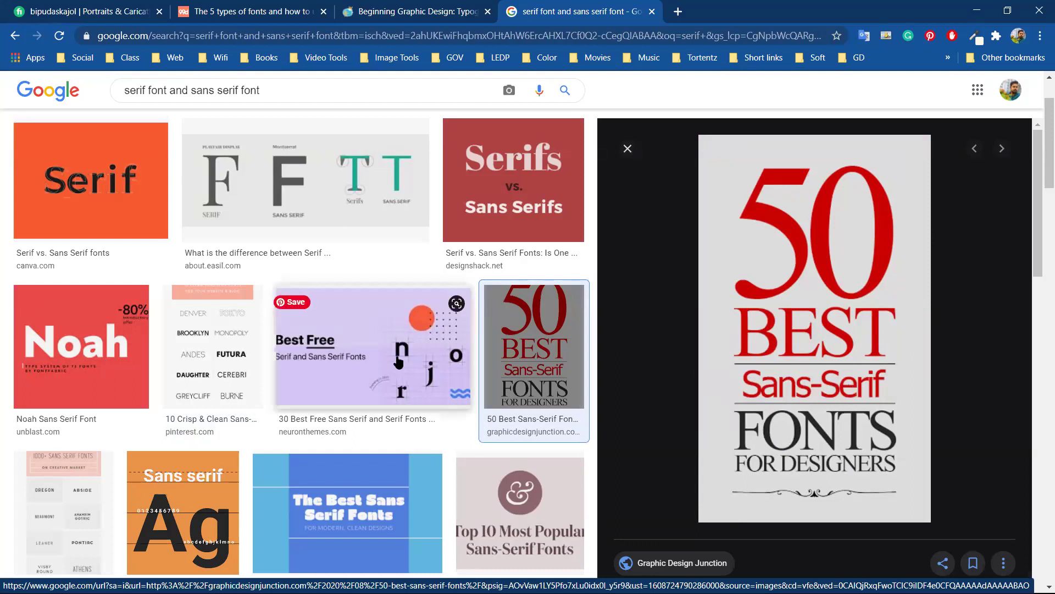
Preview the related "50 Modern Serif Fonts" poster, followed by the orange Figma "Sans serif" Ag sample.
{"action": "scroll", "coordinate": [400, 356], "scroll_direction": "down", "scroll_amount": 1}
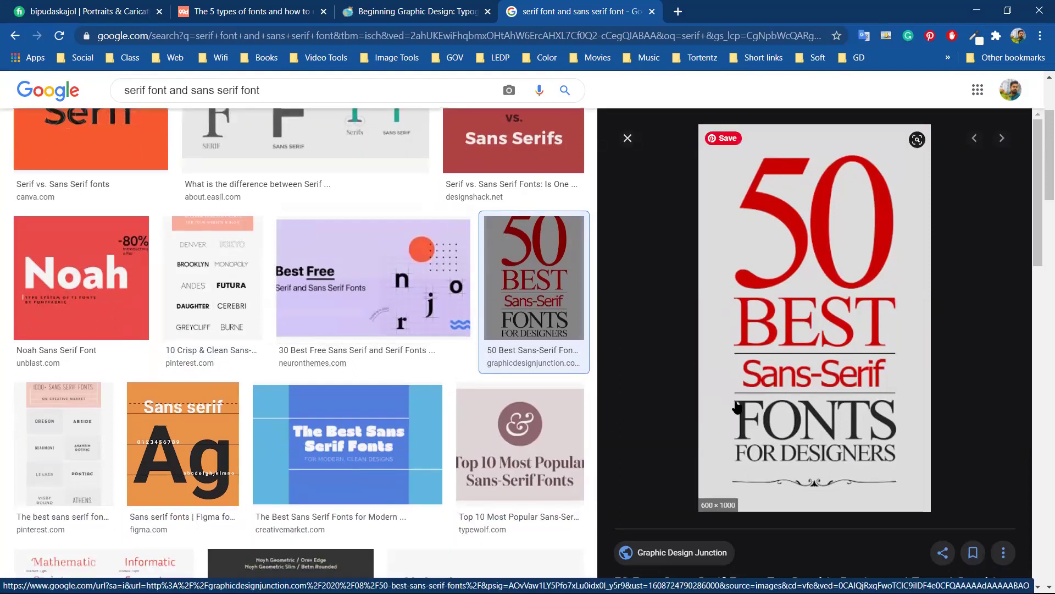
{"action": "scroll", "coordinate": [754, 419], "scroll_direction": "down", "scroll_amount": 5}
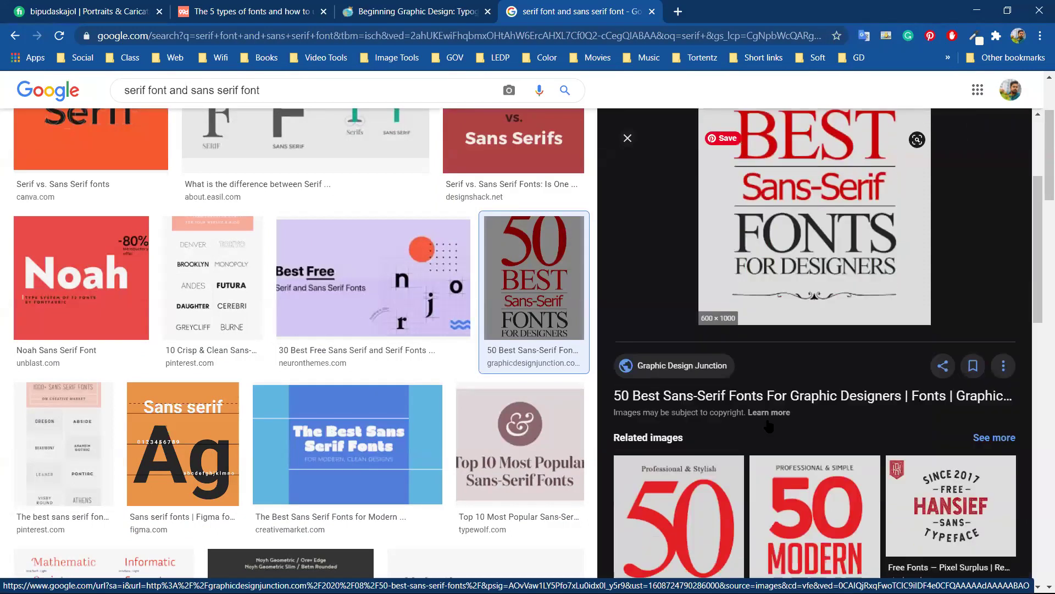
{"action": "scroll", "coordinate": [769, 418], "scroll_direction": "down", "scroll_amount": 1}
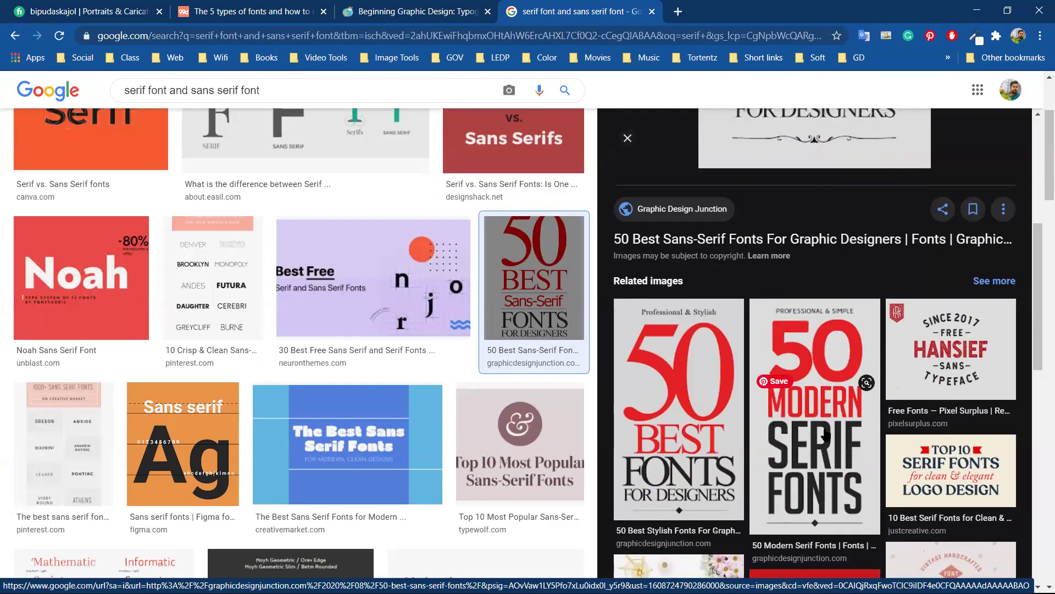
{"action": "left_click", "coordinate": [826, 436]}
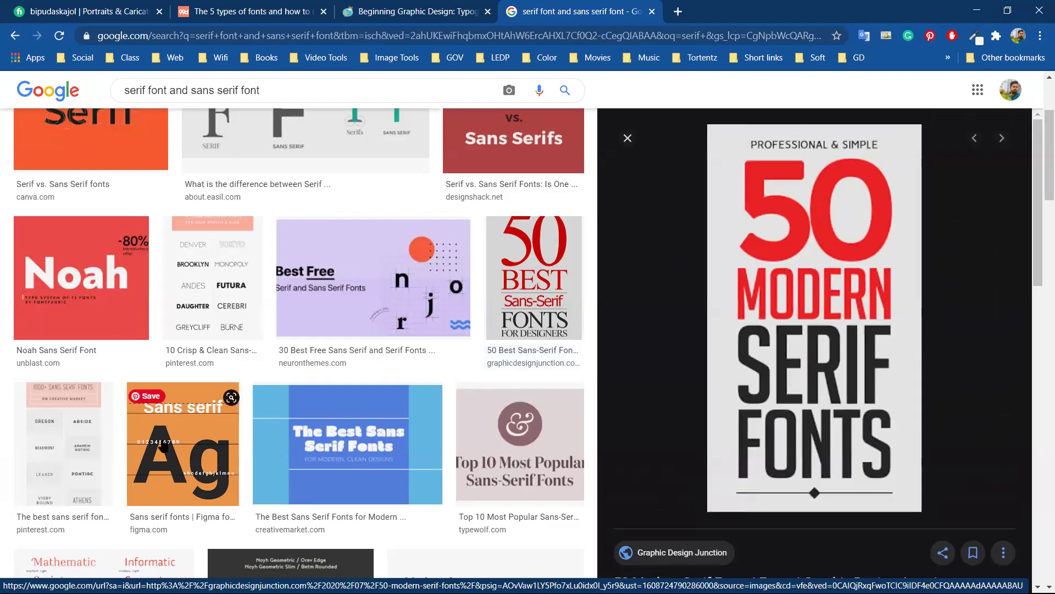
{"action": "left_click", "coordinate": [183, 445]}
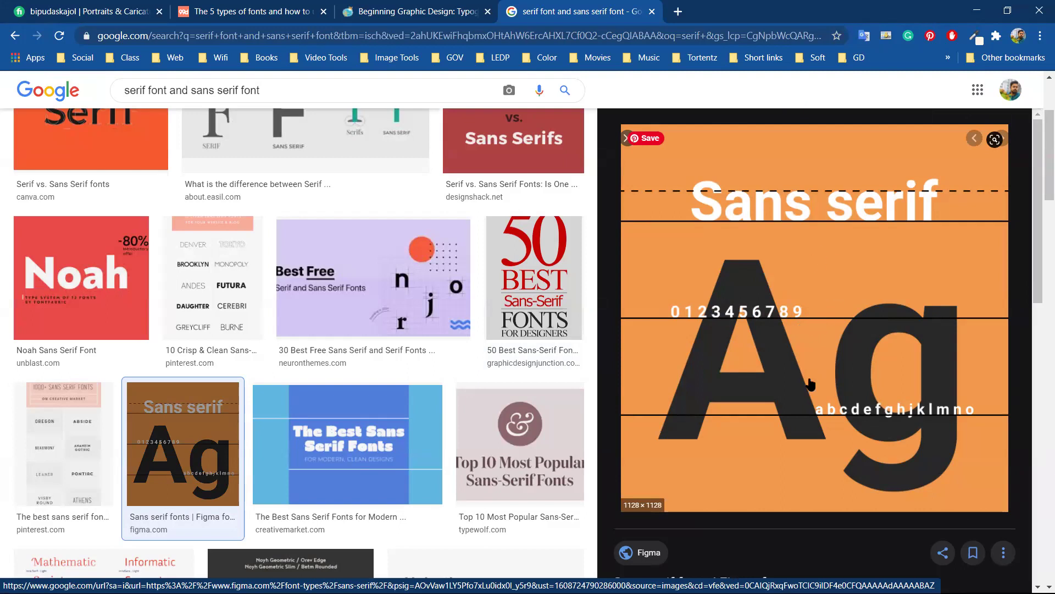
Open the bookmarked GraphicRiver design templates site in a new browser tab and go to its print Brochures category.
{"action": "left_click", "coordinate": [678, 12]}
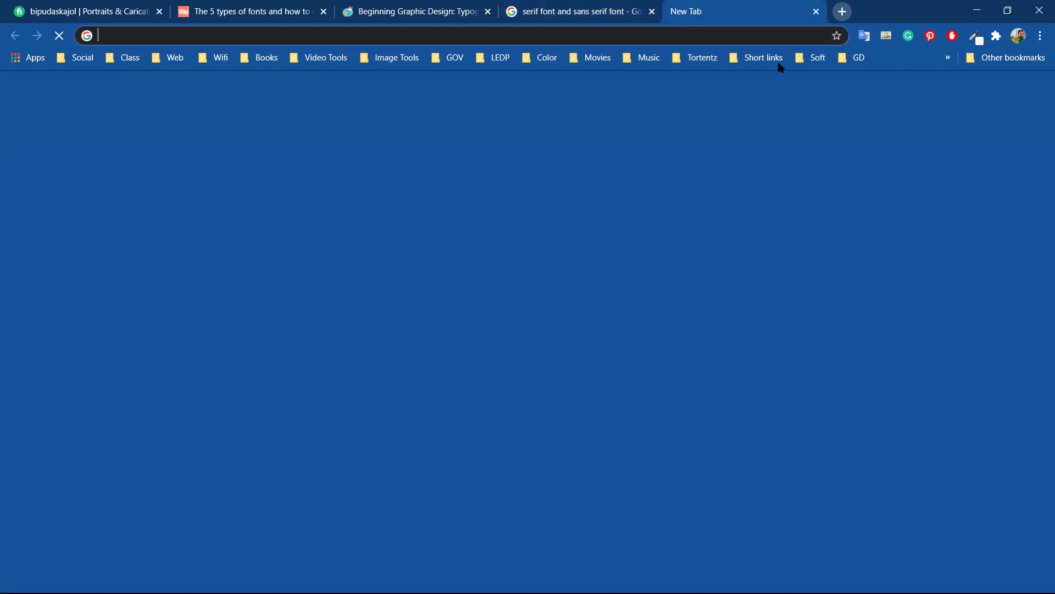
{"action": "left_click", "coordinate": [852, 58]}
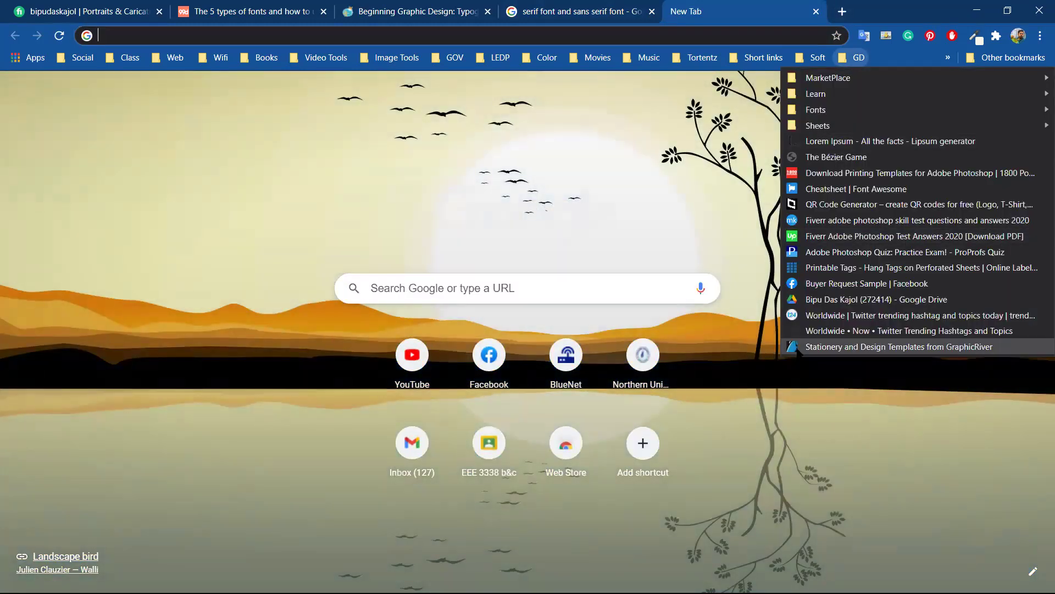
{"action": "left_click", "coordinate": [797, 347]}
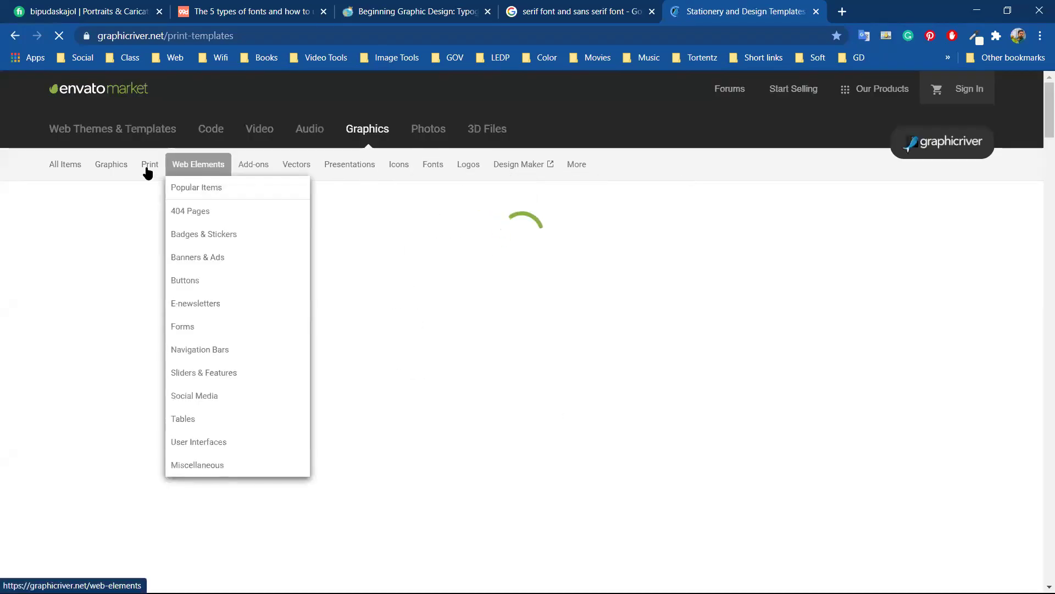
{"action": "mouse_move", "coordinate": [150, 166]}
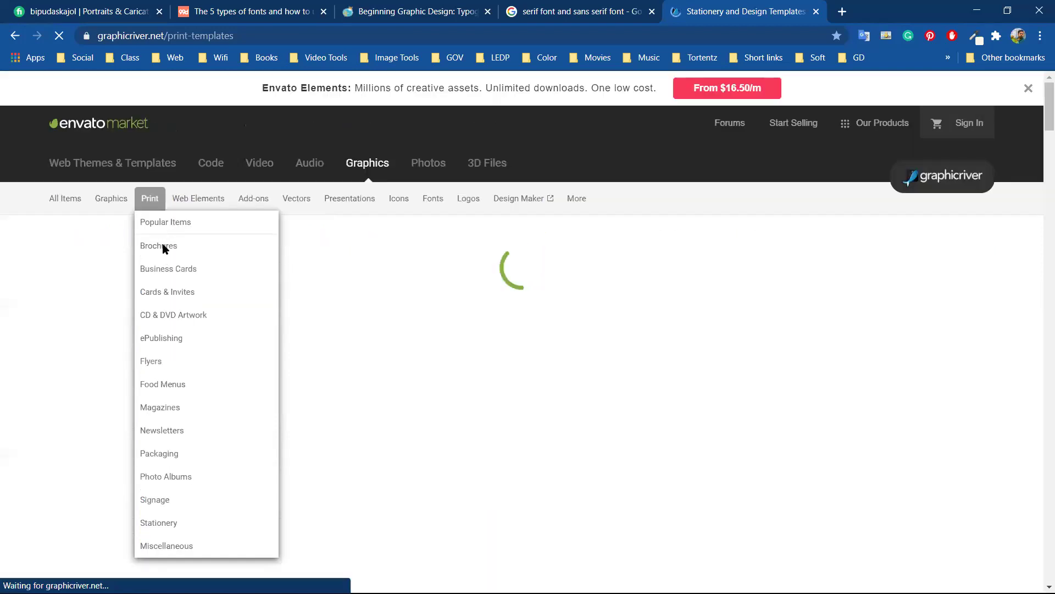
{"action": "left_click", "coordinate": [159, 247]}
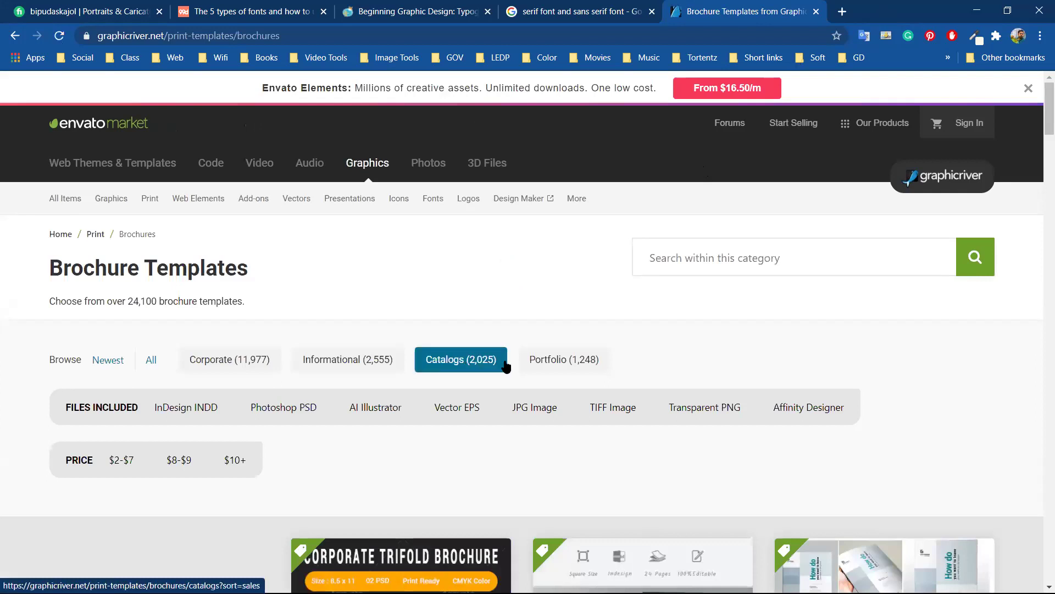
Open the 16-page Company Brochure Word template from the weekly bestsellers.
{"action": "scroll", "coordinate": [513, 360], "scroll_direction": "down", "scroll_amount": 6}
{"action": "scroll", "coordinate": [547, 388], "scroll_direction": "down", "scroll_amount": 9}
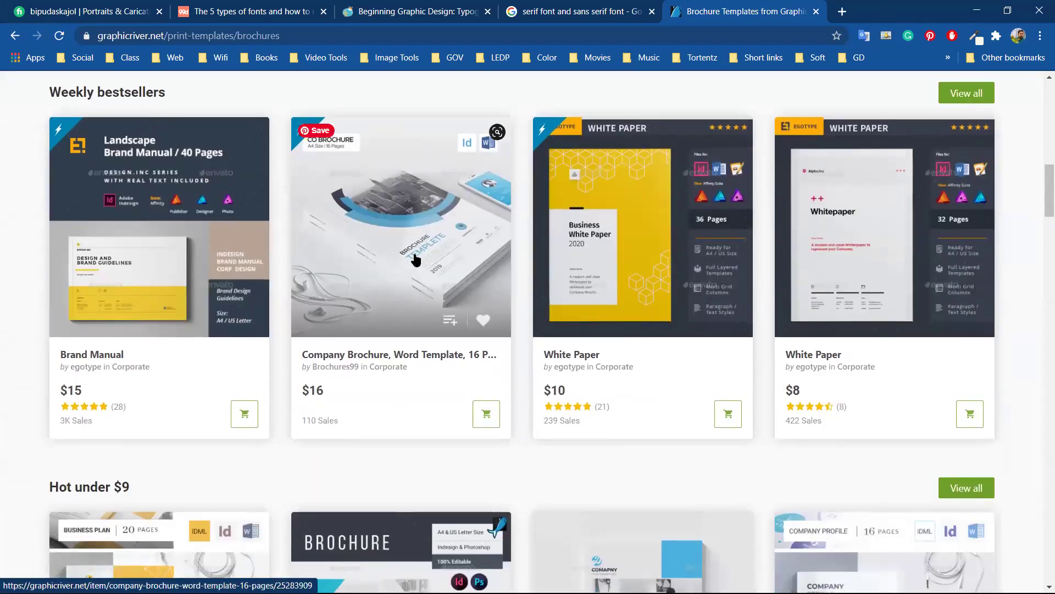
{"action": "left_click", "coordinate": [417, 256]}
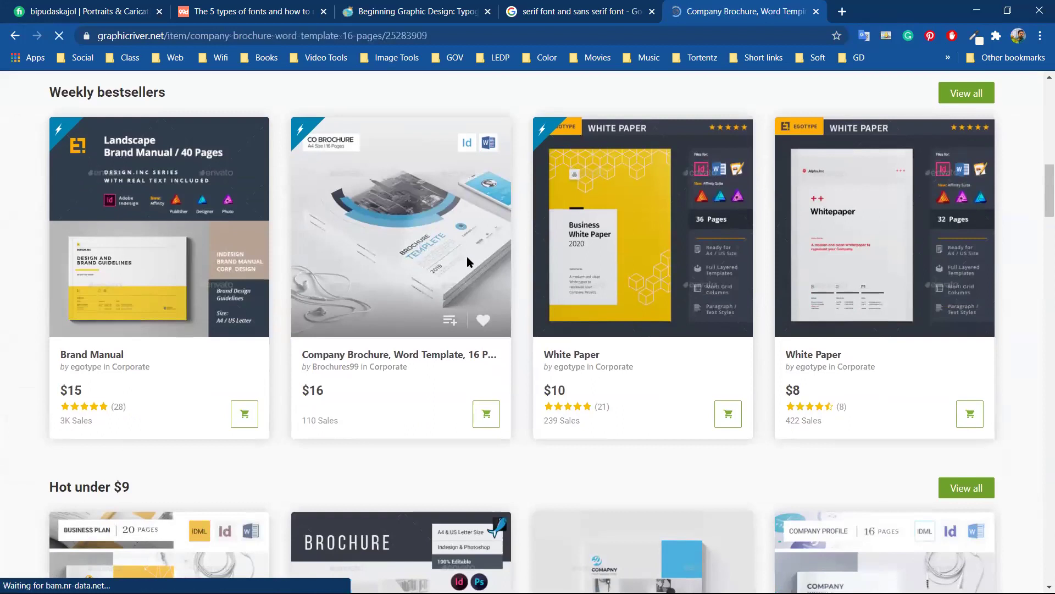
Enlarge the company brochure's preview image and examine the lettering on its cover.
{"action": "scroll", "coordinate": [387, 373], "scroll_direction": "down", "scroll_amount": 3}
{"action": "scroll", "coordinate": [387, 373], "scroll_direction": "down", "scroll_amount": 3}
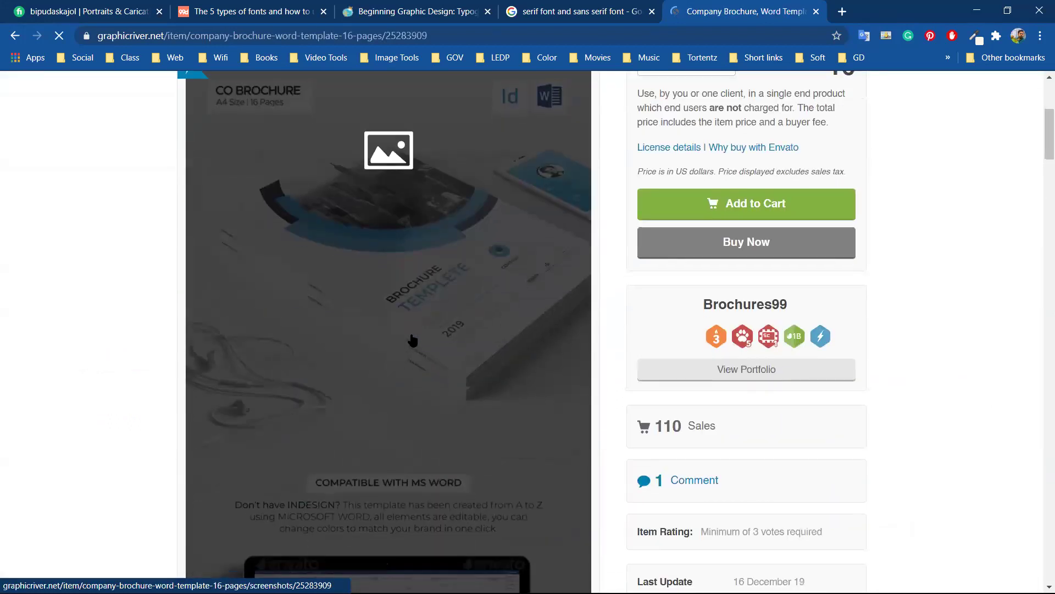
{"action": "left_click", "coordinate": [409, 337]}
{"action": "scroll", "coordinate": [456, 415], "scroll_direction": "down", "scroll_amount": 4}
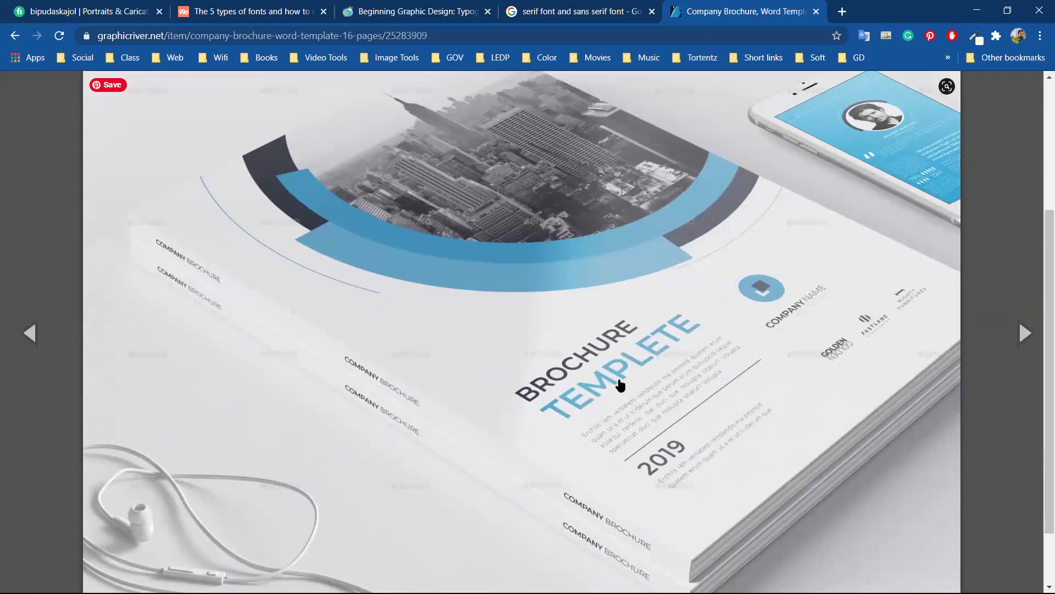
Page through all the company brochure's enlarged preview spreads, examining their headings and body text, until the cover image returns.
{"action": "left_click", "coordinate": [1024, 332]}
{"action": "scroll", "coordinate": [577, 348], "scroll_direction": "up", "scroll_amount": 3}
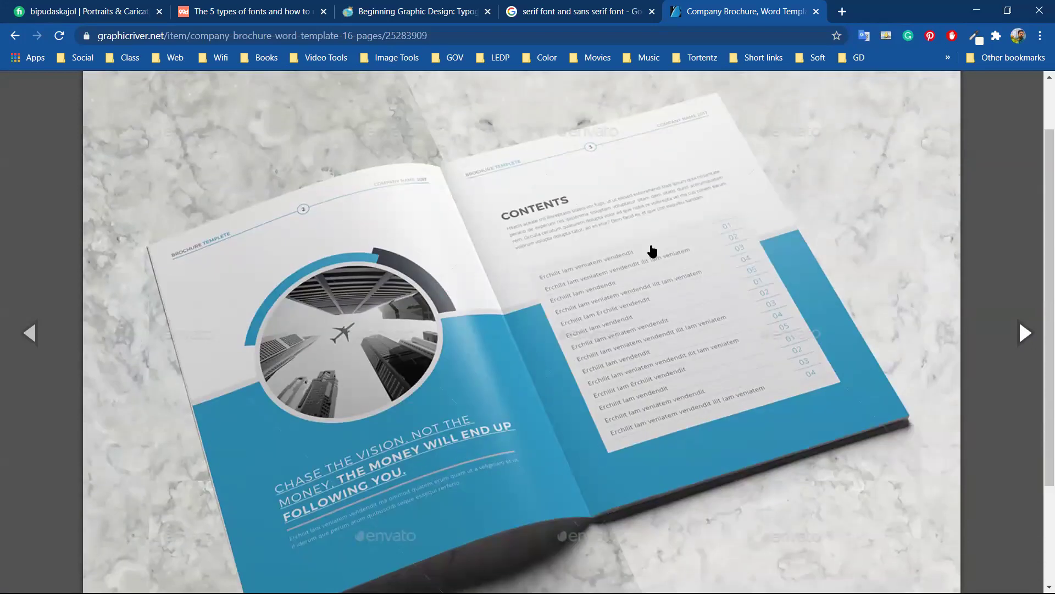
{"action": "left_click", "coordinate": [1024, 333]}
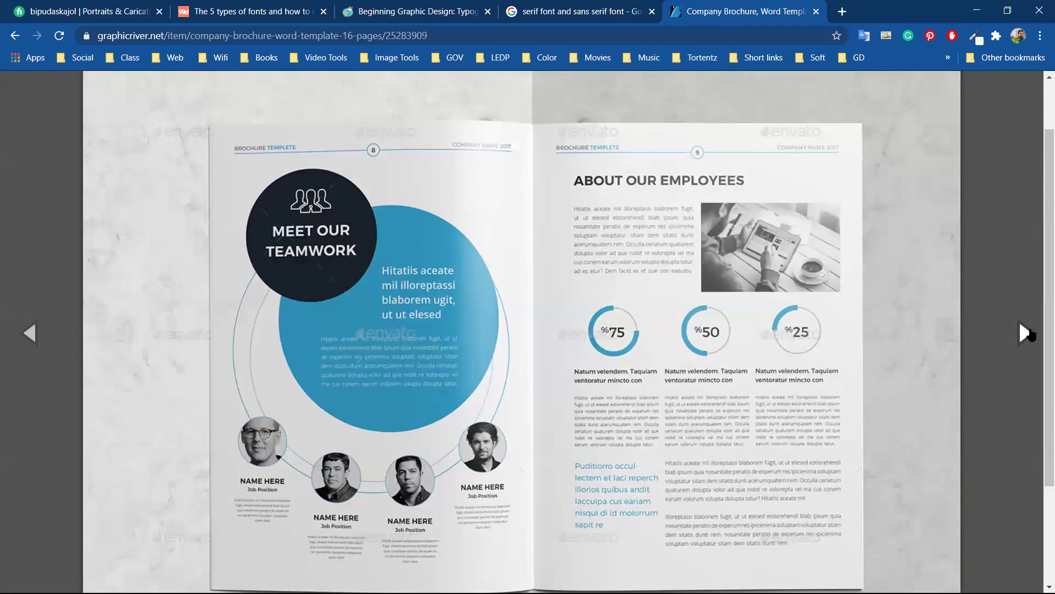
{"action": "left_click", "coordinate": [1023, 333]}
{"action": "left_click", "coordinate": [1024, 333]}
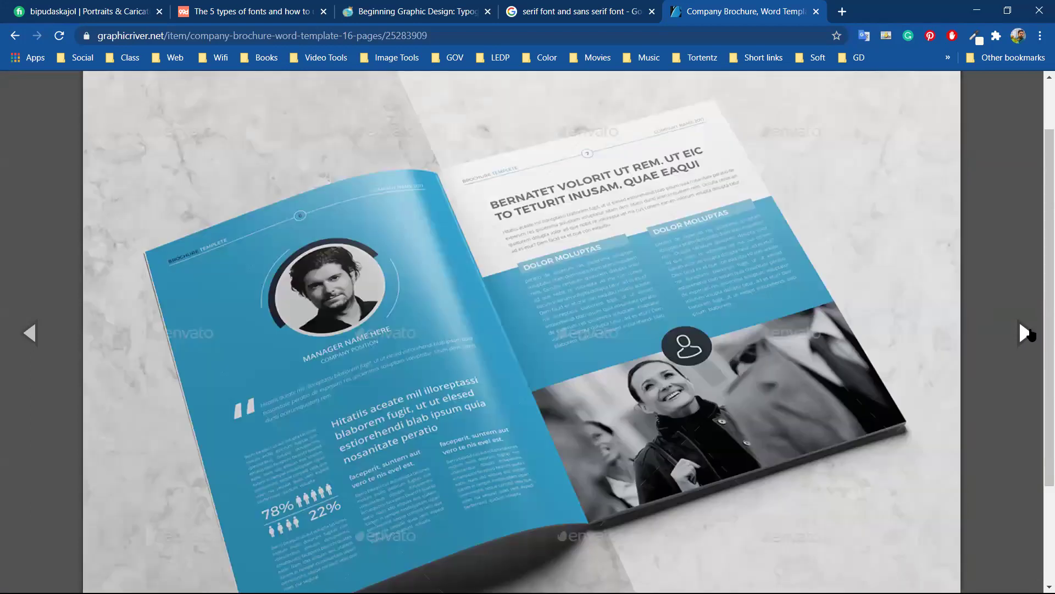
{"action": "left_click", "coordinate": [1024, 332]}
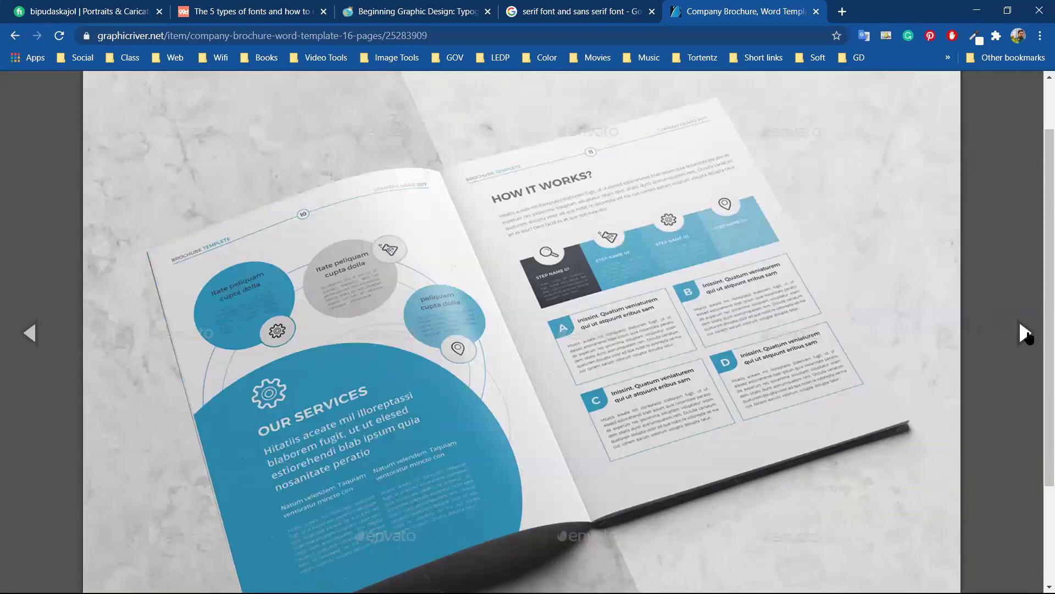
{"action": "left_click", "coordinate": [1023, 332]}
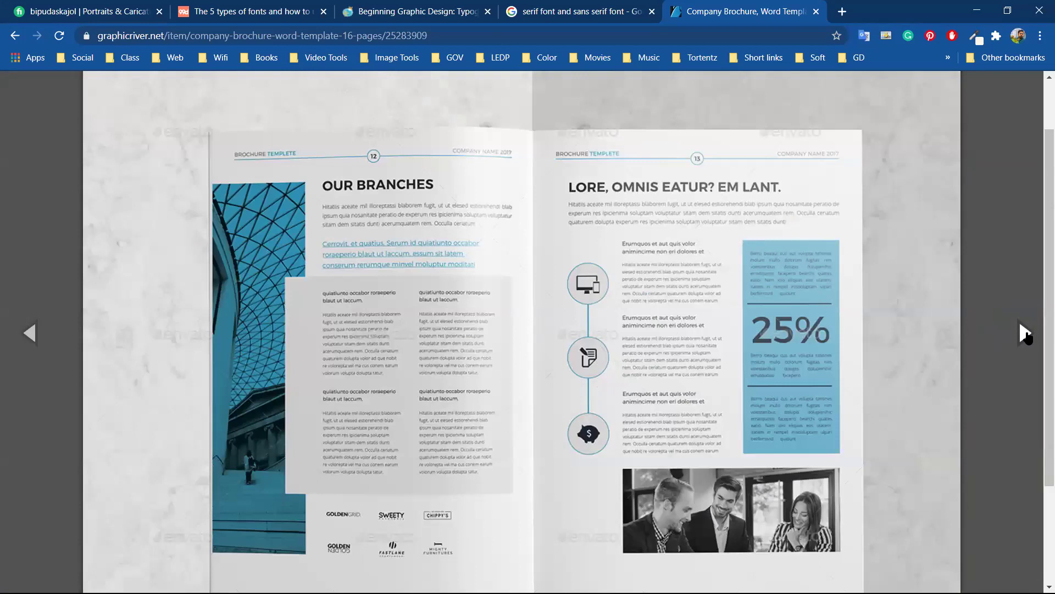
{"action": "left_click", "coordinate": [1023, 332]}
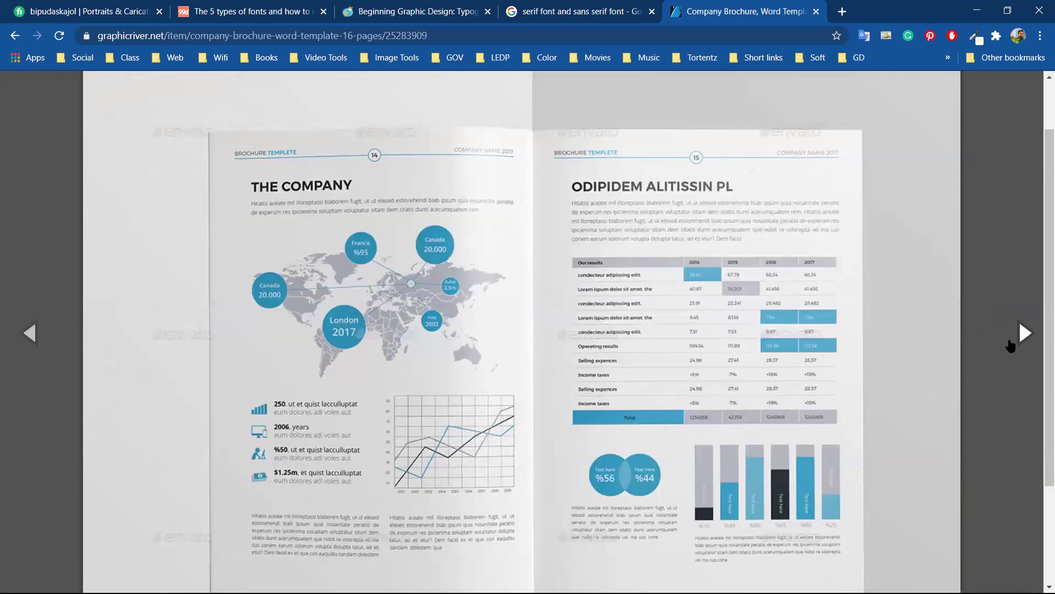
{"action": "left_click", "coordinate": [1028, 332]}
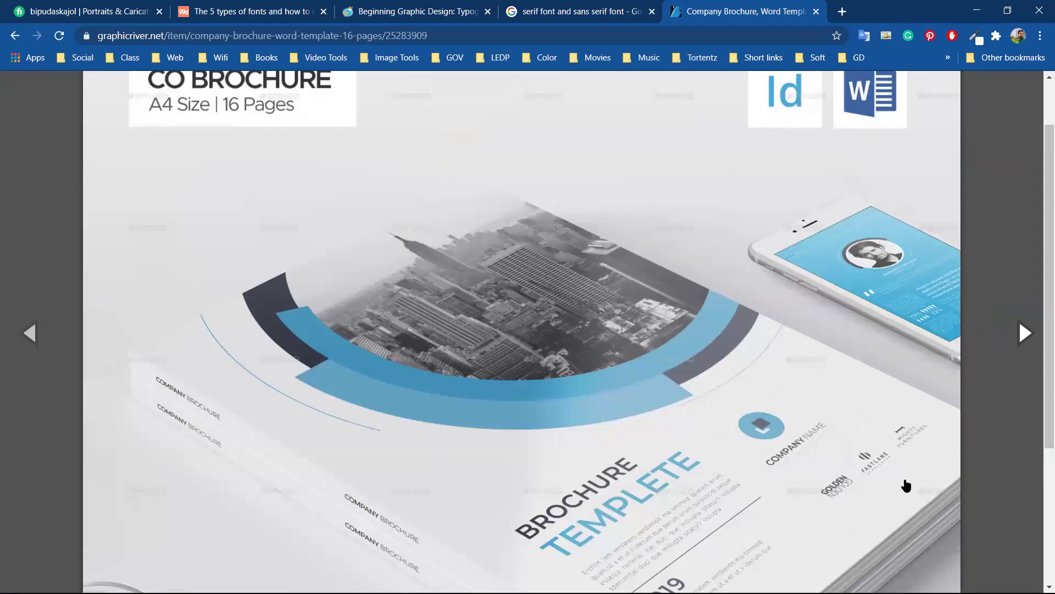
Return to the serif and sans serif image results and preview the "Big John Slim Joe Free Font" sample.
{"action": "left_click", "coordinate": [585, 6]}
{"action": "scroll", "coordinate": [544, 304], "scroll_direction": "down", "scroll_amount": 4}
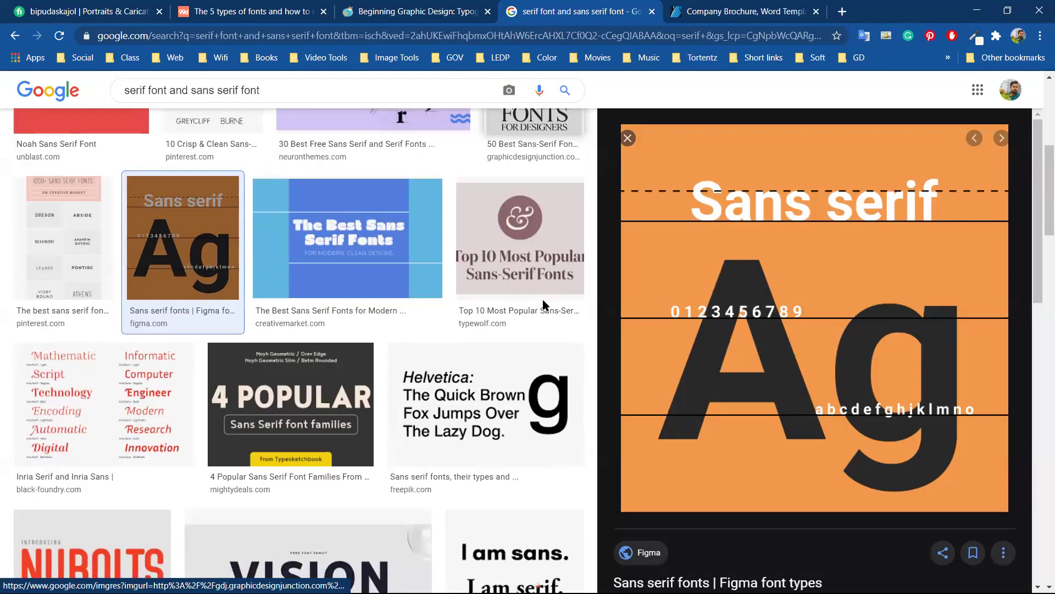
{"action": "scroll", "coordinate": [503, 330], "scroll_direction": "down", "scroll_amount": 5}
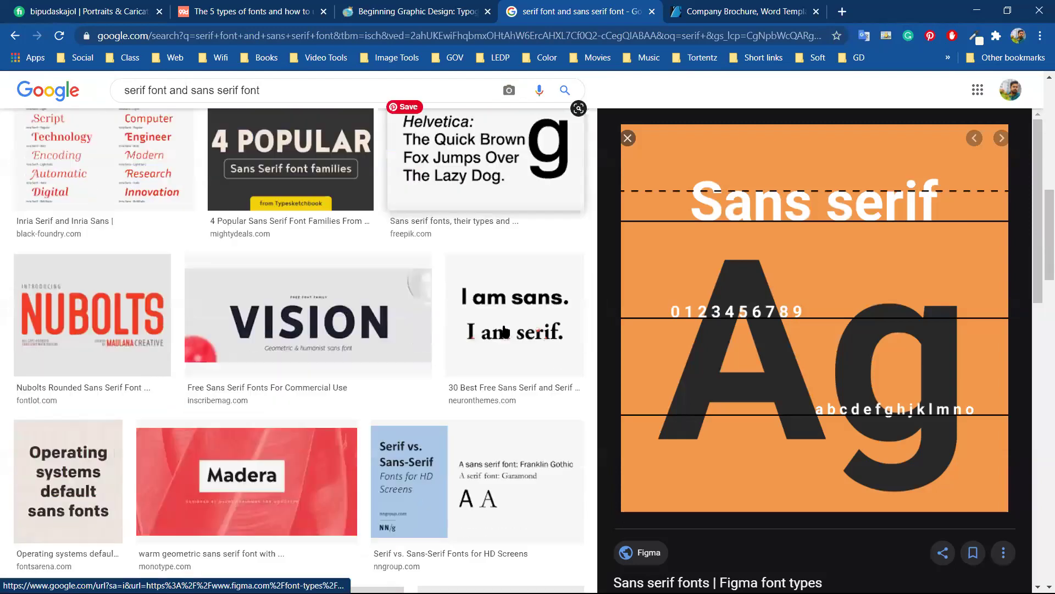
{"action": "scroll", "coordinate": [504, 332], "scroll_direction": "down", "scroll_amount": 6}
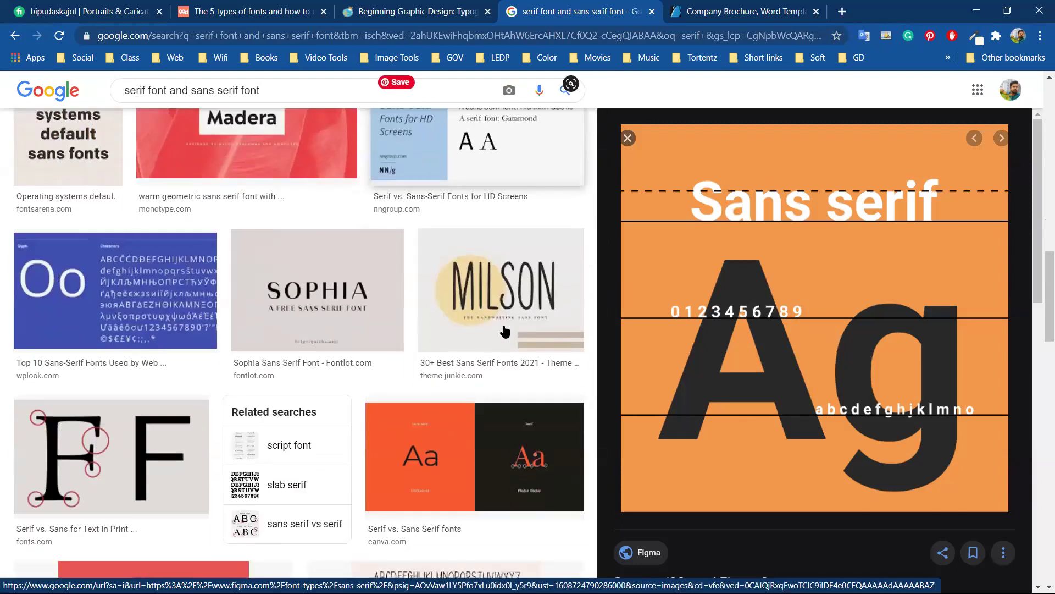
{"action": "scroll", "coordinate": [505, 331], "scroll_direction": "down", "scroll_amount": 4}
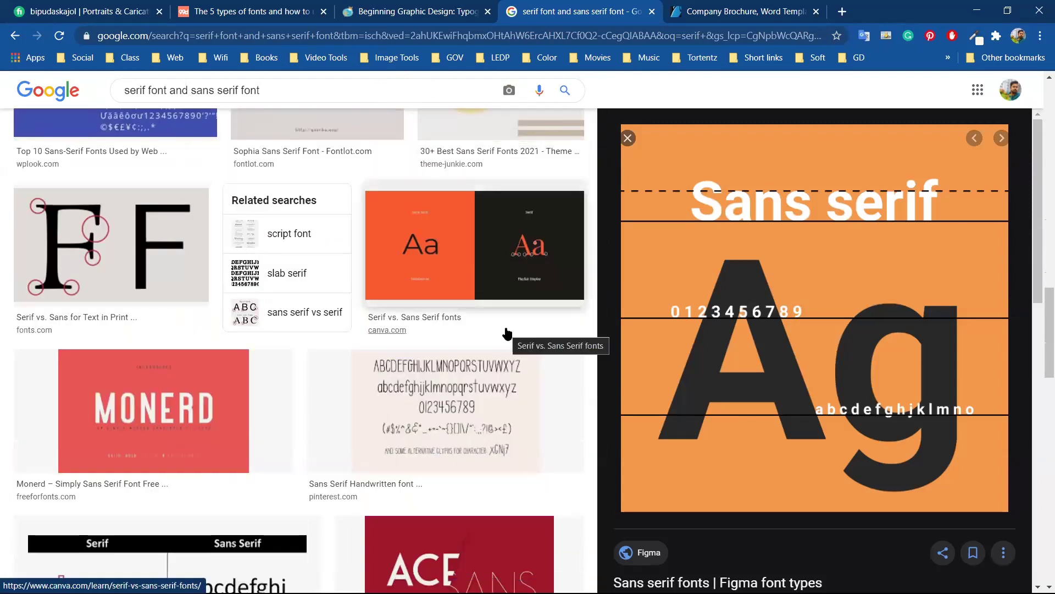
{"action": "scroll", "coordinate": [507, 334], "scroll_direction": "down", "scroll_amount": 3}
{"action": "scroll", "coordinate": [507, 334], "scroll_direction": "down", "scroll_amount": 2}
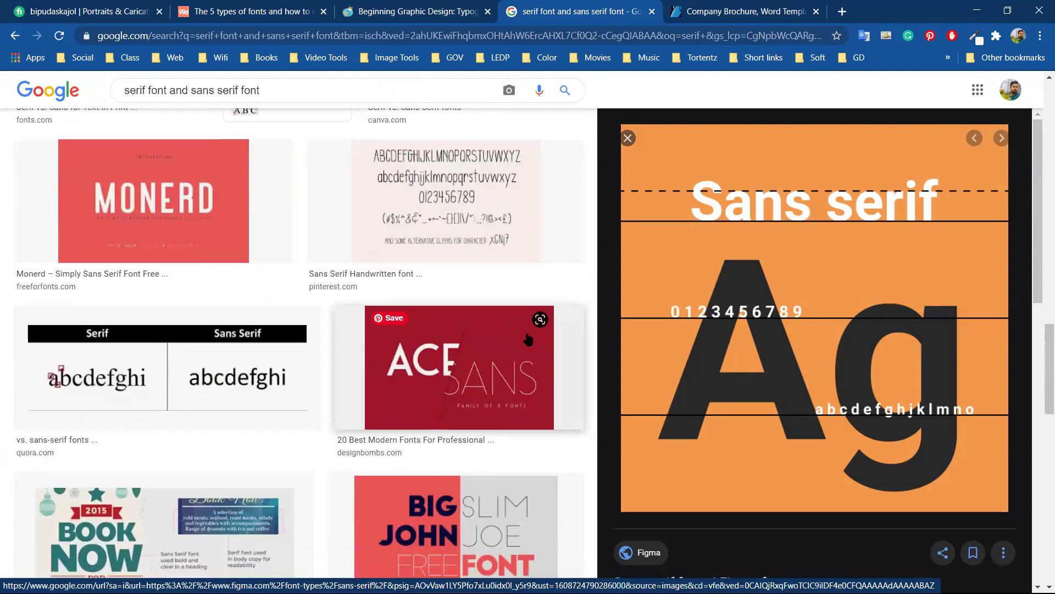
{"action": "left_click", "coordinate": [495, 434]}
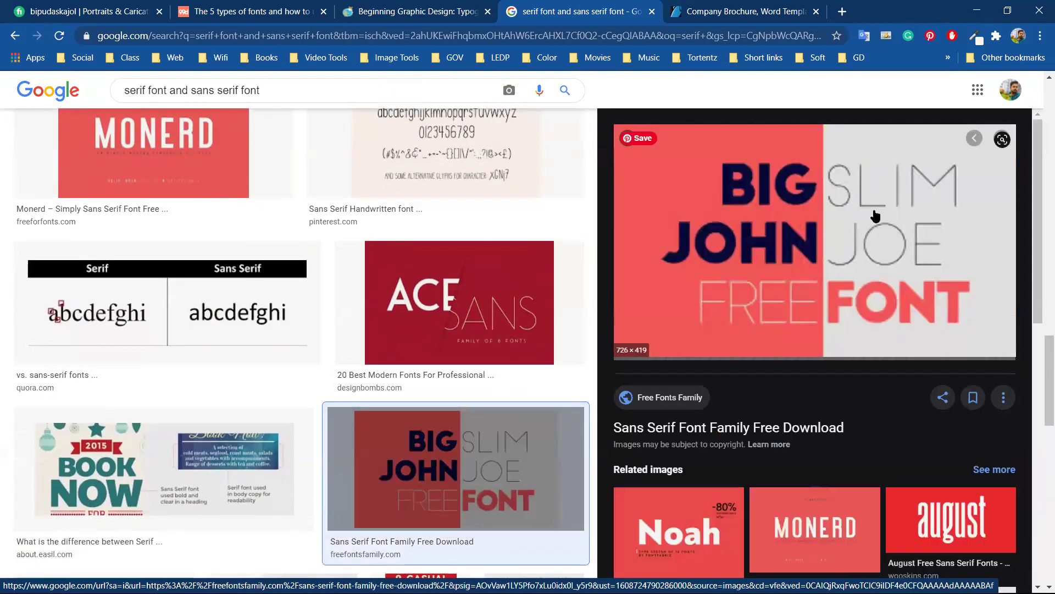
Examine further sans serif samples among the image results, down to the Archive and Pixel Sans Serif fonts.
{"action": "scroll", "coordinate": [418, 377], "scroll_direction": "down", "scroll_amount": 2}
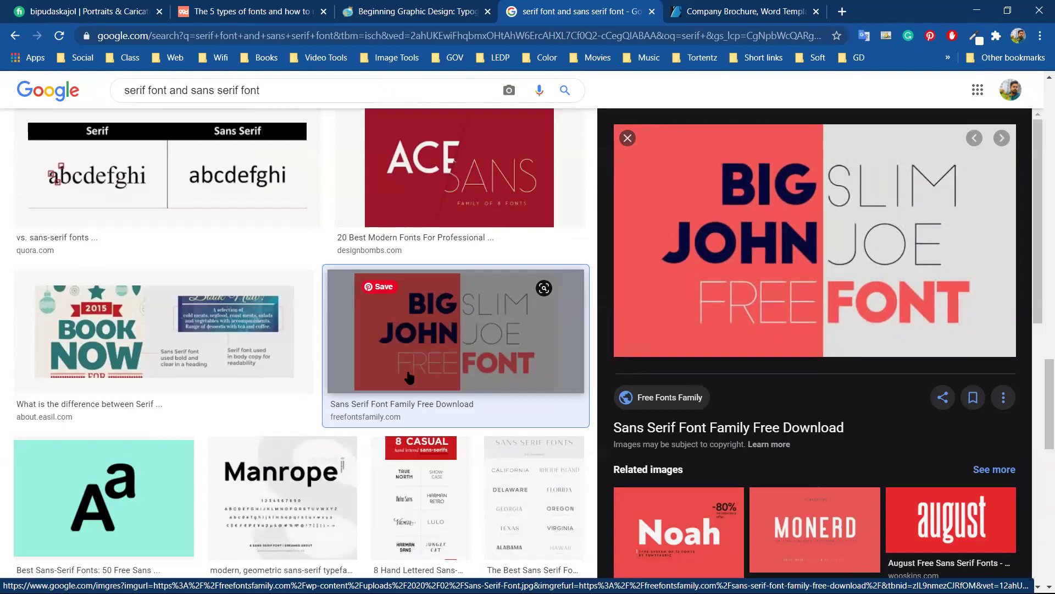
{"action": "scroll", "coordinate": [409, 377], "scroll_direction": "down", "scroll_amount": 2}
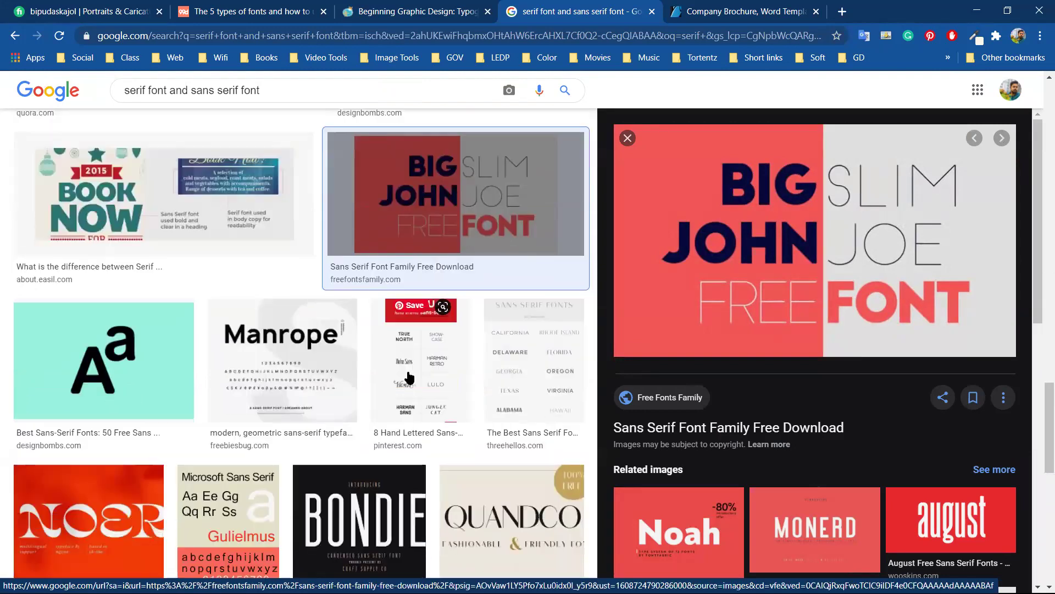
{"action": "scroll", "coordinate": [410, 377], "scroll_direction": "down", "scroll_amount": 3}
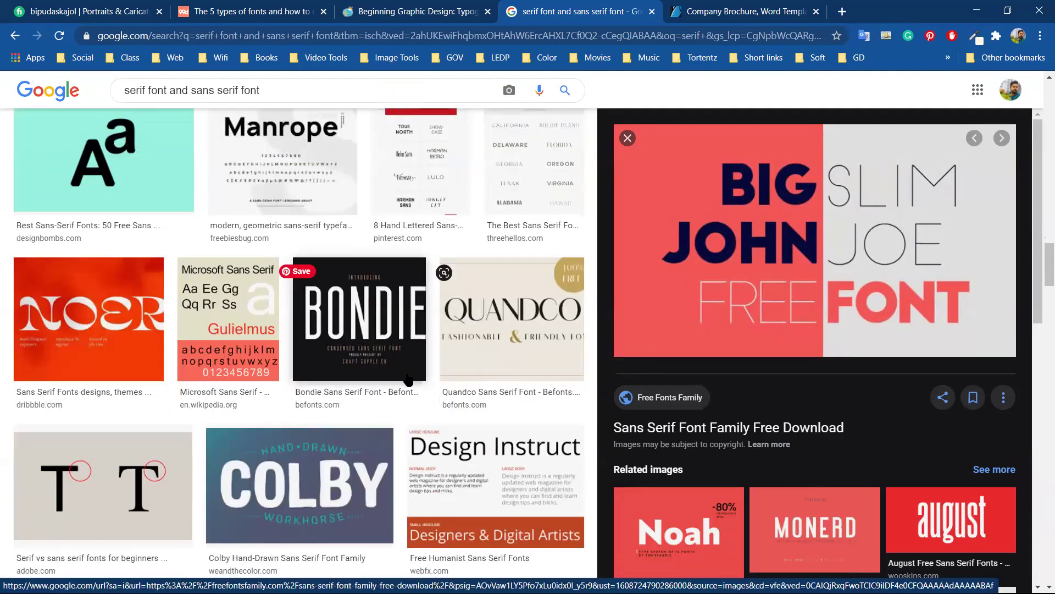
{"action": "scroll", "coordinate": [408, 378], "scroll_direction": "down", "scroll_amount": 2}
{"action": "scroll", "coordinate": [408, 378], "scroll_direction": "down", "scroll_amount": 1}
{"action": "scroll", "coordinate": [407, 372], "scroll_direction": "down", "scroll_amount": 2}
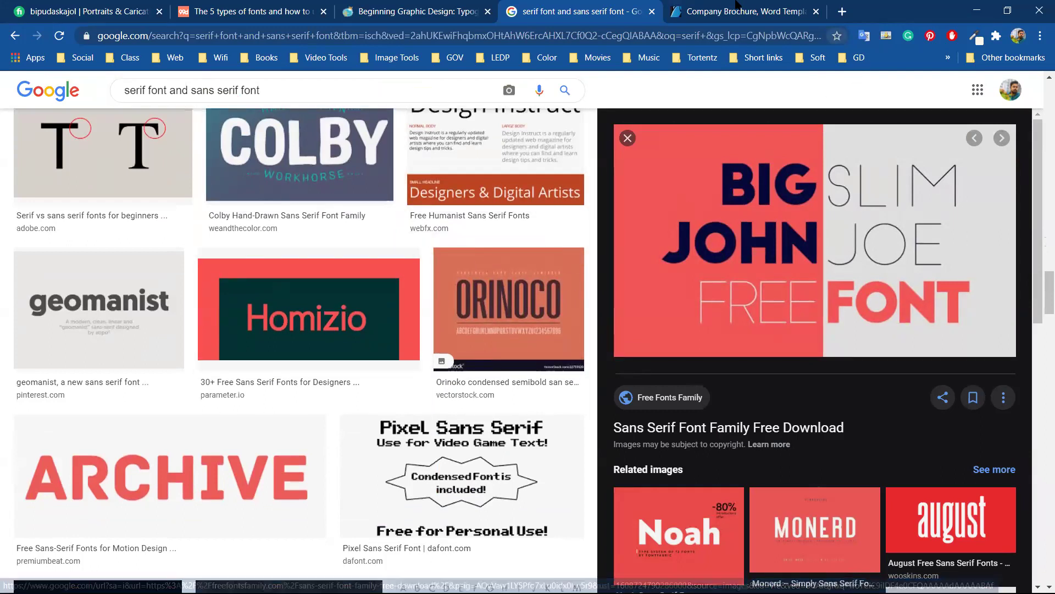
Switch back to the GCFGlobal typography tutorial and review its Sans serif fonts section, including the computer and mobile screens illustration.
{"action": "left_click", "coordinate": [418, 12]}
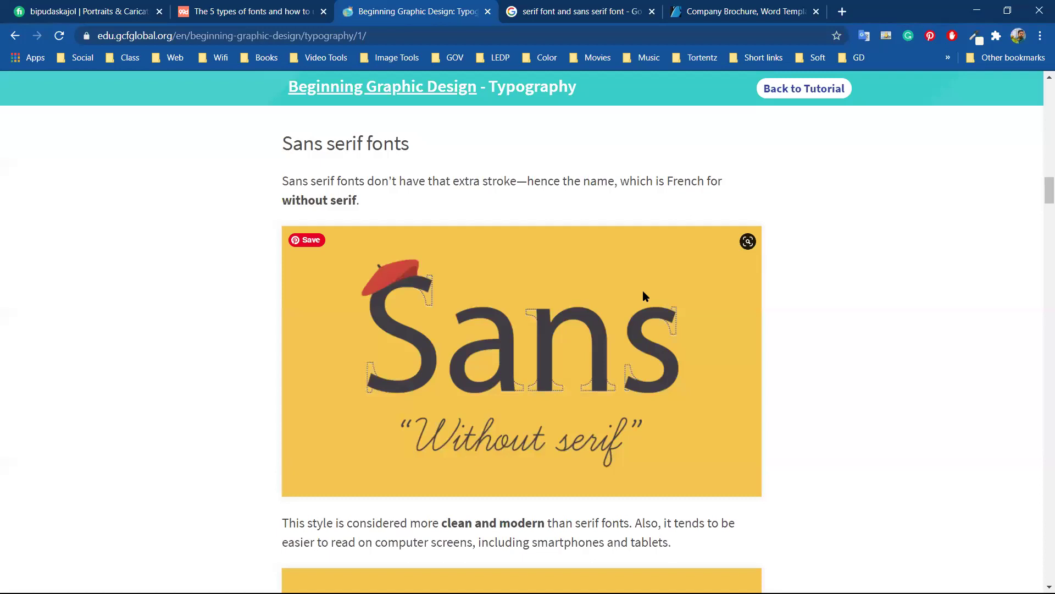
{"action": "scroll", "coordinate": [462, 280], "scroll_direction": "down", "scroll_amount": 5}
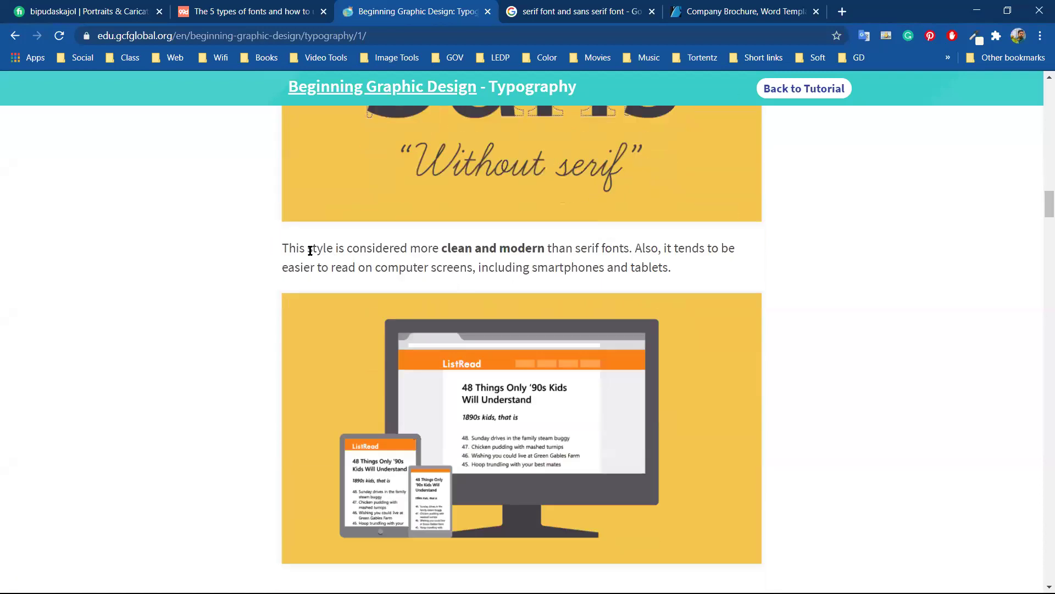
{"action": "scroll", "coordinate": [708, 251], "scroll_direction": "down", "scroll_amount": 5}
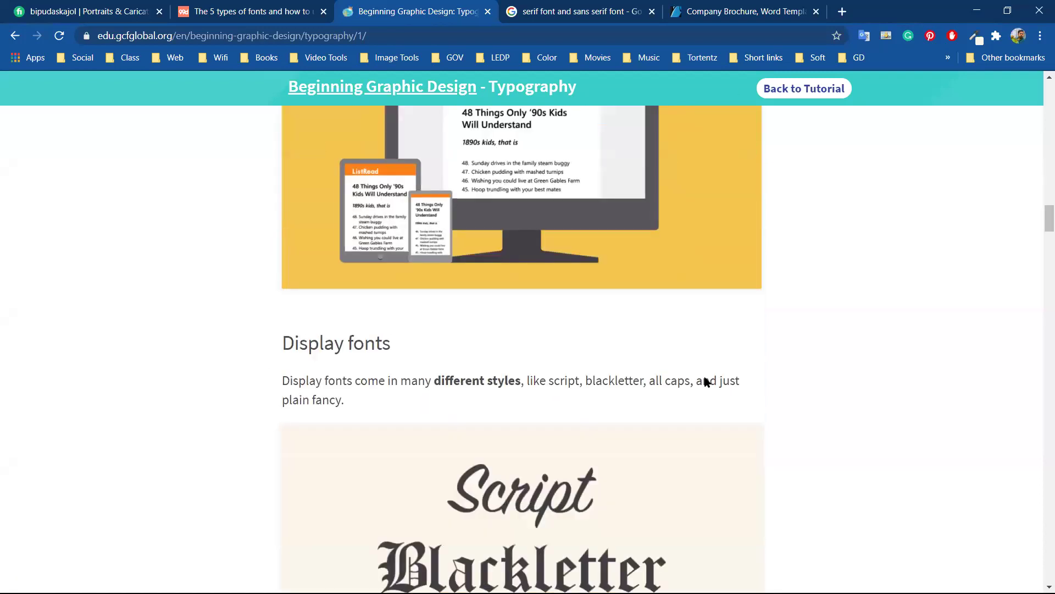
{"action": "scroll", "coordinate": [707, 381], "scroll_direction": "down", "scroll_amount": 2}
{"action": "scroll", "coordinate": [230, 315], "scroll_direction": "down", "scroll_amount": 1}
{"action": "scroll", "coordinate": [218, 322], "scroll_direction": "up", "scroll_amount": 1}
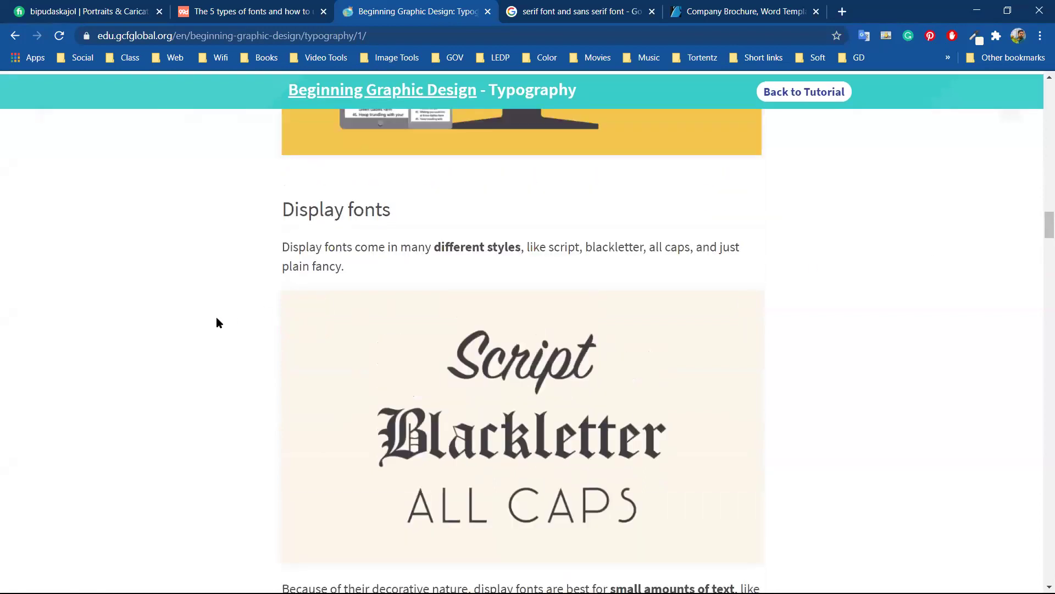
{"action": "scroll", "coordinate": [218, 321], "scroll_direction": "up", "scroll_amount": 10}
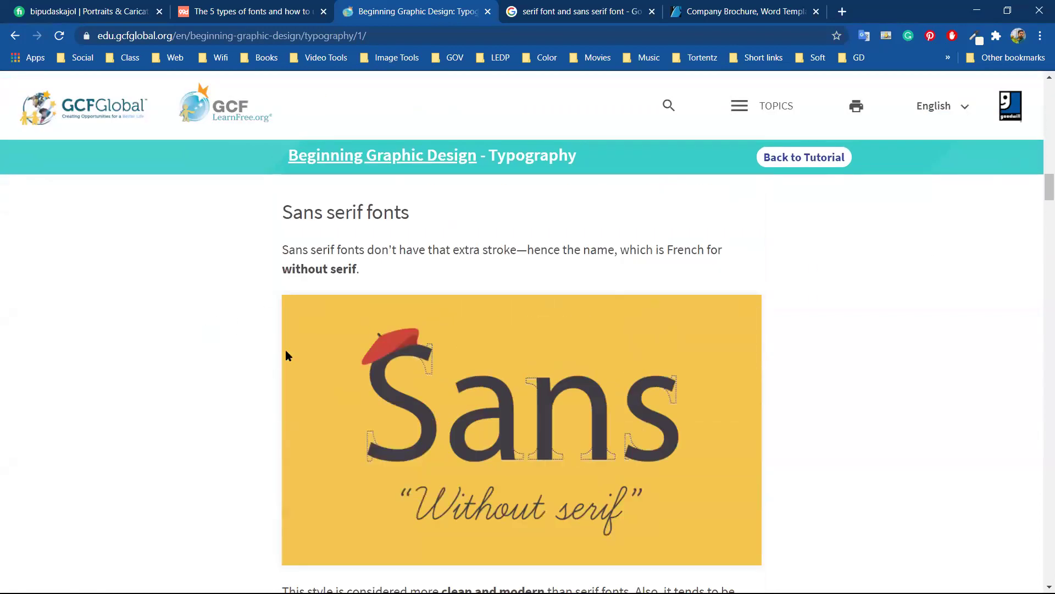
{"action": "scroll", "coordinate": [416, 304], "scroll_direction": "down", "scroll_amount": 1}
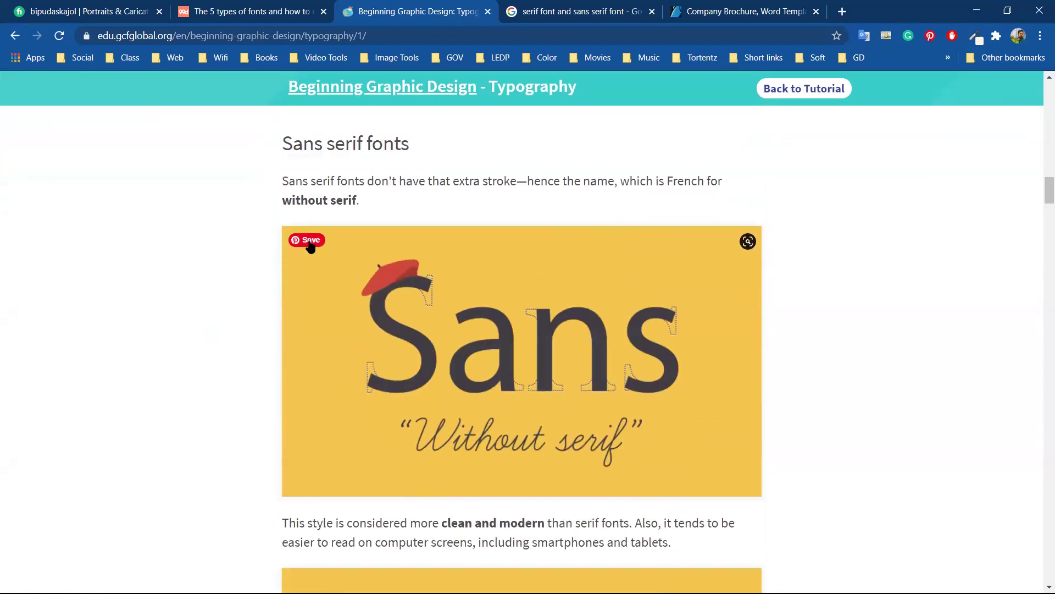
{"action": "scroll", "coordinate": [526, 383], "scroll_direction": "up", "scroll_amount": 2}
{"action": "scroll", "coordinate": [526, 383], "scroll_direction": "down", "scroll_amount": 2}
{"action": "scroll", "coordinate": [526, 381], "scroll_direction": "down", "scroll_amount": 5}
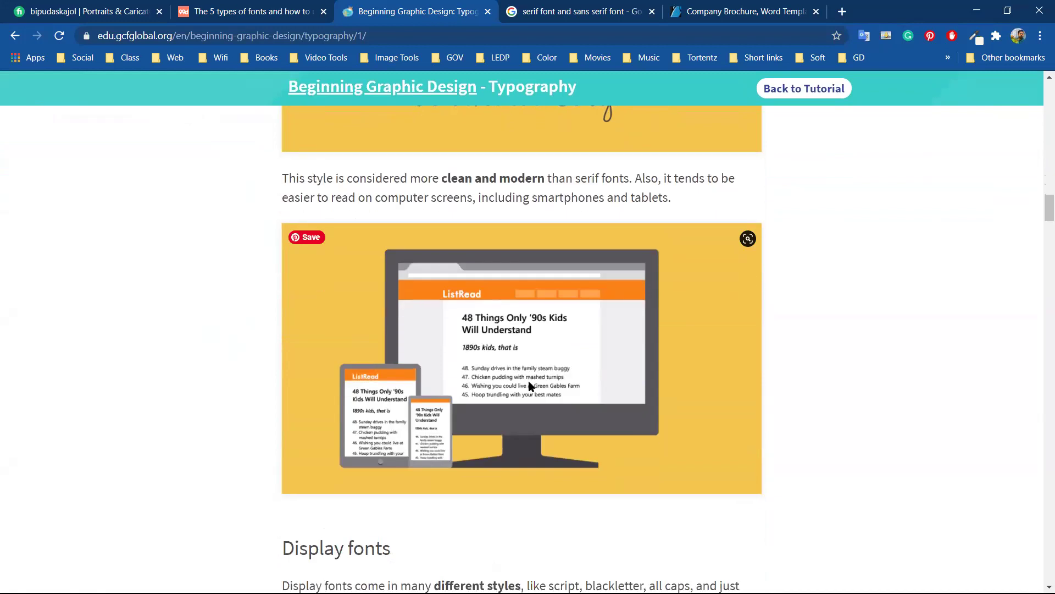
Go to the tutorial's Display fonts section, highlight its heading briefly and examine the Script, Blackletter and All Caps samples.
{"action": "scroll", "coordinate": [531, 384], "scroll_direction": "down", "scroll_amount": 5}
{"action": "scroll", "coordinate": [527, 383], "scroll_direction": "down", "scroll_amount": 1}
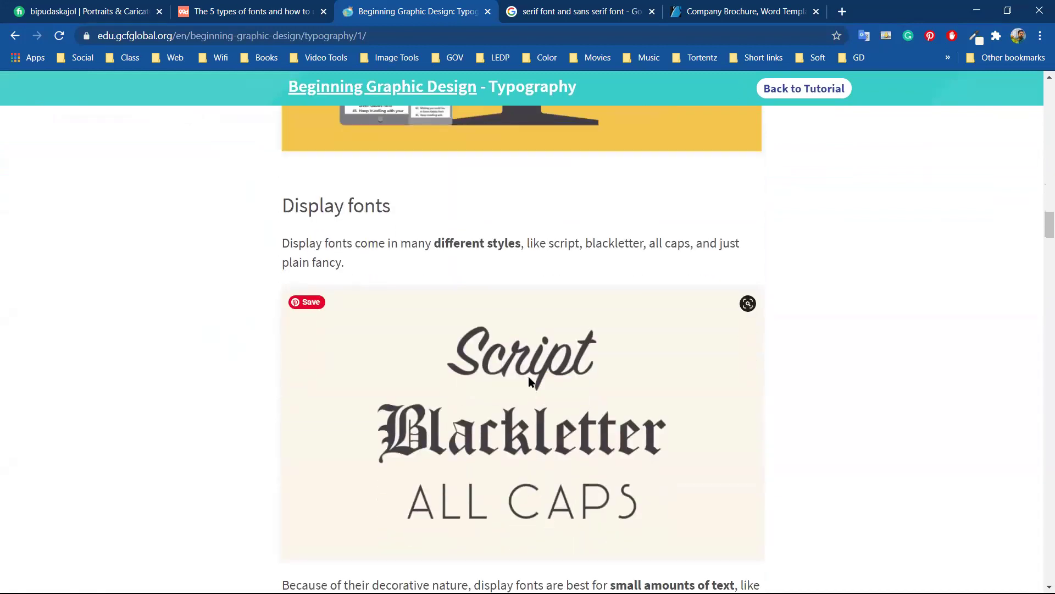
{"action": "triple_click", "coordinate": [308, 140]}
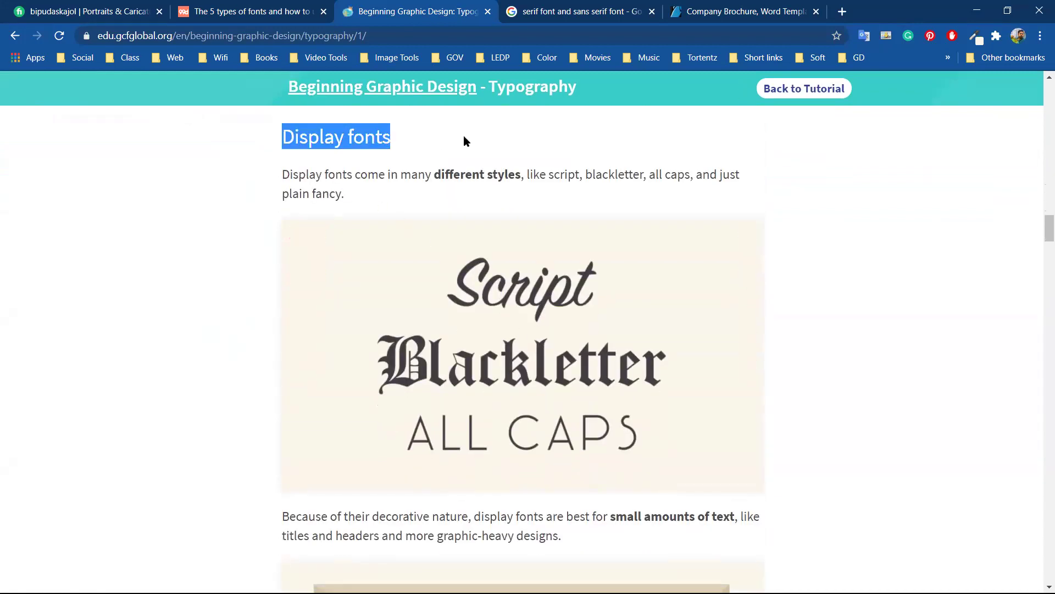
{"action": "left_click", "coordinate": [933, 225]}
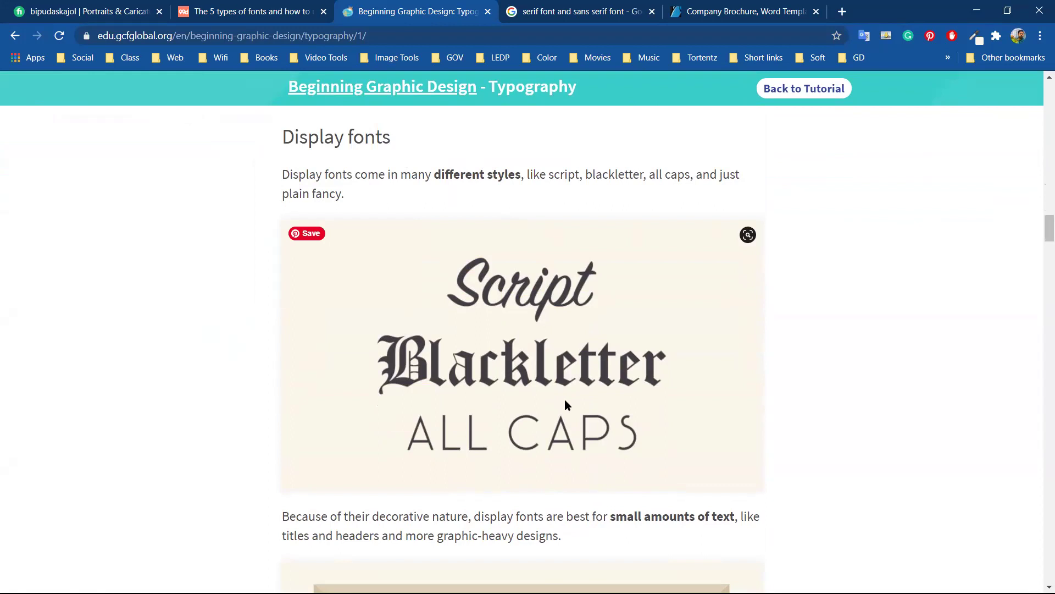
Return to the Google Images results and search for "display font" instead.
{"action": "left_click", "coordinate": [791, 11]}
{"action": "left_click", "coordinate": [553, 11]}
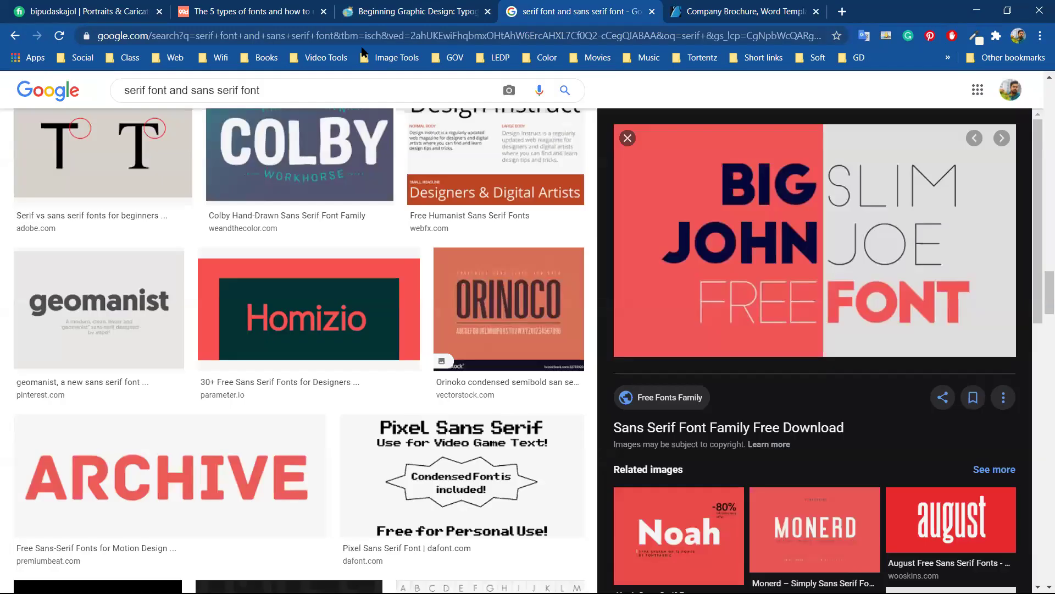
{"action": "scroll", "coordinate": [127, 162], "scroll_direction": "down", "scroll_amount": 10}
{"action": "scroll", "coordinate": [132, 138], "scroll_direction": "up", "scroll_amount": 10}
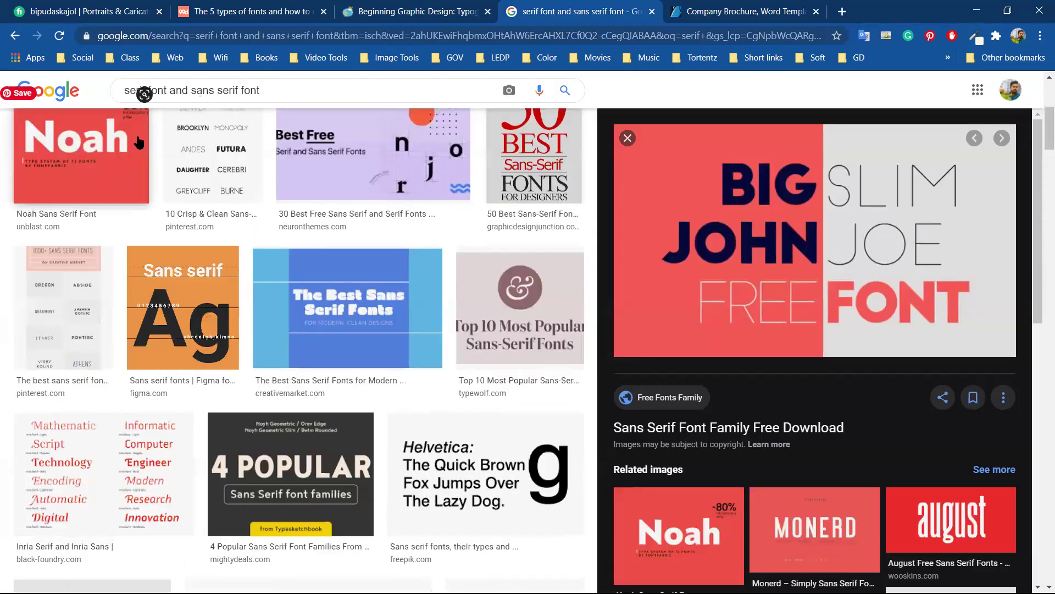
{"action": "left_click_drag", "start_coordinate": [238, 100], "coordinate": [13, 104]}
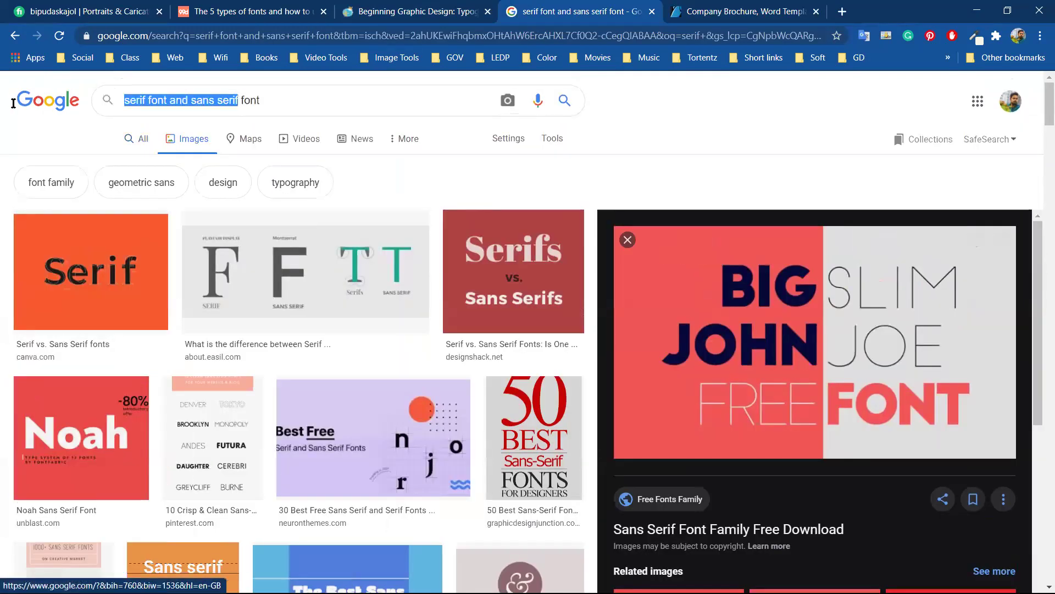
{"action": "type", "text": "display"}
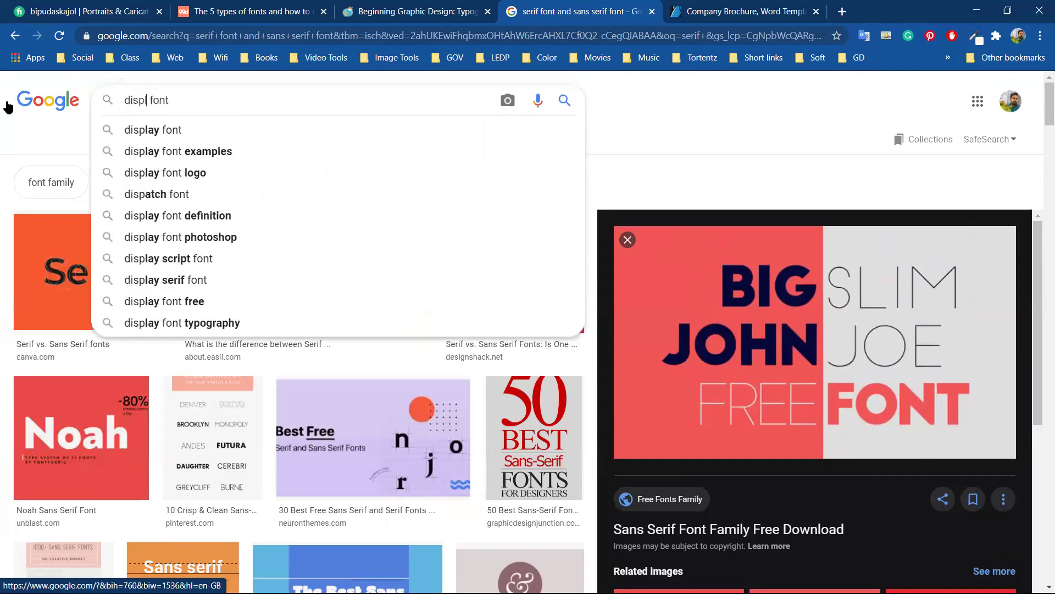
{"action": "key", "text": "Return"}
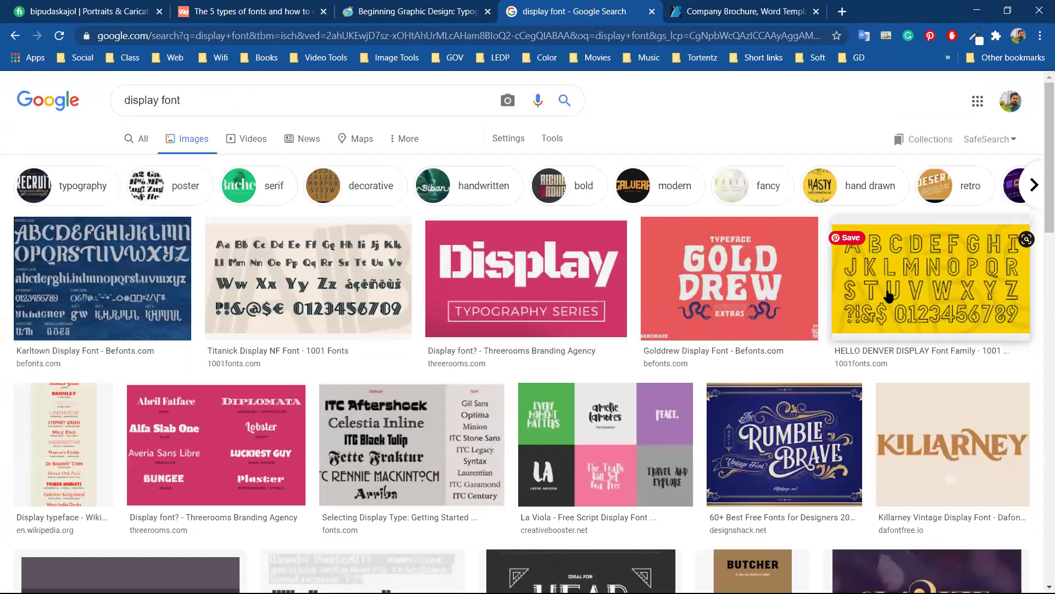
Look through the display font image results for examples of decorative lettering.
{"action": "scroll", "coordinate": [347, 455], "scroll_direction": "down", "scroll_amount": 3}
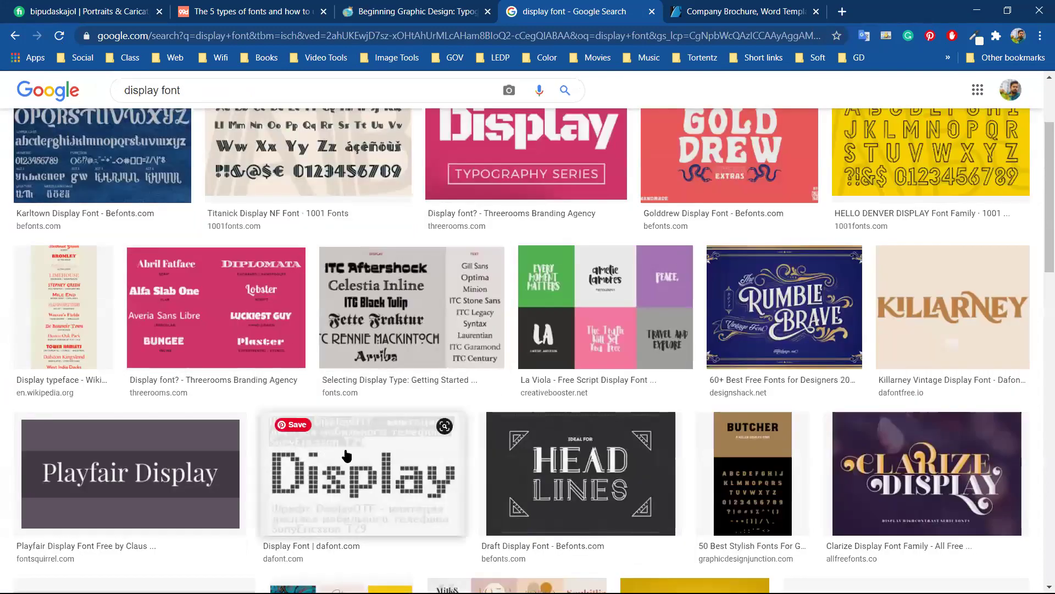
{"action": "scroll", "coordinate": [867, 383], "scroll_direction": "down", "scroll_amount": 5}
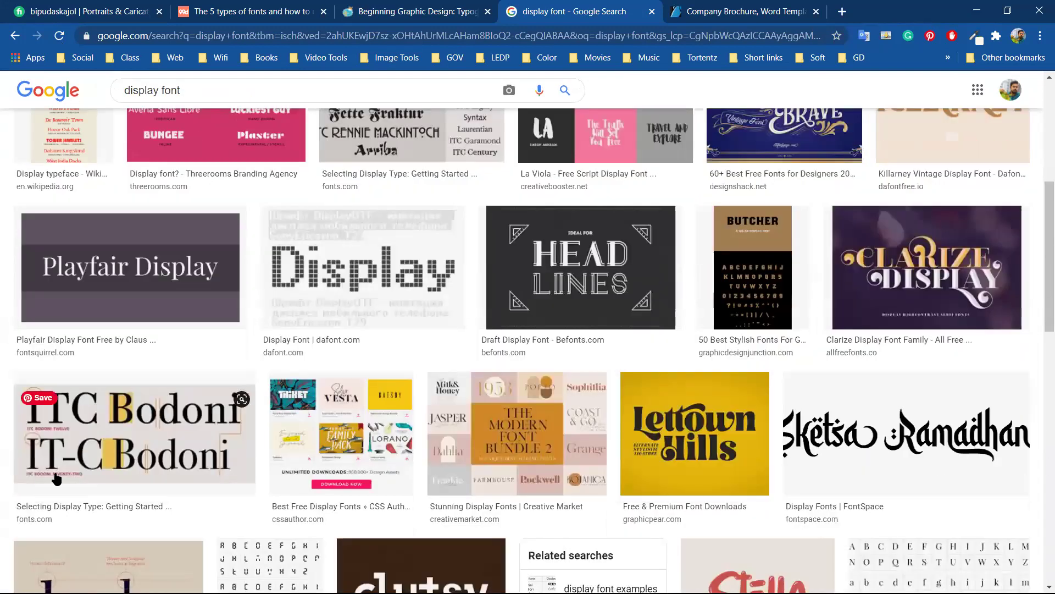
{"action": "scroll", "coordinate": [867, 383], "scroll_direction": "down", "scroll_amount": 4}
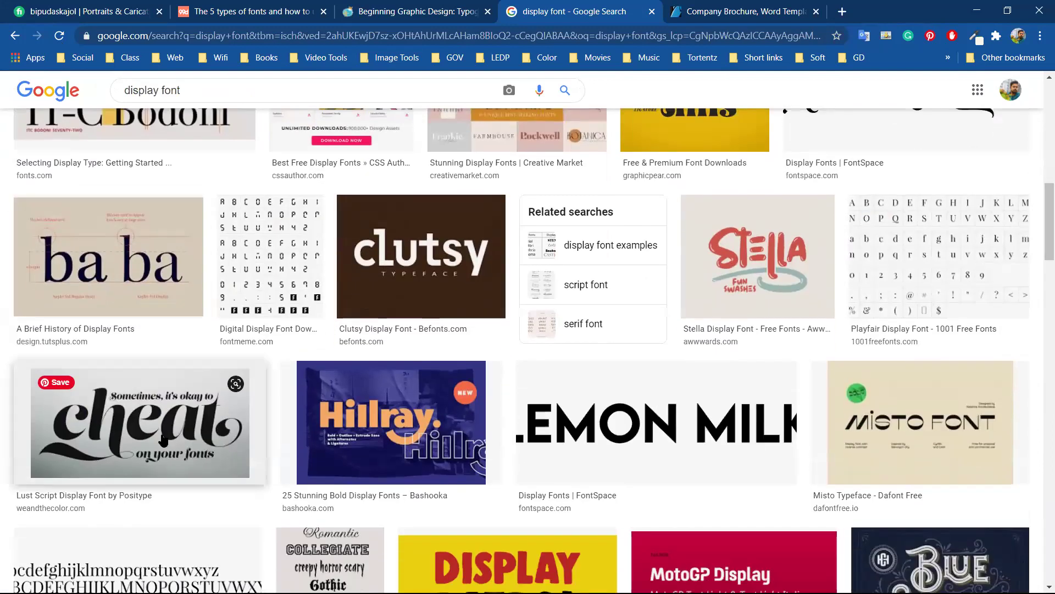
Return to the GCFGlobal typography tutorial and examine its Display fonts samples and the Yoga and Battle of the Bands poster illustration.
{"action": "scroll", "coordinate": [778, 399], "scroll_direction": "down", "scroll_amount": 5}
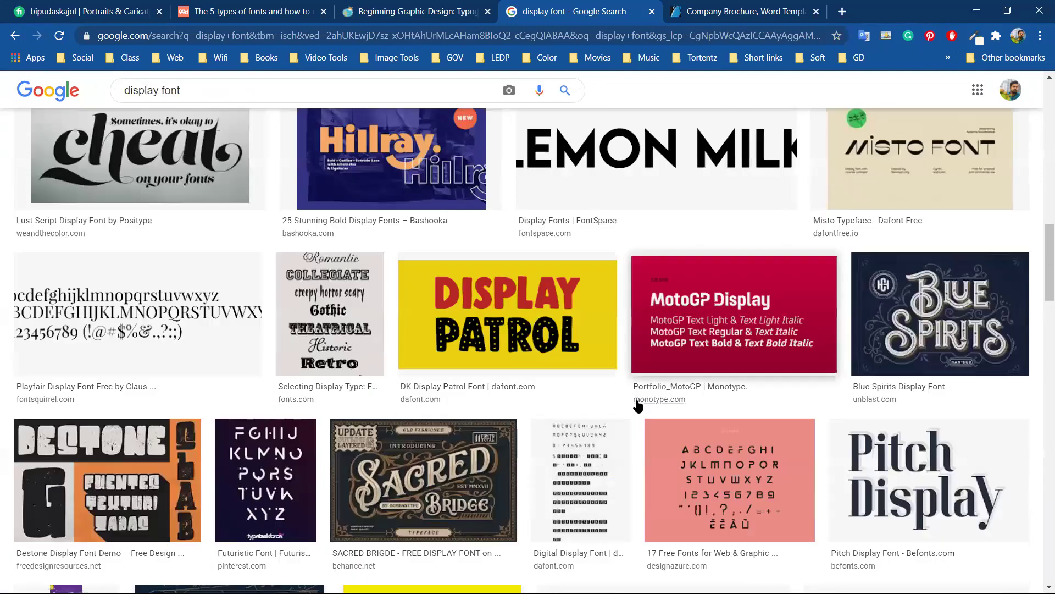
{"action": "left_click", "coordinate": [407, 6]}
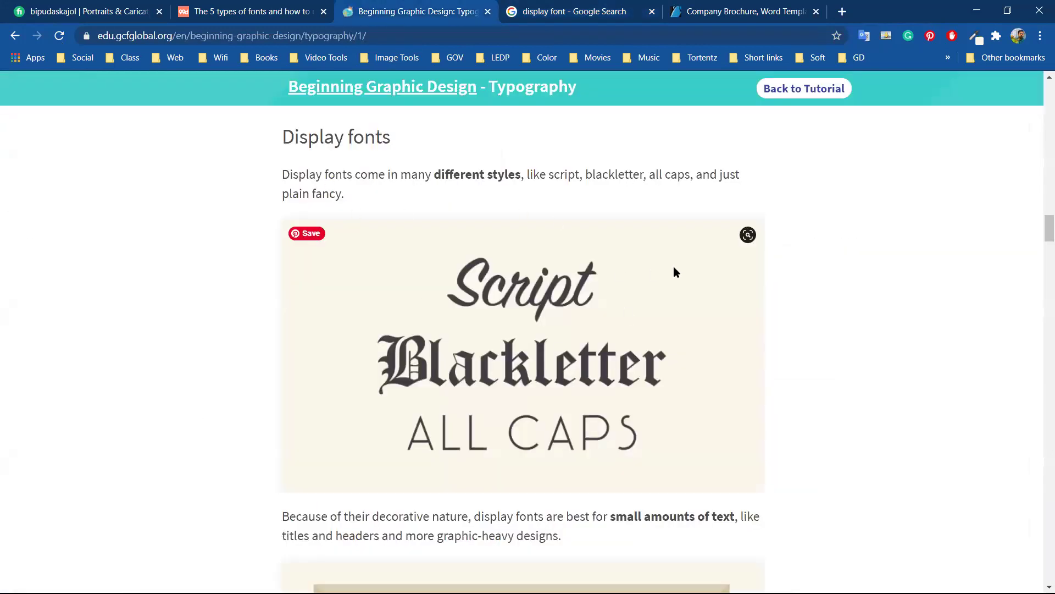
{"action": "scroll", "coordinate": [664, 283], "scroll_direction": "down", "scroll_amount": 1}
{"action": "scroll", "coordinate": [616, 293], "scroll_direction": "down", "scroll_amount": 1}
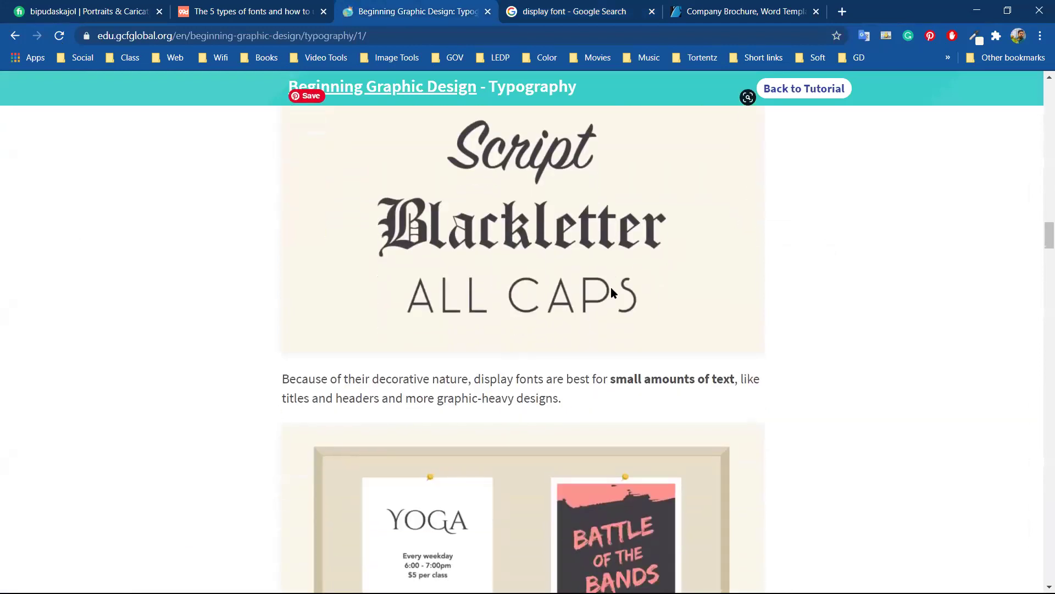
{"action": "scroll", "coordinate": [615, 292], "scroll_direction": "down", "scroll_amount": 3}
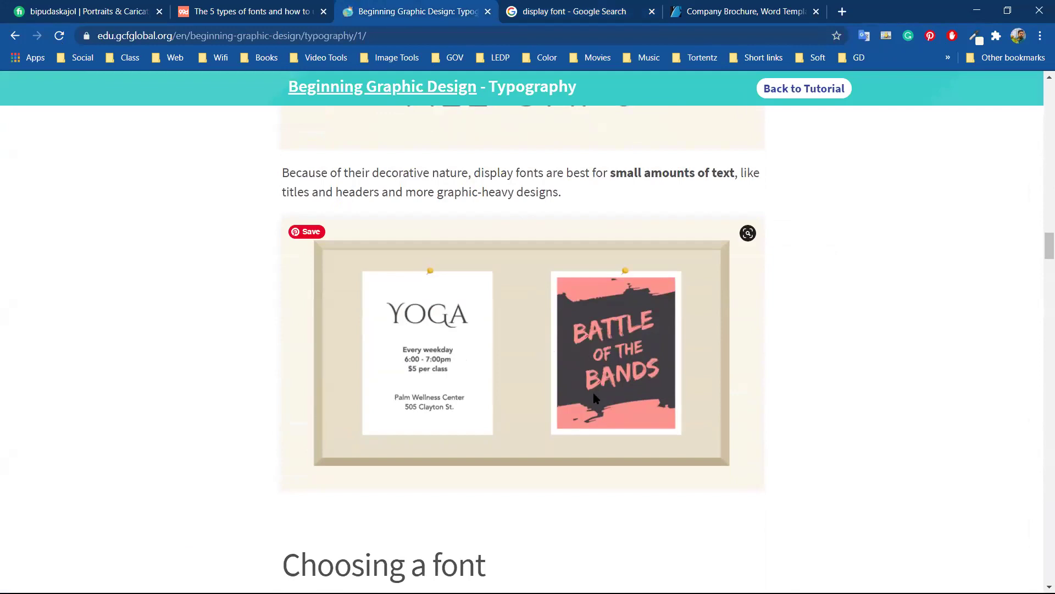
{"action": "scroll", "coordinate": [637, 353], "scroll_direction": "down", "scroll_amount": 4}
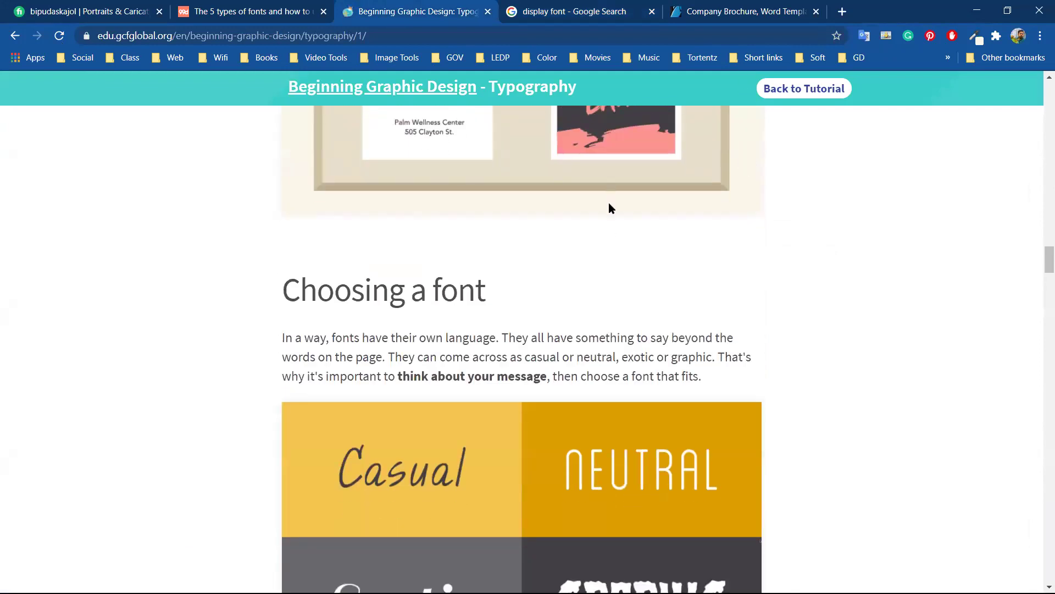
{"action": "scroll", "coordinate": [609, 220], "scroll_direction": "up", "scroll_amount": 3}
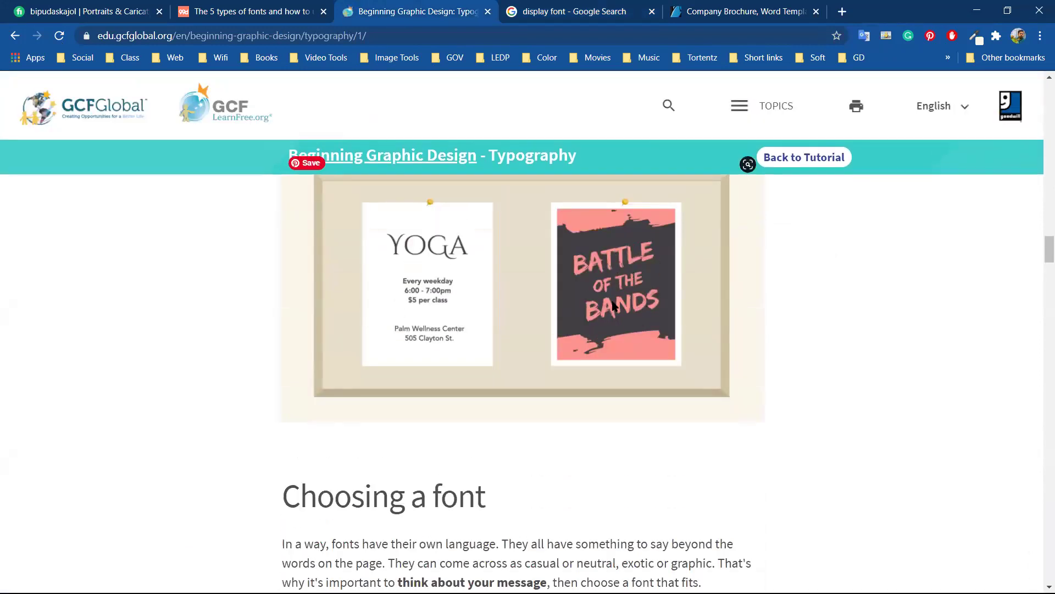
{"action": "scroll", "coordinate": [552, 287], "scroll_direction": "up", "scroll_amount": 3}
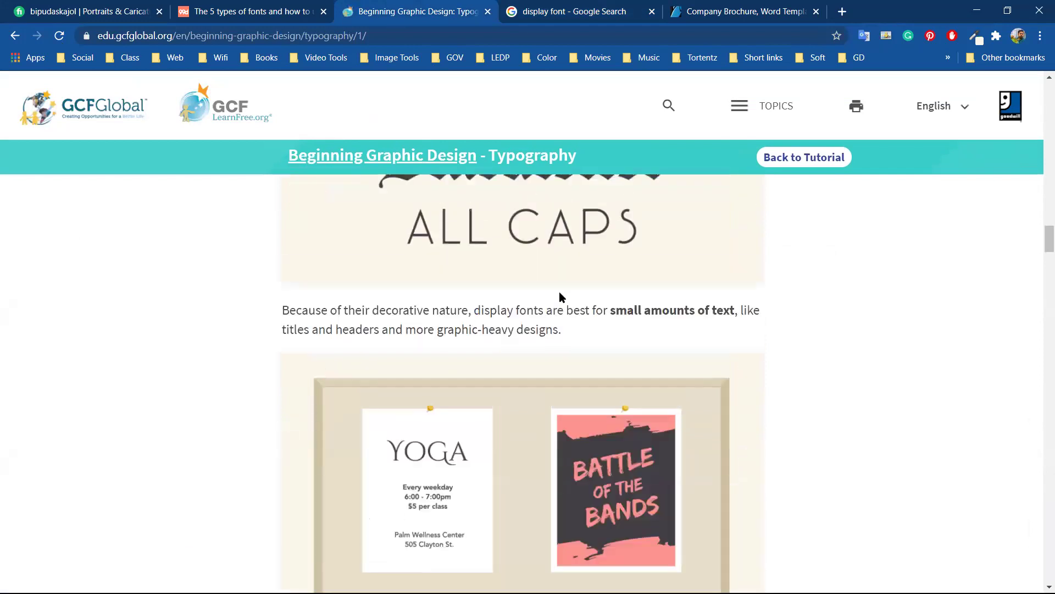
{"action": "scroll", "coordinate": [558, 292], "scroll_direction": "down", "scroll_amount": 6}
{"action": "scroll", "coordinate": [559, 294], "scroll_direction": "up", "scroll_amount": 3}
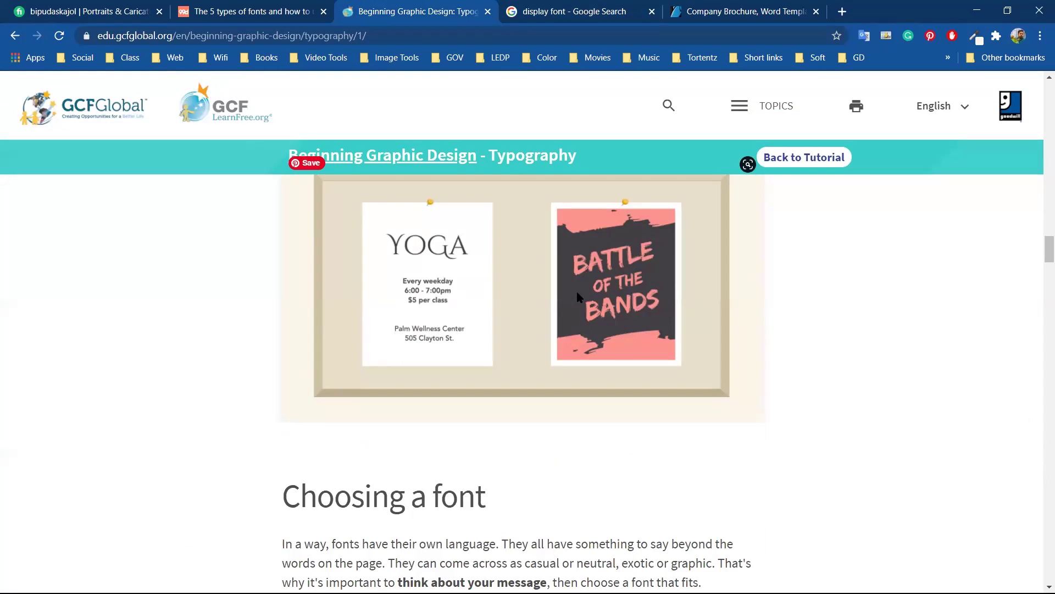
Skim the tutorial's Choosing a font, Combining fonts and Hierarchy sections, and return to the Typography video near its beginning.
{"action": "scroll", "coordinate": [576, 291], "scroll_direction": "down", "scroll_amount": 8}
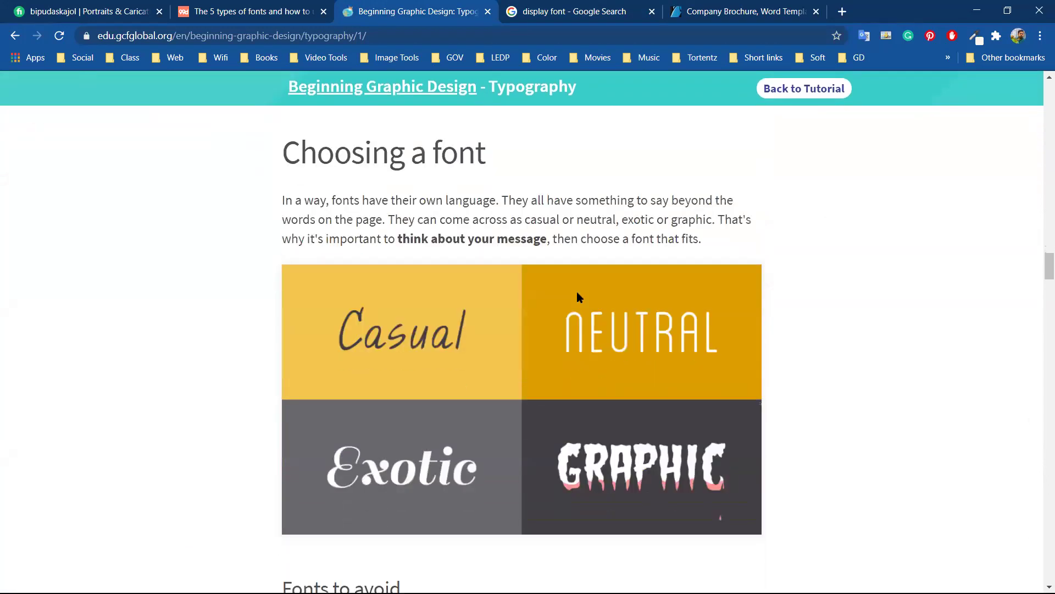
{"action": "scroll", "coordinate": [485, 306], "scroll_direction": "down", "scroll_amount": 15}
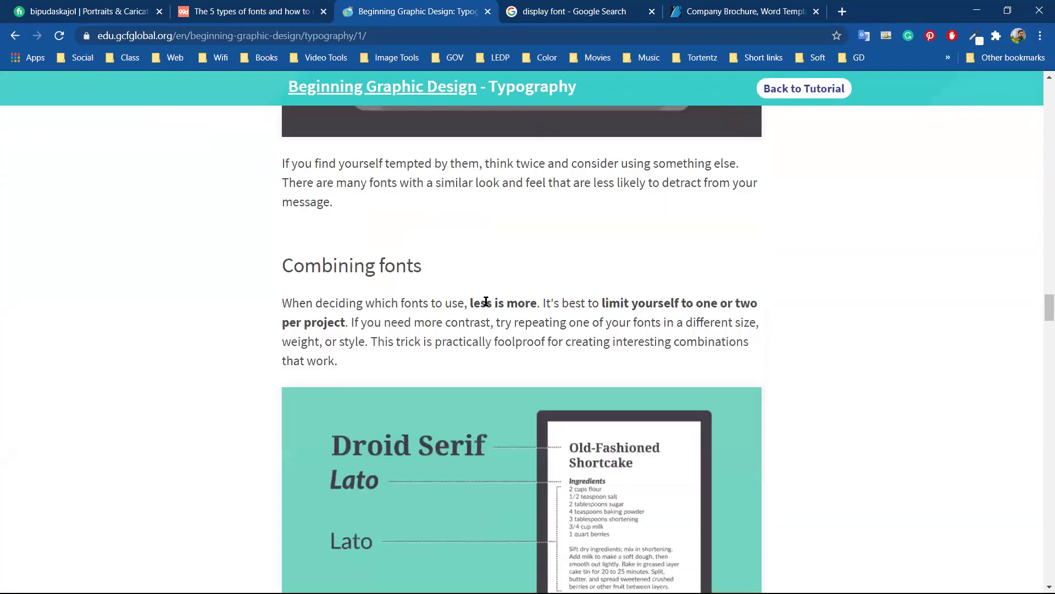
{"action": "scroll", "coordinate": [486, 301], "scroll_direction": "down", "scroll_amount": 7}
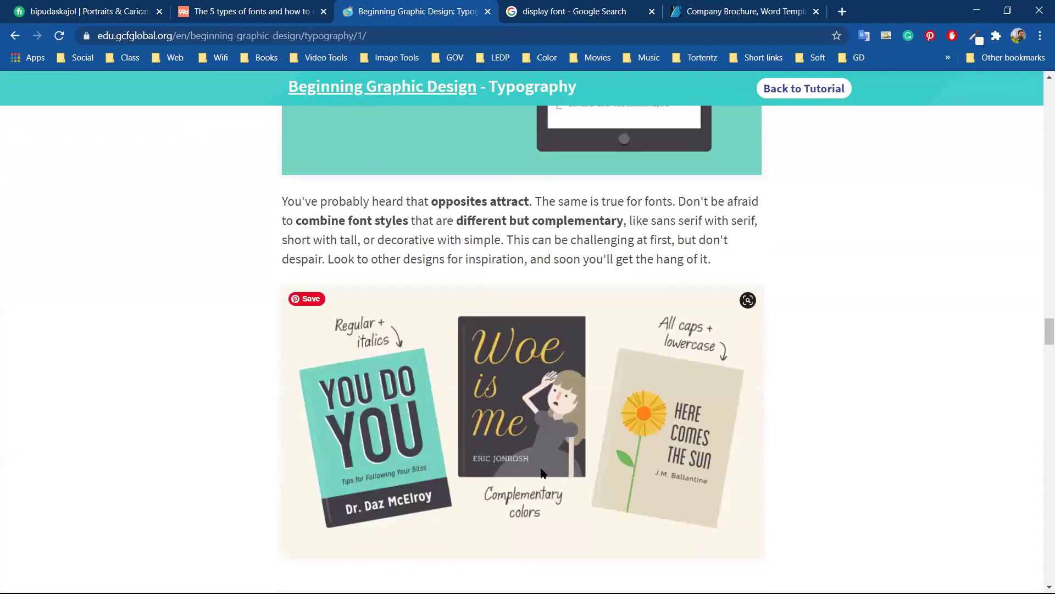
{"action": "scroll", "coordinate": [441, 387], "scroll_direction": "down", "scroll_amount": 7}
{"action": "scroll", "coordinate": [441, 386], "scroll_direction": "down", "scroll_amount": 10}
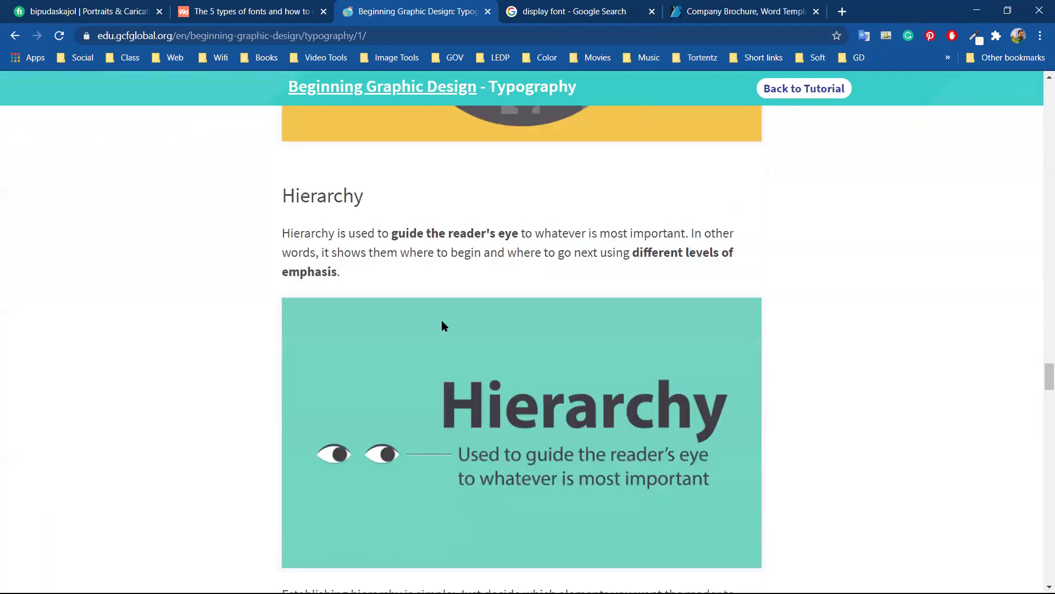
{"action": "scroll", "coordinate": [441, 320], "scroll_direction": "up", "scroll_amount": 20}
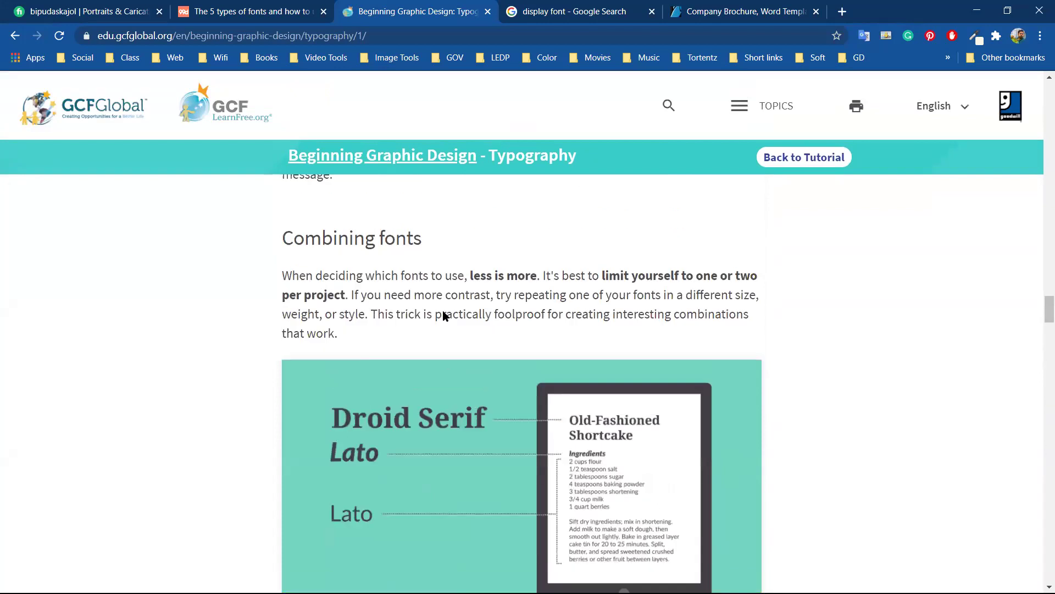
{"action": "scroll", "coordinate": [443, 316], "scroll_direction": "up", "scroll_amount": 20}
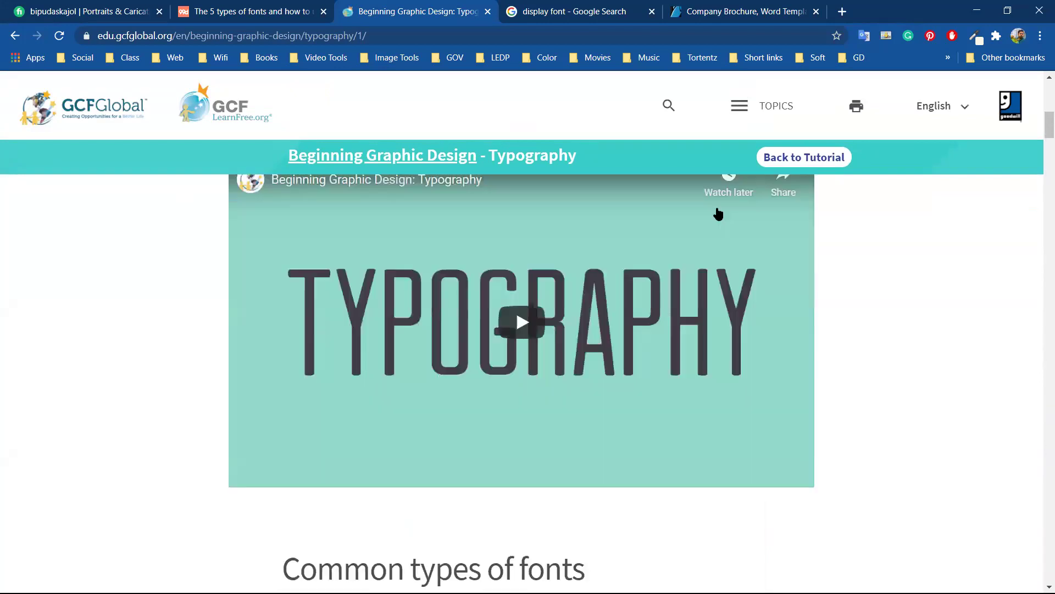
{"action": "scroll", "coordinate": [1039, 134], "scroll_direction": "up", "scroll_amount": 6}
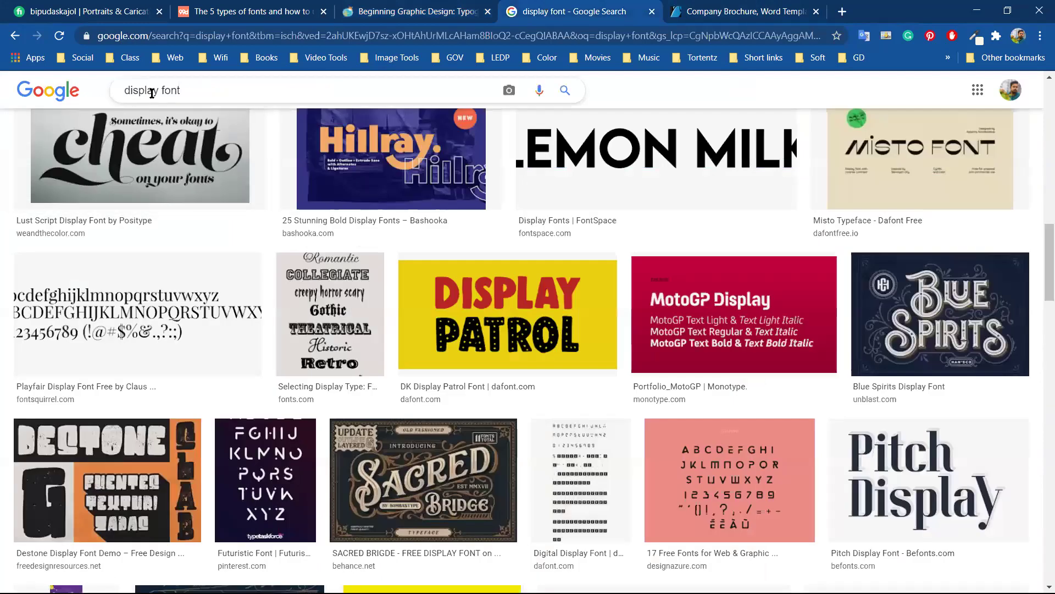
Switch back to the Google Images results and search for "script font" instead.
{"action": "double_click", "coordinate": [159, 94]}
{"action": "type", "text": "s"}
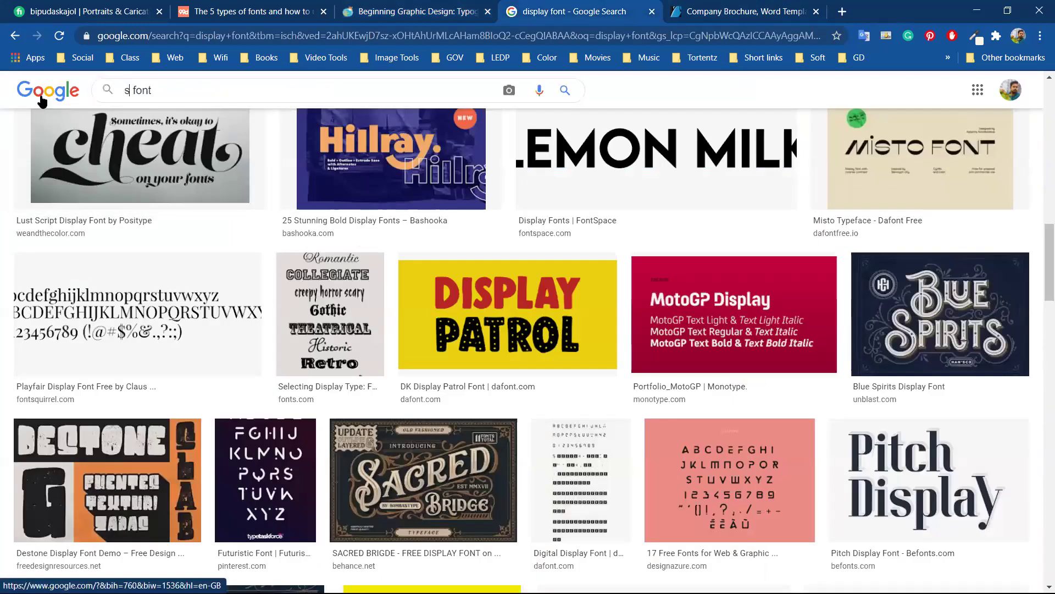
{"action": "type", "text": "c"}
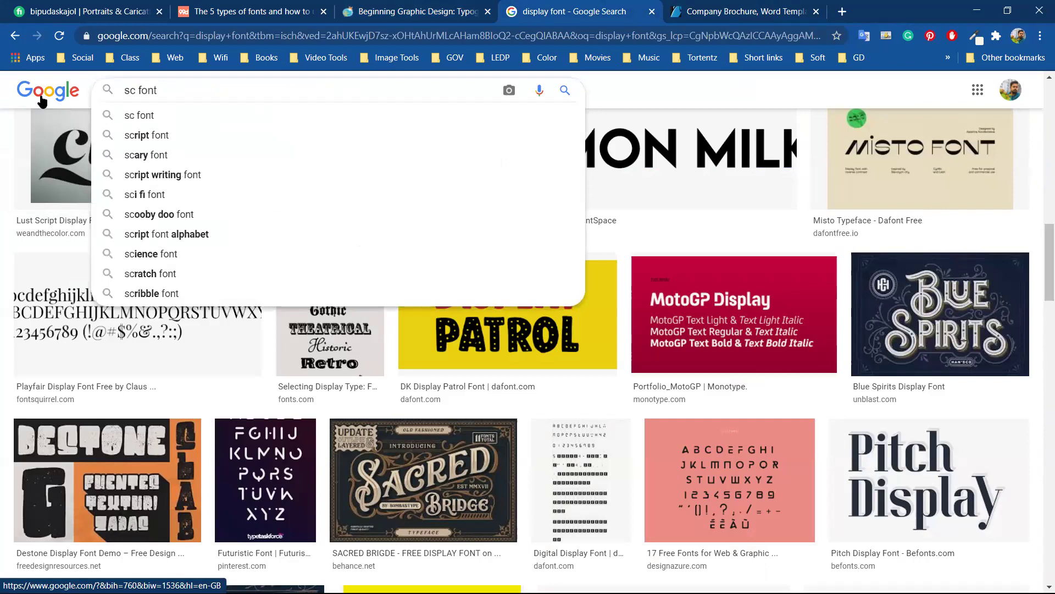
{"action": "type", "text": "ript"}
{"action": "key", "text": "Return"}
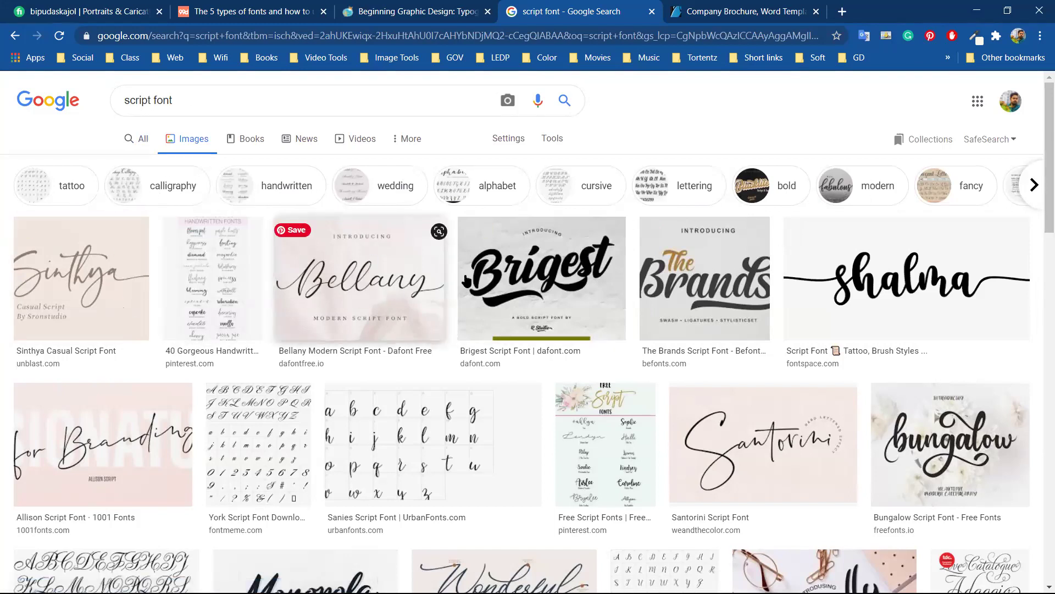
Look through the script font image results for handwritten, calligraphic and brush lettering samples.
{"action": "scroll", "coordinate": [466, 282], "scroll_direction": "down", "scroll_amount": 5}
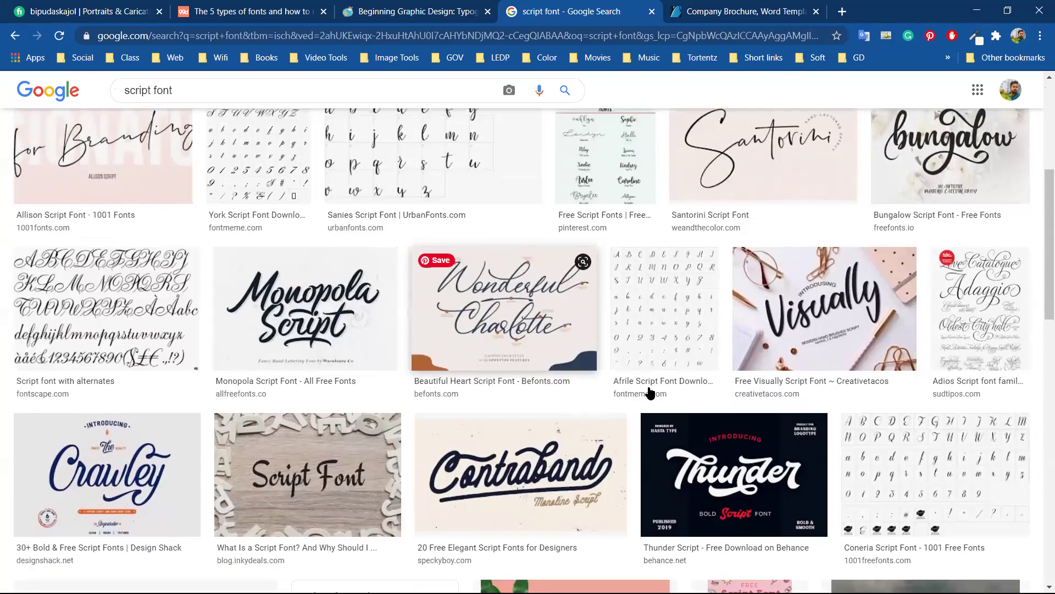
{"action": "scroll", "coordinate": [650, 392], "scroll_direction": "down", "scroll_amount": 2}
{"action": "scroll", "coordinate": [579, 365], "scroll_direction": "down", "scroll_amount": 5}
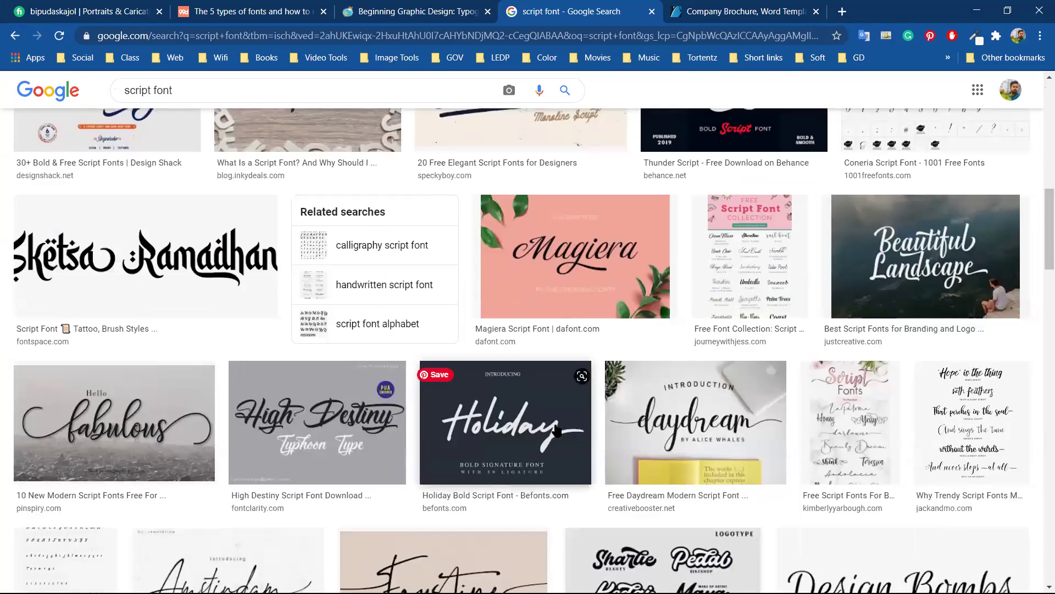
{"action": "scroll", "coordinate": [533, 416], "scroll_direction": "down", "scroll_amount": 4}
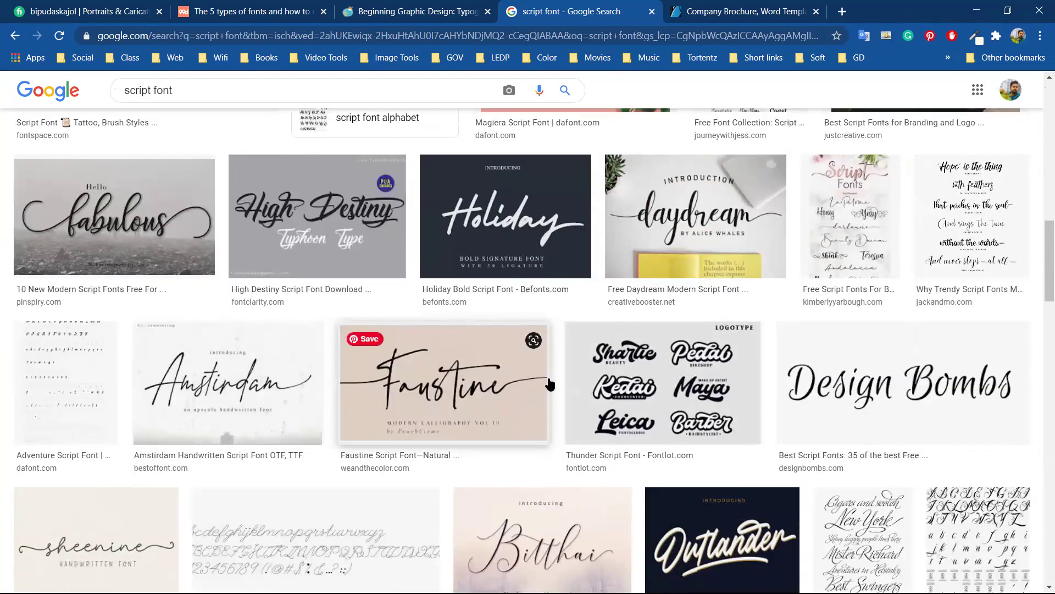
{"action": "scroll", "coordinate": [550, 384], "scroll_direction": "down", "scroll_amount": 3}
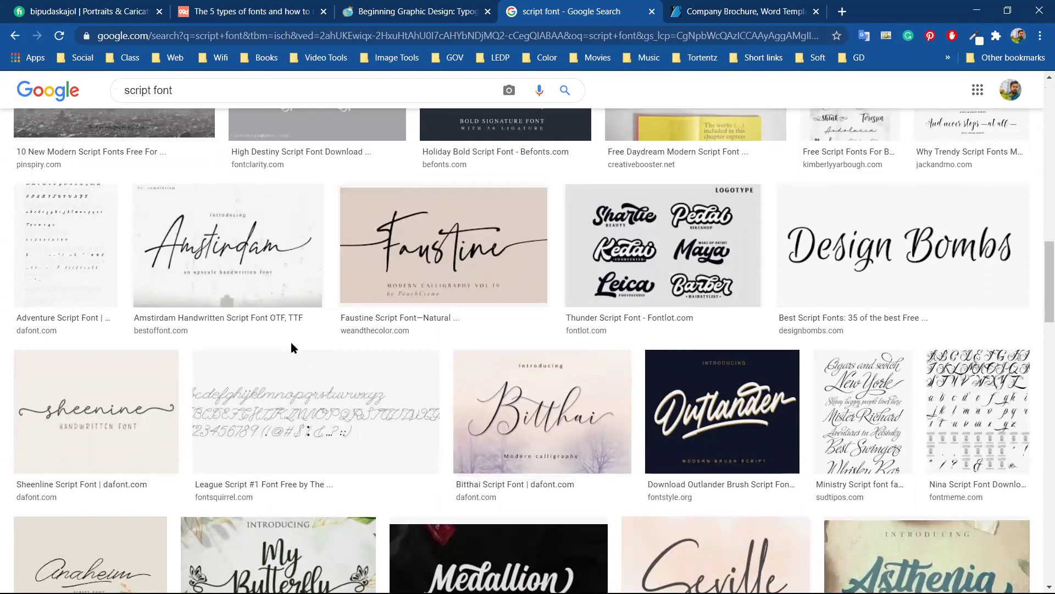
{"action": "scroll", "coordinate": [292, 342], "scroll_direction": "up", "scroll_amount": 8}
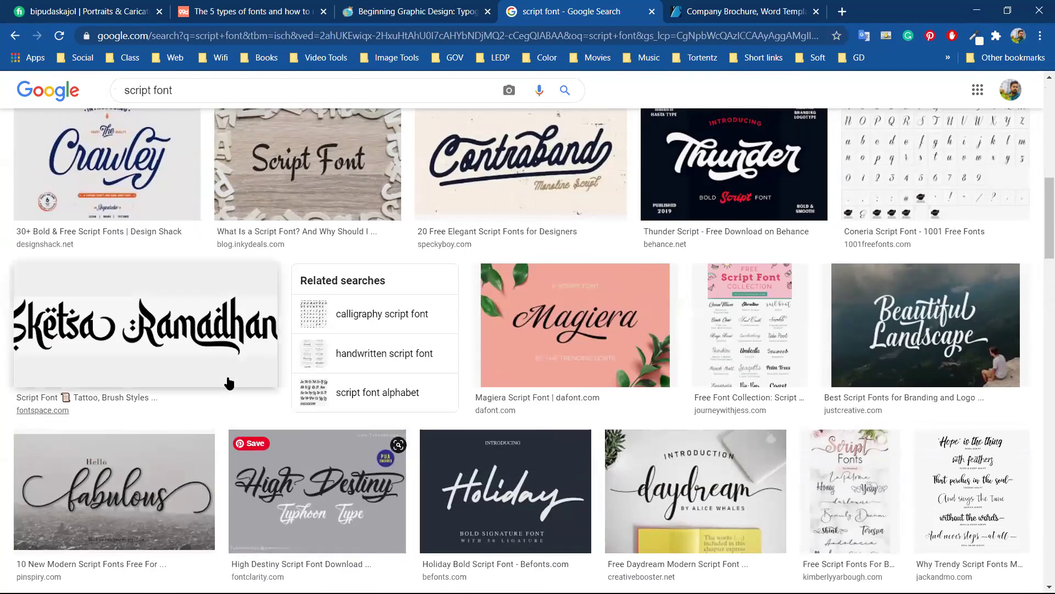
{"action": "scroll", "coordinate": [223, 386], "scroll_direction": "down", "scroll_amount": 3}
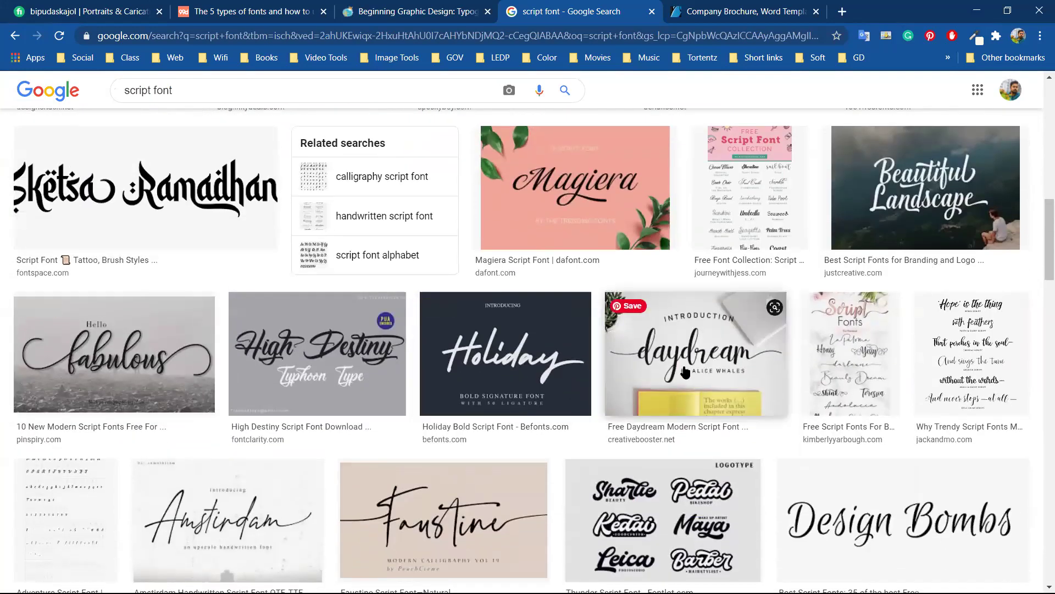
{"action": "scroll", "coordinate": [437, 407], "scroll_direction": "up", "scroll_amount": 4}
{"action": "scroll", "coordinate": [411, 347], "scroll_direction": "up", "scroll_amount": 9}
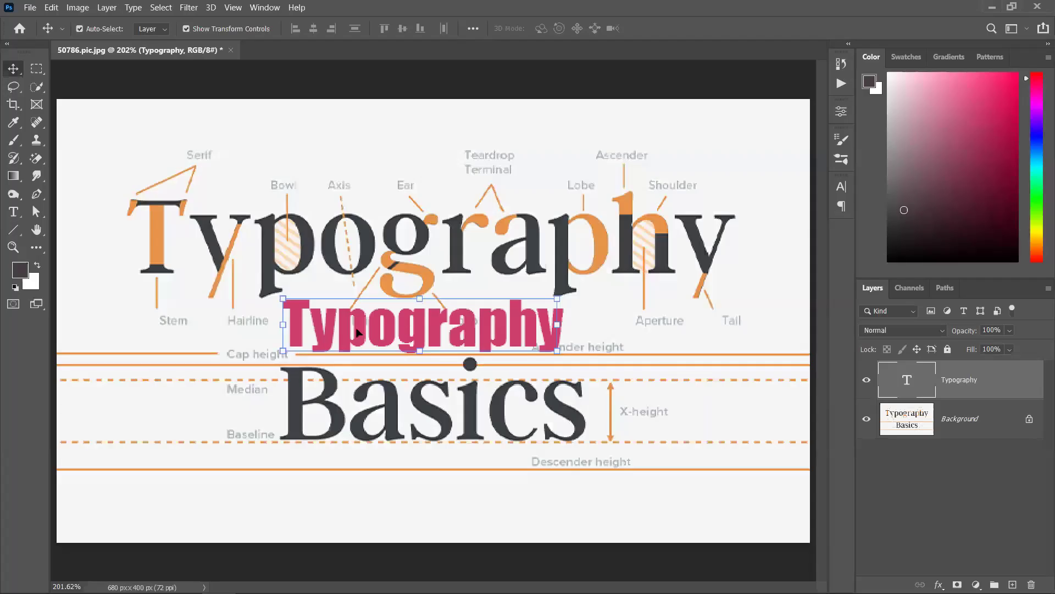
Switch to Photoshop, fill the Background layer with white and duplicate the pink Typography text below the original.
{"action": "left_click", "coordinate": [991, 424]}
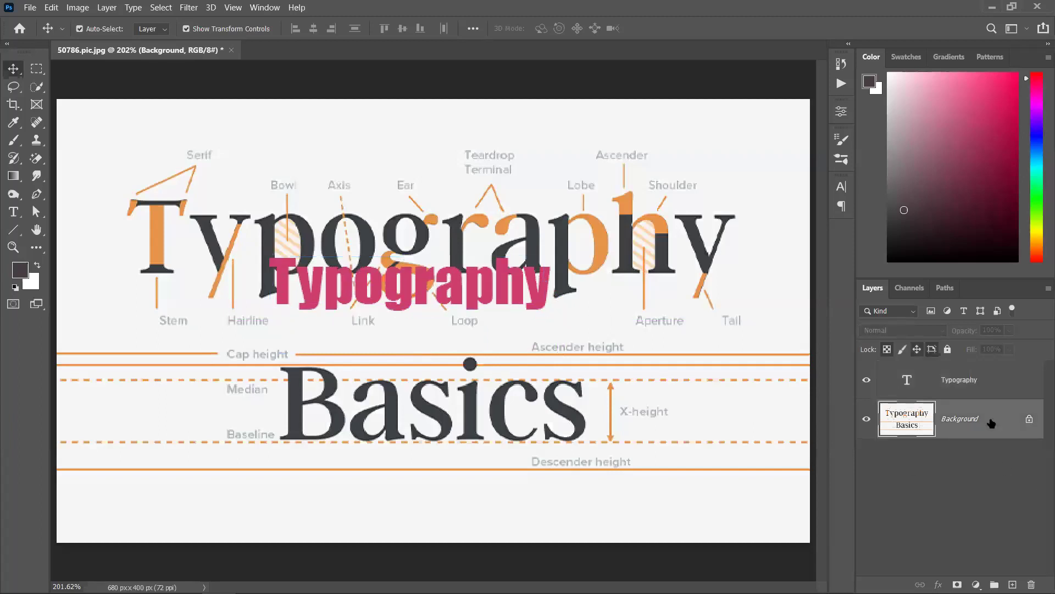
{"action": "key", "text": "ctrl+BackSpace"}
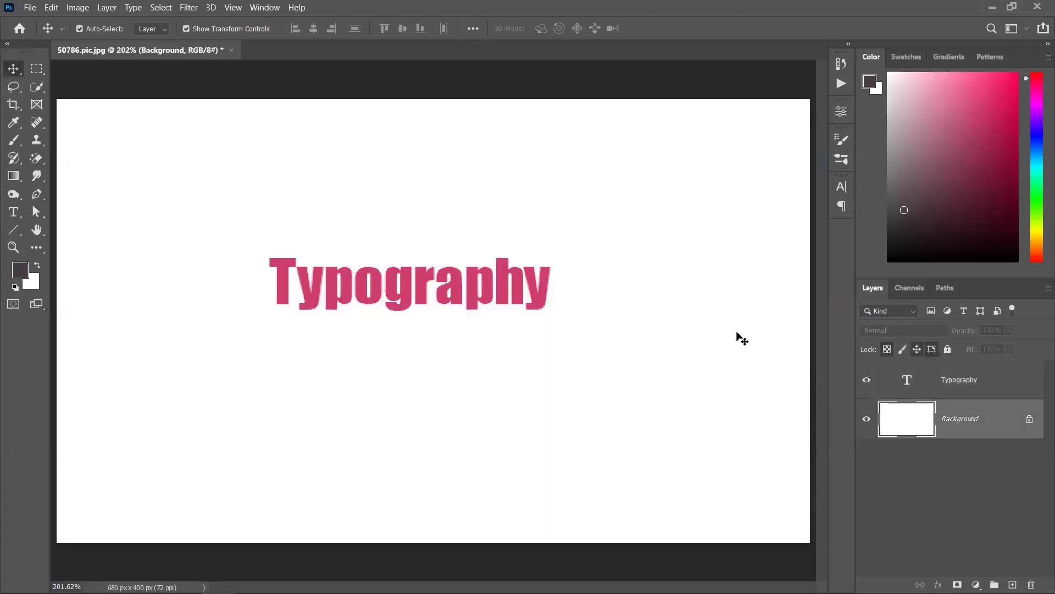
{"action": "left_click_drag", "start_coordinate": [471, 291], "coordinate": [431, 327]}
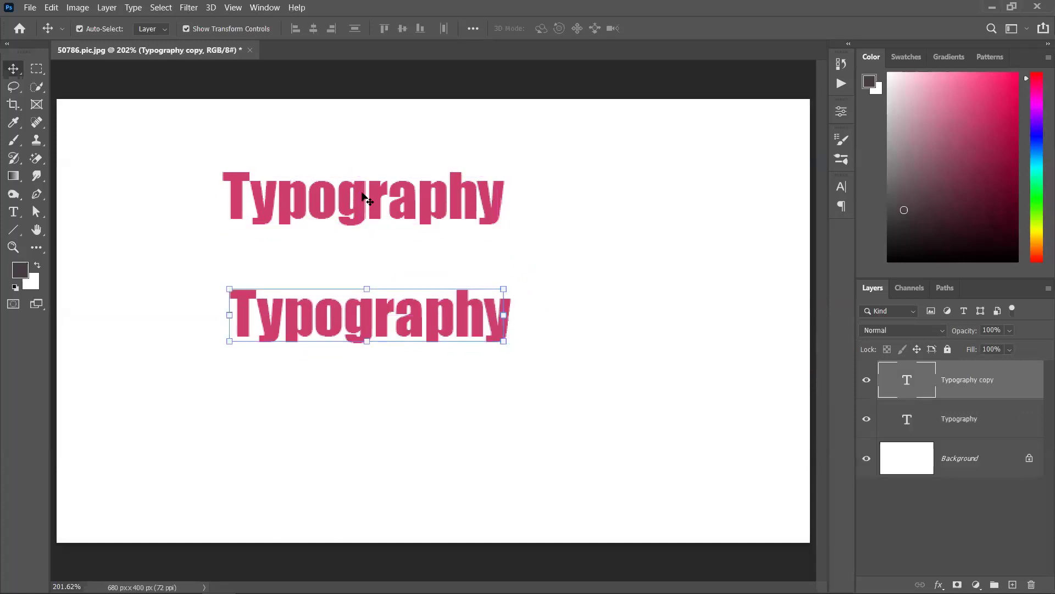
{"action": "left_click", "coordinate": [841, 187]}
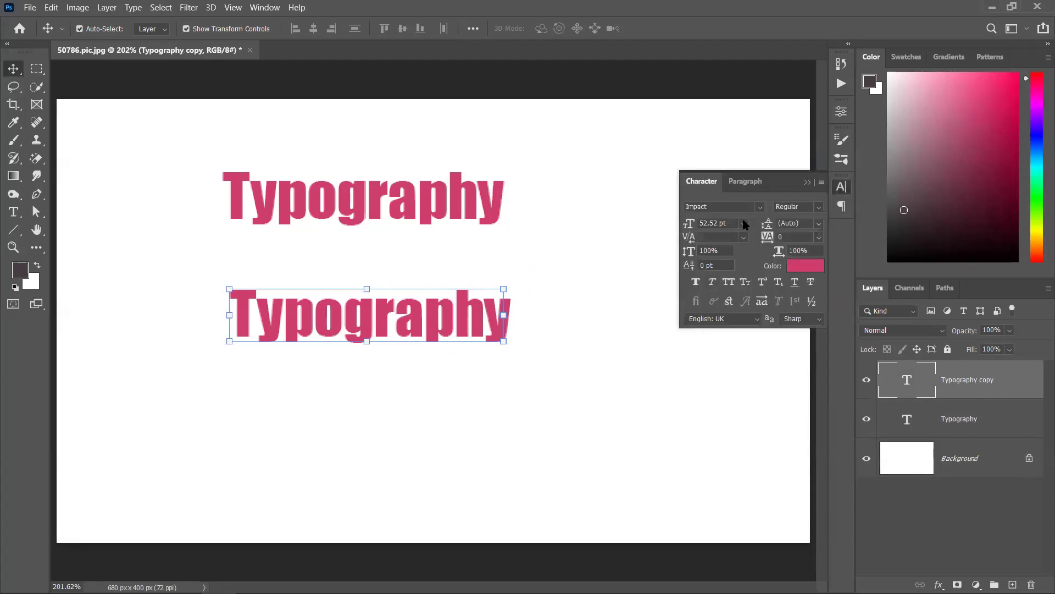
{"action": "left_click", "coordinate": [807, 182]}
Select the upper Typography text's characters and browse the available fonts with the font filter set to All Classes.
{"action": "left_click", "coordinate": [399, 202]}
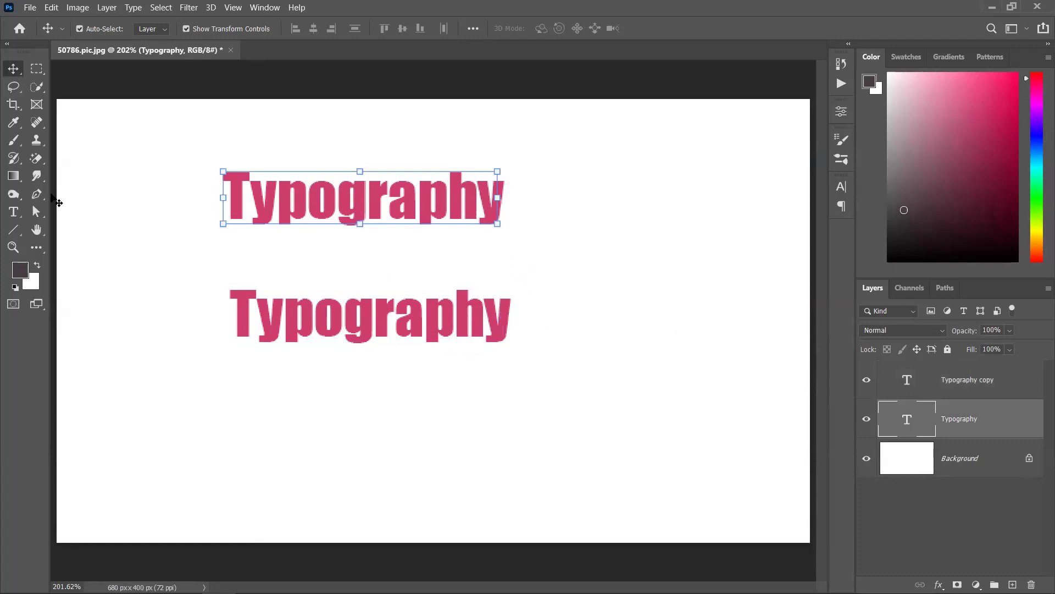
{"action": "left_click", "coordinate": [13, 212]}
{"action": "left_click", "coordinate": [306, 189]}
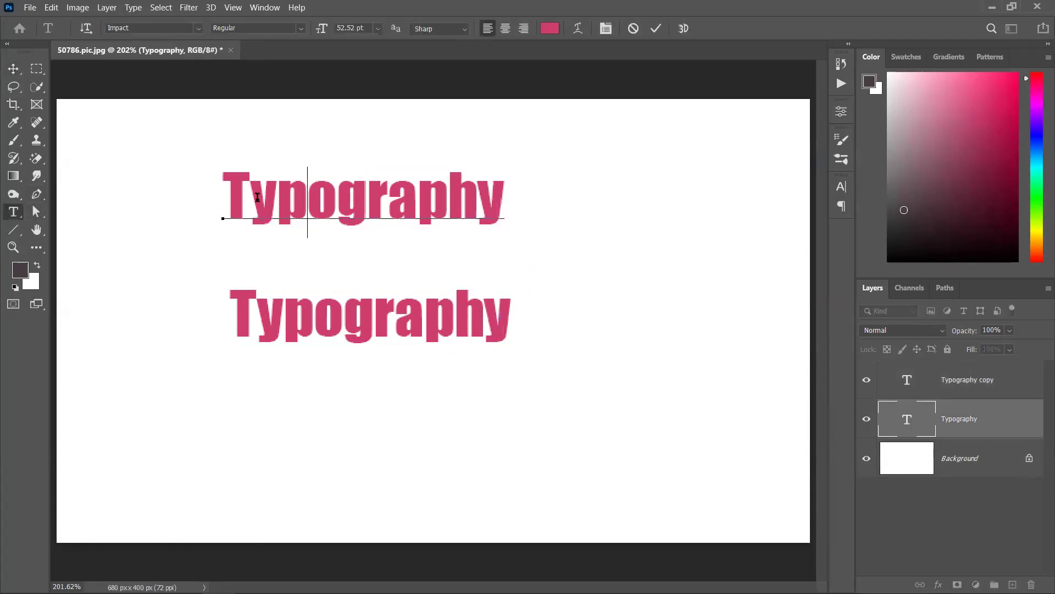
{"action": "left_click_drag", "start_coordinate": [226, 199], "coordinate": [518, 202]}
{"action": "left_click", "coordinate": [237, 199]}
{"action": "left_click_drag", "start_coordinate": [235, 195], "coordinate": [515, 190]}
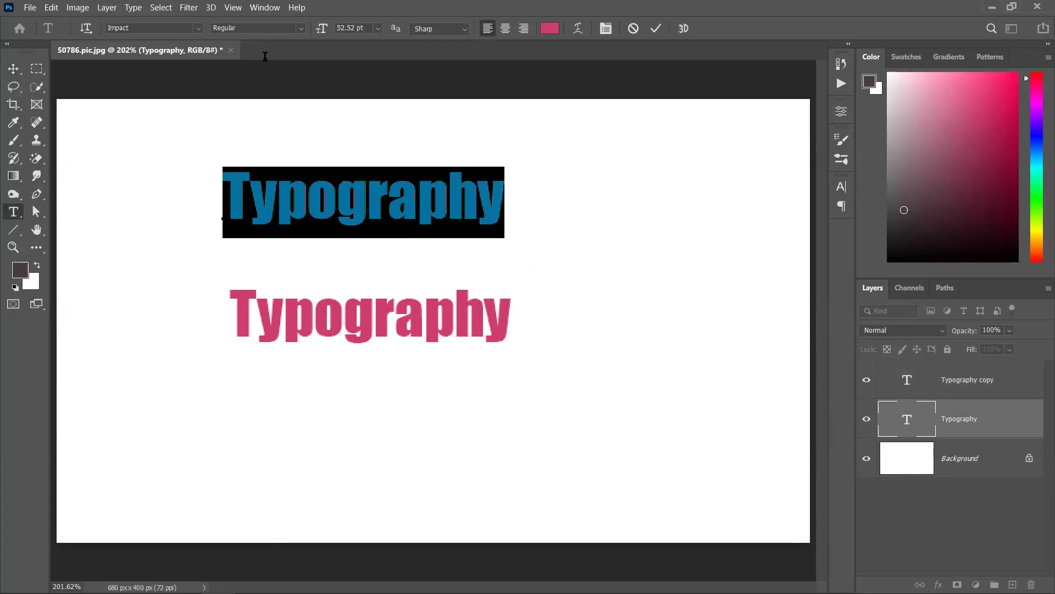
{"action": "left_click", "coordinate": [199, 28]}
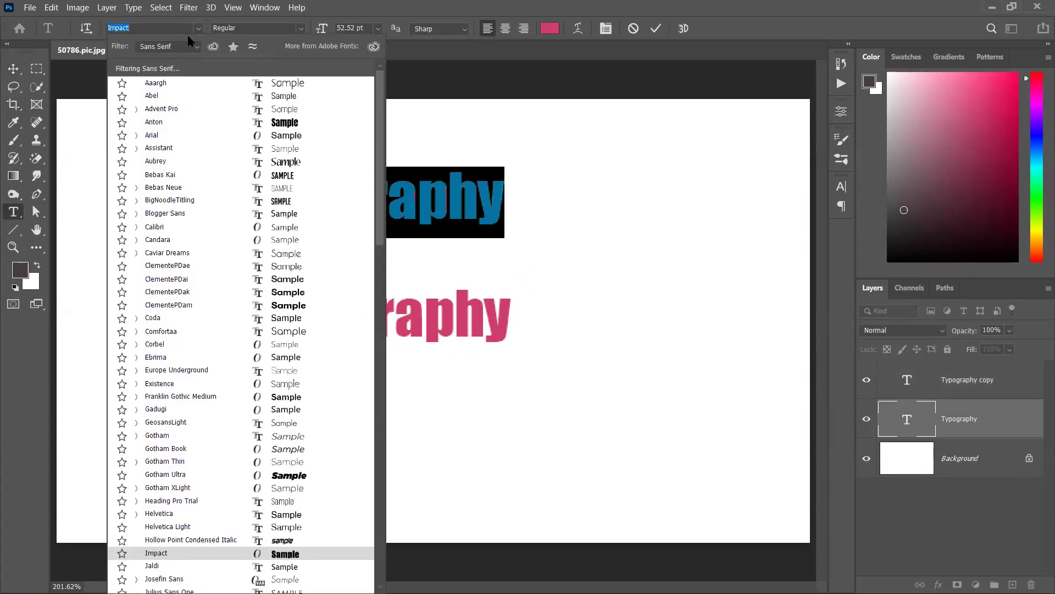
{"action": "left_click", "coordinate": [193, 49]}
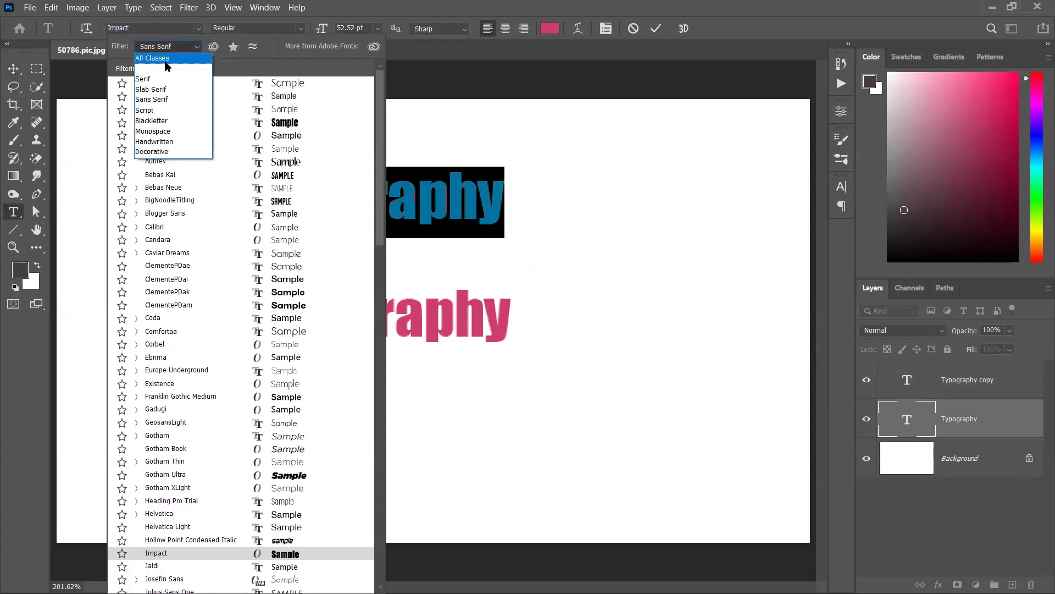
{"action": "left_click", "coordinate": [165, 55]}
{"action": "key", "text": "Up"}
{"action": "key", "text": "Up"}
{"action": "key", "text": "Up"}
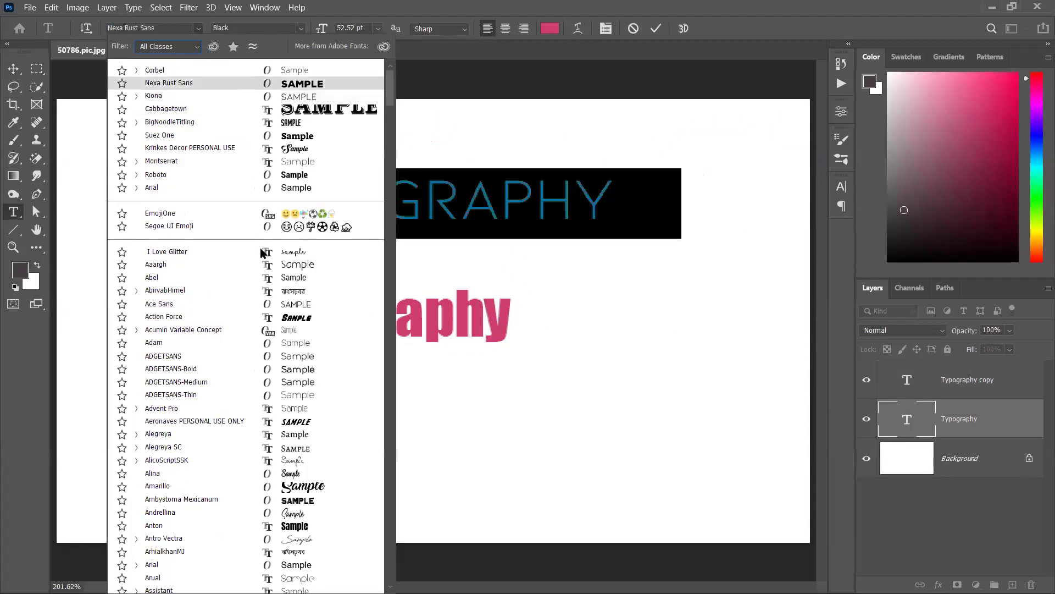
Filter the font list to Serif, preview some fonts on the upper text and leave the list without choosing one.
{"action": "left_click", "coordinate": [194, 48]}
{"action": "left_click", "coordinate": [165, 72]}
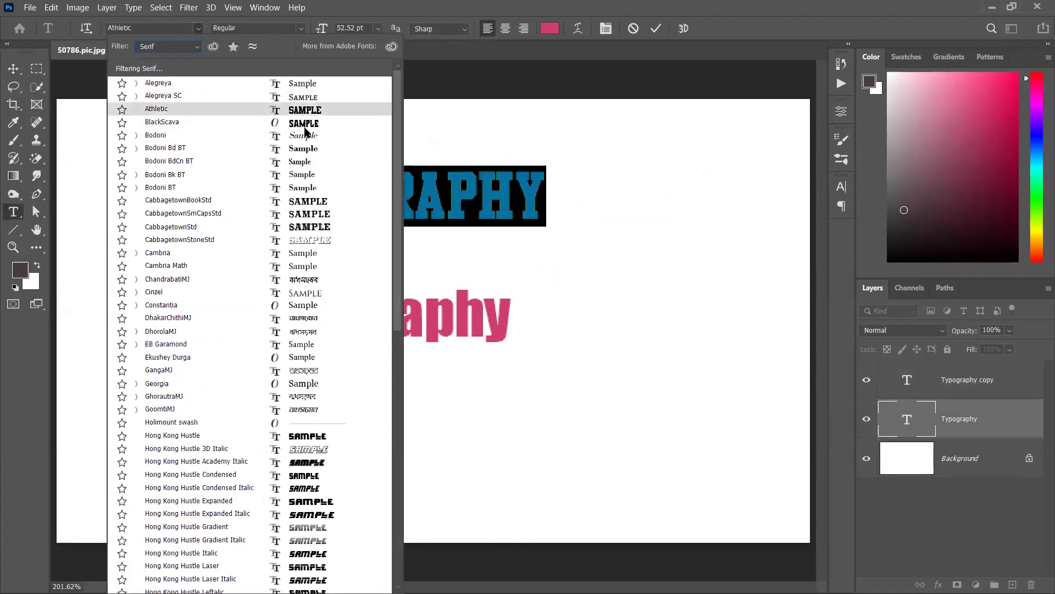
{"action": "left_click", "coordinate": [341, 11]}
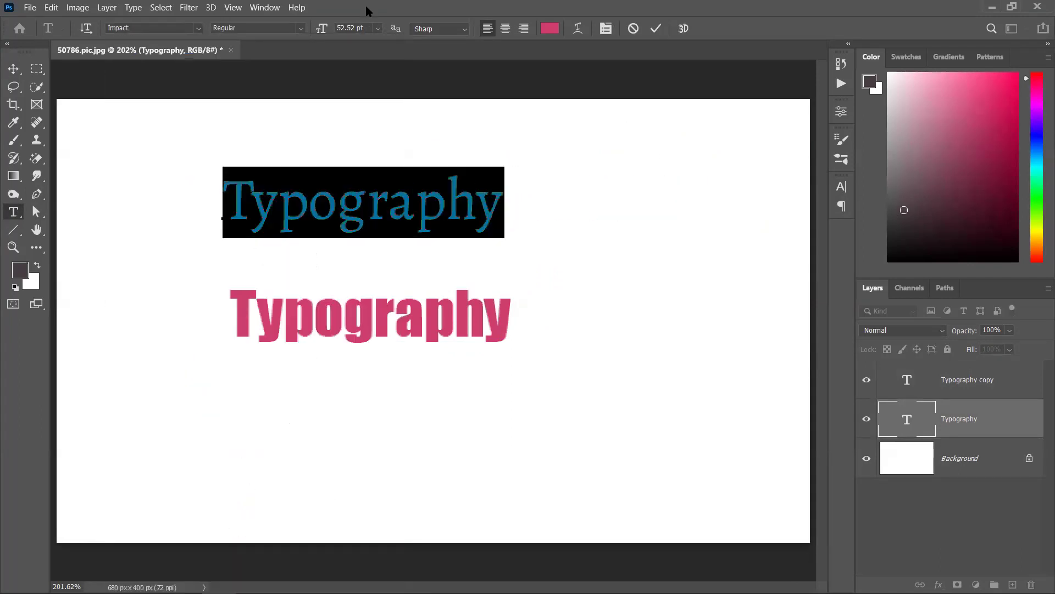
{"action": "left_click", "coordinate": [195, 212]}
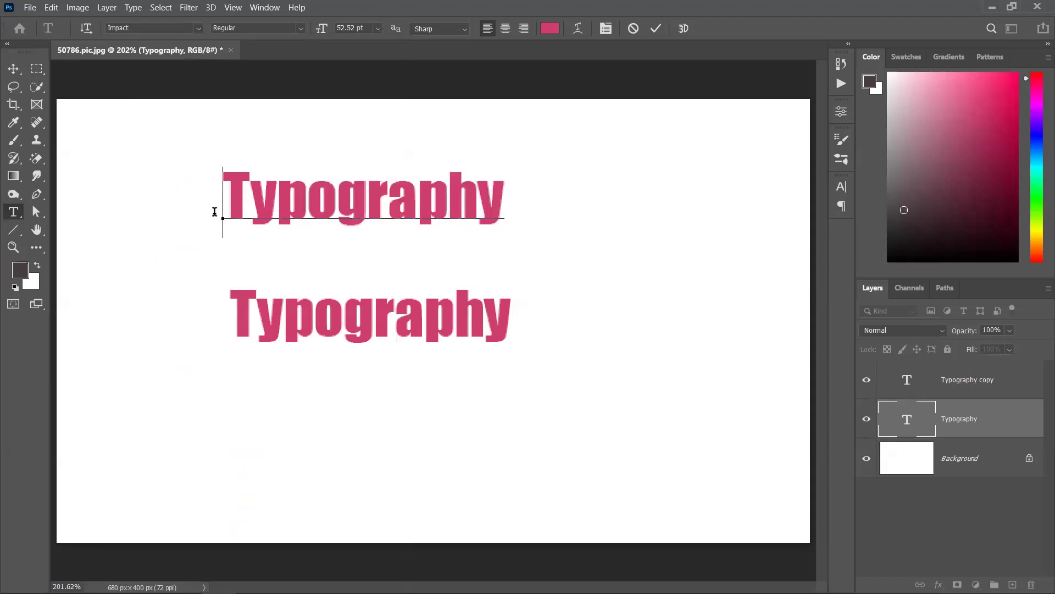
Move the upper Typography text toward the canvas's right edge and select all its characters for editing.
{"action": "left_click", "coordinate": [13, 68]}
{"action": "left_click_drag", "start_coordinate": [302, 199], "coordinate": [568, 206]}
{"action": "double_click", "coordinate": [568, 206]}
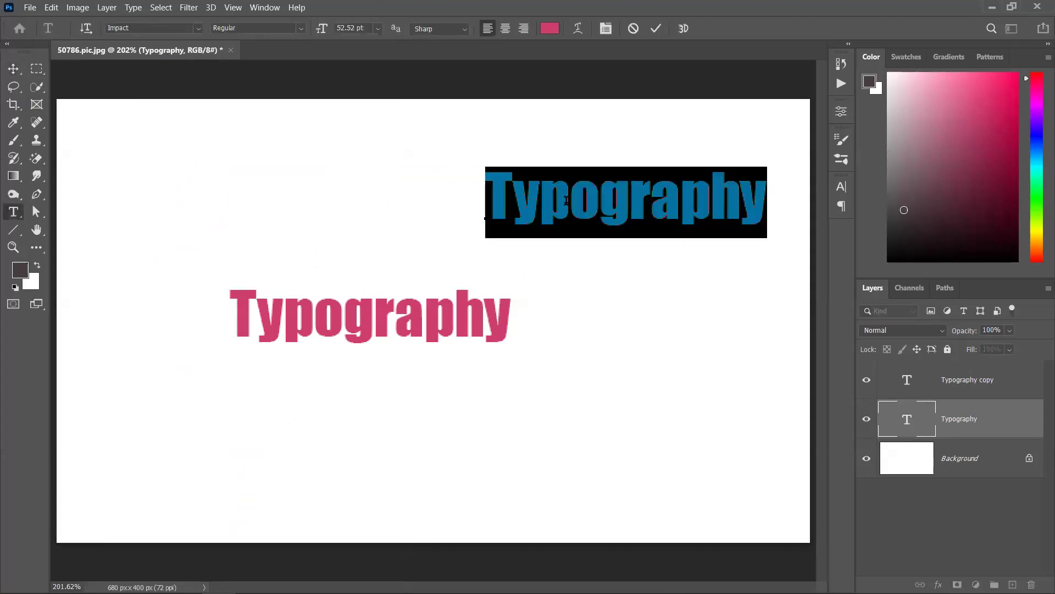
Preview the Serif fonts on the selected Typography text, going through the whole list and back to its beginning.
{"action": "left_click", "coordinate": [198, 29]}
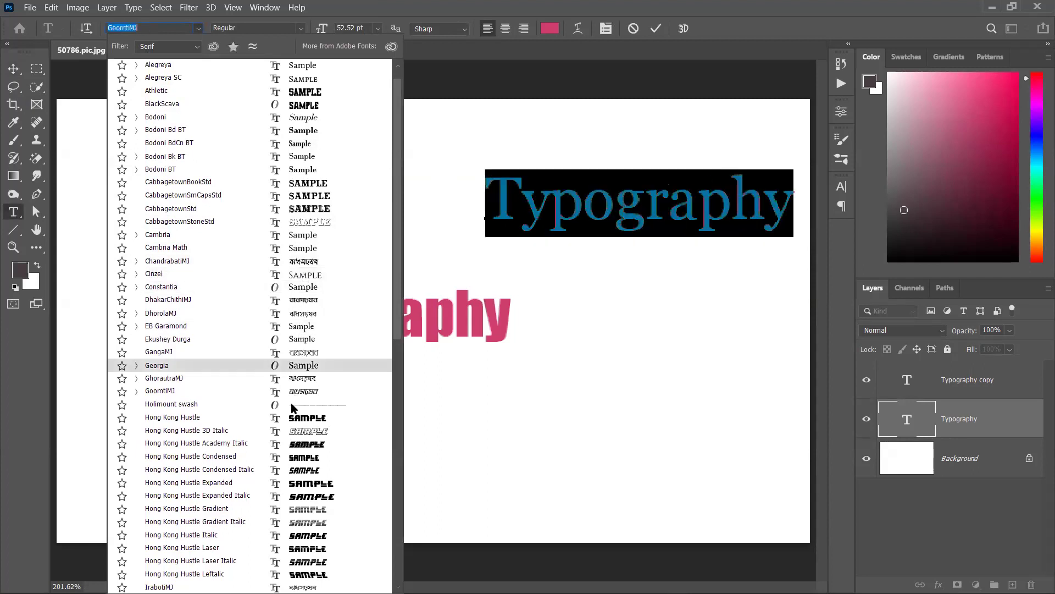
{"action": "scroll", "coordinate": [316, 440], "scroll_direction": "down", "scroll_amount": 3}
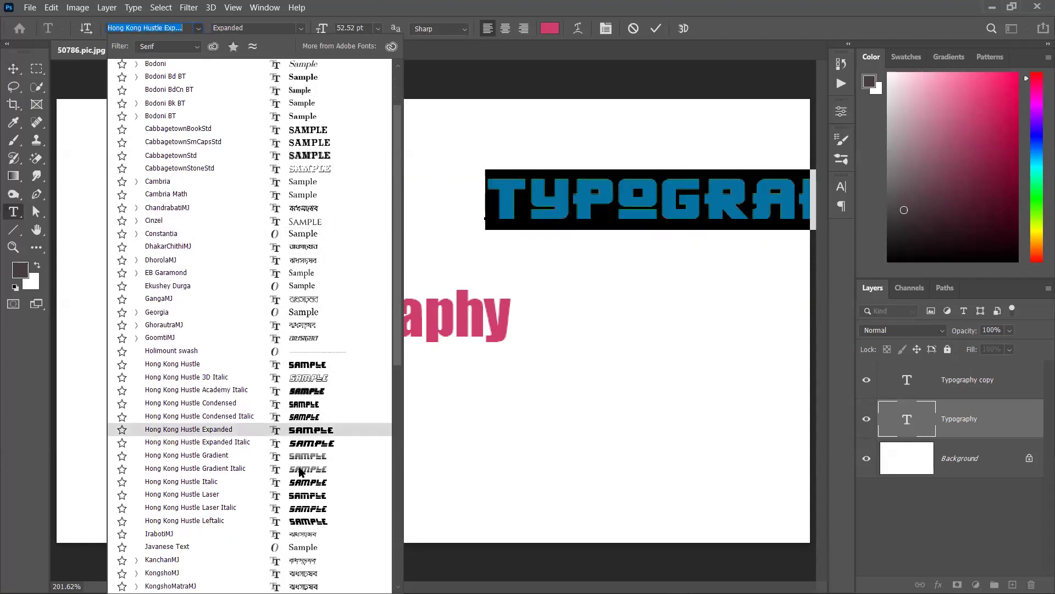
{"action": "scroll", "coordinate": [316, 500], "scroll_direction": "down", "scroll_amount": 3}
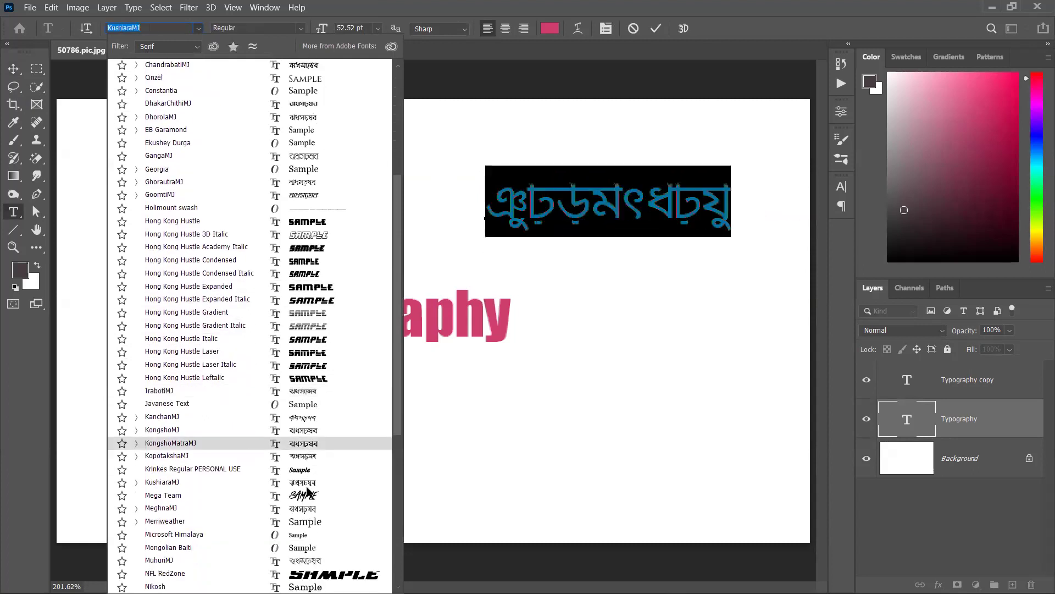
{"action": "scroll", "coordinate": [307, 494], "scroll_direction": "down", "scroll_amount": 3}
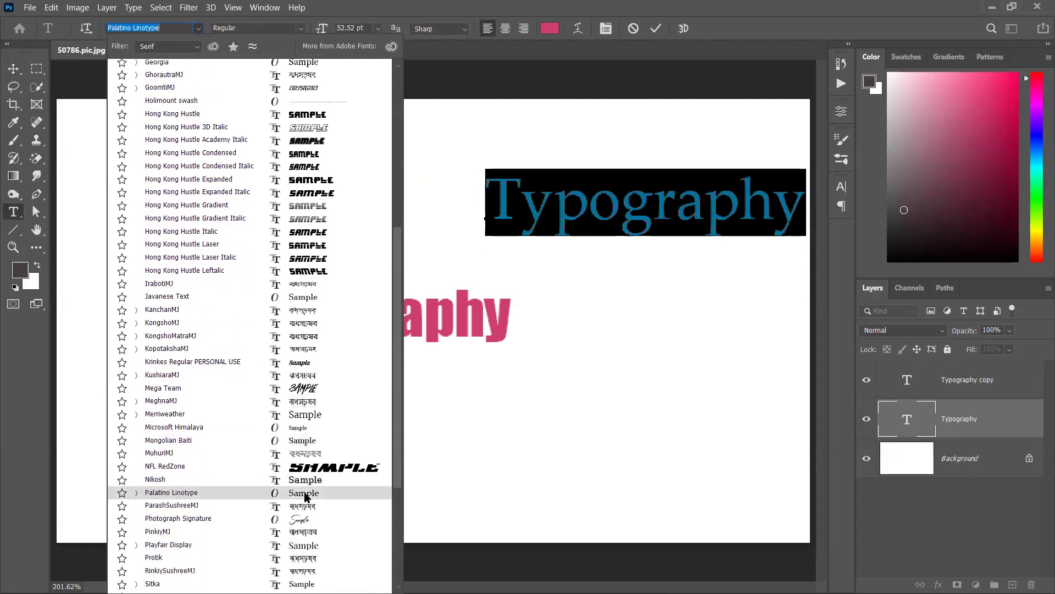
{"action": "scroll", "coordinate": [307, 497], "scroll_direction": "down", "scroll_amount": 2}
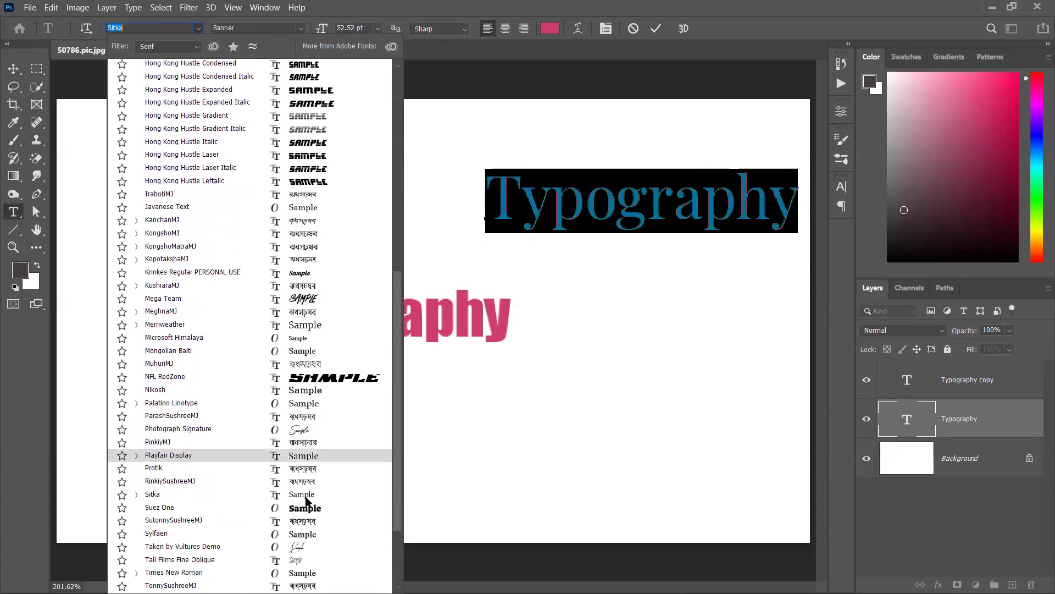
{"action": "scroll", "coordinate": [305, 504], "scroll_direction": "down", "scroll_amount": 1}
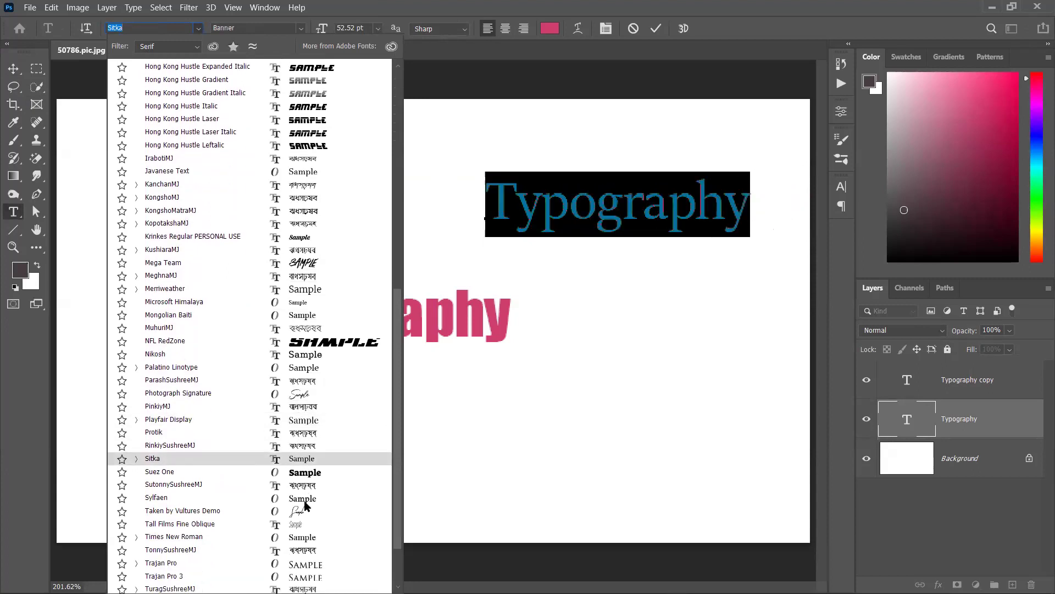
{"action": "scroll", "coordinate": [307, 505], "scroll_direction": "down", "scroll_amount": 1}
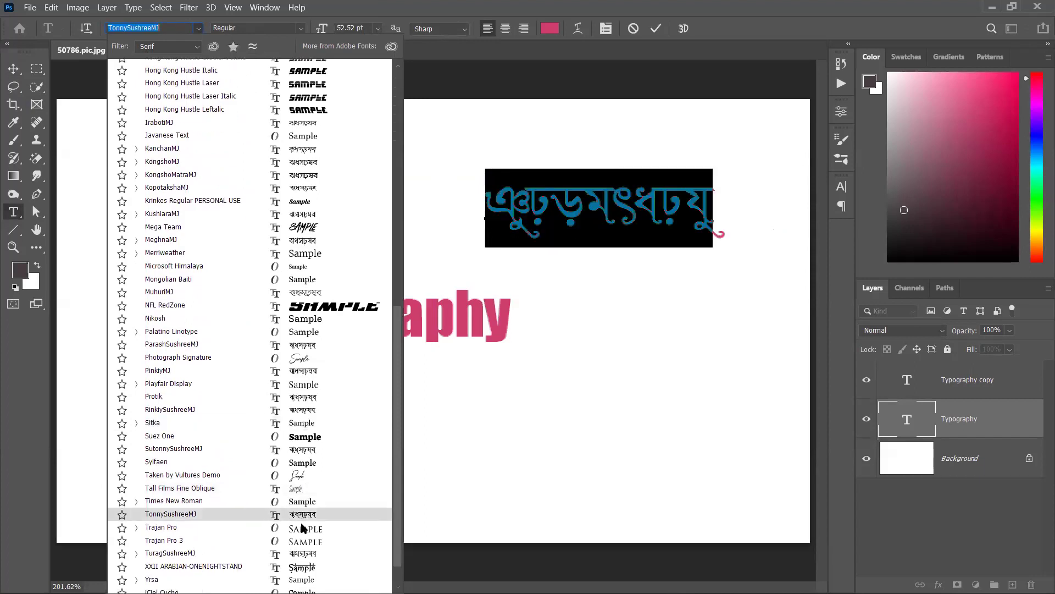
{"action": "scroll", "coordinate": [273, 239], "scroll_direction": "up", "scroll_amount": 8}
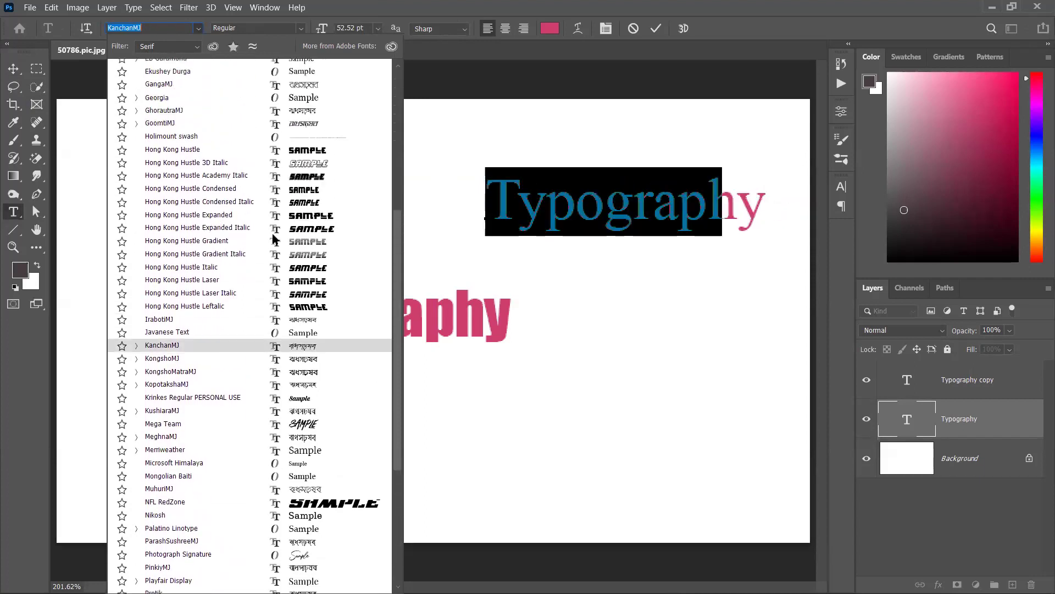
{"action": "scroll", "coordinate": [273, 239], "scroll_direction": "up", "scroll_amount": 5}
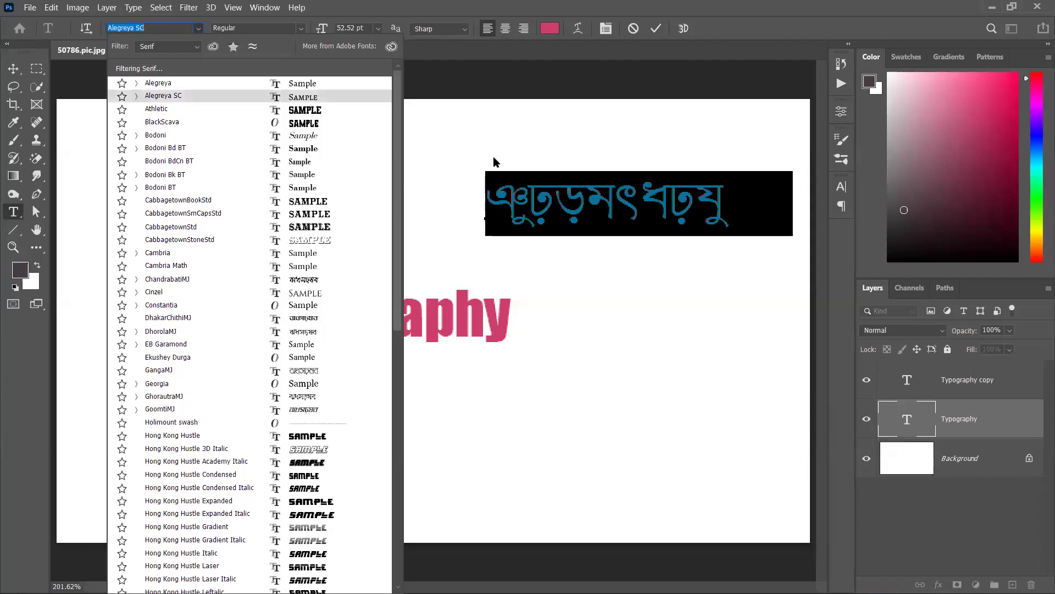
Filter the font list to Slab Serif and preview fonts such as Roboto Slab on the selected text.
{"action": "left_click", "coordinate": [199, 48]}
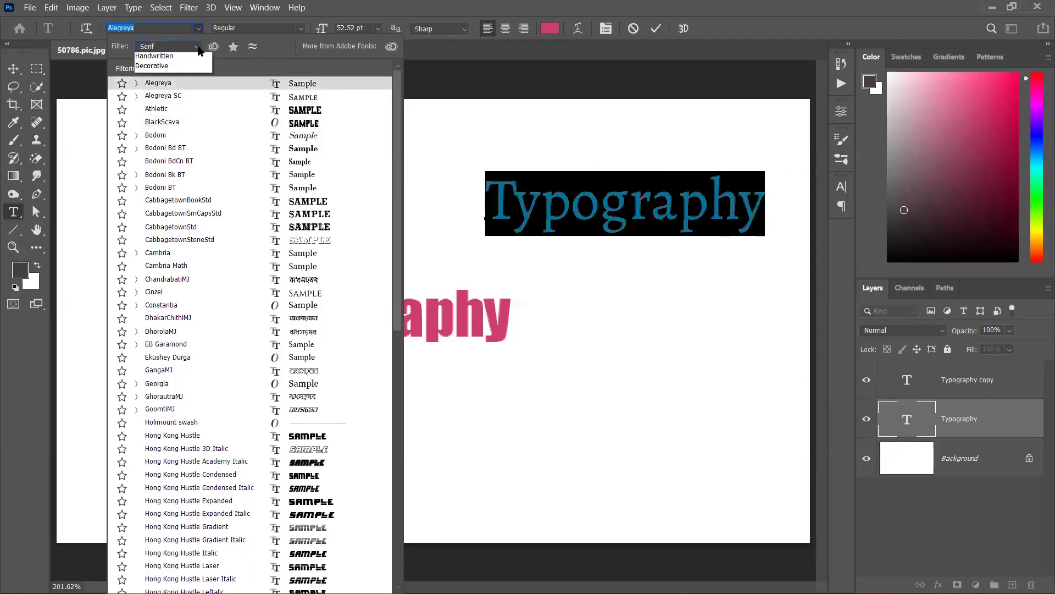
{"action": "left_click", "coordinate": [179, 96]}
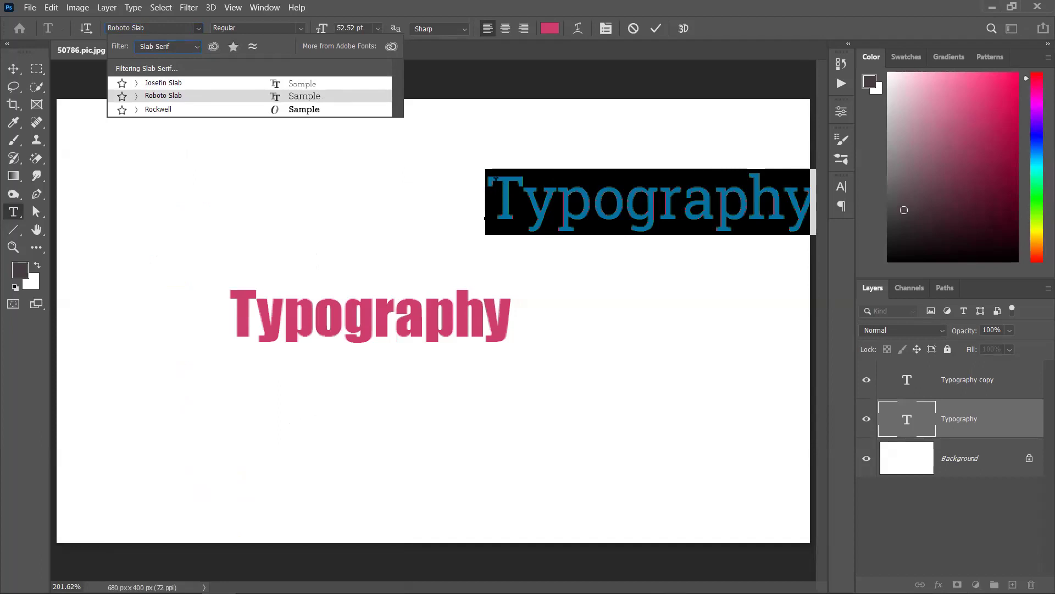
{"action": "left_click", "coordinate": [193, 48]}
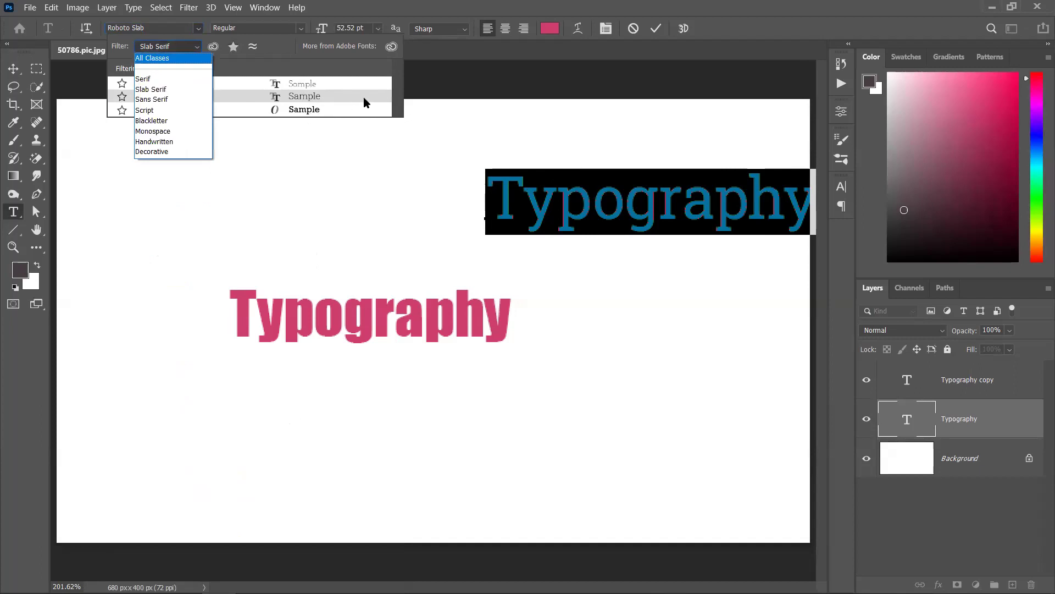
{"action": "left_click", "coordinate": [400, 96]}
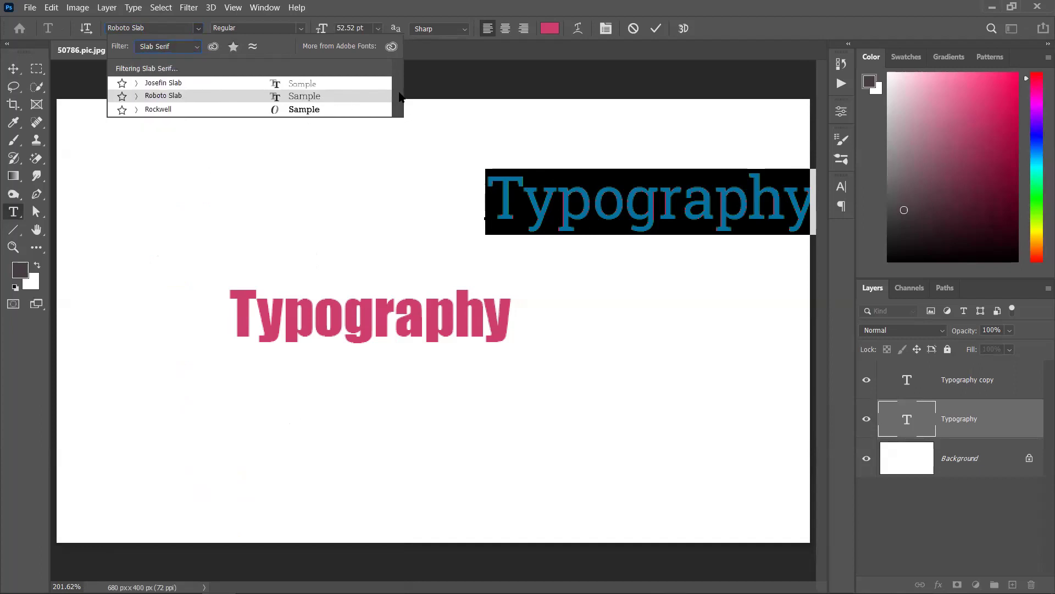
Preview the Sans Serif fonts and the Script fonts on the selected Typography text by changing the font filter.
{"action": "left_click", "coordinate": [201, 47]}
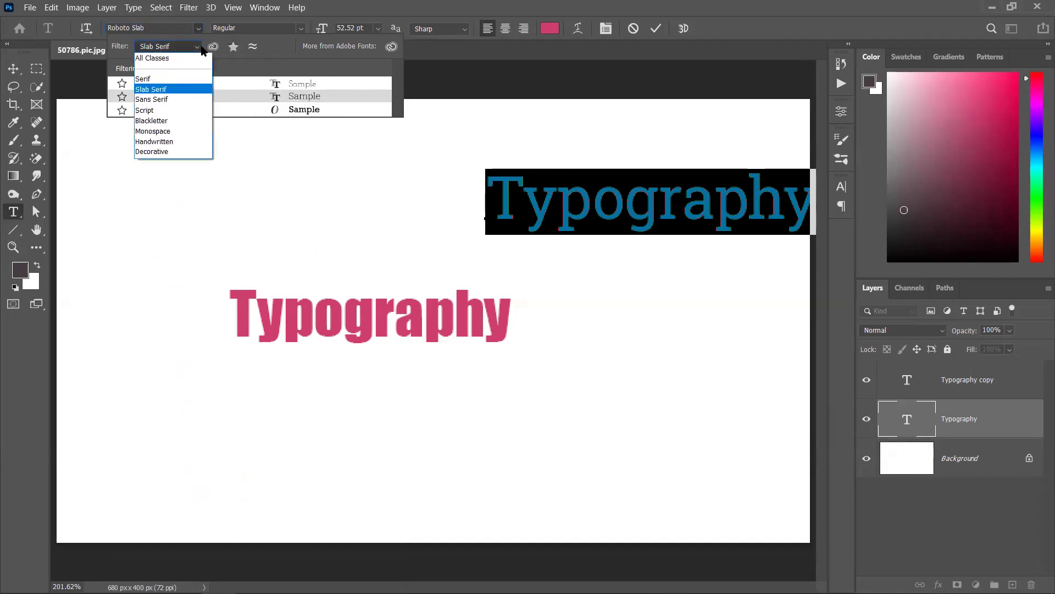
{"action": "left_click", "coordinate": [177, 100]}
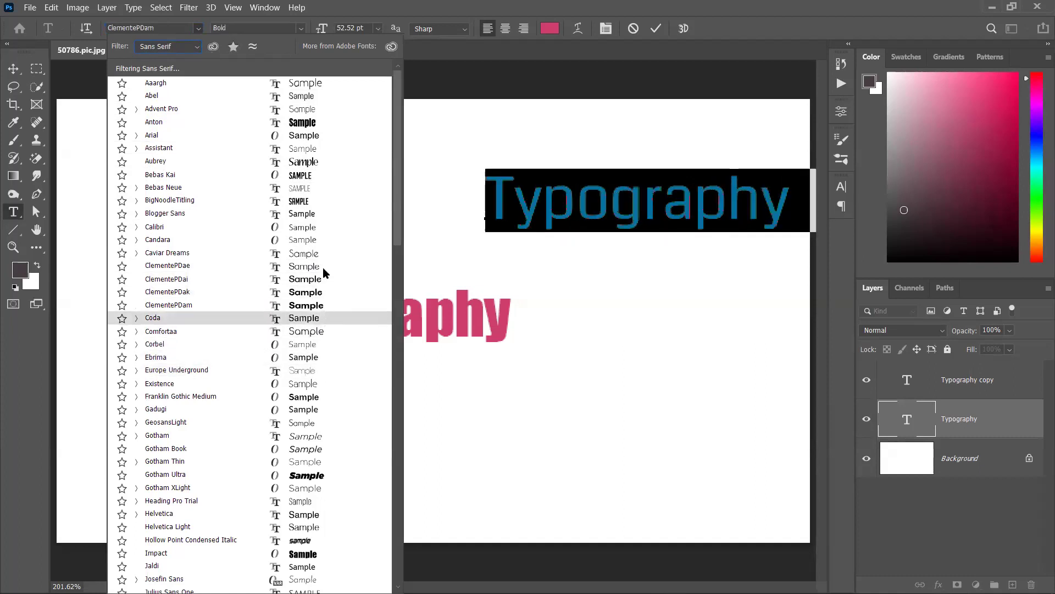
{"action": "left_click", "coordinate": [176, 49]}
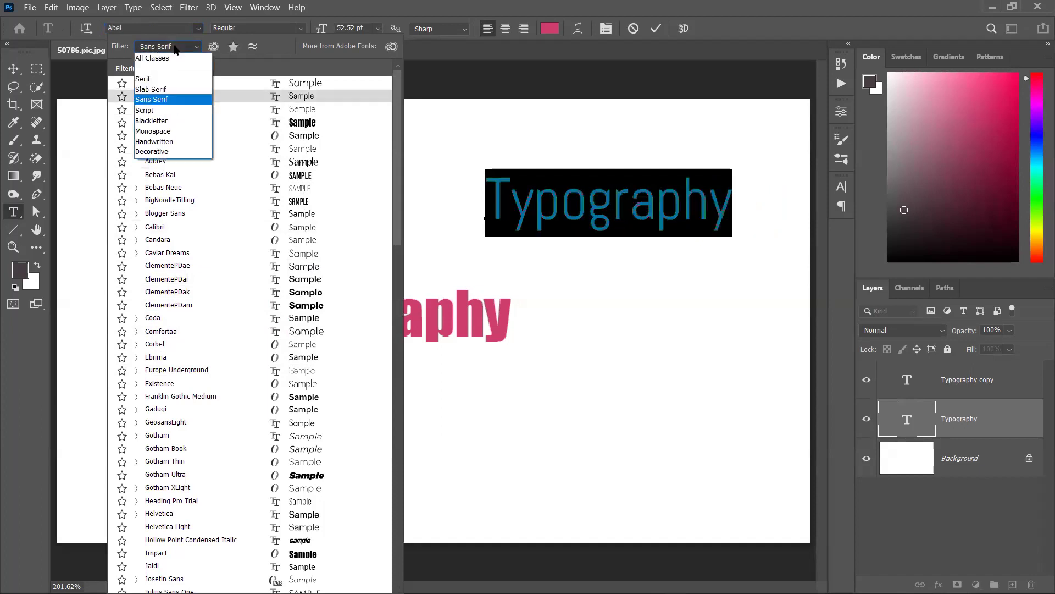
{"action": "left_click", "coordinate": [176, 110]}
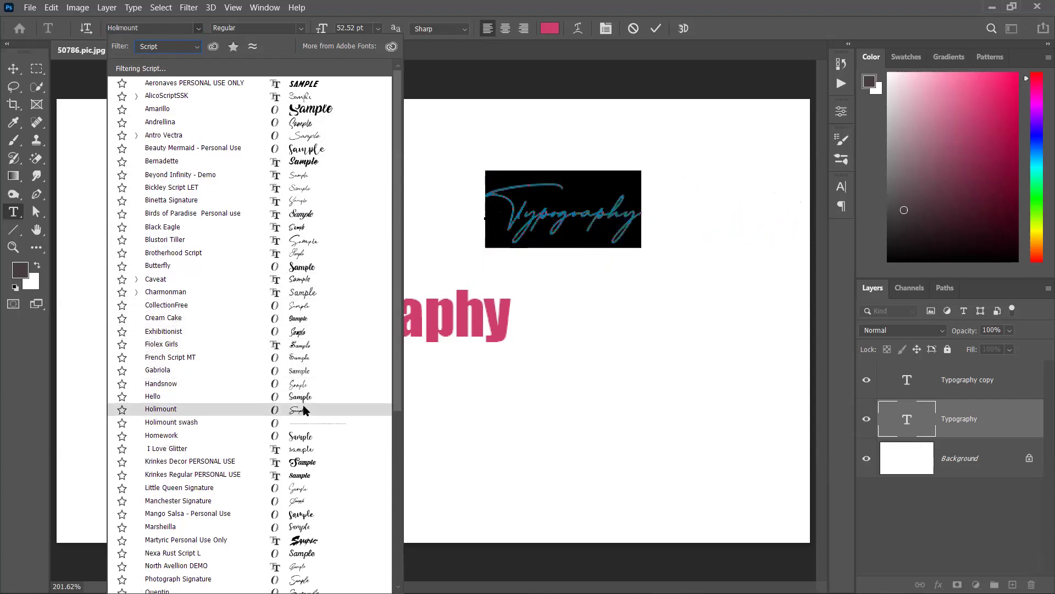
Filter the font list to Decorative and apply an ornate all-capitals font with an offset outline to the selected text.
{"action": "left_click", "coordinate": [196, 47]}
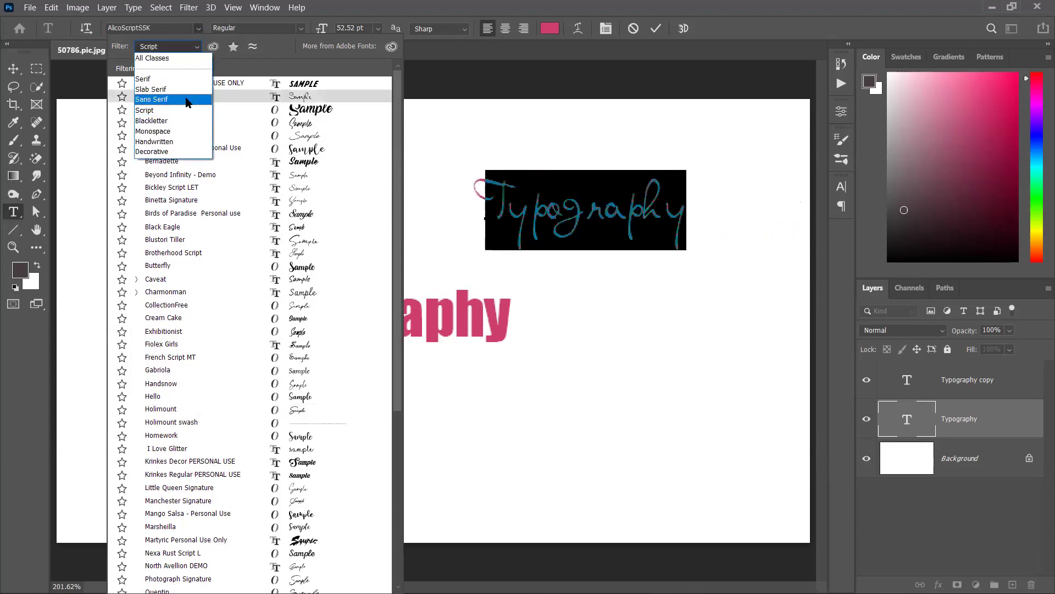
{"action": "left_click", "coordinate": [185, 153]}
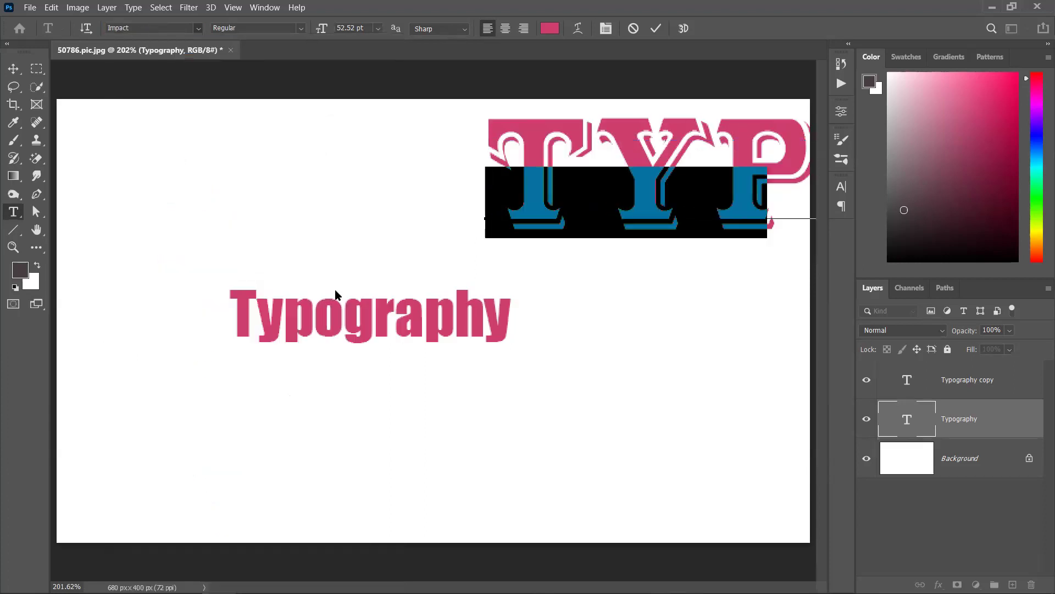
{"action": "left_click", "coordinate": [336, 293]}
Move the decorative Typography text left and scale it to about 60% so the whole word fits on the canvas.
{"action": "left_click", "coordinate": [13, 68]}
{"action": "left_click_drag", "start_coordinate": [538, 149], "coordinate": [202, 155]}
{"action": "key", "text": "shift+Left"}
{"action": "key", "text": "shift+Left"}
{"action": "key", "text": "shift+Left"}
{"action": "key", "text": "shift+Left"}
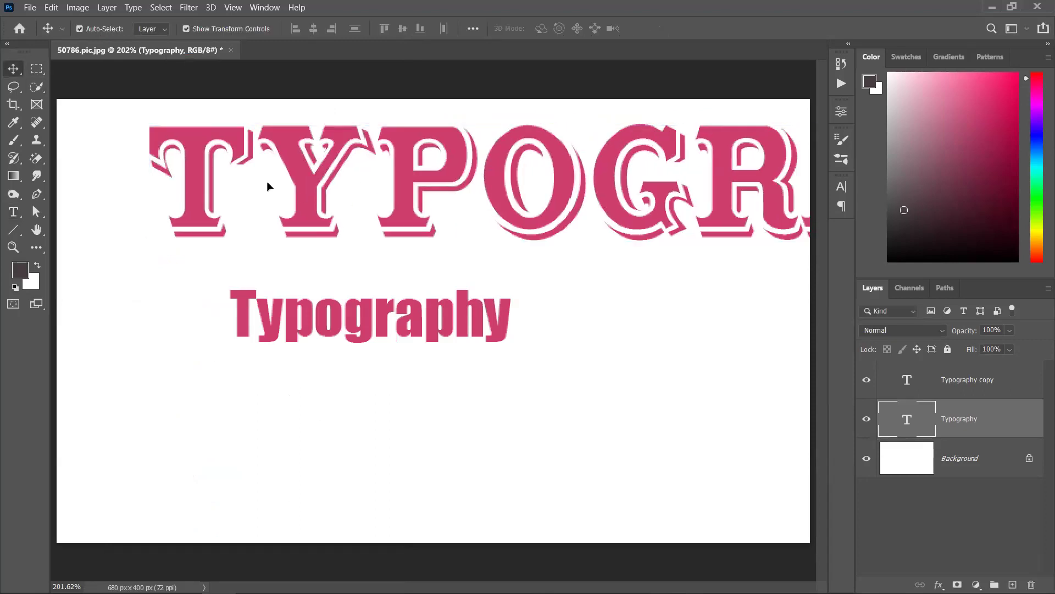
{"action": "left_click_drag", "start_coordinate": [101, 126], "coordinate": [550, 187]}
{"action": "left_click_drag", "start_coordinate": [638, 222], "coordinate": [222, 193]}
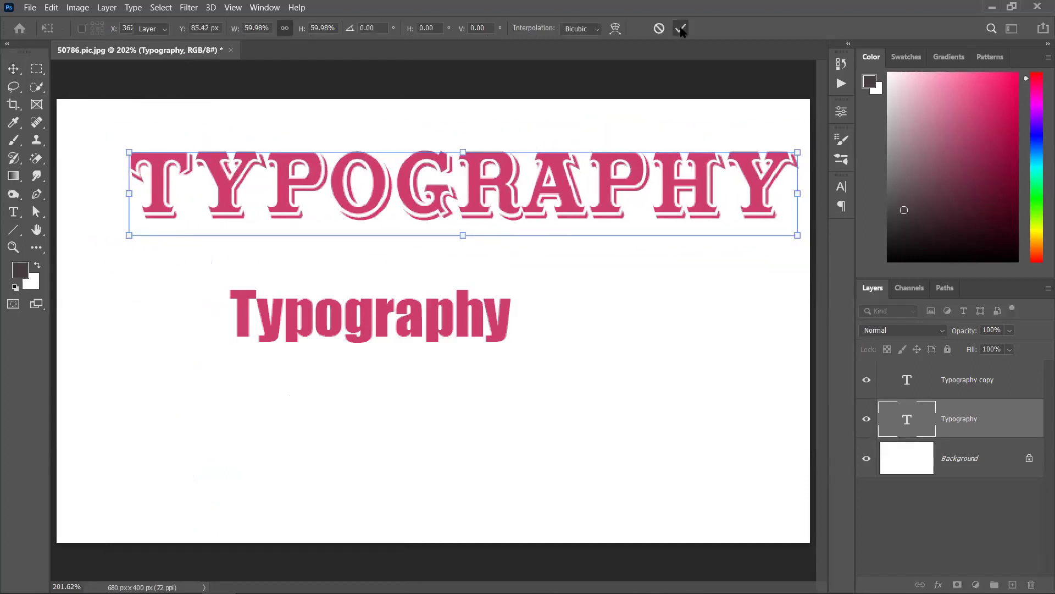
{"action": "left_click", "coordinate": [680, 28]}
Minimize Photoshop, switch to the browser and open the DaFont download site from the Fonts bookmarks in the GD folder.
{"action": "left_click", "coordinate": [991, 6]}
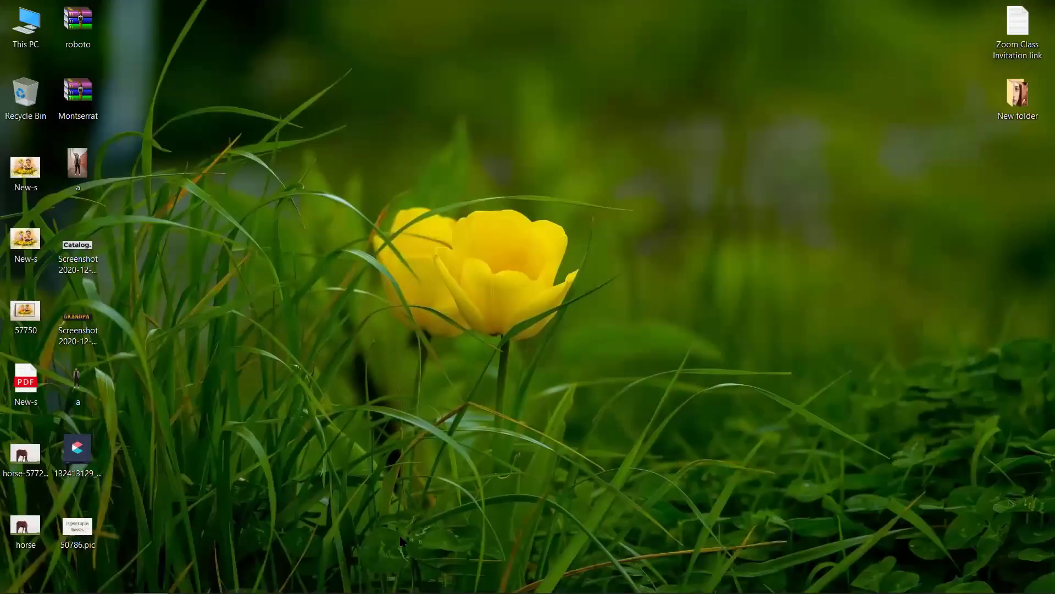
{"action": "key", "text": "alt+Tab"}
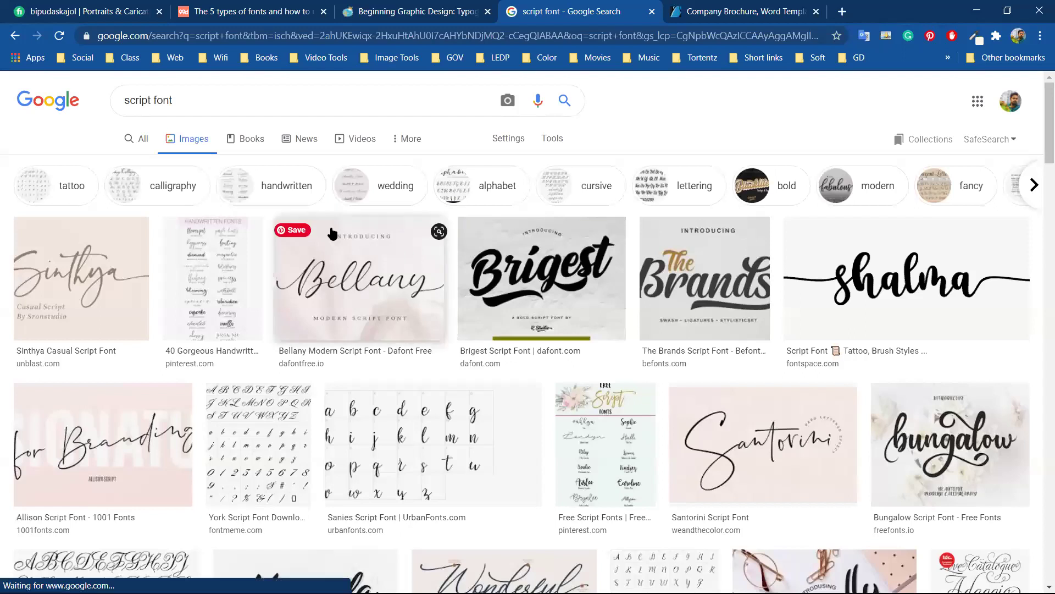
{"action": "left_click", "coordinate": [854, 57]}
{"action": "mouse_move", "coordinate": [845, 107]}
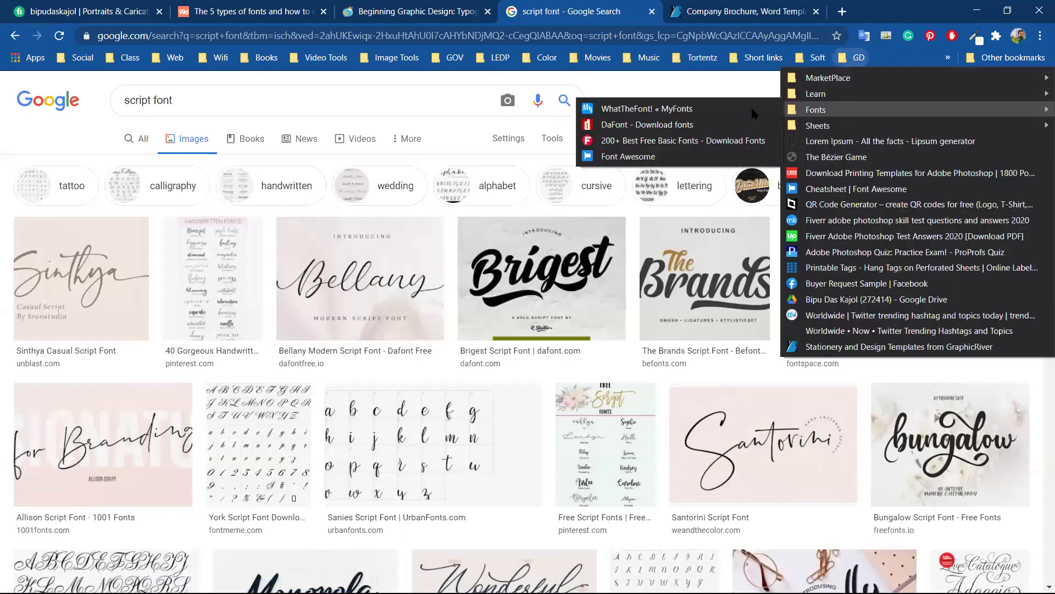
{"action": "left_click", "coordinate": [730, 120]}
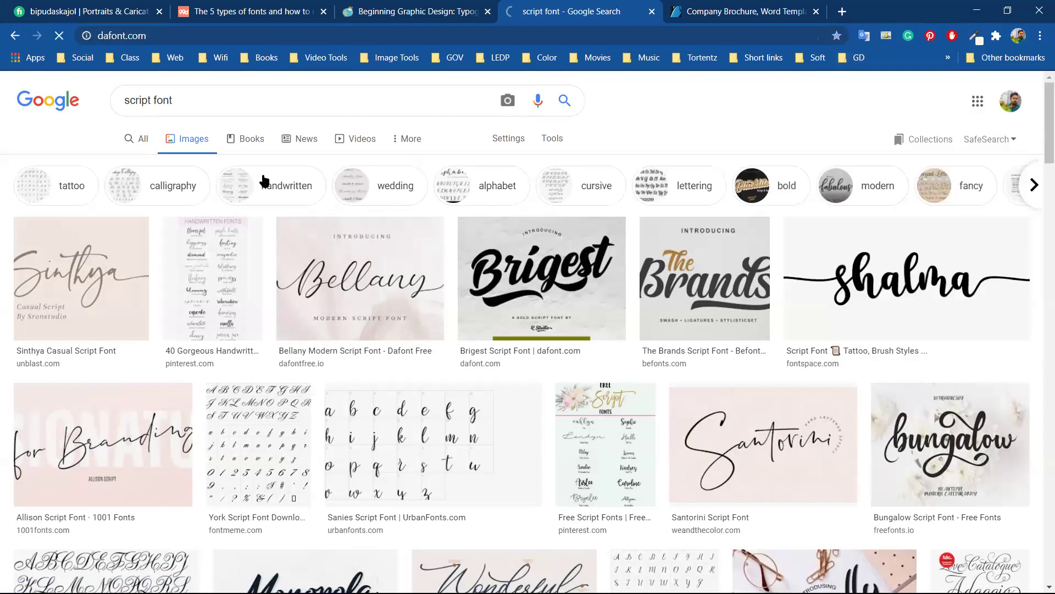
Highlight the dafont.com web address to point out the font download site while its page loads.
{"action": "left_click", "coordinate": [178, 38]}
{"action": "left_click", "coordinate": [194, 38]}
{"action": "left_click_drag", "start_coordinate": [233, 37], "coordinate": [1, 62]}
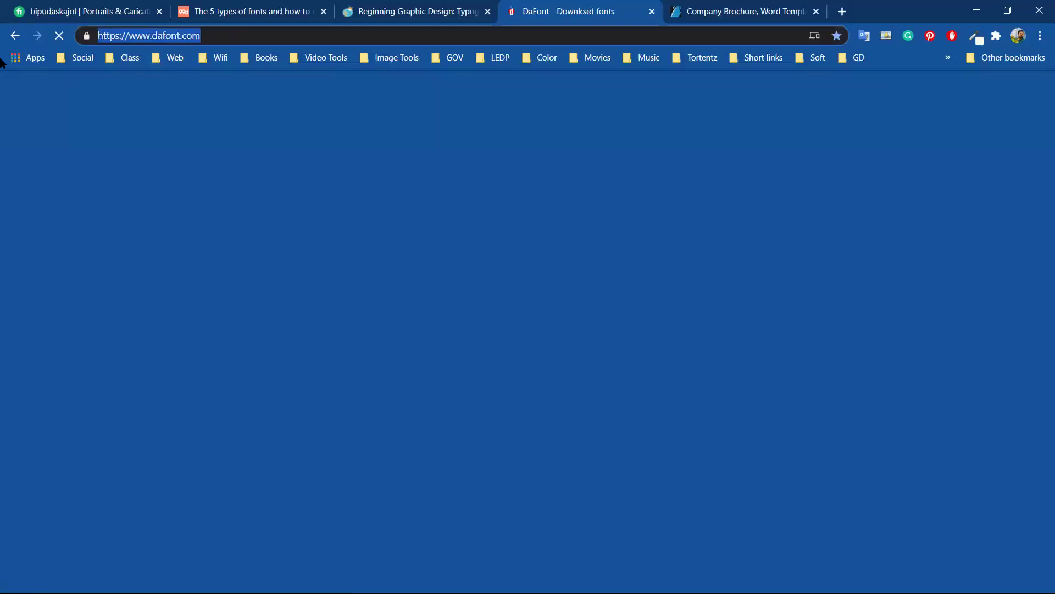
{"action": "left_click", "coordinate": [216, 41]}
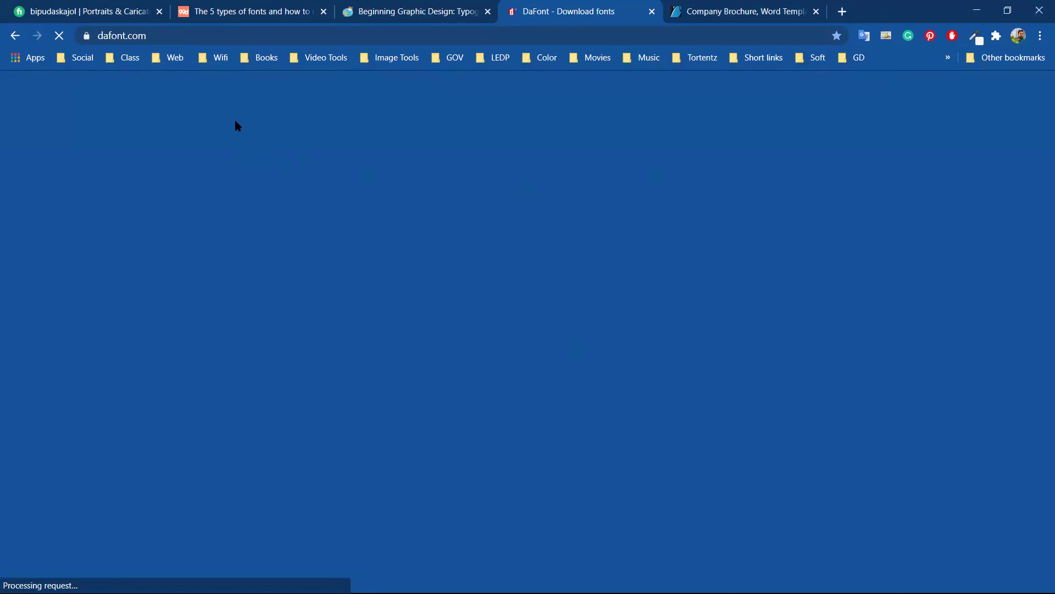
{"action": "left_click", "coordinate": [161, 37]}
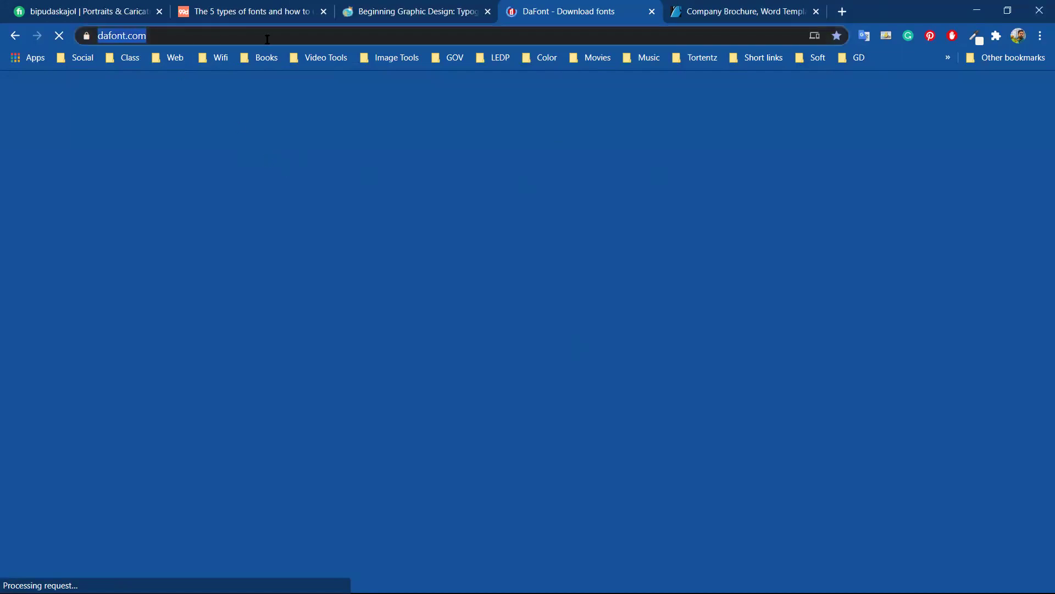
{"action": "left_click", "coordinate": [357, 128]}
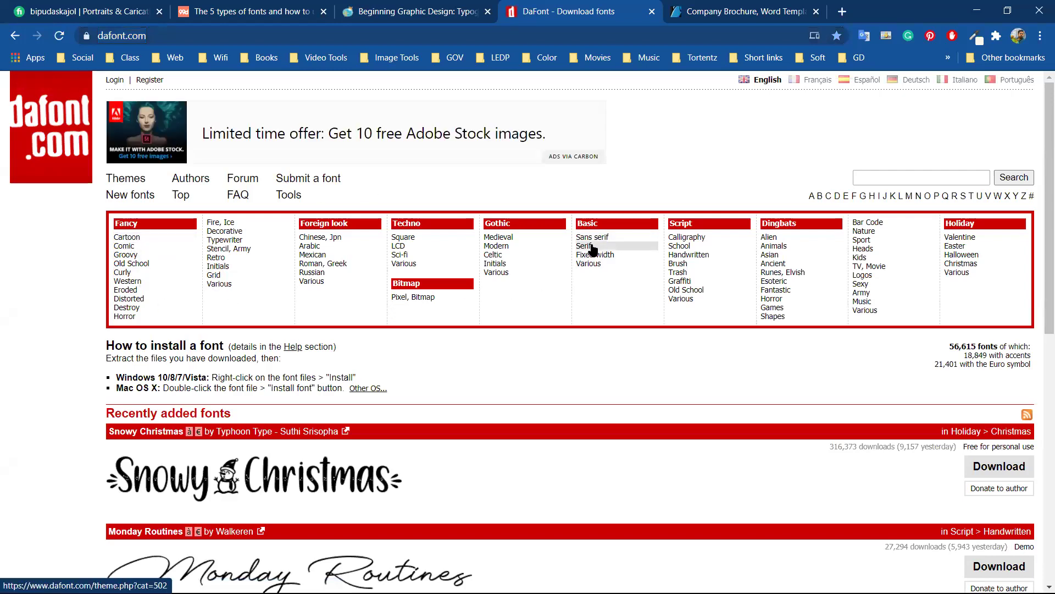
Open DaFont's Script > Calligraphy category and look through the fonts listed there.
{"action": "left_click", "coordinate": [689, 240]}
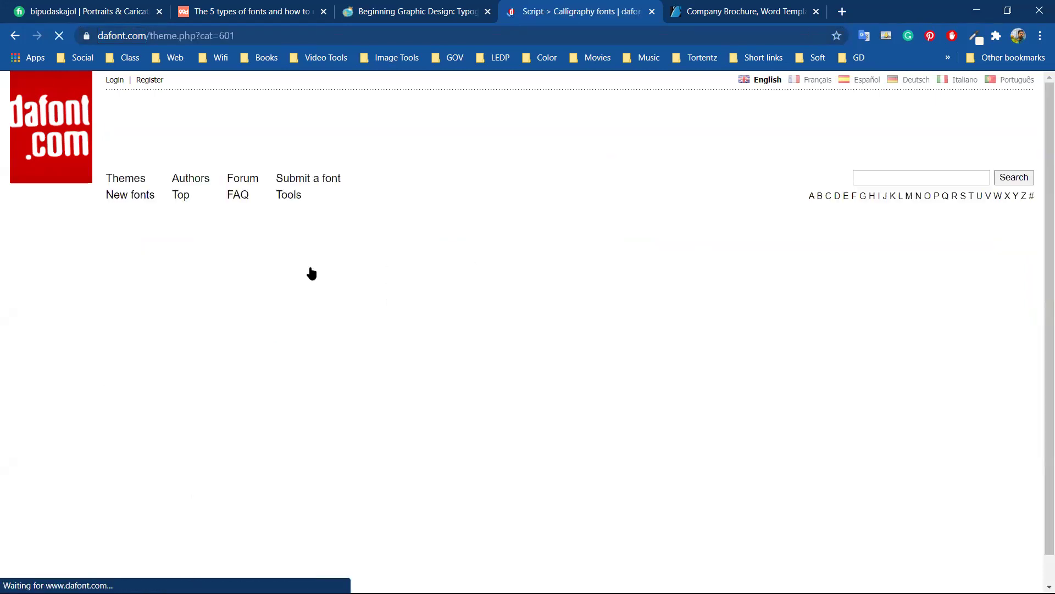
{"action": "scroll", "coordinate": [185, 281], "scroll_direction": "down", "scroll_amount": 4}
{"action": "scroll", "coordinate": [185, 282], "scroll_direction": "down", "scroll_amount": 4}
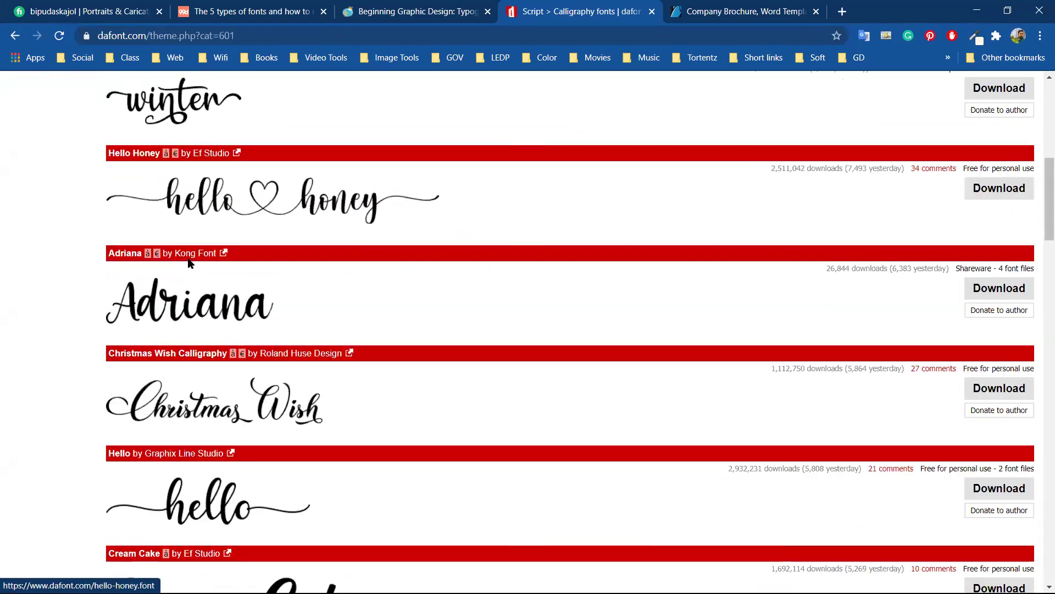
{"action": "scroll", "coordinate": [184, 286], "scroll_direction": "up", "scroll_amount": 5}
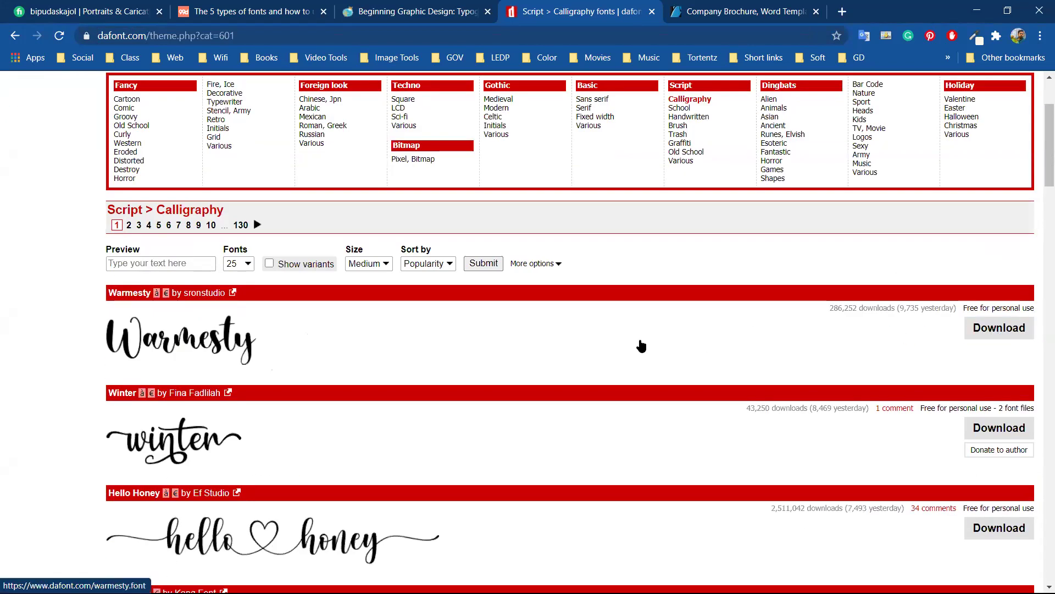
{"action": "scroll", "coordinate": [415, 346], "scroll_direction": "down", "scroll_amount": 4}
{"action": "scroll", "coordinate": [415, 351], "scroll_direction": "down", "scroll_amount": 14}
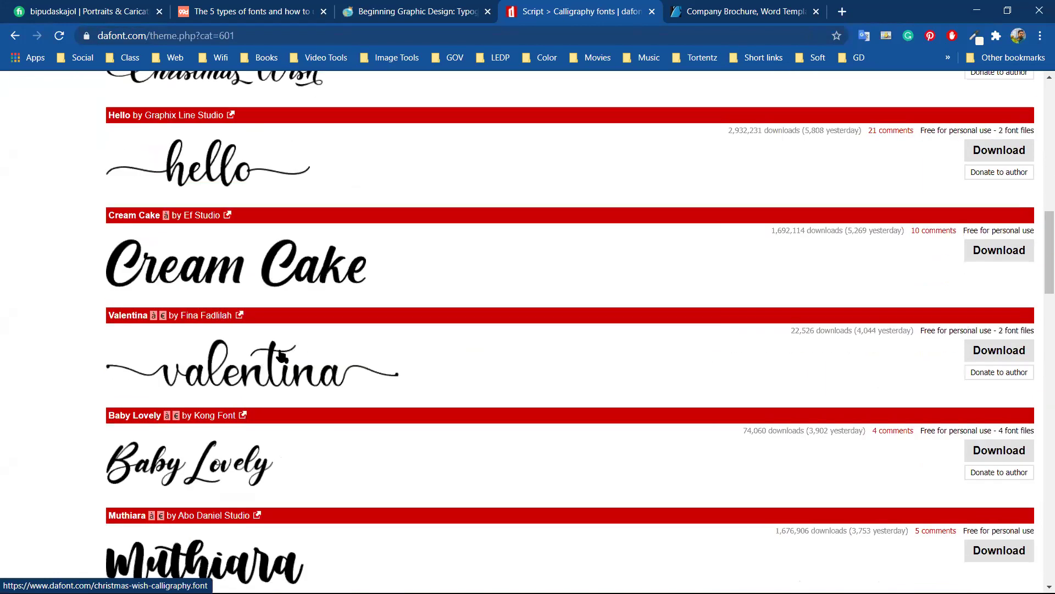
{"action": "scroll", "coordinate": [724, 179], "scroll_direction": "up", "scroll_amount": 18}
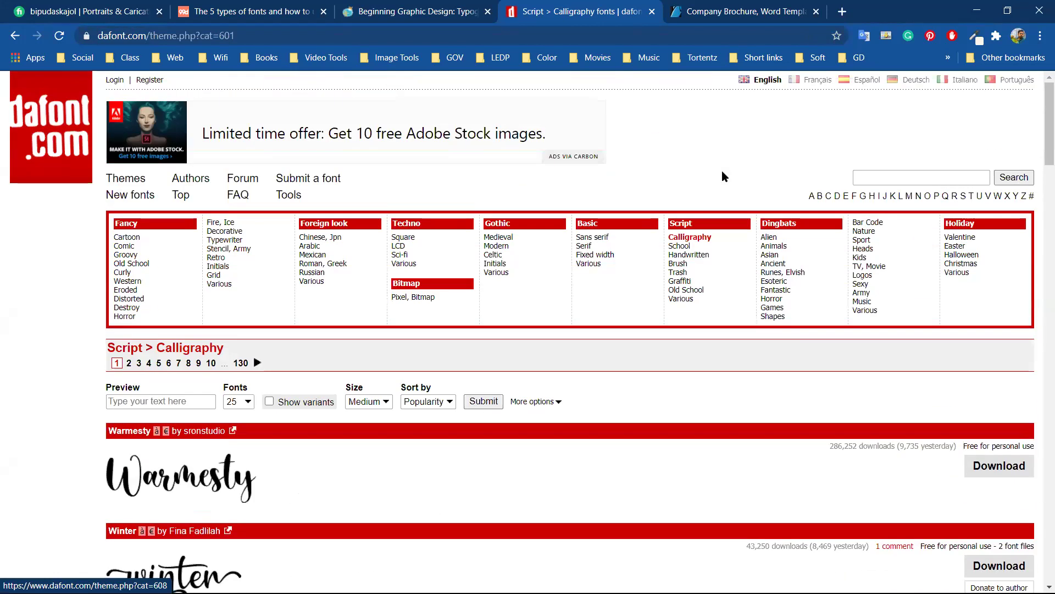
Search the web for "googles fonts" and open the Google Fonts site from the results.
{"action": "left_click", "coordinate": [262, 37]}
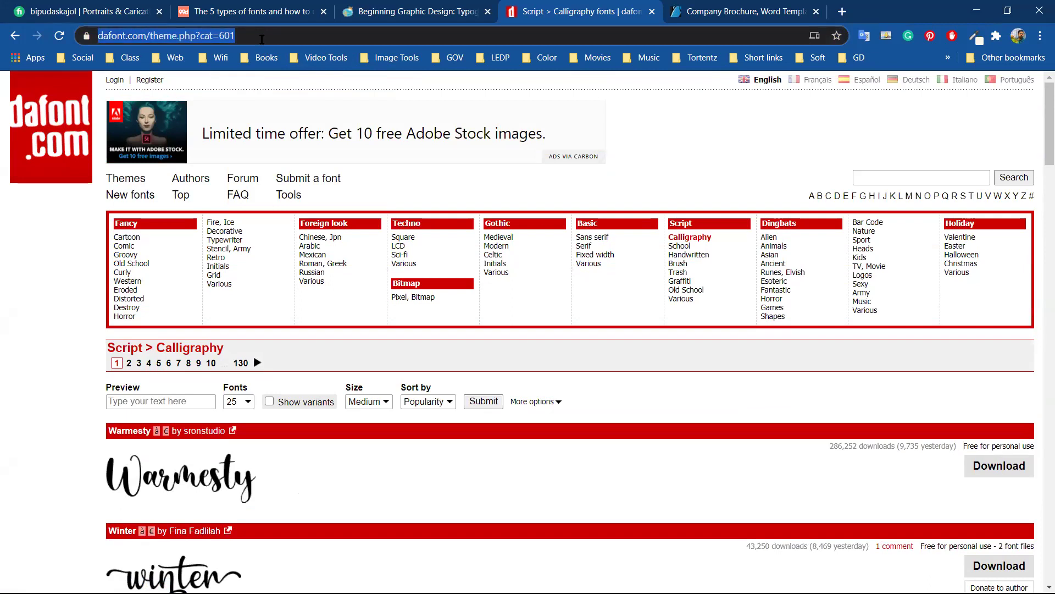
{"action": "type", "text": "google"}
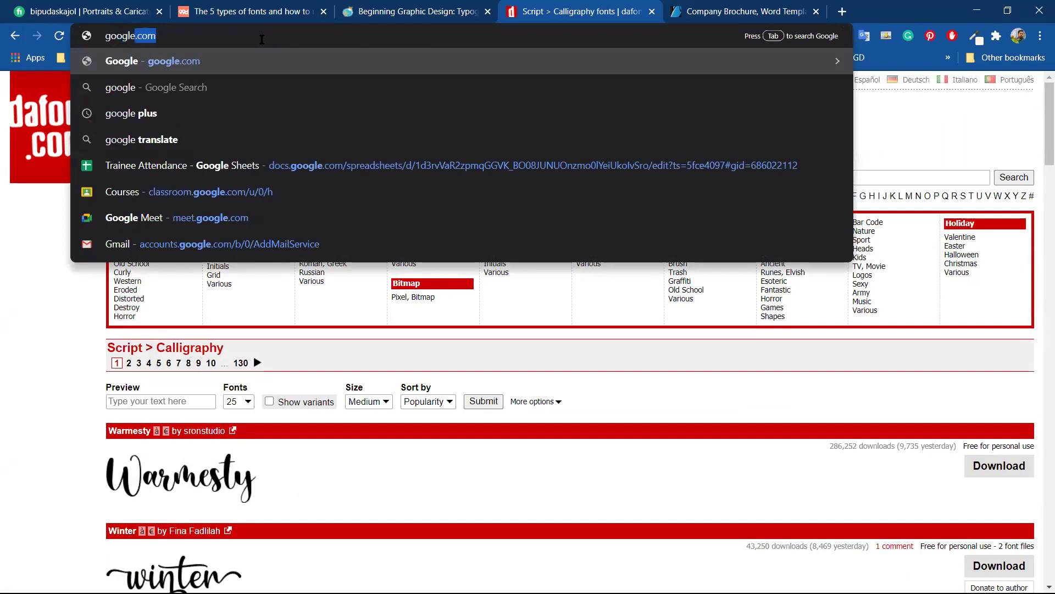
{"action": "type", "text": "s"}
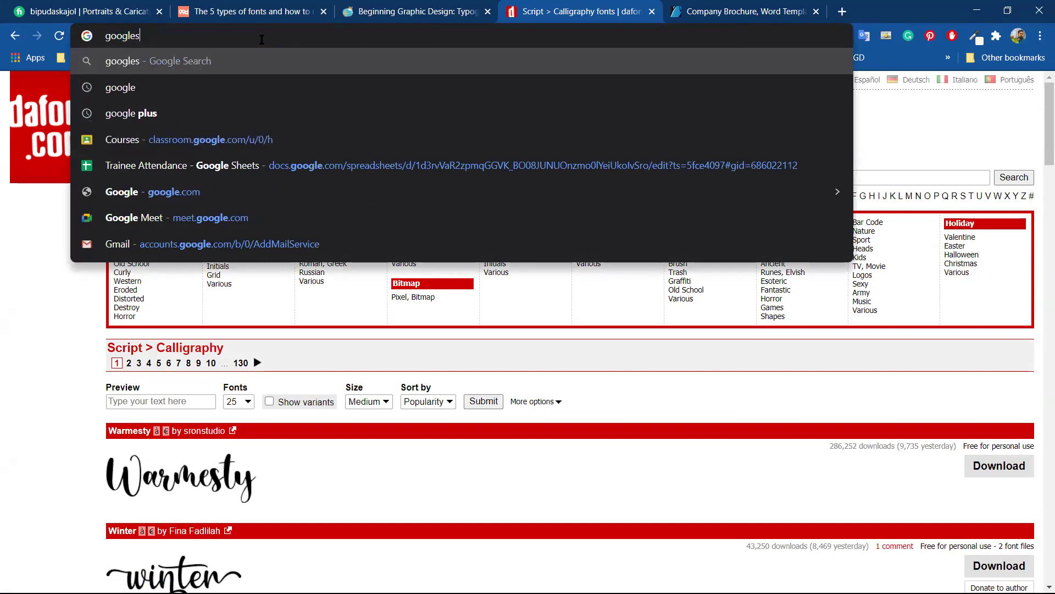
{"action": "type", "text": " fonts"}
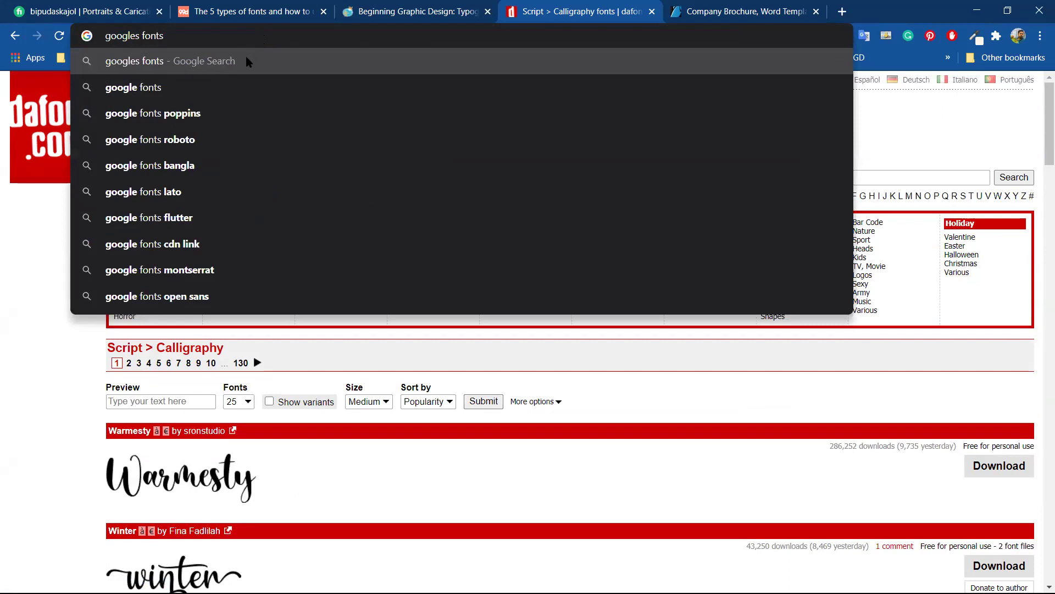
{"action": "key", "text": "Return"}
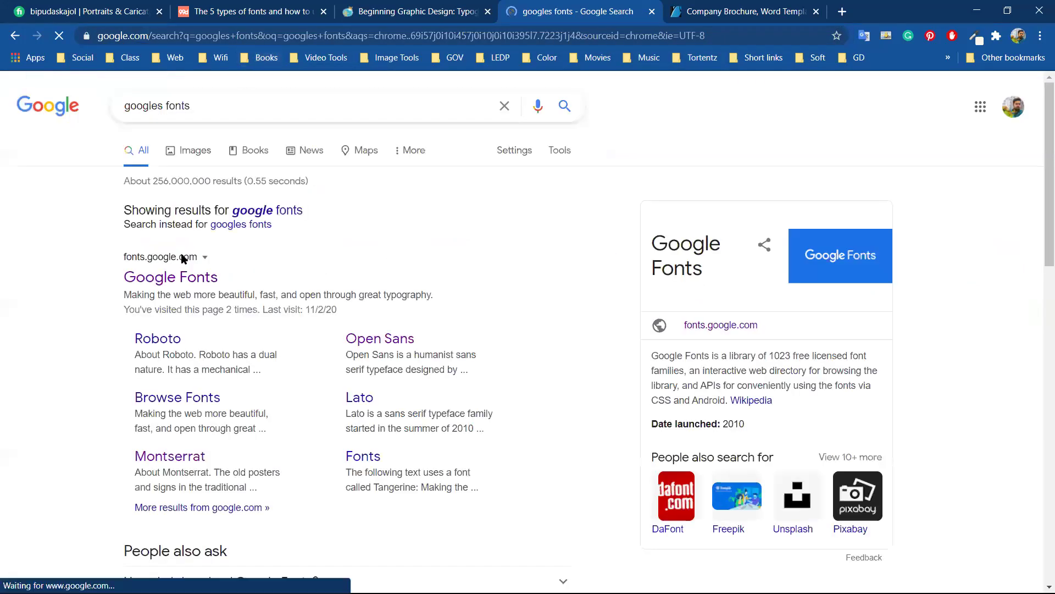
{"action": "left_click", "coordinate": [190, 277]}
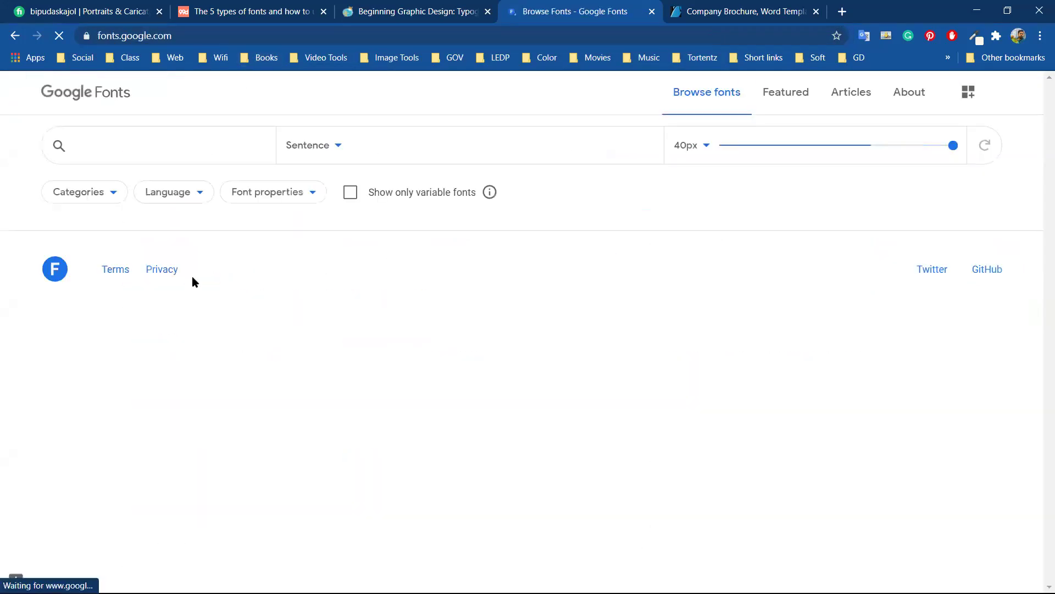
{"action": "left_click", "coordinate": [190, 36]}
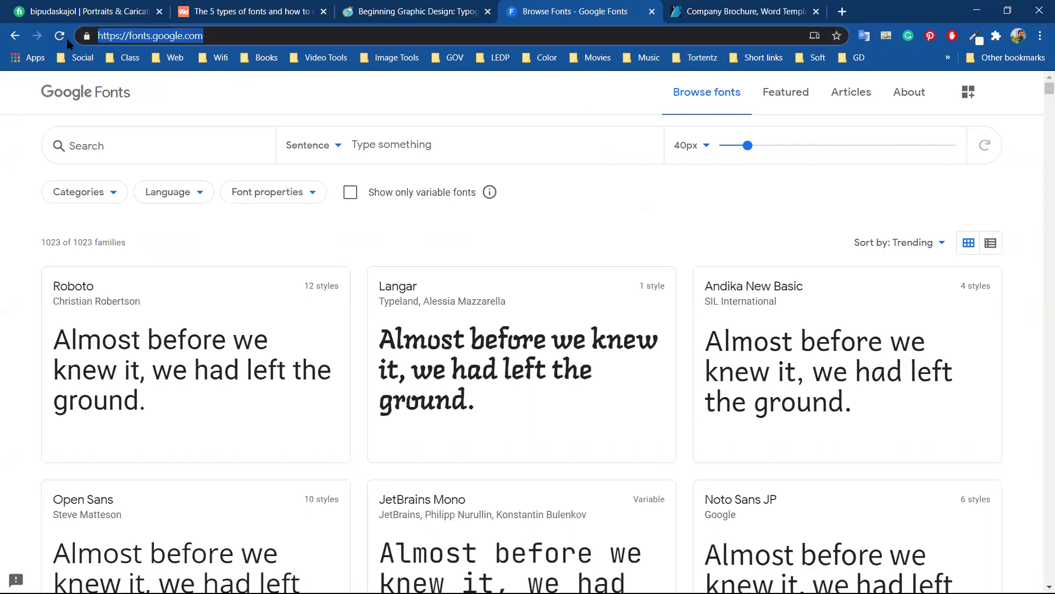
{"action": "key", "text": "End"}
{"action": "type", "text": "/"}
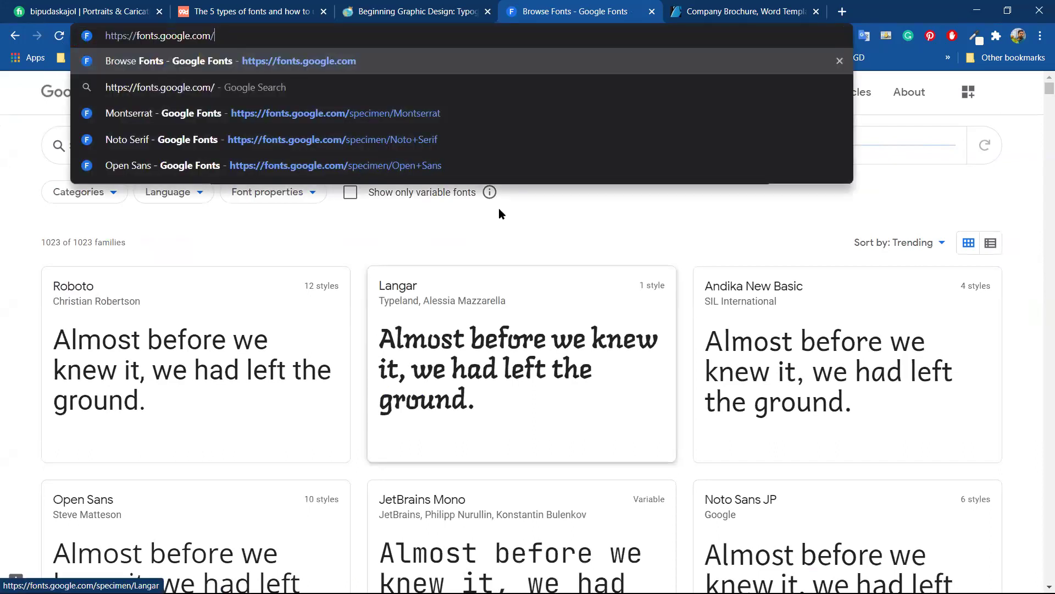
{"action": "key", "text": "Return"}
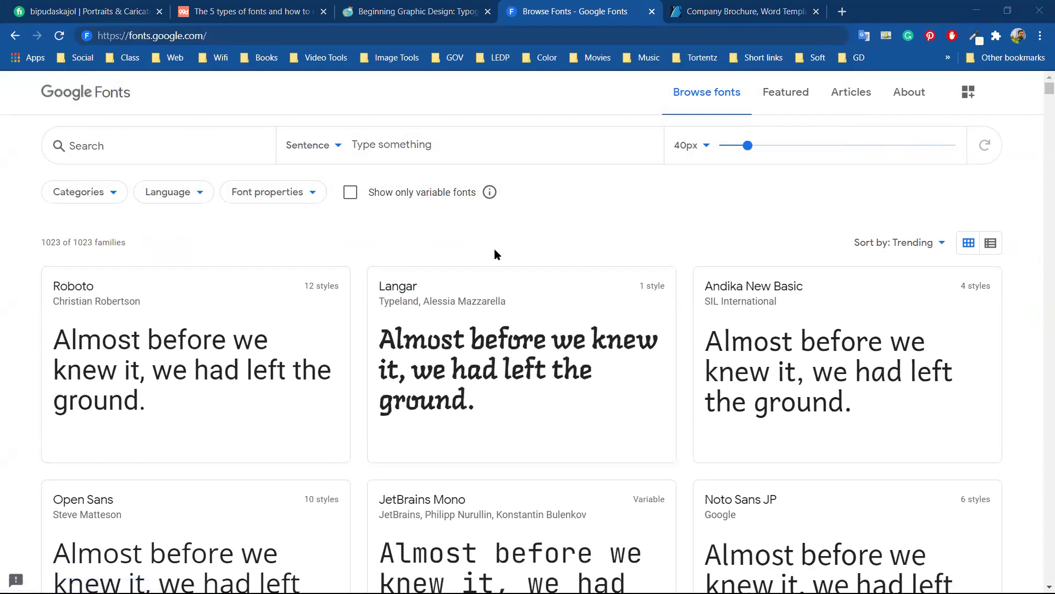
Look through the Google Fonts families, comparing samples such as Roboto, Lato, Montserrat, Poppins and Merriweather.
{"action": "scroll", "coordinate": [125, 347], "scroll_direction": "down", "scroll_amount": 1}
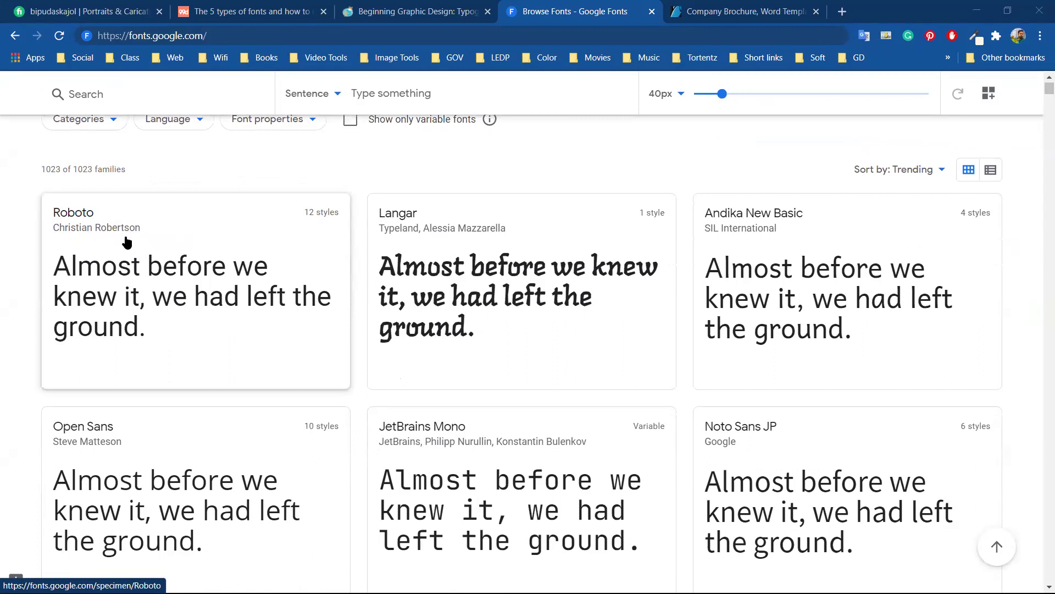
{"action": "scroll", "coordinate": [125, 238], "scroll_direction": "down", "scroll_amount": 1}
{"action": "scroll", "coordinate": [174, 387], "scroll_direction": "down", "scroll_amount": 3}
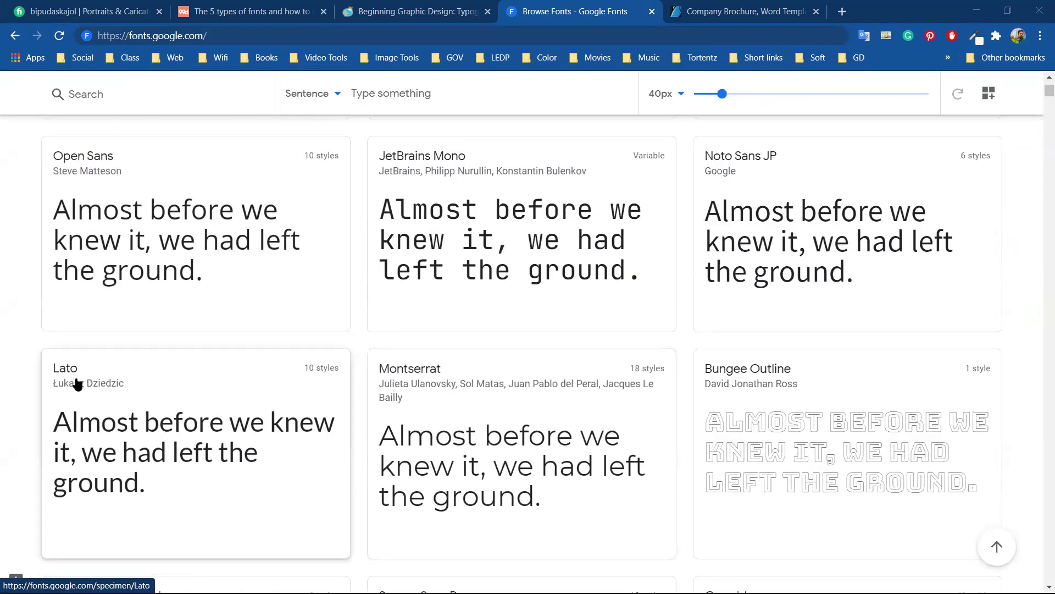
{"action": "scroll", "coordinate": [77, 384], "scroll_direction": "down", "scroll_amount": 3}
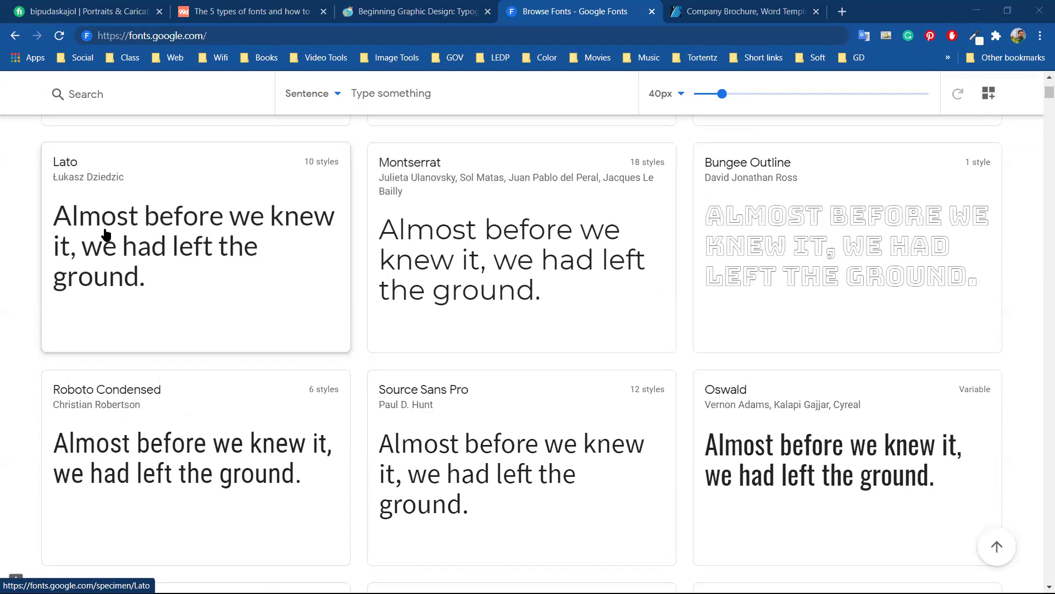
{"action": "scroll", "coordinate": [462, 266], "scroll_direction": "up", "scroll_amount": 3}
{"action": "scroll", "coordinate": [480, 336], "scroll_direction": "down", "scroll_amount": 5}
{"action": "scroll", "coordinate": [480, 336], "scroll_direction": "down", "scroll_amount": 9}
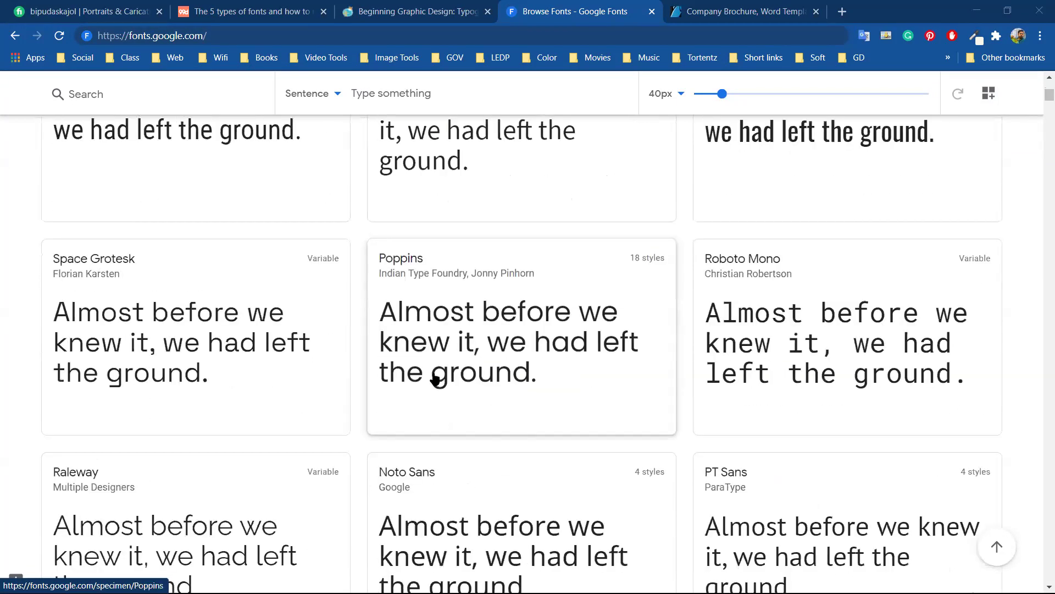
{"action": "scroll", "coordinate": [493, 358], "scroll_direction": "down", "scroll_amount": 6}
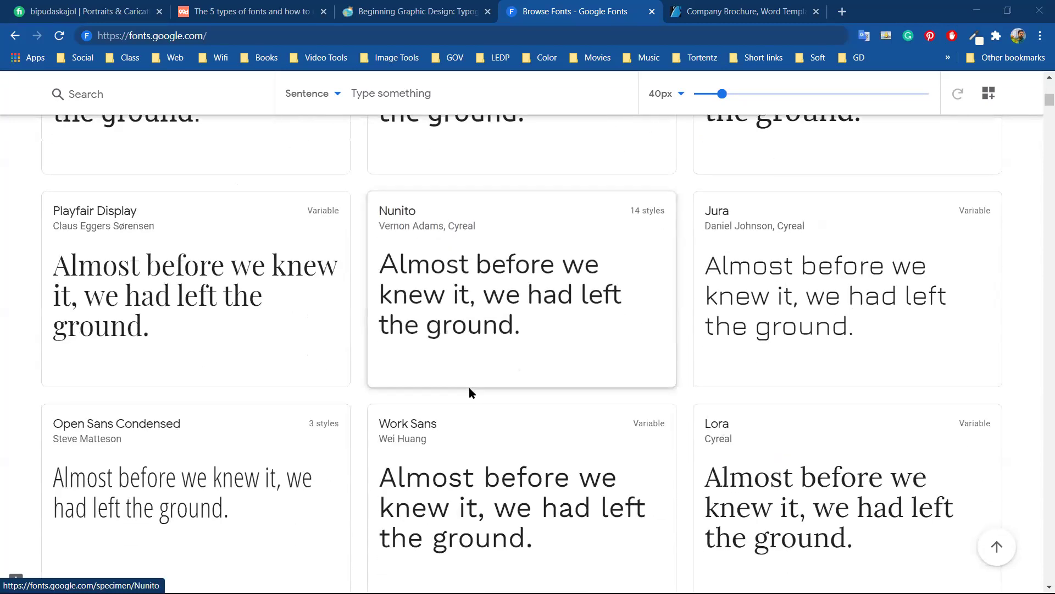
{"action": "scroll", "coordinate": [456, 258], "scroll_direction": "up", "scroll_amount": 4}
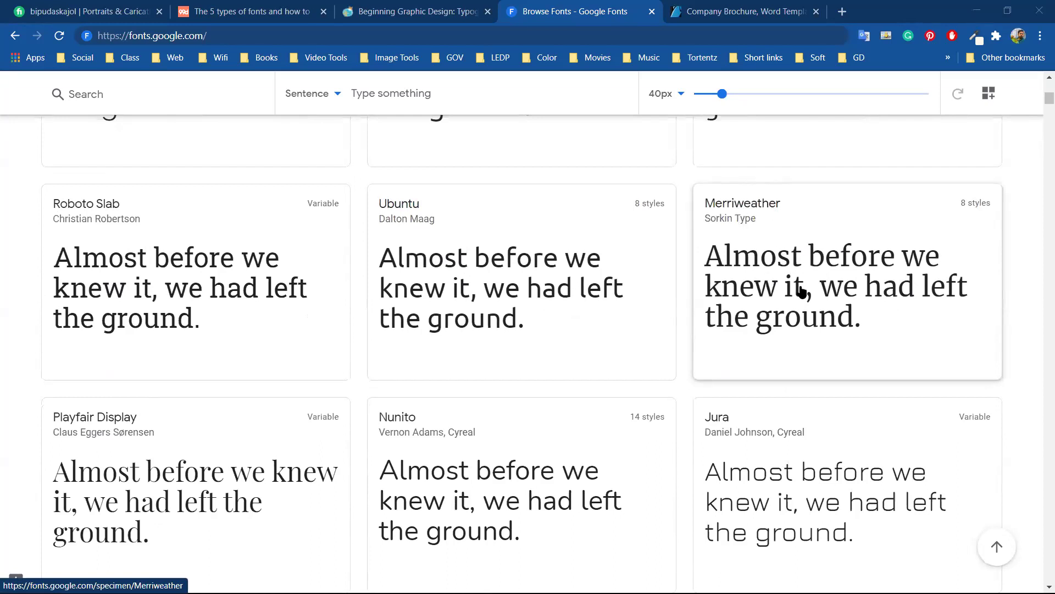
{"action": "scroll", "coordinate": [801, 292], "scroll_direction": "down", "scroll_amount": 6}
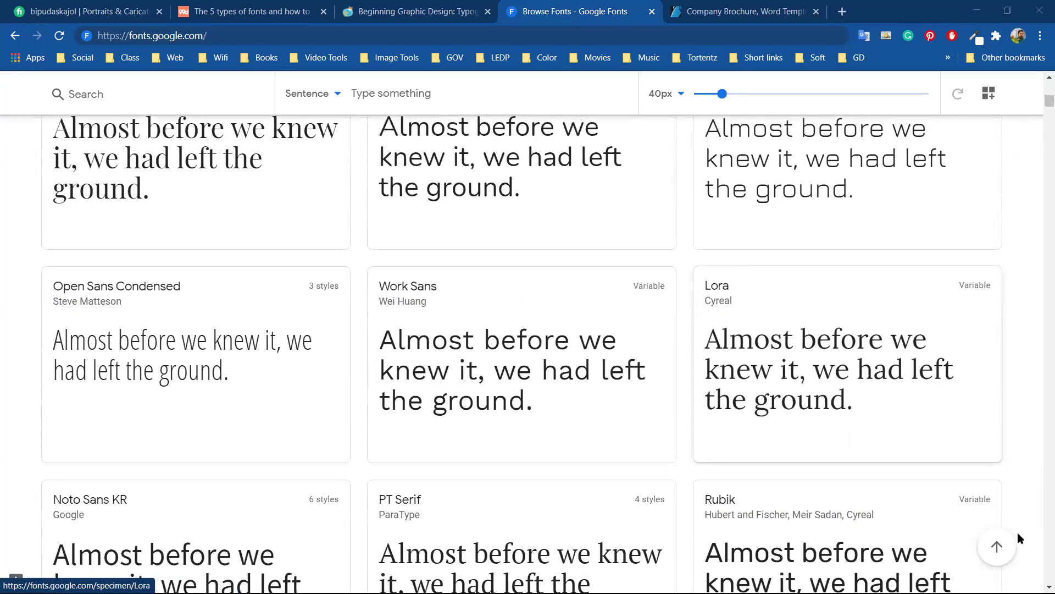
Return to the start of the font list, view the available category filters and place the cursor in the font search field.
{"action": "left_click_drag", "start_coordinate": [1043, 100], "coordinate": [1042, 83]}
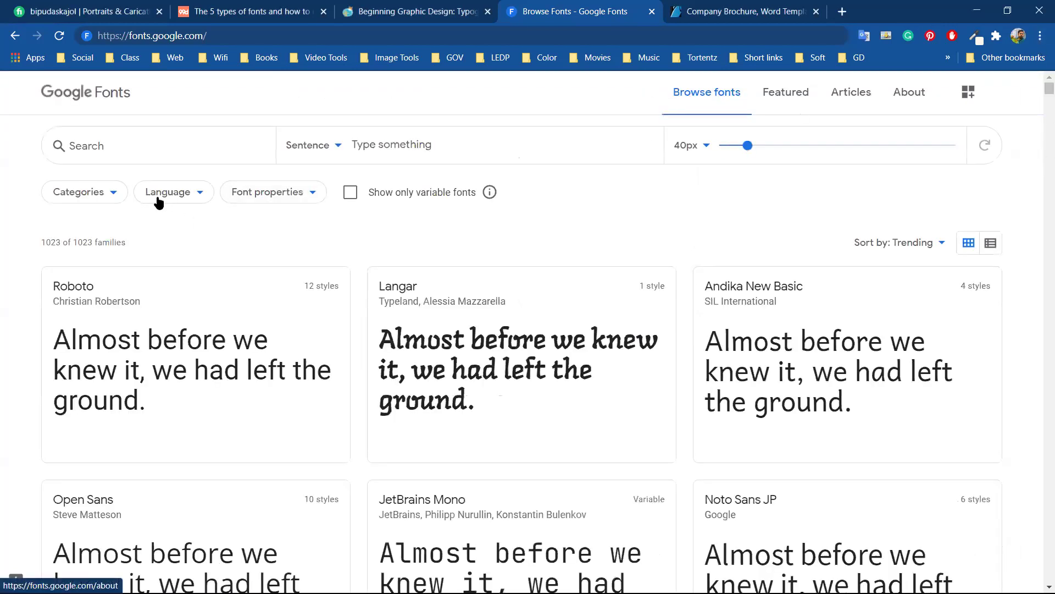
{"action": "left_click", "coordinate": [112, 197]}
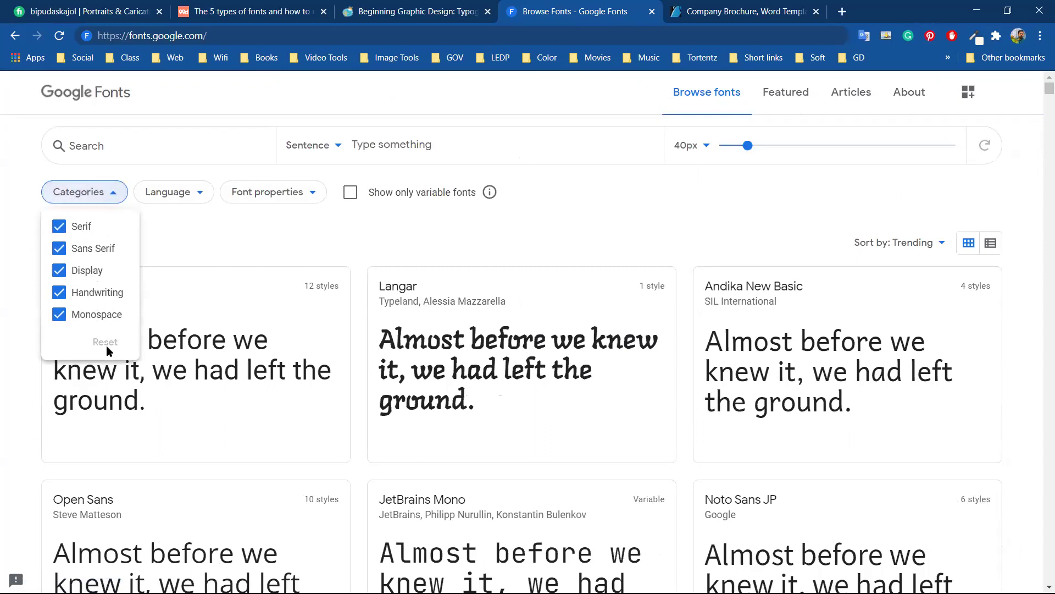
{"action": "left_click", "coordinate": [188, 222]}
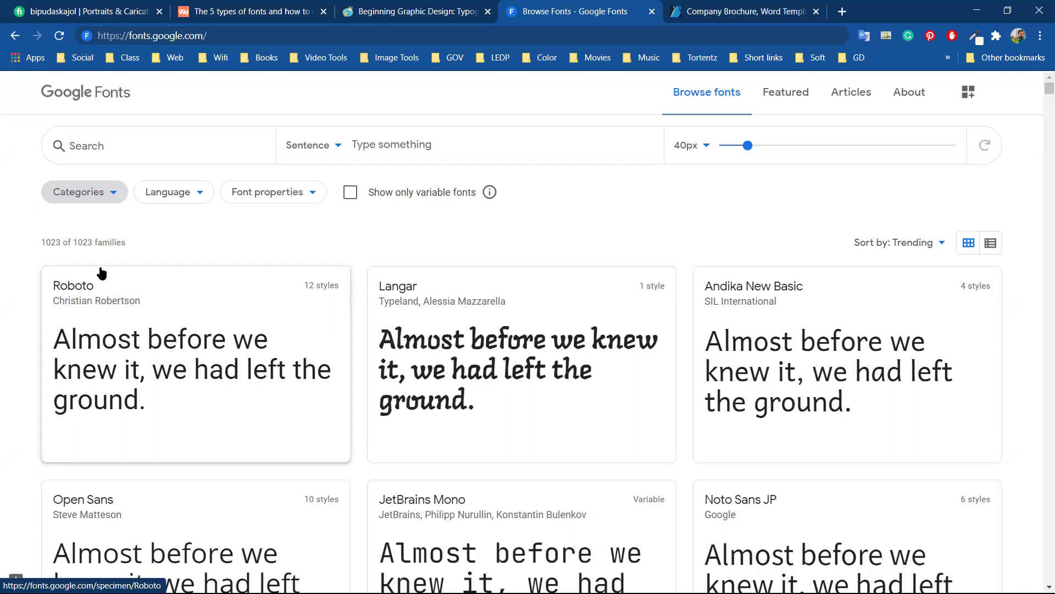
{"action": "left_click", "coordinate": [130, 142]}
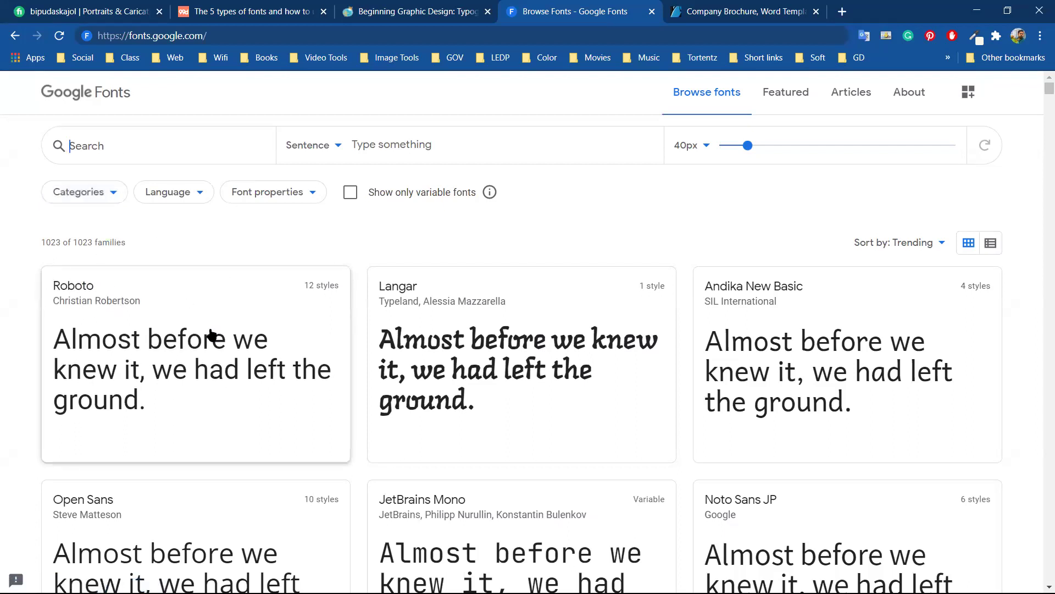
Open the Roboto family page from the font list and highlight the family name in its heading.
{"action": "left_click", "coordinate": [239, 312]}
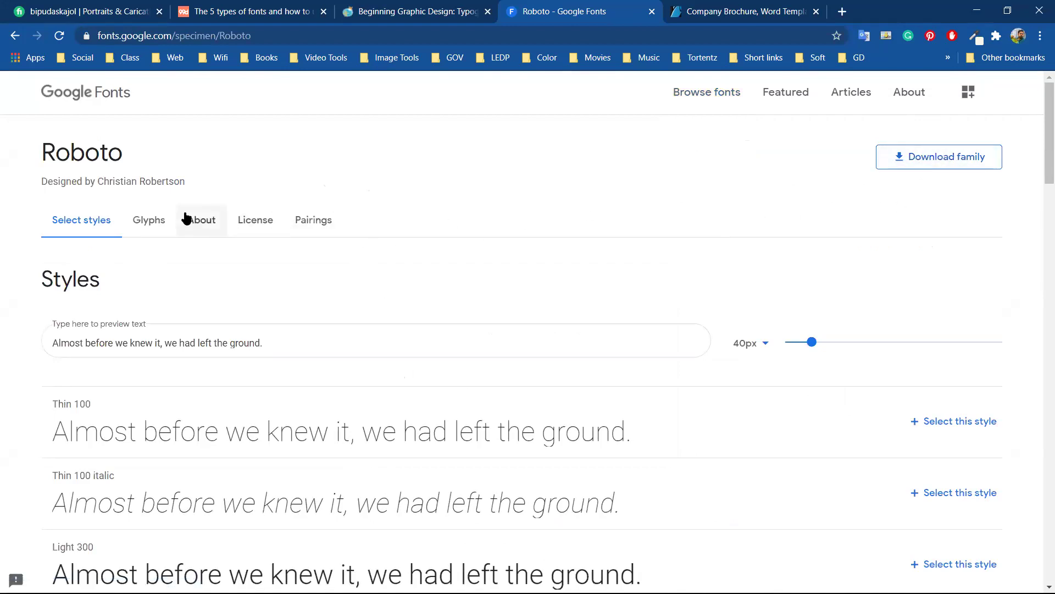
{"action": "left_click_drag", "start_coordinate": [43, 150], "coordinate": [188, 154]}
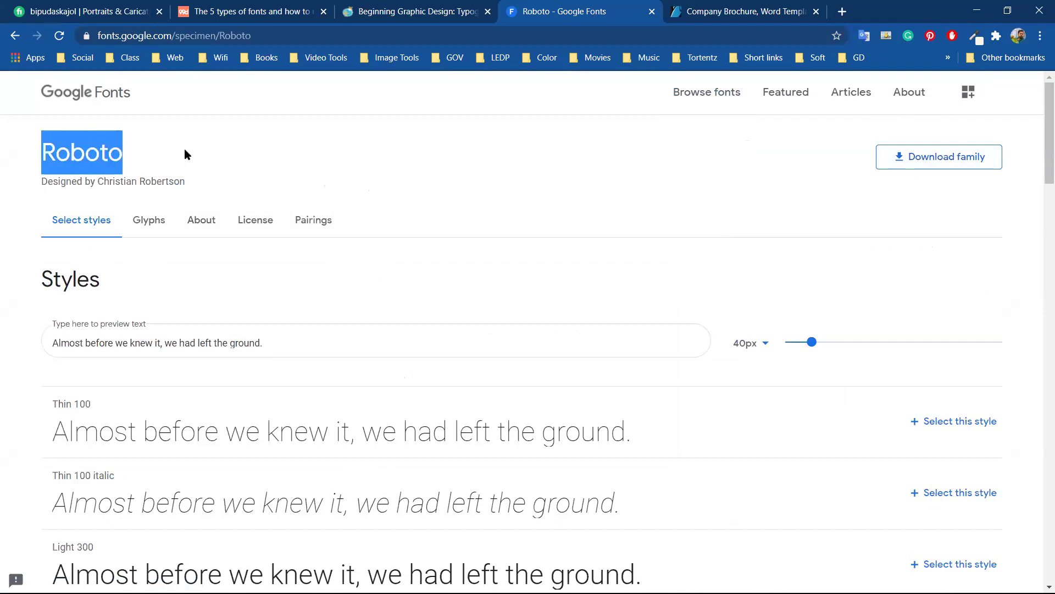
{"action": "left_click", "coordinate": [59, 154]}
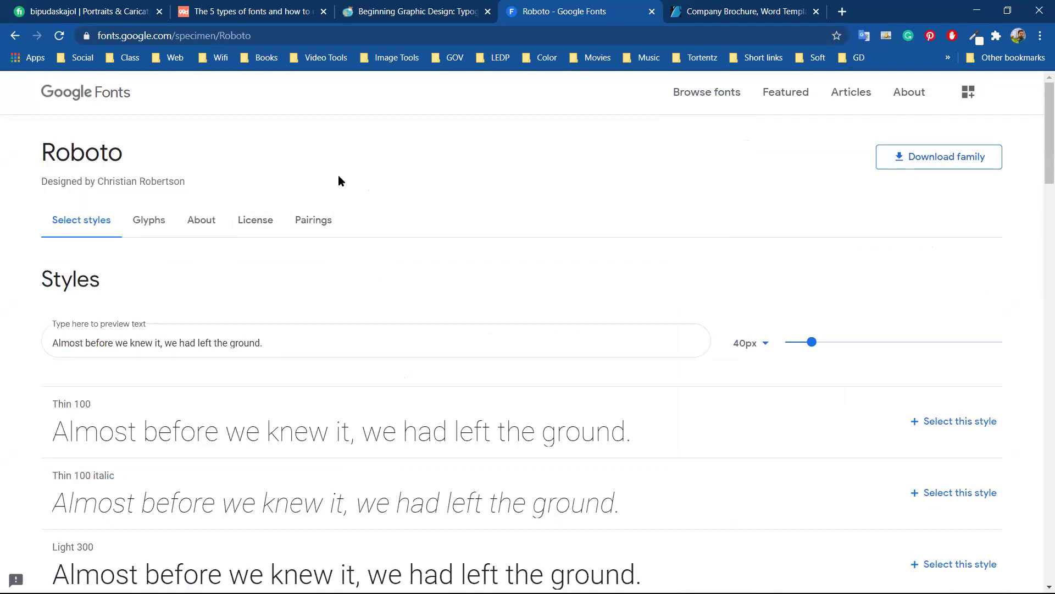
Look through the Roboto style samples from Thin 100 to Black 900 italic and return to the start of the page.
{"action": "scroll", "coordinate": [338, 177], "scroll_direction": "down", "scroll_amount": 1}
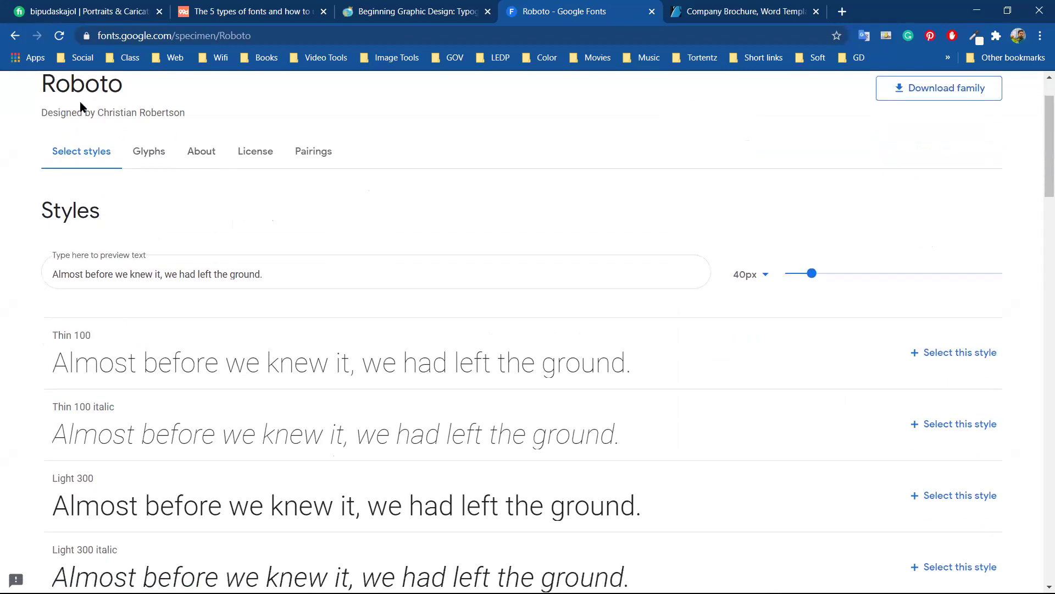
{"action": "scroll", "coordinate": [187, 300], "scroll_direction": "down", "scroll_amount": 2}
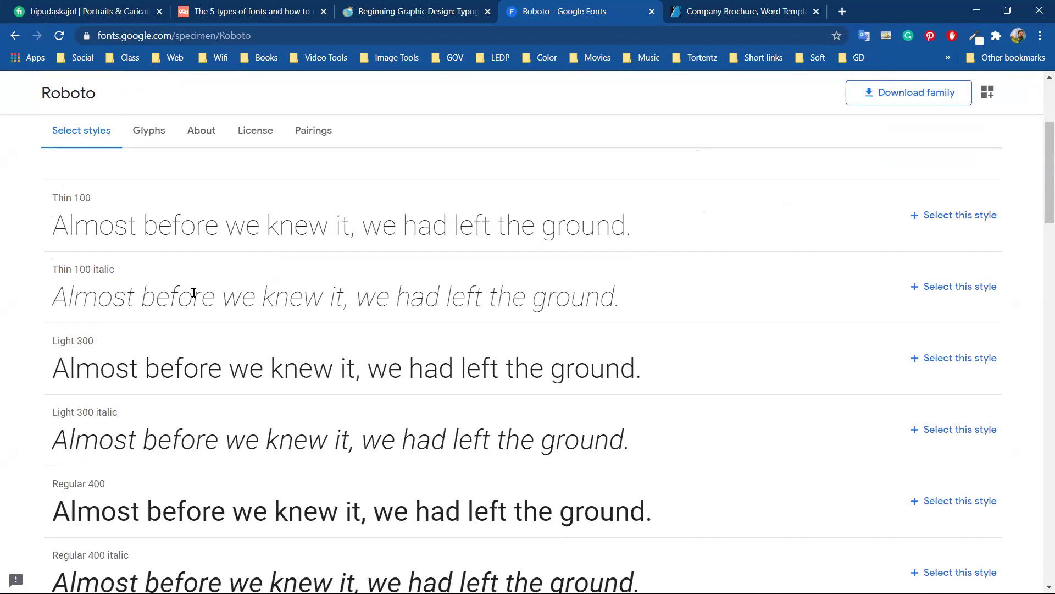
{"action": "scroll", "coordinate": [55, 206], "scroll_direction": "down", "scroll_amount": 1}
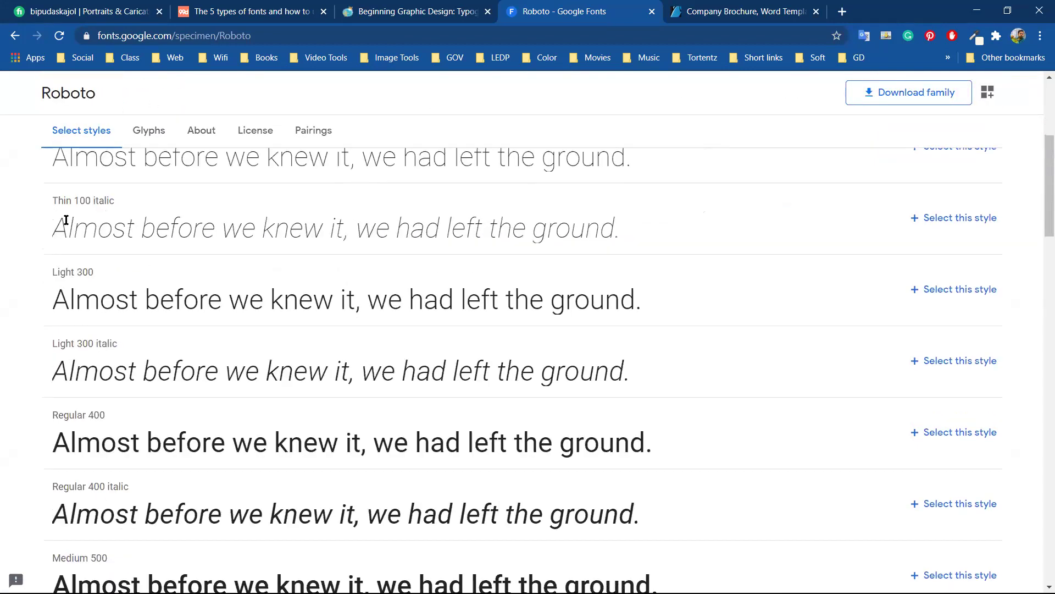
{"action": "scroll", "coordinate": [64, 268], "scroll_direction": "down", "scroll_amount": 4}
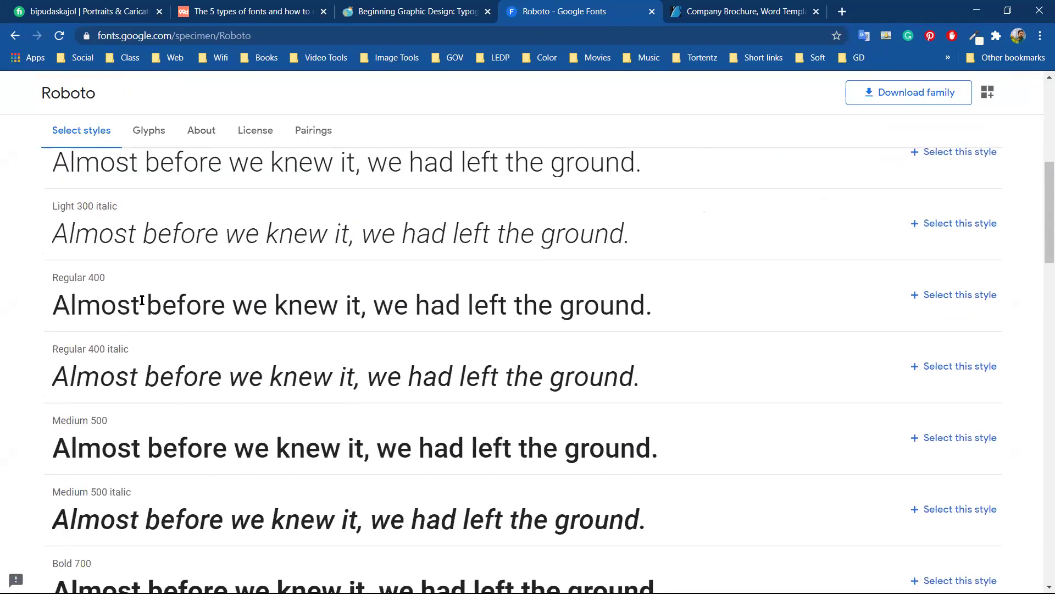
{"action": "scroll", "coordinate": [93, 306], "scroll_direction": "down", "scroll_amount": 3}
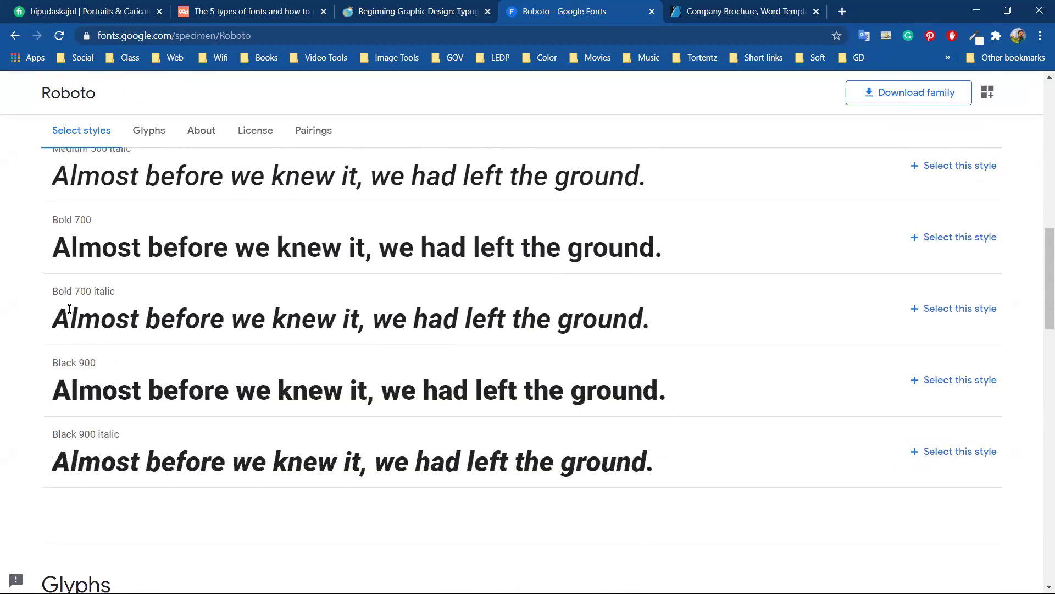
{"action": "scroll", "coordinate": [63, 388], "scroll_direction": "down", "scroll_amount": 1}
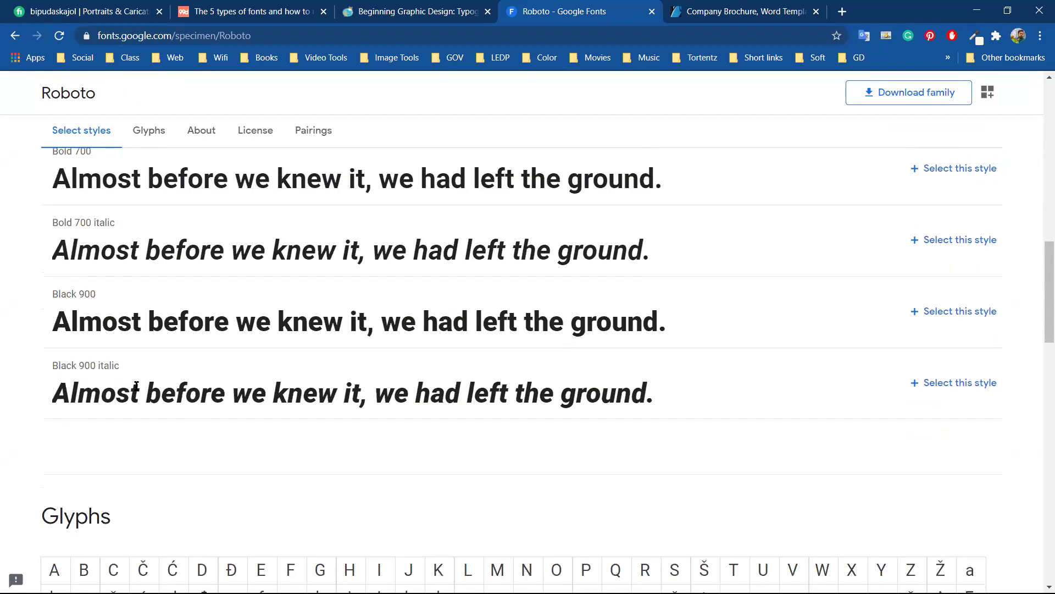
{"action": "scroll", "coordinate": [172, 393], "scroll_direction": "up", "scroll_amount": 12}
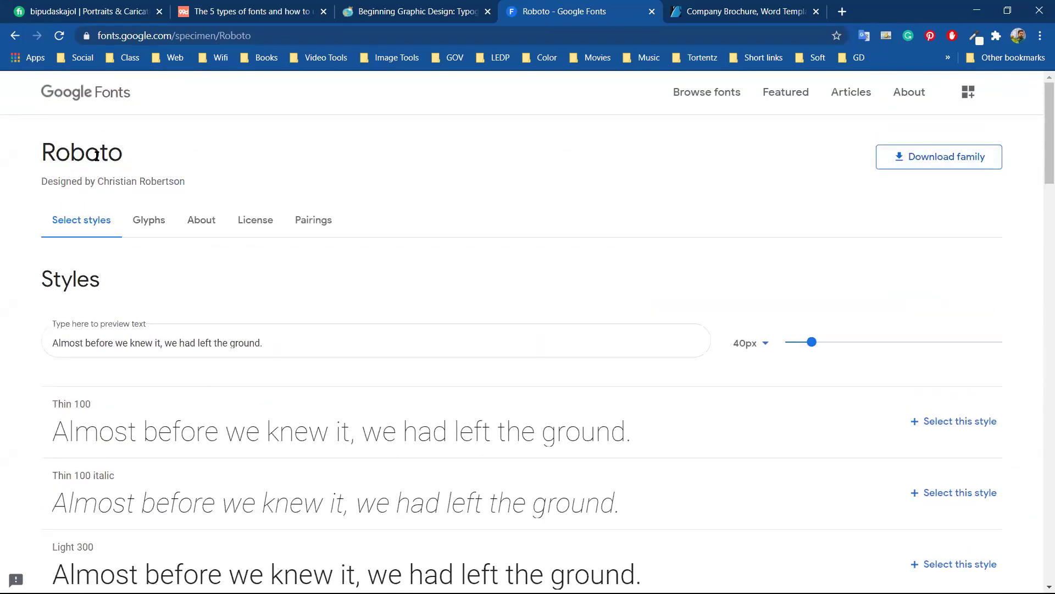
Compare the Roboto weights against one another, highlighting the Regular 400 sample sentence as the reference.
{"action": "scroll", "coordinate": [187, 220], "scroll_direction": "down", "scroll_amount": 9}
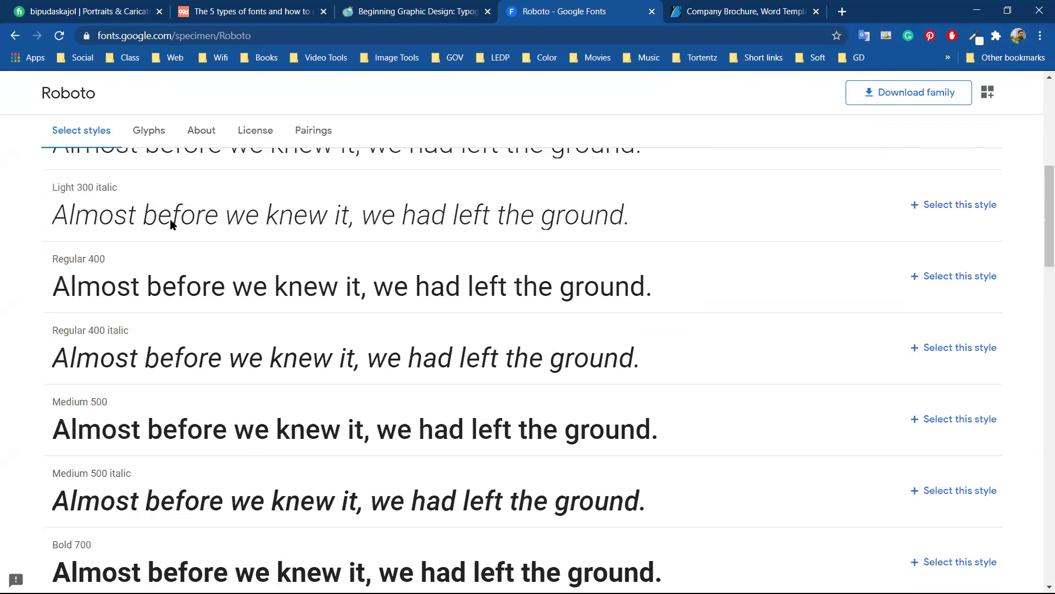
{"action": "scroll", "coordinate": [187, 388], "scroll_direction": "down", "scroll_amount": 3}
{"action": "scroll", "coordinate": [77, 368], "scroll_direction": "up", "scroll_amount": 6}
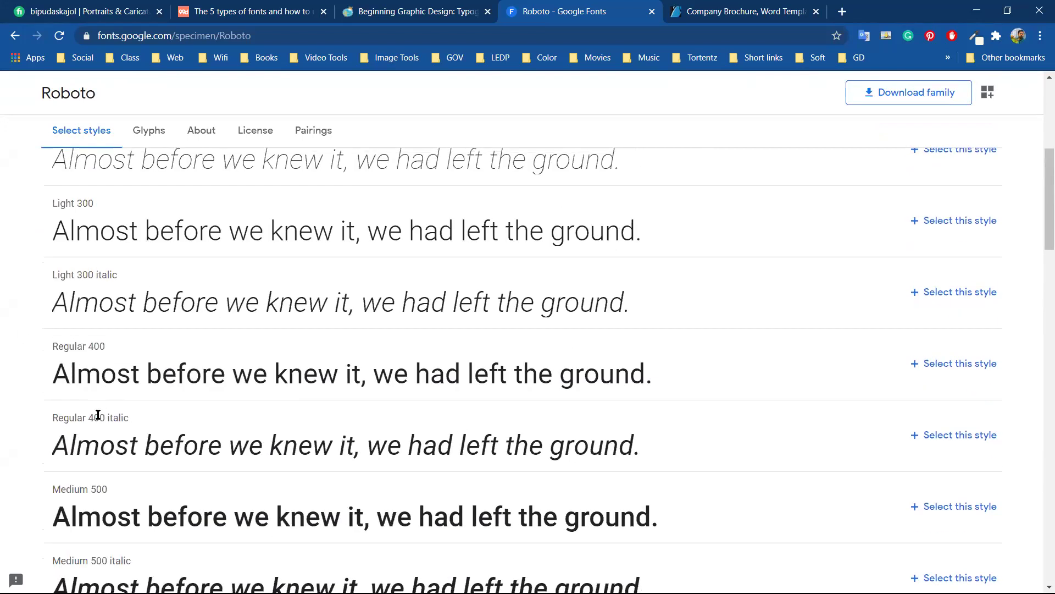
{"action": "left_click_drag", "start_coordinate": [70, 373], "coordinate": [667, 370]}
{"action": "left_click", "coordinate": [685, 377]}
{"action": "left_click_drag", "start_coordinate": [67, 388], "coordinate": [694, 369]}
{"action": "left_click", "coordinate": [694, 370]}
{"action": "scroll", "coordinate": [132, 374], "scroll_direction": "up", "scroll_amount": 3}
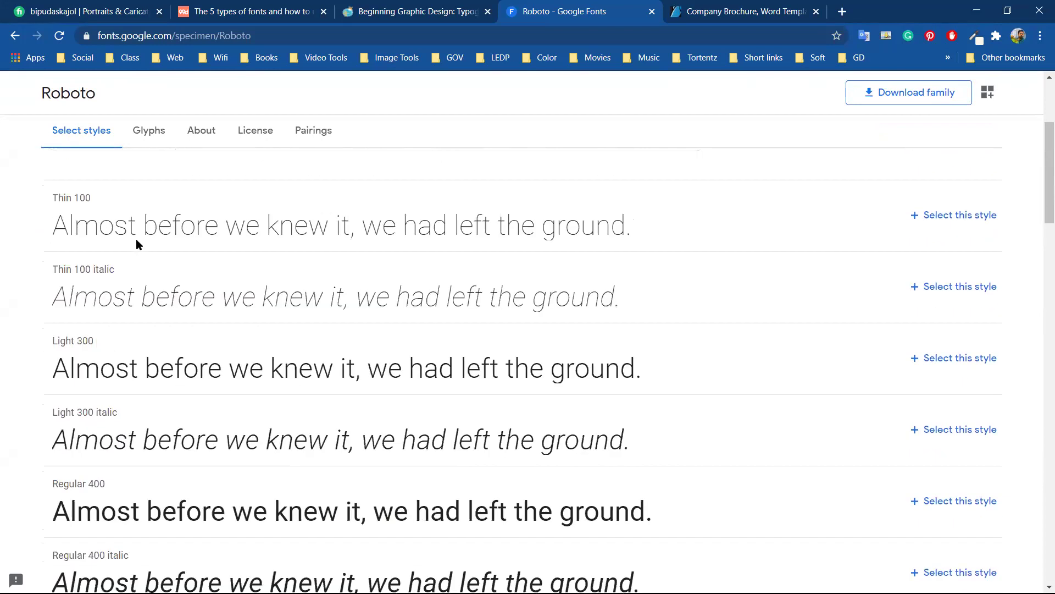
{"action": "scroll", "coordinate": [223, 320], "scroll_direction": "down", "scroll_amount": 10}
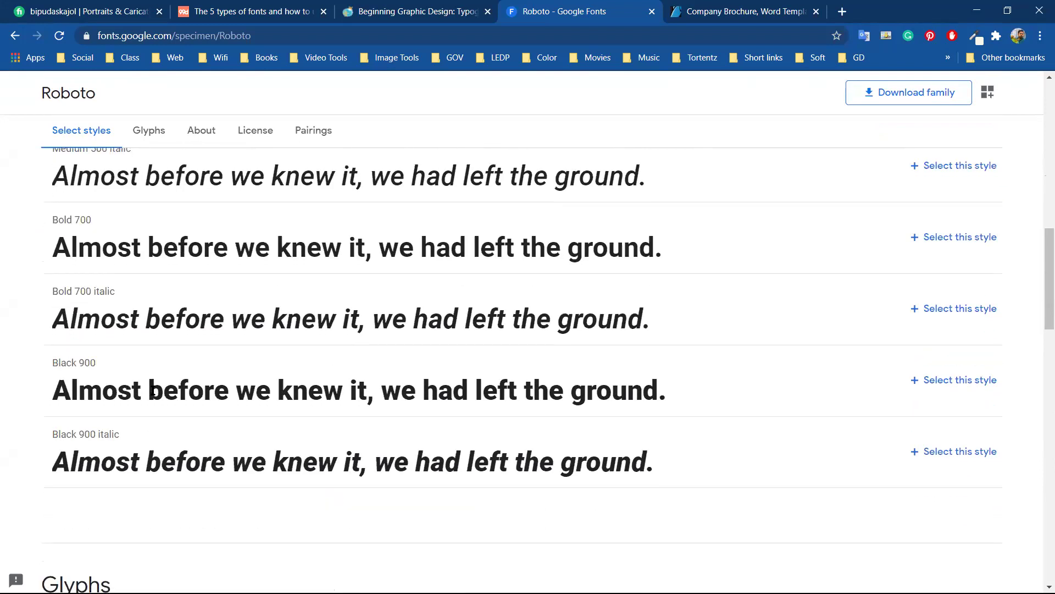
{"action": "scroll", "coordinate": [605, 278], "scroll_direction": "up", "scroll_amount": 14}
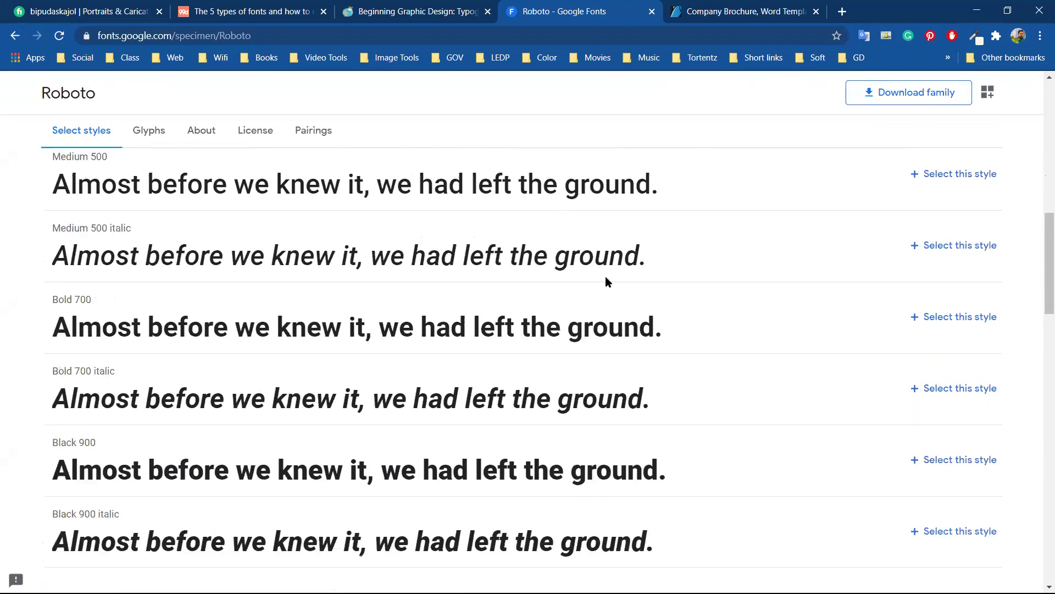
Download the Roboto family, and on the desktop extract the roboto archive into its own roboto folder.
{"action": "left_click", "coordinate": [932, 162]}
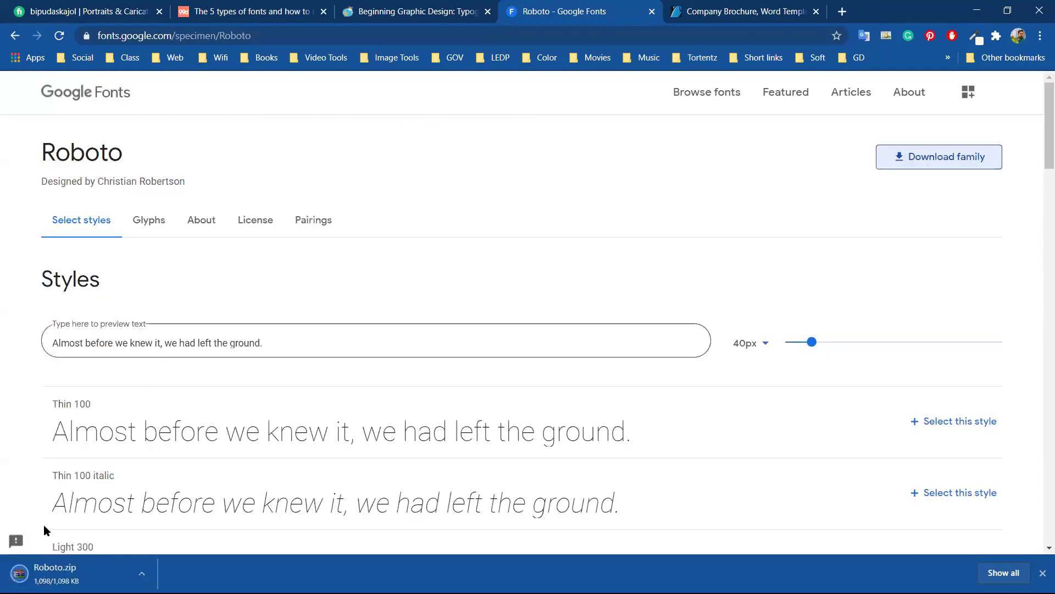
{"action": "left_click", "coordinate": [977, 11]}
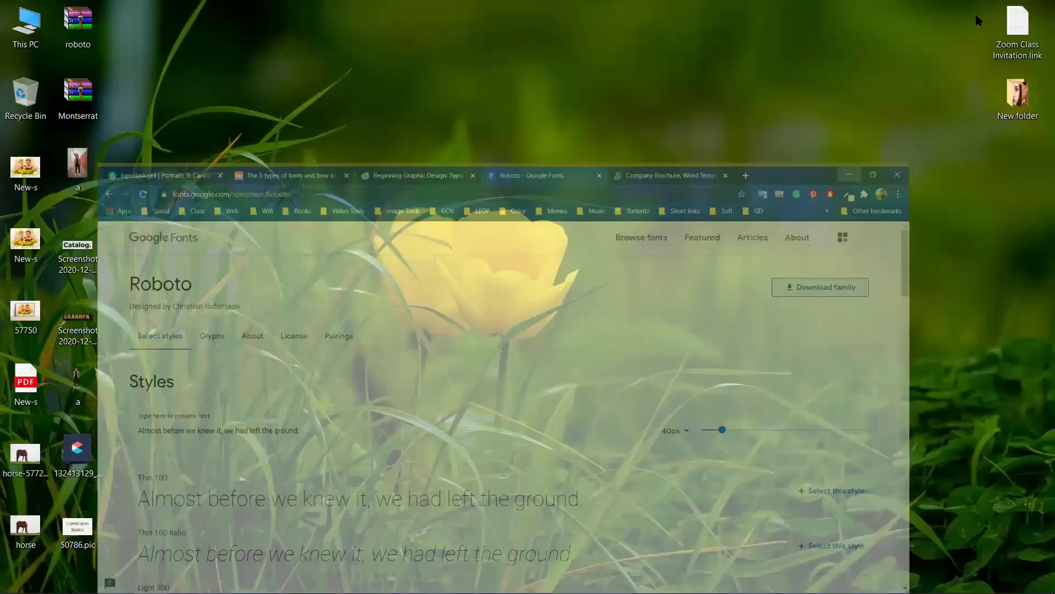
{"action": "right_click", "coordinate": [82, 26]}
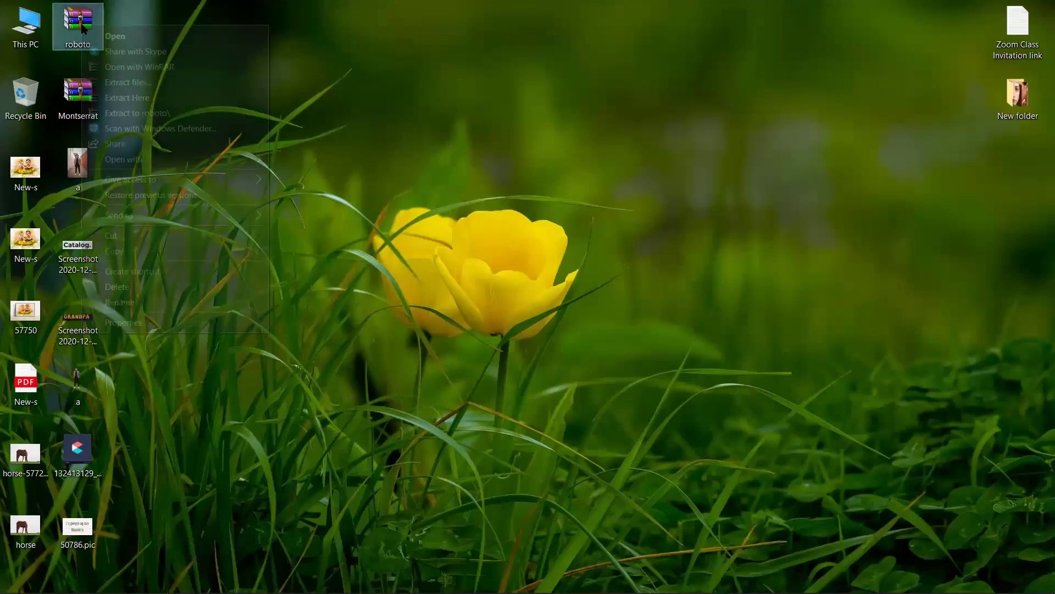
{"action": "left_click", "coordinate": [143, 114]}
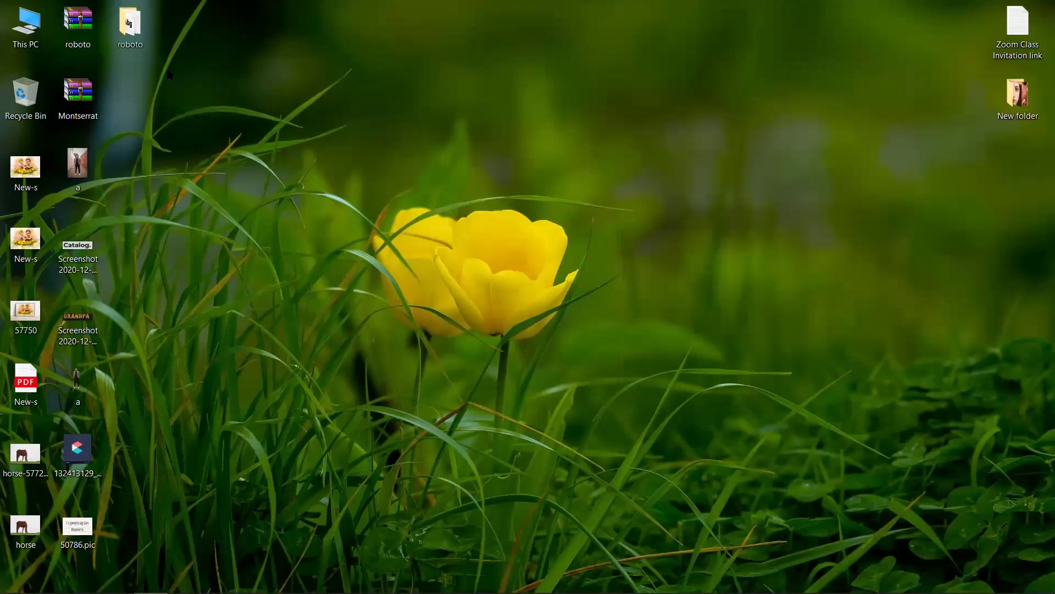
Open the extracted roboto folder in a maximised window and show its files as large thumbnails.
{"action": "double_click", "coordinate": [132, 27]}
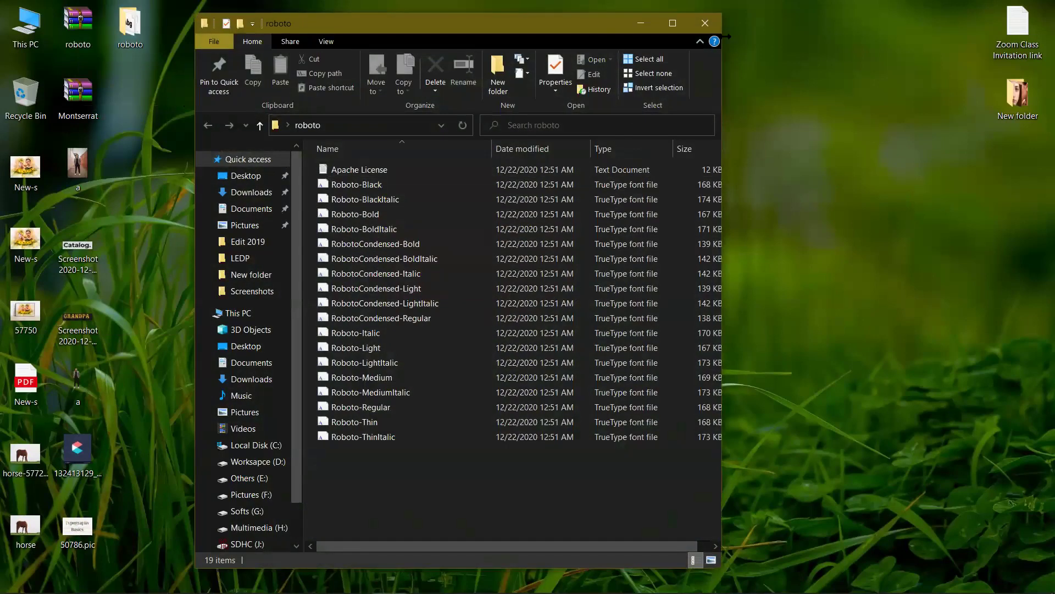
{"action": "left_click", "coordinate": [672, 23]}
{"action": "left_click", "coordinate": [1044, 585]}
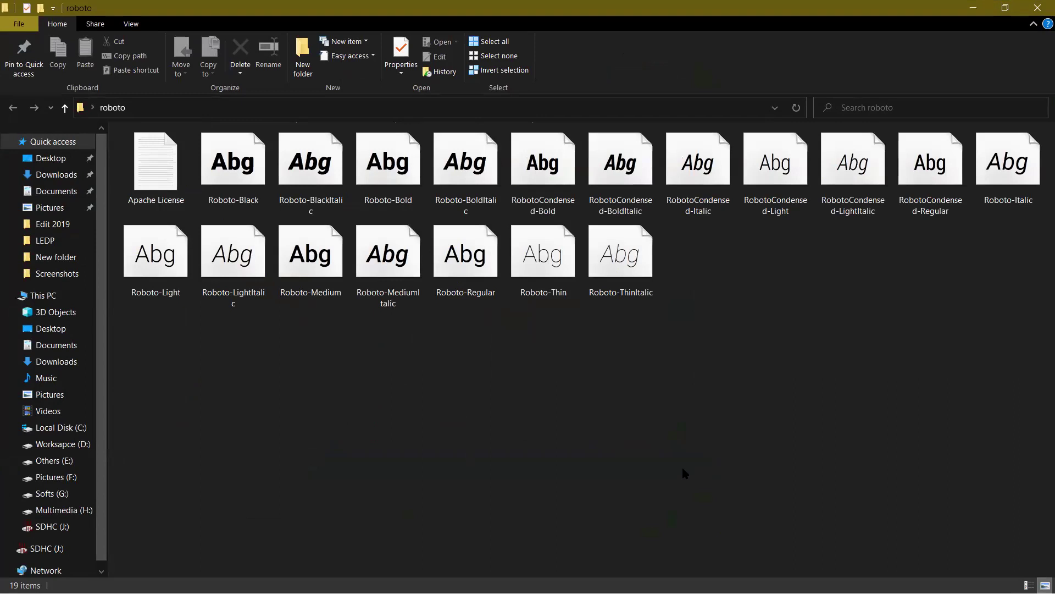
Delete the Apache License text file from the roboto folder, leaving only the font files.
{"action": "left_click", "coordinate": [161, 171]}
{"action": "left_click_drag", "start_coordinate": [144, 327], "coordinate": [1047, 132]}
{"action": "left_click", "coordinate": [839, 390]}
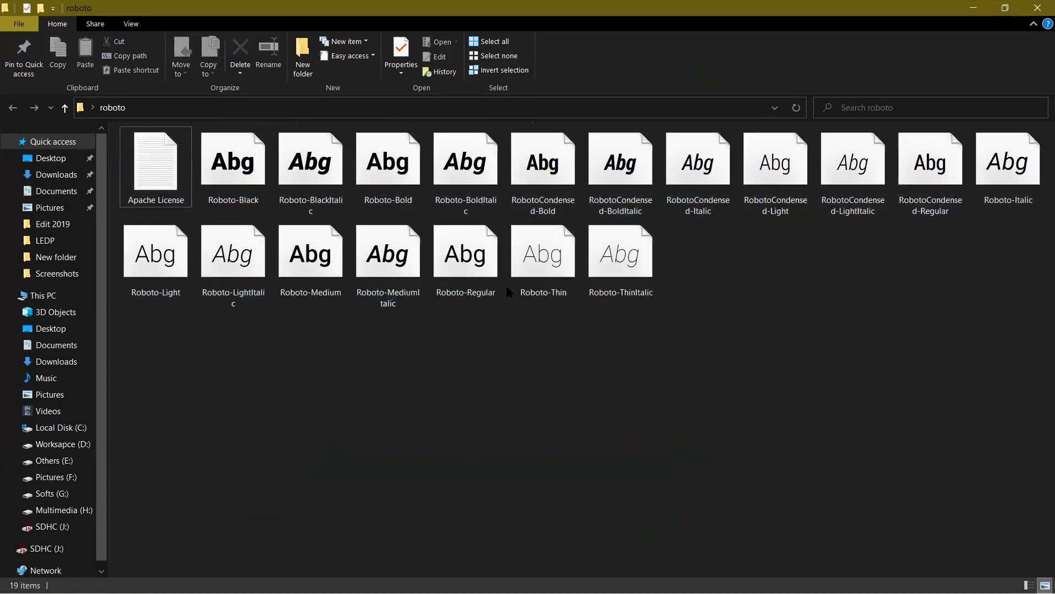
{"action": "left_click", "coordinate": [165, 172]}
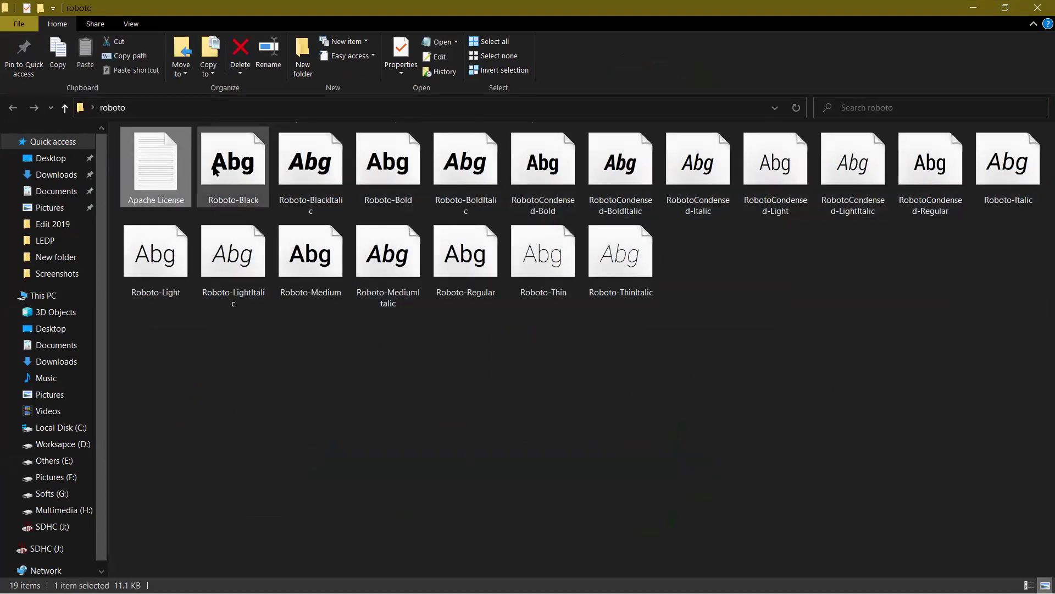
{"action": "key", "text": "Delete"}
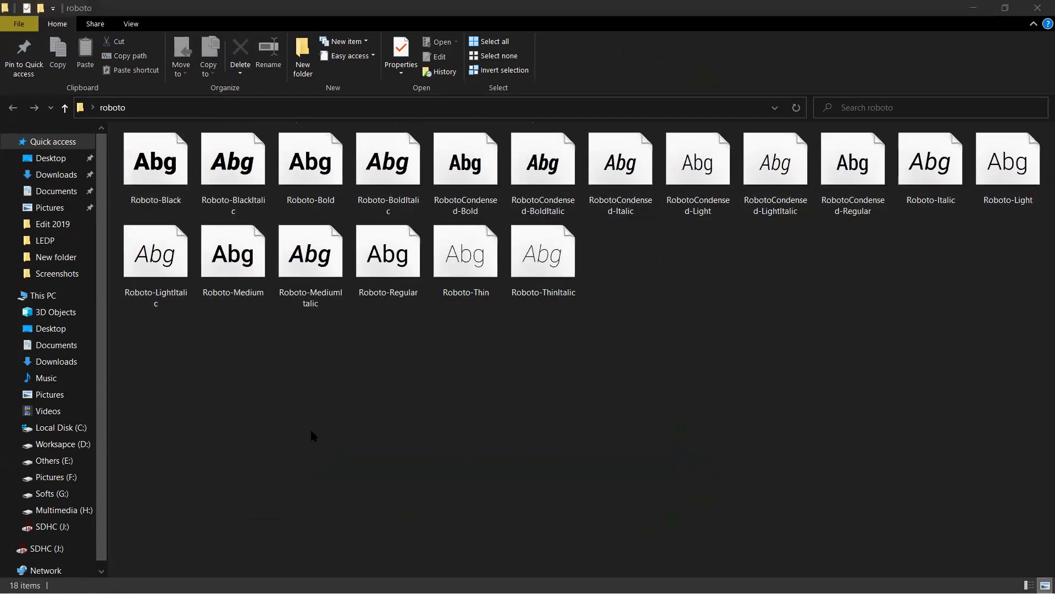
Install all the Roboto font files for all users, declining to replace already installed fonts for all current items.
{"action": "left_click_drag", "start_coordinate": [152, 331], "coordinate": [1039, 124]}
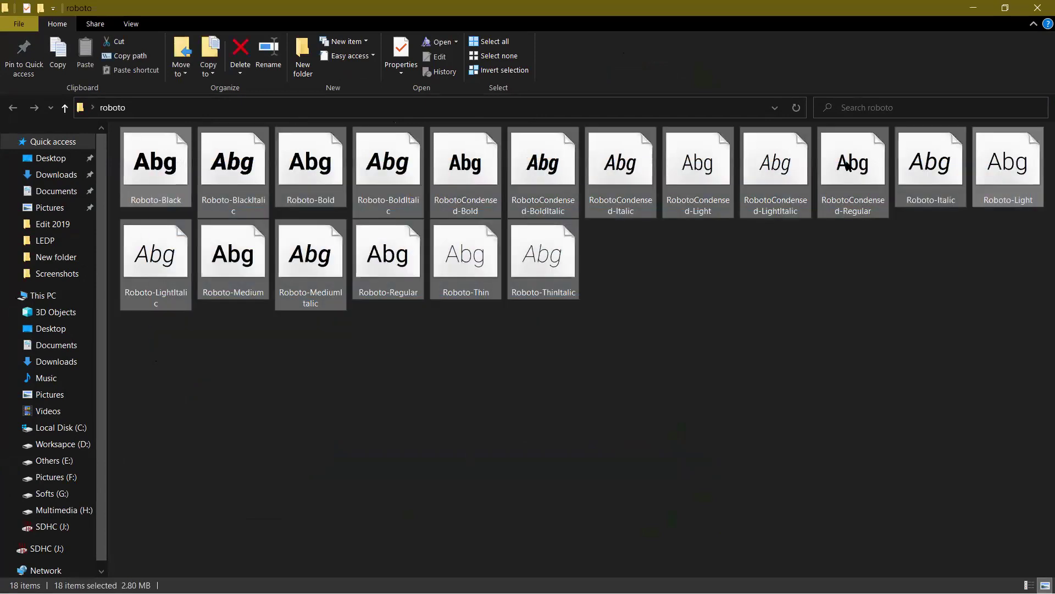
{"action": "right_click", "coordinate": [161, 173]}
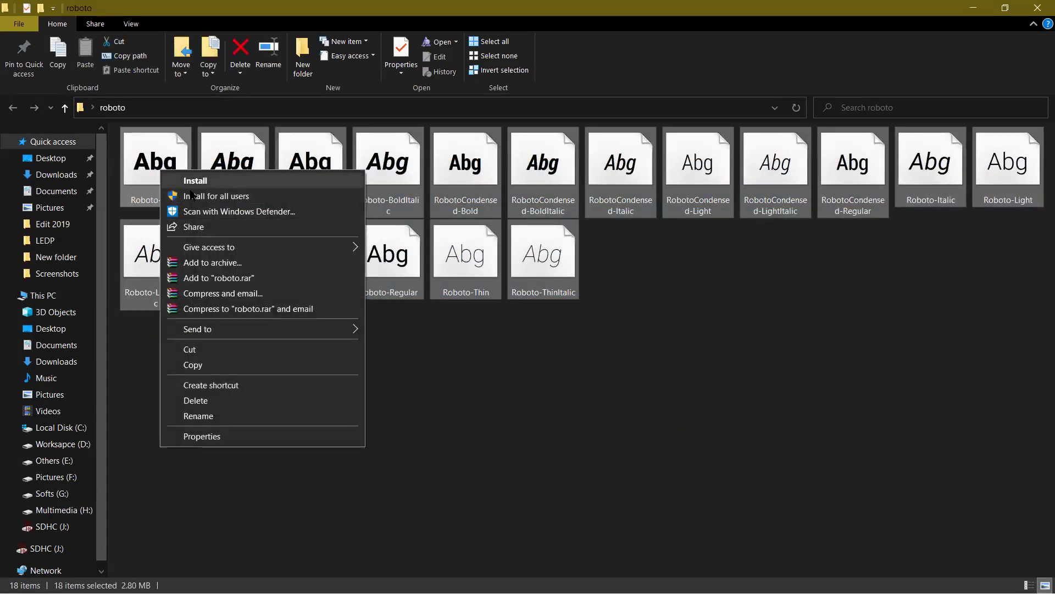
{"action": "left_click", "coordinate": [230, 198]}
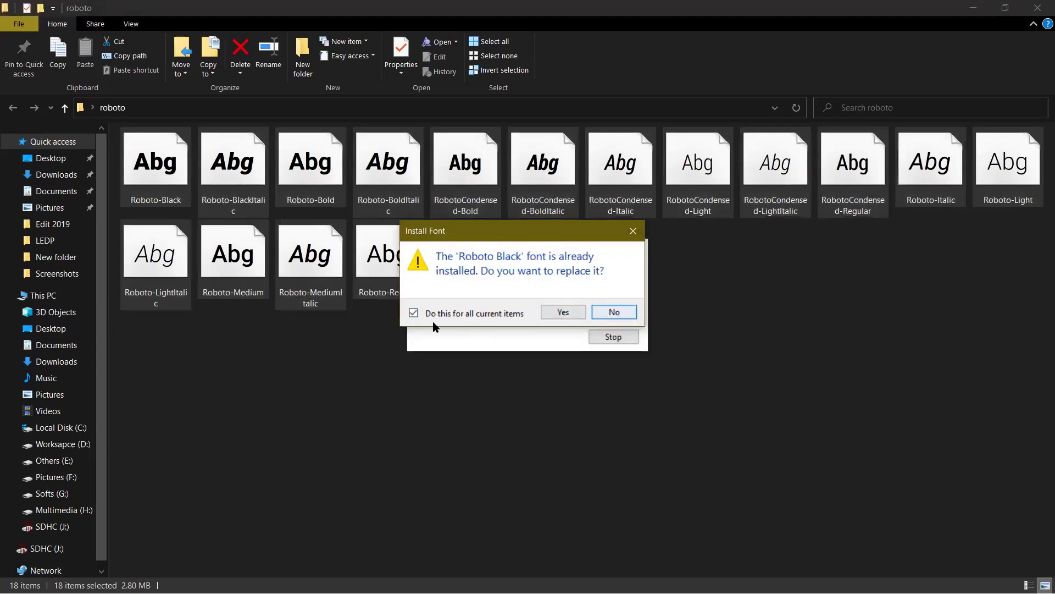
{"action": "left_click", "coordinate": [602, 313]}
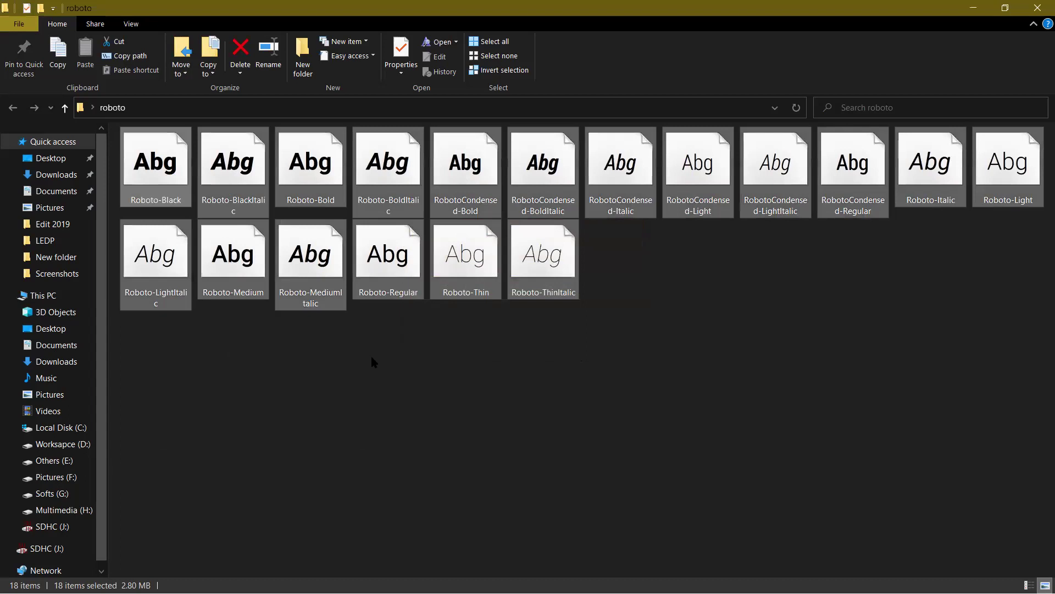
{"action": "left_click", "coordinate": [431, 361]}
Preview the Roboto-Black font file on its own in the font viewer, and close the preview.
{"action": "left_click", "coordinate": [172, 176]}
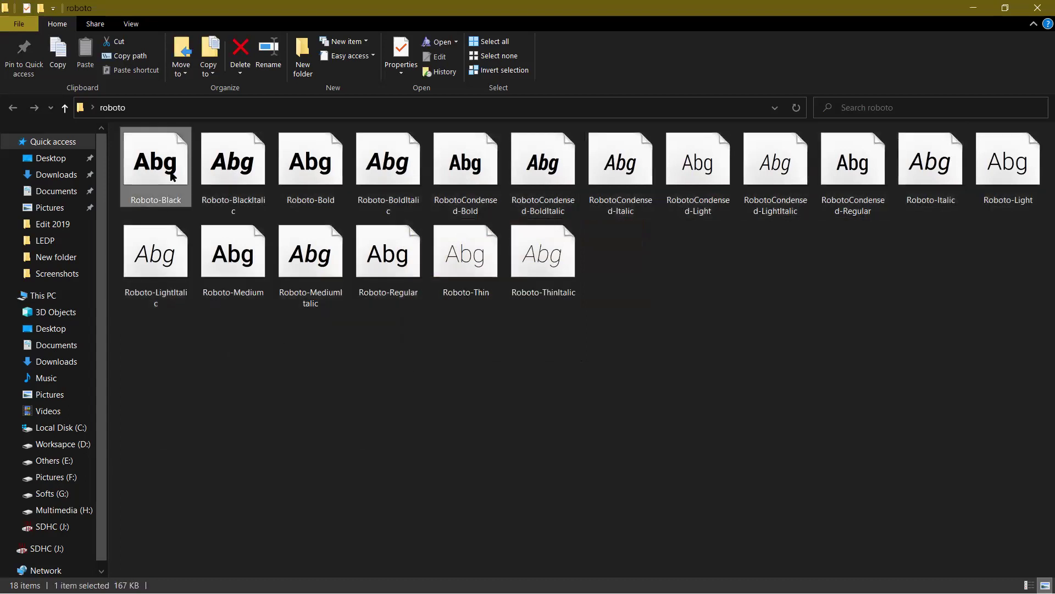
{"action": "double_click", "coordinate": [172, 176]}
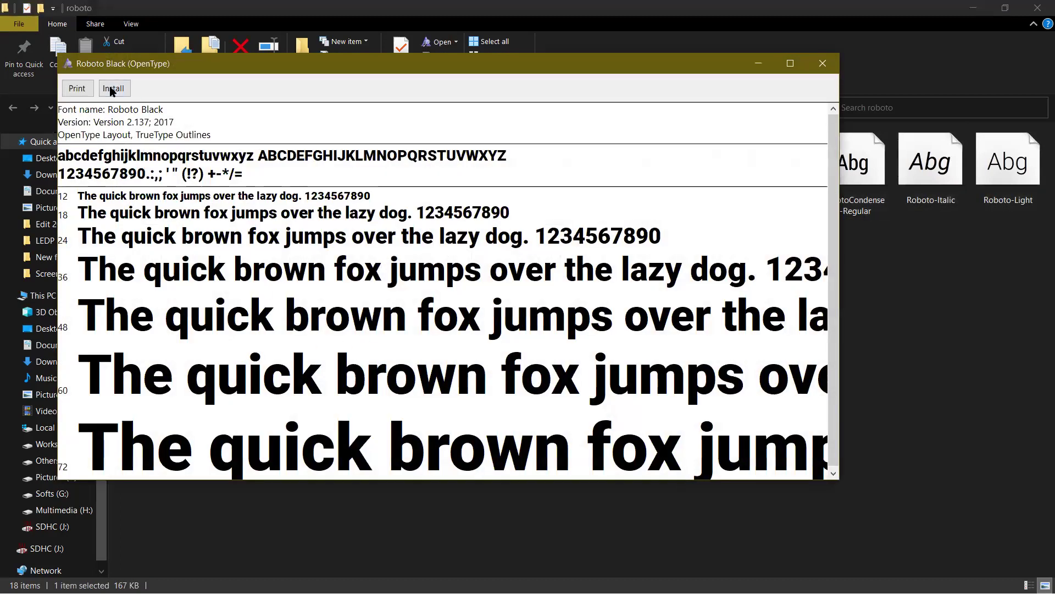
{"action": "left_click", "coordinate": [823, 64]}
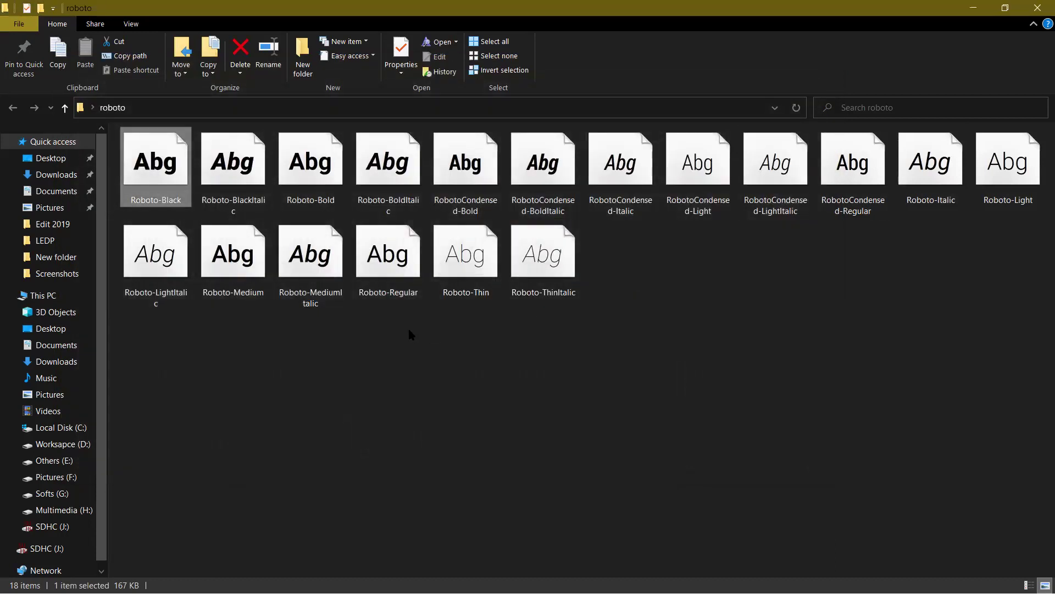
Select all the Roboto font files, review their install options without installing, and dismiss the options.
{"action": "left_click_drag", "start_coordinate": [136, 330], "coordinate": [1037, 132]}
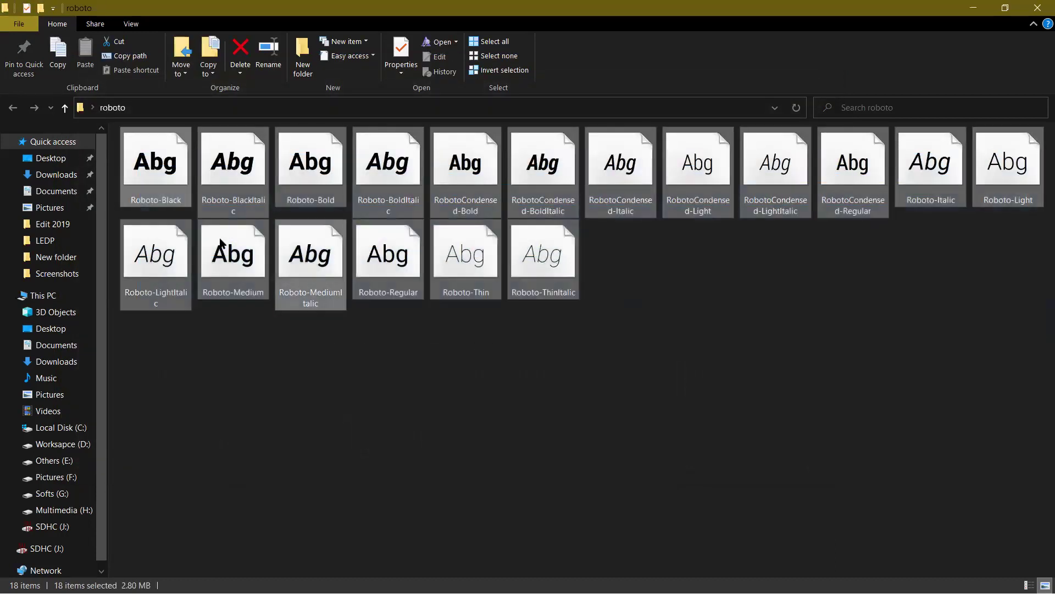
{"action": "right_click", "coordinate": [158, 154]}
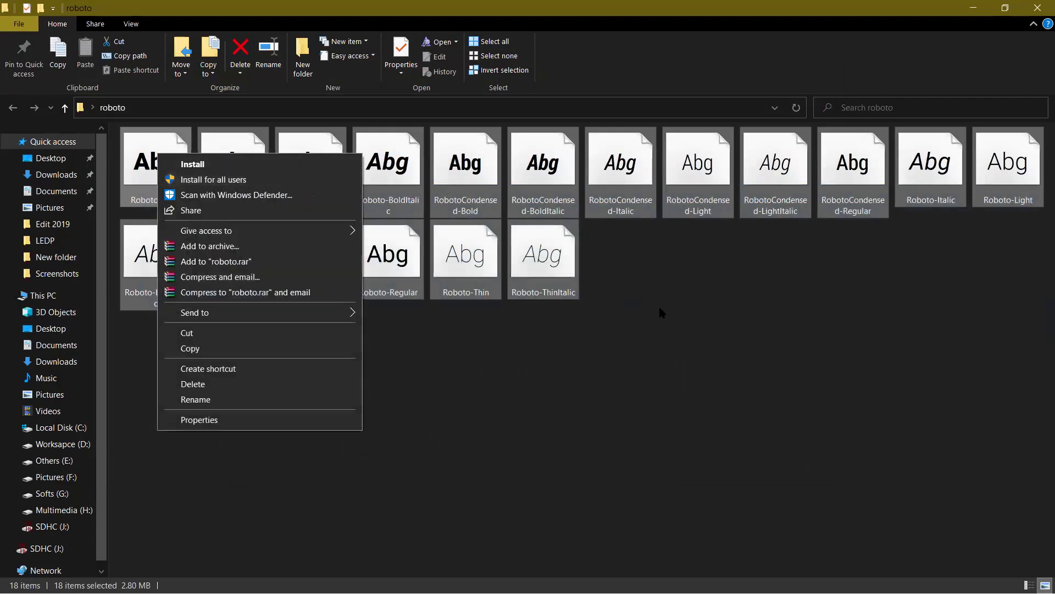
{"action": "left_click", "coordinate": [445, 491]}
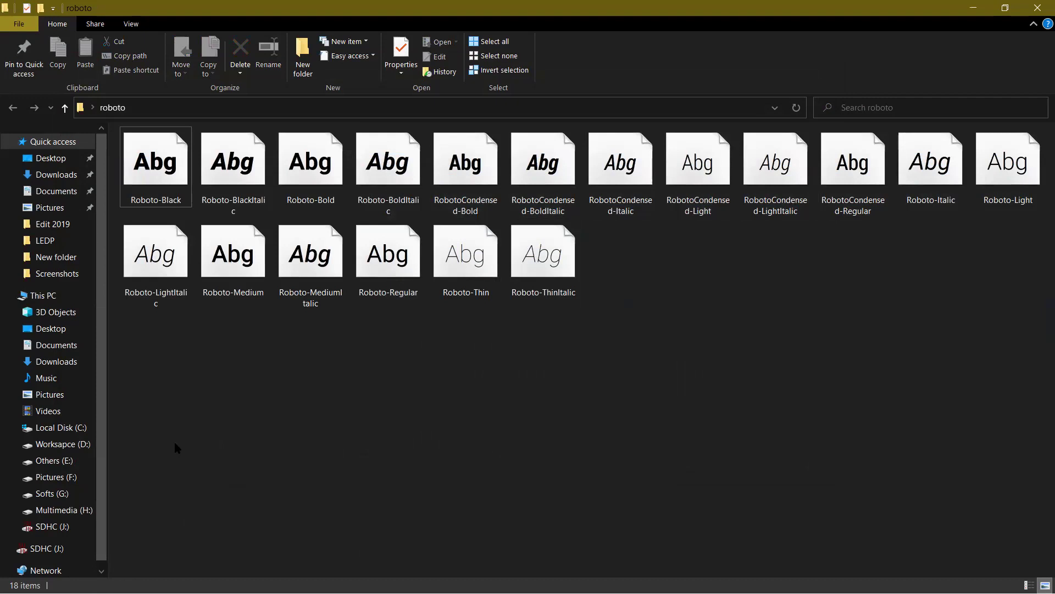
{"action": "left_click_drag", "start_coordinate": [155, 340], "coordinate": [989, 171]}
{"action": "right_click", "coordinate": [134, 162]}
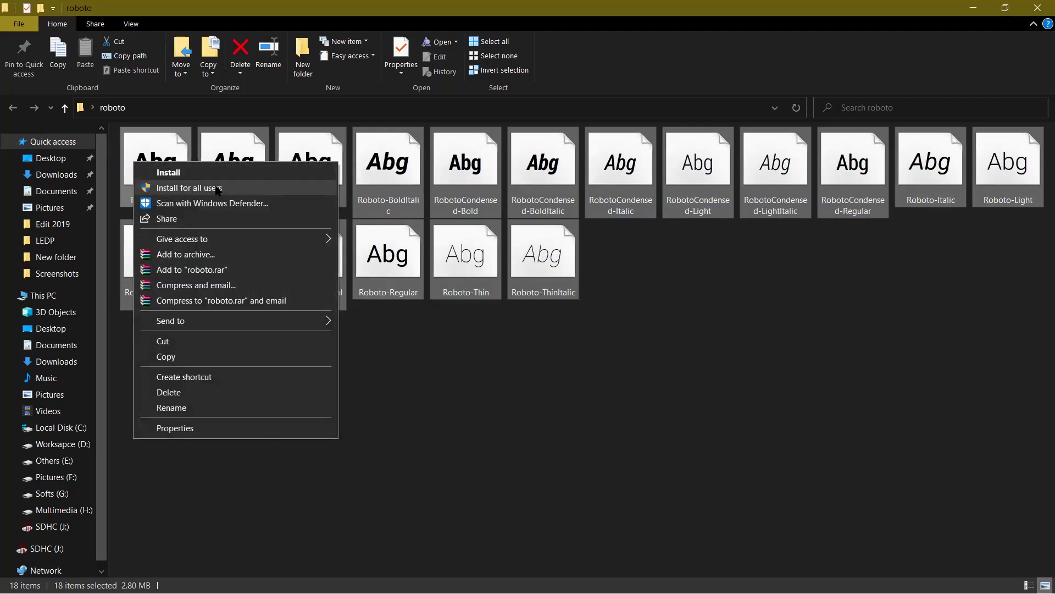
{"action": "left_click", "coordinate": [435, 369]}
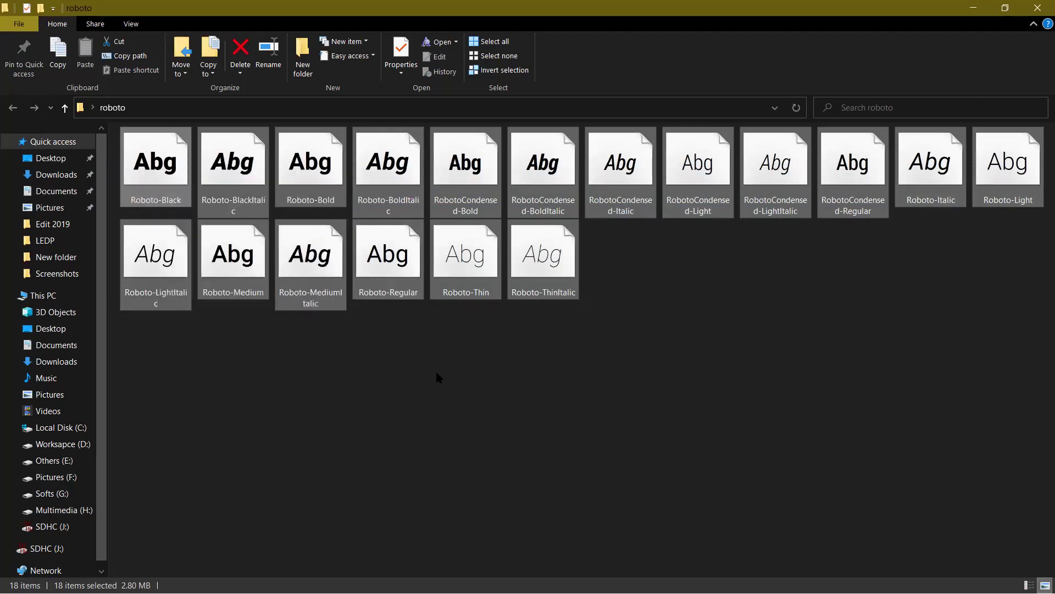
{"action": "left_click", "coordinate": [435, 369]}
Open the Bangla Fonts folder inside My Fonts on drive E and show its files as large thumbnails.
{"action": "left_click", "coordinate": [50, 460]}
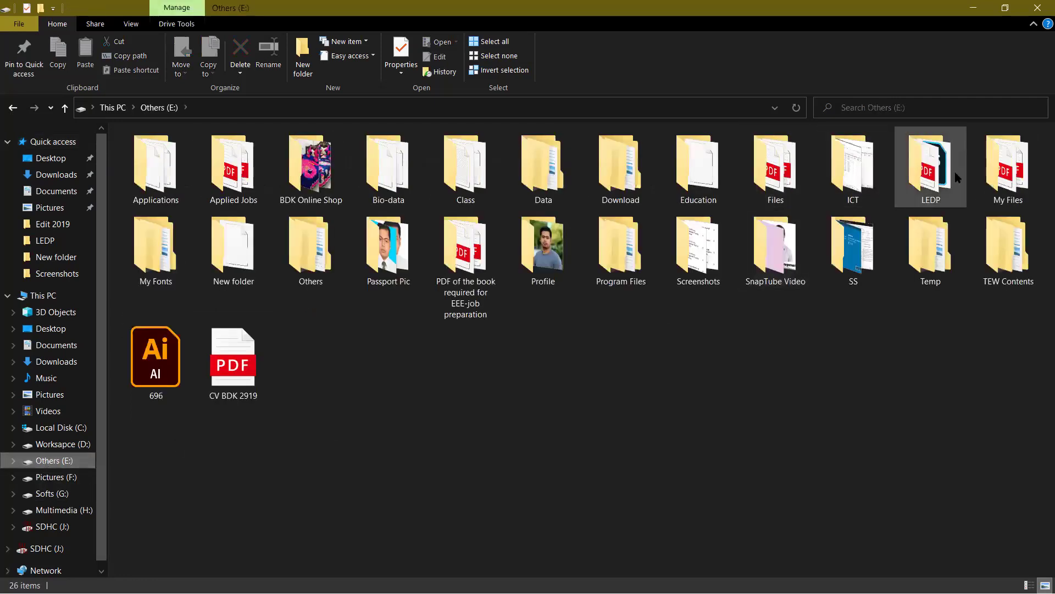
{"action": "double_click", "coordinate": [165, 250]}
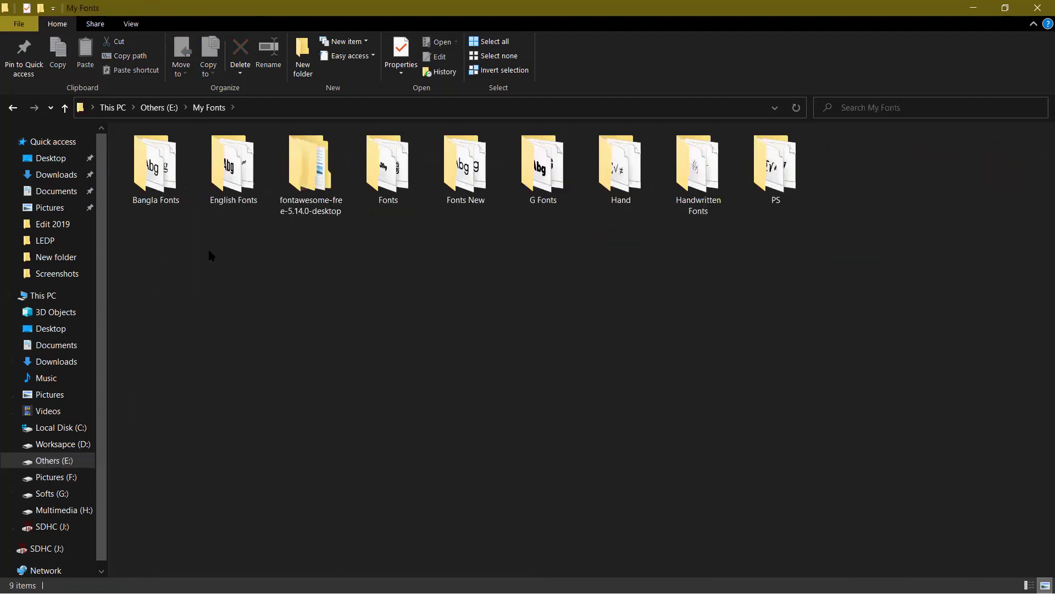
{"action": "double_click", "coordinate": [156, 168]}
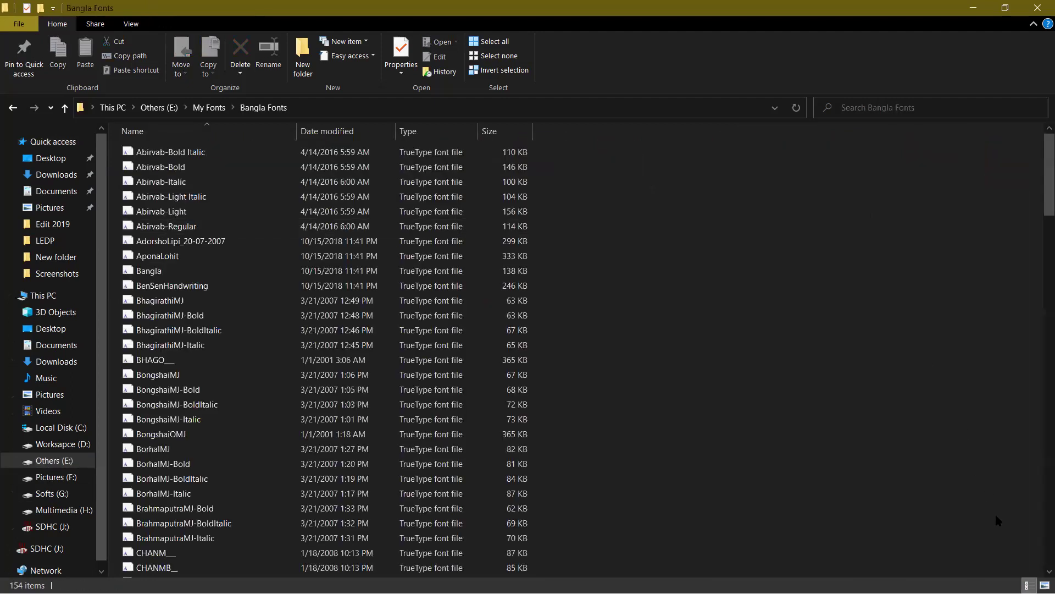
{"action": "left_click", "coordinate": [1046, 584]}
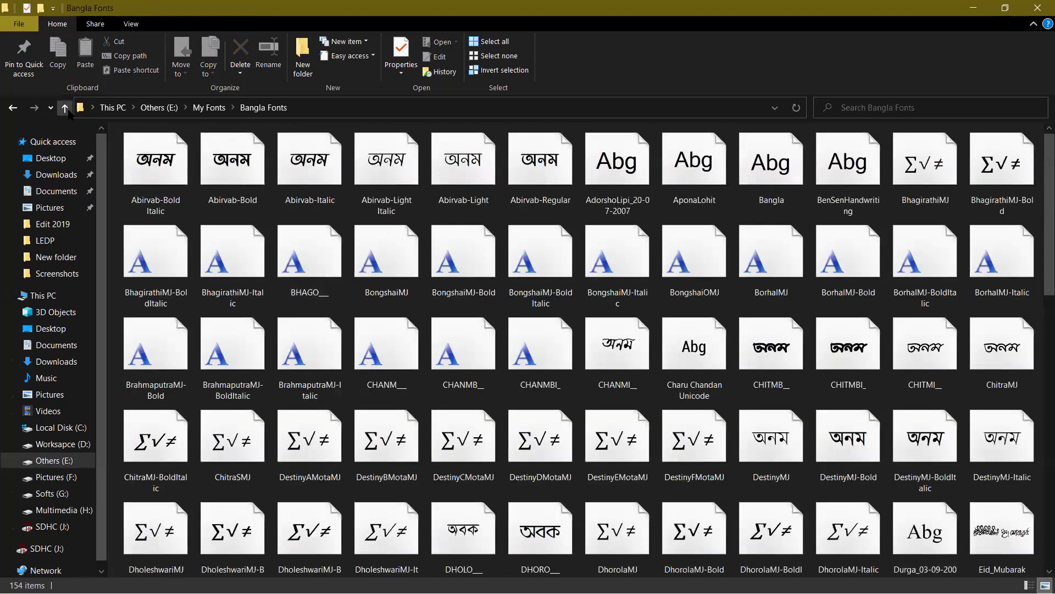
Look into the English Fonts folder in My Fonts, and return to the Others (E:) drive.
{"action": "left_click", "coordinate": [65, 107]}
{"action": "double_click", "coordinate": [257, 154]}
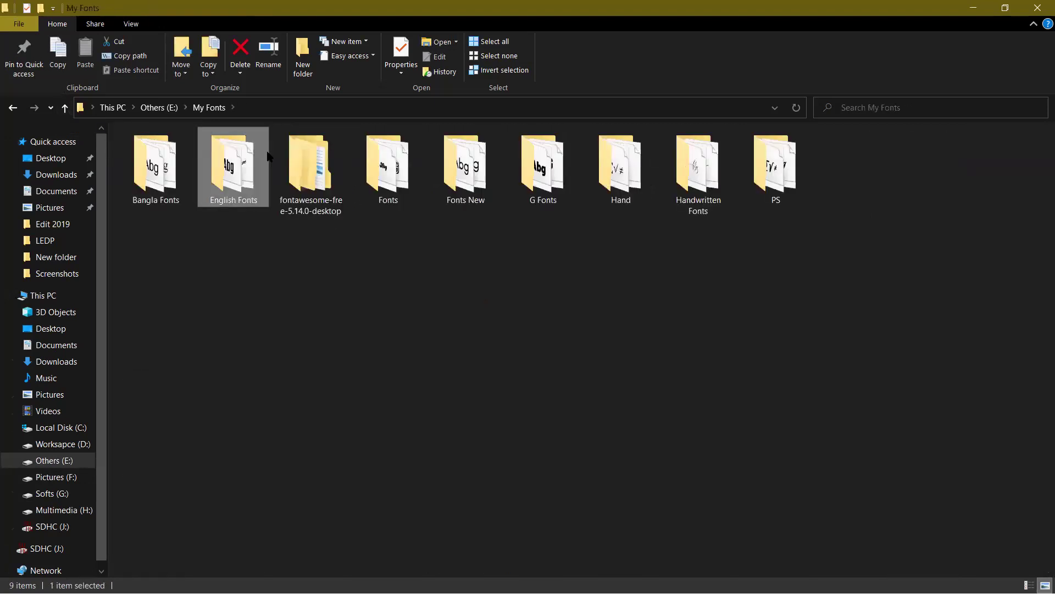
{"action": "left_click", "coordinate": [65, 108]}
{"action": "double_click", "coordinate": [226, 160]}
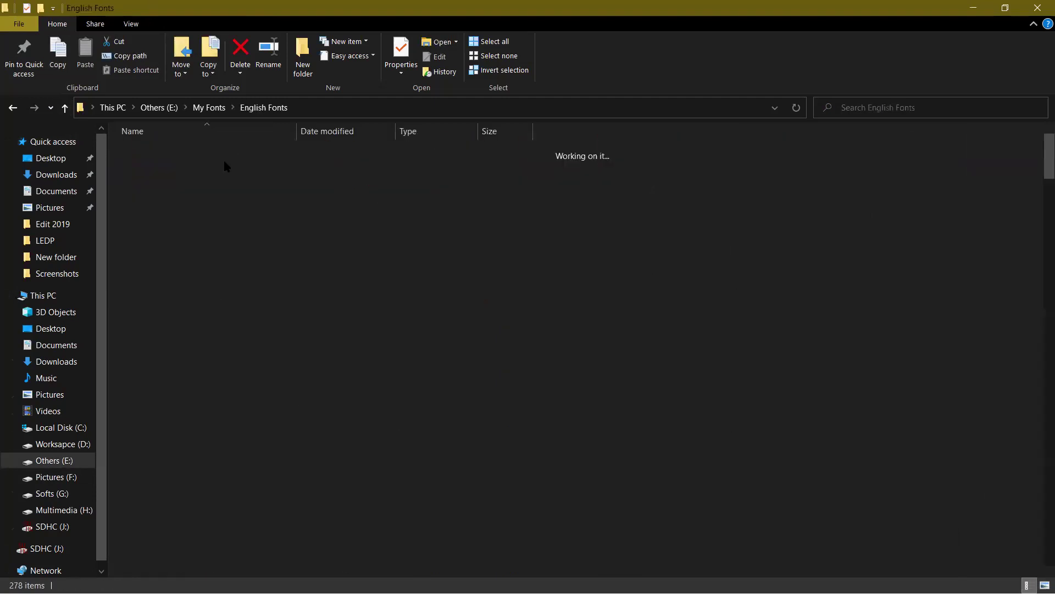
{"action": "double_click", "coordinate": [65, 107]}
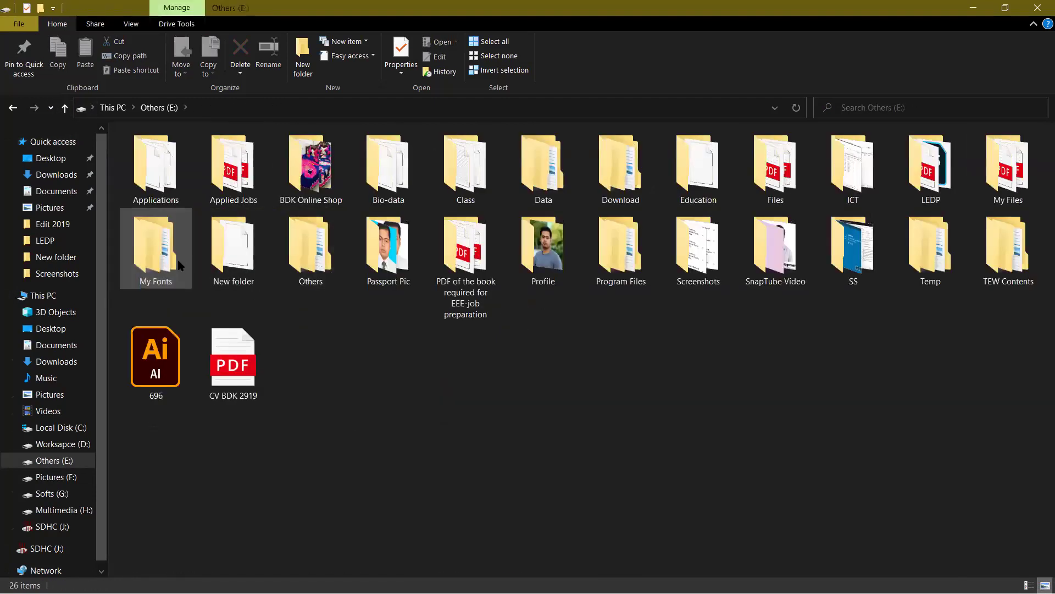
Open the Fonts folder inside My Fonts and look through its list of font files.
{"action": "double_click", "coordinate": [177, 256]}
{"action": "left_click", "coordinate": [401, 178]}
{"action": "double_click", "coordinate": [400, 178]}
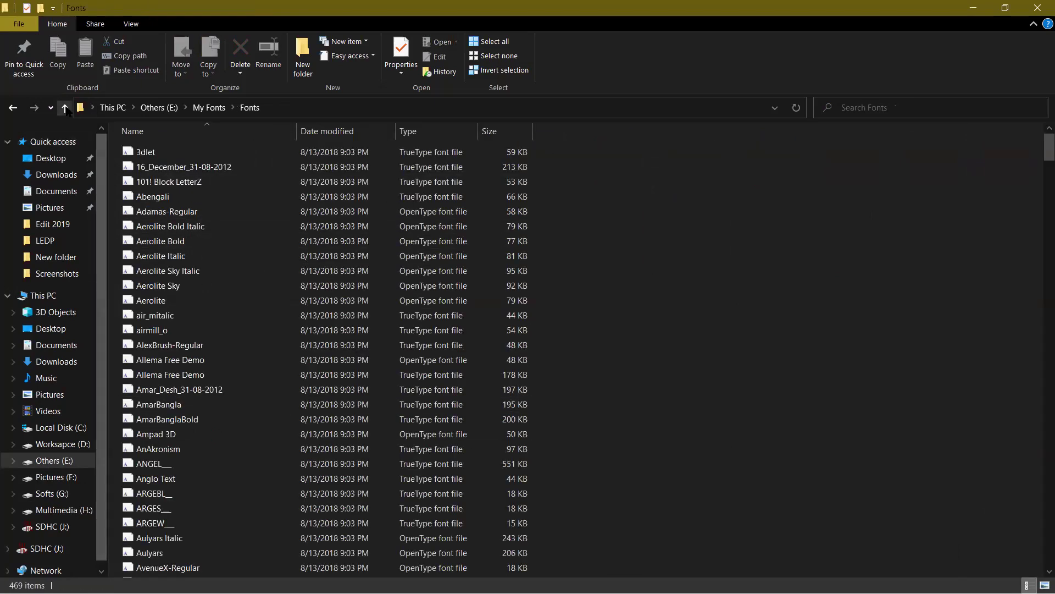
{"action": "scroll", "coordinate": [627, 291], "scroll_direction": "down", "scroll_amount": 6}
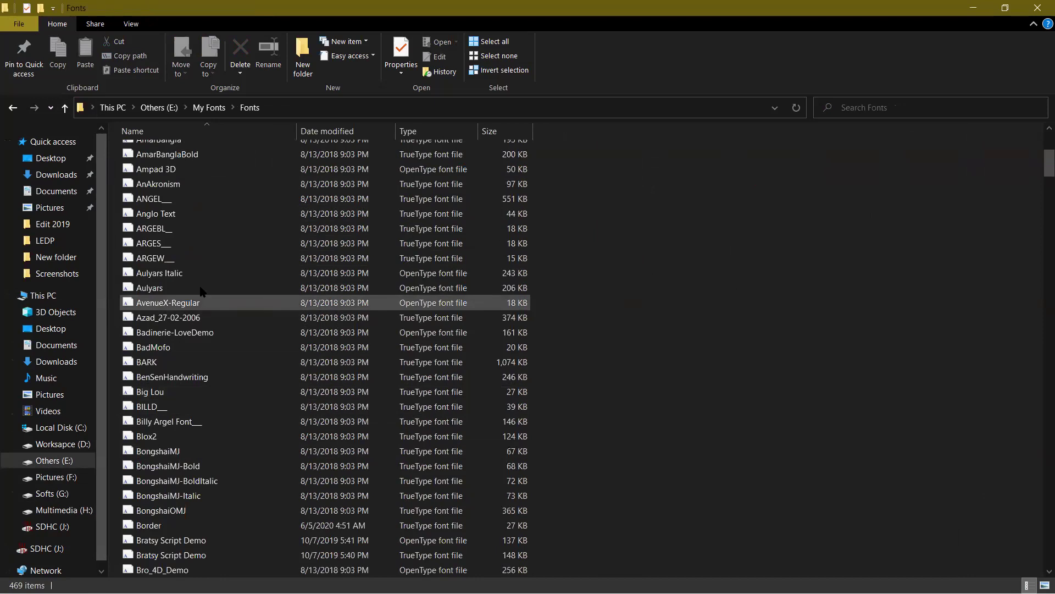
{"action": "scroll", "coordinate": [165, 352], "scroll_direction": "down", "scroll_amount": 10}
{"action": "scroll", "coordinate": [126, 271], "scroll_direction": "down", "scroll_amount": 1}
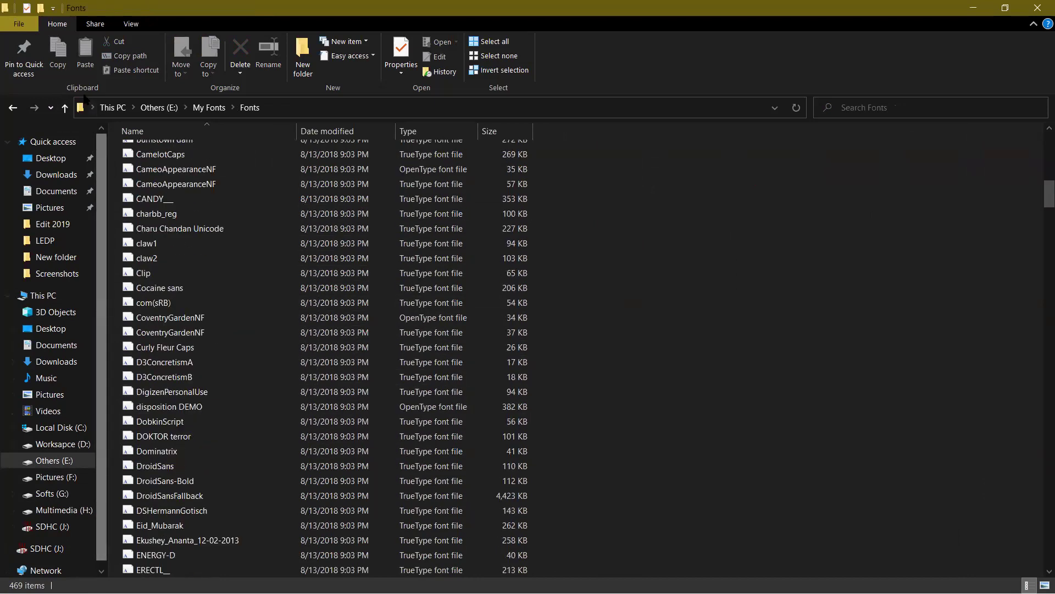
Look into the Fonts New and Hand folders in My Fonts, returning to My Fonts after each.
{"action": "left_click", "coordinate": [64, 108]}
{"action": "left_click", "coordinate": [477, 193]}
{"action": "double_click", "coordinate": [478, 192]}
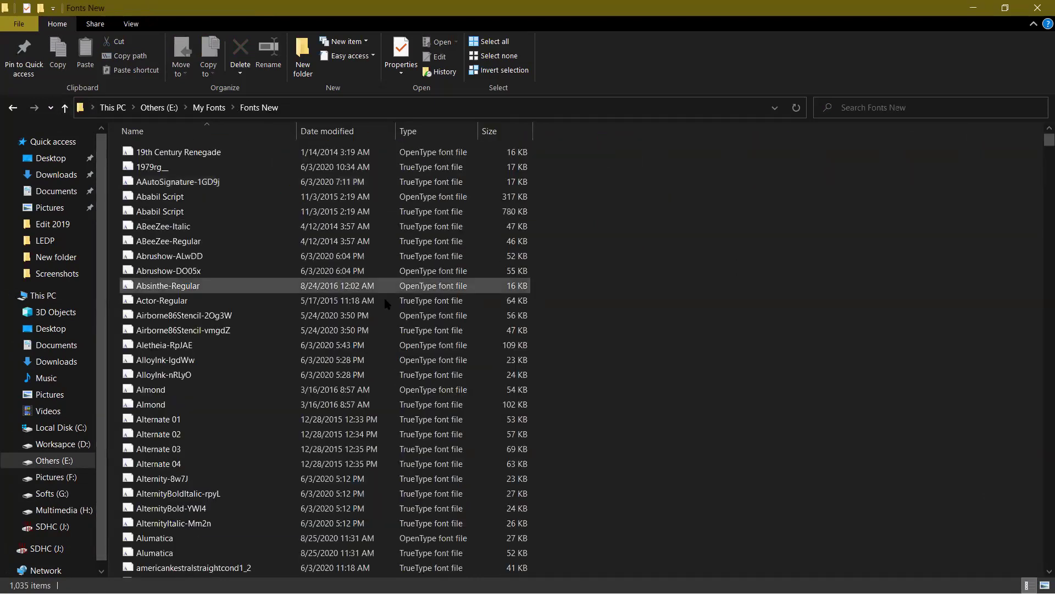
{"action": "left_click", "coordinate": [64, 107]}
{"action": "double_click", "coordinate": [653, 160]}
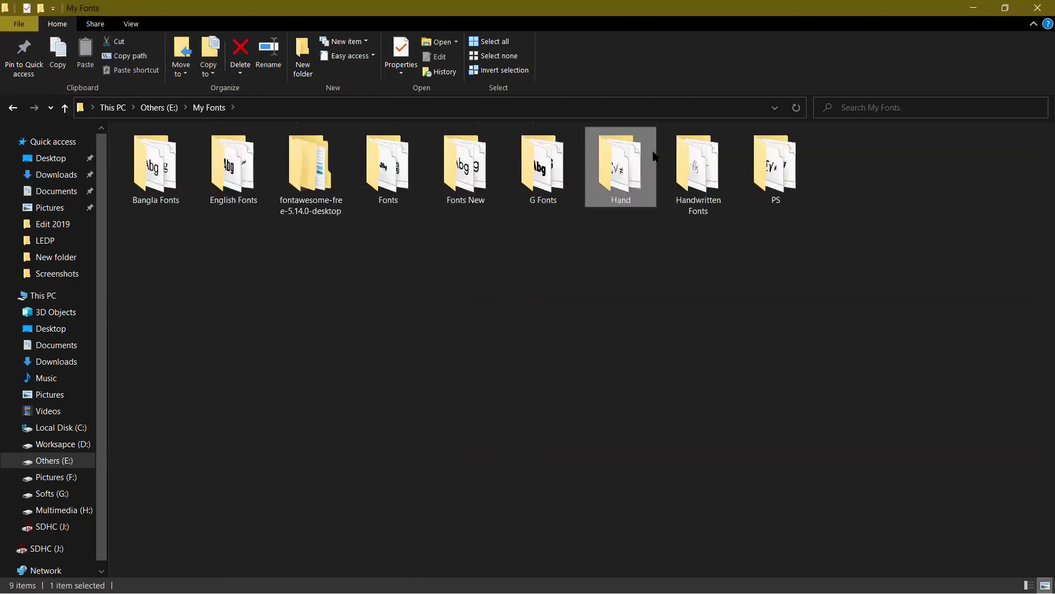
{"action": "left_click", "coordinate": [64, 108]}
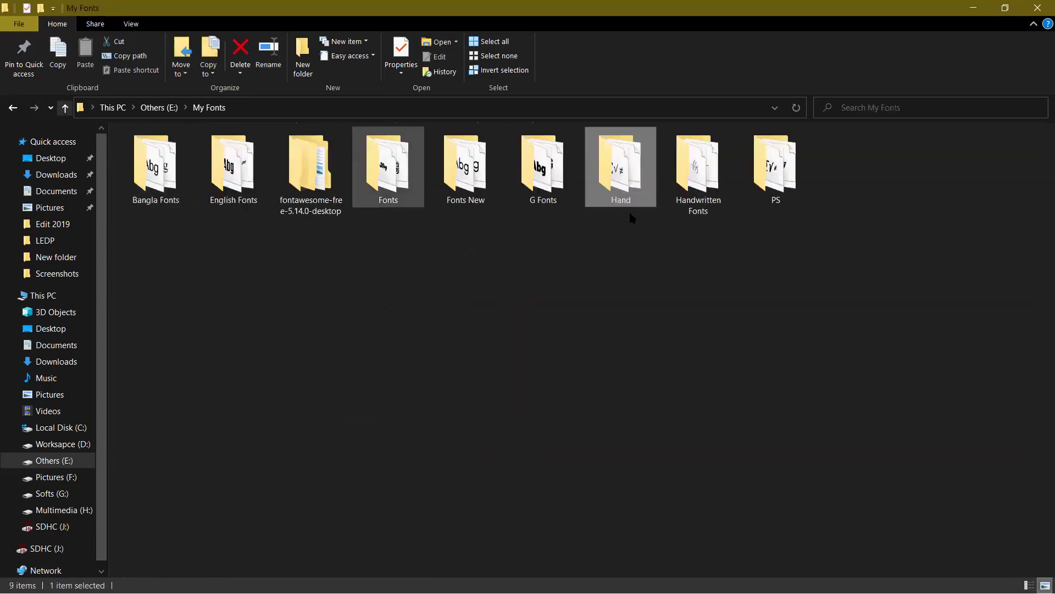
Look into the Handwritten Fonts and PS folders in My Fonts, returning to My Fonts after each.
{"action": "double_click", "coordinate": [687, 187]}
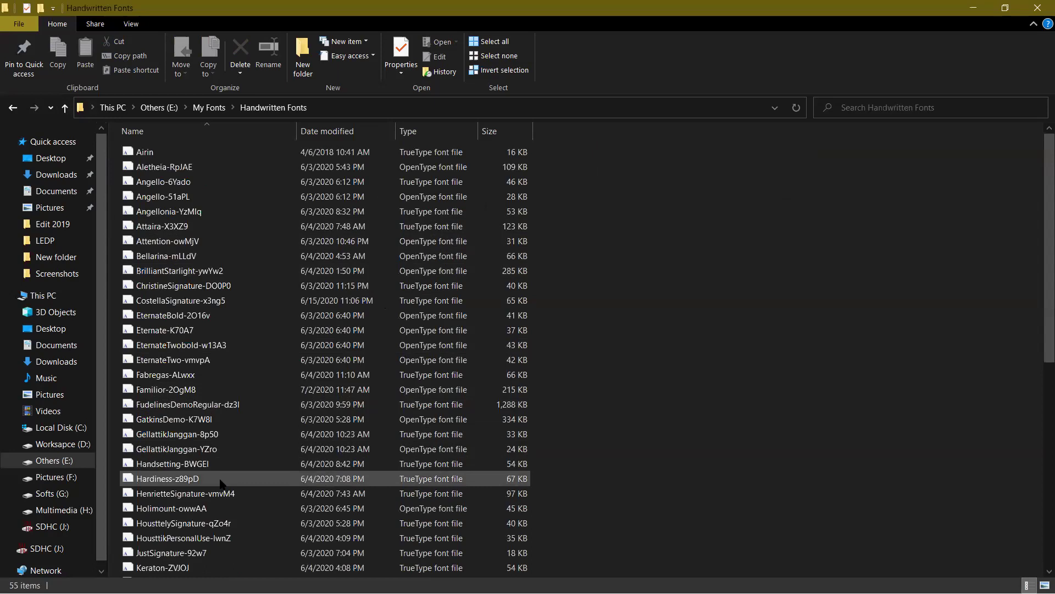
{"action": "left_click", "coordinate": [517, 449]}
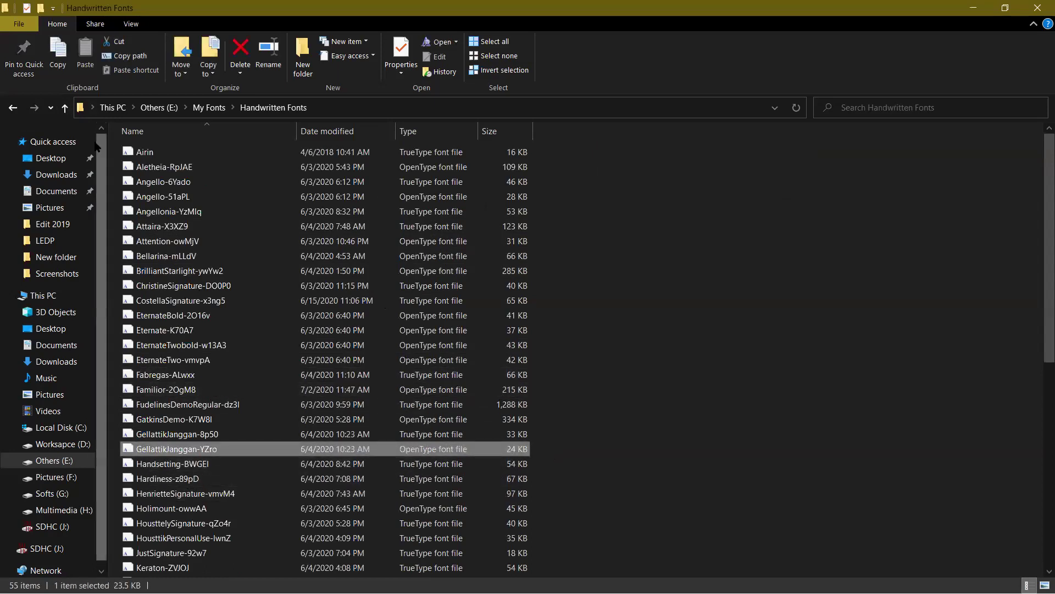
{"action": "left_click", "coordinate": [65, 108]}
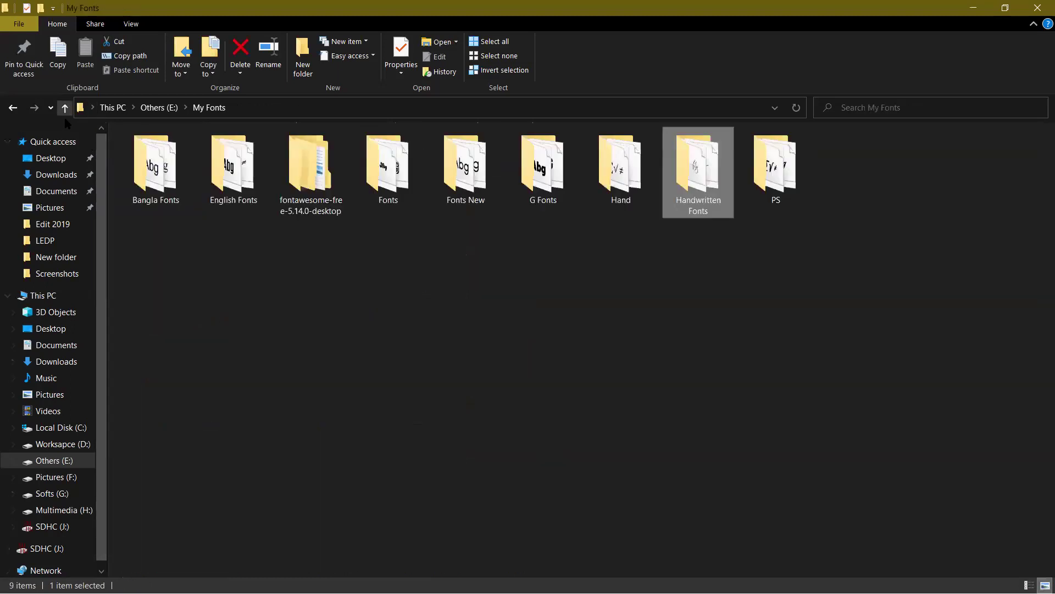
{"action": "double_click", "coordinate": [768, 168]}
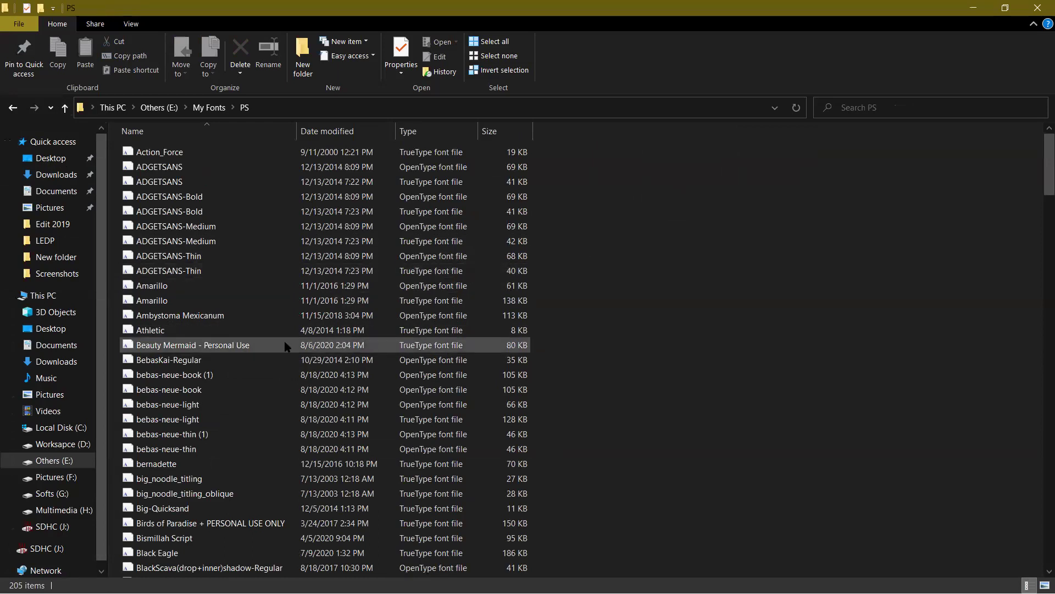
{"action": "left_click", "coordinate": [65, 108]}
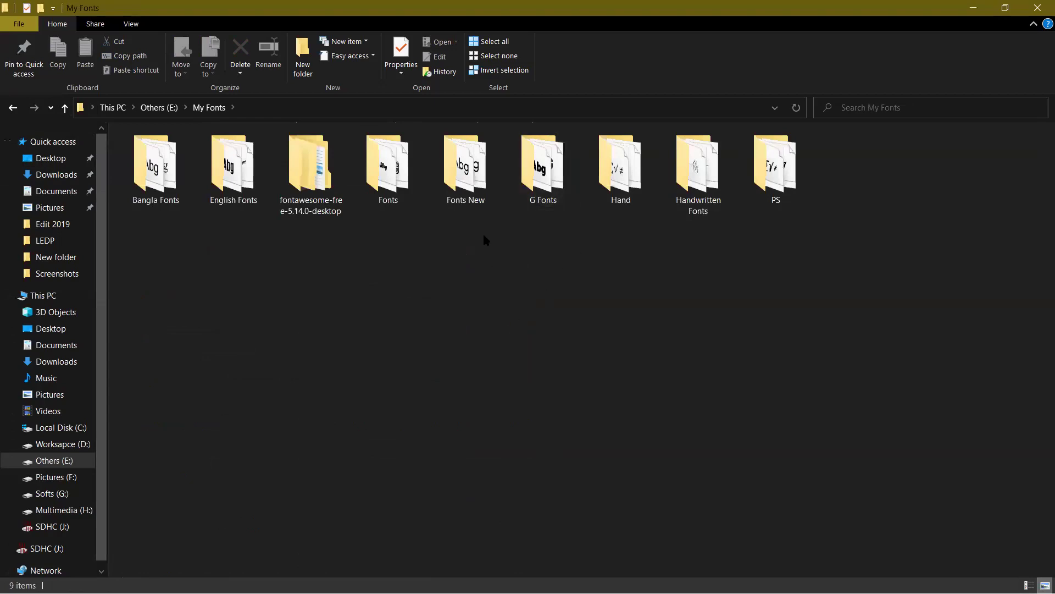
Reopen the Fonts New folder briefly, check the folder's size in its properties, and close them.
{"action": "left_click", "coordinate": [486, 174]}
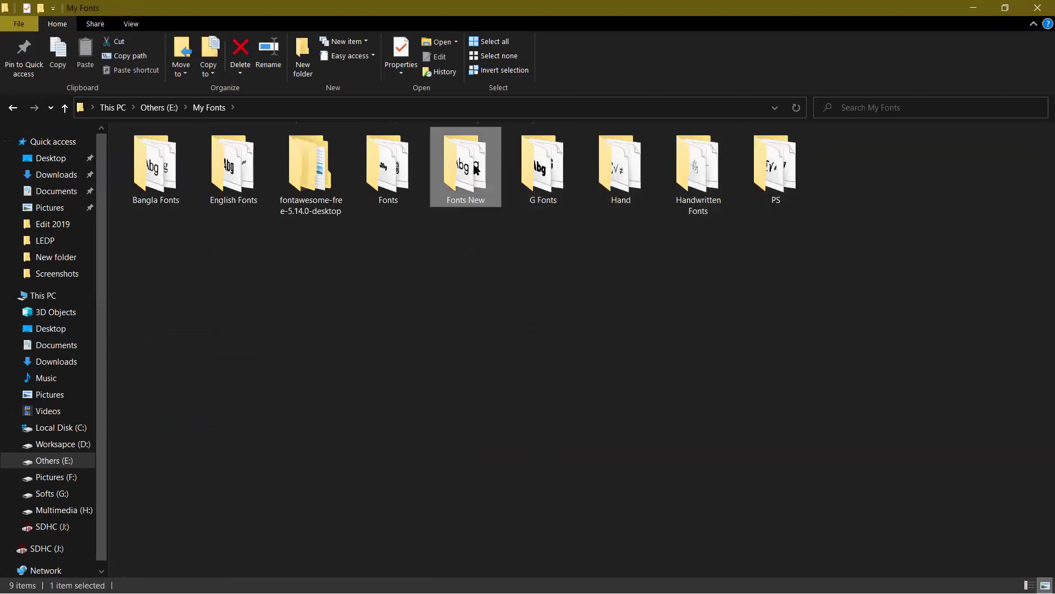
{"action": "double_click", "coordinate": [476, 170]}
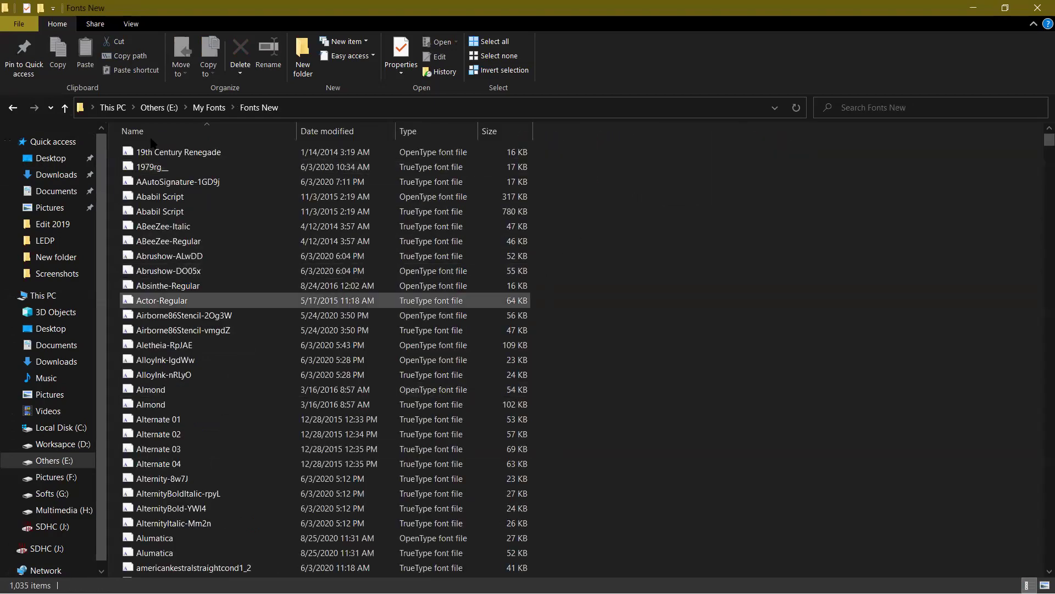
{"action": "left_click", "coordinate": [64, 108]}
{"action": "right_click", "coordinate": [463, 174]}
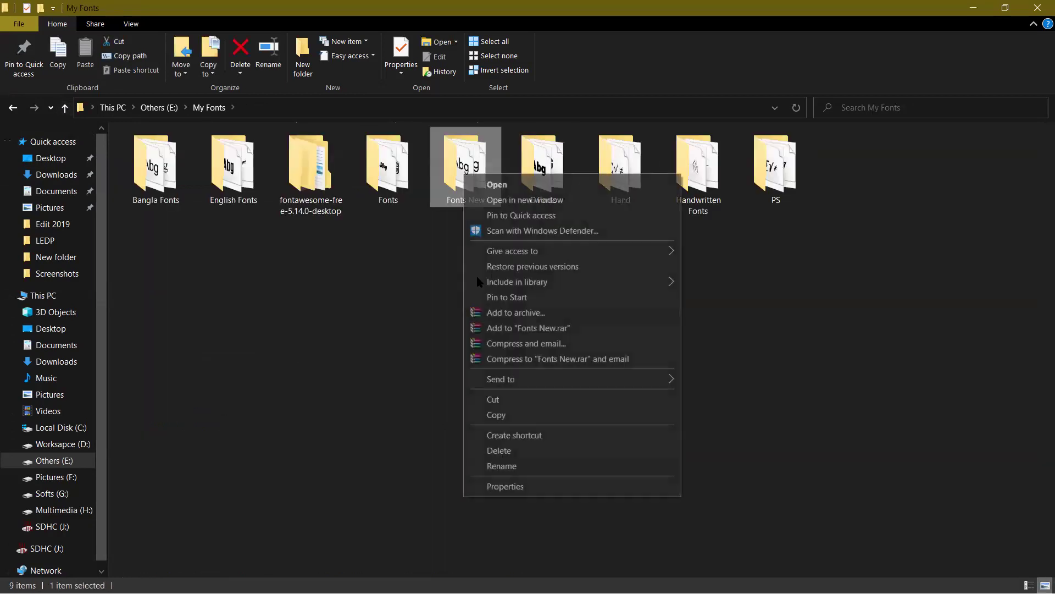
{"action": "left_click", "coordinate": [507, 487]}
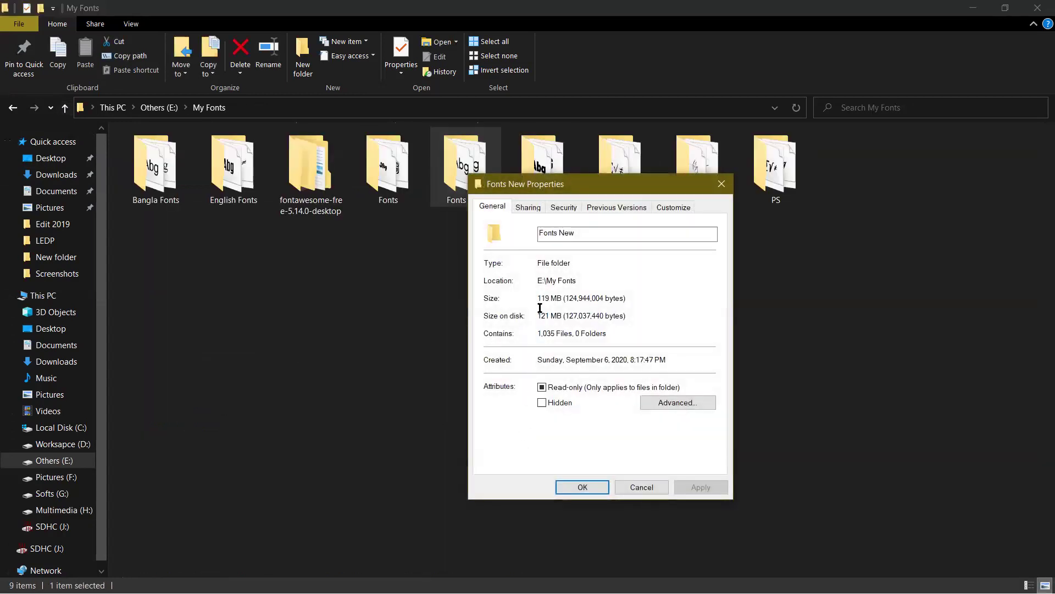
{"action": "double_click", "coordinate": [538, 301]}
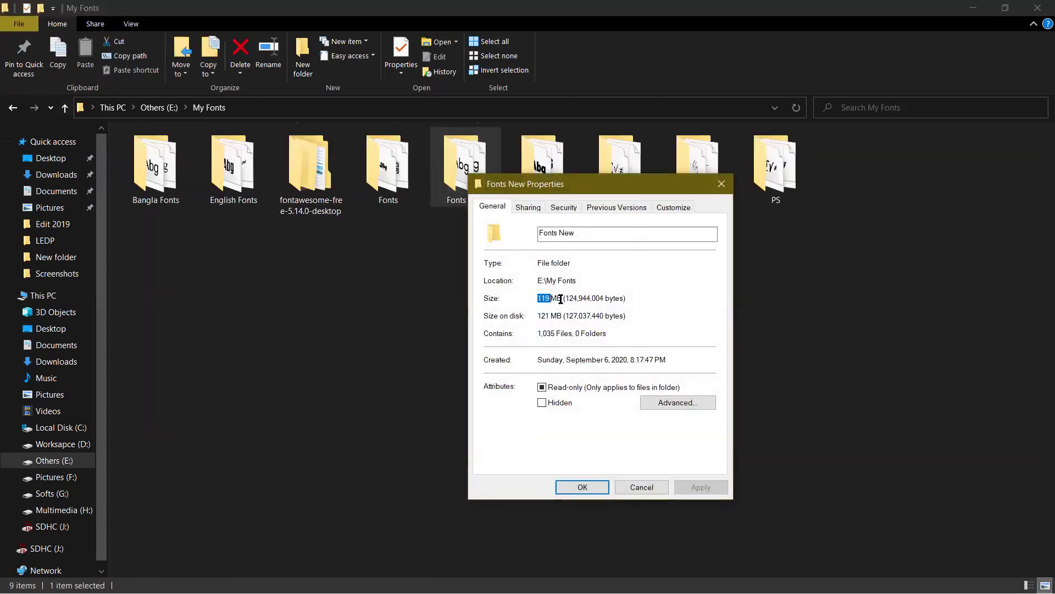
{"action": "left_click", "coordinate": [722, 185]}
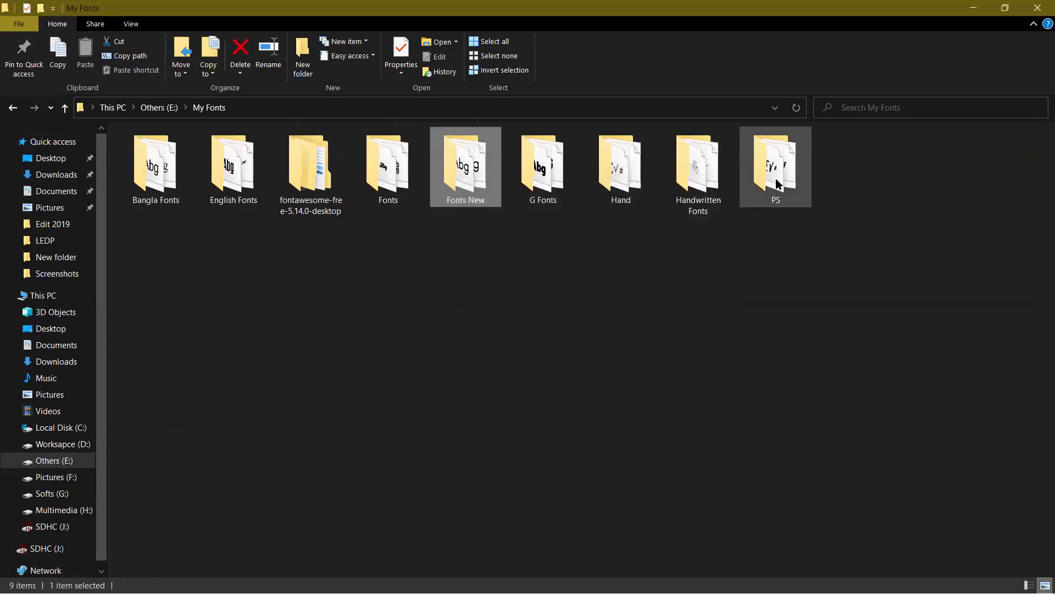
Check the properties and contents of the G Fonts folder, and close the folder window.
{"action": "left_click", "coordinate": [556, 177]}
{"action": "right_click", "coordinate": [547, 170]}
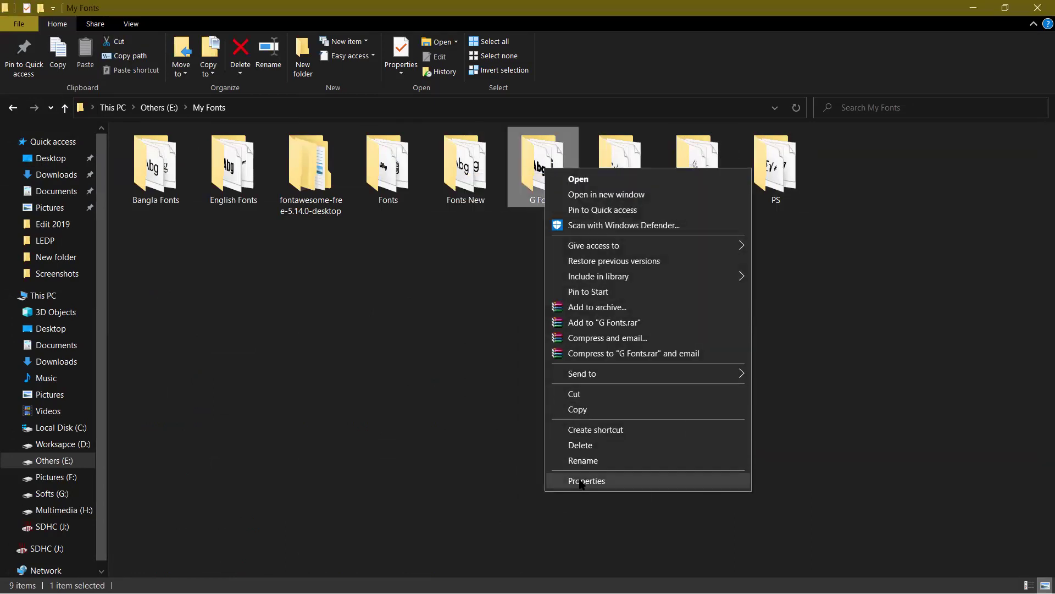
{"action": "left_click", "coordinate": [583, 481]}
{"action": "left_click", "coordinate": [803, 178]}
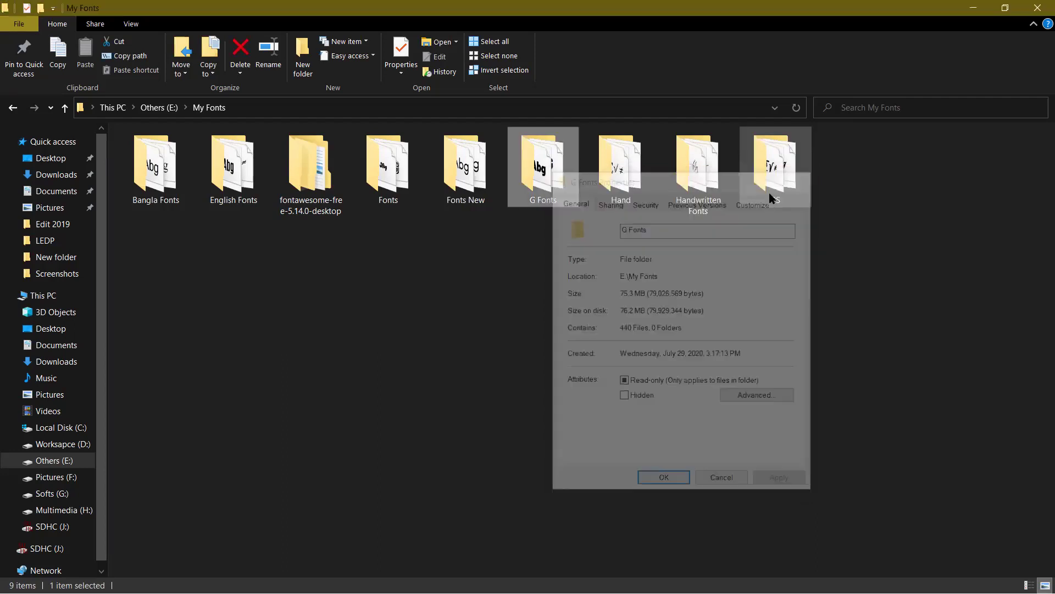
{"action": "double_click", "coordinate": [549, 179]}
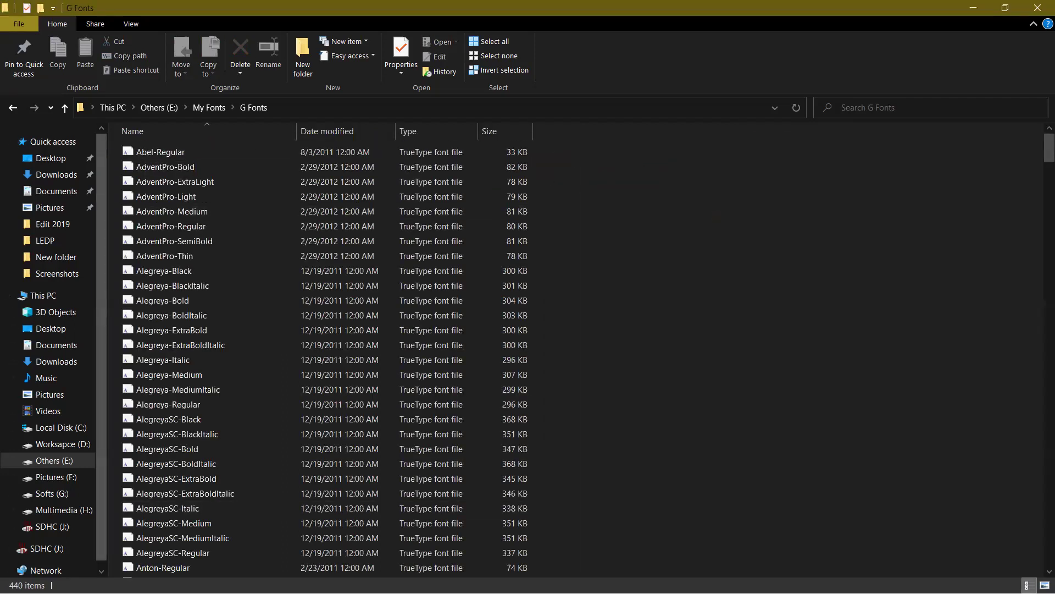
{"action": "left_click", "coordinate": [1039, 7]}
Switch to Photoshop and start a new horizontal text layer between the two Typography texts.
{"action": "mouse_move", "coordinate": [352, 583]}
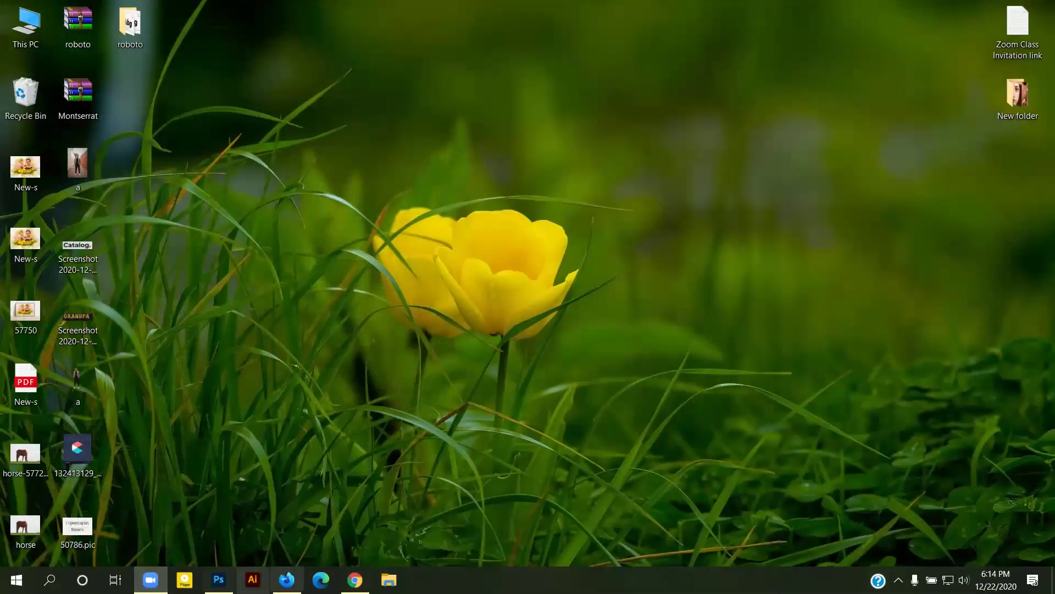
{"action": "left_click", "coordinate": [218, 579]}
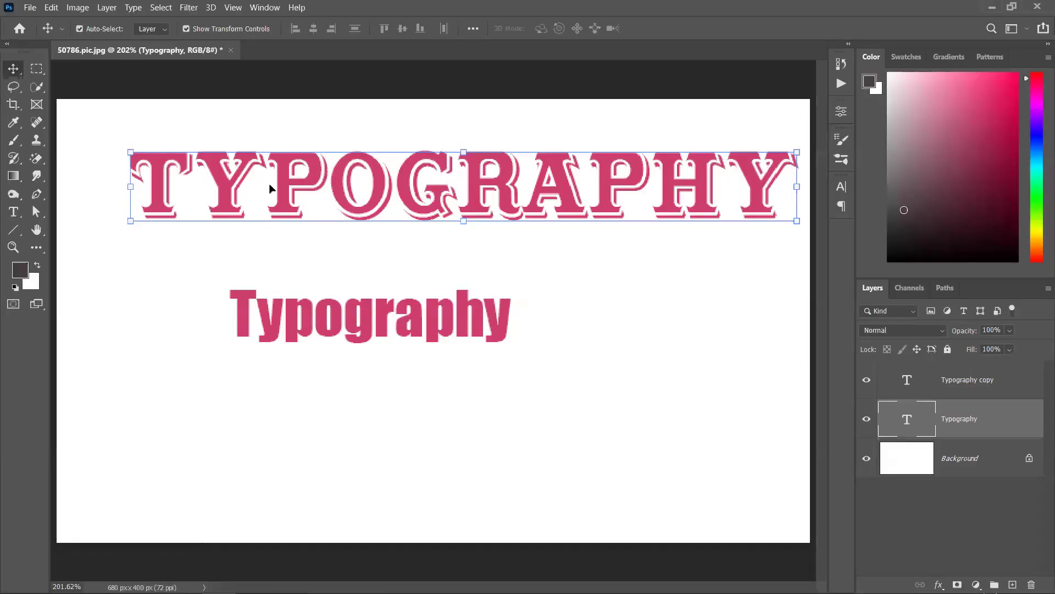
{"action": "left_click", "coordinate": [14, 212]}
{"action": "key", "text": "shift+t"}
{"action": "key", "text": "shift+t"}
{"action": "right_click", "coordinate": [12, 211]}
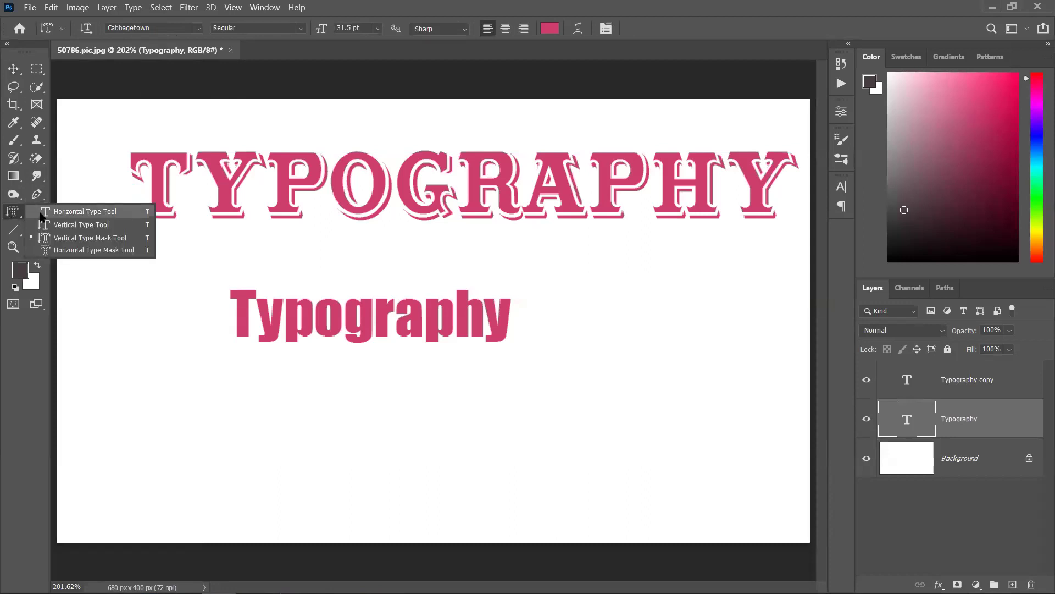
{"action": "left_click", "coordinate": [83, 212]}
{"action": "left_click", "coordinate": [144, 273]}
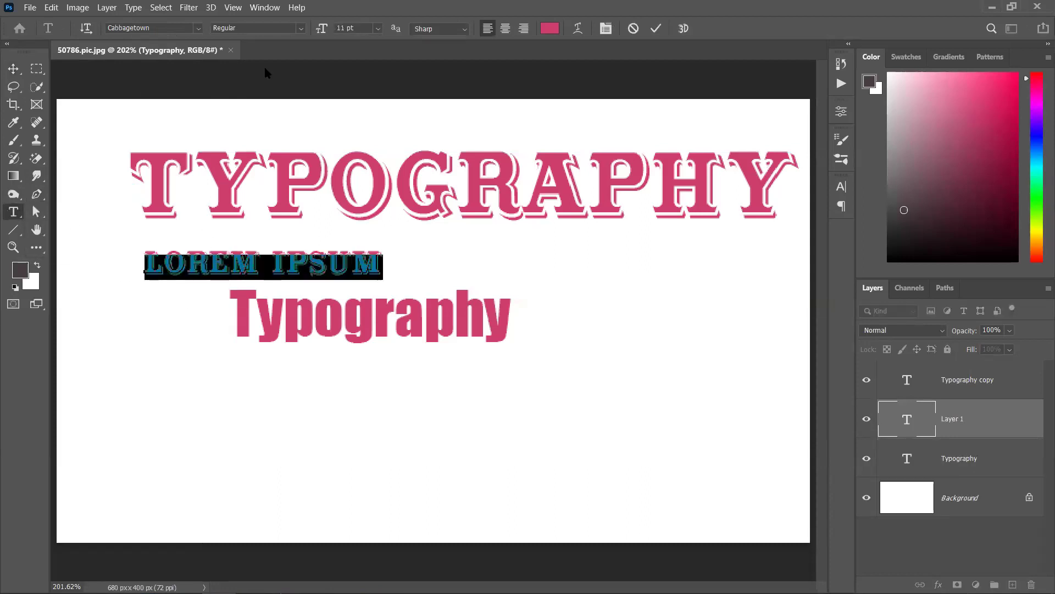
Browse the Decorative fonts available for the new text, and close the font list without choosing one.
{"action": "left_click", "coordinate": [198, 28]}
{"action": "key", "text": "Down"}
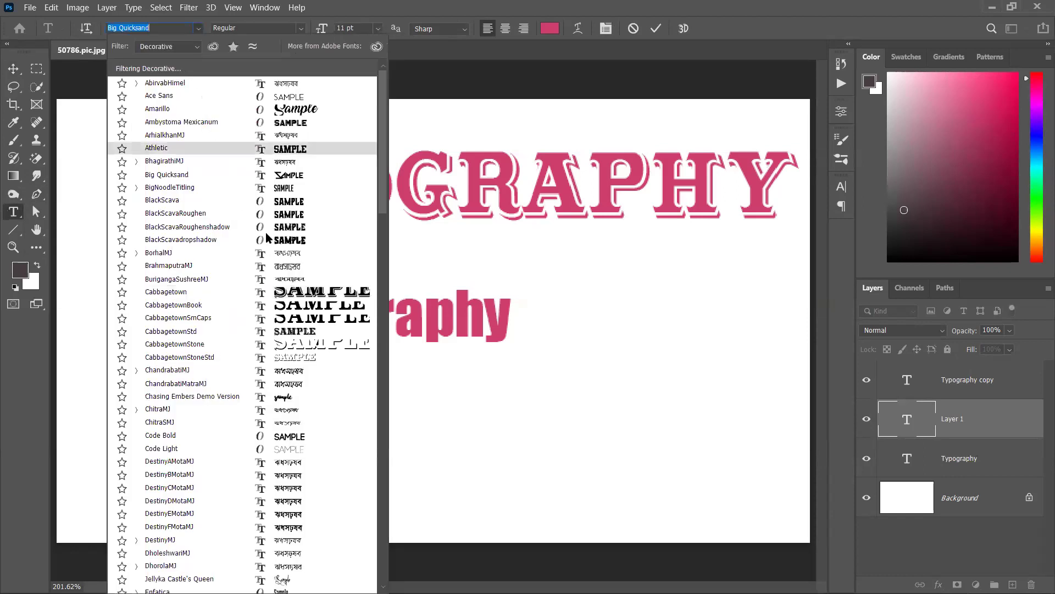
{"action": "scroll", "coordinate": [283, 280], "scroll_direction": "down", "scroll_amount": 8}
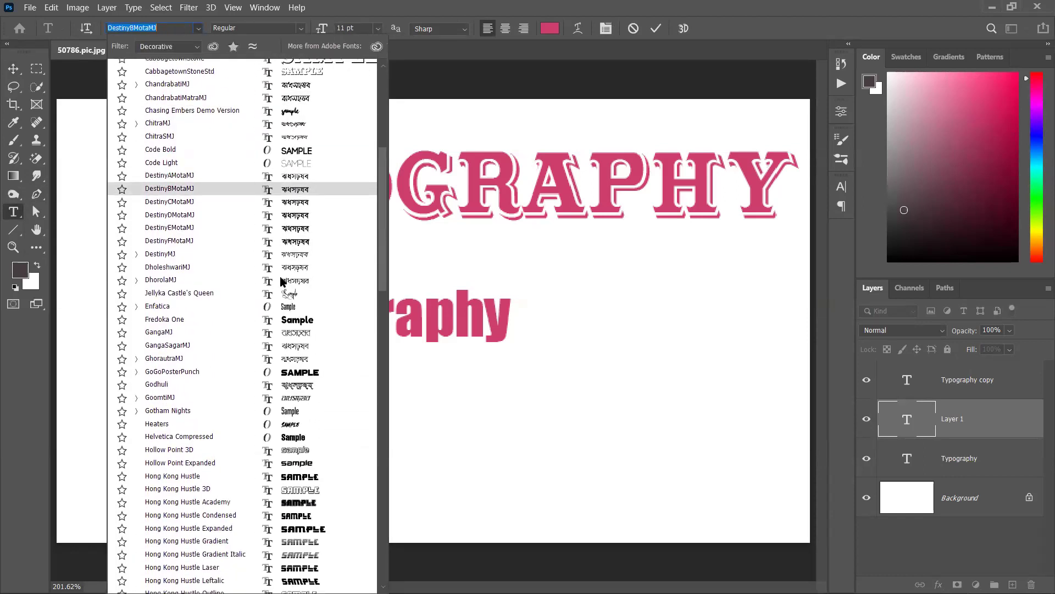
{"action": "scroll", "coordinate": [280, 282], "scroll_direction": "down", "scroll_amount": 7}
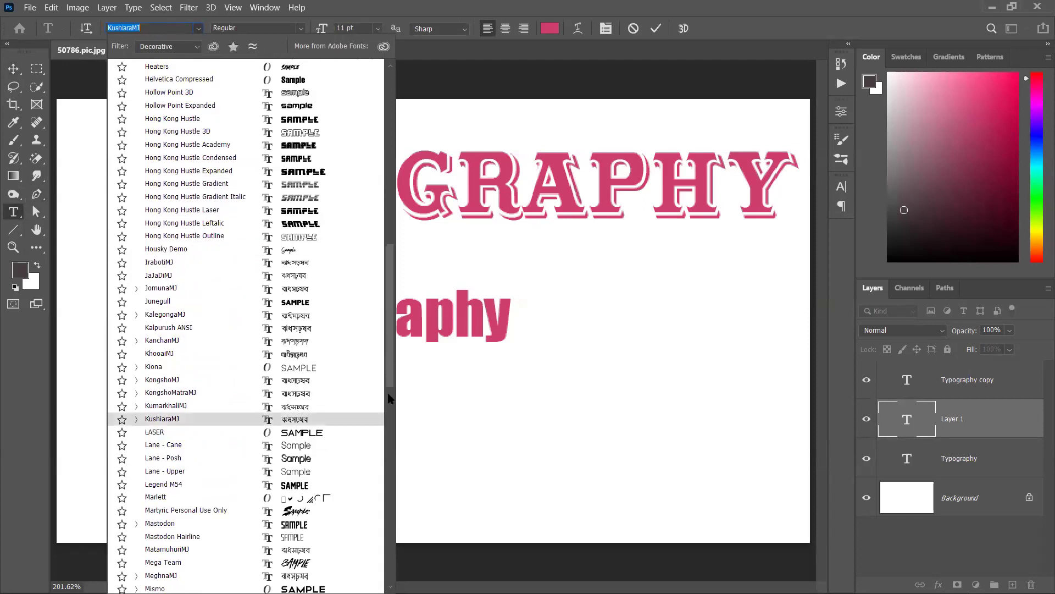
{"action": "scroll", "coordinate": [306, 265], "scroll_direction": "down", "scroll_amount": 2}
{"action": "scroll", "coordinate": [306, 265], "scroll_direction": "up", "scroll_amount": 2}
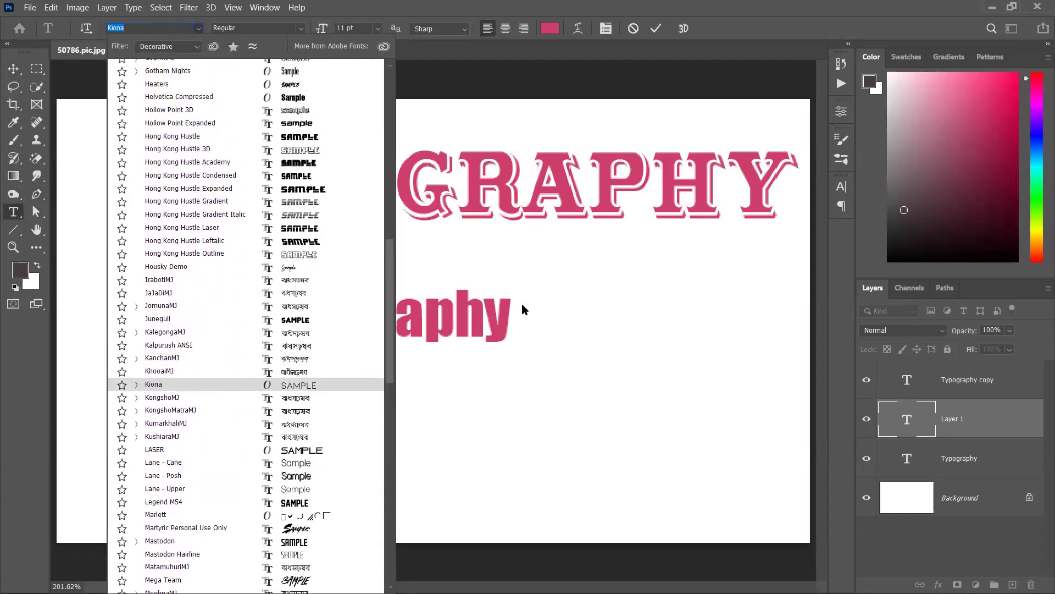
{"action": "left_click", "coordinate": [522, 310]}
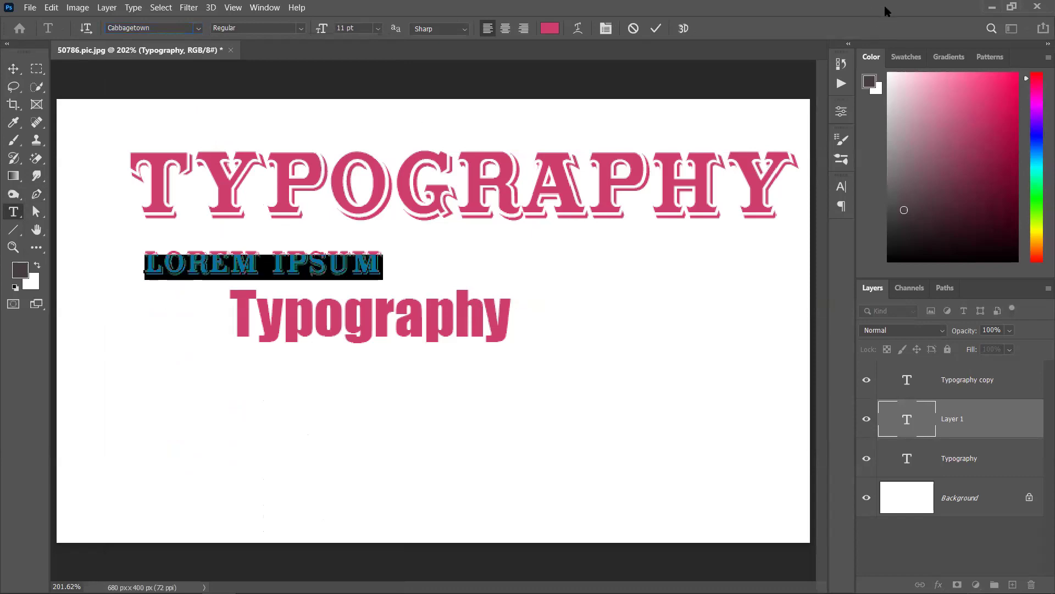
Switch to Chrome and examine the lettering in the company brochure preview on GraphicRiver.
{"action": "left_click", "coordinate": [989, 7]}
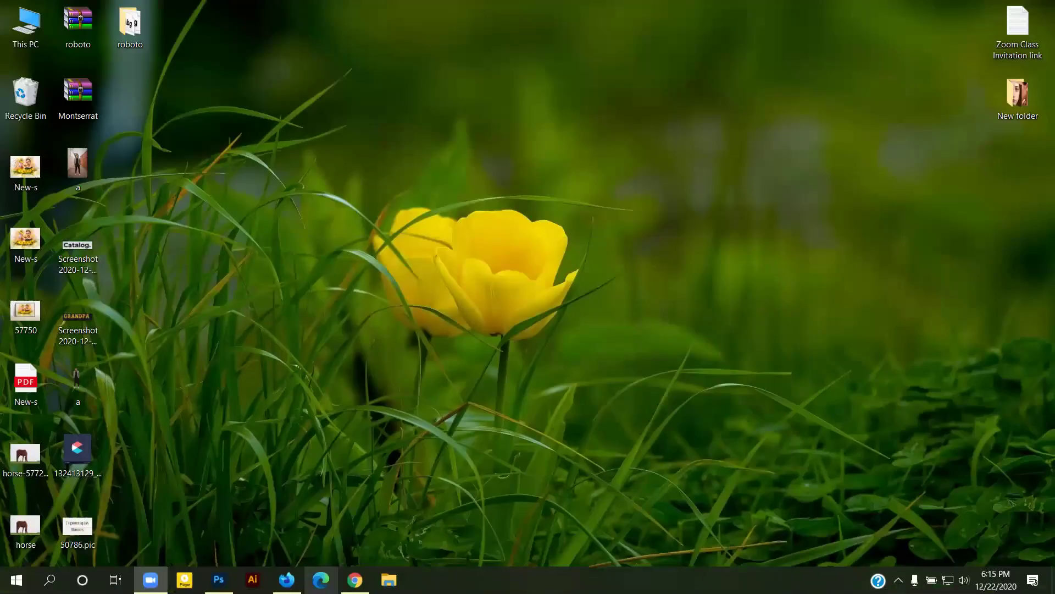
{"action": "left_click", "coordinate": [354, 579]}
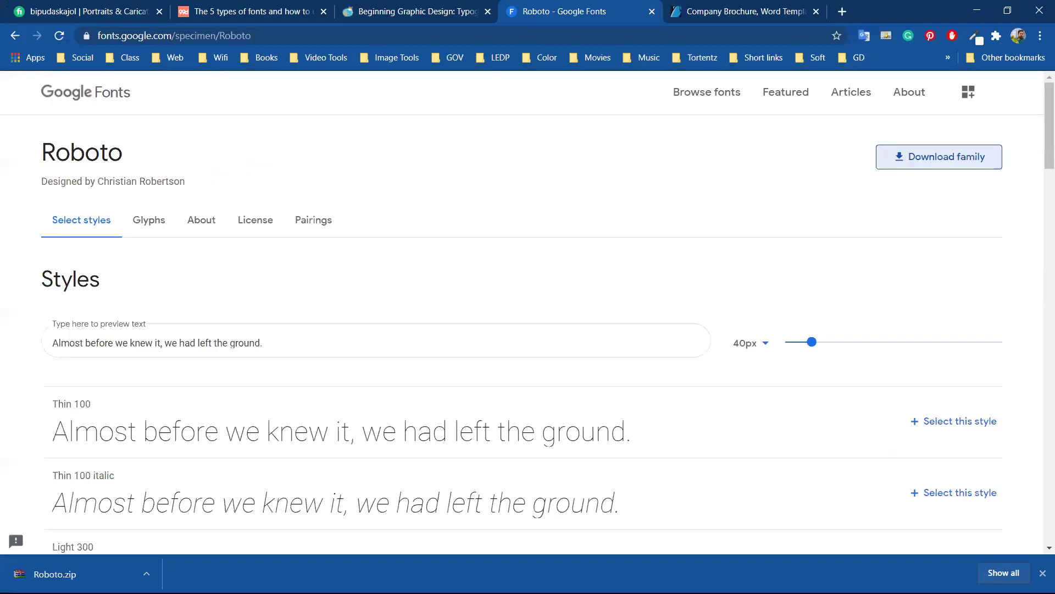
{"action": "left_click", "coordinate": [977, 9]}
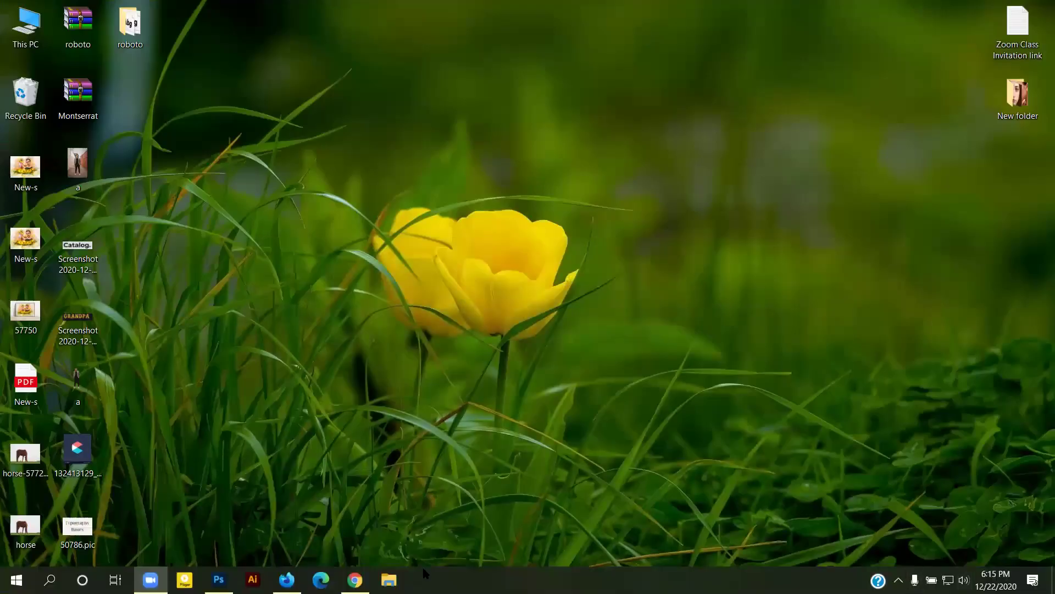
{"action": "left_click", "coordinate": [354, 578]}
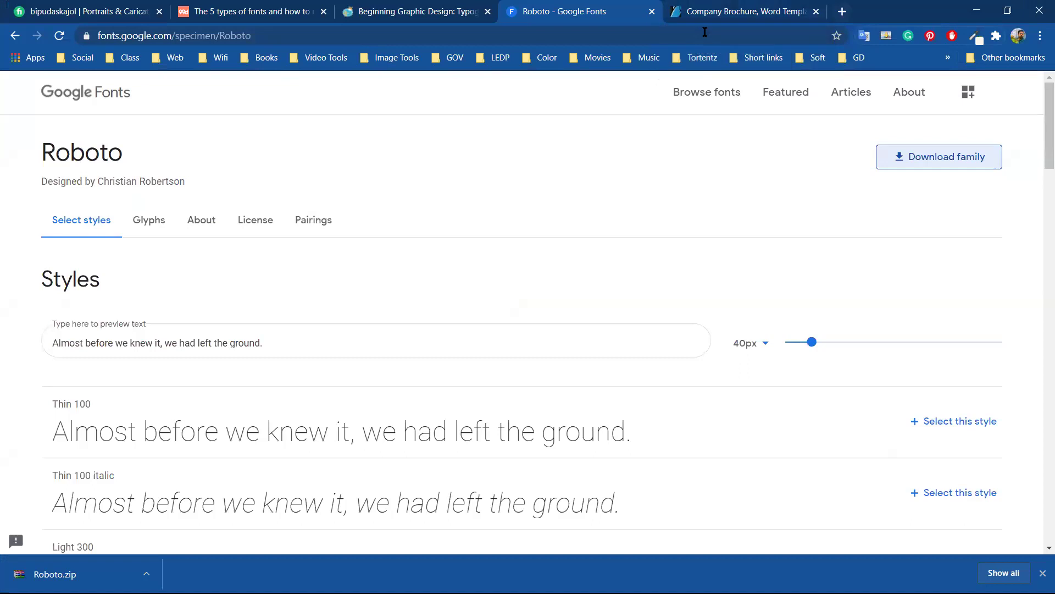
{"action": "left_click", "coordinate": [687, 13]}
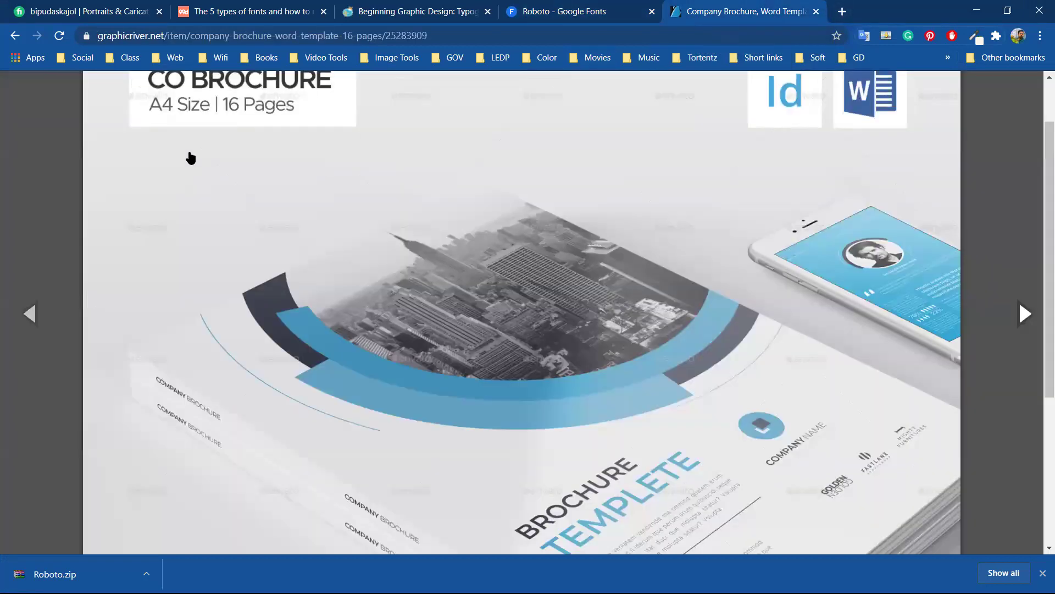
{"action": "scroll", "coordinate": [231, 184], "scroll_direction": "up", "scroll_amount": 1}
{"action": "scroll", "coordinate": [420, 295], "scroll_direction": "down", "scroll_amount": 6}
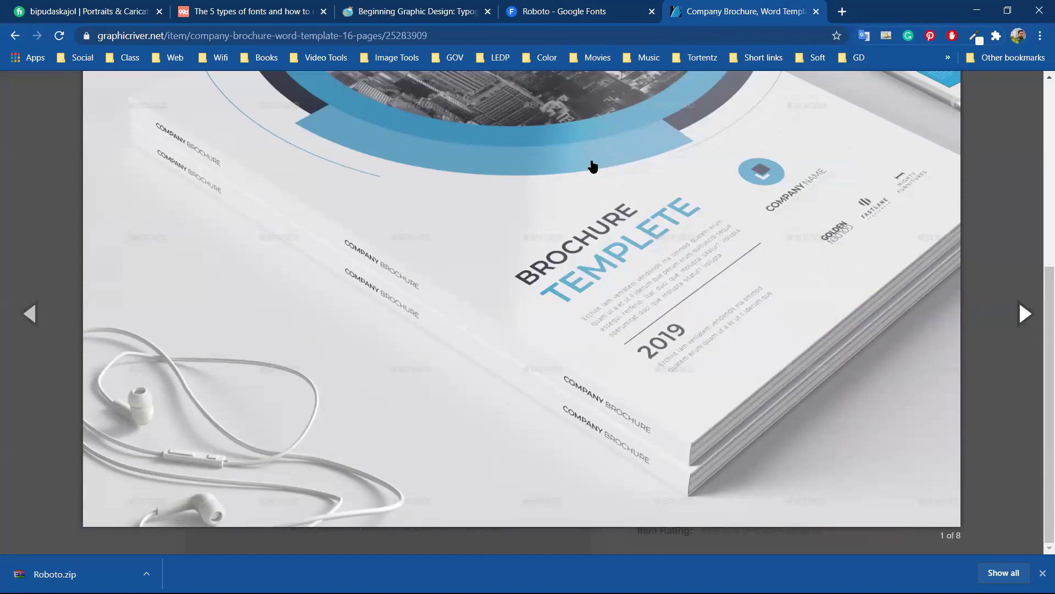
Search the web for "what the font" and open the WhatTheFont page on MyFonts.
{"action": "left_click", "coordinate": [464, 38]}
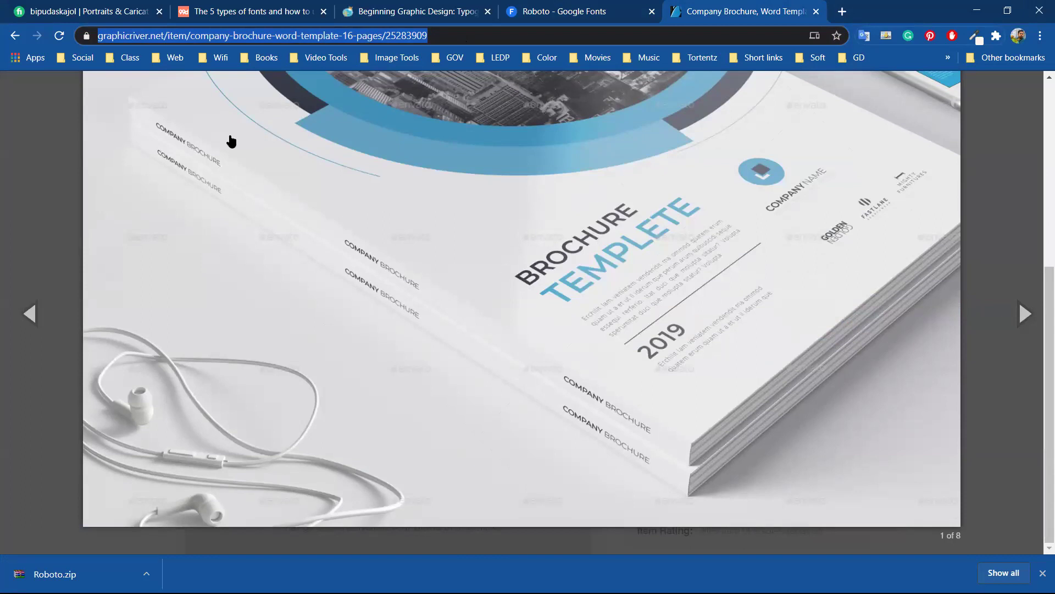
{"action": "type", "text": "what the "}
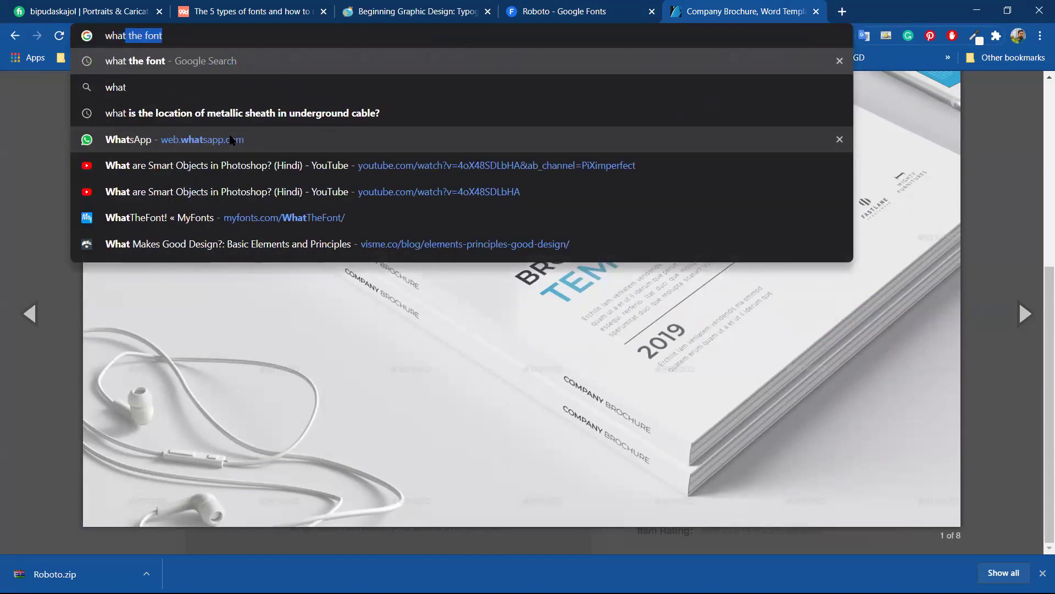
{"action": "type", "text": "fonr"}
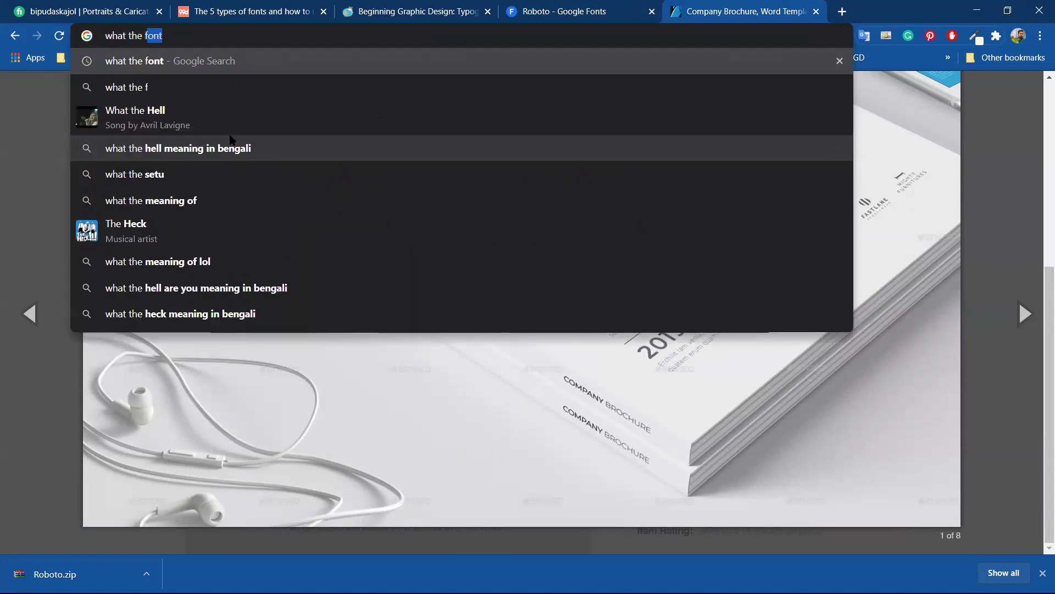
{"action": "key", "text": "BackSpace"}
{"action": "type", "text": "t"}
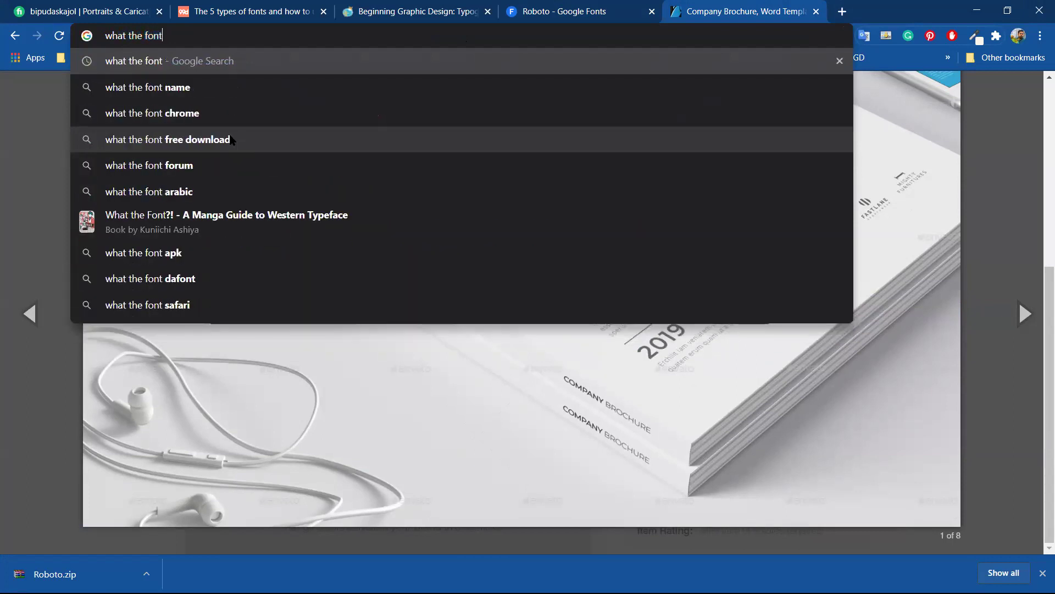
{"action": "key", "text": "Return"}
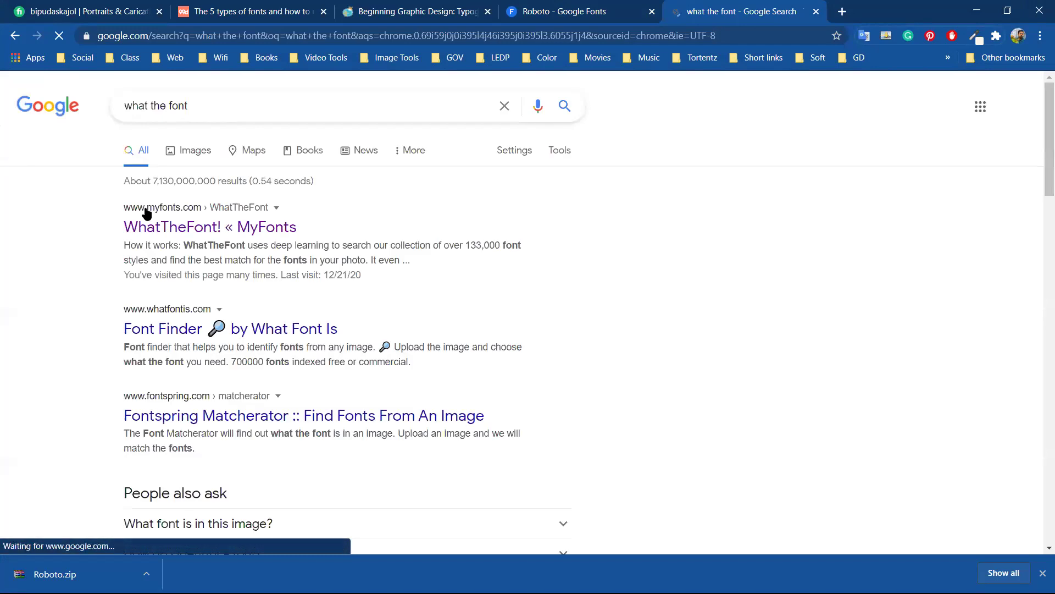
{"action": "left_click", "coordinate": [251, 234]}
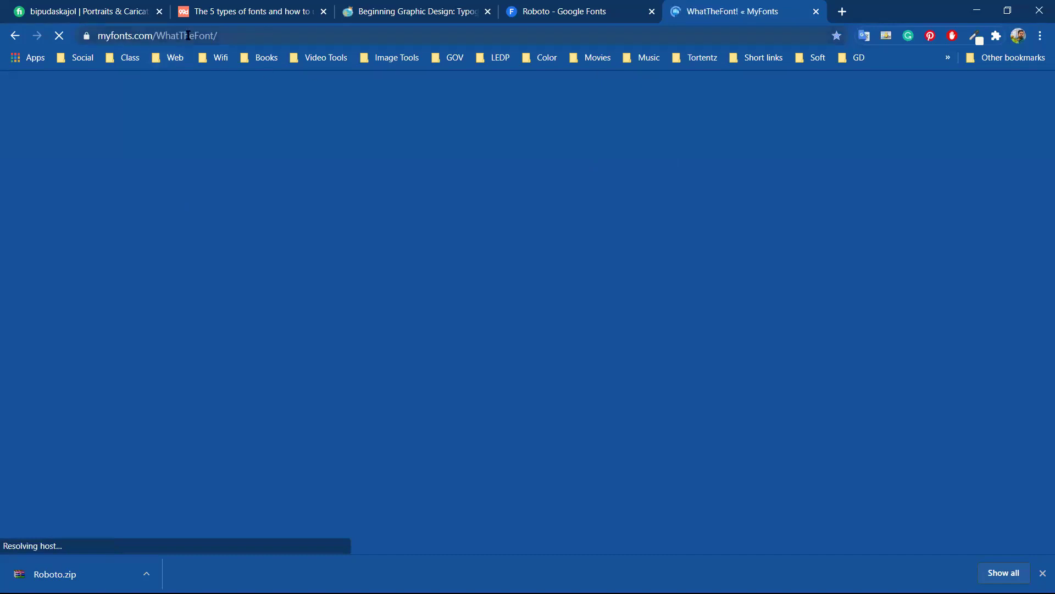
Select the full web address of the WhatTheFont page.
{"action": "left_click", "coordinate": [263, 36]}
{"action": "left_click_drag", "start_coordinate": [271, 36], "coordinate": [72, 38]}
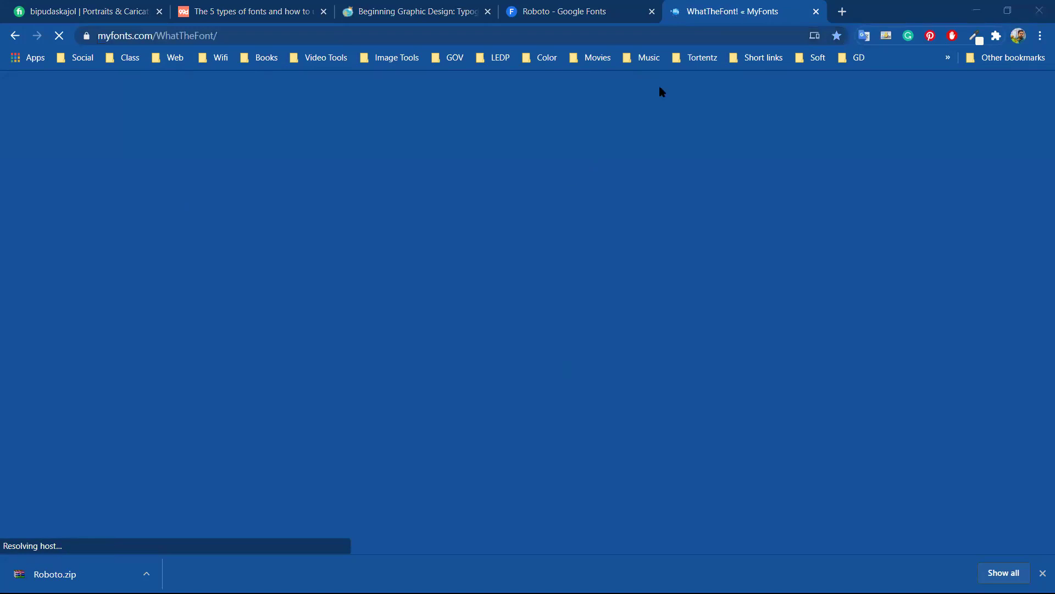
{"action": "left_click", "coordinate": [249, 36]}
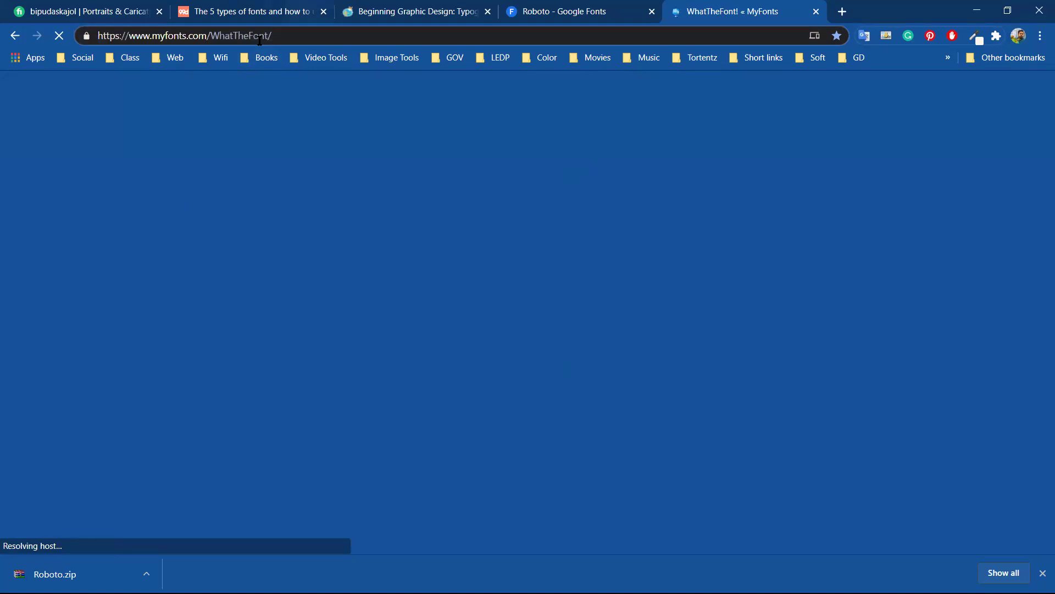
View the GRANDPA and Catalog. screenshots from the desktop in Photos, compare them, and minimize the viewer.
{"action": "left_click", "coordinate": [976, 9]}
{"action": "double_click", "coordinate": [80, 316]}
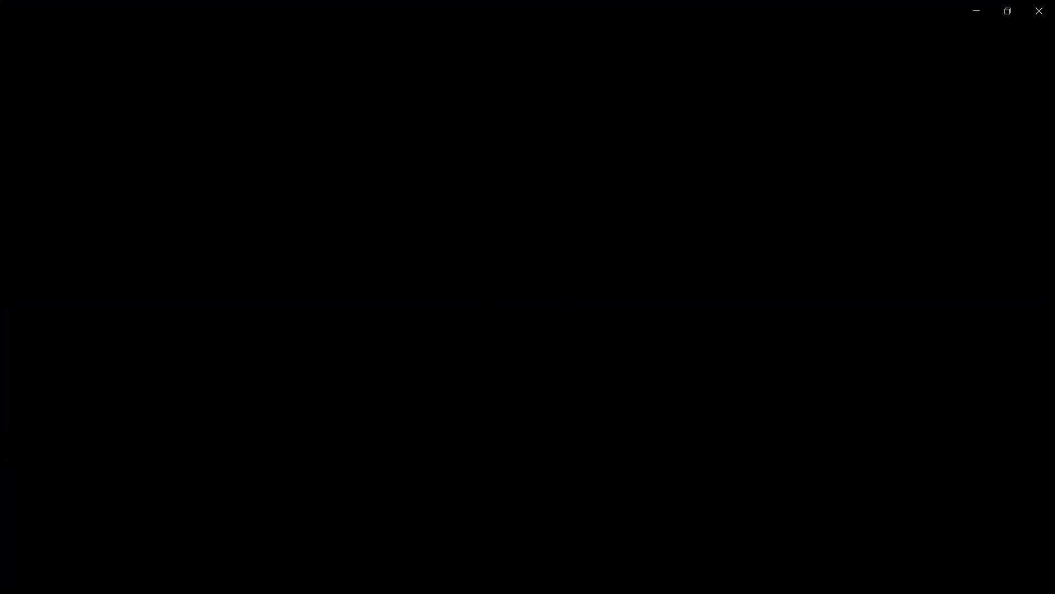
{"action": "key", "text": "Right"}
{"action": "key", "text": "Left"}
{"action": "key", "text": "Right"}
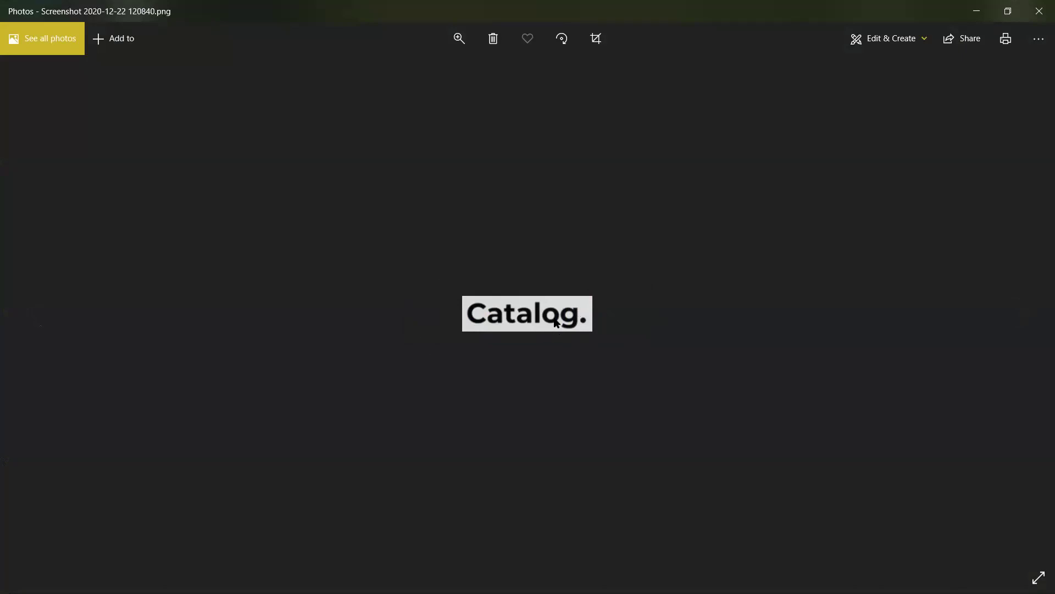
{"action": "key", "text": "Left"}
{"action": "key", "text": "Right"}
{"action": "key", "text": "Left"}
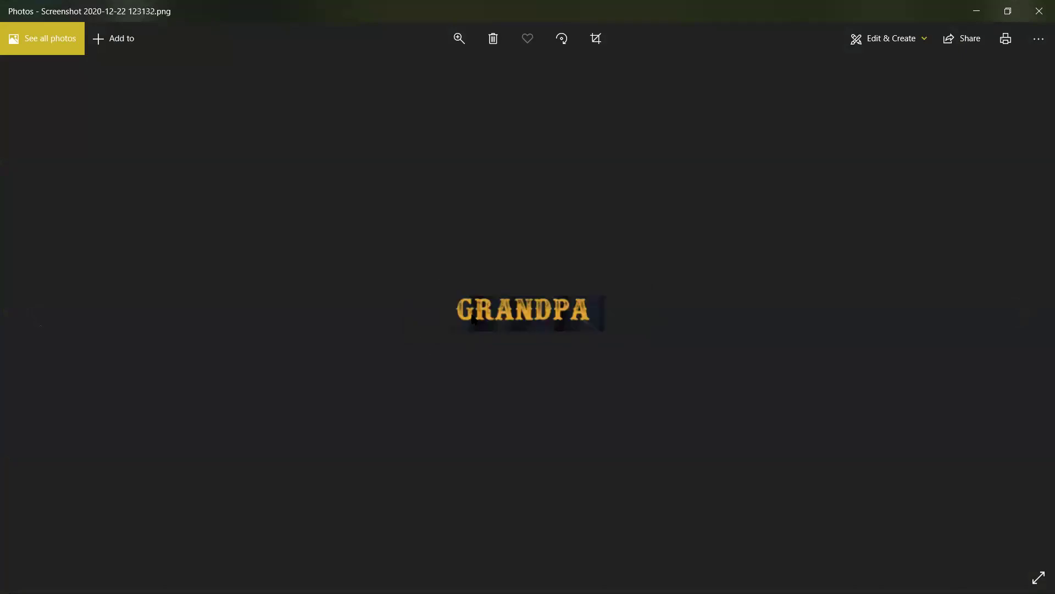
{"action": "key", "text": "Right"}
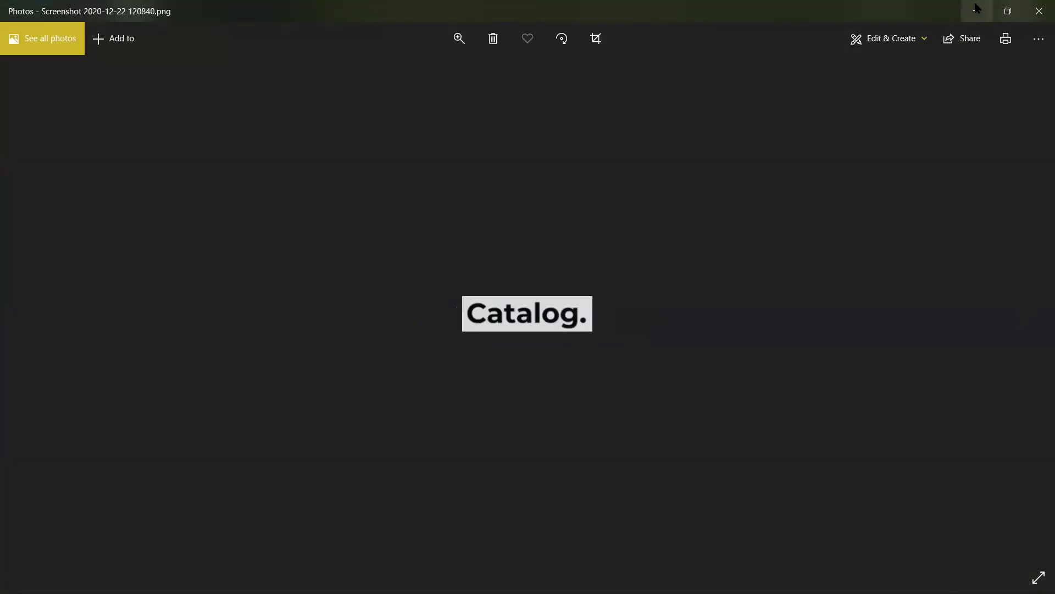
{"action": "left_click", "coordinate": [977, 11]}
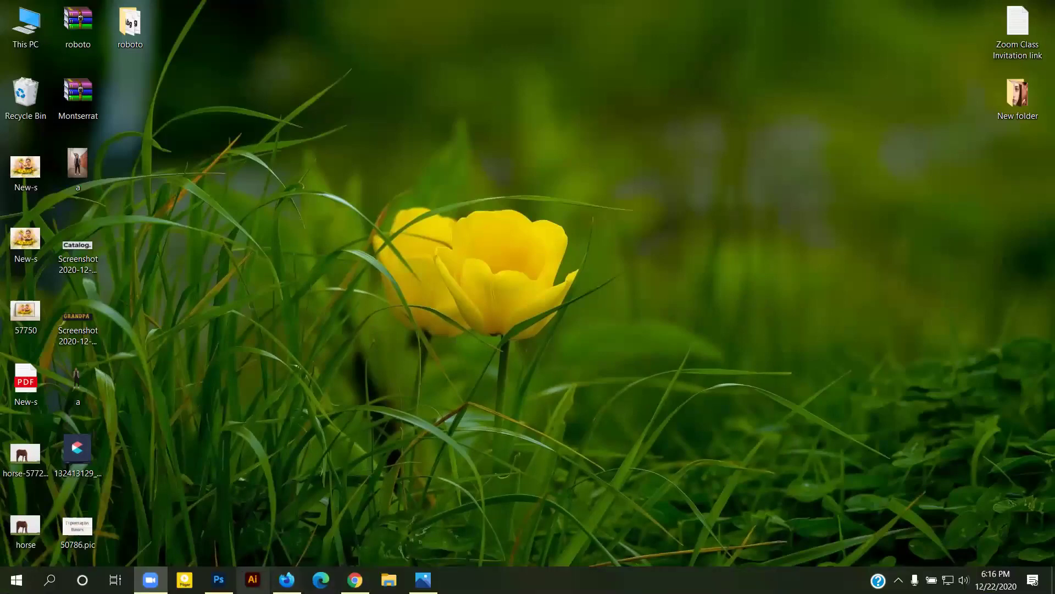
{"action": "mouse_move", "coordinate": [219, 580]}
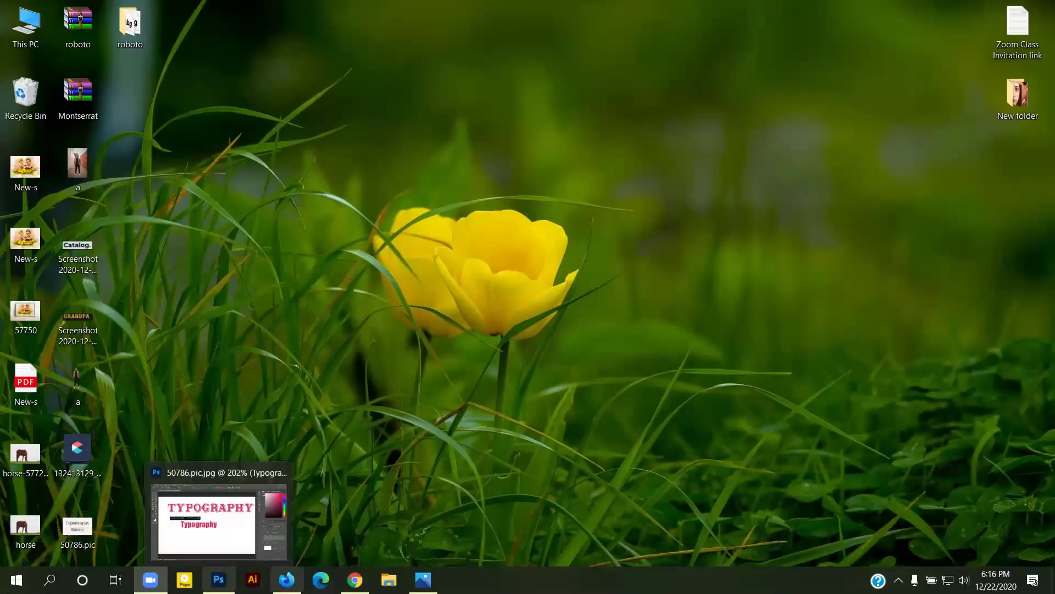
{"action": "left_click", "coordinate": [355, 580]}
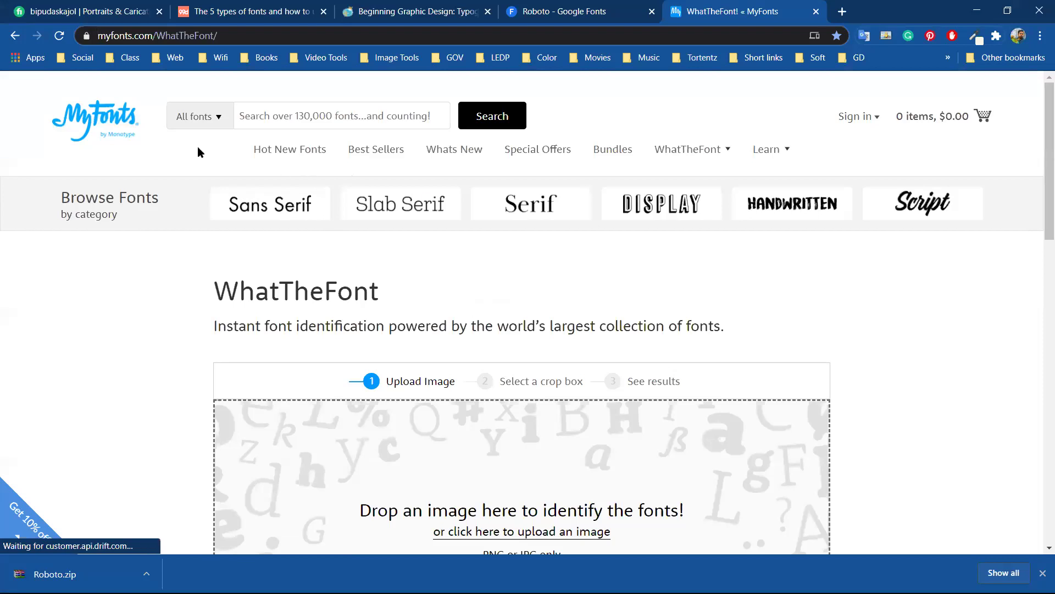
{"action": "scroll", "coordinate": [454, 299], "scroll_direction": "down", "scroll_amount": 4}
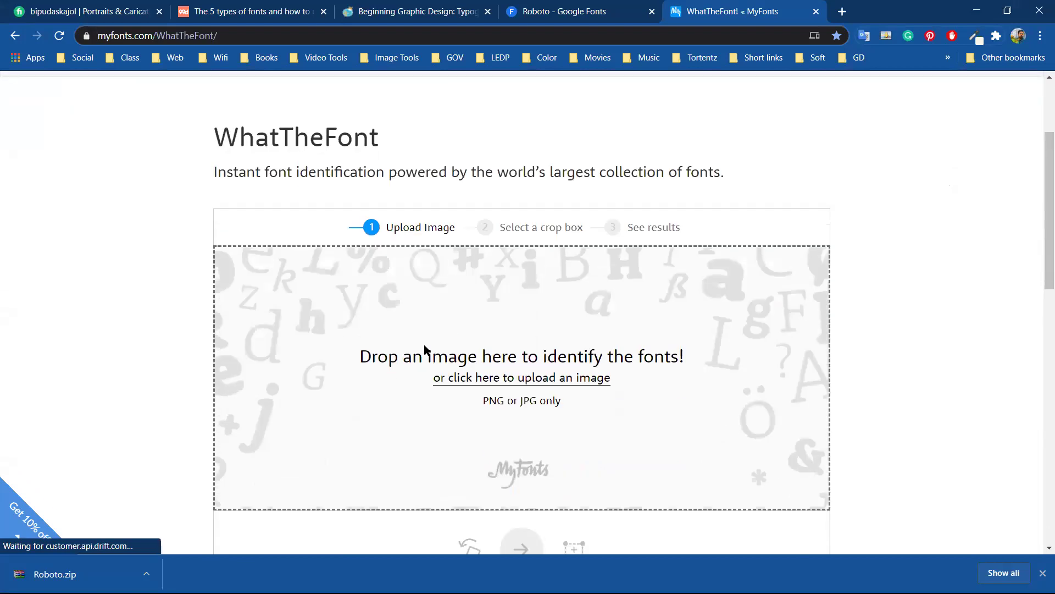
{"action": "left_click", "coordinate": [567, 328]}
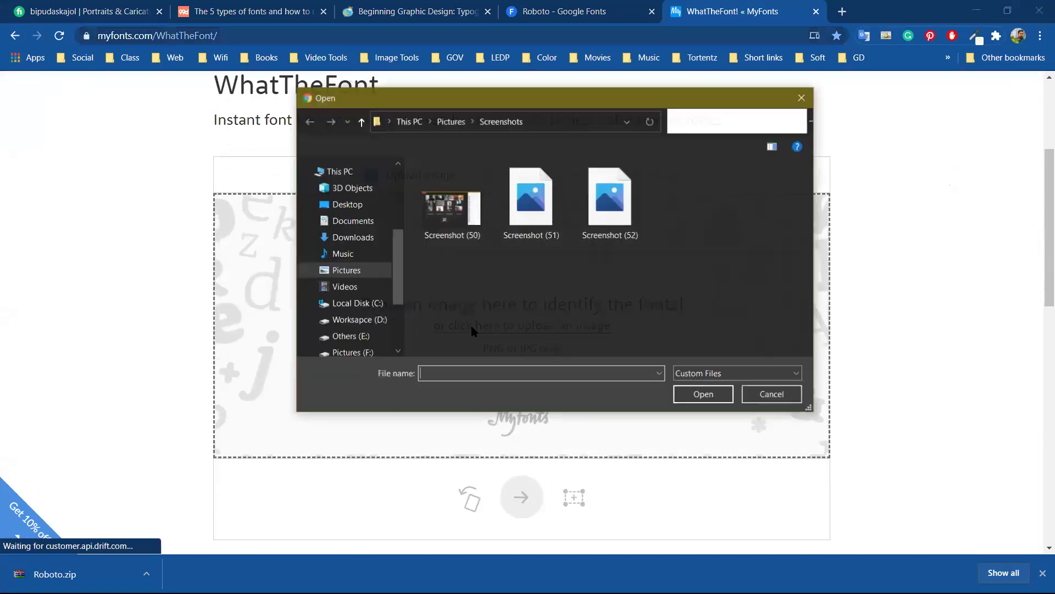
{"action": "left_click", "coordinate": [803, 97]}
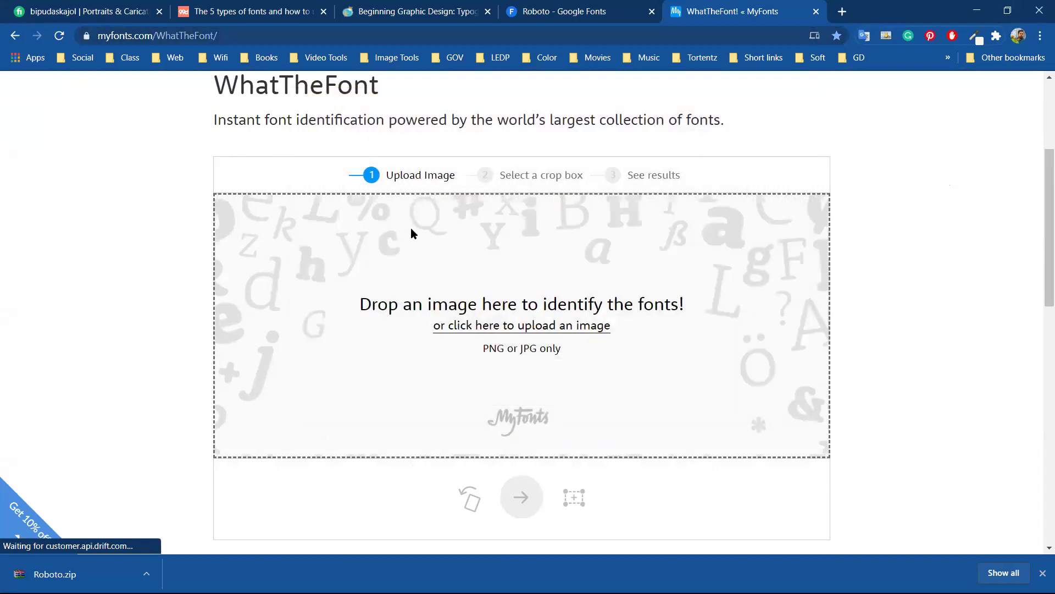
{"action": "left_click", "coordinate": [532, 326]}
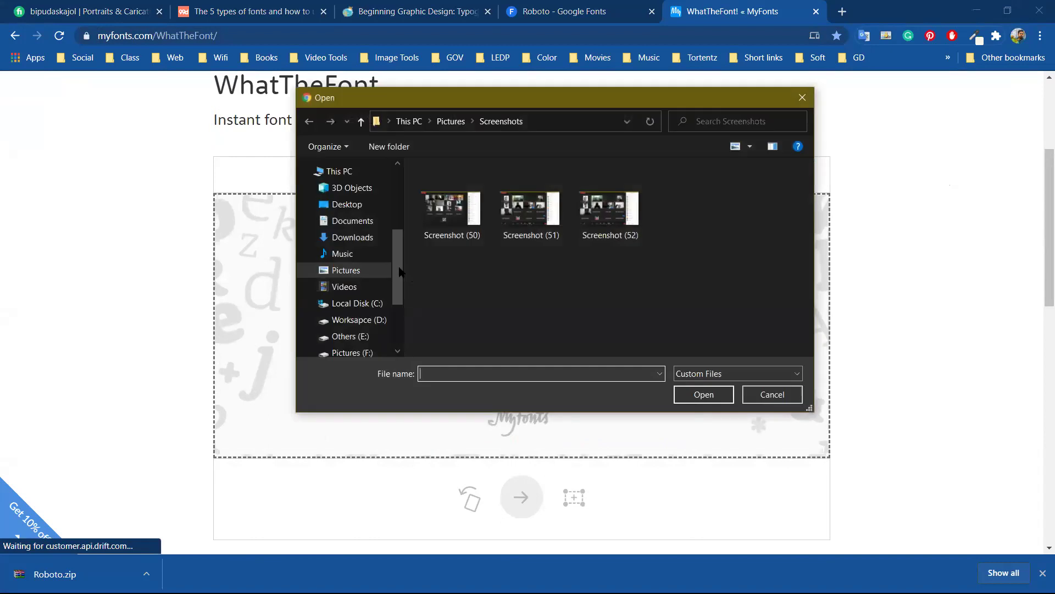
{"action": "left_click", "coordinate": [340, 205]}
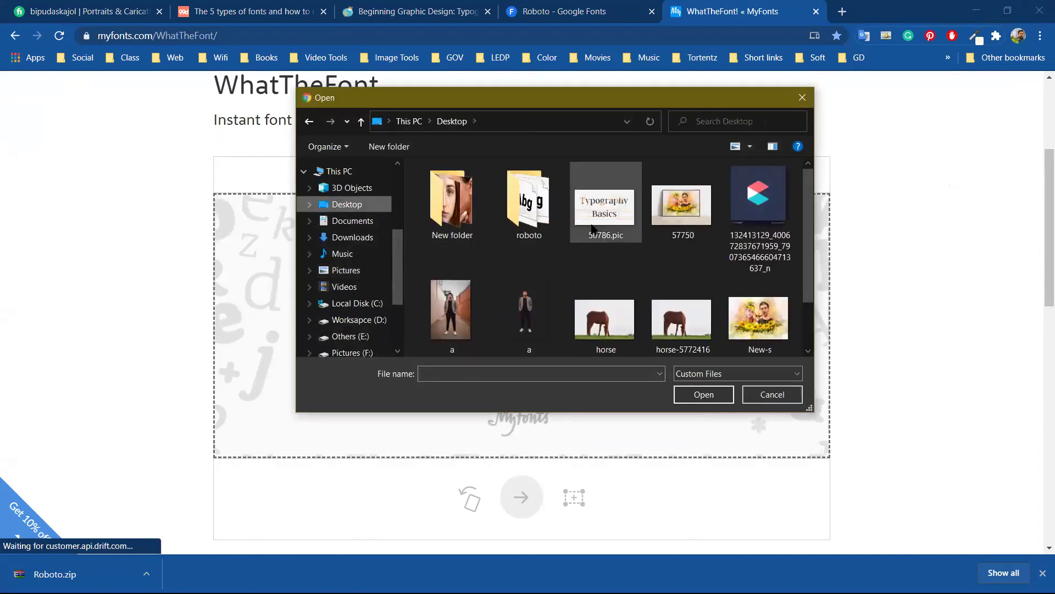
{"action": "scroll", "coordinate": [630, 235], "scroll_direction": "down", "scroll_amount": 2}
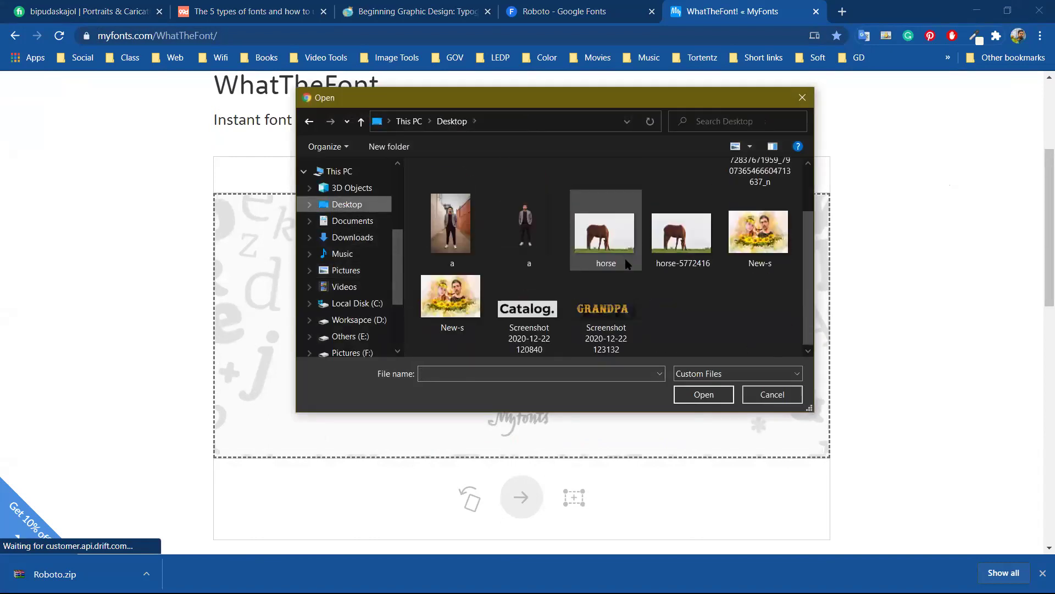
{"action": "left_click", "coordinate": [546, 317]}
{"action": "left_click", "coordinate": [602, 318]}
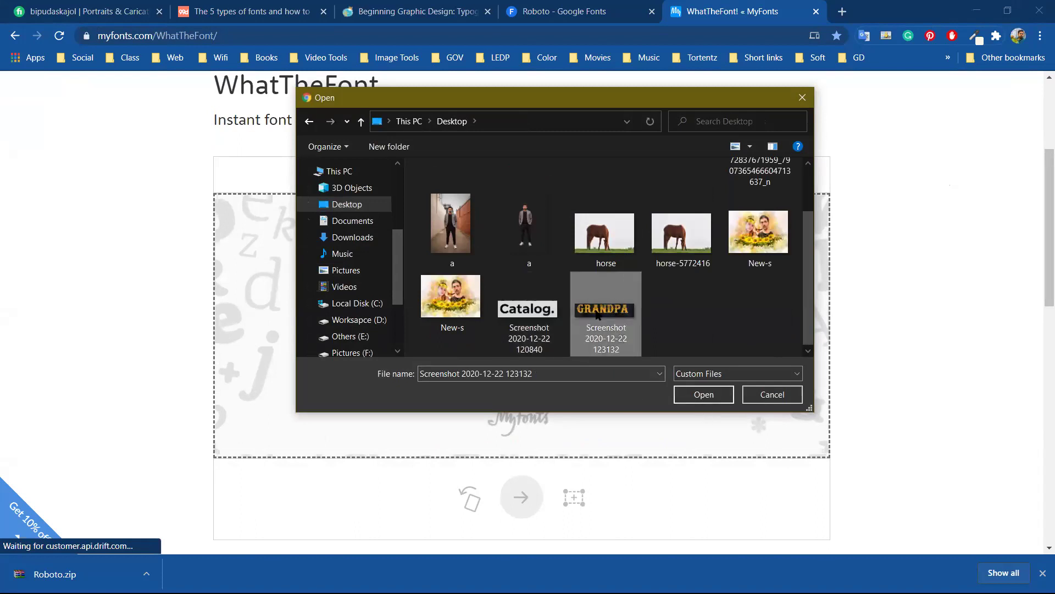
{"action": "left_click", "coordinate": [699, 392]}
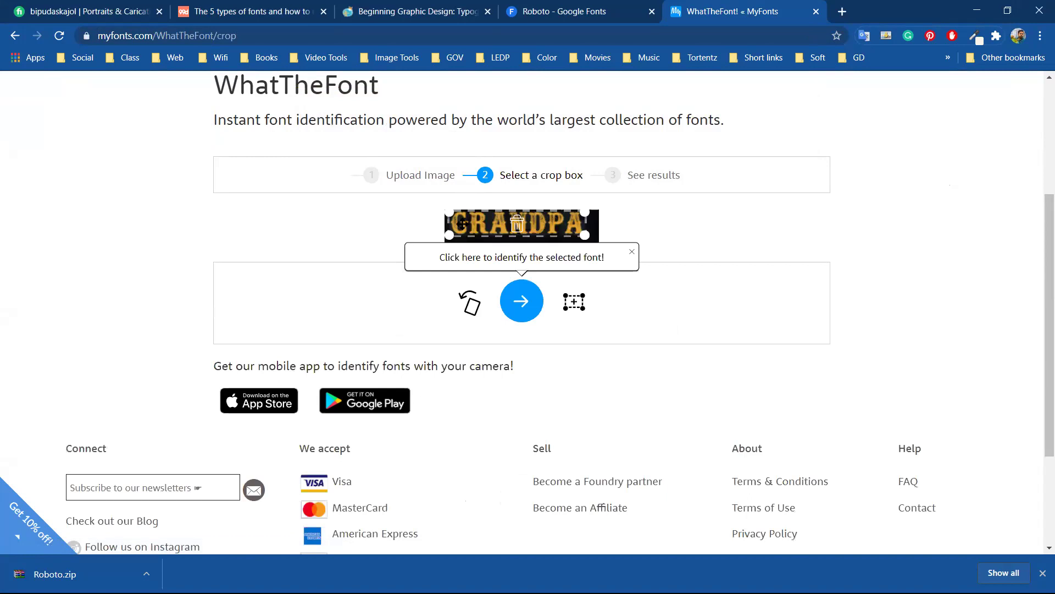
{"action": "left_click", "coordinate": [521, 301]}
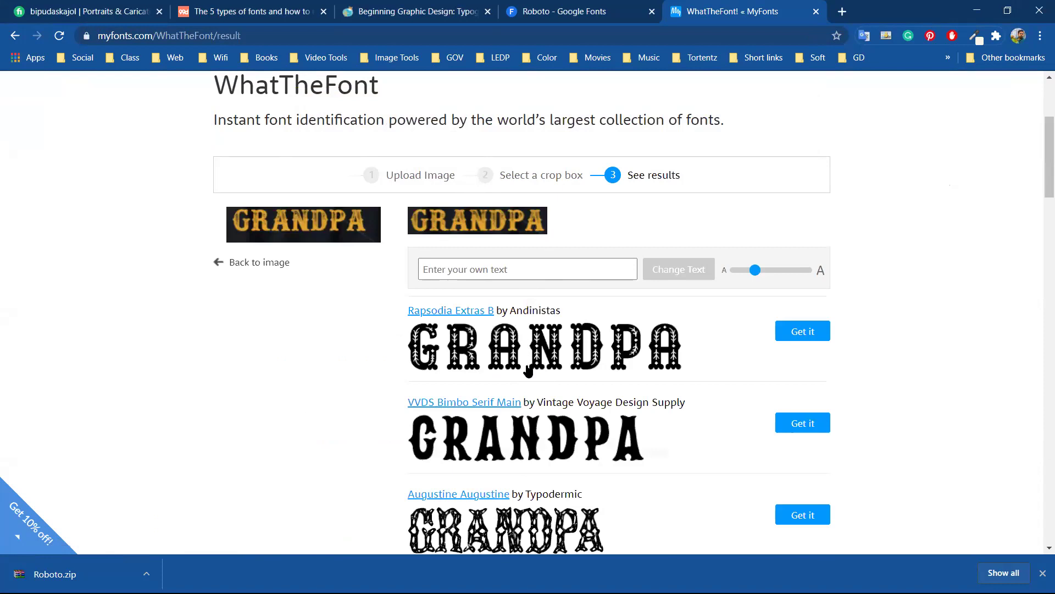
Examine the WhatTheFont matches for the GRANDPA lettering, comparing their letter shapes and prices.
{"action": "scroll", "coordinate": [527, 369], "scroll_direction": "down", "scroll_amount": 8}
{"action": "scroll", "coordinate": [528, 376], "scroll_direction": "down", "scroll_amount": 6}
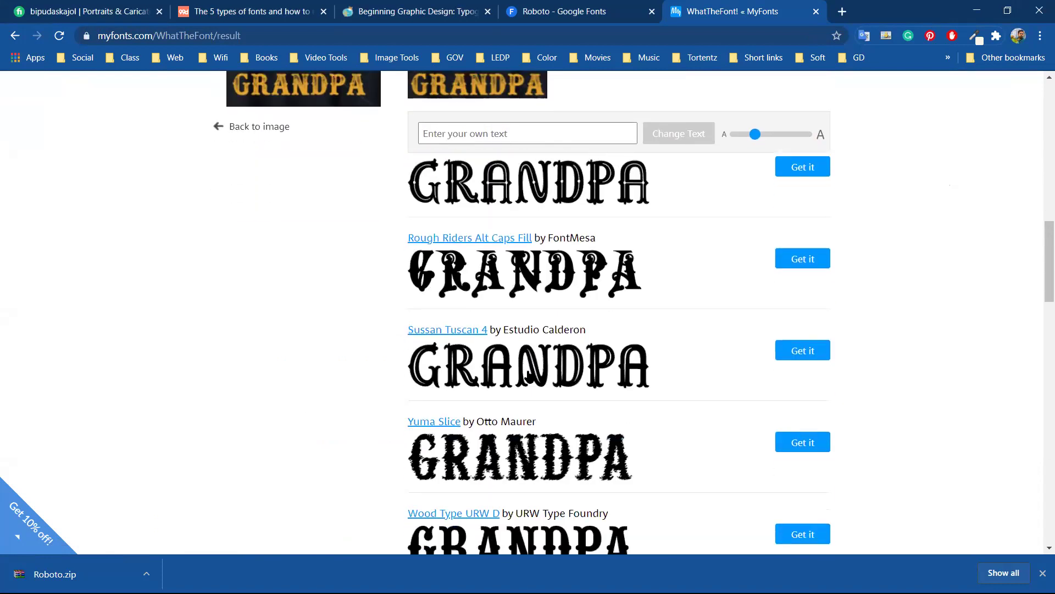
{"action": "scroll", "coordinate": [528, 375], "scroll_direction": "down", "scroll_amount": 1}
{"action": "scroll", "coordinate": [473, 373], "scroll_direction": "up", "scroll_amount": 7}
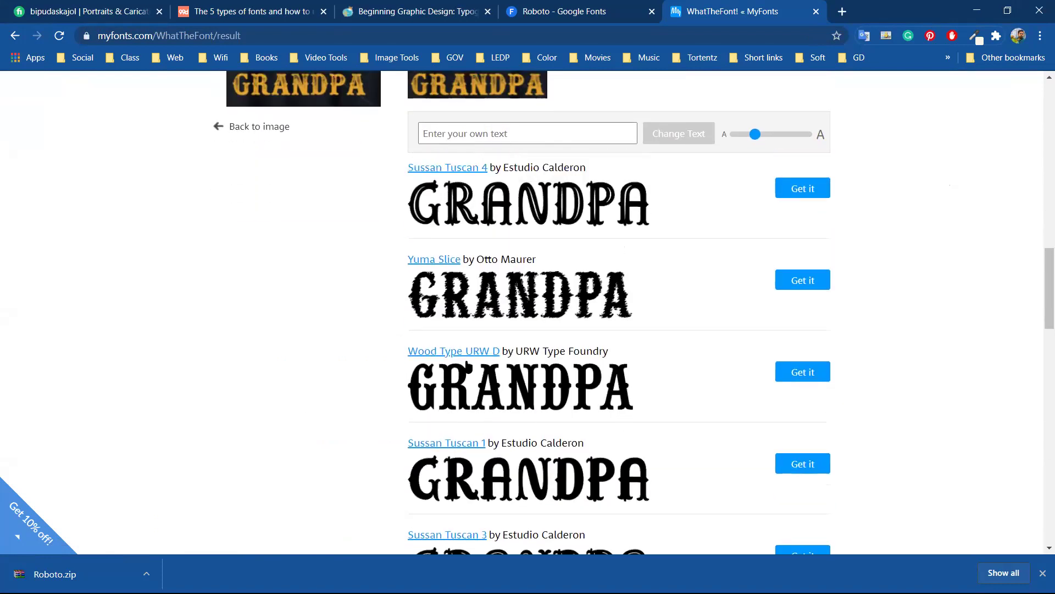
{"action": "scroll", "coordinate": [486, 357], "scroll_direction": "down", "scroll_amount": 12}
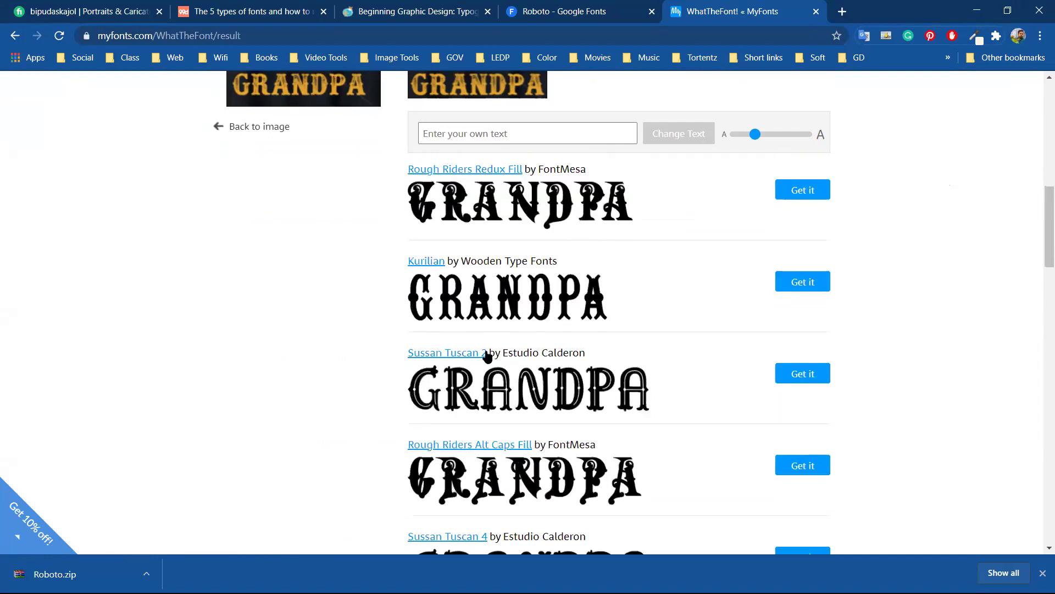
{"action": "scroll", "coordinate": [512, 366], "scroll_direction": "down", "scroll_amount": 9}
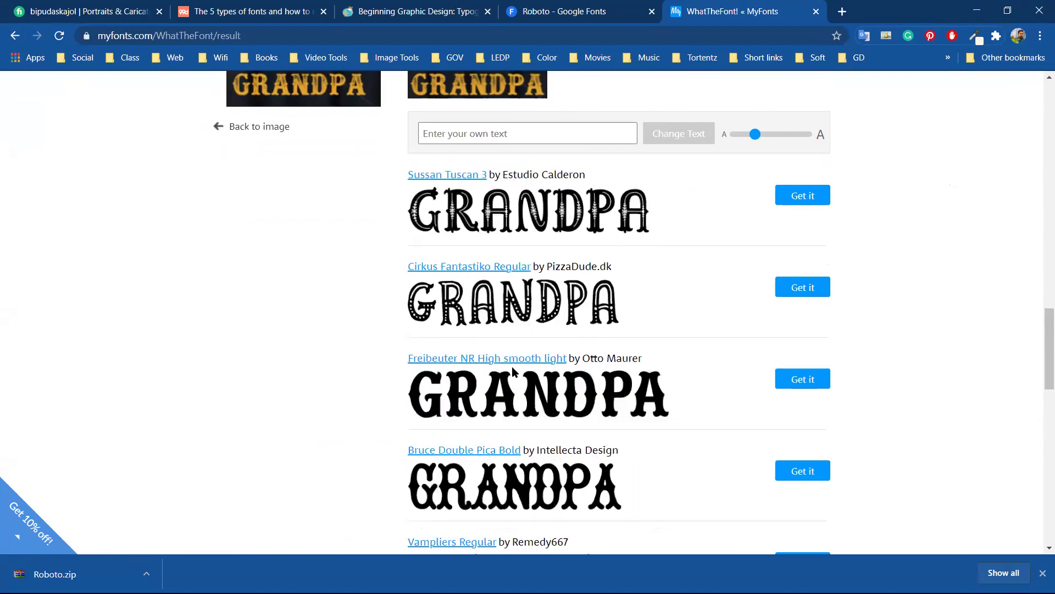
{"action": "scroll", "coordinate": [514, 372], "scroll_direction": "up", "scroll_amount": 15}
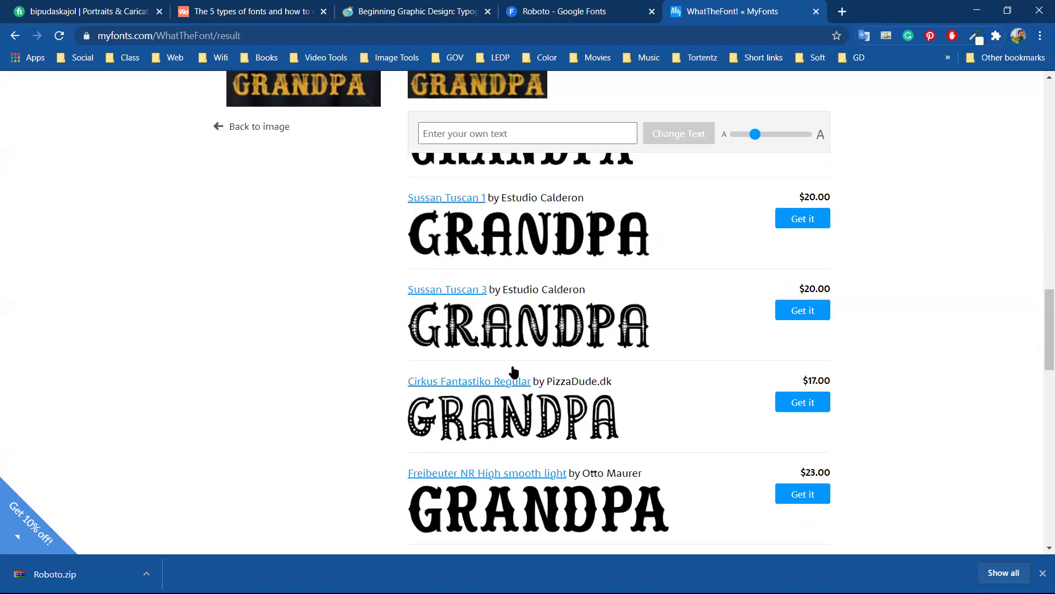
{"action": "scroll", "coordinate": [514, 372], "scroll_direction": "up", "scroll_amount": 5}
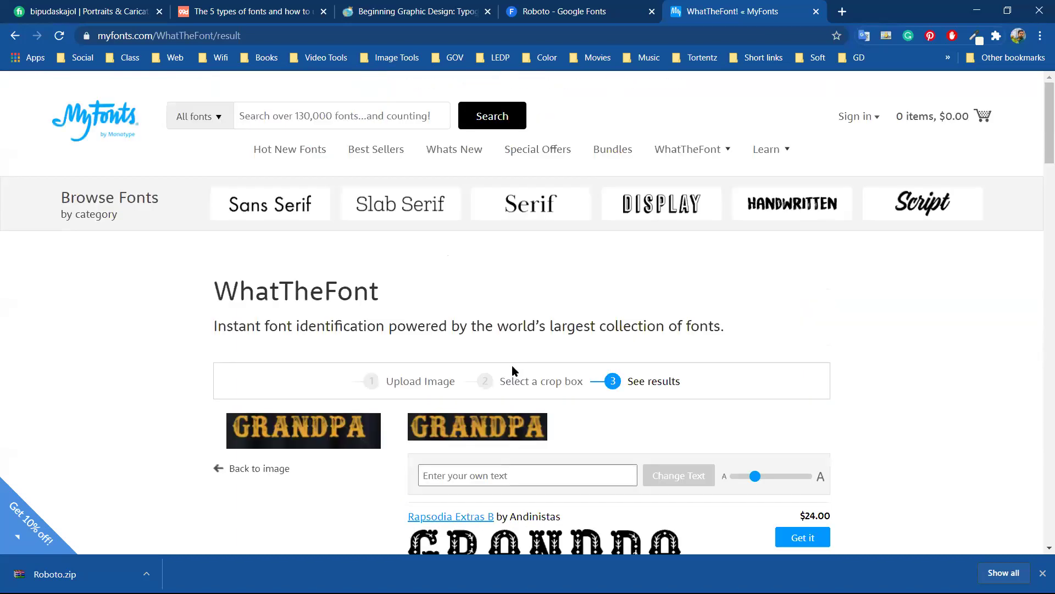
{"action": "scroll", "coordinate": [526, 283], "scroll_direction": "down", "scroll_amount": 5}
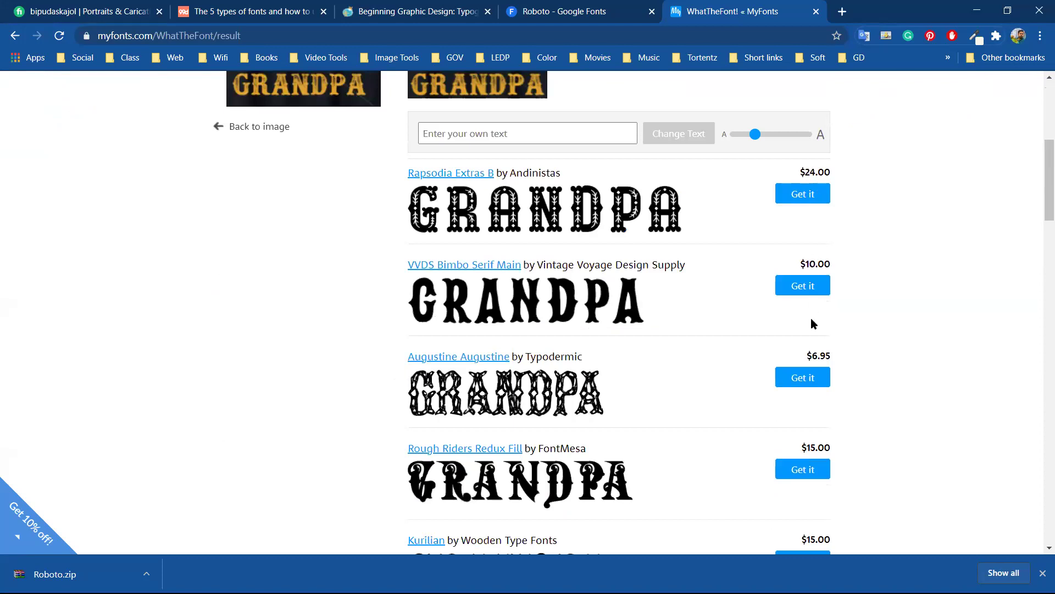
{"action": "scroll", "coordinate": [811, 319], "scroll_direction": "down", "scroll_amount": 4}
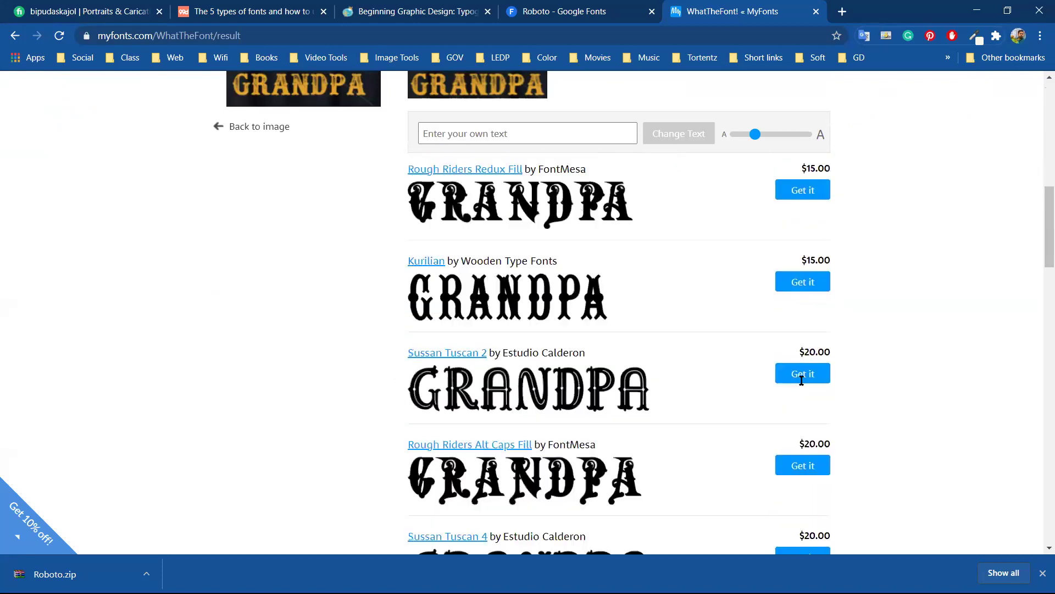
{"action": "scroll", "coordinate": [801, 380], "scroll_direction": "down", "scroll_amount": 1}
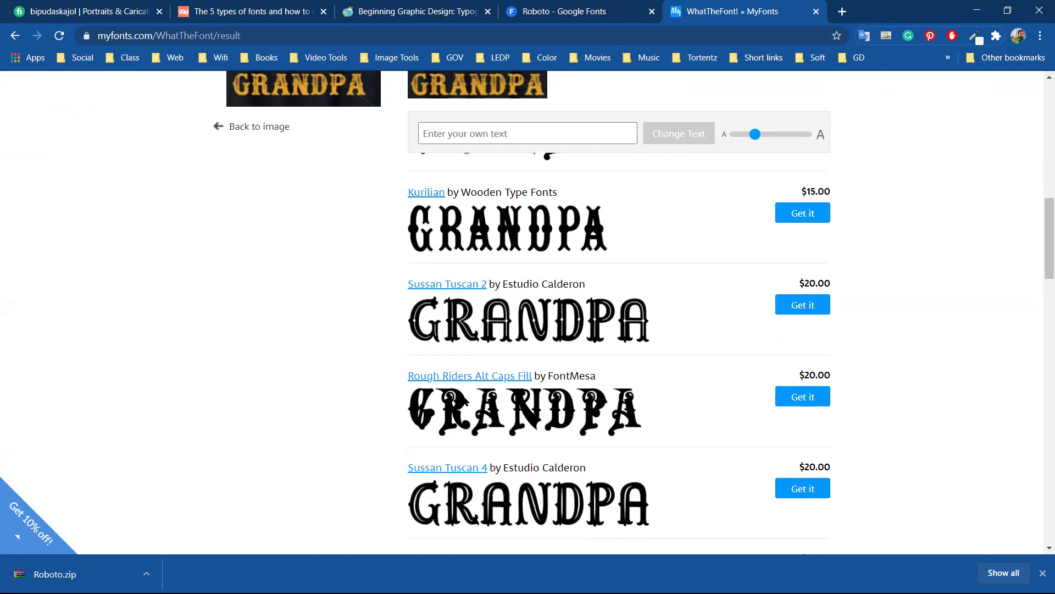
{"action": "scroll", "coordinate": [388, 385], "scroll_direction": "down", "scroll_amount": 5}
{"action": "scroll", "coordinate": [389, 290], "scroll_direction": "up", "scroll_amount": 1}
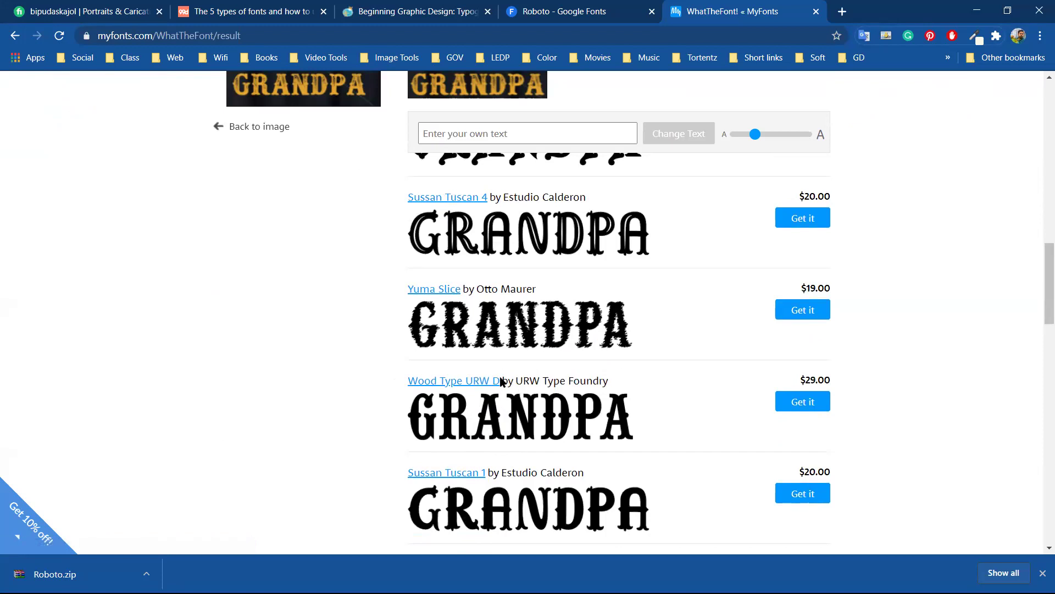
Search Google for the matched font name Wood Type URW D, then refine the search to "wood type urw d font free download".
{"action": "left_click_drag", "start_coordinate": [504, 378], "coordinate": [410, 380]}
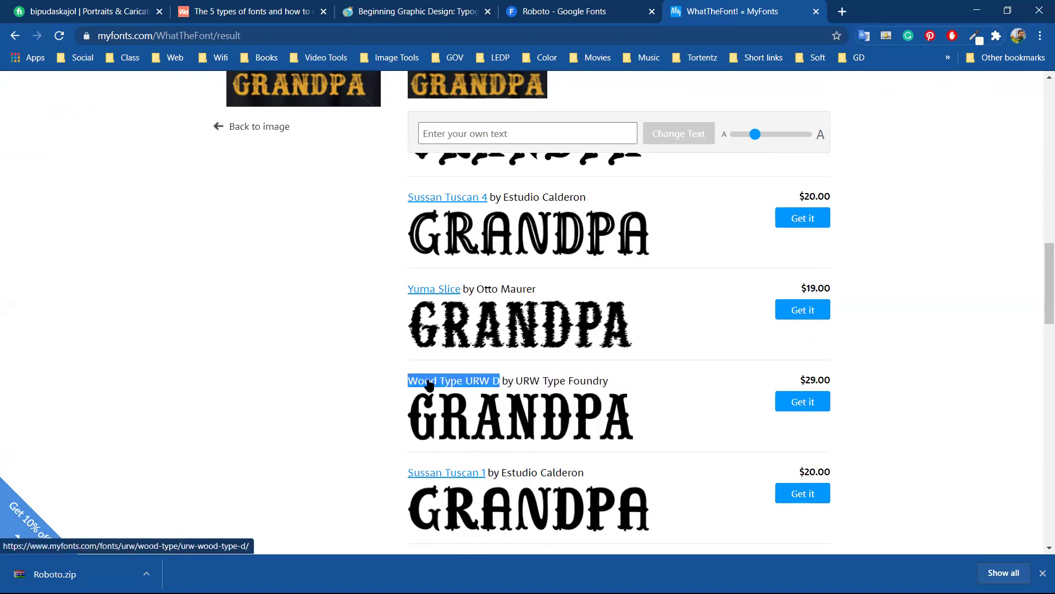
{"action": "right_click", "coordinate": [432, 379]}
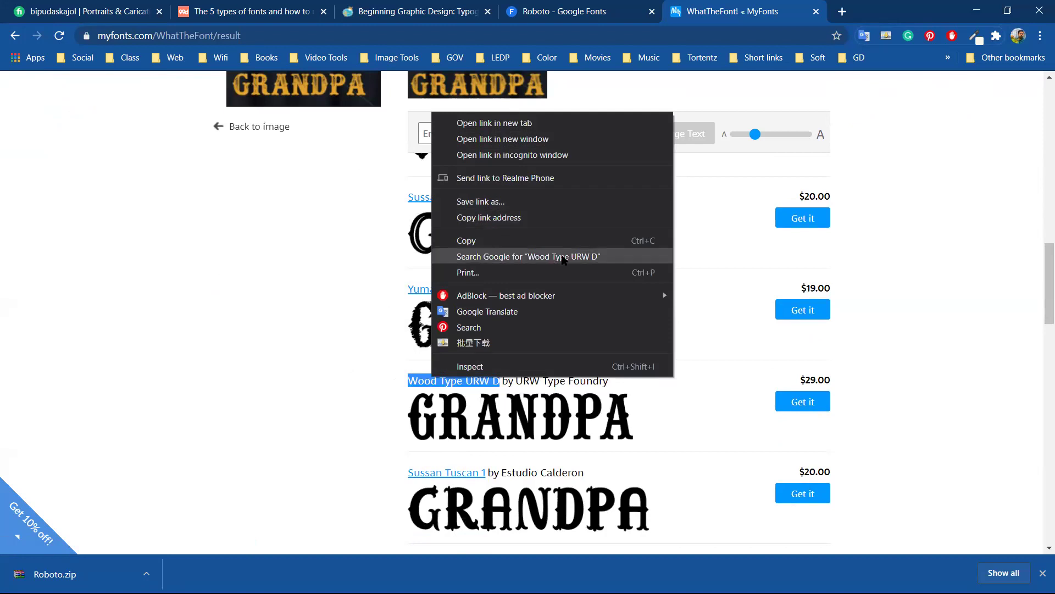
{"action": "left_click", "coordinate": [595, 261]}
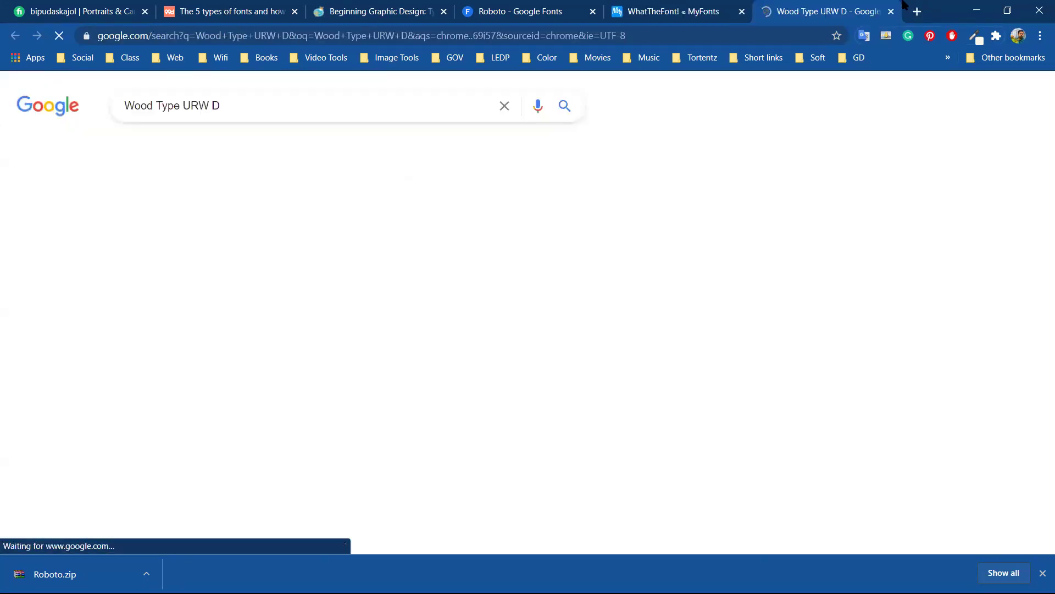
{"action": "left_click", "coordinate": [264, 108]}
{"action": "left_click", "coordinate": [269, 132]}
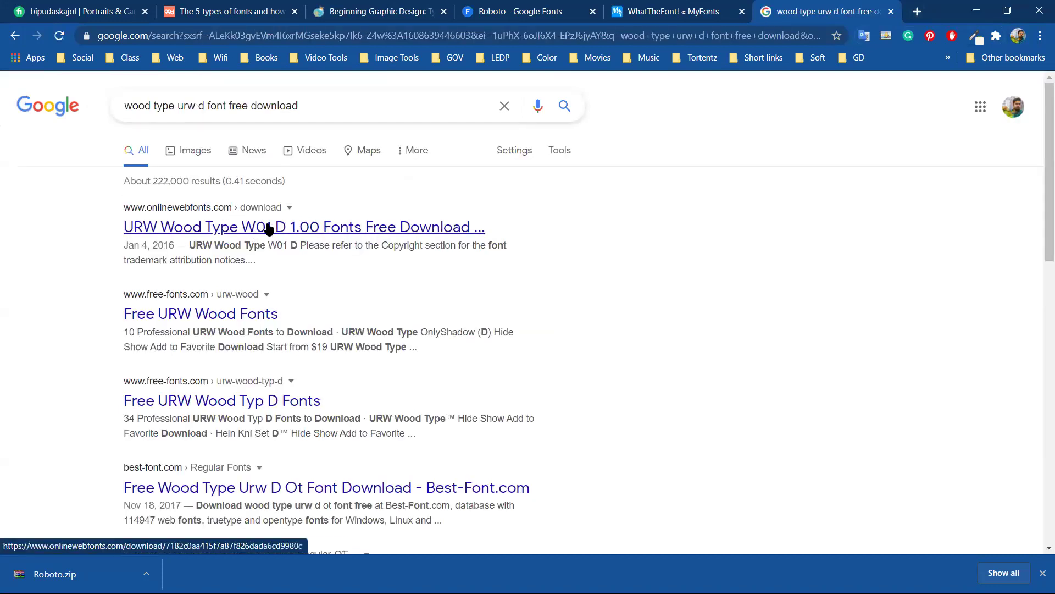
Open the onlinewebfonts.com result for URW Wood Type W01 D in a new tab and dismiss the browser's downloads bar.
{"action": "right_click", "coordinate": [285, 230]}
{"action": "left_click", "coordinate": [363, 238]}
{"action": "left_click", "coordinate": [813, 11]}
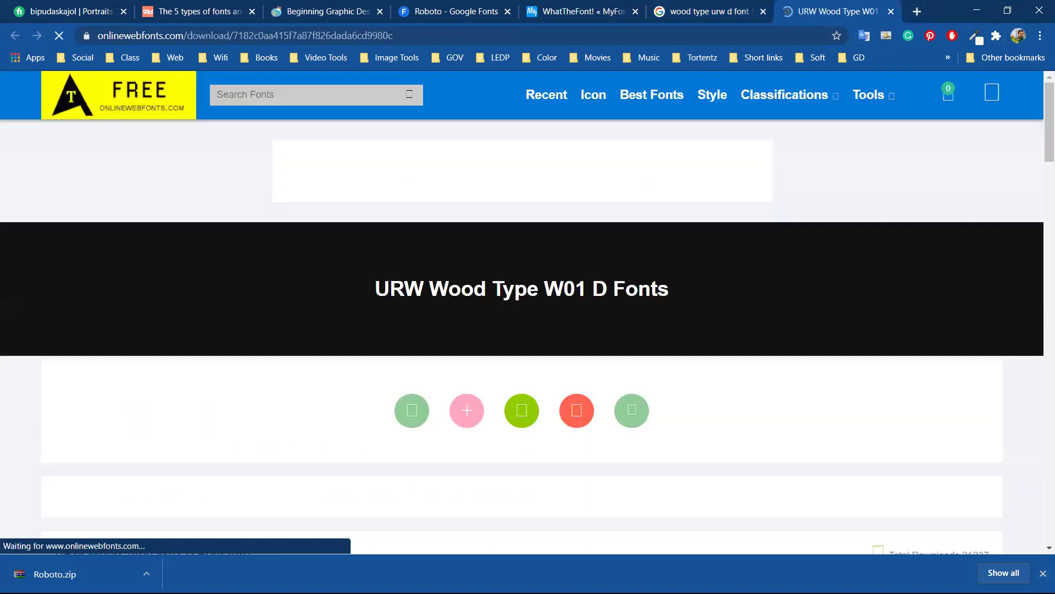
{"action": "left_click", "coordinate": [1043, 572]}
Examine the URW Wood Type W01 D page, including its font info, character previews and download format options.
{"action": "scroll", "coordinate": [461, 243], "scroll_direction": "down", "scroll_amount": 5}
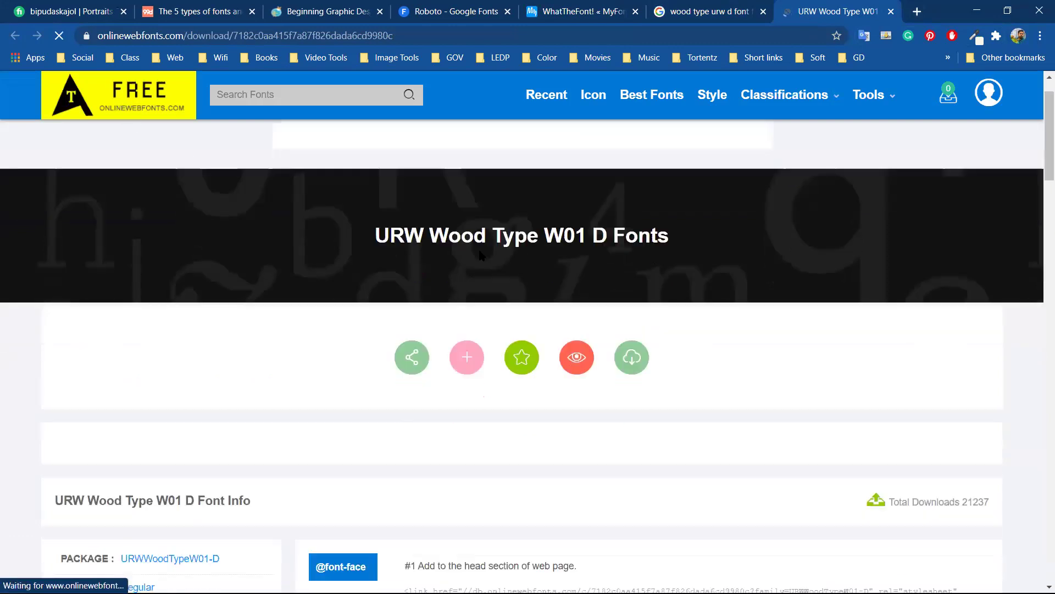
{"action": "scroll", "coordinate": [200, 353], "scroll_direction": "down", "scroll_amount": 4}
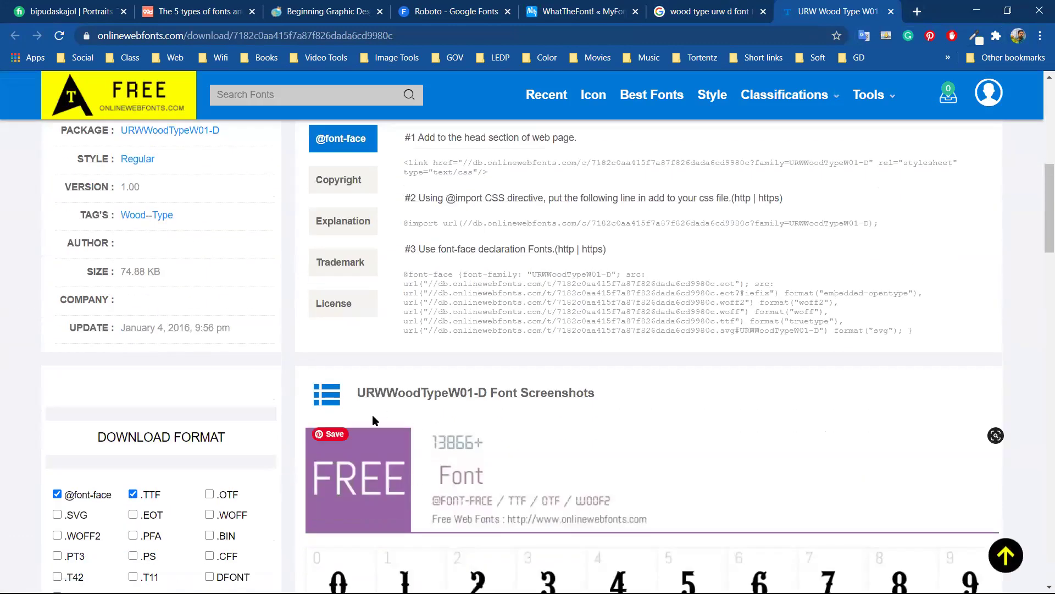
{"action": "scroll", "coordinate": [527, 385], "scroll_direction": "up", "scroll_amount": 4}
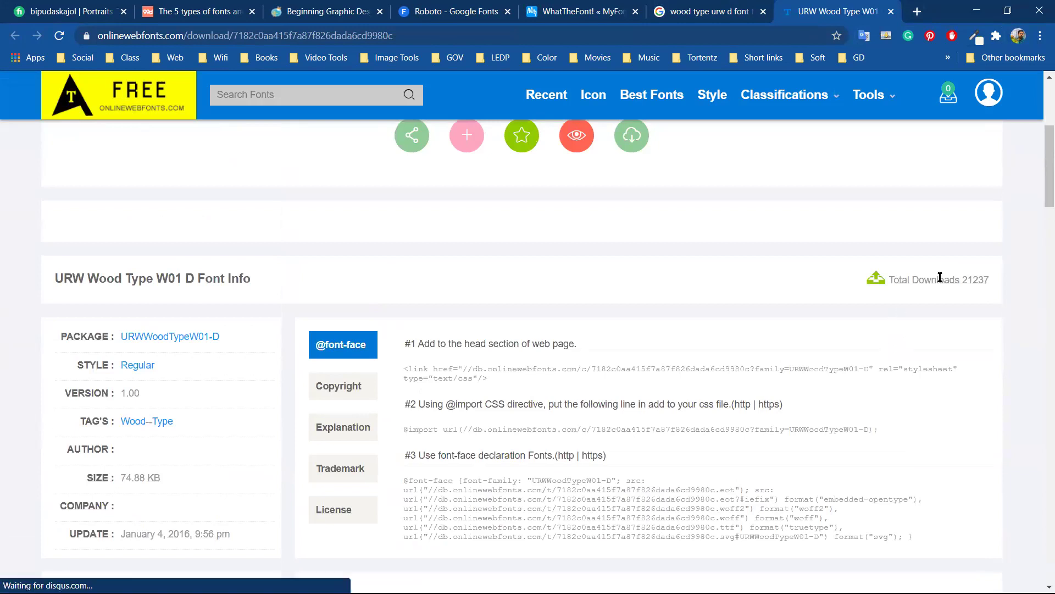
{"action": "scroll", "coordinate": [352, 398], "scroll_direction": "down", "scroll_amount": 5}
{"action": "scroll", "coordinate": [379, 396], "scroll_direction": "down", "scroll_amount": 10}
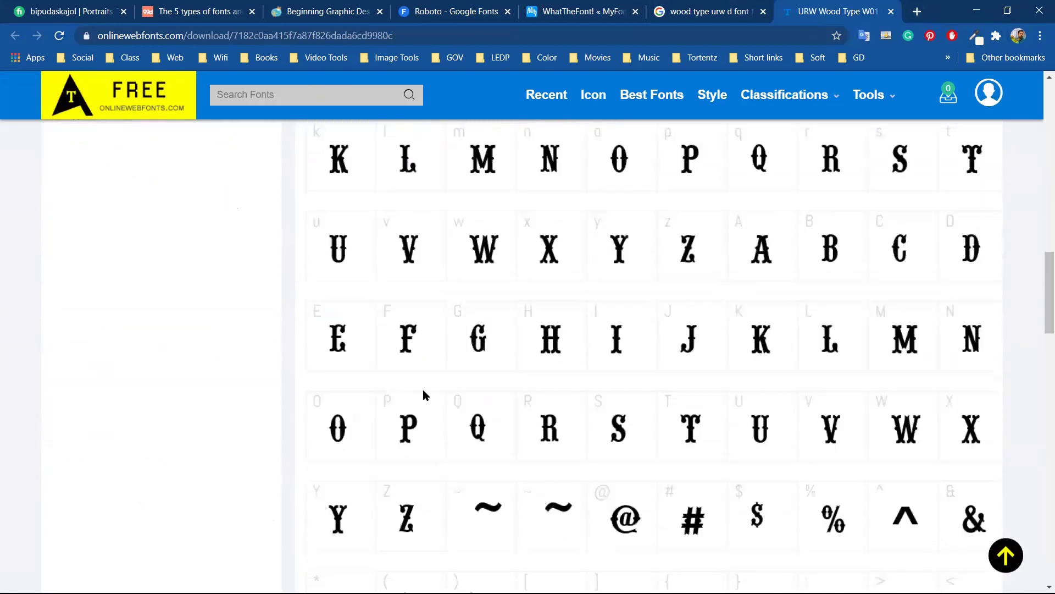
{"action": "scroll", "coordinate": [424, 396], "scroll_direction": "up", "scroll_amount": 5}
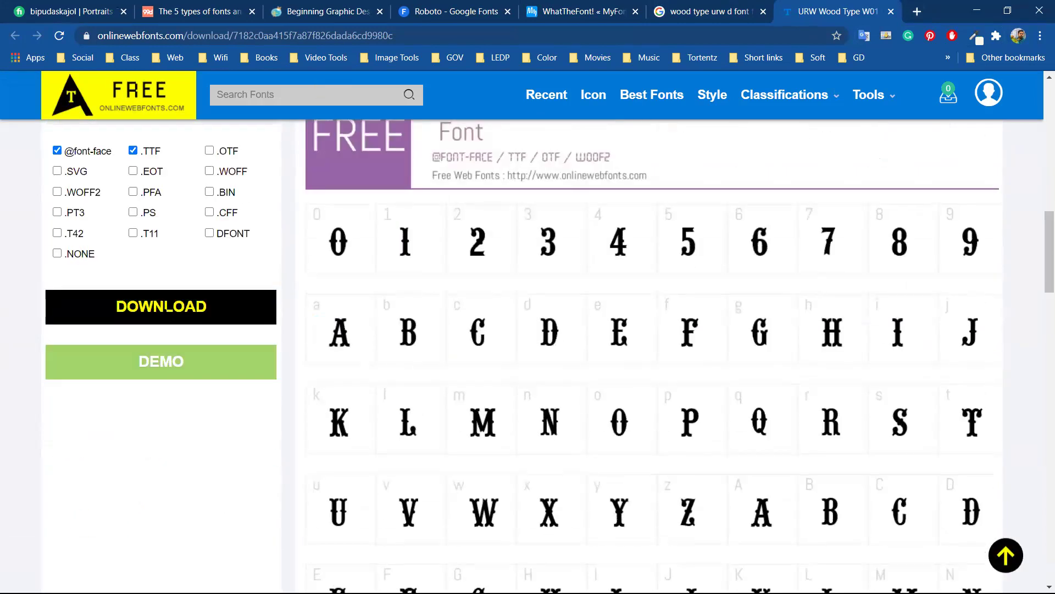
{"action": "scroll", "coordinate": [165, 307], "scroll_direction": "up", "scroll_amount": 3}
{"action": "scroll", "coordinate": [318, 430], "scroll_direction": "up", "scroll_amount": 4}
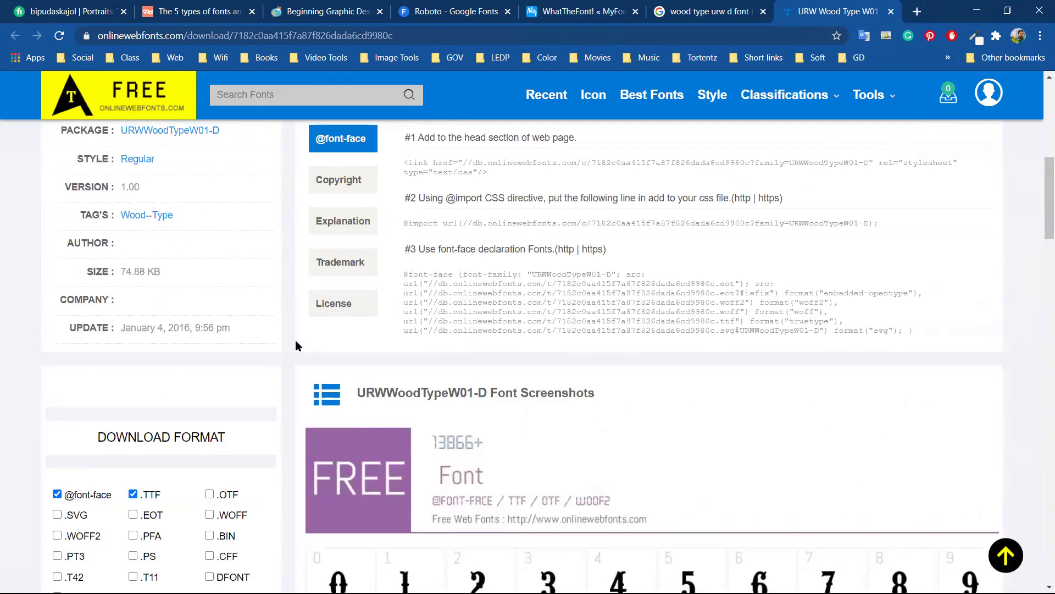
{"action": "scroll", "coordinate": [359, 382], "scroll_direction": "up", "scroll_amount": 6}
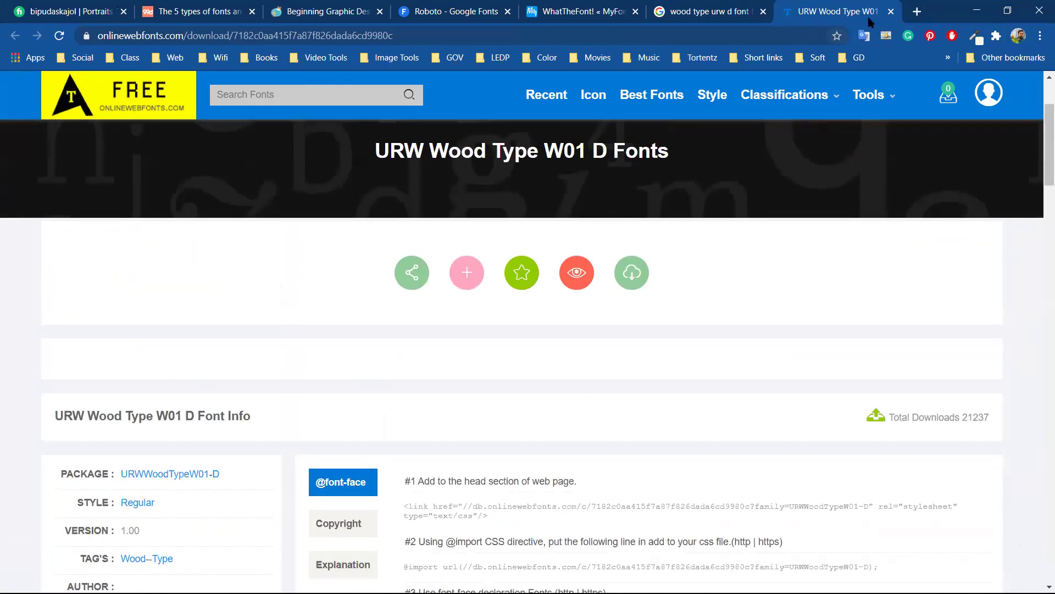
Close the URW Wood Type W01 D page and return to the WhatTheFont results.
{"action": "left_click", "coordinate": [891, 12]}
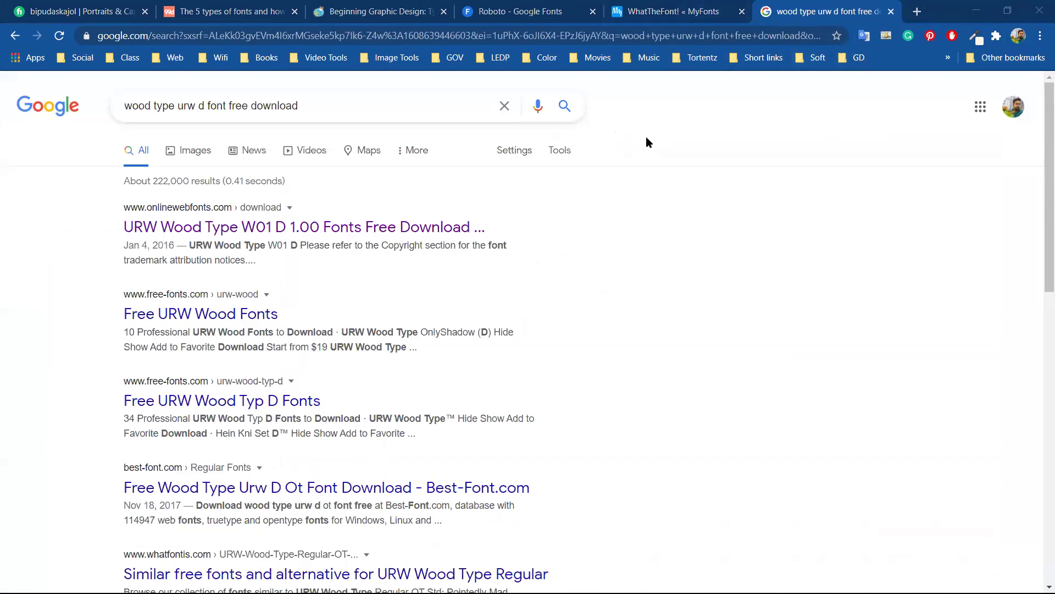
{"action": "left_click", "coordinate": [693, 12]}
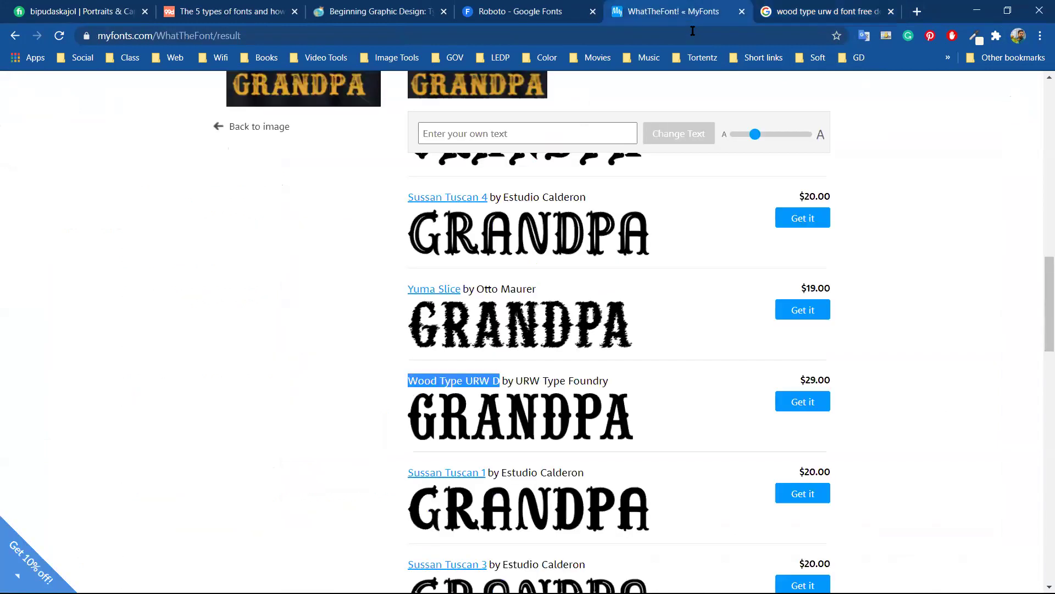
Open the bookmarked 200+ Best Free Basic Fonts page on downloadfonts.io in place of the WhatTheFont results and highlight its web address.
{"action": "left_click", "coordinate": [551, 19]}
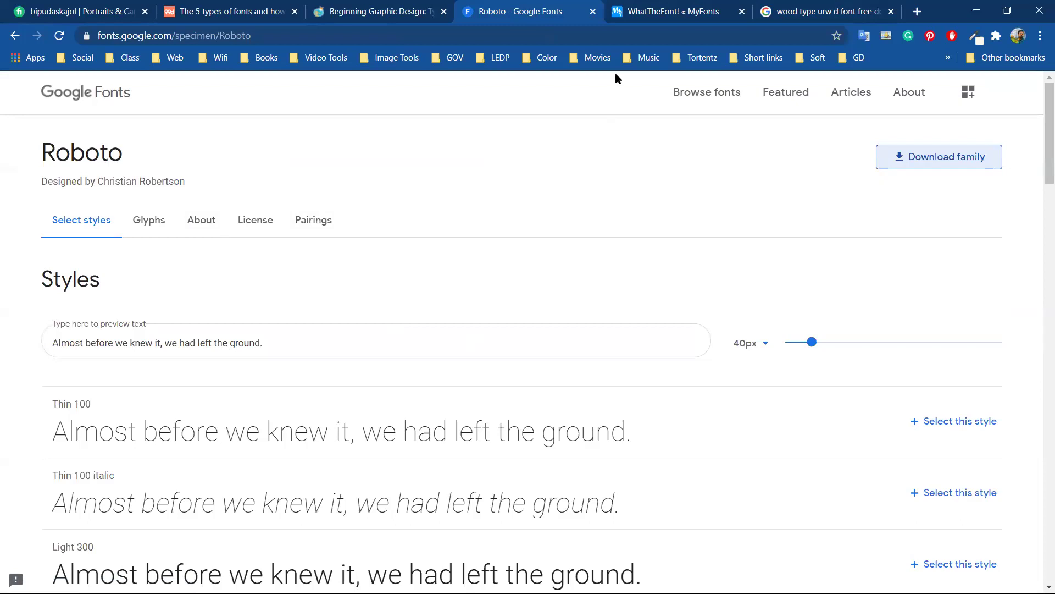
{"action": "left_click", "coordinate": [676, 12]}
{"action": "scroll", "coordinate": [757, 105], "scroll_direction": "up", "scroll_amount": 6}
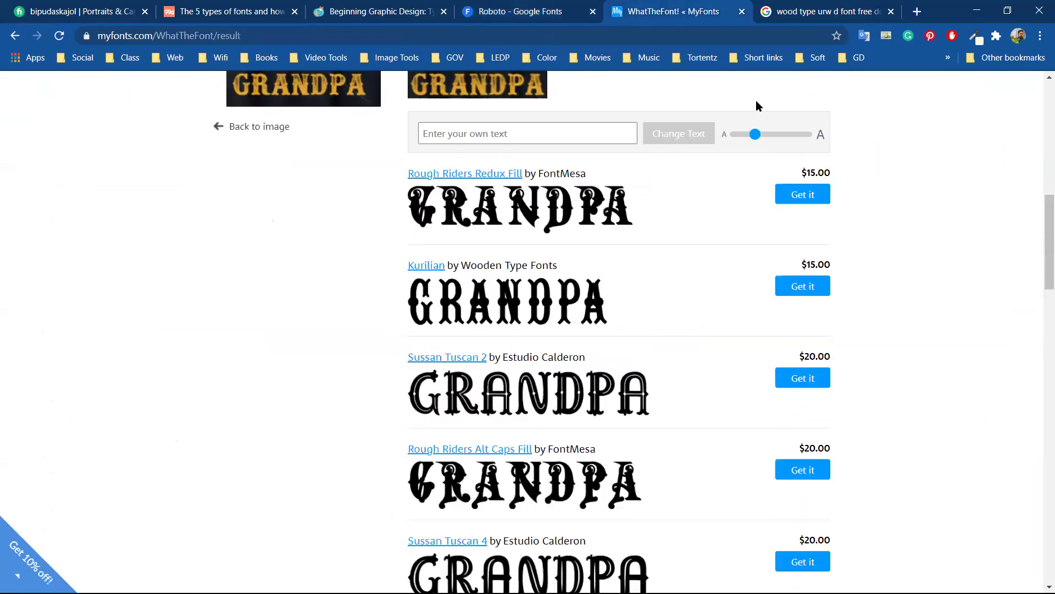
{"action": "left_click", "coordinate": [857, 60]}
{"action": "mouse_move", "coordinate": [850, 111]}
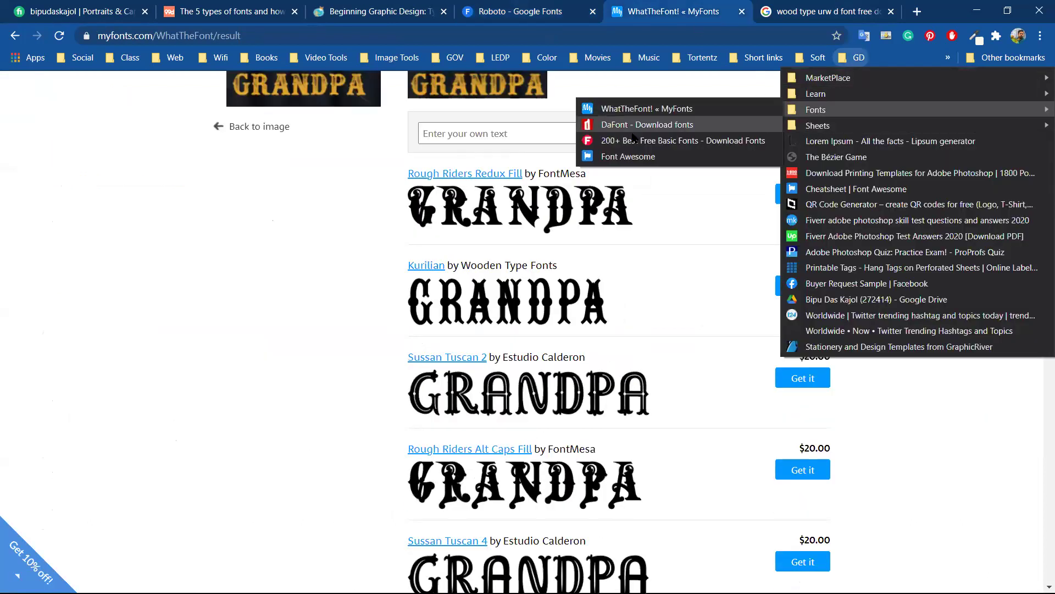
{"action": "left_click", "coordinate": [632, 141]}
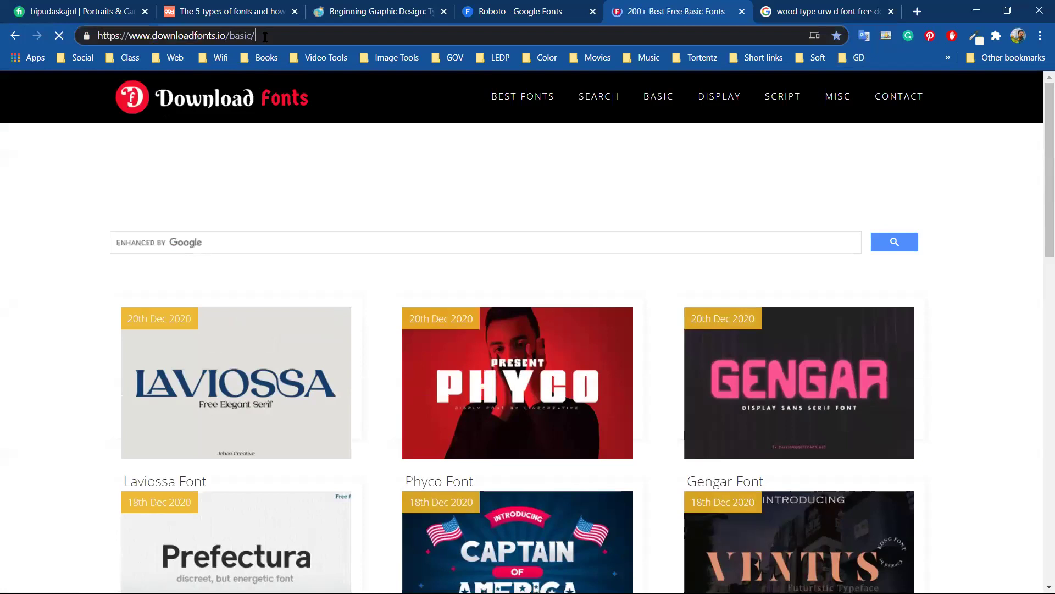
{"action": "left_click_drag", "start_coordinate": [240, 34], "coordinate": [58, 36]}
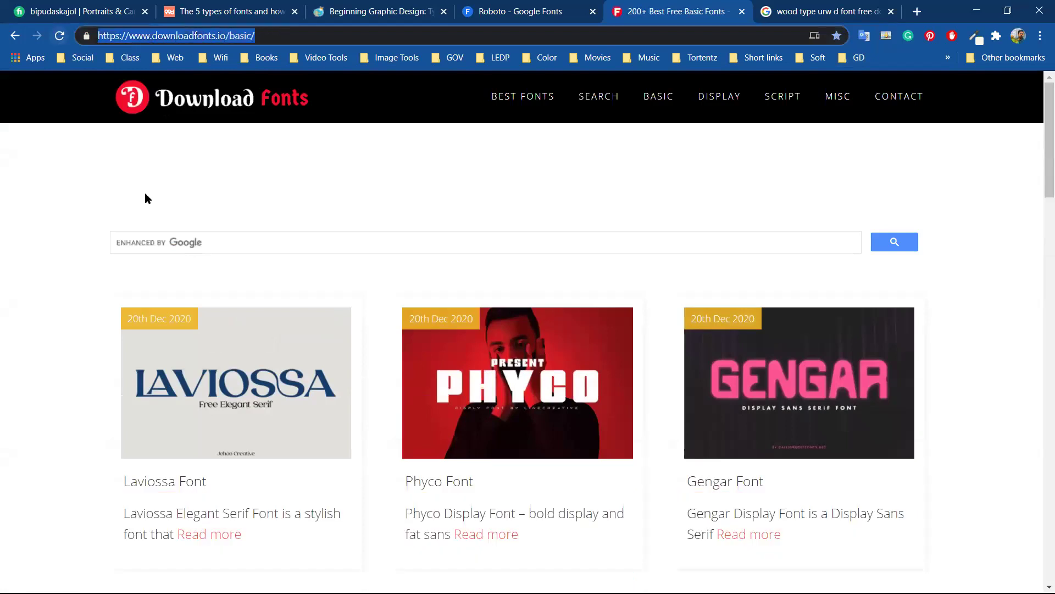
{"action": "left_click", "coordinate": [1017, 336]}
Look through the first page of free basic fonts on downloadfonts.io down to its page links and back.
{"action": "scroll", "coordinate": [501, 372], "scroll_direction": "down", "scroll_amount": 10}
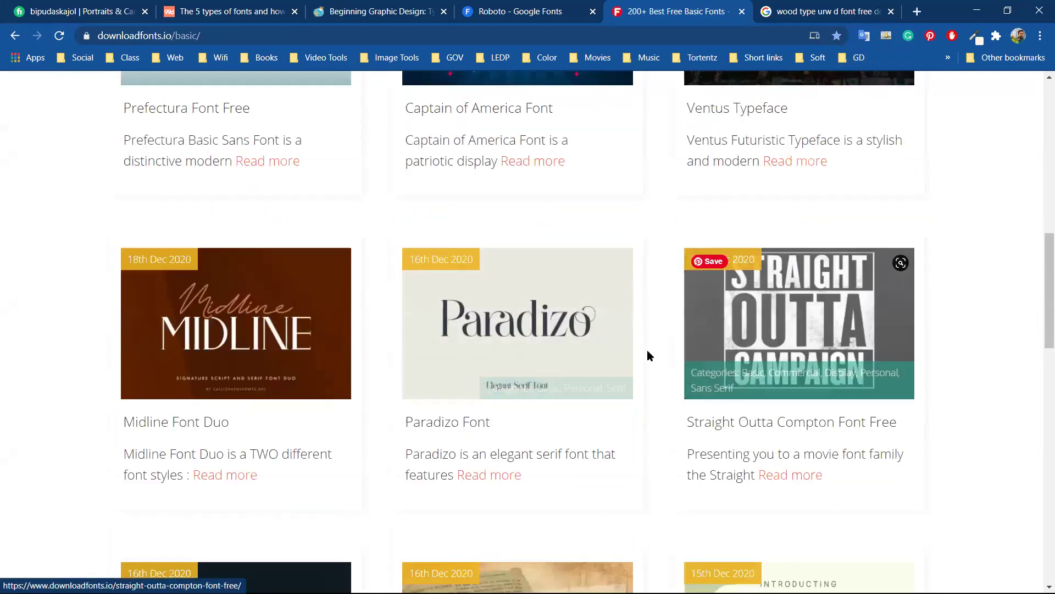
{"action": "scroll", "coordinate": [592, 438], "scroll_direction": "down", "scroll_amount": 2}
{"action": "scroll", "coordinate": [592, 438], "scroll_direction": "down", "scroll_amount": 3}
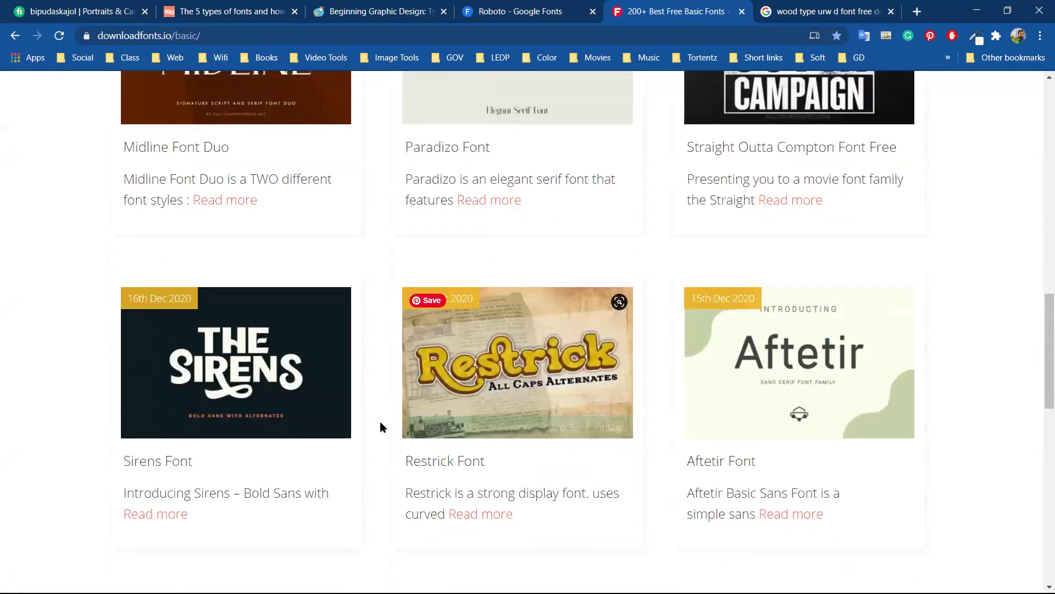
{"action": "scroll", "coordinate": [584, 429], "scroll_direction": "down", "scroll_amount": 2}
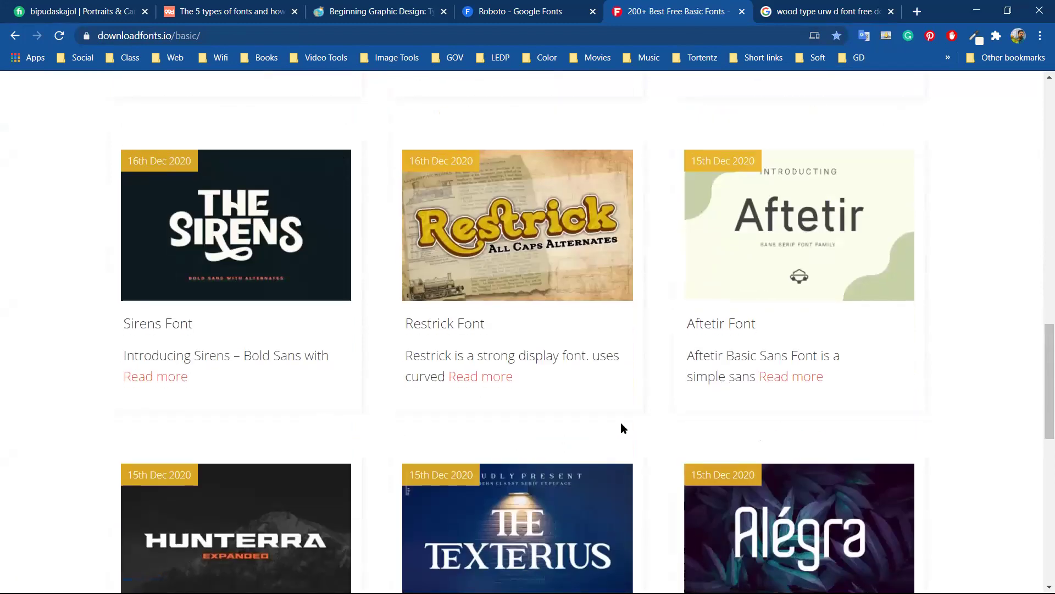
{"action": "scroll", "coordinate": [621, 425], "scroll_direction": "down", "scroll_amount": 2}
{"action": "scroll", "coordinate": [440, 418], "scroll_direction": "down", "scroll_amount": 2}
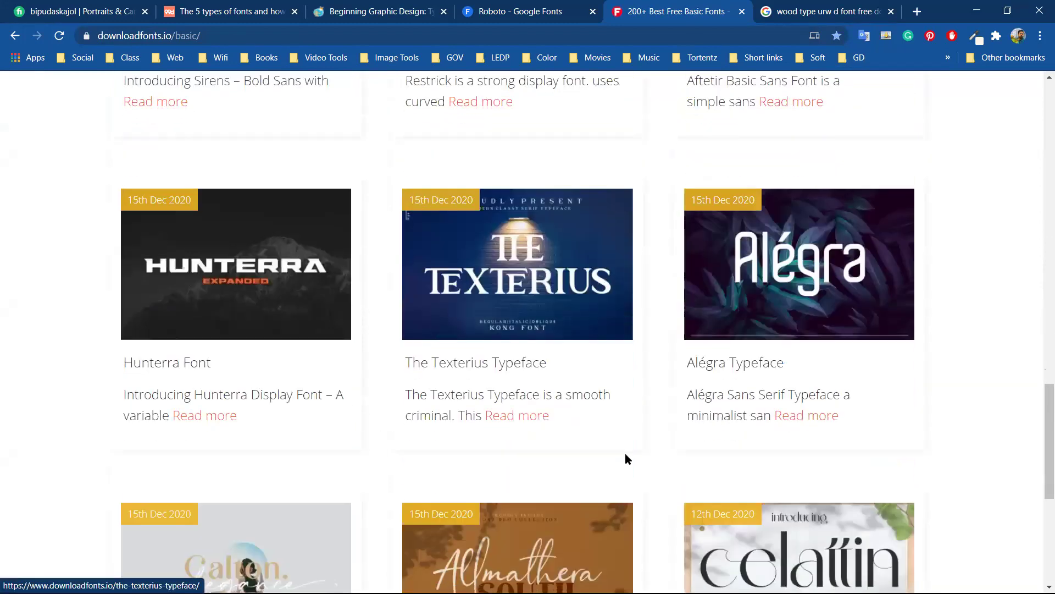
{"action": "scroll", "coordinate": [625, 460], "scroll_direction": "down", "scroll_amount": 6}
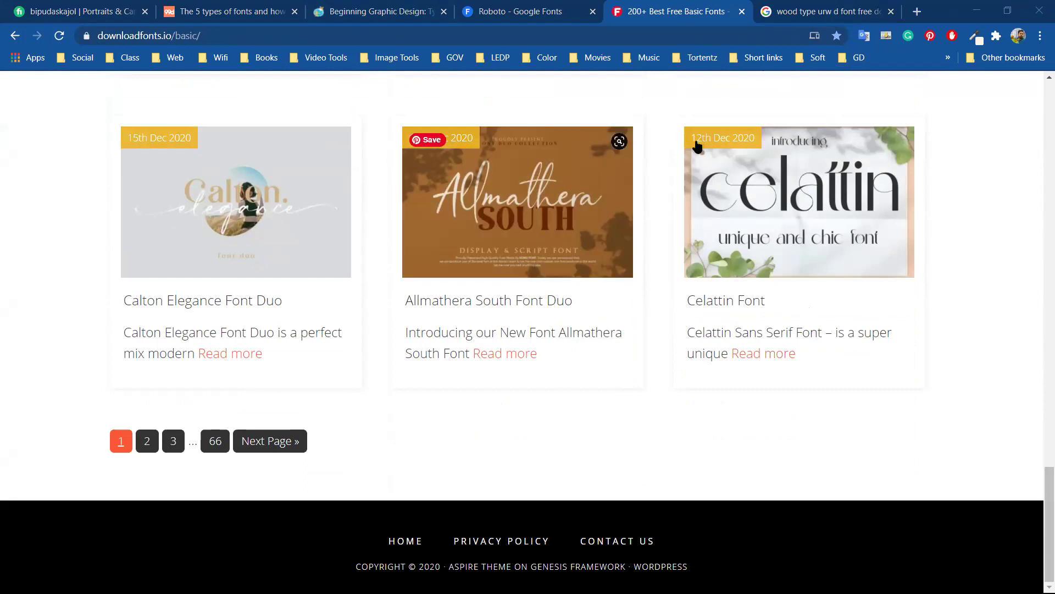
{"action": "scroll", "coordinate": [385, 284], "scroll_direction": "up", "scroll_amount": 15}
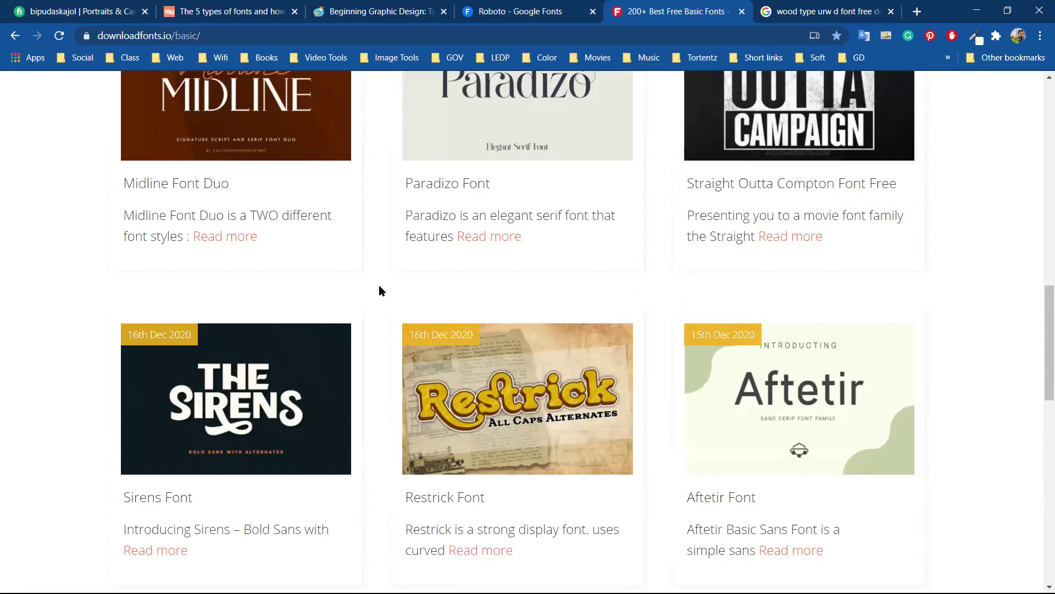
{"action": "scroll", "coordinate": [379, 284], "scroll_direction": "up", "scroll_amount": 13}
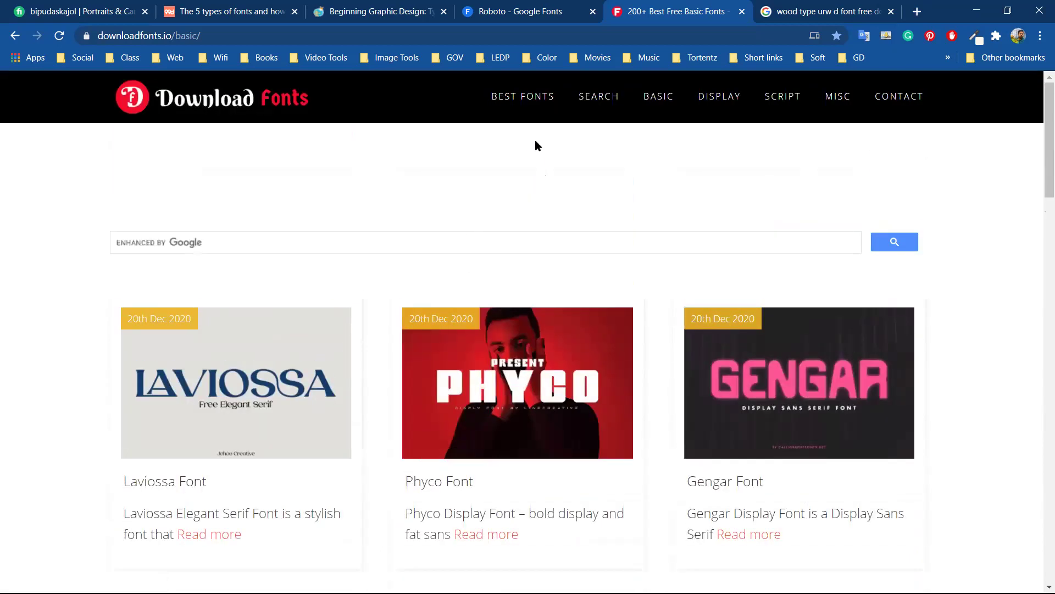
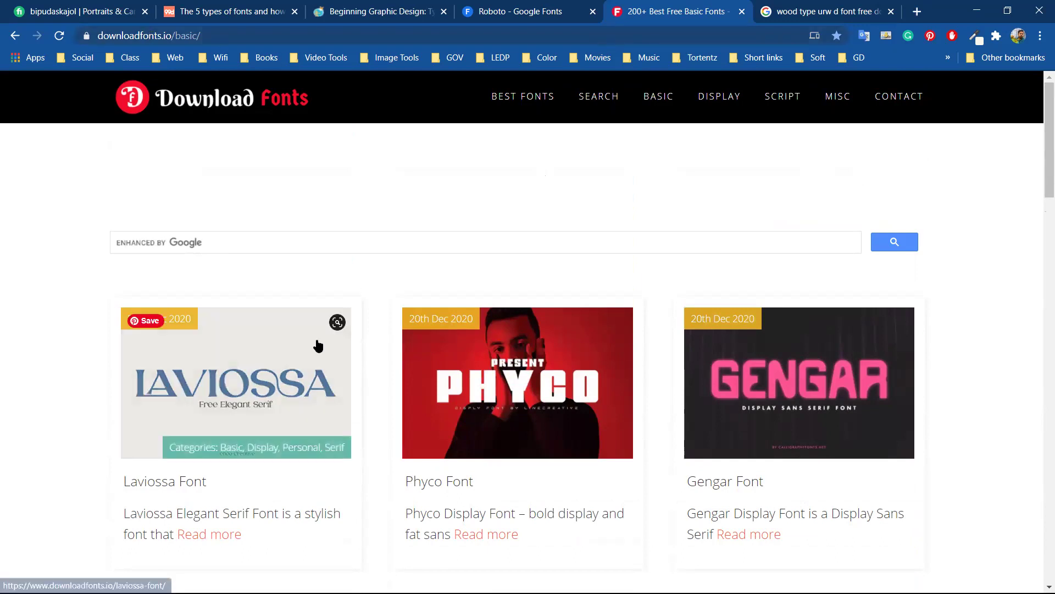
Find the Midline Font Duo in the basic fonts listing and open its page.
{"action": "scroll", "coordinate": [318, 346], "scroll_direction": "down", "scroll_amount": 3}
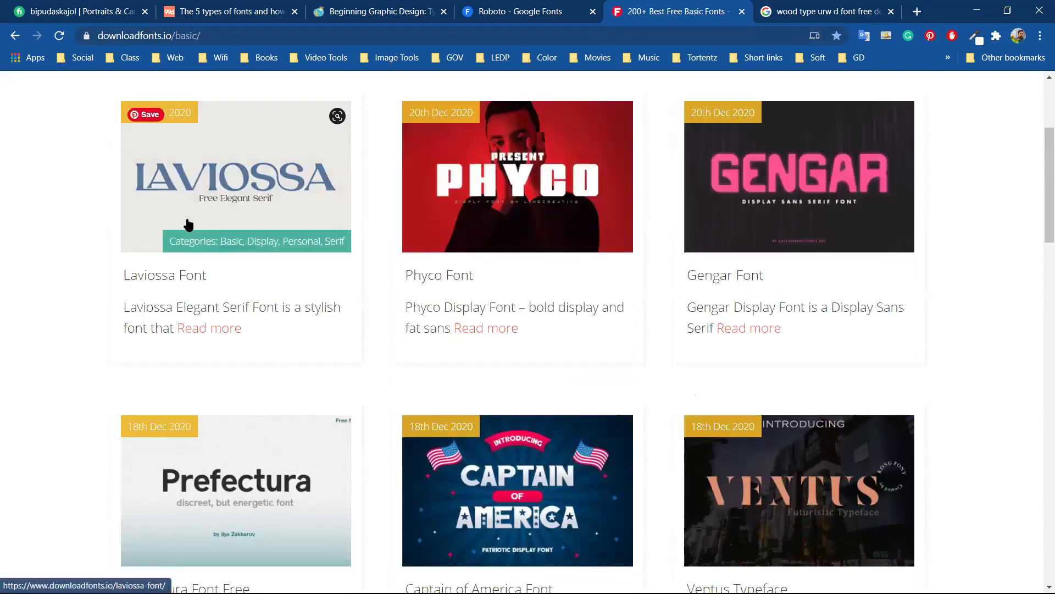
{"action": "scroll", "coordinate": [188, 228], "scroll_direction": "down", "scroll_amount": 4}
{"action": "scroll", "coordinate": [764, 306], "scroll_direction": "down", "scroll_amount": 3}
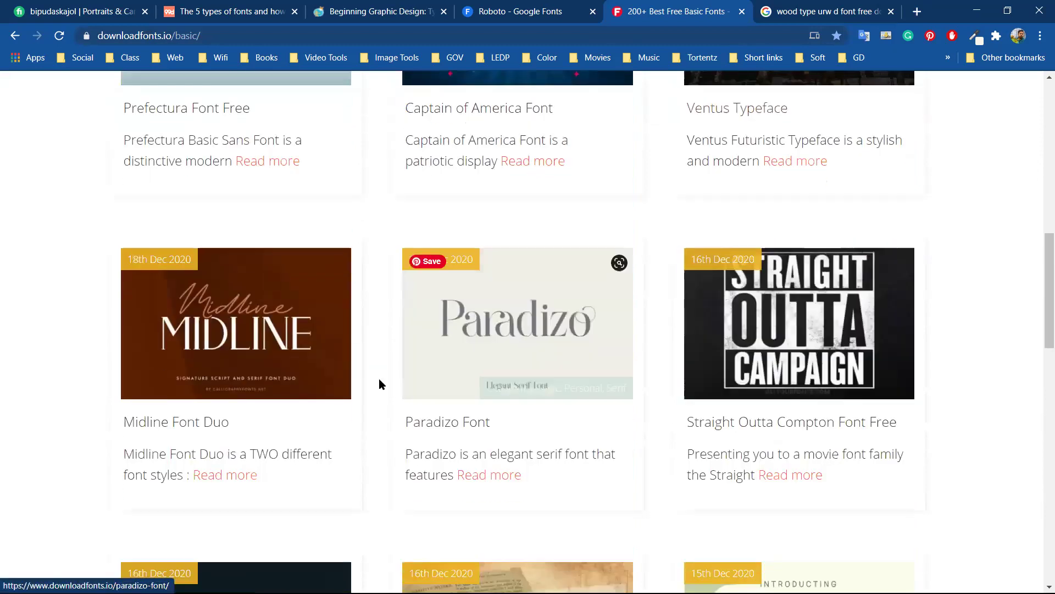
{"action": "left_click", "coordinate": [256, 338]}
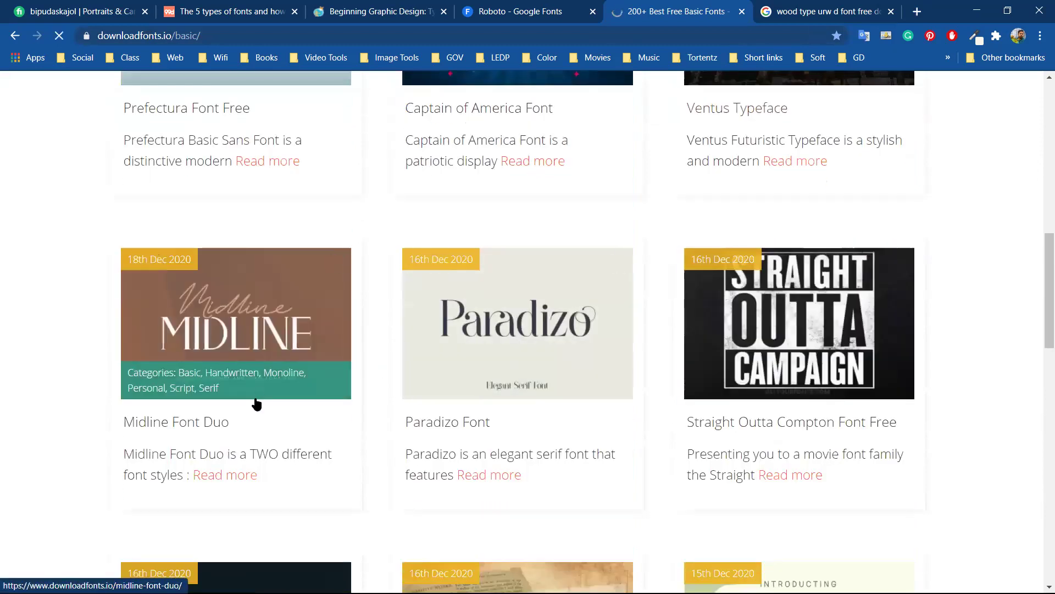
Examine the Midline Font Duo previews and character sets, then open its download page in a new tab and close it.
{"action": "scroll", "coordinate": [473, 311], "scroll_direction": "down", "scroll_amount": 5}
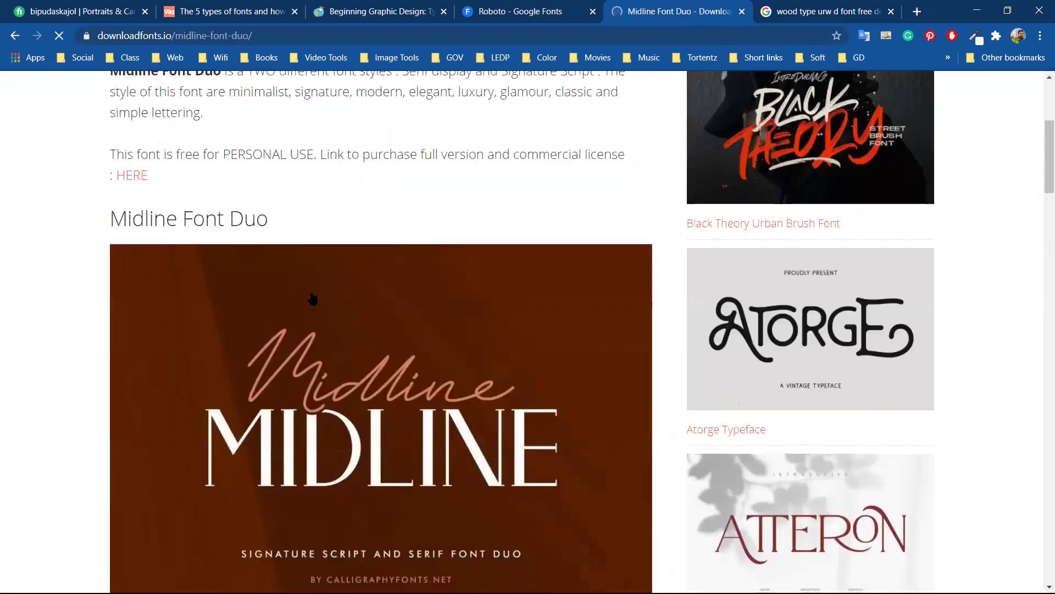
{"action": "scroll", "coordinate": [388, 330], "scroll_direction": "up", "scroll_amount": 2}
{"action": "scroll", "coordinate": [389, 330], "scroll_direction": "down", "scroll_amount": 1}
{"action": "scroll", "coordinate": [388, 331], "scroll_direction": "down", "scroll_amount": 8}
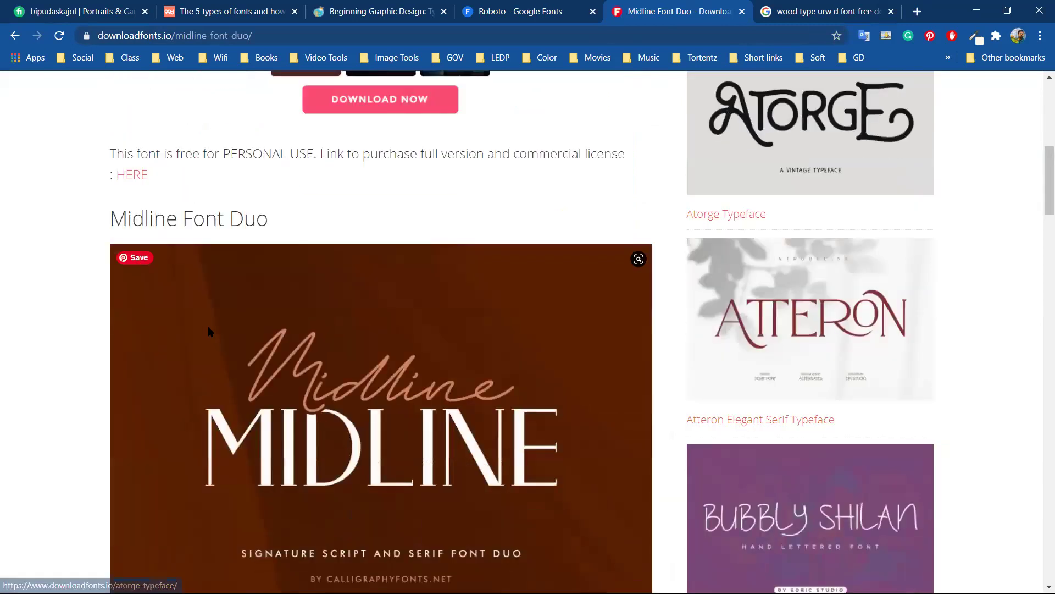
{"action": "scroll", "coordinate": [348, 383], "scroll_direction": "down", "scroll_amount": 5}
{"action": "scroll", "coordinate": [456, 425], "scroll_direction": "down", "scroll_amount": 15}
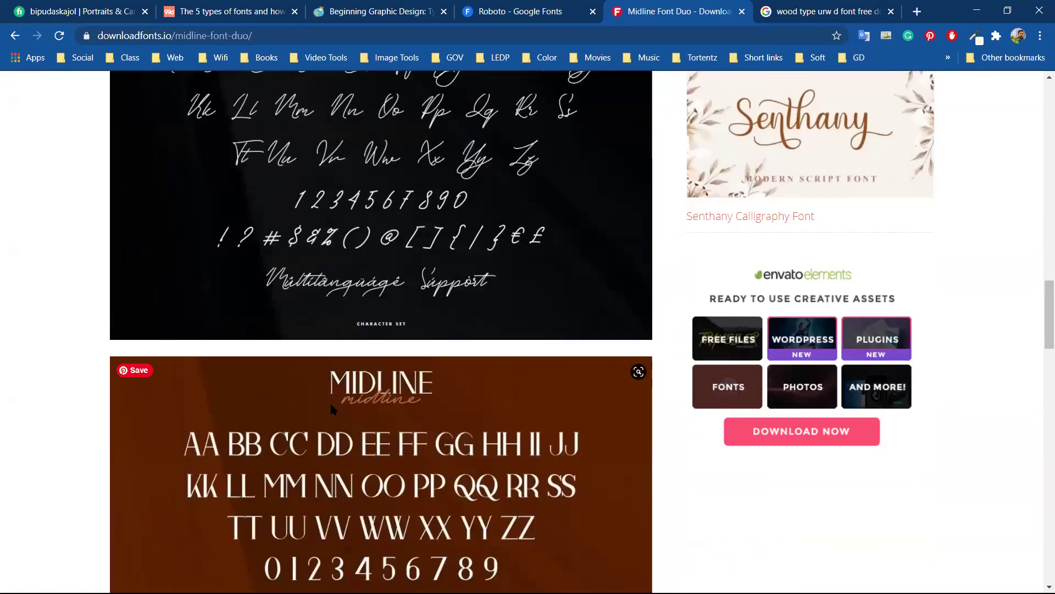
{"action": "left_click", "coordinate": [302, 278]}
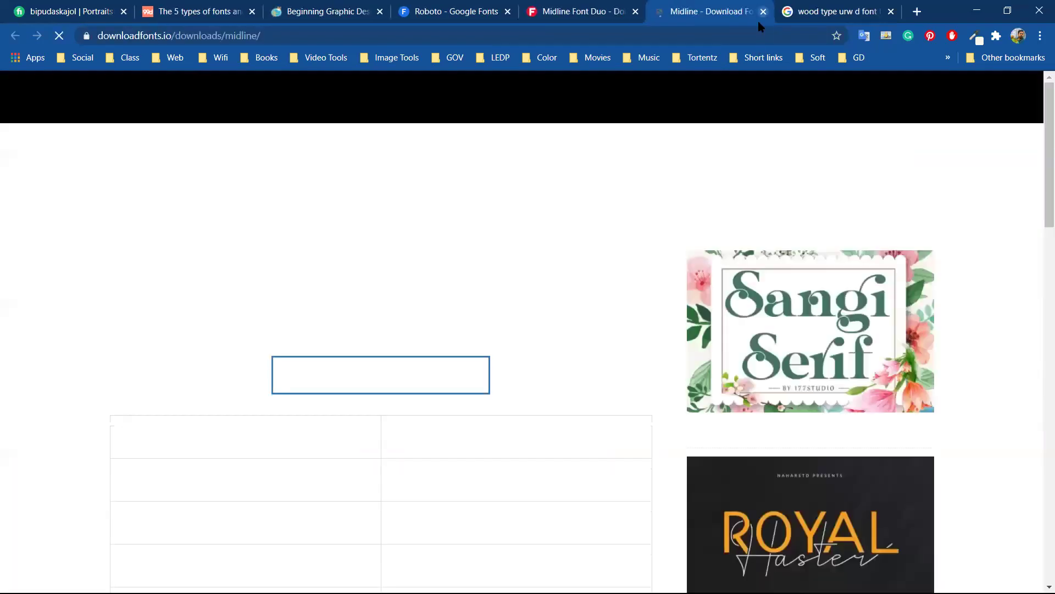
{"action": "left_click", "coordinate": [763, 12]}
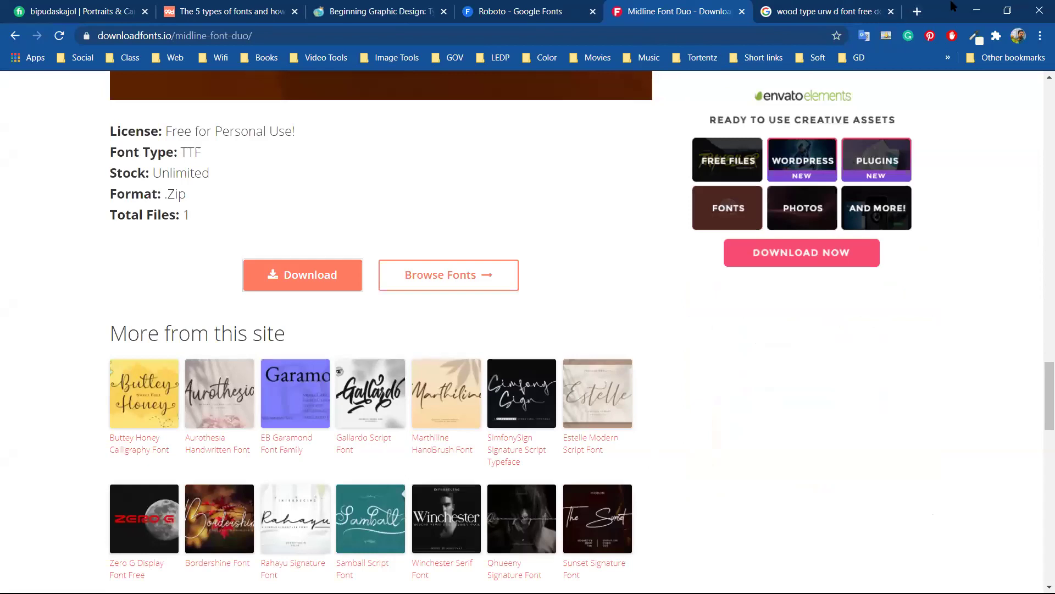
Leave the Midline Font Duo page and open the bookmarked DaFont site.
{"action": "scroll", "coordinate": [220, 385], "scroll_direction": "up", "scroll_amount": 7}
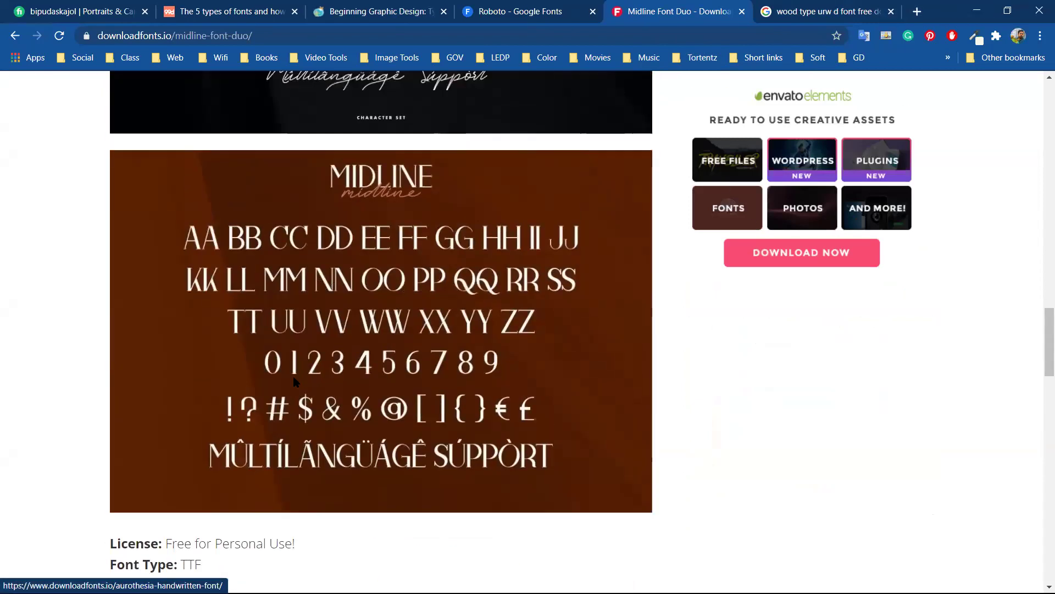
{"action": "scroll", "coordinate": [402, 325], "scroll_direction": "up", "scroll_amount": 20}
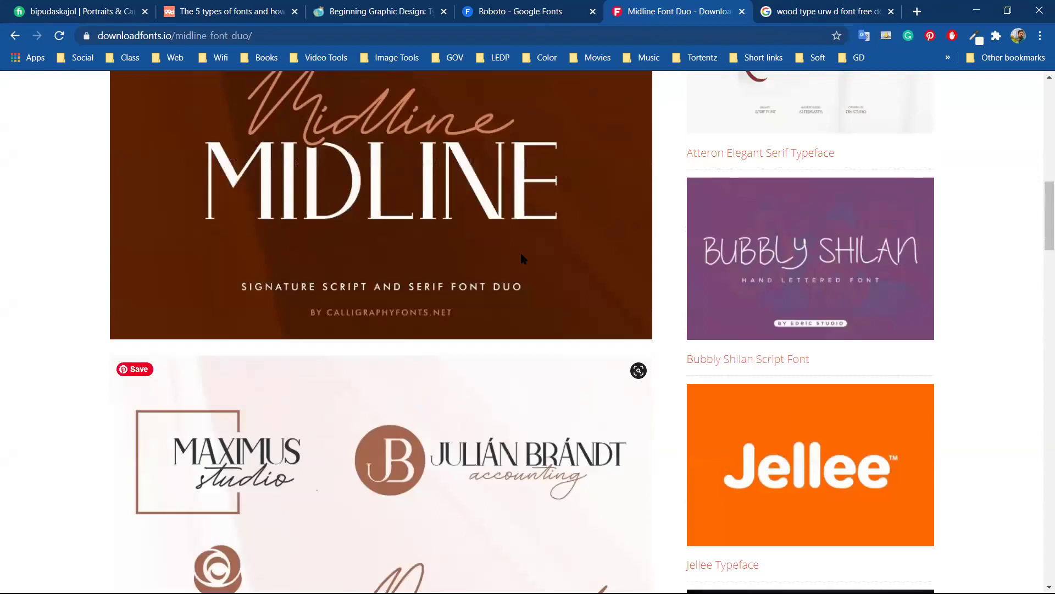
{"action": "scroll", "coordinate": [520, 252], "scroll_direction": "up", "scroll_amount": 10}
{"action": "left_click", "coordinate": [854, 57]}
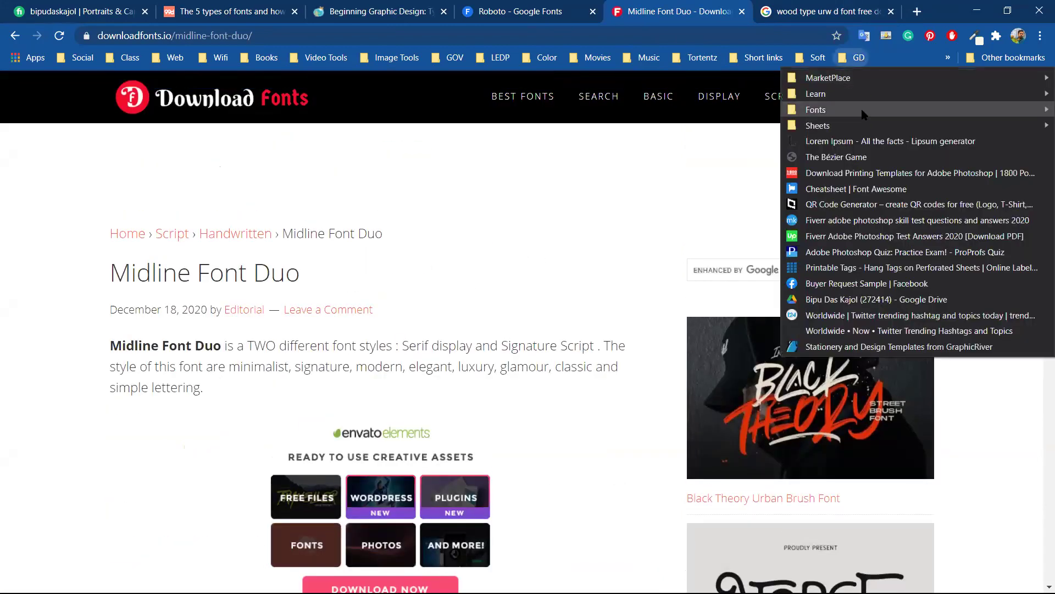
{"action": "mouse_move", "coordinate": [825, 110]}
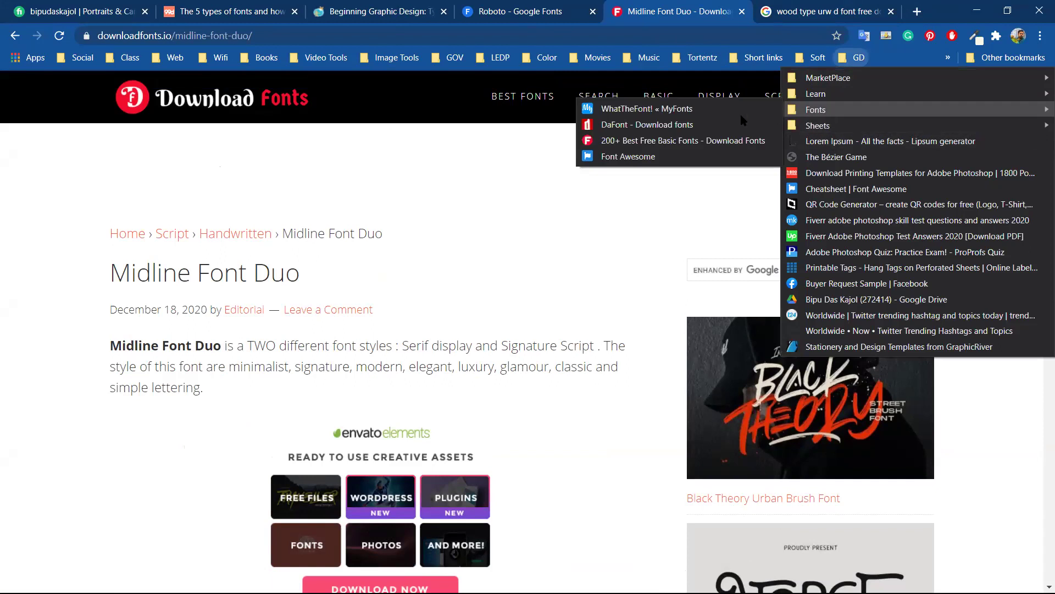
{"action": "left_click", "coordinate": [671, 127]}
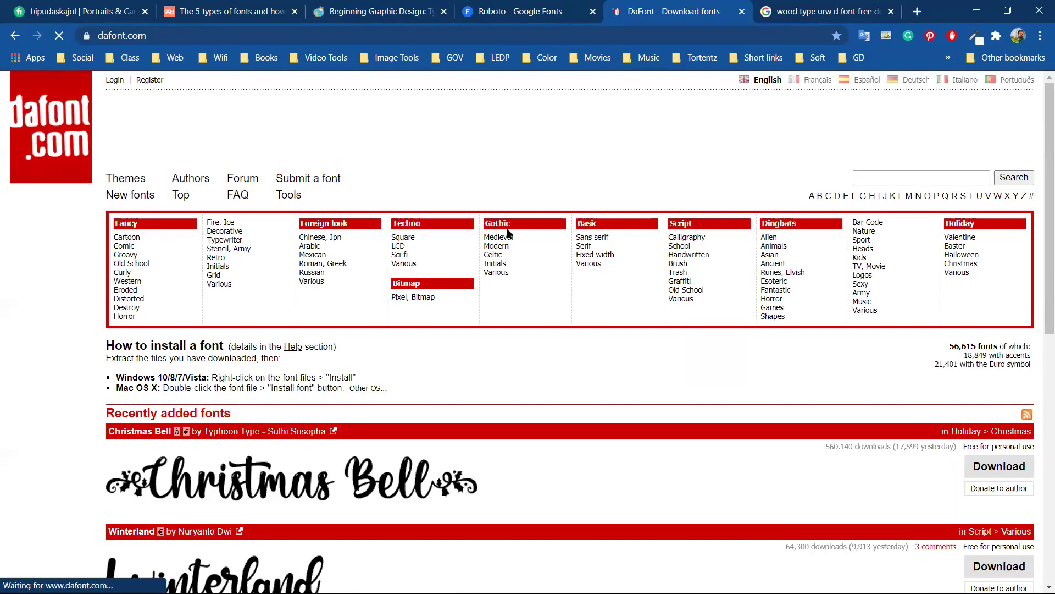
Download the Christmas Bell font from DaFont's recently added fonts and look through the other new fonts.
{"action": "scroll", "coordinate": [507, 233], "scroll_direction": "down", "scroll_amount": 2}
{"action": "scroll", "coordinate": [507, 233], "scroll_direction": "down", "scroll_amount": 2}
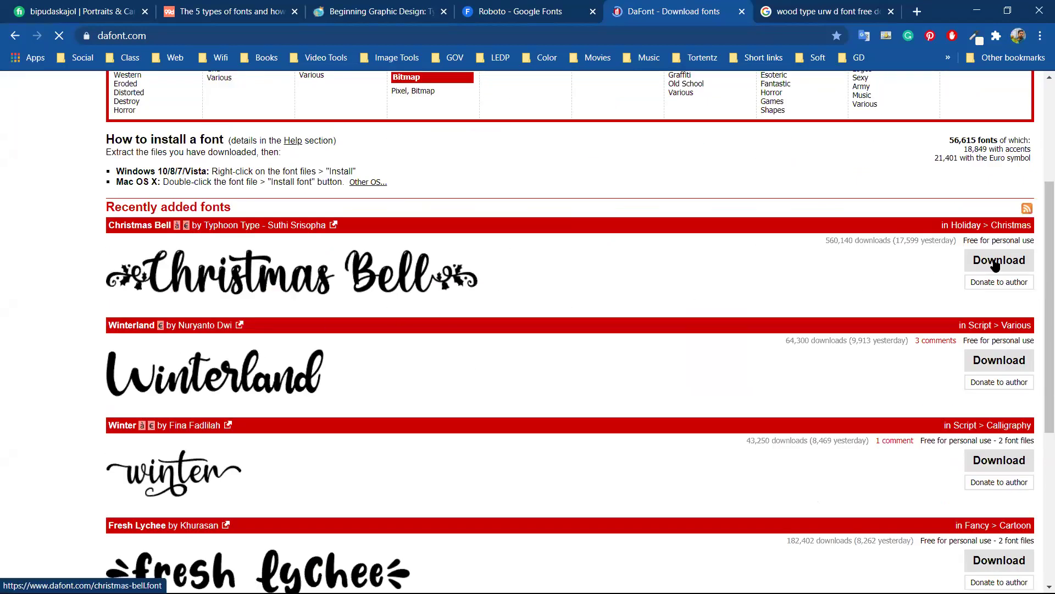
{"action": "scroll", "coordinate": [619, 333], "scroll_direction": "down", "scroll_amount": 4}
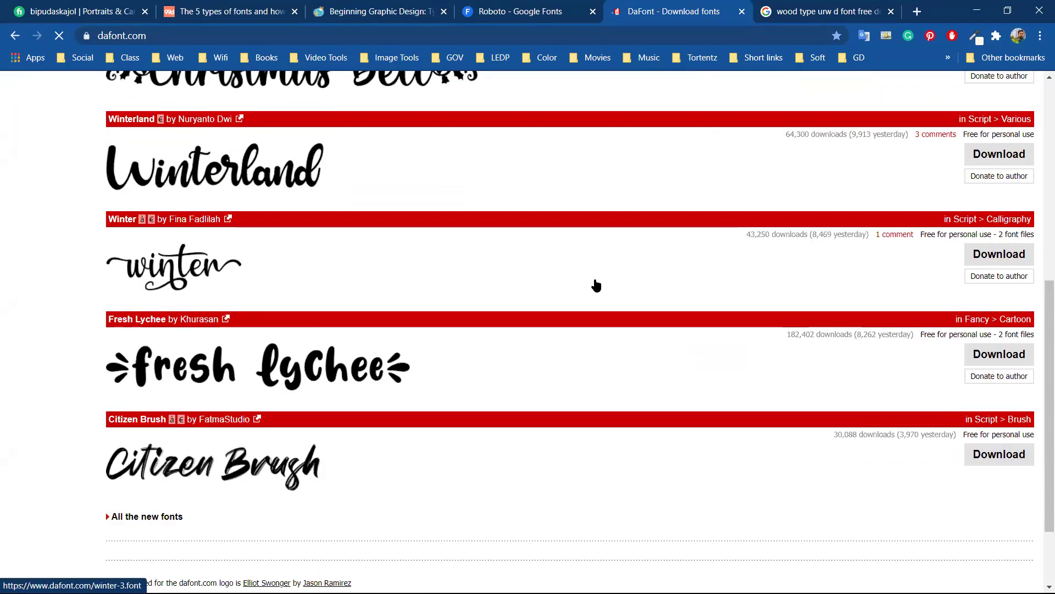
{"action": "scroll", "coordinate": [188, 365], "scroll_direction": "down", "scroll_amount": 3}
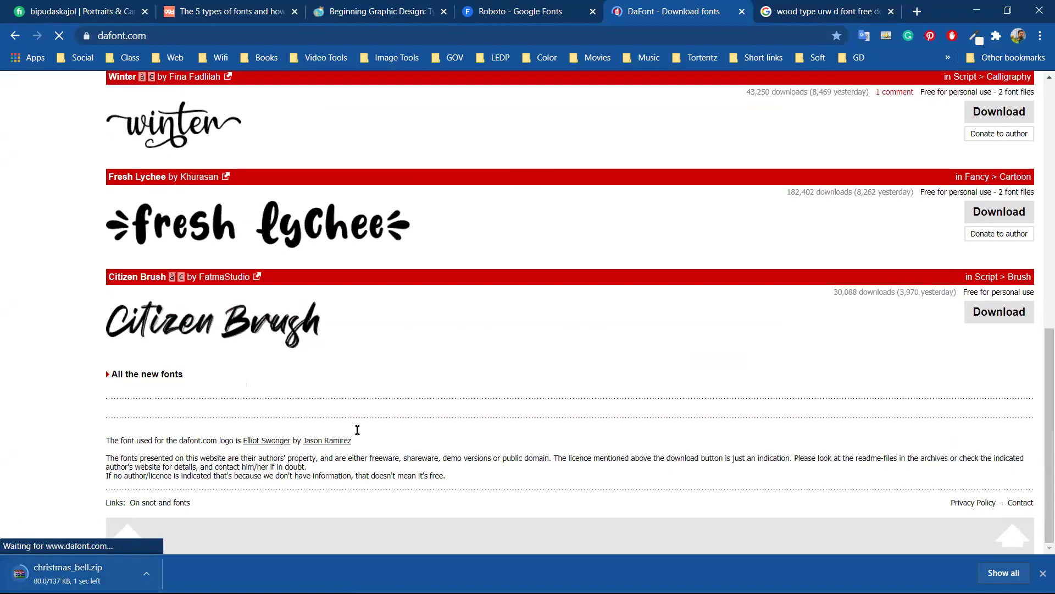
{"action": "scroll", "coordinate": [491, 359], "scroll_direction": "up", "scroll_amount": 10}
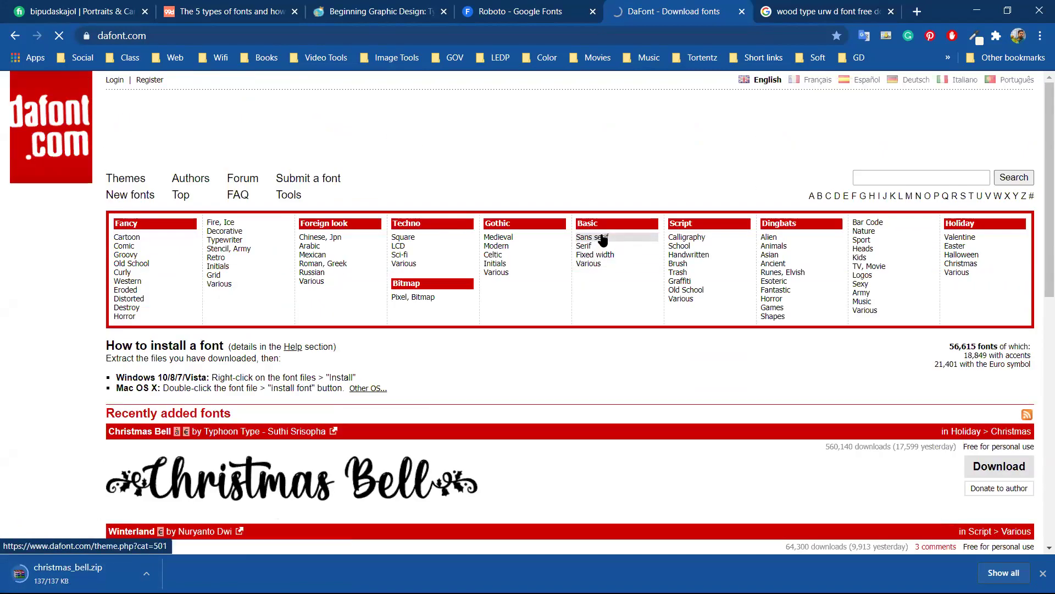
Open DaFont's Basic > Sans serif category and look through the fonts on its first page.
{"action": "left_click", "coordinate": [603, 241]}
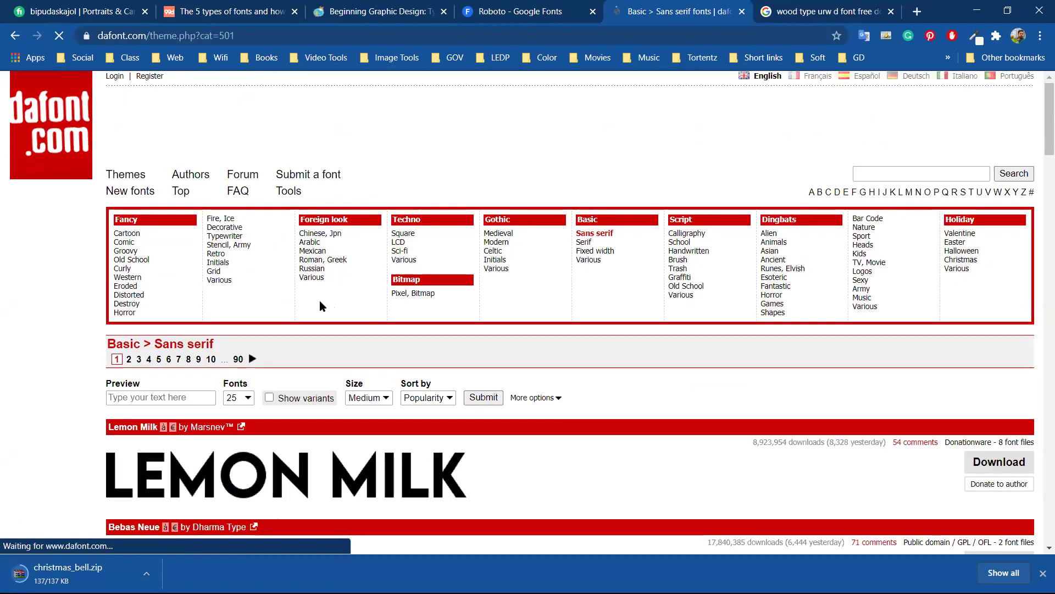
{"action": "scroll", "coordinate": [275, 306], "scroll_direction": "down", "scroll_amount": 2}
{"action": "scroll", "coordinate": [235, 310], "scroll_direction": "down", "scroll_amount": 3}
{"action": "scroll", "coordinate": [233, 313], "scroll_direction": "down", "scroll_amount": 3}
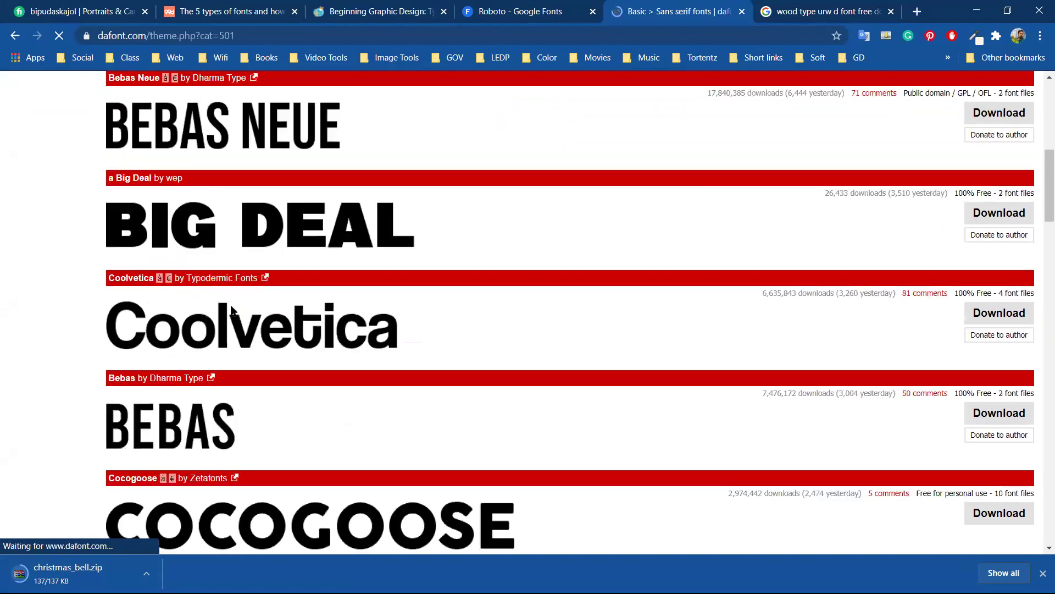
{"action": "scroll", "coordinate": [283, 344], "scroll_direction": "down", "scroll_amount": 18}
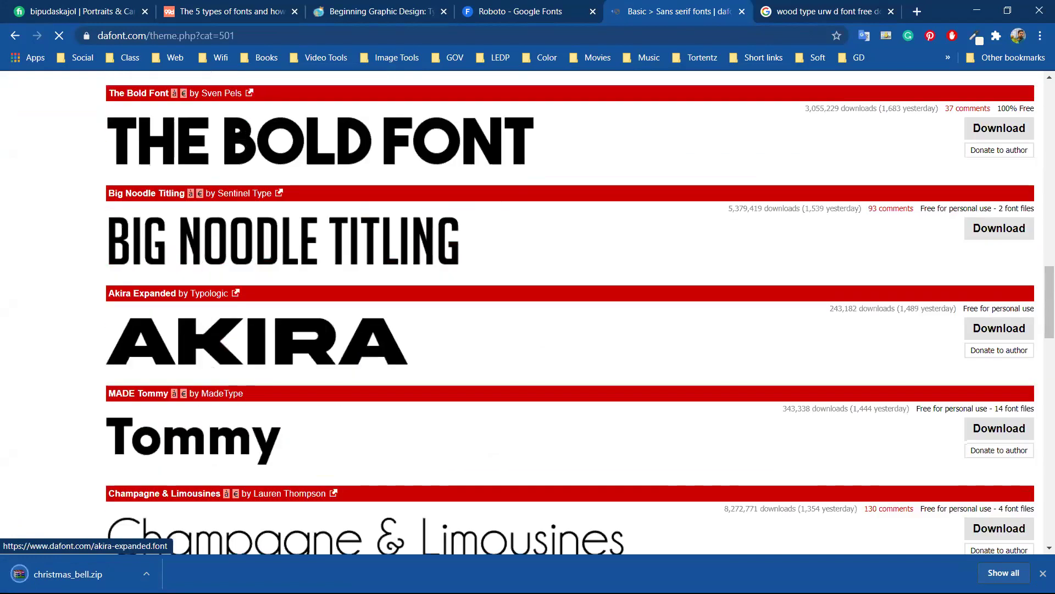
{"action": "scroll", "coordinate": [350, 353], "scroll_direction": "down", "scroll_amount": 20}
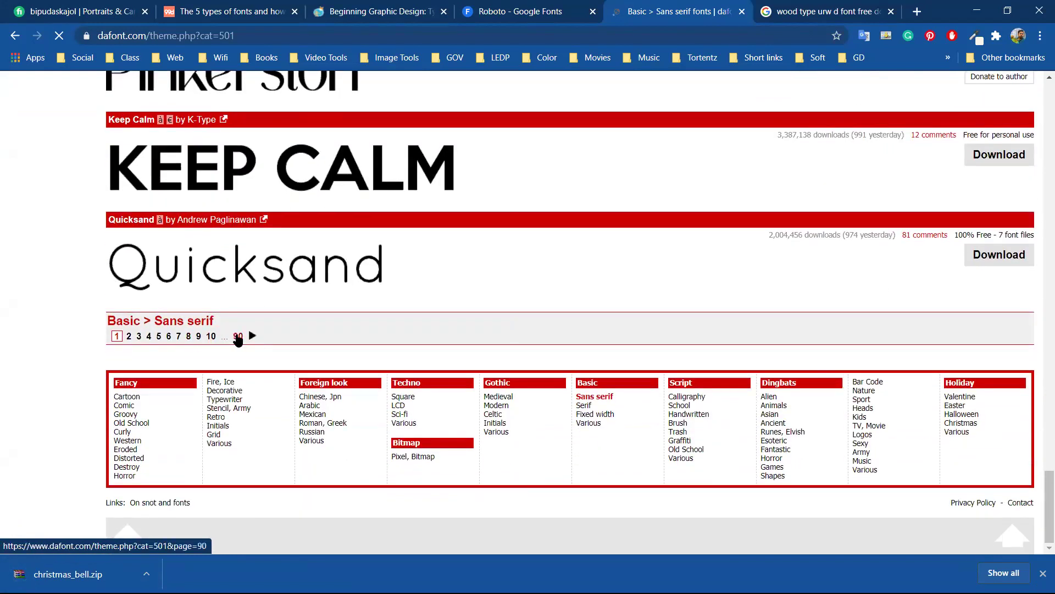
{"action": "scroll", "coordinate": [236, 337], "scroll_direction": "up", "scroll_amount": 6}
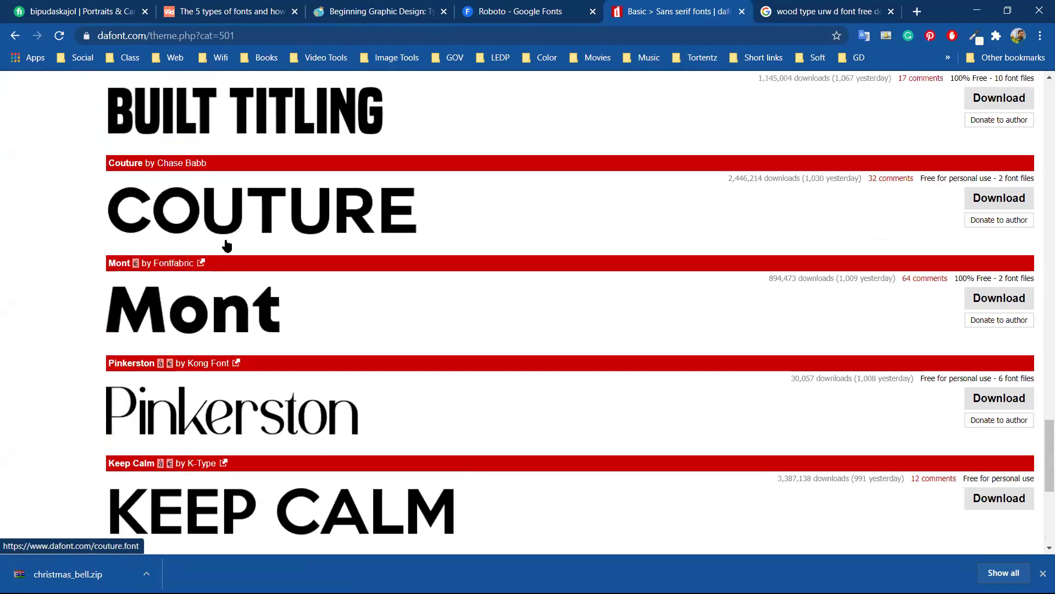
Download the Quicksand font from the end of the first Sans serif page.
{"action": "scroll", "coordinate": [223, 375], "scroll_direction": "down", "scroll_amount": 6}
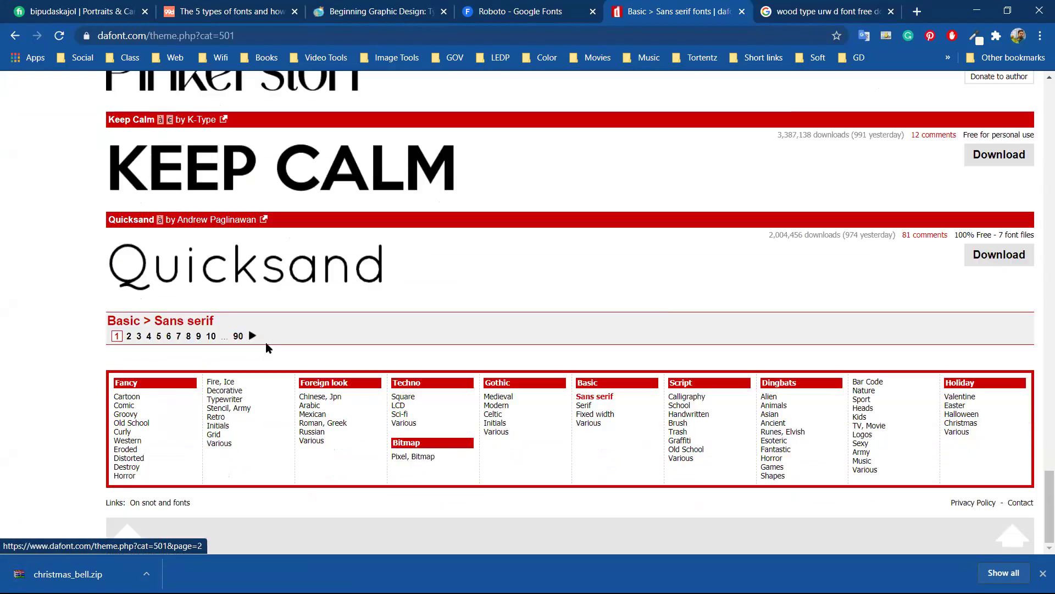
{"action": "left_click", "coordinate": [1008, 255]}
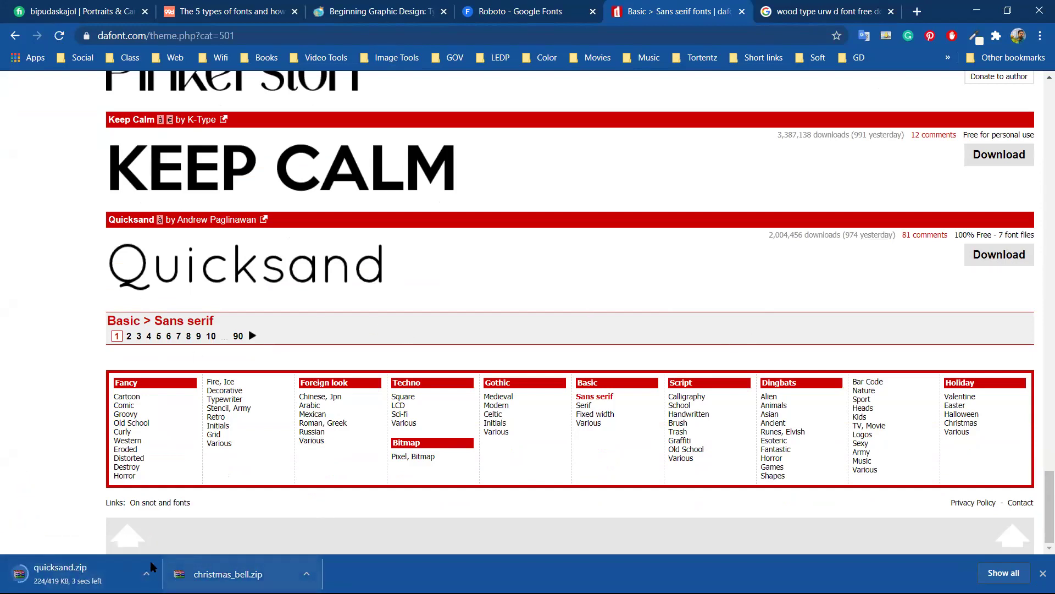
Switch to the desktop and view the extraction options for the roboto and Montserrat archives together without extracting them.
{"action": "left_click", "coordinate": [976, 11]}
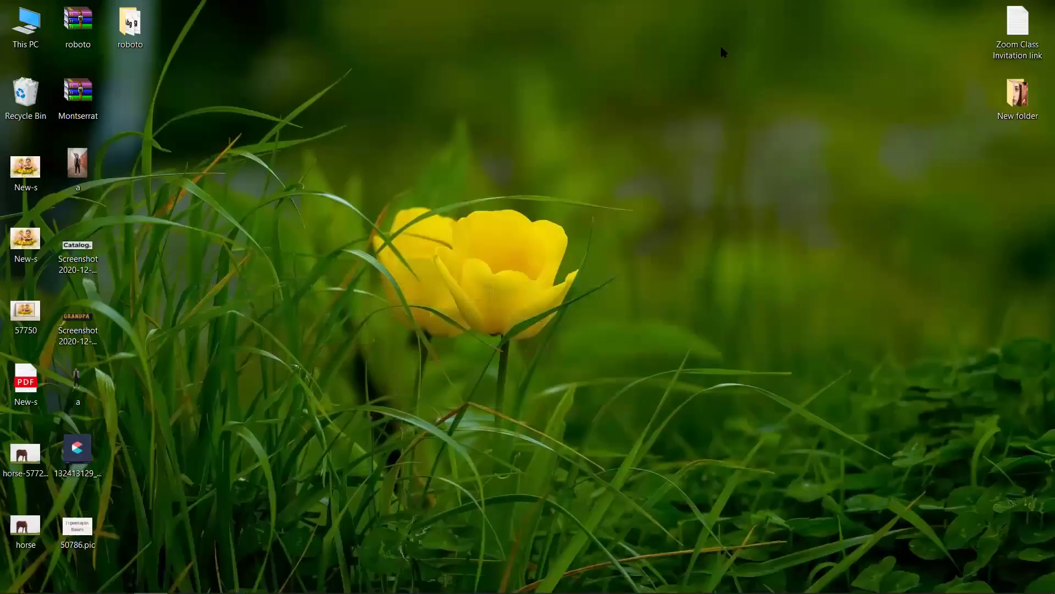
{"action": "left_click", "coordinate": [84, 29]}
{"action": "left_click", "coordinate": [69, 90], "text": "ctrl"}
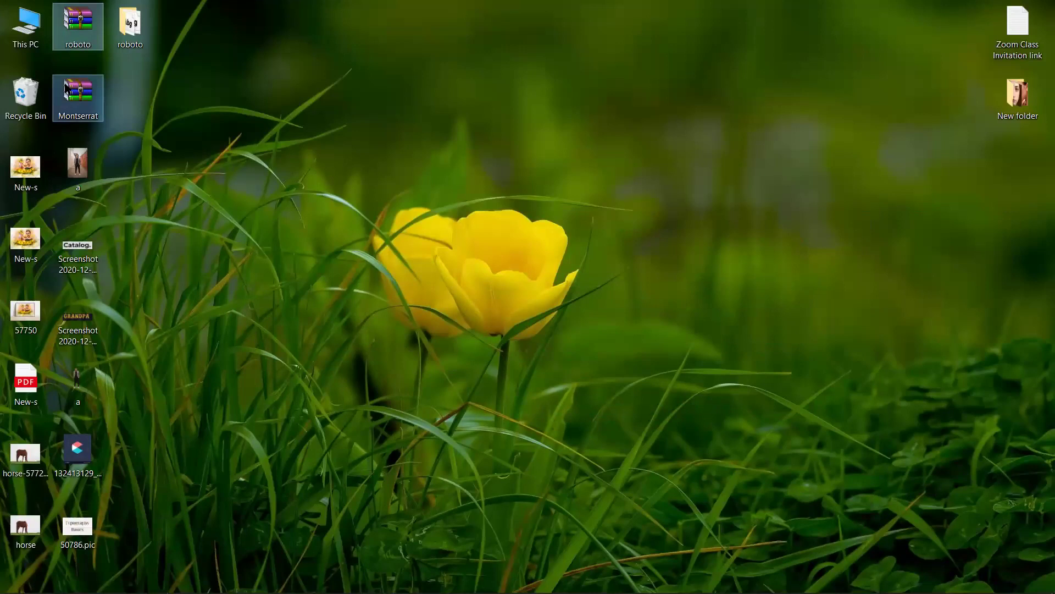
{"action": "right_click", "coordinate": [77, 87]}
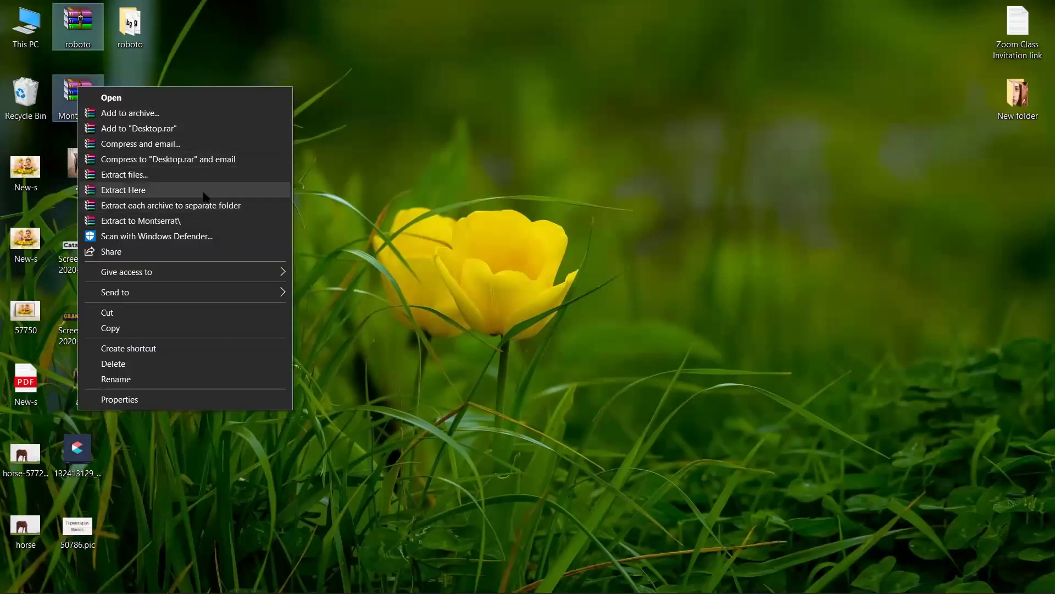
{"action": "left_click", "coordinate": [587, 185]}
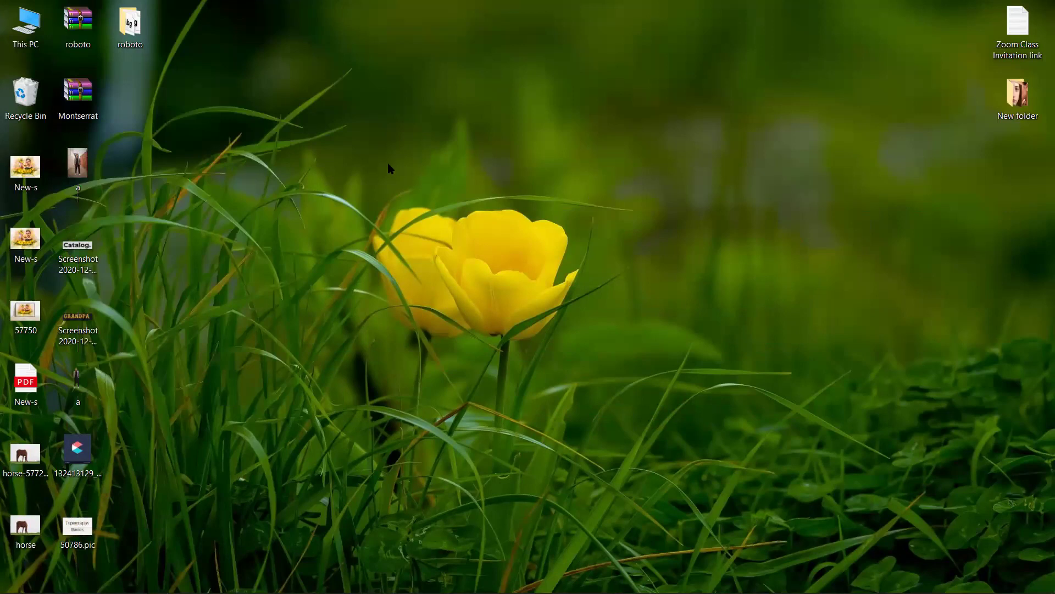